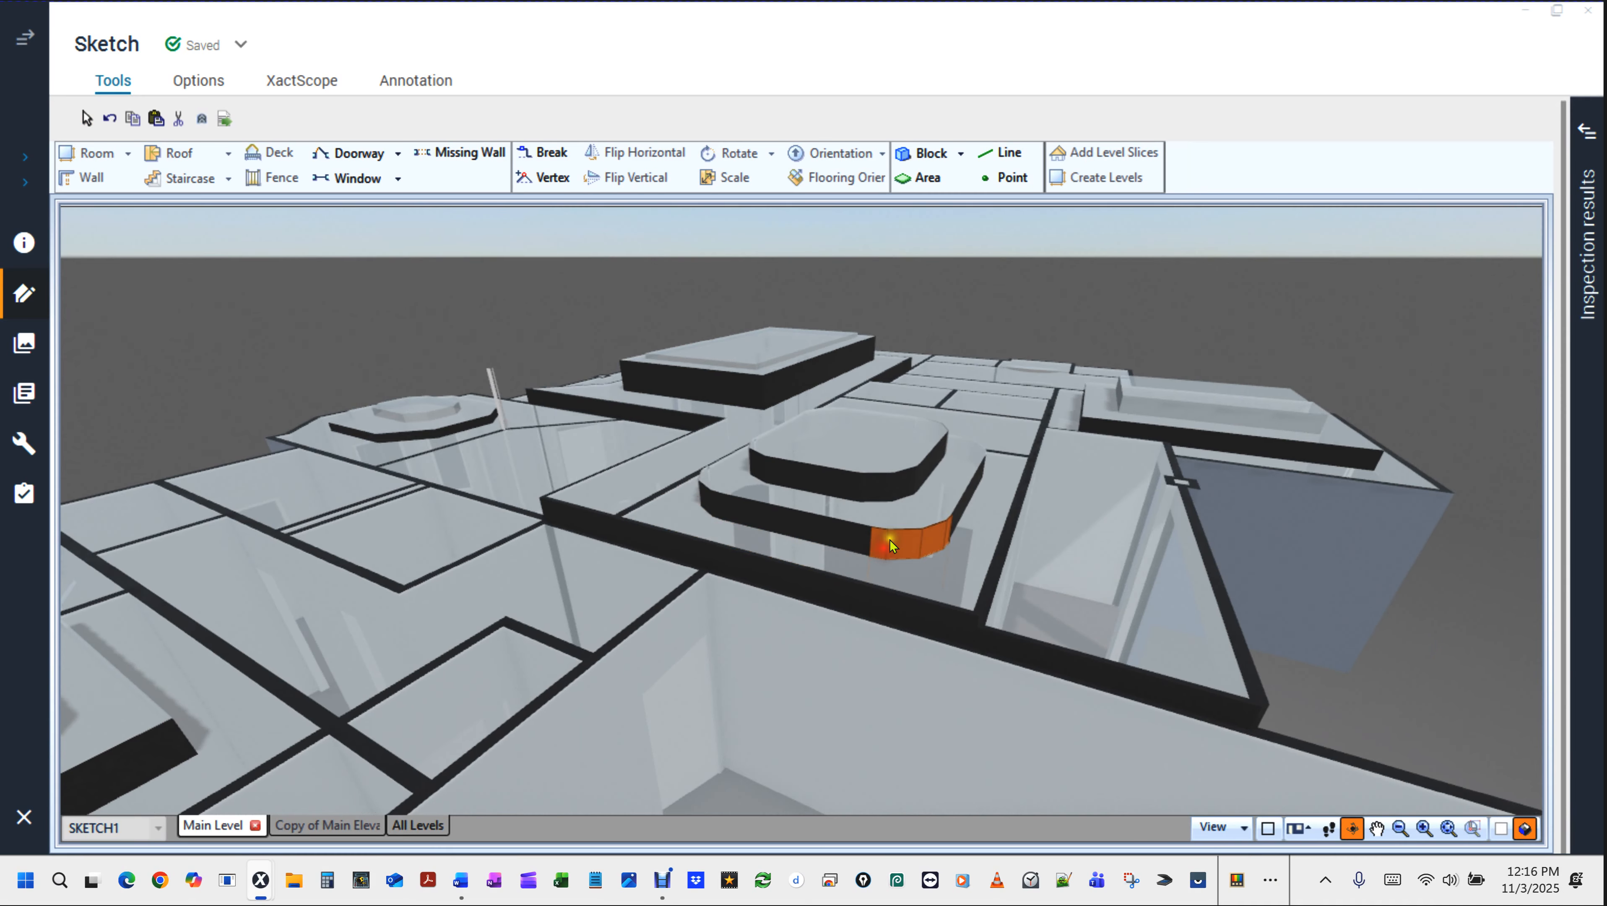
Examine the stepped tray ceilings over the Main Level rooms in the 3D model from several angles and distances.
scroll(866, 618, down, 5)
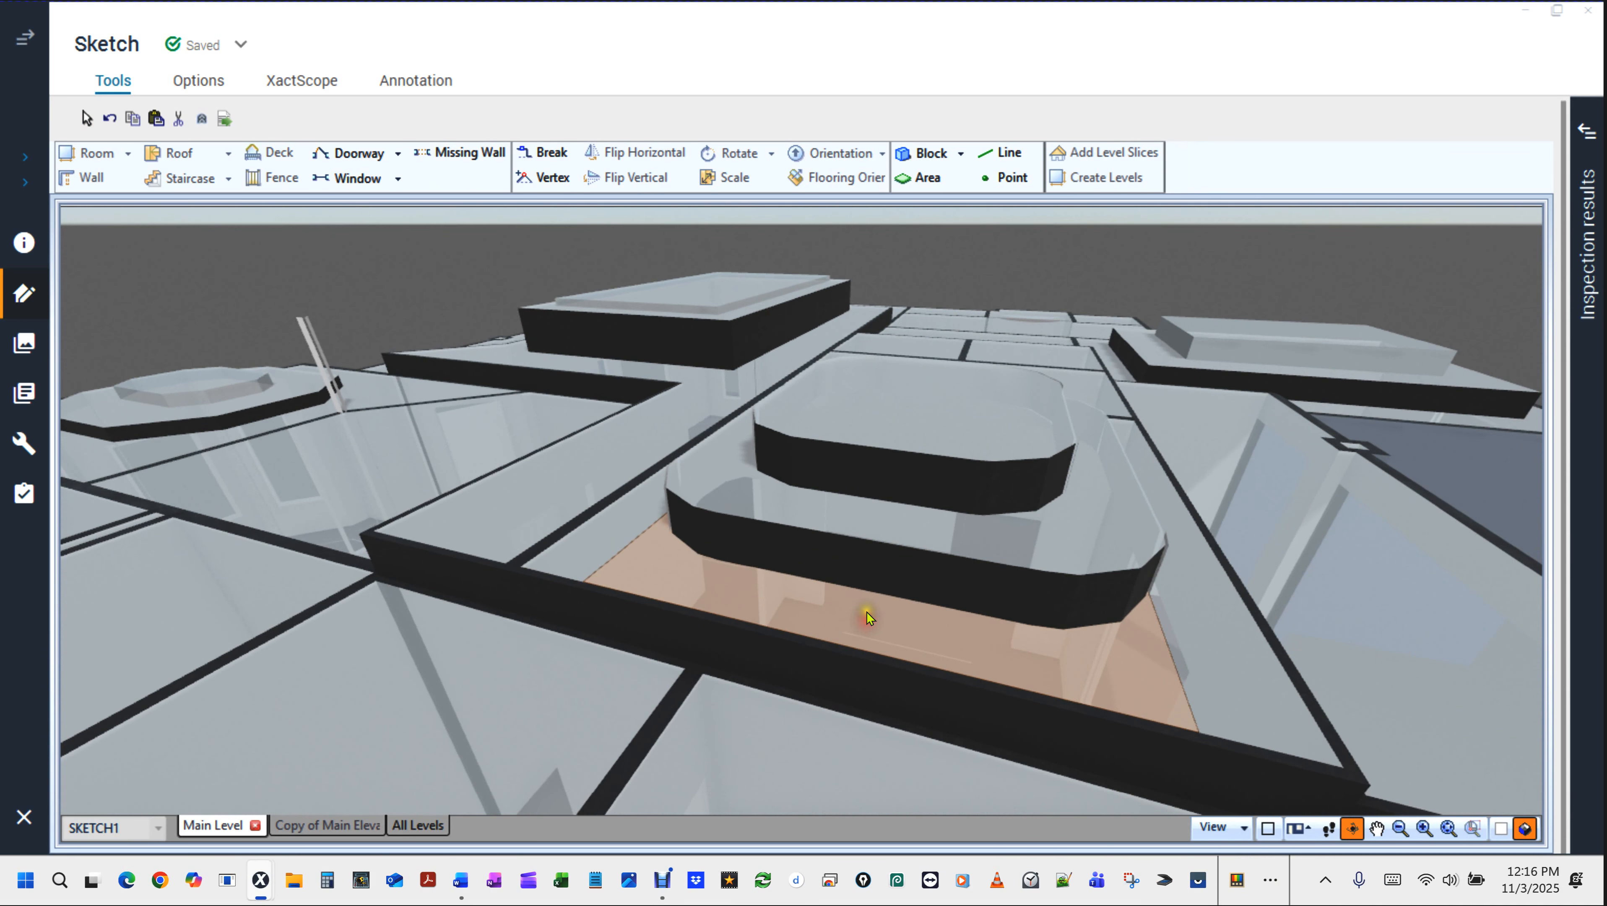
scroll(628, 362, up, 5)
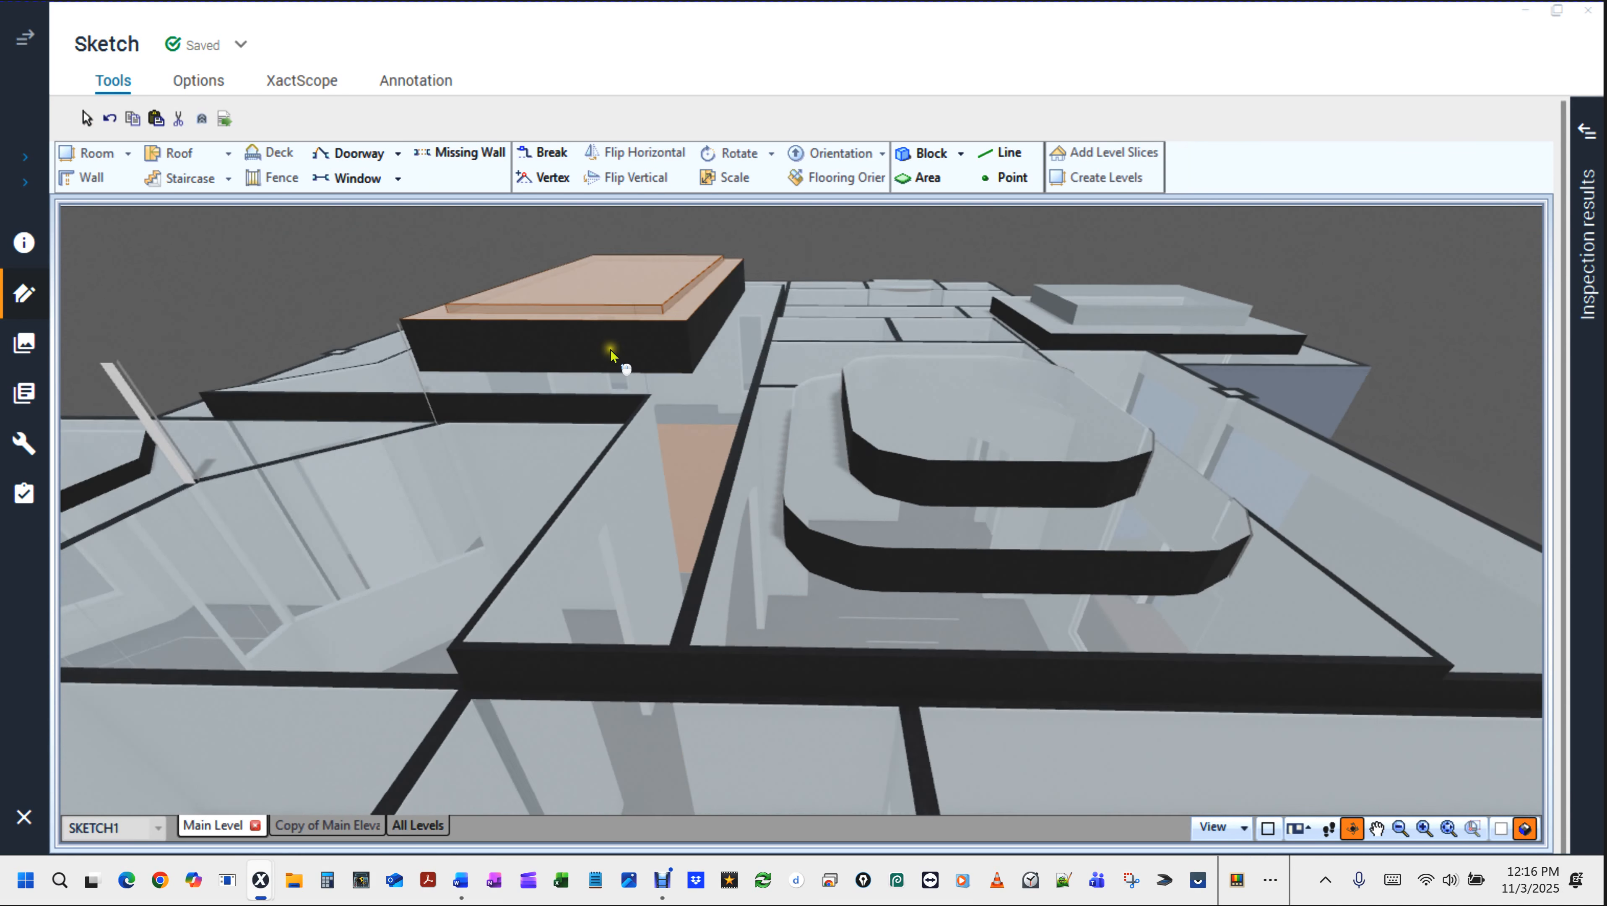
scroll(619, 322, down, 3)
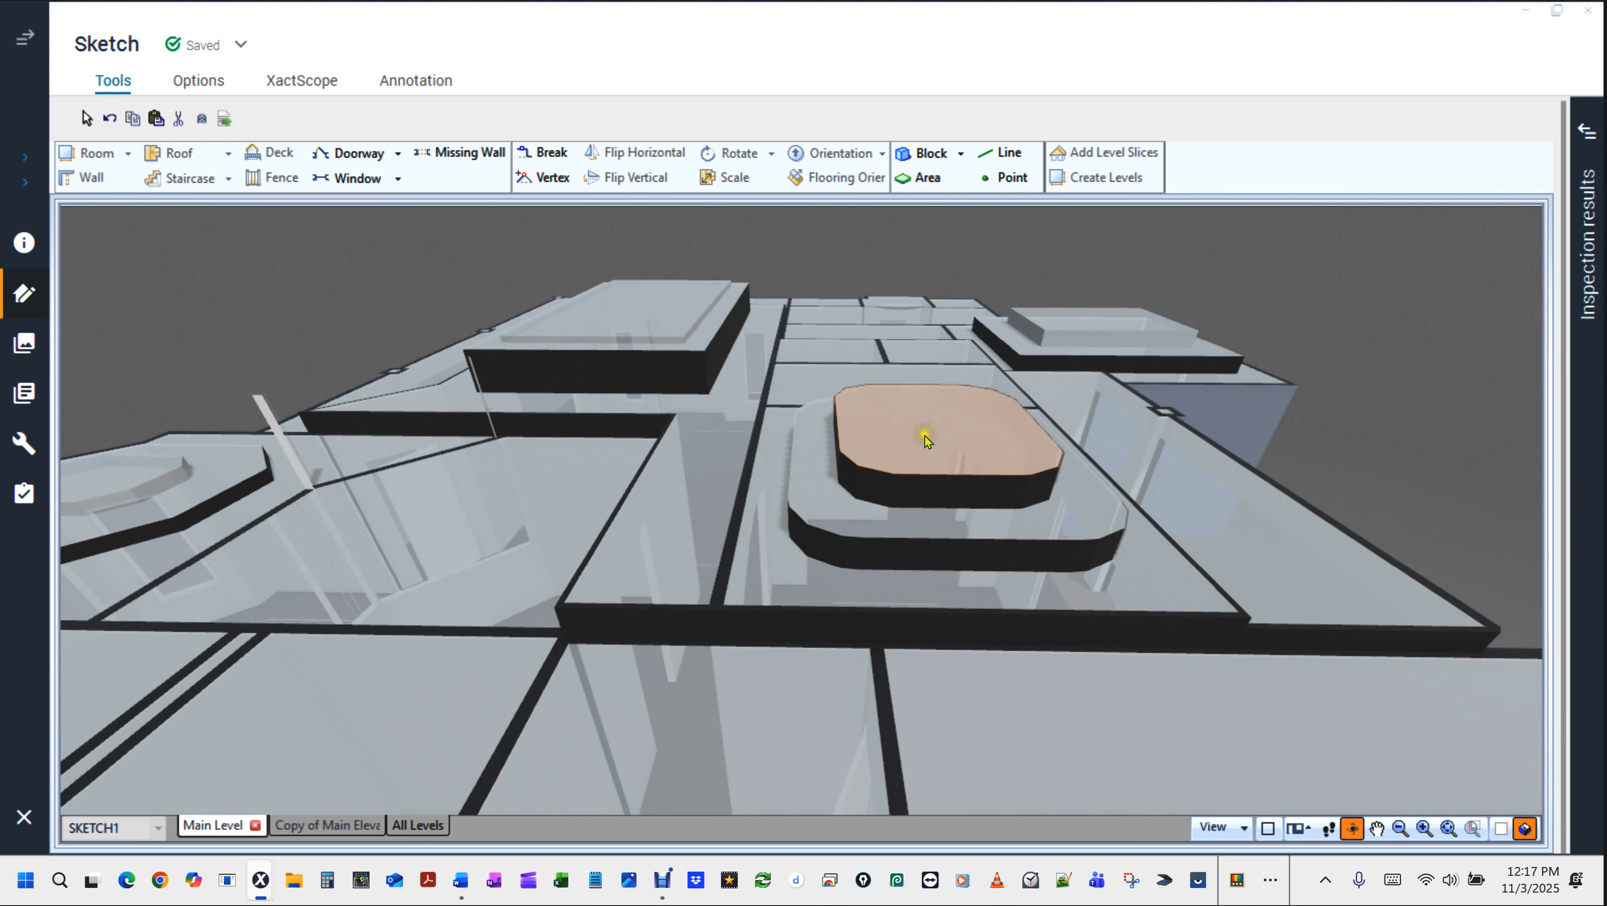
scroll(799, 467, down, 5)
drag(532, 471, 507, 558)
scroll(782, 447, down, 5)
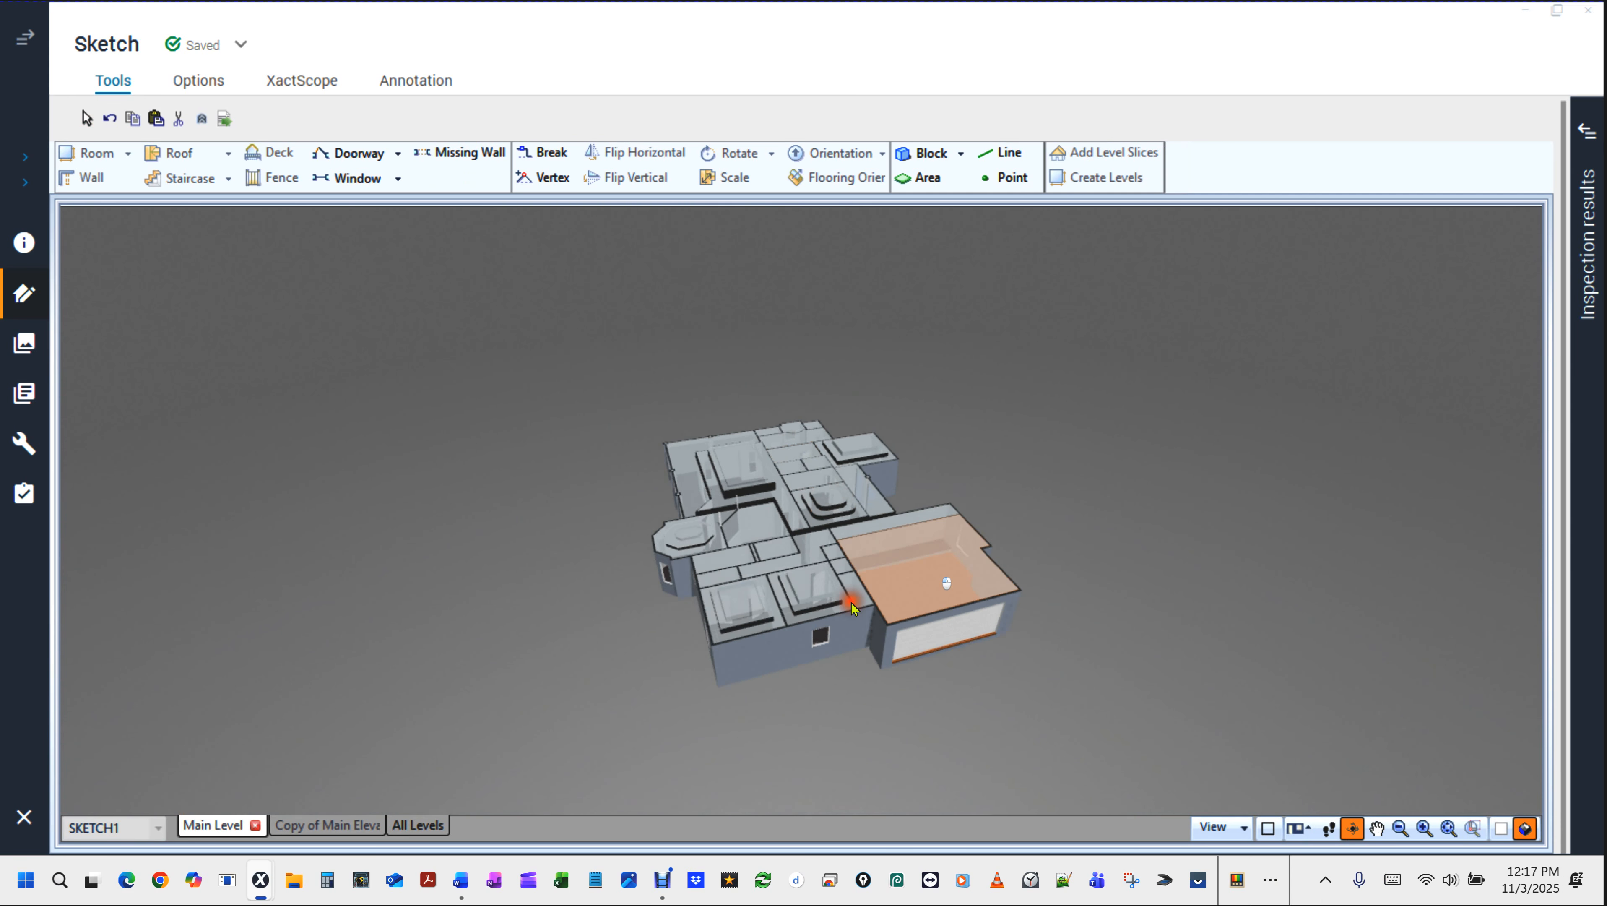
drag(920, 571, 592, 545)
key(F8)
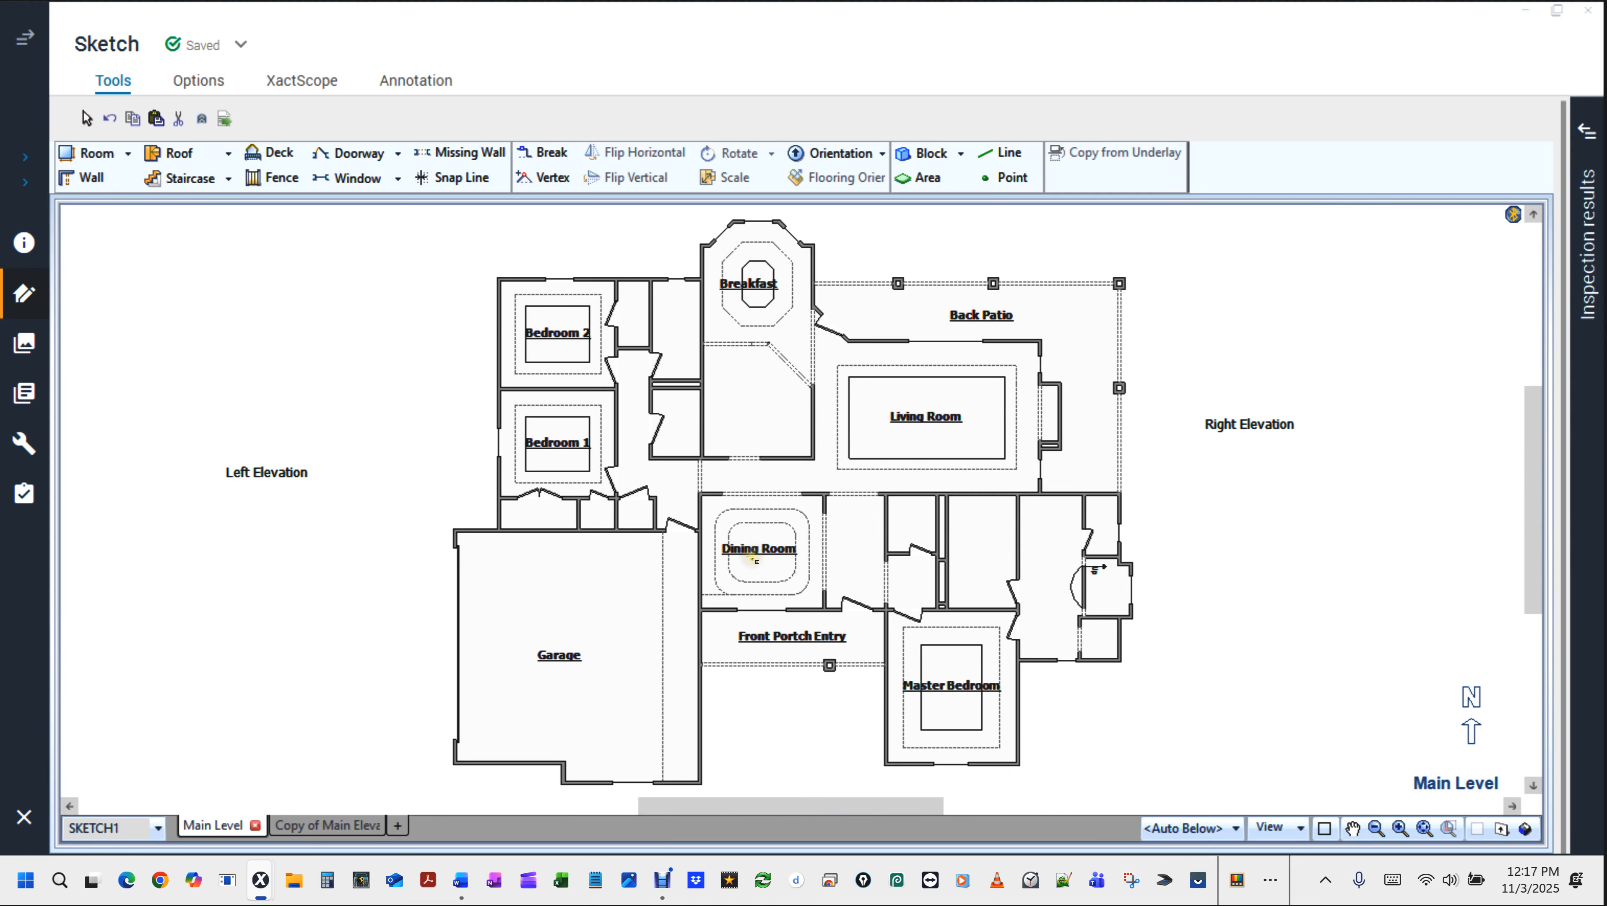
Compare the Dining Room's stepped ceiling in the 3D view with its outline on the floor plan.
scroll(755, 552, up, 2)
key(F8)
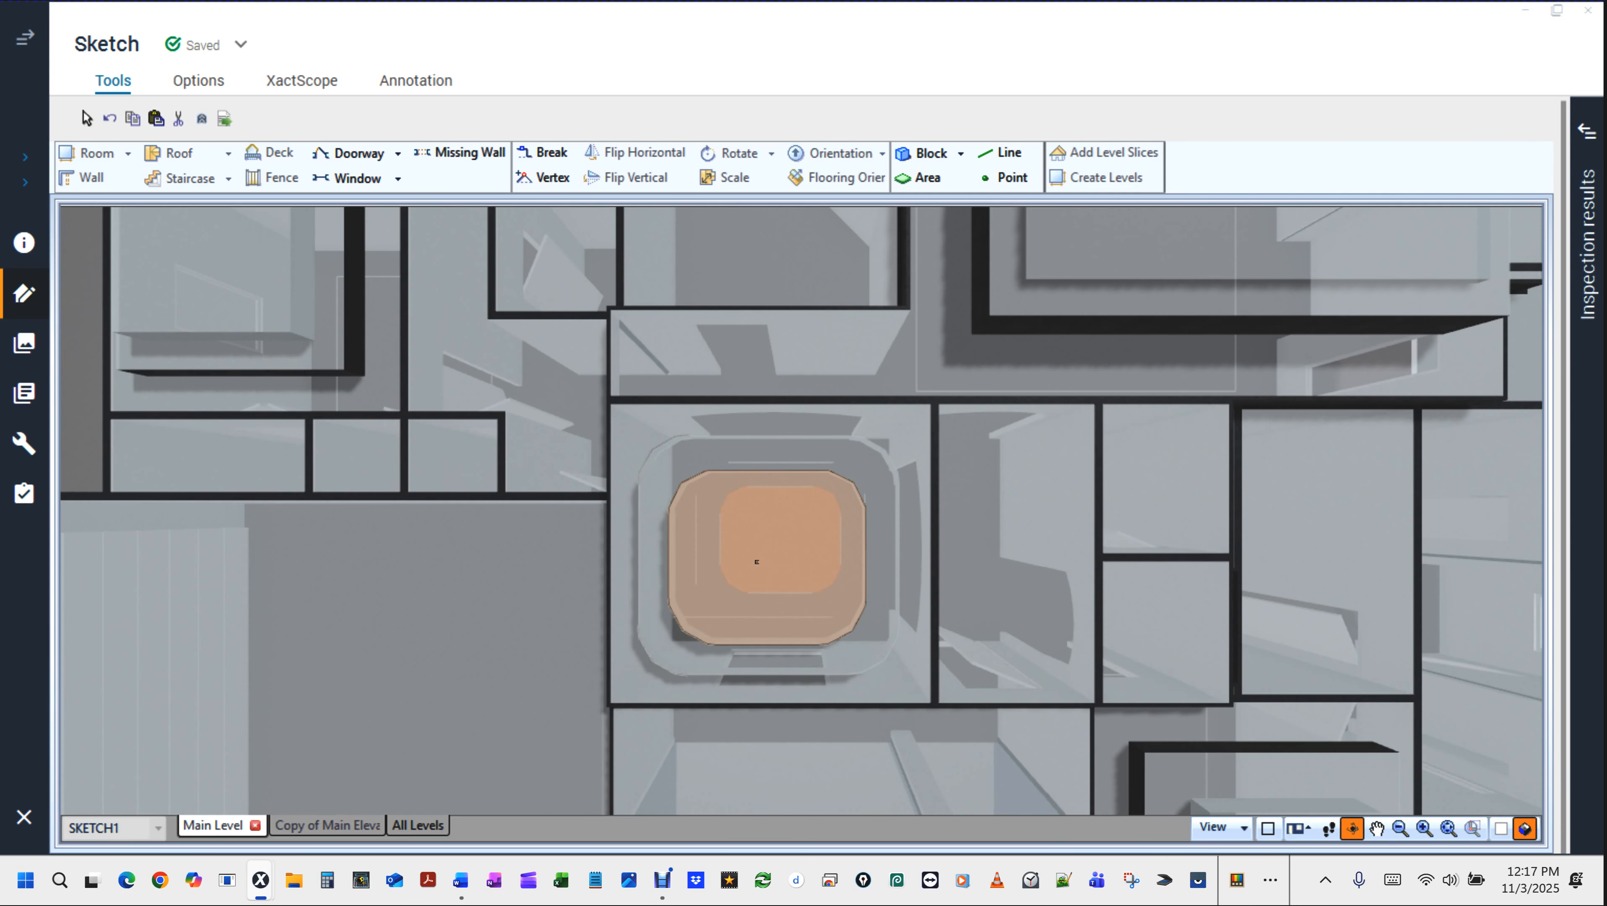
drag(818, 682, 663, 442)
key(F8)
click(771, 533)
scroll(775, 540, down, 2)
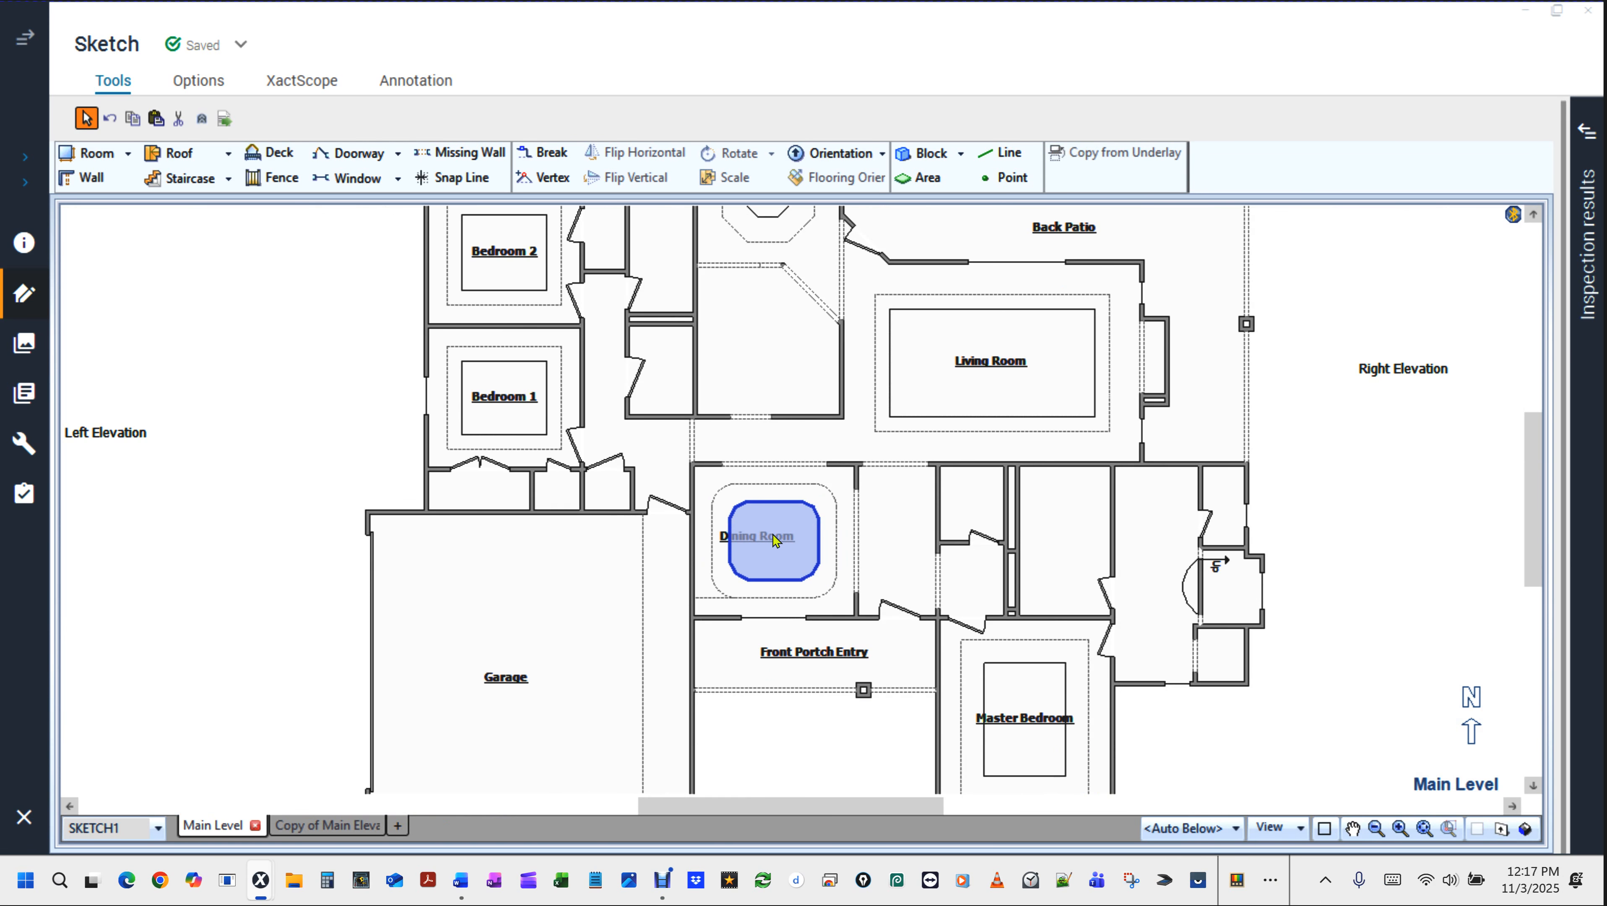
scroll(773, 536, down, 3)
scroll(774, 536, up, 1)
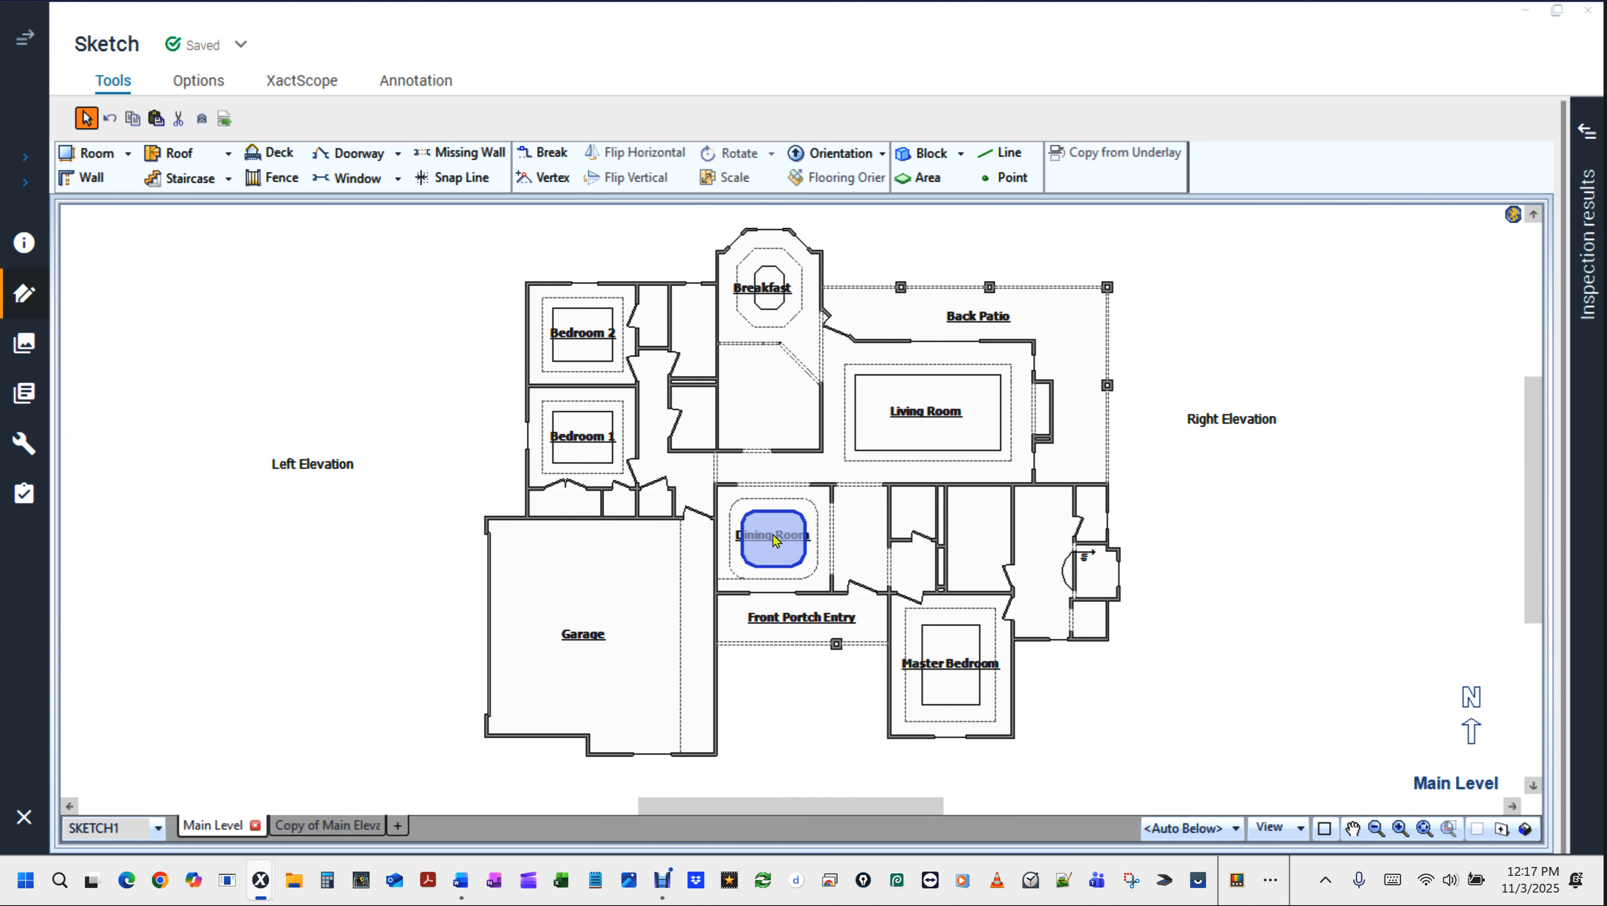
Display the estimate images beside the Main Level floor plan, with the whole plan in view and nothing selected.
key(F5)
scroll(729, 405, down, 1)
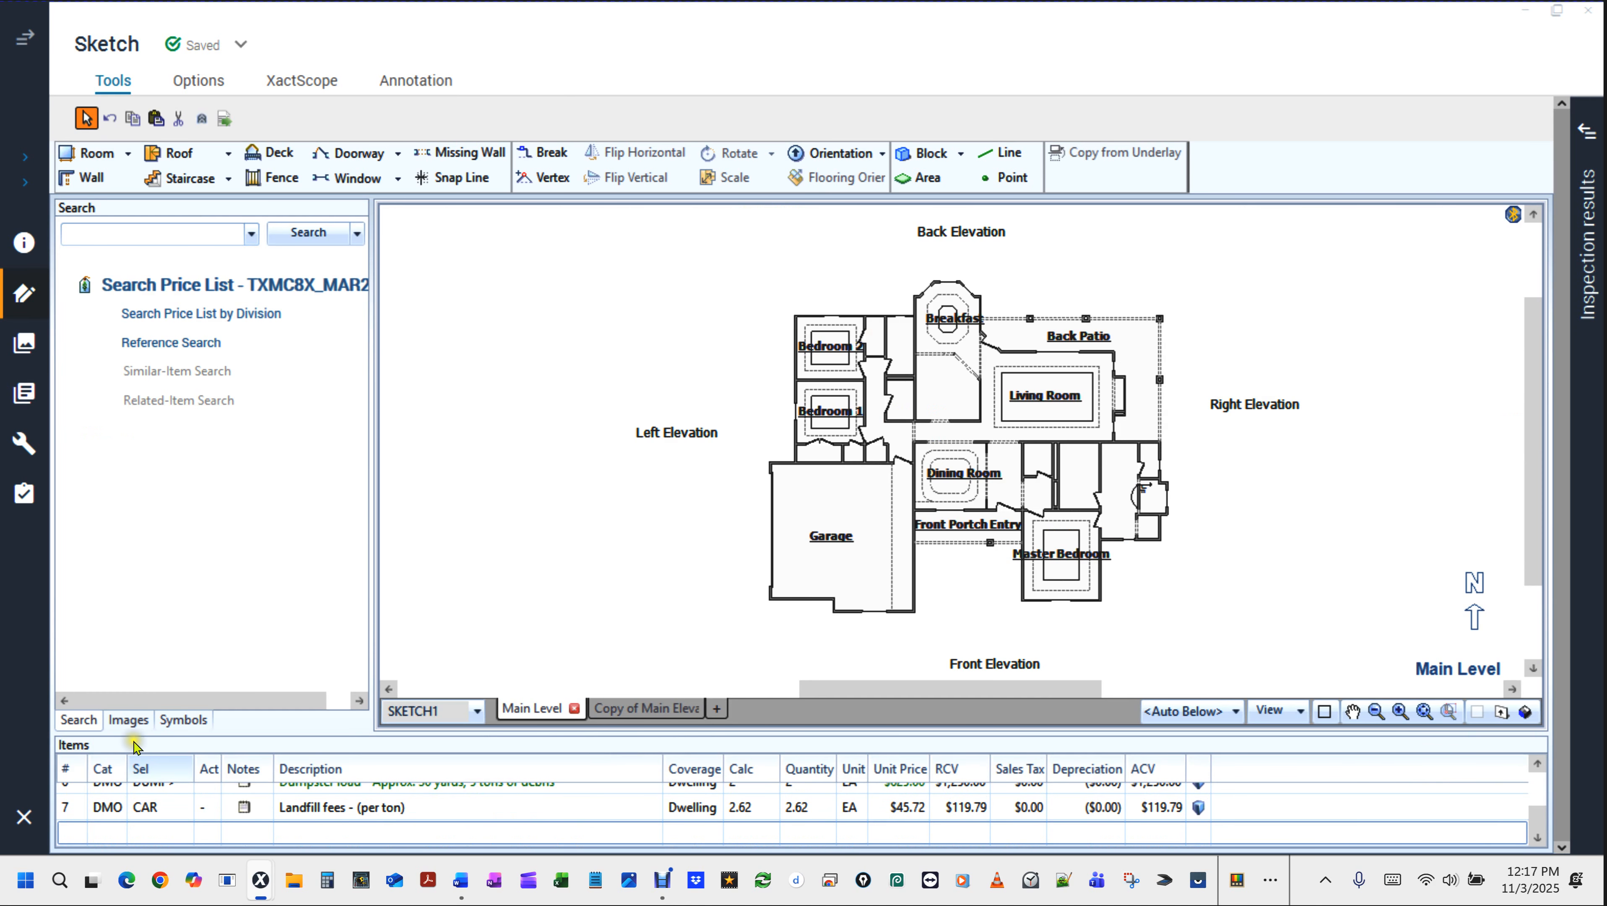
click(126, 720)
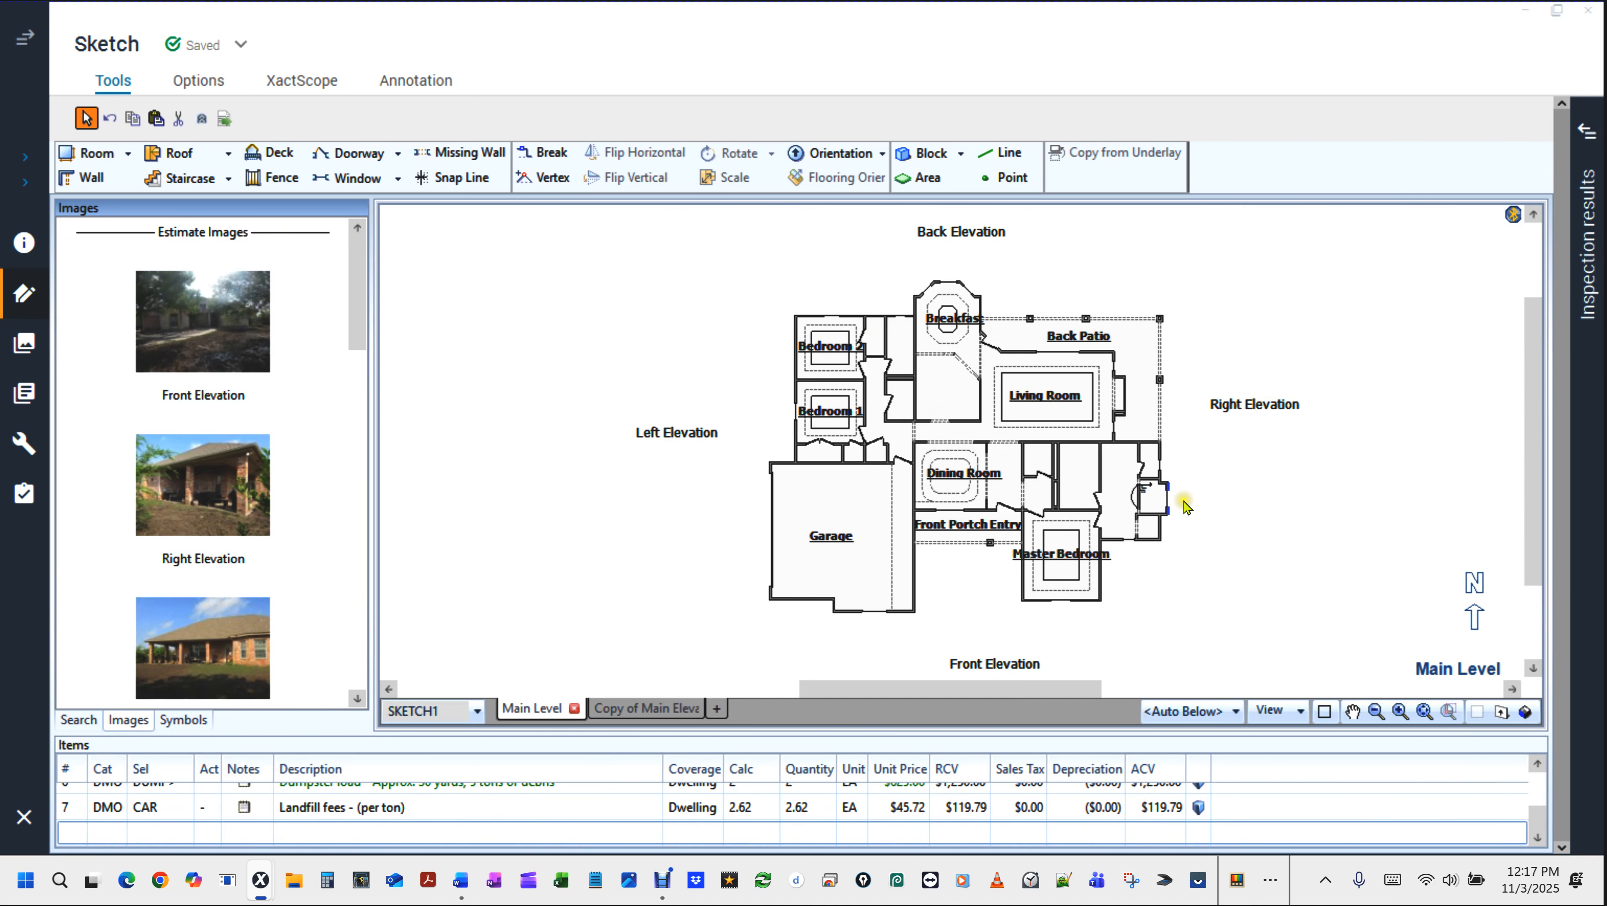
mouse_move(1267, 512)
mouse_down()
mouse_move(1197, 504)
mouse_move(1246, 519)
mouse_up()
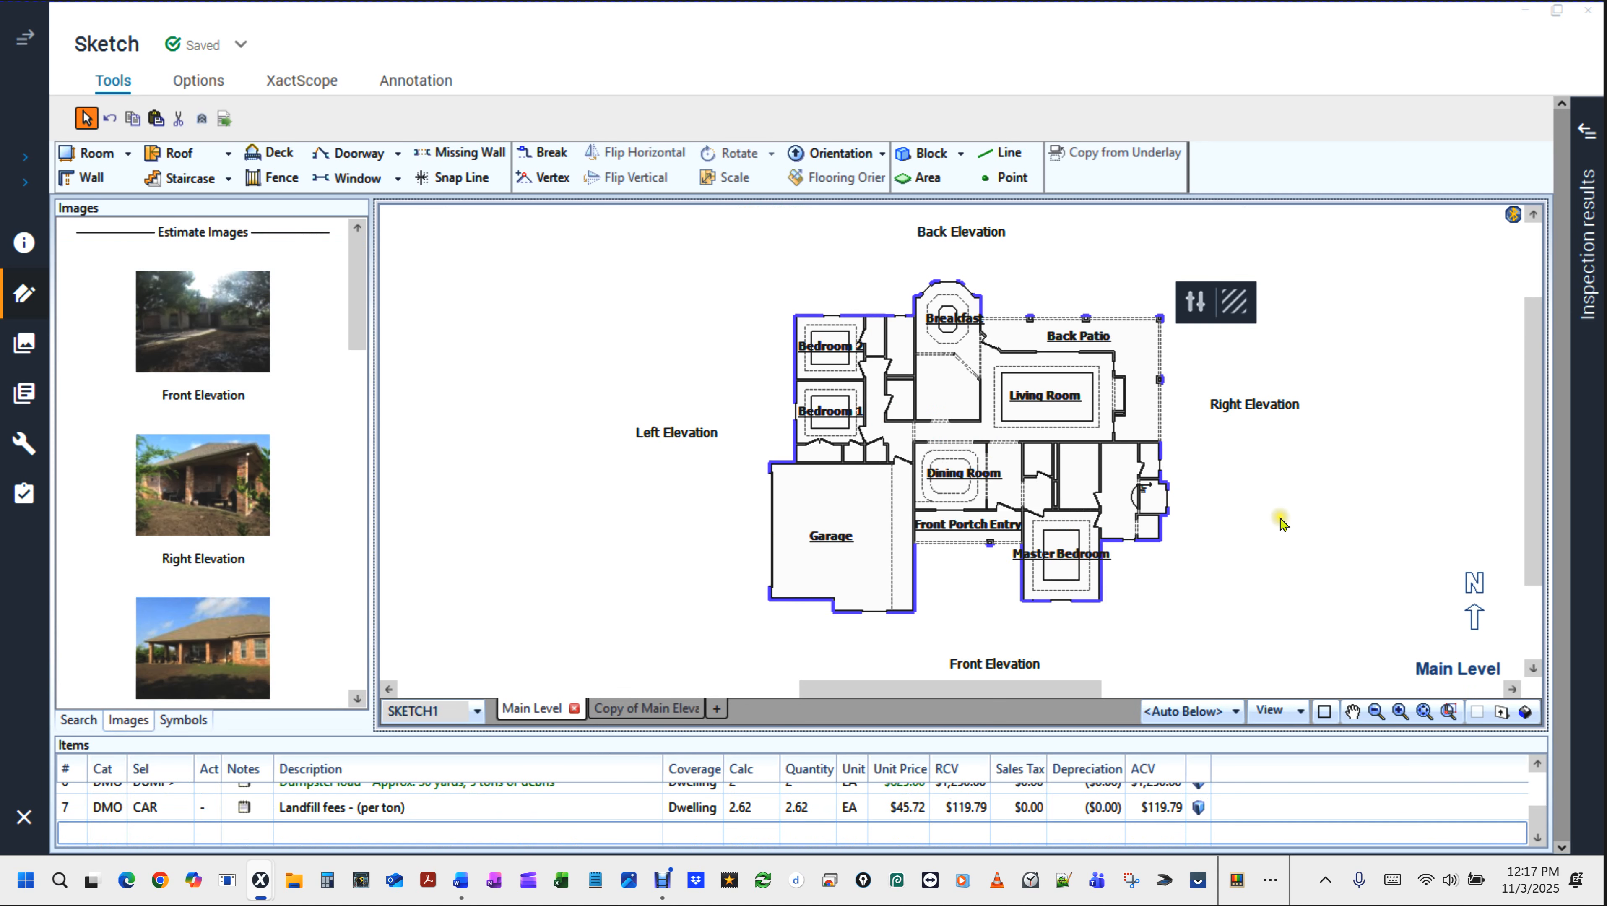
click(1274, 511)
key(space)
drag(1274, 507, 1222, 498)
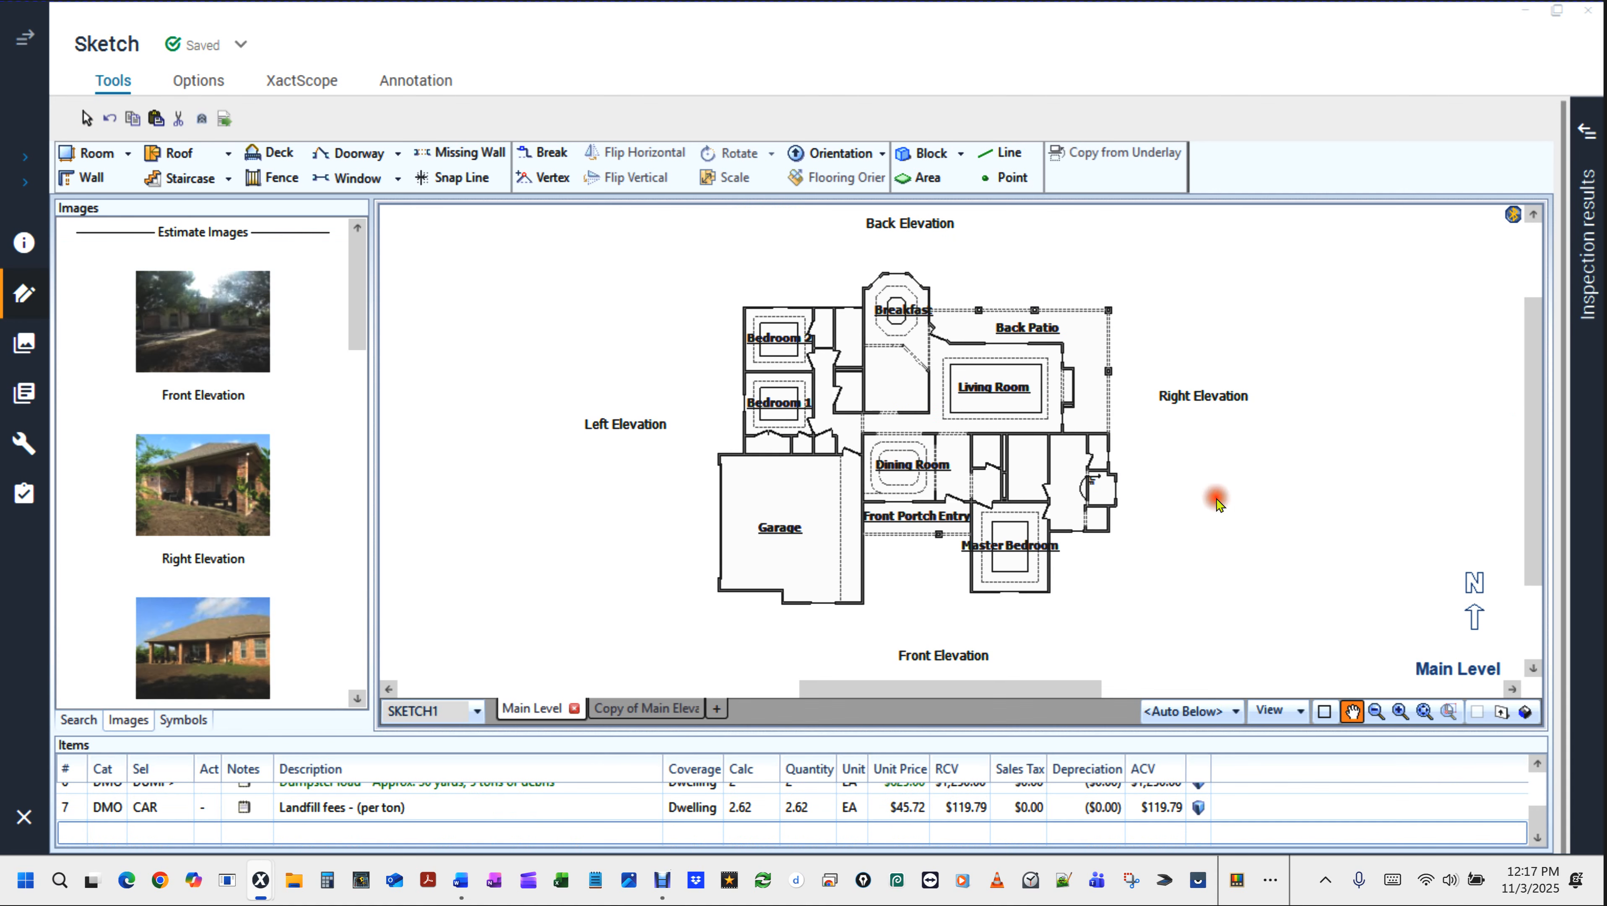
Open the Front Elevation photo beside the sketch and view the front porch entry in 3D from a matching angle.
double_click(197, 321)
drag(631, 56, 406, 148)
click(1228, 514)
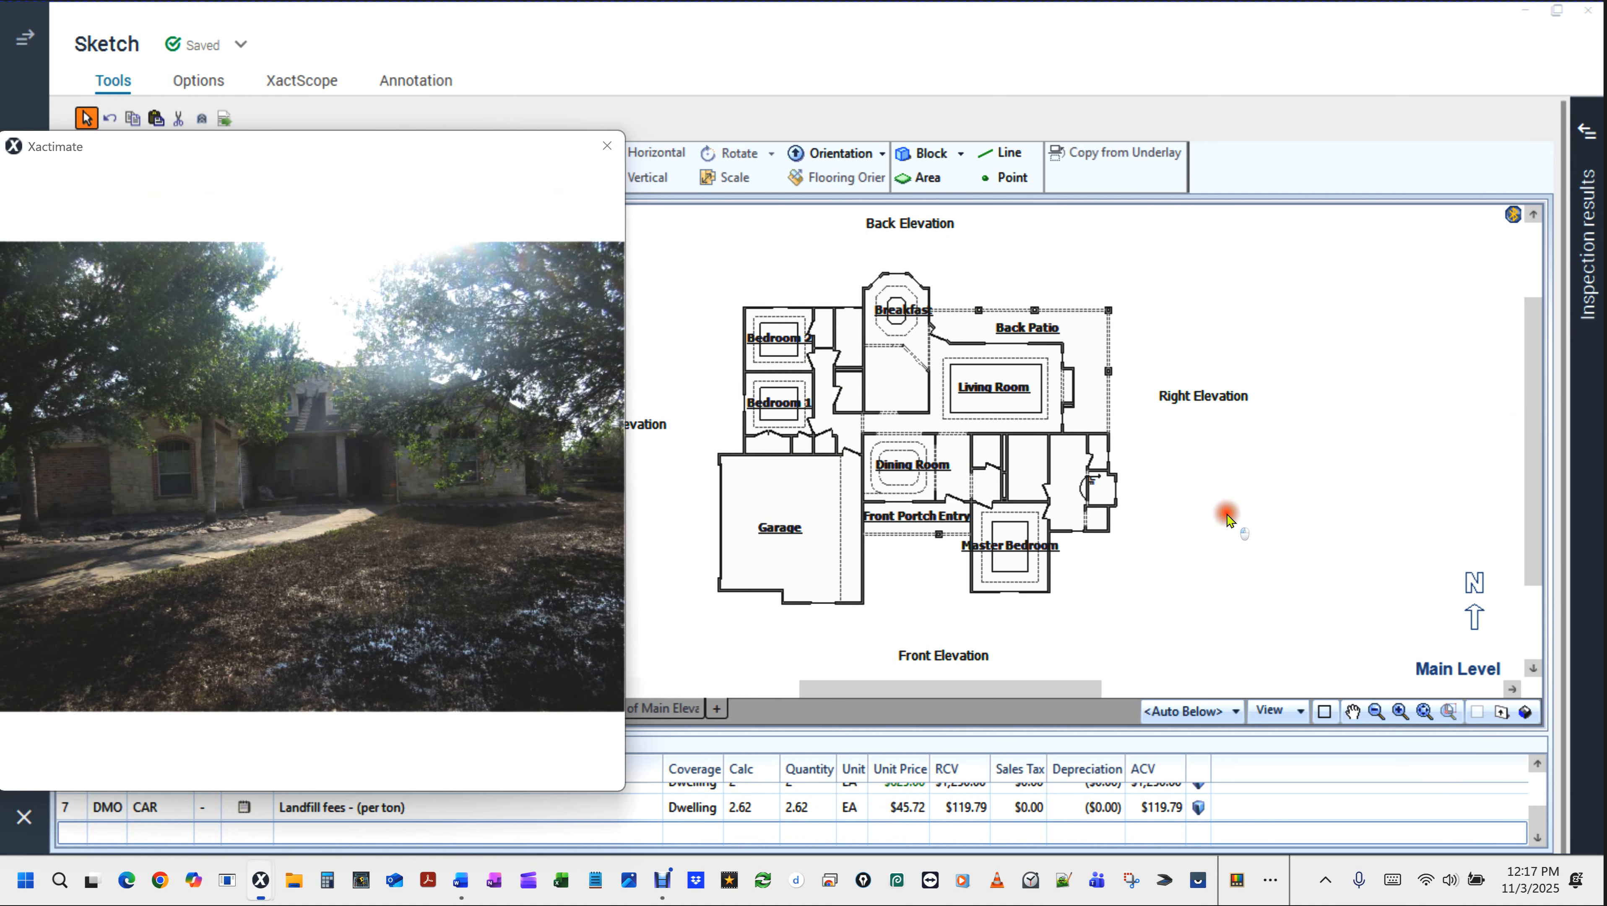
key(F9)
drag(1094, 645, 1108, 262)
drag(984, 677, 987, 629)
scroll(992, 631, up, 5)
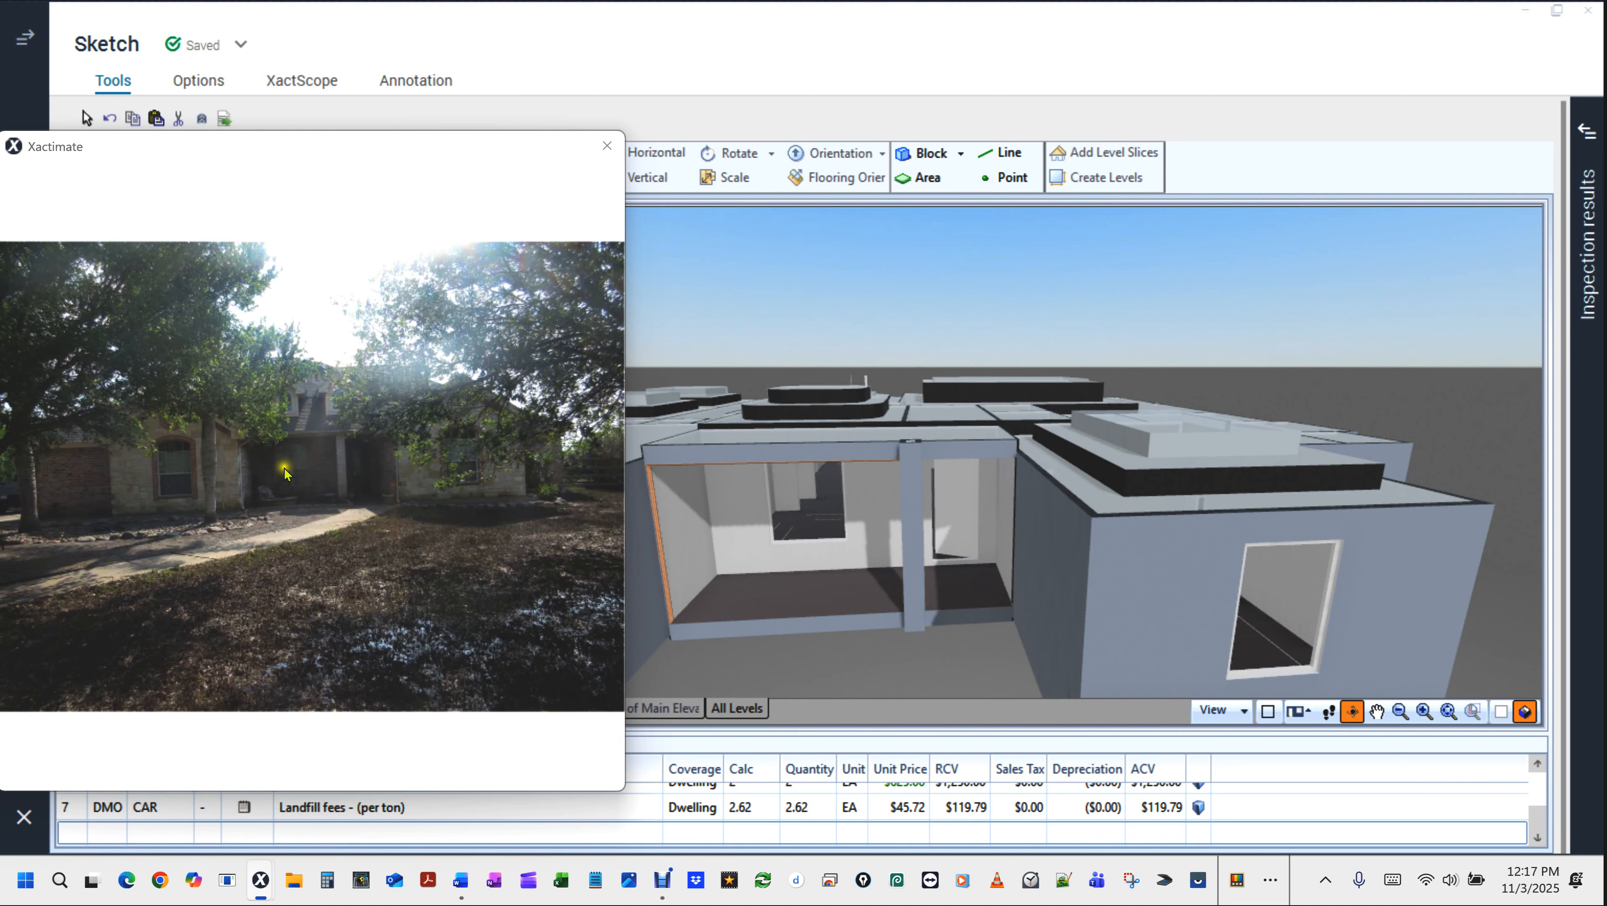
Examine the porch window and column closely in the Front Elevation photo, and close the photo.
scroll(300, 481, up, 3)
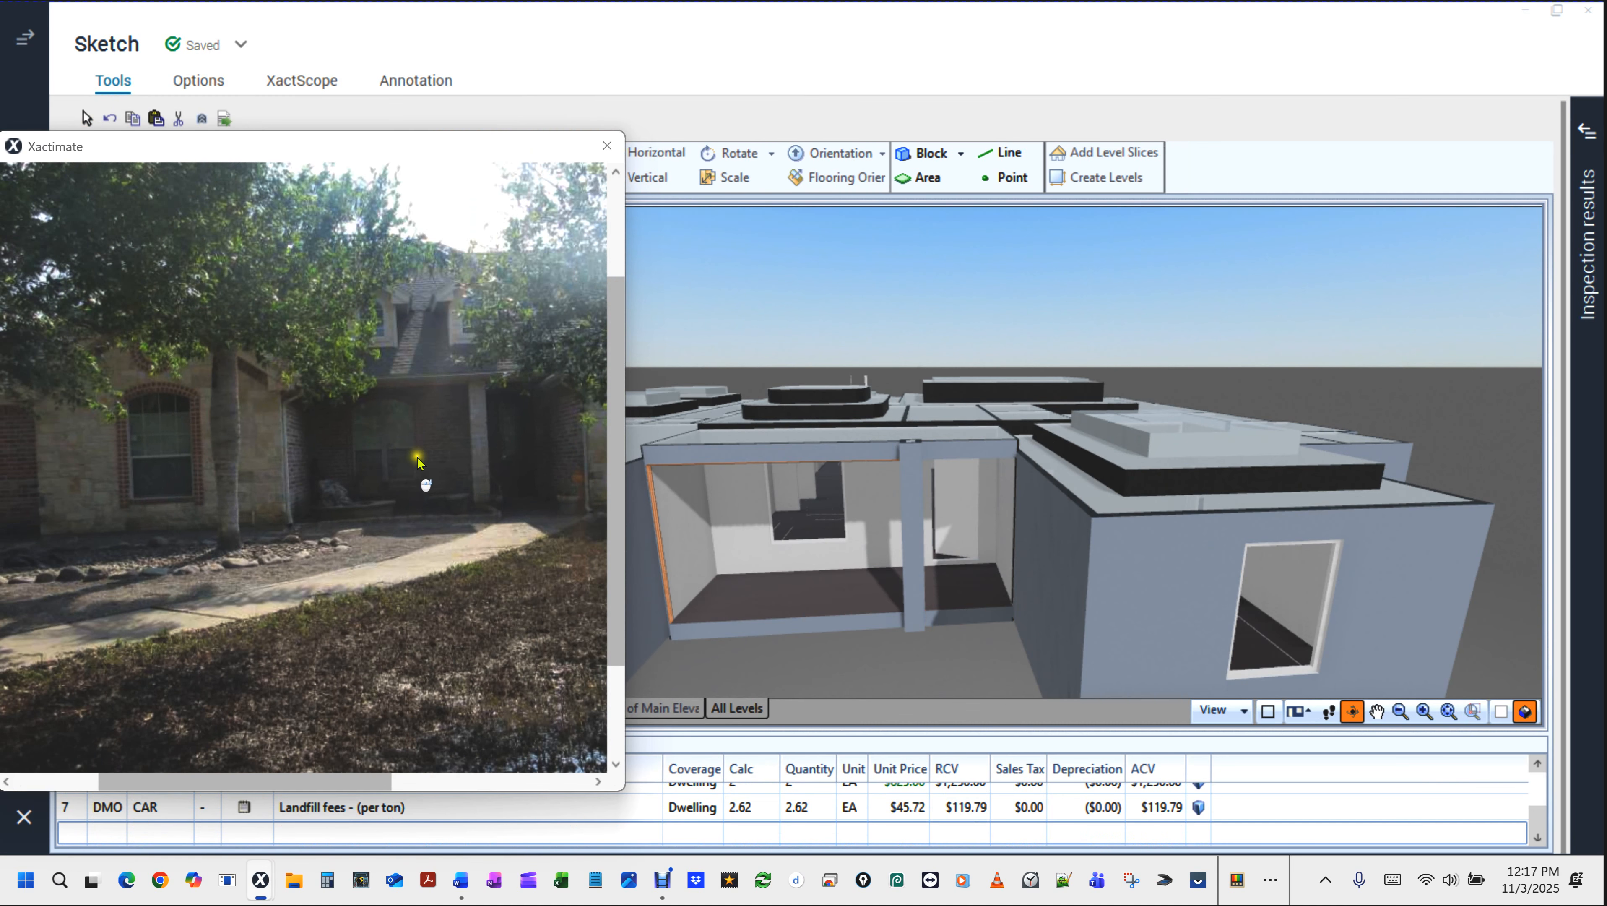
drag(426, 453, 280, 452)
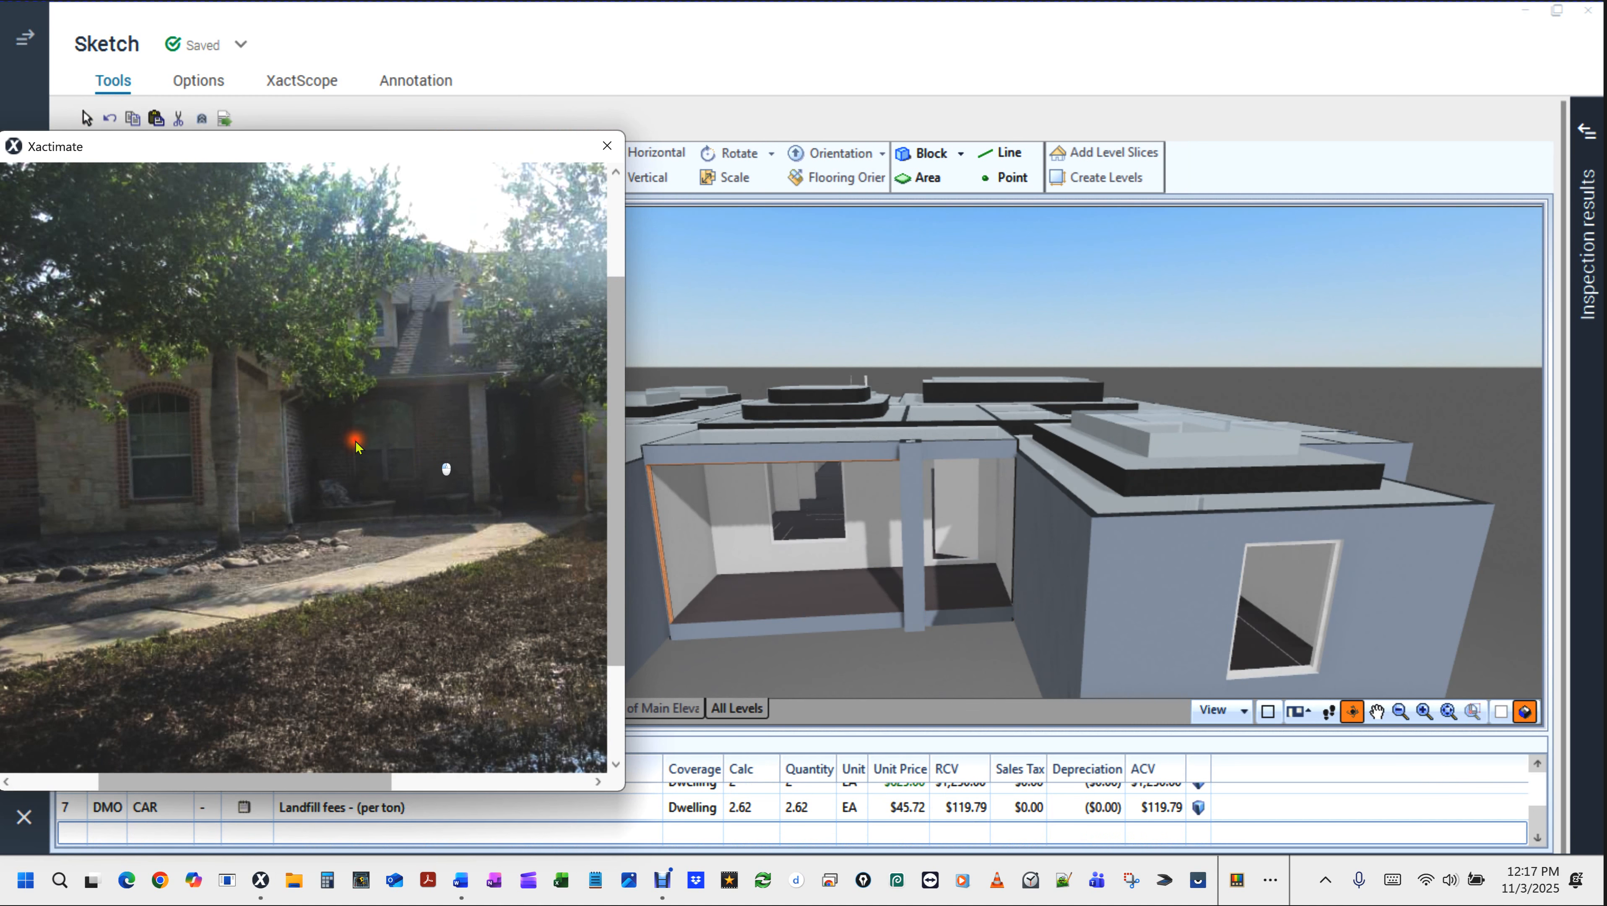
drag(347, 781, 410, 785)
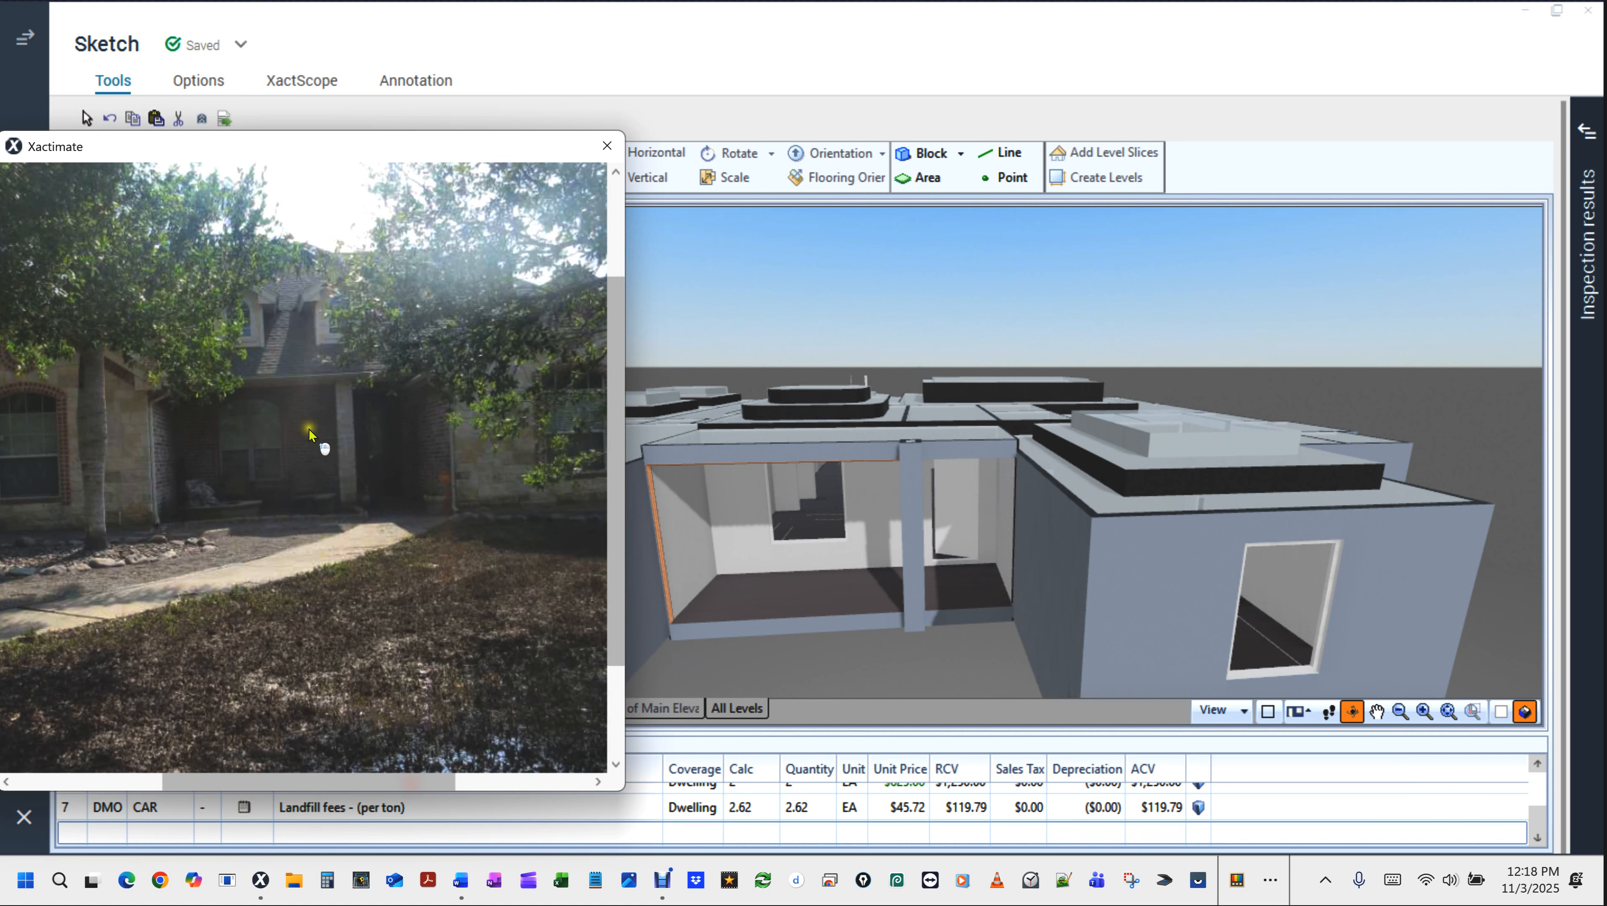
scroll(316, 434, up, 3)
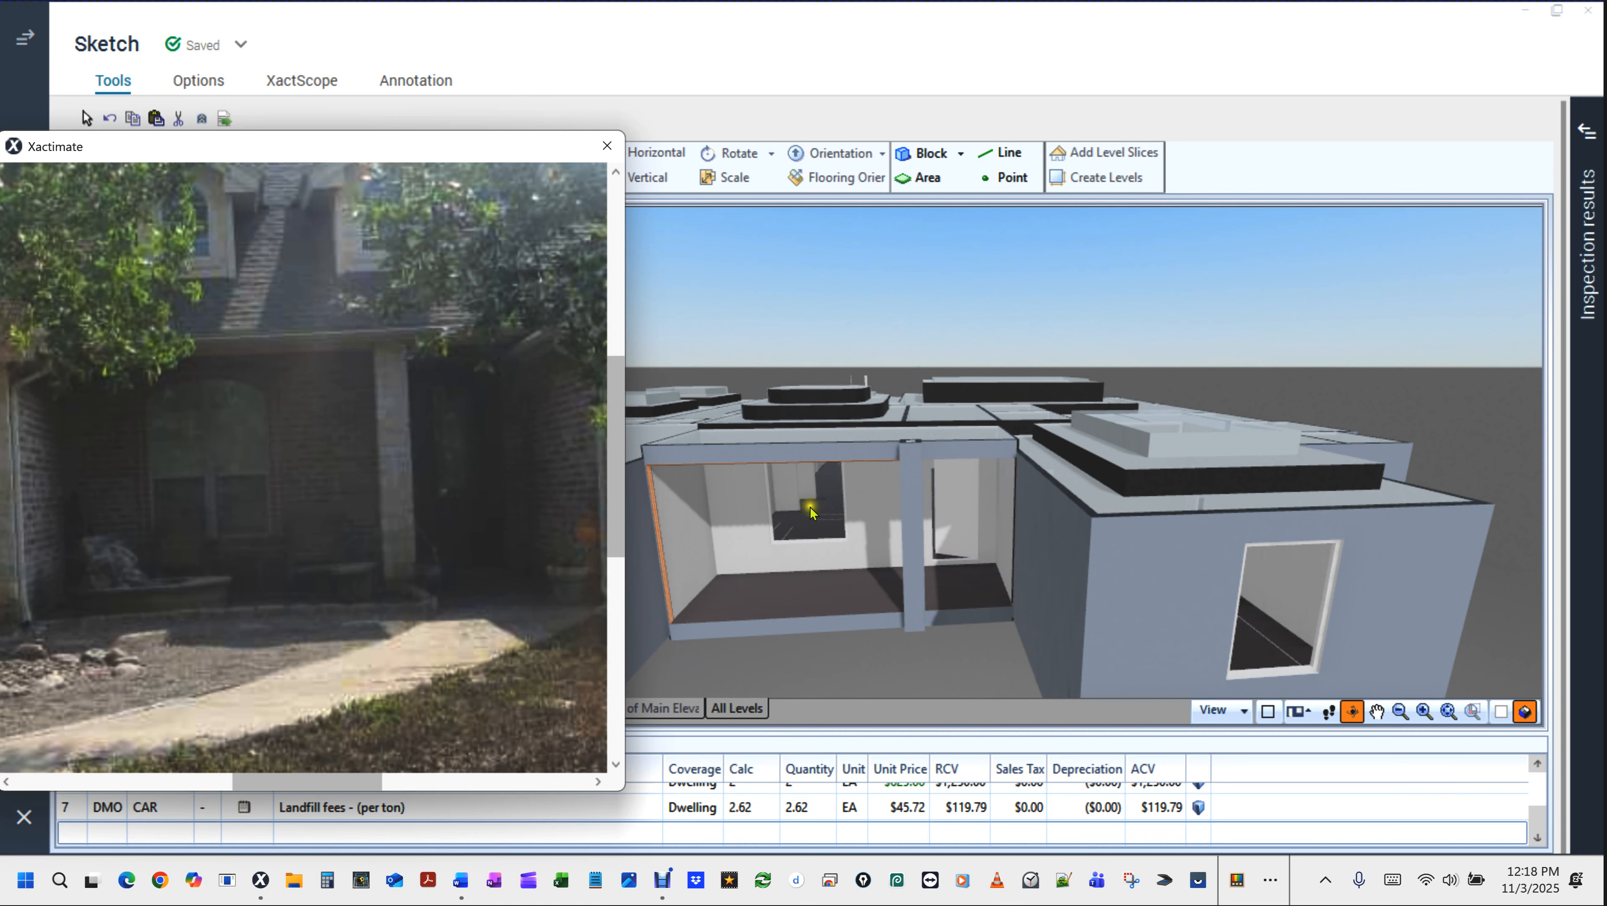
click(607, 145)
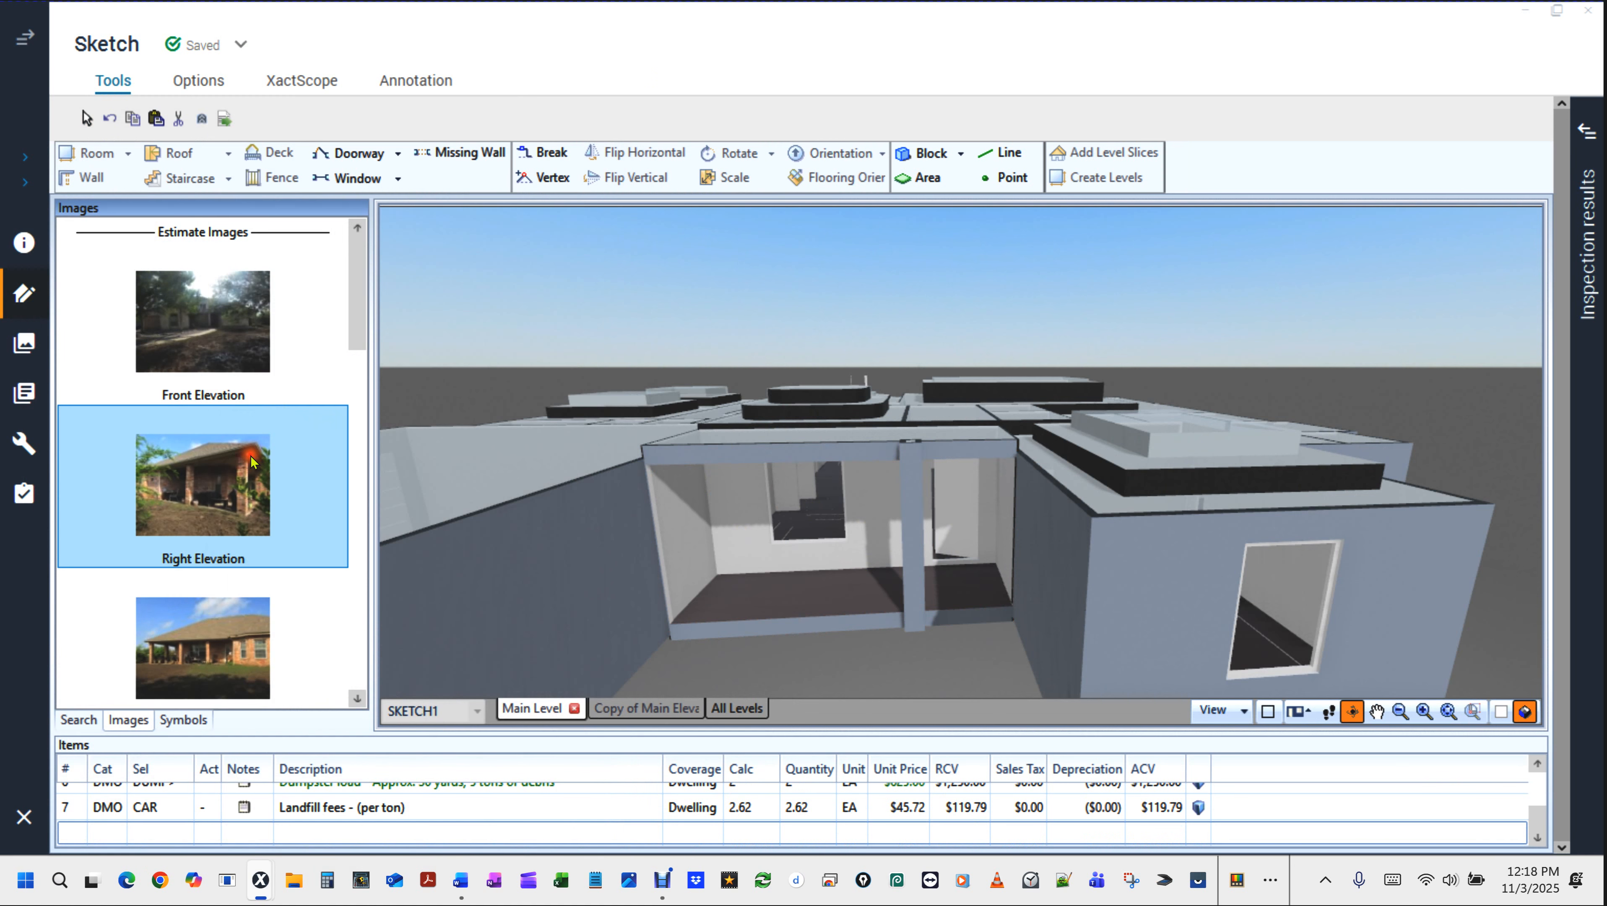
Open the Right Elevation photo beside the model and compare it with the back patio columns and openings in 3D.
double_click(252, 463)
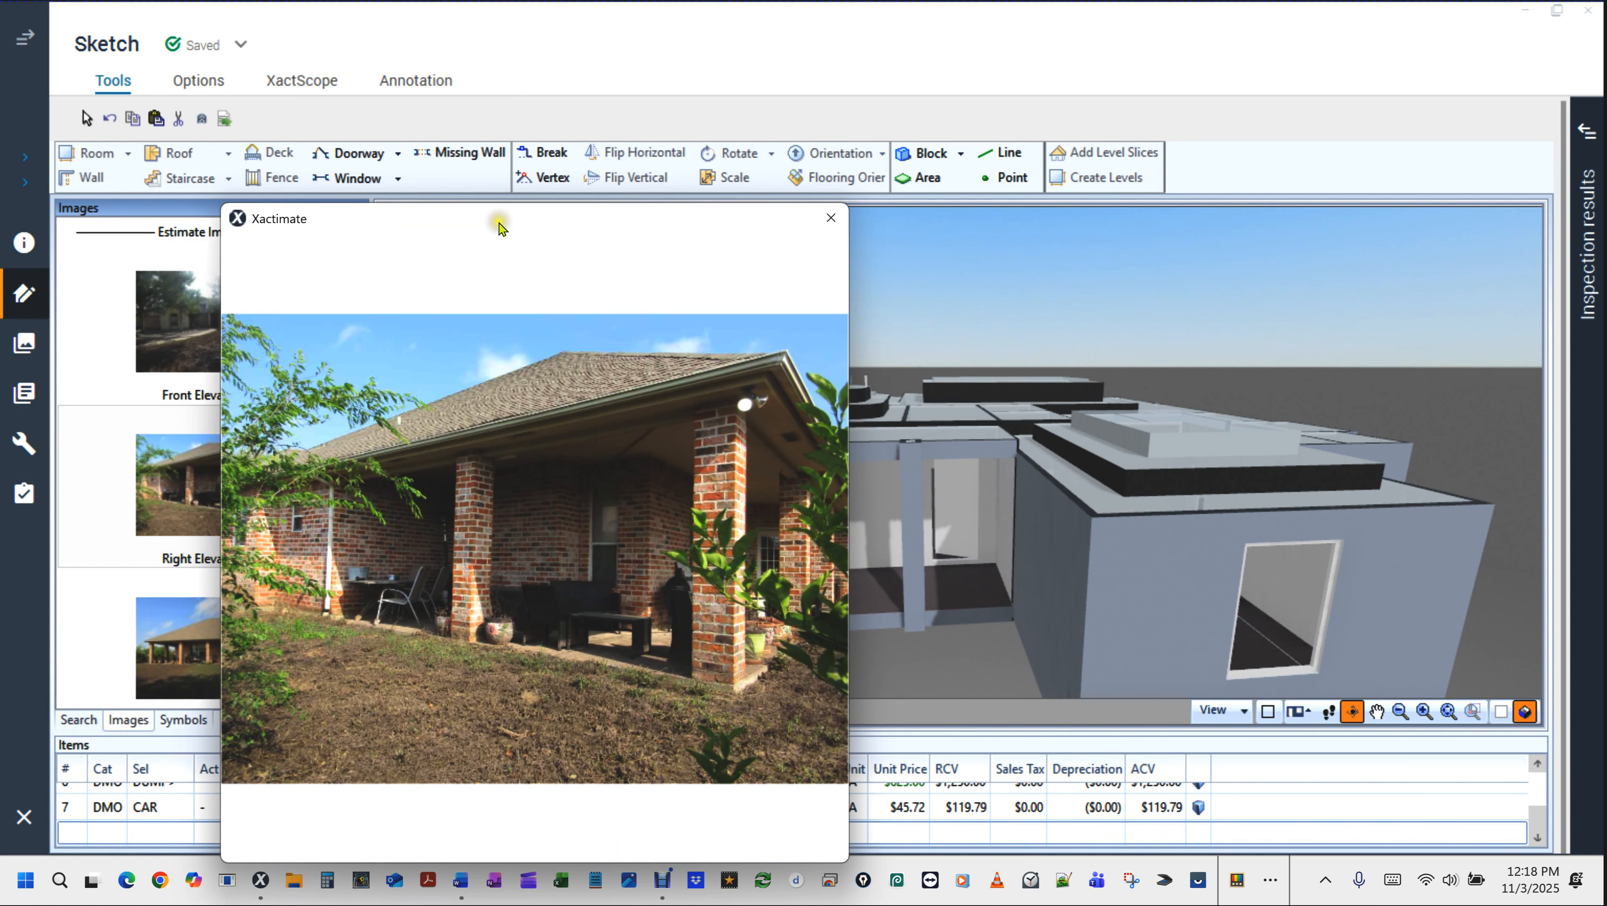
mouse_move(412, 236)
mouse_down()
mouse_move(555, 211)
mouse_move(1283, 523)
mouse_move(948, 457)
mouse_move(1260, 482)
mouse_up()
scroll(1260, 482, down, 2)
key(space)
scroll(1212, 482, up, 1)
scroll(1211, 484, down, 1)
drag(1350, 528, 1037, 618)
drag(1148, 597, 887, 585)
drag(1274, 595, 1162, 594)
scroll(976, 538, up, 3)
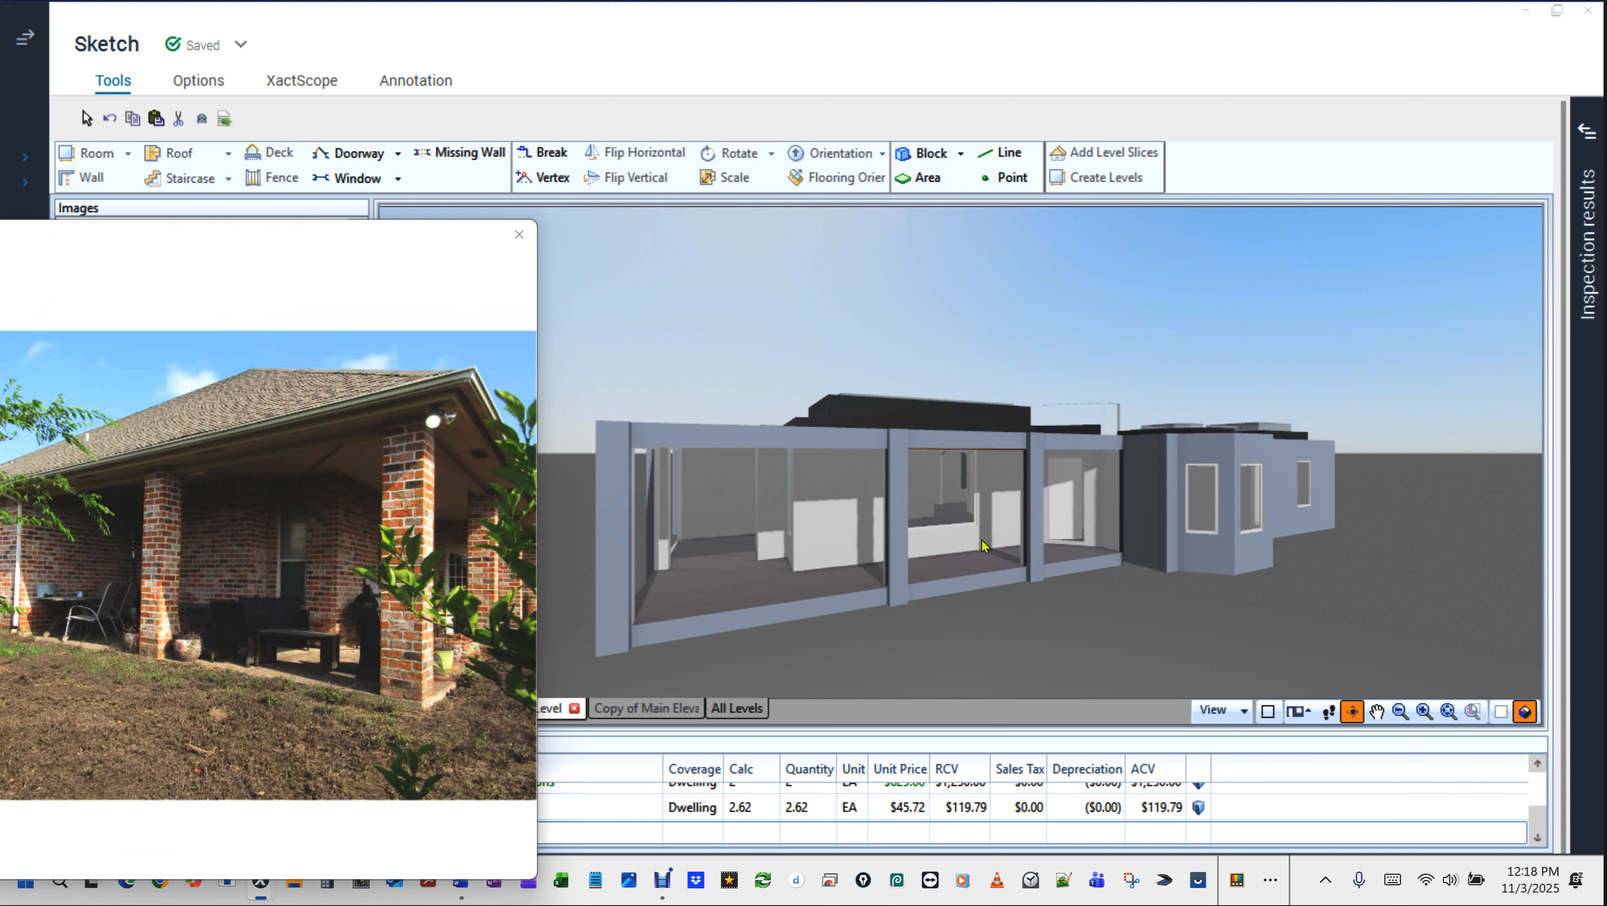
drag(748, 538, 798, 557)
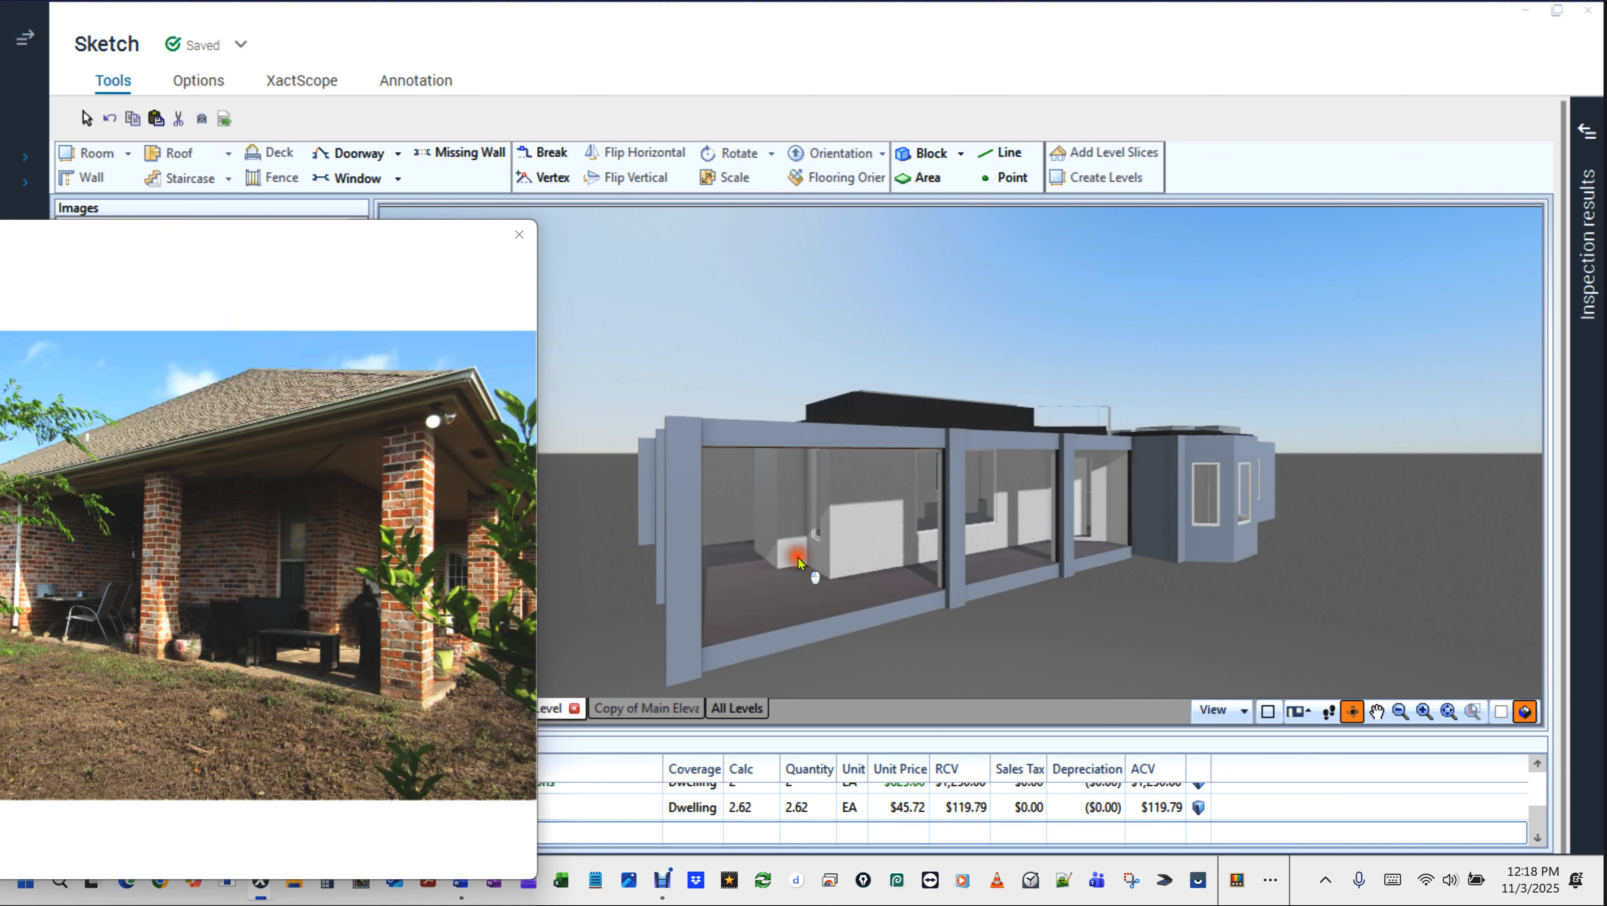
Examine the Garage's two floor sections in the plan and 3D views, and close the Right Elevation photo.
key(F8)
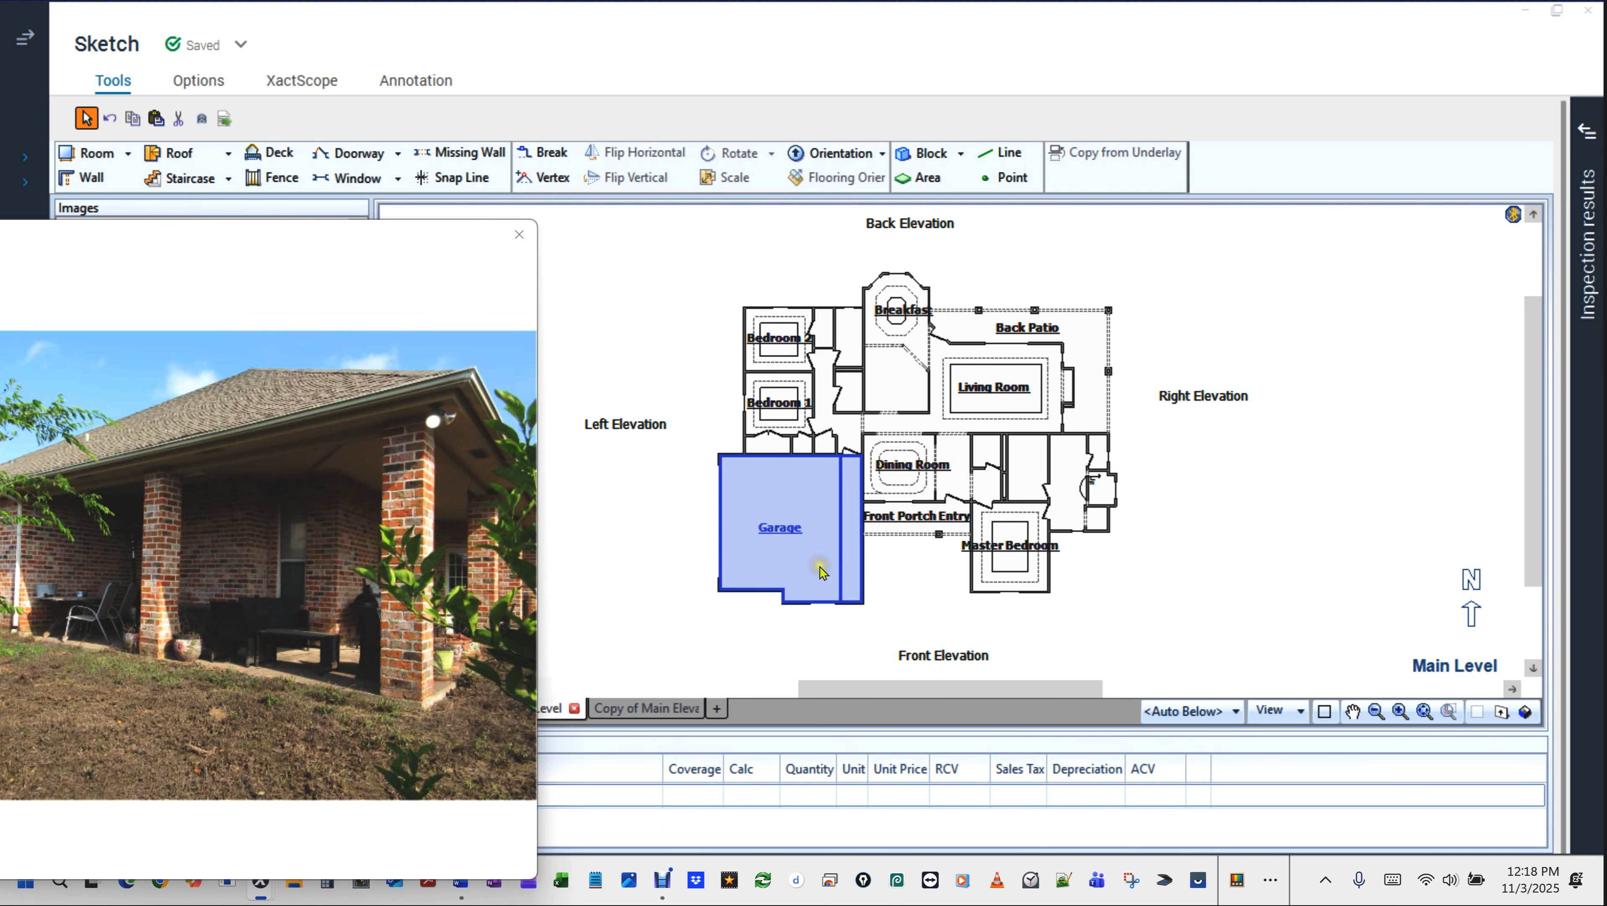
scroll(818, 566, up, 2)
drag(949, 584, 1042, 560)
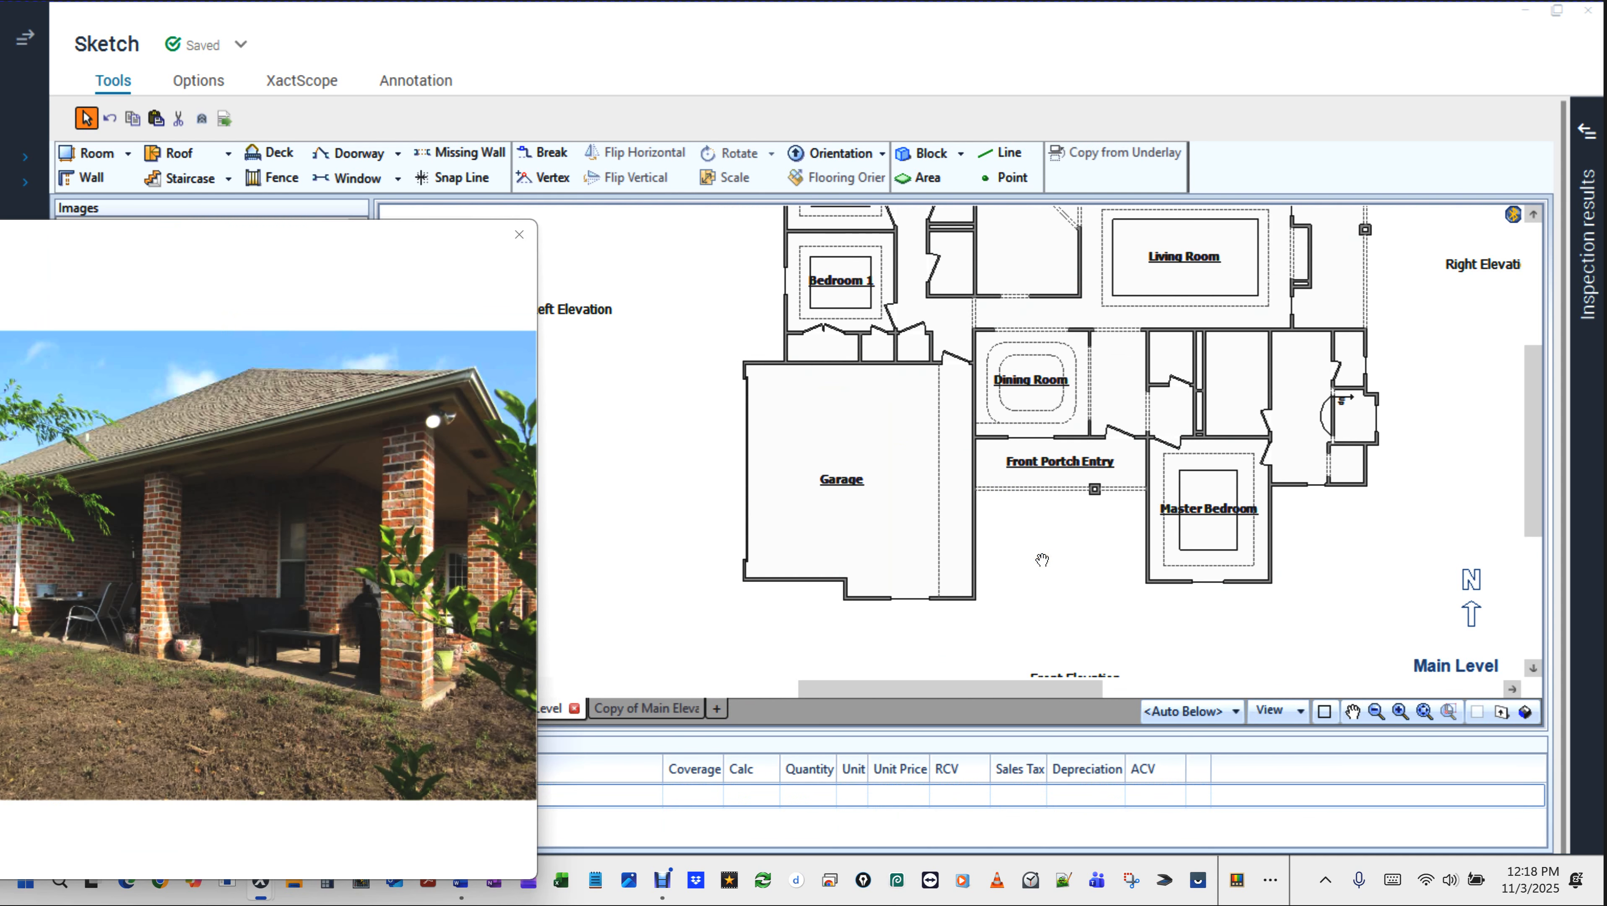
key(F8)
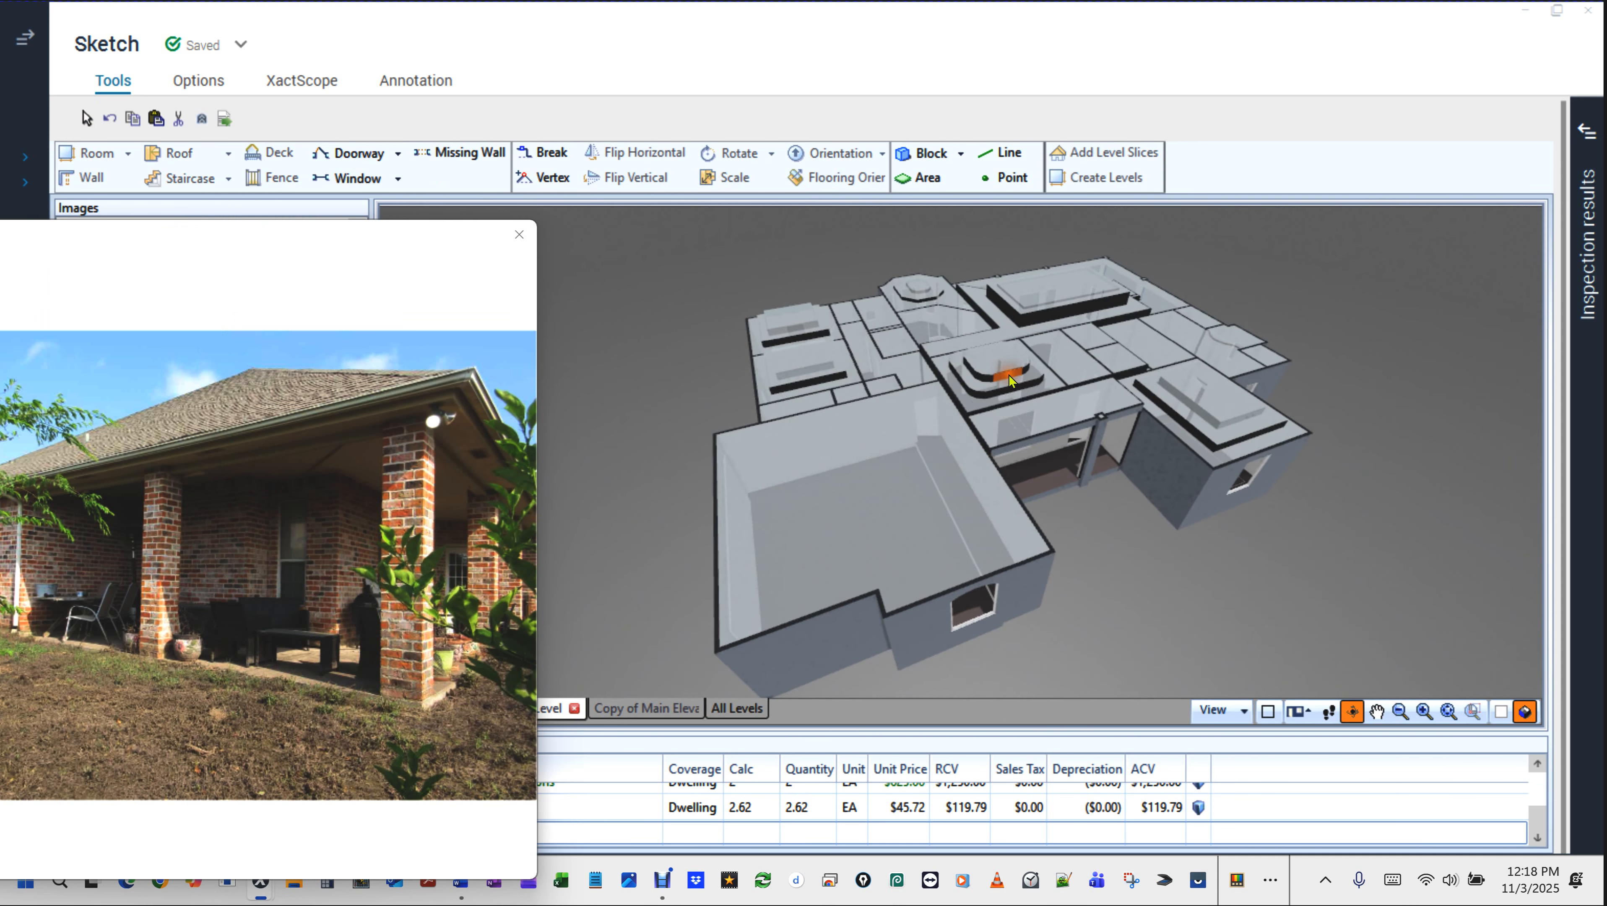
drag(866, 524, 1049, 458)
scroll(997, 579, up, 5)
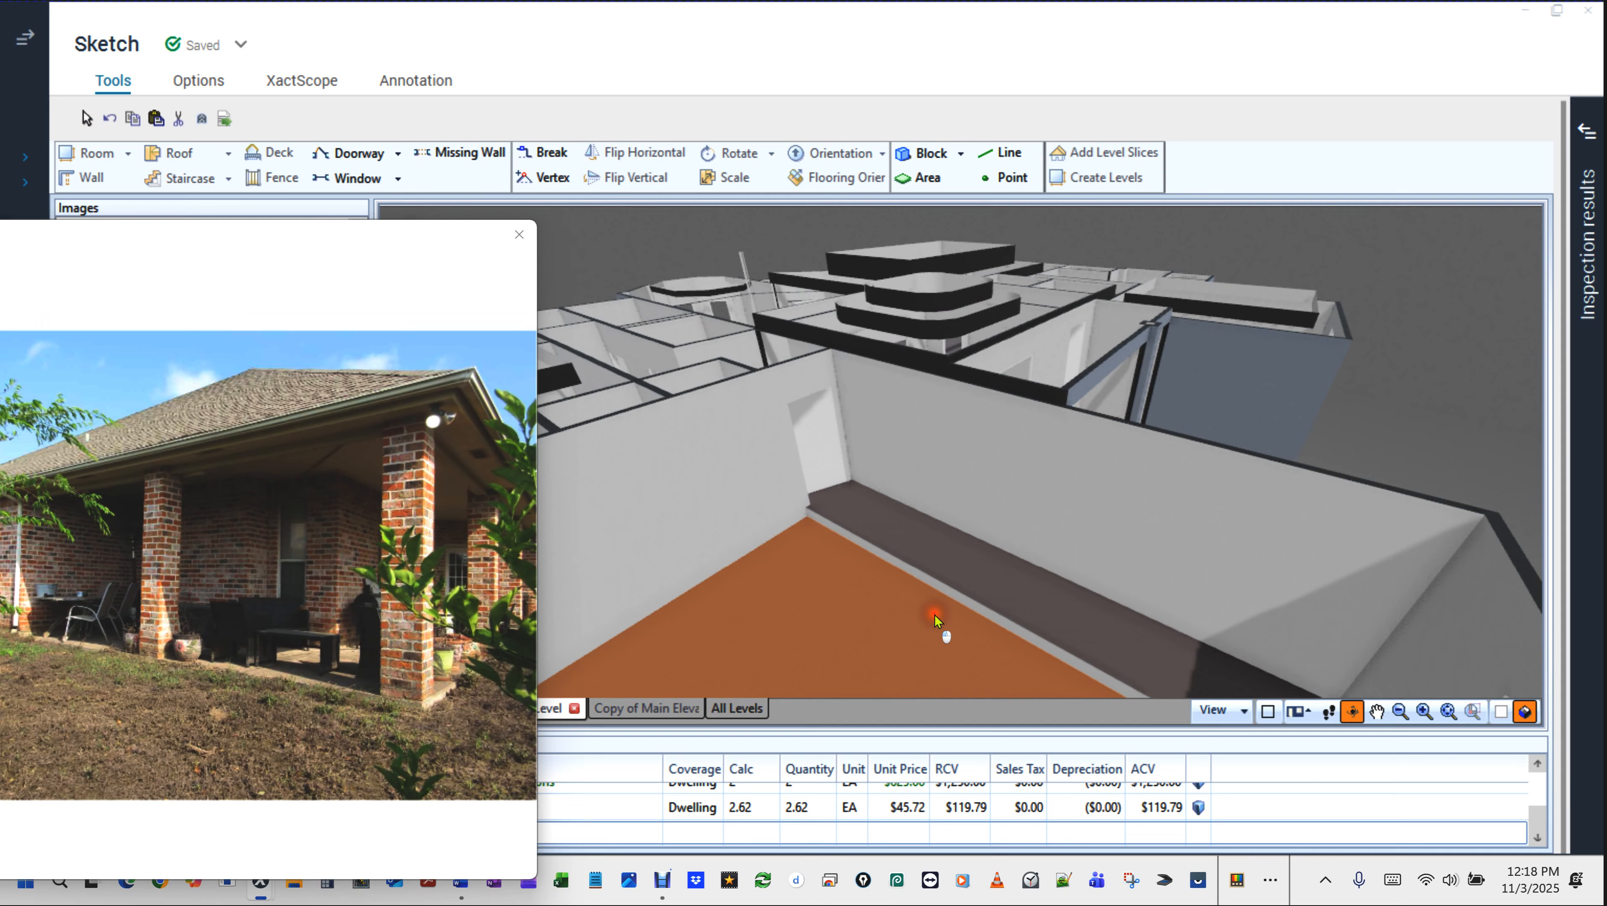
scroll(936, 620, down, 3)
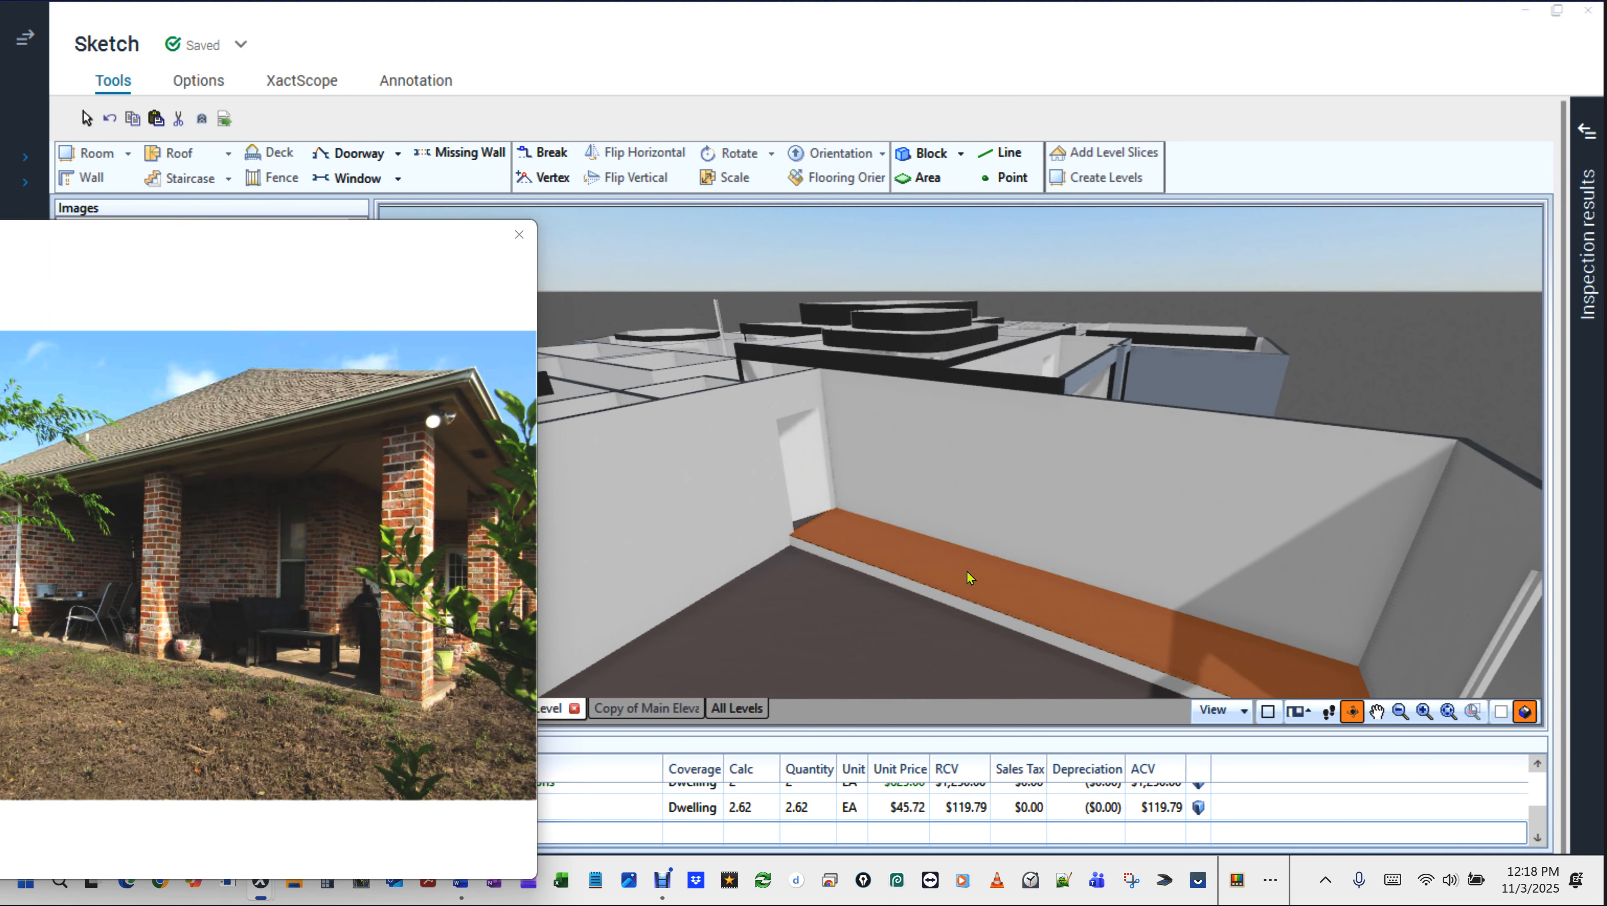
scroll(967, 573, down, 3)
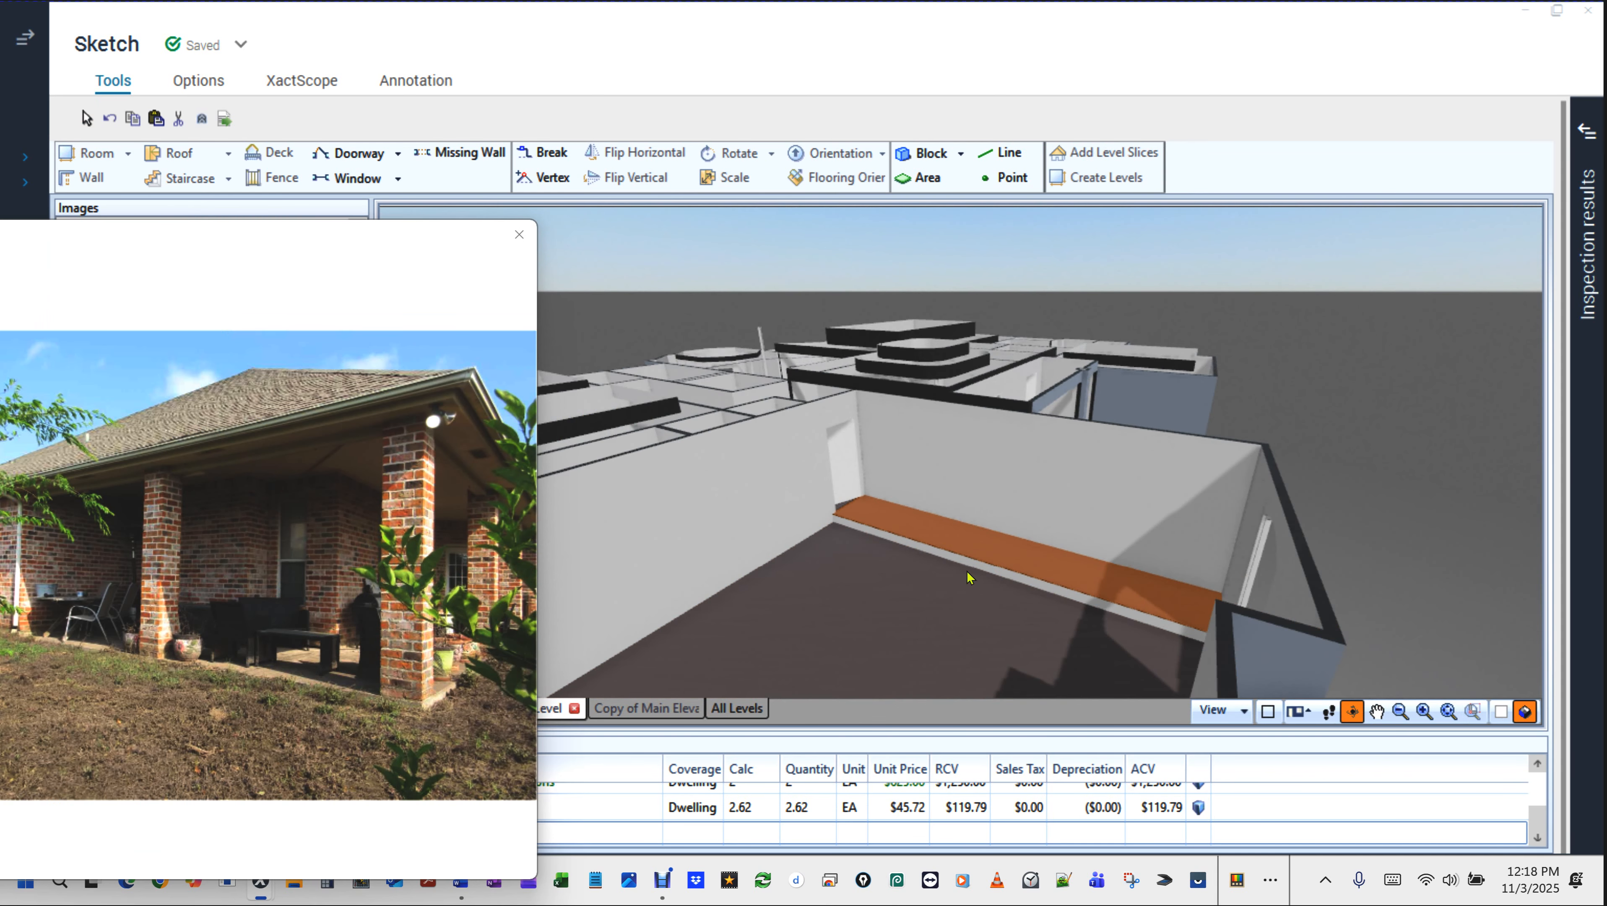
scroll(967, 577, down, 3)
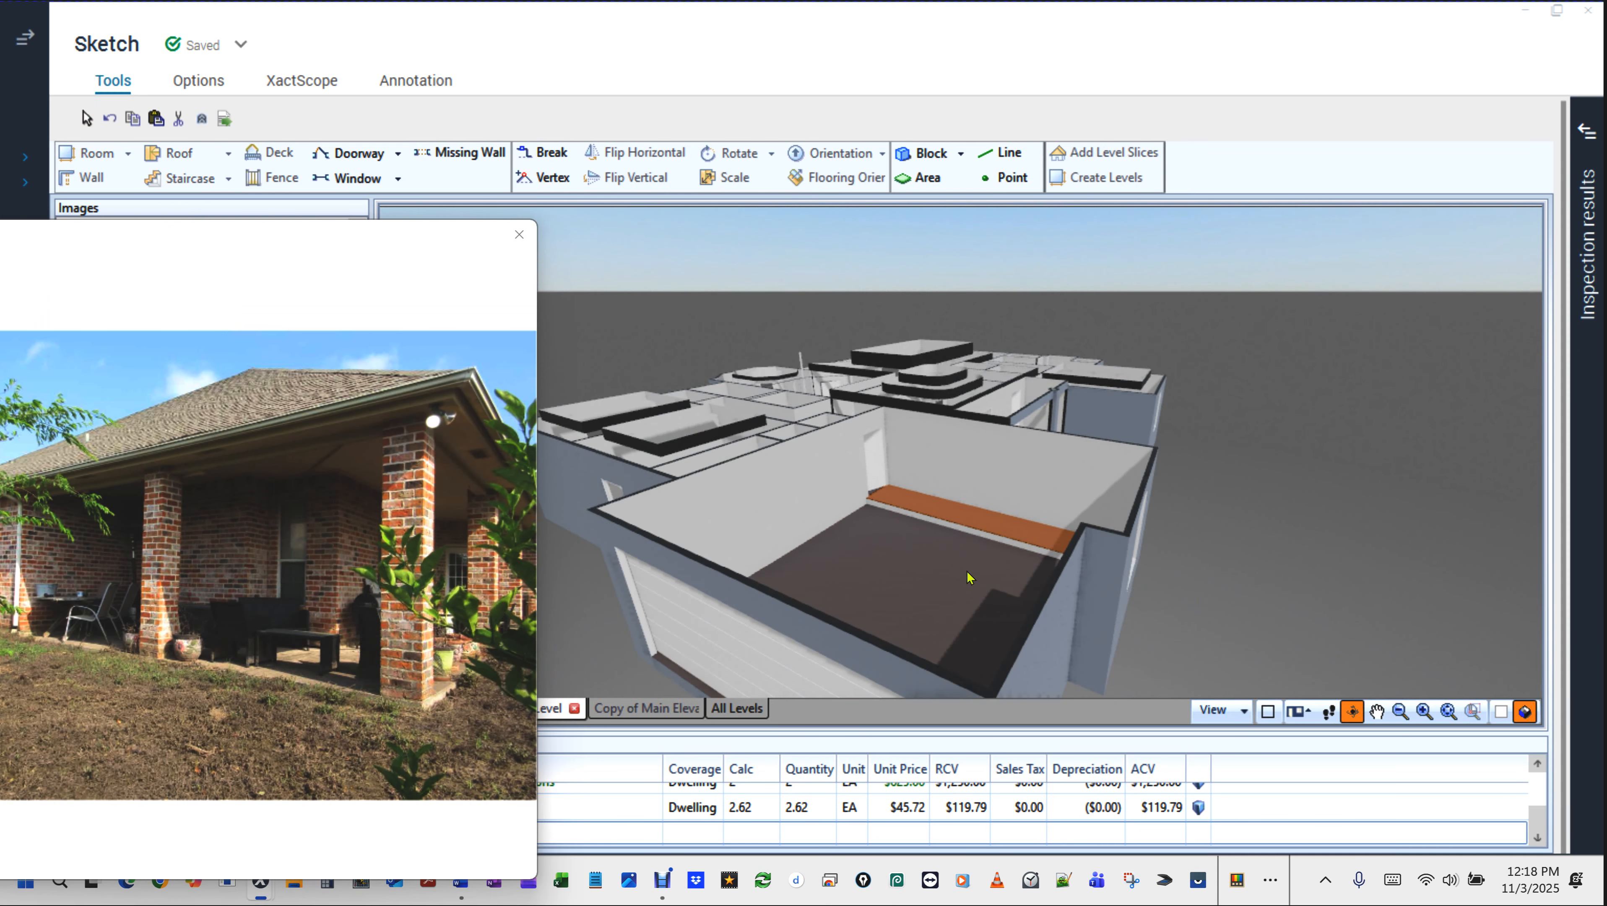
scroll(967, 577, down, 5)
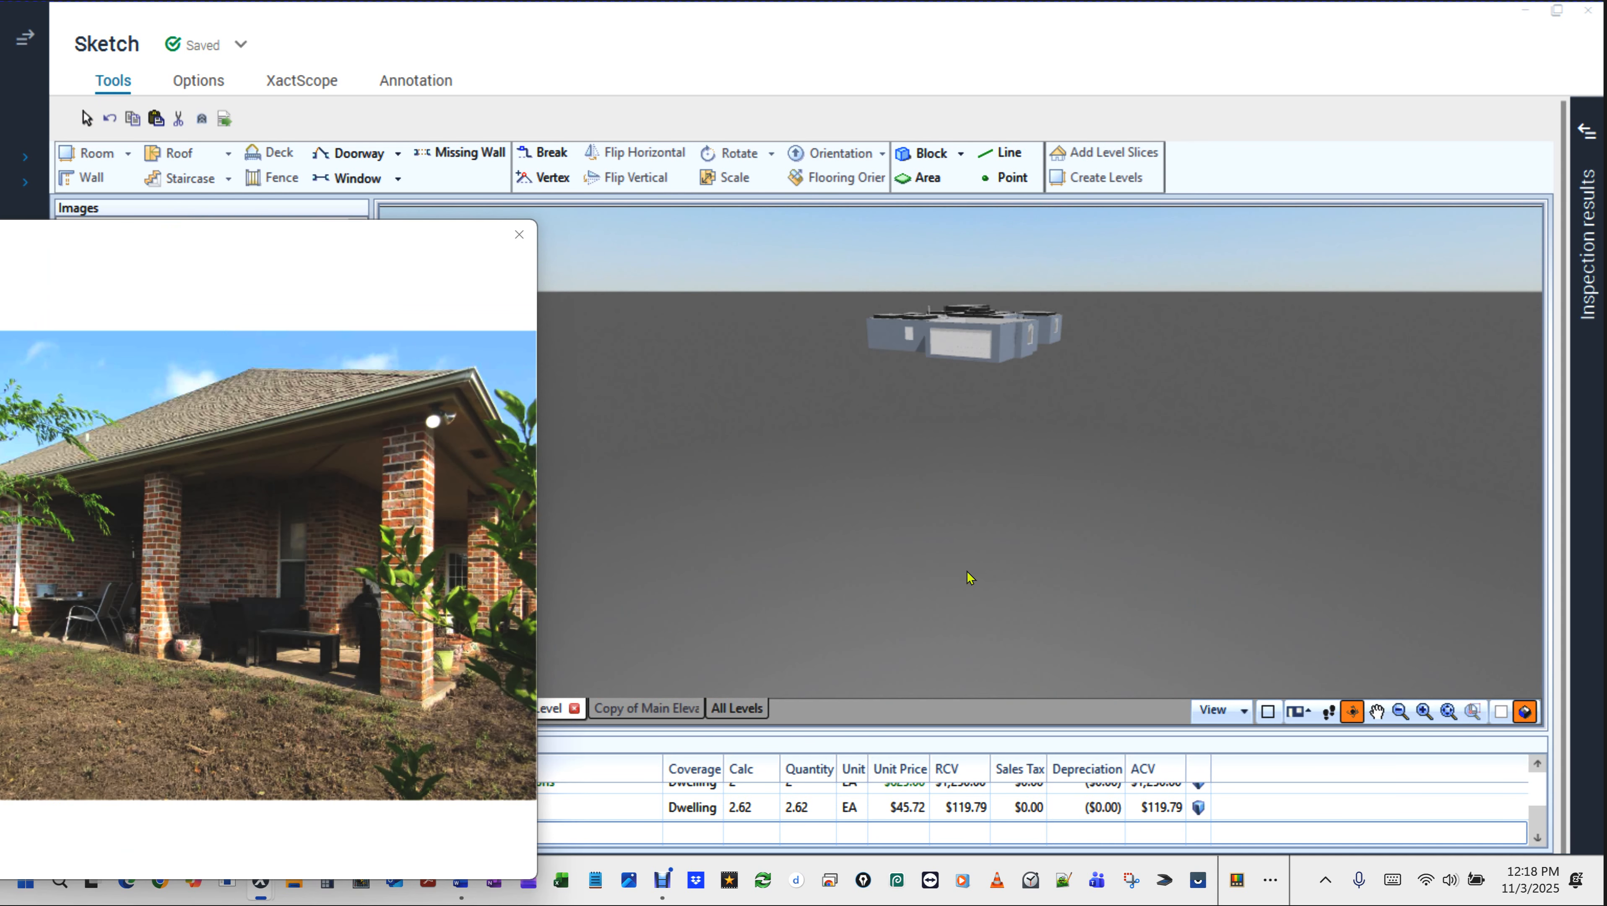
key(F8)
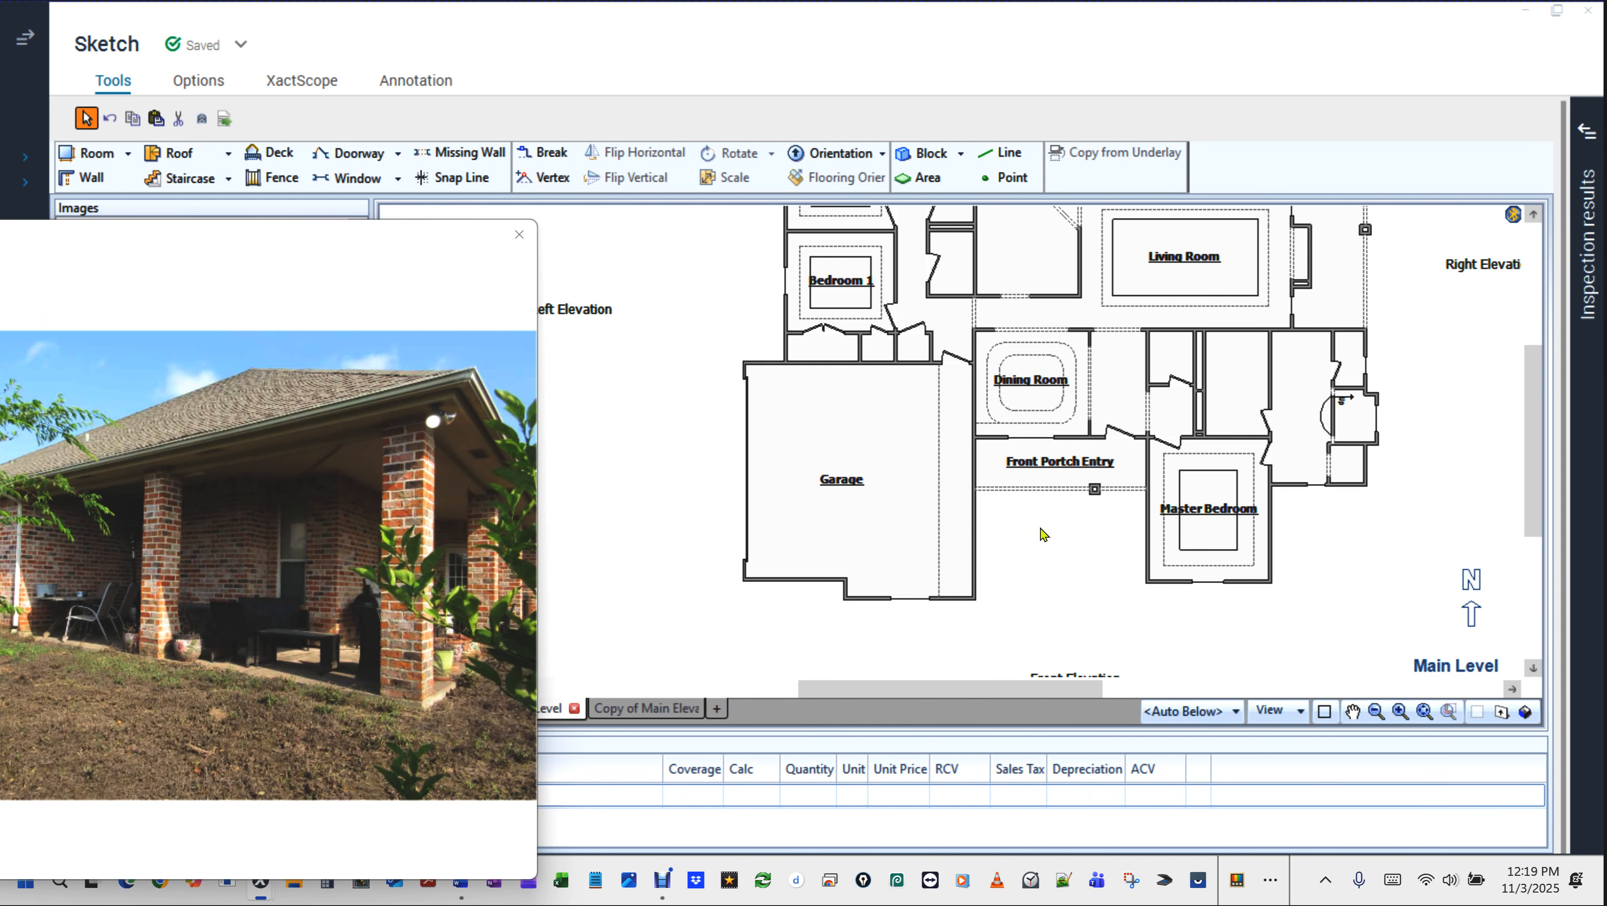
scroll(1040, 529, down, 2)
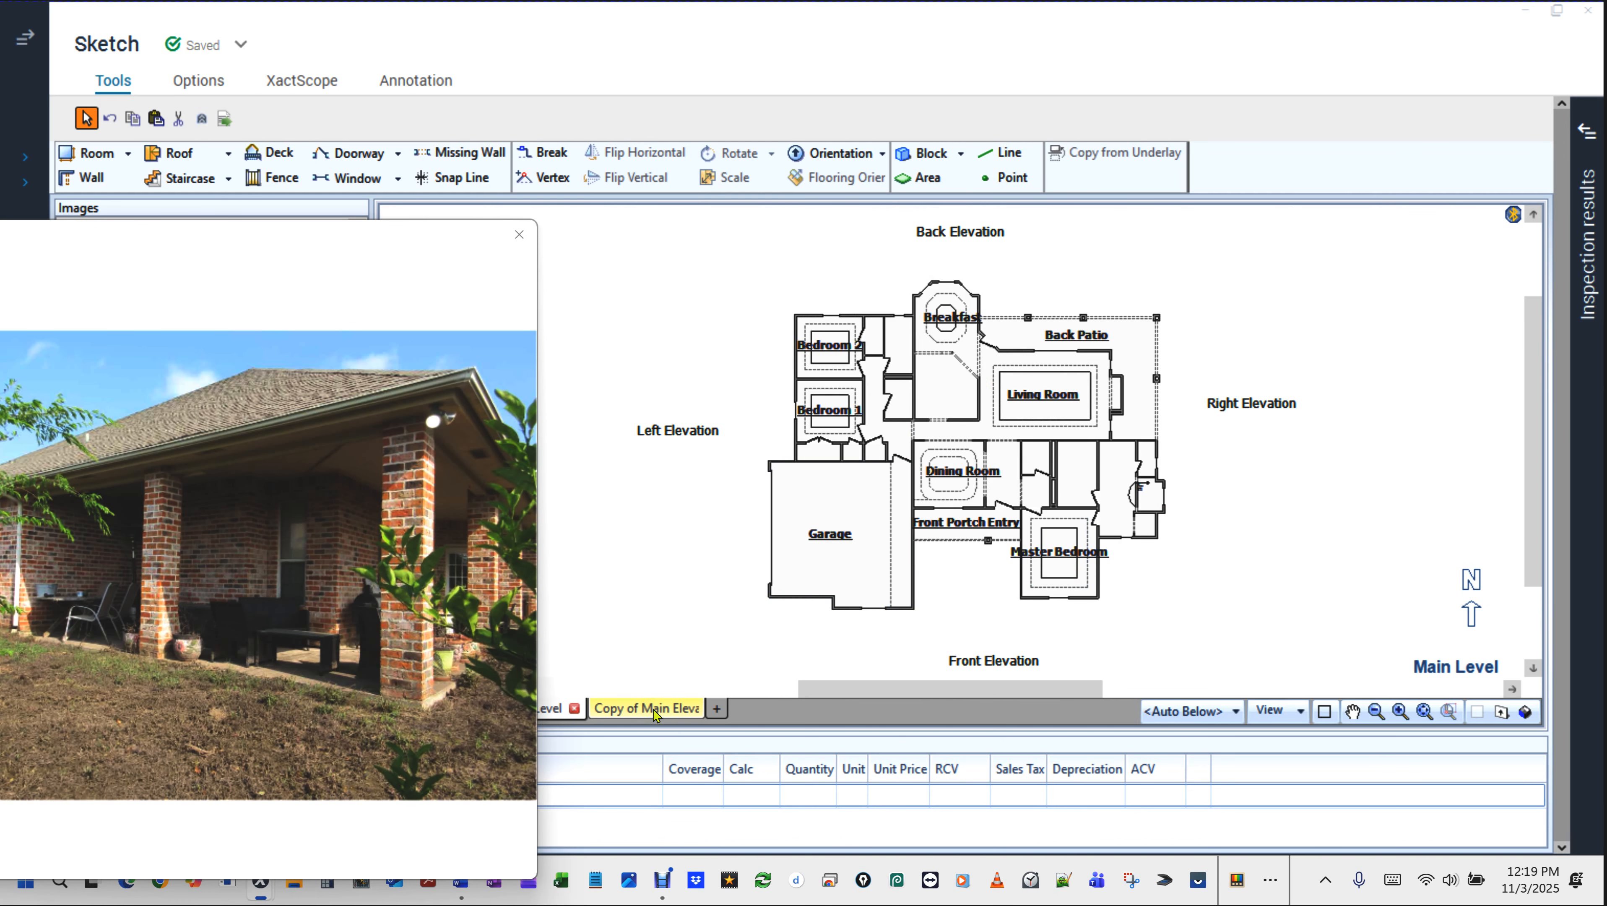
click(519, 236)
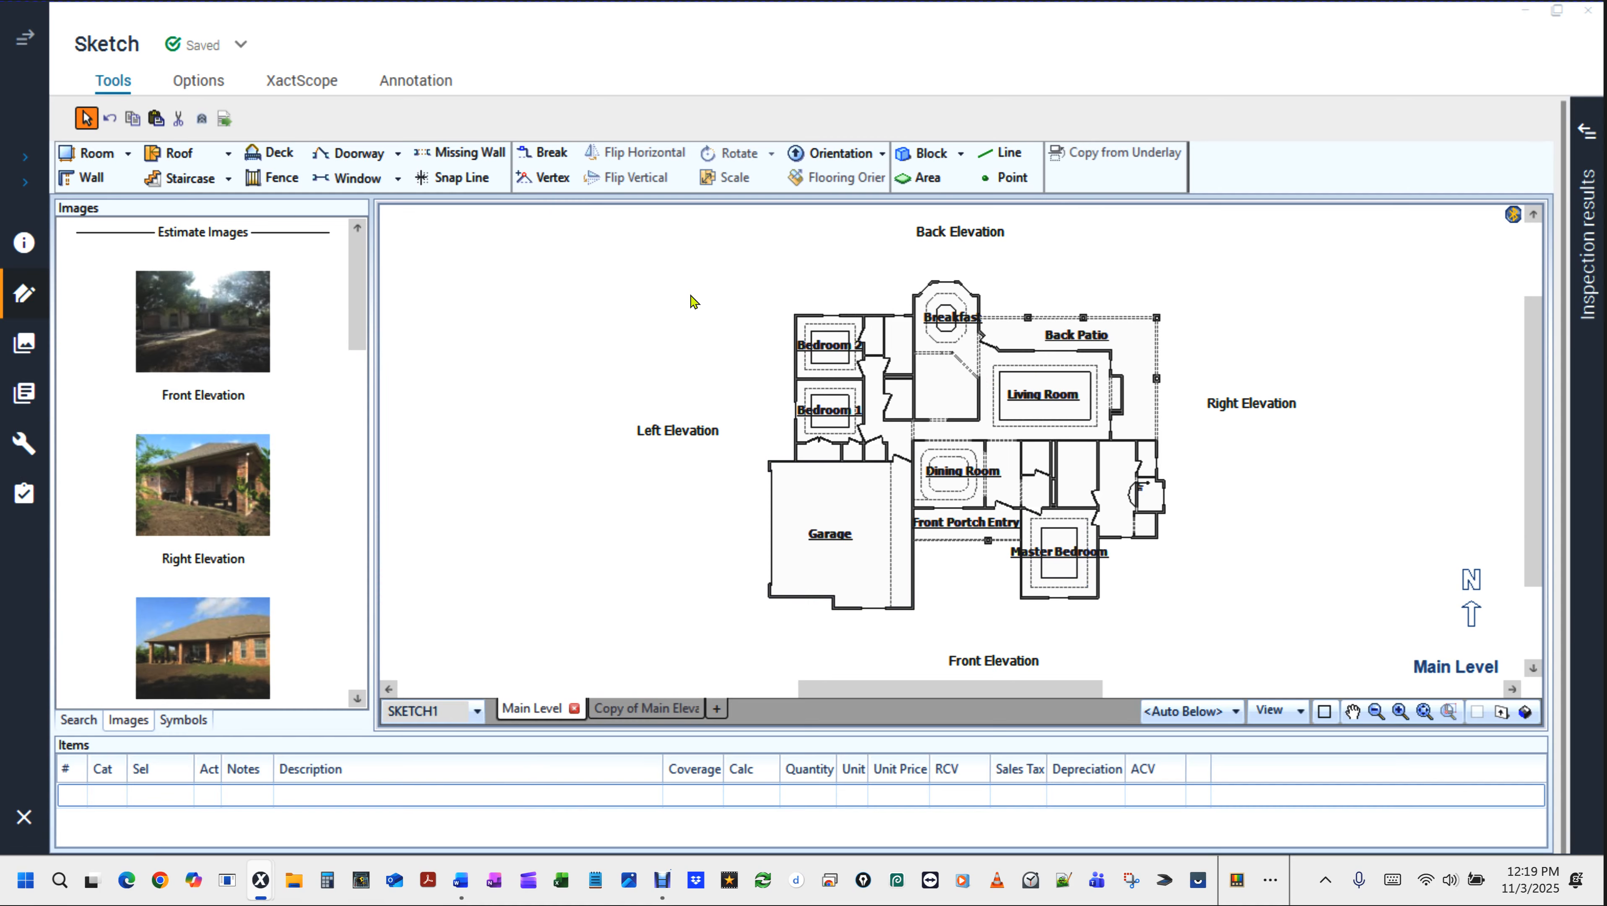
View the whole Main Level in 3D from above the front of the house.
click(682, 252)
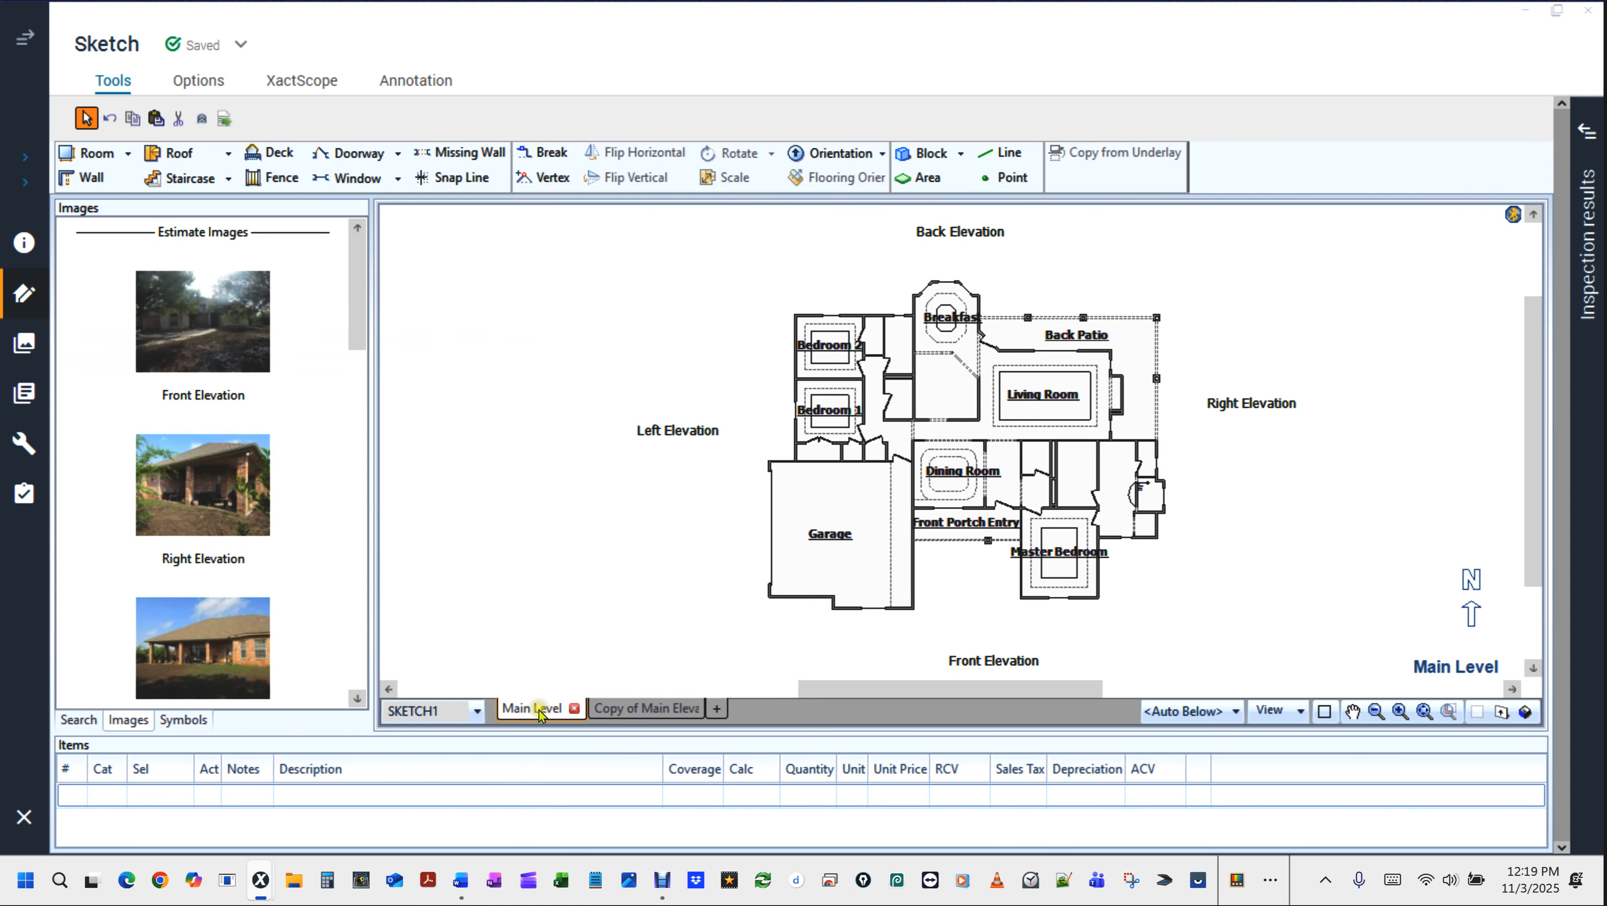
drag(1334, 546, 1170, 342)
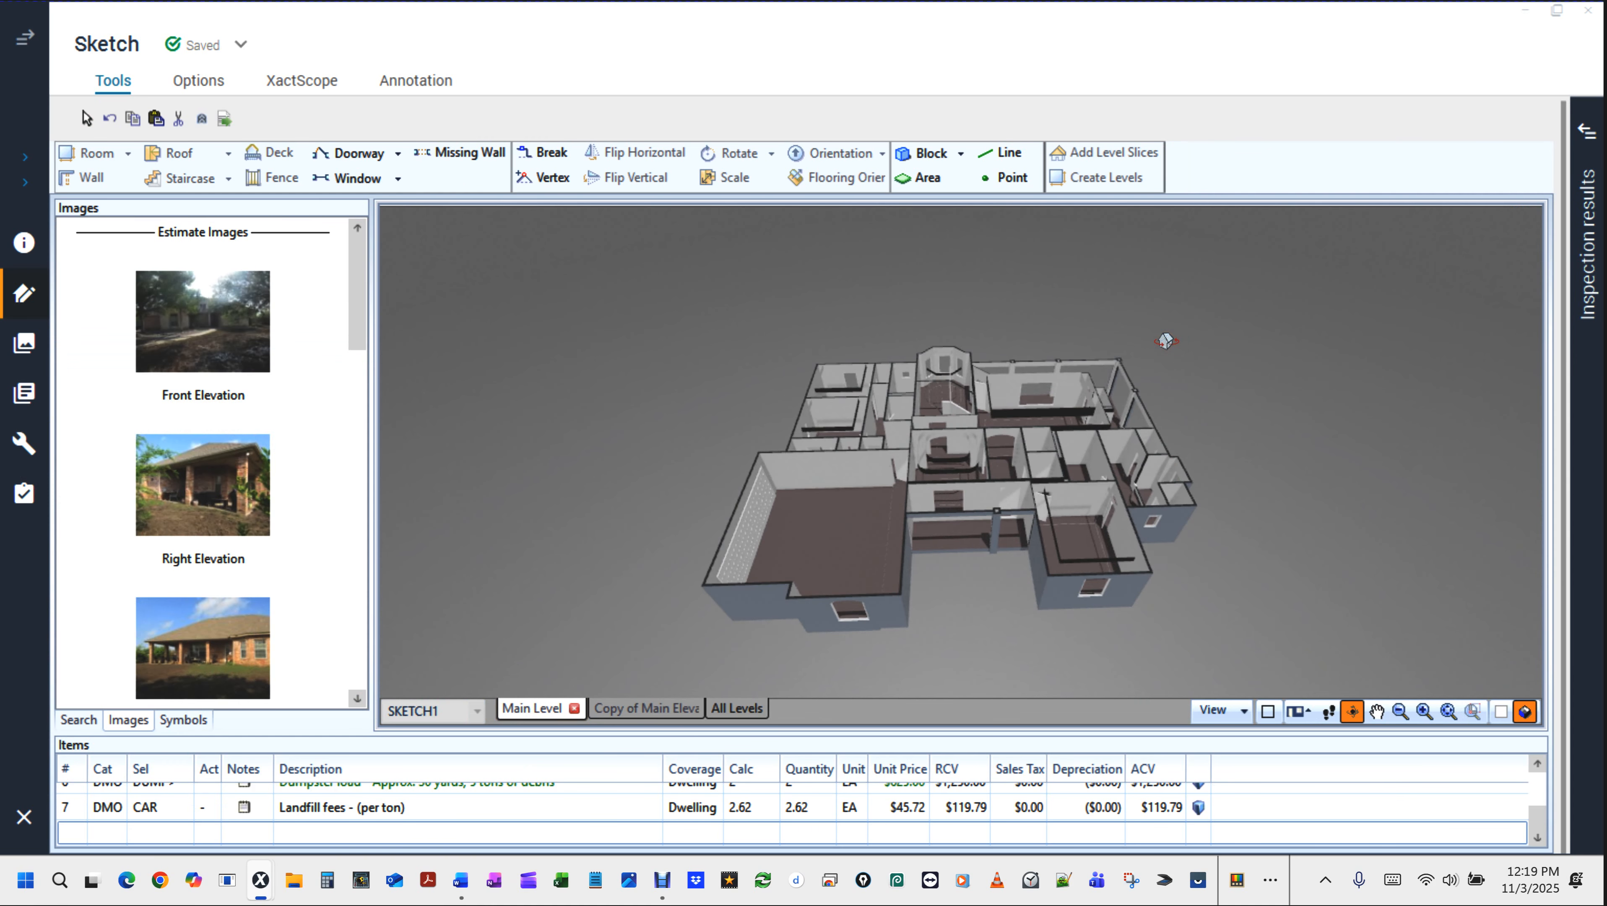
Examine the Main Level's walls and raised ceilings closely in 3D from low outside angles, and return to the plan view.
drag(1194, 585, 933, 443)
scroll(1050, 473, up, 5)
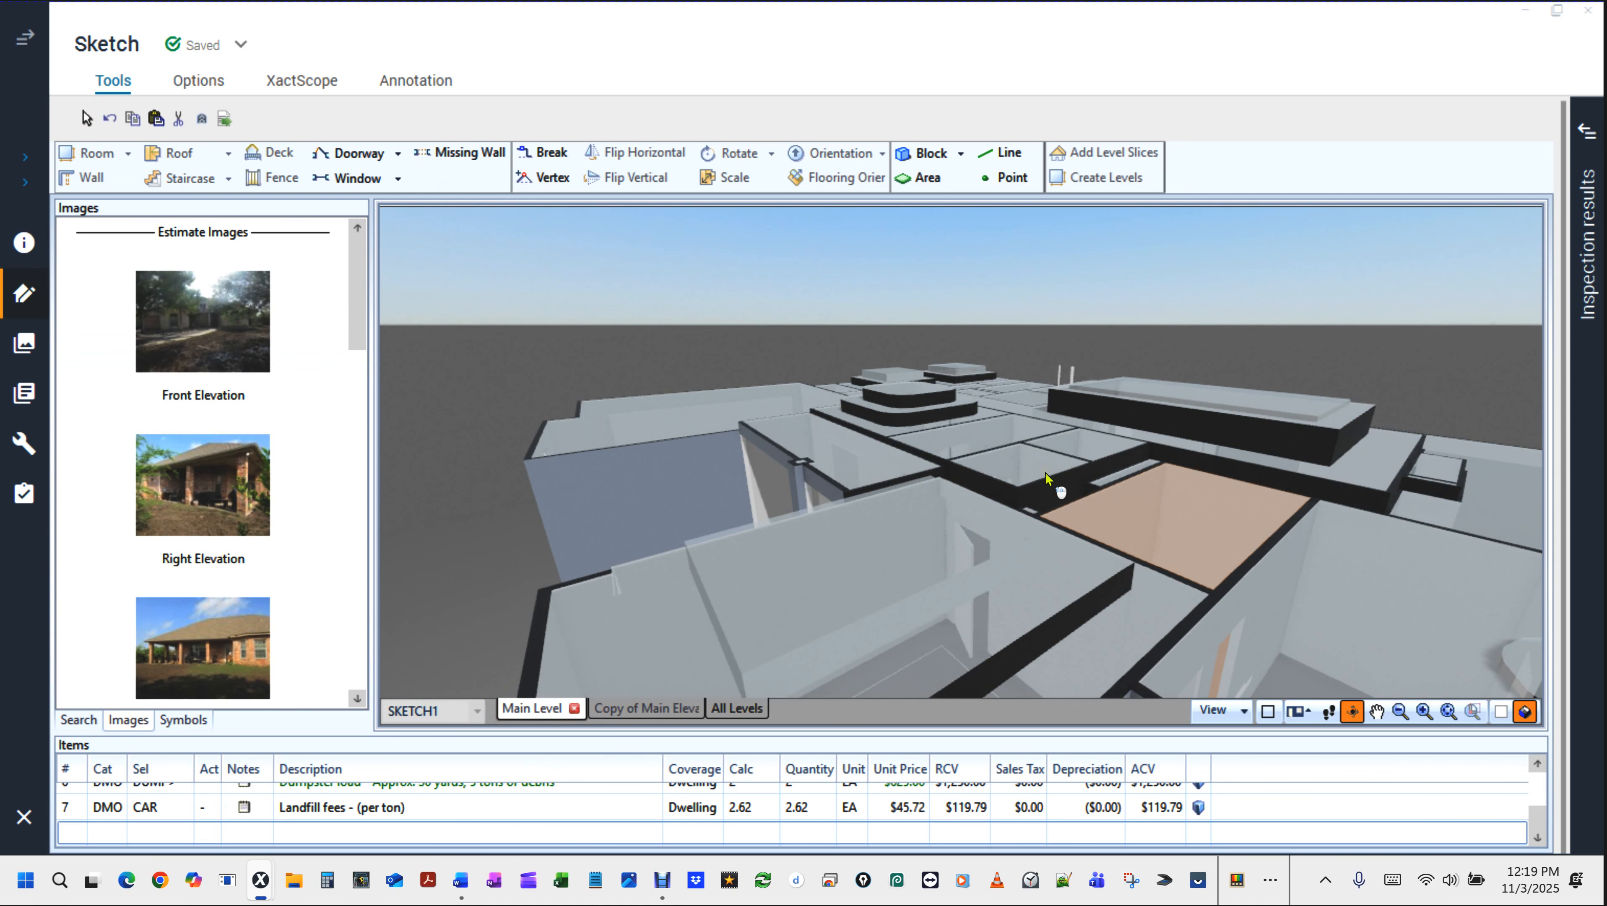
drag(1243, 474, 743, 481)
key(F8)
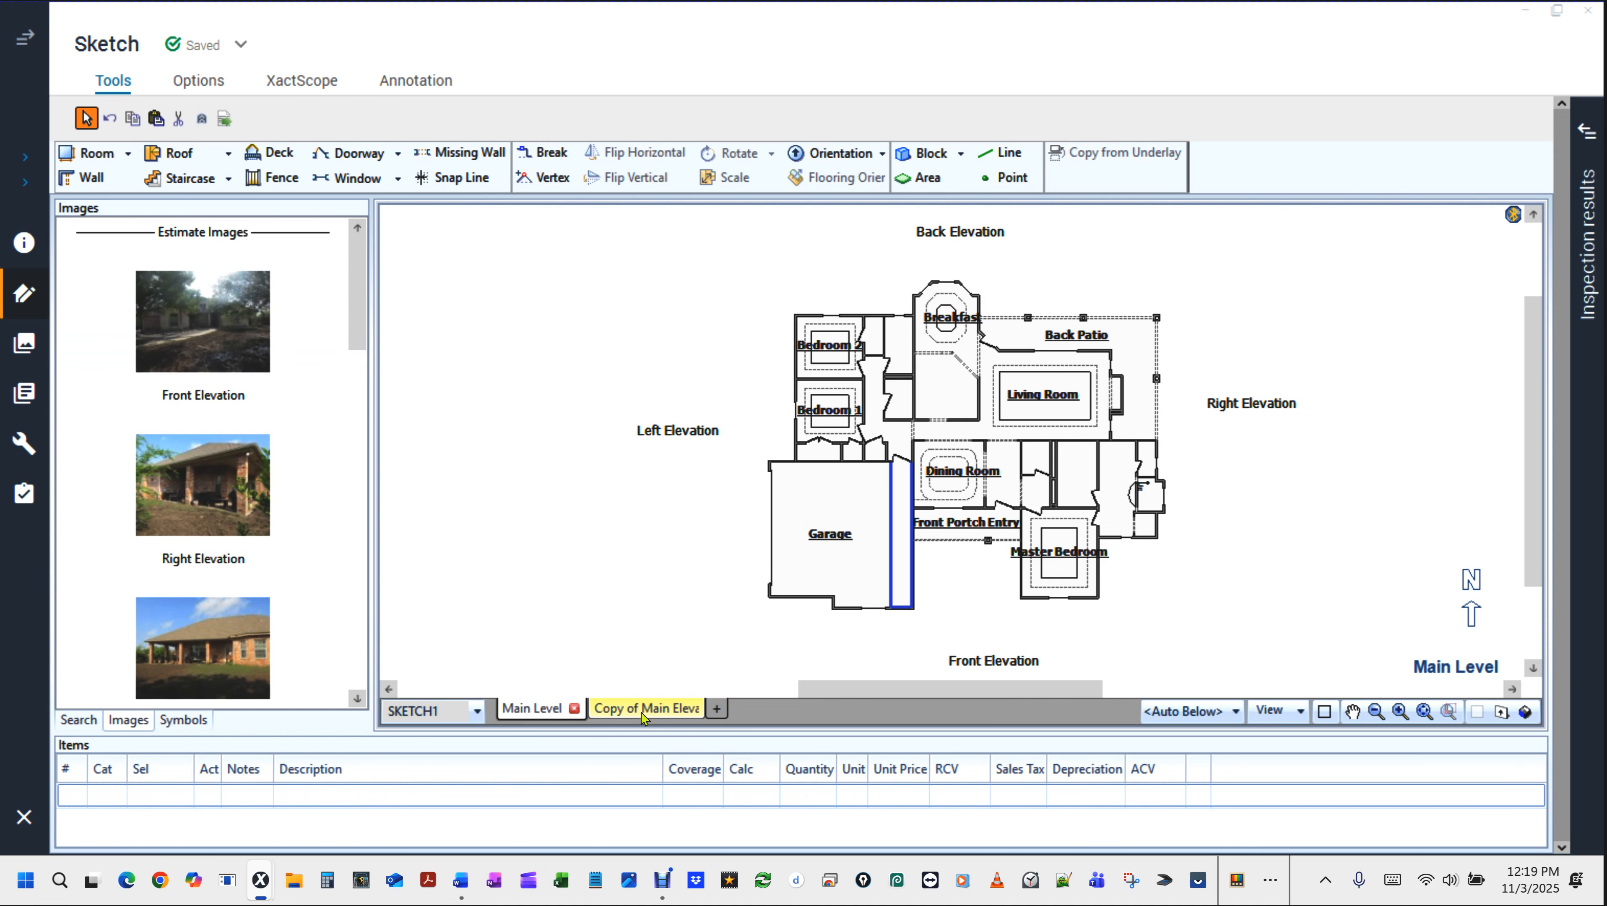
Open the Copy of Main Elevation level and examine its remaining rooms against the dimmed underlay.
click(642, 714)
click(1343, 374)
drag(1342, 374, 1245, 378)
scroll(1230, 401, up, 2)
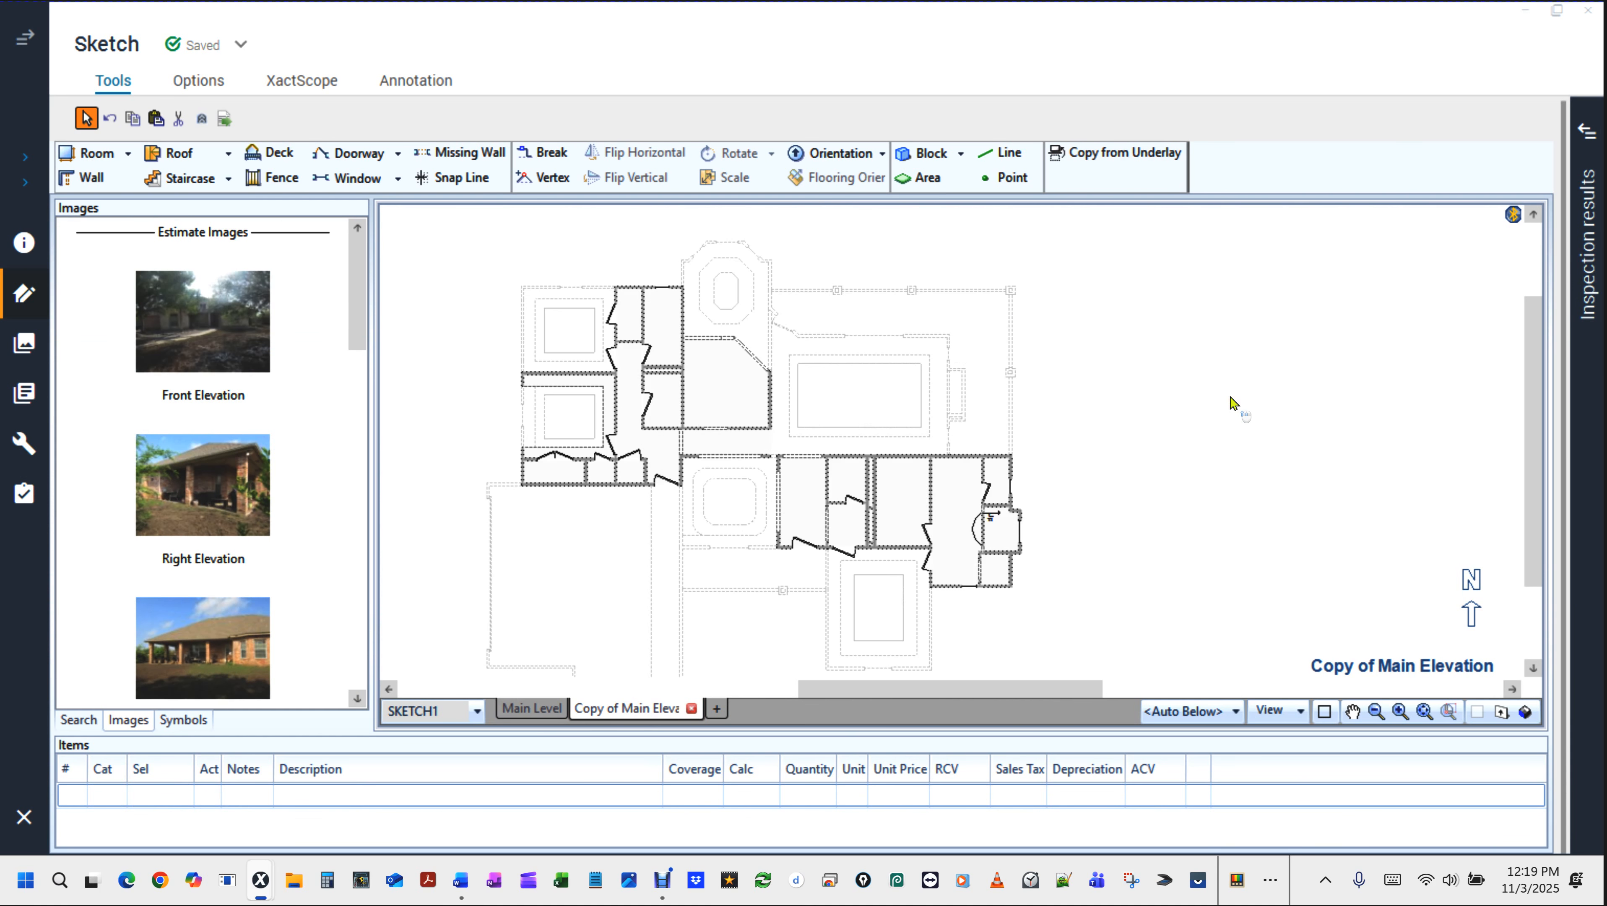
key(space)
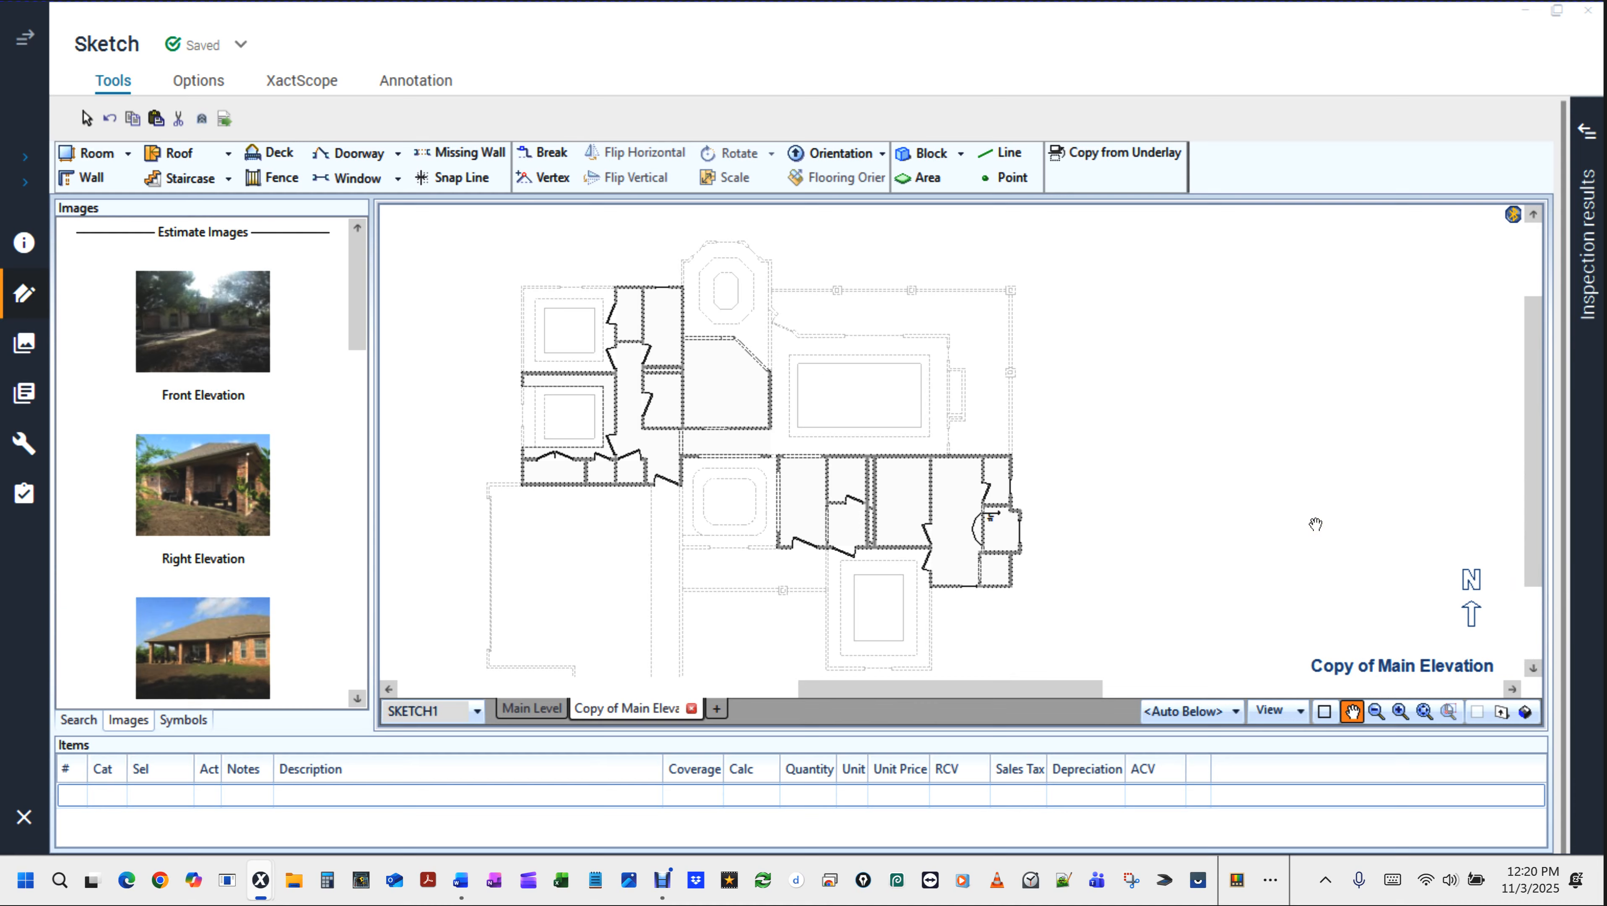
scroll(1254, 465, up, 2)
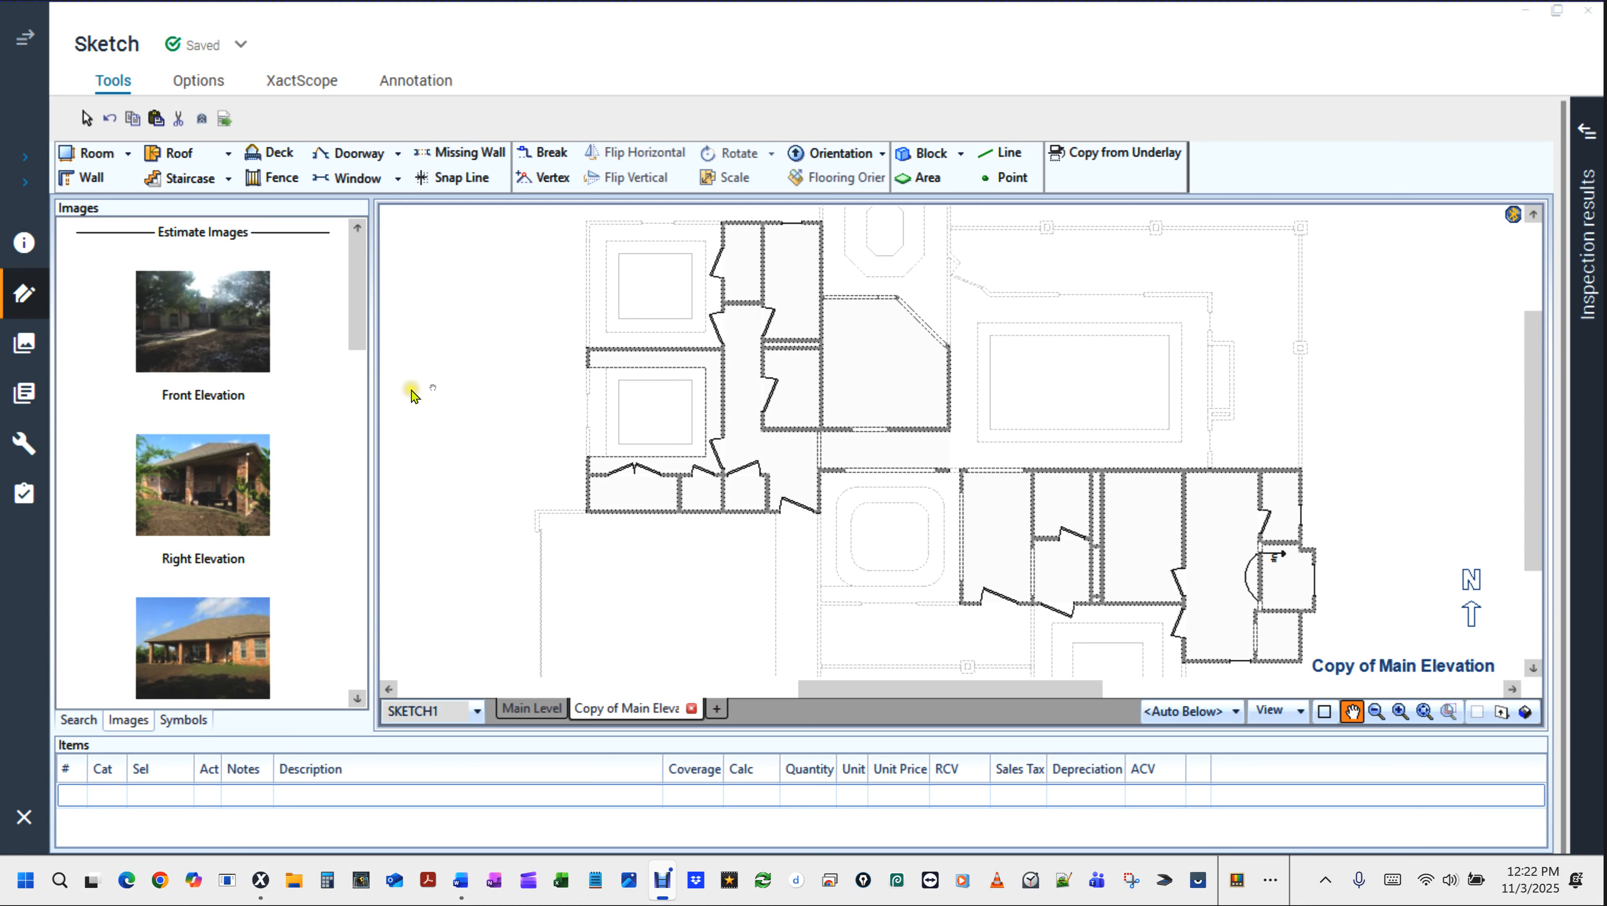
Delete the leftover wall between Bedroom 1 and Bedroom 2 from the Copy of Main Elevation level.
key(Escape)
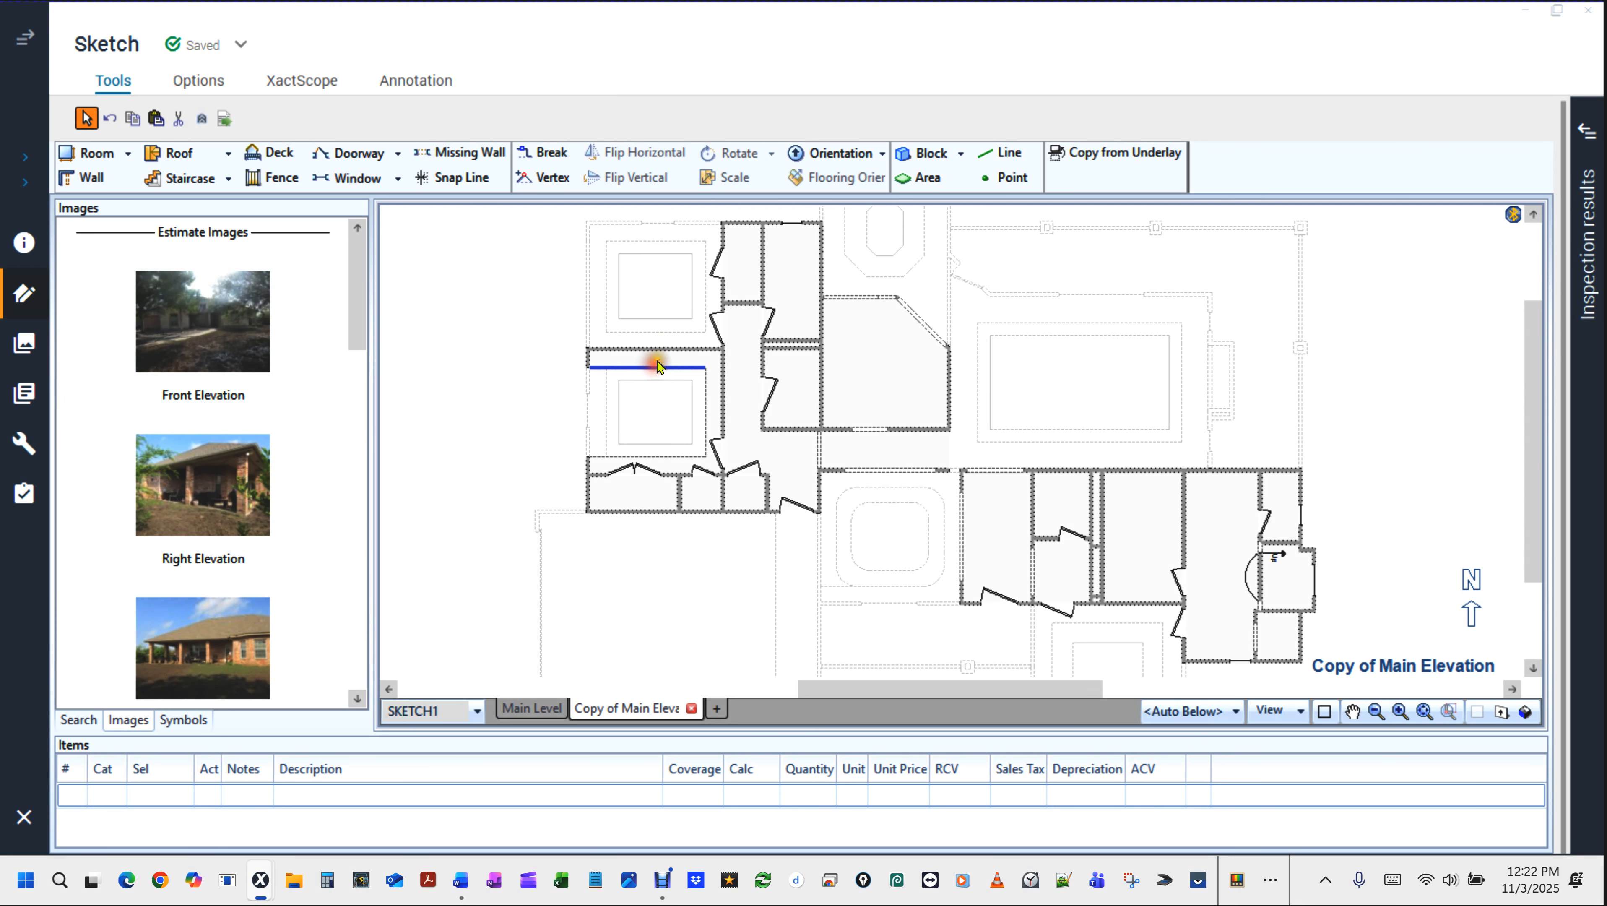
click(665, 360)
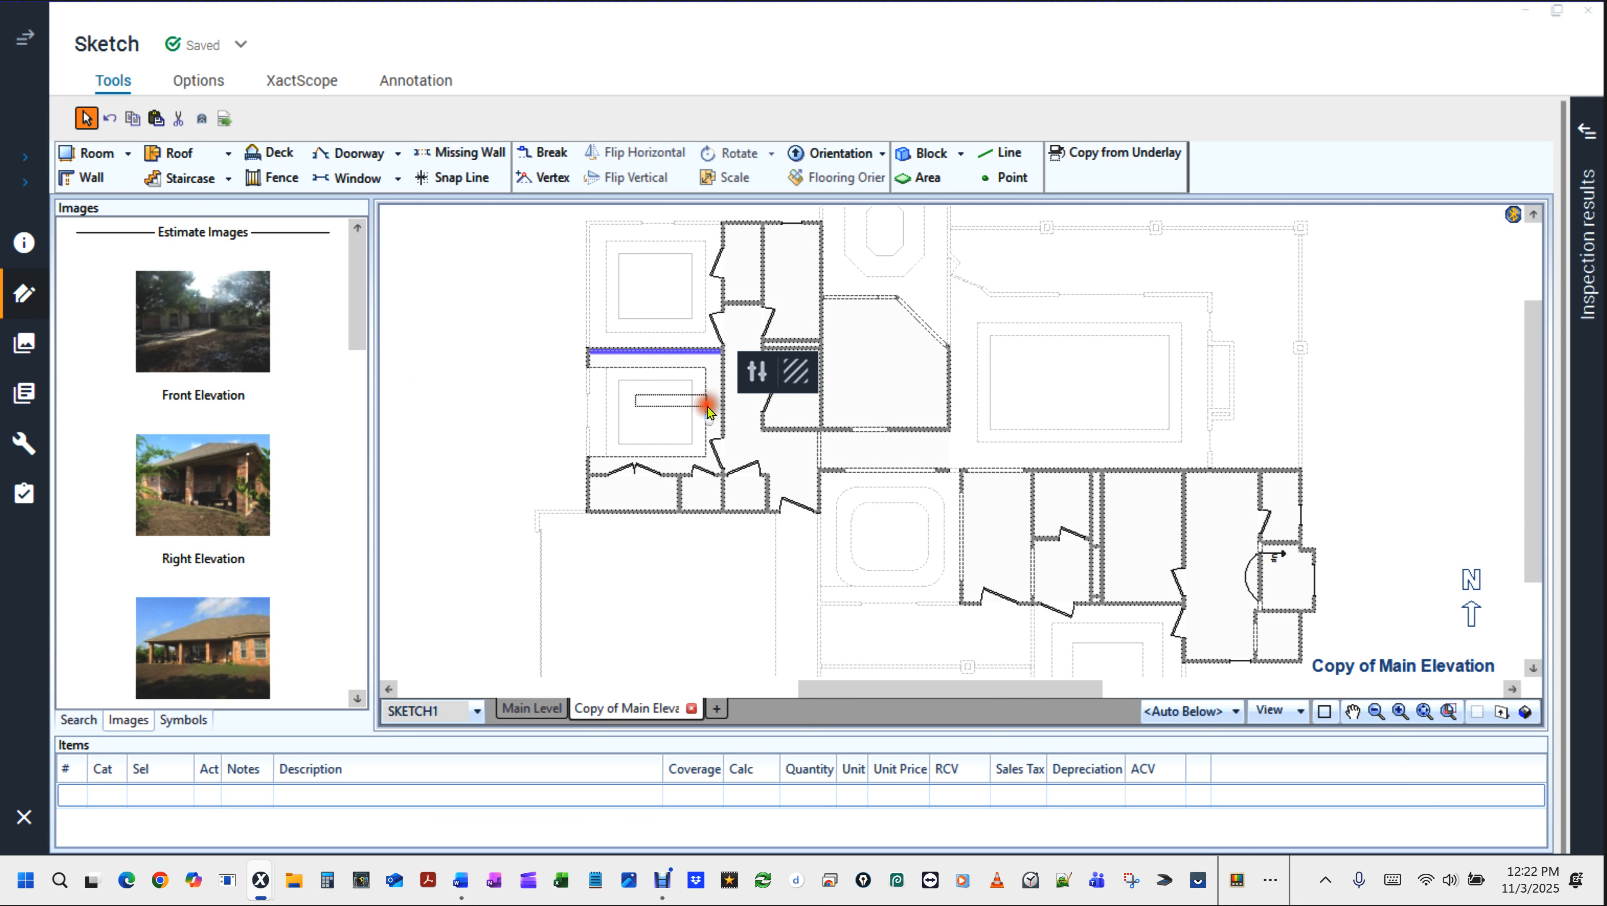
click(723, 423)
key(Delete)
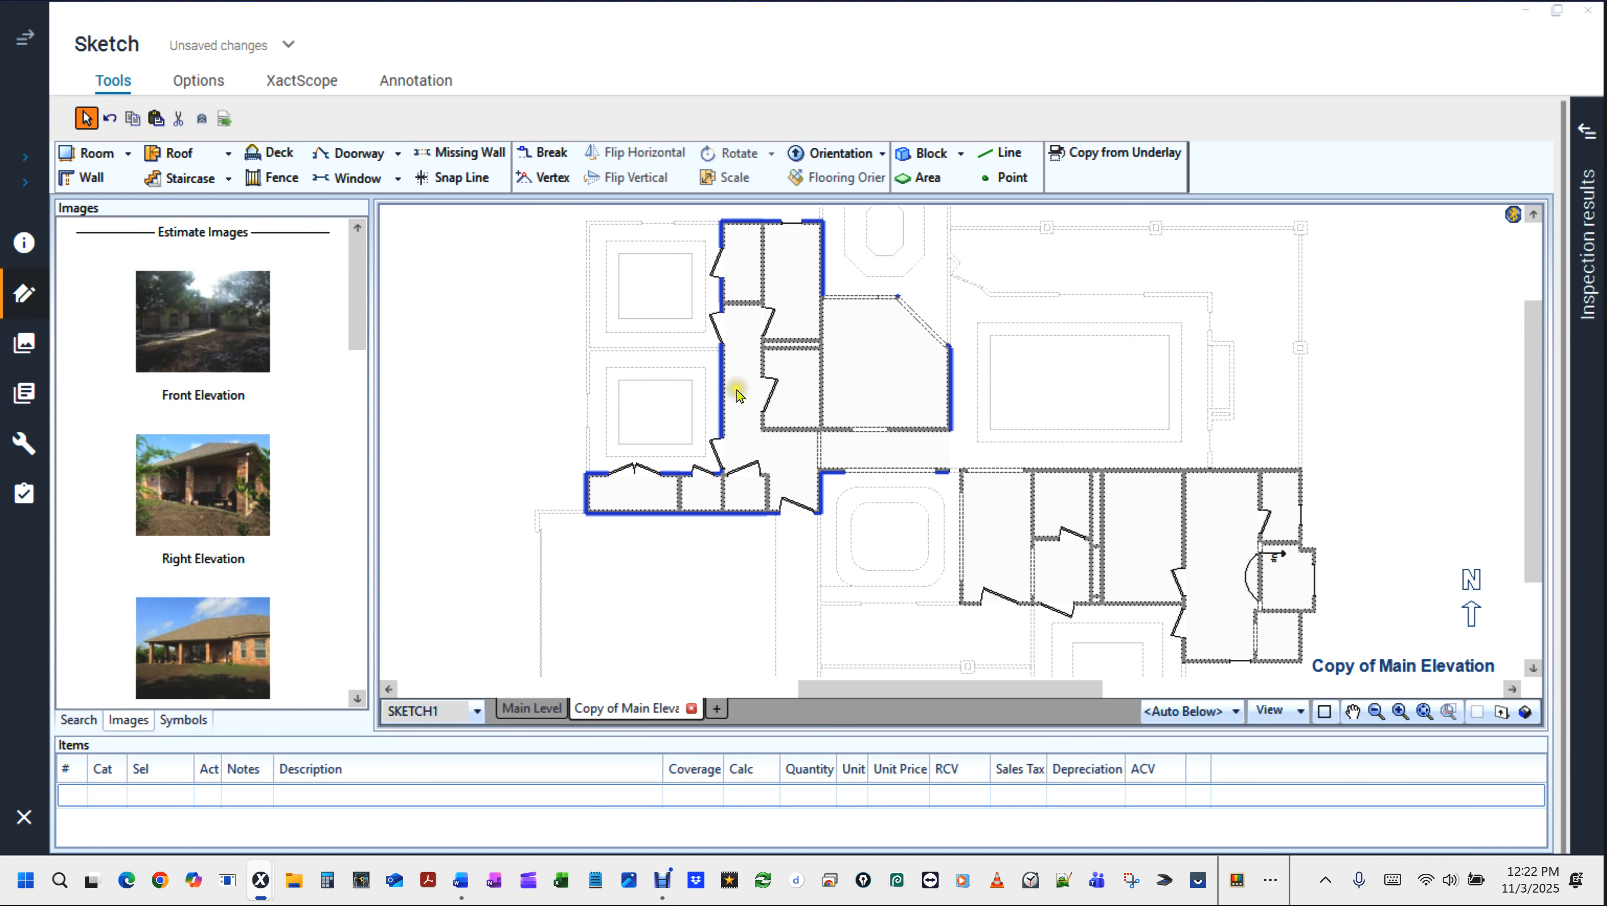
Compare the Main Level plan with the Copy of Main Elevation level around the two bedrooms.
click(519, 708)
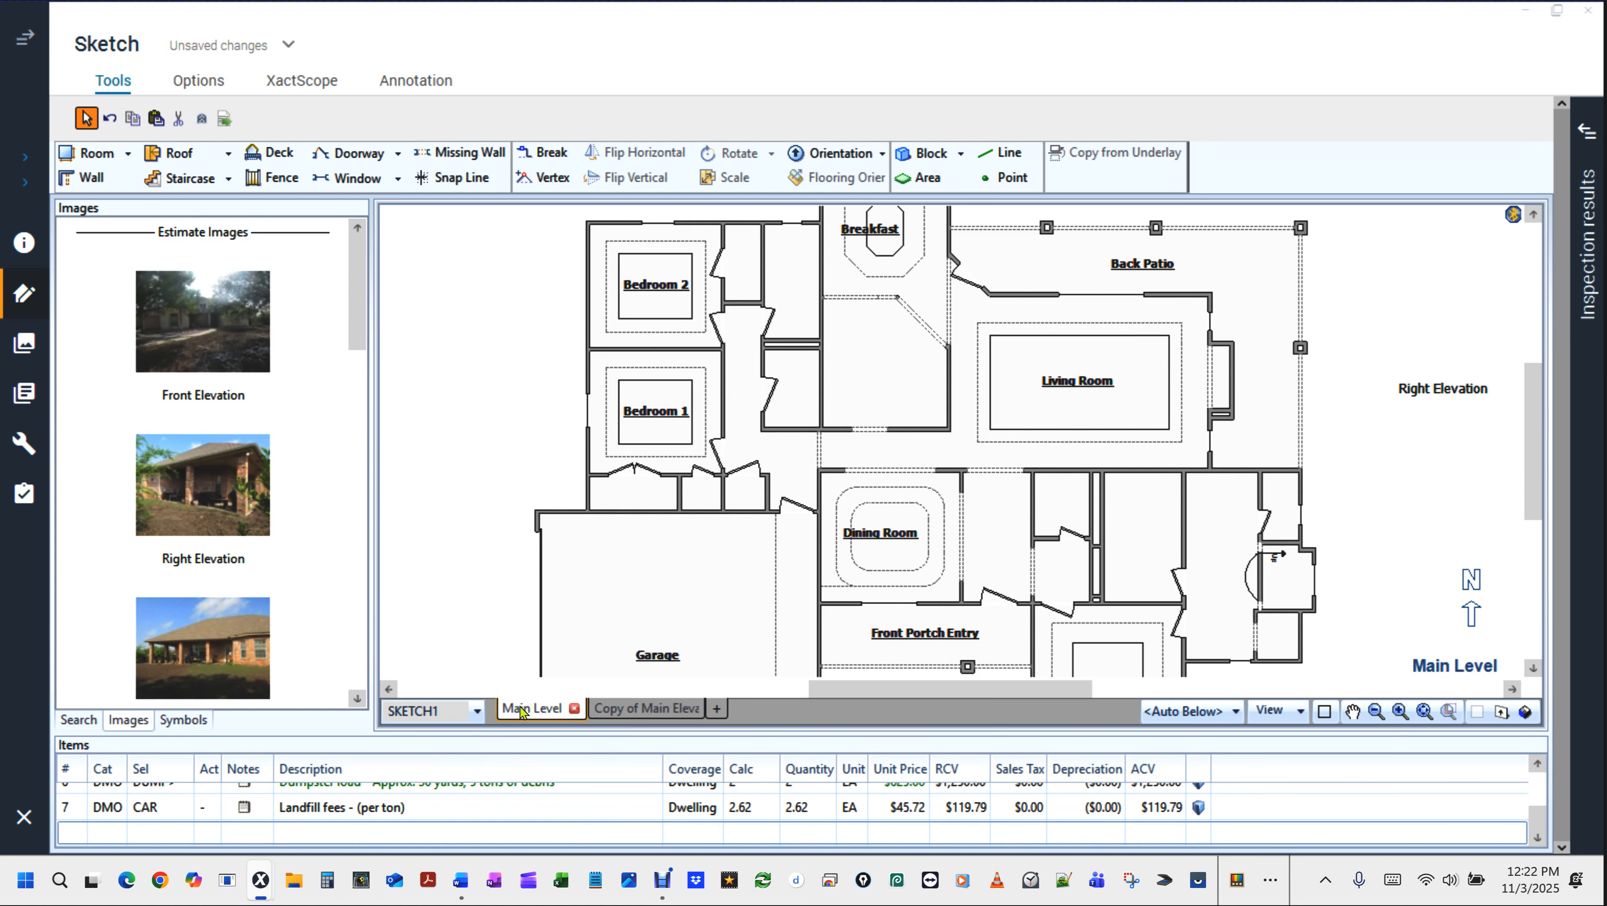
click(659, 709)
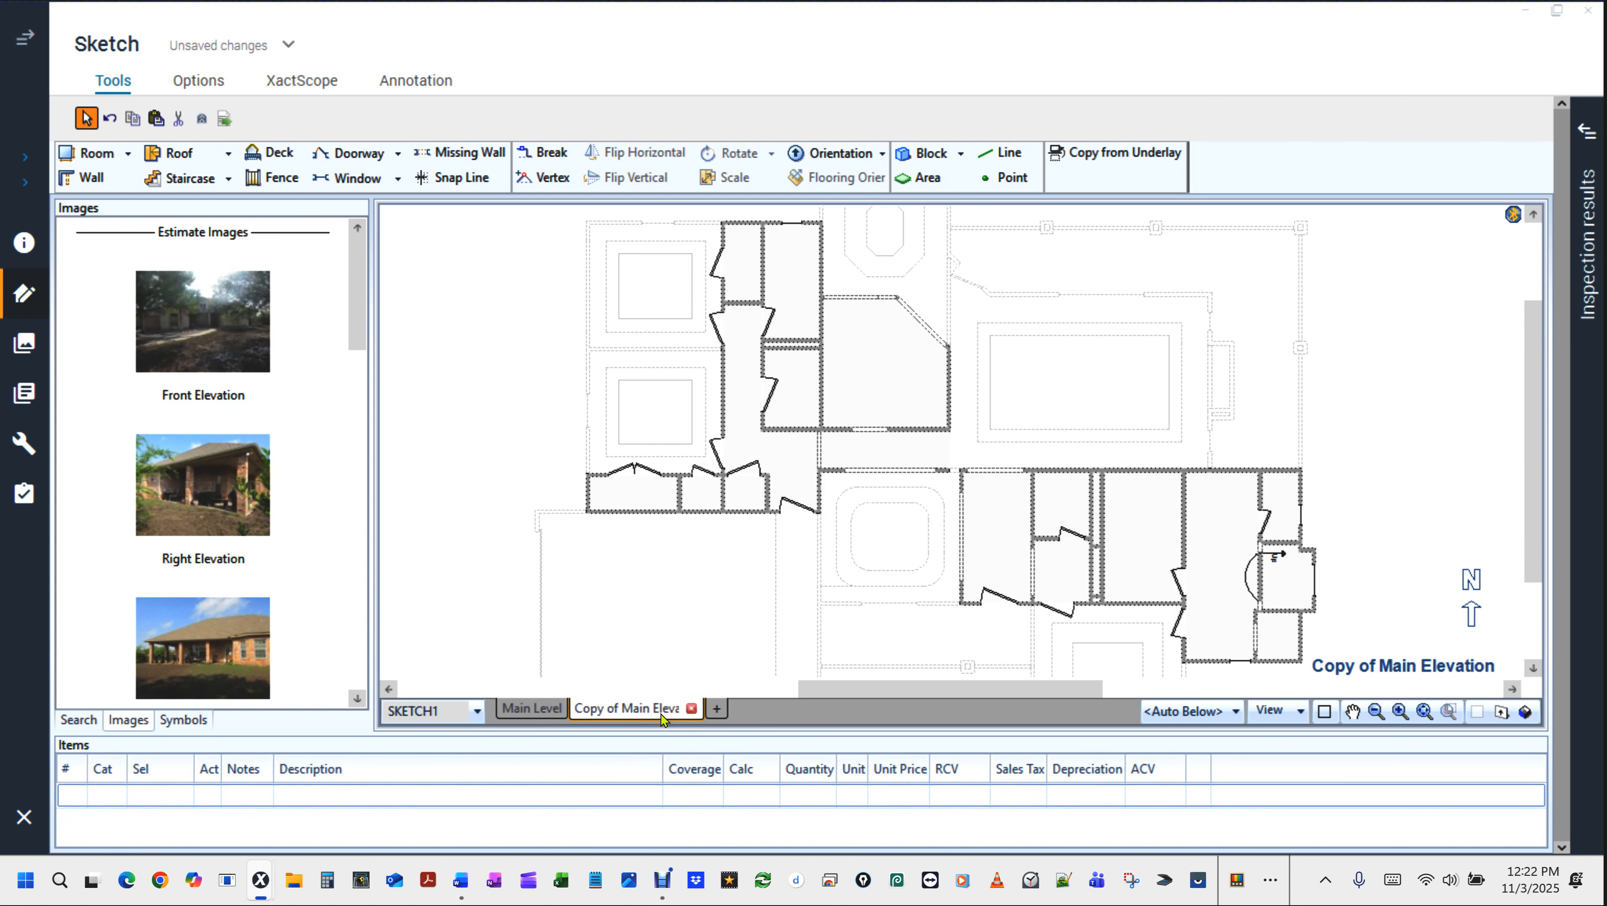
click(526, 282)
key(space)
drag(527, 288, 603, 384)
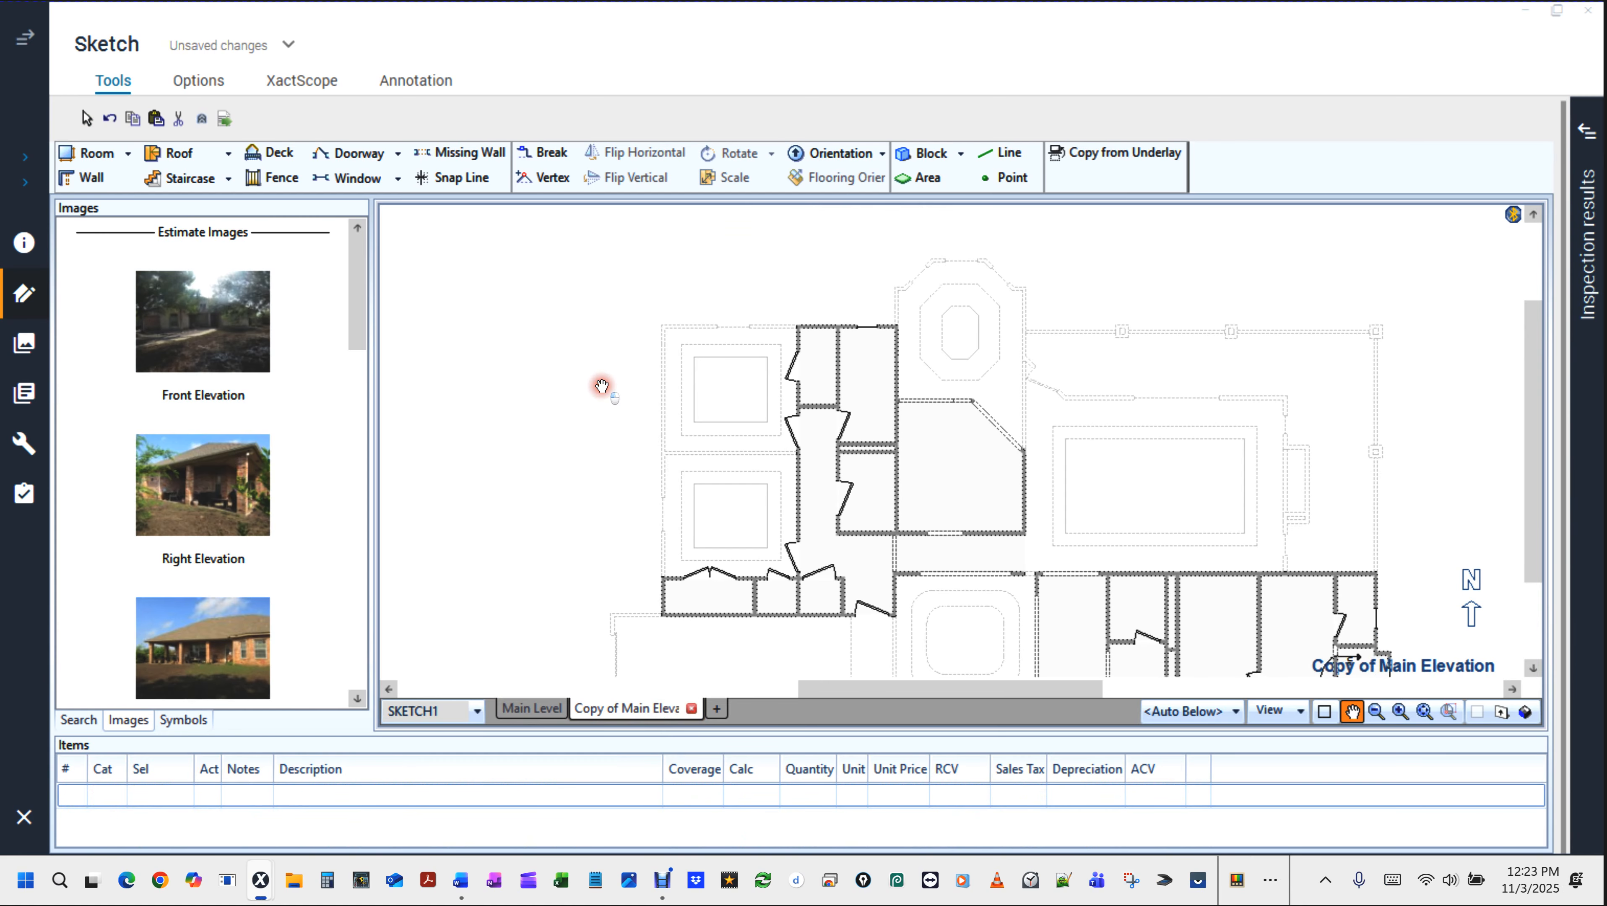
drag(602, 385, 544, 329)
key(space)
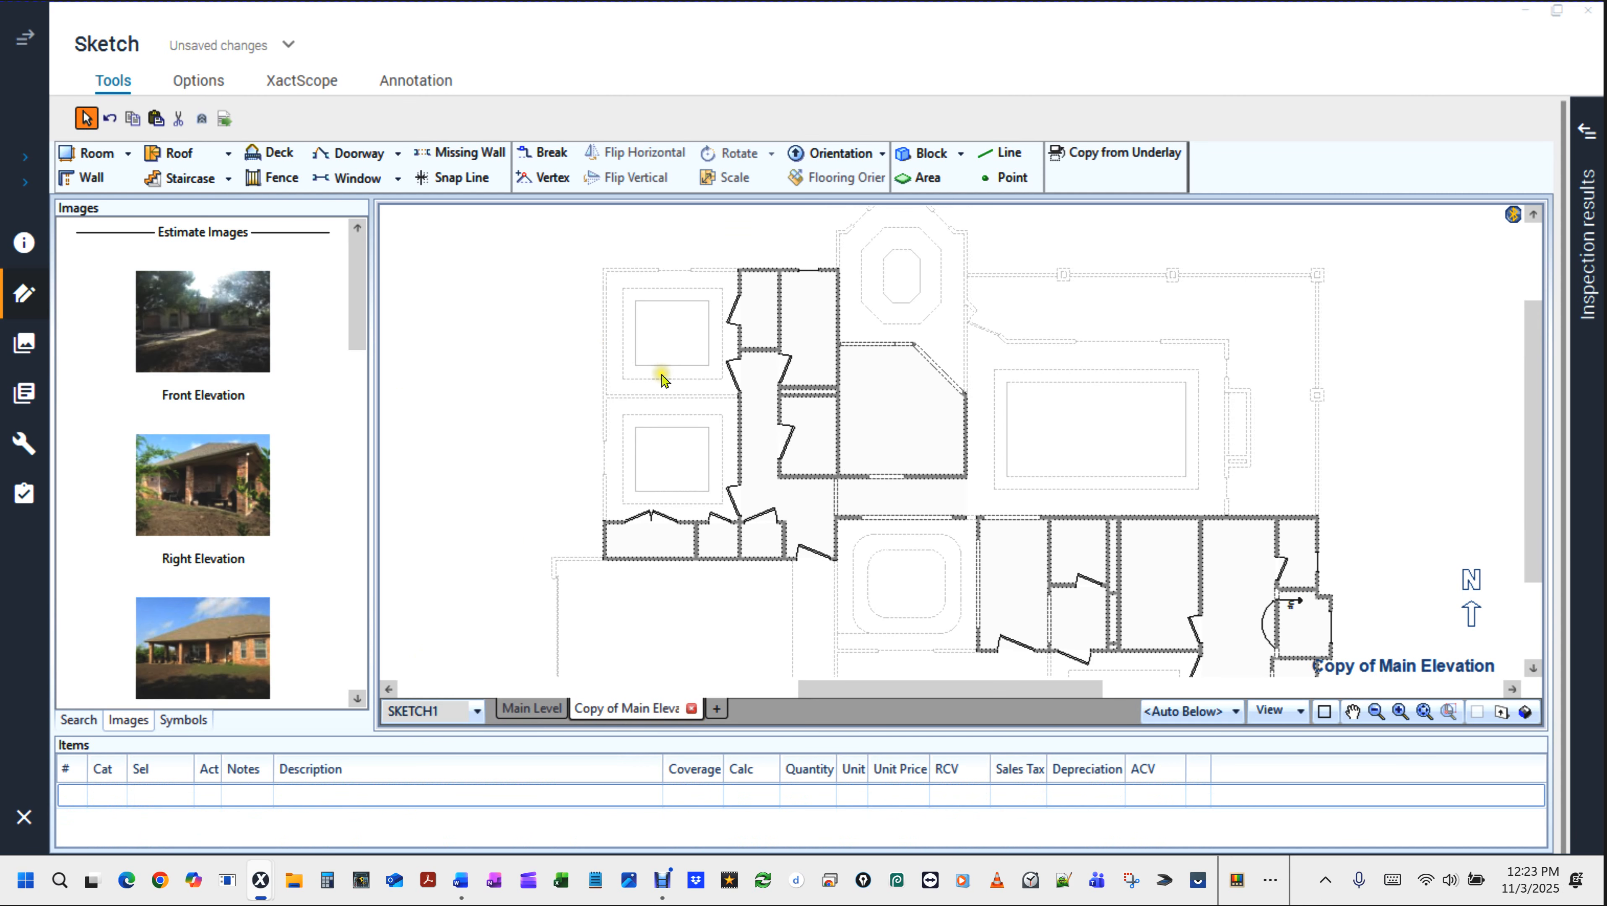
Examine the dimmed bedroom and breakfast ceilings and the solid rooms beside them in the Copy of Main Elevation level.
click(662, 375)
key(space)
key(space)
click(671, 333)
click(672, 336)
key(space)
key(space)
key(space)
click(673, 336)
key(space)
key(space)
click(504, 367)
key(ctrl)
key(ctrl)
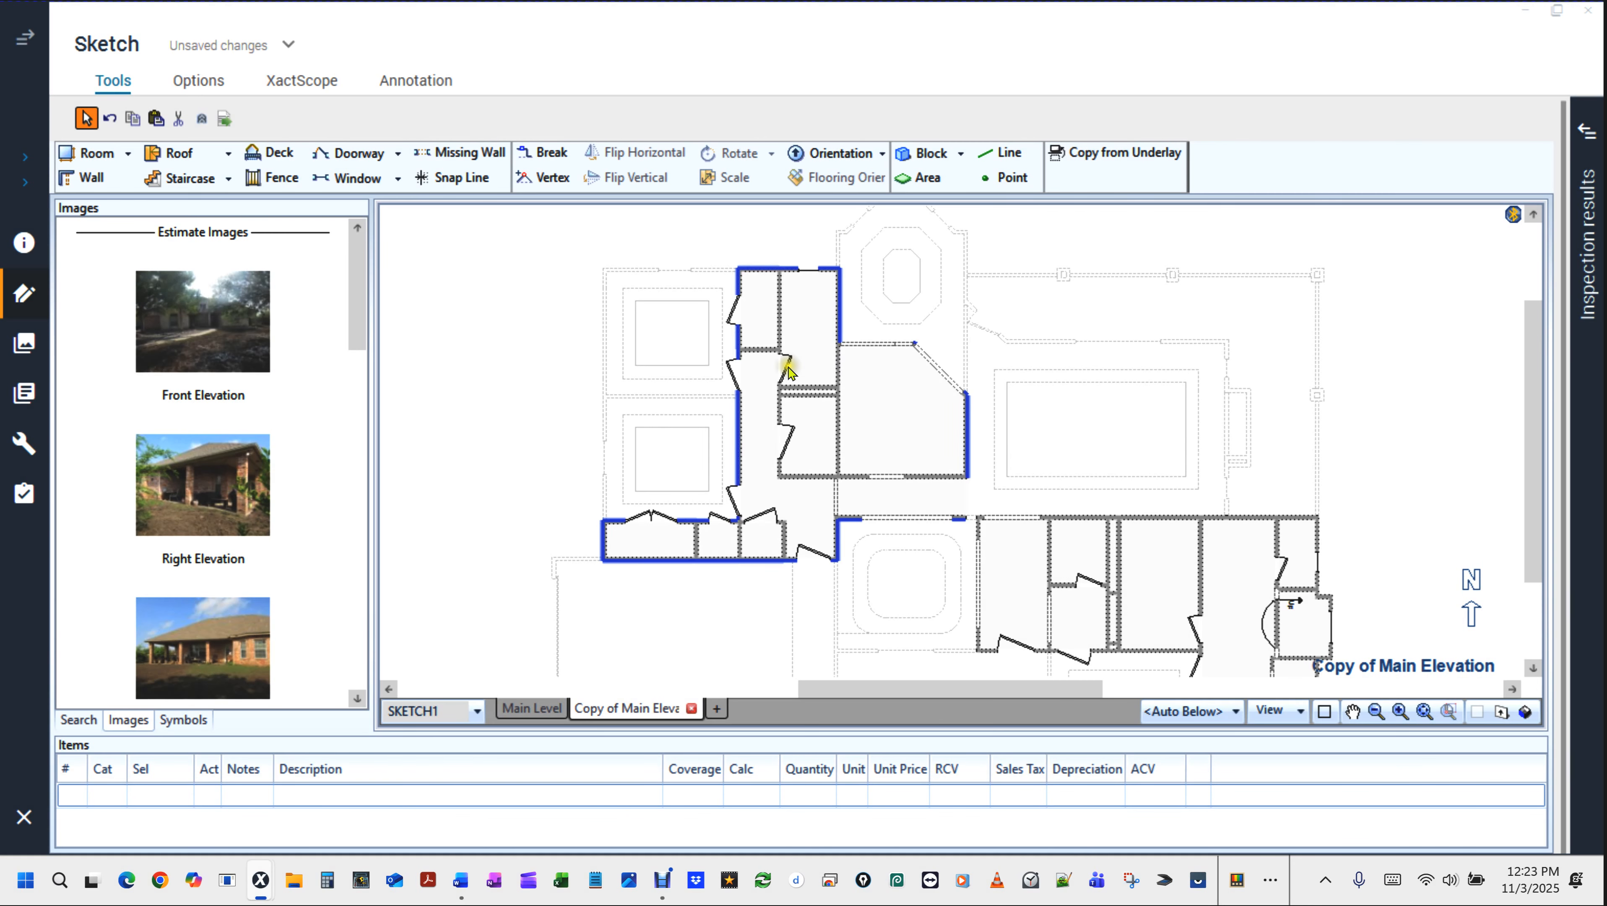
key(ctrl)
key(ctrl)
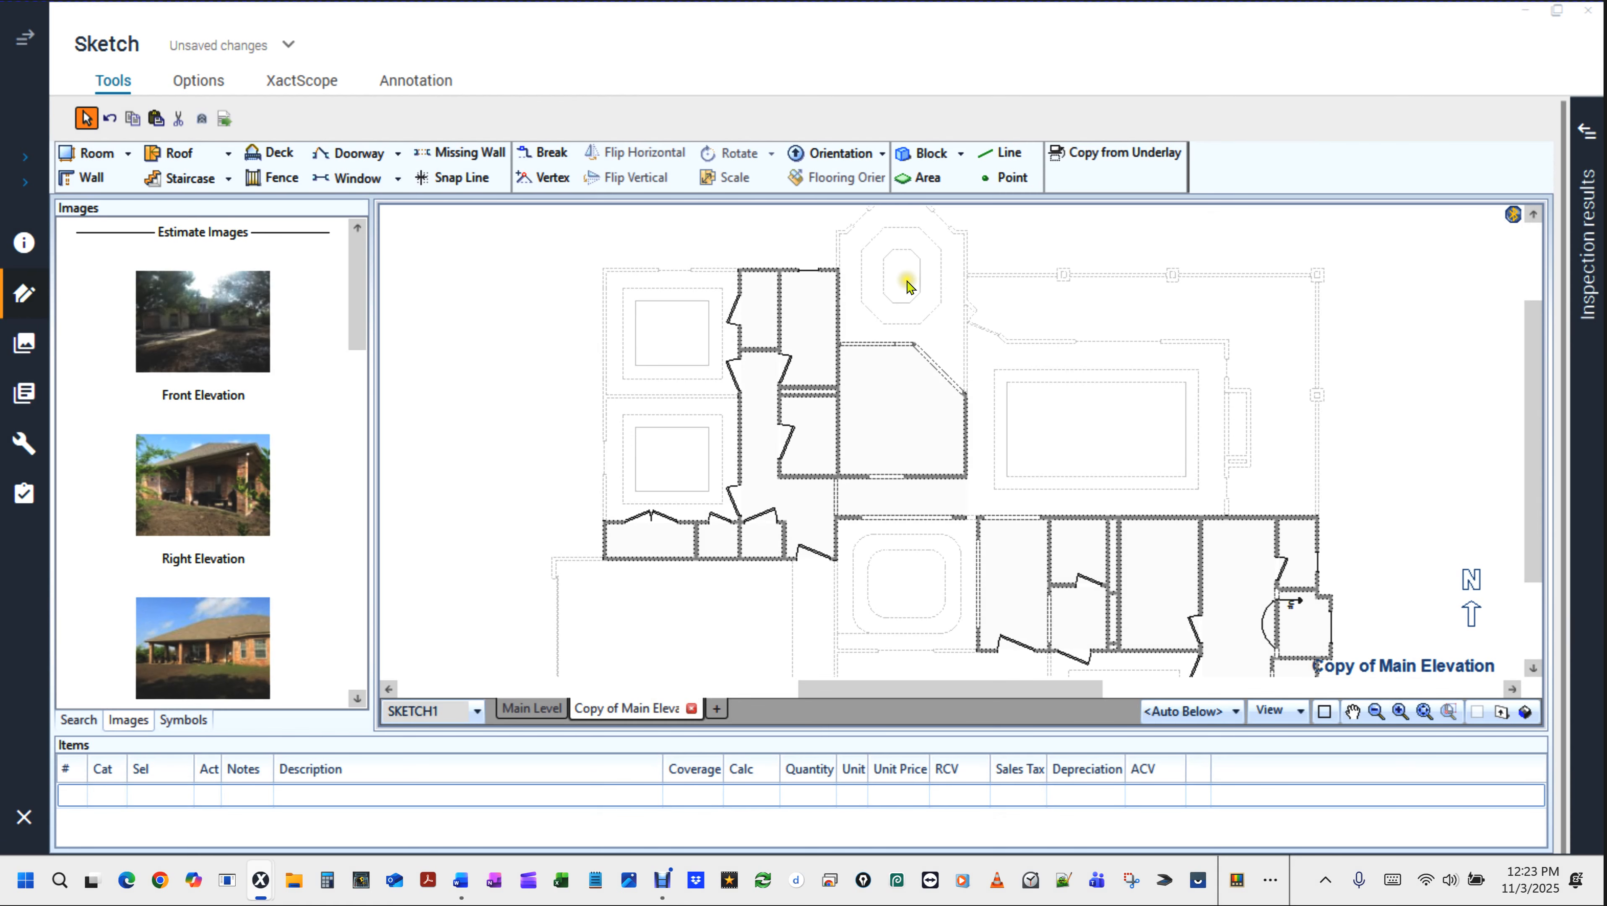
key(ctrl)
key(ctrl)
Compare both levels again, examining the dimmed garage, front porch and back patio areas in the Copy of Main Elevation level.
click(531, 707)
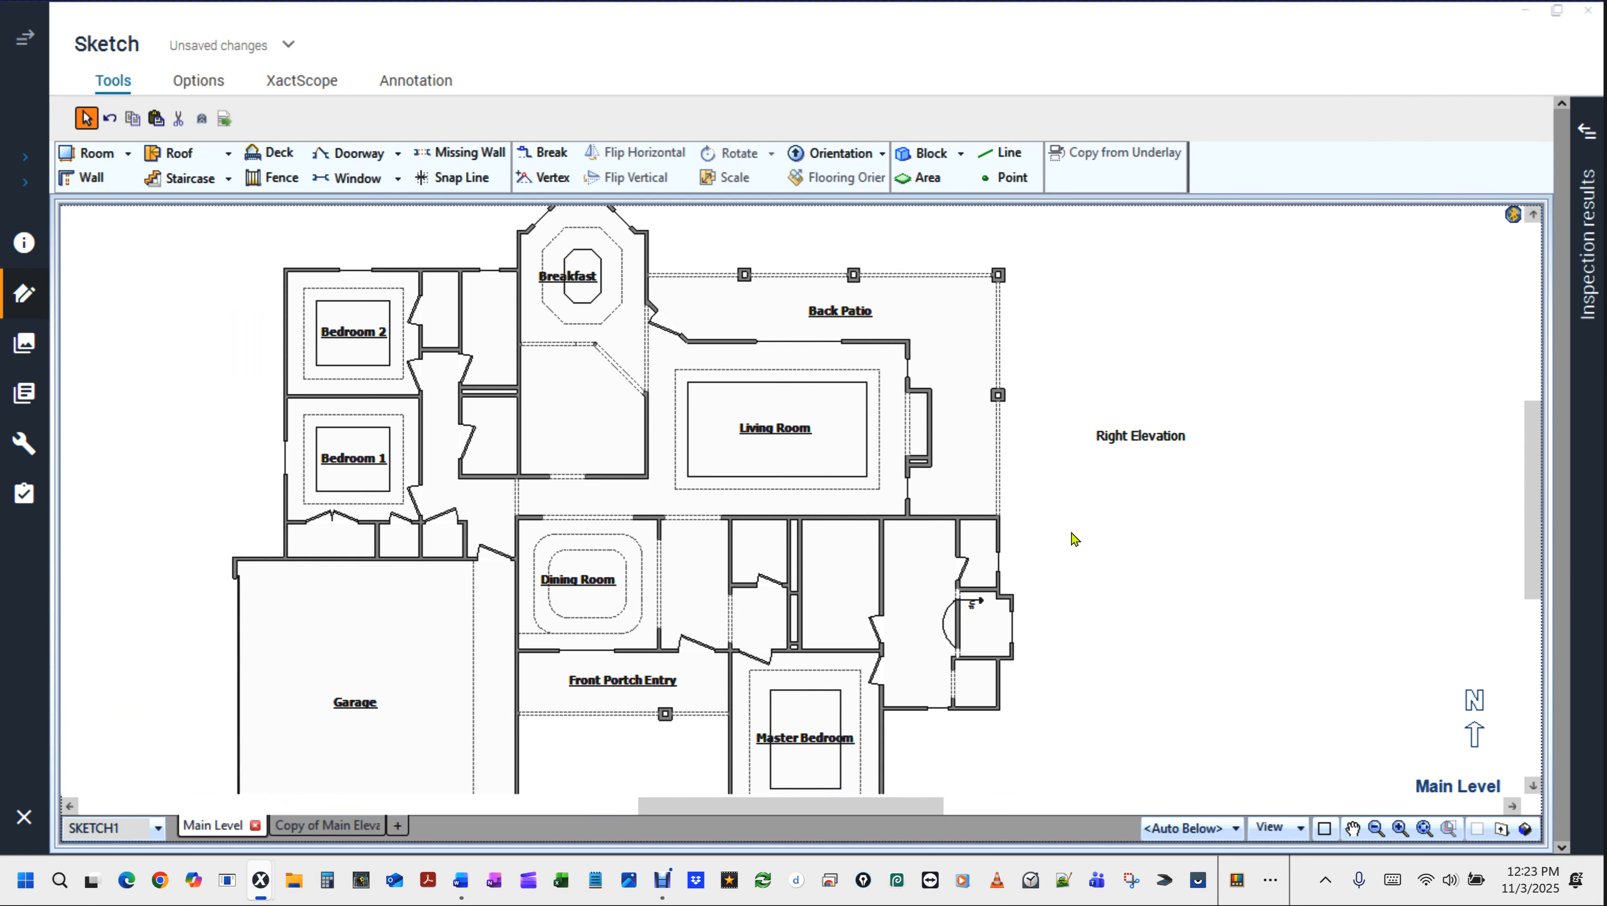
click(345, 836)
drag(1113, 412, 1281, 369)
key(space)
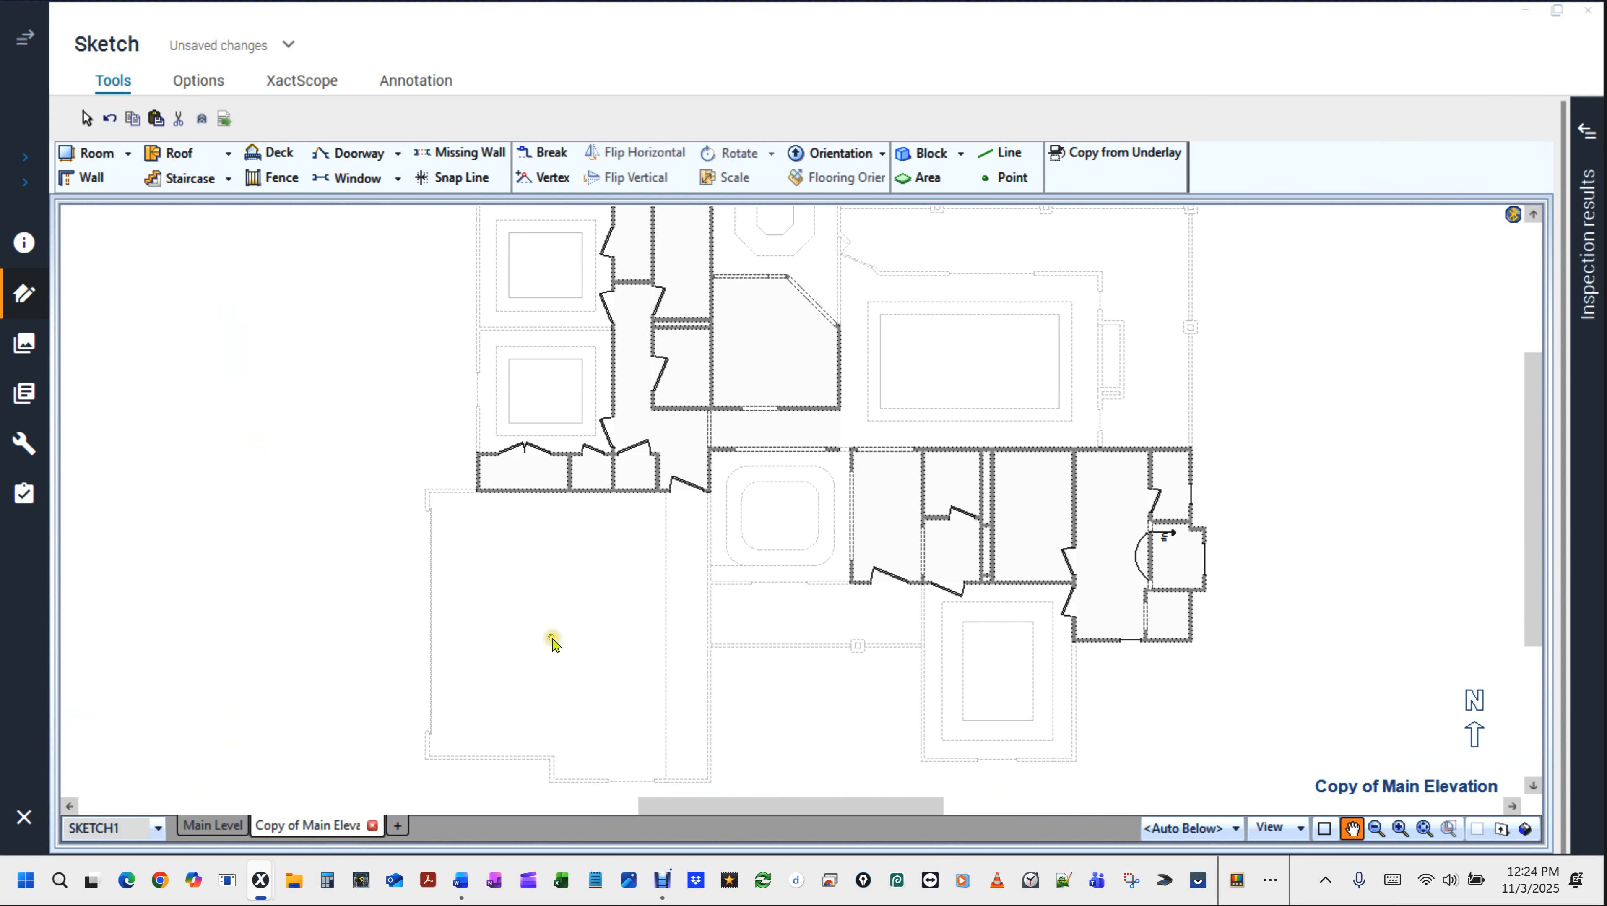
click(527, 614)
click(534, 615)
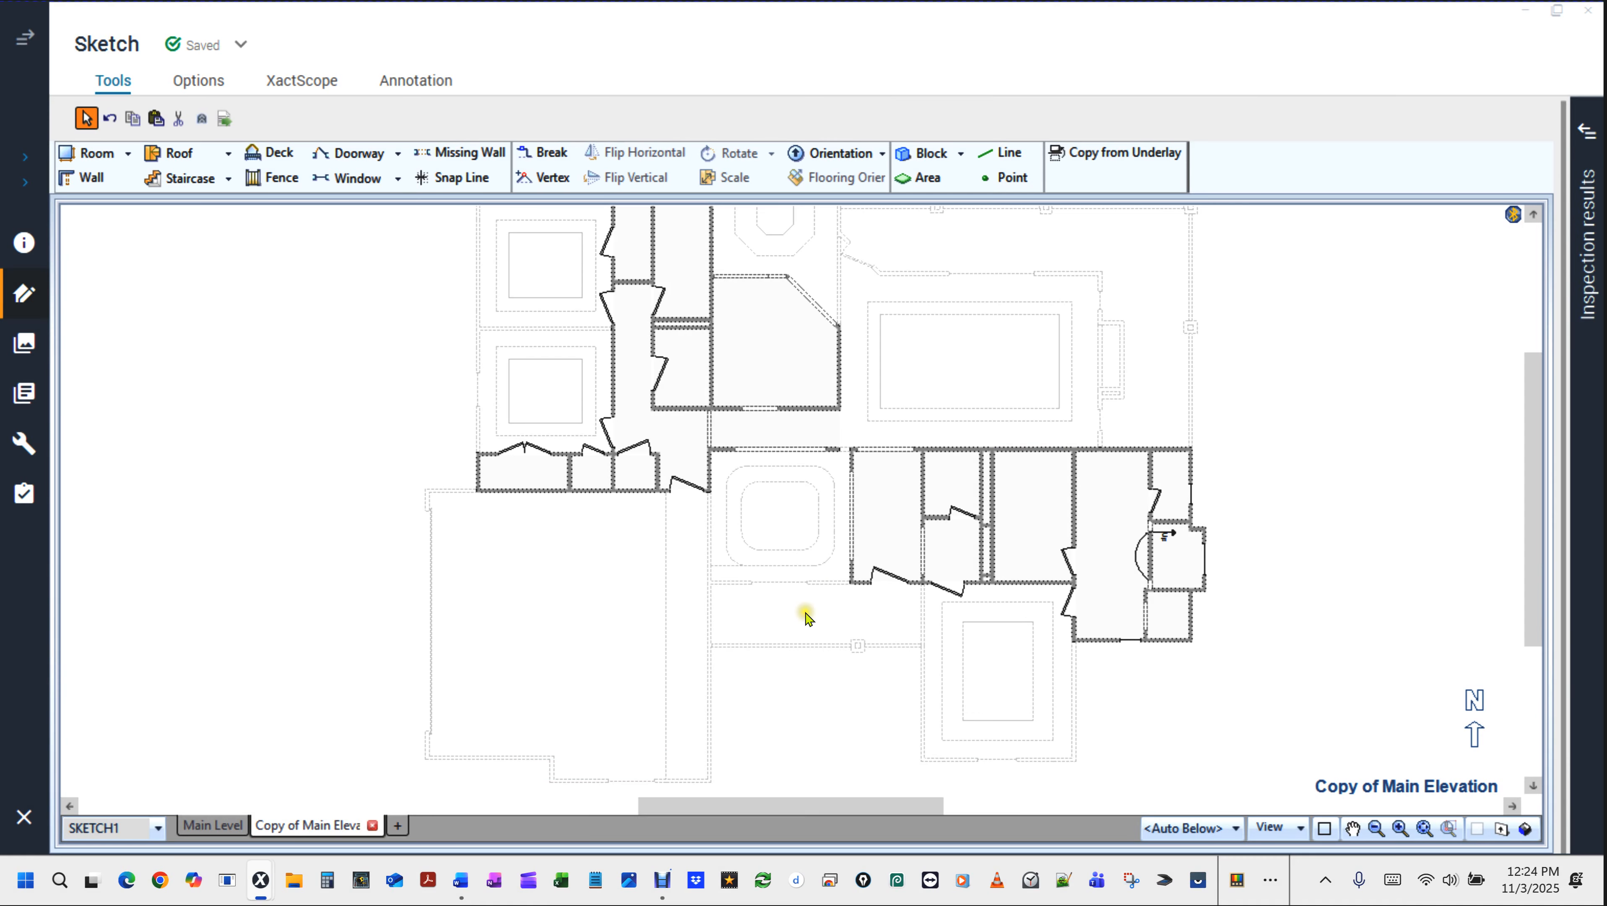
click(807, 619)
click(807, 618)
key(space)
mouse_move(1249, 391)
mouse_down()
mouse_move(1203, 495)
mouse_move(1154, 477)
mouse_up()
key(ctrl)
key(ctrl)
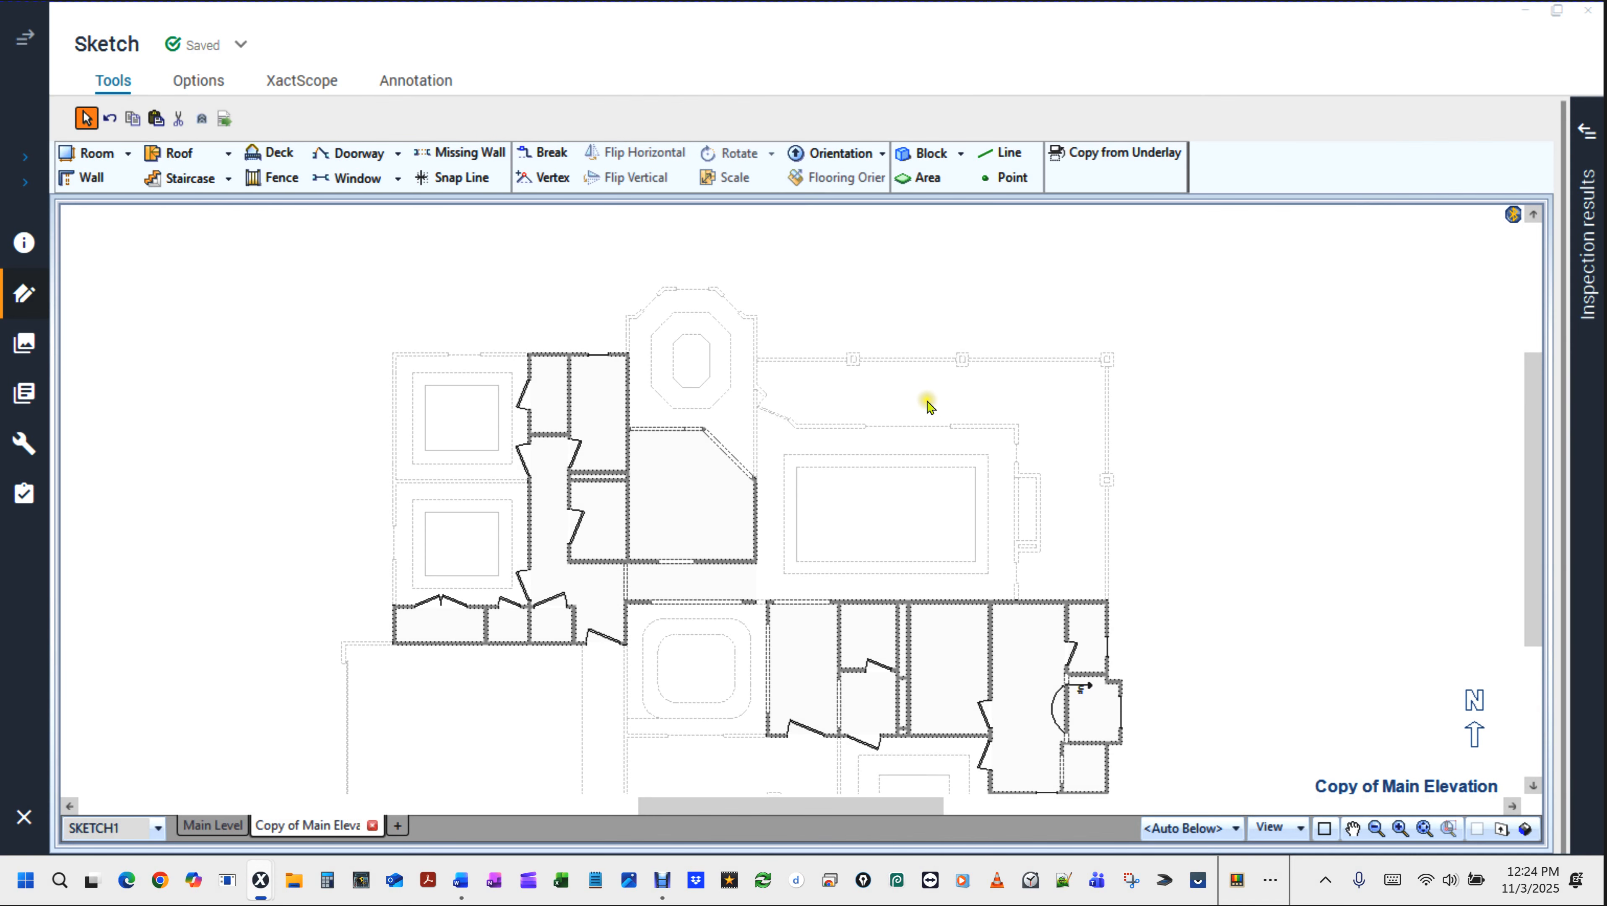
key(ctrl)
key(ctrl)
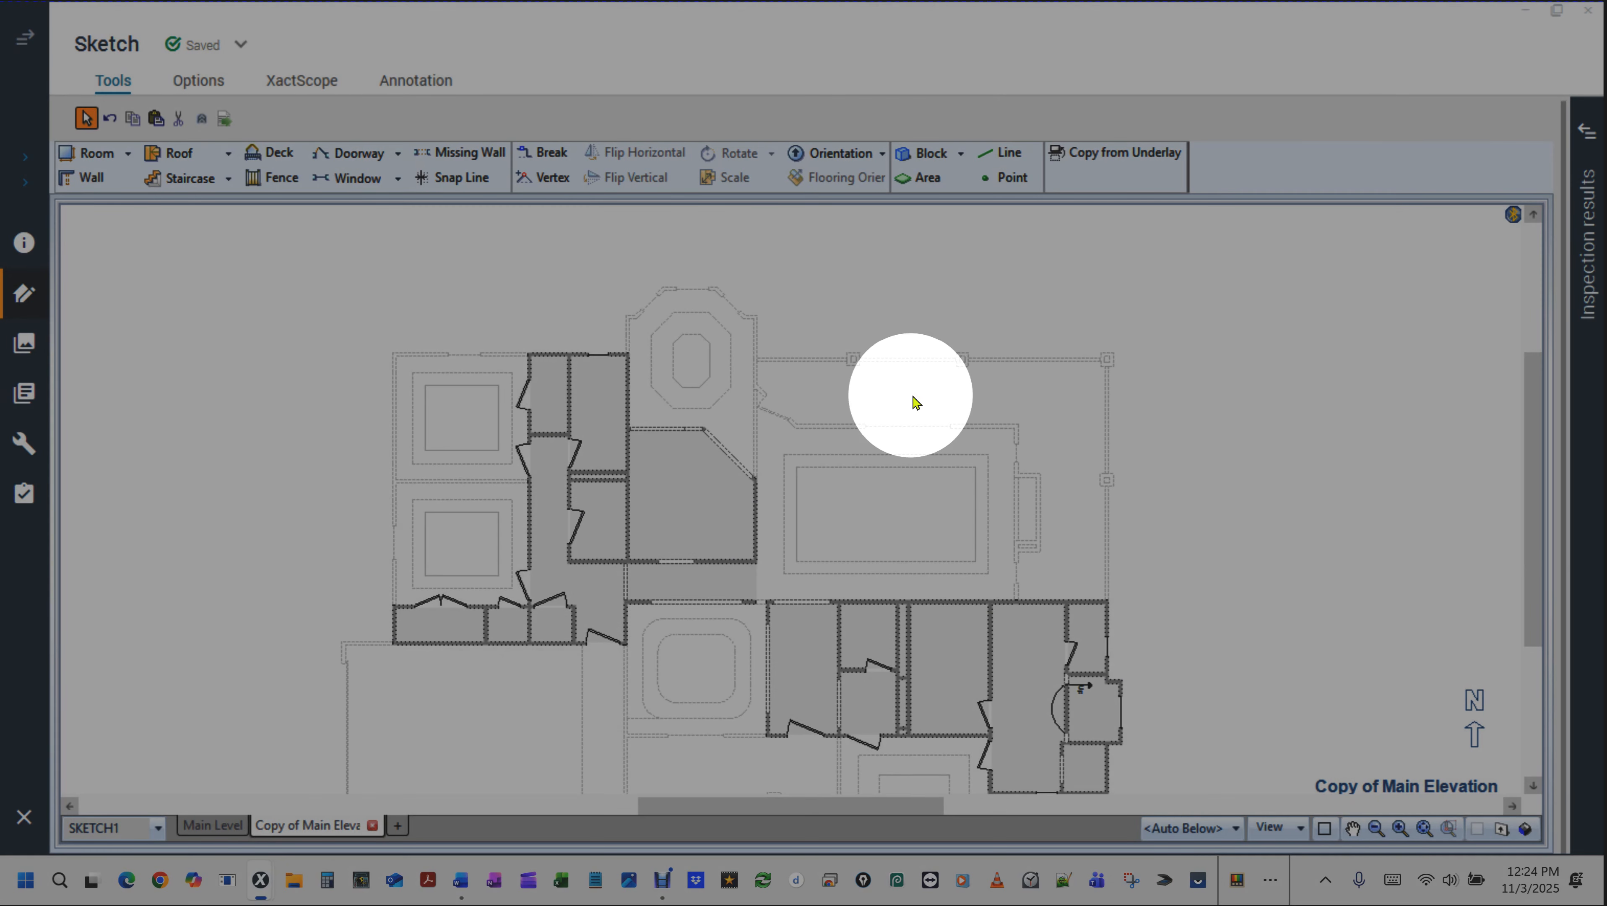
Examine the walls of the closets, hallway and small rooms beside the bedrooms closely in the copied level.
click(1202, 419)
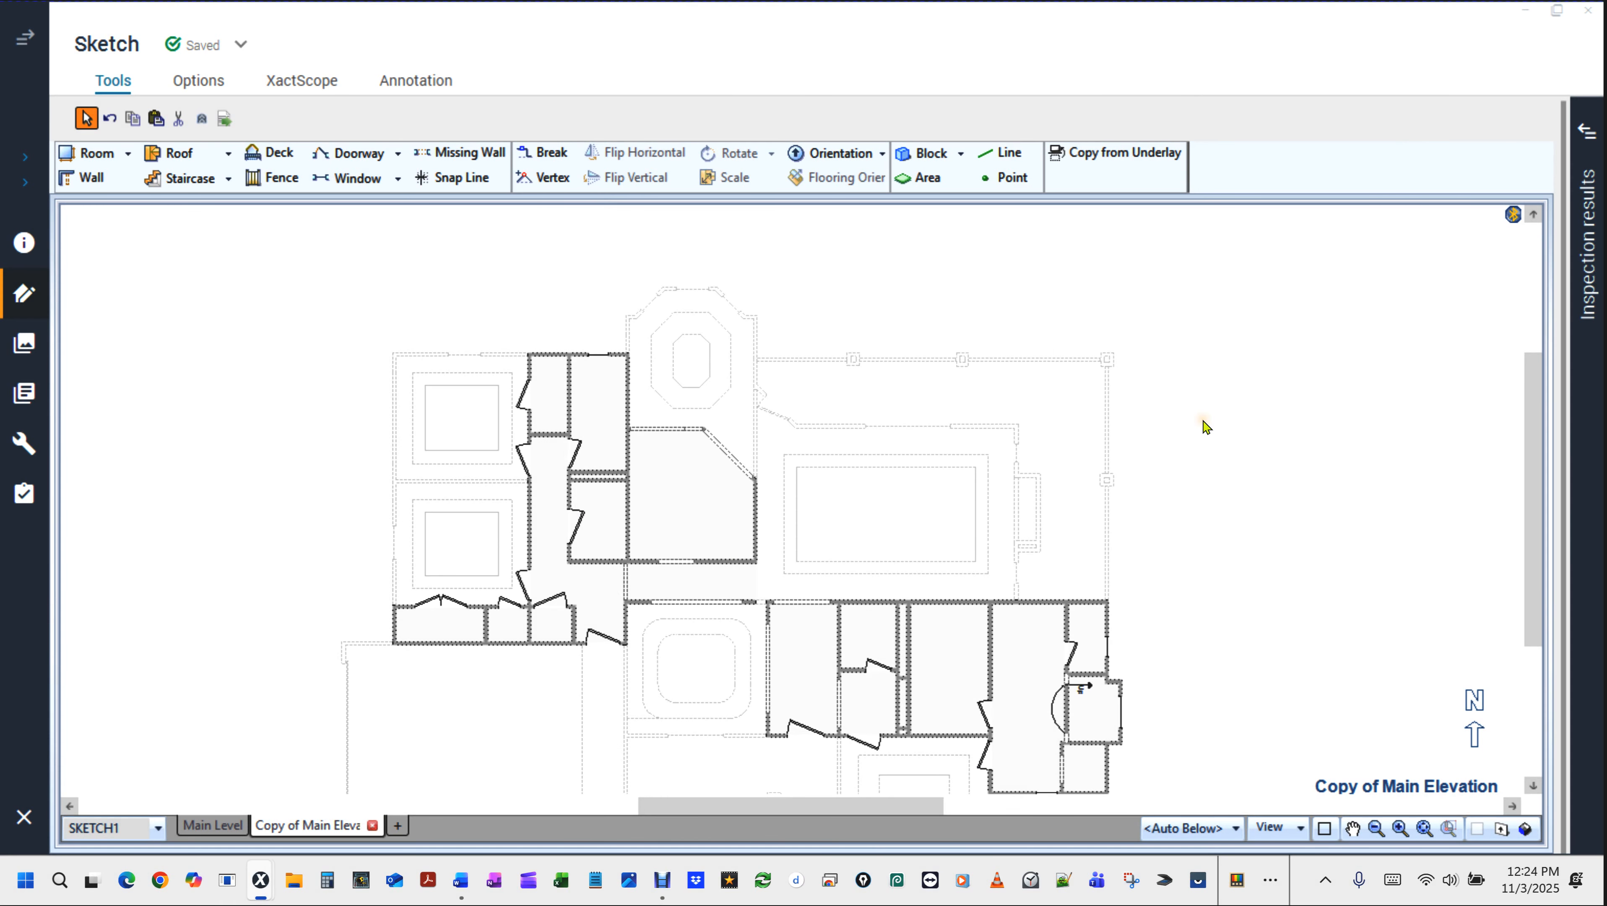
scroll(1203, 422, up, 1)
middle_click(244, 314)
drag(241, 310, 513, 473)
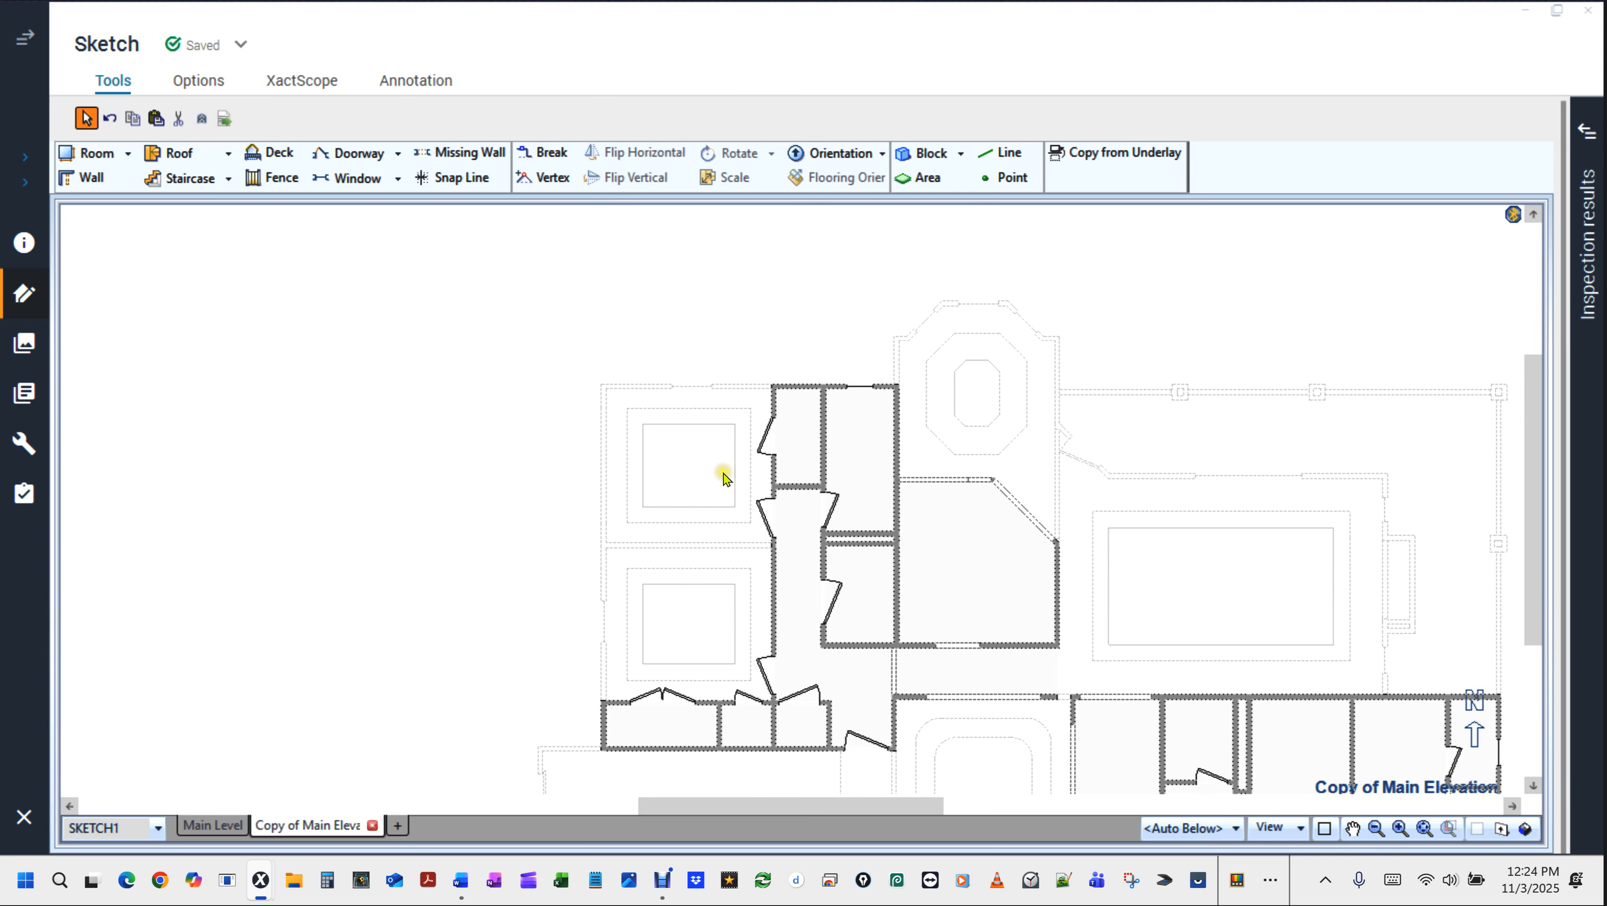
scroll(724, 477, up, 2)
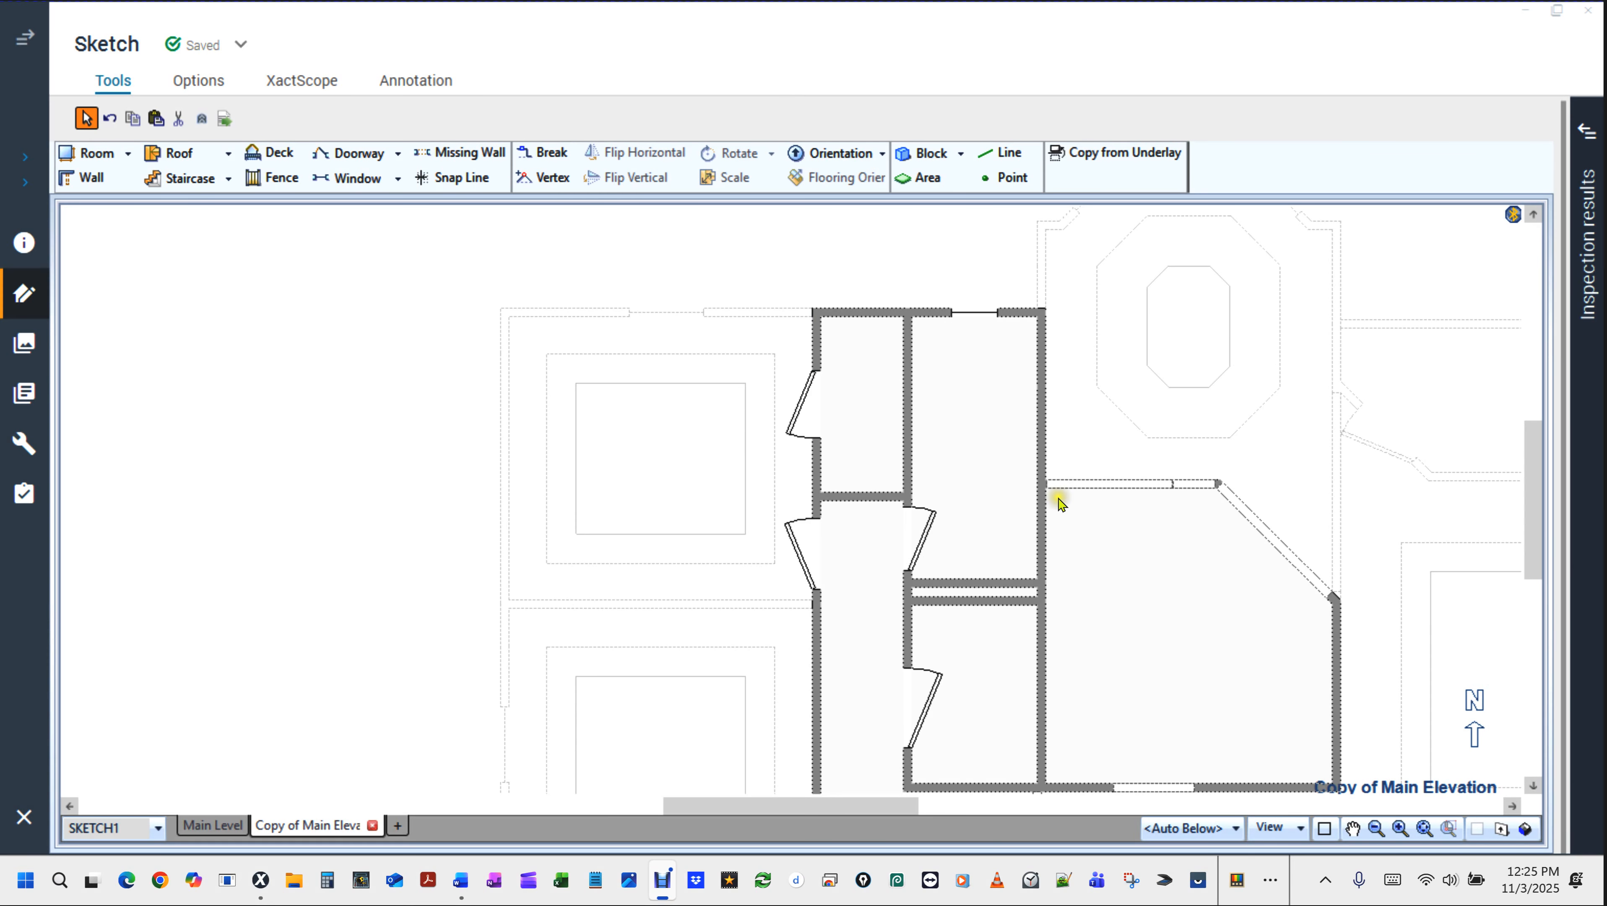
click(949, 745)
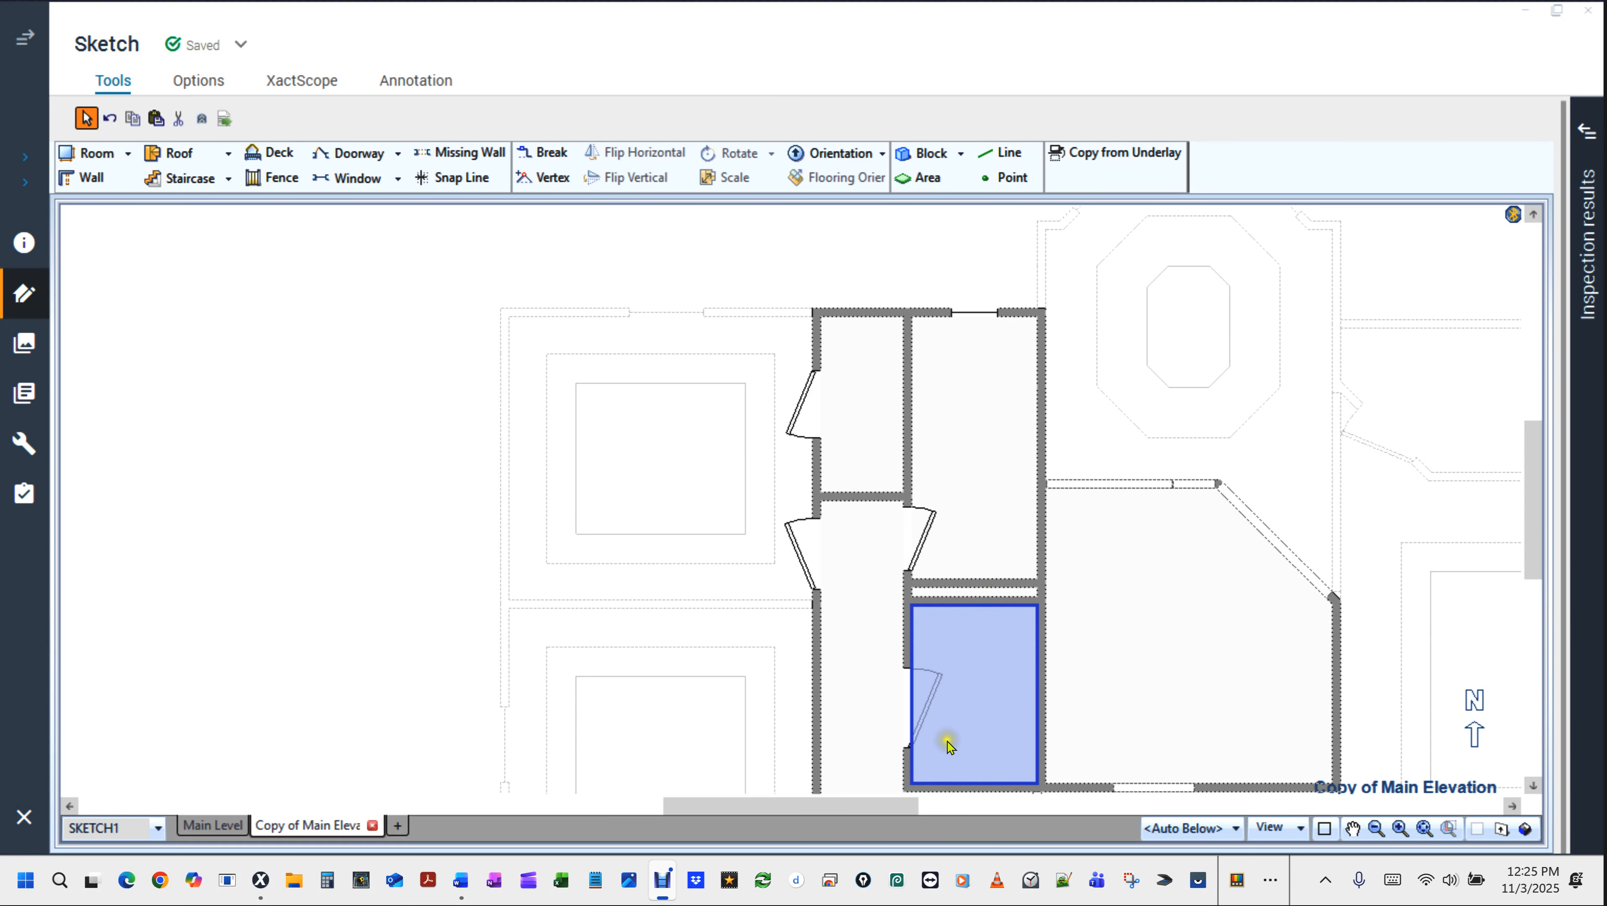
Compare the copied level with its underlay set to Main Level and to Copy of Main Elevation, and restore Auto Below.
click(1237, 828)
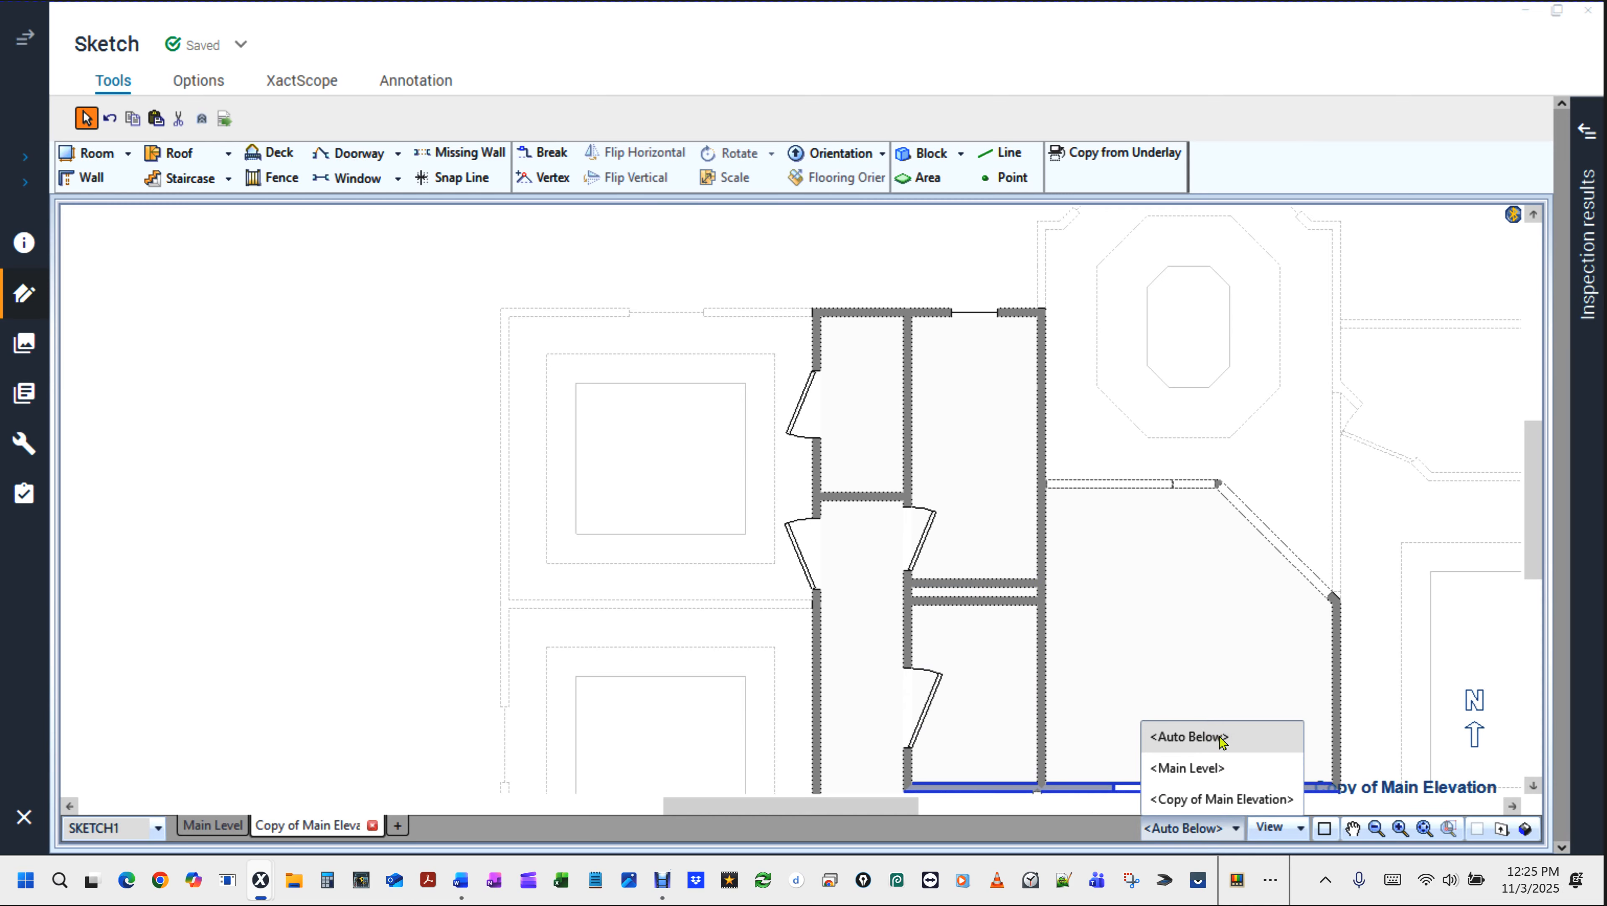
click(1187, 768)
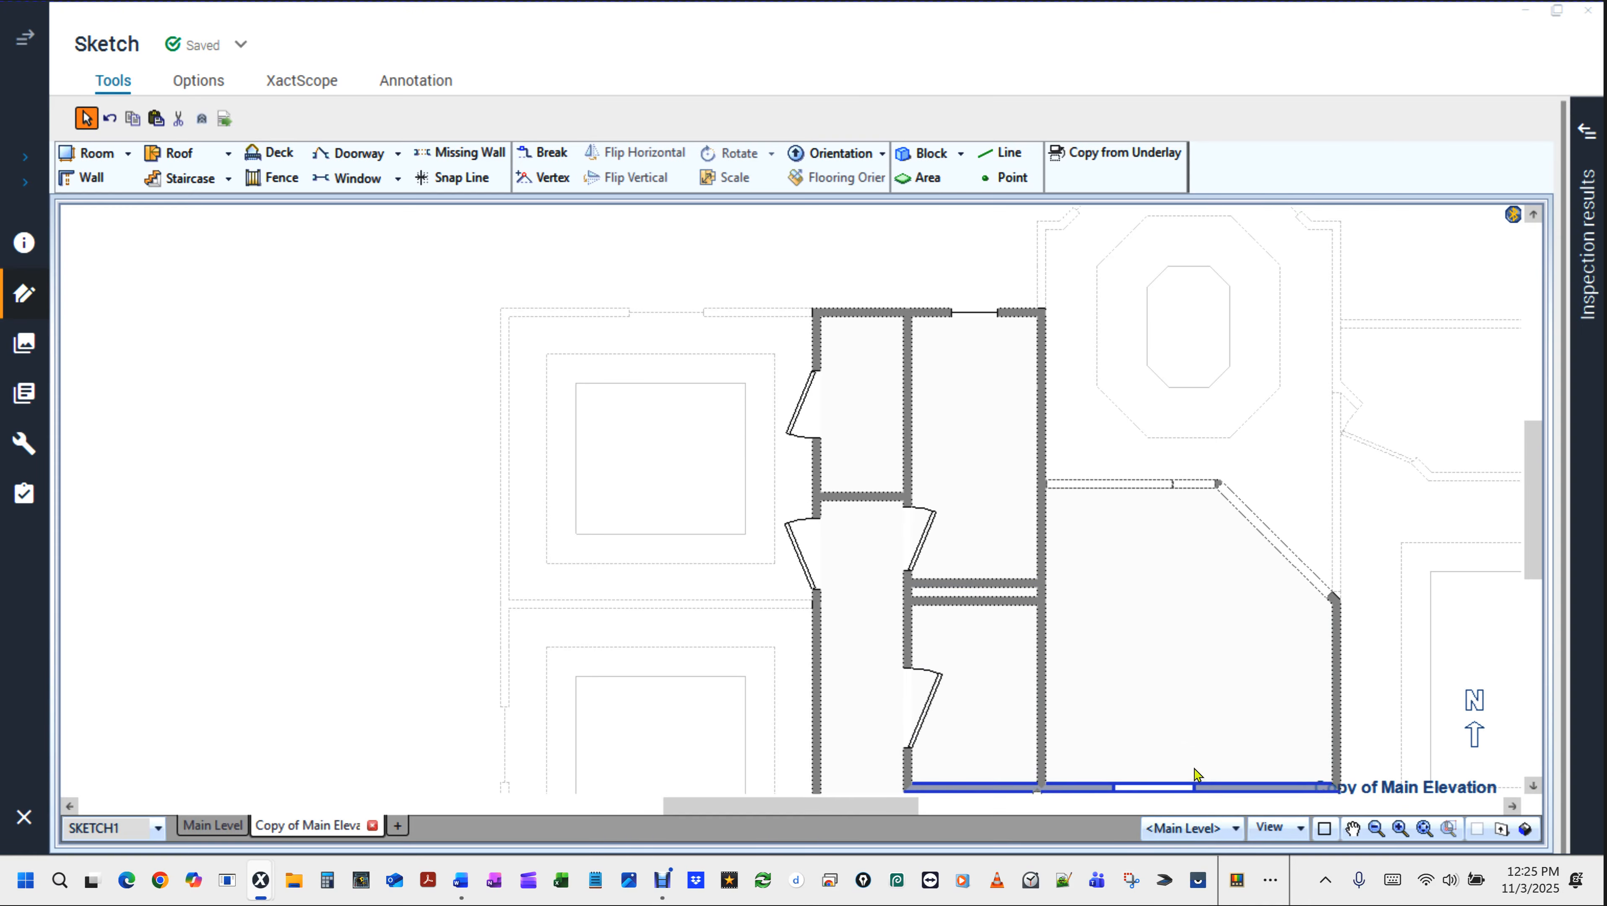
click(1236, 827)
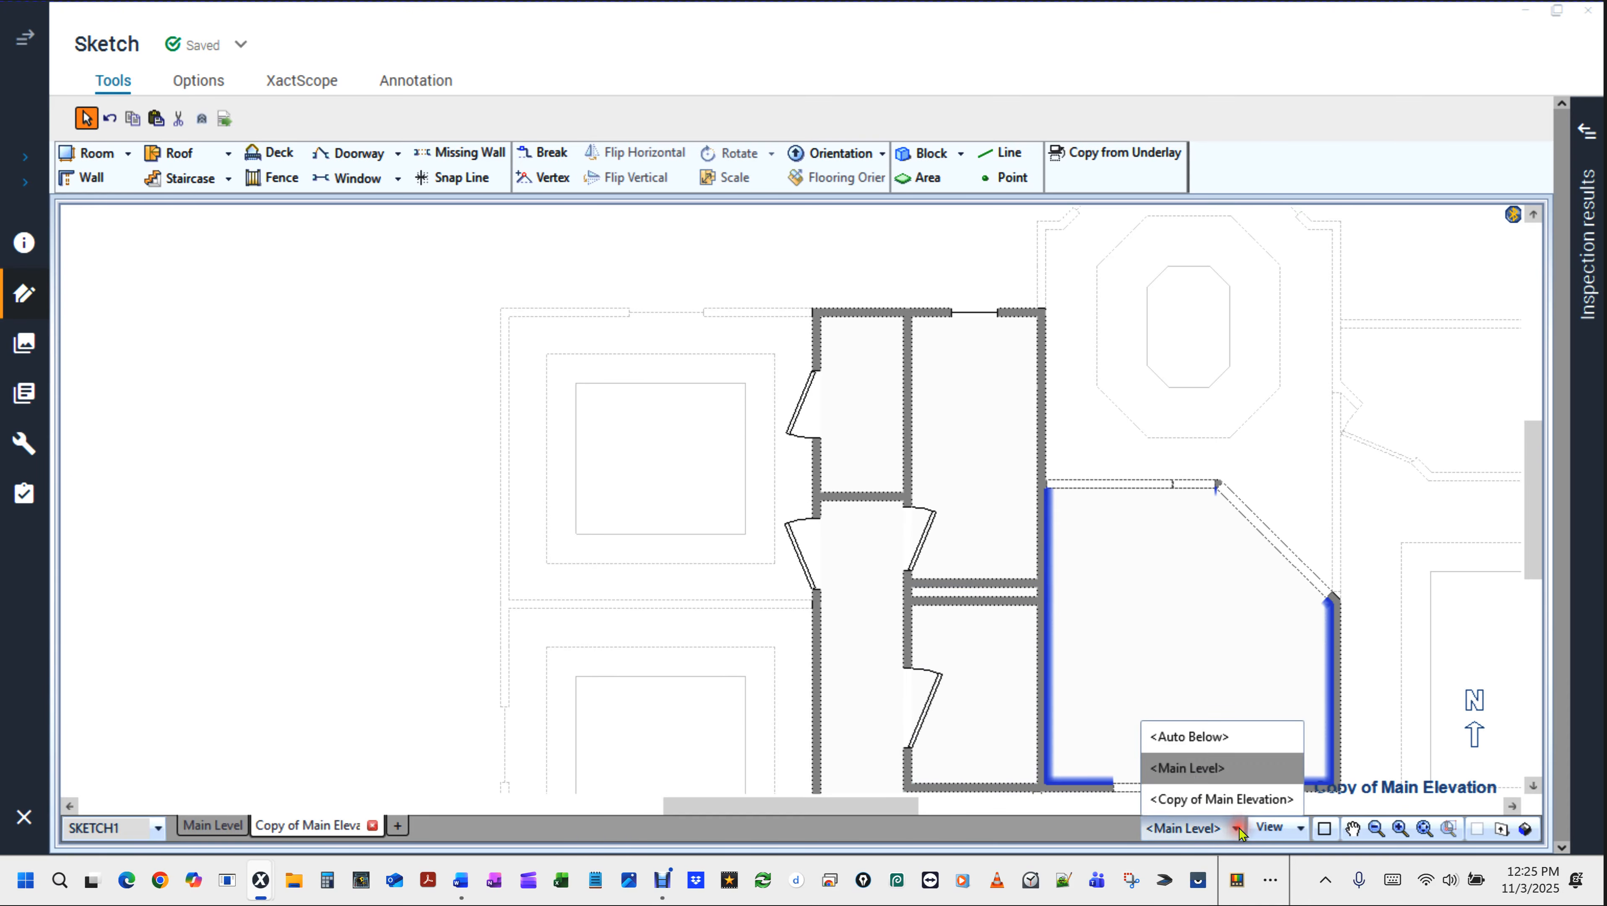
click(1218, 801)
scroll(648, 442, down, 1)
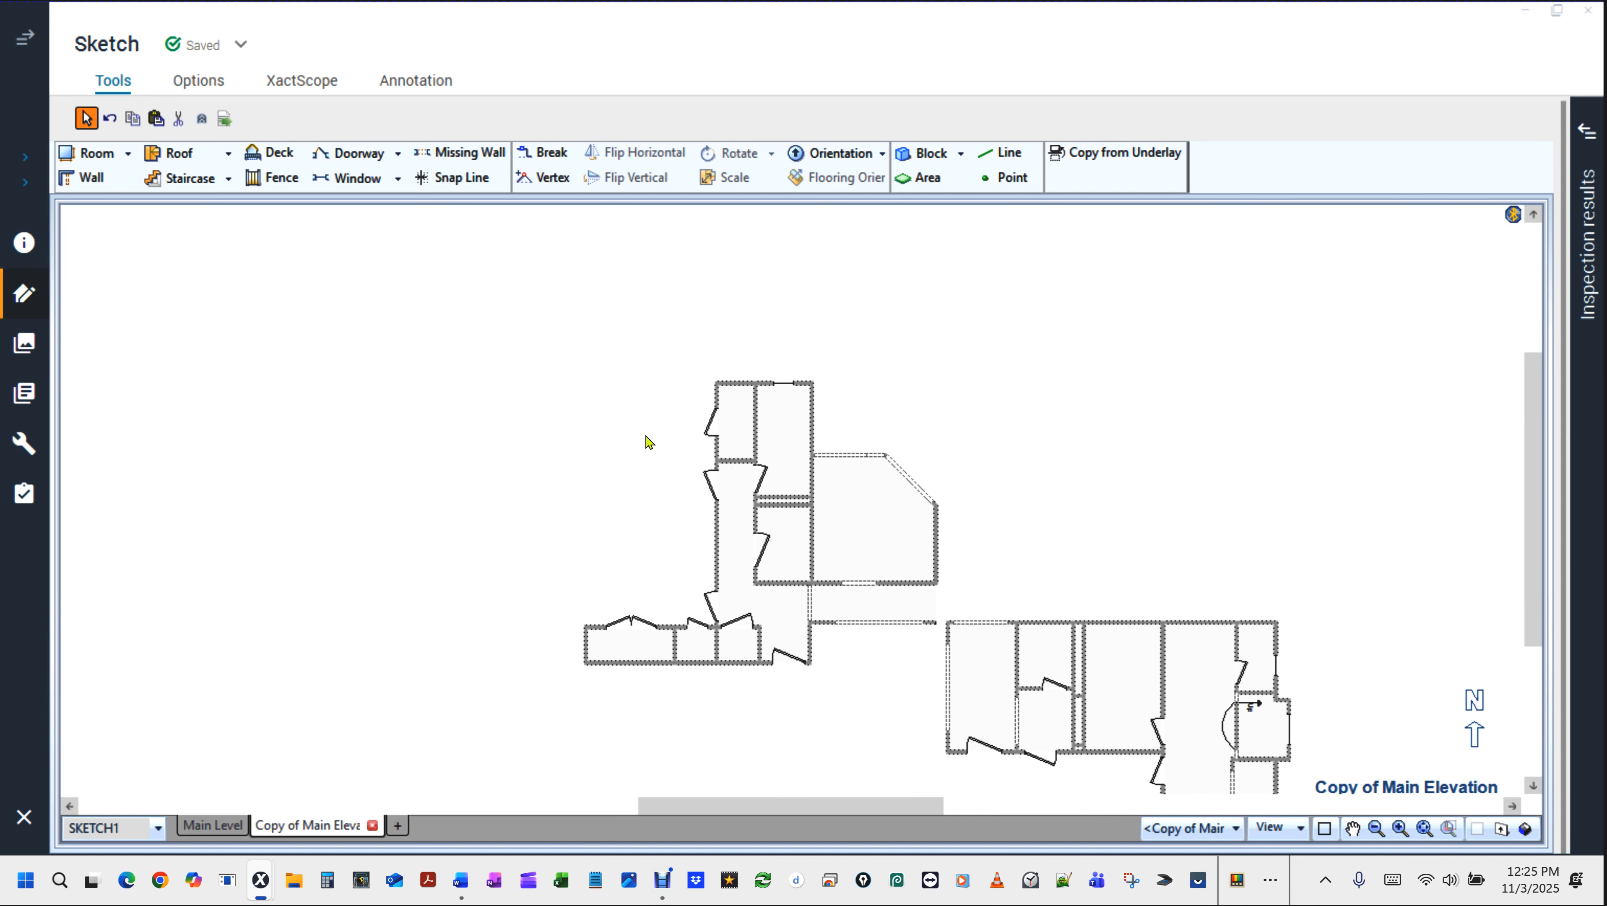
scroll(648, 442, up, 2)
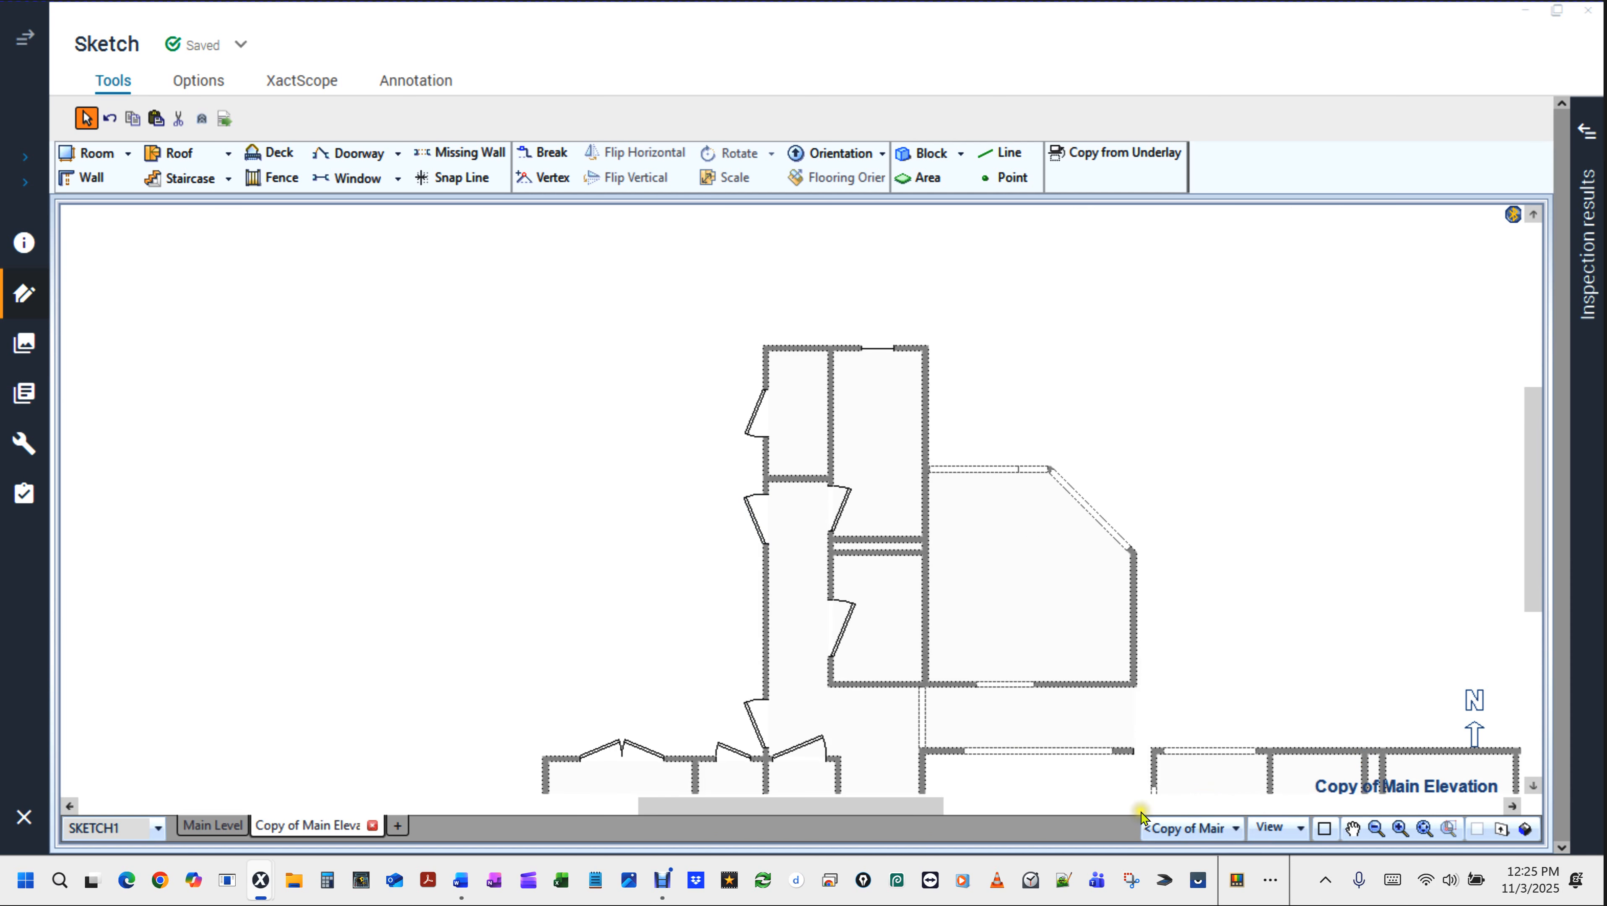
click(1236, 828)
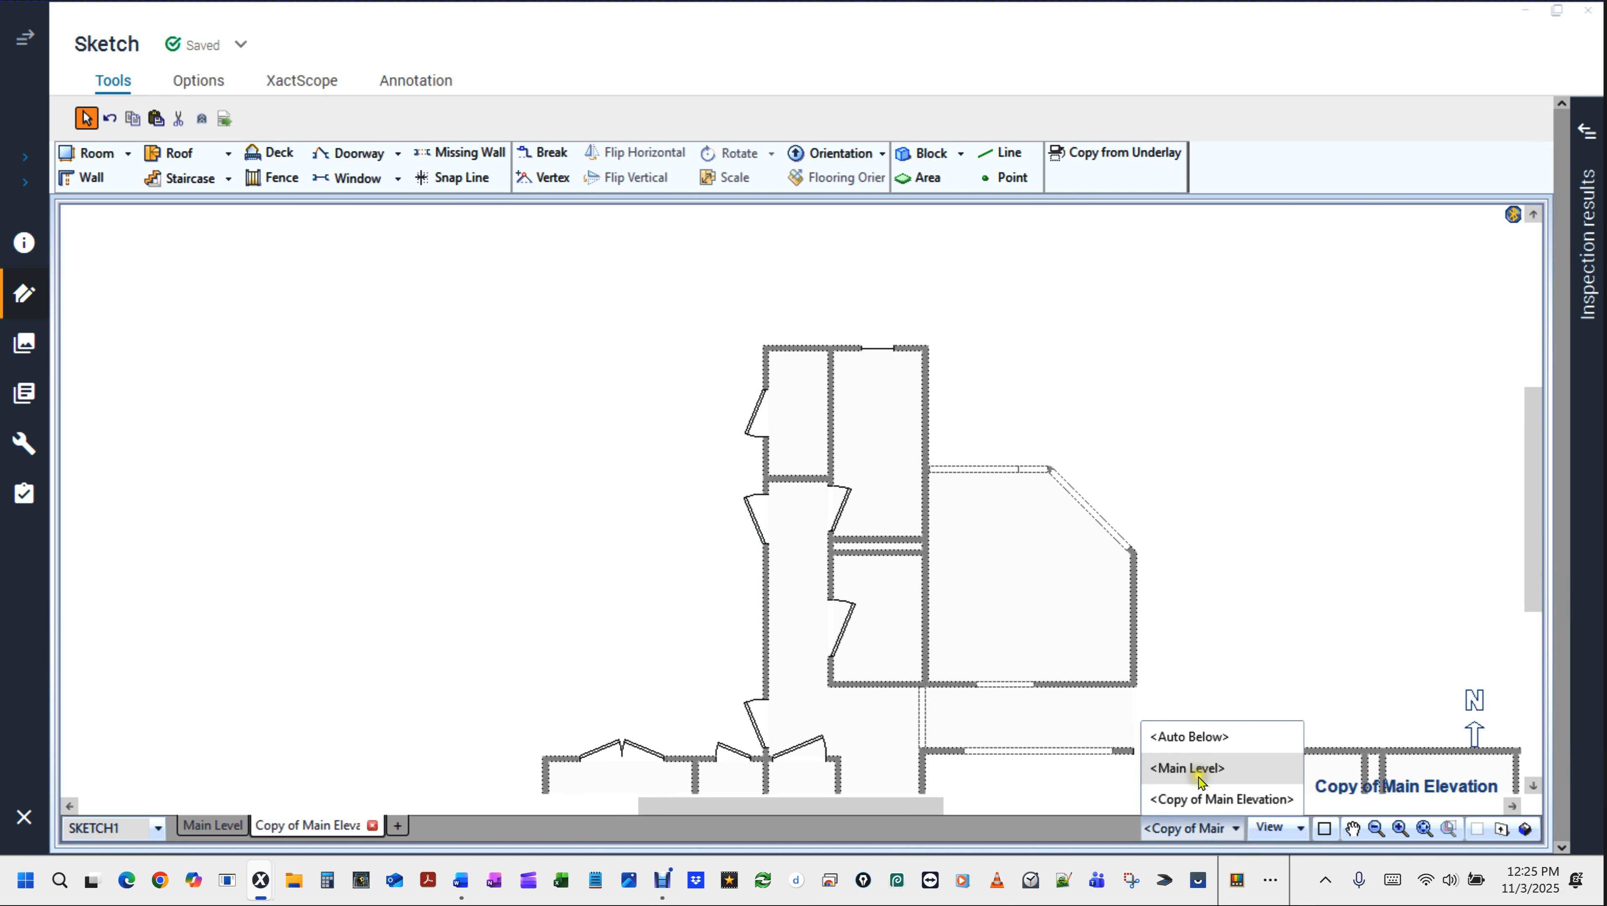
click(1219, 737)
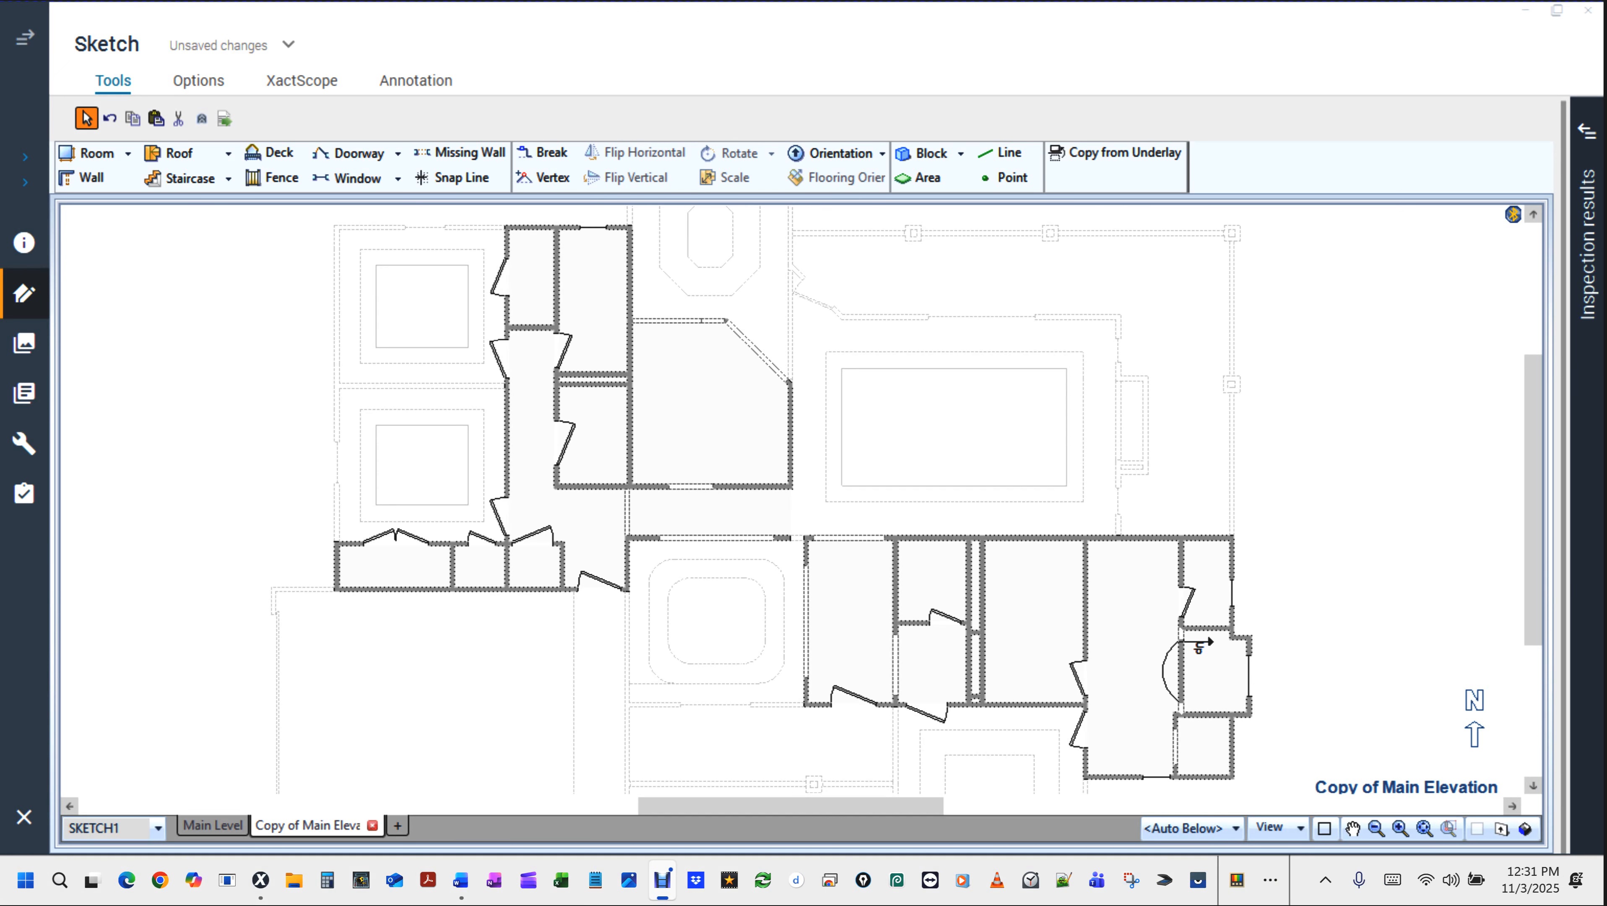
Open the Main Level, view its floor plan between the left and right elevations, and look through the display options.
click(212, 824)
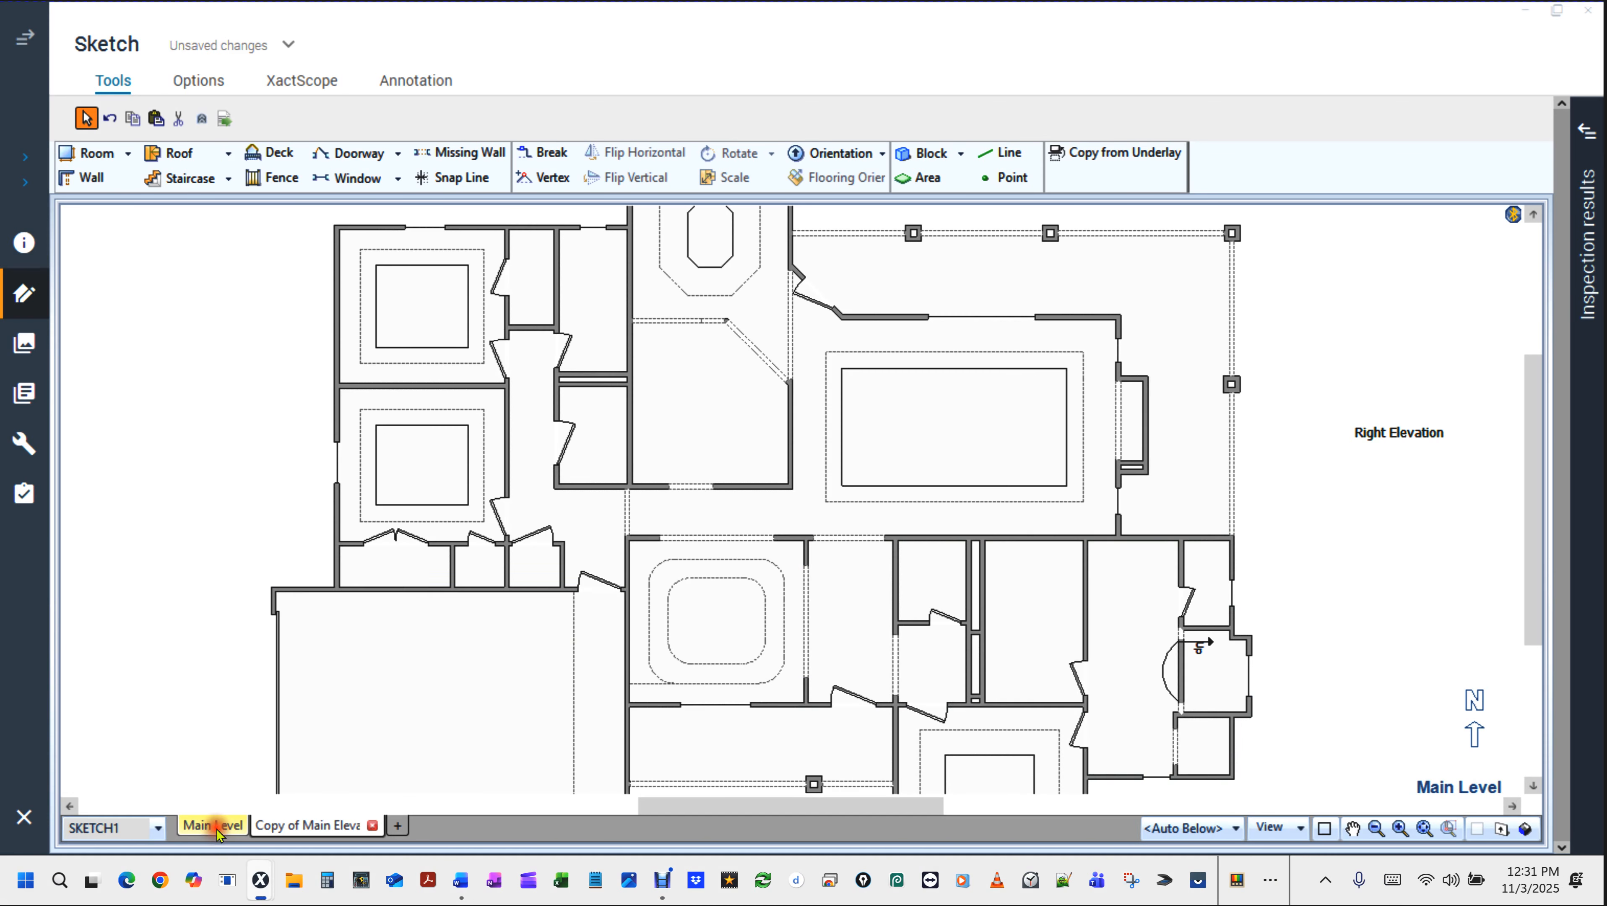
scroll(1027, 447, down, 1)
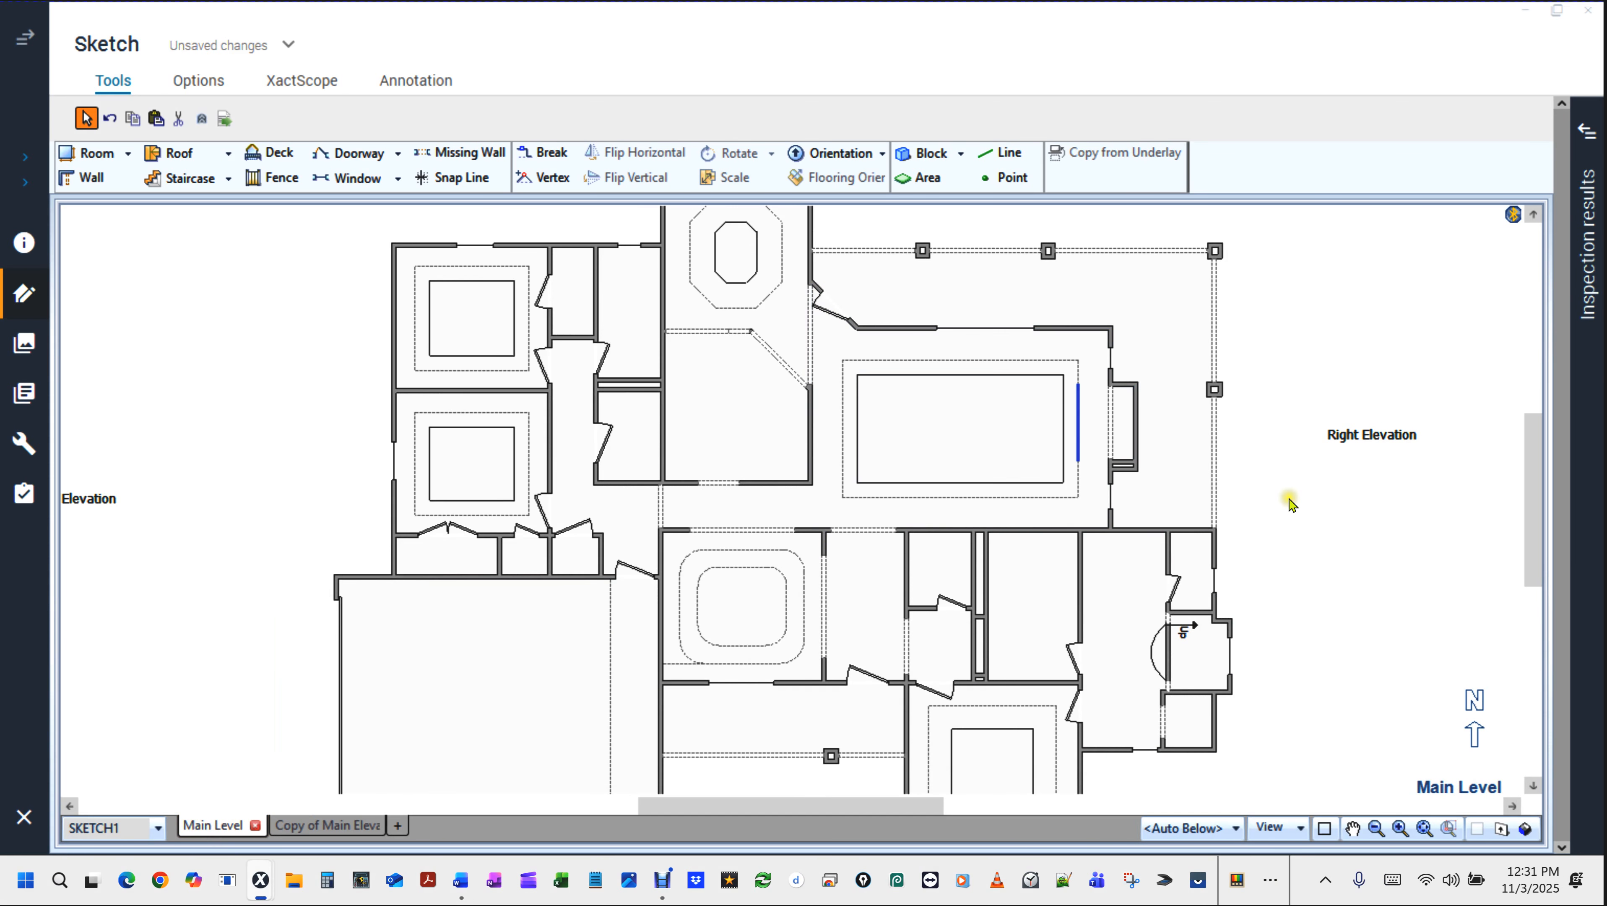
click(1343, 552)
scroll(1298, 532, down, 3)
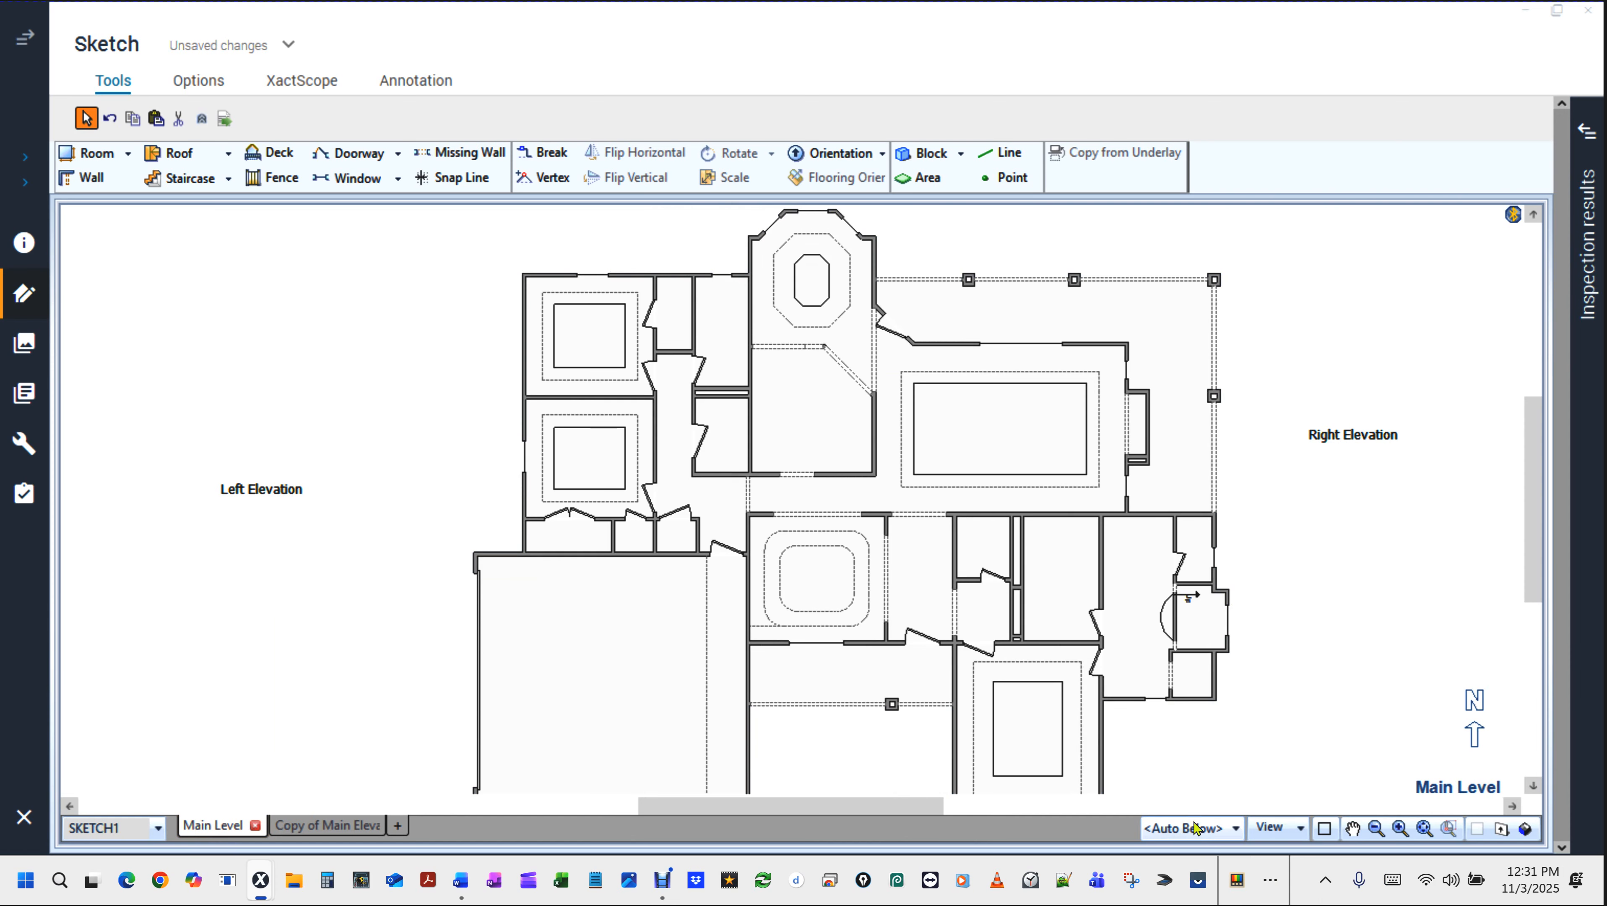
click(1301, 829)
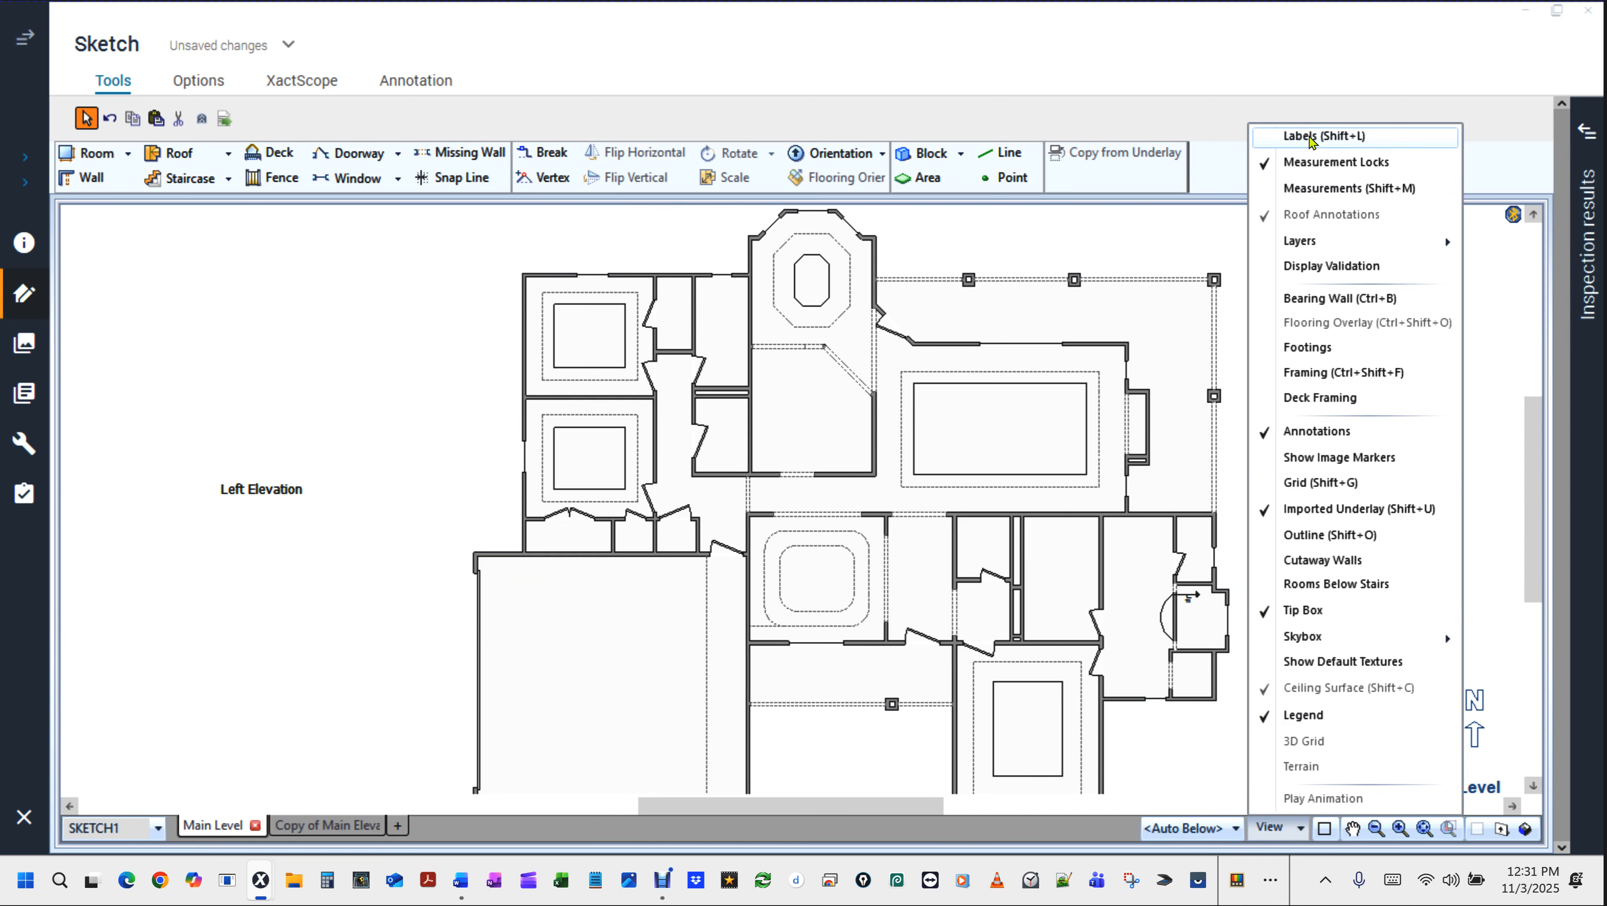
click(366, 296)
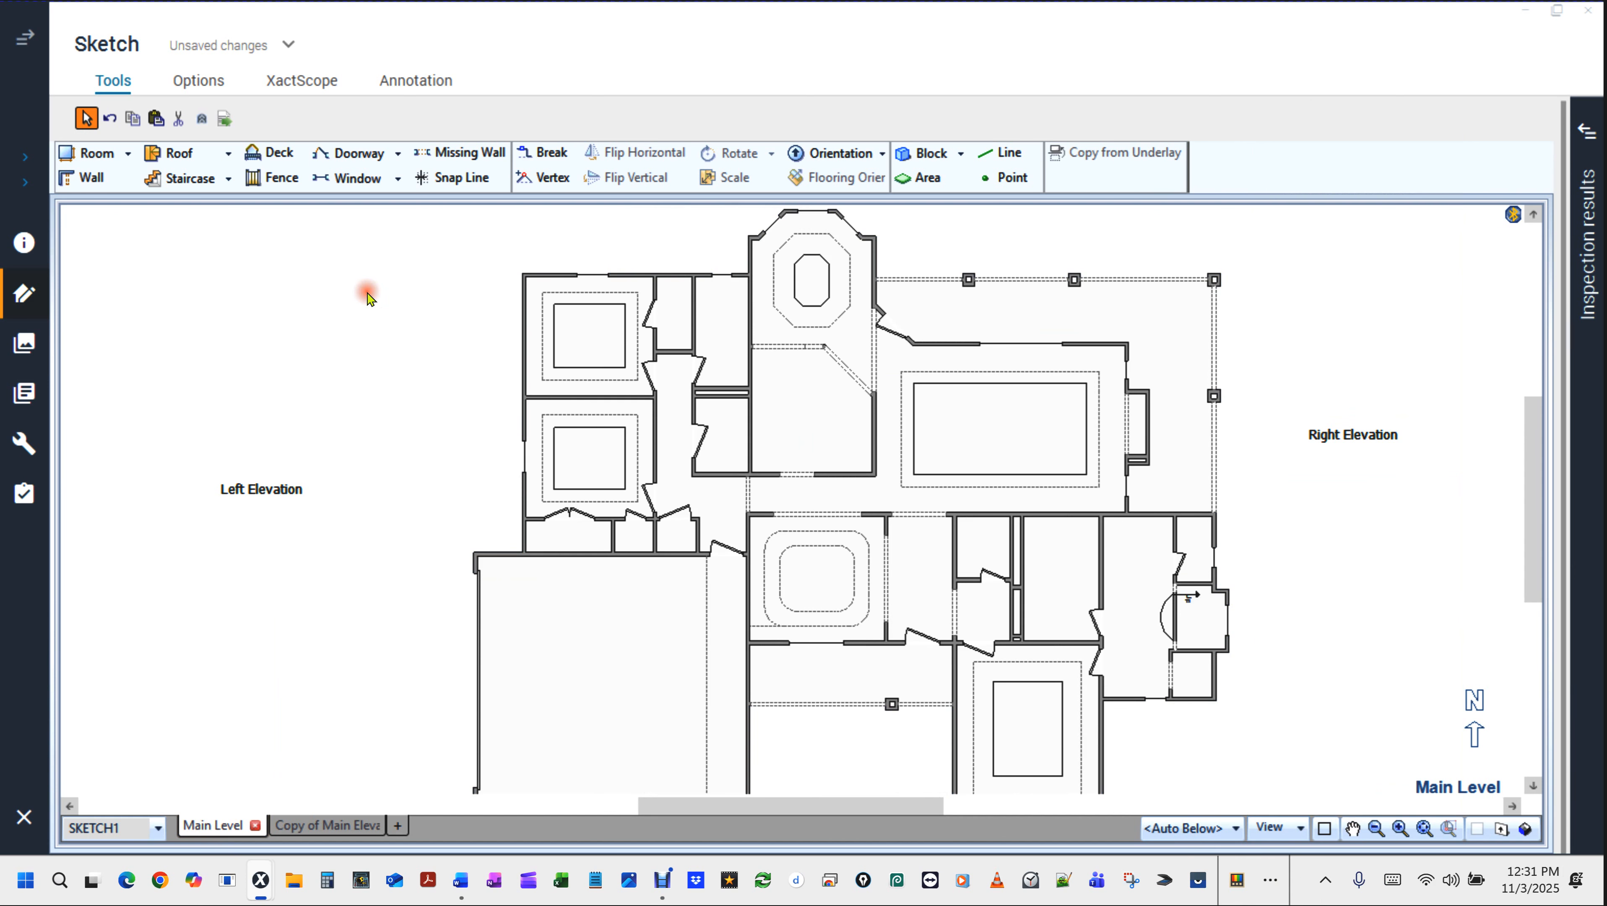
Turn on the room labels in the Main Level plan and view the labelled rooms from the bedrooms to the garage.
key(shift+l)
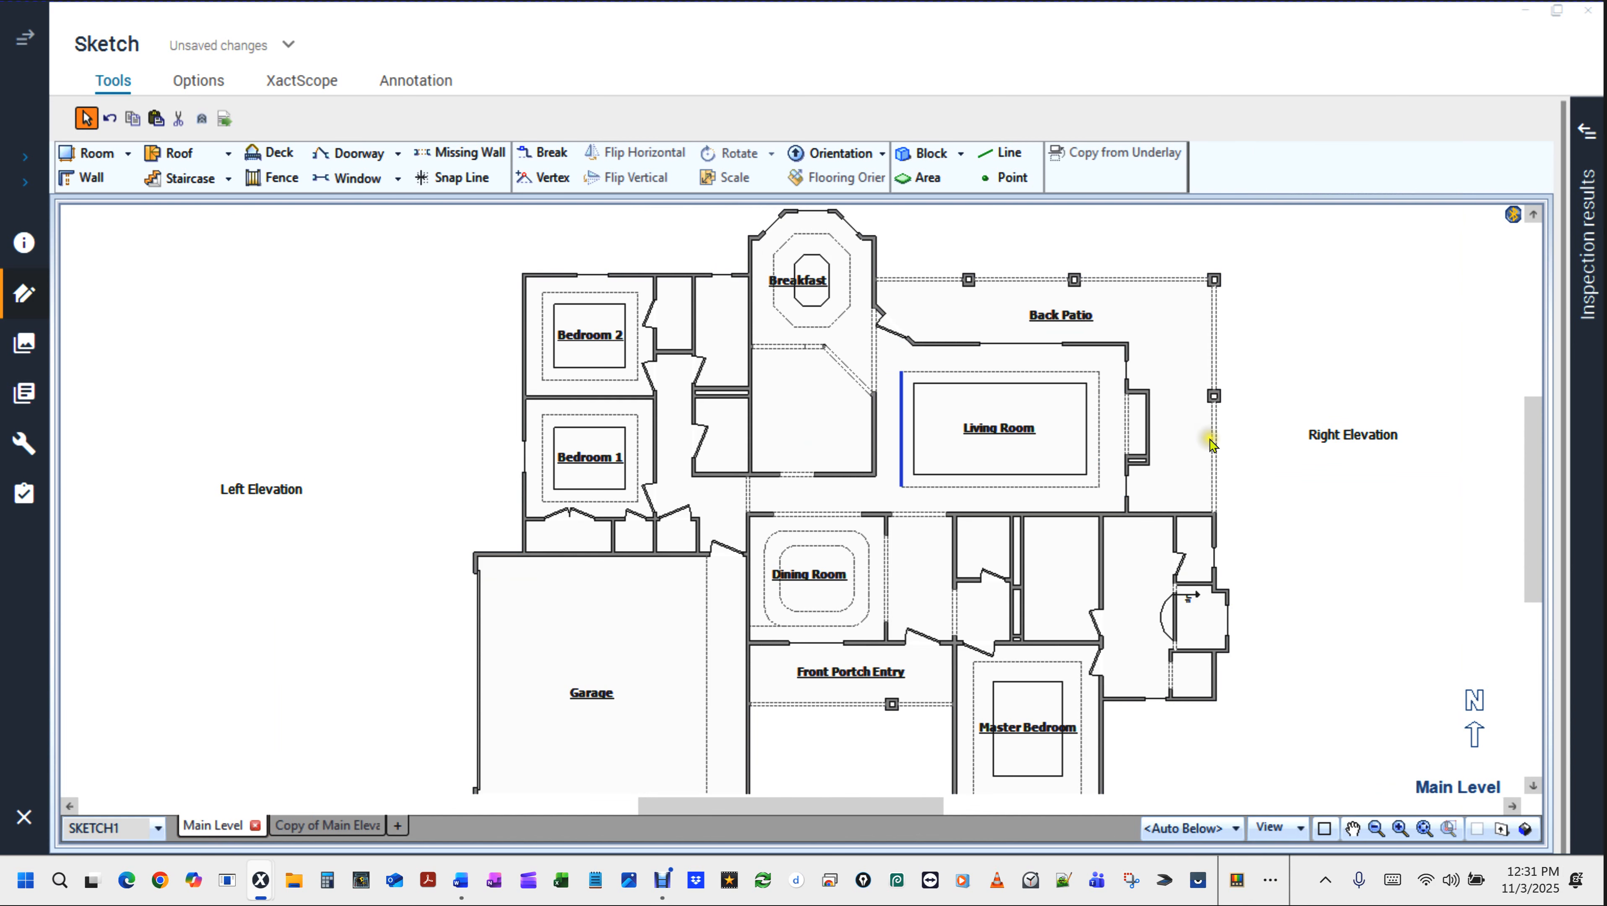
scroll(888, 412, down, 2)
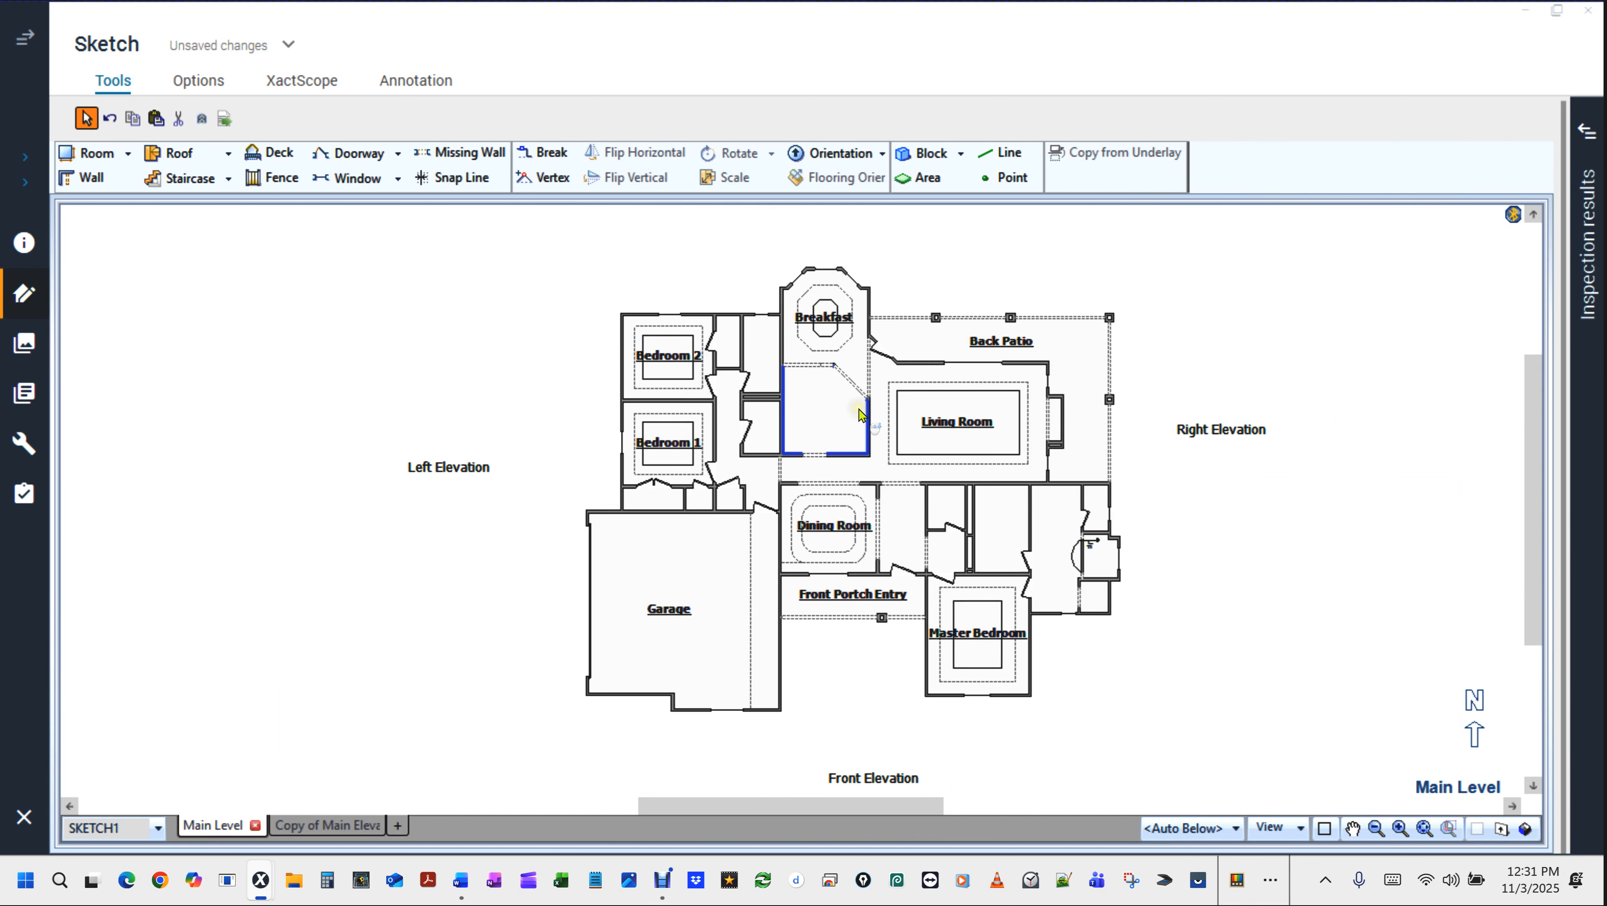
scroll(1220, 736, up, 2)
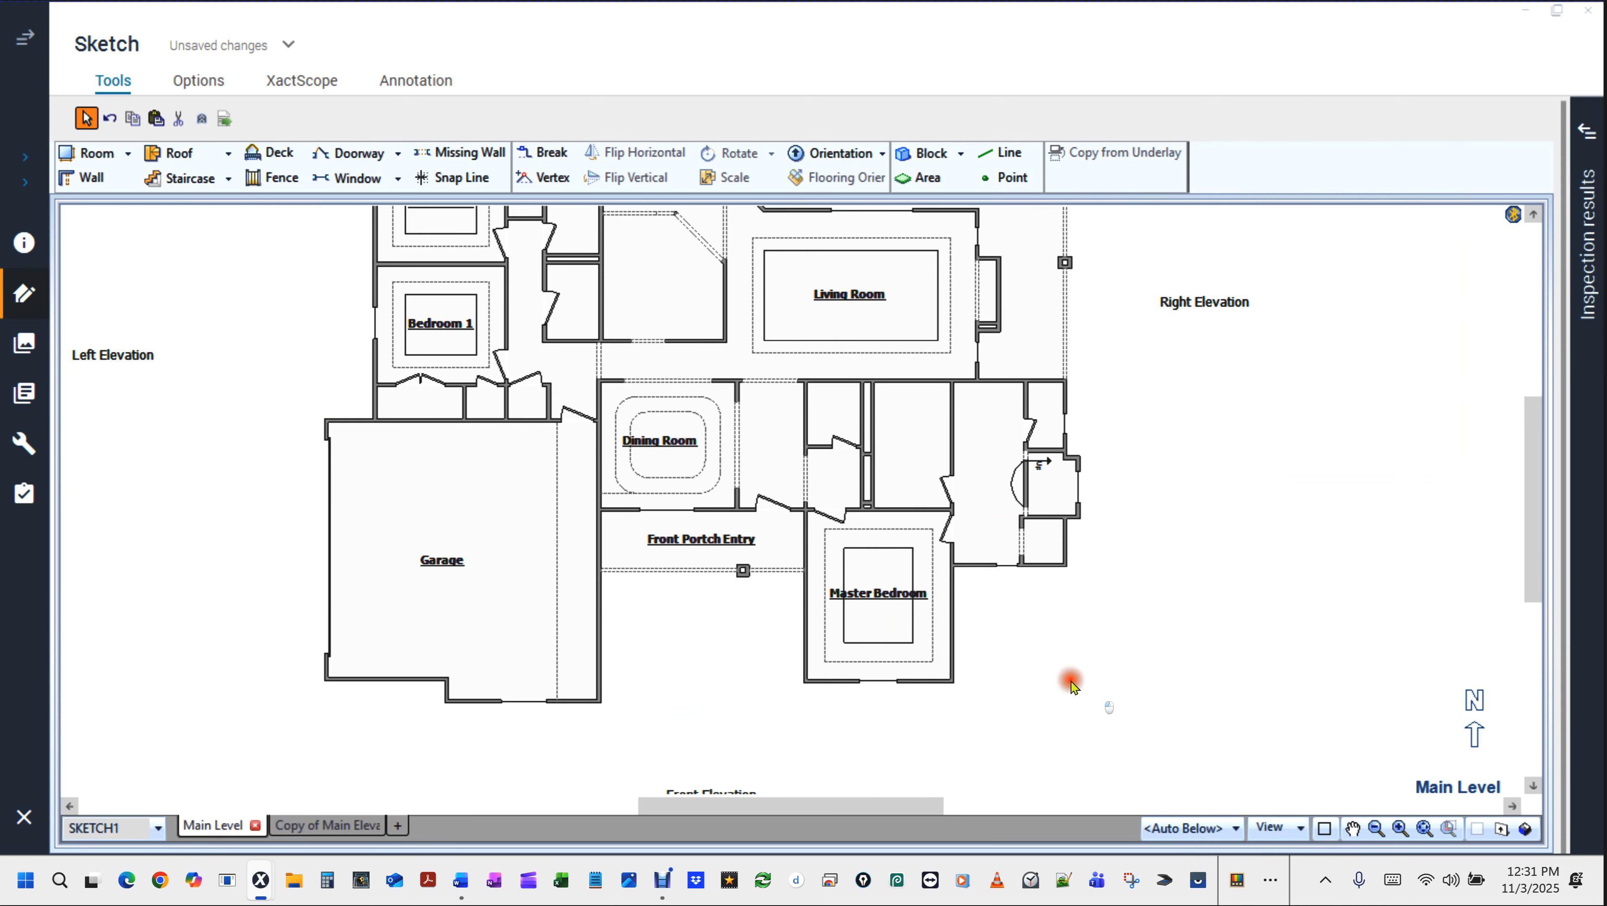
drag(1068, 675, 1101, 736)
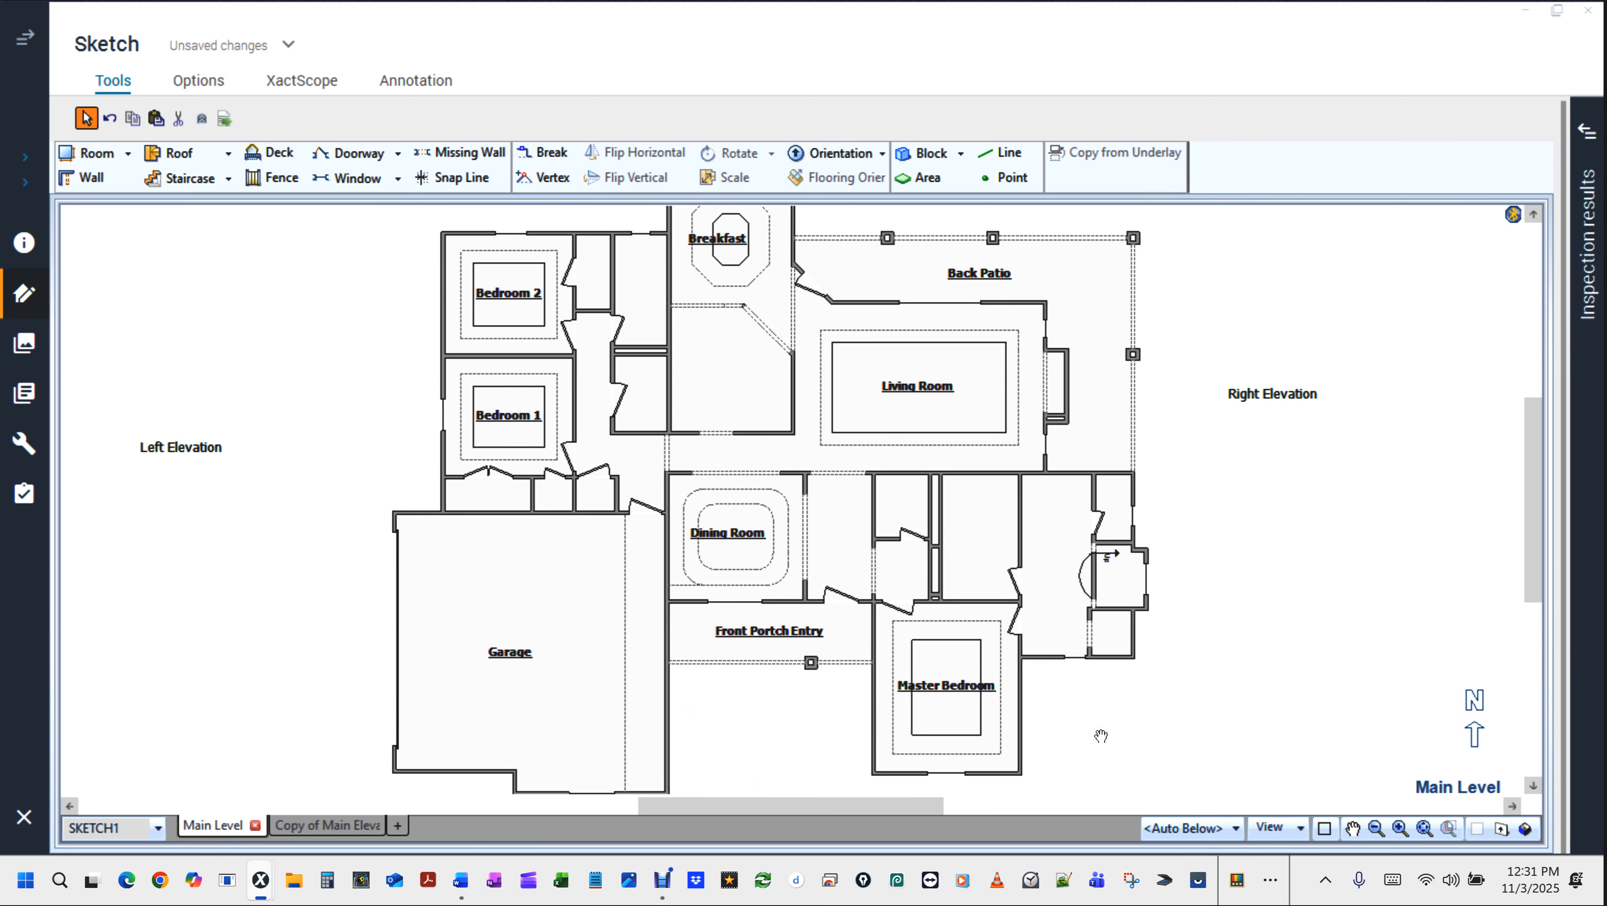
Turn on Show Label for the Kitchen room beside the Breakfast area, and revert the label to hidden.
click(727, 370)
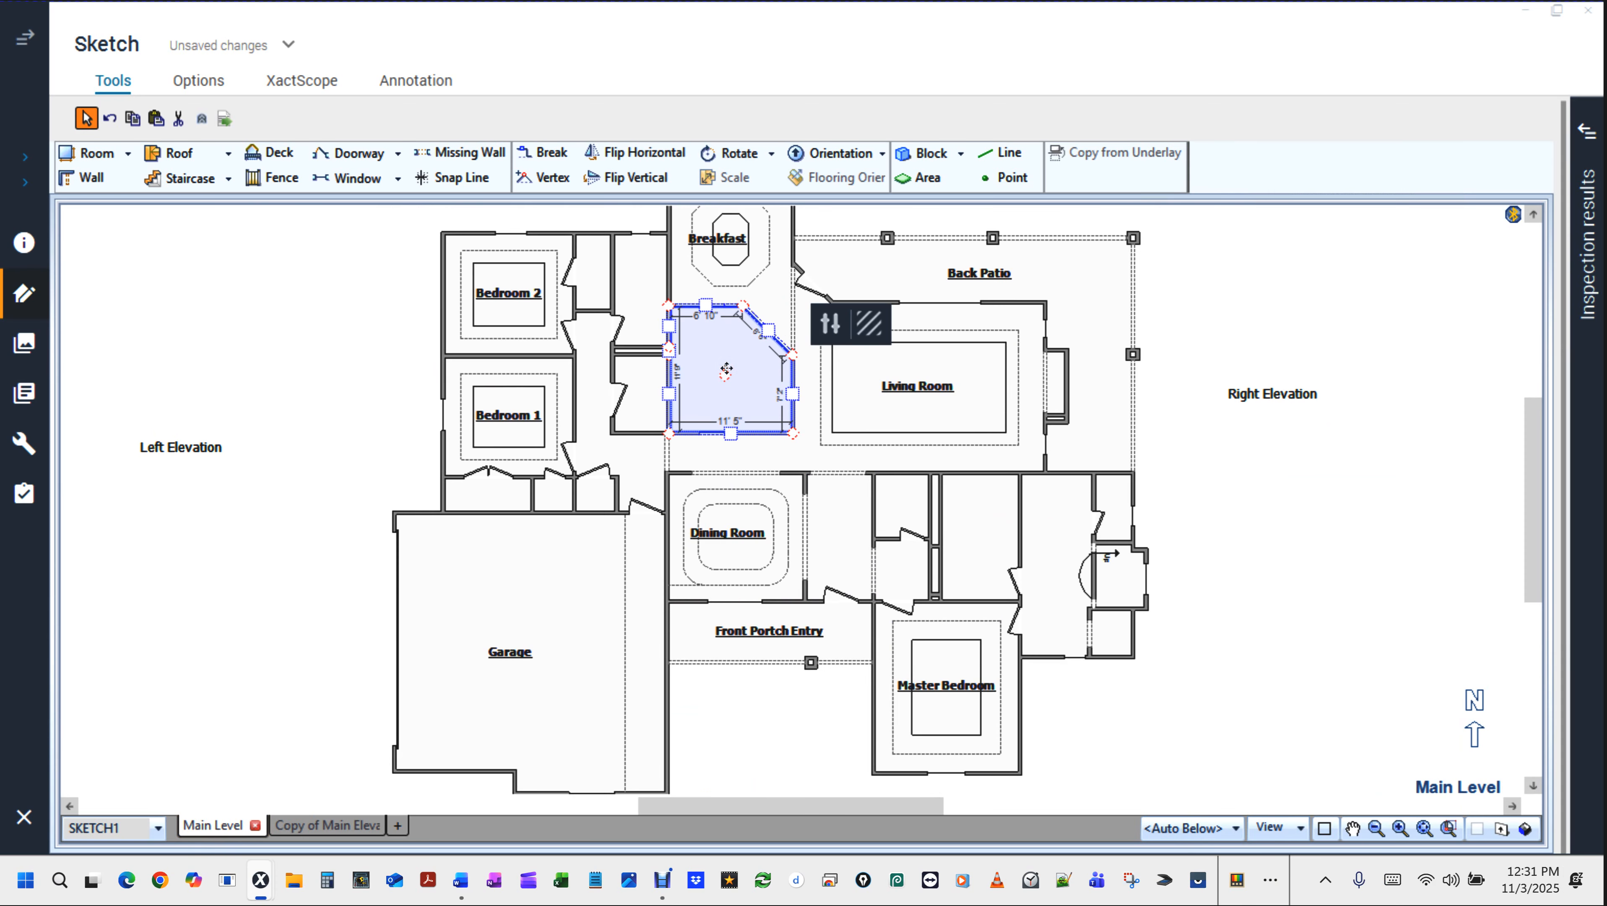
double_click(726, 369)
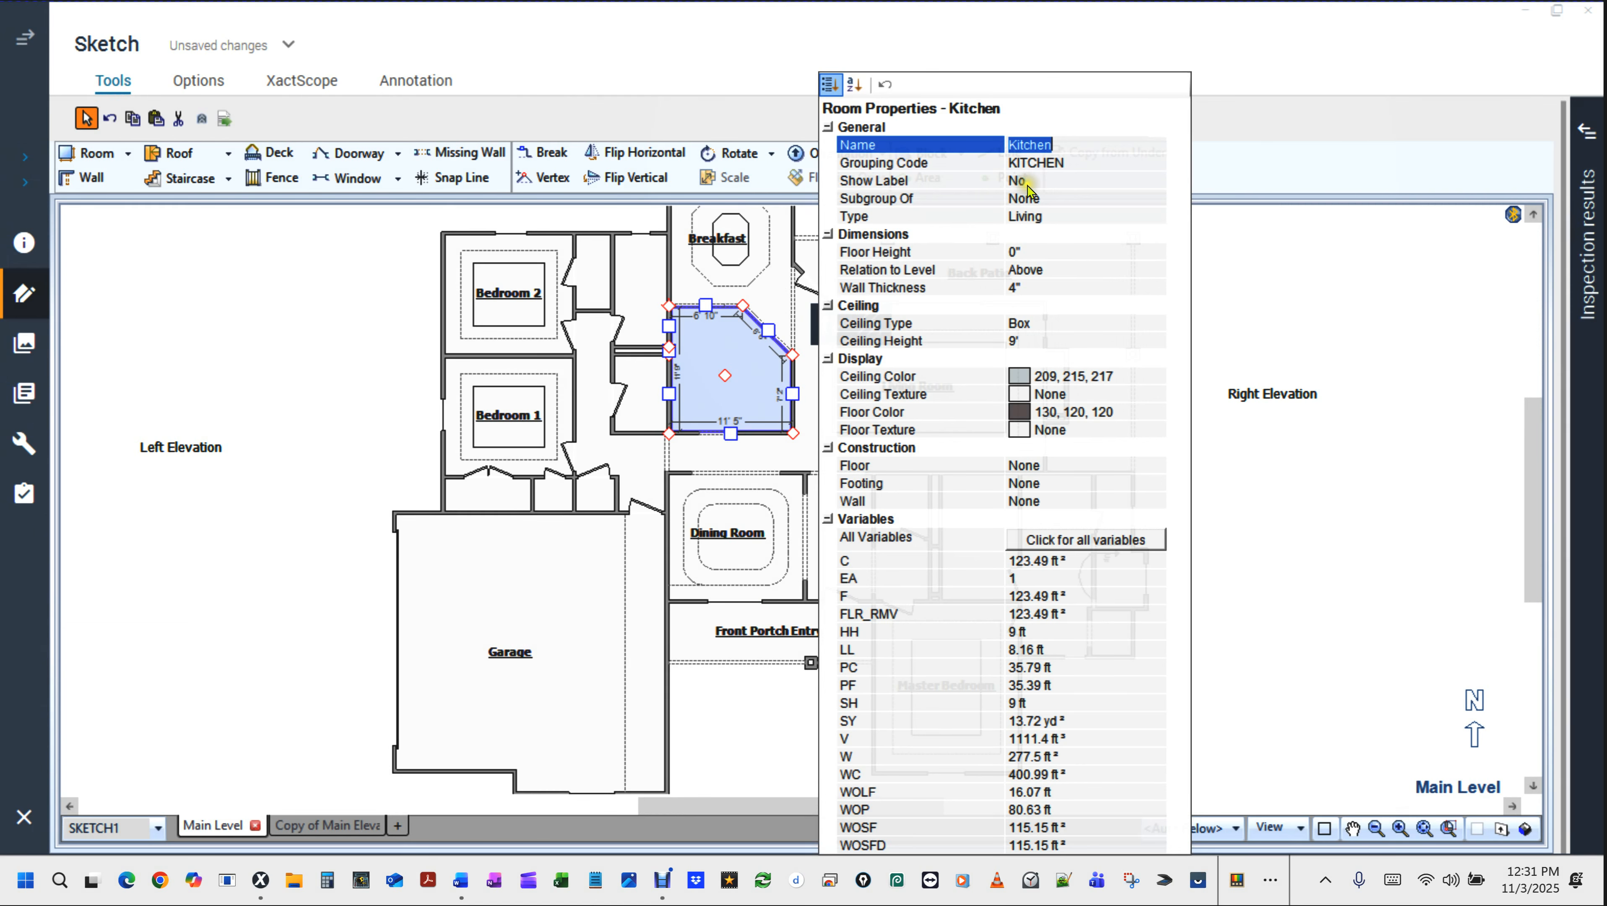
click(1022, 182)
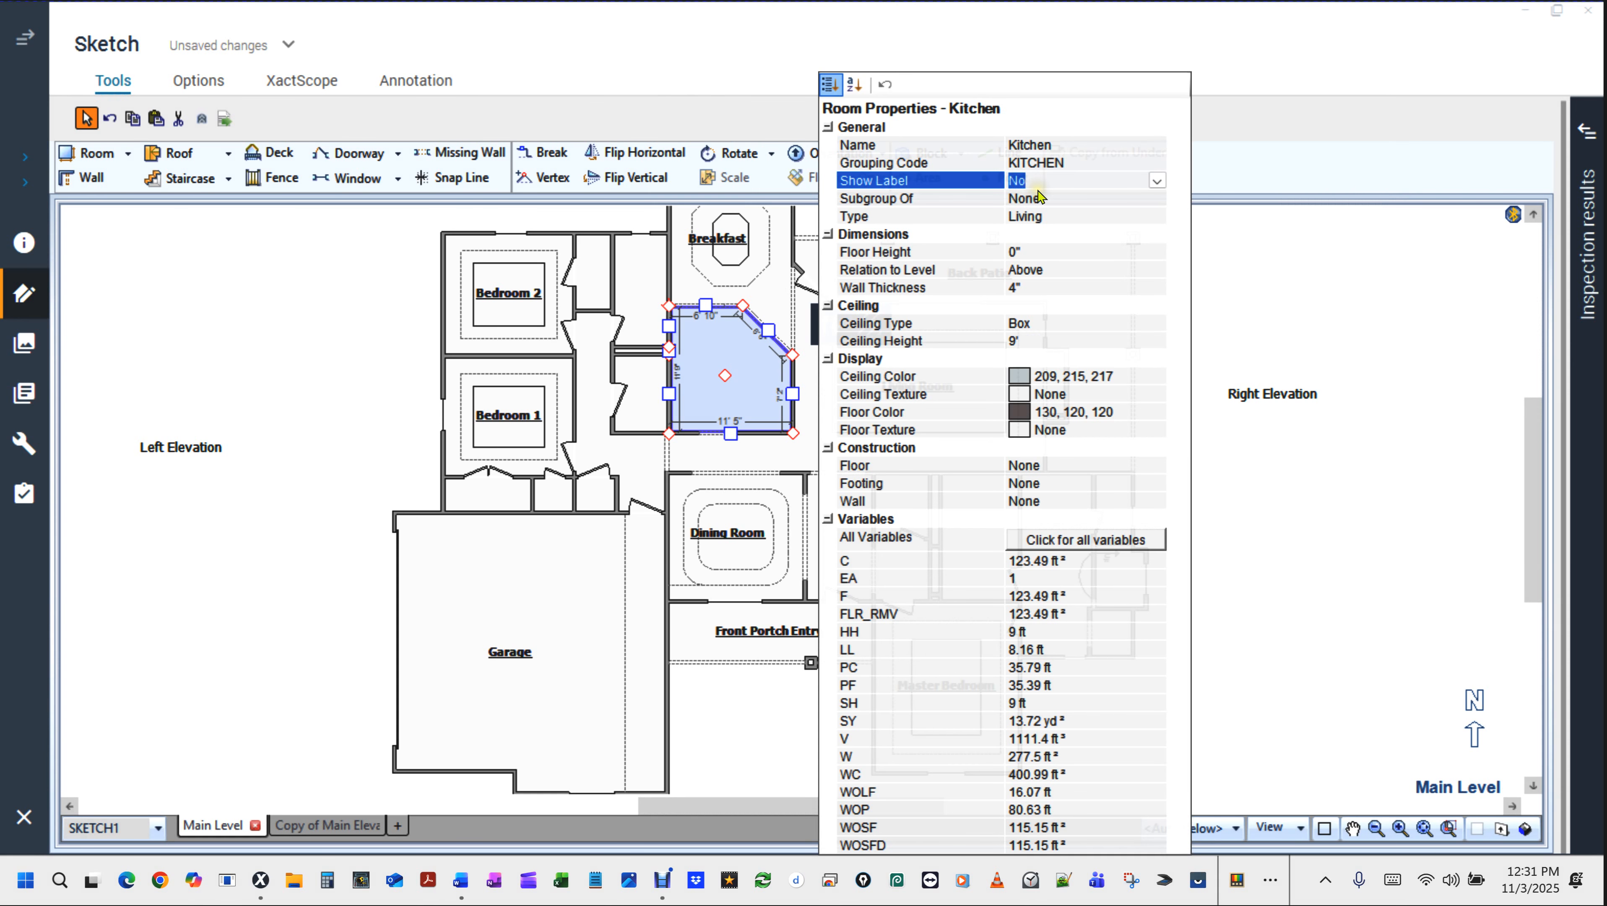
click(981, 205)
click(259, 374)
click(611, 433)
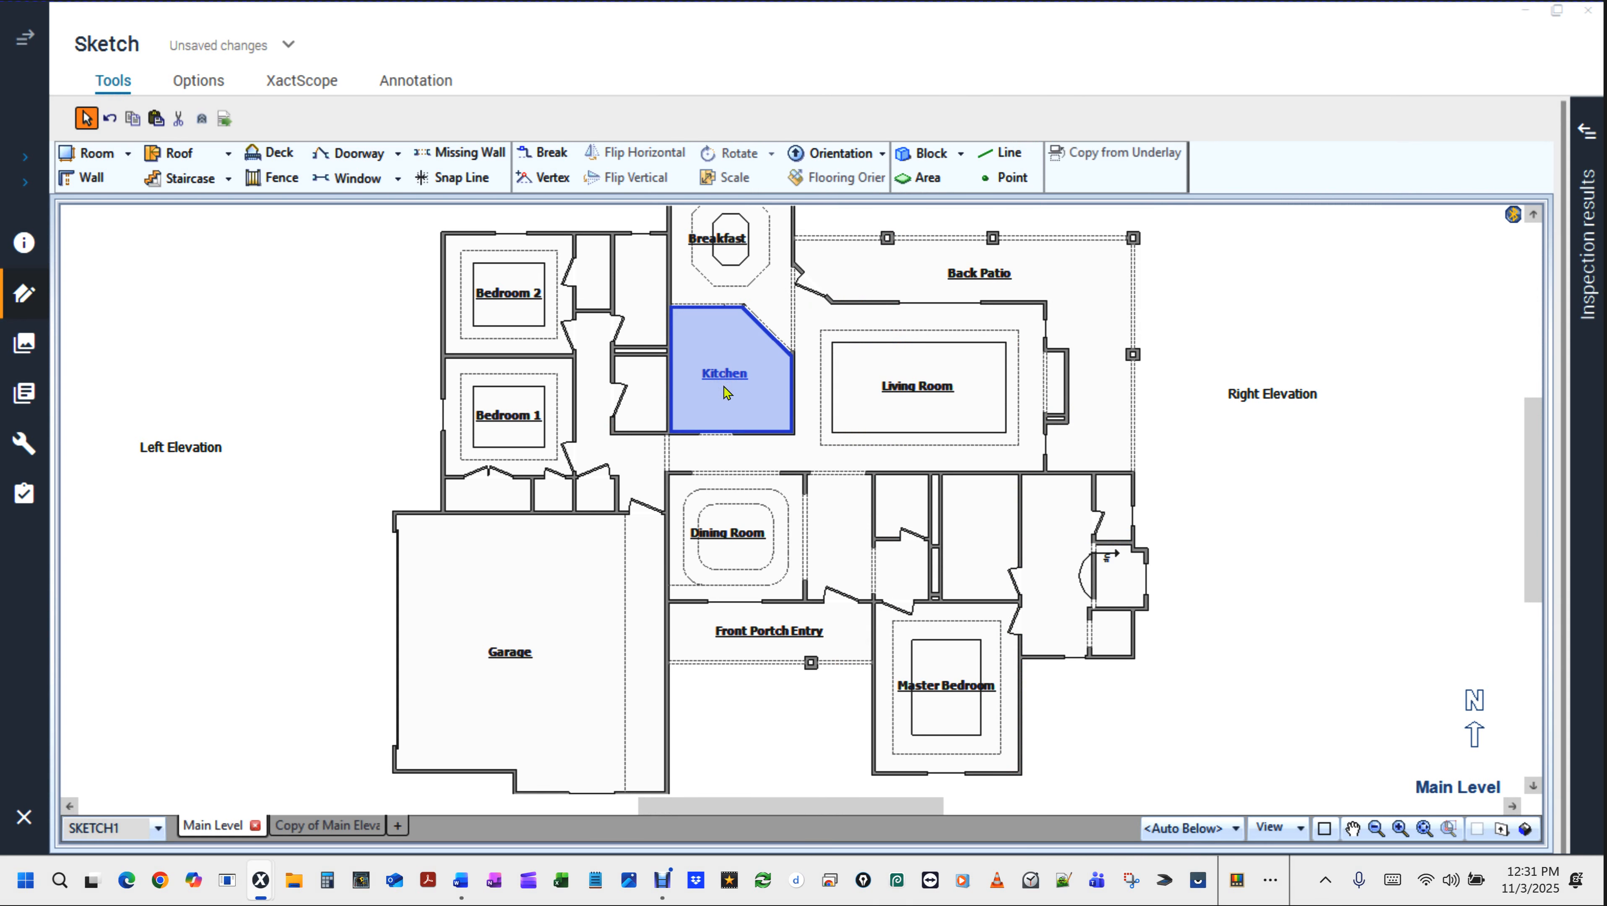
click(696, 394)
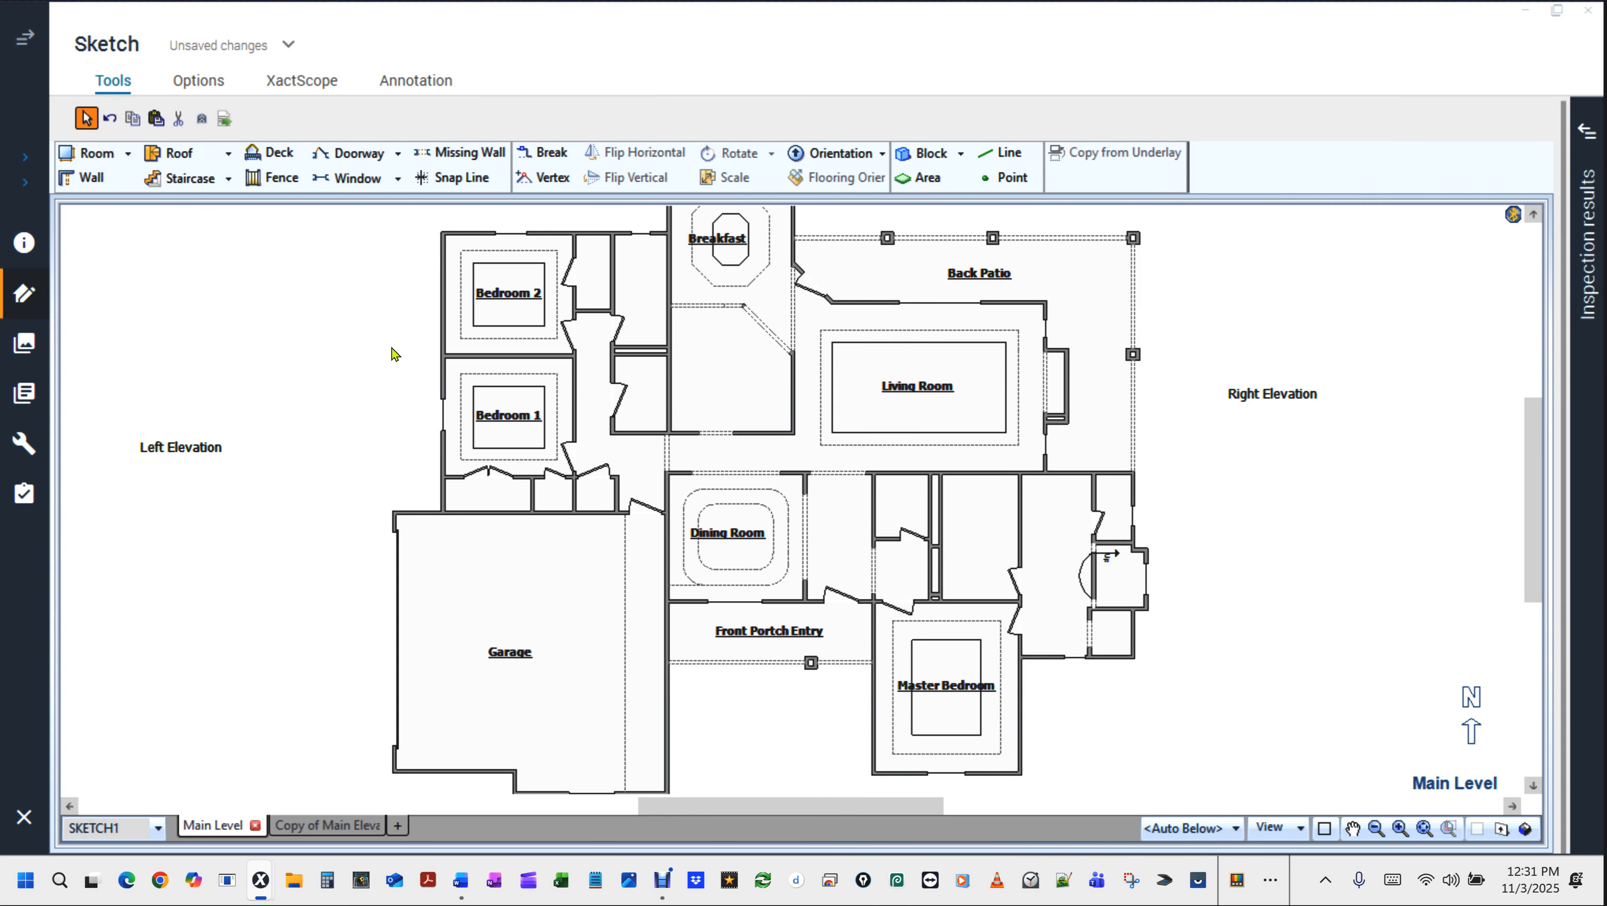
Set the Areas/Blocks/Lines/Points layer to Show in the Main Level plan.
scroll(391, 353, down, 1)
middle_click(1116, 553)
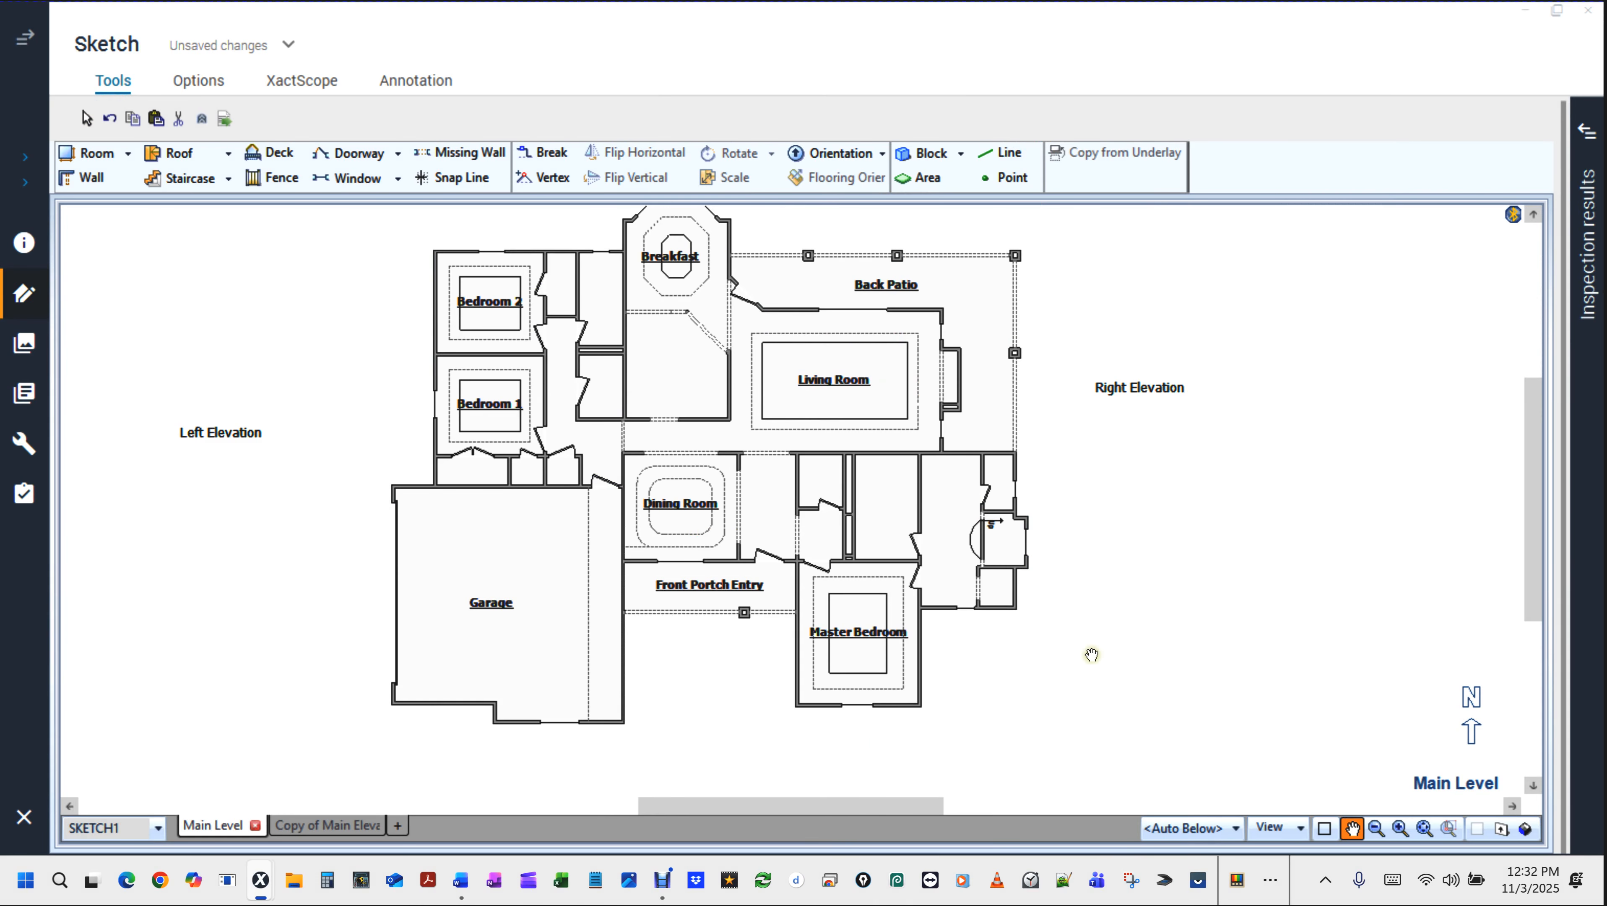
drag(1092, 660, 1094, 676)
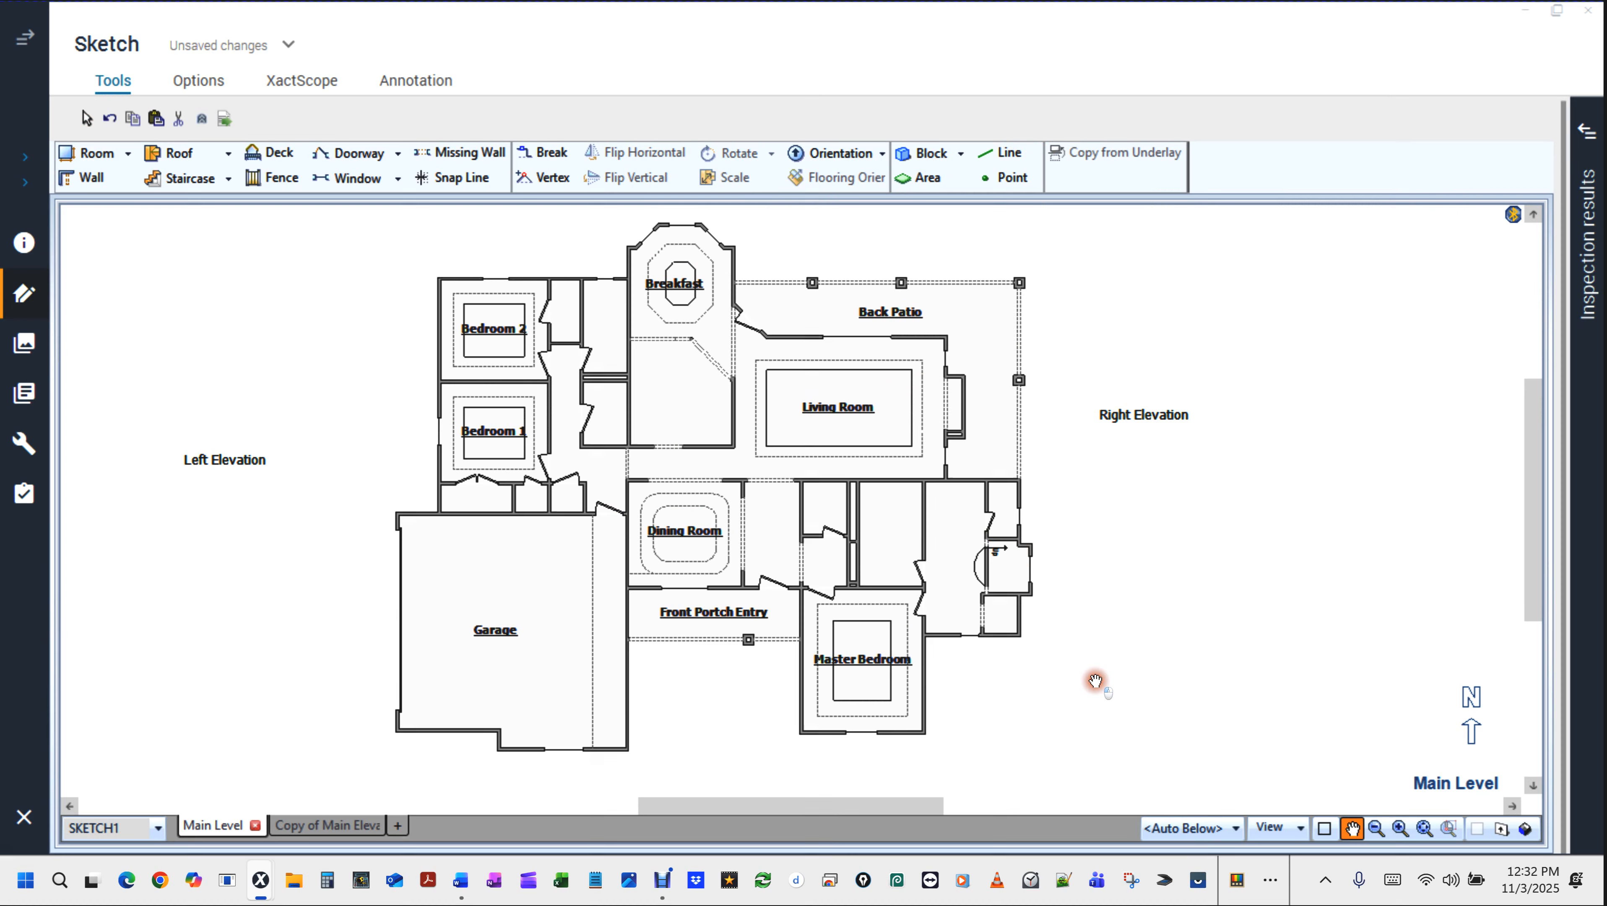
middle_click(1094, 676)
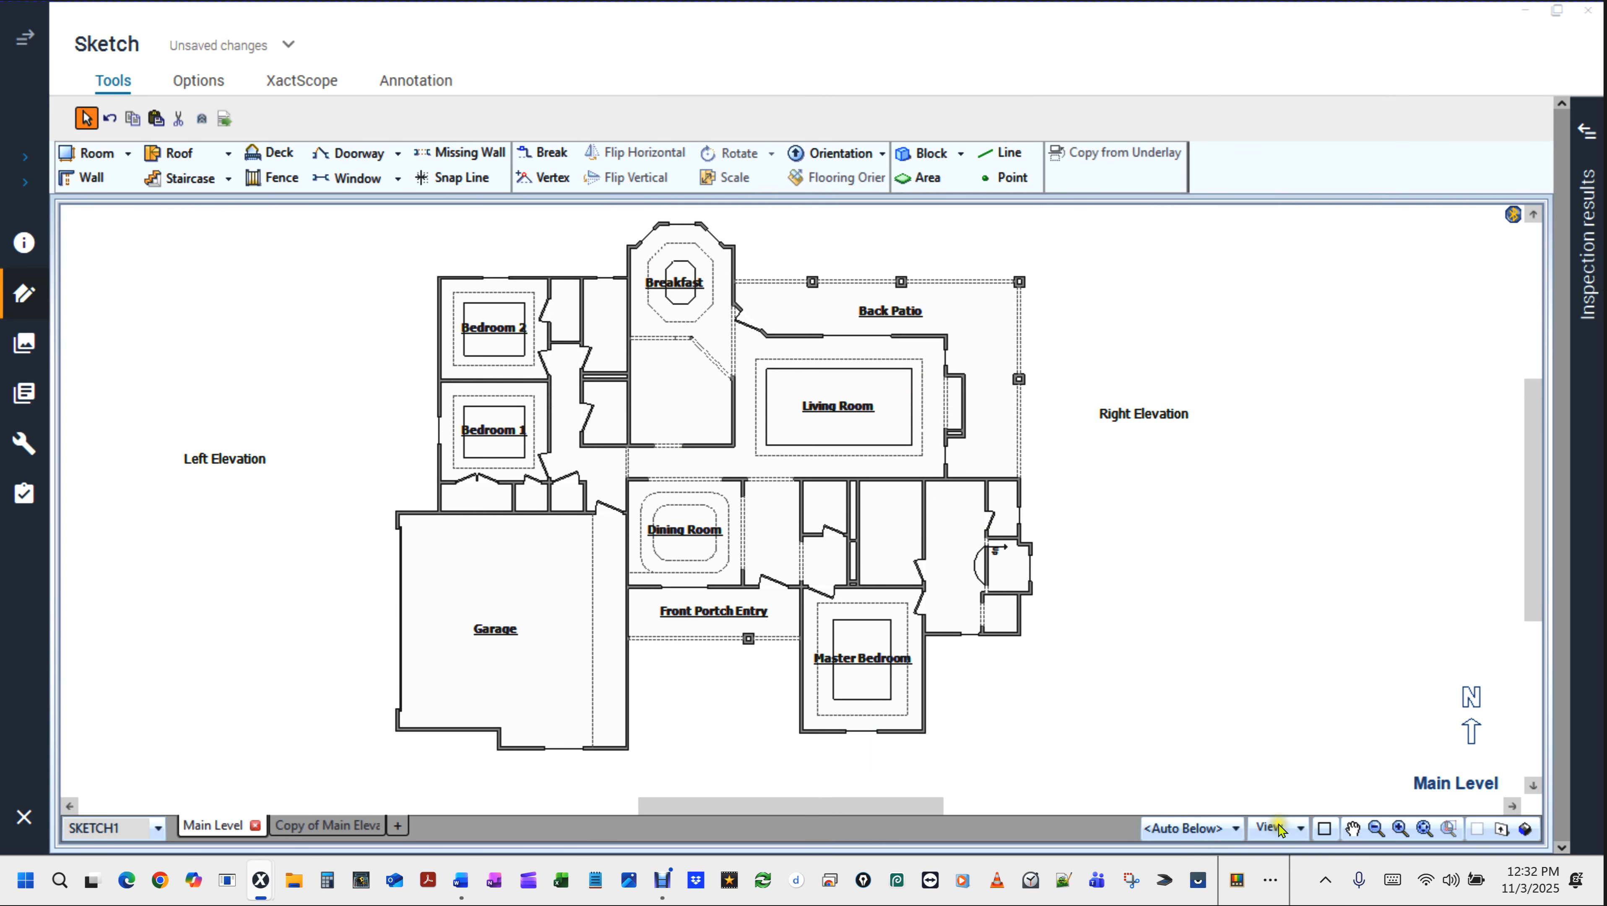
click(1300, 828)
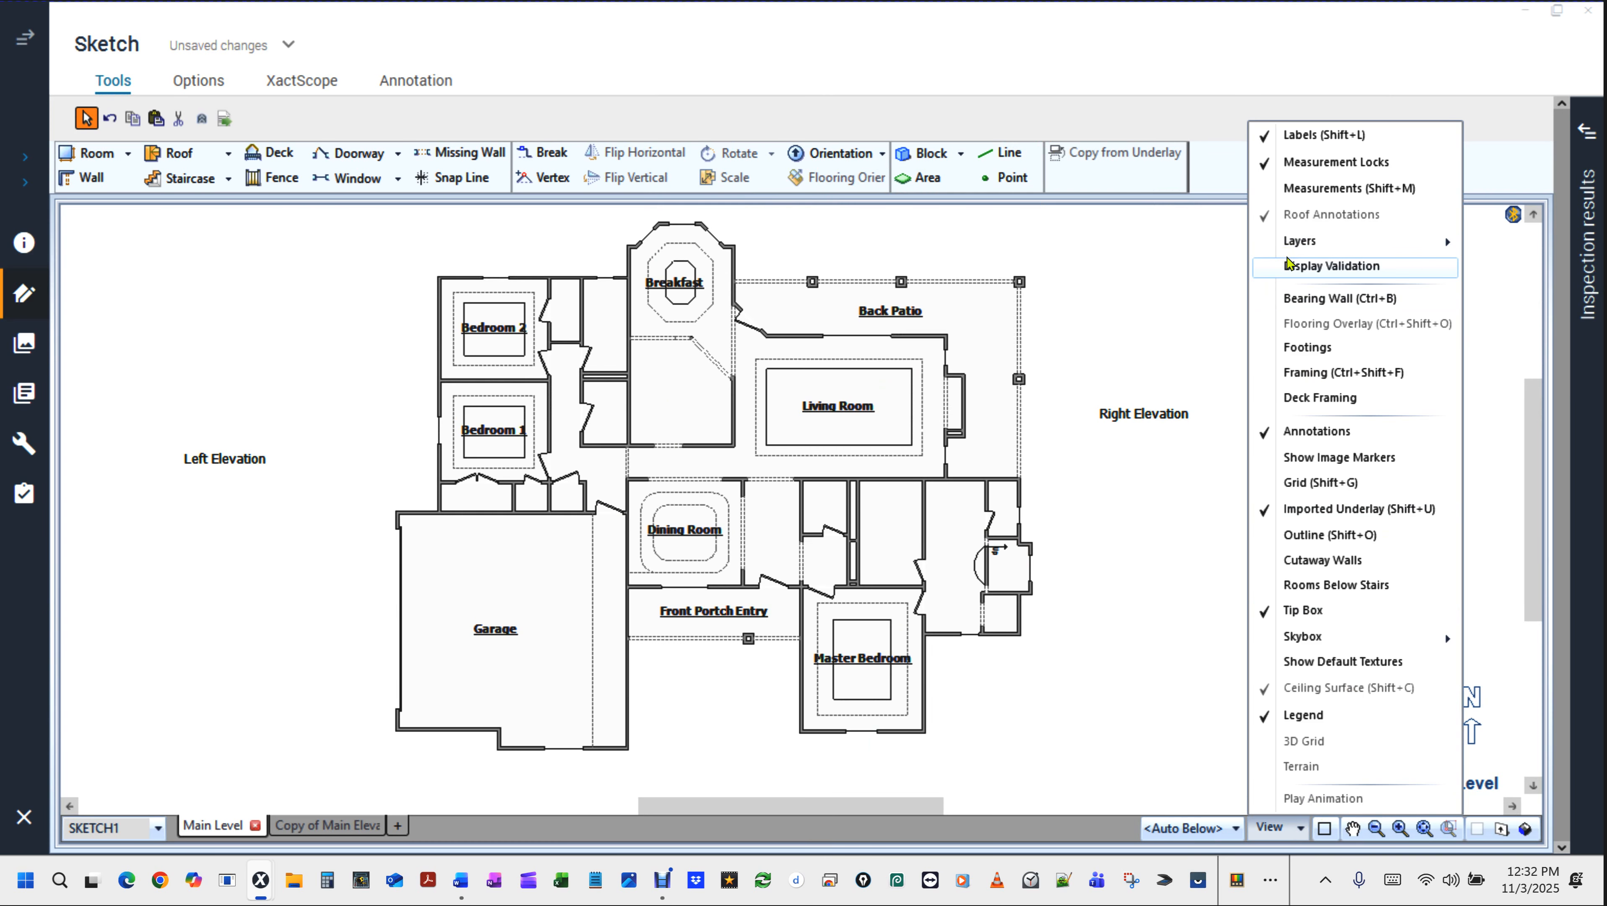
mouse_move(1300, 241)
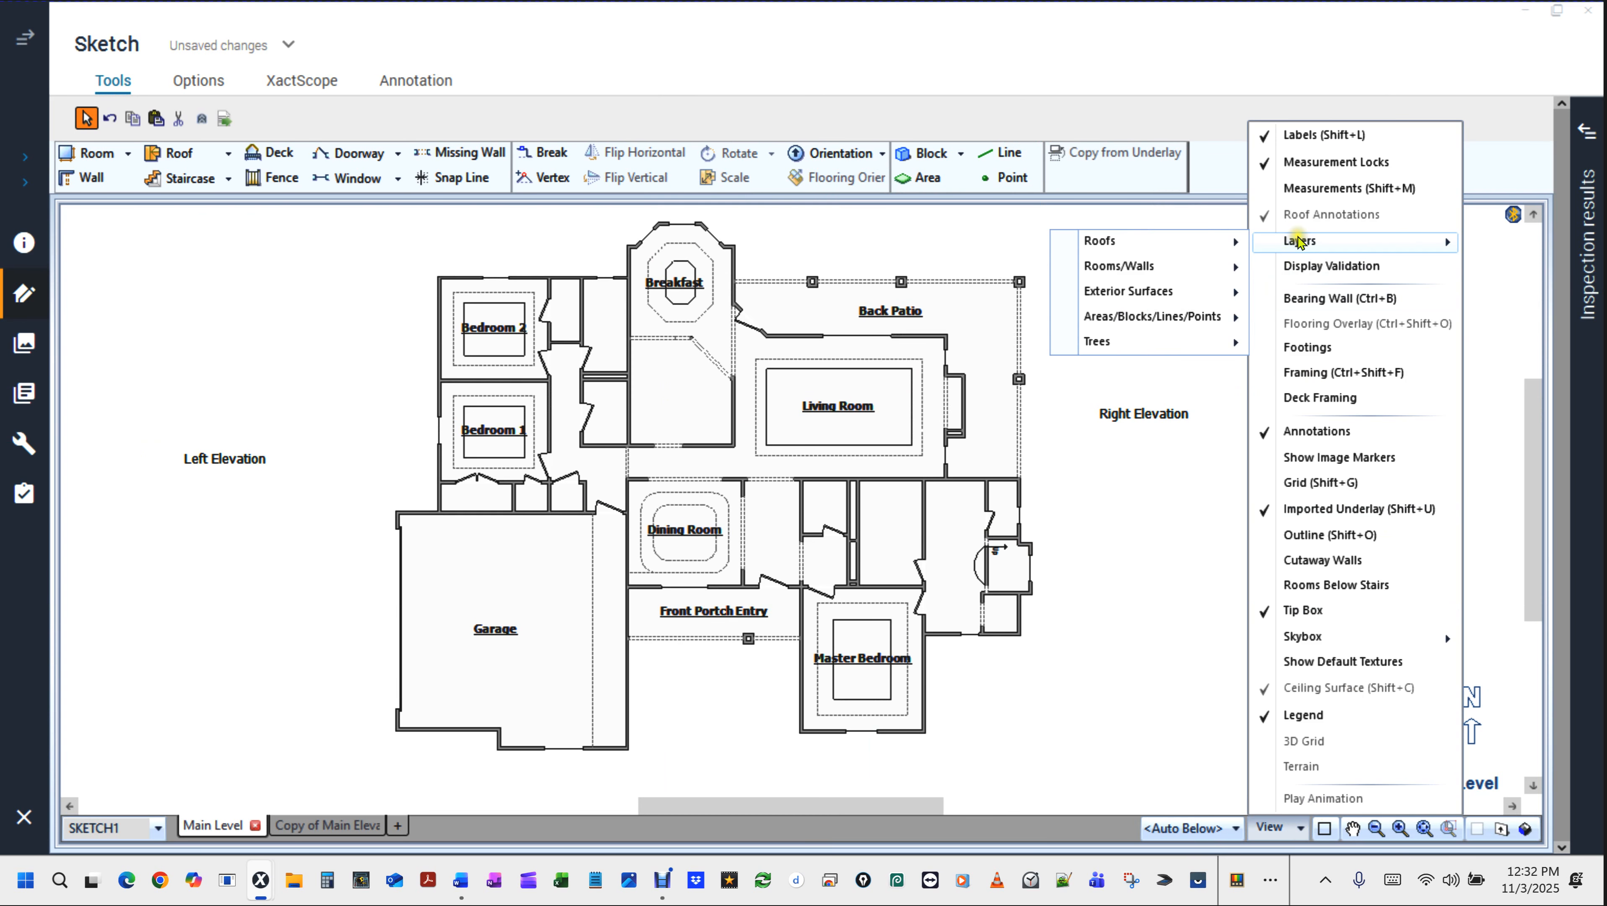
mouse_move(1138, 319)
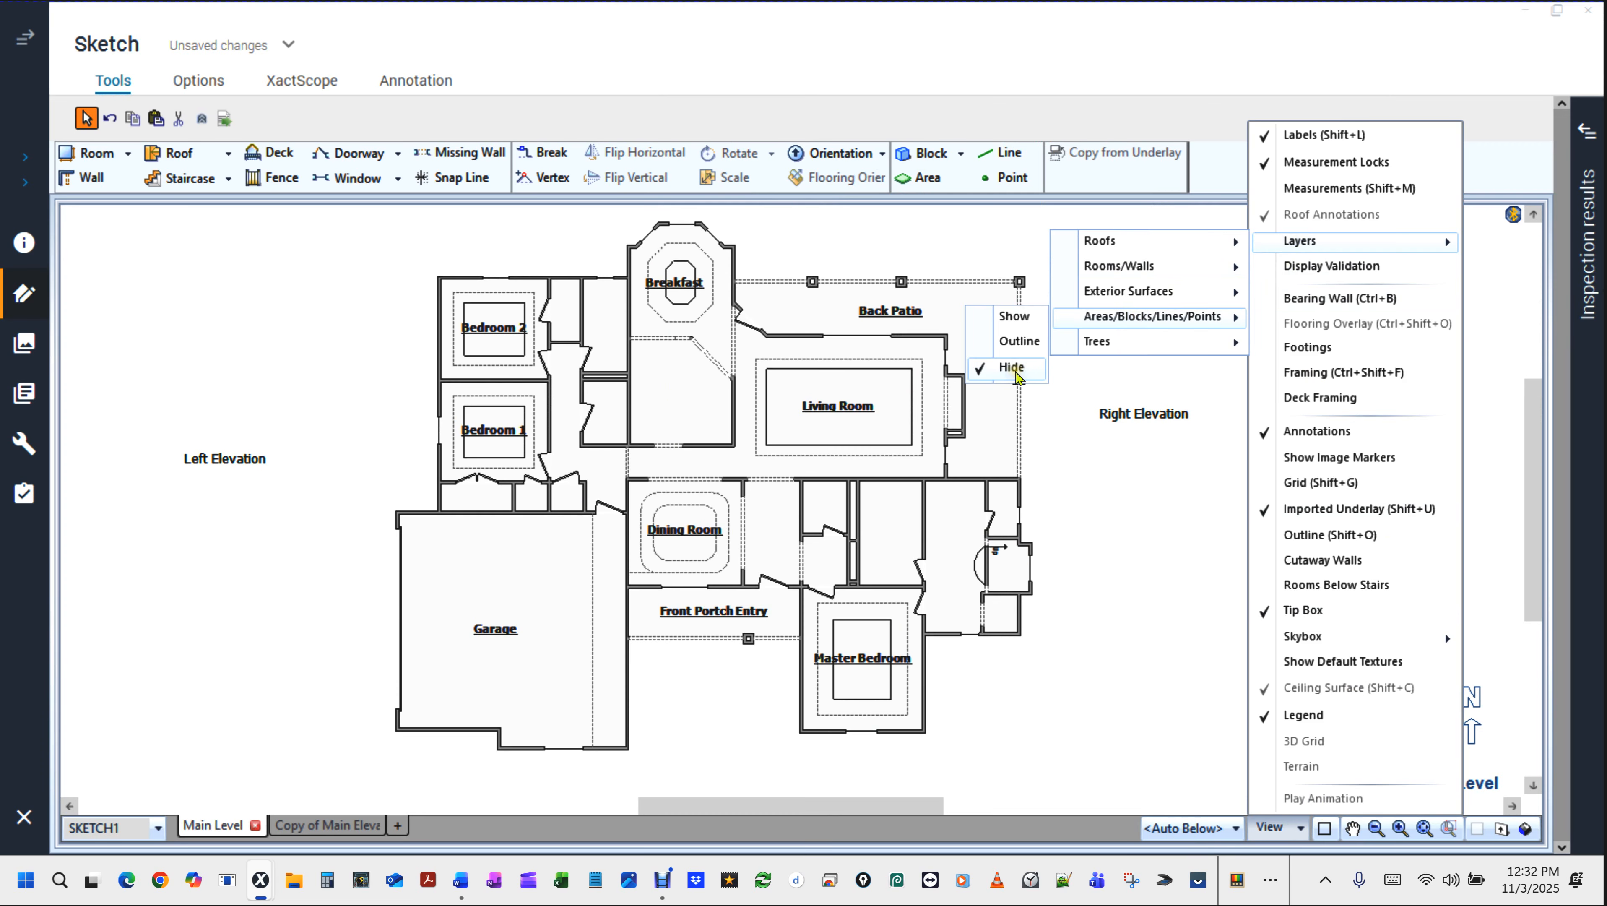
click(980, 322)
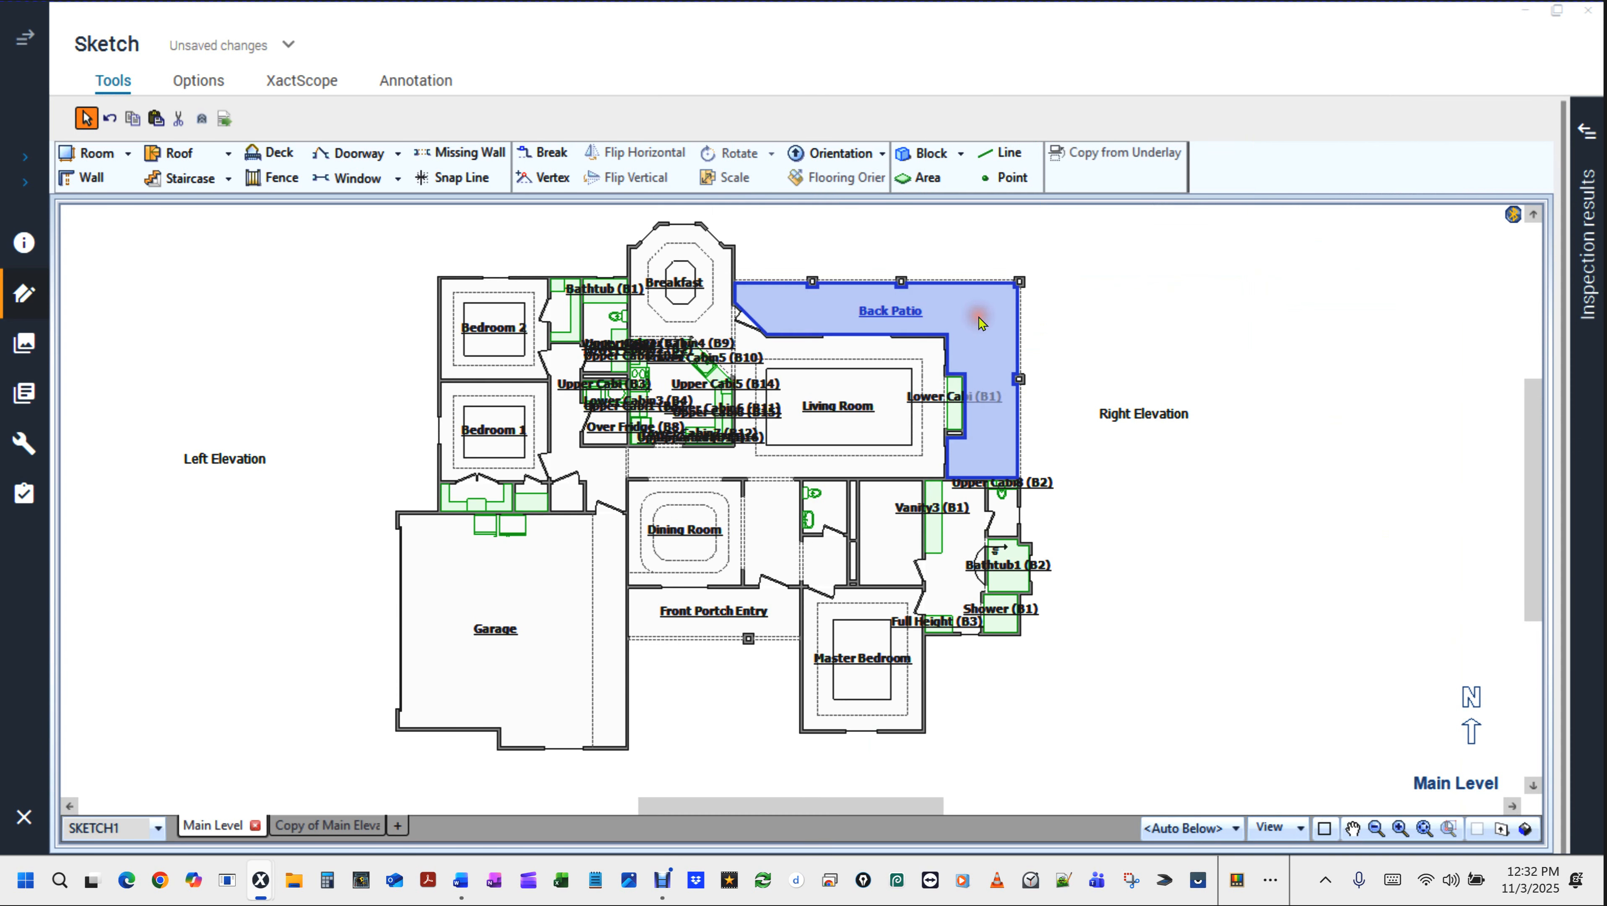
Examine the cabinet and fixture blocks in the kitchen, bathrooms and garage, in plan and in the 3D model.
scroll(371, 410, up, 3)
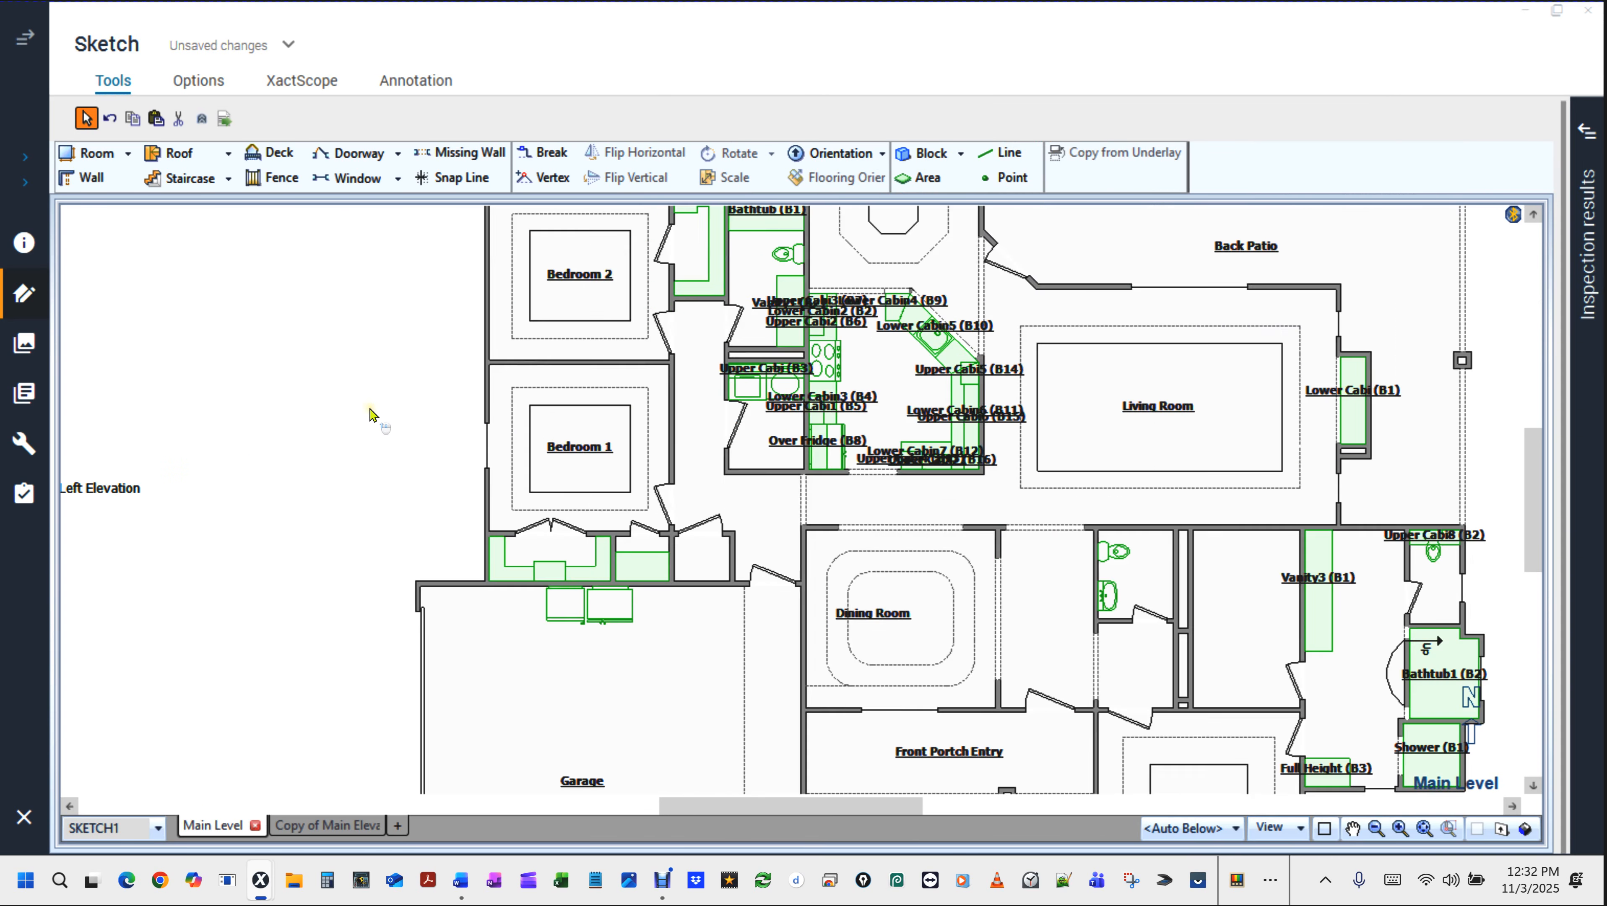
drag(674, 400, 258, 493)
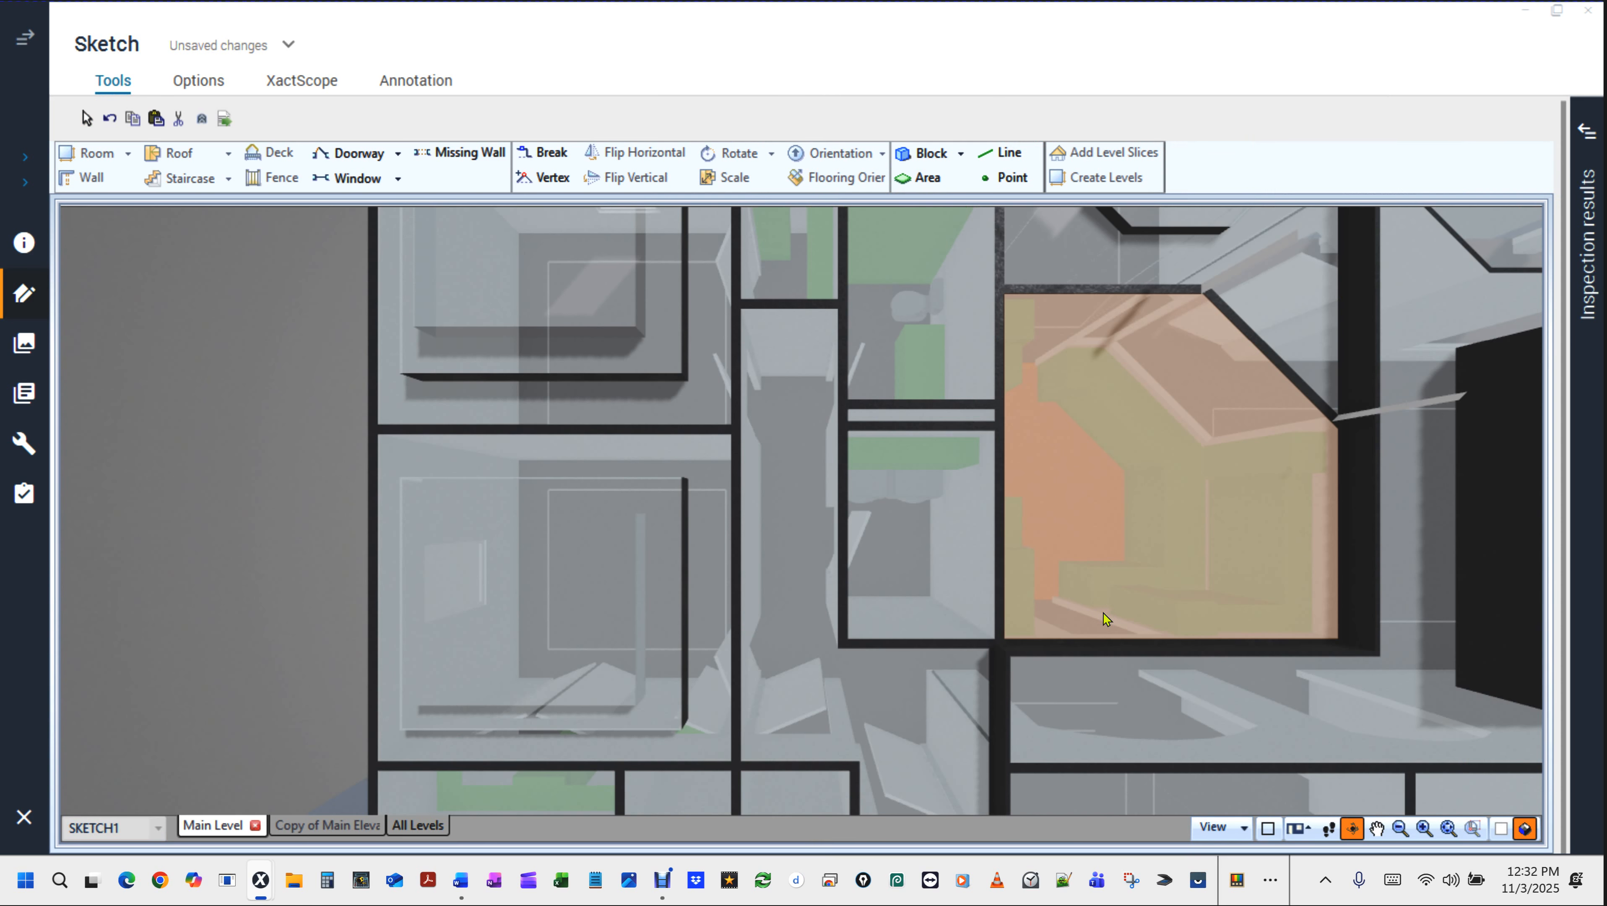
scroll(1103, 612, down, 4)
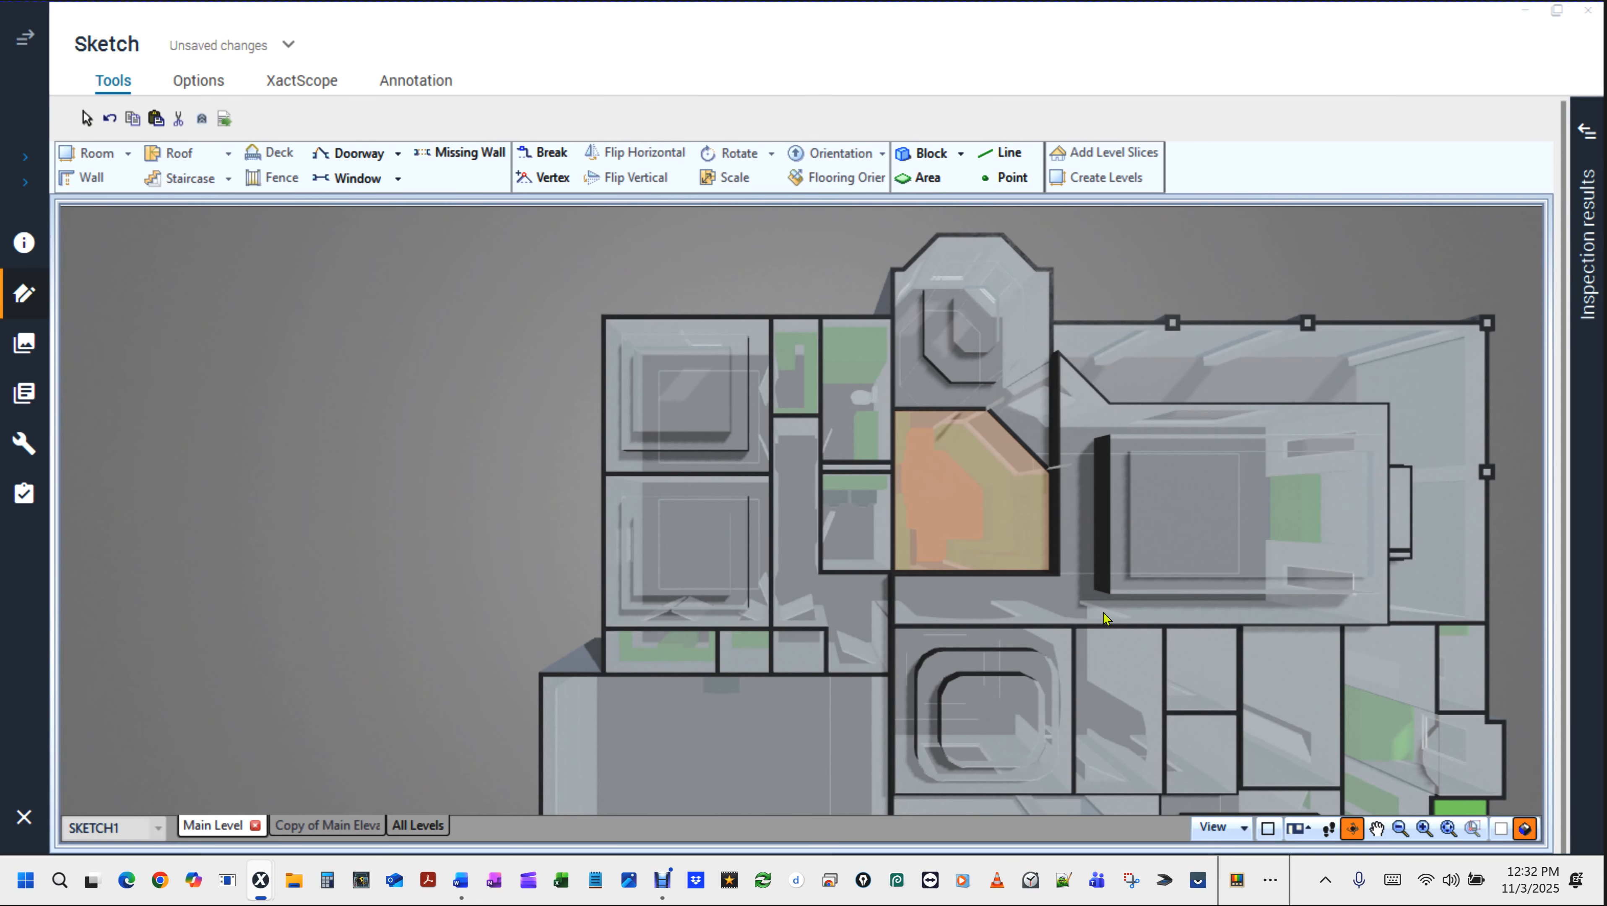
scroll(1004, 509, up, 4)
drag(1009, 624, 1152, 470)
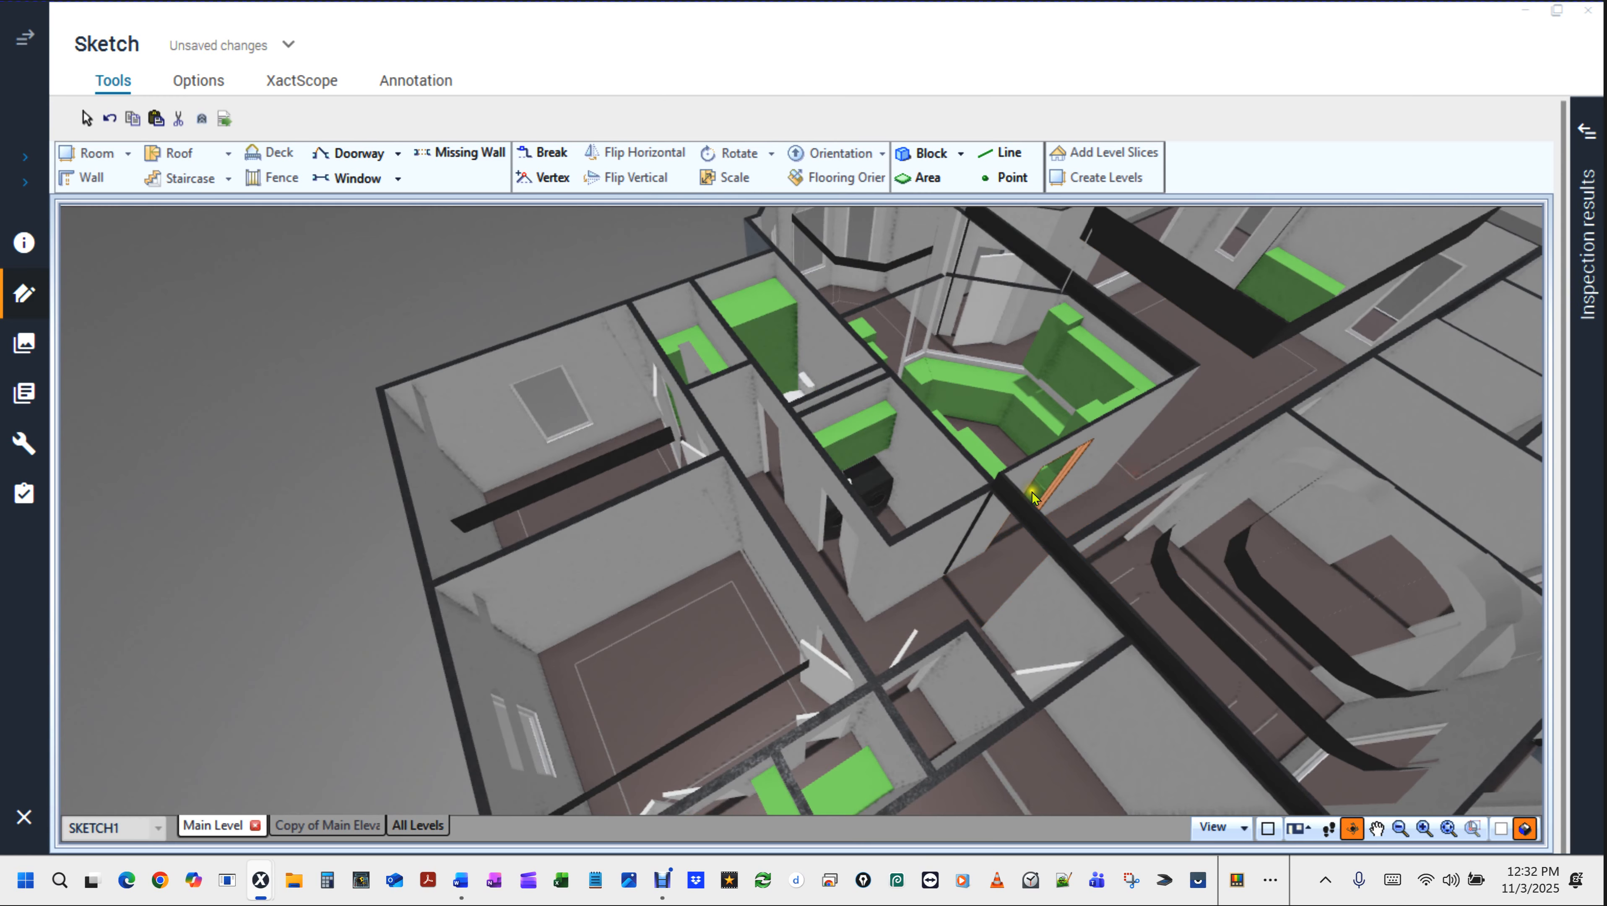
scroll(1031, 493, down, 1)
drag(1037, 563, 559, 572)
scroll(561, 574, down, 4)
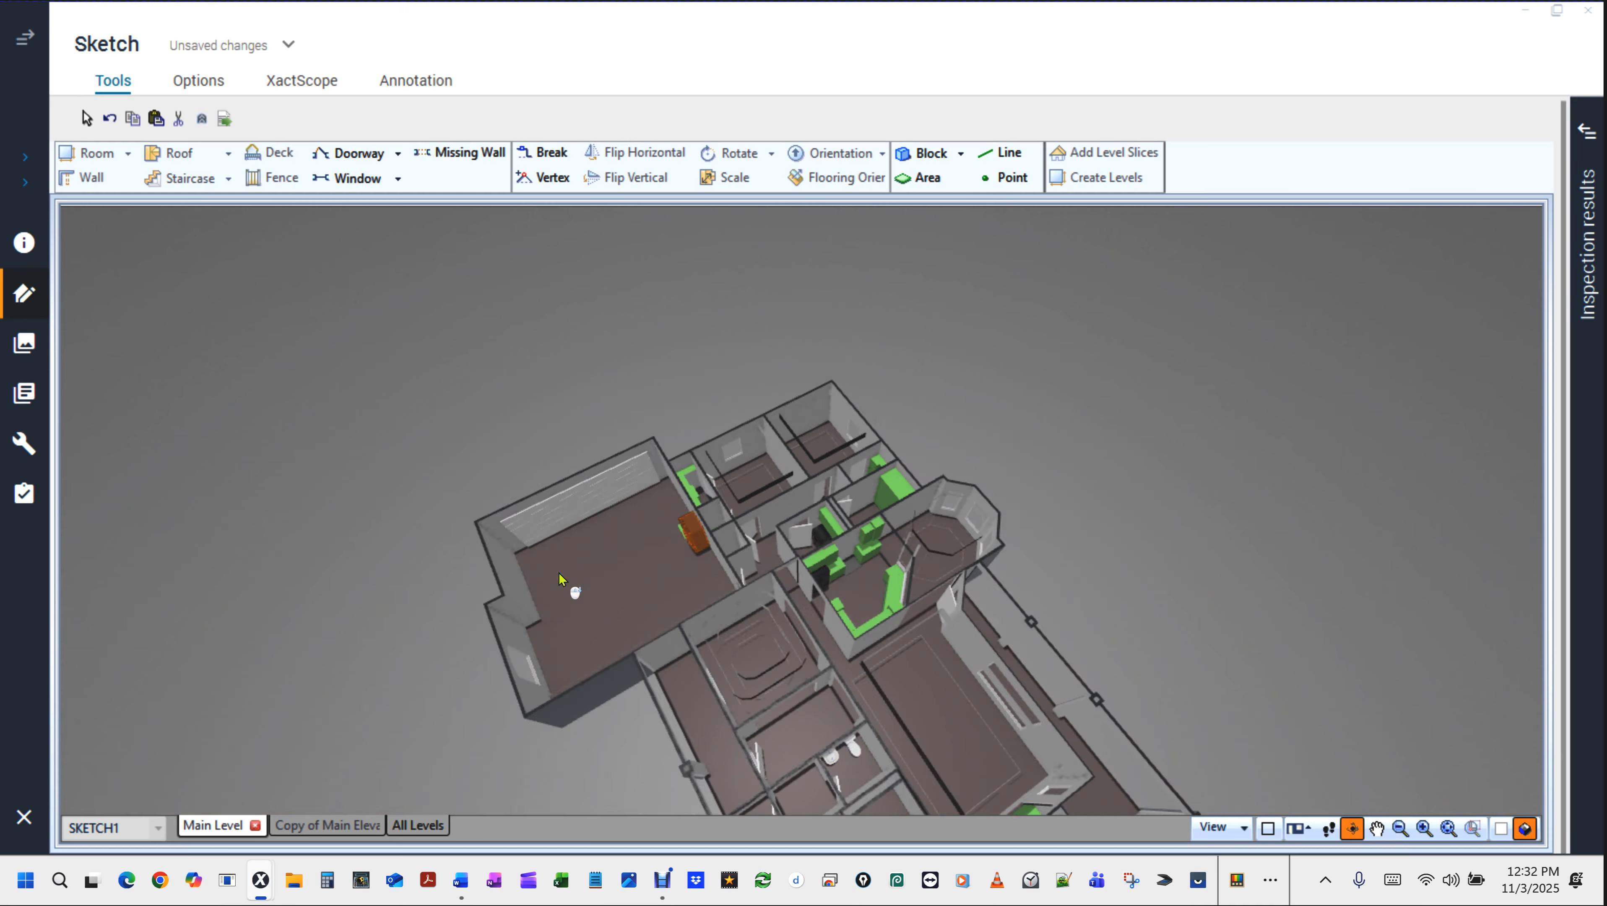
Examine the washer and dryer room and the kitchen's fridge and cabinets closely in 3D, and return to the plan view.
scroll(707, 653, up, 10)
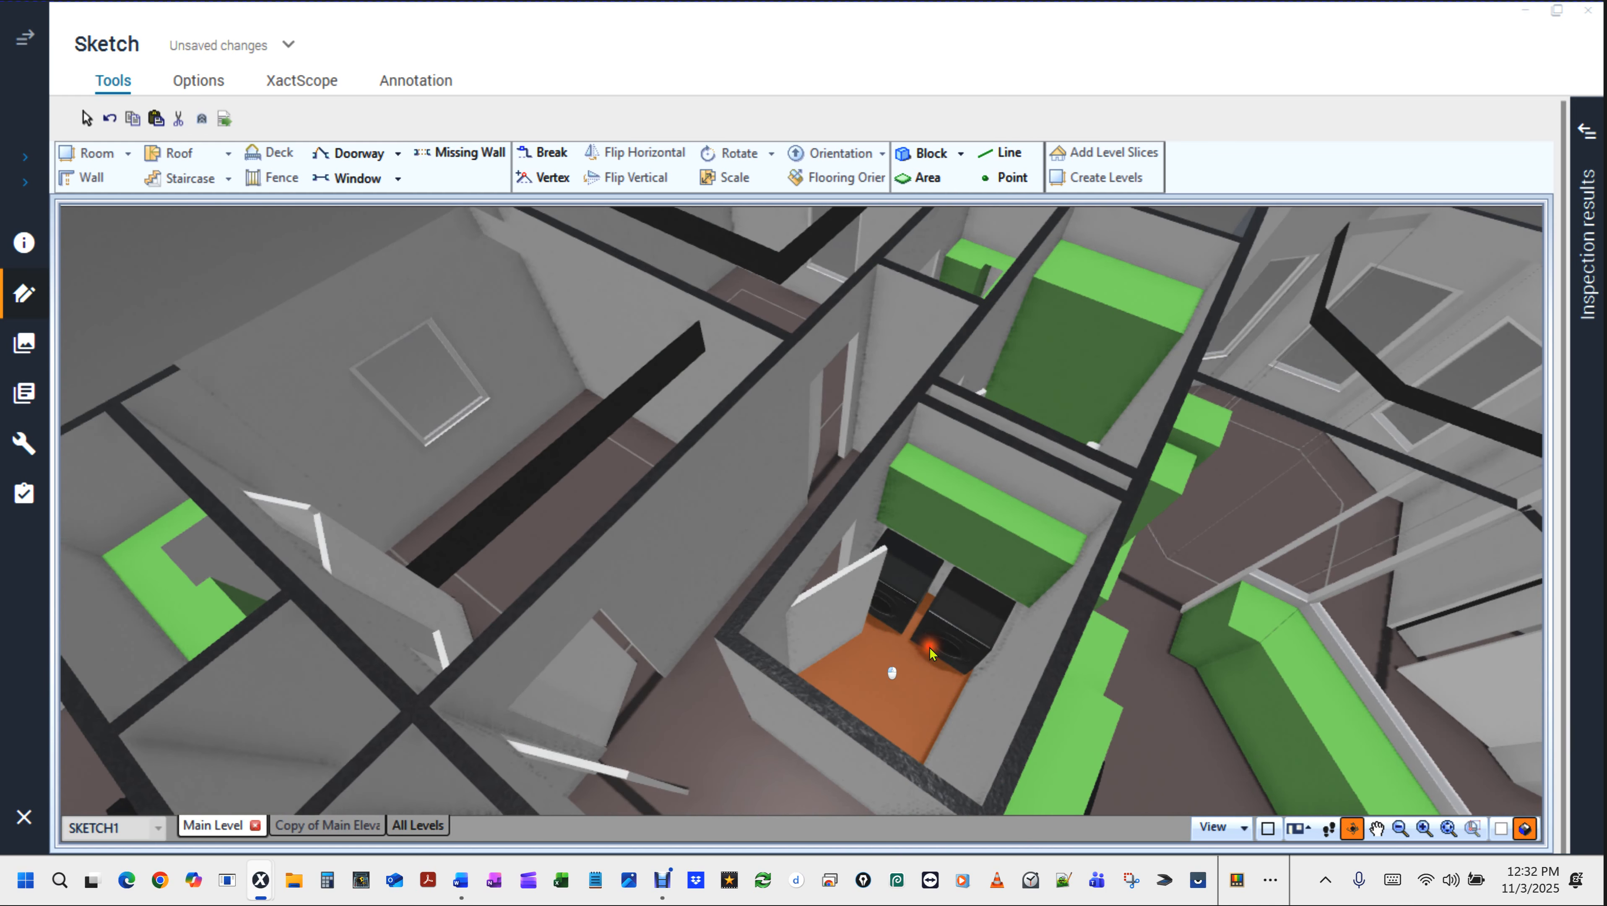
scroll(922, 639, up, 8)
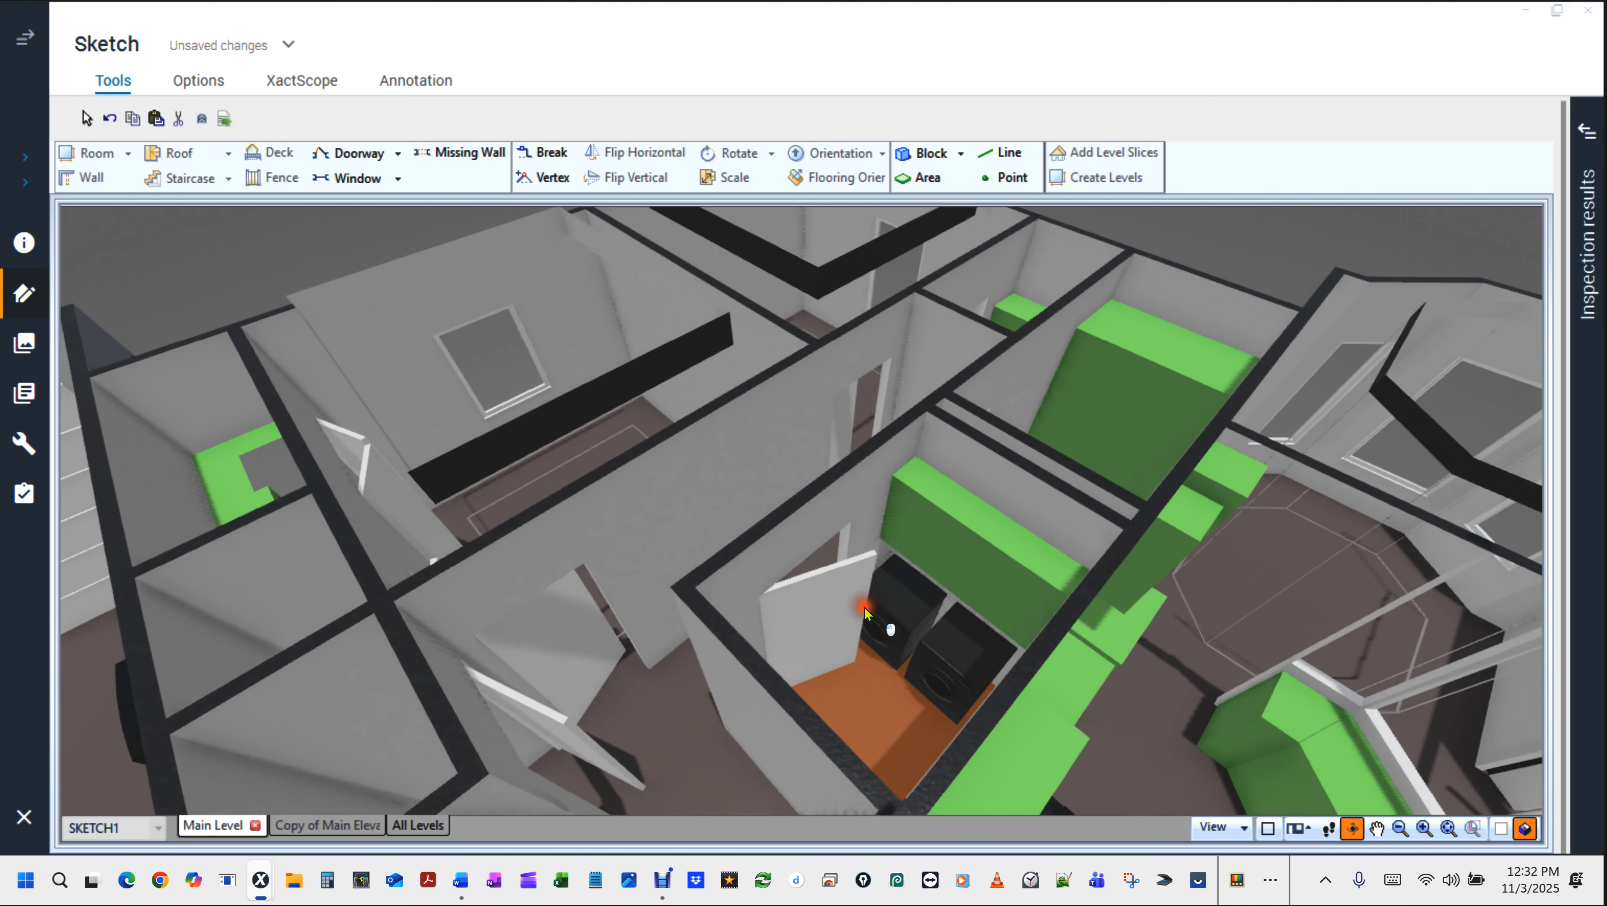
scroll(727, 580, down, 10)
drag(866, 725, 673, 636)
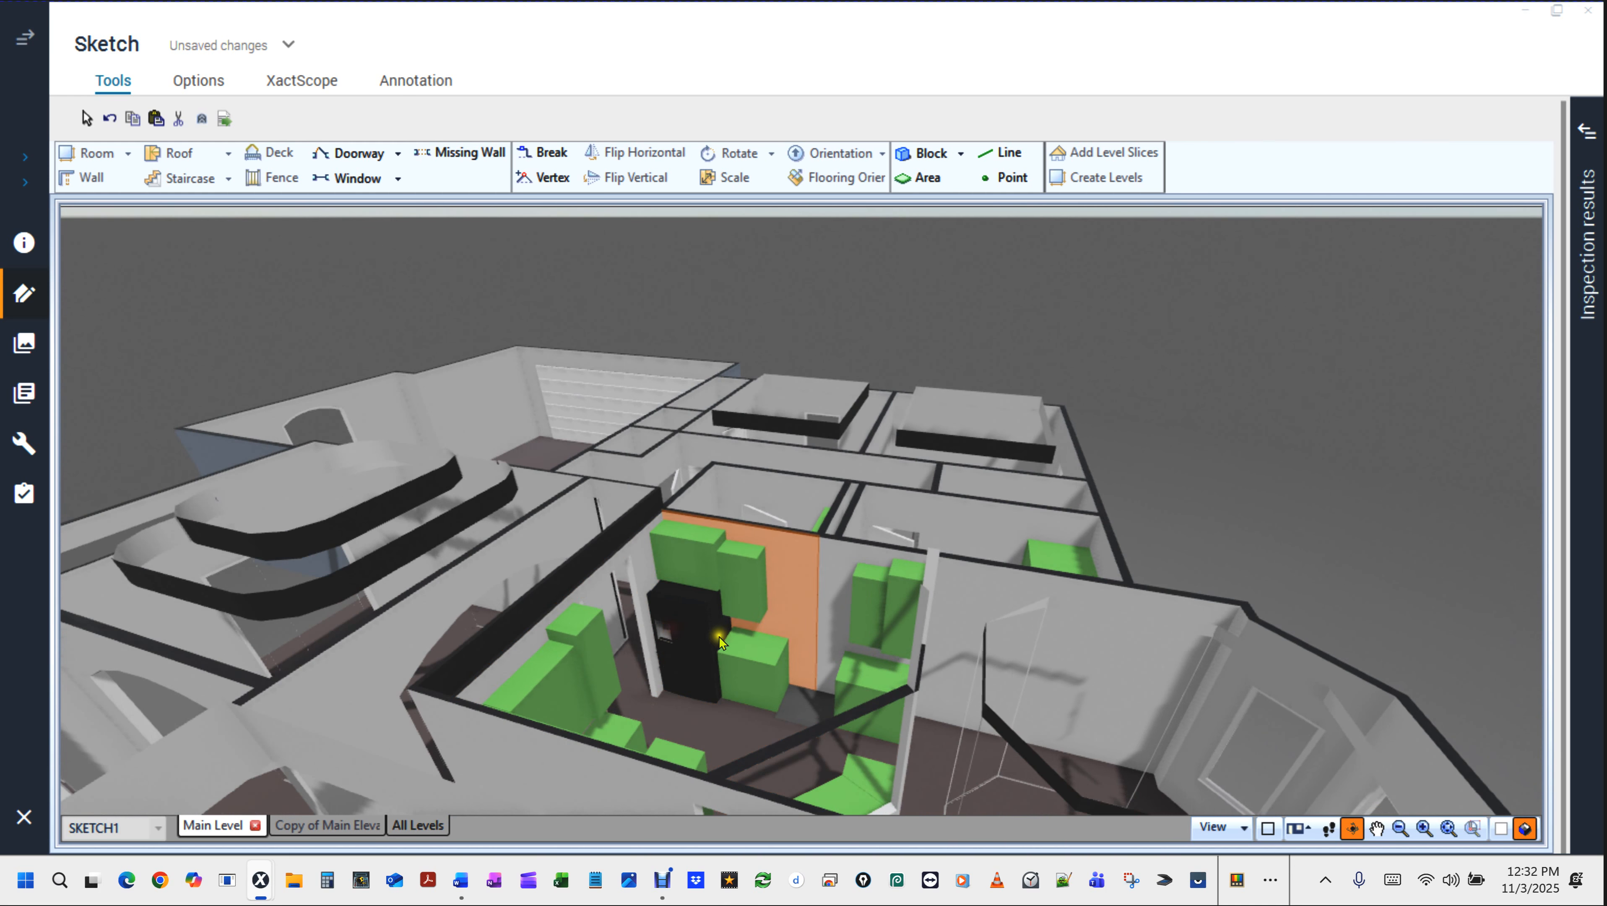
double_click(780, 656)
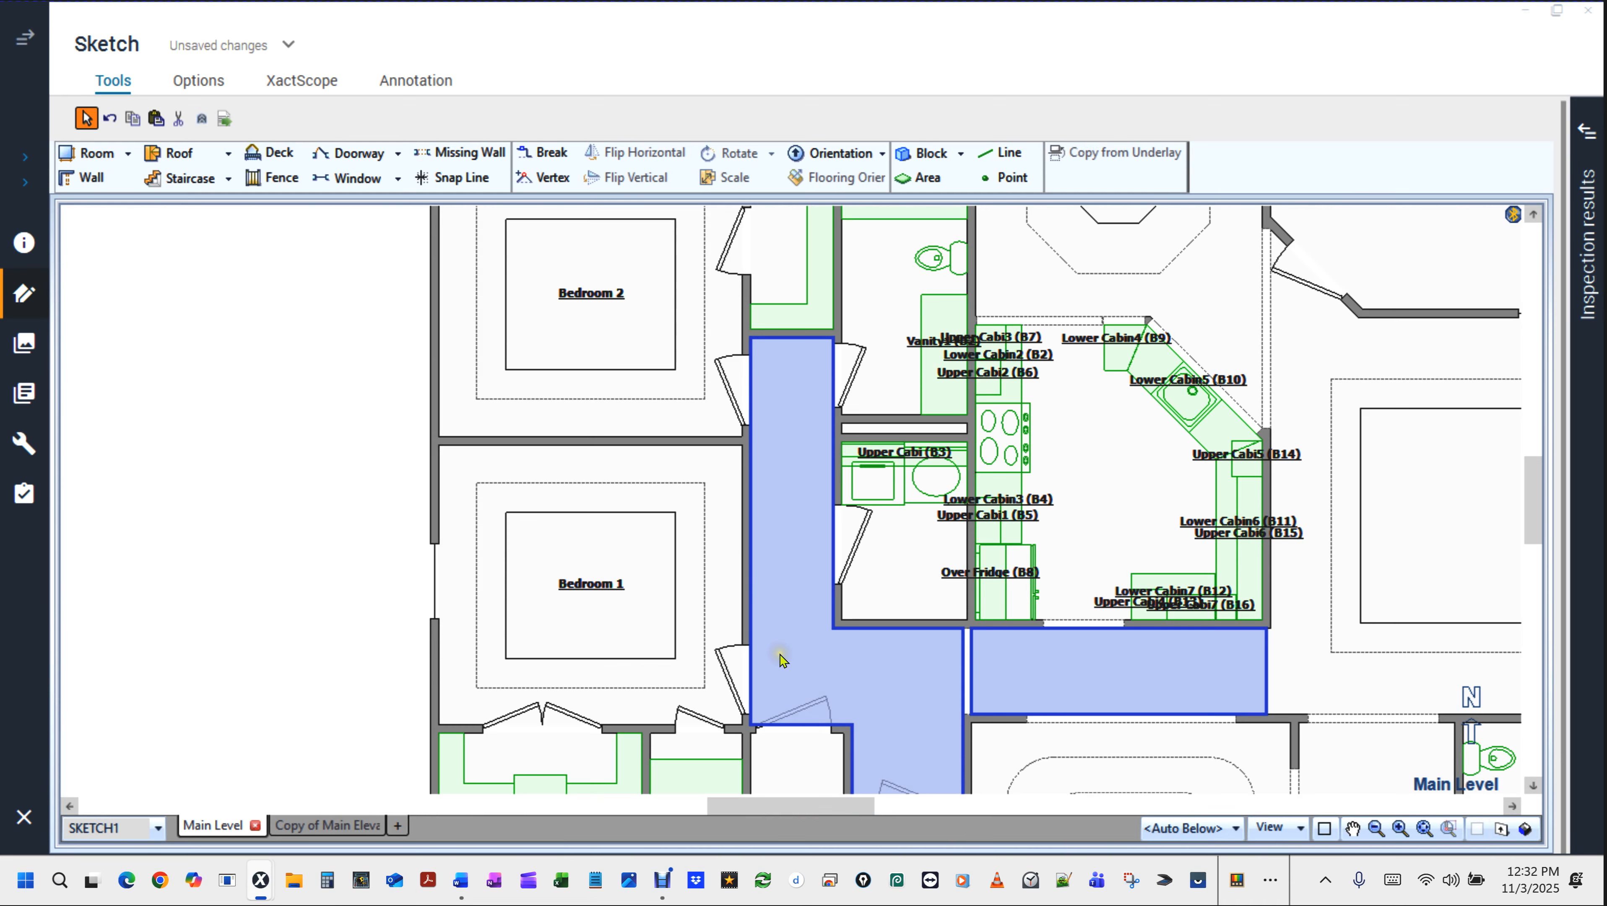
Set the Areas/Blocks/Lines/Points layer to Hide in the Main Level plan.
scroll(780, 654, down, 3)
scroll(462, 389, down, 1)
middle_click(461, 389)
drag(536, 397, 426, 319)
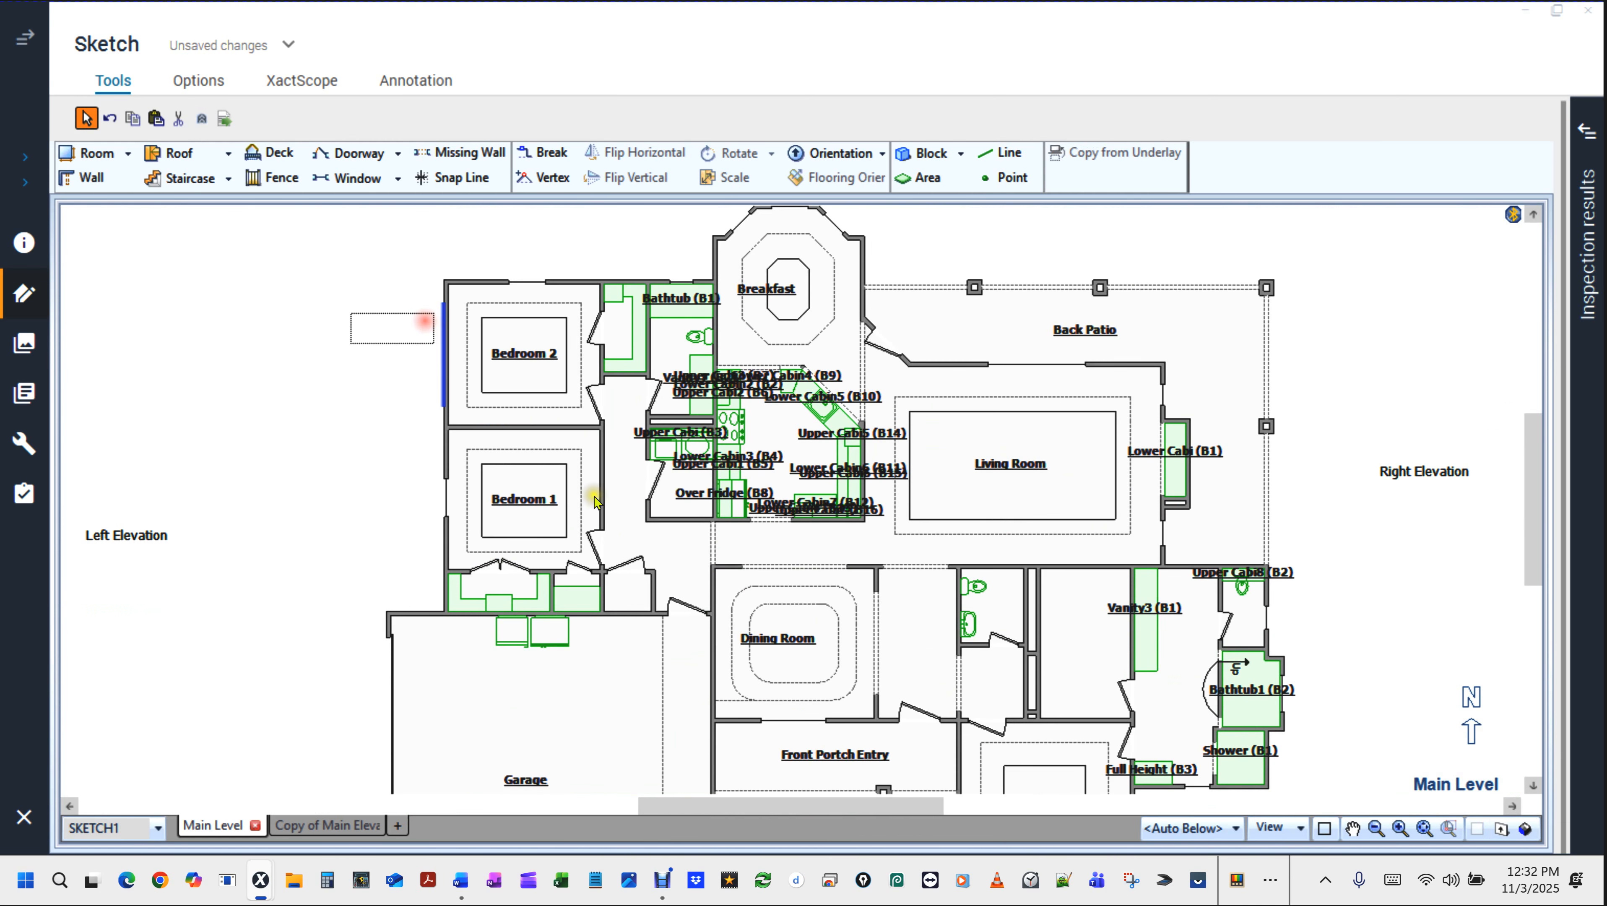
click(1052, 748)
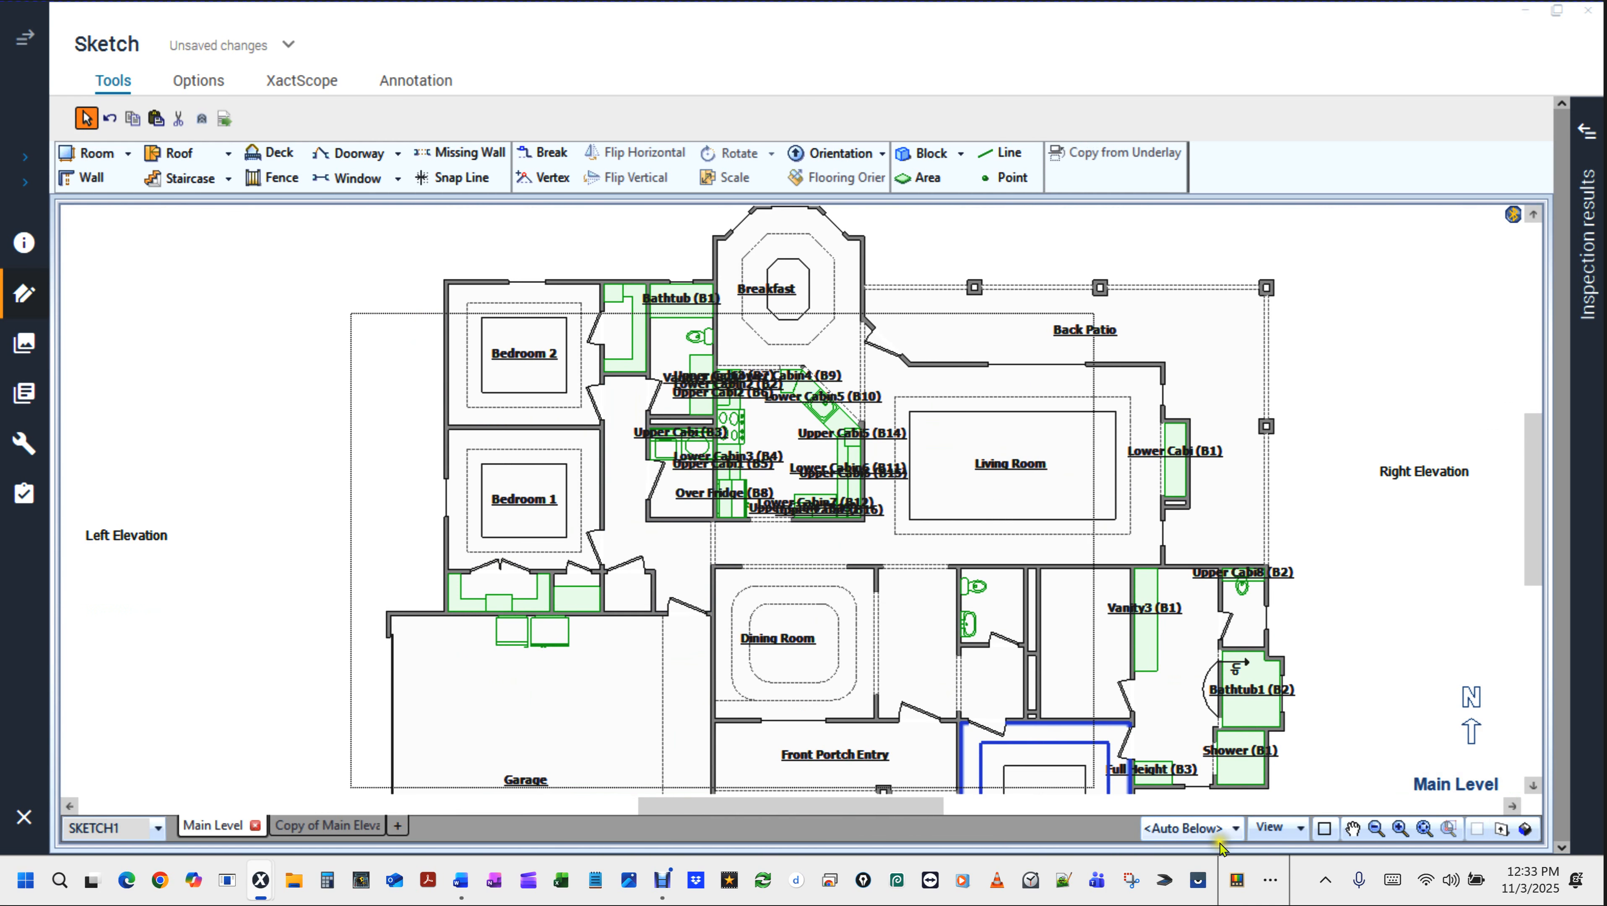
click(1301, 828)
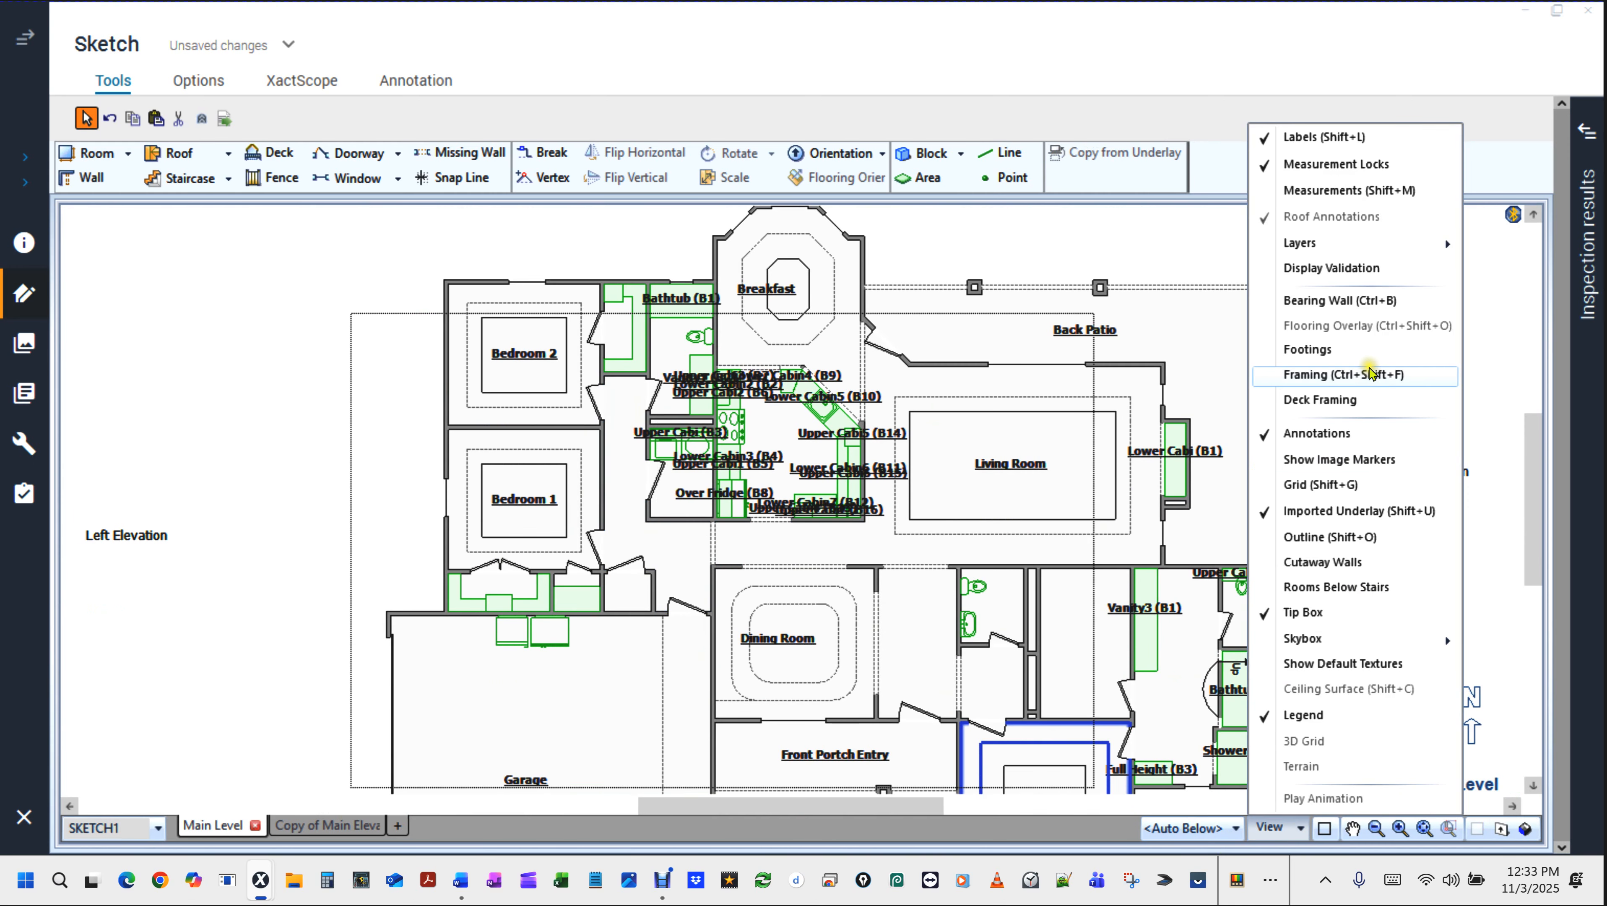
mouse_move(1370, 248)
mouse_move(1153, 322)
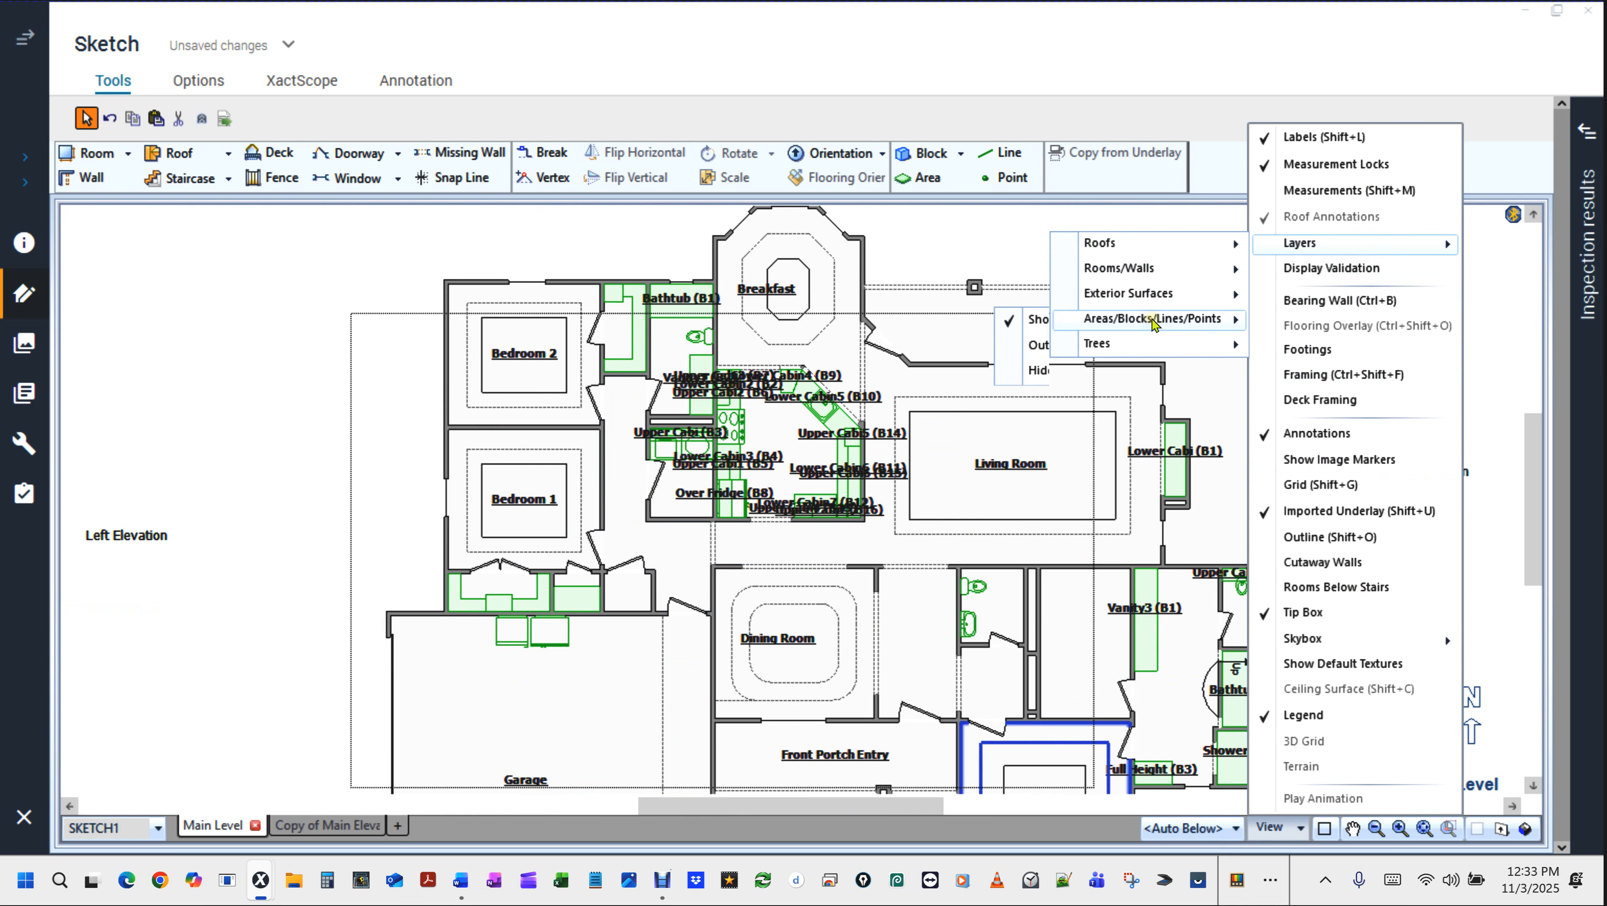
click(1012, 370)
drag(351, 313, 253, 380)
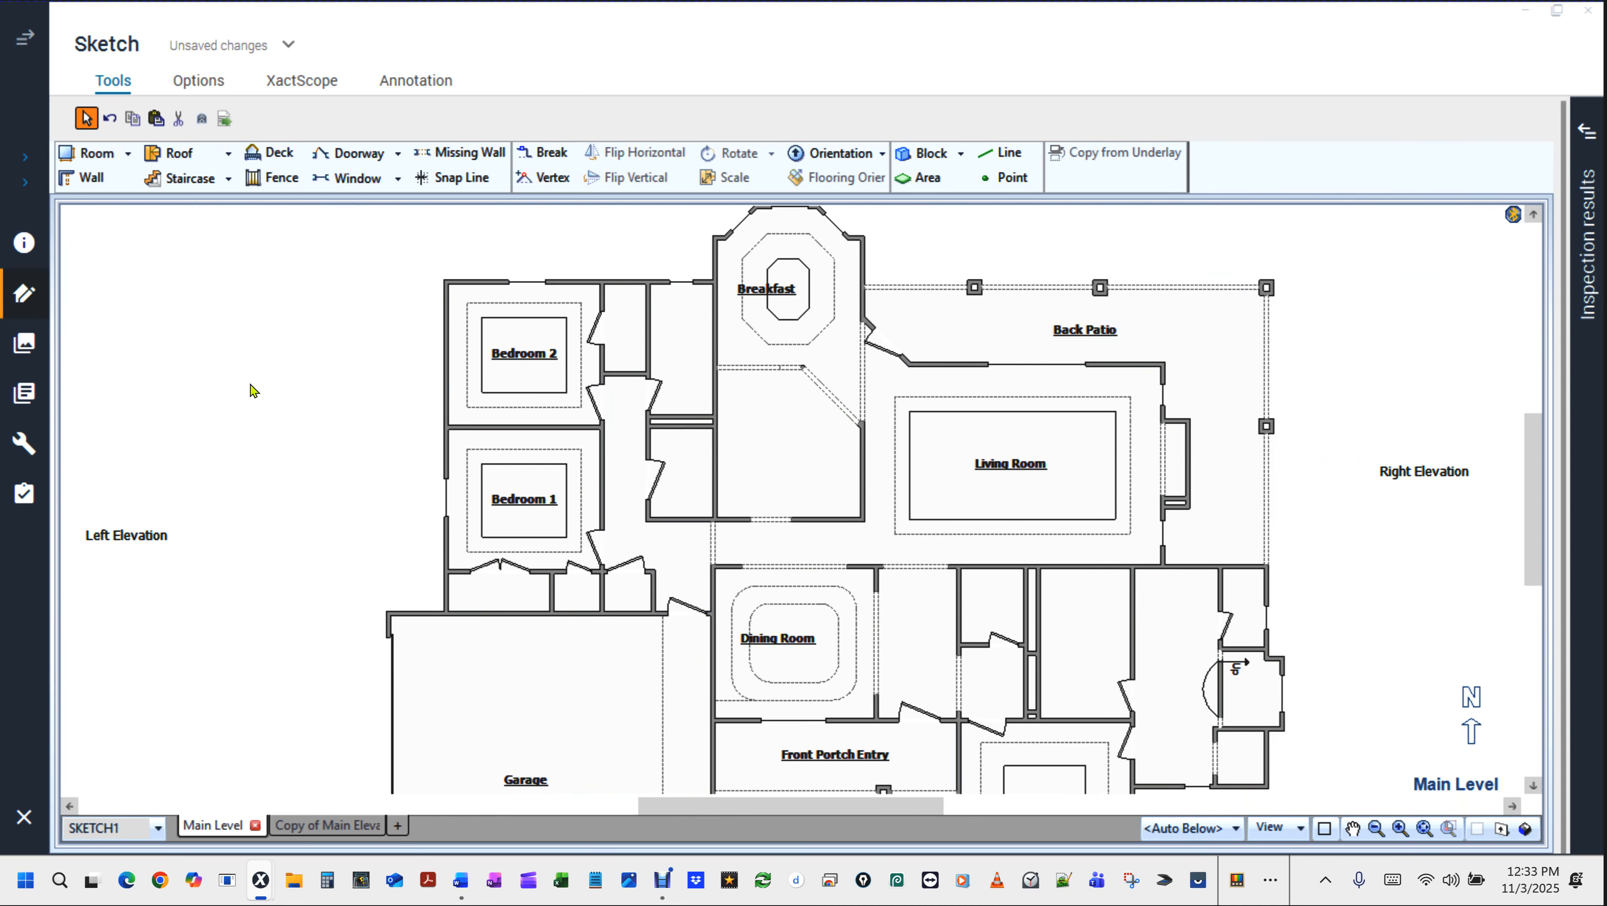
Compare the full labelled Main Level plan with the reduced set of rooms in the Copy of Main Elevation level.
scroll(254, 391, down, 3)
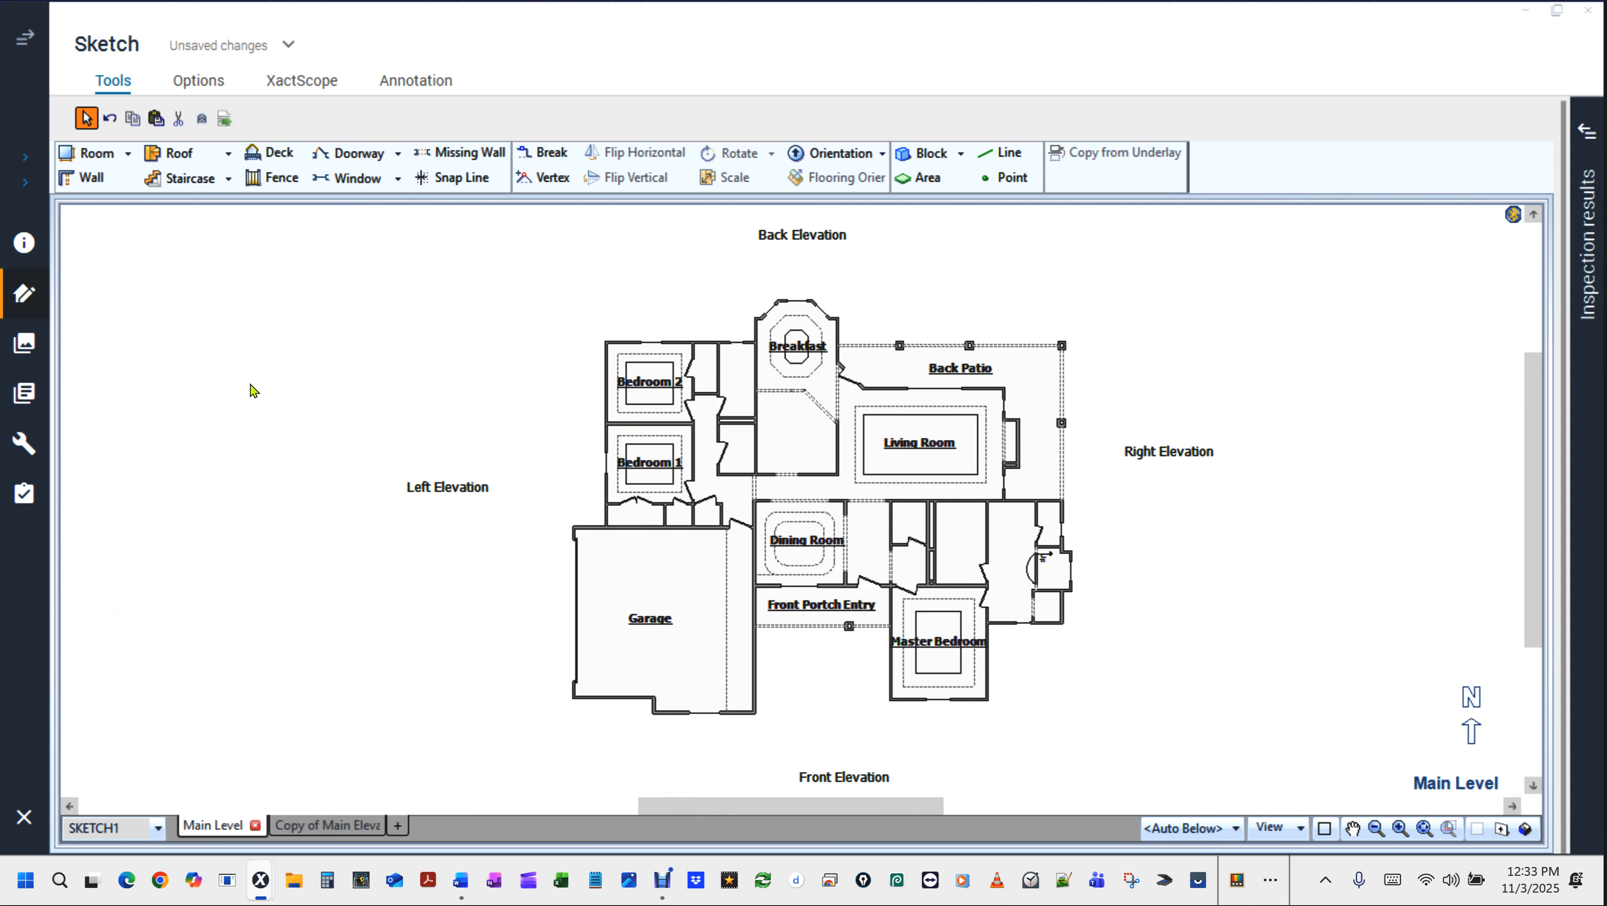
click(257, 385)
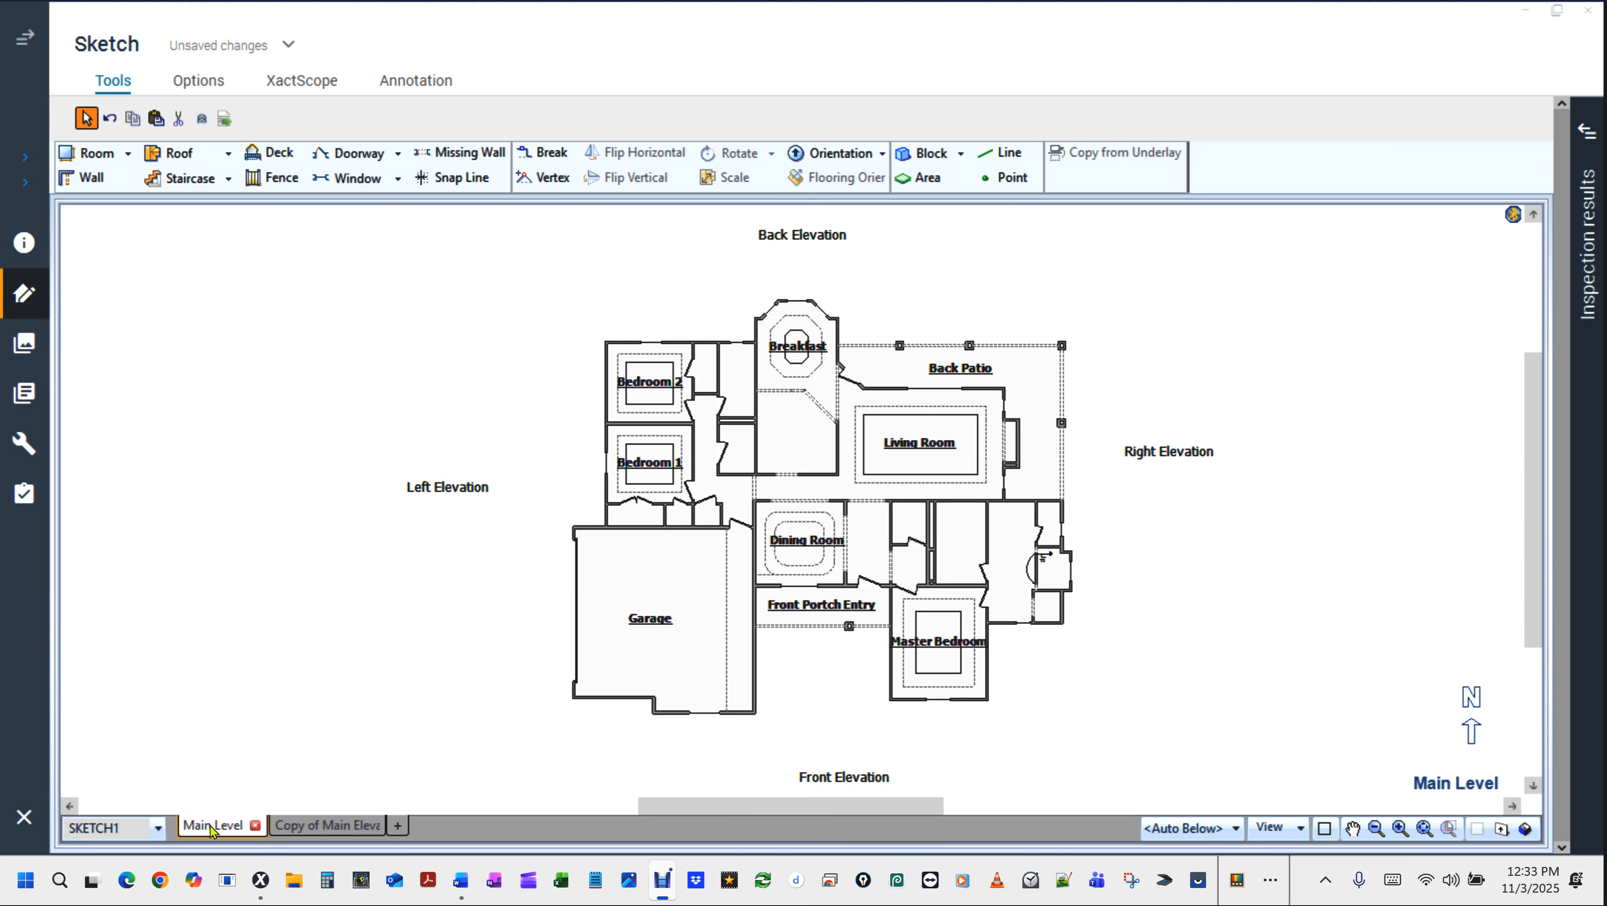
click(303, 824)
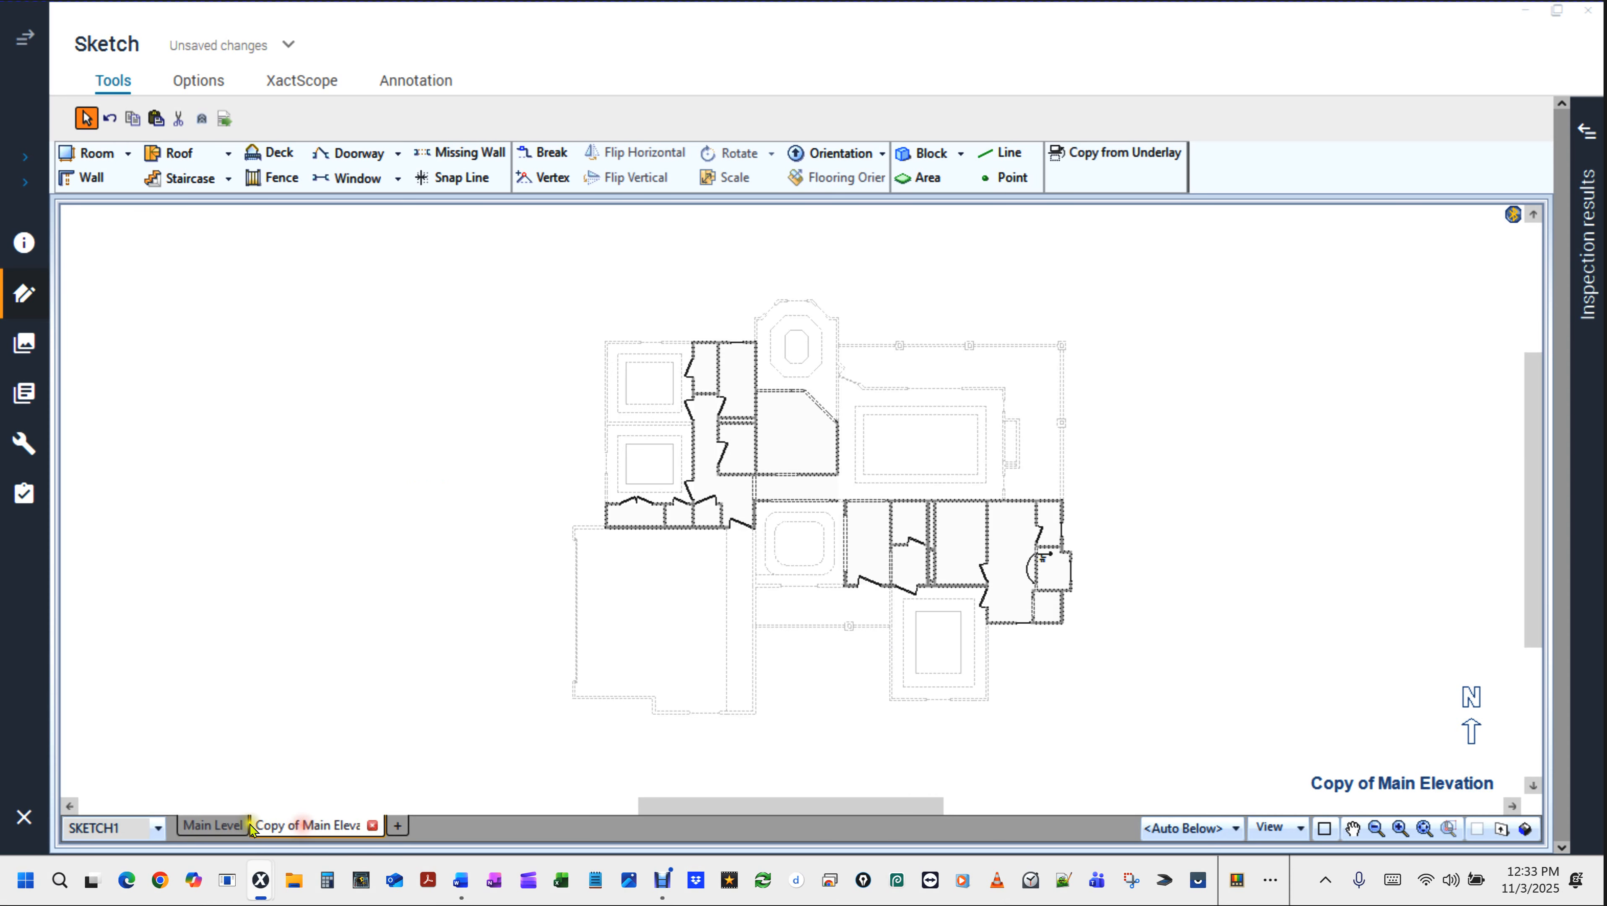
click(158, 828)
click(157, 828)
click(223, 826)
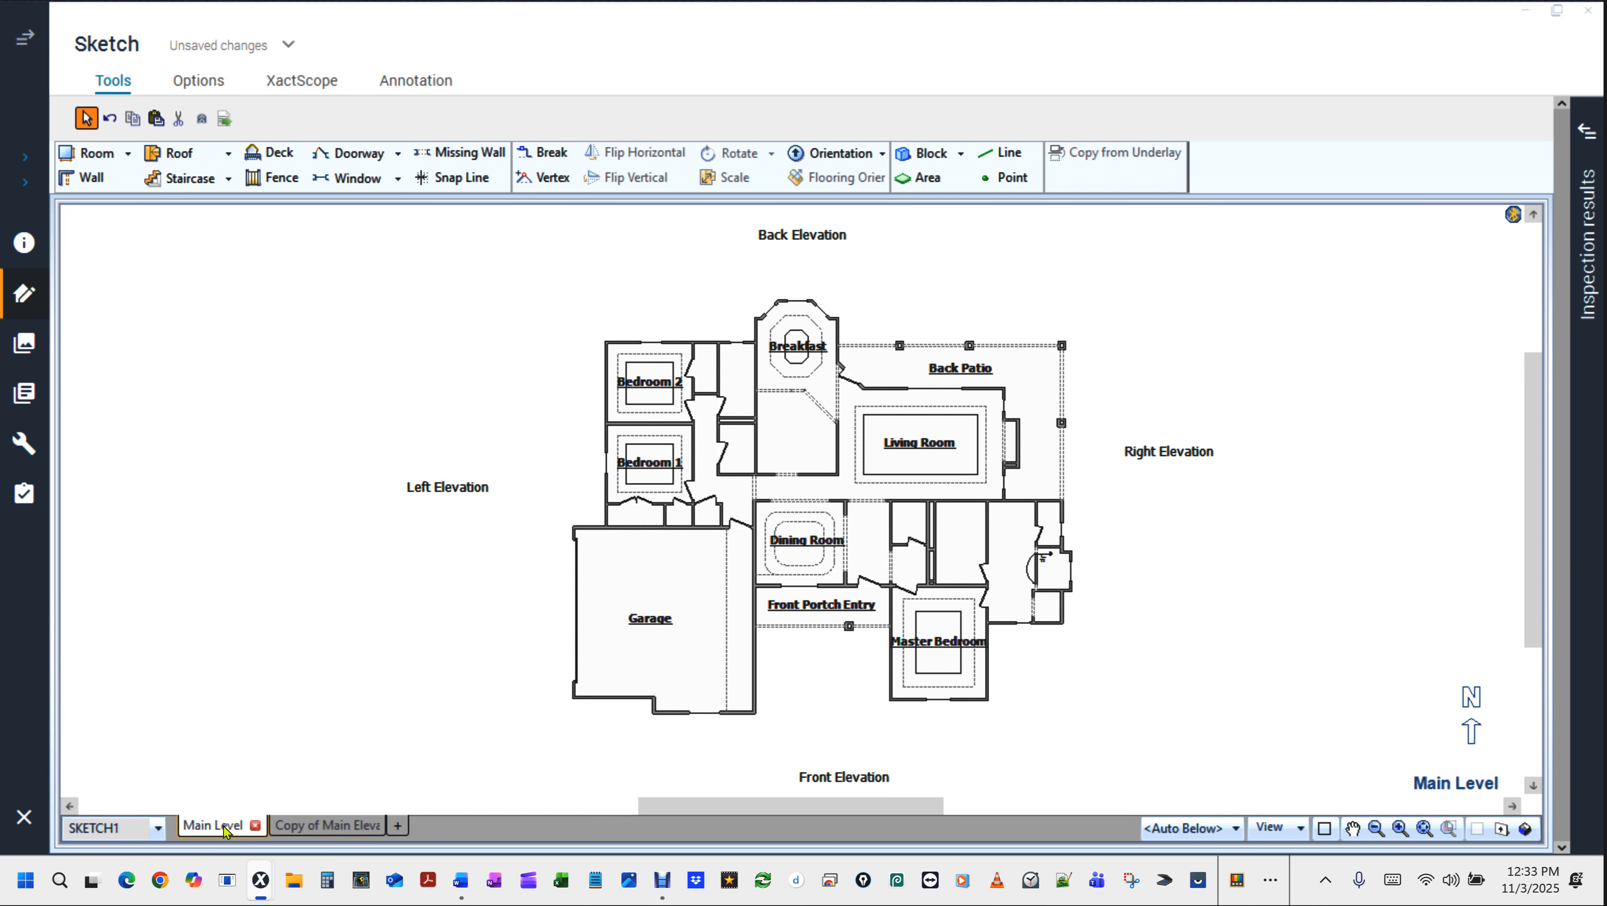
middle_click(1157, 701)
drag(1083, 732, 1069, 356)
middle_click(1068, 360)
click(329, 826)
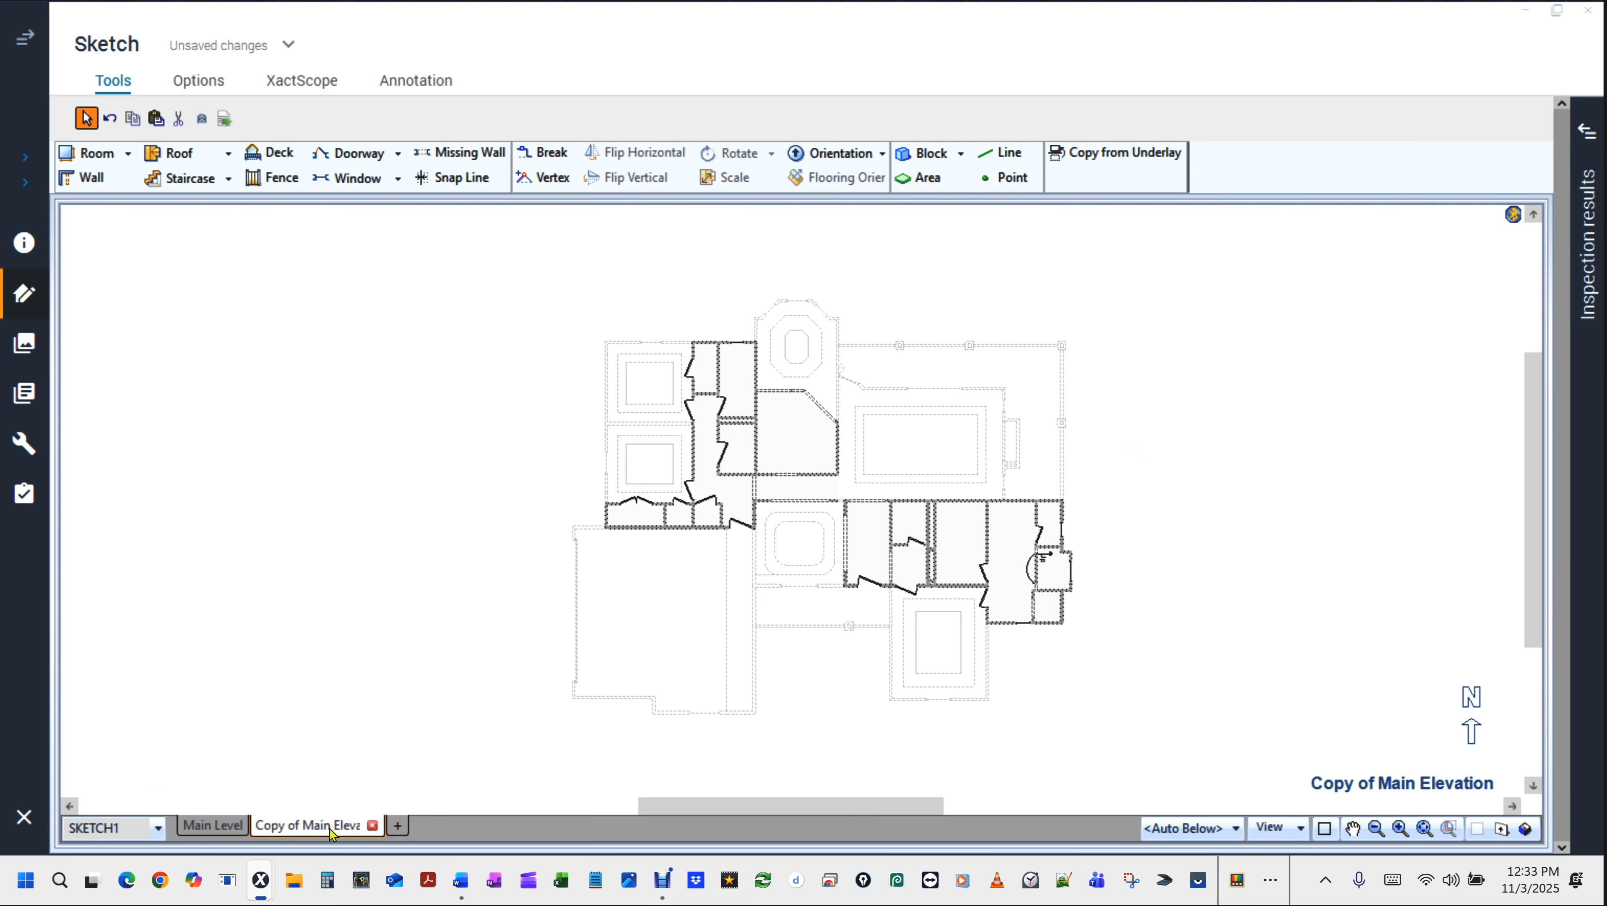
Examine both levels stacked in the 3D model, view each level alone in 3D, and return to the Main Level plan.
scroll(1069, 402, up, 1)
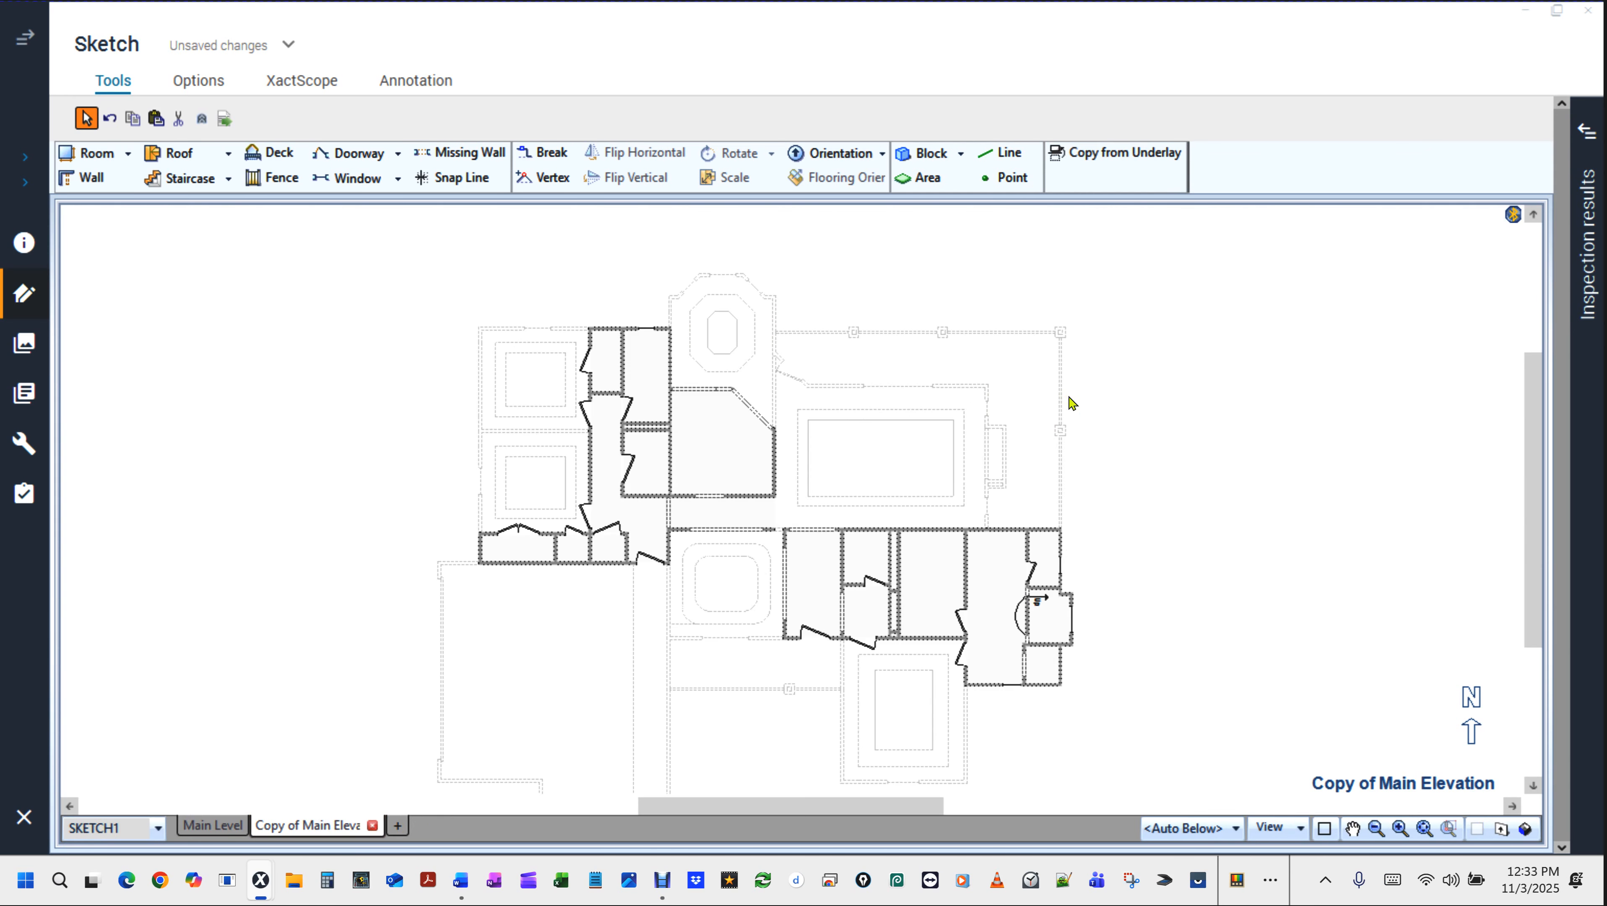
drag(954, 406, 975, 345)
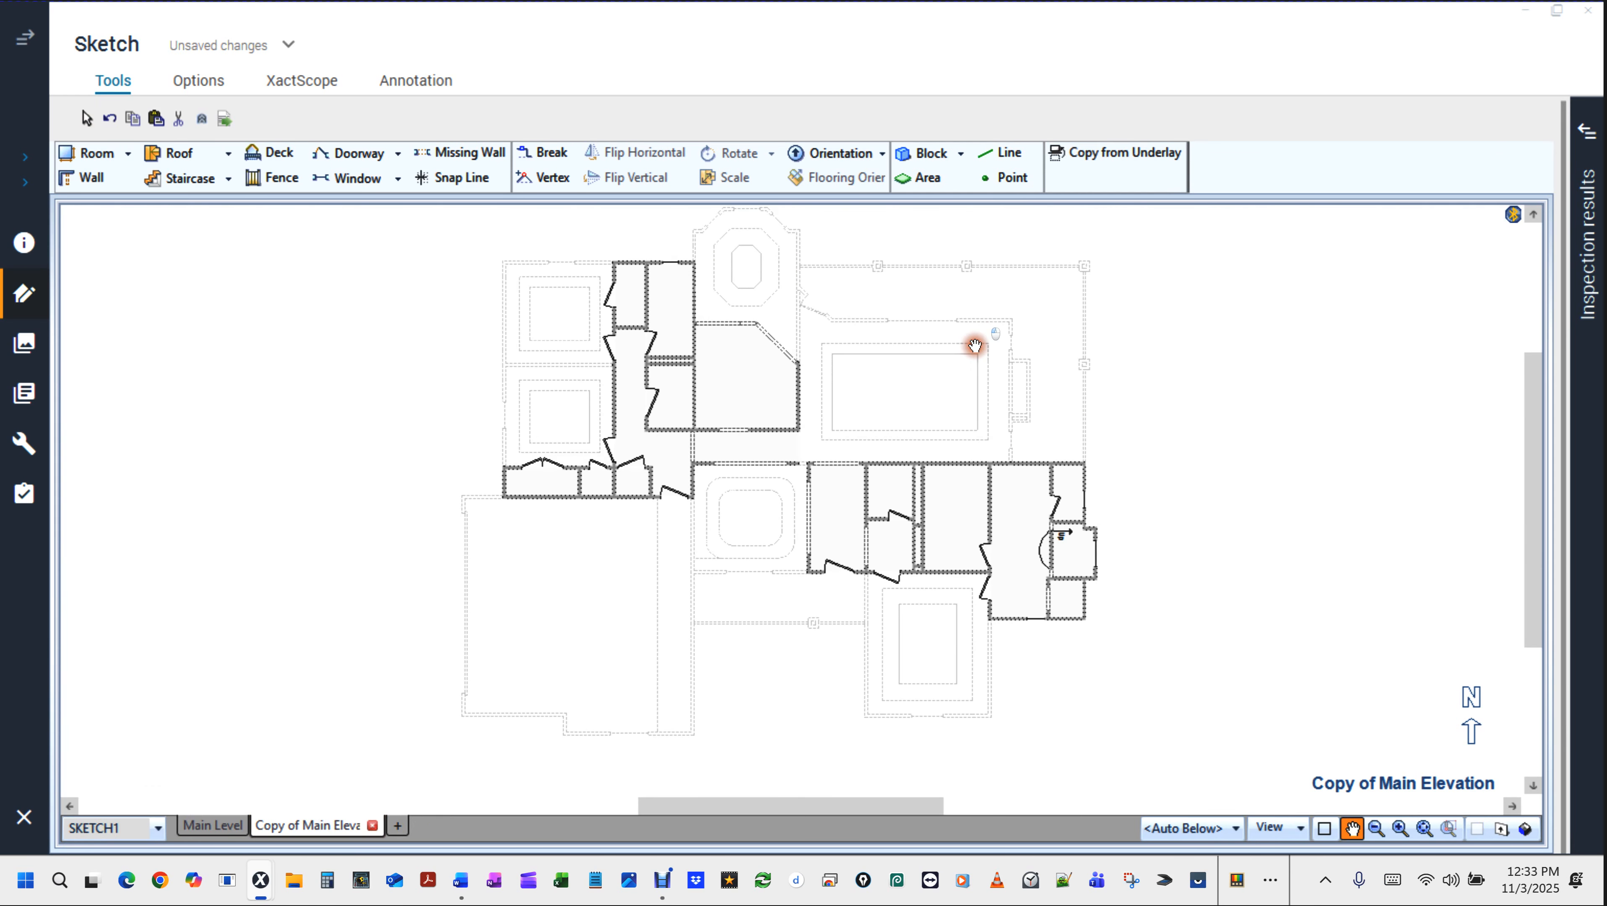
key(Escape)
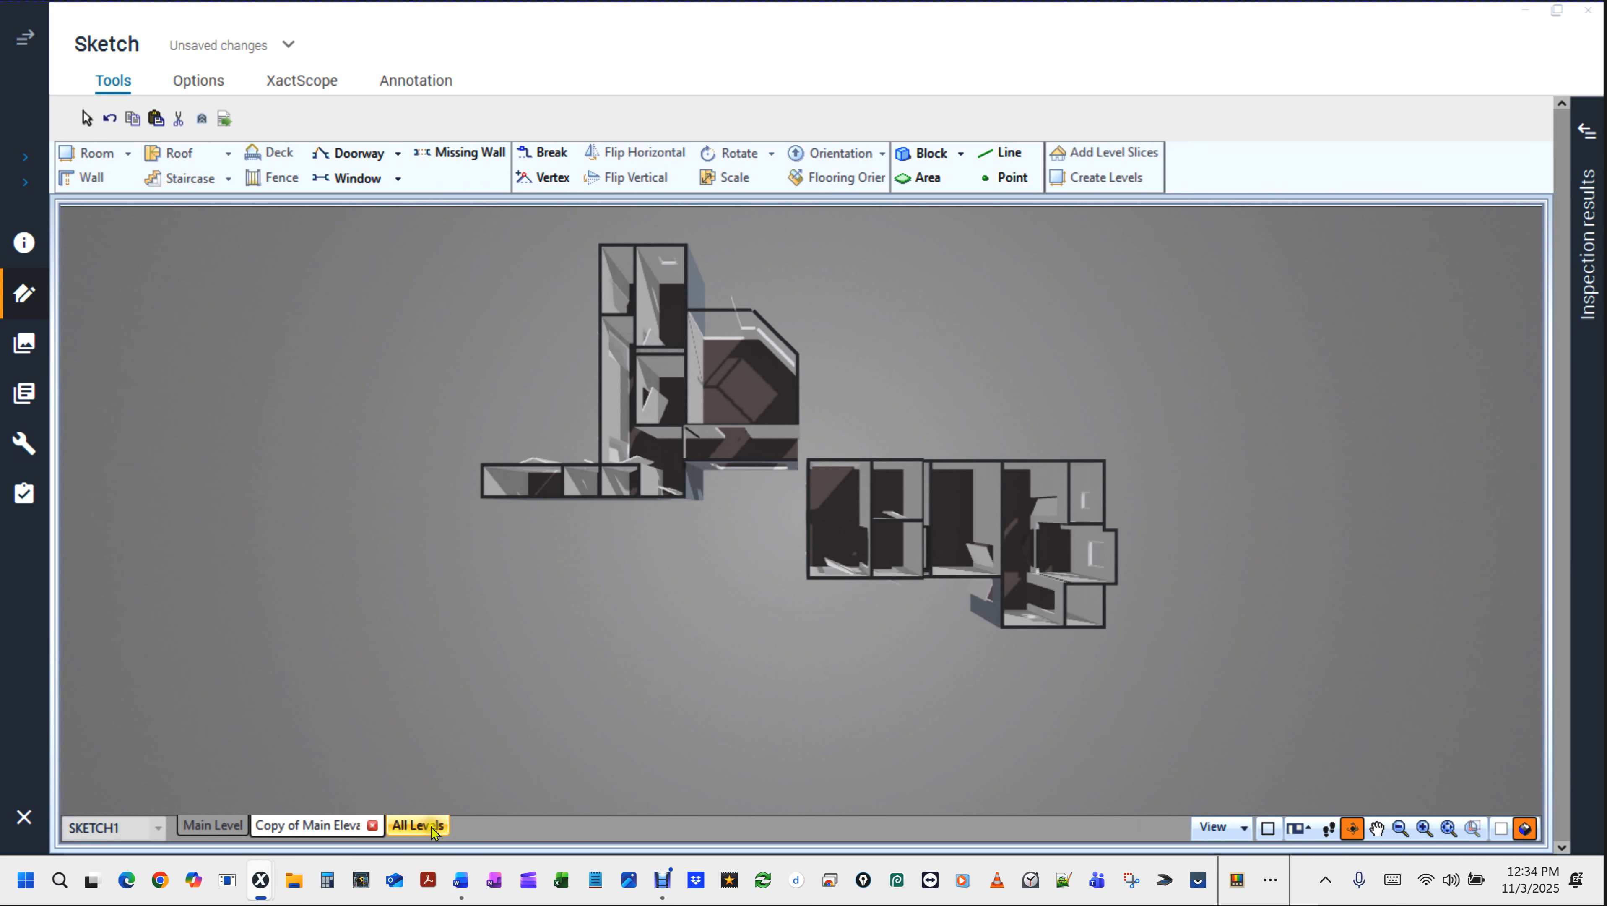
click(430, 826)
drag(1165, 653, 950, 351)
drag(1040, 589, 1333, 619)
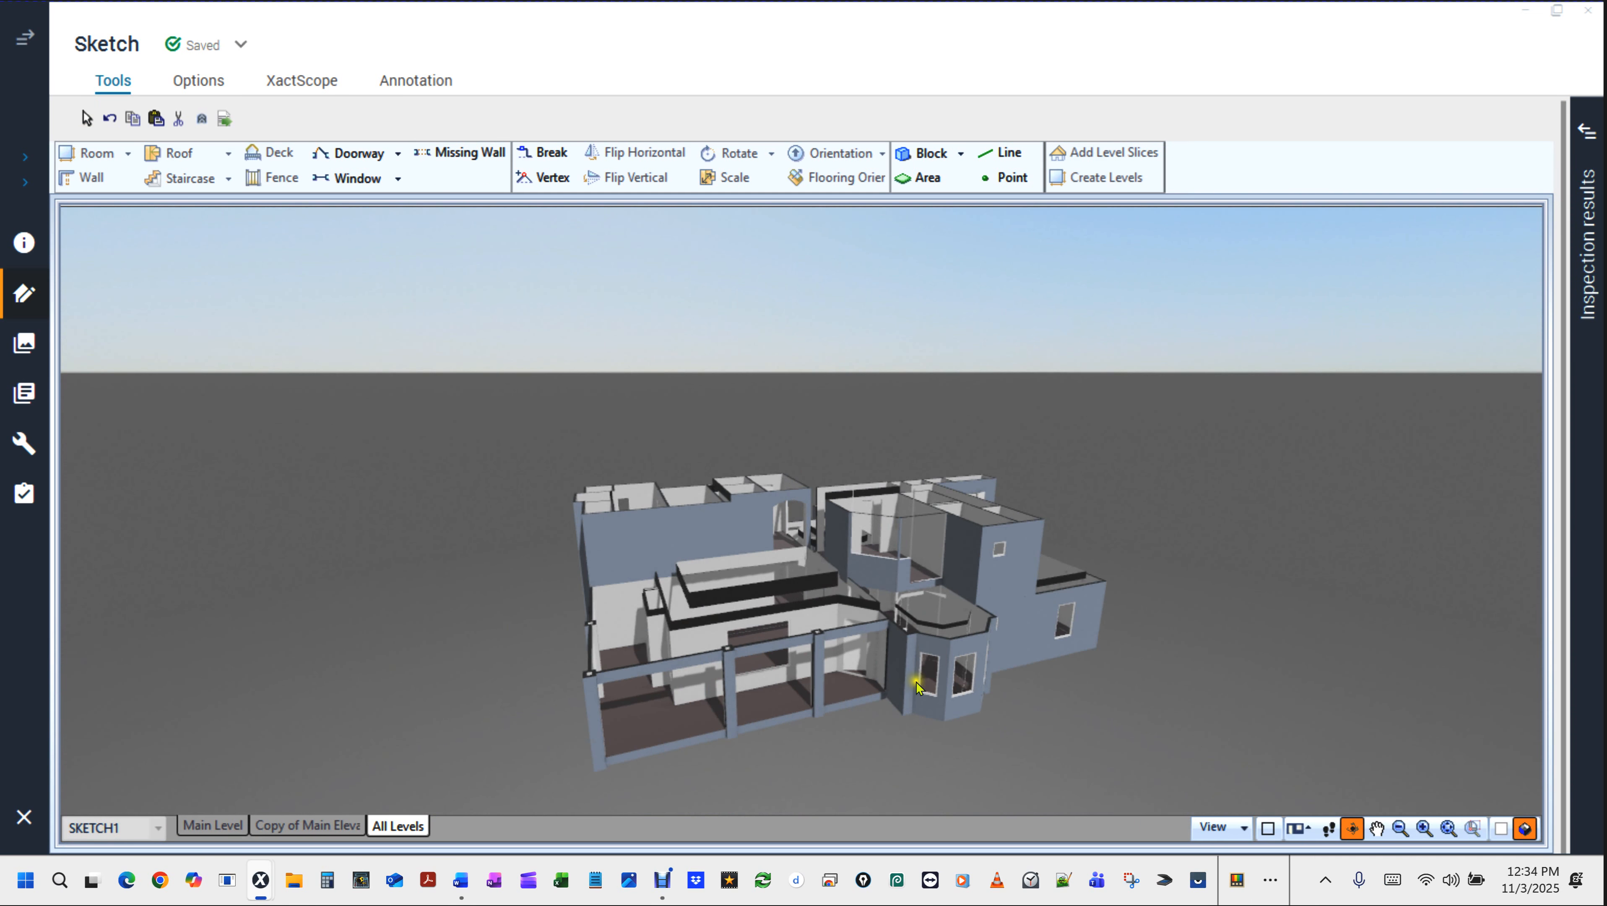
click(335, 824)
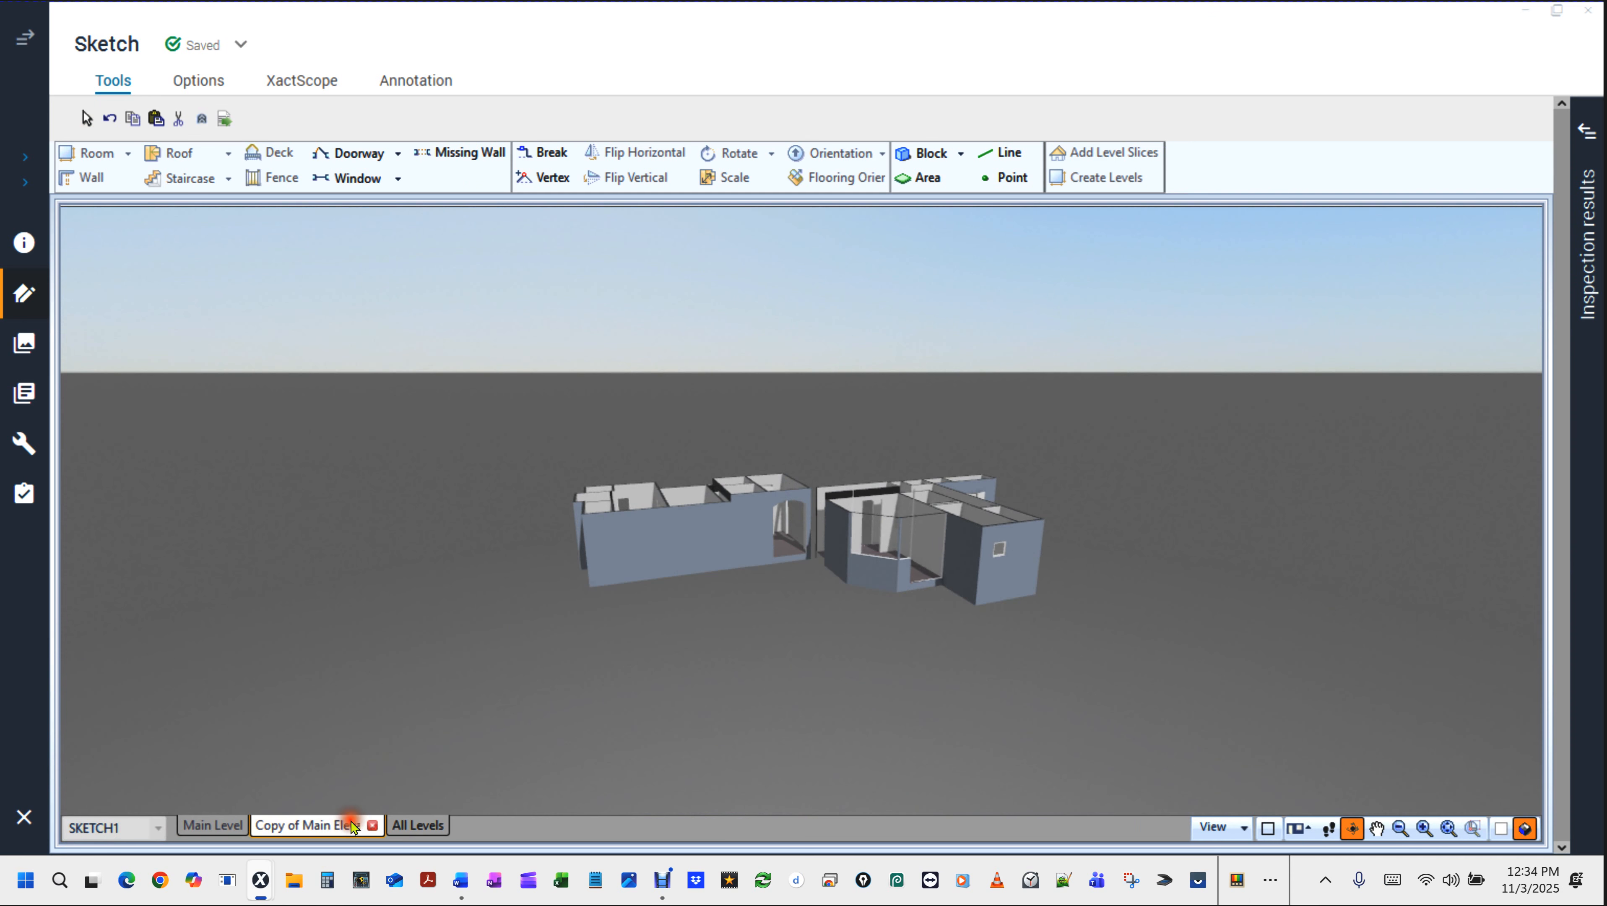
click(227, 825)
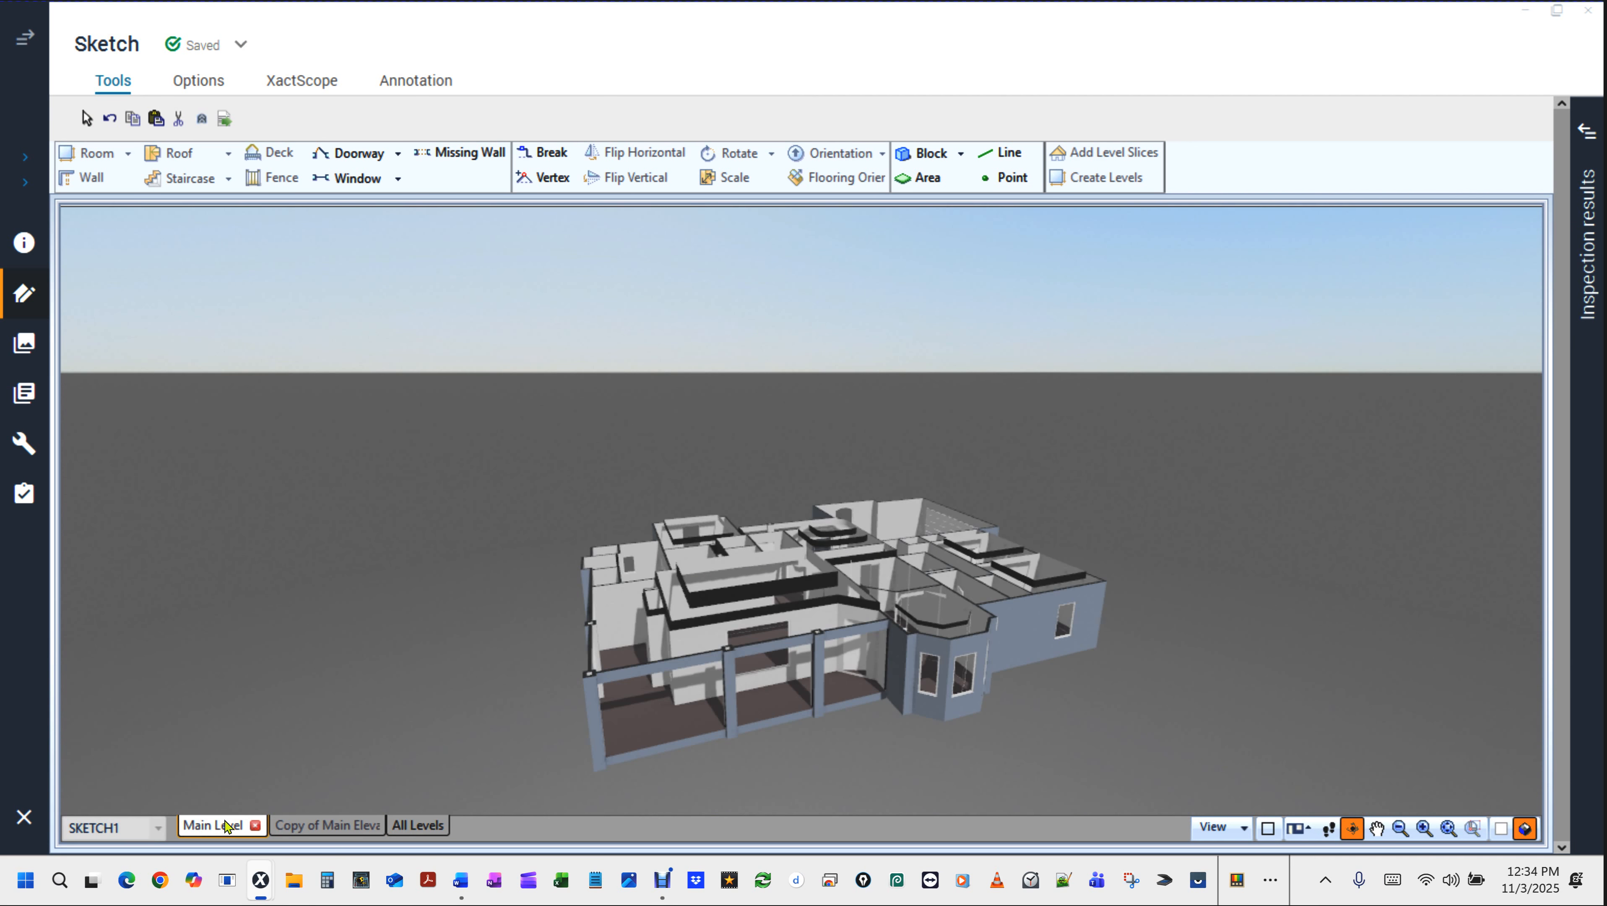
click(226, 825)
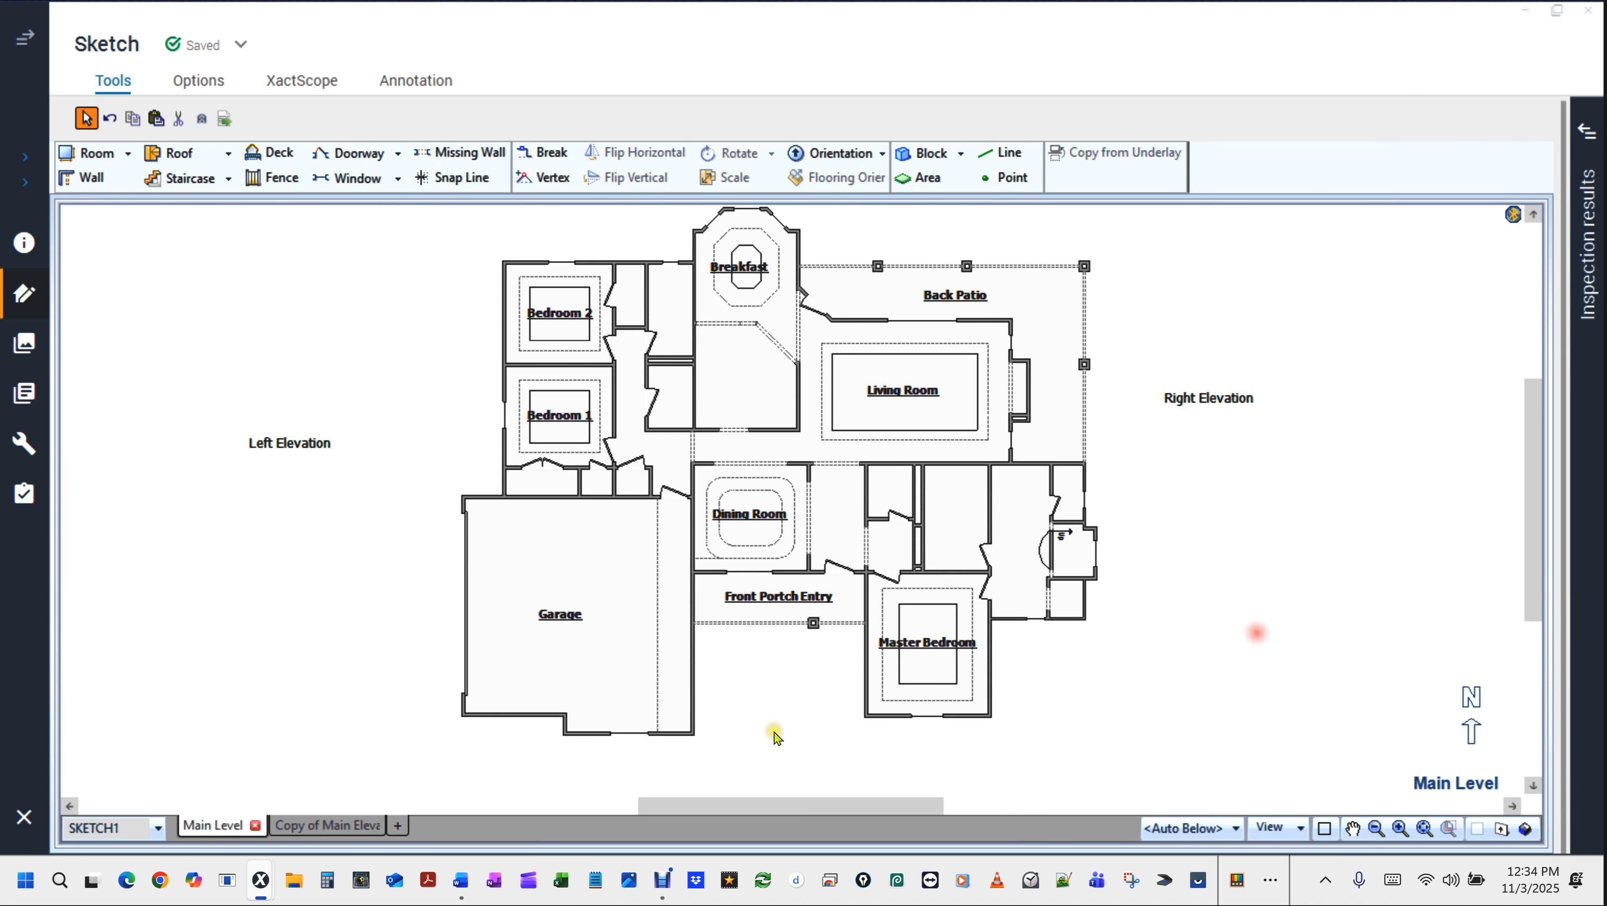
Compare the Main Level plan with the Copy of Main Elevation plan and examine the copy's faint dining room underlay outline closely.
click(348, 827)
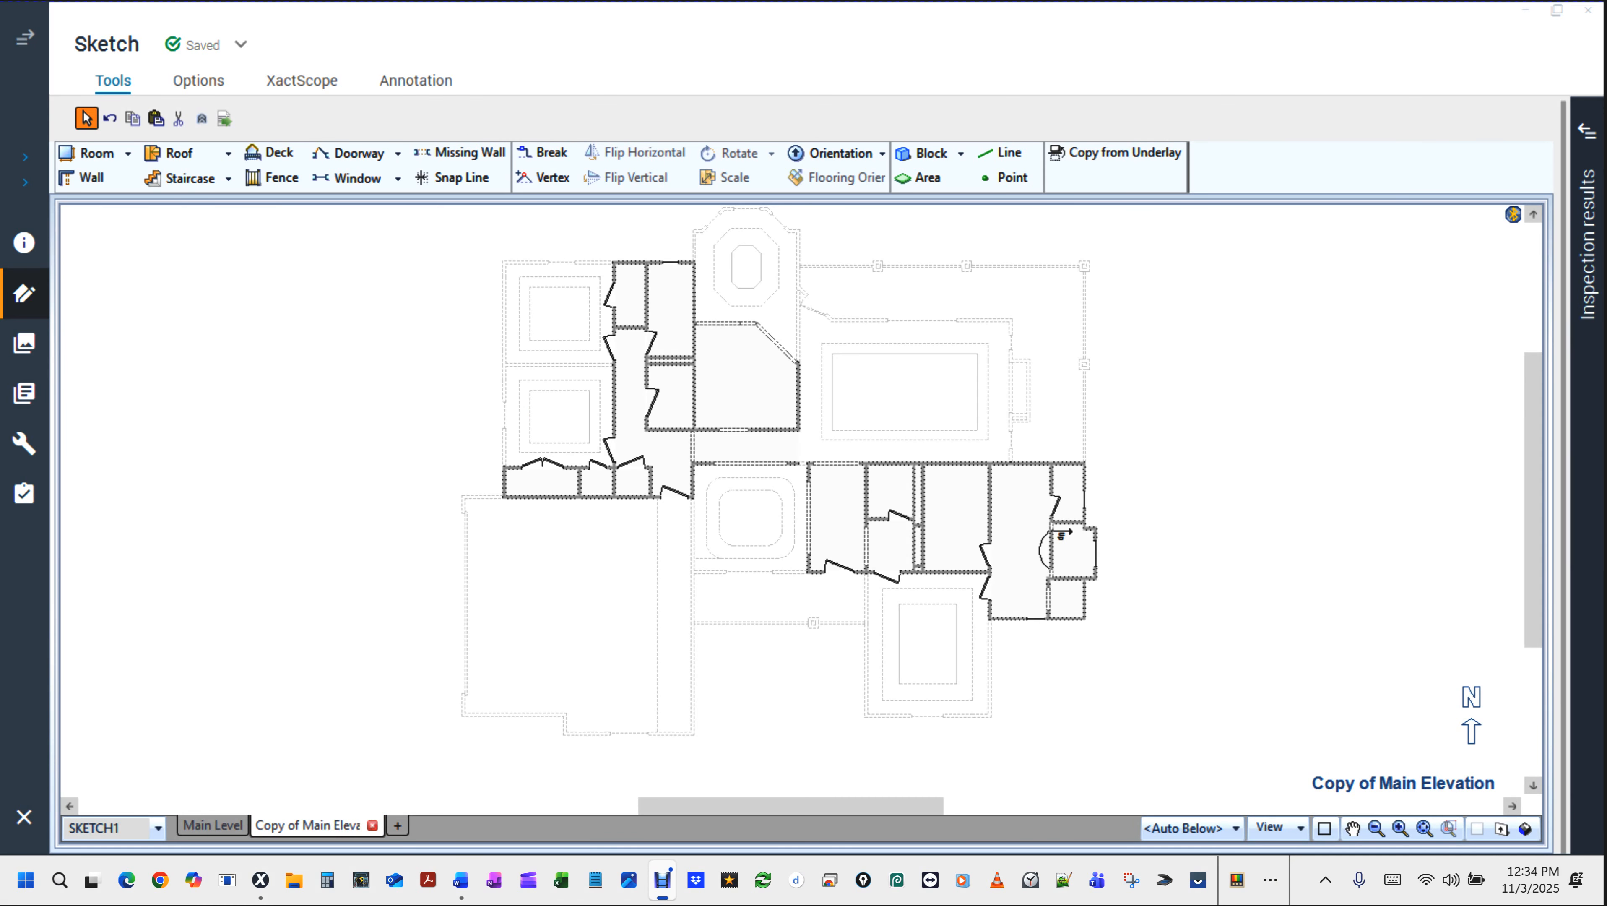
key(ctrl)
key(ctrl)
click(233, 835)
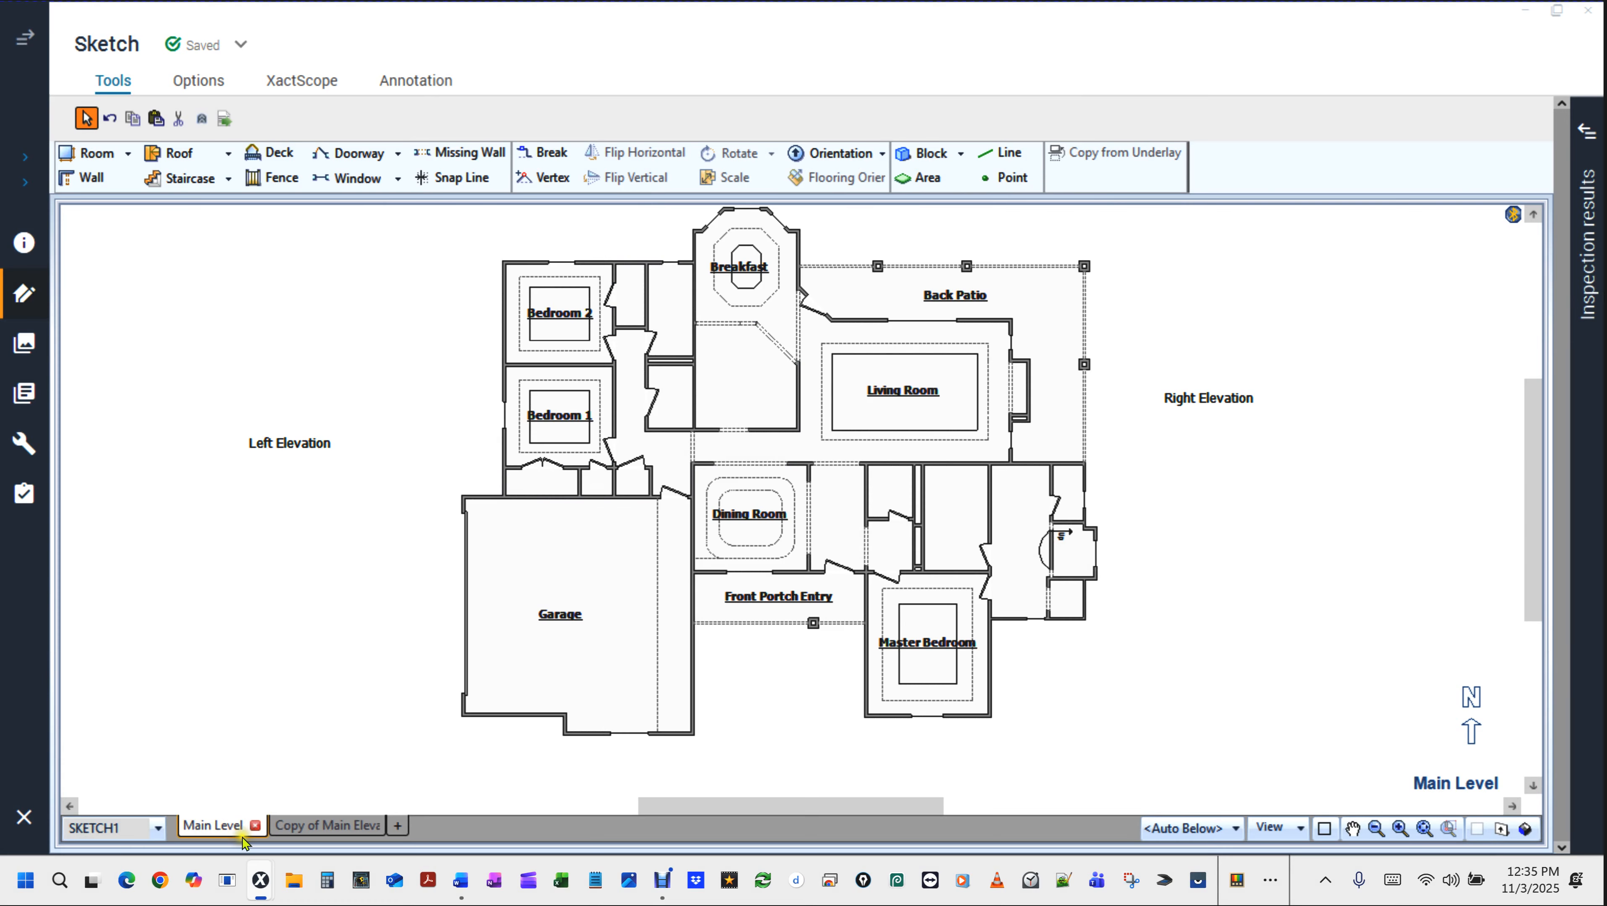
click(334, 833)
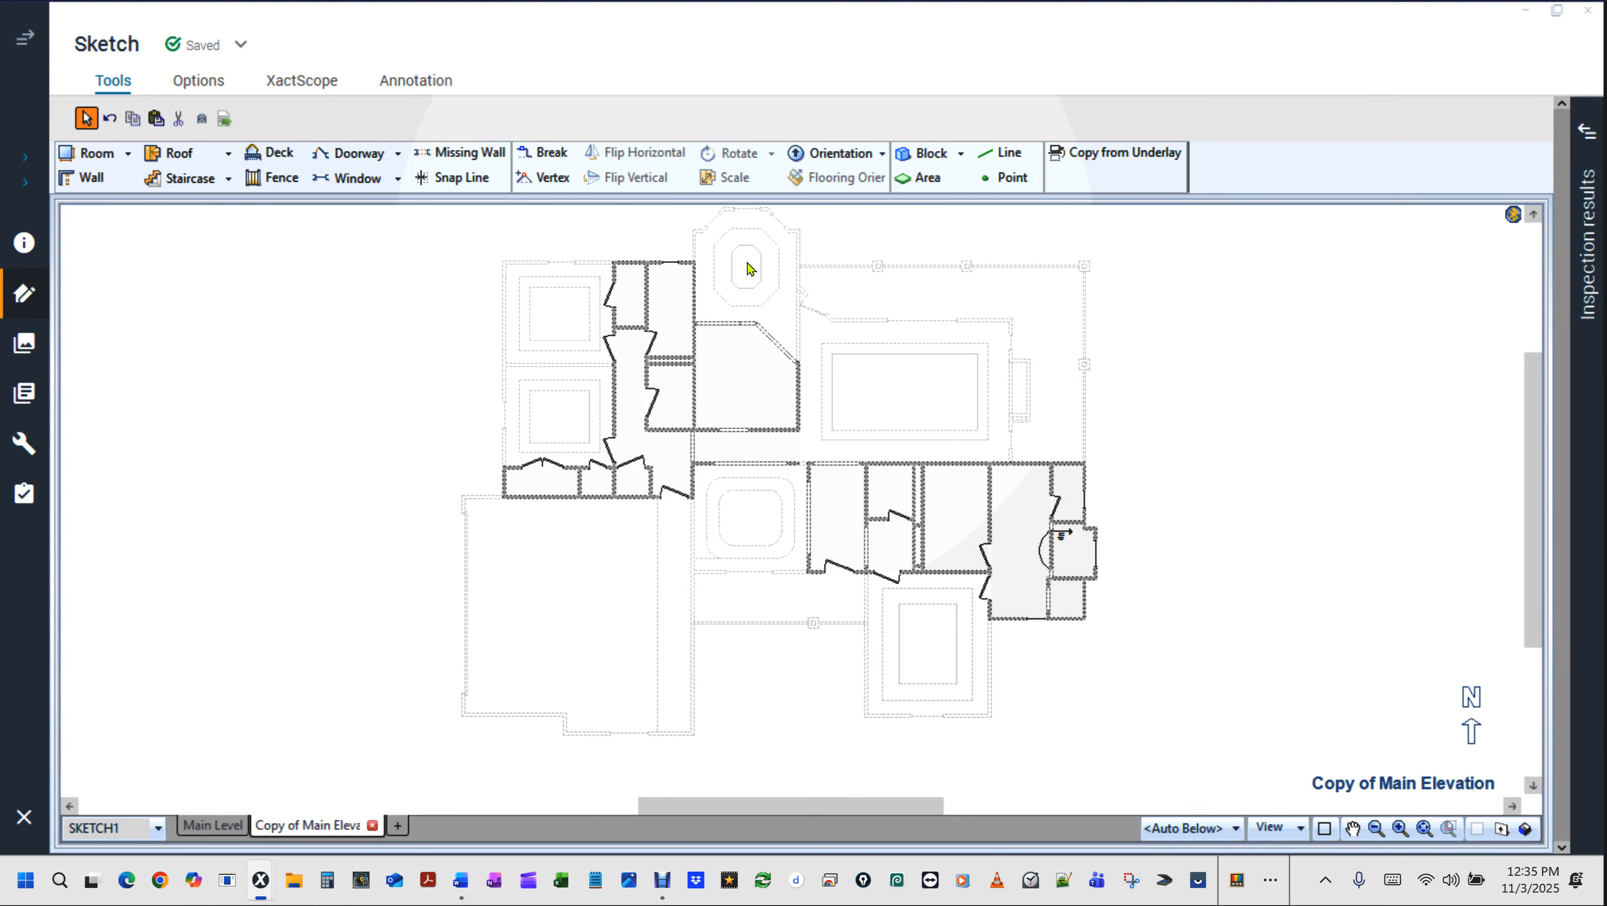
click(814, 556)
click(759, 519)
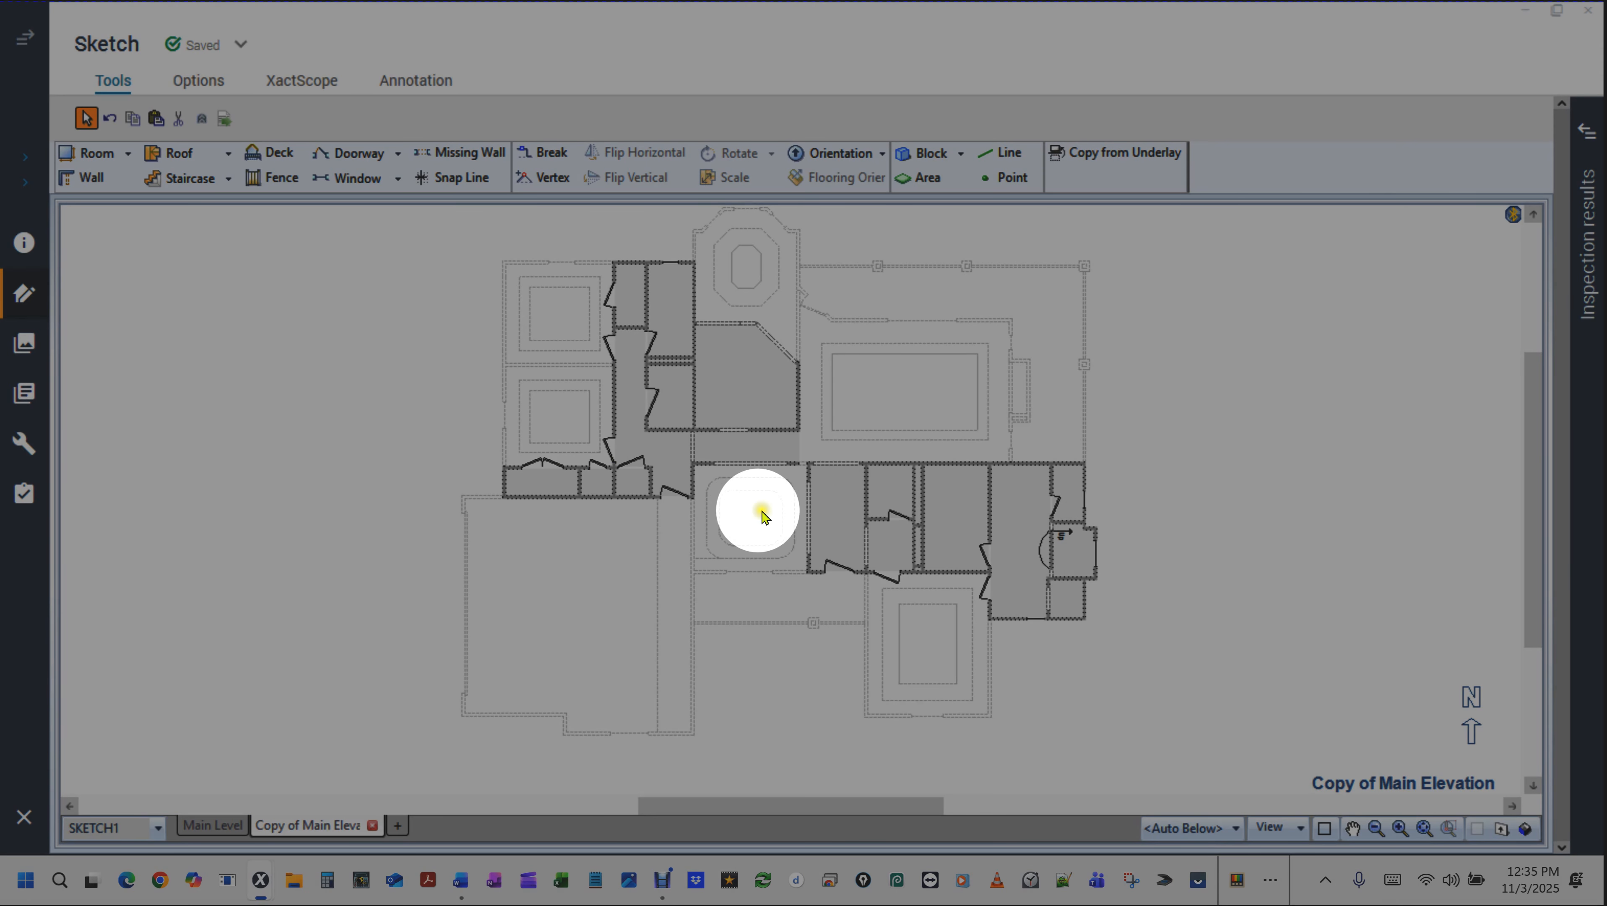
click(733, 519)
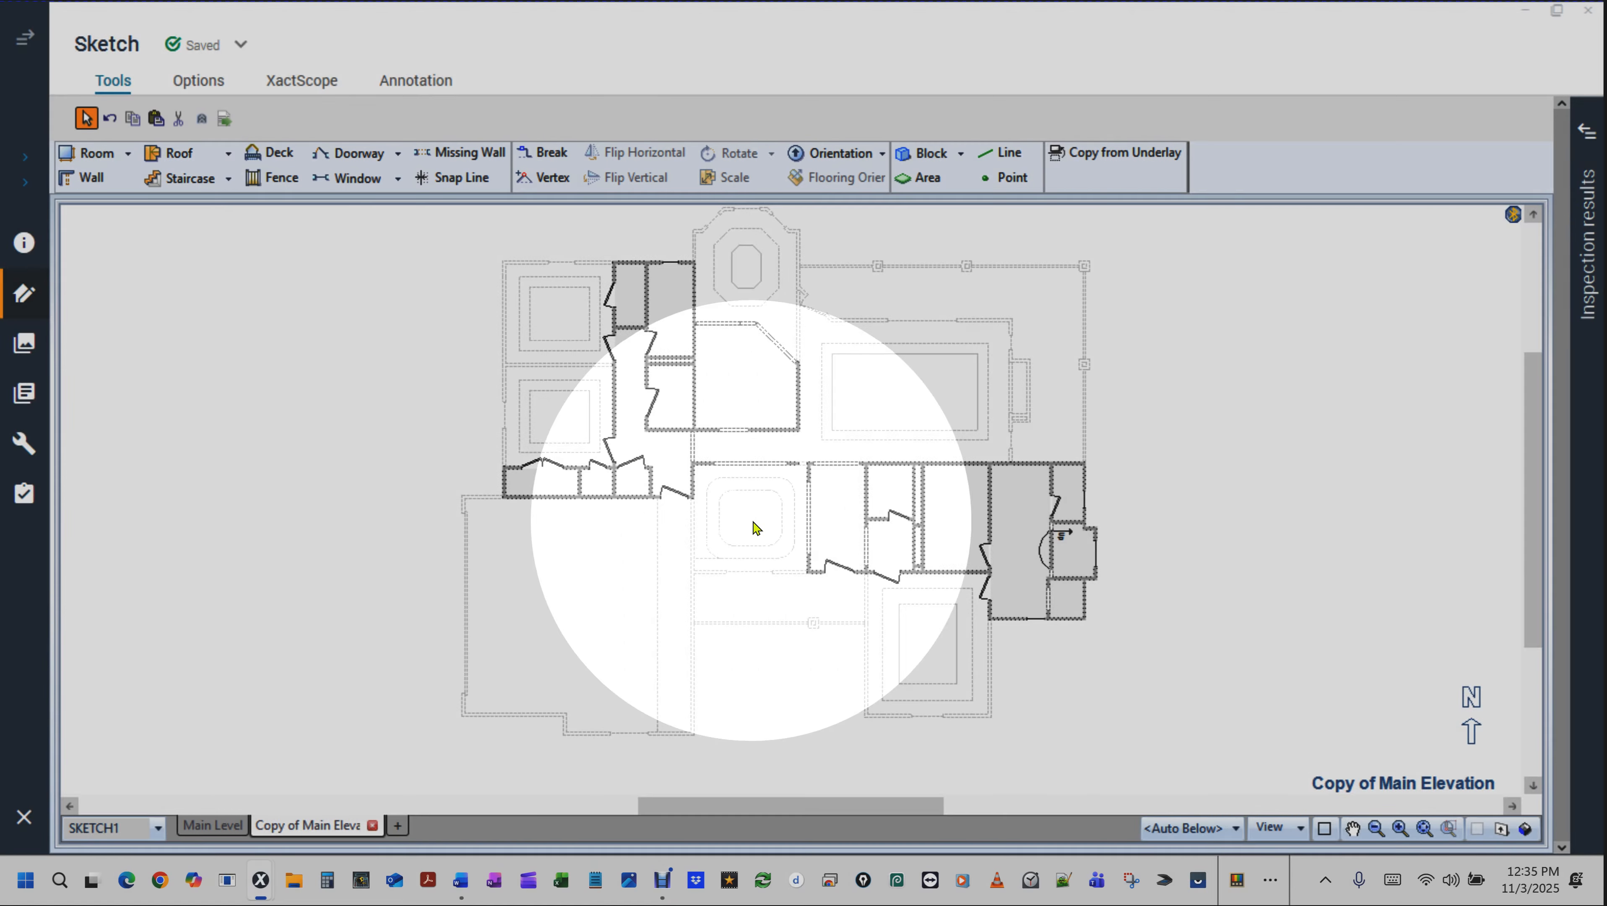
scroll(756, 527, up, 5)
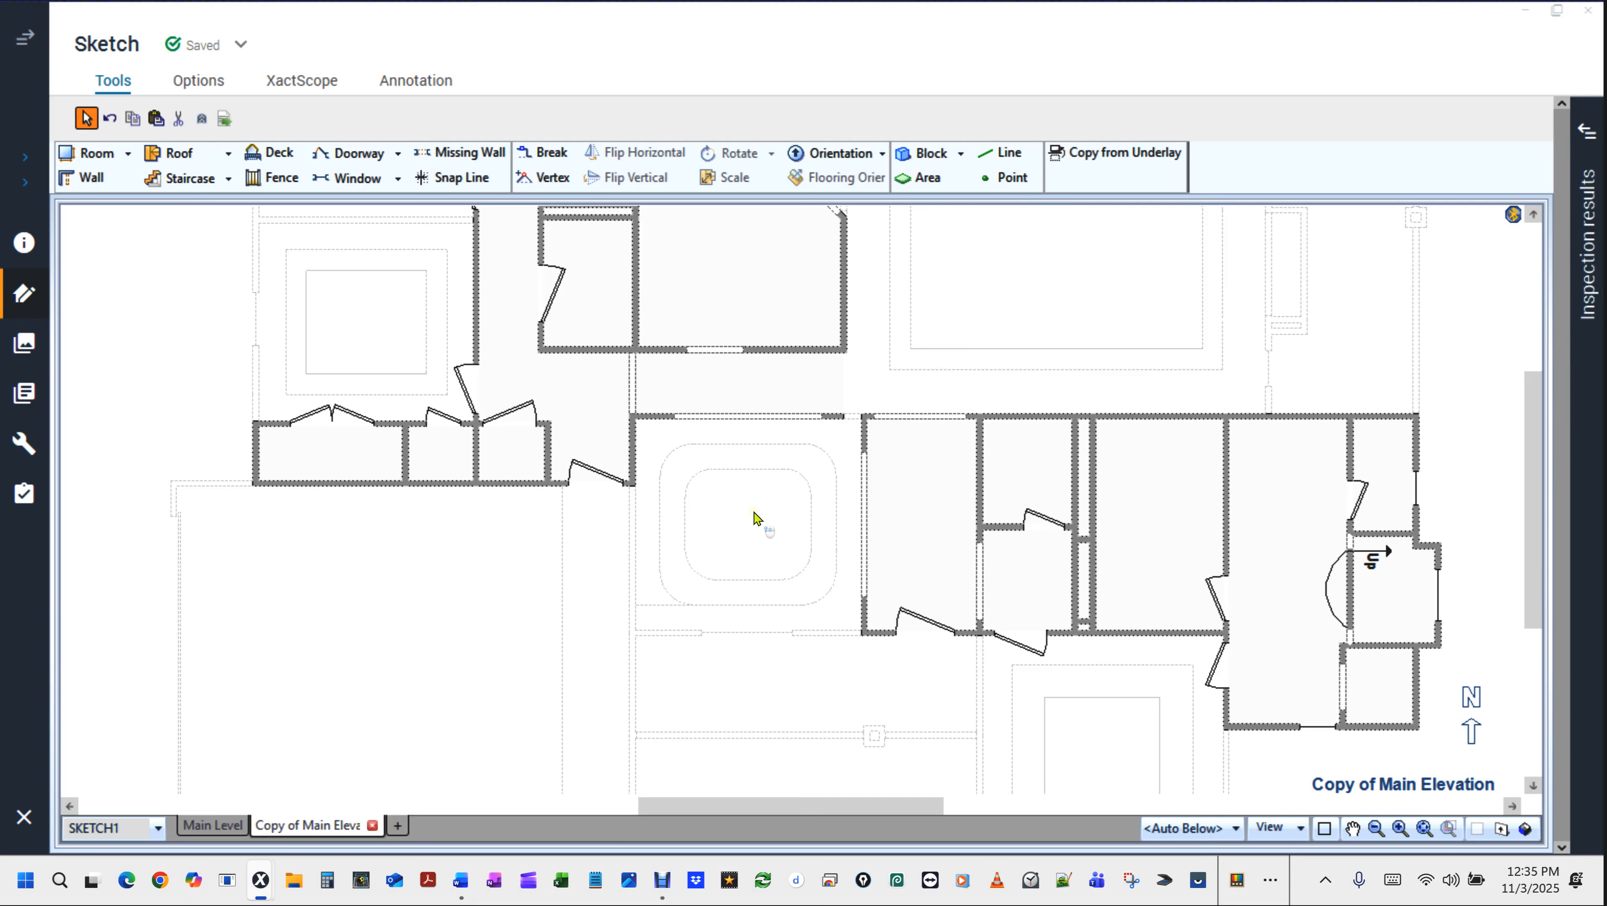
scroll(755, 513, down, 5)
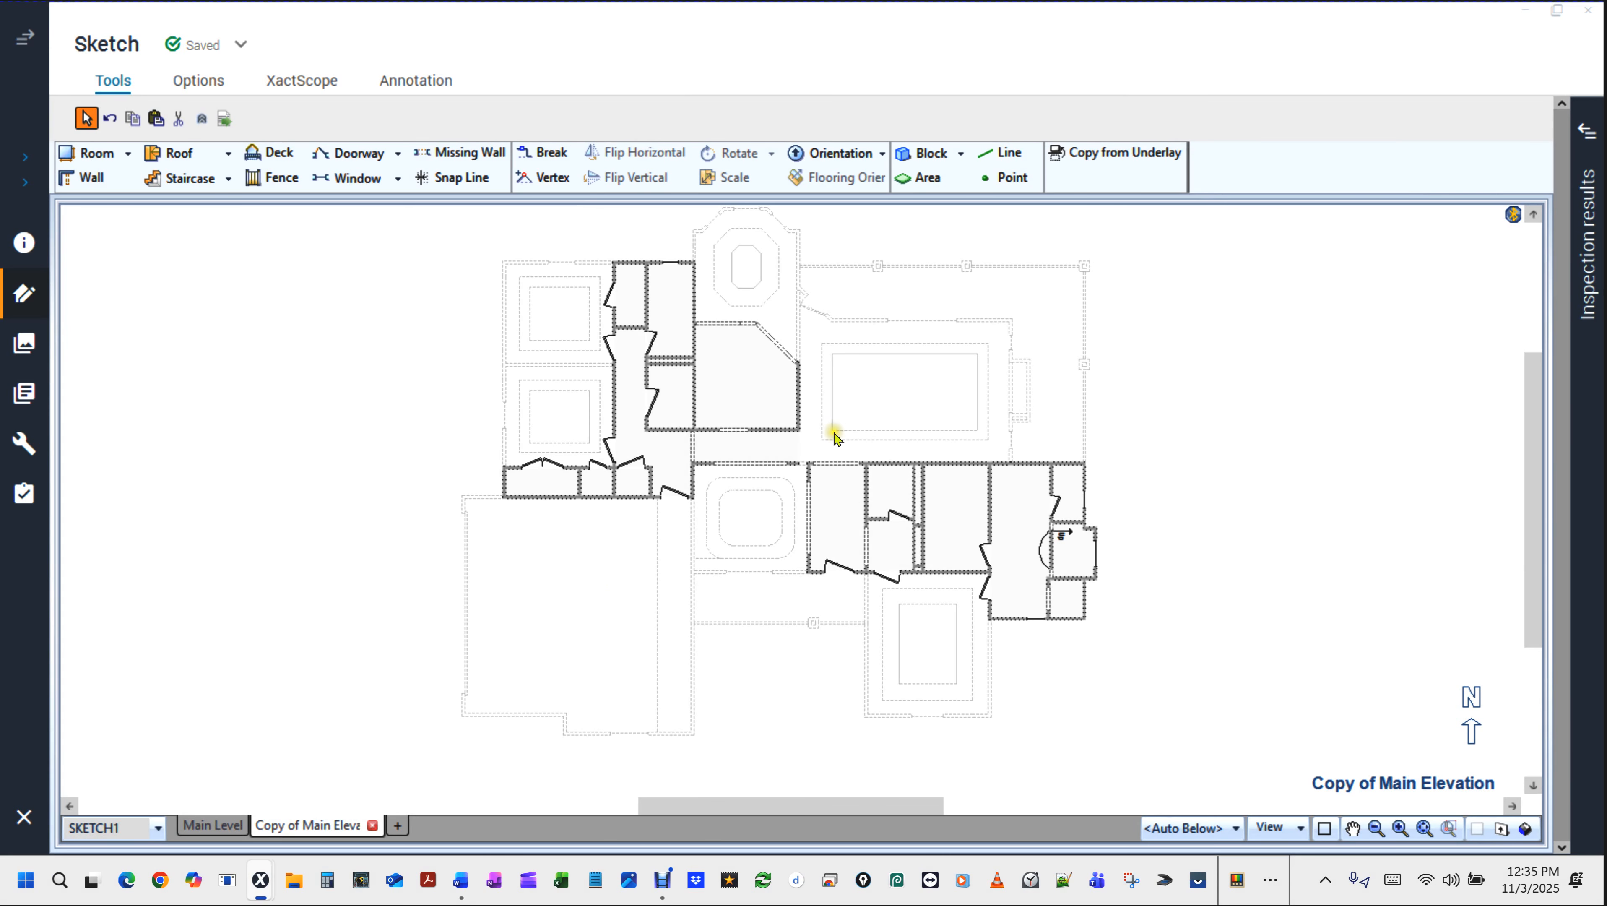
Compare the Master Bedroom on both levels, examine the Main Level rooms in the 3D model, and return to the plan view.
click(197, 836)
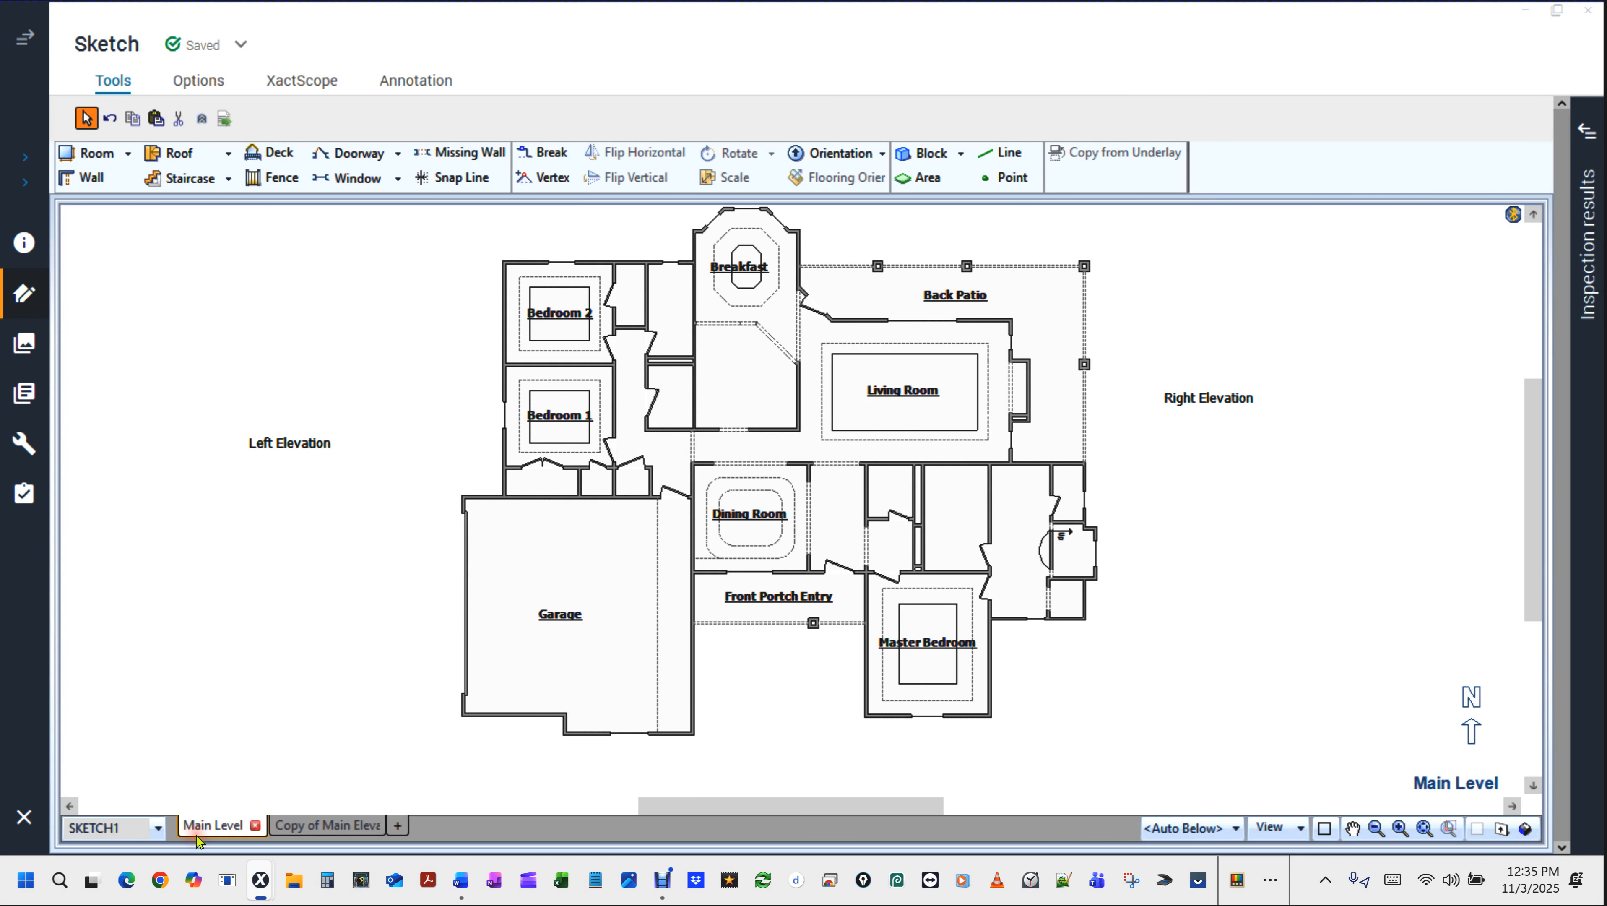
click(936, 660)
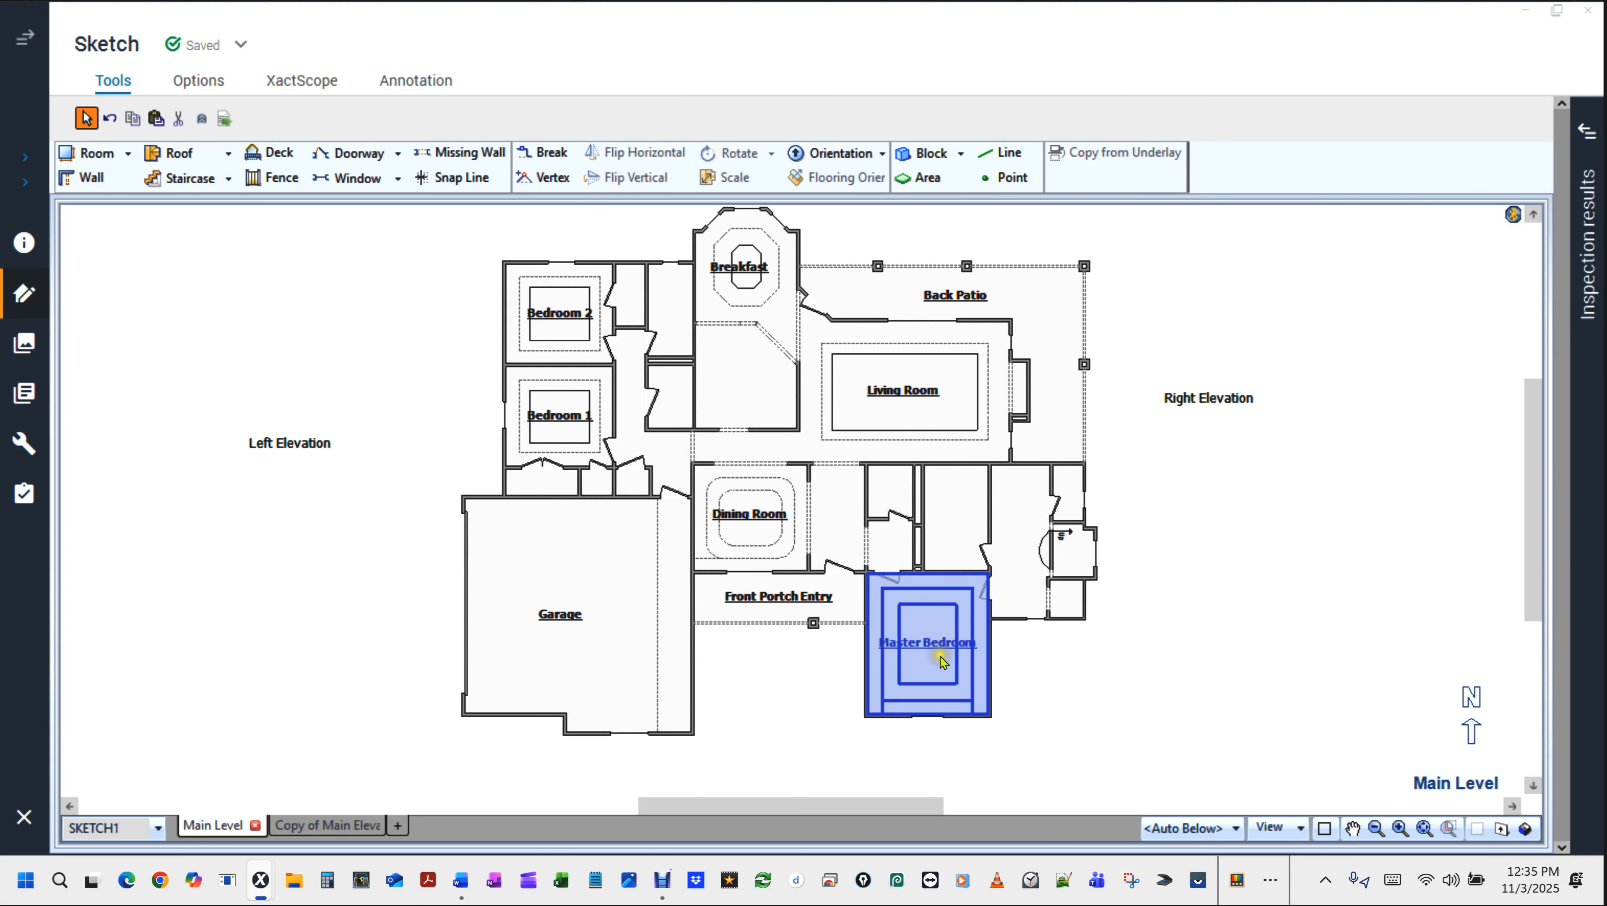
click(326, 824)
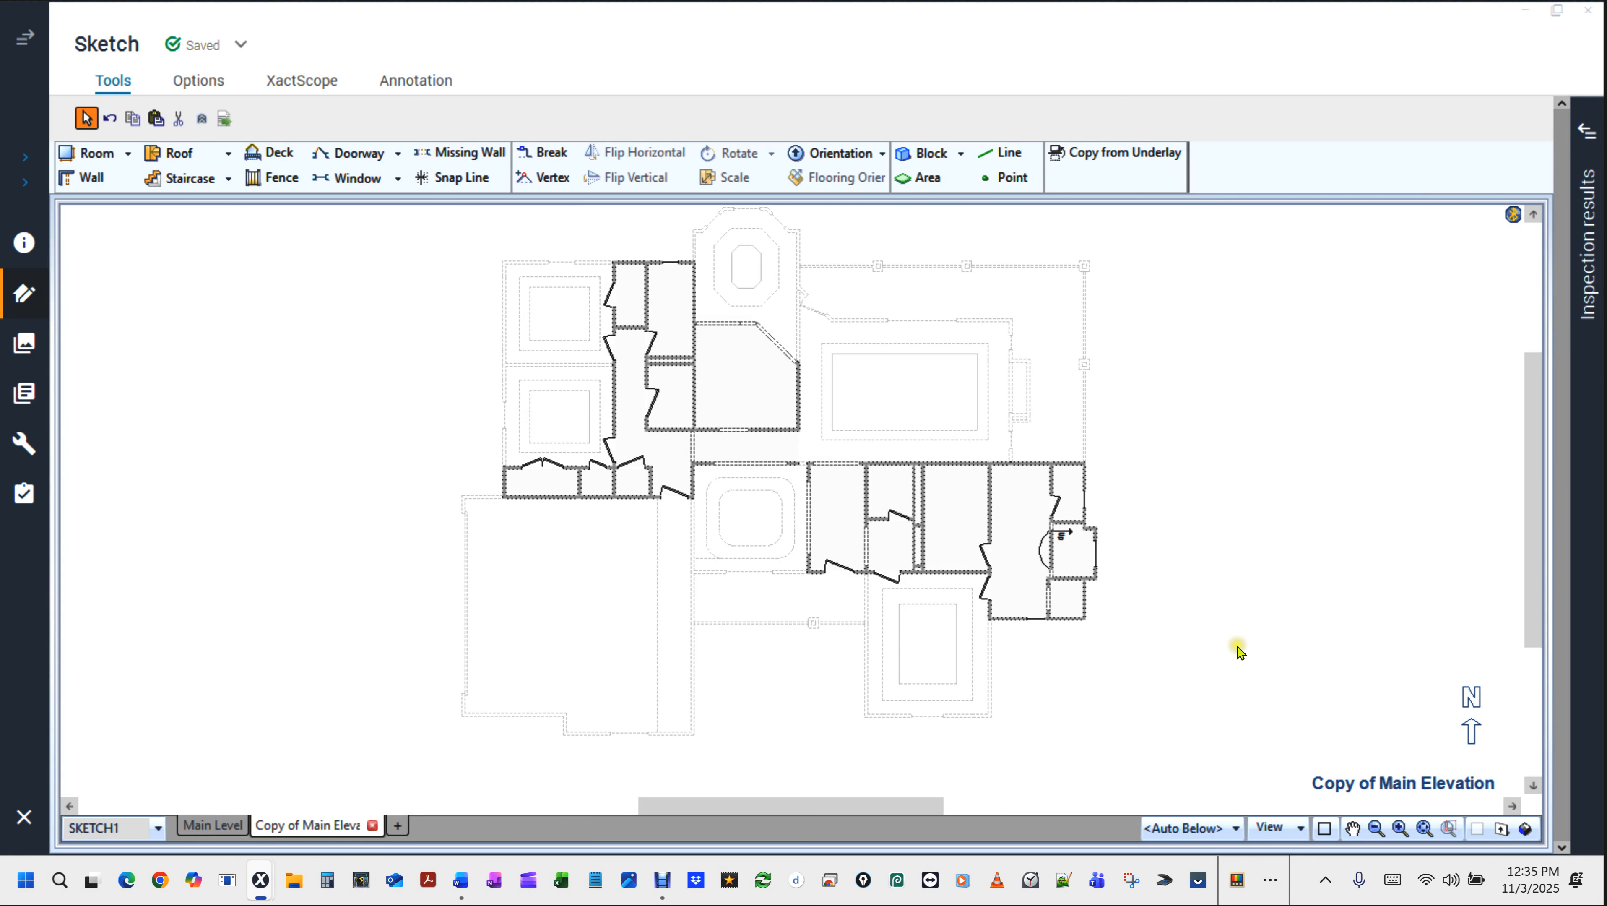
click(214, 824)
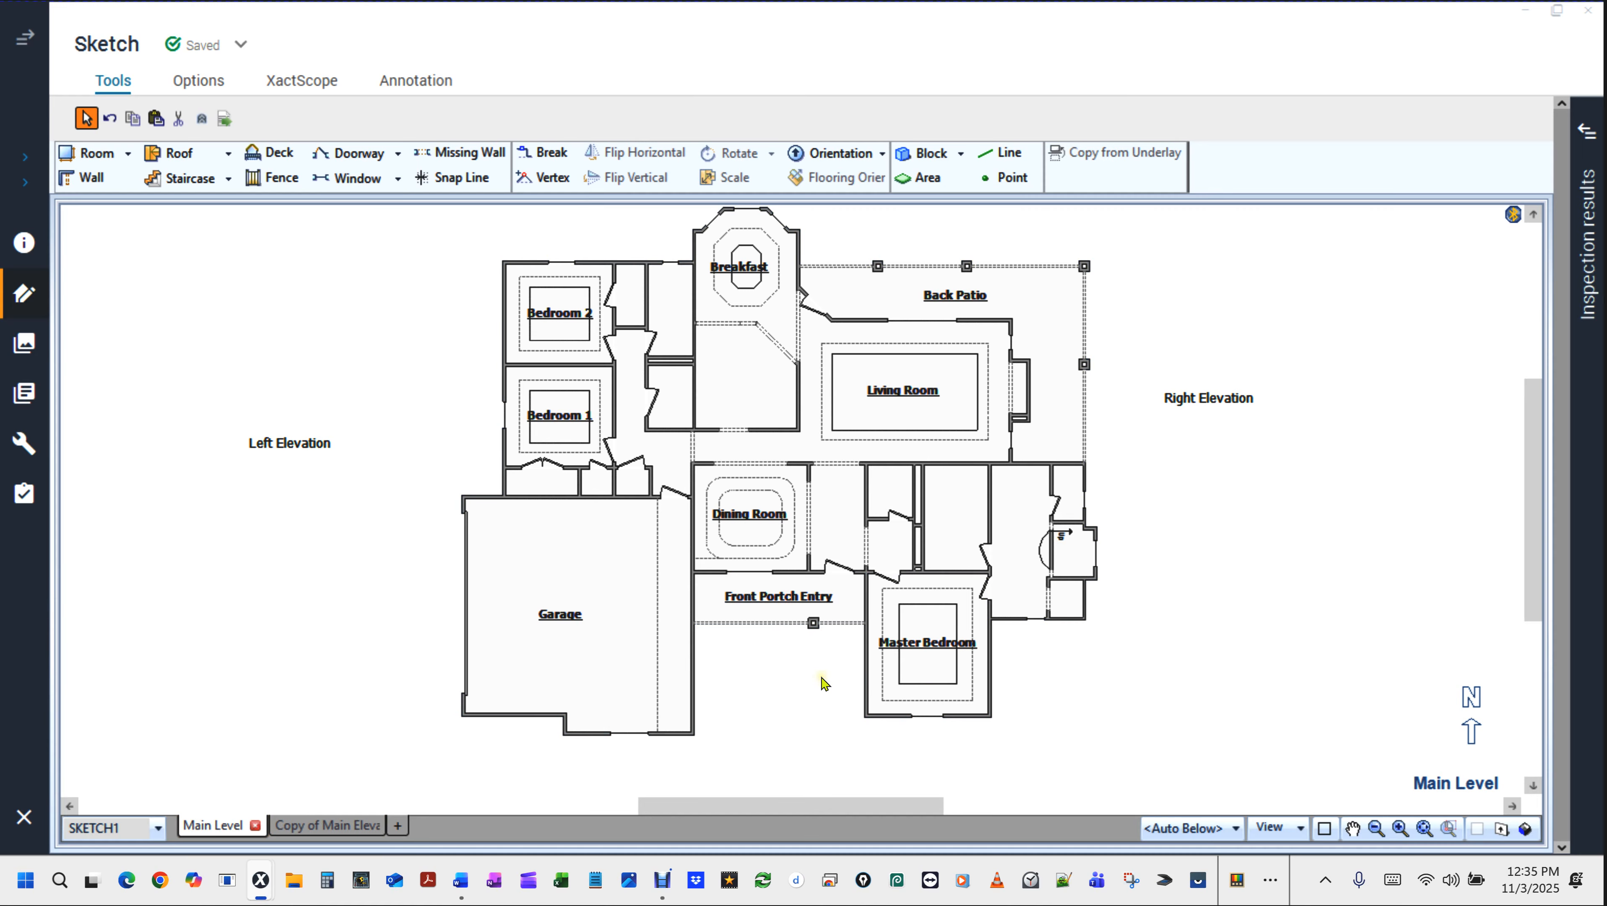
key(F9)
drag(813, 691, 852, 670)
drag(1344, 435, 910, 371)
scroll(908, 367, down, 5)
drag(1034, 769, 636, 450)
key(F9)
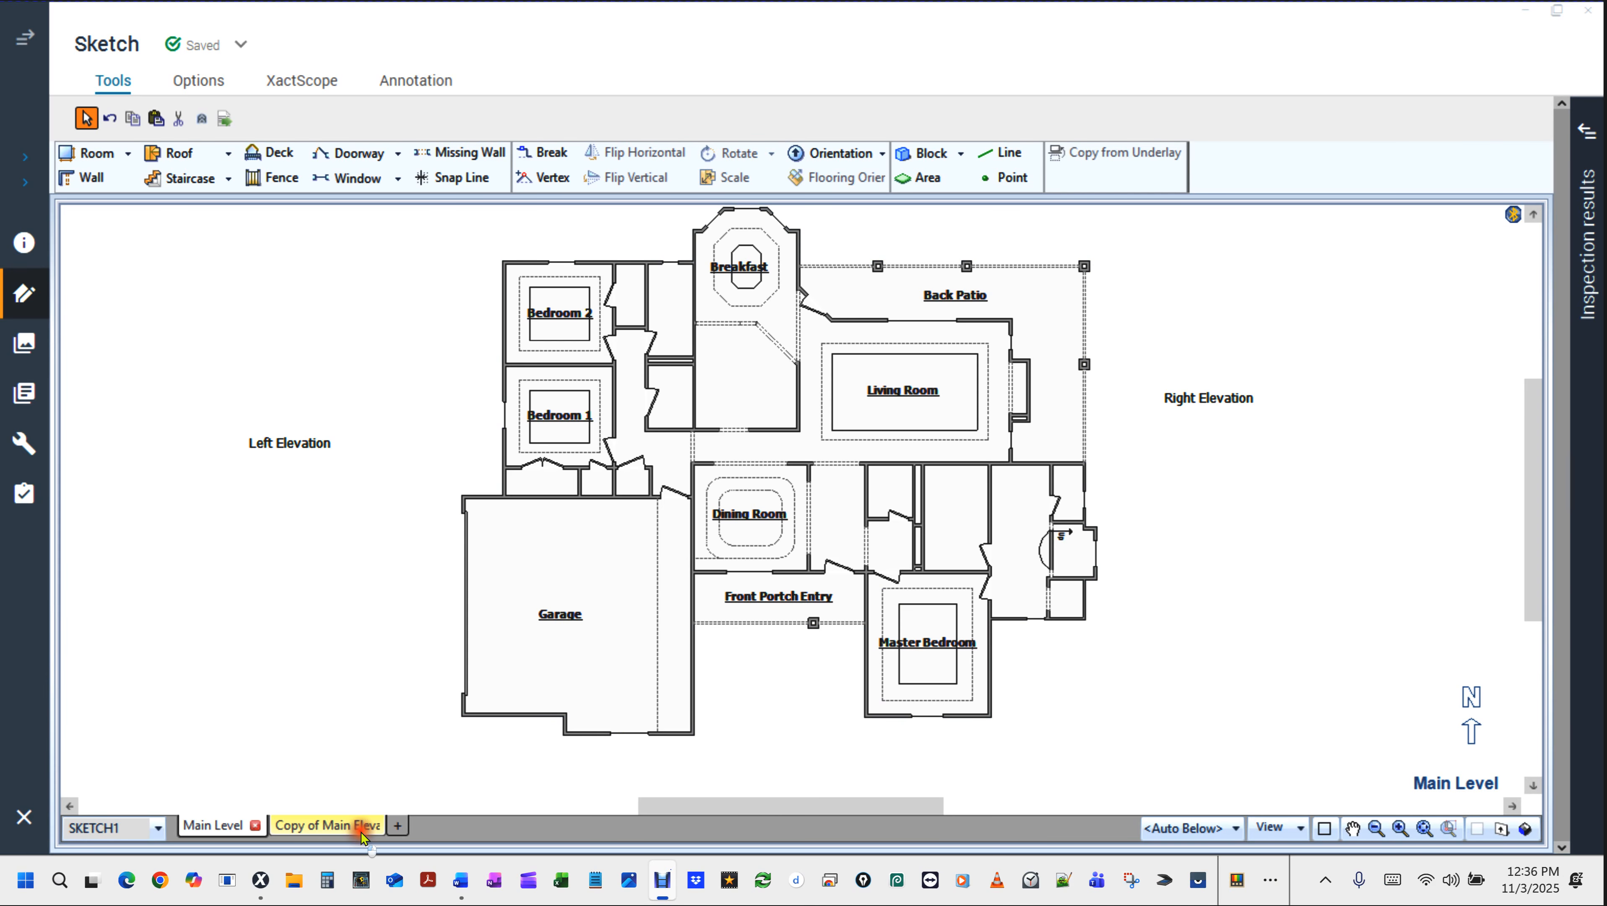
Examine the Bedroom 2 tray ceiling outlines in the underlay of the Copy of Main Elevation level.
click(329, 825)
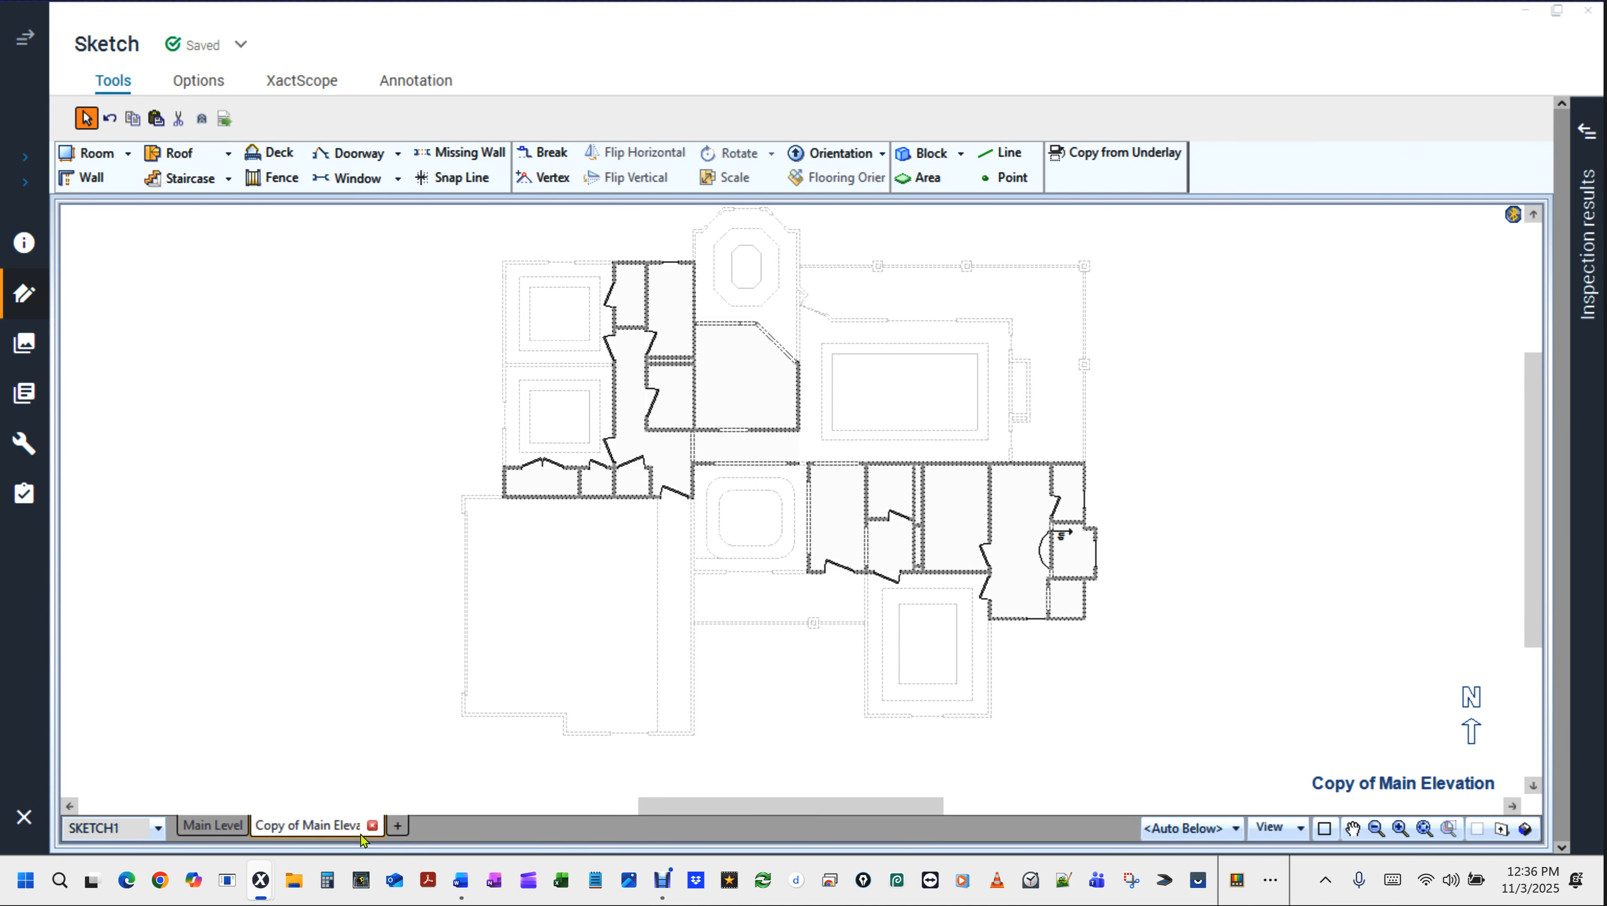
click(429, 236)
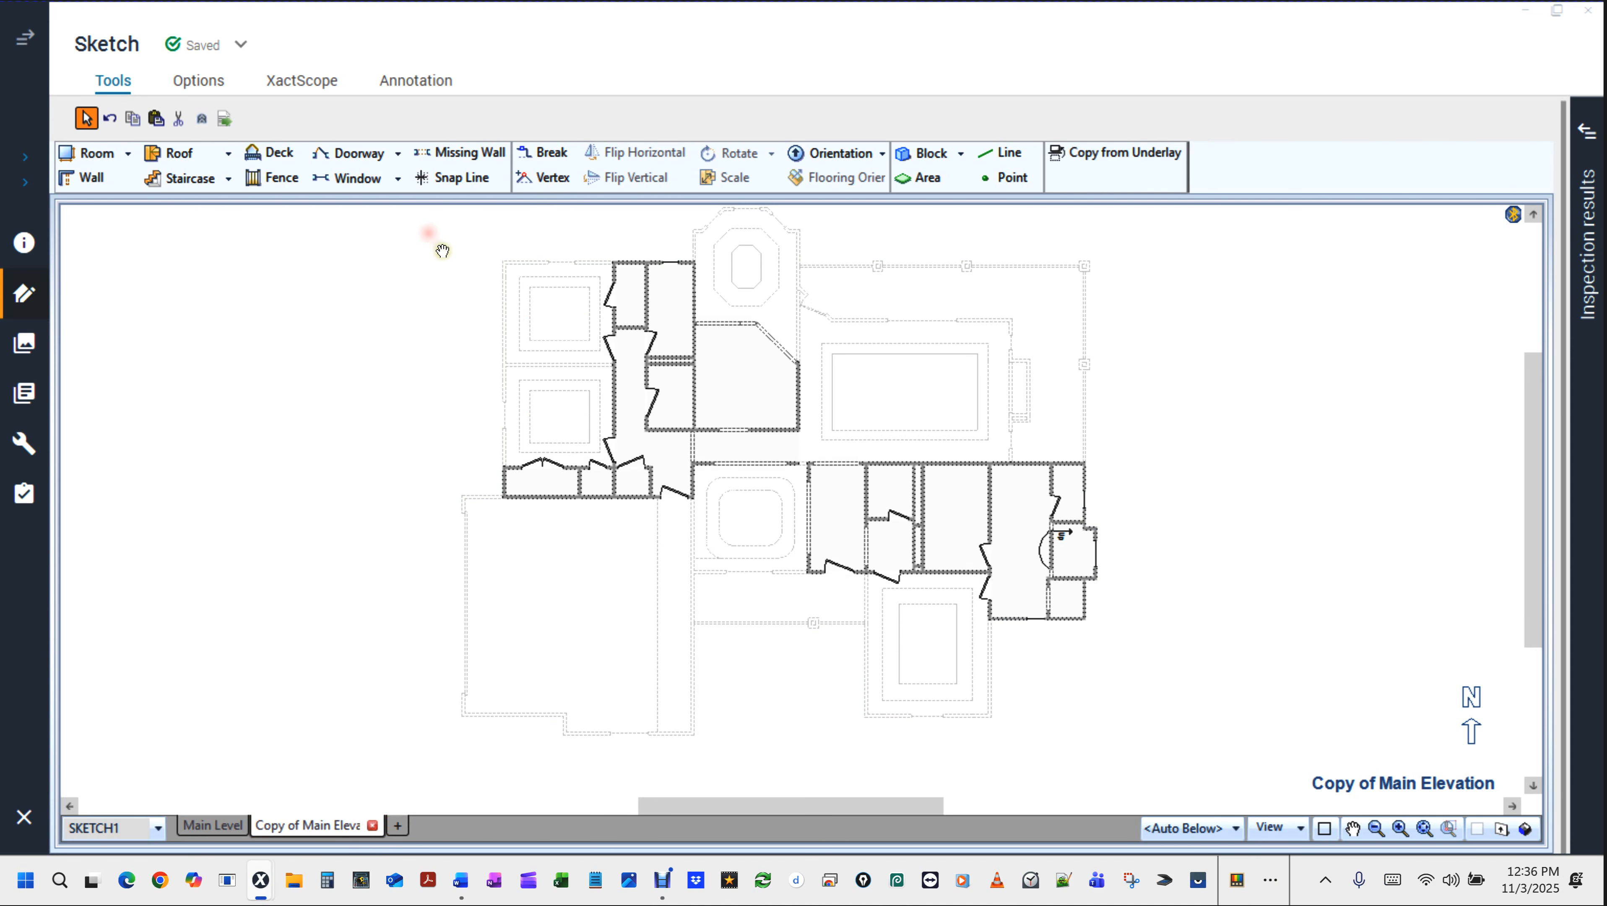
scroll(531, 459, up, 3)
scroll(566, 474, up, 2)
drag(541, 406, 315, 305)
key(Escape)
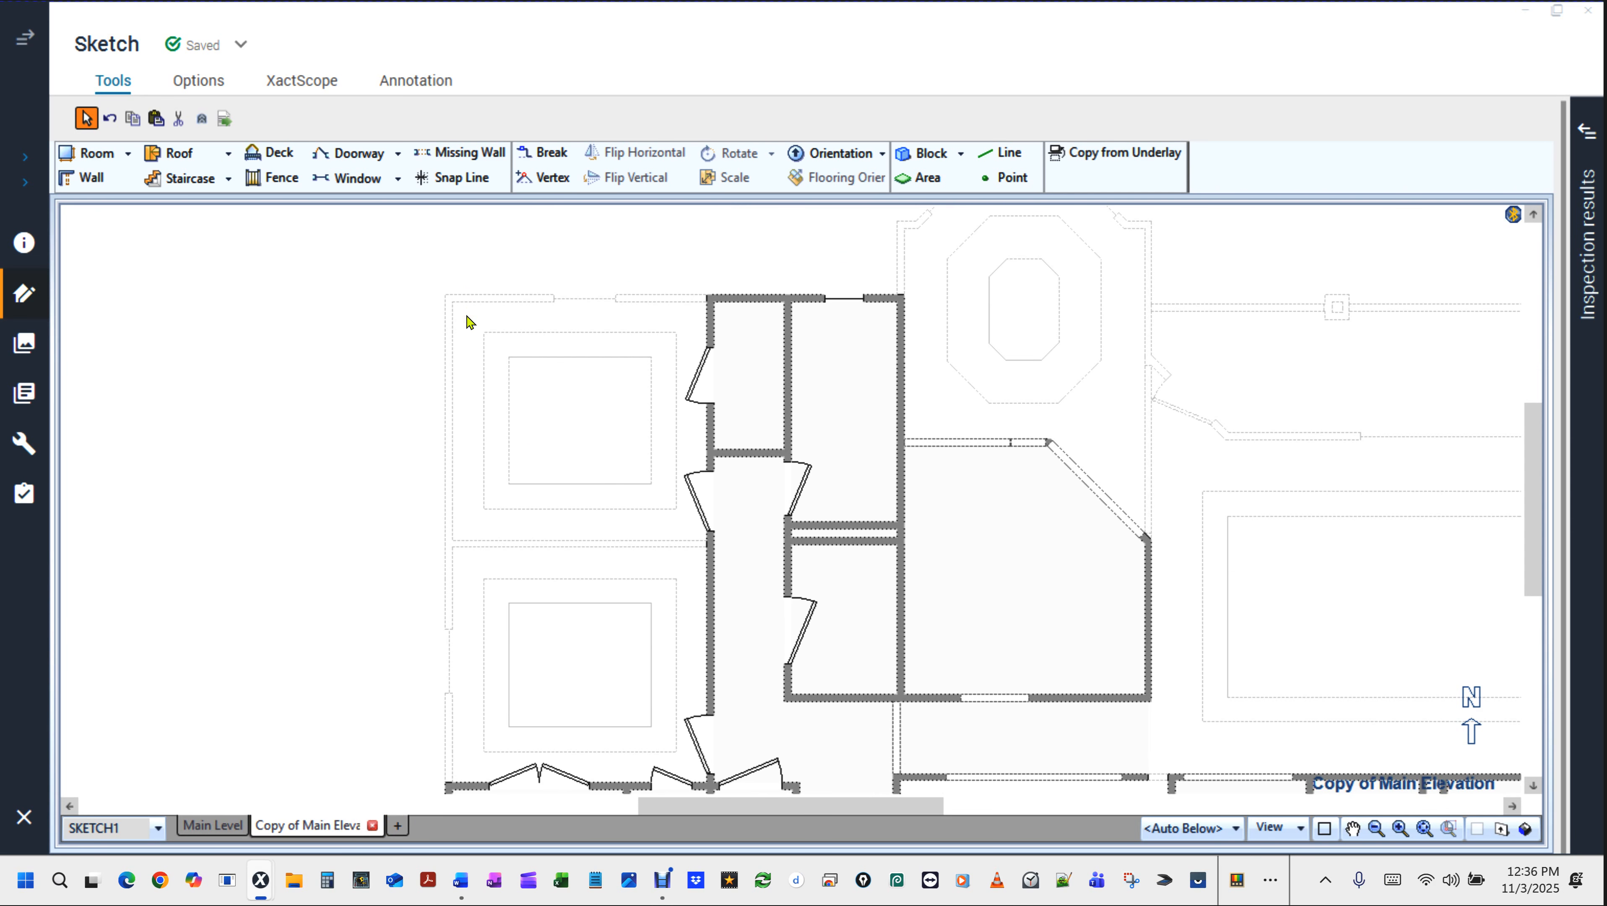
key(ctrl)
key(ctrl)
scroll(473, 356, up, 2)
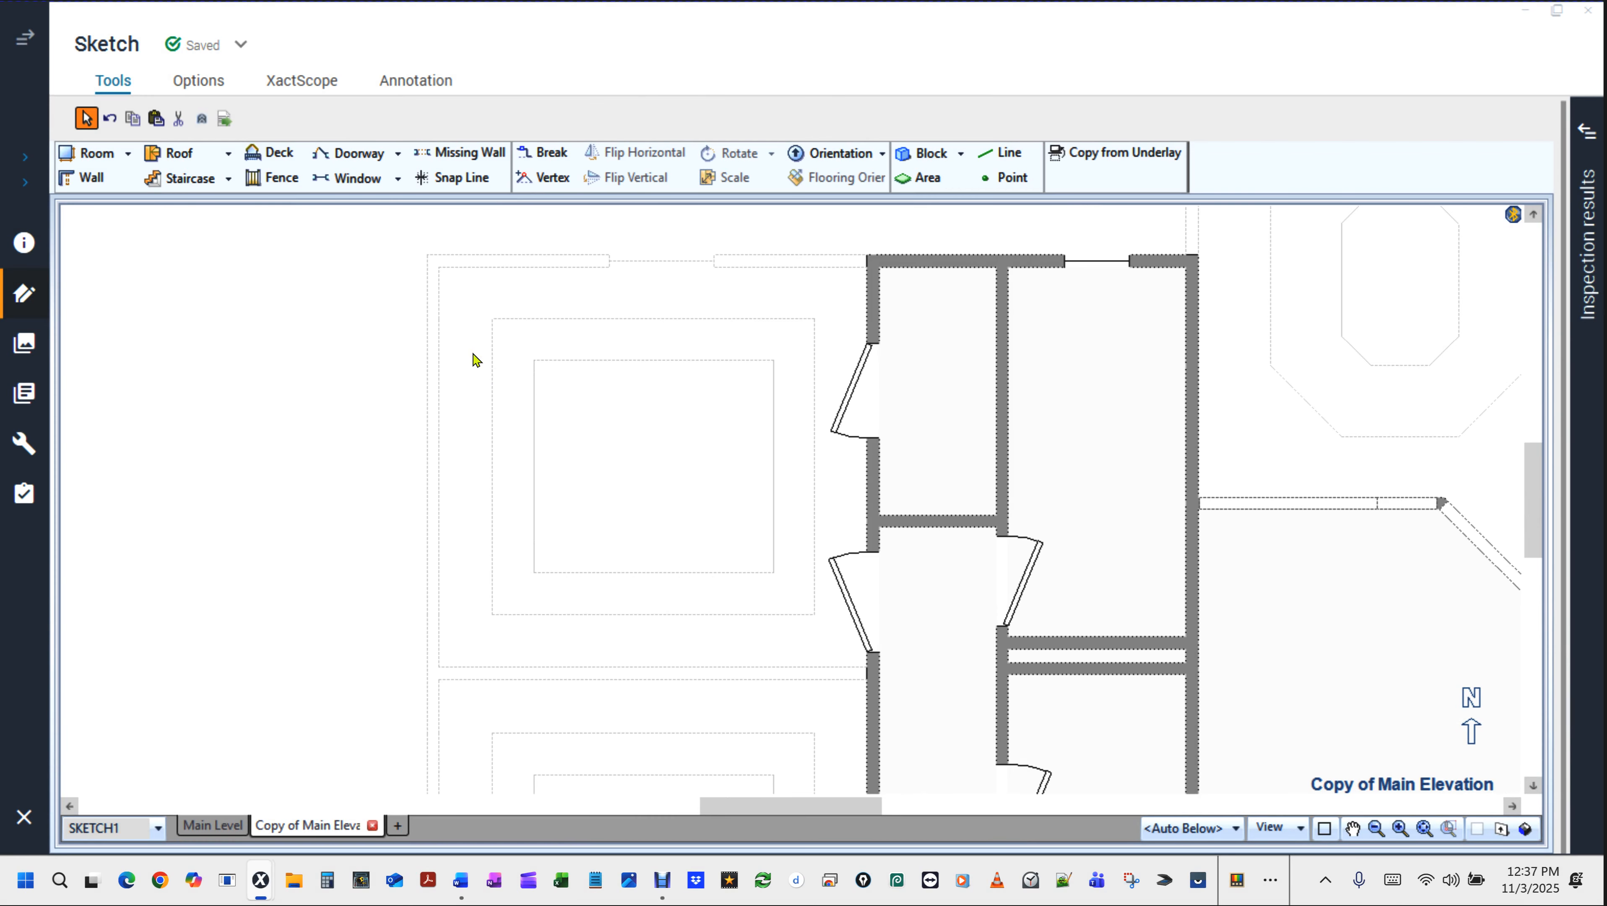
Turn off Snap Grid, Merge Snap and merging of roofs on different levels in the Sketch document preferences.
key(r)
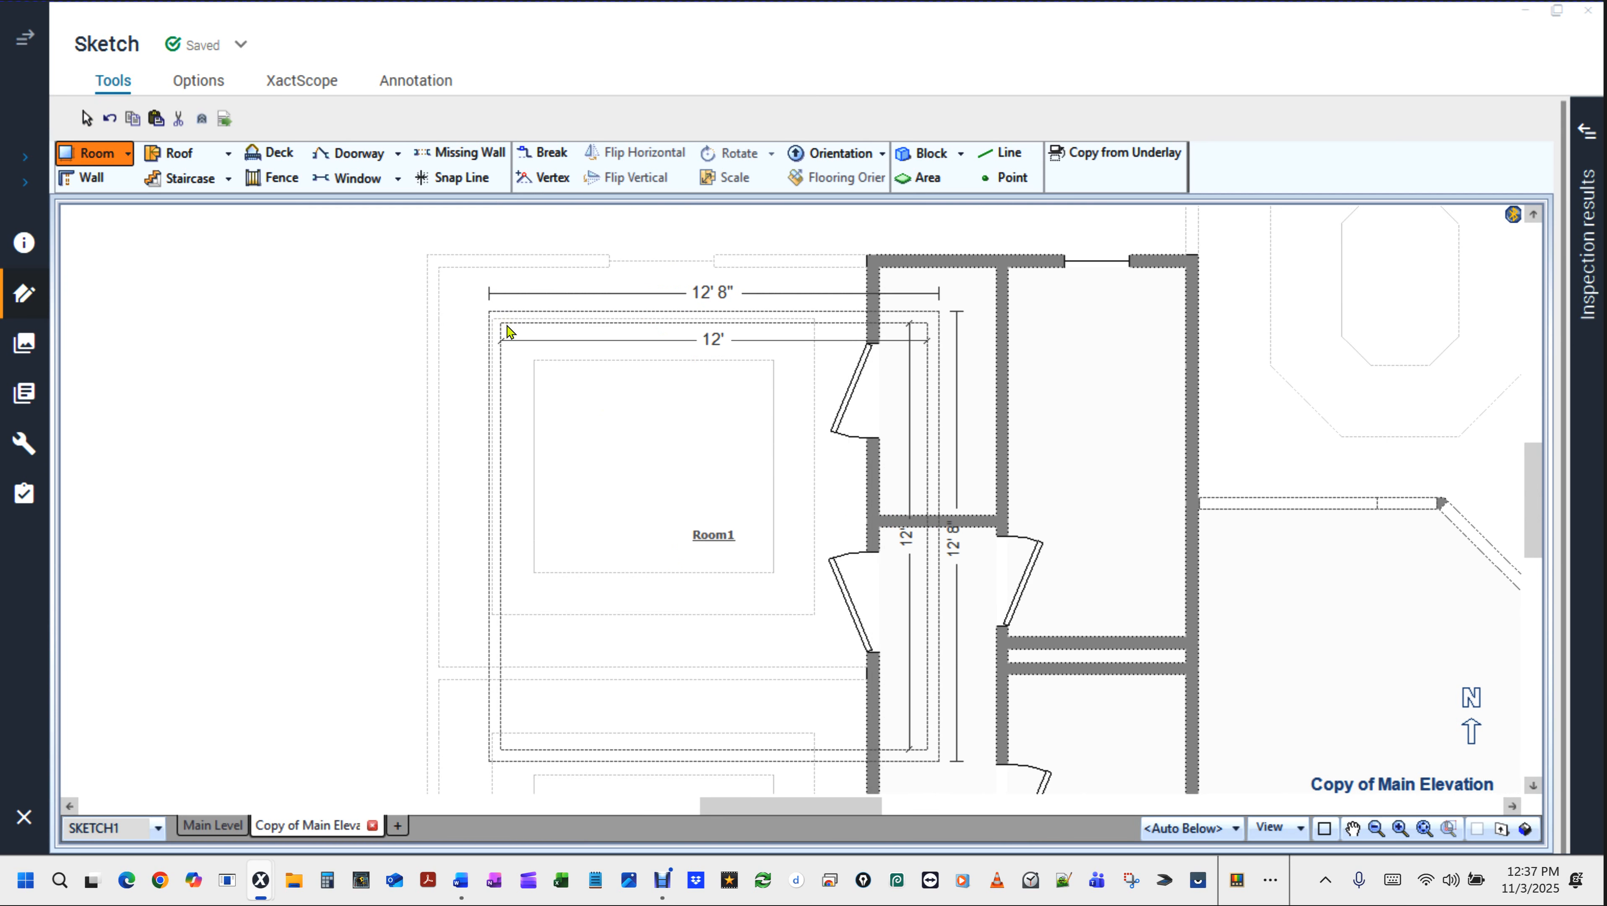
key(Escape)
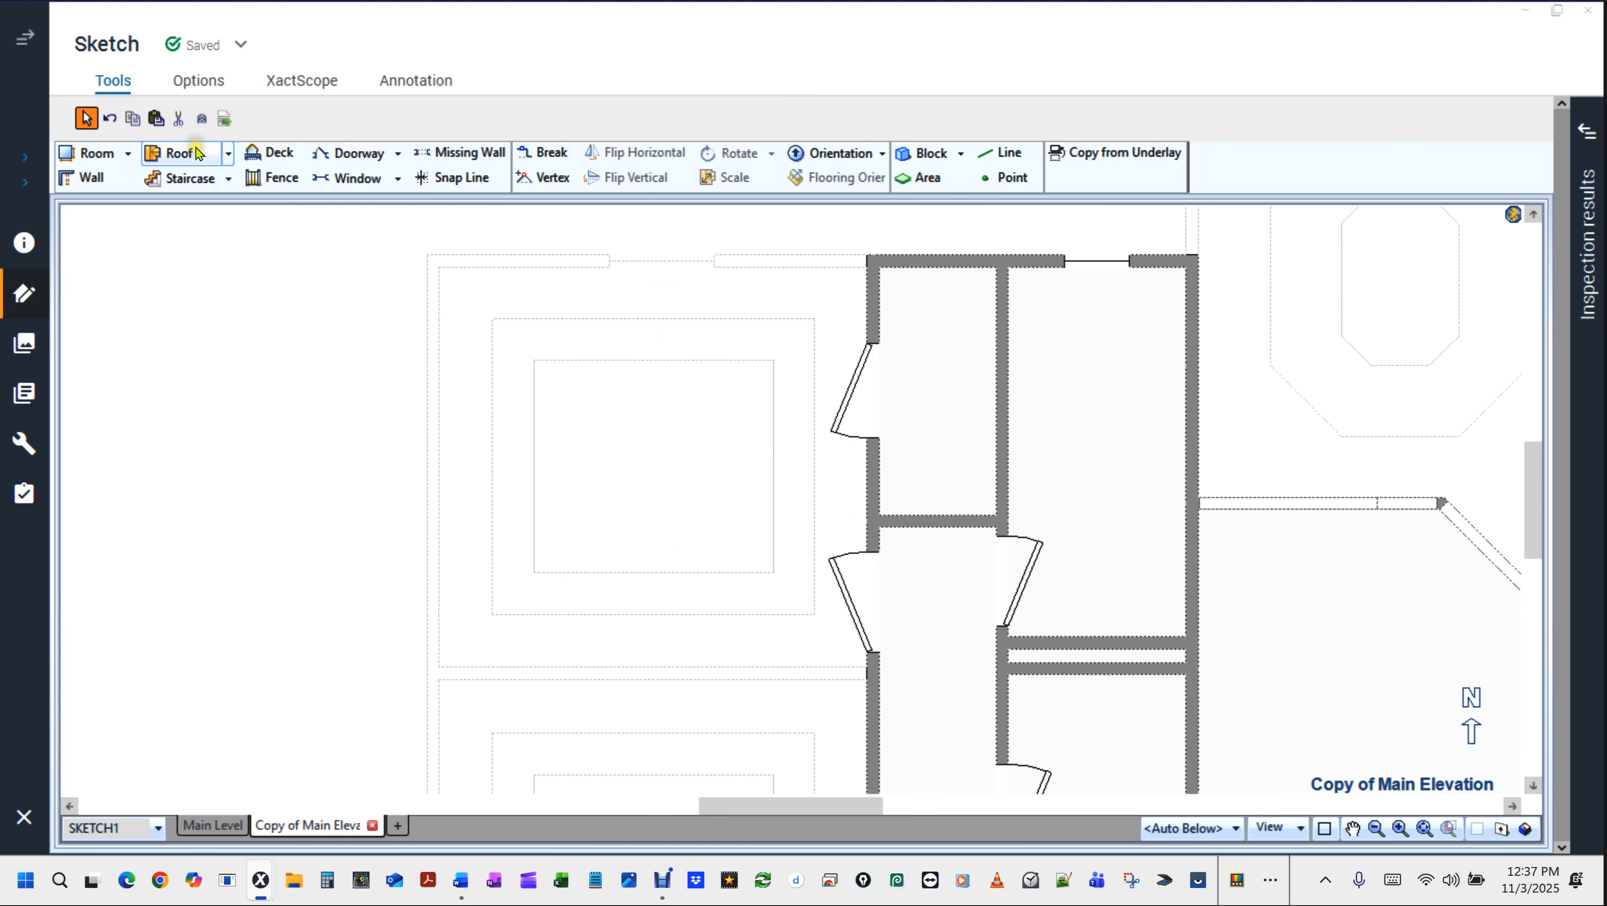
click(198, 81)
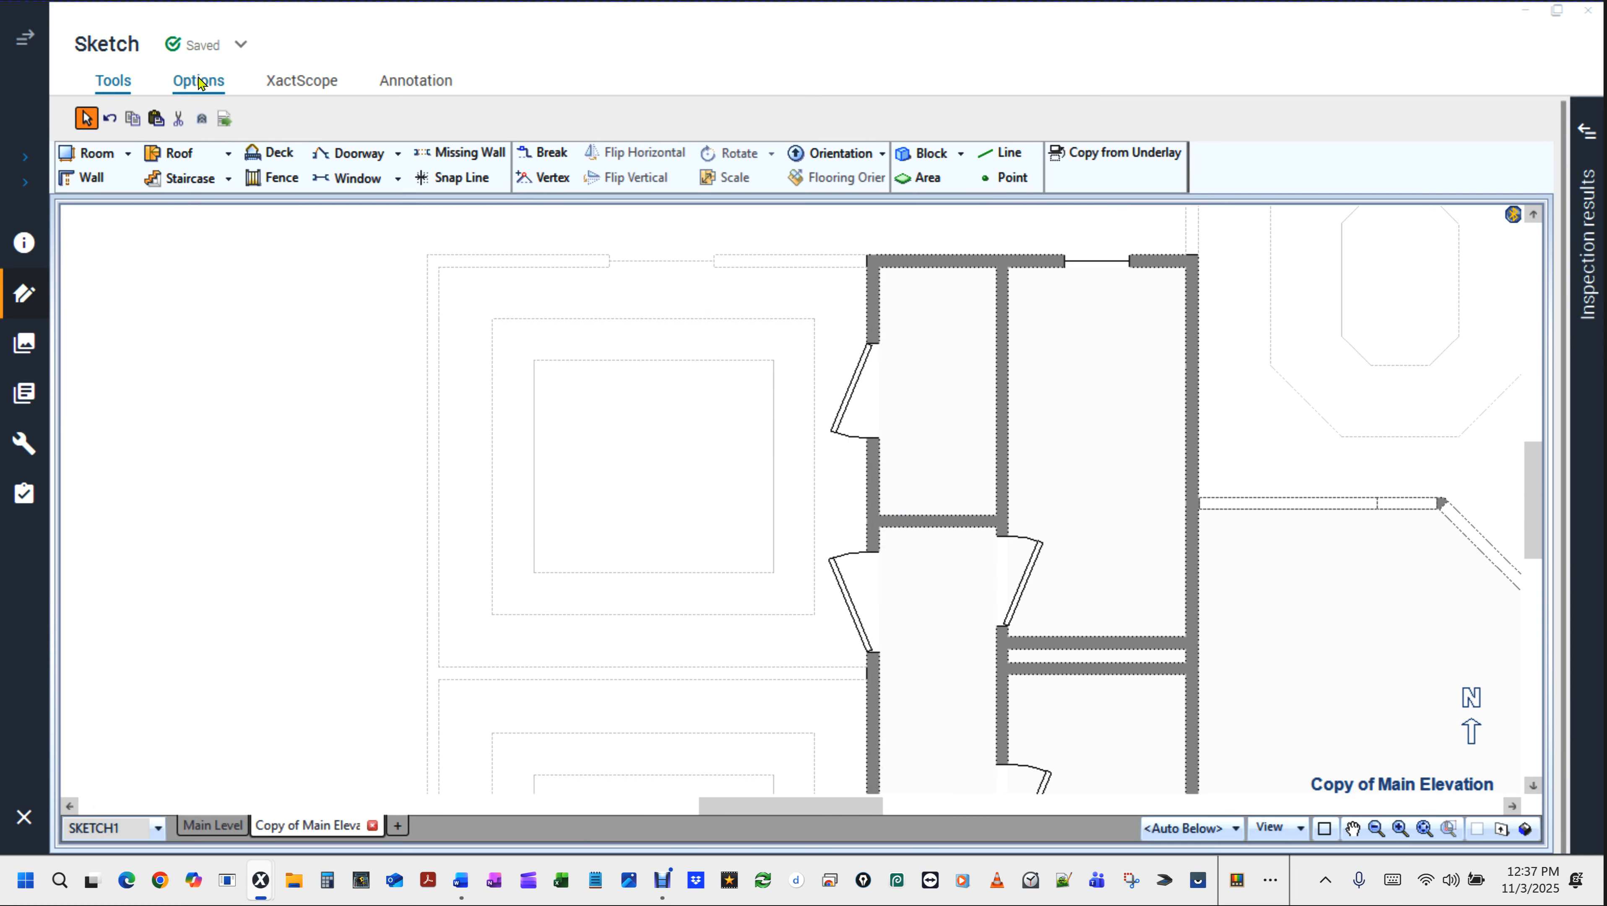
click(198, 82)
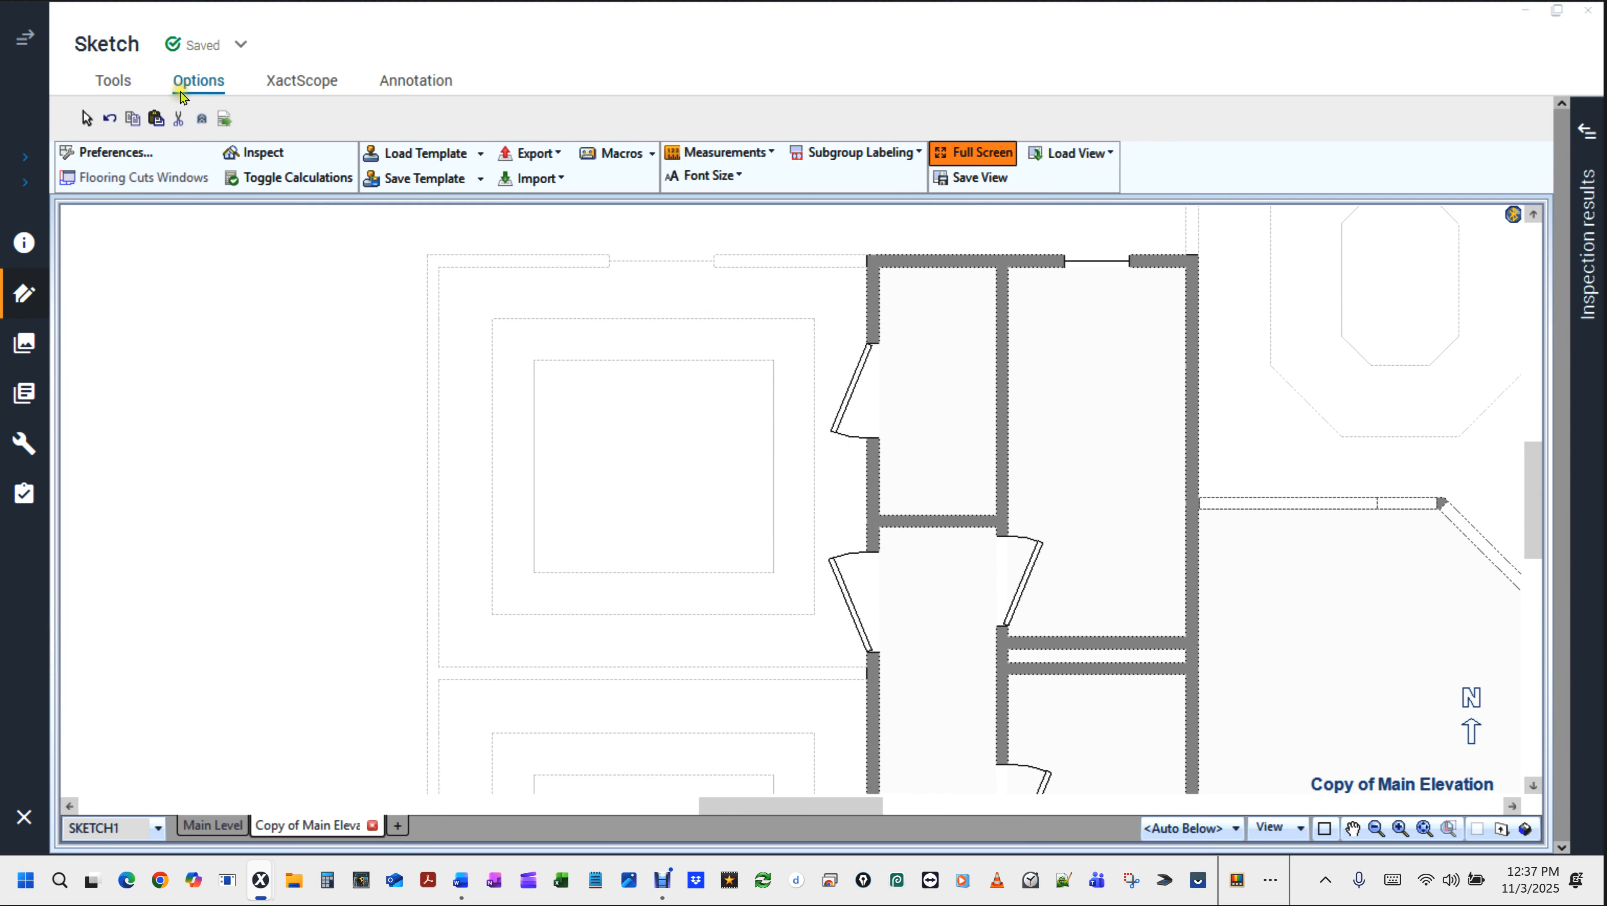
click(106, 159)
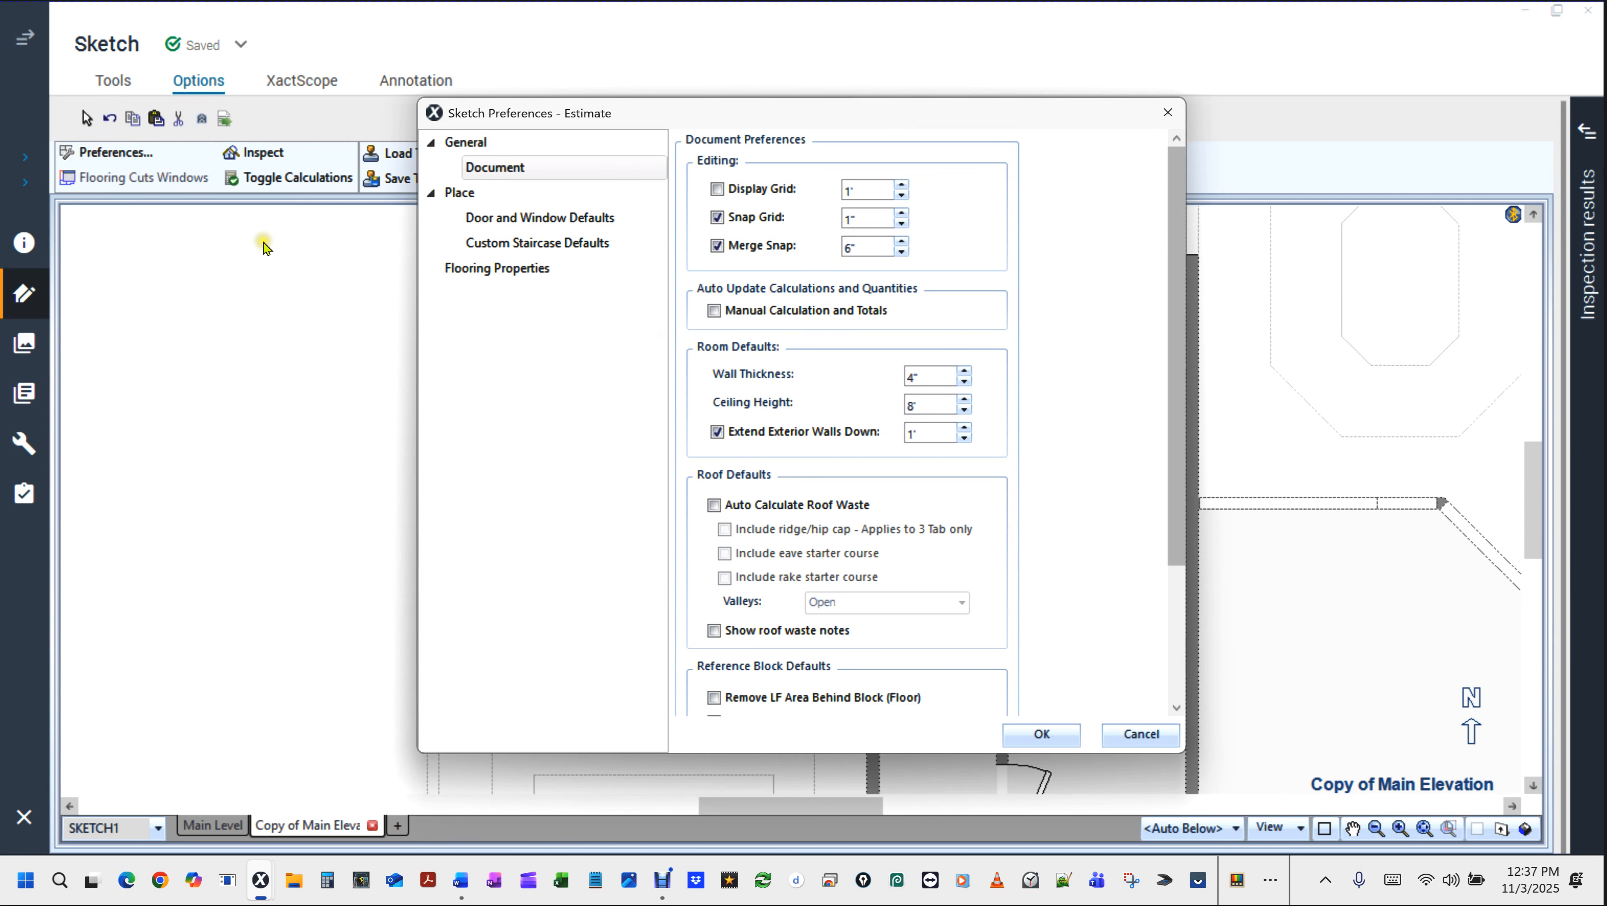
click(717, 217)
click(717, 246)
scroll(911, 420, down, 5)
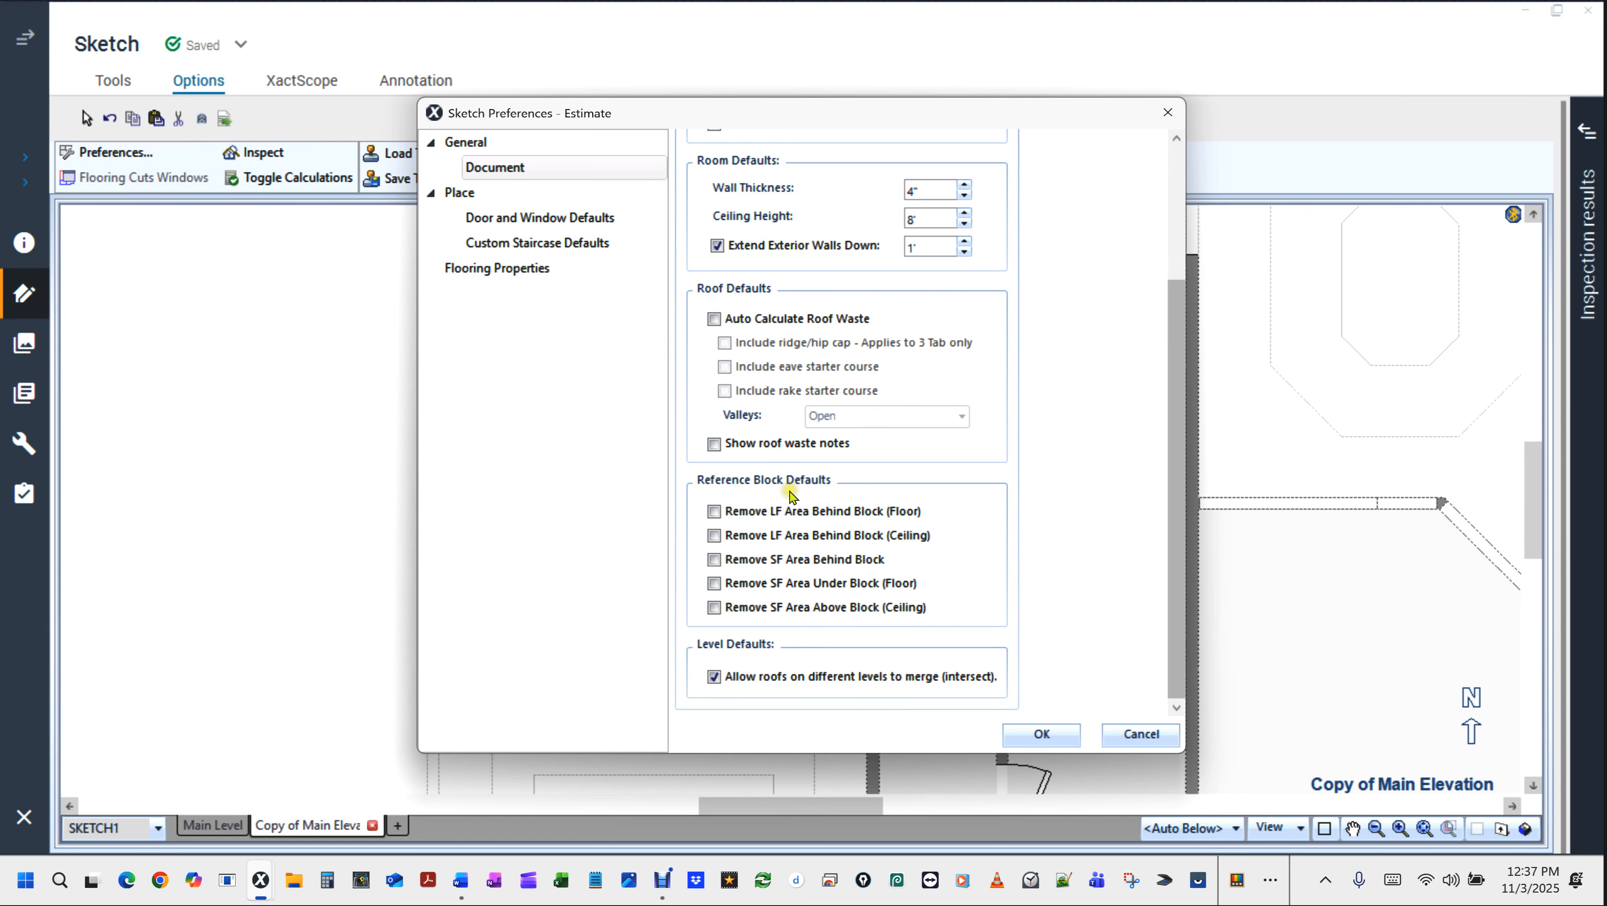
click(716, 677)
click(1043, 735)
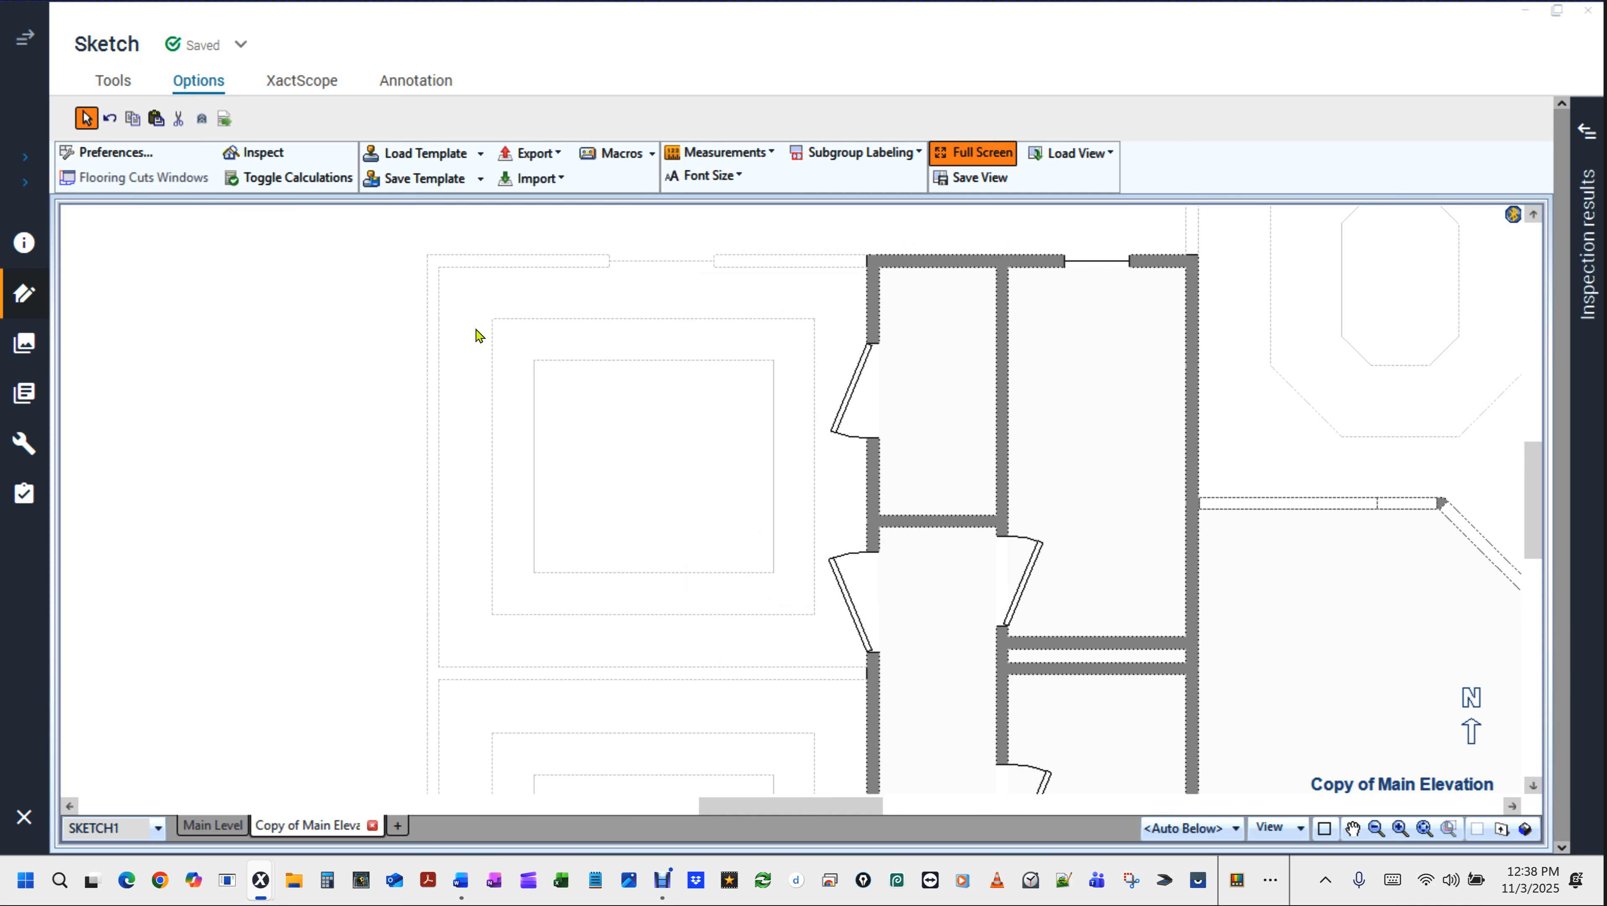
Trace the outer tray ceiling outline of Bedroom 2 as a rectangular room about 8' 8" by 8' over the underlay.
click(517, 346)
click(501, 340)
click(501, 341)
scroll(509, 348, up, 1)
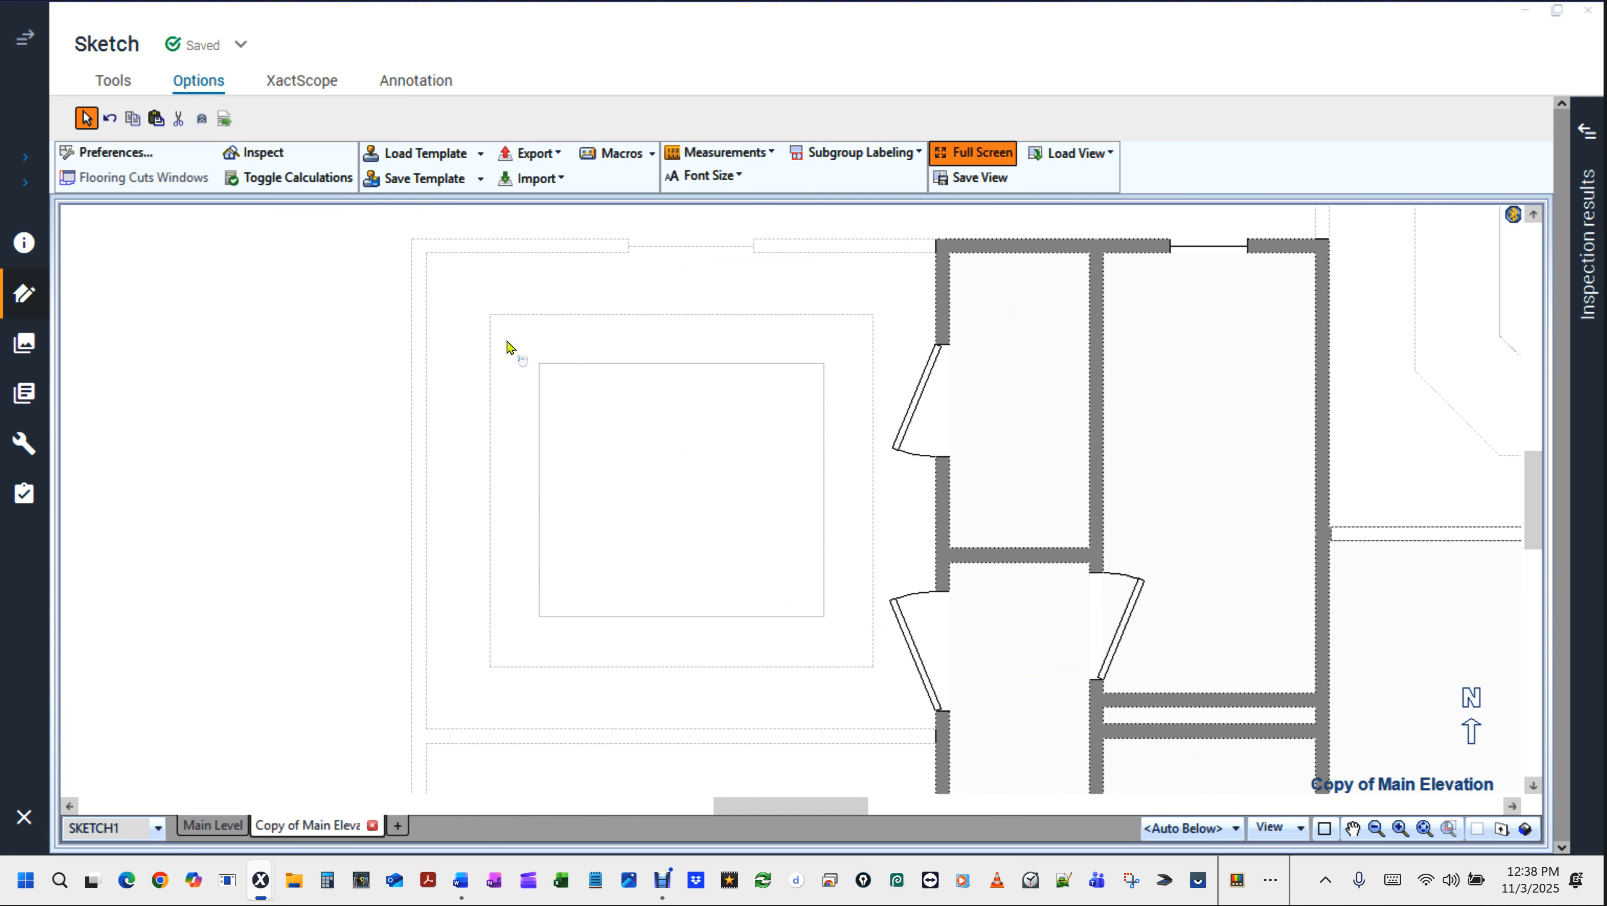
scroll(510, 346, up, 1)
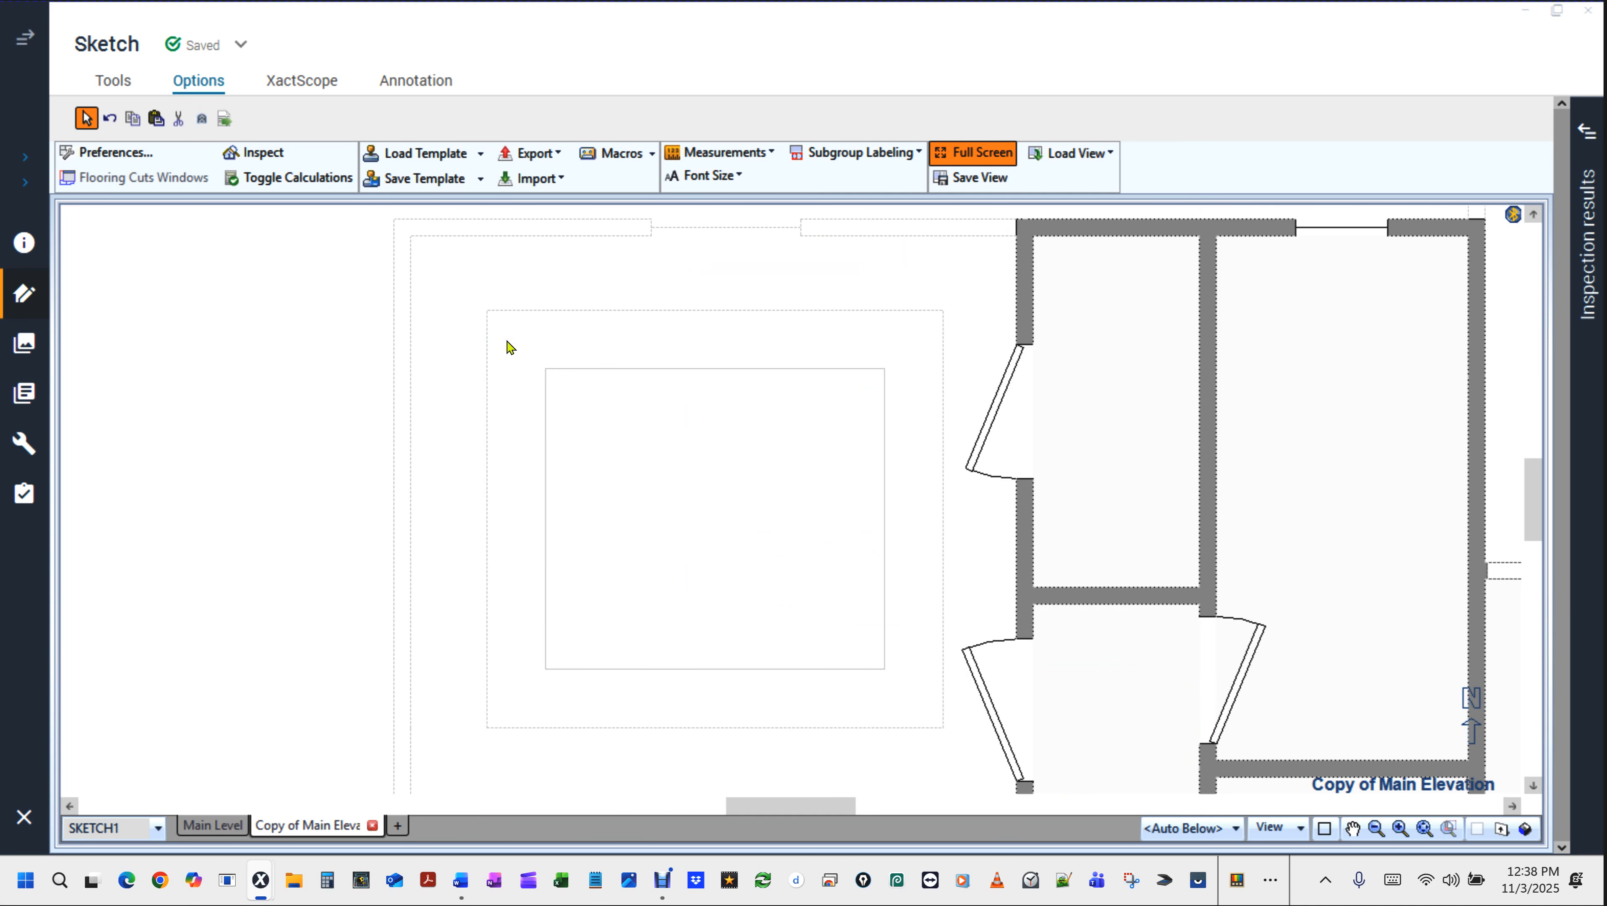
key(r)
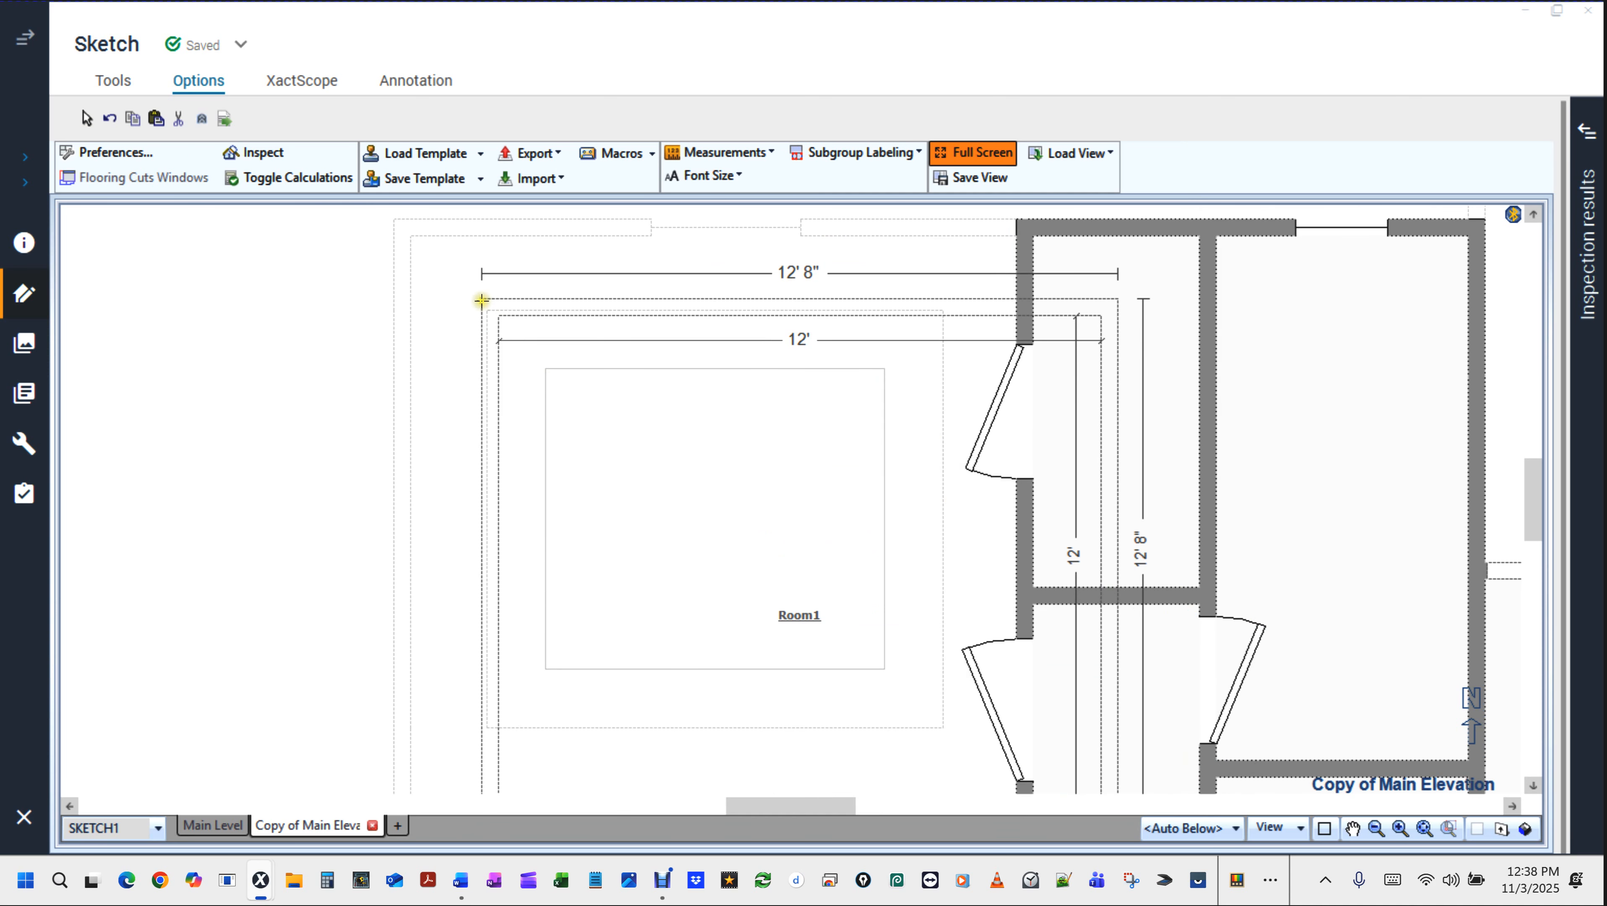
scroll(489, 313, up, 3)
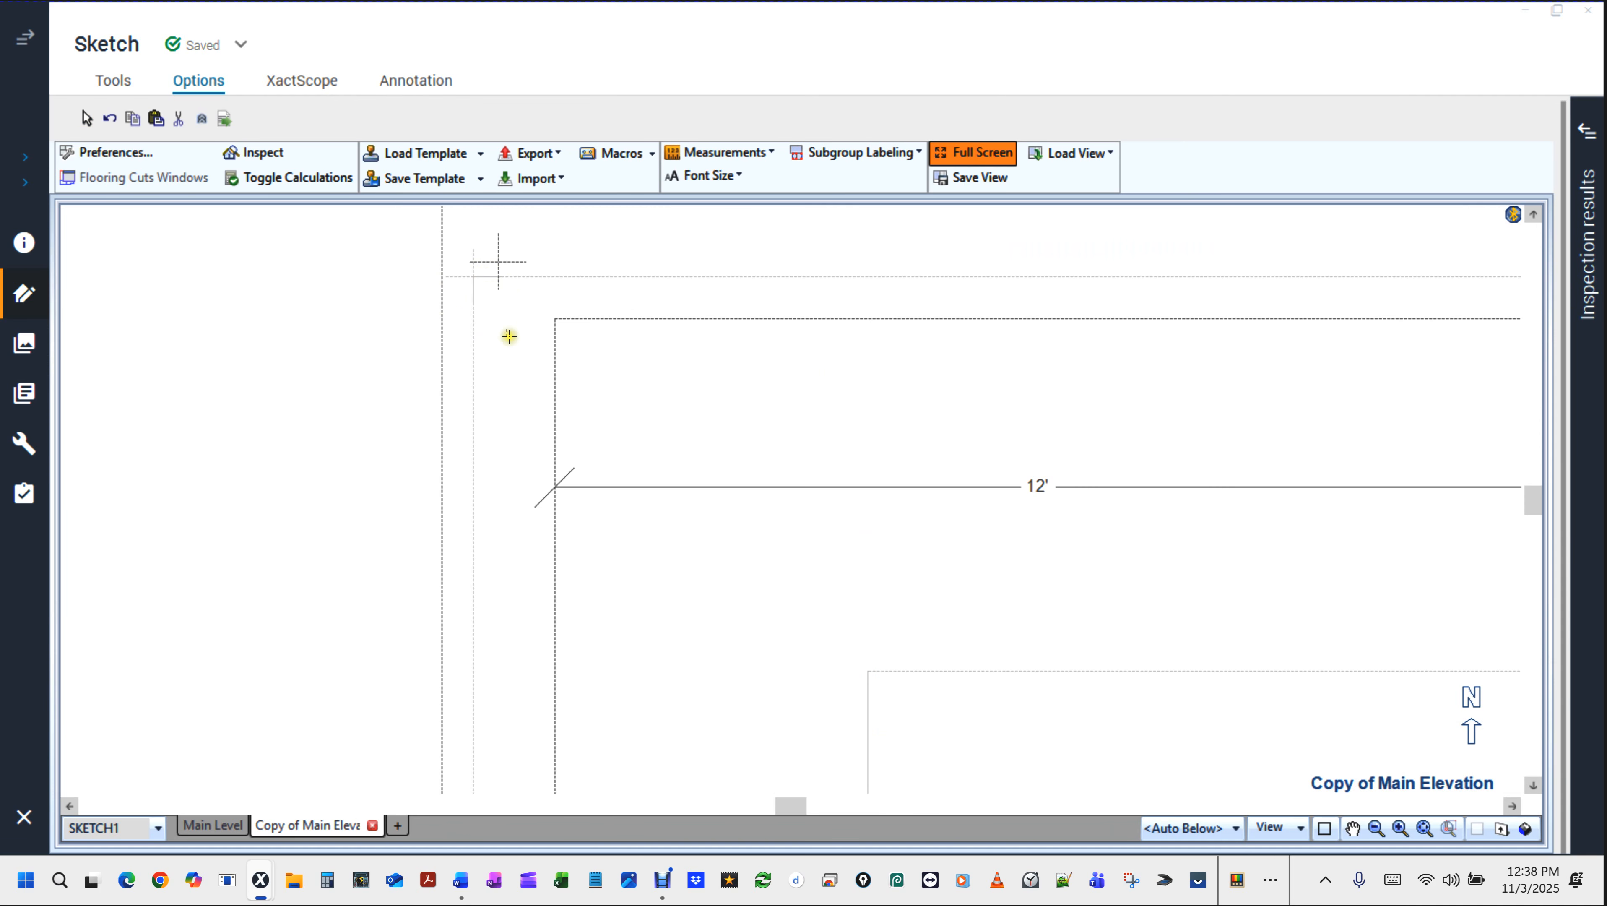
drag(499, 262, 477, 314)
scroll(461, 293, down, 5)
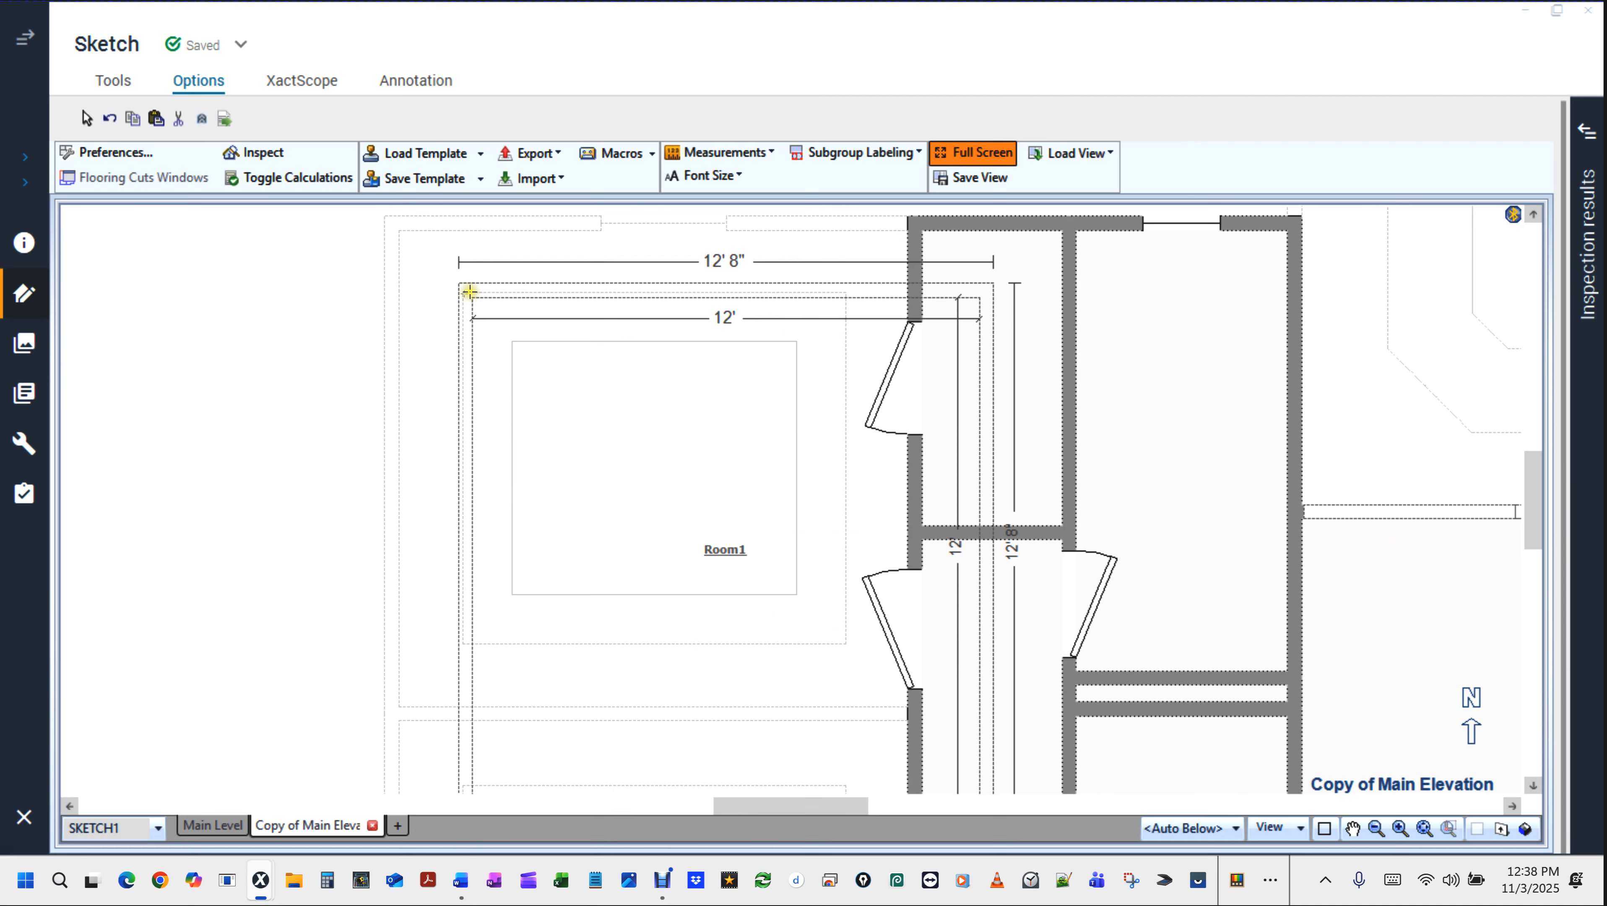
click(465, 294)
drag(465, 294, 848, 651)
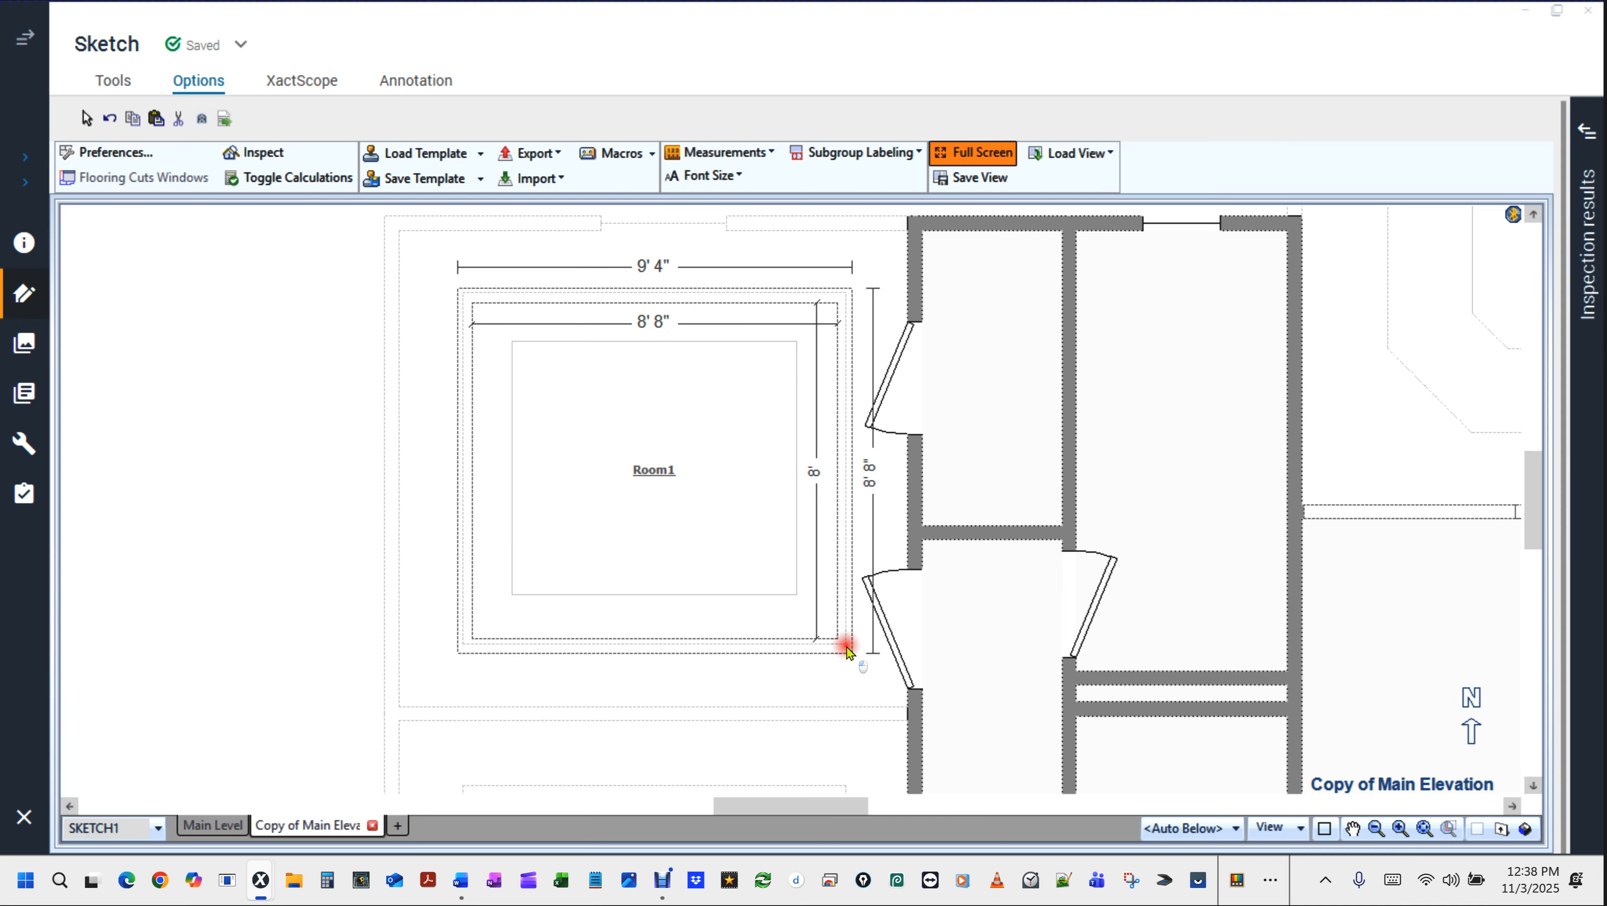
click(847, 649)
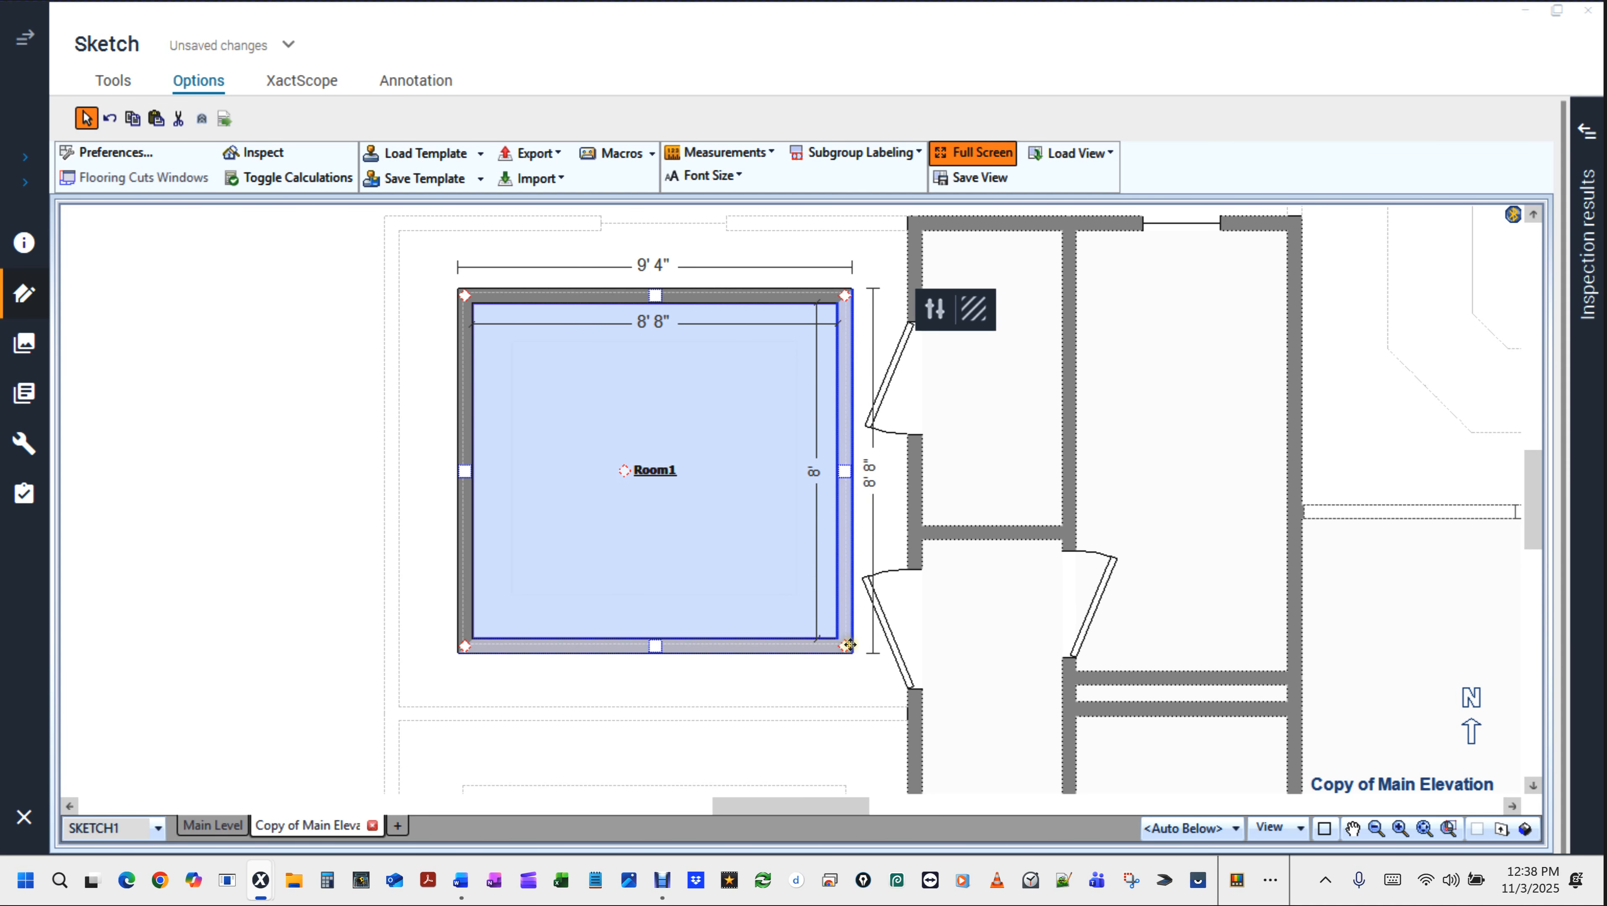
Hide the wall and room shading and fit the new room's lower-right corner to the underlay outline.
scroll(848, 644, up, 6)
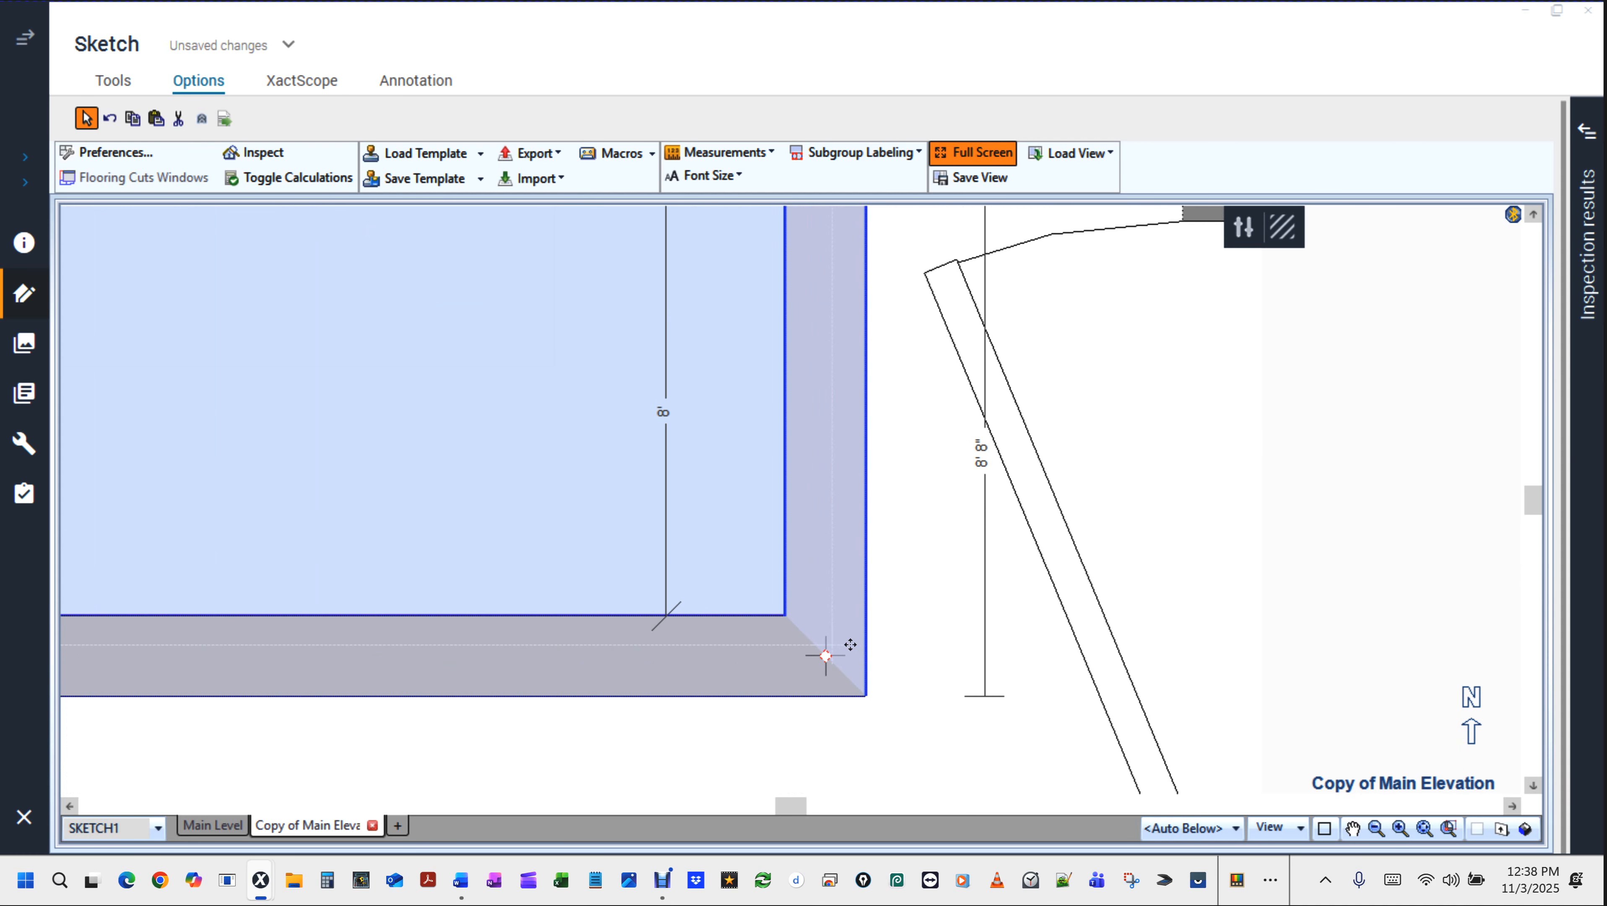
key(Escape)
click(878, 726)
click(826, 545)
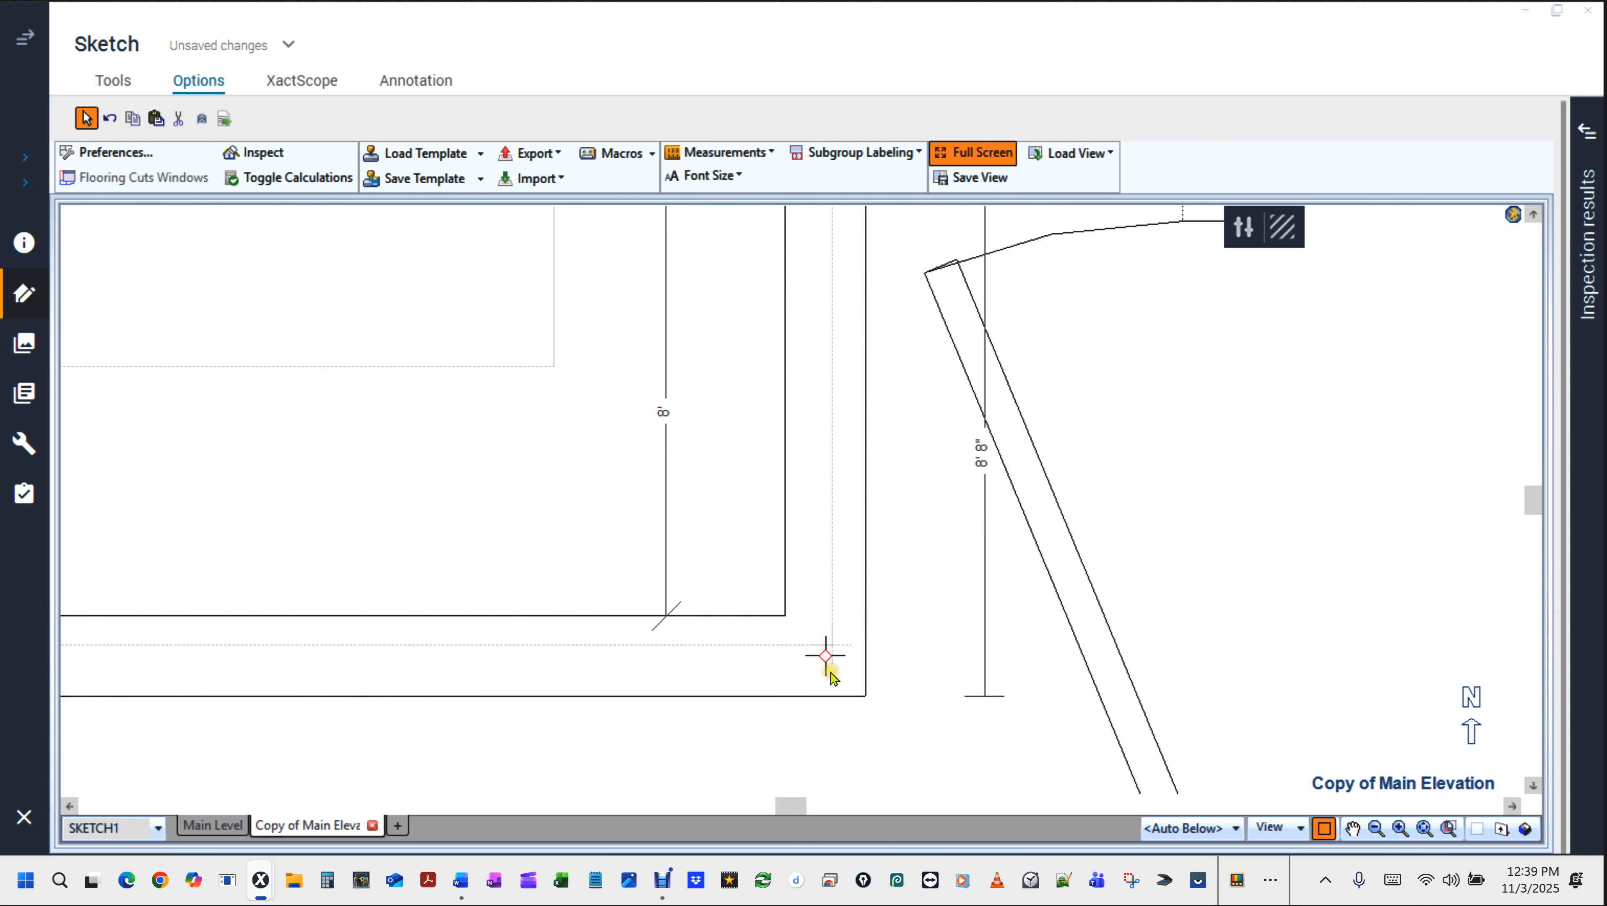
mouse_move(826, 655)
mouse_down()
mouse_move(883, 642)
mouse_move(787, 676)
mouse_move(831, 693)
mouse_move(821, 600)
mouse_move(824, 654)
mouse_up()
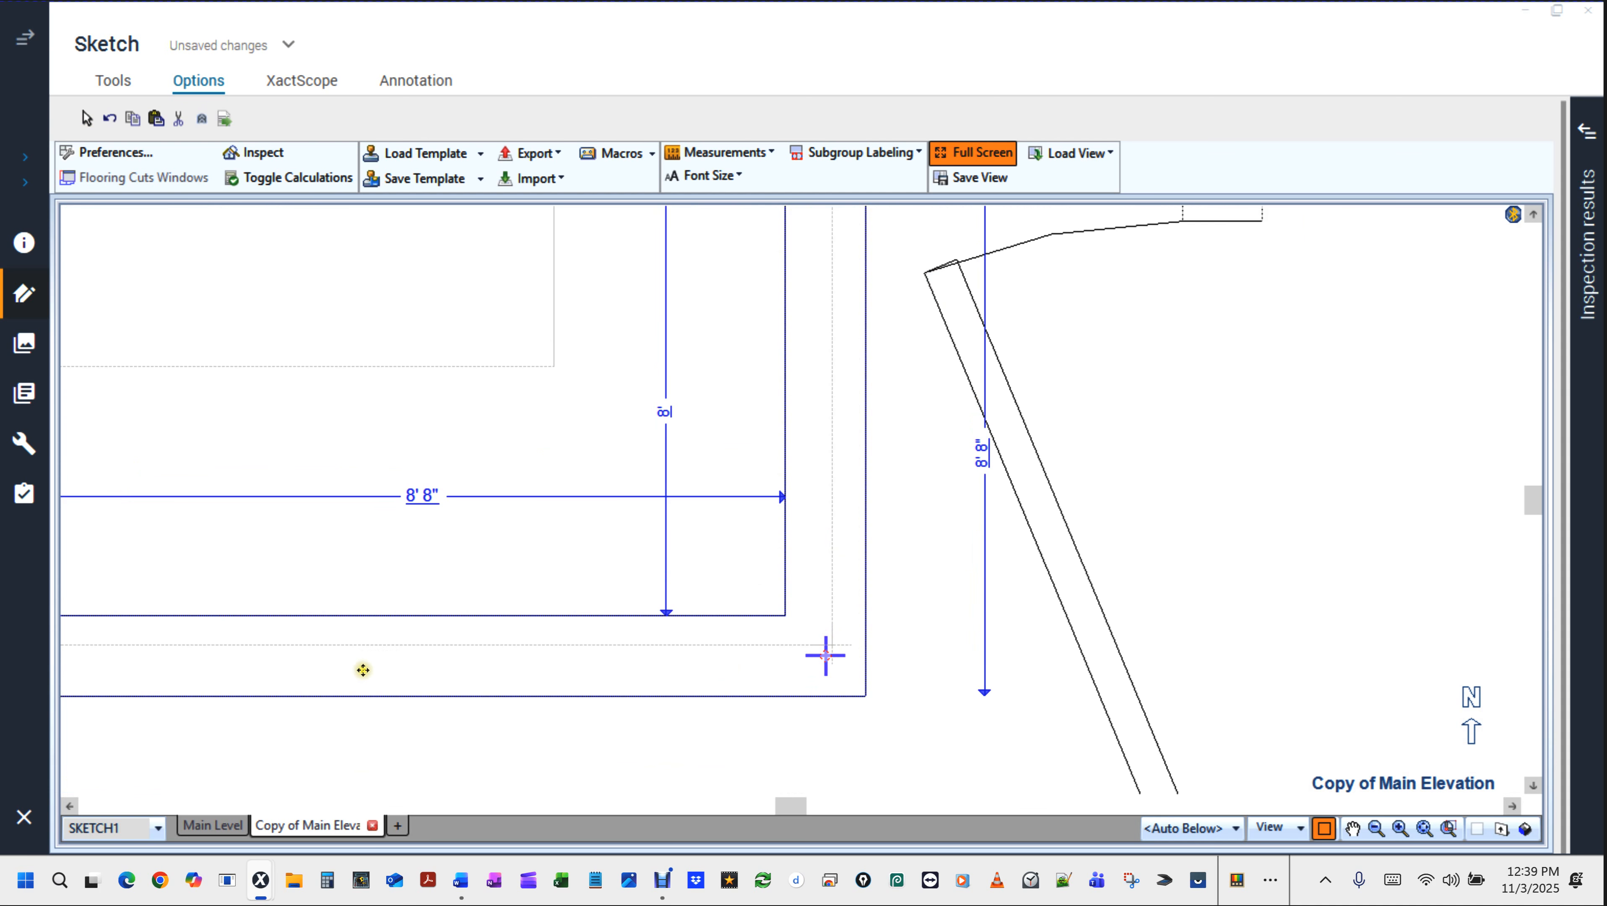
Move the new room's bottom wall onto the dotted underlay line, giving an inside depth of 7' 11".
click(363, 670)
scroll(391, 666, down, 3)
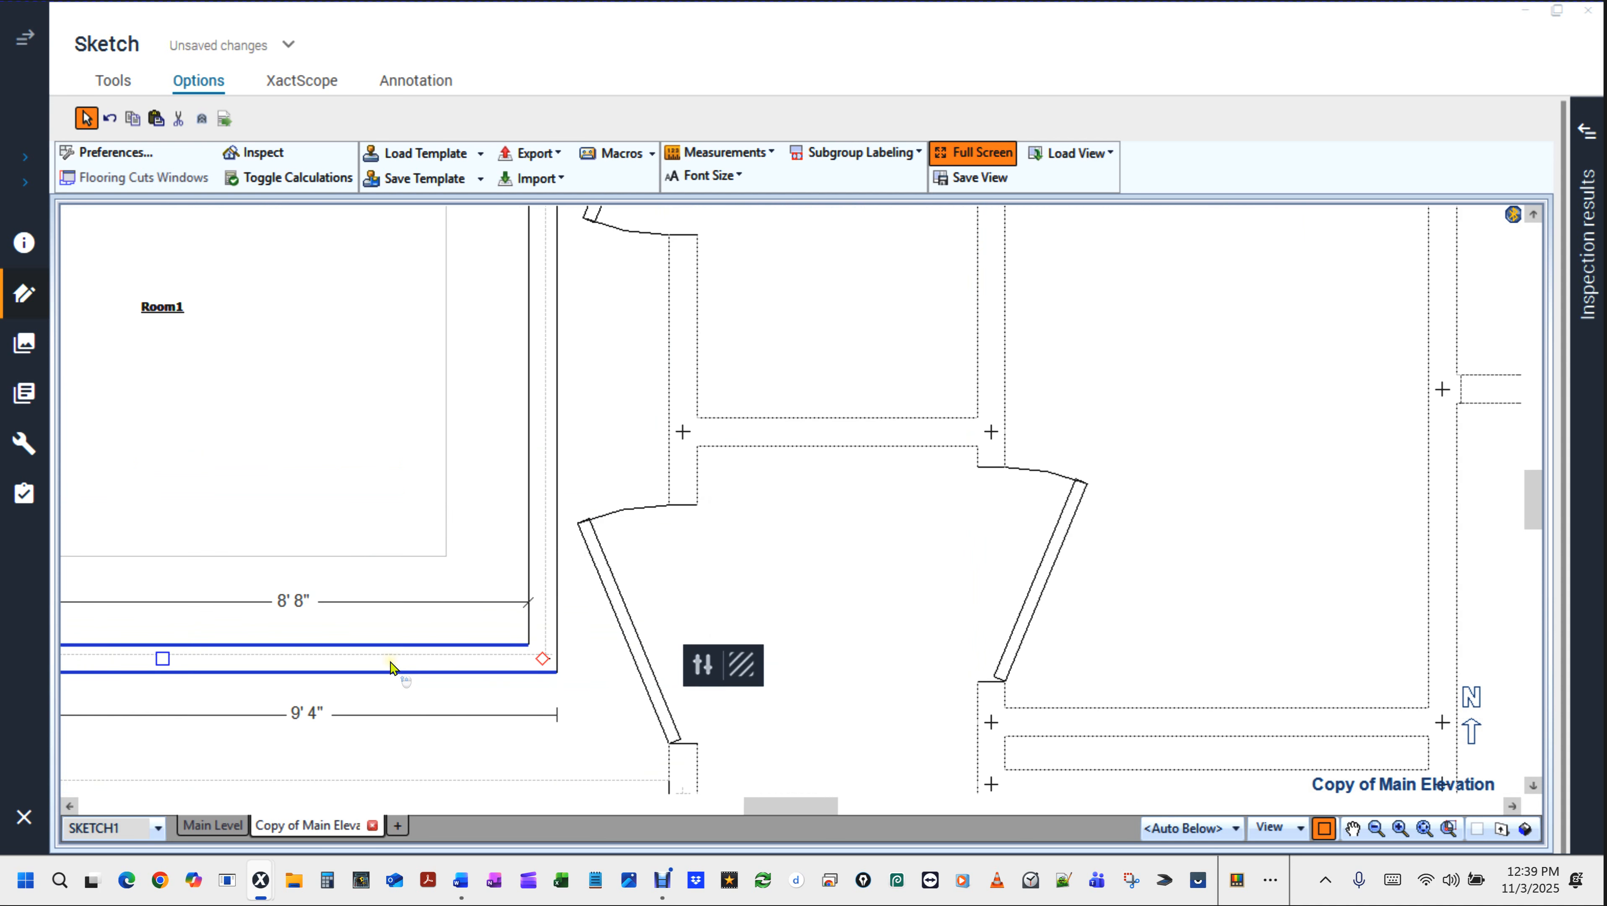
scroll(391, 662, up, 1)
drag(517, 681, 824, 686)
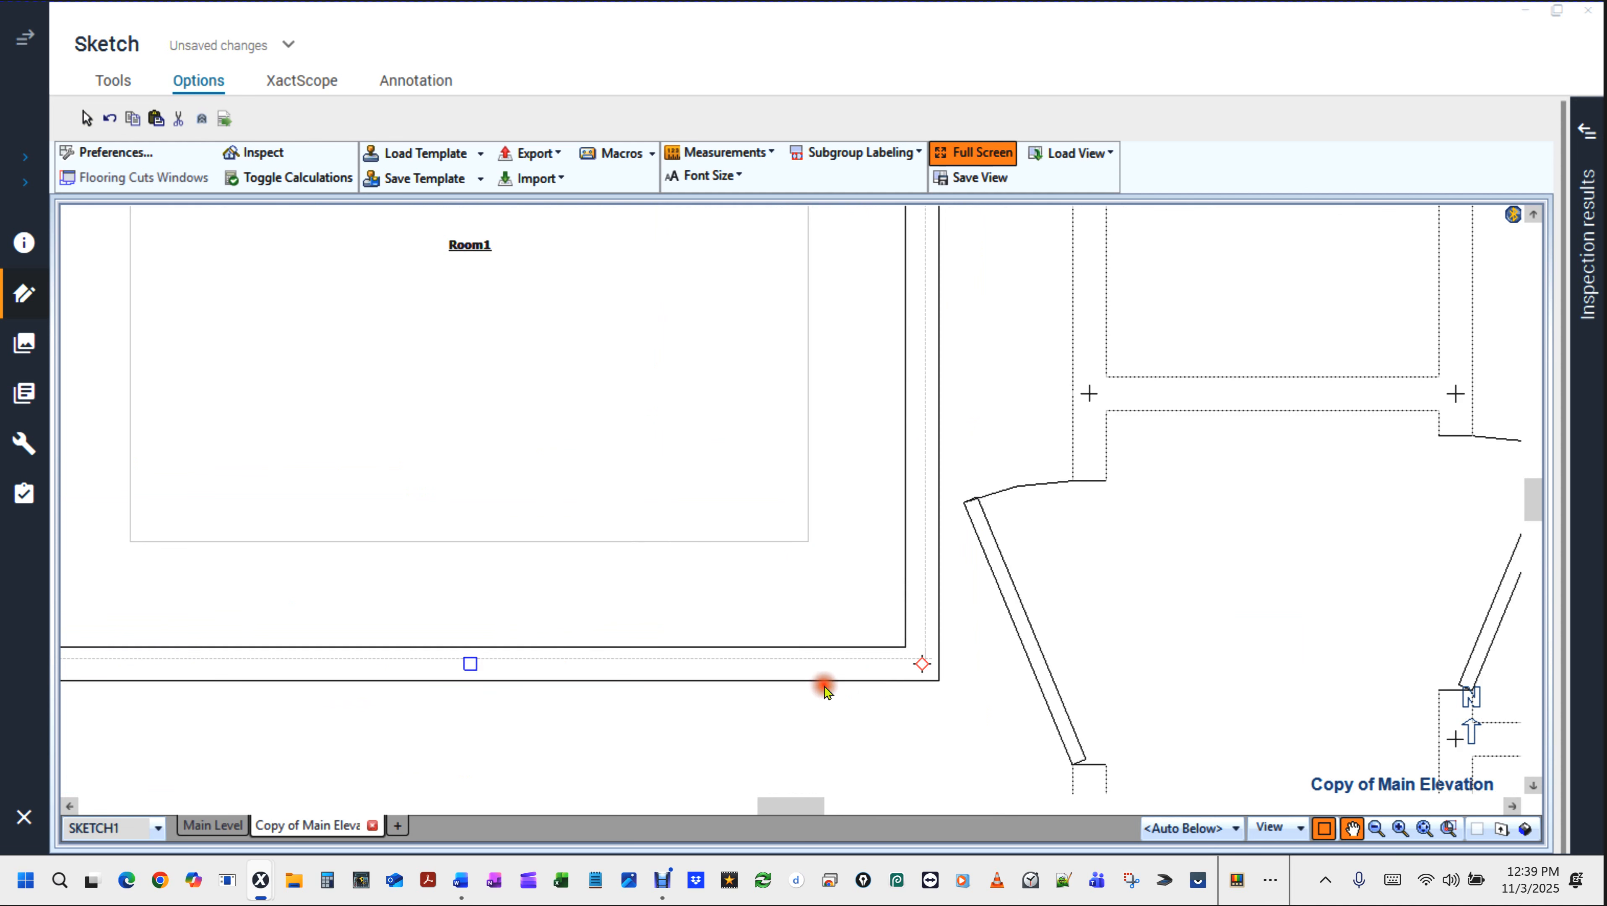
click(572, 667)
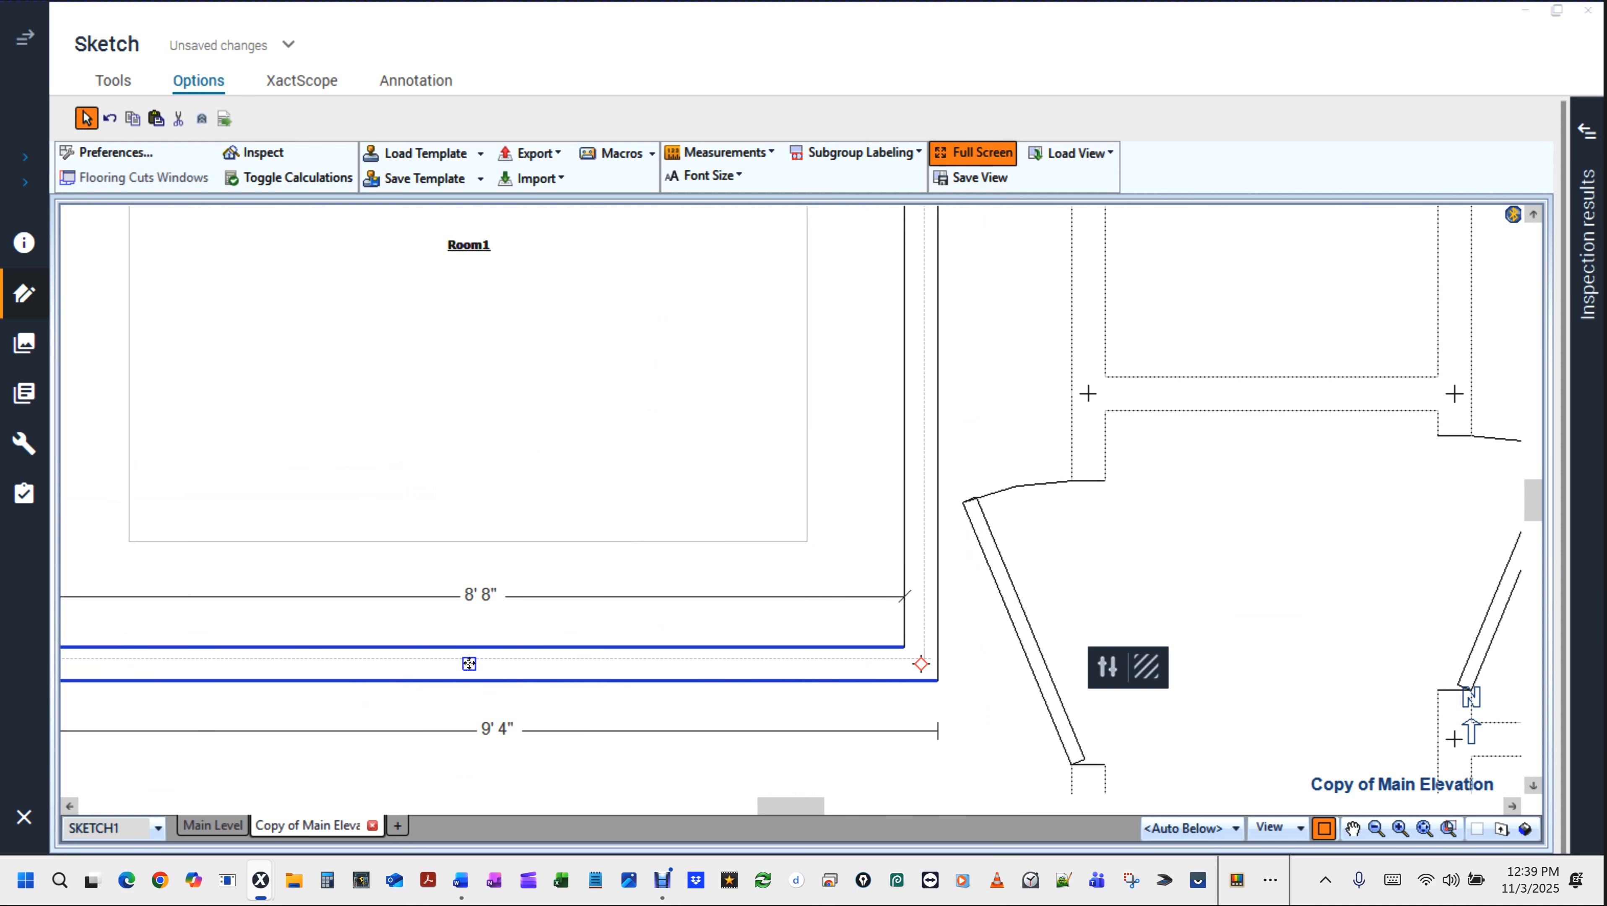
mouse_move(468, 663)
mouse_down()
mouse_move(467, 640)
mouse_move(445, 718)
mouse_move(464, 606)
mouse_move(370, 607)
mouse_move(373, 699)
mouse_up()
scroll(466, 662, up, 2)
scroll(1047, 435, down, 2)
scroll(1047, 439, down, 1)
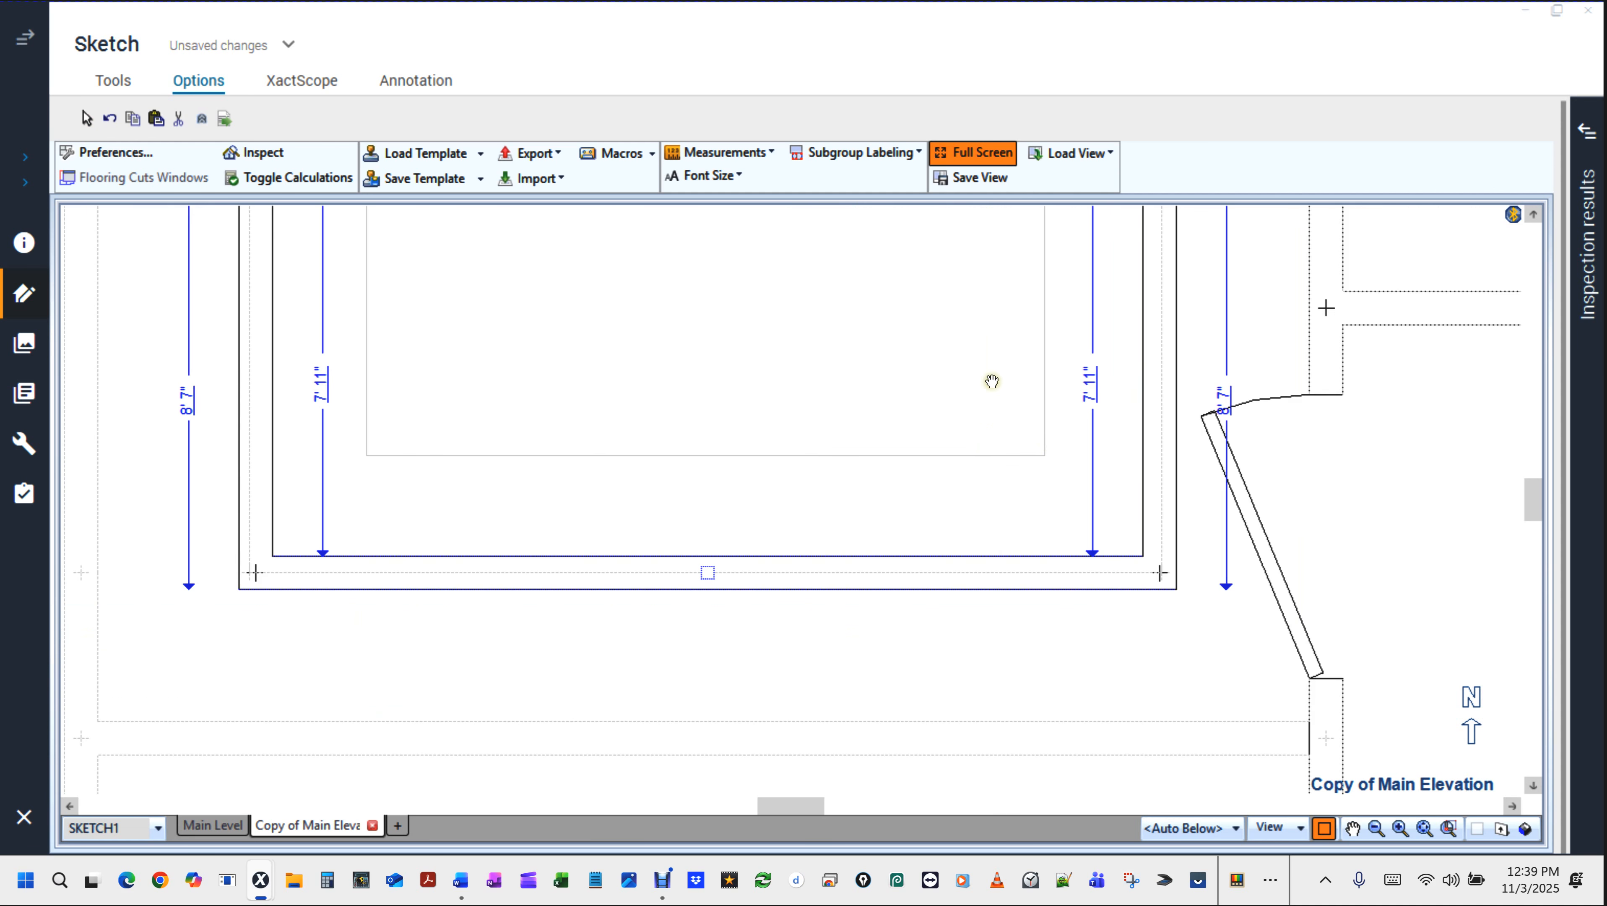
drag(988, 379, 681, 531)
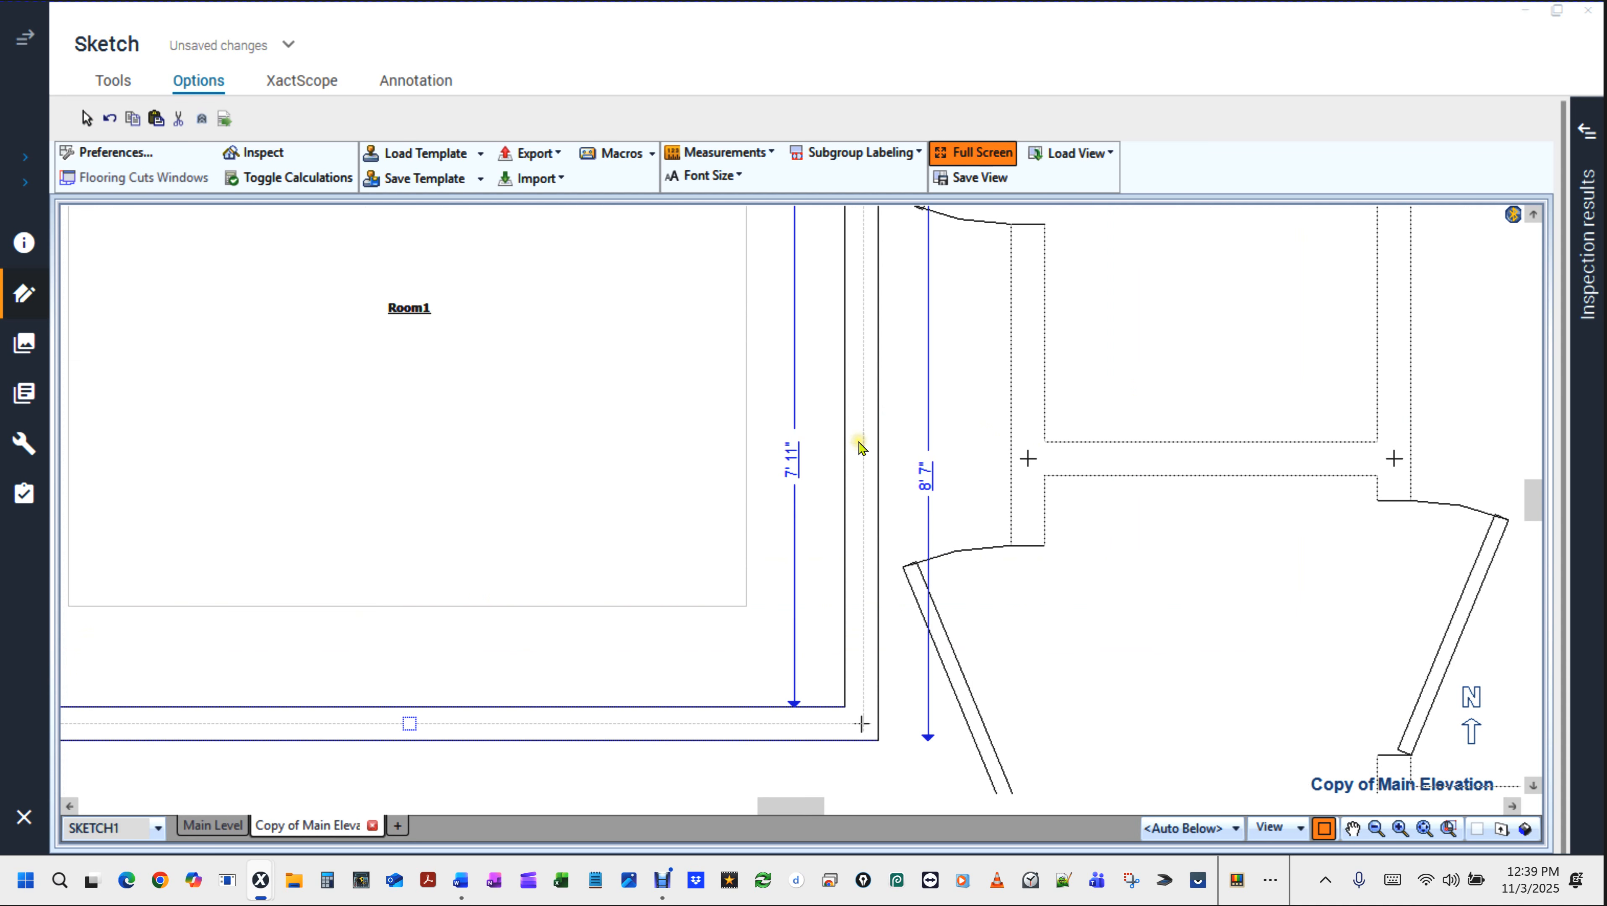
Fine-tune the new room's right wall so it is centred on the dotted underlay line.
click(863, 436)
drag(863, 309, 865, 309)
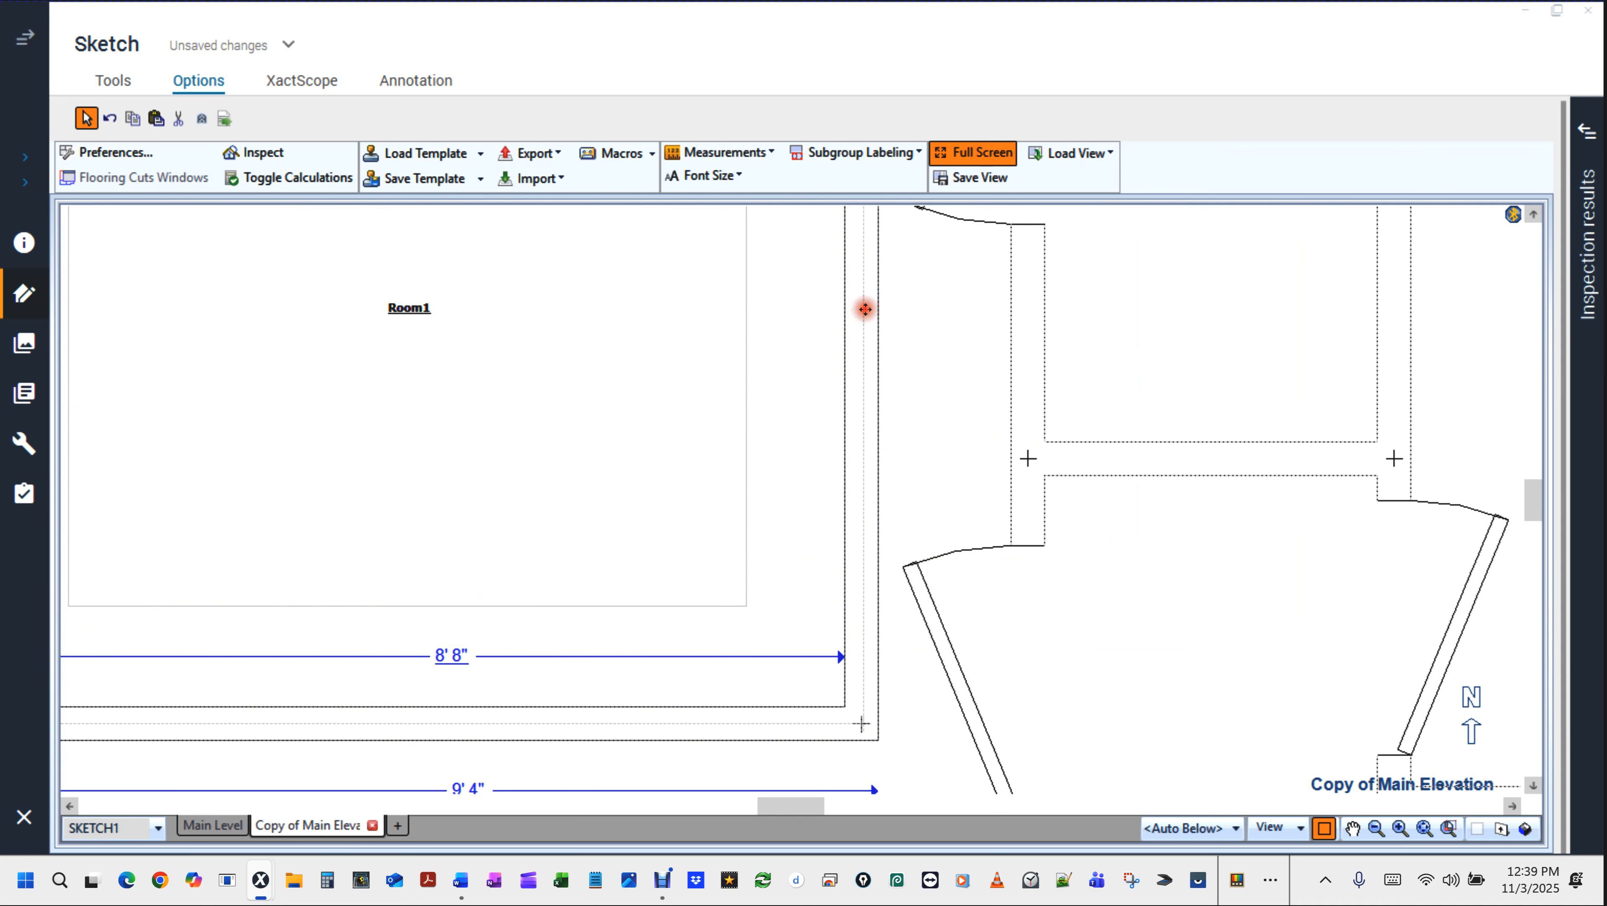
scroll(537, 450, down, 3)
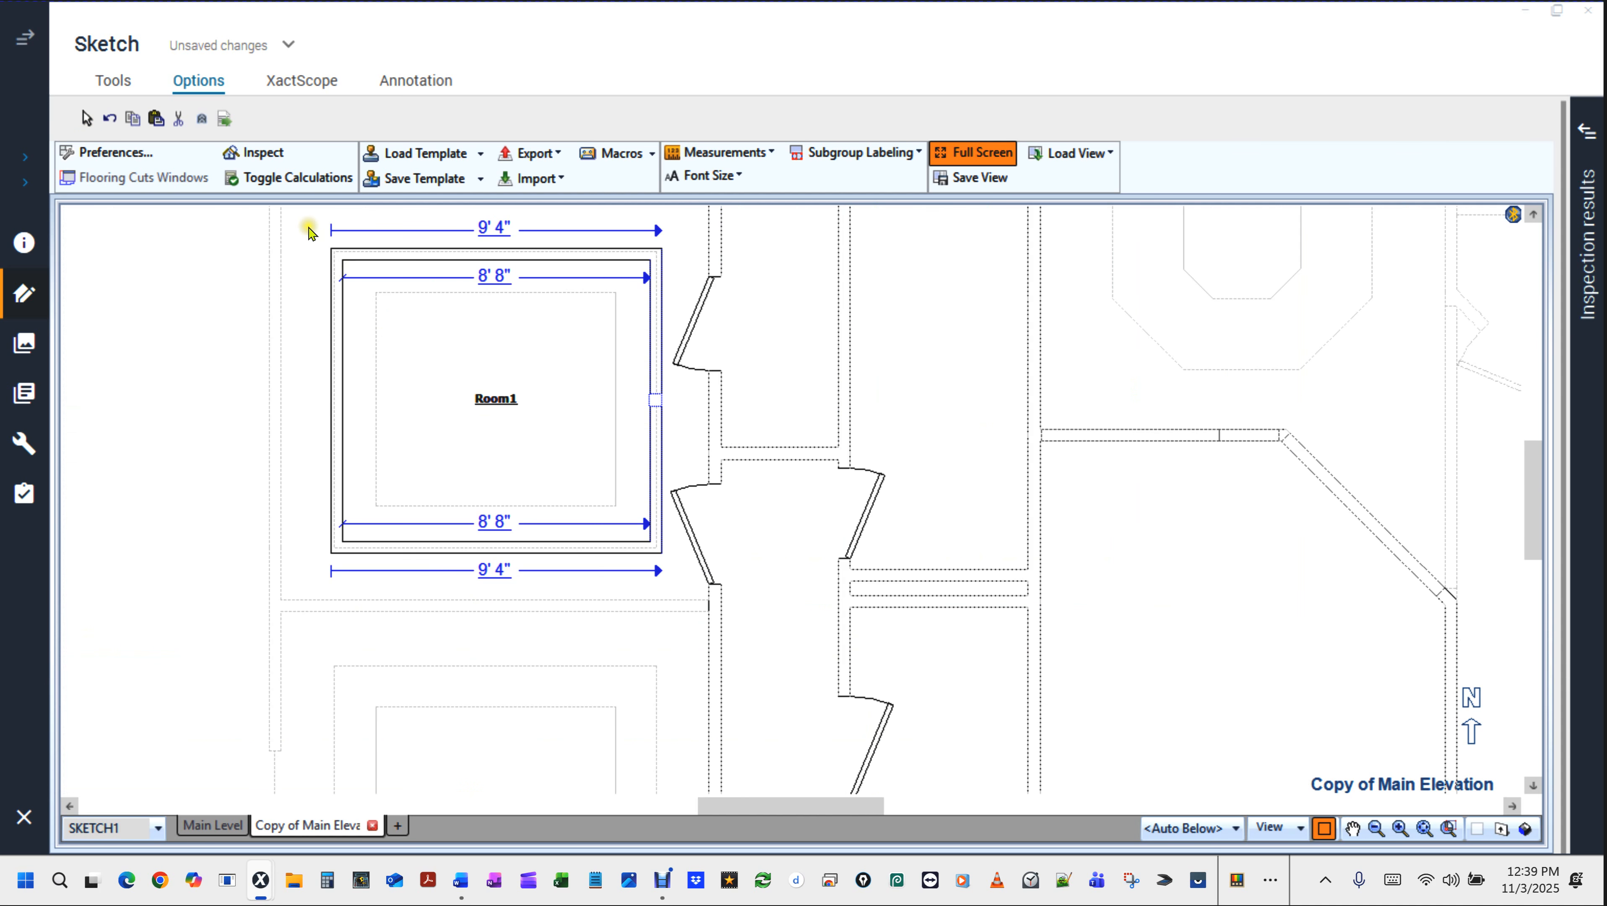
Move the new room's top wall onto the underlay line, giving an inside depth of 8'.
scroll(317, 234, up, 5)
click(404, 443)
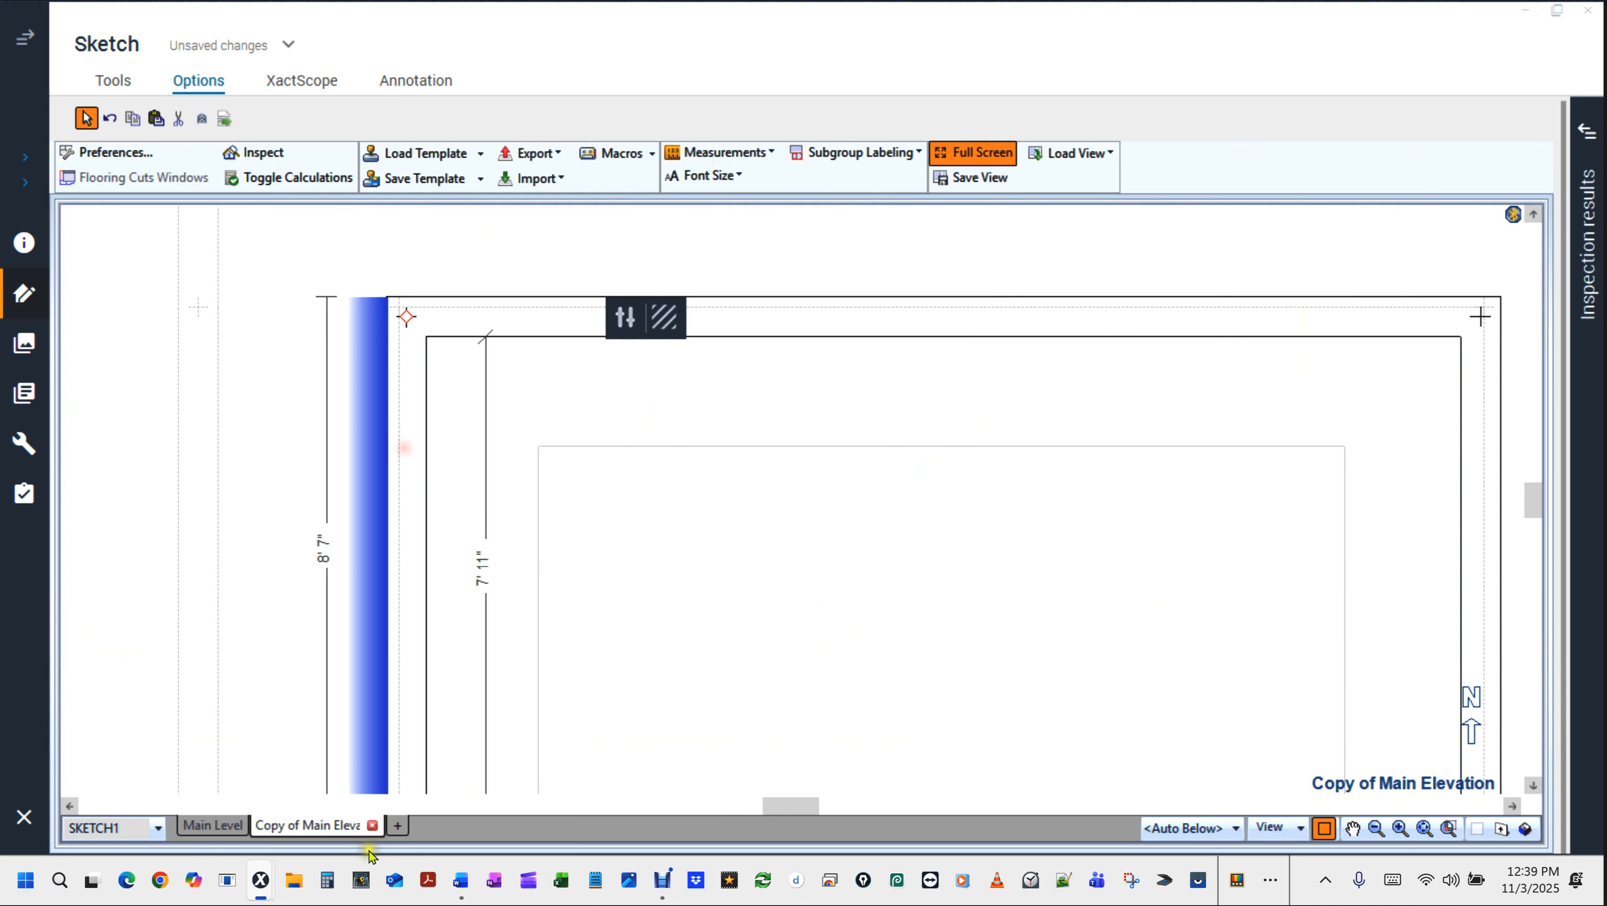
click(853, 312)
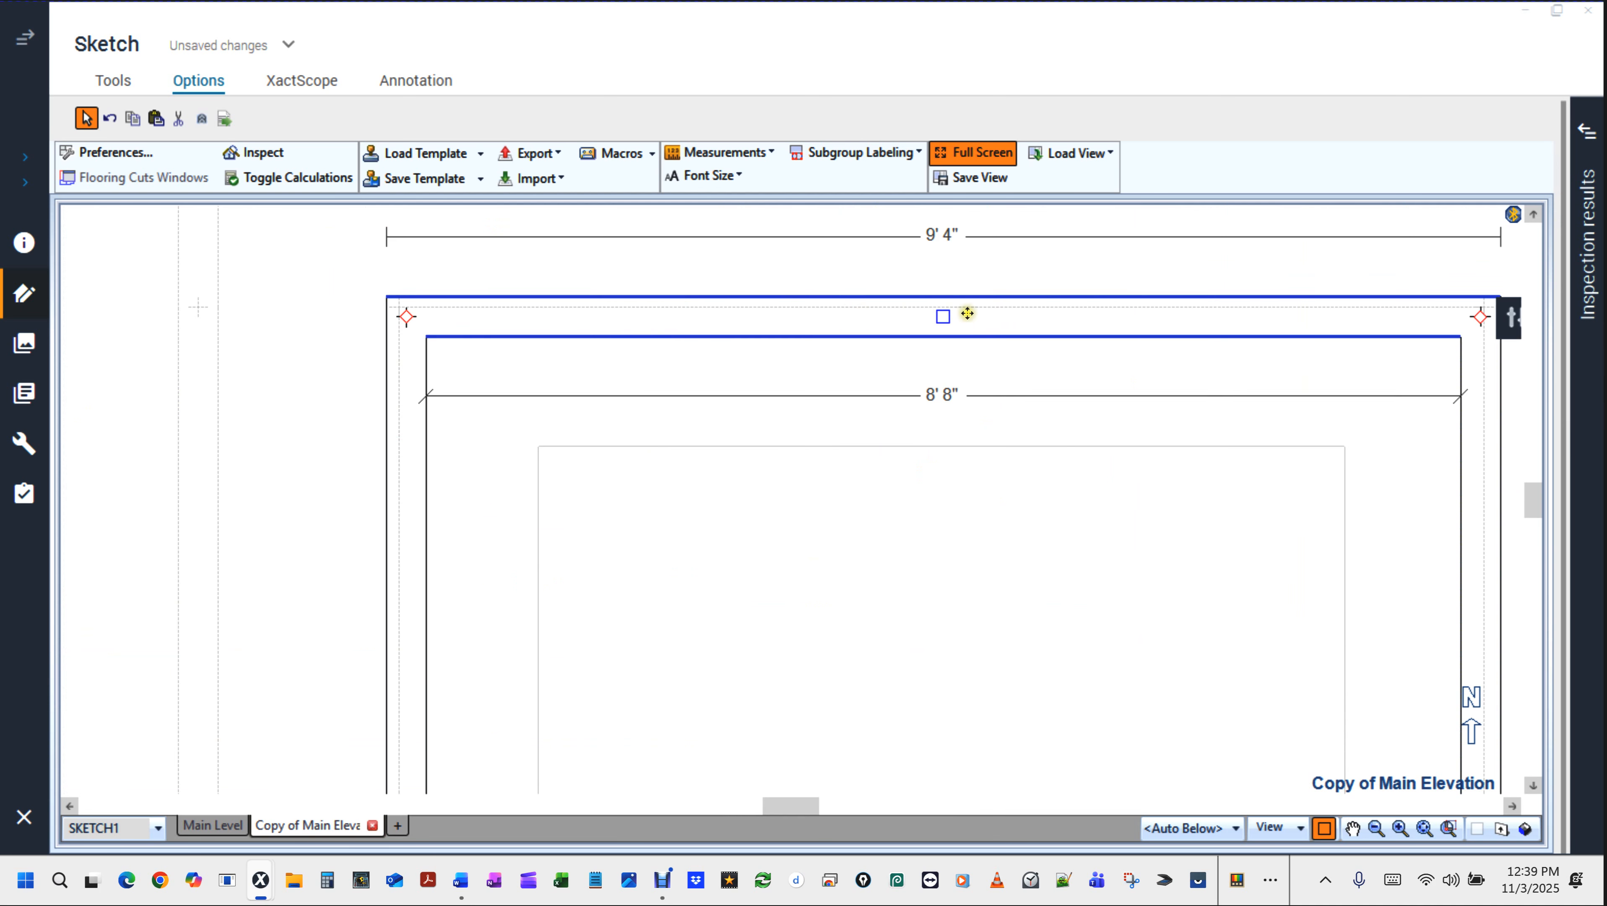
drag(945, 316, 946, 305)
scroll(856, 366, down, 5)
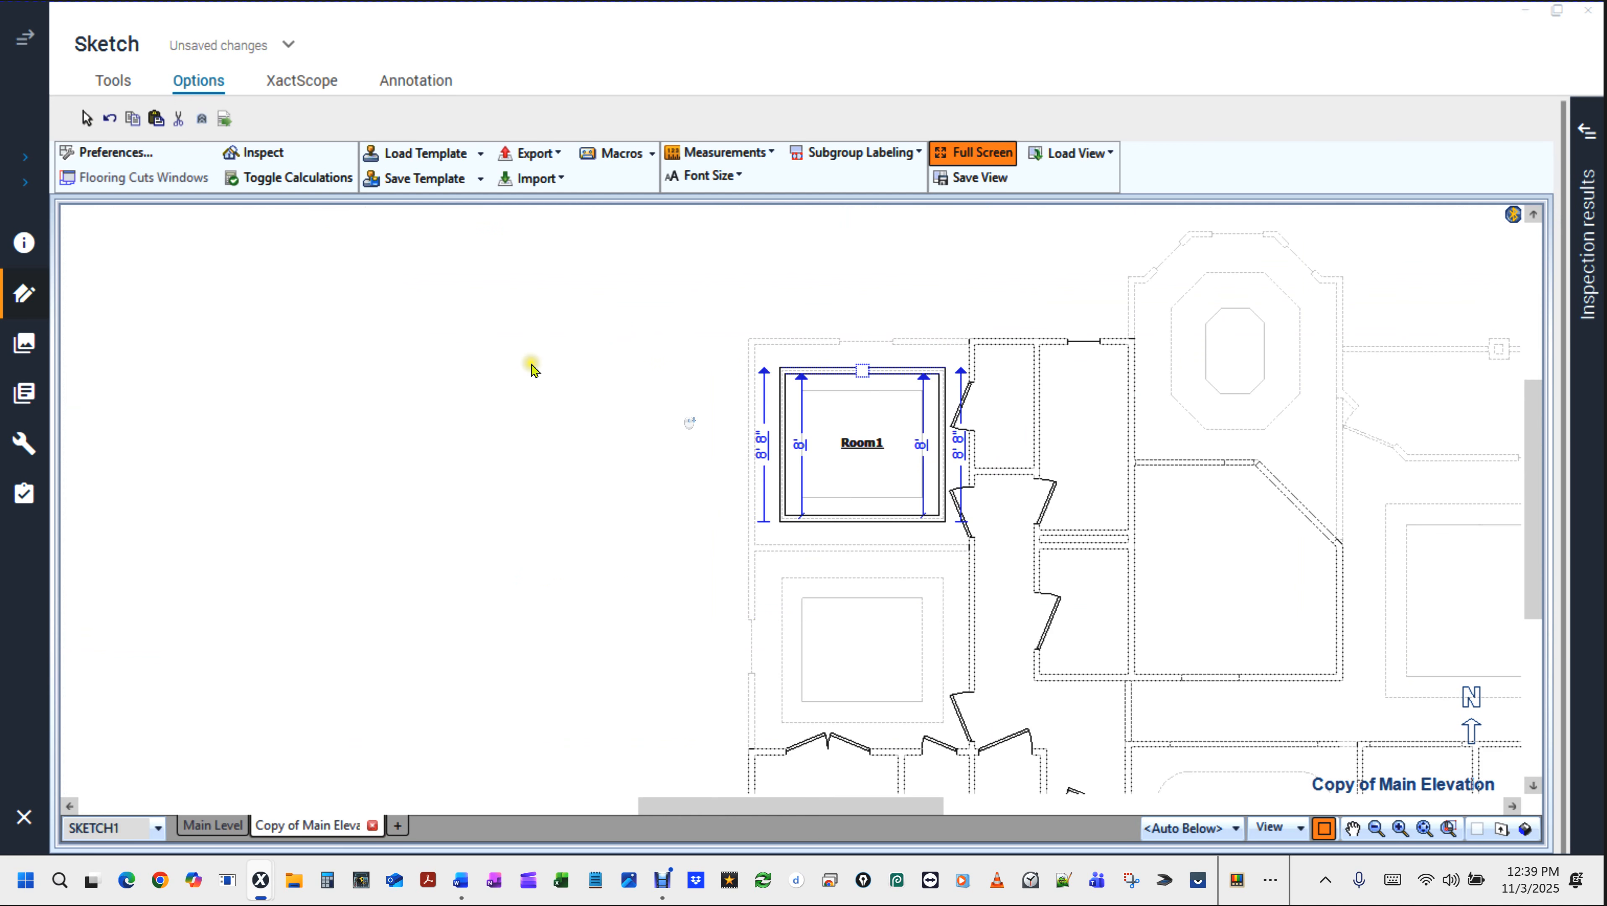
drag(577, 398, 293, 404)
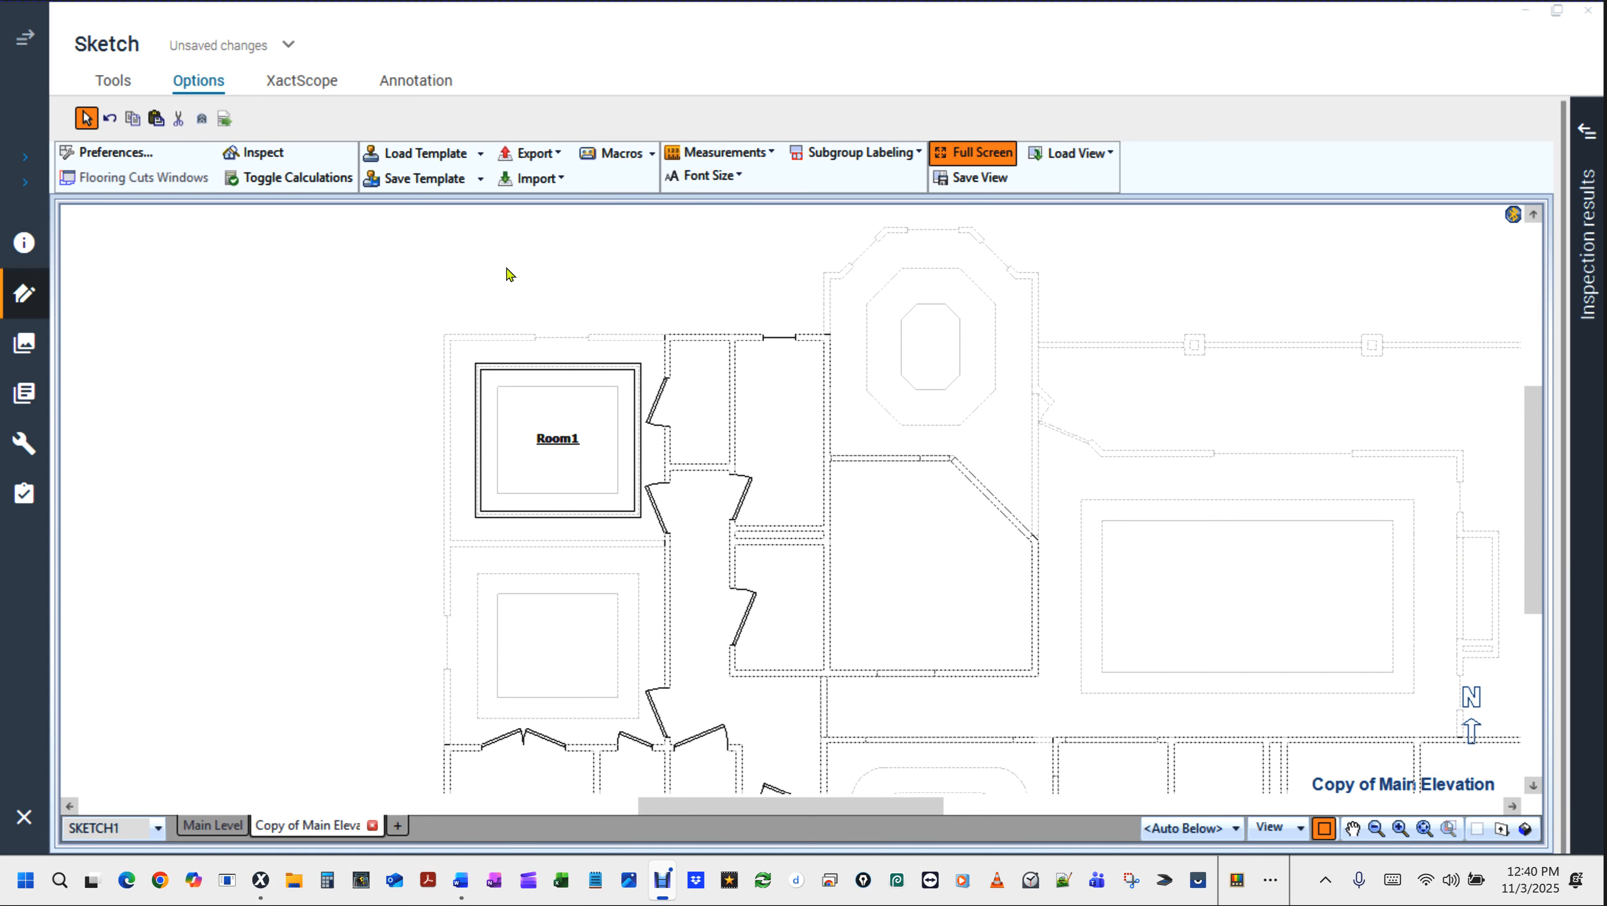
Restore the shaded wall display and examine the gap between the Bedroom 2 tray room and the surrounding walls.
click(408, 262)
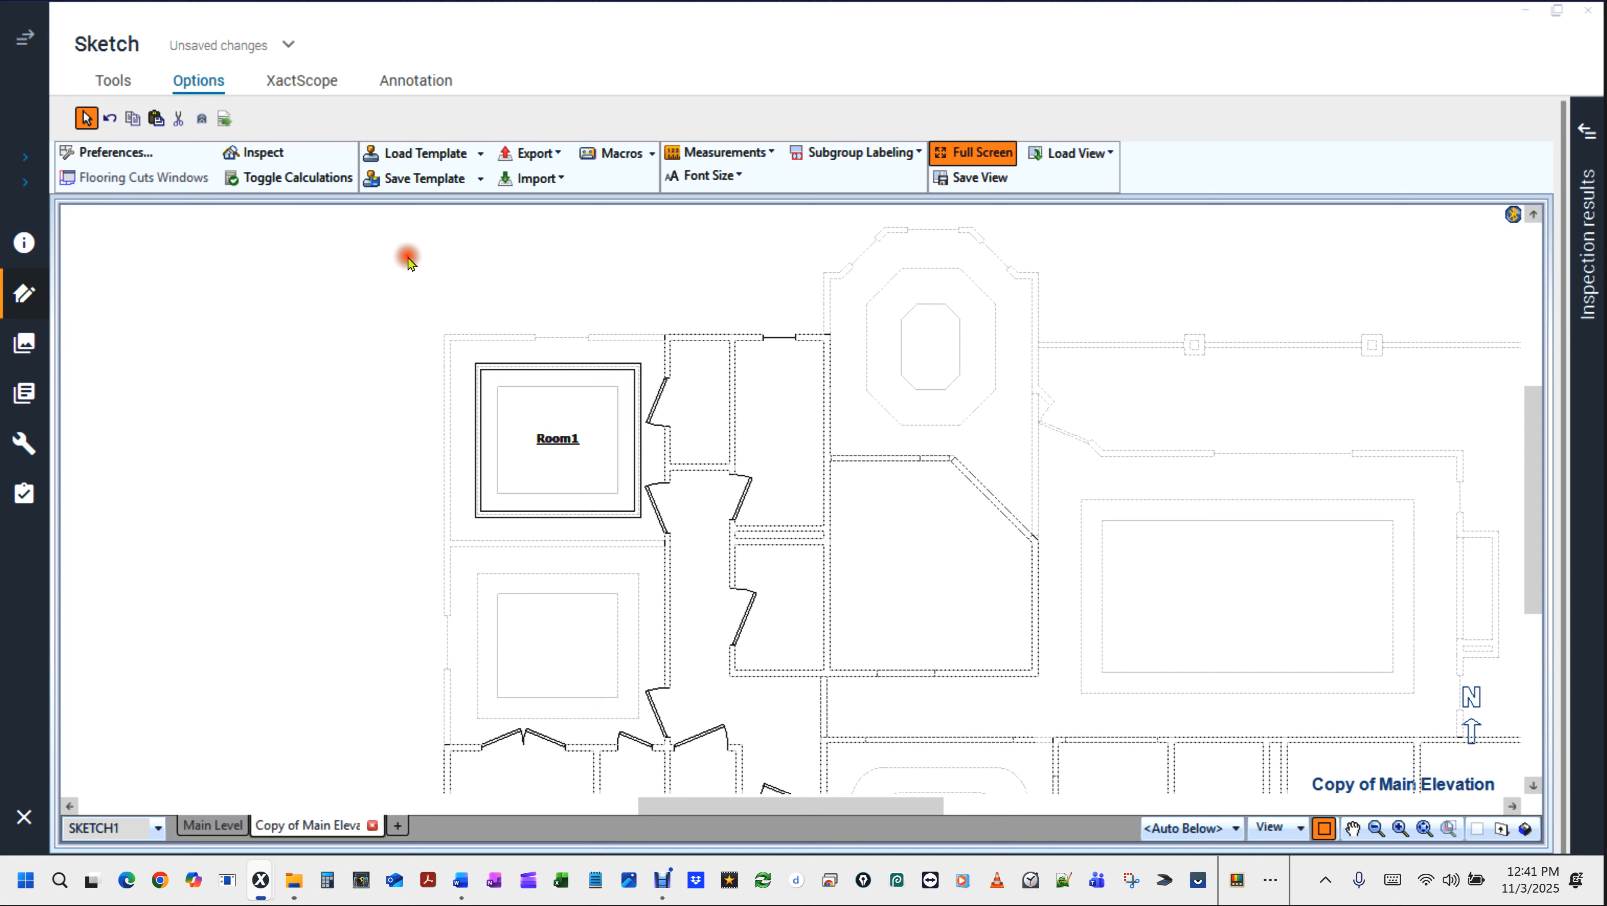
key(w)
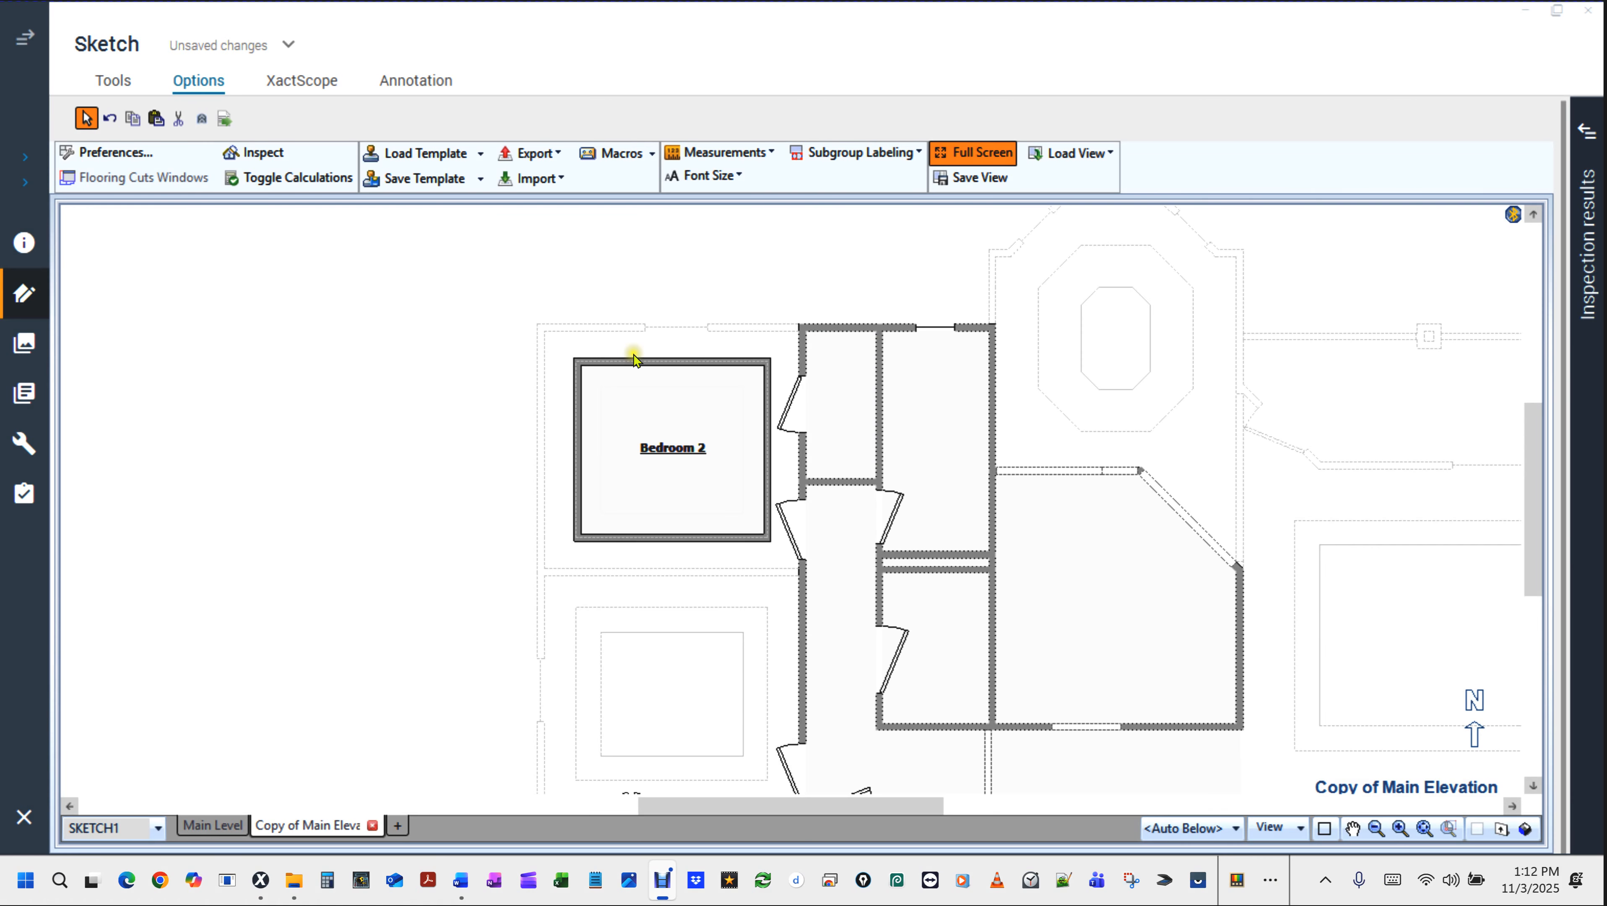
click(672, 360)
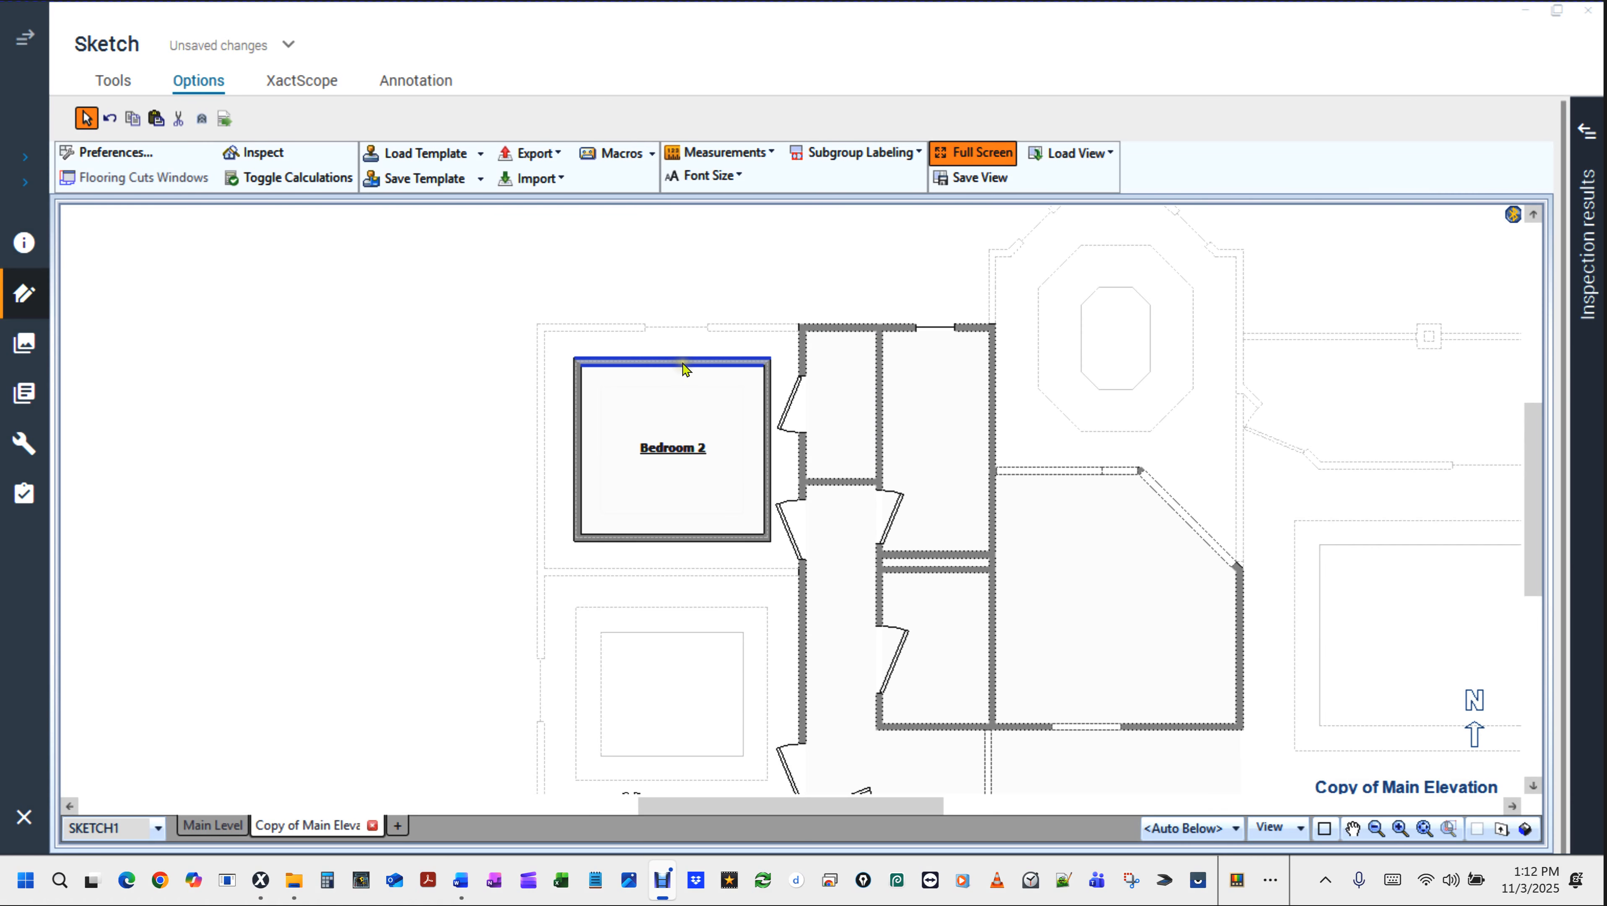
scroll(685, 368, up, 4)
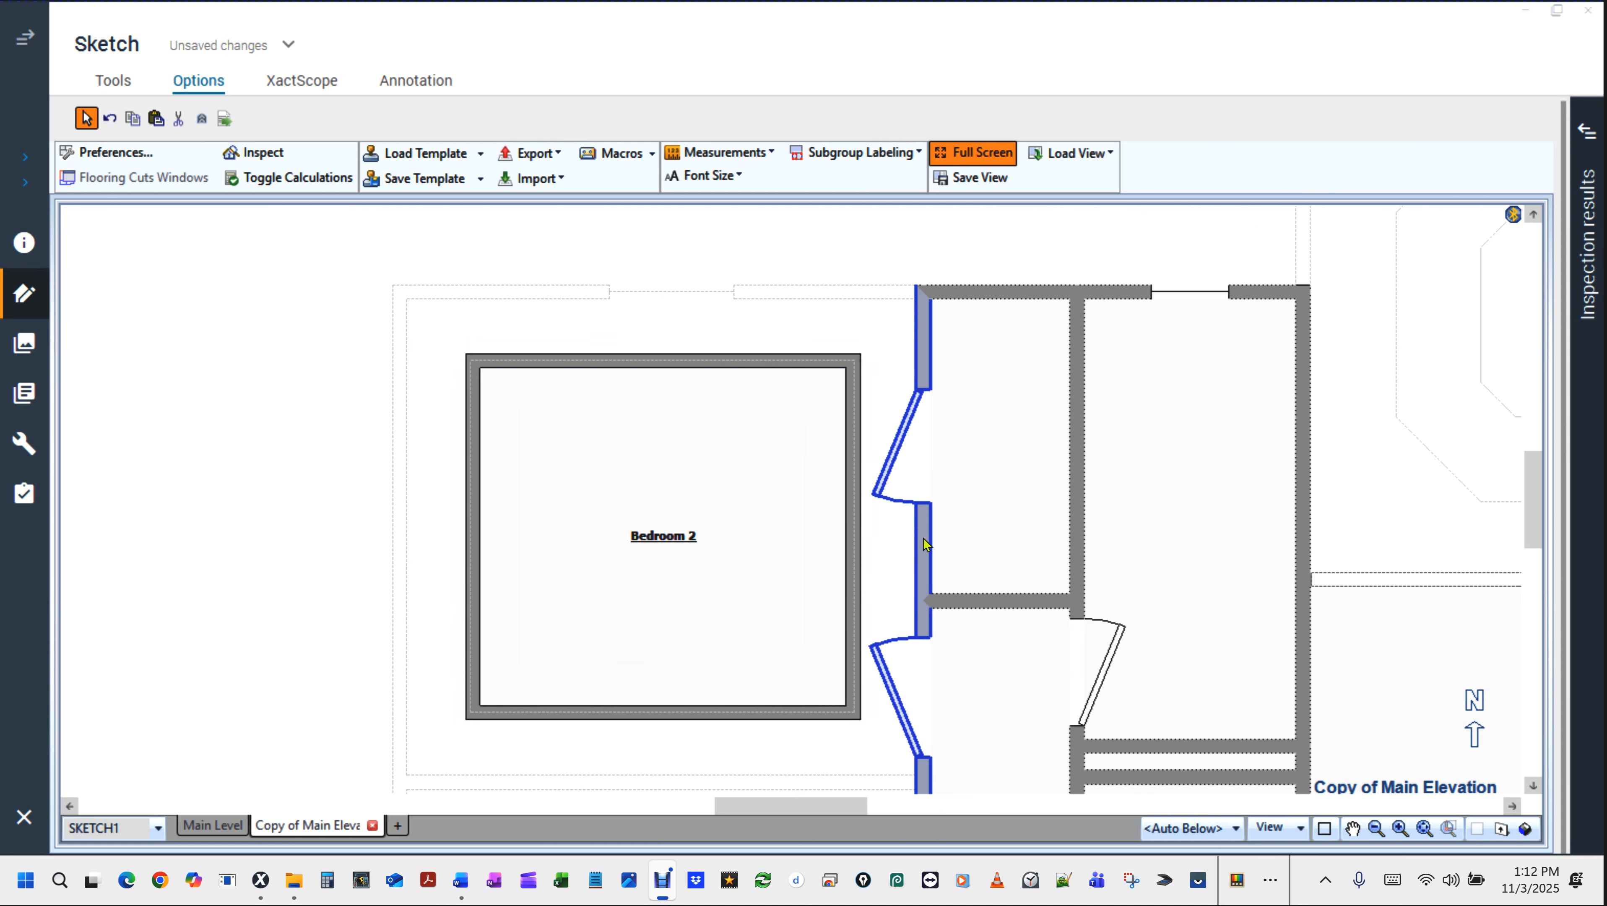
Draw a short wall from the closet wall between the two doors to the right side of the Bedroom 2 tray room.
click(697, 257)
key(v)
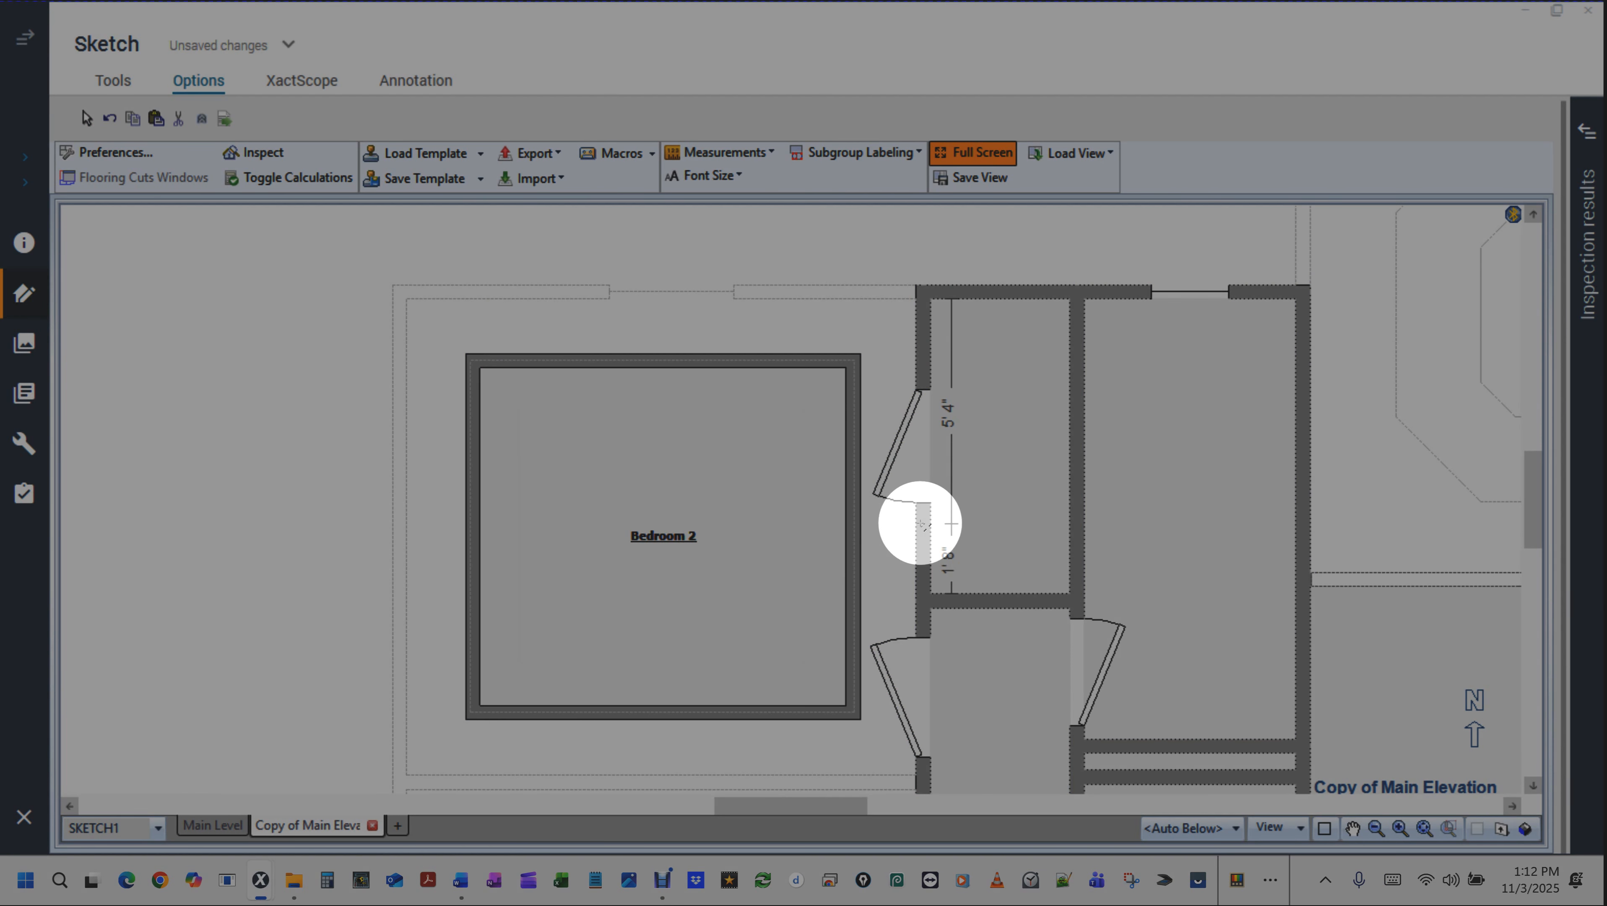
click(921, 523)
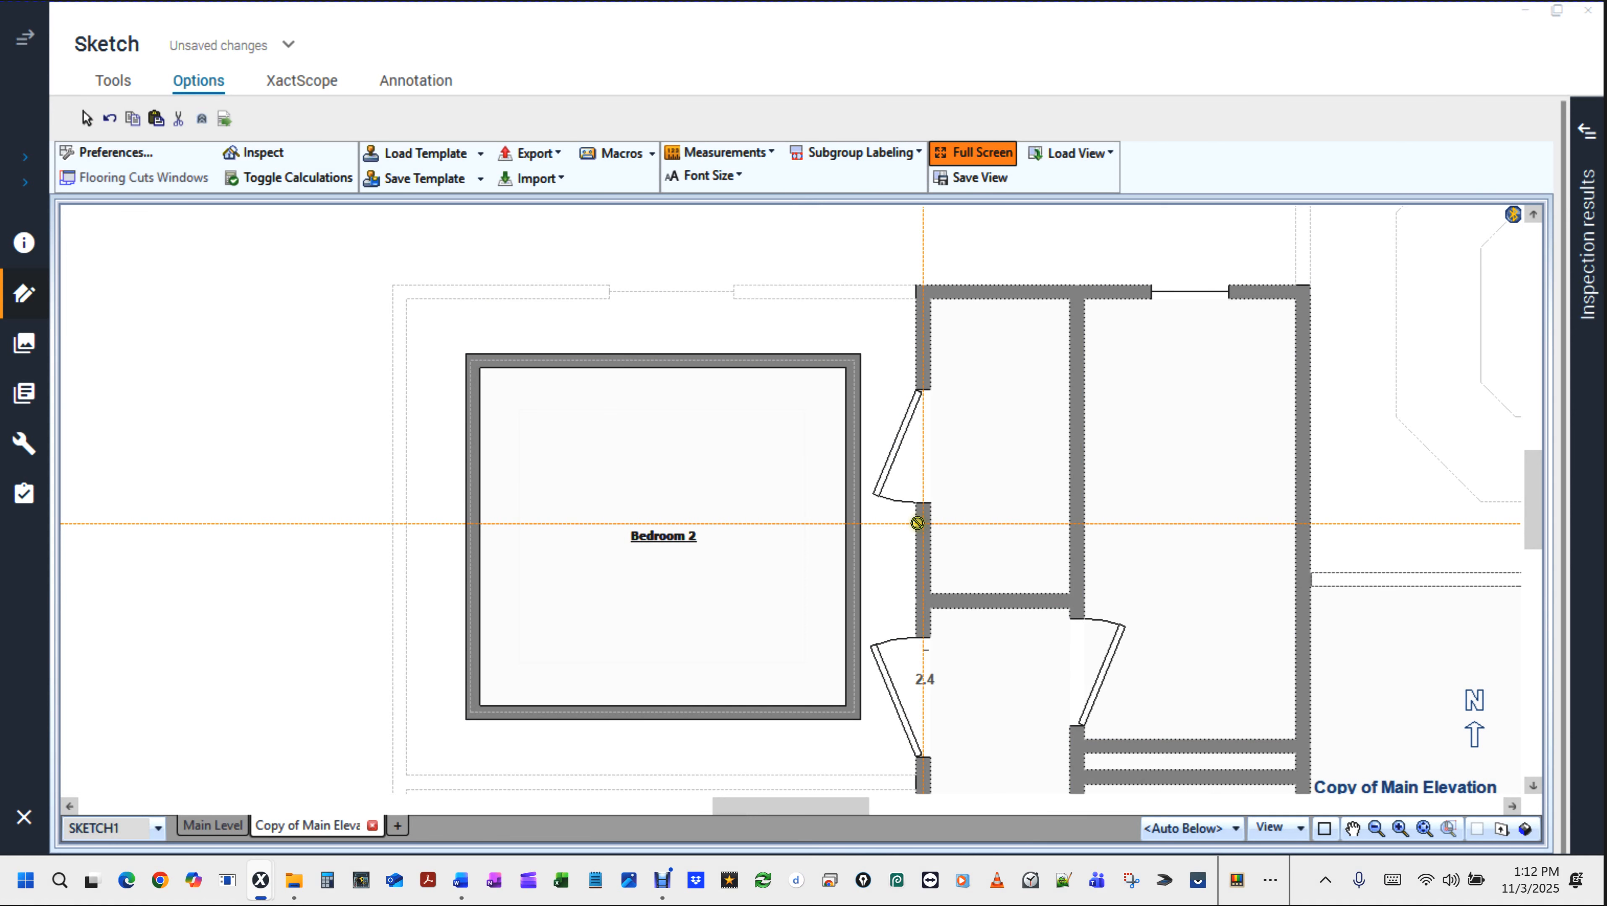
click(860, 524)
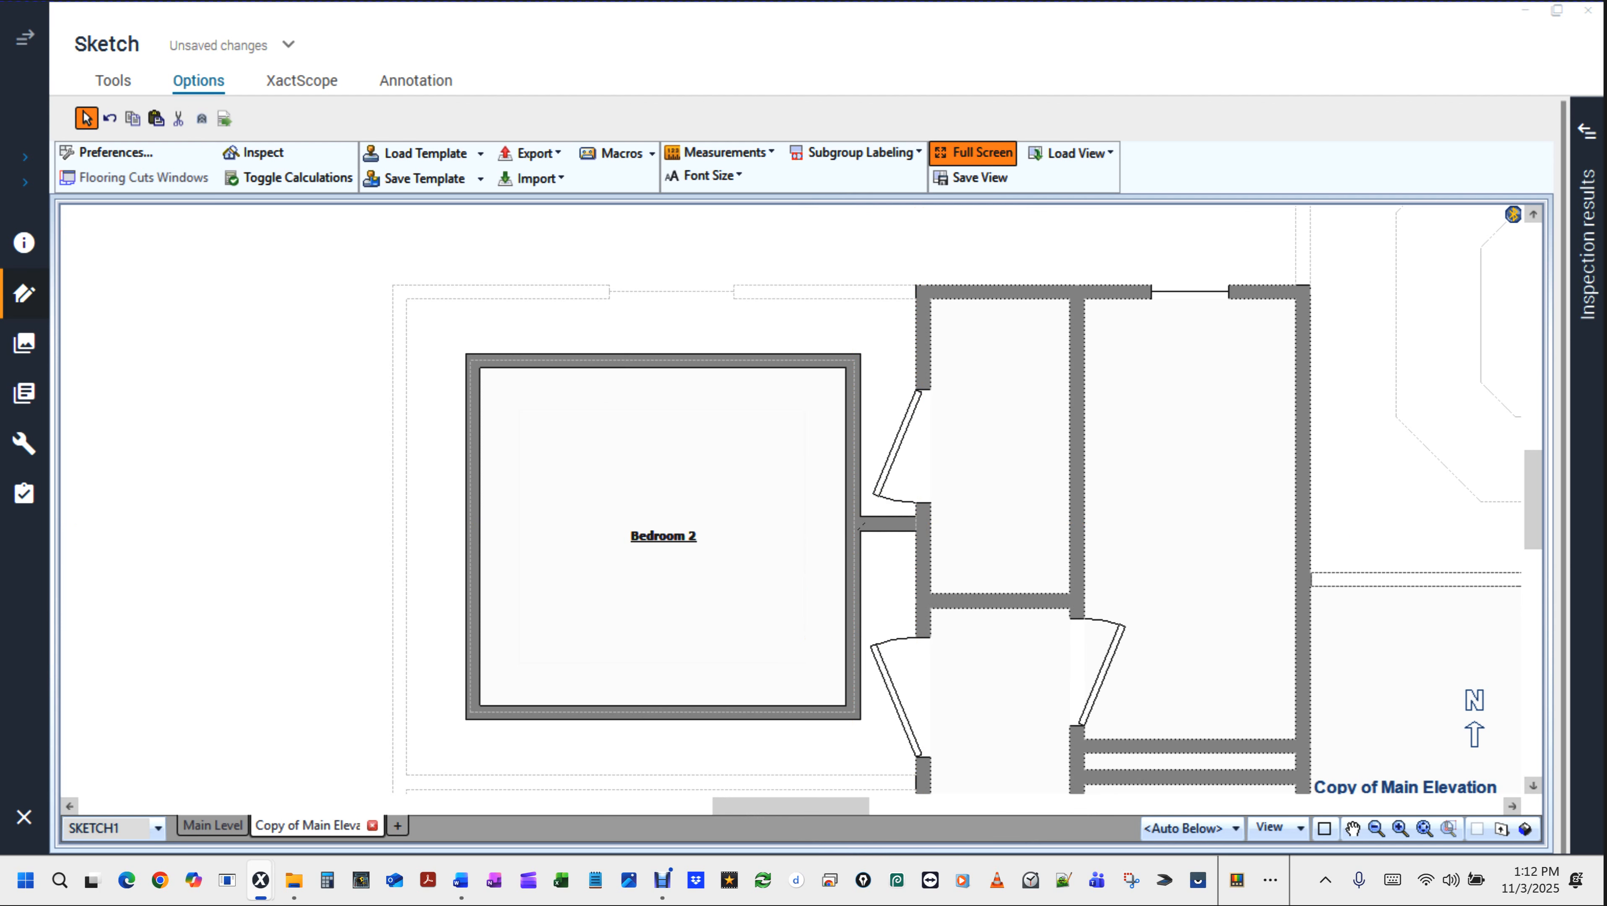
Draw walls from the tray room's left side to the exterior underlay line, up to its corner and across to the closet wall.
click(886, 521)
click(471, 539)
click(448, 533)
click(400, 538)
click(474, 556)
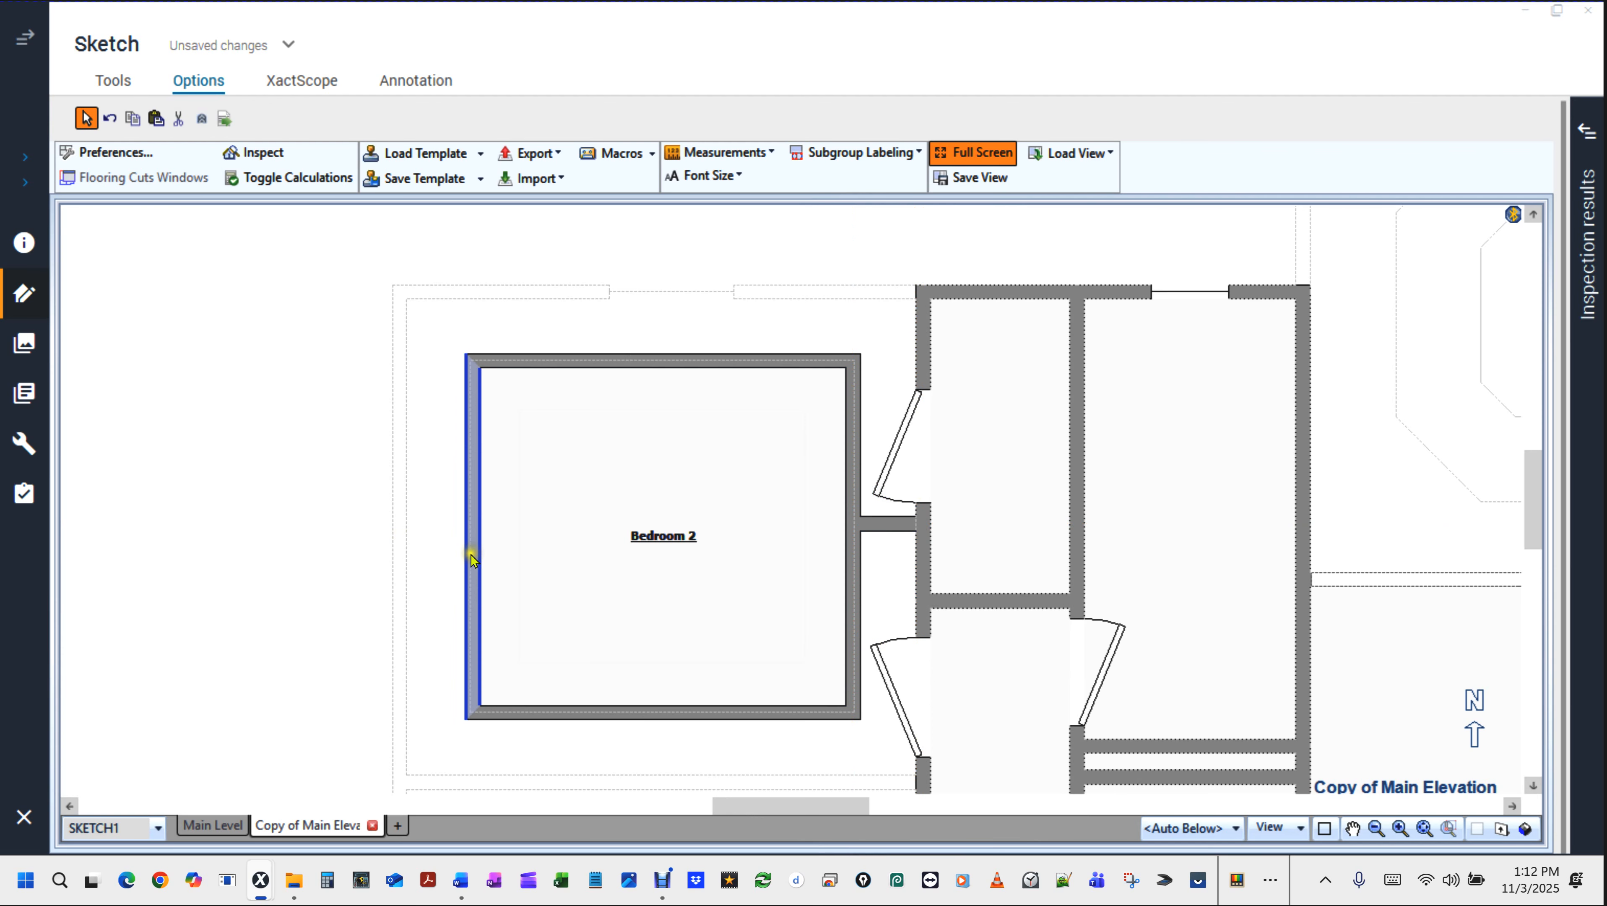
key(v)
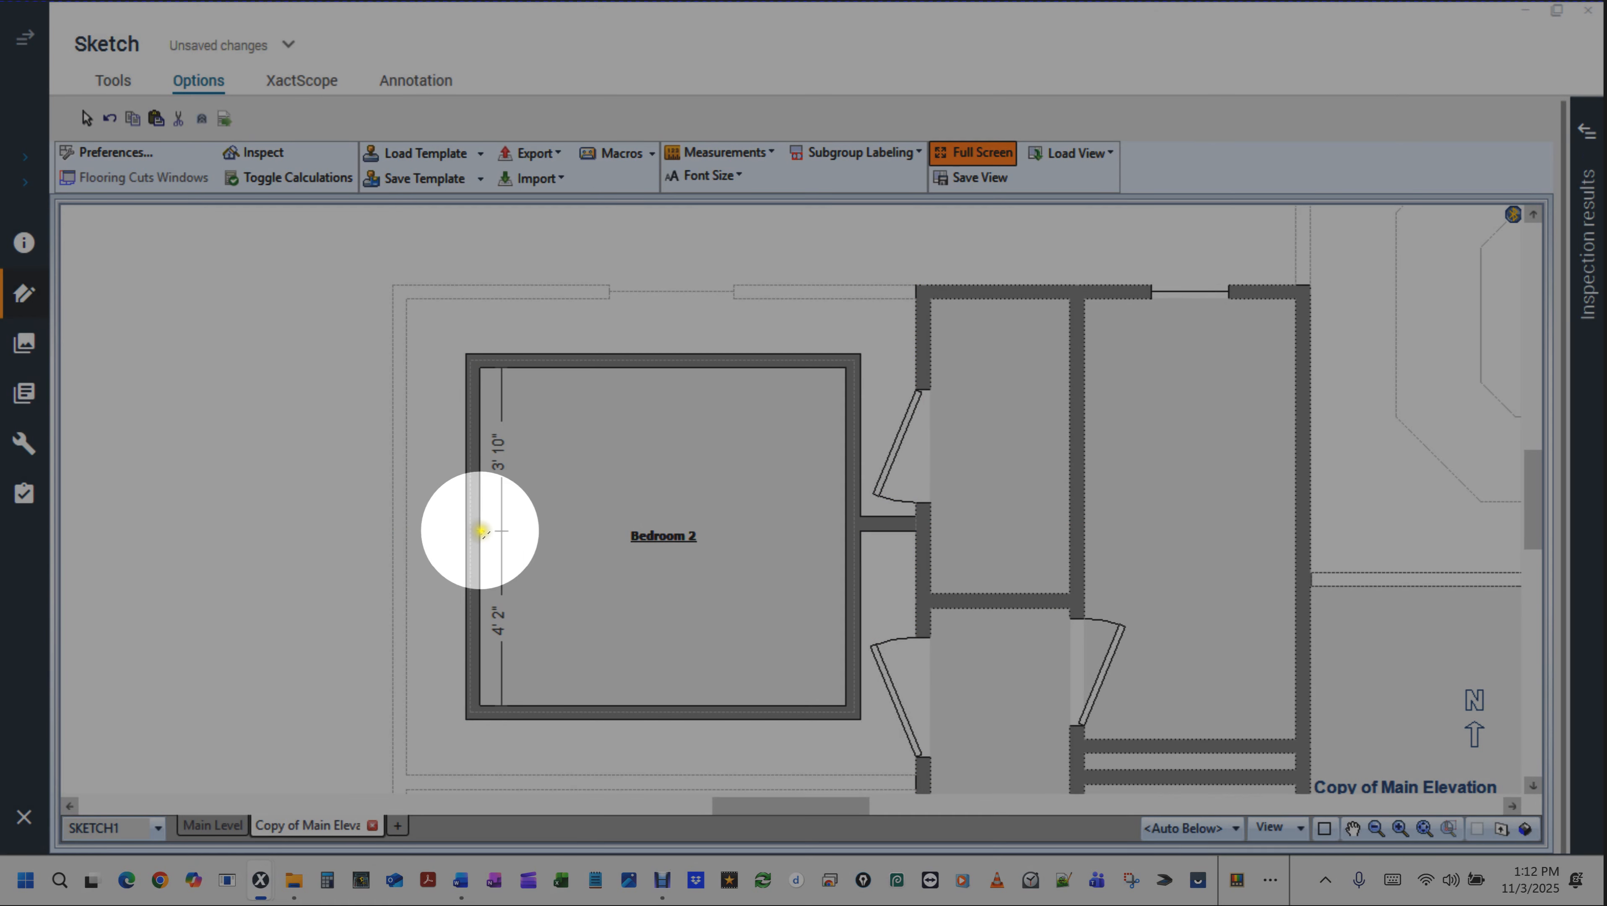
click(476, 531)
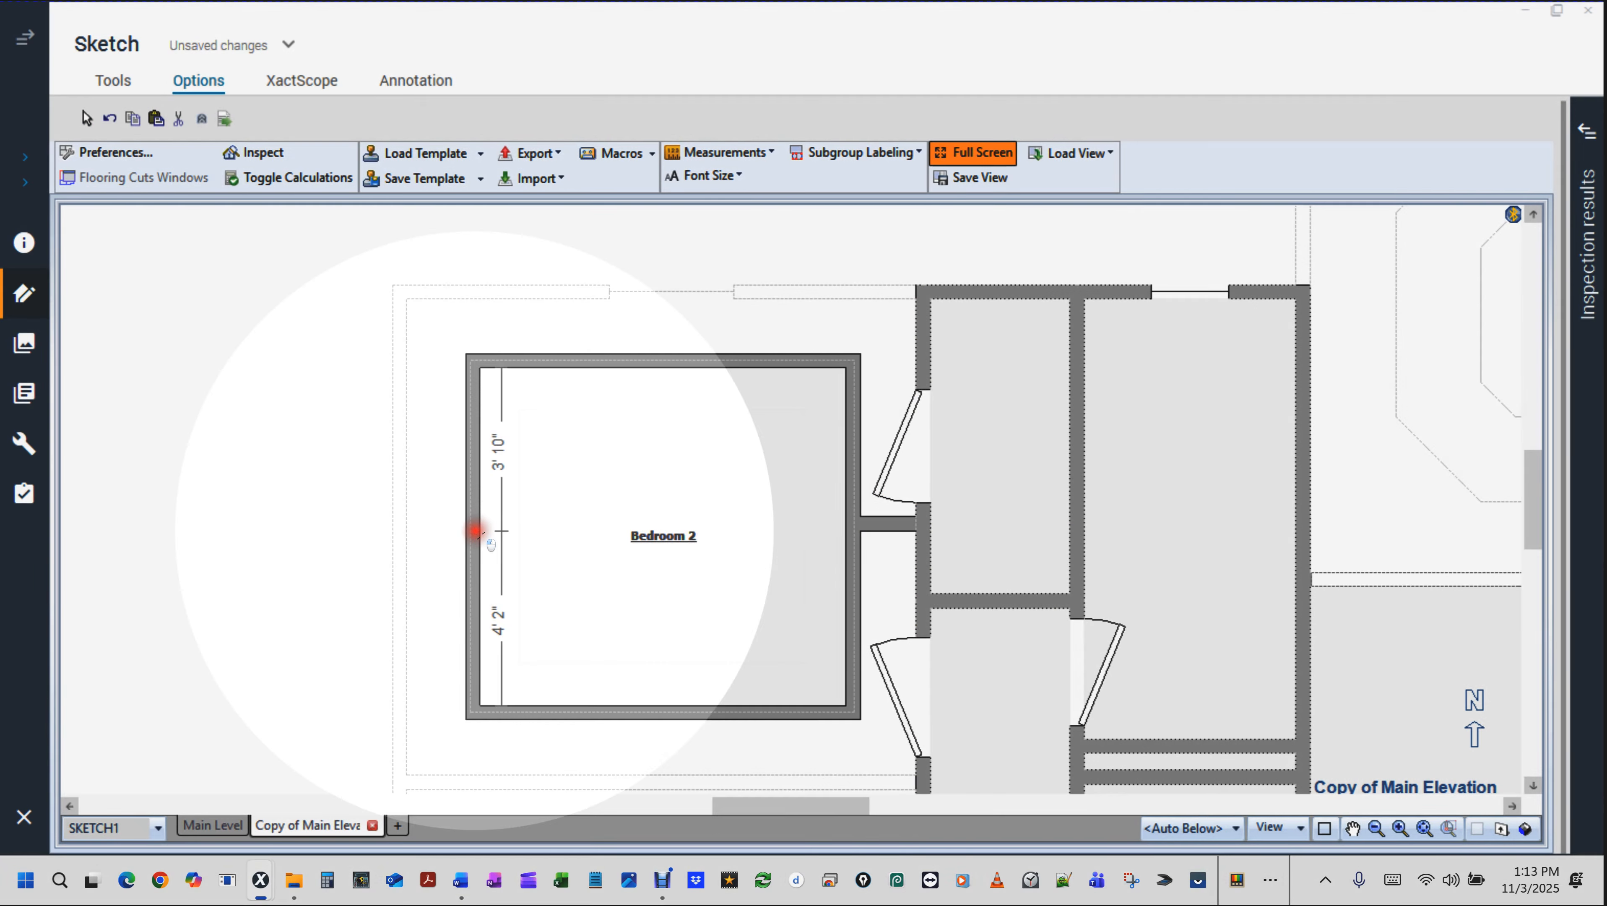
click(400, 531)
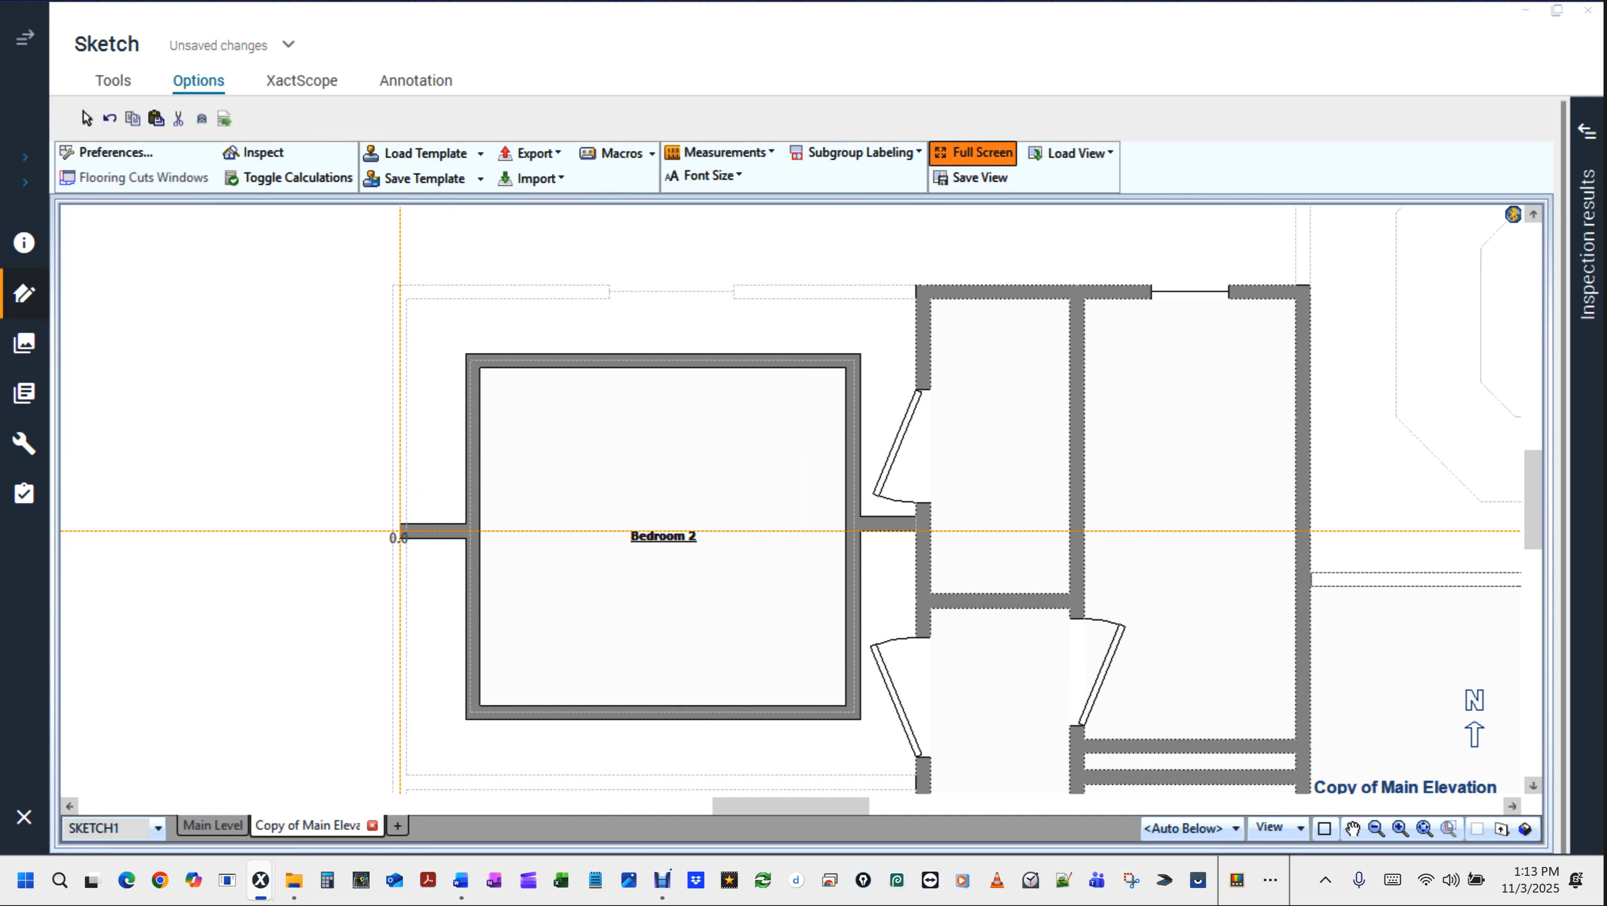
click(401, 289)
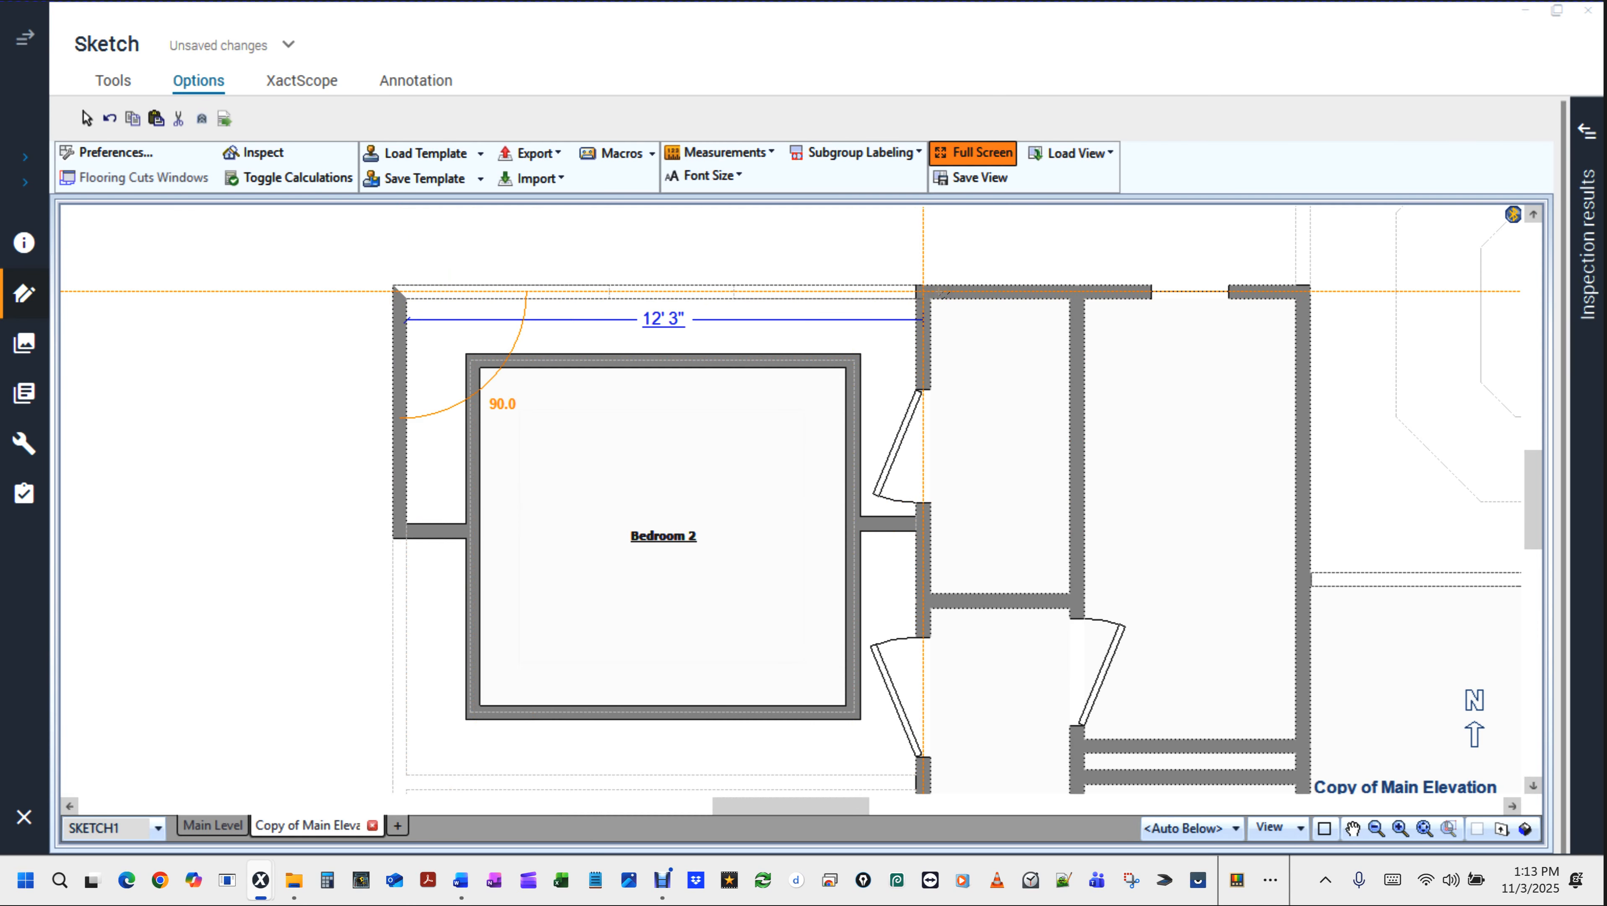
click(942, 293)
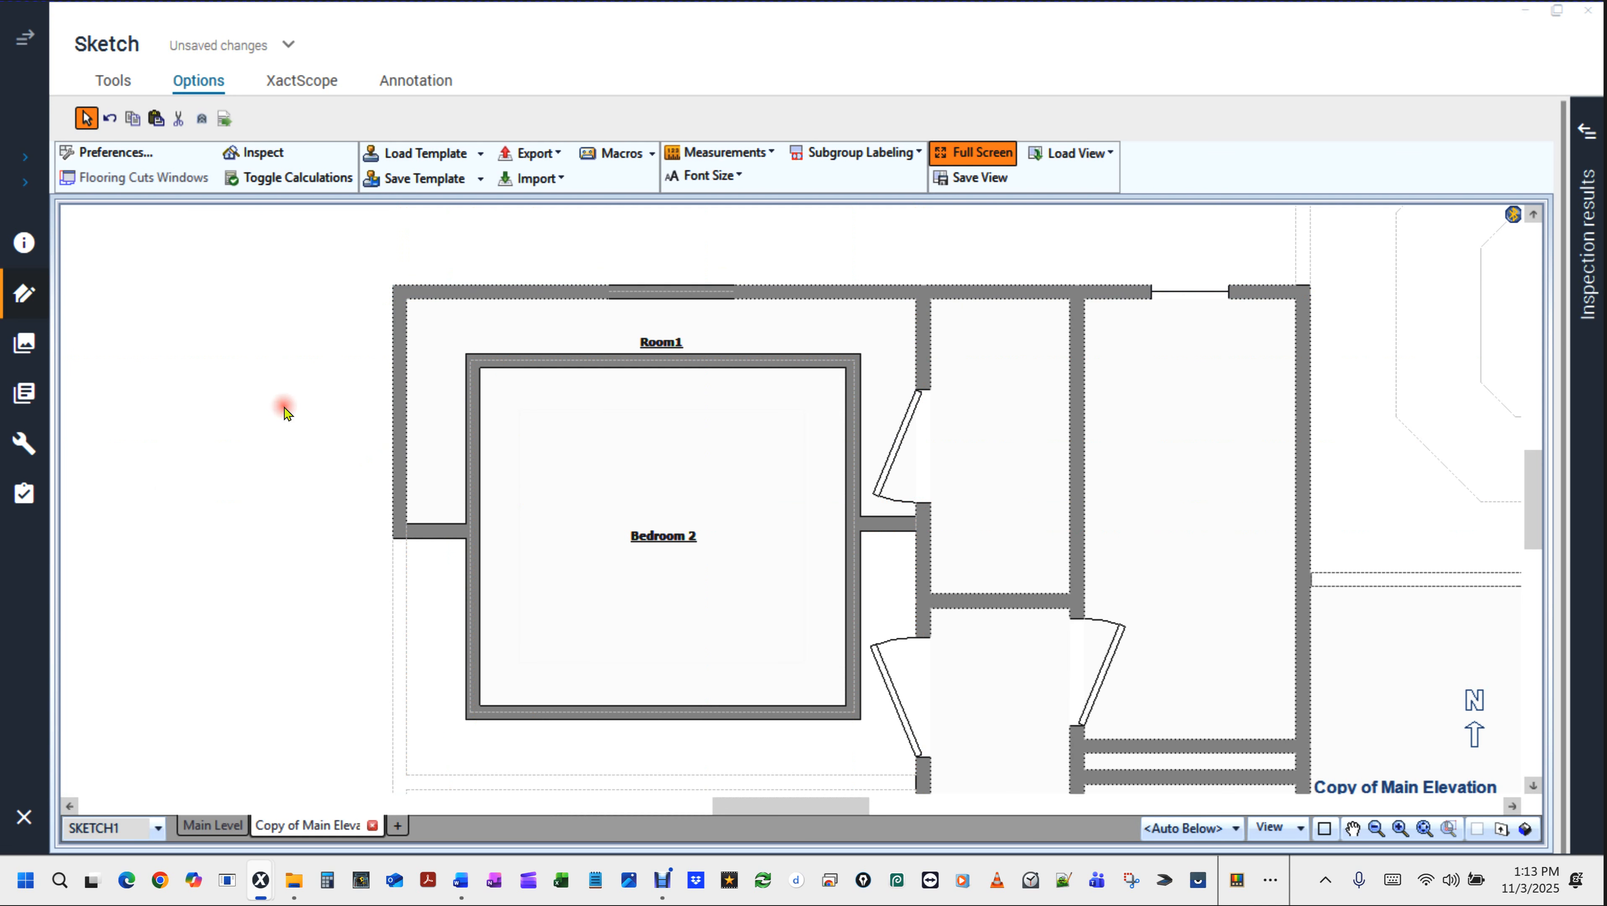
key(space)
drag(285, 406, 355, 348)
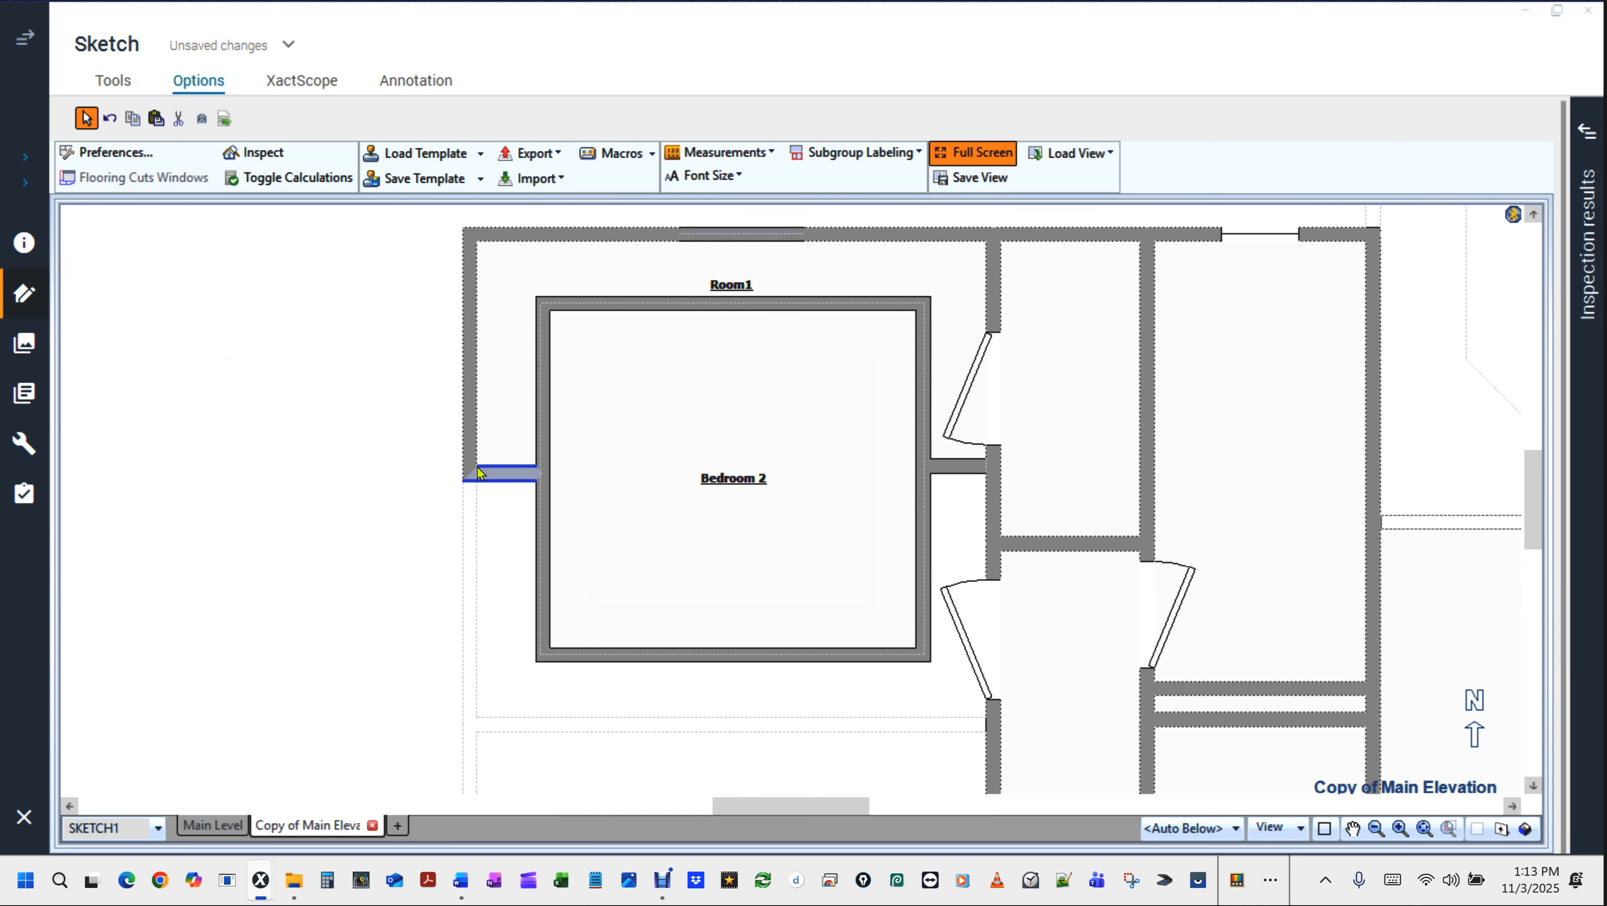
Draw walls from the tray room's left connecting wall down the exterior underlay line to its corner, and about 12' 7" across to the hallway wall.
key(r)
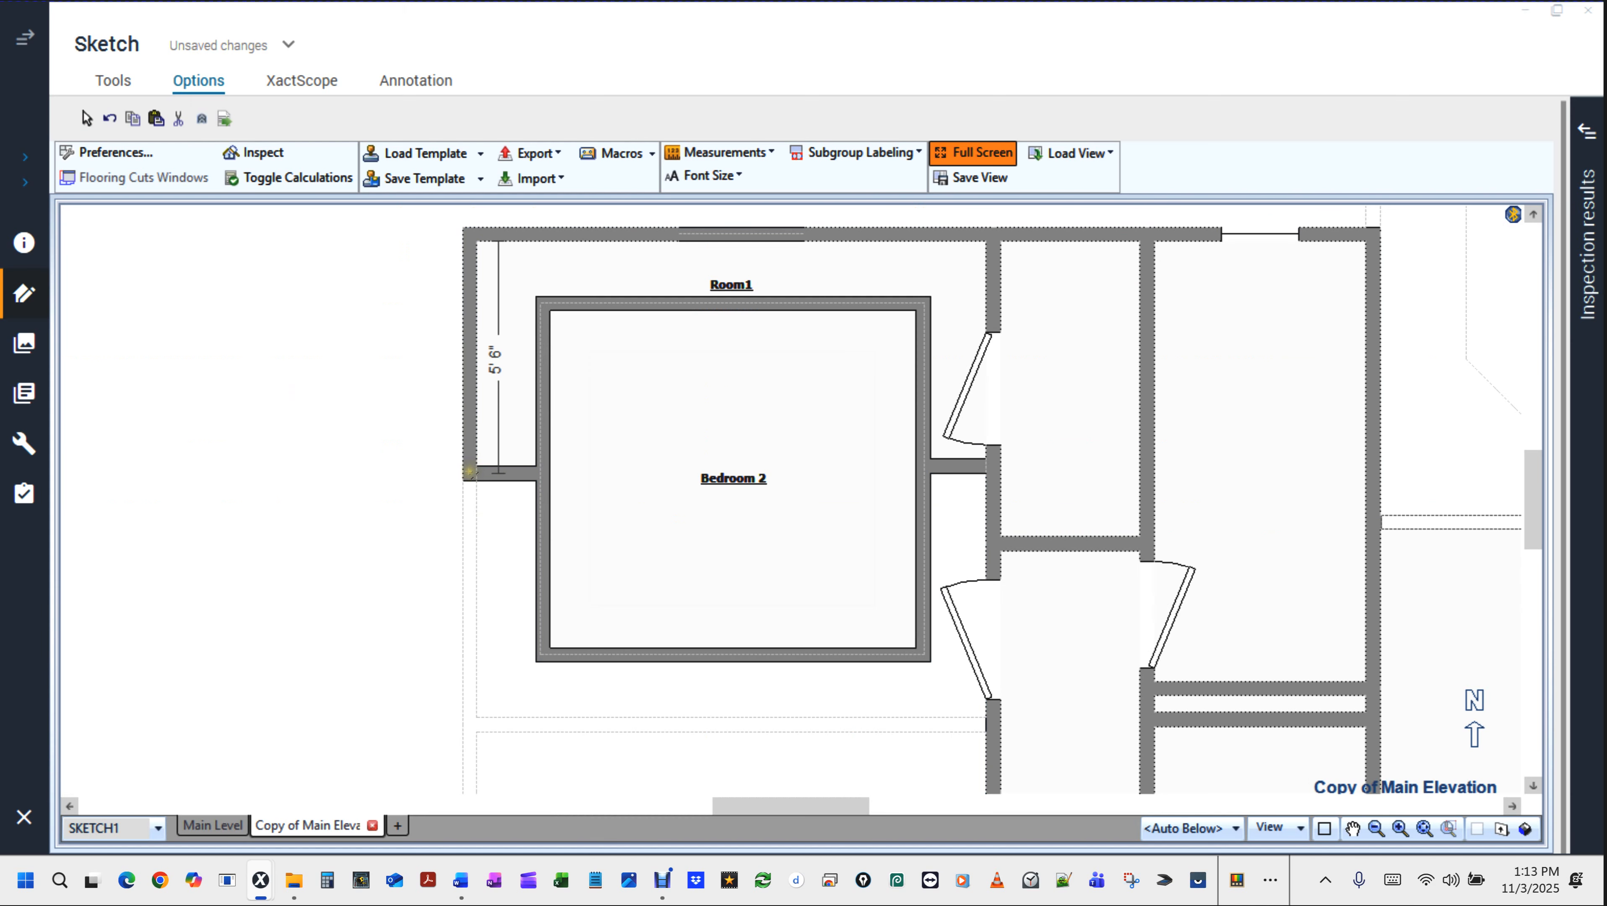
click(472, 474)
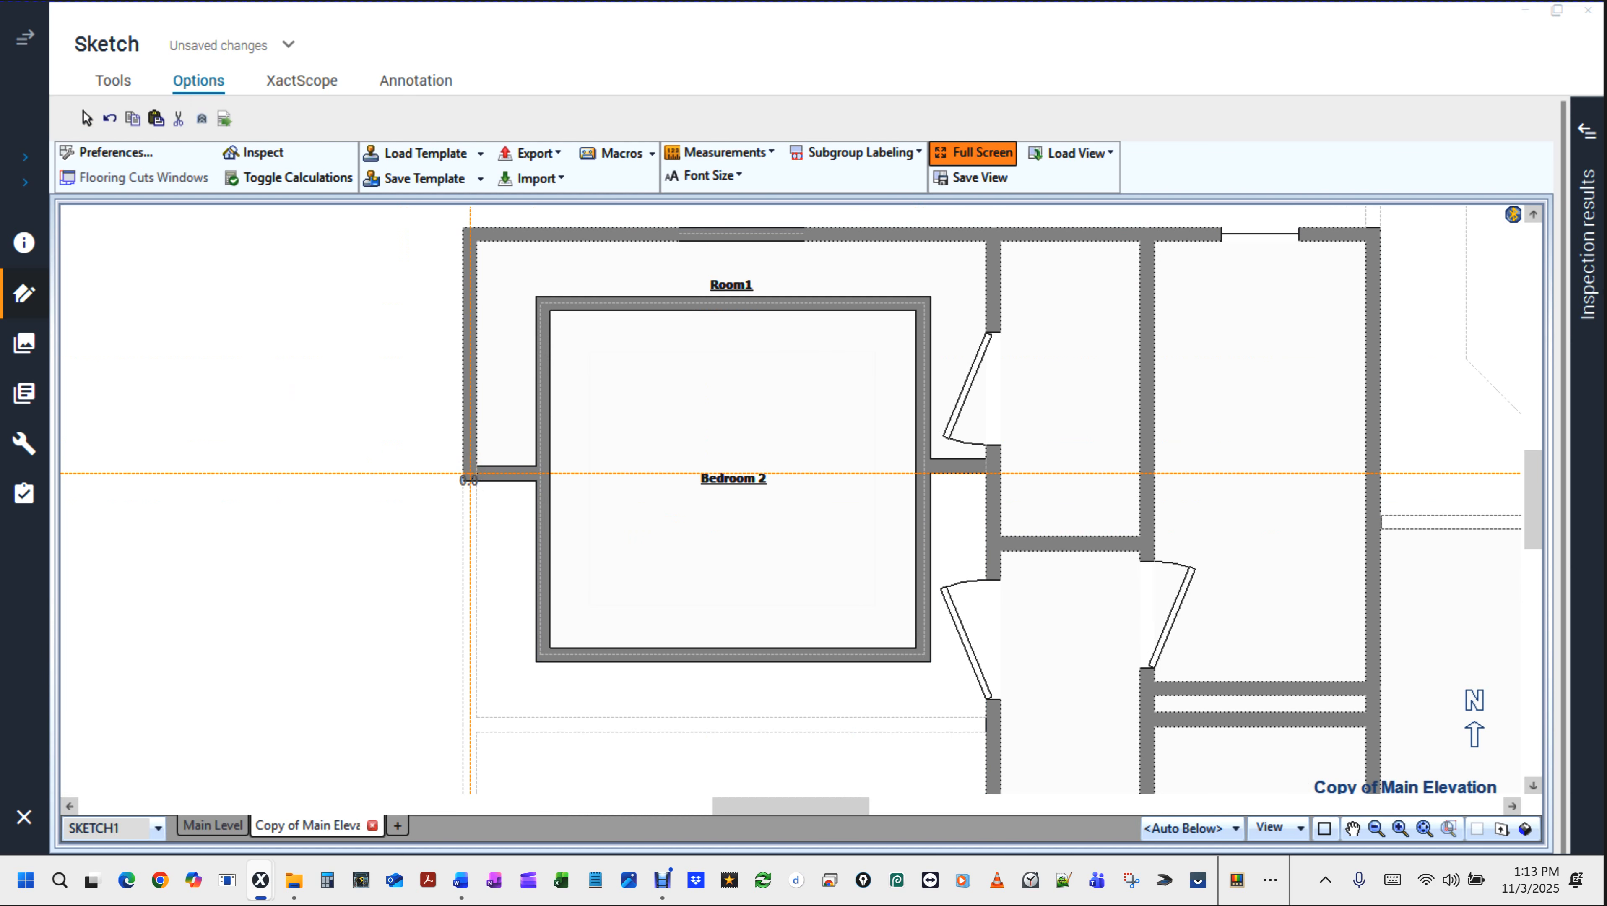
click(471, 725)
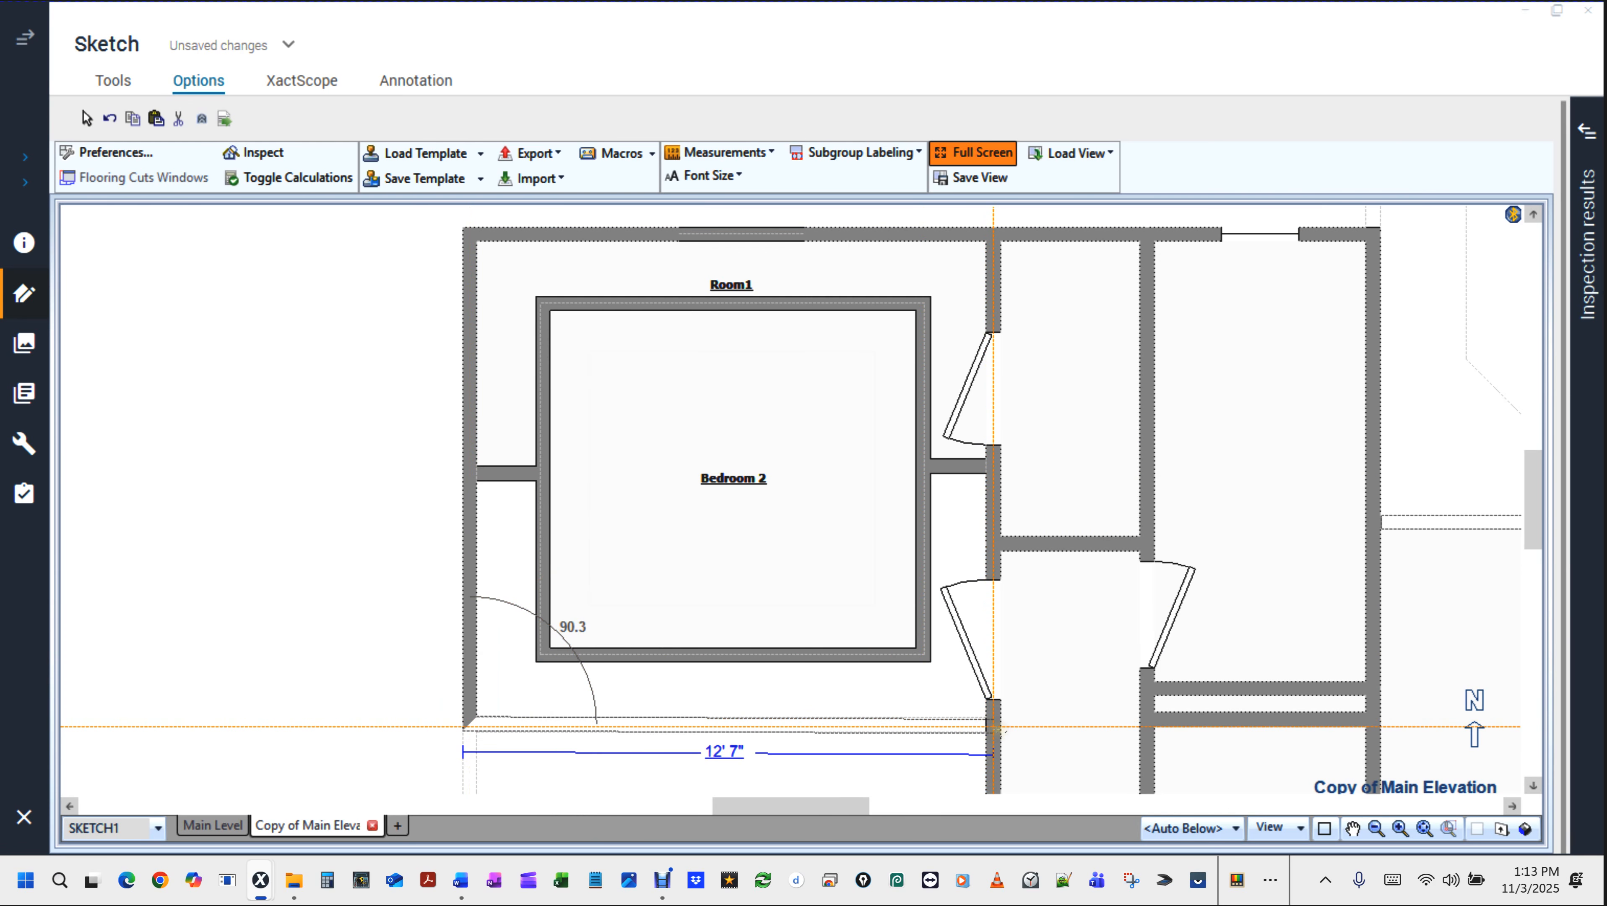
click(997, 729)
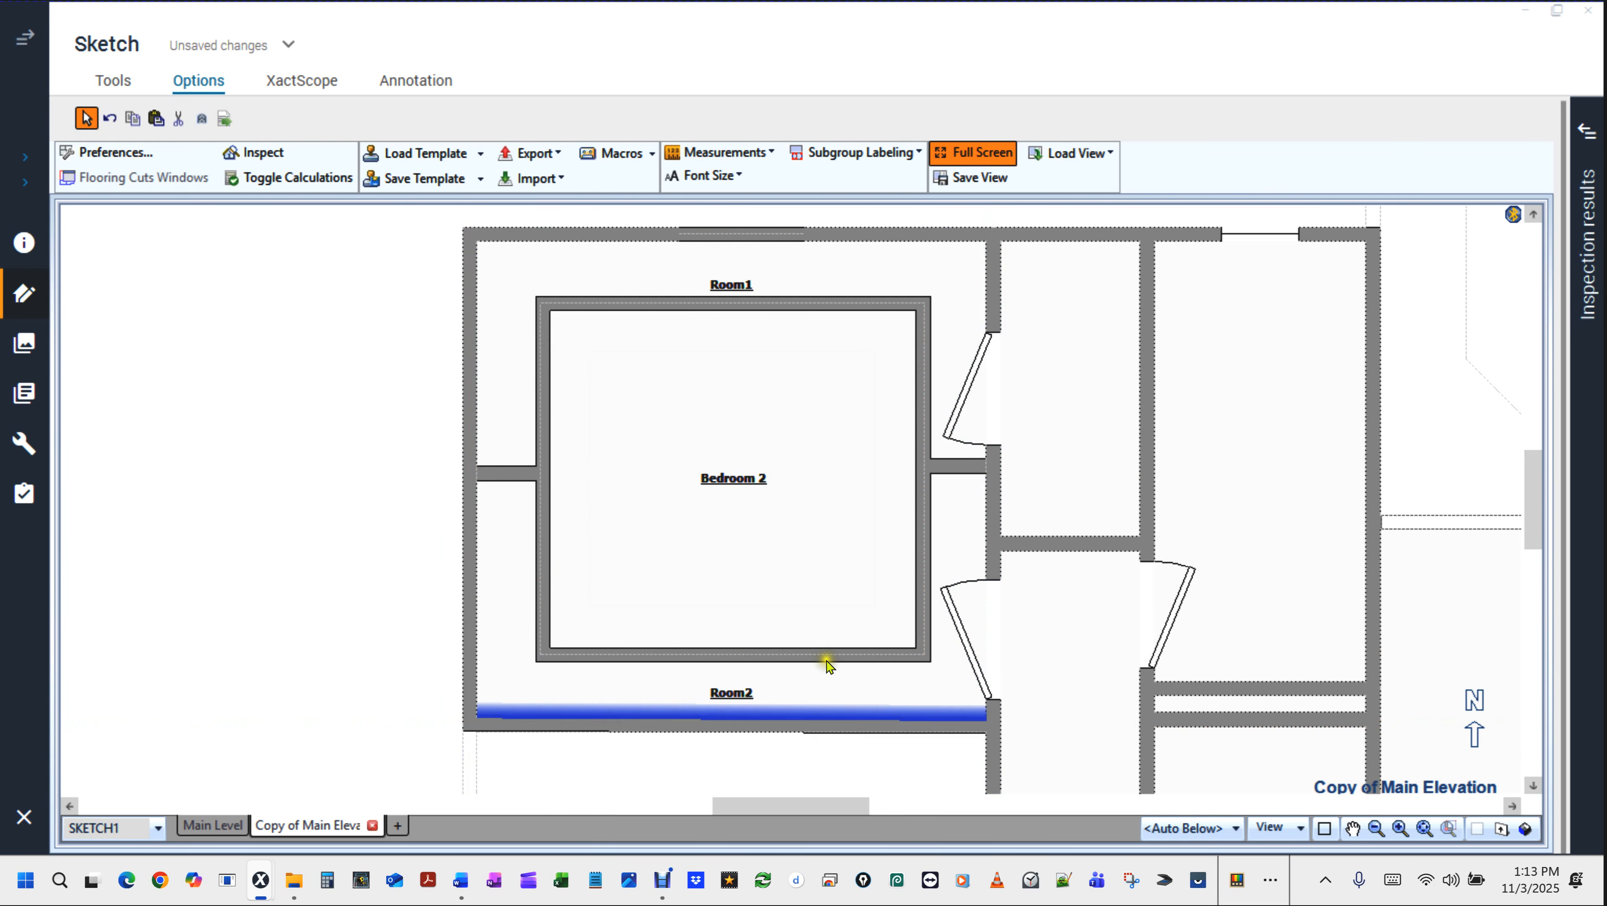
Straighten the slanted wall below Bedroom 2 by moving its right-end vertex up into line with the left corner.
scroll(970, 778, up, 3)
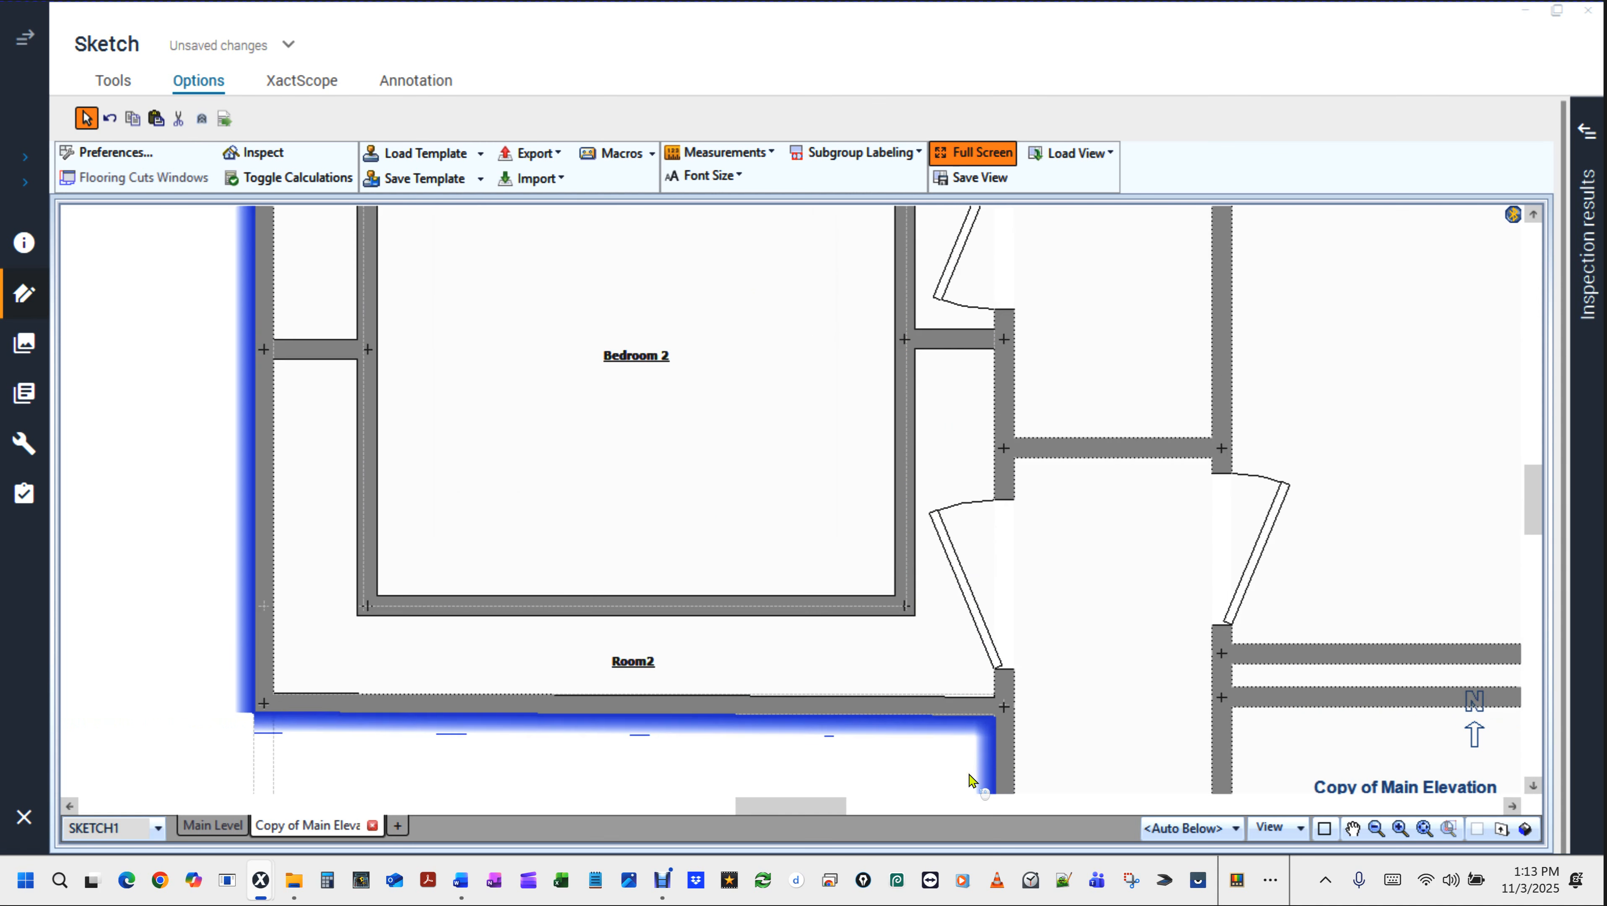
click(612, 406)
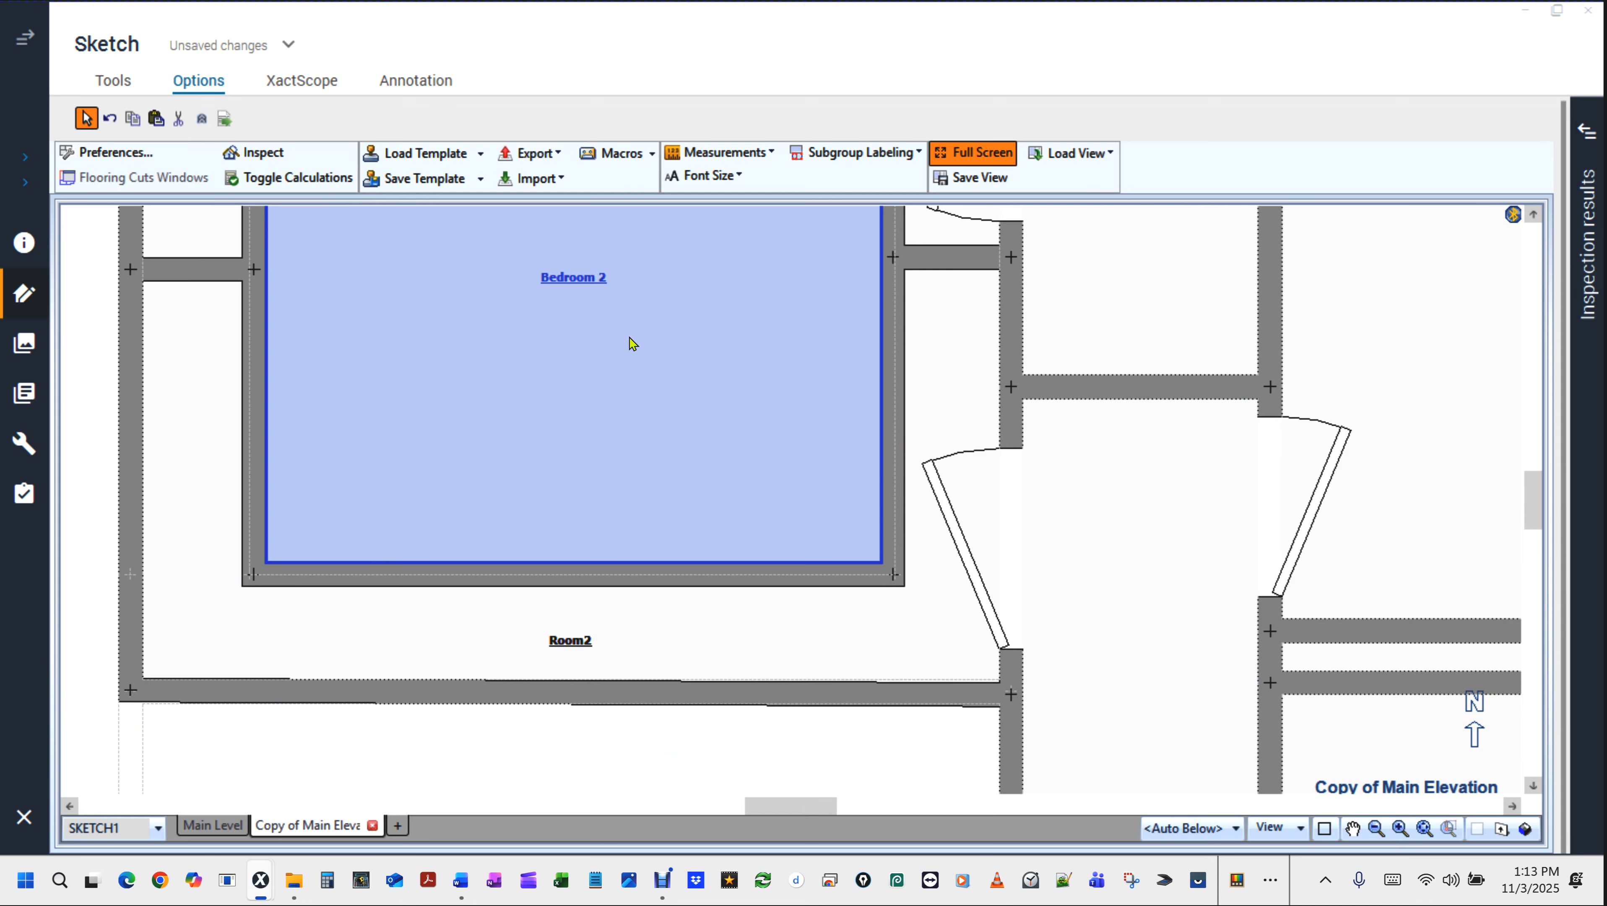
click(294, 672)
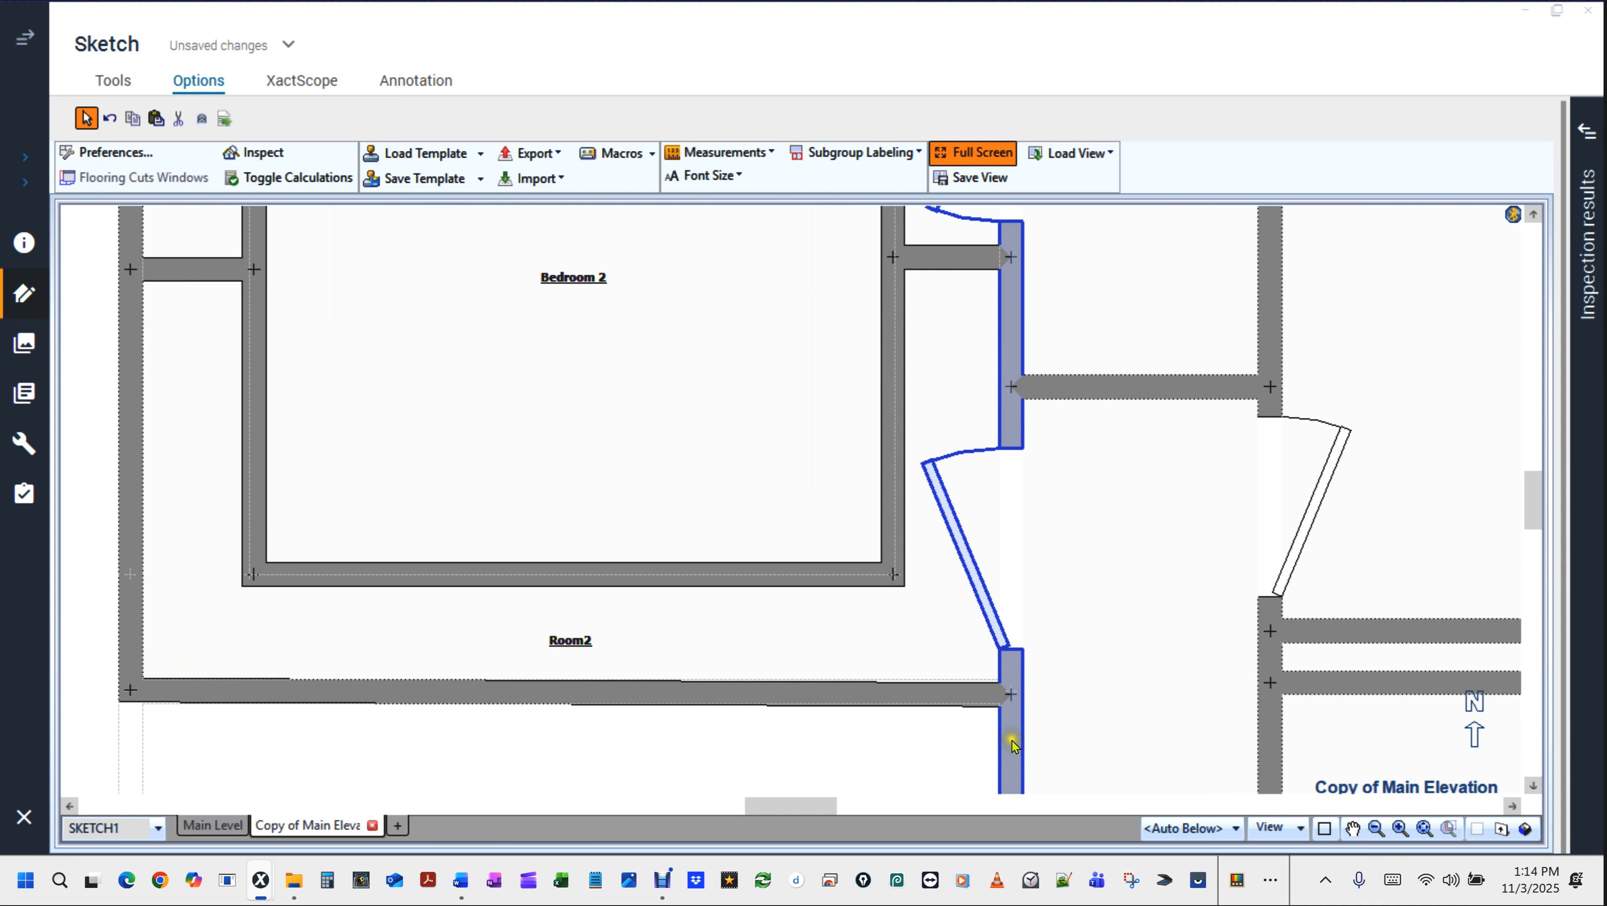
click(1012, 696)
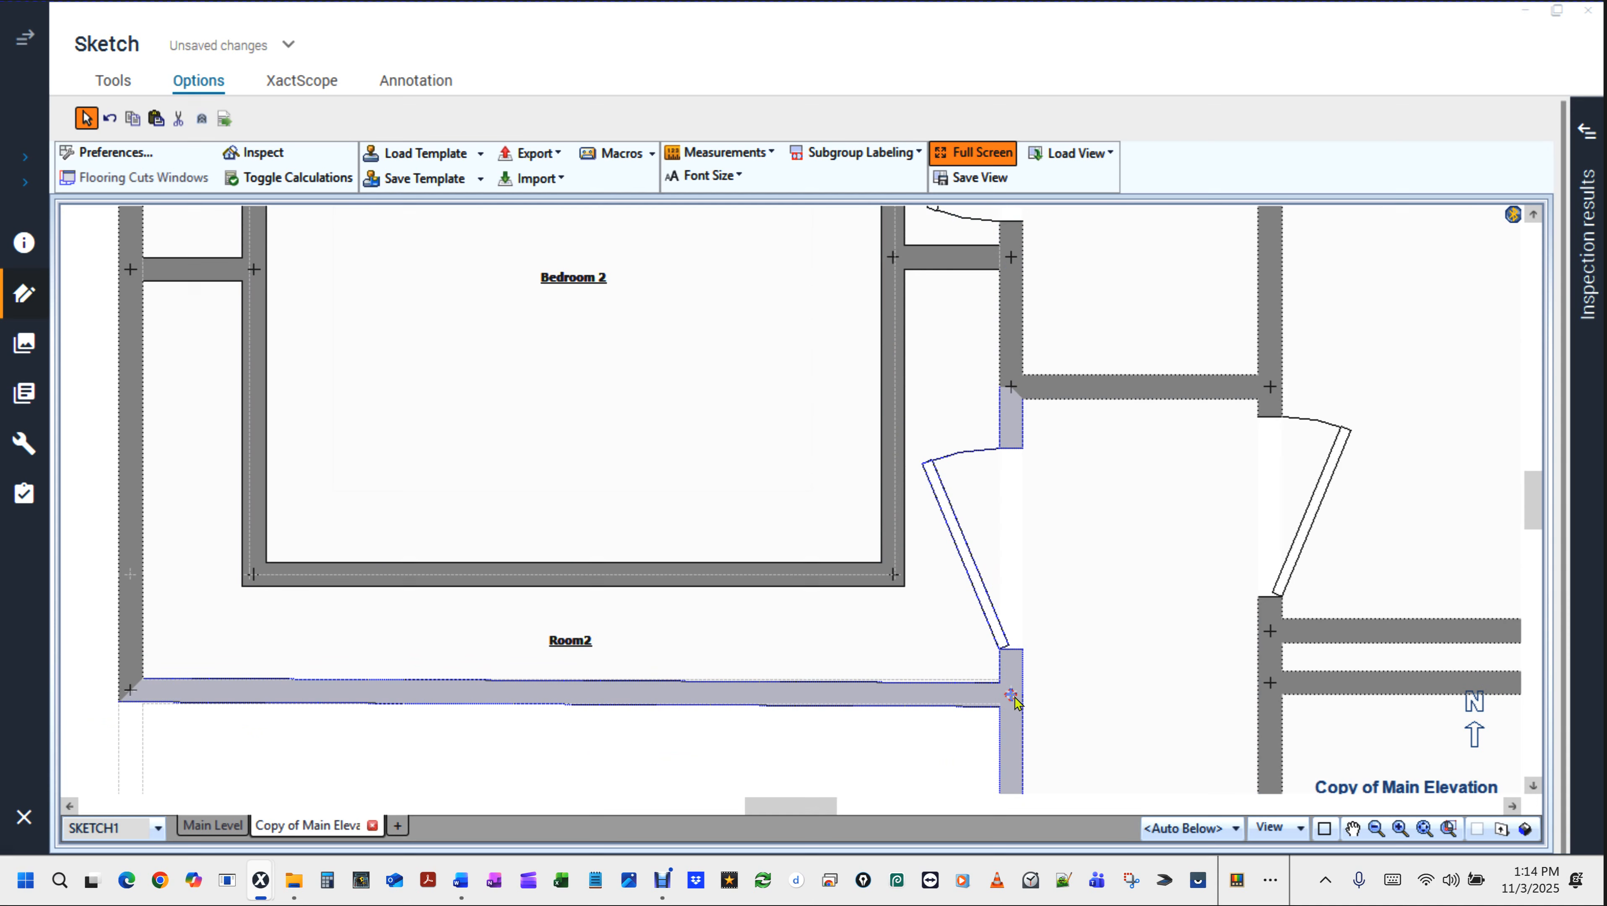
drag(1014, 698, 1014, 681)
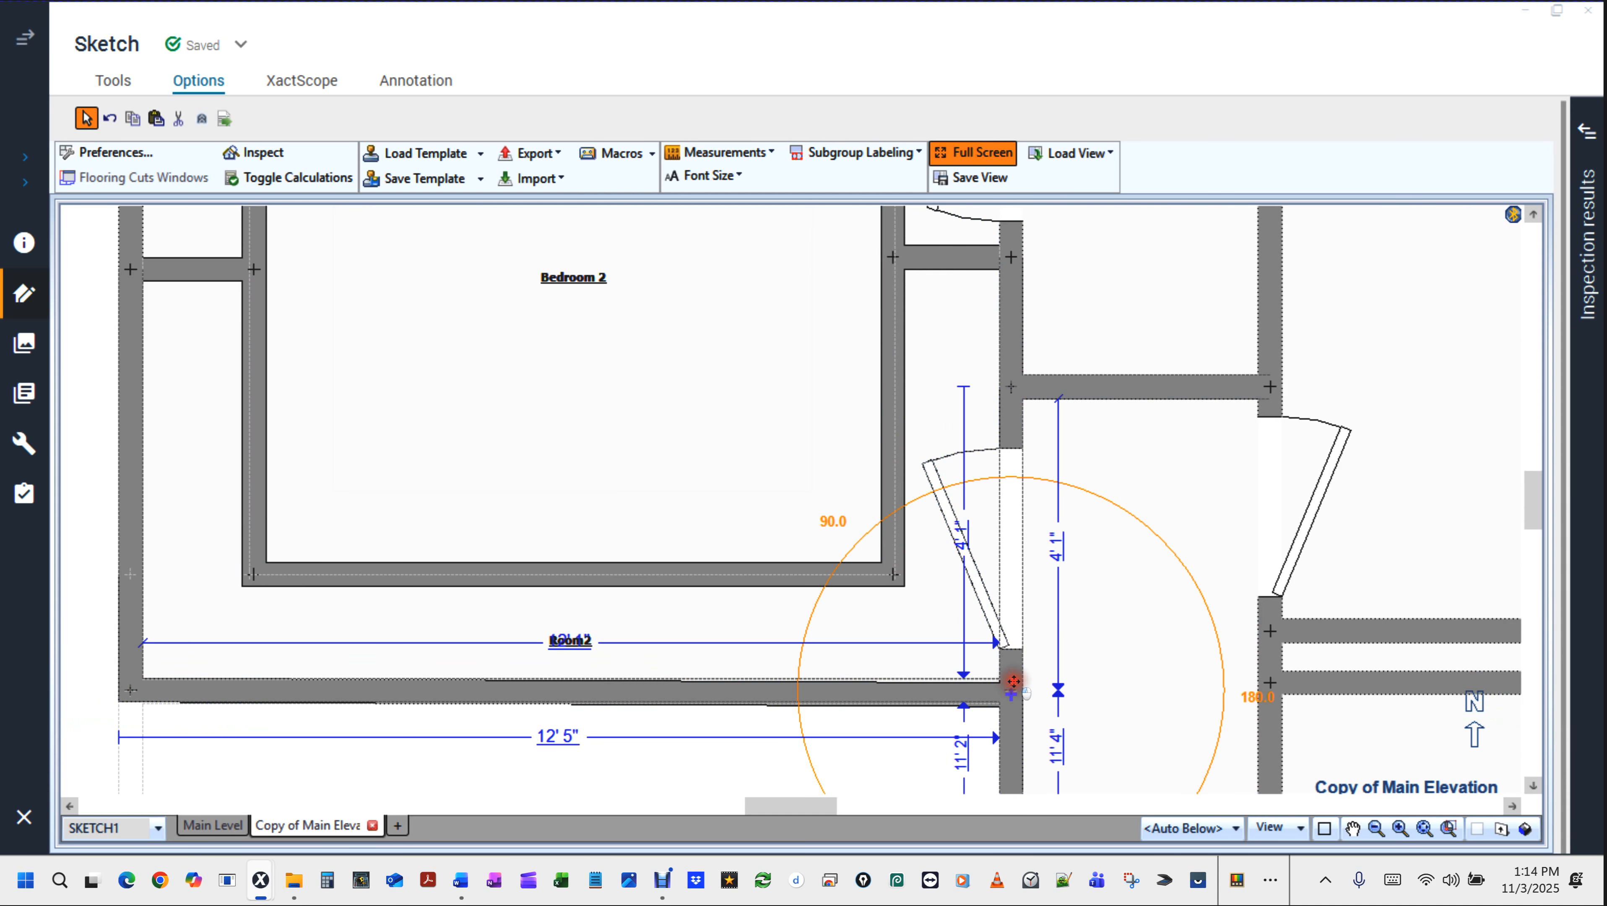
drag(1013, 681, 1013, 682)
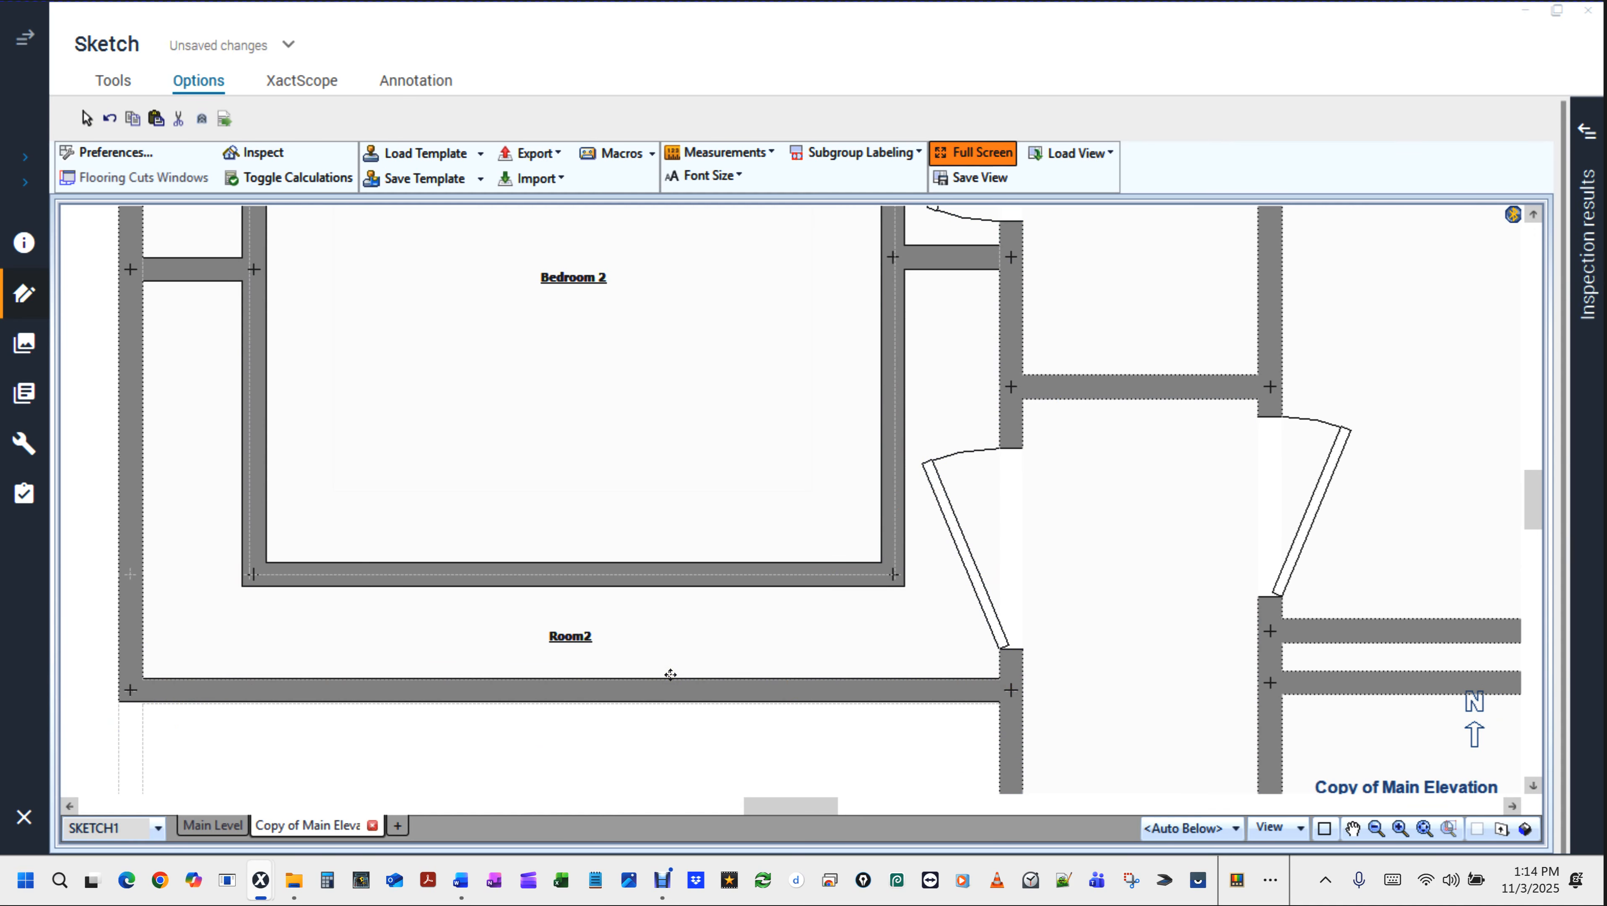
scroll(670, 674, down, 2)
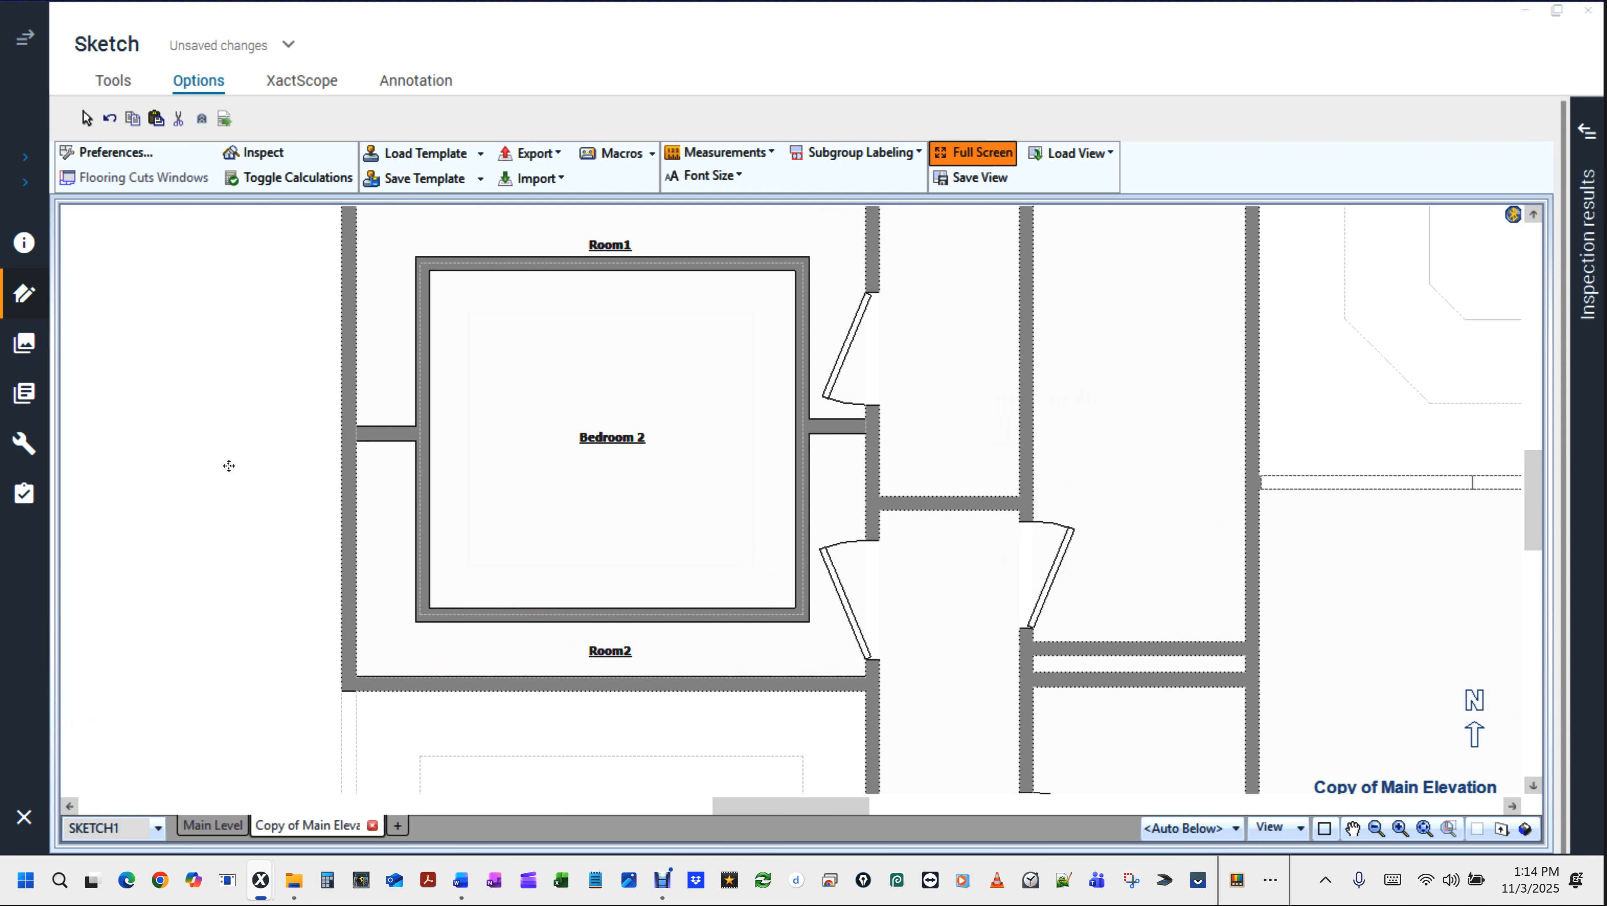
right_click(311, 340)
right_click(286, 339)
mouse_move(261, 352)
mouse_down()
mouse_move(286, 434)
mouse_move(251, 412)
mouse_up()
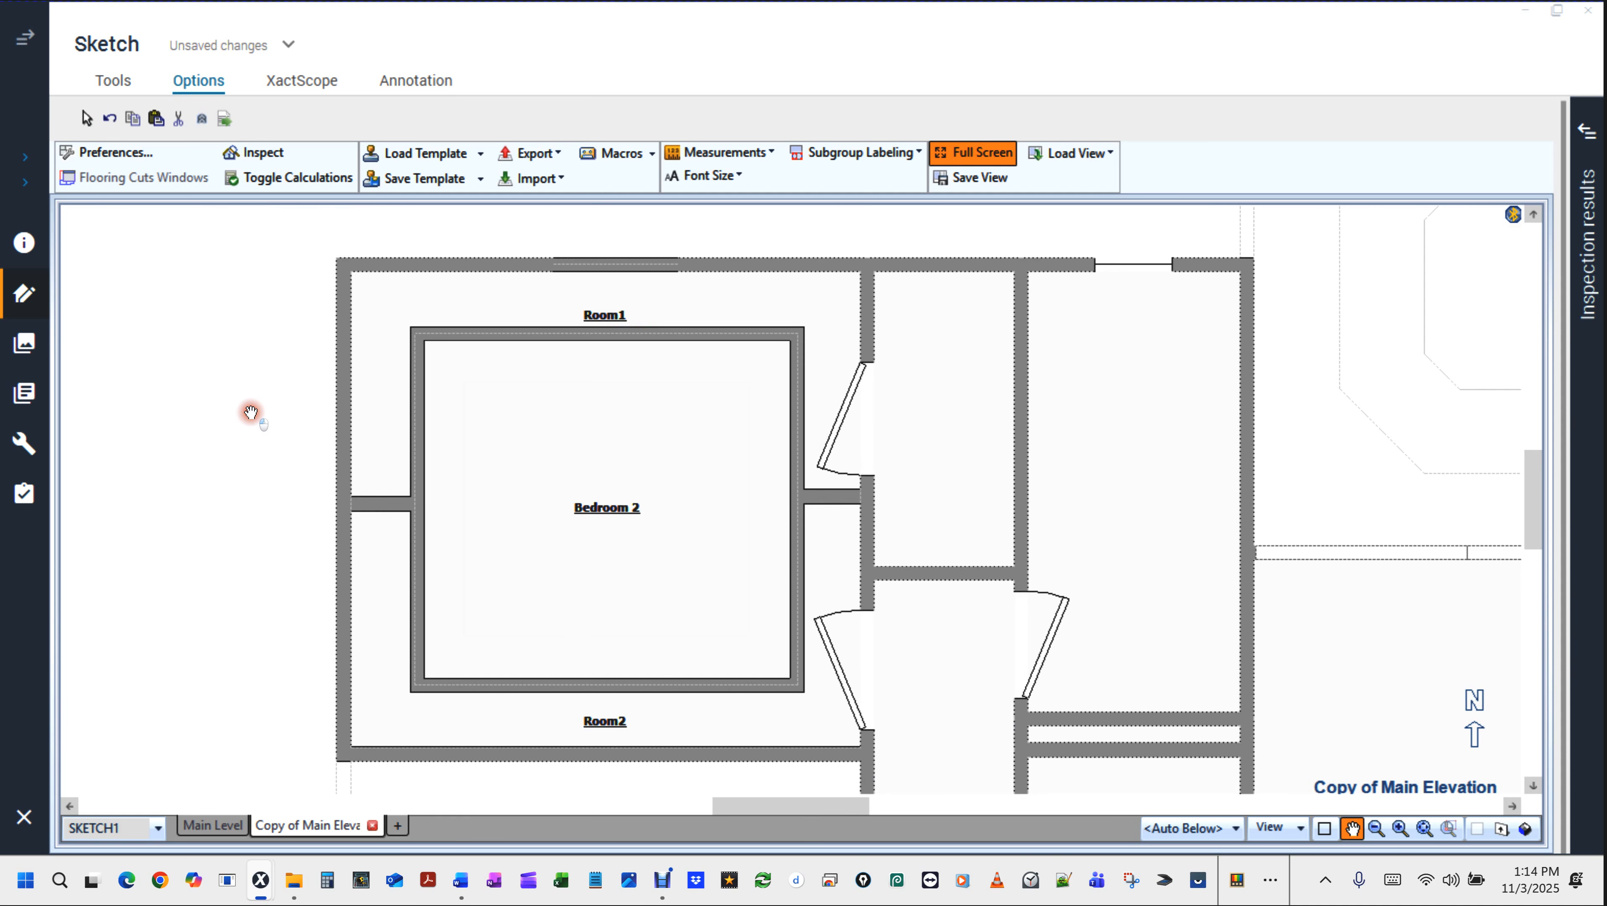
right_click(252, 413)
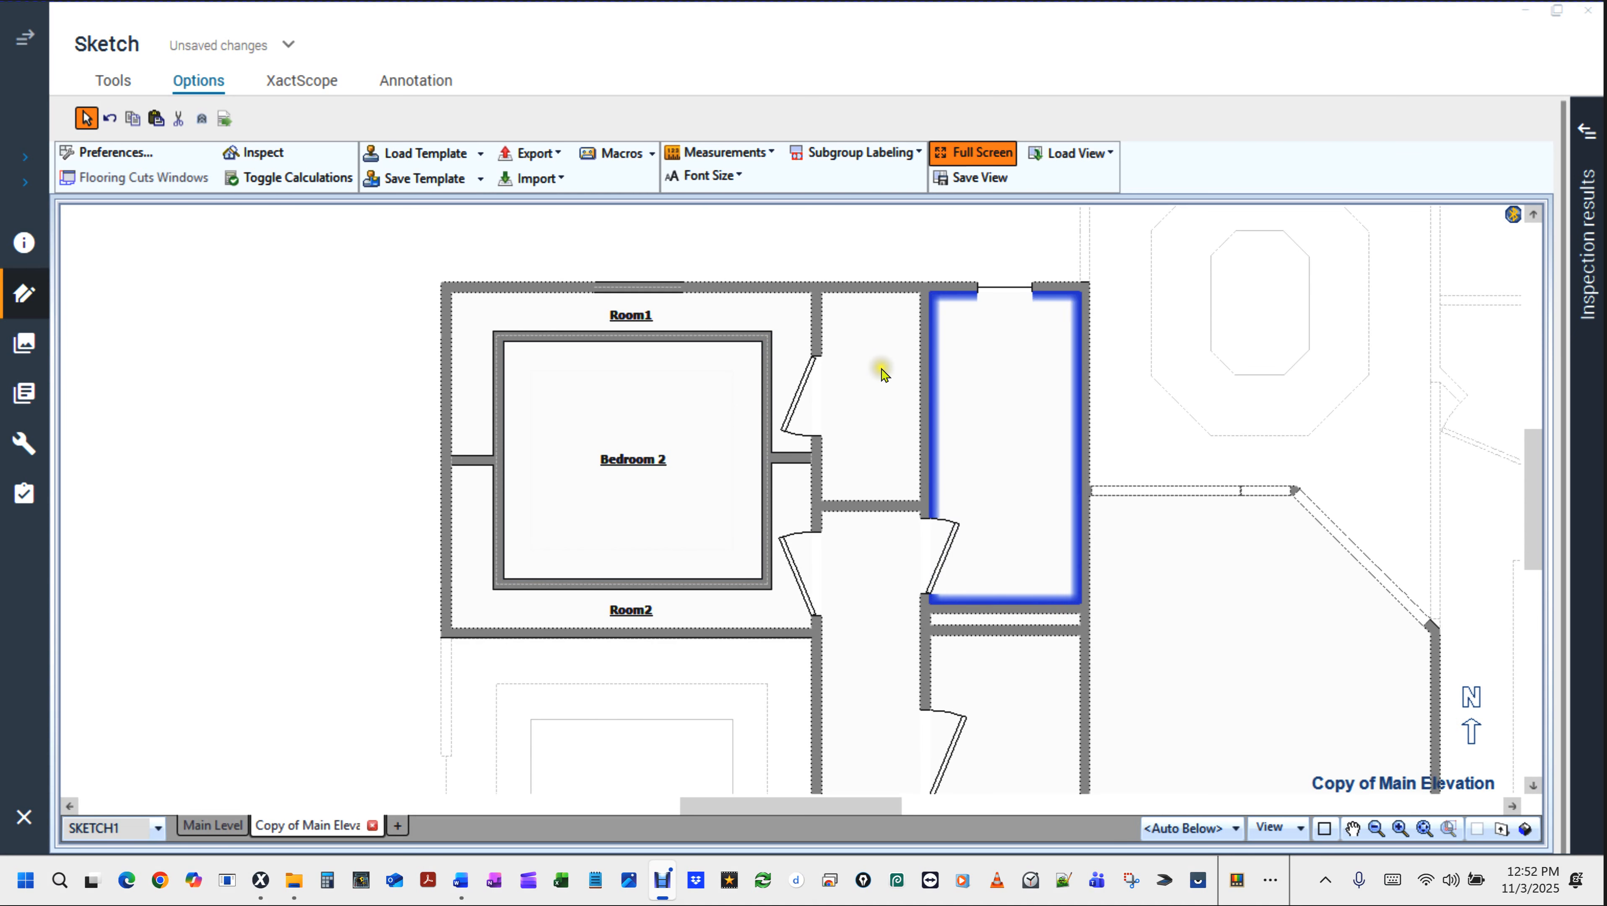
click(385, 292)
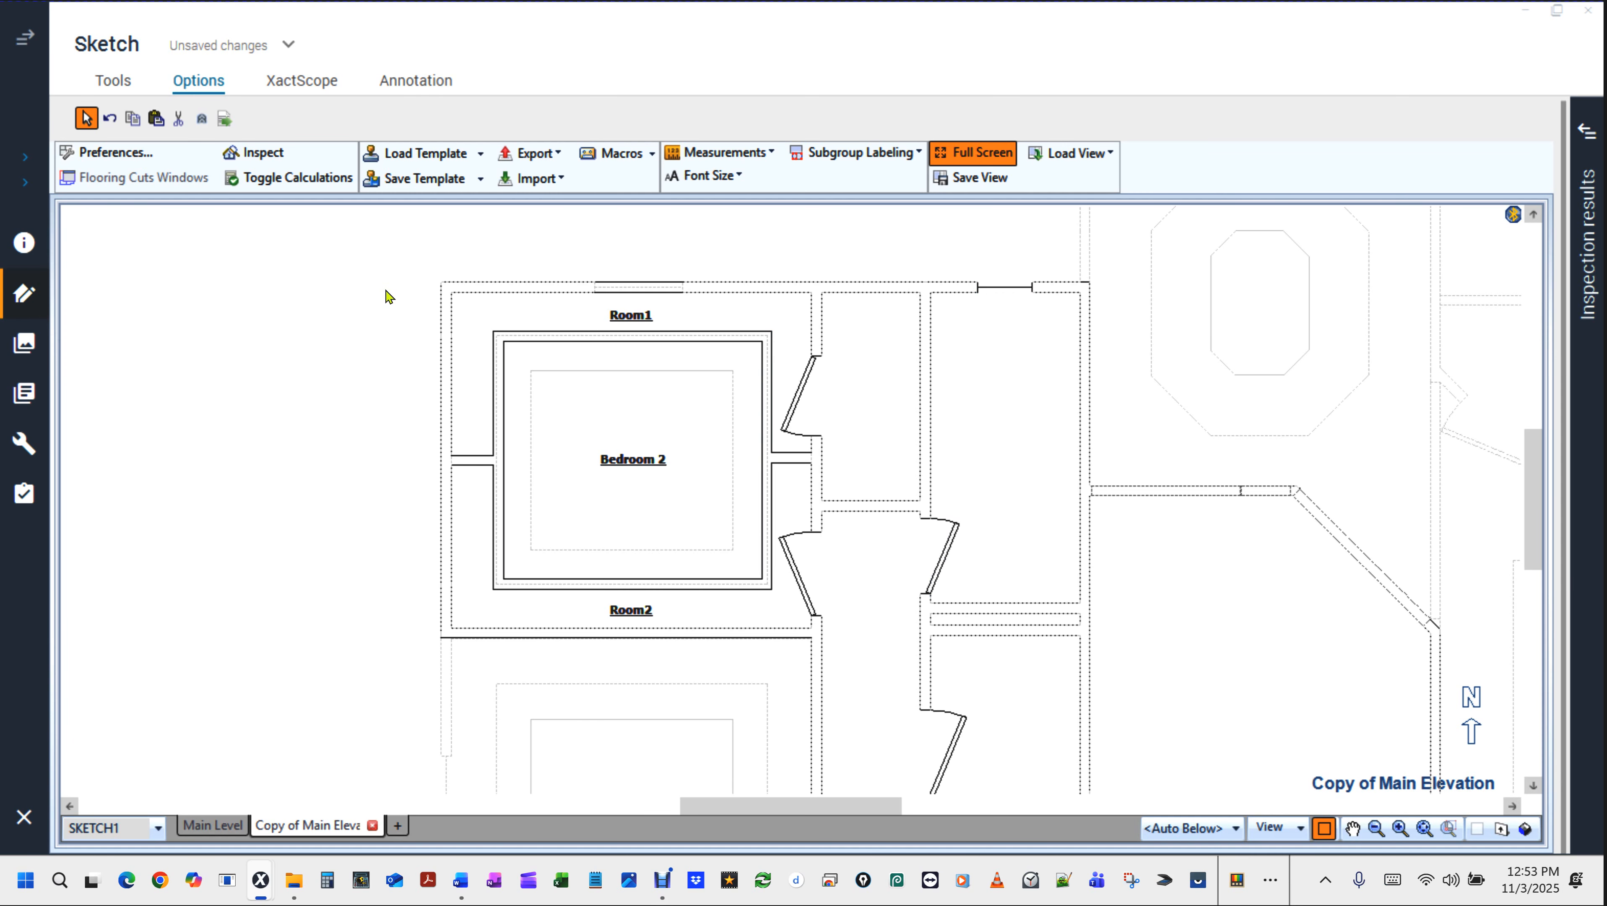
click(611, 462)
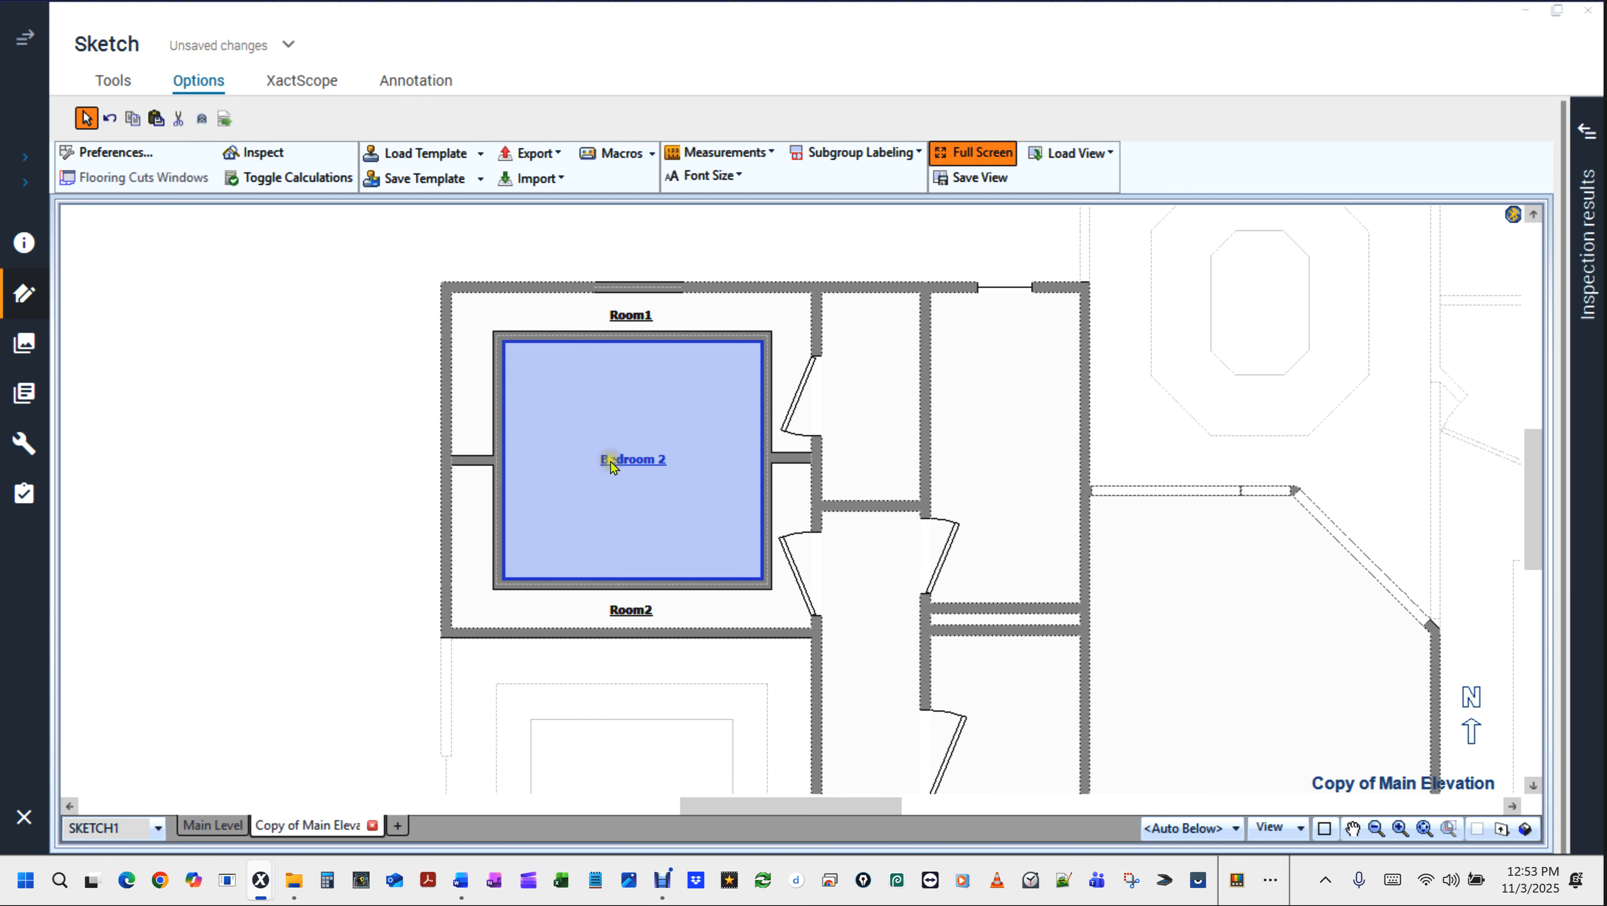
click(612, 453)
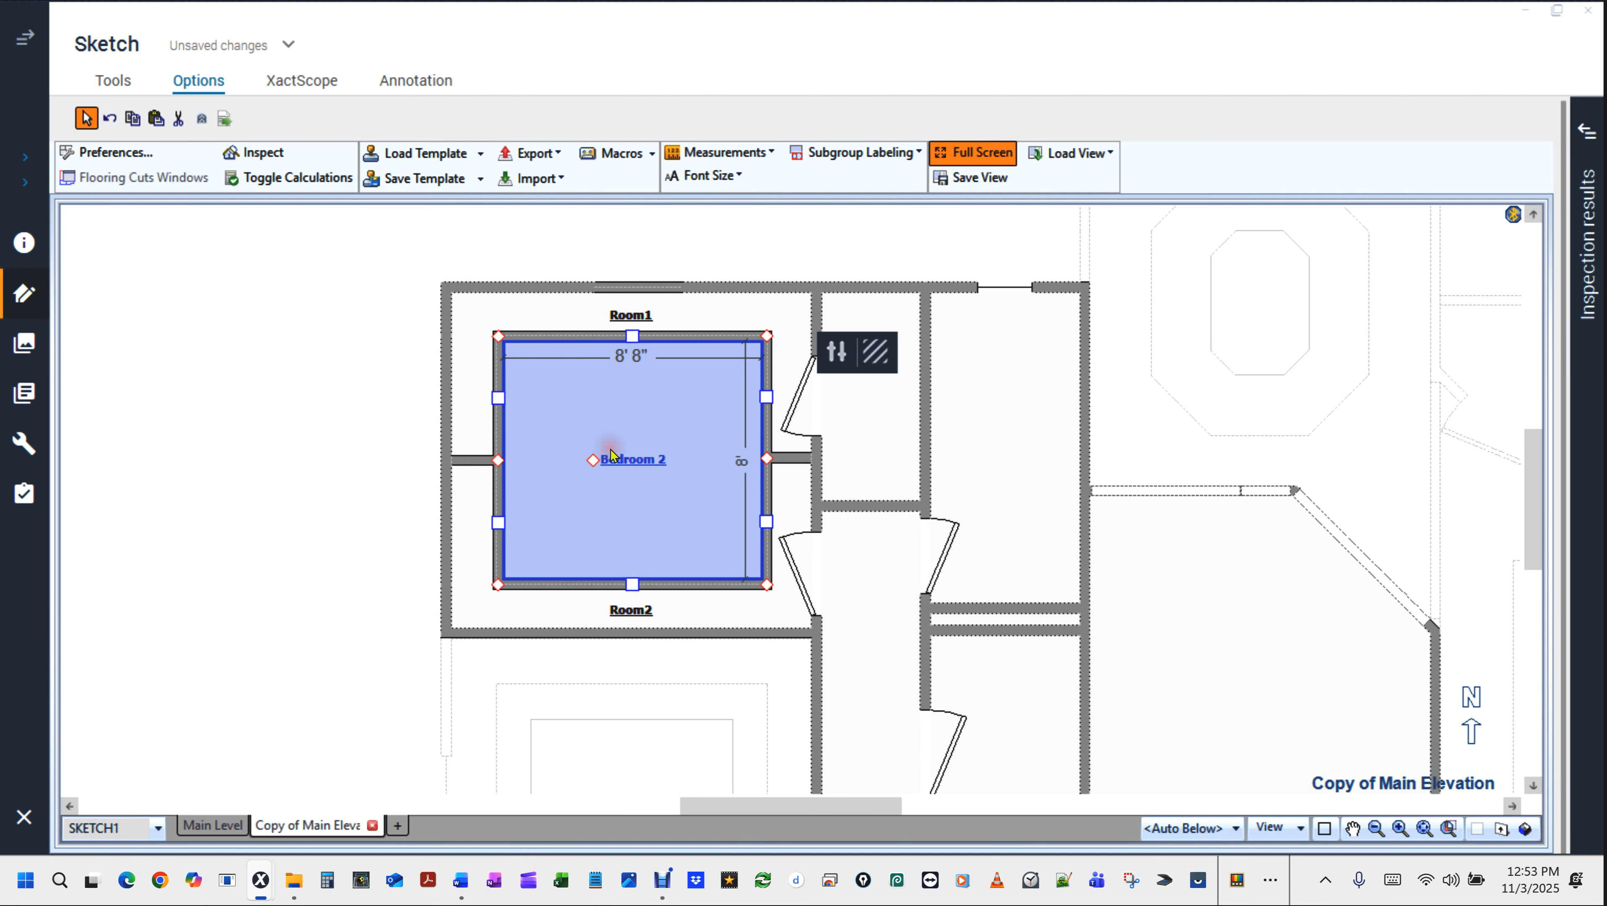
click(660, 439)
key(alt+Tab)
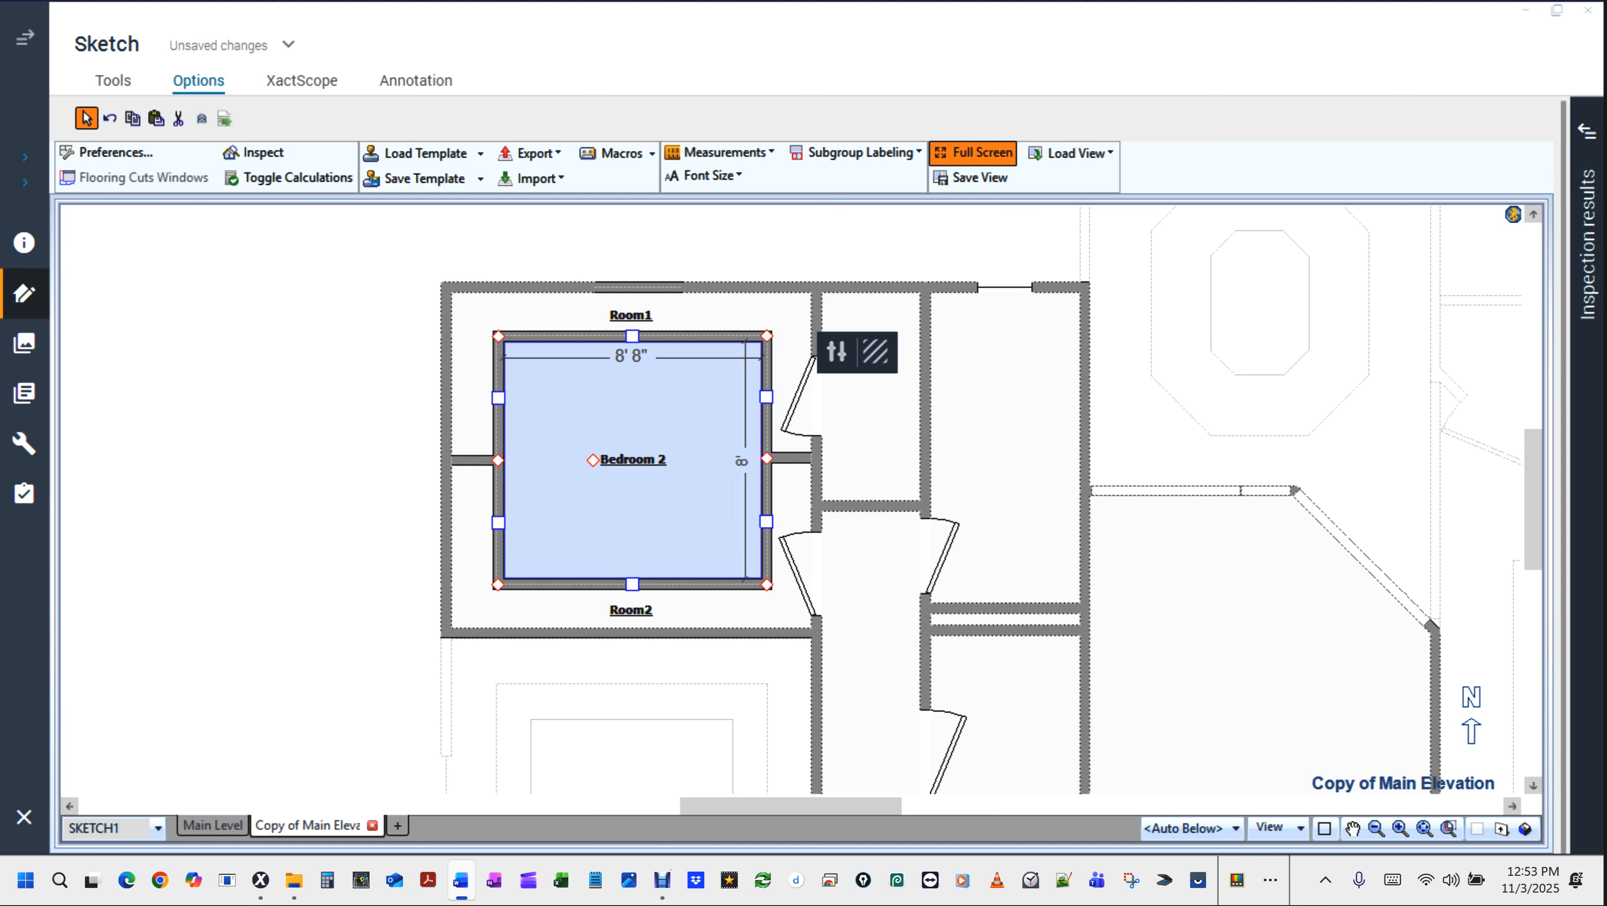
click(642, 460)
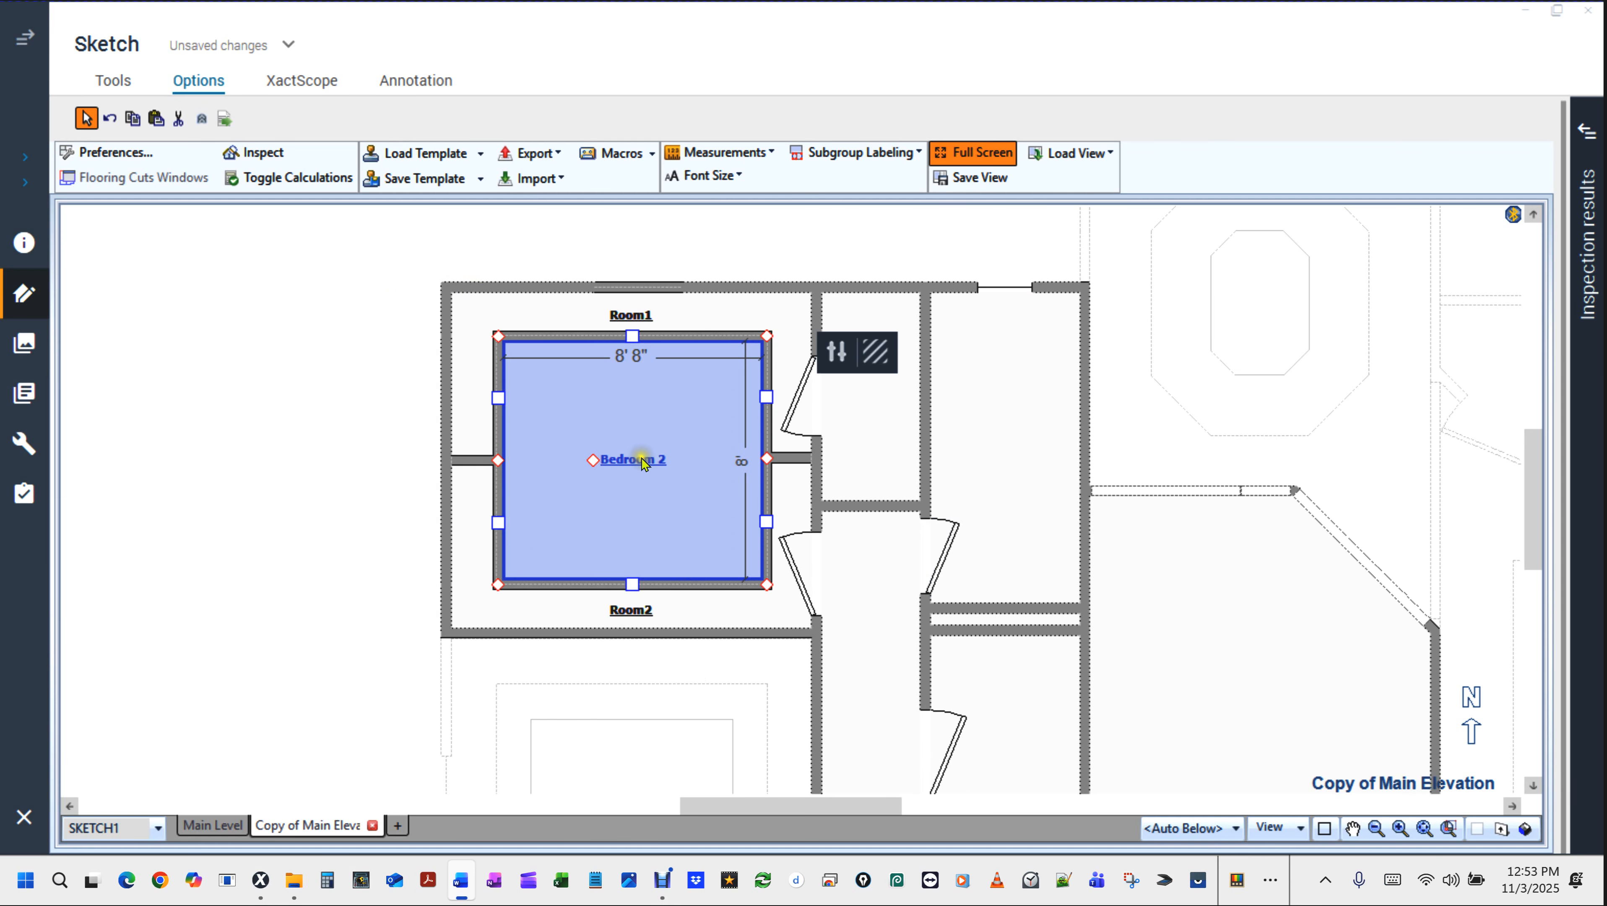
double_click(642, 459)
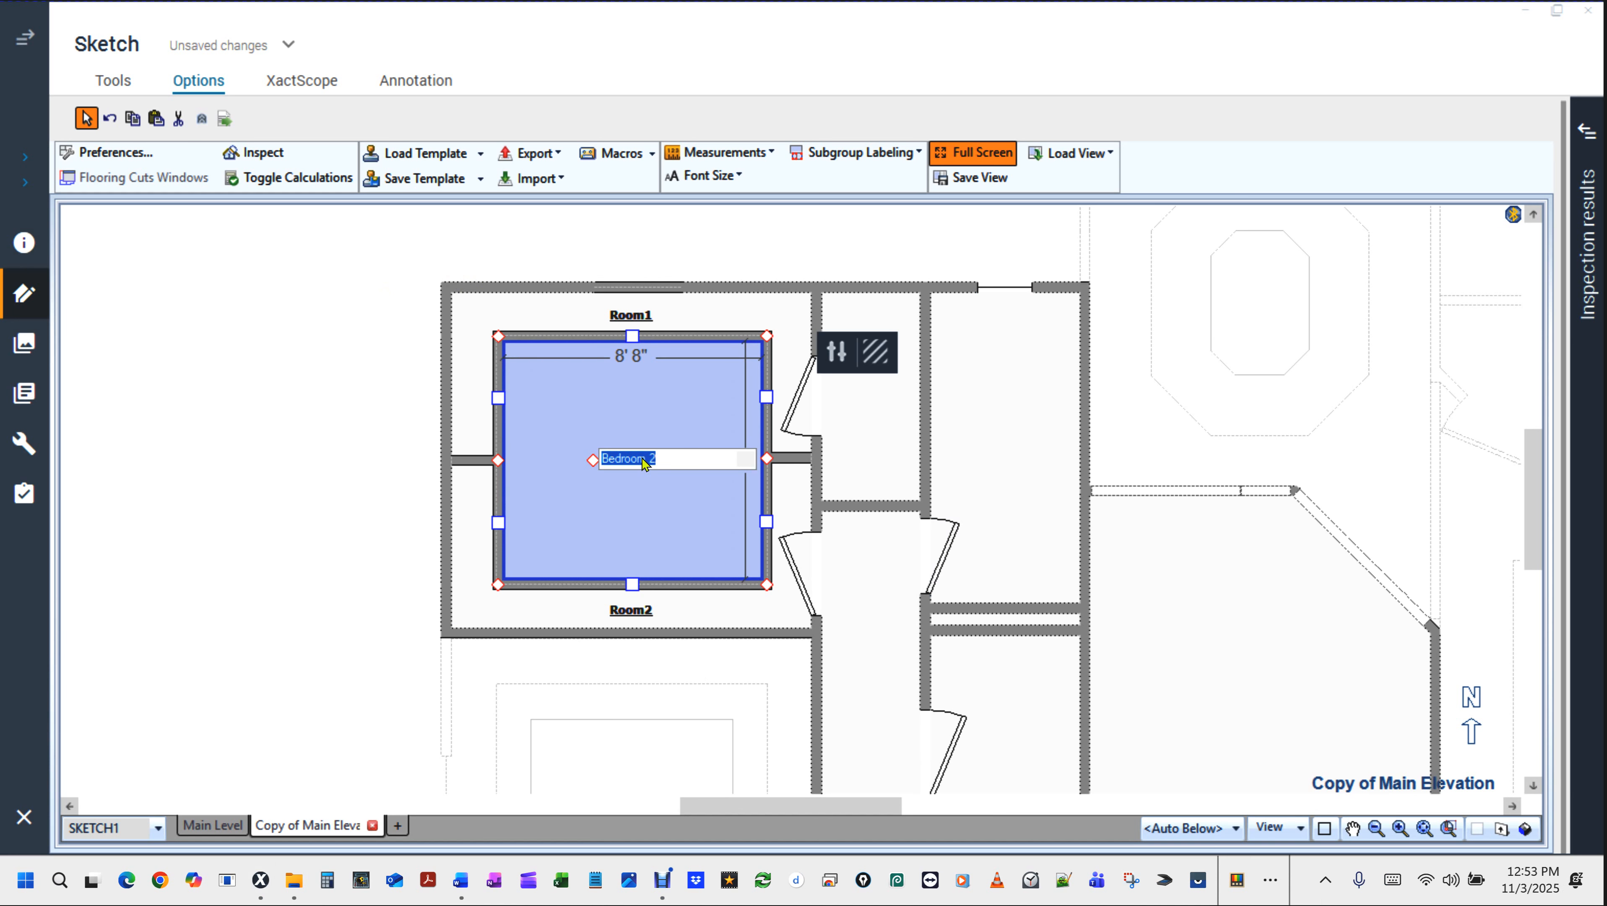
click(663, 525)
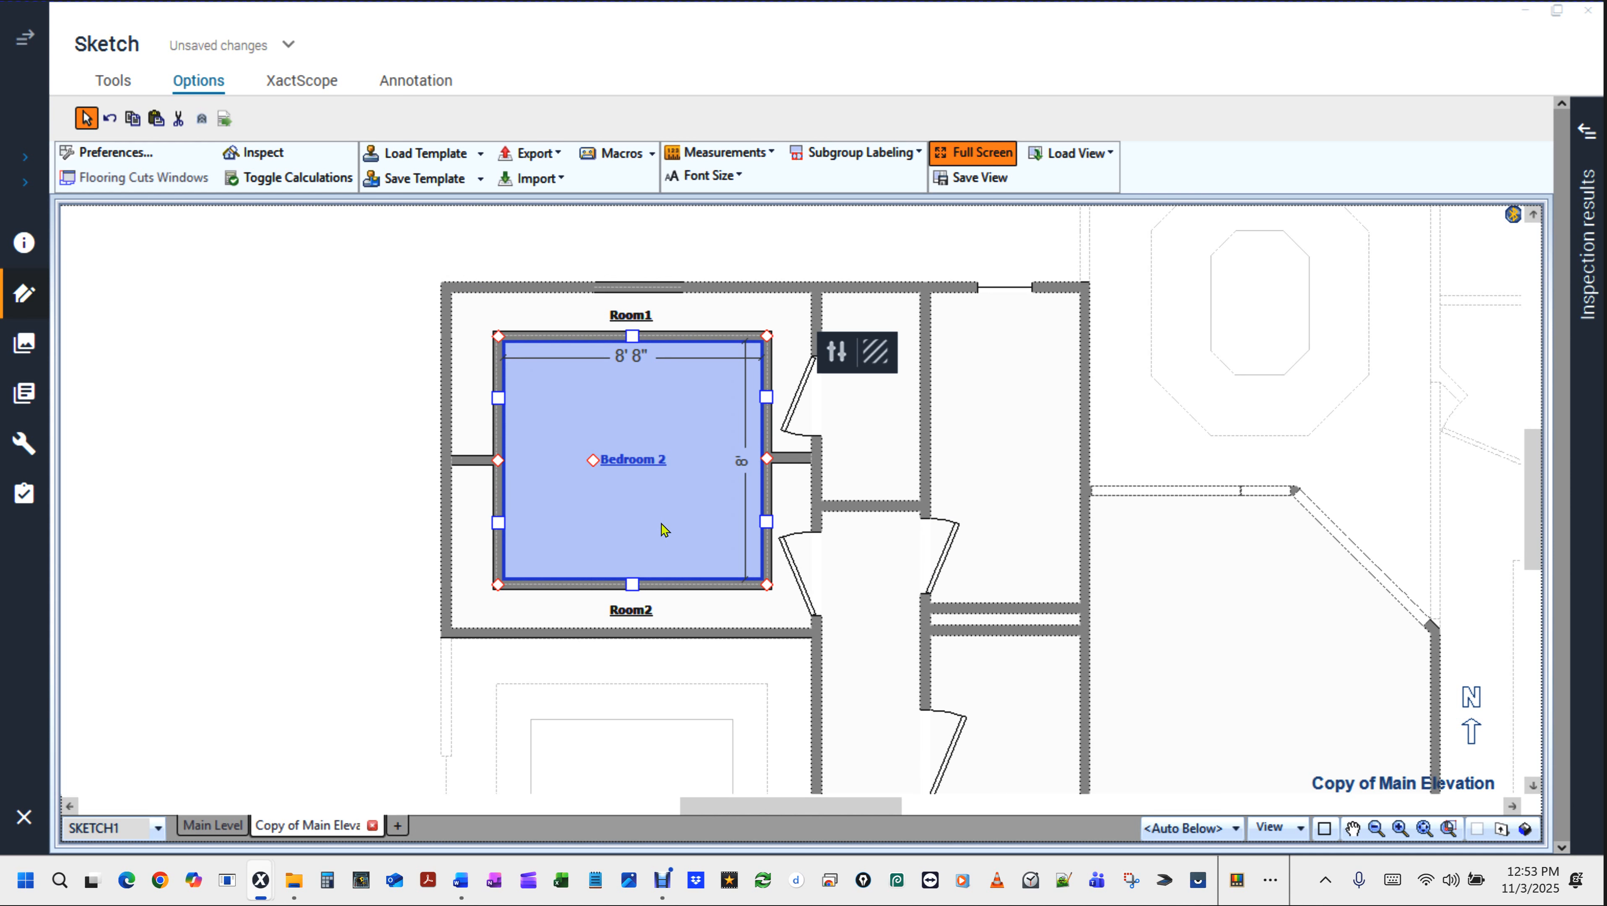
Set the ceiling height of the two perimeter rooms, Room1 and Room2, to 9' together.
click(634, 314)
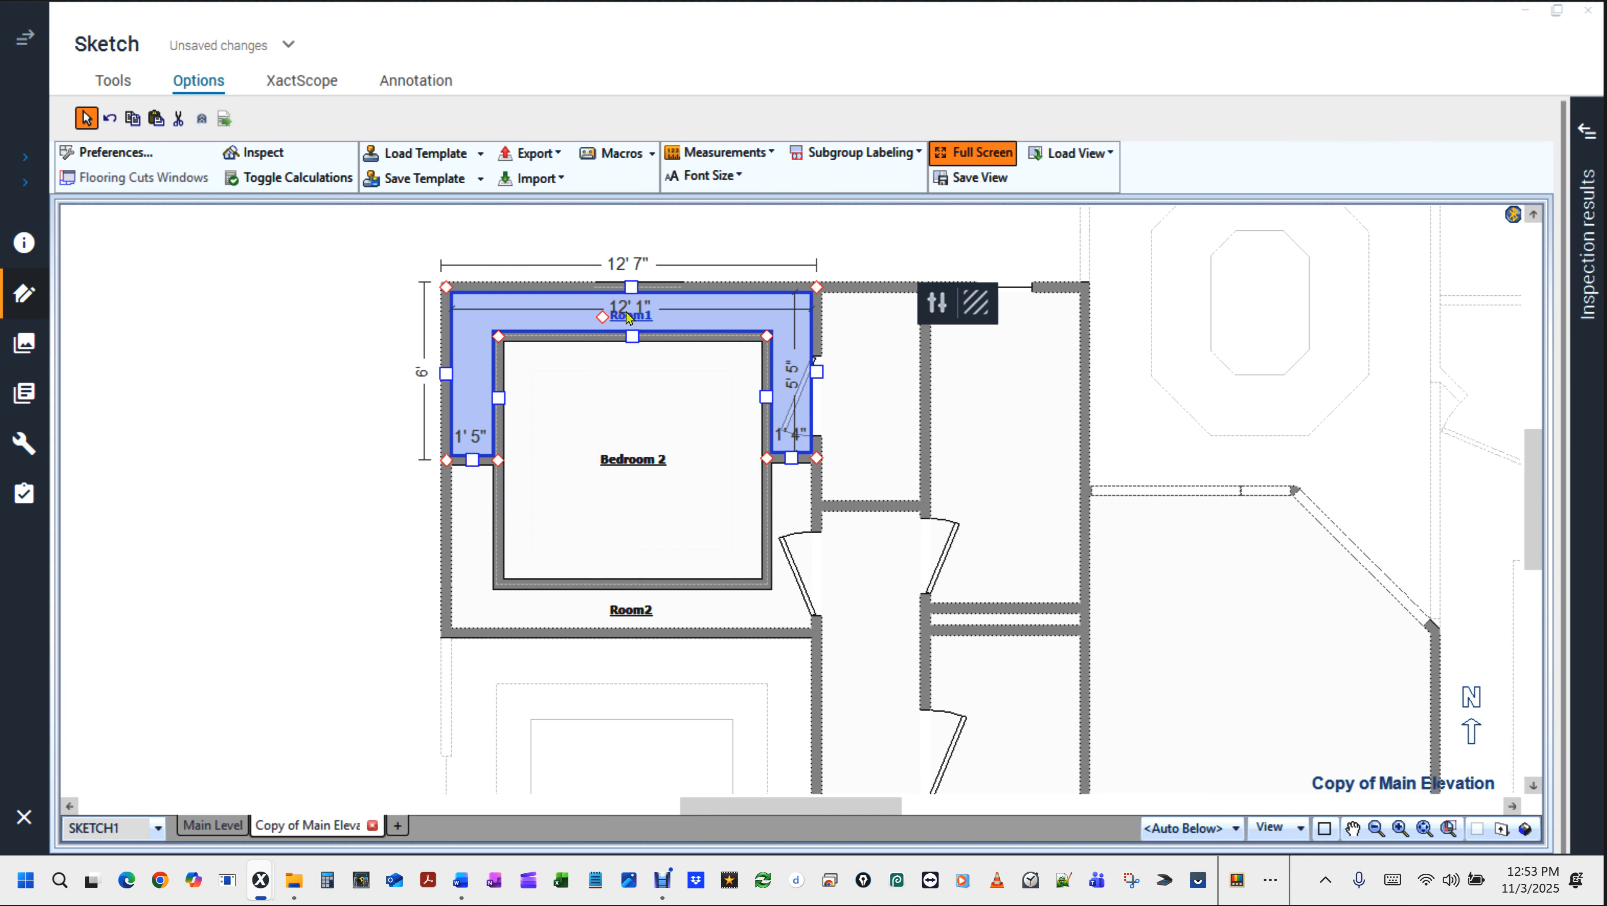
ctrl+click(613, 613)
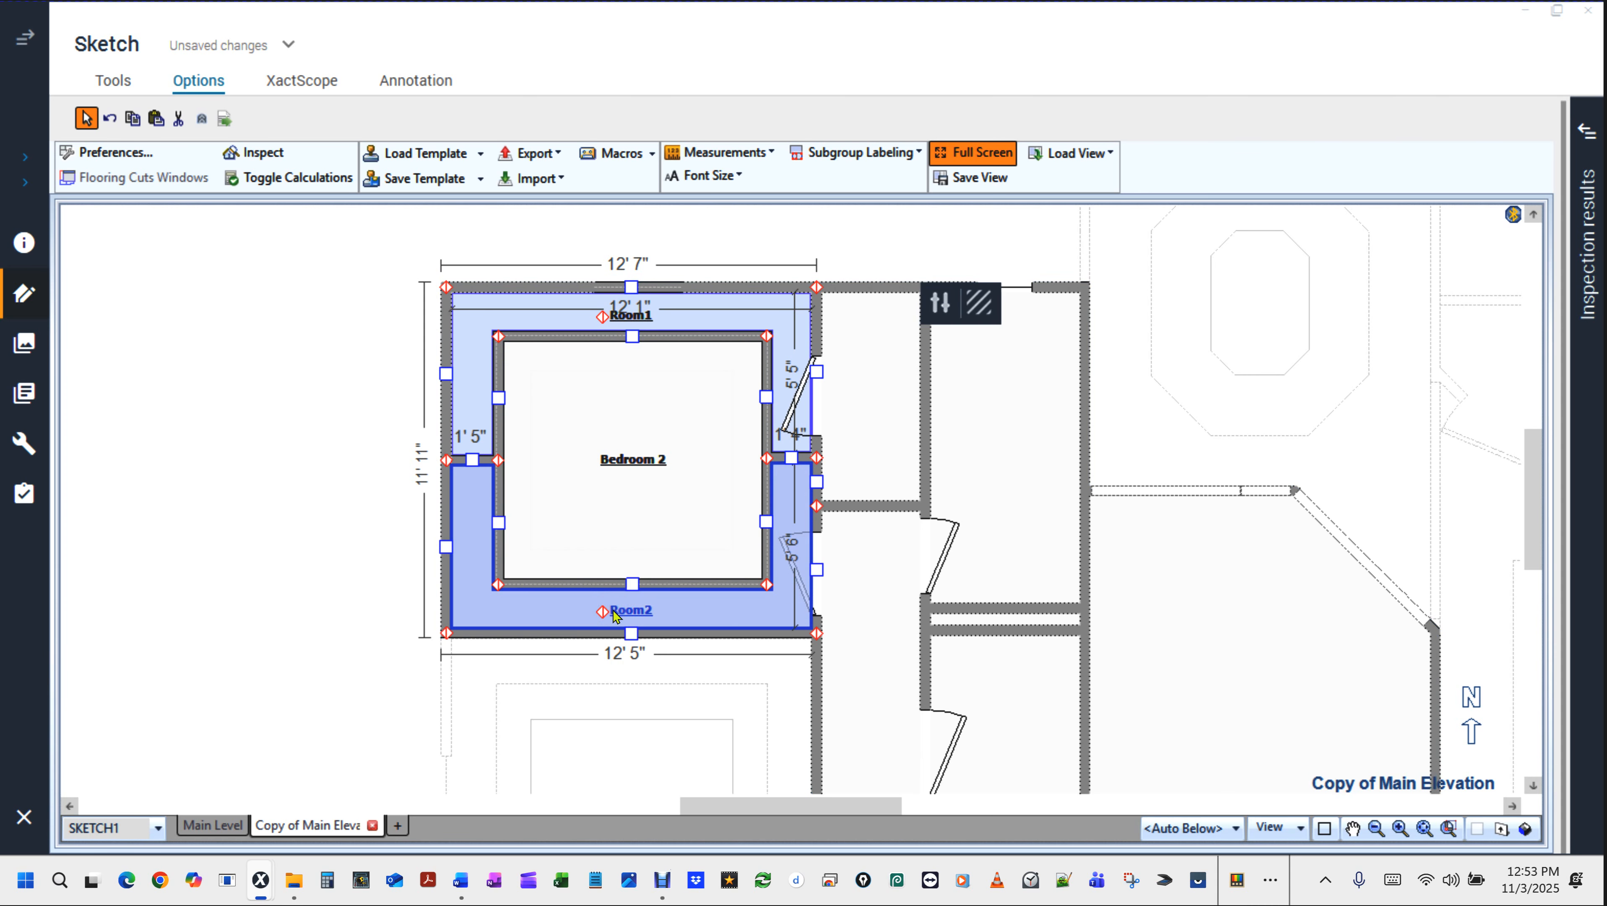
click(631, 315)
click(631, 315)
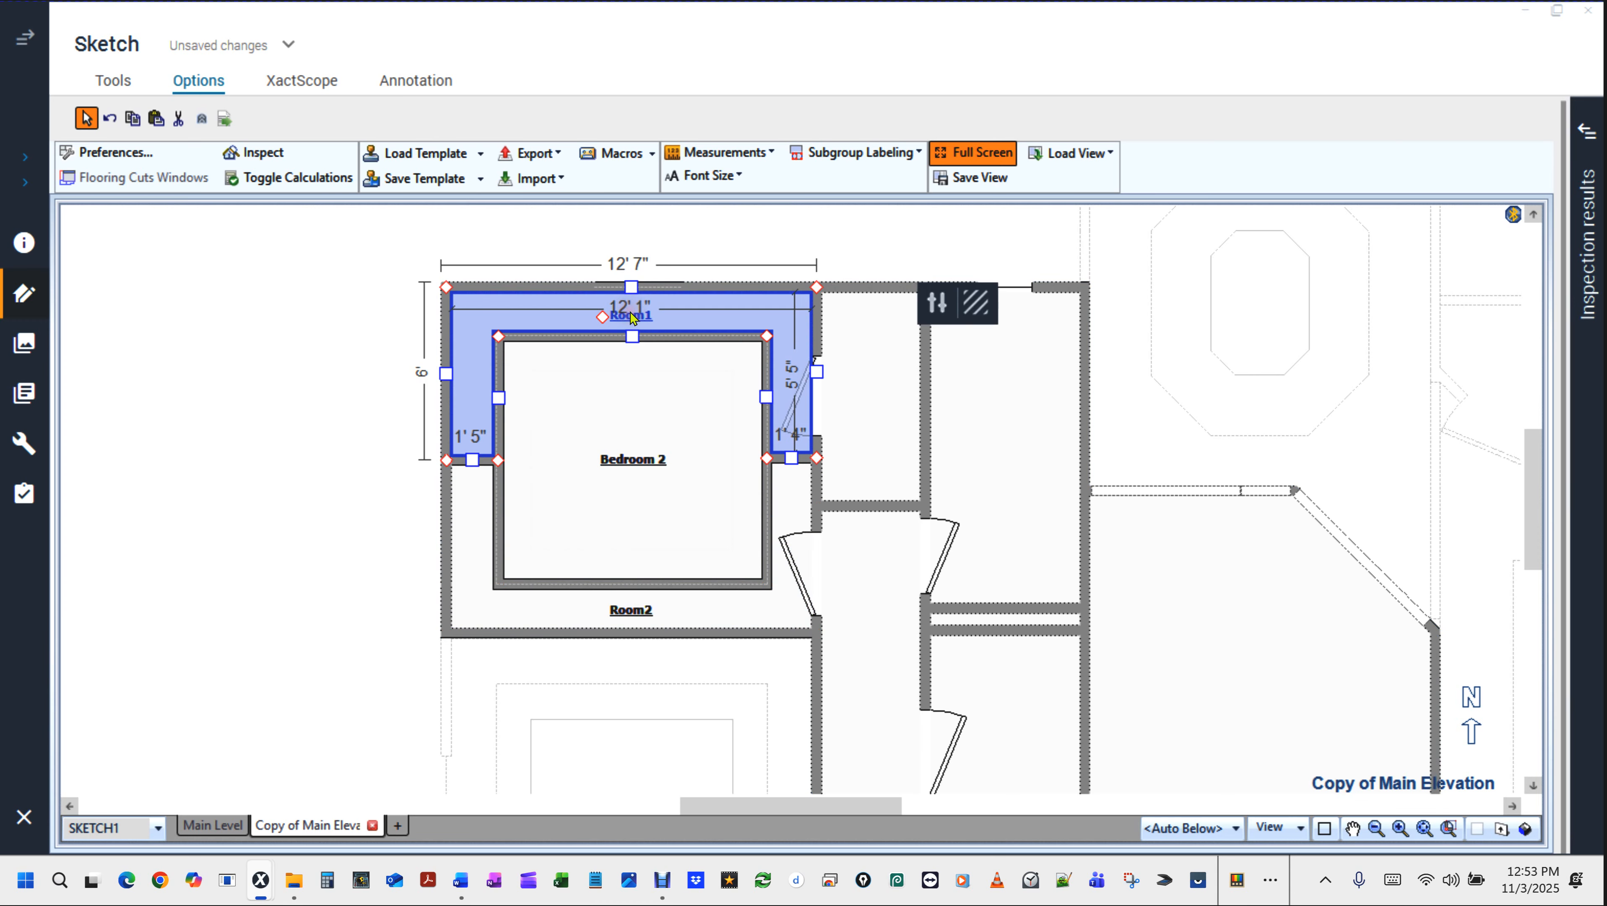
ctrl+click(634, 610)
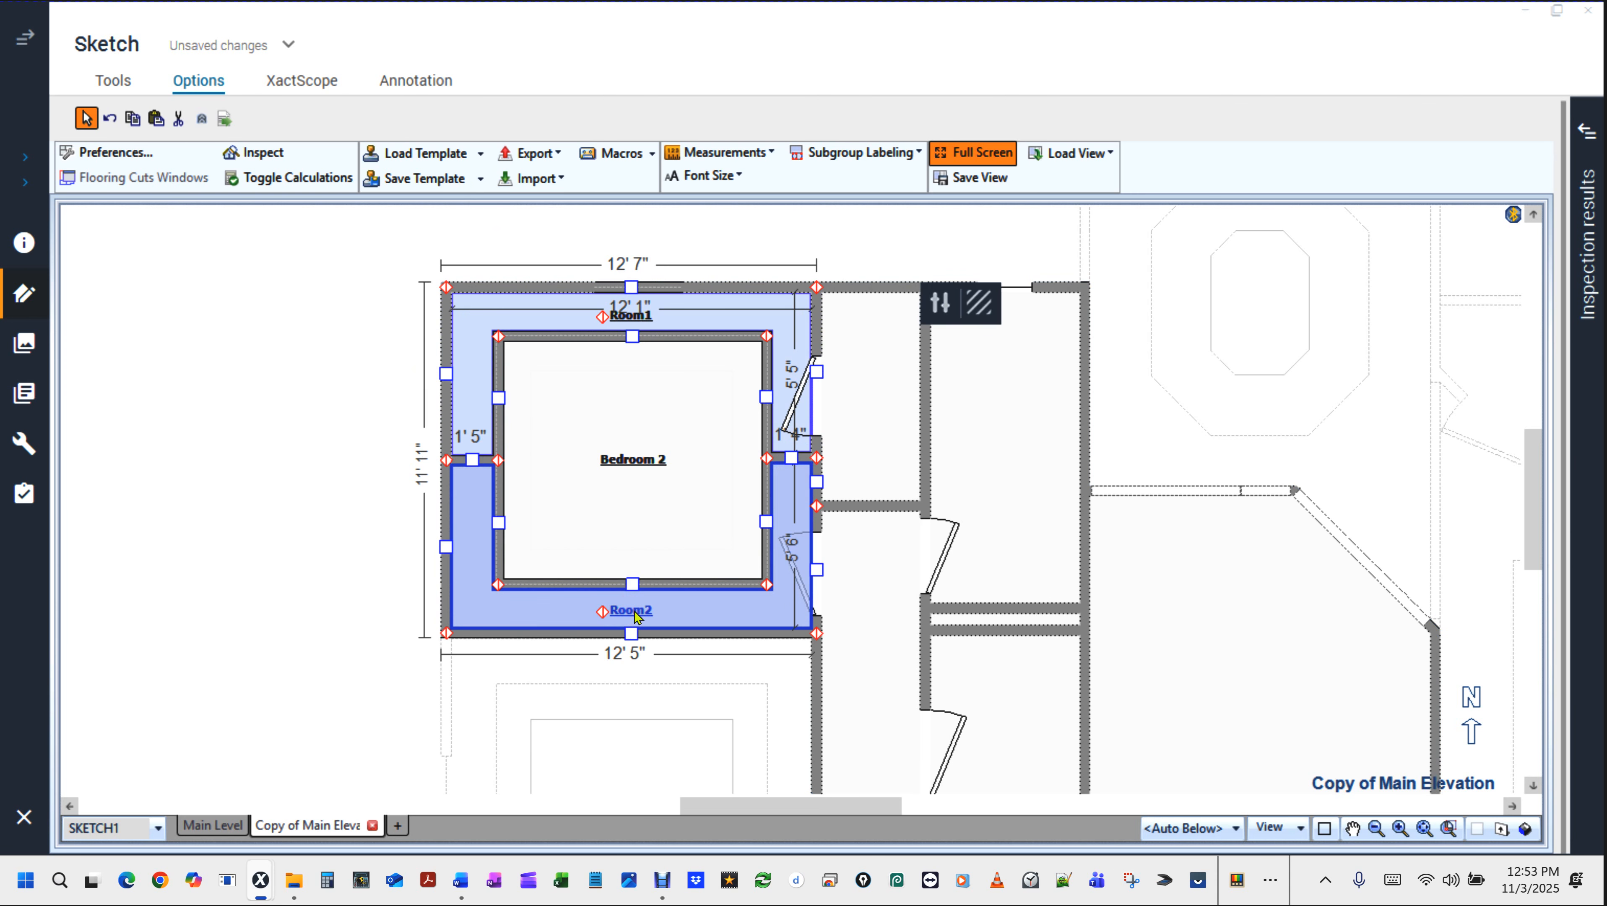
right_click(636, 613)
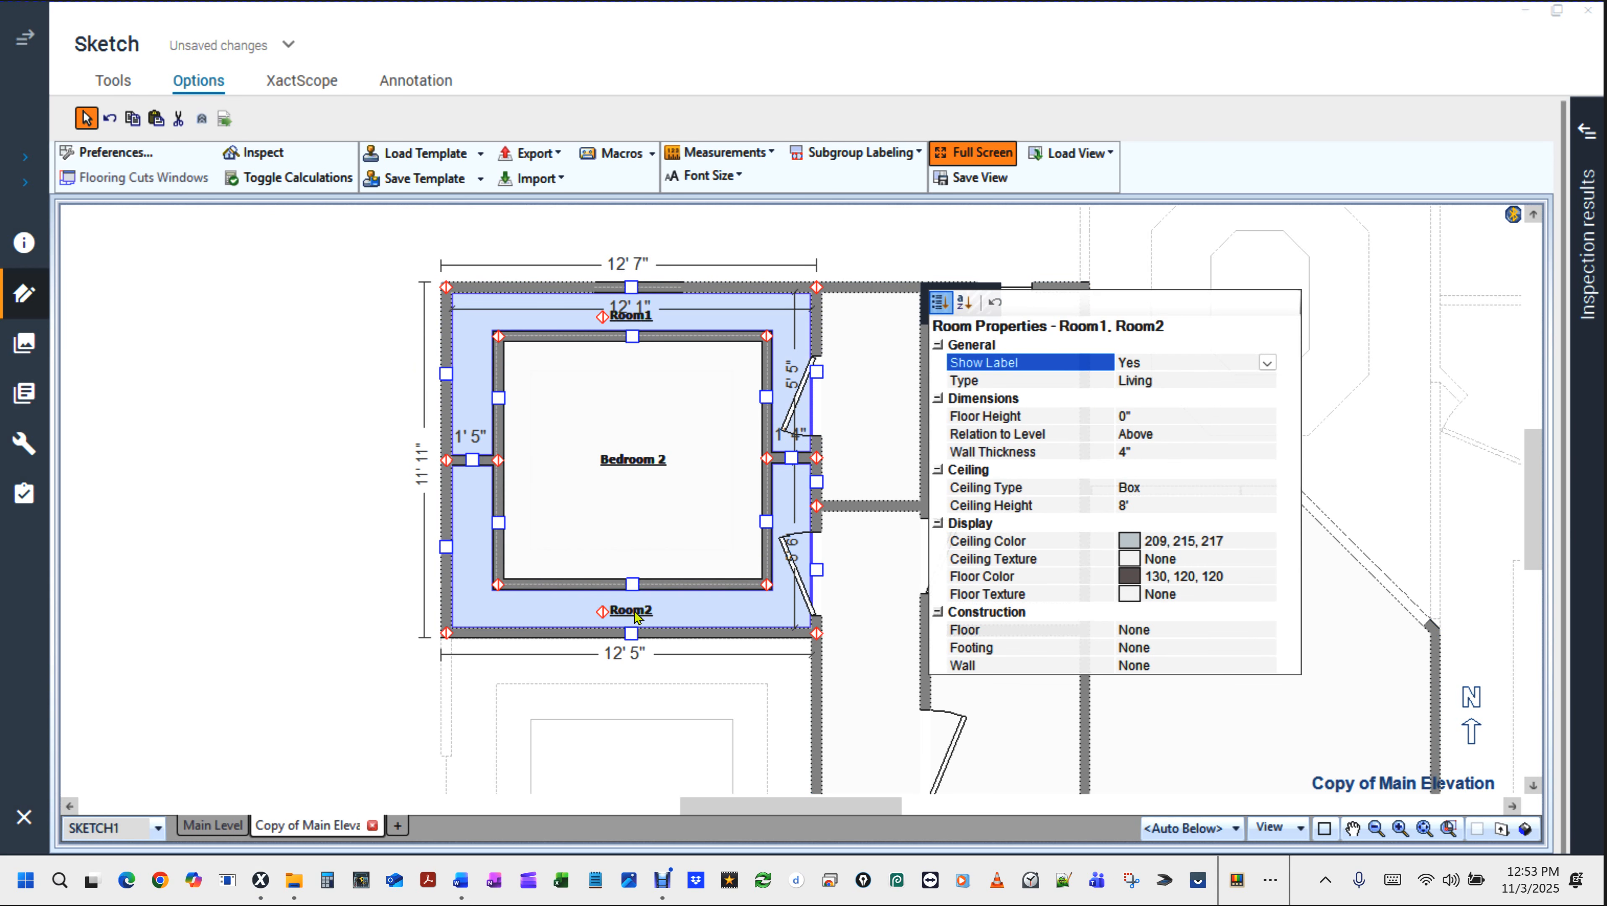
click(1141, 504)
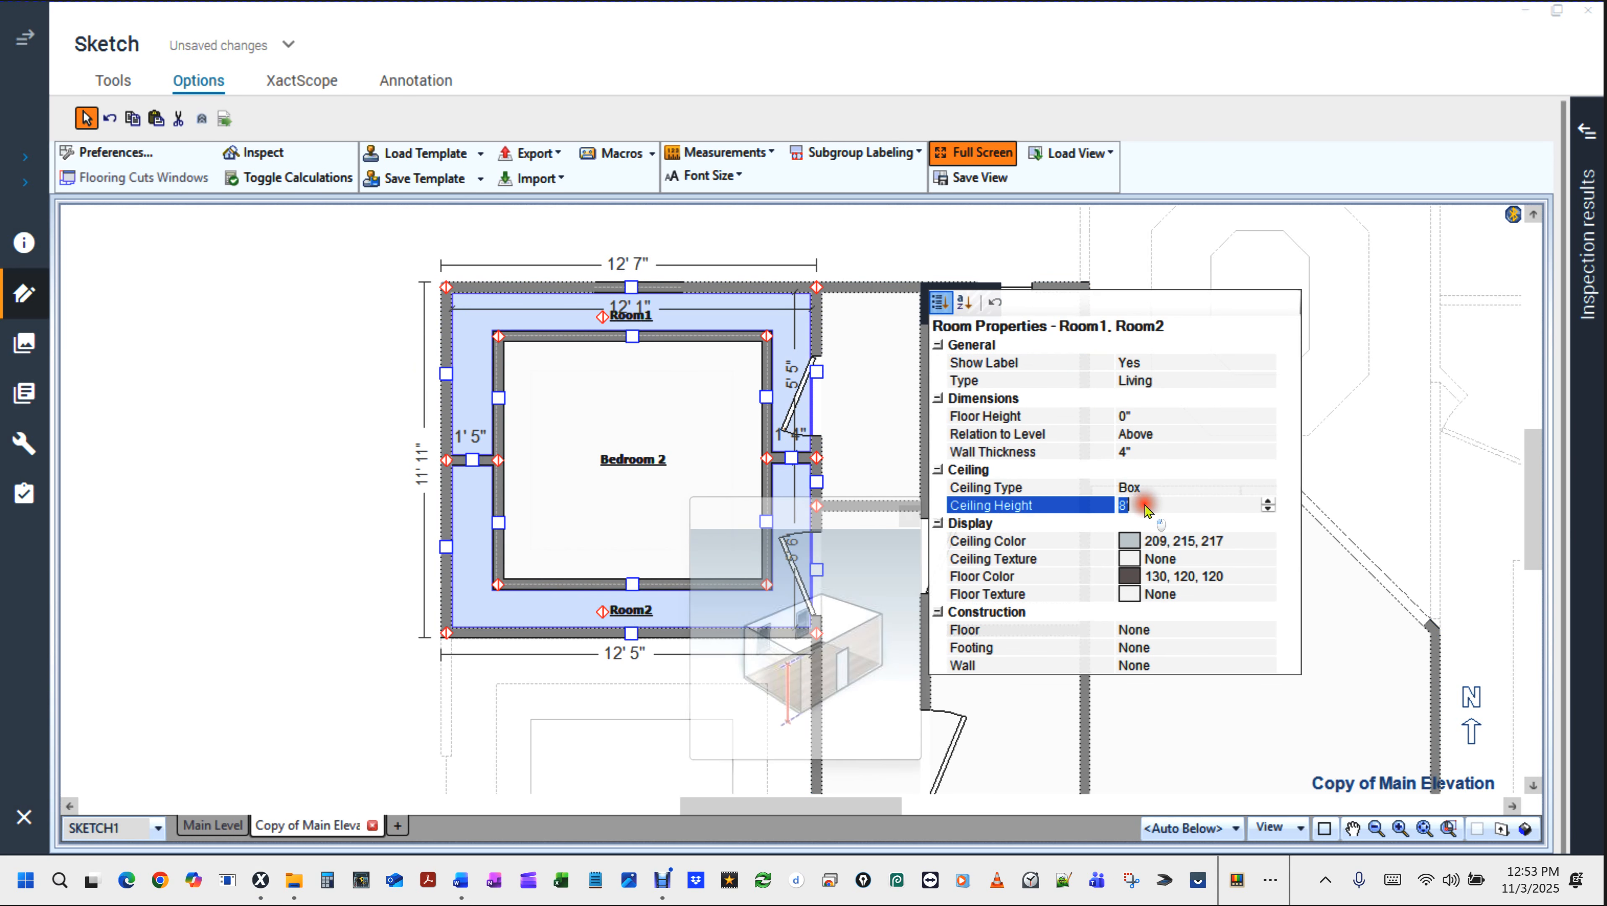
text(9)
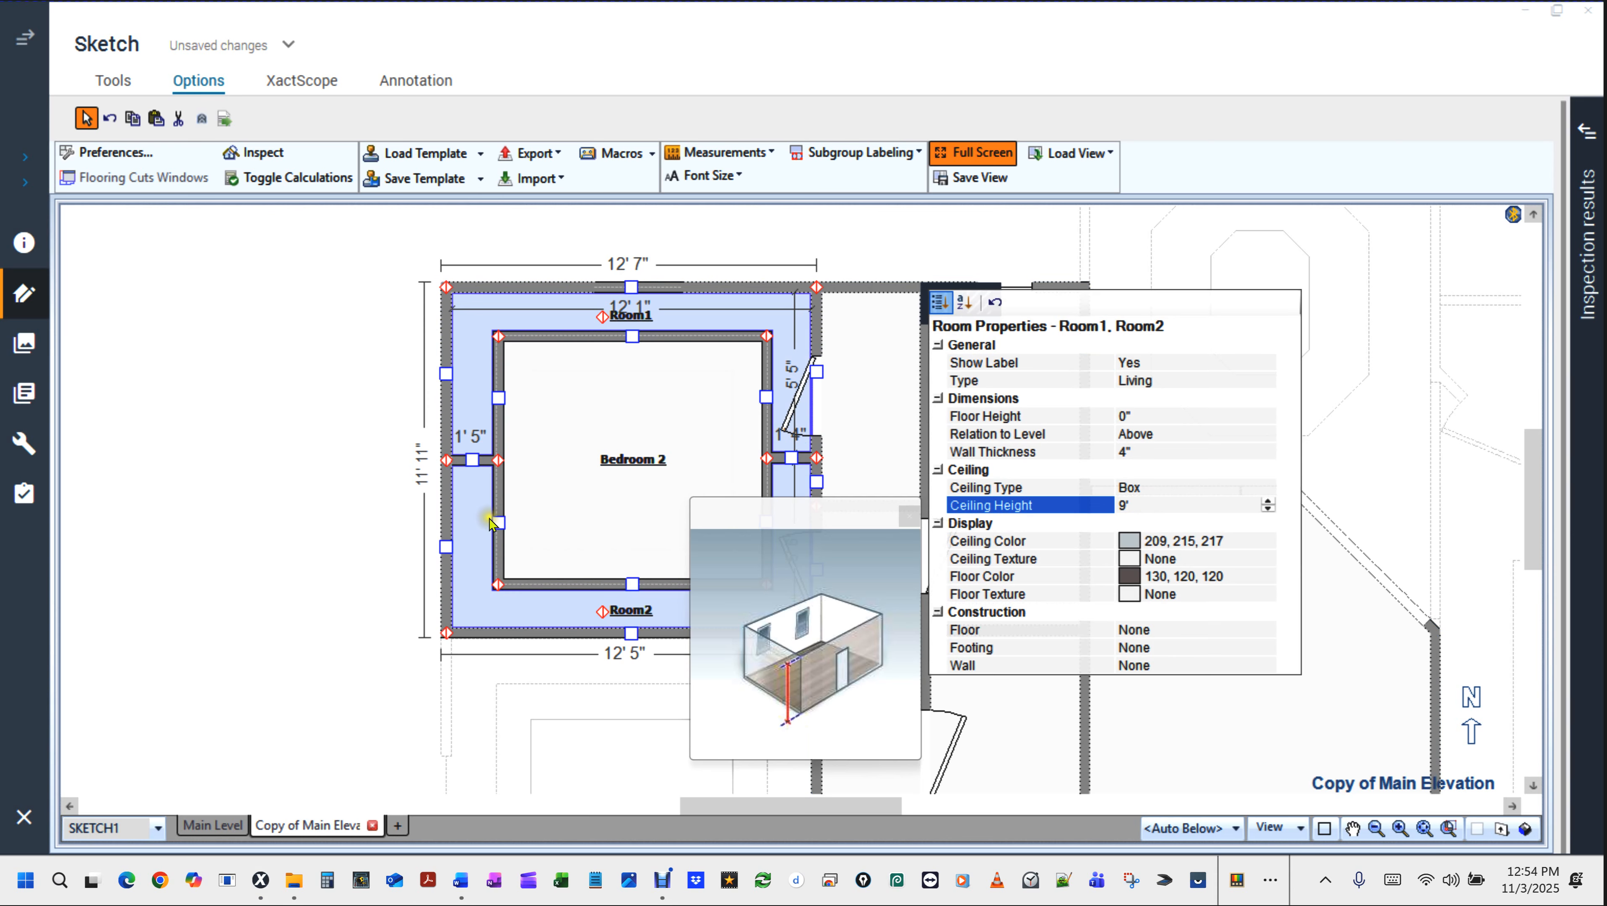
click(336, 482)
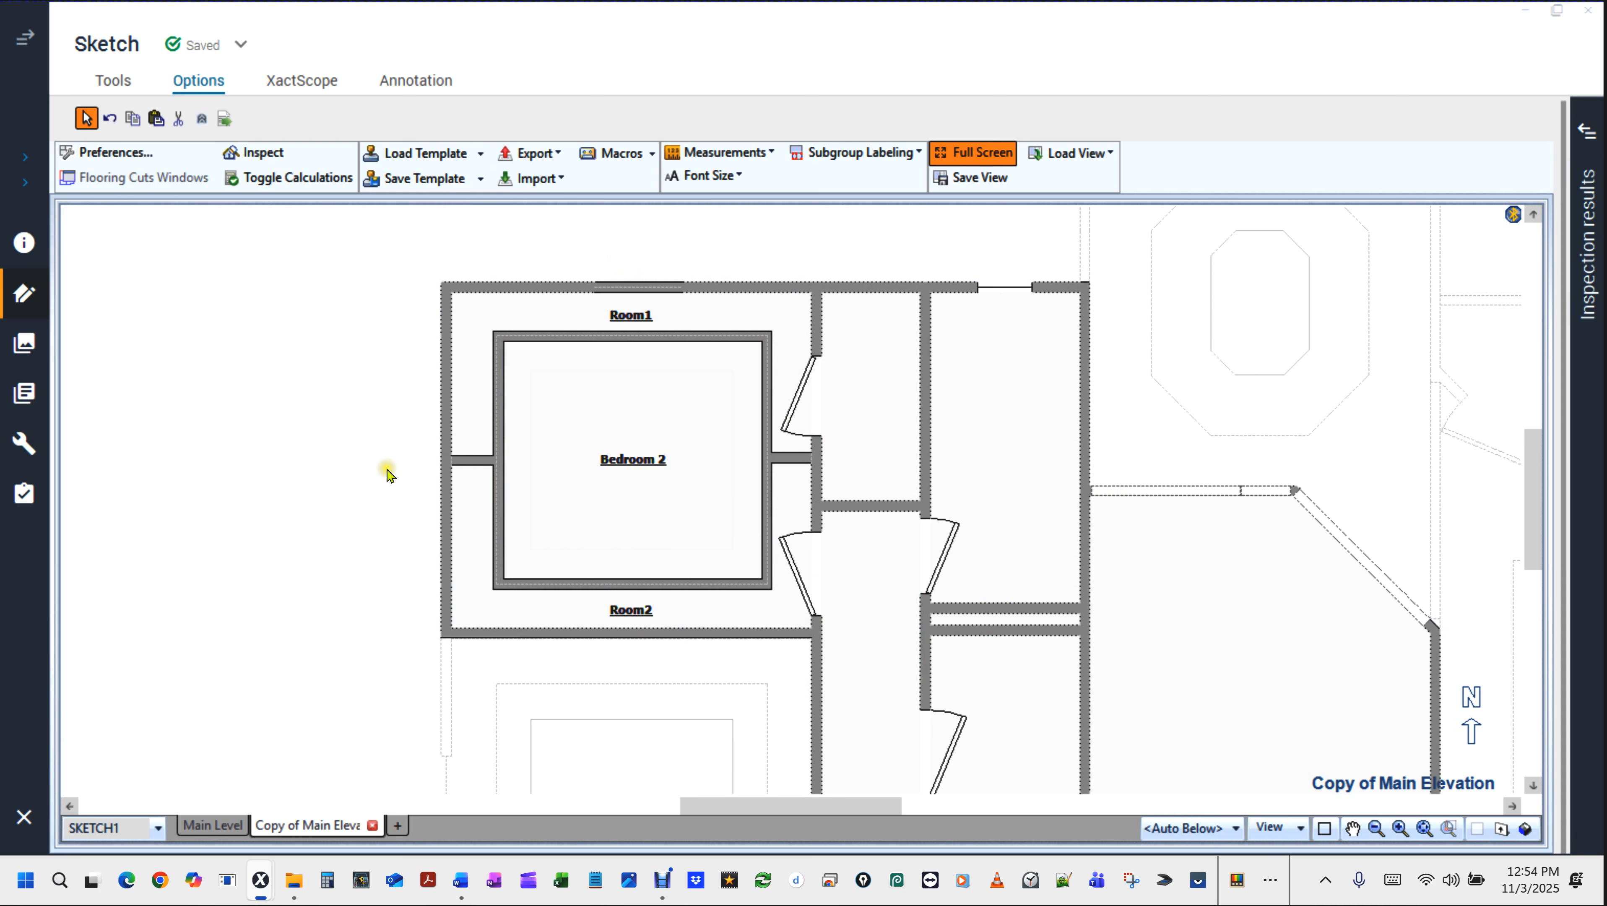
Set the ceiling height of the Bedroom 2 tray room to 9'.
click(664, 465)
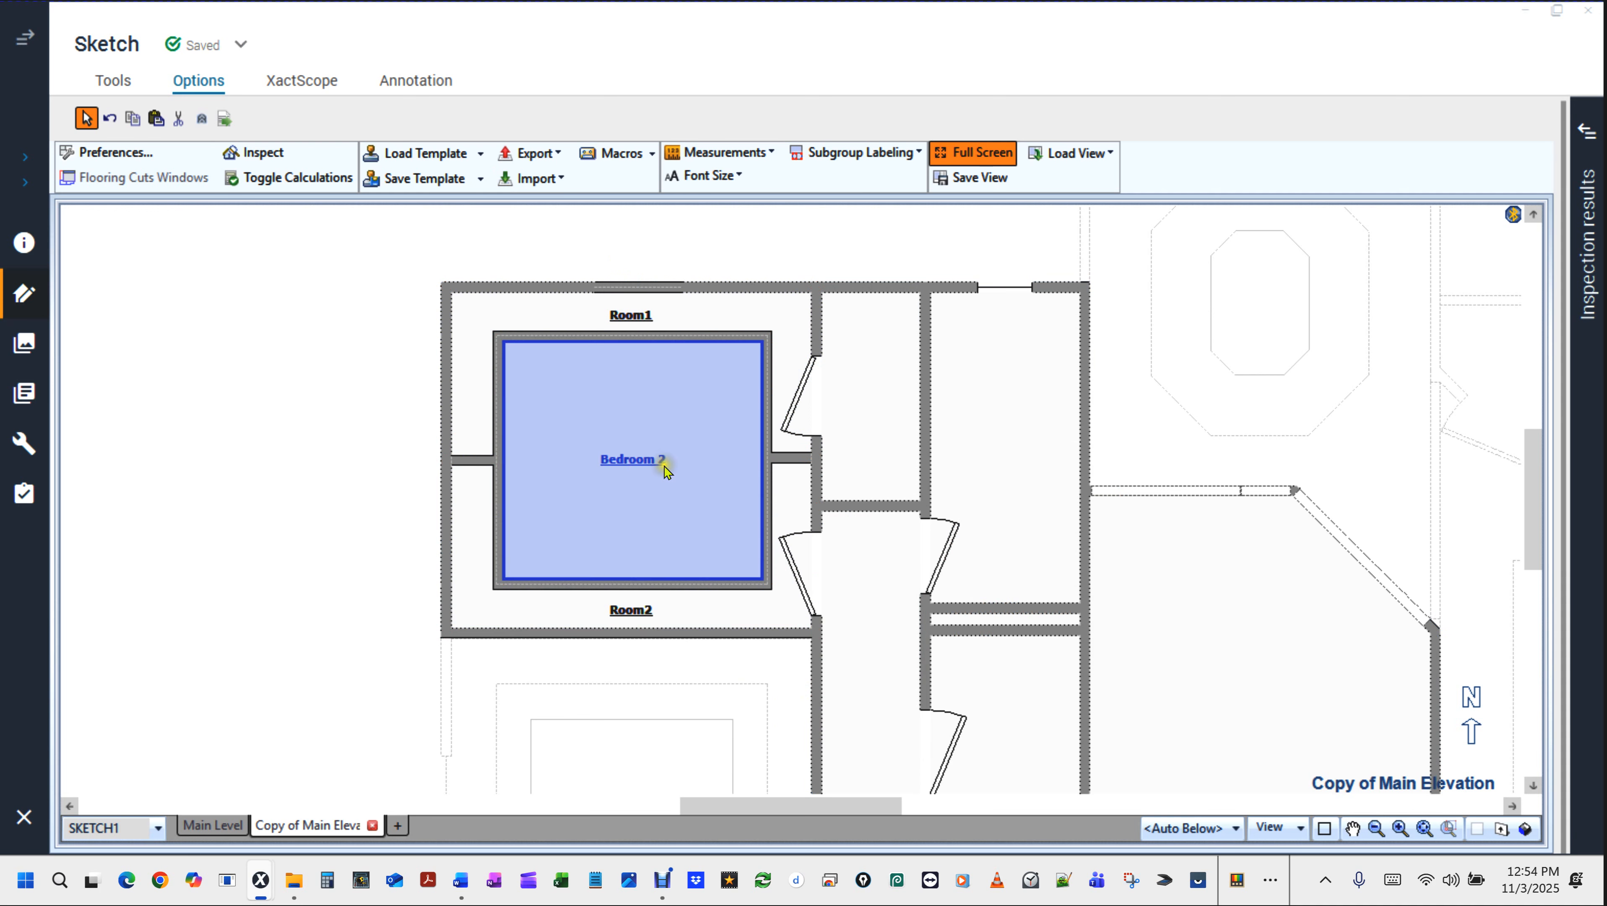
click(639, 466)
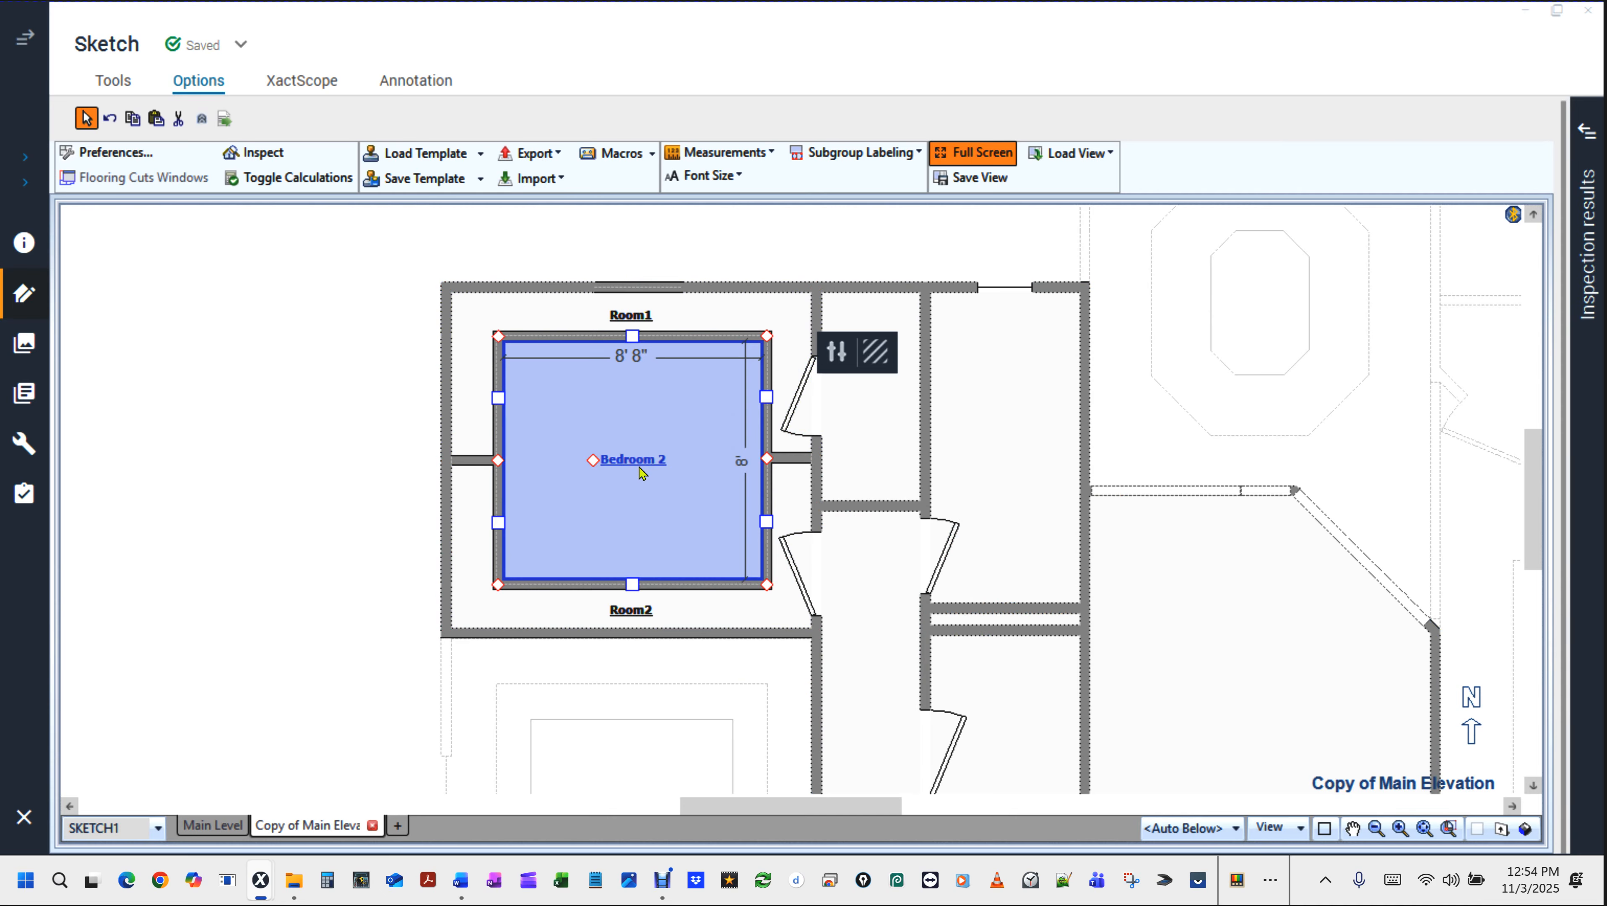
double_click(641, 469)
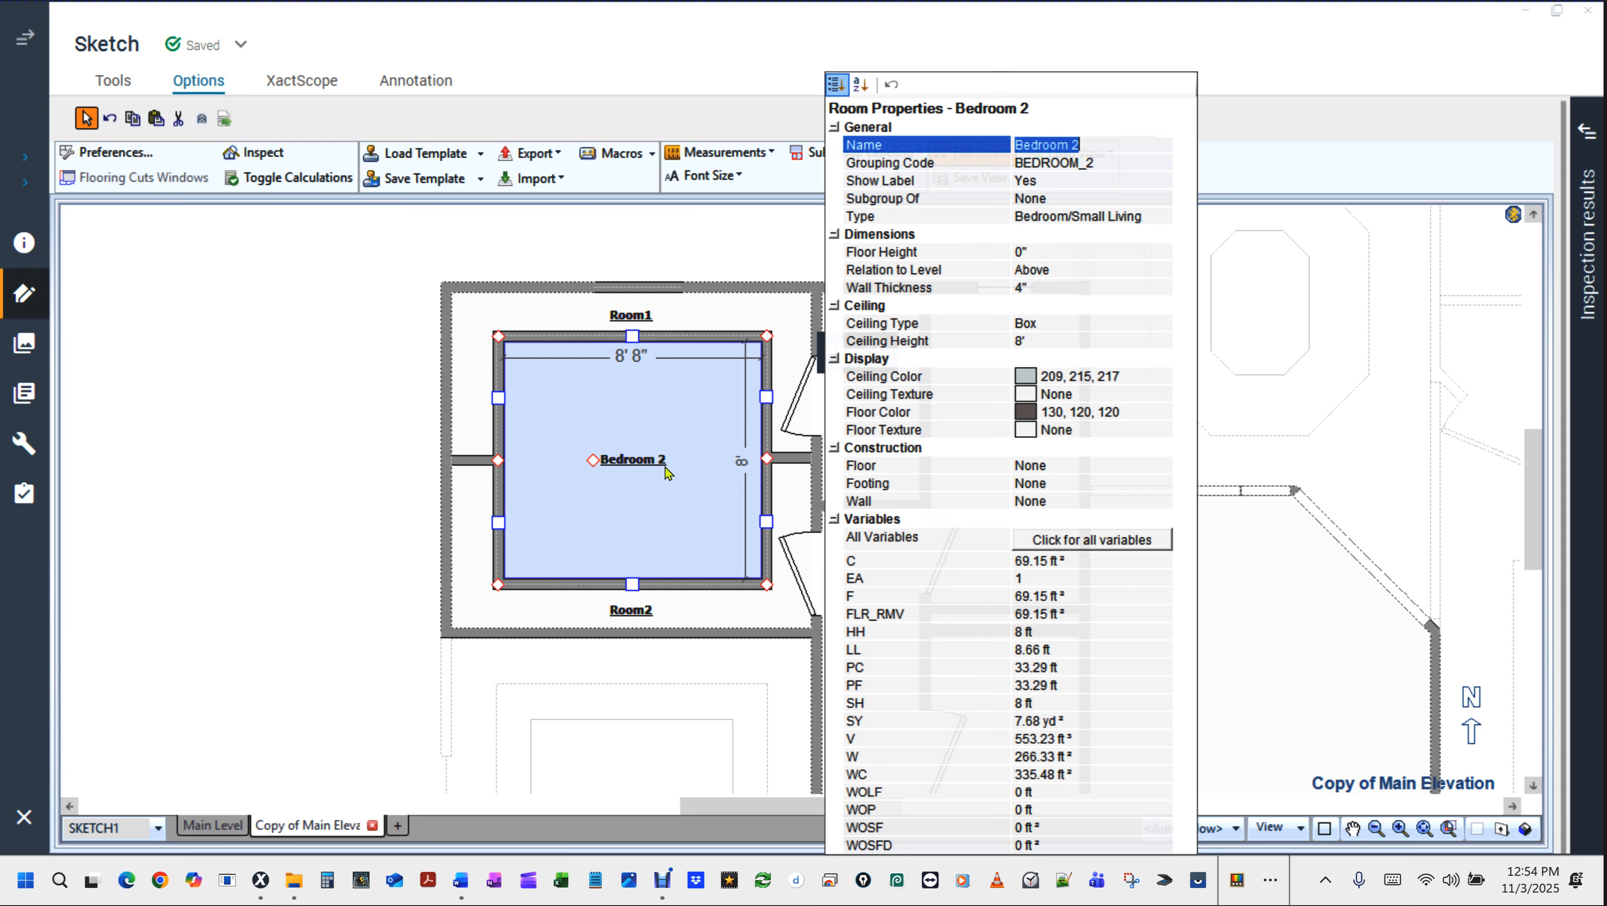
click(1038, 343)
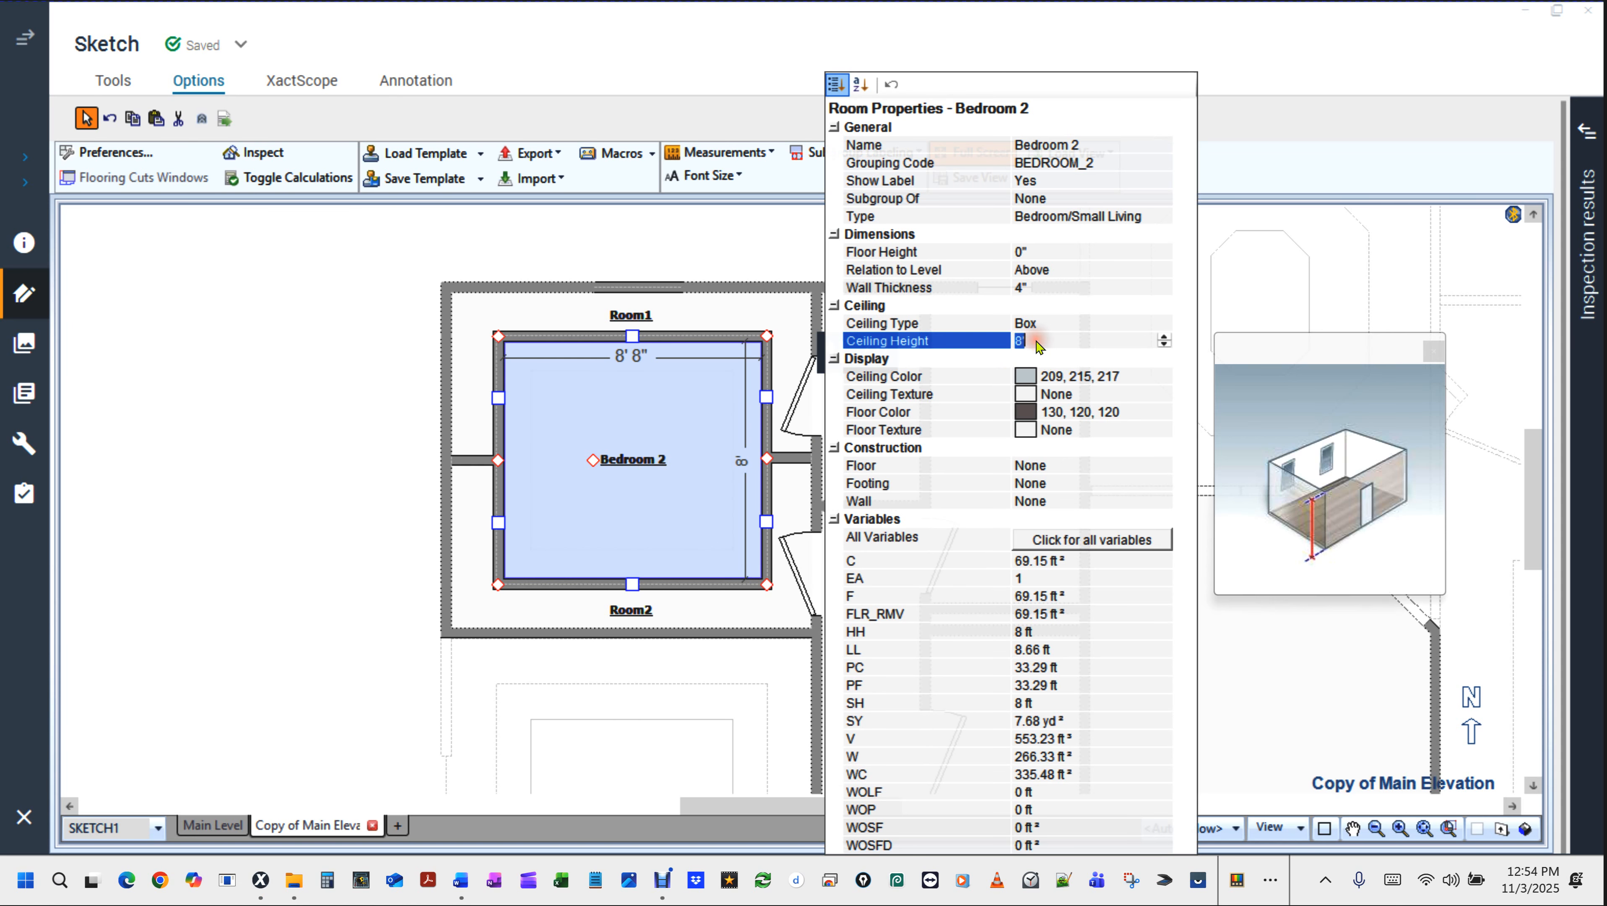
text(9)
click(1181, 361)
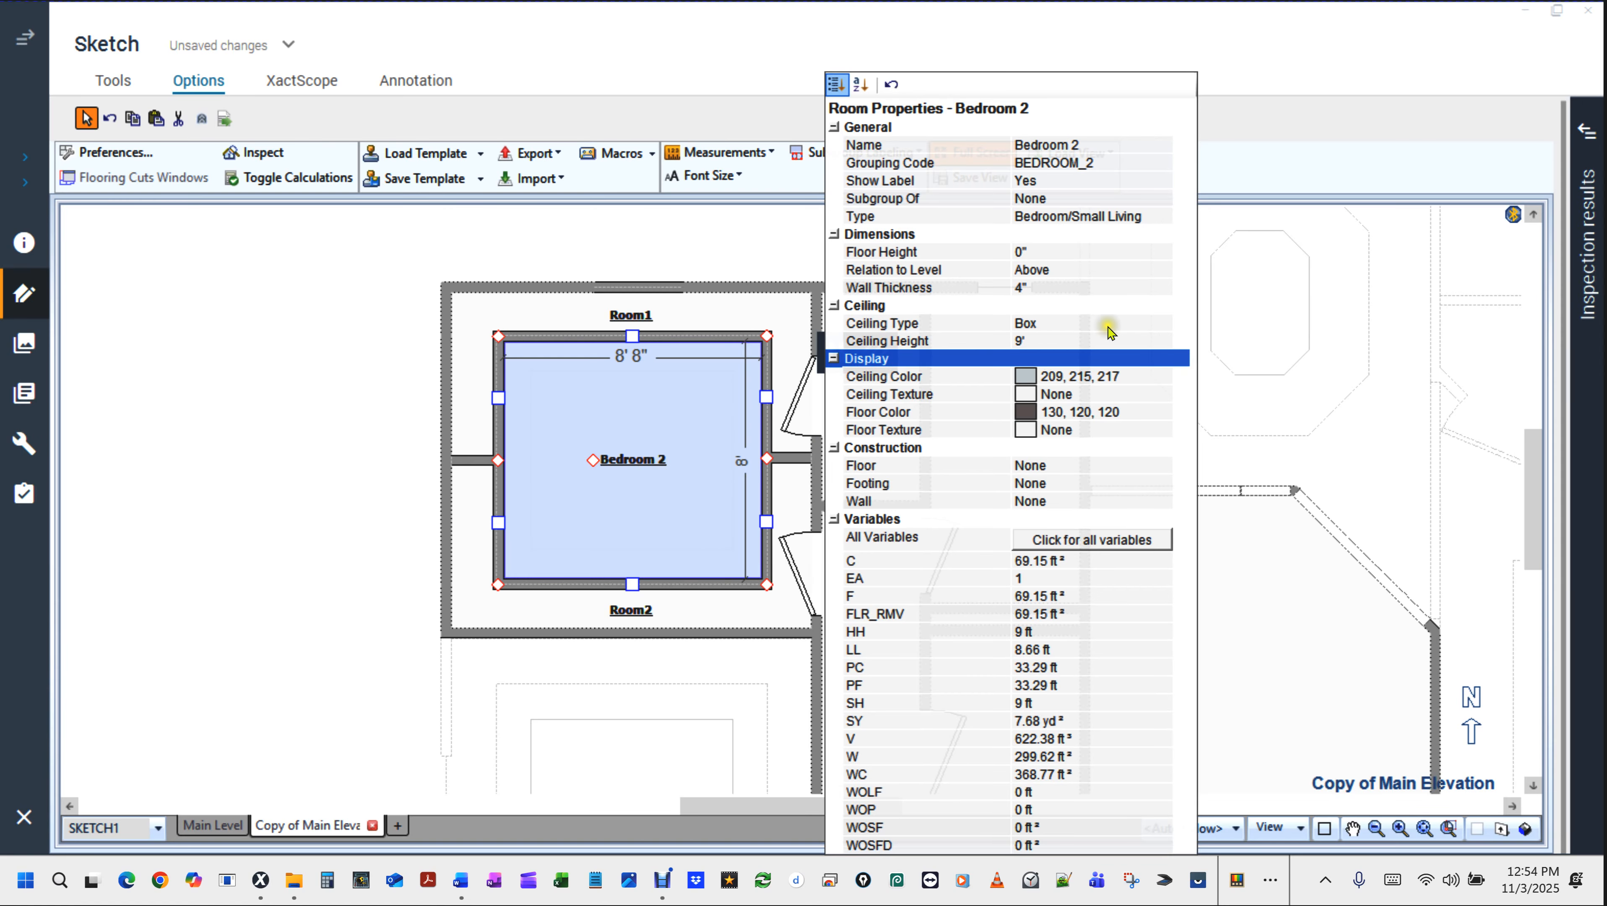
Set Bedroom 2's floor height to 10' in its room properties.
click(842, 236)
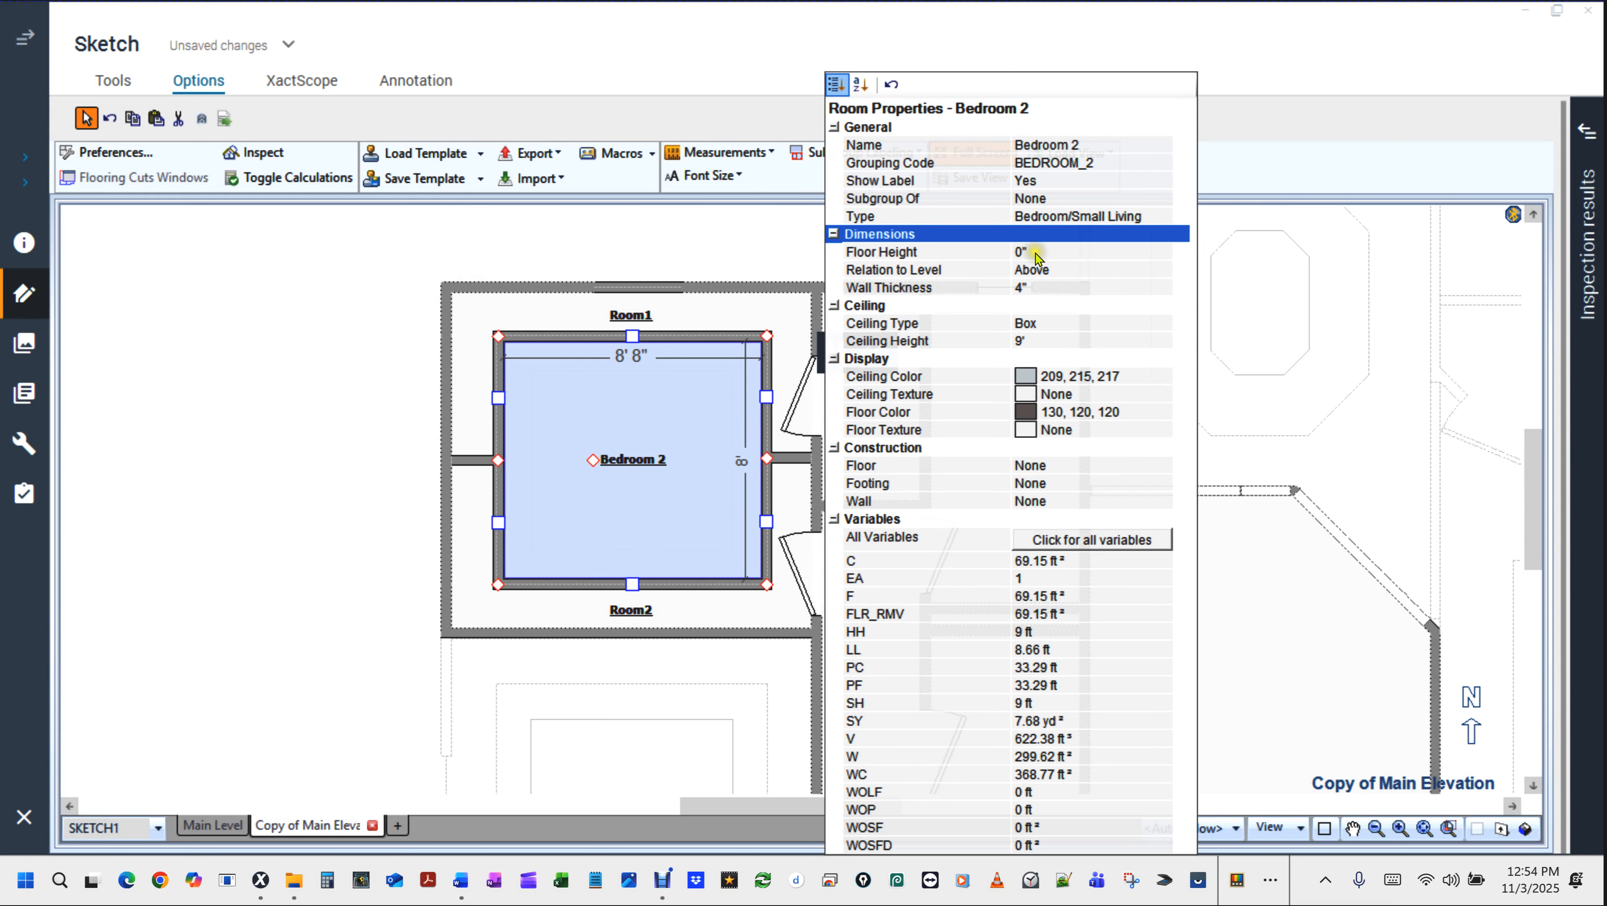
click(1027, 253)
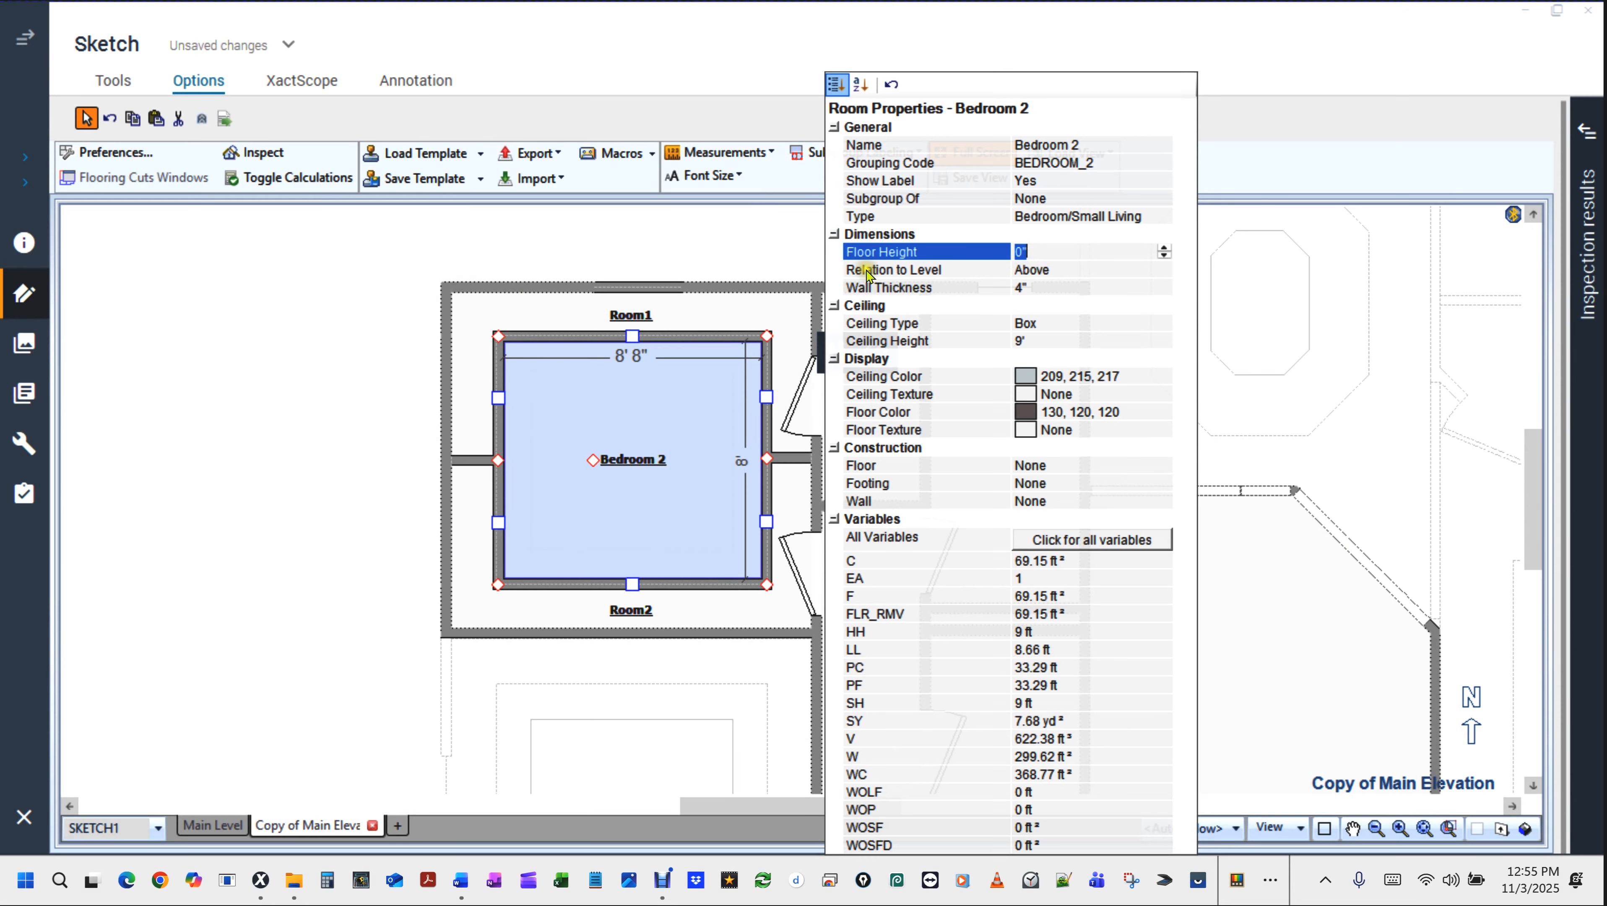
click(836, 234)
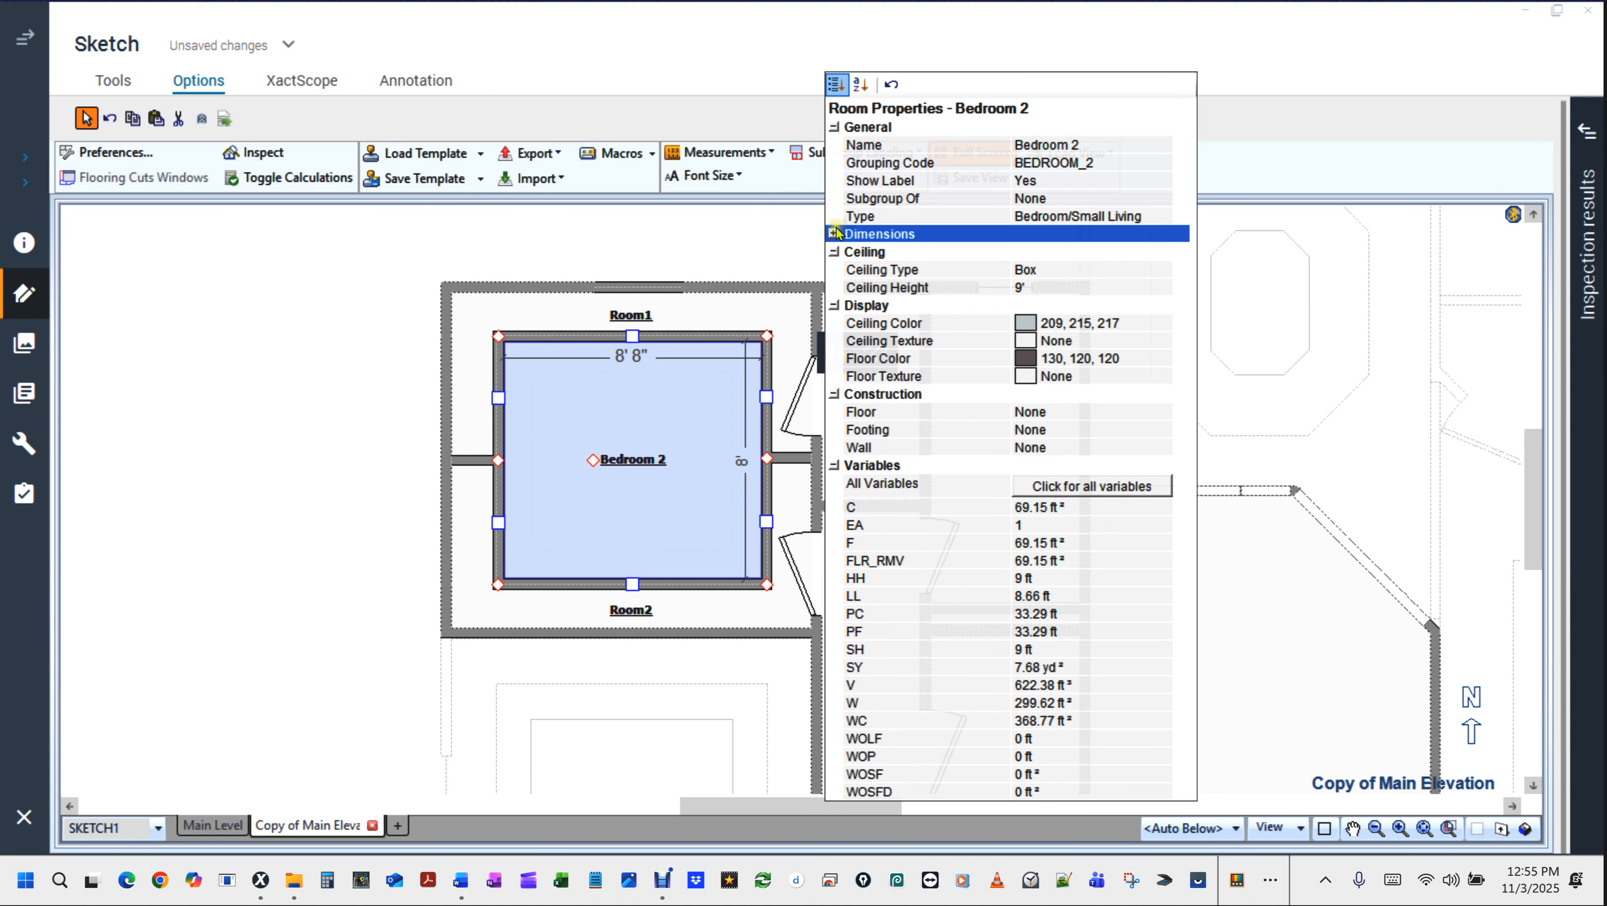
click(834, 233)
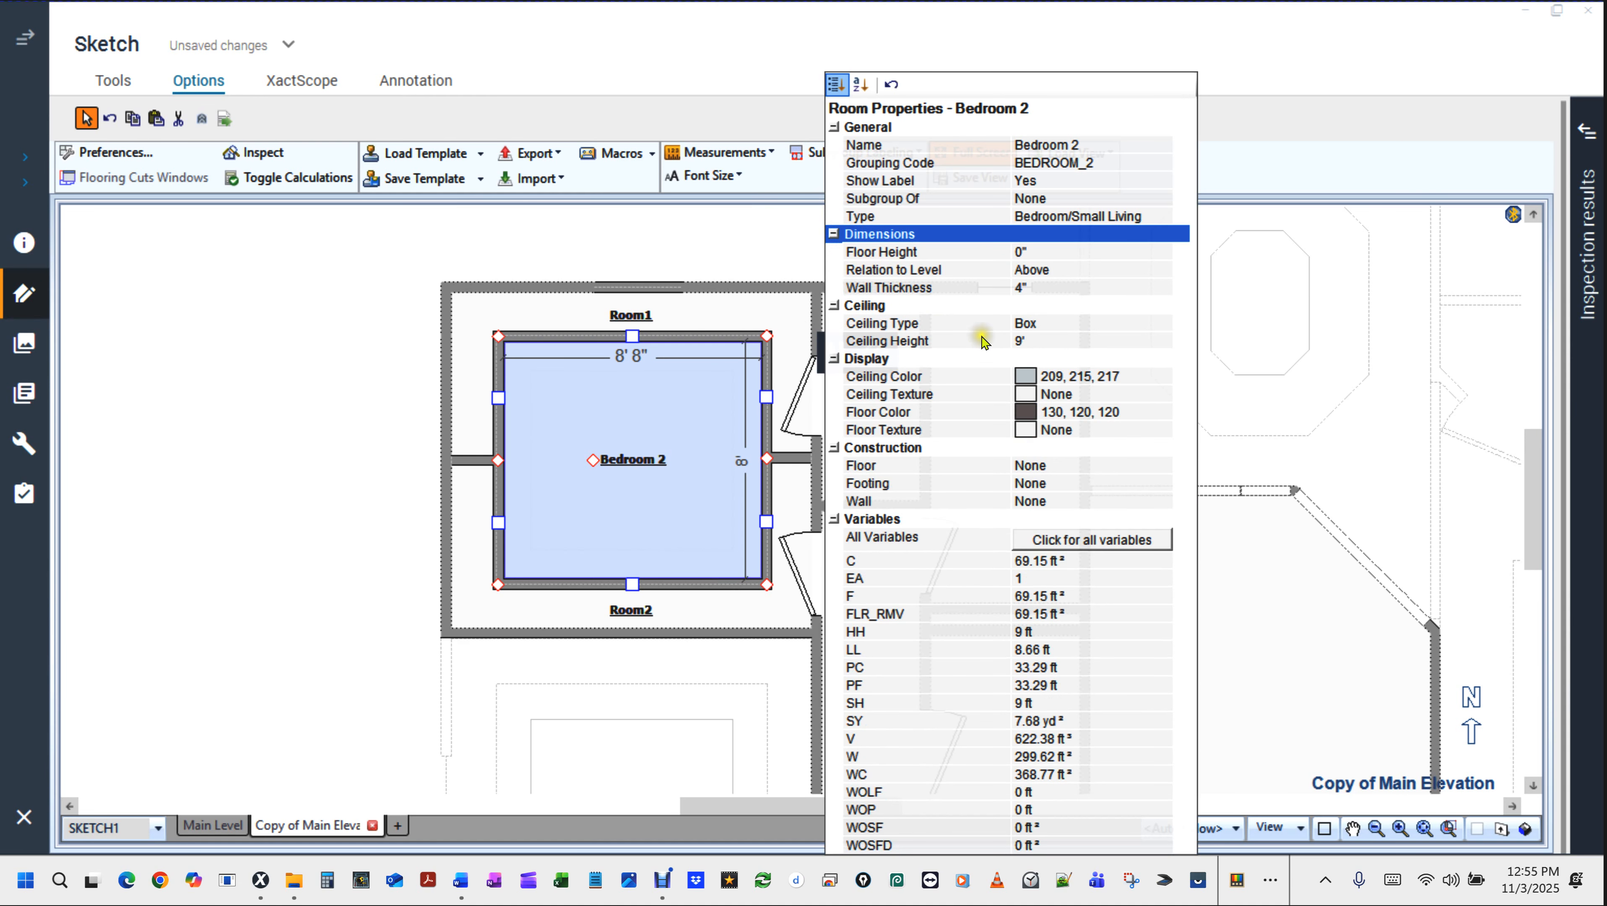
click(1023, 252)
text(10)
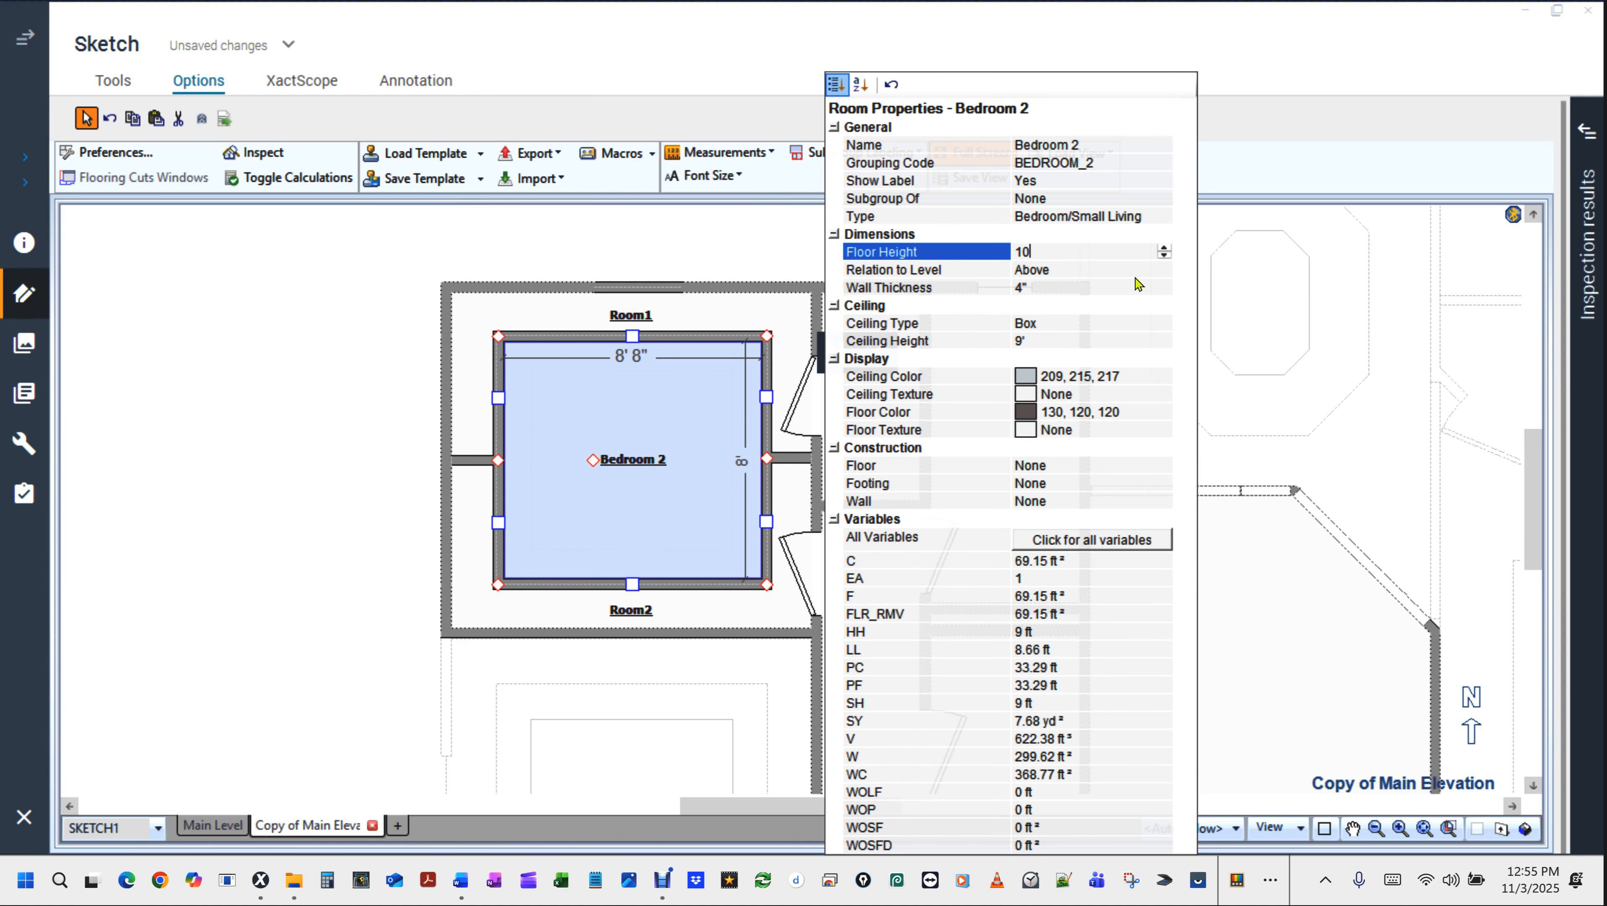
key(Tab)
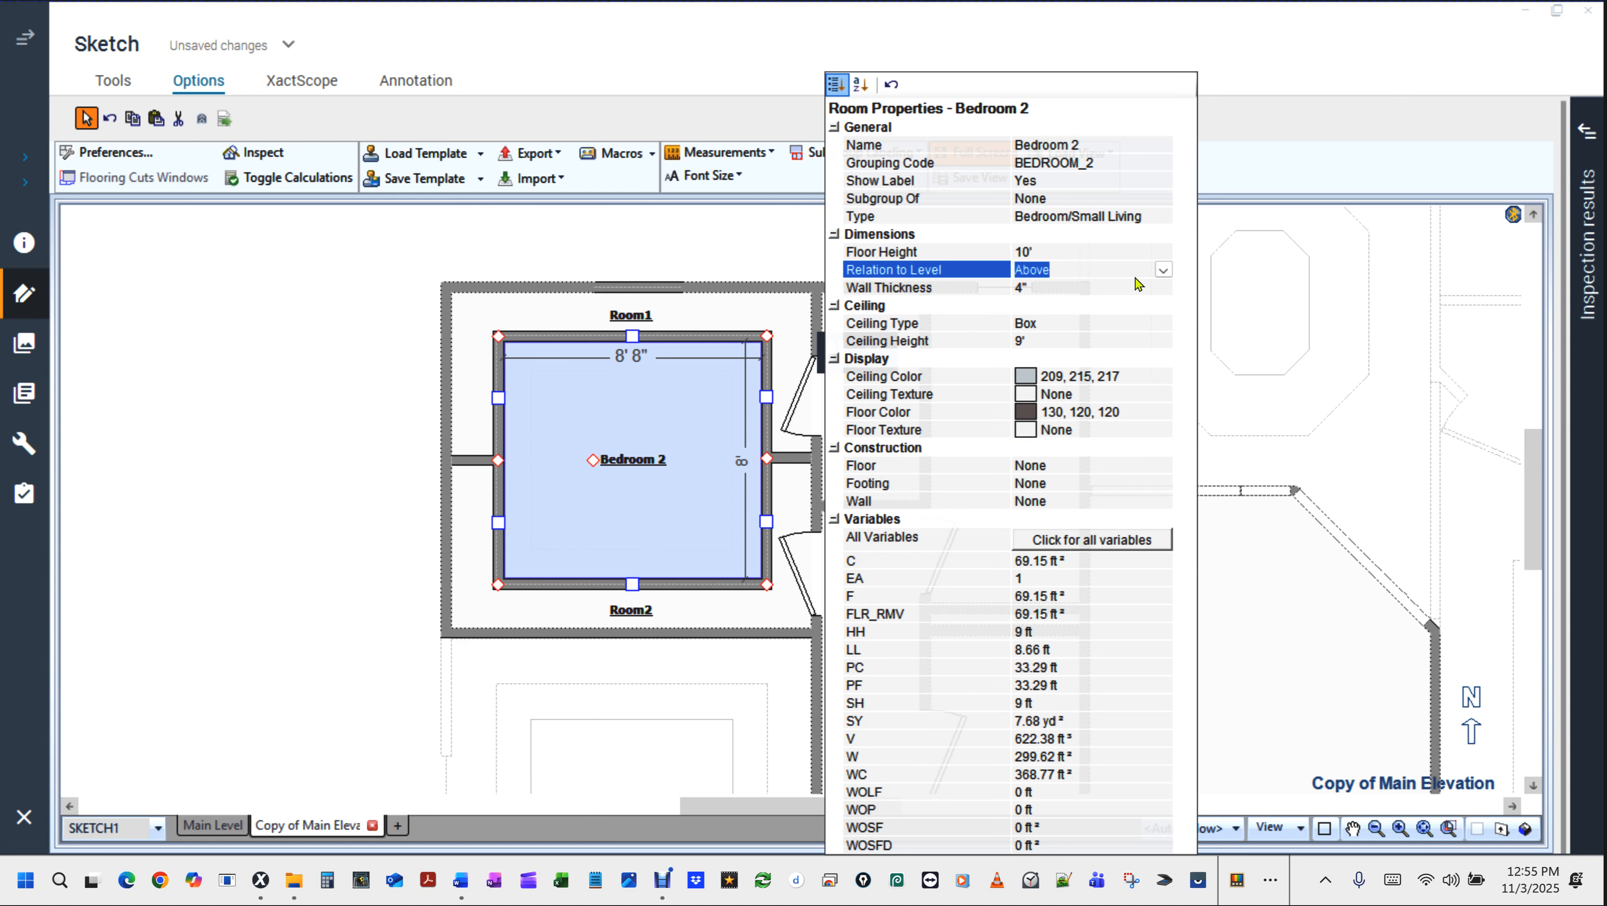
key(Tab)
key(Tab)
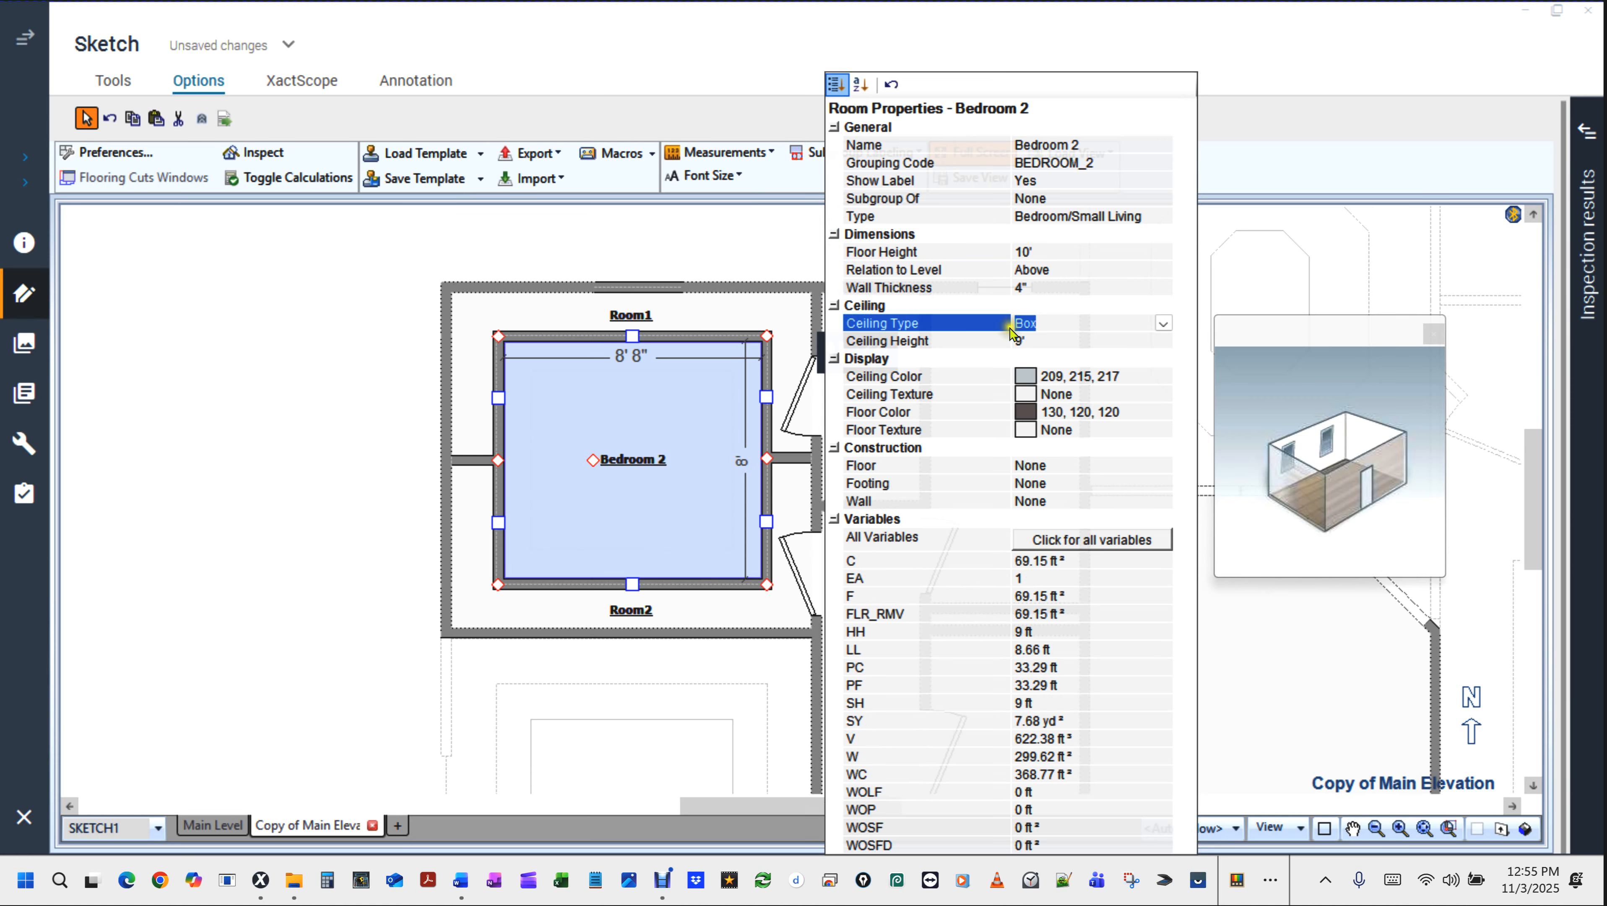
Change Bedroom 2's ceiling type to Tray with a 10' ceiling height and a 0" distance to recess.
click(953, 321)
key(Down)
key(Tab)
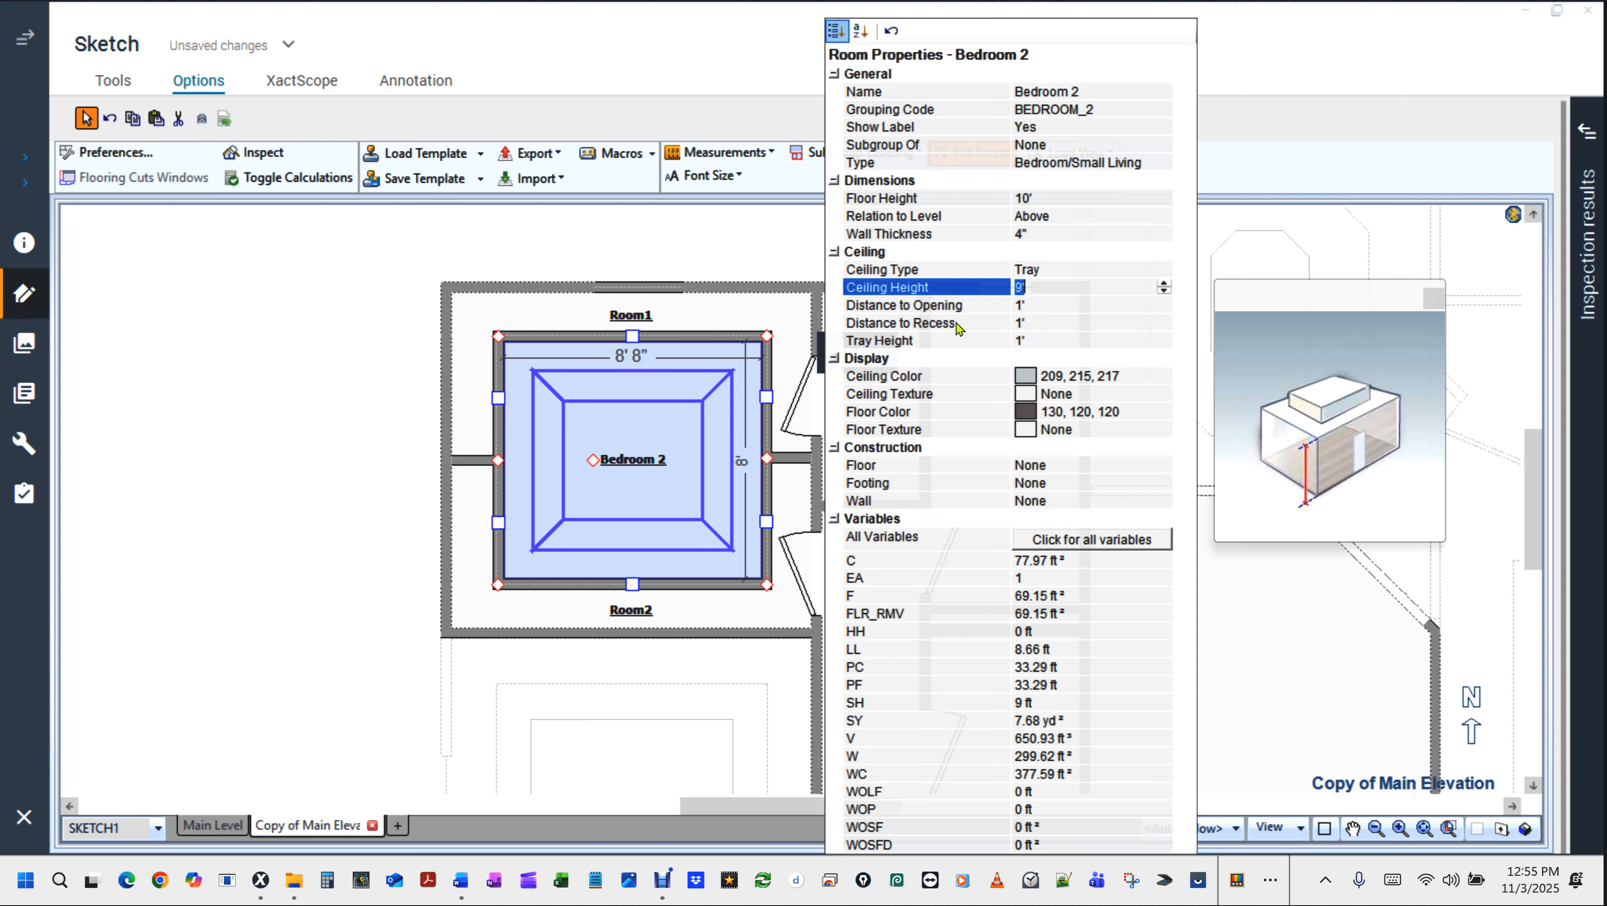
text(10)
key(Tab)
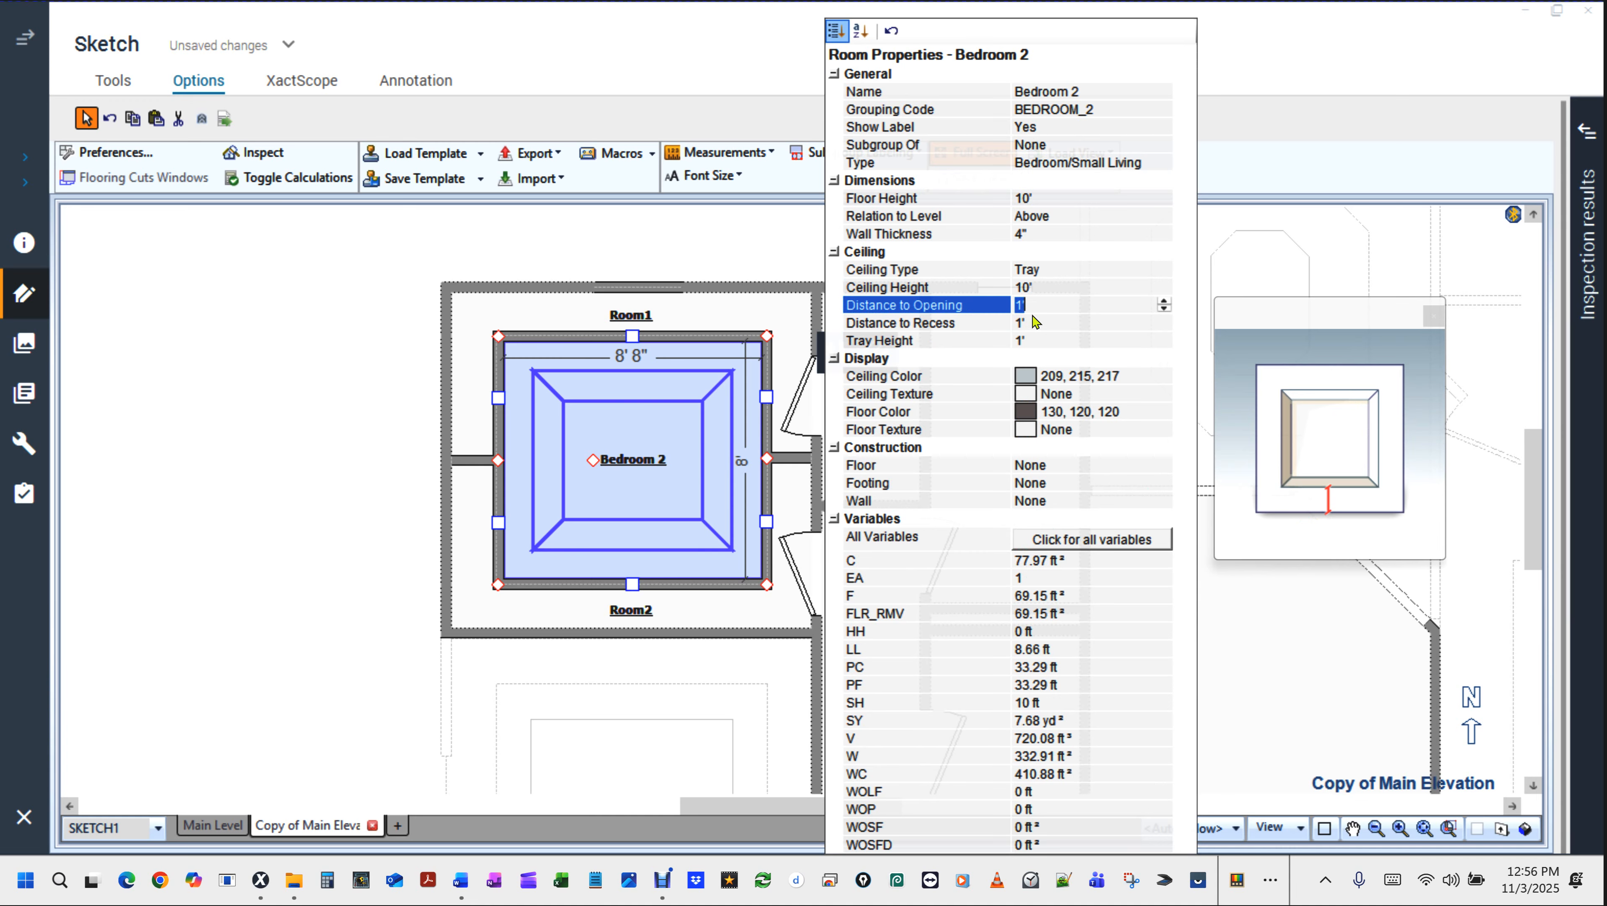
click(1036, 322)
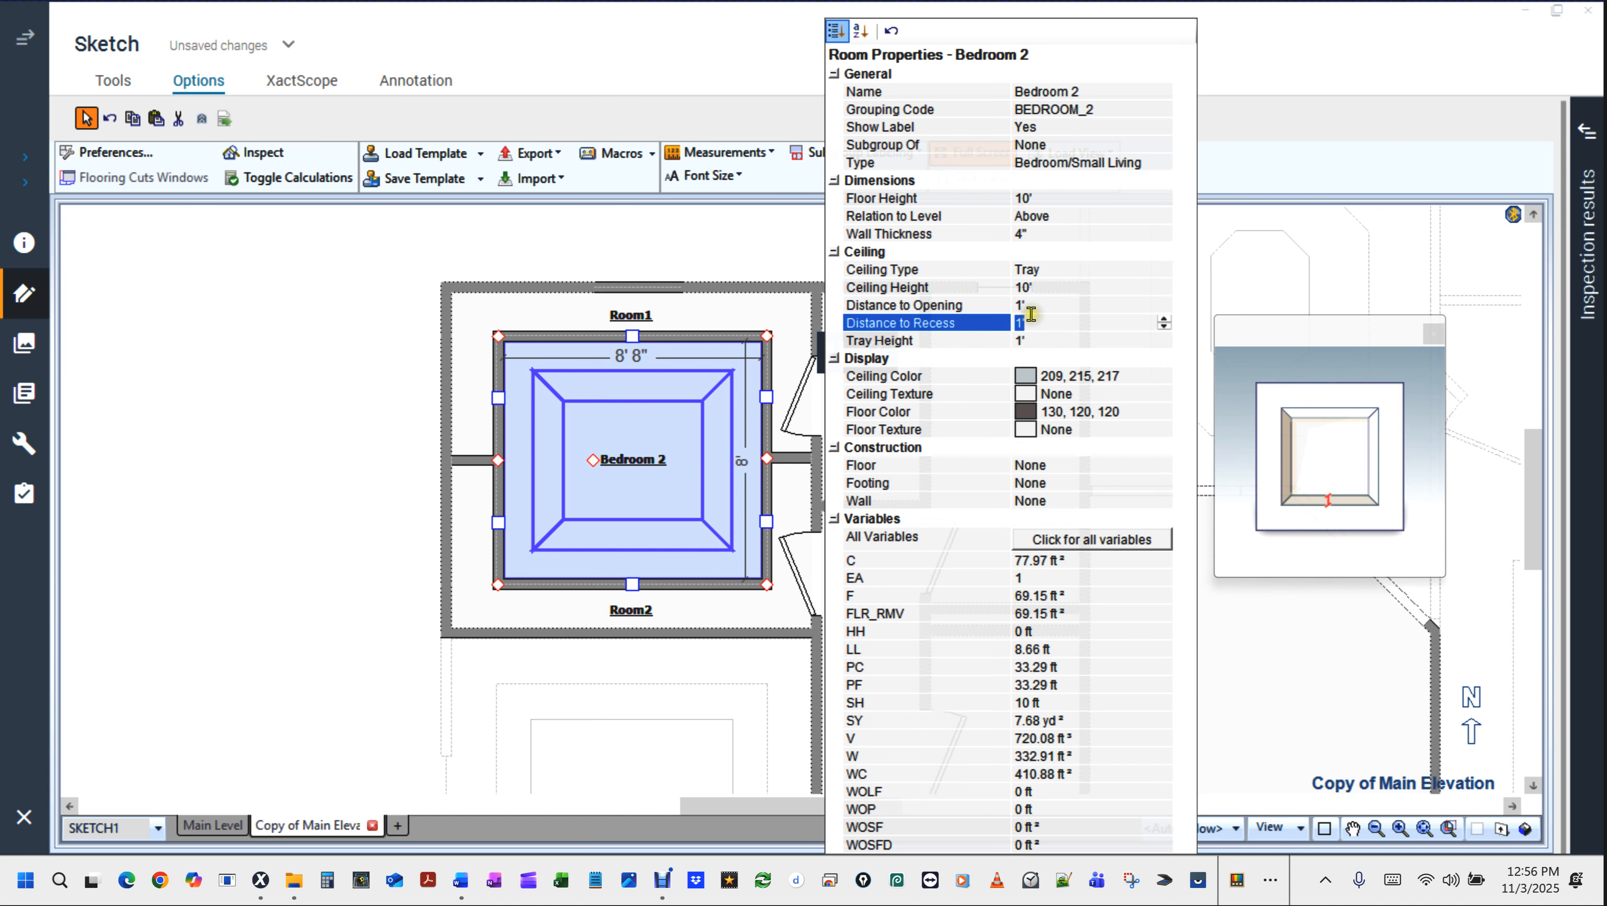
text(0)
key(Tab)
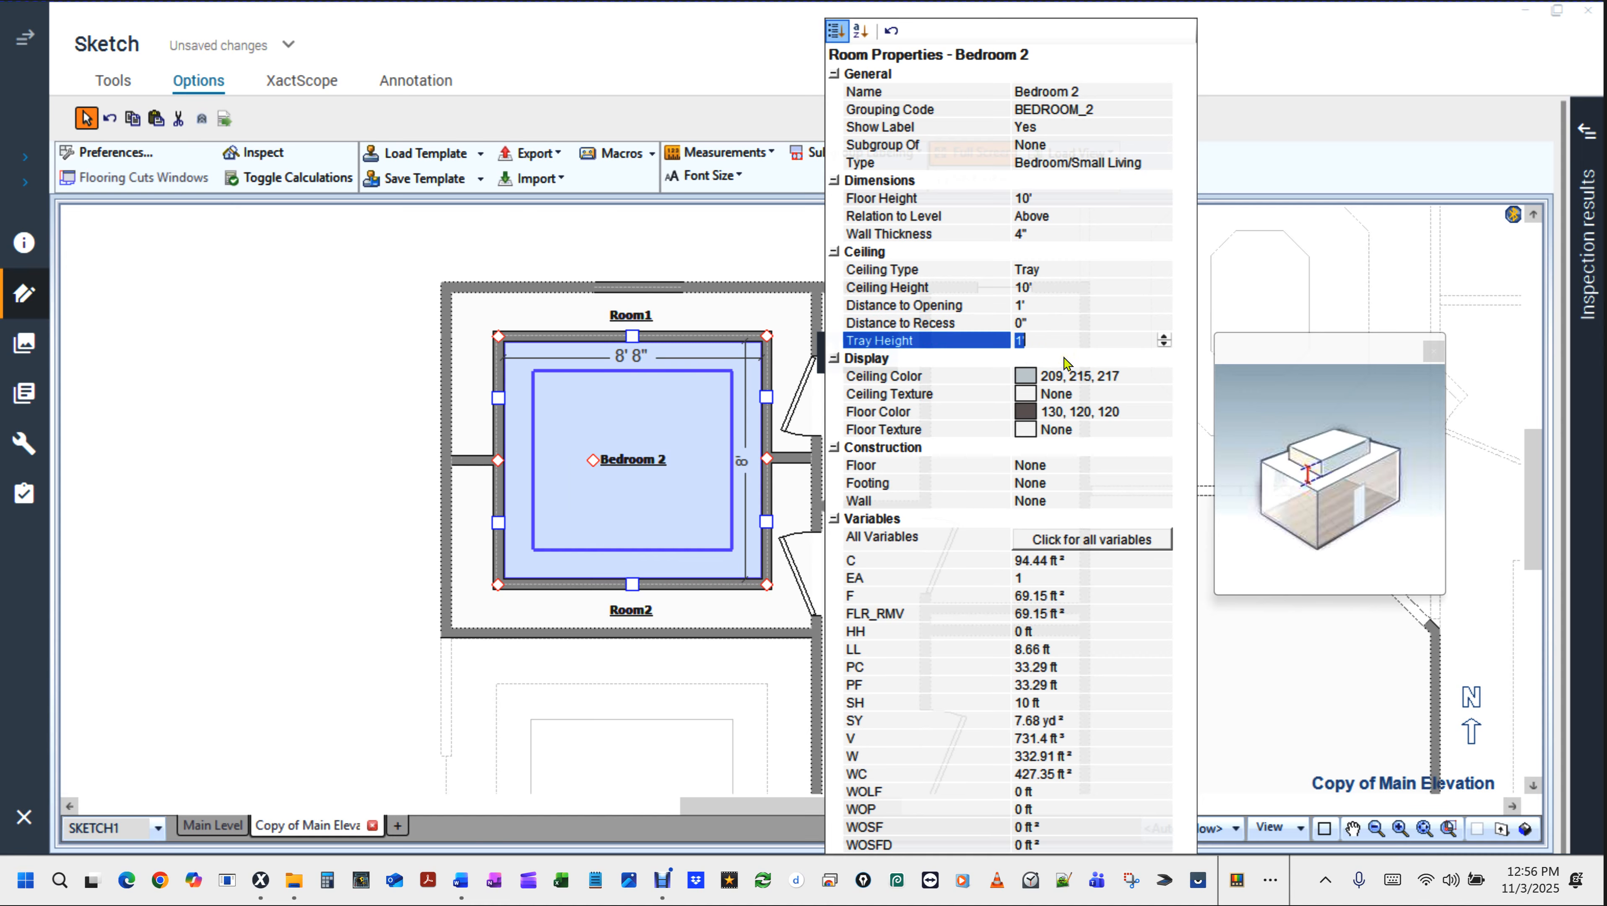
Set Bedroom 2's floor height back to 0" and close its room properties.
click(1046, 197)
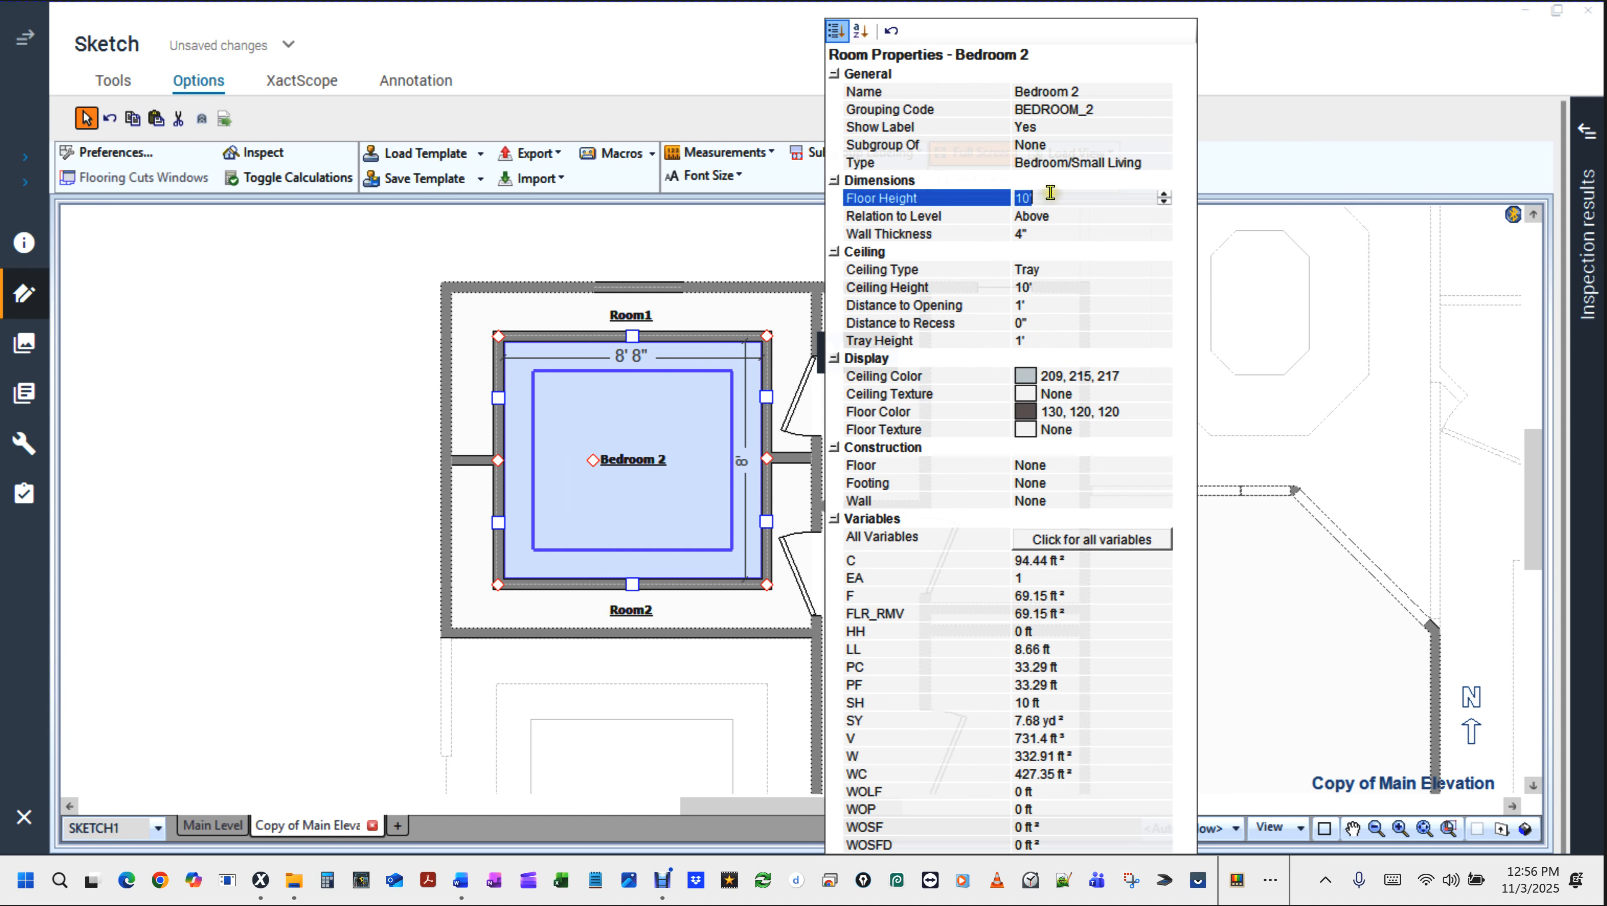
text(0)
key(Tab)
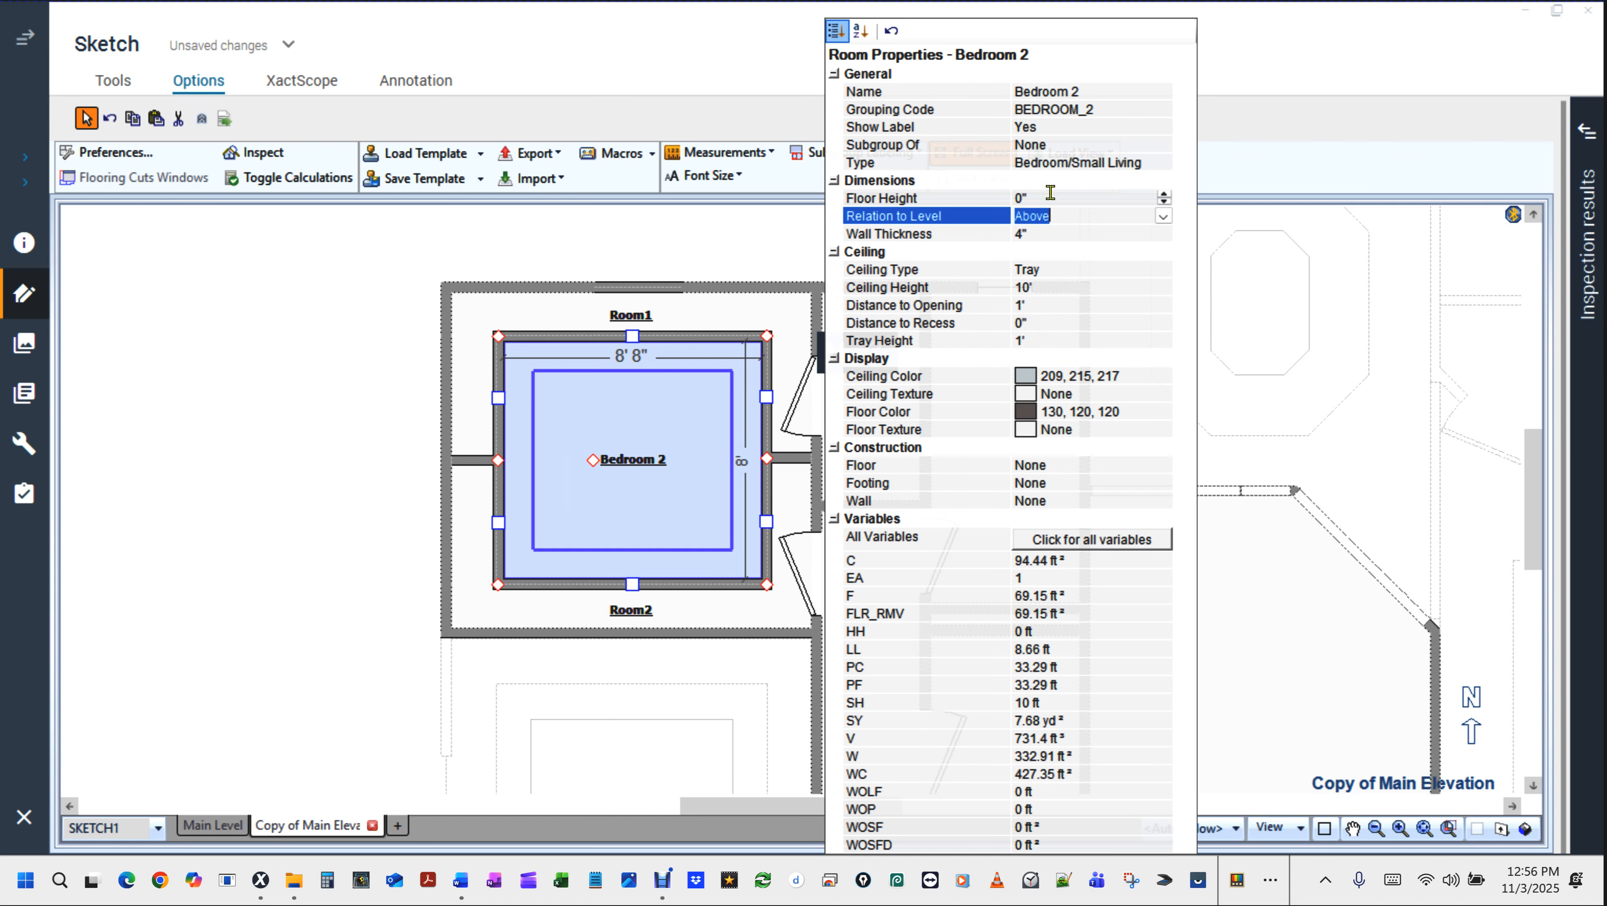
click(399, 416)
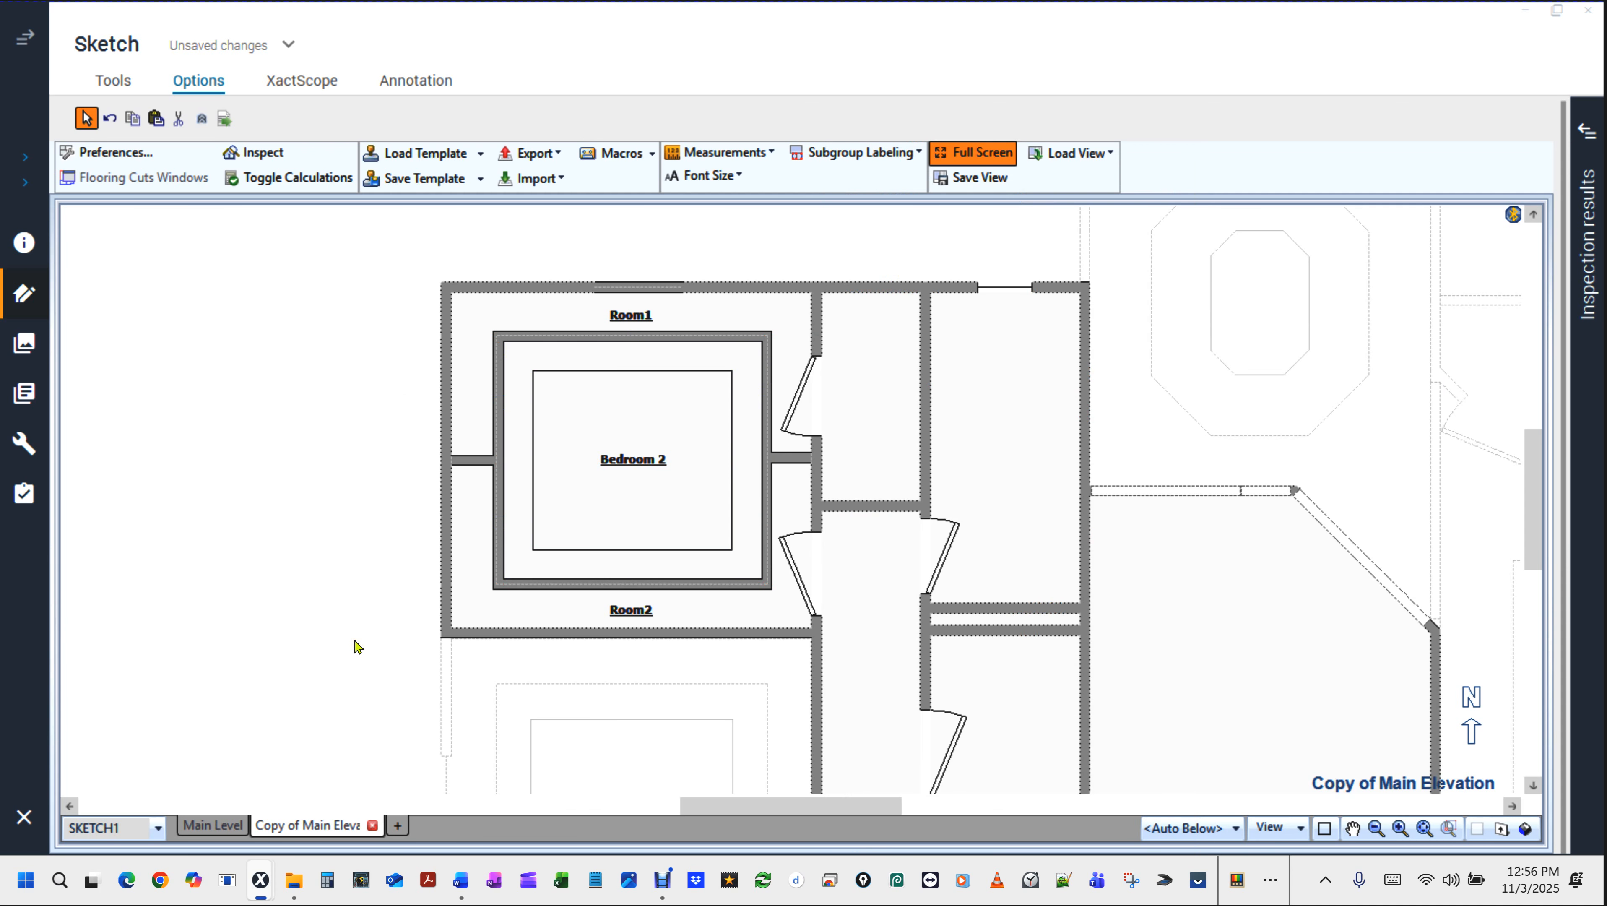
Examine the Bedroom 2 tray in 3D with ceilings shown, from several angles including a low view from the side.
key(F8)
drag(375, 725, 574, 506)
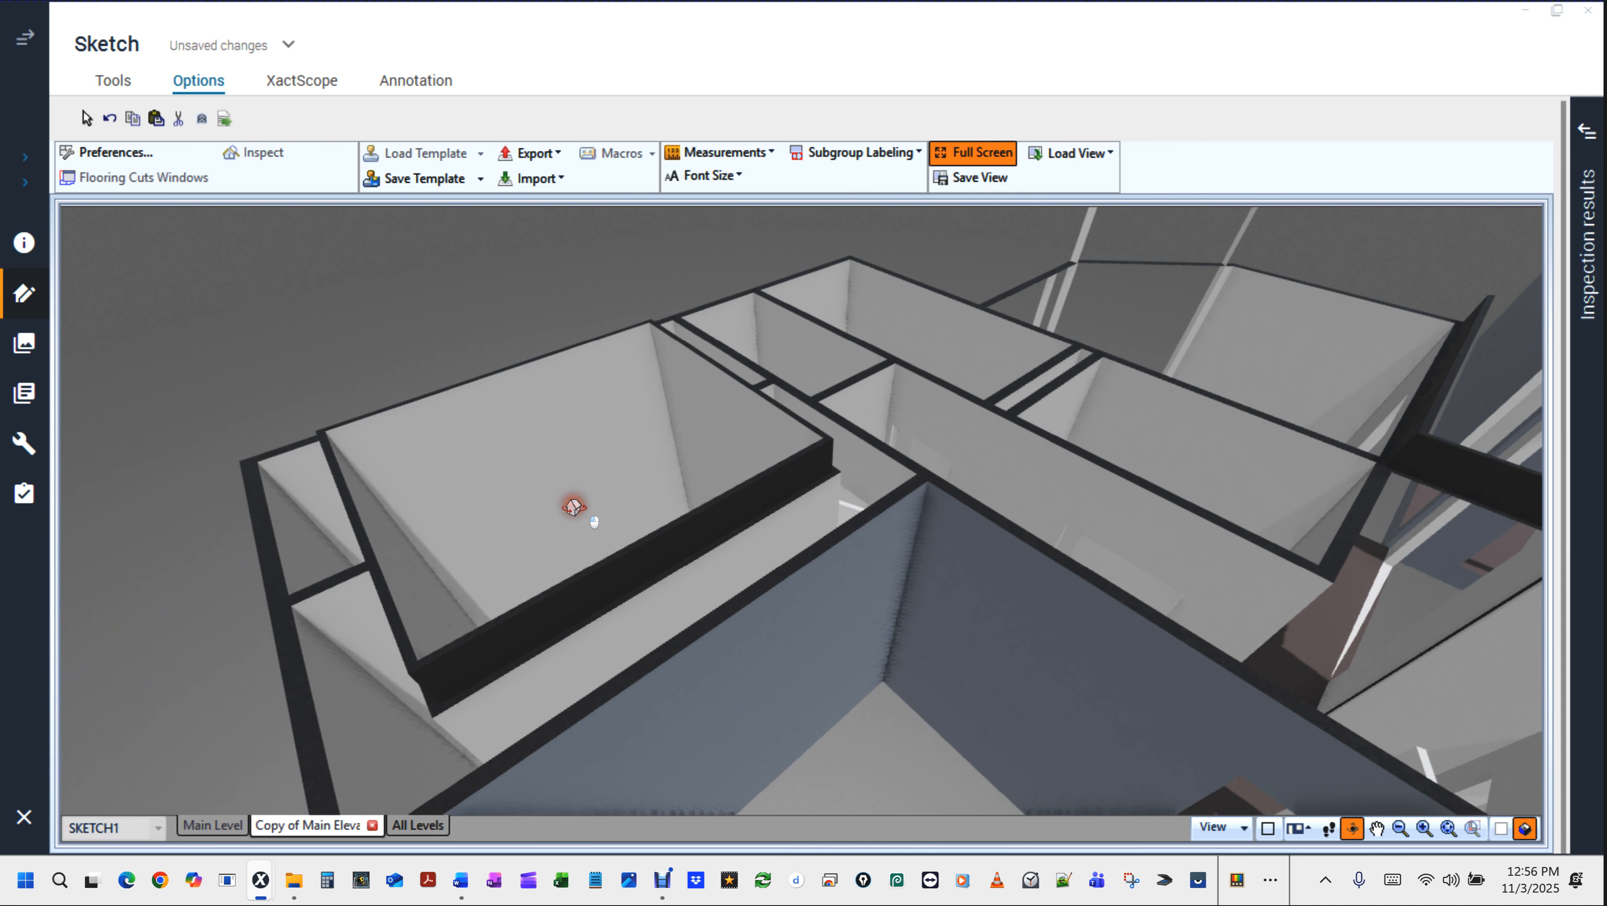
click(575, 509)
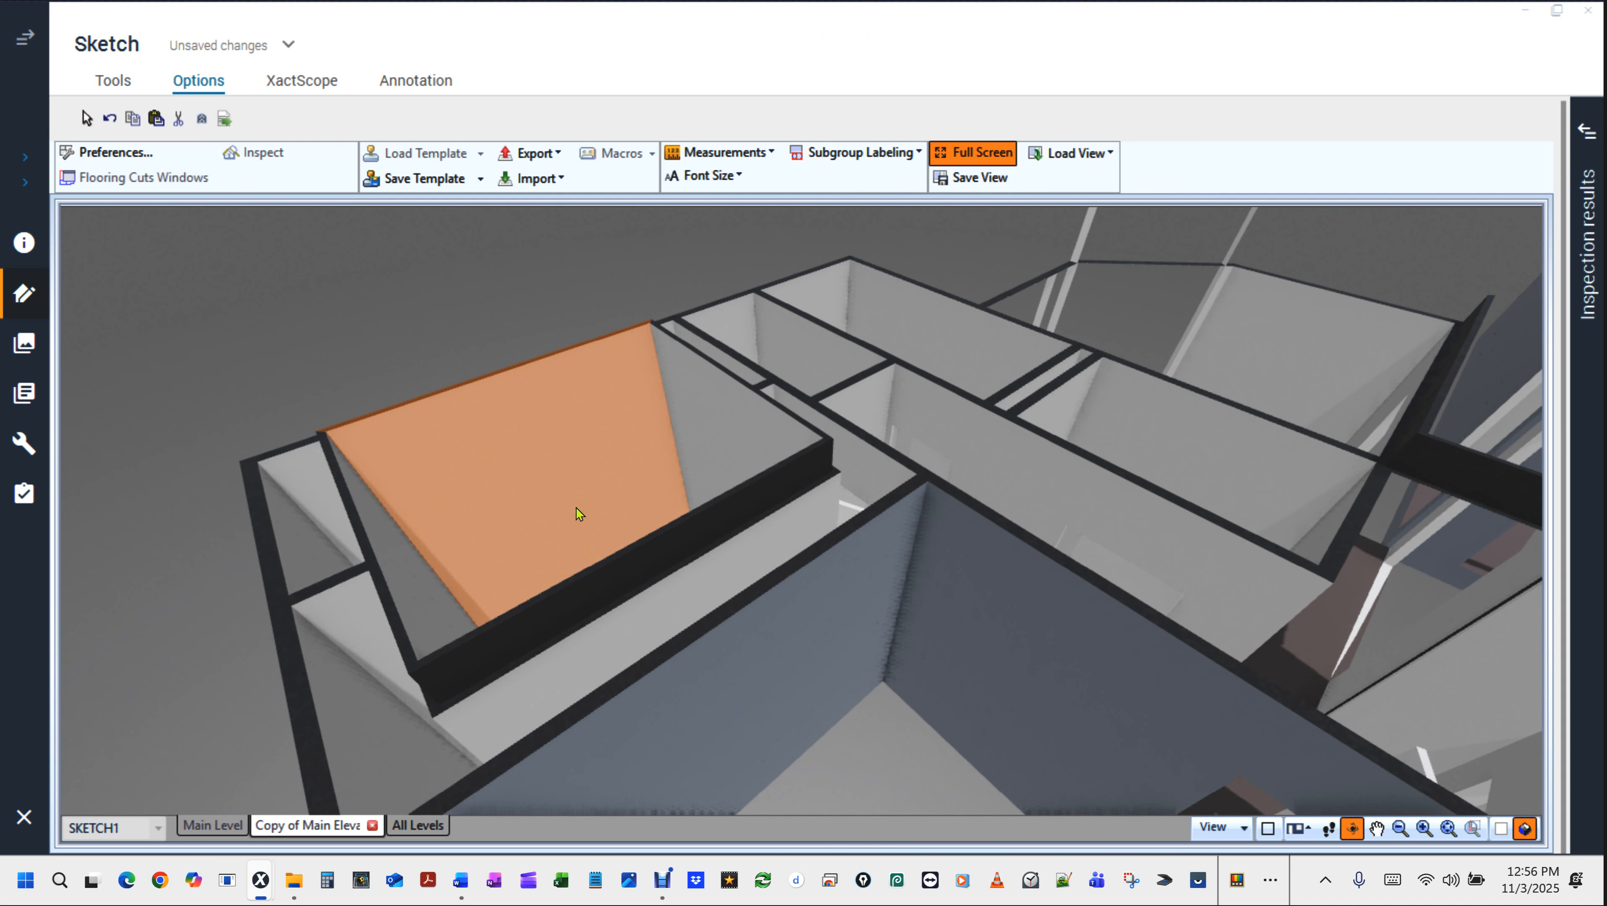
click(590, 511)
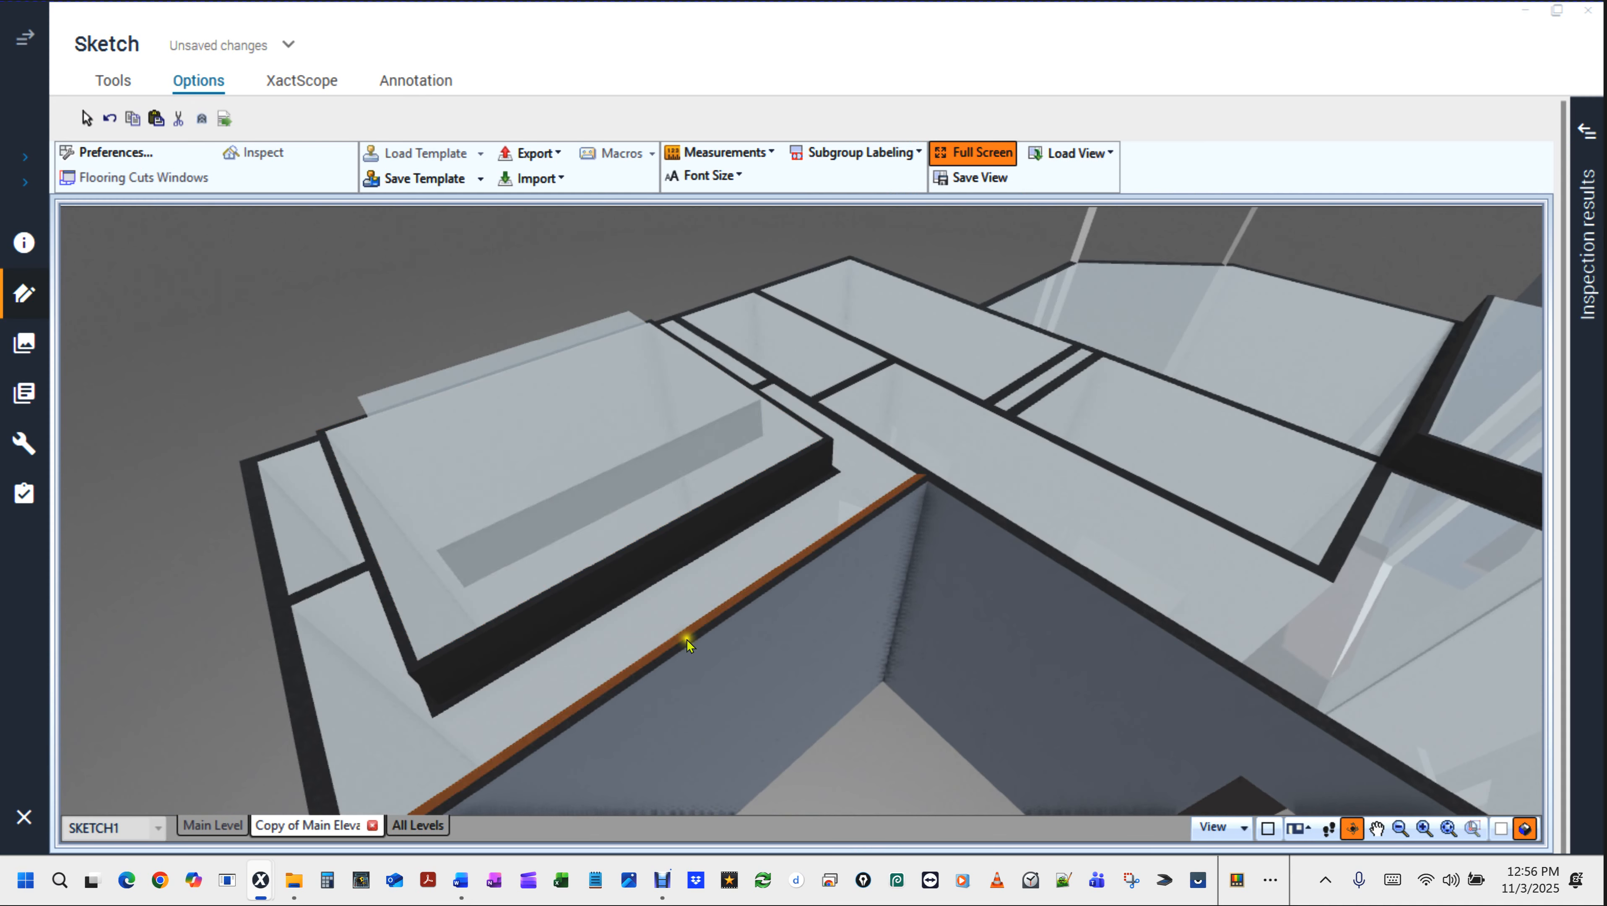
scroll(582, 657, down, 4)
drag(583, 656, 720, 536)
scroll(719, 545, up, 5)
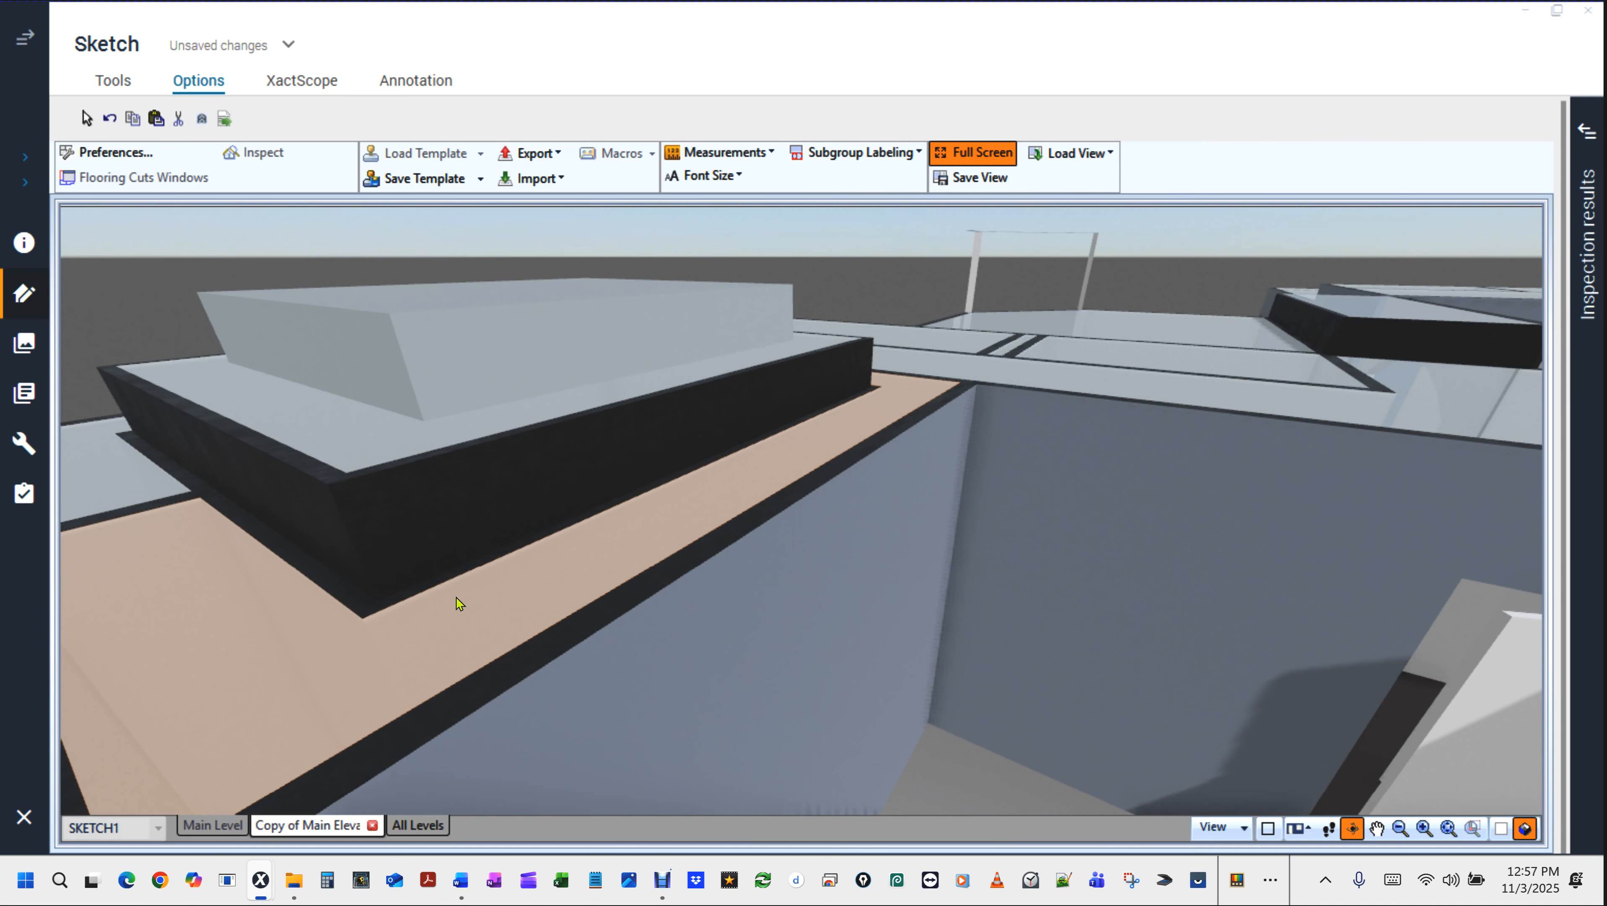
drag(416, 438, 395, 499)
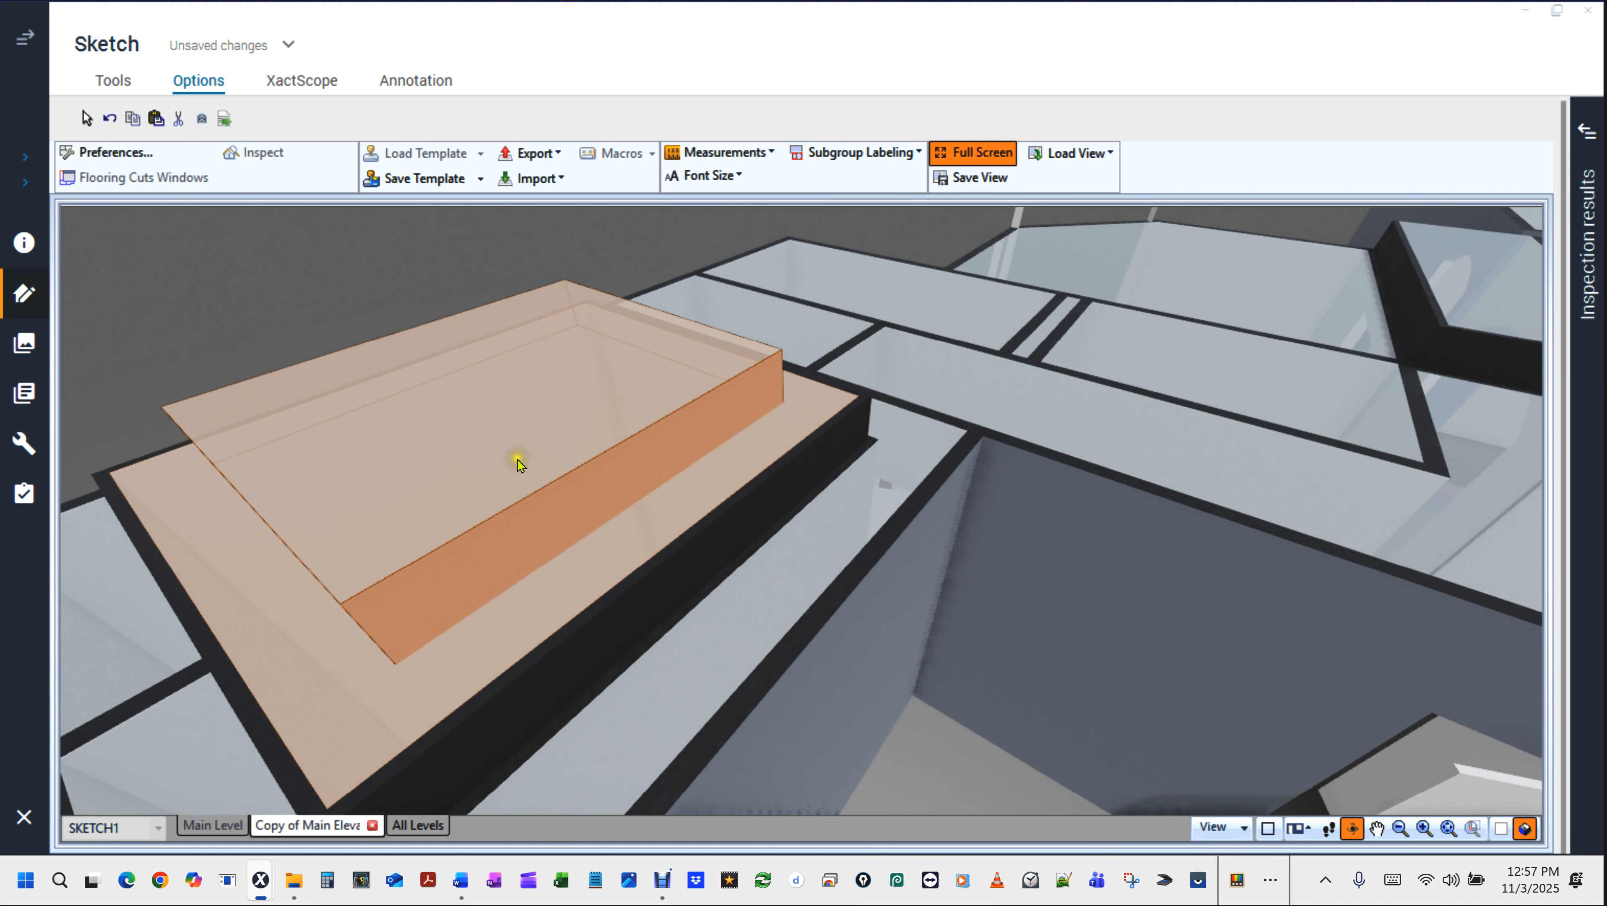
scroll(518, 464, down, 3)
drag(523, 467, 809, 778)
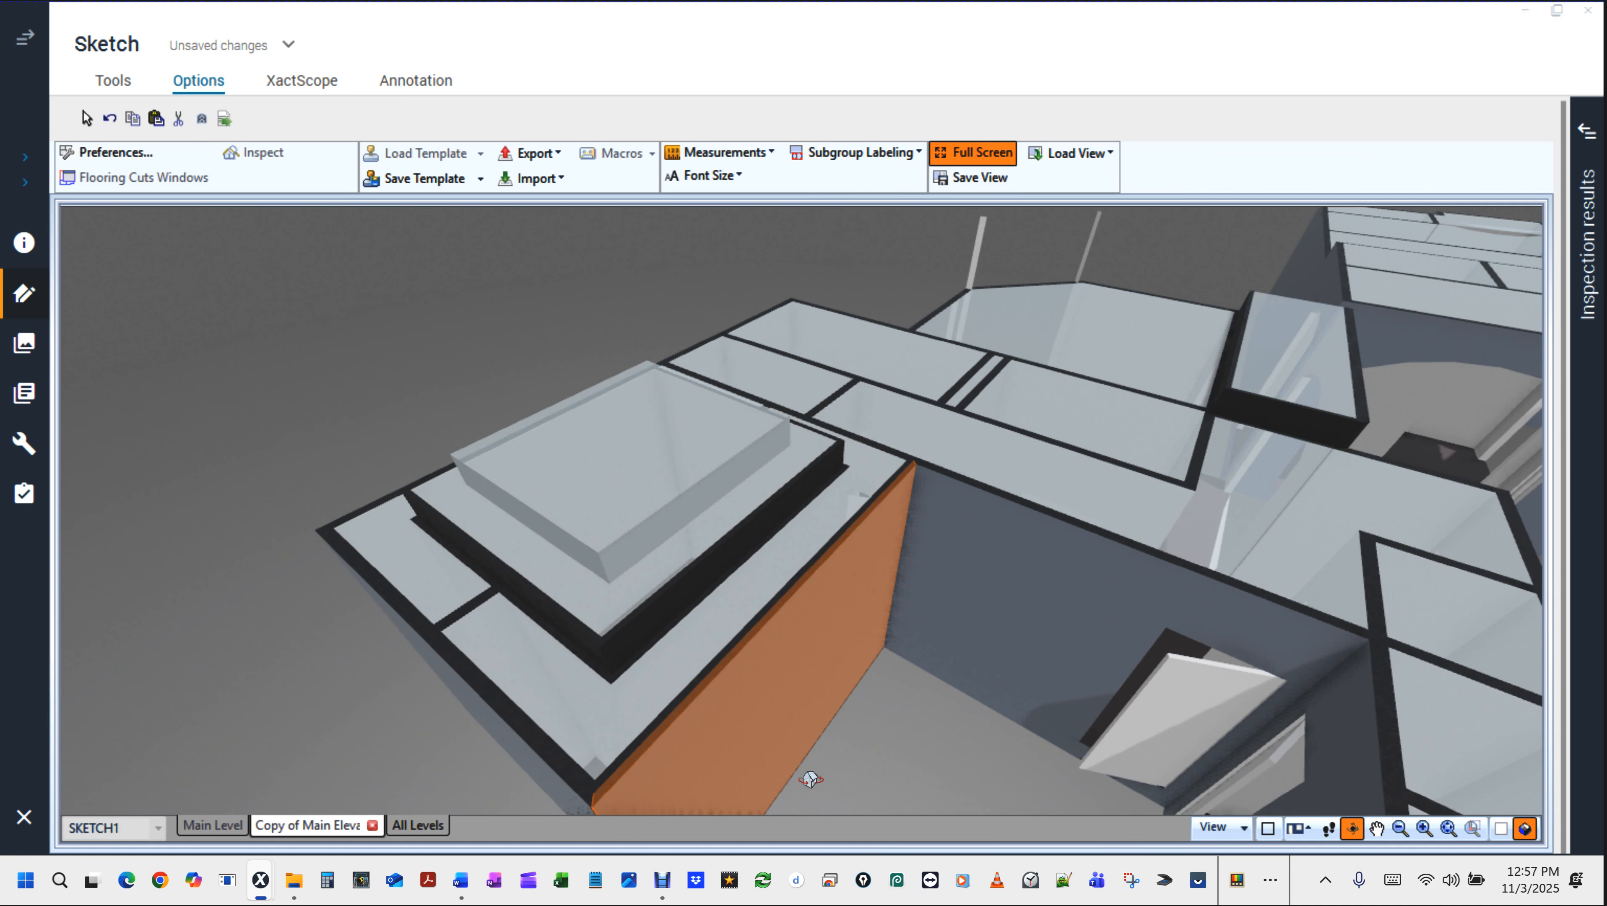
Return to the plan and delete the north exterior wall and both west exterior wall segments around Room1 and Room2.
key(F10)
middle_click(344, 309)
drag(298, 305, 450, 379)
click(703, 362)
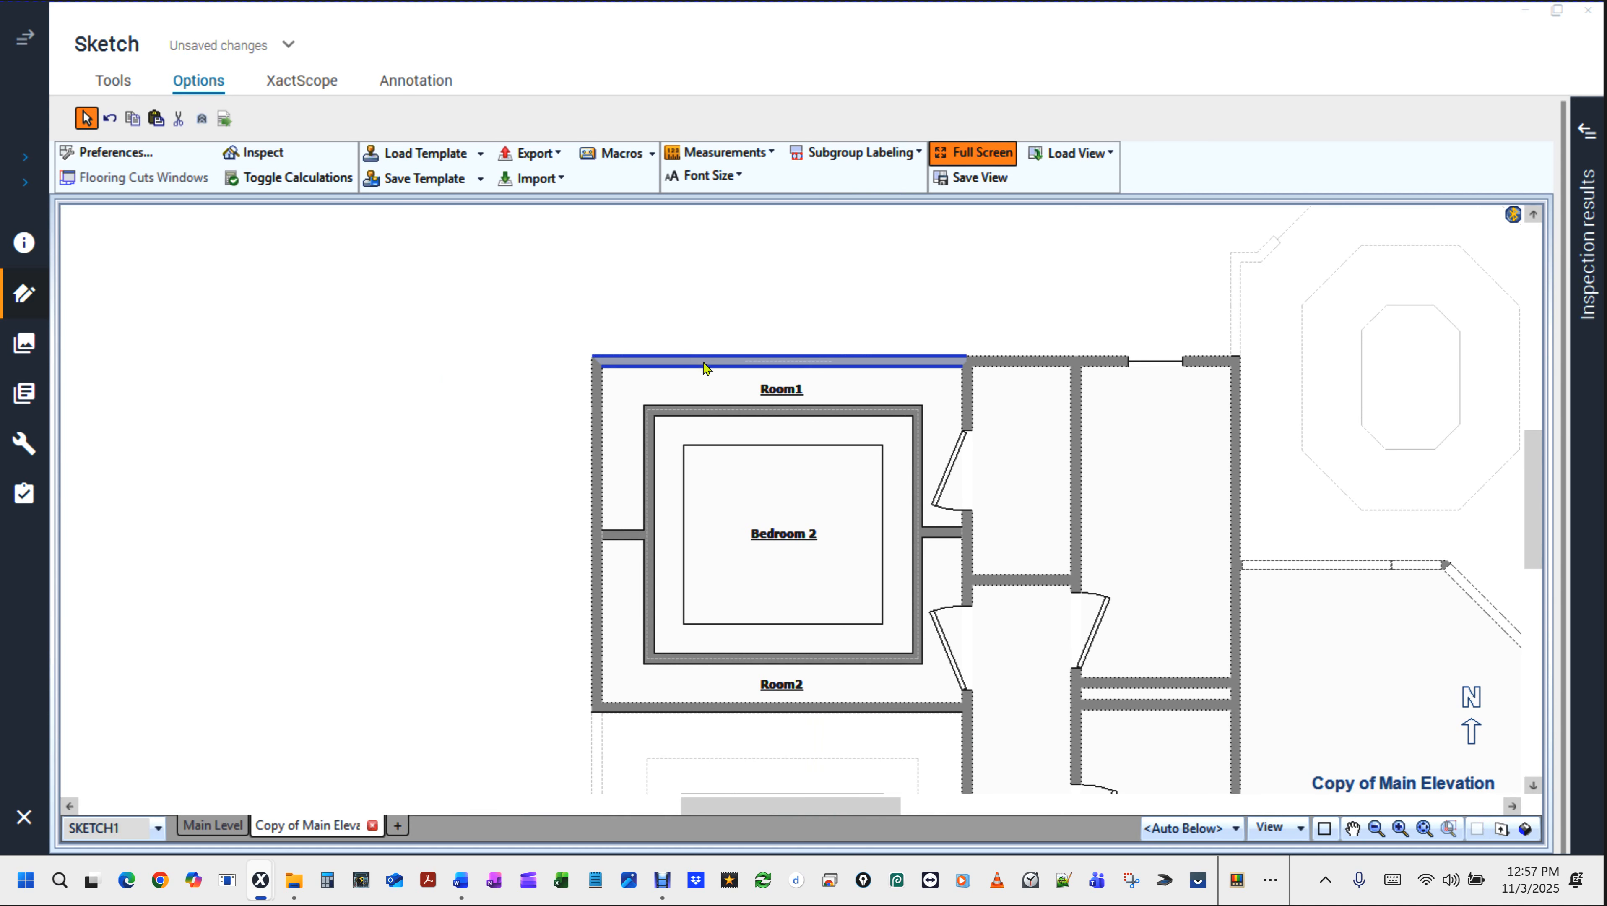
click(704, 364)
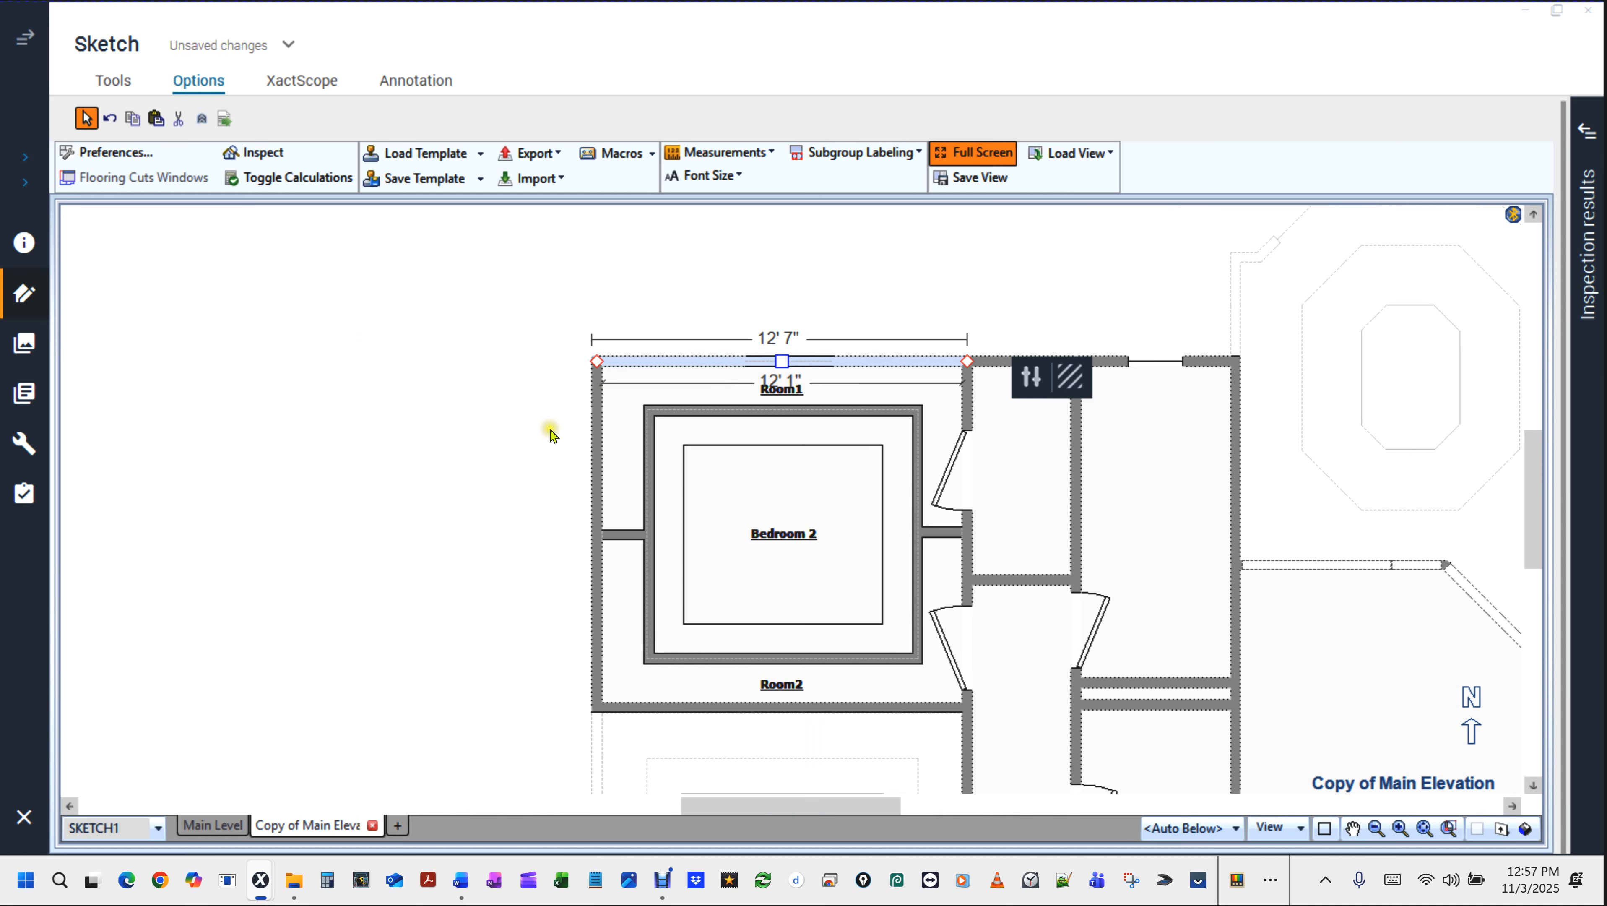
ctrl+click(594, 442)
ctrl+click(601, 611)
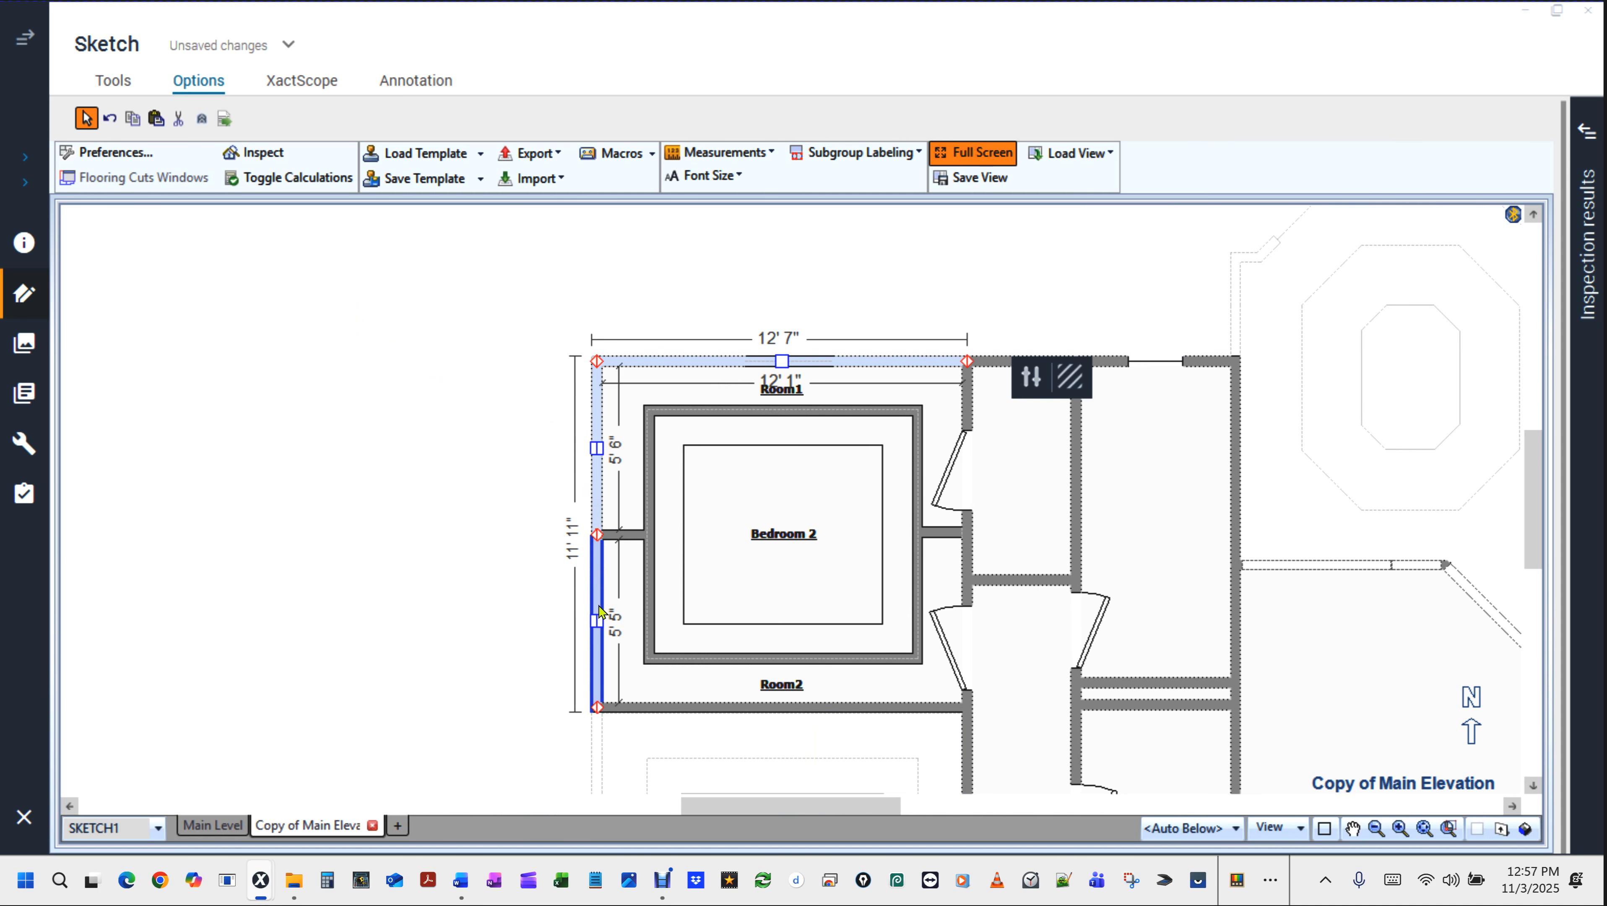
key(Delete)
Inspect the model in 3D without the exterior walls, and undo their deletion in the plan.
click(523, 580)
key(F9)
drag(502, 619, 785, 335)
mouse_move(561, 645)
mouse_down()
mouse_move(663, 556)
mouse_move(803, 589)
mouse_move(1009, 580)
mouse_move(1029, 656)
mouse_move(932, 703)
mouse_move(692, 693)
mouse_move(550, 628)
mouse_up()
key(F9)
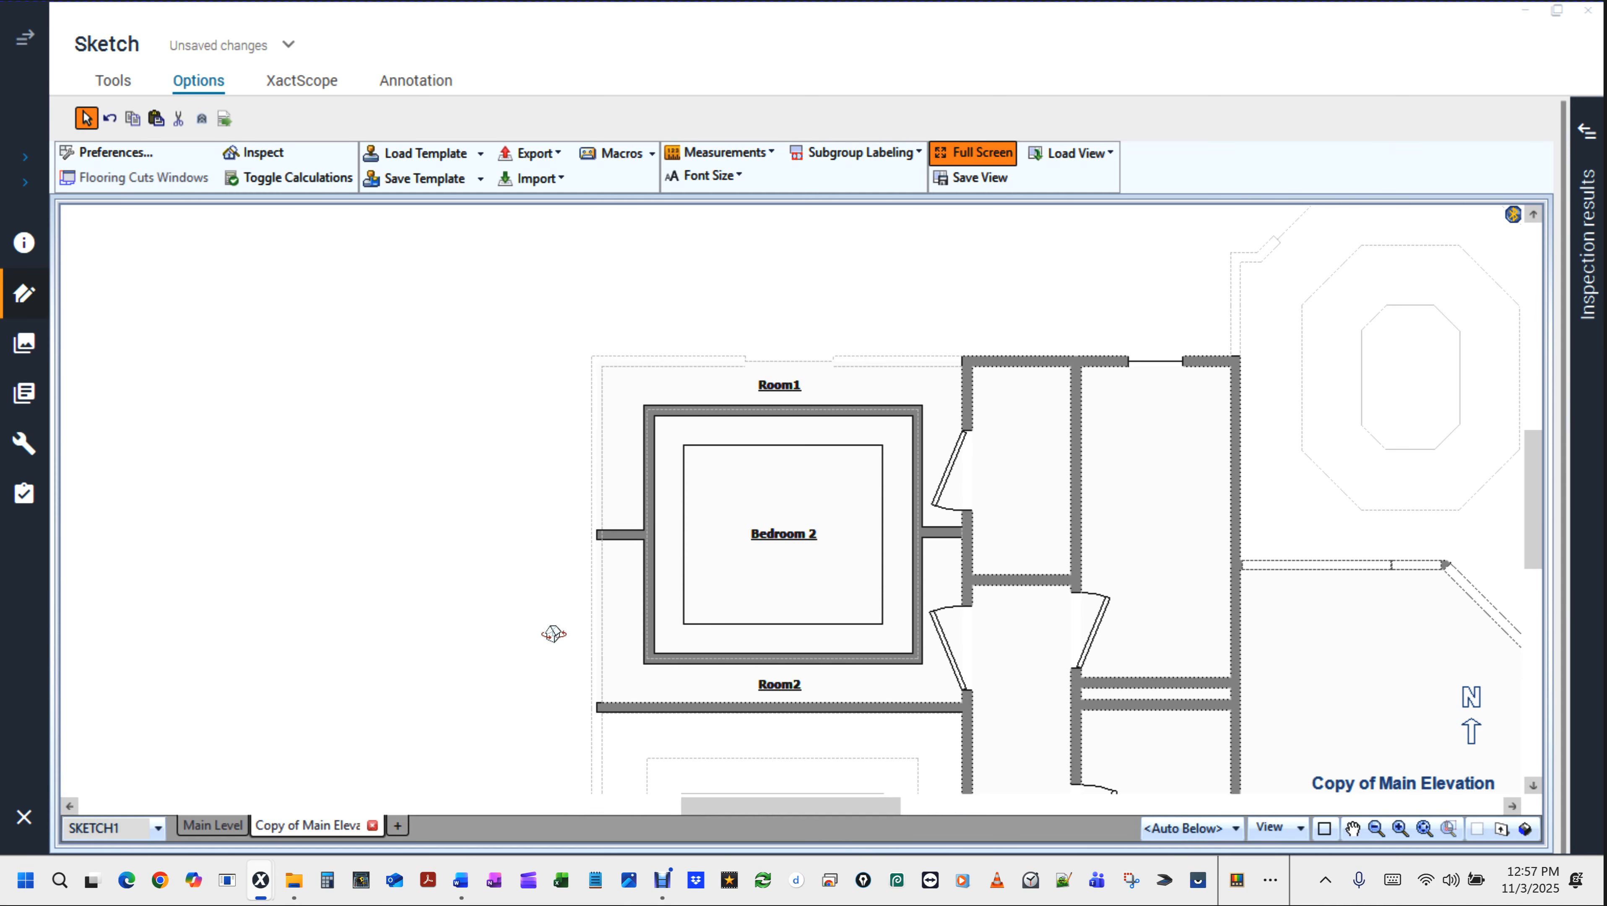
key(ctrl+z)
click(600, 606)
click(509, 525)
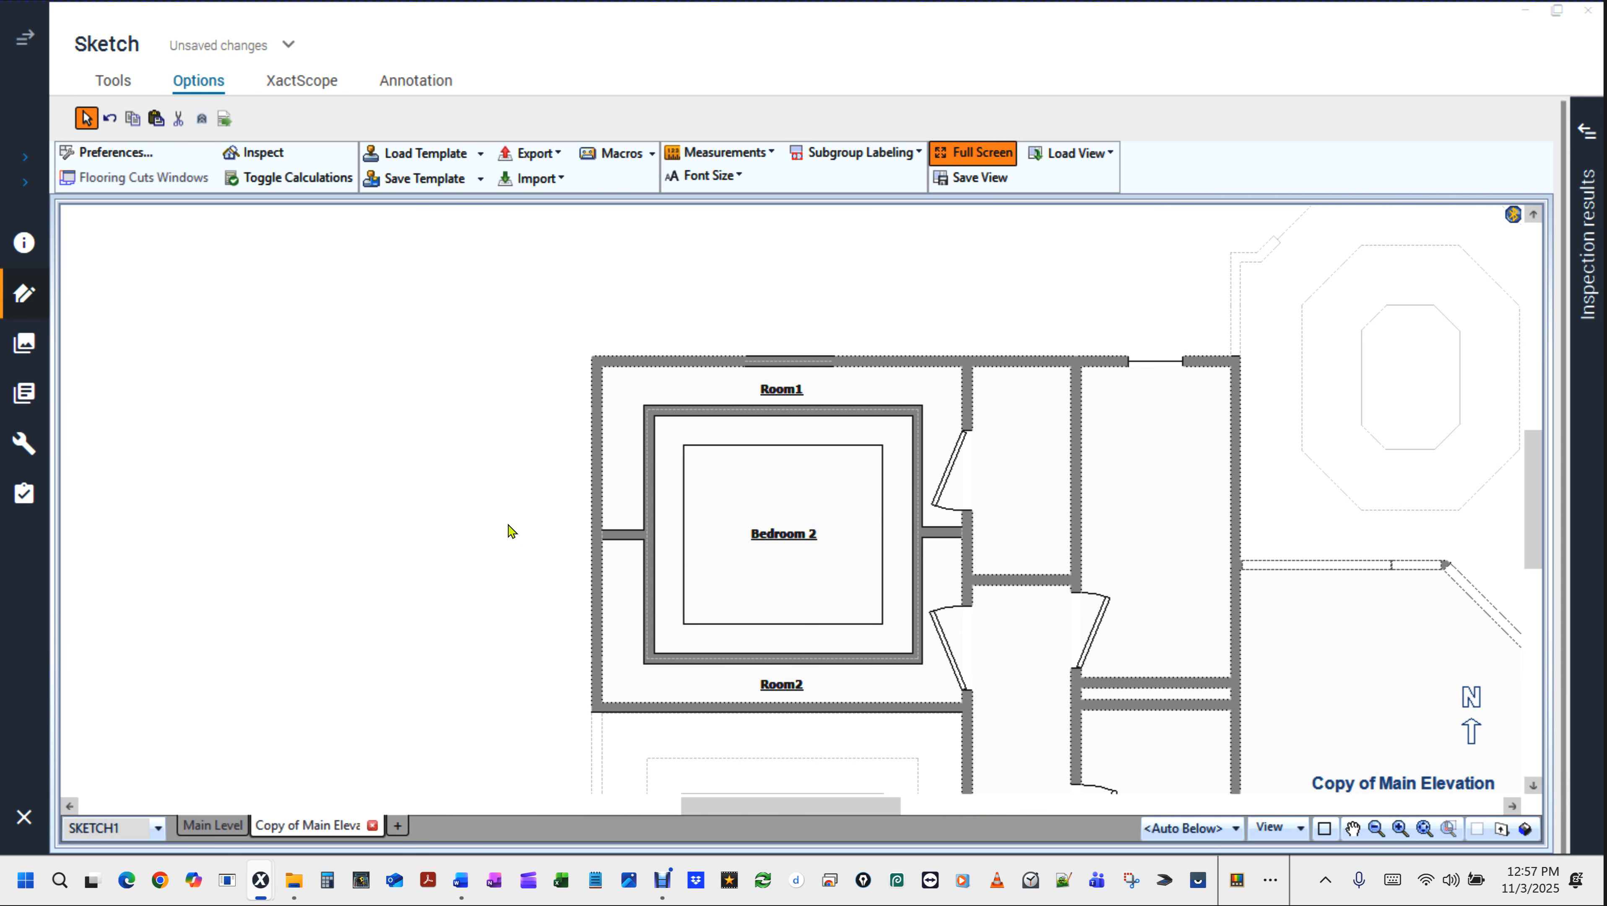
Delete the two short connecting walls between the Bedroom 2 tray room and the outer walls.
click(625, 533)
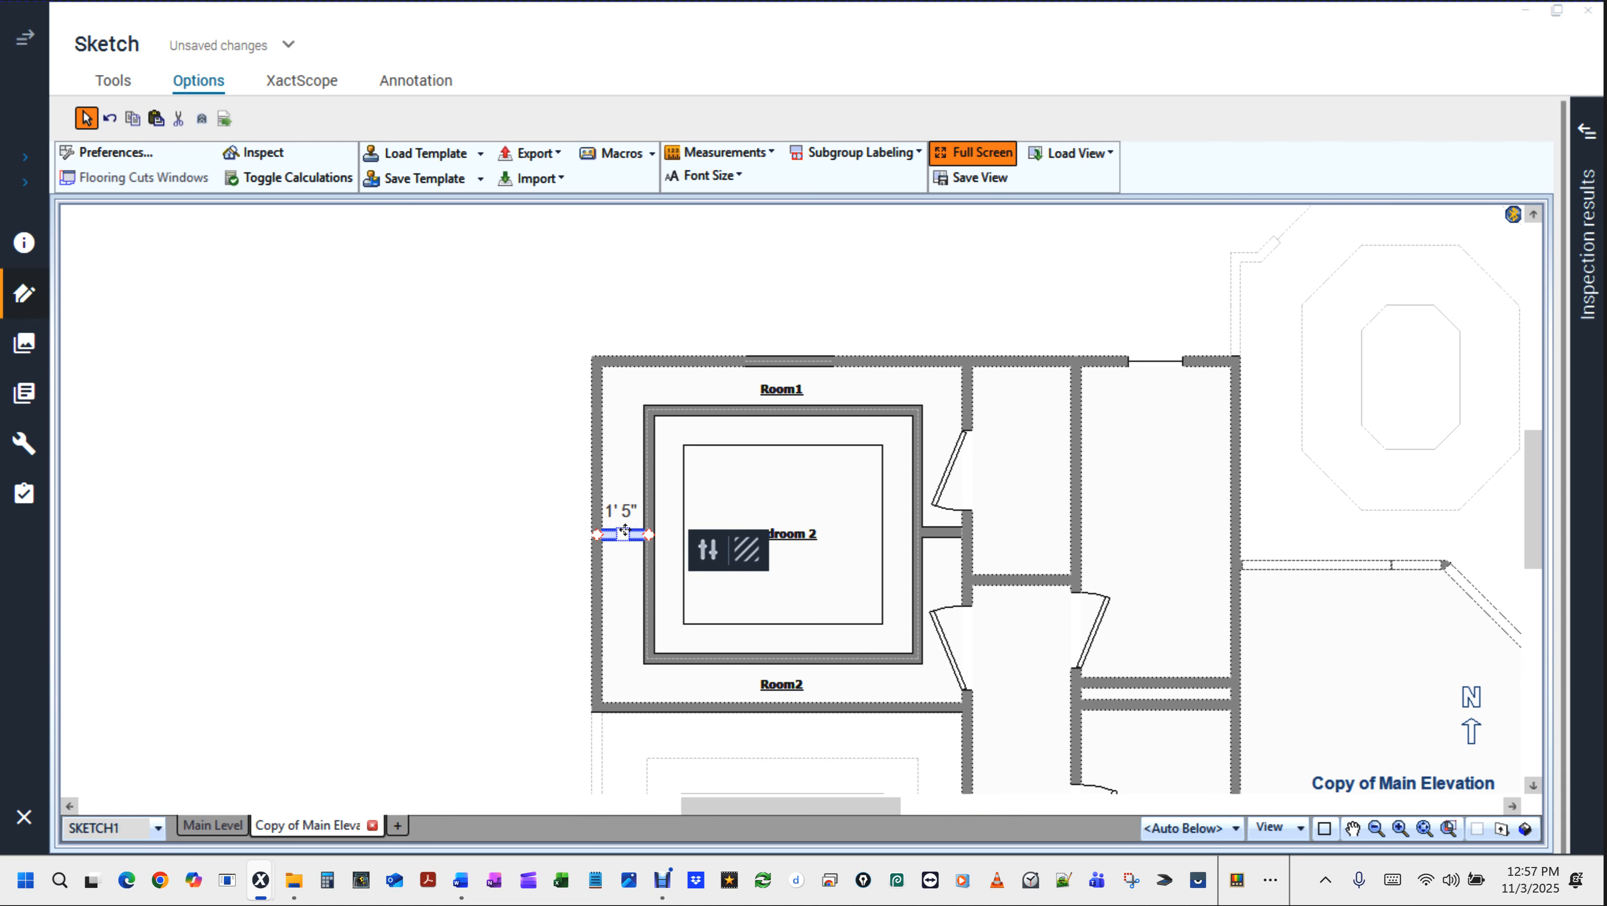
click(950, 534)
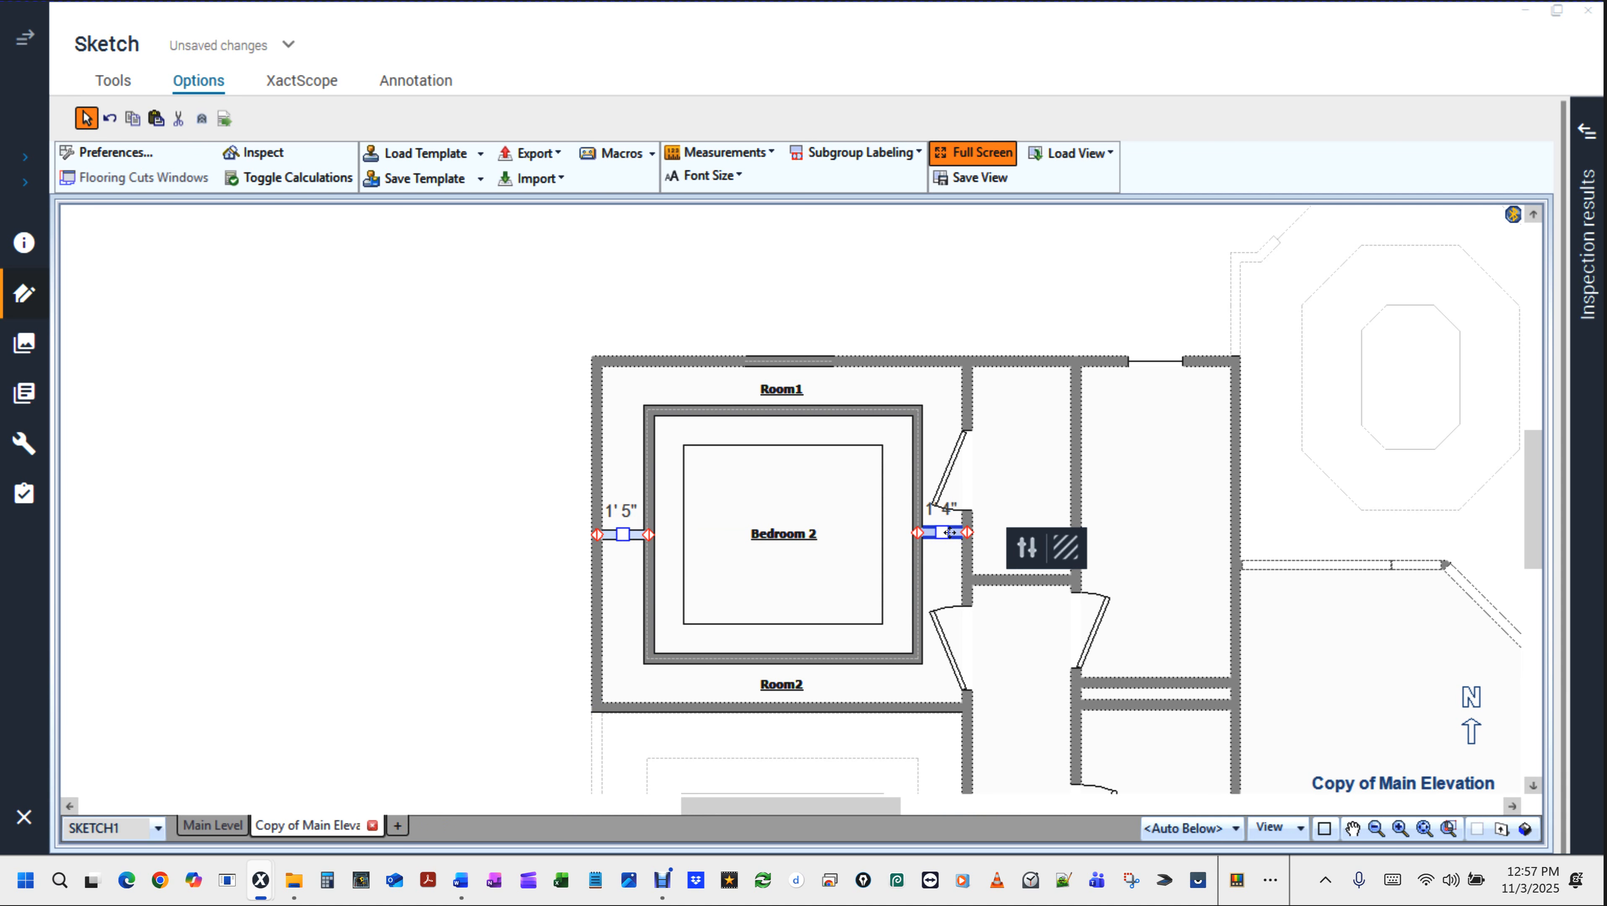
key(Delete)
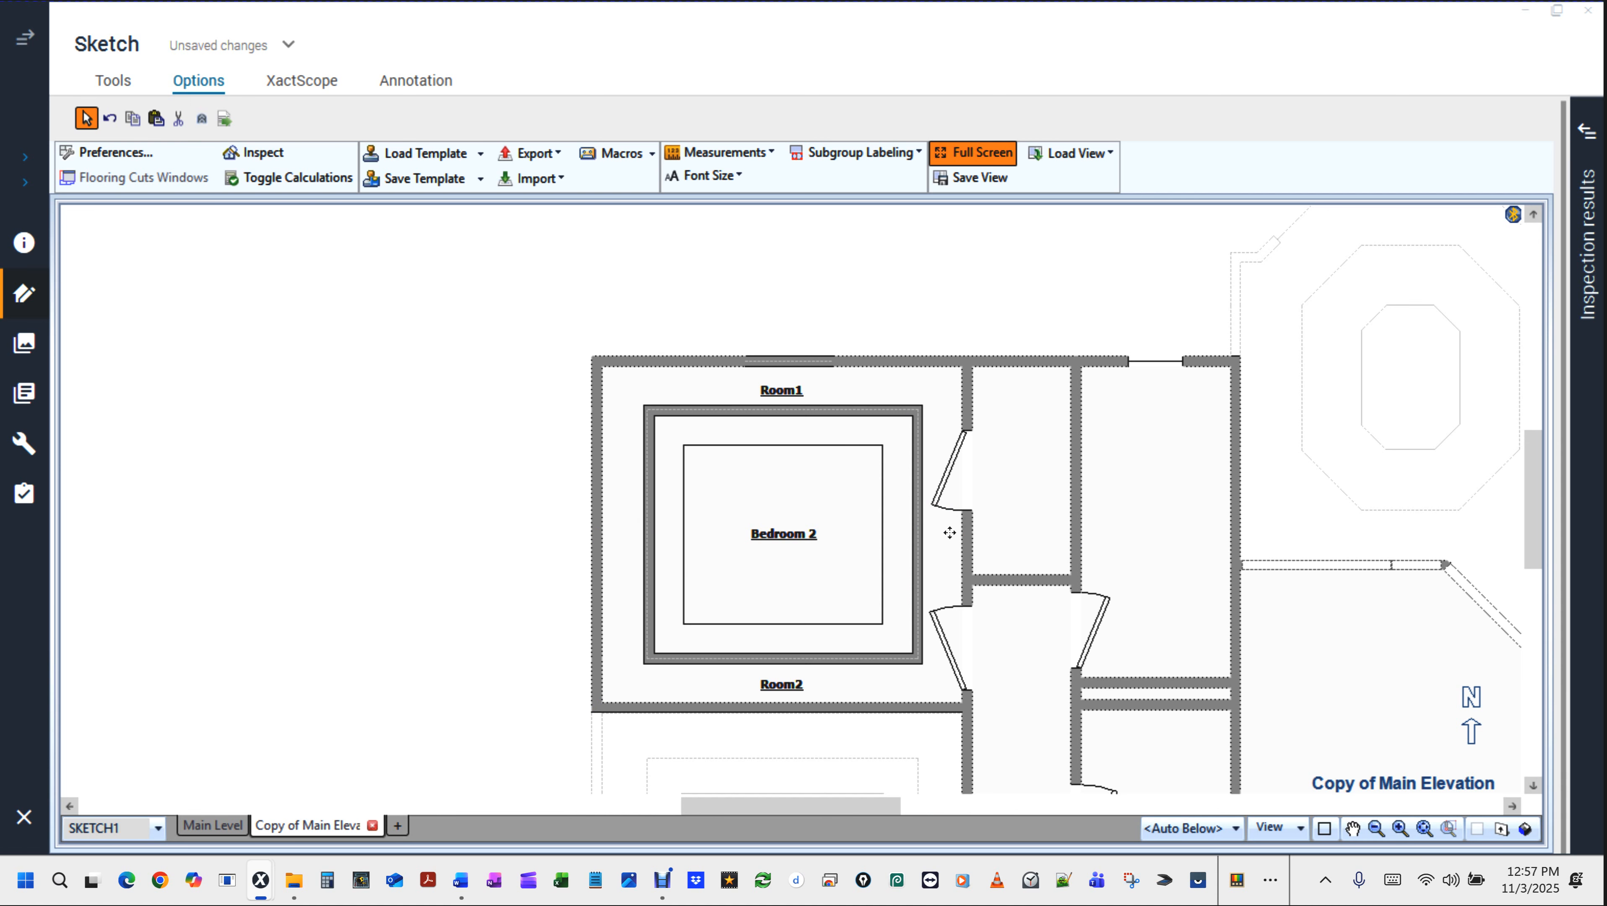
Mark all the walls around the Bedroom 2 tray room as missing end to end.
click(650, 544)
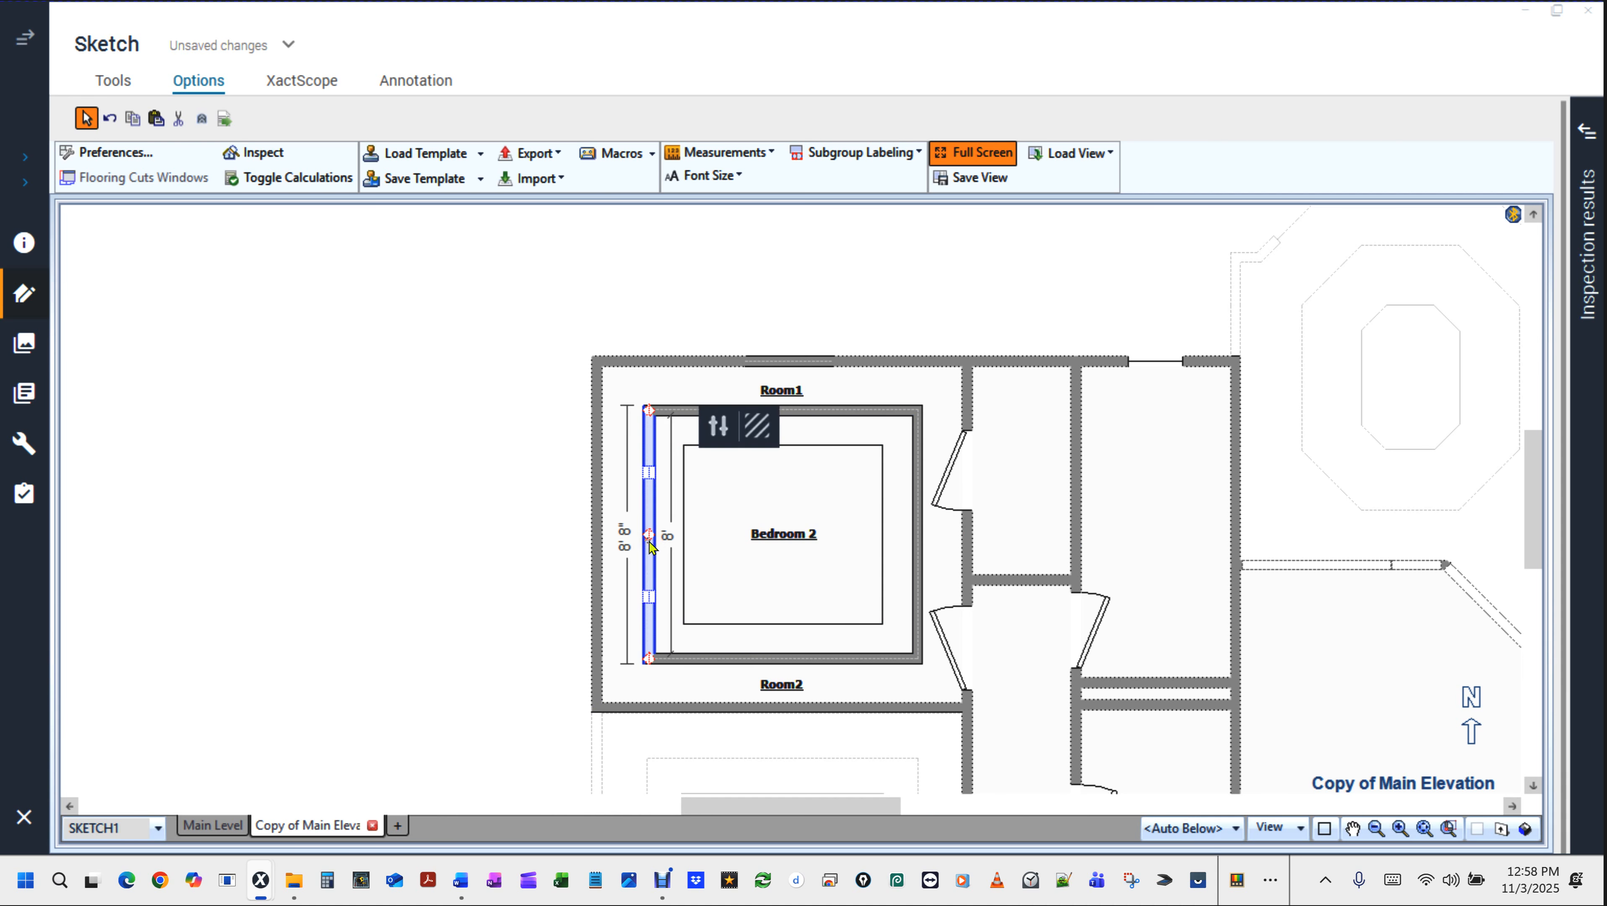
ctrl+click(836, 410)
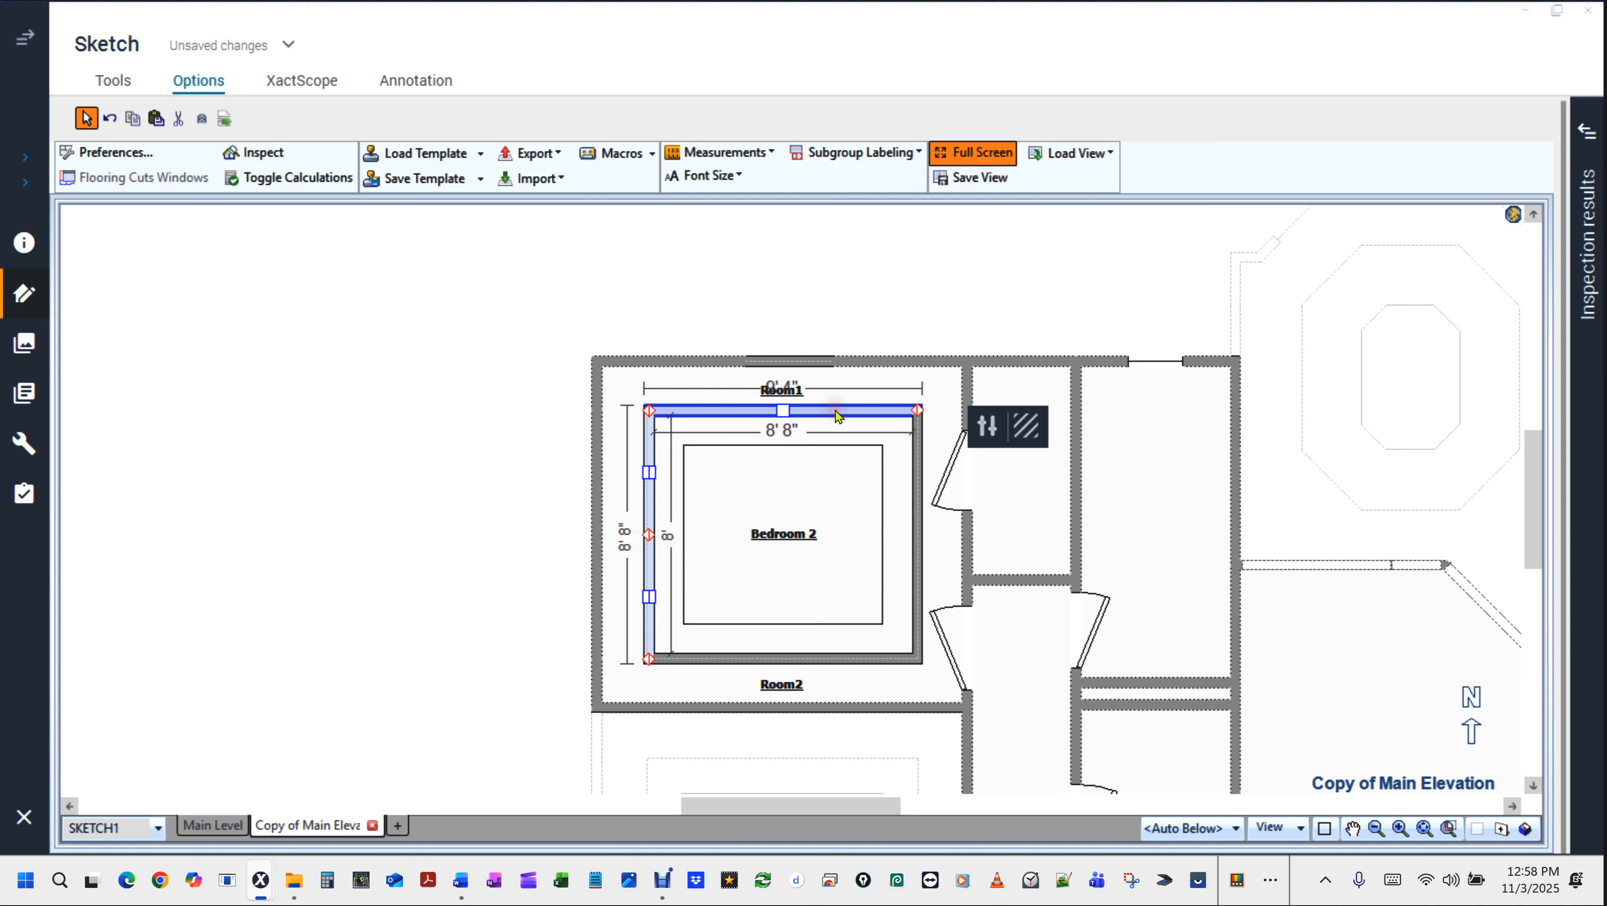
ctrl+click(917, 547)
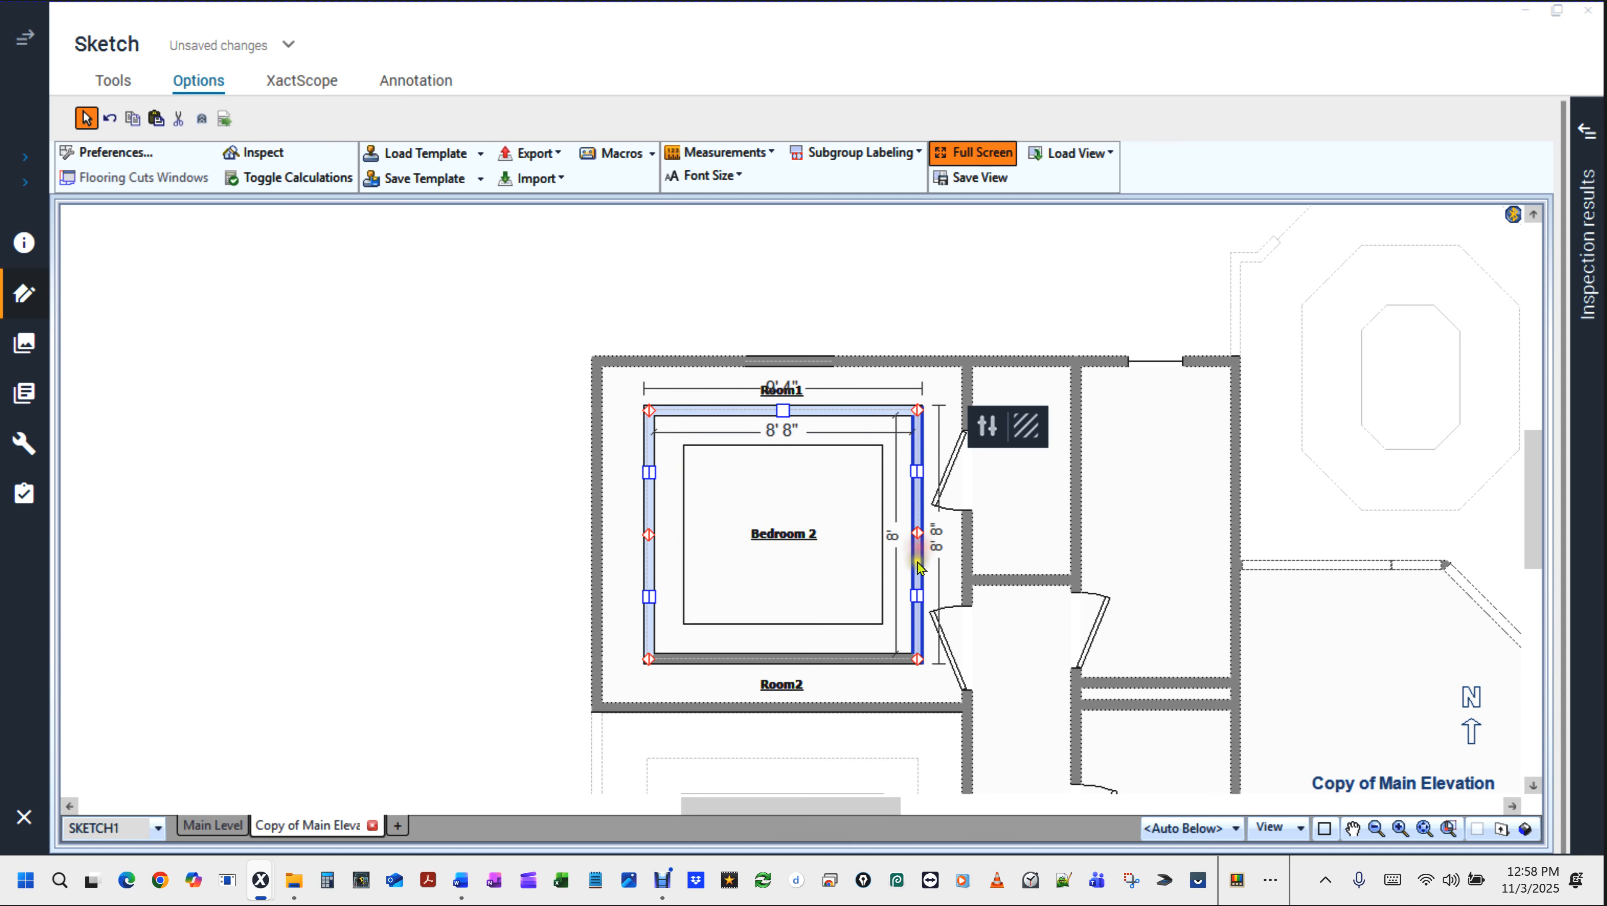
ctrl+click(781, 662)
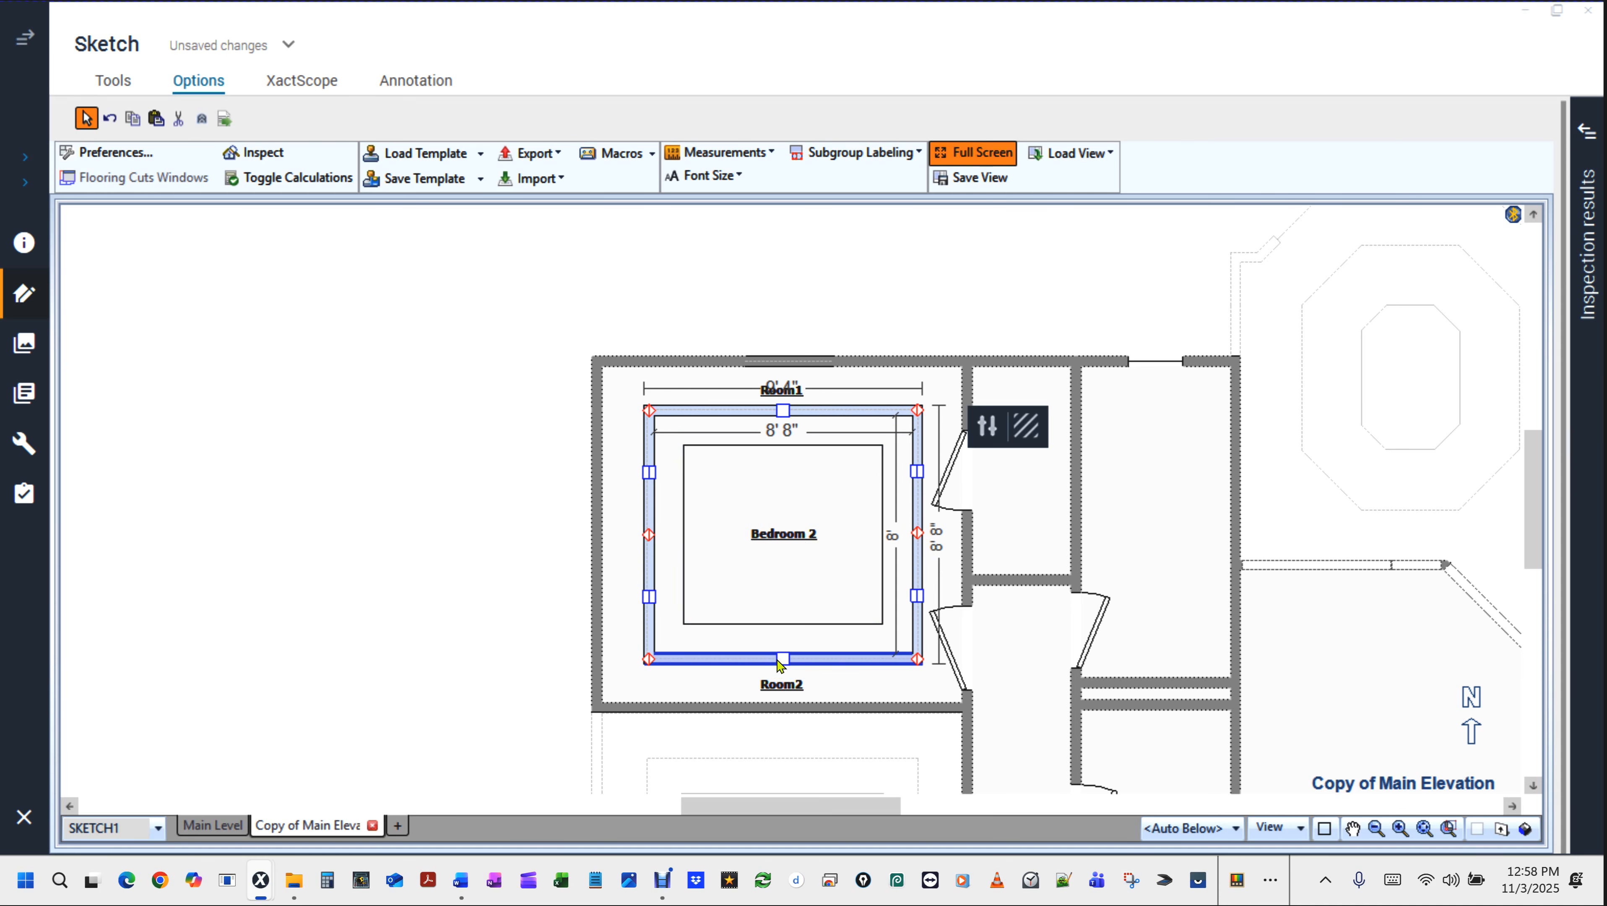
double_click(777, 660)
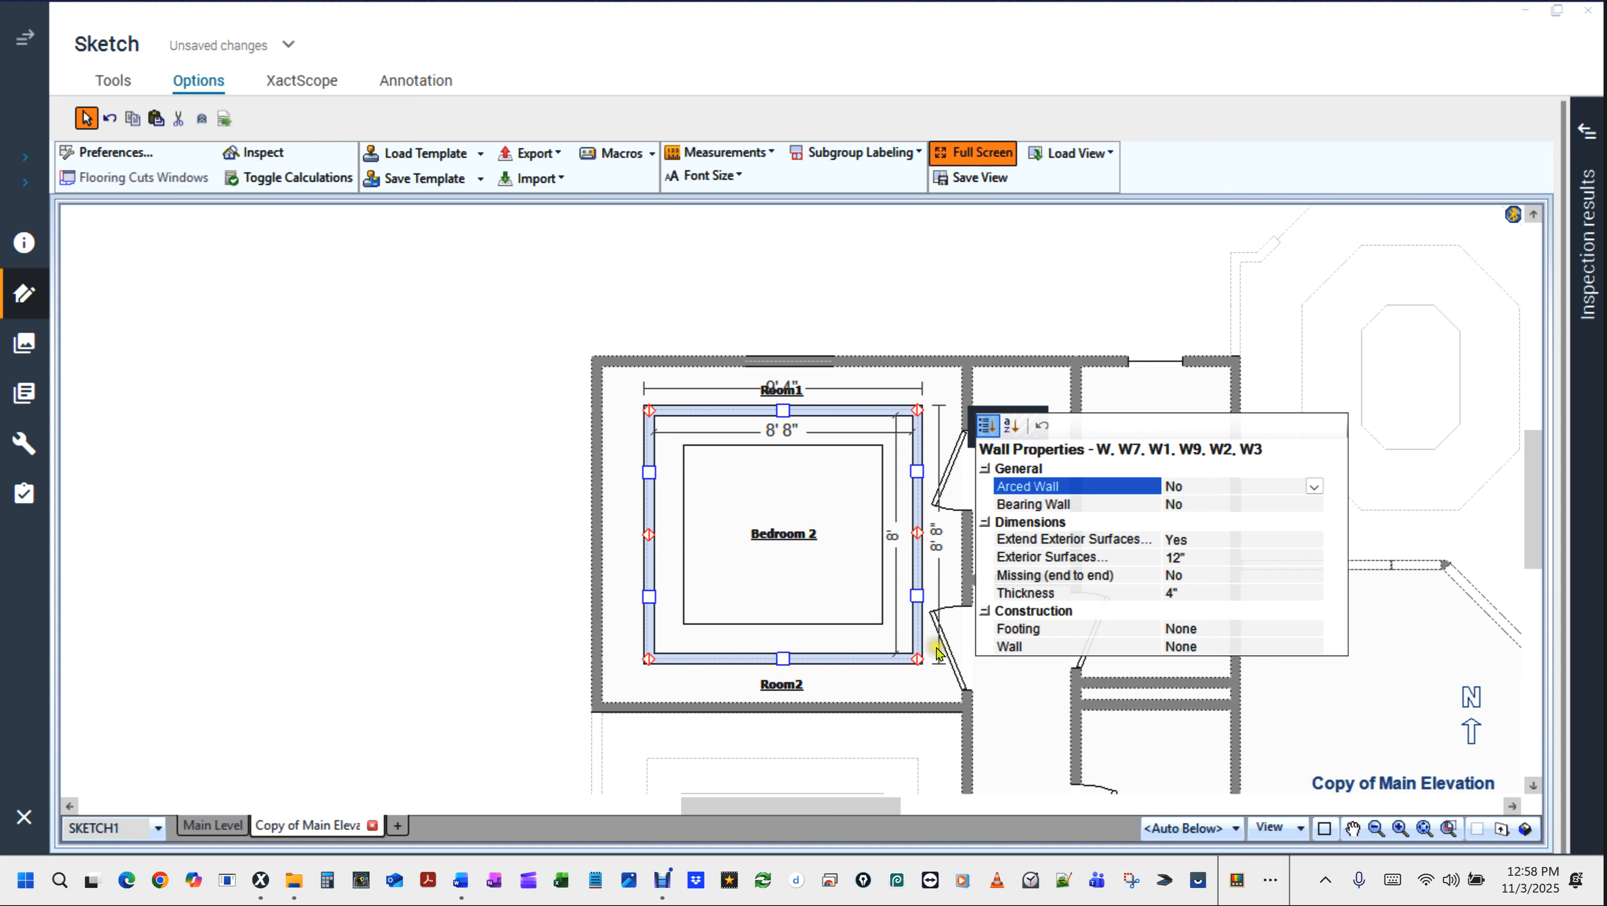
click(1208, 539)
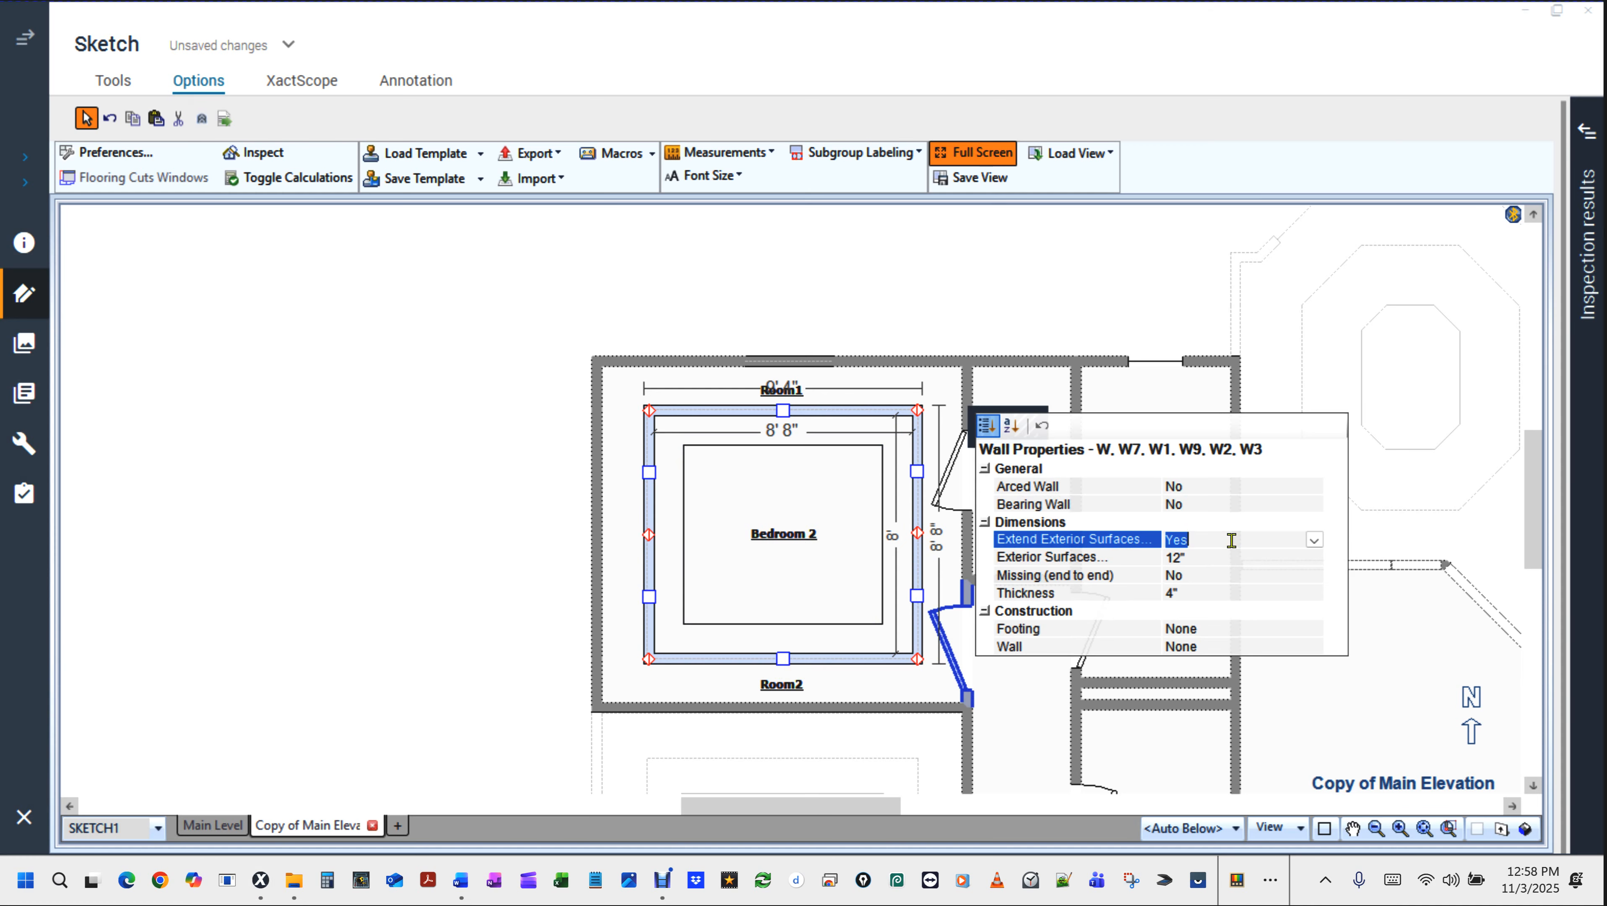
key(Down)
key(Down)
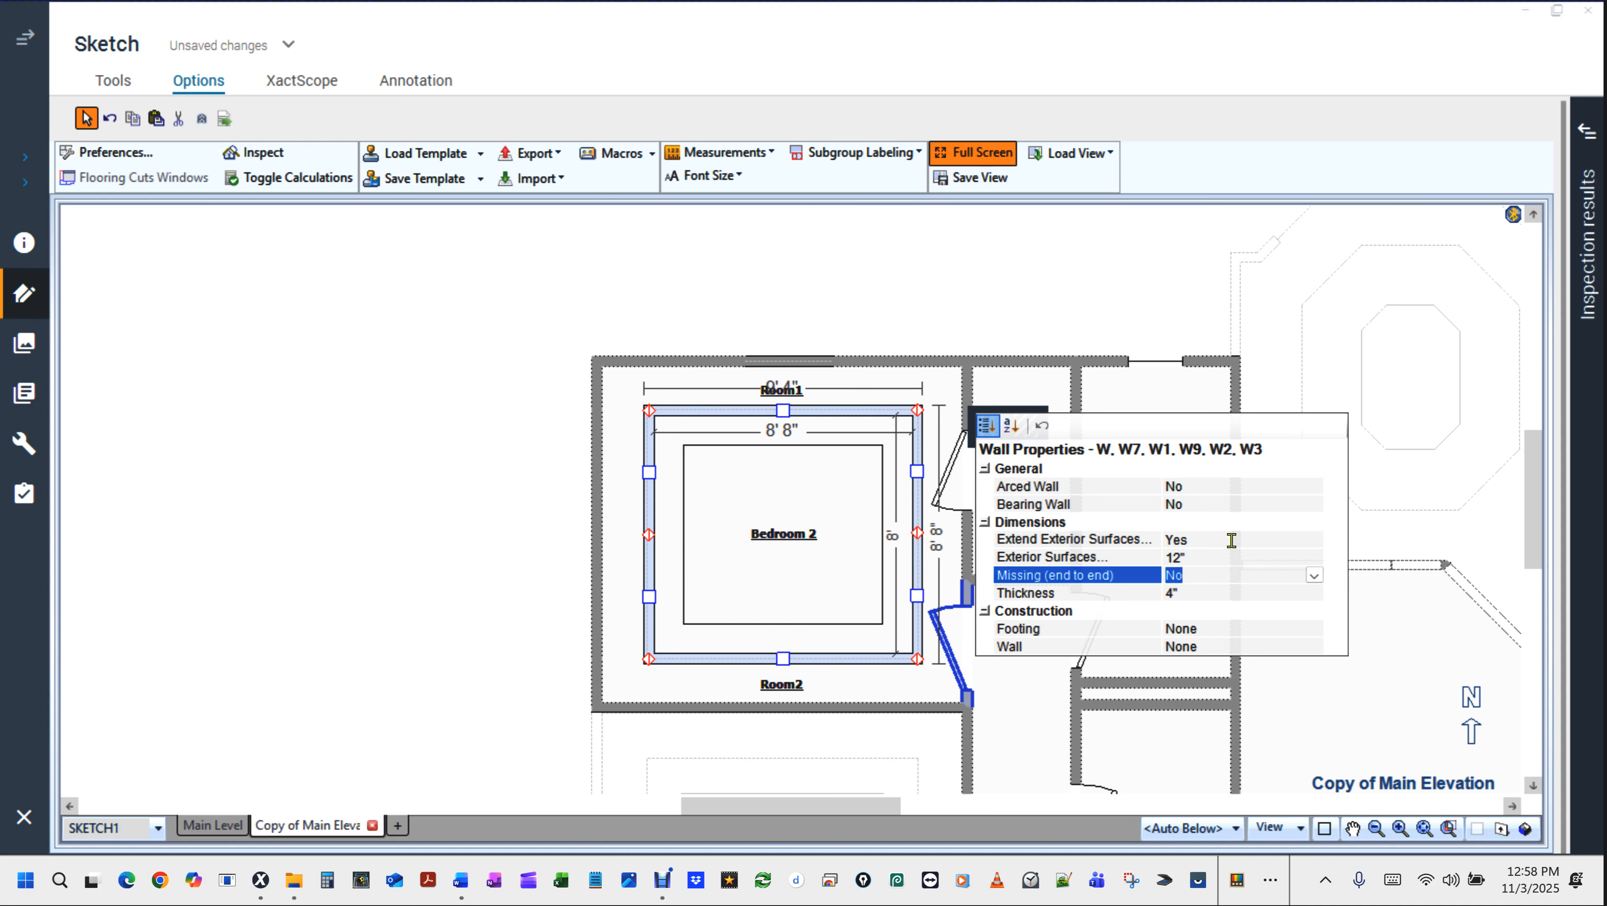
key(y)
key(Return)
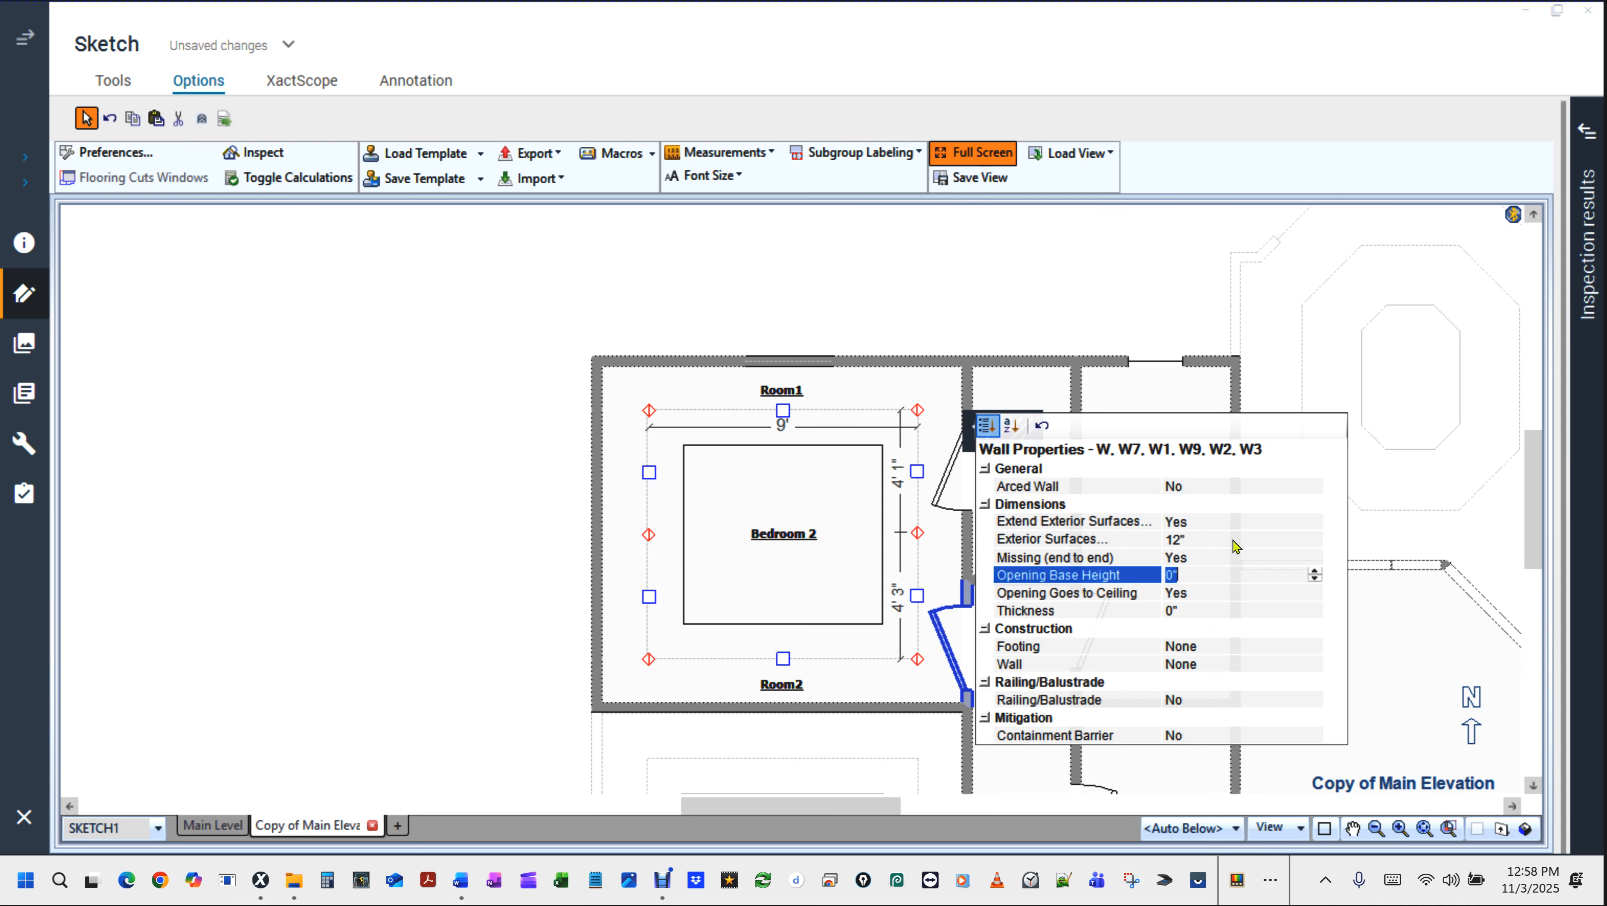
Set the tray walls' openings not to go to the ceiling, with an opening height of 9'.
key(Return)
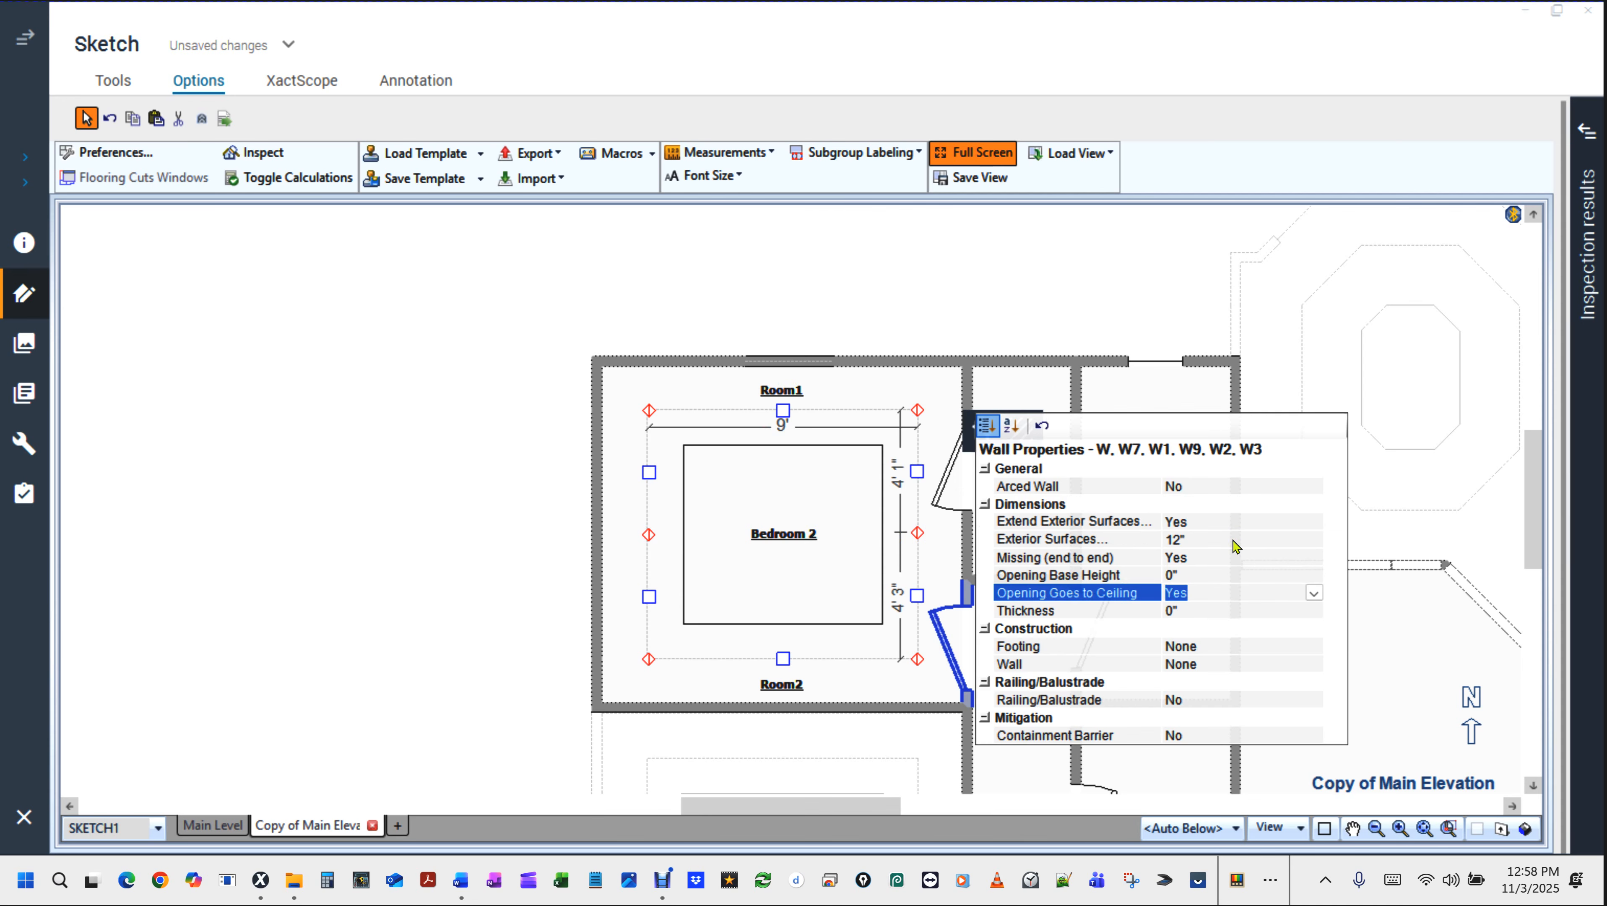
key(n)
key(Tab)
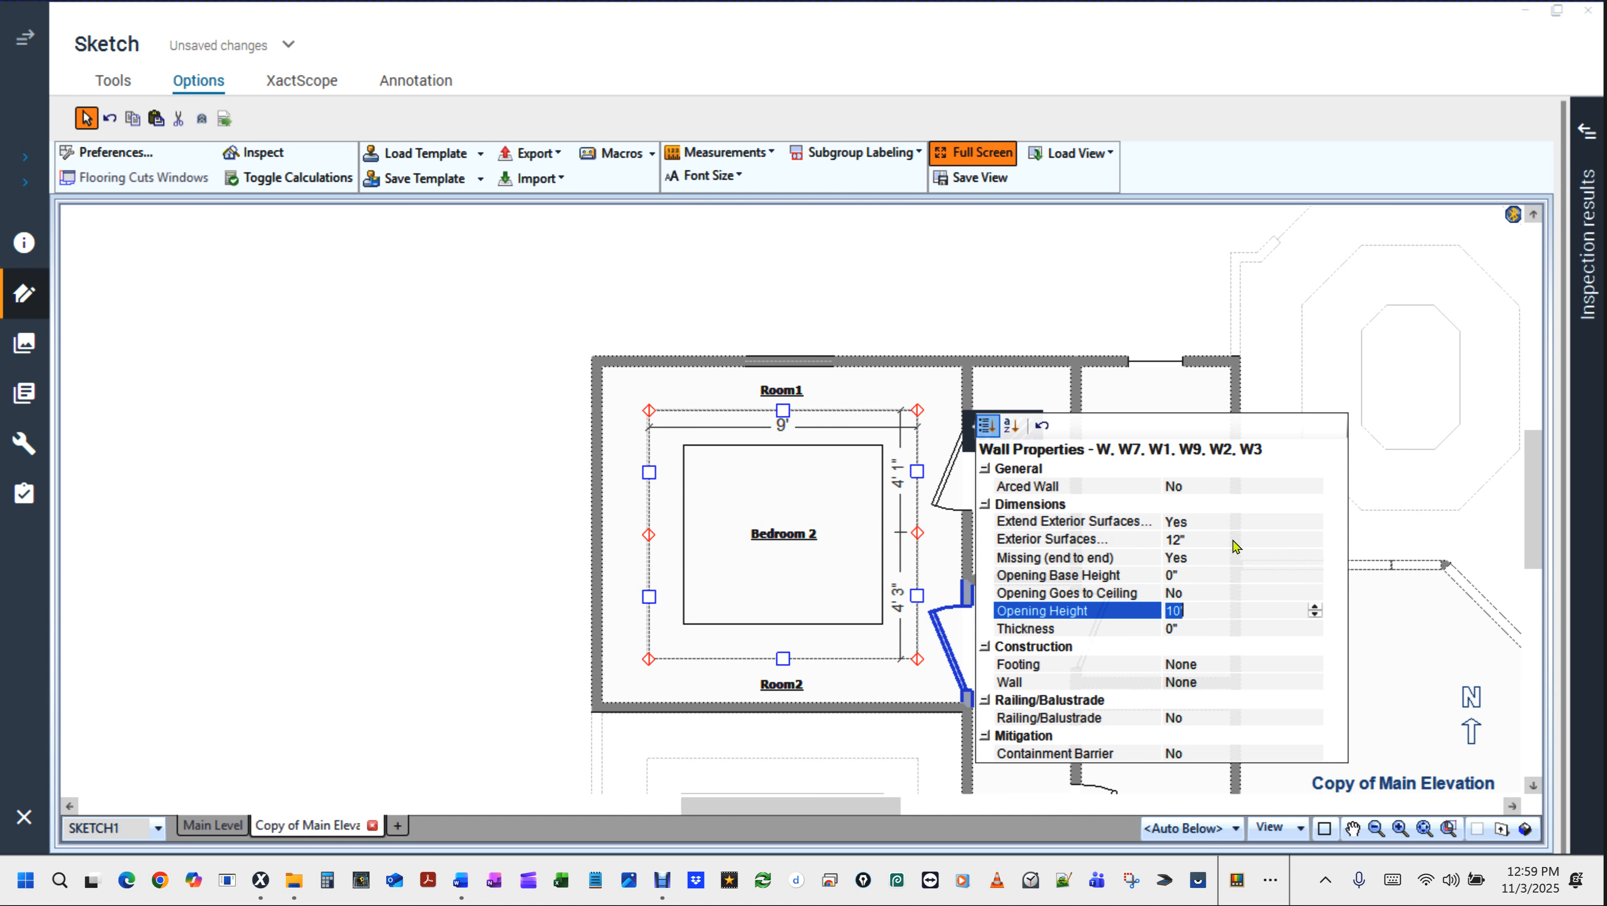
text(9)
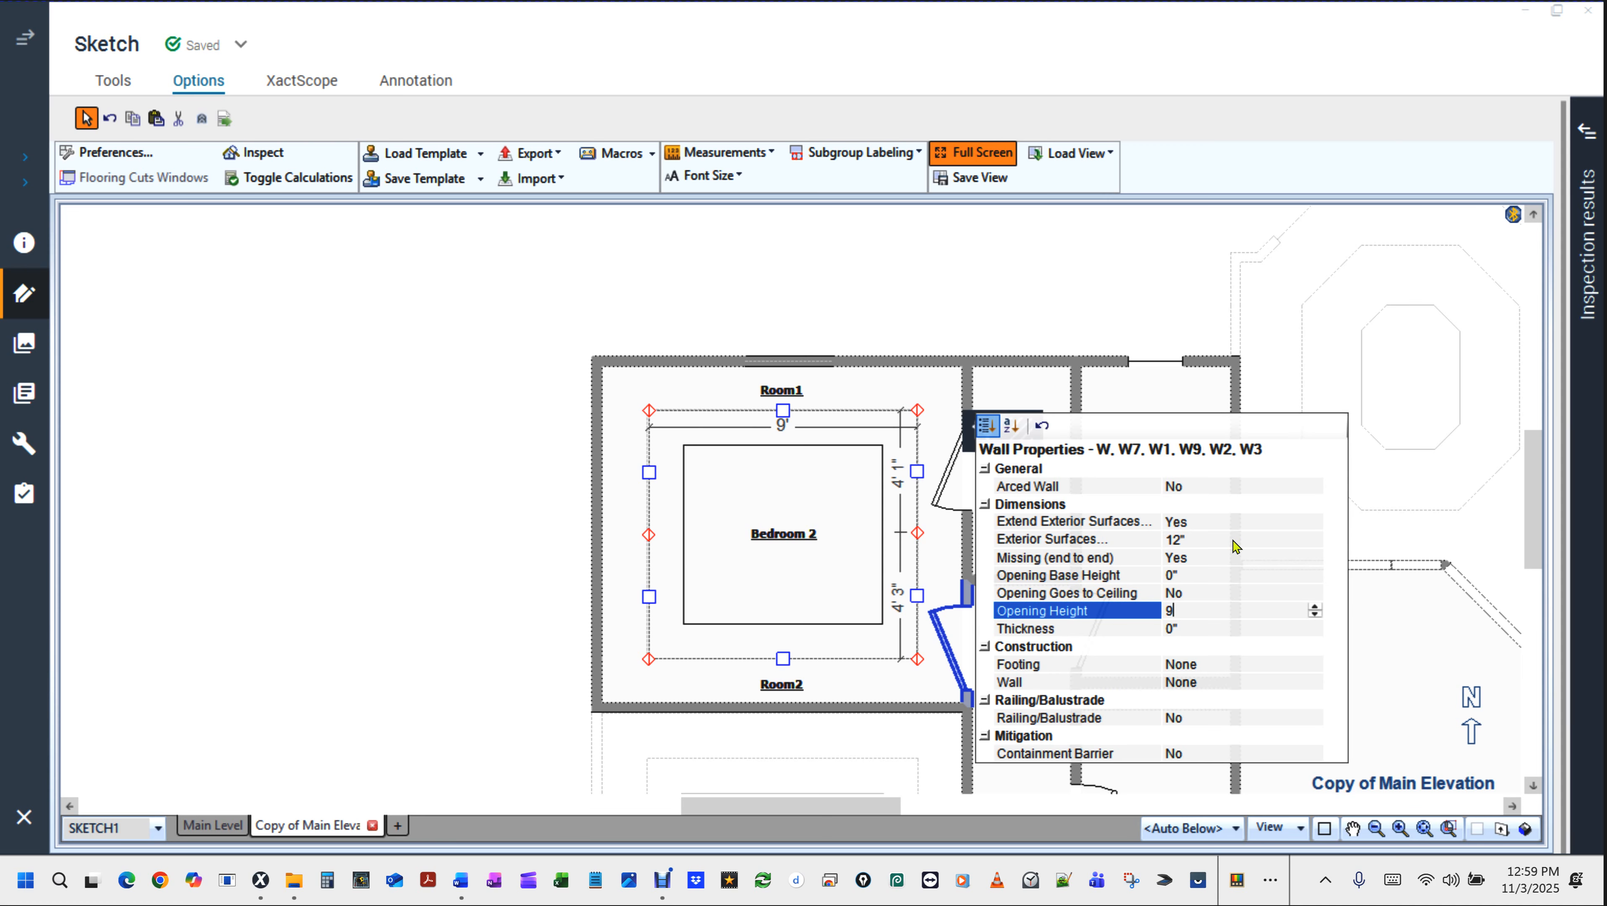
key(Tab)
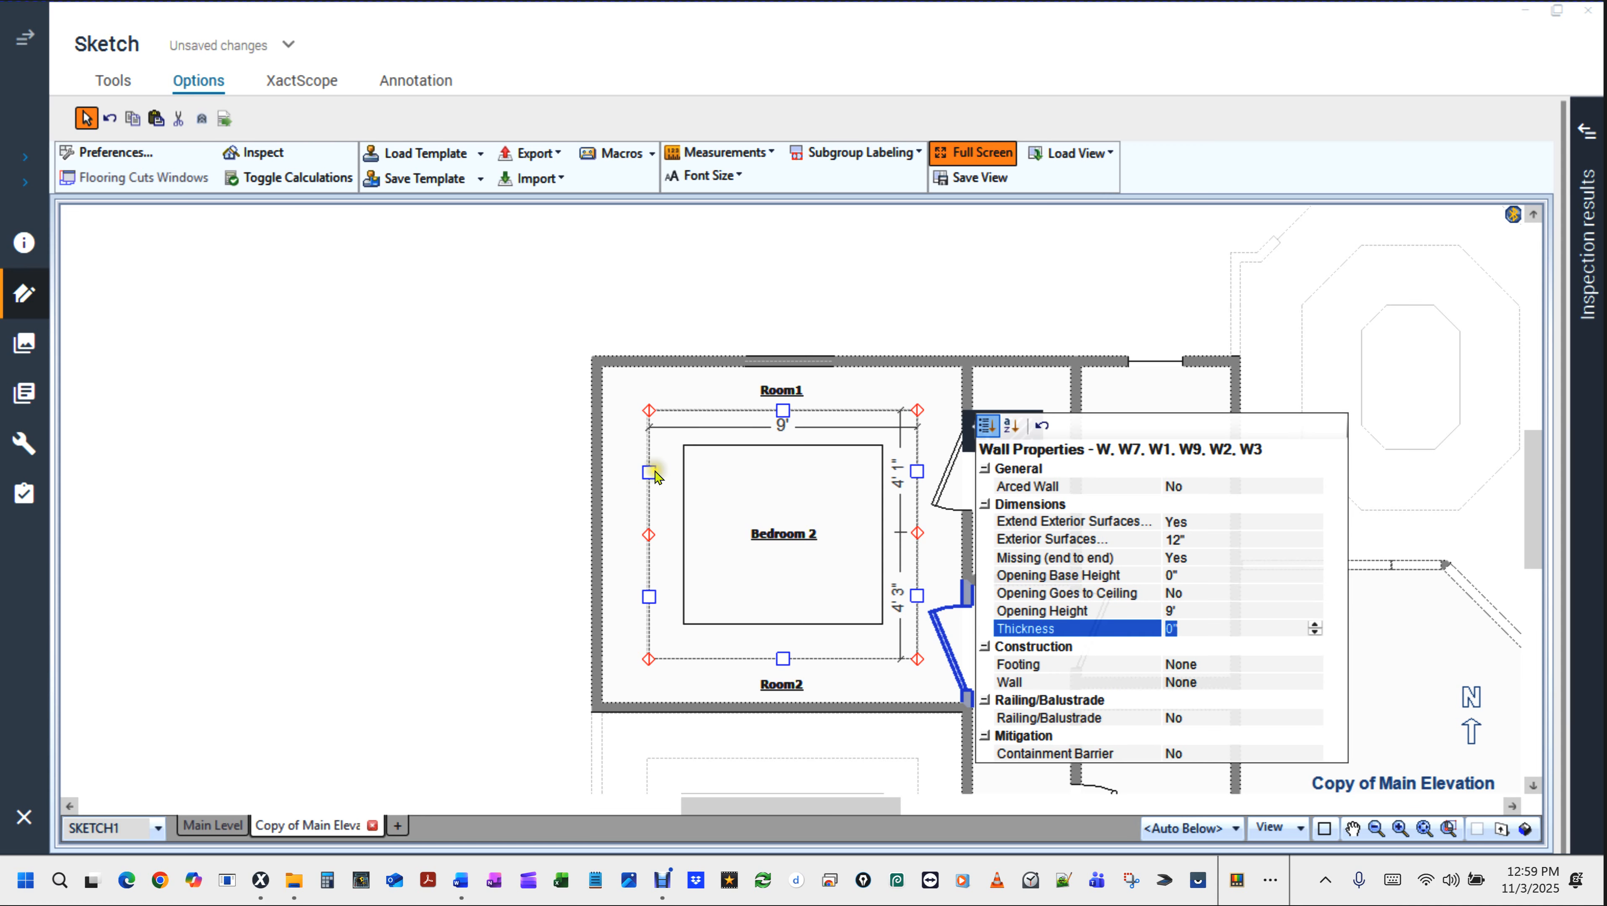
click(479, 451)
click(480, 455)
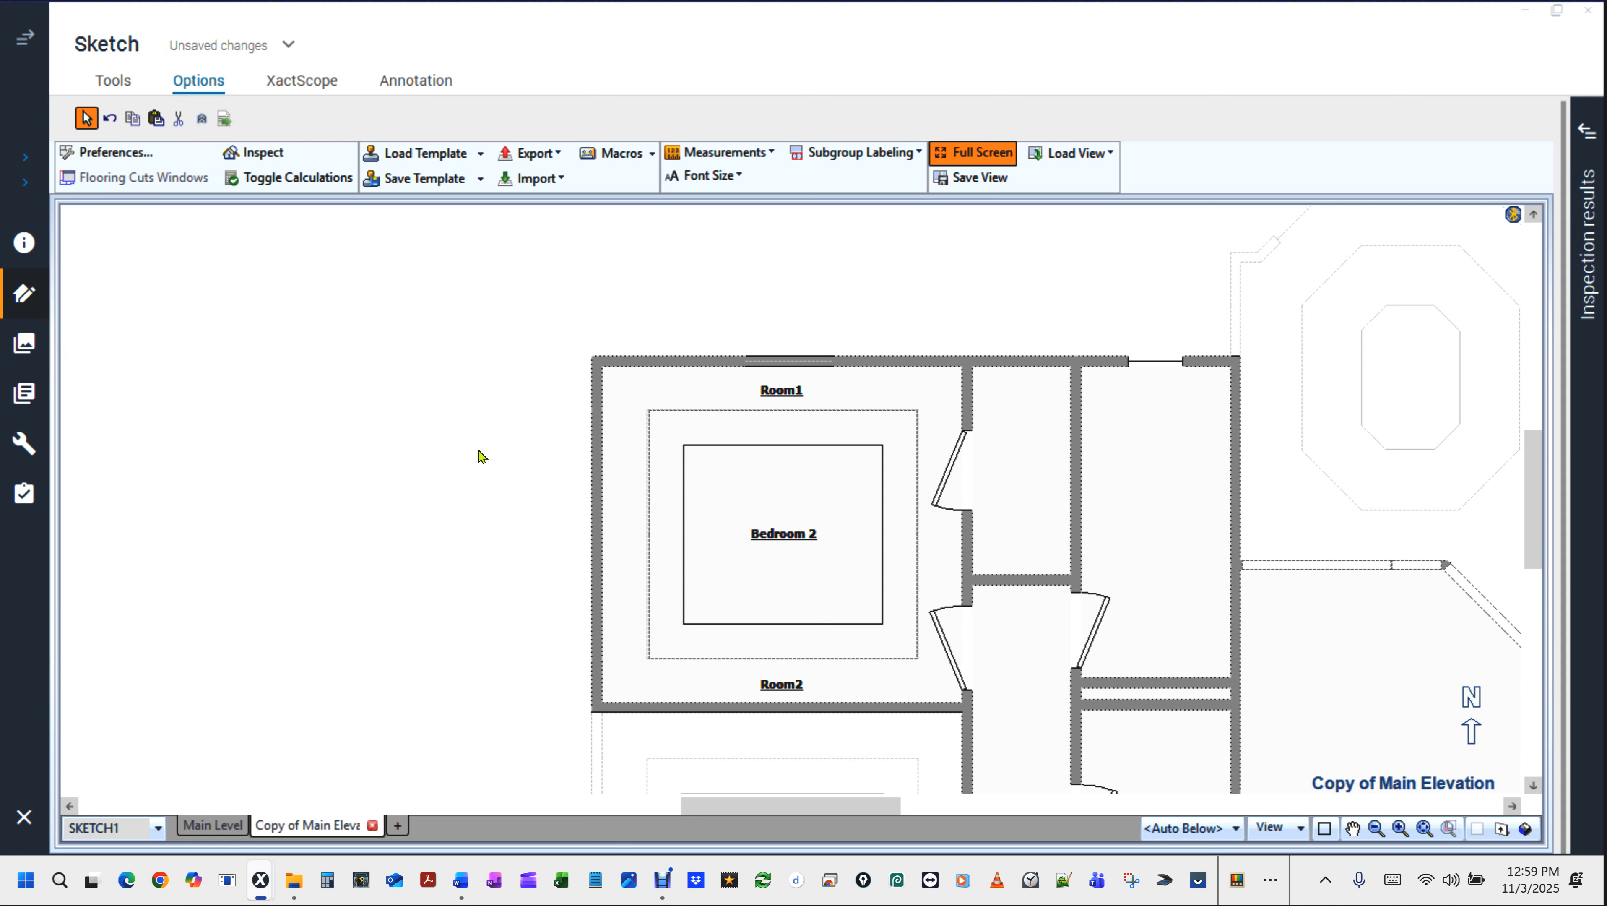
Delete the north exterior wall and both west exterior wall segments around Room1 and Room2.
key(F8)
drag(425, 581, 739, 327)
key(F8)
click(729, 364)
click(601, 532)
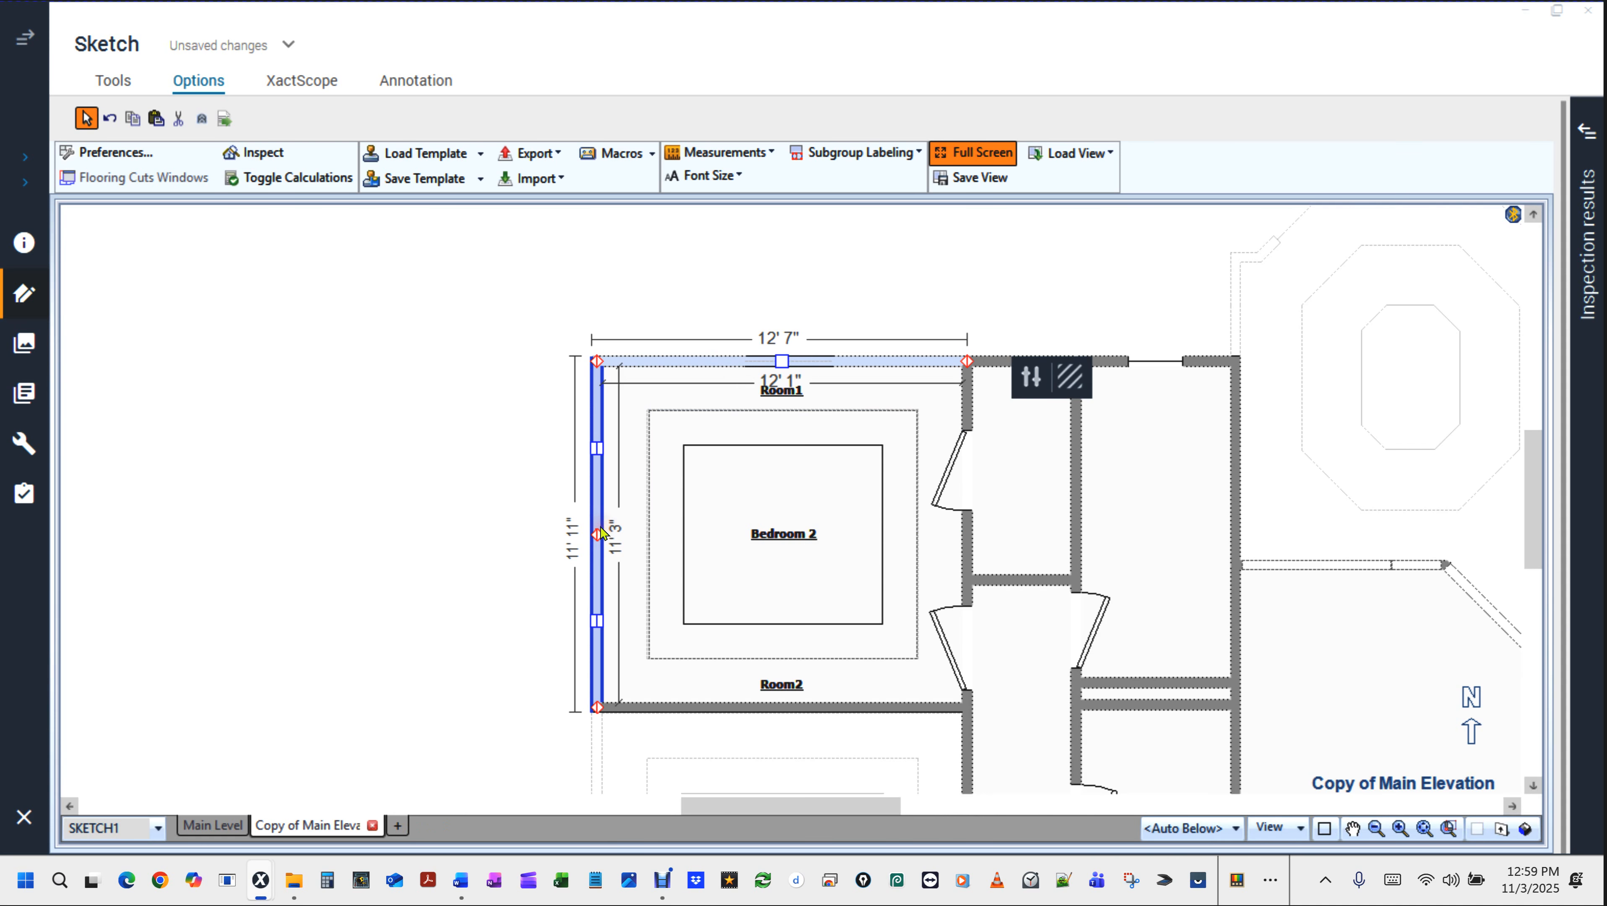
key(Delete)
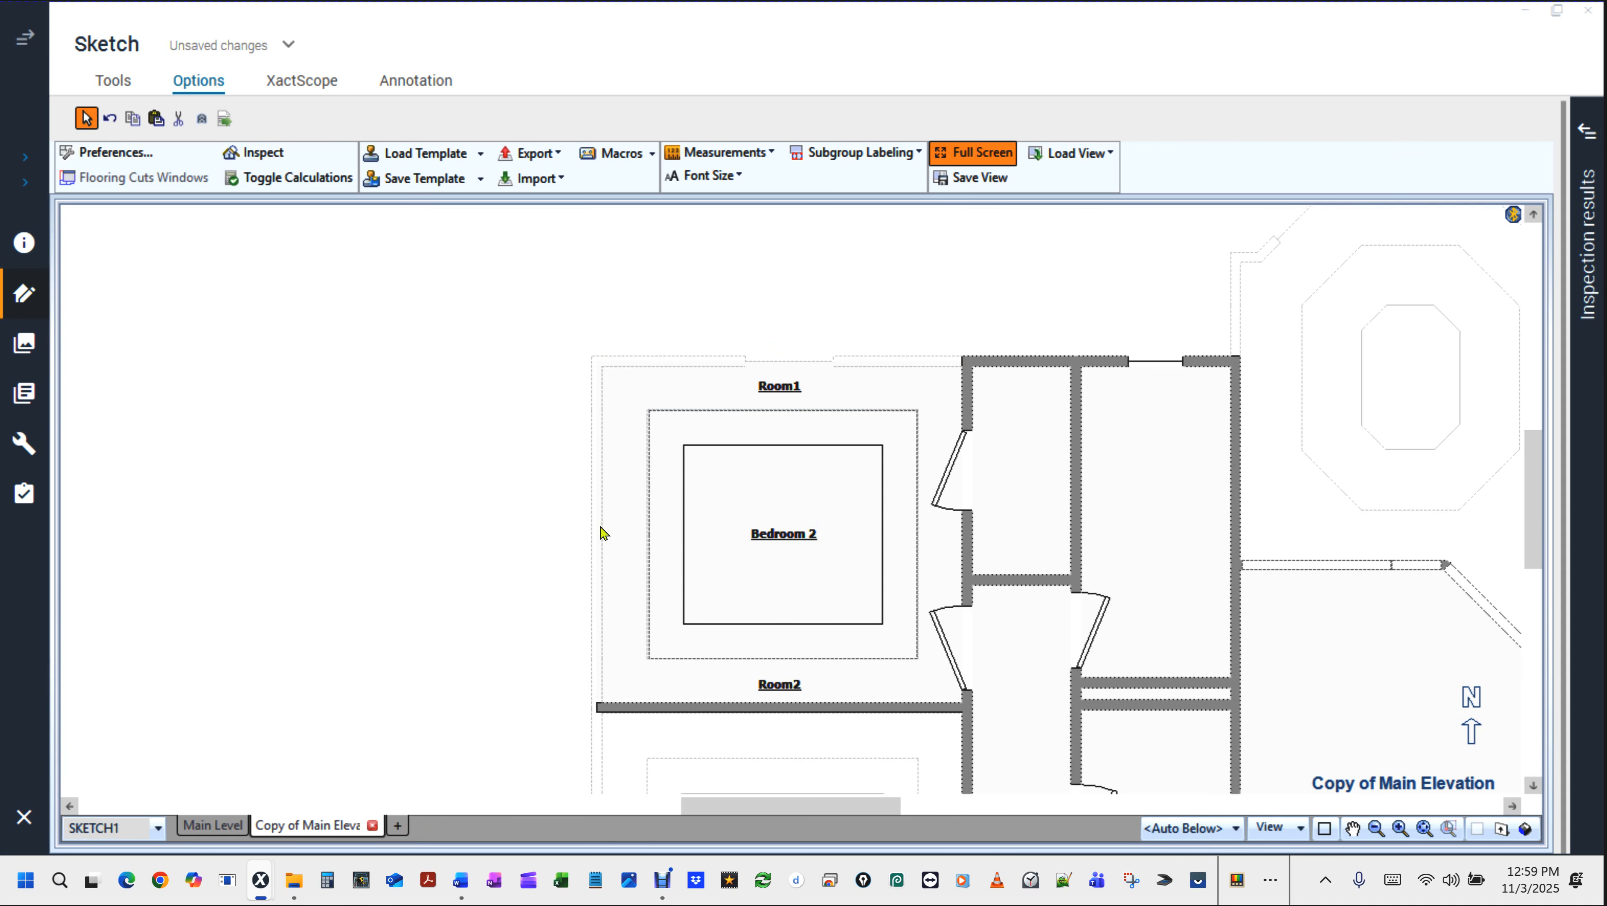
Inspect the Bedroom 2 tray and its wall openings in 3D, and restore the deleted exterior walls in the plan.
key(F9)
drag(423, 646, 827, 313)
drag(744, 528, 645, 491)
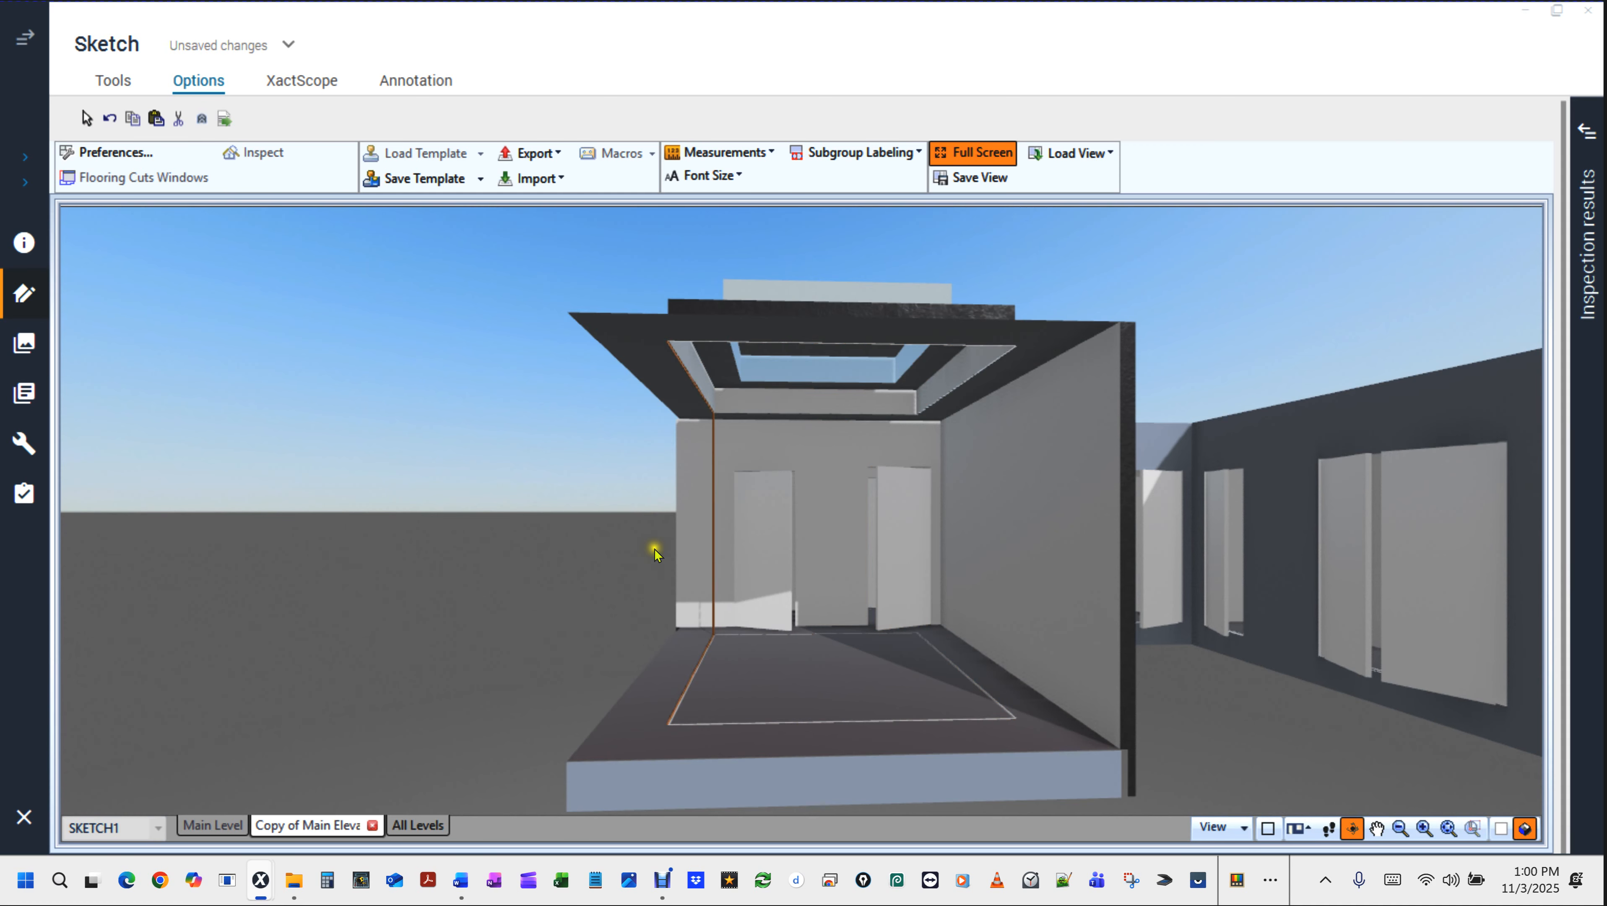
drag(1004, 610, 775, 684)
key(F10)
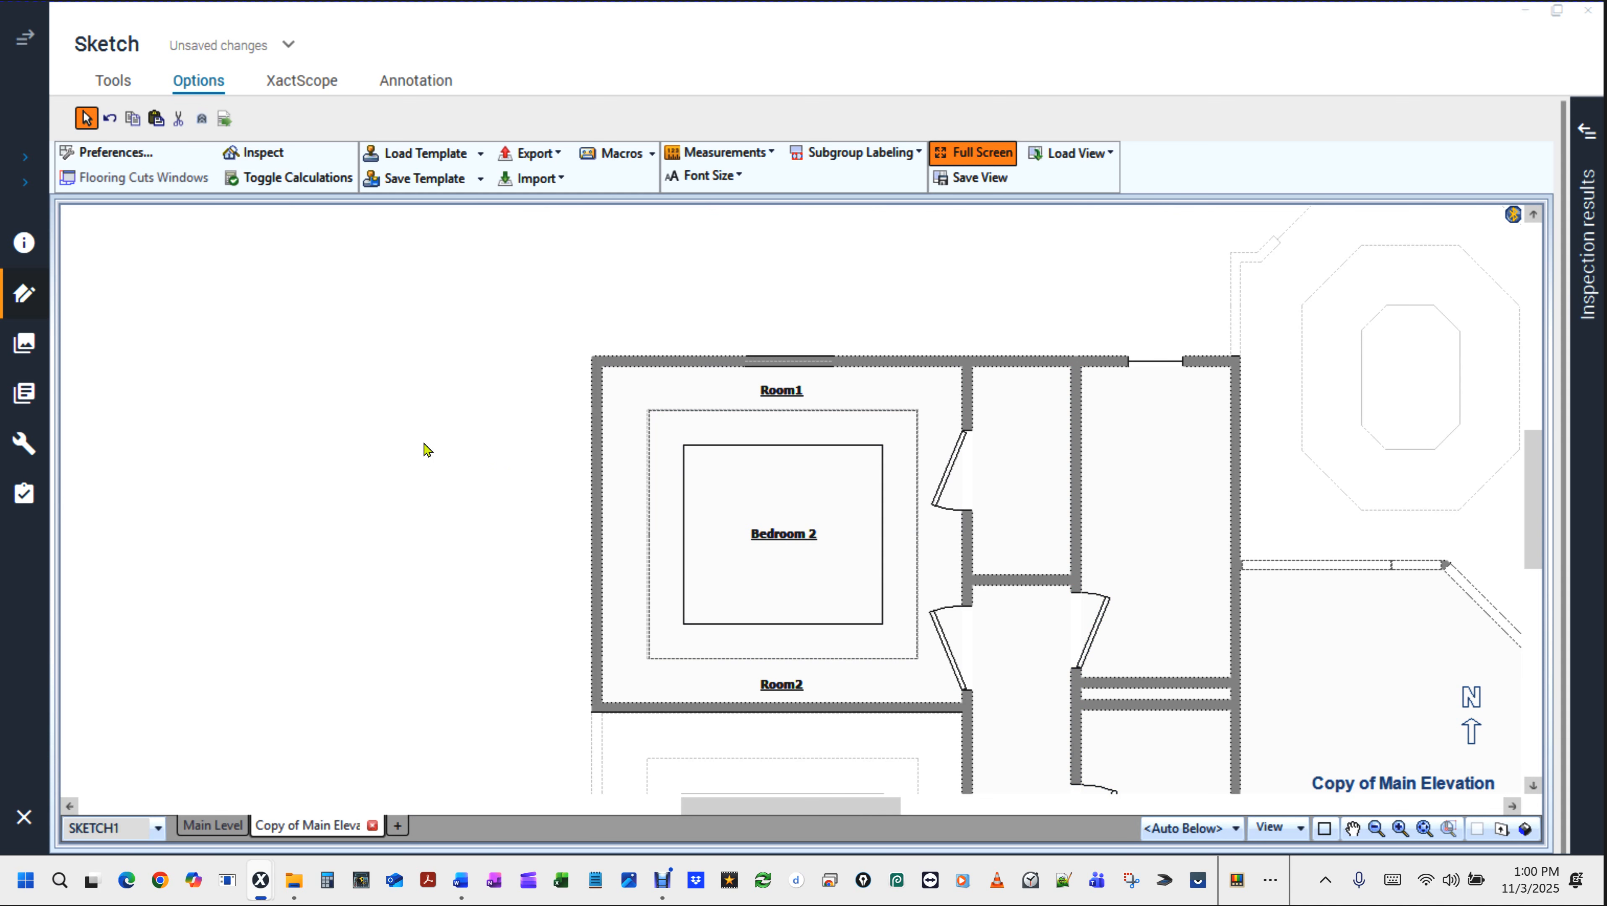
Review the room properties of Room1, including its ceiling type and height.
click(802, 395)
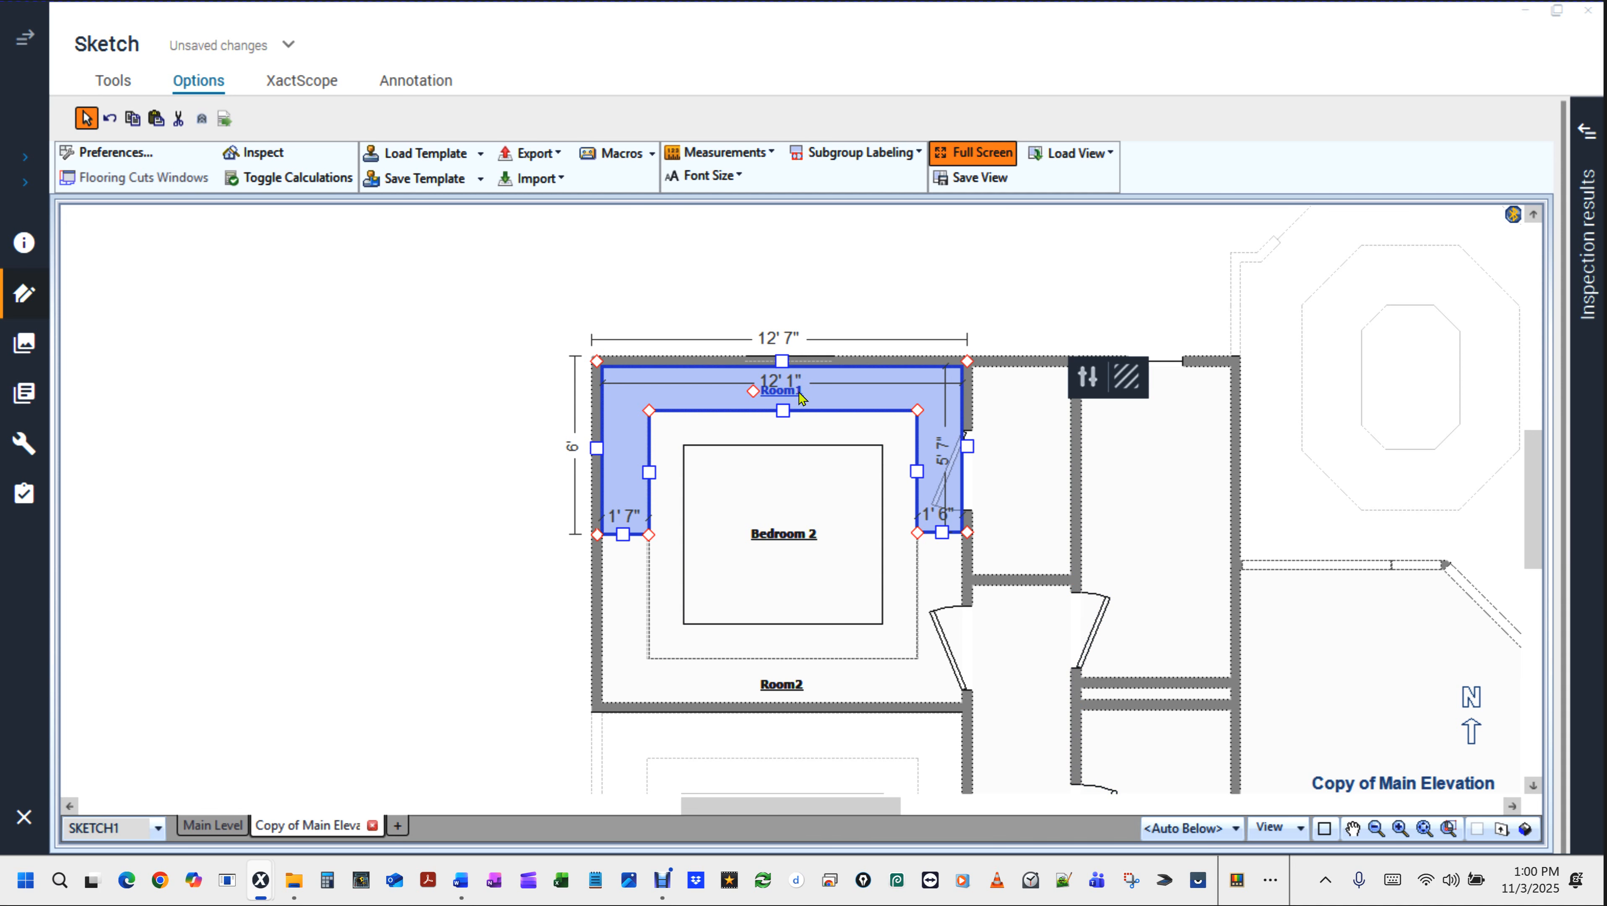
double_click(798, 392)
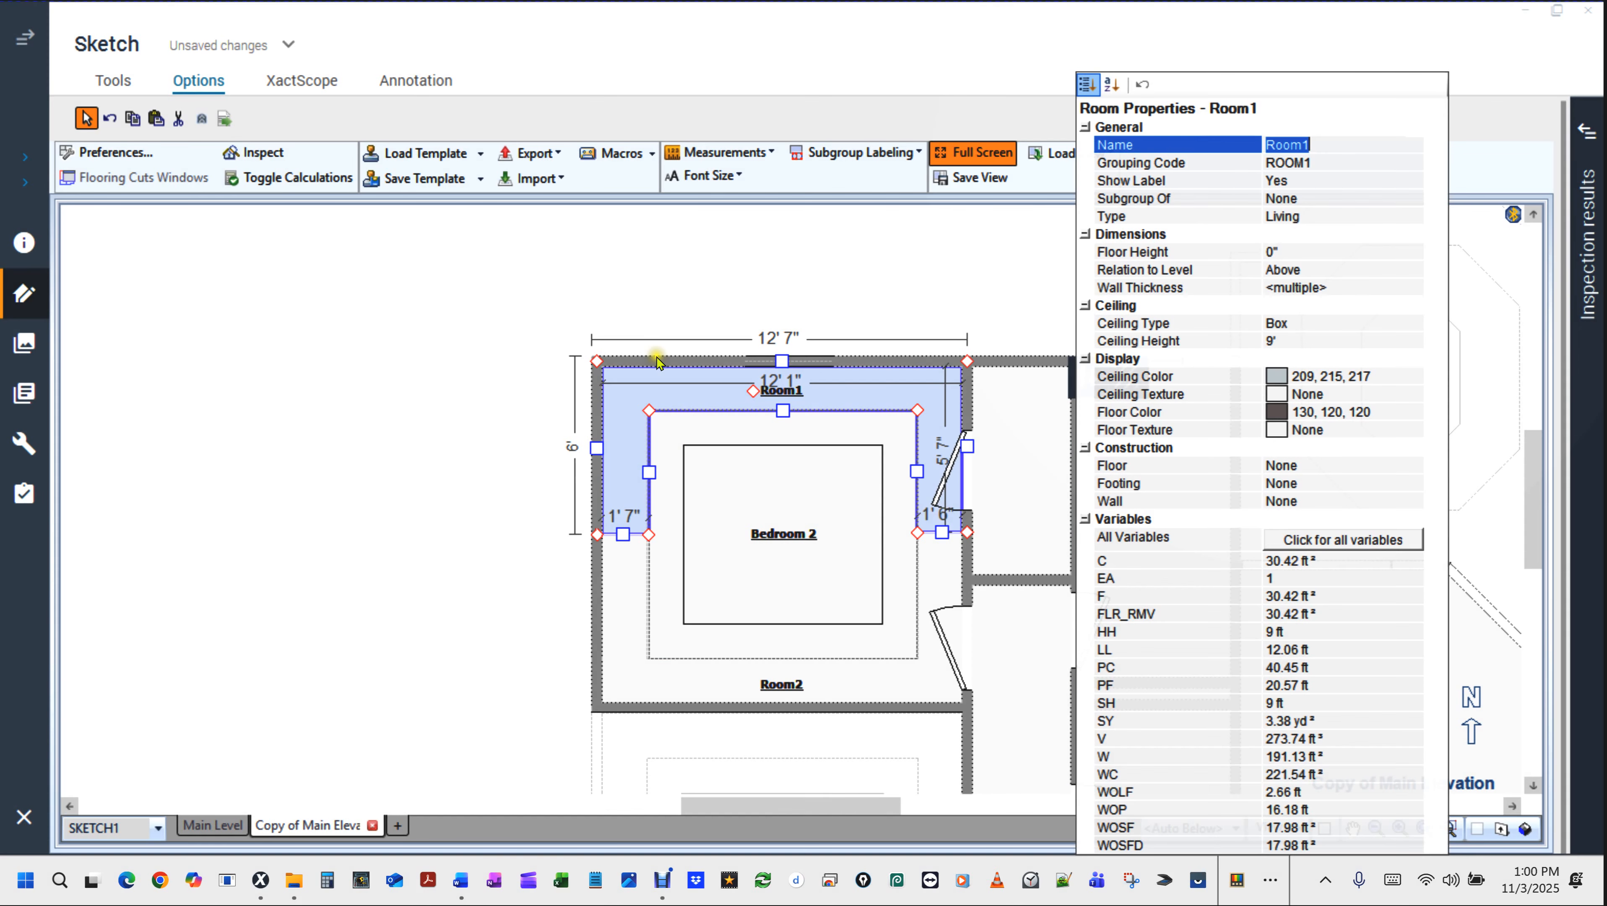
click(471, 378)
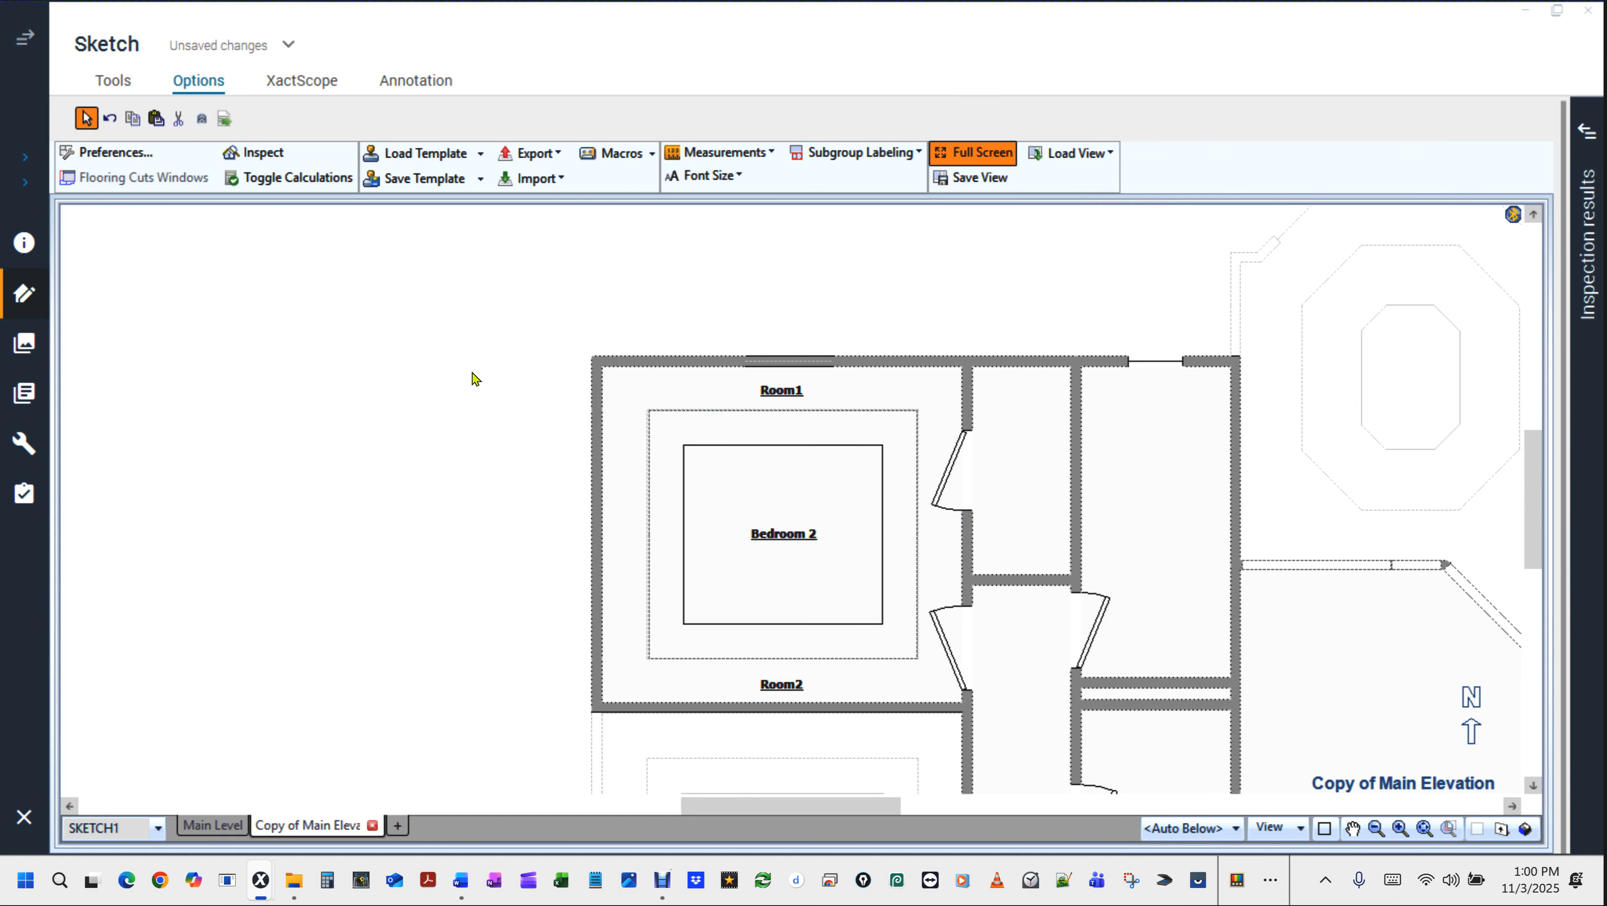
Switch to the estimate items, collapse the Main Level group, and check Bedroom 2, Room1 and Room2 under Copy of Main Elevation.
key(F4)
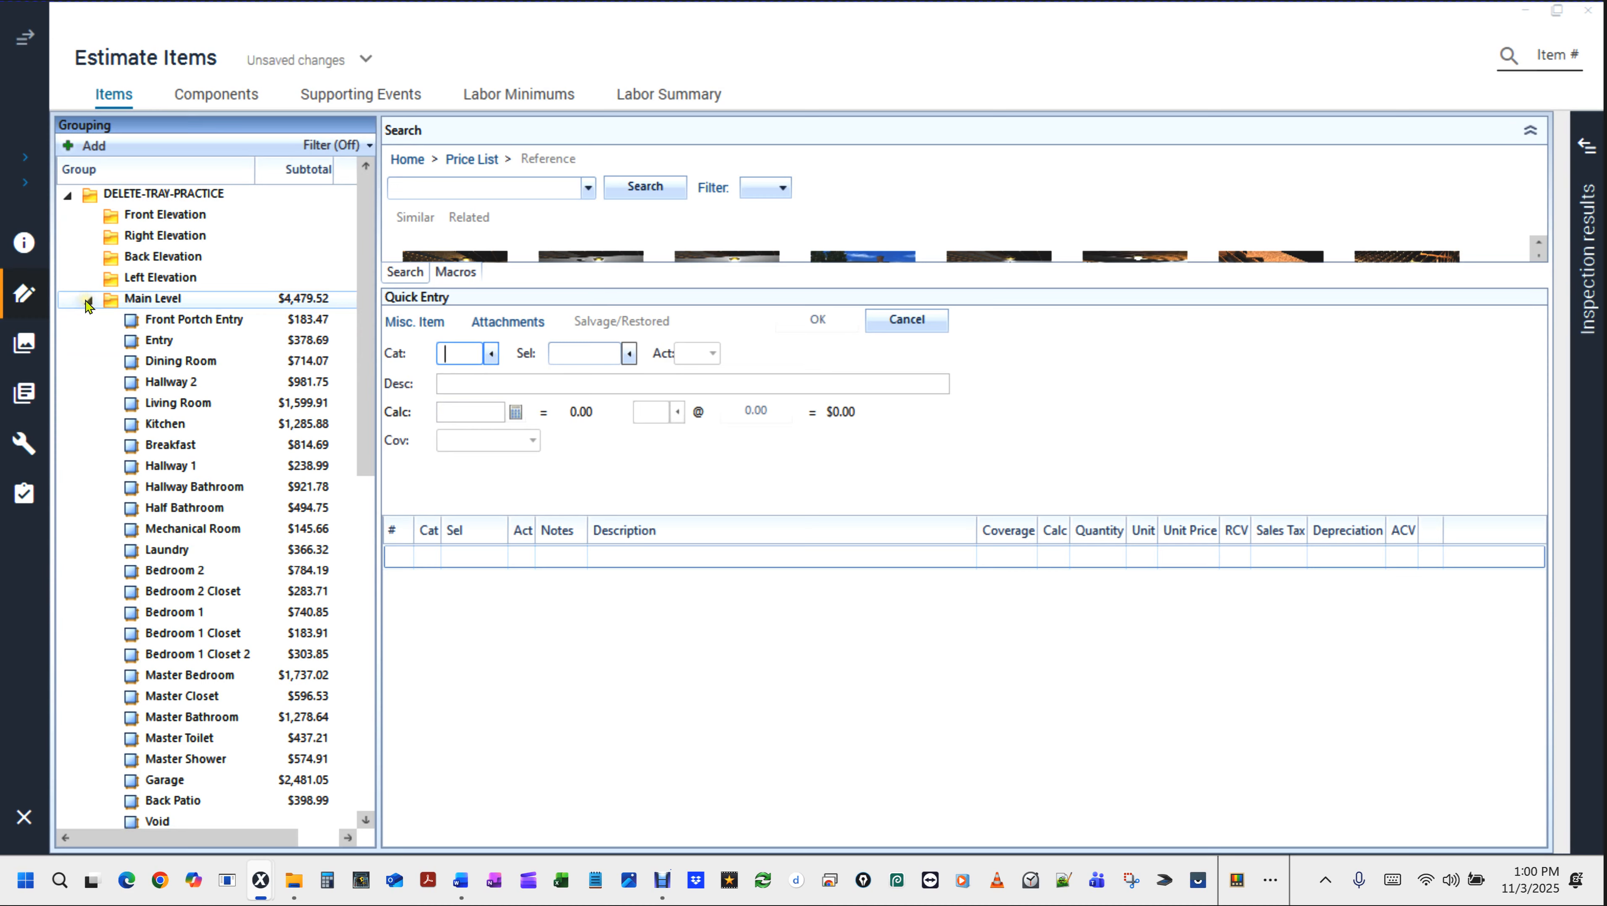
click(88, 300)
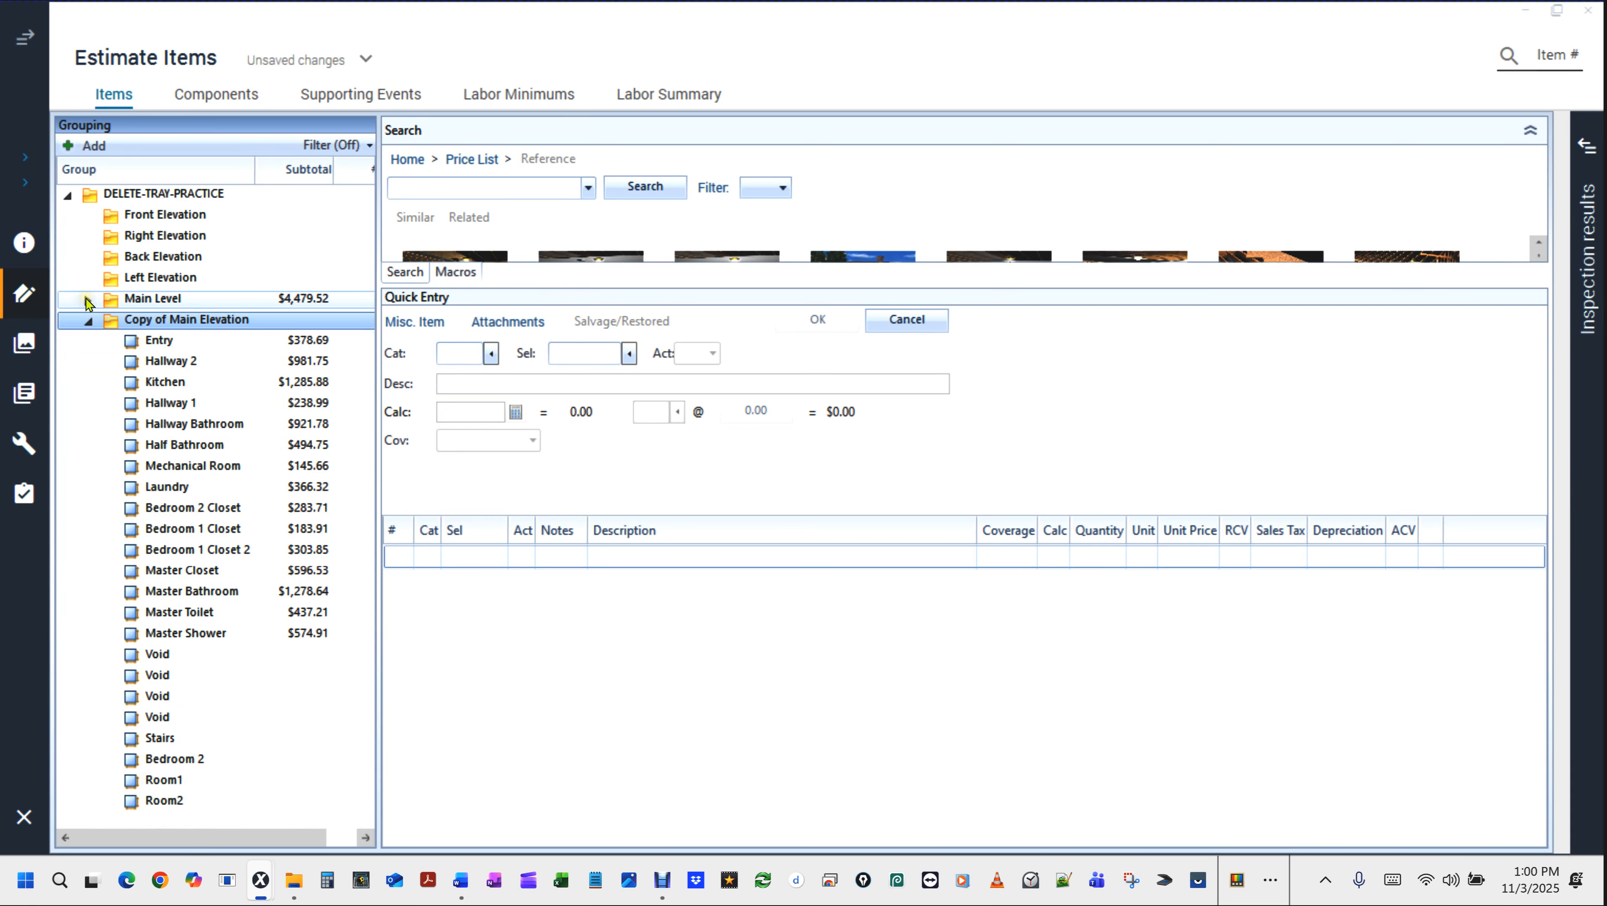
click(185, 323)
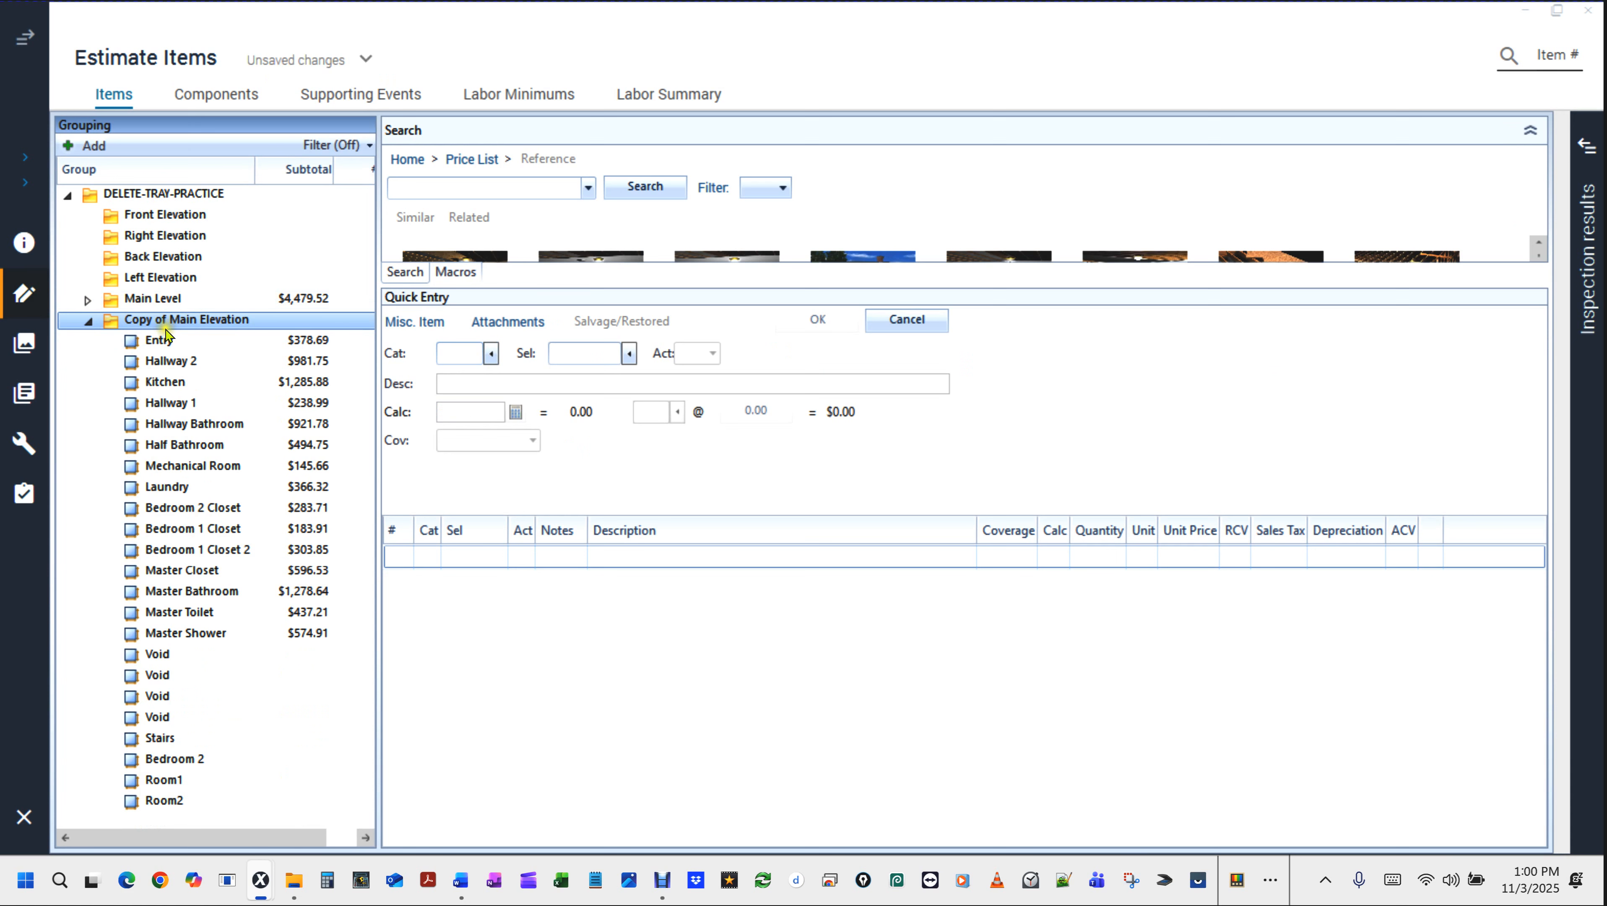
click(280, 803)
click(181, 760)
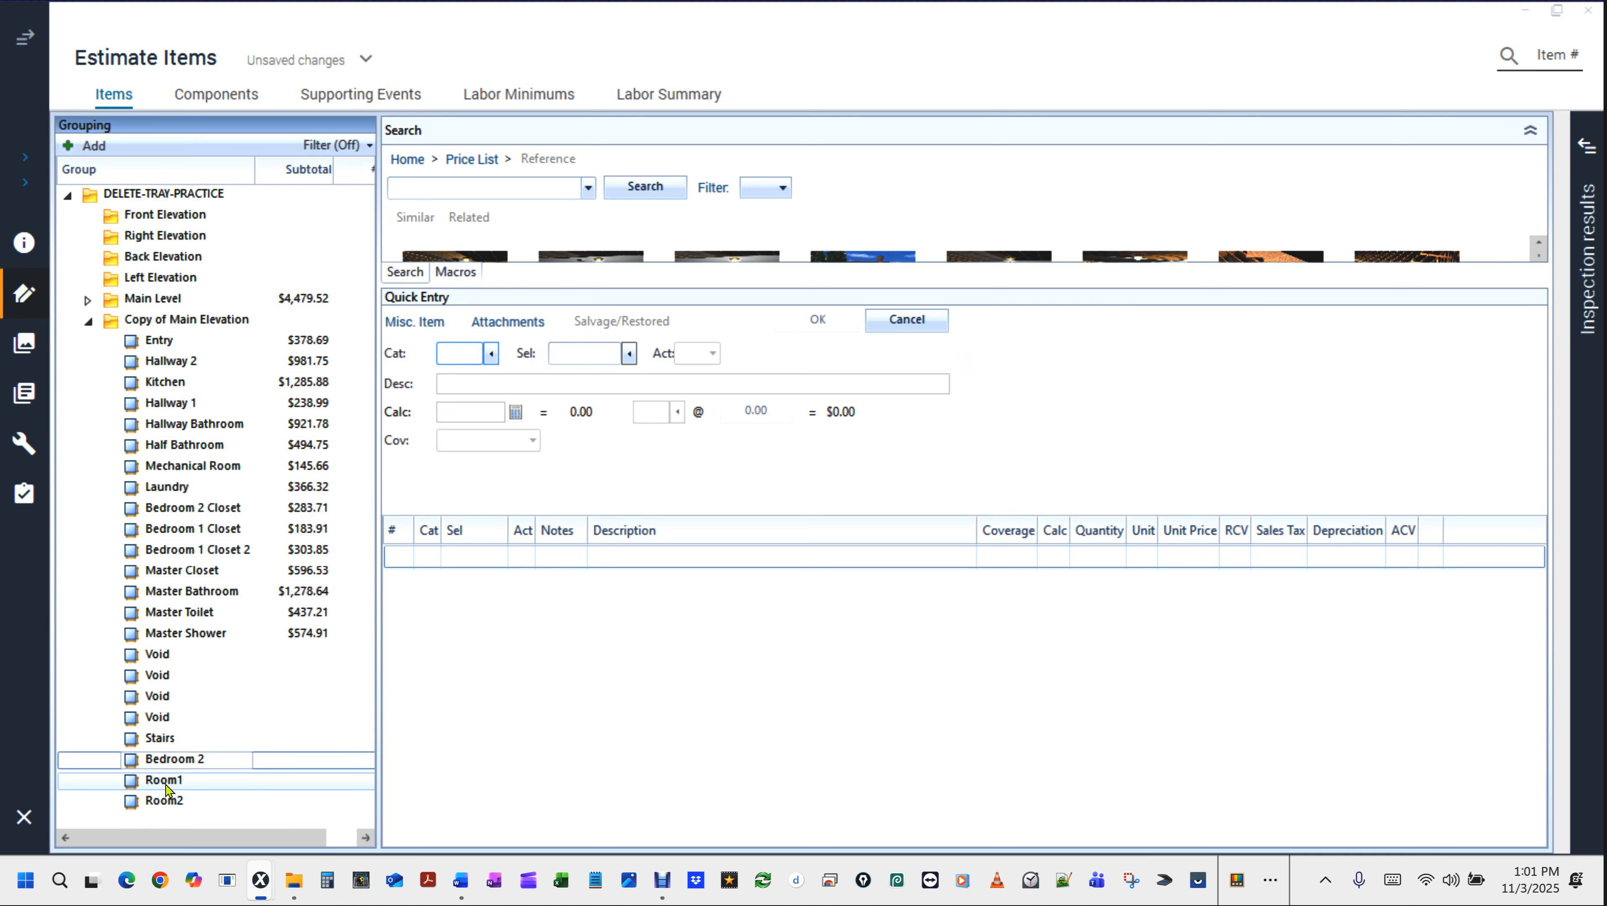
click(167, 785)
click(164, 803)
click(161, 788)
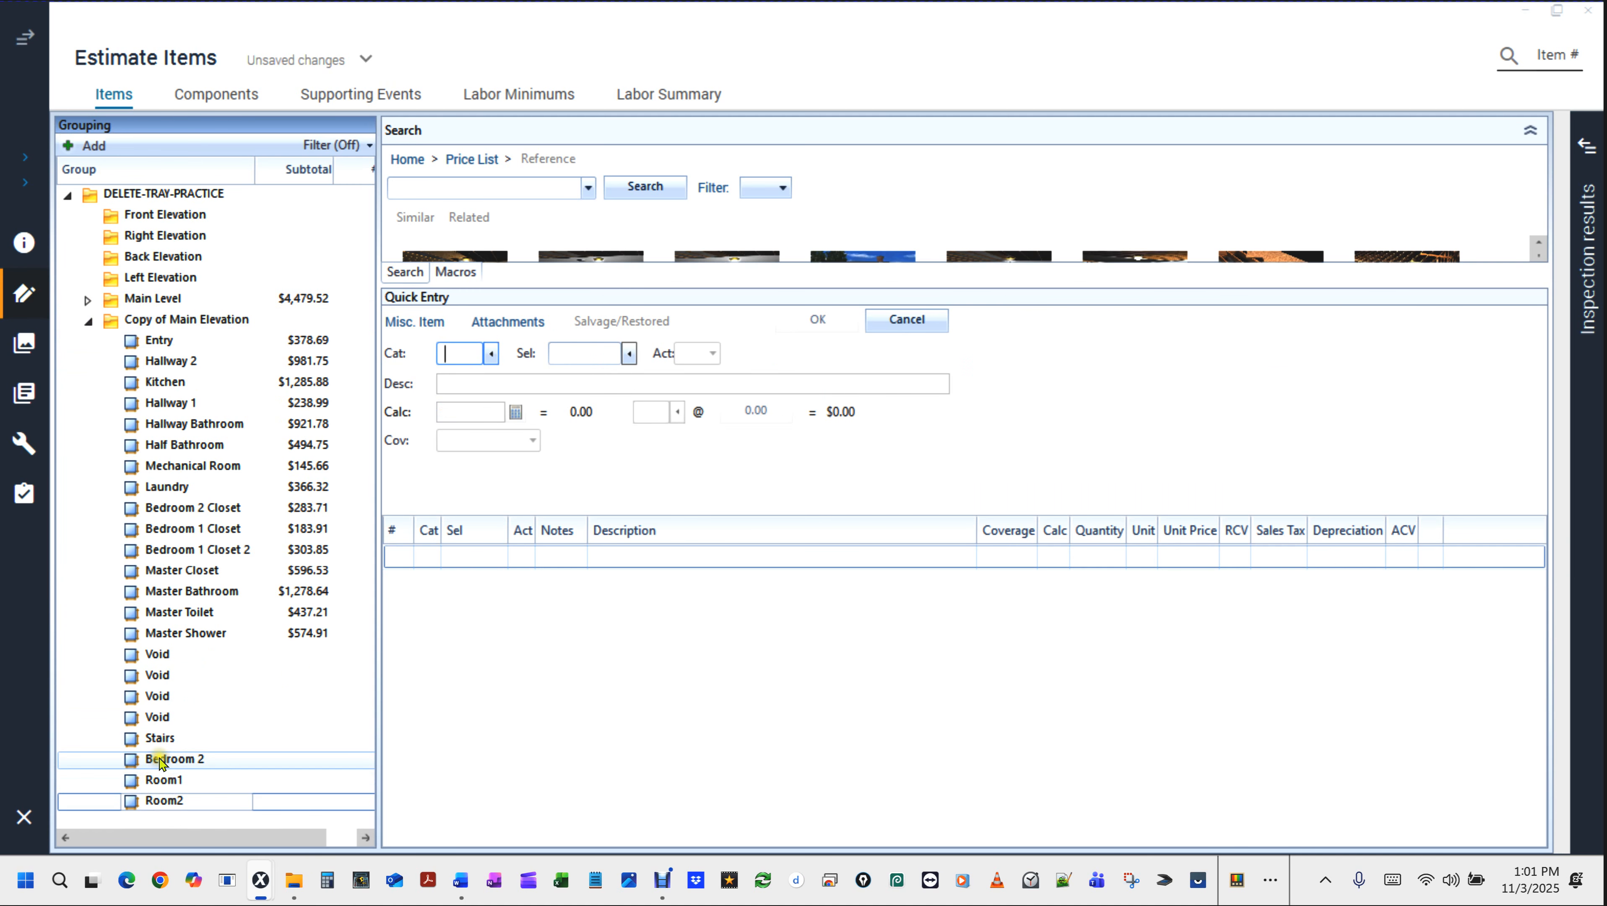
click(558, 755)
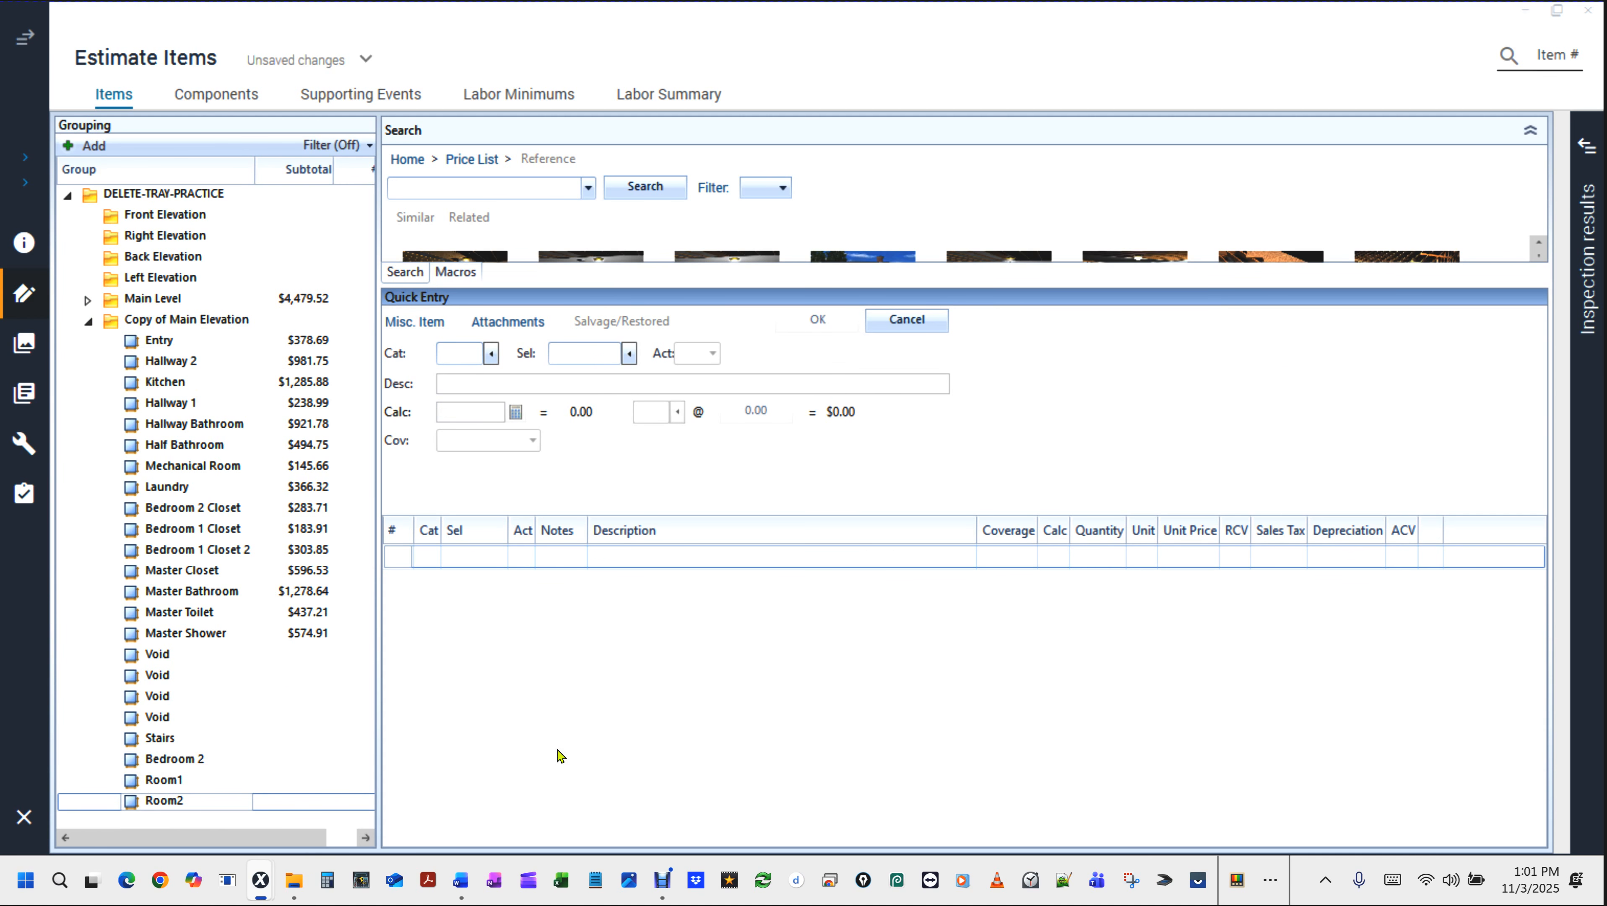
Return to the sketch and join Room1 and Room2 to Bedroom 2 as its subrooms.
key(F8)
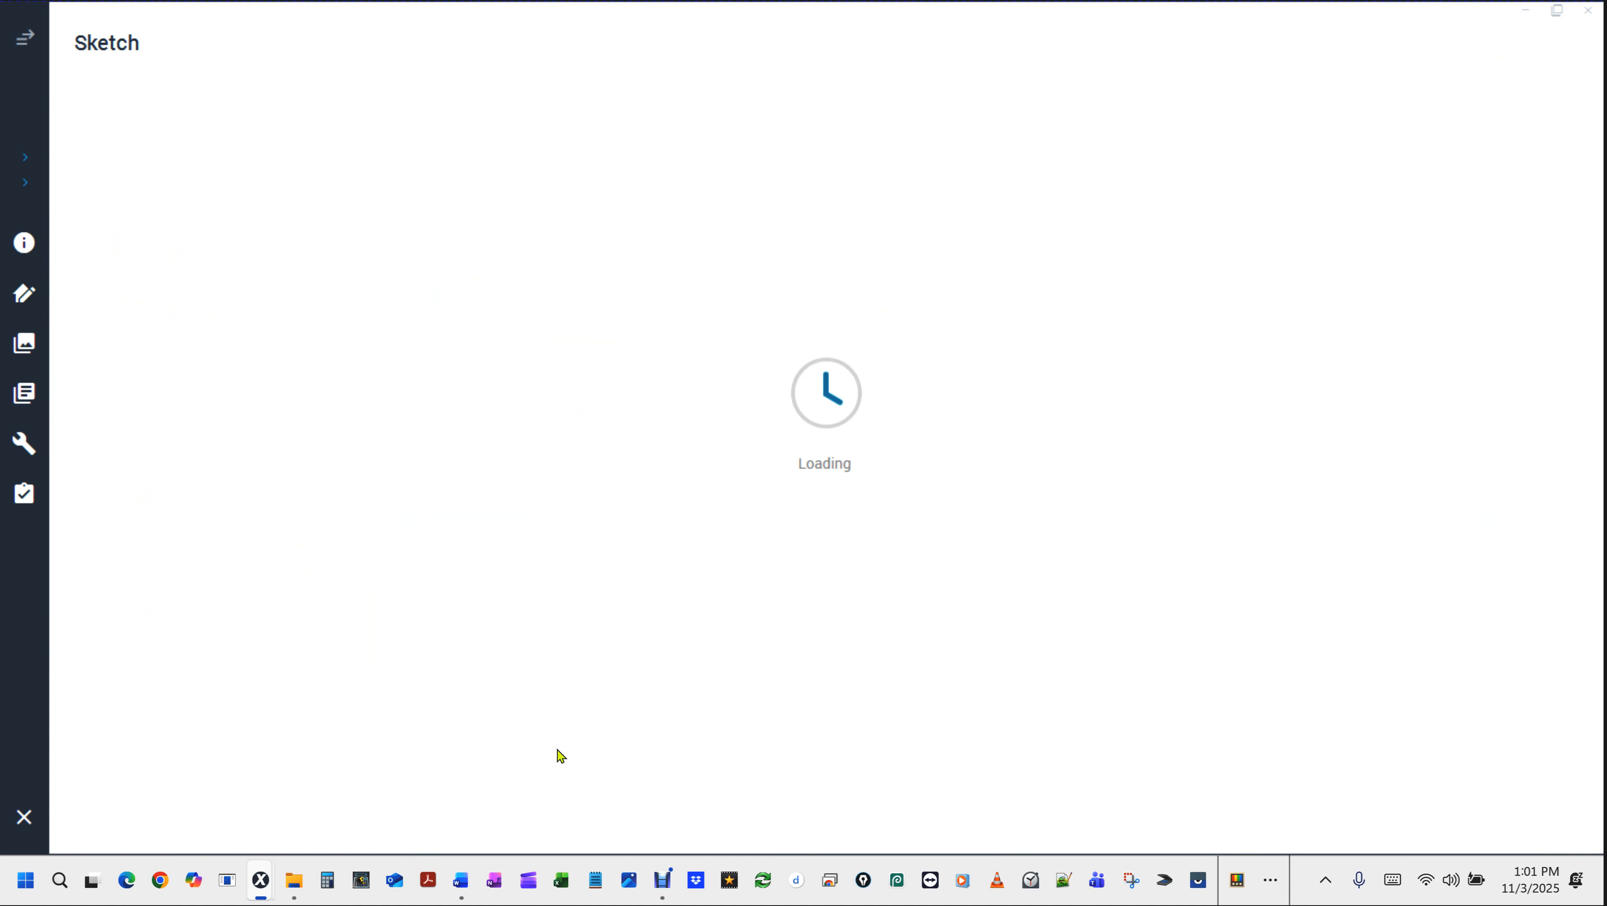
click(506, 280)
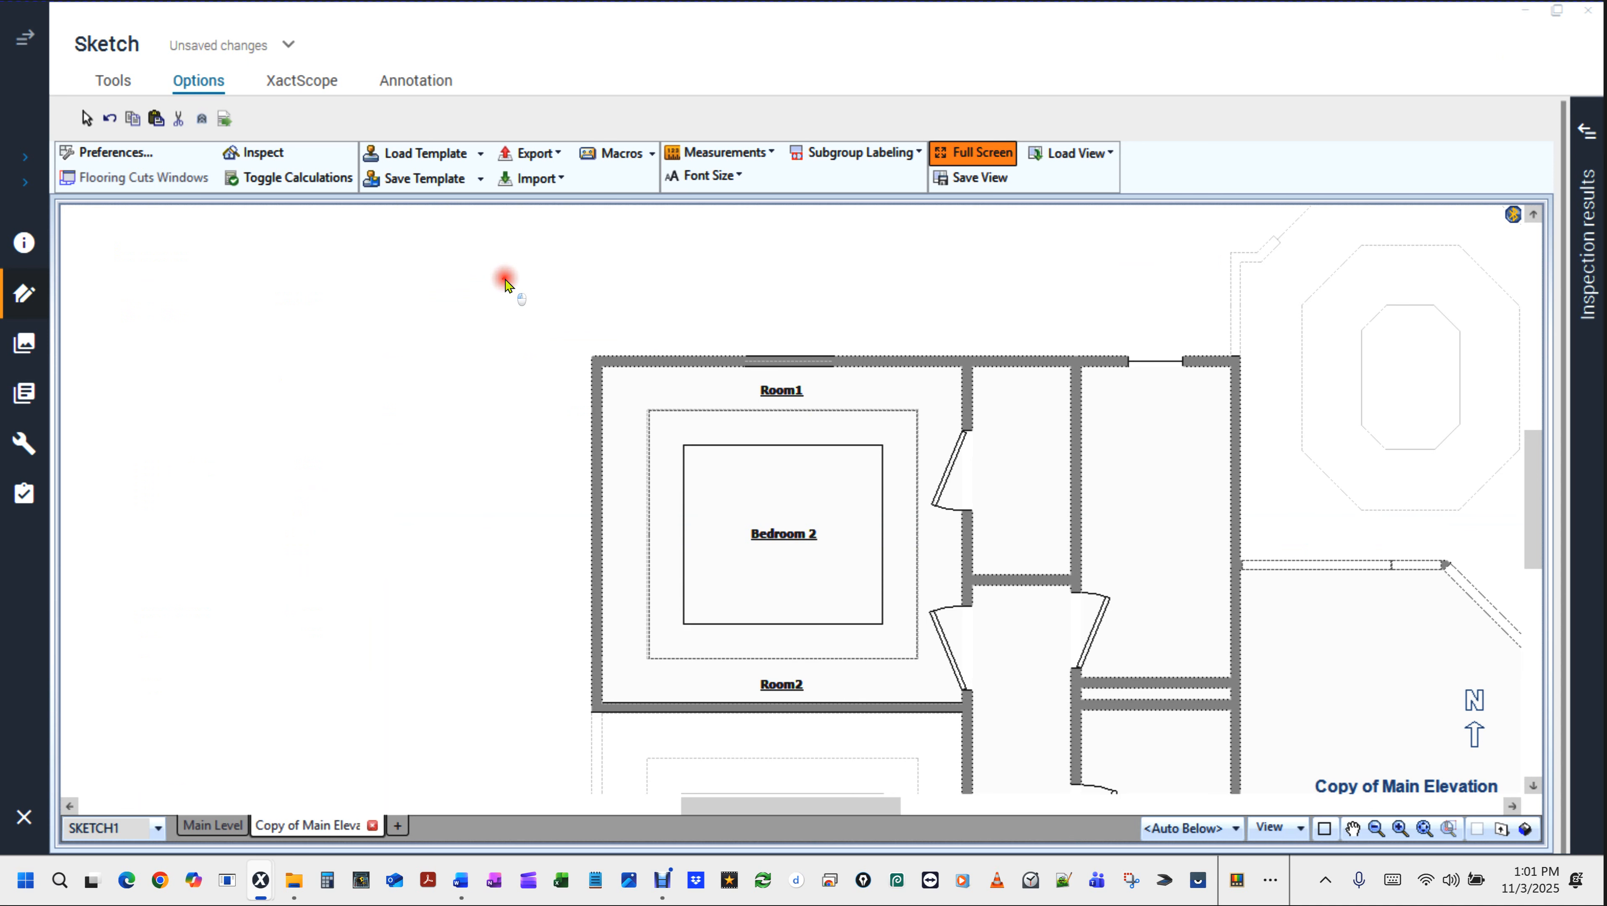
drag(505, 280, 926, 684)
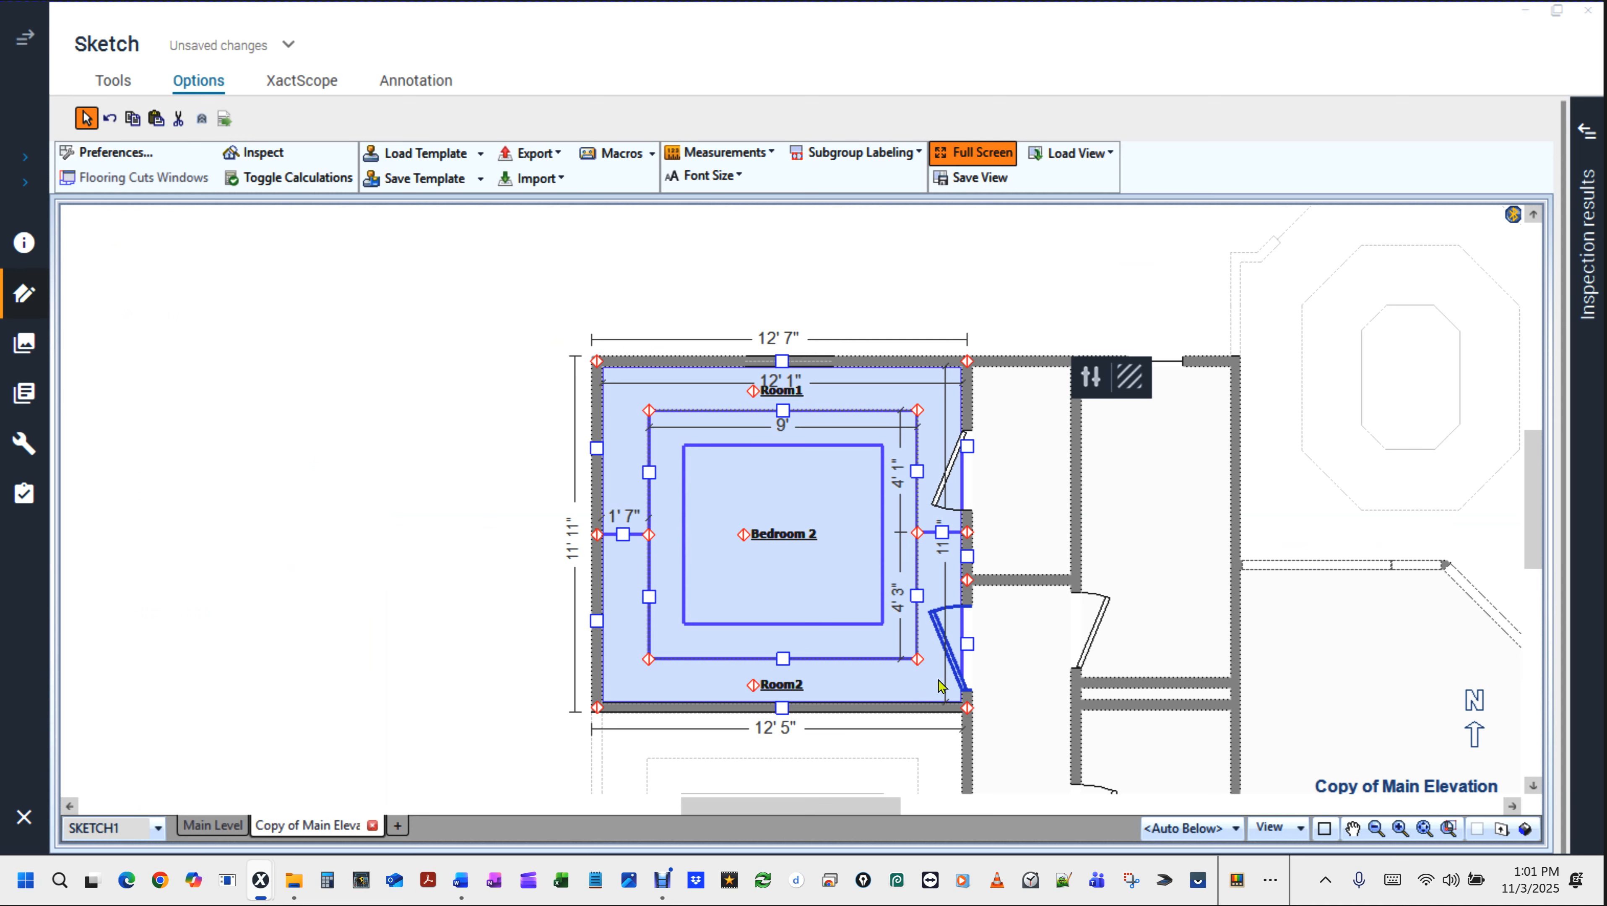
key(ctrl+j)
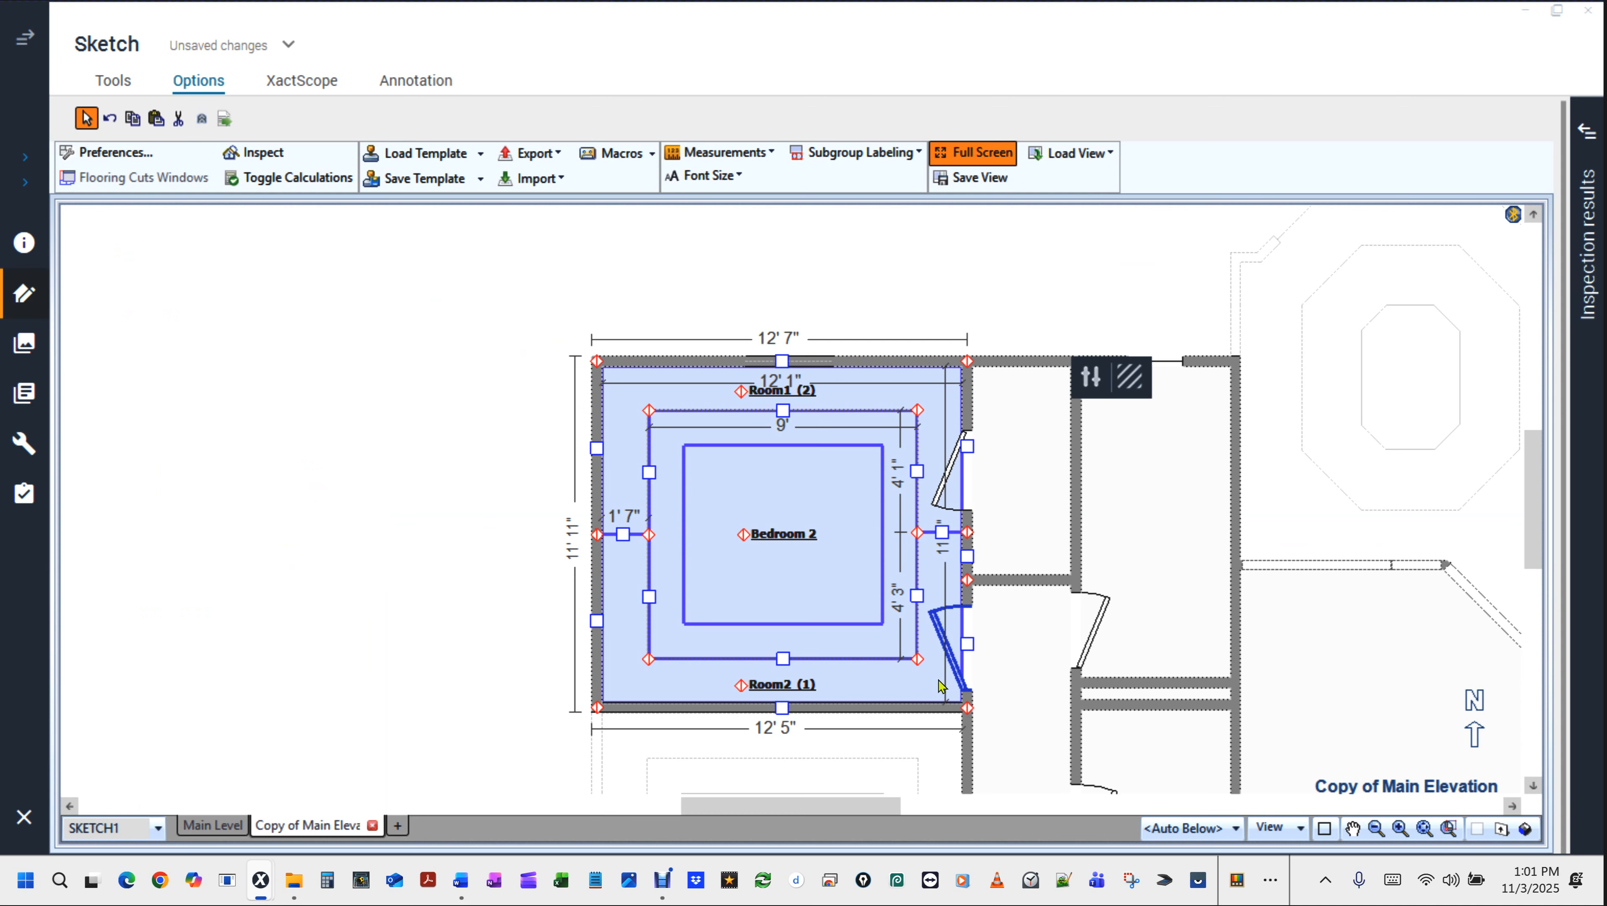
key(ctrl)
key(ctrl)
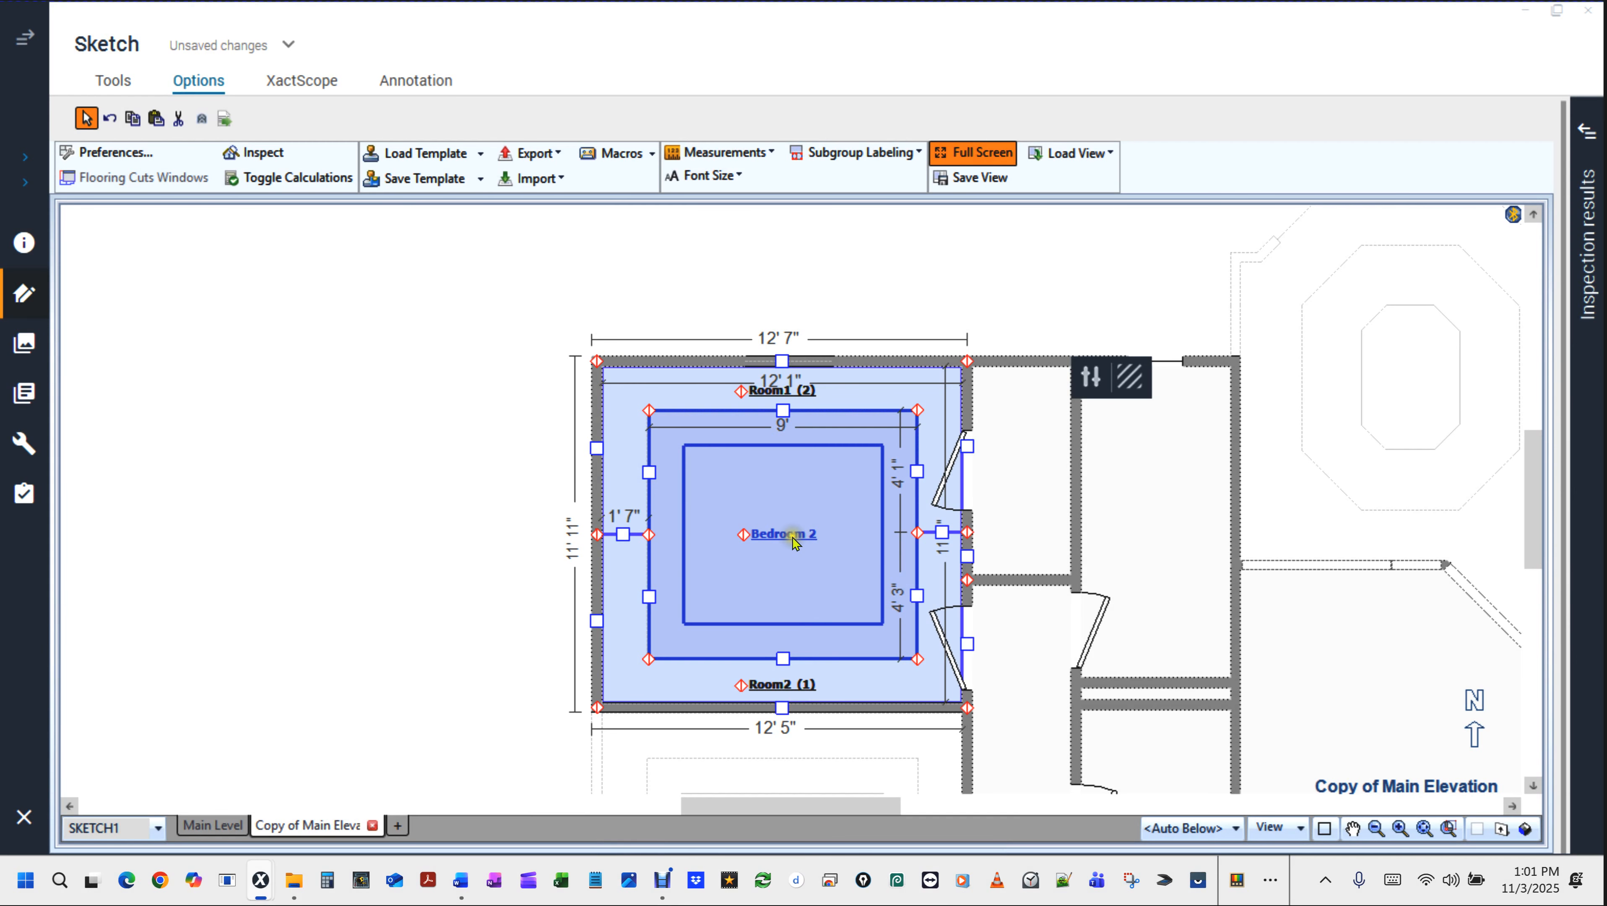
key(ctrl)
key(ctrl)
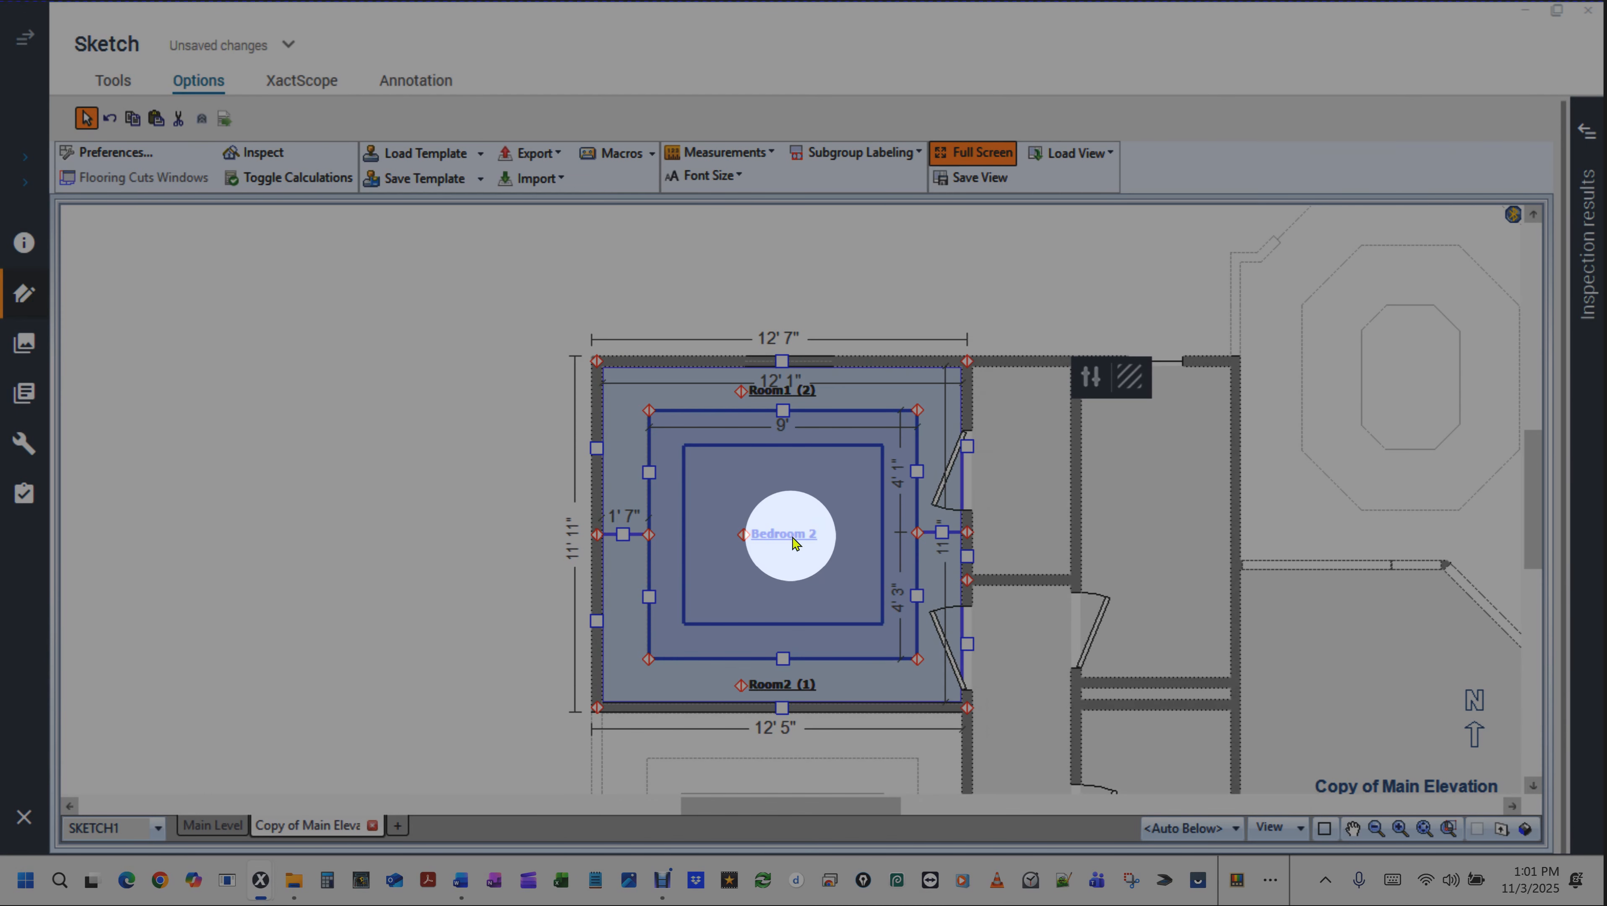
click(799, 412)
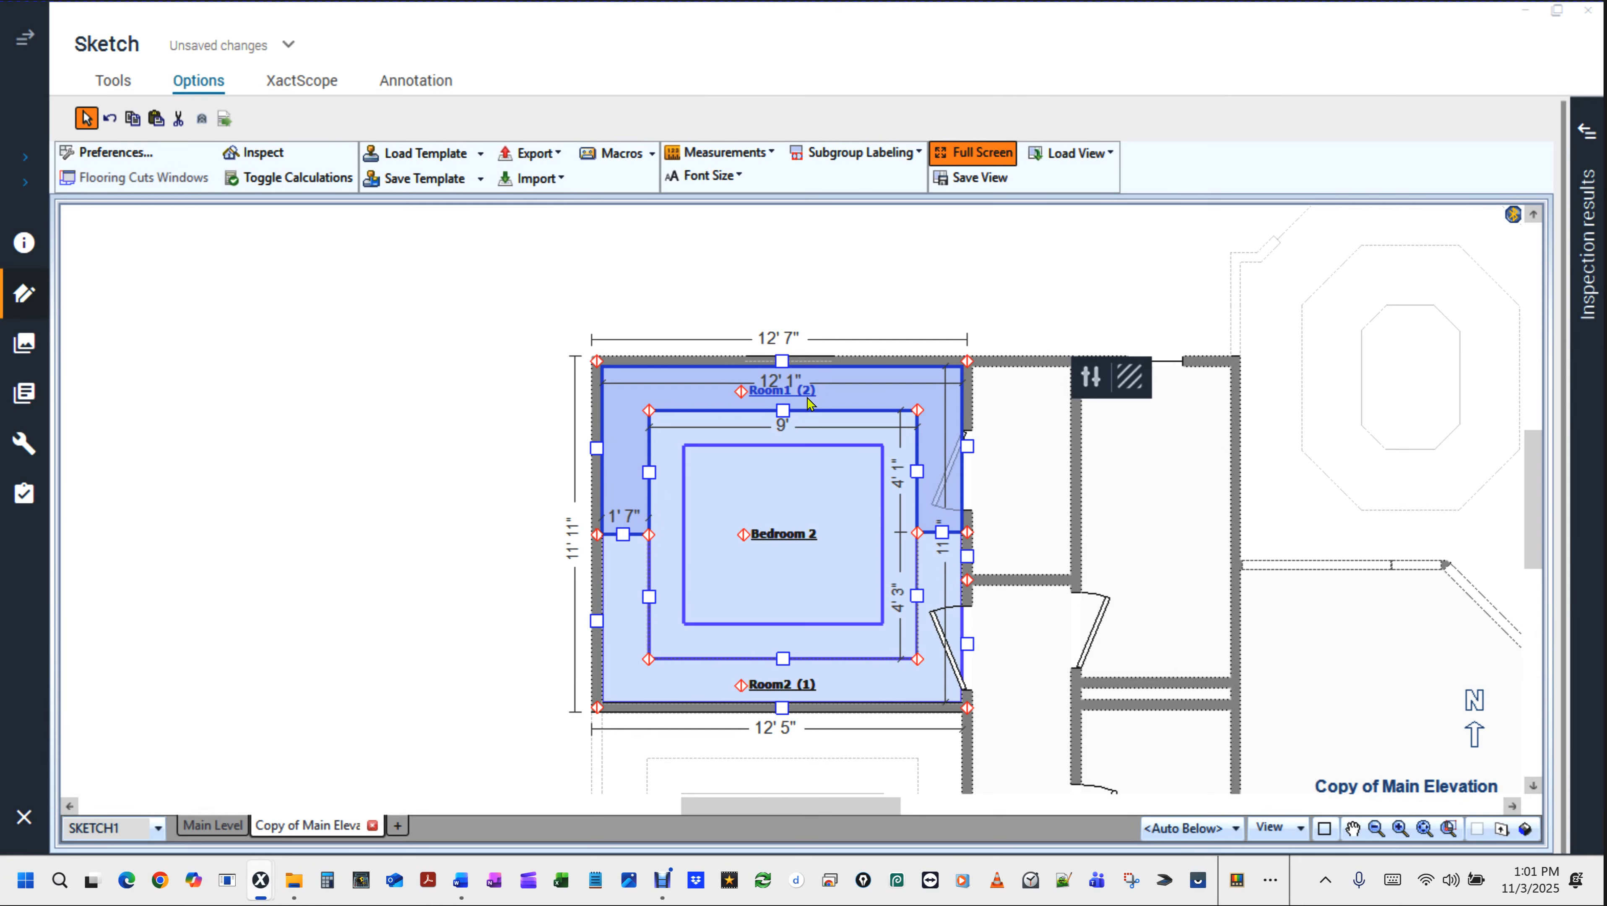
click(793, 417)
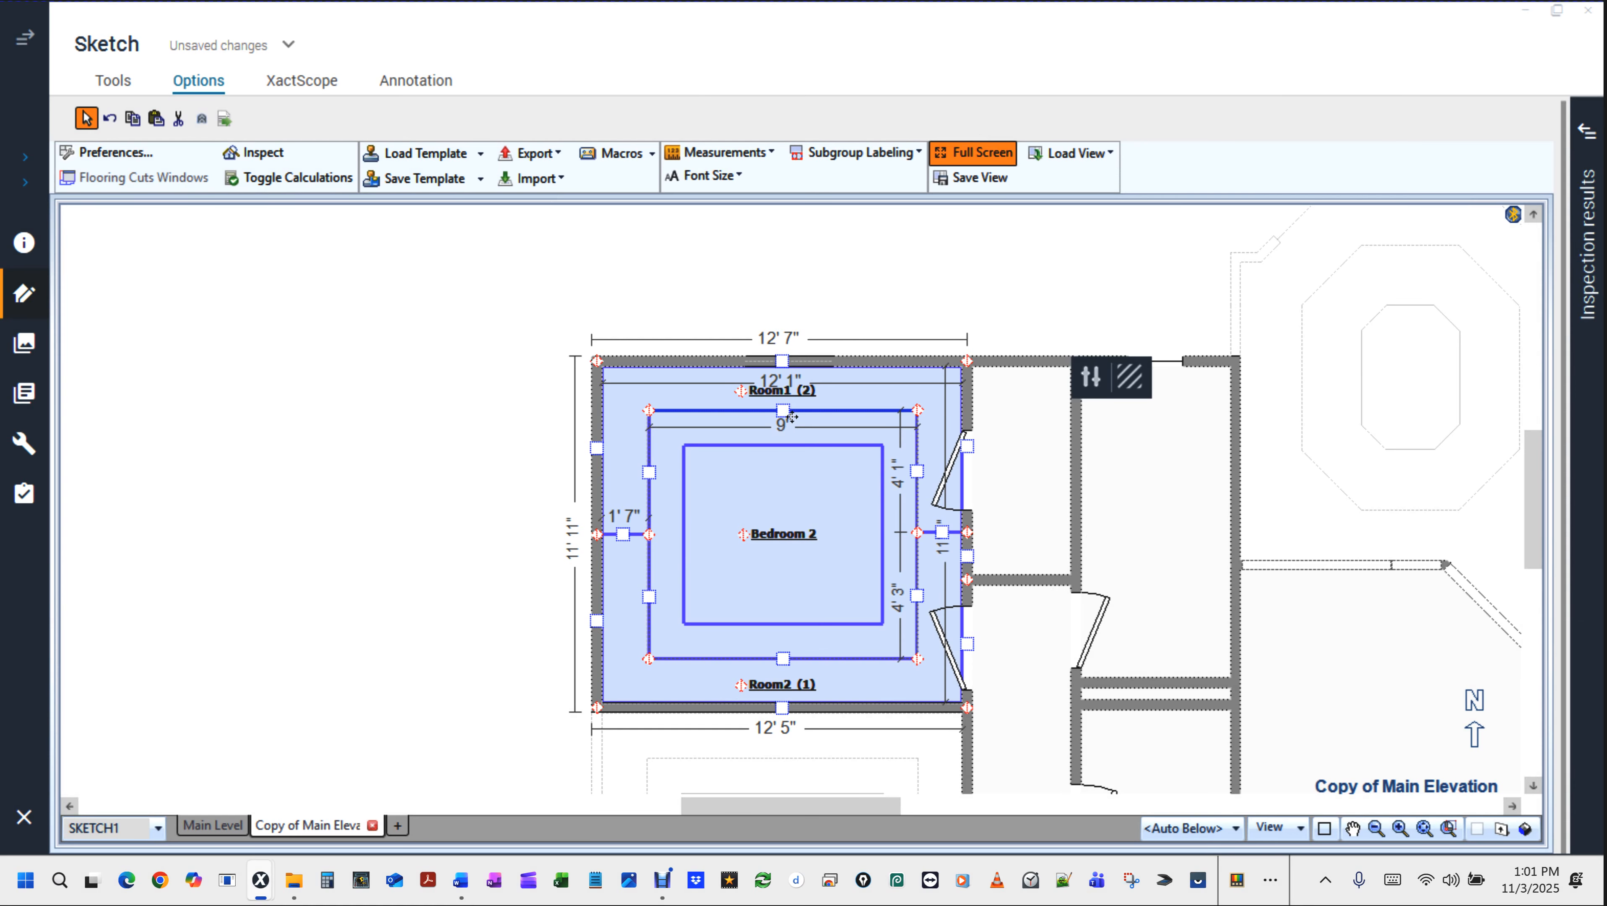
click(689, 301)
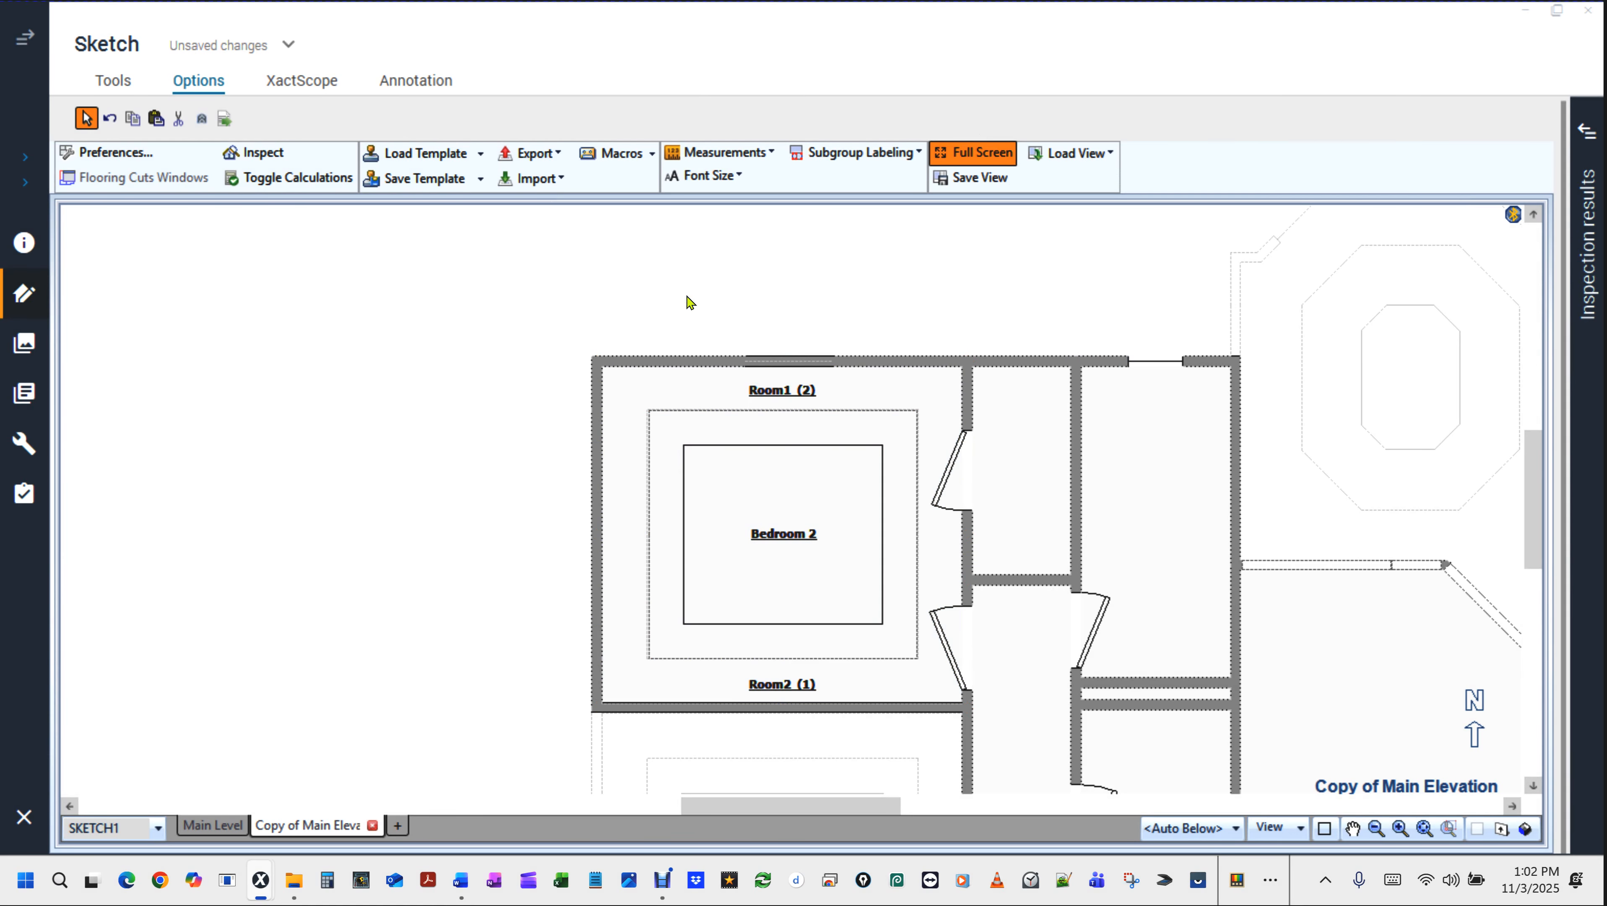
Check in the estimate items that Bedroom 2 is grouped under Copy of Main Elevation, and return to the sketch.
key(F8)
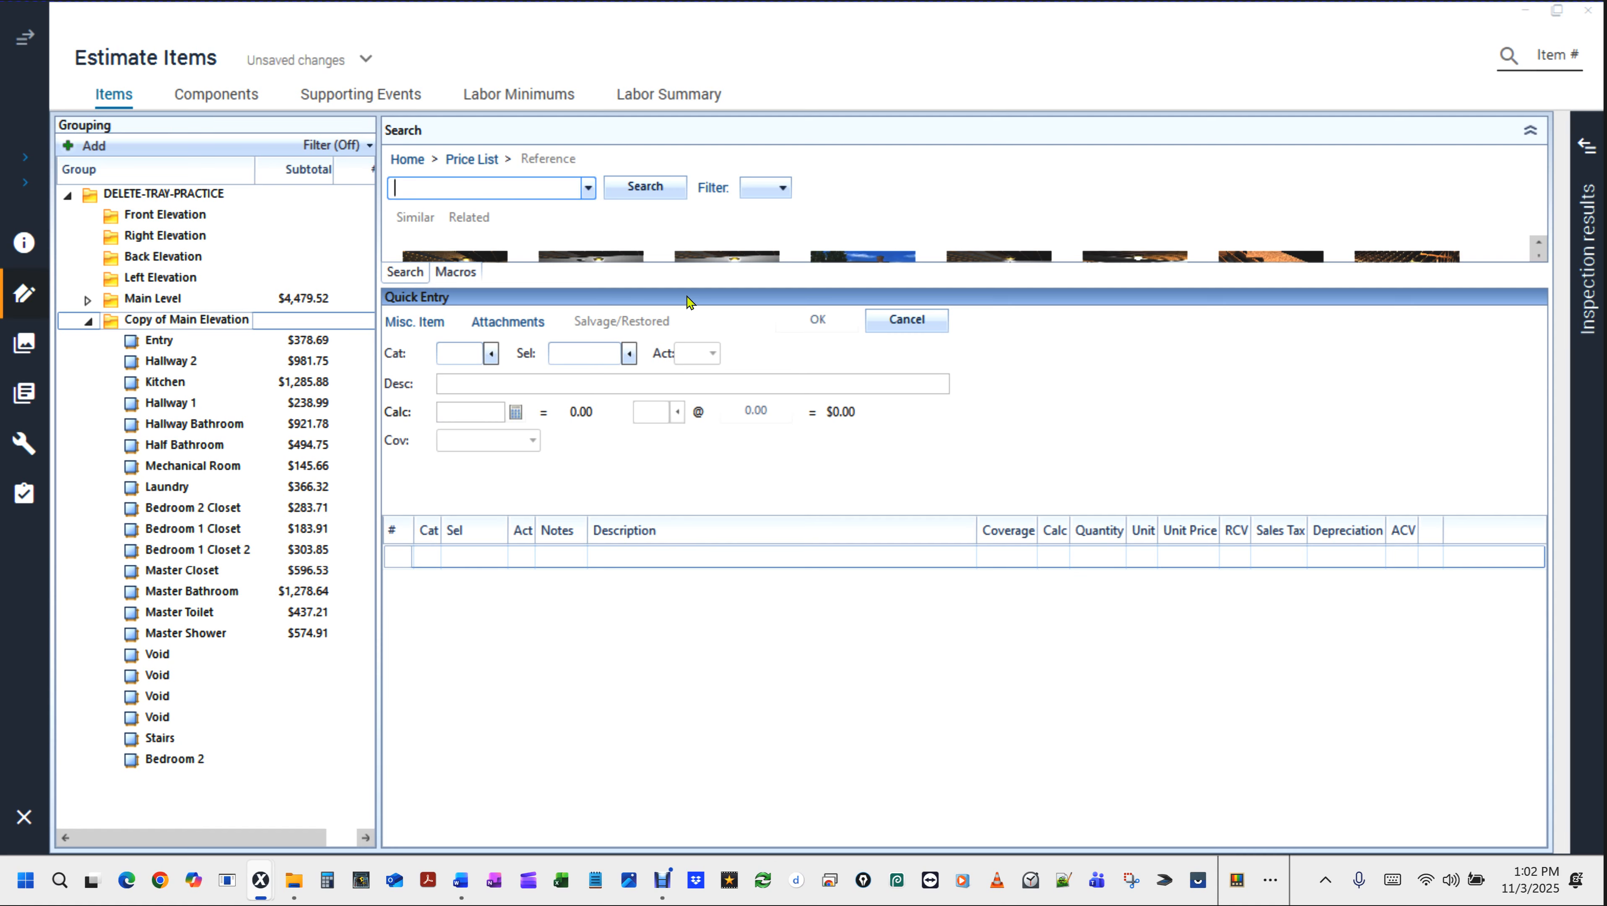
click(175, 761)
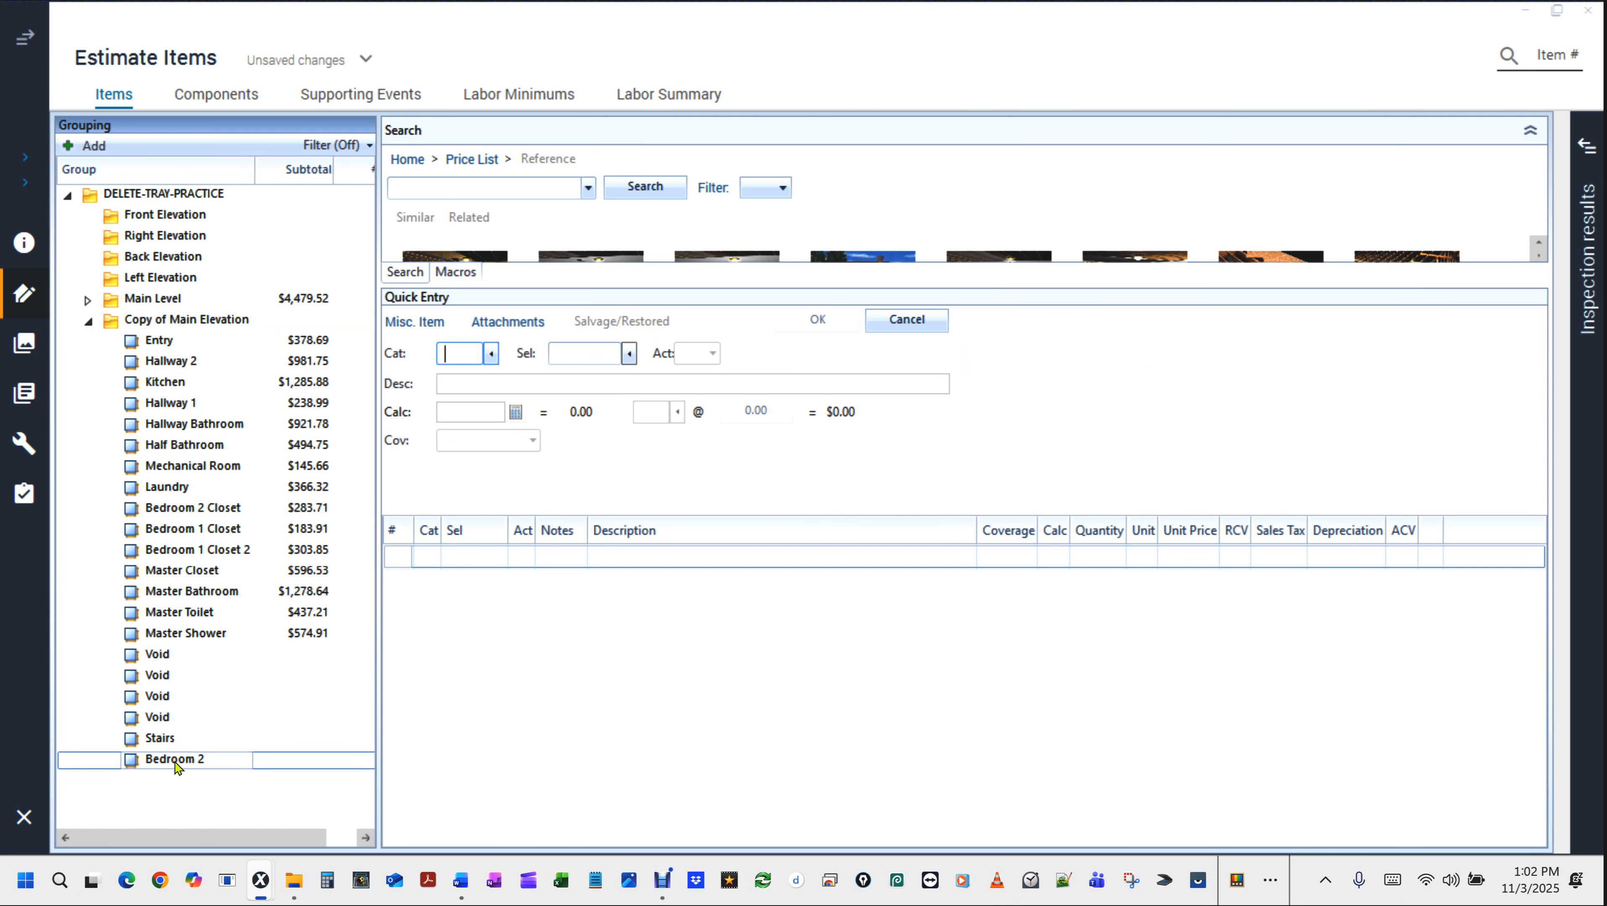
click(130, 760)
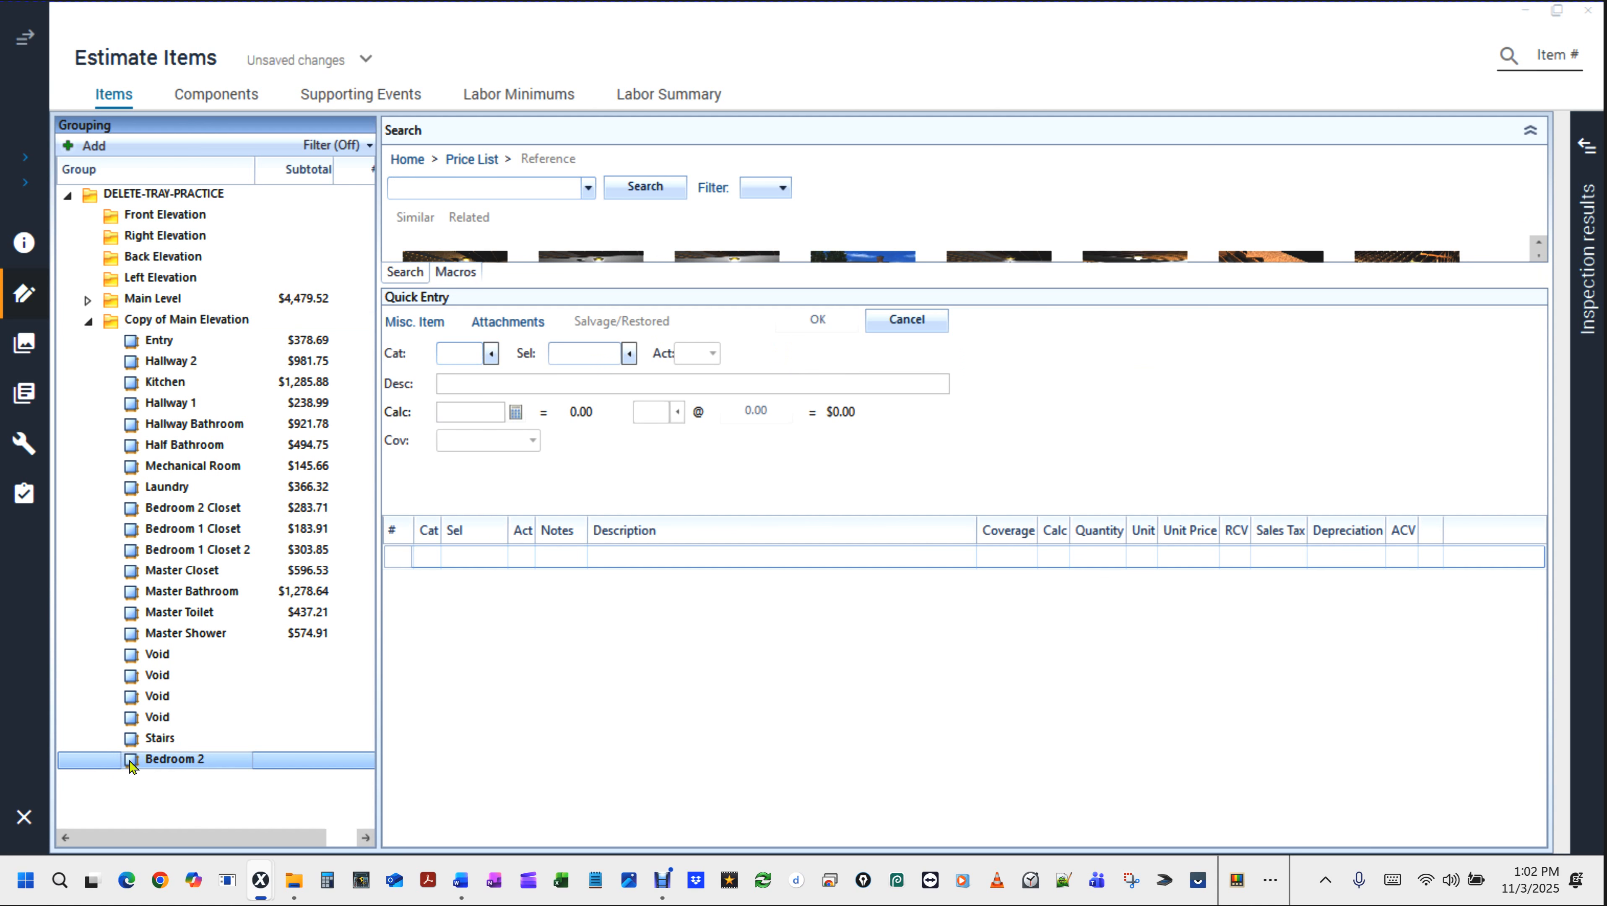
right_click(130, 761)
double_click(132, 761)
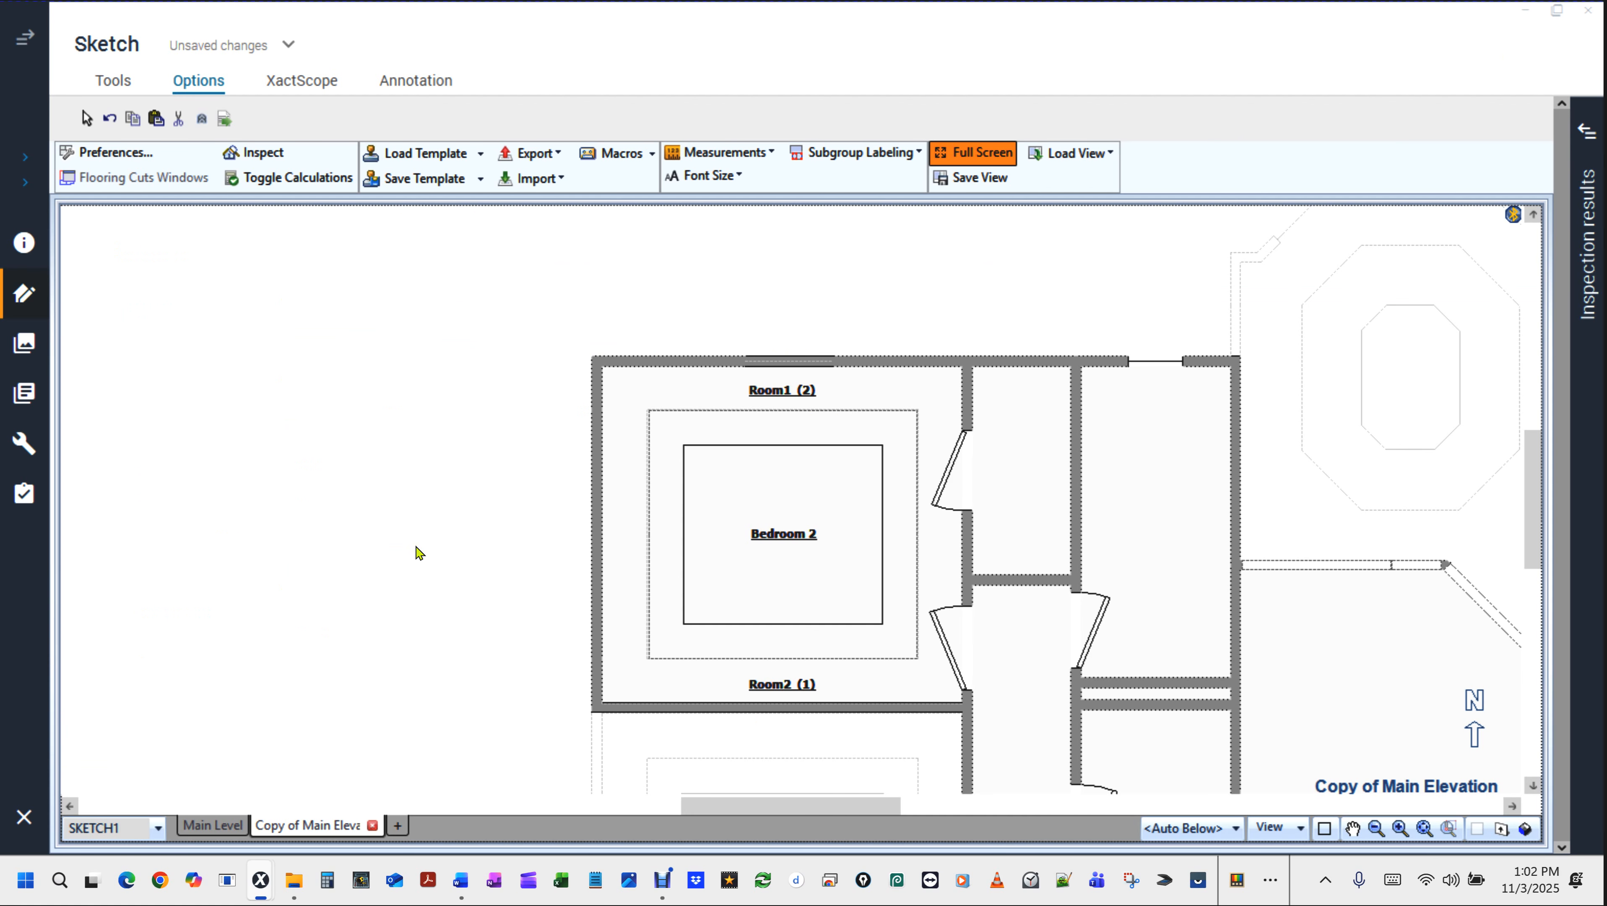
click(417, 548)
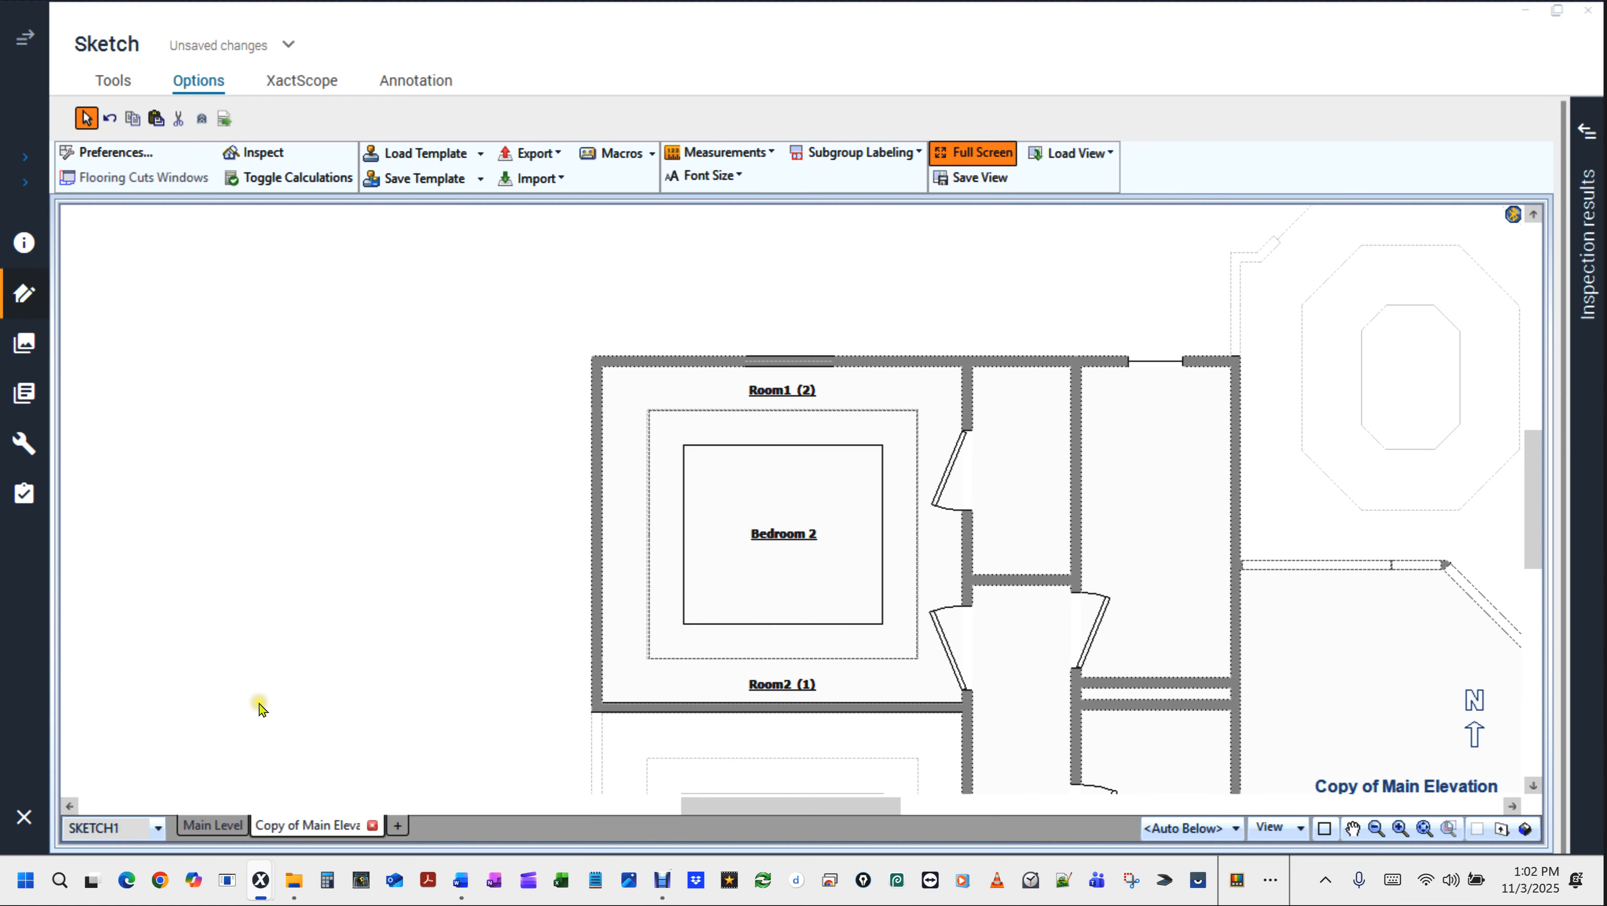
Check Bedroom 2's north window on Main Level, and place a matching window in the same wall on Copy of Main Elevation.
click(212, 827)
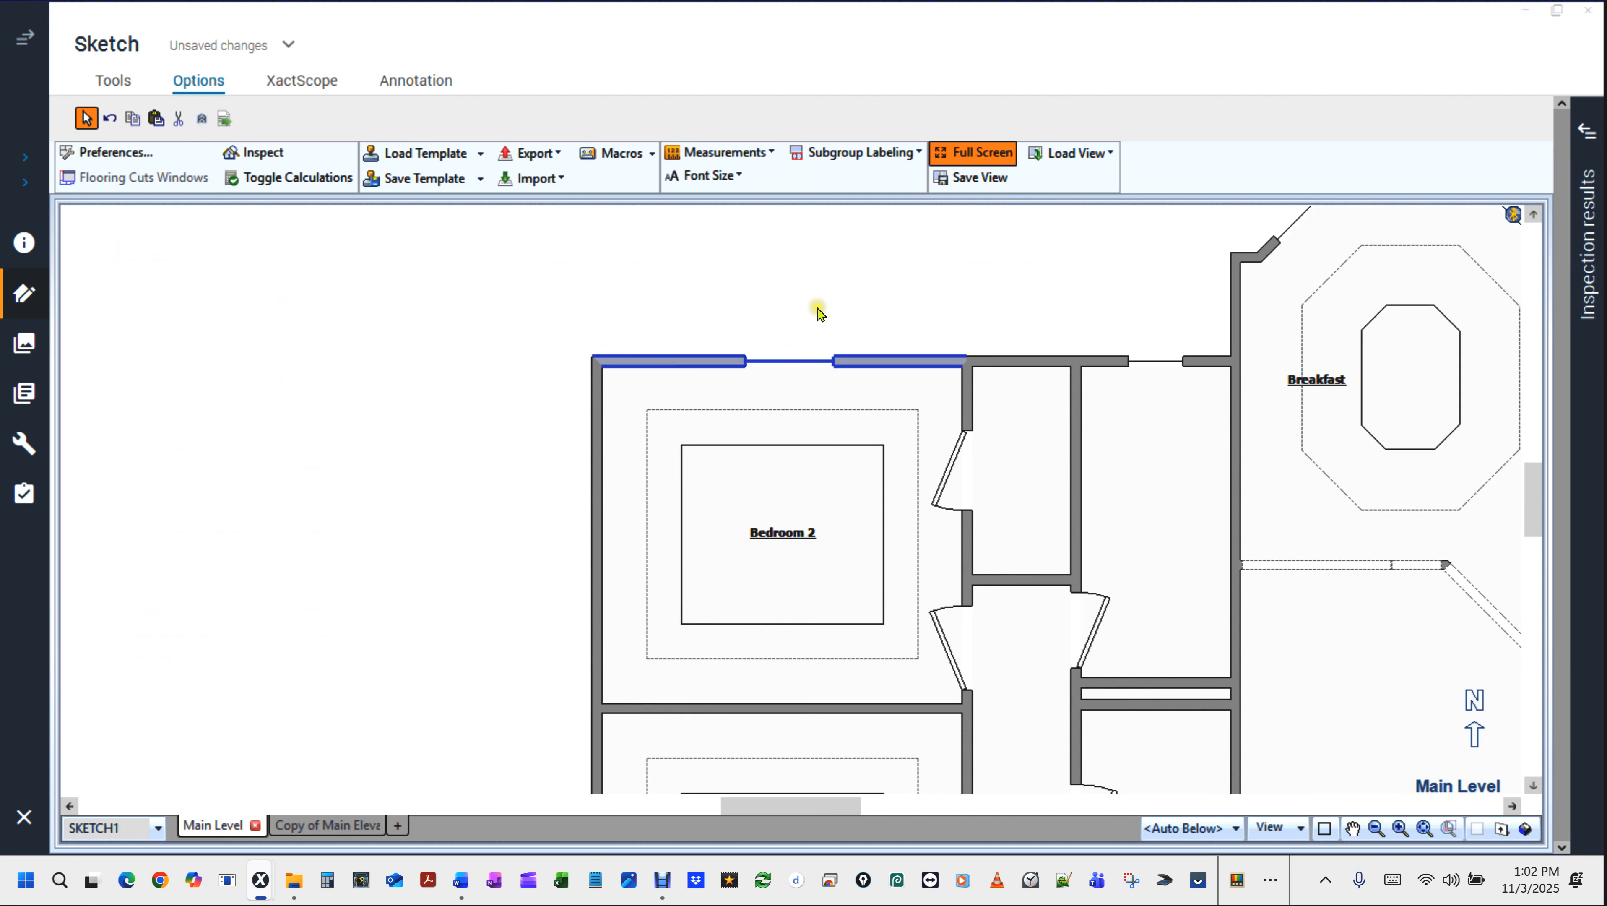
click(789, 361)
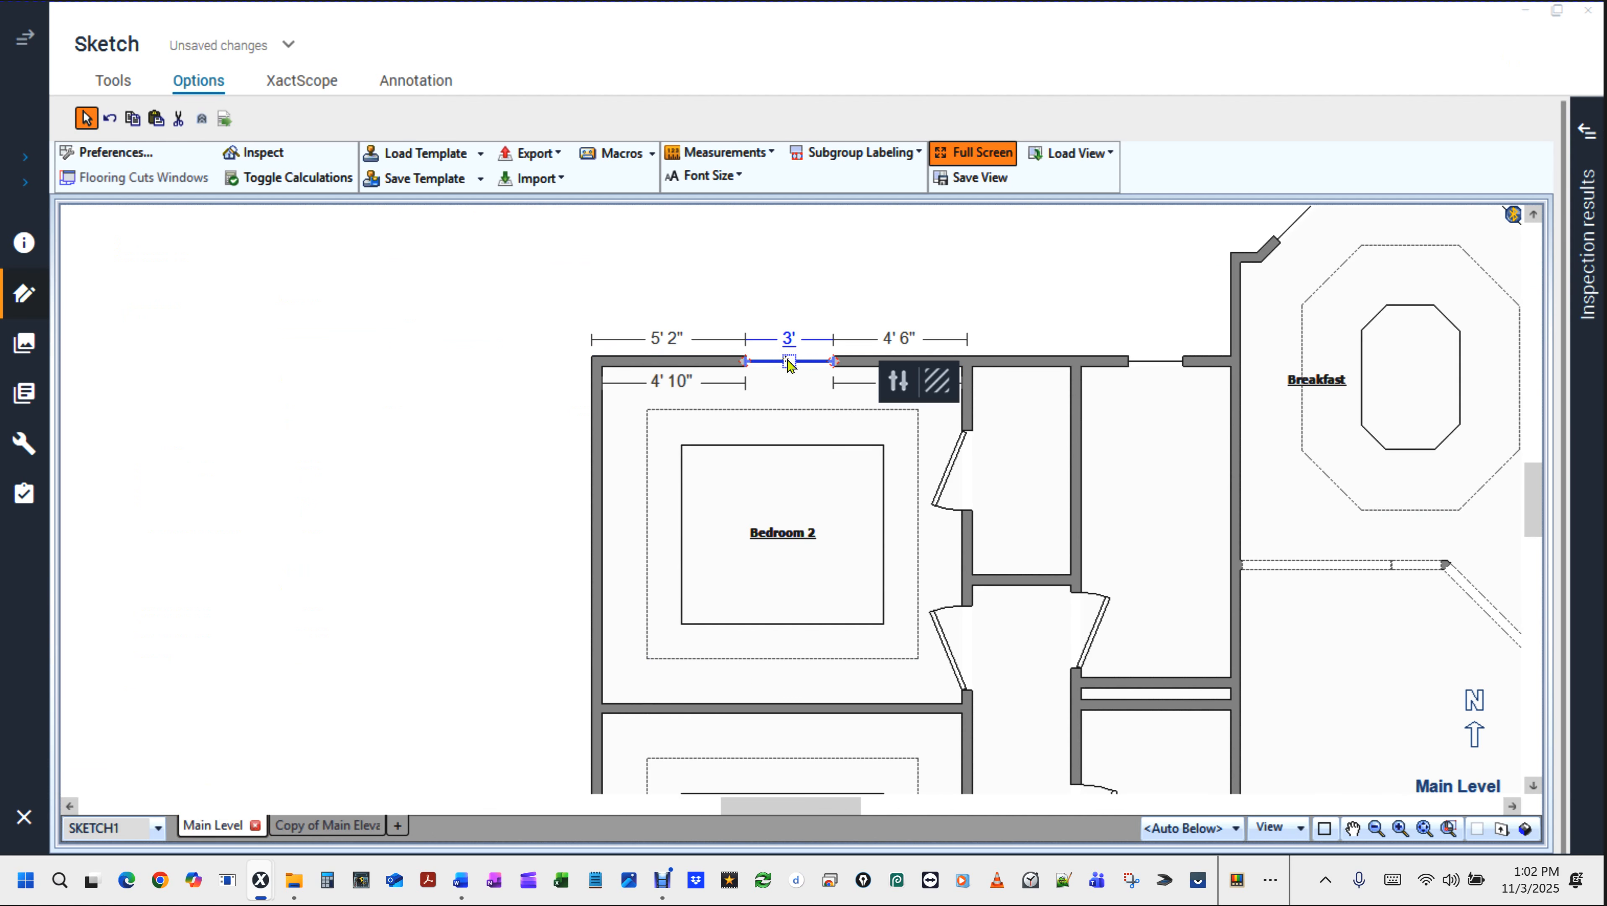
click(334, 828)
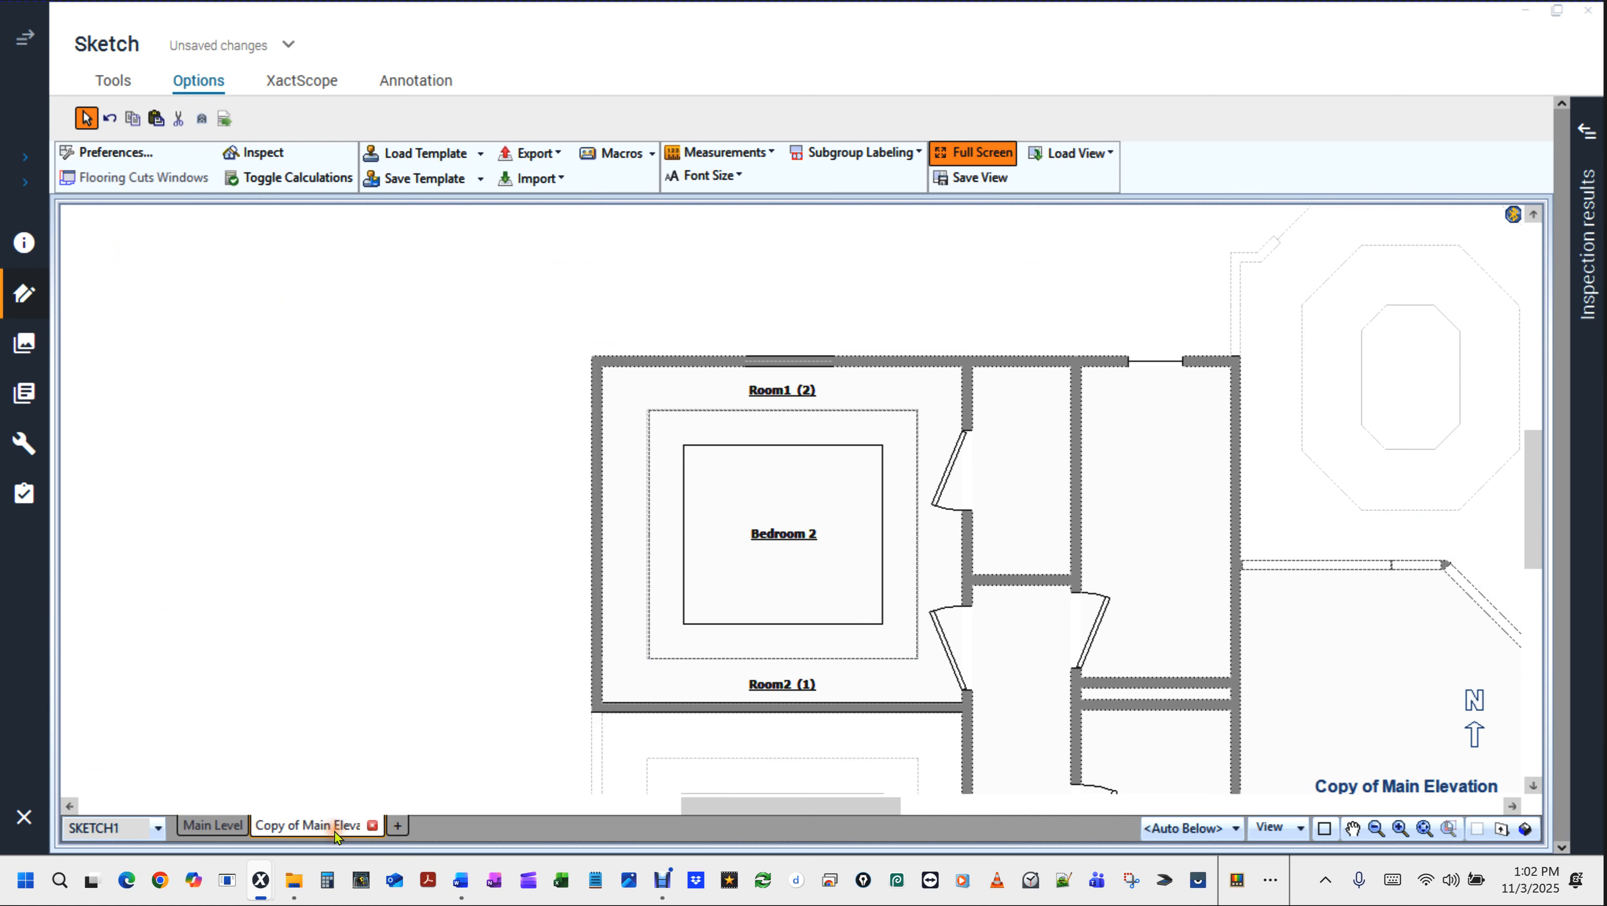
click(1298, 628)
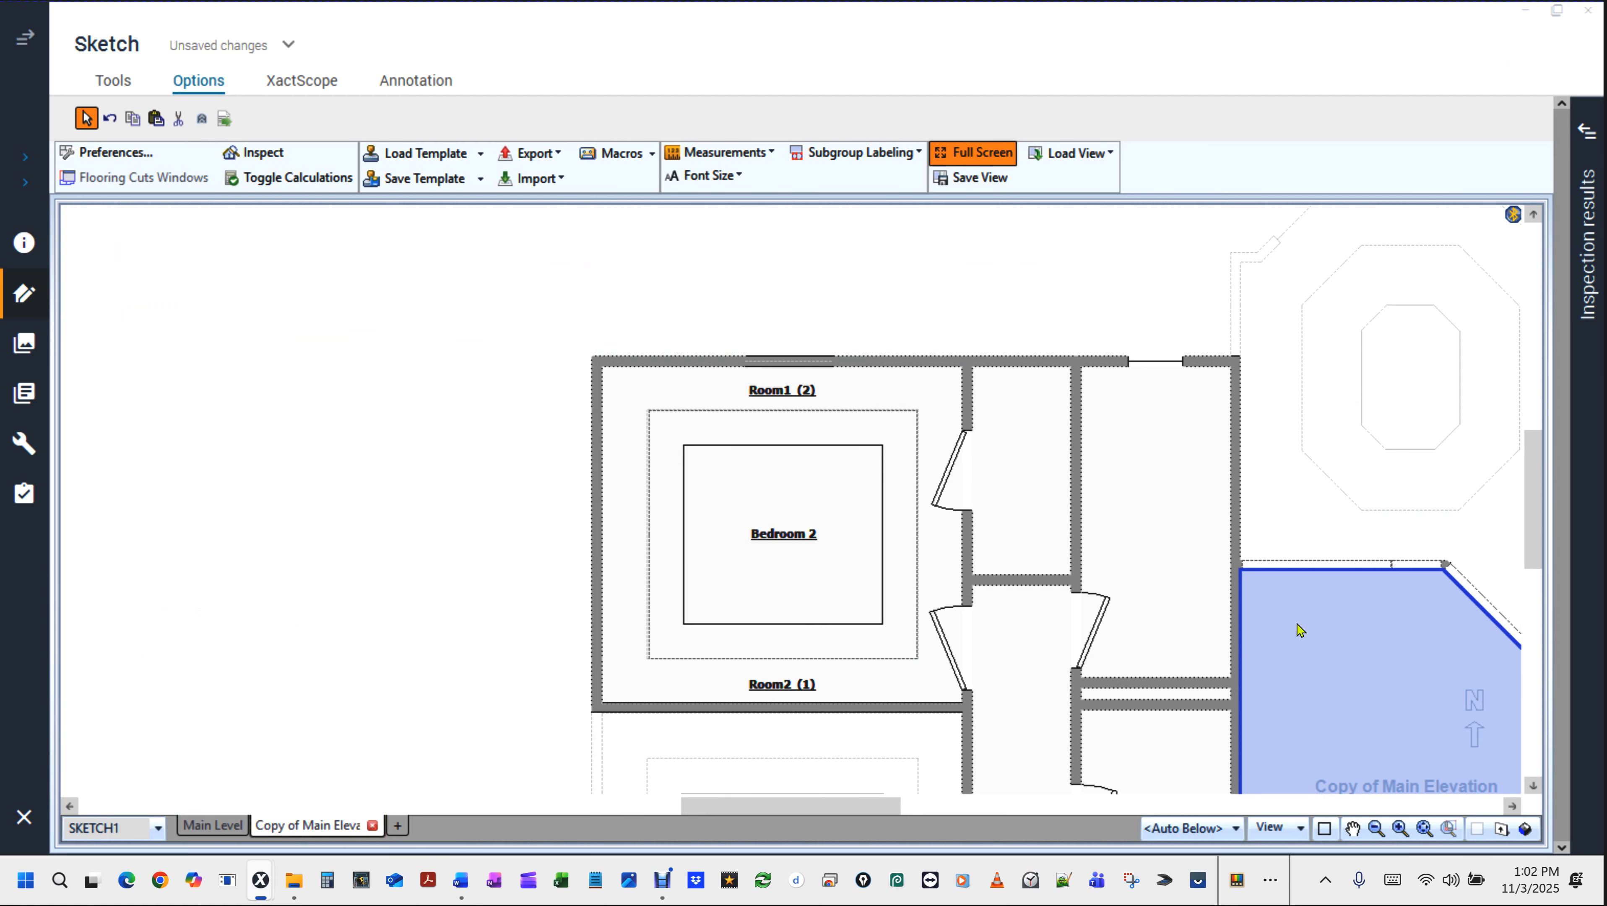
key(Escape)
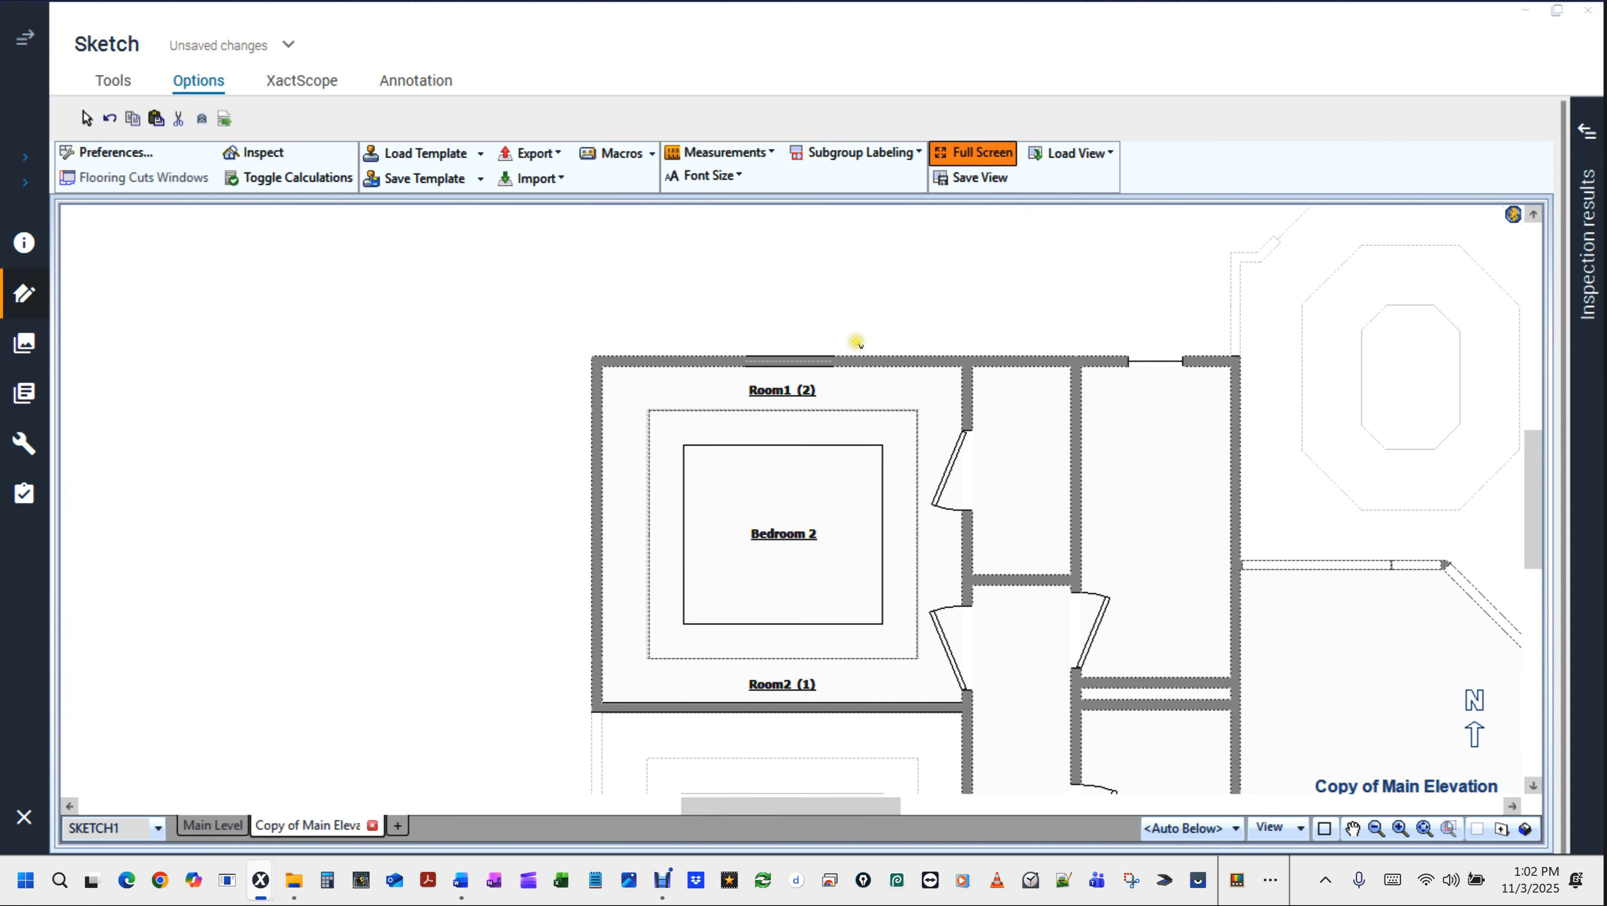
click(785, 361)
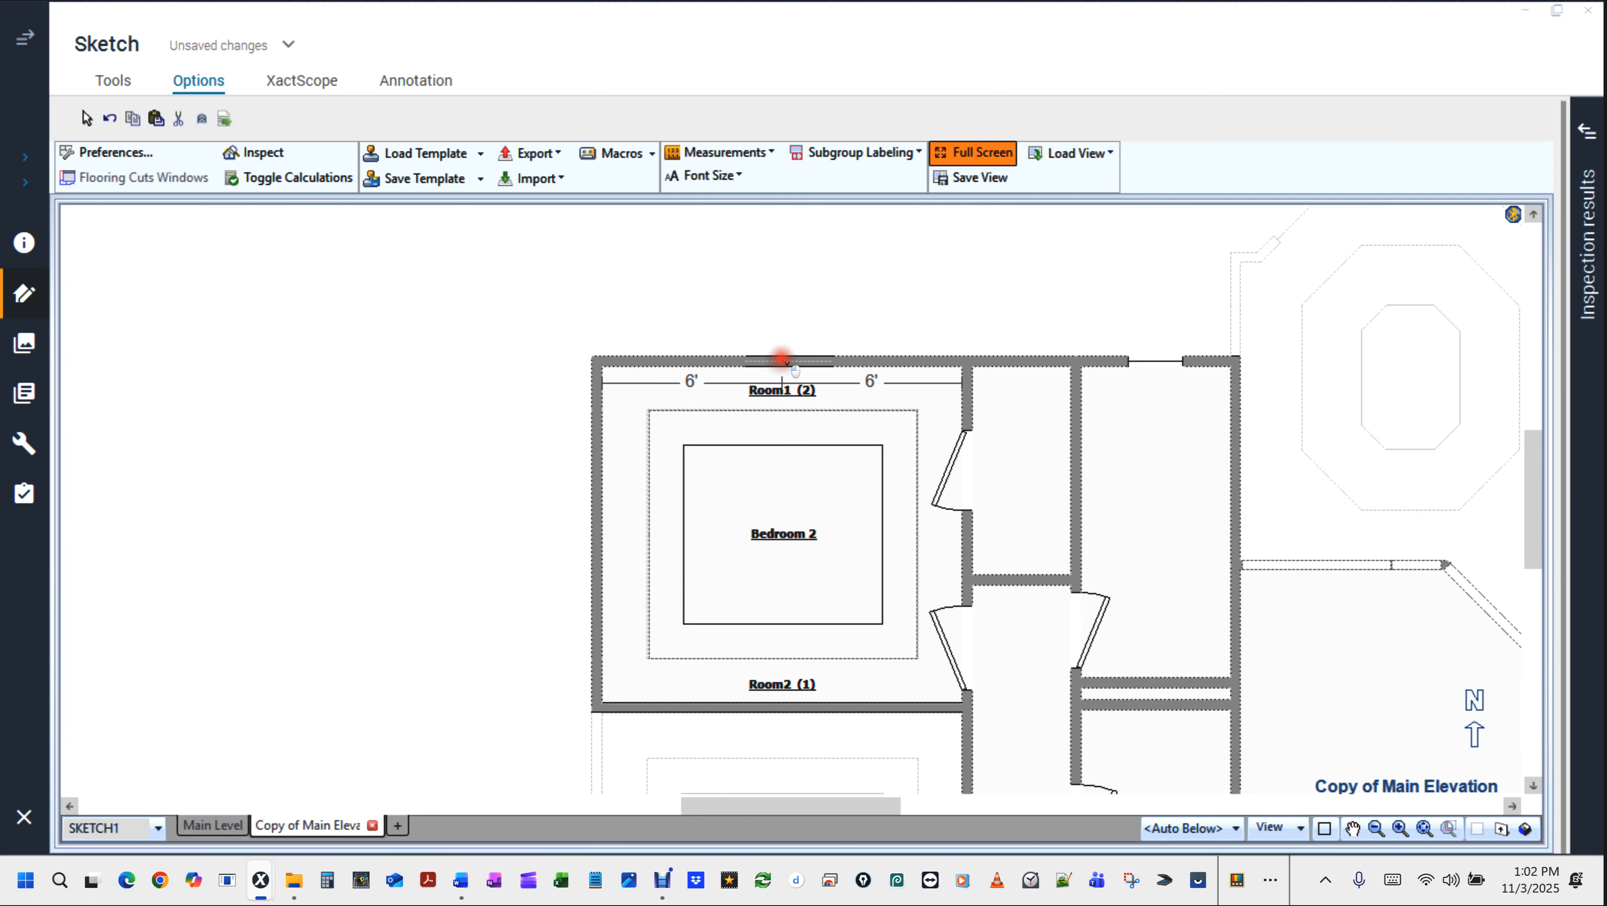
click(459, 355)
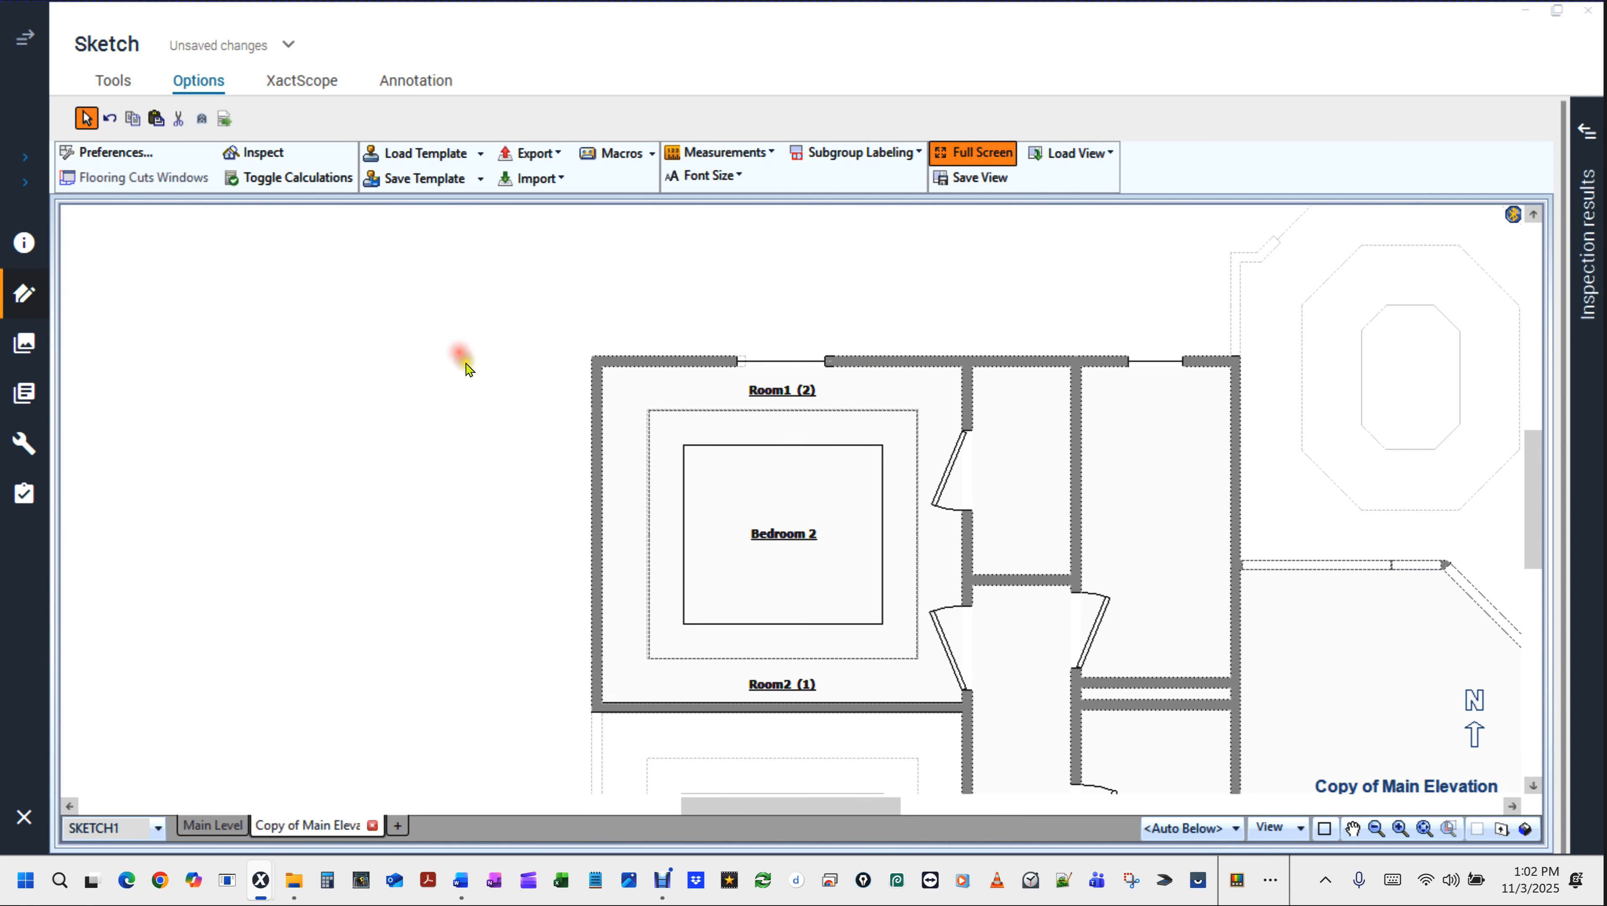
Inspect the exterior of all levels in 3D, comparing the upper and lower Bedroom 2 windows, and return to the plan.
key(F9)
click(416, 824)
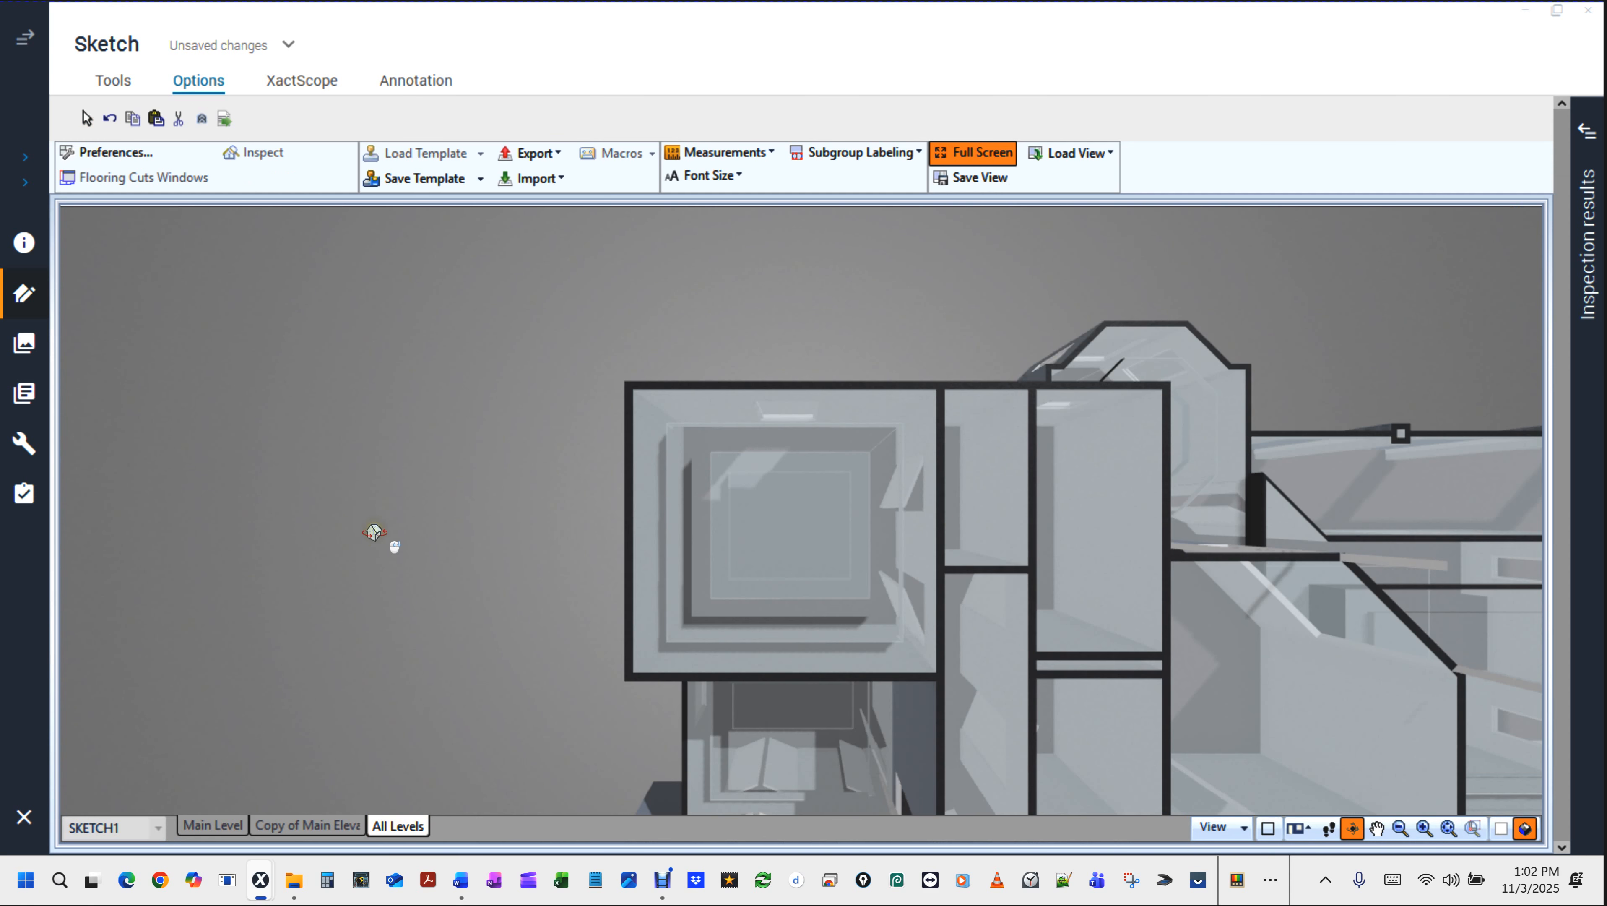
drag(301, 581, 861, 630)
scroll(999, 593, down, 3)
drag(999, 593, 1090, 548)
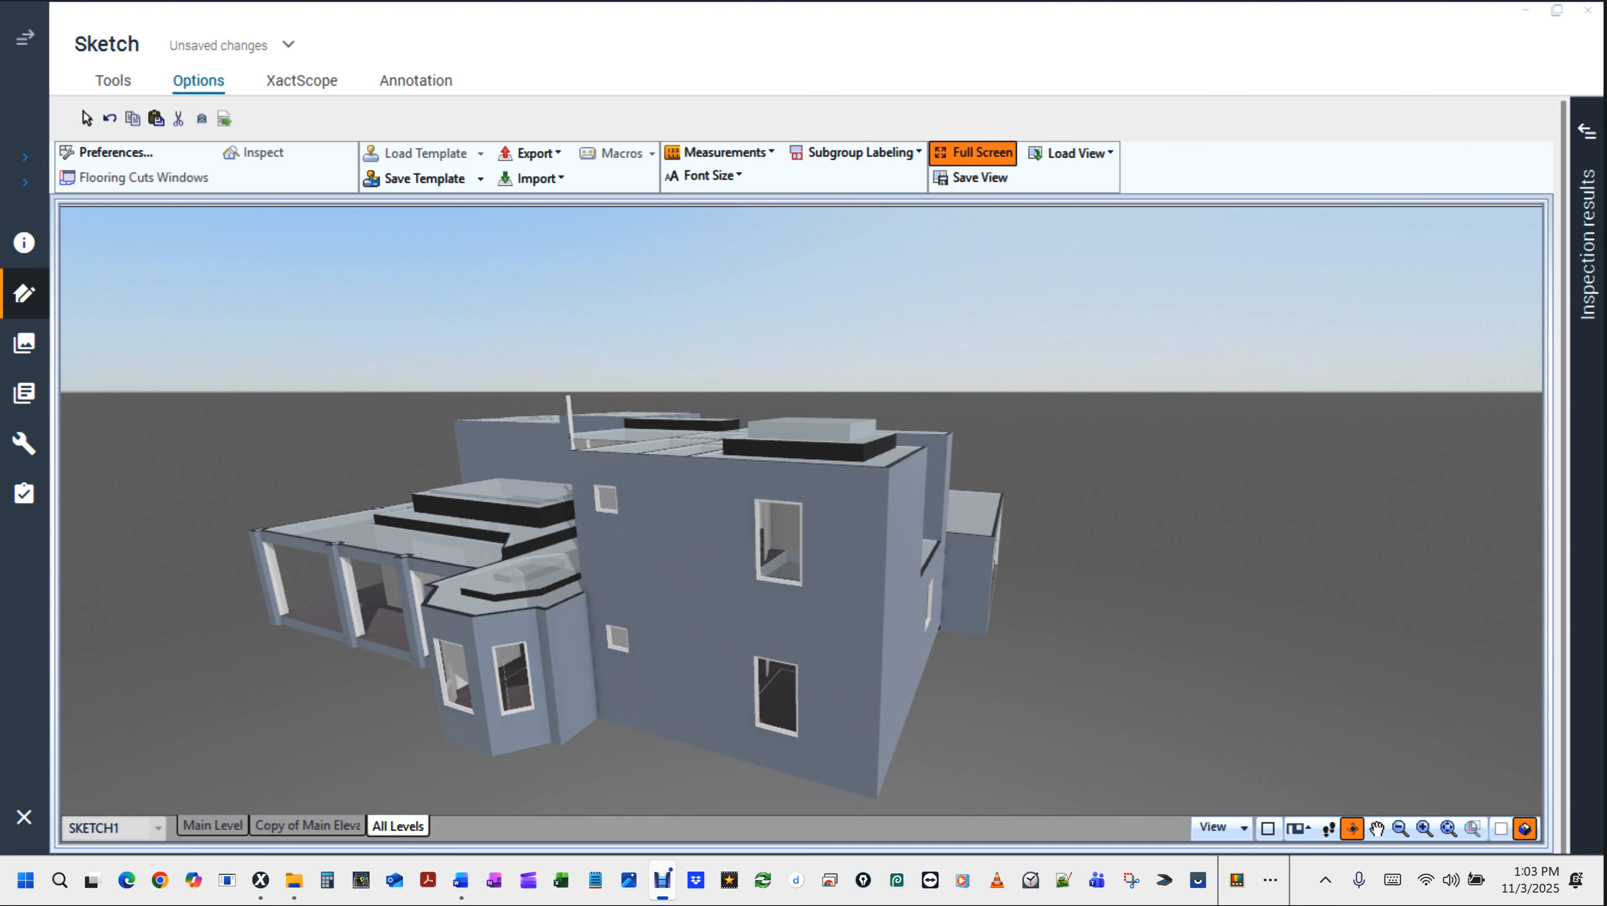
drag(986, 682, 744, 675)
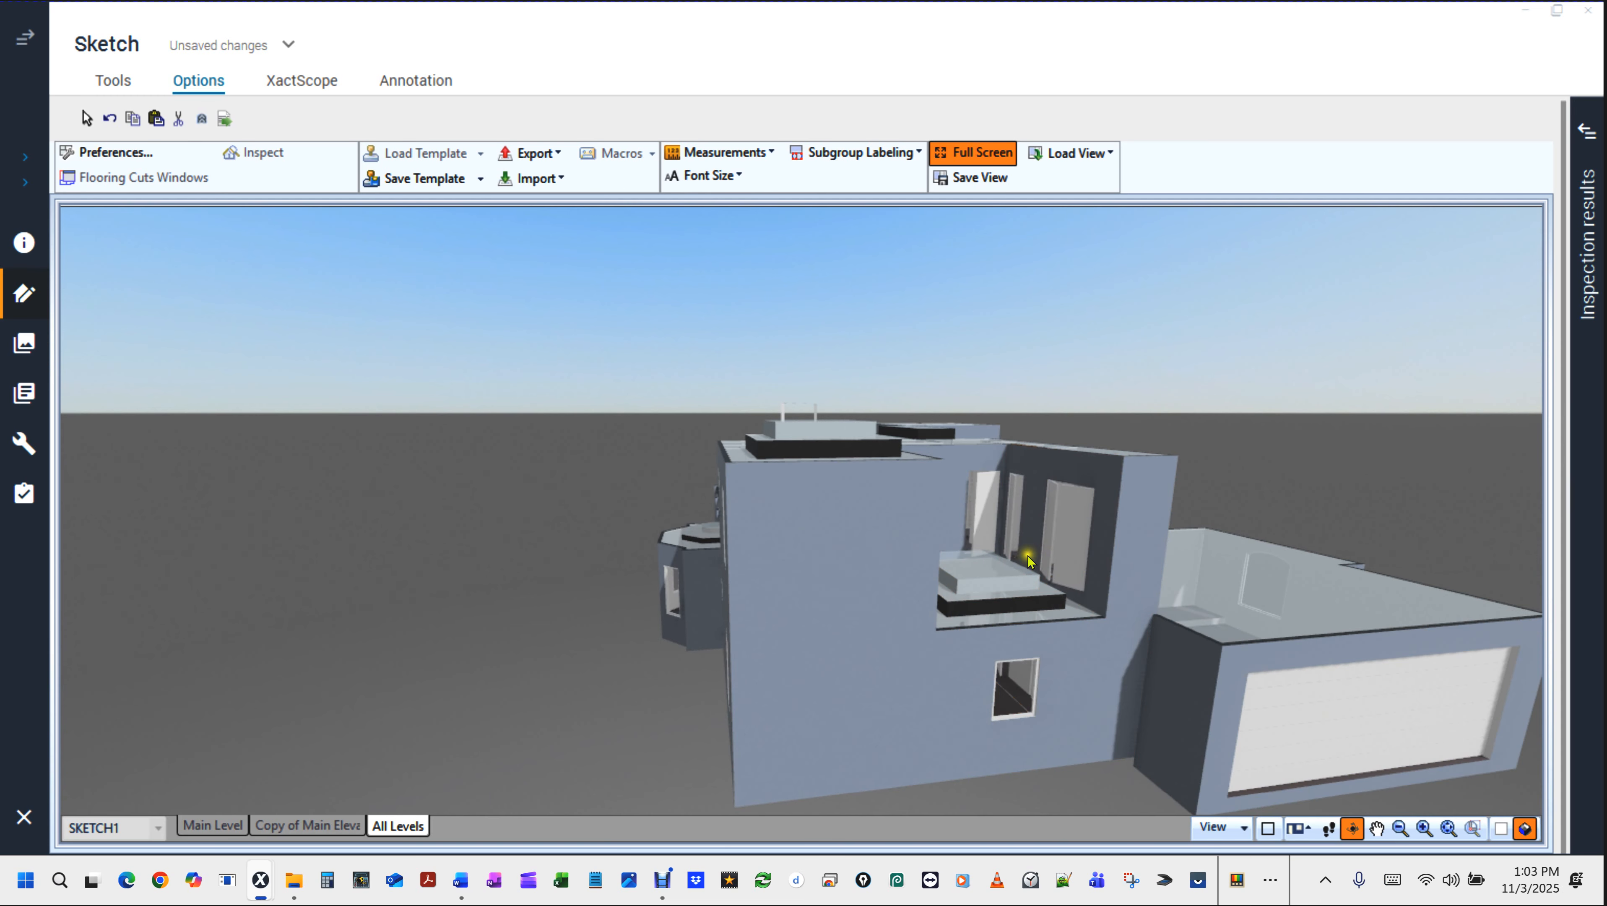
double_click(1015, 554)
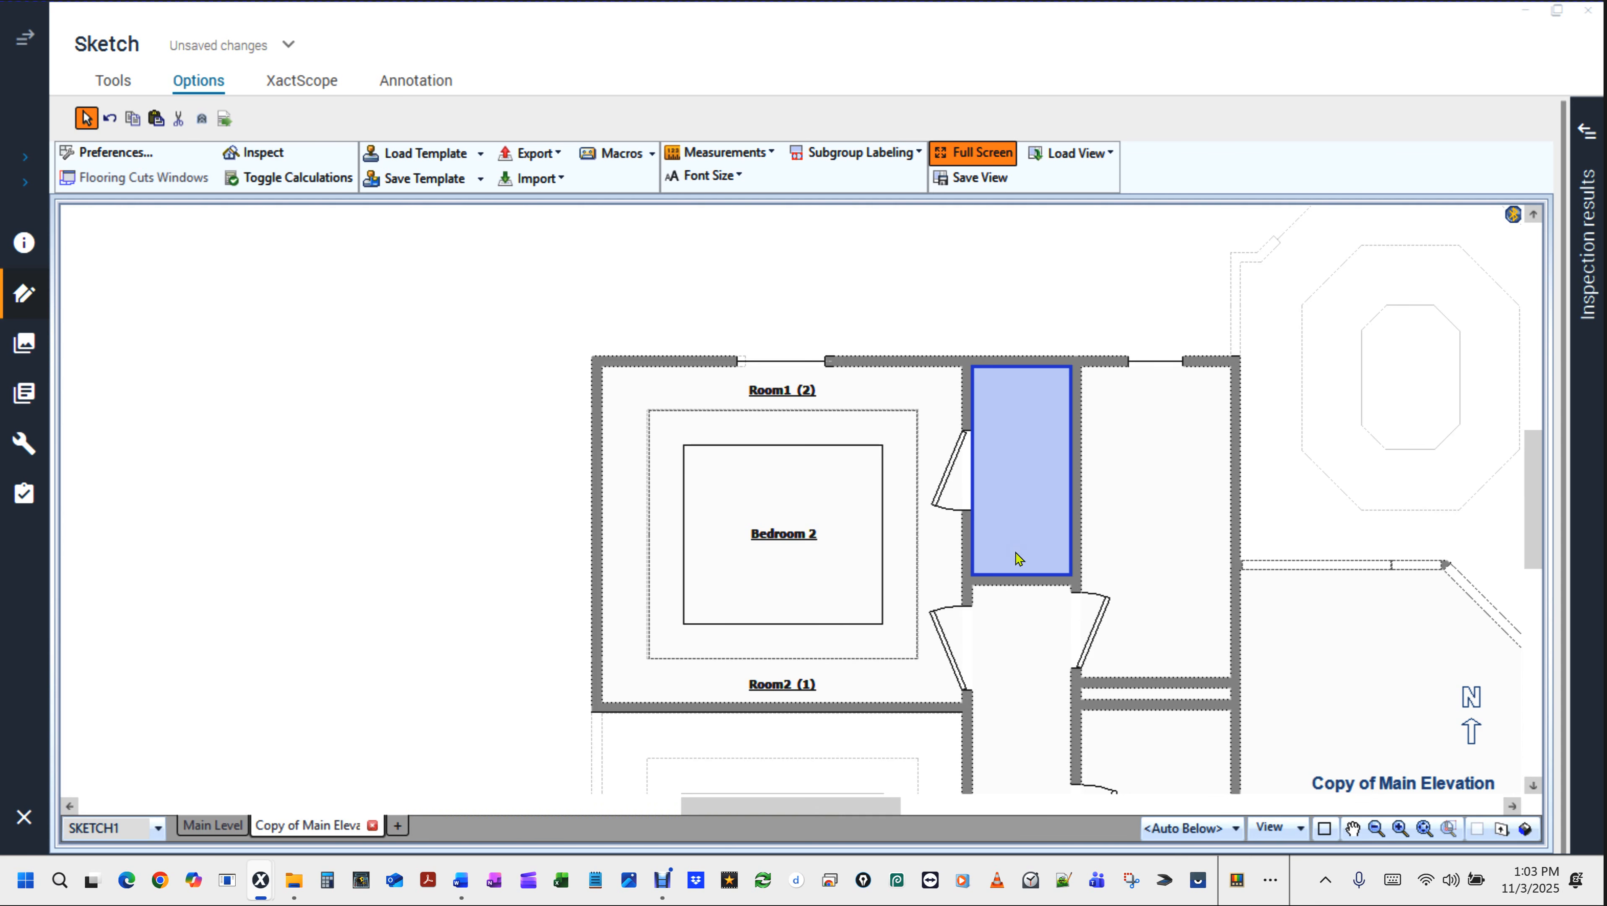
click(498, 495)
Examine the open upper-floor area south of Bedroom 2 in the 3D view of all levels, and go back to the plan.
scroll(498, 502, down, 1)
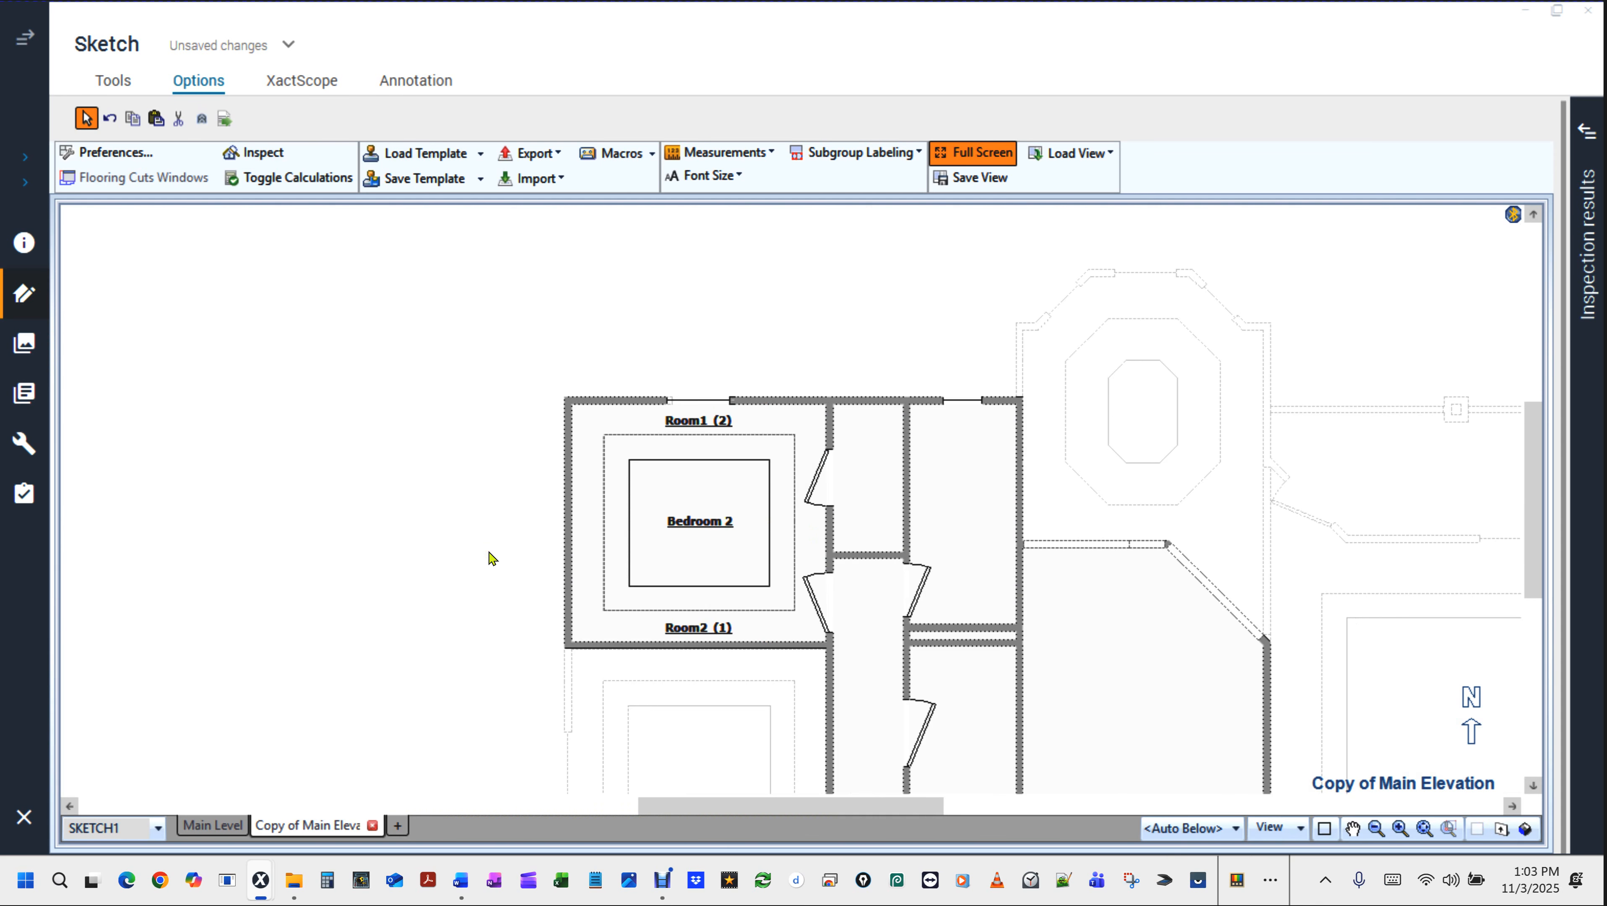
key(F8)
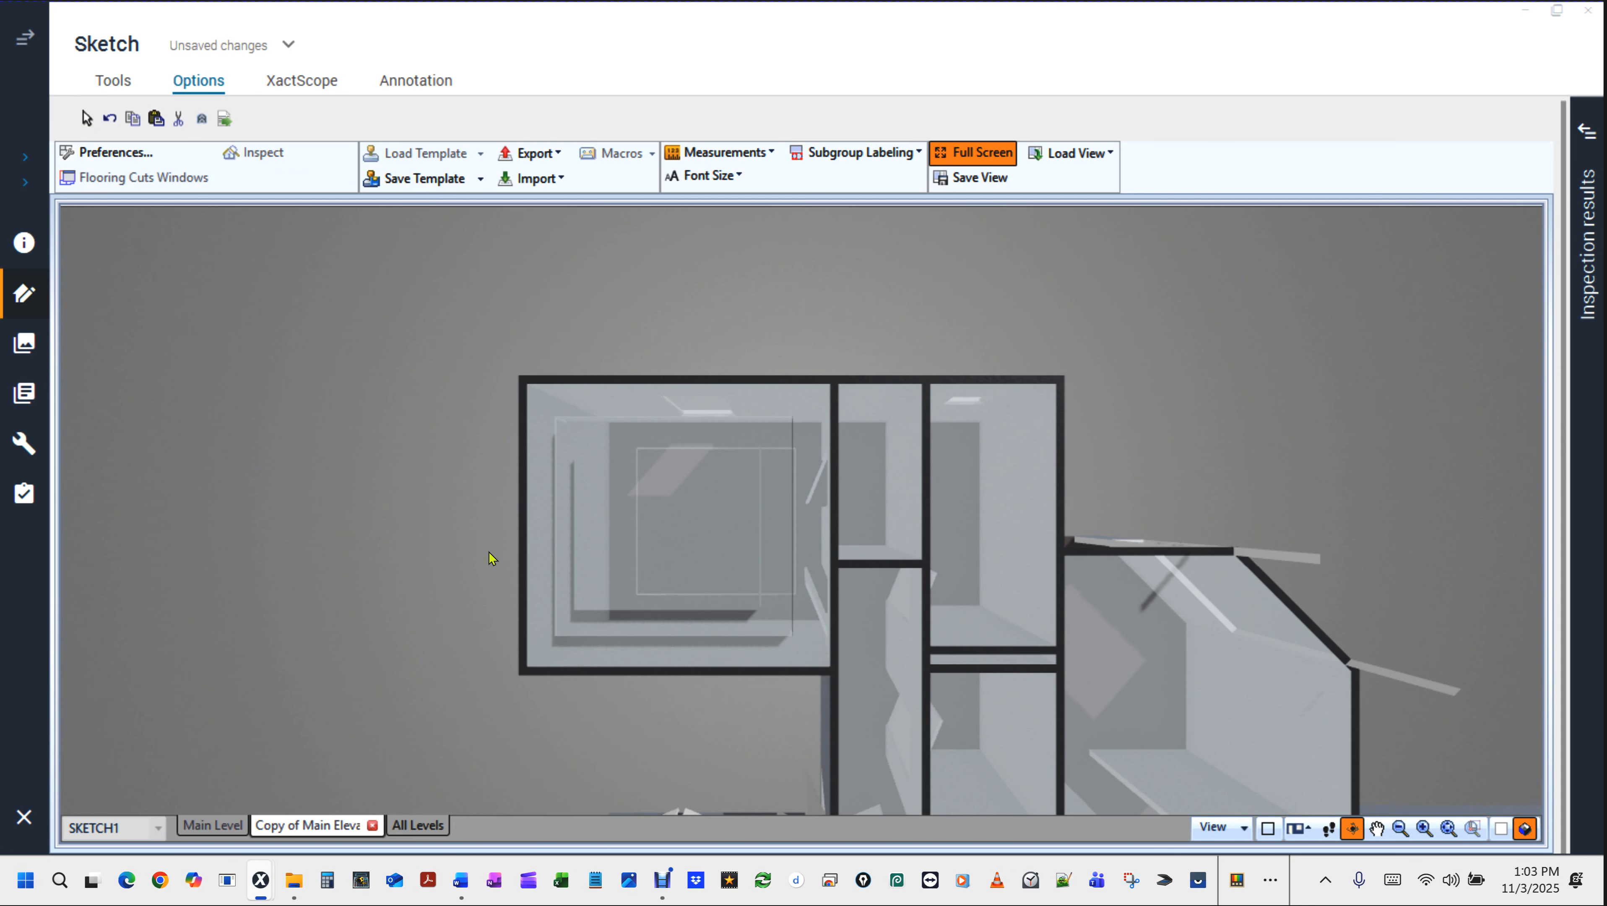
click(420, 824)
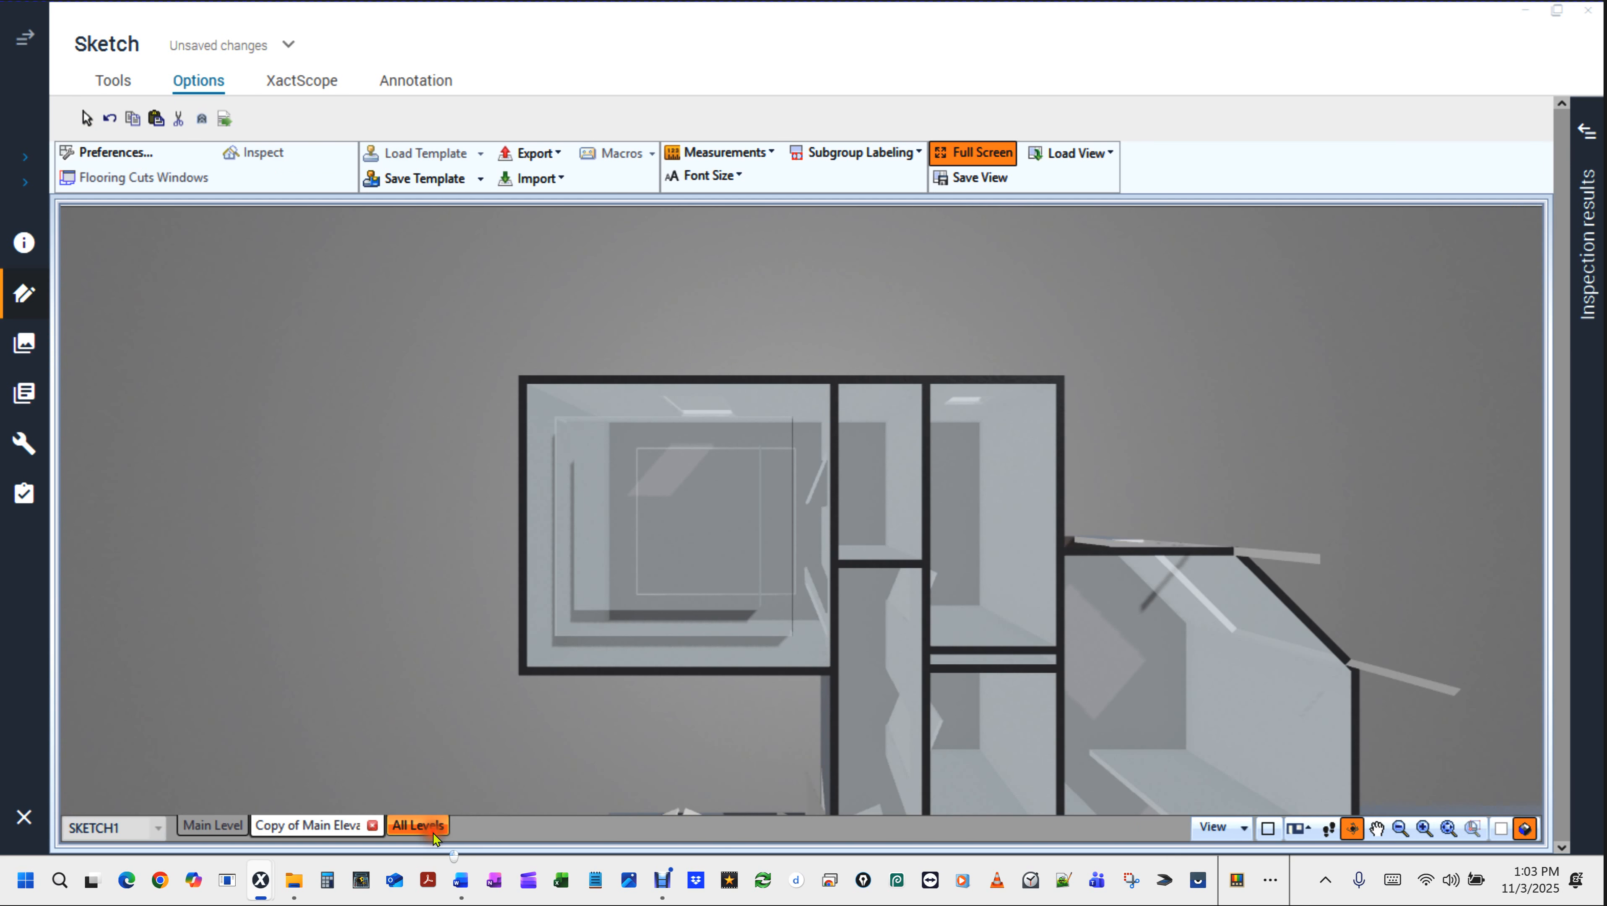
drag(564, 754, 922, 349)
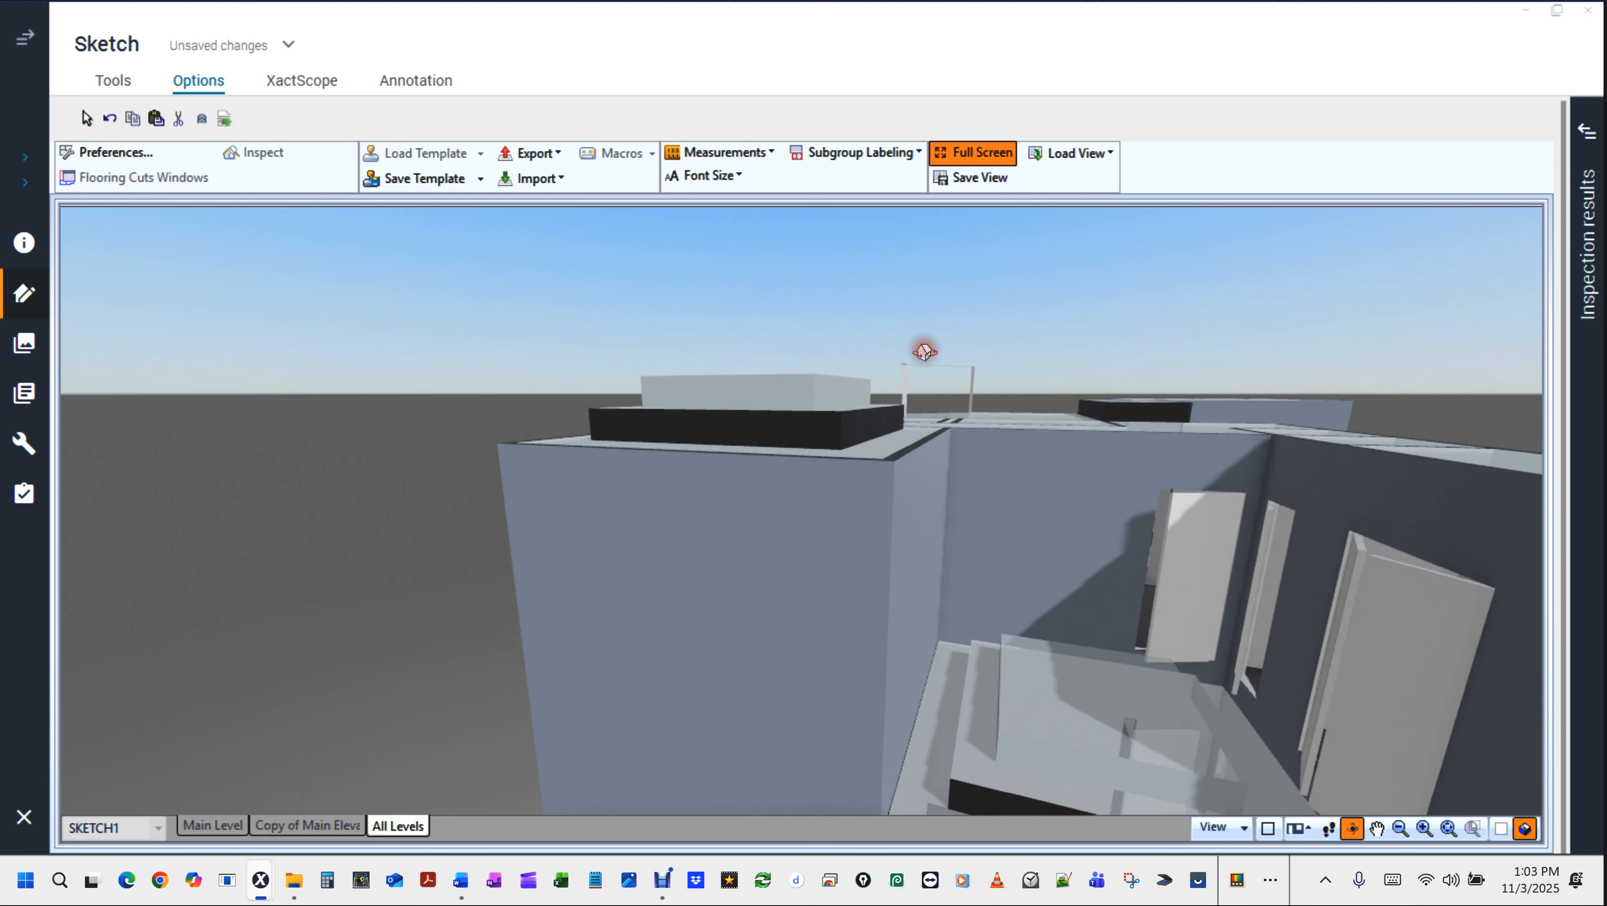
scroll(1179, 557, down, 3)
scroll(1178, 556, down, 3)
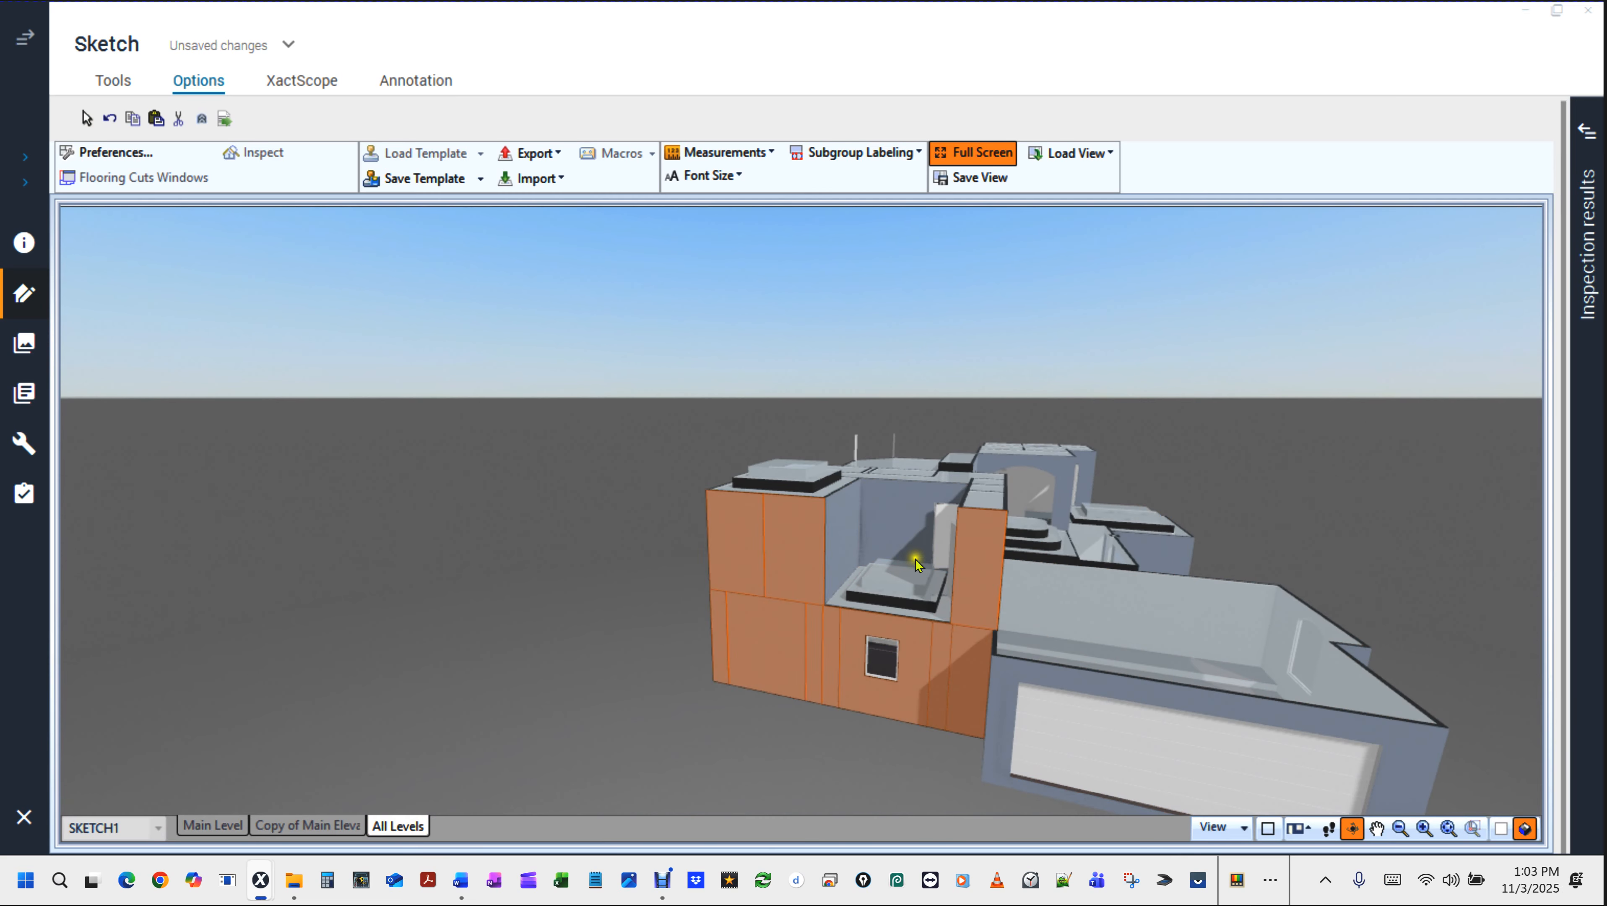
double_click(943, 564)
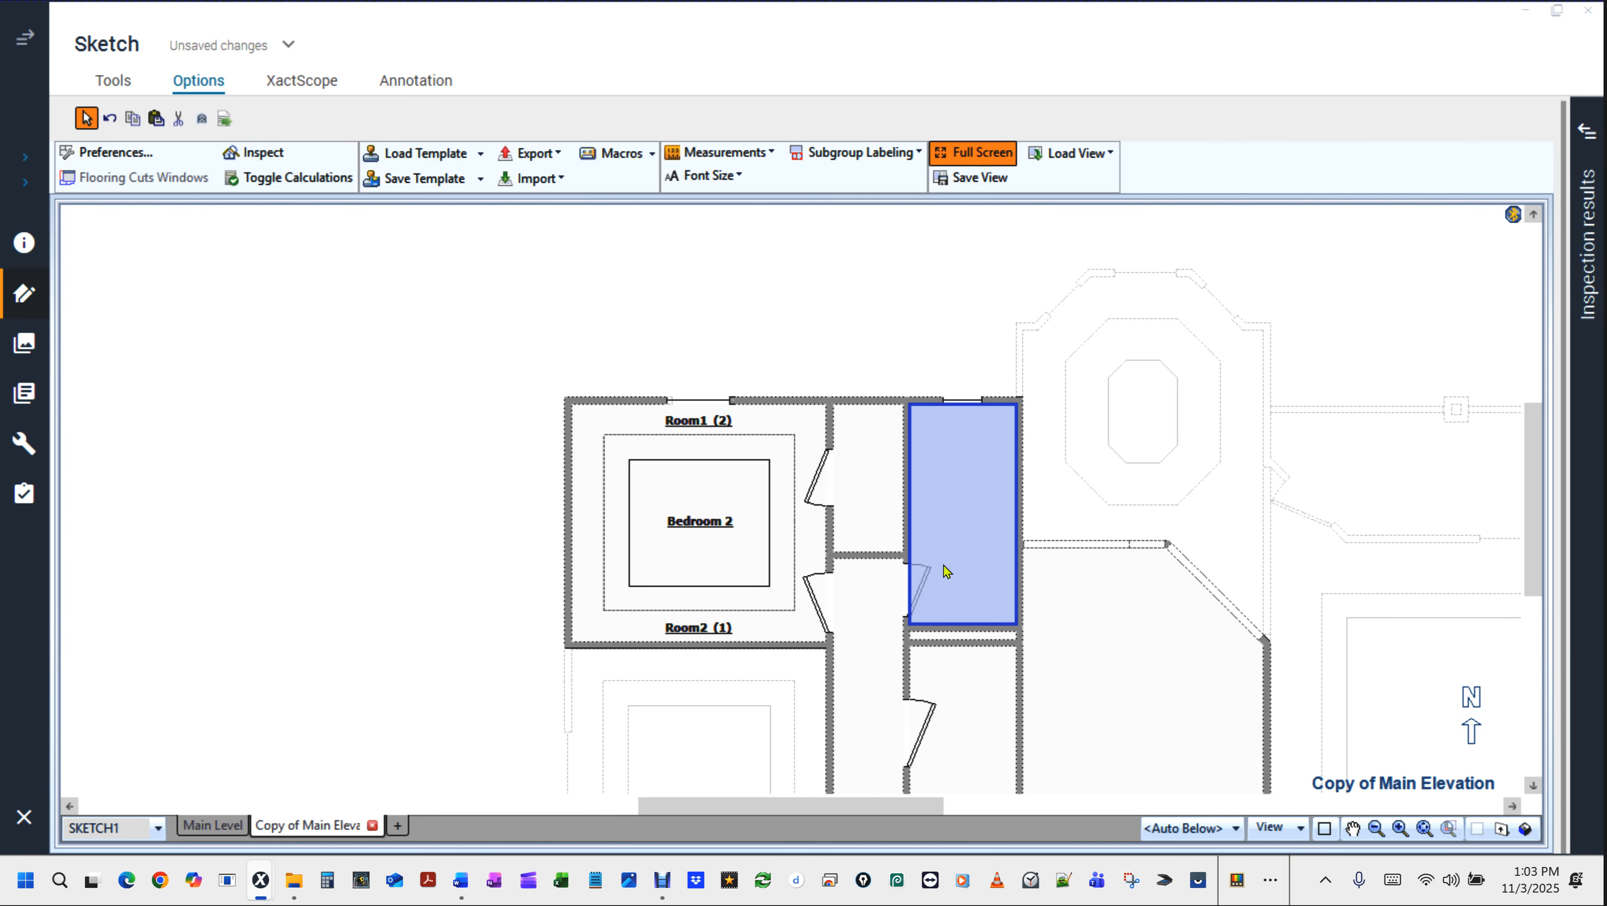
click(330, 500)
Compare the unbuilt bedroom area south of Bedroom 2 with the Bedroom 2 tray in the plan.
drag(412, 574, 423, 322)
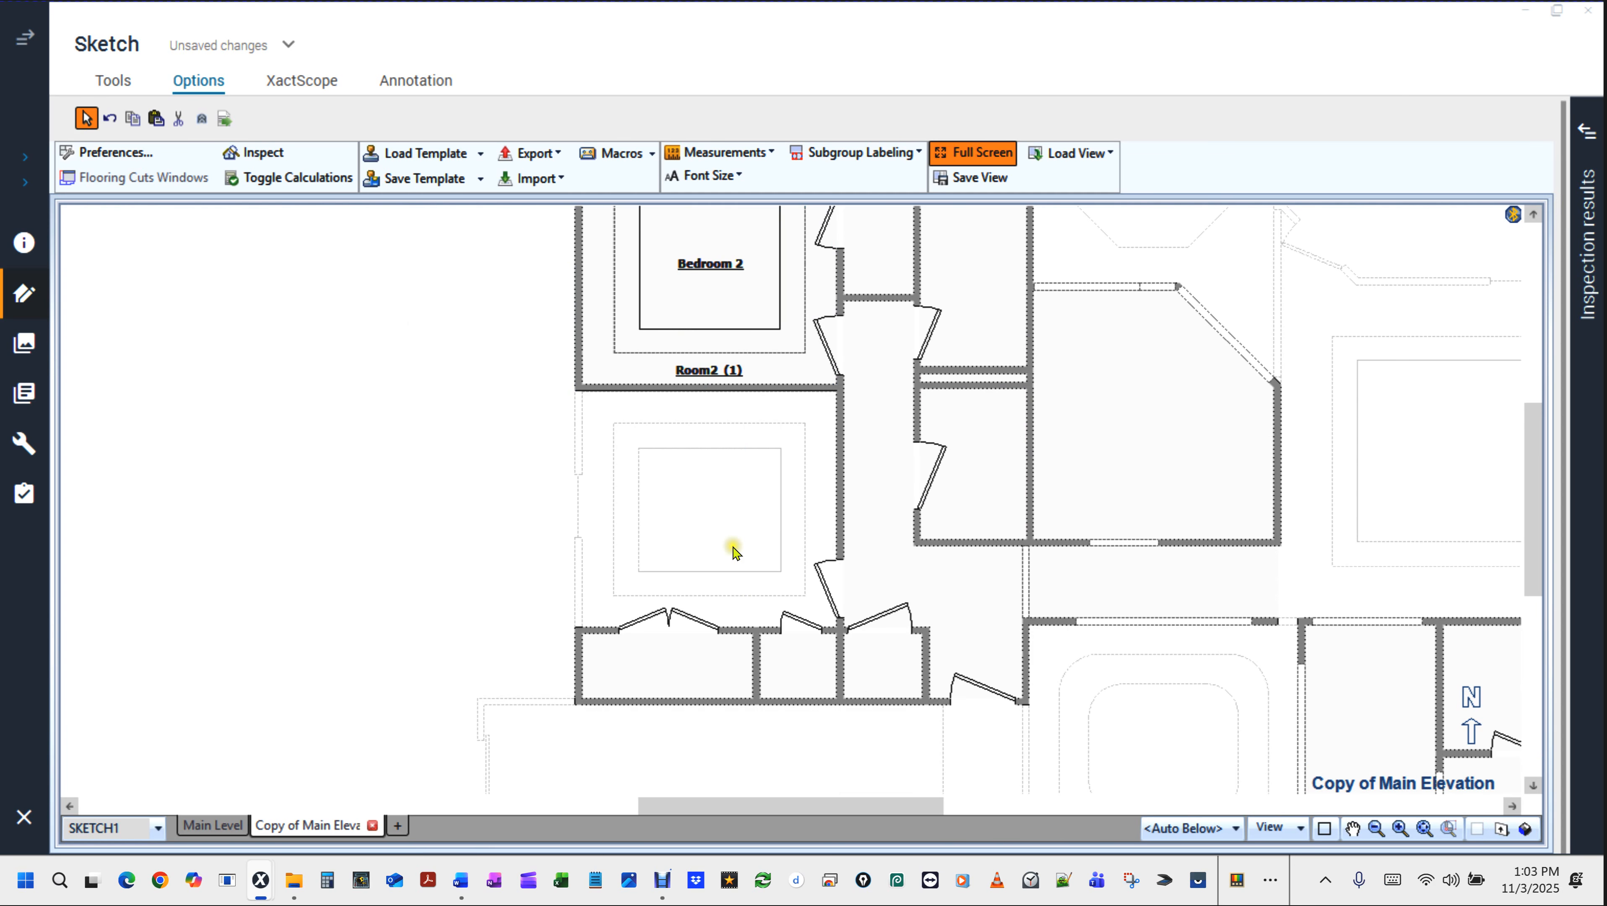
key(ctrl)
key(ctrl)
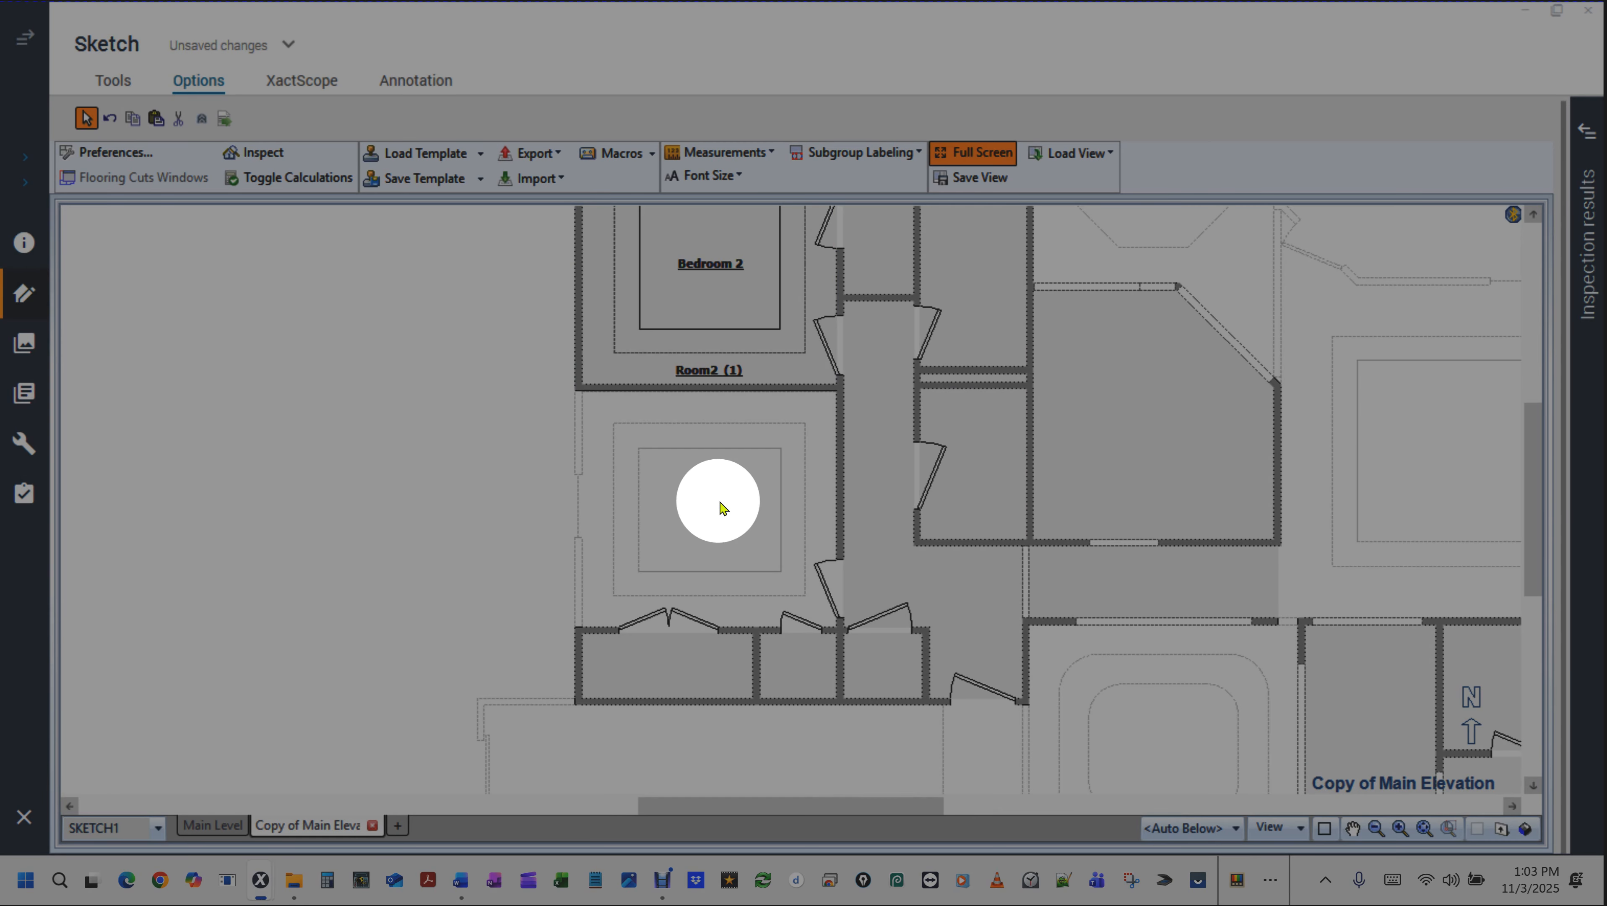
click(712, 278)
click(714, 275)
click(476, 459)
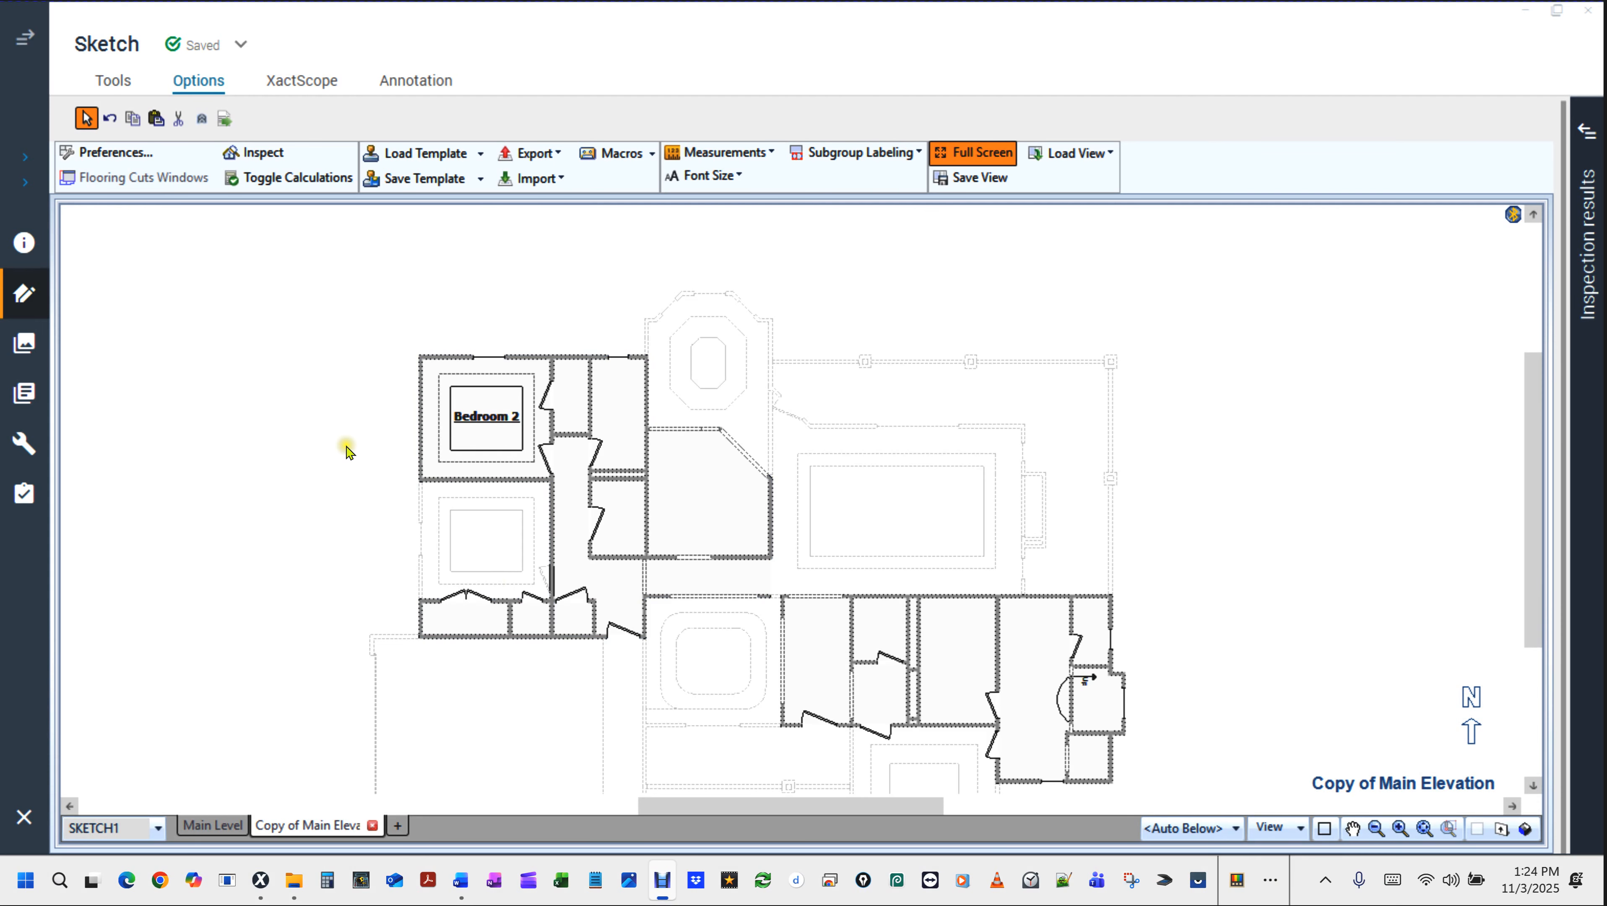
Select Bedroom 2 together with its nested ceiling outlines.
scroll(348, 452, up, 2)
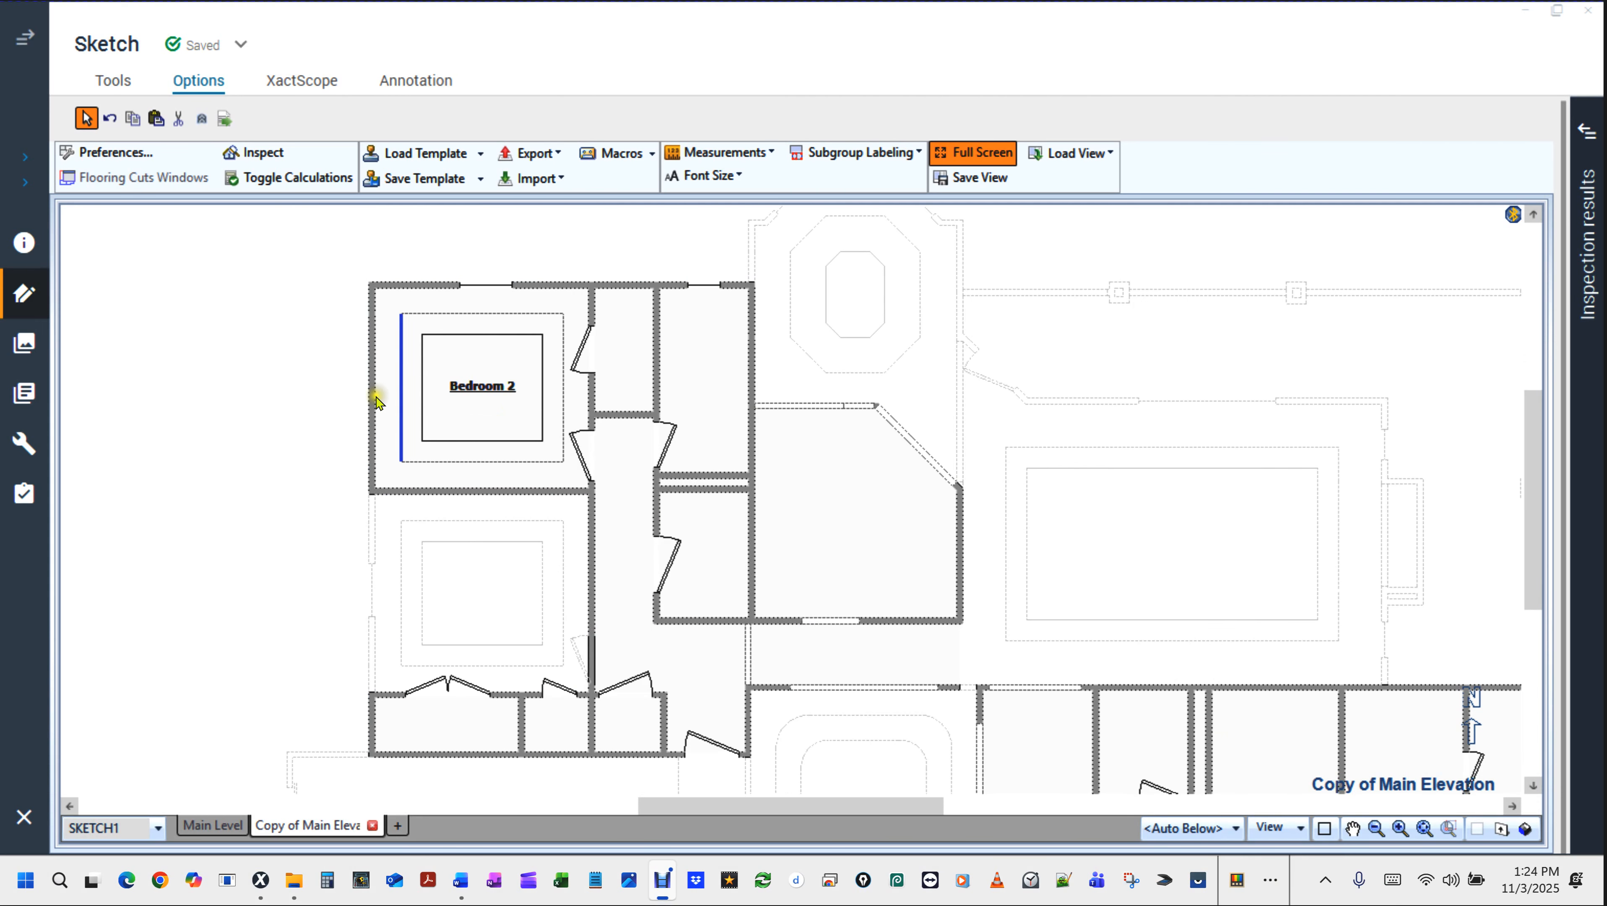
click(480, 397)
click(478, 392)
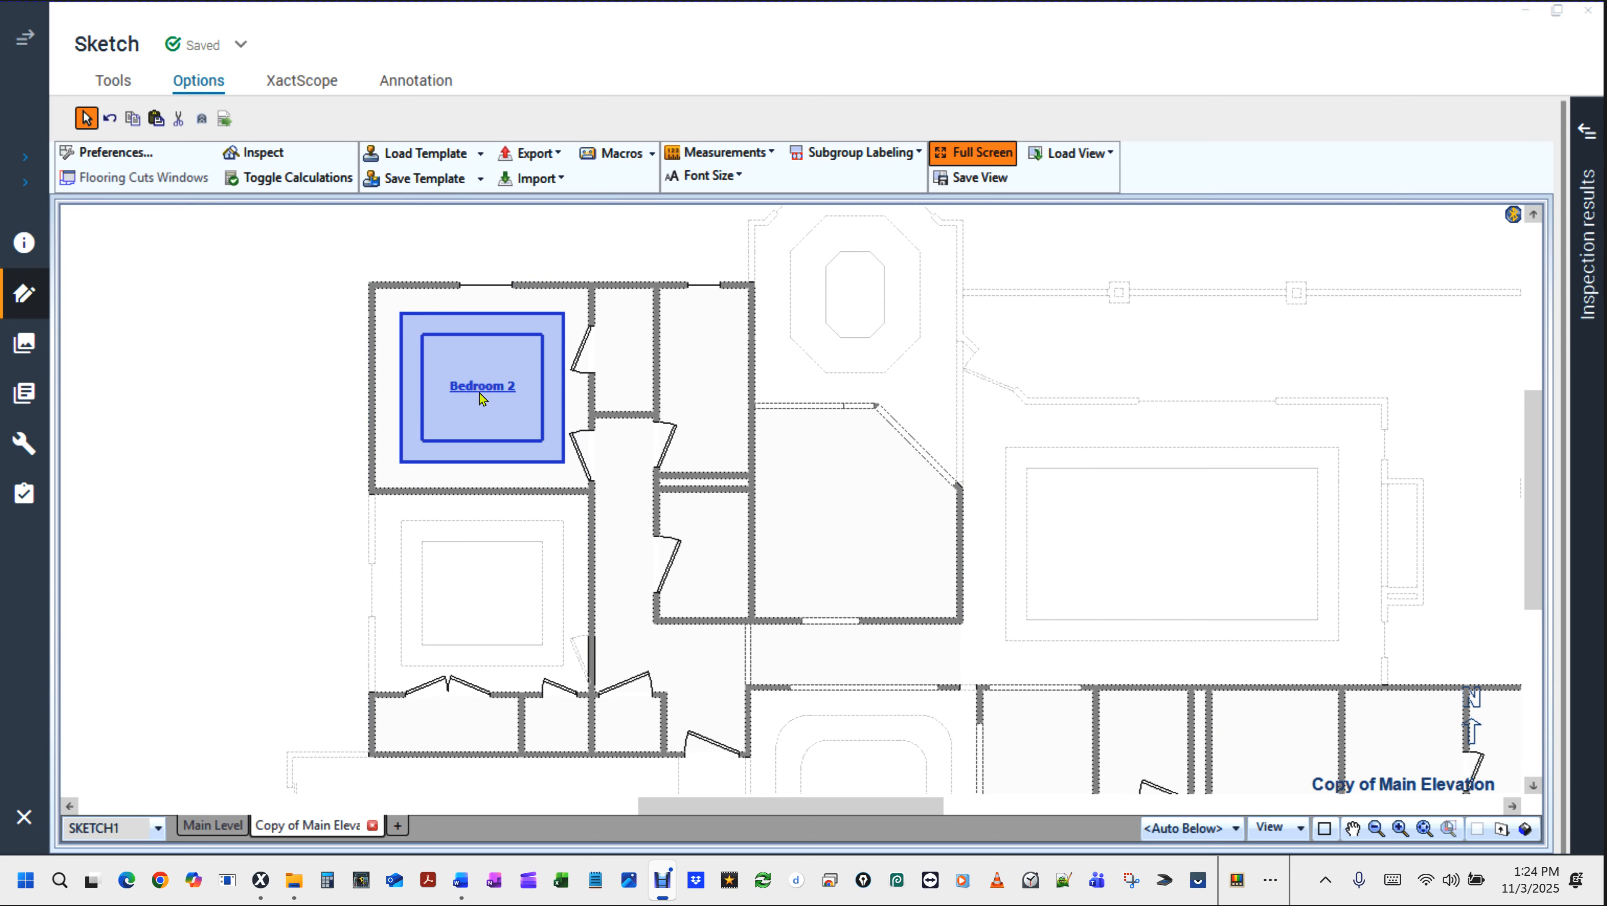
drag(482, 398, 473, 606)
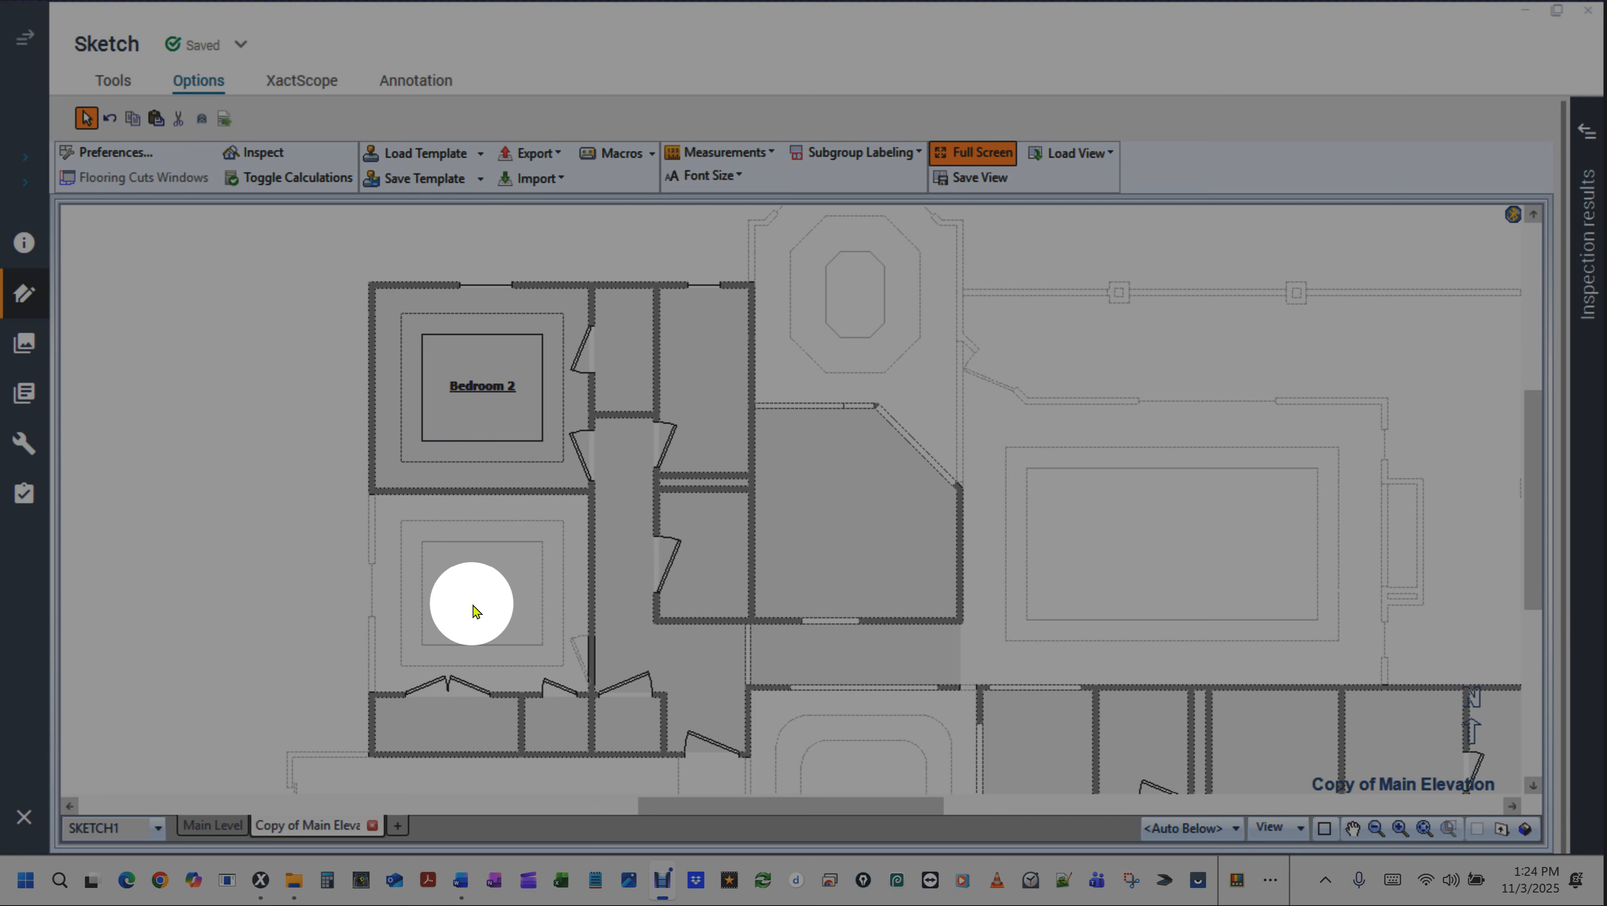
click(274, 490)
middle_click(274, 488)
drag(273, 490, 504, 475)
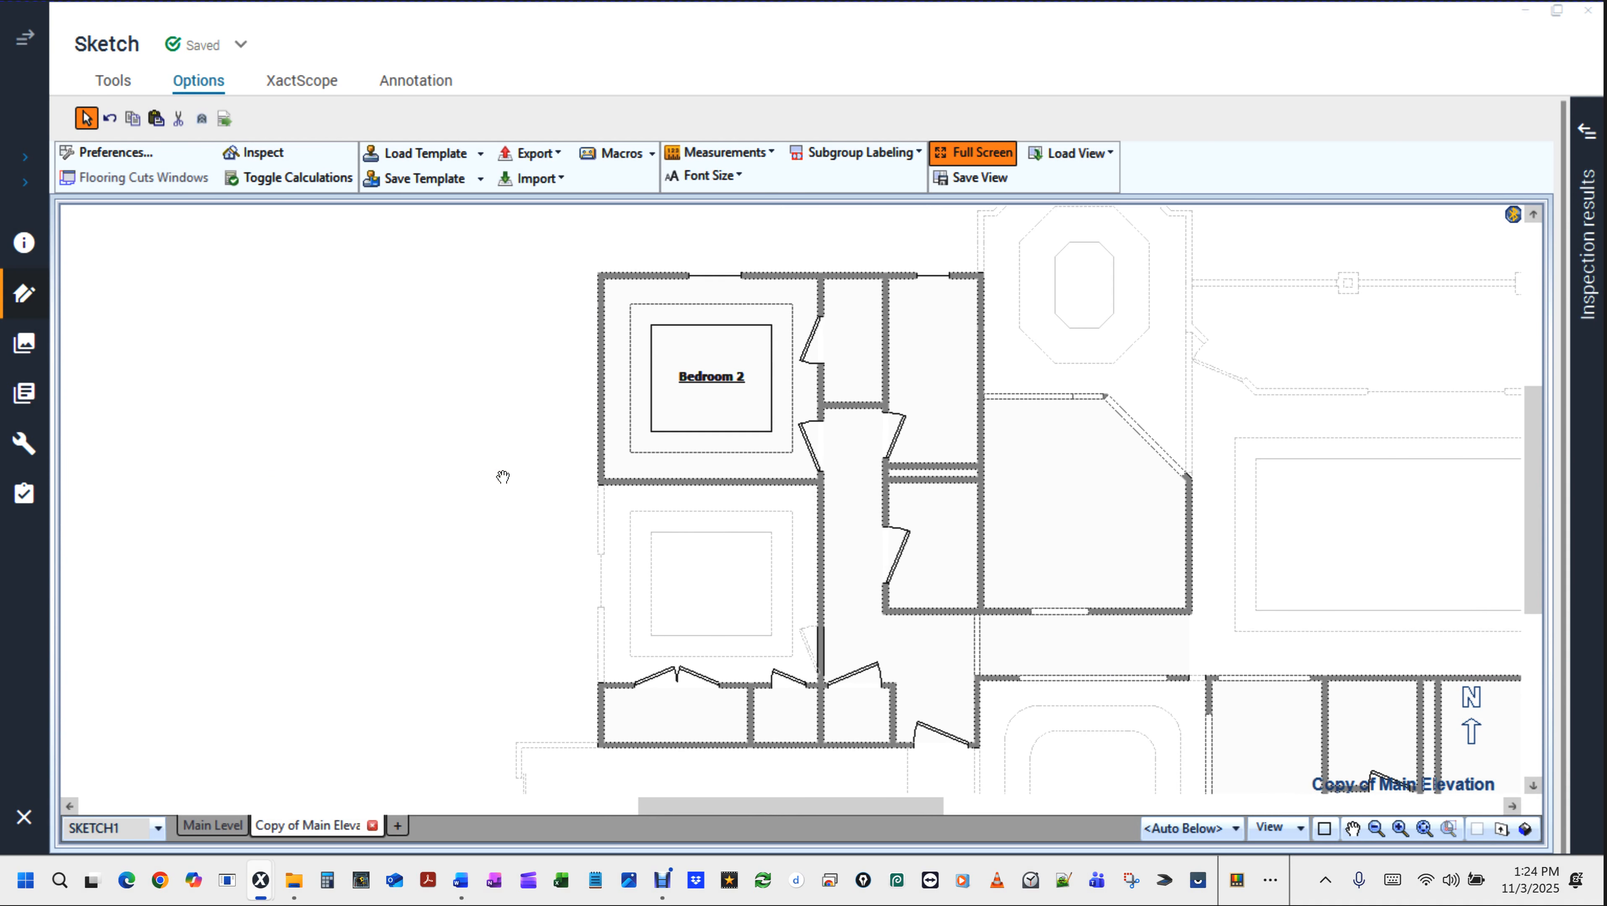
drag(566, 248, 801, 515)
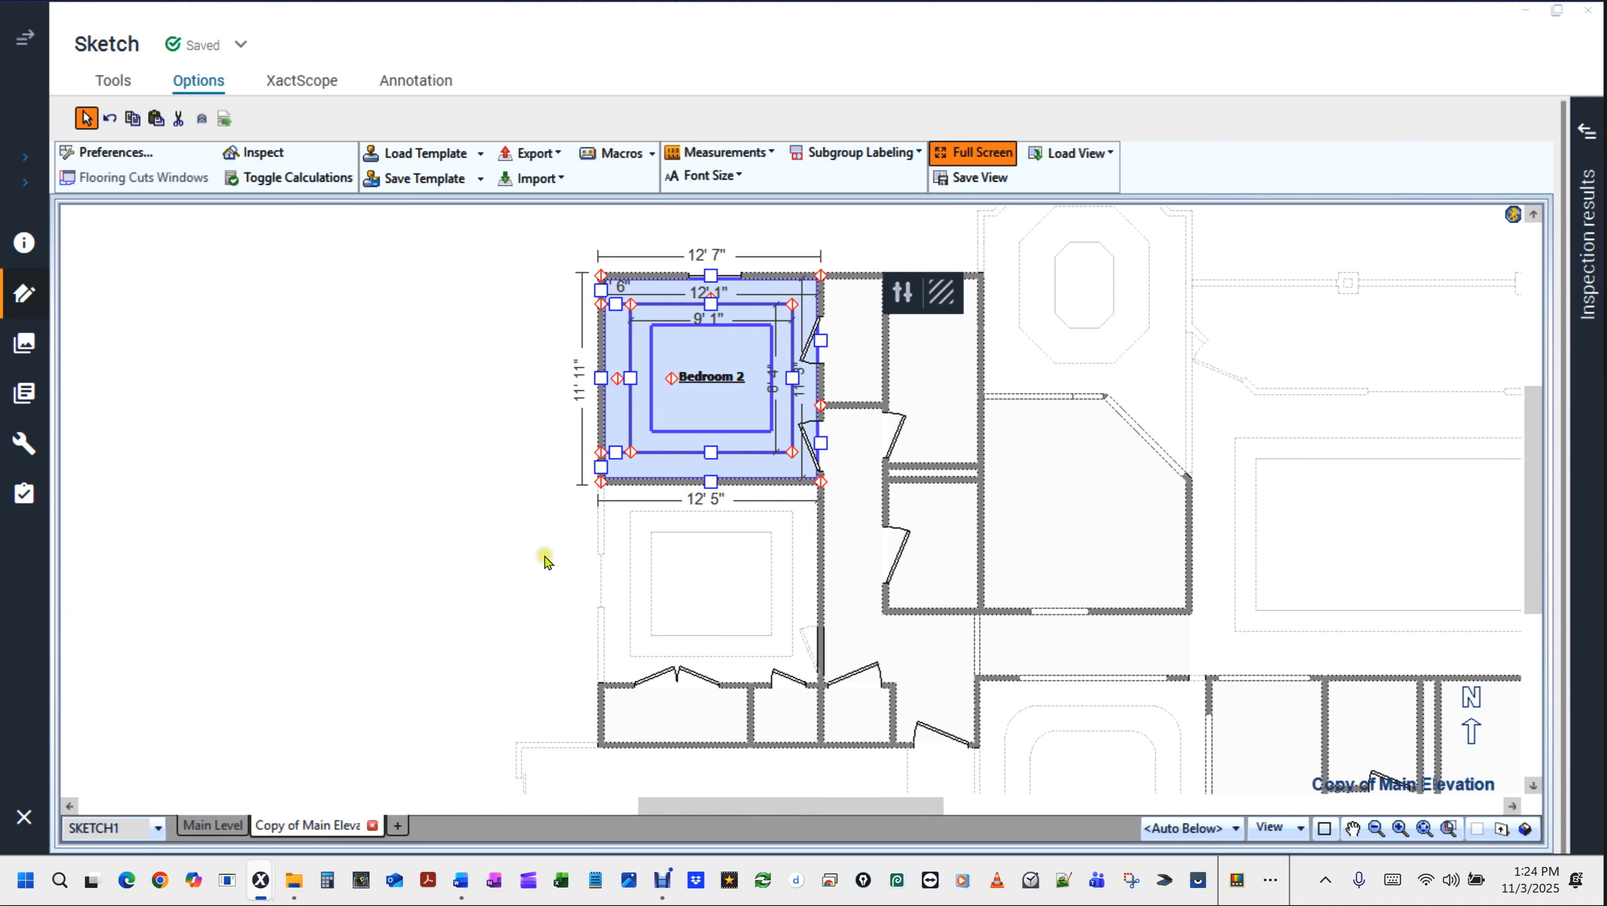
click(533, 548)
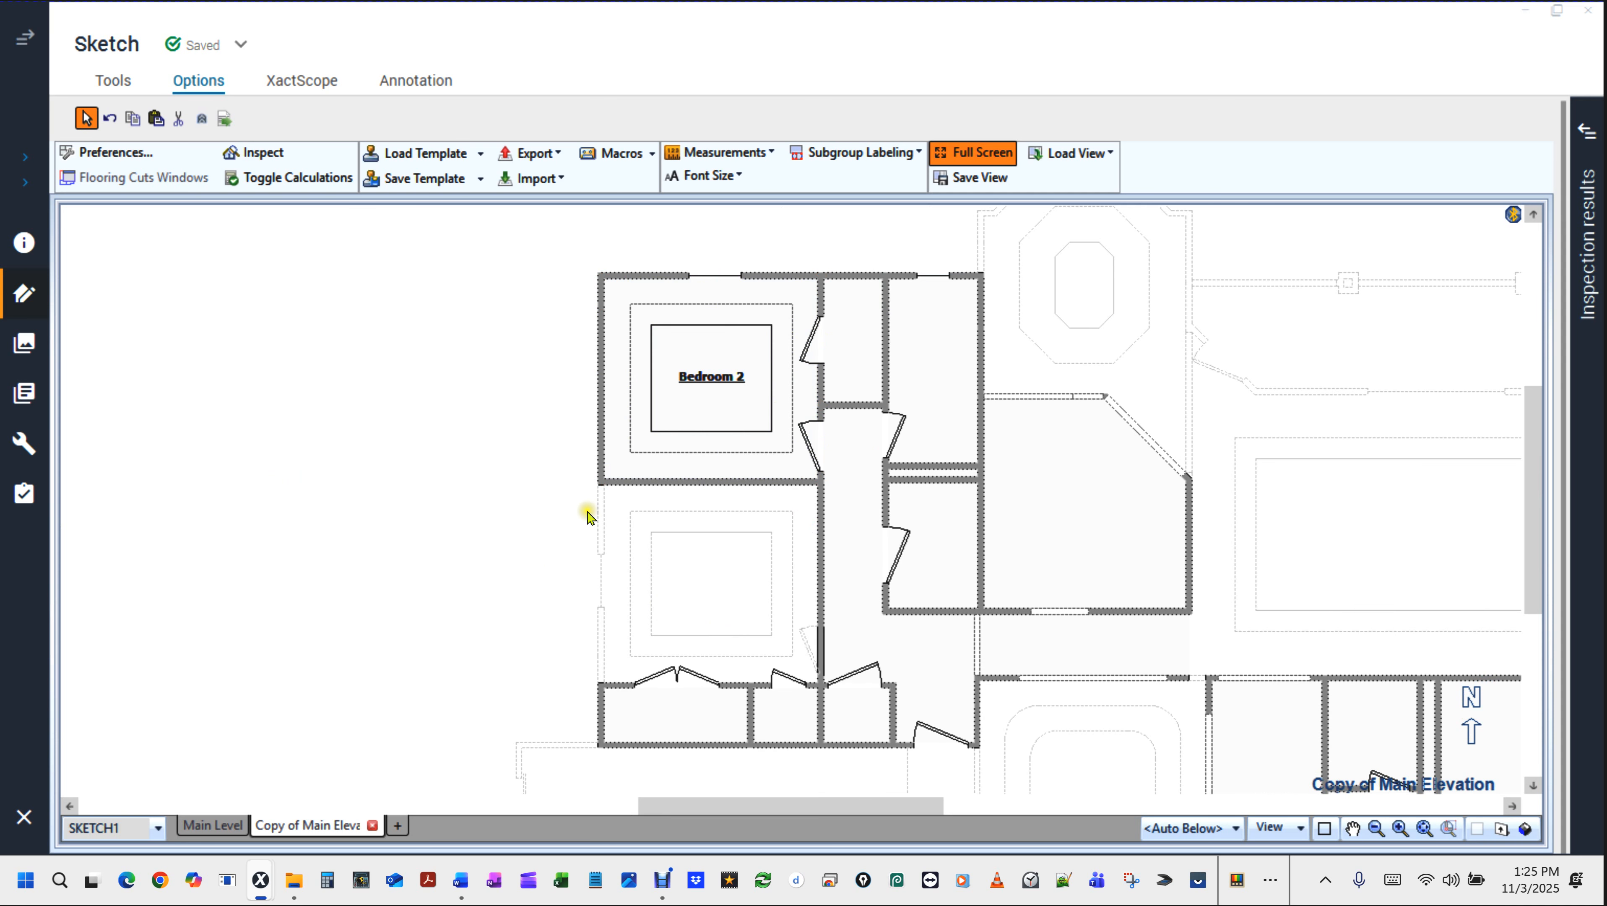
Check the length of the wall between the unnamed room south of Bedroom 2 and the hallway.
click(744, 544)
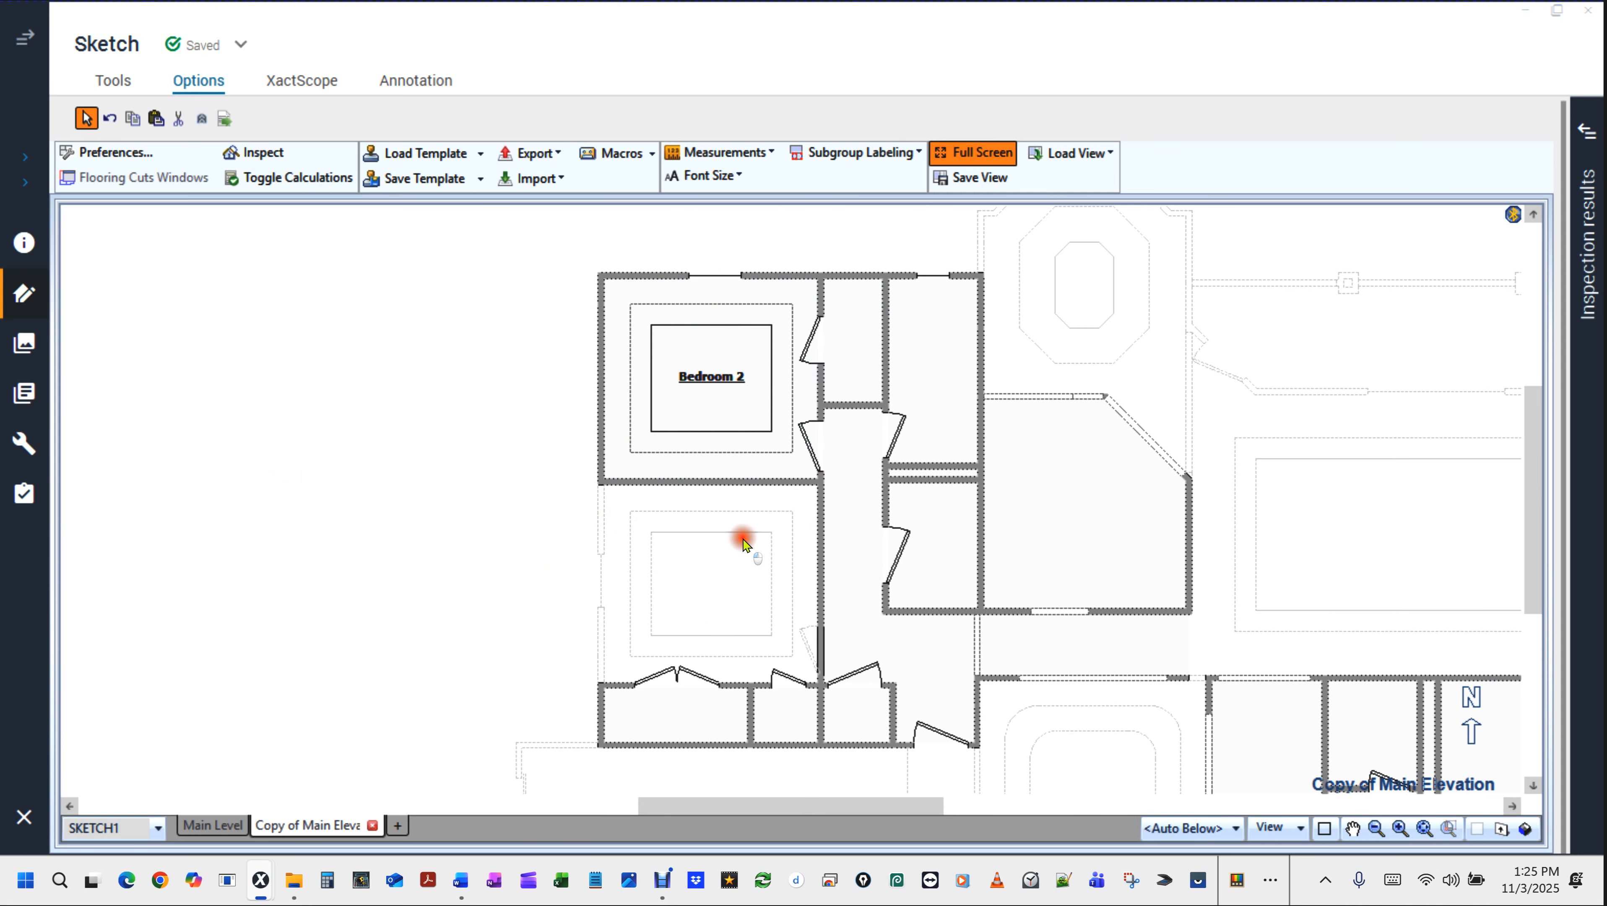
click(827, 593)
click(770, 616)
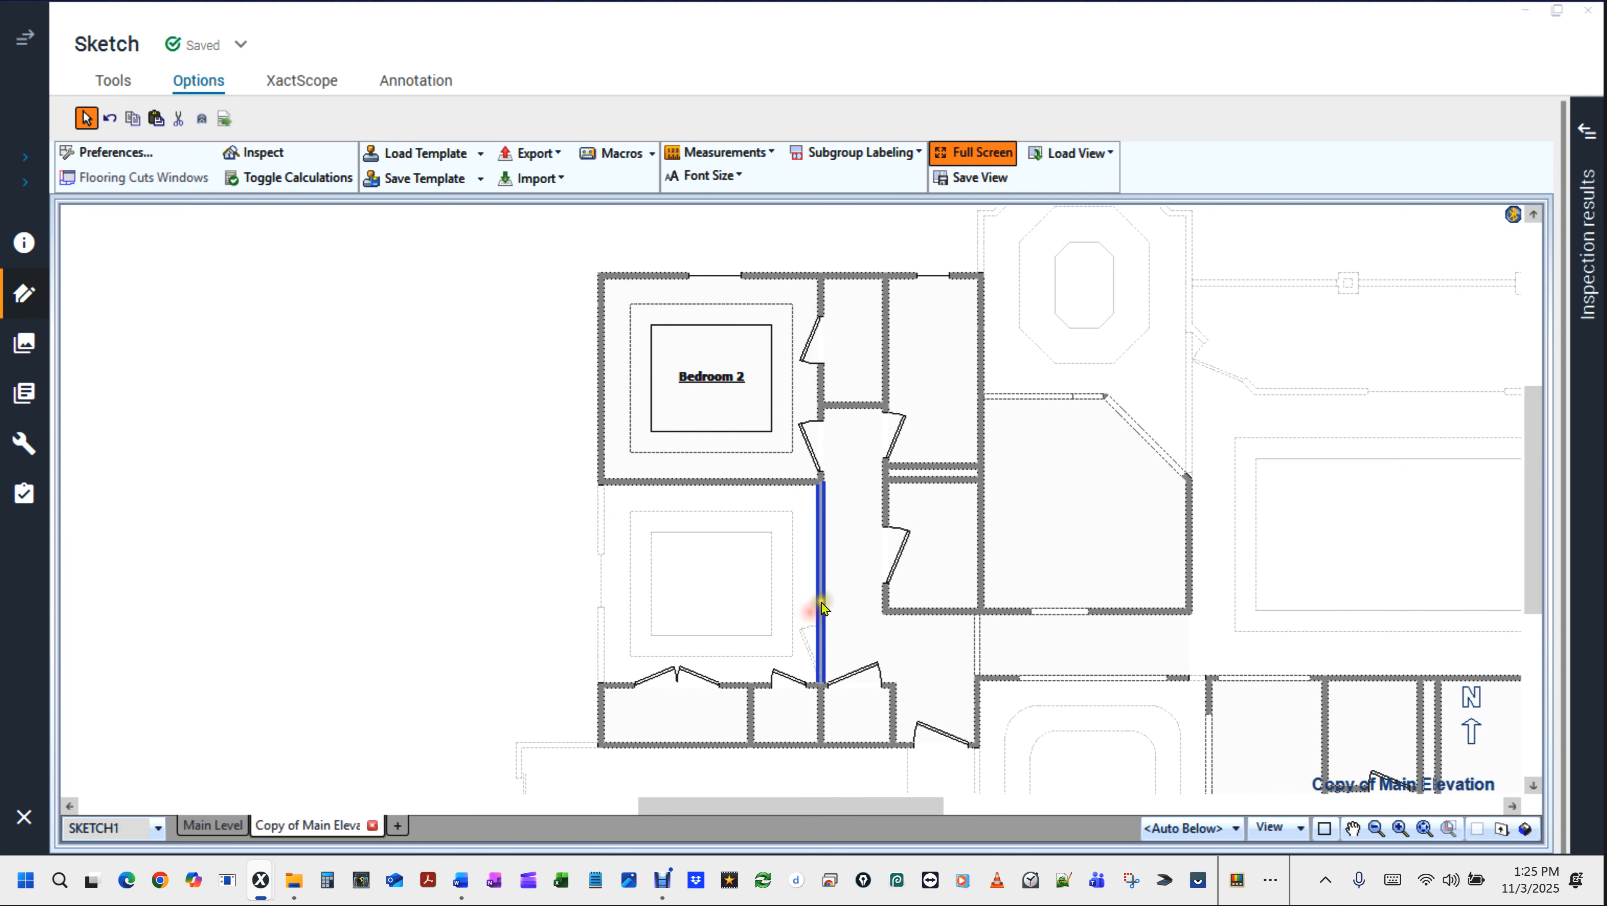
click(826, 601)
scroll(824, 589, up, 4)
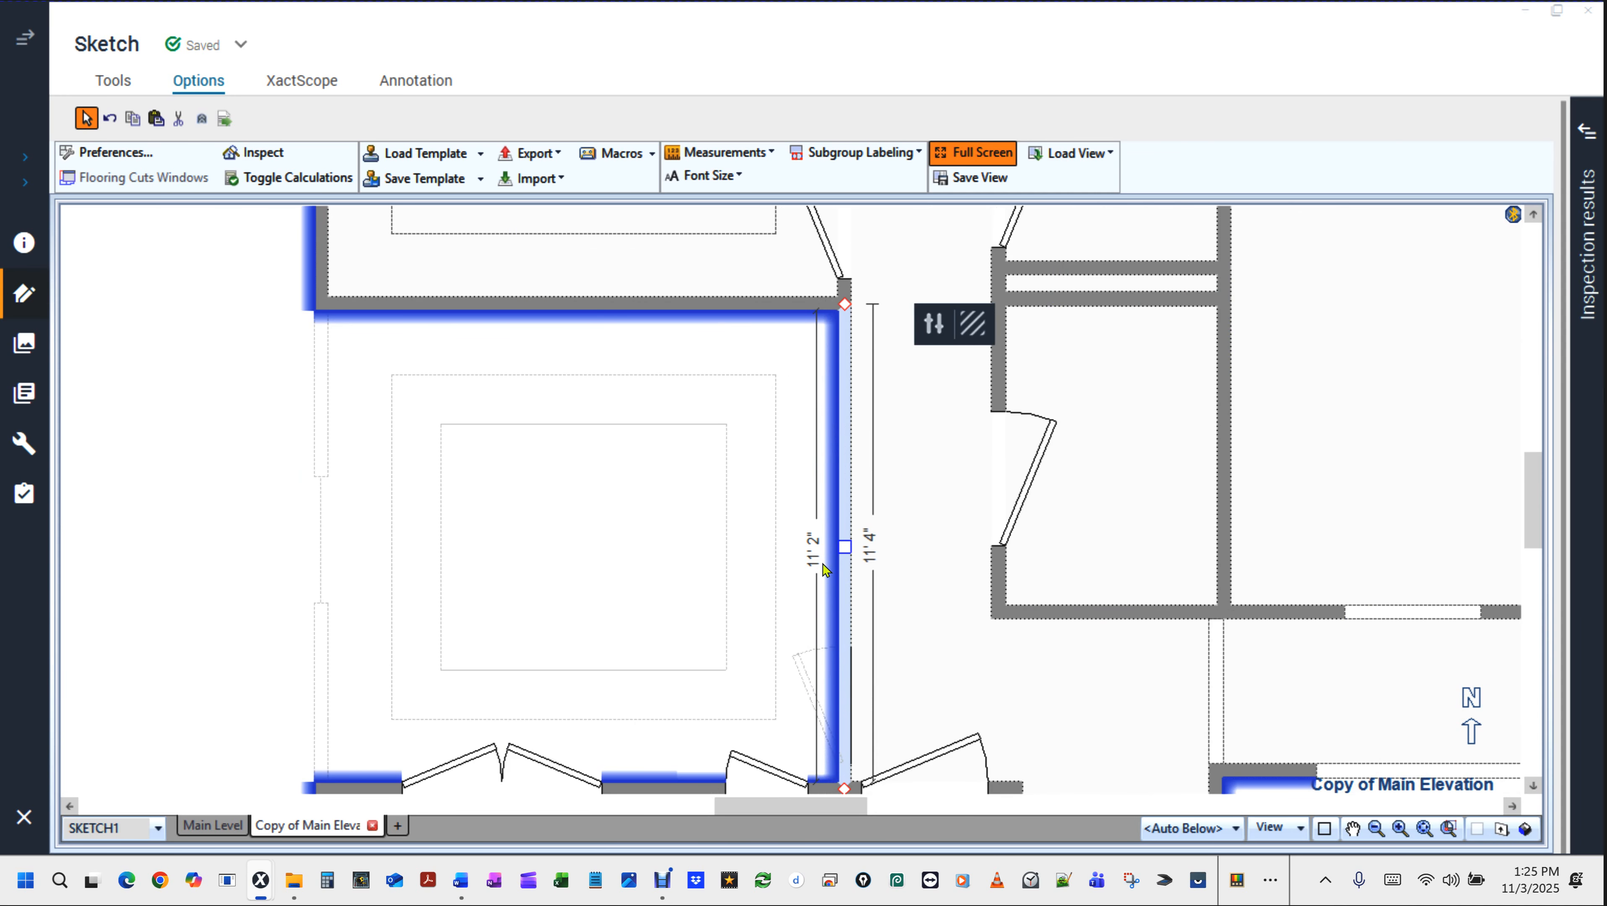
scroll(822, 564, down, 4)
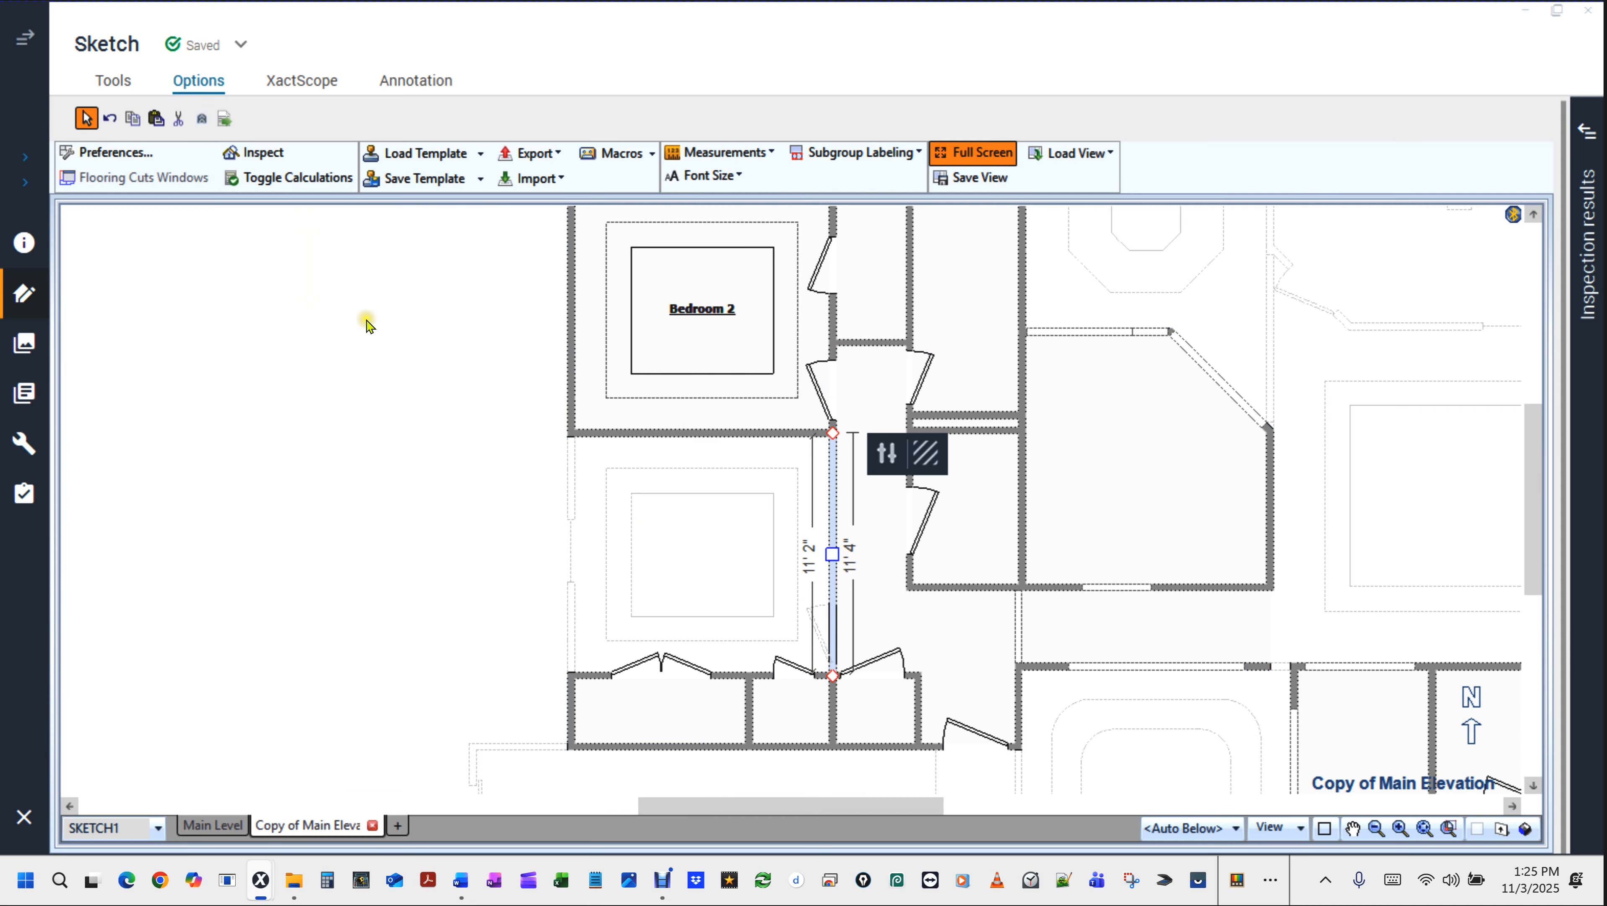
Try to select the whole of Bedroom 2 by enclosing only its west wall.
click(420, 382)
drag(421, 381, 447, 596)
right_click(611, 582)
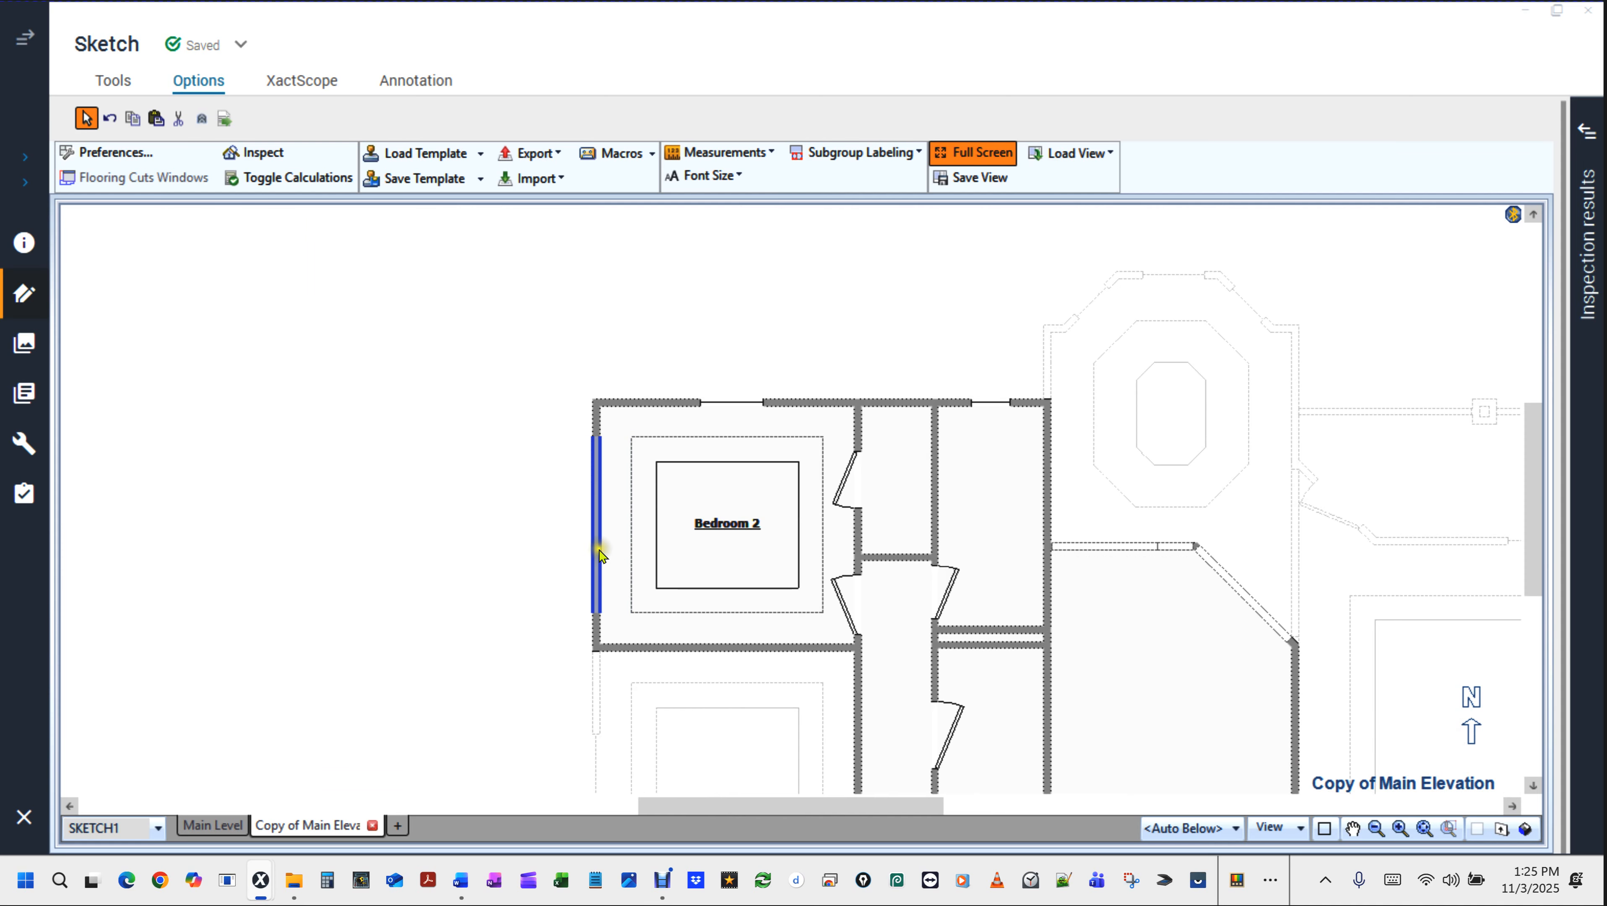
click(610, 587)
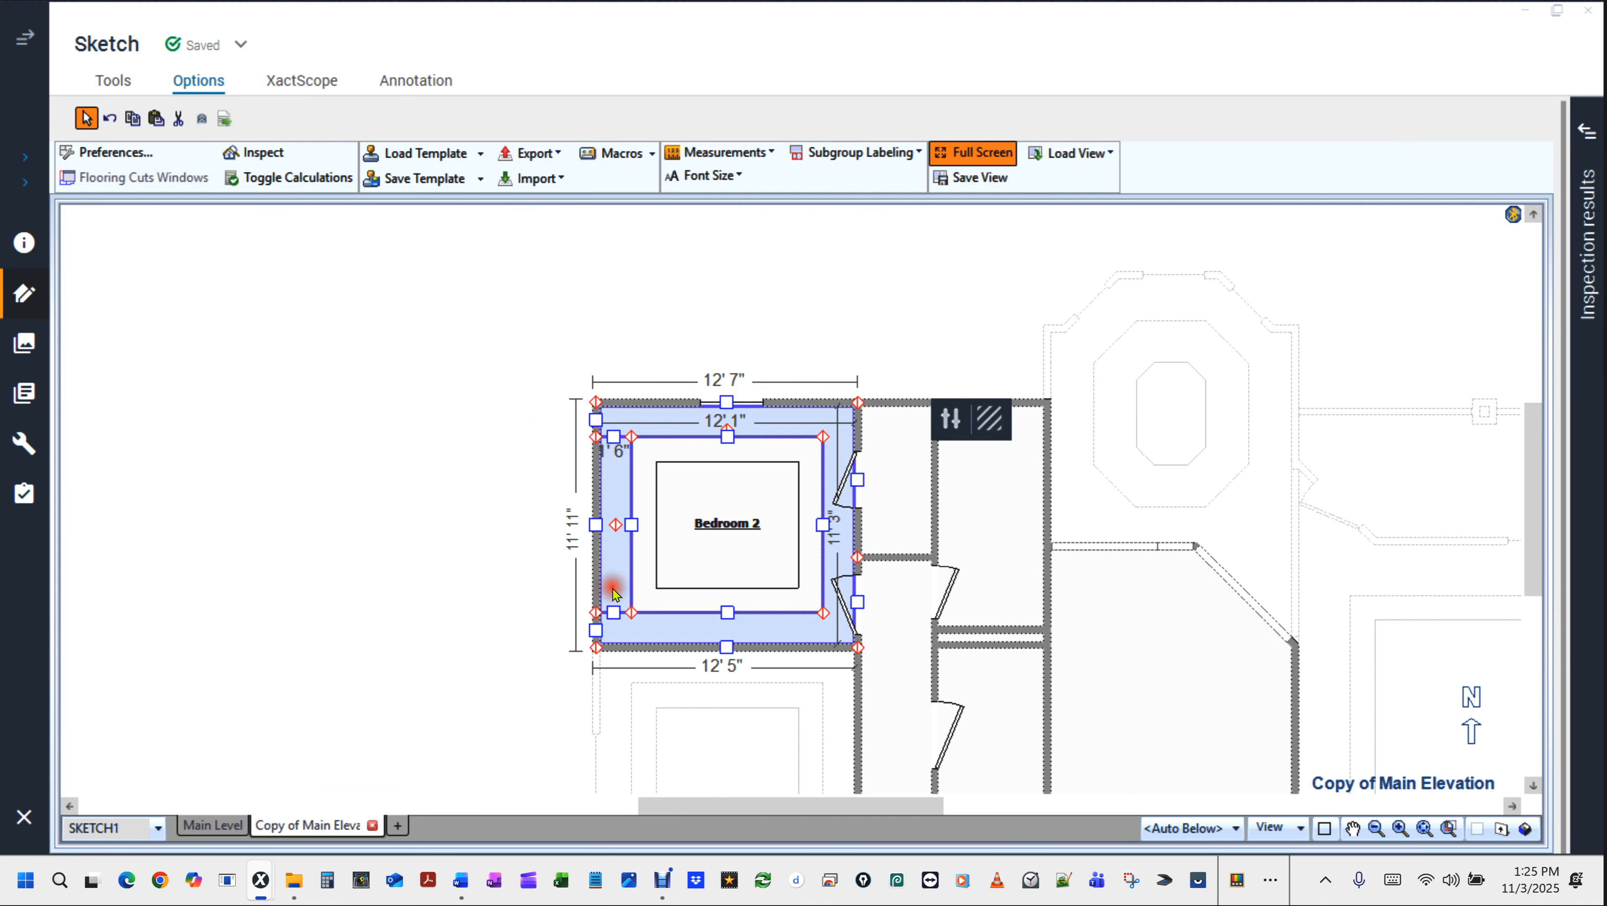
click(456, 559)
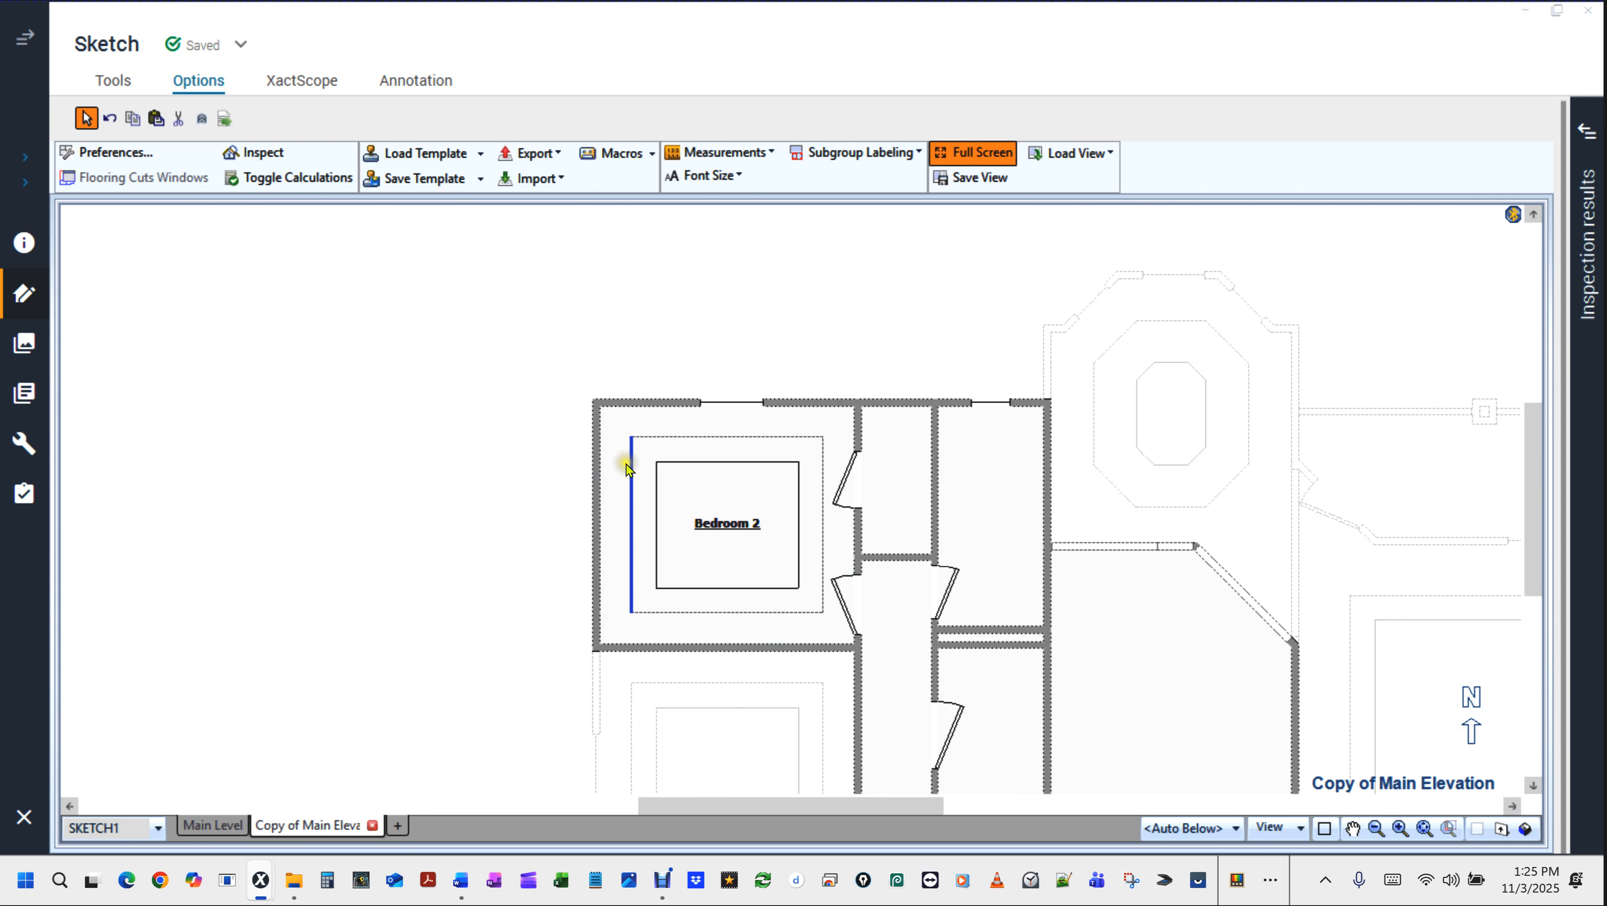
click(652, 459)
drag(526, 455, 609, 574)
drag(572, 374, 629, 664)
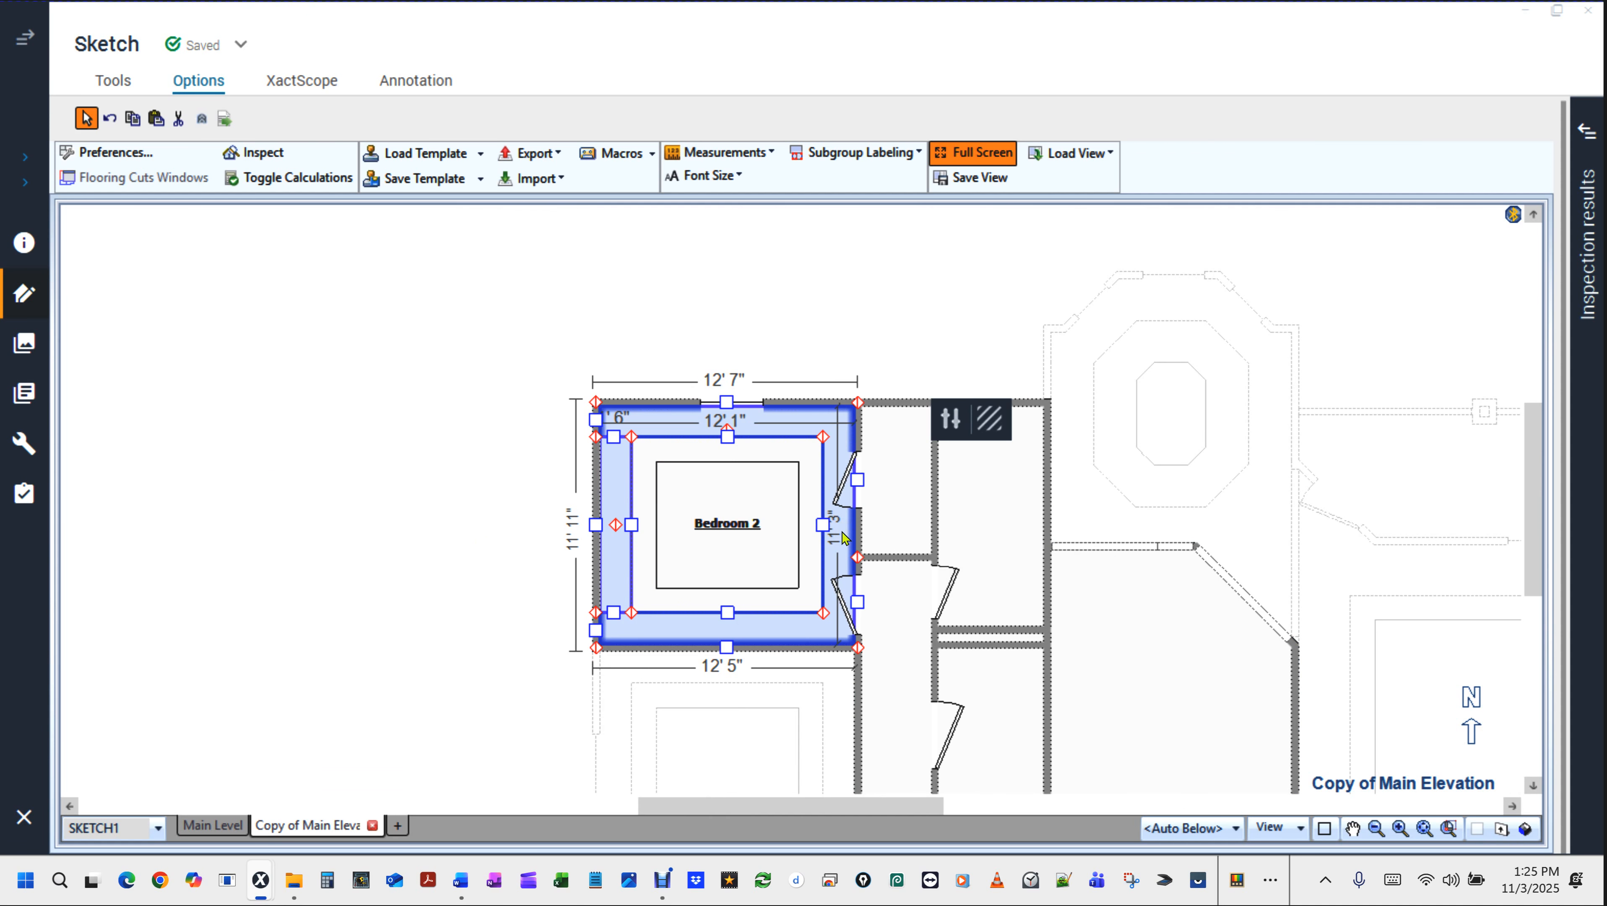
key(ctrl)
key(ctrl)
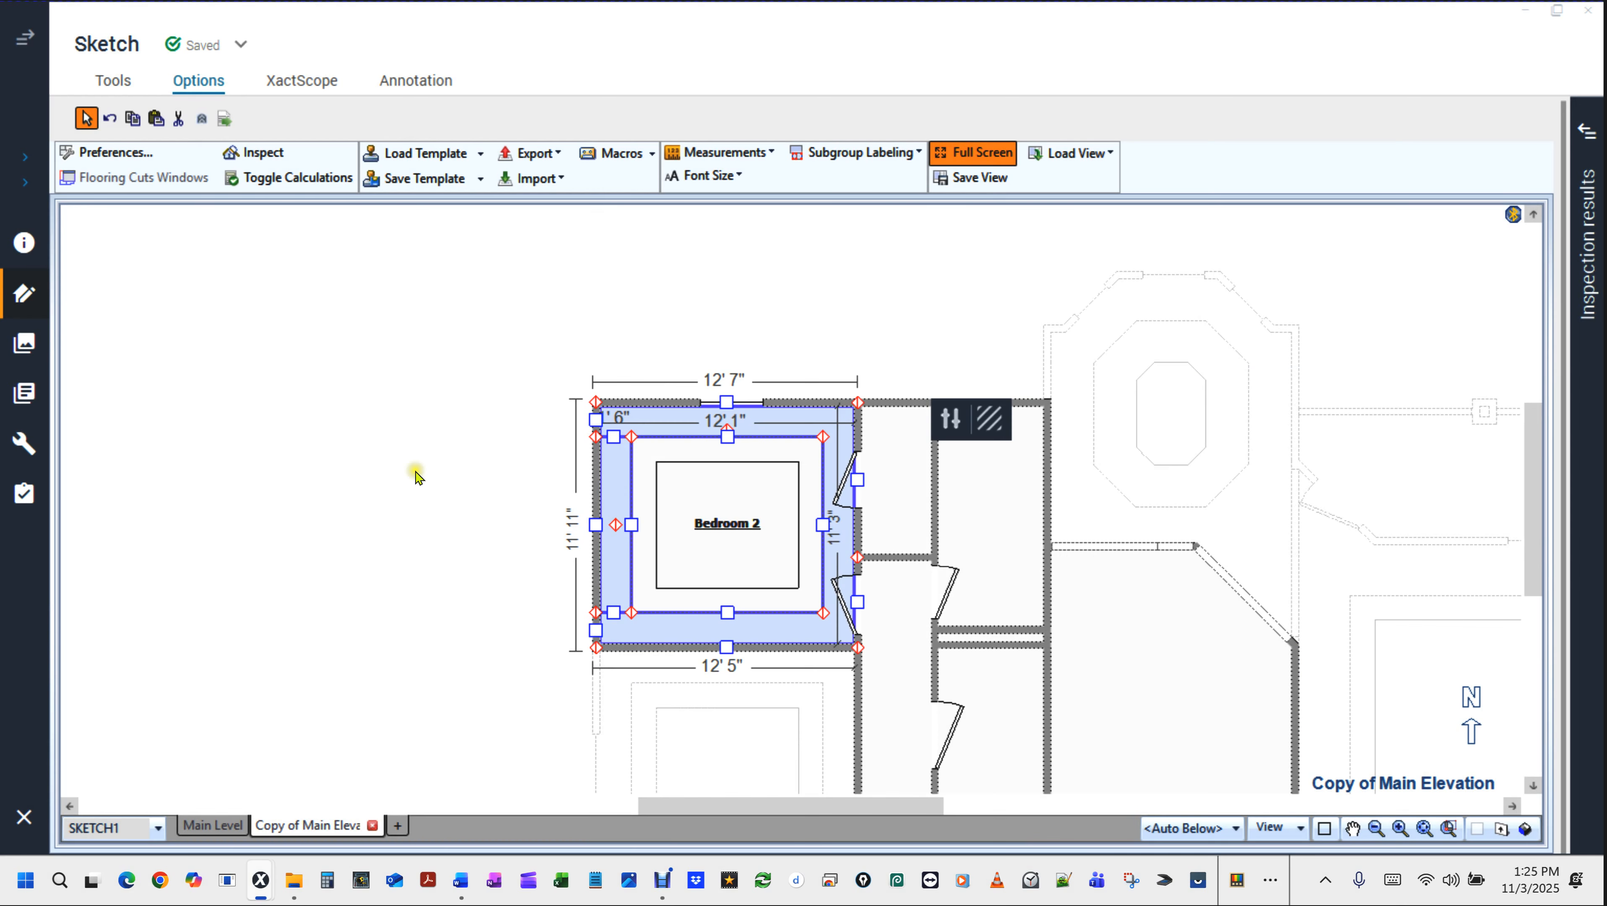
click(425, 473)
Copy Bedroom 2 with all its nested ceiling outlines and paste it in the open area west of the house.
drag(485, 473, 479, 323)
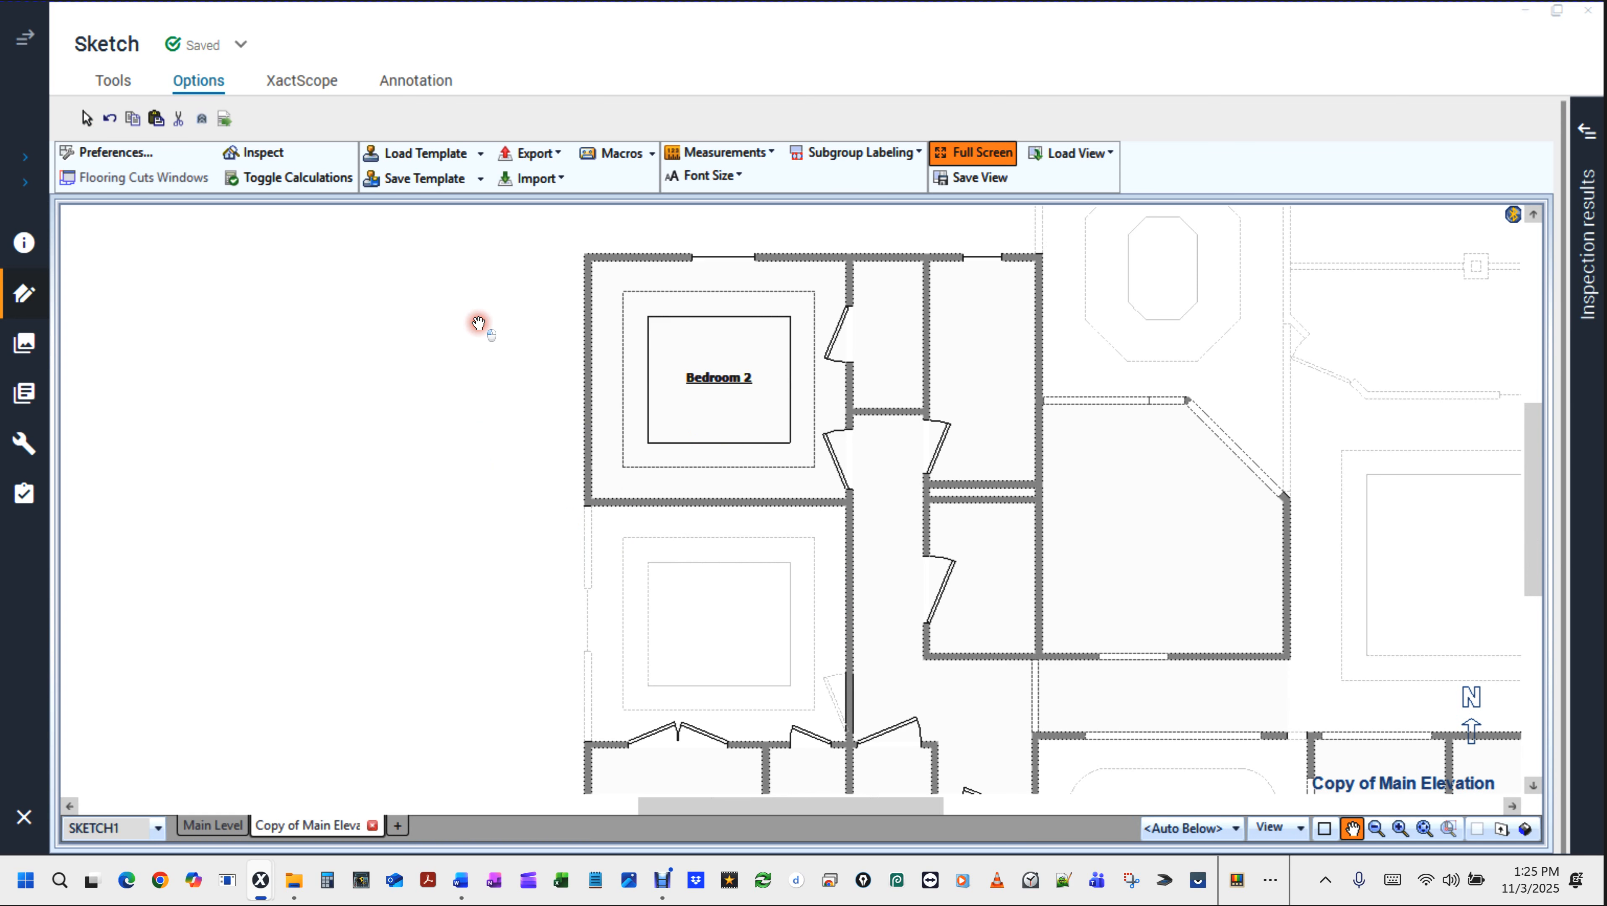
key(Escape)
drag(534, 243, 825, 536)
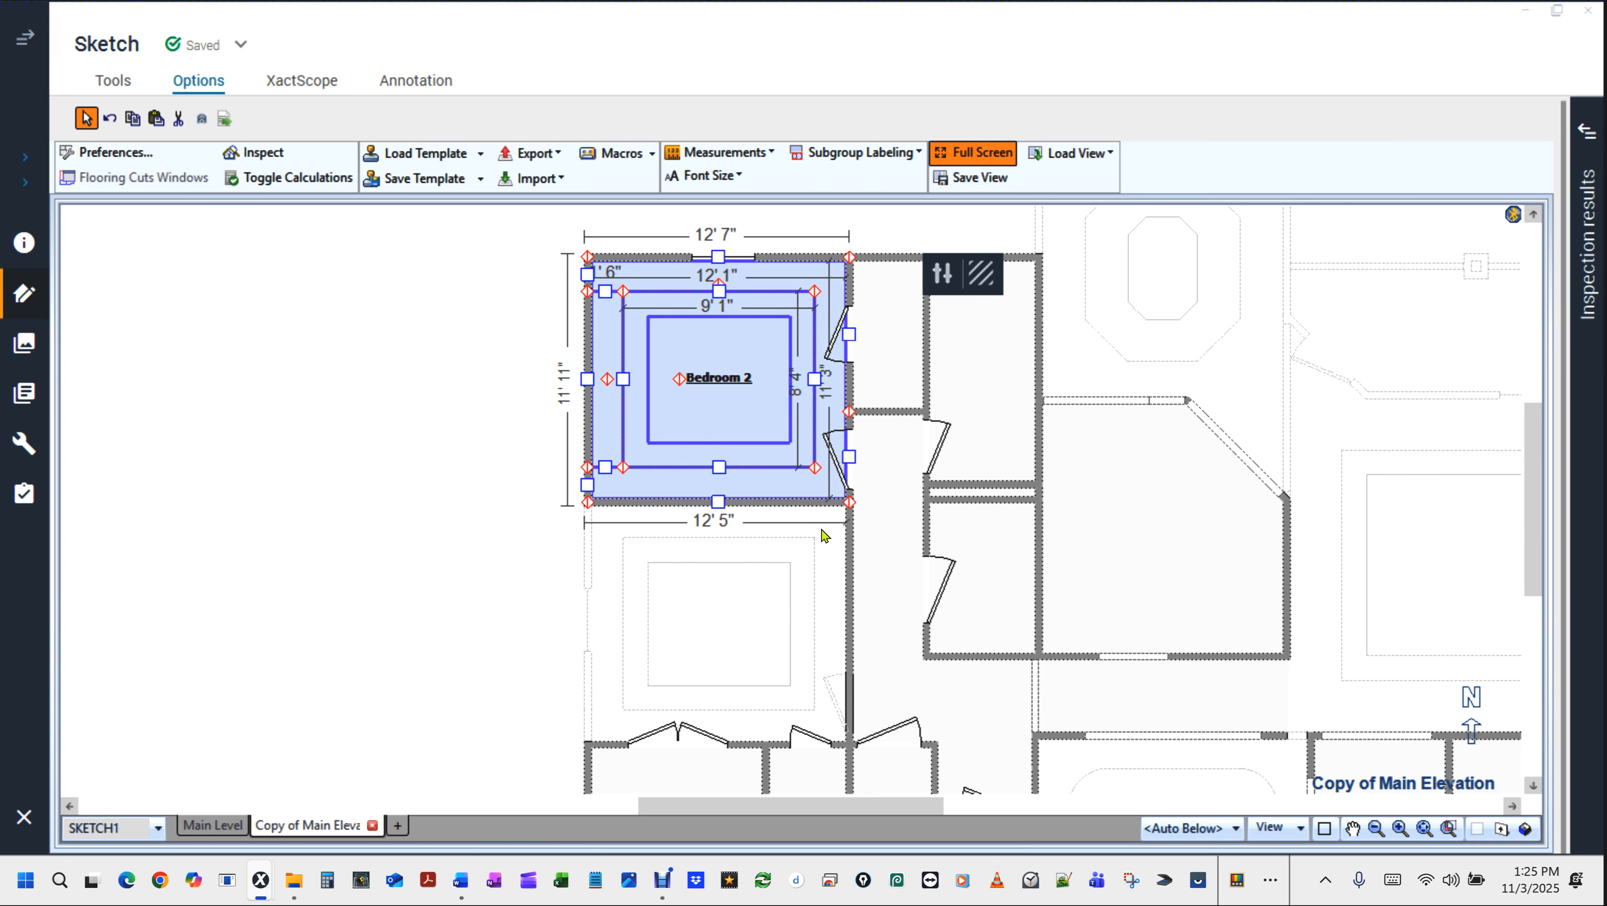
click(825, 536)
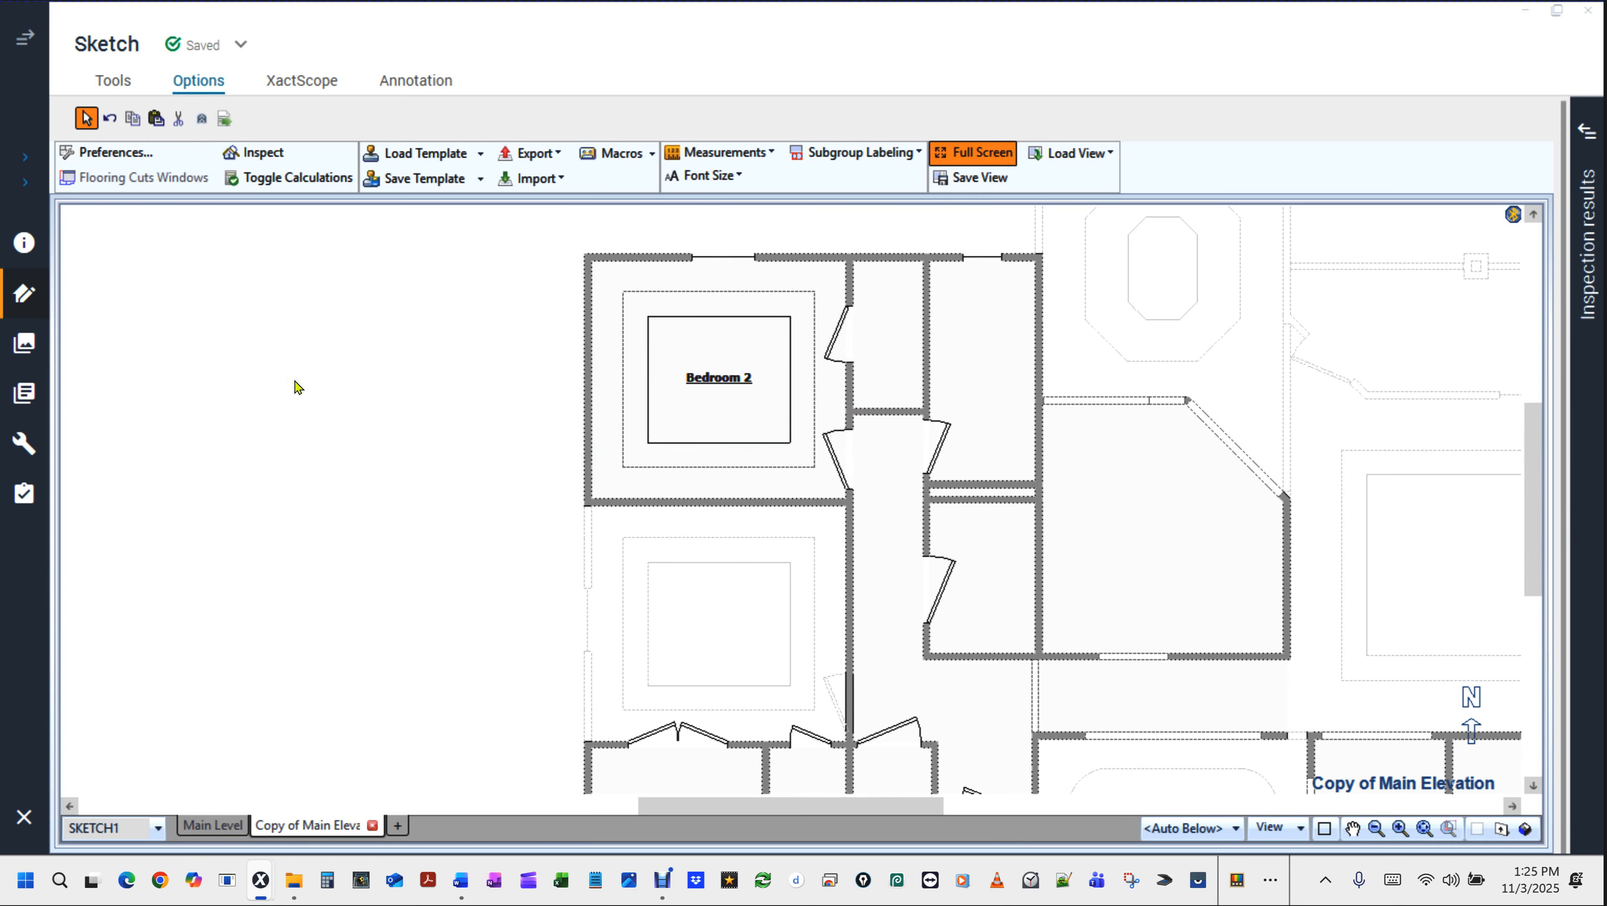
key(ctrl+v)
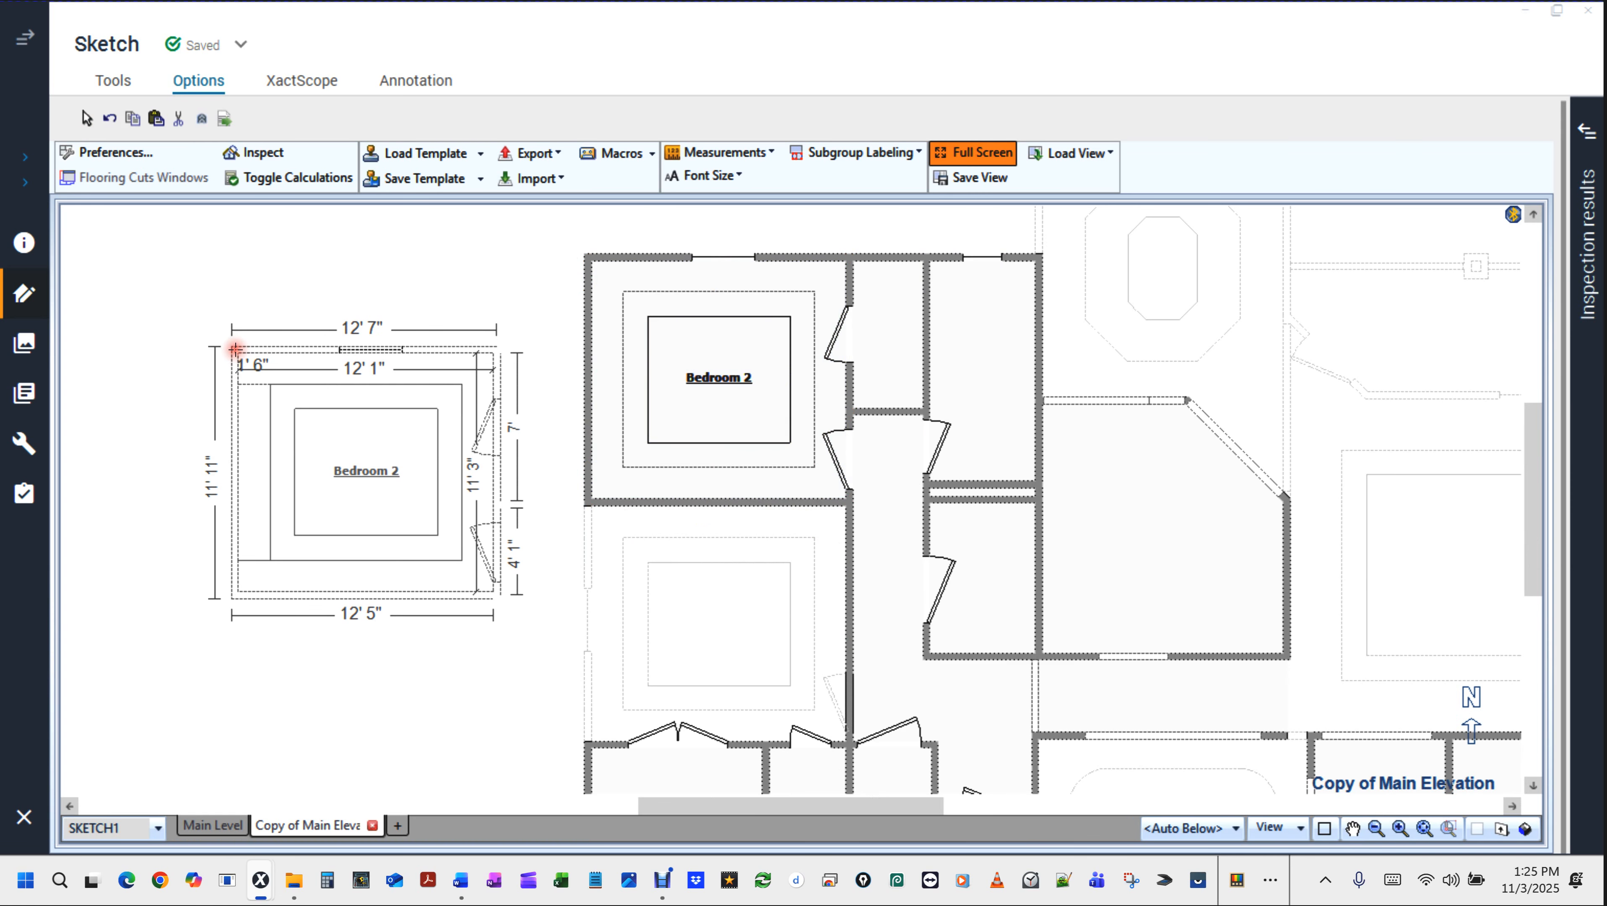
click(235, 349)
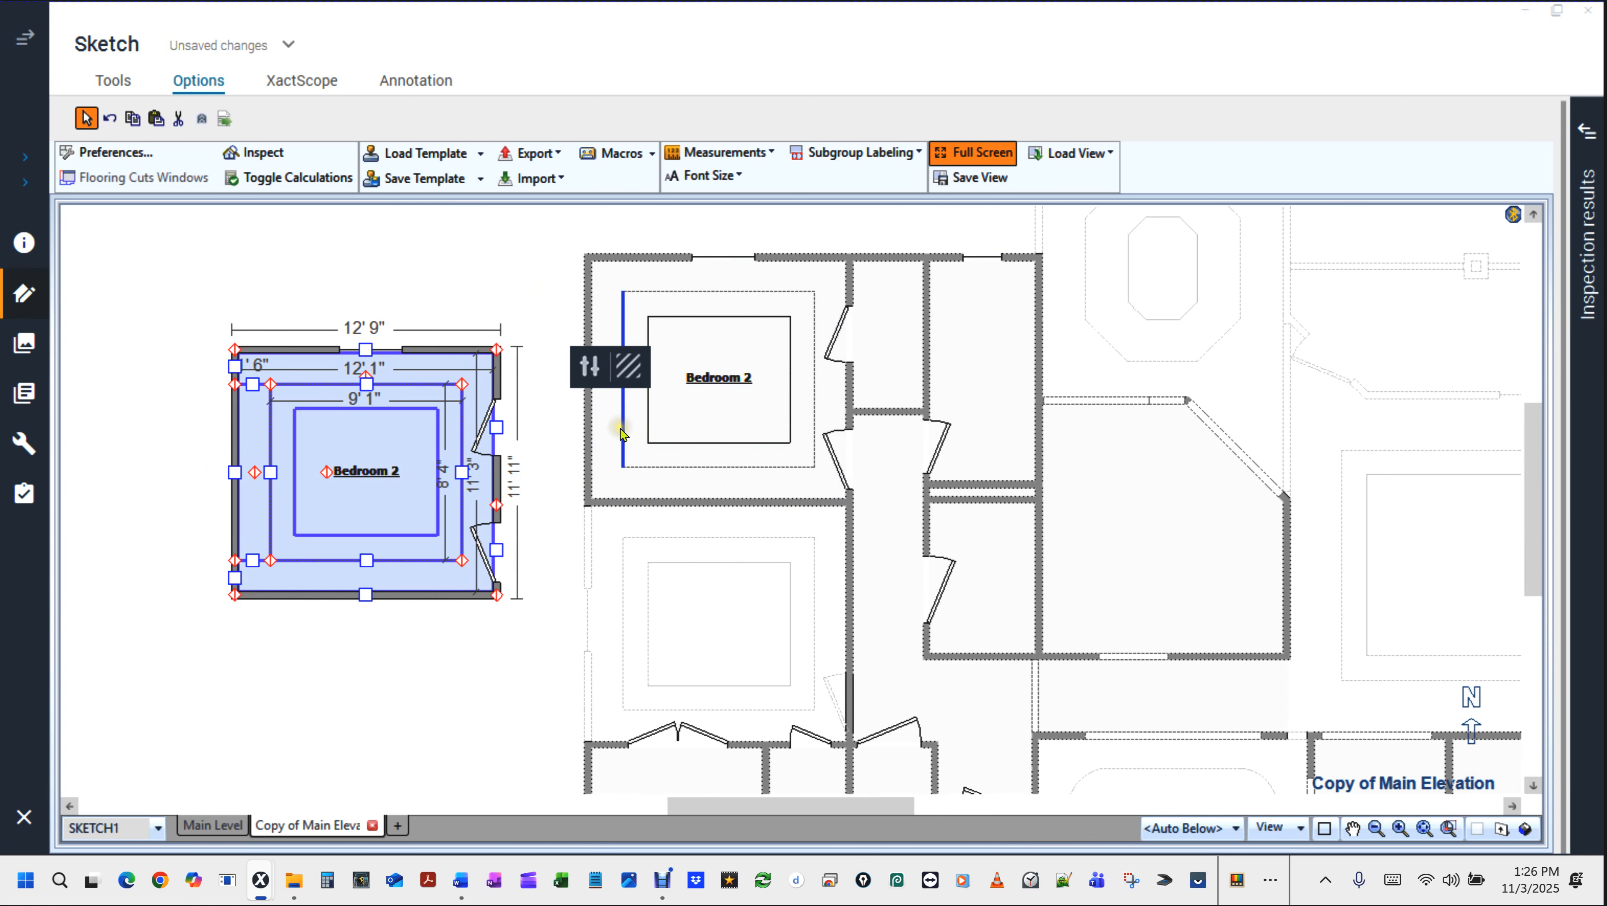
click(538, 317)
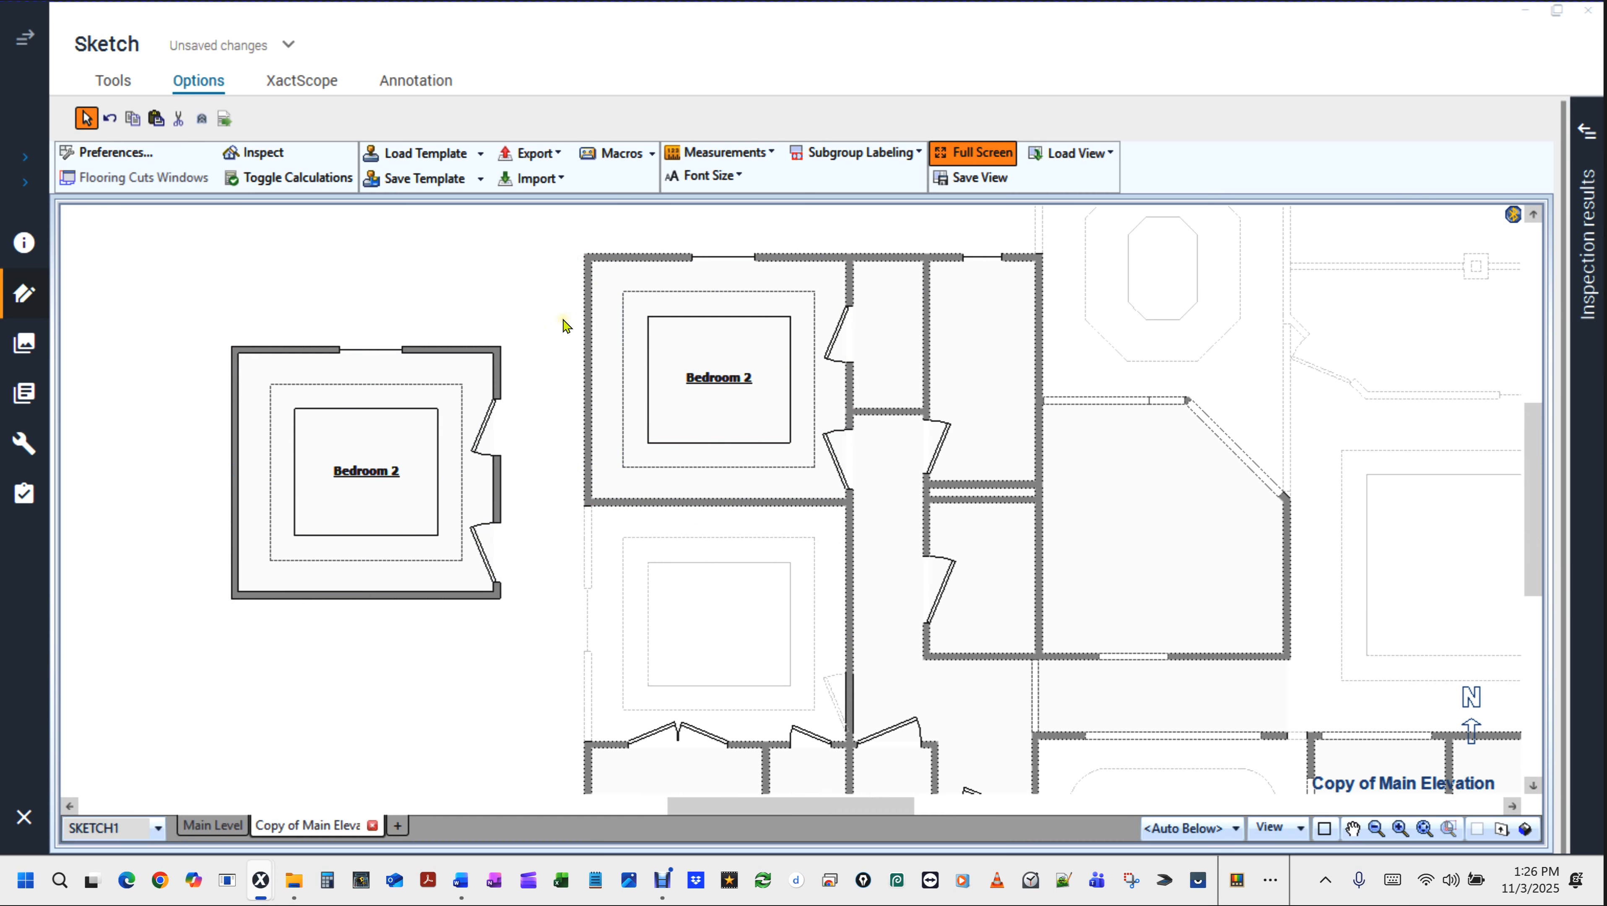
Try to fit the full-size Bedroom 2 copy into the empty room outline south of the original.
click(158, 302)
drag(158, 302, 527, 663)
drag(334, 473, 676, 624)
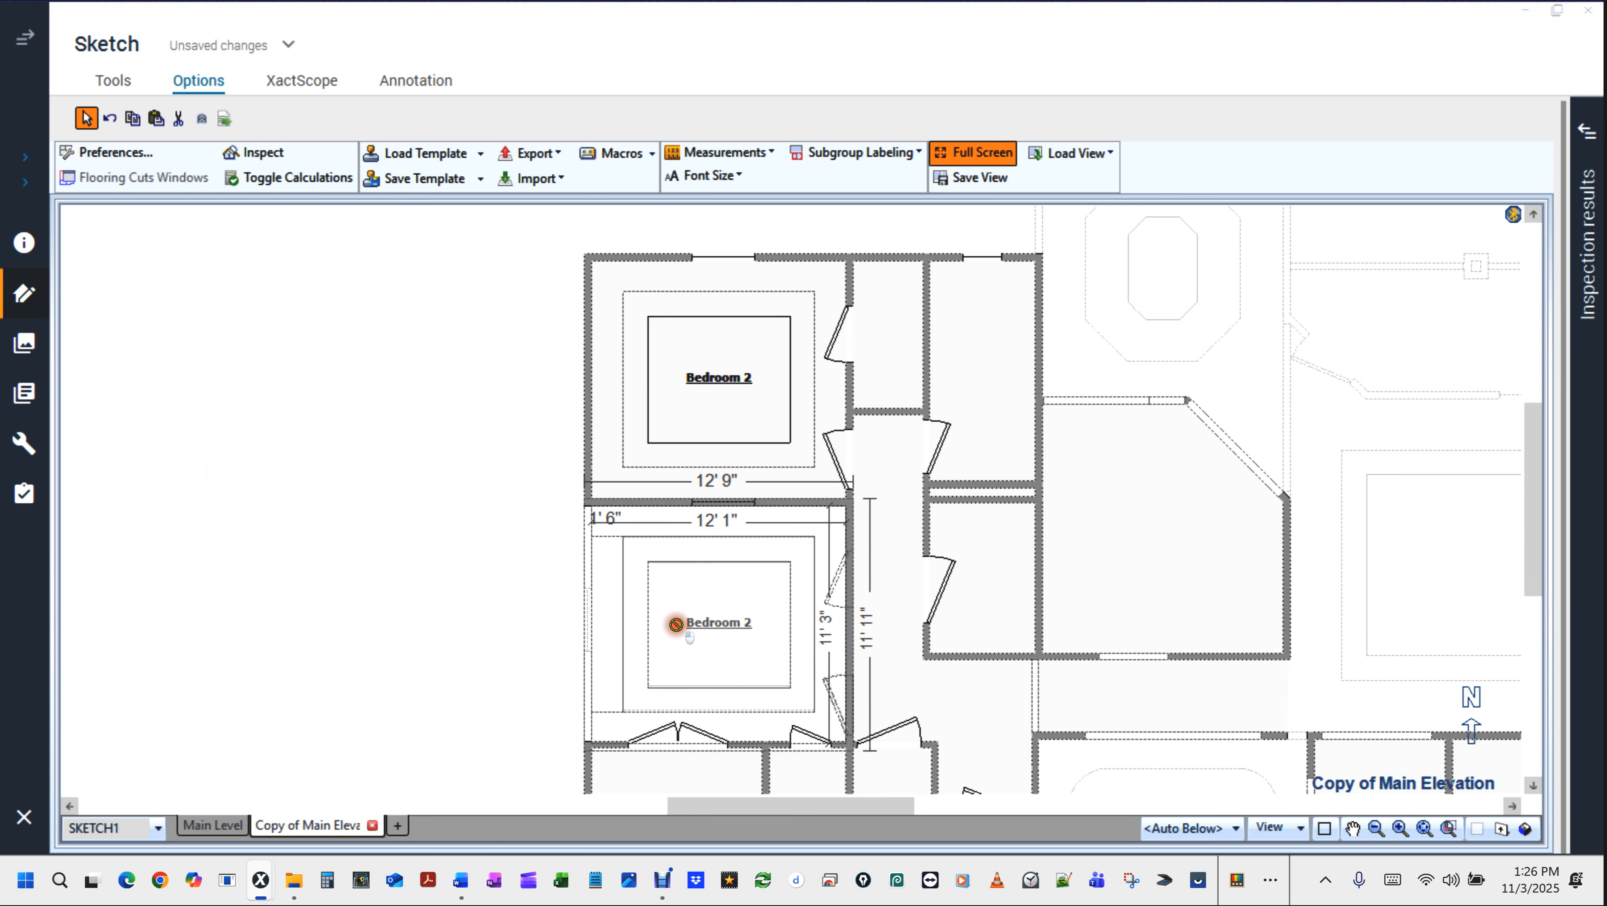
scroll(676, 624, down, 2)
scroll(676, 625, up, 4)
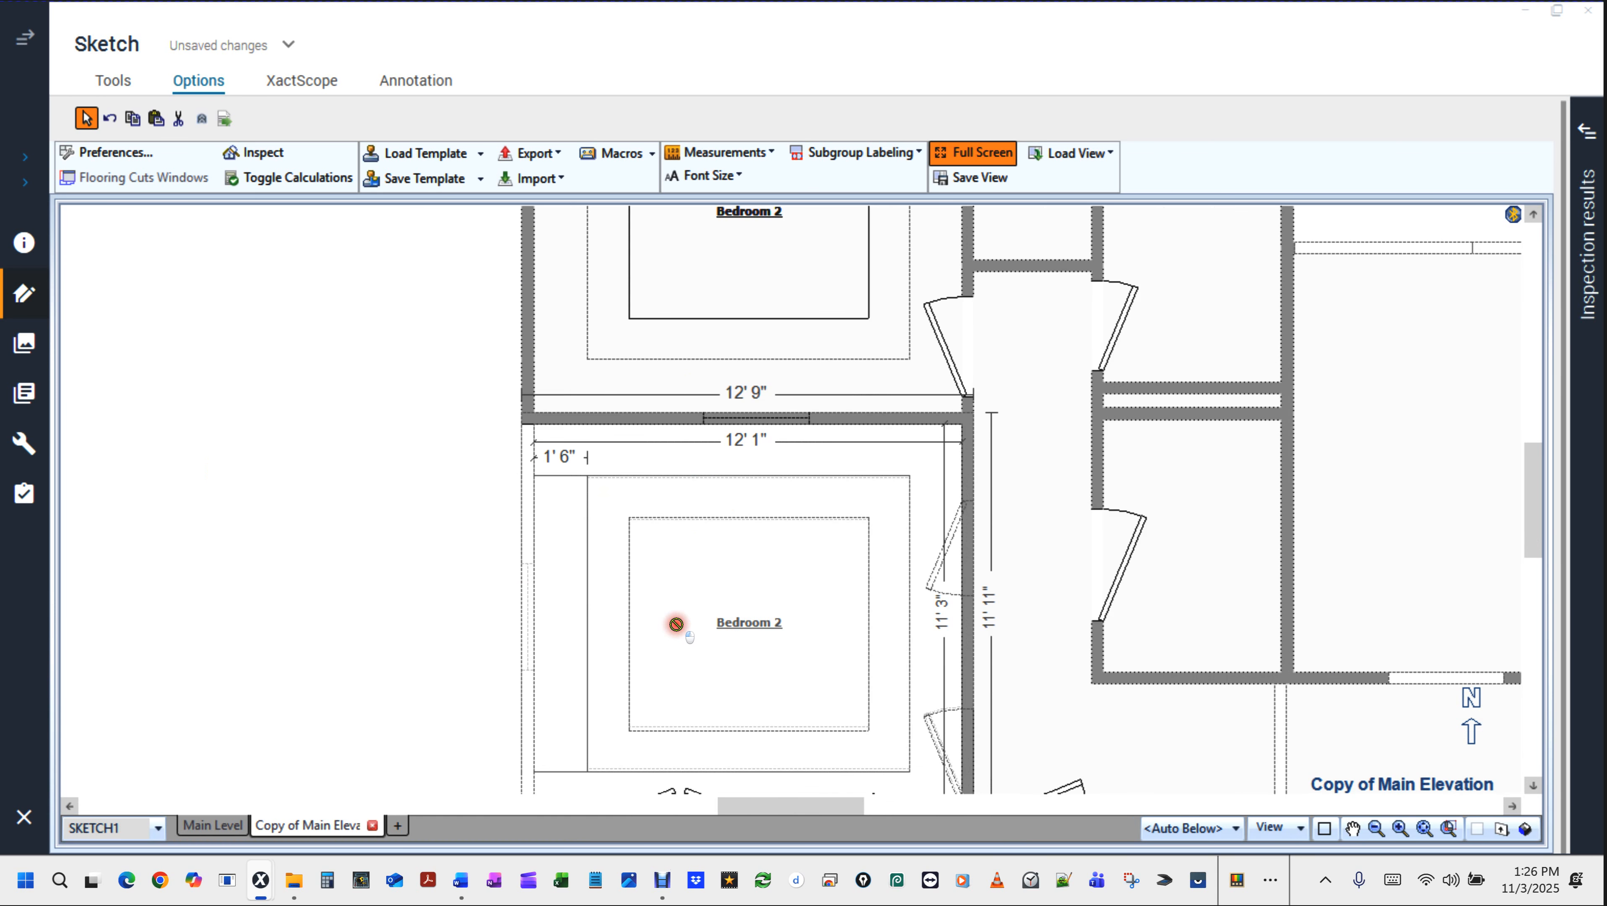
drag(676, 625, 167, 592)
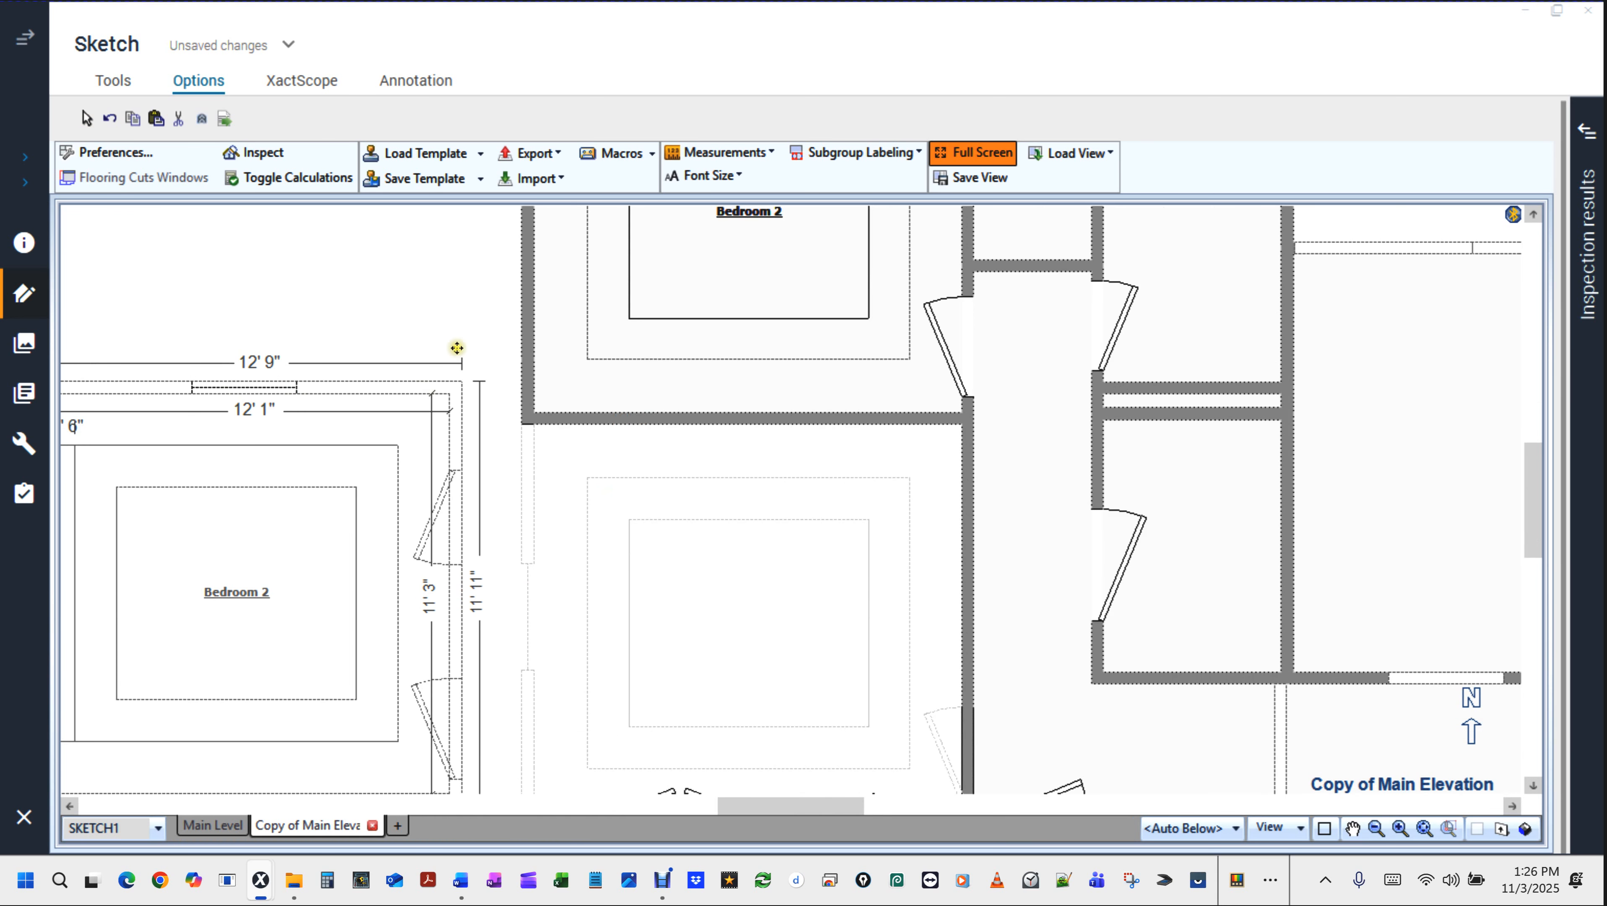
Shorten the copied room by moving its north wall south, to an interior depth of 10' 7".
click(772, 606)
key(space)
drag(319, 328, 590, 281)
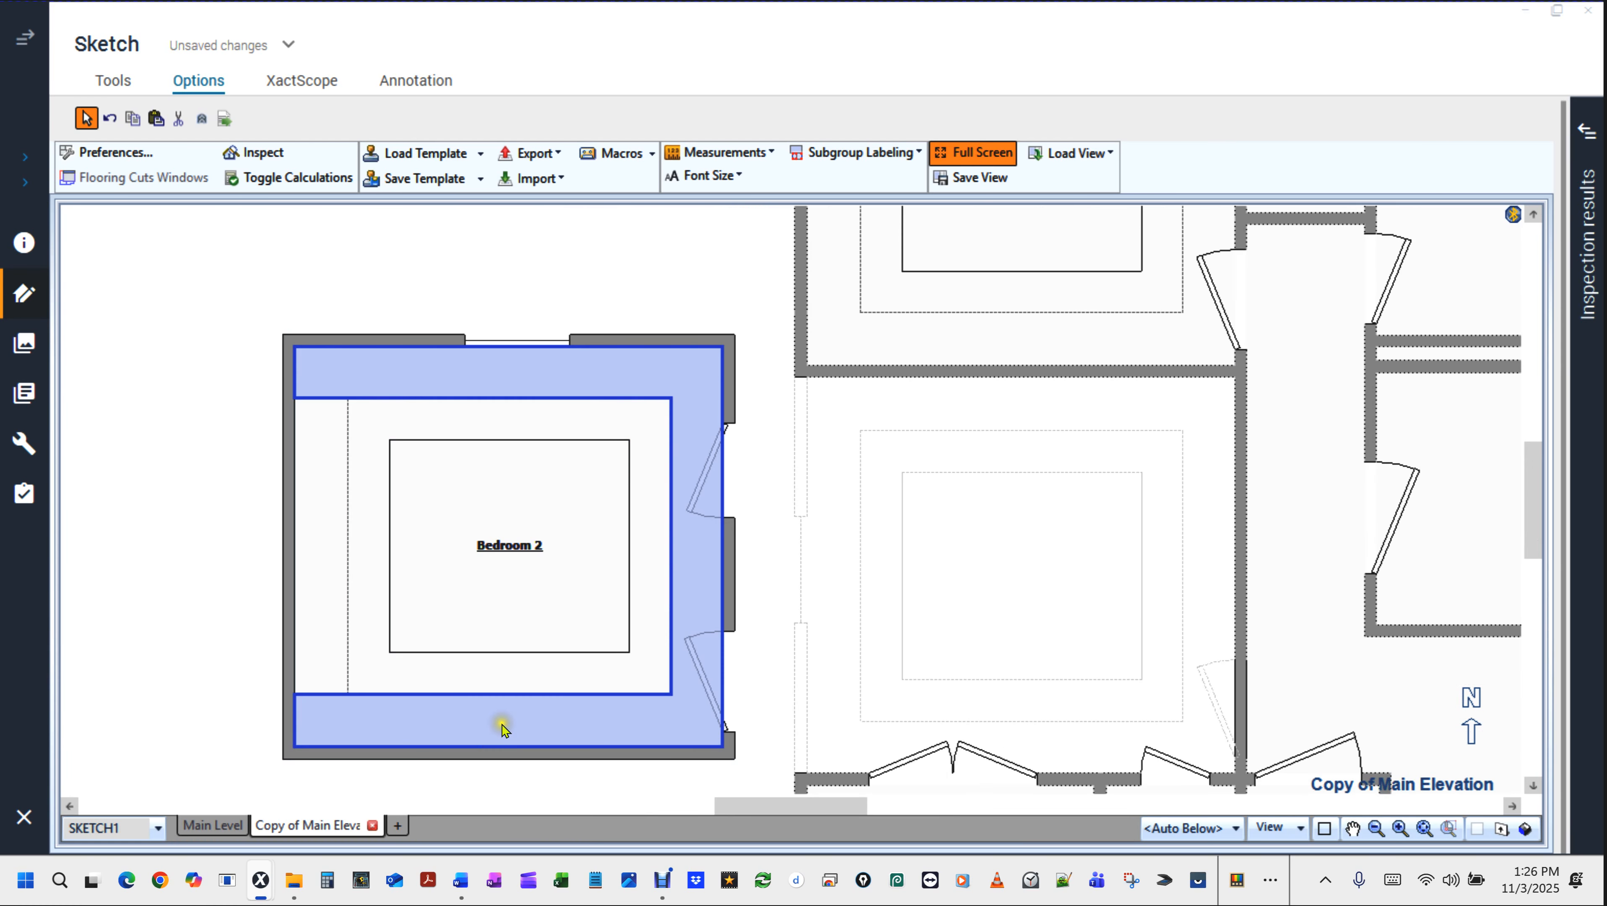
click(509, 753)
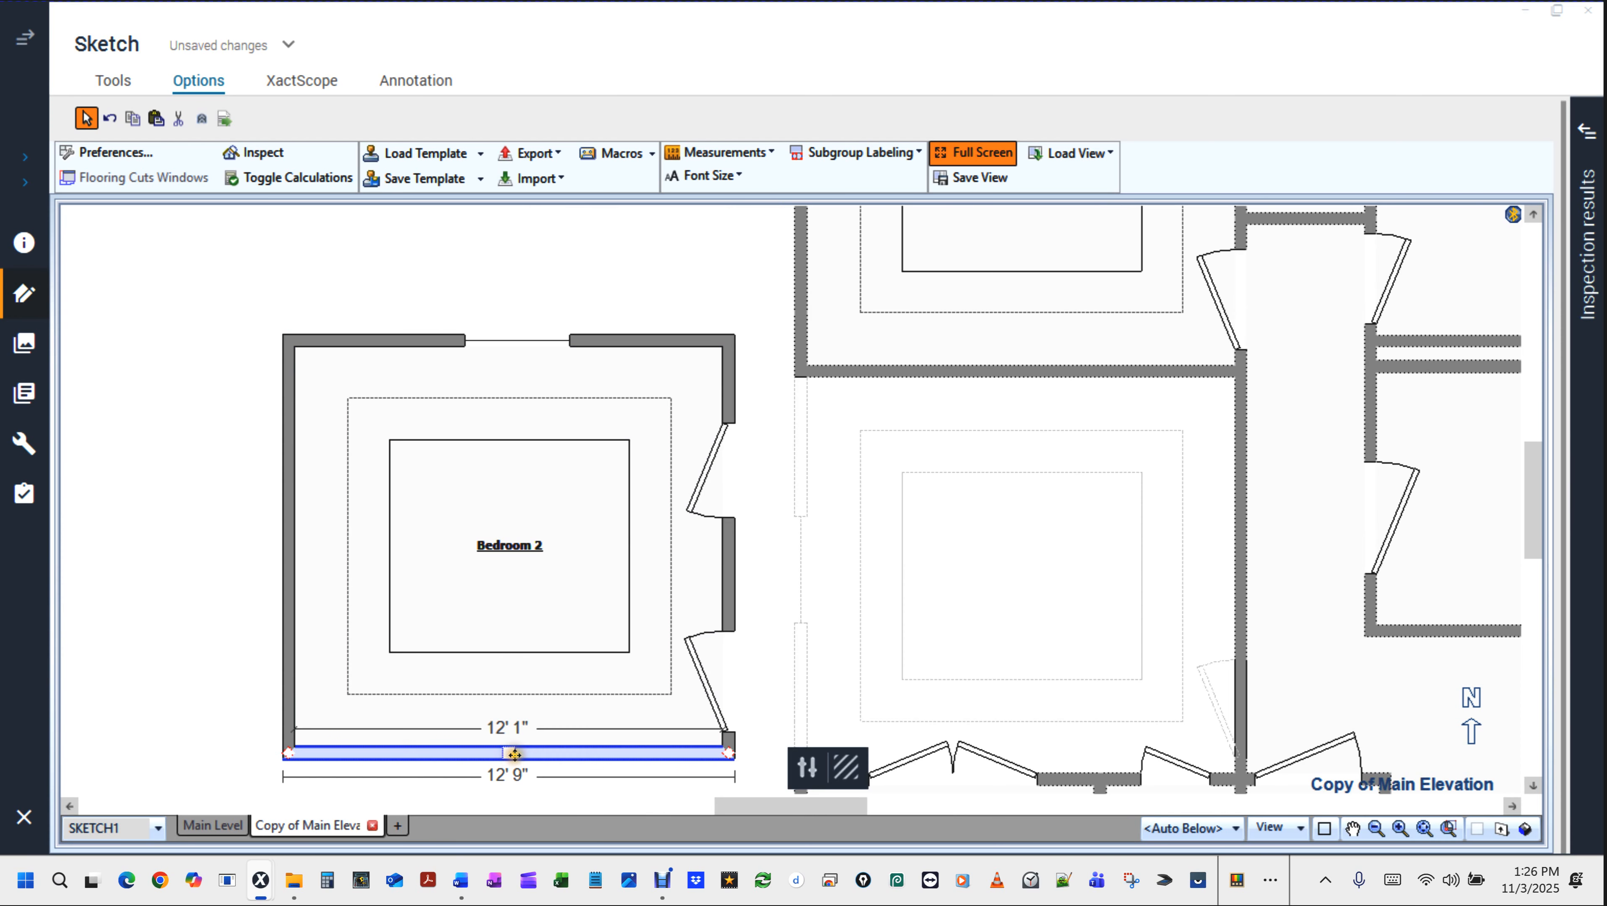
mouse_move(509, 753)
mouse_down()
mouse_move(523, 715)
mouse_move(521, 756)
mouse_up()
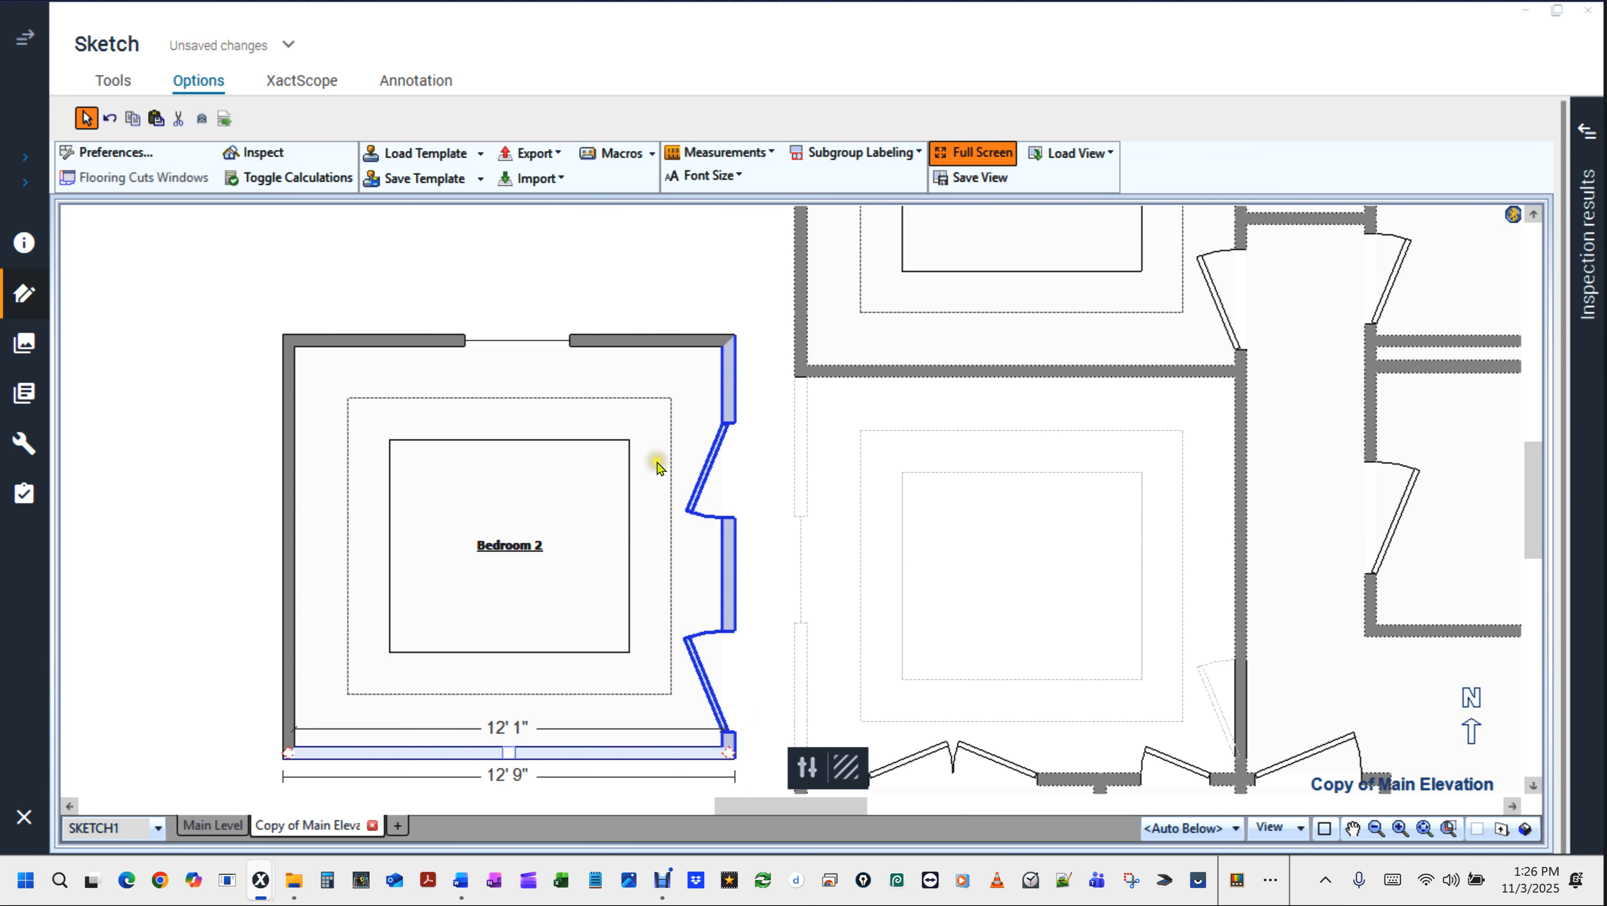
click(615, 336)
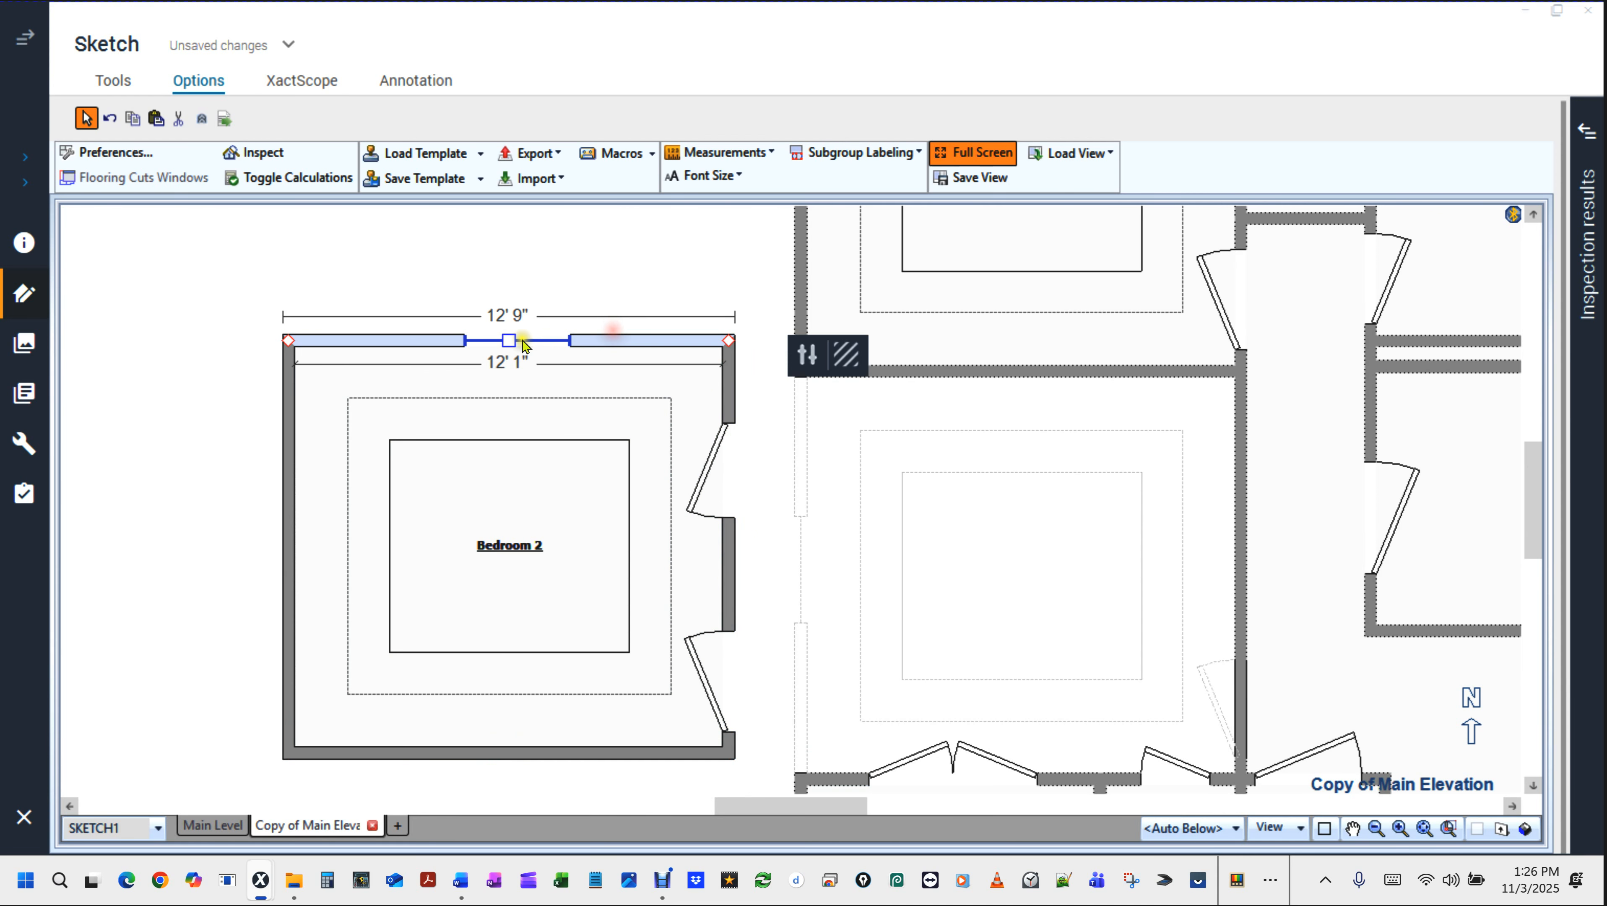
drag(510, 372, 512, 363)
Move the shortened copy with its ceiling outlines into the empty room outline south of the original Bedroom 2.
click(306, 269)
drag(186, 313, 738, 758)
click(464, 524)
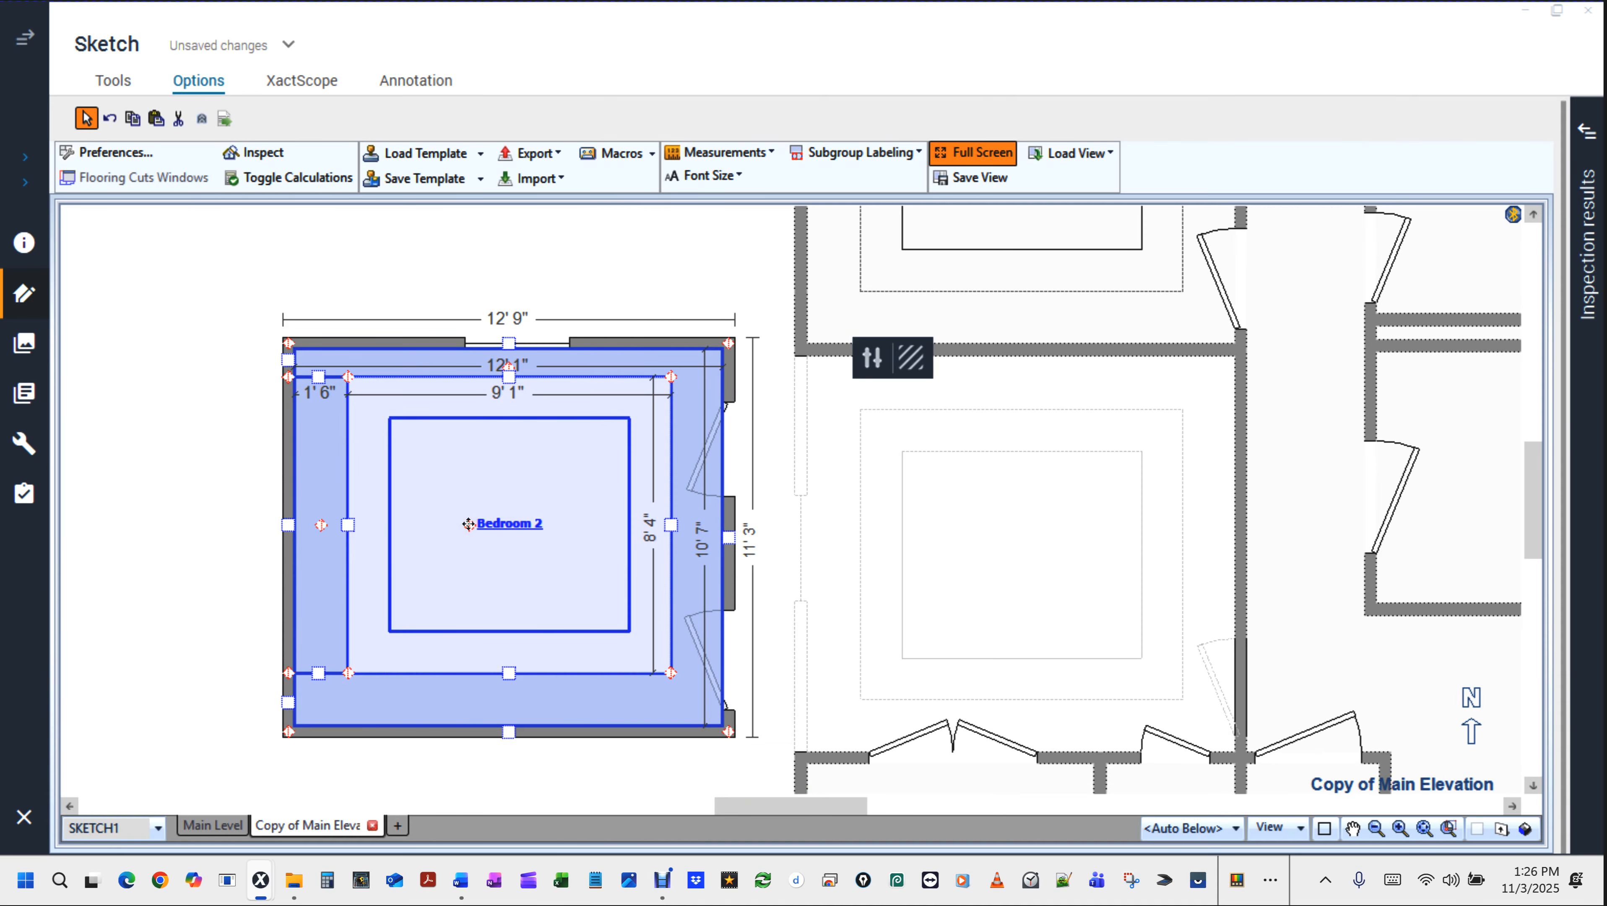
click(468, 523)
click(468, 521)
drag(468, 521, 972, 556)
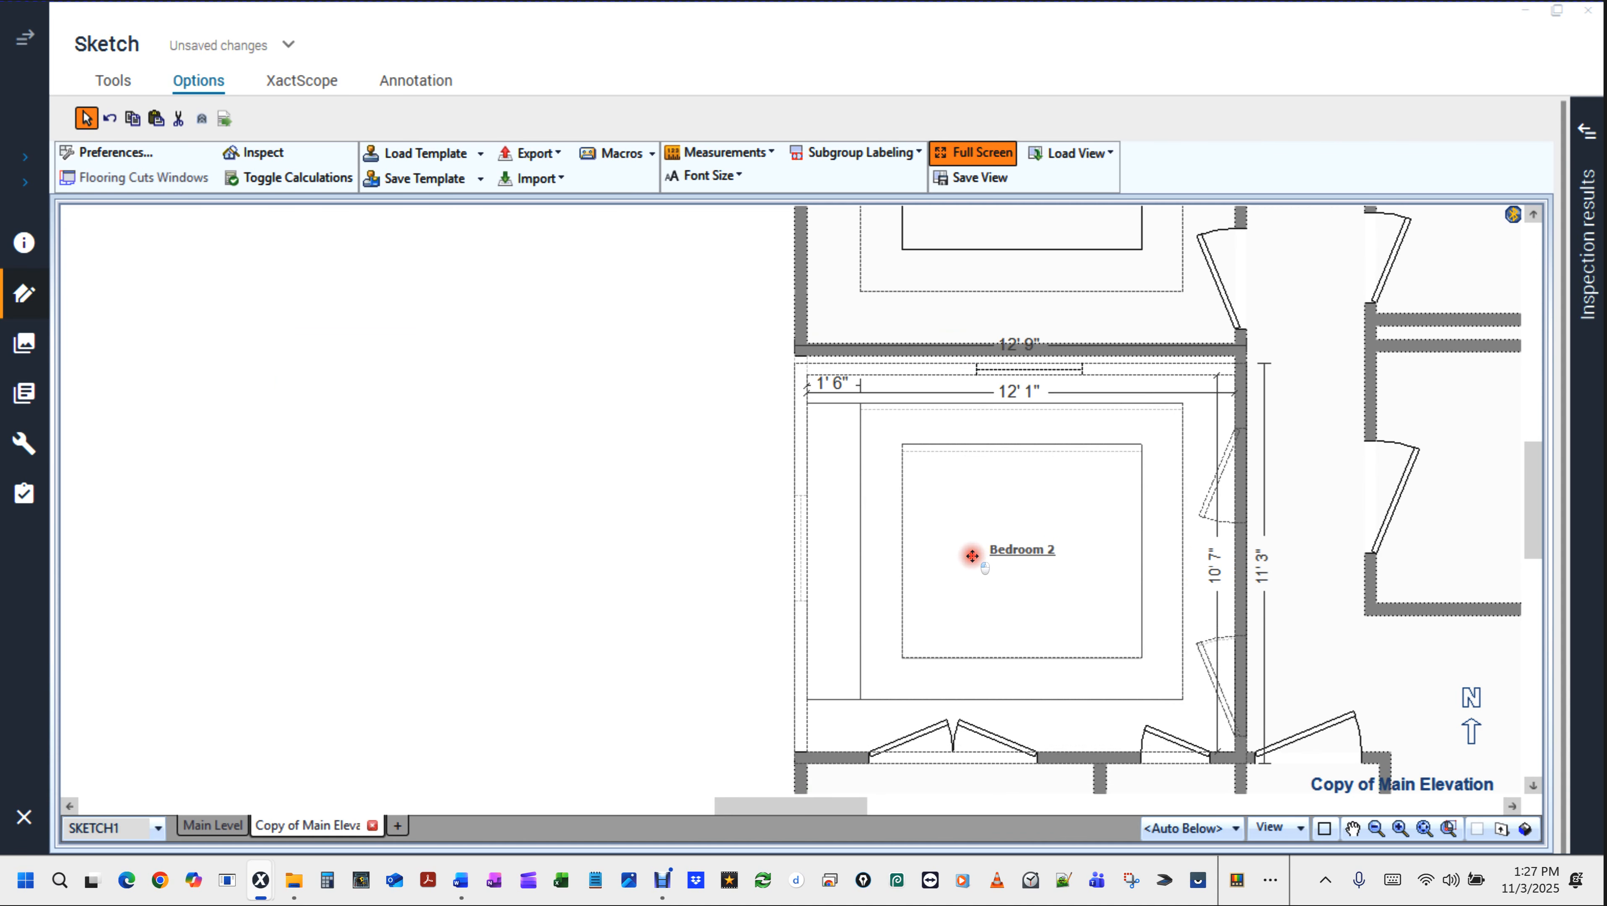
drag(972, 555, 969, 552)
click(822, 530)
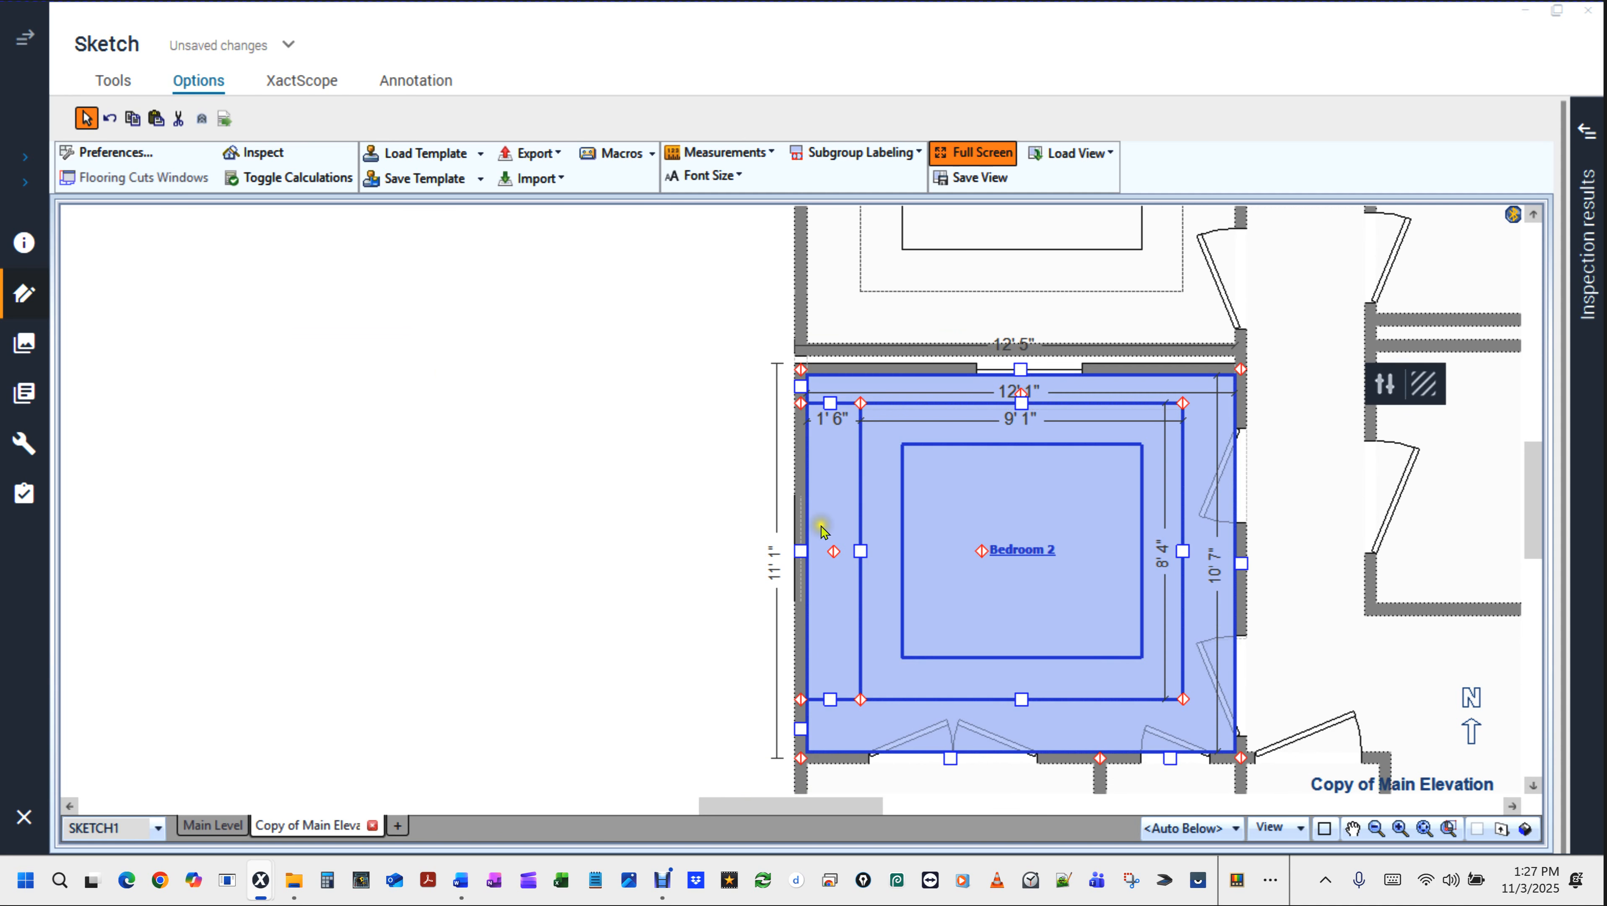
click(755, 515)
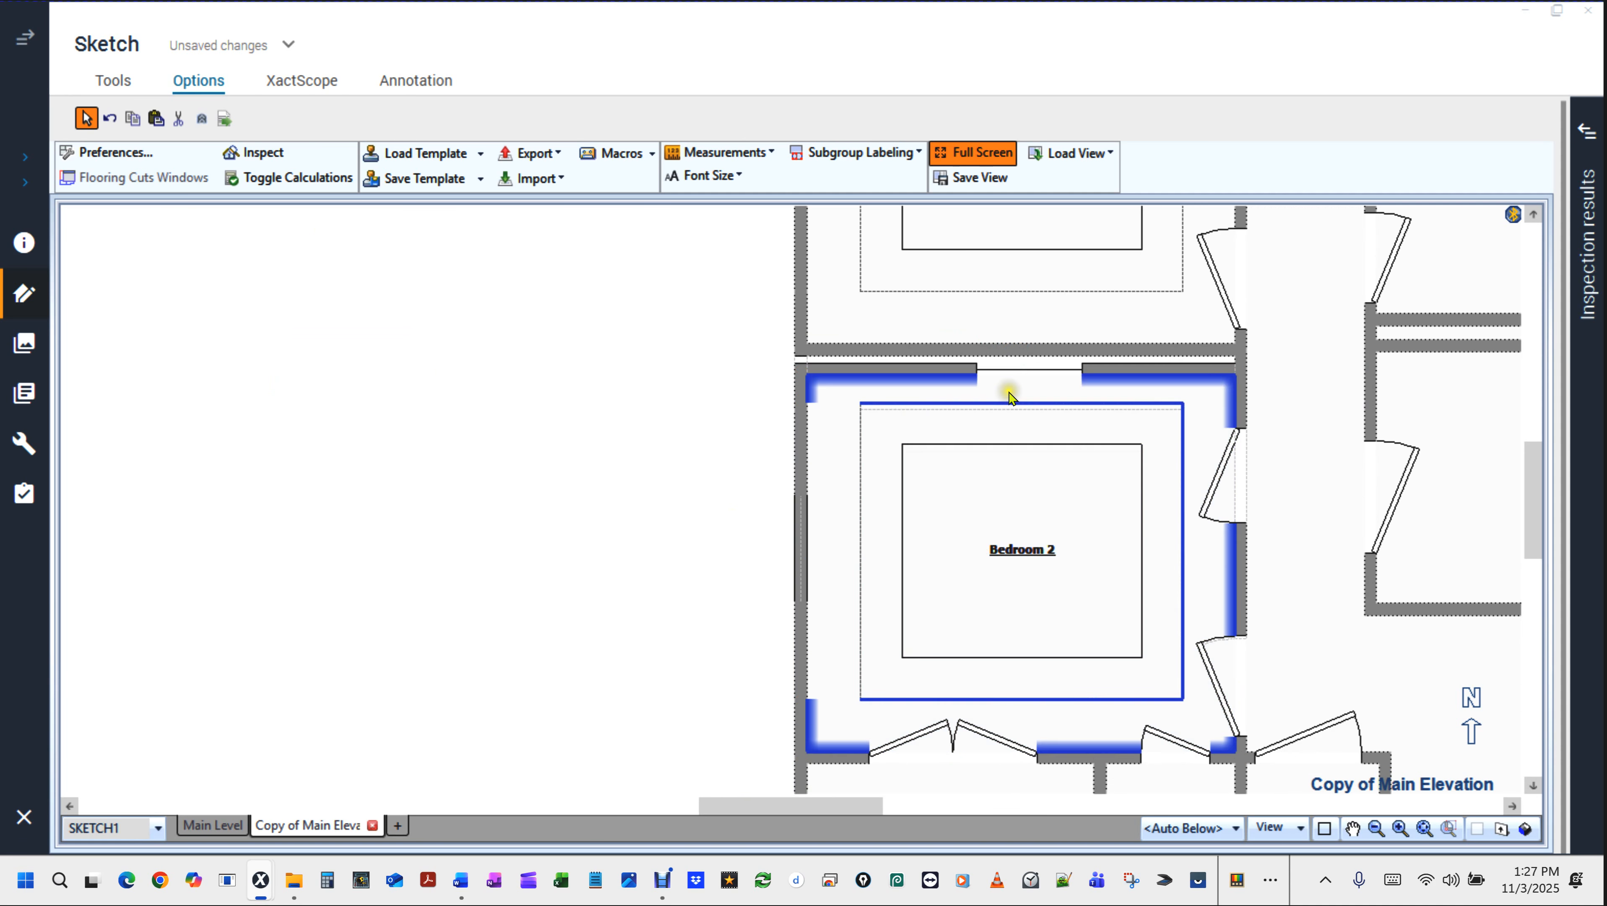
Move the placed copy's north wall onto the original Bedroom 2's south wall, giving an interior depth of 11' 2".
click(1125, 367)
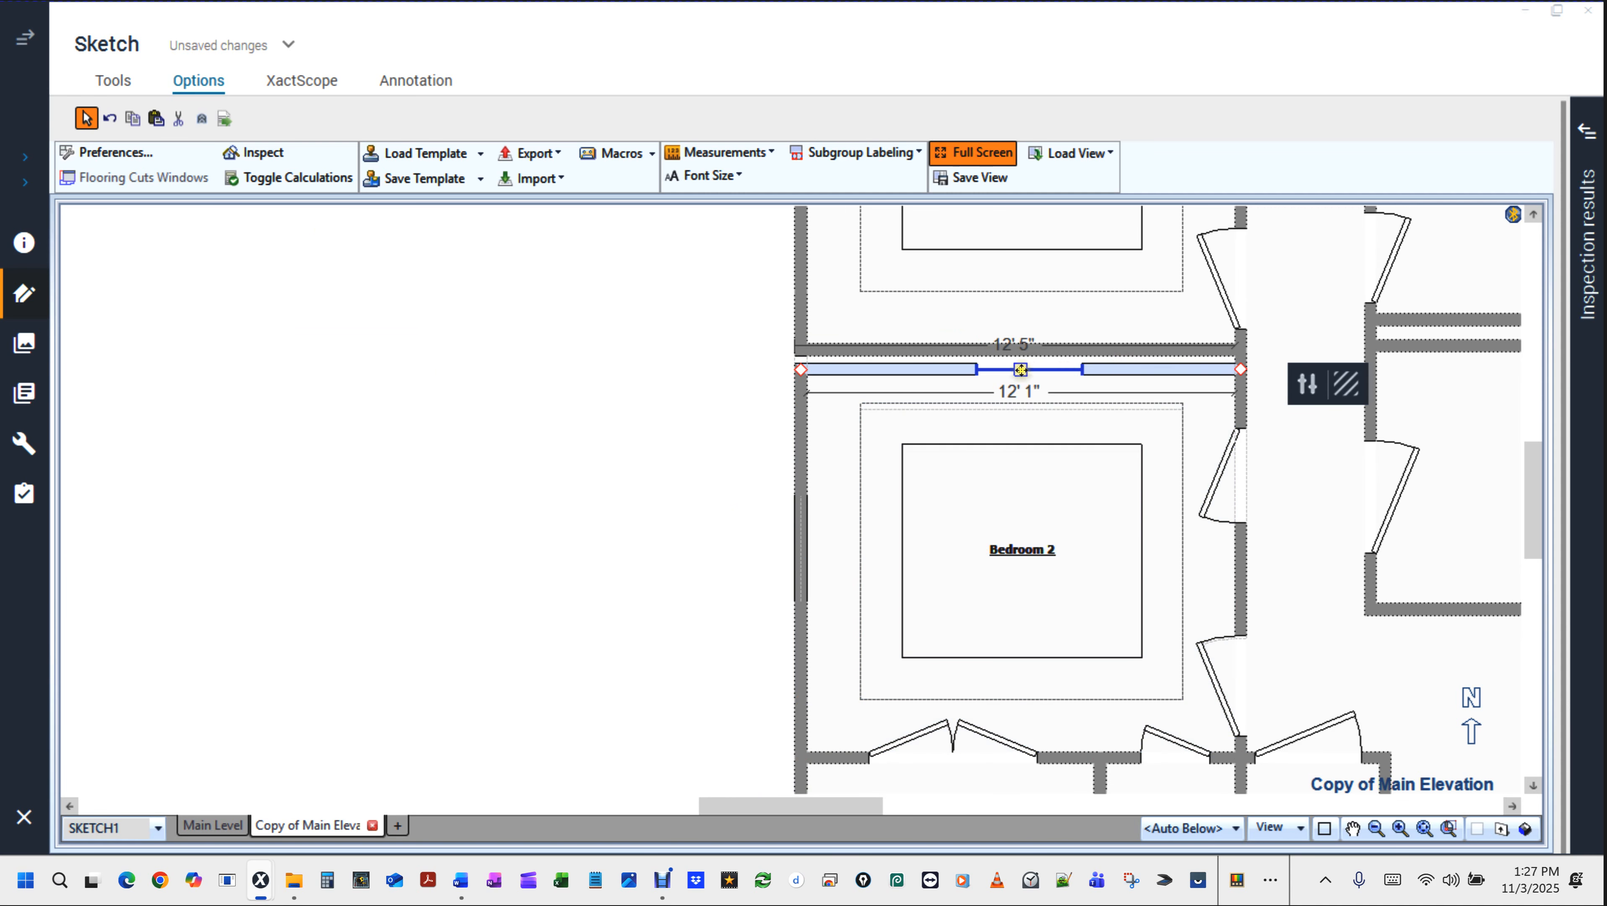
click(1022, 360)
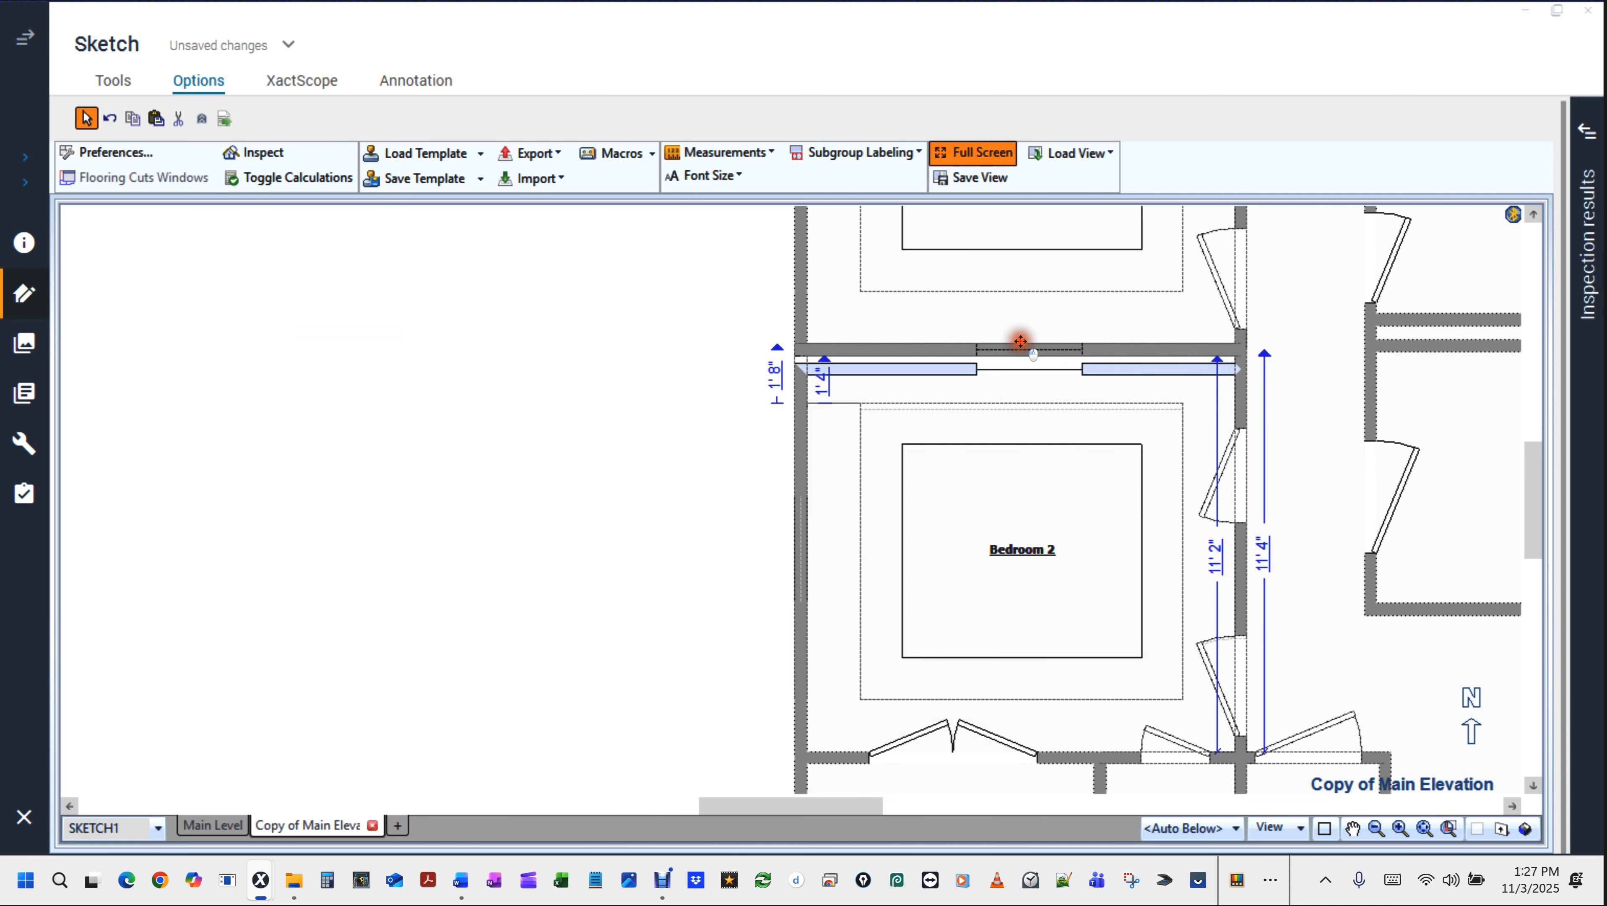
click(397, 411)
scroll(400, 412, down, 3)
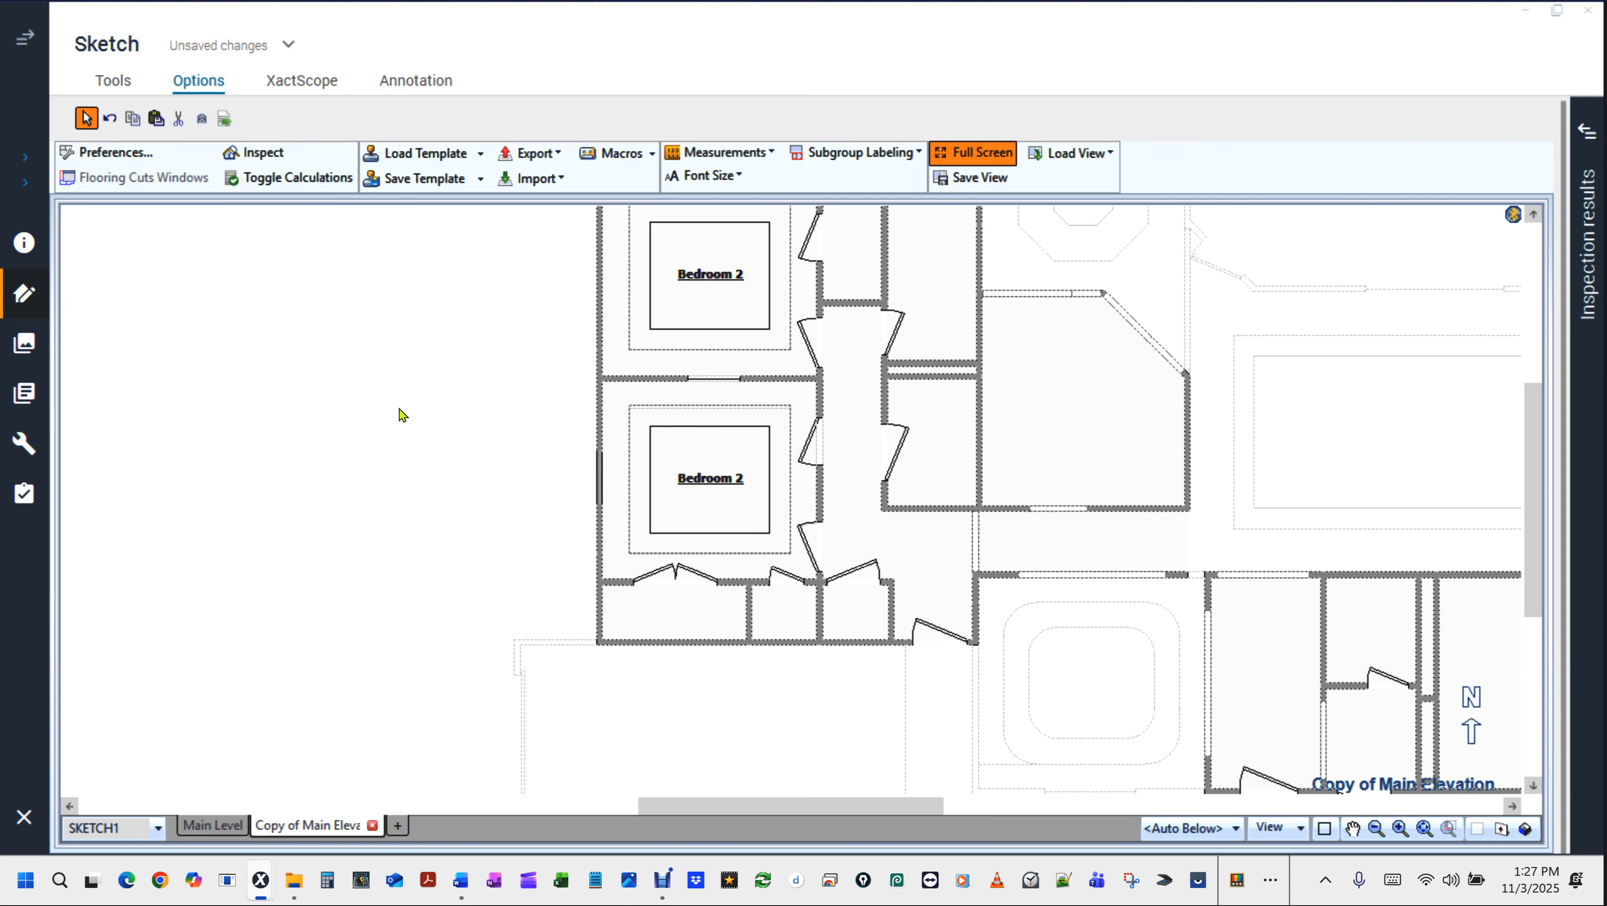
Rename the copied bedroom south of the original Bedroom 2 as Bedroom 1.
double_click(735, 479)
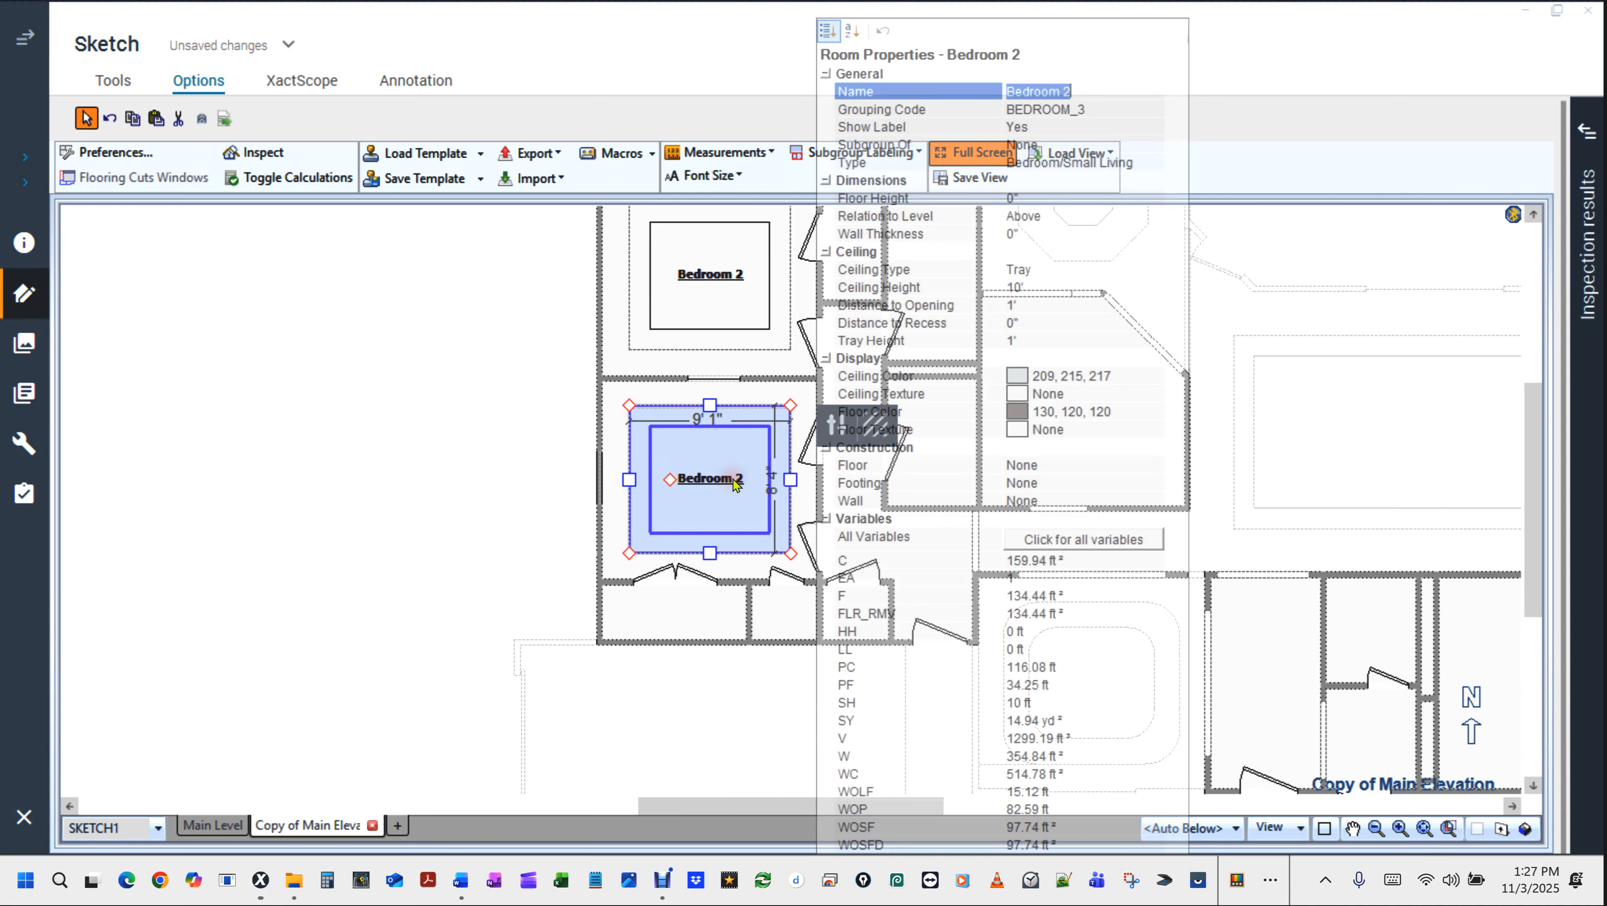
click(1089, 93)
key(BackSpace)
text(1)
click(276, 489)
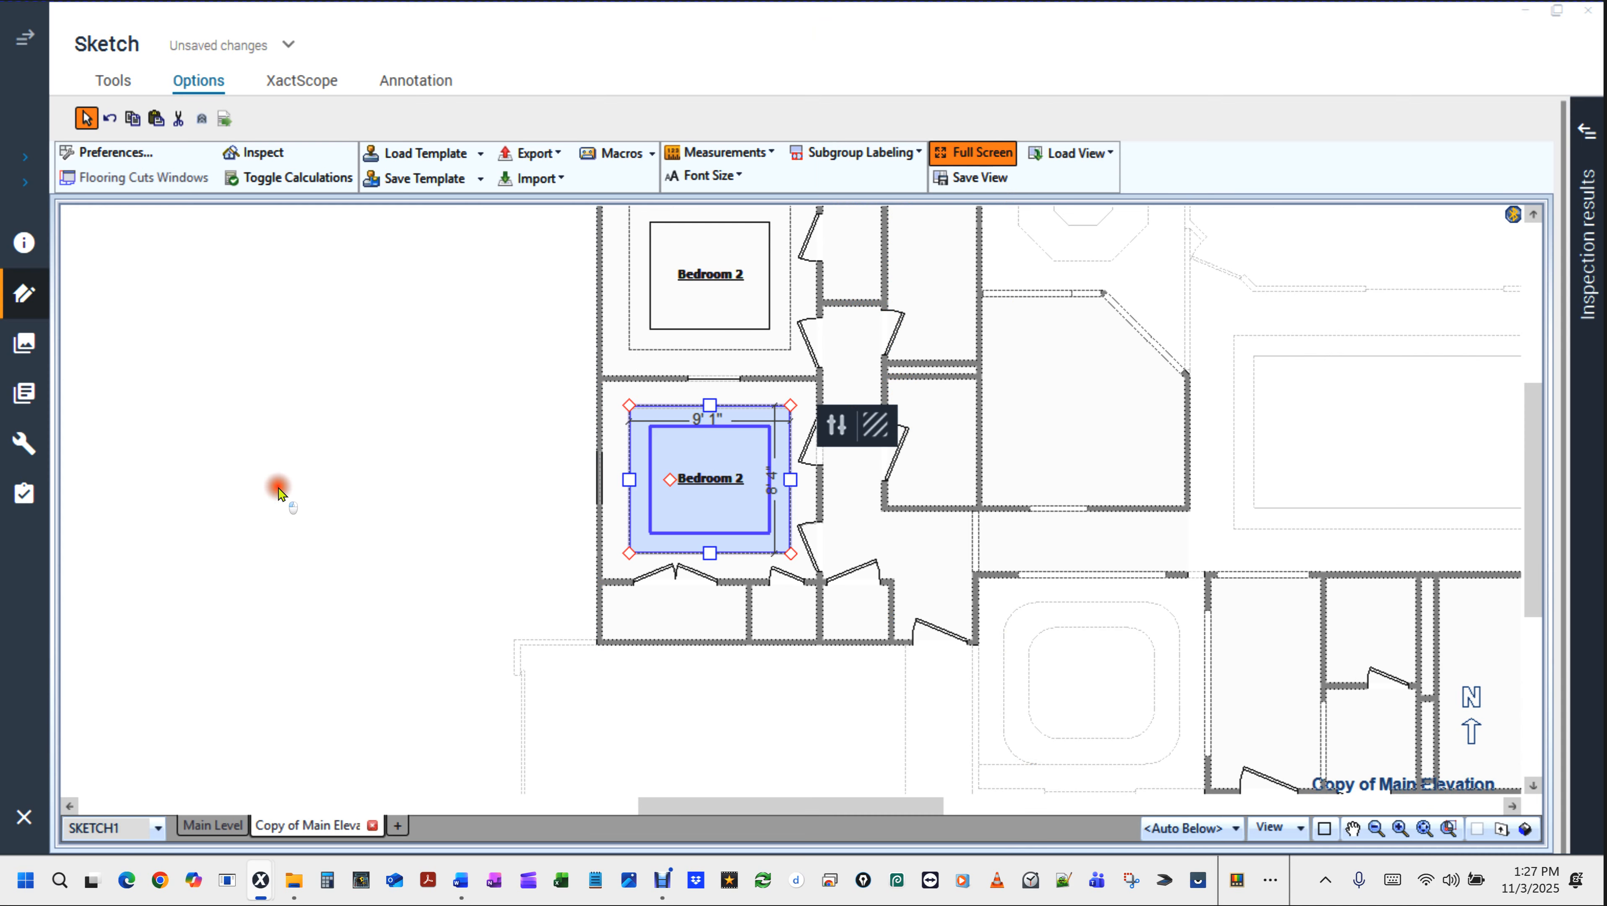
Examine the bedrooms' tray ceilings and west-facing exterior walls in a 3D view of all levels.
scroll(279, 488, down, 2)
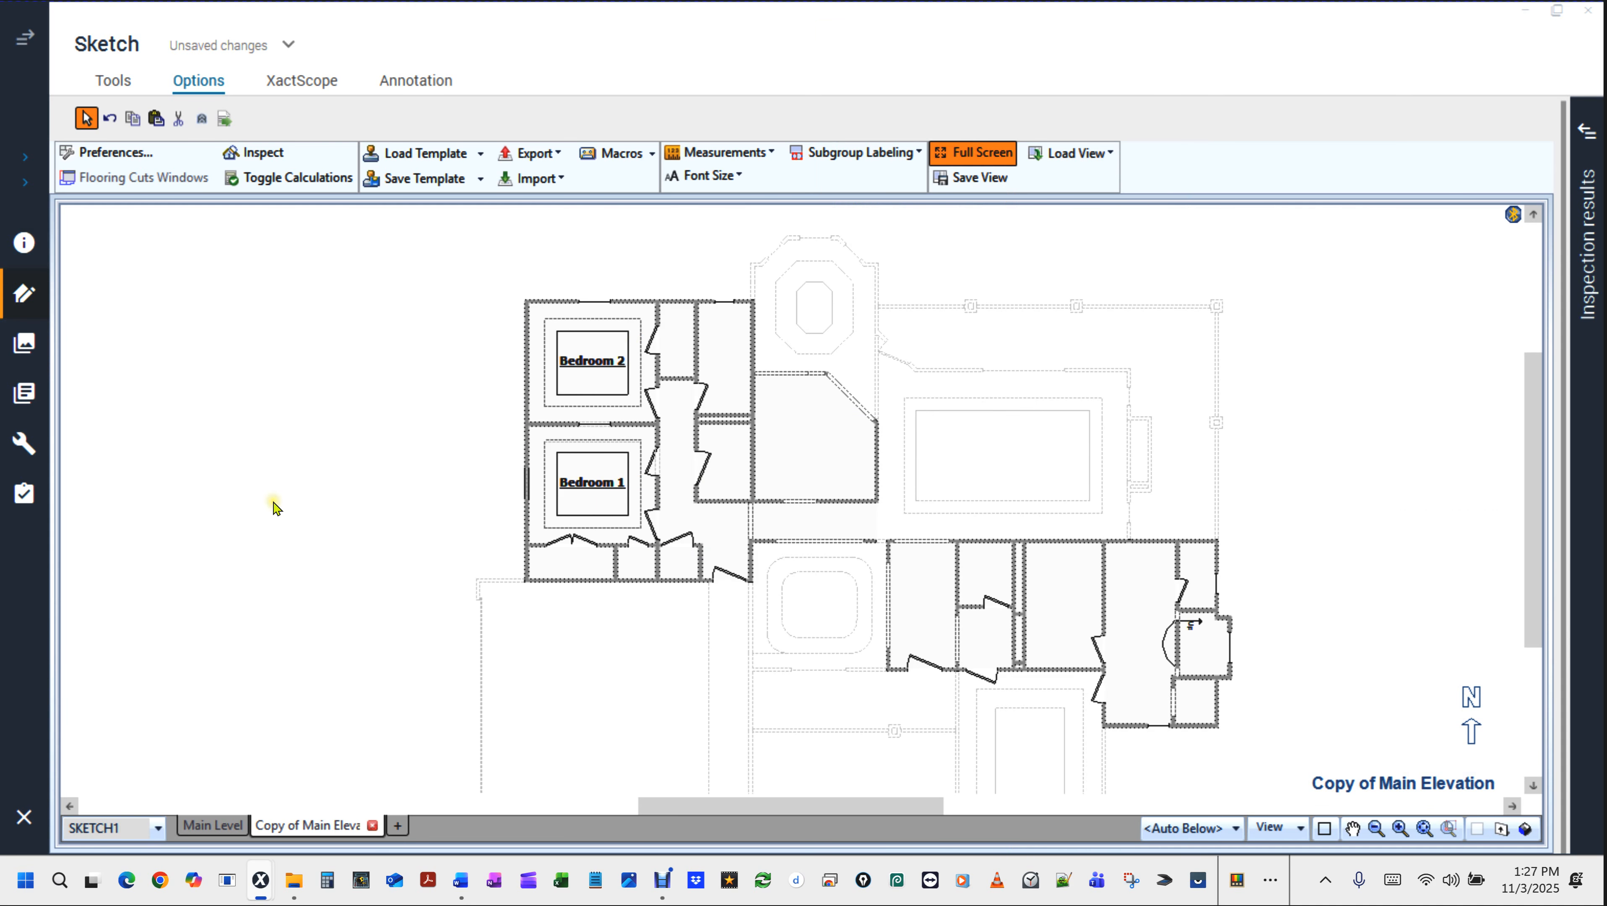
key(F8)
drag(374, 640, 674, 305)
click(409, 824)
click(731, 621)
scroll(730, 618, down, 3)
mouse_move(730, 780)
mouse_down()
mouse_move(757, 685)
mouse_move(758, 782)
mouse_up()
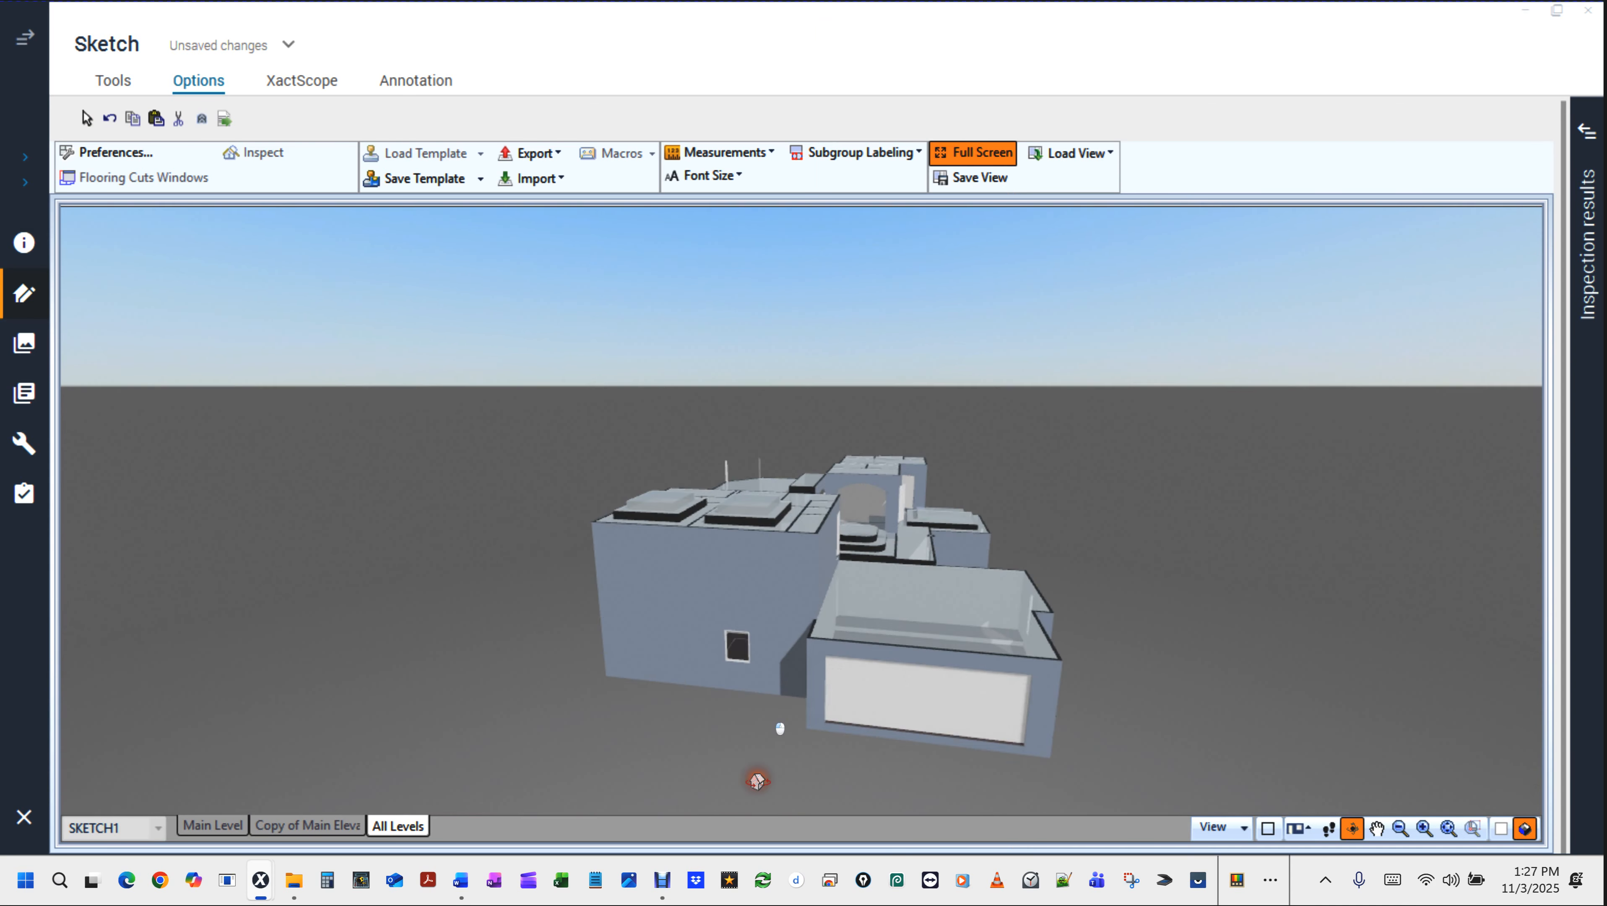
click(726, 653)
click(734, 658)
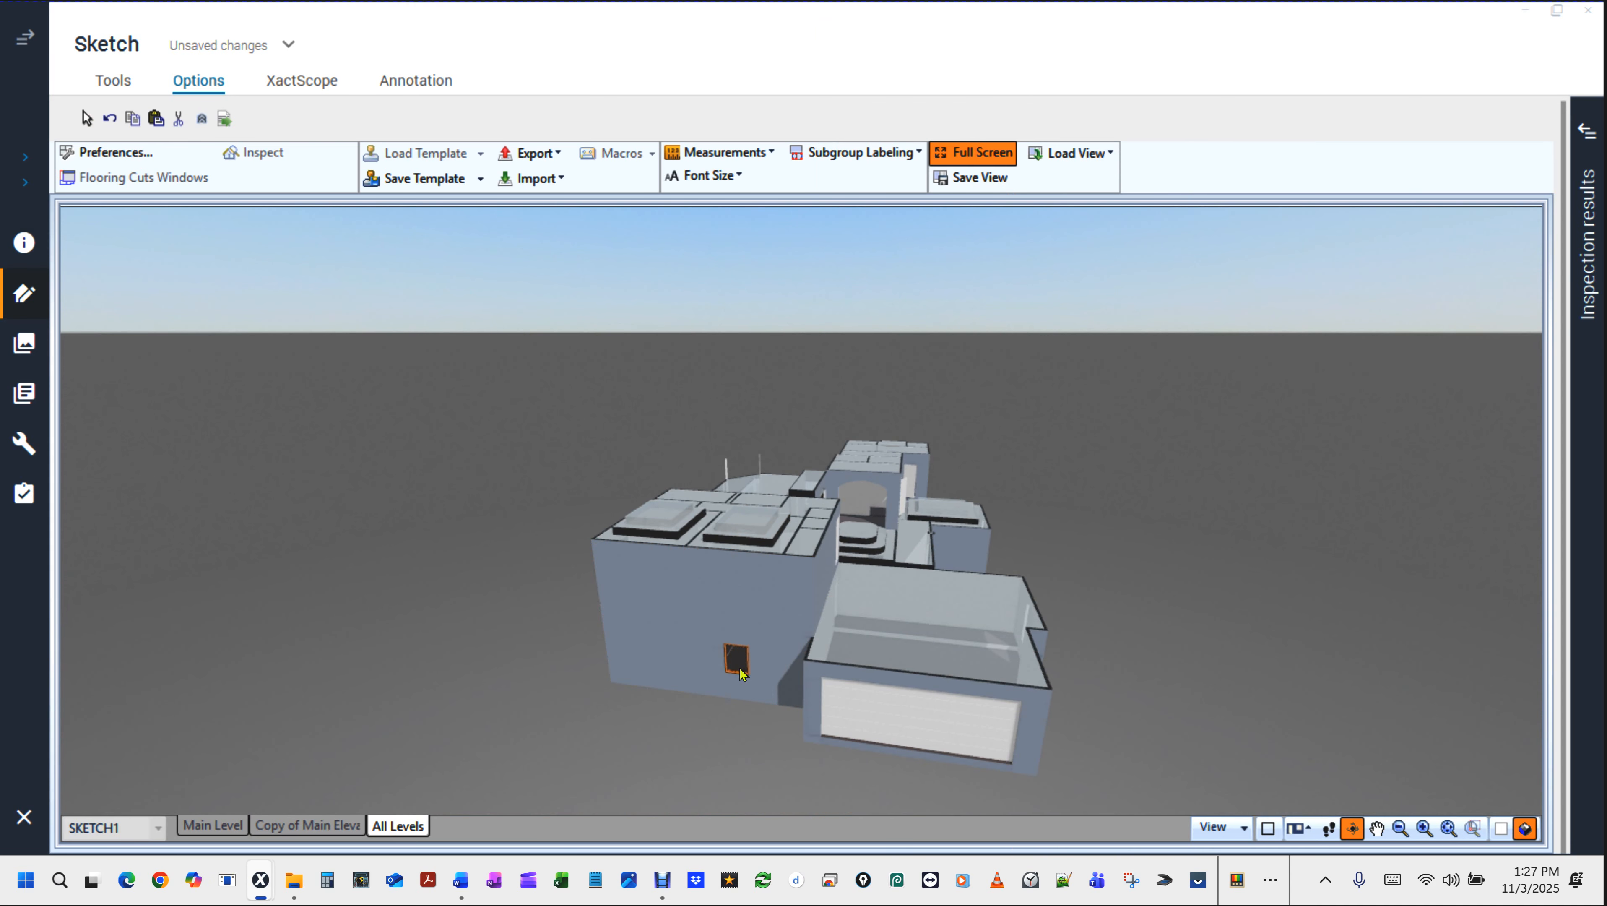
key(F9)
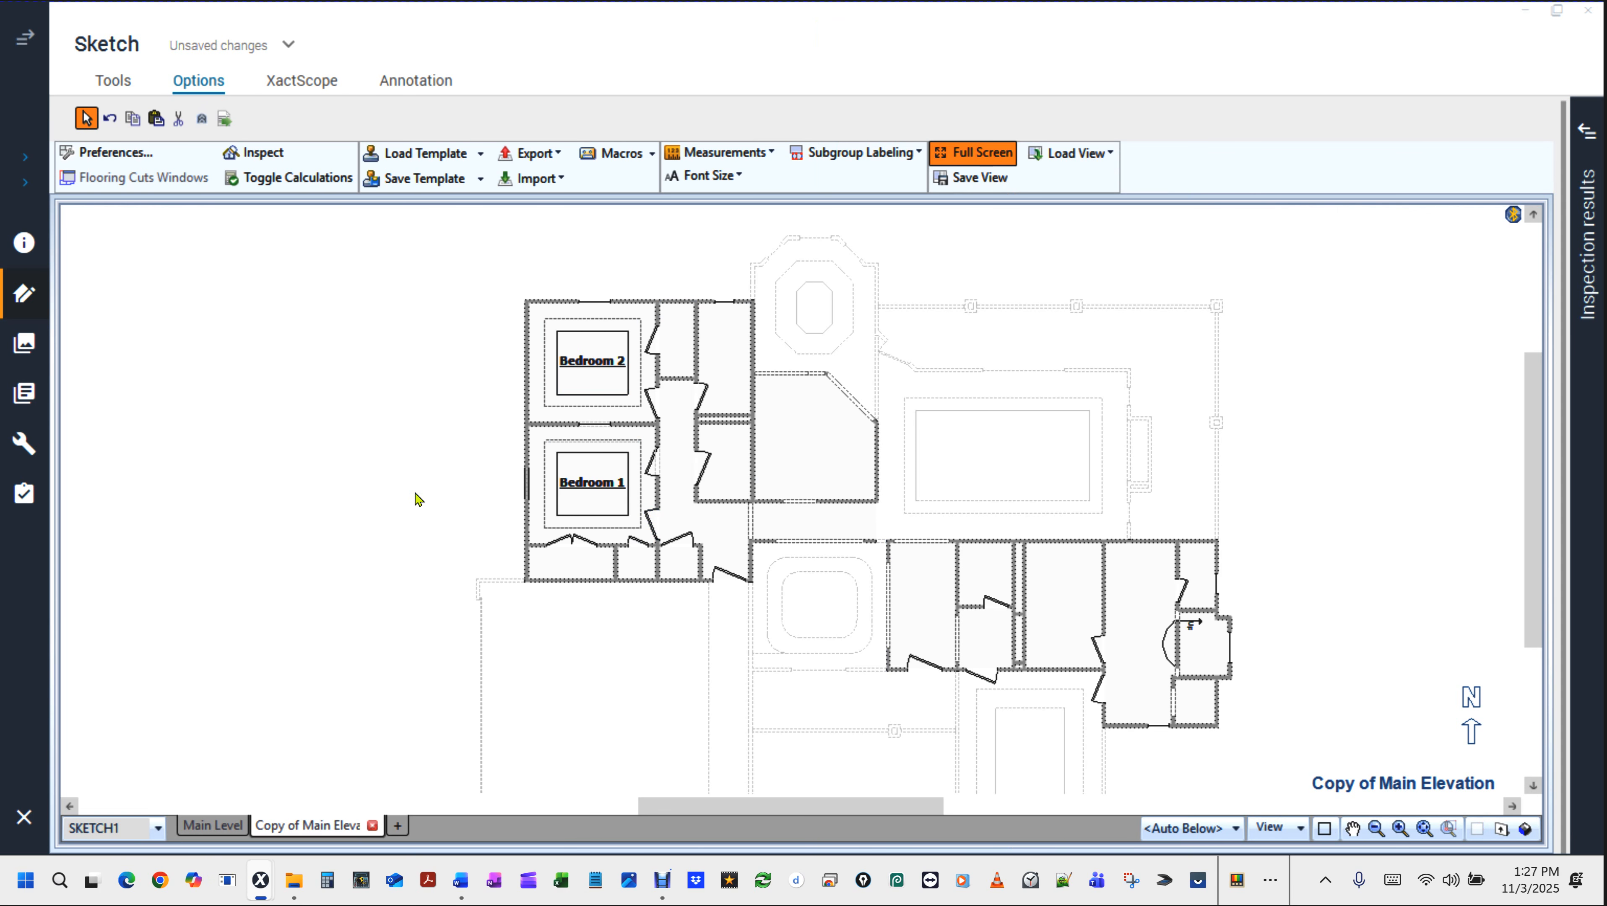
scroll(574, 345, up, 2)
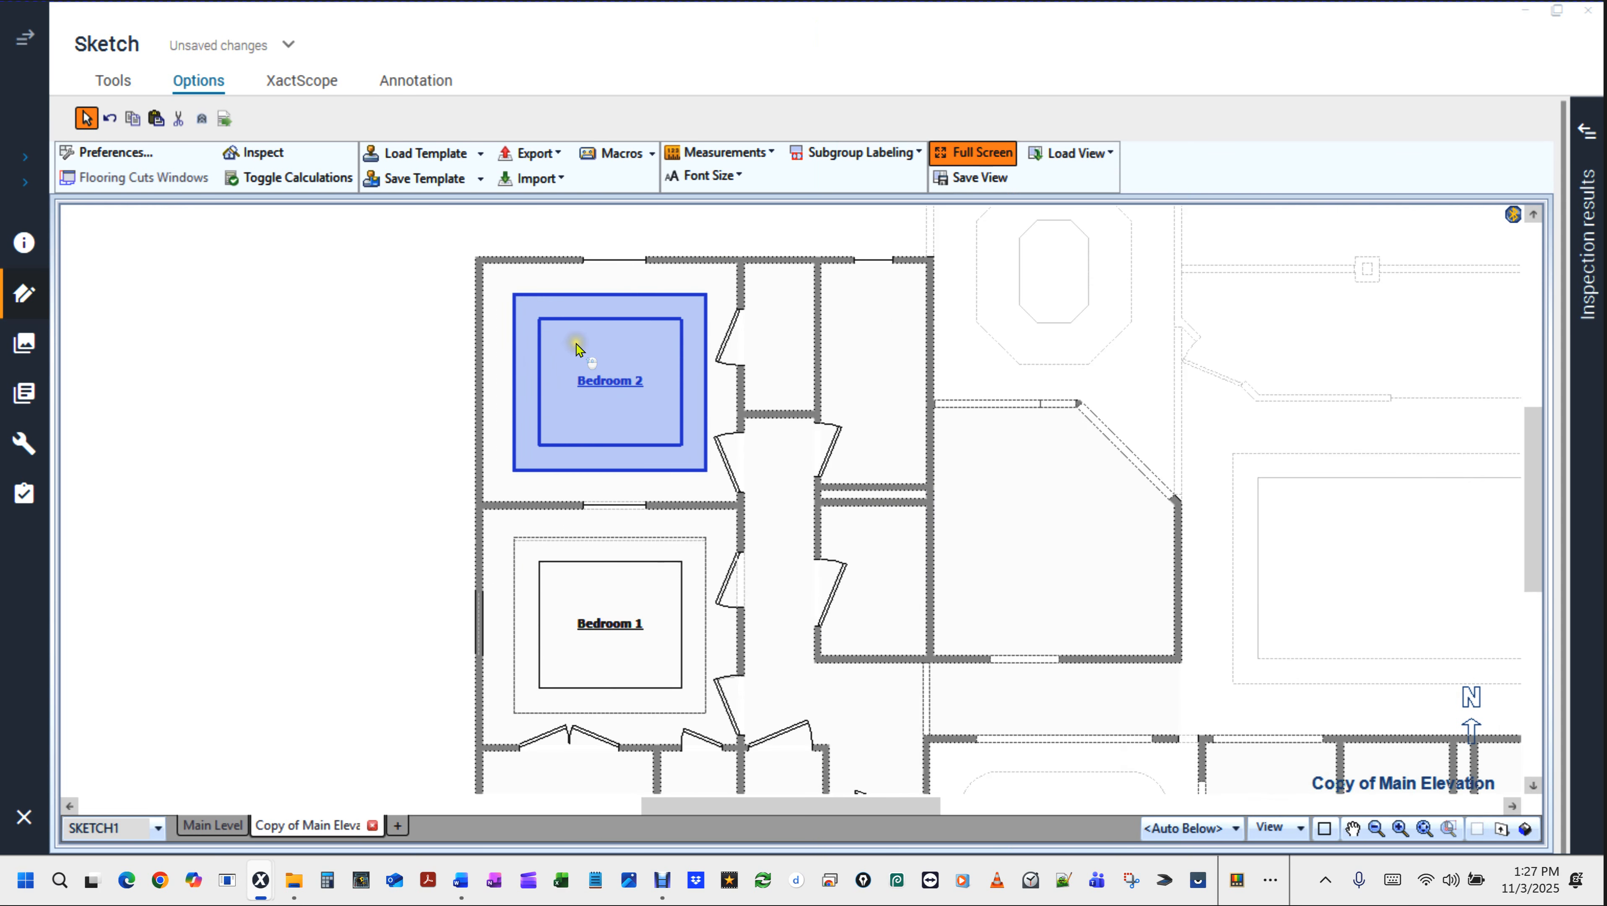
click(303, 423)
click(304, 423)
drag(312, 416, 186, 412)
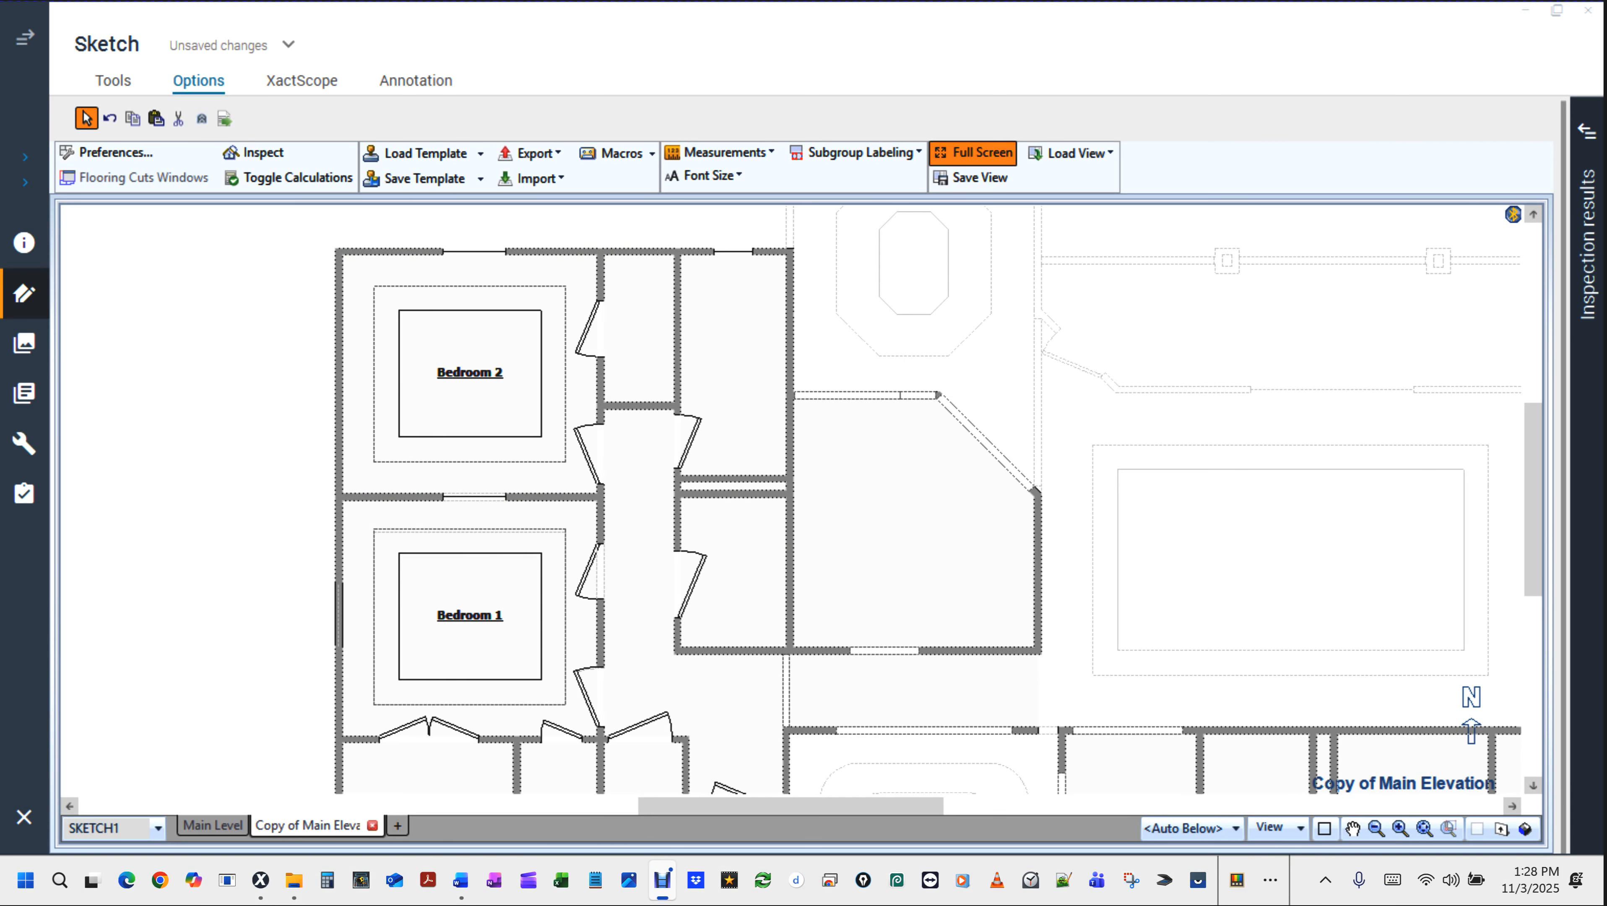
click(226, 342)
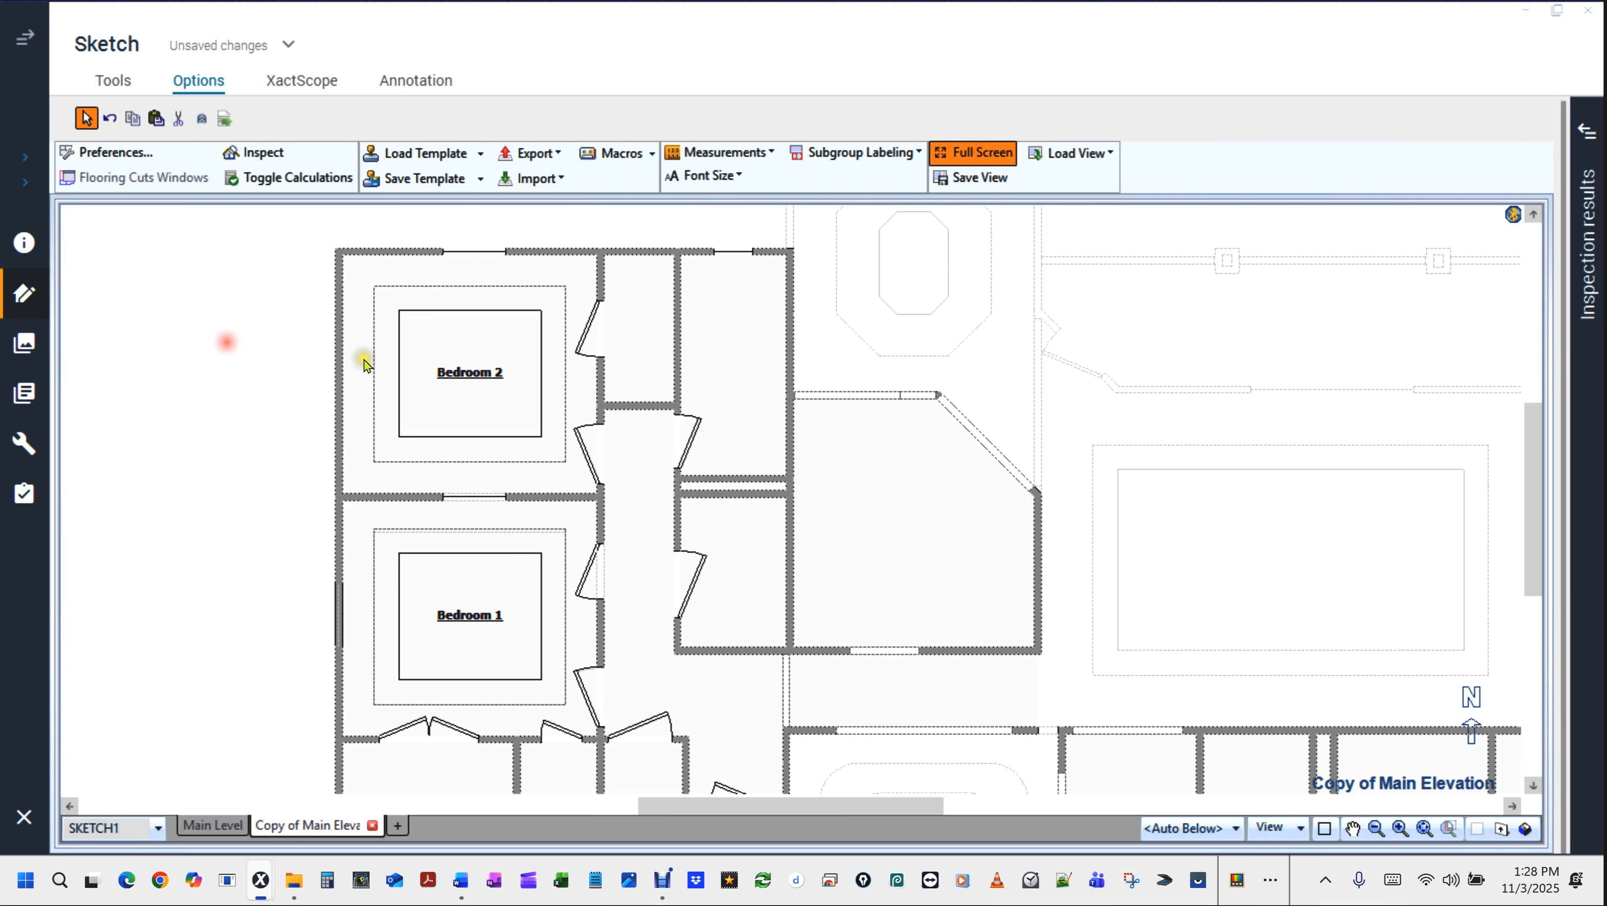
key(space)
scroll(1151, 362, down, 5)
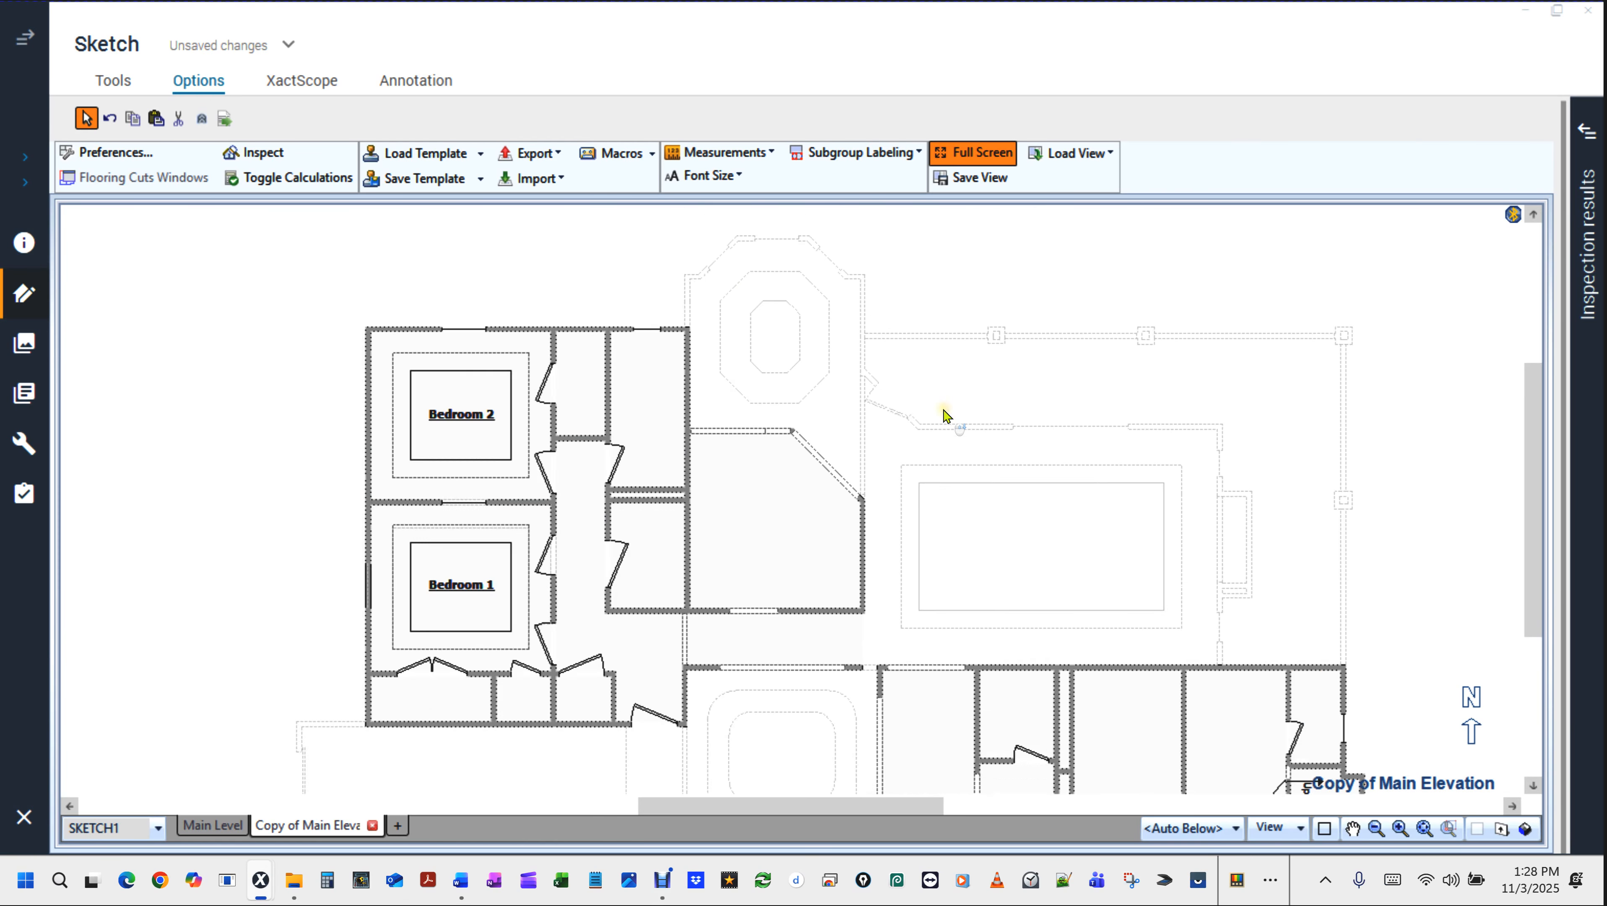
key(space)
drag(961, 423, 842, 388)
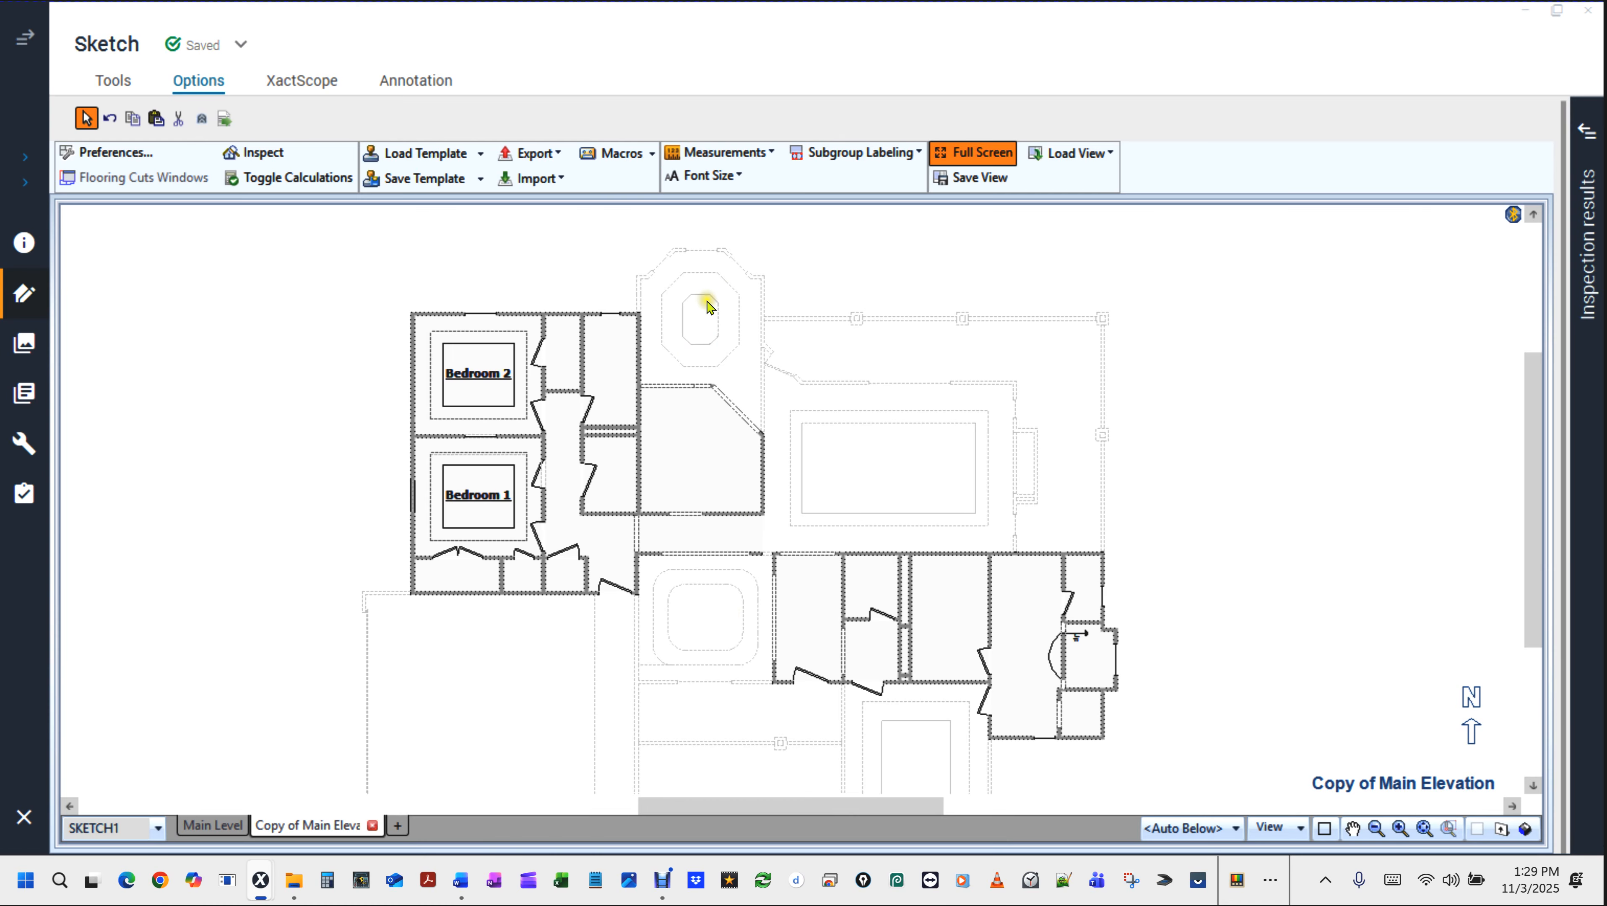
key(ctrl)
key(ctrl)
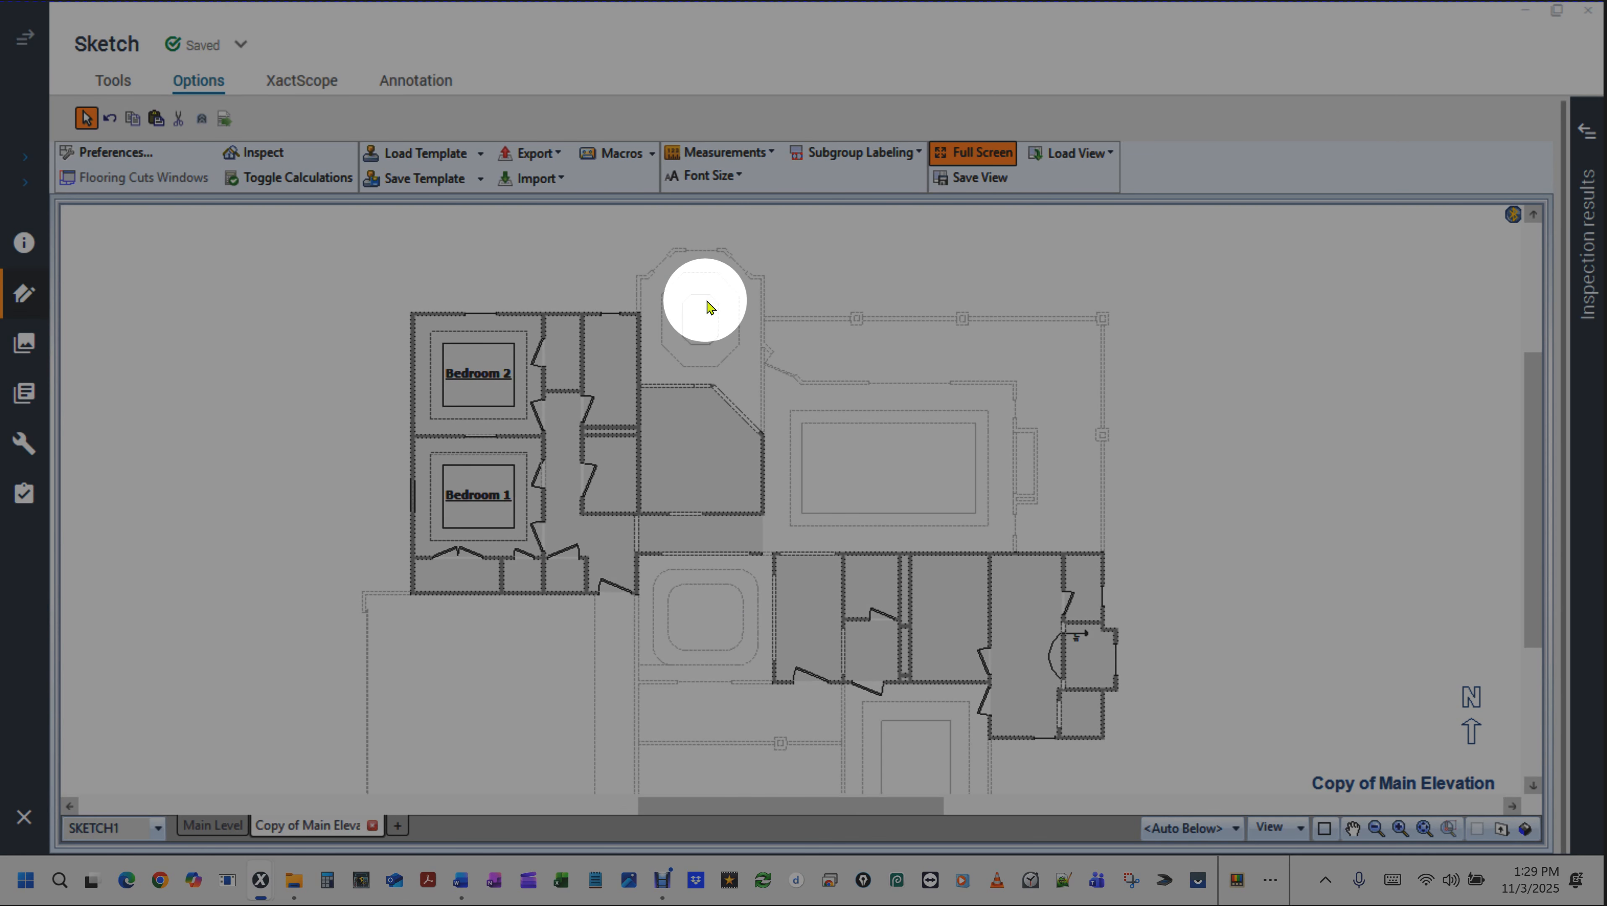
click(712, 310)
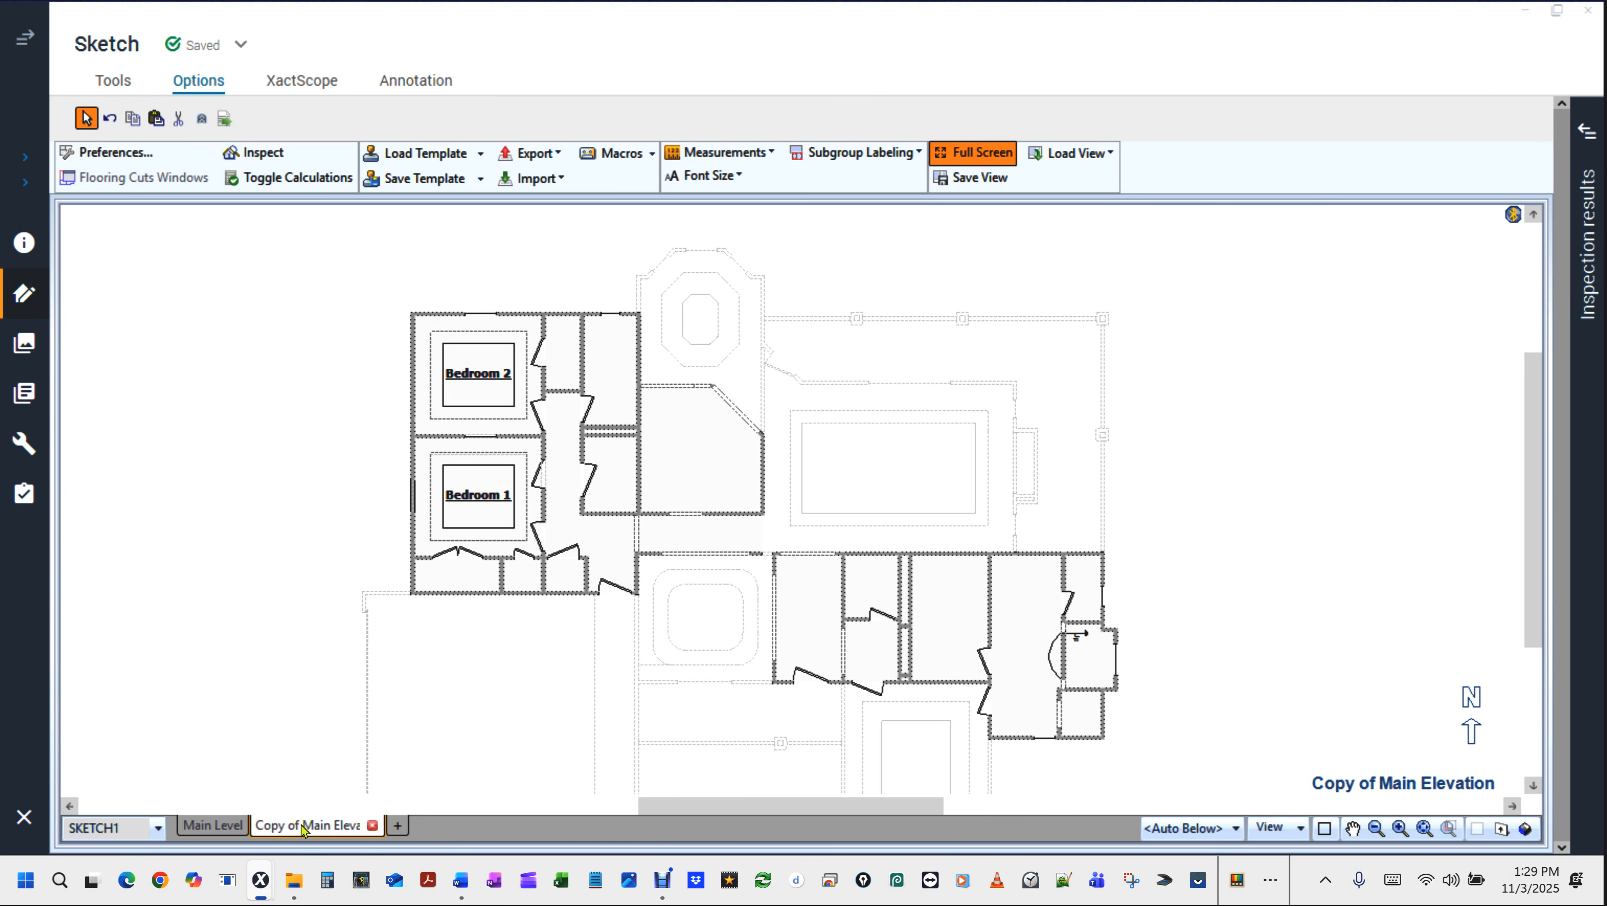
Copy the octagonal tray ceiling outline of the Breakfast room on the Main Level.
click(204, 824)
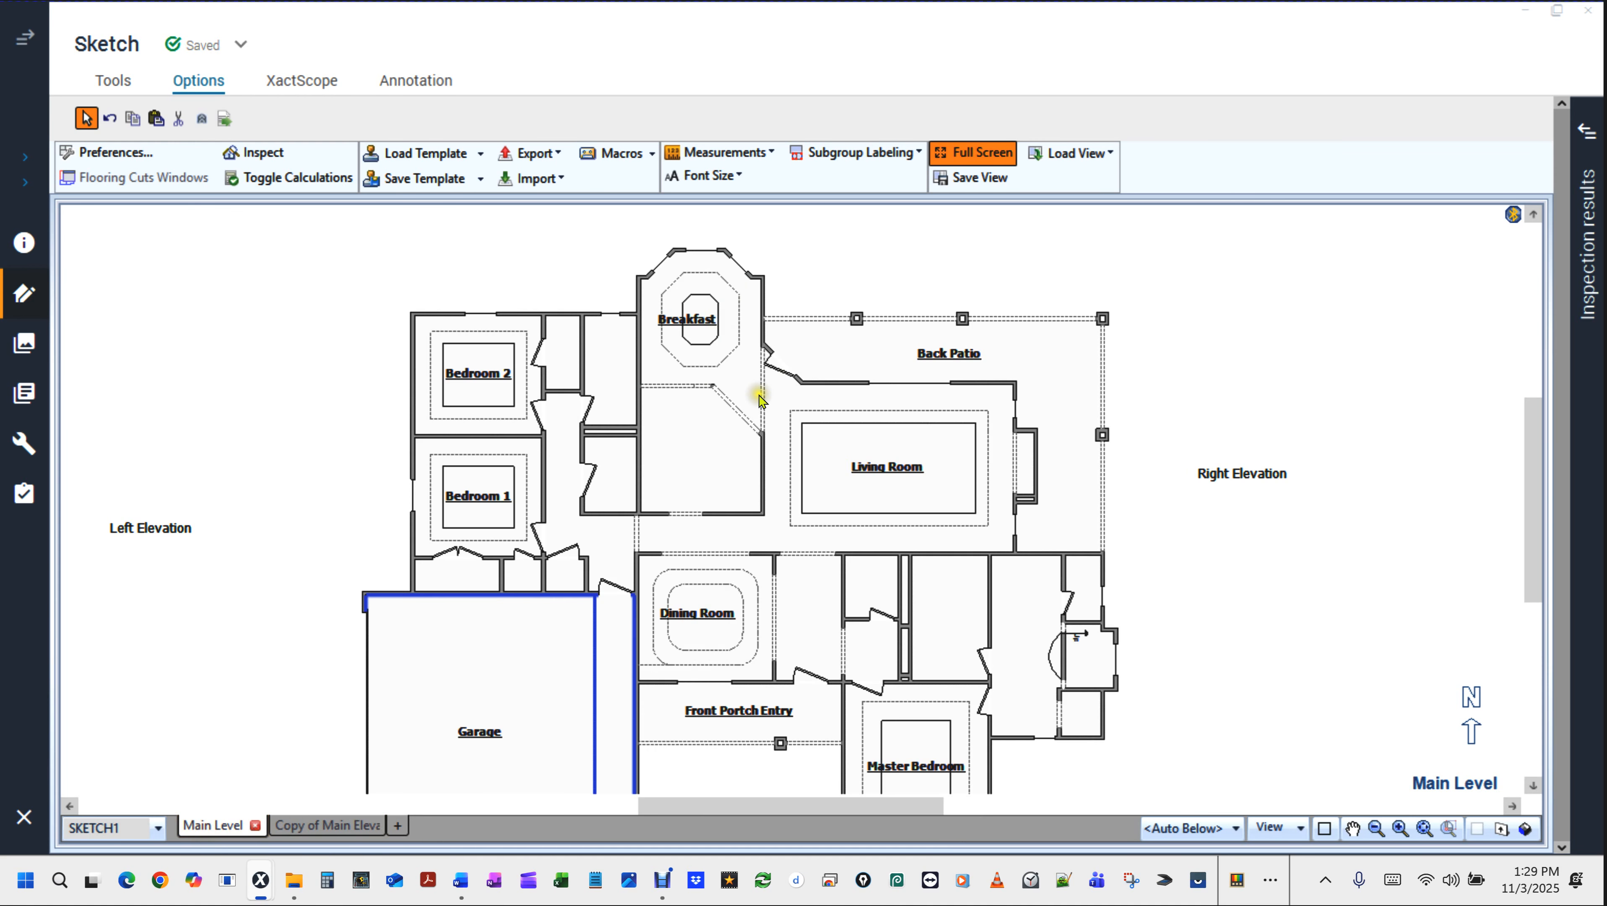
click(699, 317)
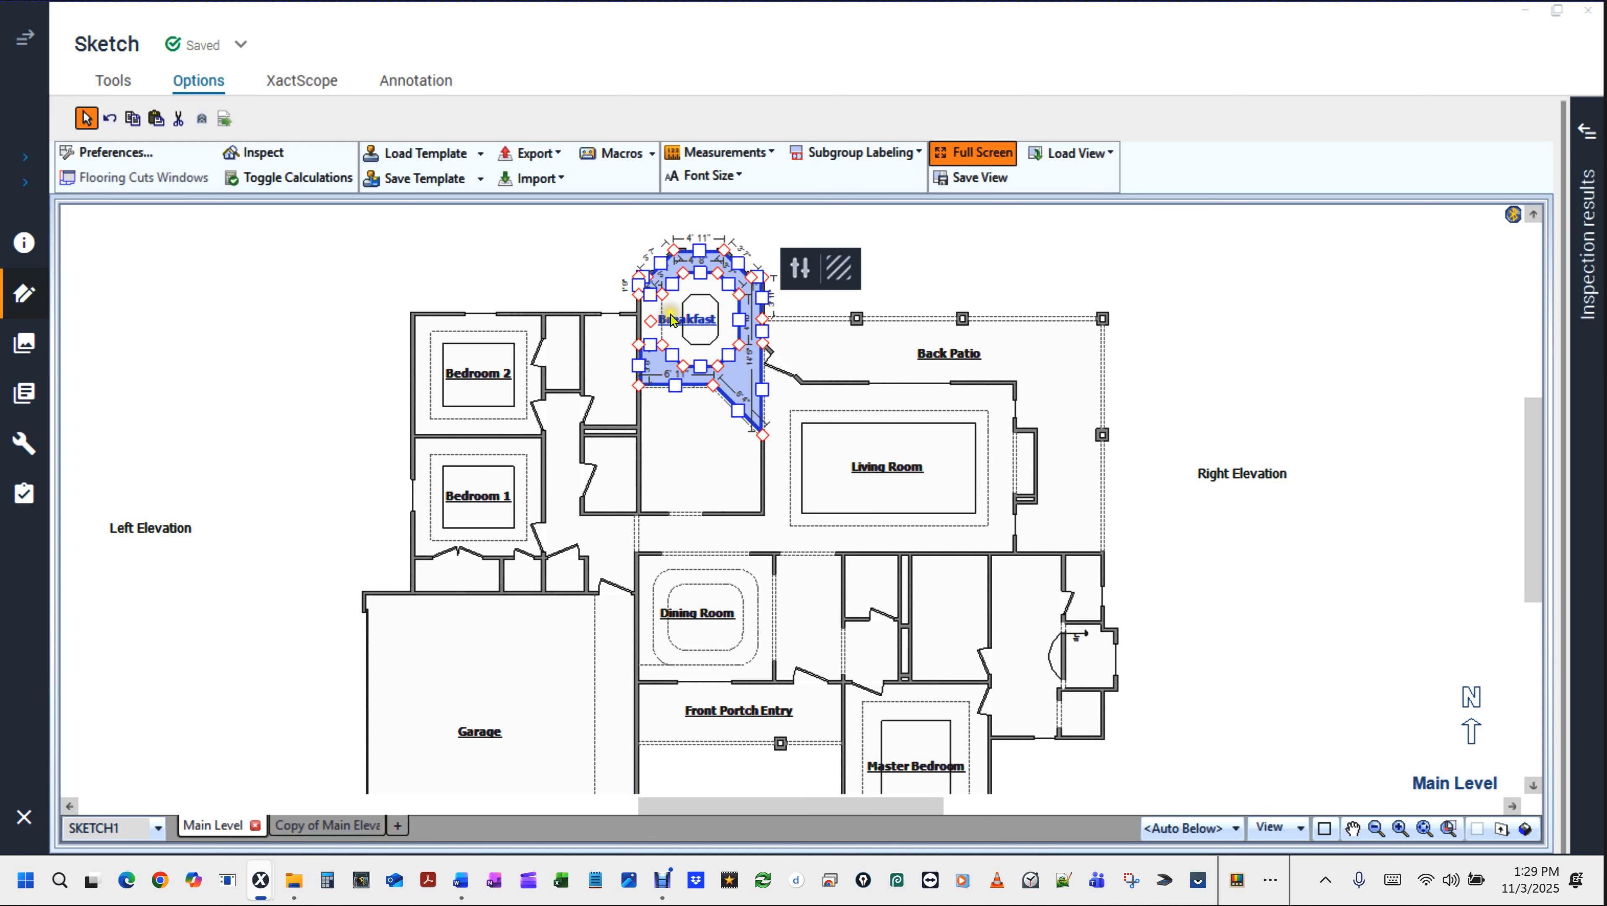
click(563, 247)
scroll(767, 371, up, 2)
scroll(766, 371, up, 2)
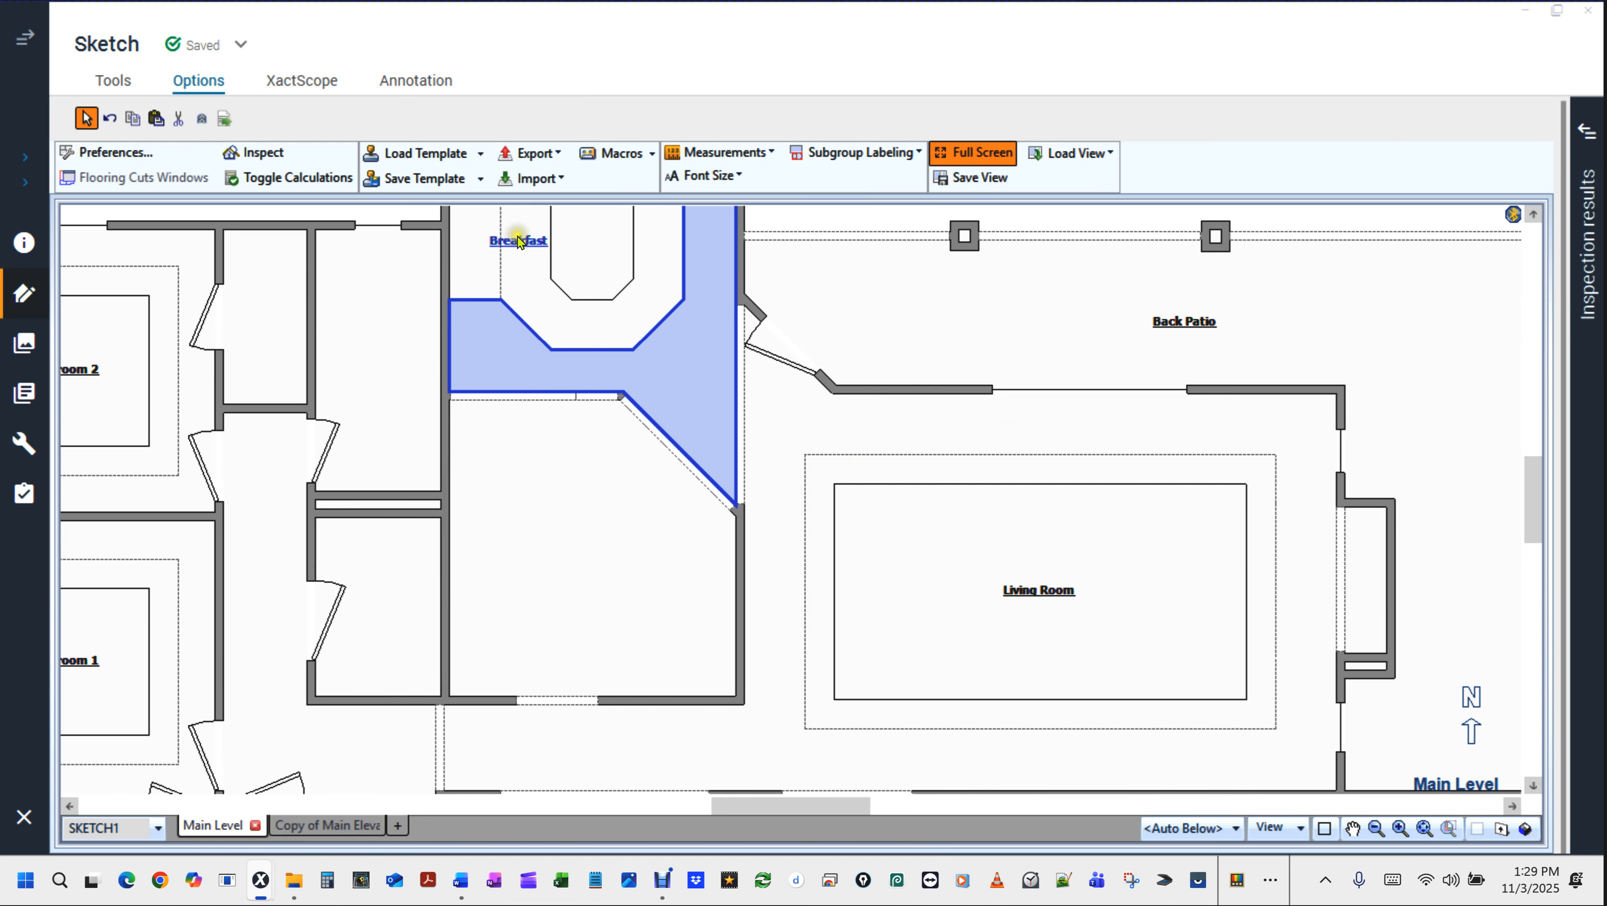
scroll(531, 243, up, 1)
middle_click(560, 276)
drag(561, 280, 629, 480)
key(space)
drag(576, 371, 635, 610)
click(460, 269)
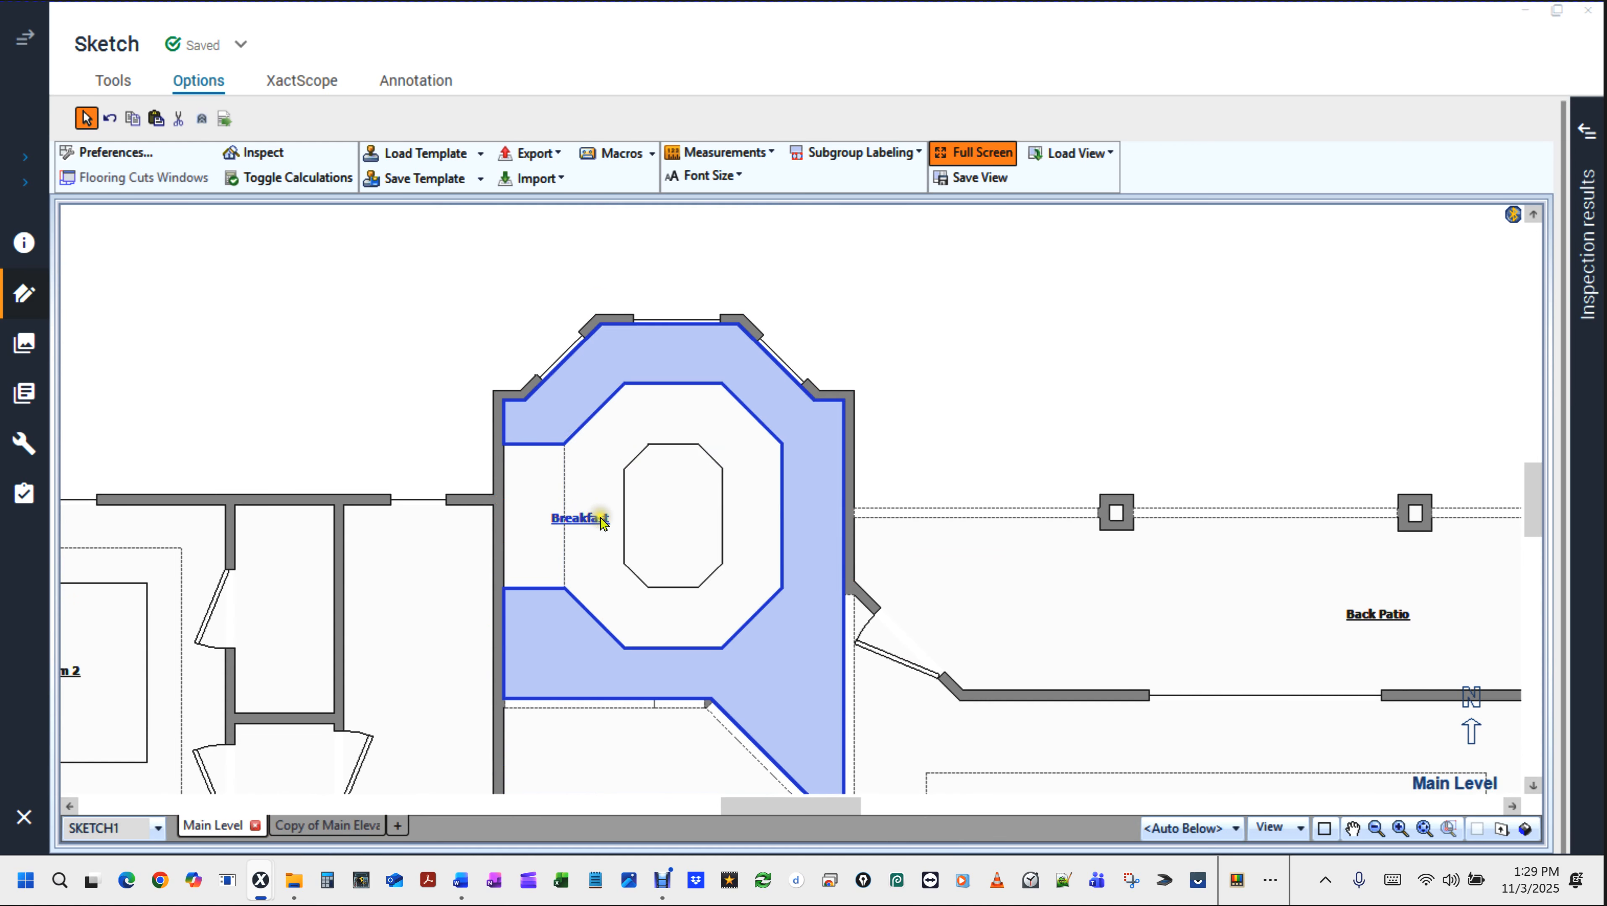
click(625, 517)
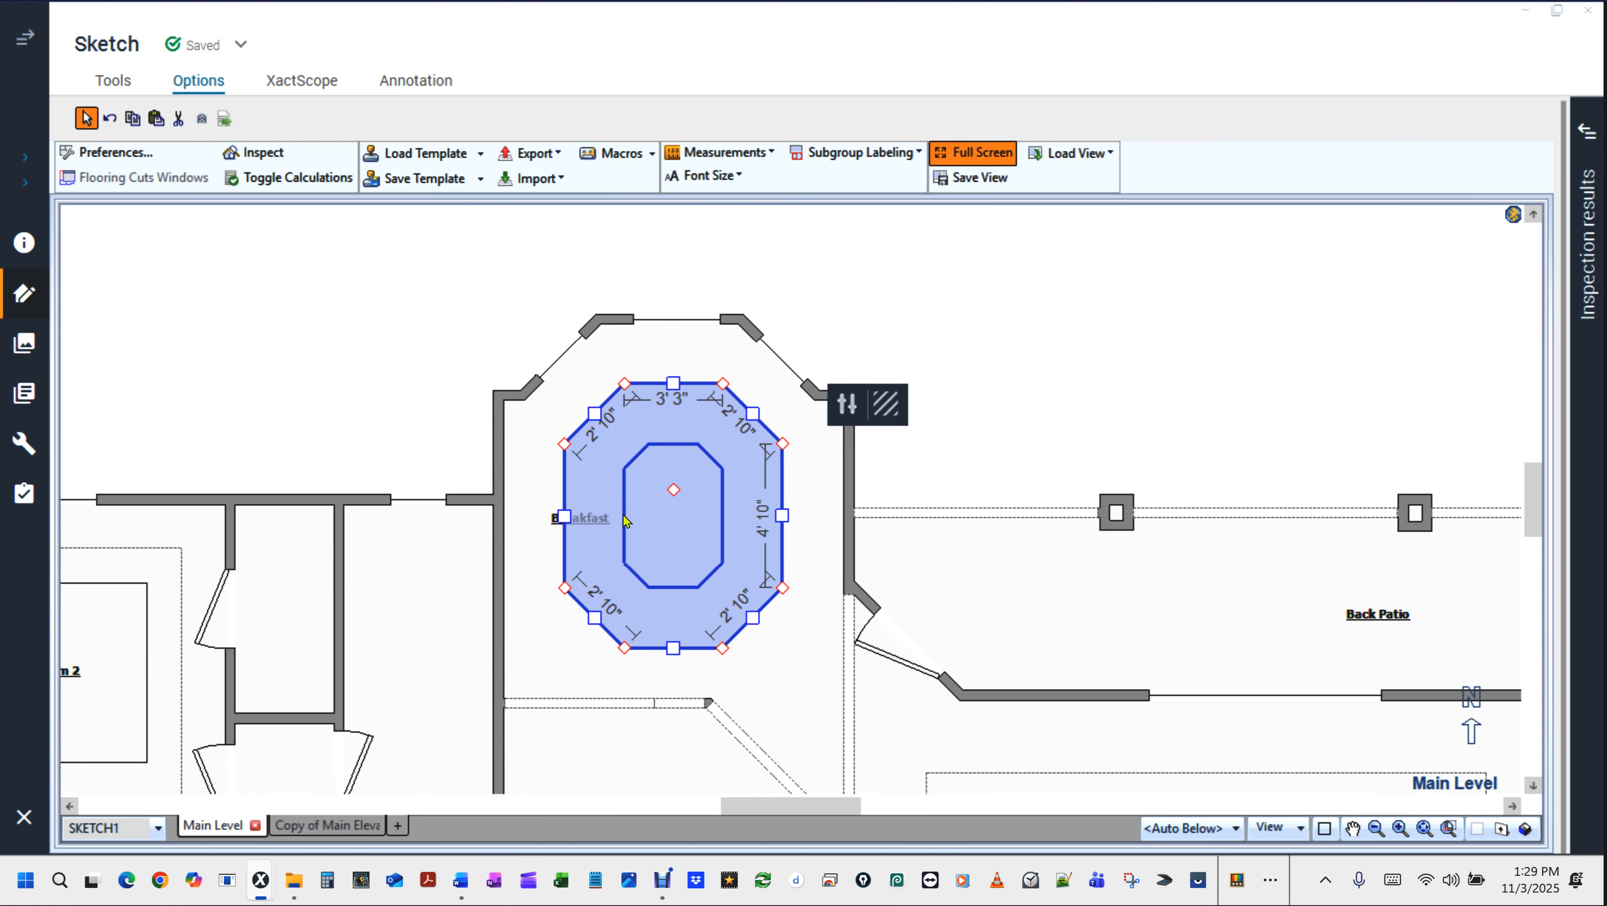
key(Escape)
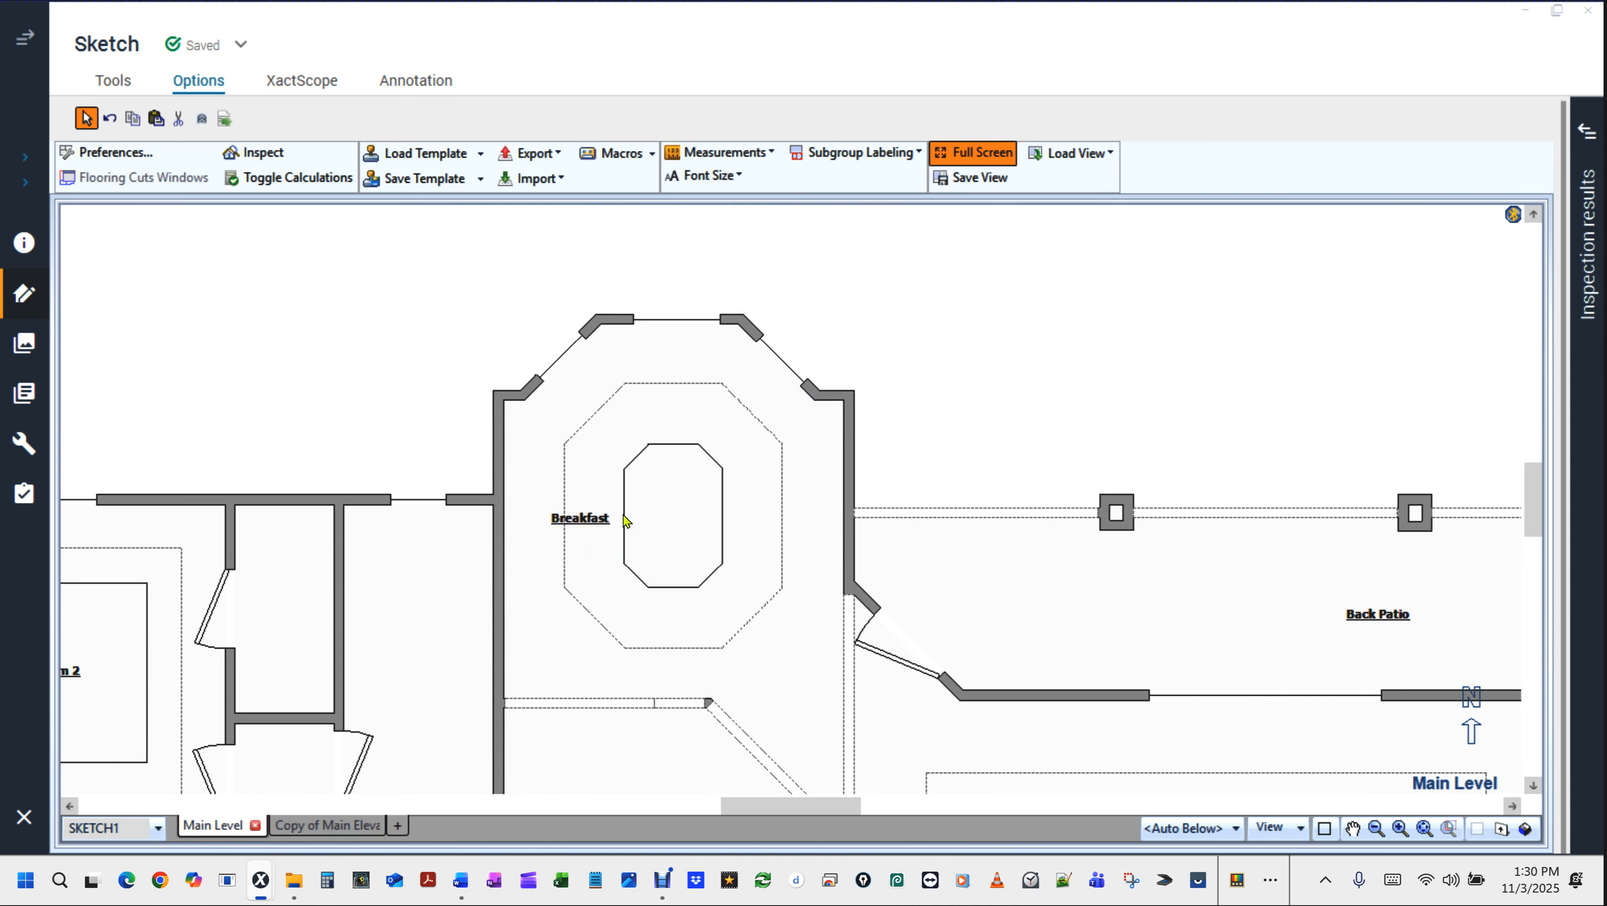
Paste the octagonal tray outline into the empty area north of the Breakfast room on the Copy of Main Elevation level.
click(303, 825)
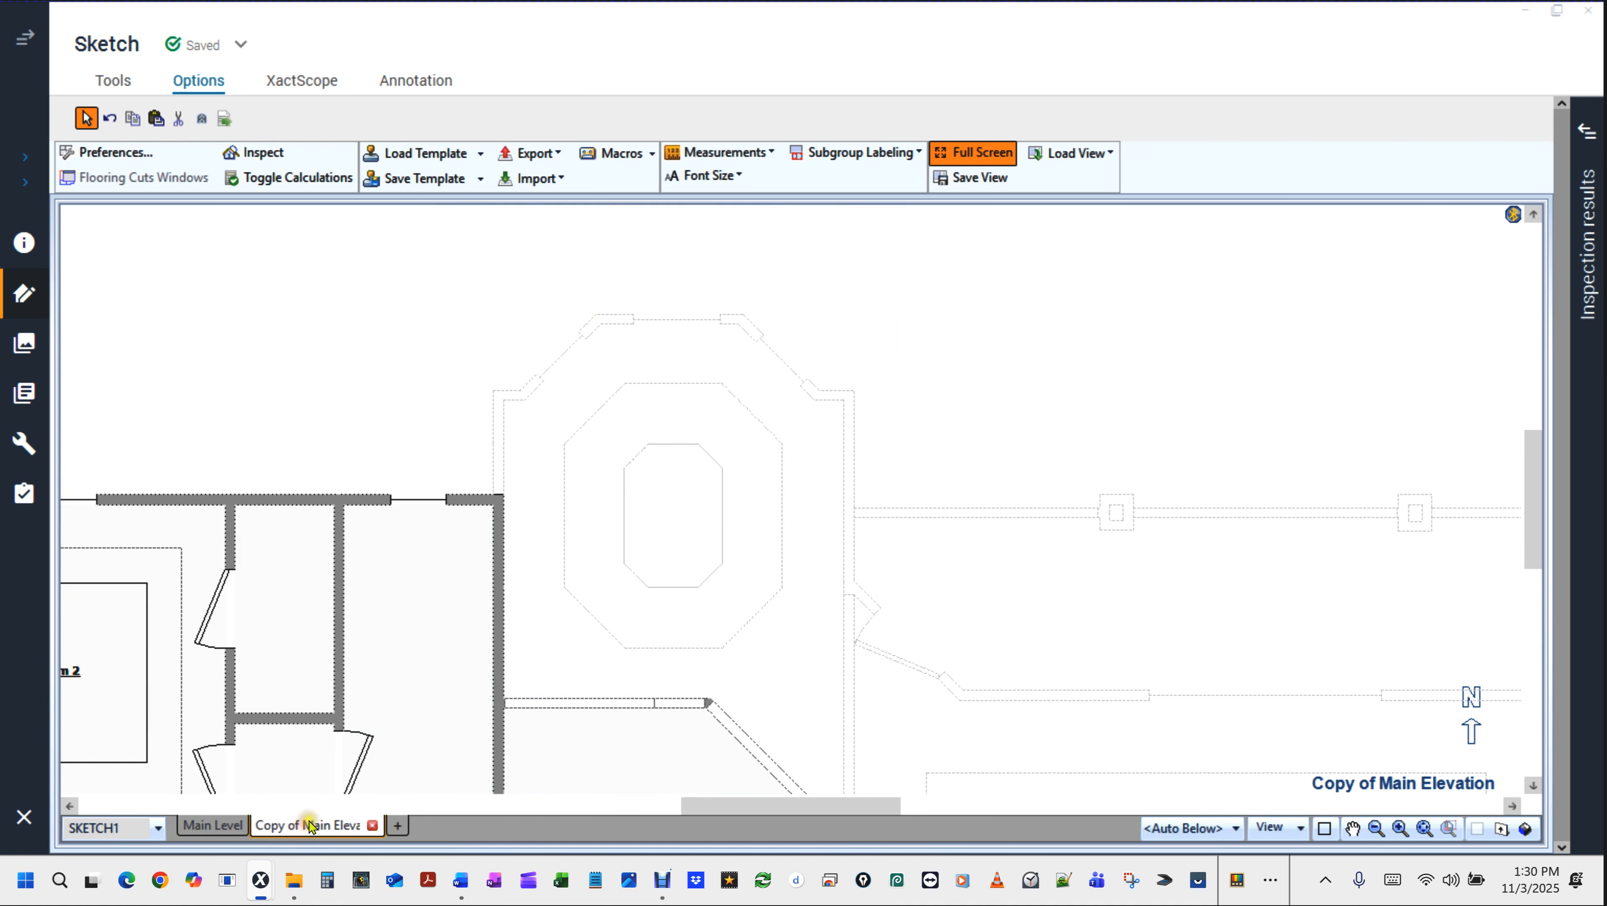
key(space)
mouse_move(1015, 457)
mouse_down()
mouse_move(846, 444)
mouse_move(908, 452)
mouse_move(957, 754)
mouse_move(761, 818)
mouse_up()
key(ctrl+v)
click(735, 364)
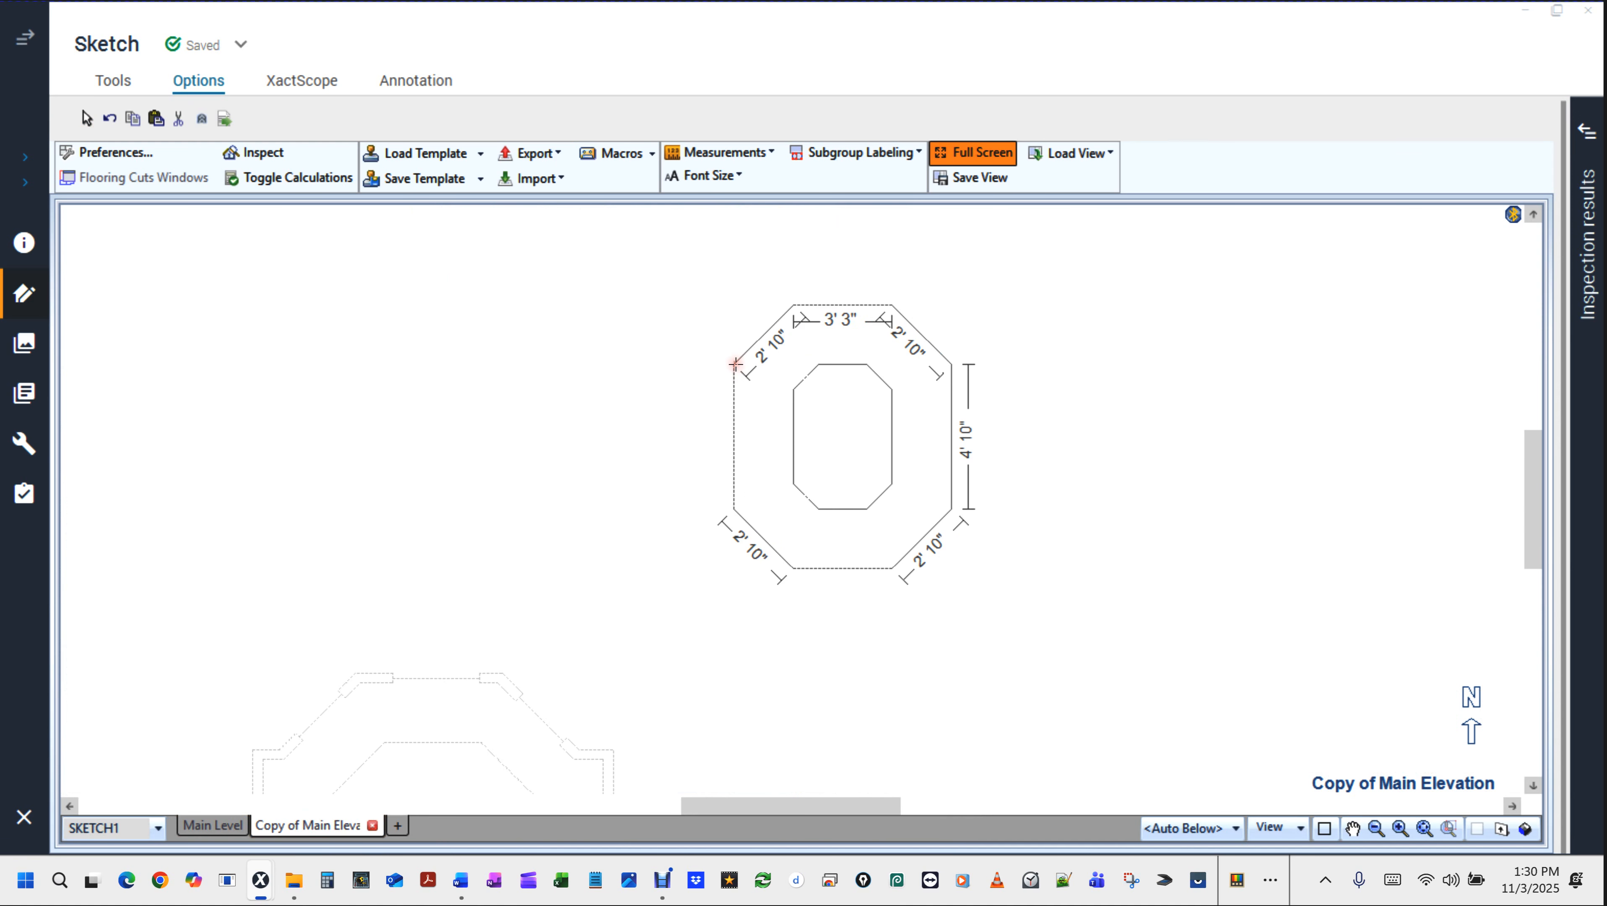
click(861, 385)
click(1078, 388)
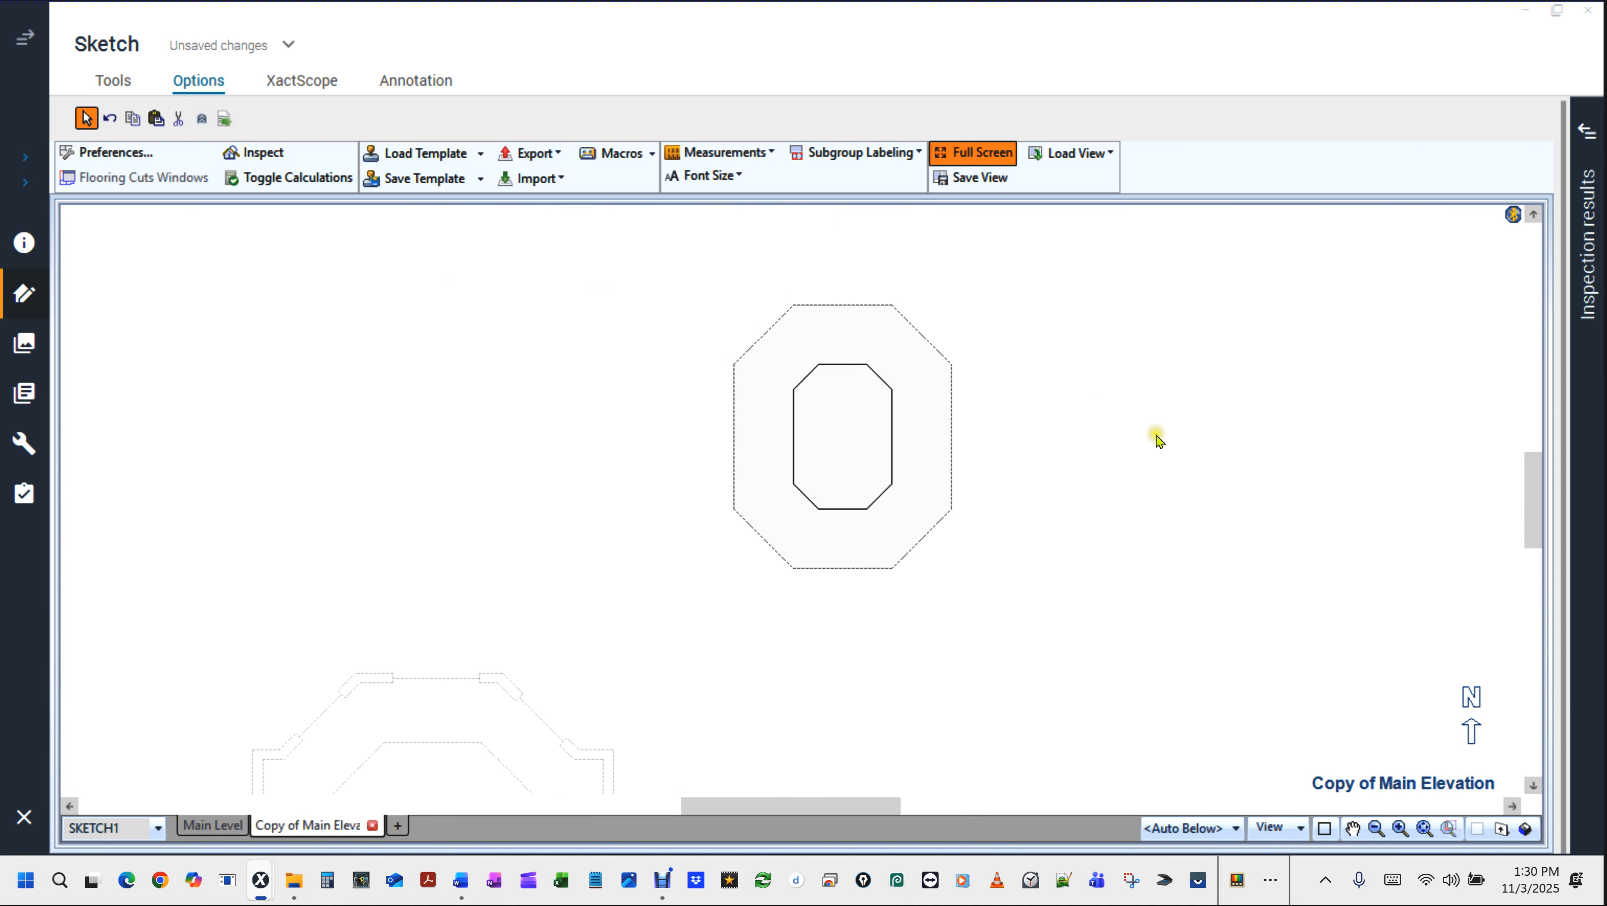
Inspect the pasted octagonal room and its raised tray ceiling in 3D.
key(F9)
drag(969, 616, 650, 522)
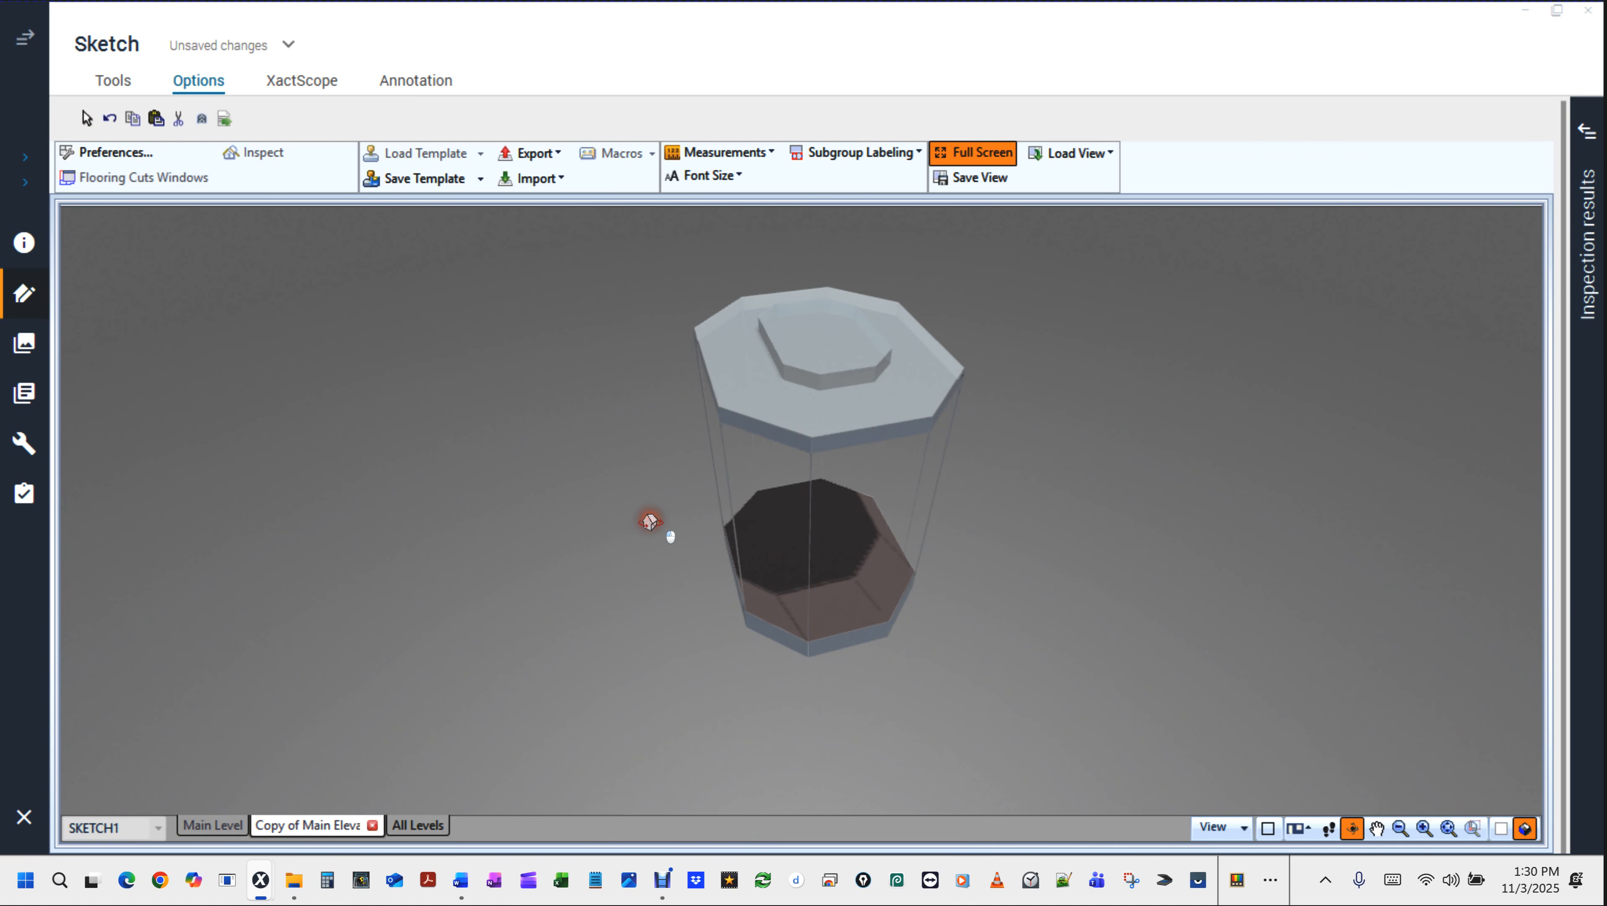
key(F8)
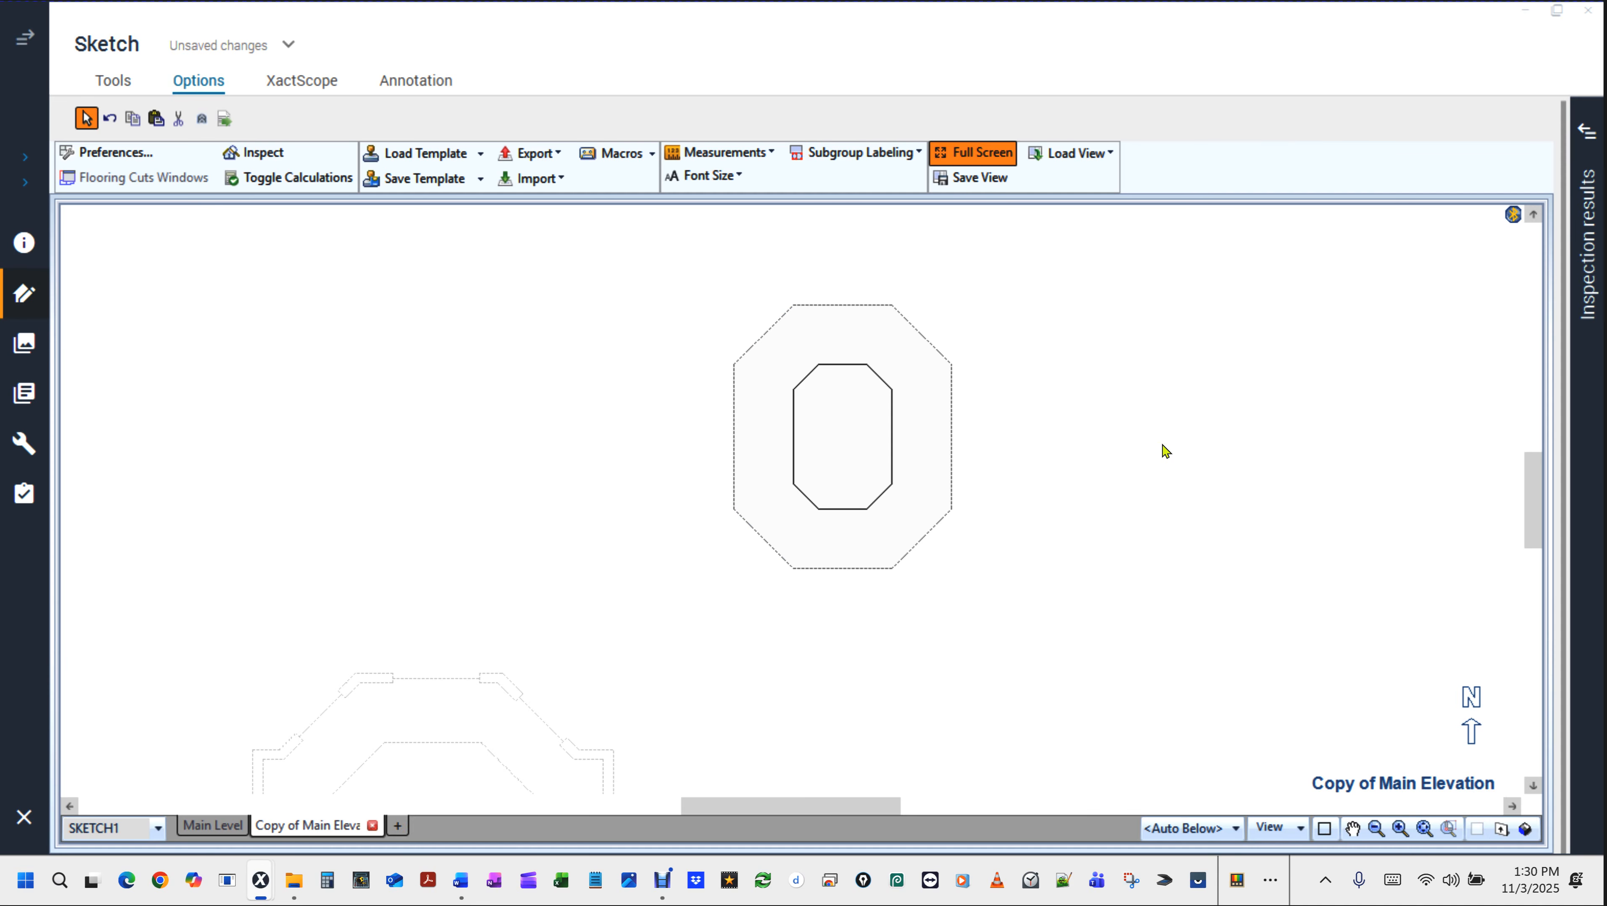
Set Arced Wall to Yes for the four diagonal corner walls of the pasted octagonal room.
click(918, 334)
click(765, 338)
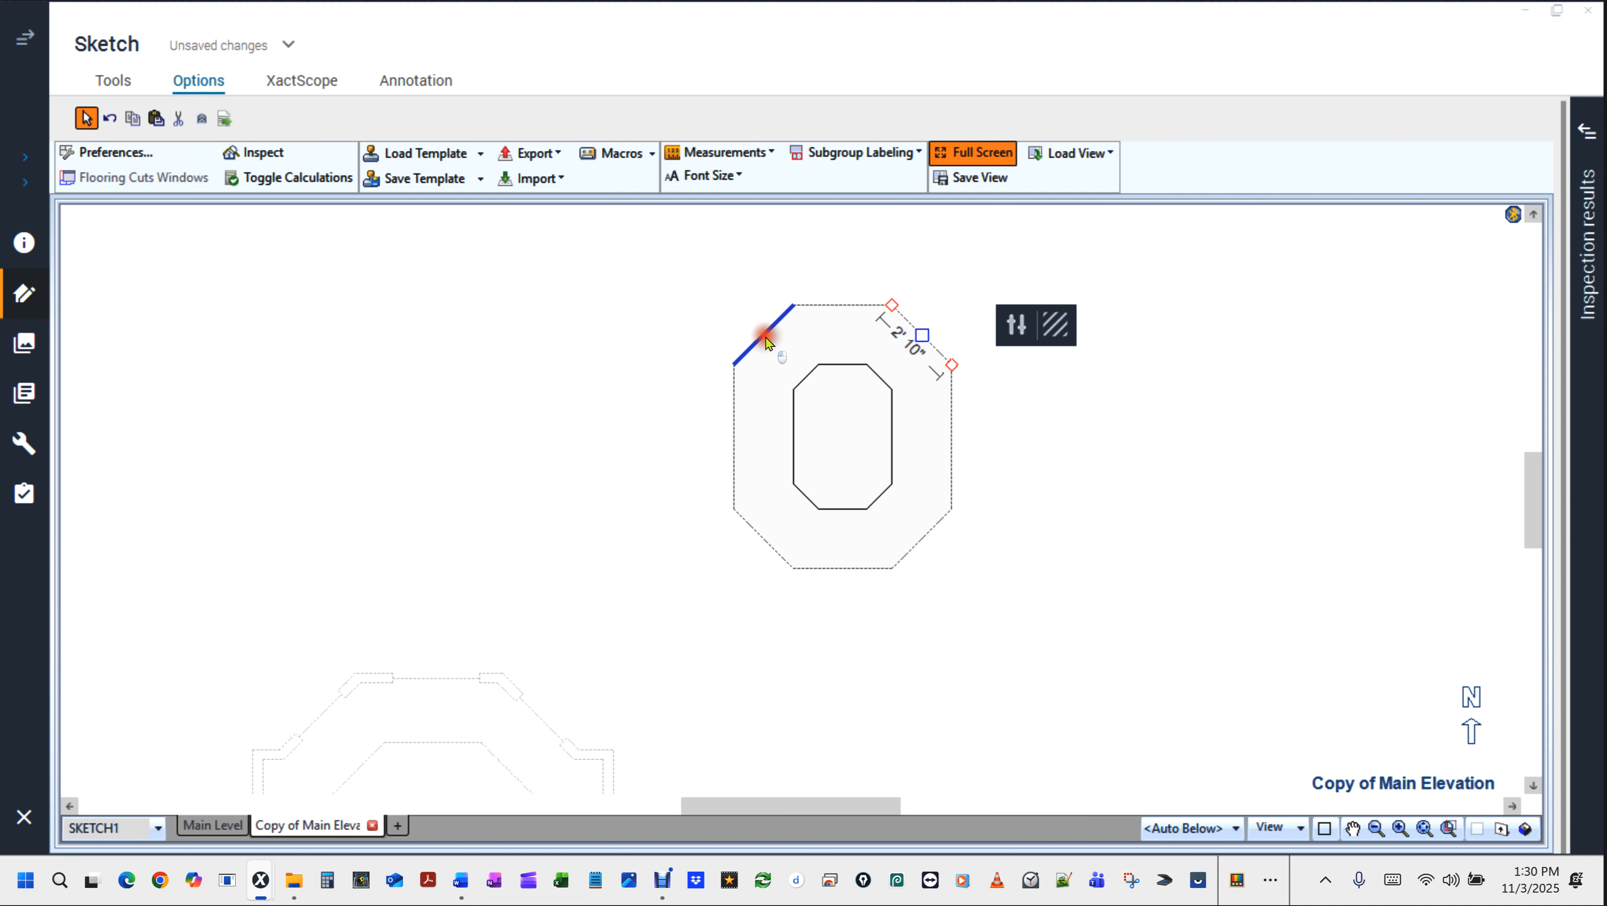
click(786, 580)
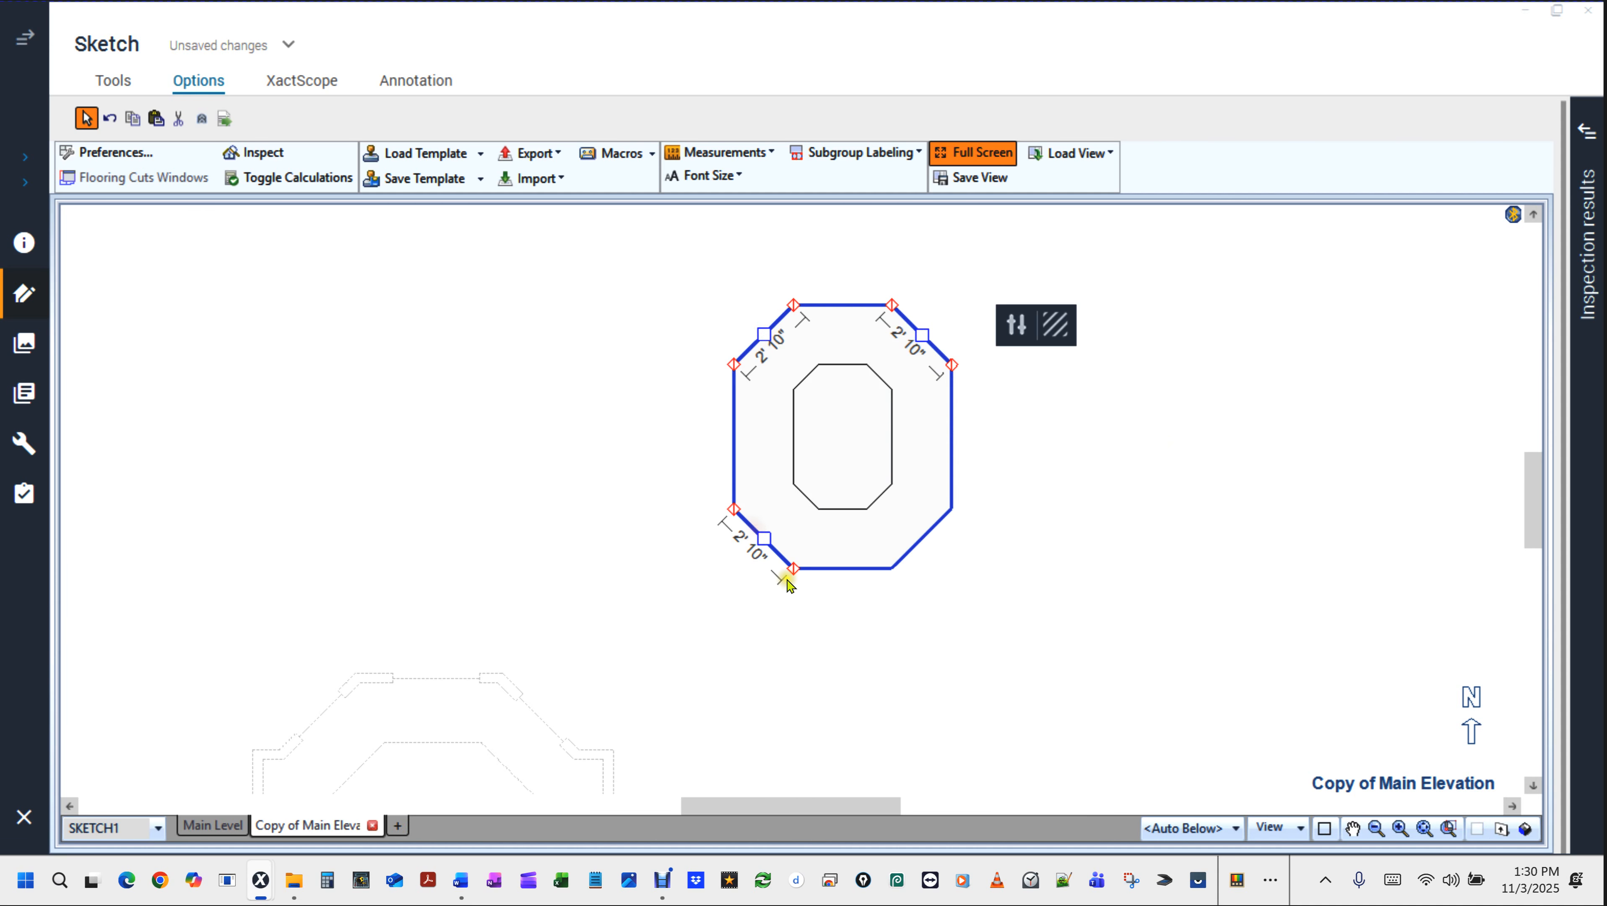
click(926, 537)
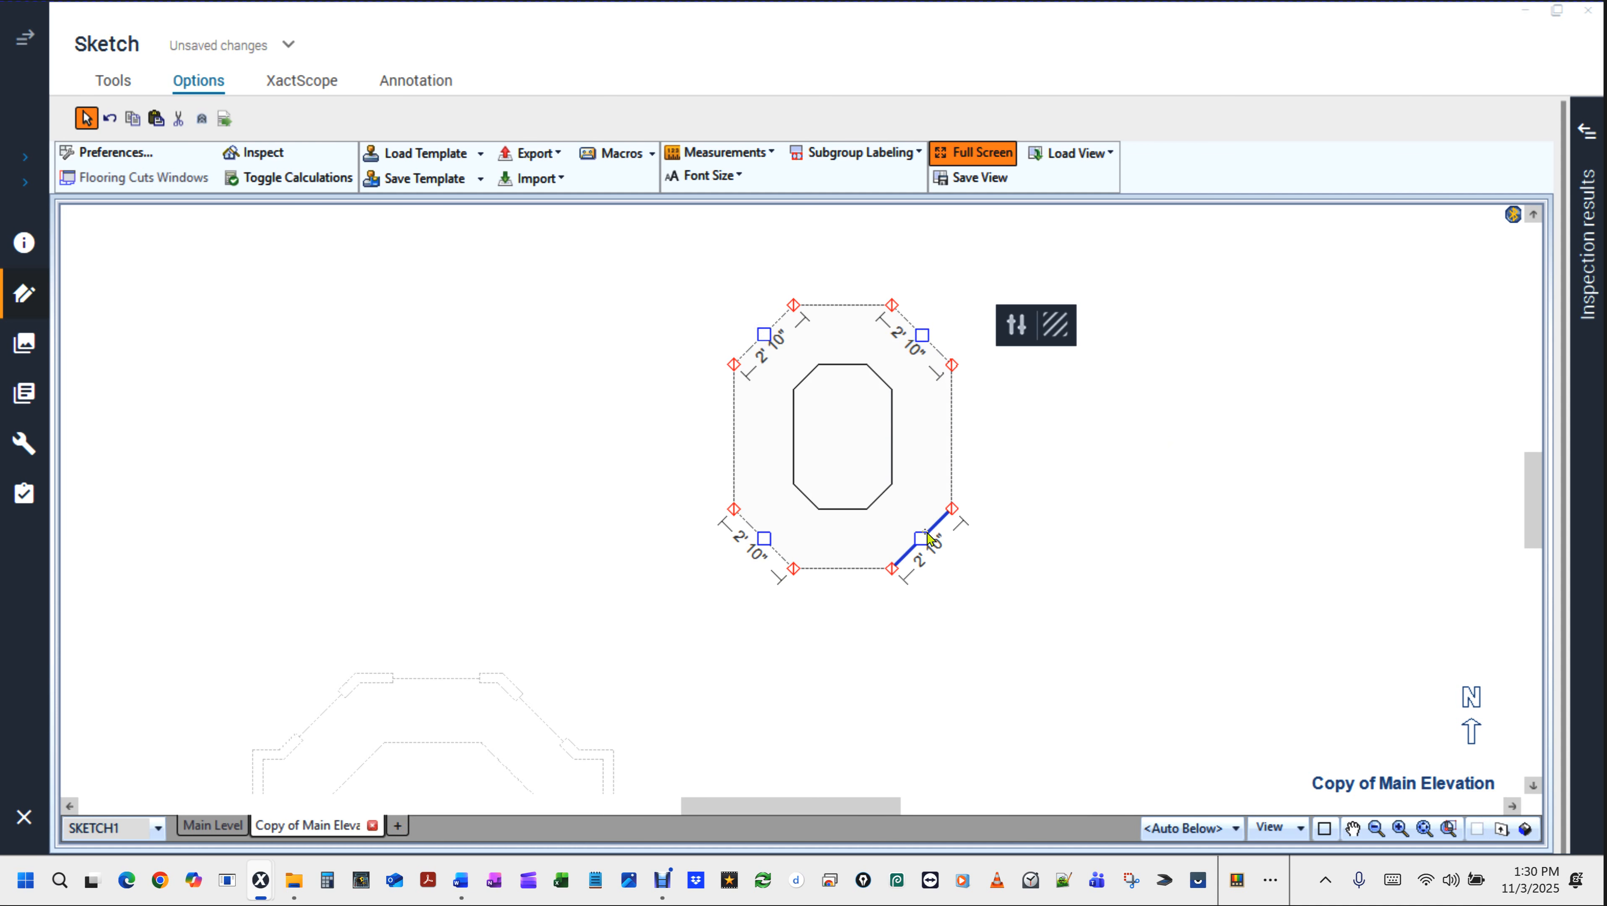
right_click(926, 533)
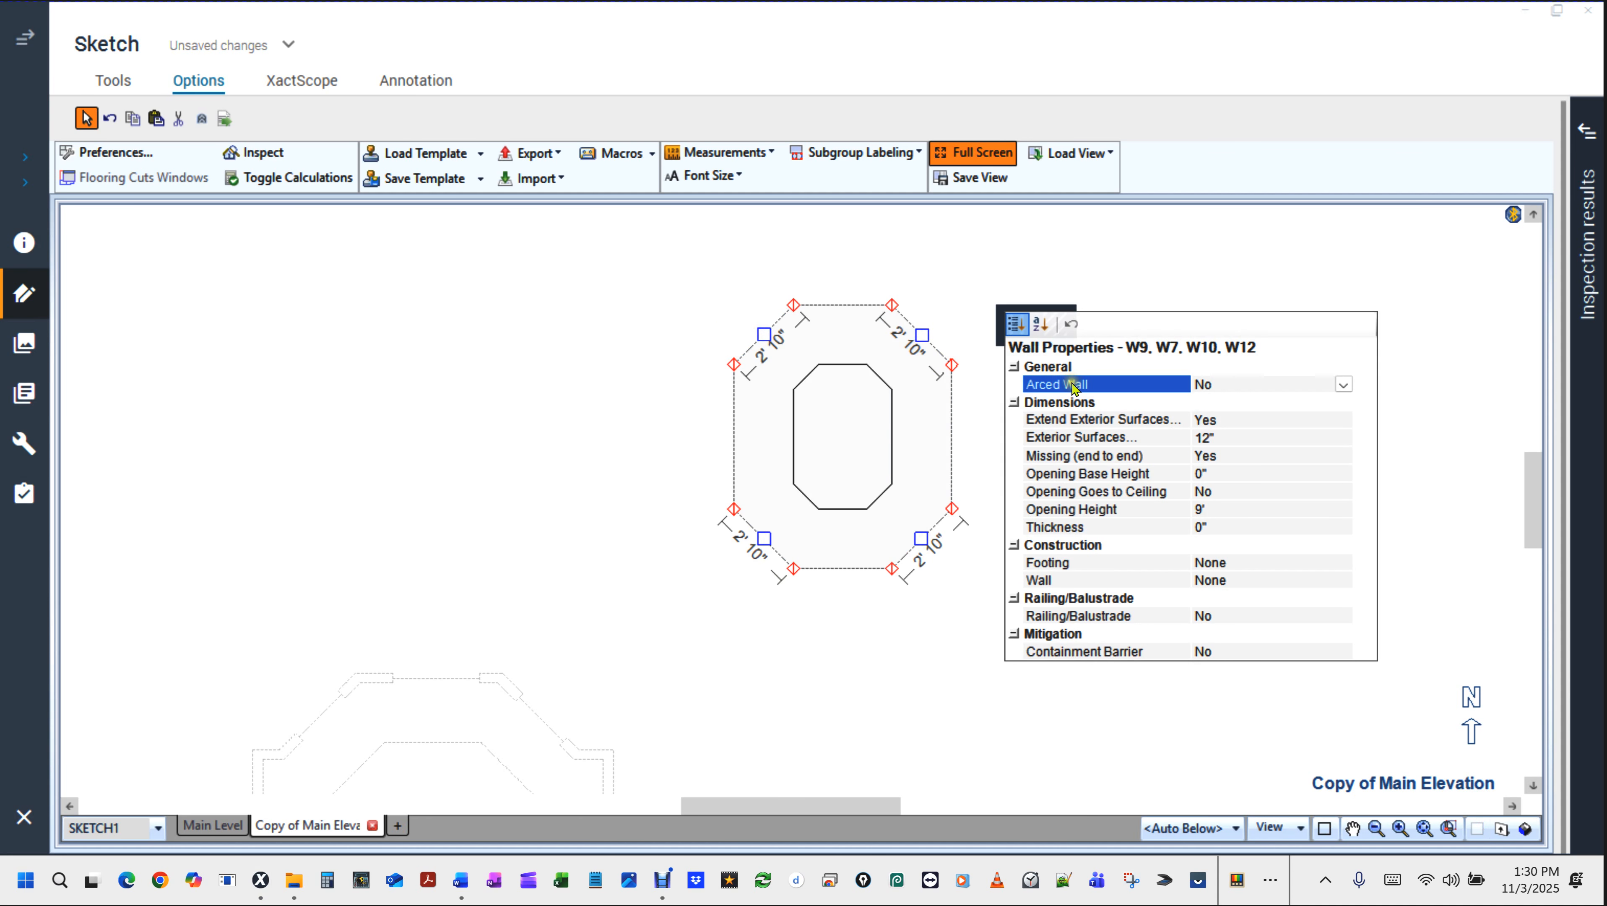
key(ctrl)
key(ctrl)
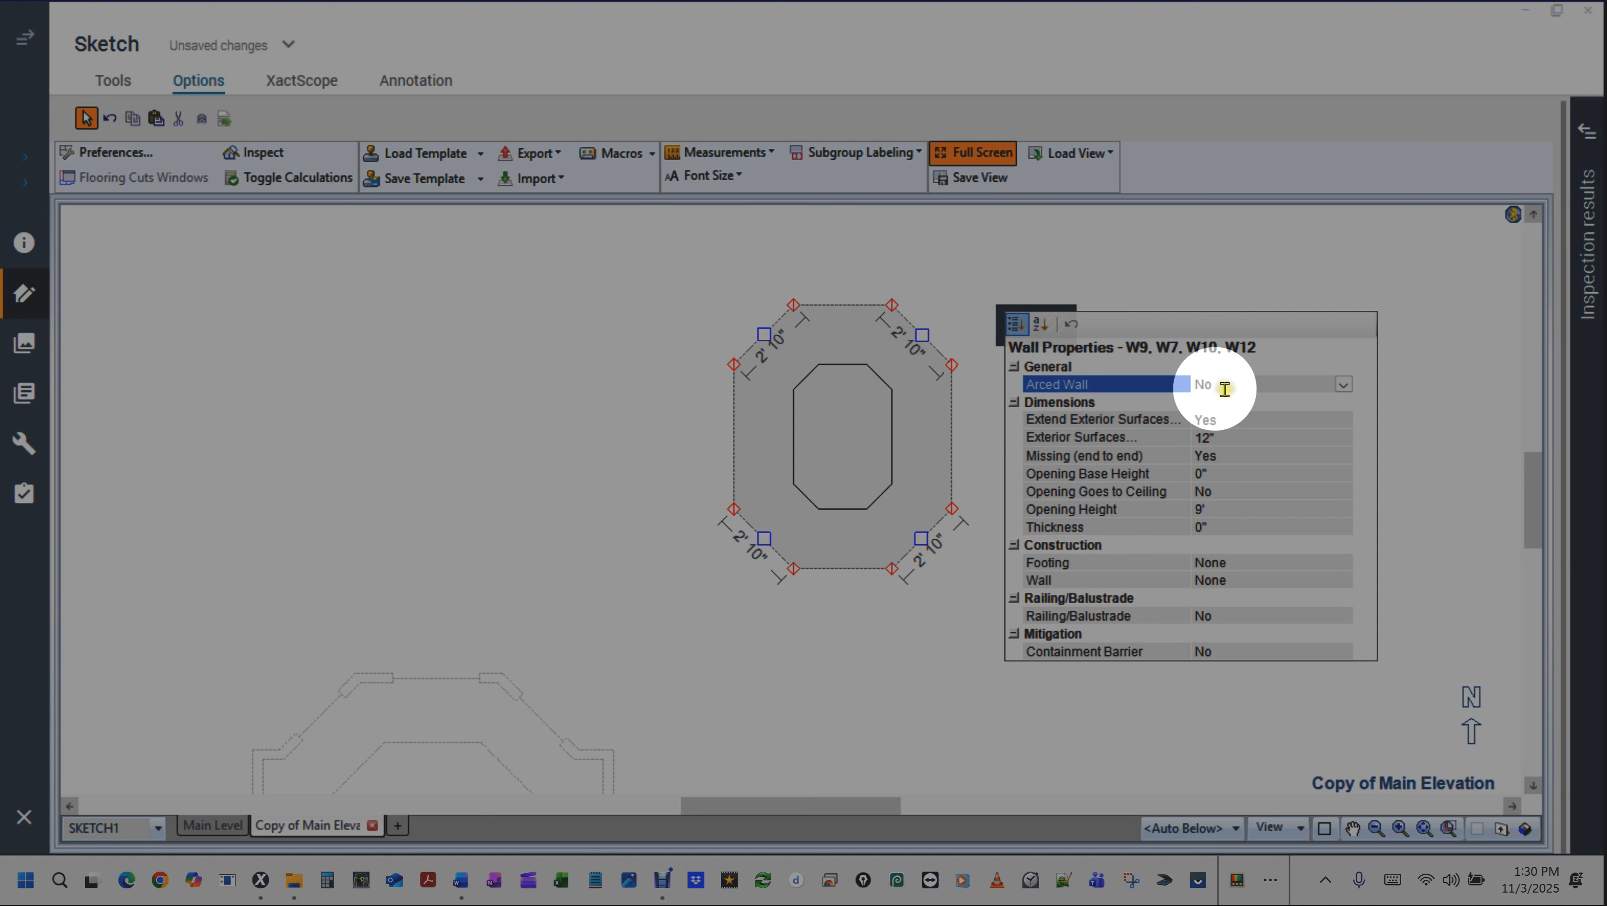
click(1212, 386)
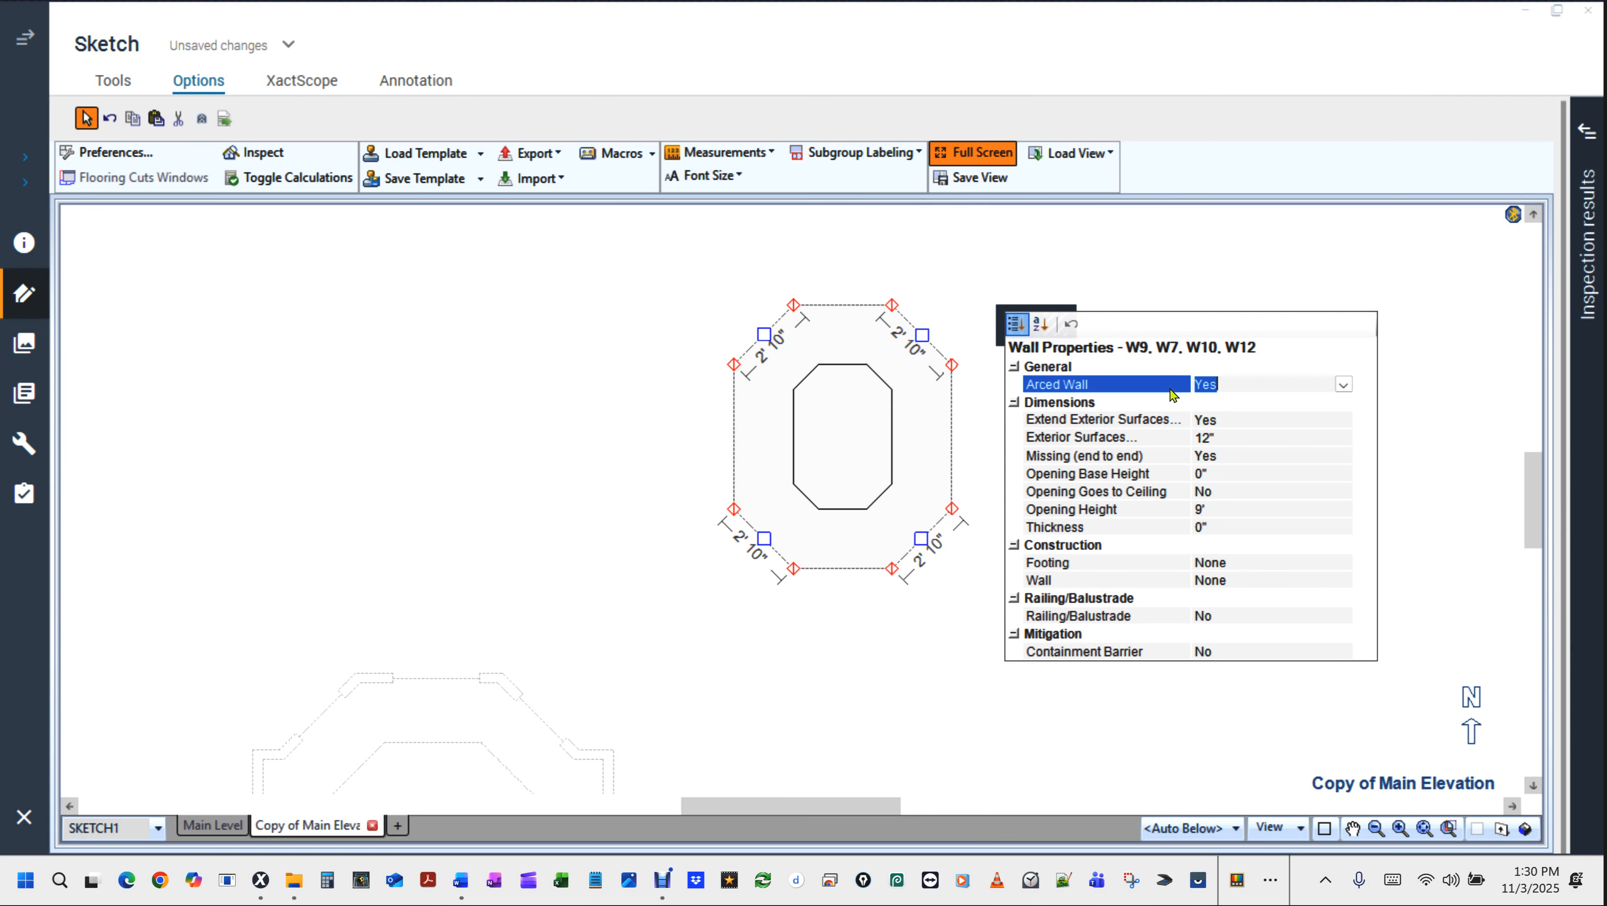
double_click(1171, 390)
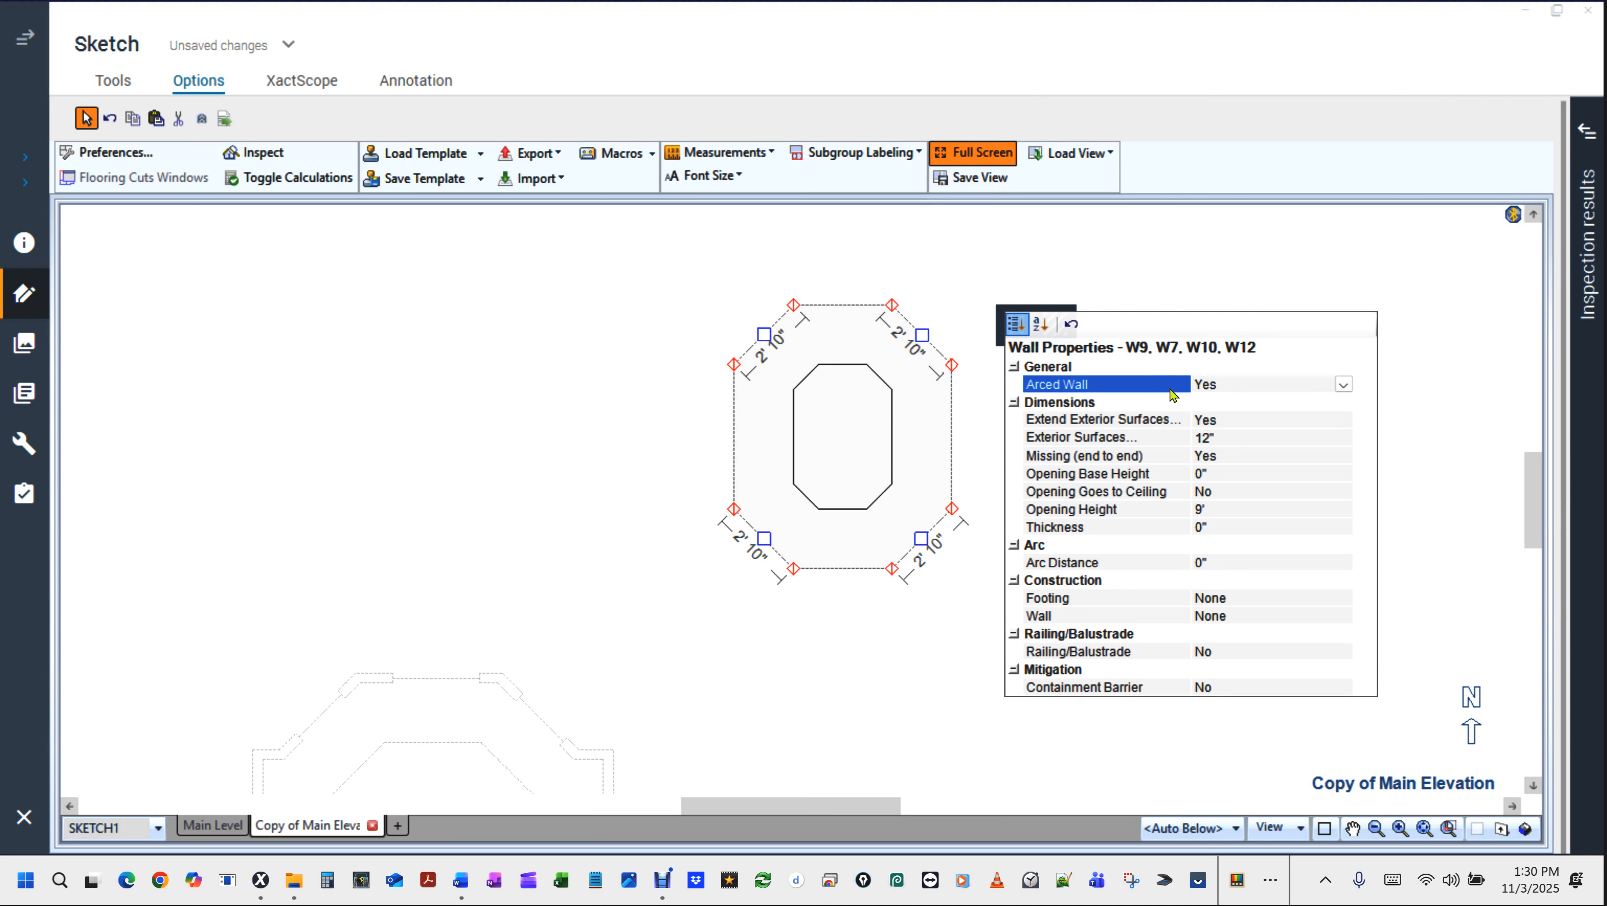
click(602, 360)
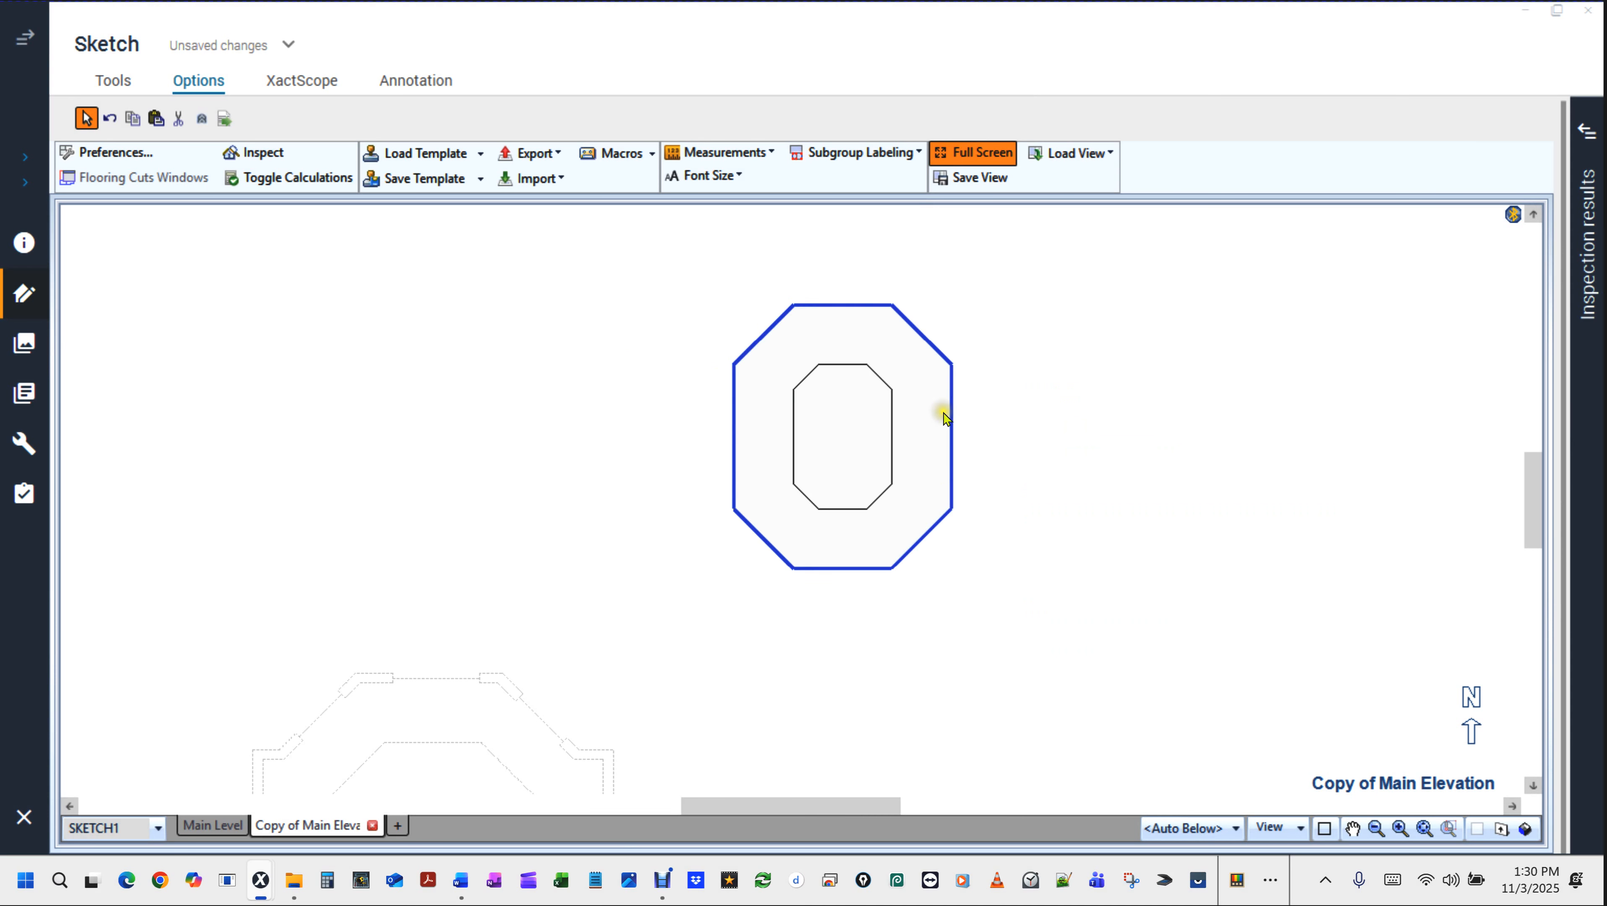
Bow the octagonal room's northeast and northwest diagonal walls outward into rounded corners.
click(924, 339)
drag(925, 338, 939, 329)
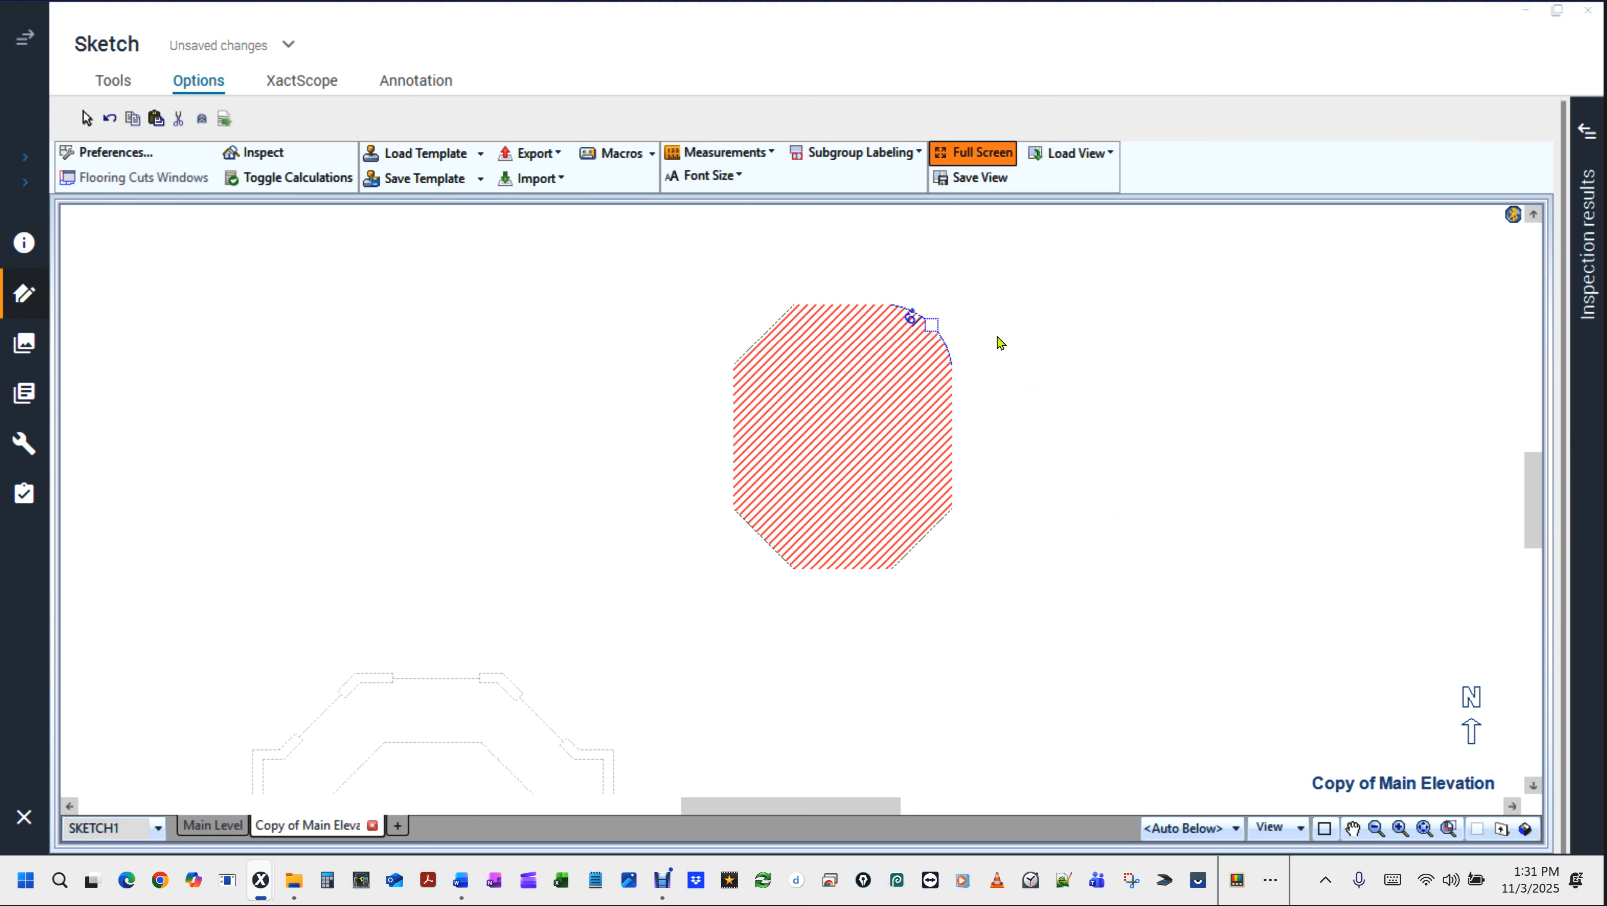
click(766, 350)
click(769, 336)
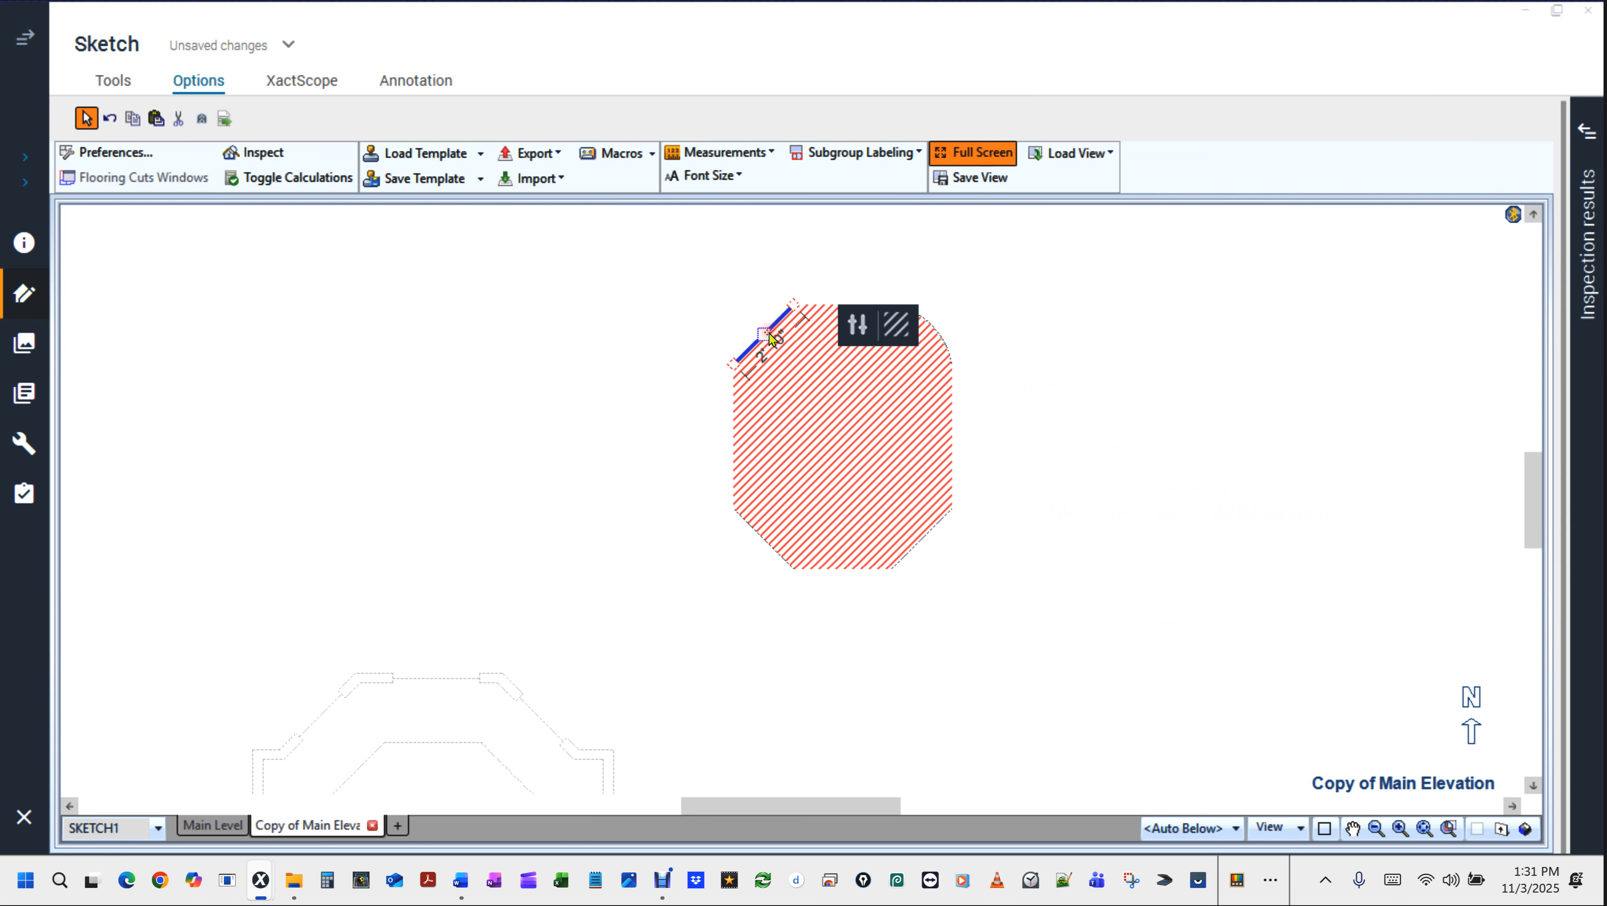
drag(769, 336, 761, 320)
Bow the southeast and southwest diagonal walls outward to match the rounded north corners.
click(920, 539)
click(924, 544)
drag(923, 542, 870, 544)
click(792, 526)
click(755, 538)
mouse_move(755, 538)
mouse_down()
mouse_move(750, 556)
mouse_move(746, 538)
mouse_up()
click(1151, 506)
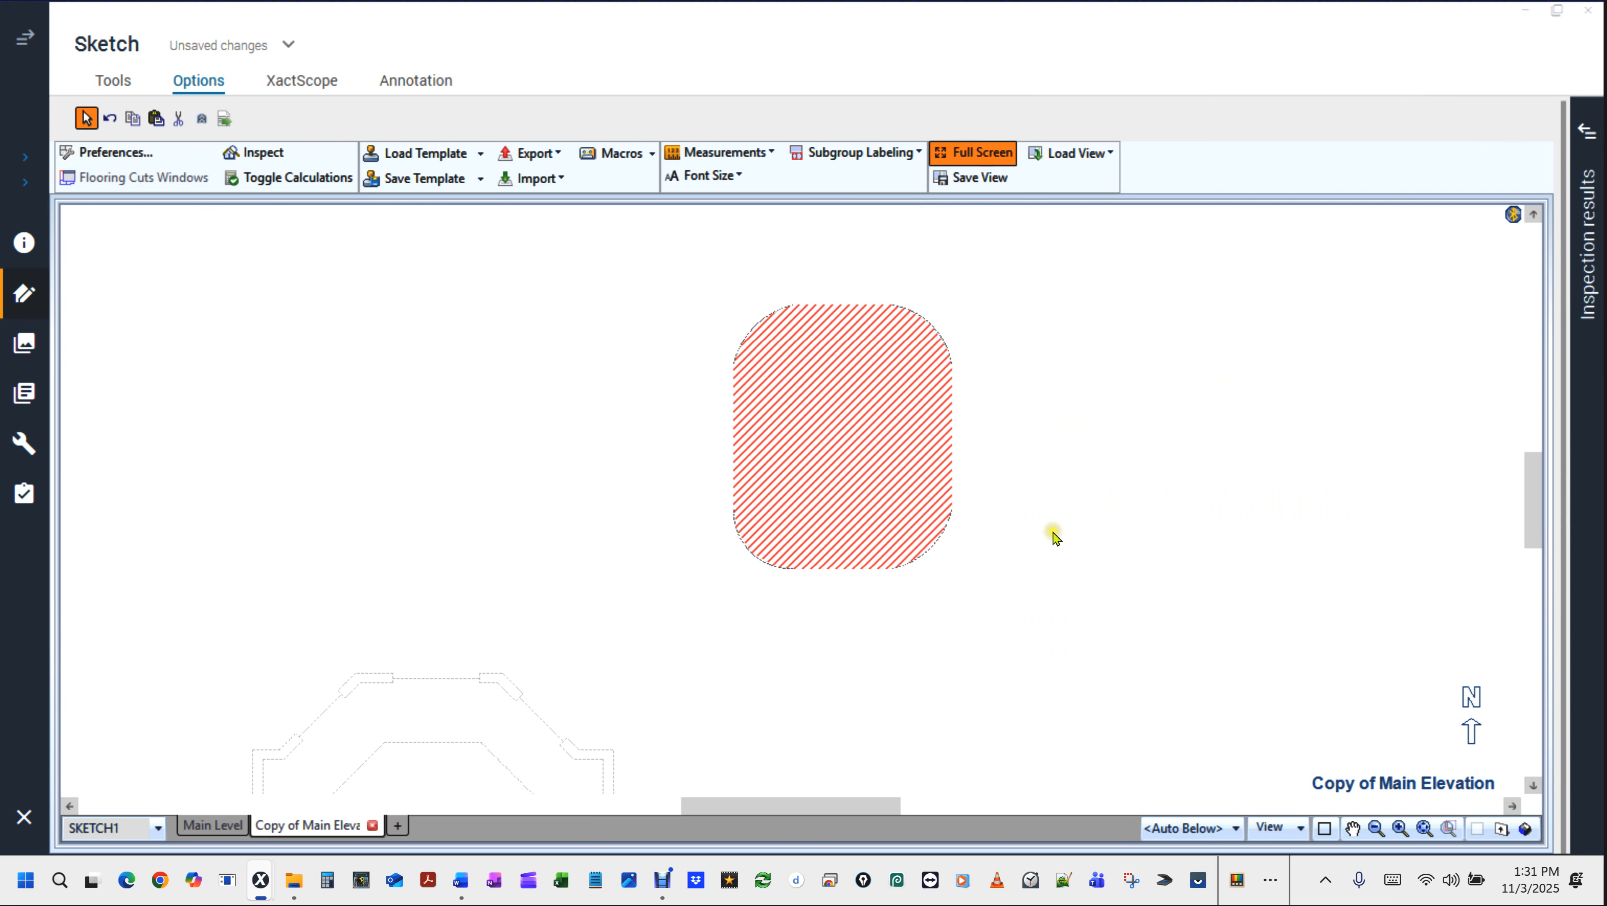
Inspect the rounded-corner room and its detached tray ceiling from several angles in 3D.
key(F12)
drag(727, 664, 493, 510)
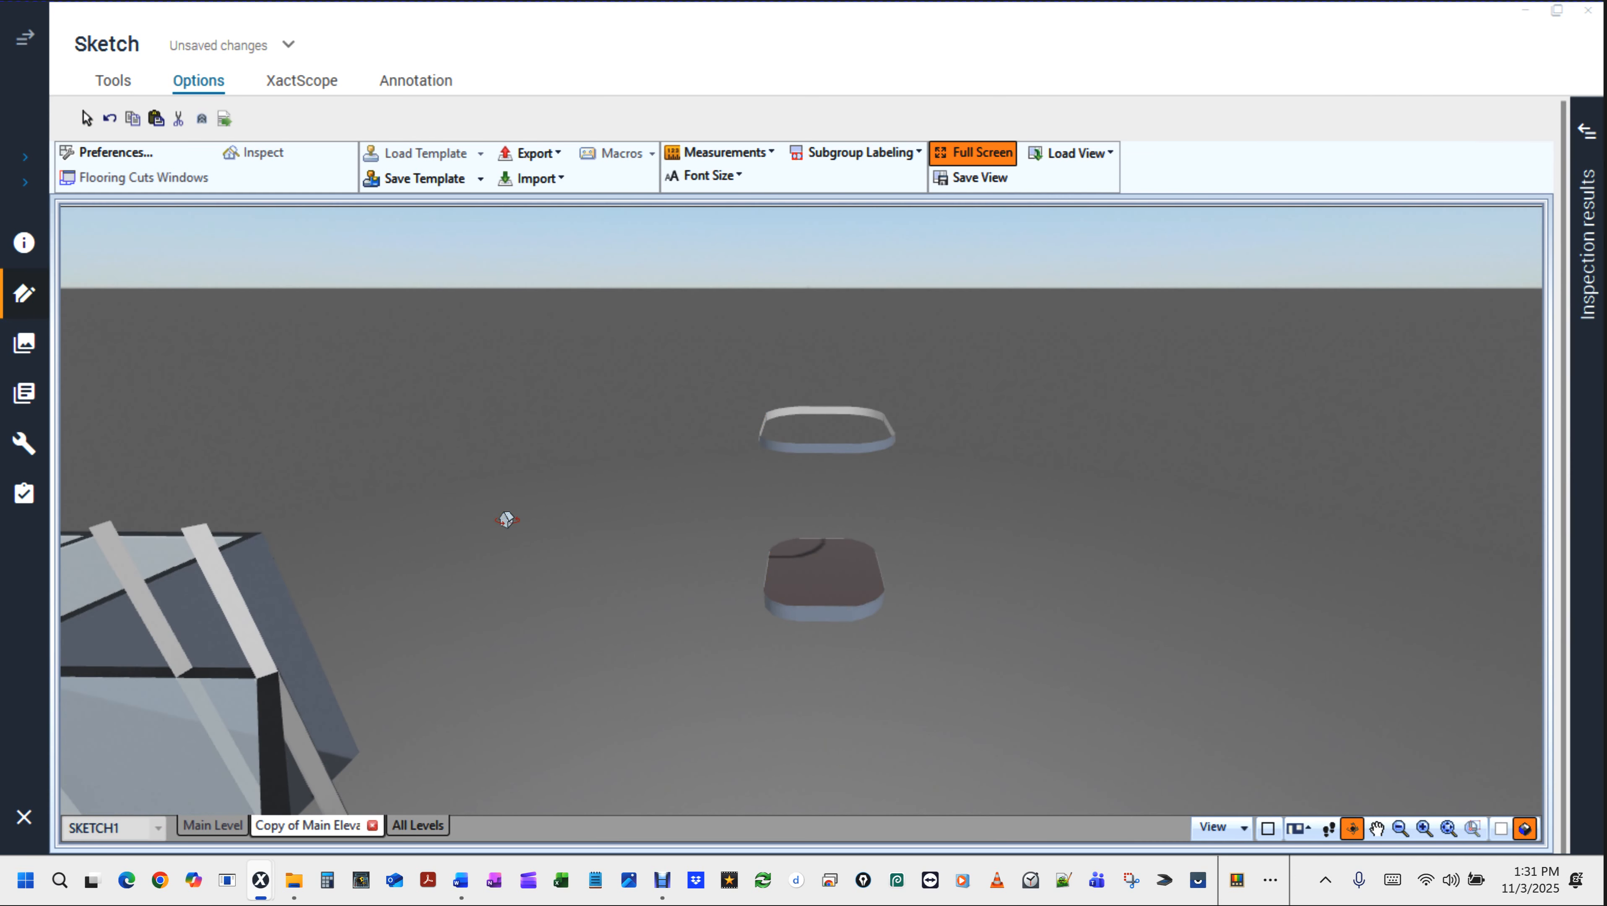
middle_click(505, 563)
drag(482, 561, 821, 532)
drag(1087, 398, 979, 529)
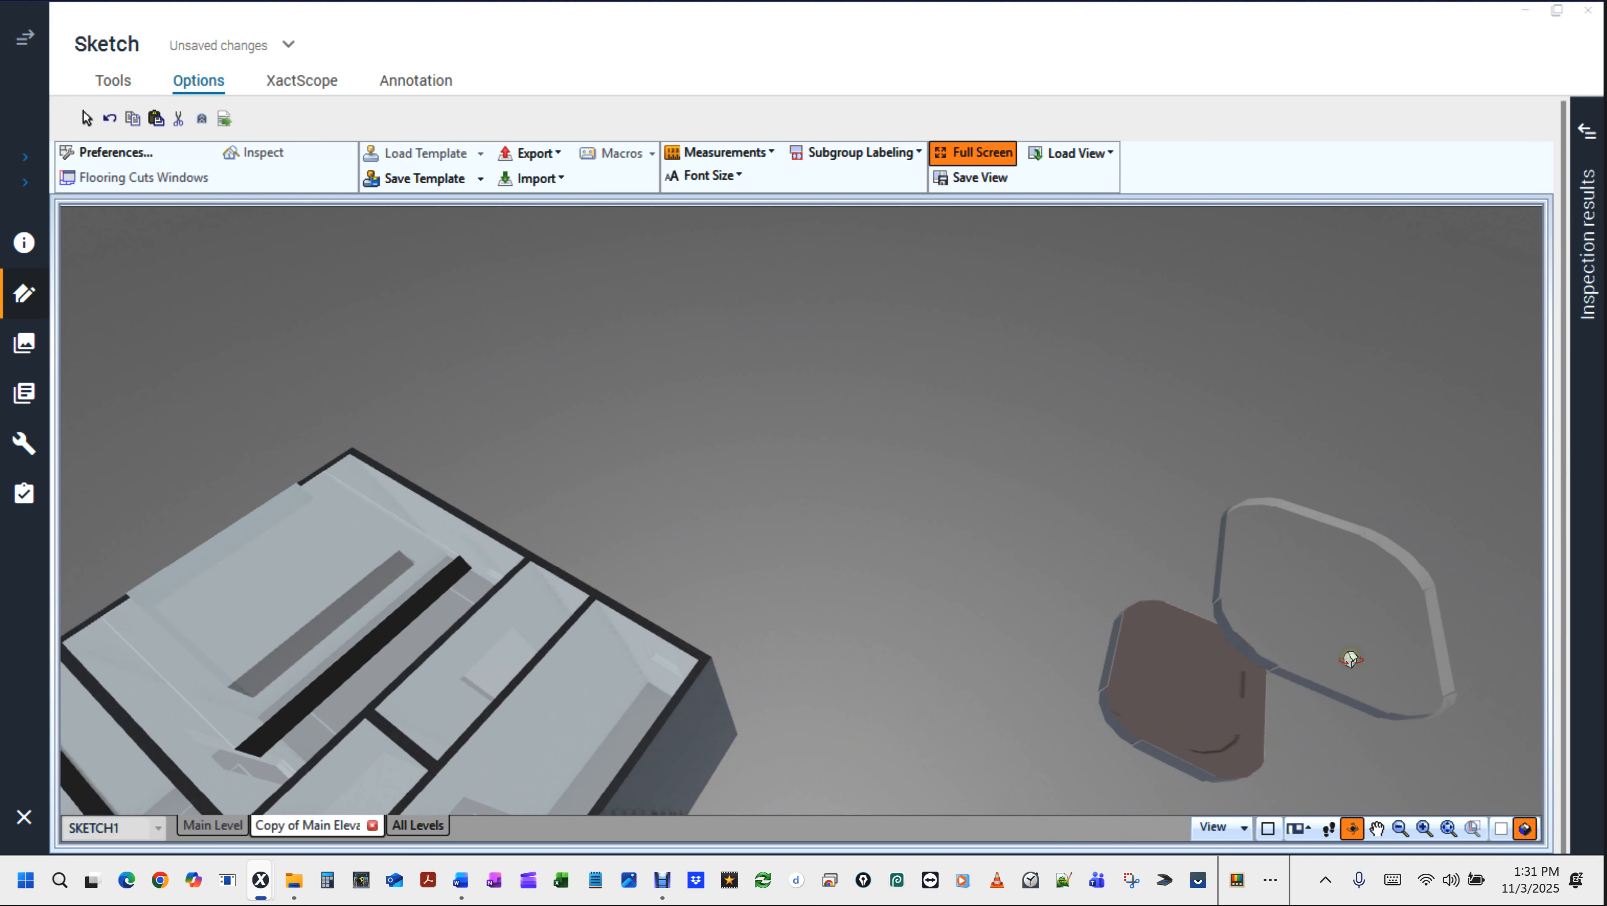
key(ctrl)
key(ctrl)
key(F8)
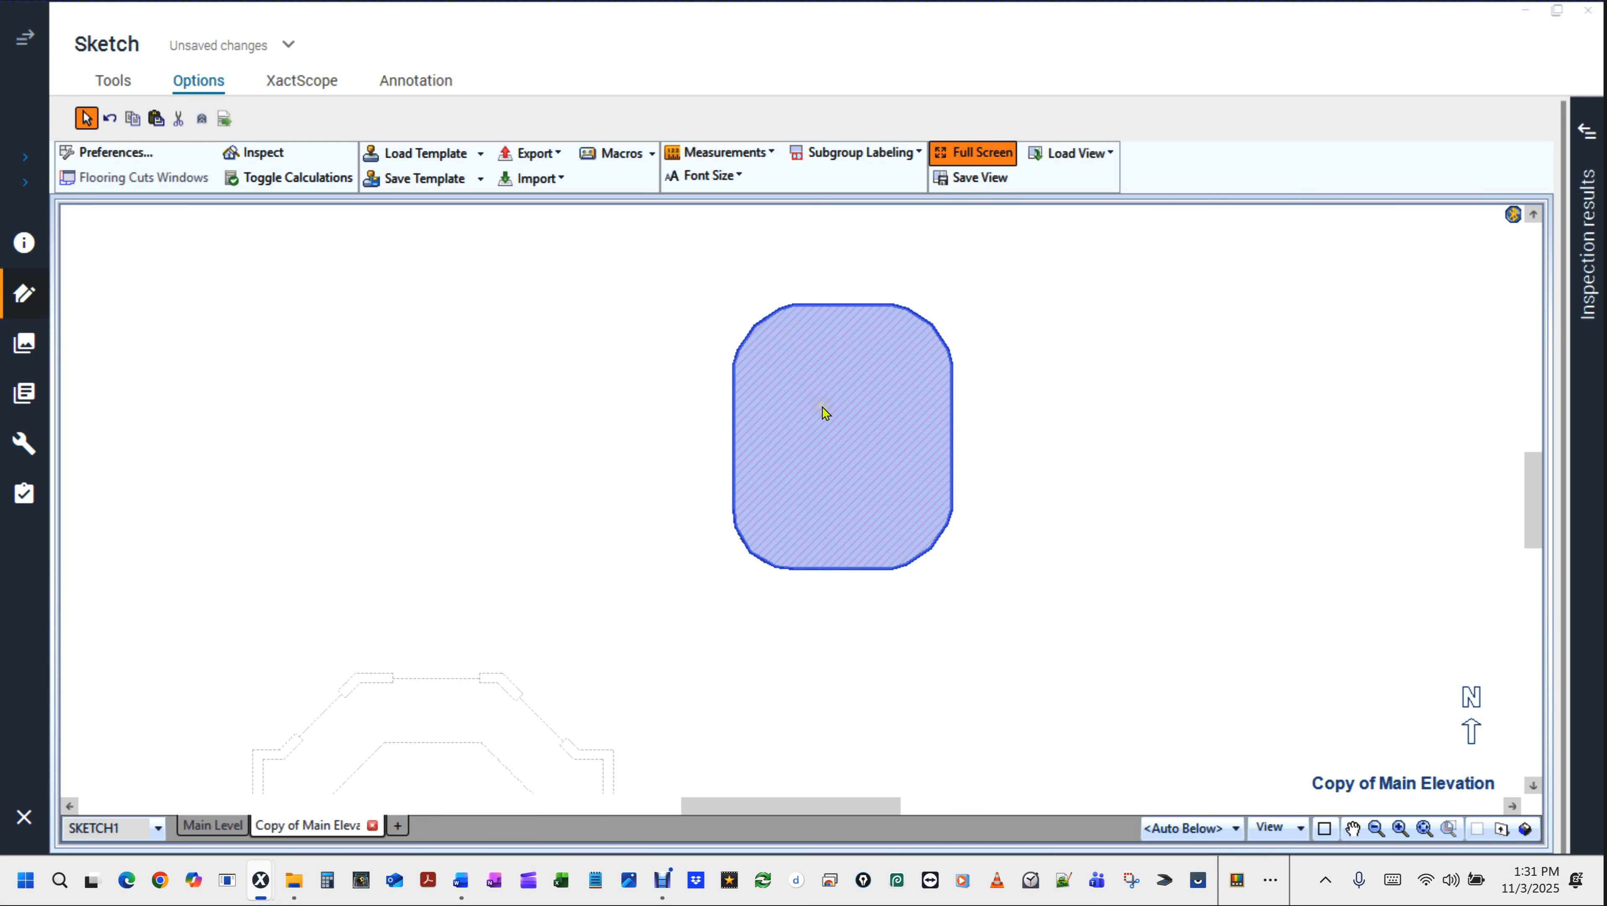
Delete the rounded-corner room from the copied main elevation level.
click(824, 413)
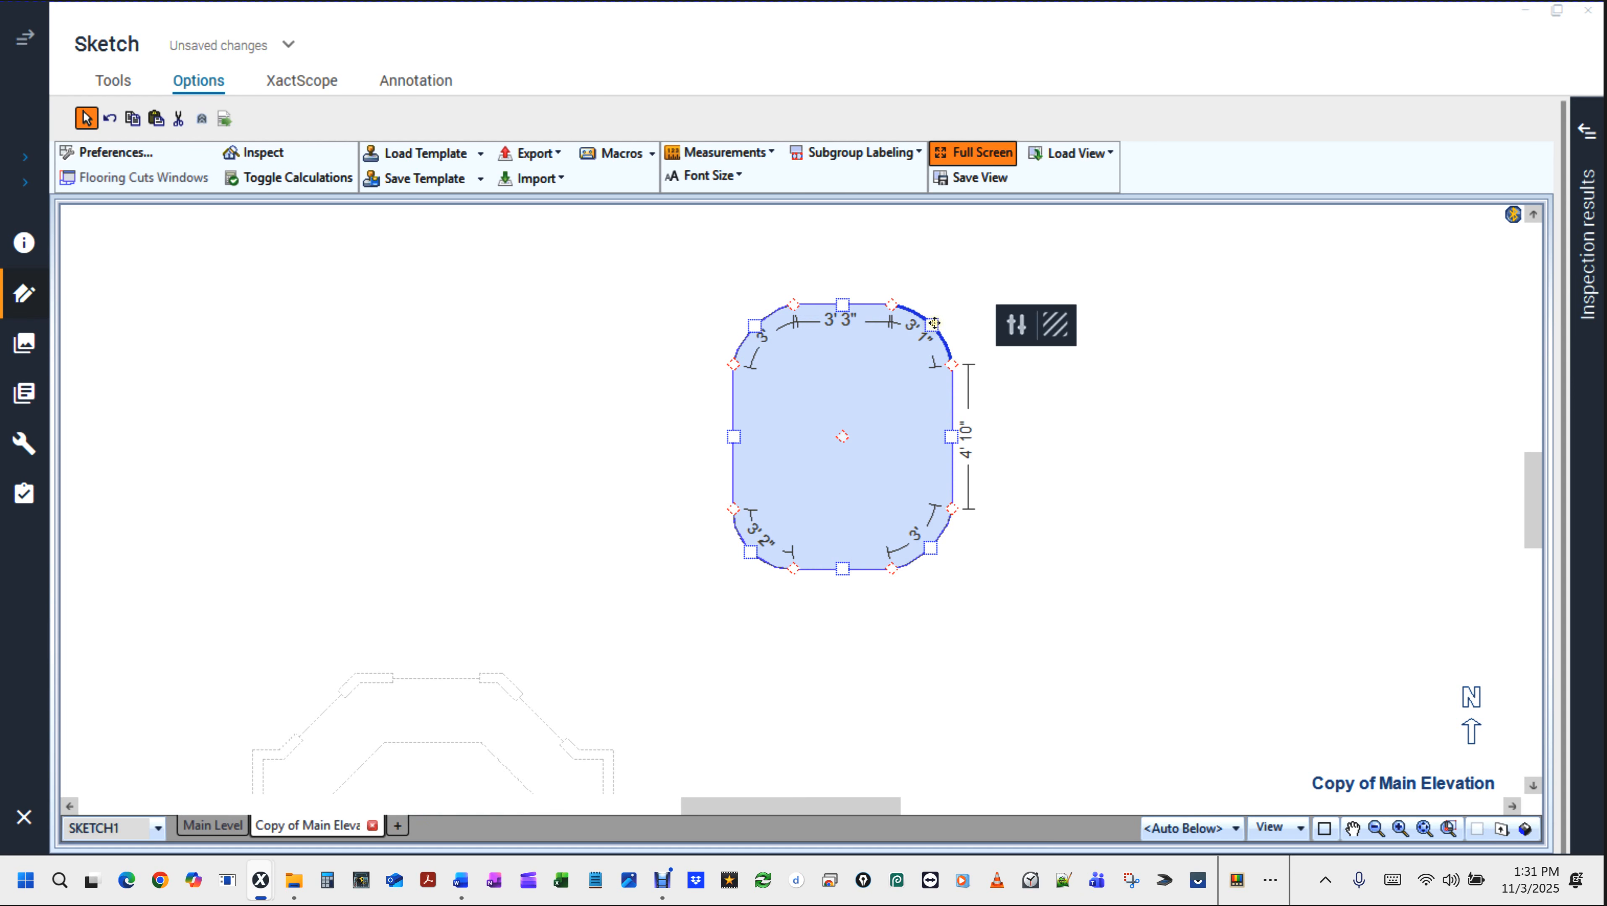
click(1046, 462)
mouse_move(649, 269)
mouse_down()
mouse_move(1101, 620)
mouse_move(1104, 709)
mouse_up()
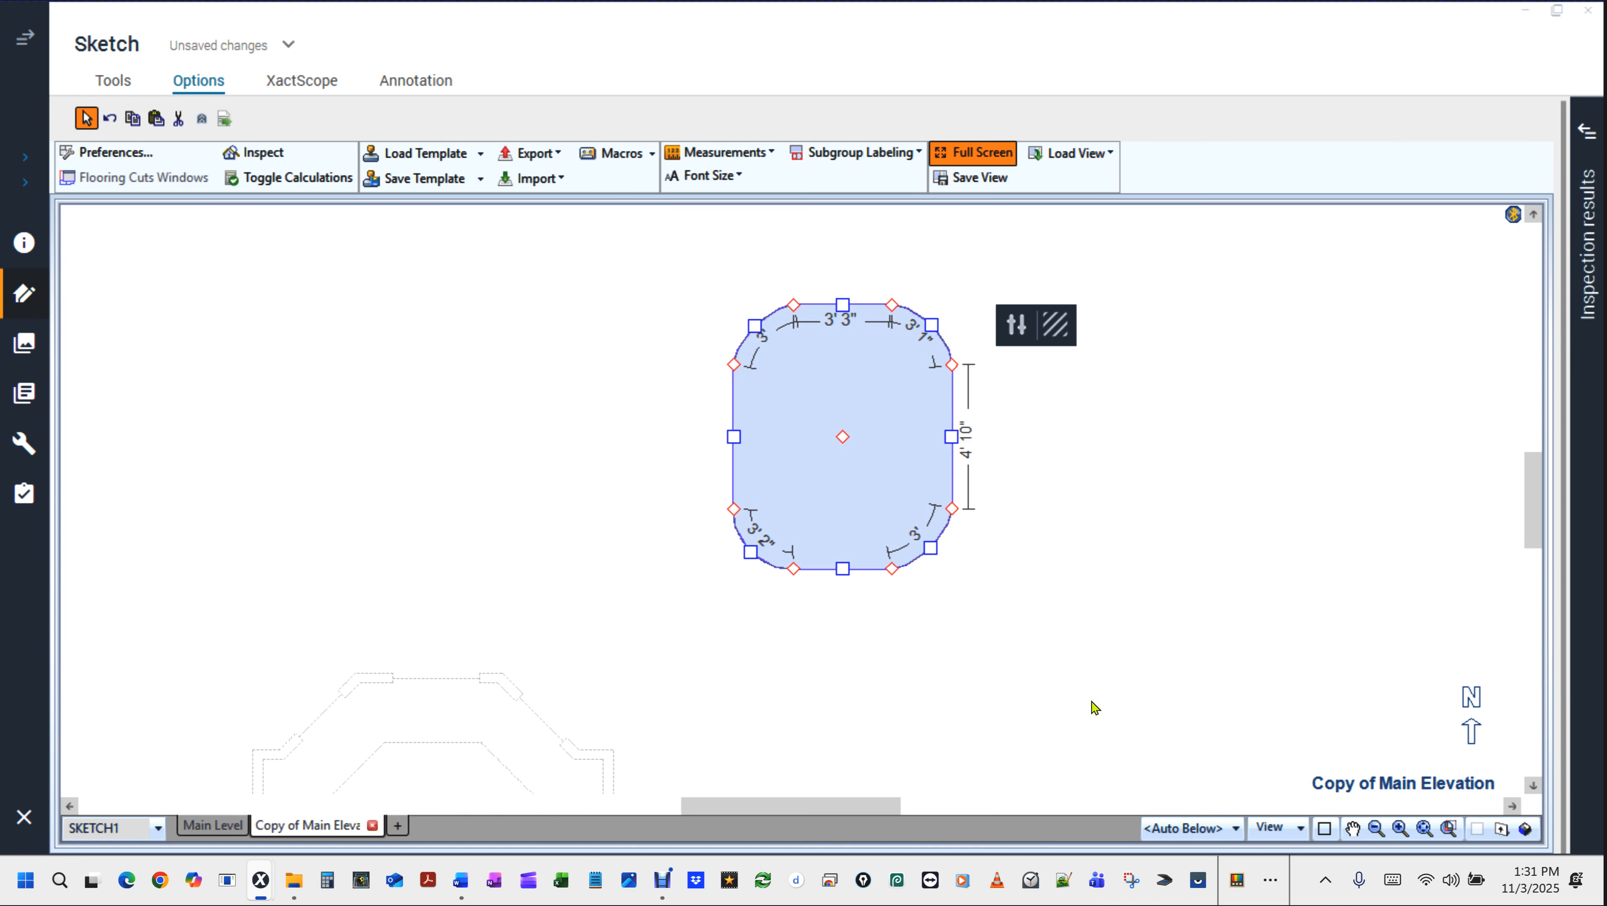
key(Delete)
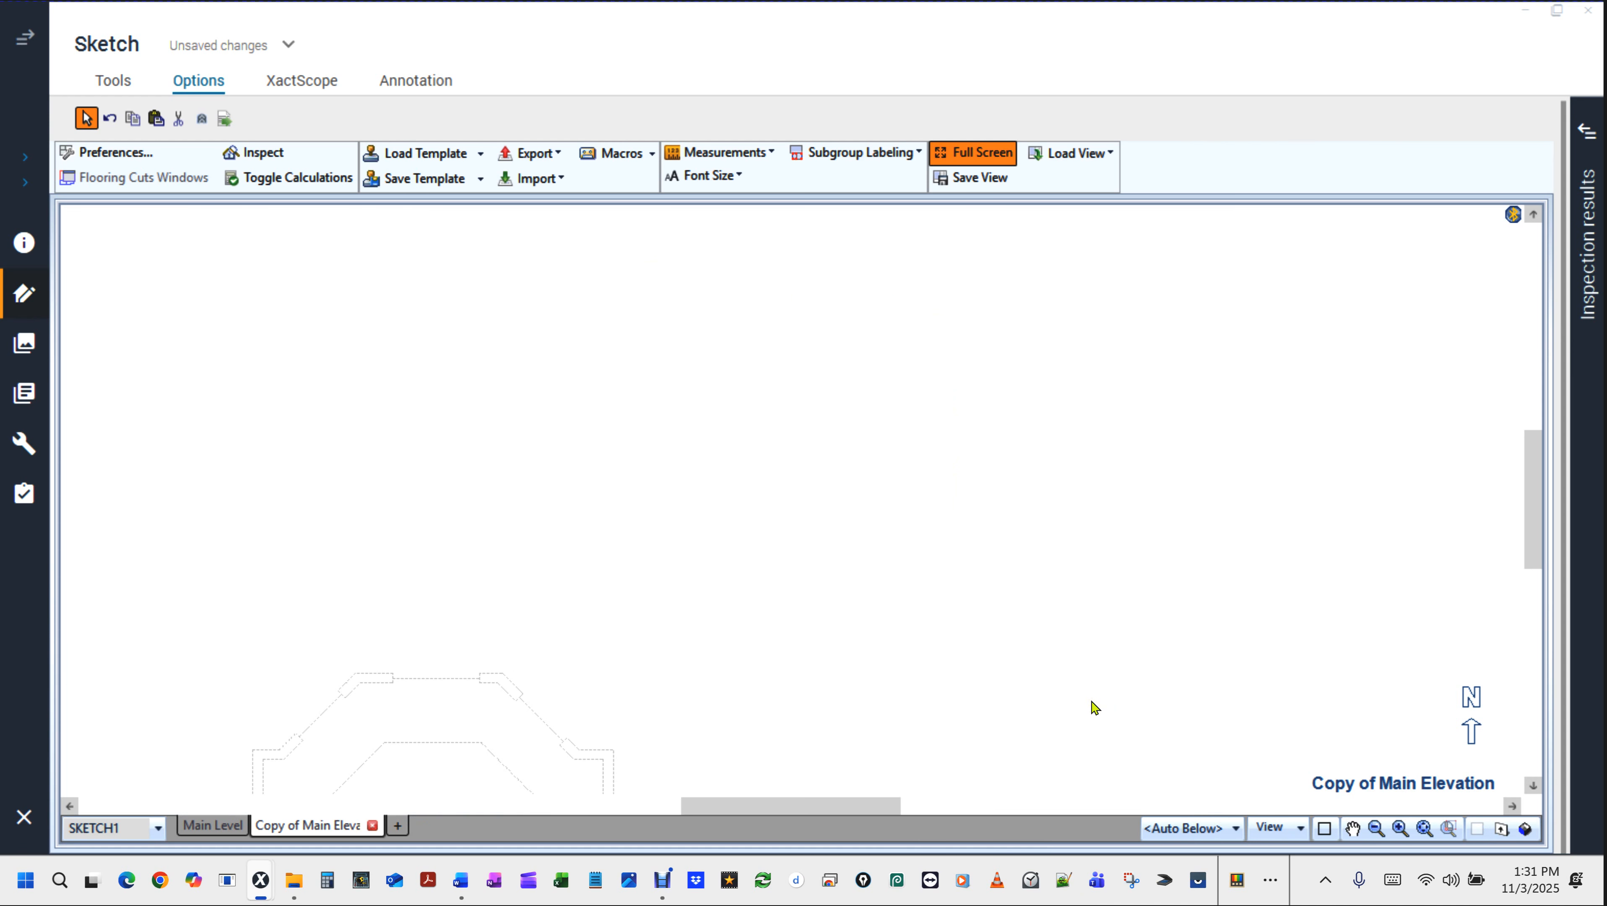
scroll(1094, 707, down, 2)
click(1394, 399)
key(space)
drag(1119, 376, 1100, 466)
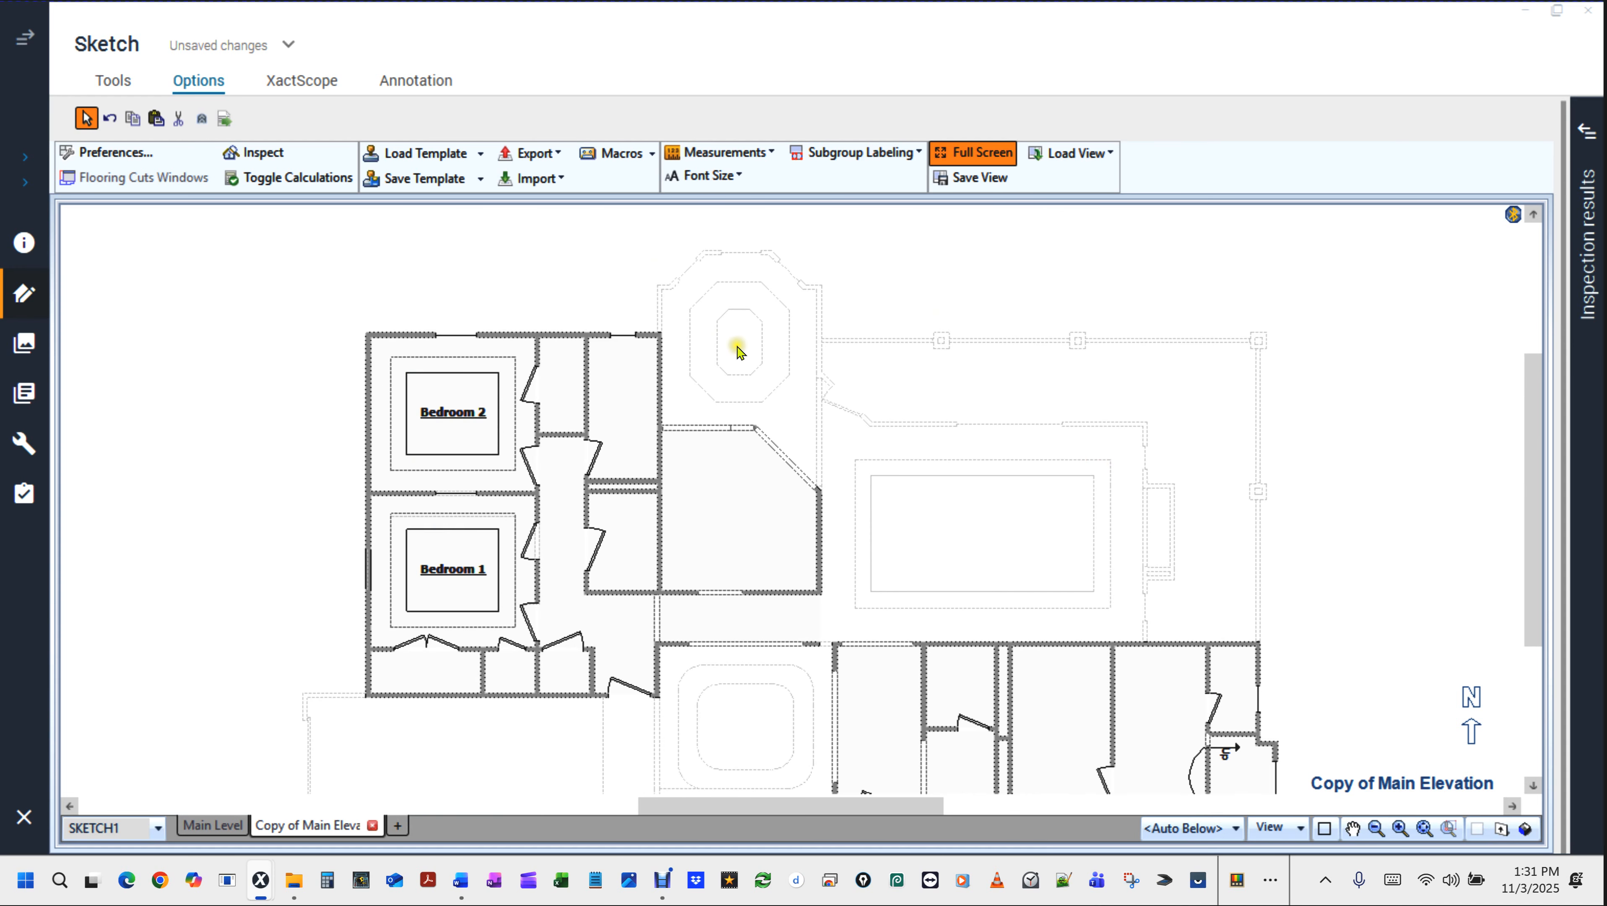
key(ctrl)
key(ctrl)
key(ctrl)
key(ctrl)
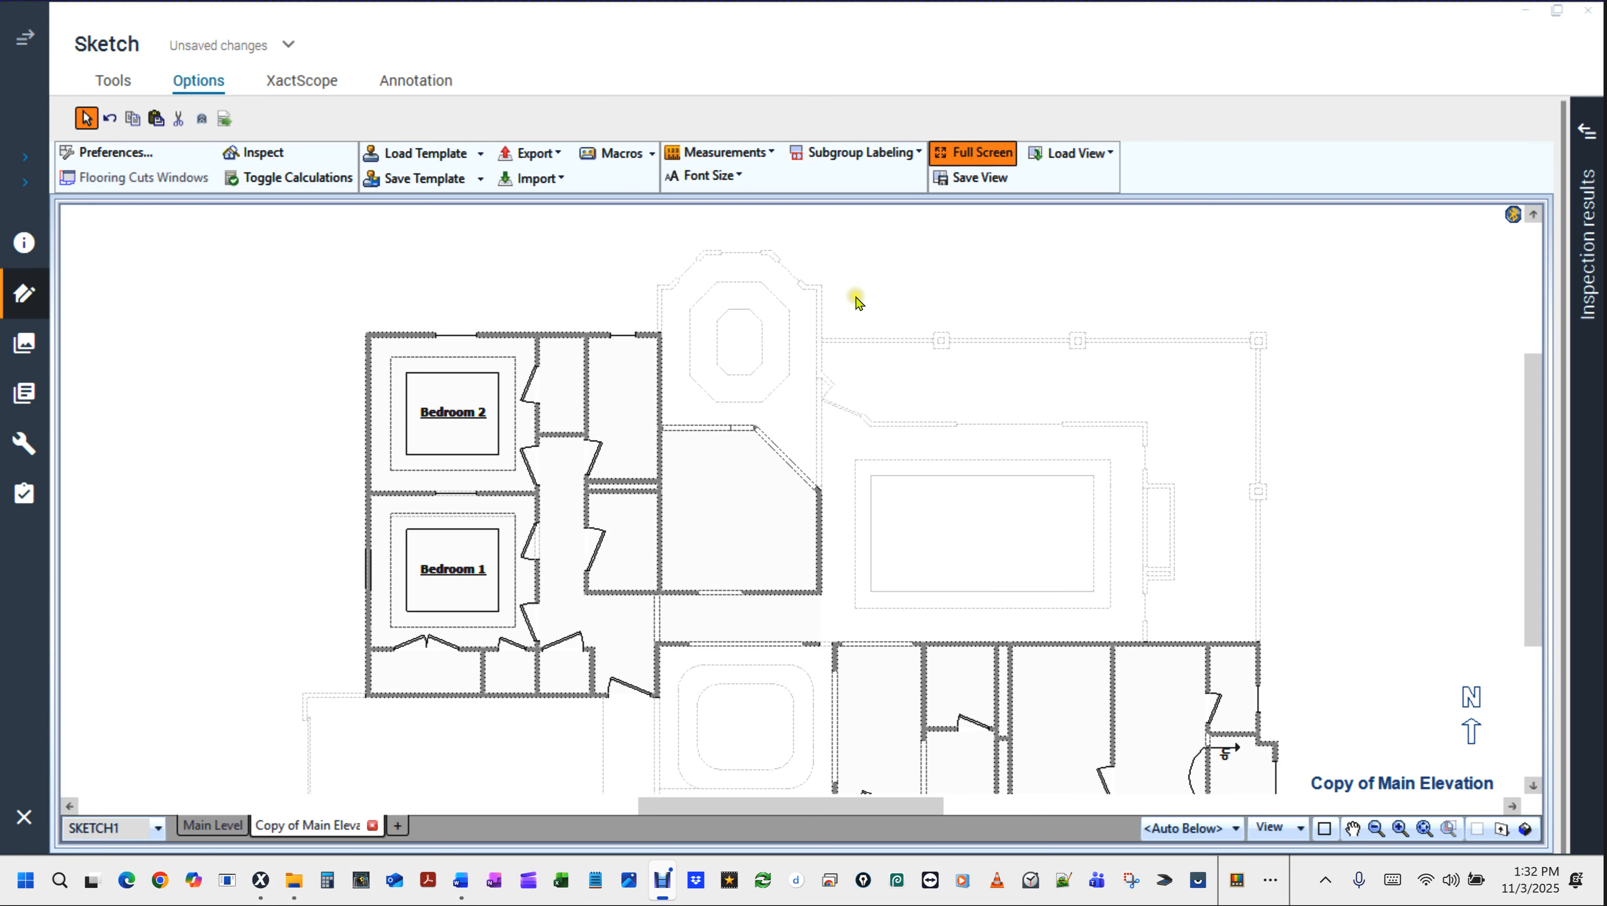
scroll(761, 251, up, 3)
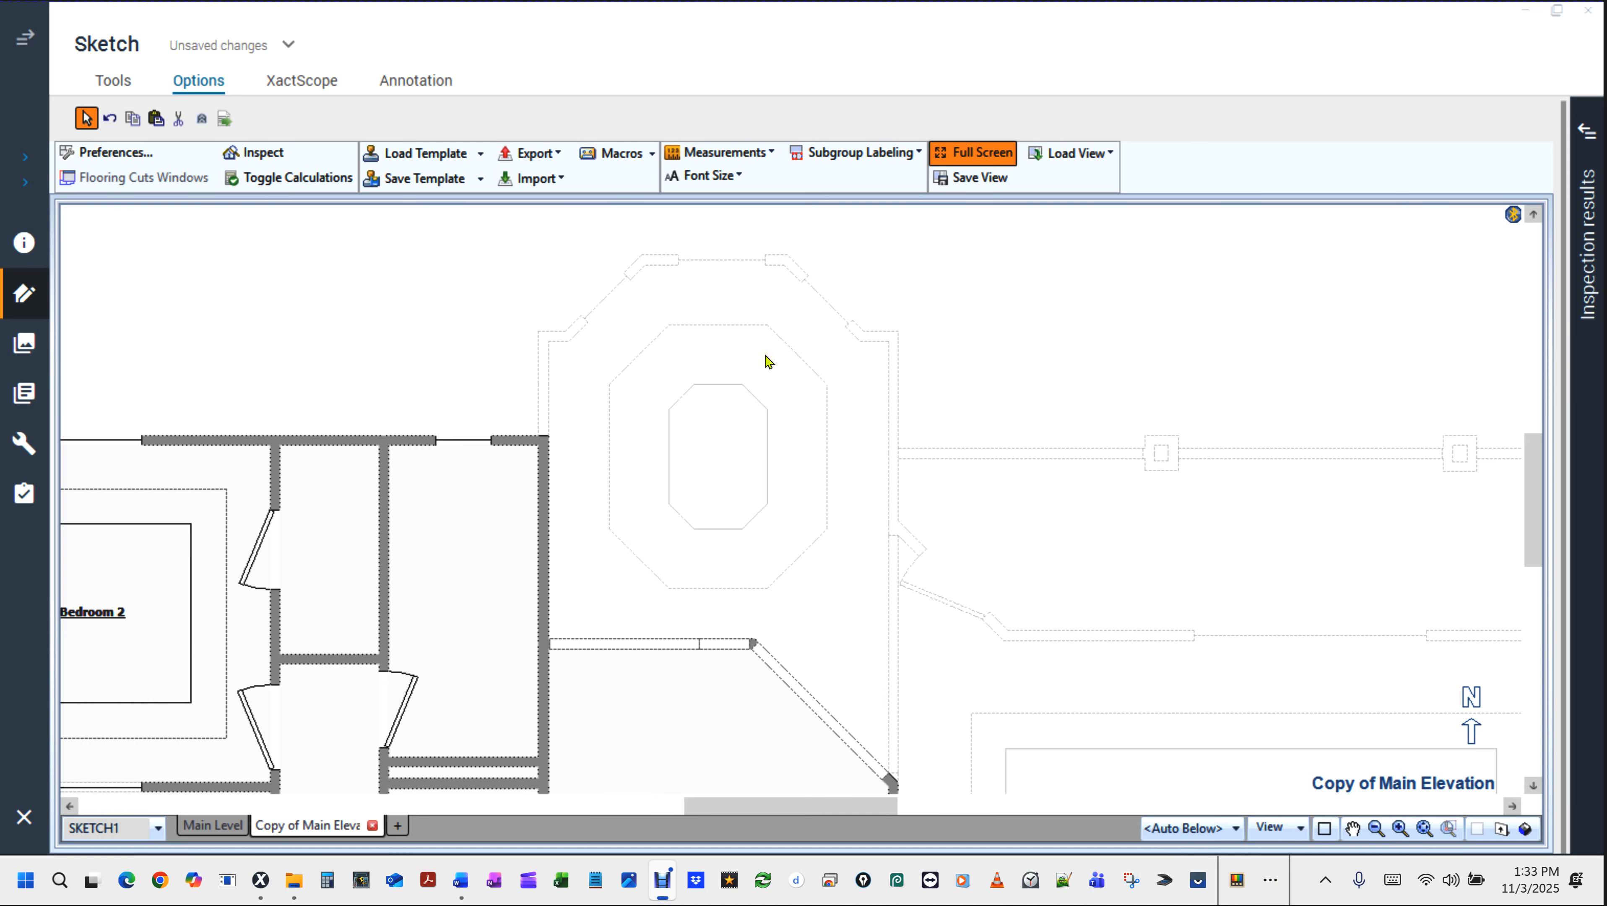
click(1003, 353)
key(r)
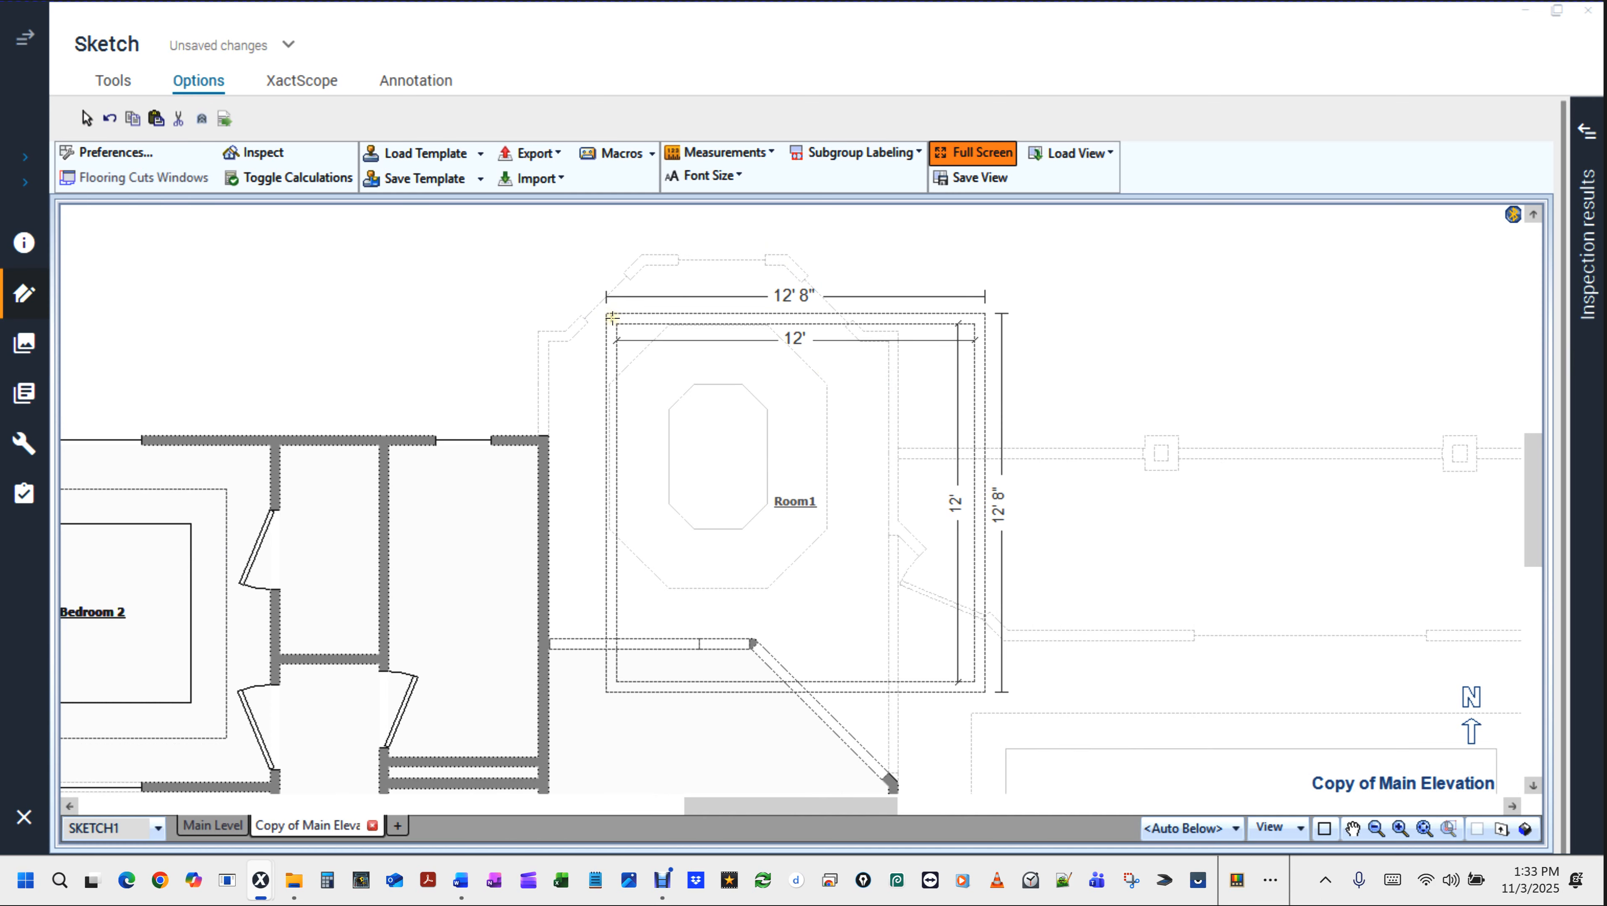
key(Escape)
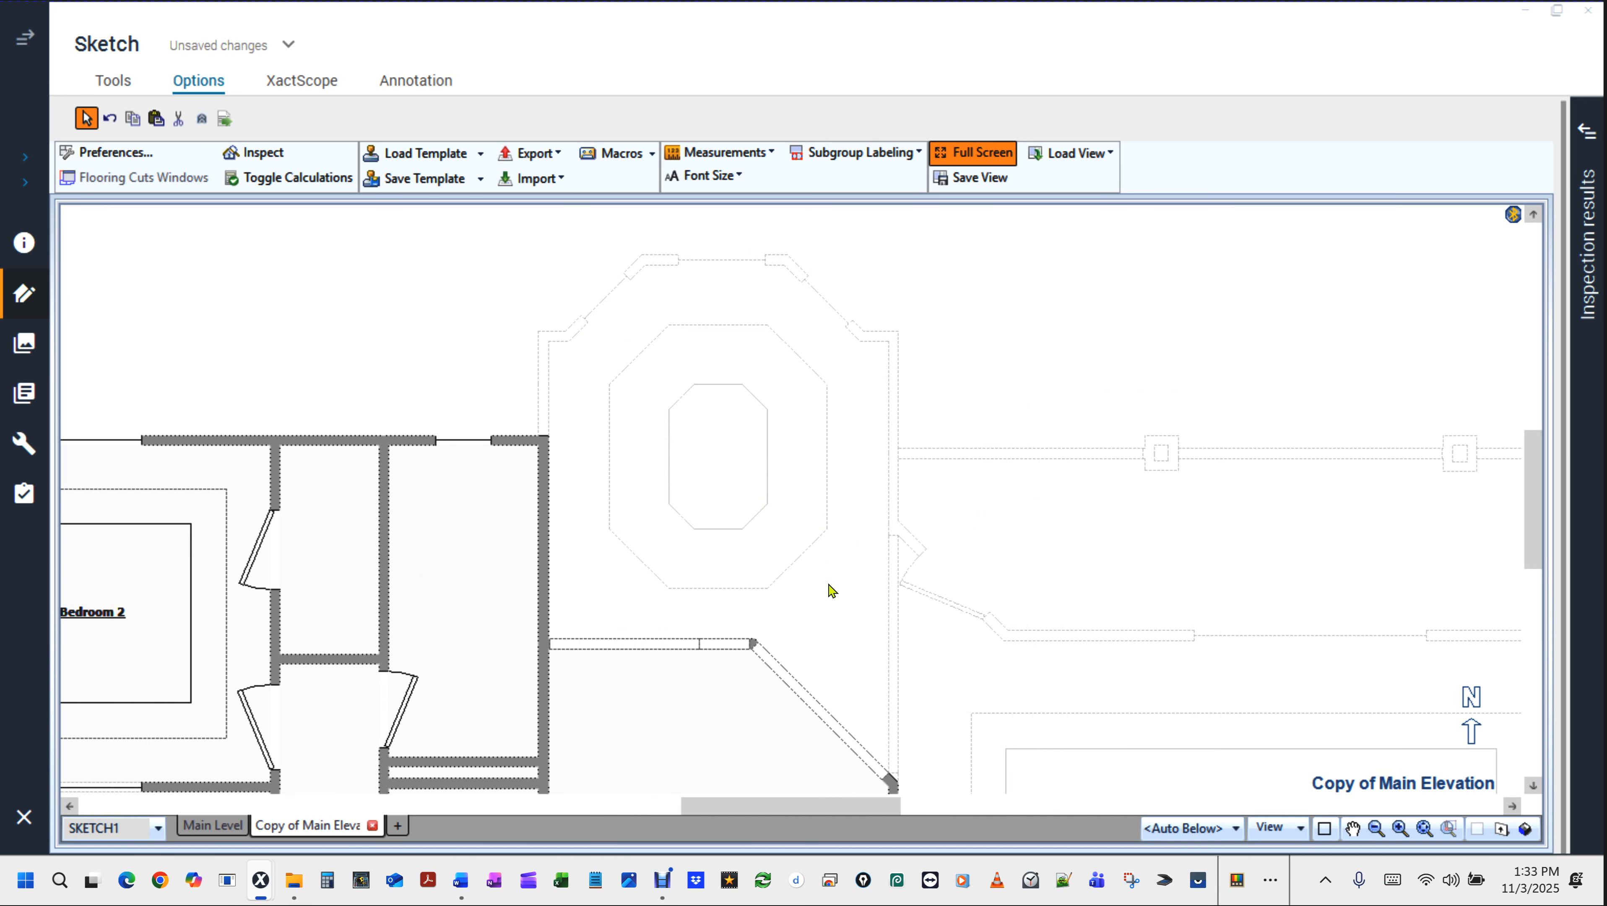
Place crossing snap lines on the southeast and northwest bounding corners of the Breakfast room's outer tray ceiling octagon.
key(r)
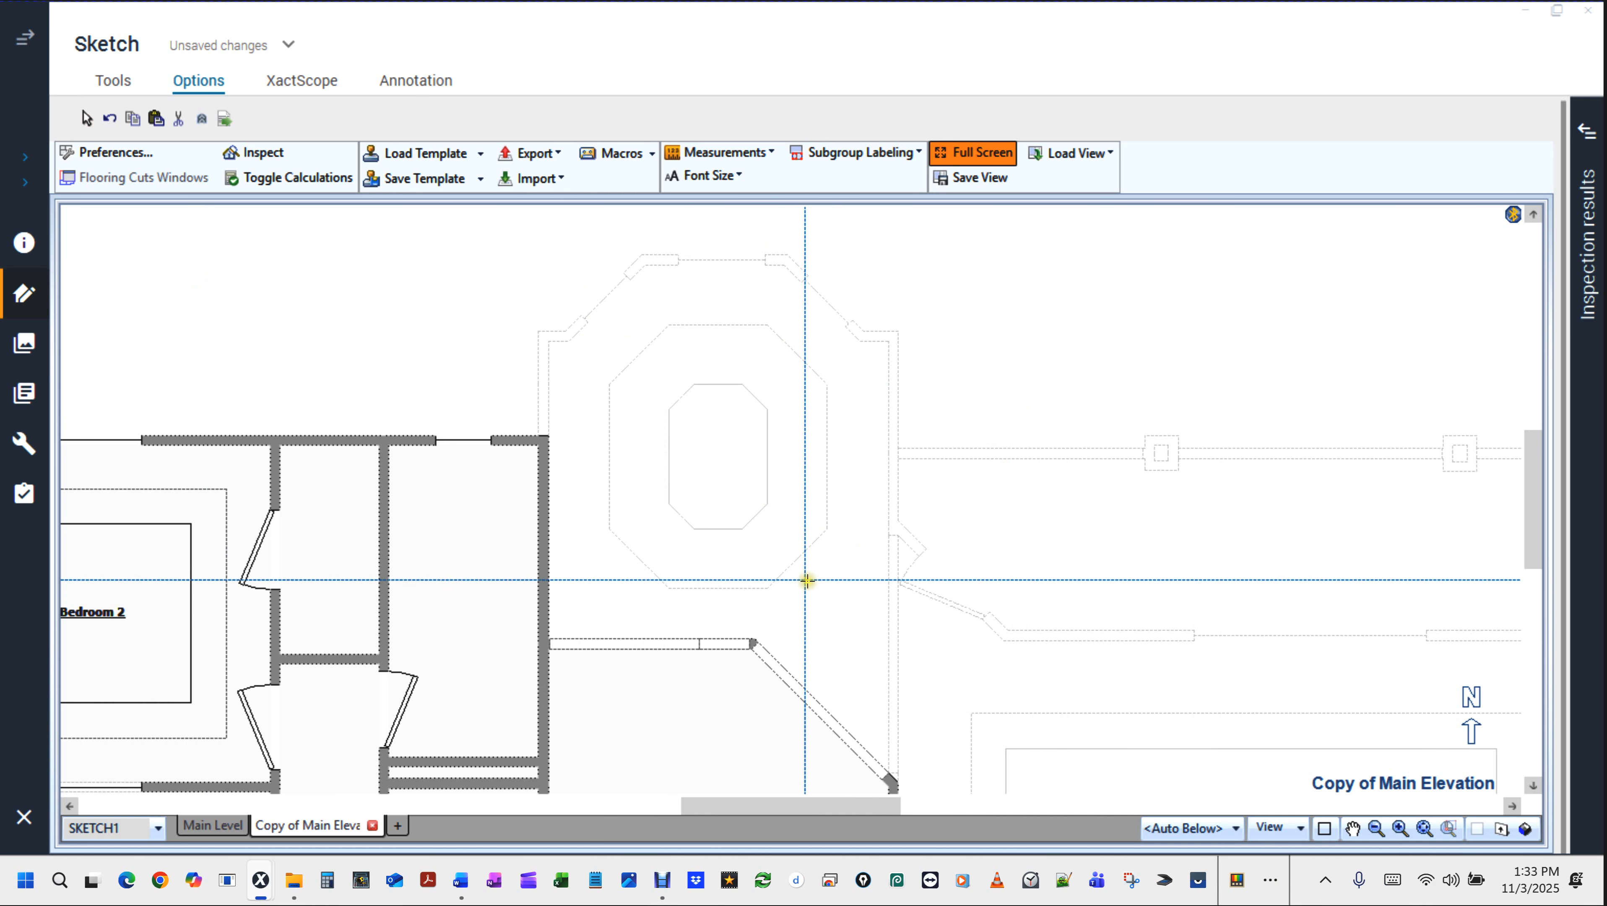
click(827, 587)
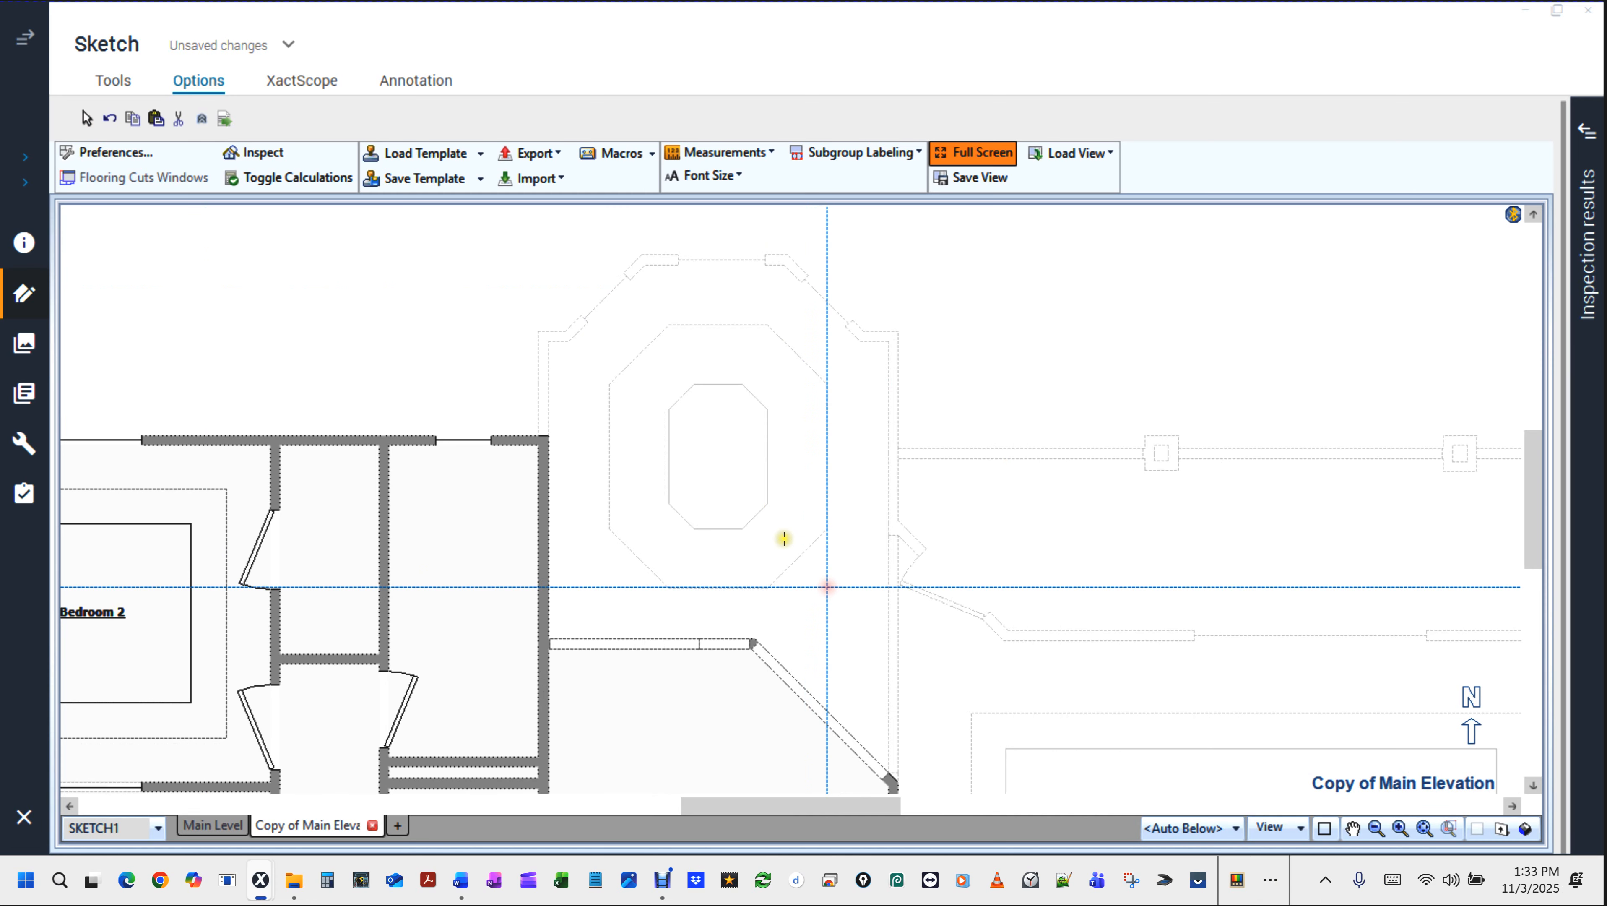
click(610, 322)
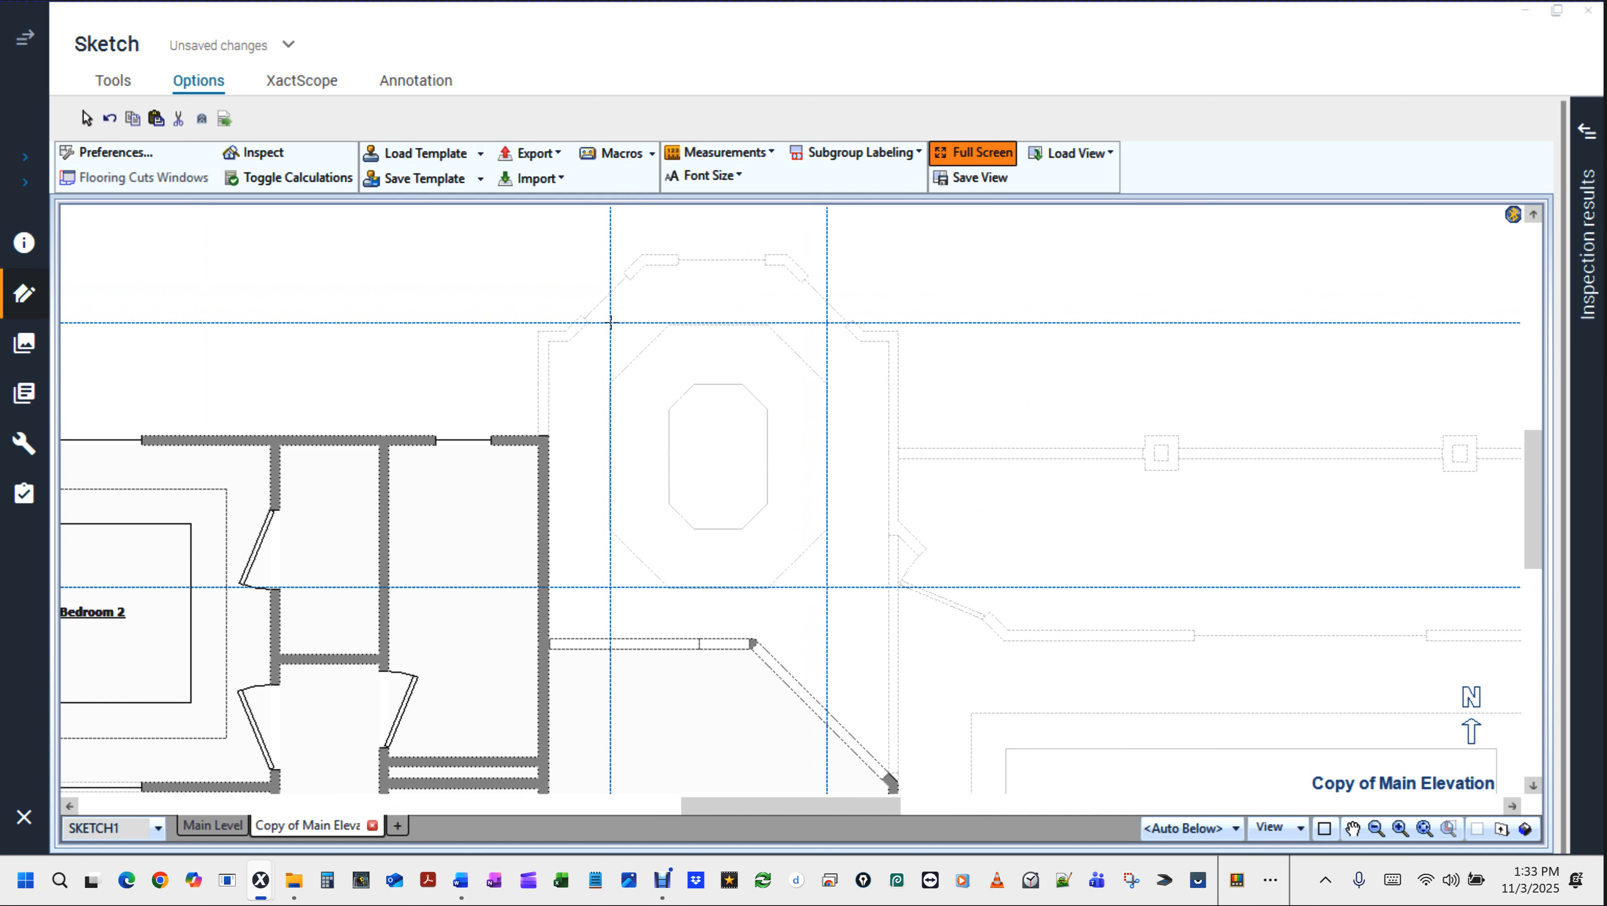
click(613, 324)
Draw a room between the snap lines around the octagon, about 6' 9" by 8' 5" inside.
key(ctrl+v)
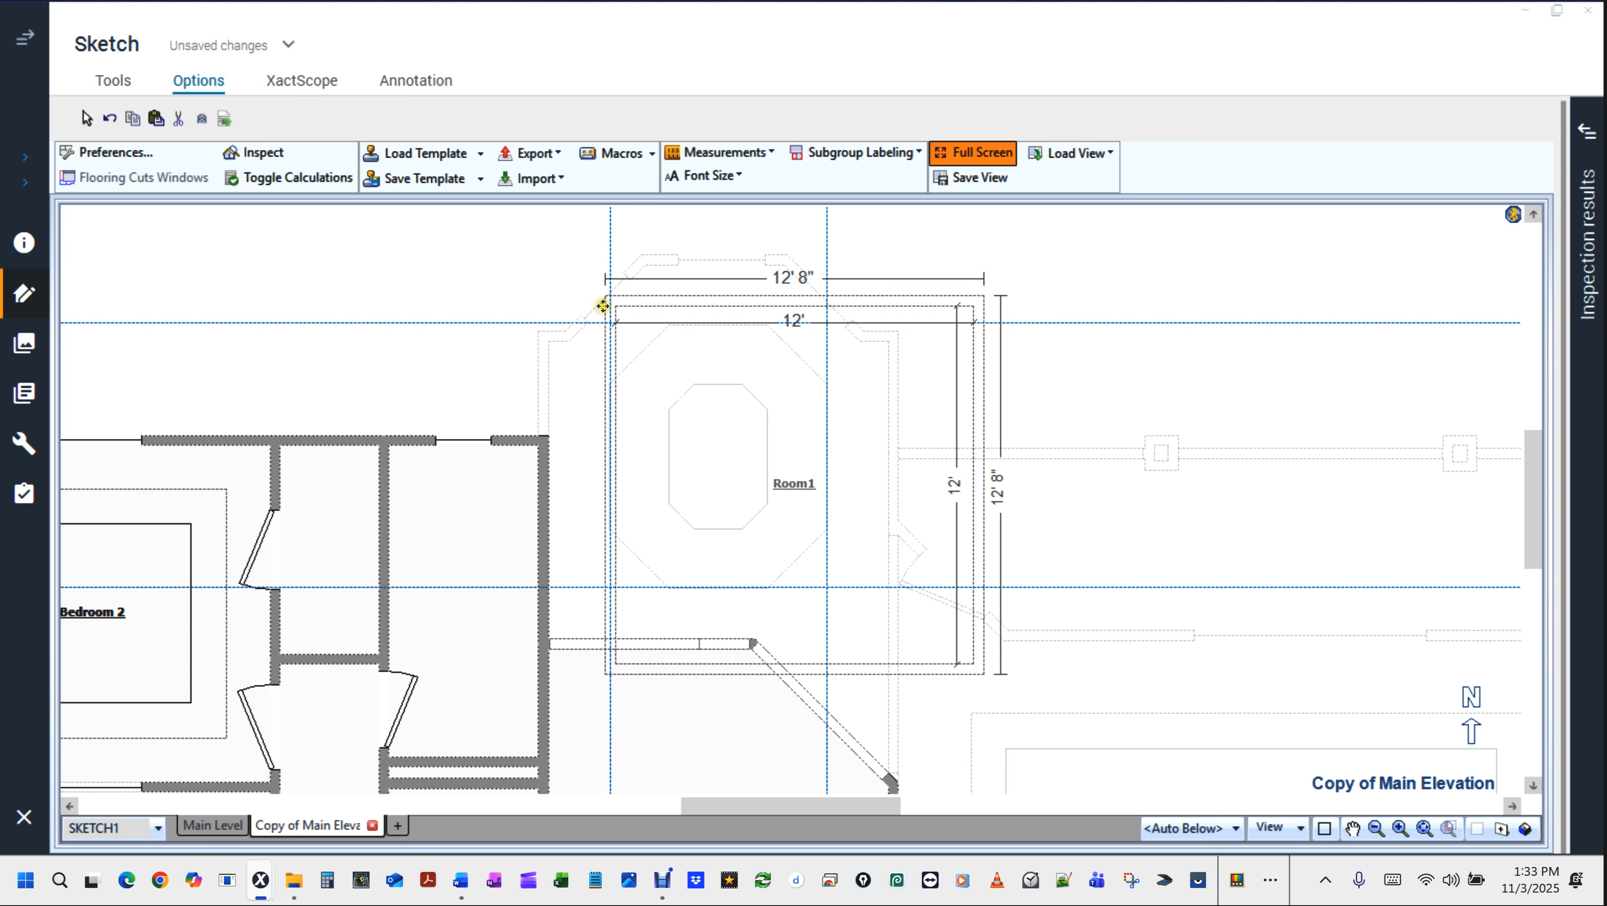
drag(610, 322, 824, 584)
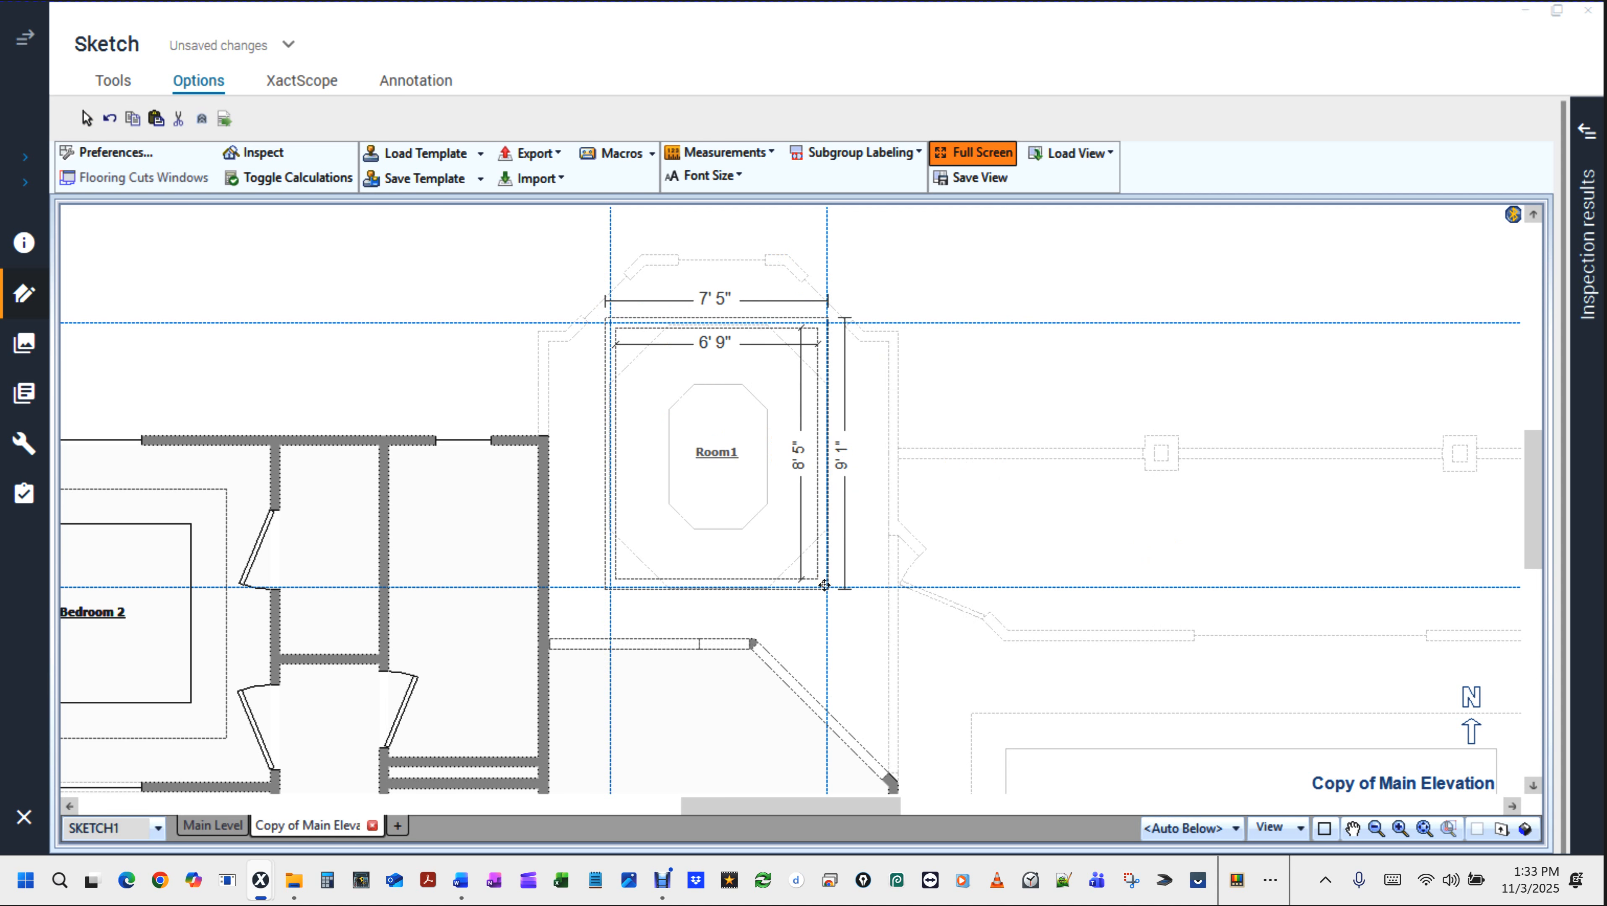
click(974, 261)
drag(944, 261, 1018, 367)
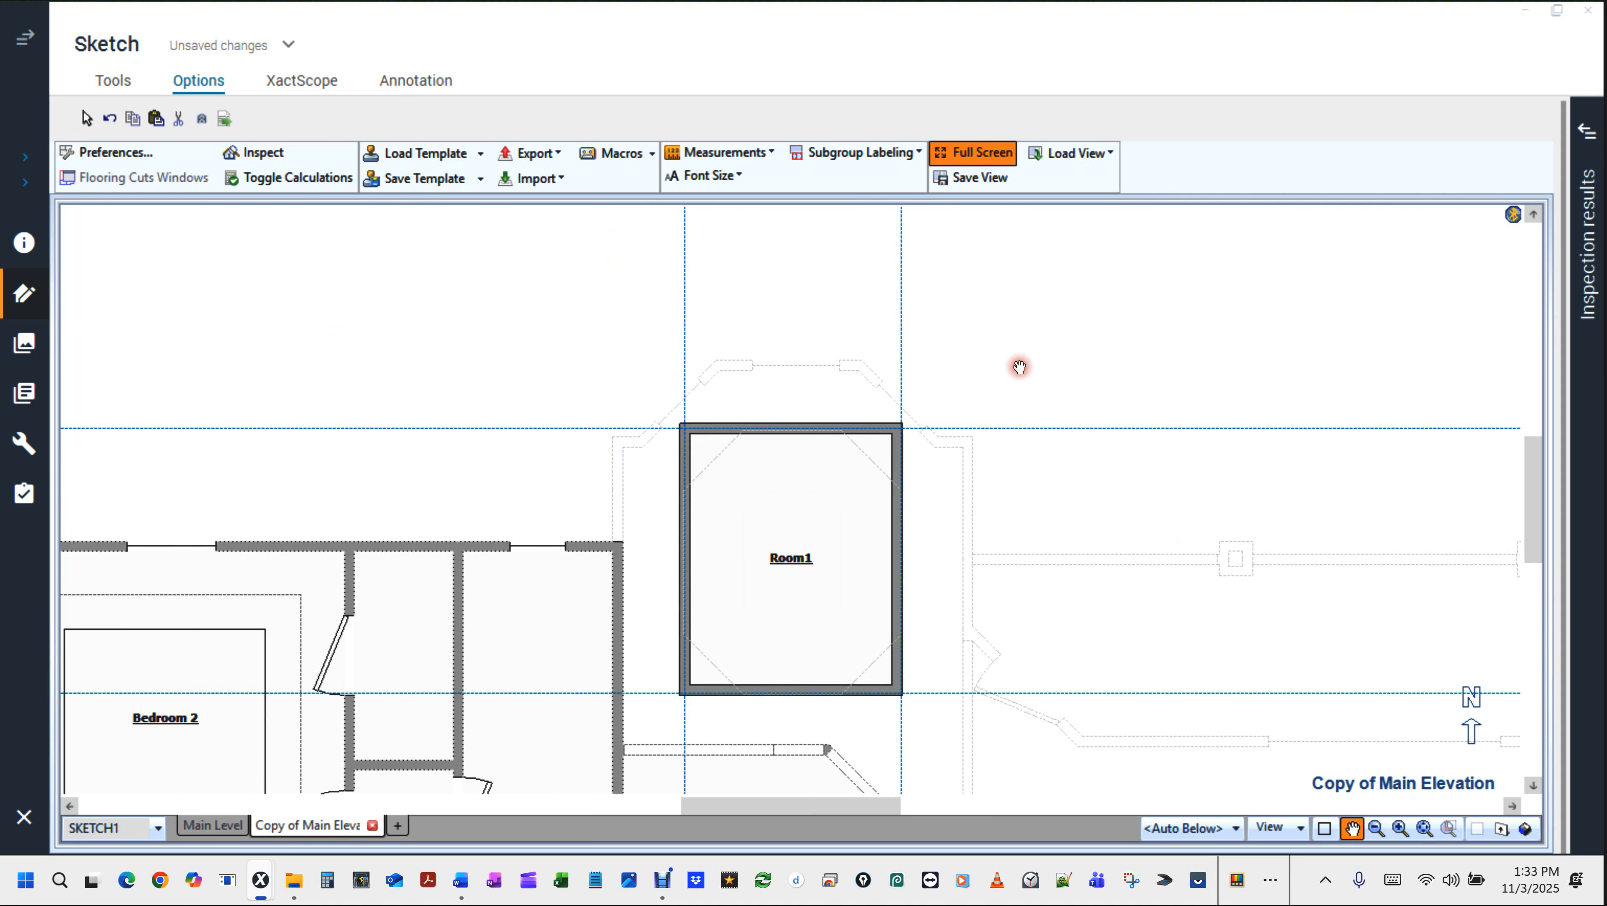
drag(1019, 368, 1018, 366)
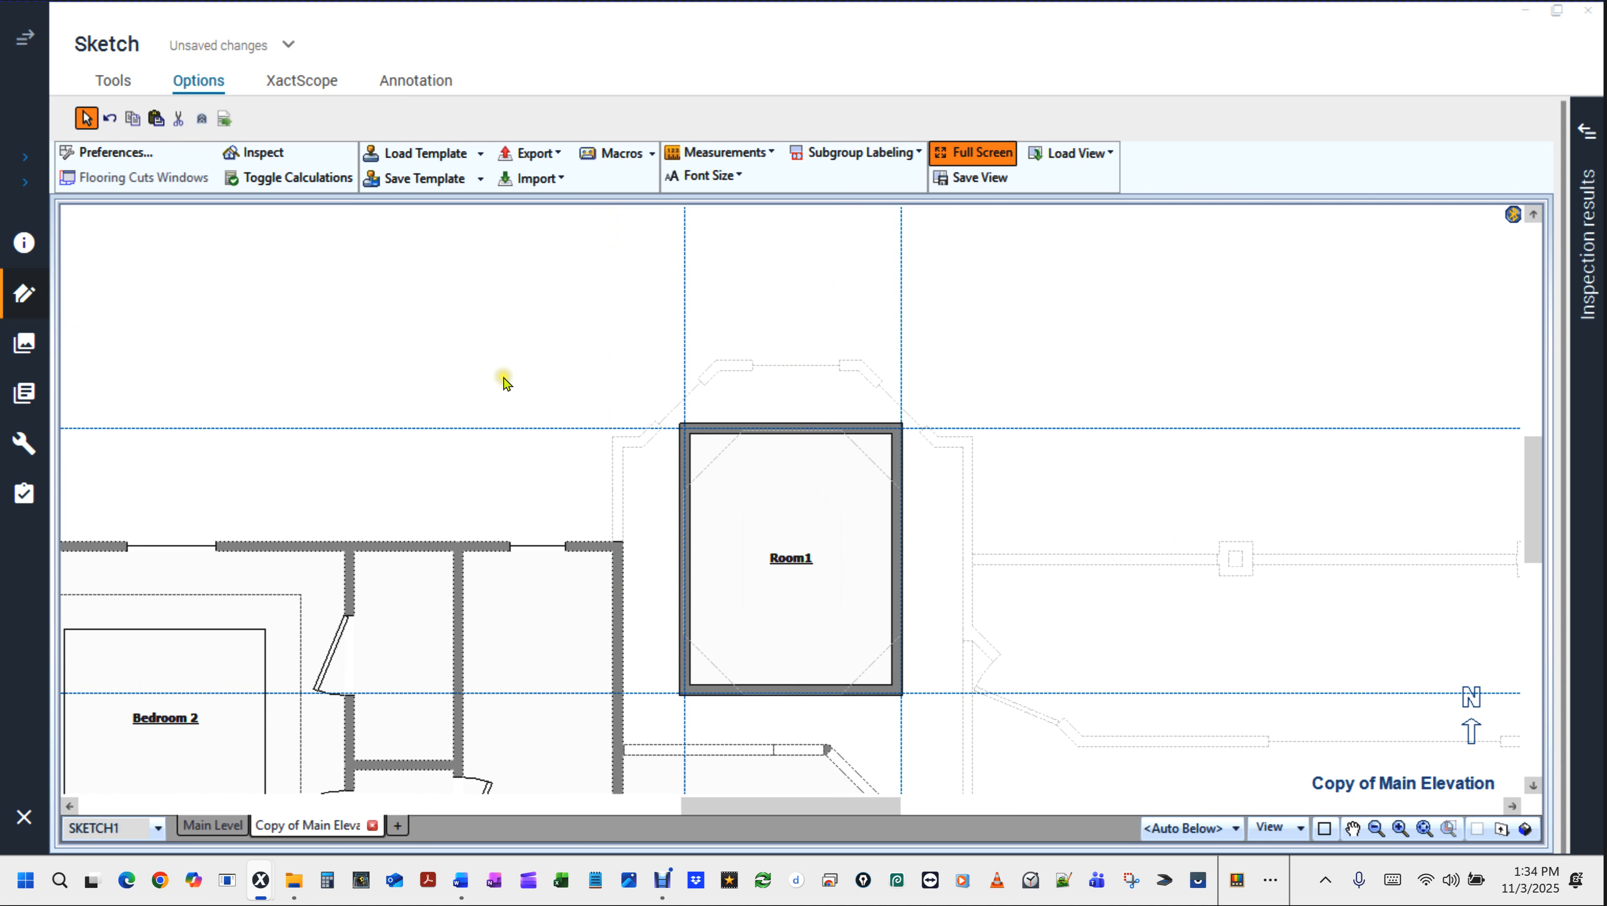
Delete all the snap lines around Room1.
double_click(494, 449)
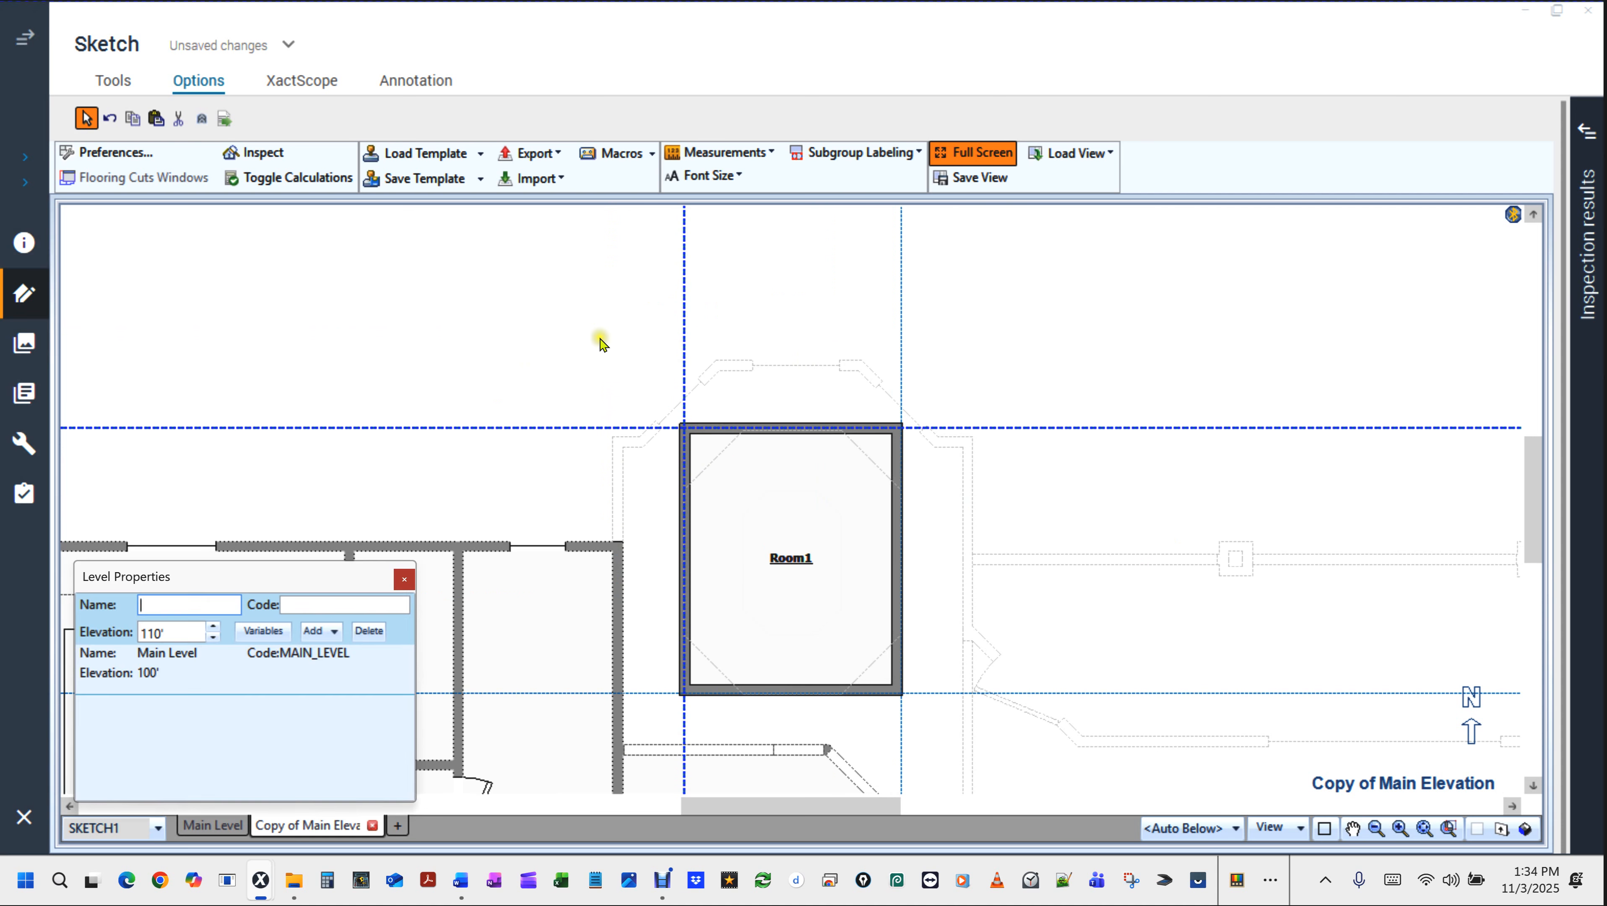
click(594, 276)
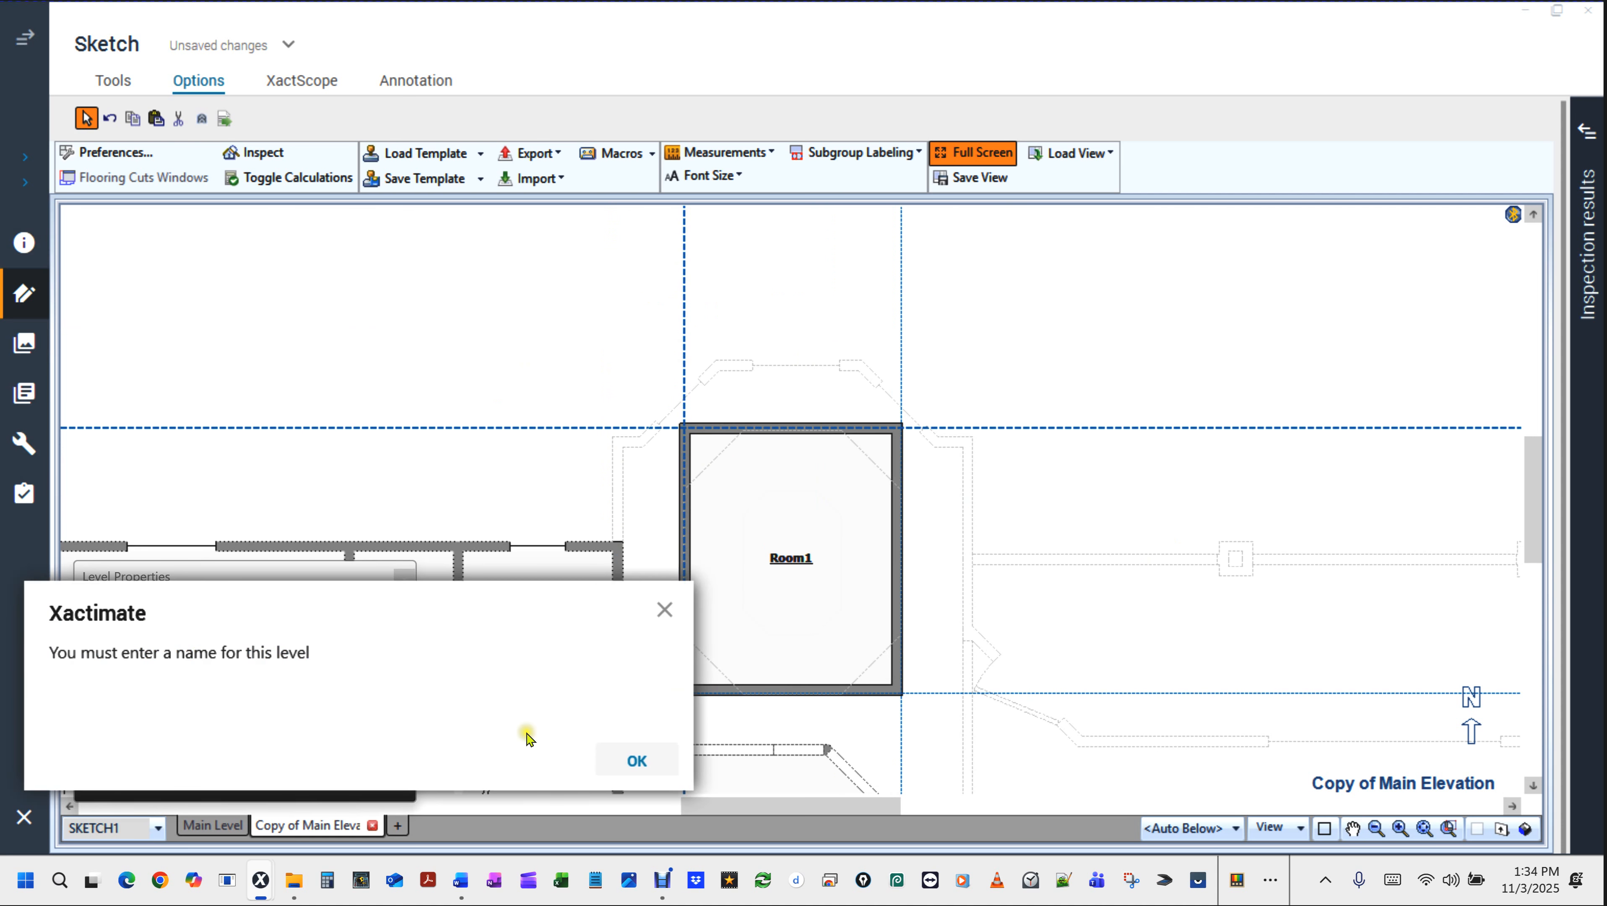
click(638, 759)
drag(599, 271, 1019, 309)
click(521, 350)
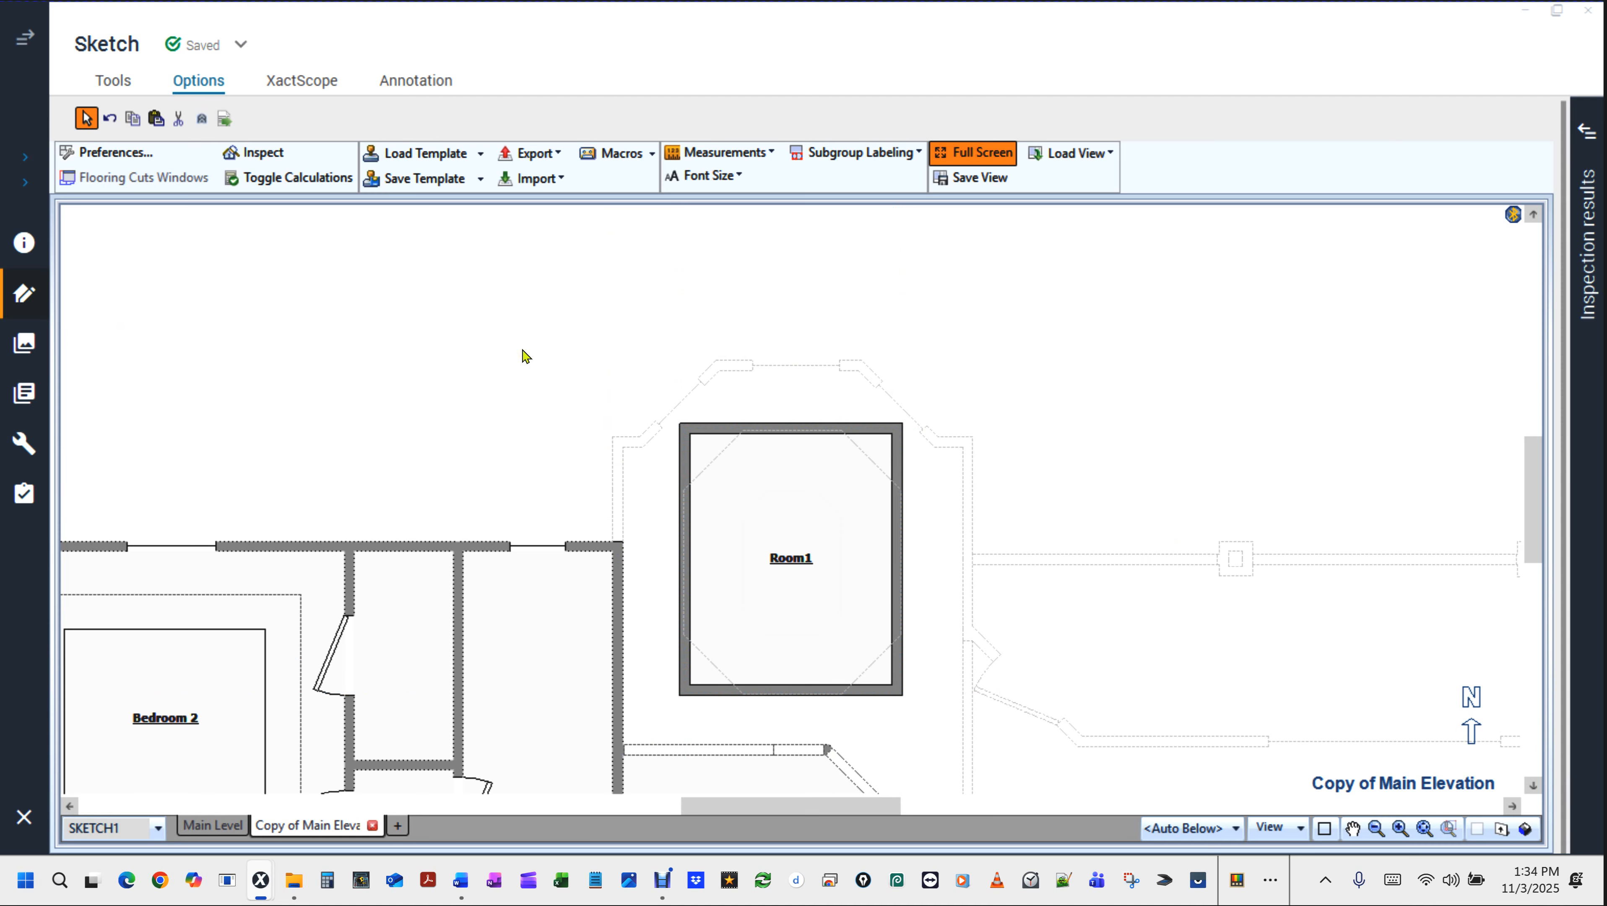
Place two test pairs of snap lines northeast of Room1, deleting each pair.
click(115, 84)
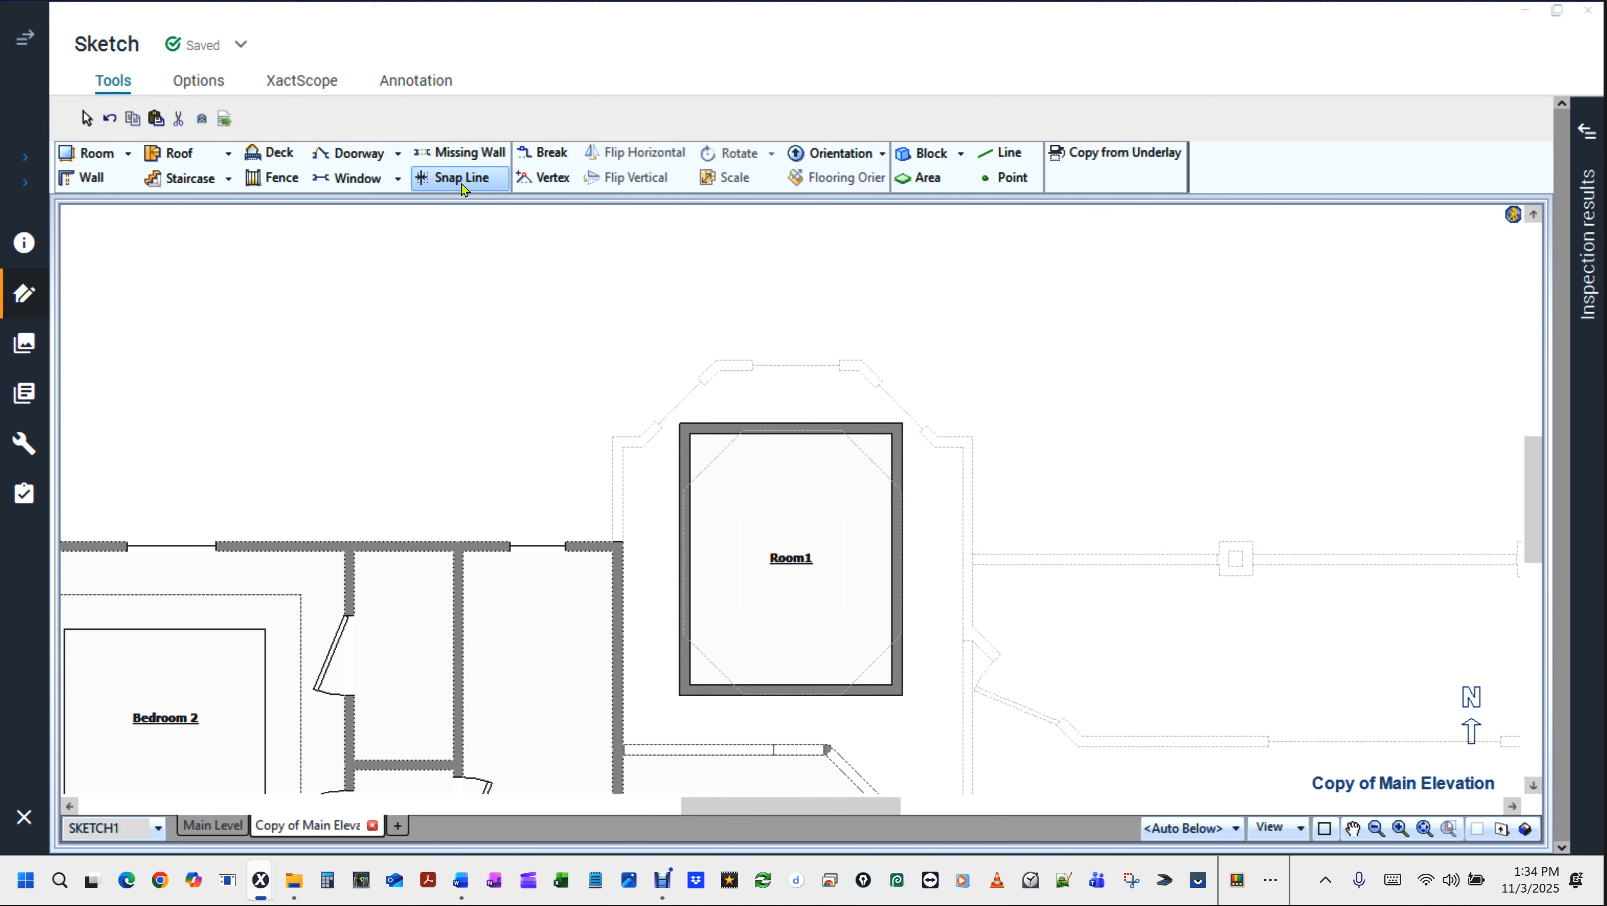
click(459, 181)
click(1188, 321)
key(Escape)
drag(1104, 255, 1311, 413)
key(Delete)
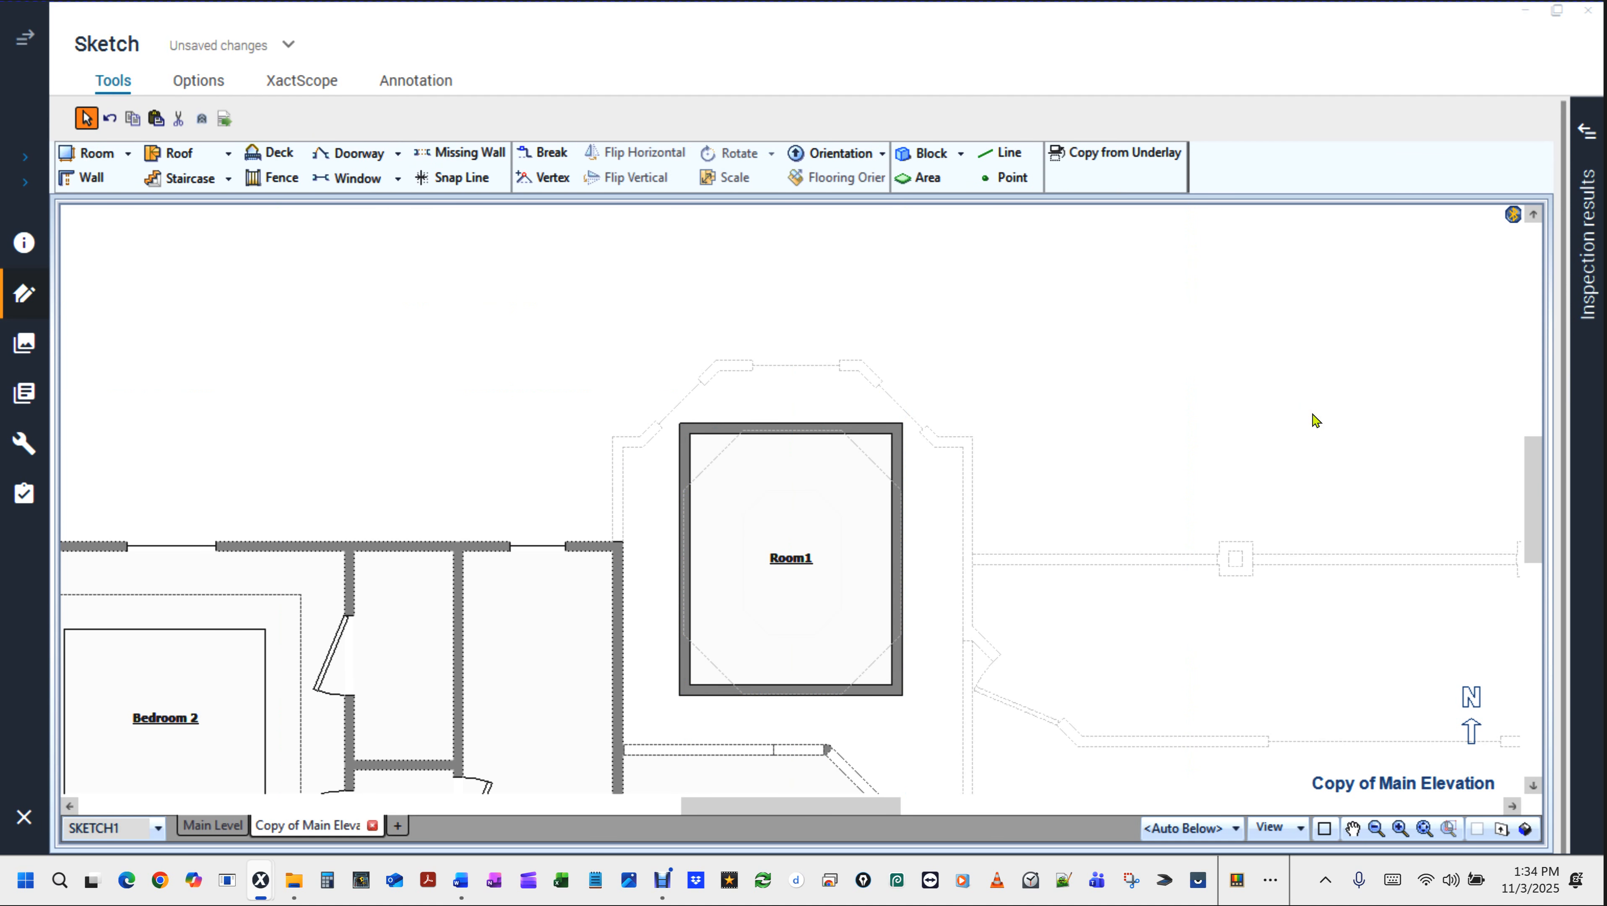
key(l)
click(1113, 299)
key(Escape)
drag(1052, 257, 1238, 398)
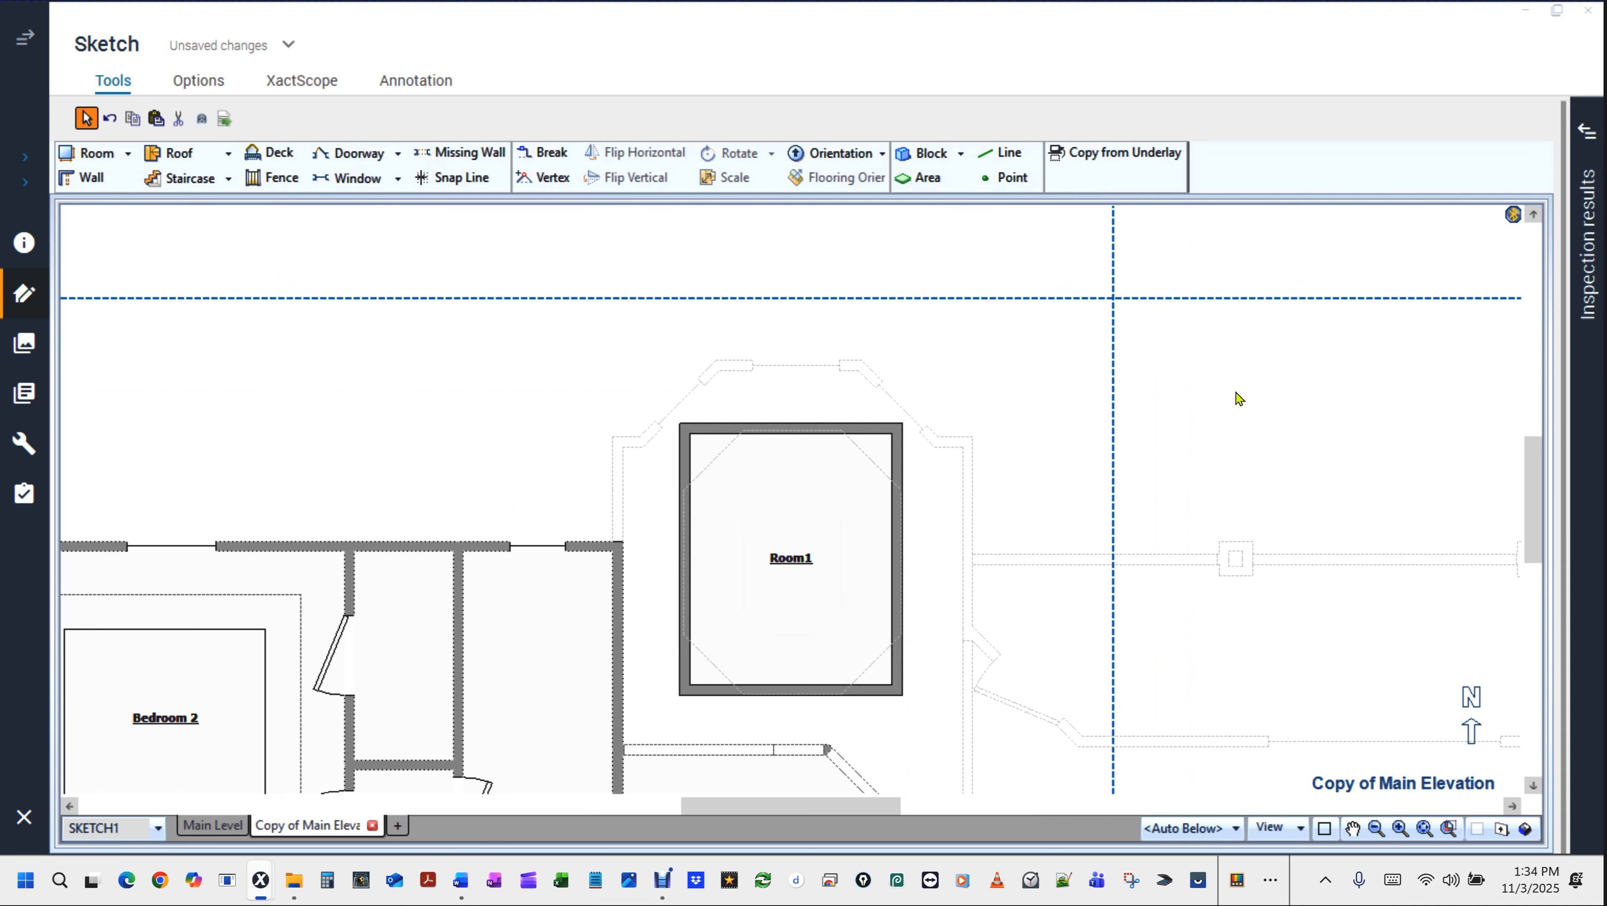
key(Delete)
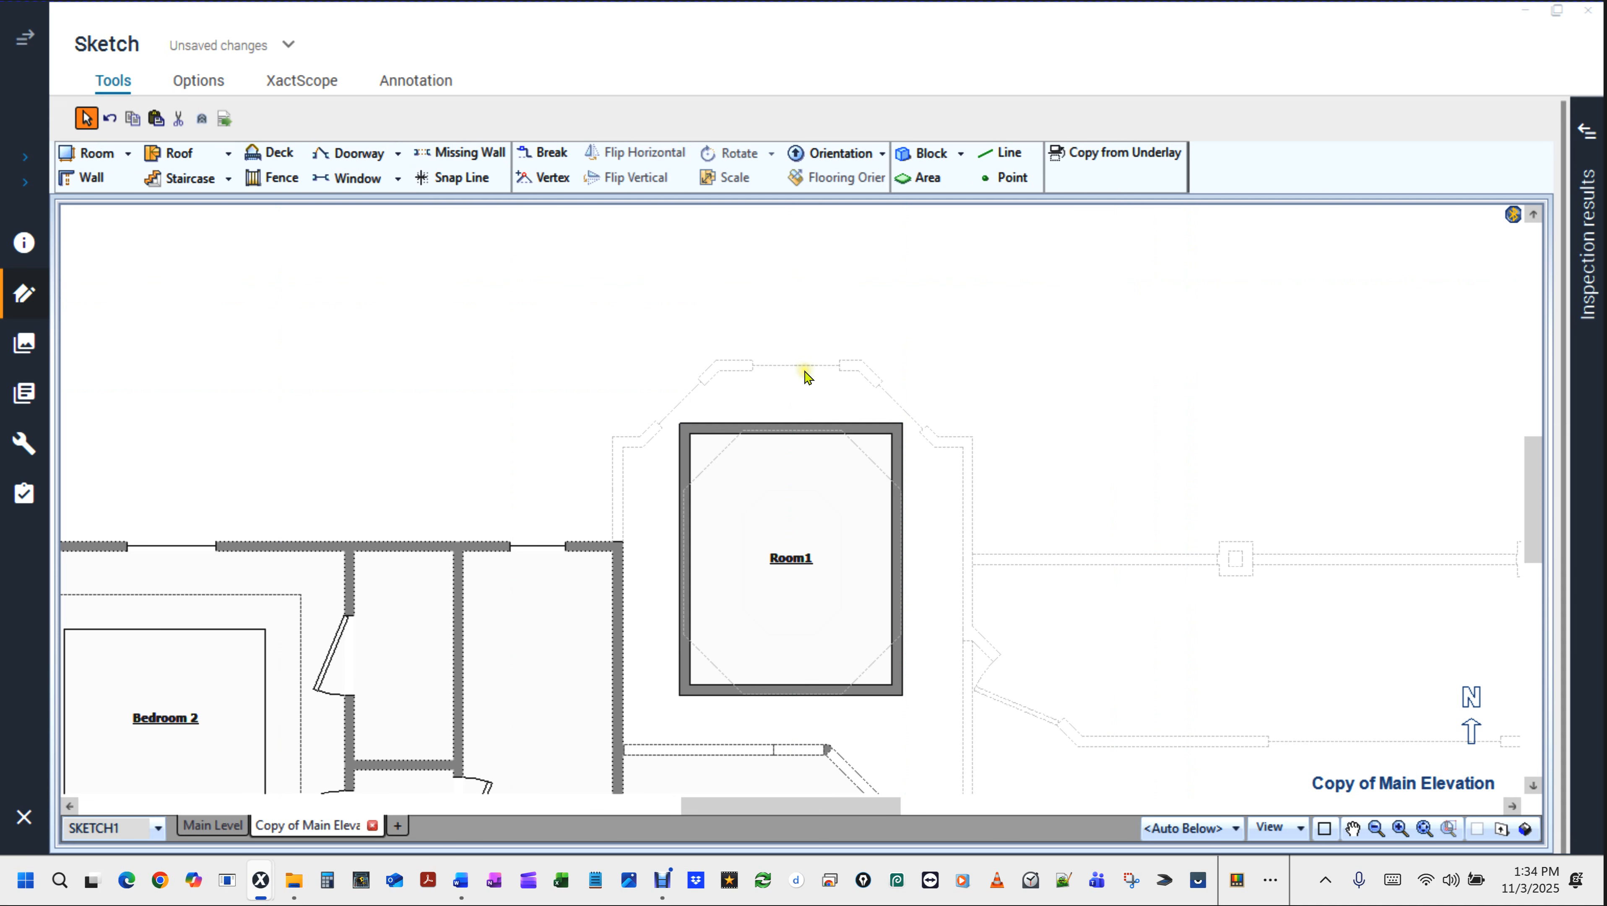
Show the walls as unfilled outlines and nudge Room1's north wall toward the underlying octagon's north edge.
scroll(804, 372, up, 2)
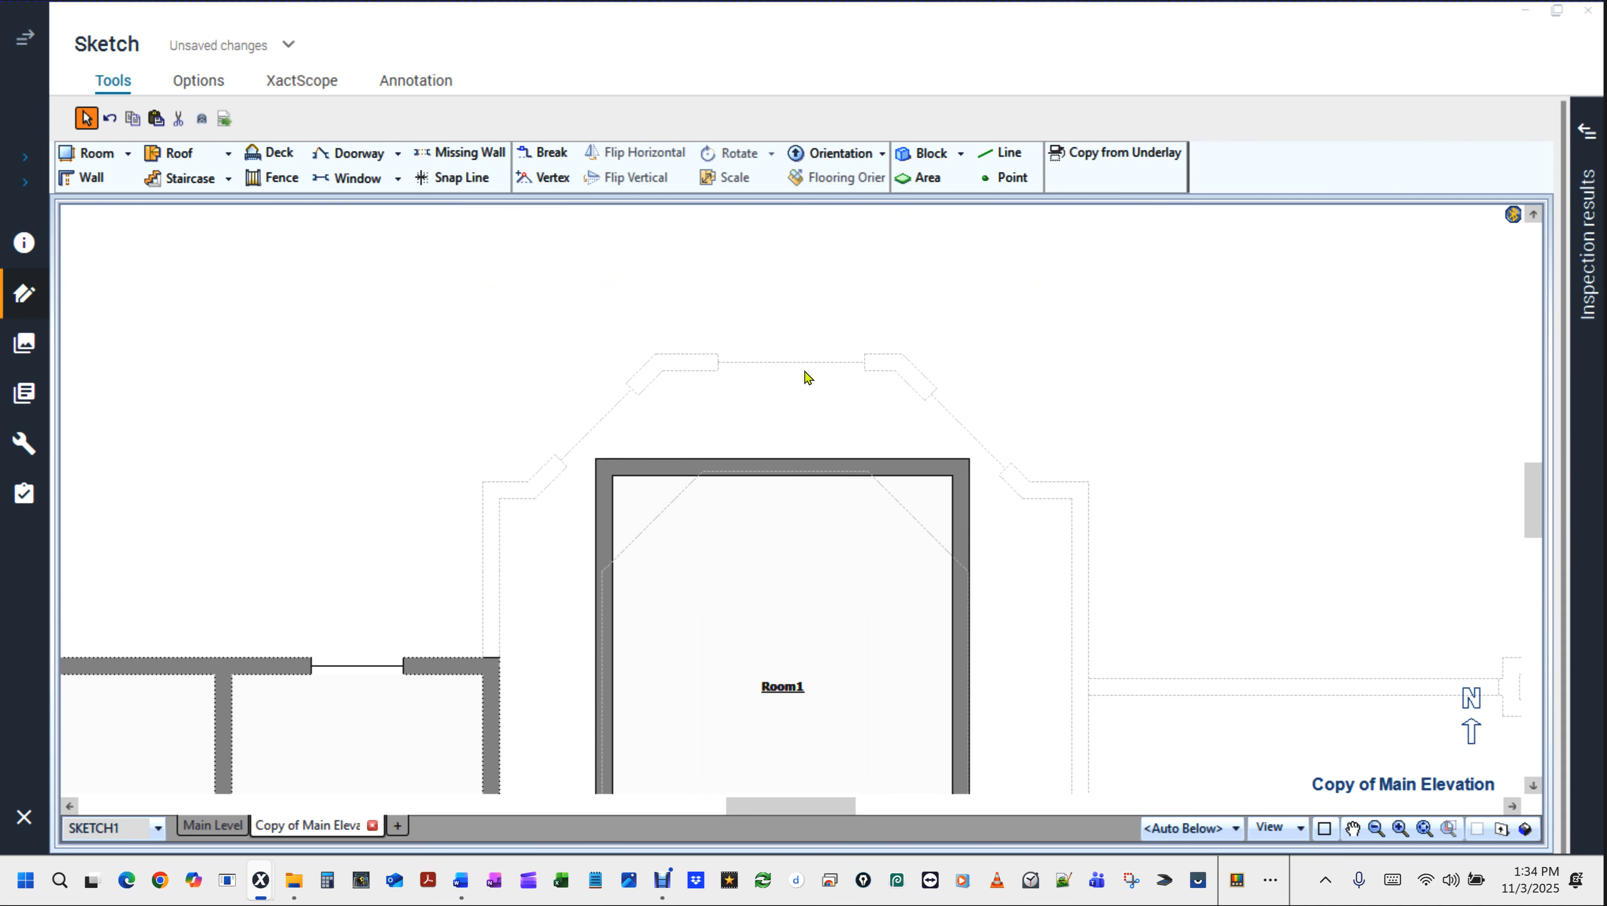
mouse_move(1082, 478)
mouse_down()
mouse_move(1061, 381)
mouse_move(1070, 309)
mouse_move(1072, 343)
mouse_up()
key(Escape)
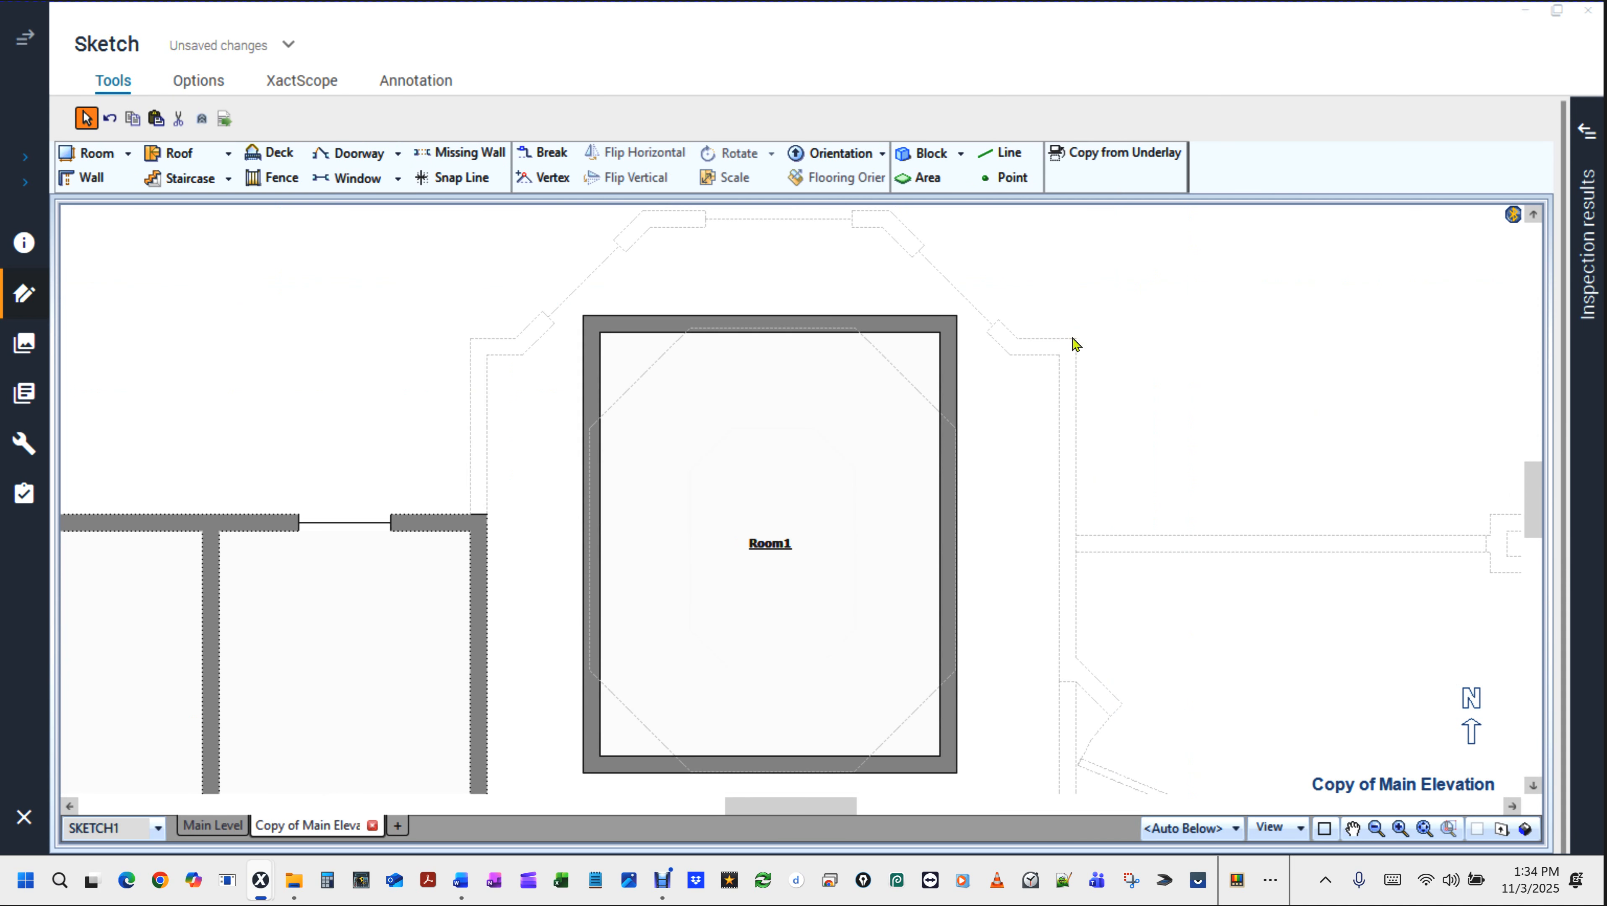
key(w)
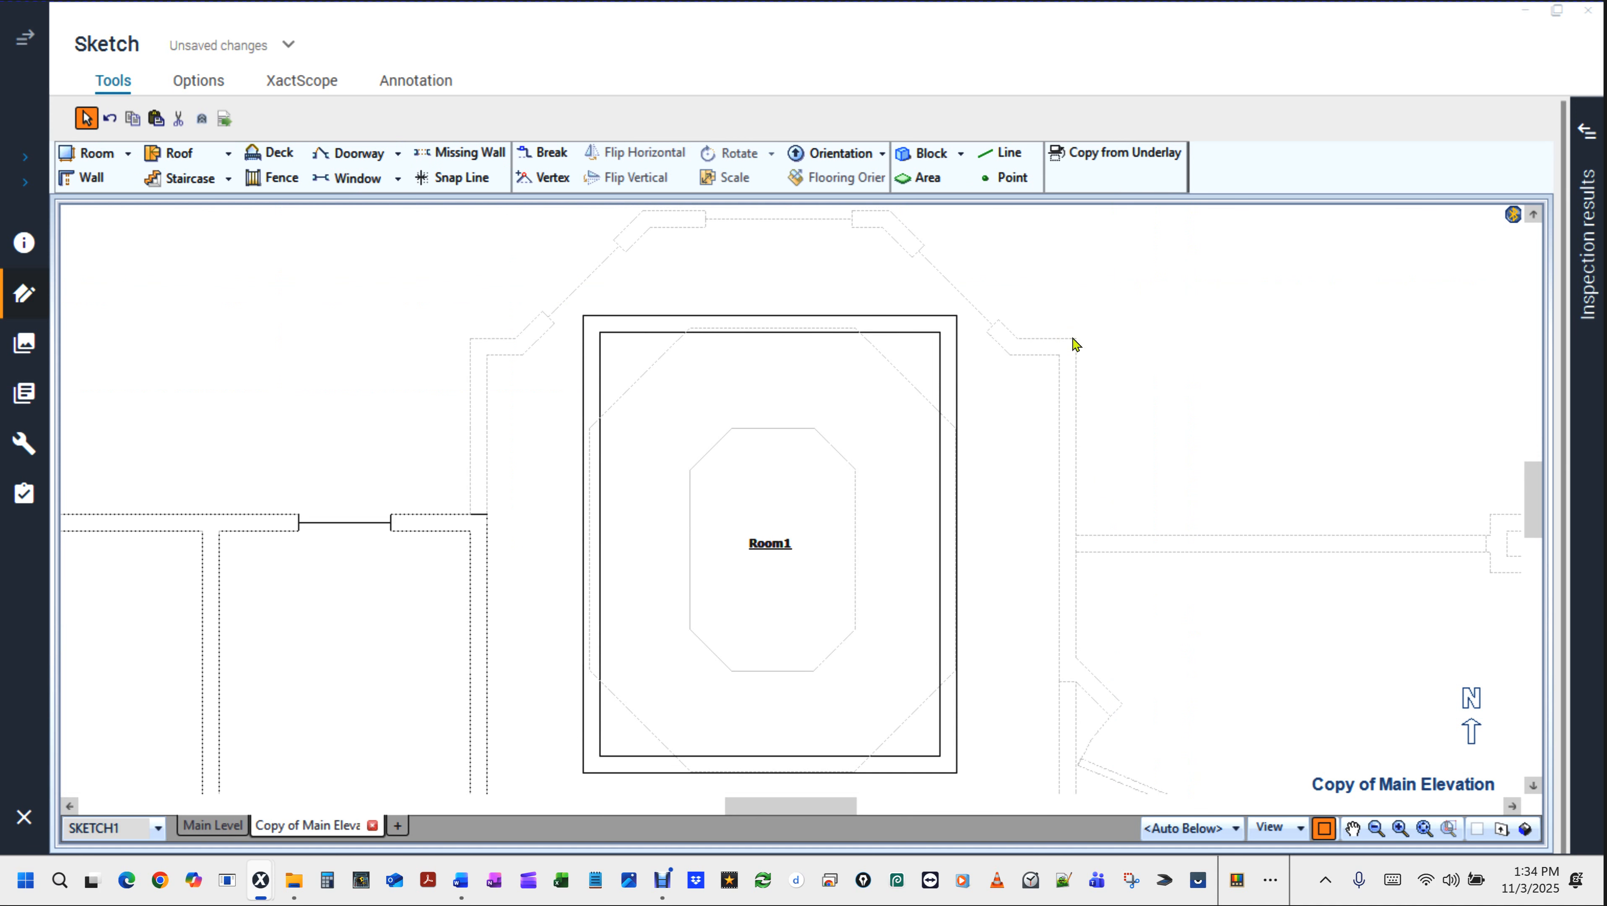
scroll(835, 458, up, 1)
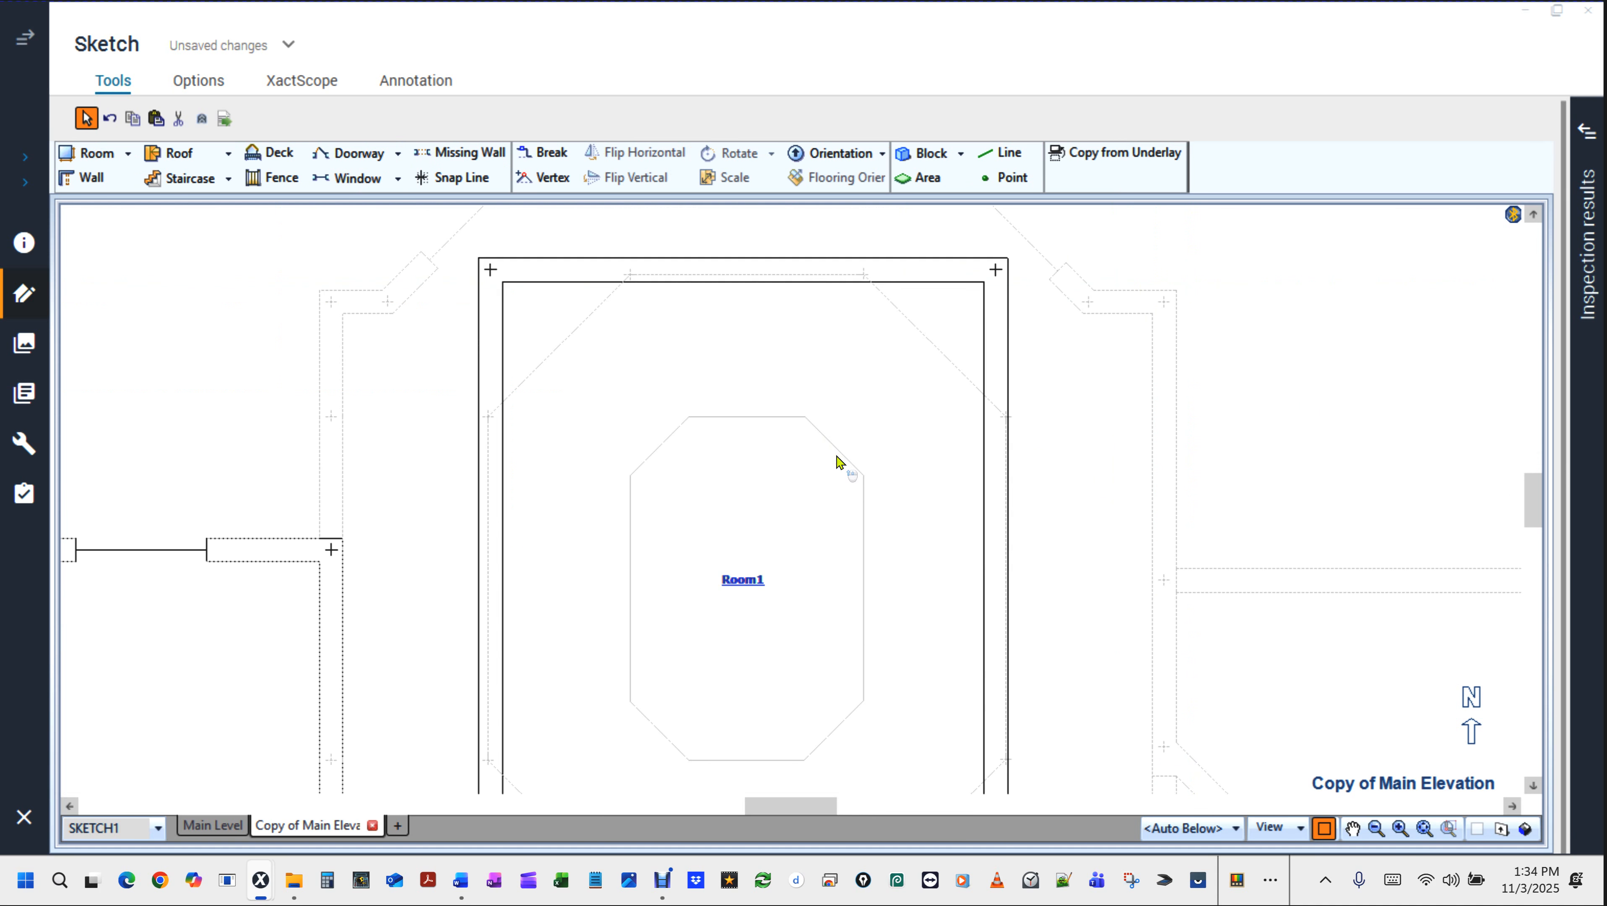
scroll(729, 276, up, 1)
click(763, 281)
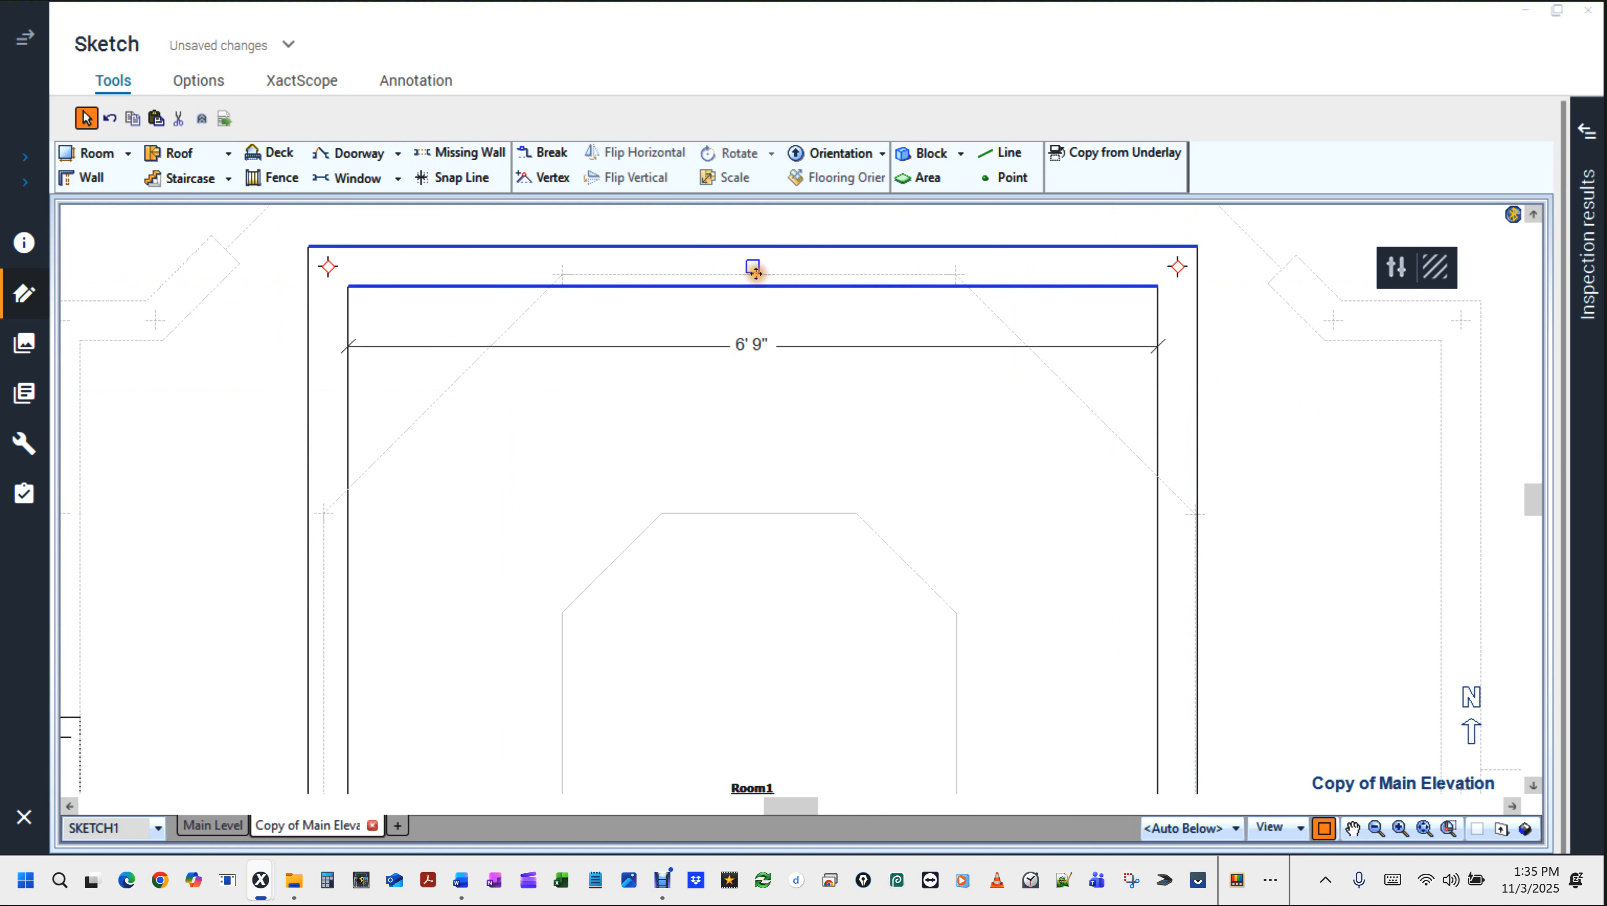
click(754, 267)
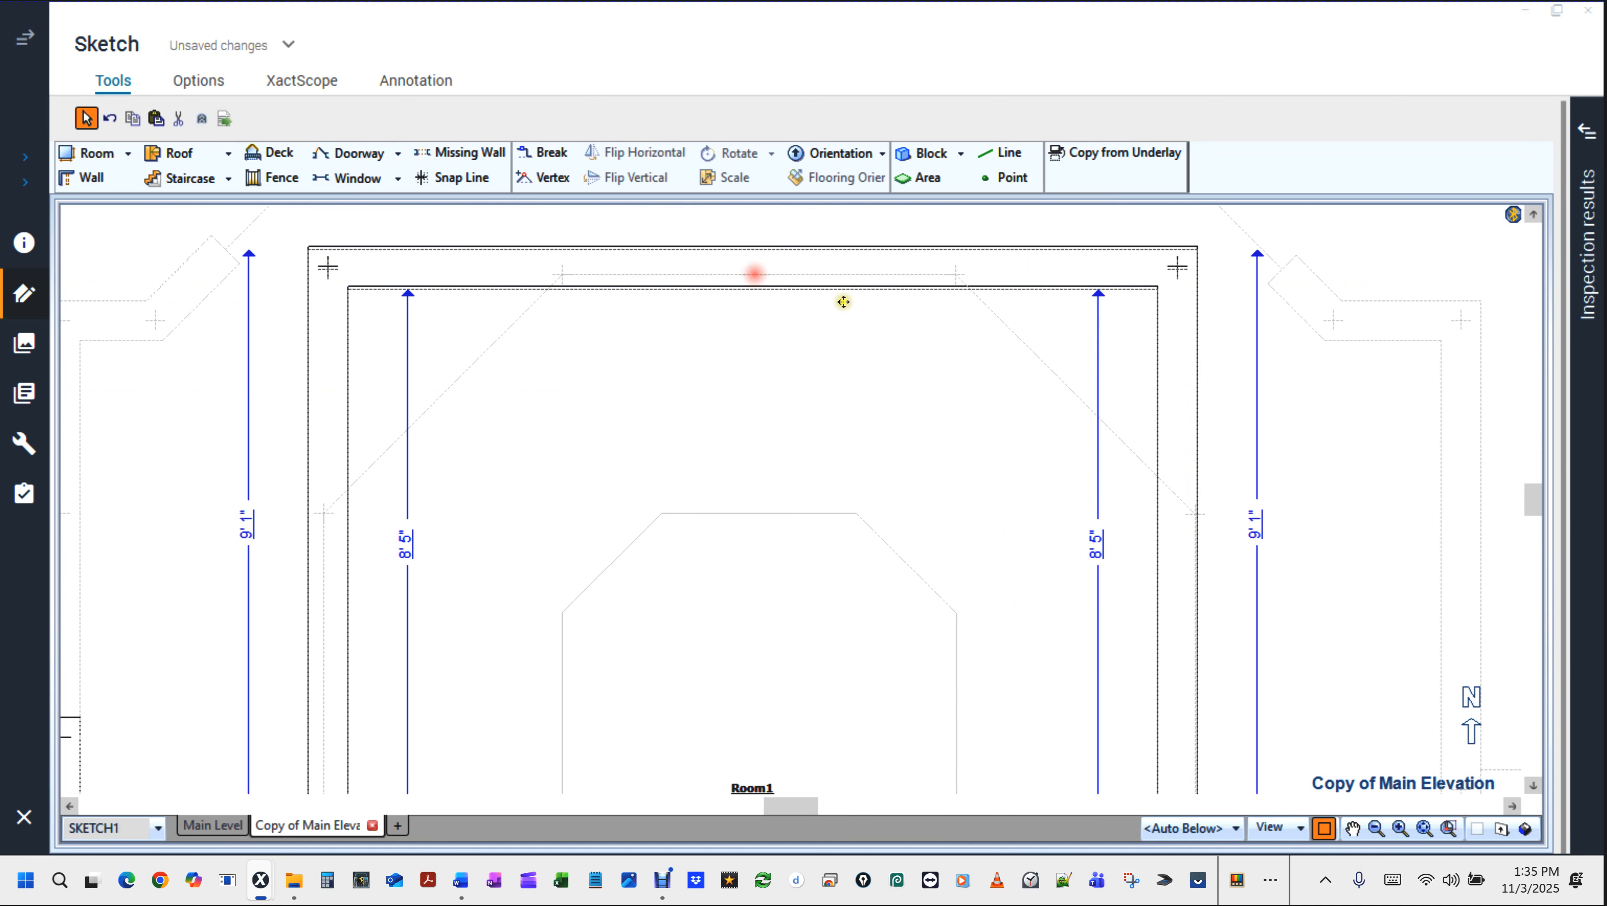
scroll(890, 330, down, 1)
click(915, 501)
Move Room1's south wall onto the octagon's south edge, making the room about 8' 6" long inside.
drag(1070, 602, 1072, 400)
click(1198, 390)
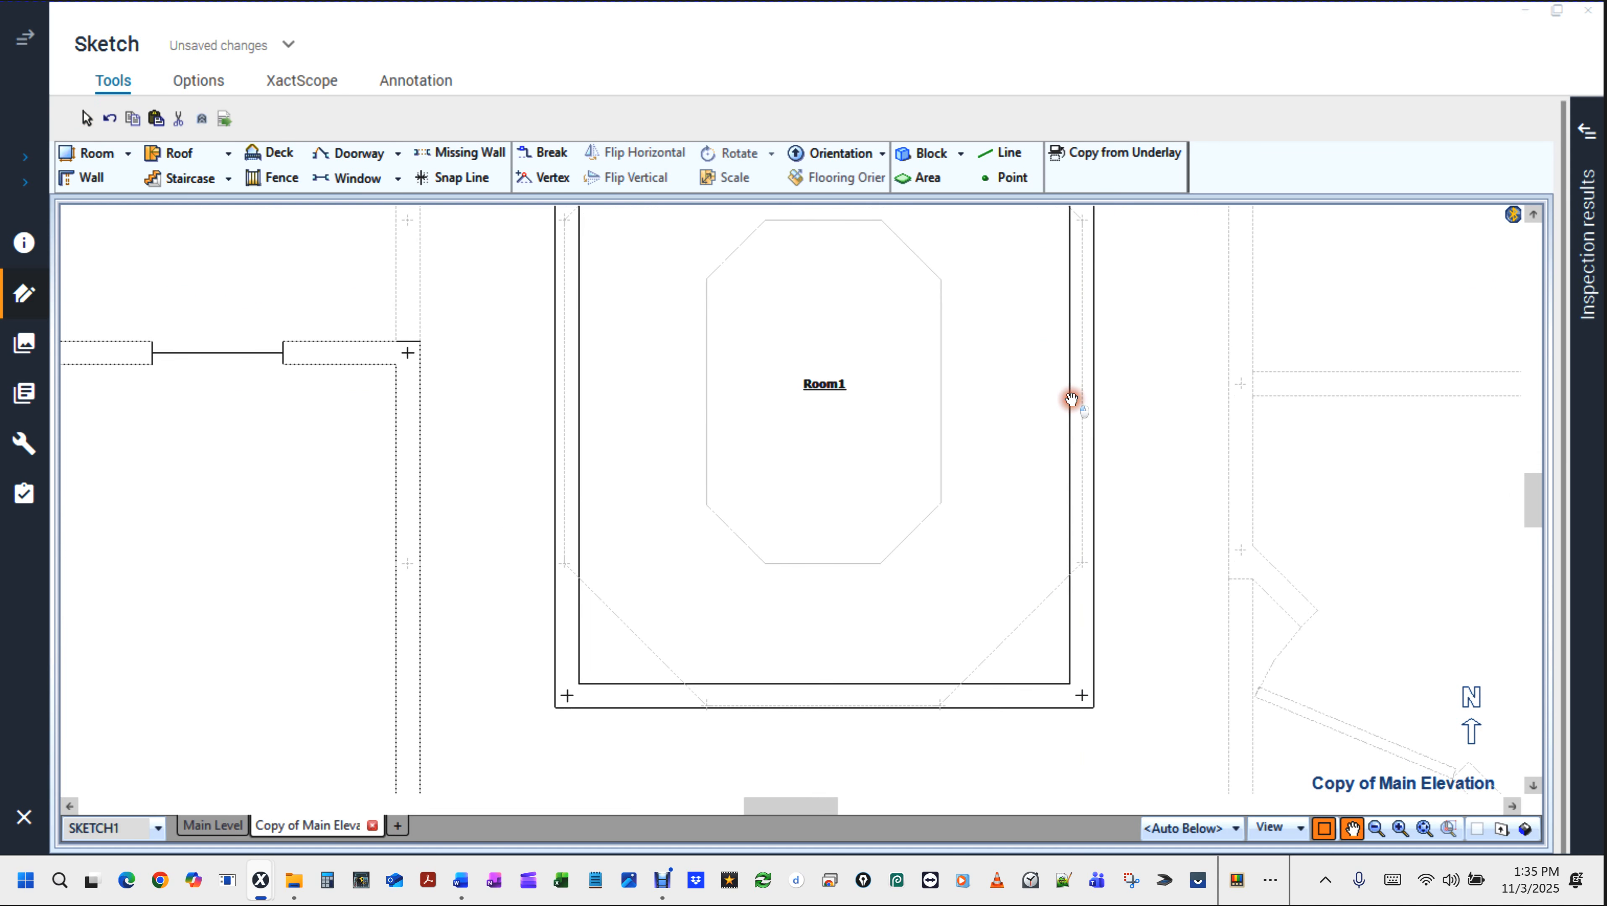
click(843, 662)
drag(823, 703, 823, 712)
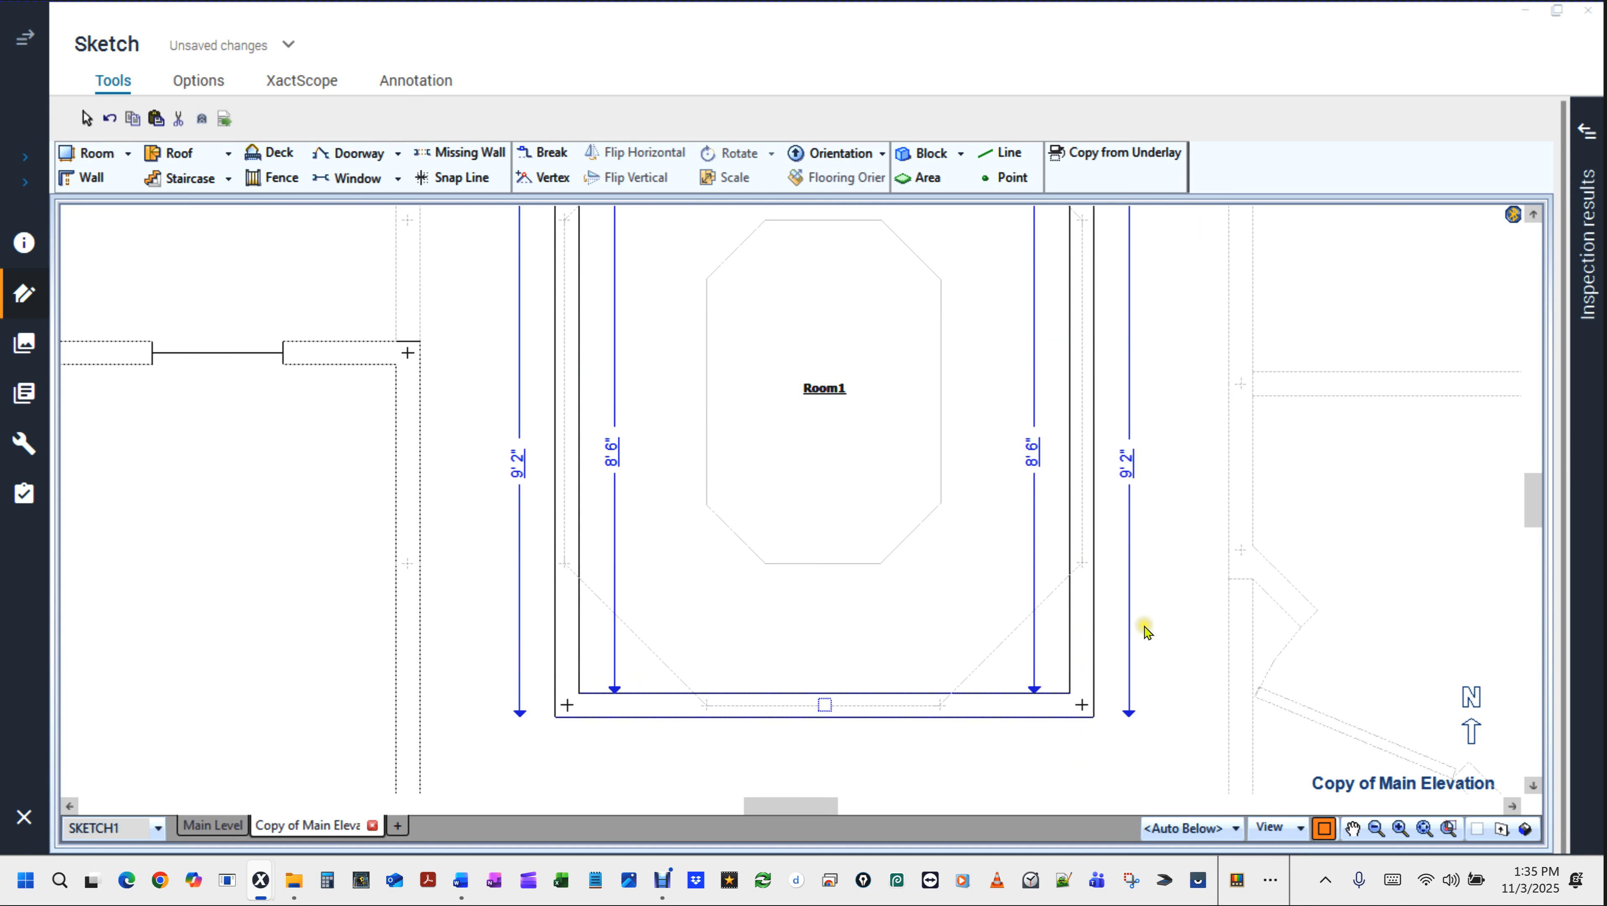
click(1144, 597)
Cut off Room1's two north corners by adding wall vertices and moving the corners onto the underlying octagon's vertices.
drag(897, 502, 860, 712)
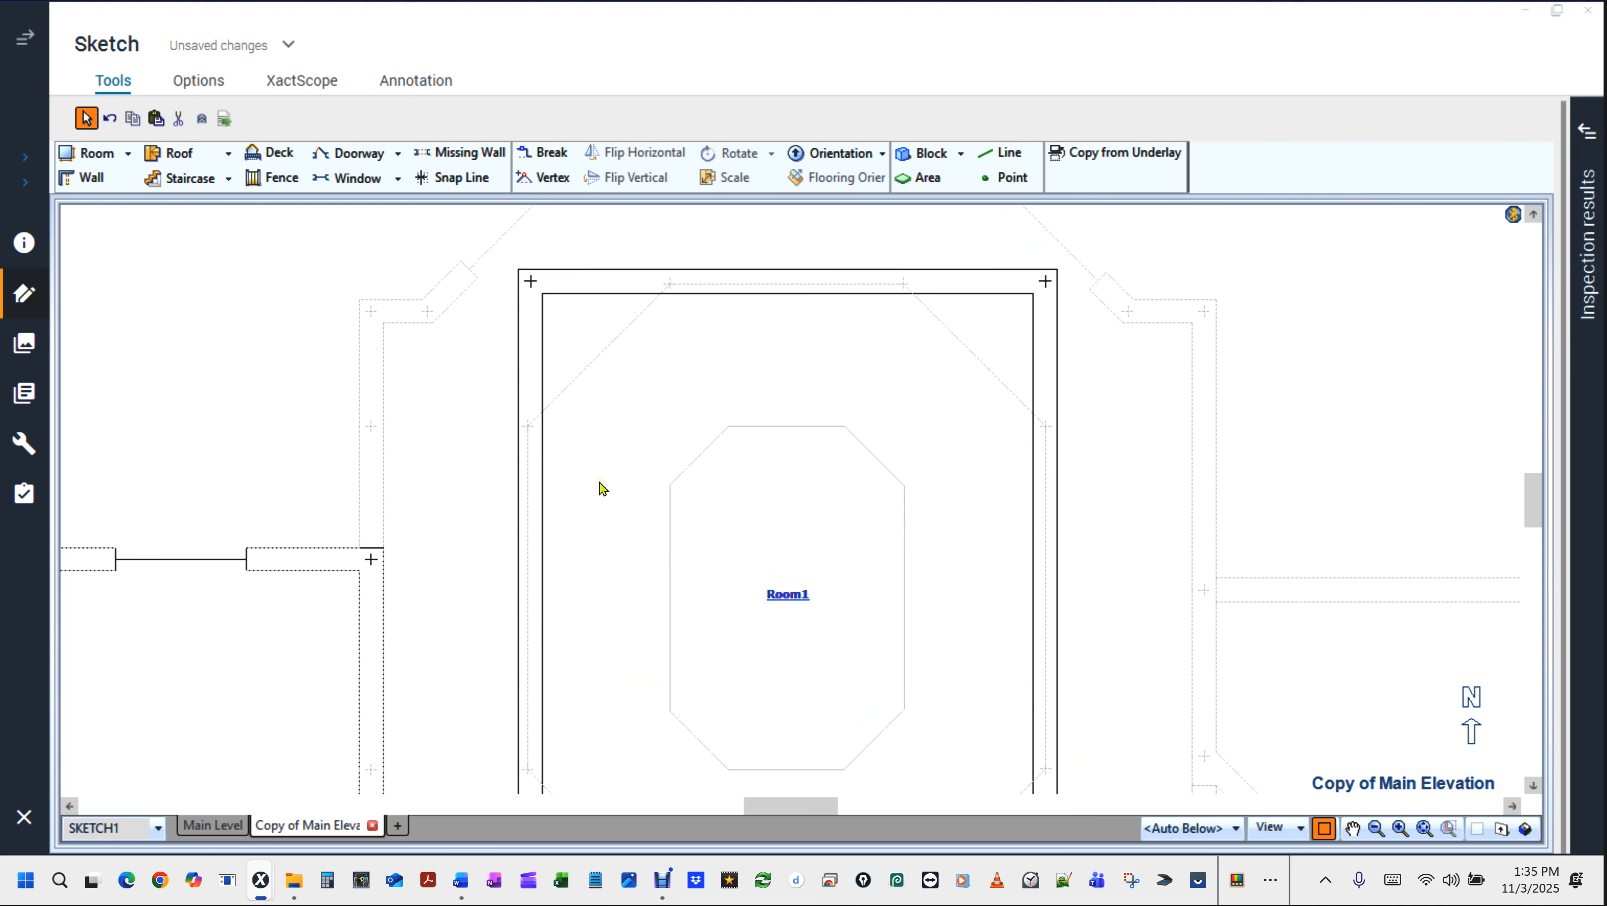
key(v)
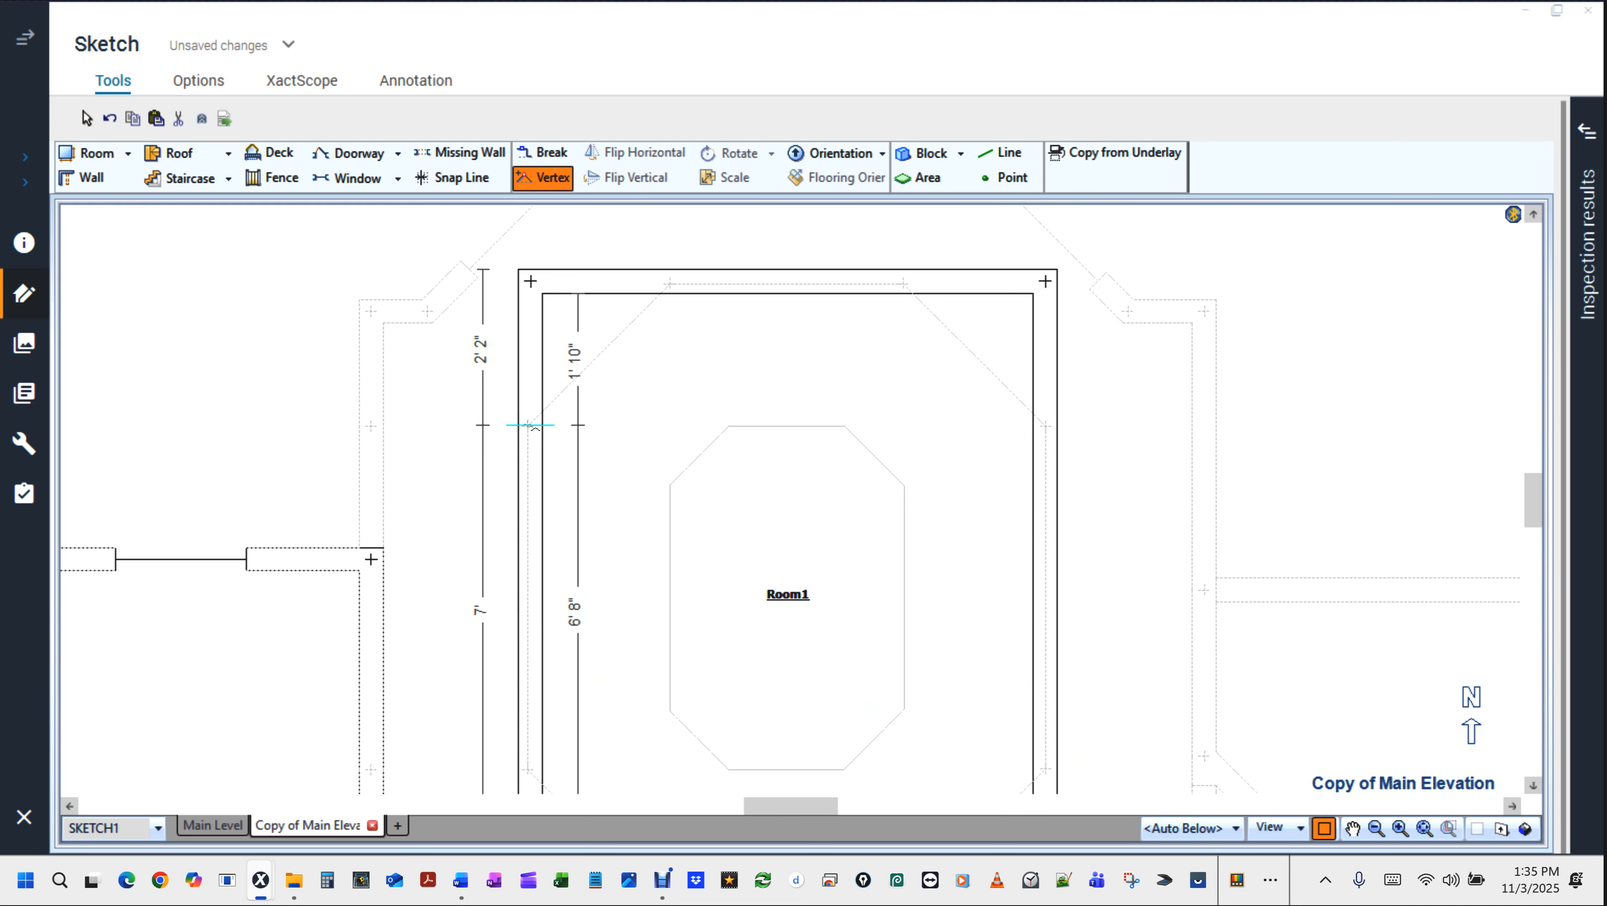
click(530, 425)
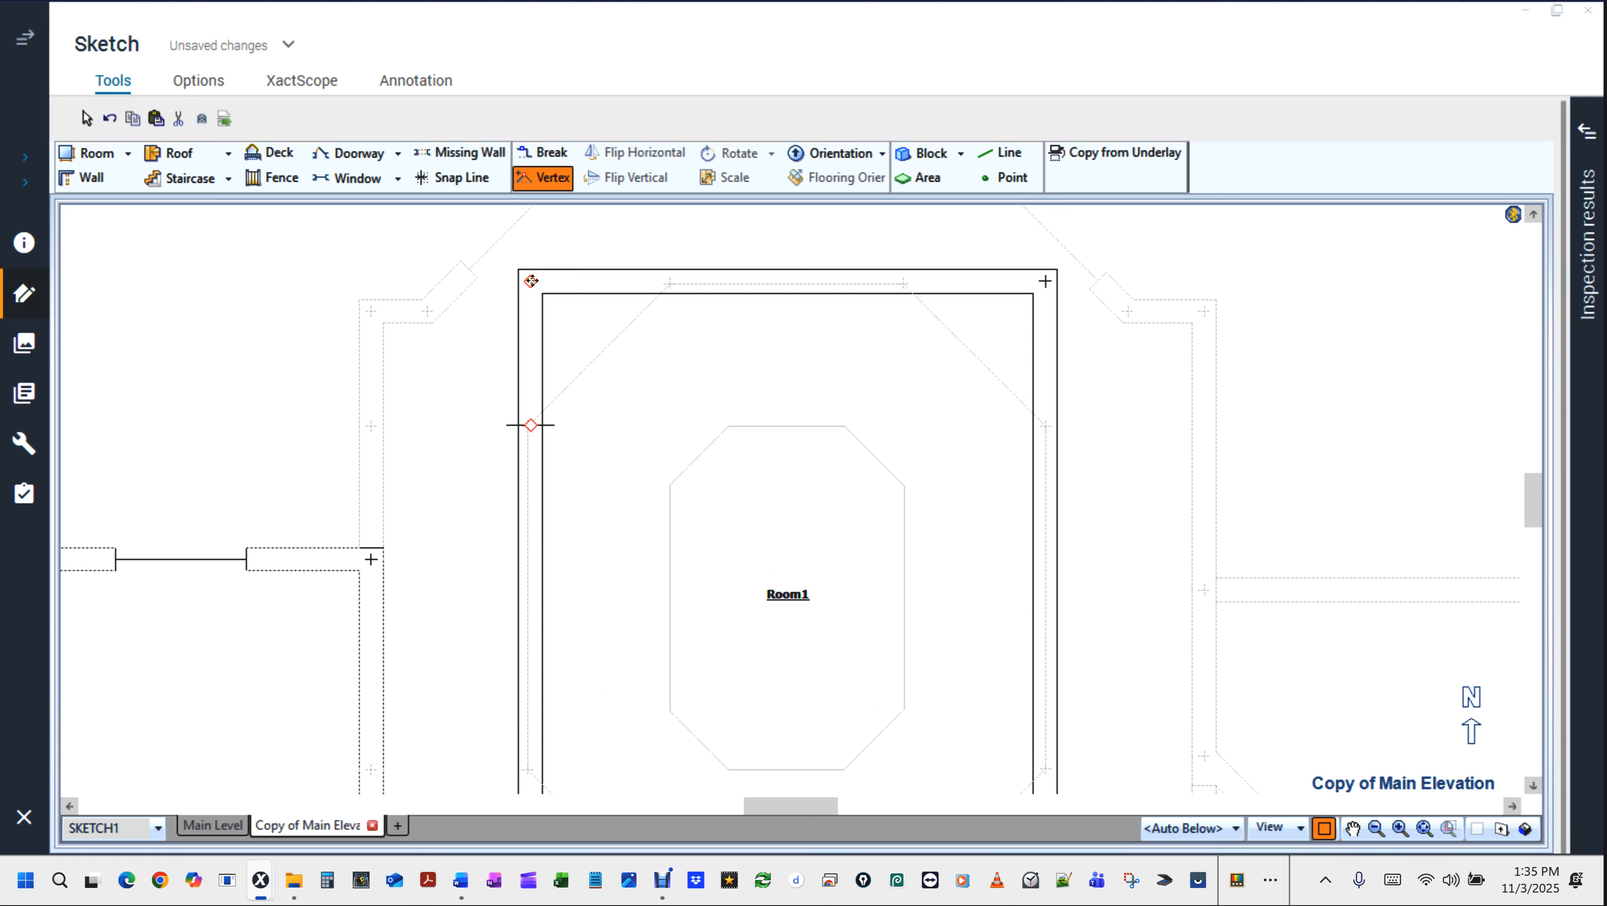
drag(531, 281, 677, 287)
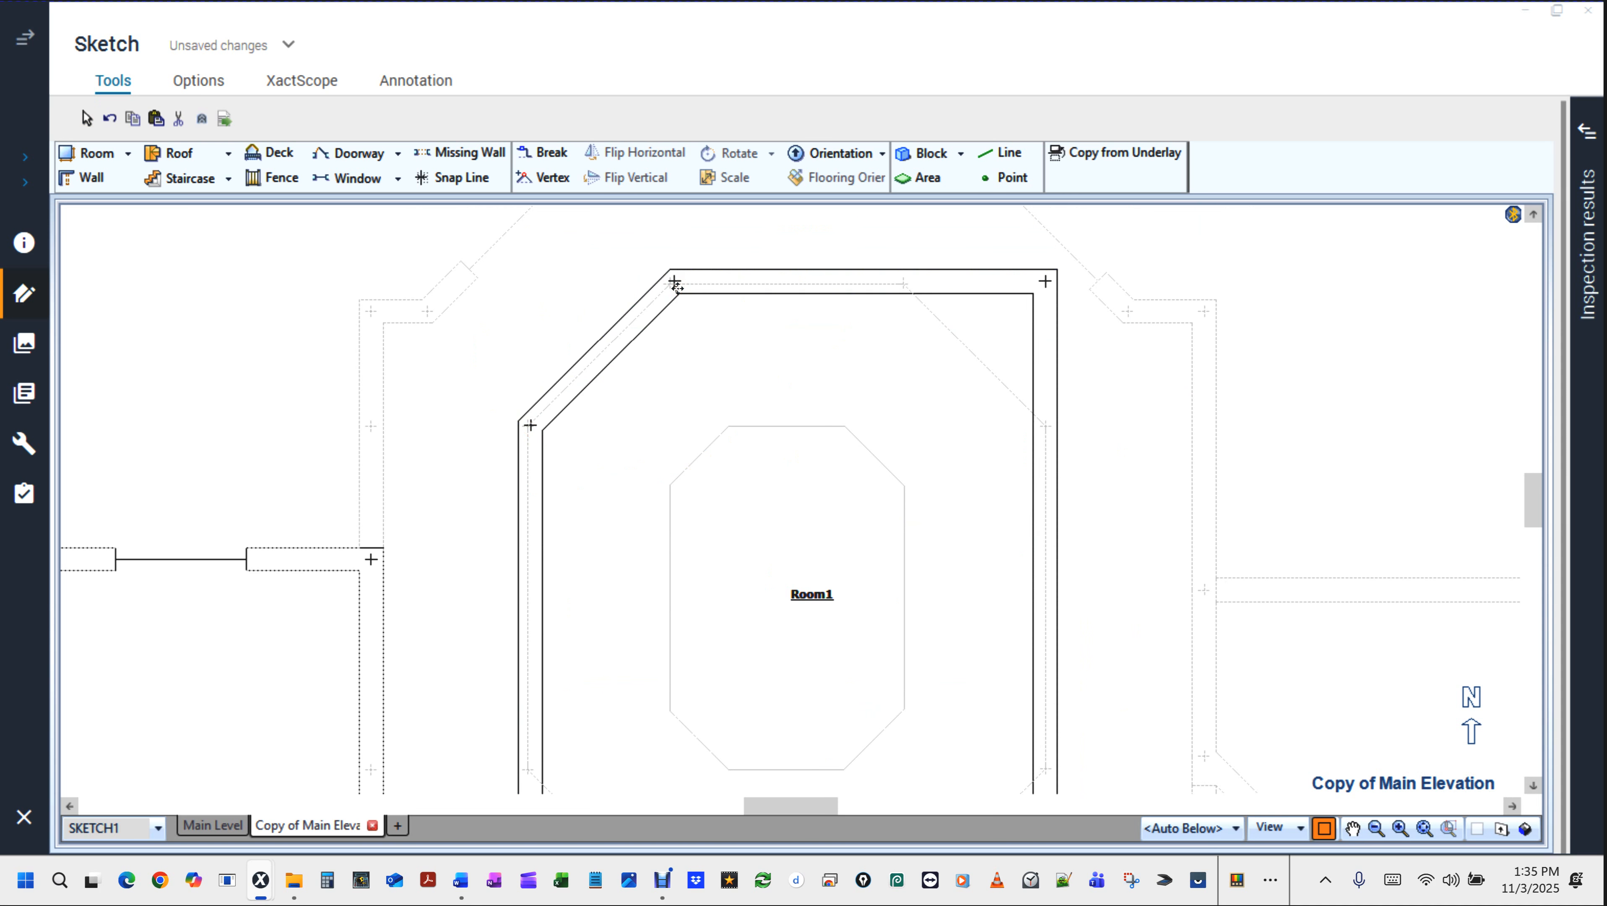
key(v)
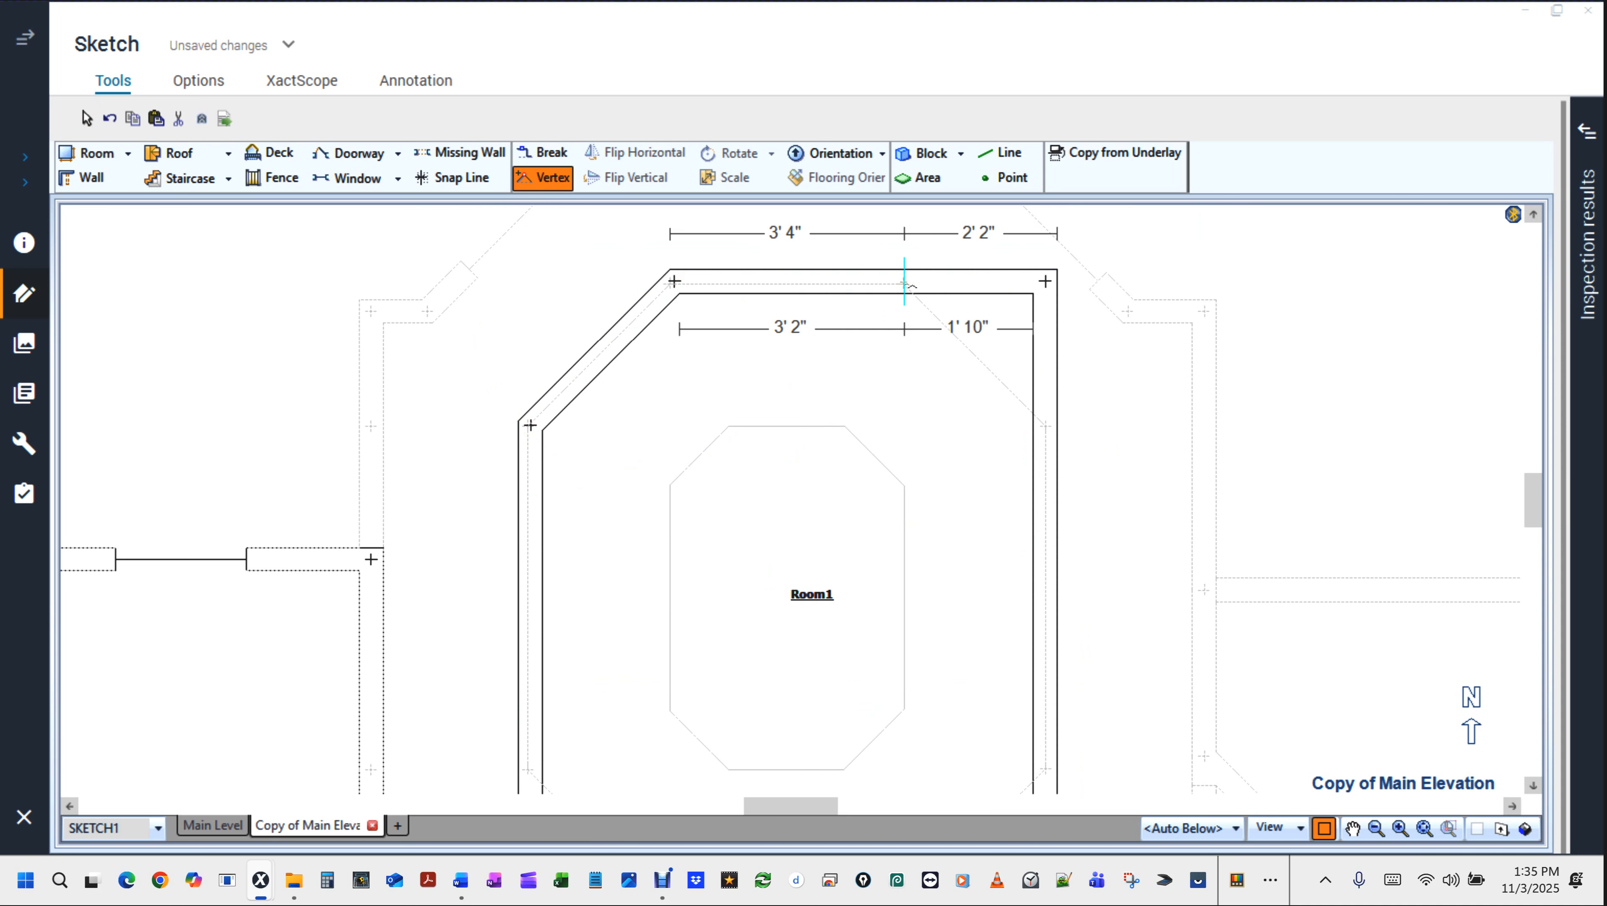
click(904, 281)
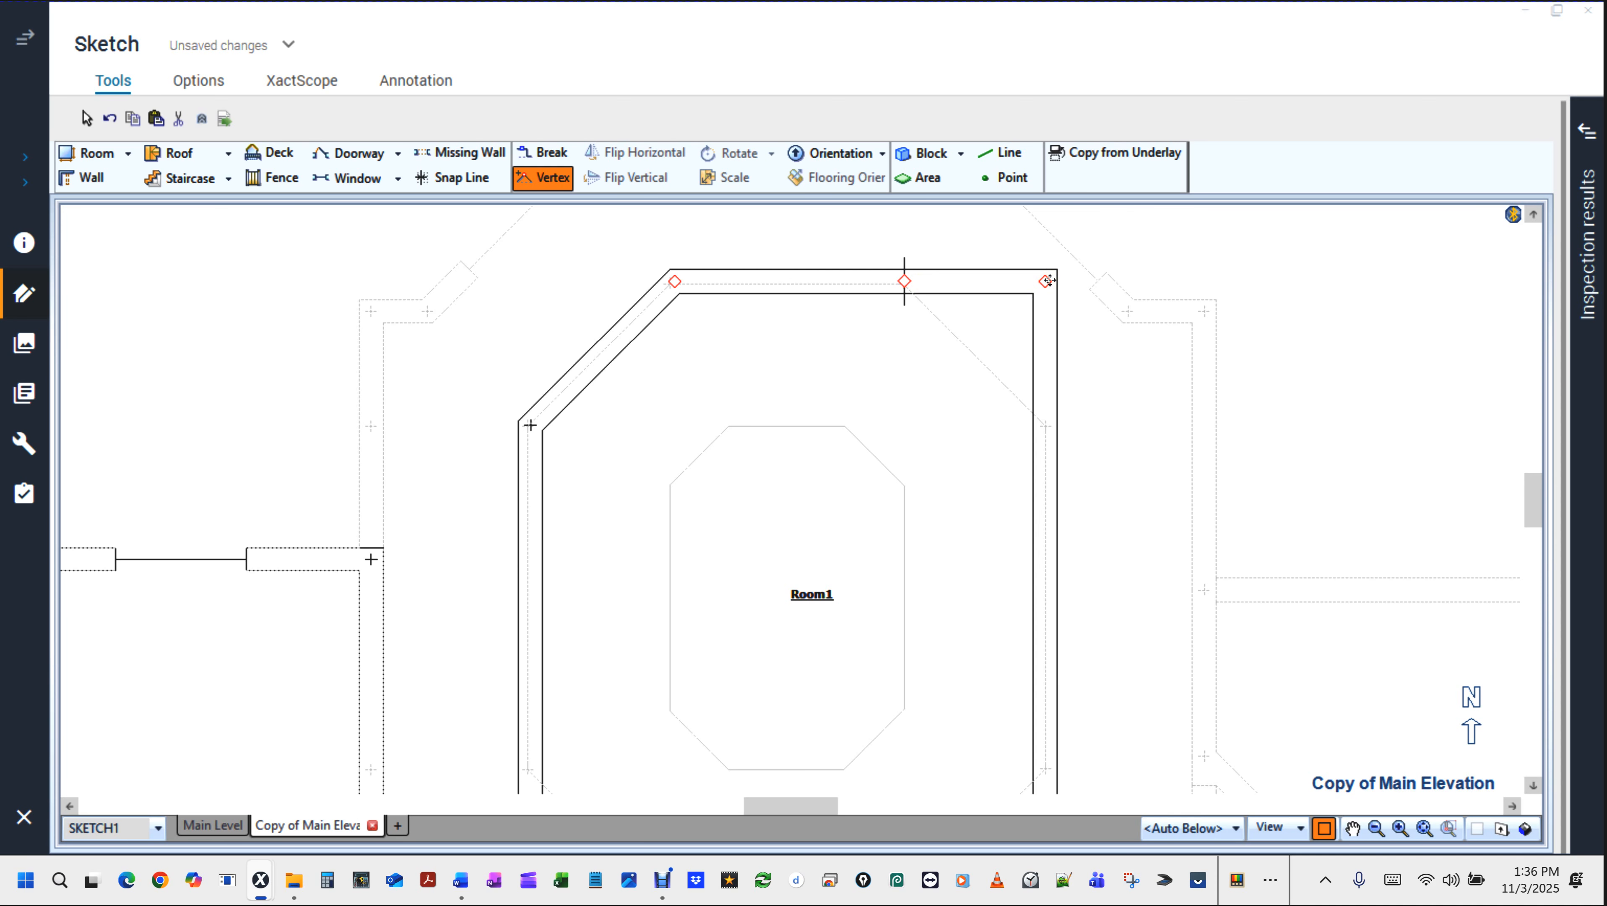
drag(1047, 281, 1051, 421)
Cut off Room1's two south corners with added vertices so the walls follow the underlying octagon's angled edges.
scroll(1053, 421, down, 5)
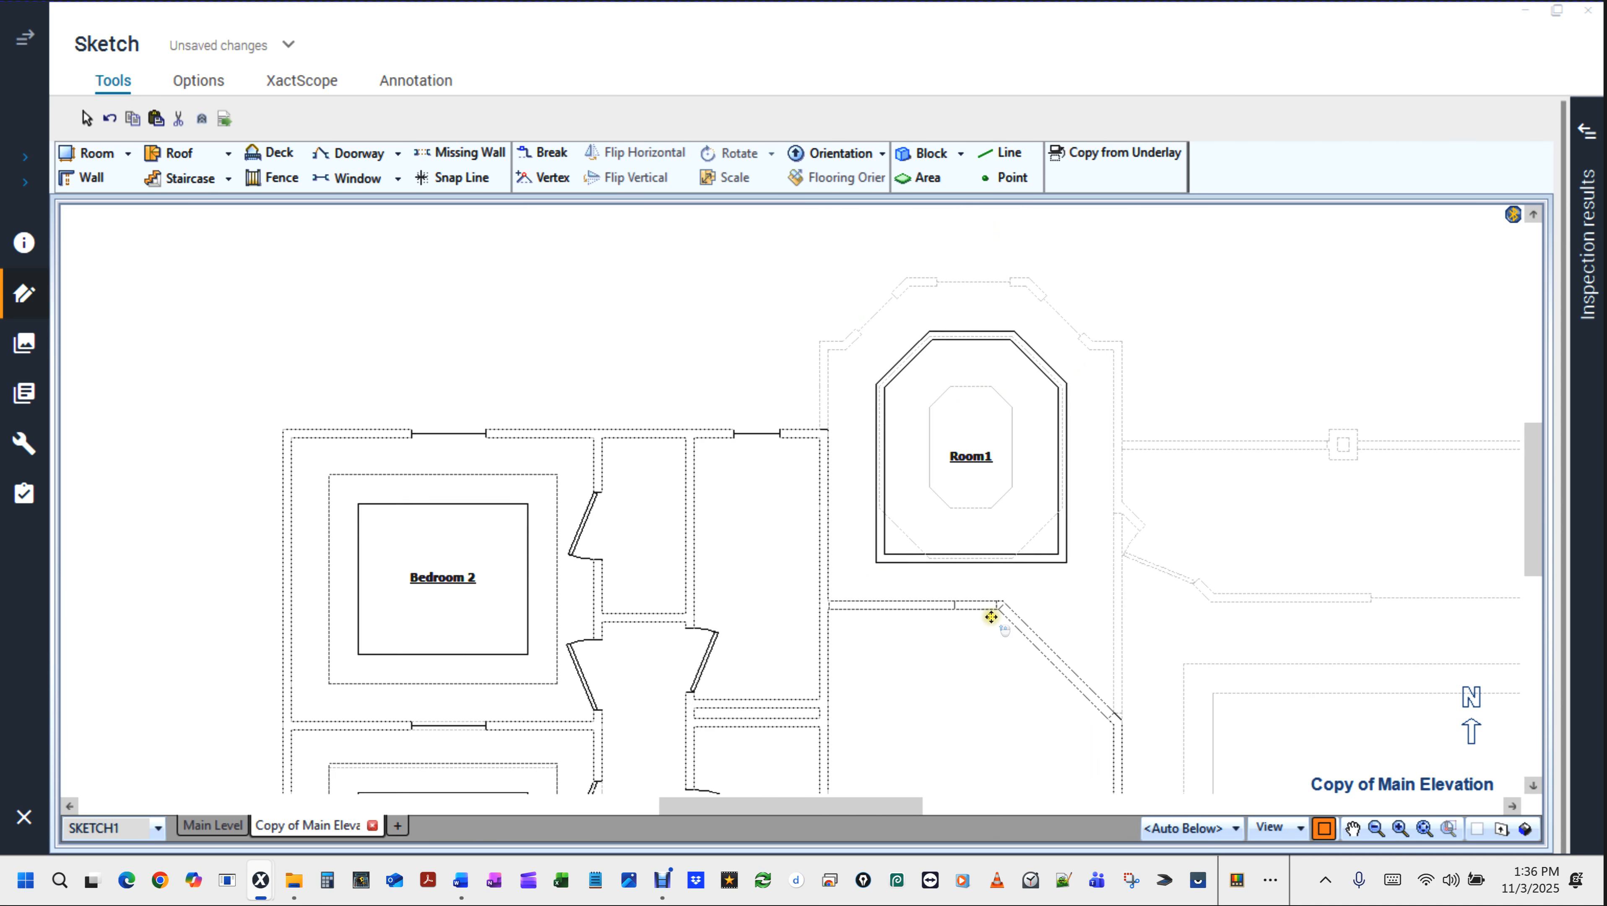
scroll(991, 616, up, 5)
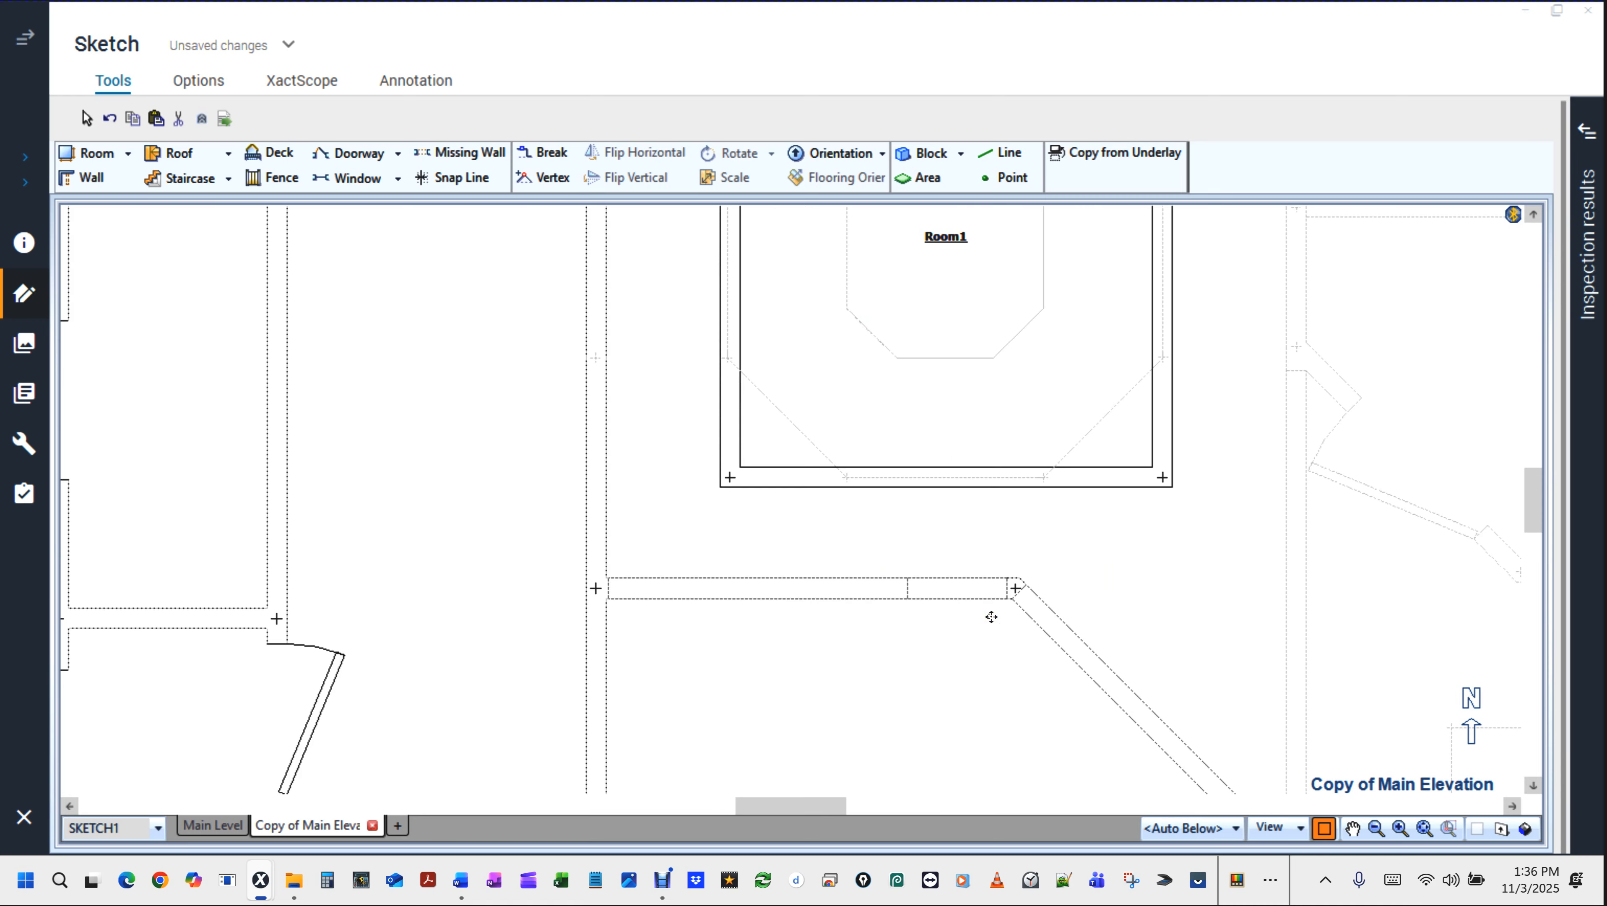
key(v)
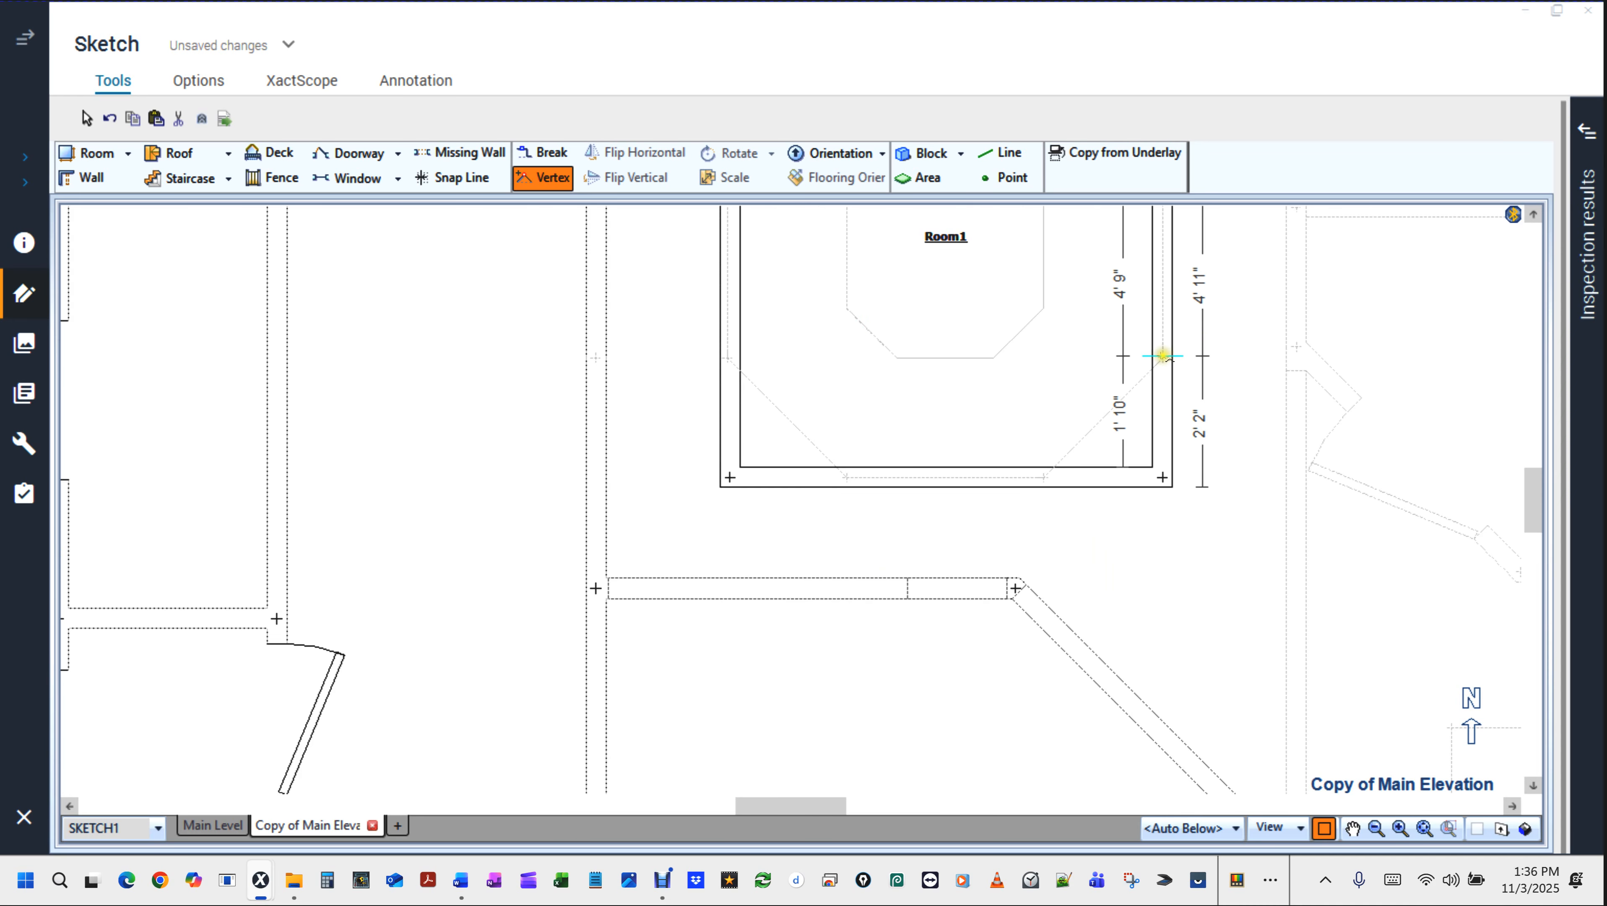
click(1162, 357)
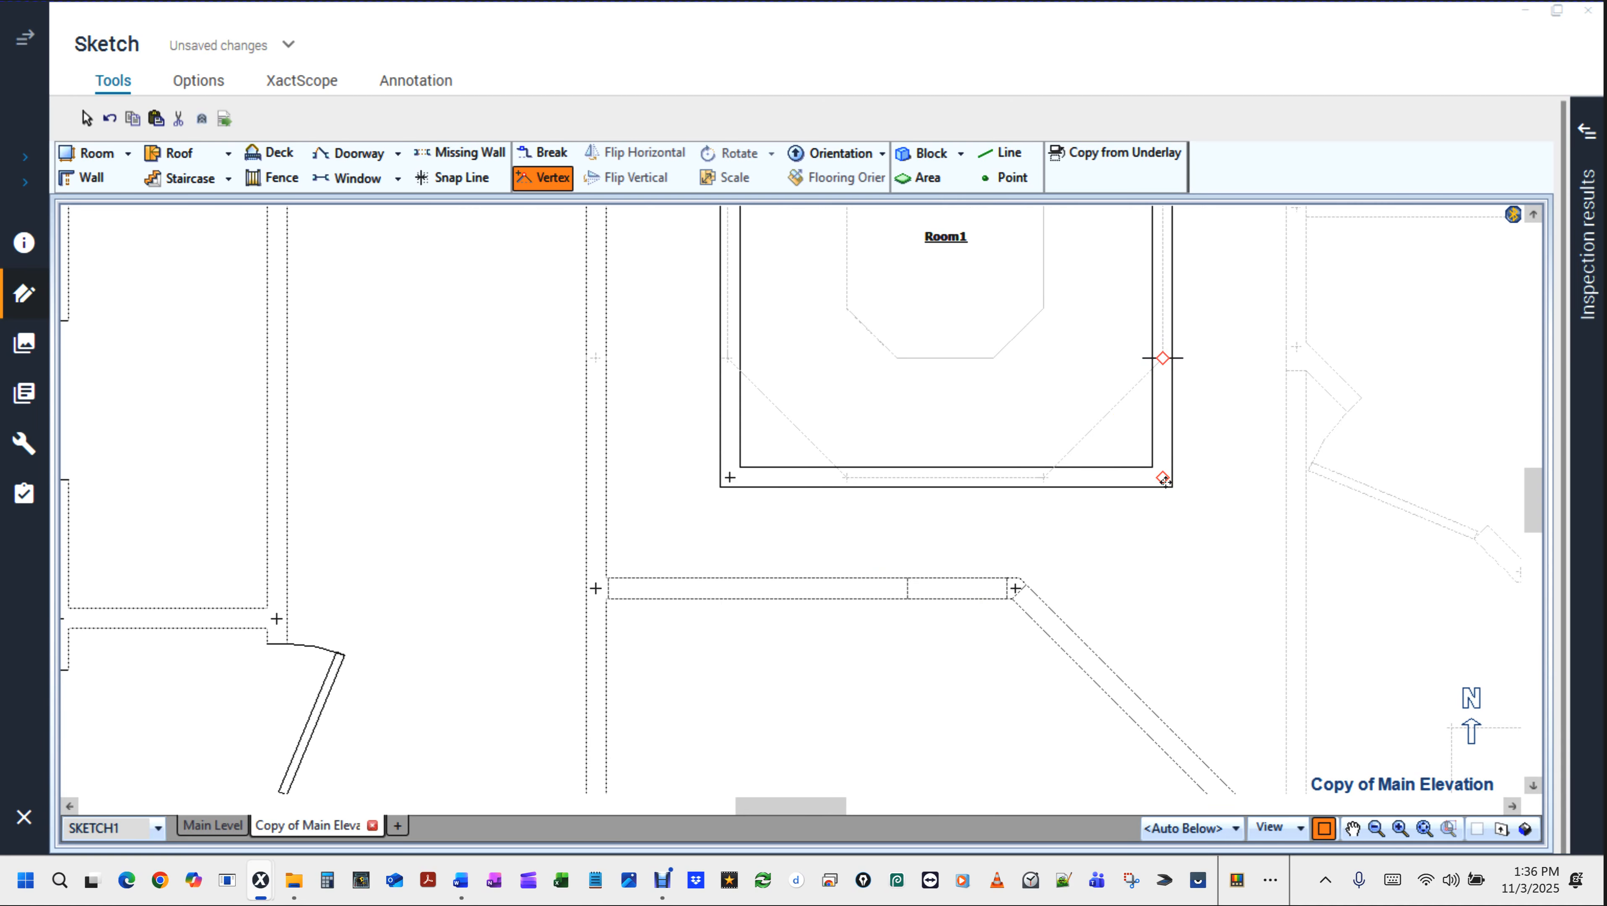
click(1164, 478)
drag(1163, 479, 1044, 481)
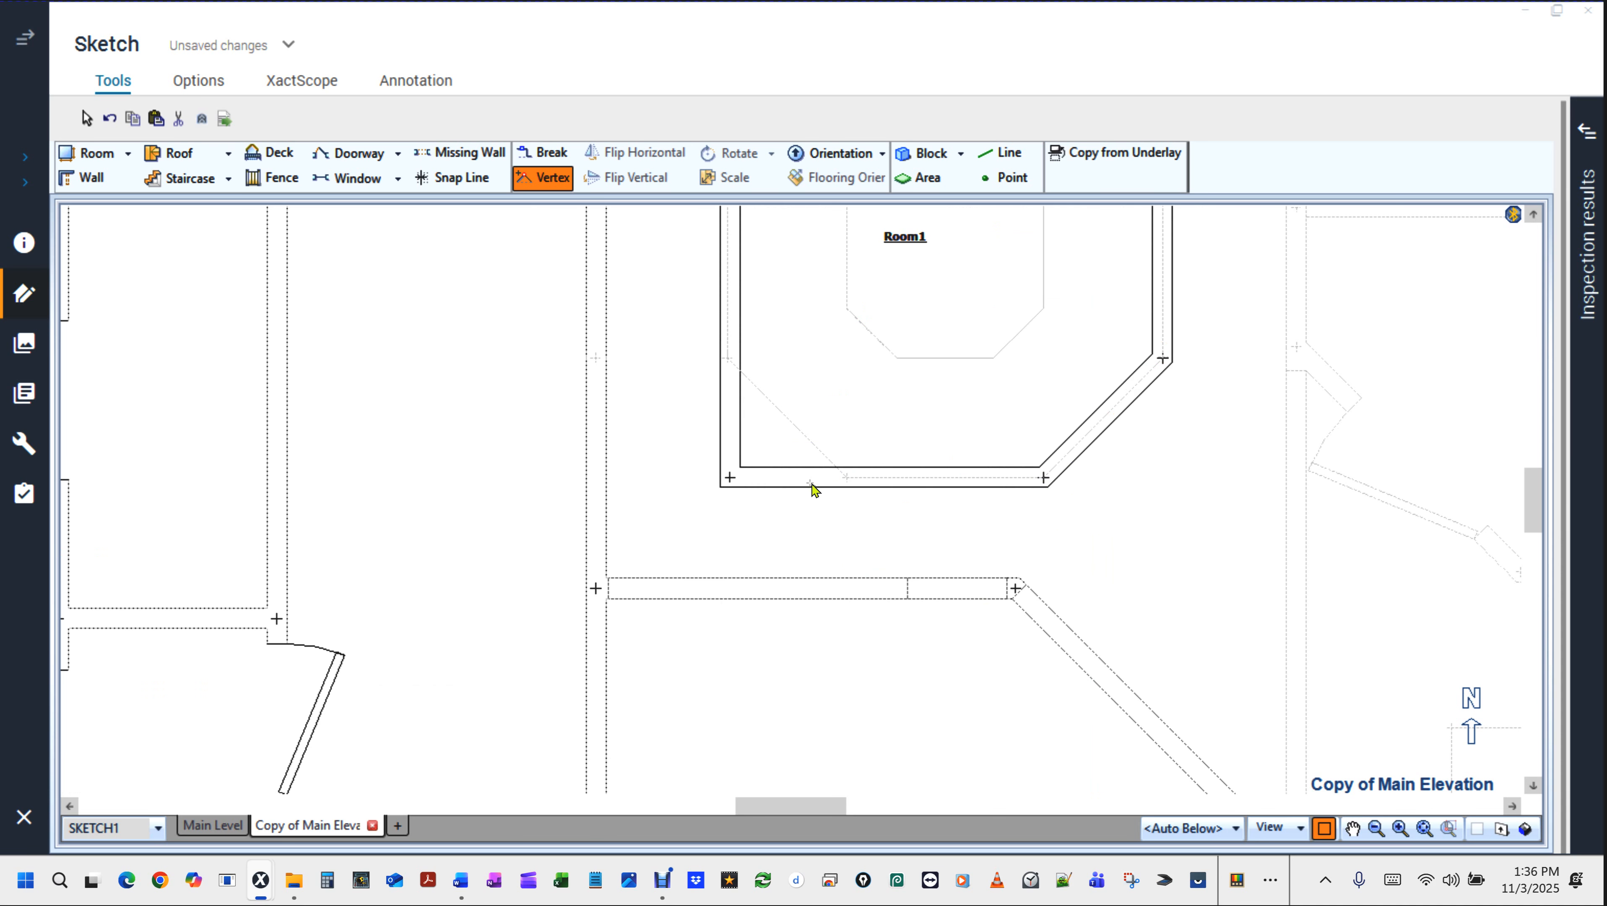
click(847, 476)
drag(728, 475, 731, 355)
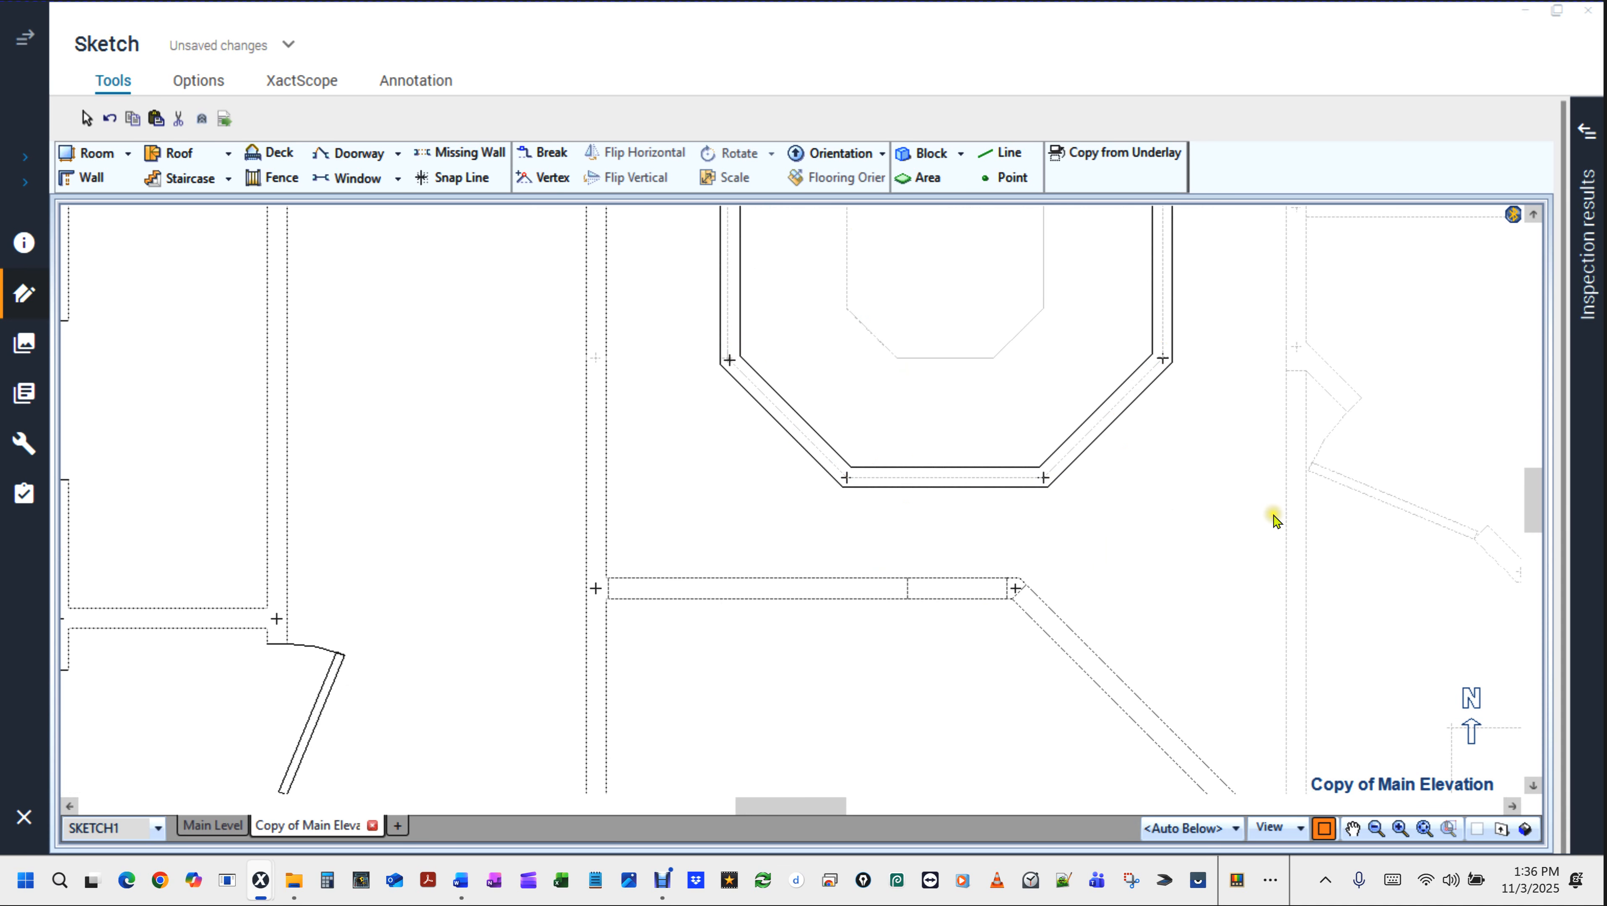
right_click(1176, 519)
right_click(1175, 519)
Move the octagonal Room1 east, clear of the underlying octagon.
scroll(1176, 518, down, 3)
scroll(1175, 519, down, 2)
right_click(1055, 401)
drag(1055, 399, 898, 448)
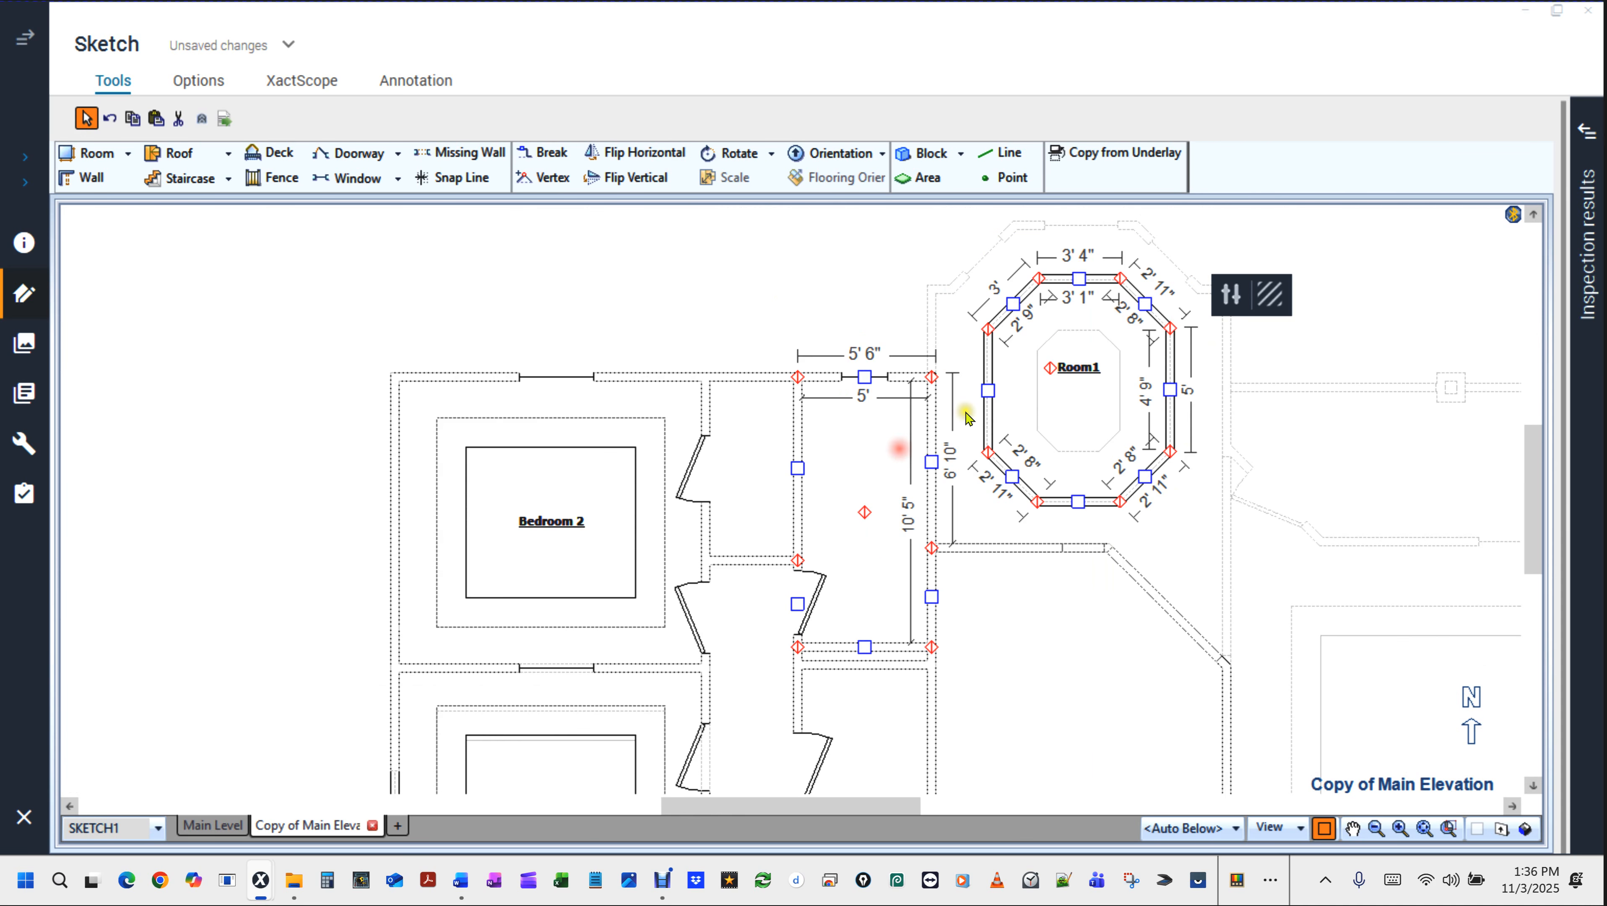
click(787, 315)
right_click(830, 276)
drag(837, 272, 624, 292)
right_click(757, 332)
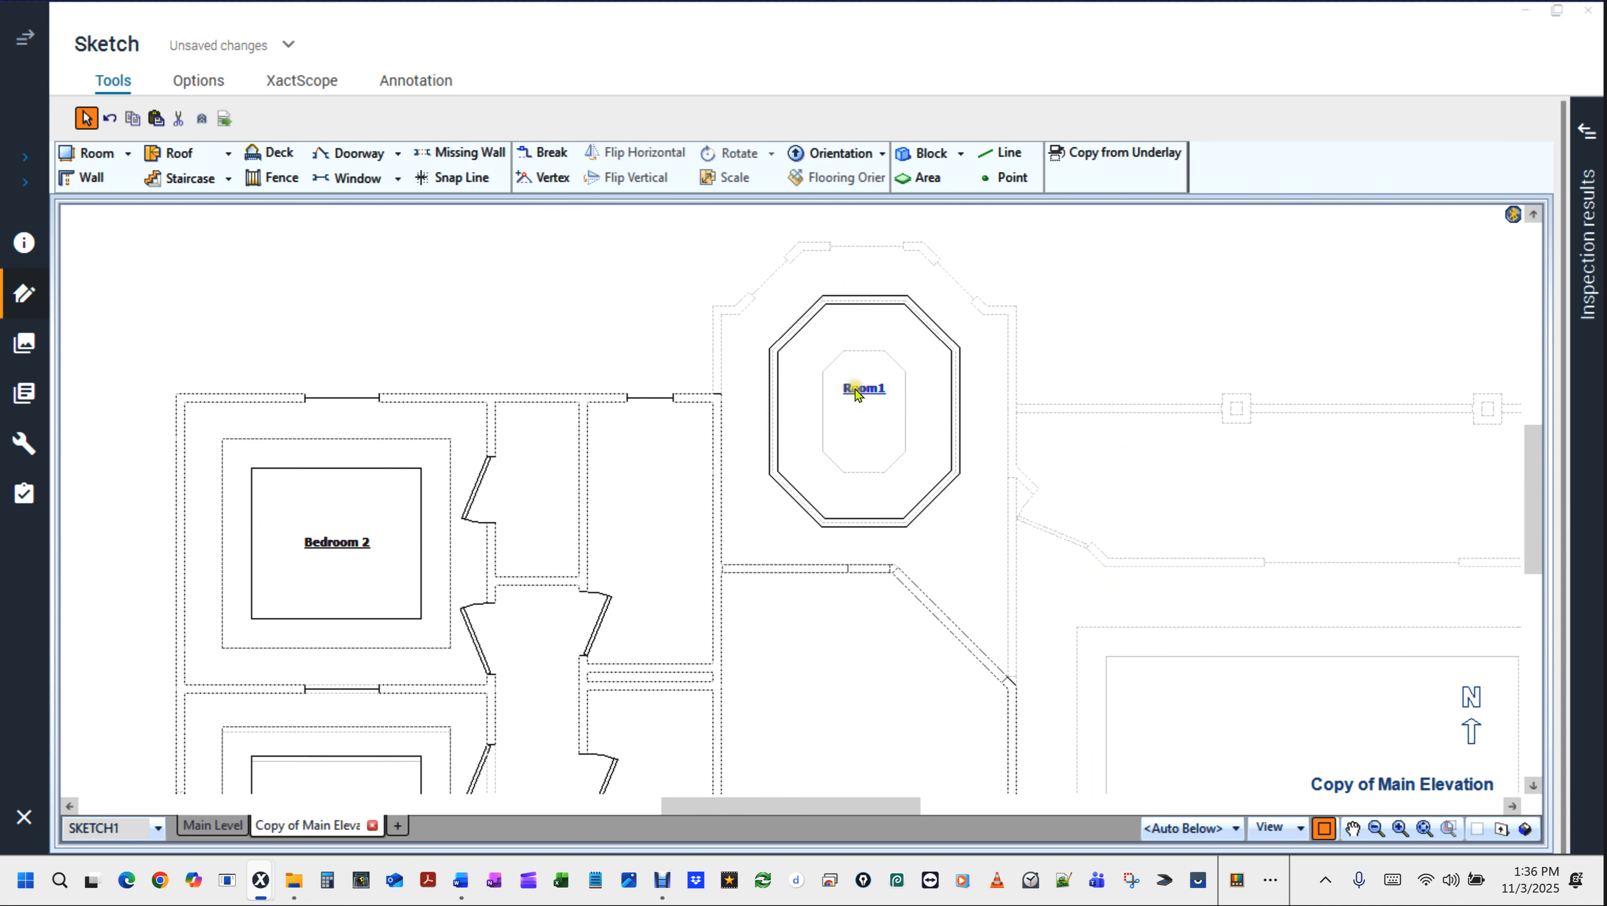
drag(854, 394, 1235, 313)
Trace the underlying outer octagon with eight connected wall segments, starting and closing at the upper west vertex.
scroll(802, 317, up, 2)
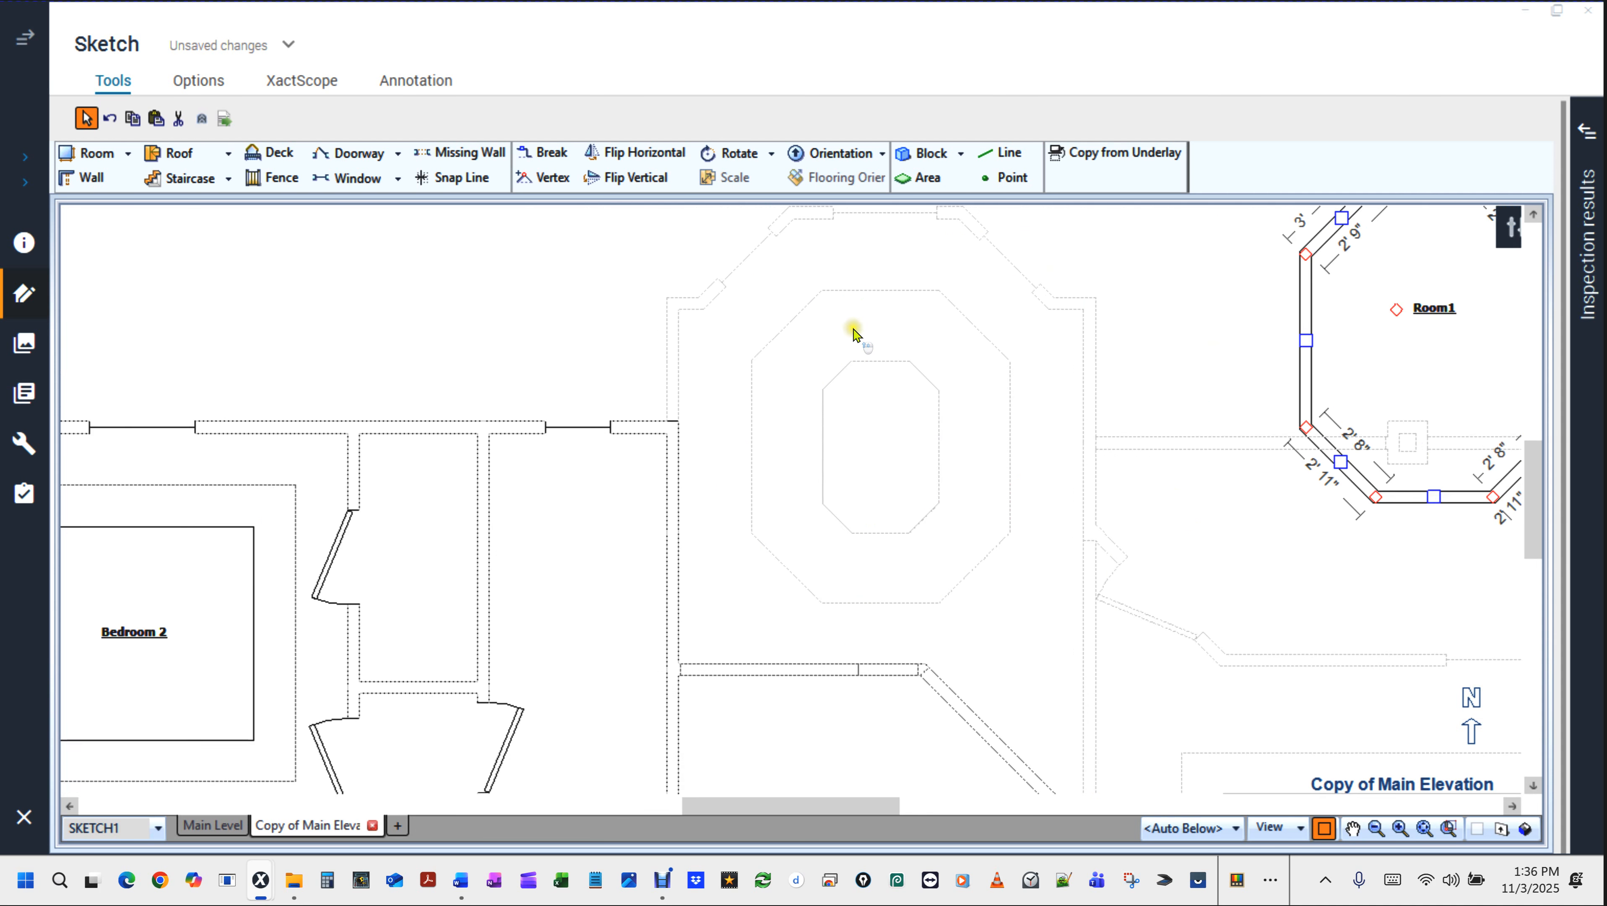
scroll(853, 333, up, 1)
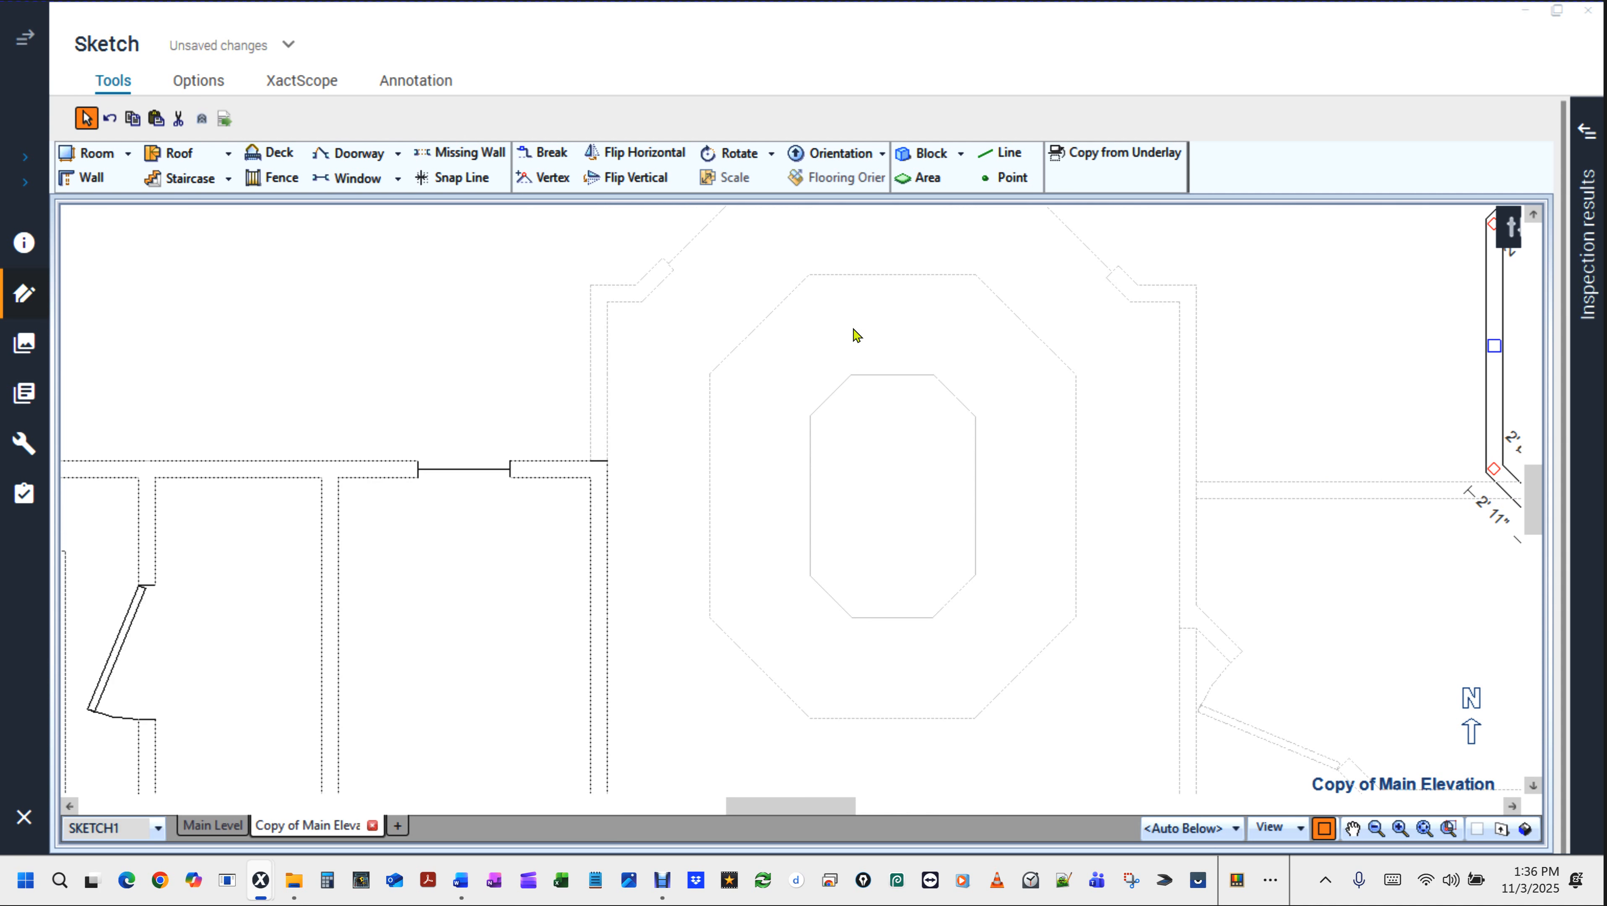
key(w)
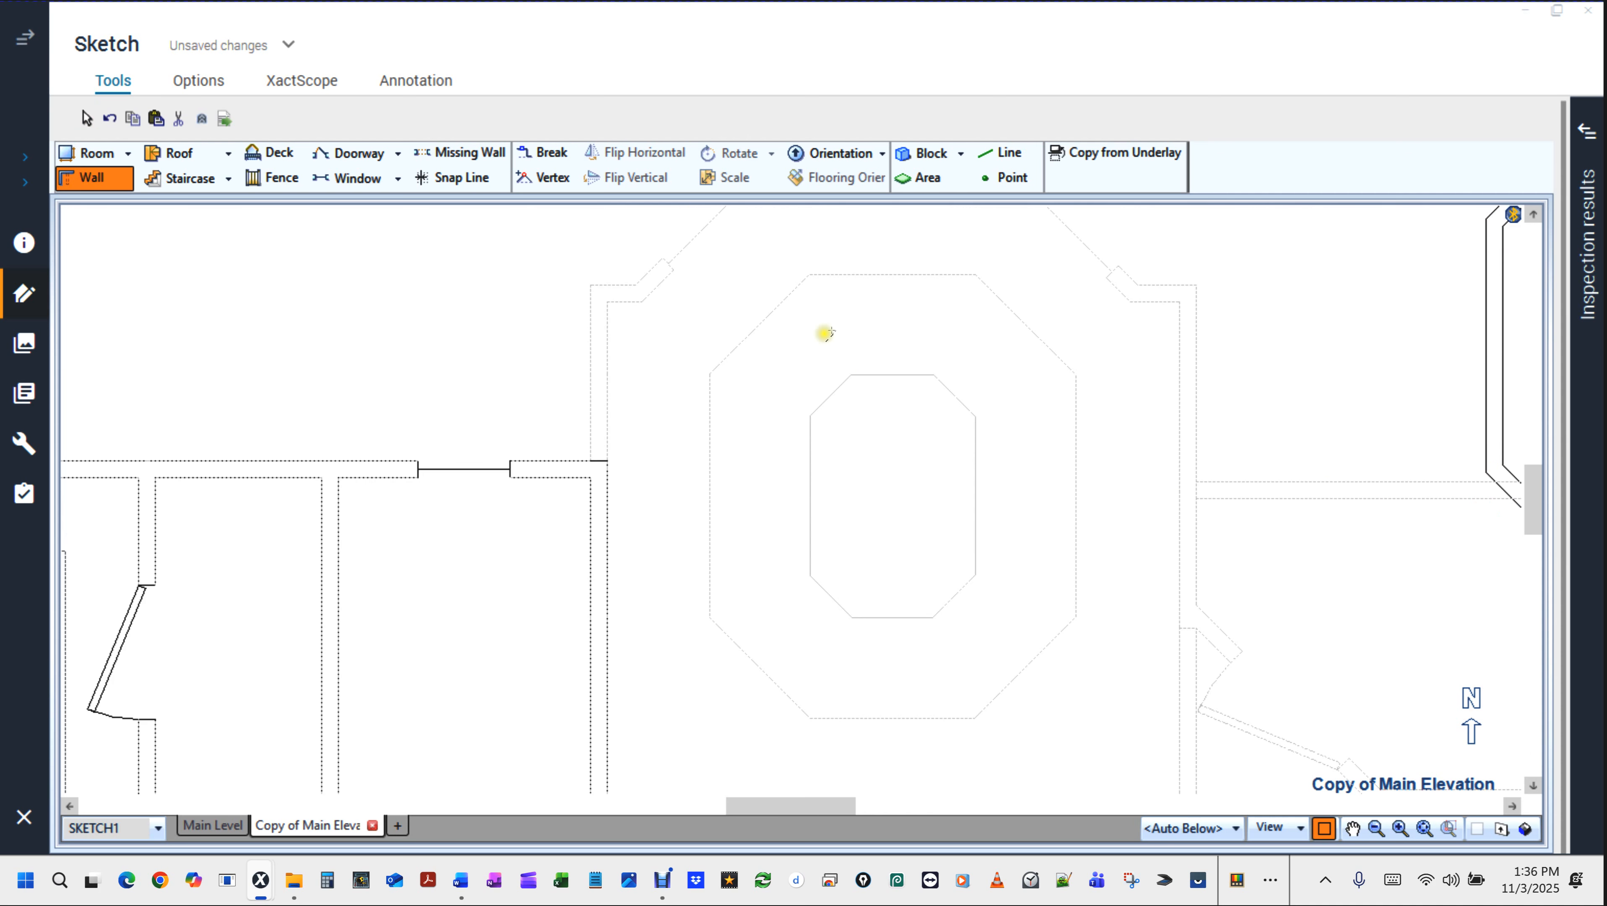
click(710, 374)
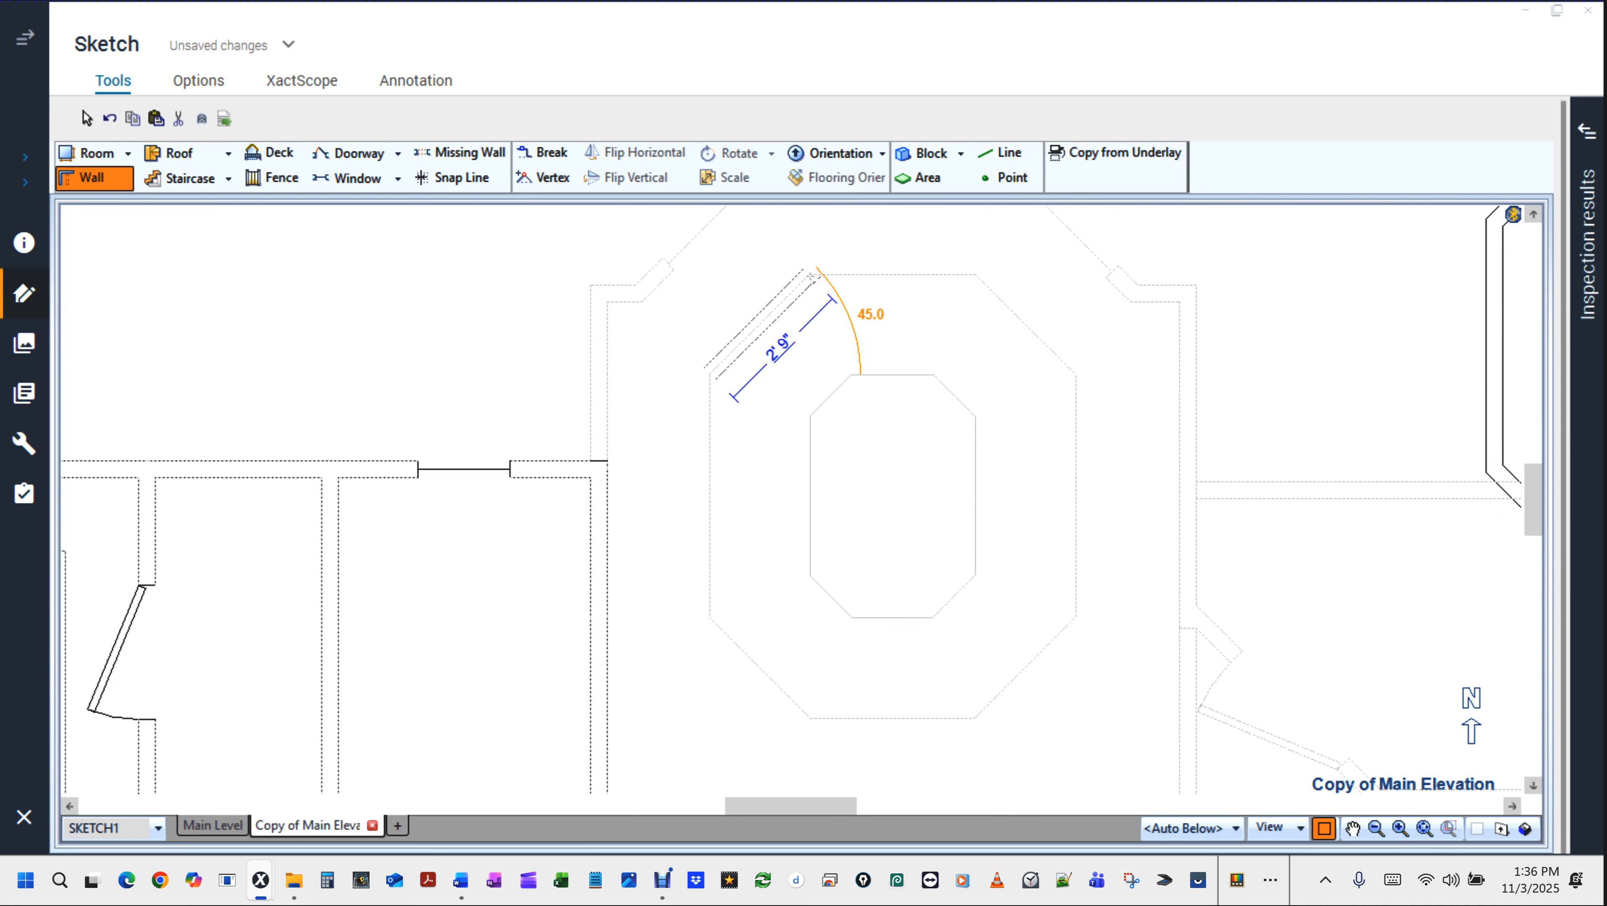
click(811, 275)
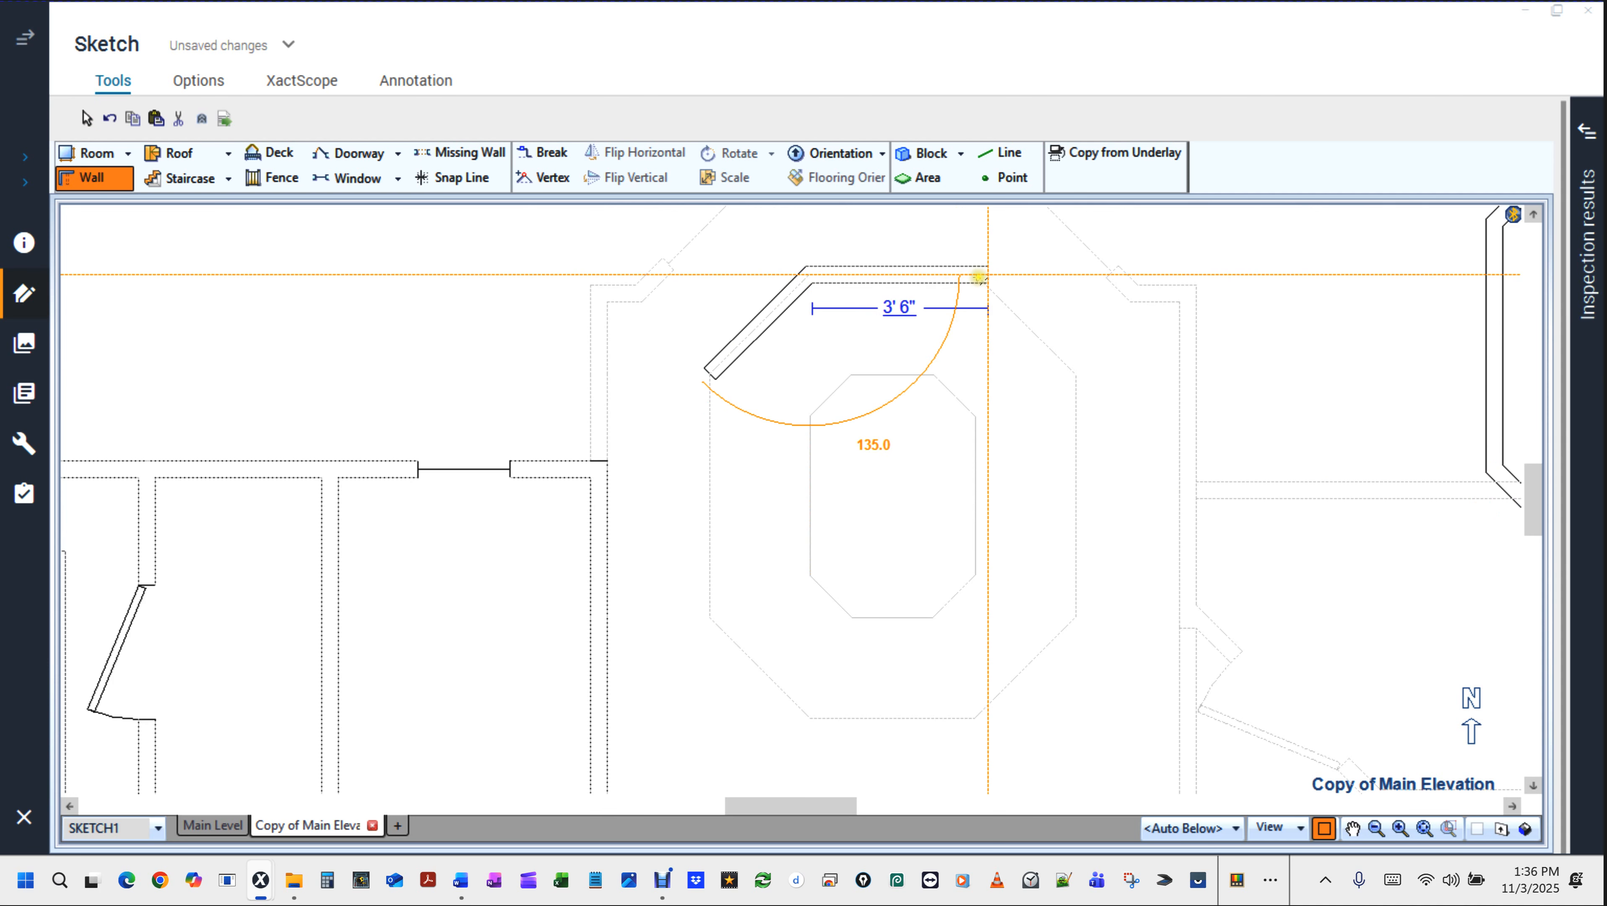
click(983, 278)
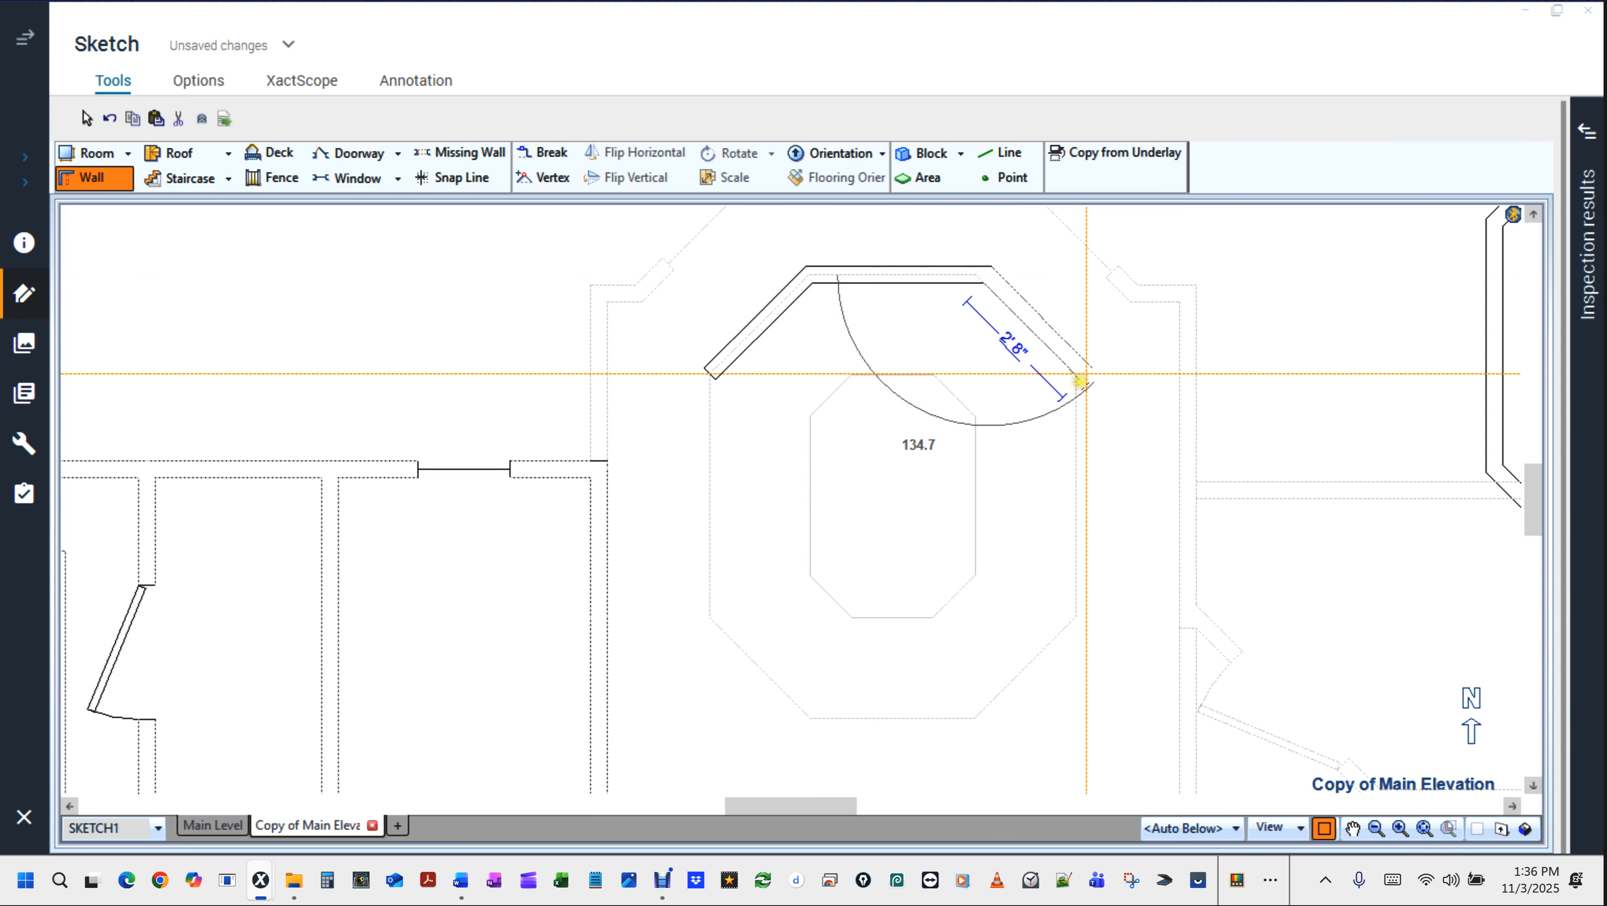
click(1079, 382)
click(1085, 610)
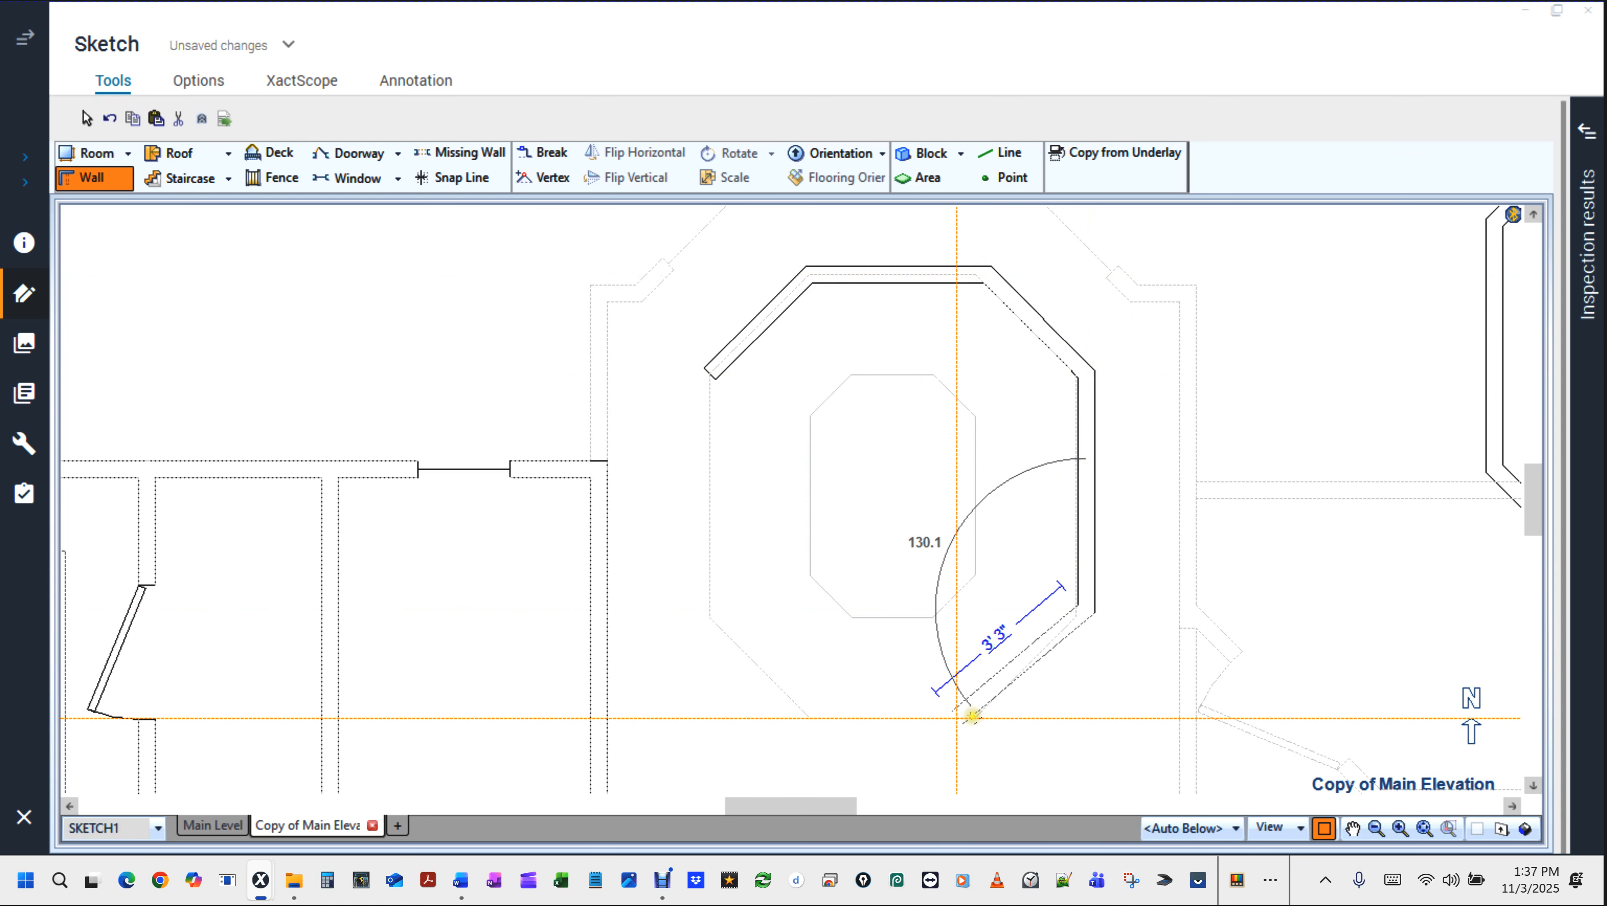
click(965, 717)
click(809, 717)
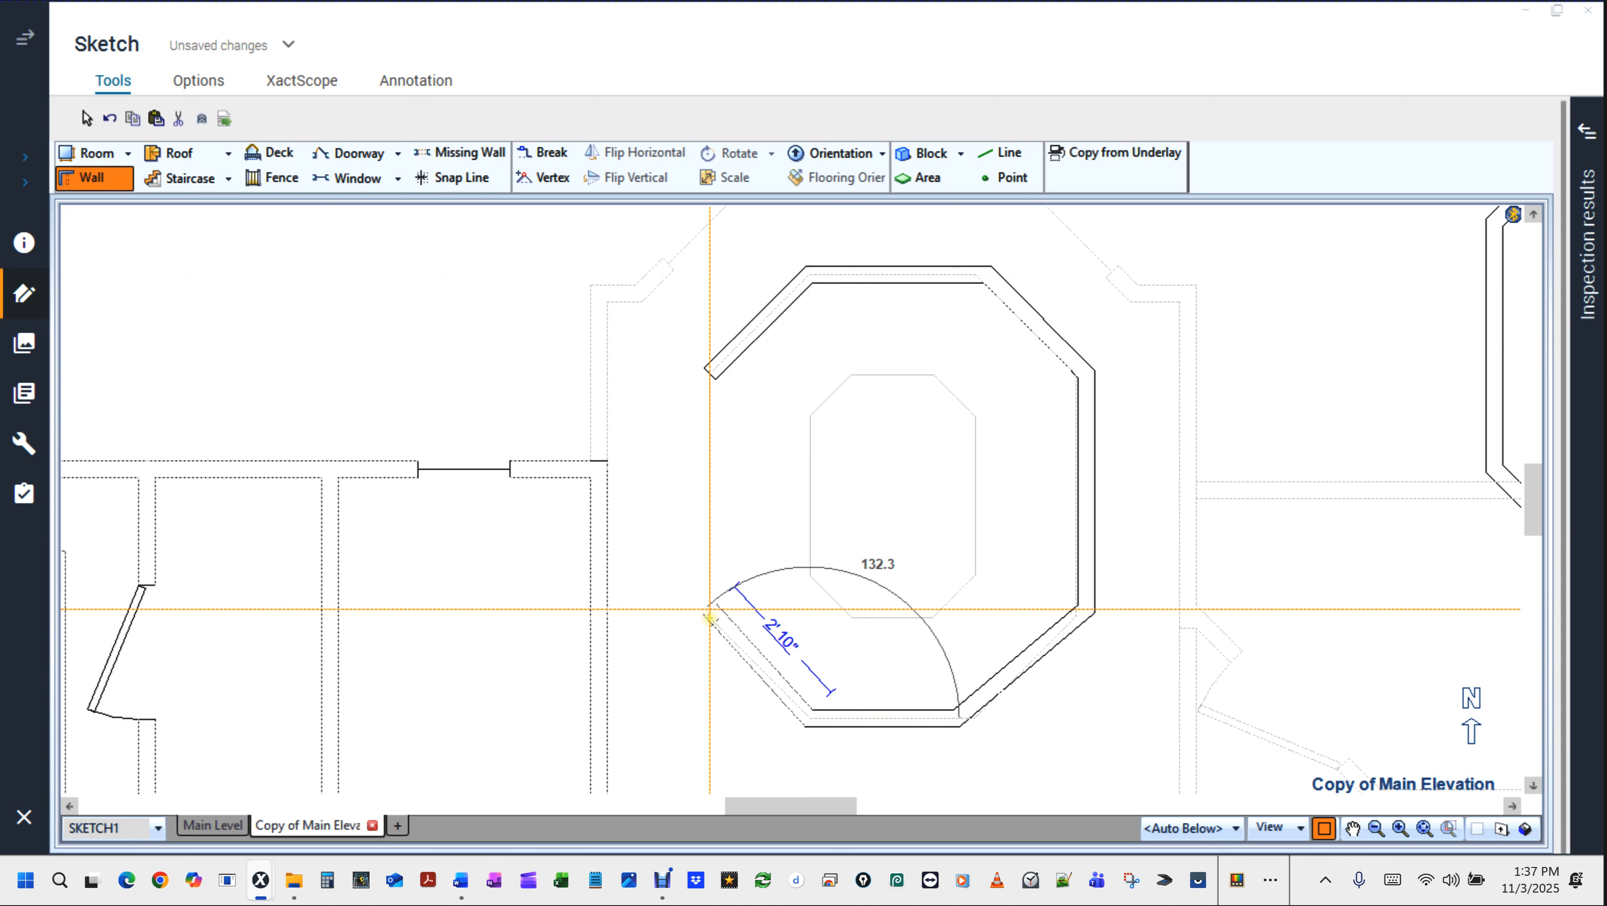
click(710, 609)
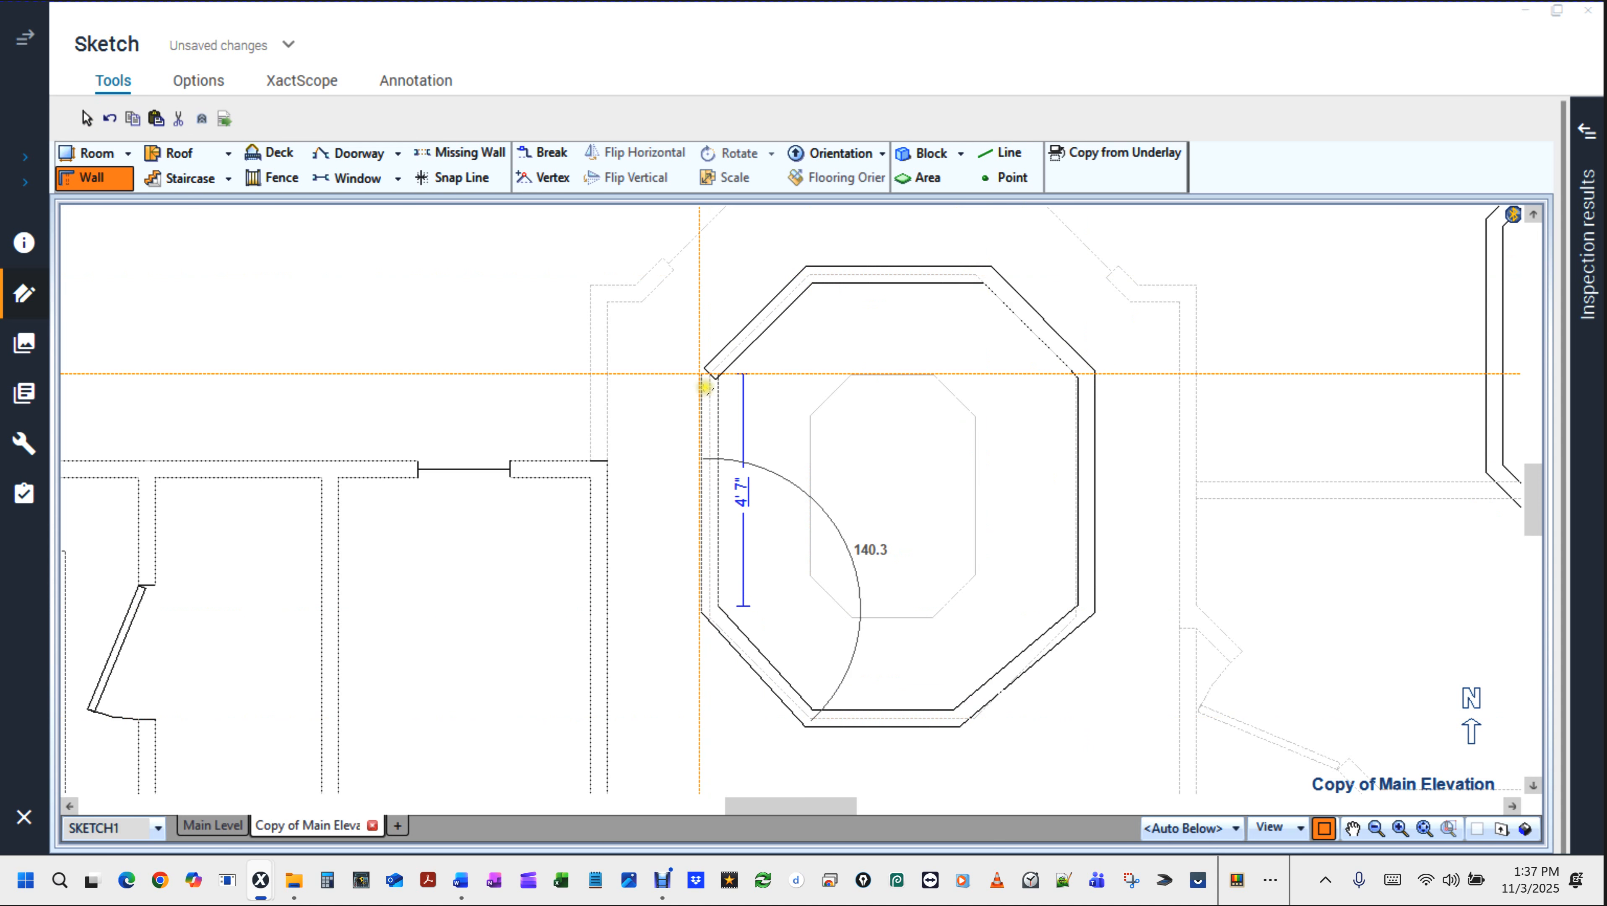
click(709, 374)
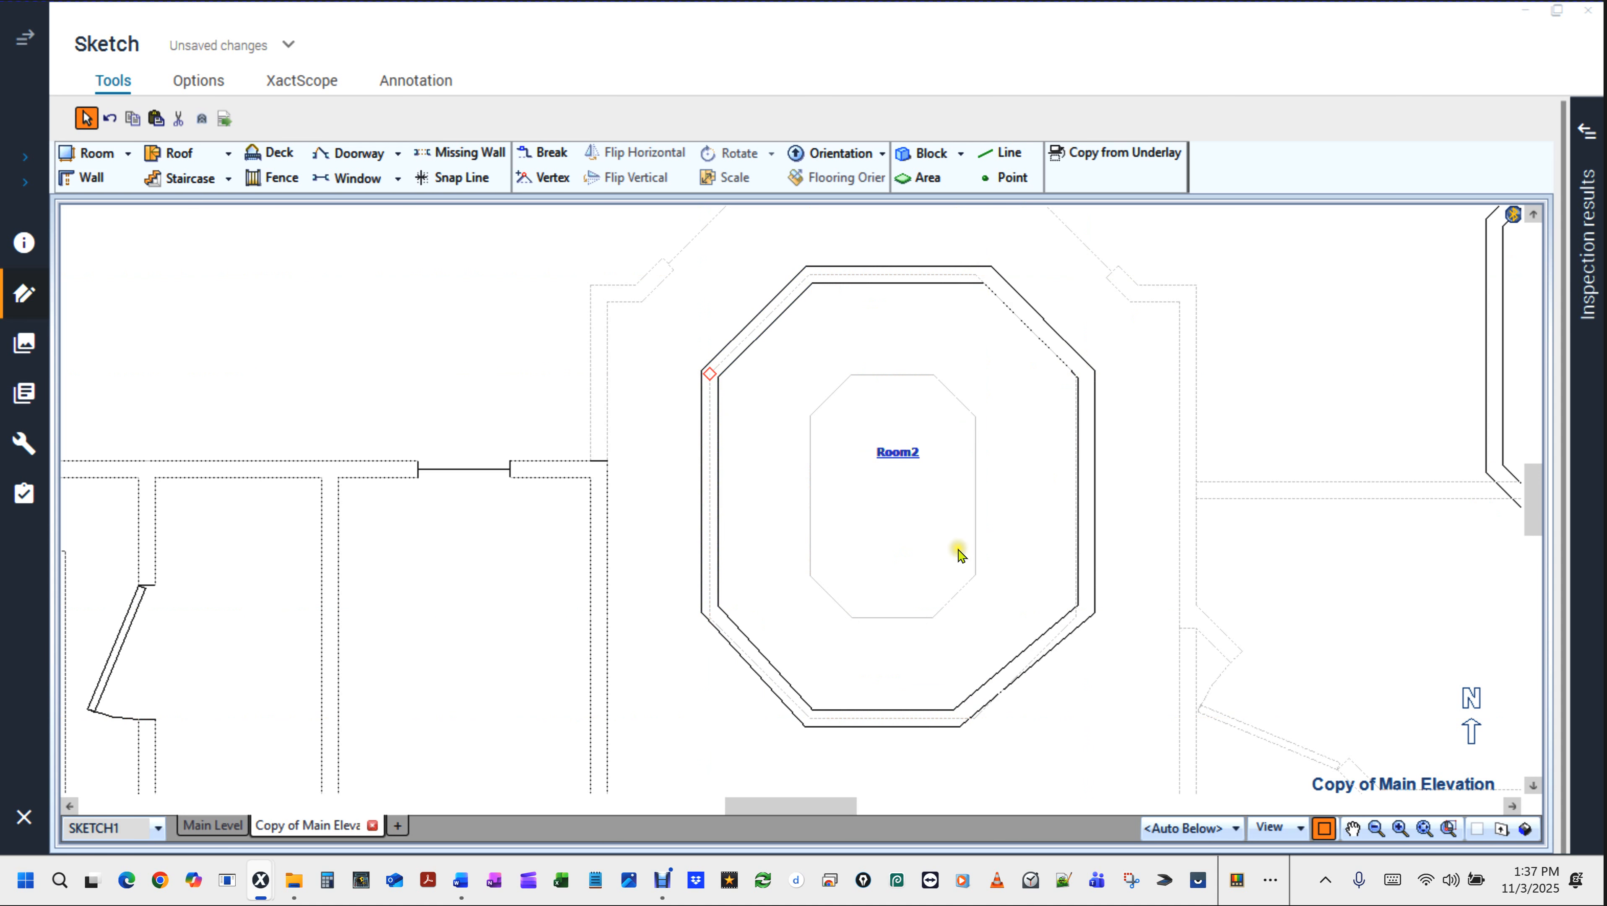
Delete the traced room, Room2.
click(552, 323)
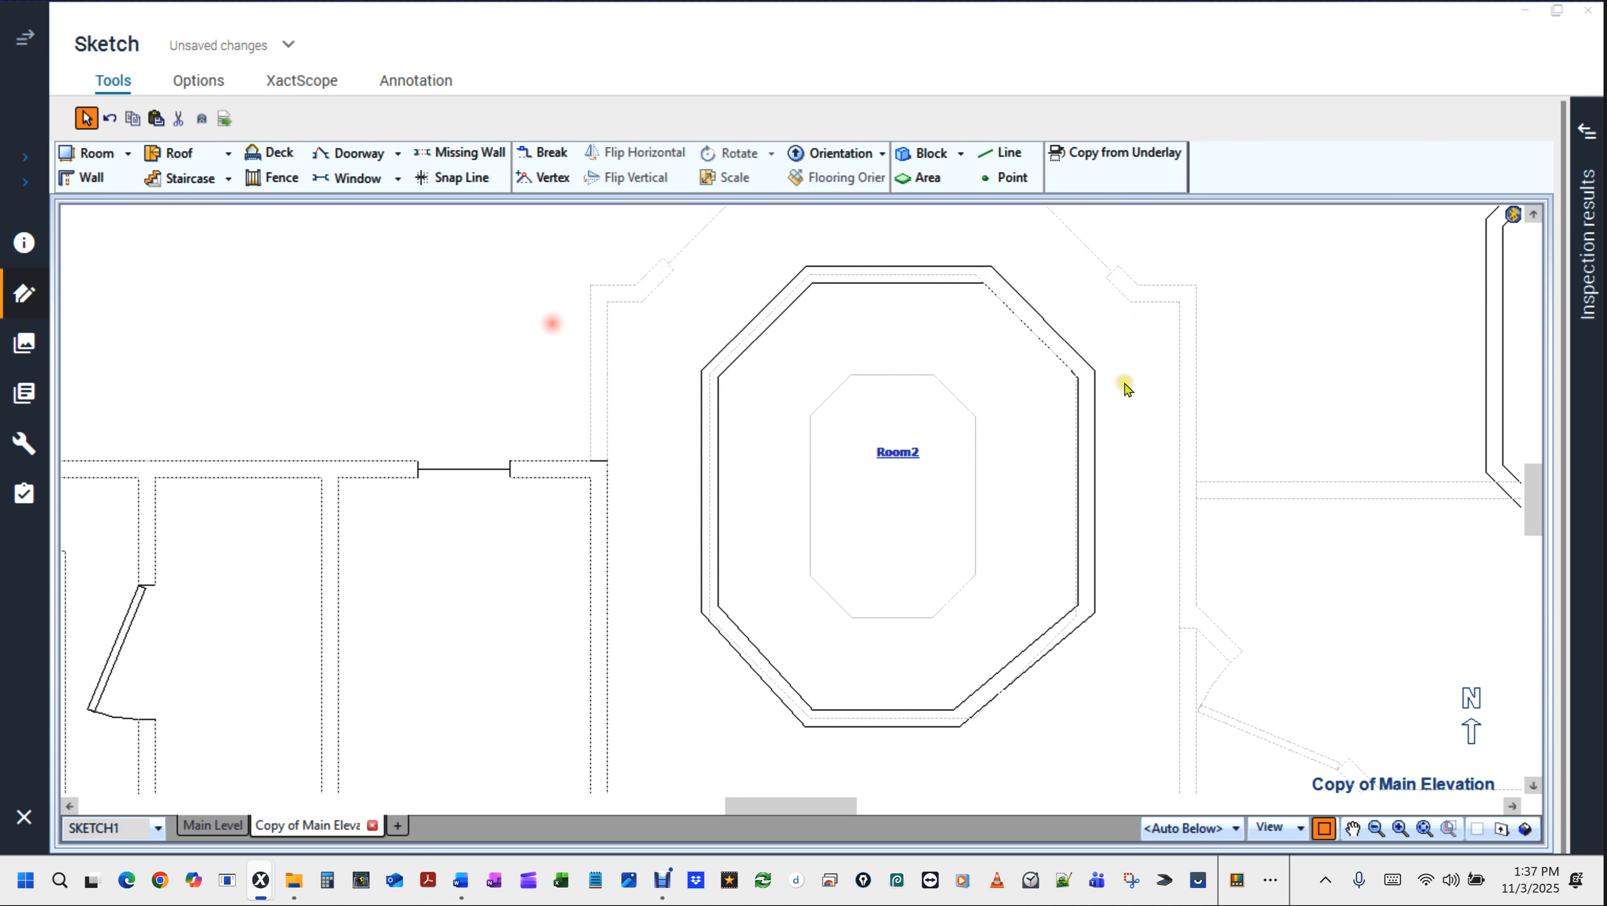
scroll(1125, 387, down, 2)
scroll(1125, 387, down, 2)
mouse_move(733, 266)
mouse_down()
mouse_move(558, 256)
mouse_move(550, 305)
mouse_up()
click(828, 459)
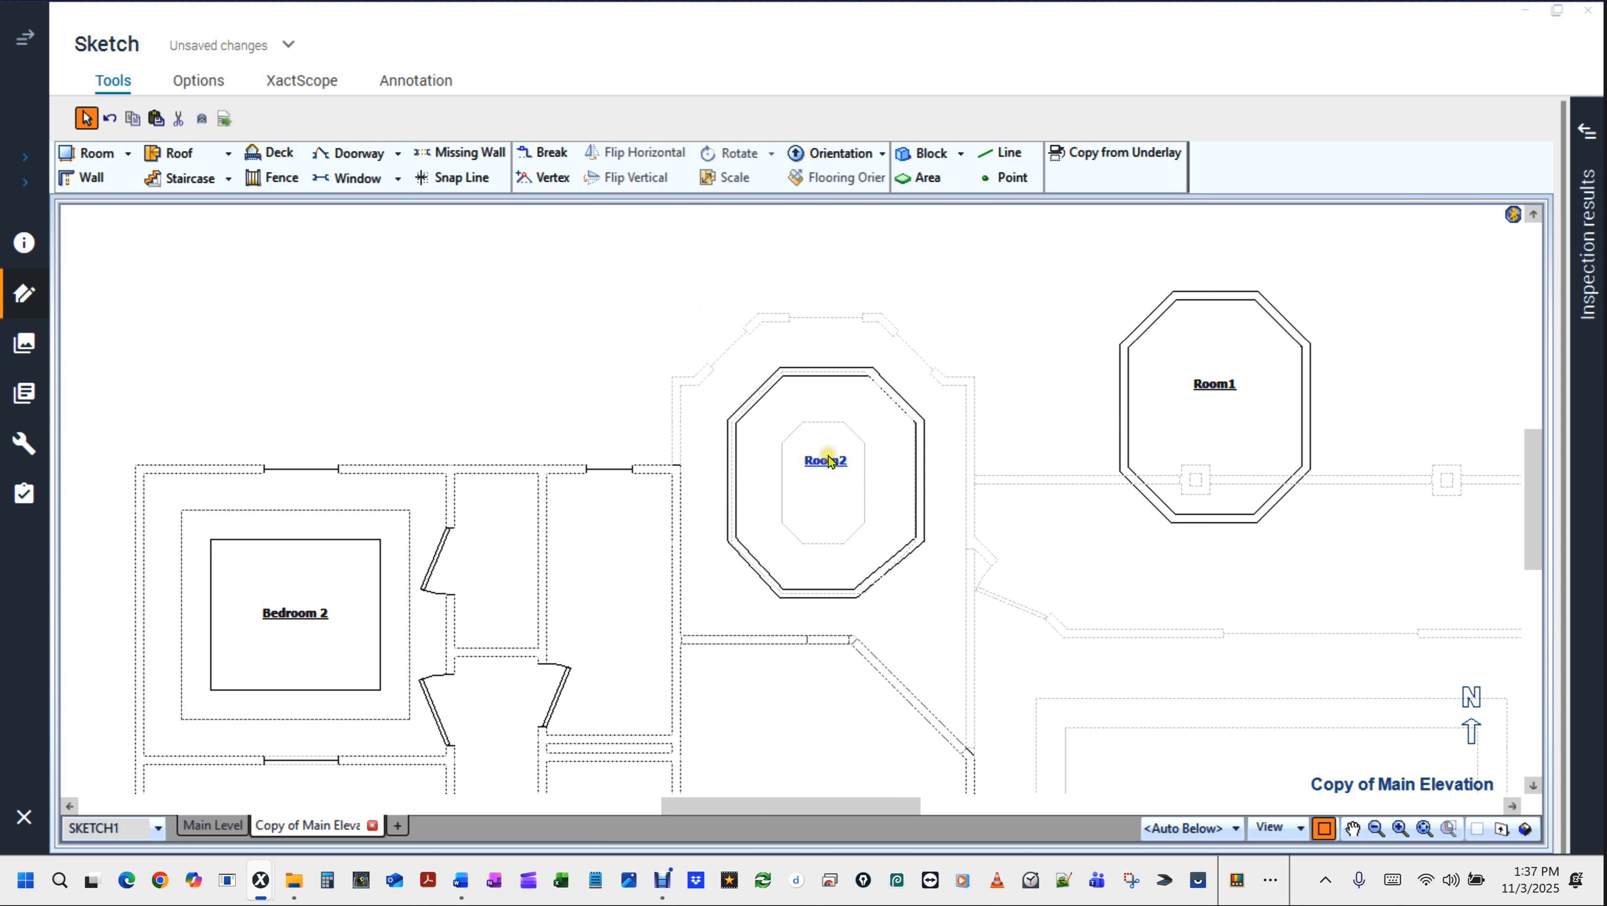
Move Room1 back onto the underlying octagon and fine-tune its position to match the outline.
click(1229, 406)
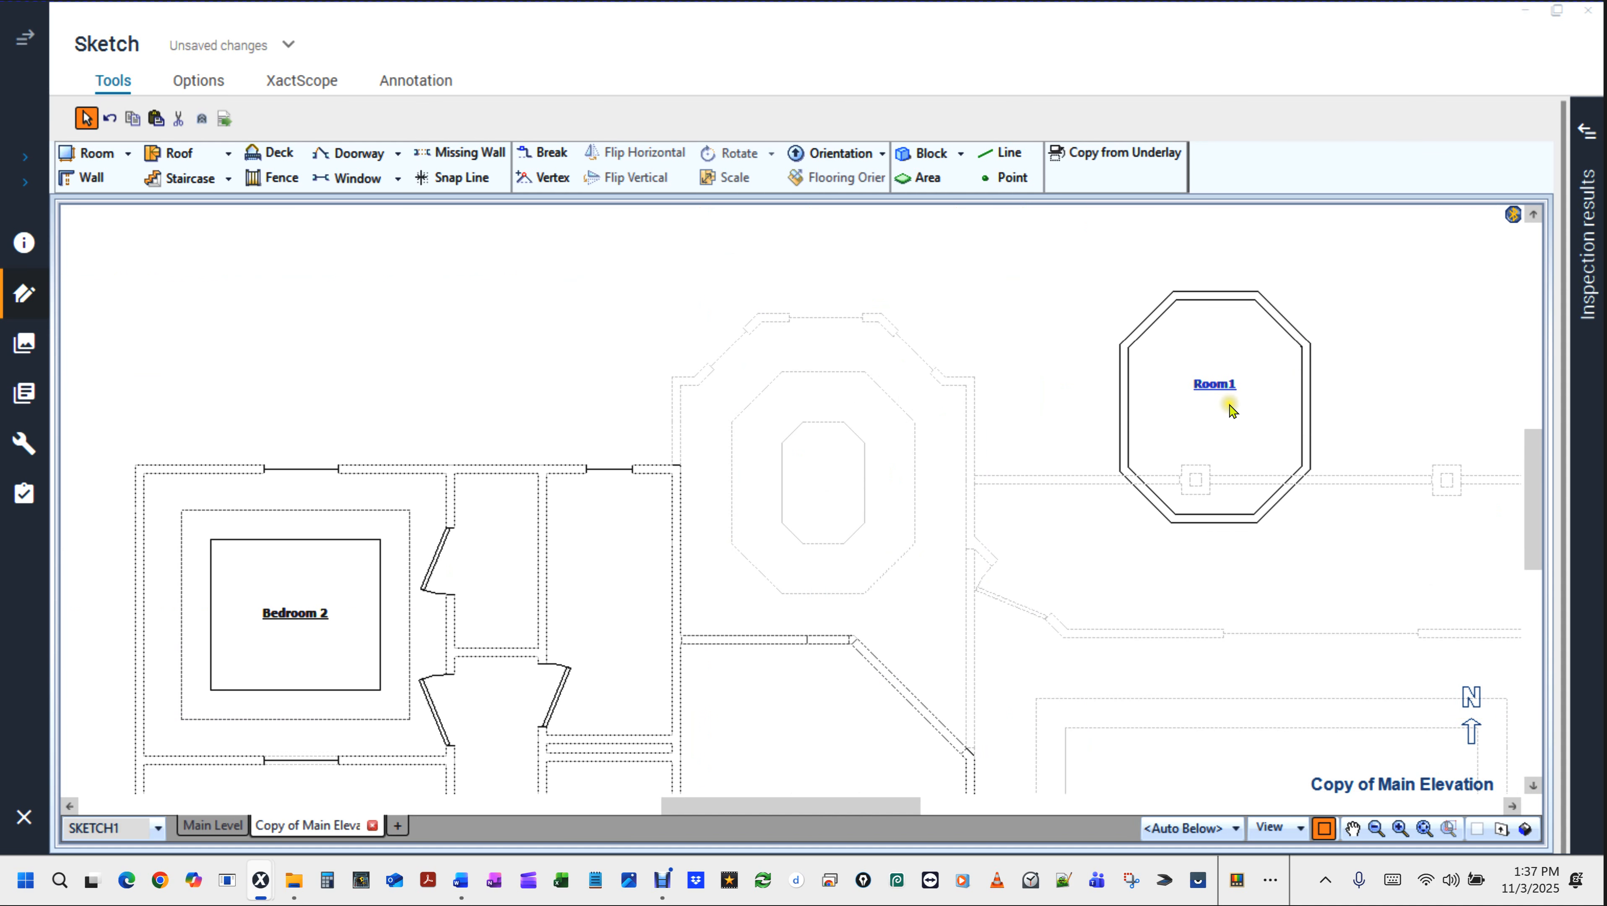
drag(1185, 392, 795, 458)
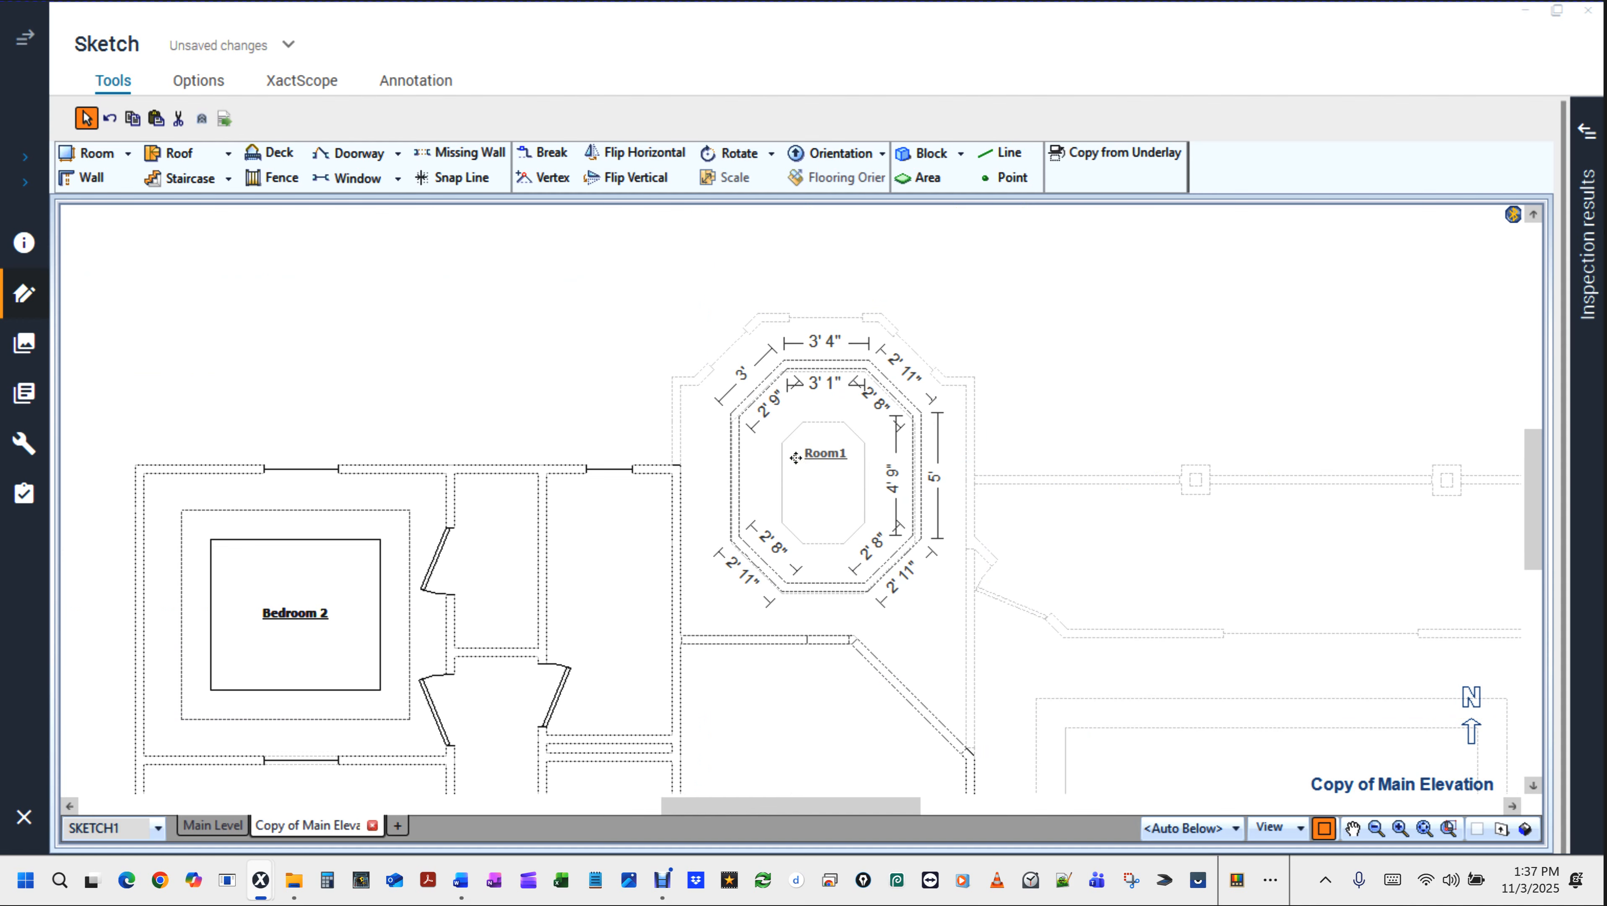
scroll(796, 457, up, 1)
scroll(797, 456, up, 2)
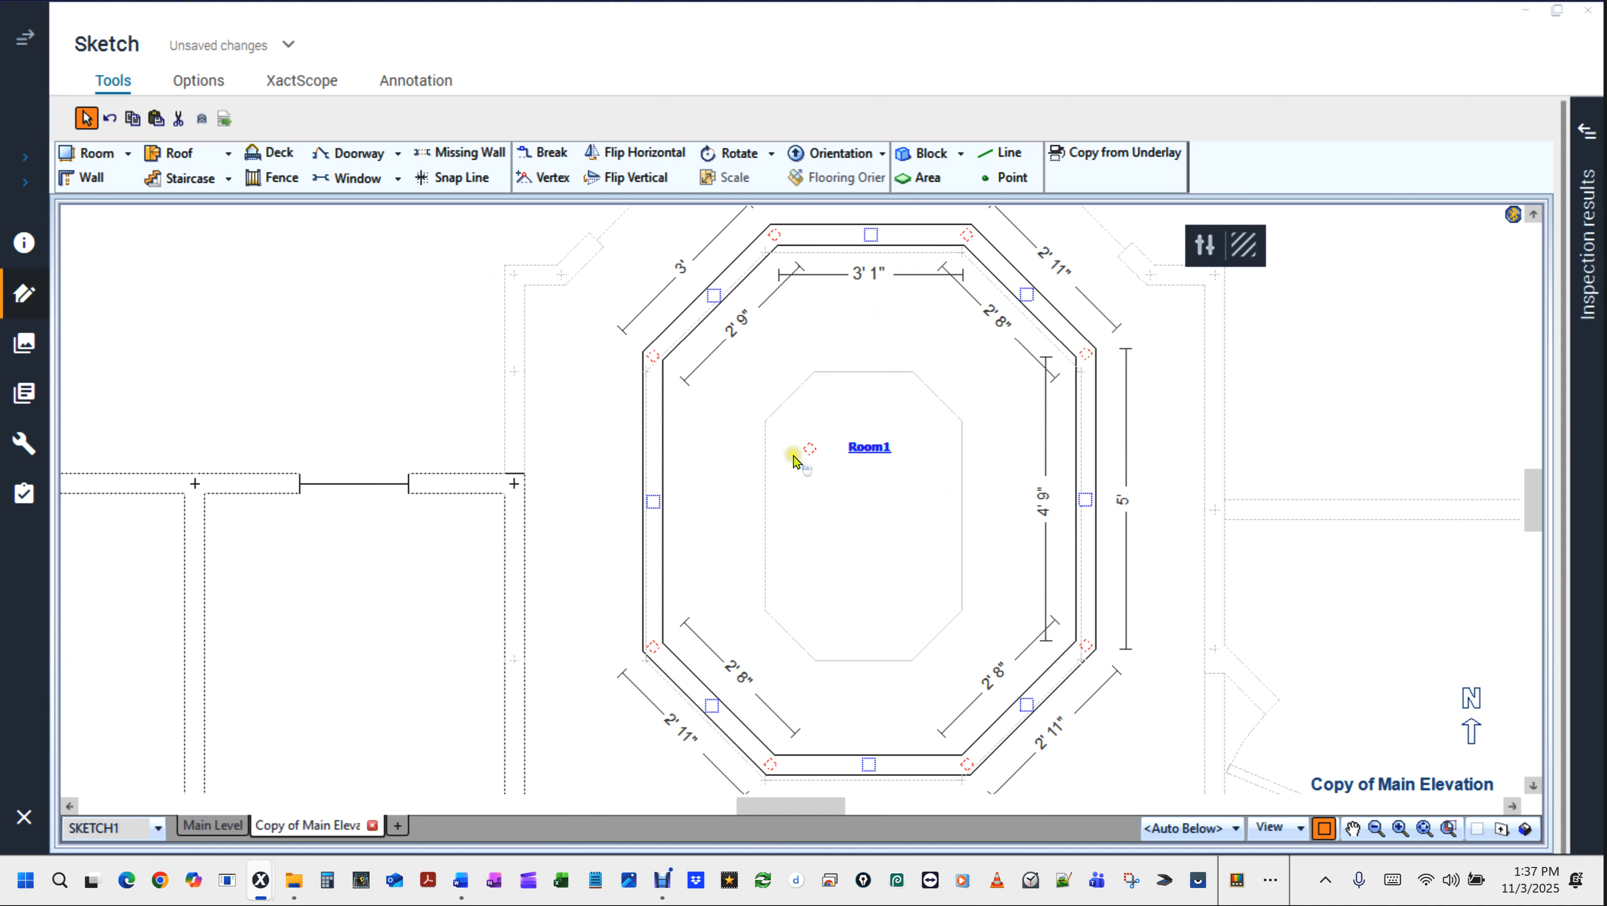
drag(805, 452, 808, 460)
click(369, 323)
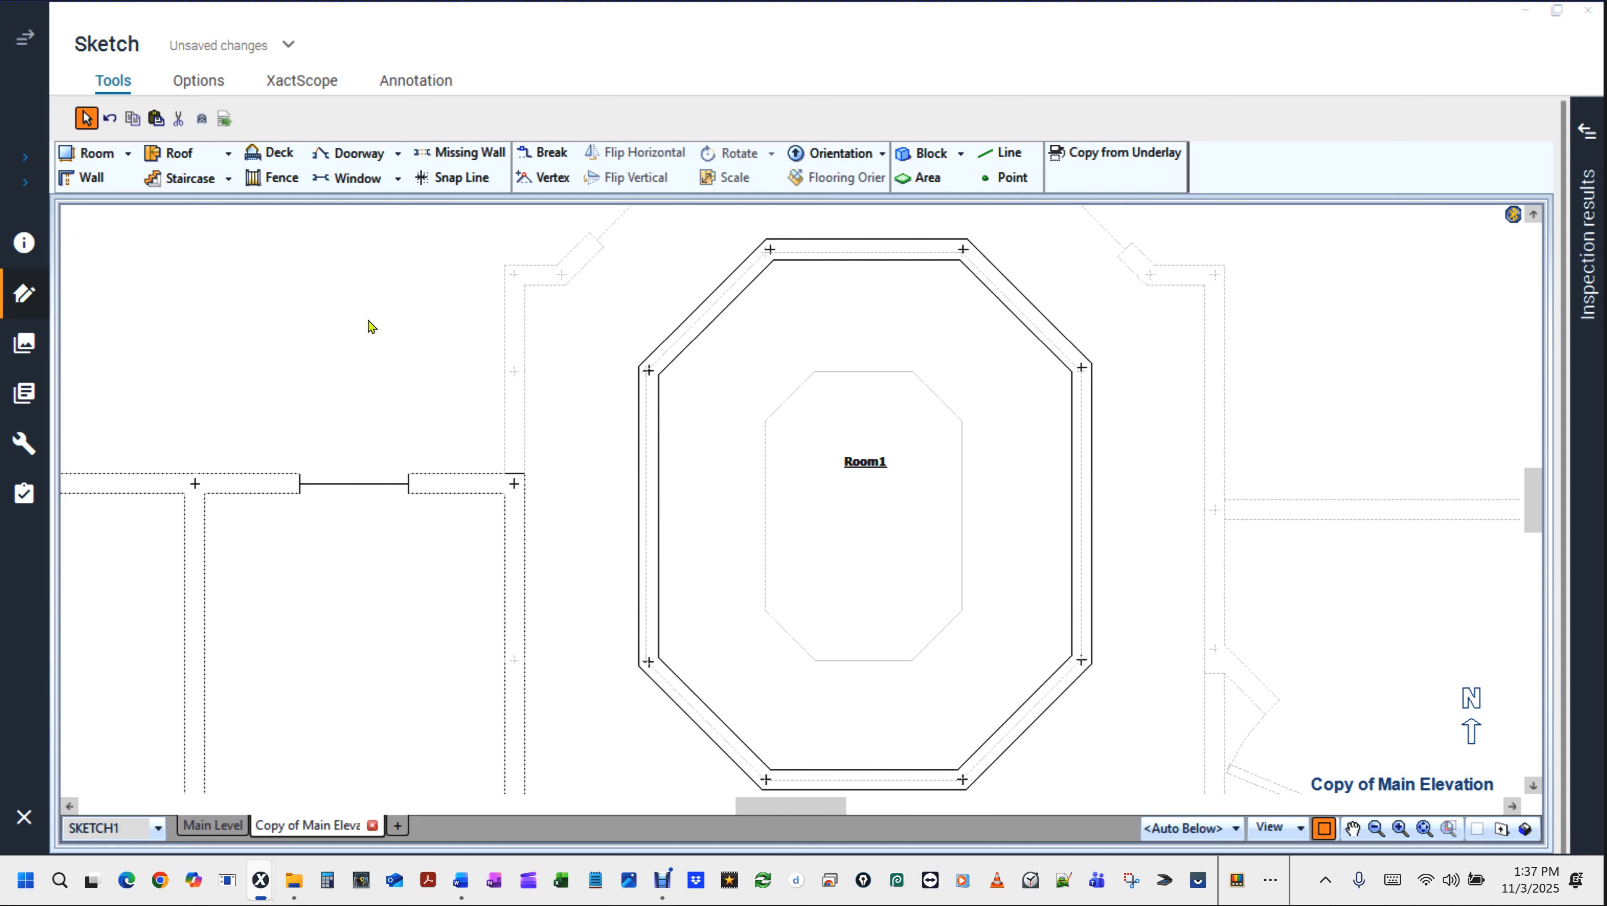
Show the walls filled again and rename Room1 as Breakfast in its room properties.
key(w)
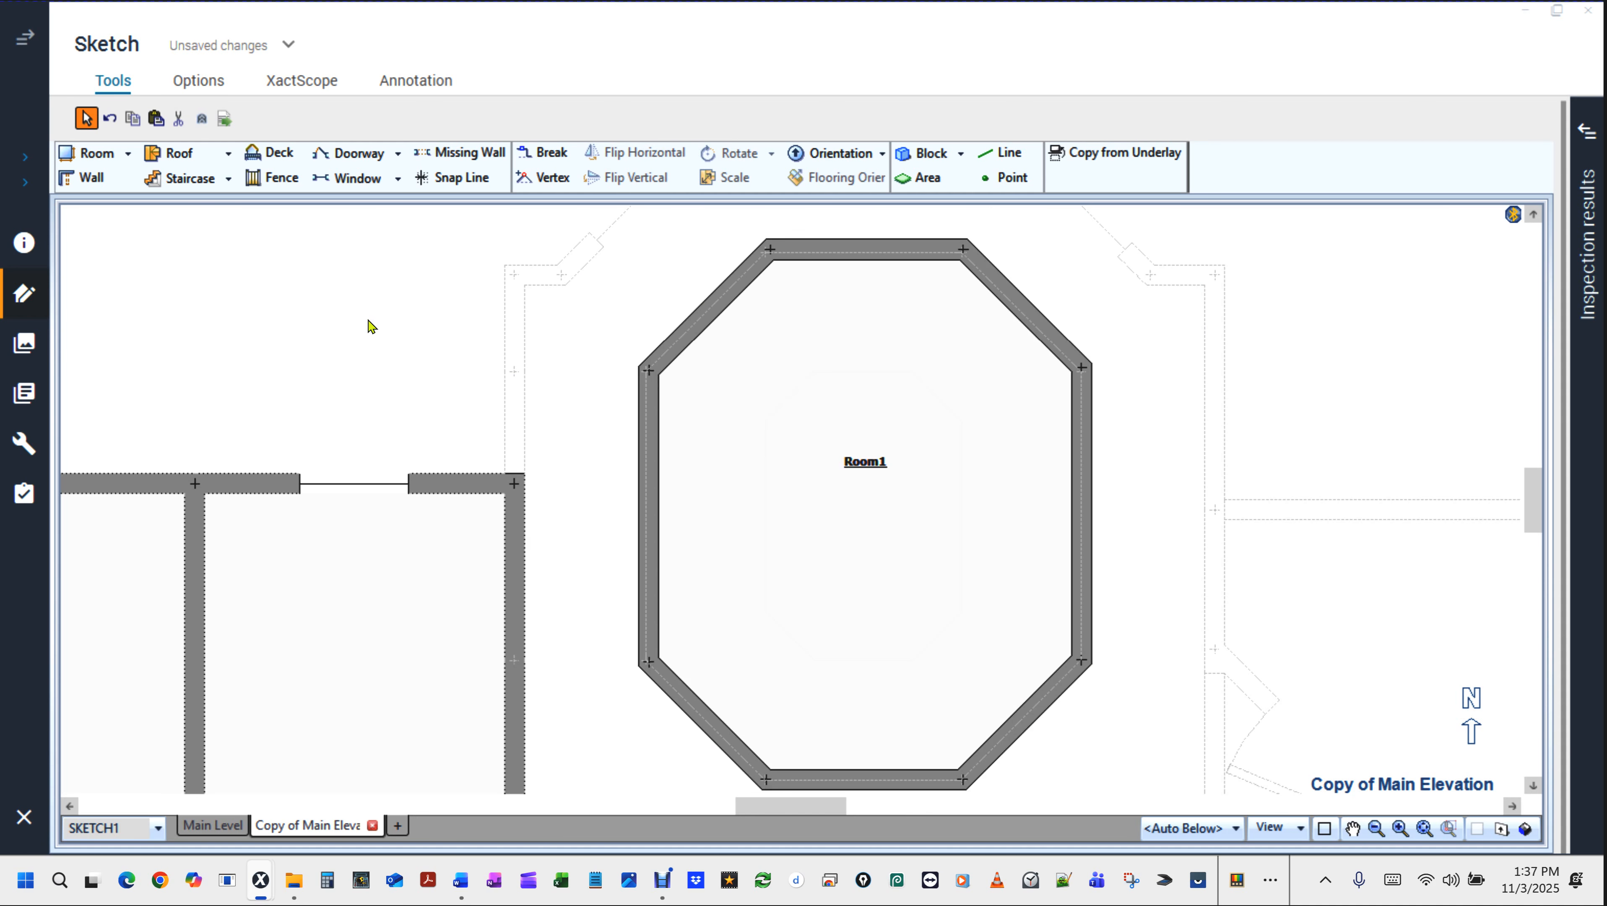
double_click(860, 466)
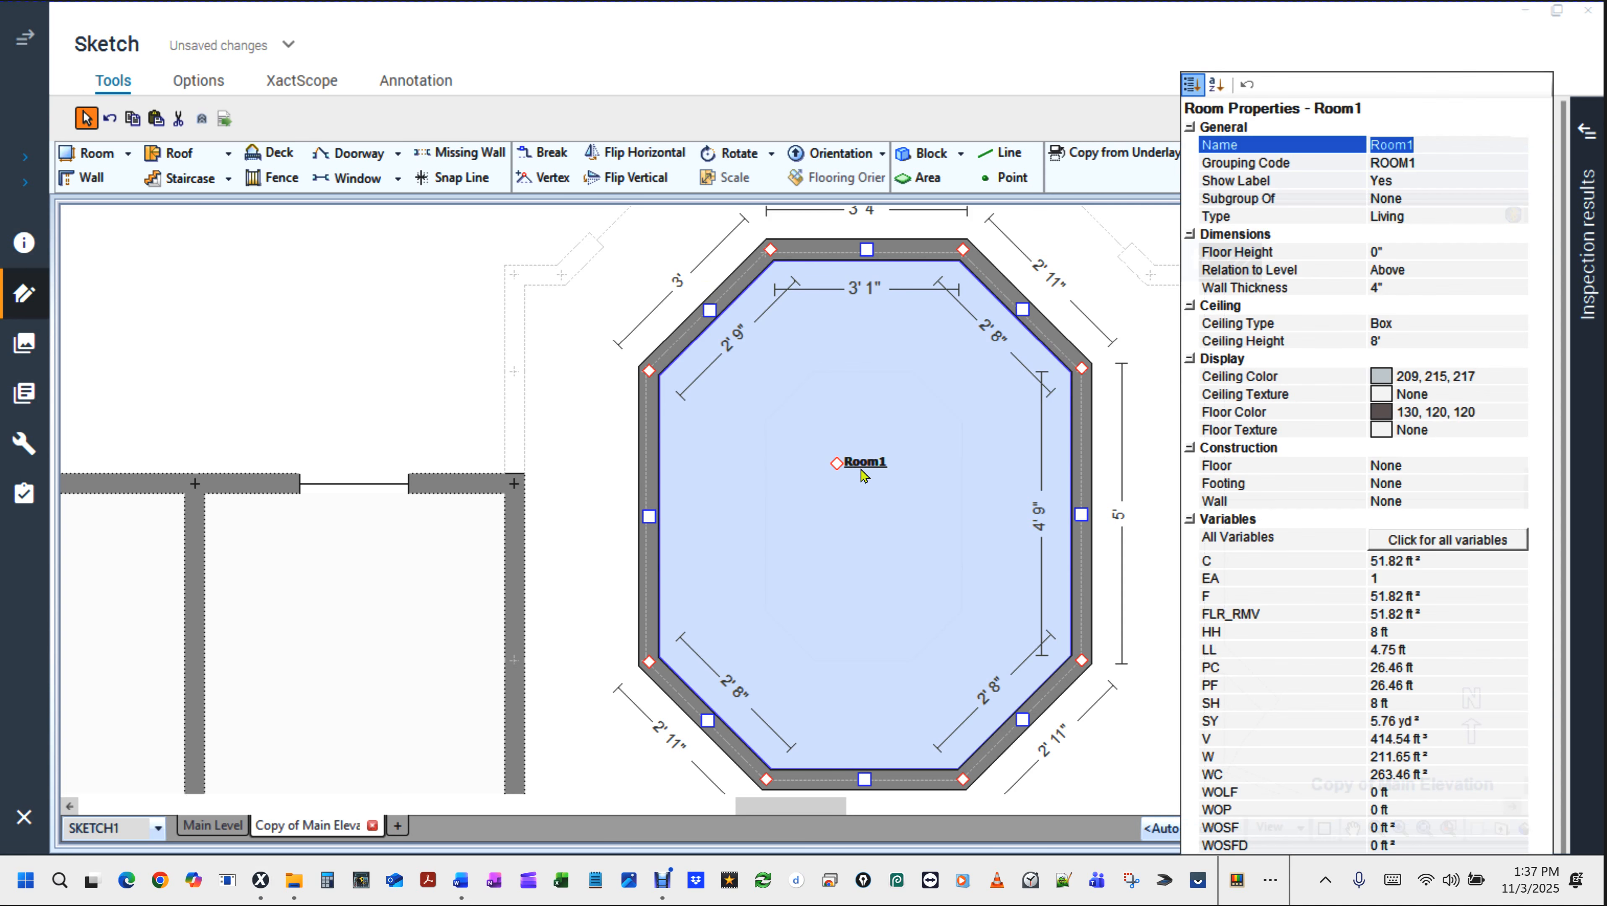
text(Brea)
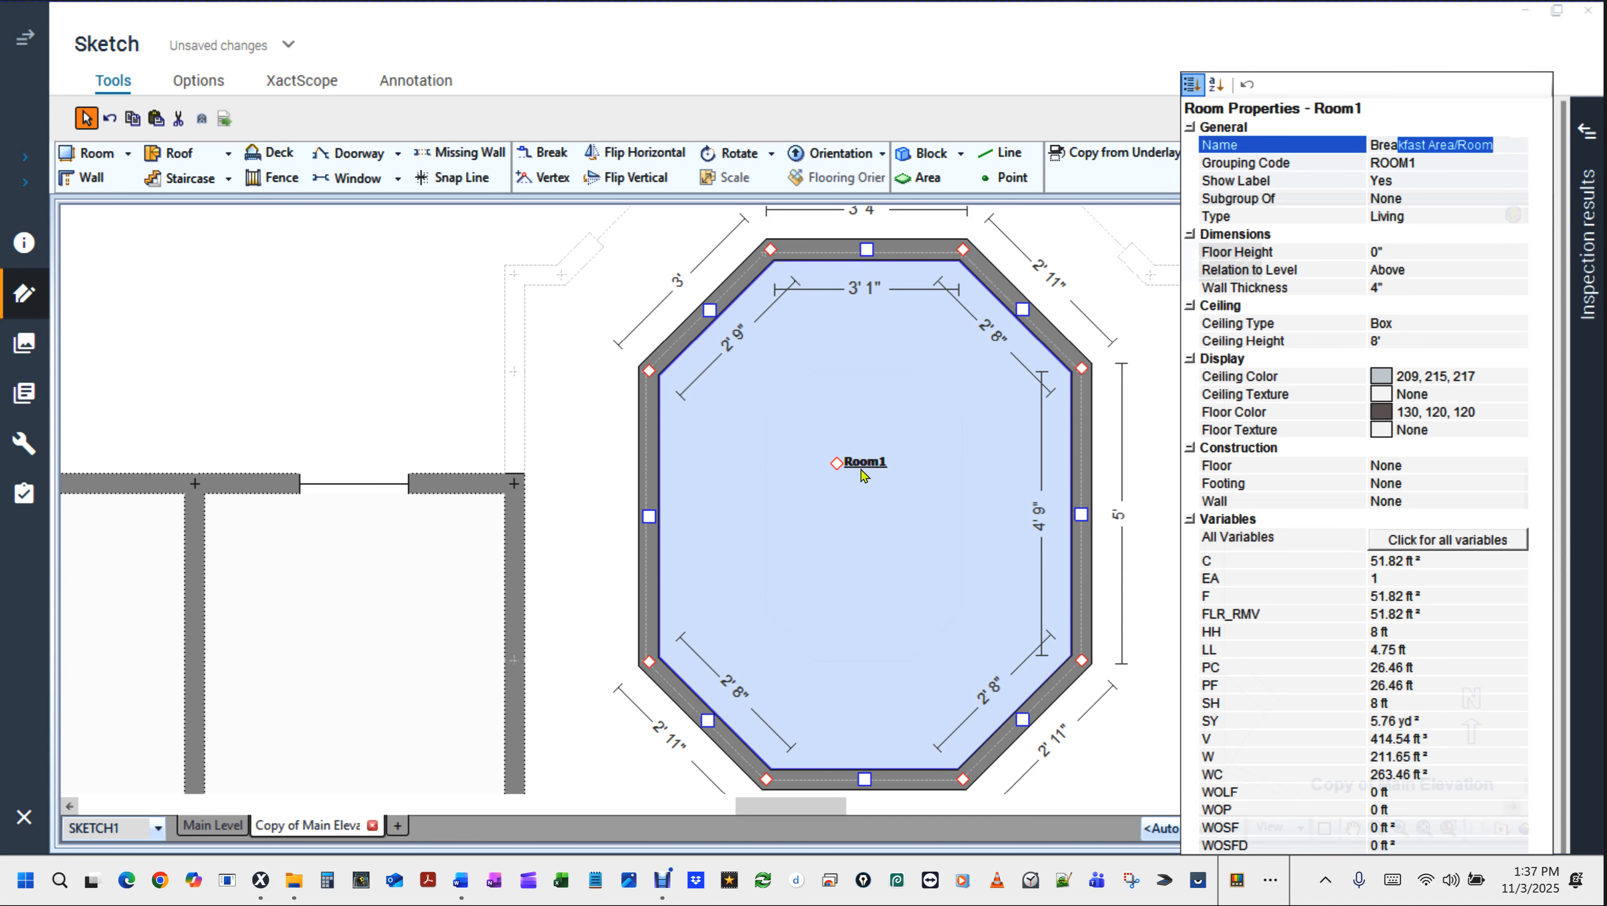
text(kfast)
key(Return)
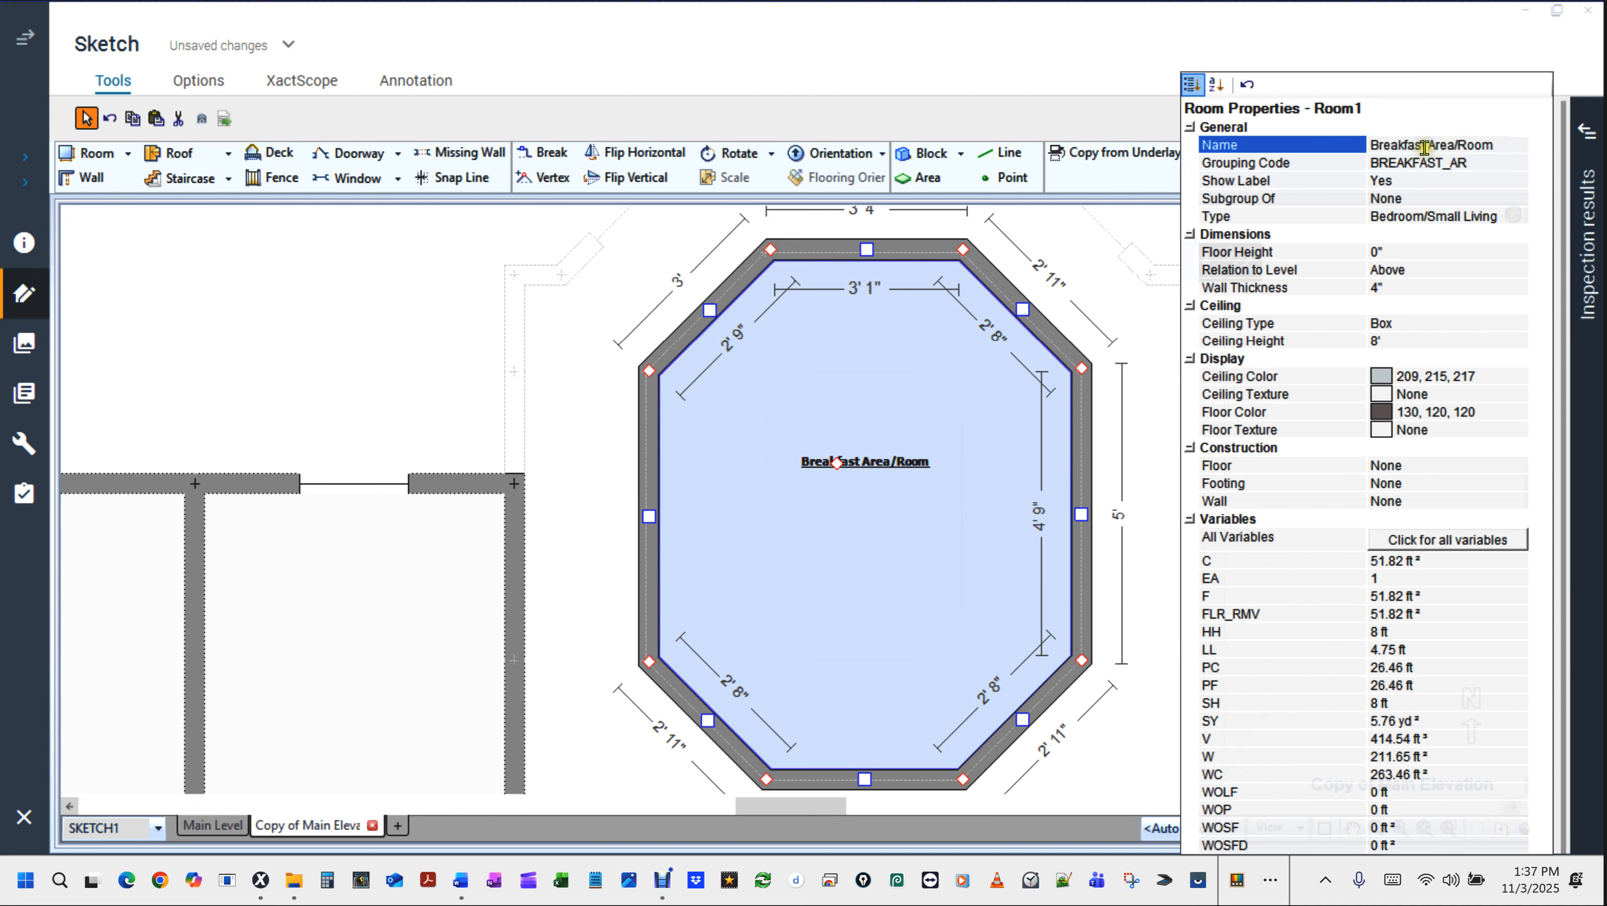
key(BackSpace)
key(BackSpace)
key(BackSpace)
key(BackSpace)
key(BackSpace)
key(BackSpace)
key(BackSpace)
key(BackSpace)
key(Return)
click(359, 280)
scroll(359, 280, down, 3)
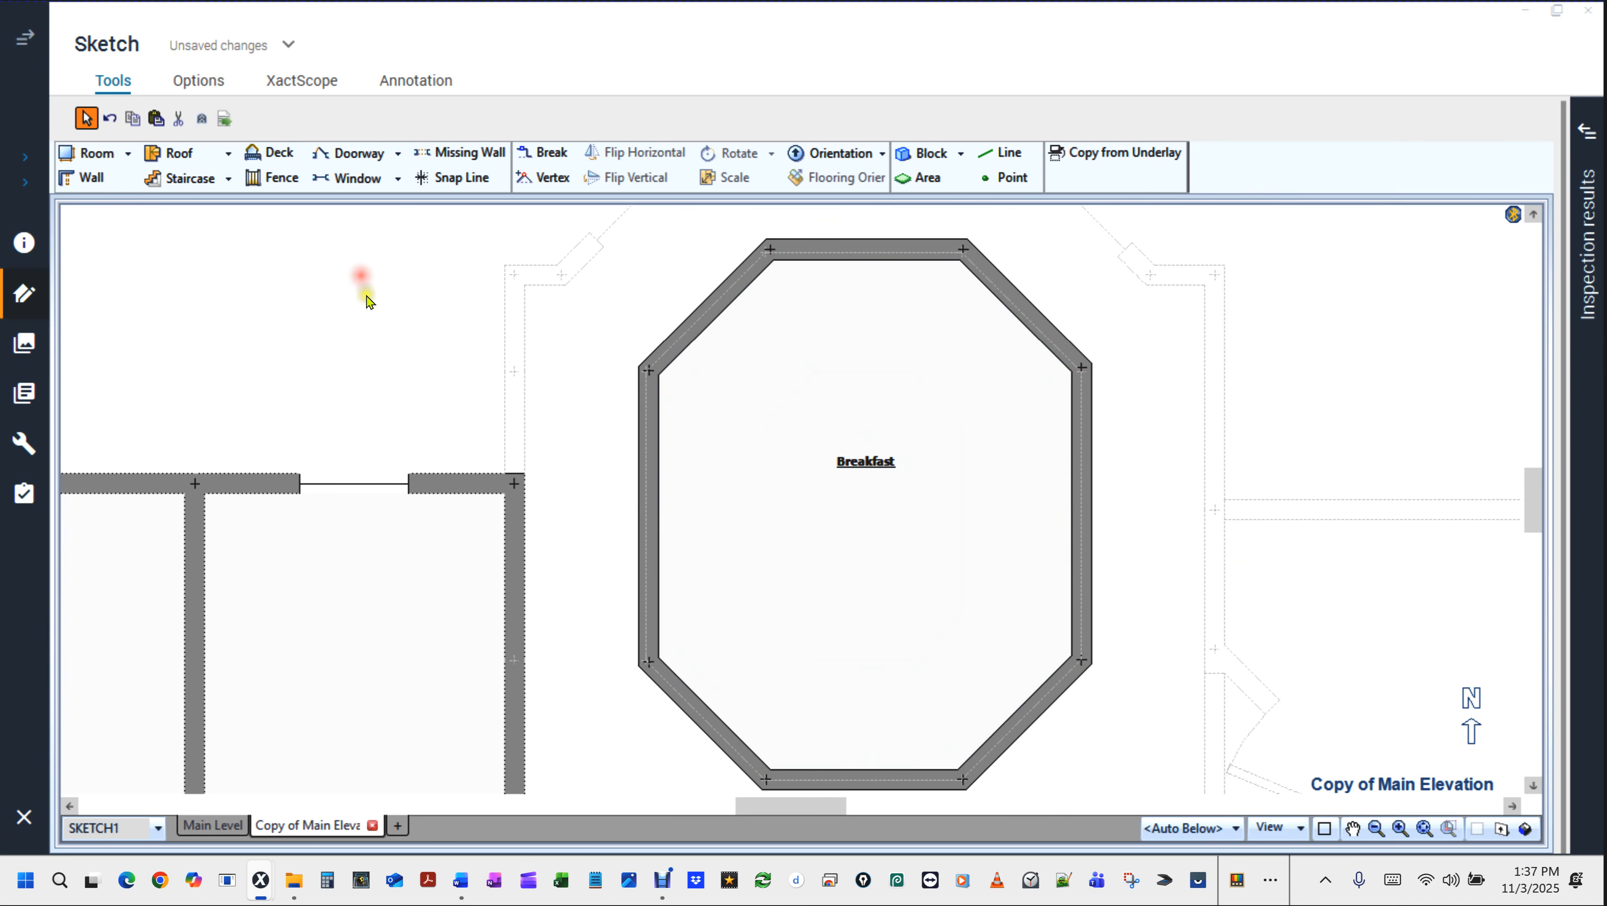
Extend the wall segment west of the Breakfast octagon eastward to the octagon's west side, forming a room in the gap.
scroll(366, 296, down, 1)
mouse_move(857, 291)
mouse_down()
mouse_move(919, 388)
mouse_move(940, 382)
mouse_up()
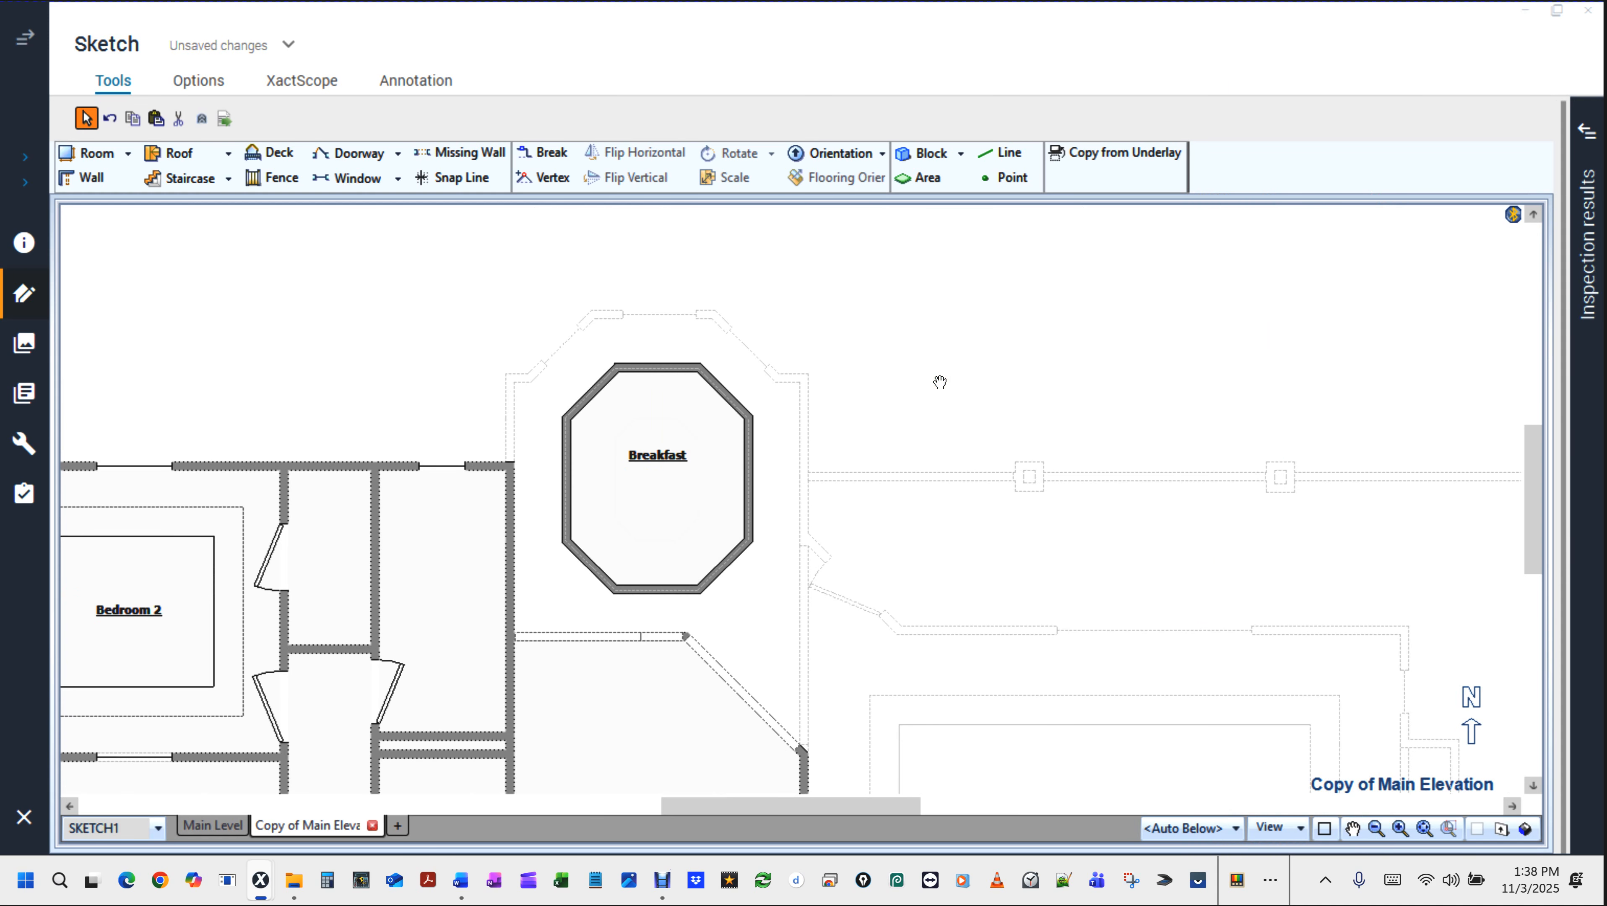
drag(921, 399, 963, 292)
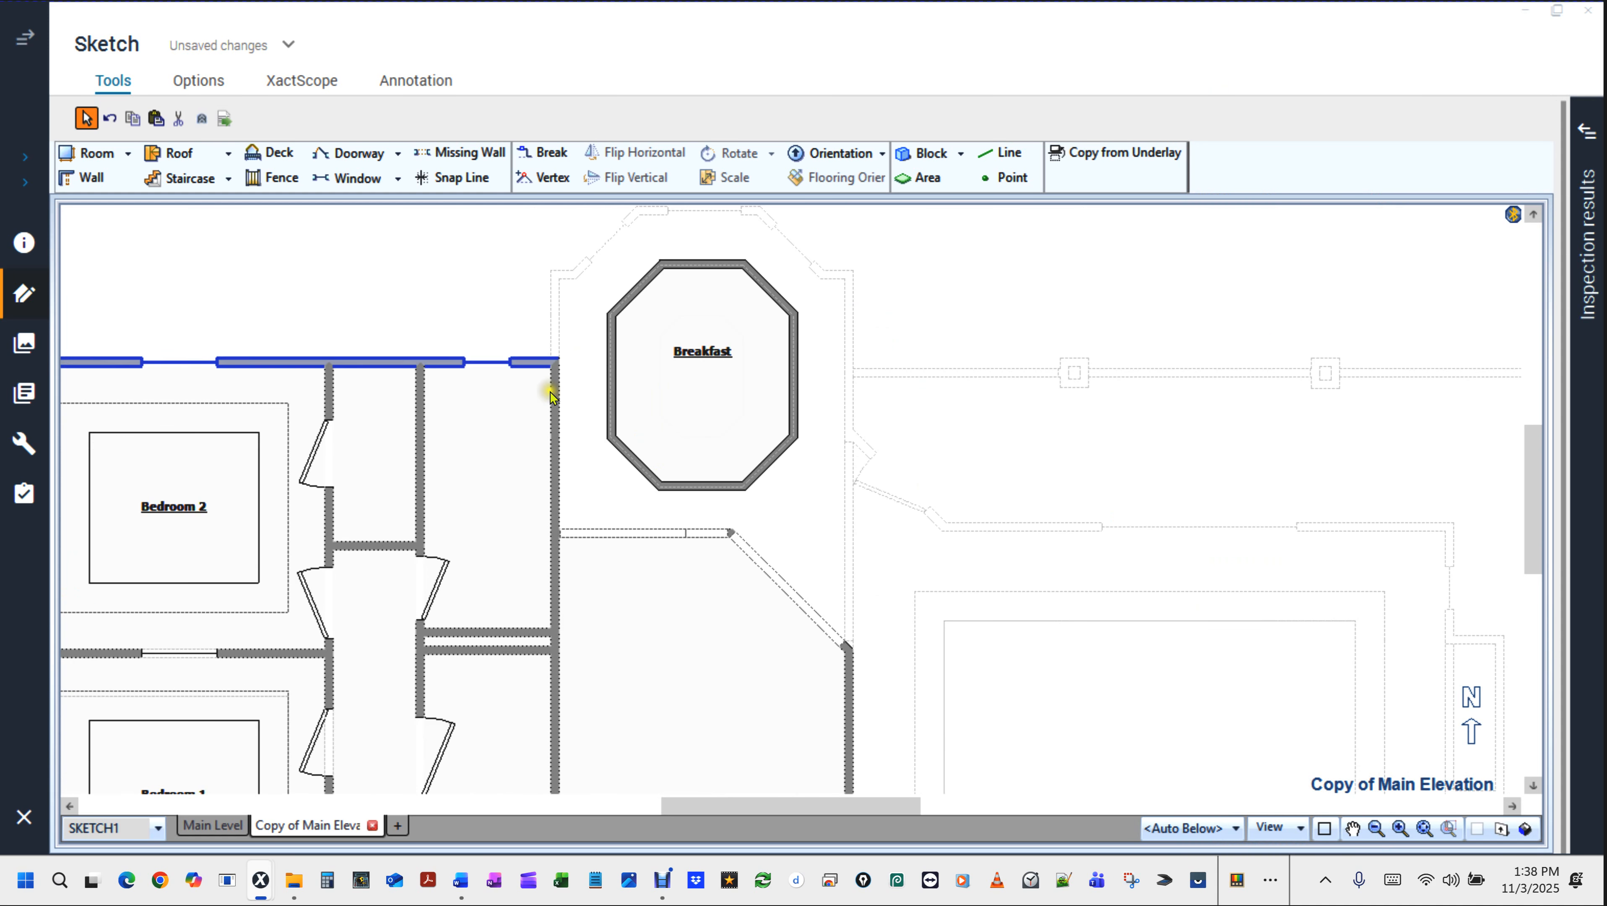
key(ctrl)
key(ctrl)
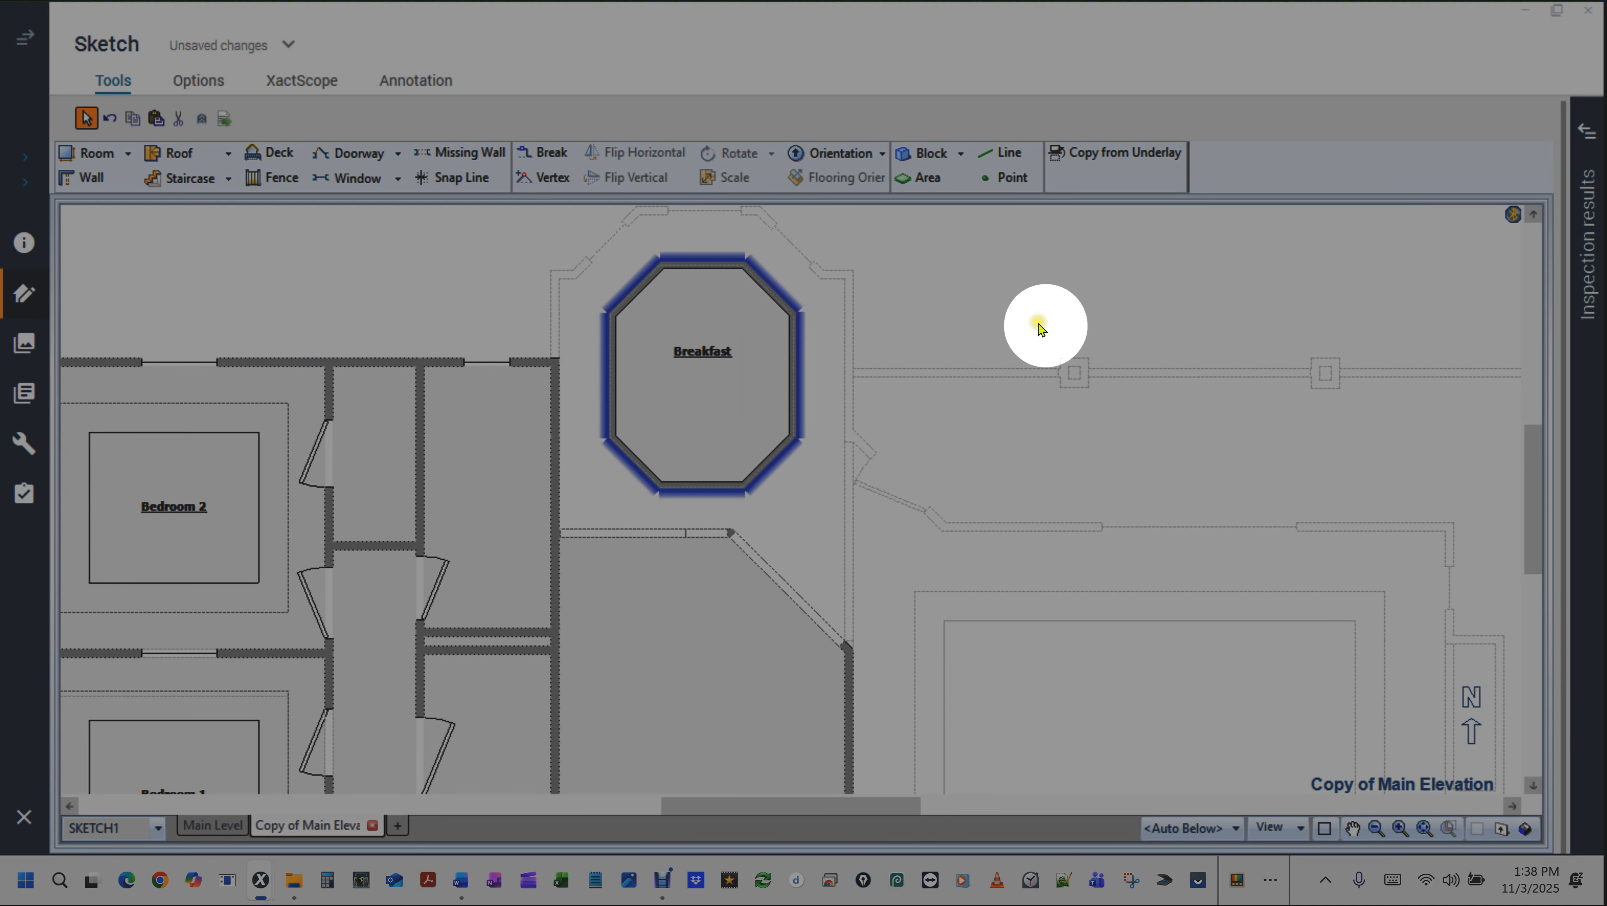
click(1038, 294)
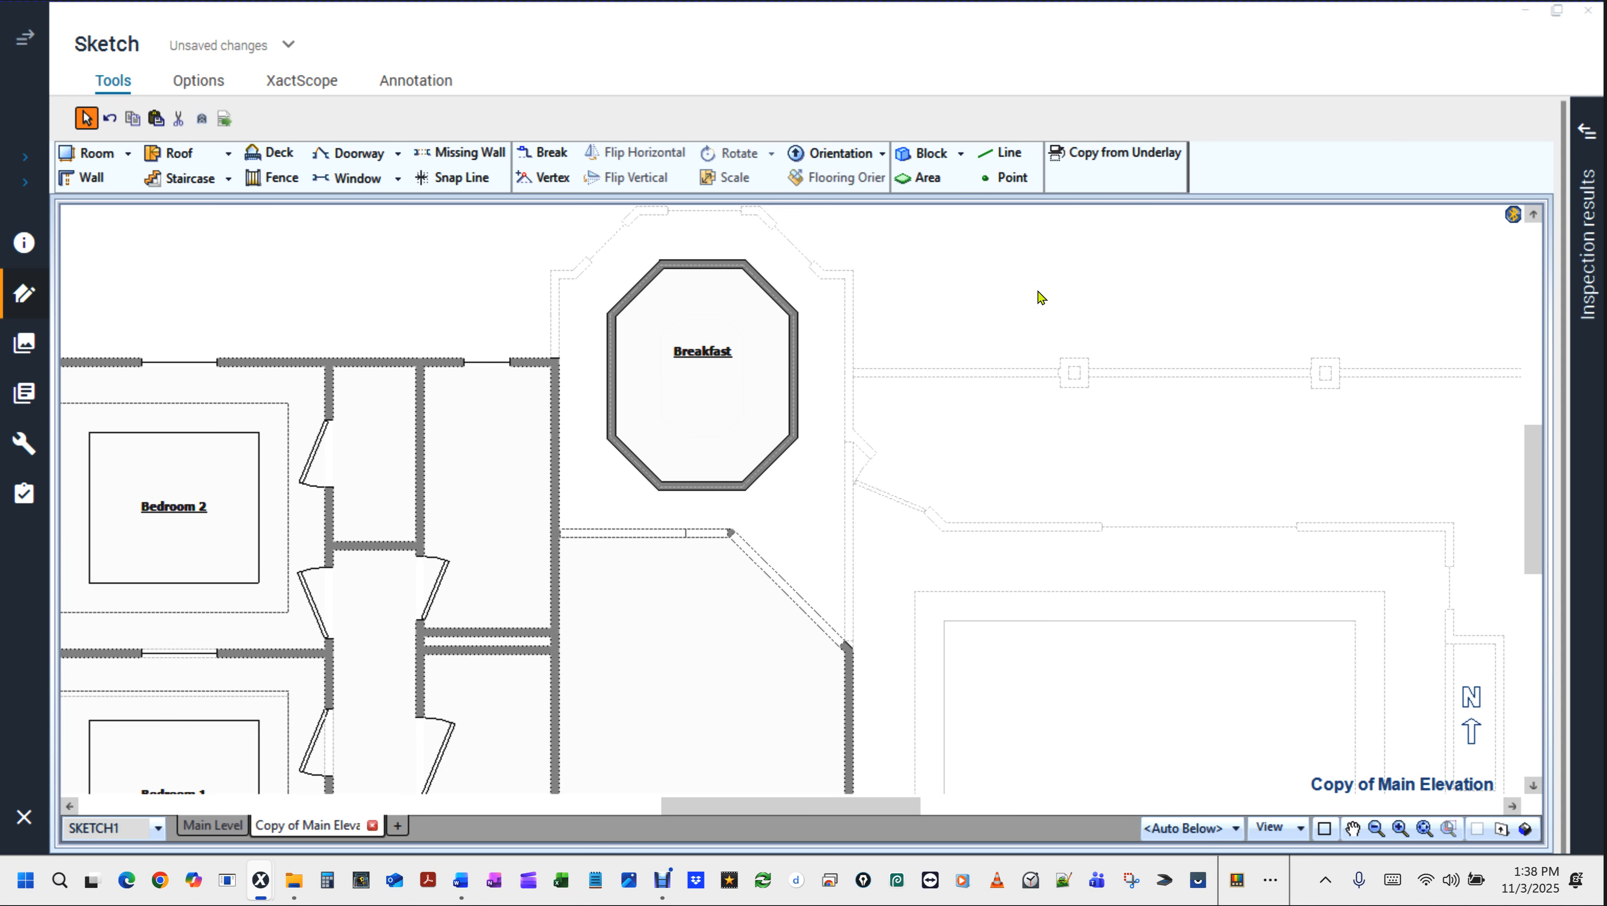
click(553, 463)
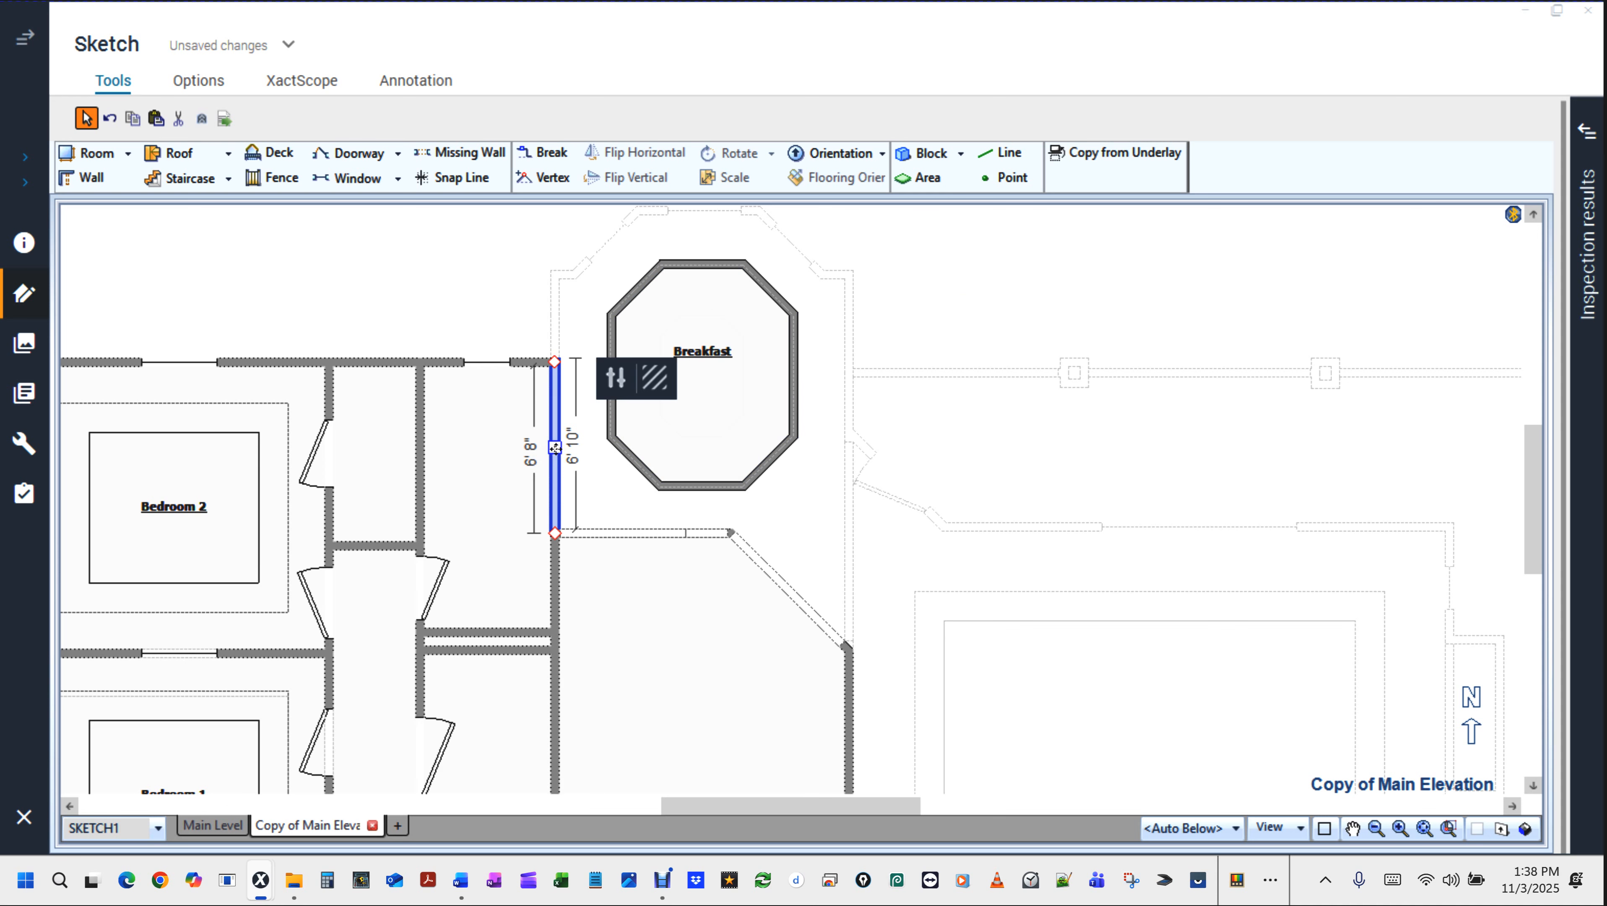
drag(555, 447, 614, 452)
click(614, 490)
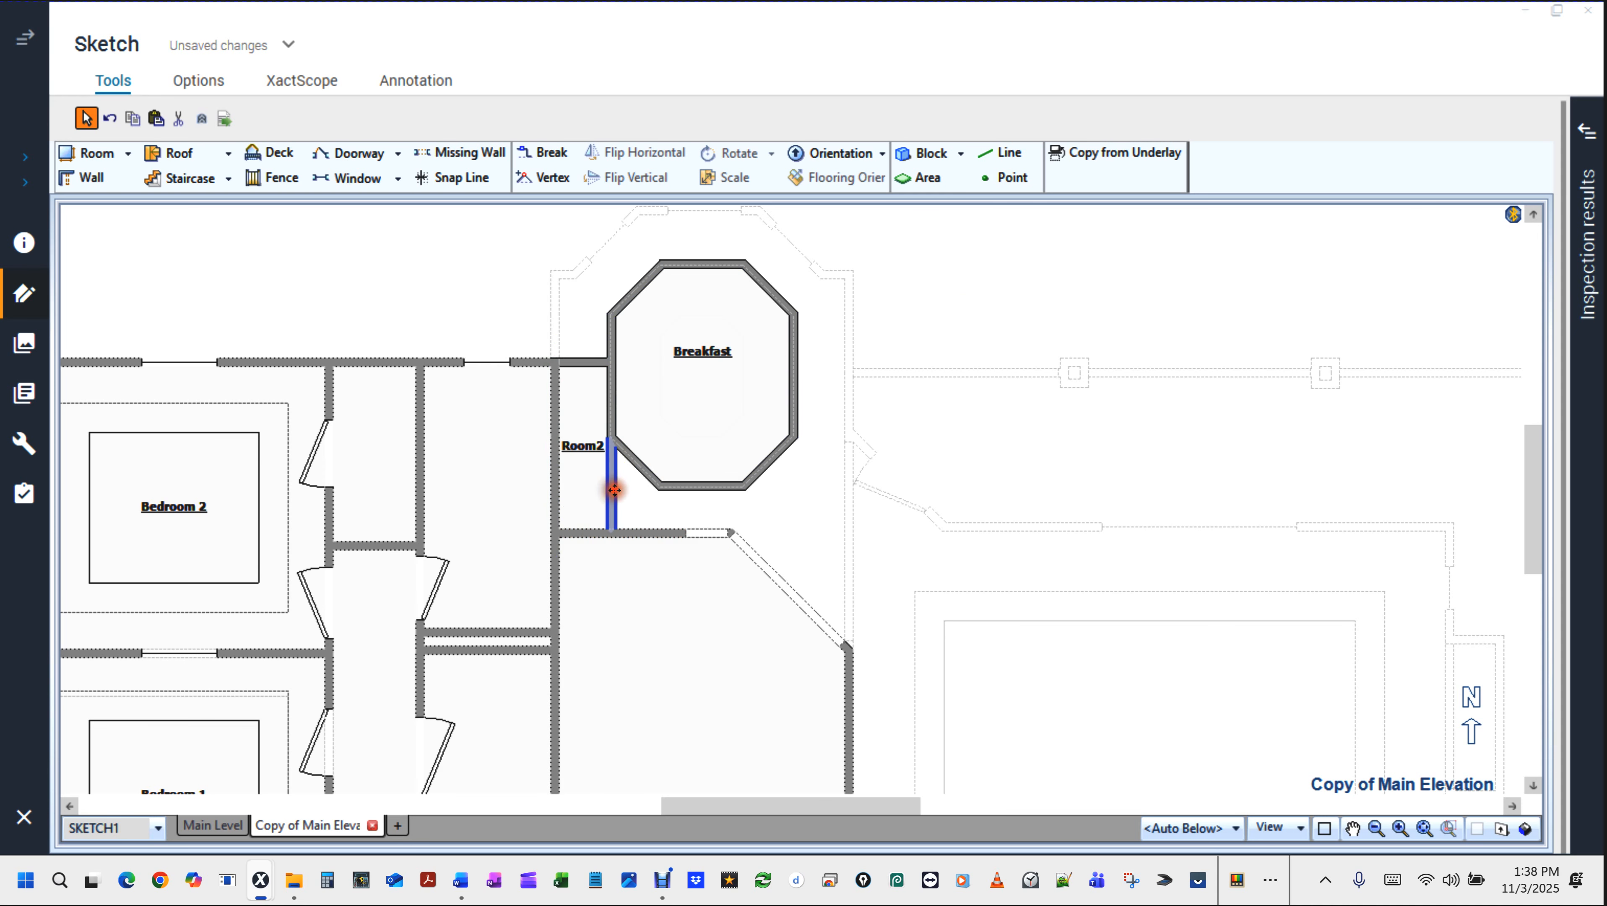
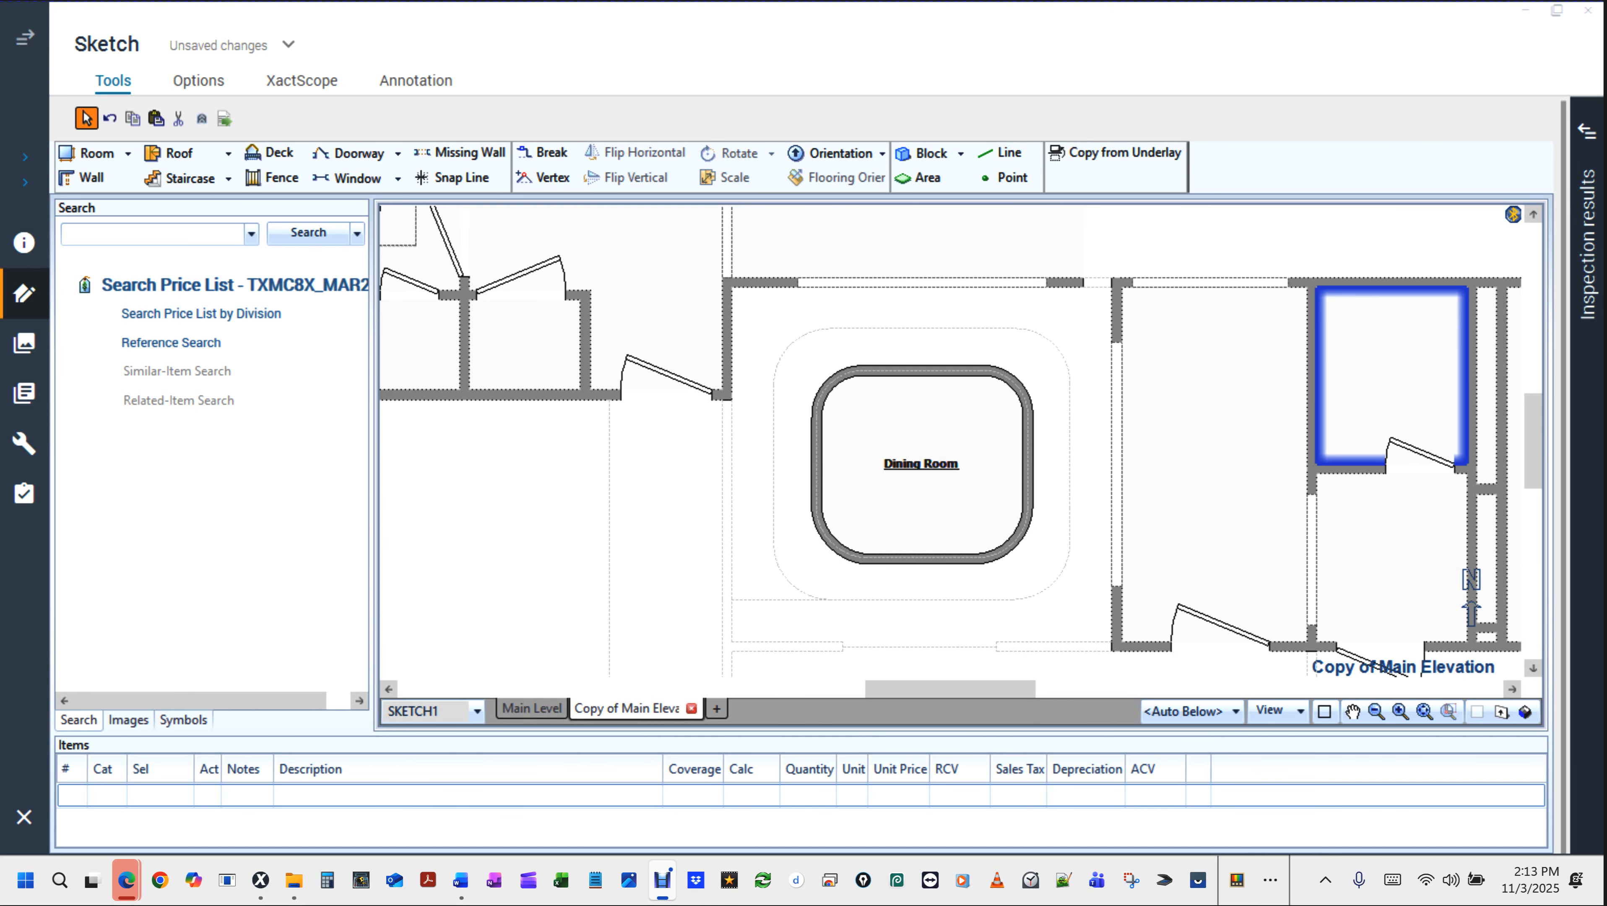
Draw connected walls around the east half of the Dining Room tray, from its north wall's midpoint to its south wall's midpoint.
click(945, 405)
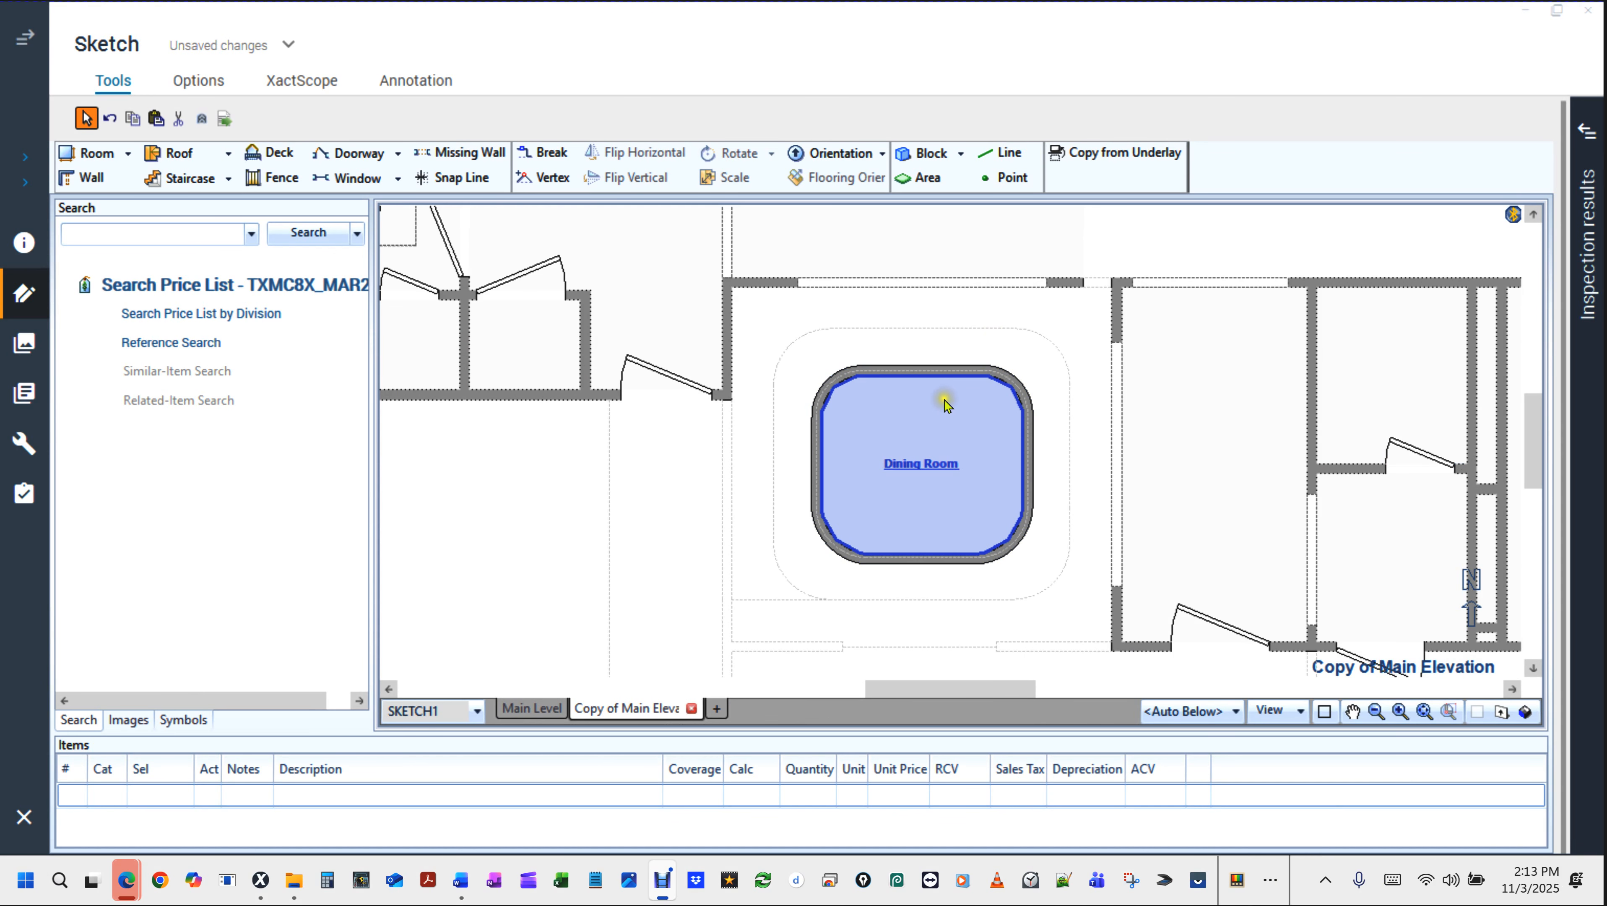
scroll(944, 405, up, 2)
scroll(946, 404, down, 1)
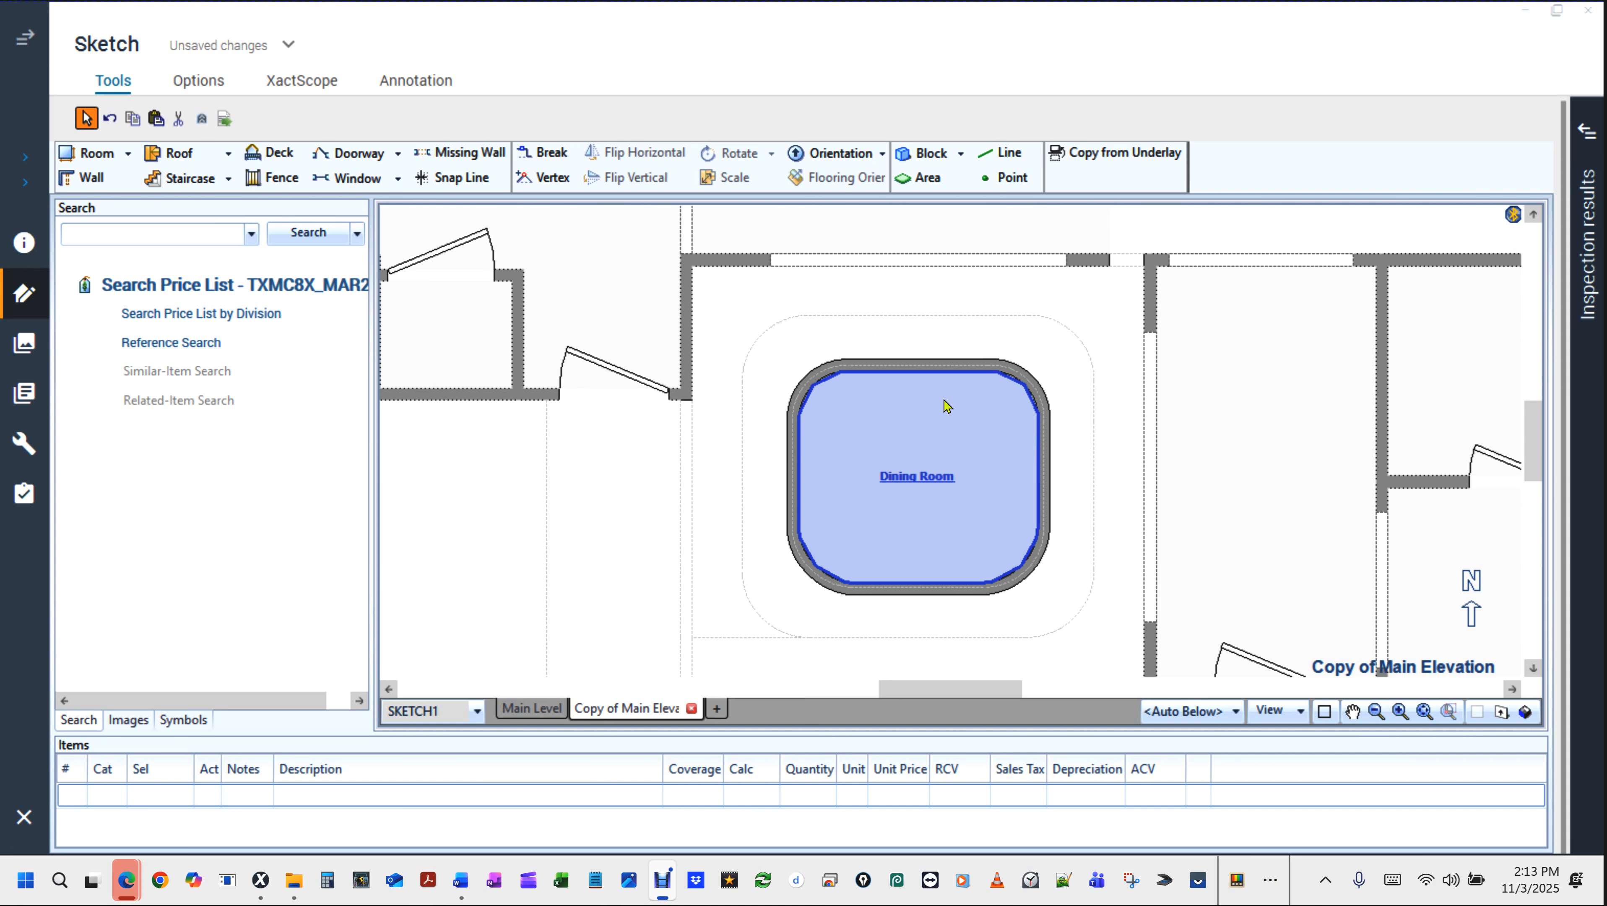
click(927, 280)
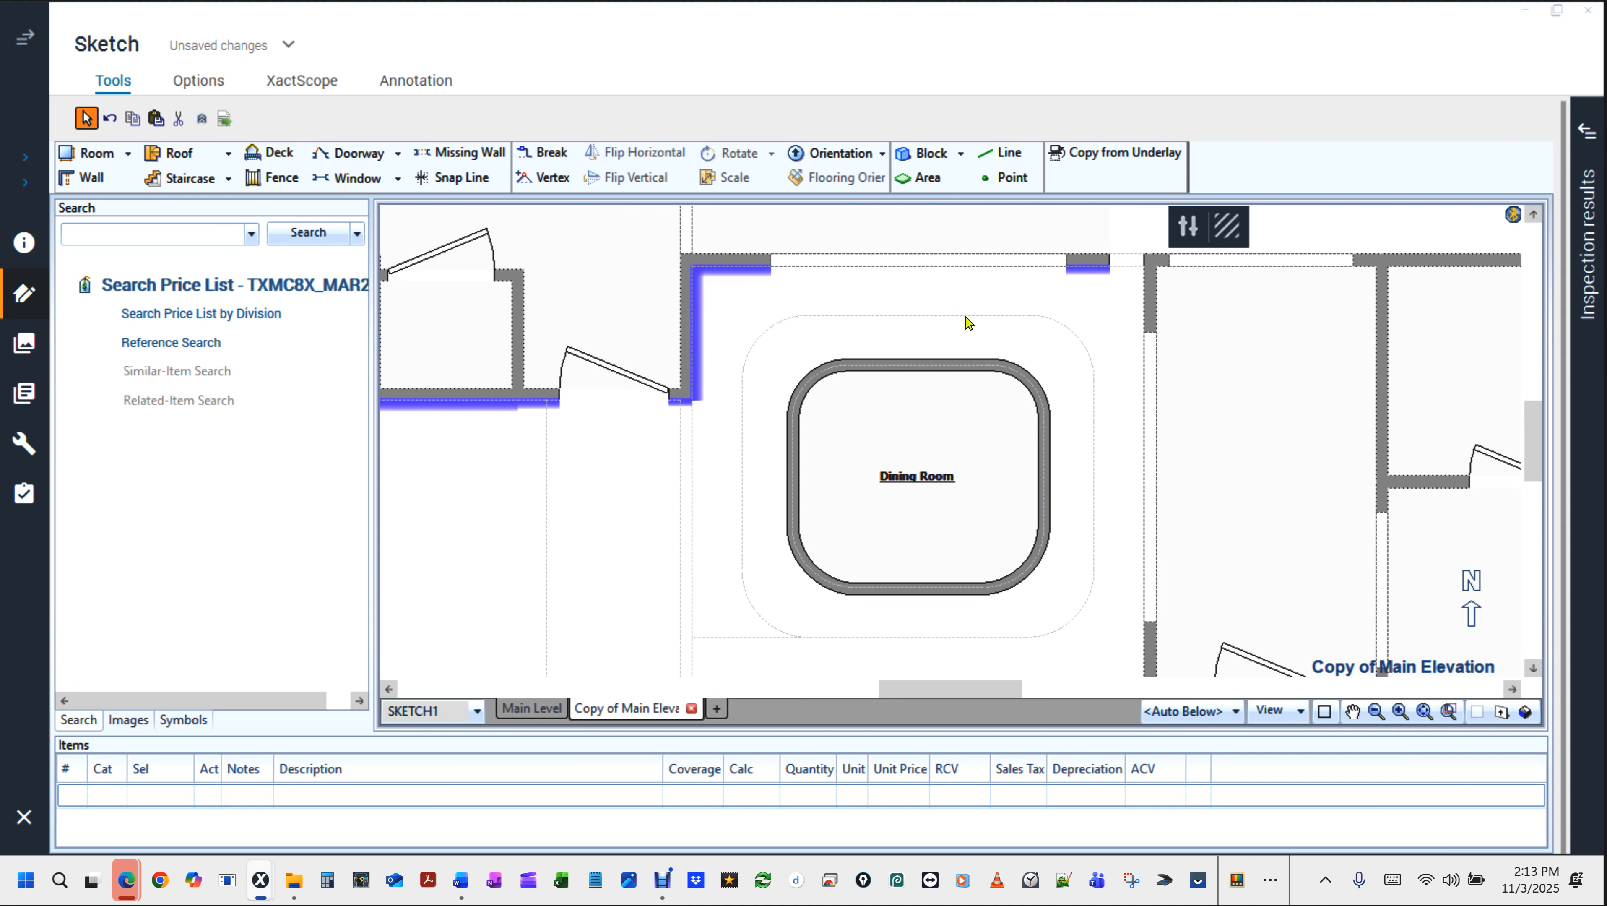
key(w)
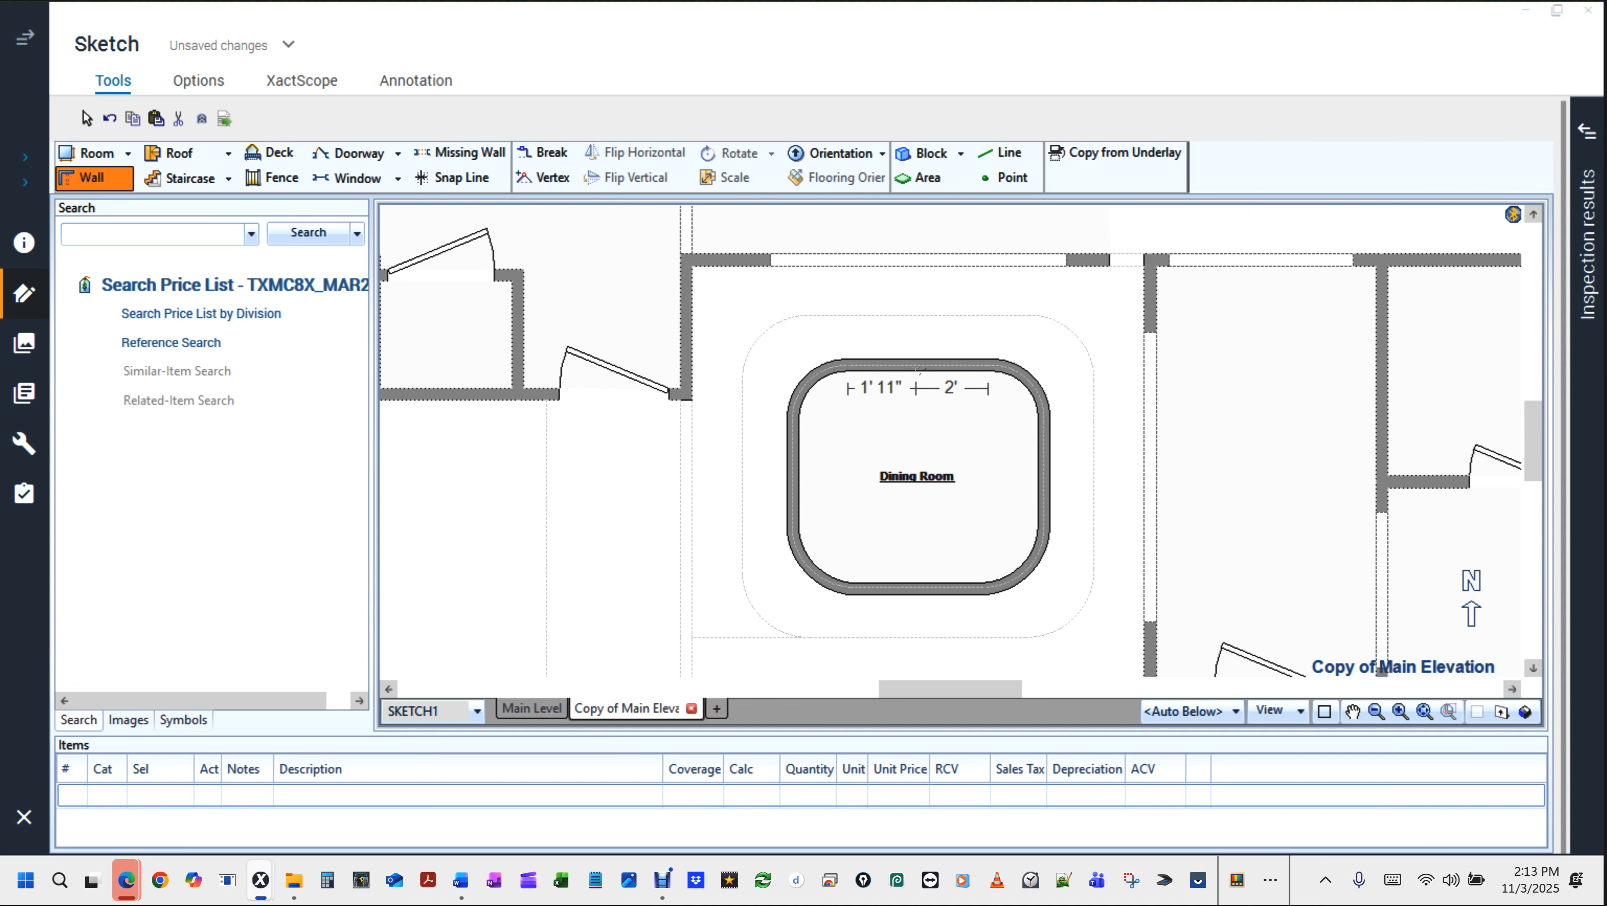
key(ctrl)
key(ctrl)
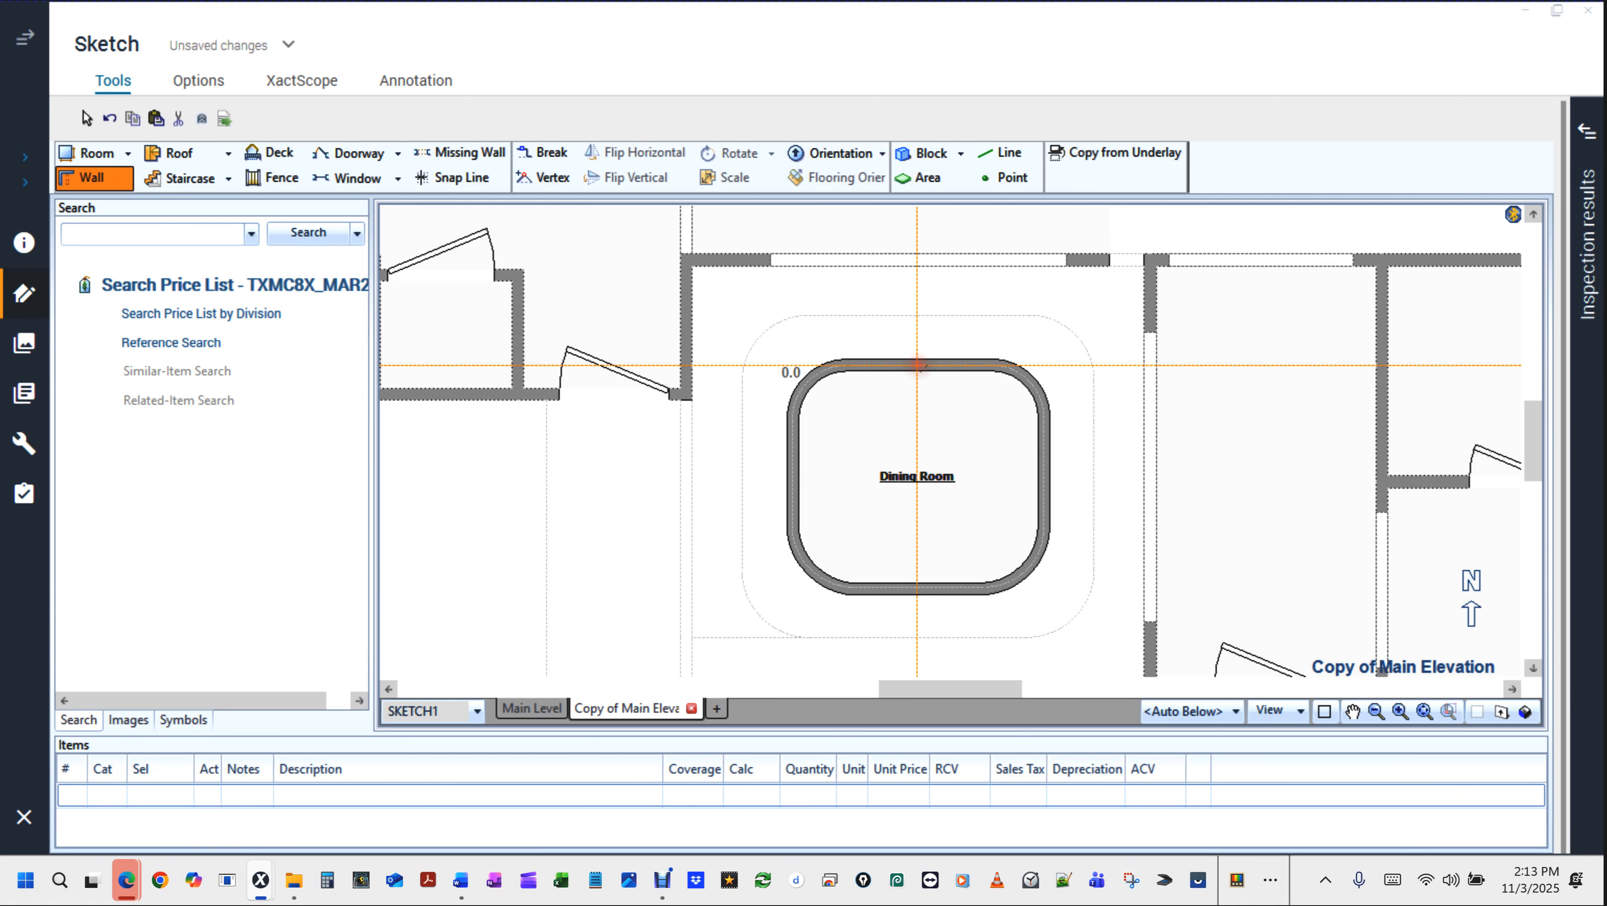
click(920, 363)
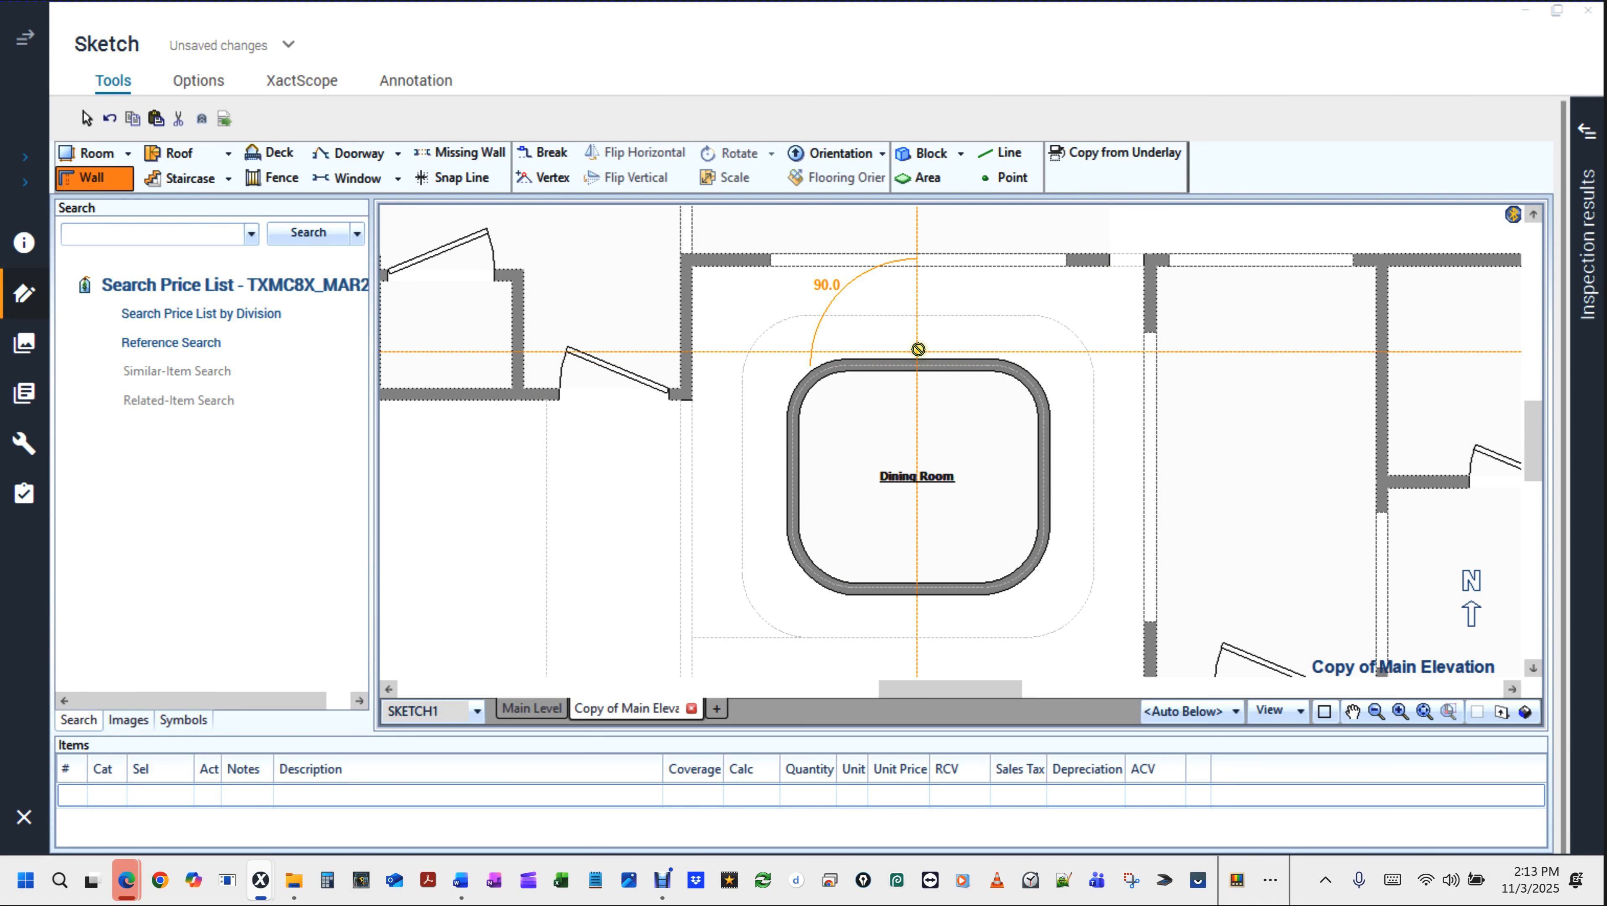
click(917, 315)
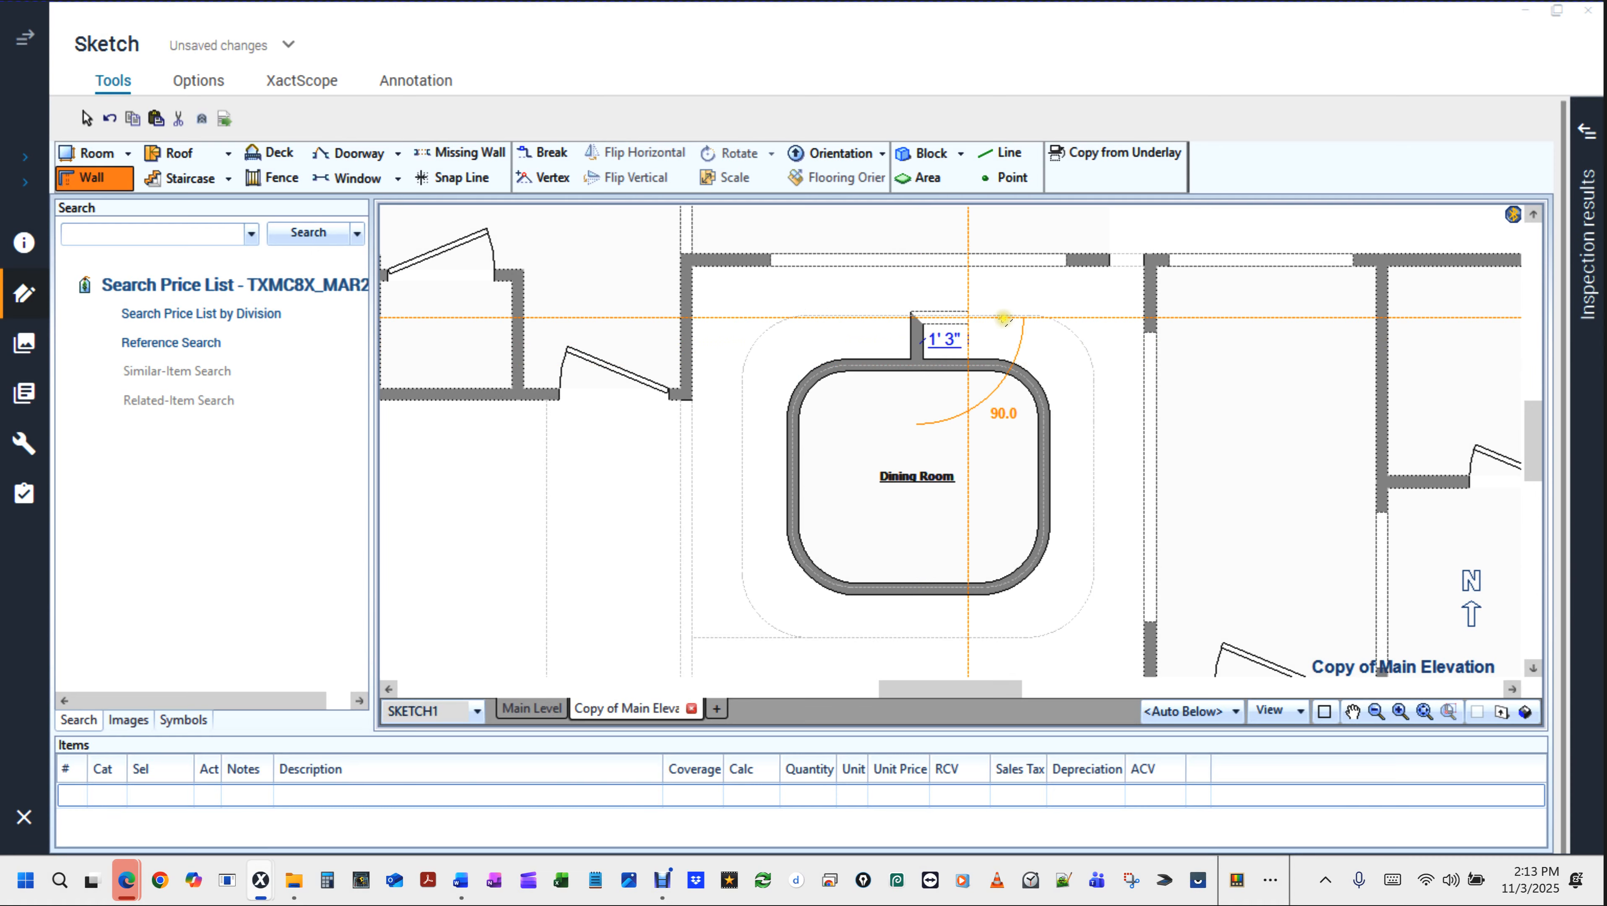
click(1091, 323)
click(1091, 323)
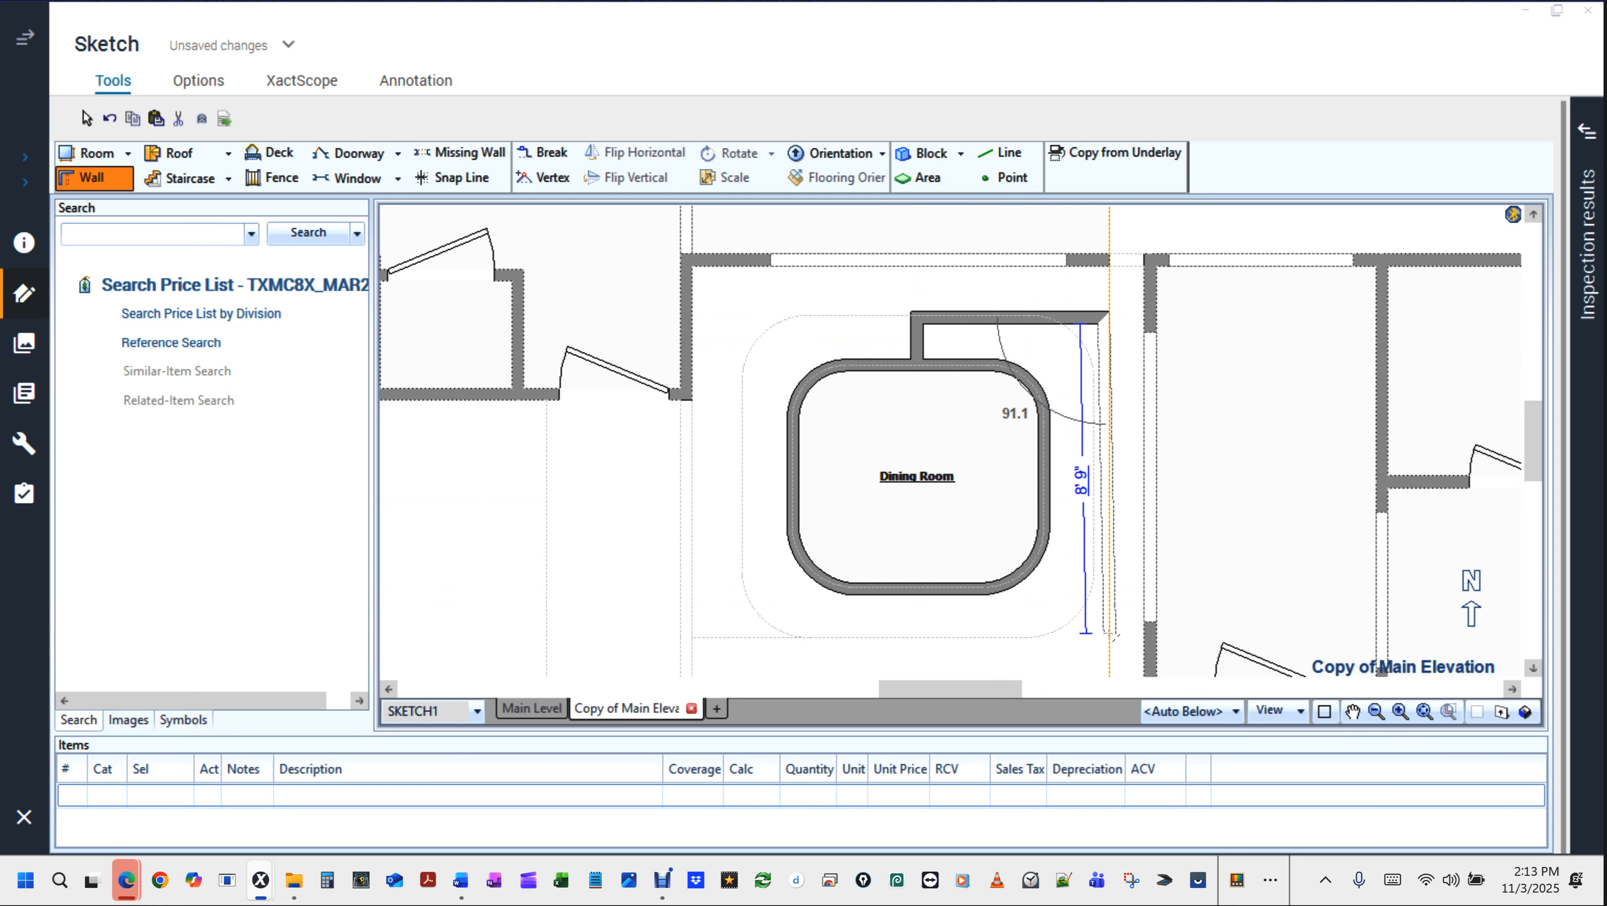
click(1113, 634)
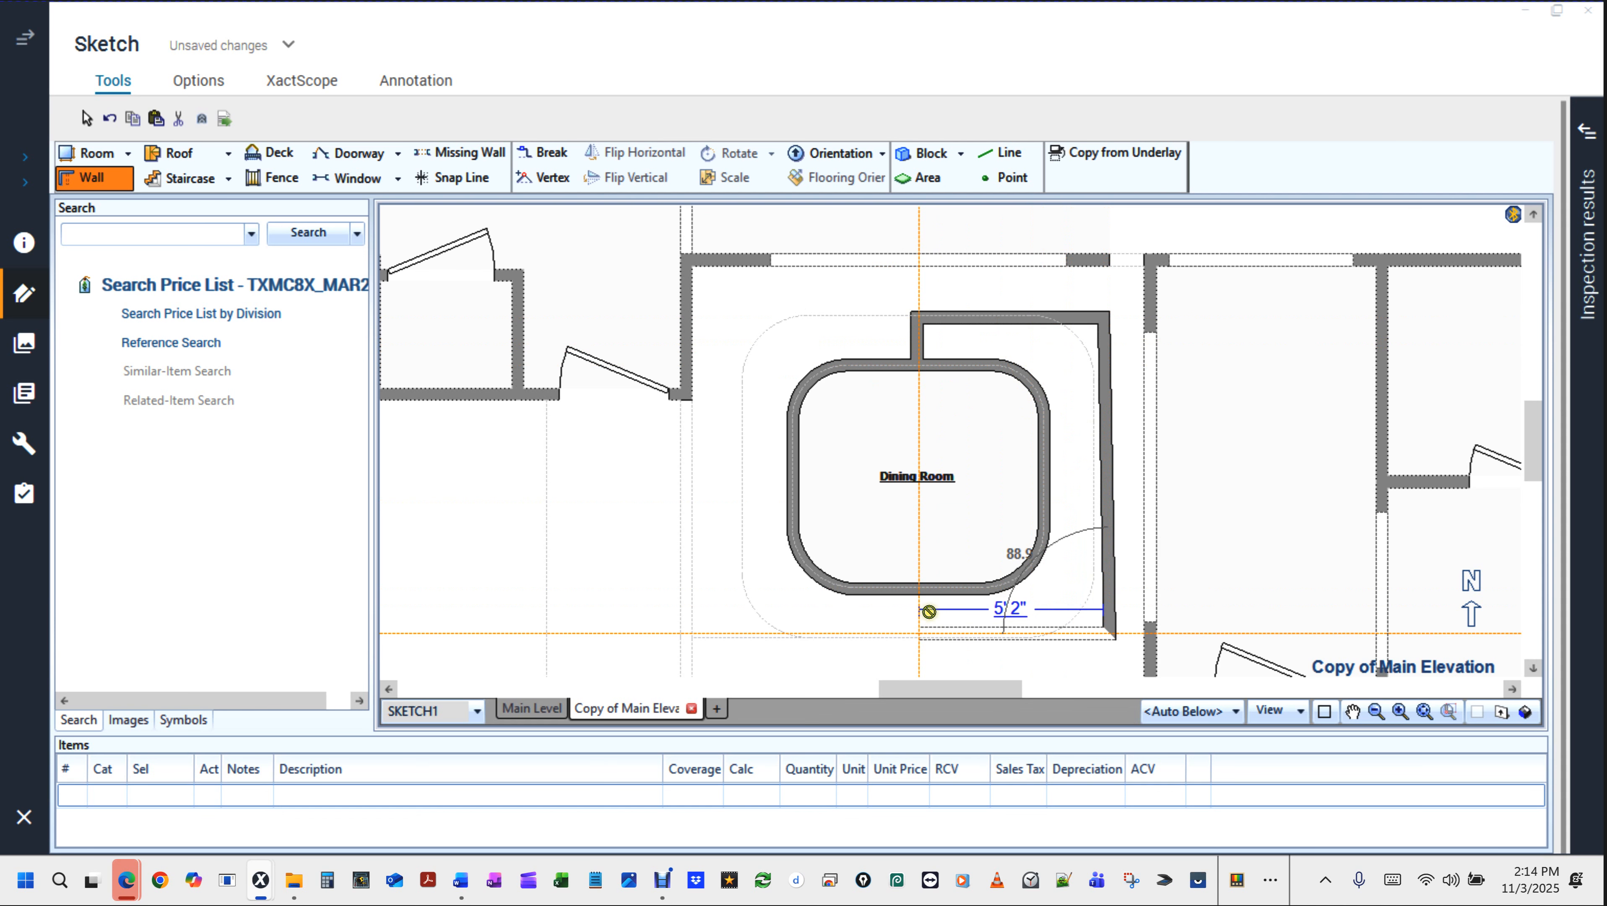
click(933, 583)
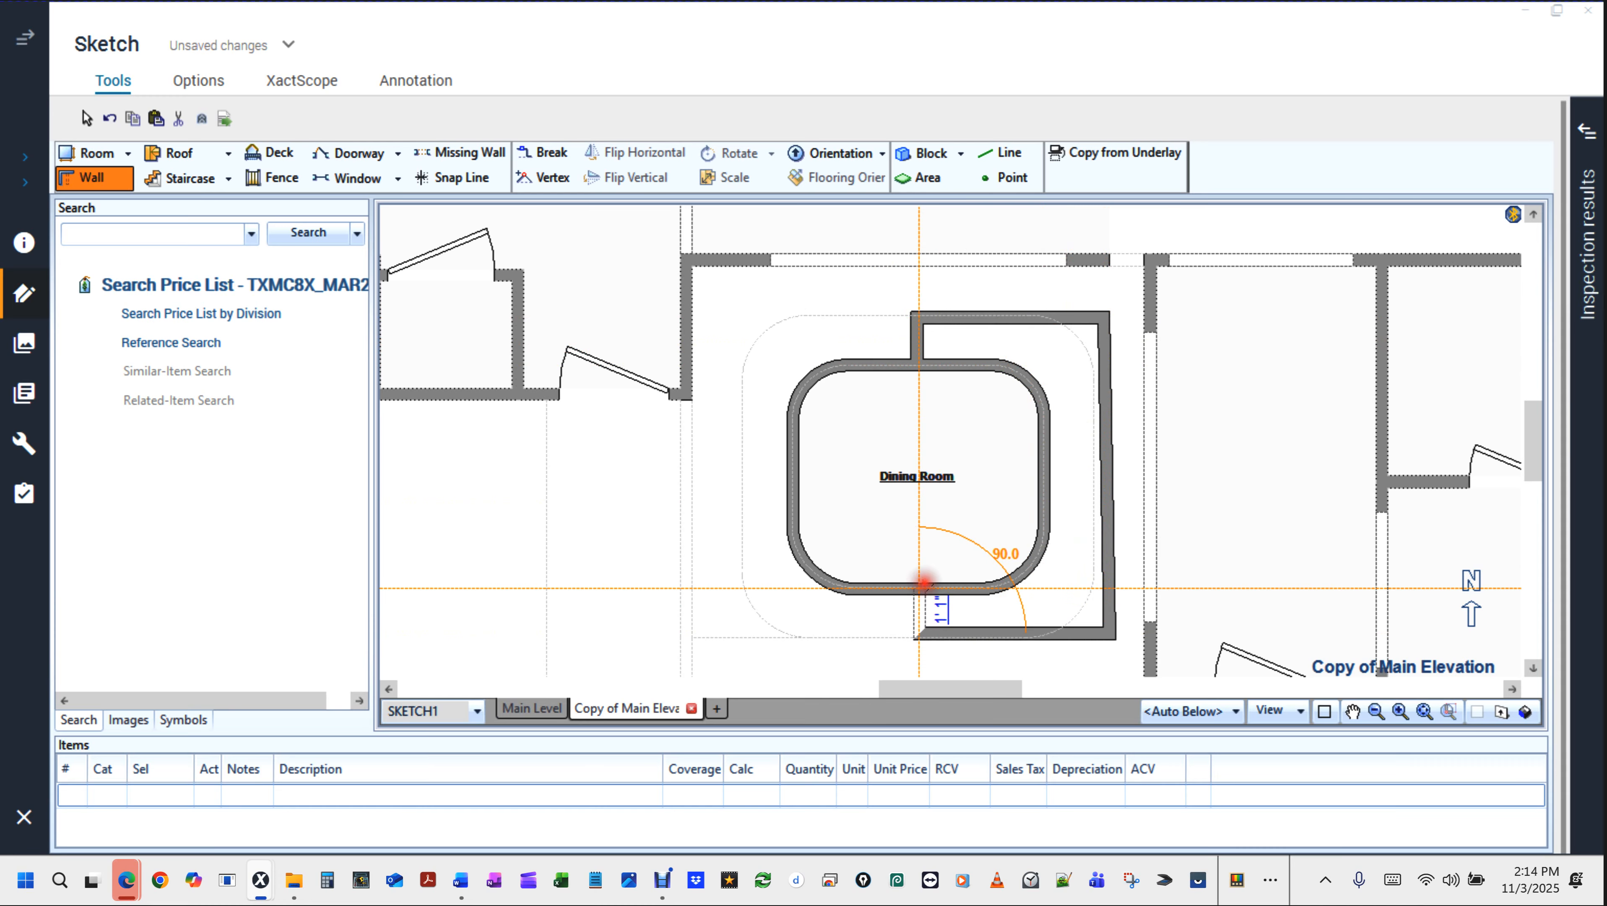
click(922, 584)
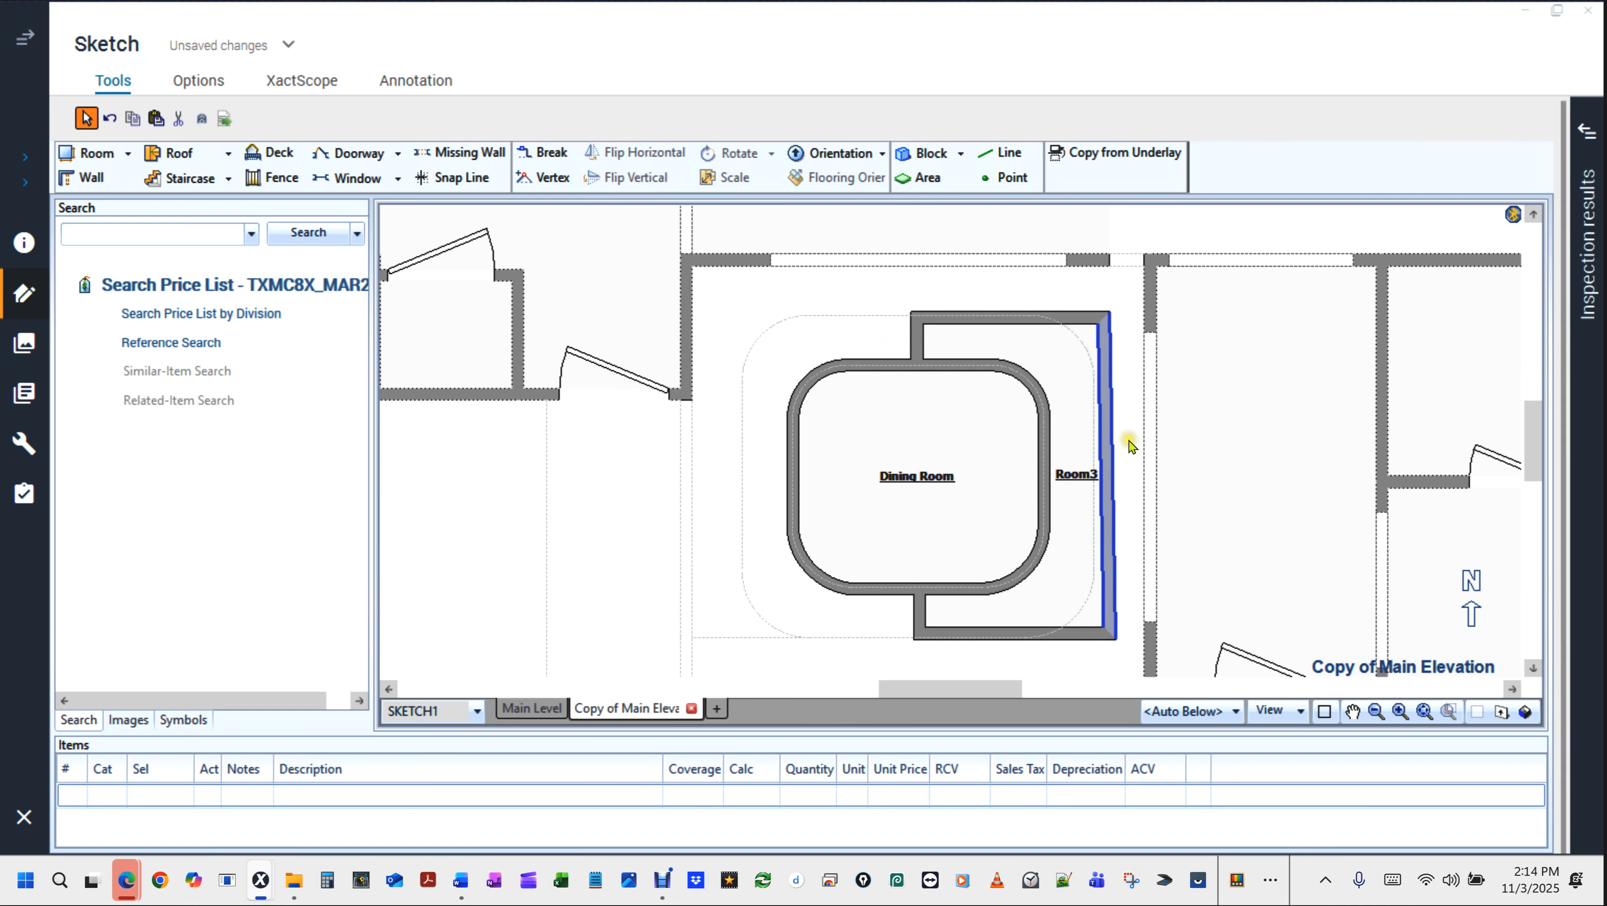
Move Room3's southeast corner inward to straighten its east wall, and shift that wall west onto the underlying outline.
click(1105, 602)
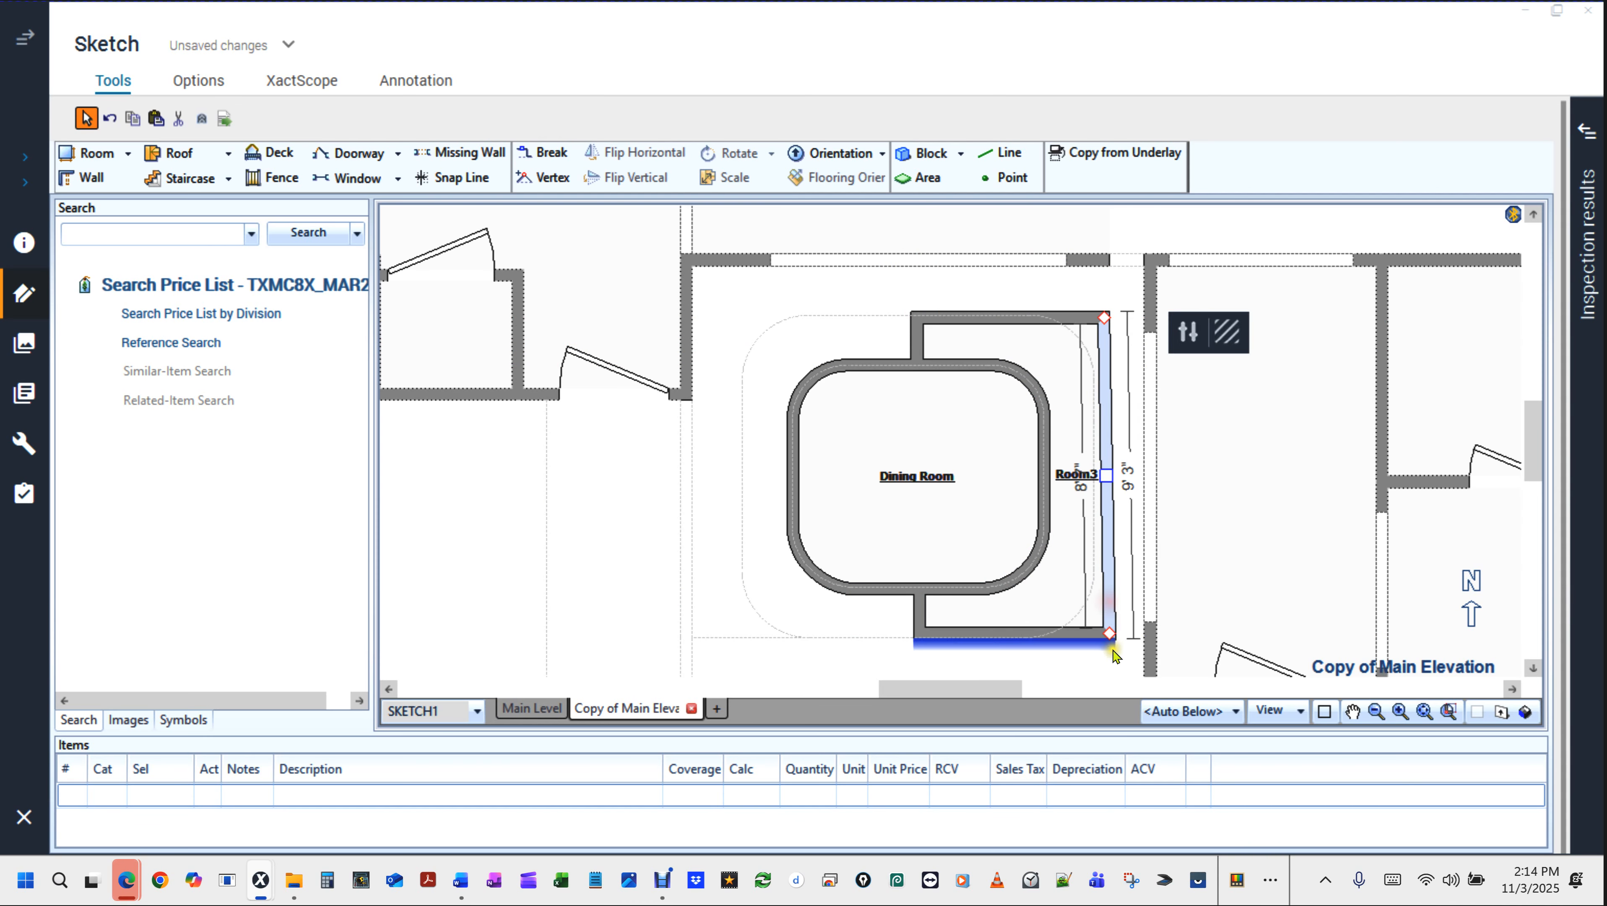
click(1093, 637)
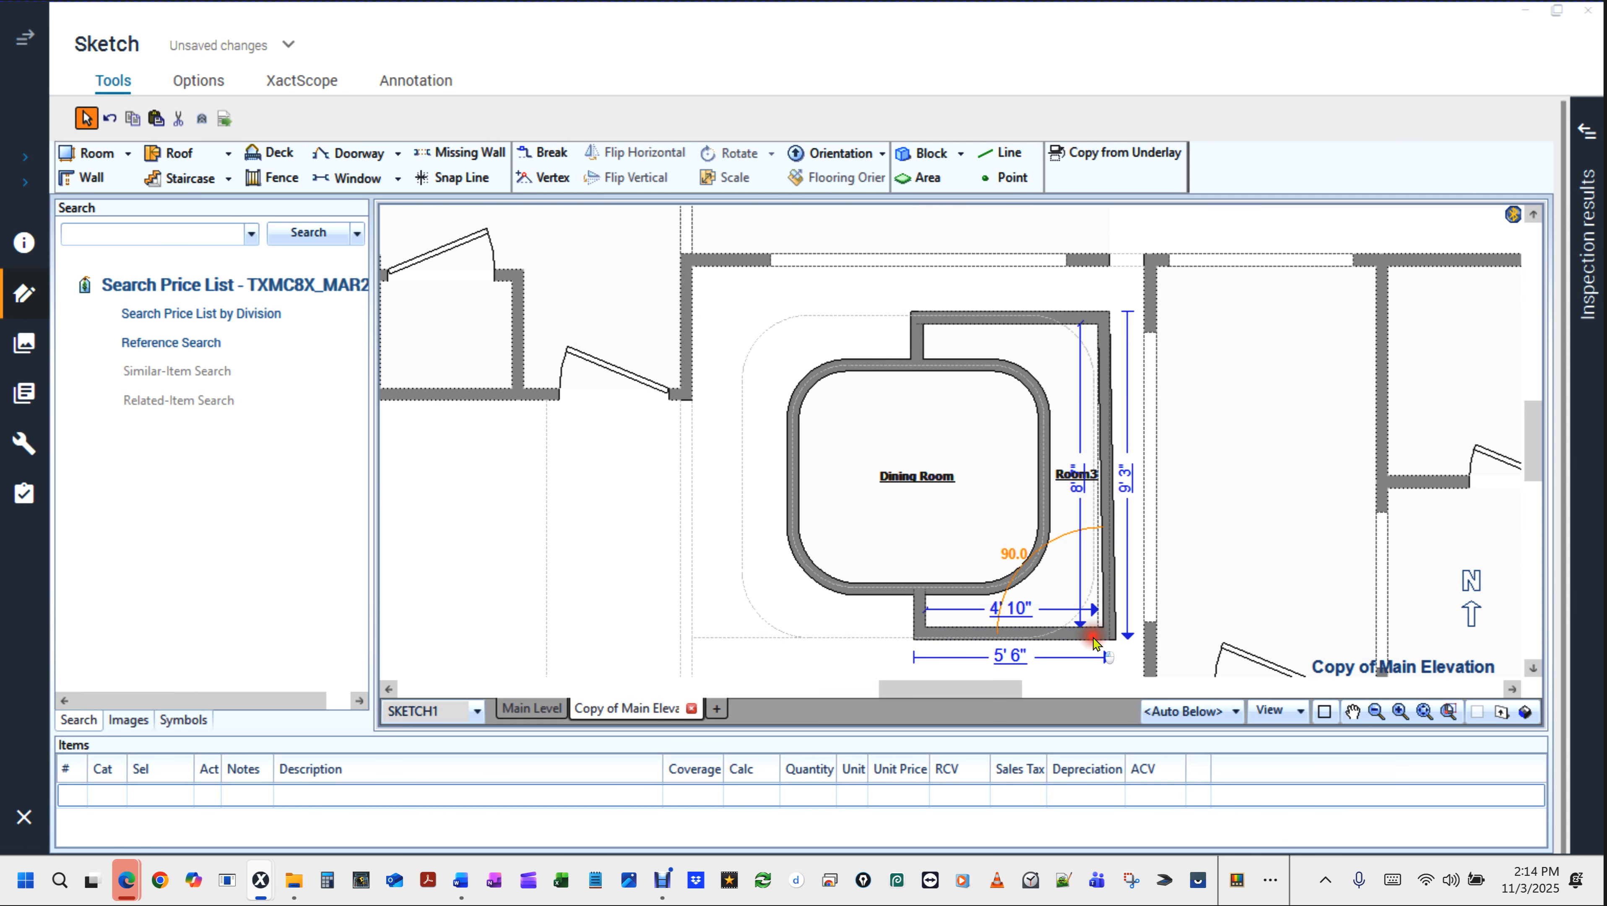
click(1093, 638)
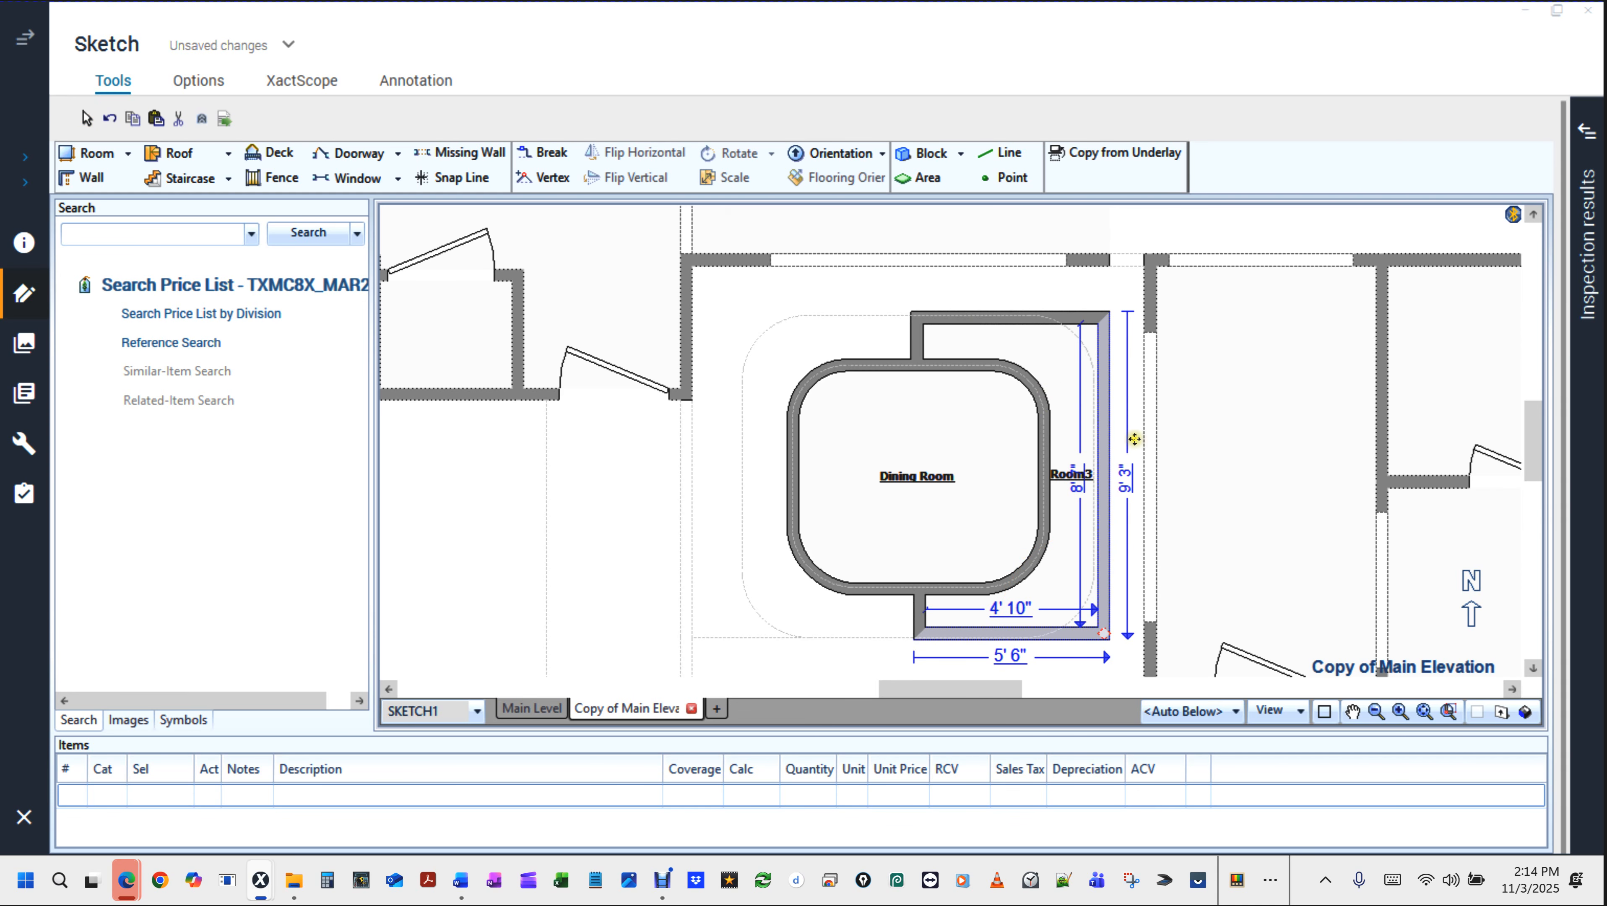
scroll(1124, 472, up, 2)
drag(1101, 473, 1095, 489)
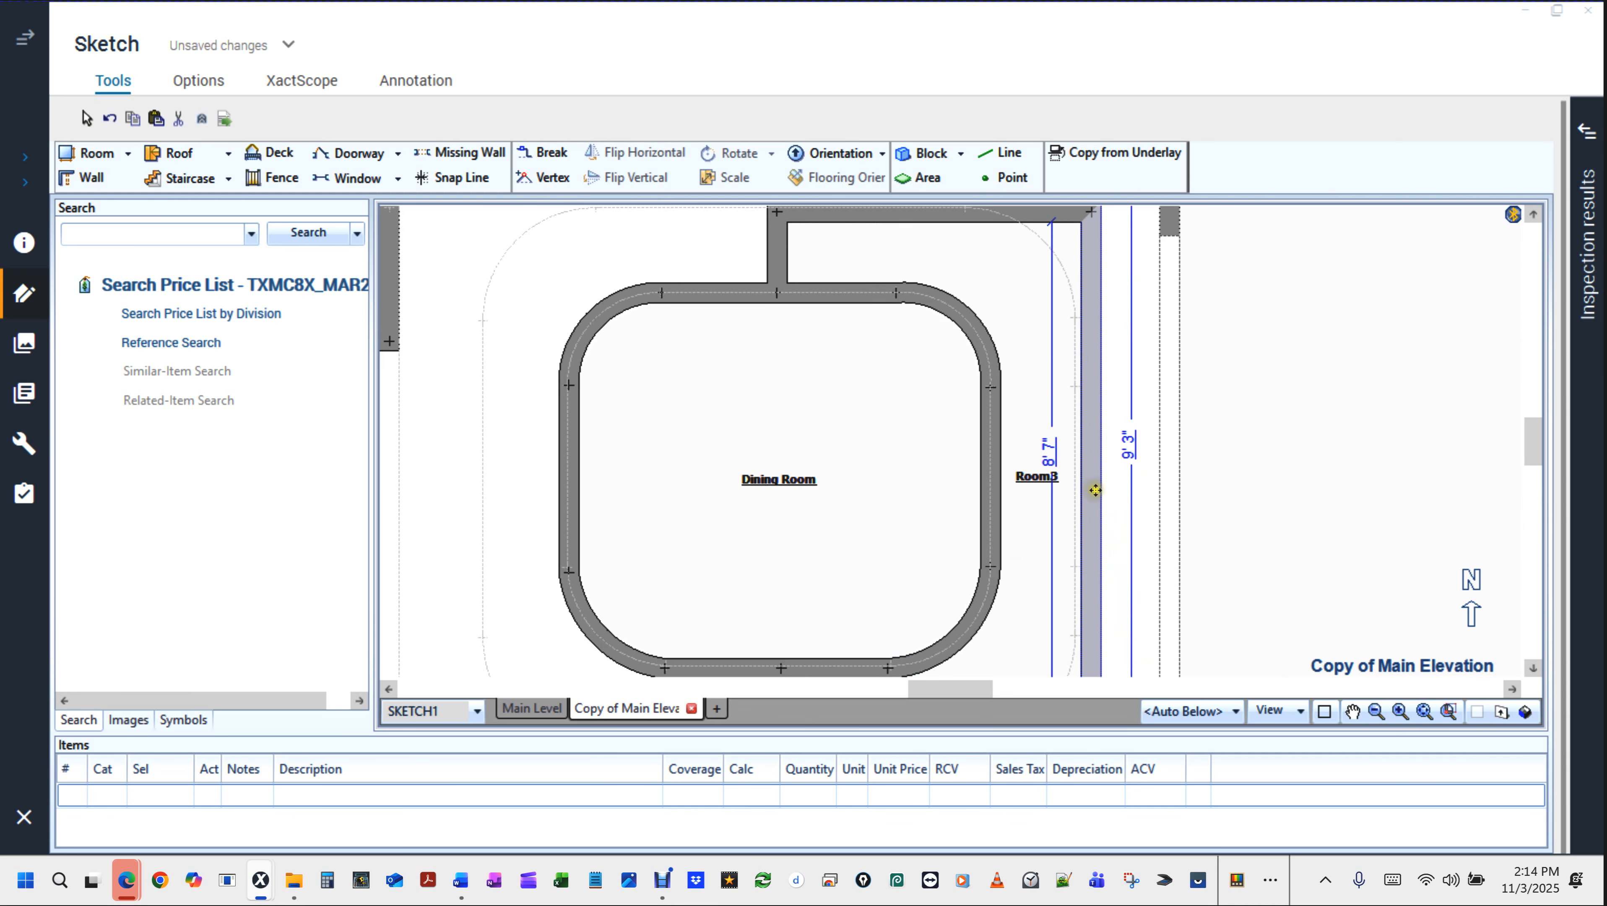
click(1090, 491)
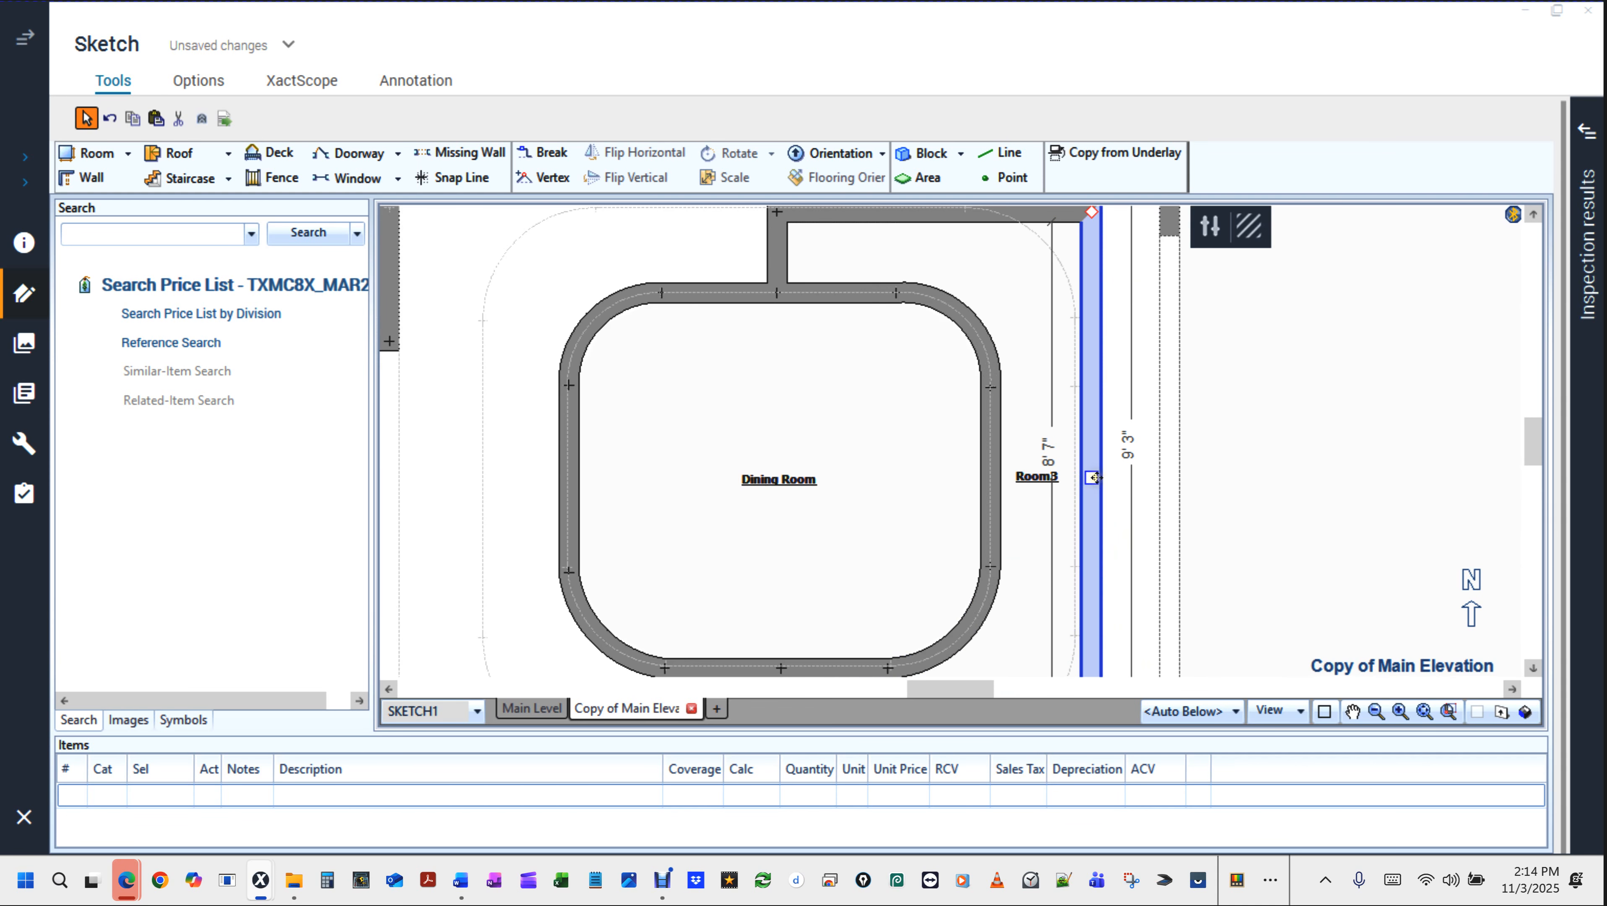
drag(1092, 484, 1080, 481)
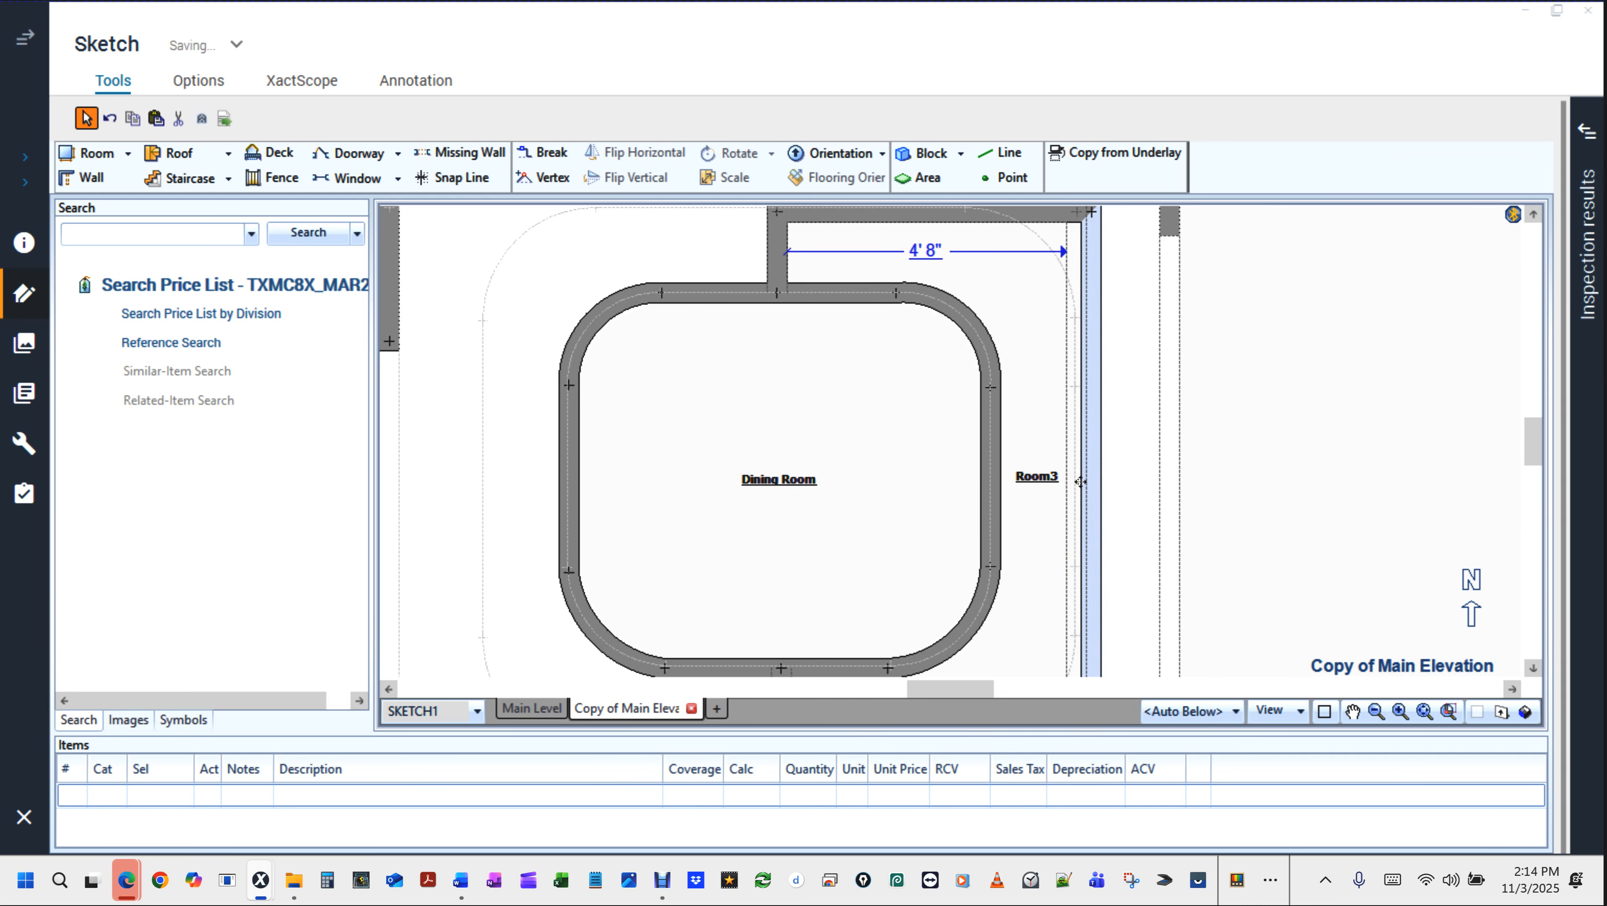
scroll(1080, 481, down, 2)
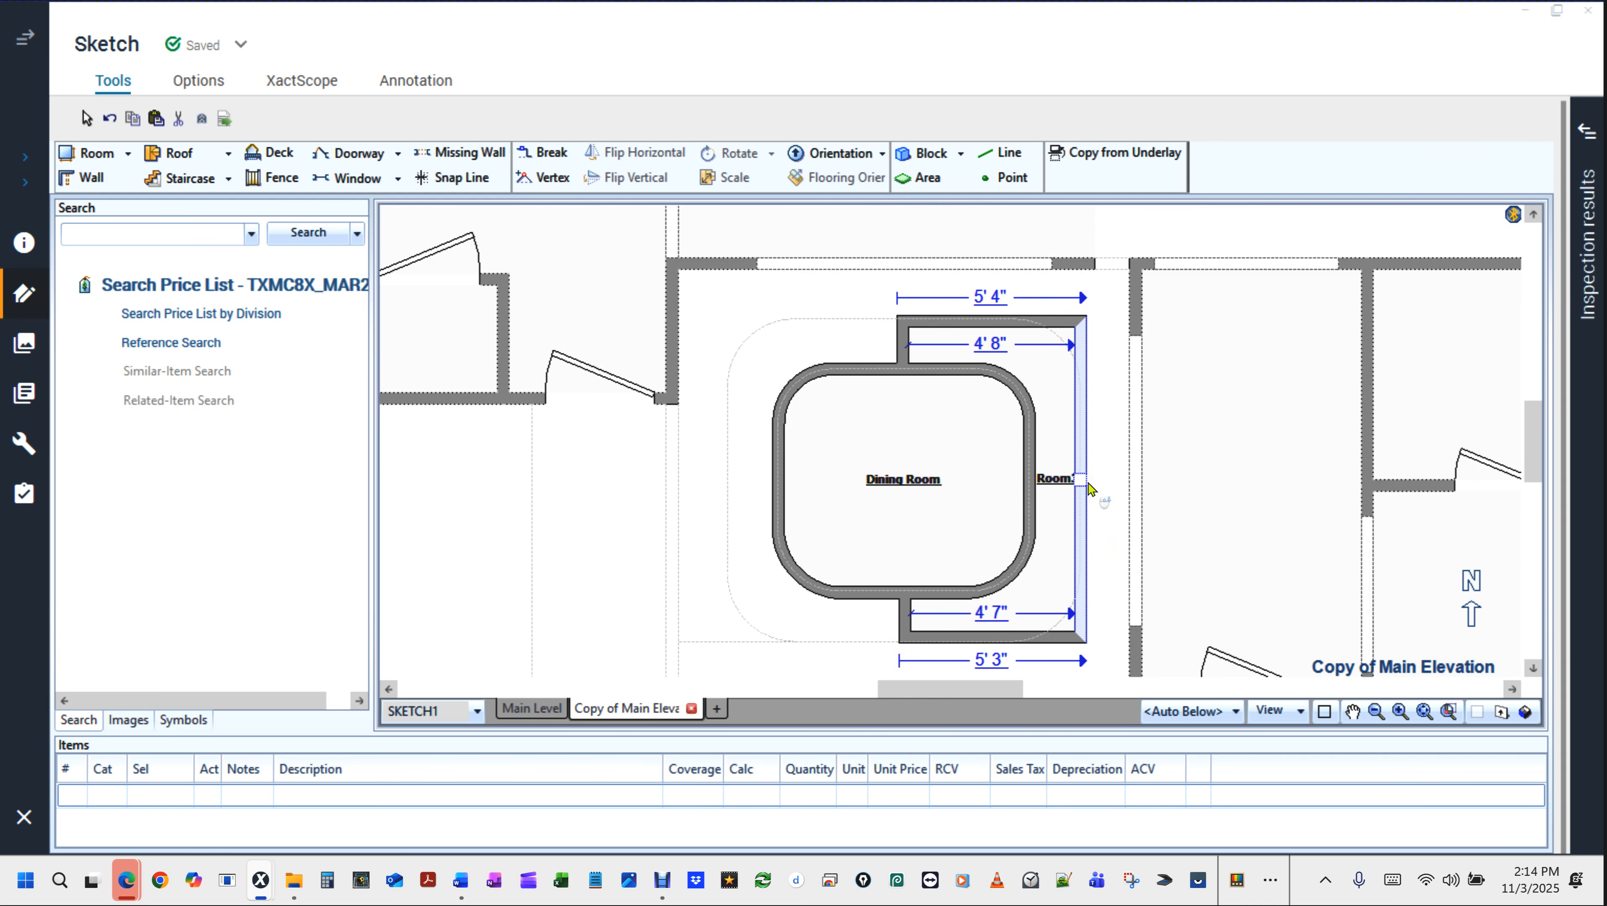
Shift Room3's south wall slightly south so it lines up with the underlying tray outline.
scroll(1014, 635, up, 3)
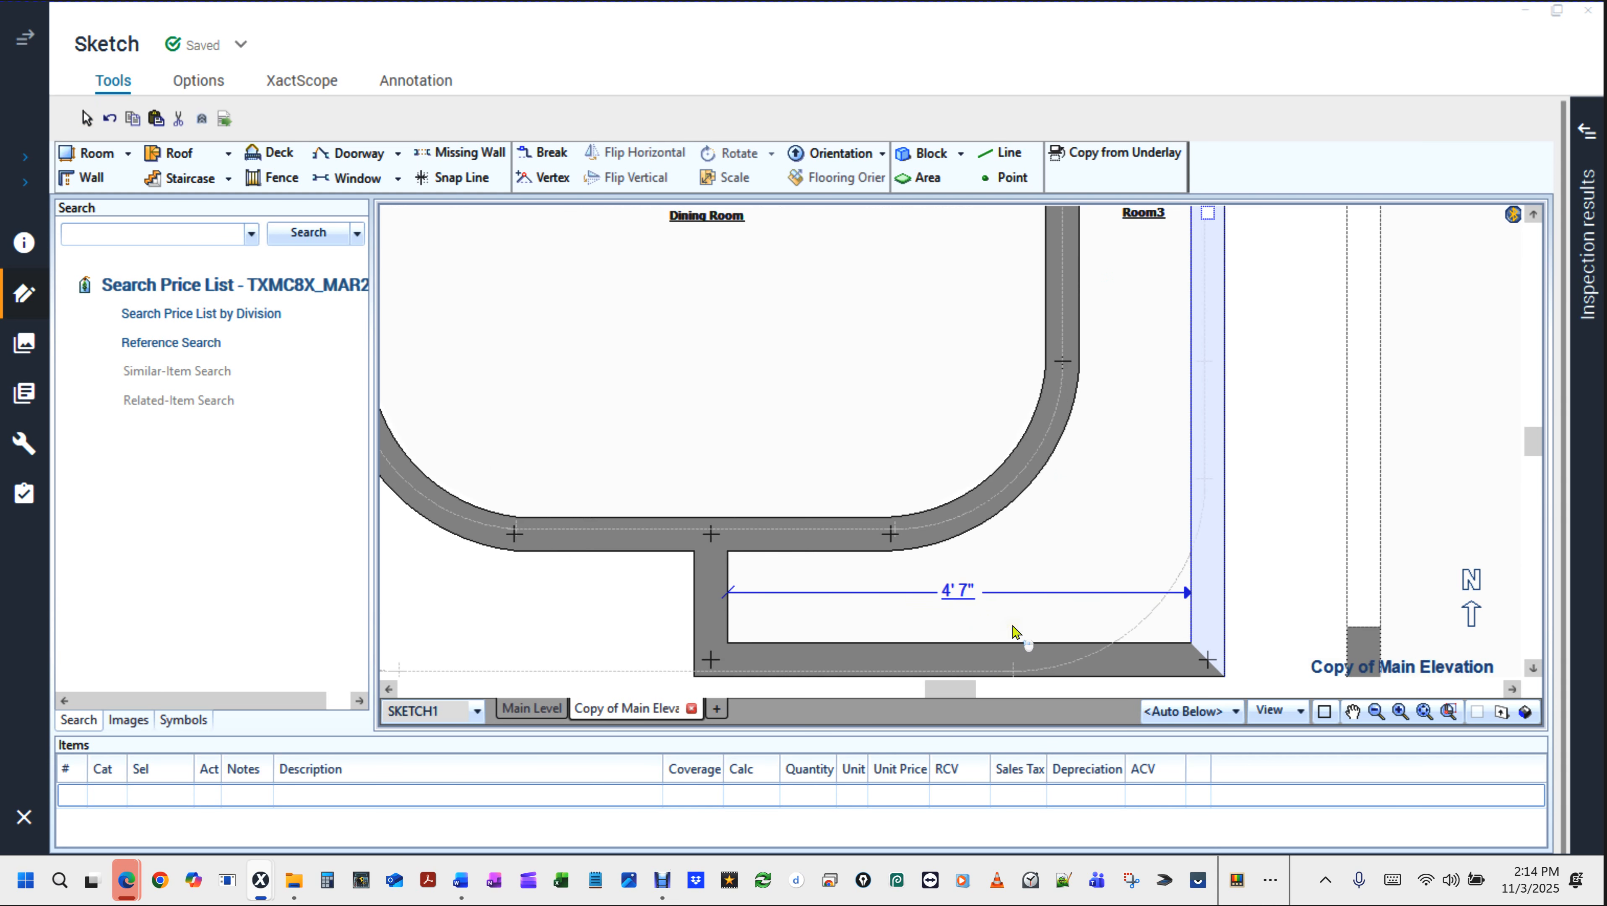
mouse_move(1003, 576)
mouse_down()
mouse_move(1011, 476)
mouse_move(1000, 495)
mouse_up()
click(955, 562)
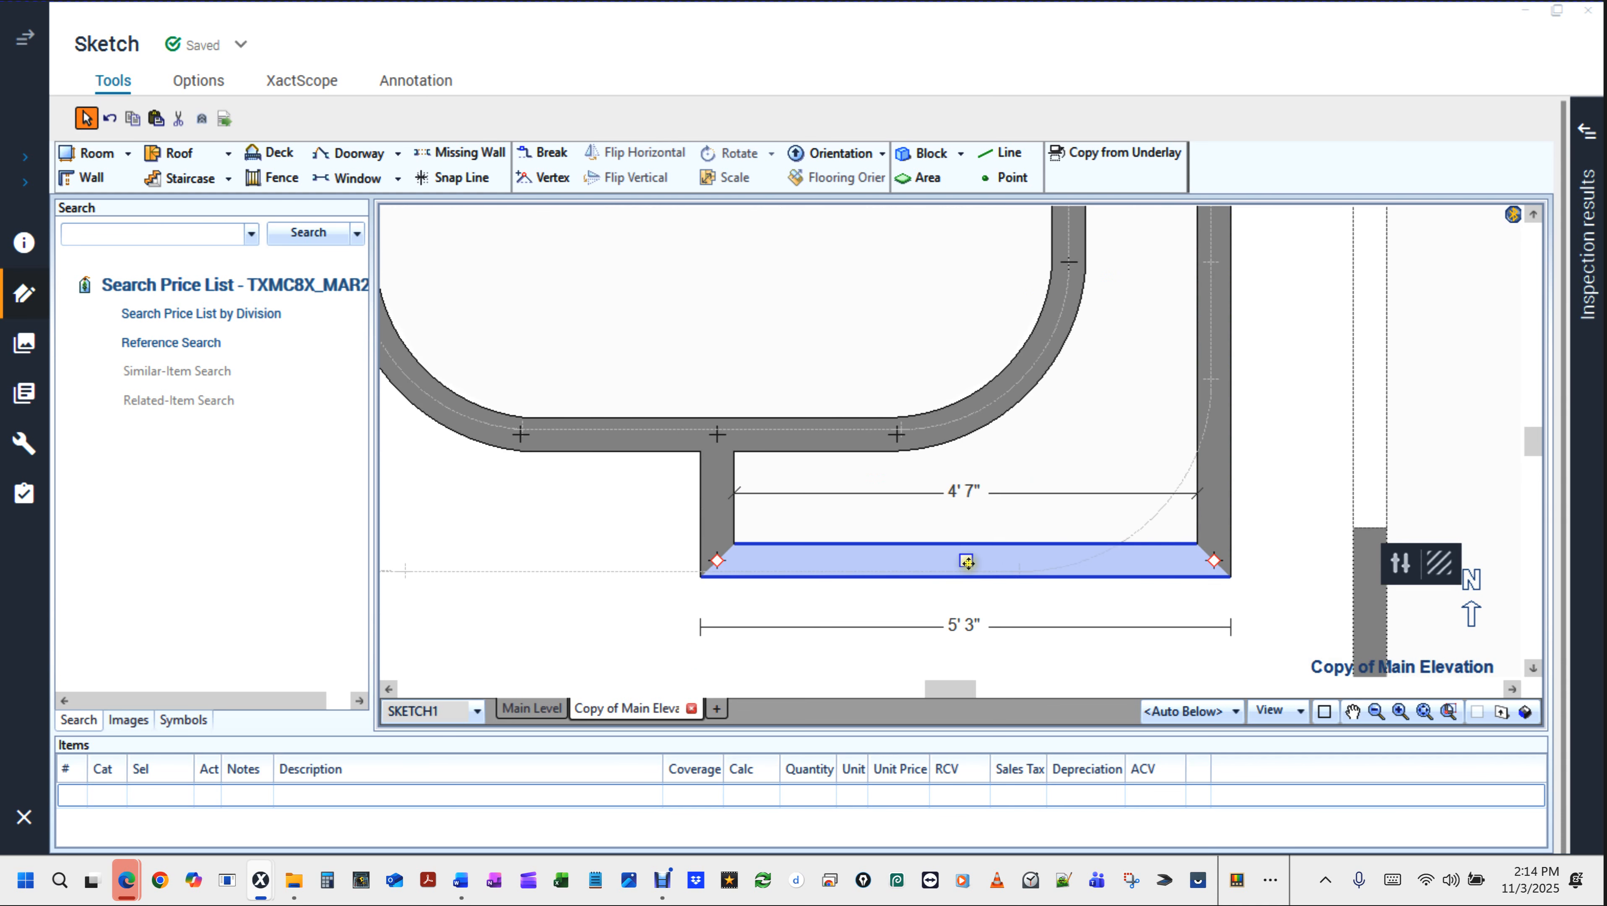
drag(966, 560, 967, 573)
click(1002, 521)
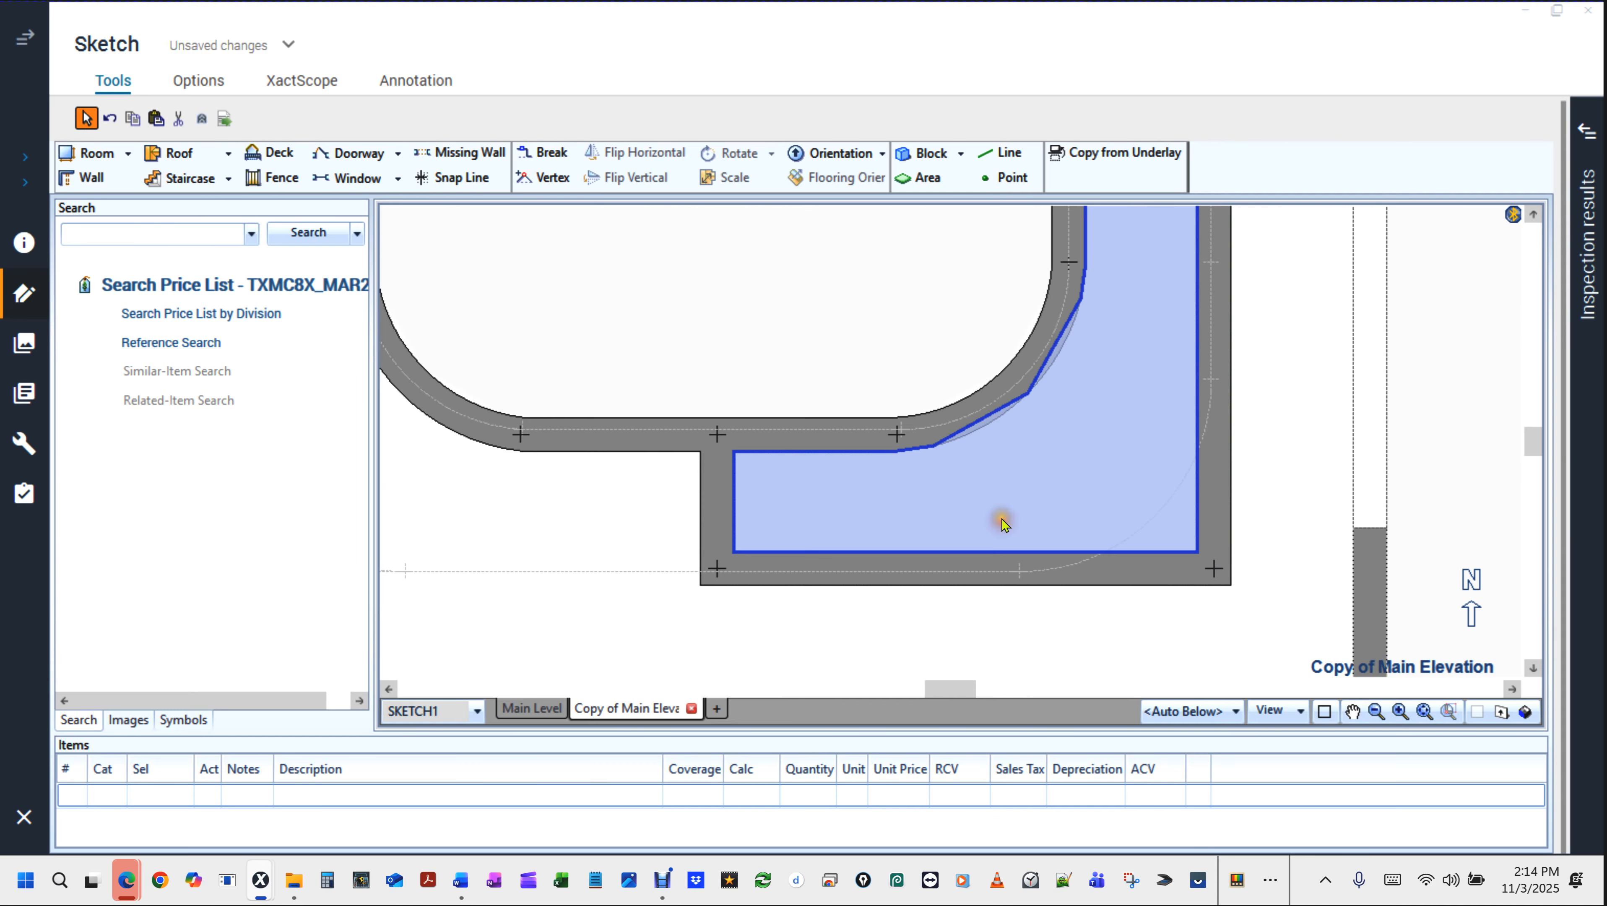
Draw connected walls around the west half of the Dining Room tray, from Room3's northwest corner to its southwest corner along the underlying outline.
scroll(1001, 523, down, 6)
click(1157, 485)
drag(906, 575, 905, 622)
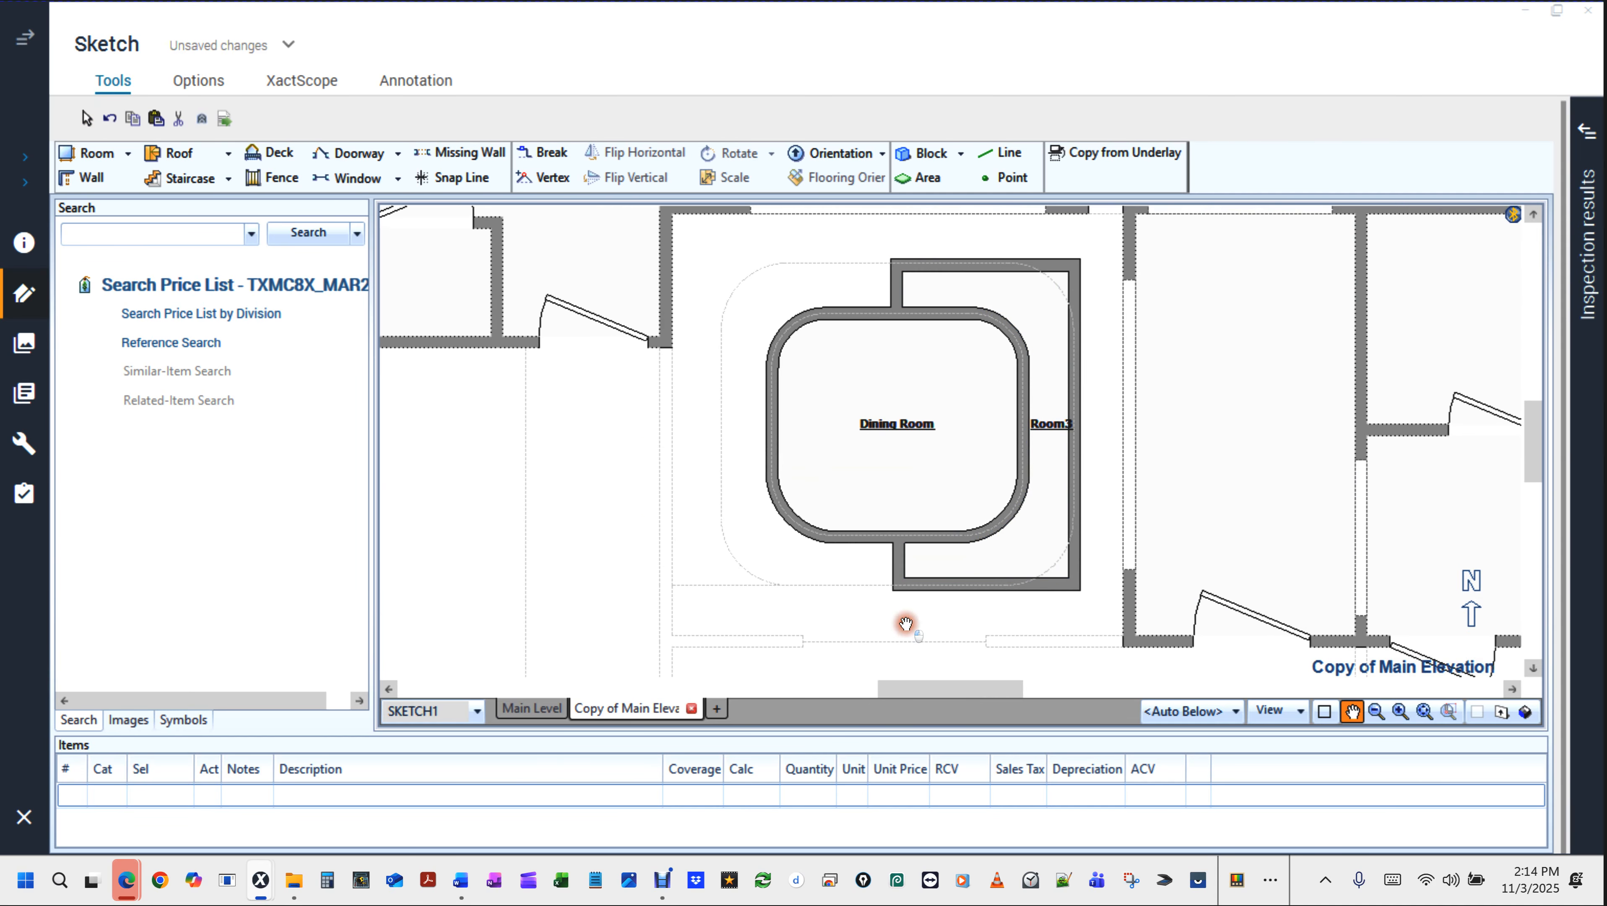
key(Escape)
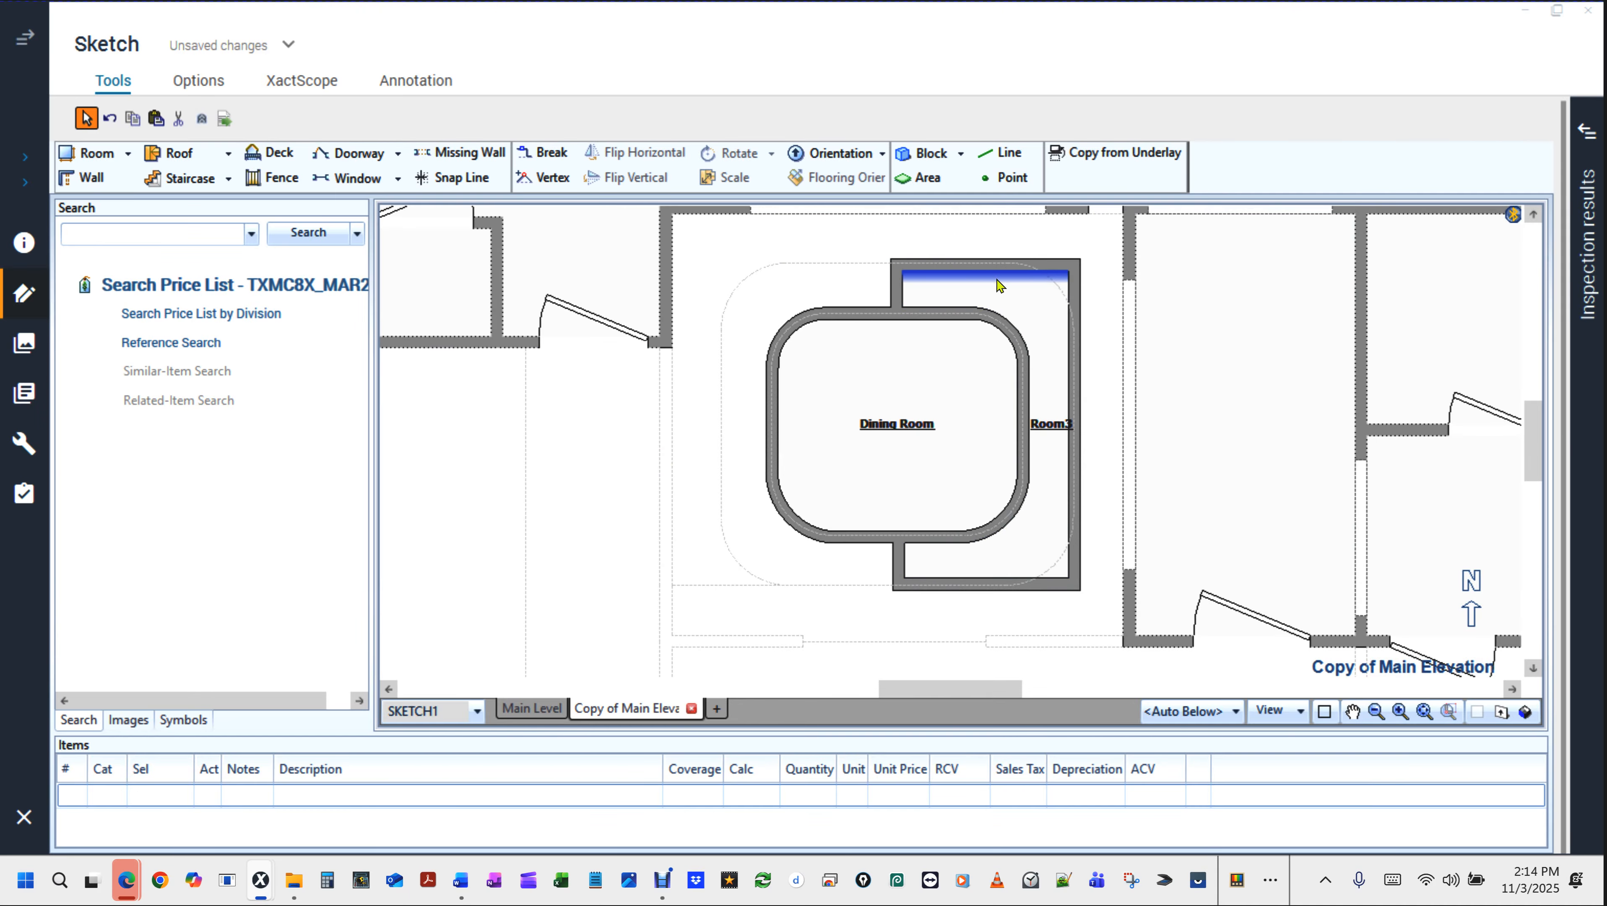
key(w)
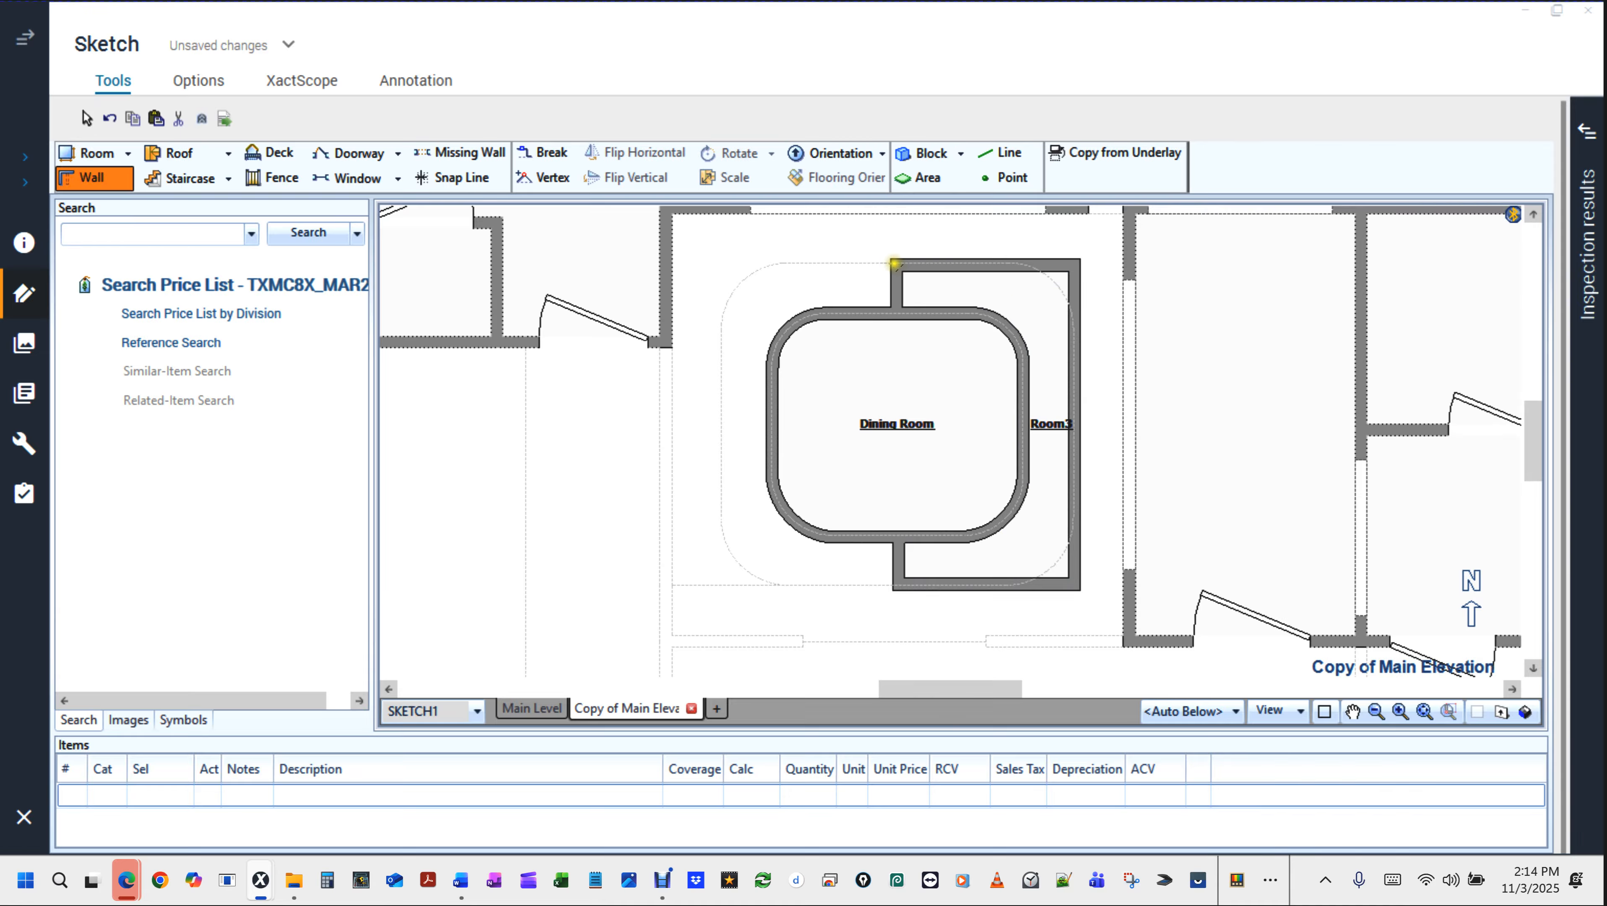
key(ctrl)
key(ctrl)
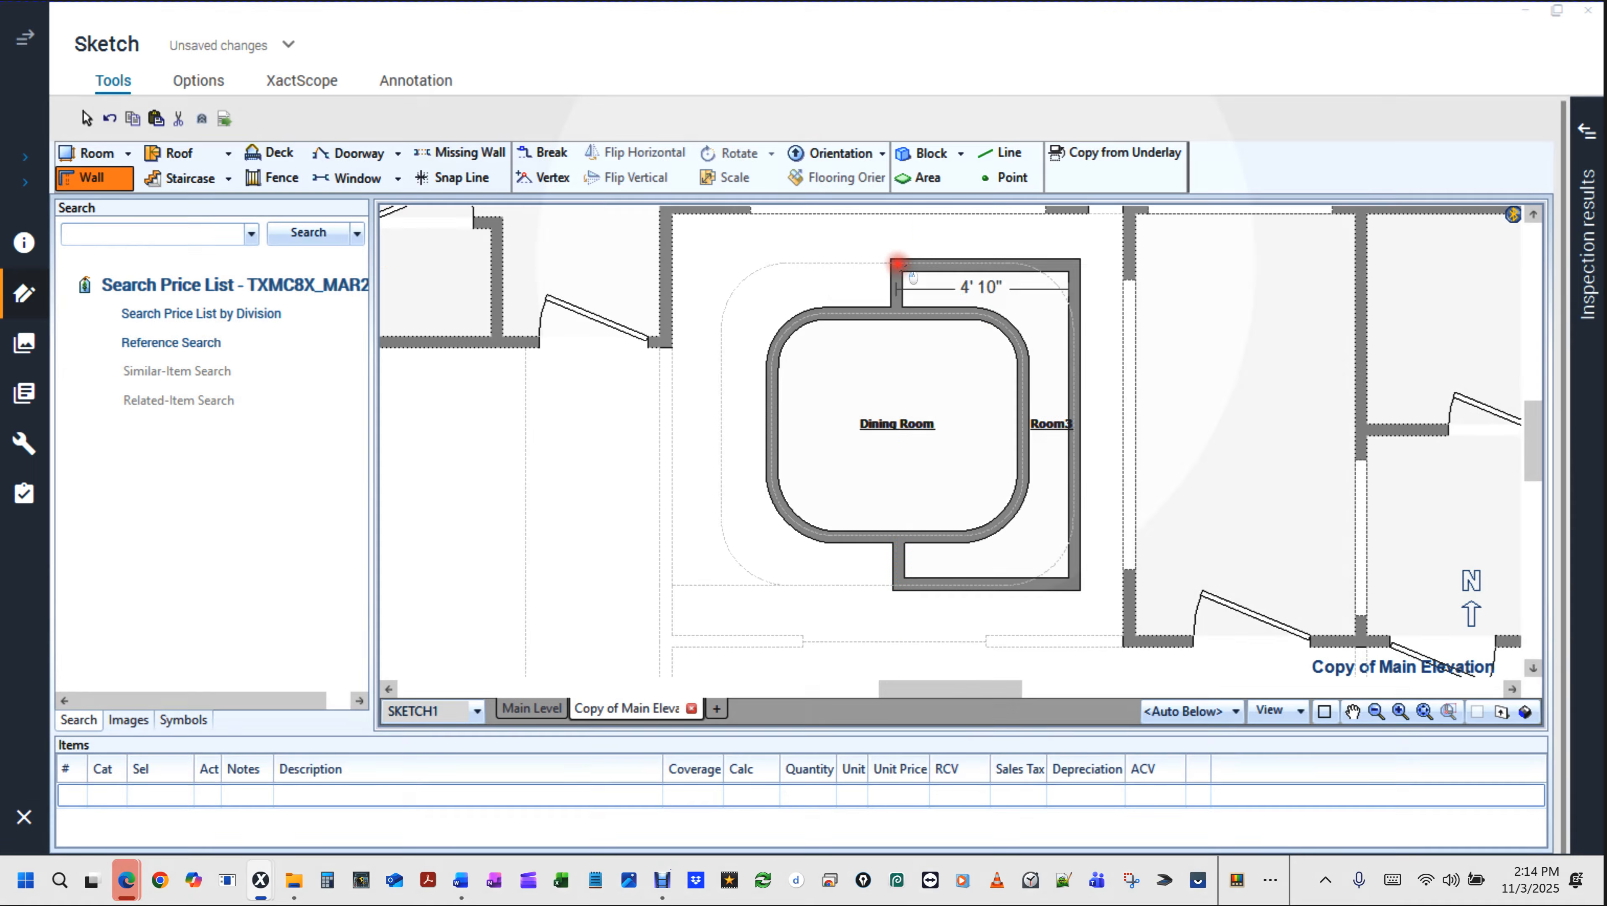
click(896, 265)
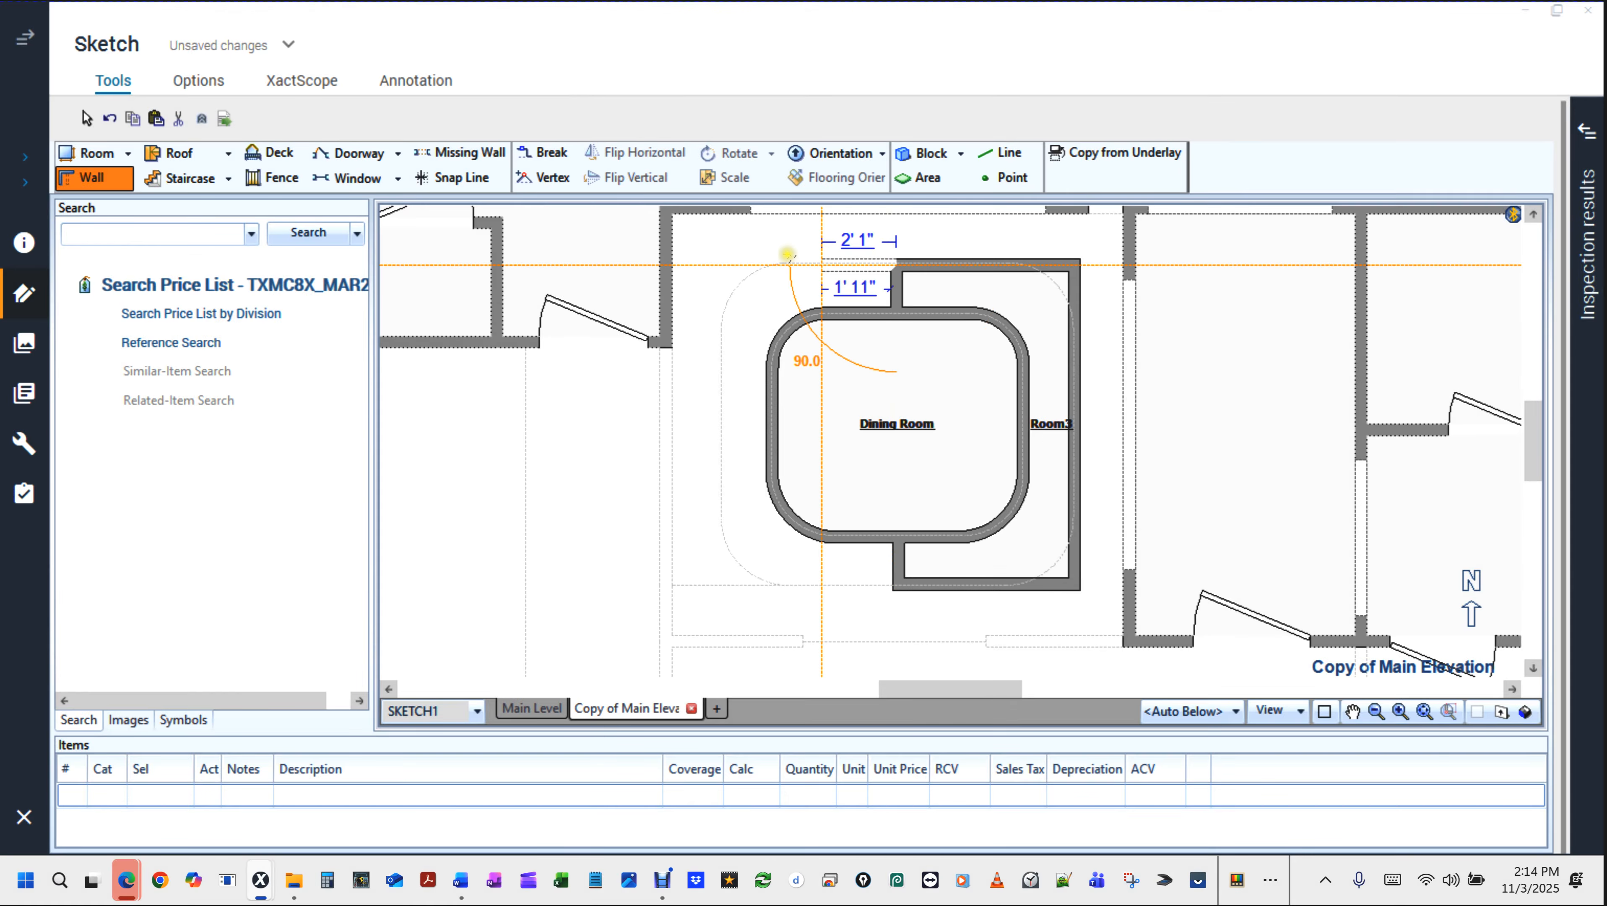
click(729, 270)
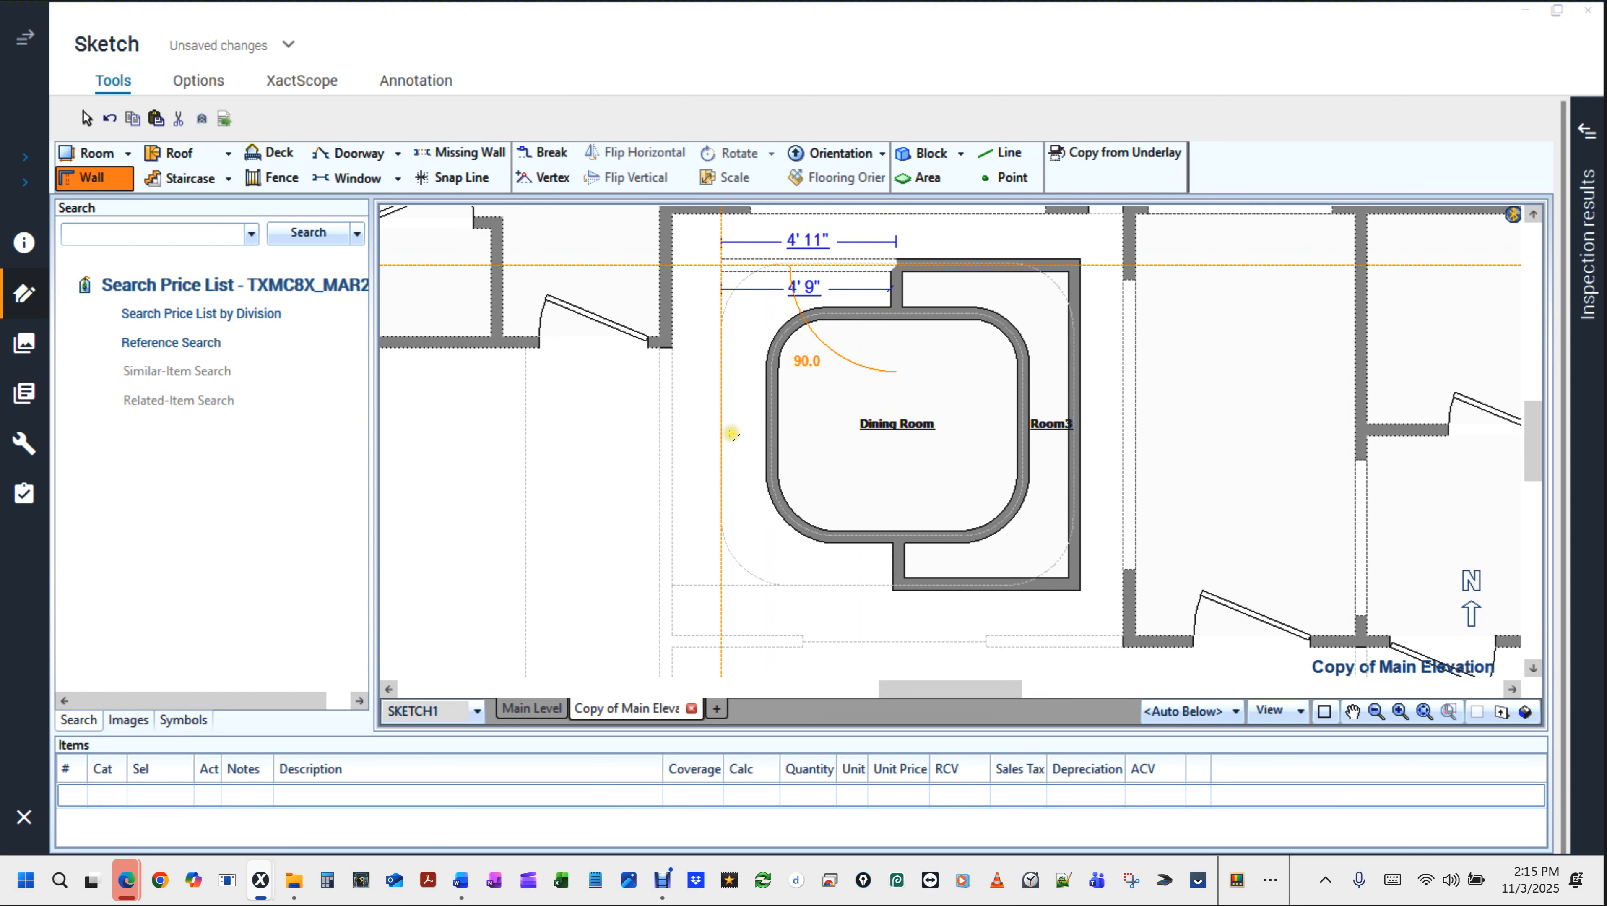
click(721, 578)
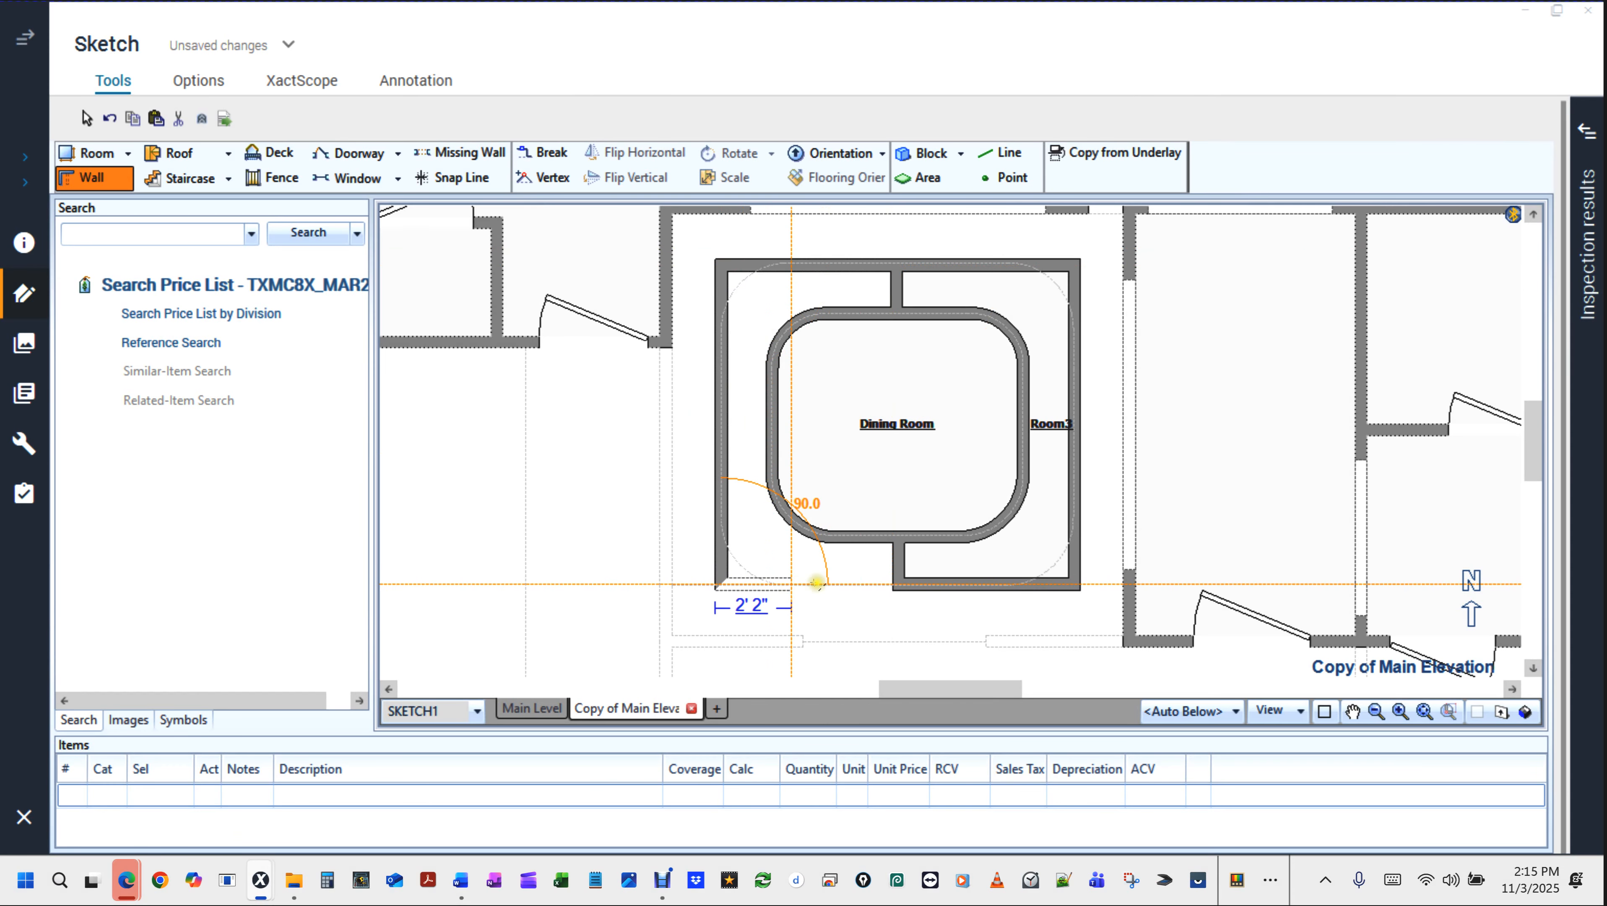
click(900, 589)
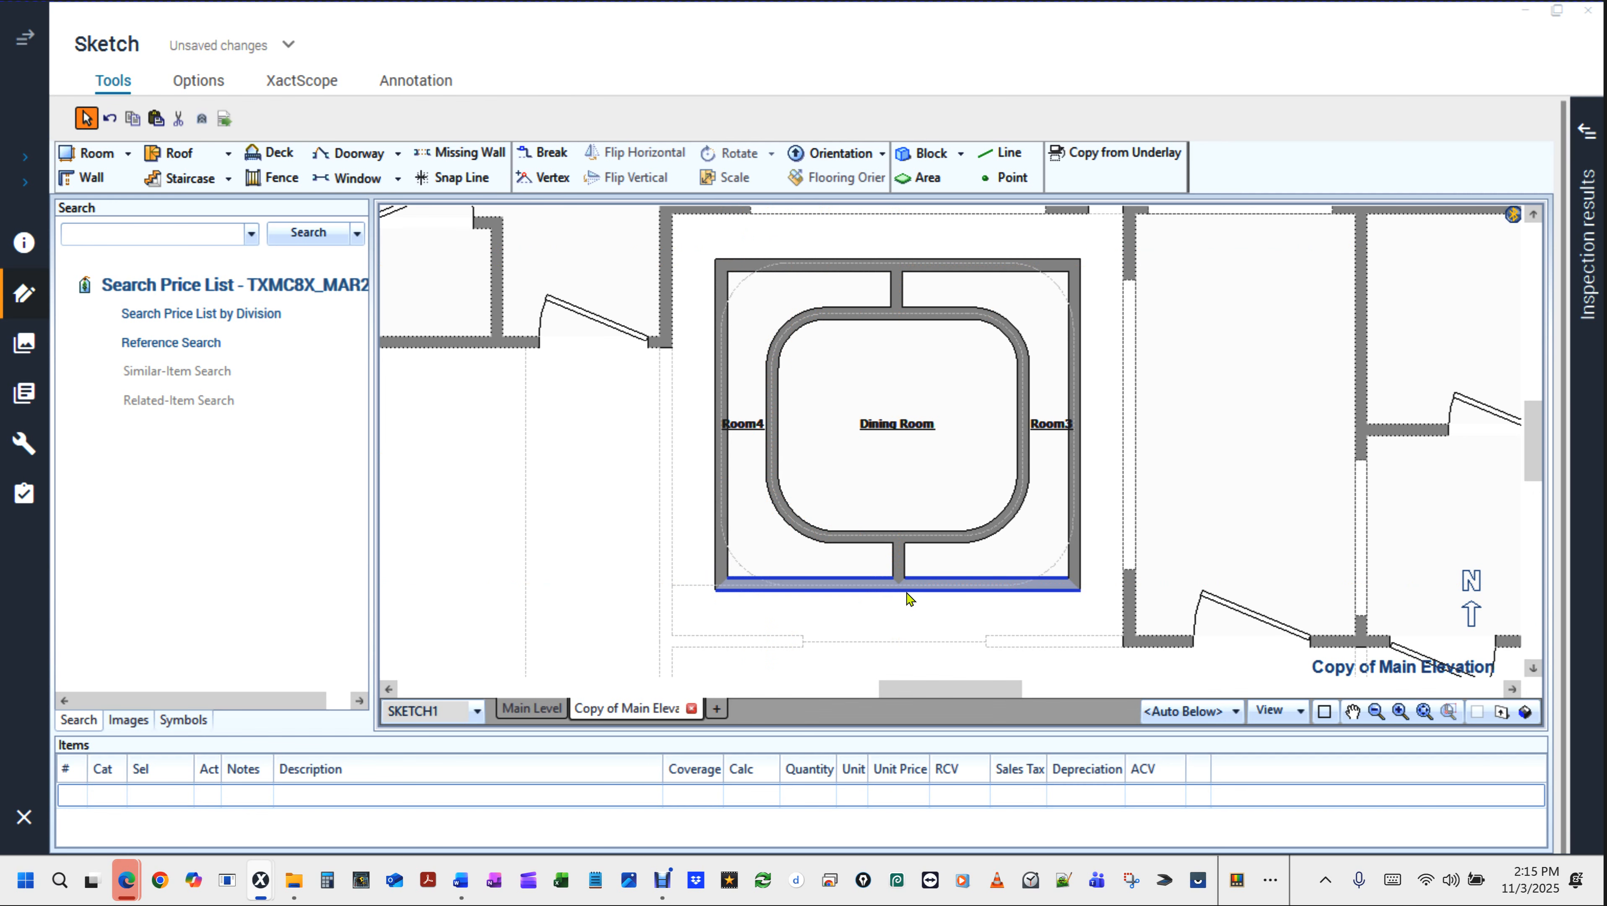
Delete the two short divider walls between Room3 and Room4, south and north of the Dining Room tray.
click(900, 564)
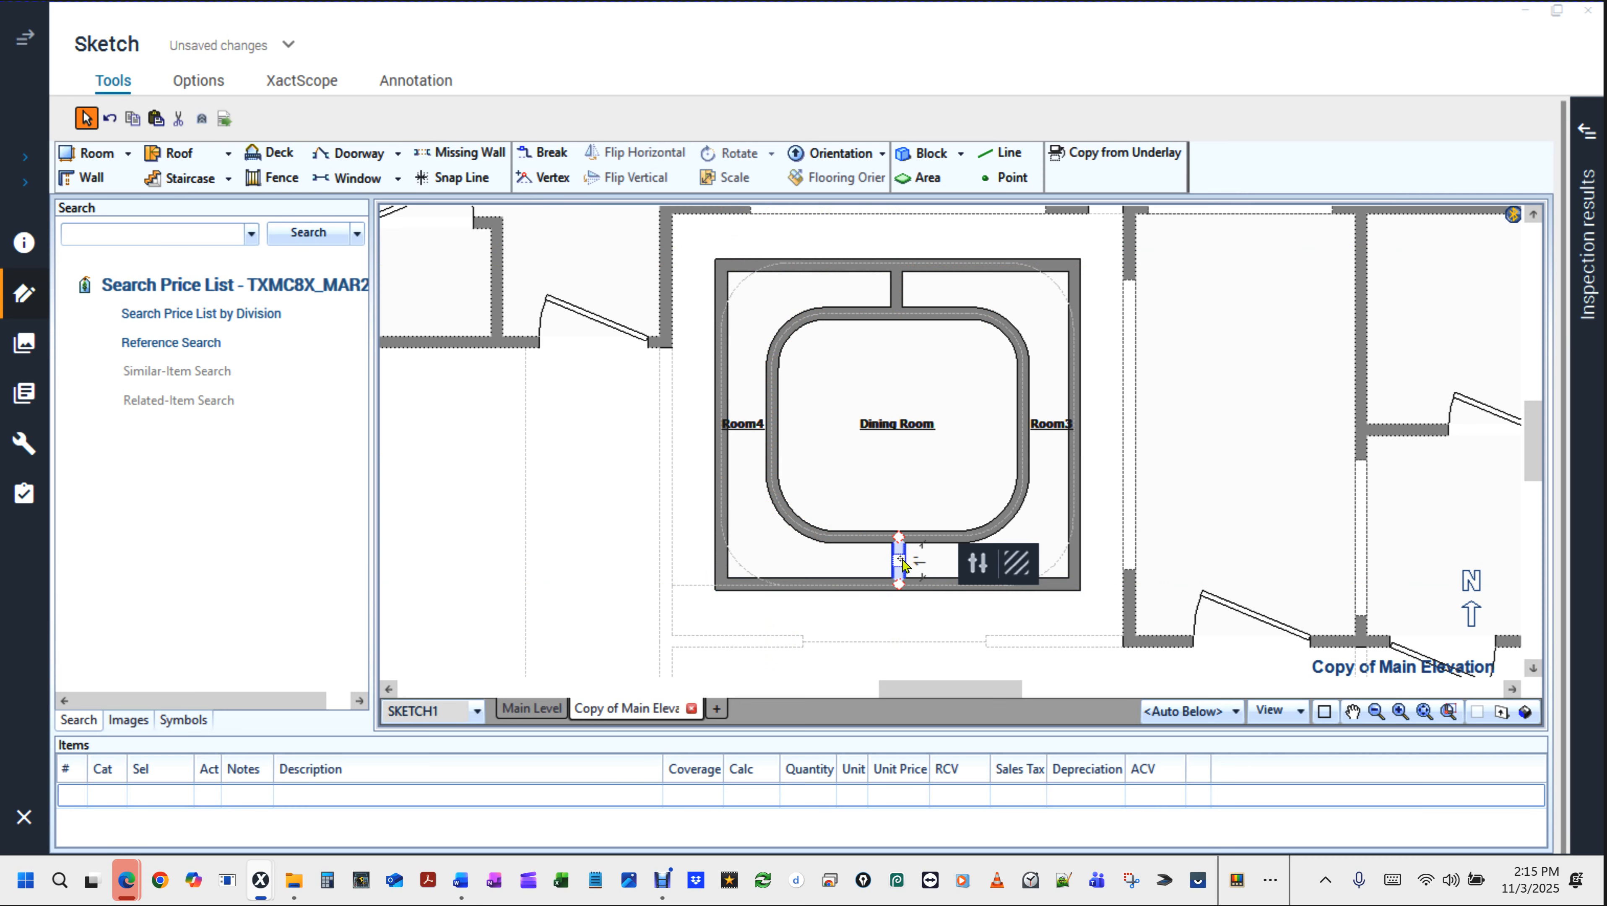
key(Delete)
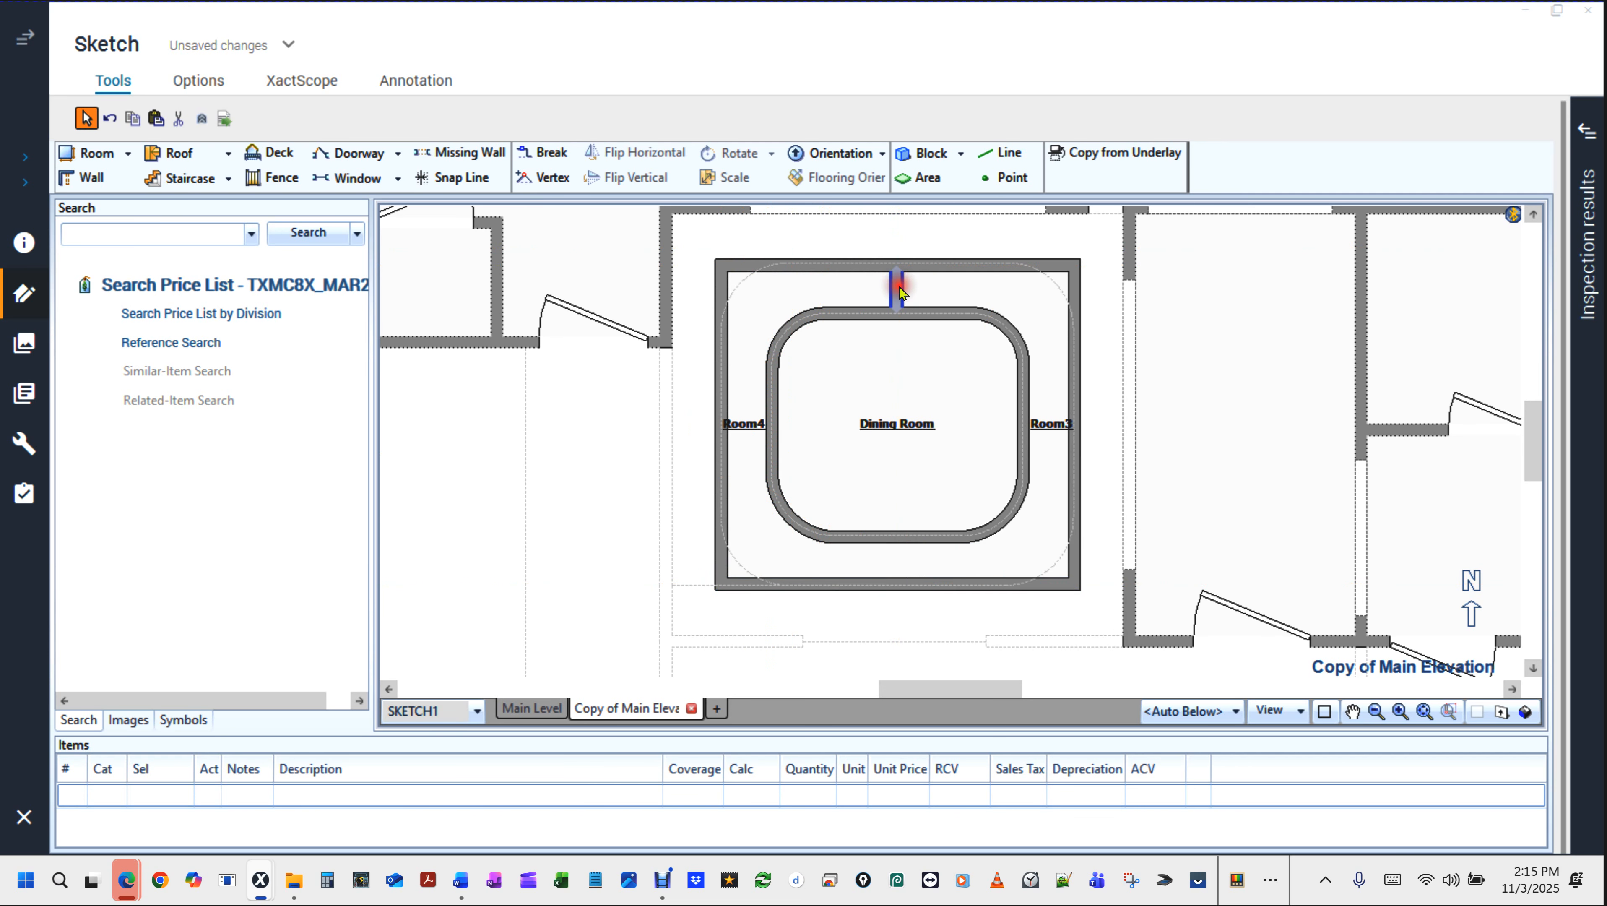
click(900, 290)
key(Delete)
Set the ceiling height of both Room4 and Room3 to 10'.
click(744, 432)
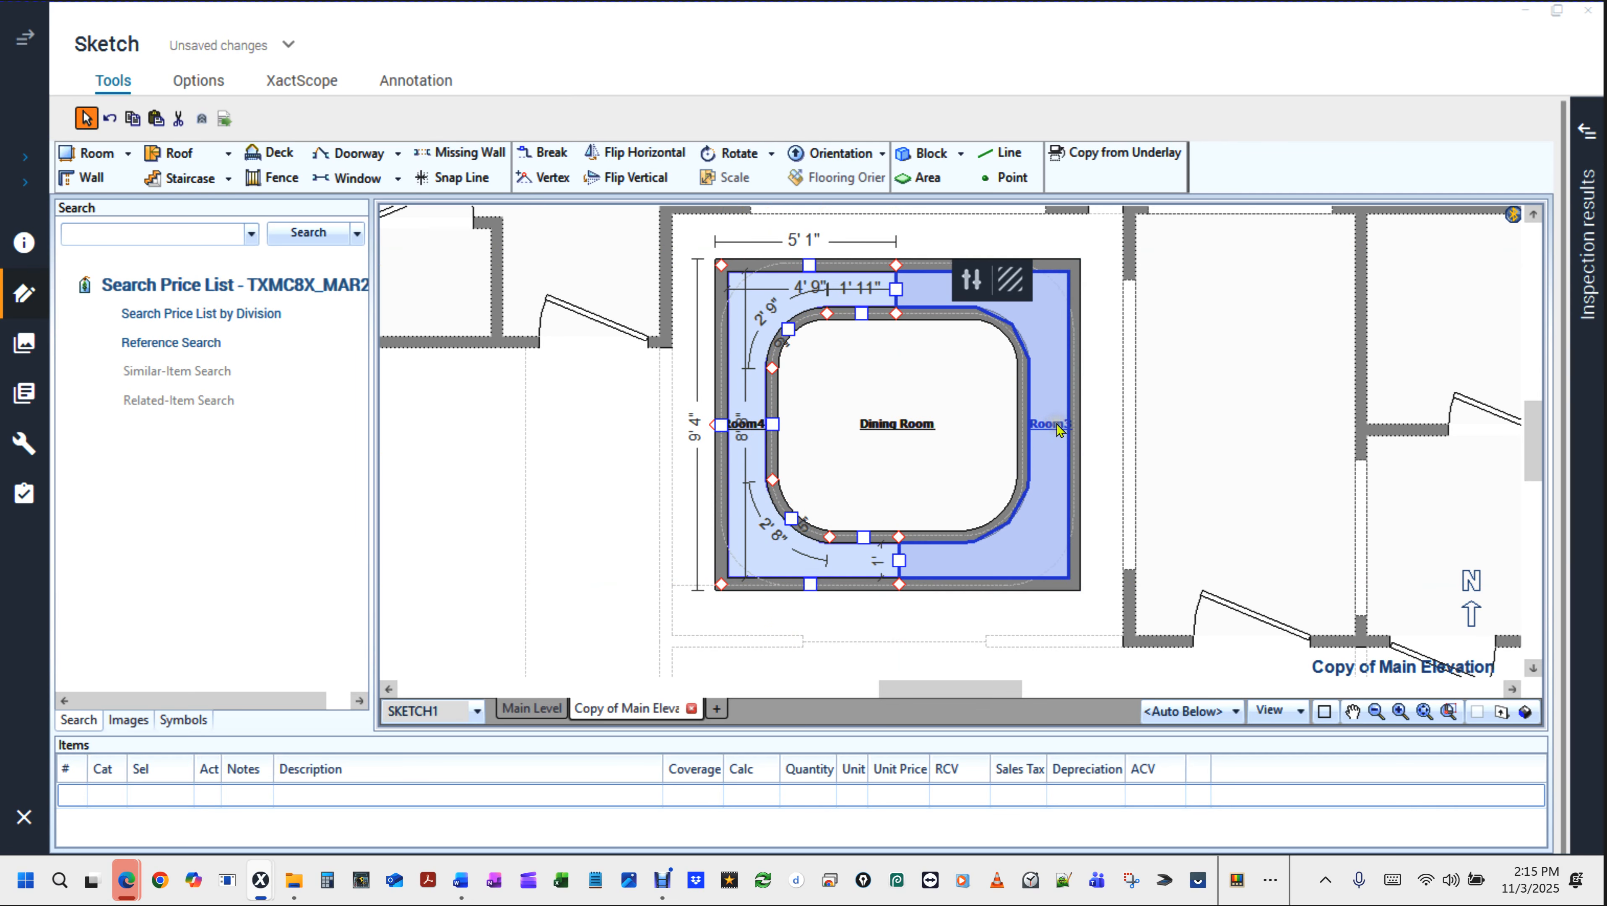
ctrl+click(1057, 430)
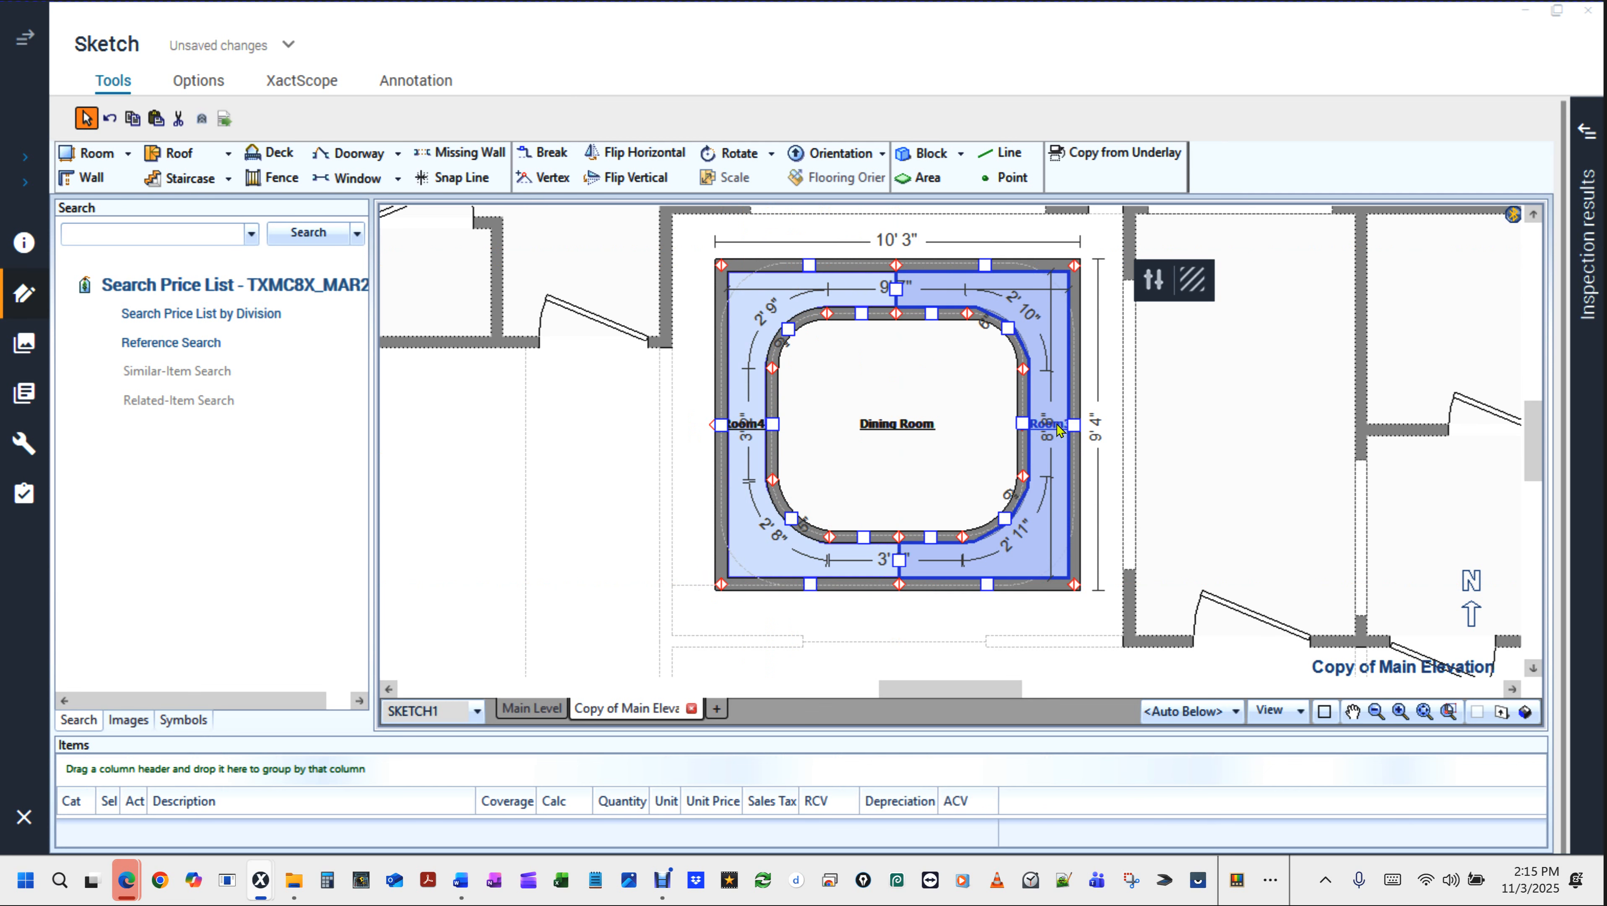
double_click(1057, 431)
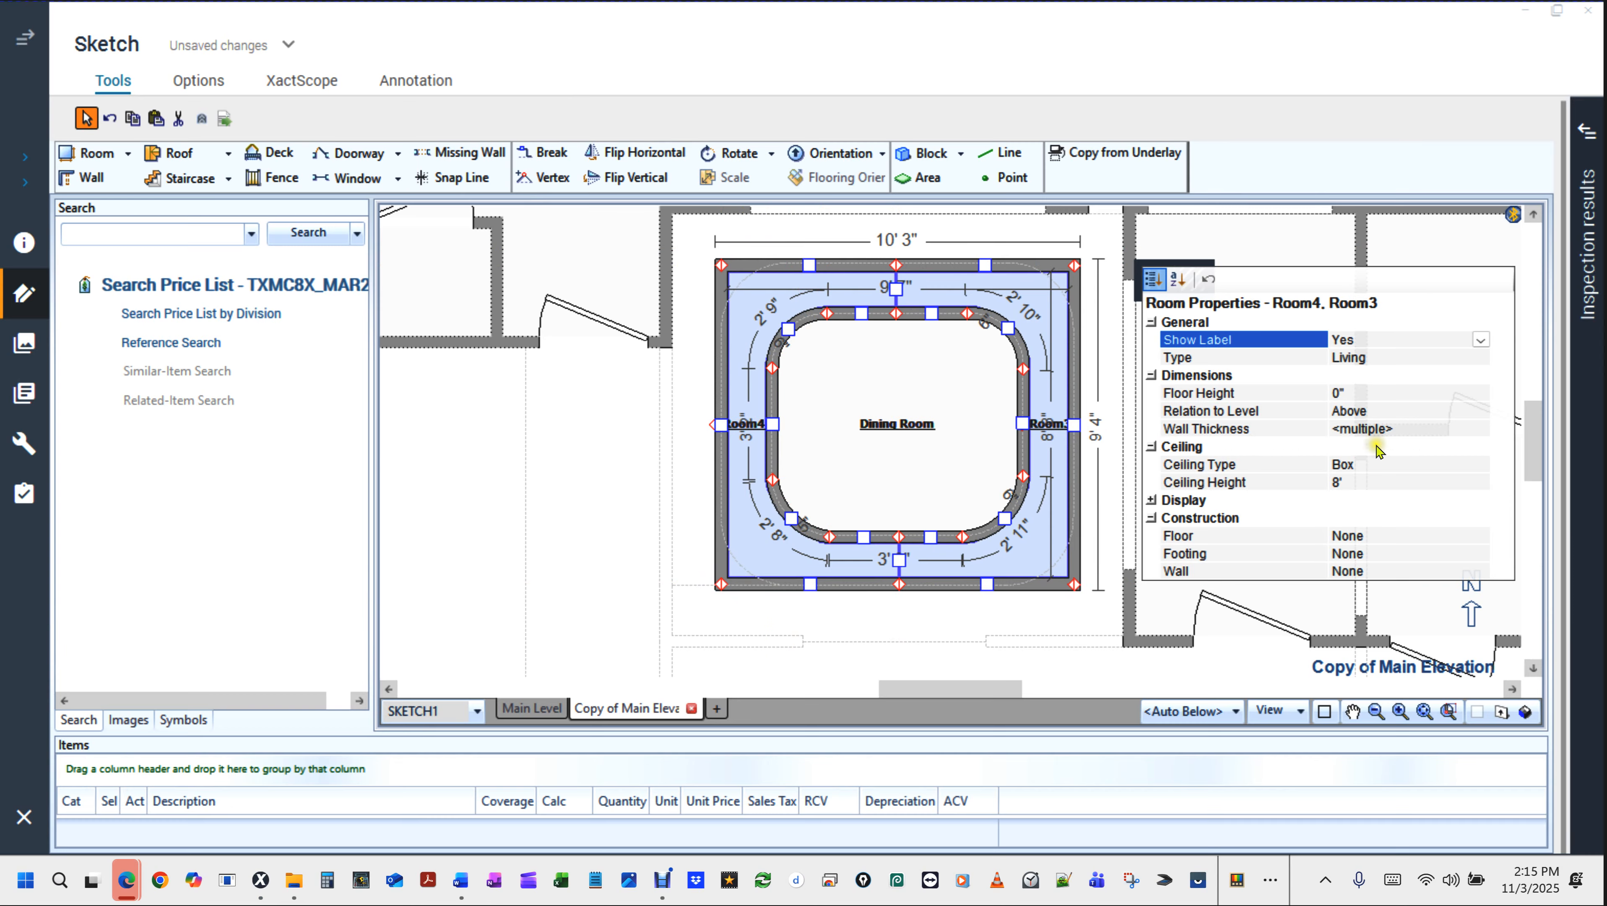
click(1357, 483)
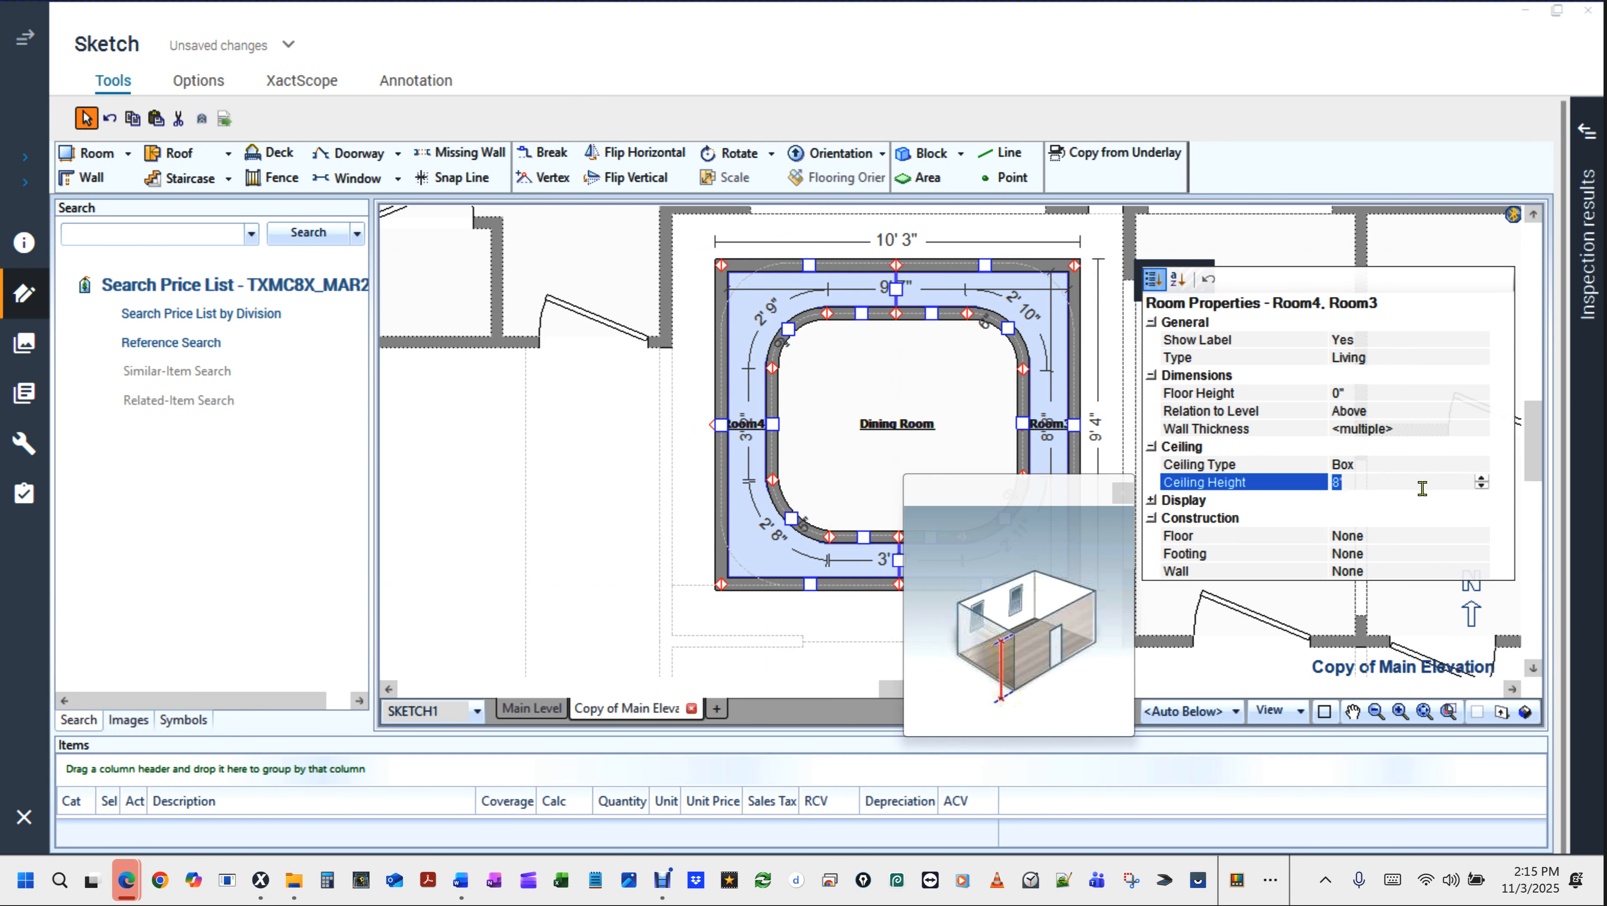
text(10')
click(840, 658)
Inspect the Dining Room tray's stepped ceiling from above and from the side in 3D, and return to the plan.
scroll(840, 659, down, 1)
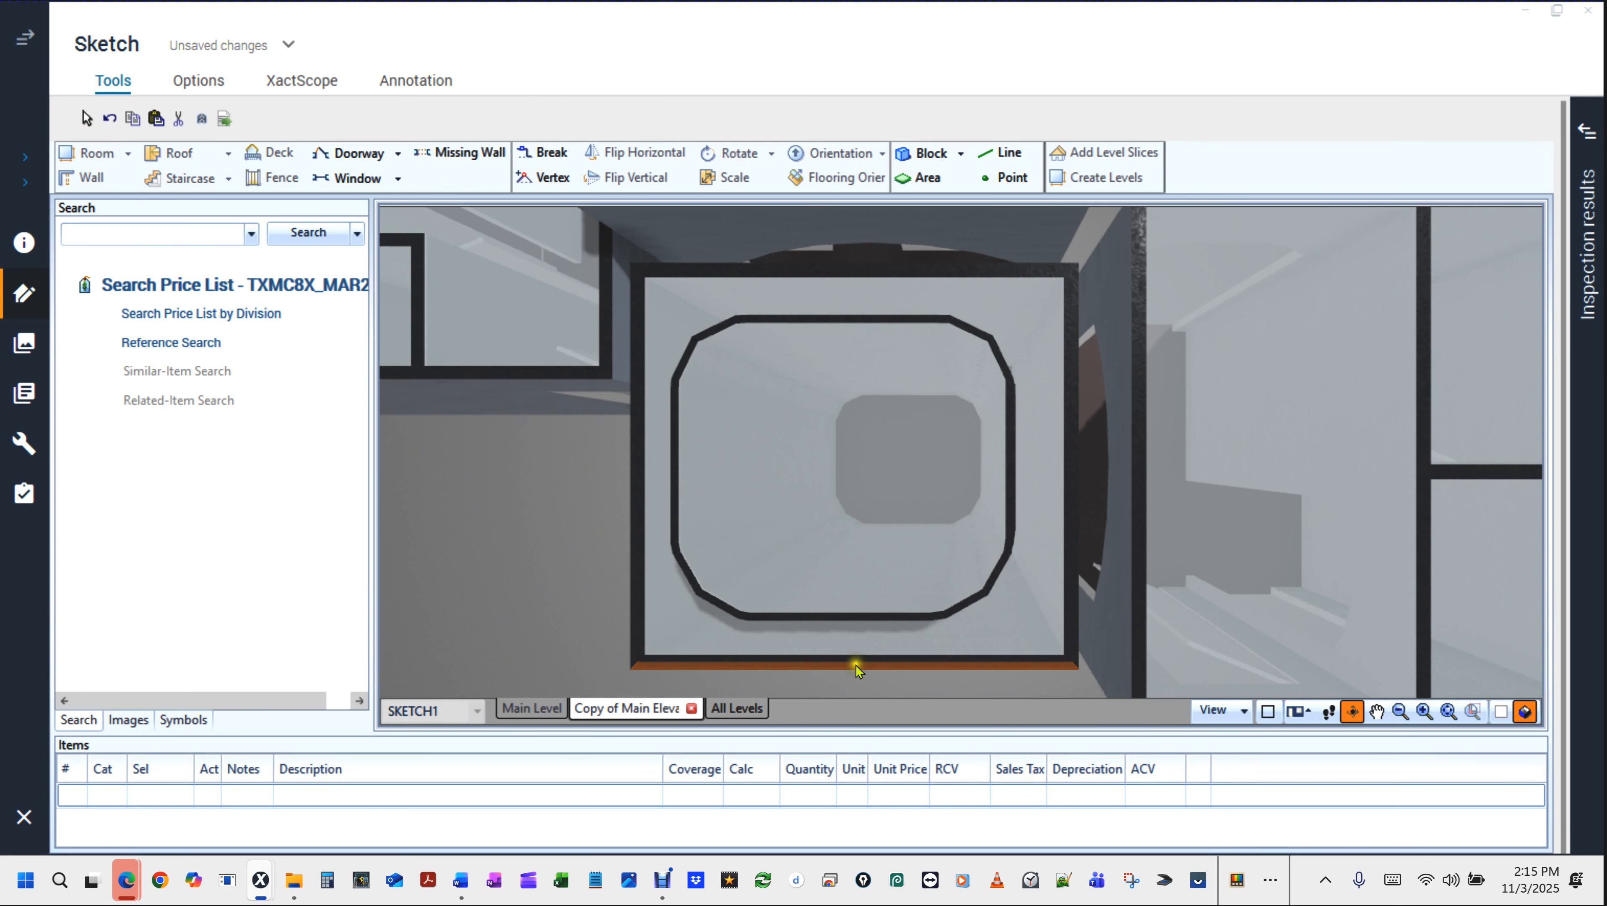
drag(855, 665, 1270, 300)
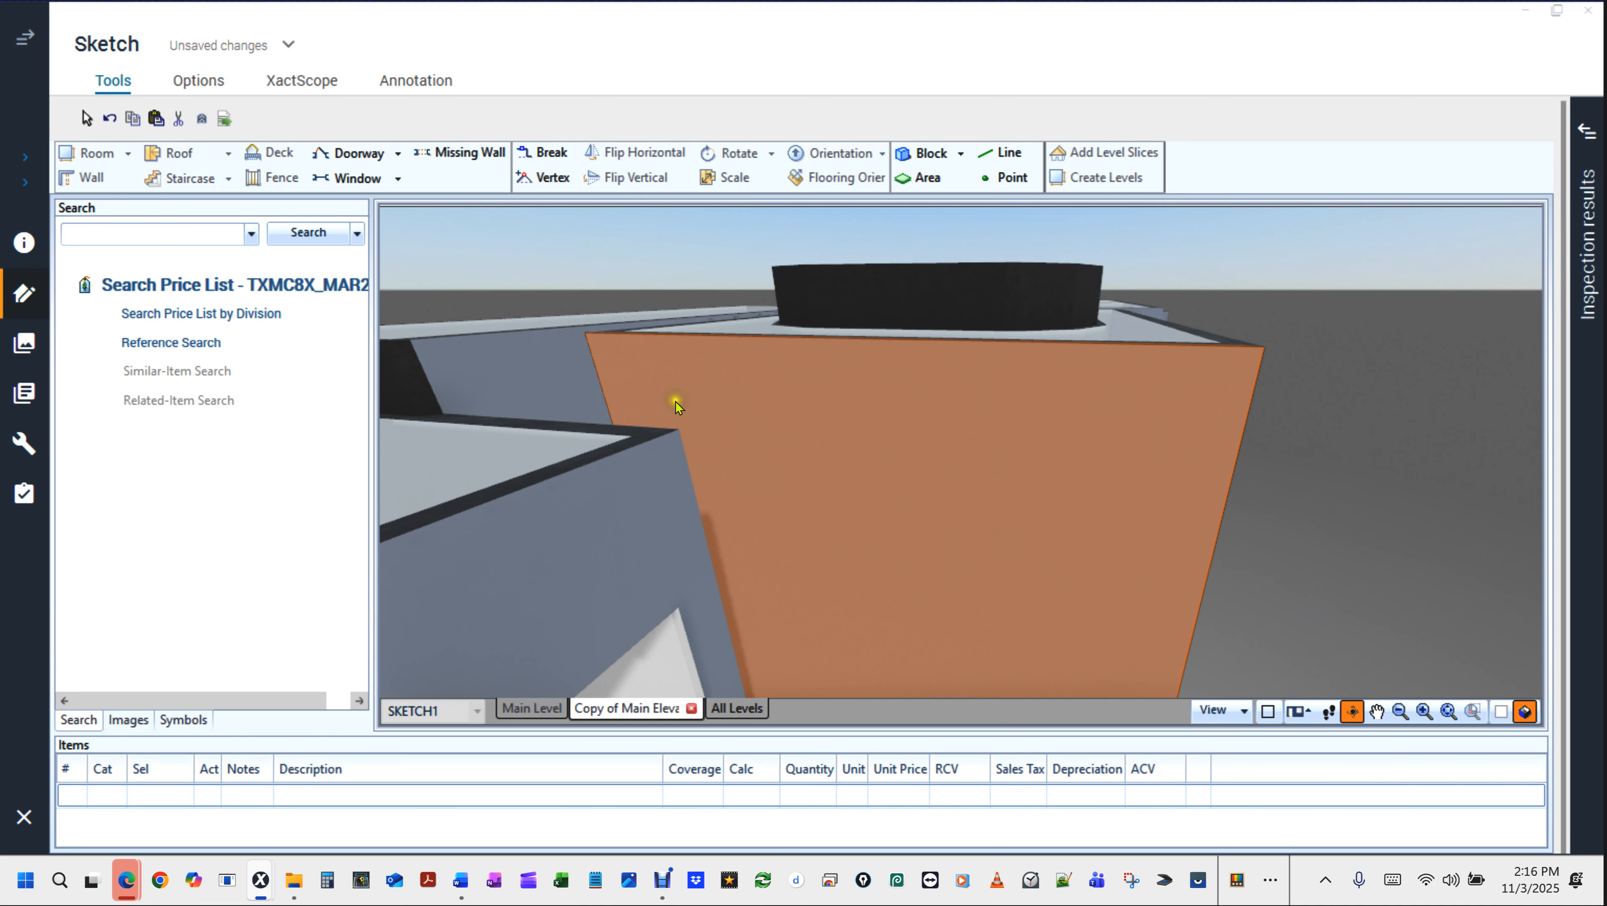
key(F9)
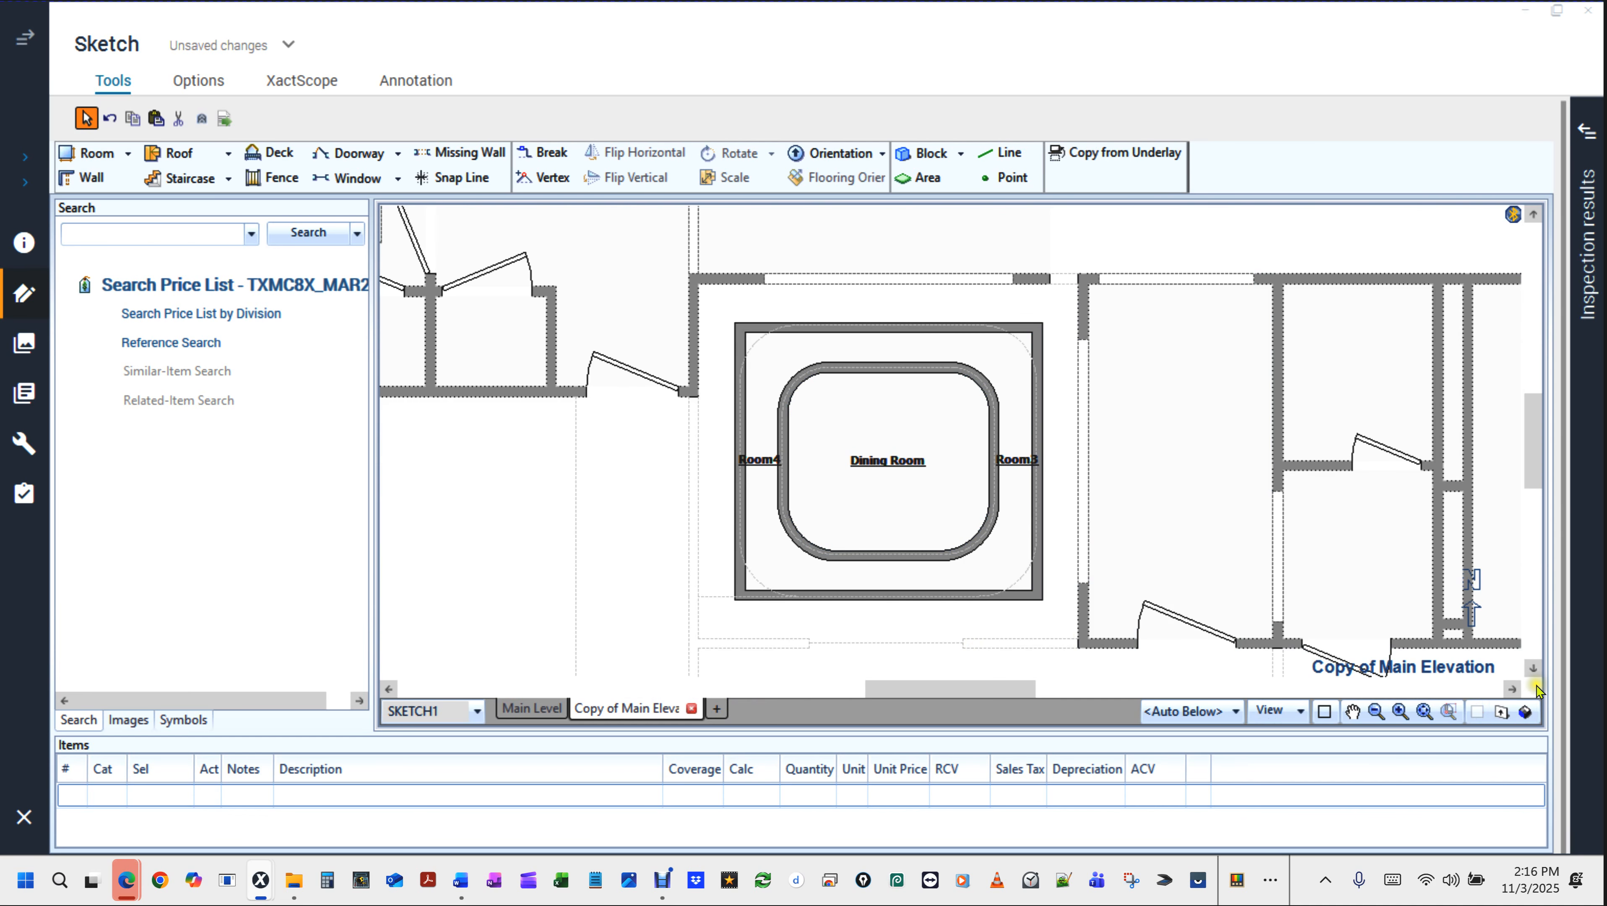
Switch the plan to an outline-only display without wall fill around the Dining Room tray.
scroll(592, 366, down, 2)
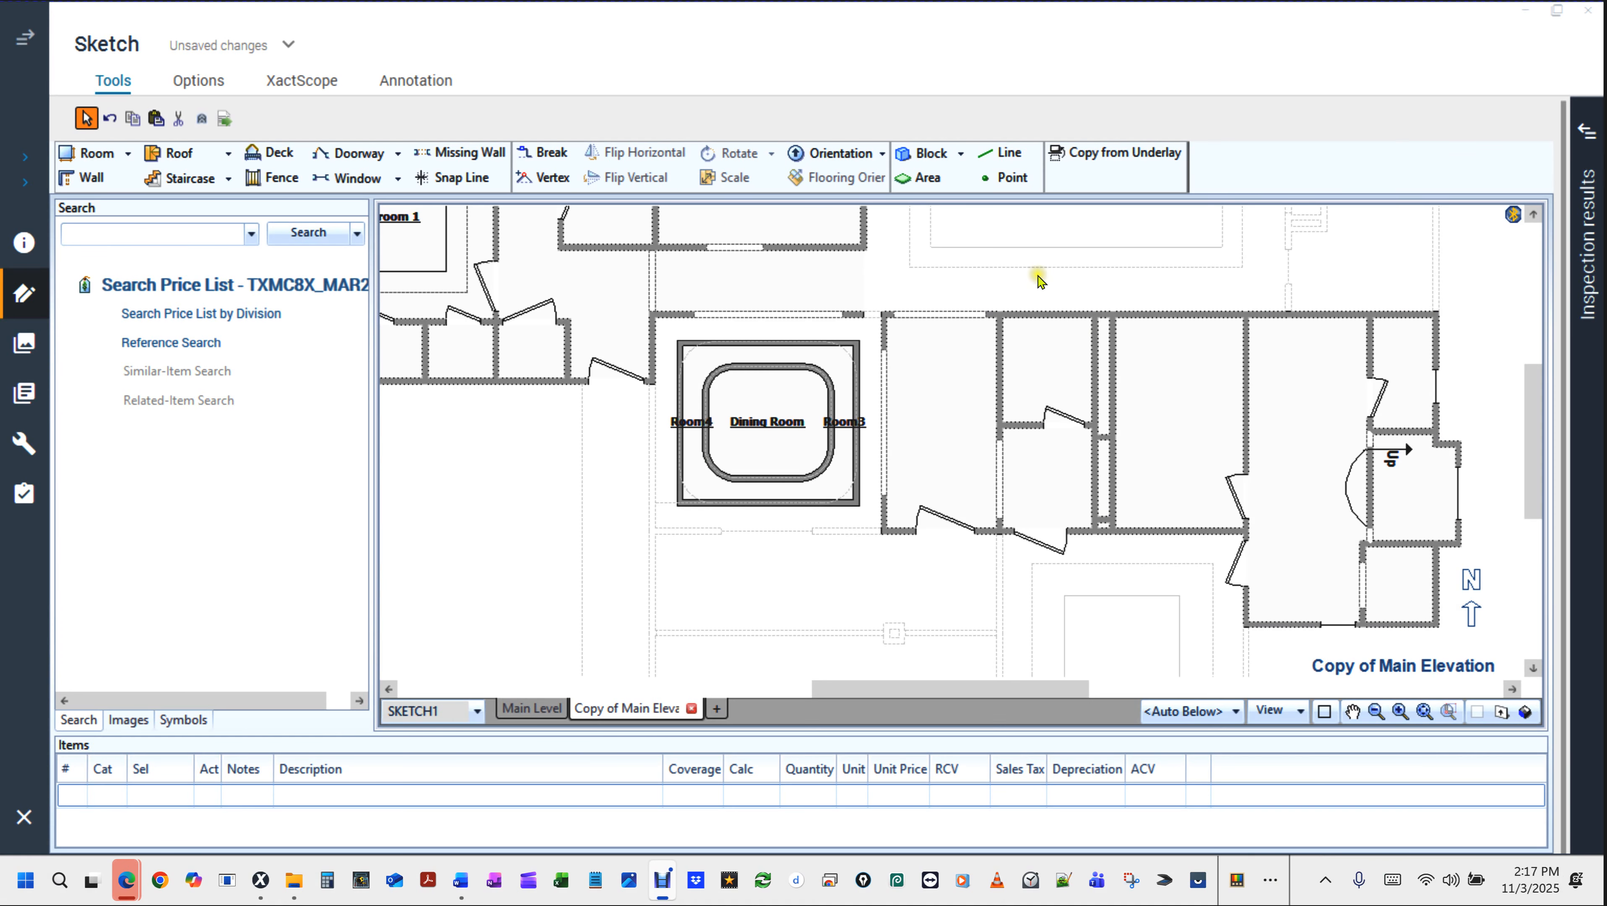
scroll(768, 420, up, 2)
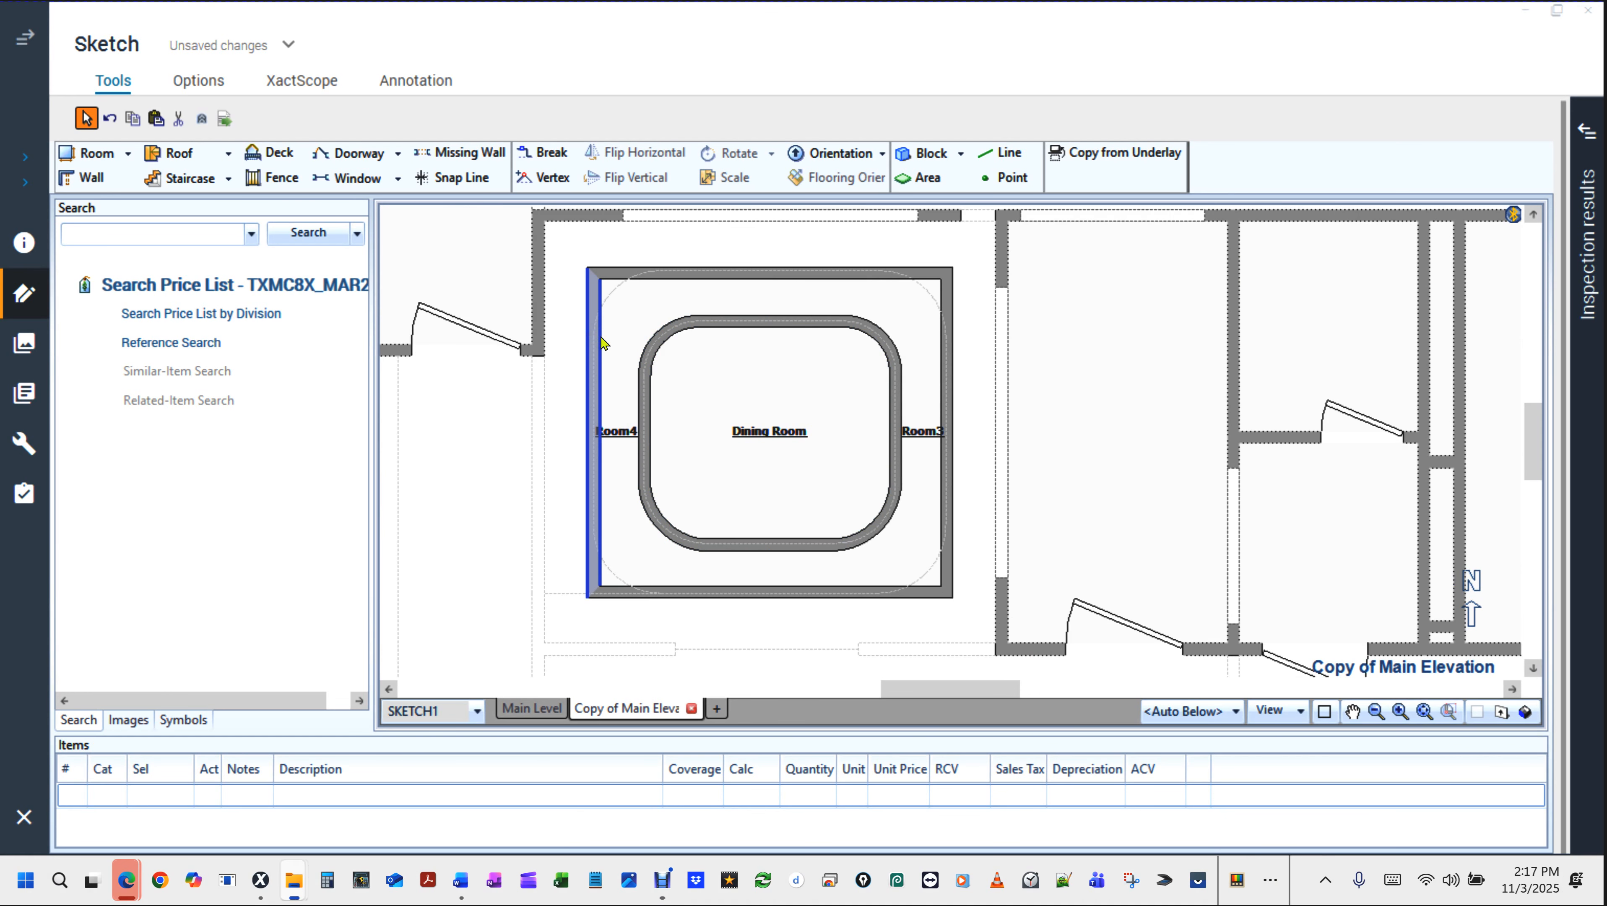
click(749, 241)
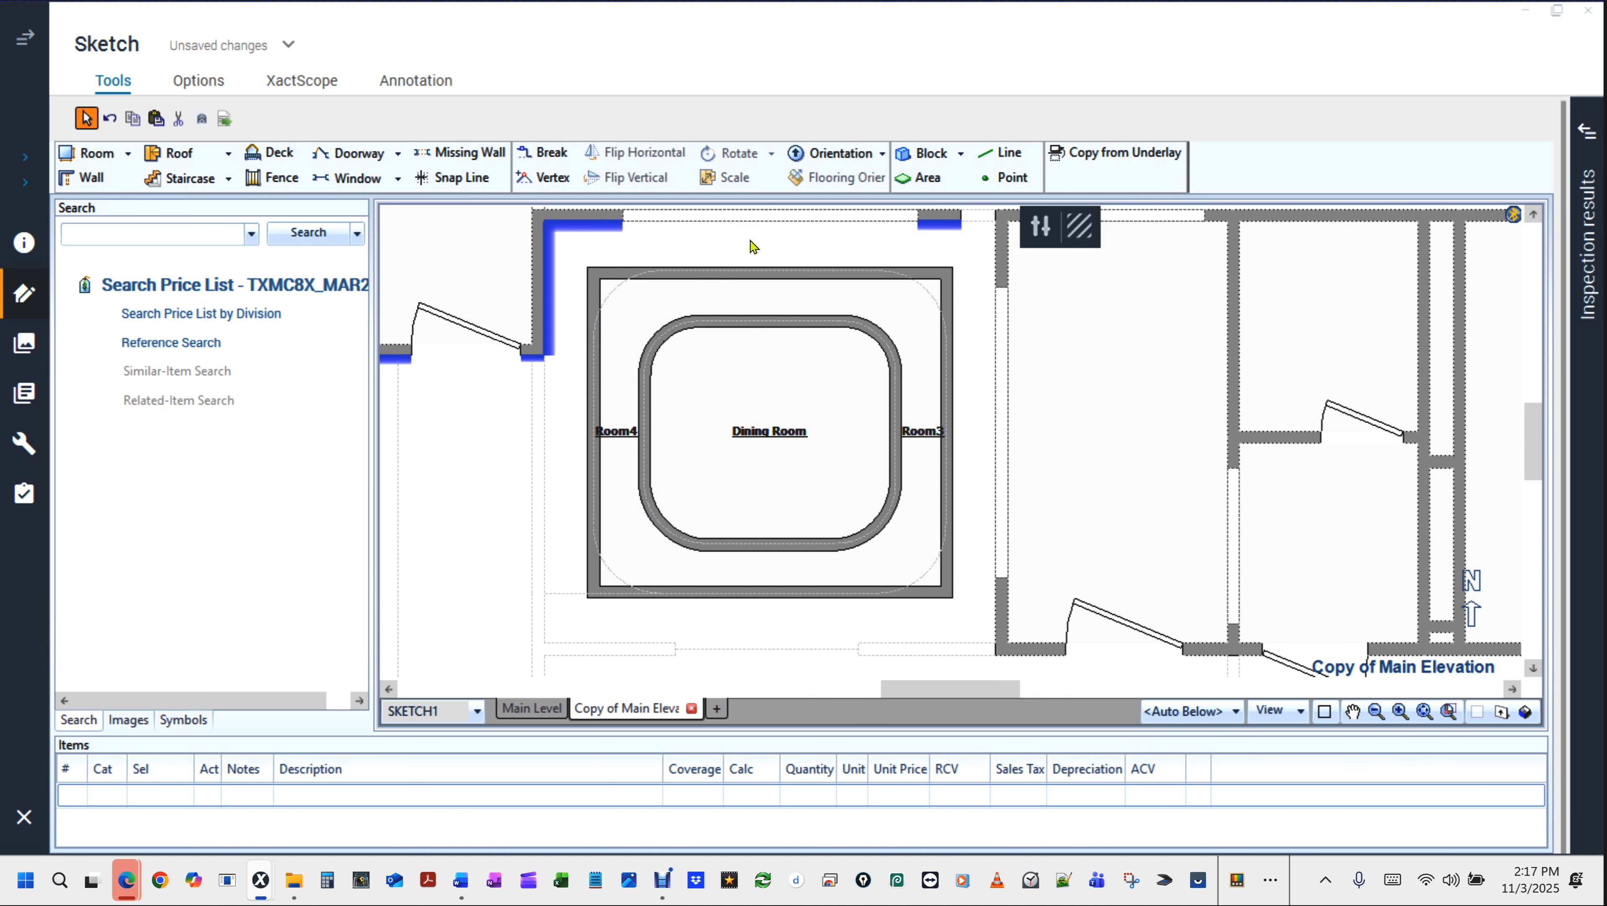
key(w)
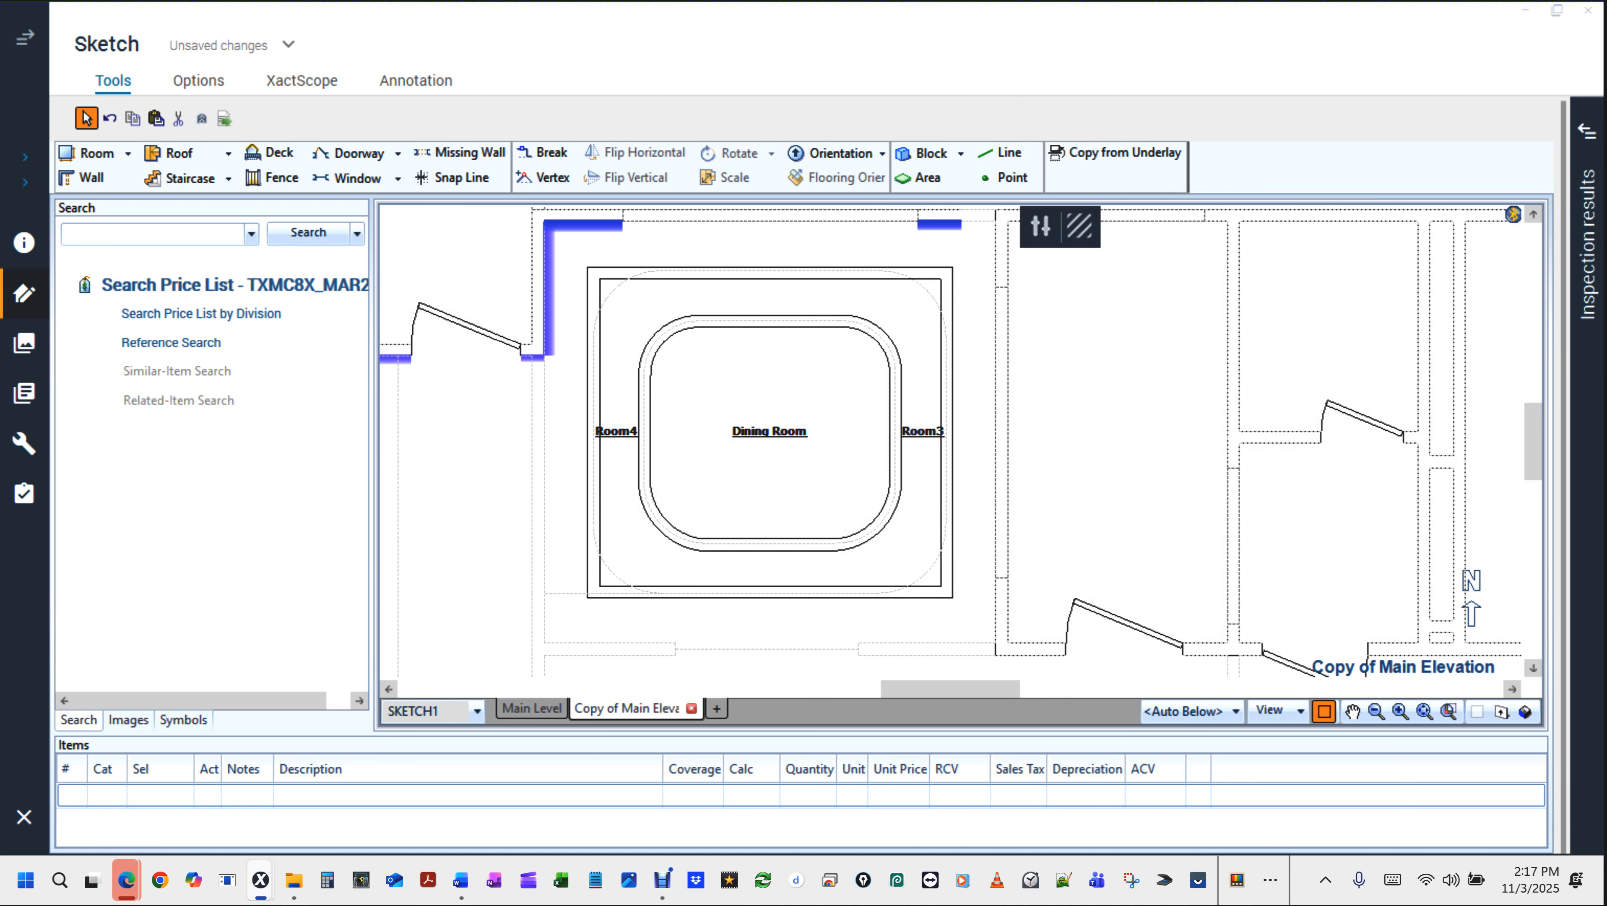
scroll(777, 260, up, 1)
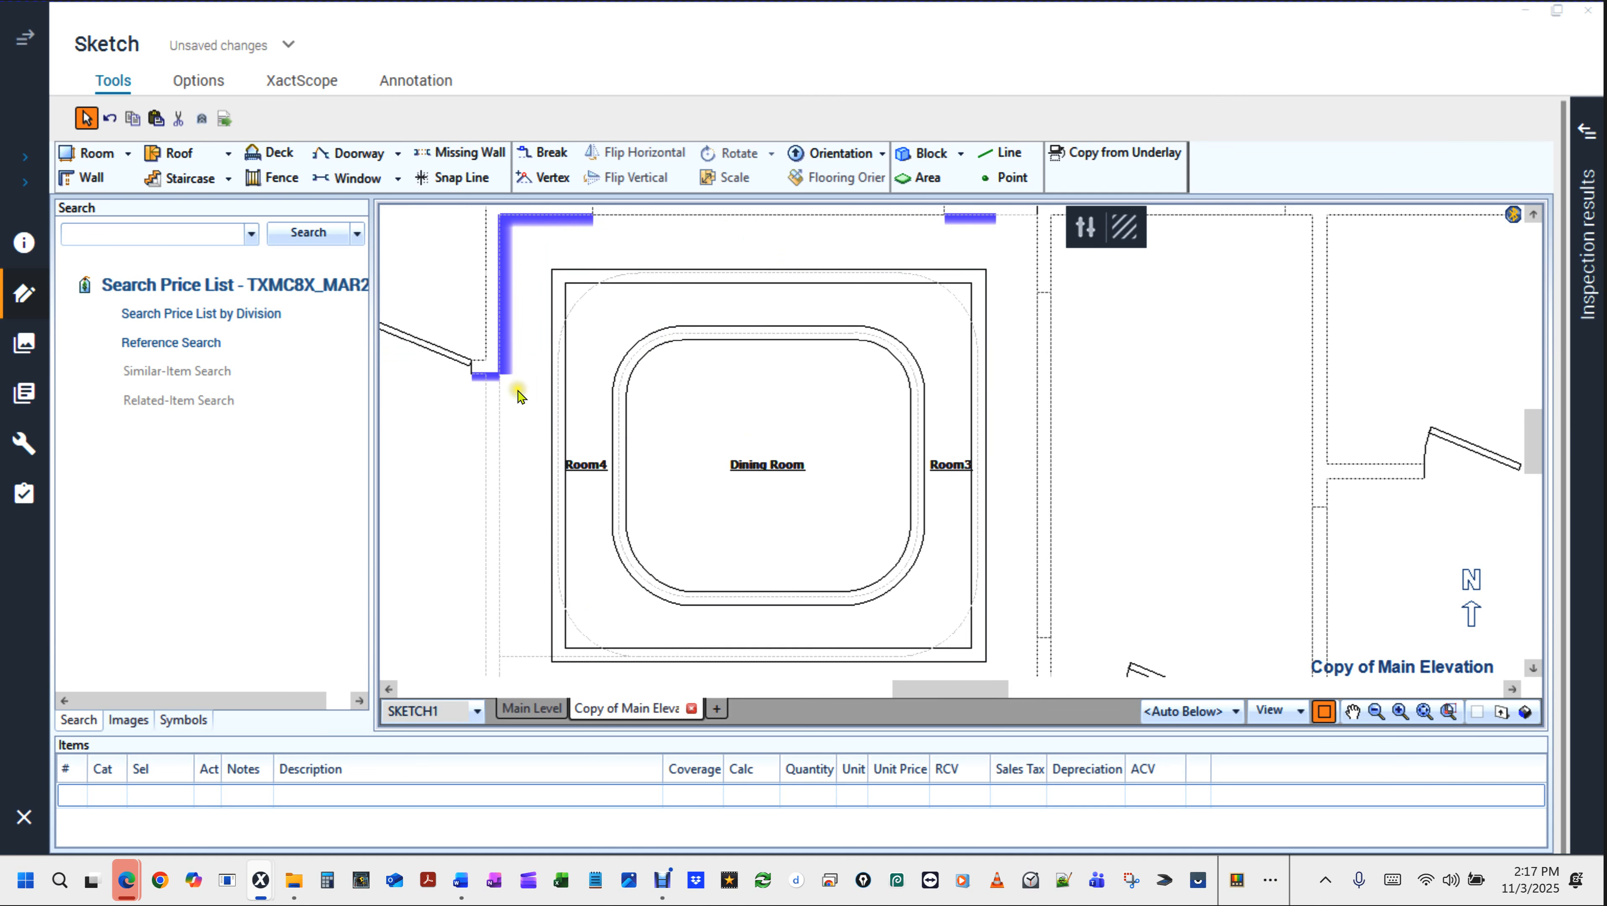
Add vertices and move the northwest and northeast outer corners so diagonal walls cut both, ending where the underlying curves begin.
key(v)
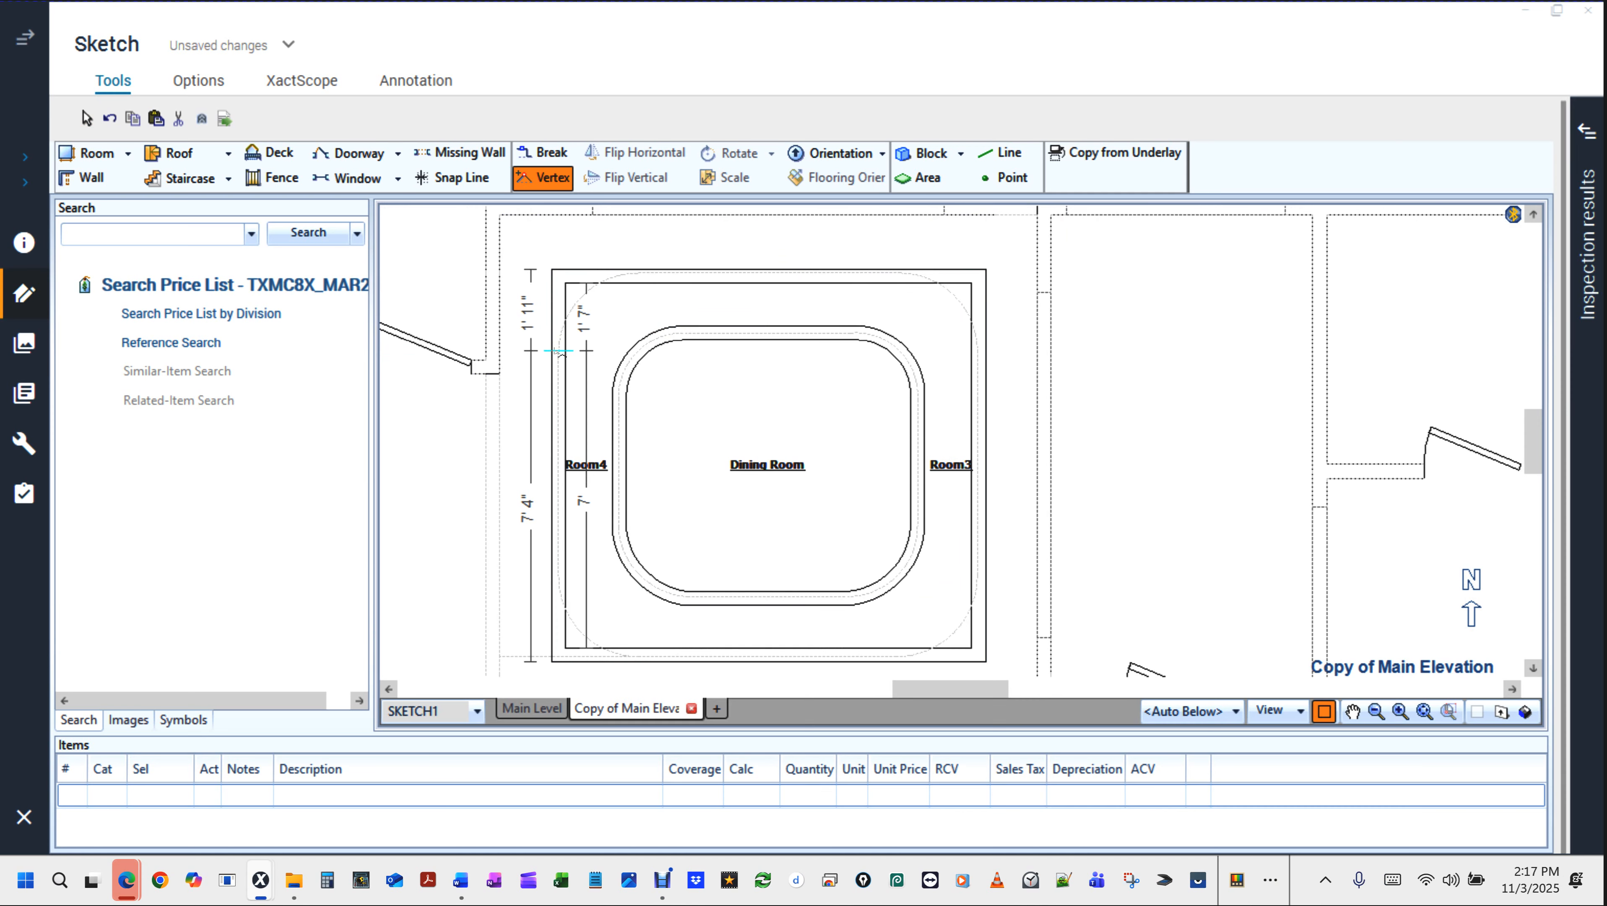
mouse_move(554, 353)
mouse_down()
mouse_move(556, 376)
mouse_move(553, 356)
mouse_up()
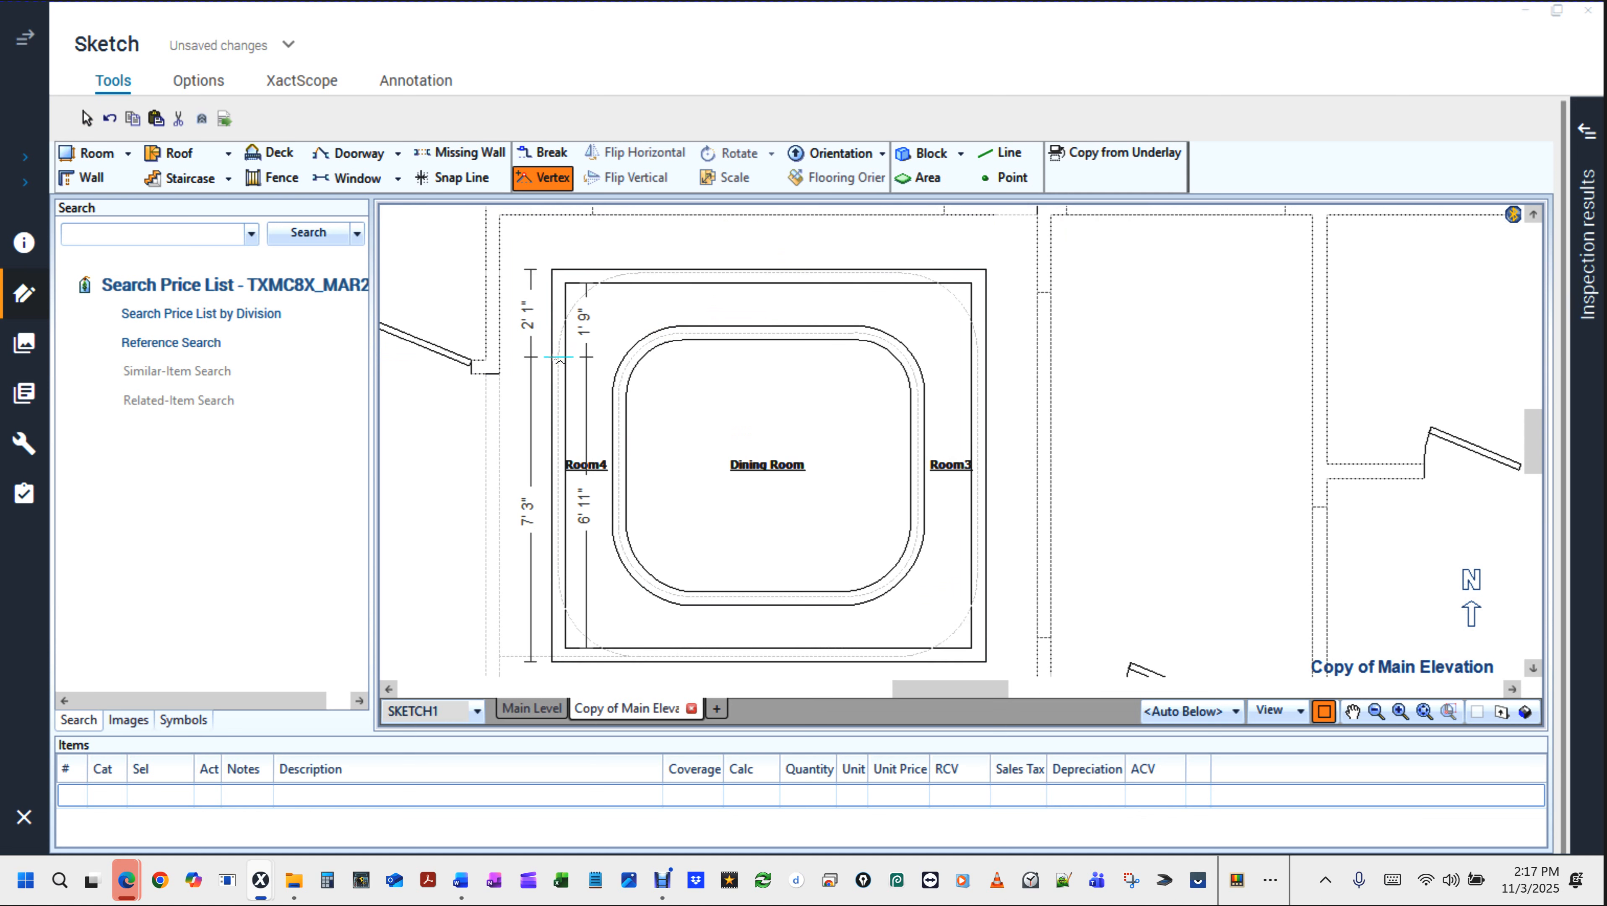
drag(558, 359, 558, 357)
click(633, 275)
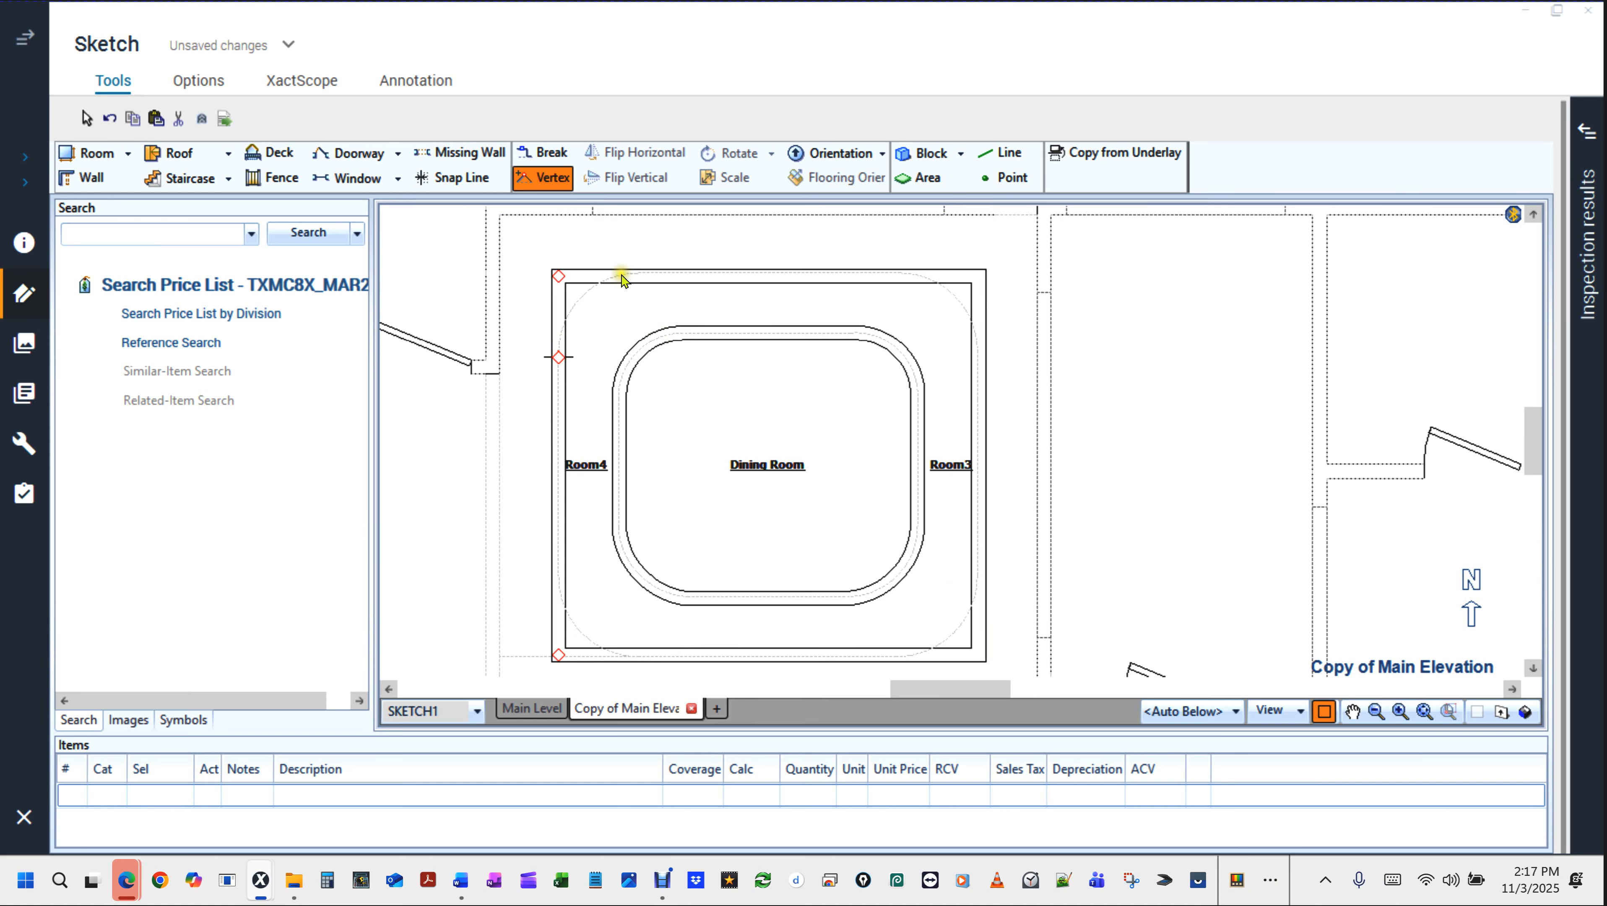
drag(557, 276, 993, 413)
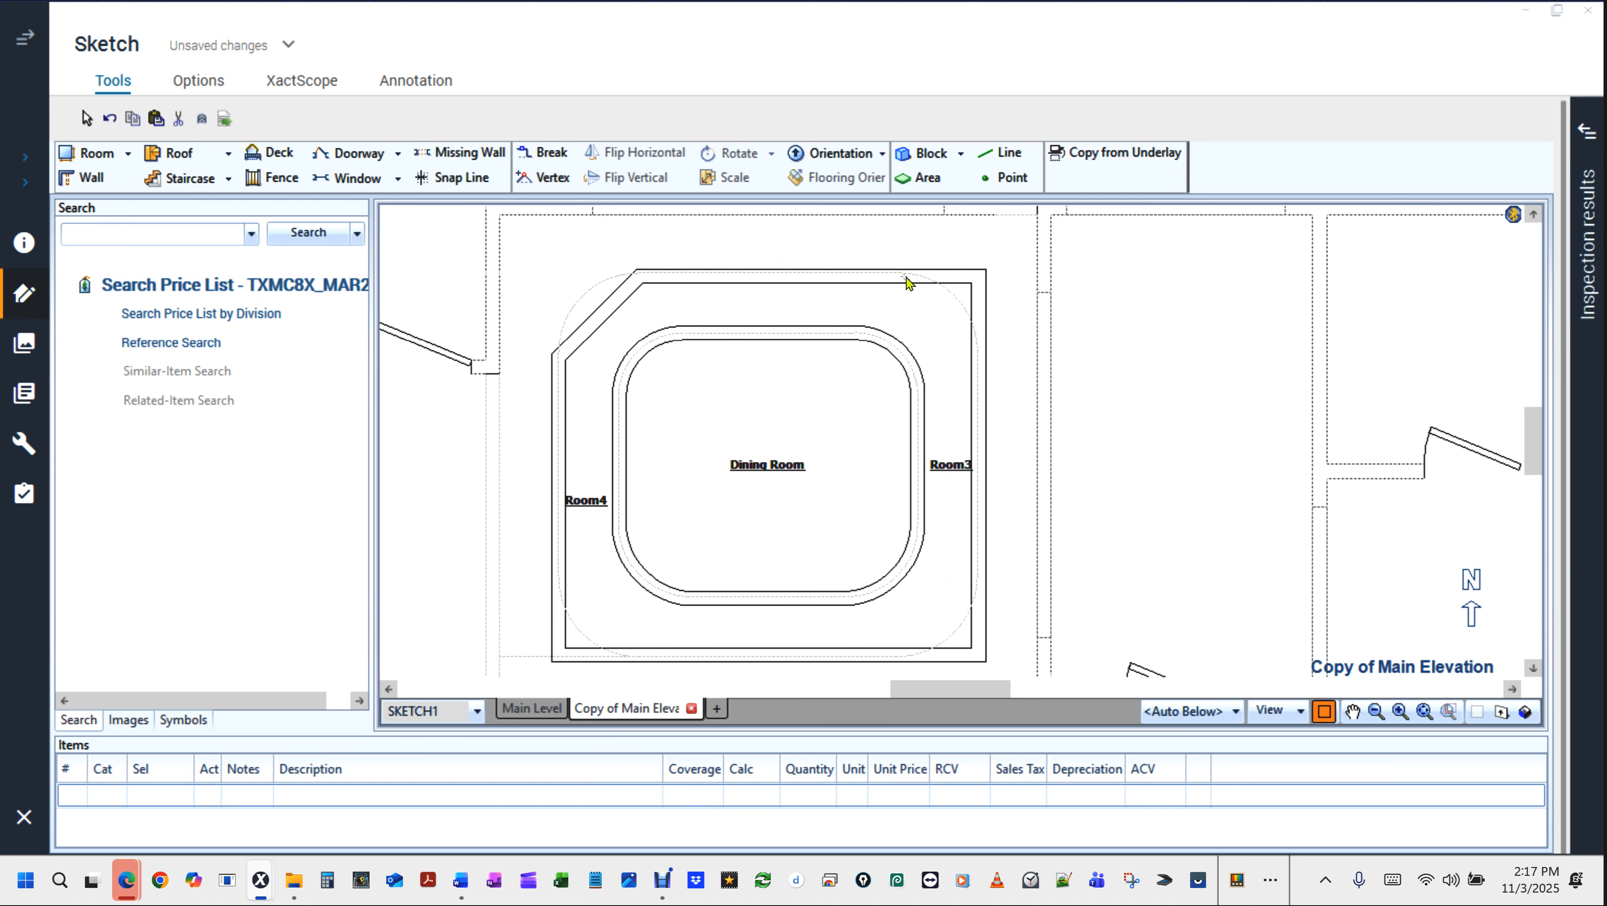
key(v)
click(901, 275)
drag(980, 278, 983, 592)
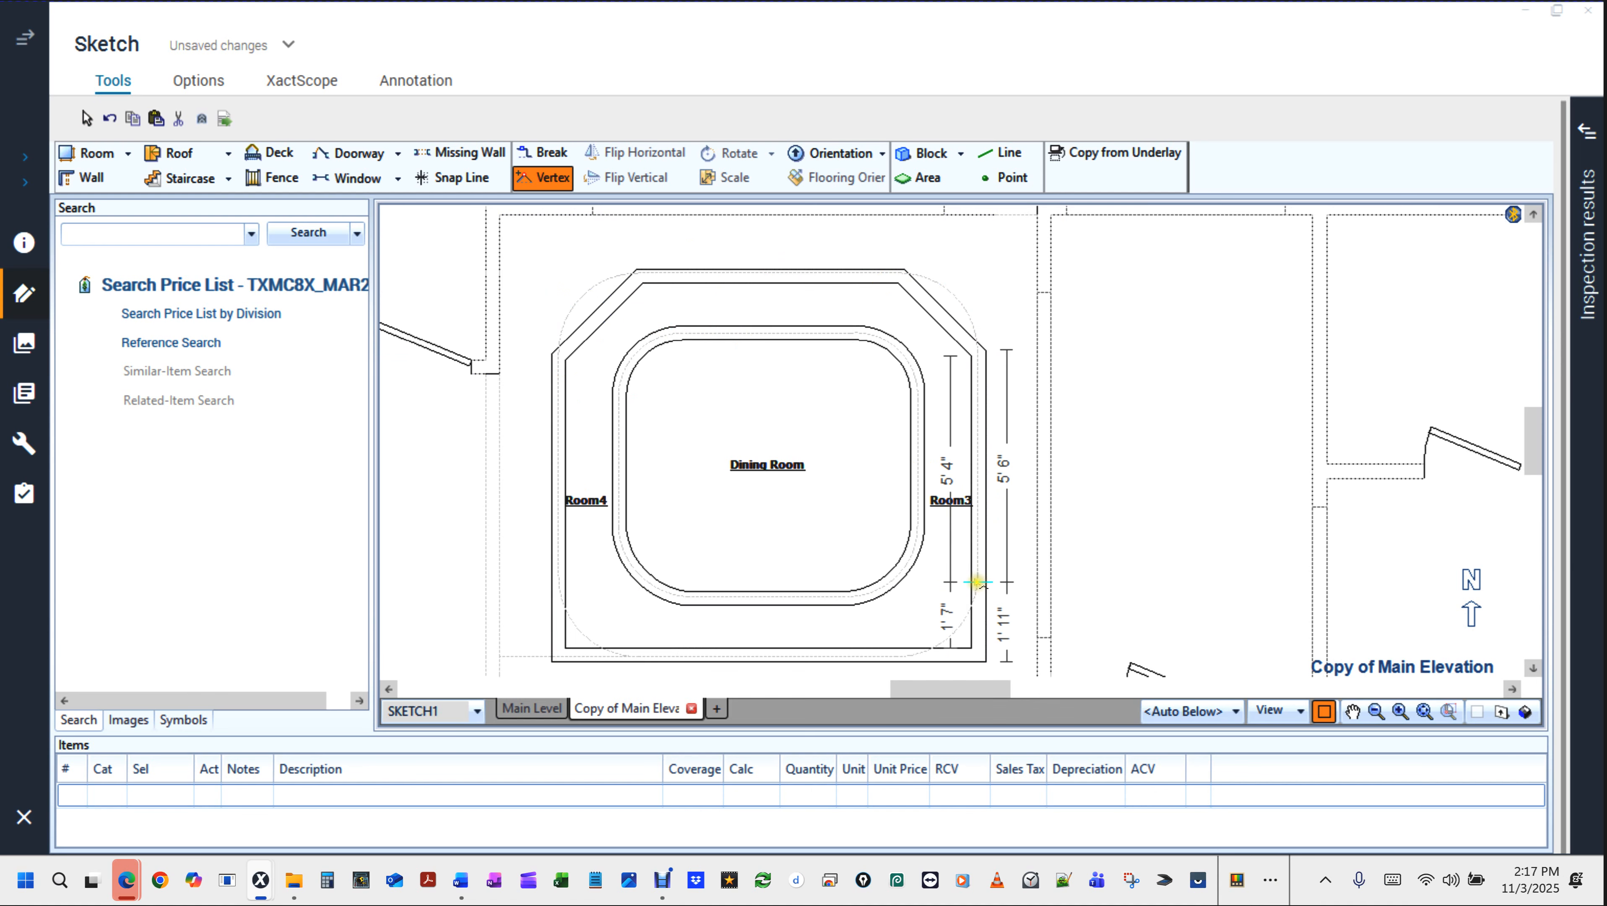
Try to cut Room3's southeast outer corner diagonally with an added vertex, and undo the attempt.
click(980, 588)
drag(978, 653, 701, 632)
click(964, 633)
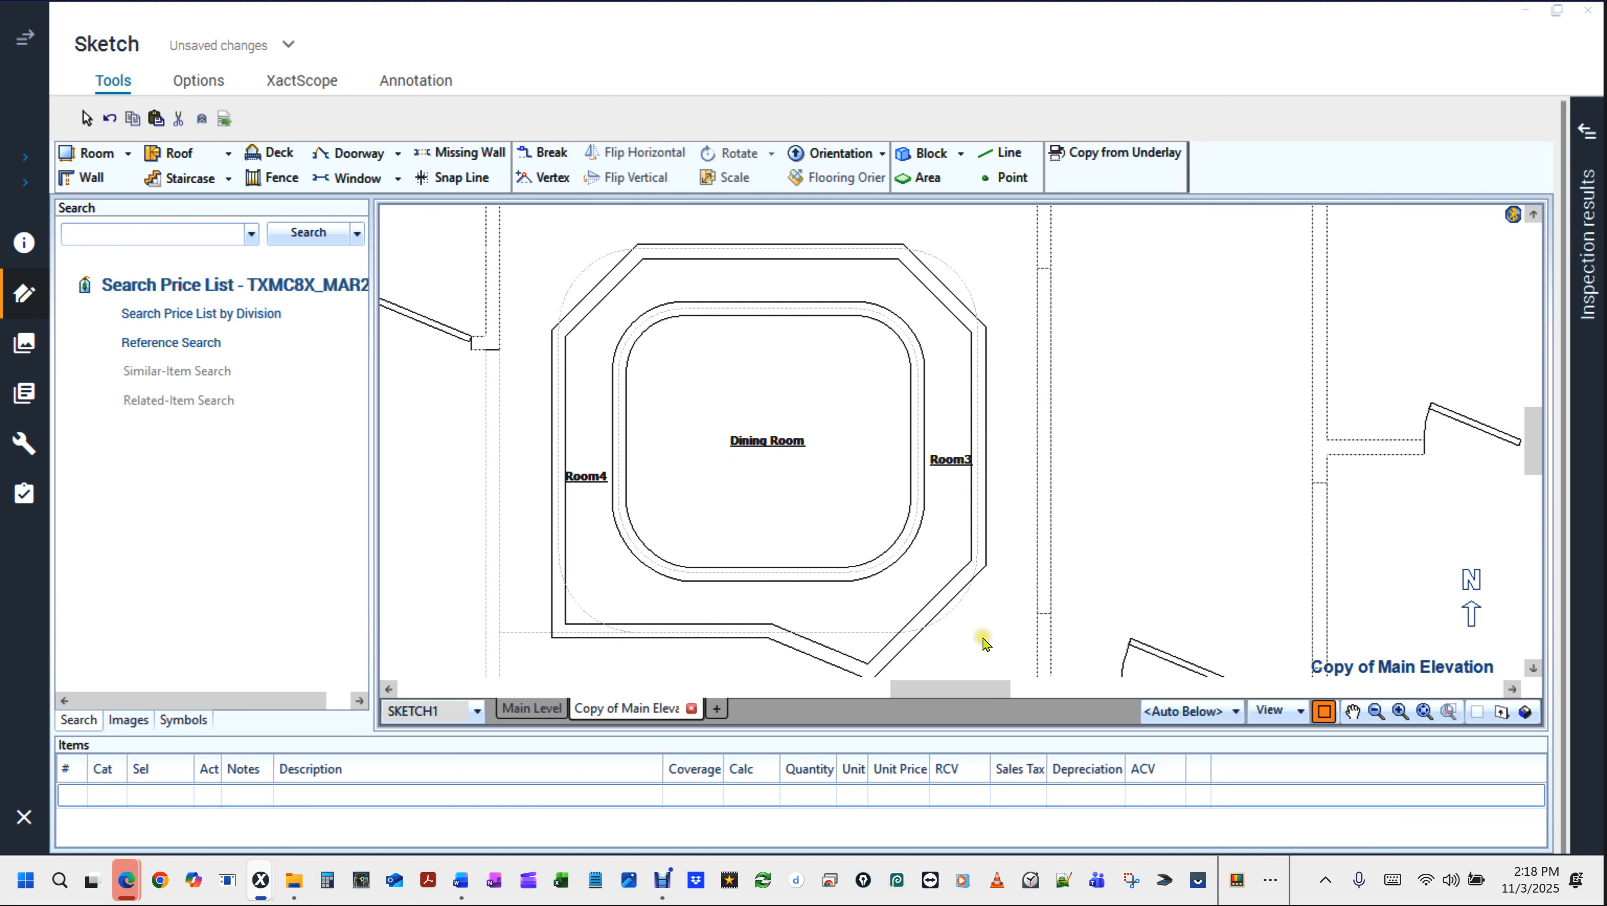
key(ctrl+z)
click(966, 653)
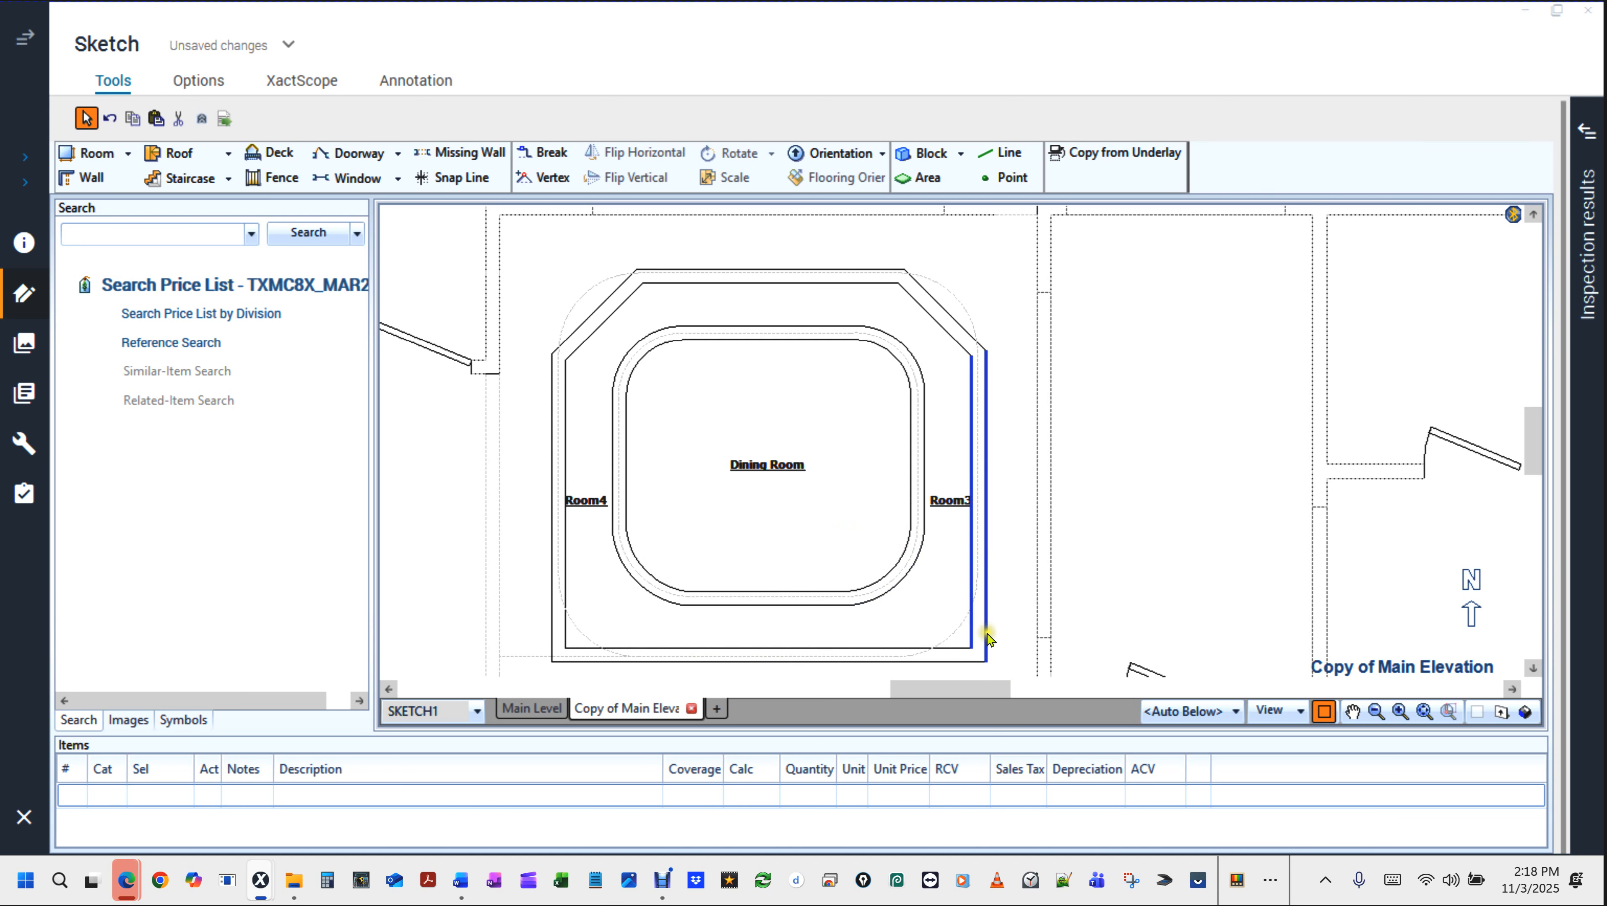
Add vertices and move the southeast and southwest outer corners so diagonal walls cut both, ending where the underlying curves begin.
key(v)
click(982, 586)
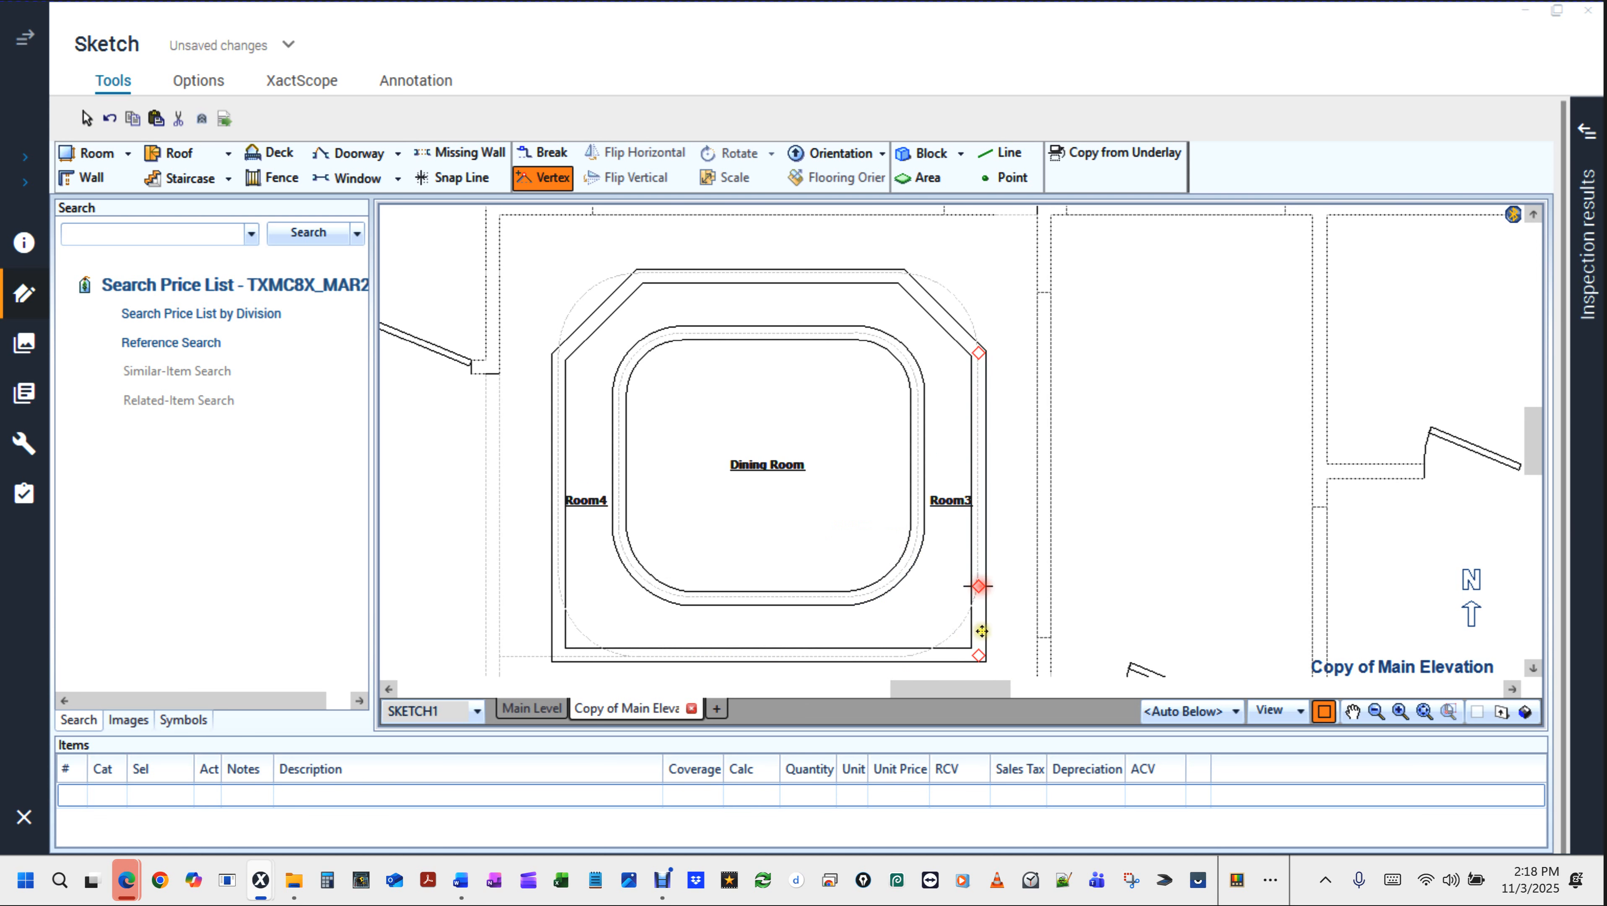
drag(982, 655, 917, 659)
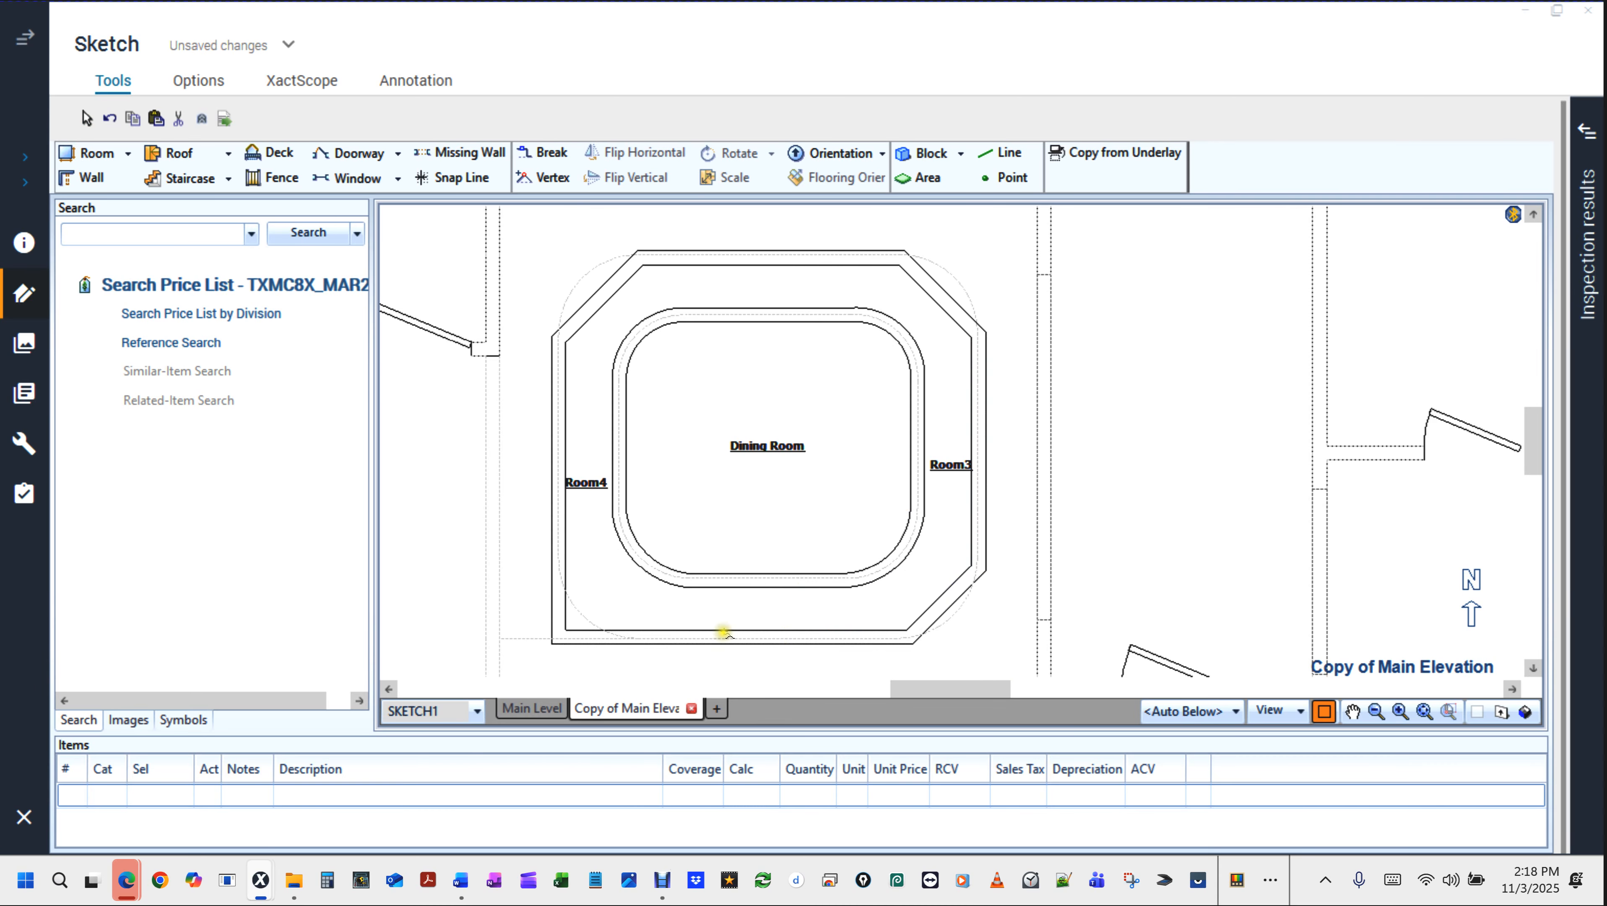
key(v)
click(629, 637)
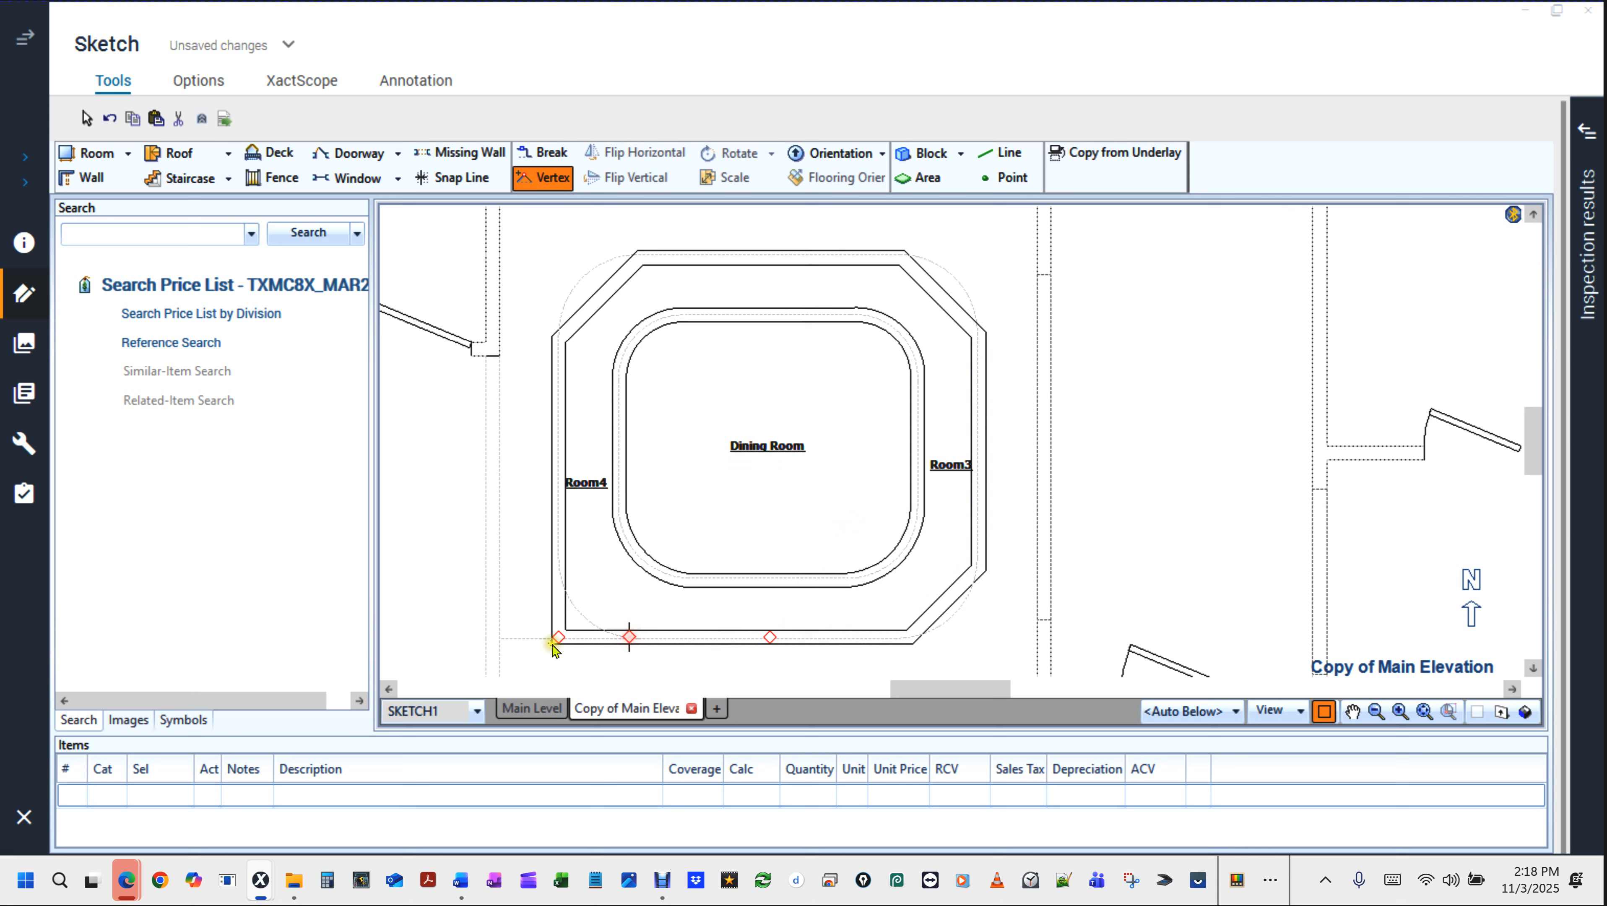
drag(557, 637, 567, 578)
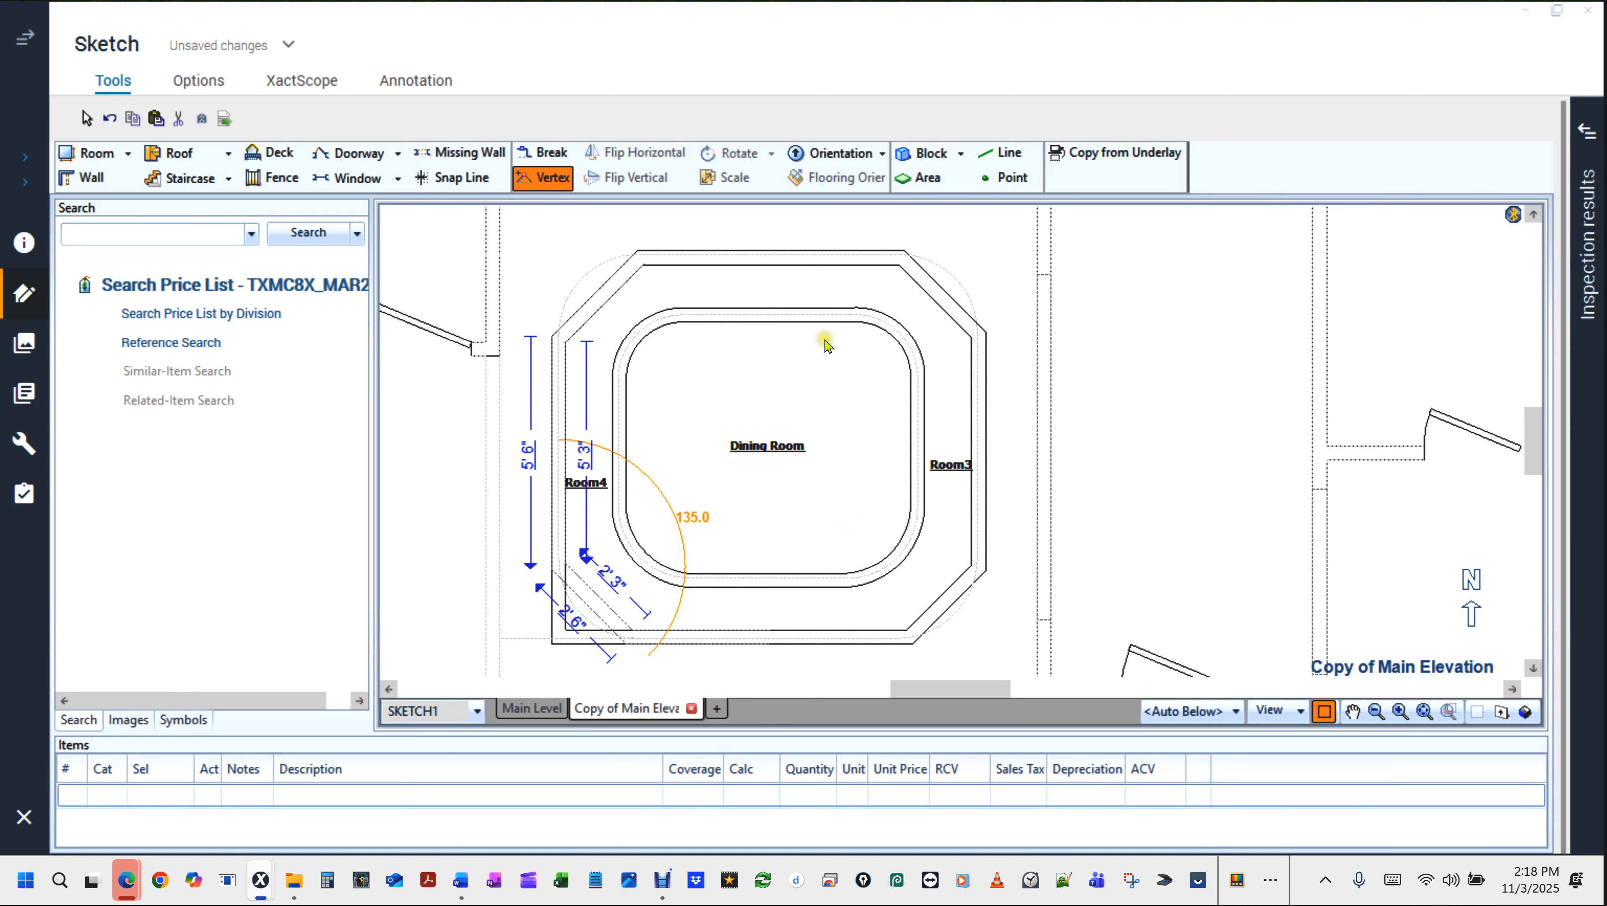
Select the four diagonal corner walls of the tray's outer outline together and set Arced Wall to Yes.
click(604, 309)
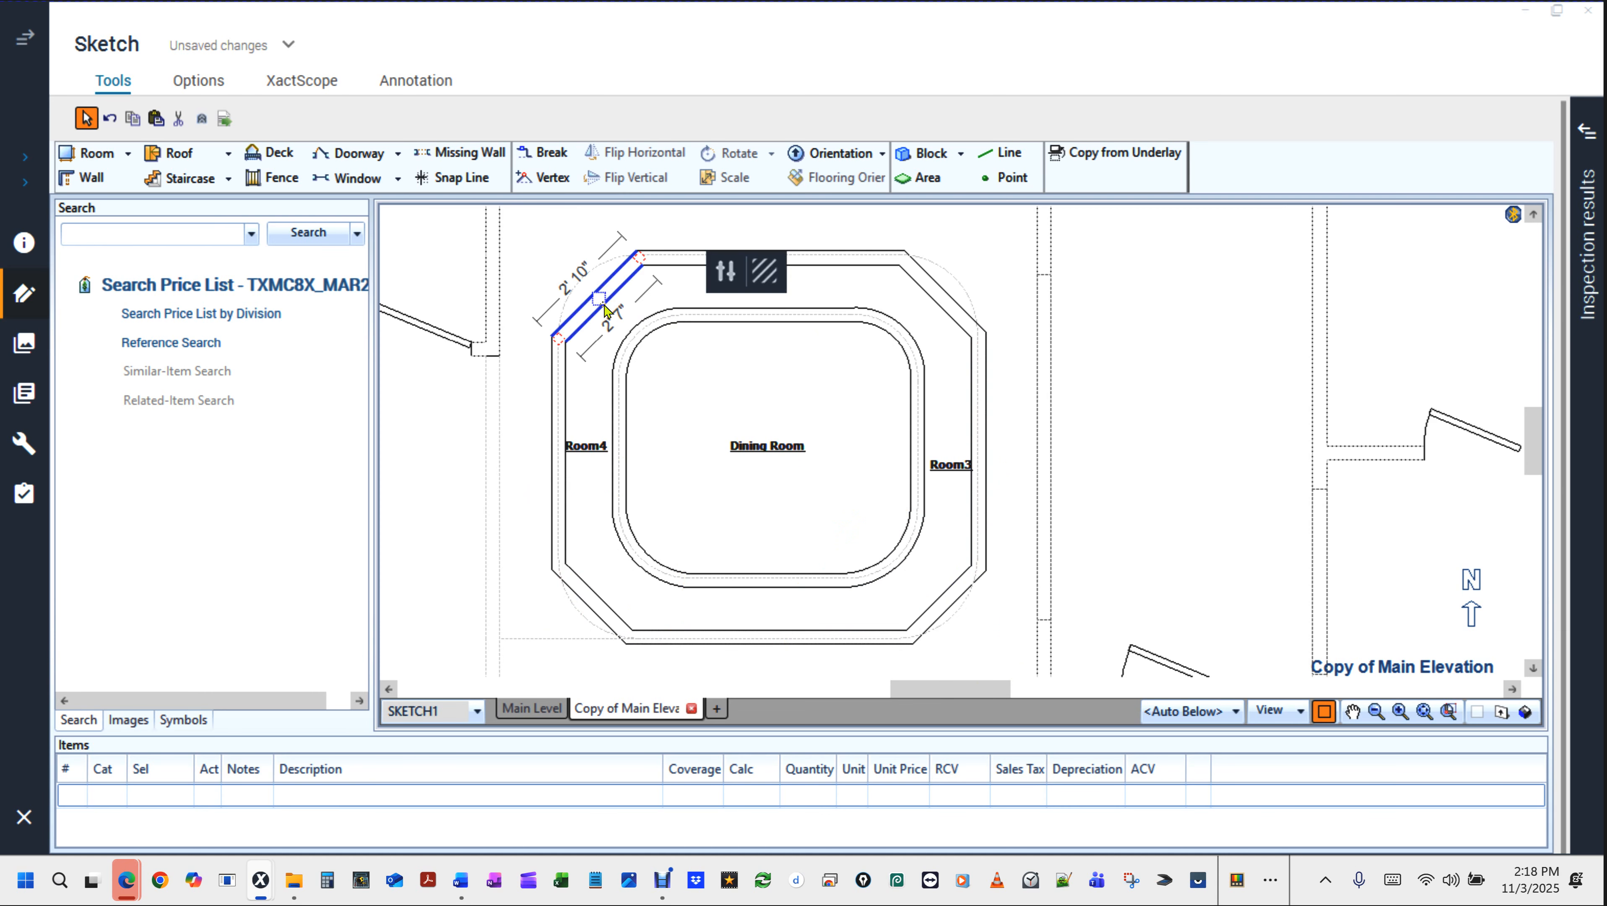
ctrl+click(935, 297)
ctrl+click(947, 599)
ctrl+click(602, 612)
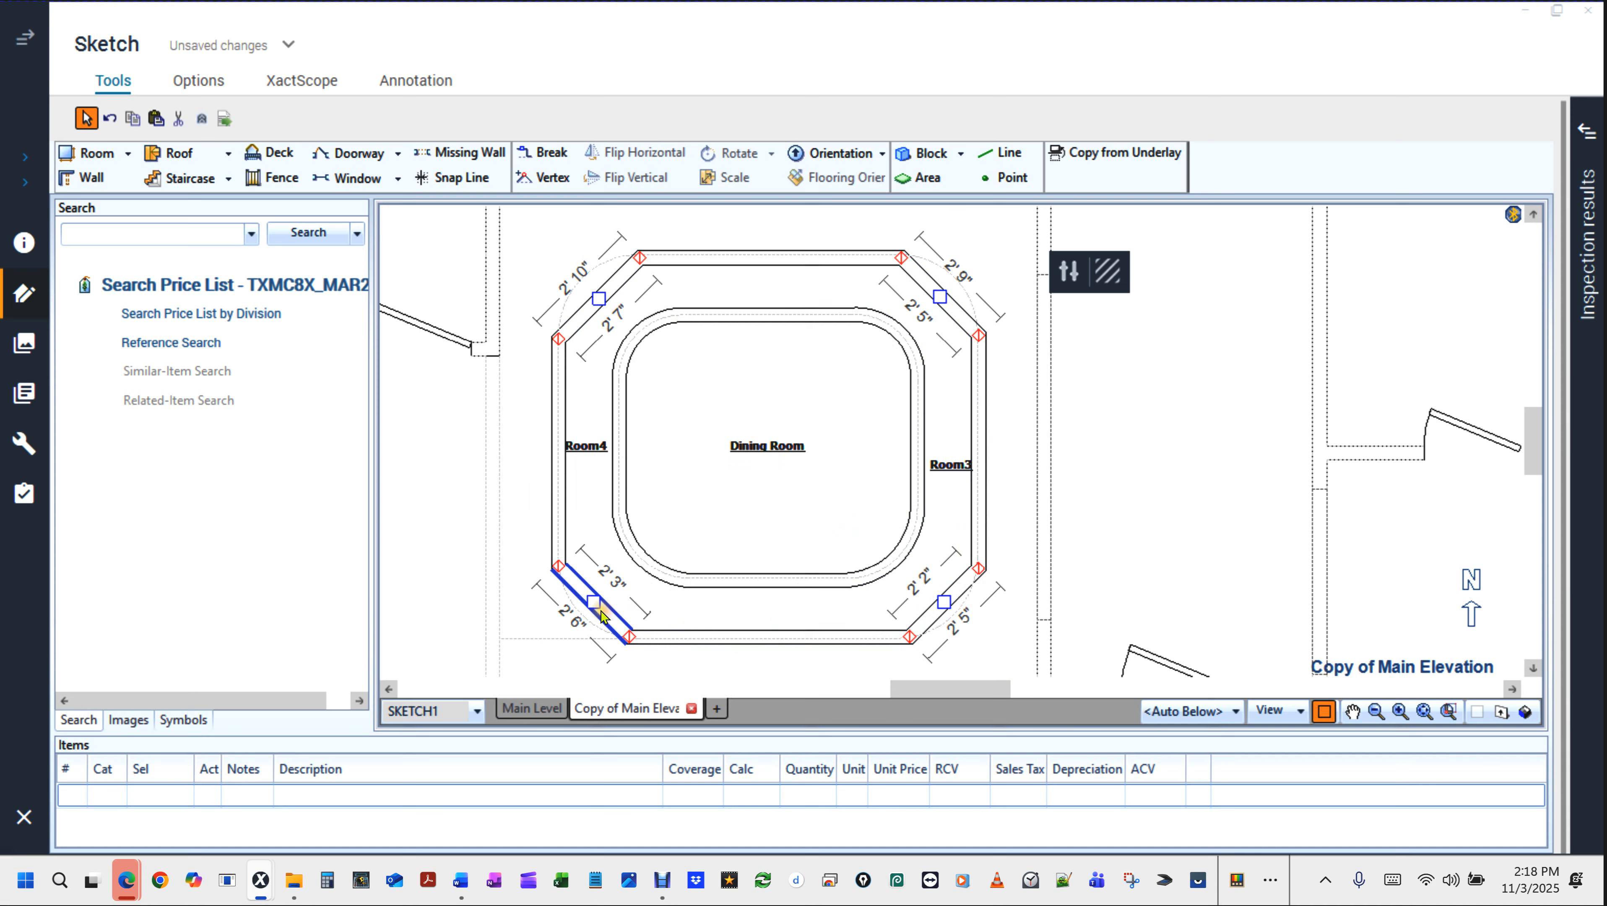
click(1068, 271)
click(1288, 331)
drag(1287, 331, 1153, 332)
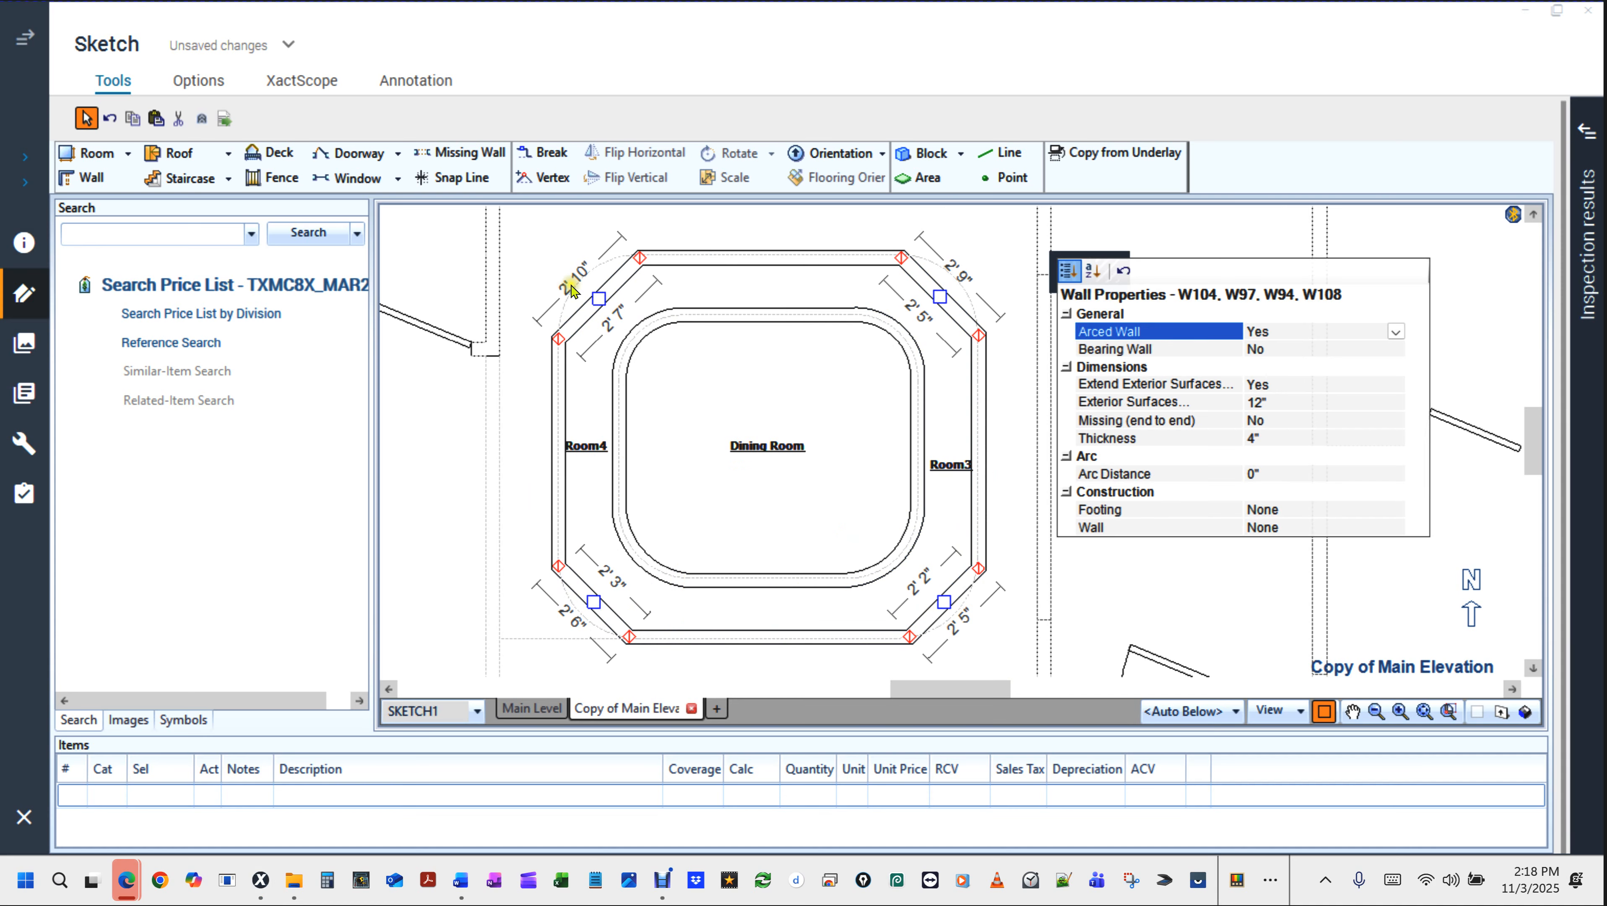
Bow each of the four arced corner walls outward until it follows the underlying rounded outline.
click(599, 299)
click(582, 281)
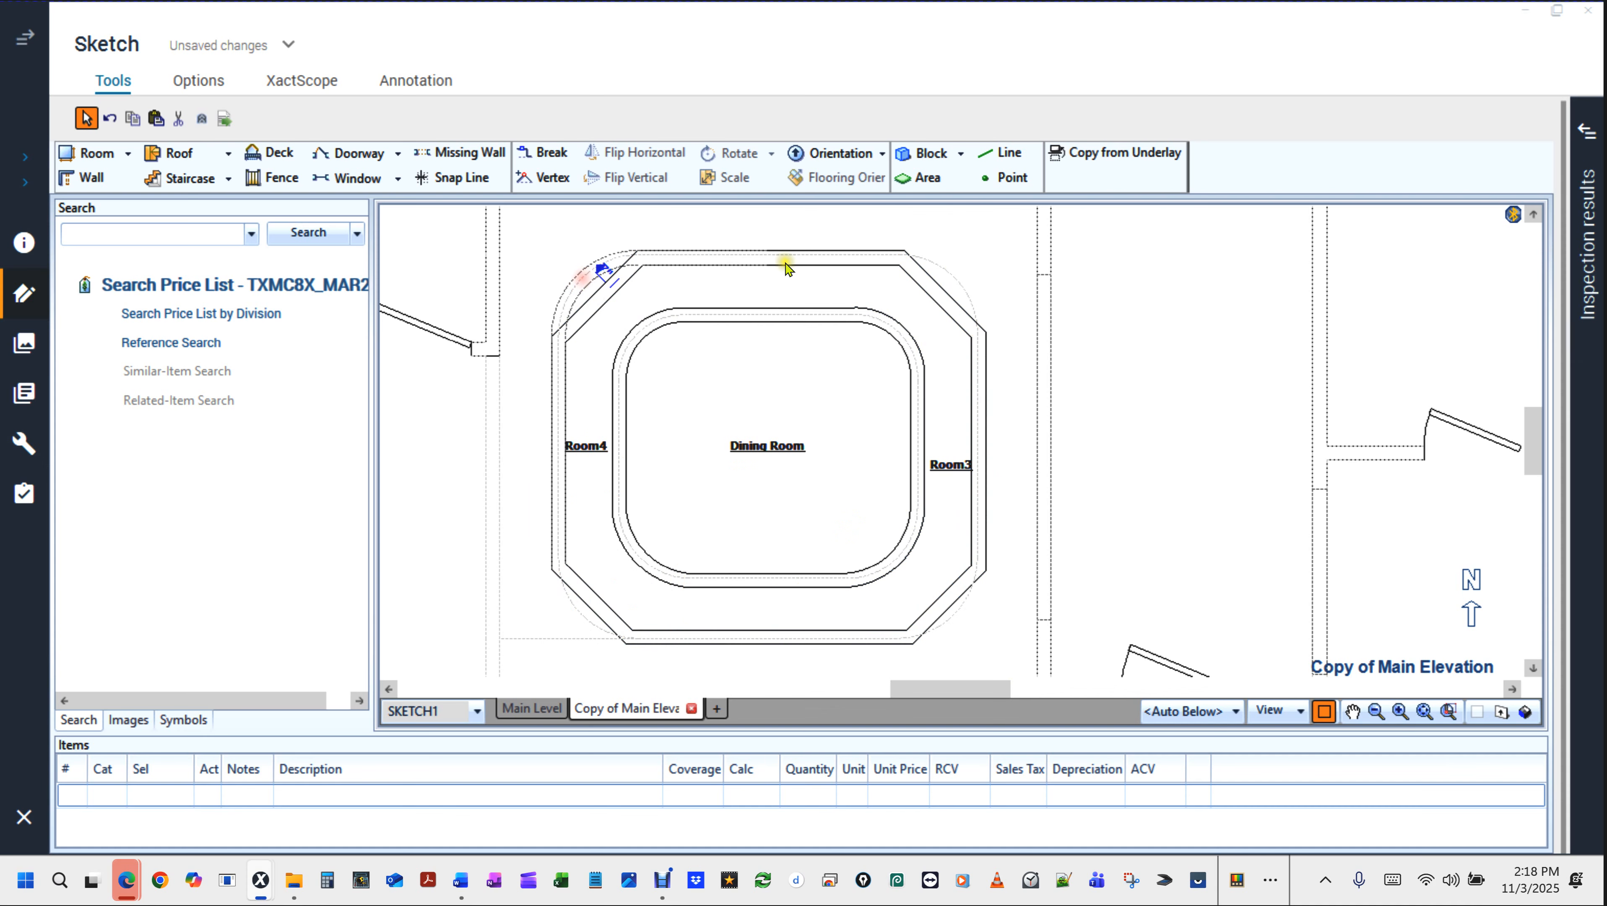
click(943, 294)
drag(958, 276, 958, 281)
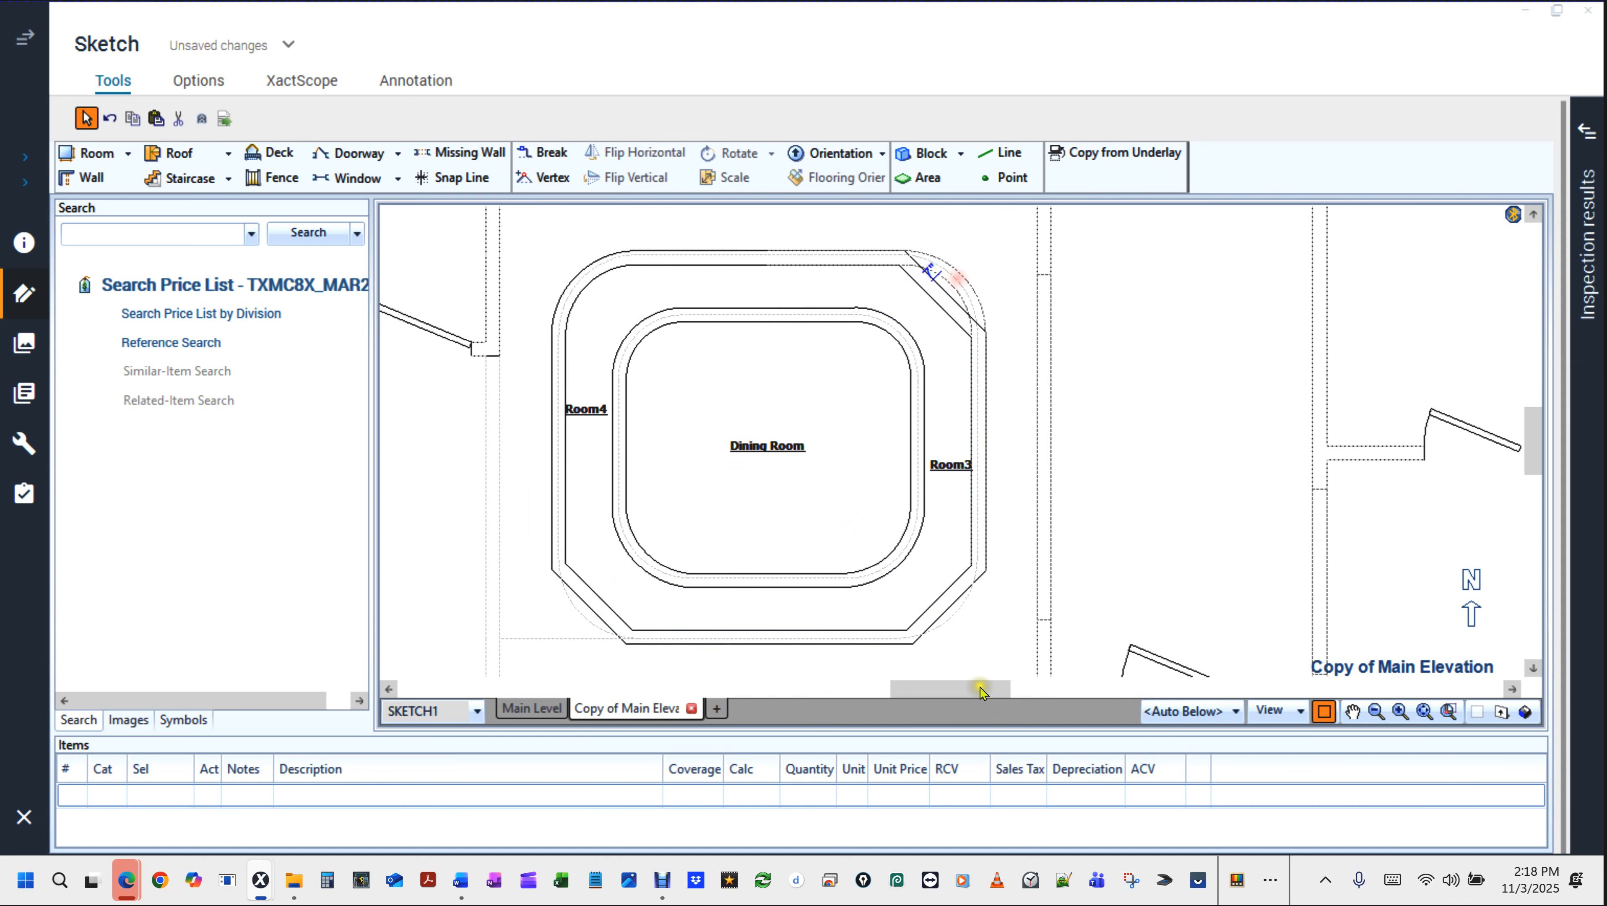
click(956, 608)
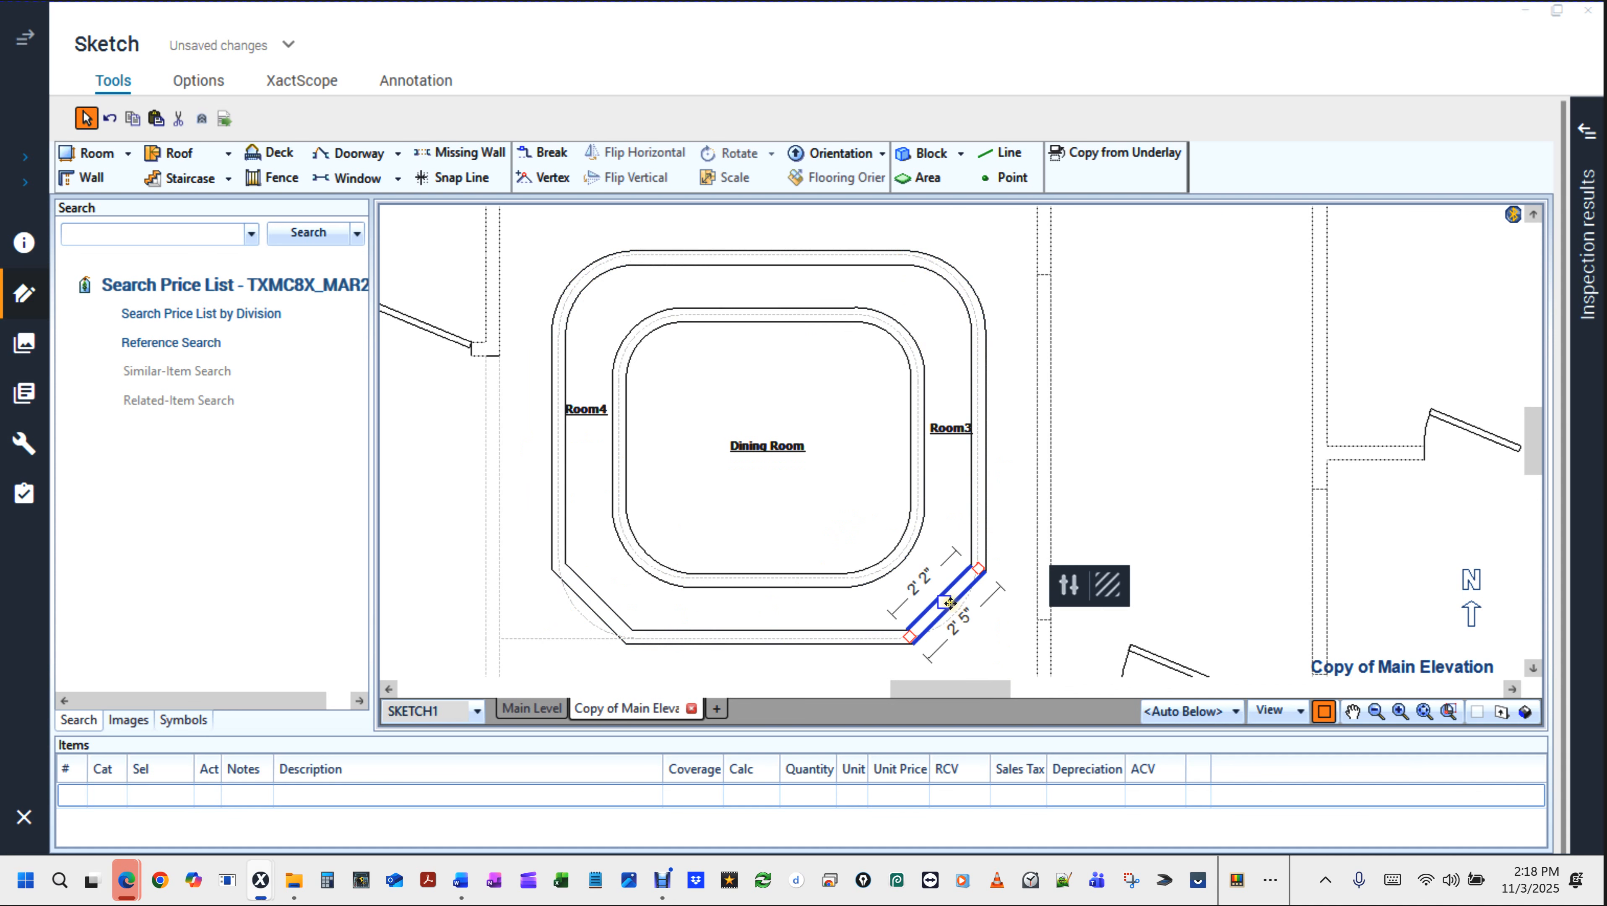
drag(956, 609, 956, 619)
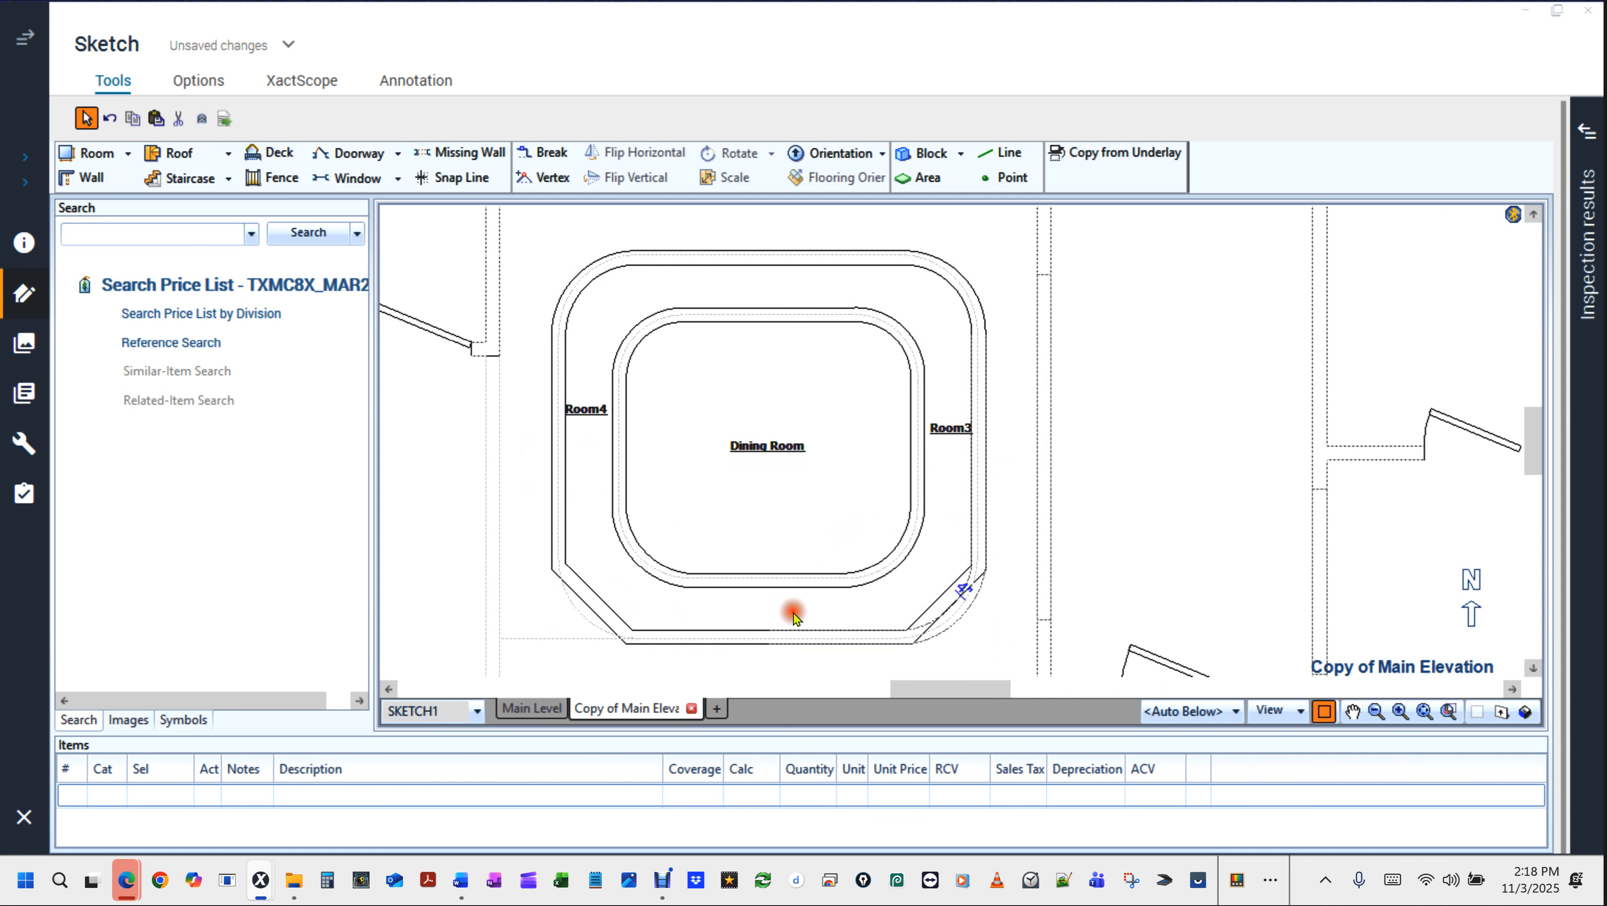
click(591, 608)
drag(591, 608, 578, 615)
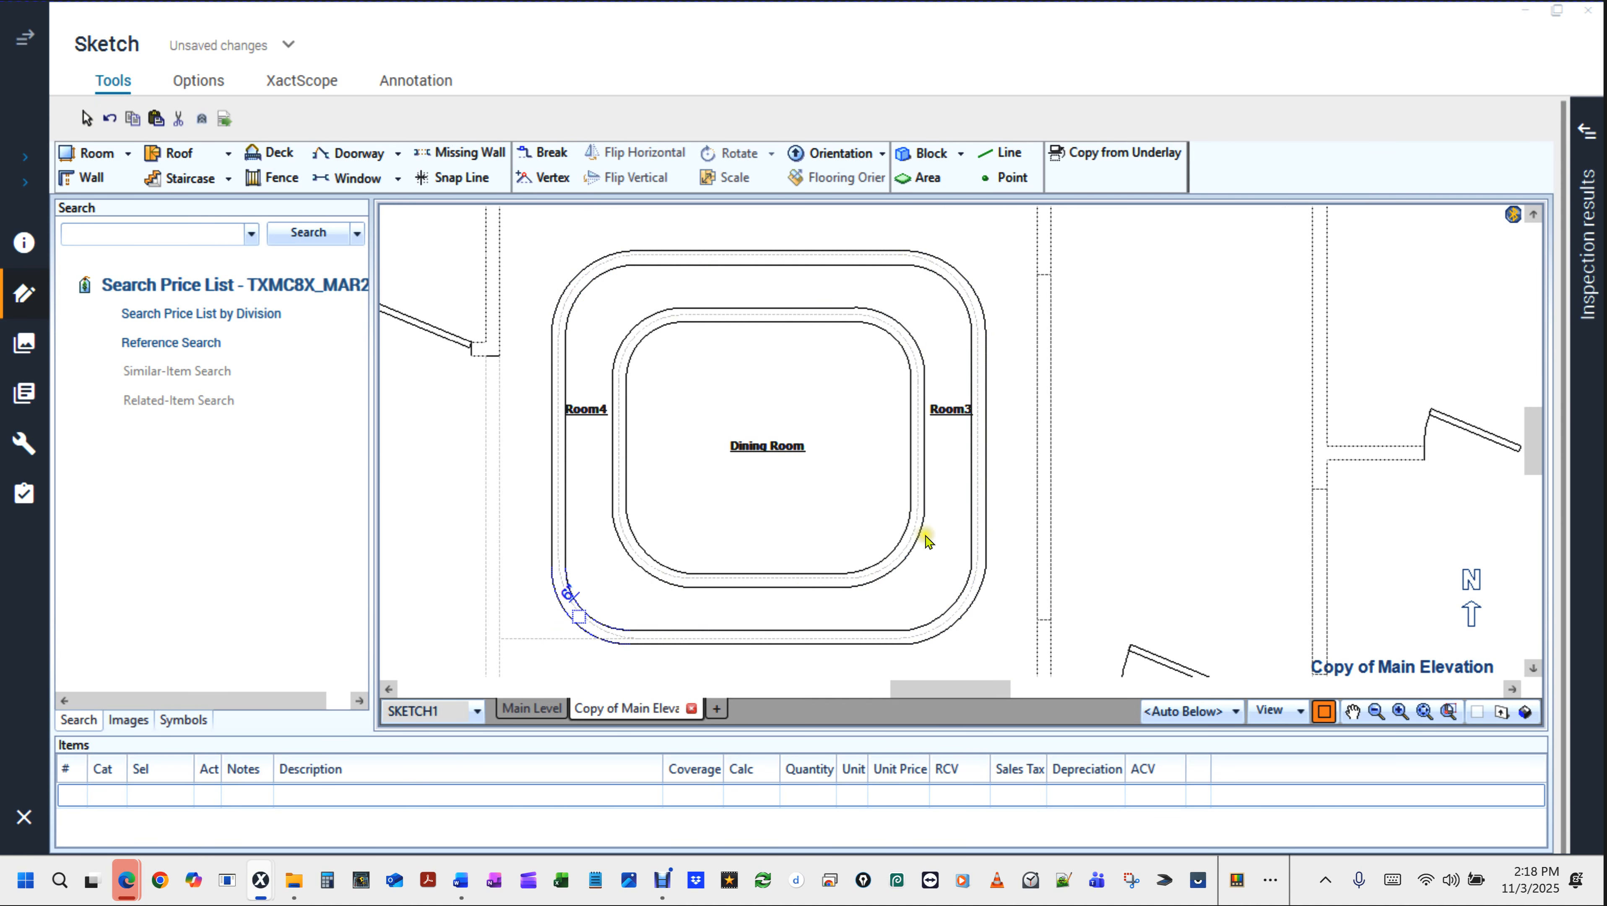
Restore the filled wall display and examine the Dining Room tray in the 3D view.
scroll(926, 534, down, 4)
click(639, 555)
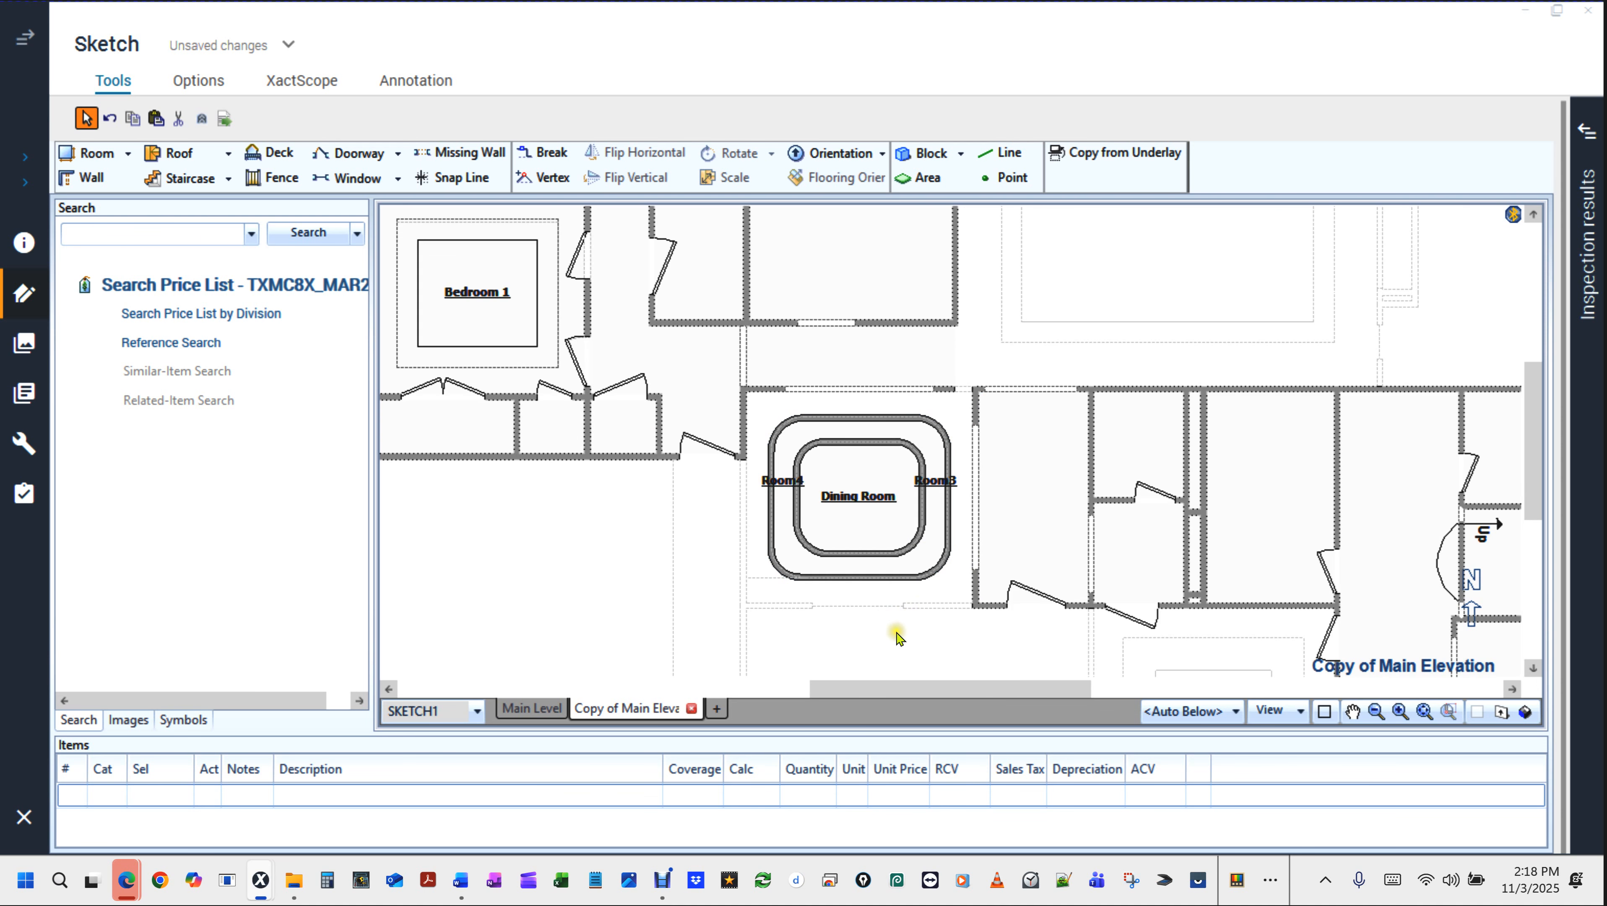
click(800, 643)
drag(797, 643, 1043, 221)
key(F9)
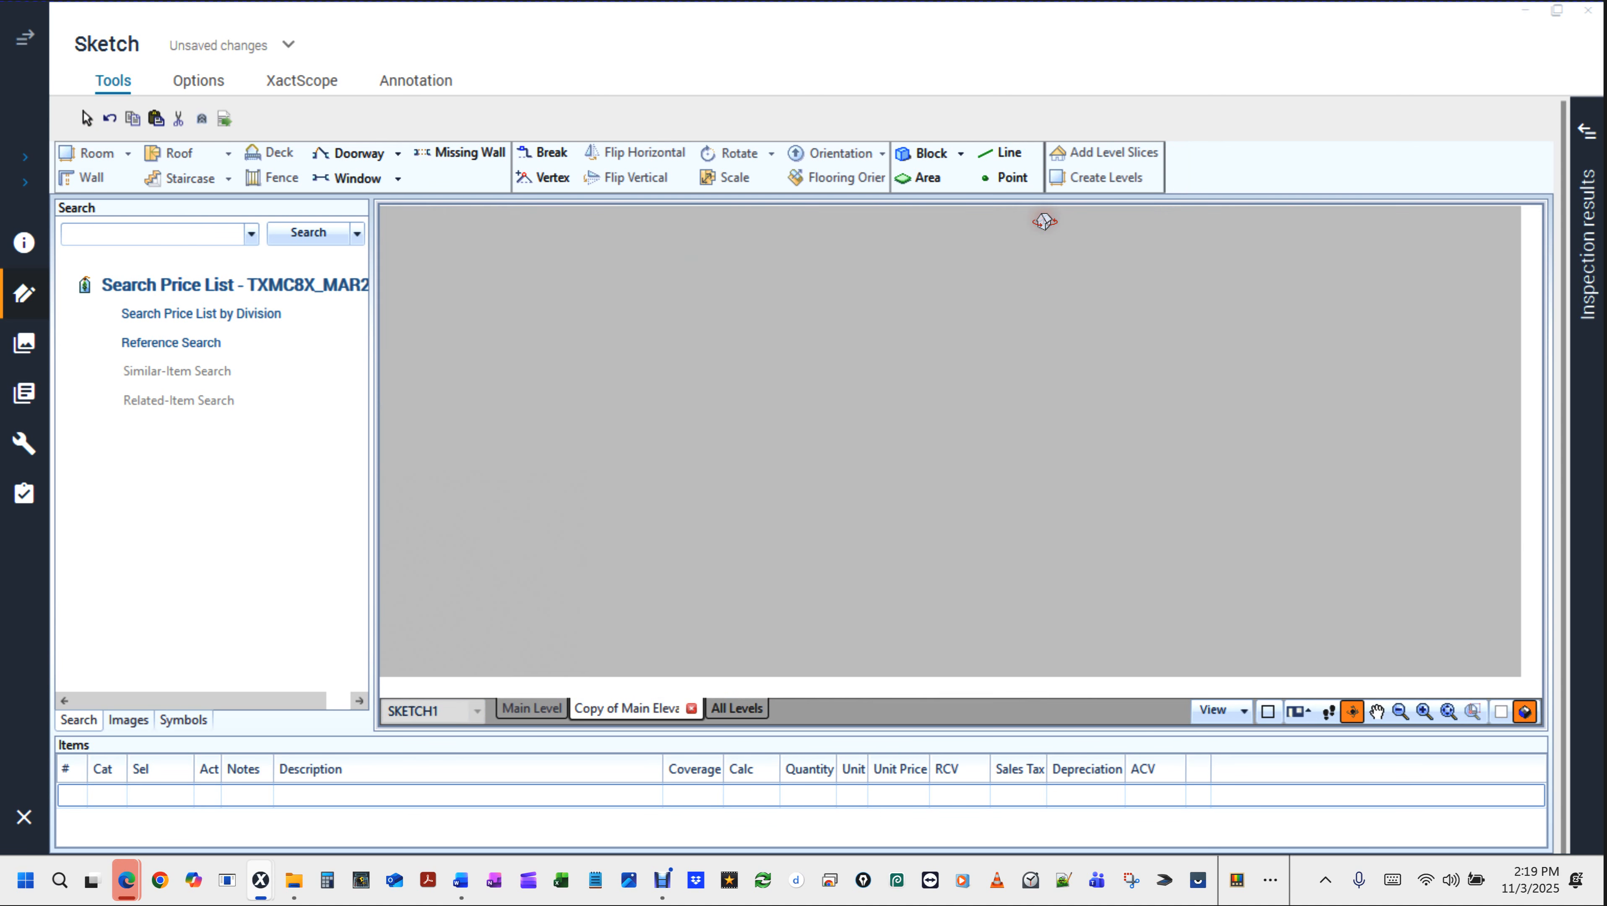
click(1311, 590)
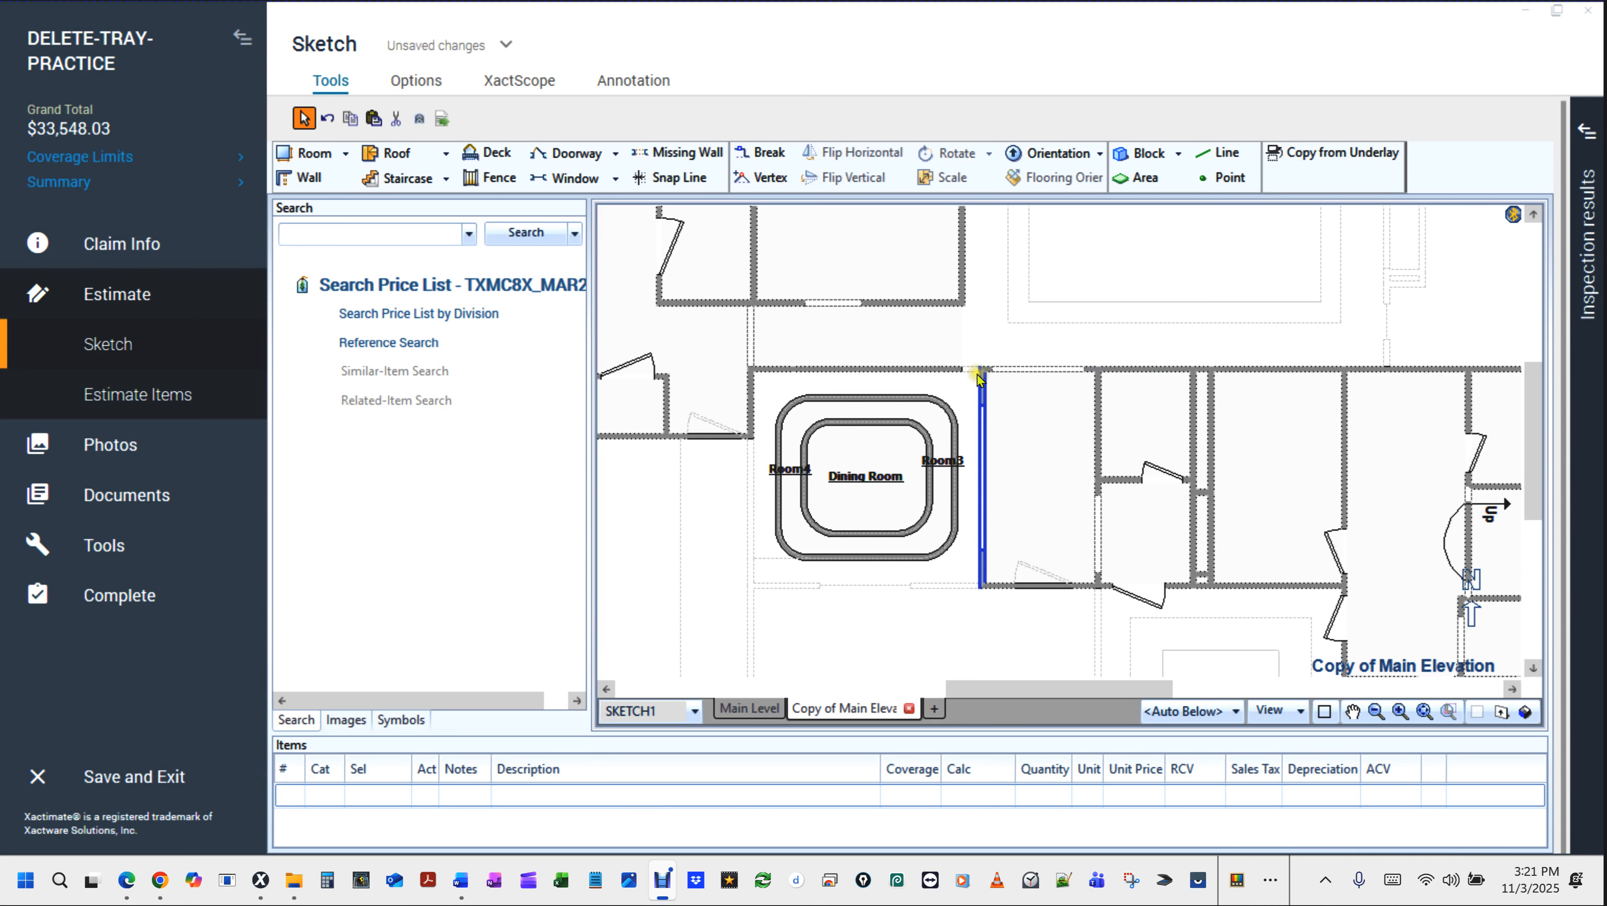
Draw a wall about 1' 2" long closing the gap in the north wall at the Dining Room's northeast corner.
scroll(971, 359, up, 2)
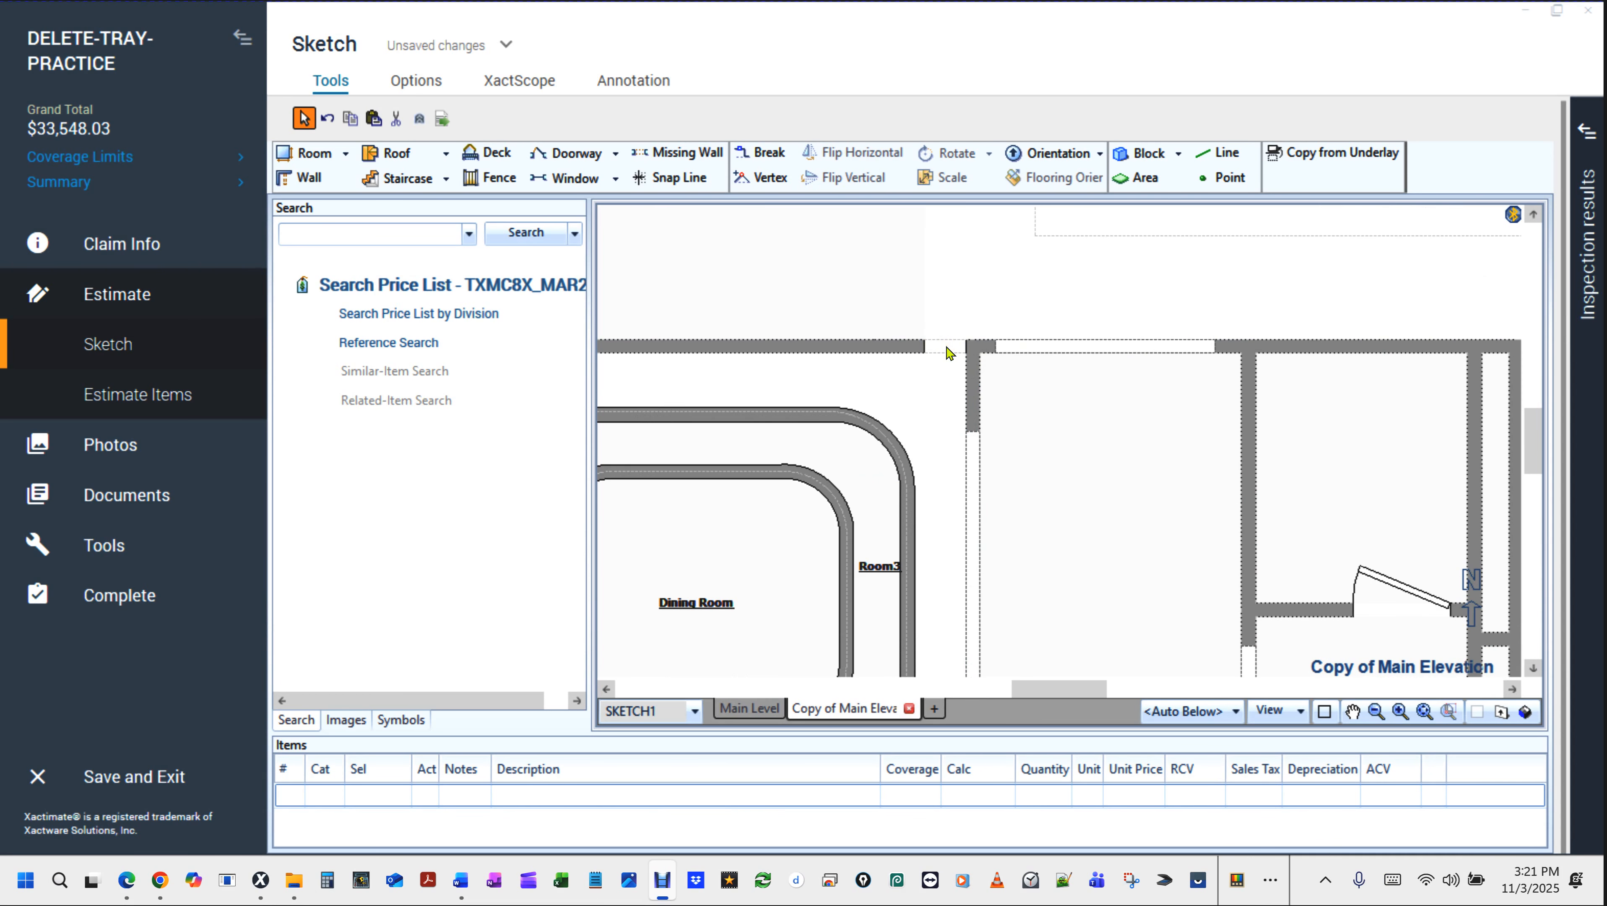
click(978, 260)
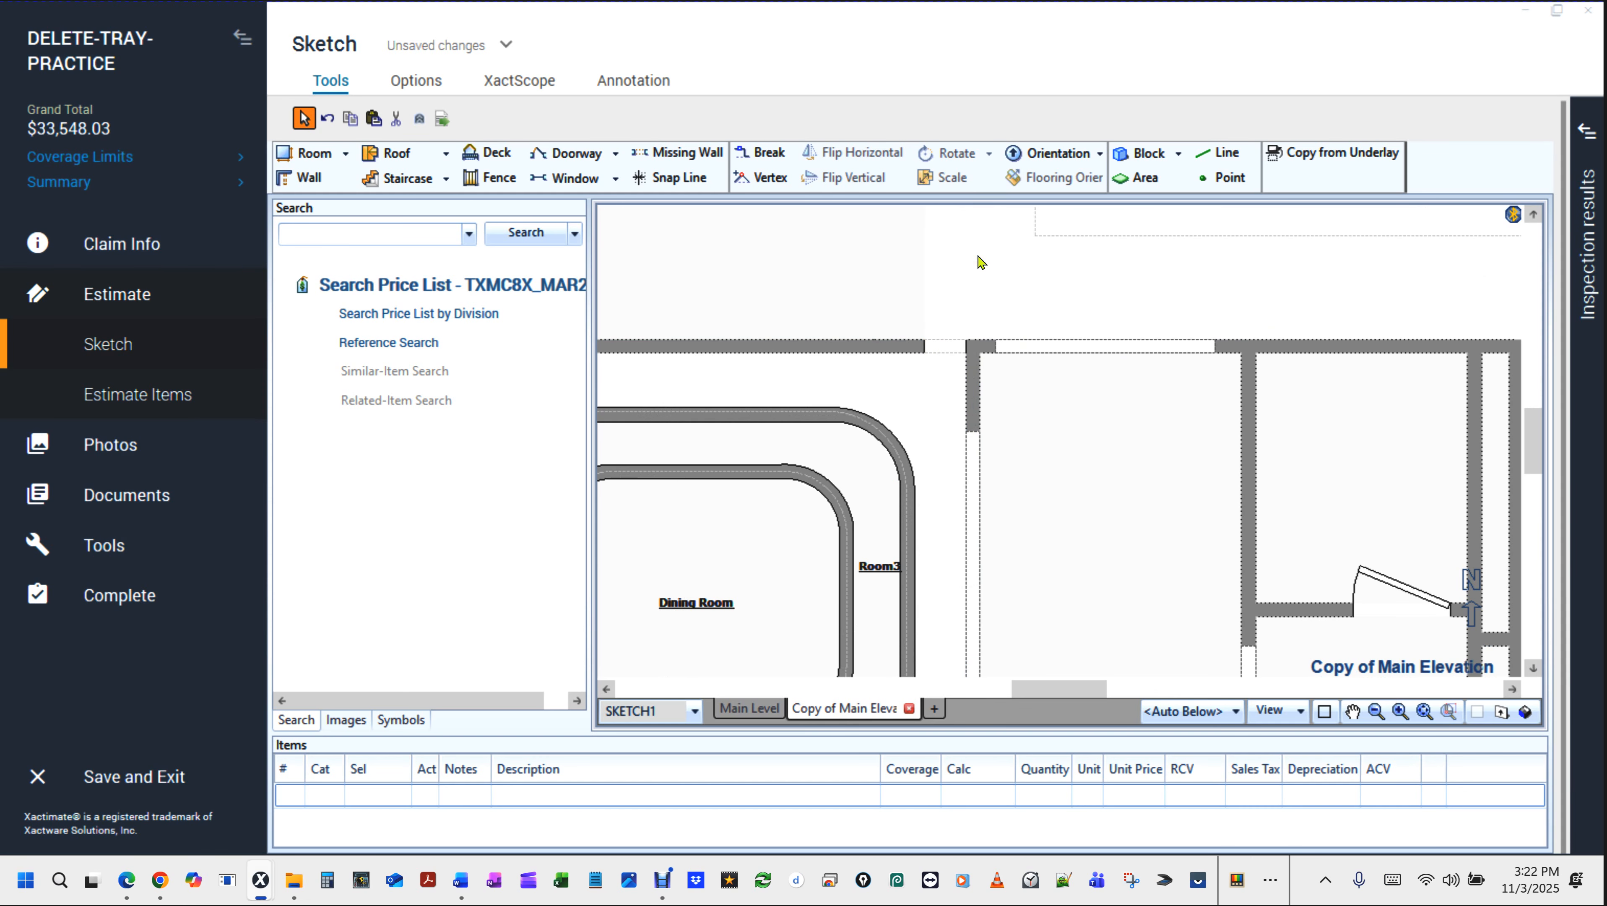
key(w)
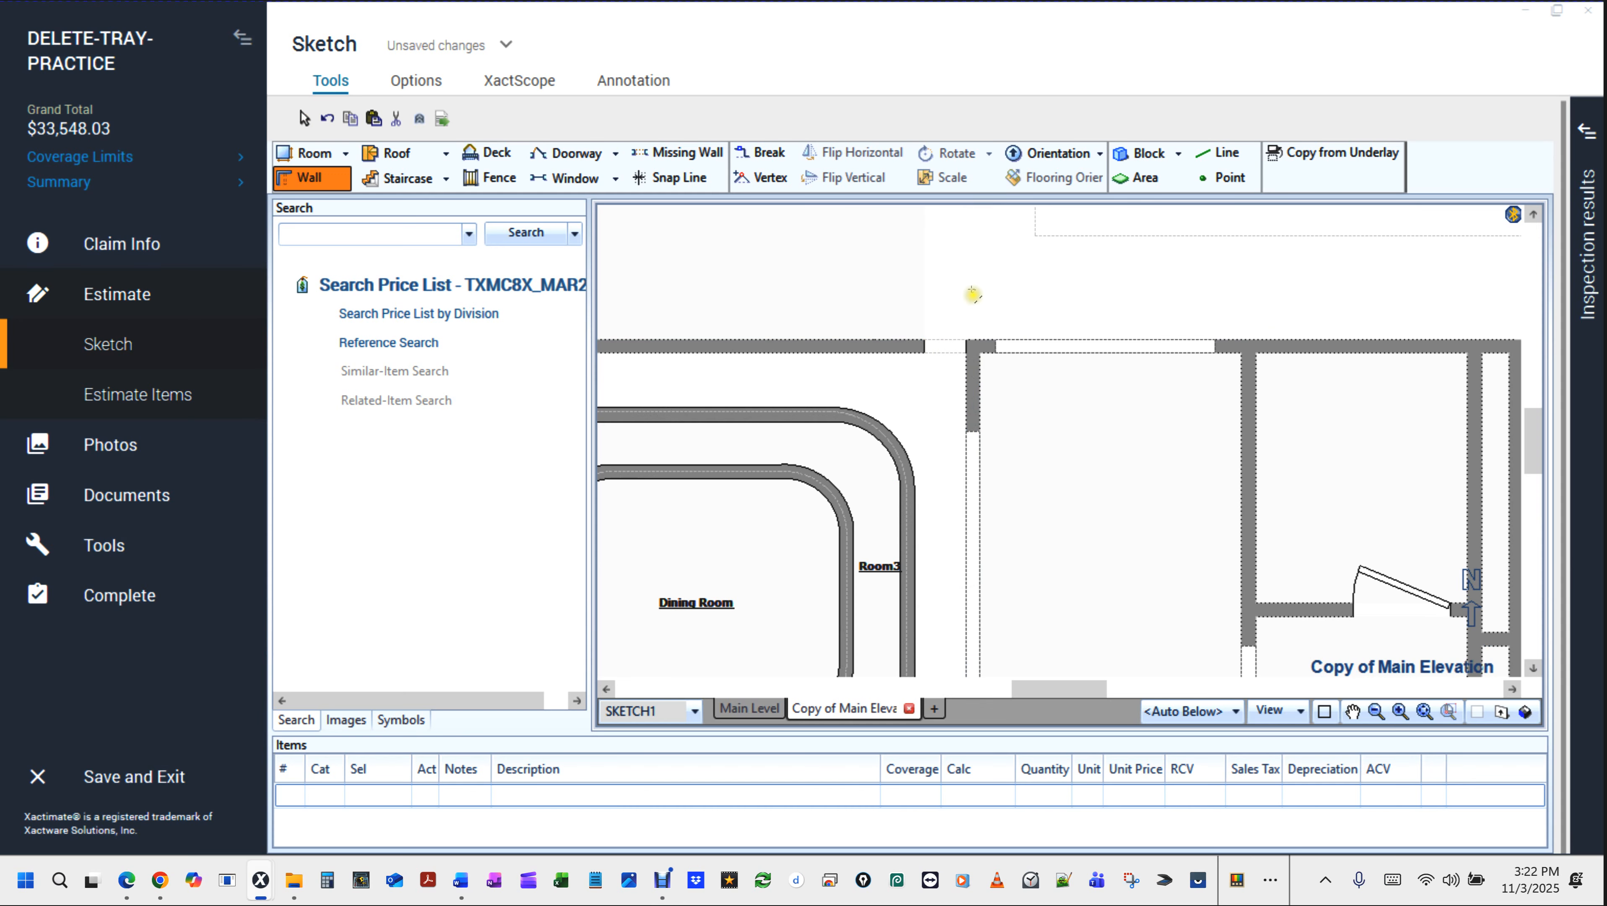
click(975, 347)
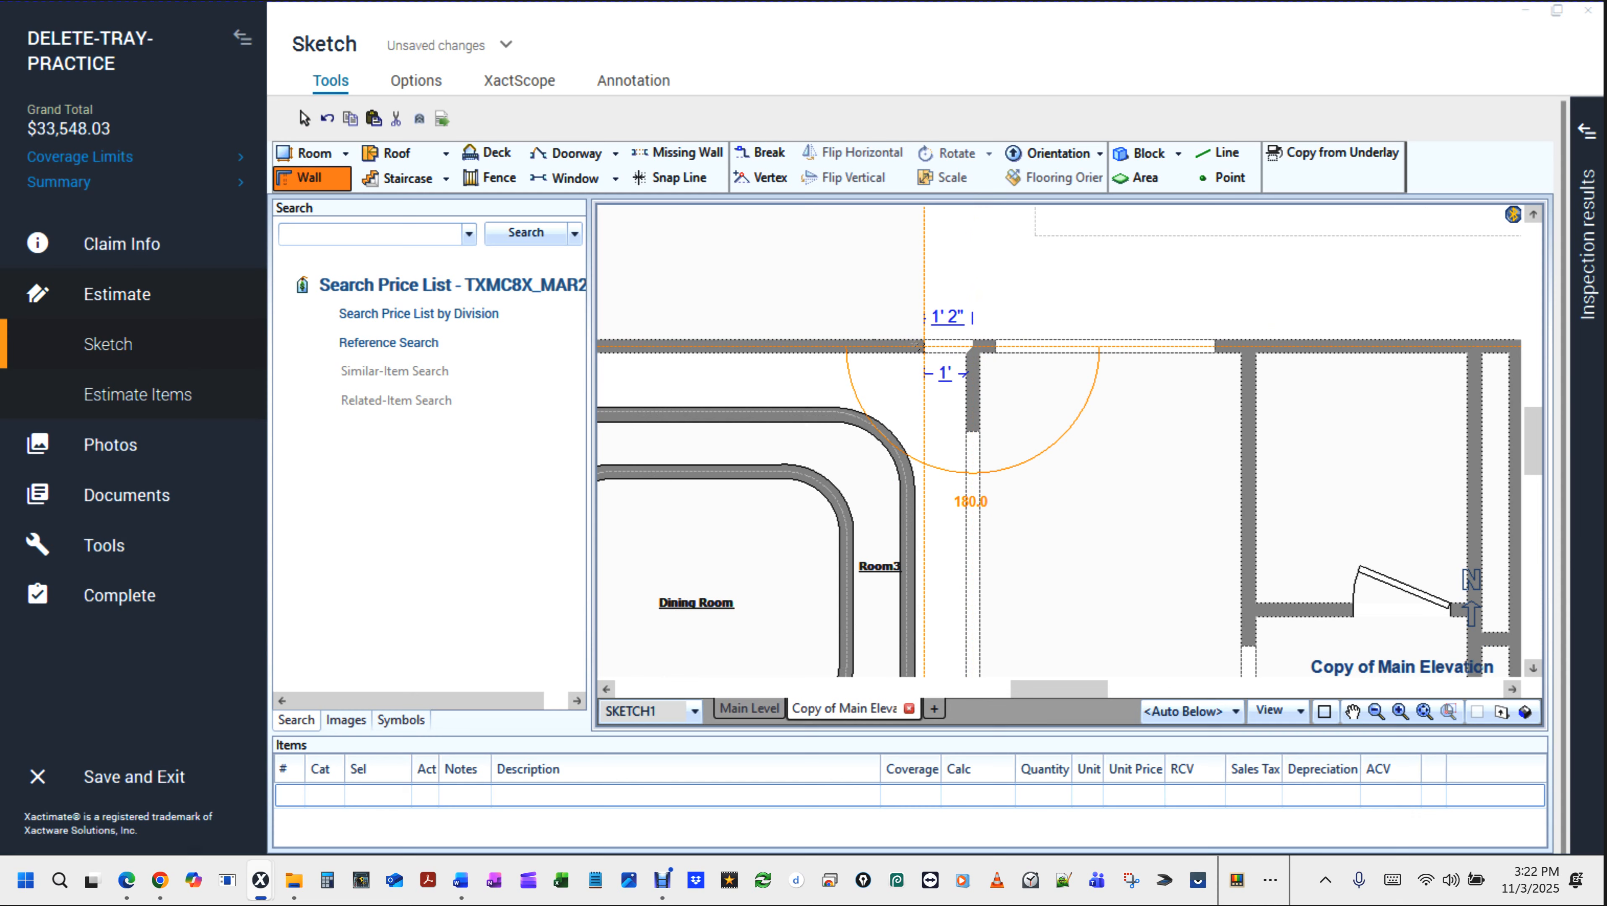
key(Escape)
Draw a wall from the tray's outer west side about 1' 5" west, continuing about 2' north to the existing wall corner.
scroll(926, 348, down, 3)
mouse_move(721, 537)
mouse_down()
mouse_move(742, 508)
mouse_move(771, 532)
mouse_up()
scroll(776, 535, up, 4)
drag(867, 458, 780, 550)
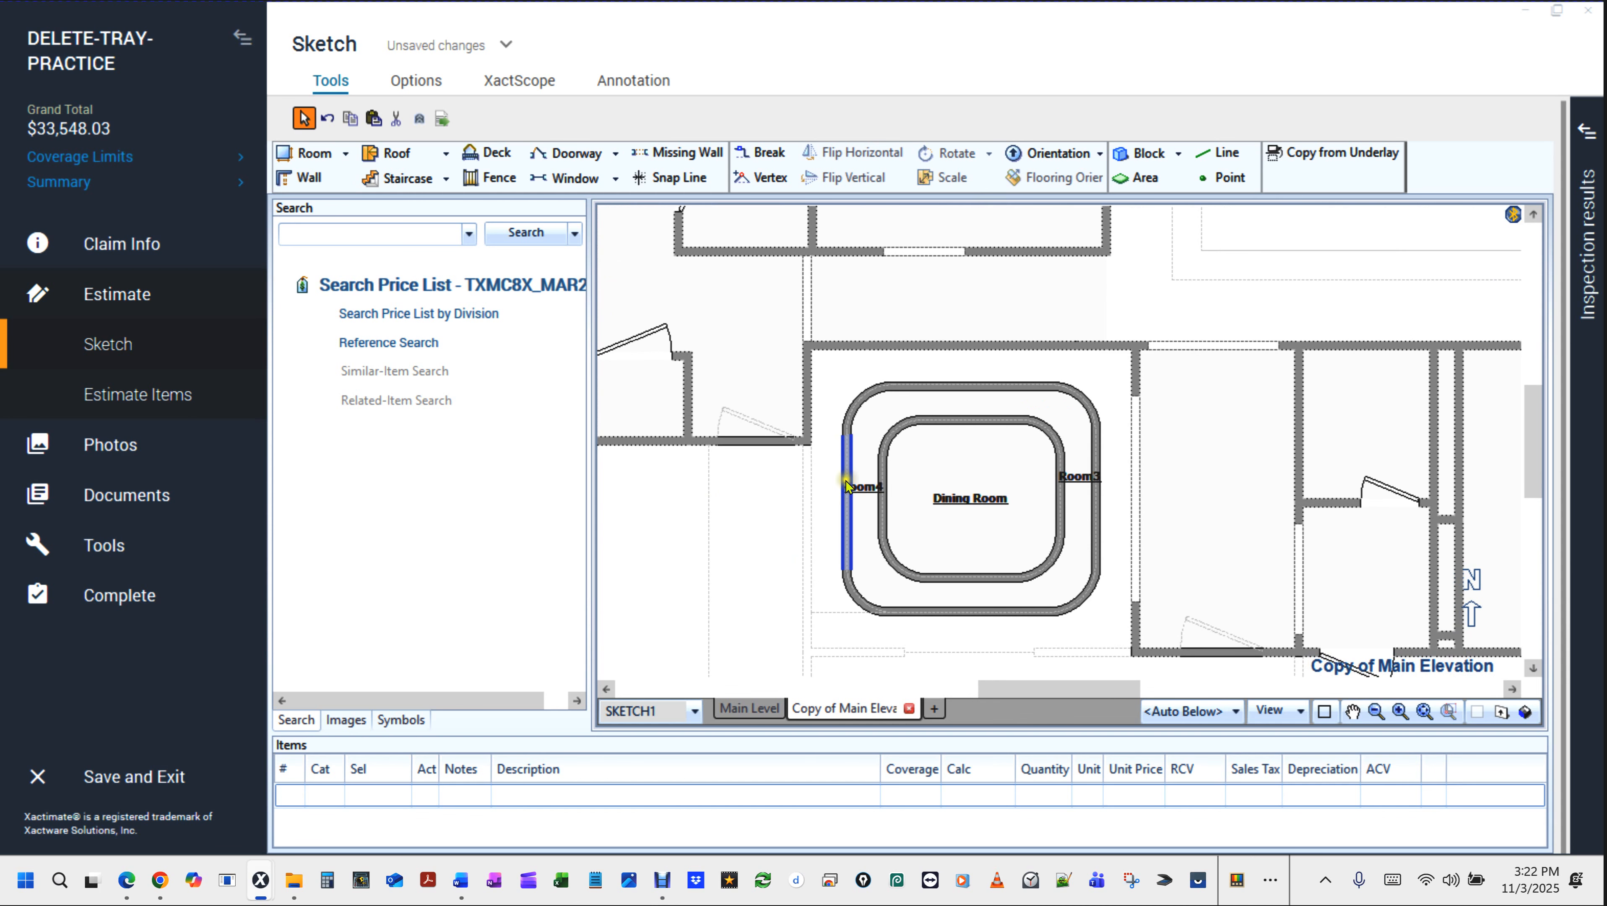
scroll(850, 508, up, 2)
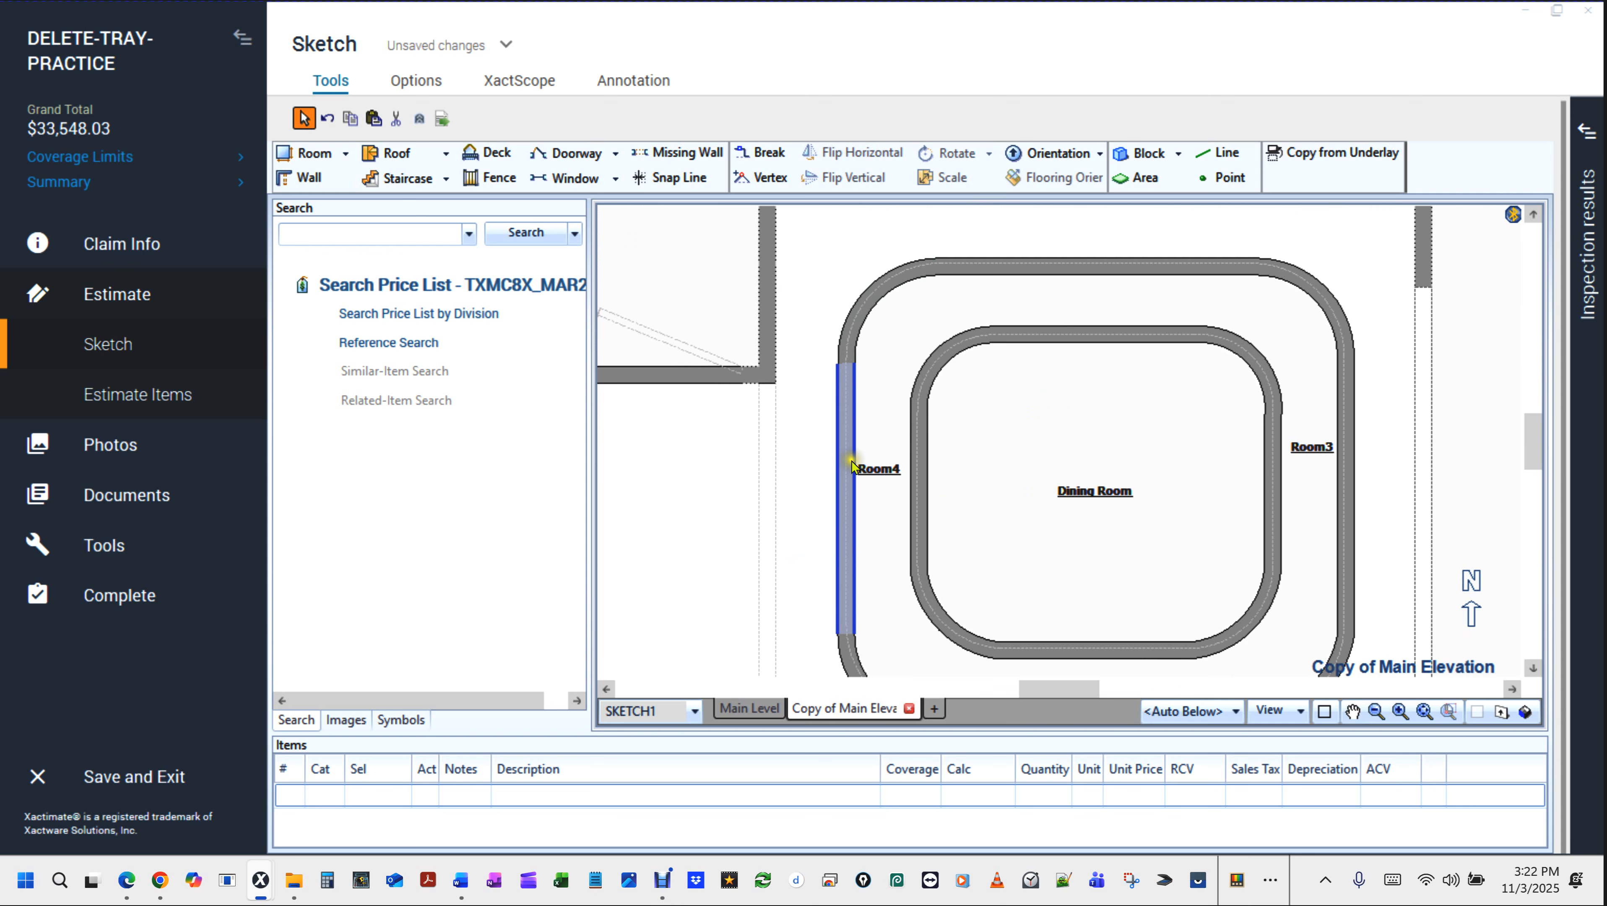
click(846, 486)
click(844, 485)
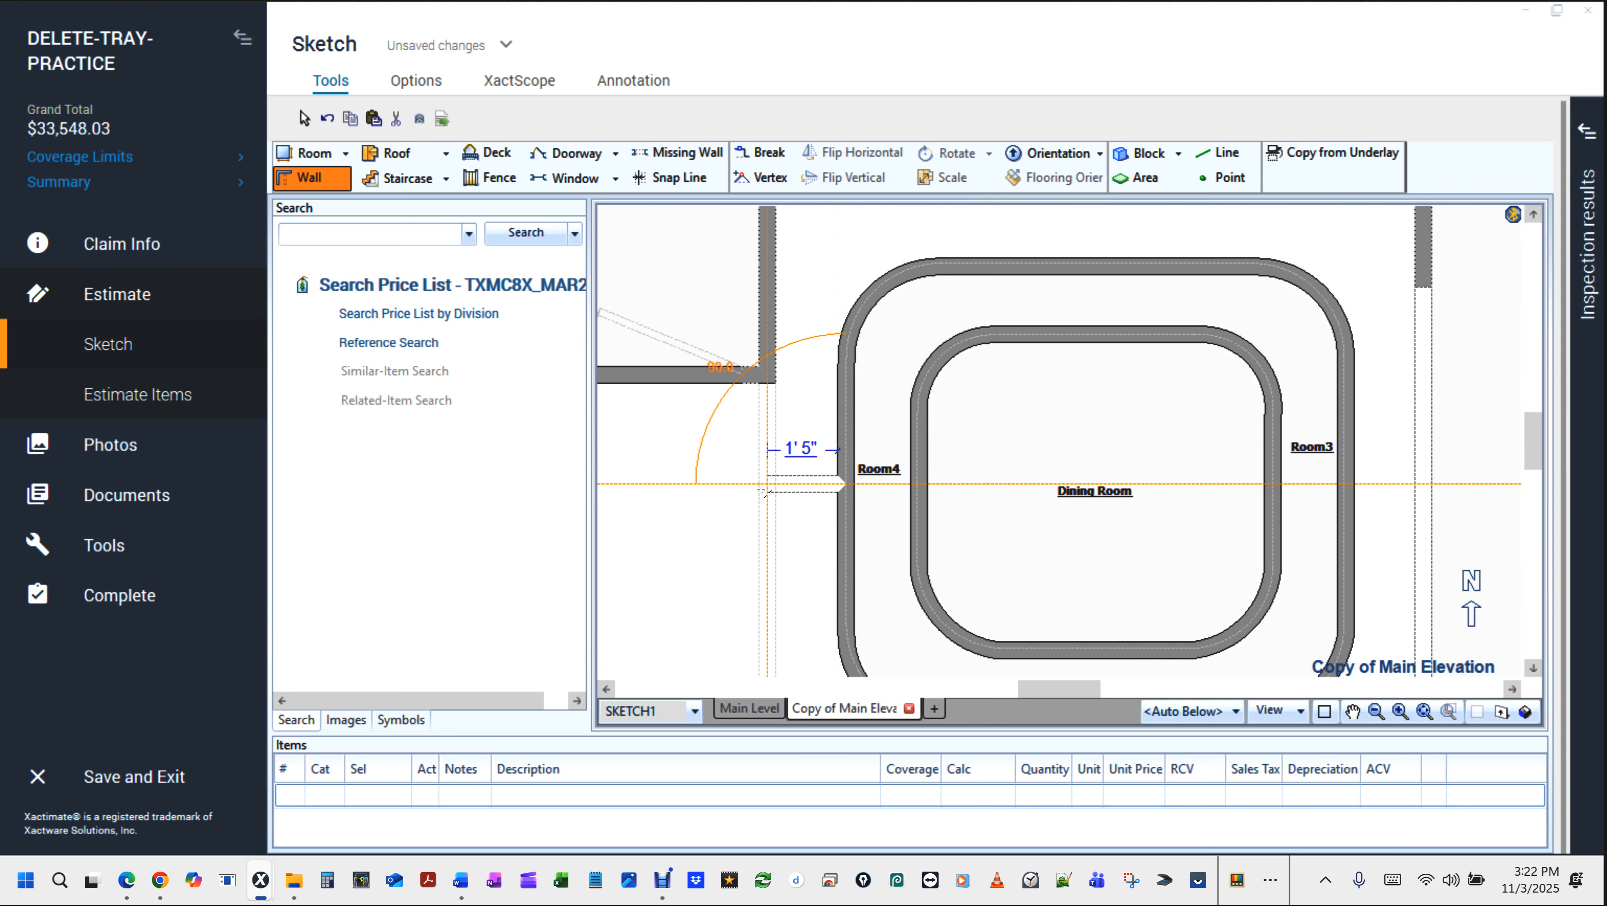
click(769, 486)
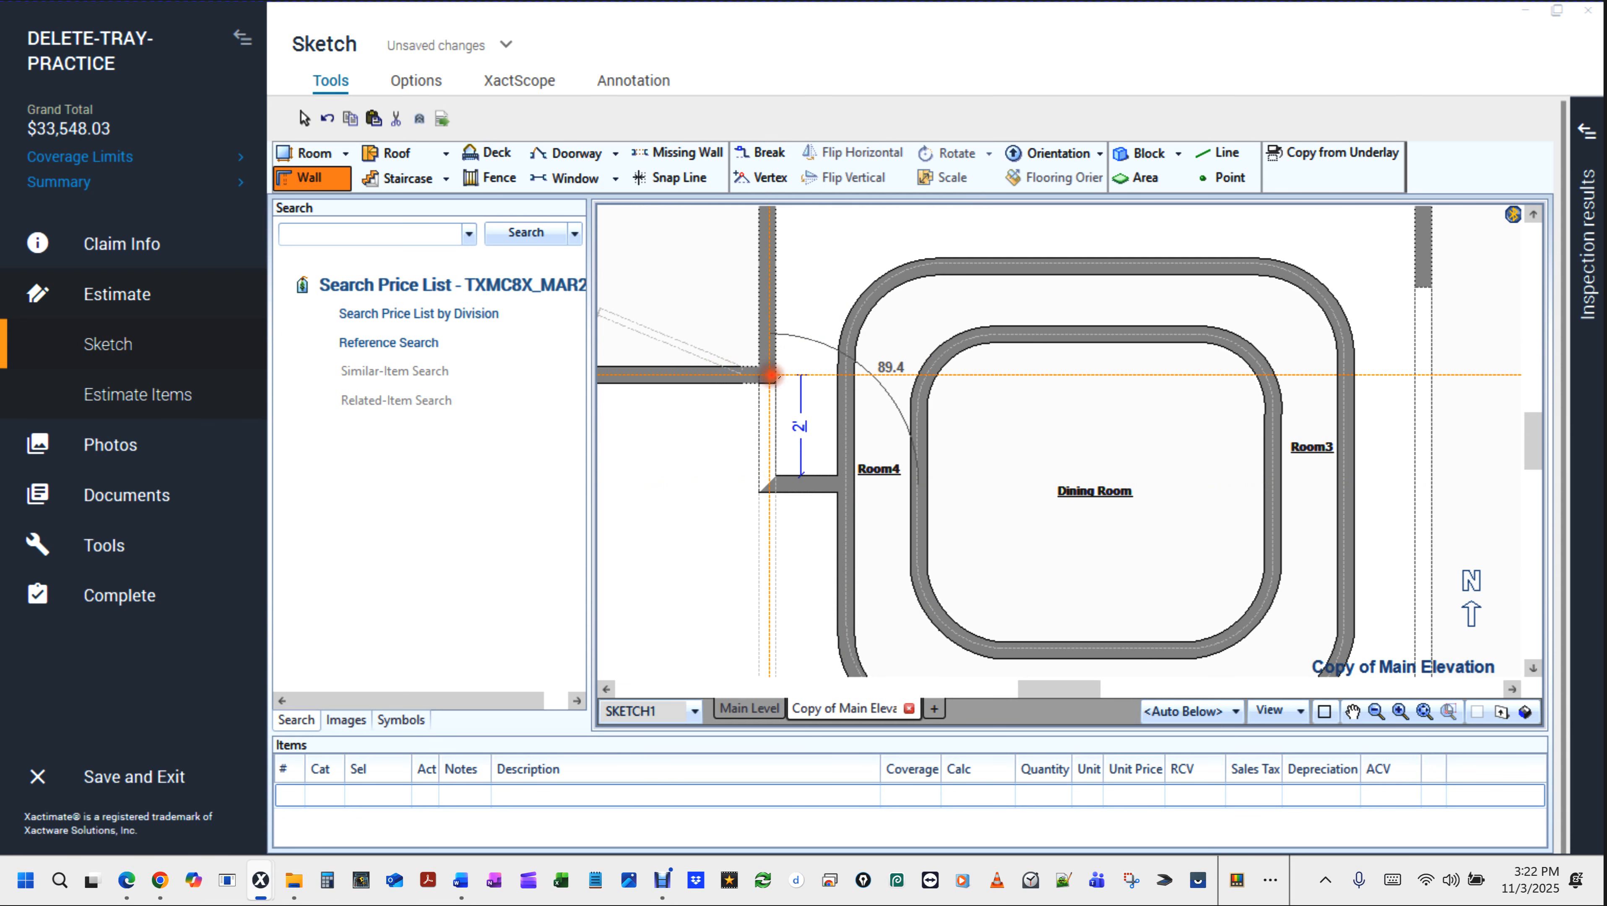
click(771, 375)
scroll(931, 433, down, 3)
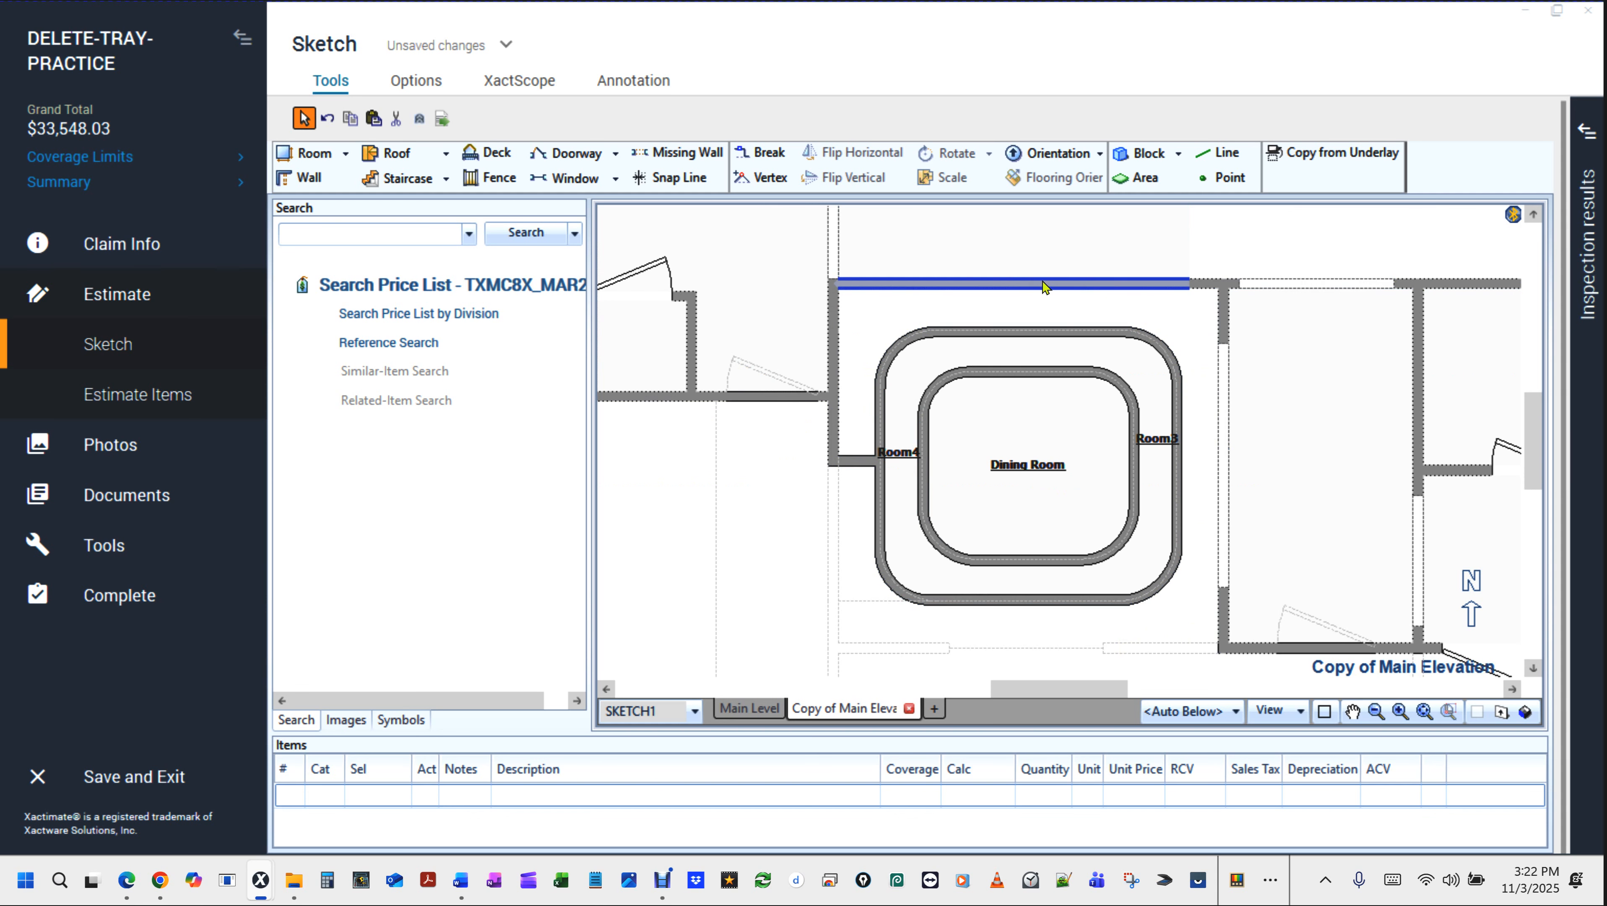
Draw walls from the southeast corner west across the Dining Room's south side, about 3' 9" north, and over to the tray's outer west wall.
scroll(1045, 287, down, 2)
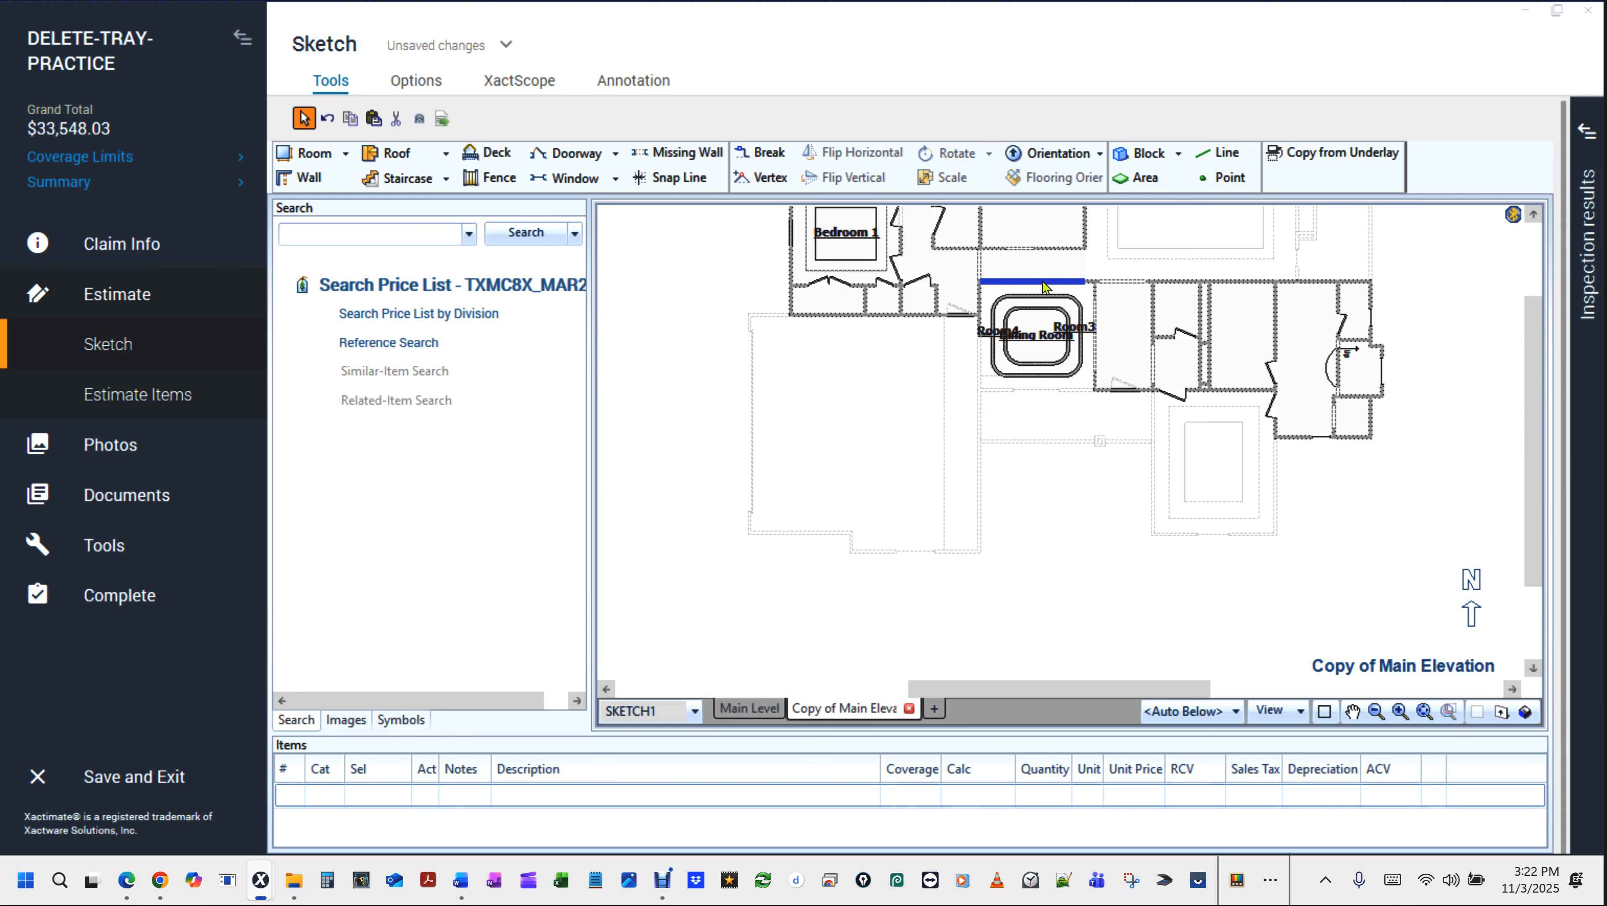
scroll(1045, 287, up, 1)
middle_click(1030, 623)
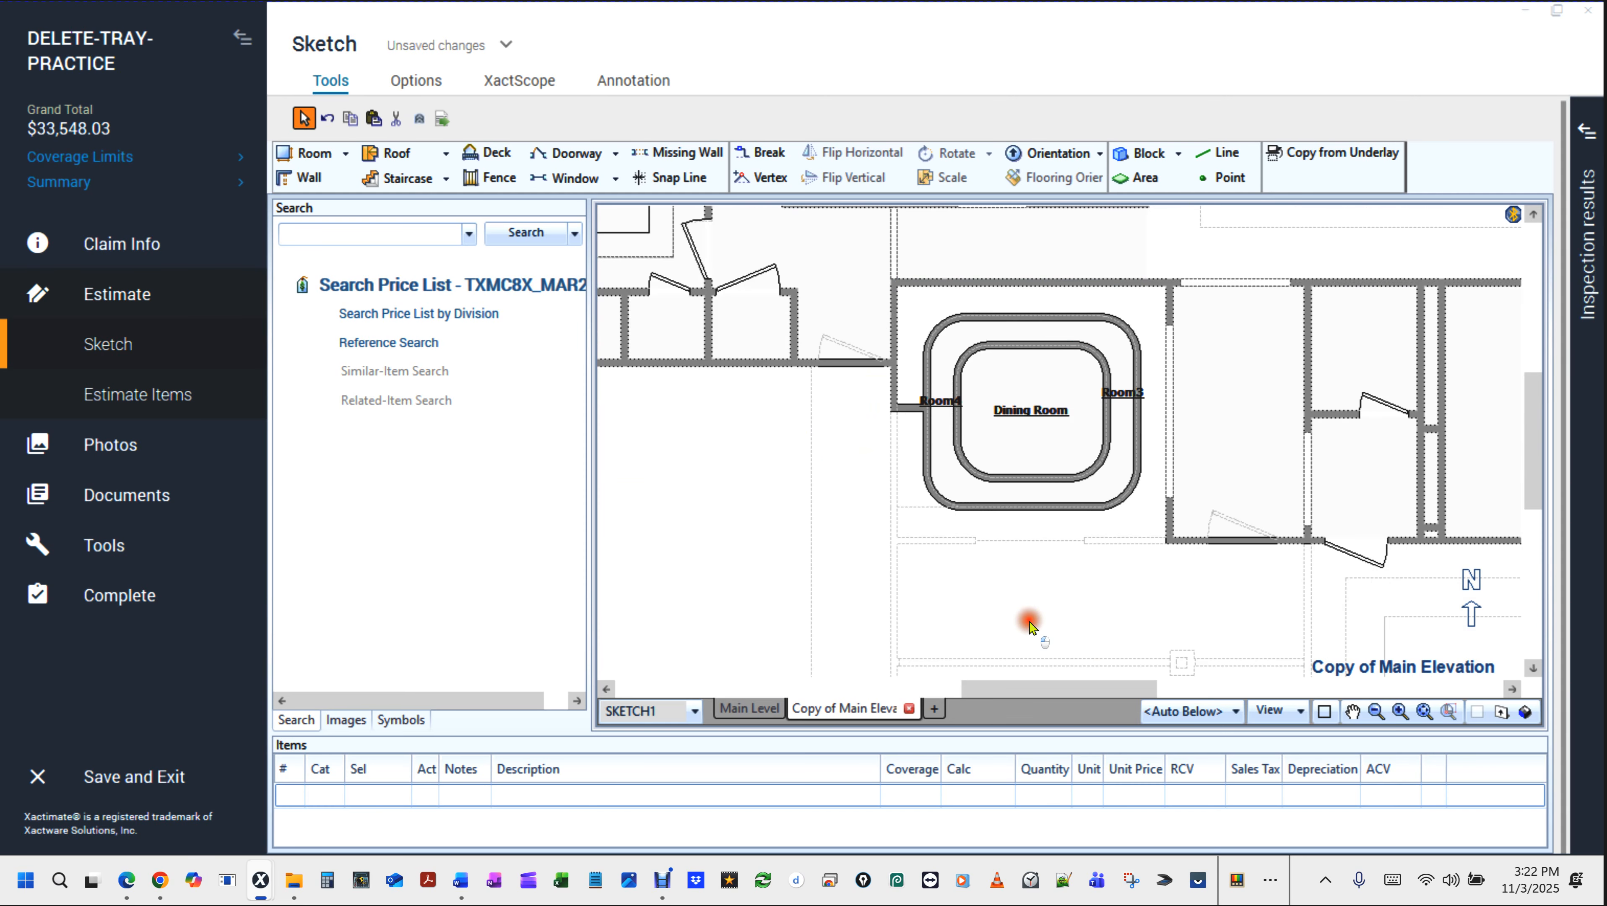
drag(1058, 593, 1026, 576)
scroll(1026, 576, up, 2)
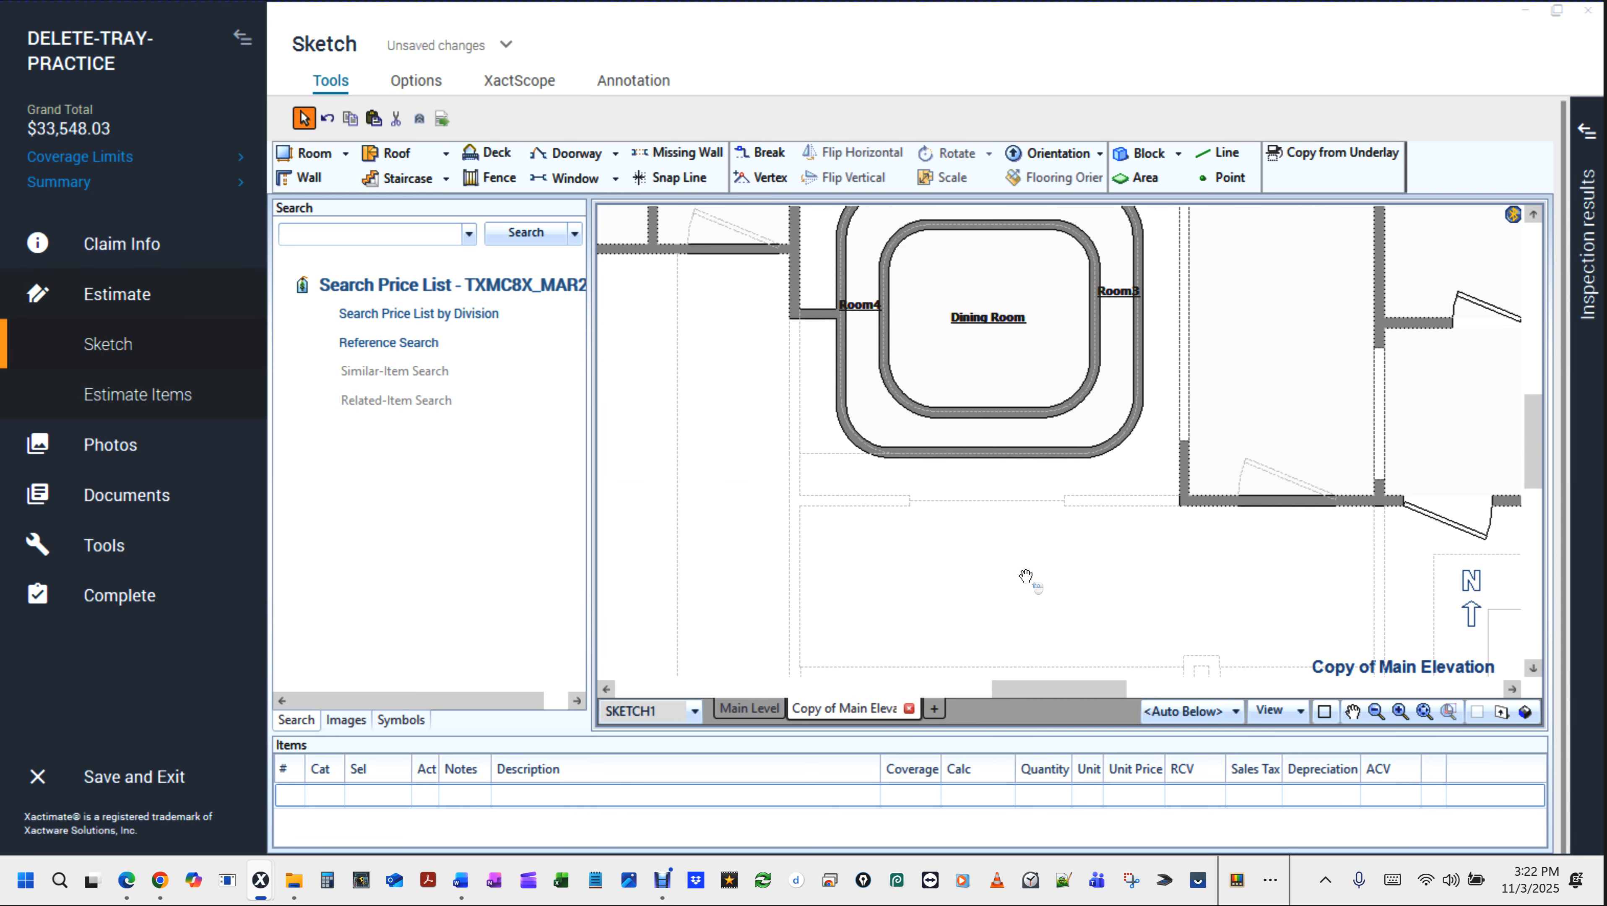
key(w)
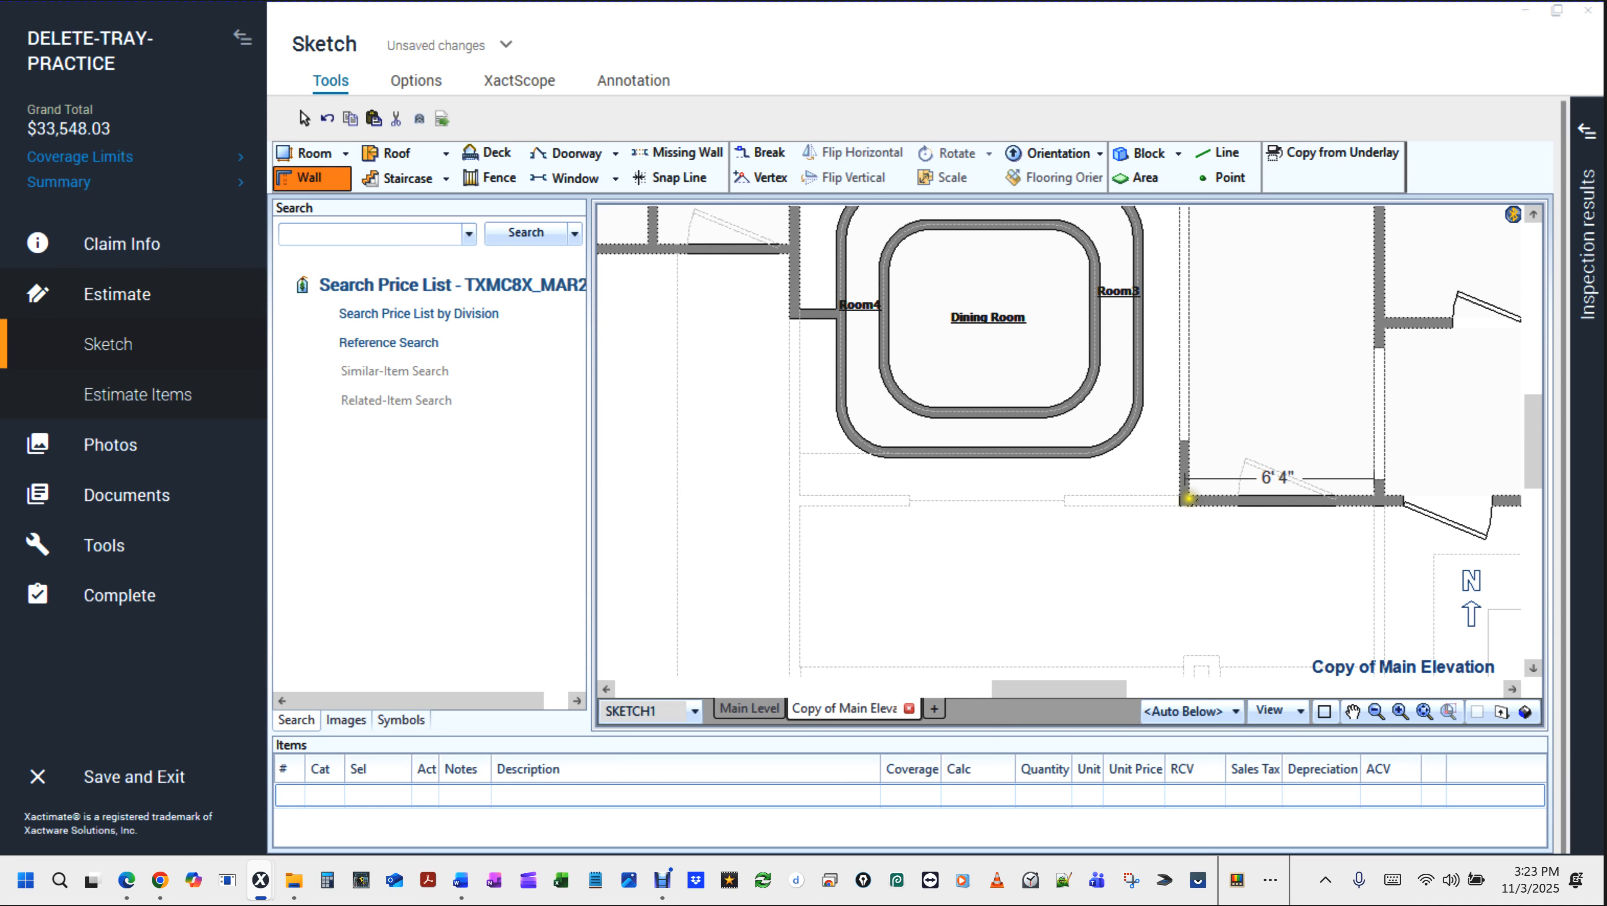
click(1187, 499)
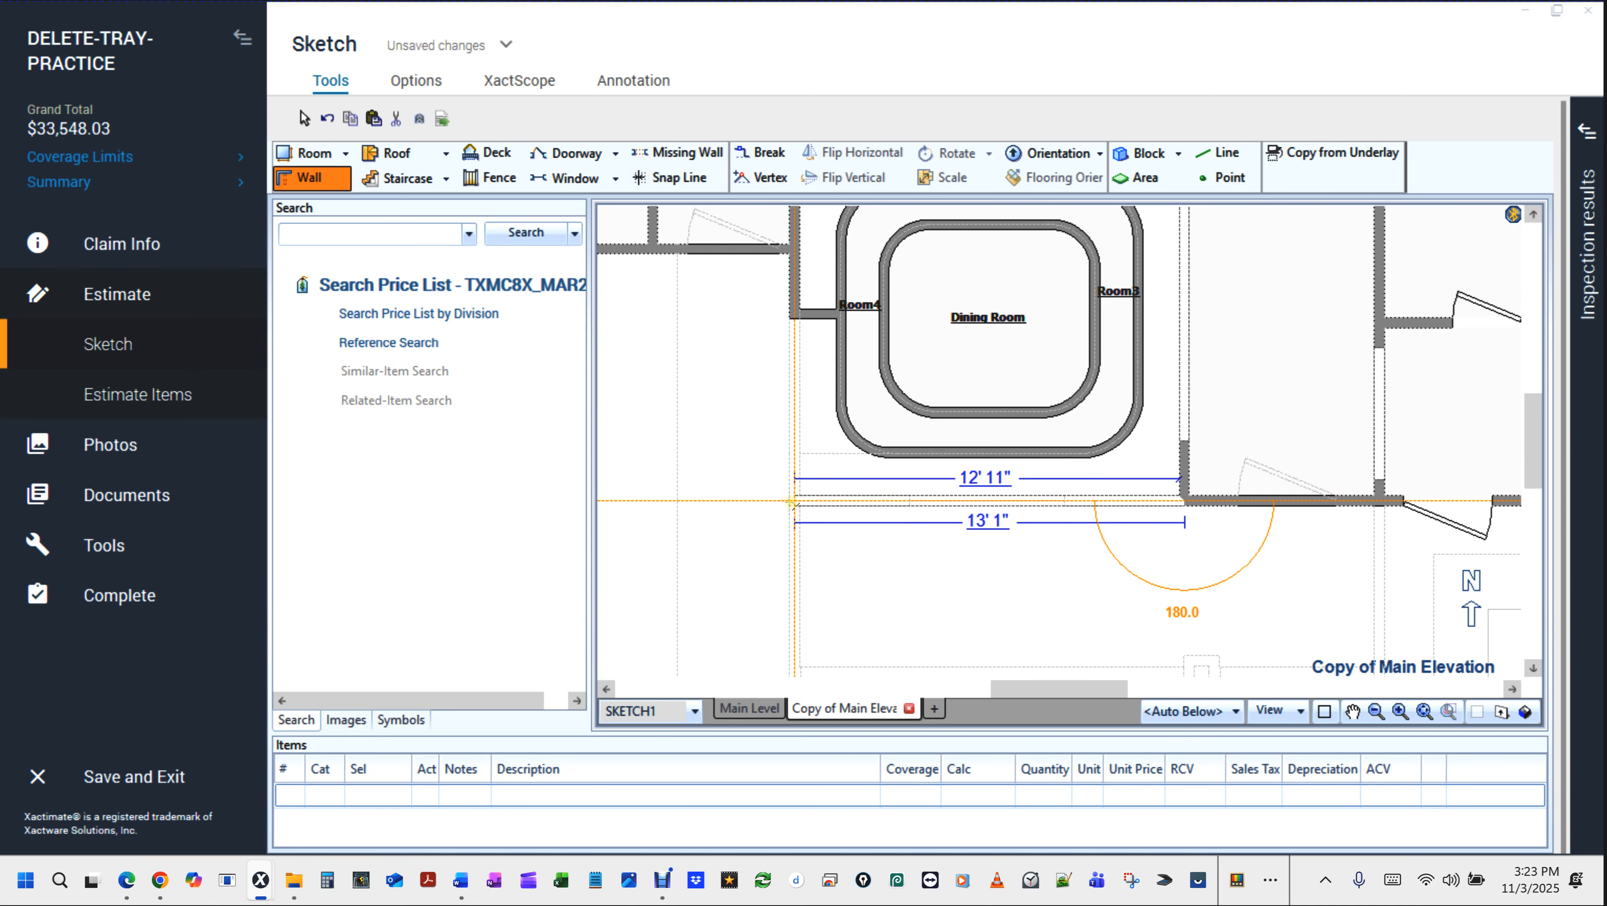
click(791, 500)
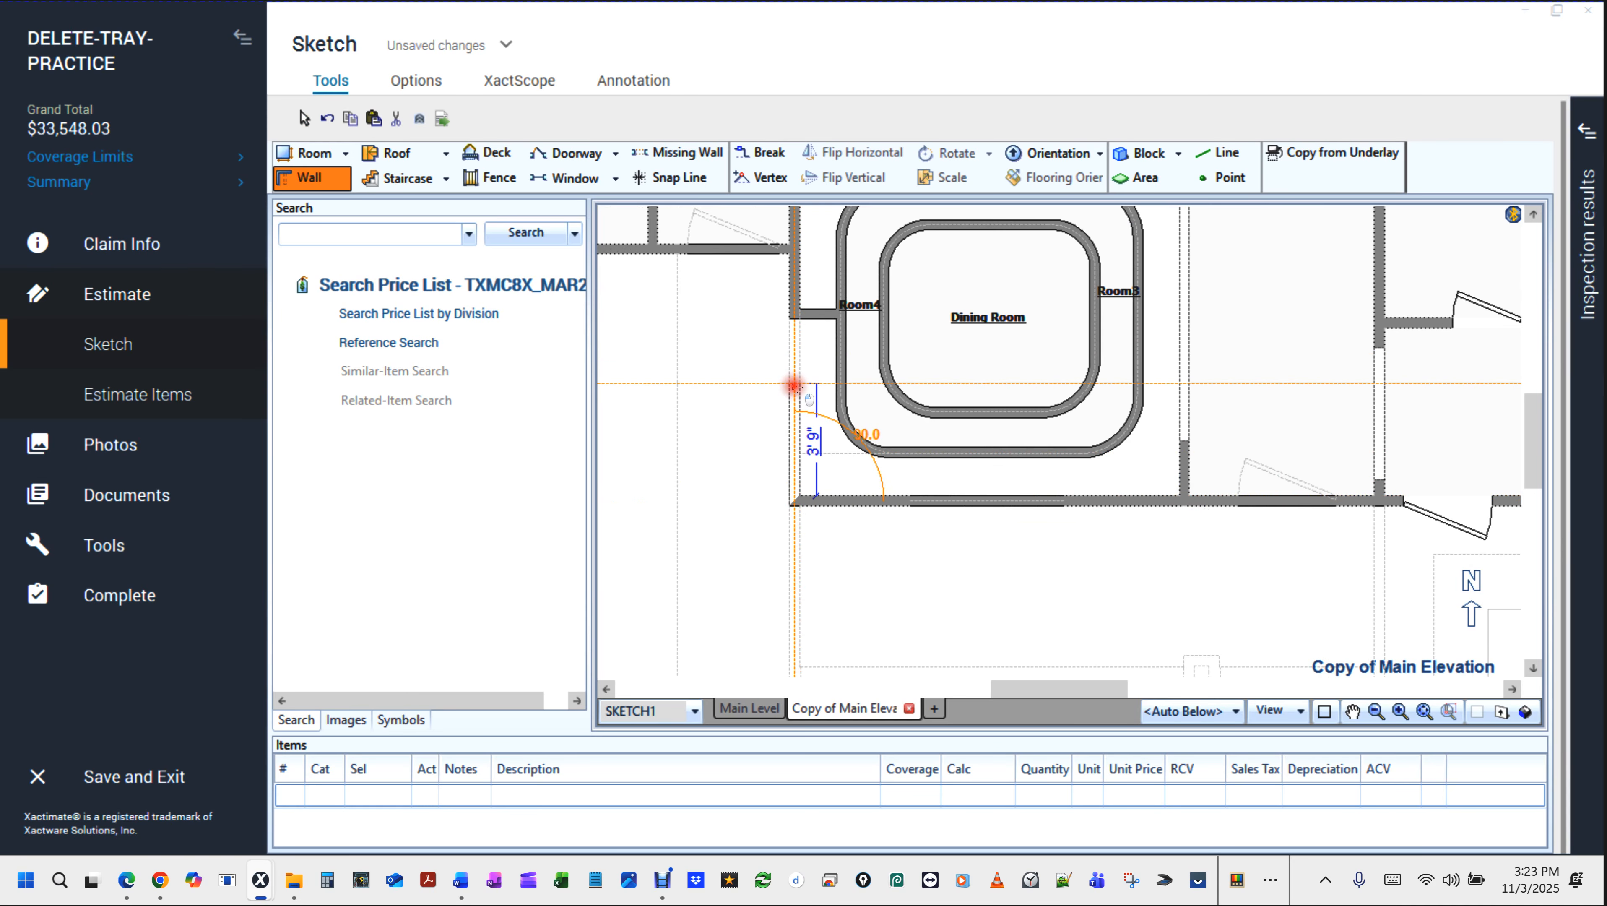
click(796, 385)
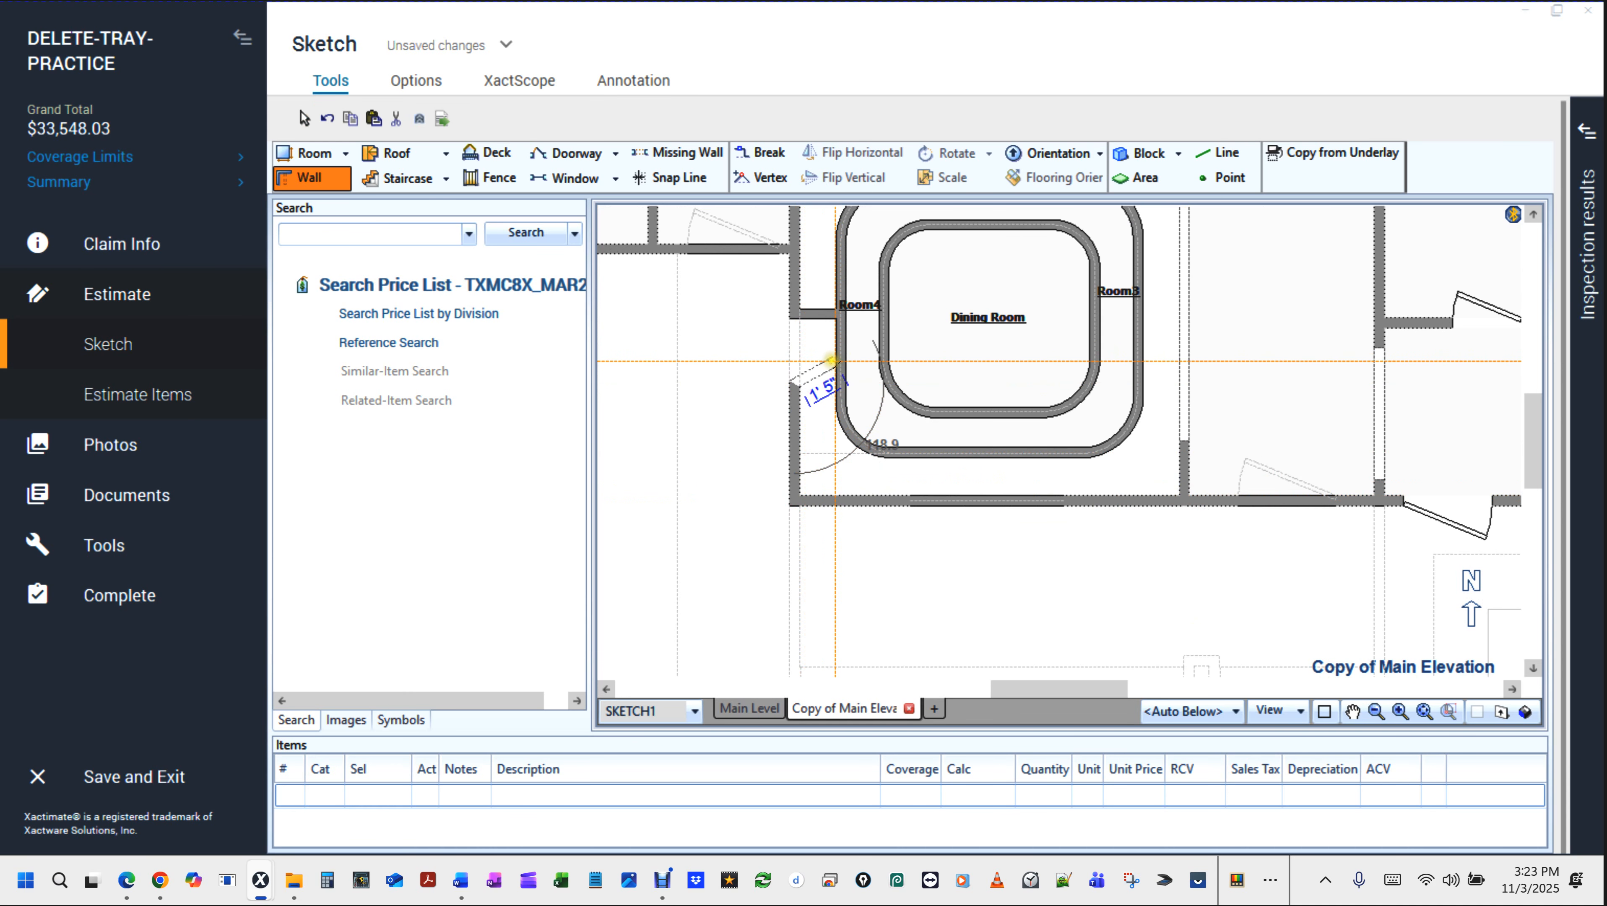
scroll(827, 381, up, 3)
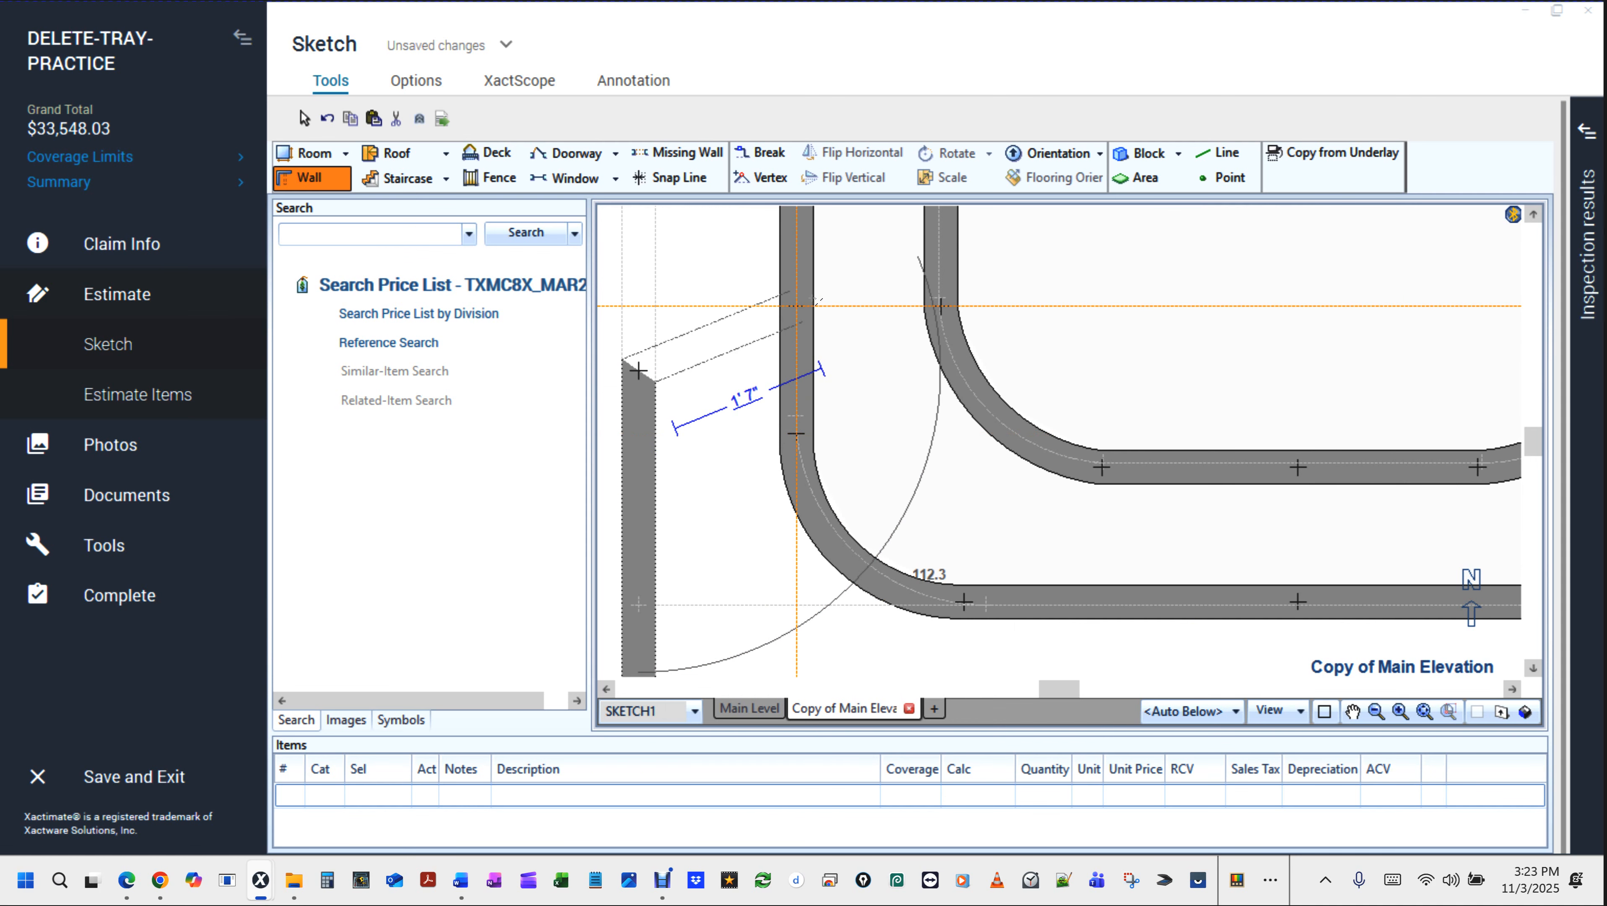
double_click(816, 299)
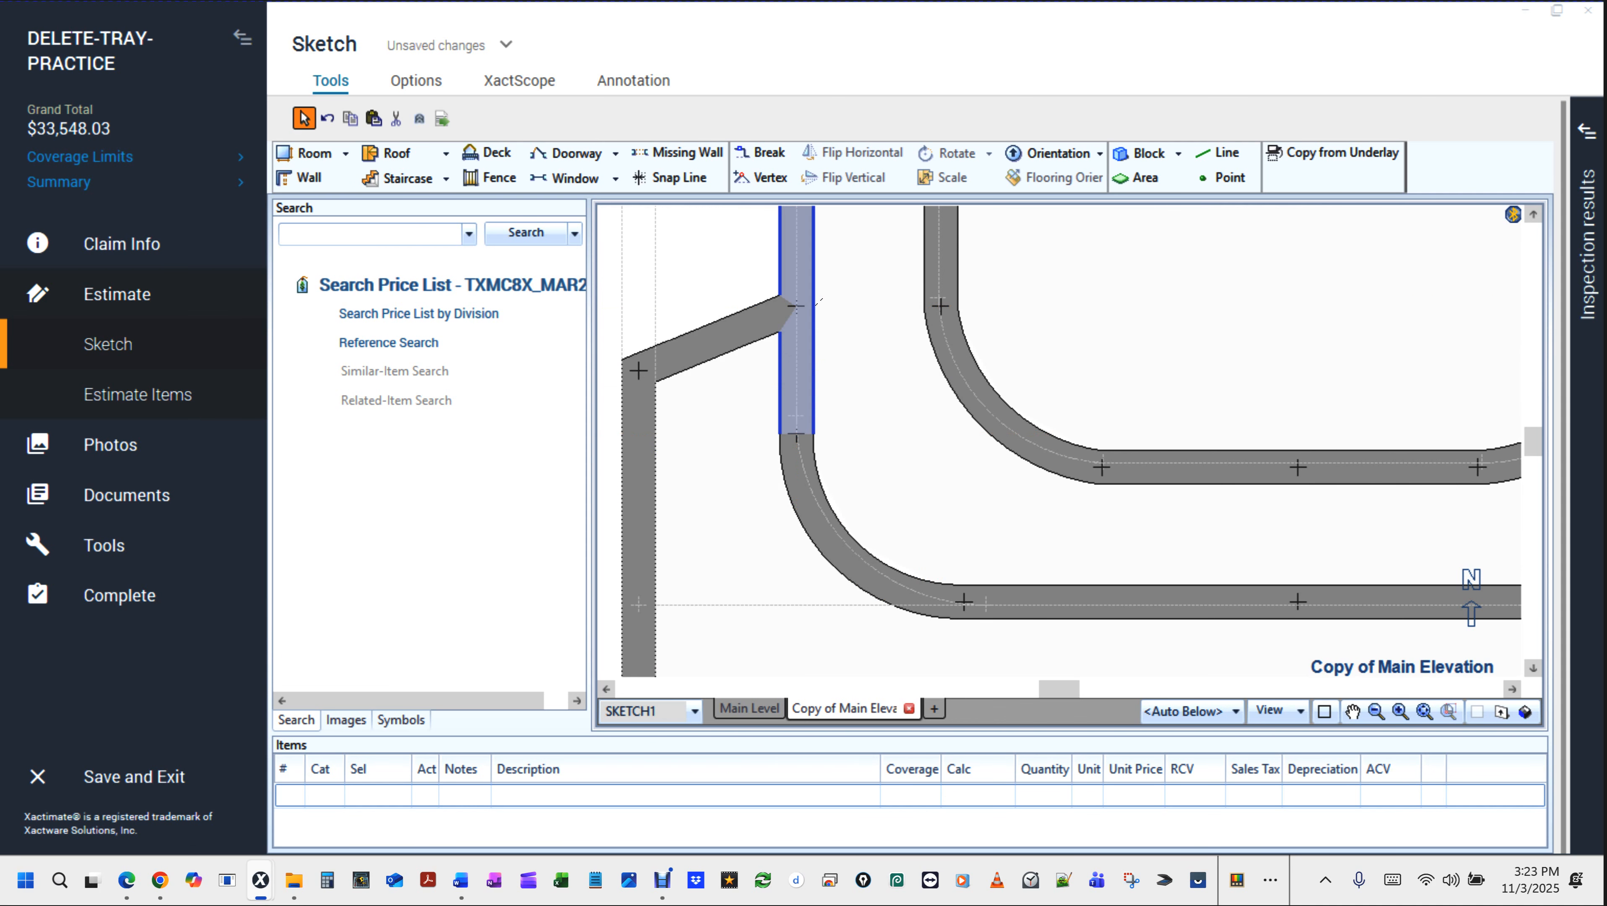
Move the corner of the slanted connecting wall north so the wall meets the tray's outer west side squarely.
click(639, 362)
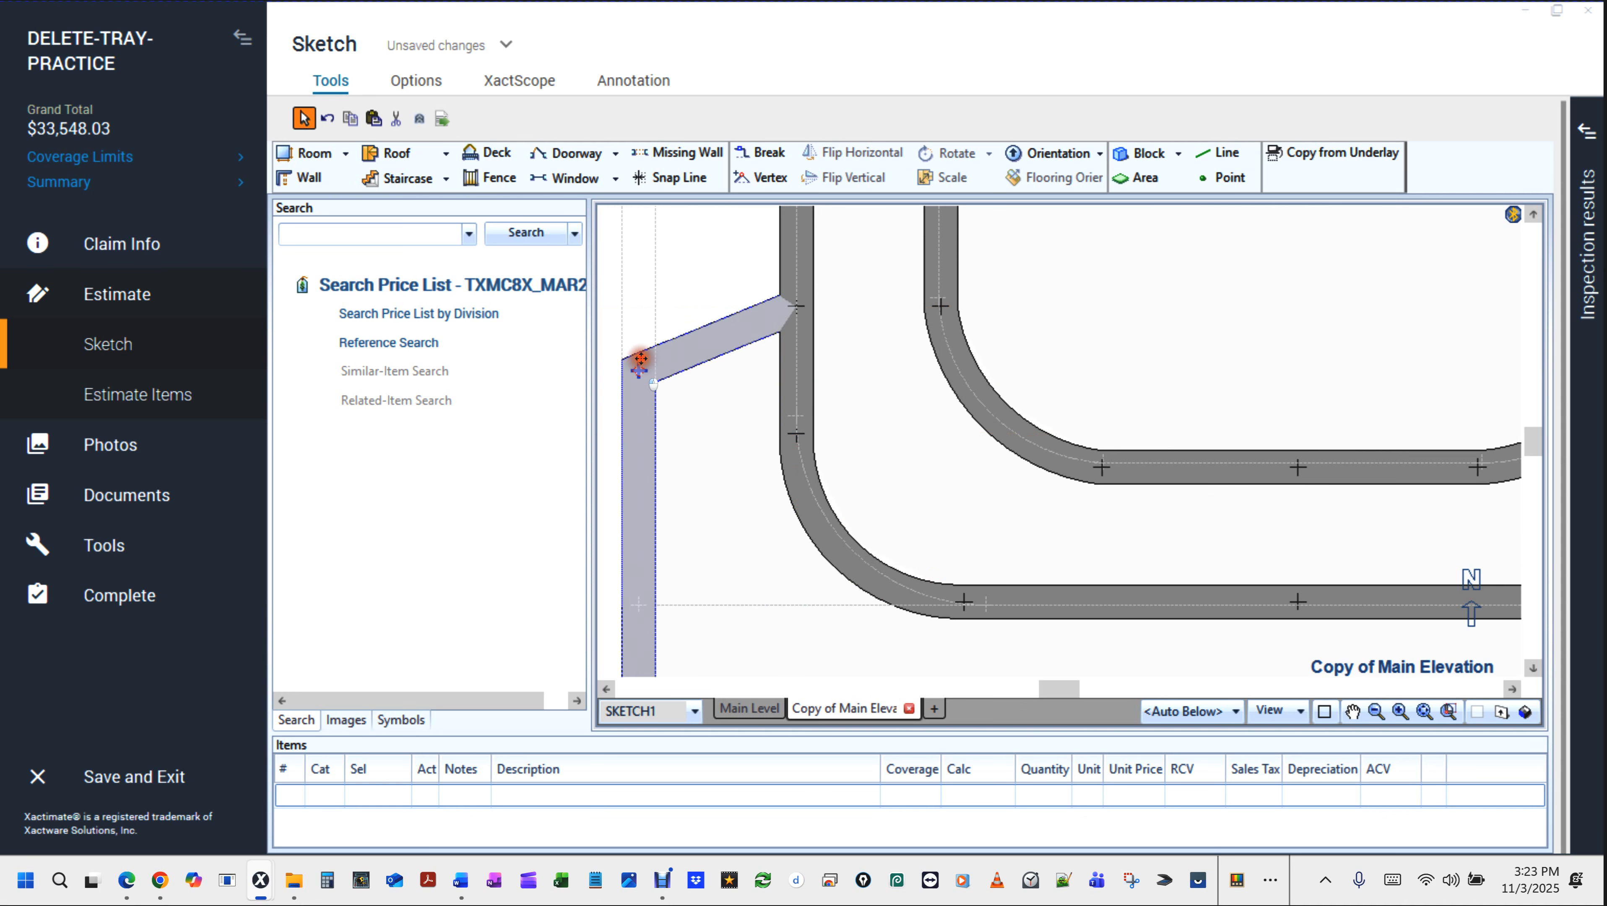
drag(639, 360, 639, 295)
scroll(804, 457, down, 4)
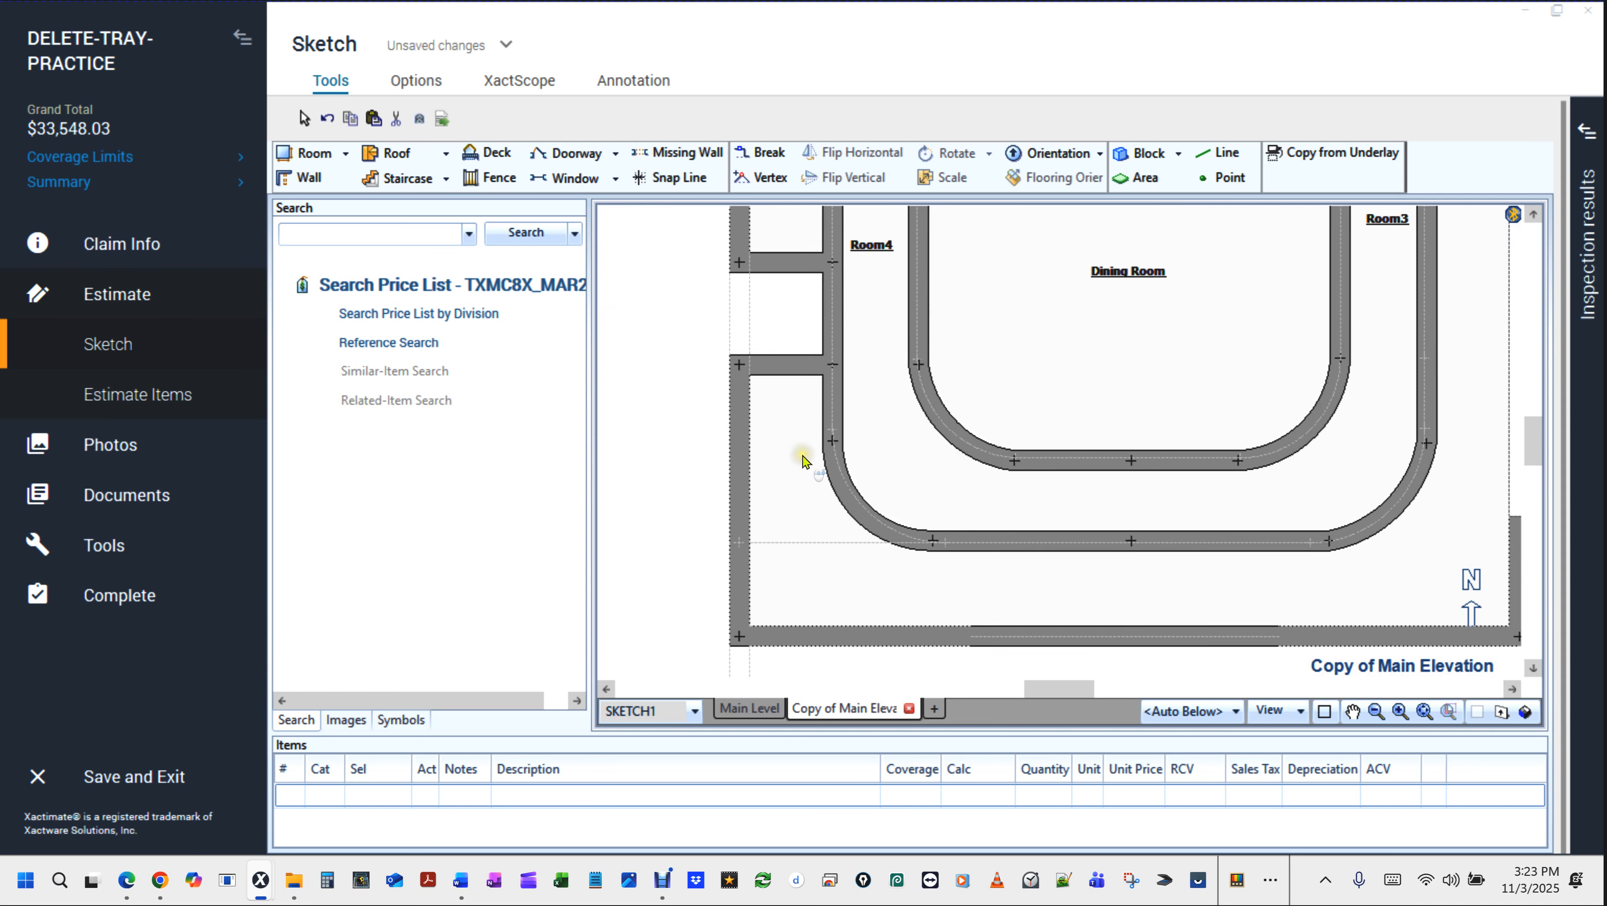
scroll(1236, 323, down, 2)
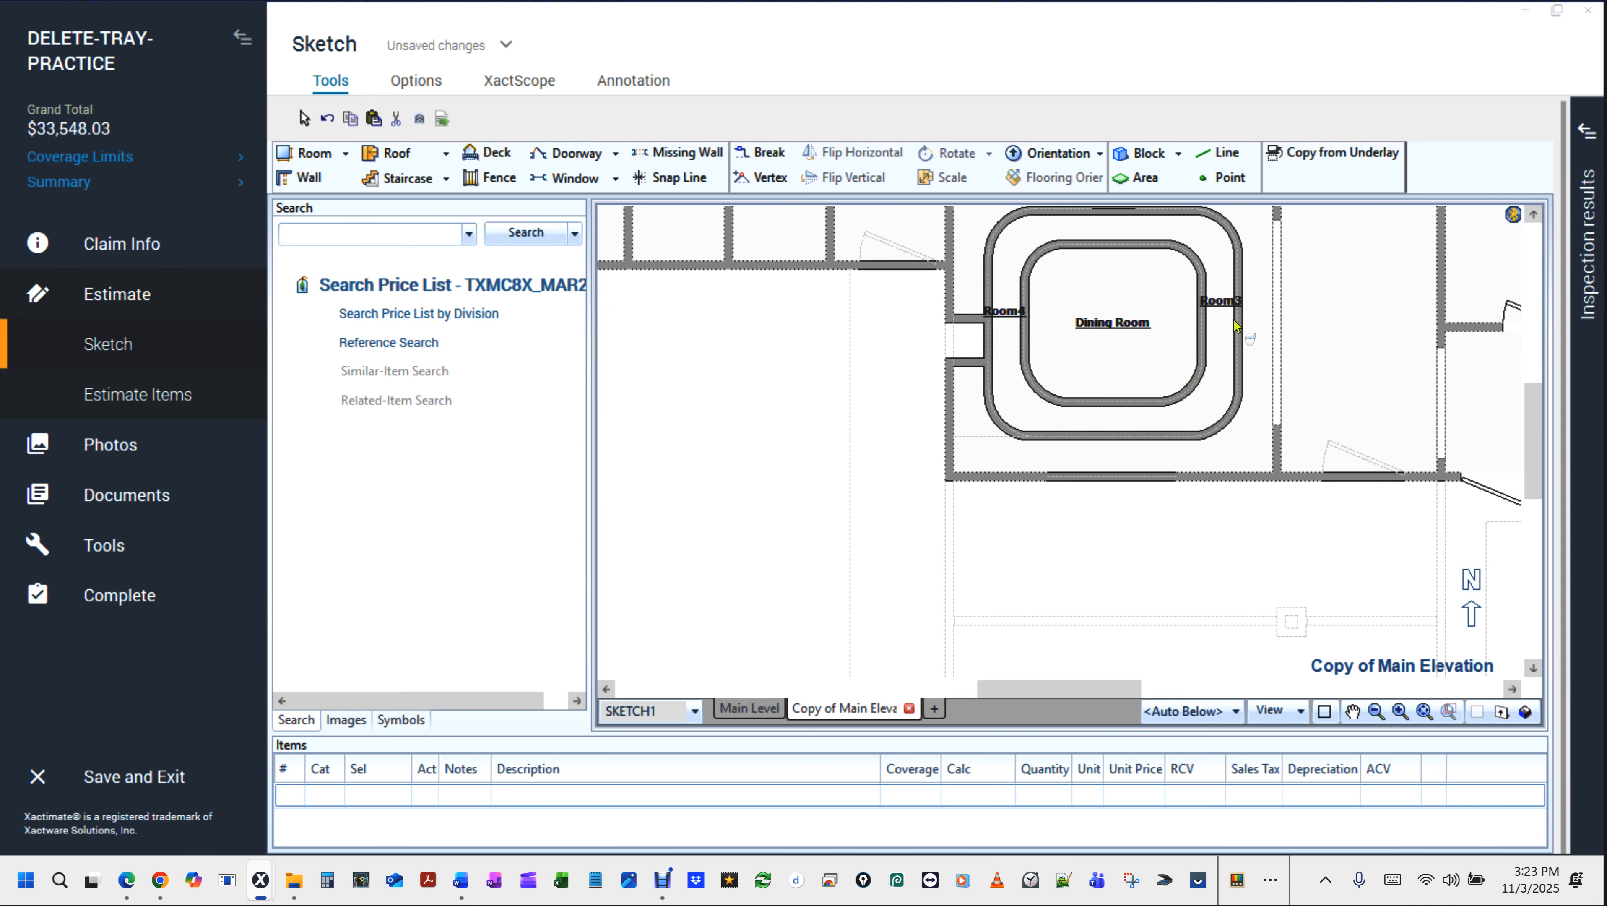
drag(1071, 535, 914, 621)
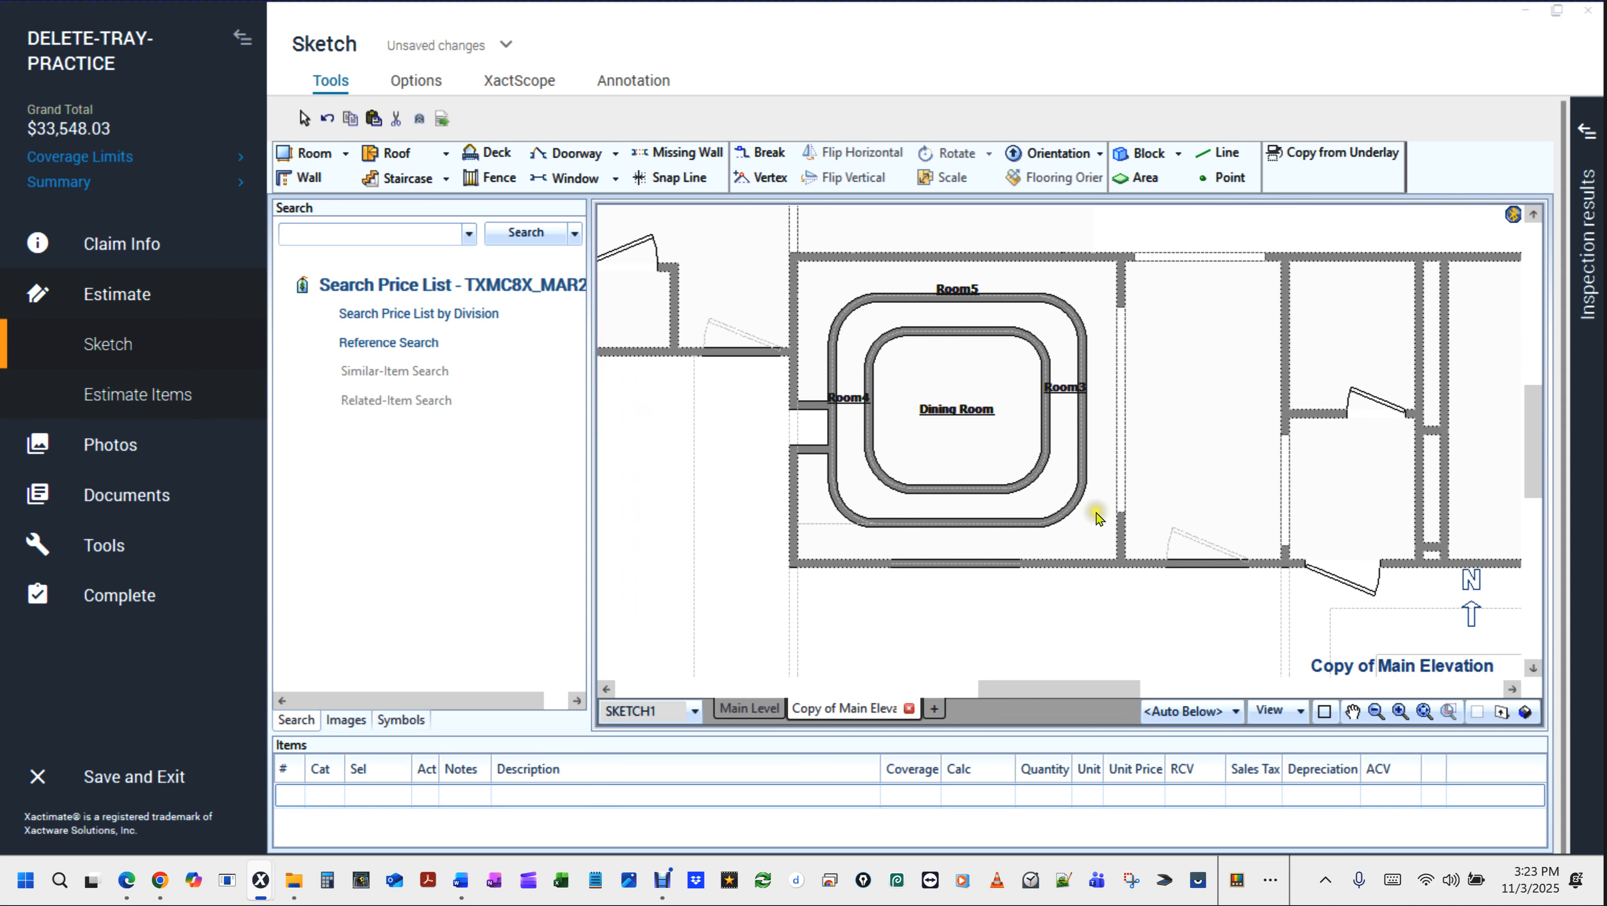
Set the ceiling height of Room5, the room surrounding the tray, to 9 feet.
click(961, 285)
click(956, 289)
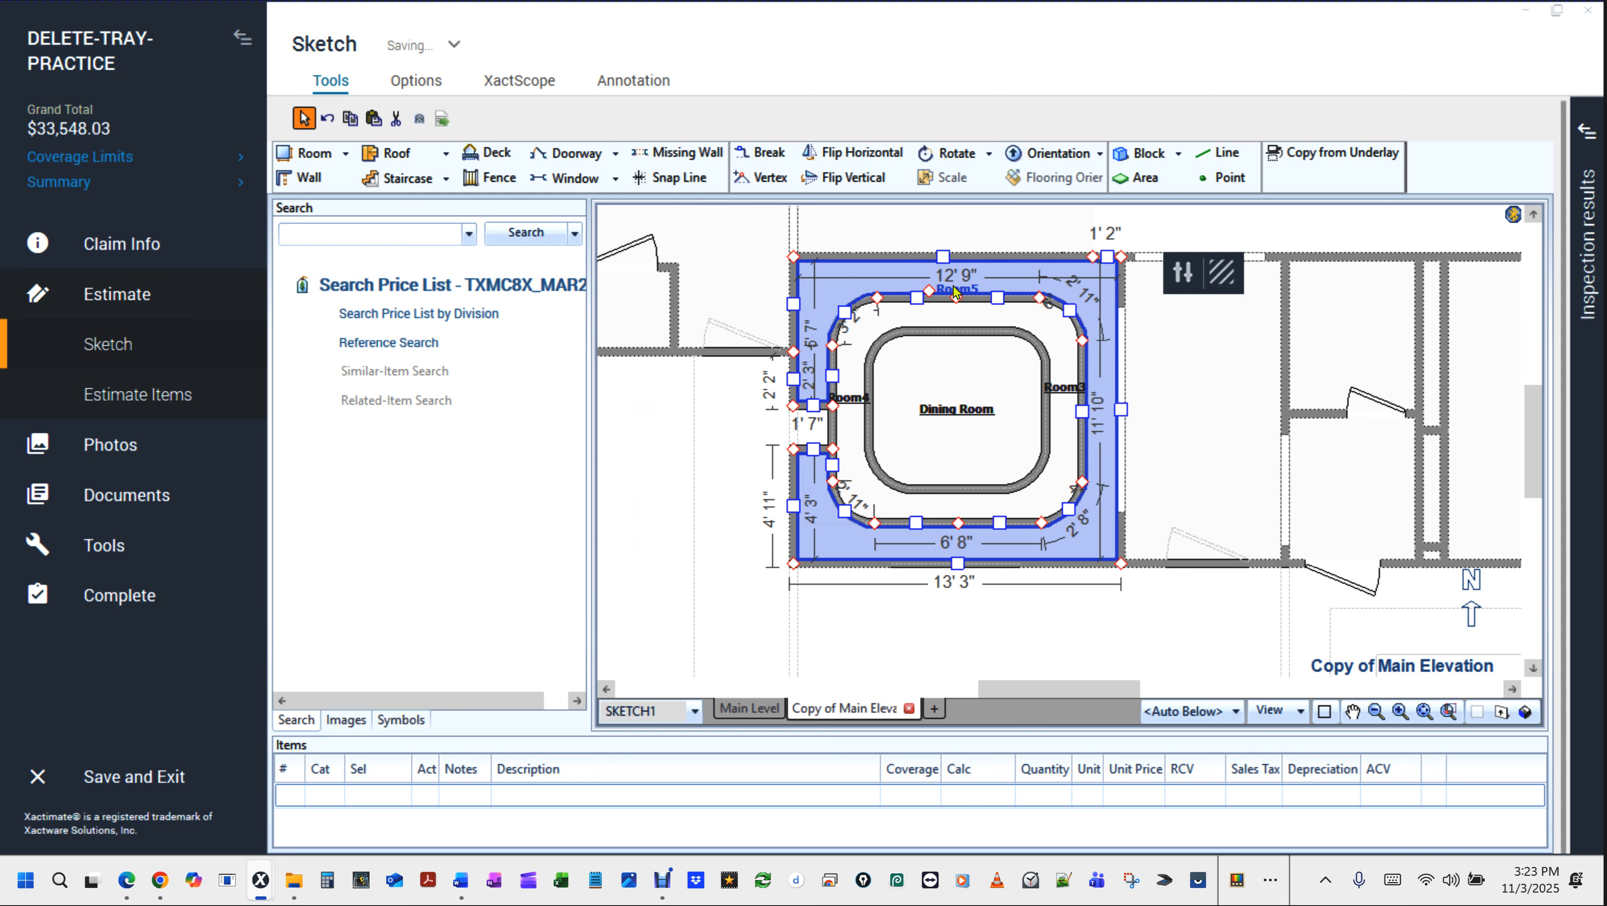
double_click(956, 292)
click(1382, 413)
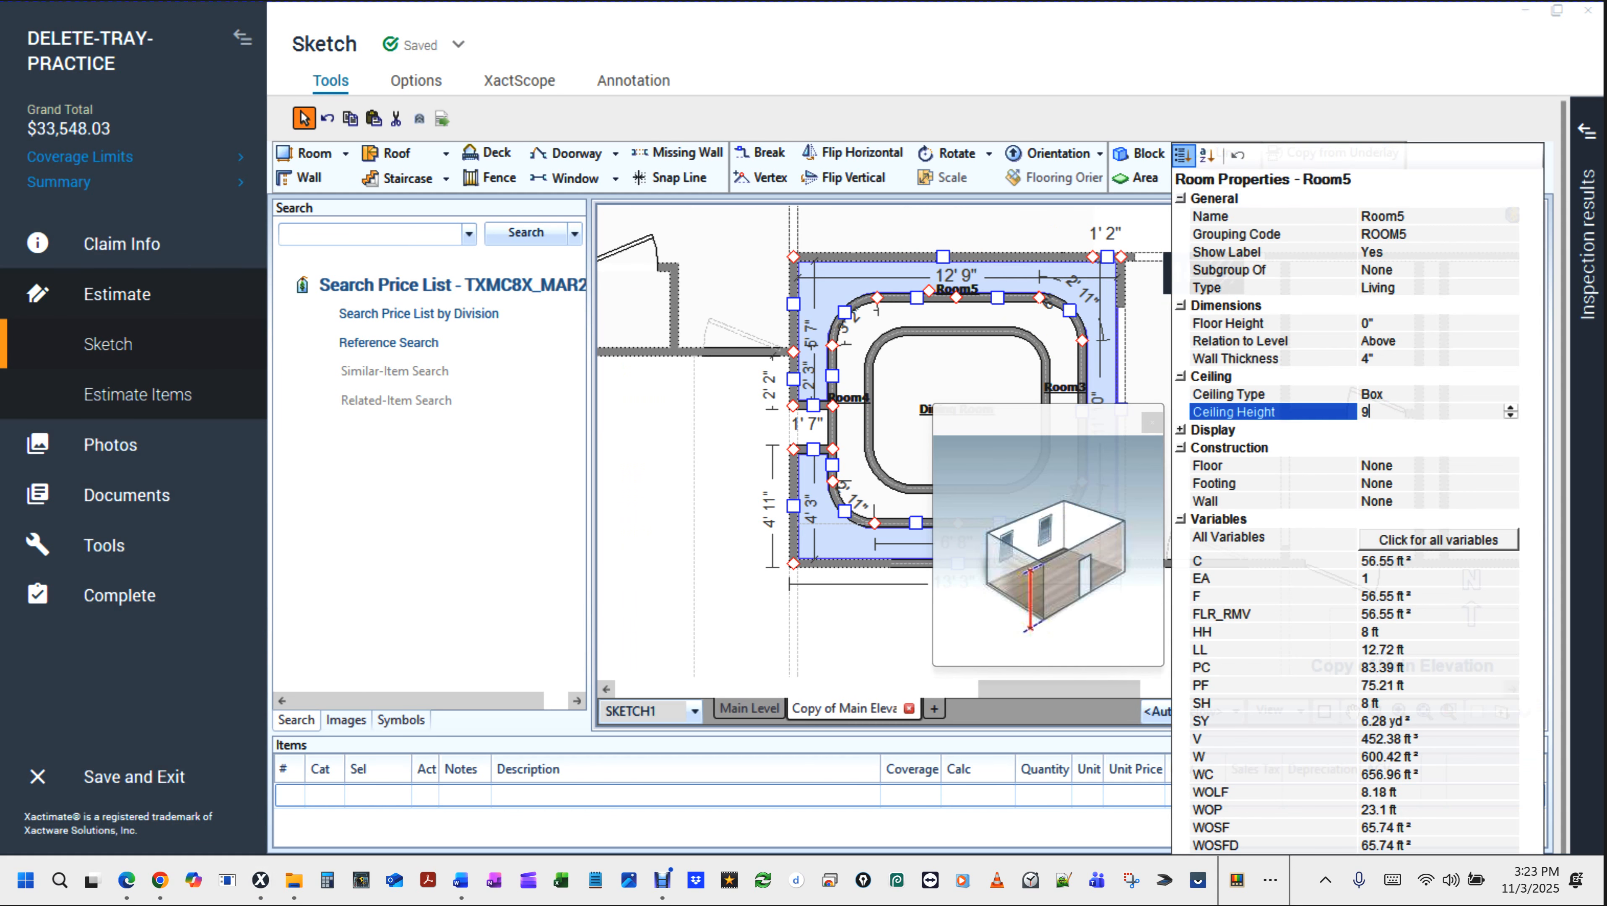
text(9)
key(Return)
click(688, 459)
Turn the gap between the two short connecting walls west of the tray into its own room.
click(721, 447)
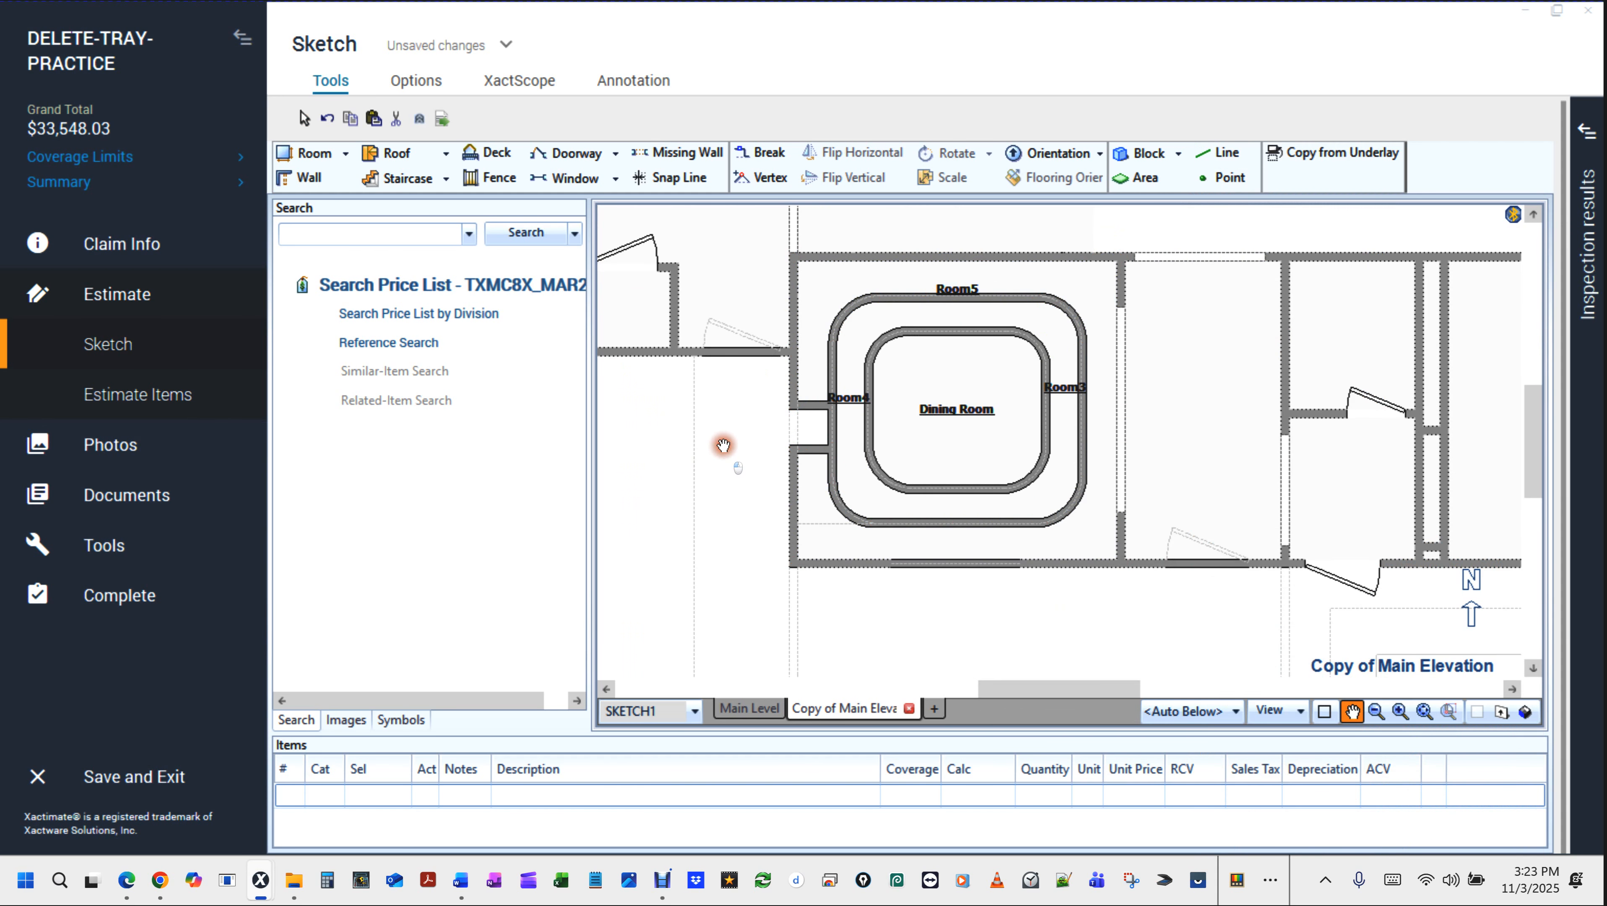
drag(720, 447, 693, 545)
click(782, 547)
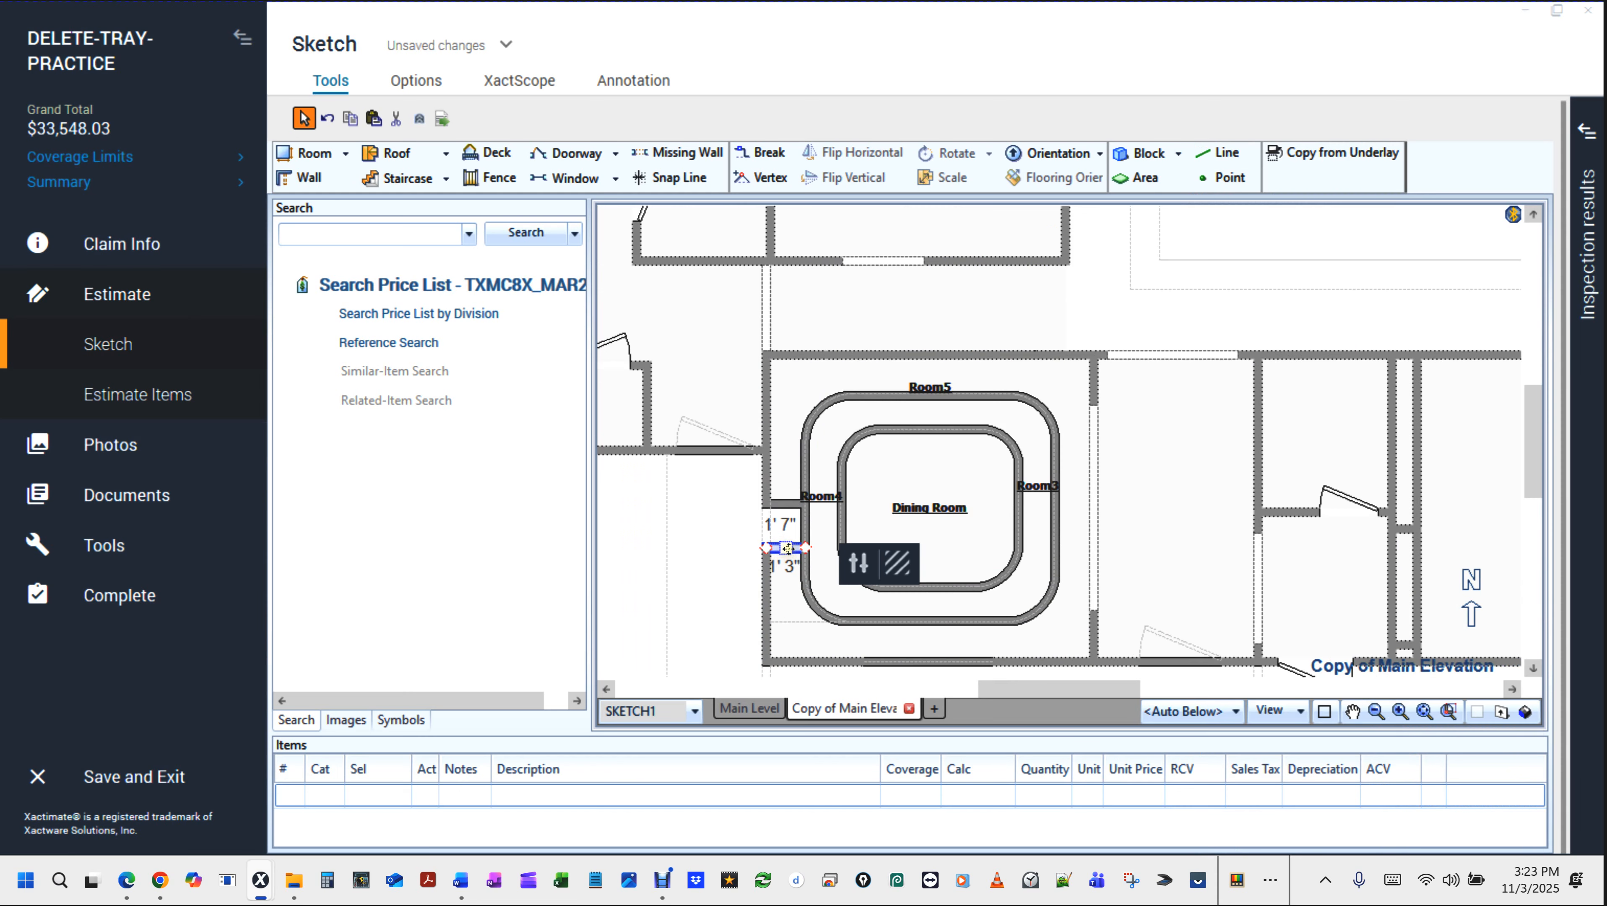
drag(787, 548, 787, 489)
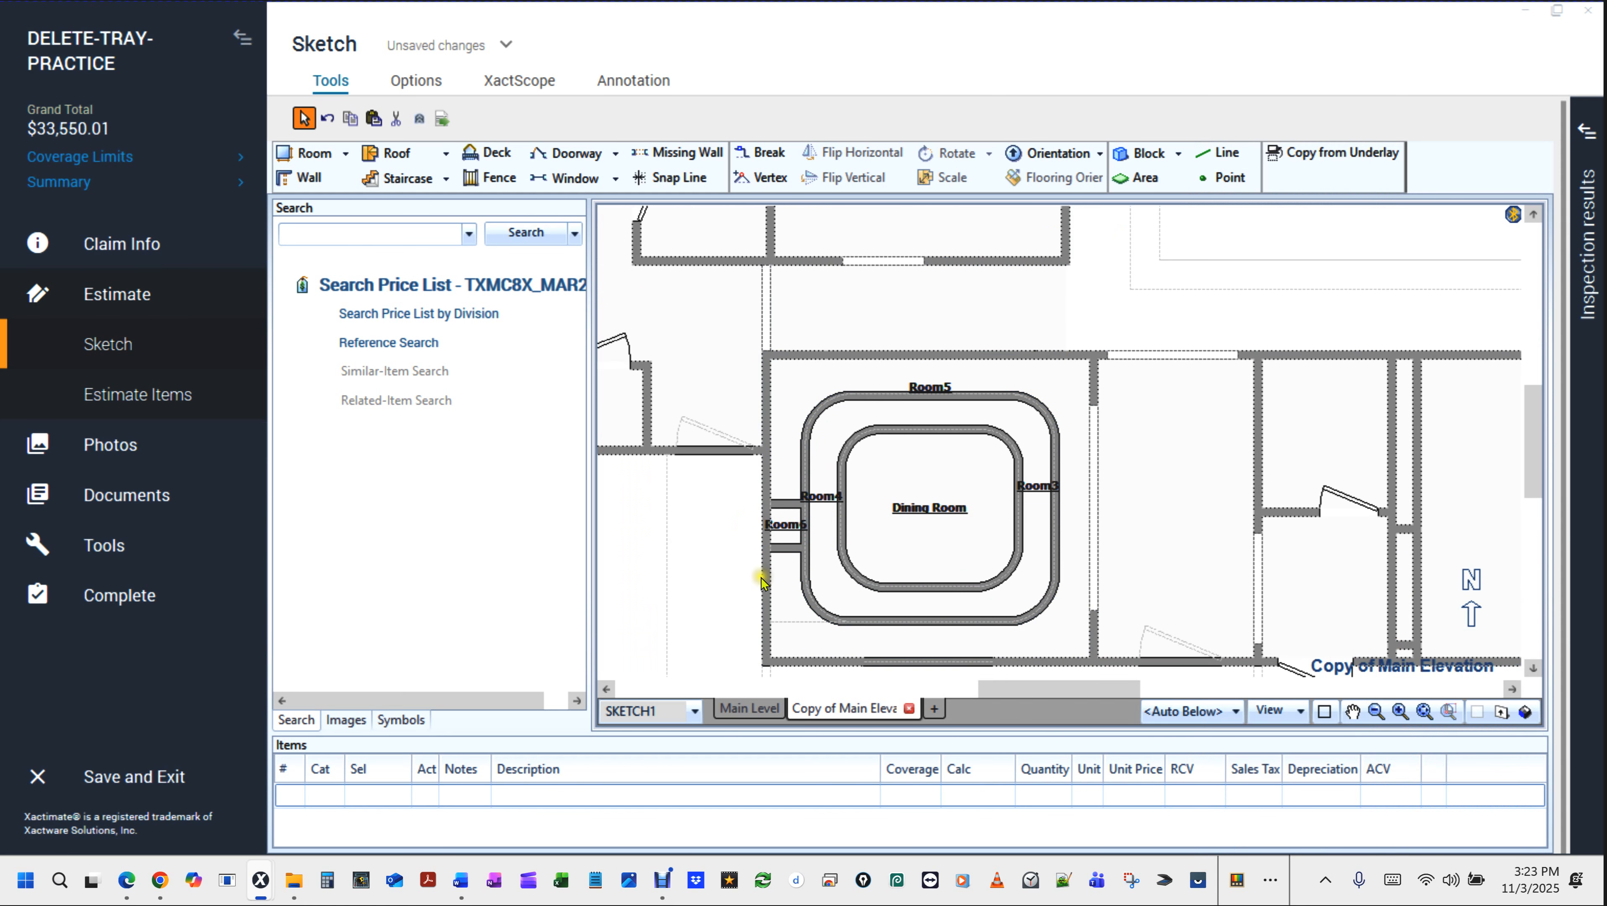
Examine the tray ceiling rooms in the 3D view and return to the plan.
scroll(711, 562, down, 3)
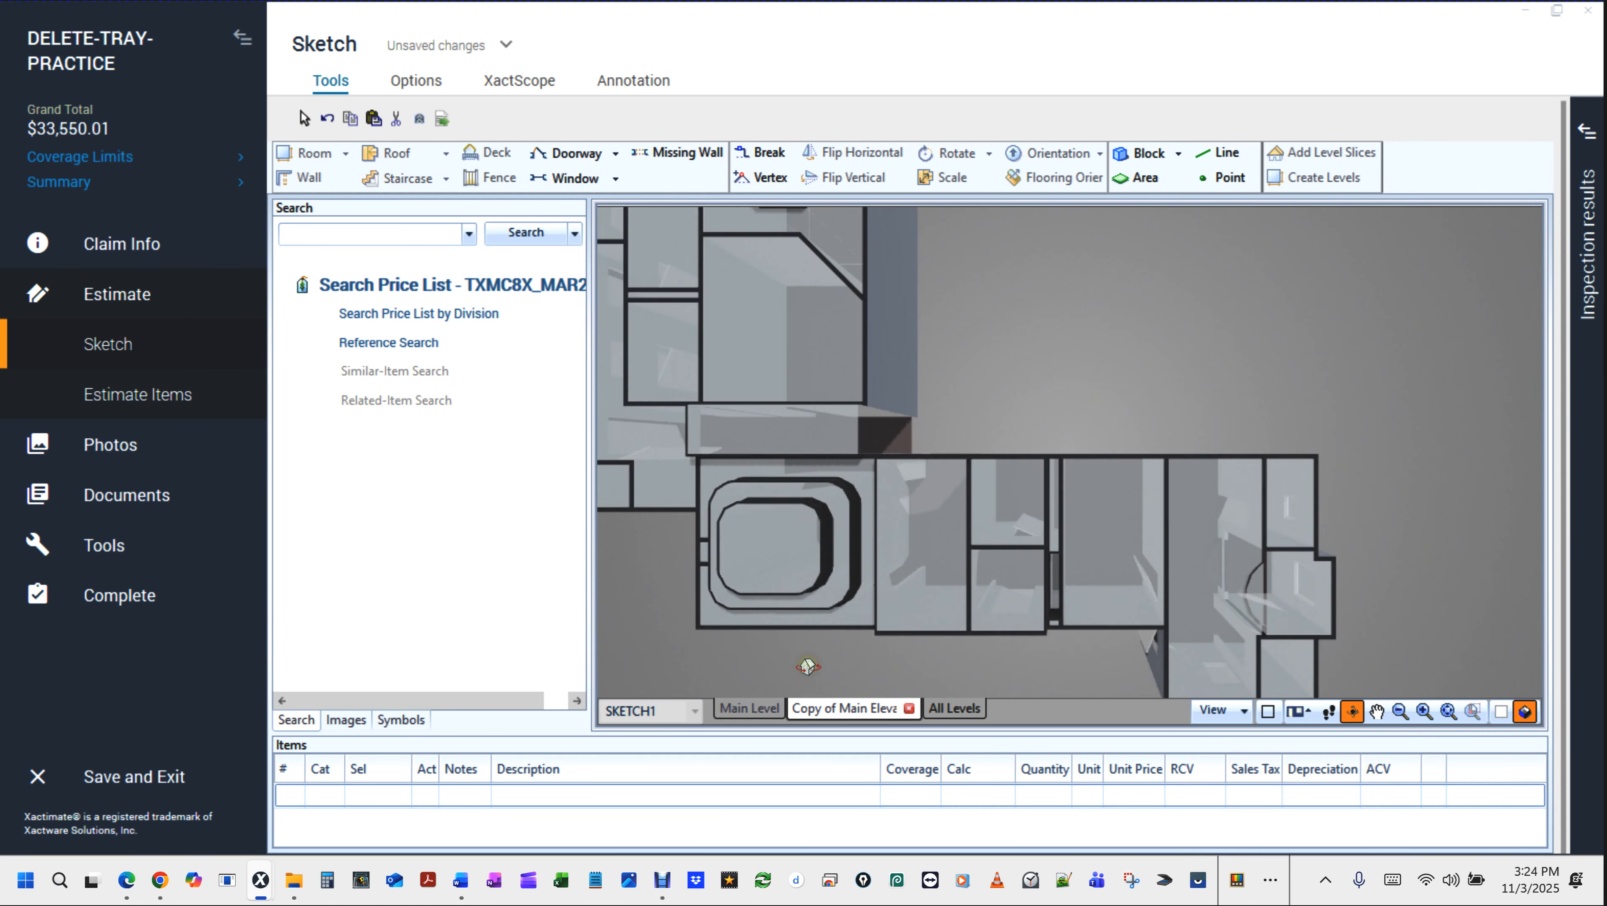
drag(812, 666, 953, 415)
scroll(951, 418, down, 3)
drag(839, 606, 872, 573)
key(F8)
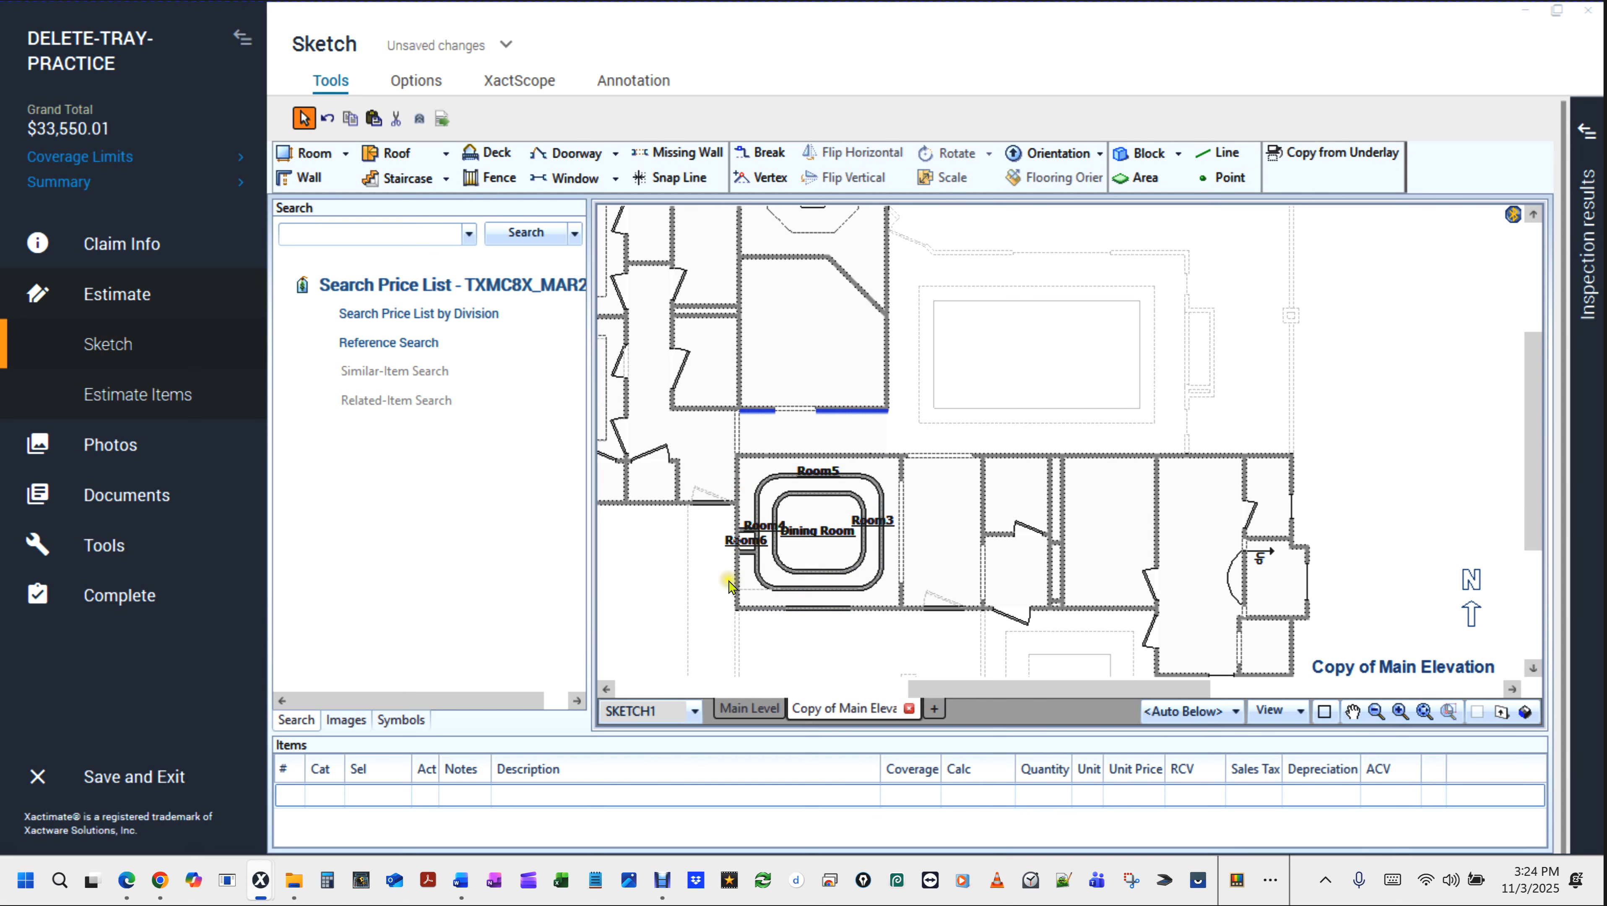
drag(833, 637, 903, 602)
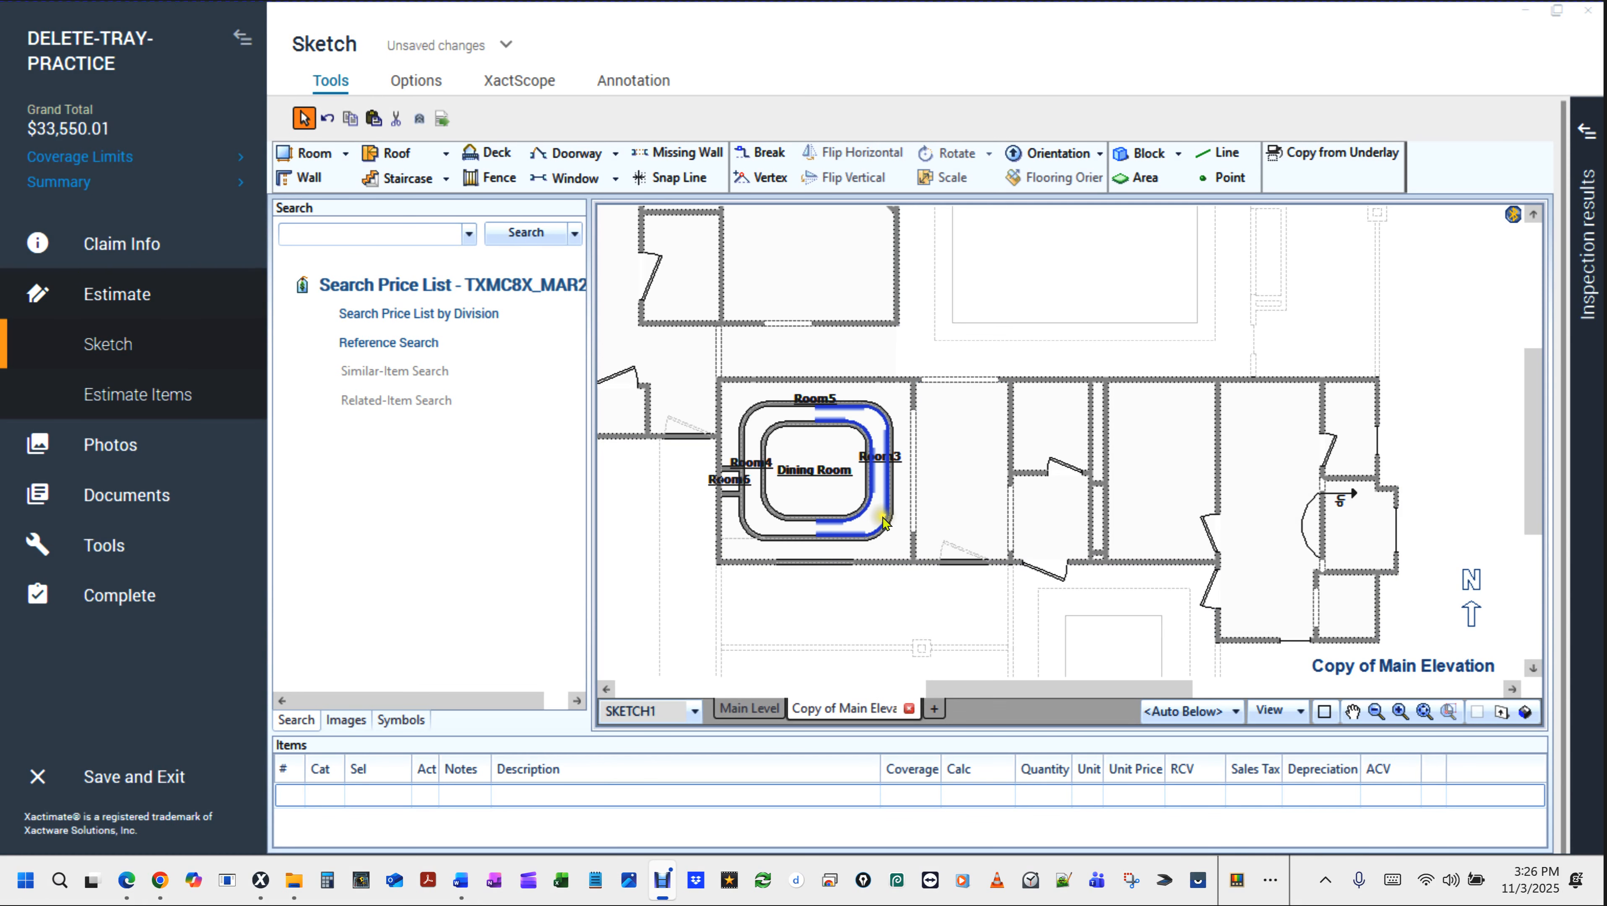
scroll(884, 519, up, 3)
scroll(884, 518, down, 2)
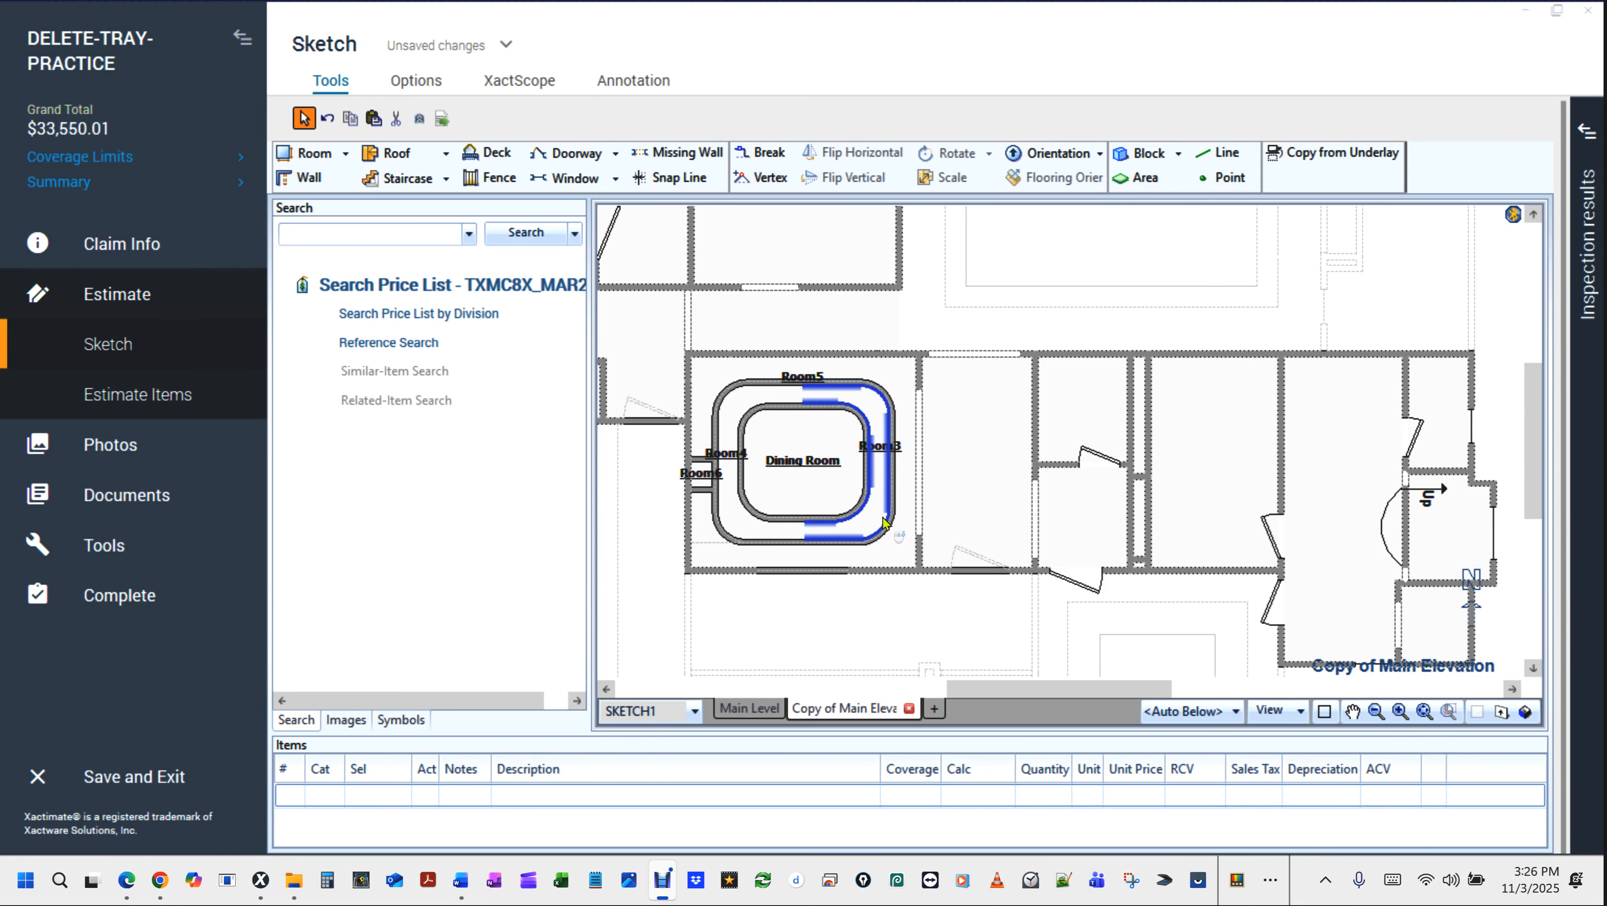
Set the ceiling height of the Dining Room, the innermost tray room, to 12 feet.
click(808, 464)
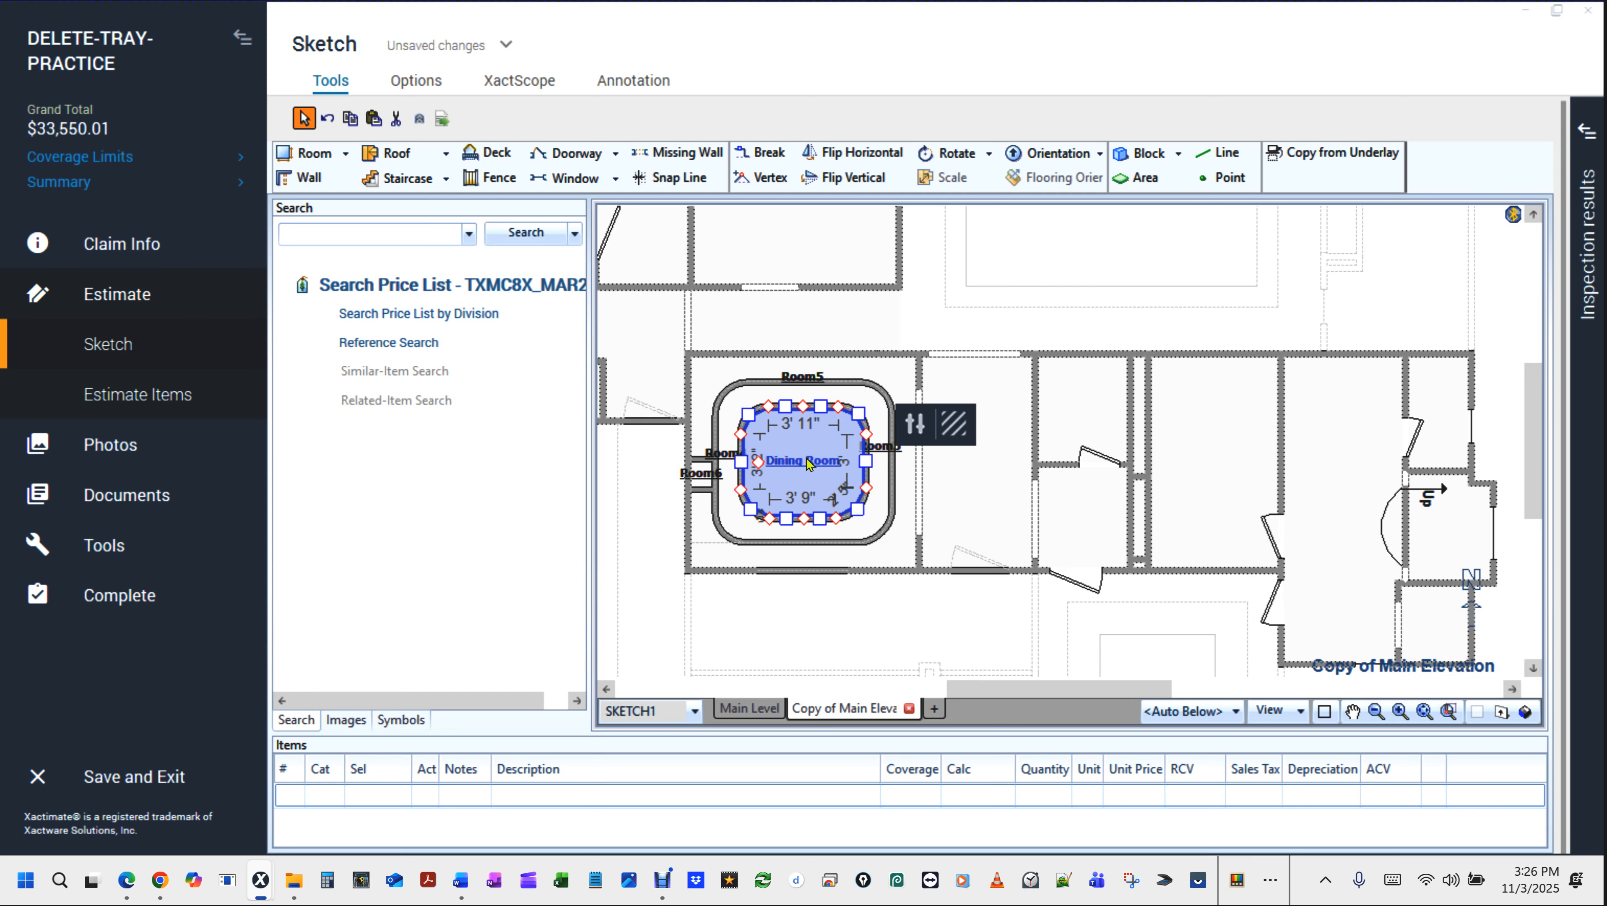
double_click(809, 464)
click(1108, 413)
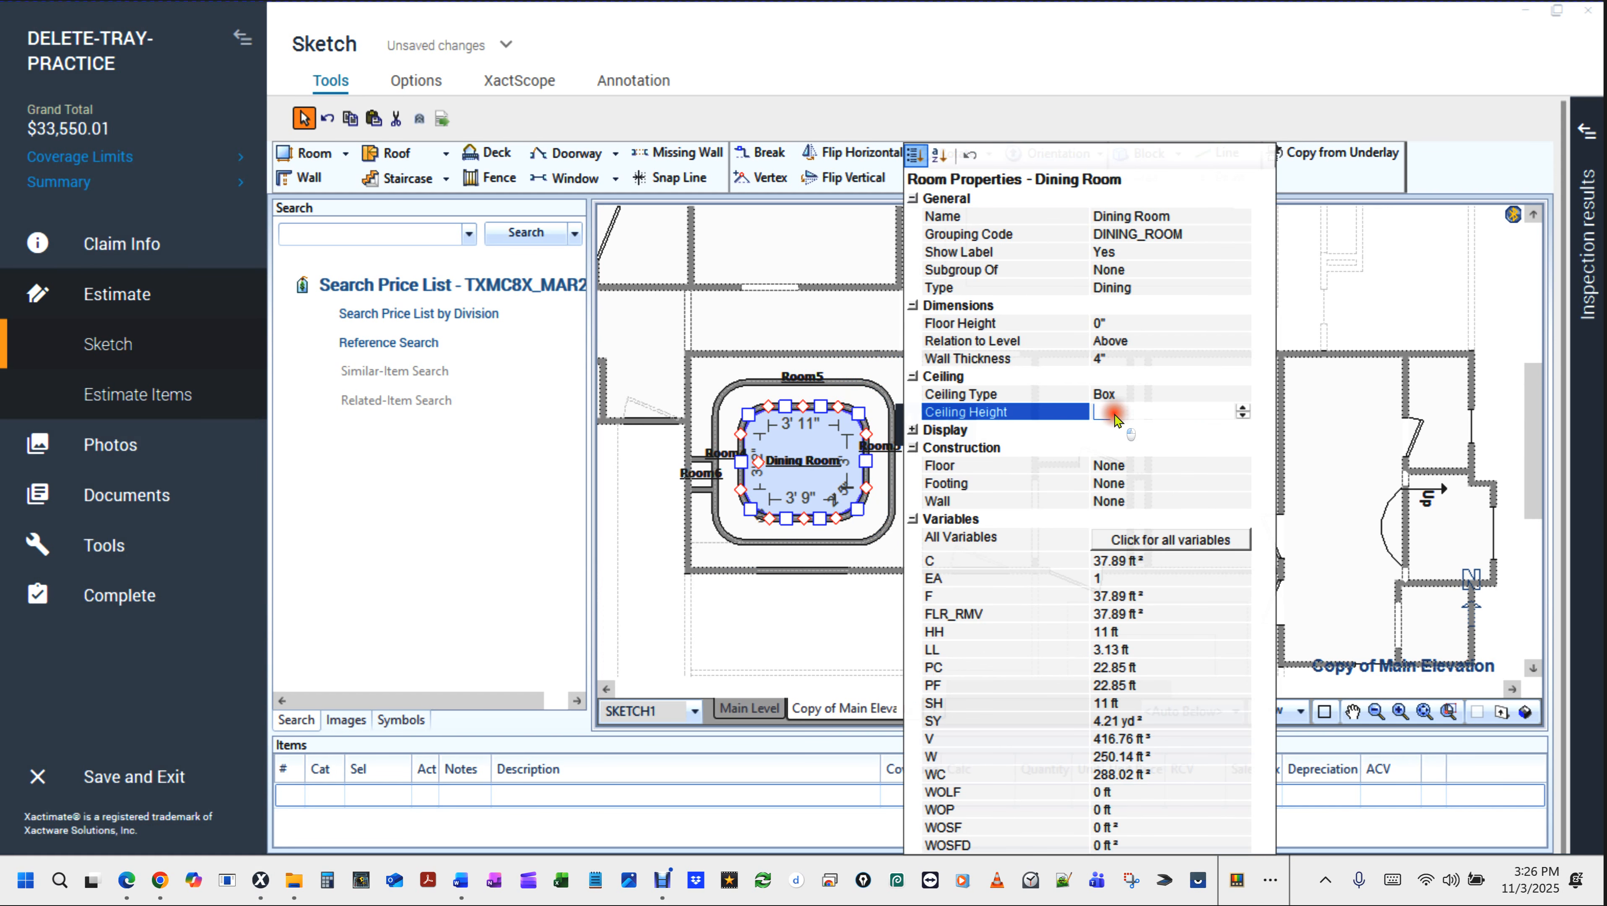
text(12)
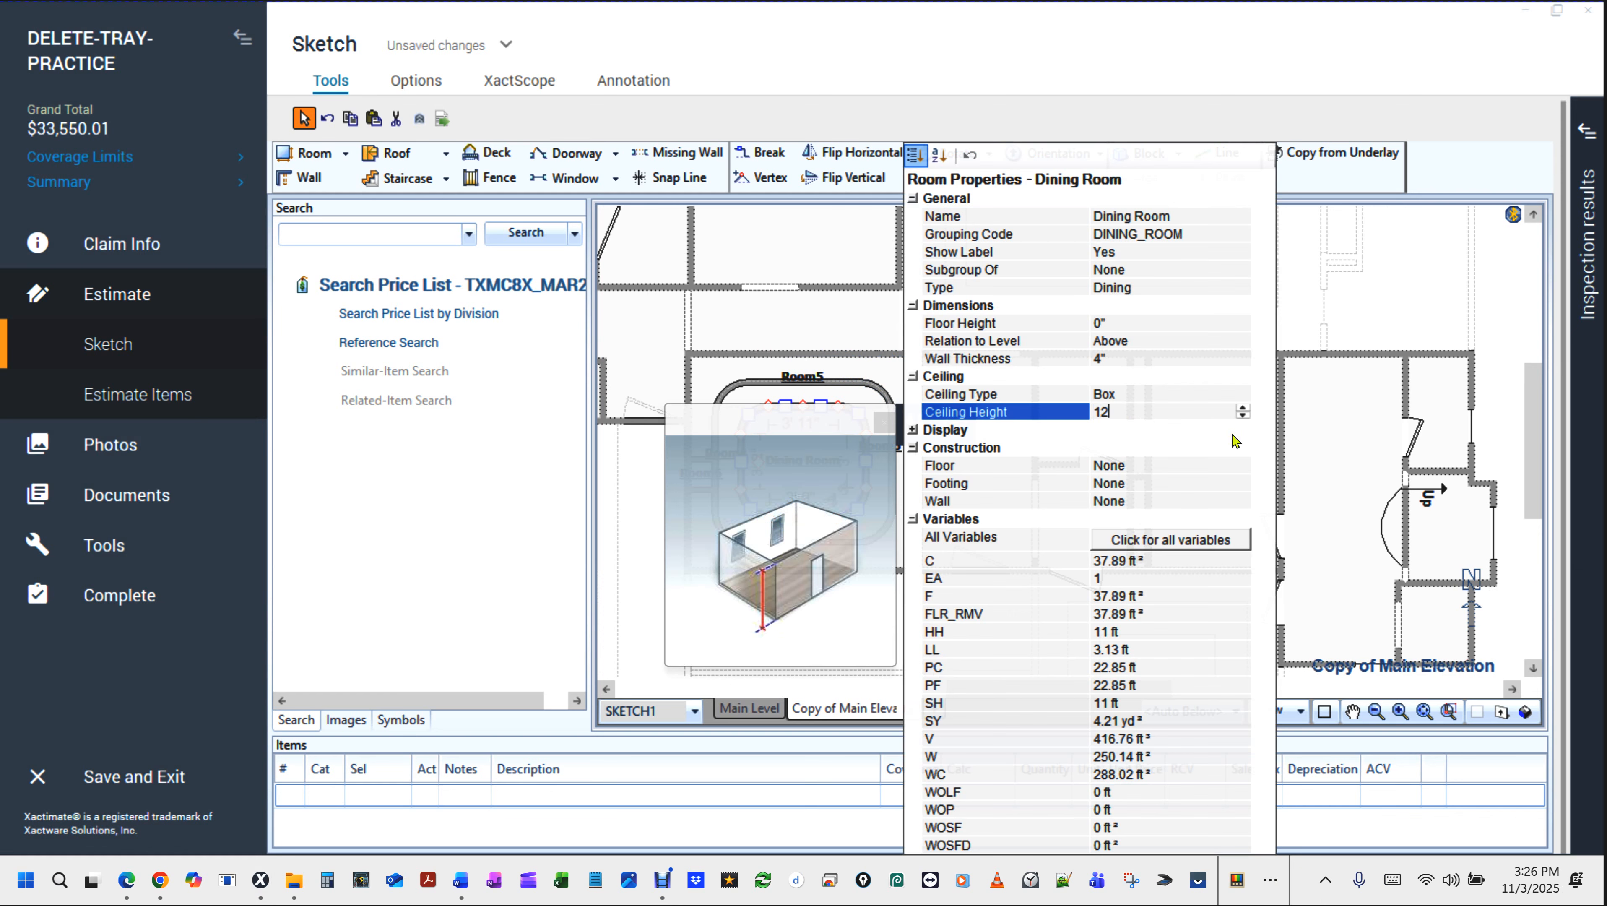
click(619, 535)
click(642, 533)
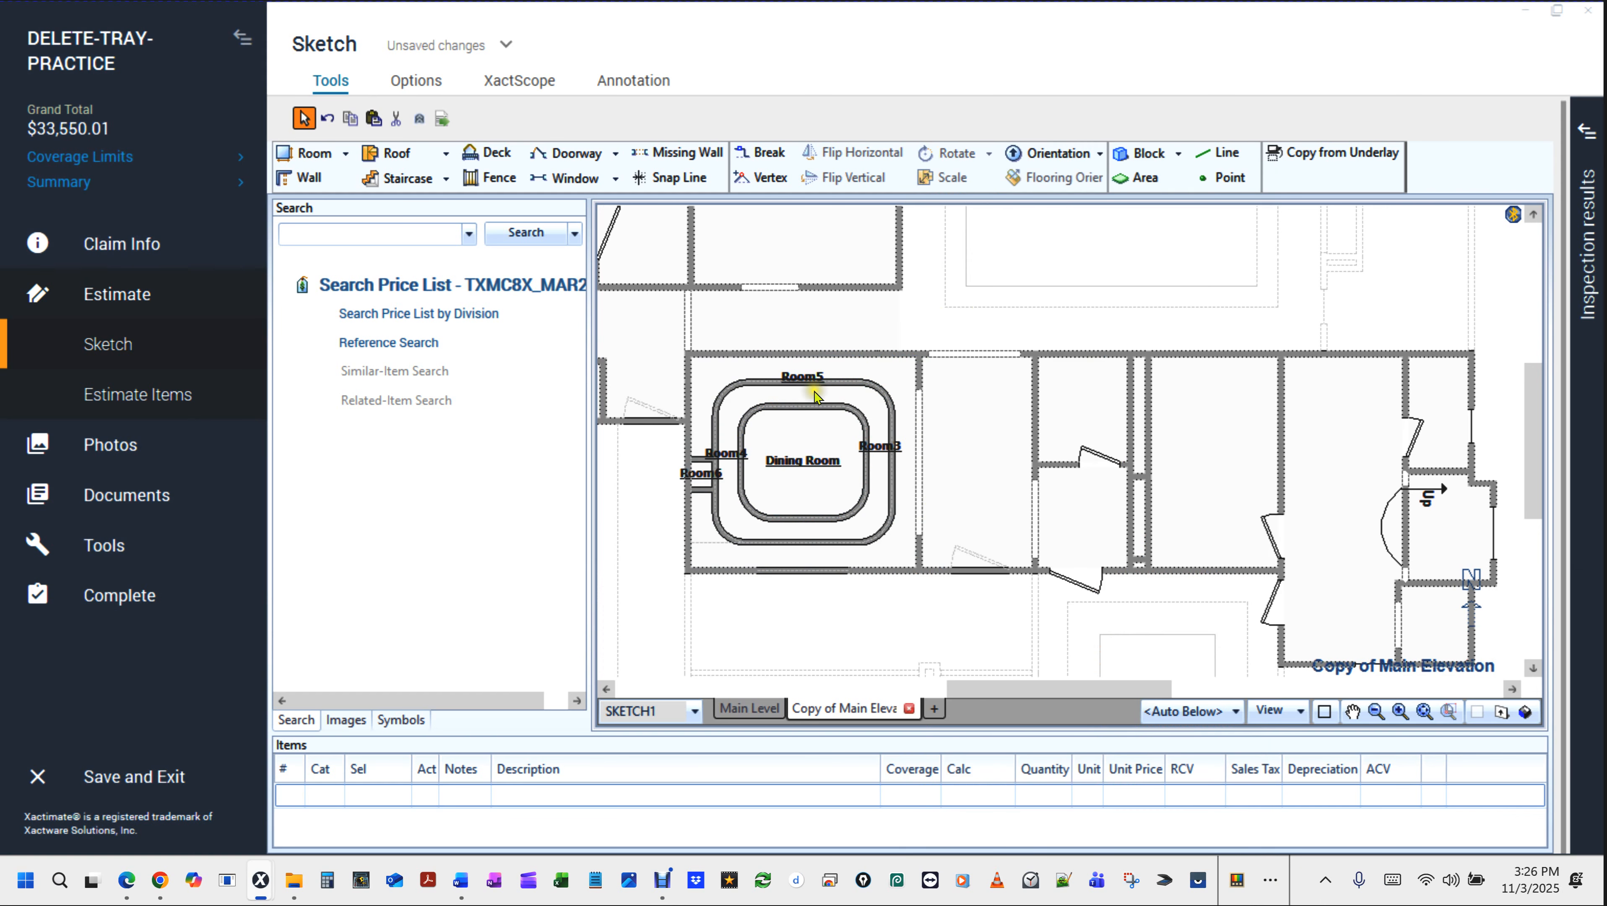
Check the ceiling height of the tray ring rooms Room3 and Room4, and of the surrounding rooms Room5 and Room6.
click(877, 445)
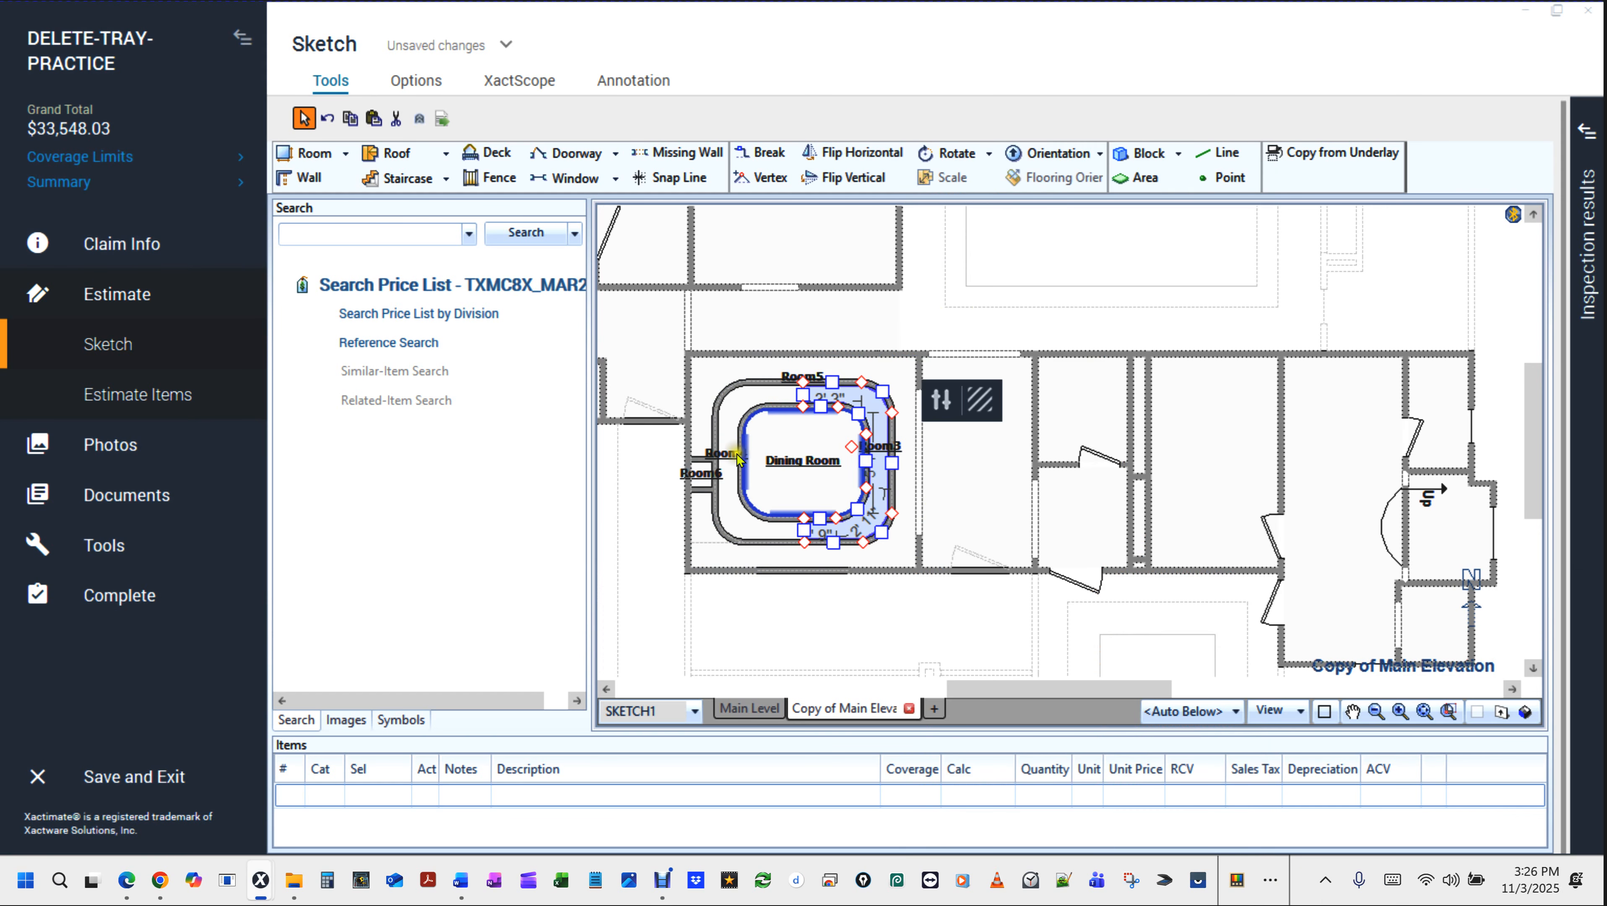
click(731, 457)
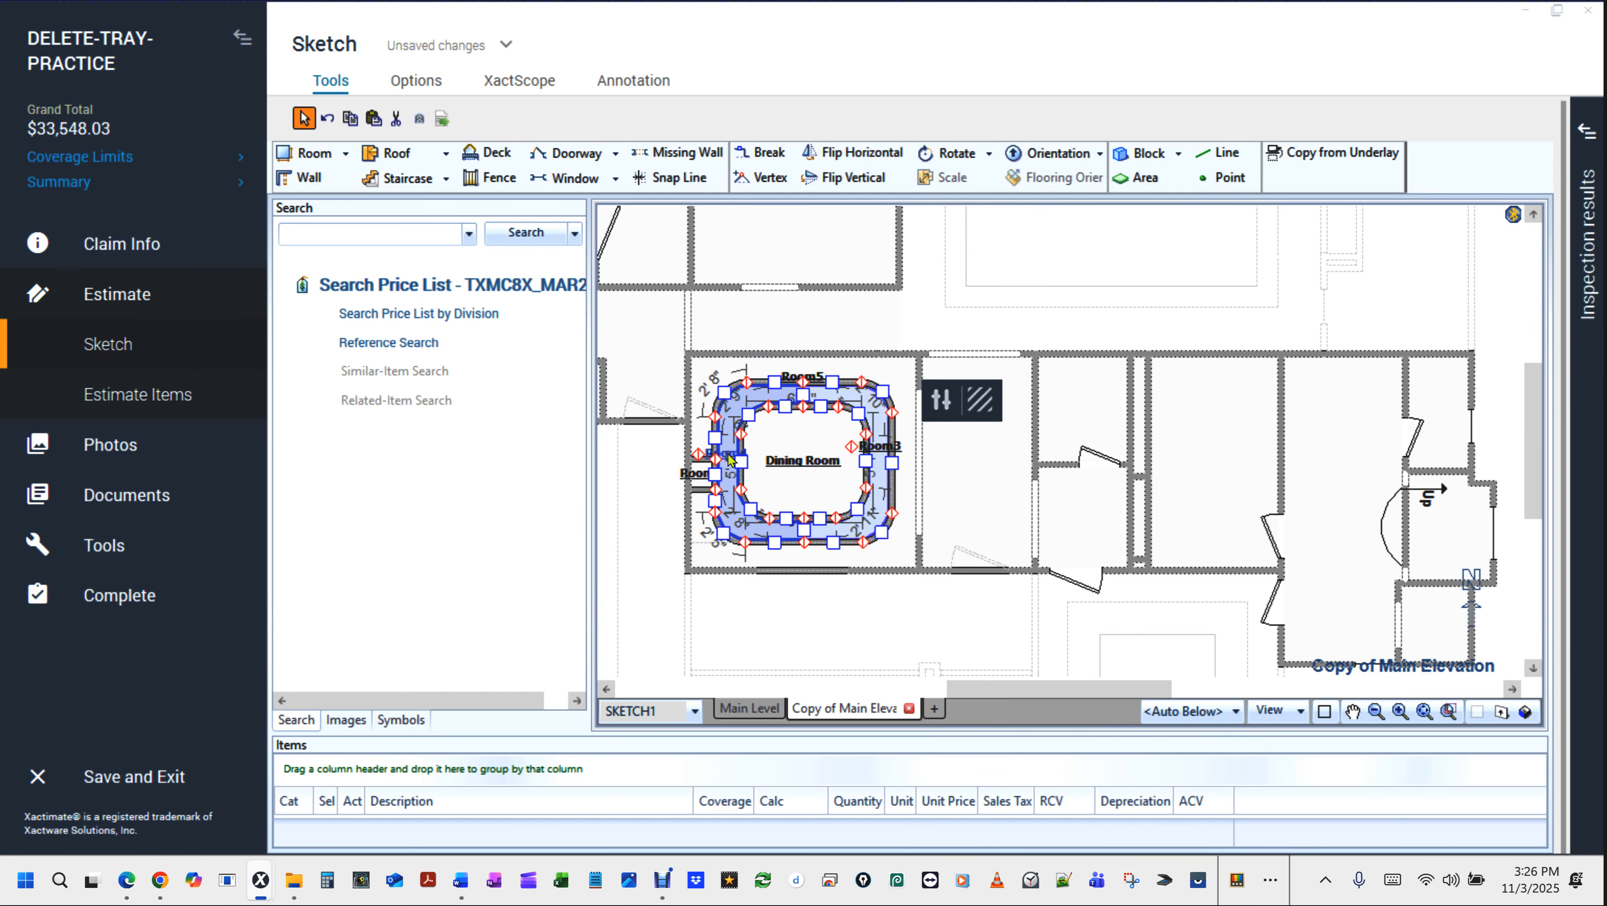
click(940, 400)
click(1154, 608)
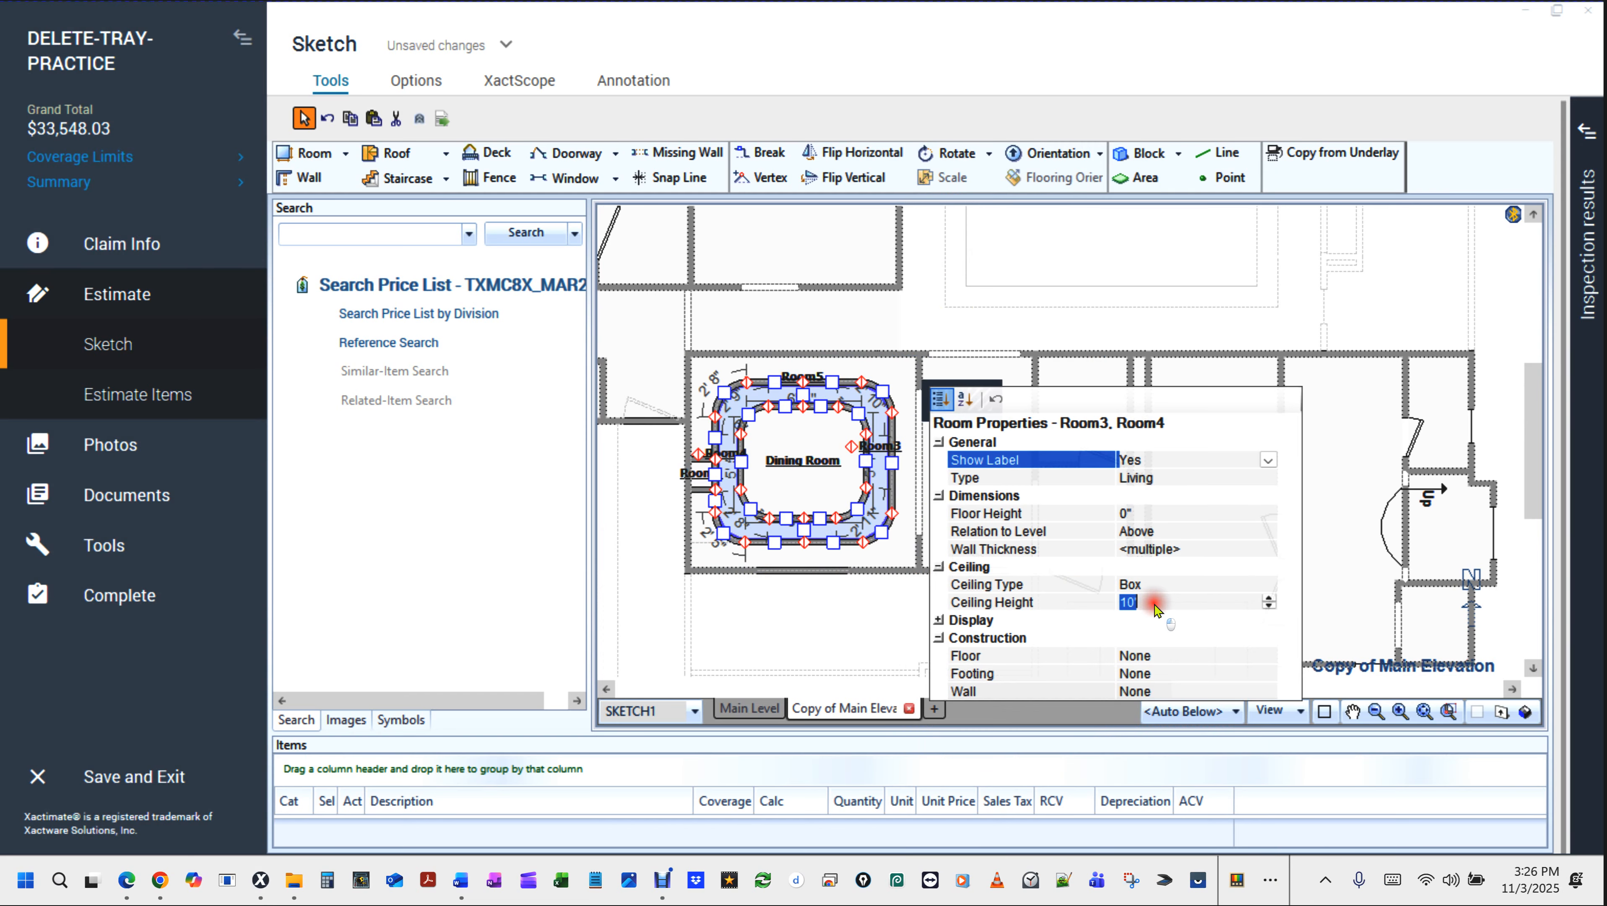
click(690, 554)
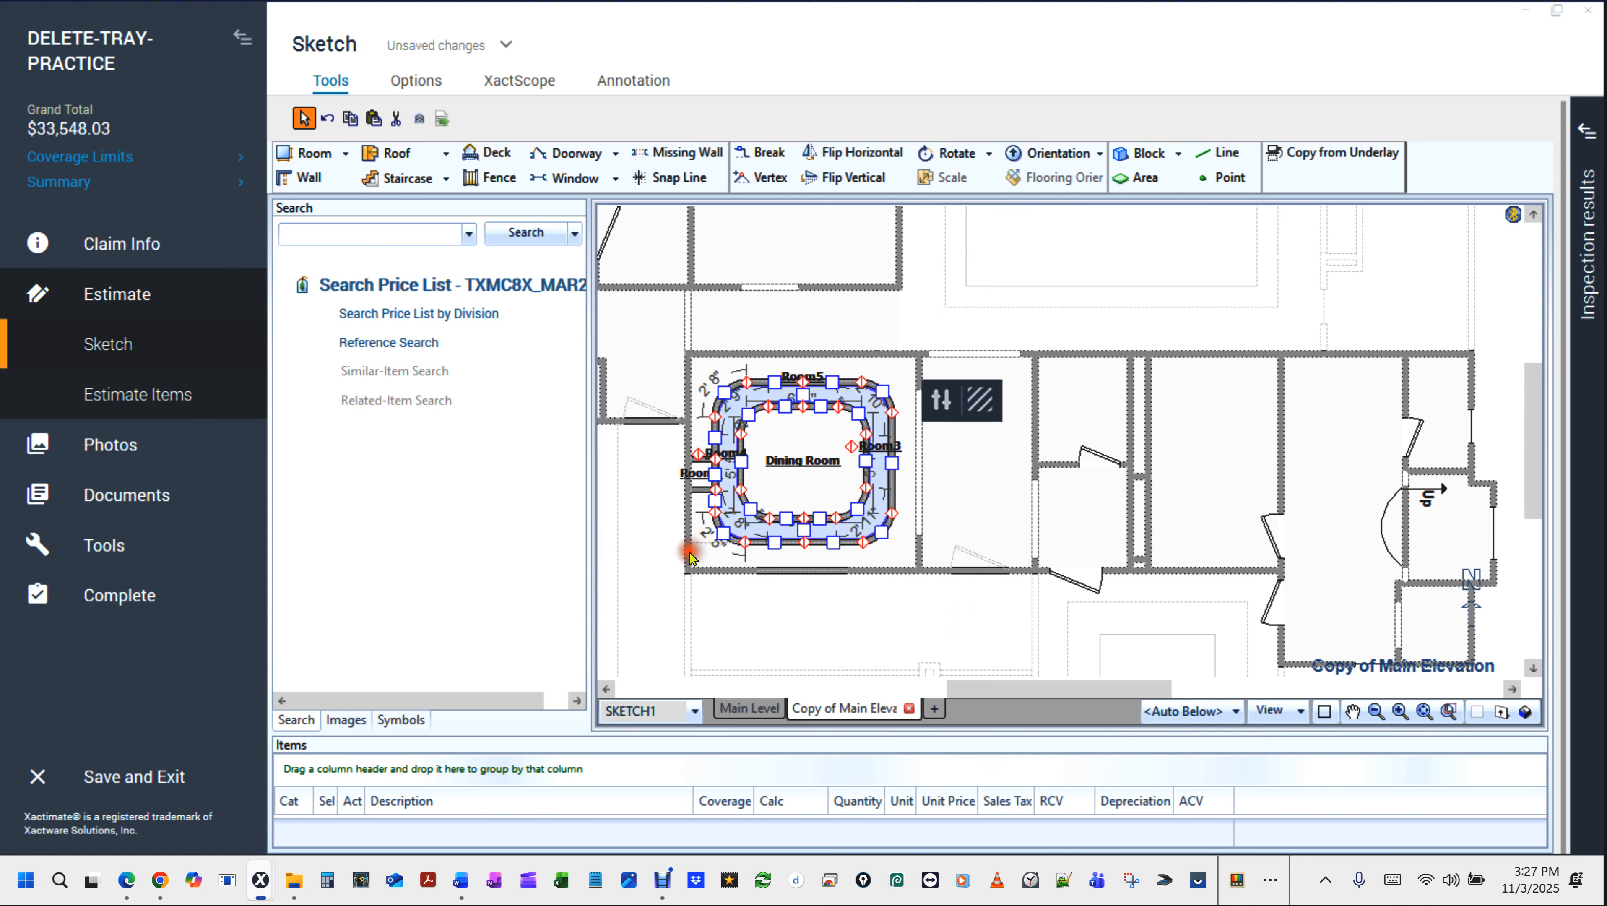
click(810, 374)
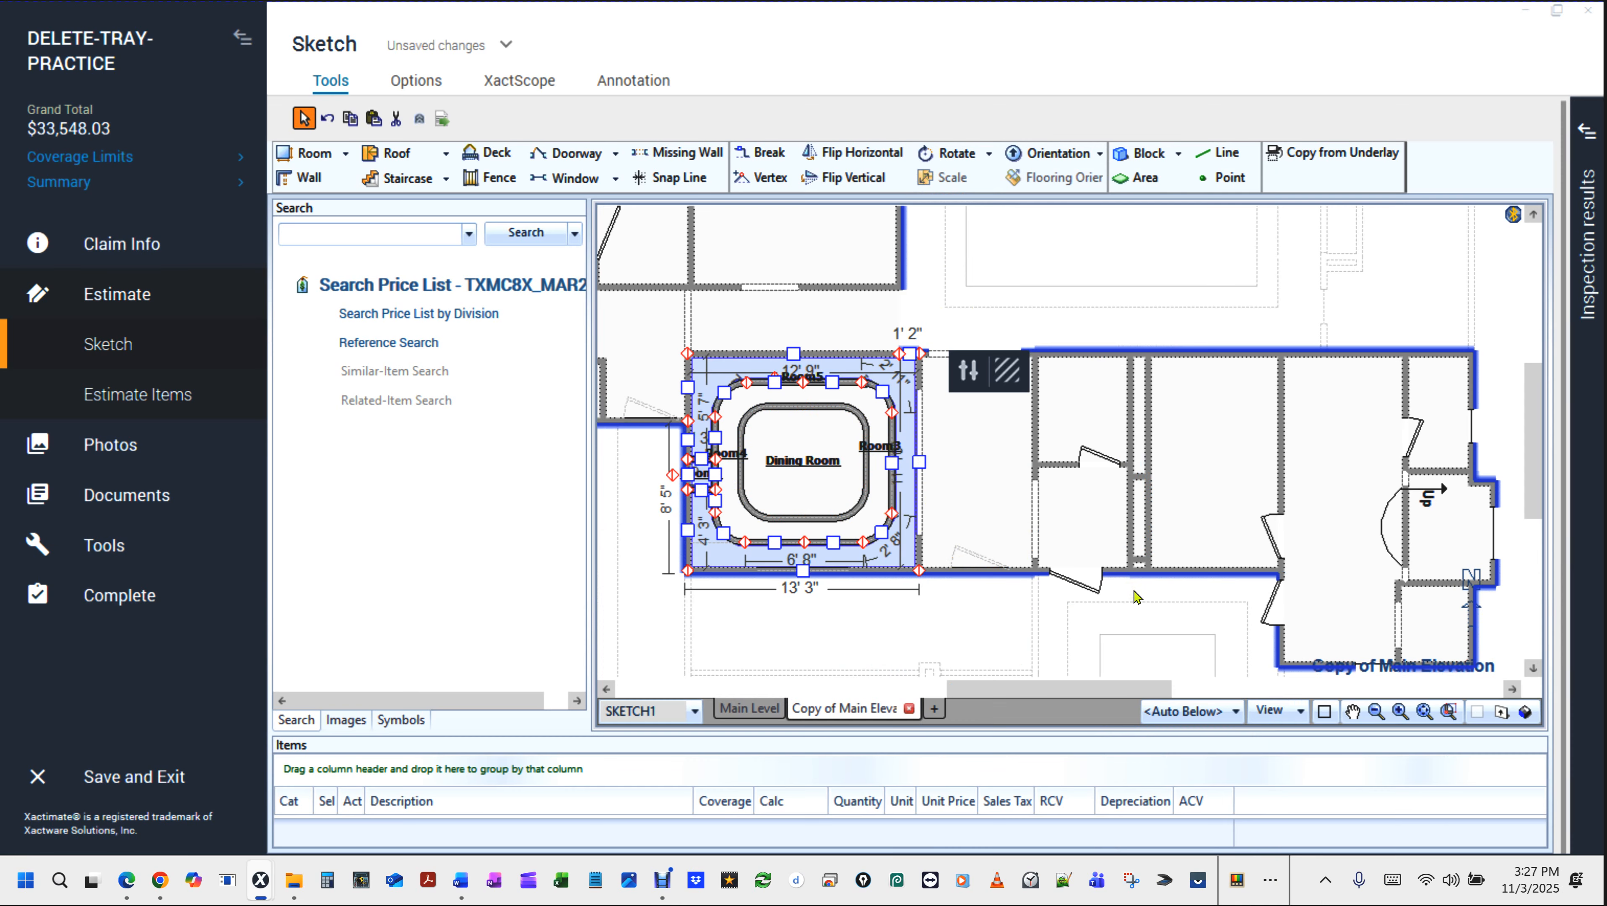
key(F4)
click(1176, 574)
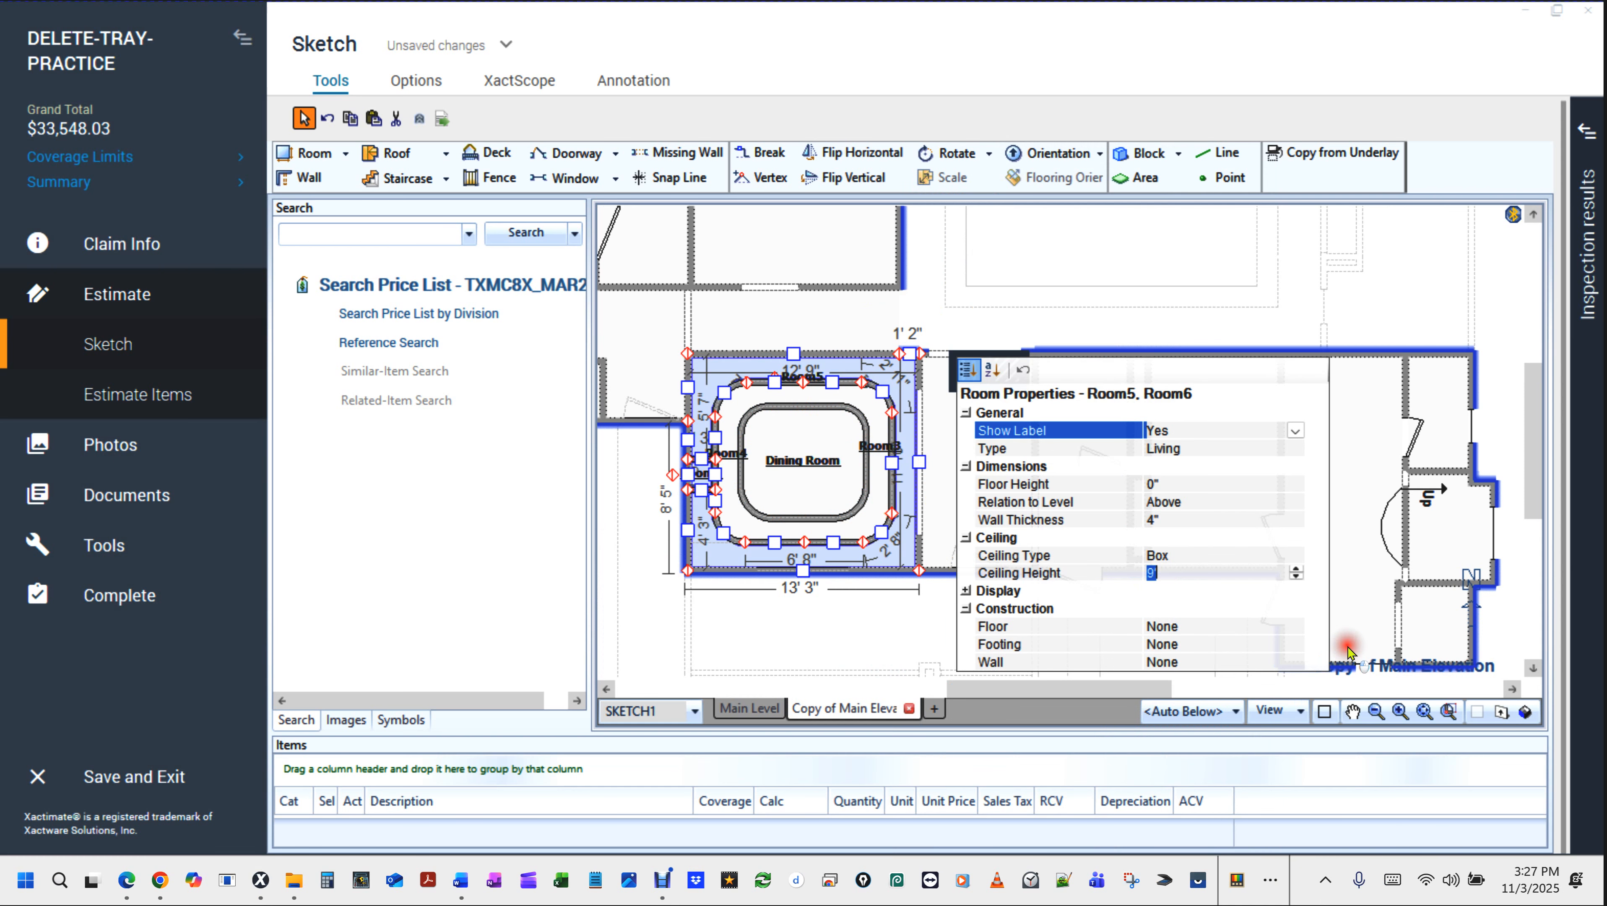
click(638, 651)
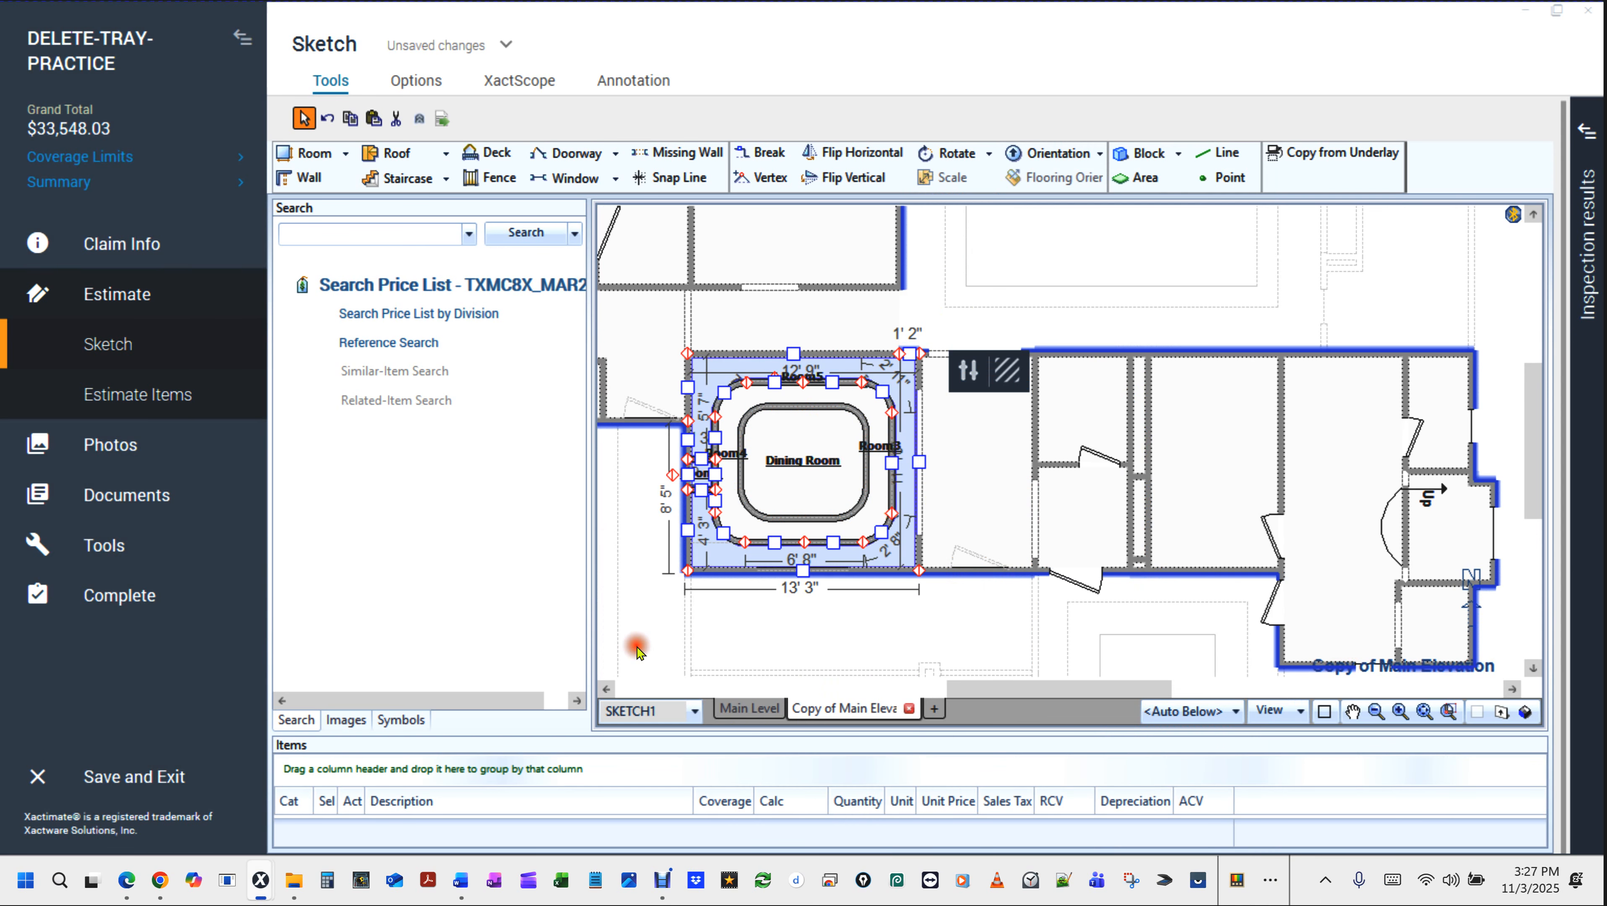
click(696, 633)
Delete the two short connecting walls between the tray's outer west side and the room's west wall.
middle_click(805, 625)
drag(804, 625, 882, 629)
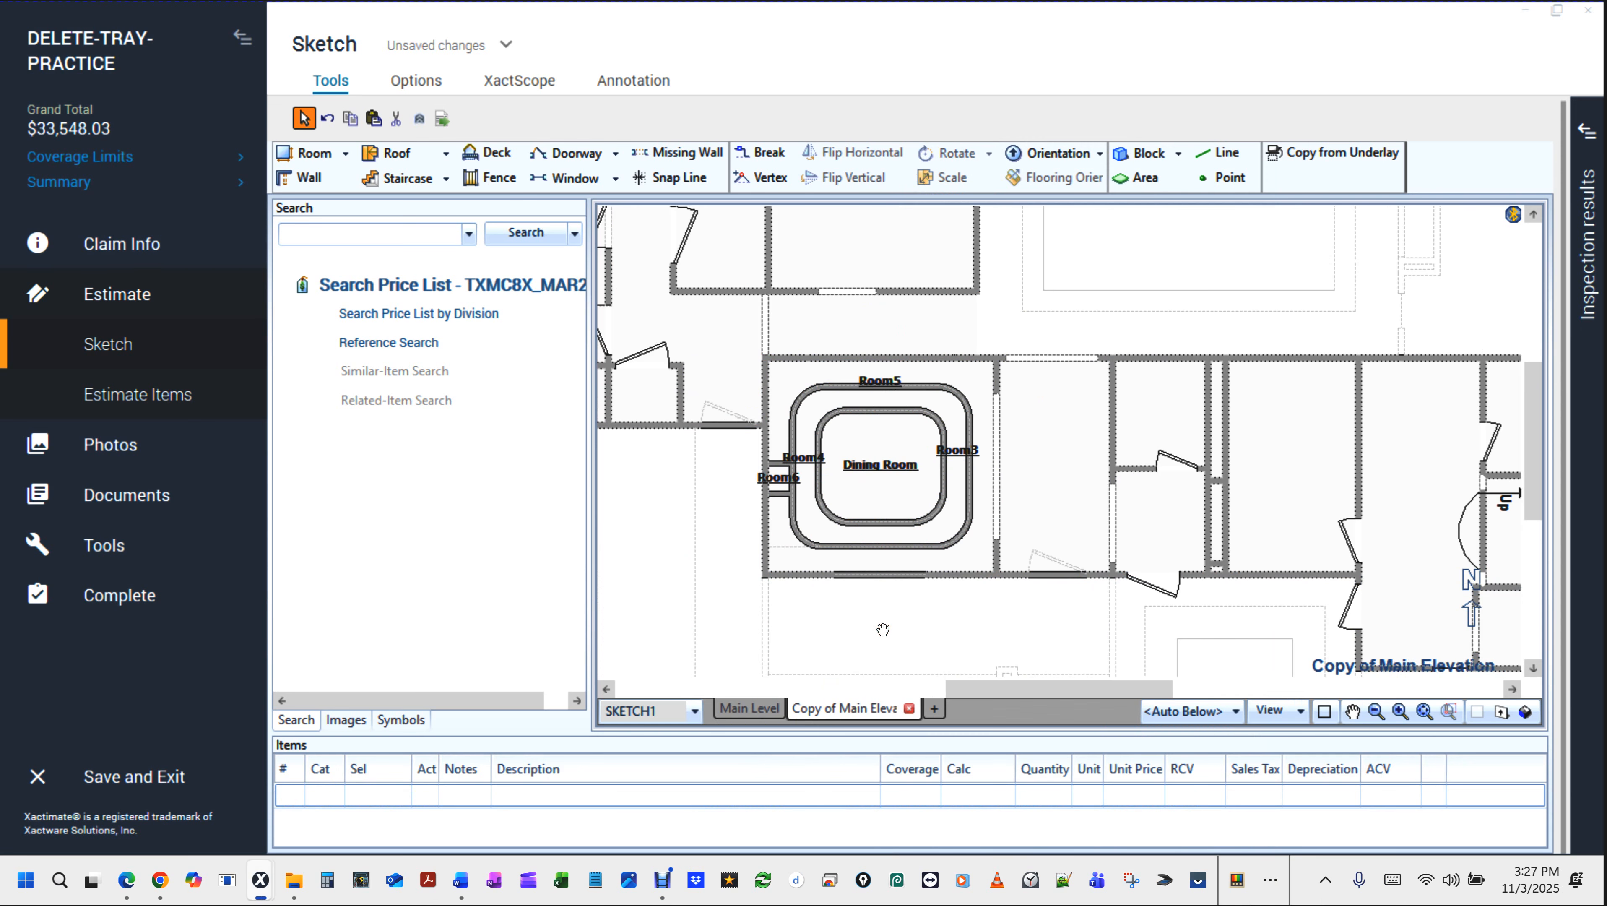
scroll(882, 629, up, 2)
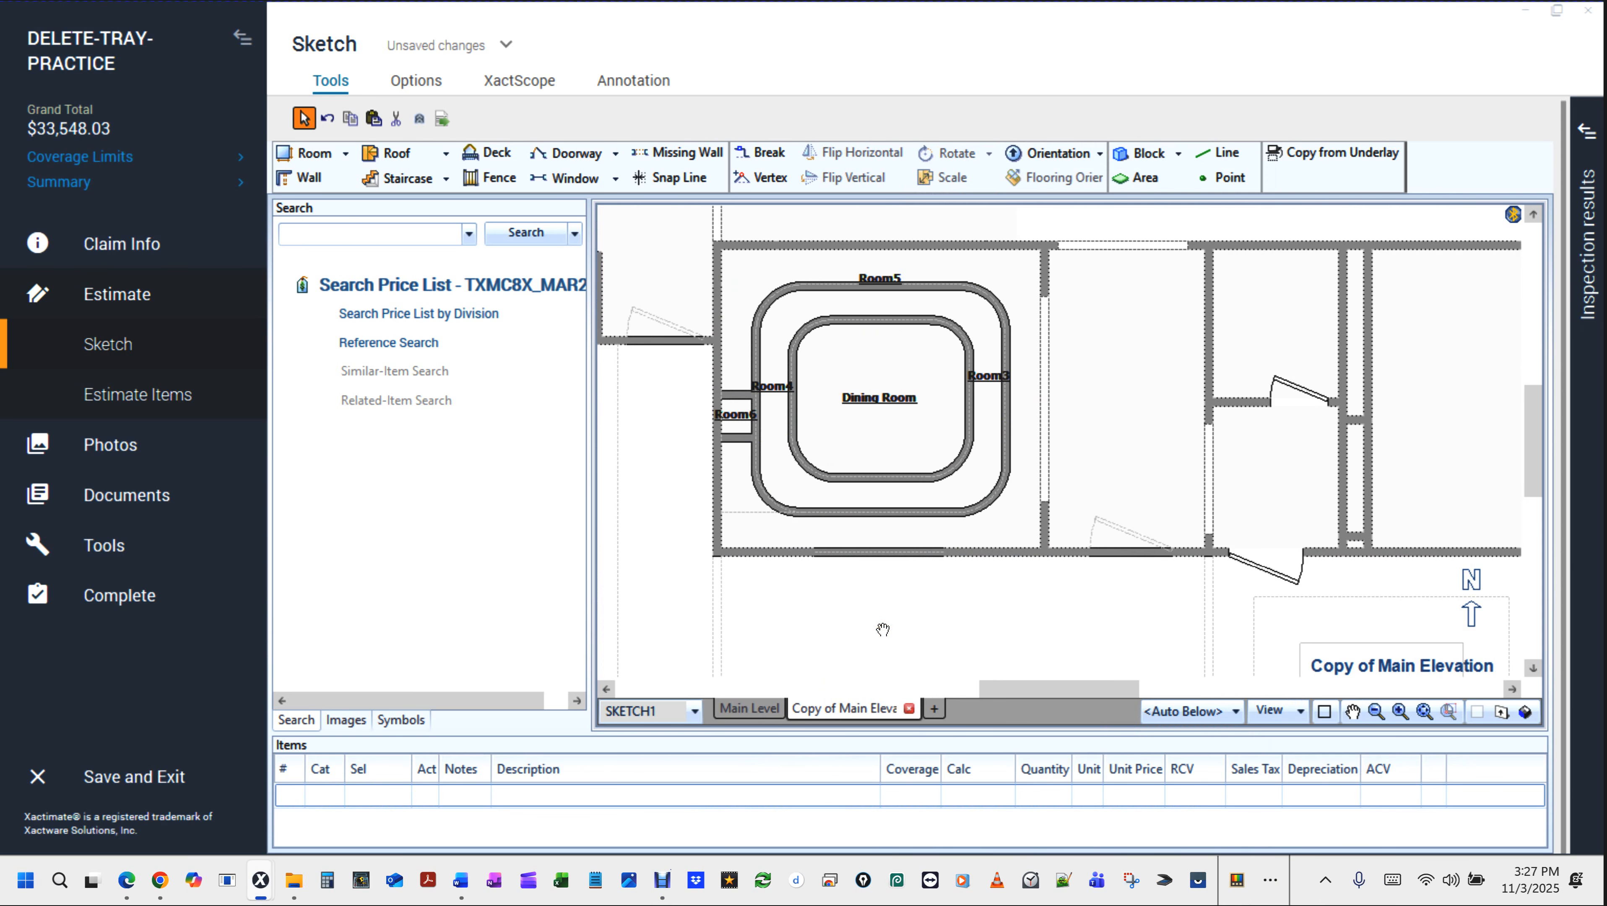
click(738, 436)
click(737, 394)
key(Delete)
click(888, 602)
Make every straight and curved segment of the tray's outer wall loop a missing wall from end to end.
click(757, 362)
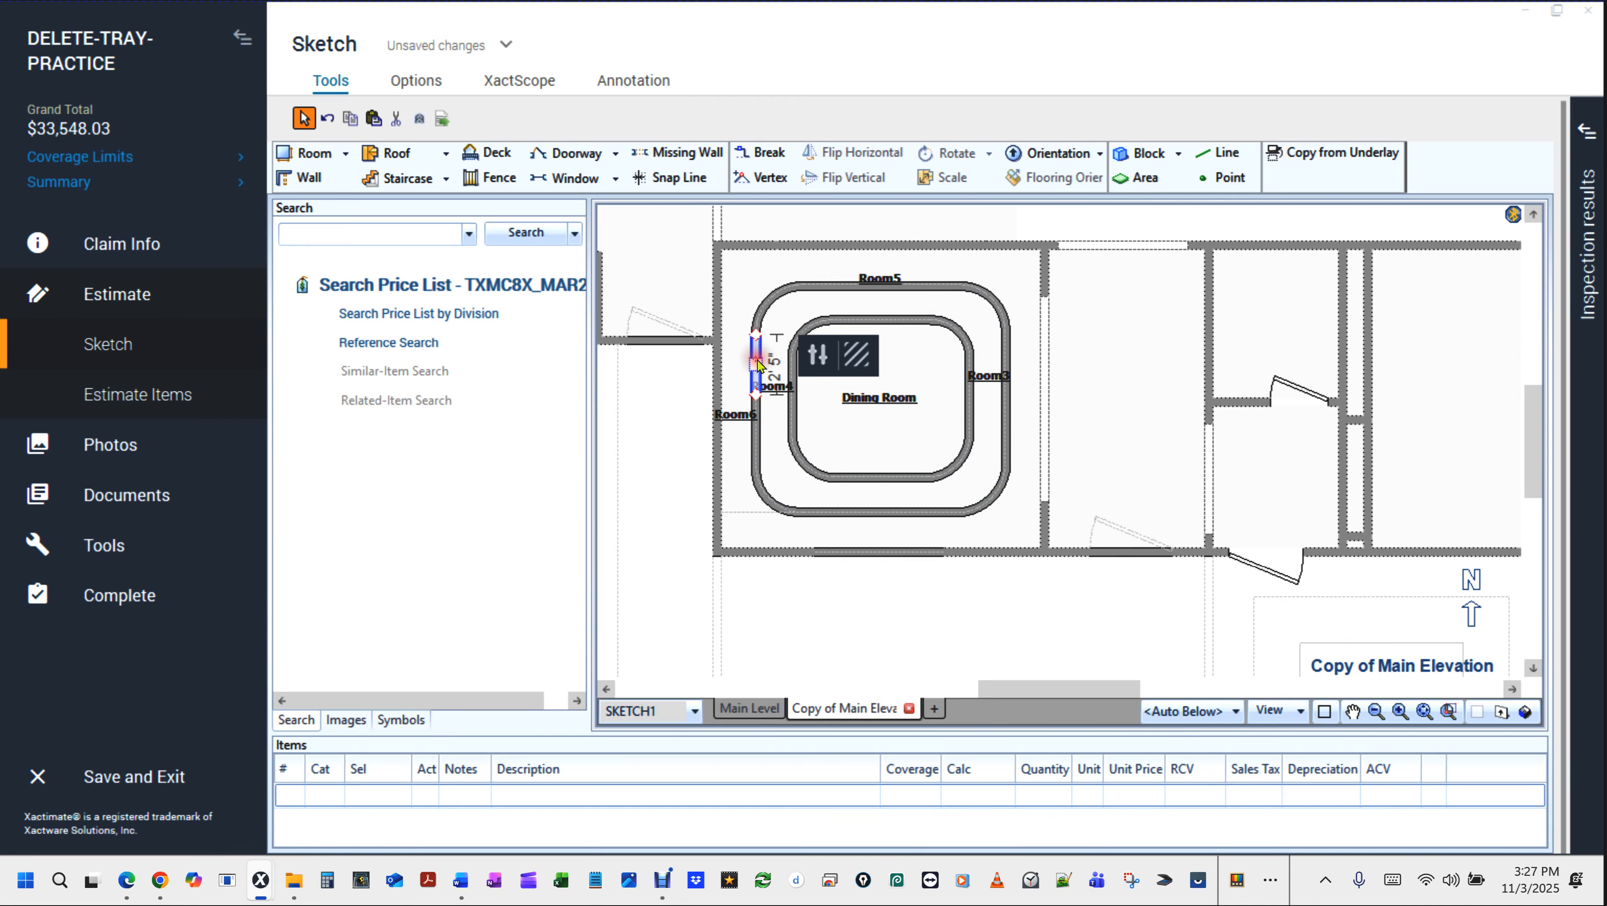
ctrl+click(779, 295)
ctrl+click(832, 287)
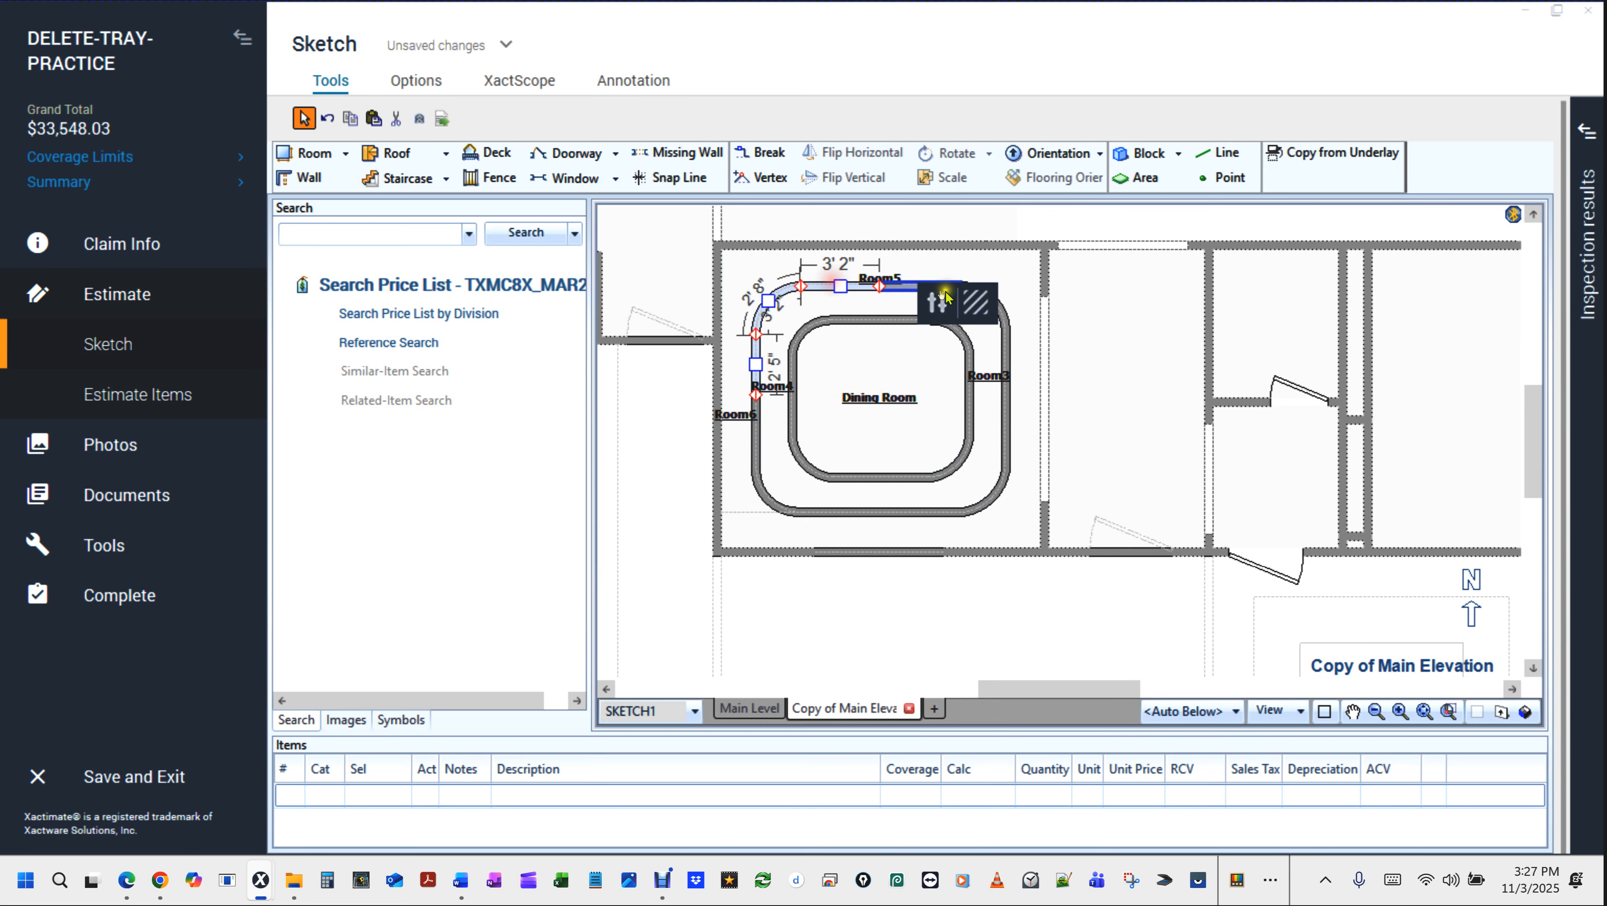
ctrl+click(1007, 339)
ctrl+click(993, 302)
ctrl+click(921, 287)
ctrl+click(993, 493)
ctrl+click(922, 513)
ctrl+click(834, 514)
ctrl+click(758, 472)
ctrl+click(755, 447)
scroll(1053, 356, up, 3)
scroll(1050, 355, down, 3)
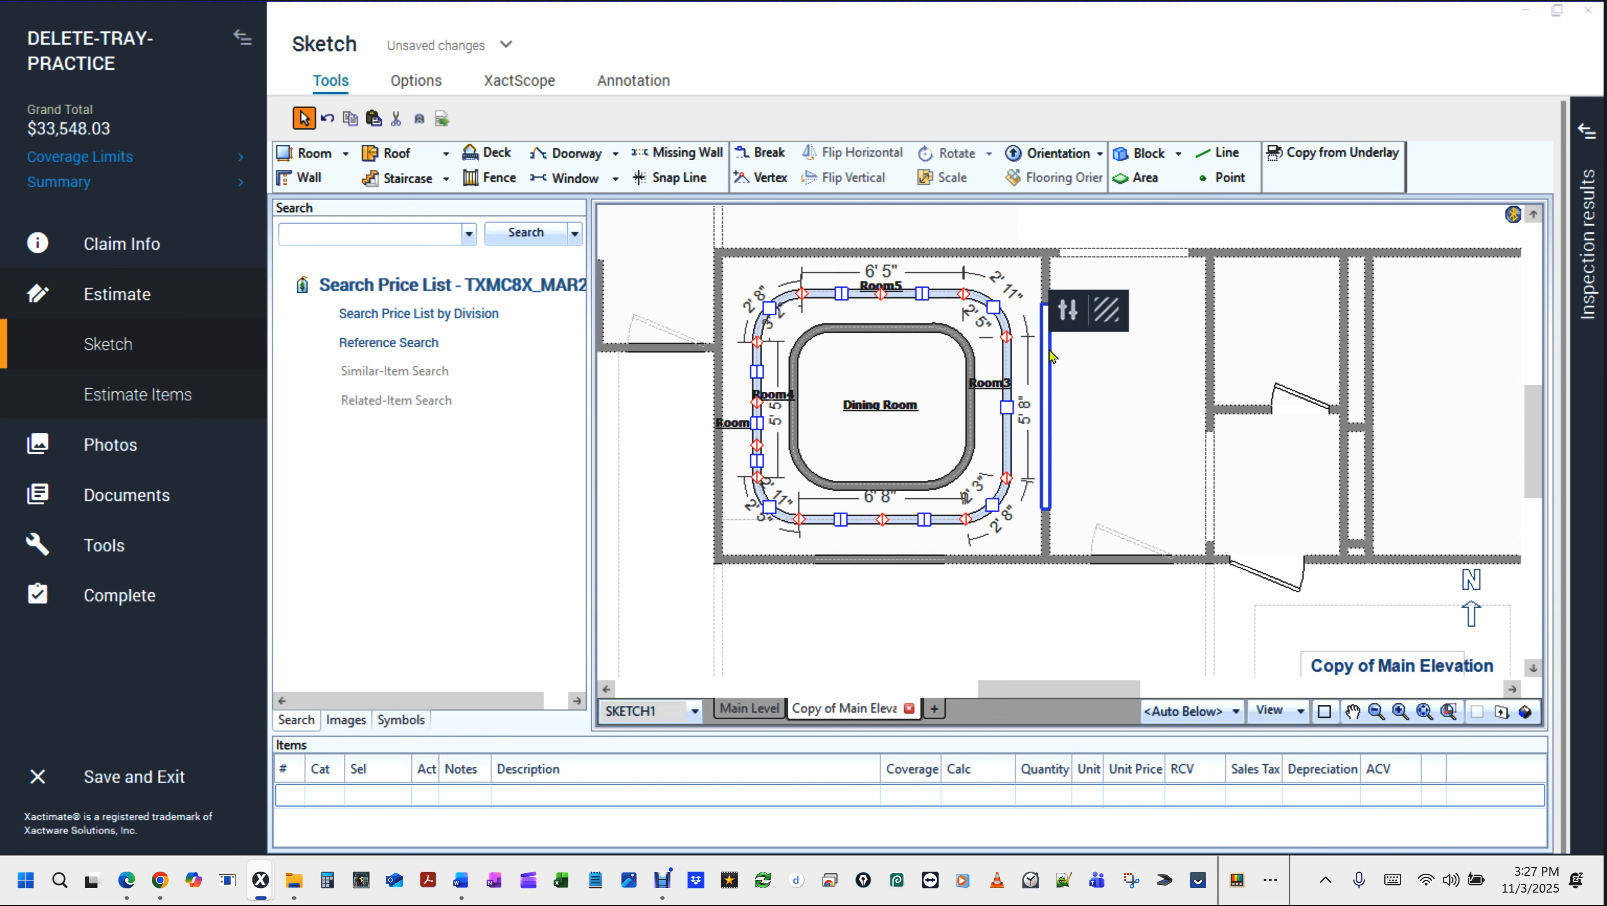
key(ctrl+e)
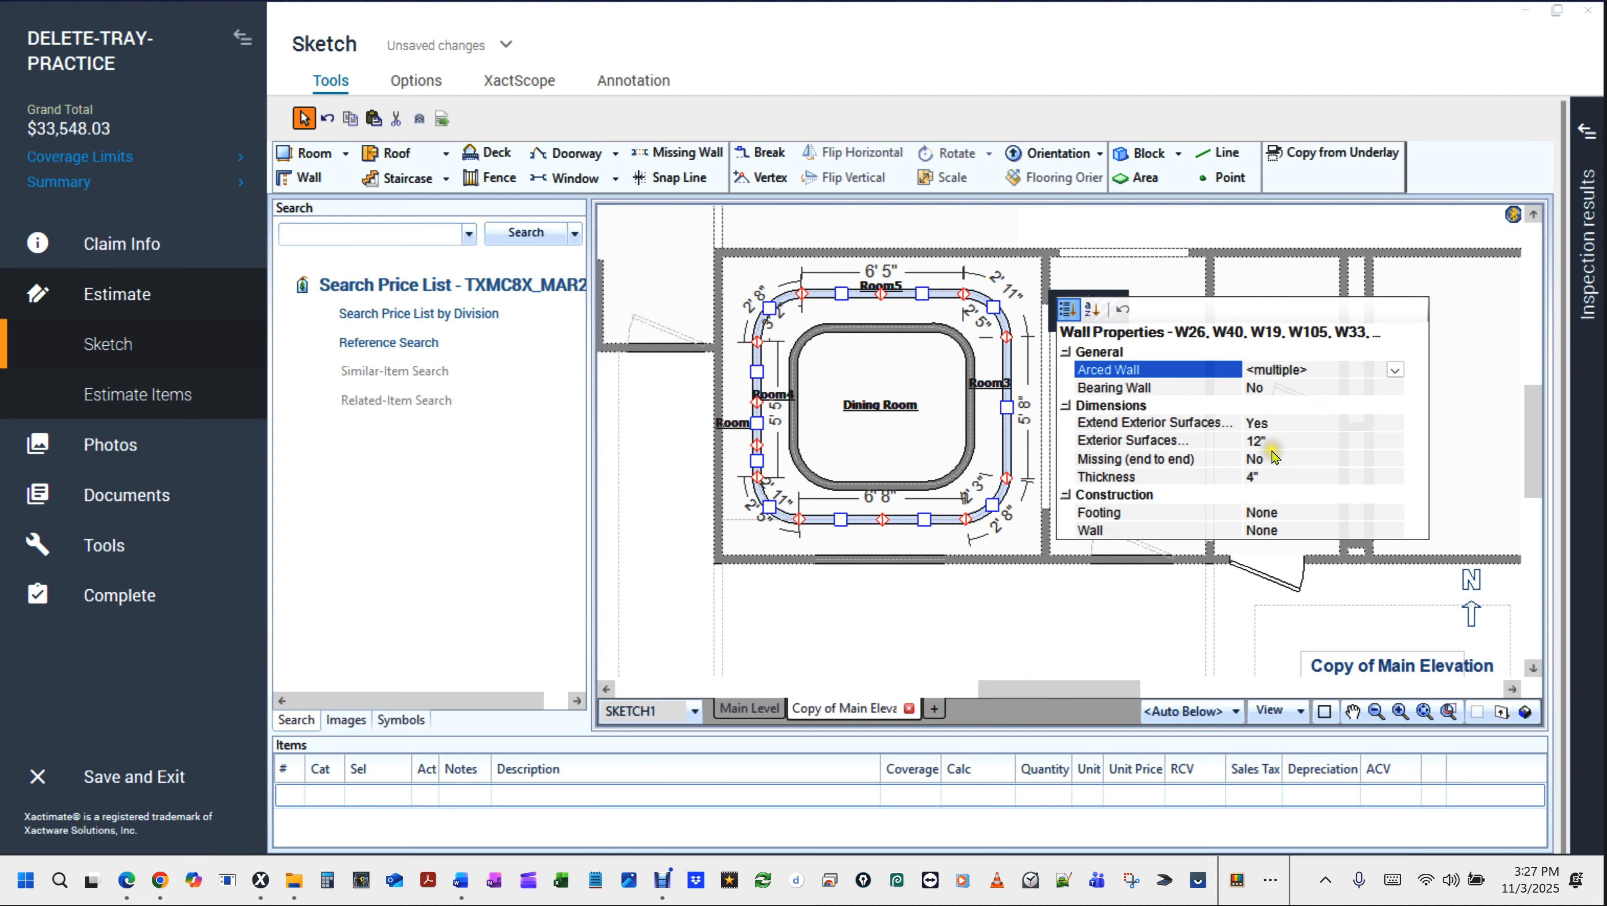
click(1268, 424)
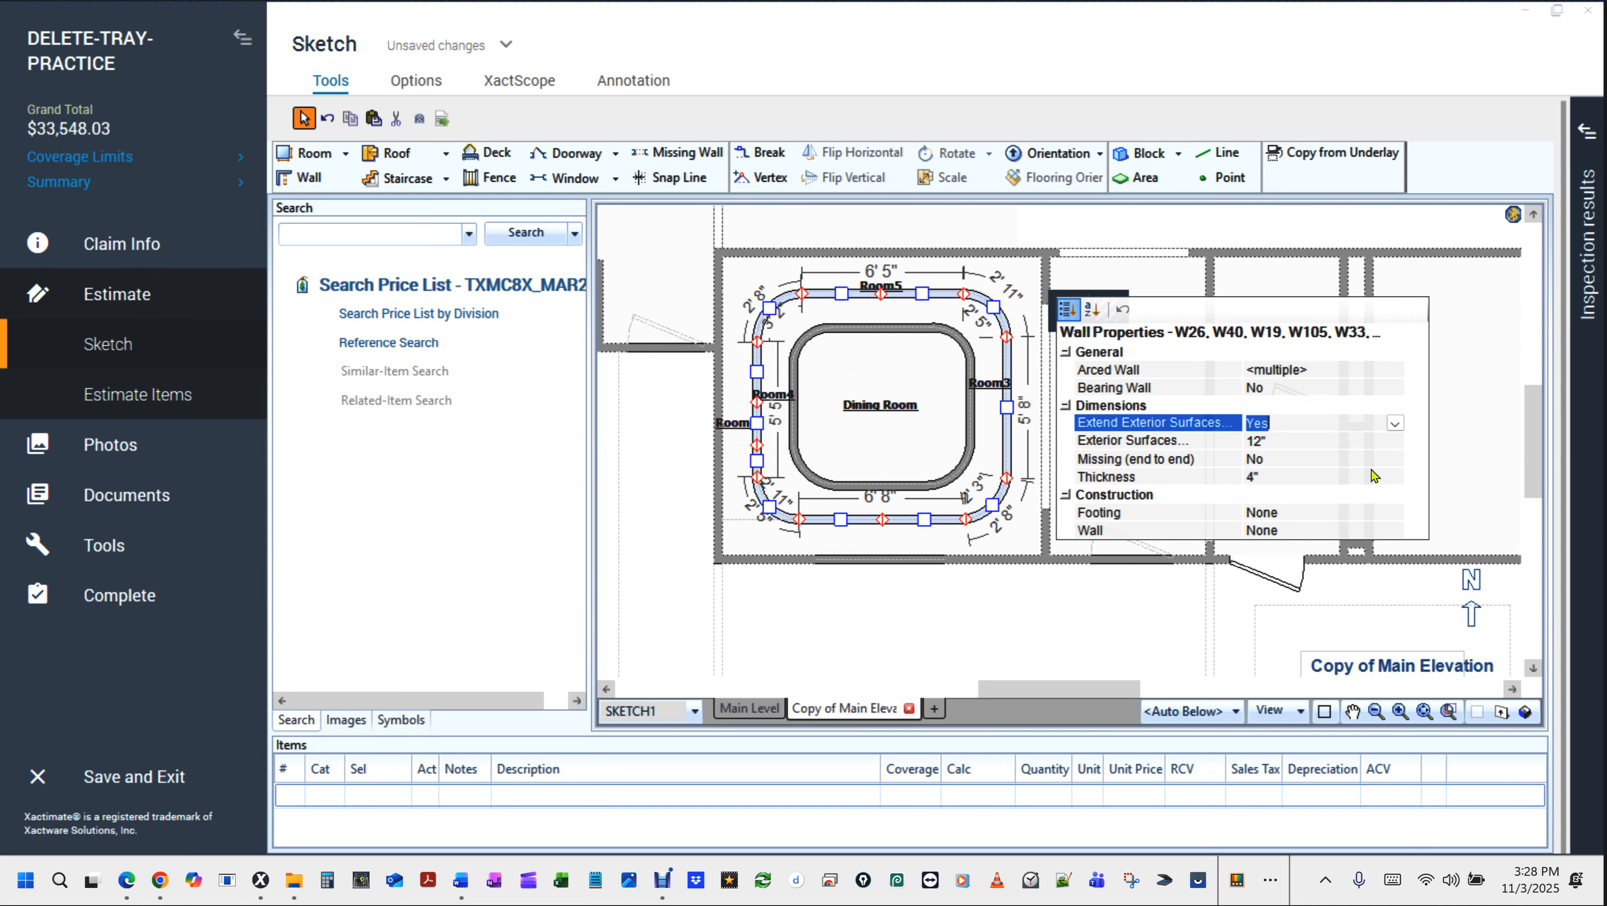
key(Tab)
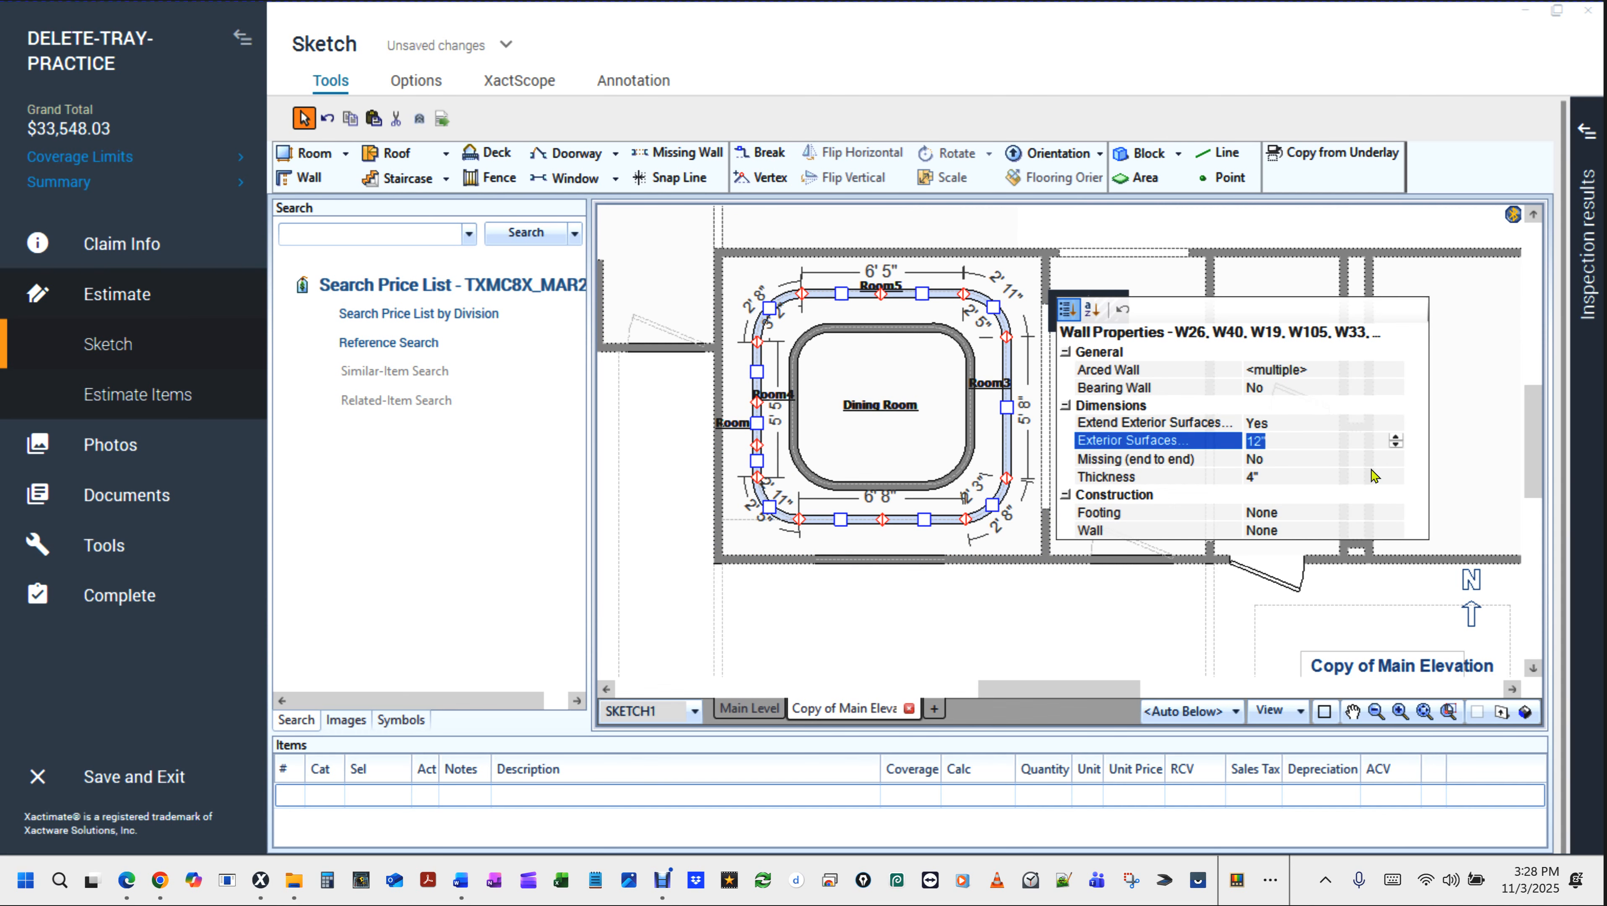
key(Tab)
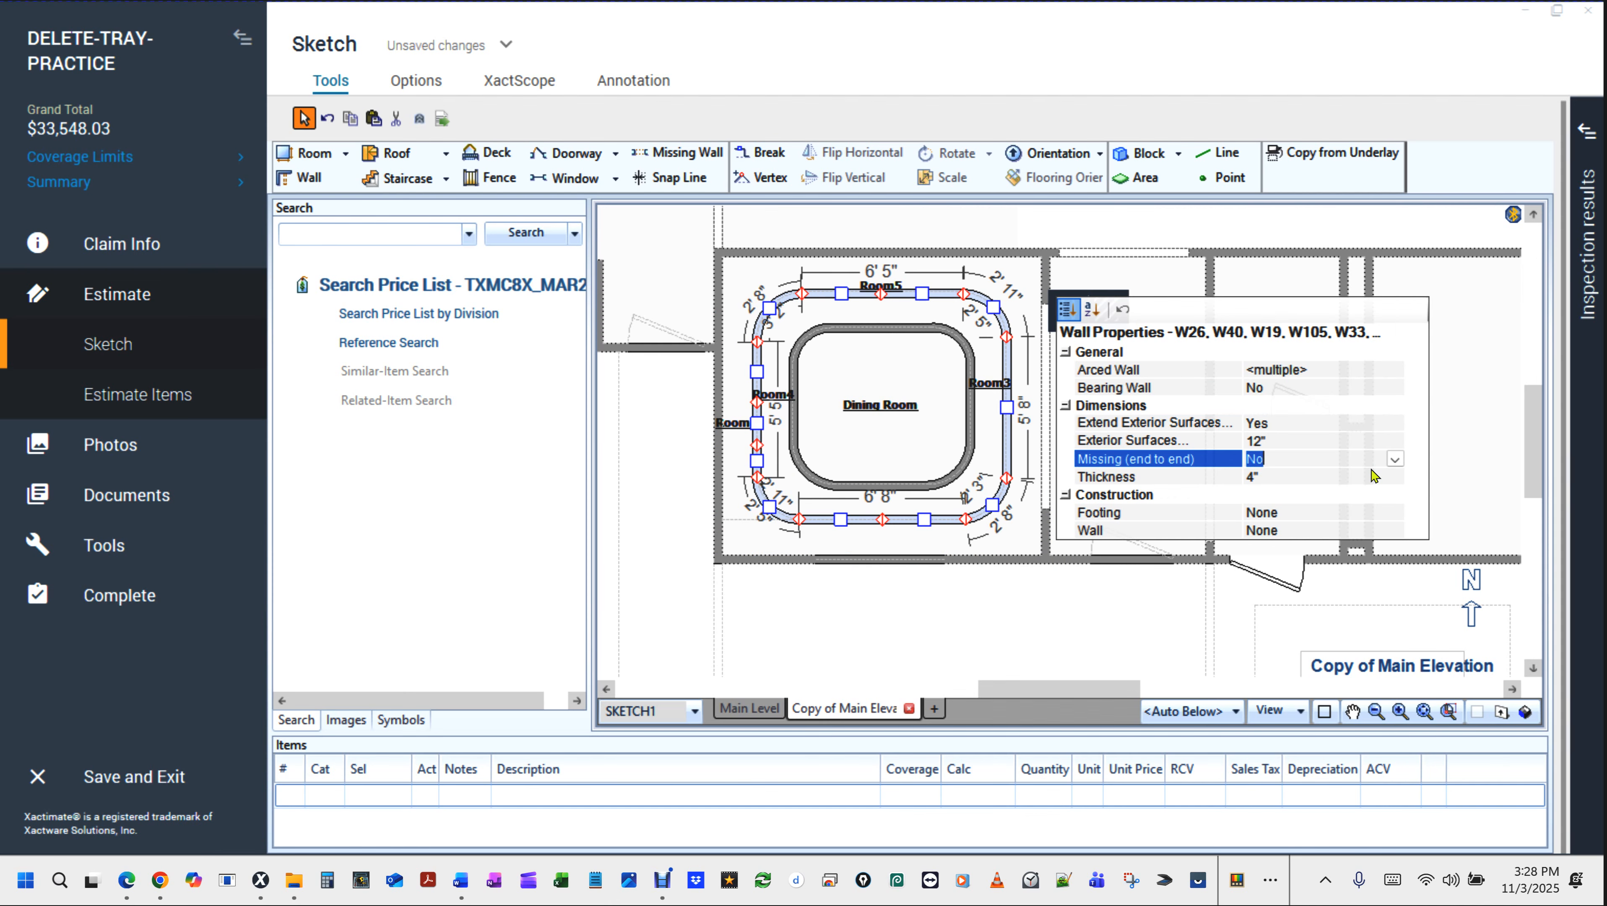
key(Tab)
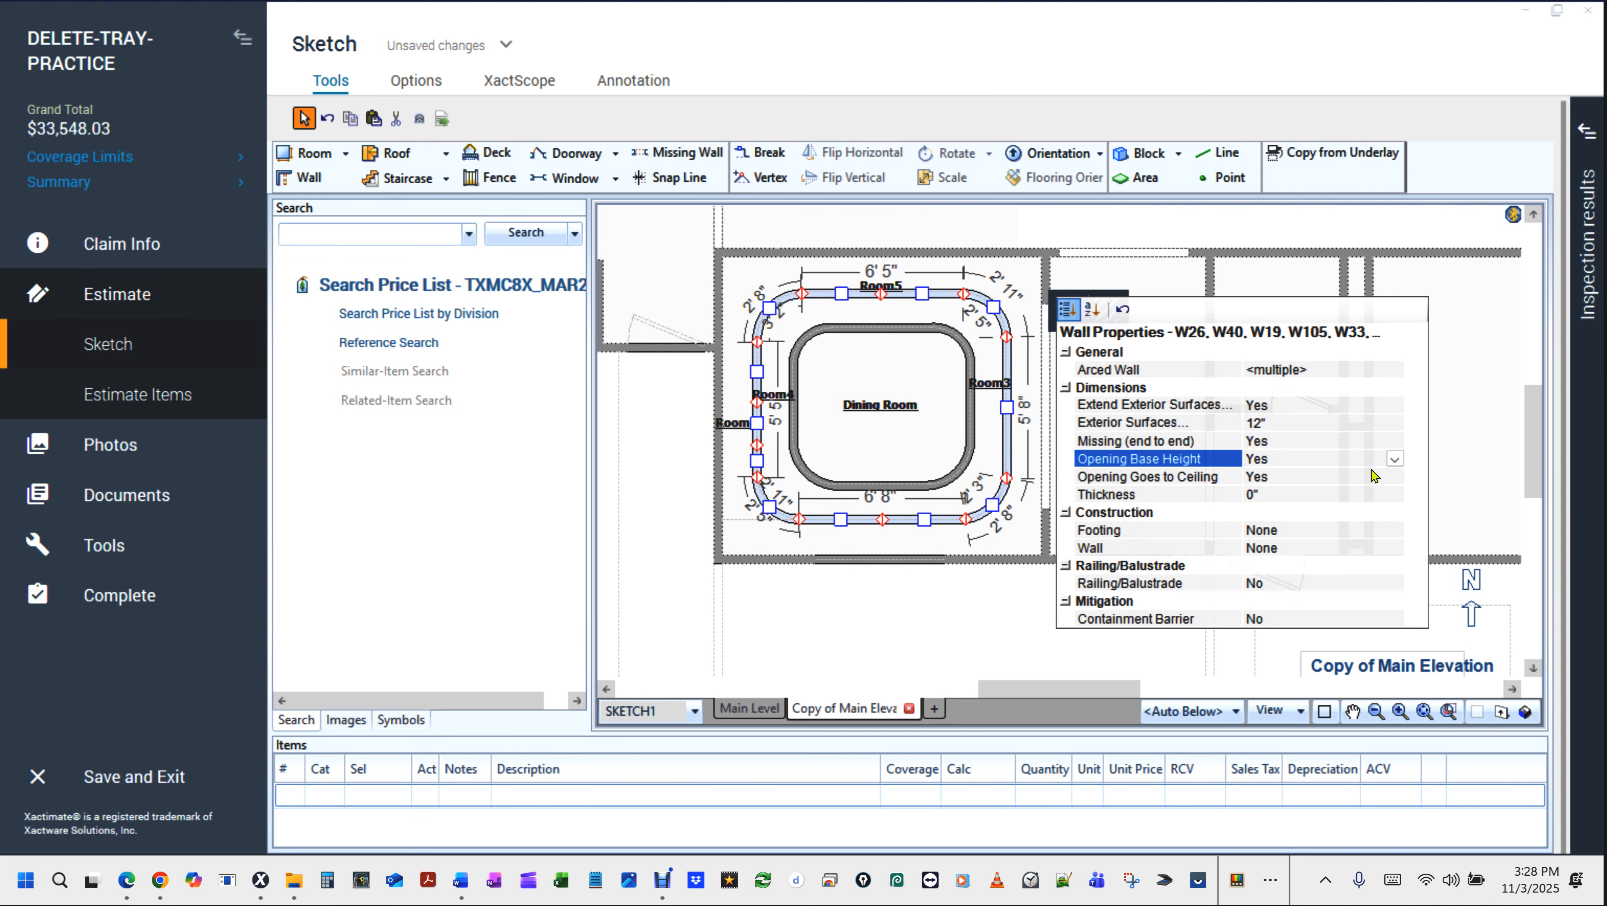
Give the outer loop's missing walls an opening that stops below the ceiling, with base height 0" and opening height 10 feet.
click(1271, 459)
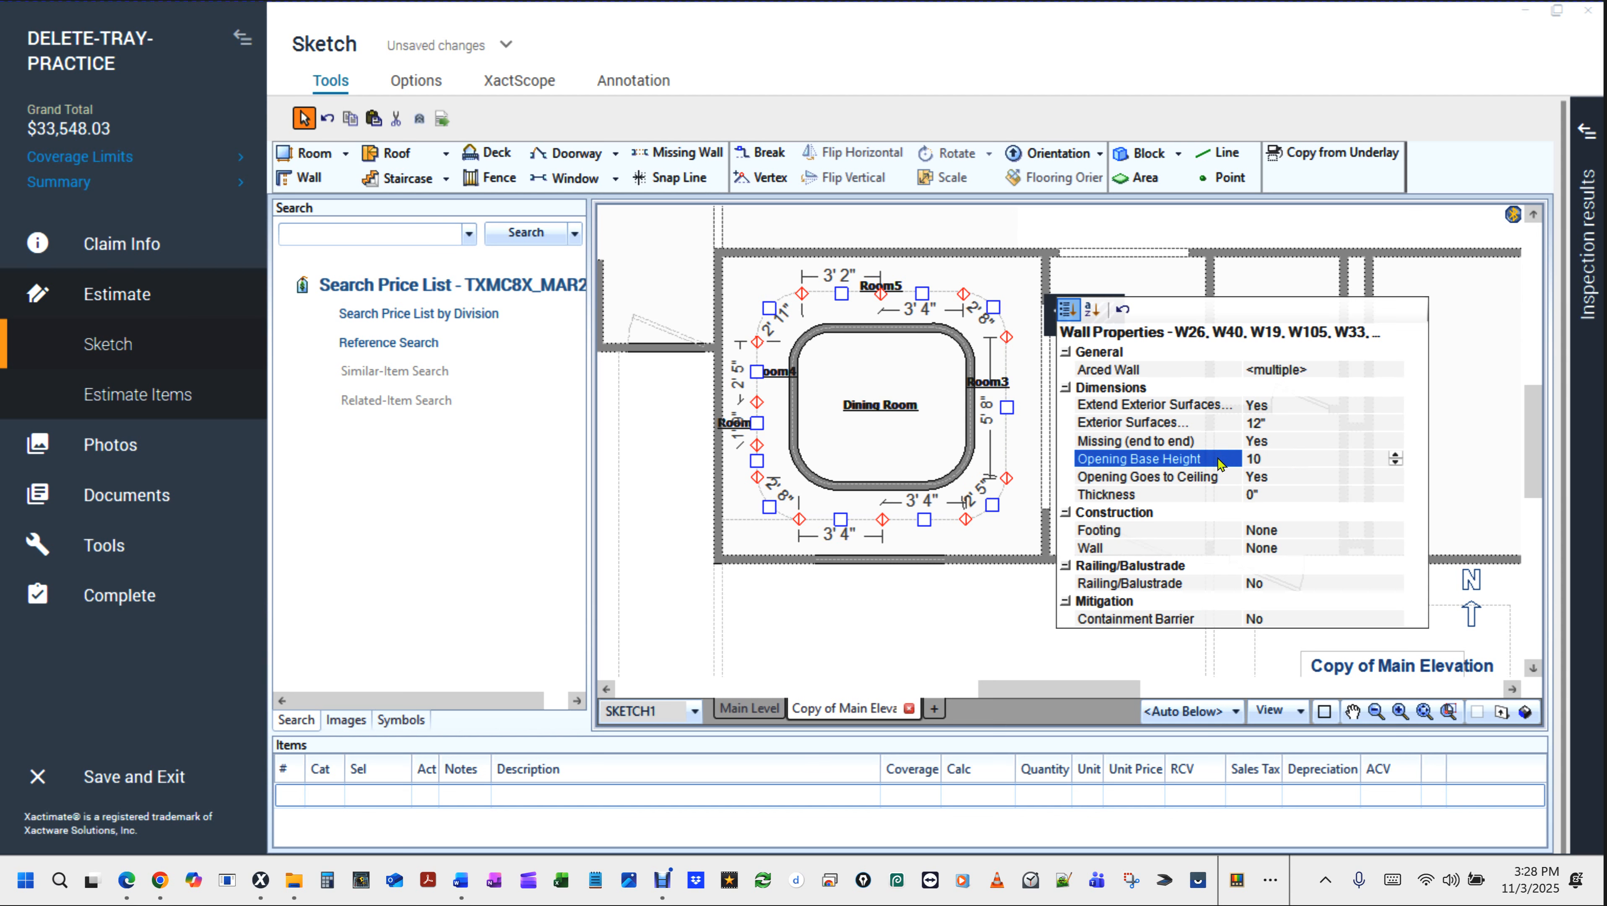
key(Tab)
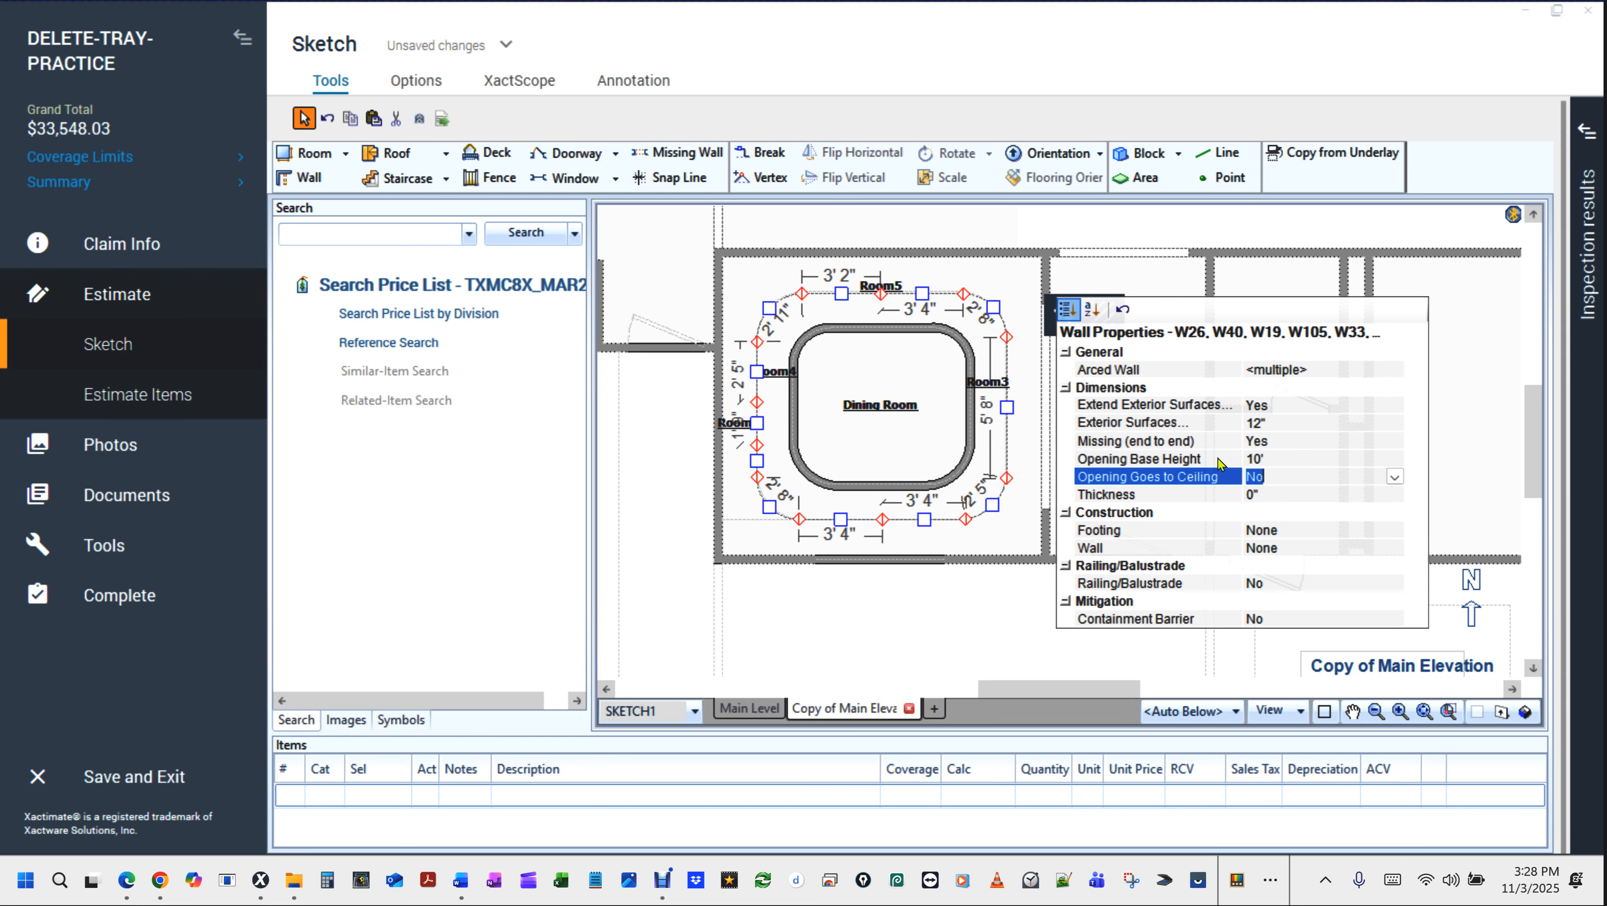
click(1280, 459)
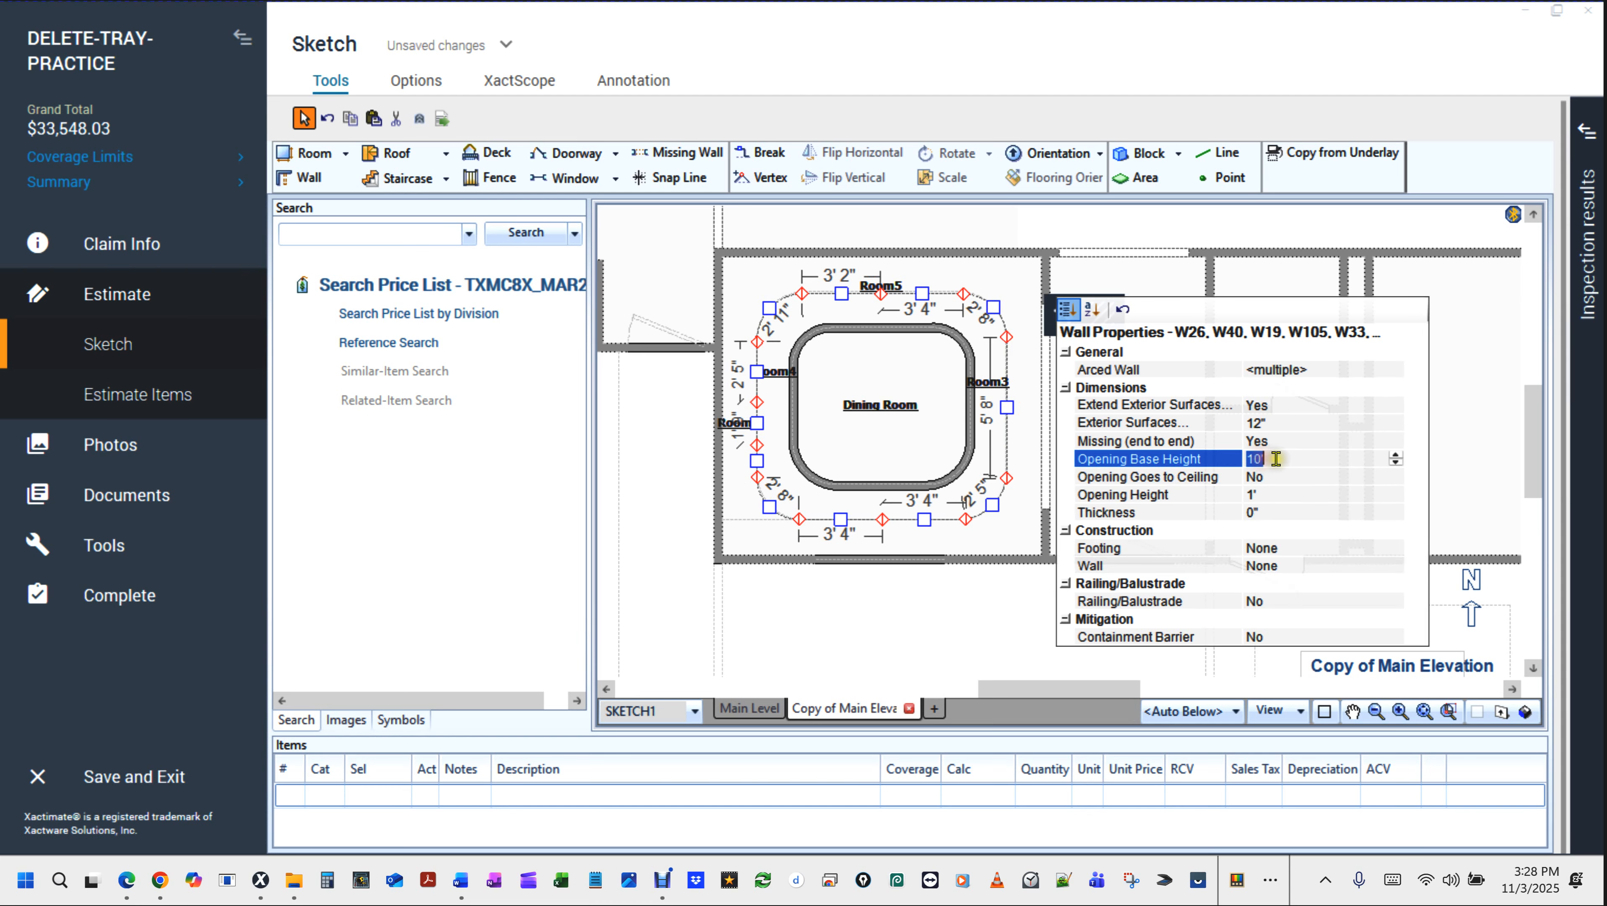
text(0)
key(Tab)
key(Tab)
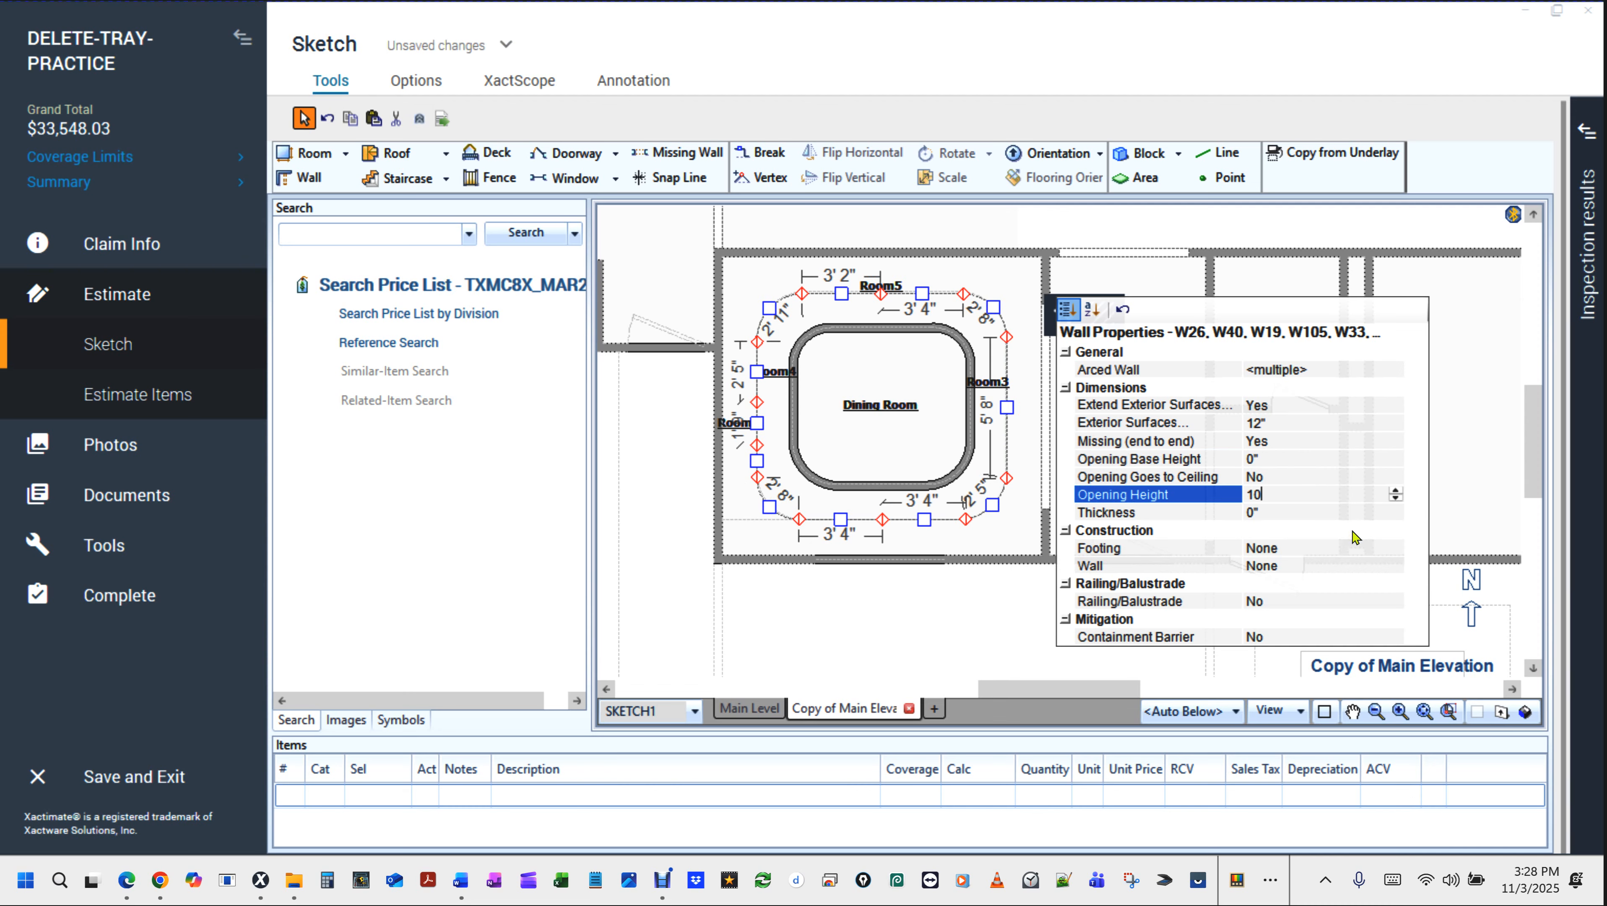
click(970, 610)
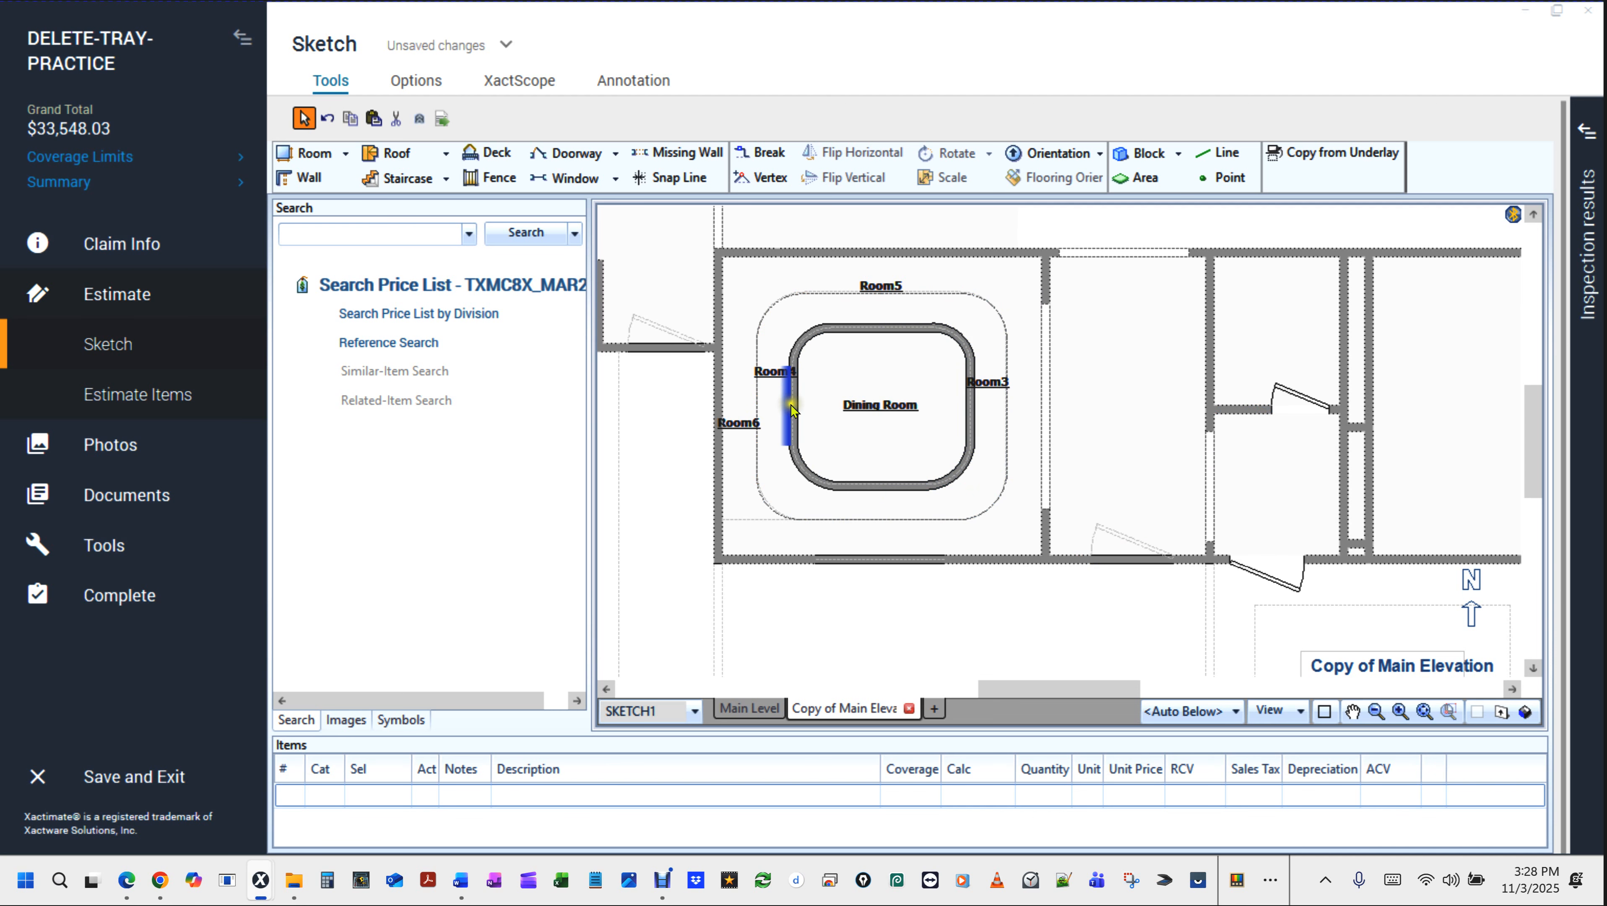
Make every straight and curved segment of the tray's inner wall loop a missing wall from end to end.
click(792, 406)
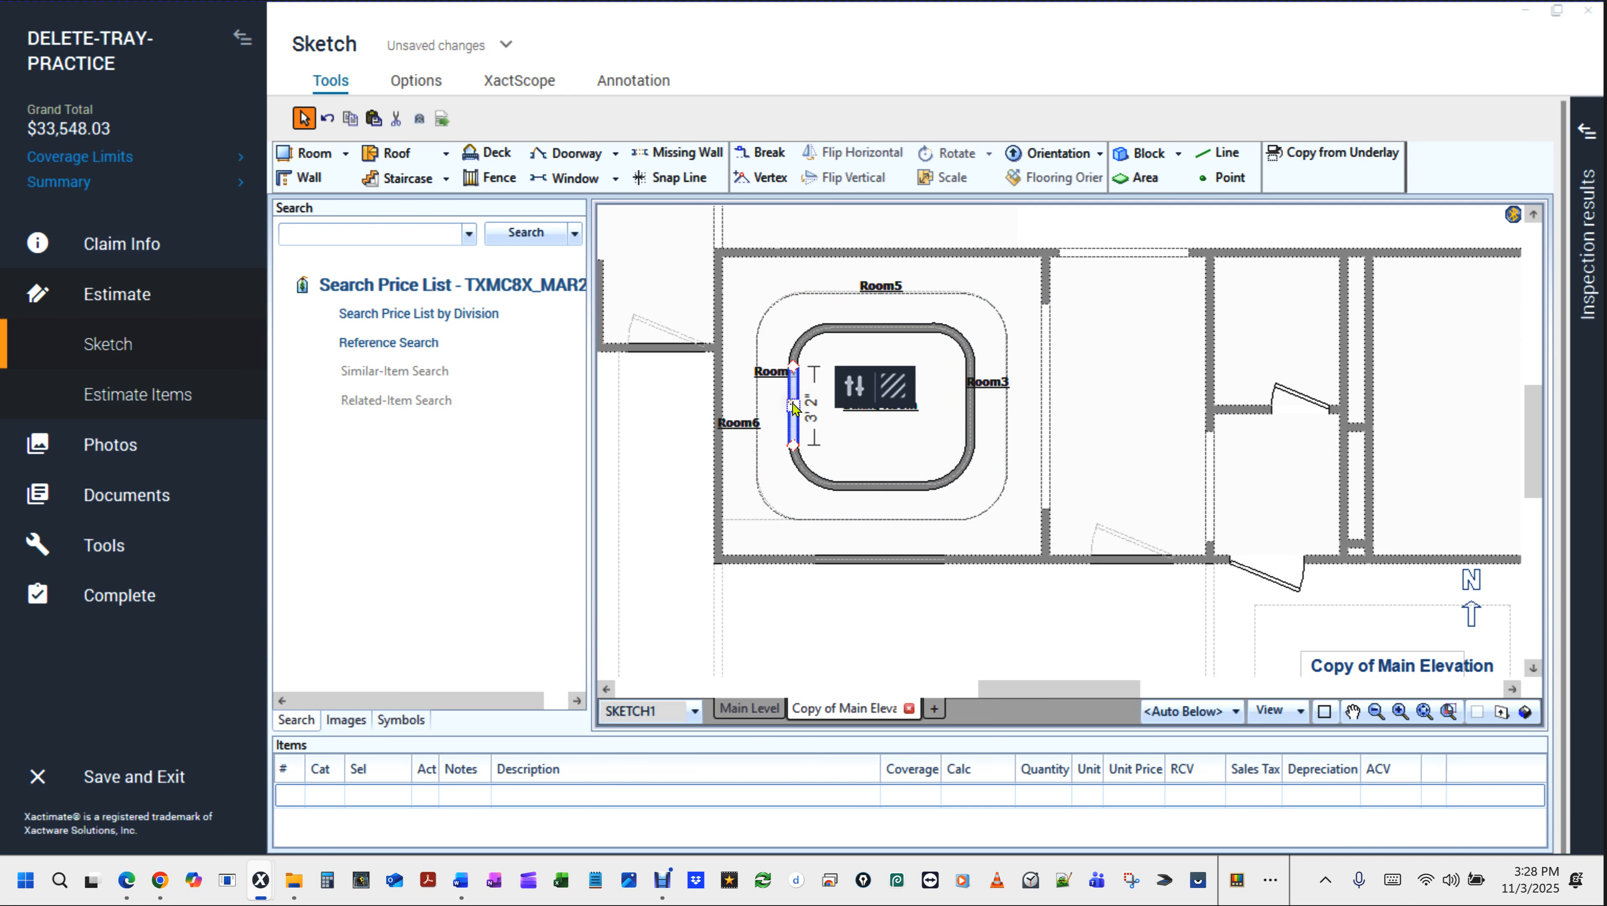
ctrl+click(803, 336)
ctrl+click(867, 326)
ctrl+click(970, 419)
ctrl+click(963, 342)
ctrl+click(912, 328)
ctrl+click(948, 473)
ctrl+click(888, 483)
click(814, 474)
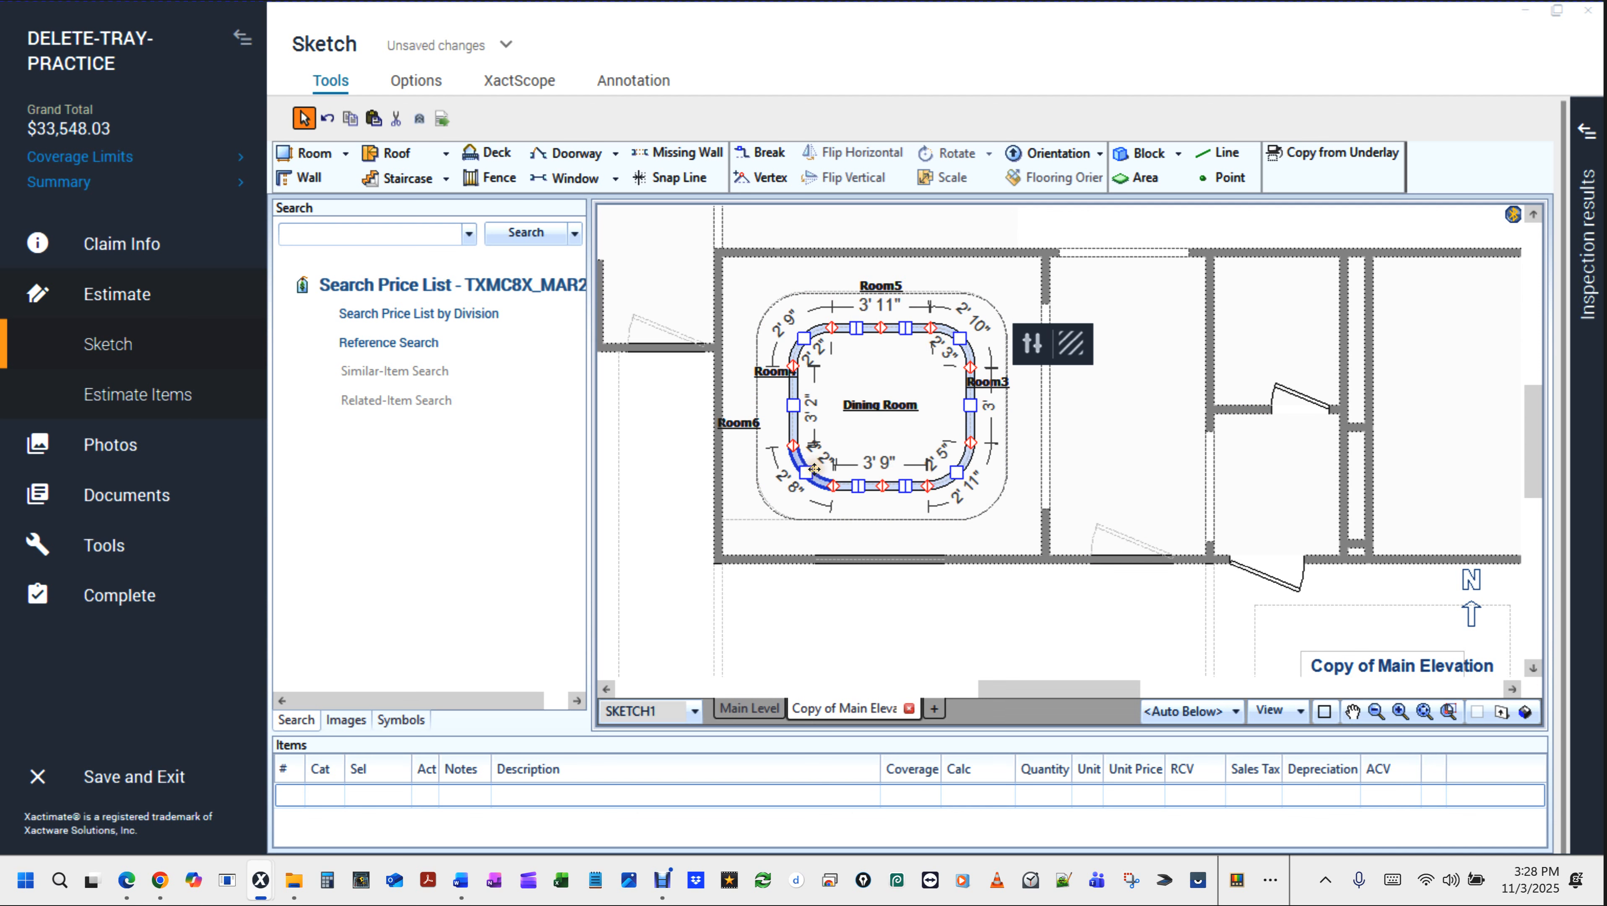
double_click(813, 470)
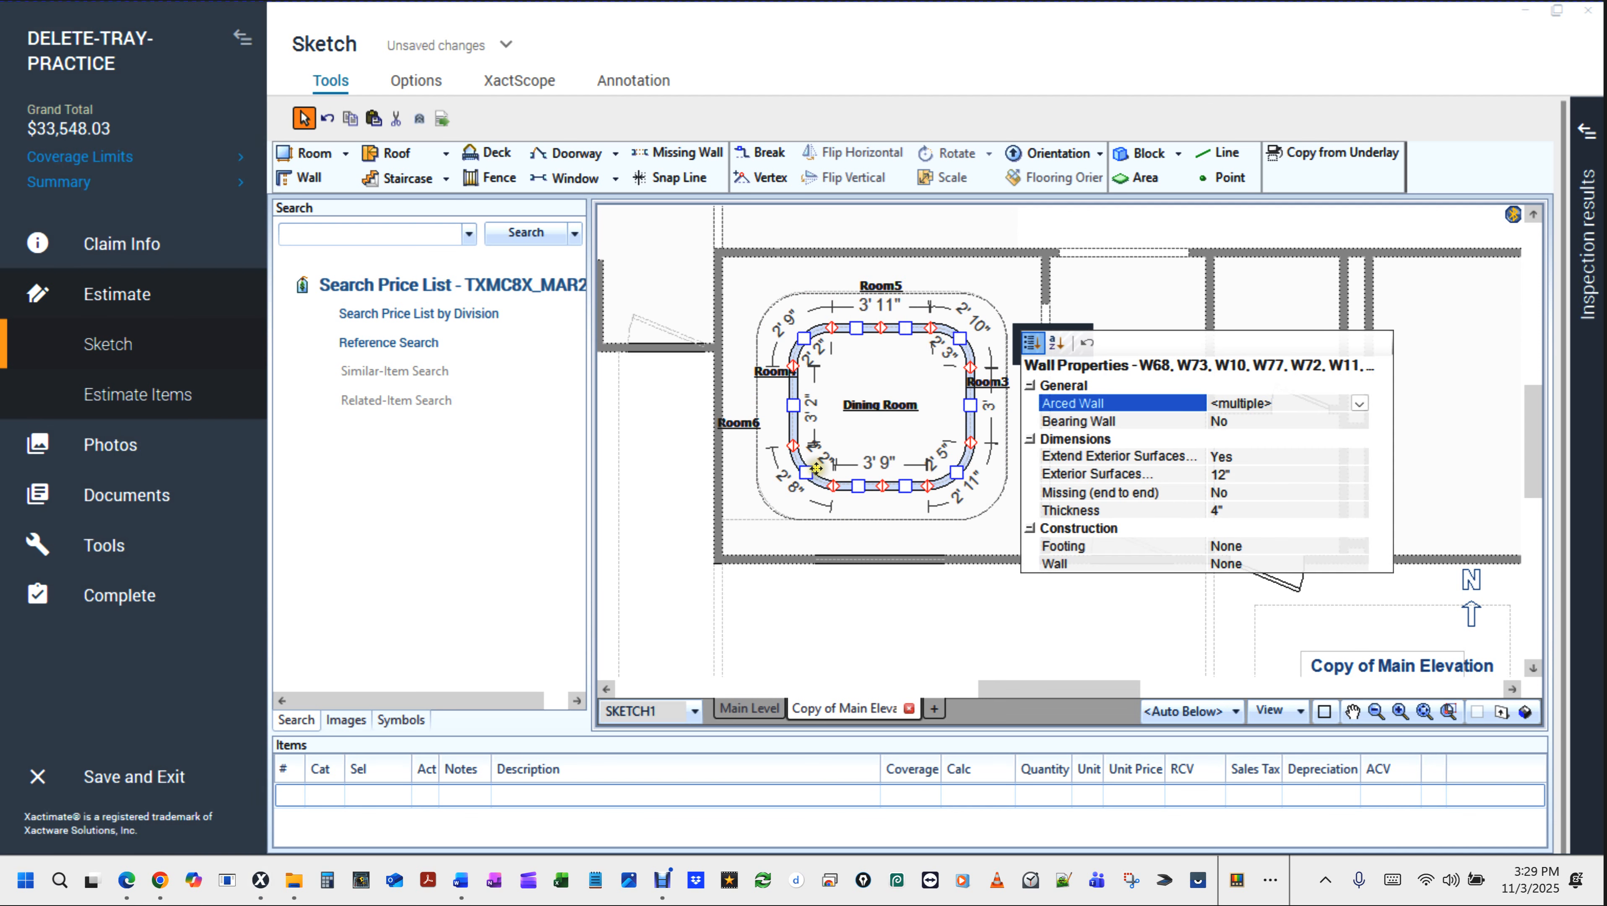
click(1233, 456)
key(Down)
key(Down)
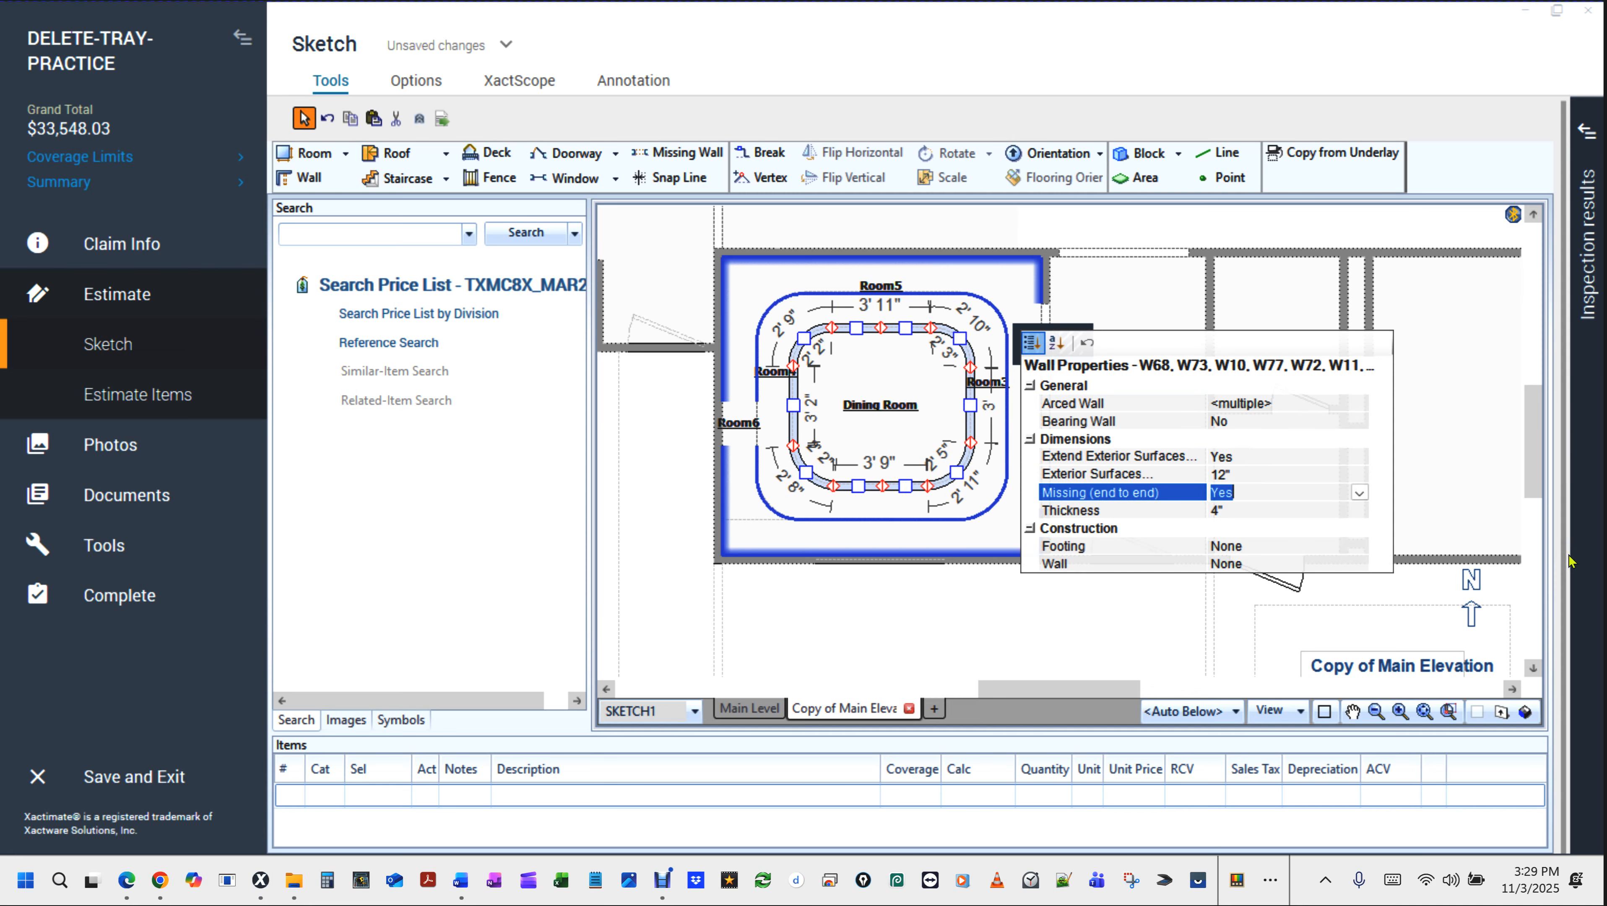
Give the inner loop's missing walls an opening that stops below the ceiling, with an opening height of 11 feet.
key(Down)
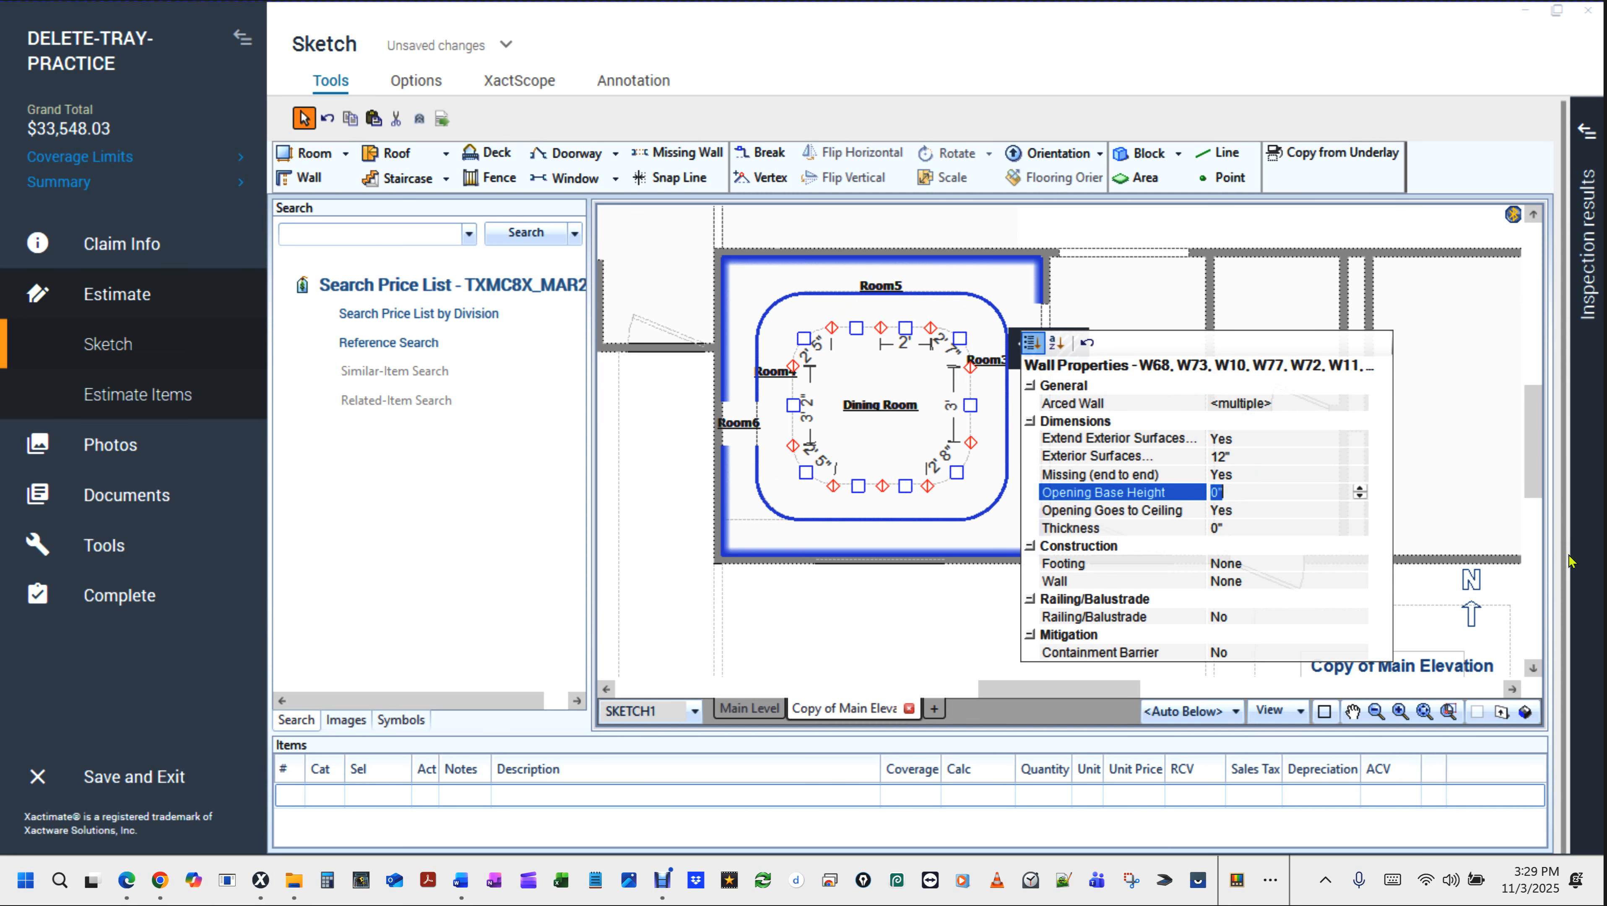
key(Down)
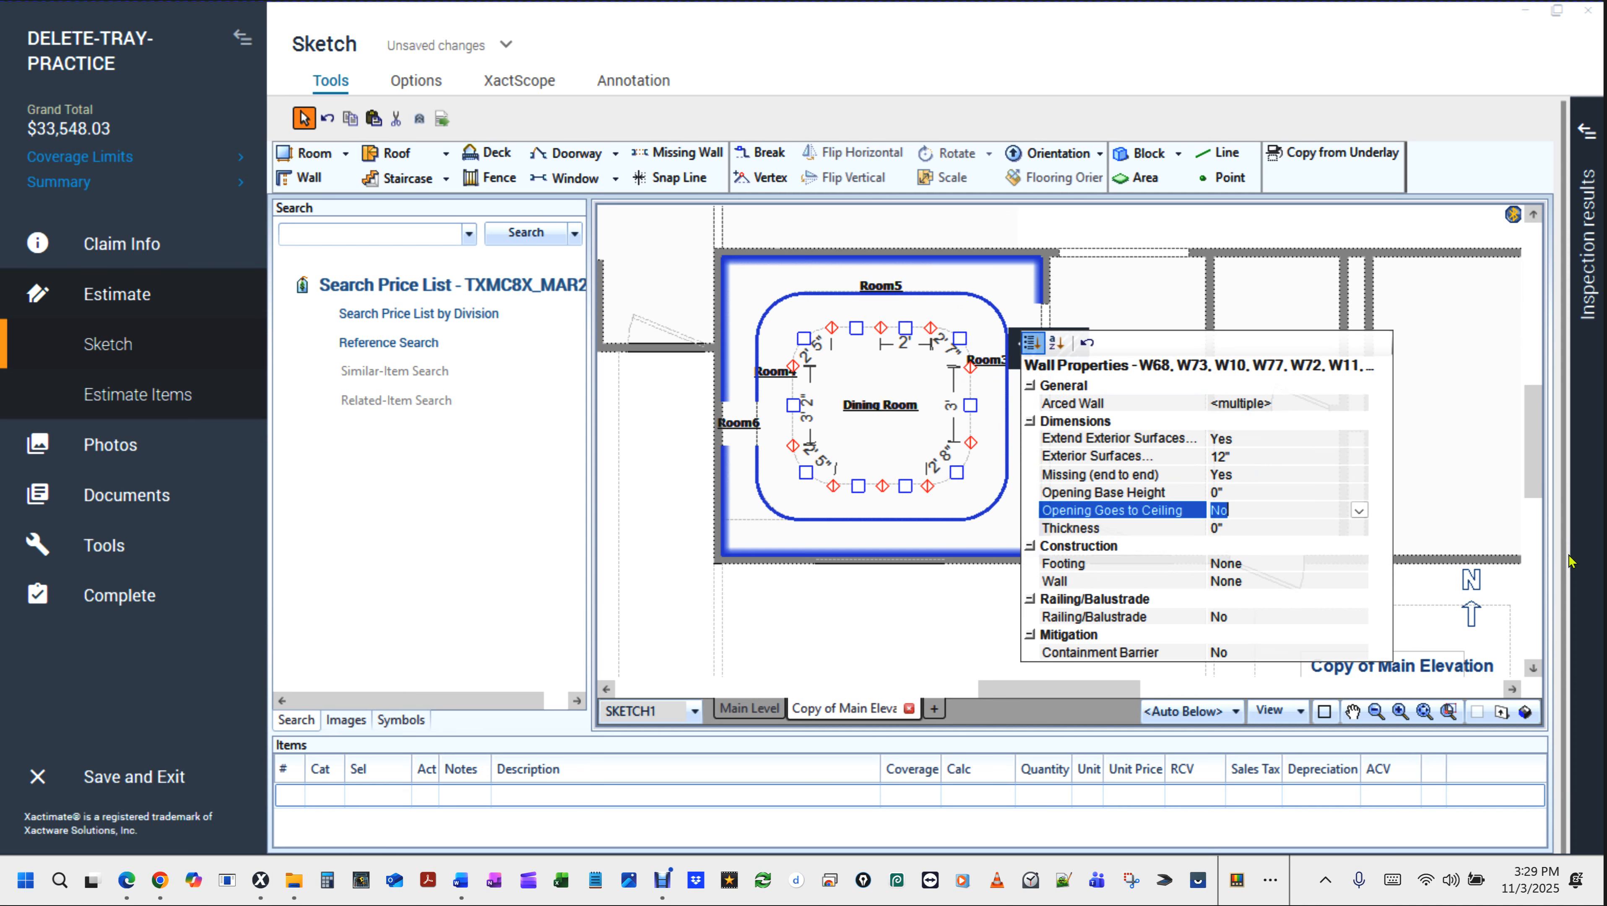
key(Down)
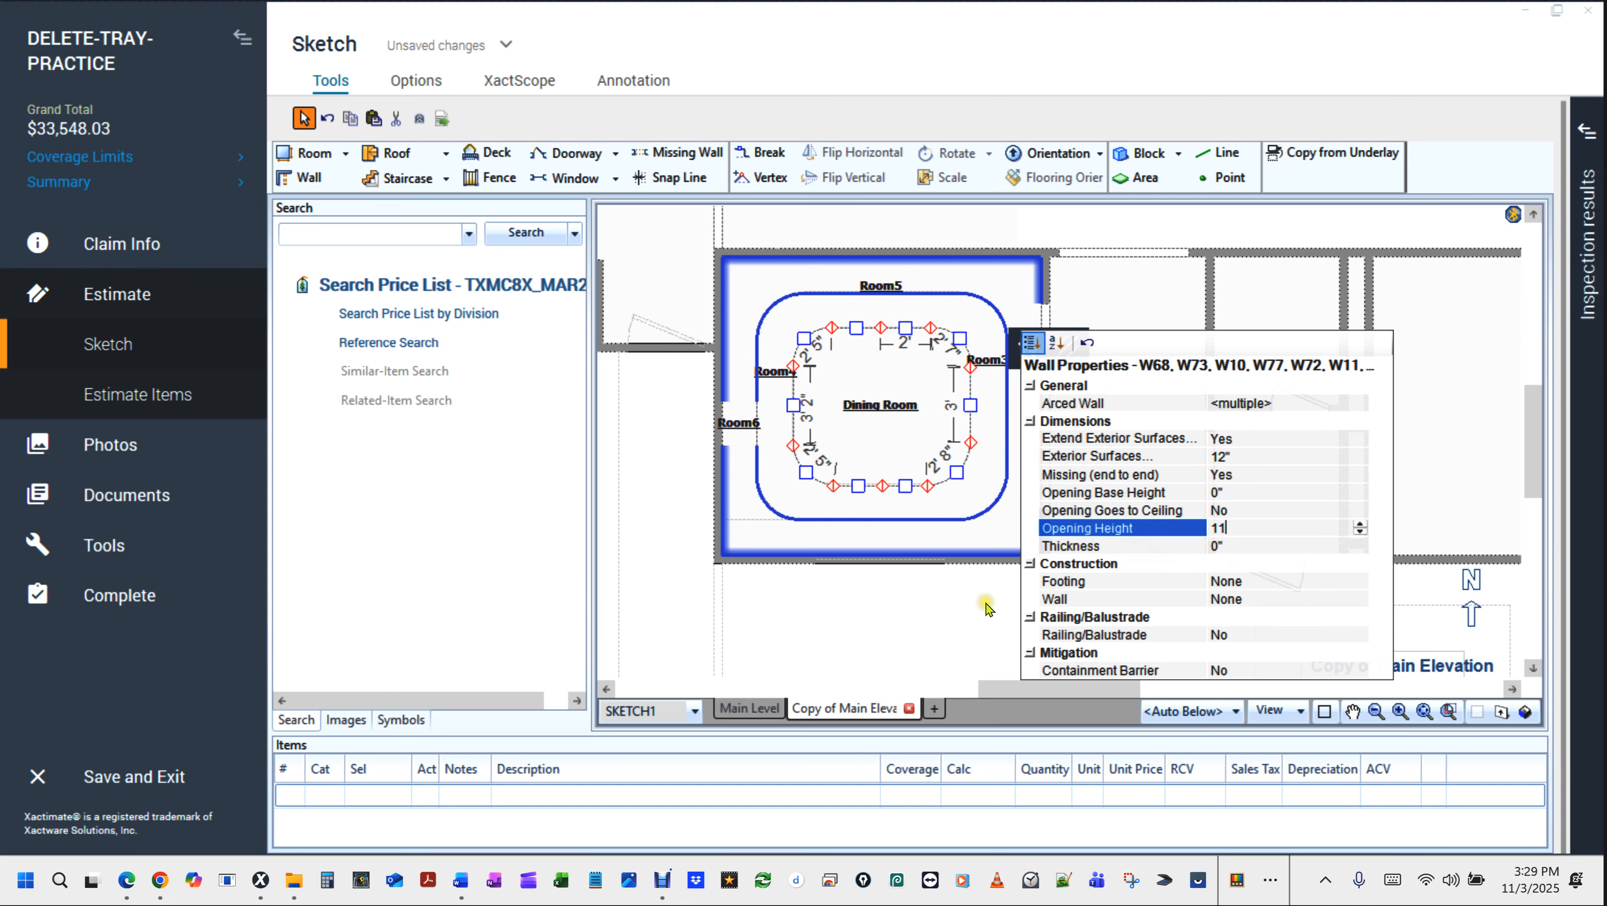
click(922, 606)
Inspect the Dining Room's stepped tray ceiling from outside in the 3D view.
scroll(919, 607, down, 2)
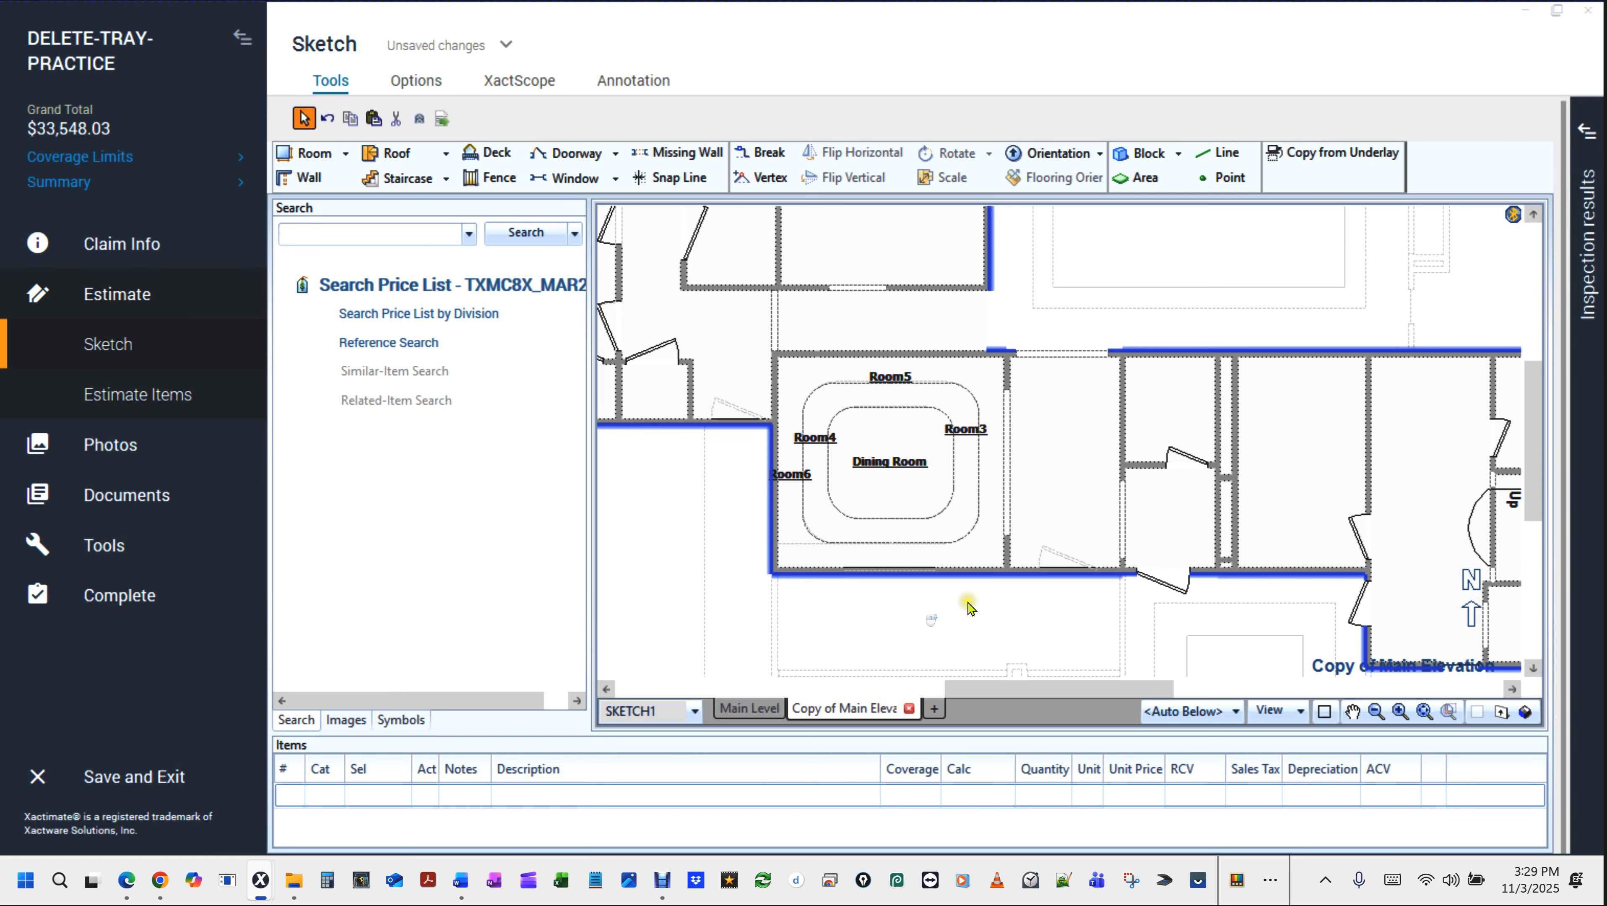
key(F9)
mouse_move(899, 632)
mouse_down()
mouse_move(900, 567)
mouse_move(994, 390)
mouse_move(860, 557)
mouse_move(1065, 503)
mouse_move(1180, 451)
mouse_move(1330, 457)
mouse_move(788, 574)
mouse_move(821, 455)
mouse_up()
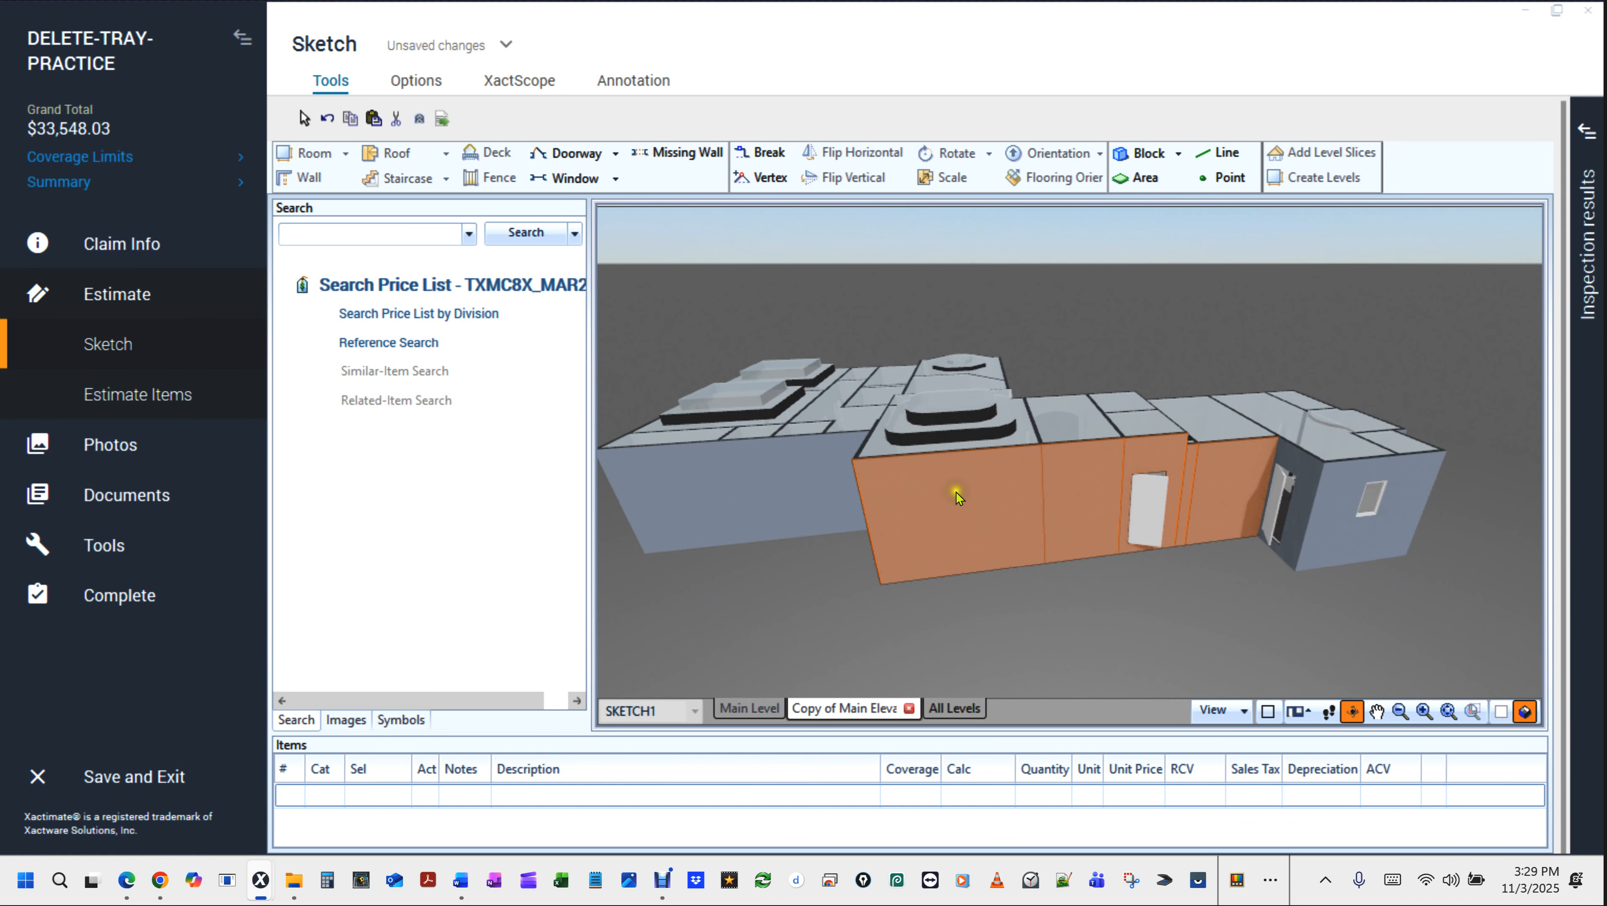
scroll(957, 496, up, 3)
mouse_move(943, 485)
mouse_down()
mouse_move(914, 479)
mouse_move(968, 553)
mouse_up()
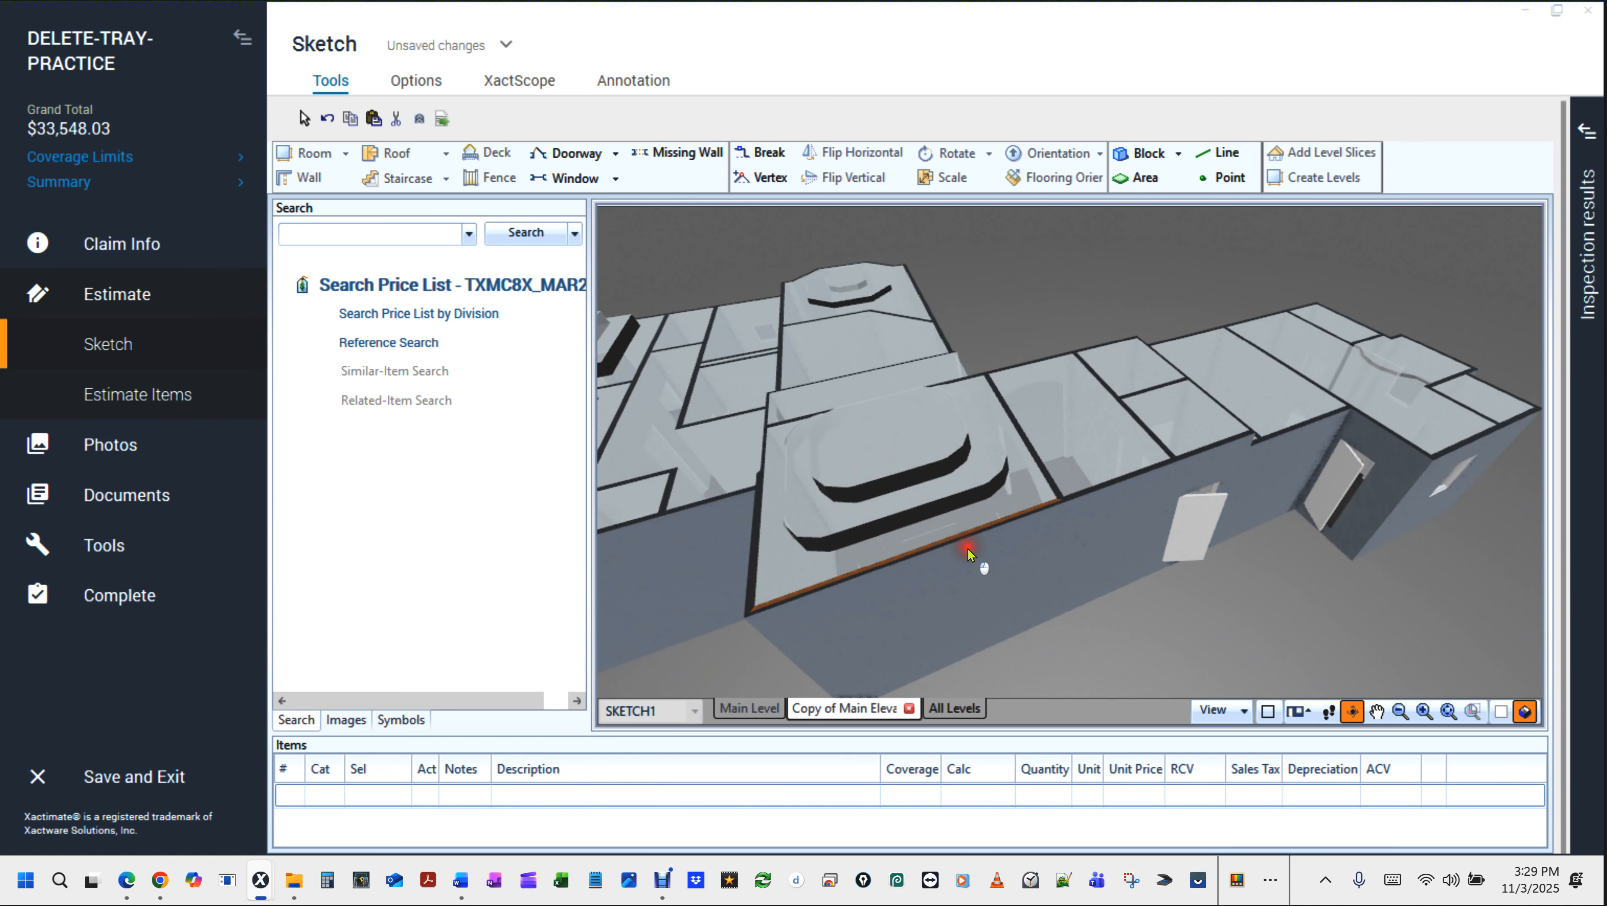
drag(968, 554, 886, 490)
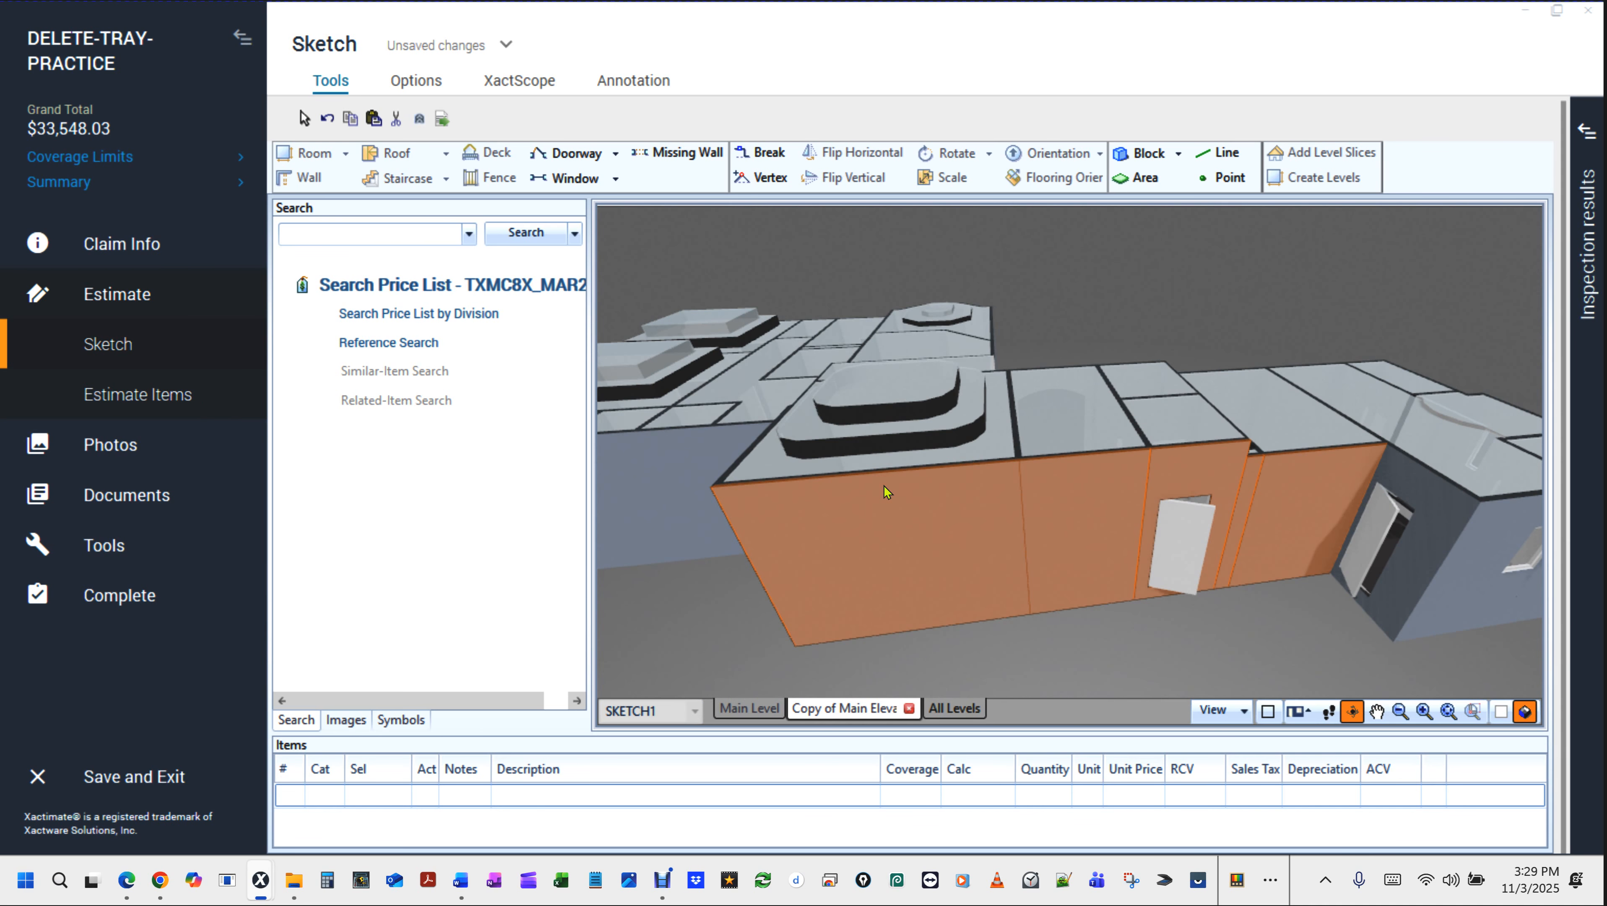
scroll(888, 495, down, 5)
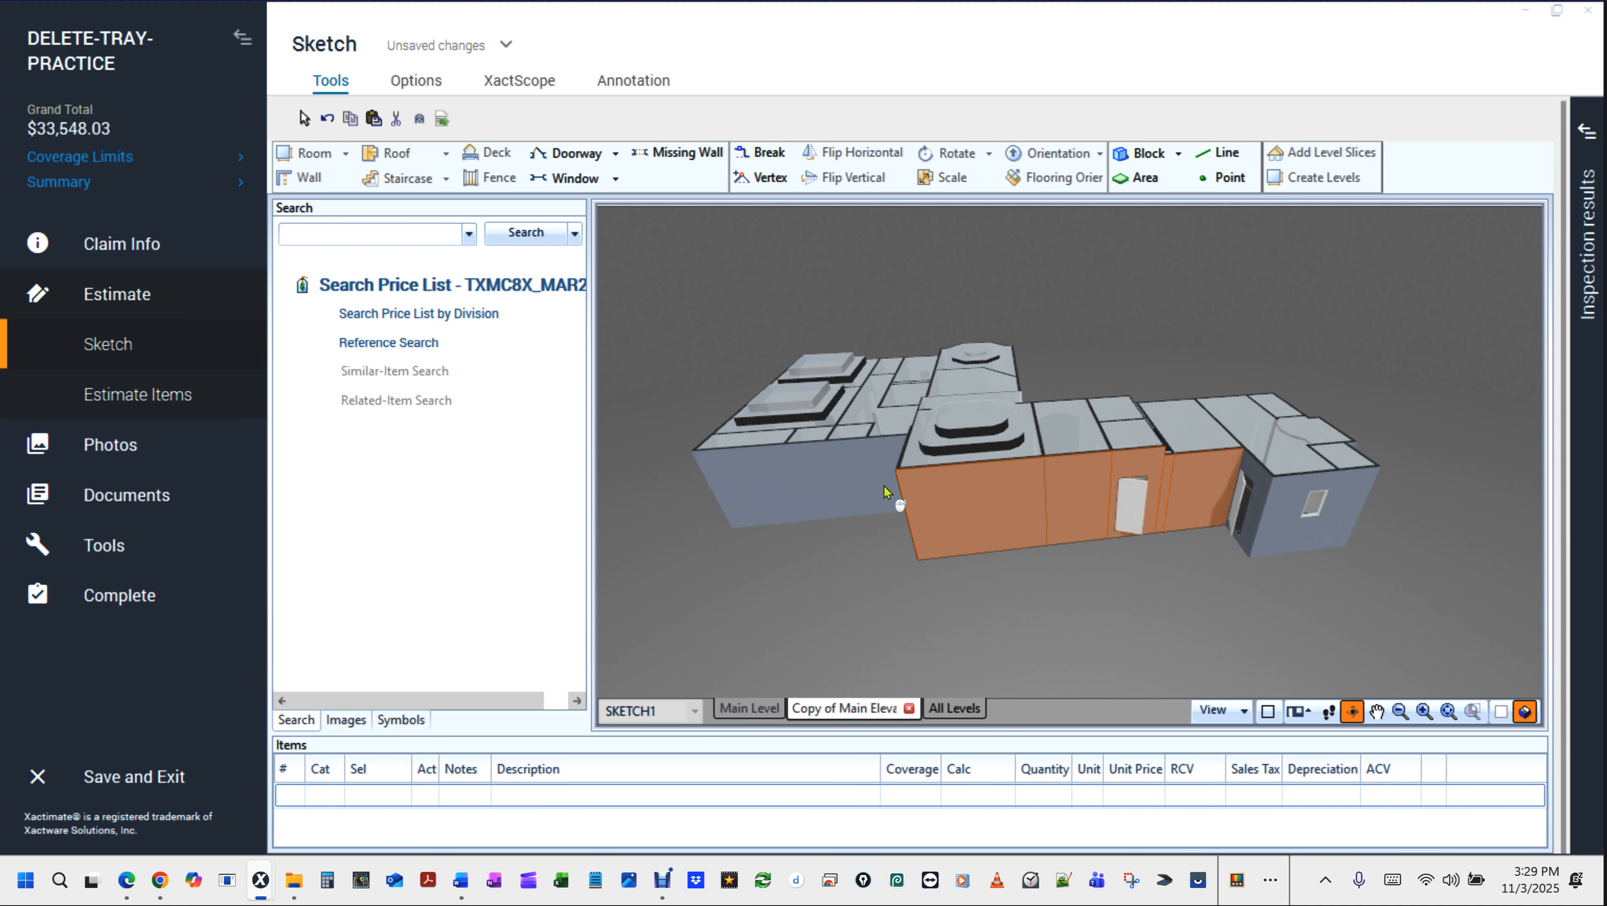
drag(961, 563, 955, 564)
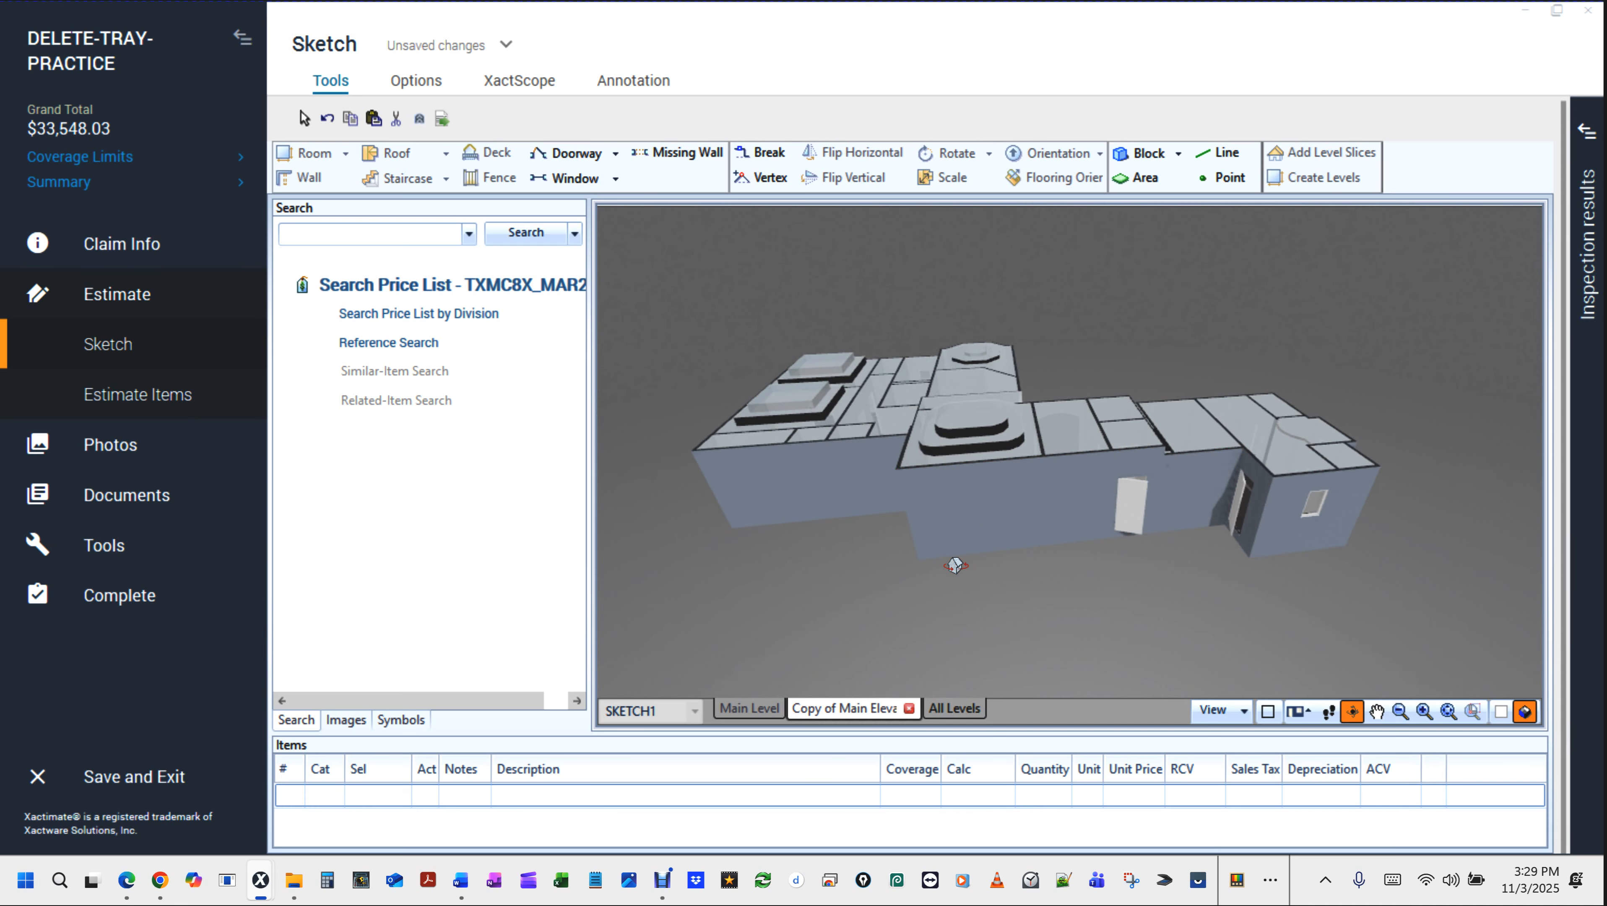
Make the Dining Room's south wall missing and view the tray ceiling from inside in 3D.
key(F9)
click(859, 574)
key(F9)
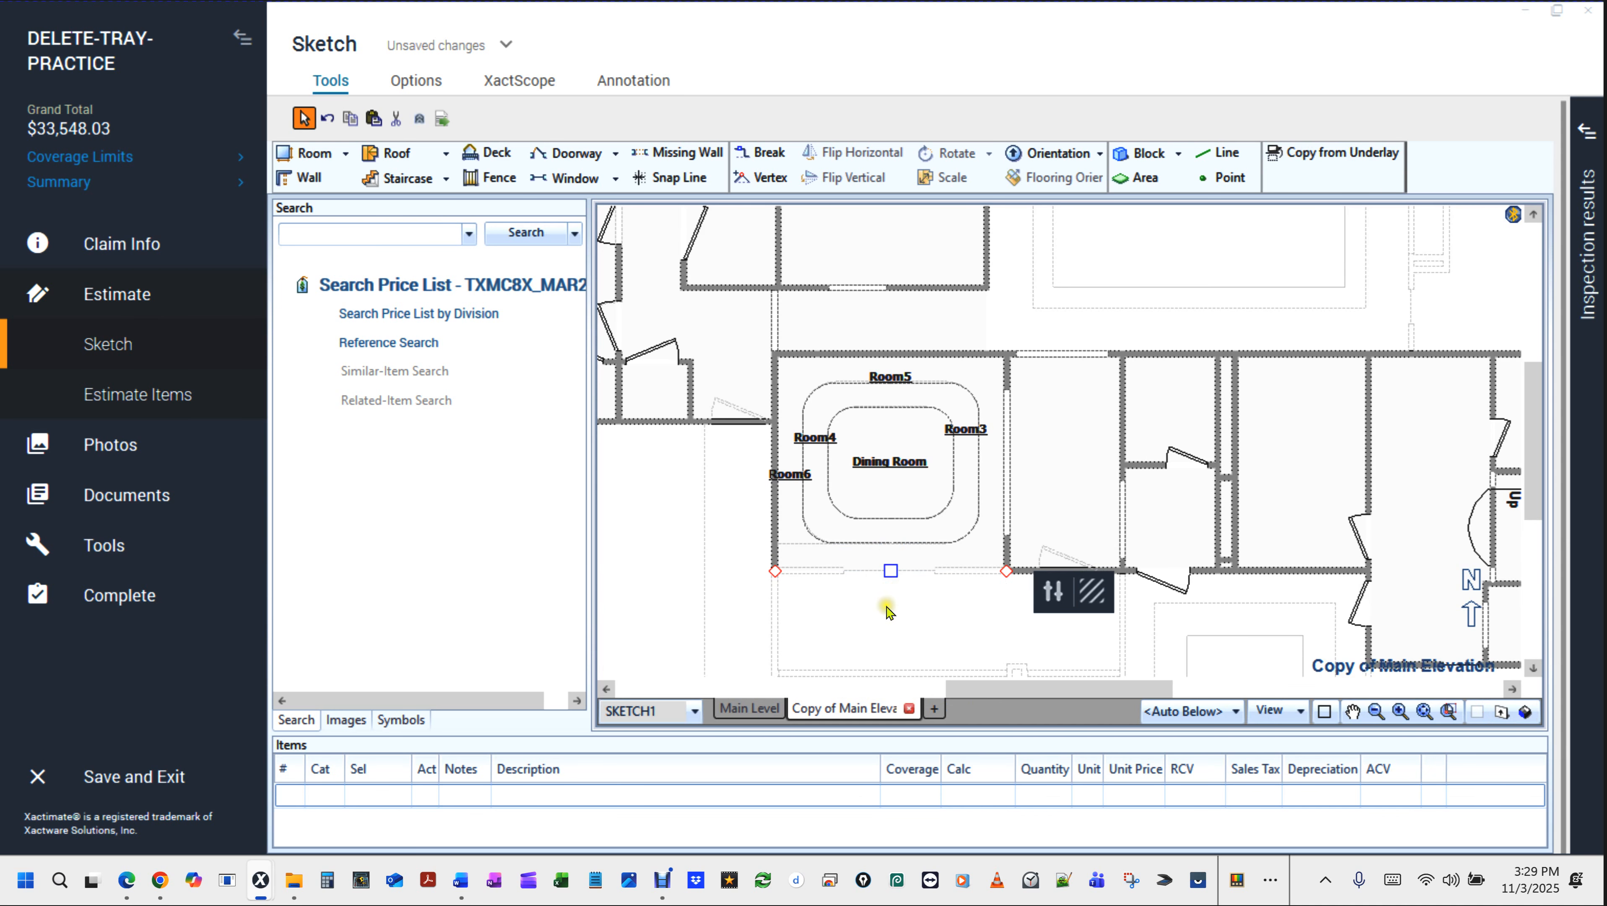
drag(943, 523, 890, 483)
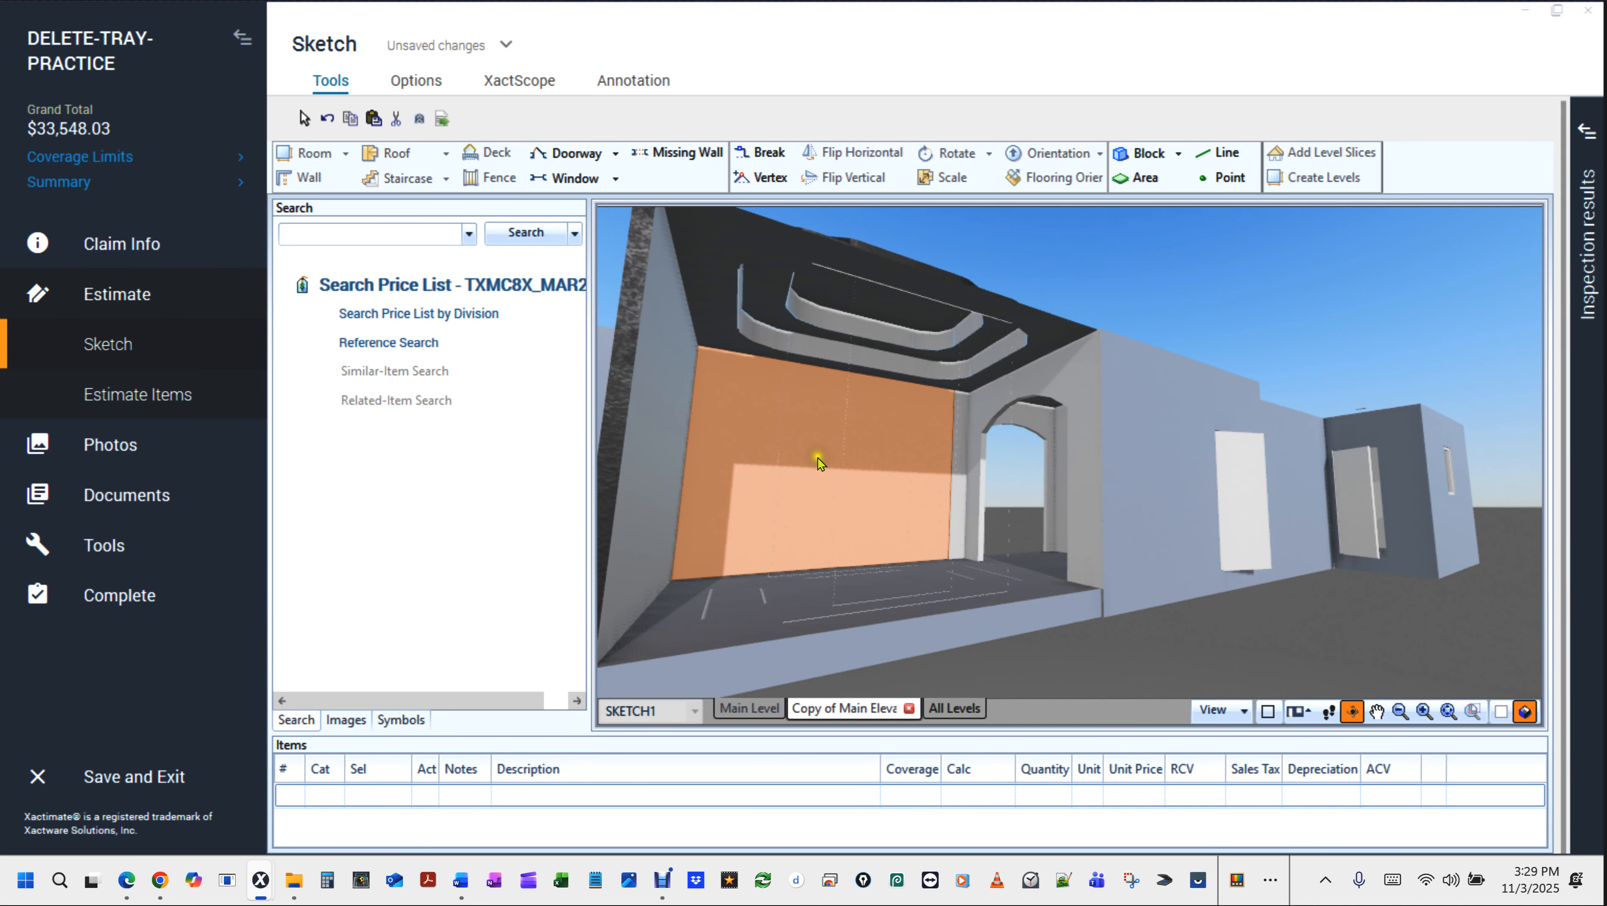
Return to the plan and copy the arched opening from the Dining Room's east wall onto its north wall.
key(F8)
click(1006, 486)
key(Escape)
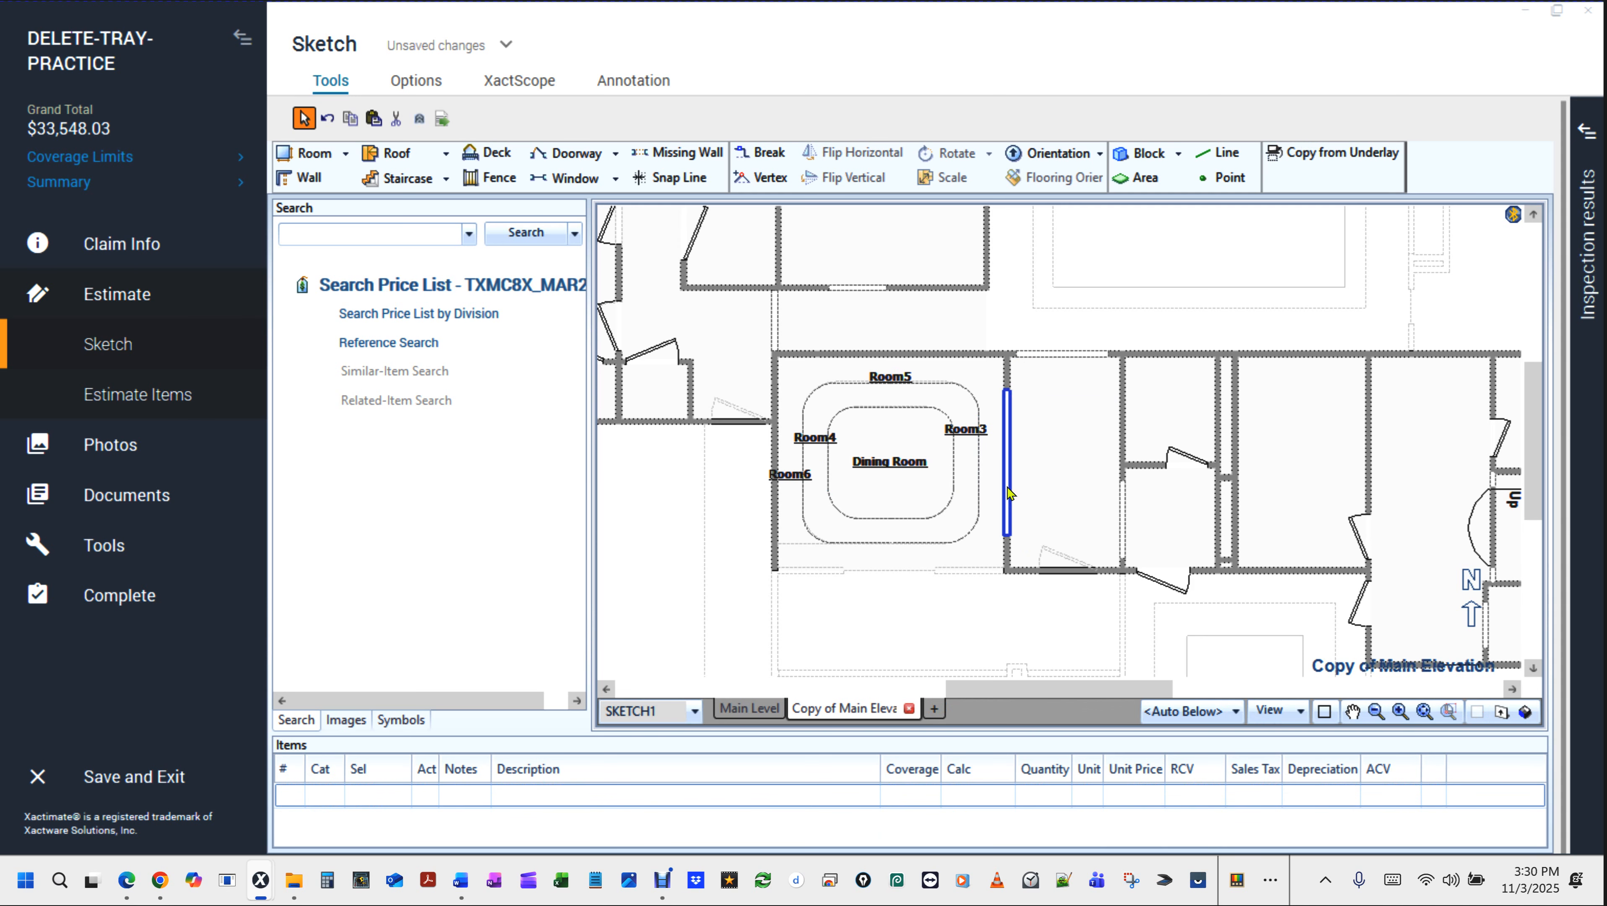
click(893, 353)
click(922, 382)
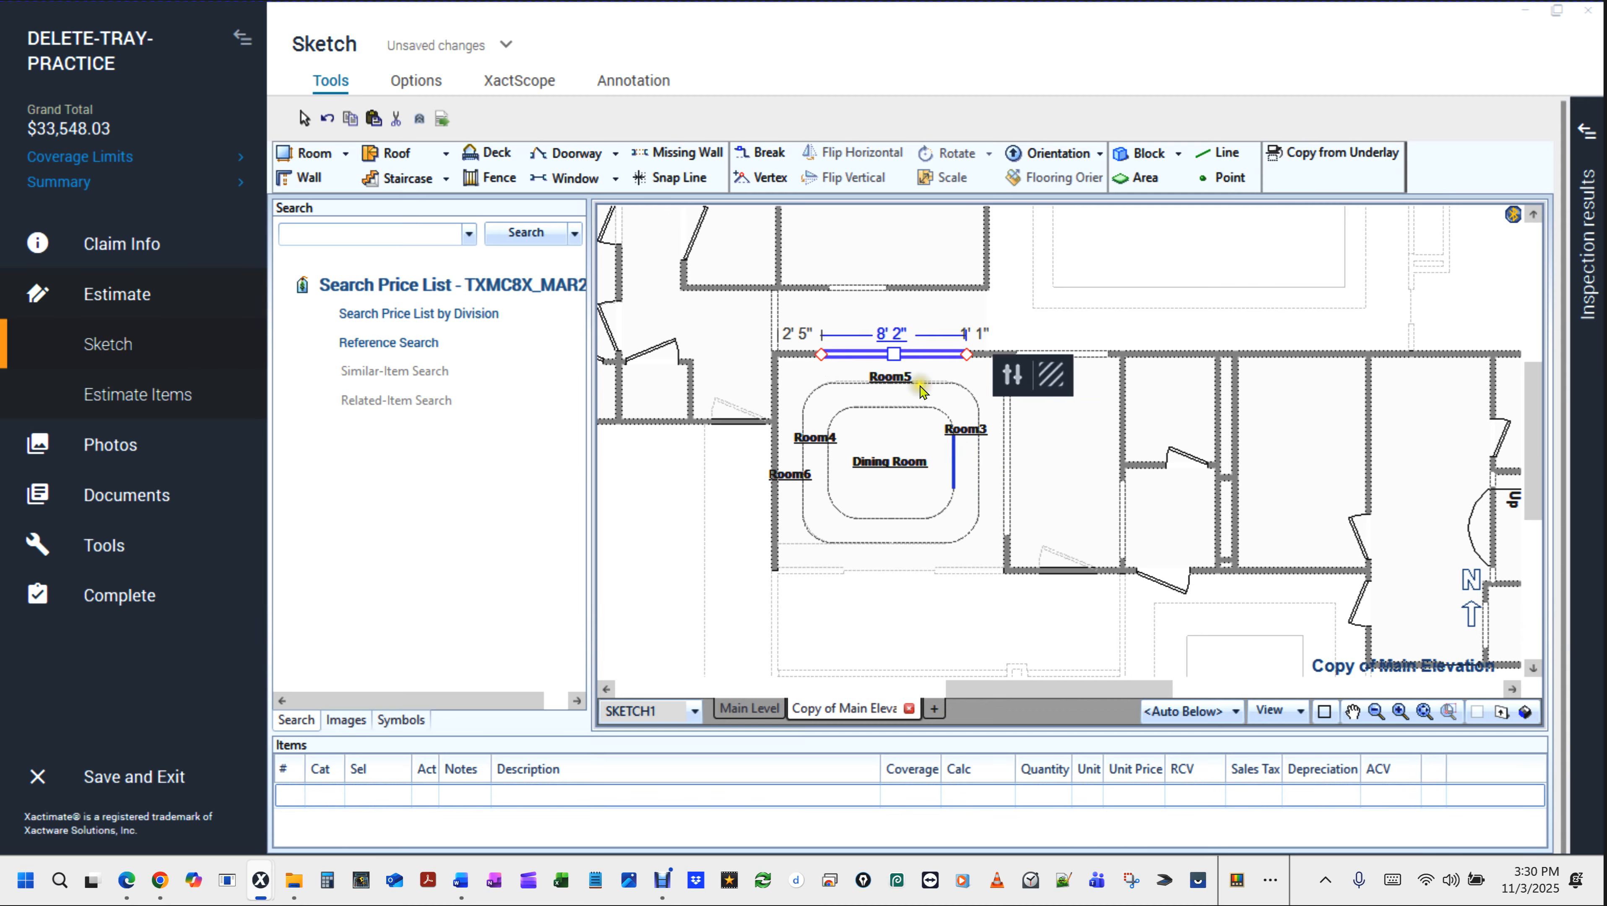
click(924, 583)
scroll(943, 599, up, 1)
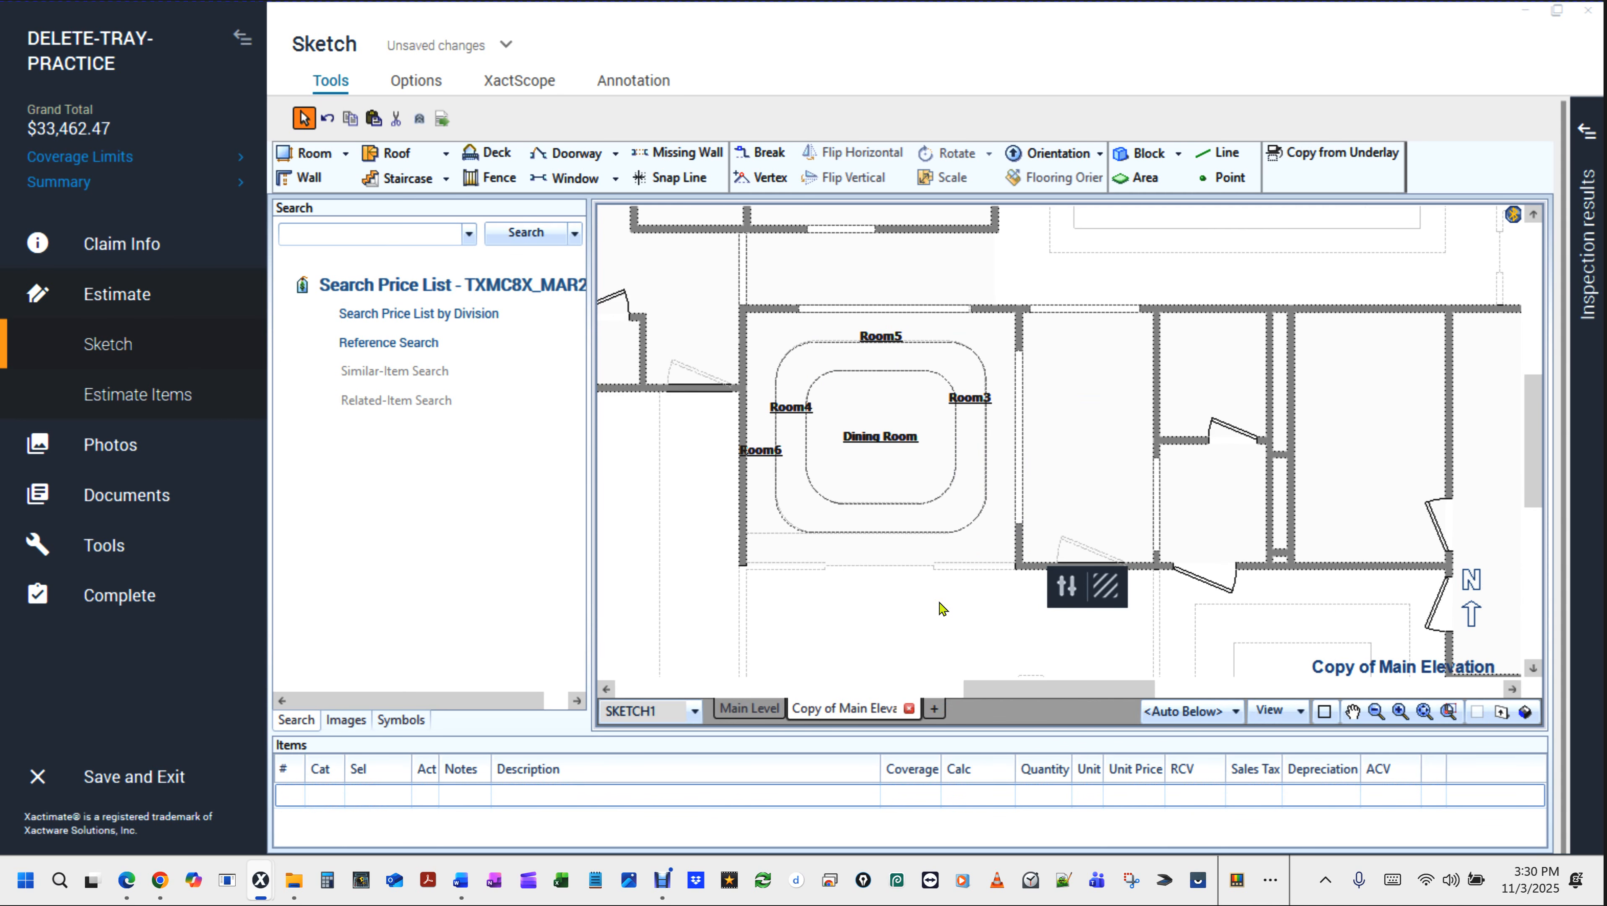
click(947, 398)
Undo the opening placed in the north wall and the removal of the Dining Room's south wall.
click(870, 620)
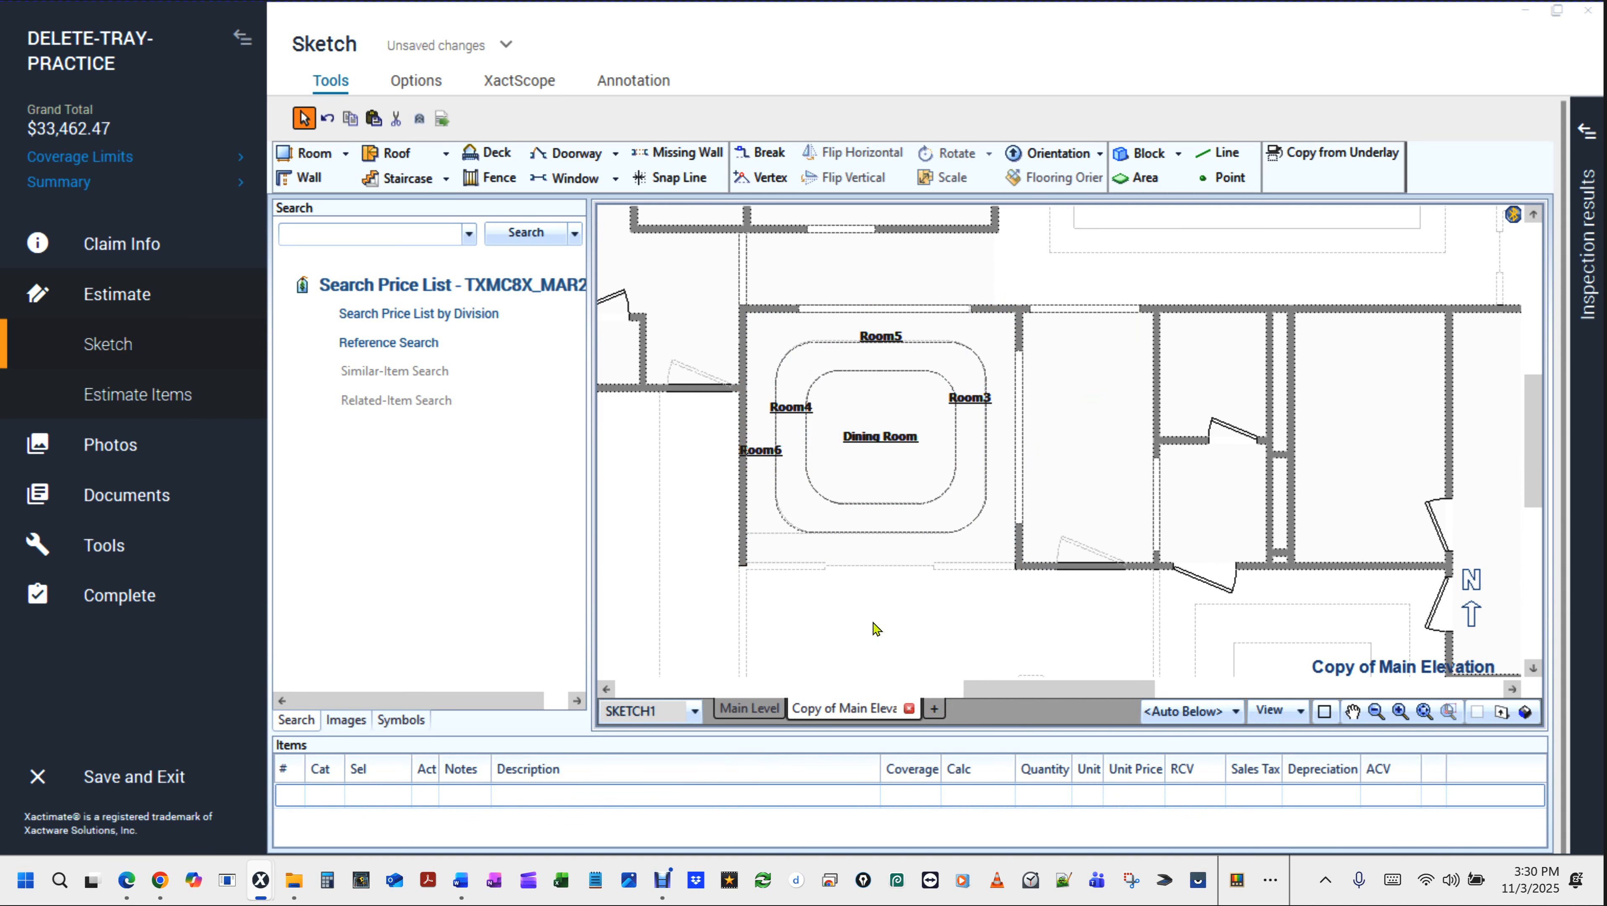
scroll(875, 627, down, 1)
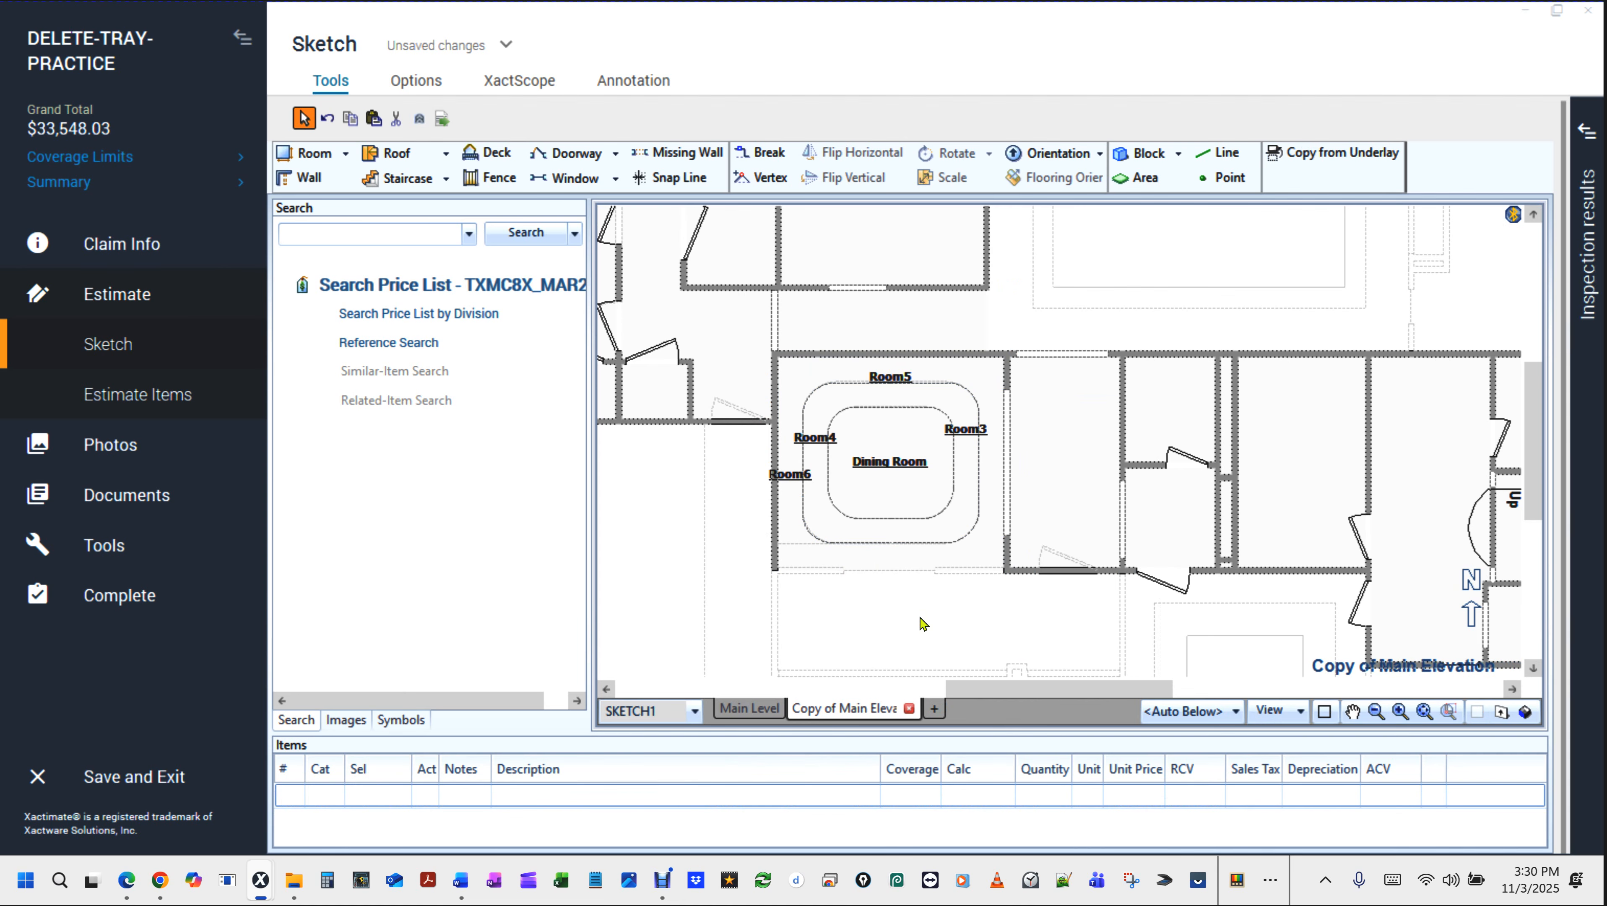
key(ctrl+z)
Copy the east wall's 8' 2" opening and paste it onto the Dining Room's north wall.
click(1008, 466)
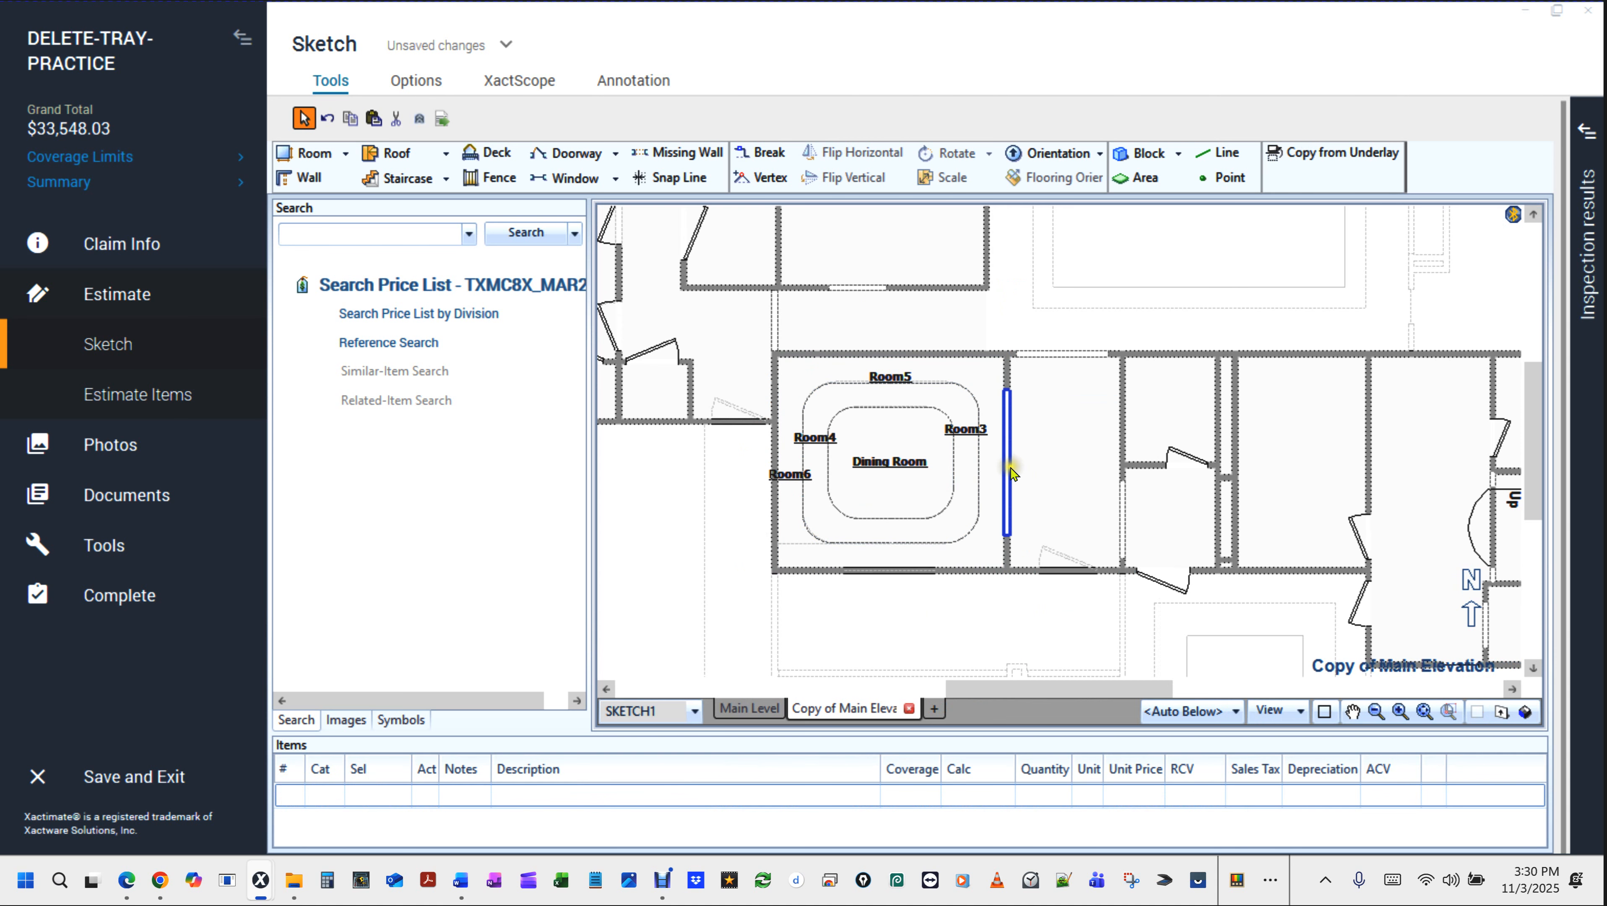
click(1012, 472)
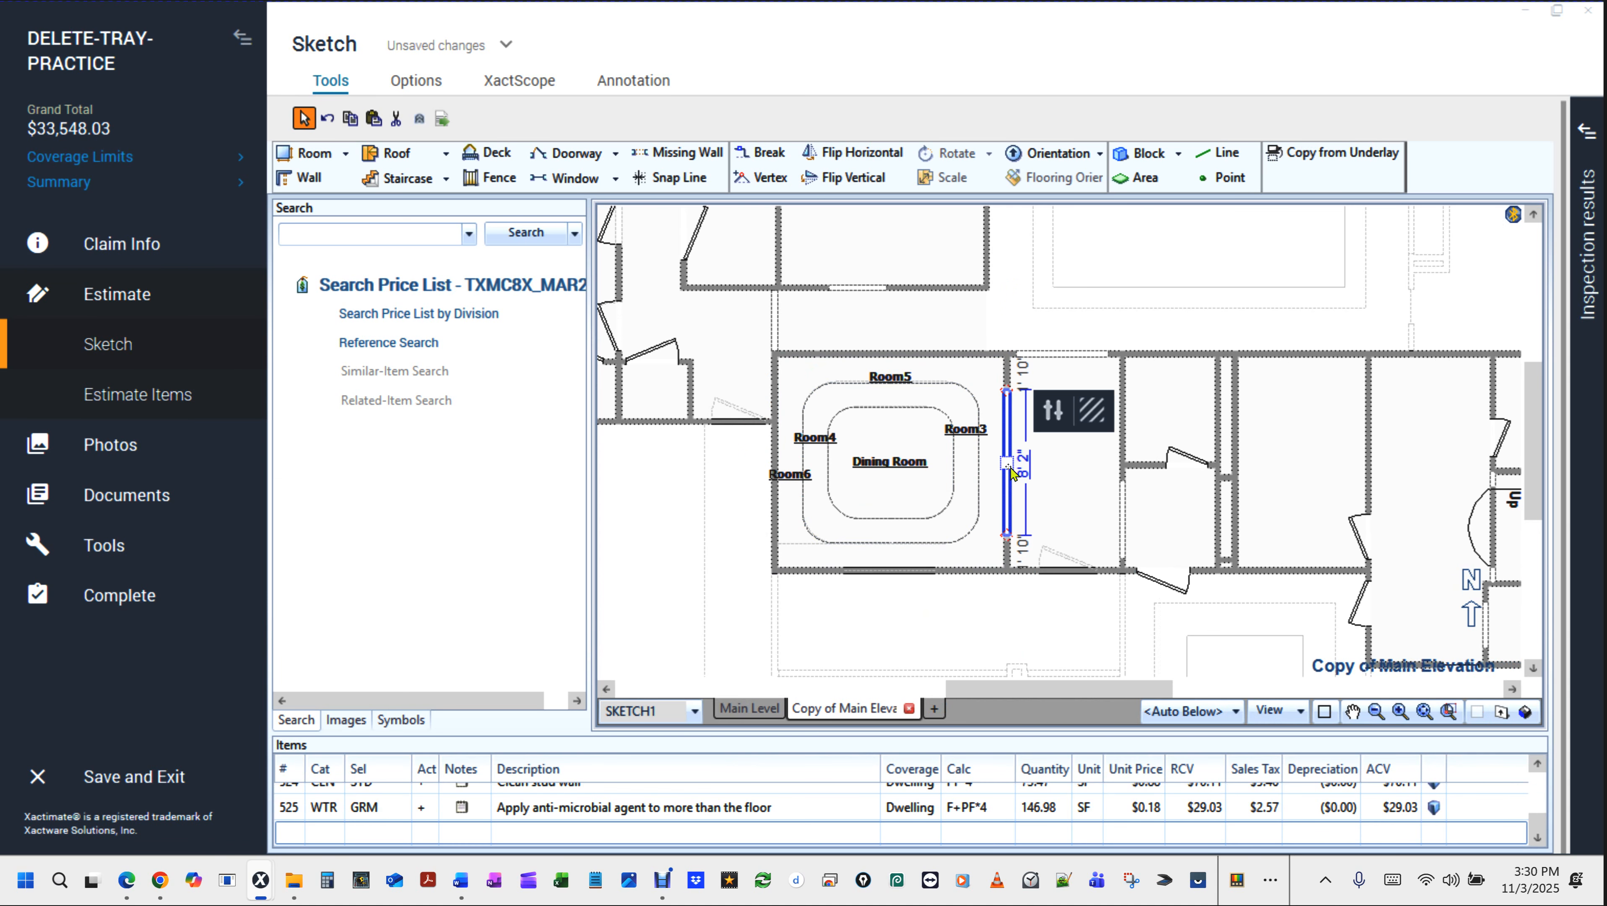
key(ctrl+v)
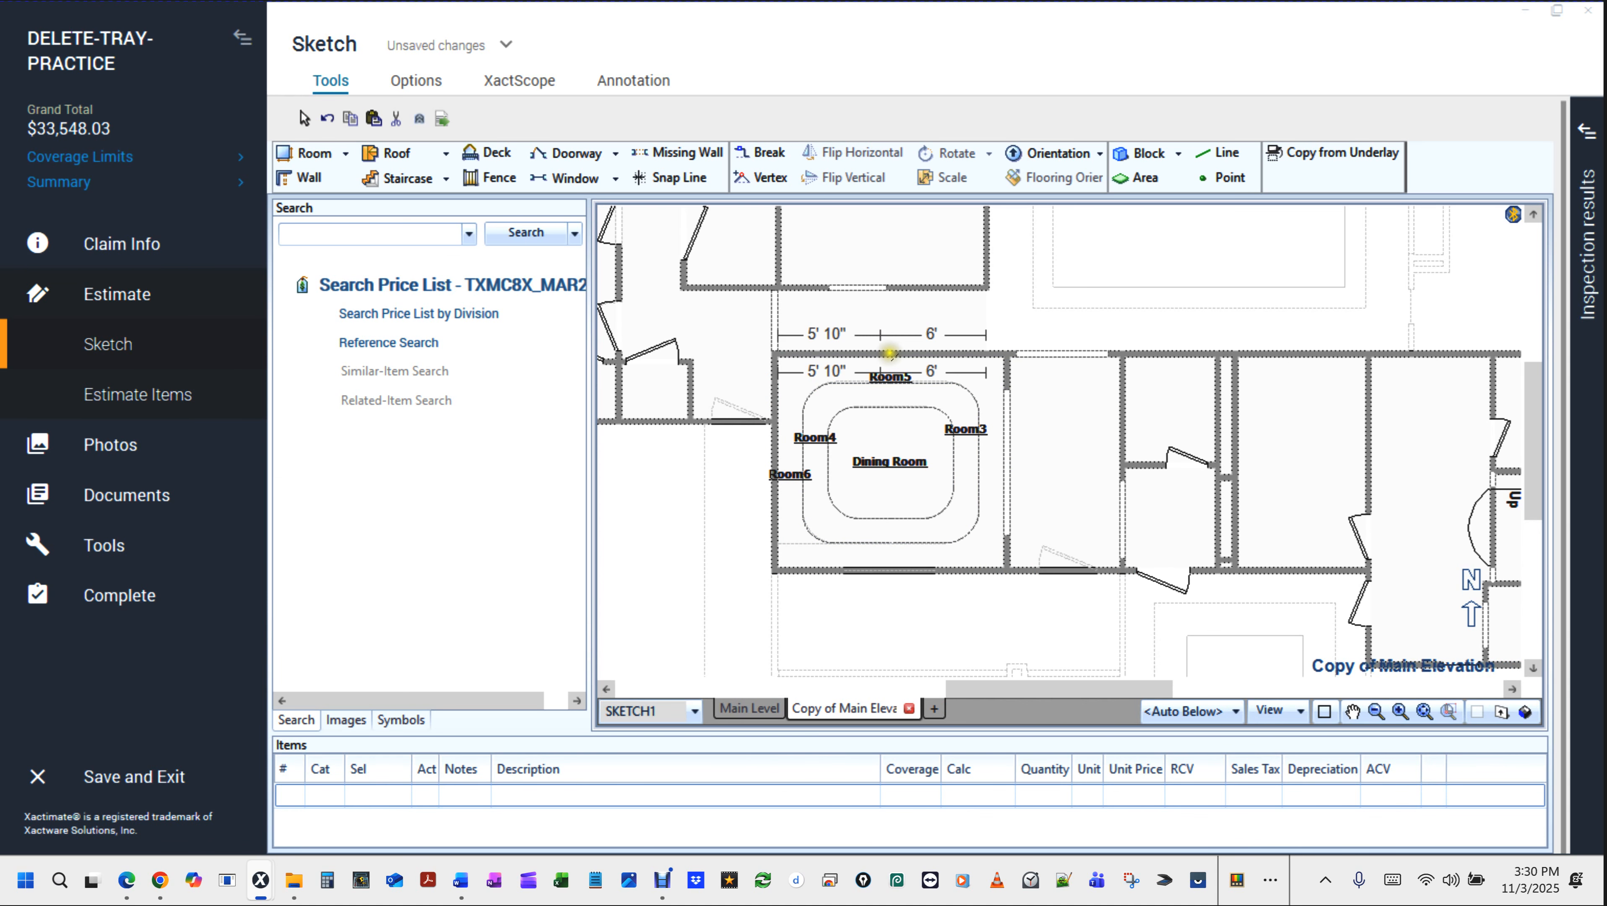
click(889, 356)
click(885, 617)
scroll(914, 578, down, 2)
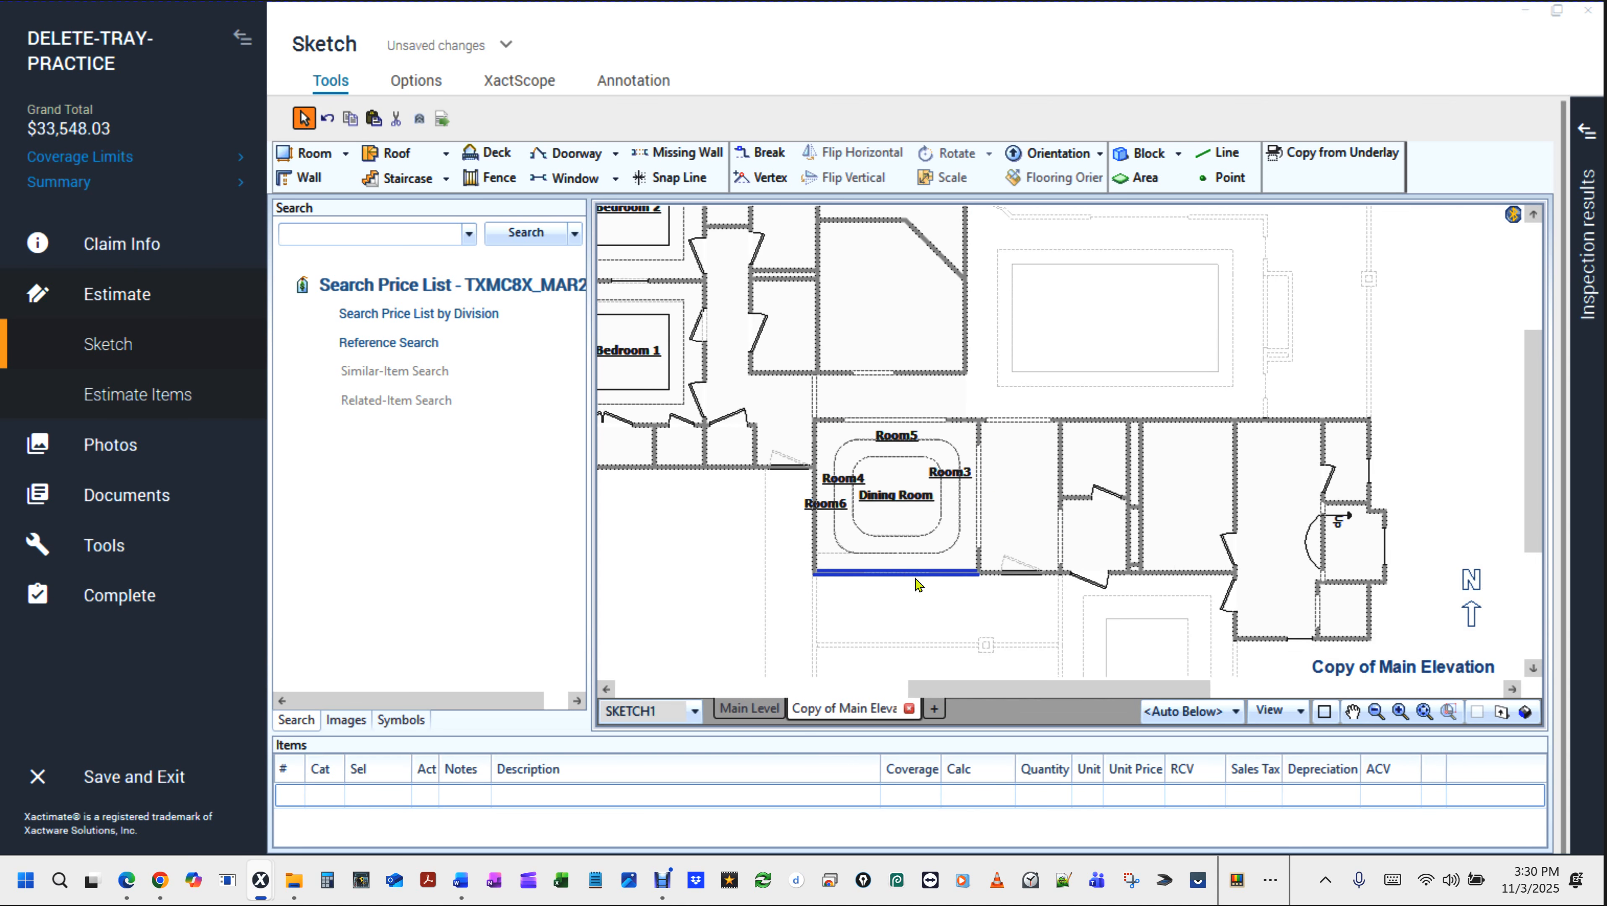
Turn off the labels of Room3, Room4, Room5 and Room6 around the dining room tray ceiling.
scroll(917, 583, up, 2)
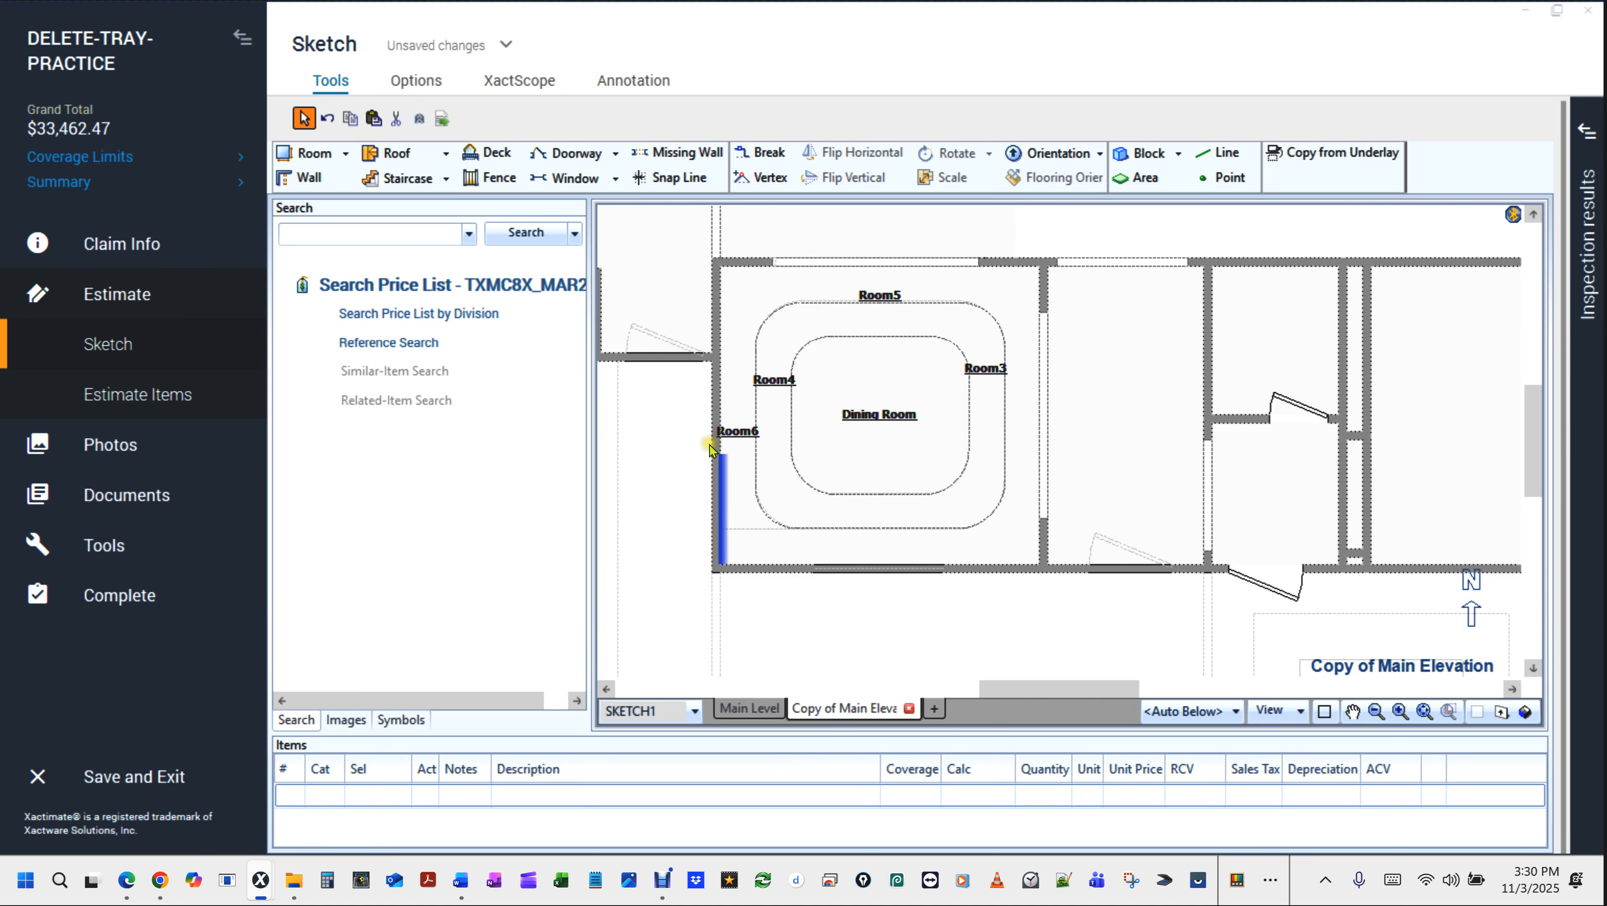
click(736, 431)
click(733, 440)
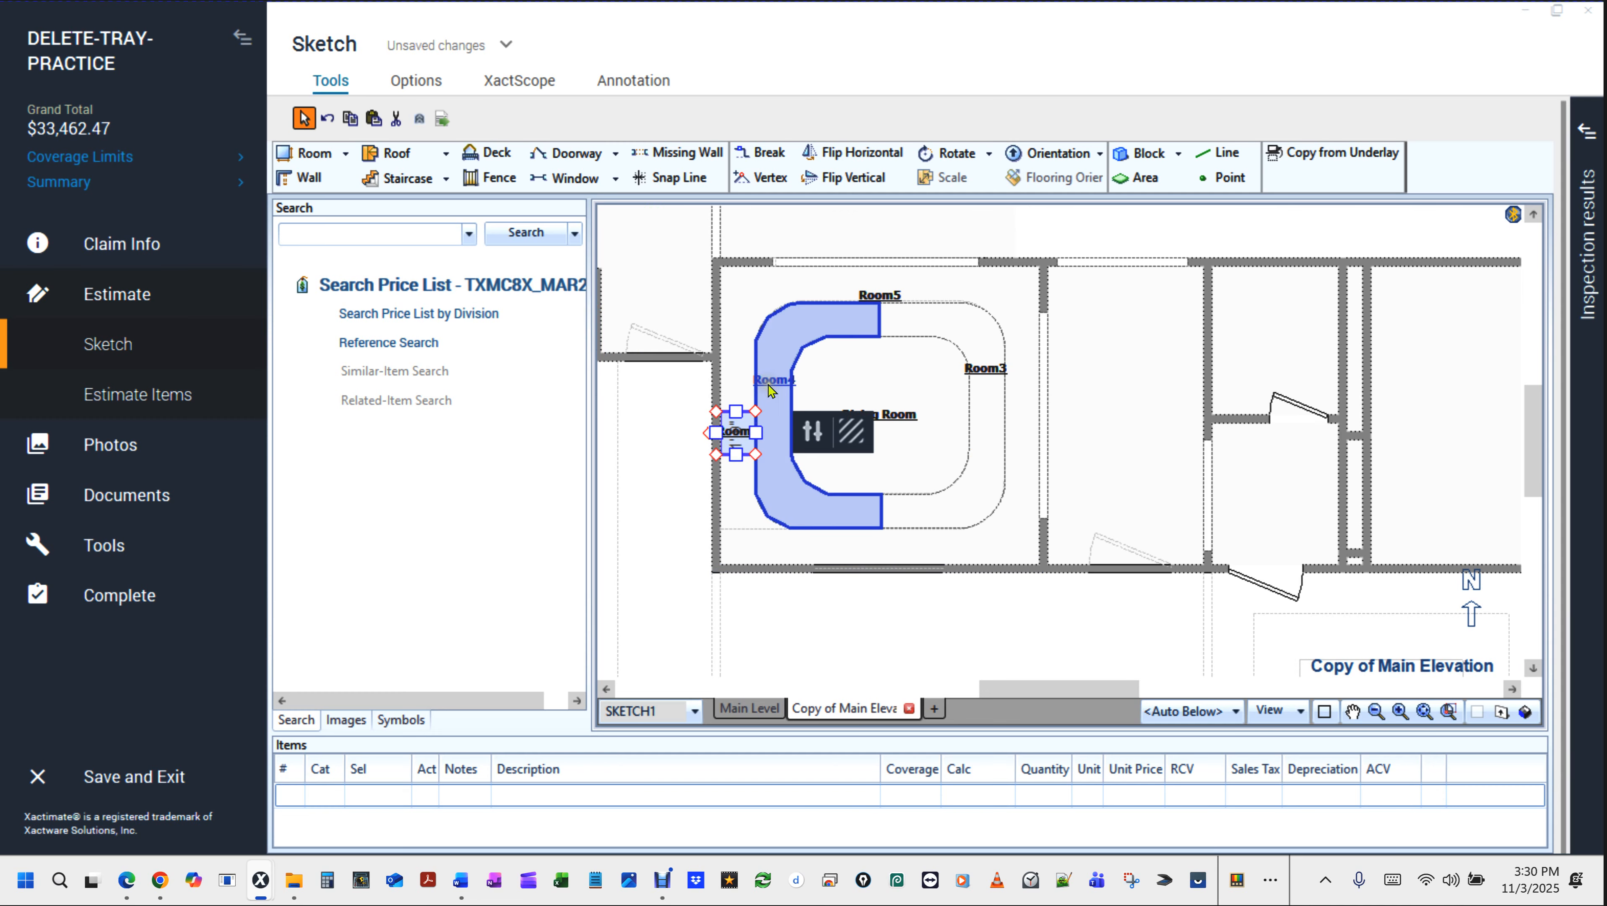
ctrl+click(887, 289)
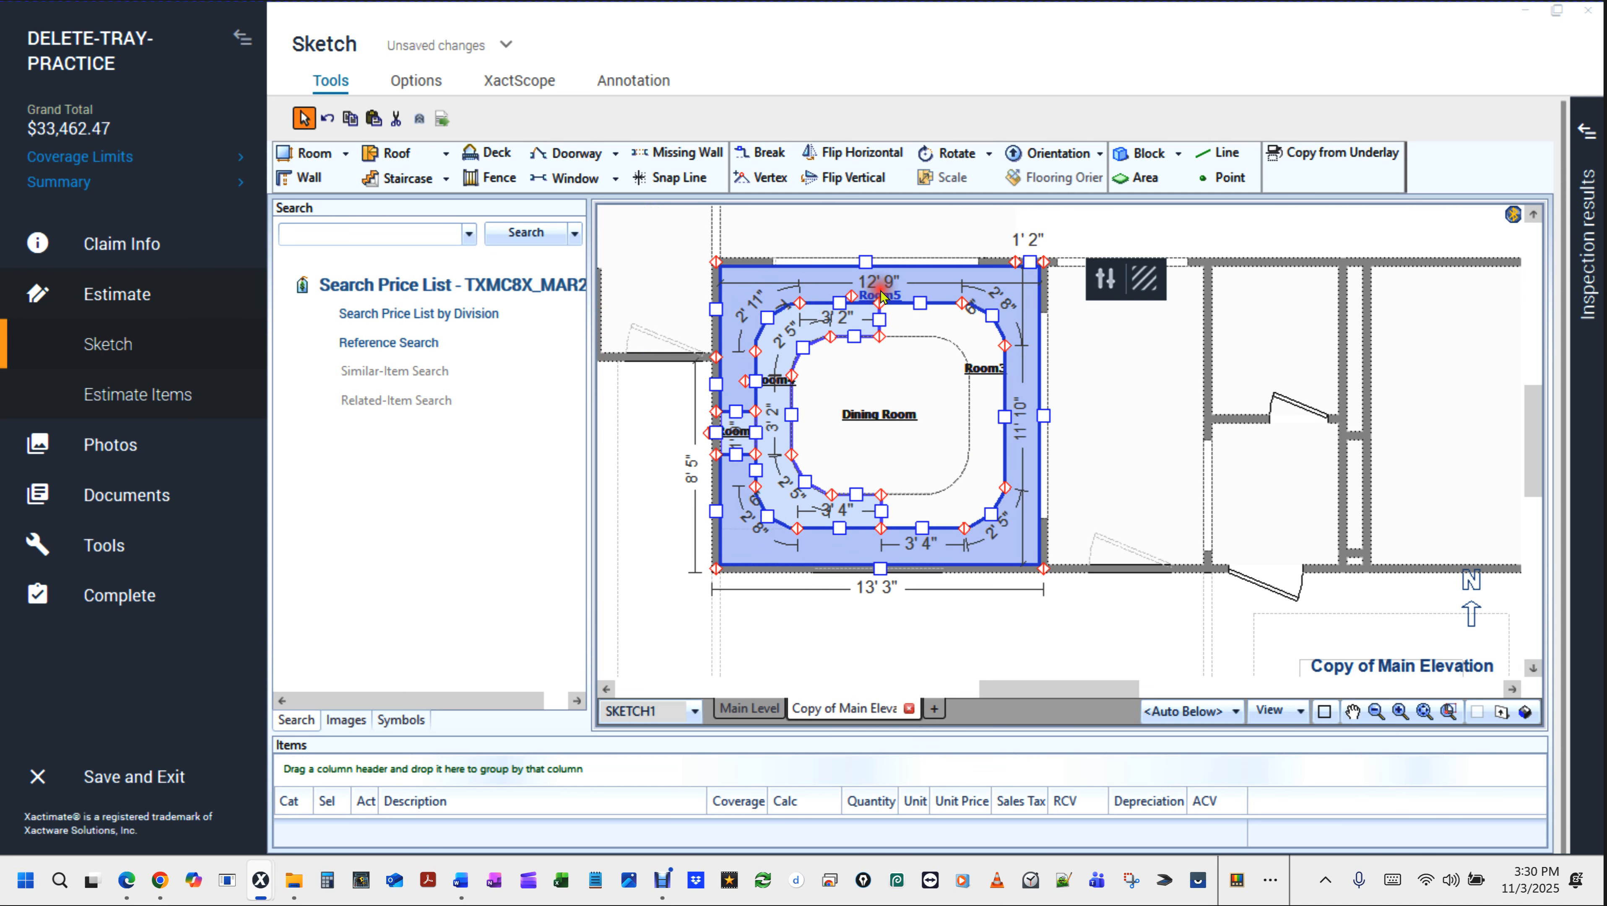
ctrl+click(986, 371)
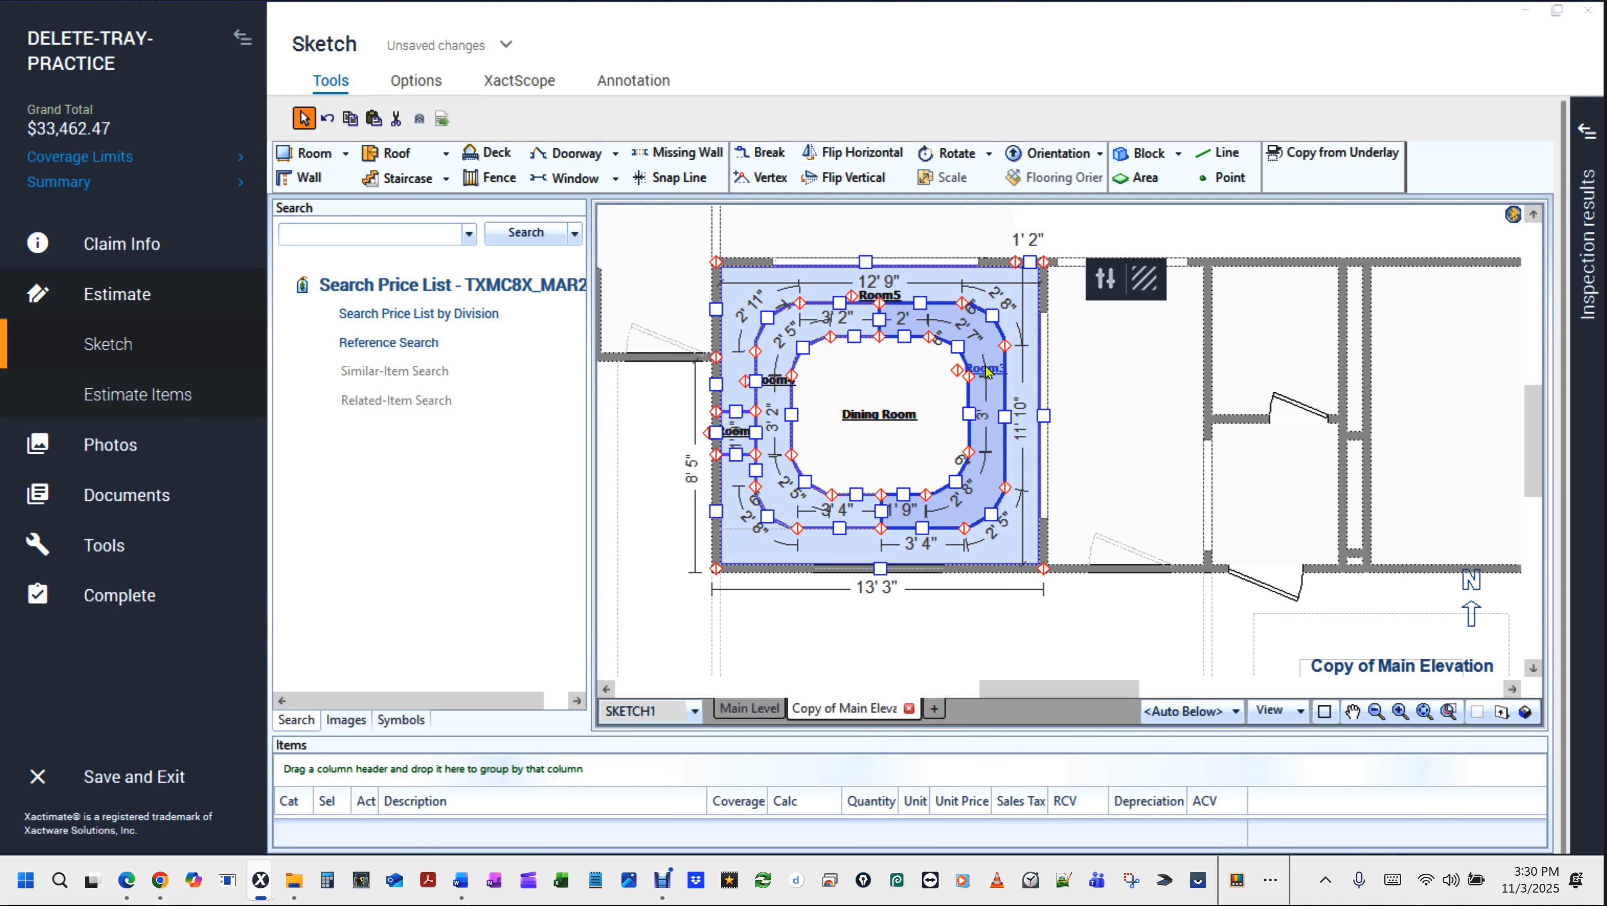
double_click(986, 371)
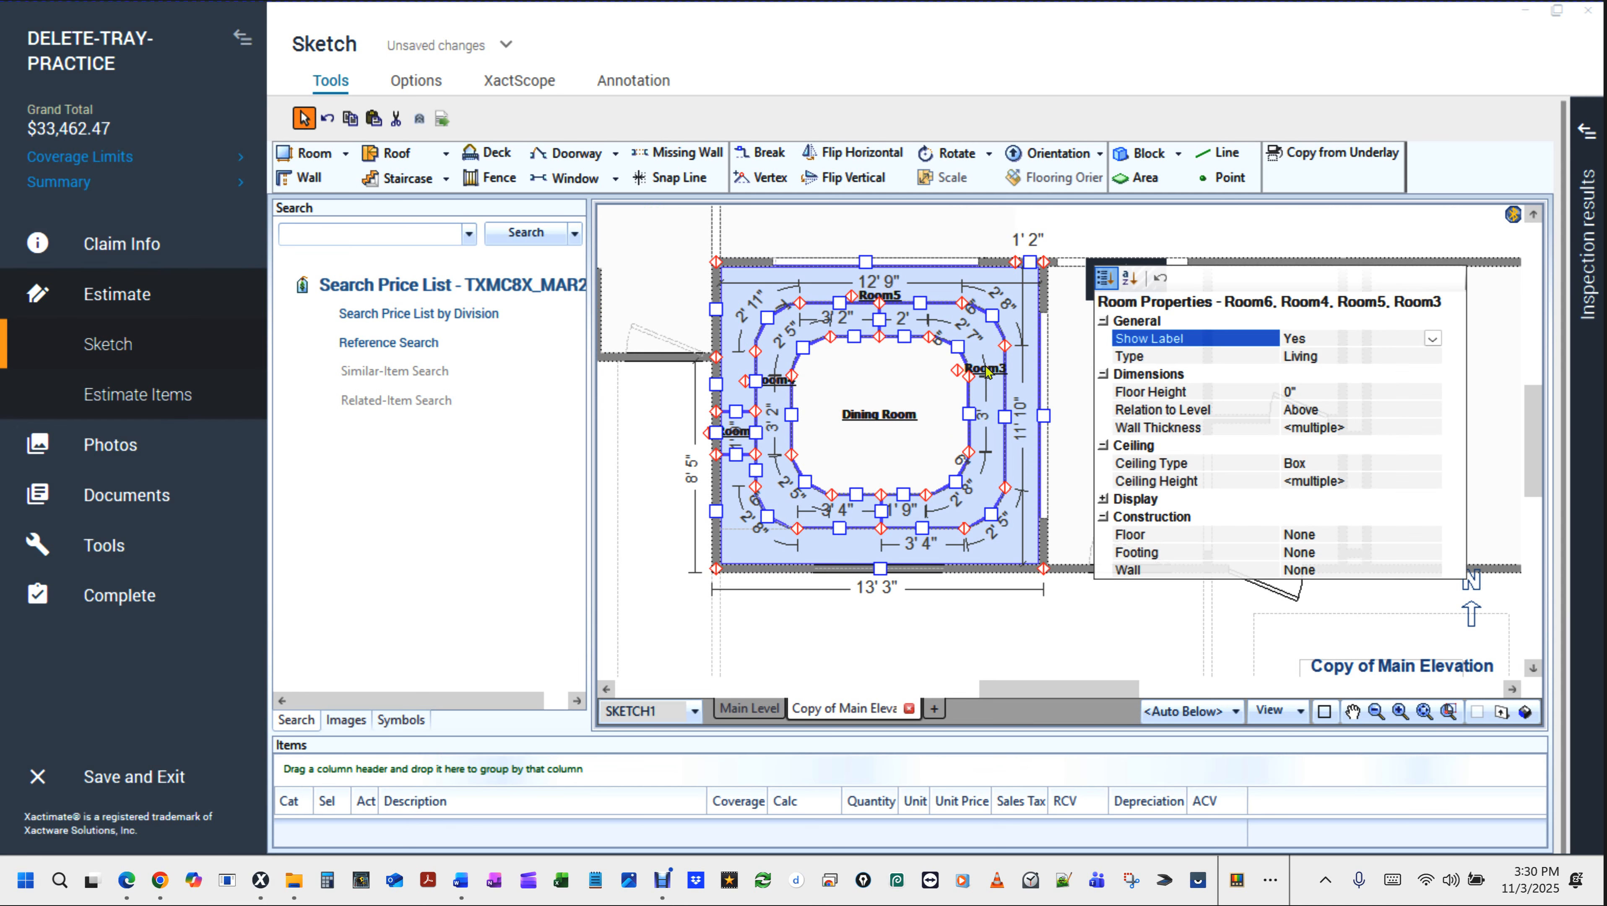
click(1340, 338)
click(848, 623)
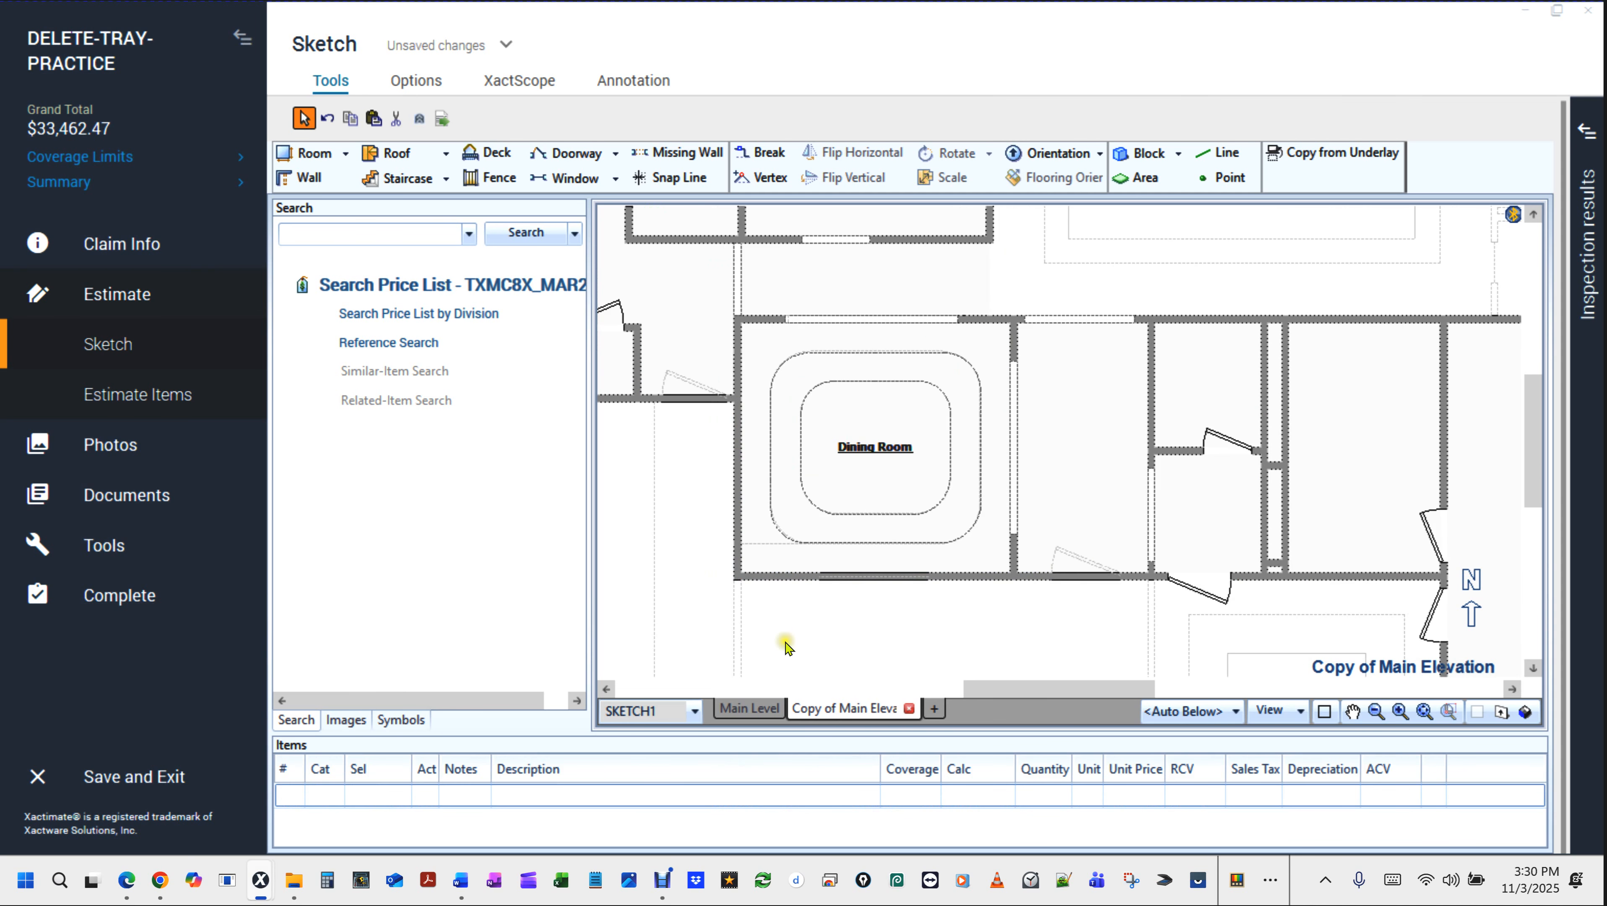
Select all the room pieces making up the dining room and its tray ceiling together, and clear the selection.
drag(778, 649, 999, 340)
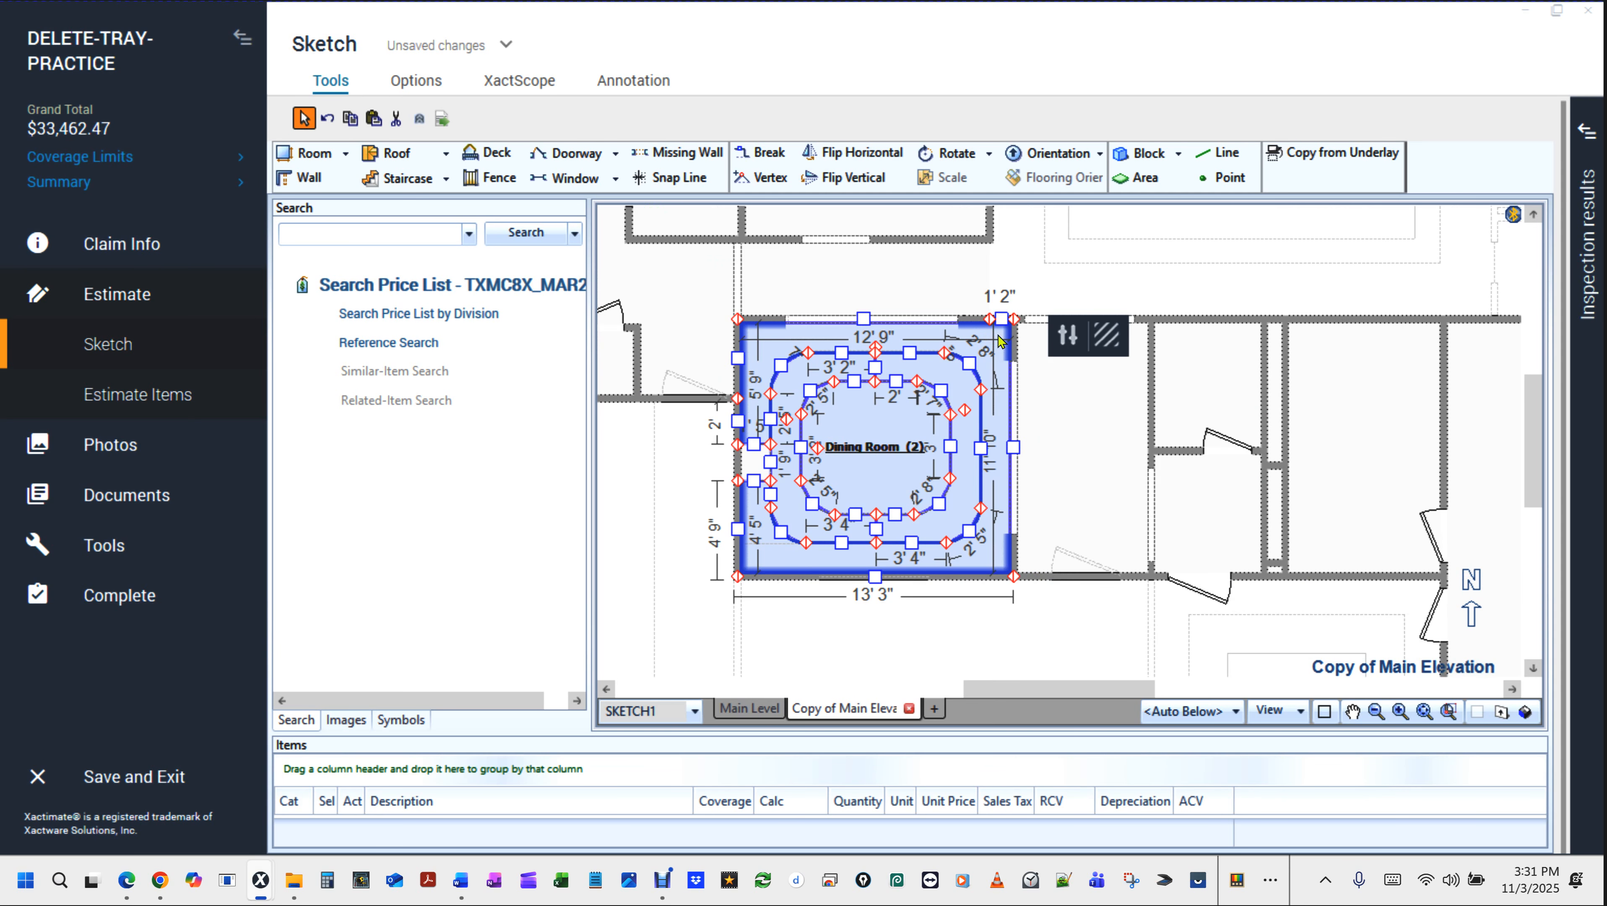
click(918, 636)
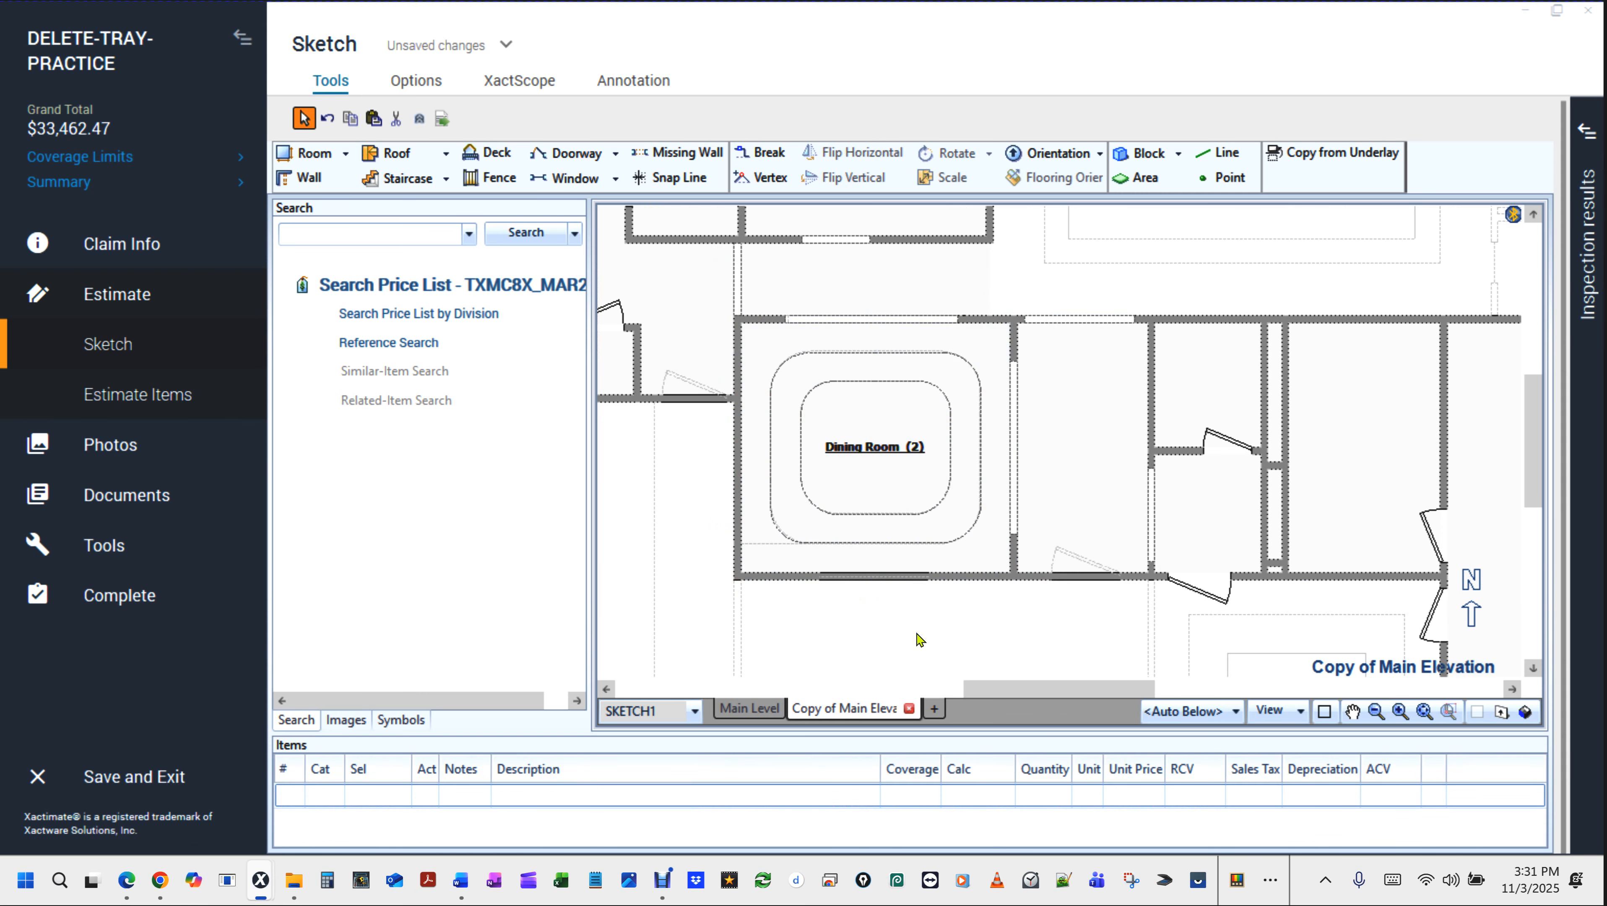
scroll(919, 638, down, 2)
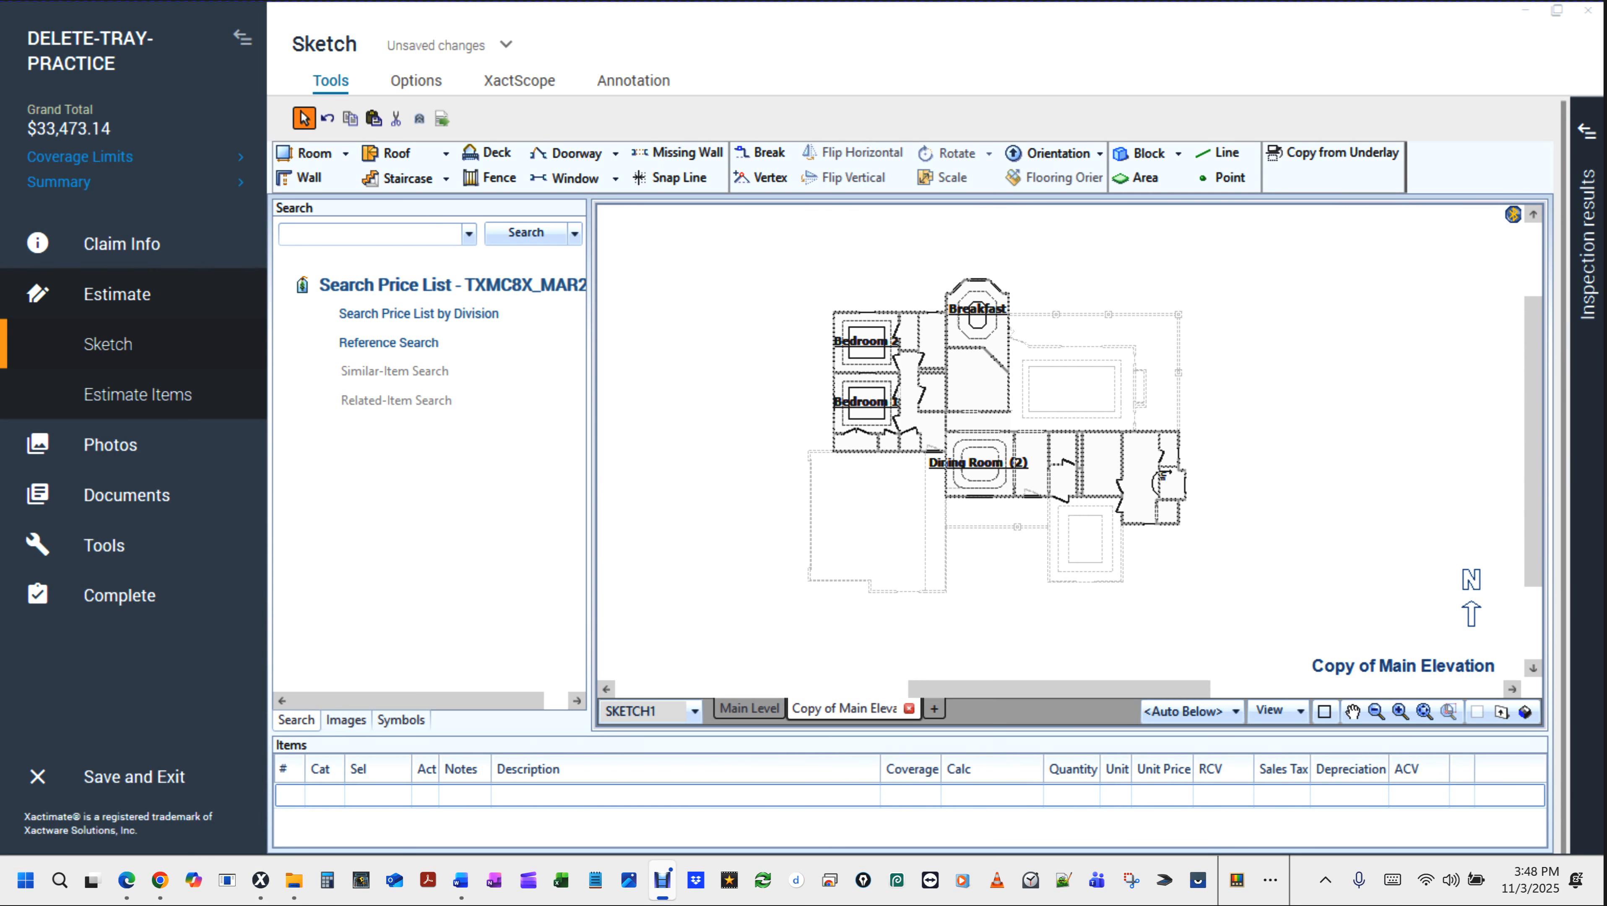
Copy the Master Bedroom with its tray ceiling from the underlay onto the Copy of Main Elevation level.
scroll(1078, 571, up, 3)
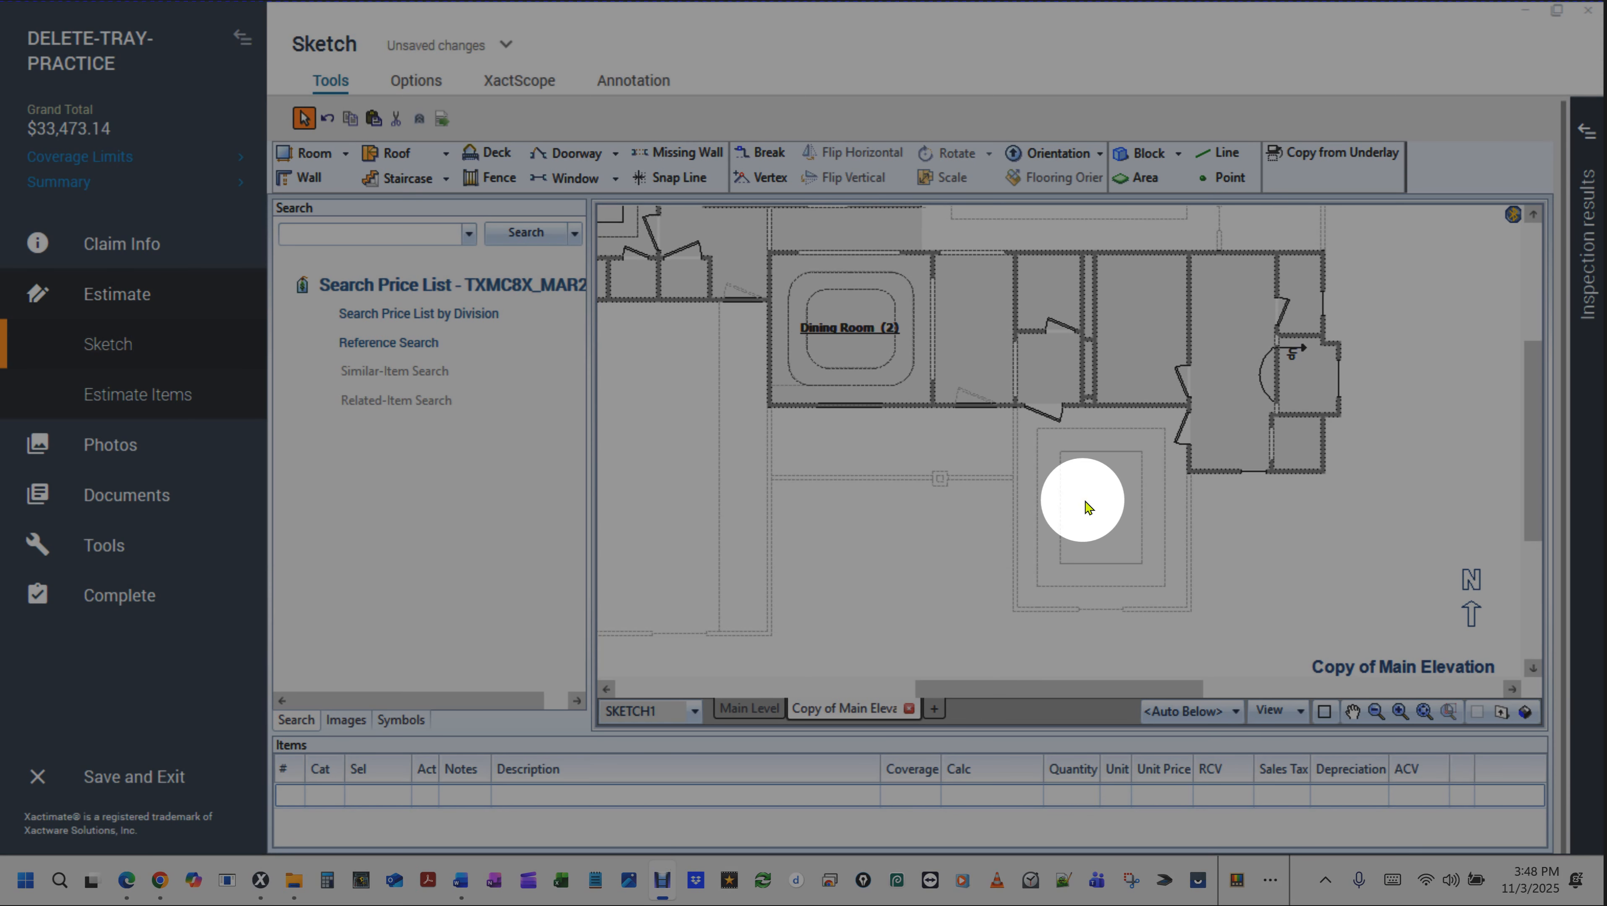
scroll(1086, 507, down, 4)
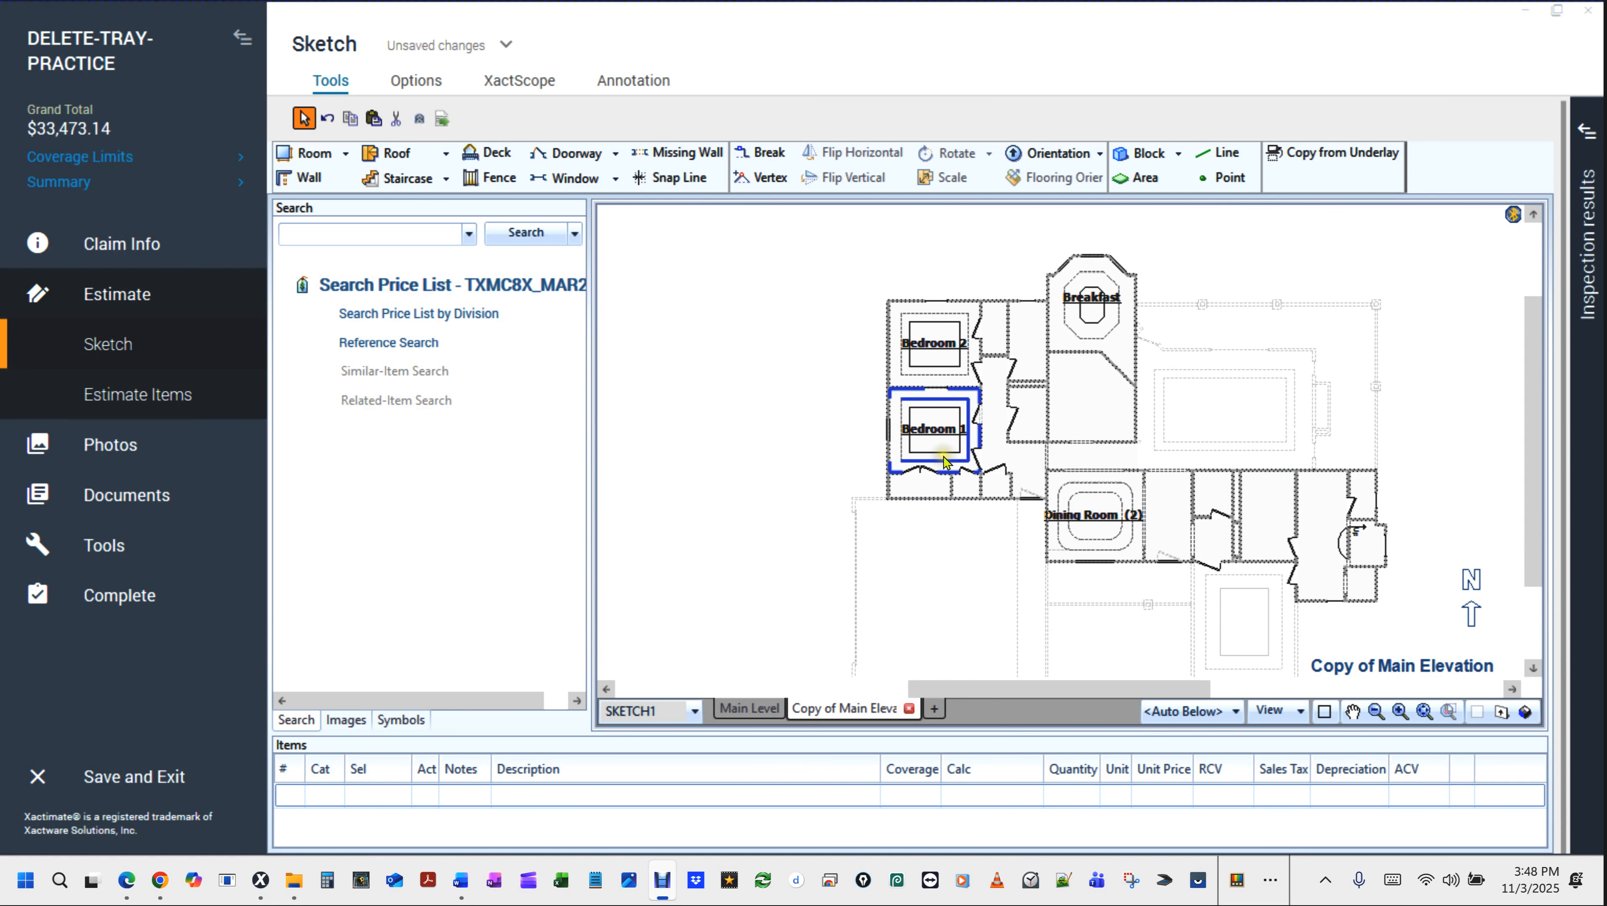
click(1407, 360)
drag(1407, 360, 1197, 336)
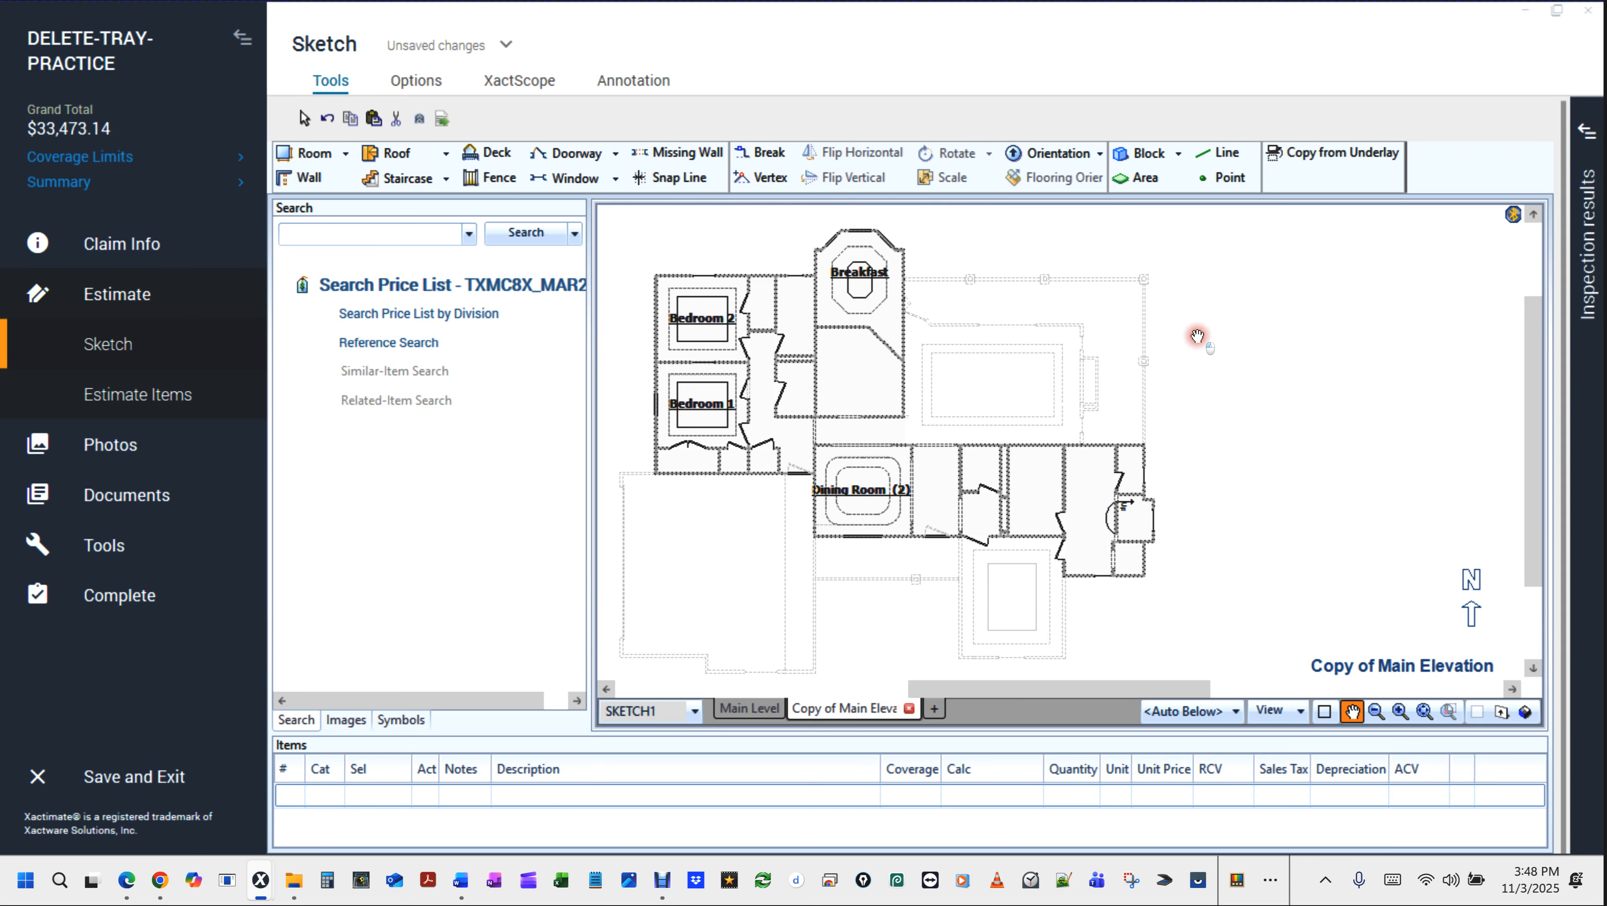
click(1314, 157)
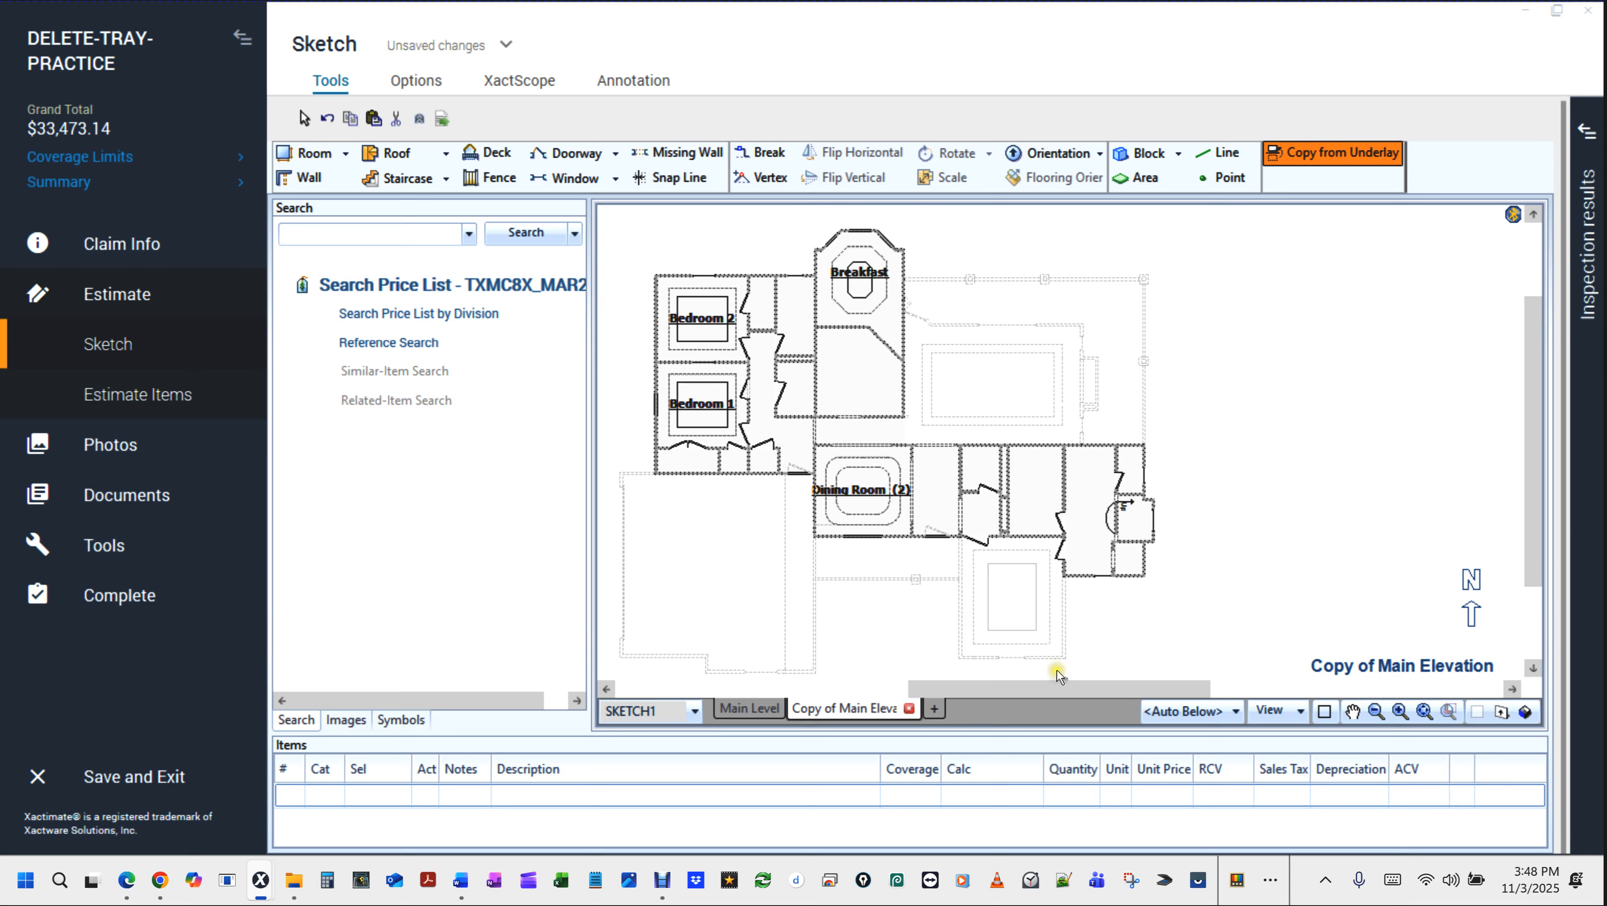
click(1005, 599)
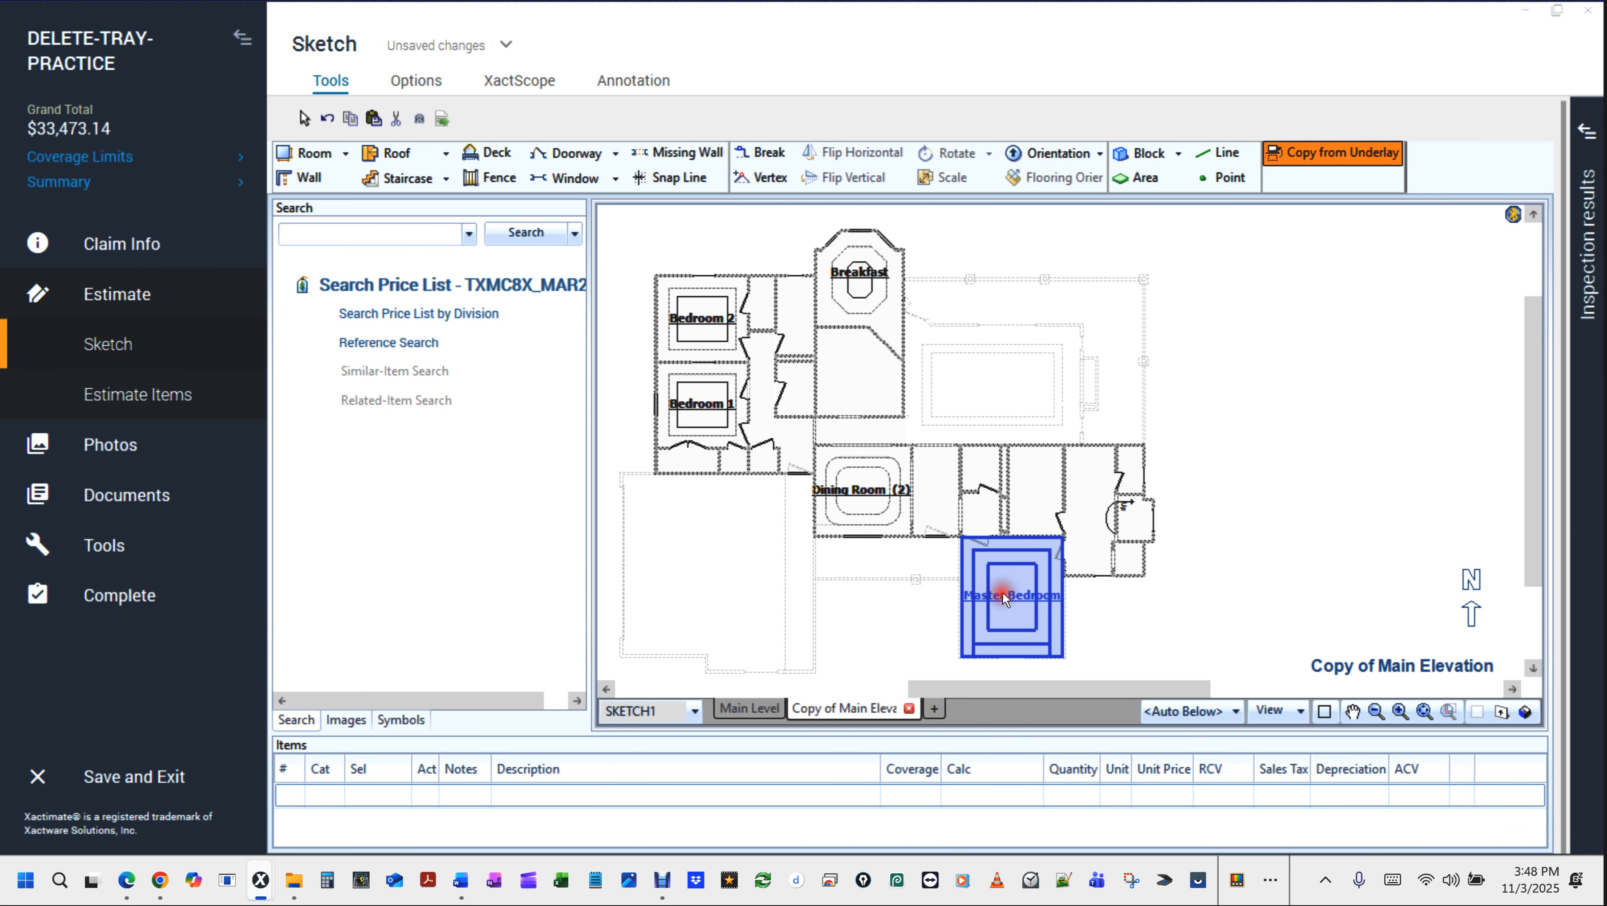
click(1251, 608)
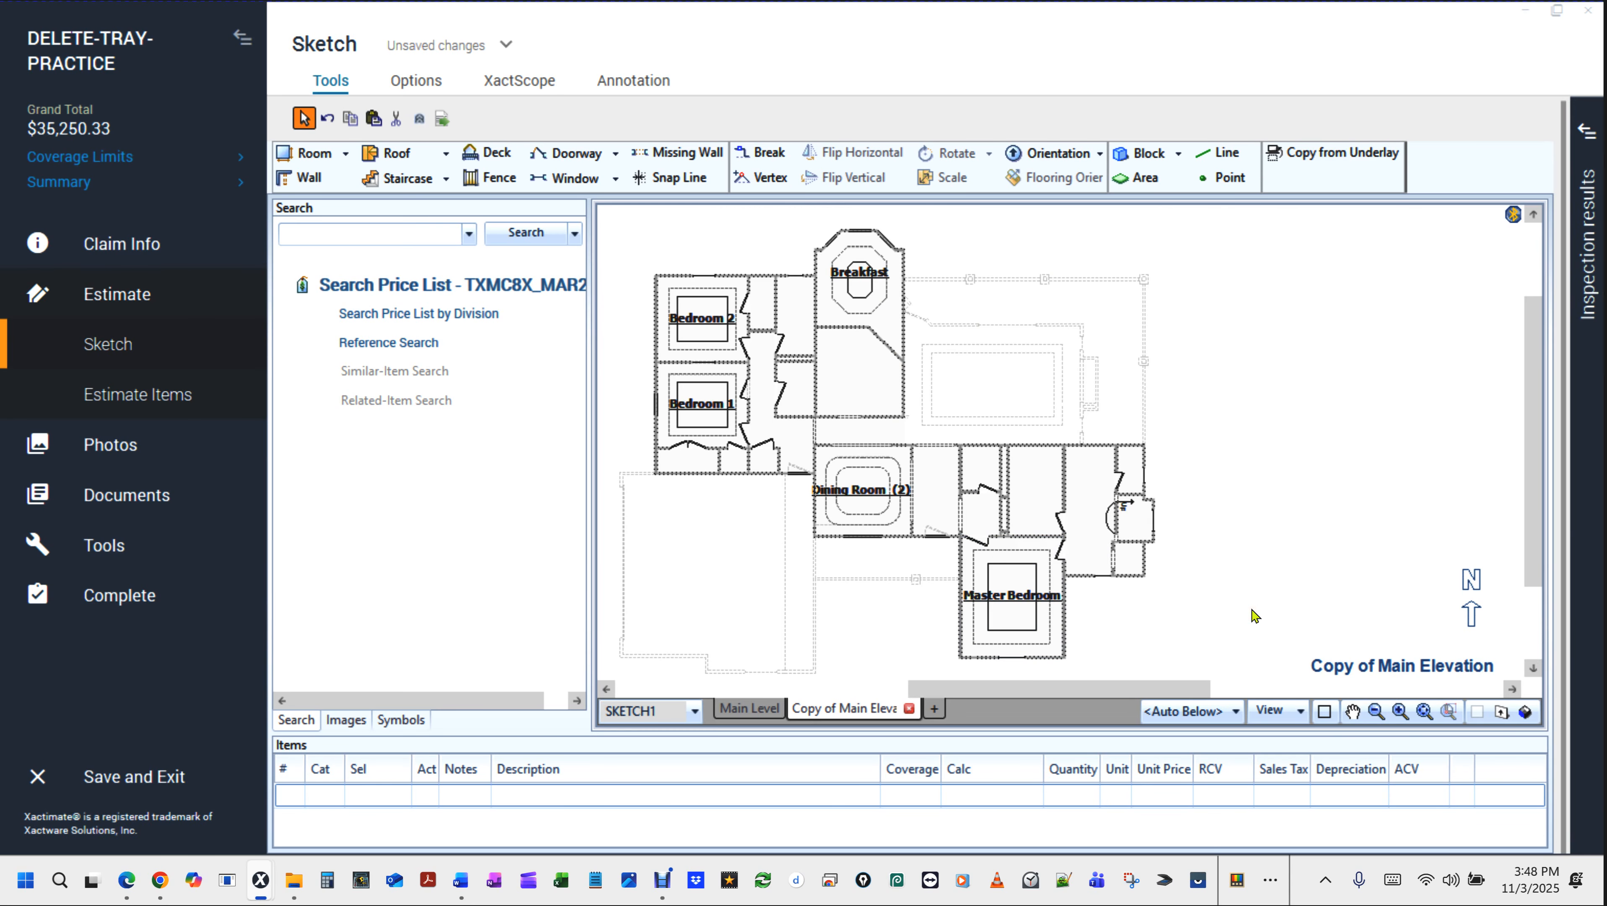
Examine the underlay outline of the large room east of the Breakfast room, including its tray ceiling and surrounding walls.
click(1156, 631)
key(F8)
mouse_move(1084, 561)
mouse_down()
mouse_move(922, 348)
mouse_move(1273, 395)
mouse_move(1287, 374)
mouse_up()
key(F8)
scroll(1008, 440, up, 3)
drag(1301, 374, 1265, 485)
key(Escape)
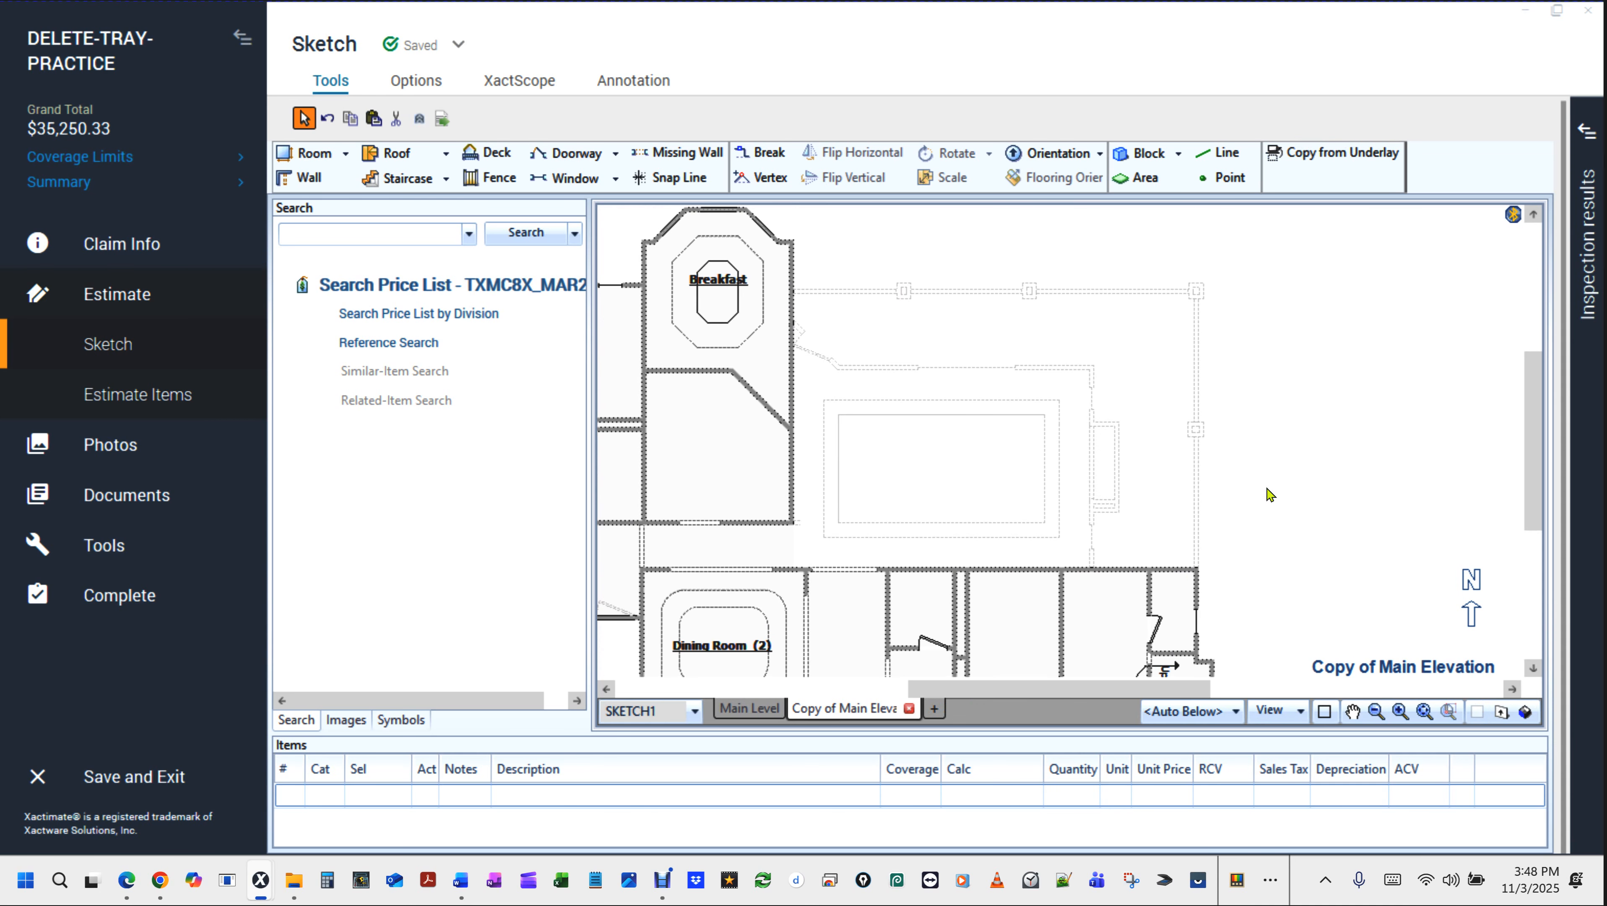
scroll(804, 356, up, 2)
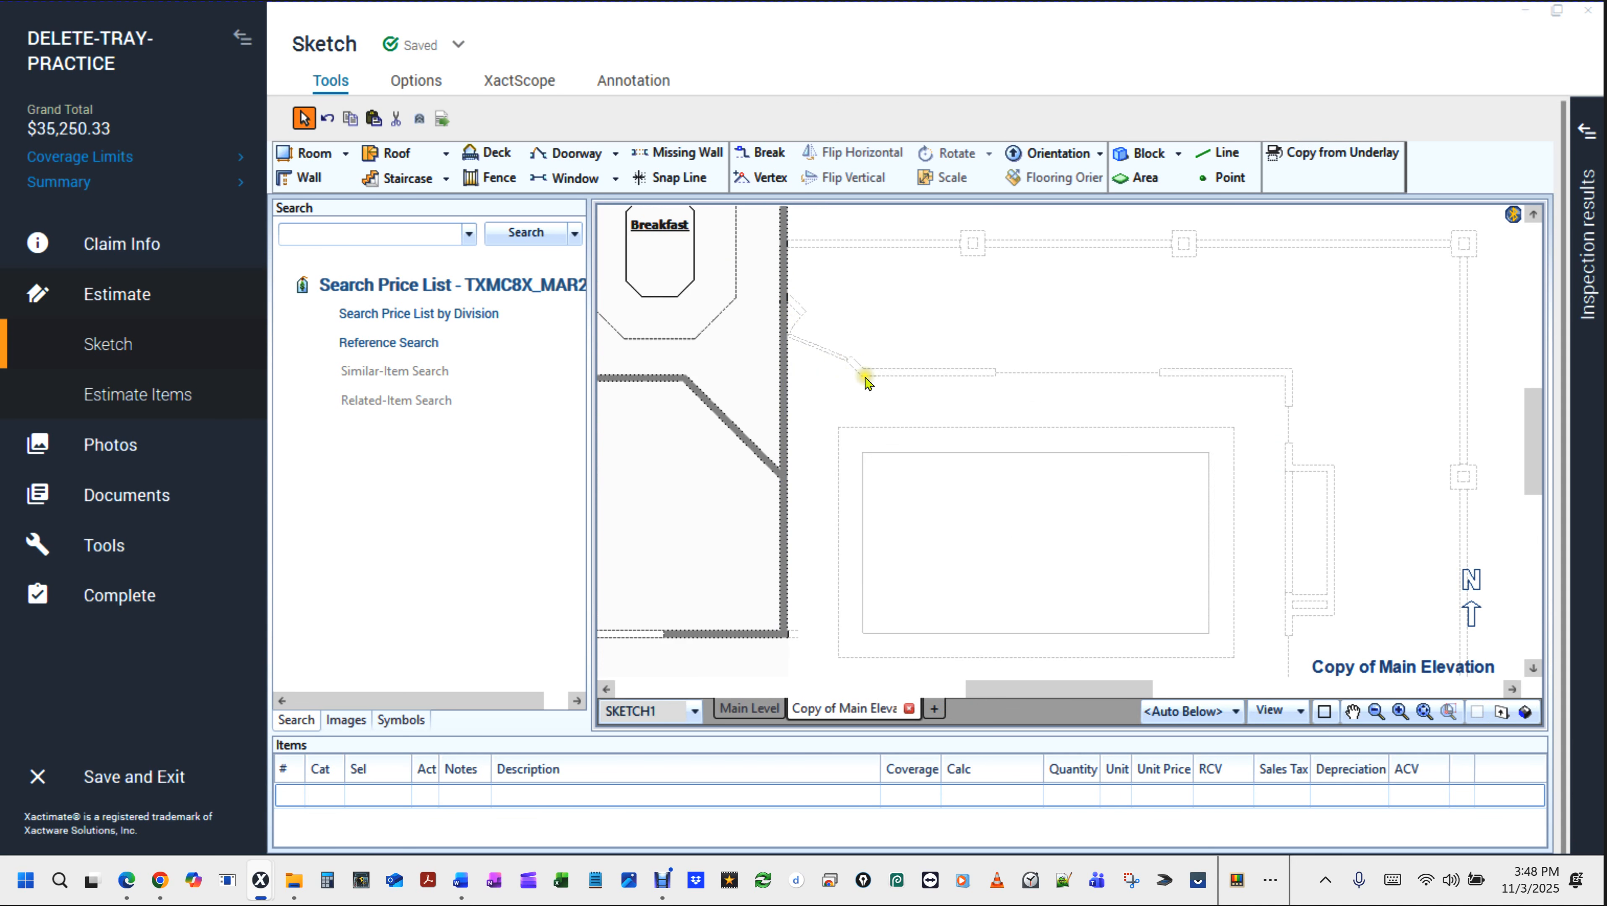
mouse_move(1402, 329)
mouse_down()
mouse_move(1338, 383)
mouse_move(1299, 302)
mouse_up()
key(Escape)
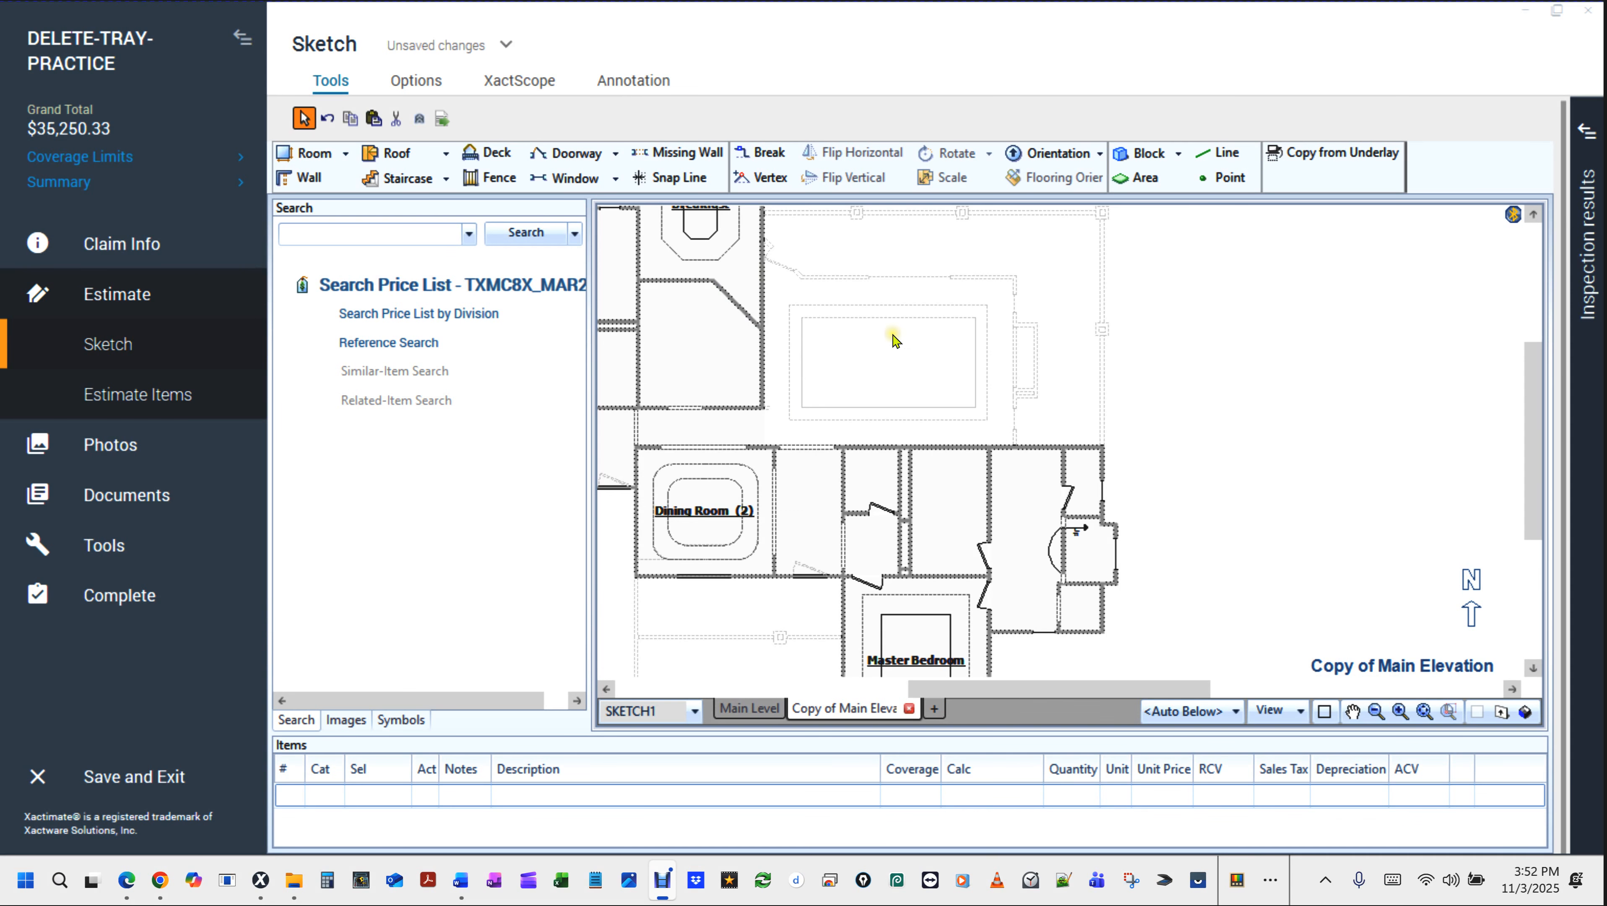
Draw a rectangular room about 18' 3" by 10' 8" inside over the outer tray outline on the underlay, east of the Breakfast room.
scroll(895, 342, up, 3)
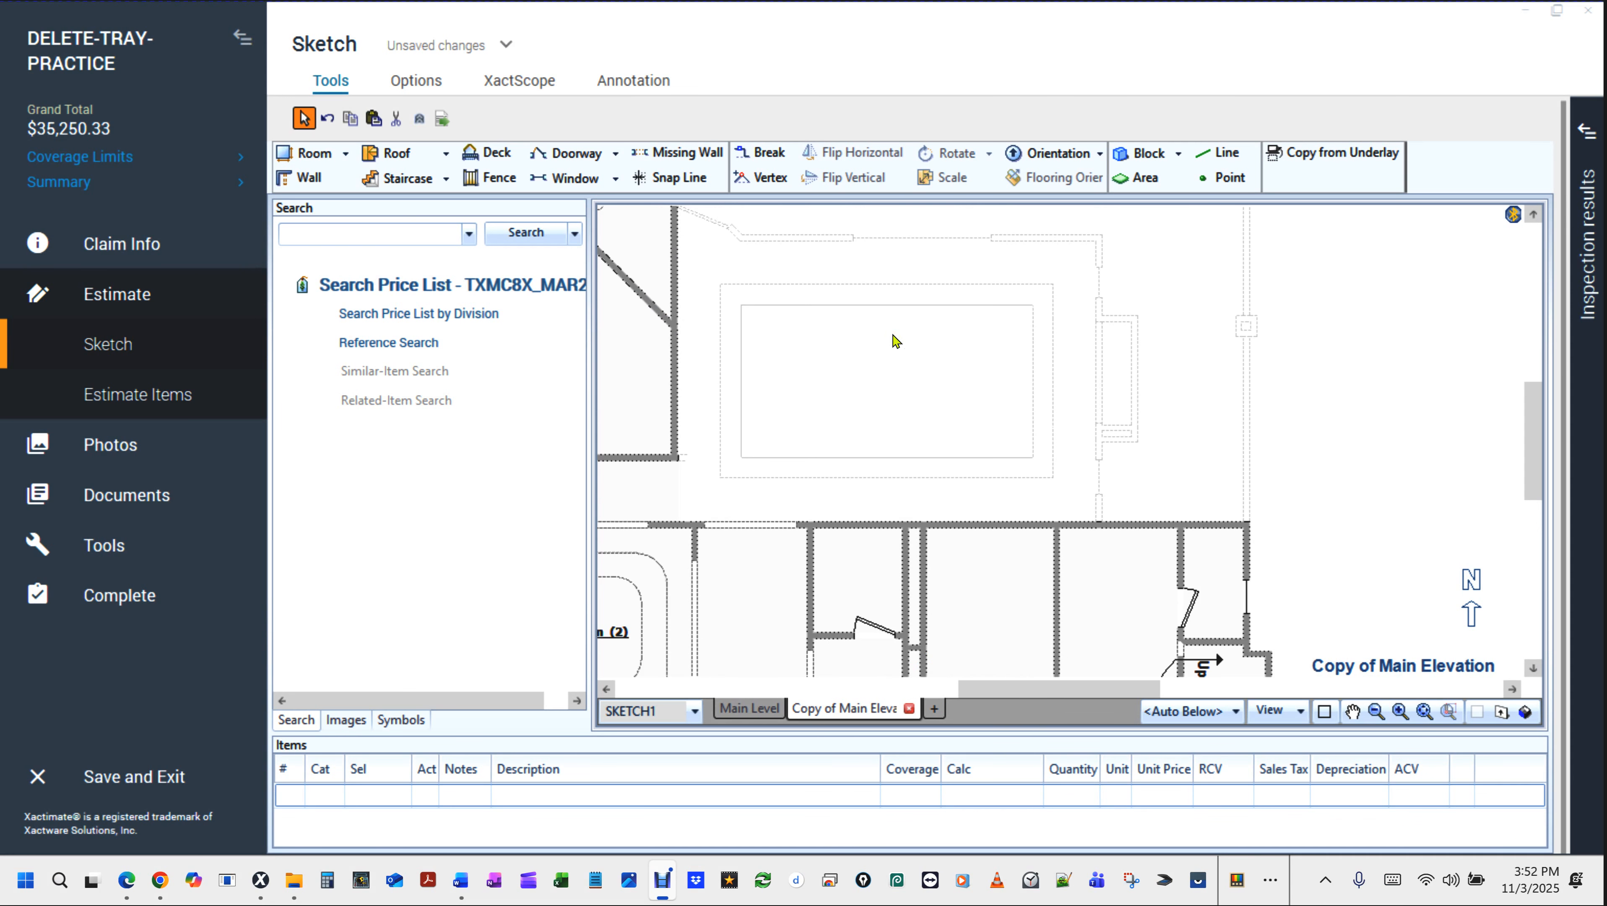
drag(1284, 340, 1355, 438)
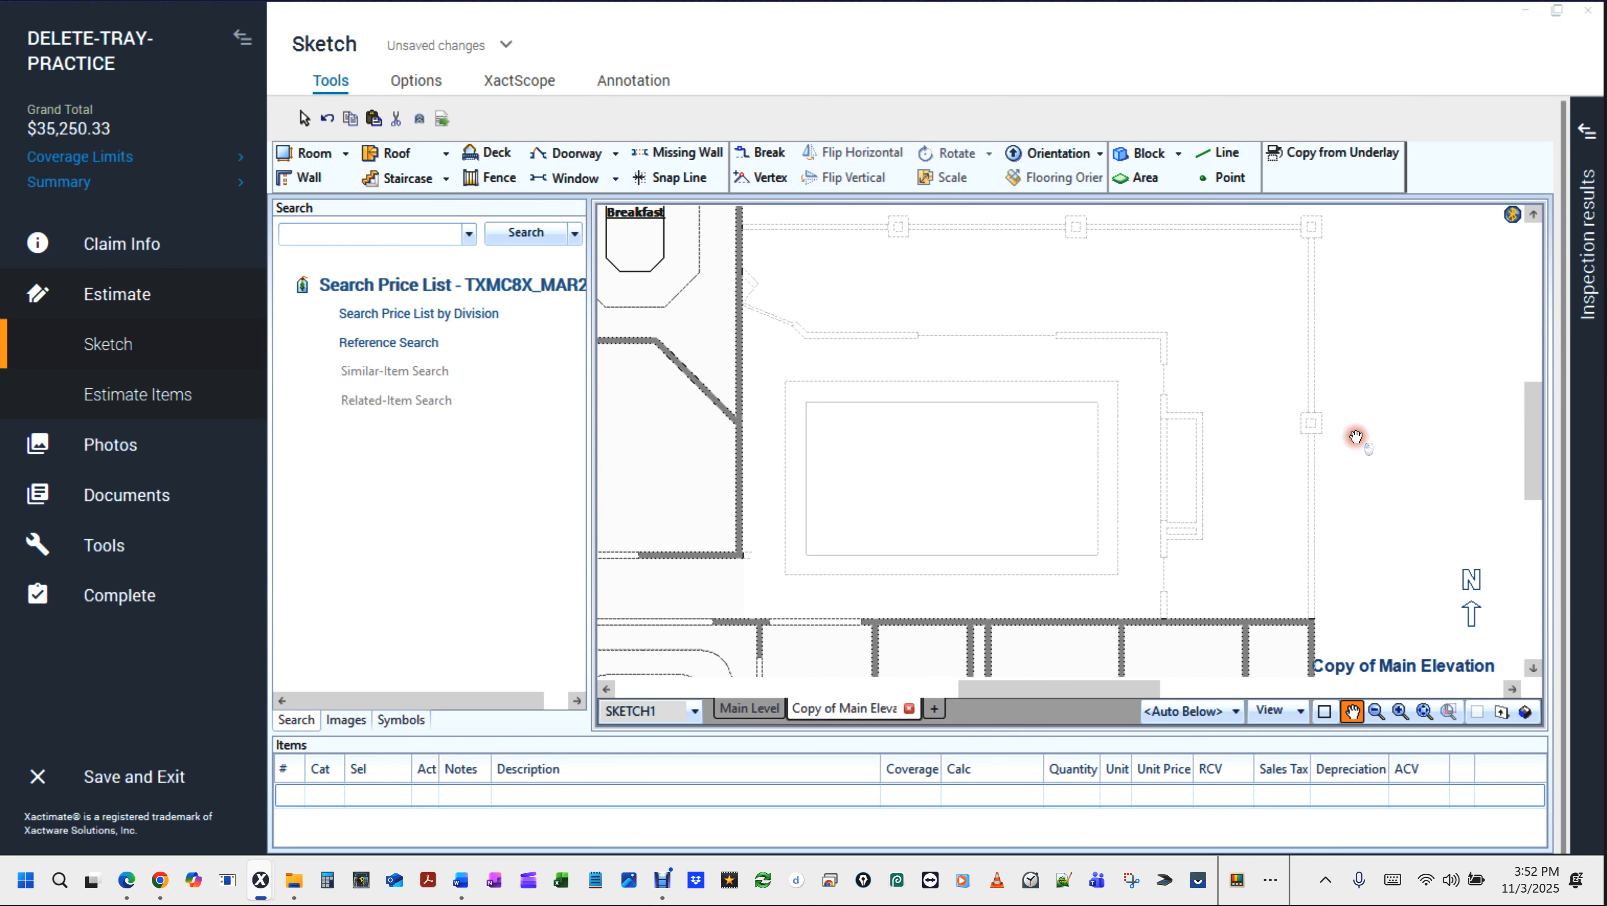
key(Escape)
key(r)
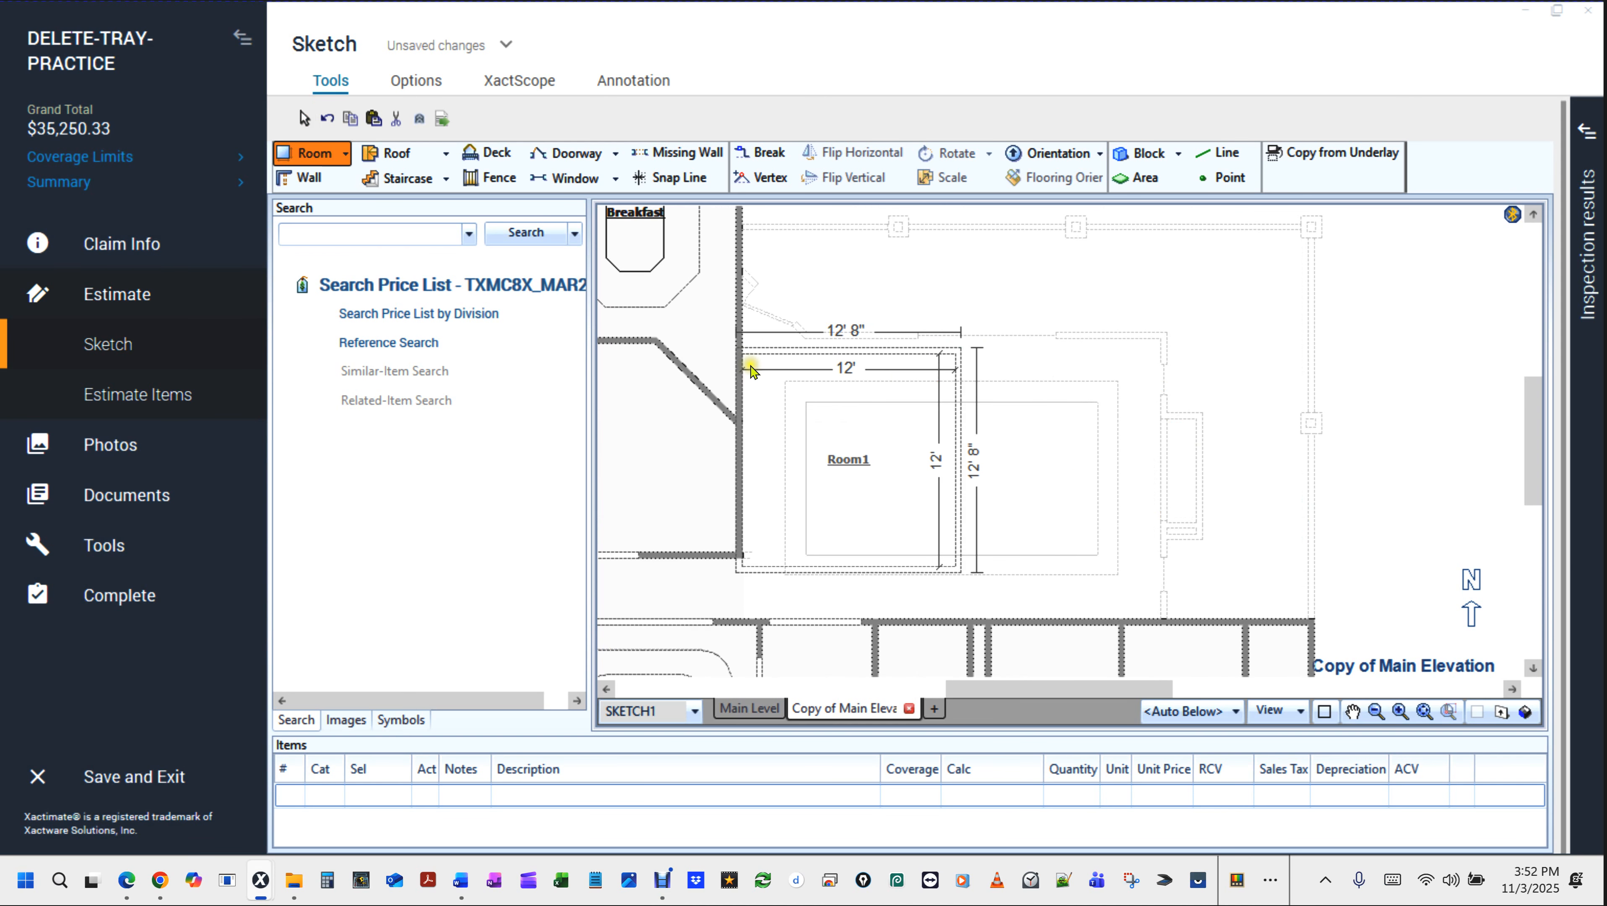
drag(786, 381, 1119, 580)
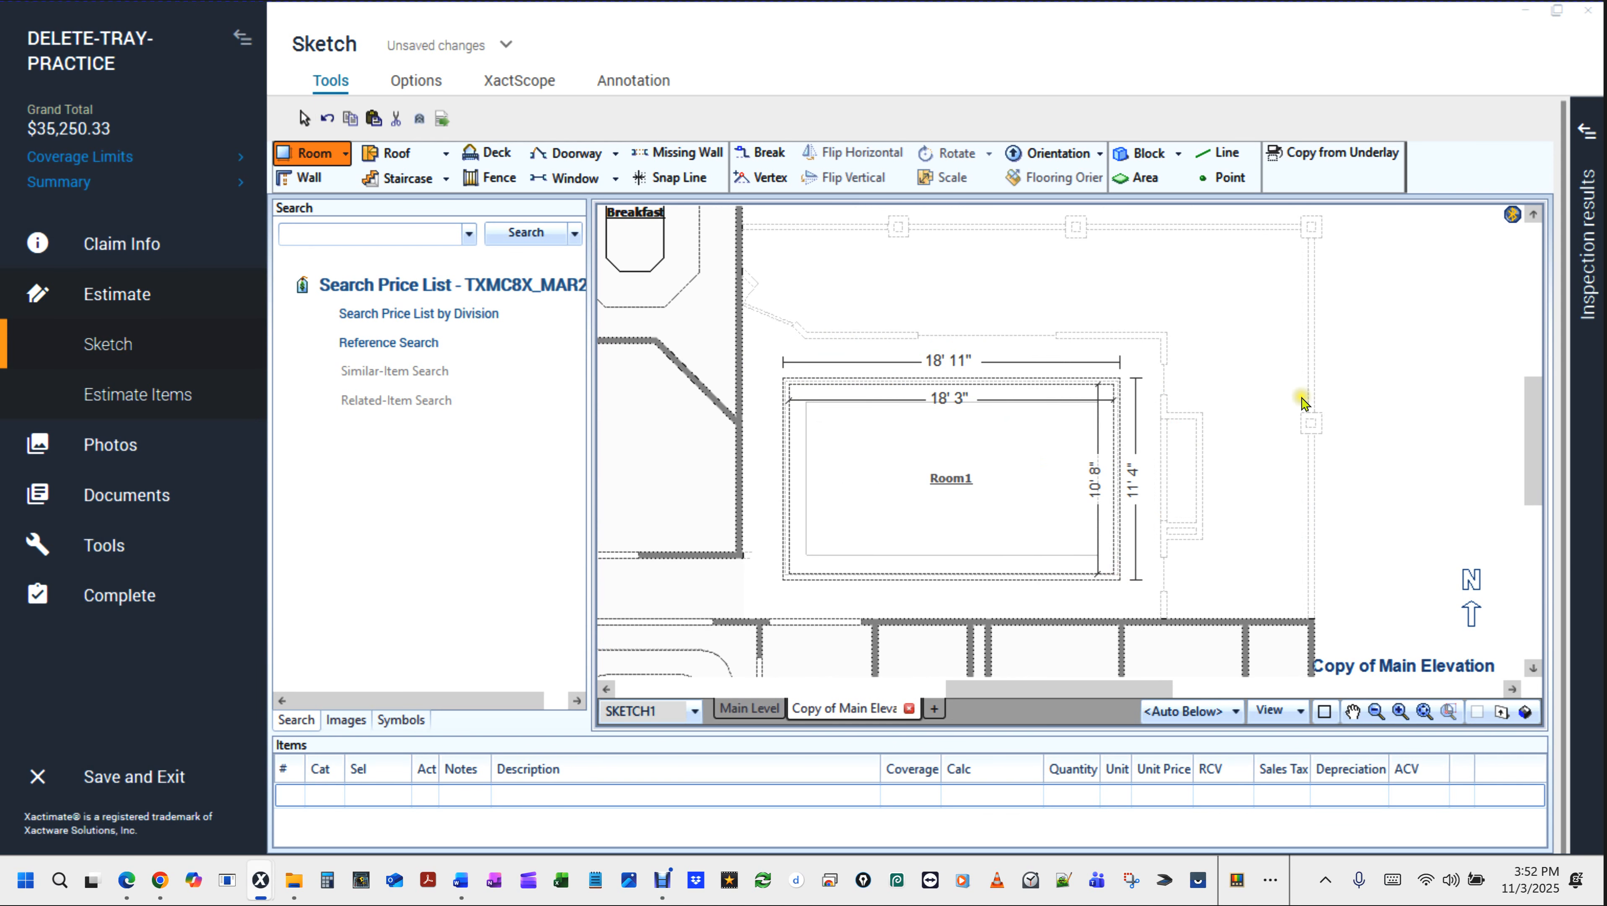
click(942, 495)
Rename the new rectangular room as Living Room.
click(928, 479)
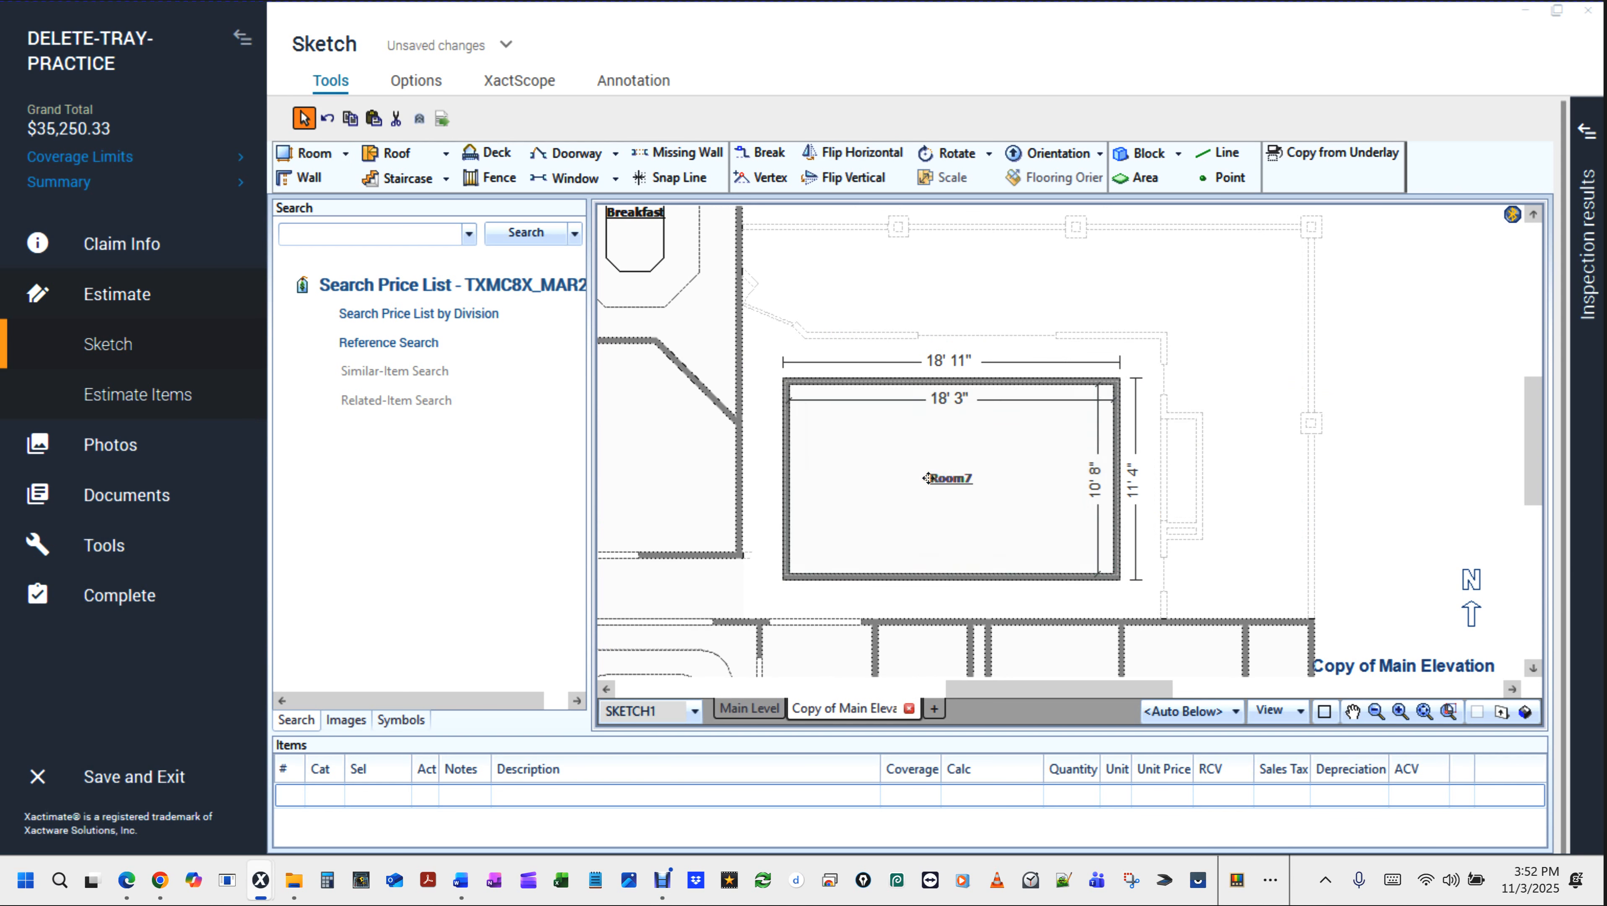
click(927, 478)
double_click(948, 482)
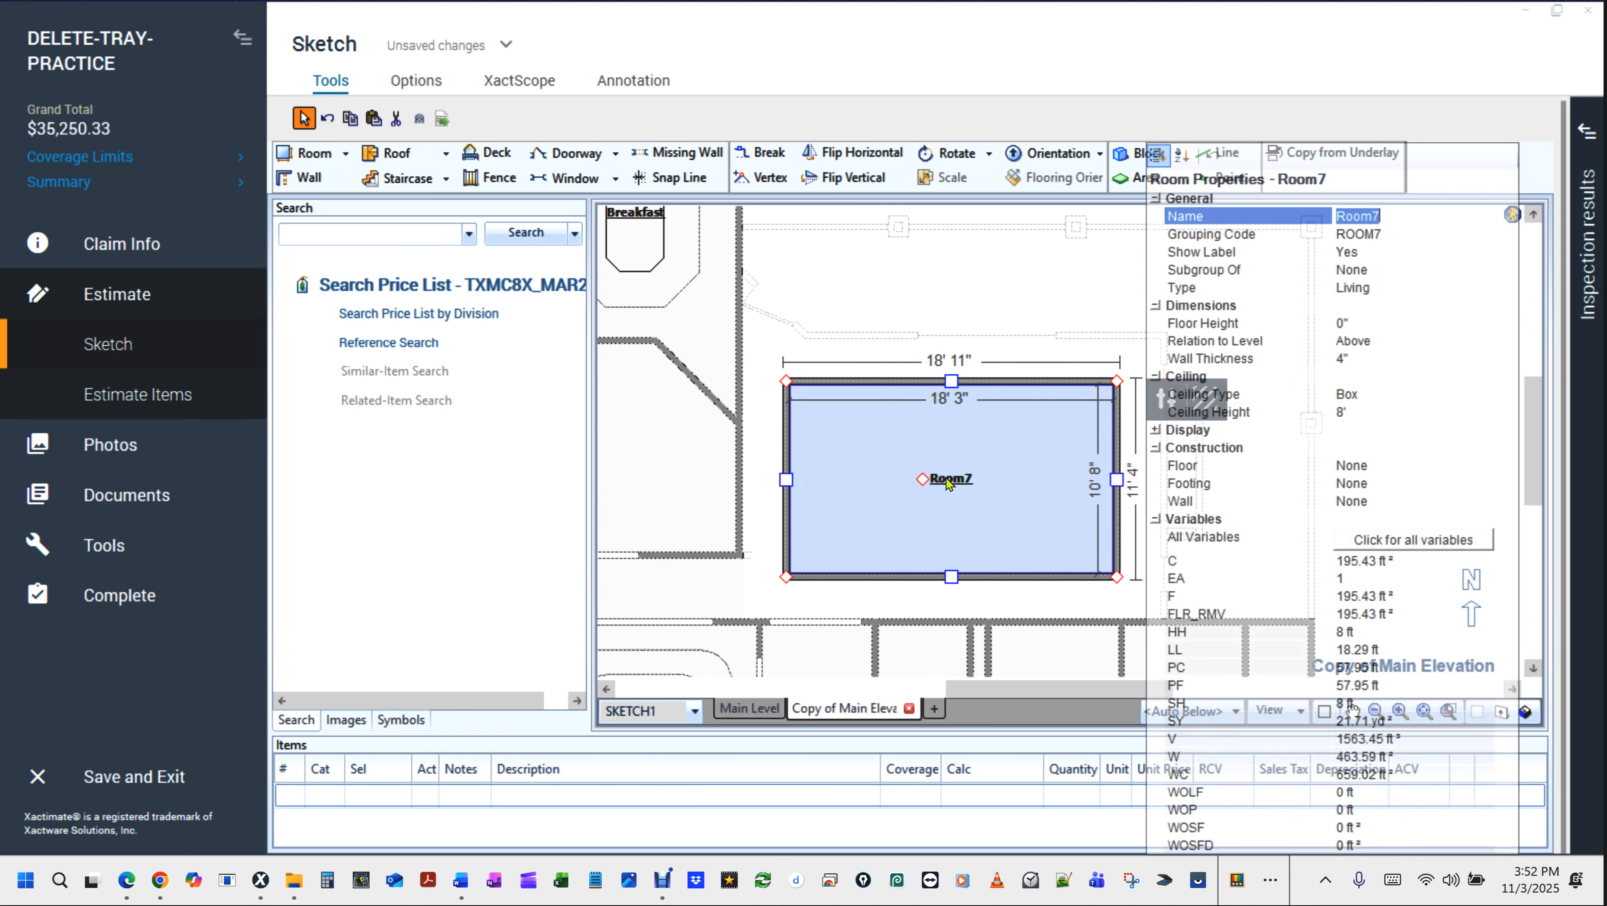
text(Living)
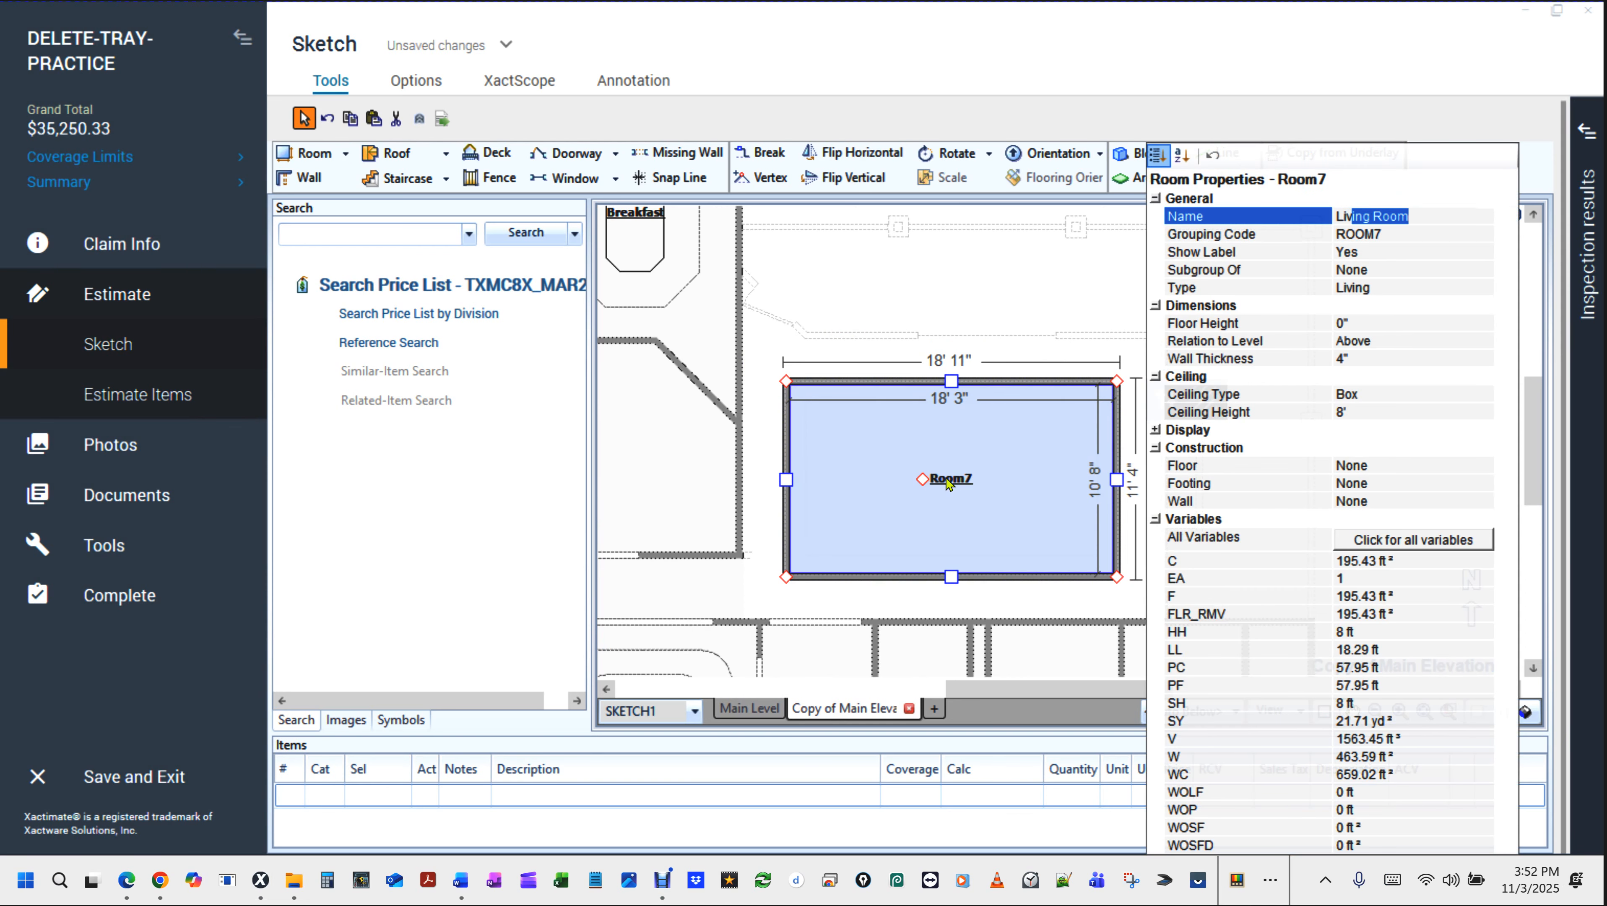
key(Return)
click(975, 333)
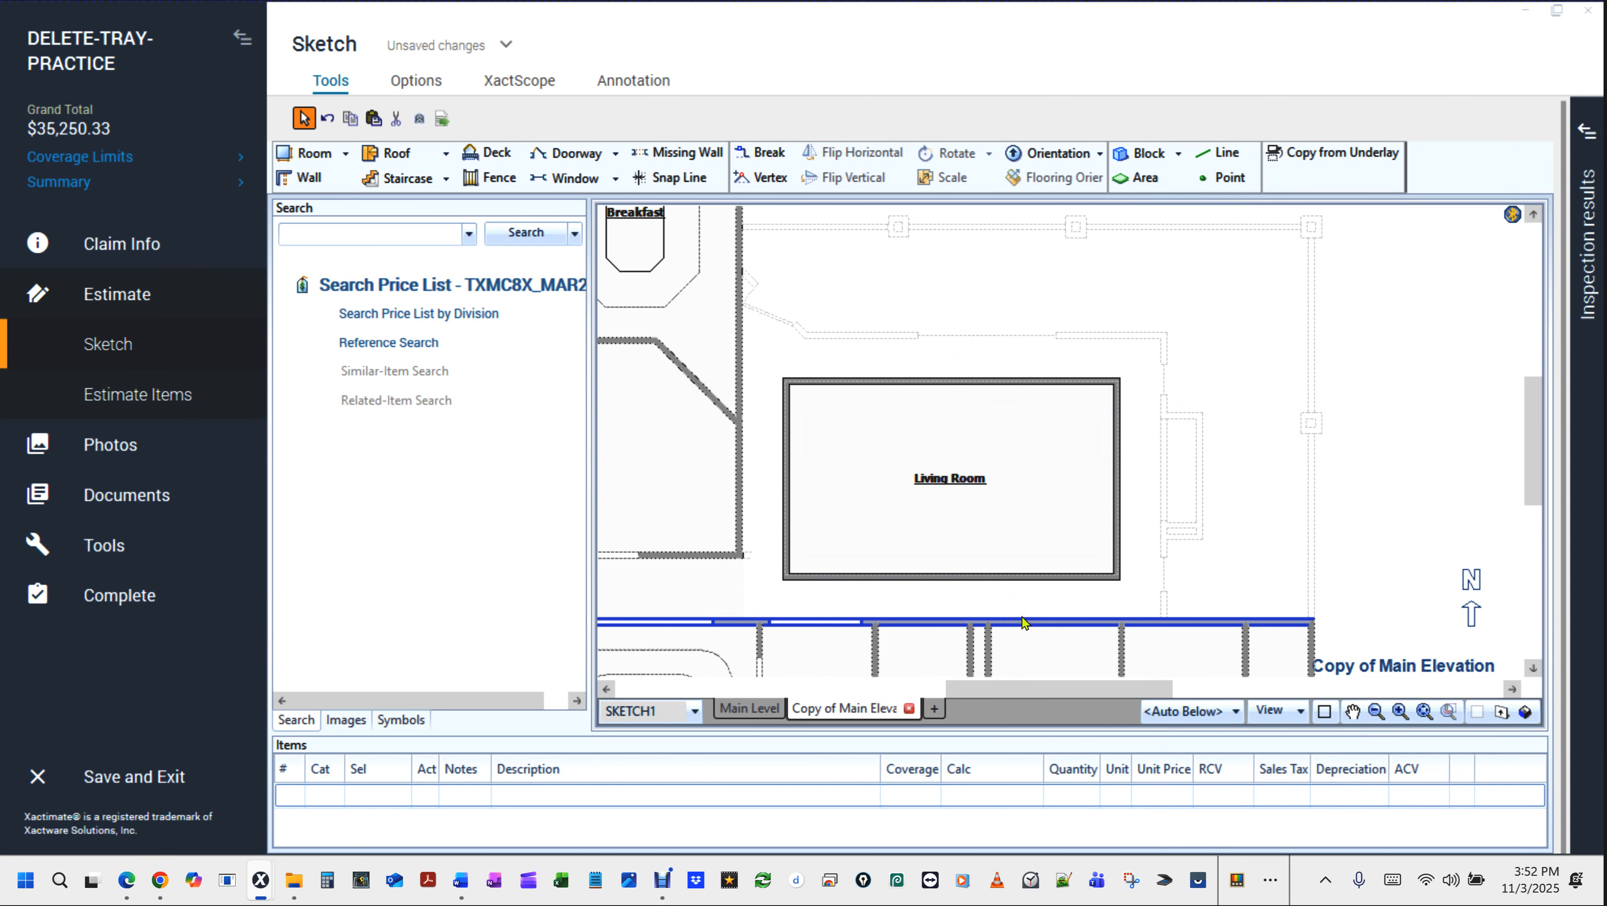
Draw a short vertical wall connecting the existing wall south of the Living Room to the Living Room's south wall.
key(w)
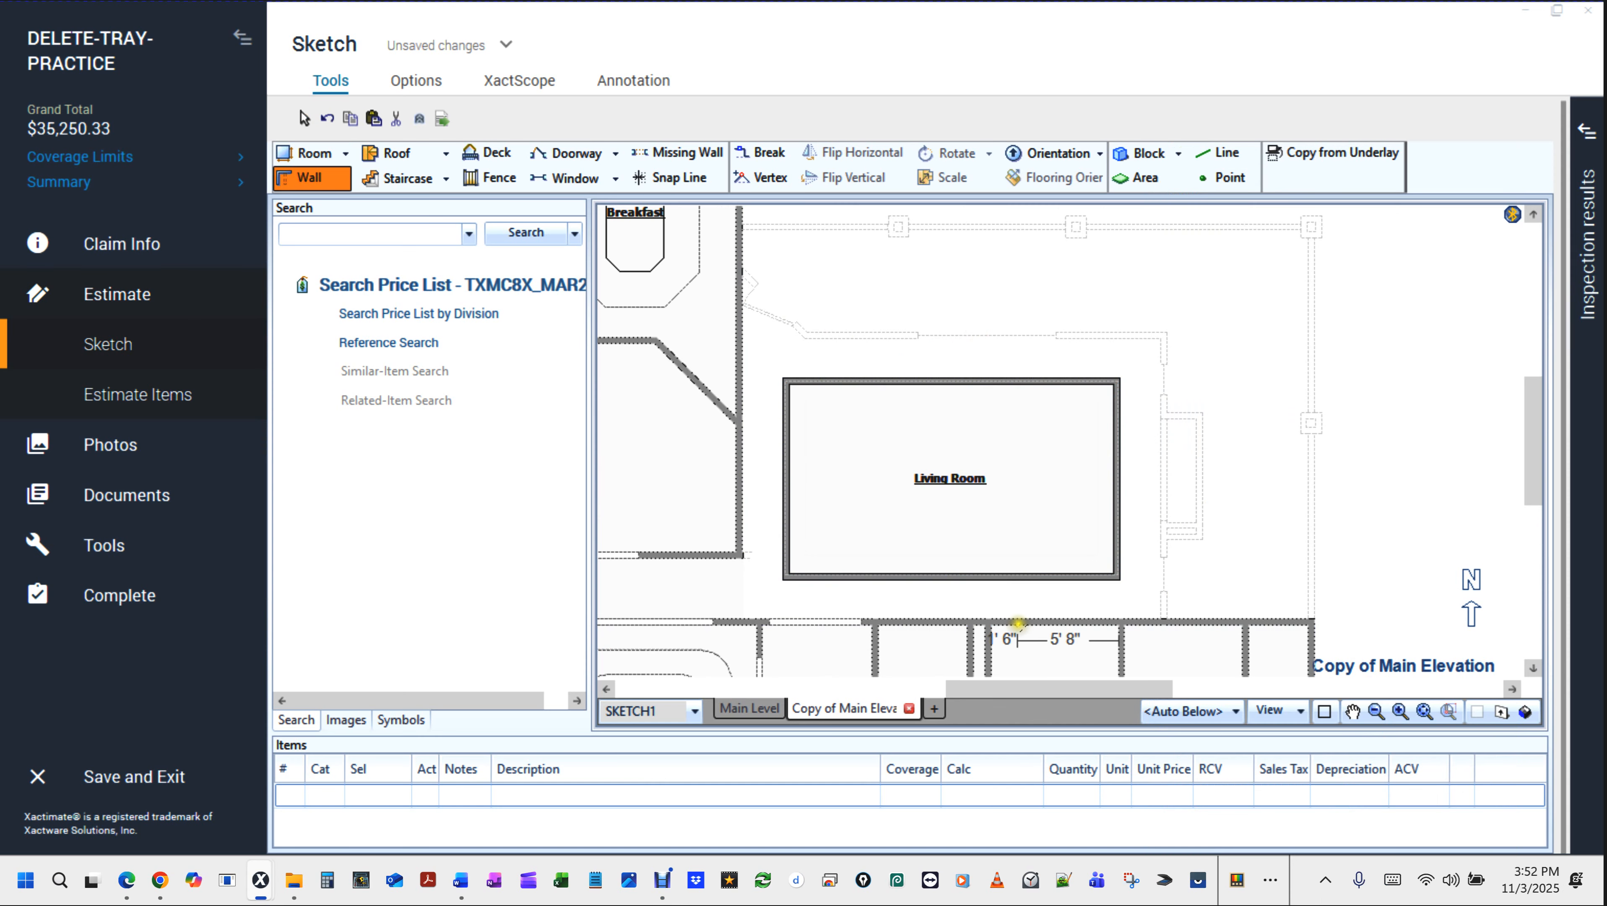
click(1015, 622)
click(1017, 576)
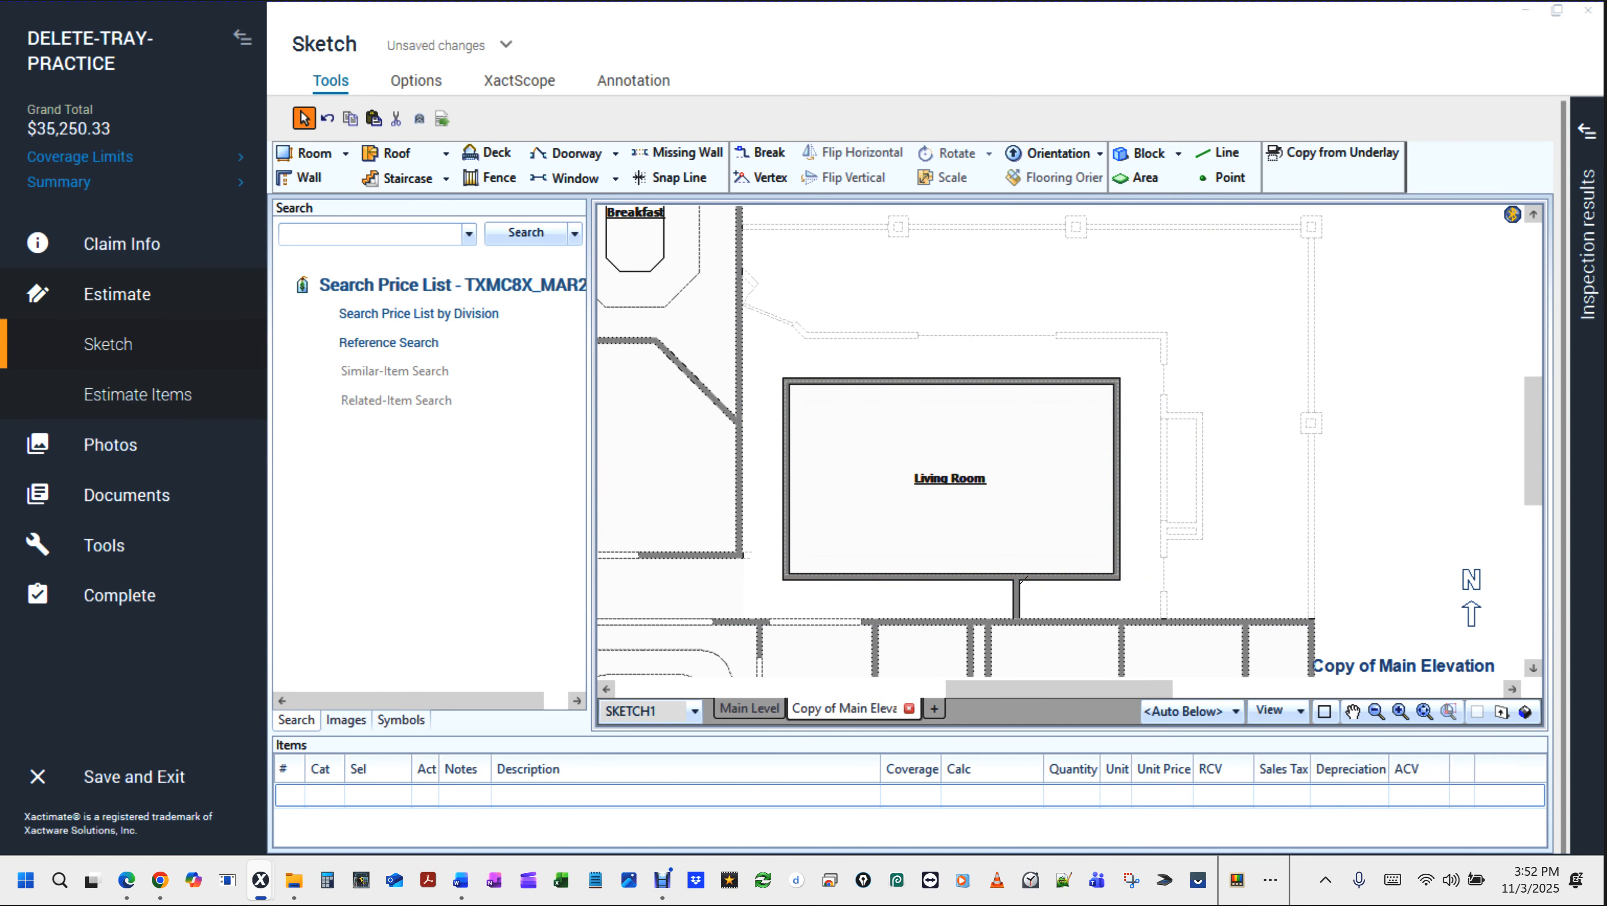
click(1037, 505)
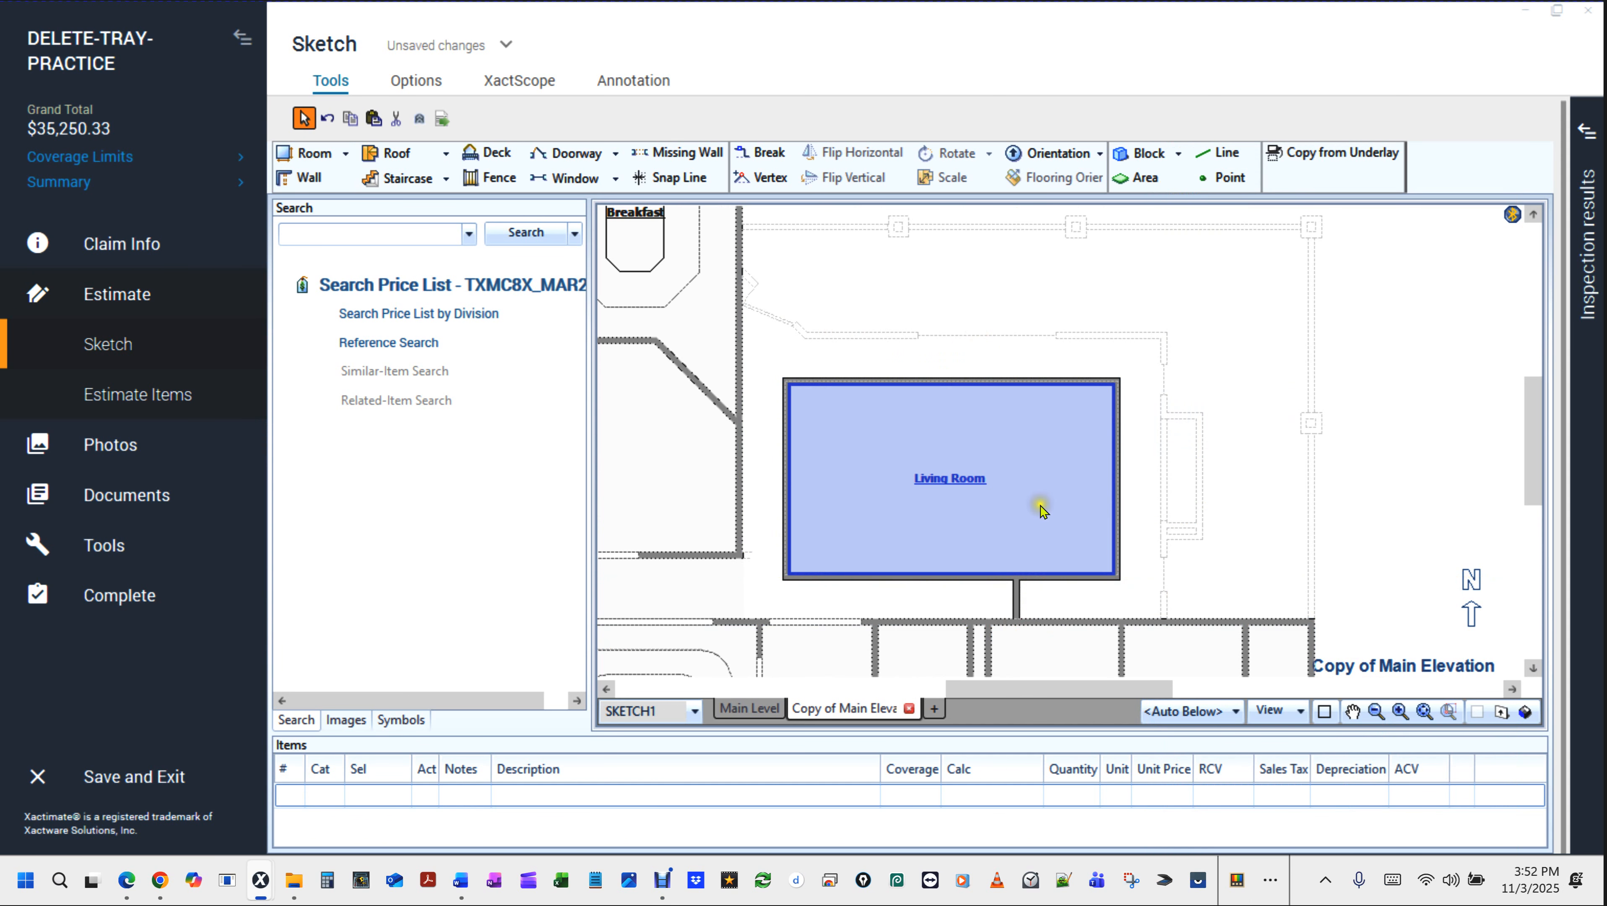
Draw a diagonal wall from the Breakfast room's east wall to the underlay corner northwest of the Living Room.
scroll(756, 266, up, 3)
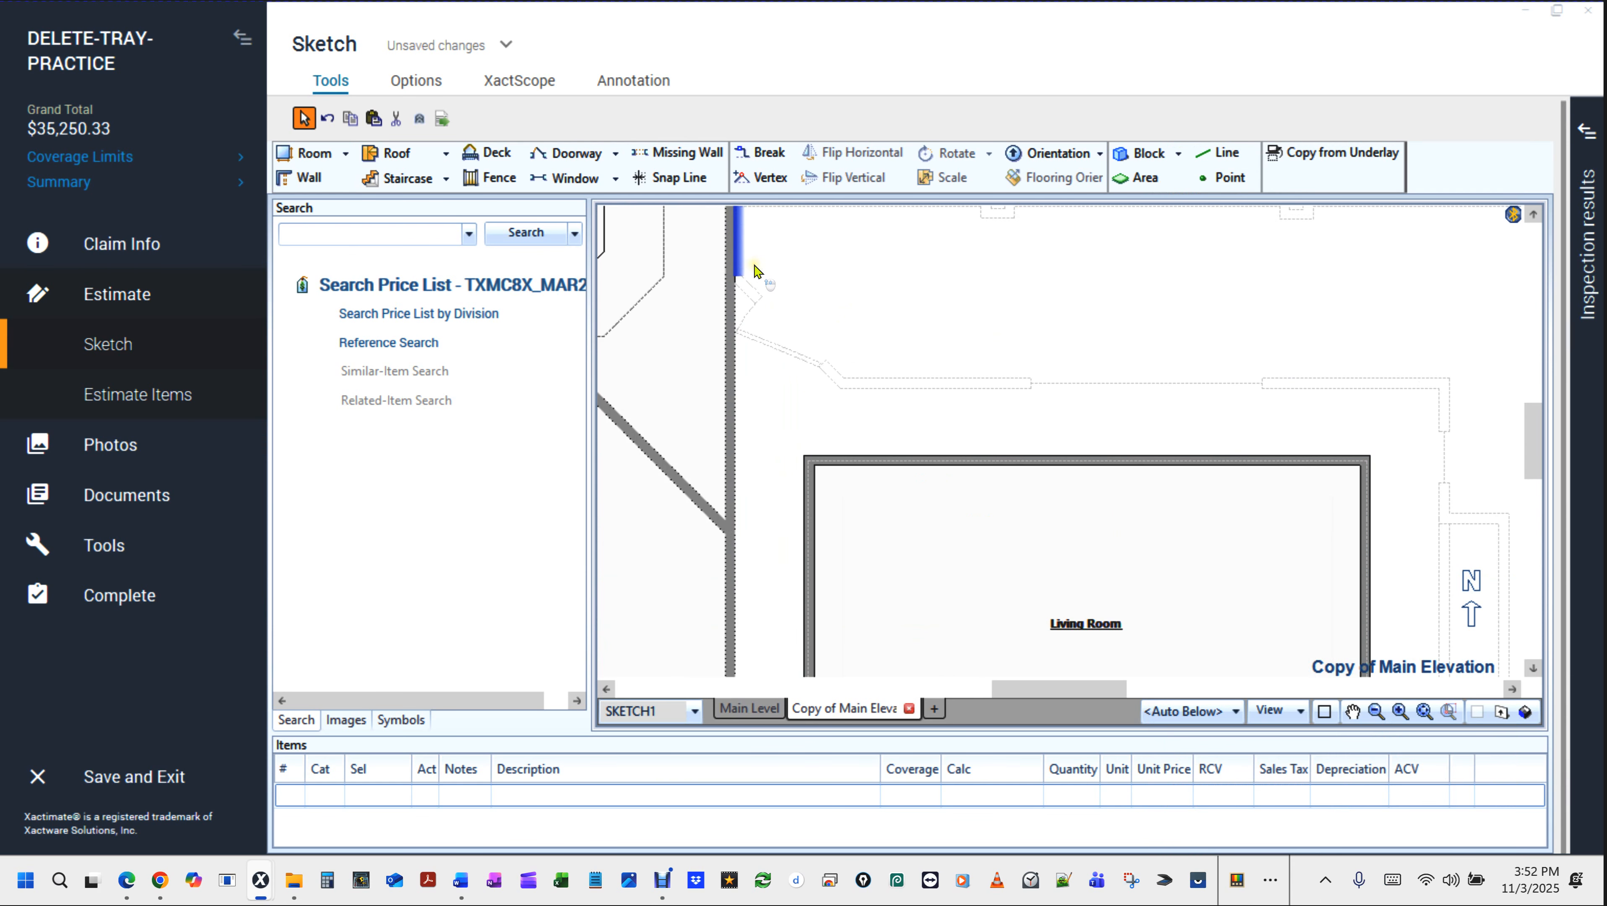
click(738, 279)
key(w)
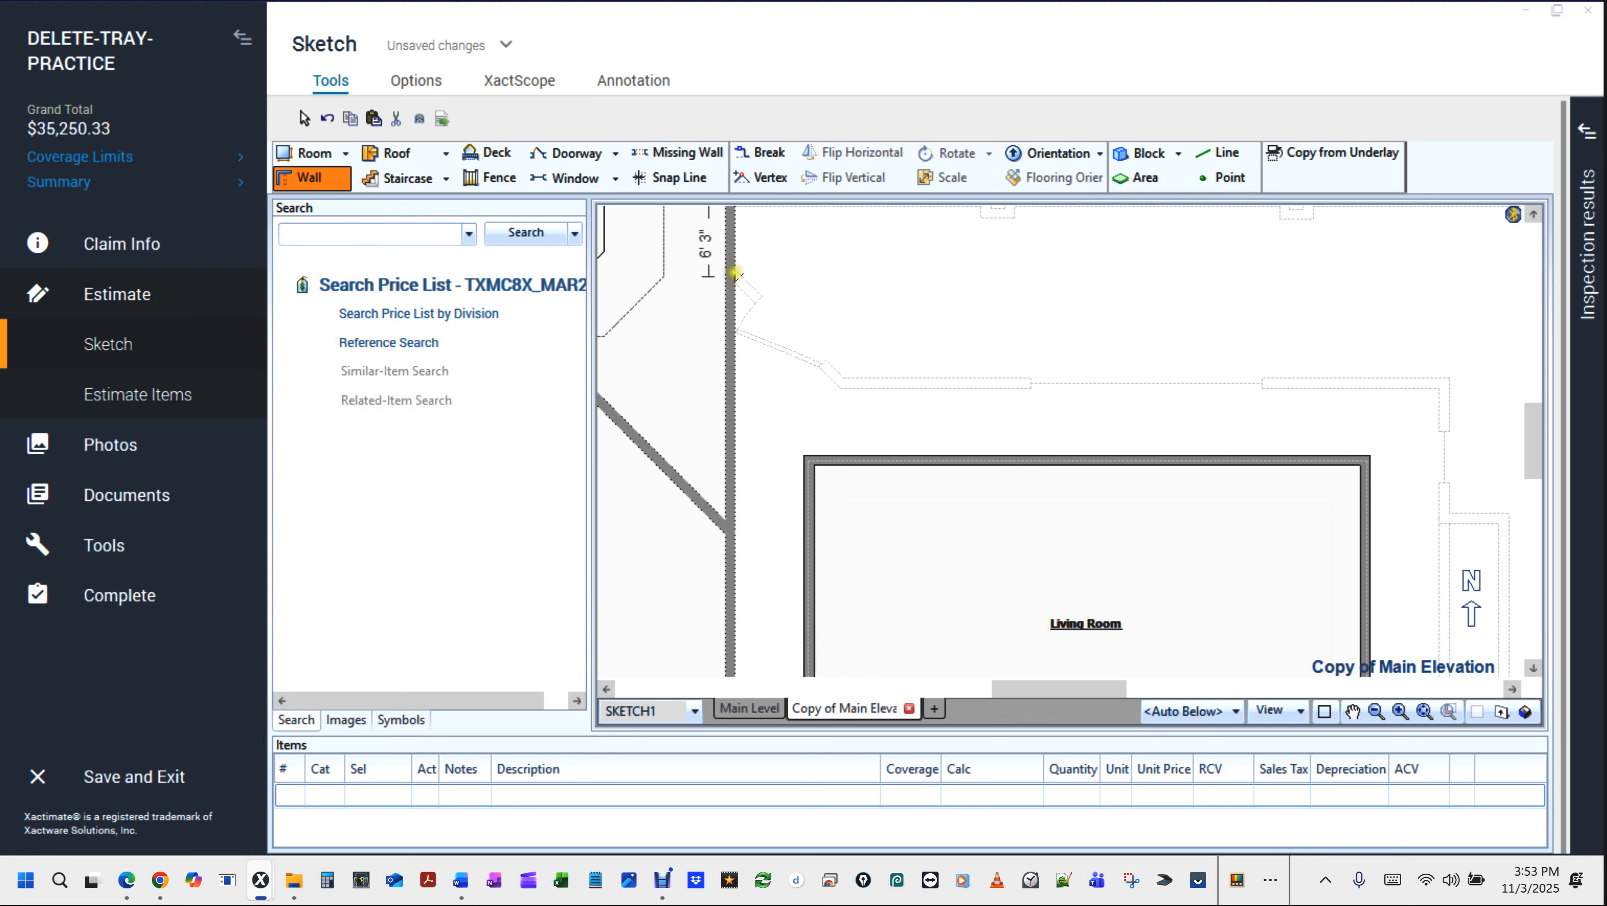
click(734, 277)
click(849, 385)
Continue the wall 19' 10" east along the underlay's north wall above the Living Room to its northeast corner.
scroll(848, 386, down, 2)
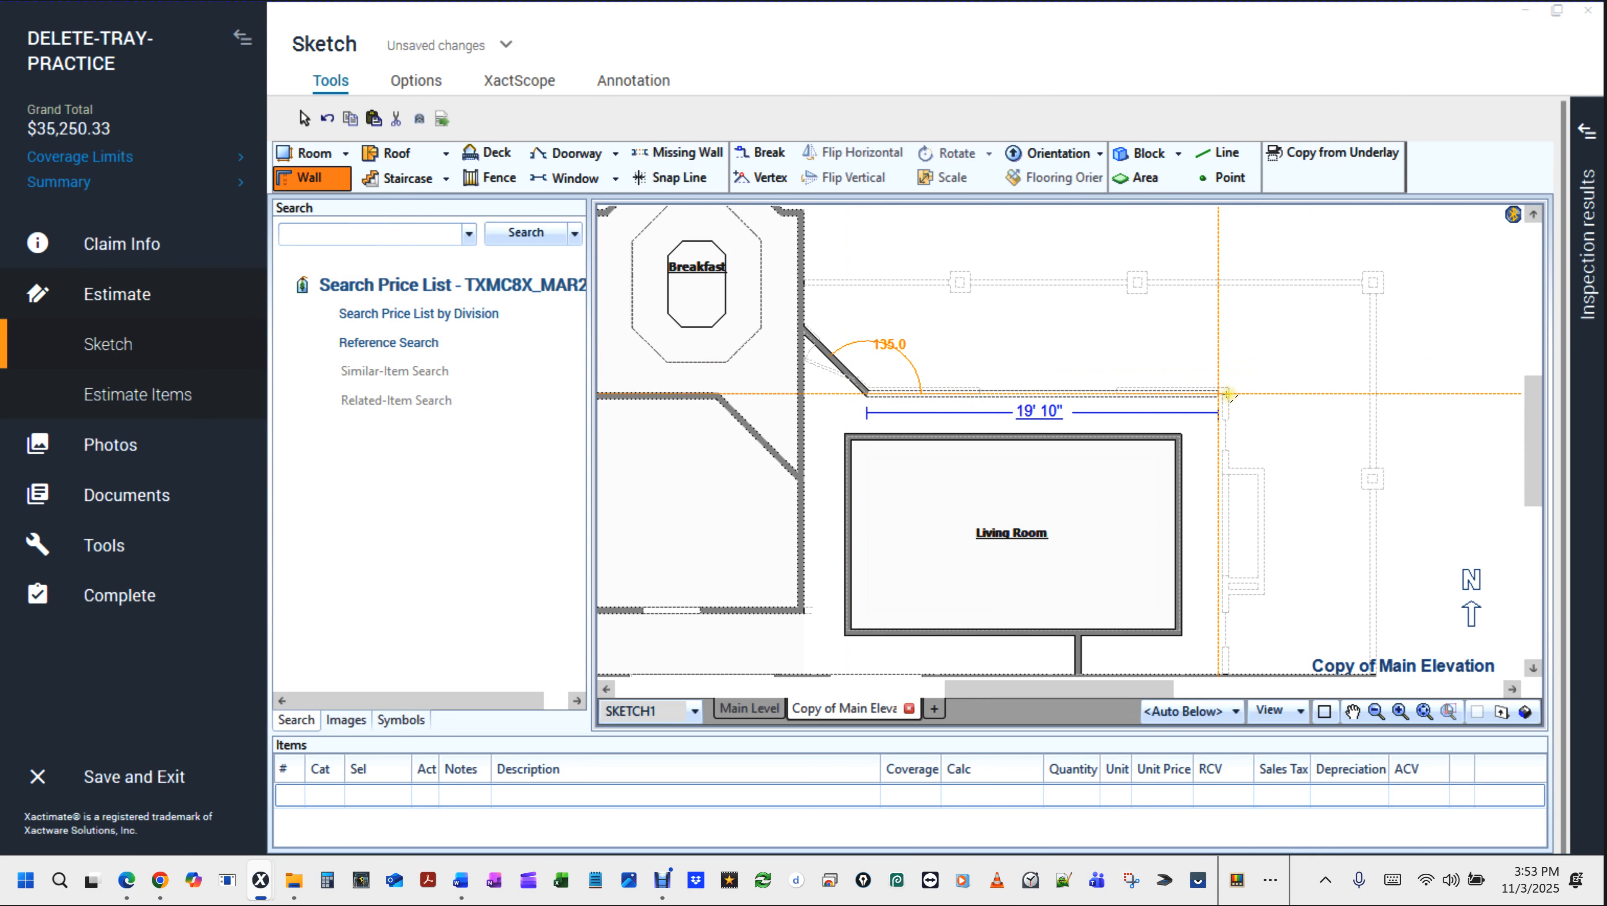
scroll(1227, 393, up, 1)
scroll(1226, 394, up, 2)
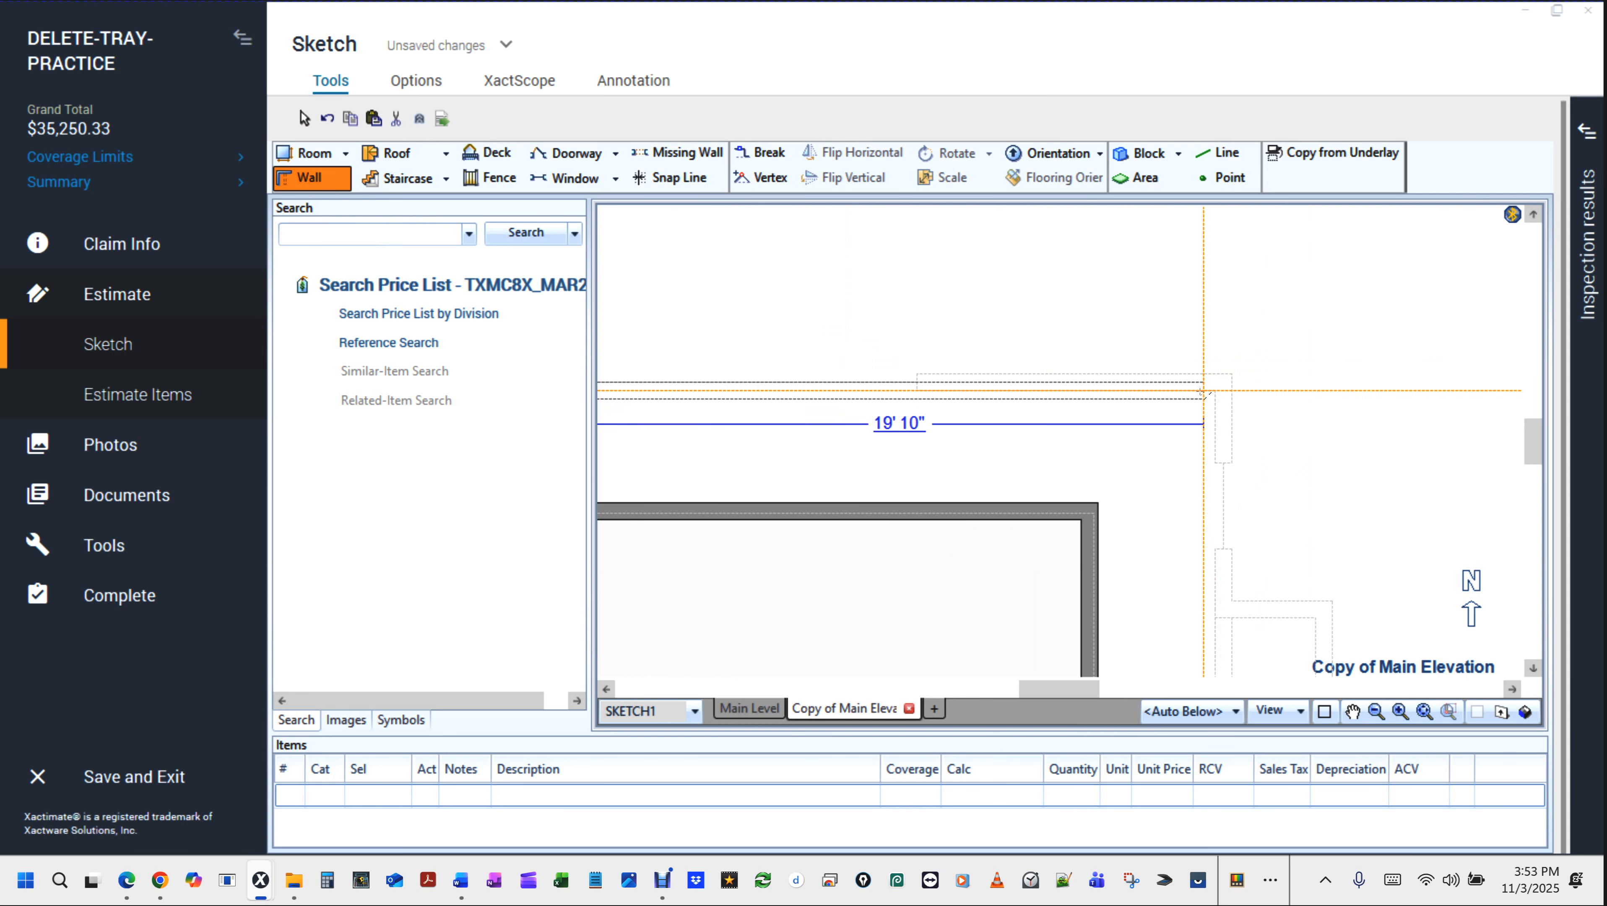
click(1203, 391)
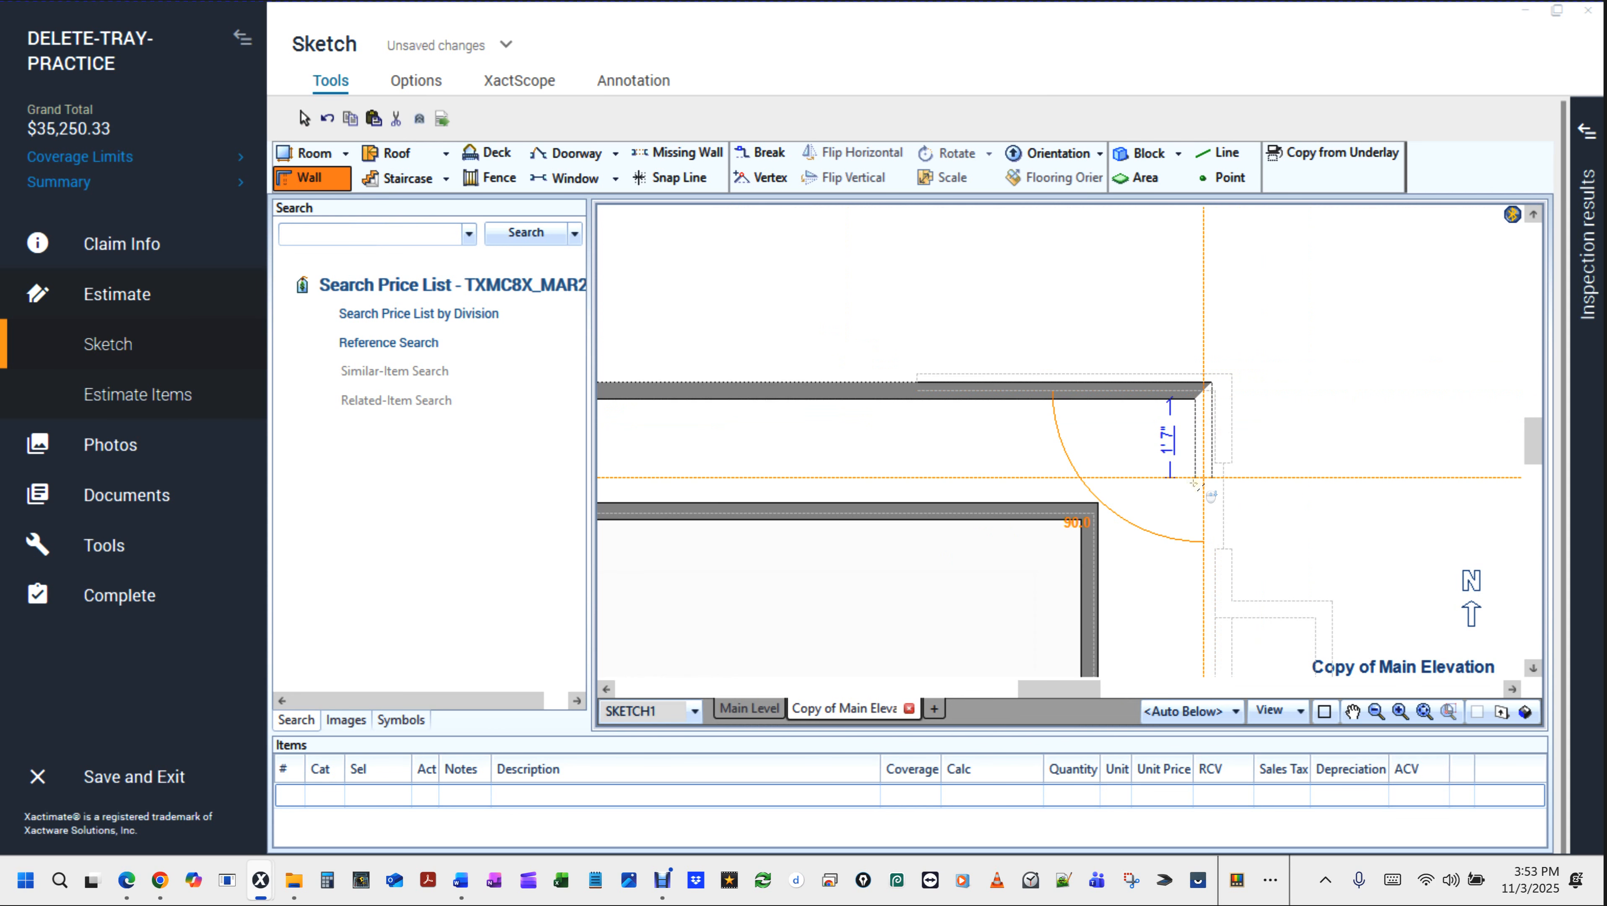
Continue the wall about 15' 11" south from the northeast corner to the existing wall south of the Living Room, ending the wall run.
scroll(1195, 483, down, 2)
scroll(1195, 484, down, 2)
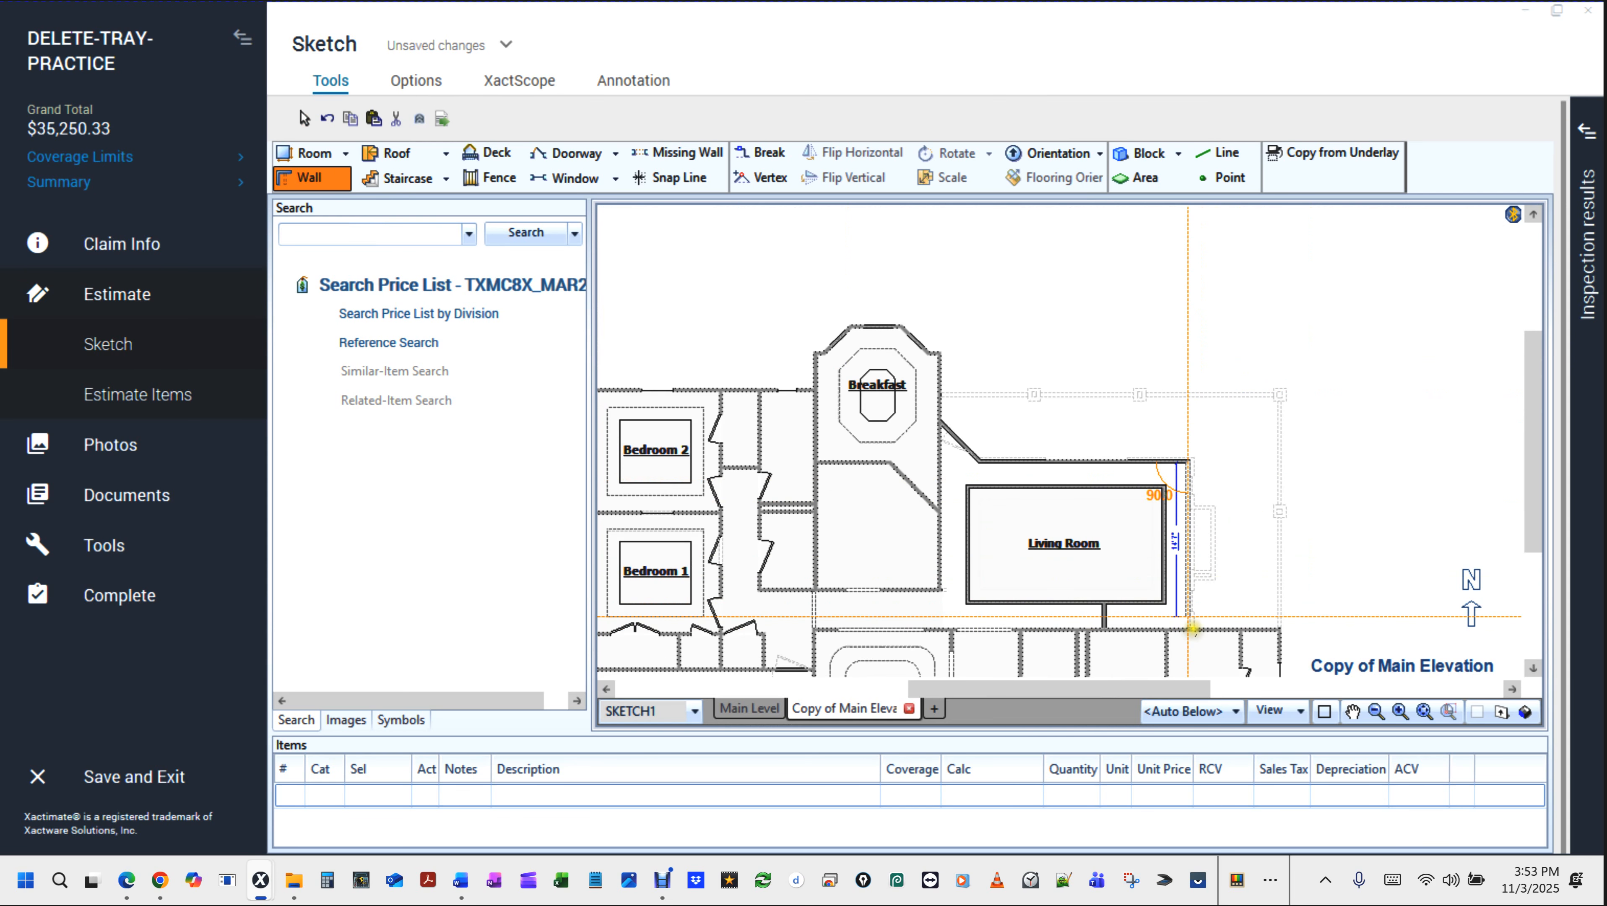
key(Escape)
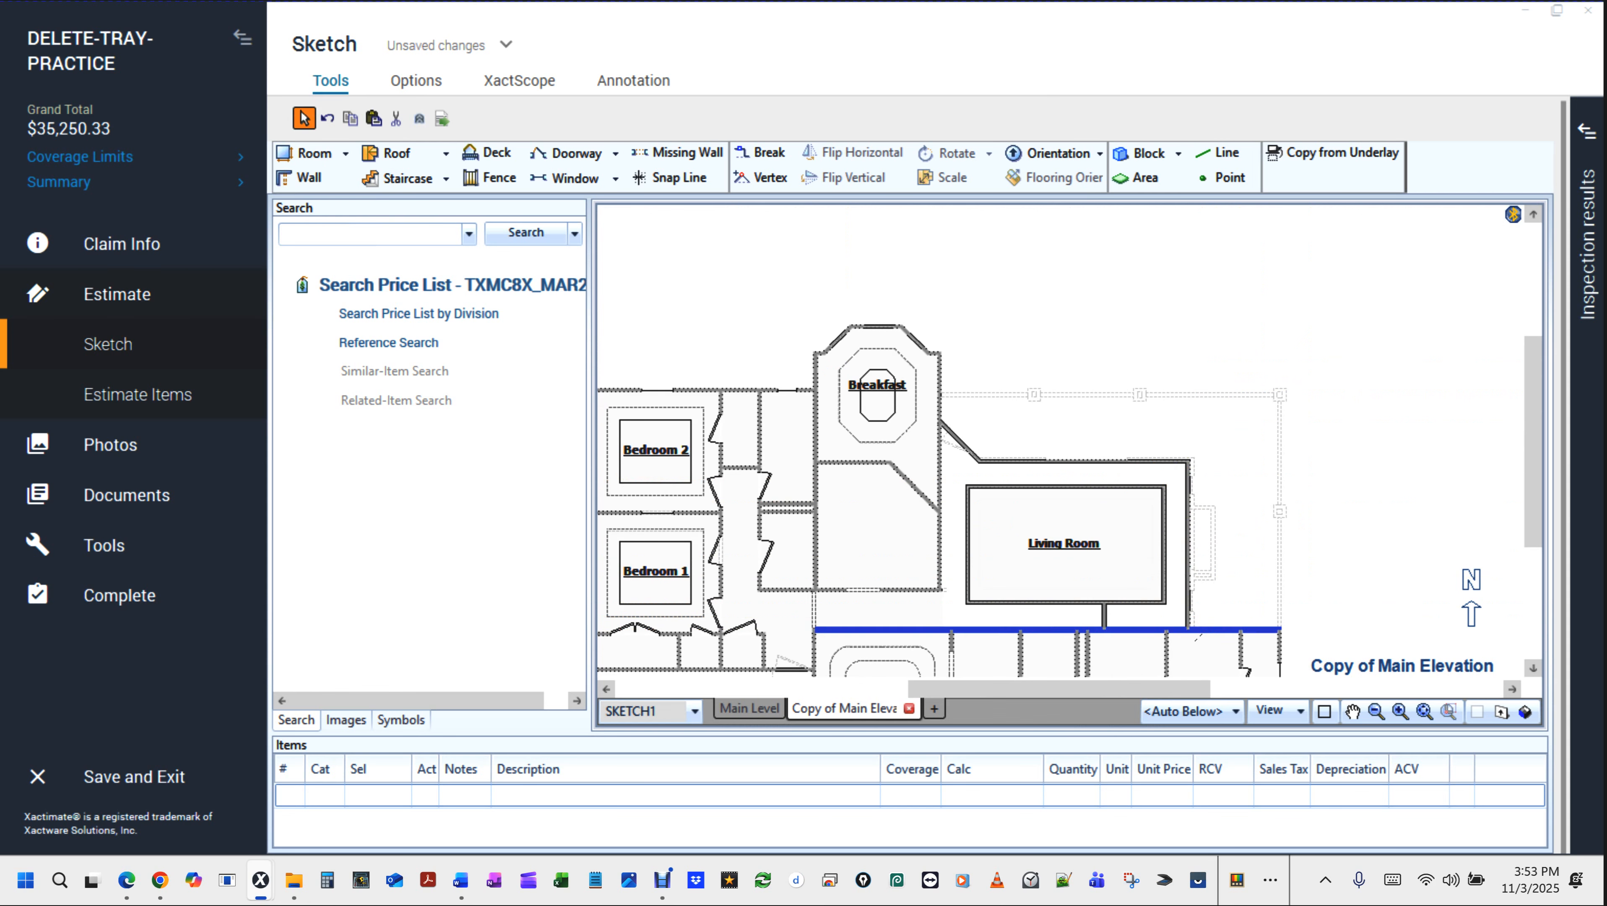
scroll(1114, 413, up, 2)
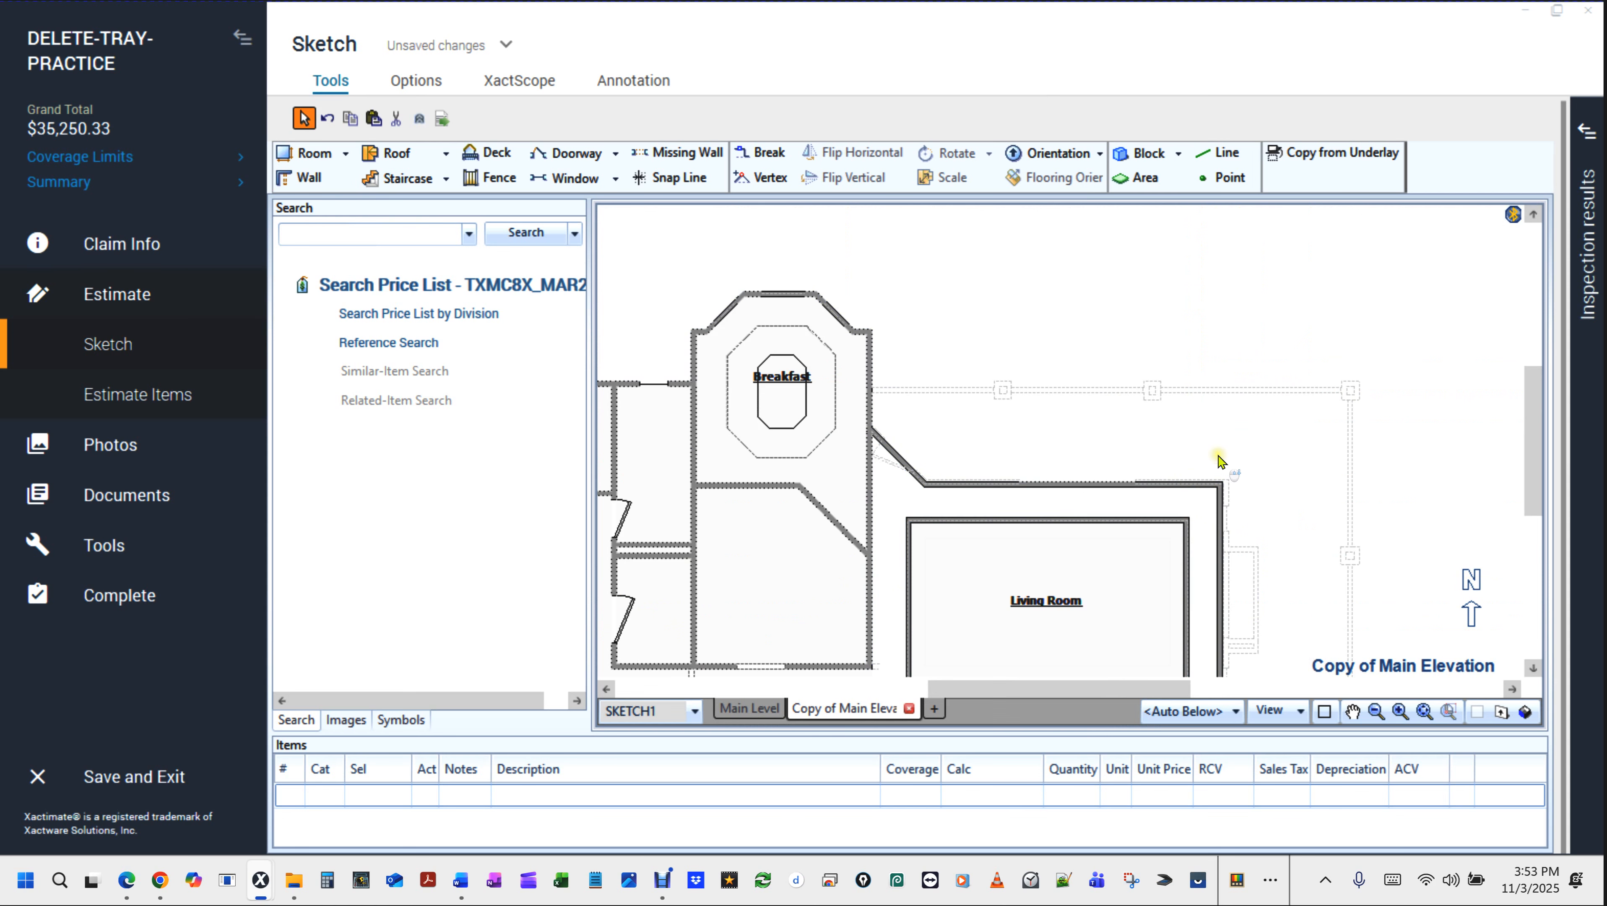
scroll(1219, 460, down, 2)
scroll(1061, 548, up, 2)
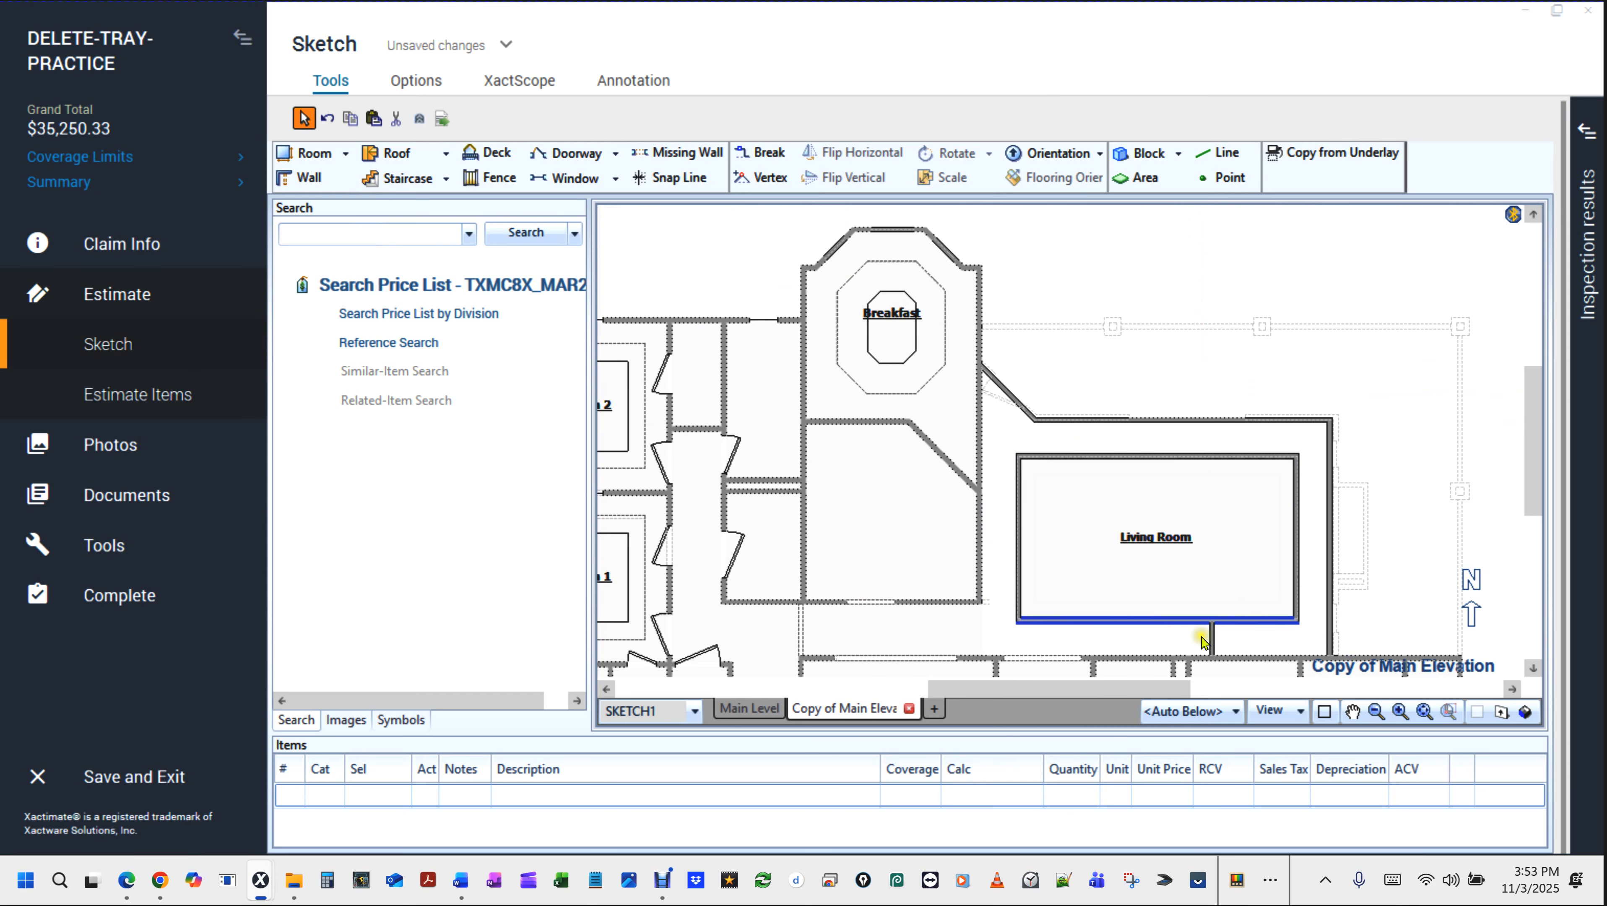
Draw a second short wall from the Living Room's south wall to the existing wall, about 4' 8" west of the first connector.
click(1142, 628)
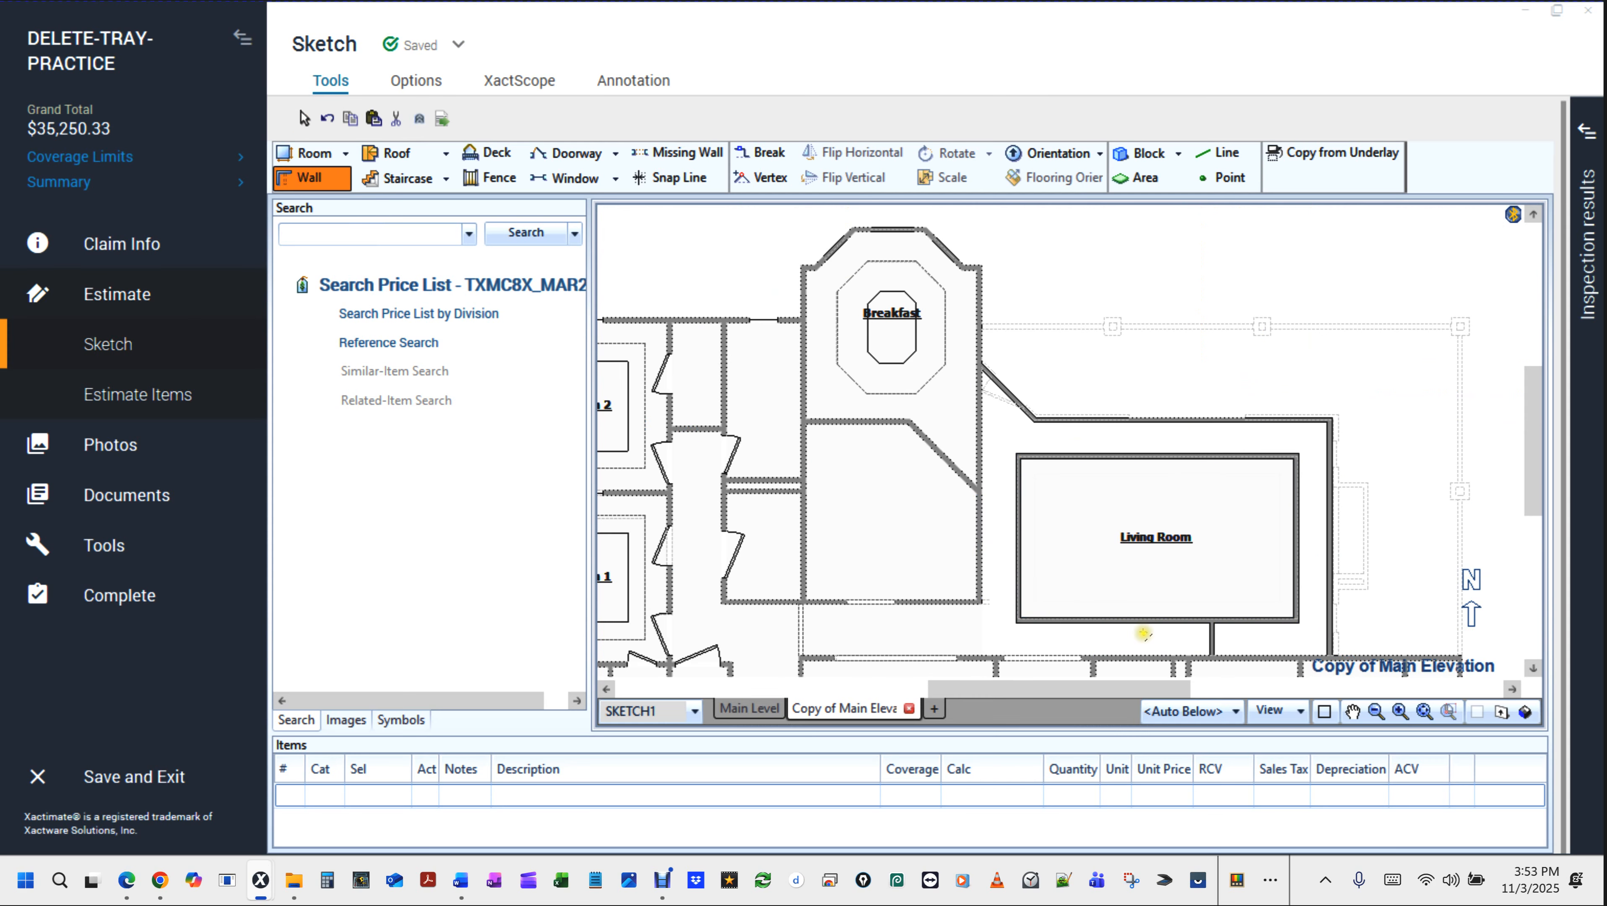
drag(1140, 621, 1139, 657)
drag(1359, 377, 1160, 287)
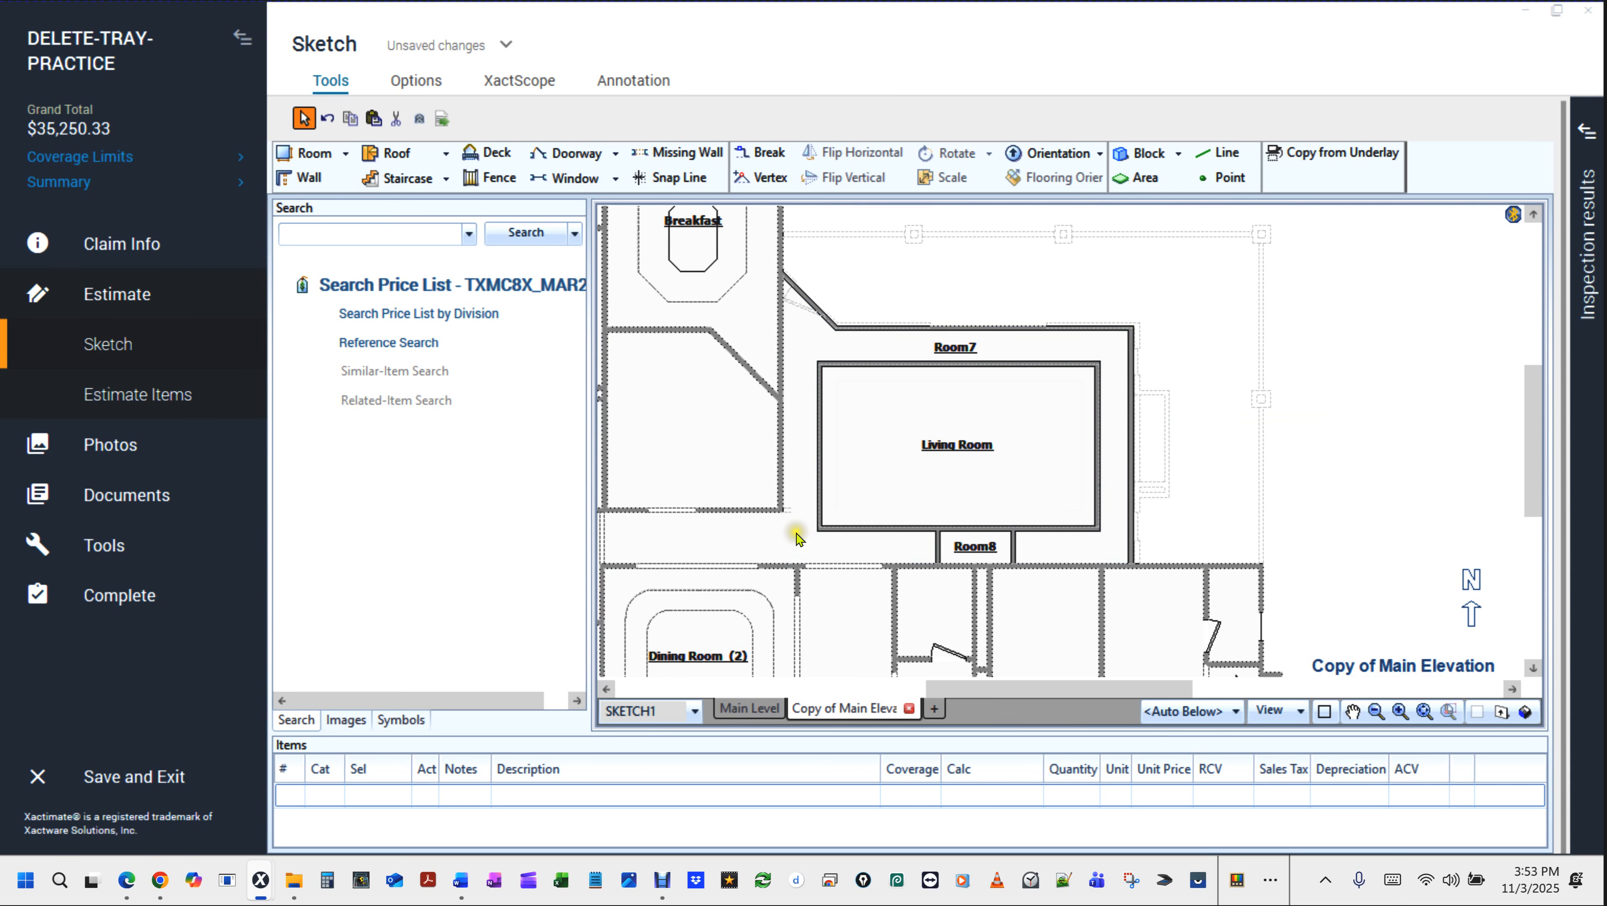
click(949, 341)
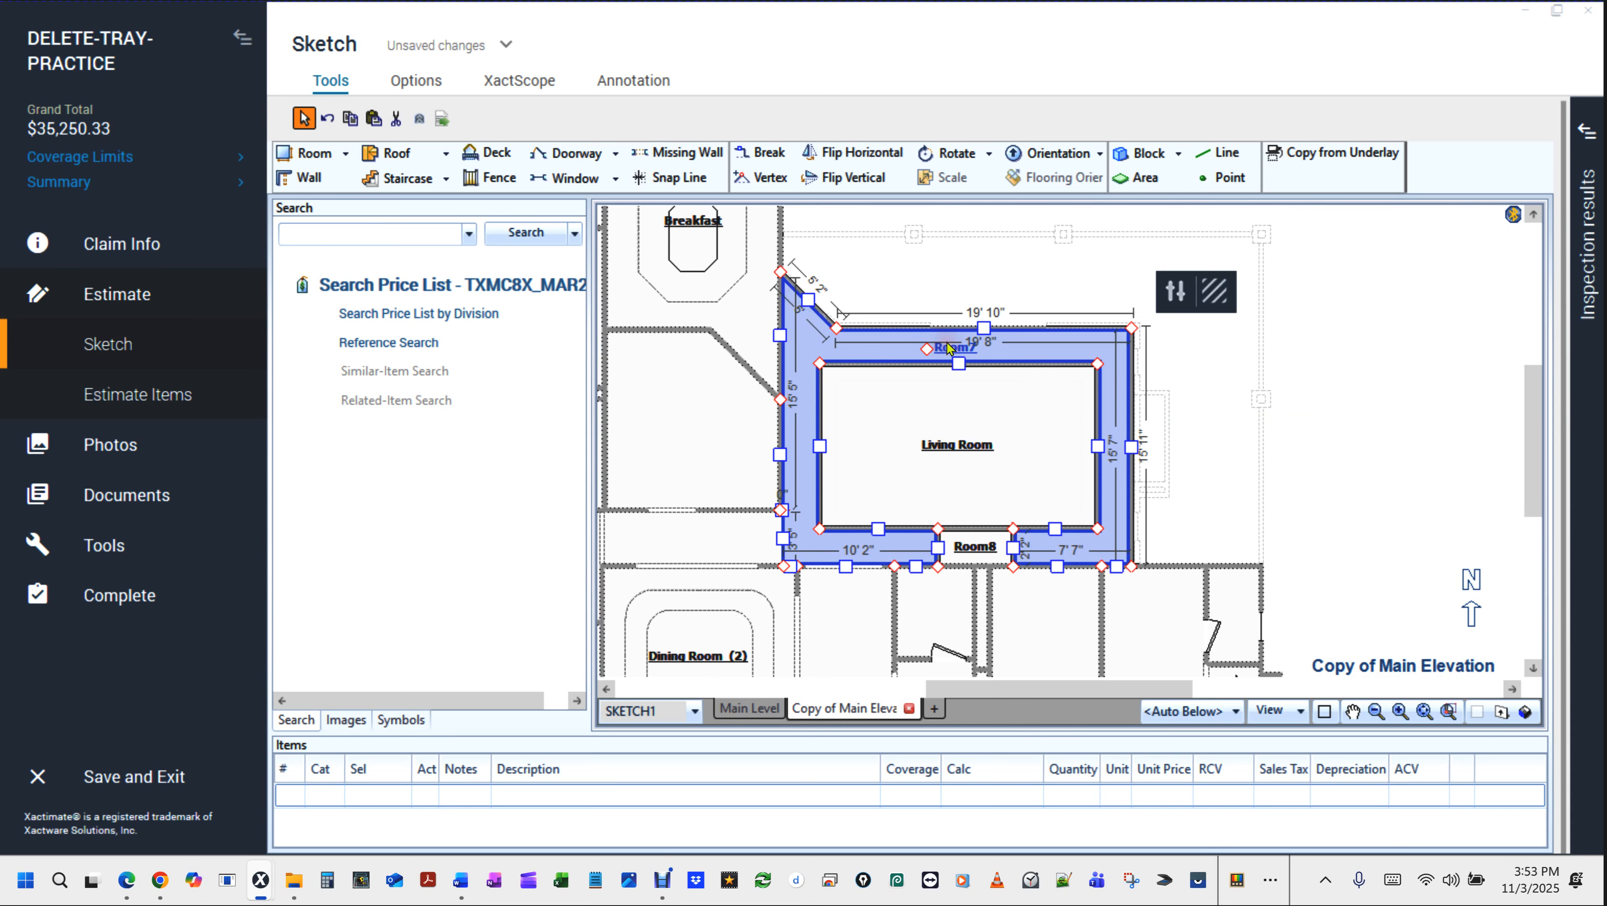
click(965, 549)
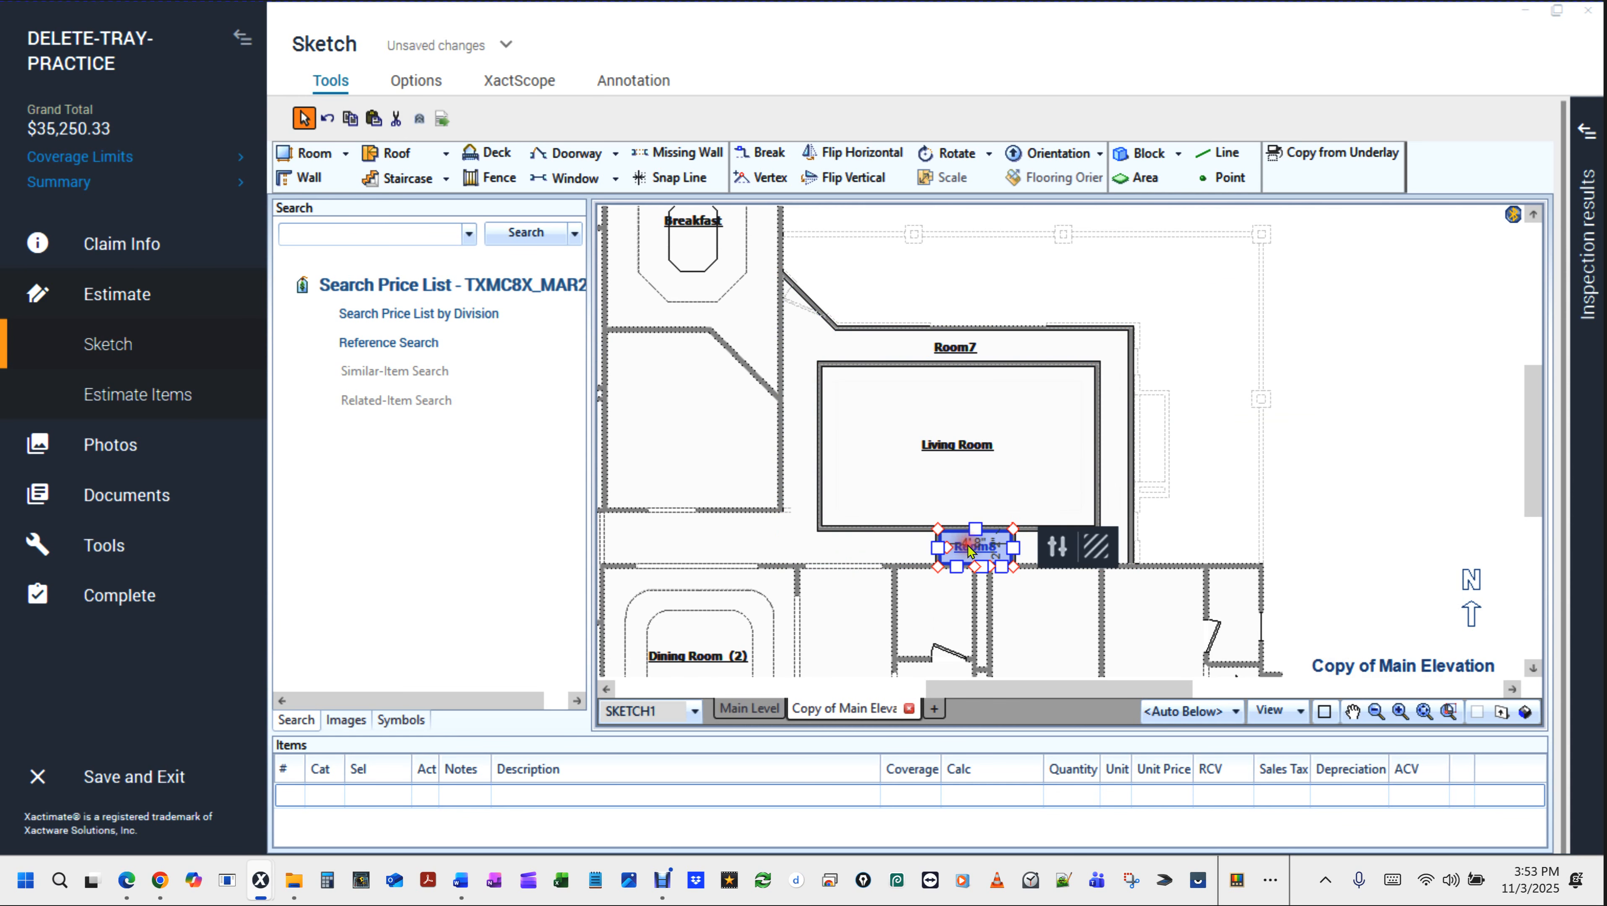
click(1225, 450)
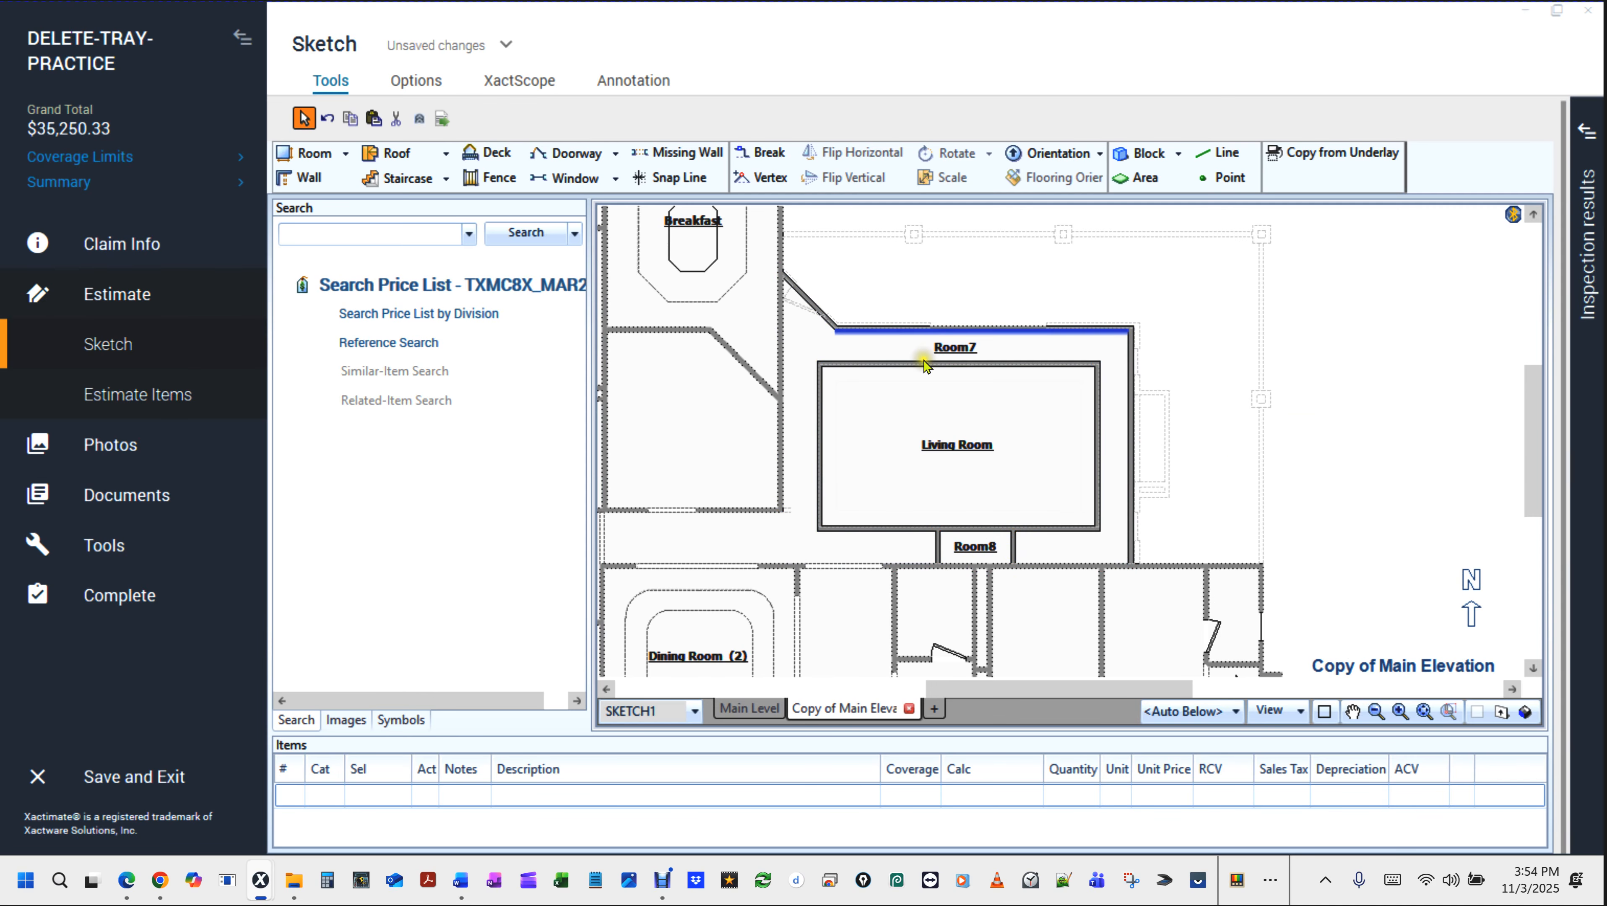
Place a doorway in the diagonal wall northwest of the Living Room.
key(d)
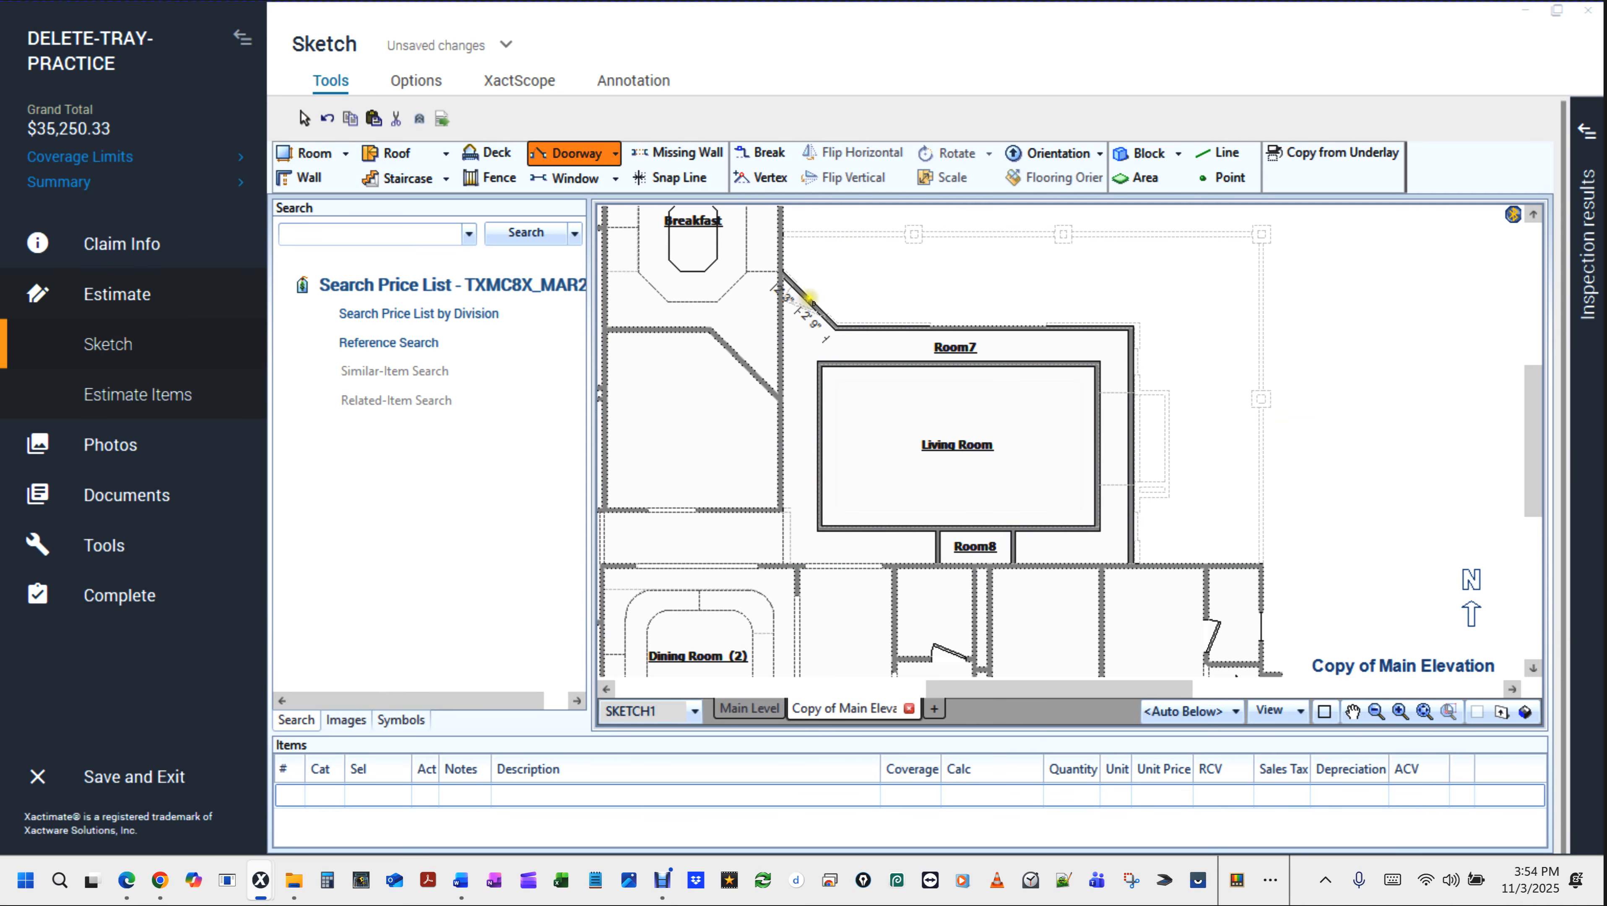
click(1089, 327)
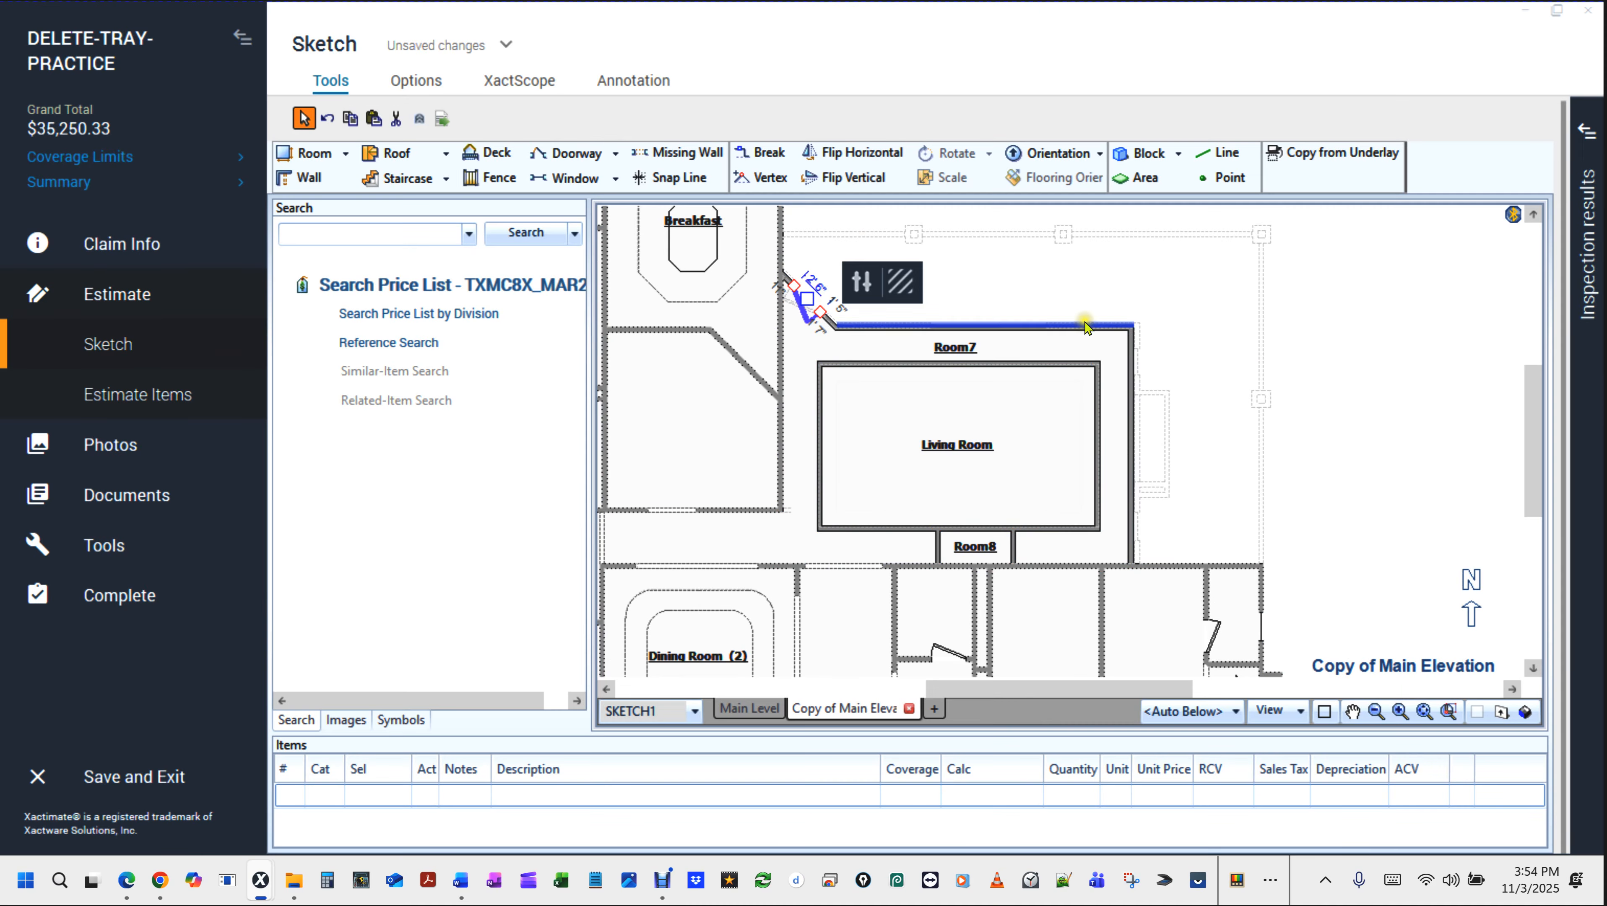
click(1302, 367)
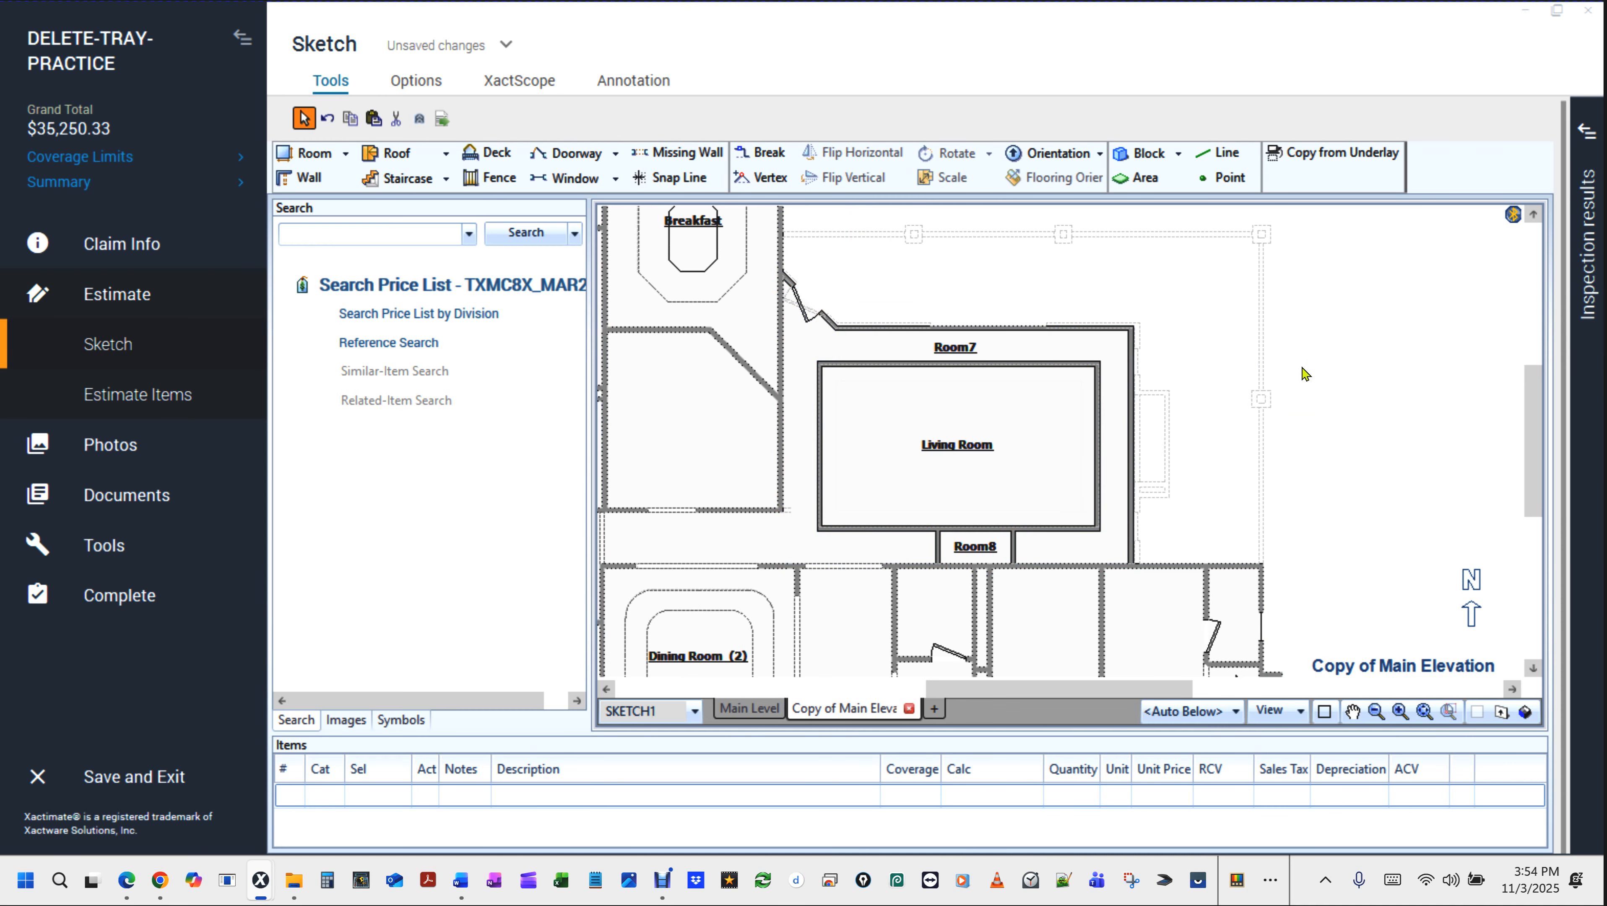
Set the ceiling height of Room7 and Room8 together to 10'.
scroll(1217, 410, up, 2)
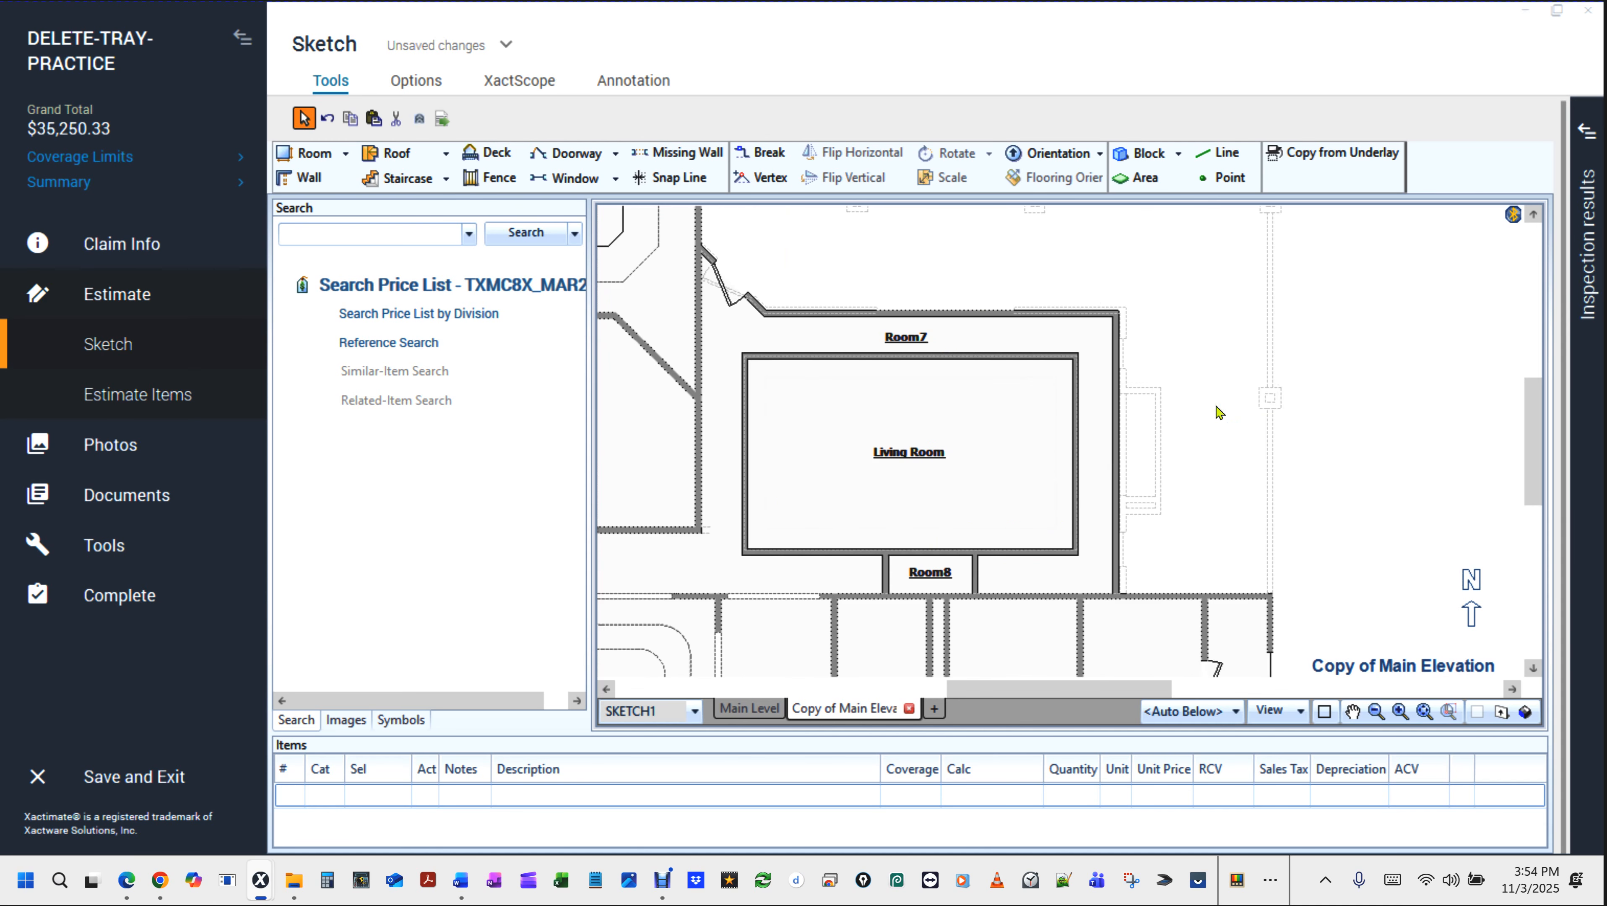
click(905, 337)
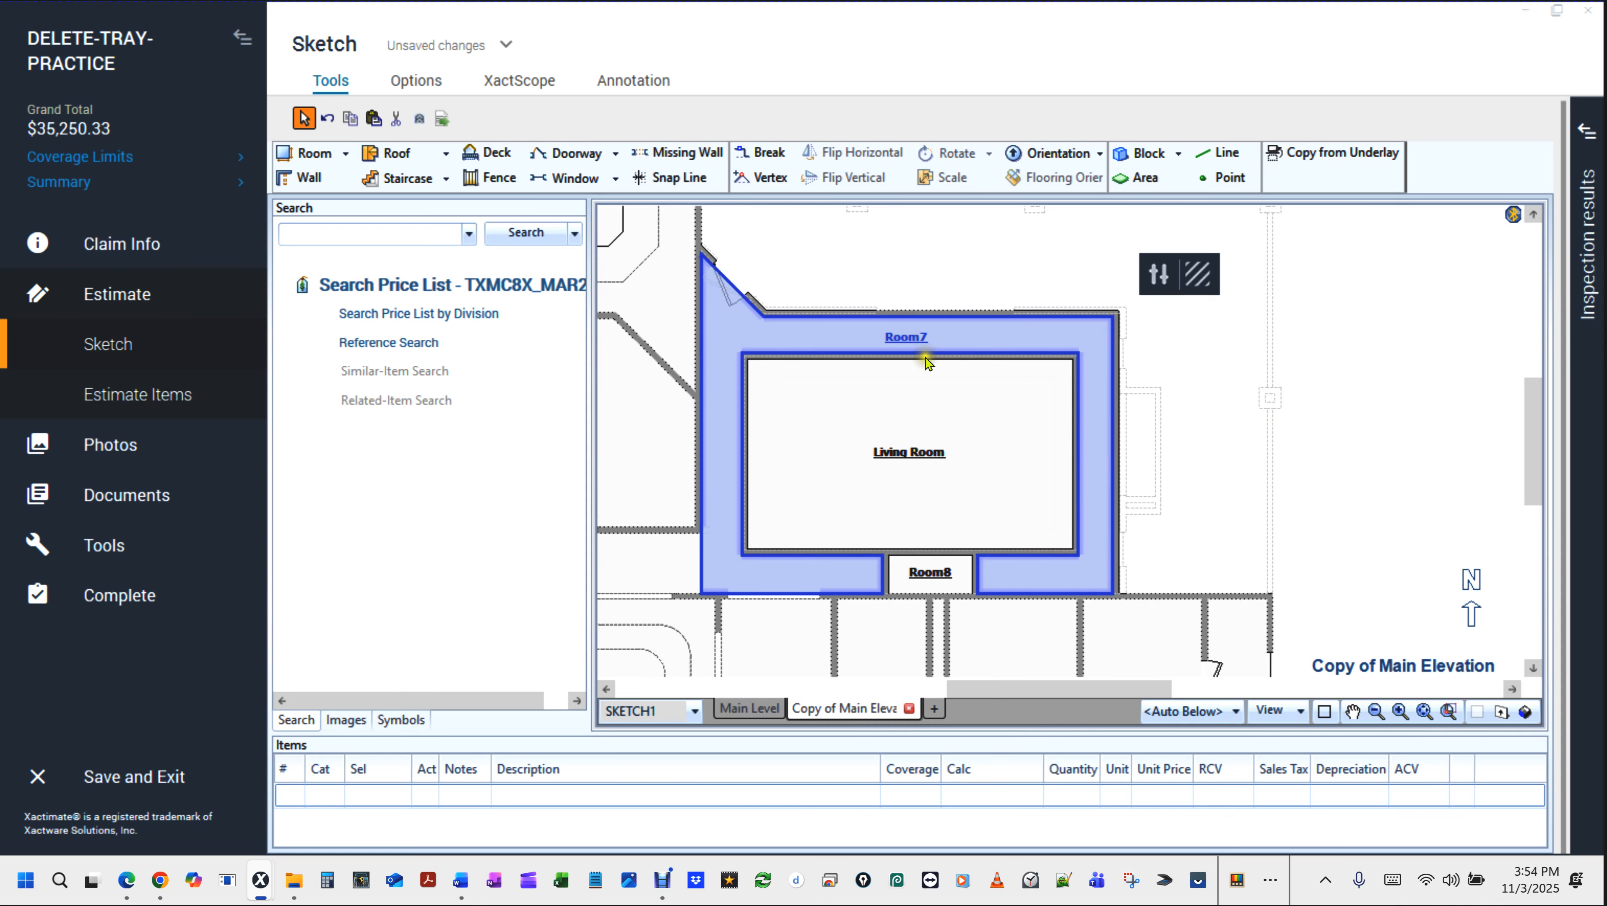
click(908, 338)
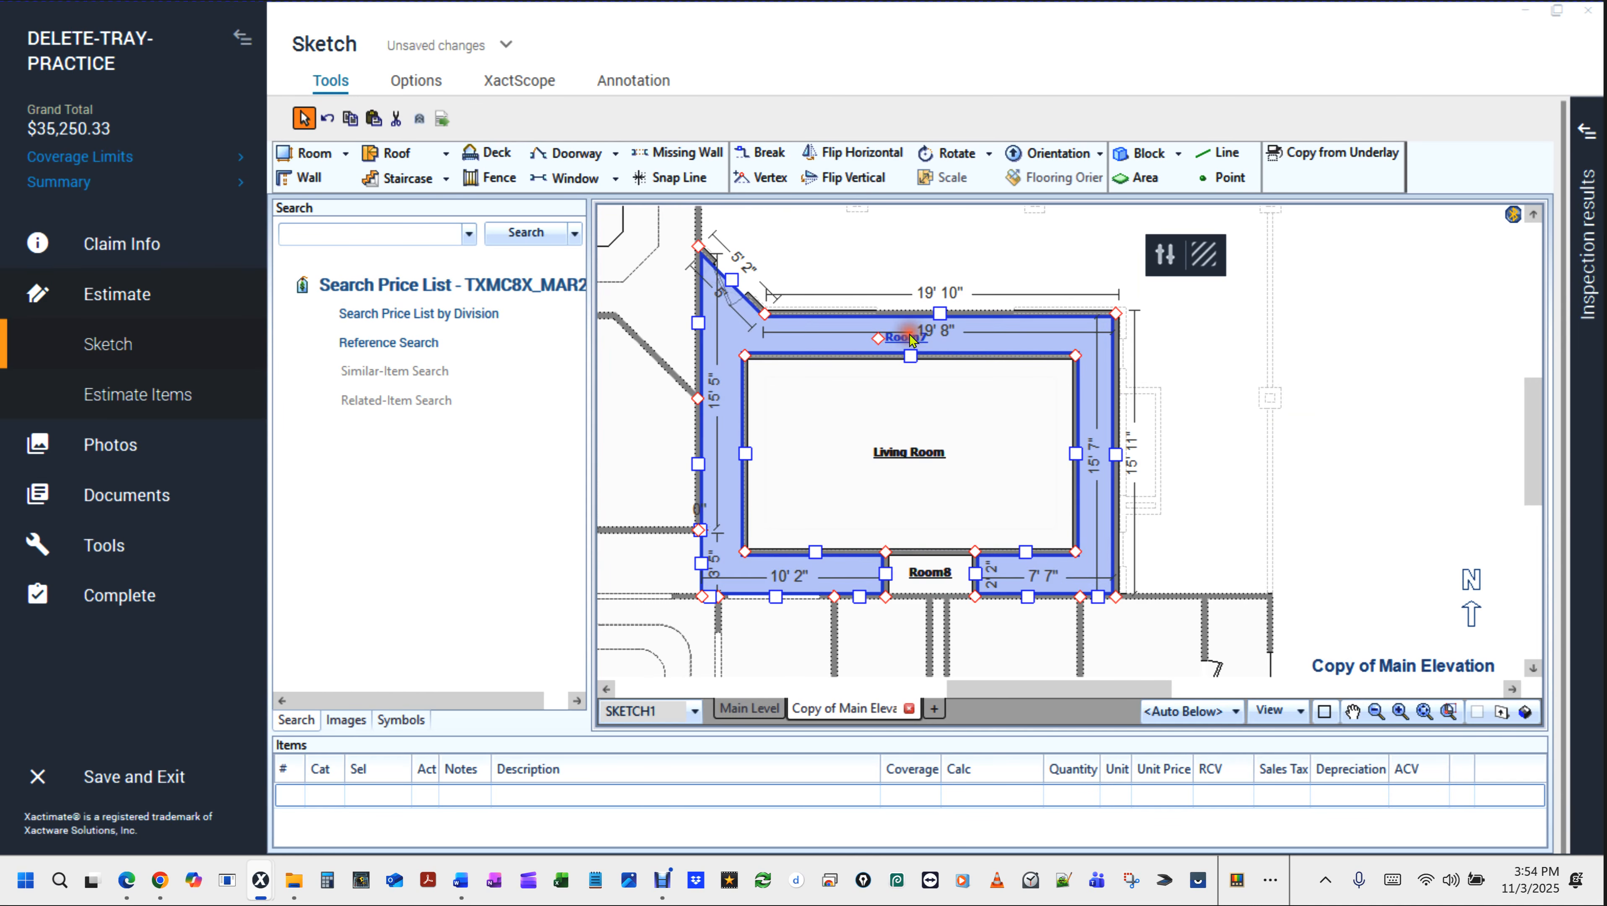
click(944, 567)
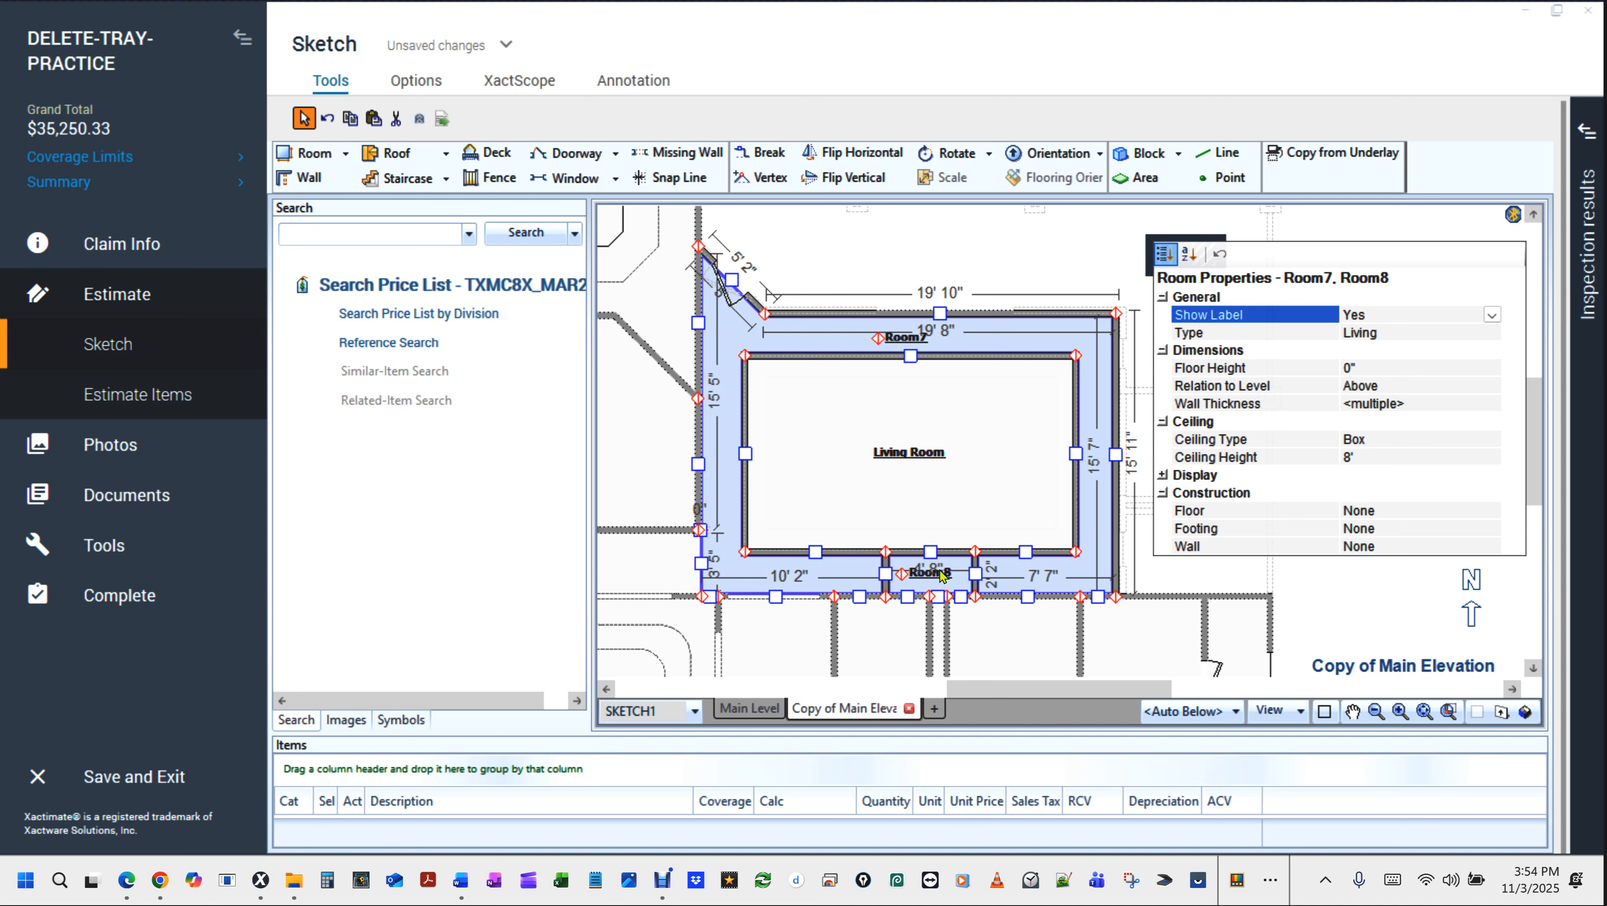
click(1358, 456)
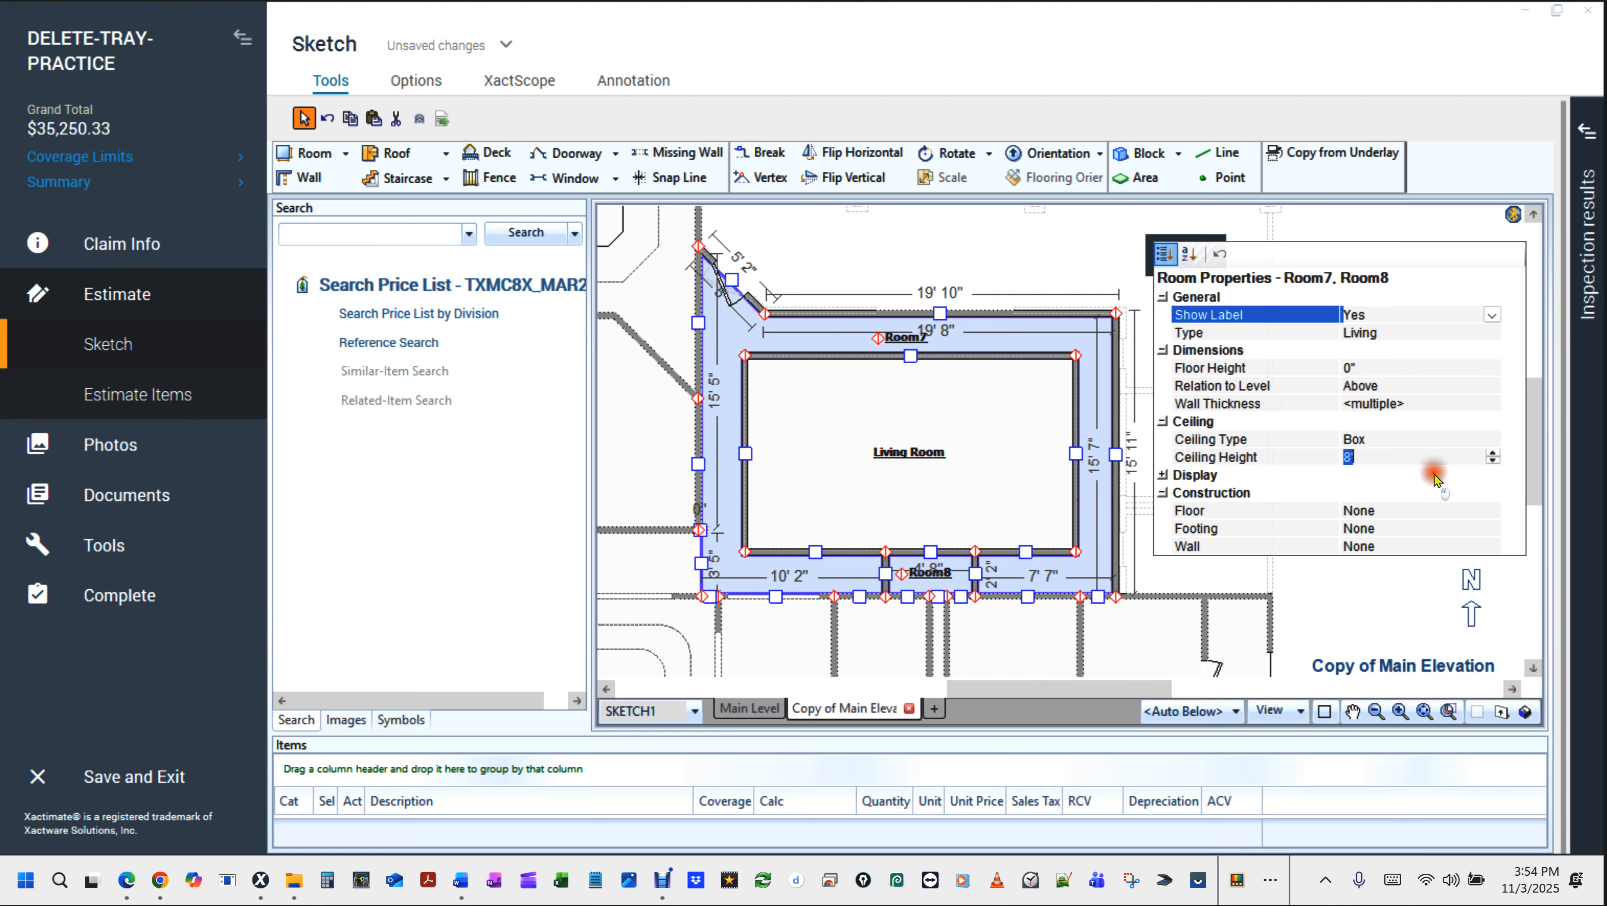
text(10)
key(Return)
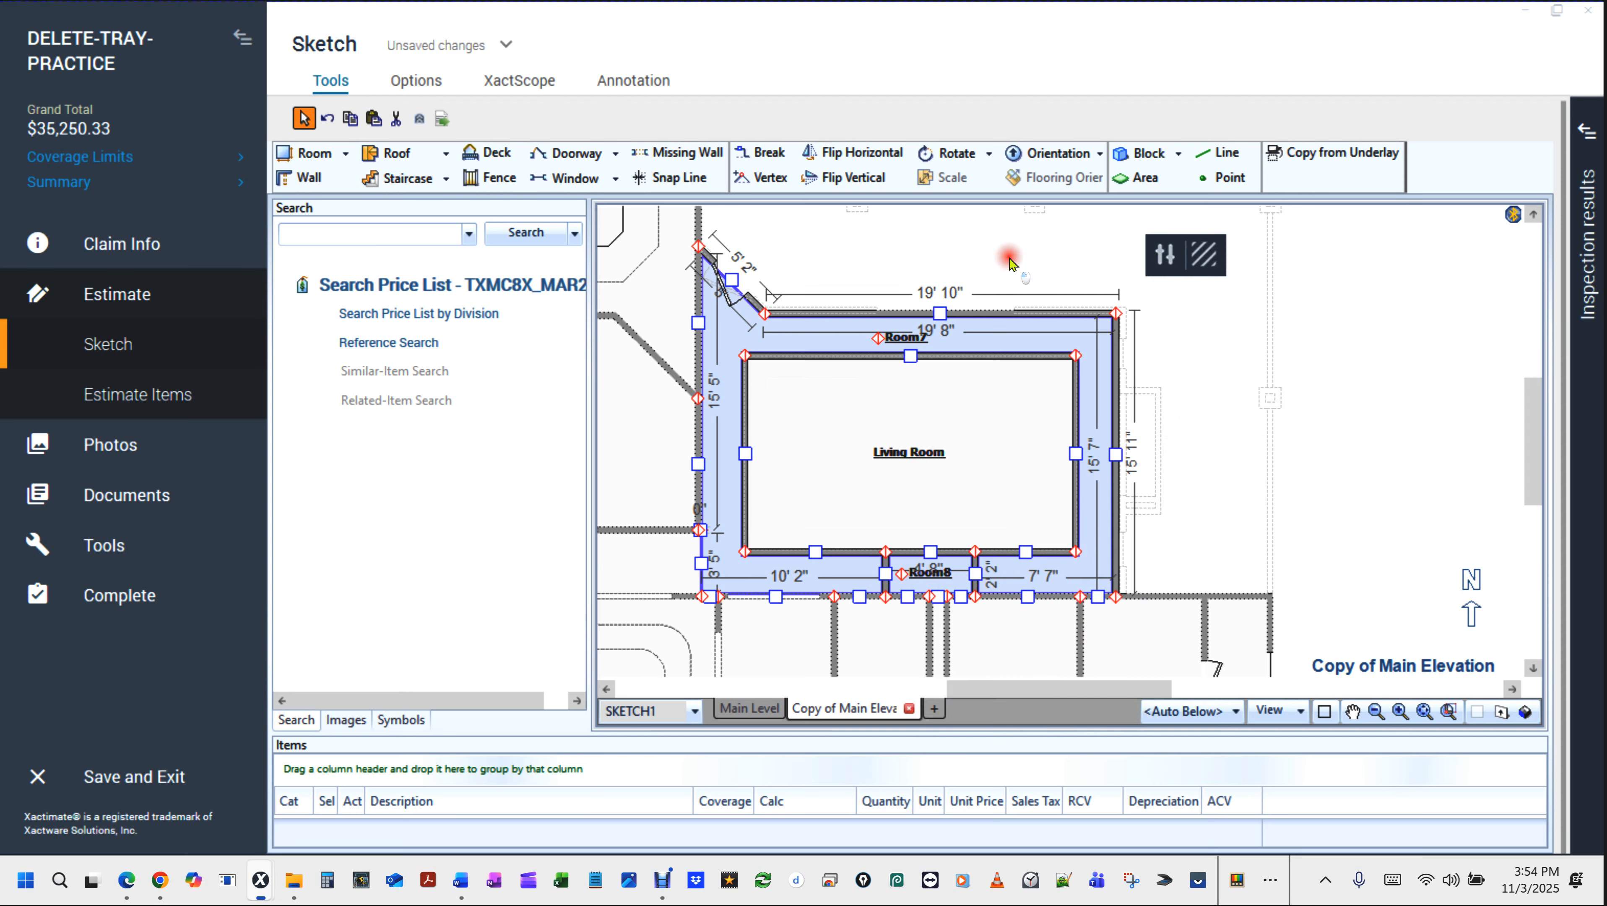
Set the Living Room's ceiling type to Tray with a ceiling height of 12'.
click(945, 475)
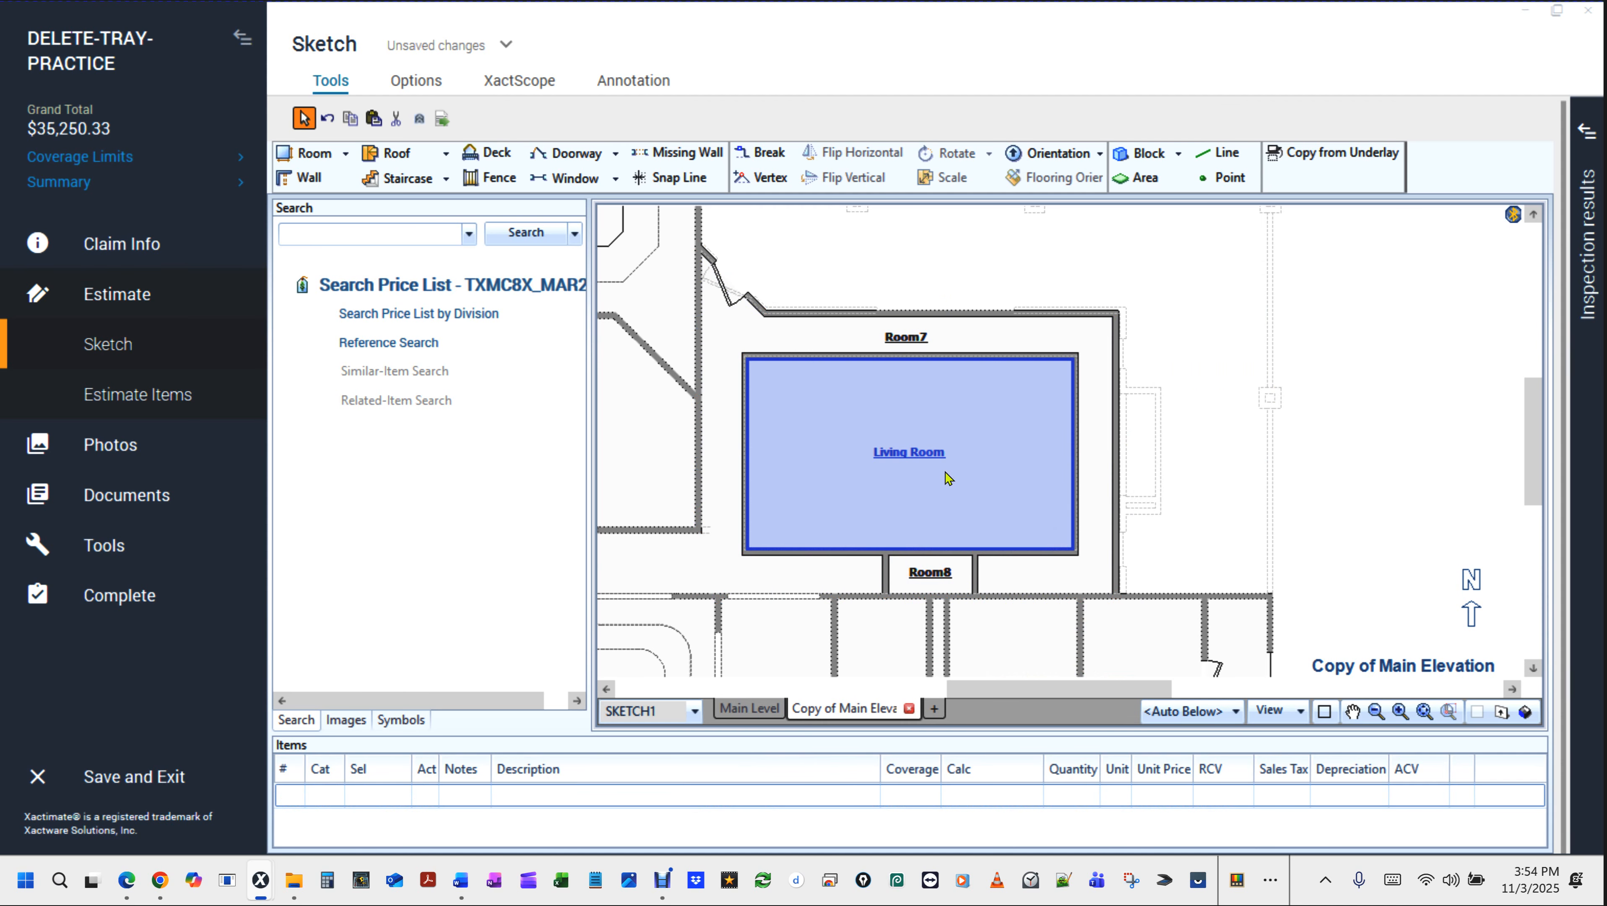
click(947, 478)
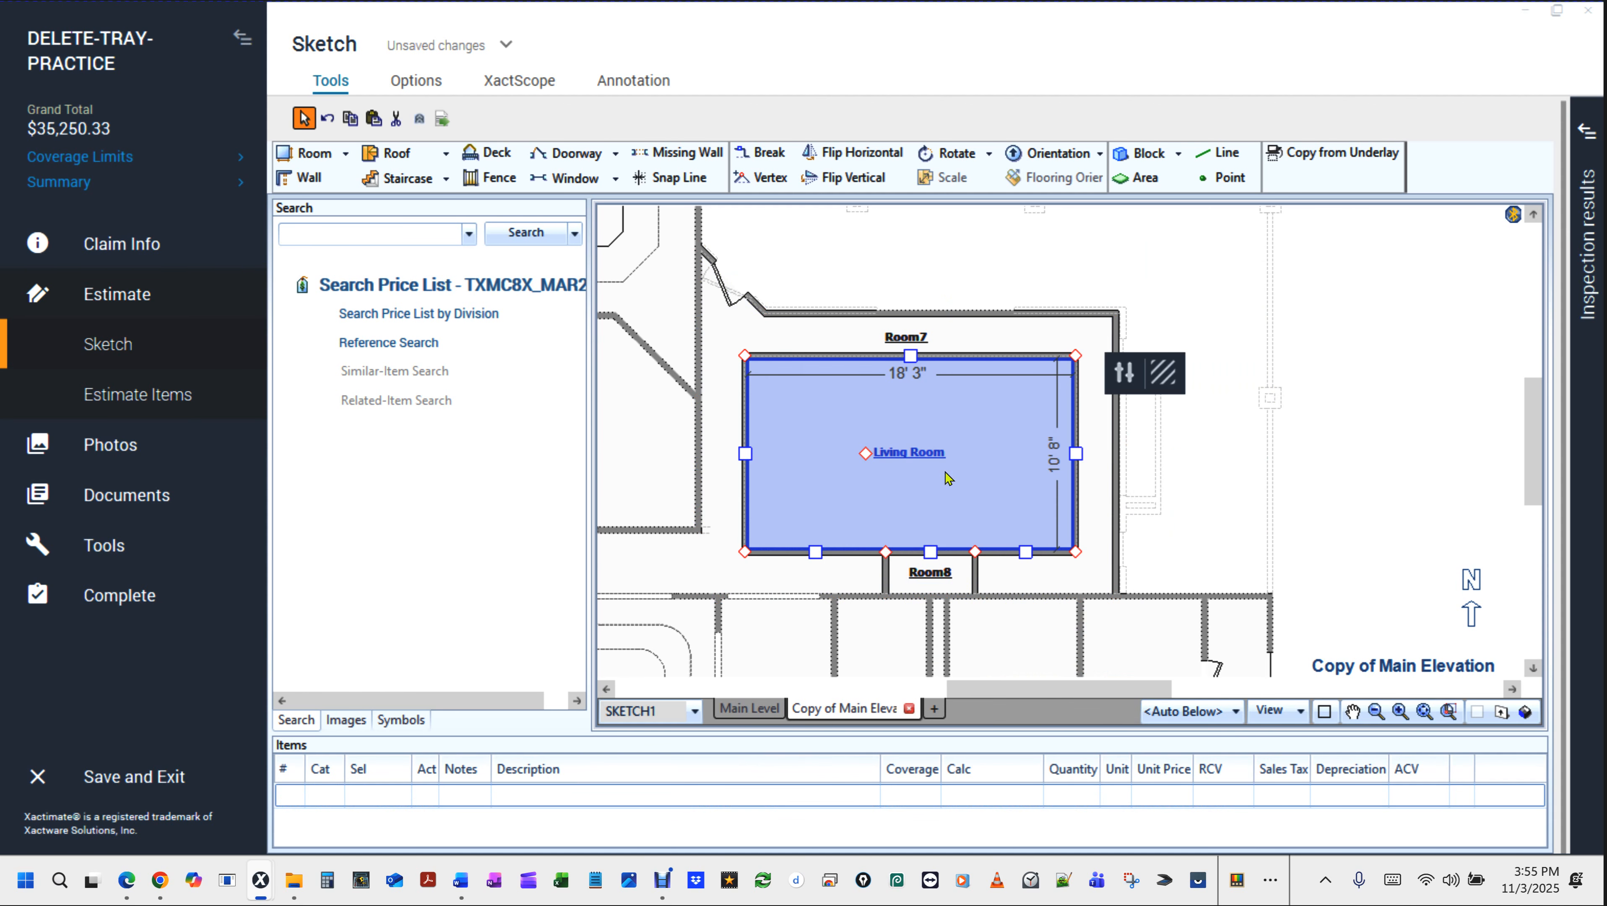
key(F11)
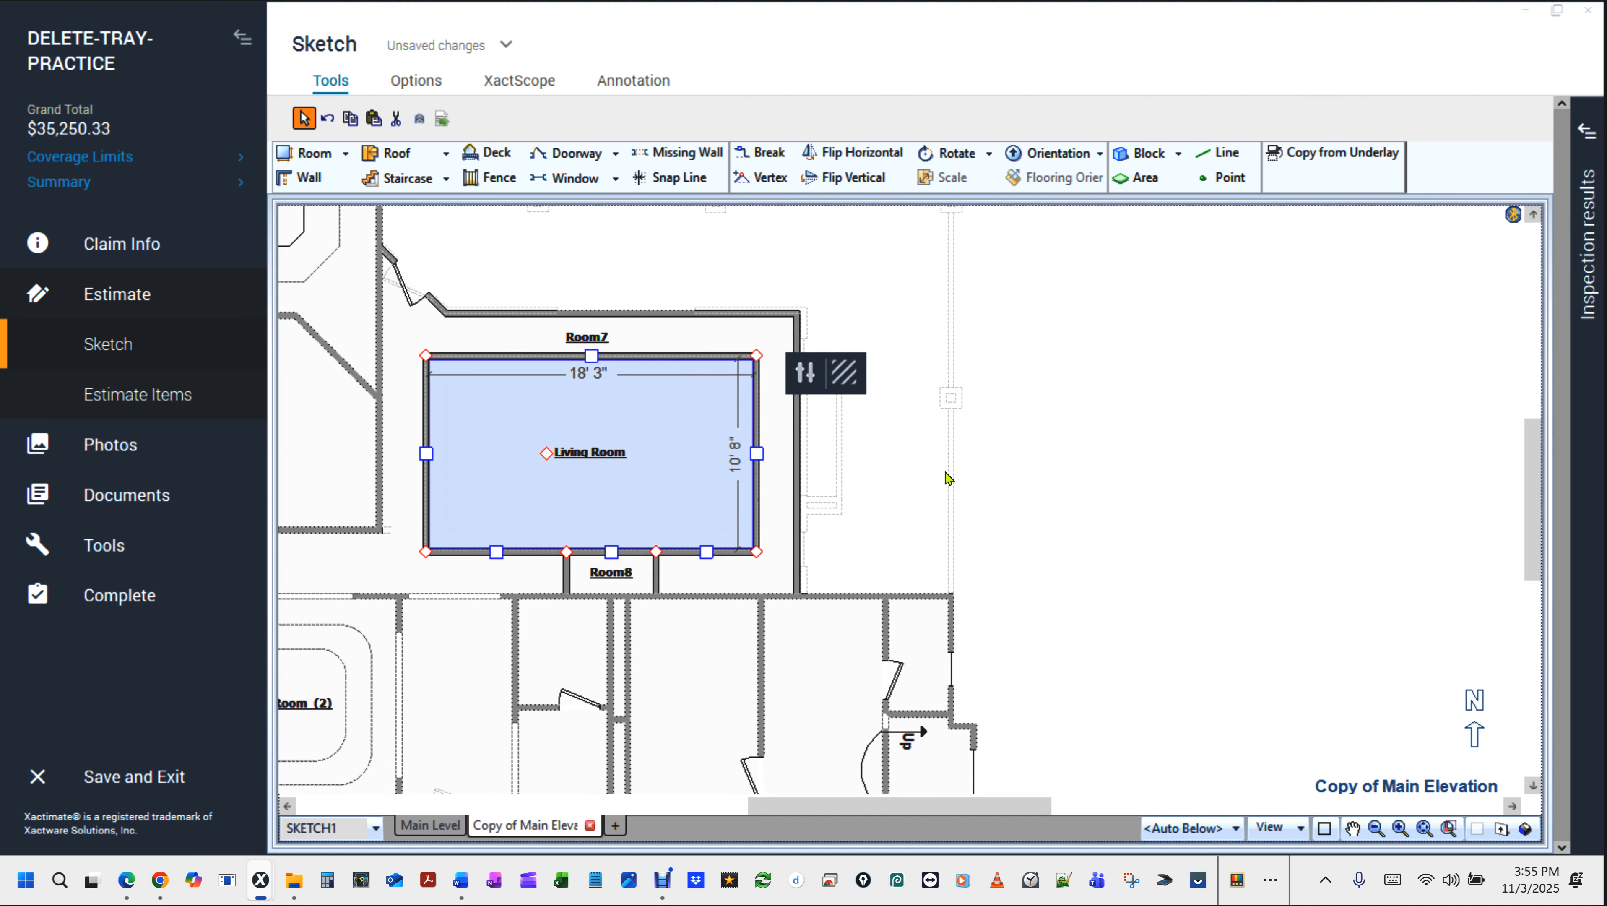
click(695, 444)
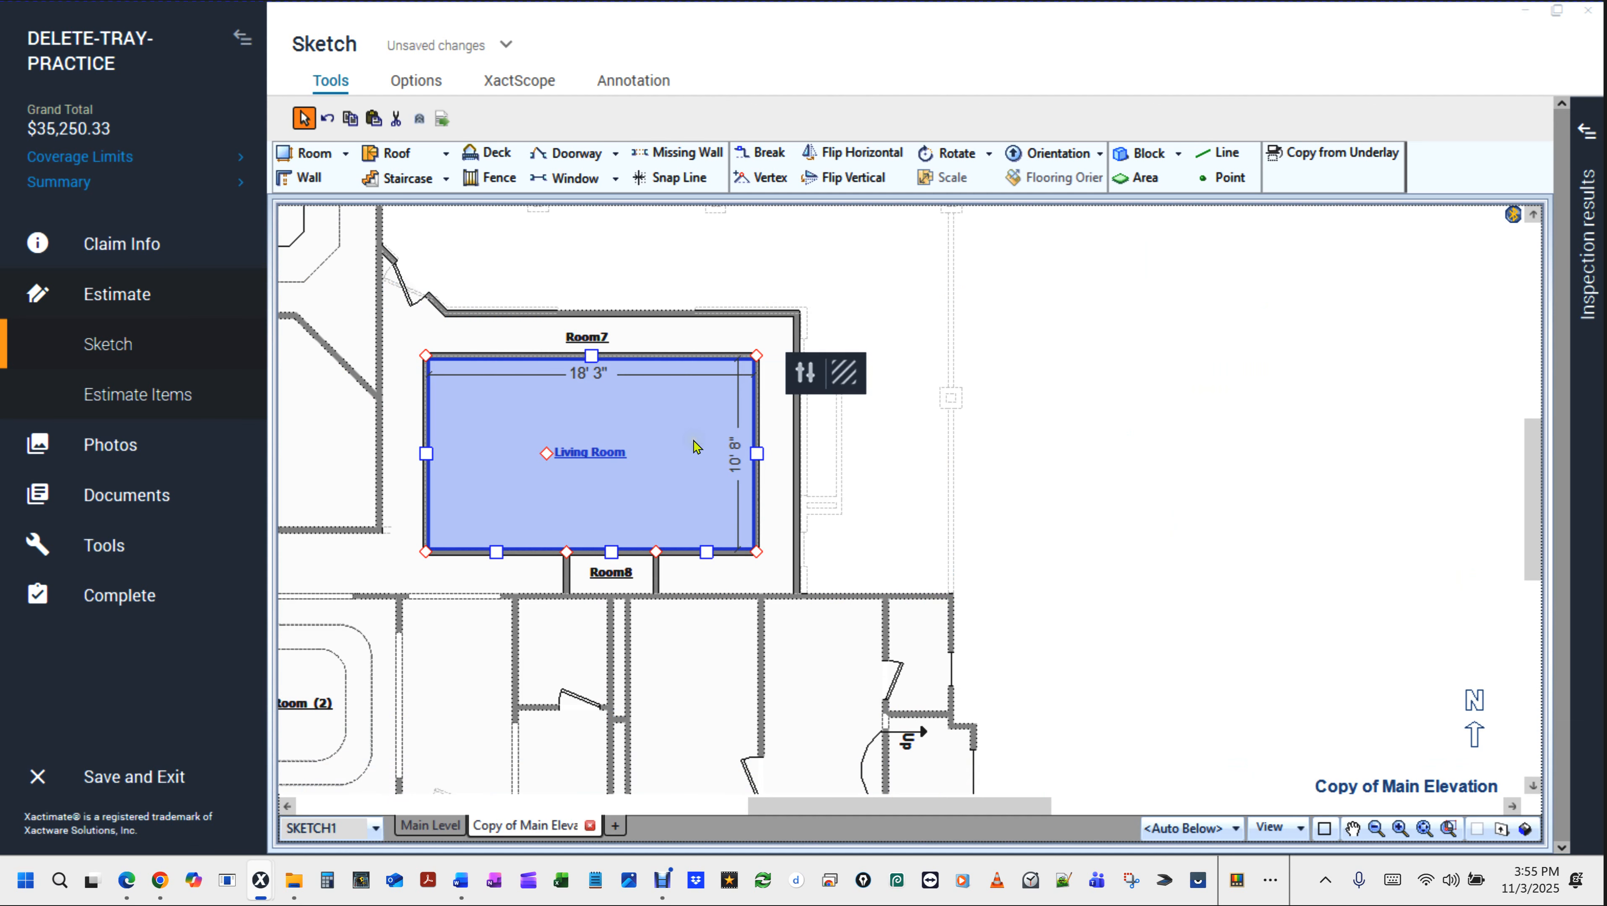
double_click(695, 444)
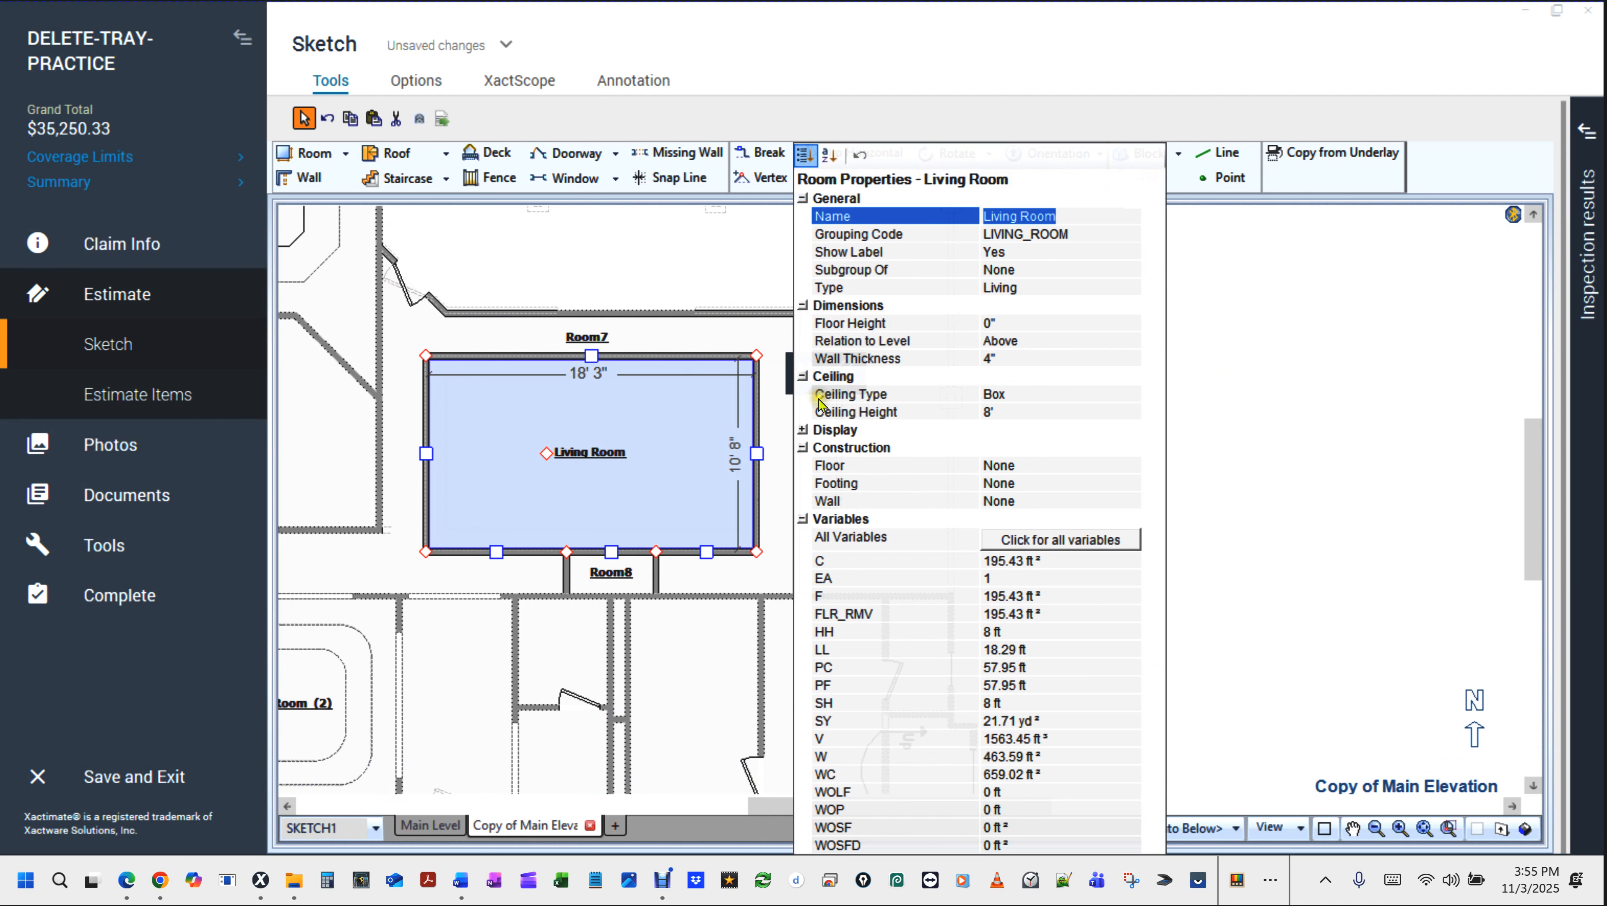
click(1034, 396)
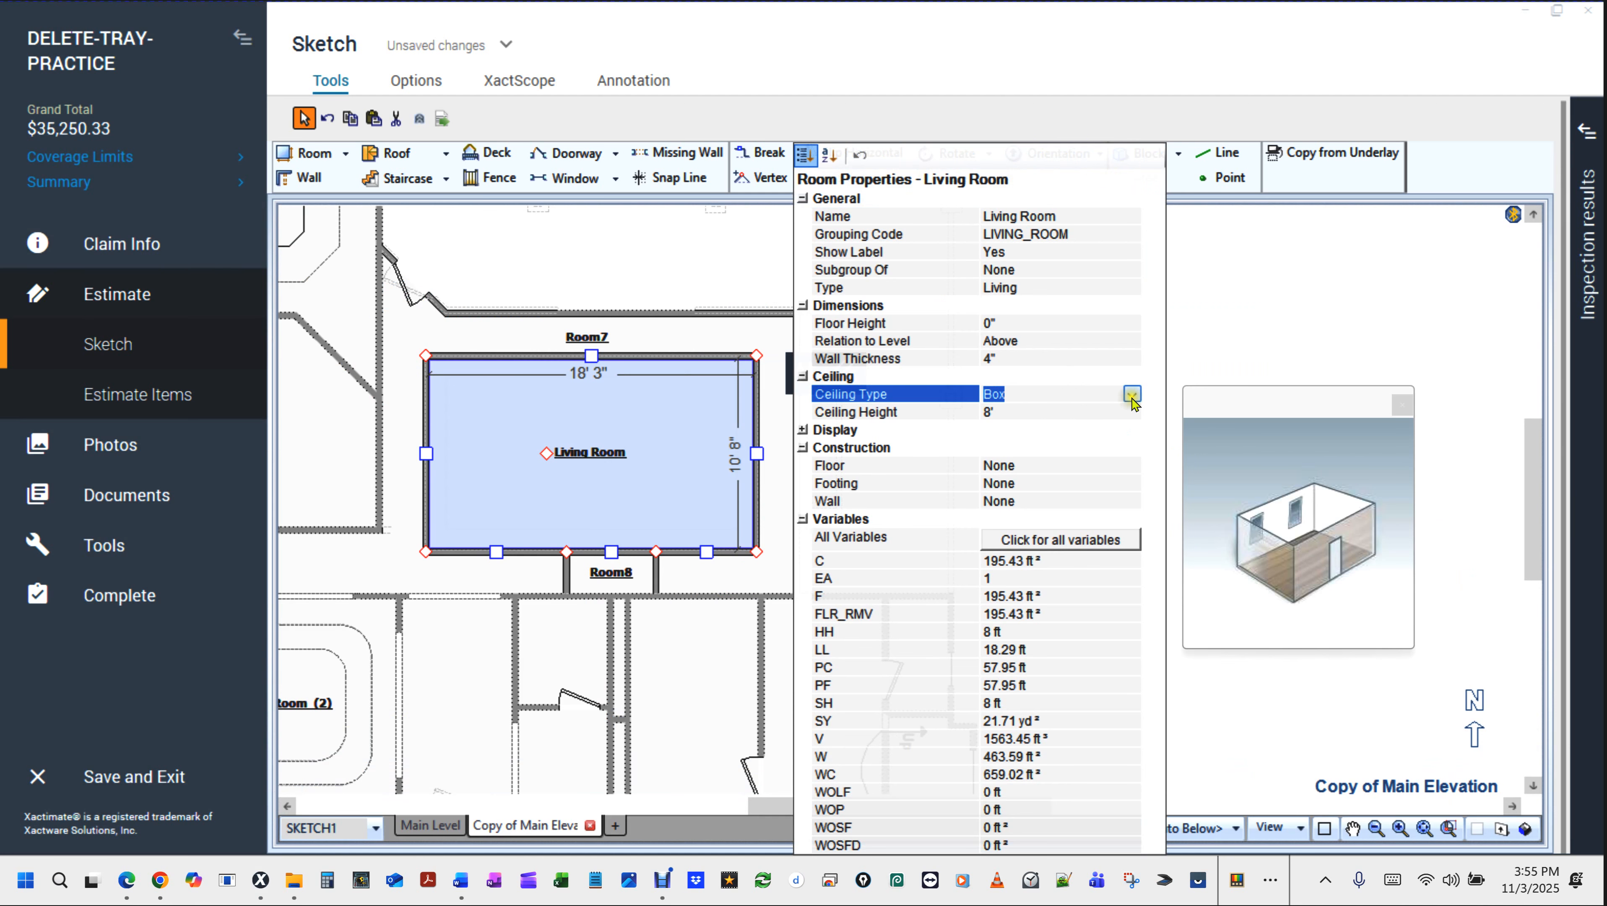
click(1033, 394)
click(1018, 453)
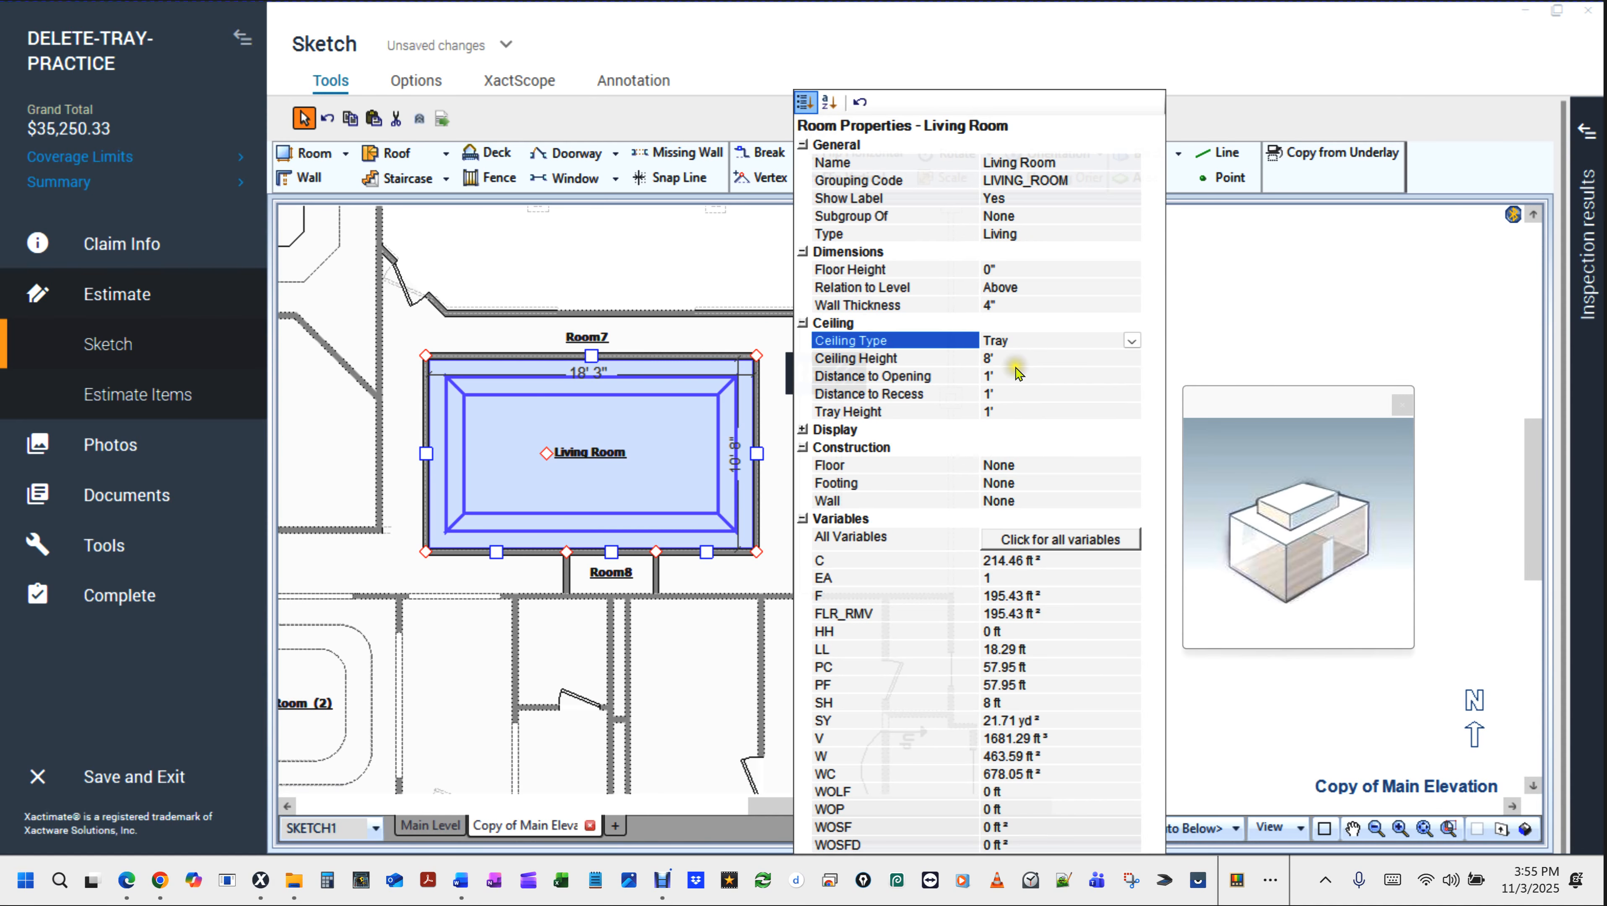
click(999, 359)
text(12)
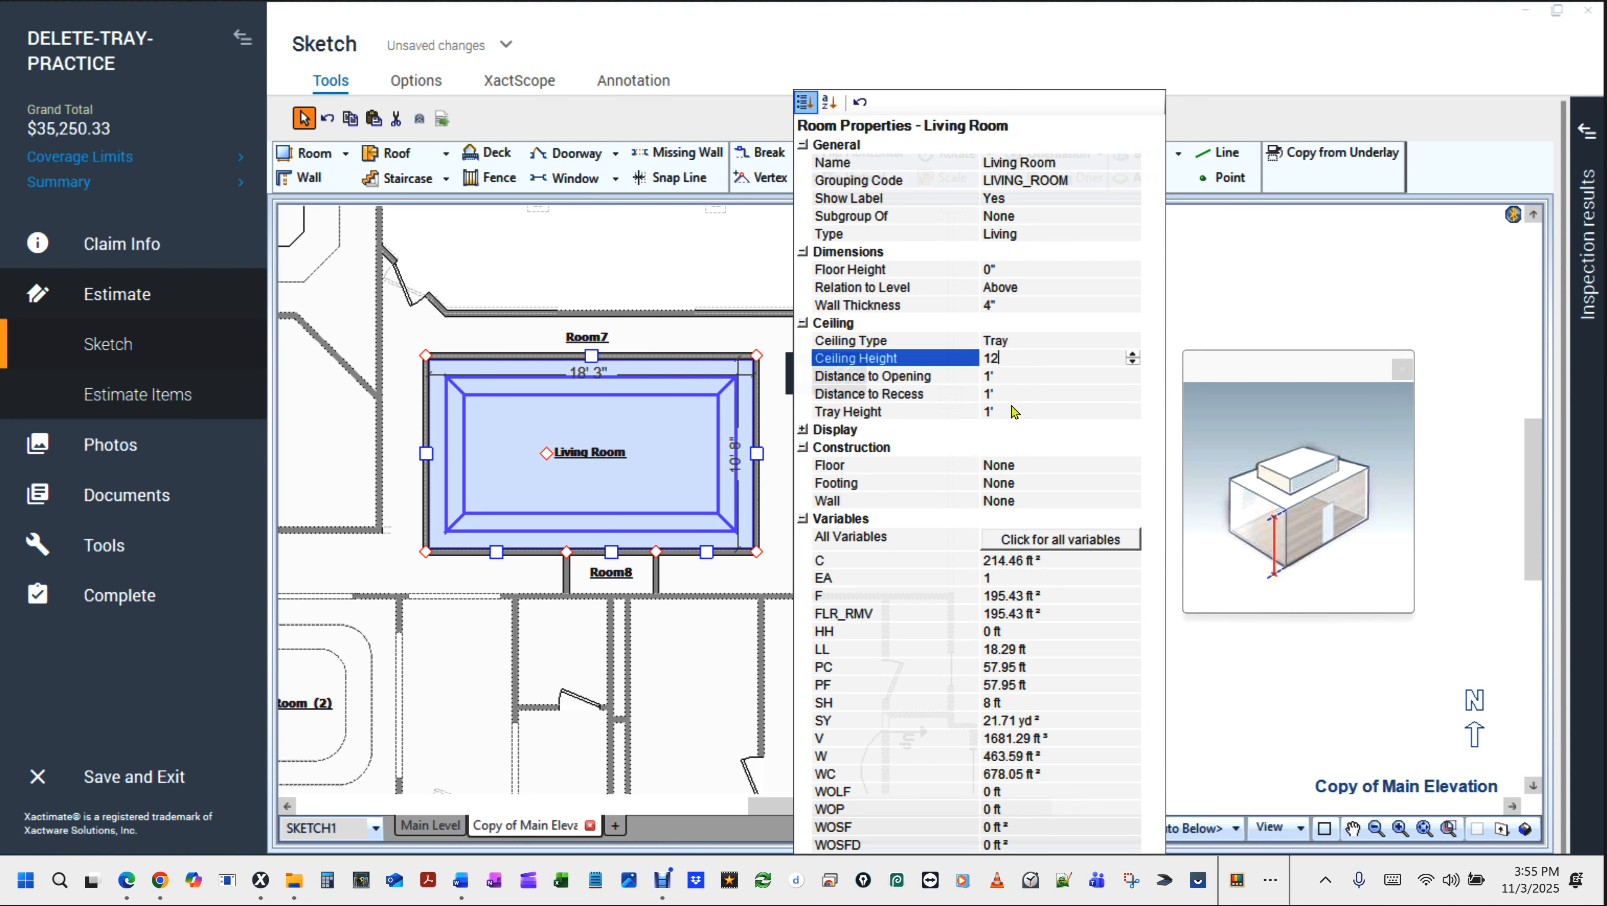
Set the Living Room's tray height to 4".
click(994, 374)
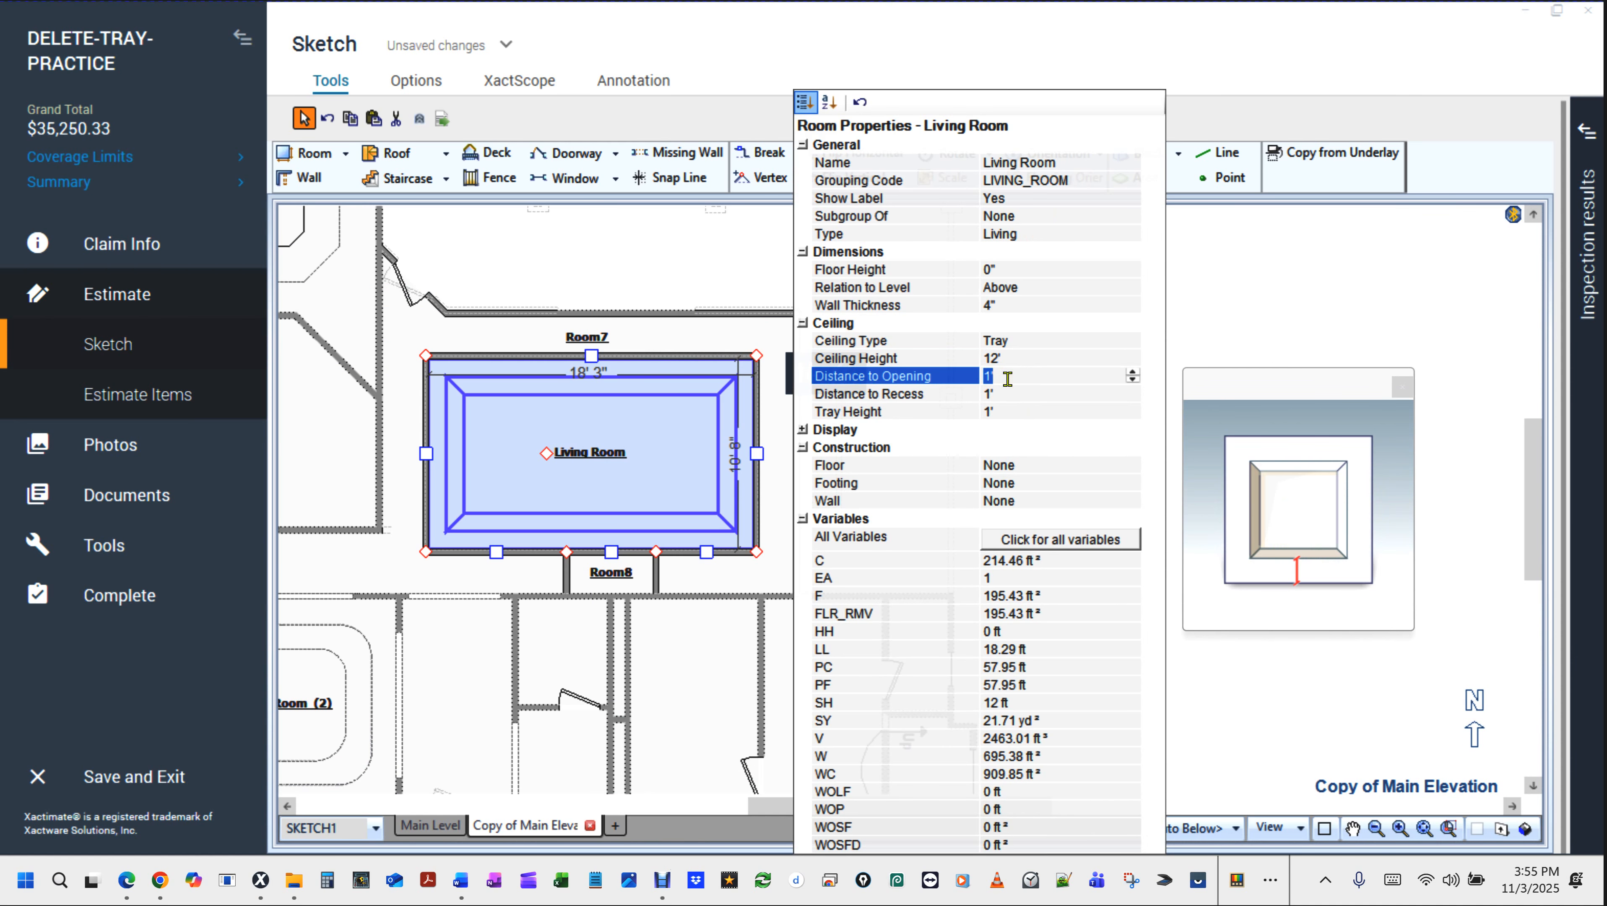
click(1001, 394)
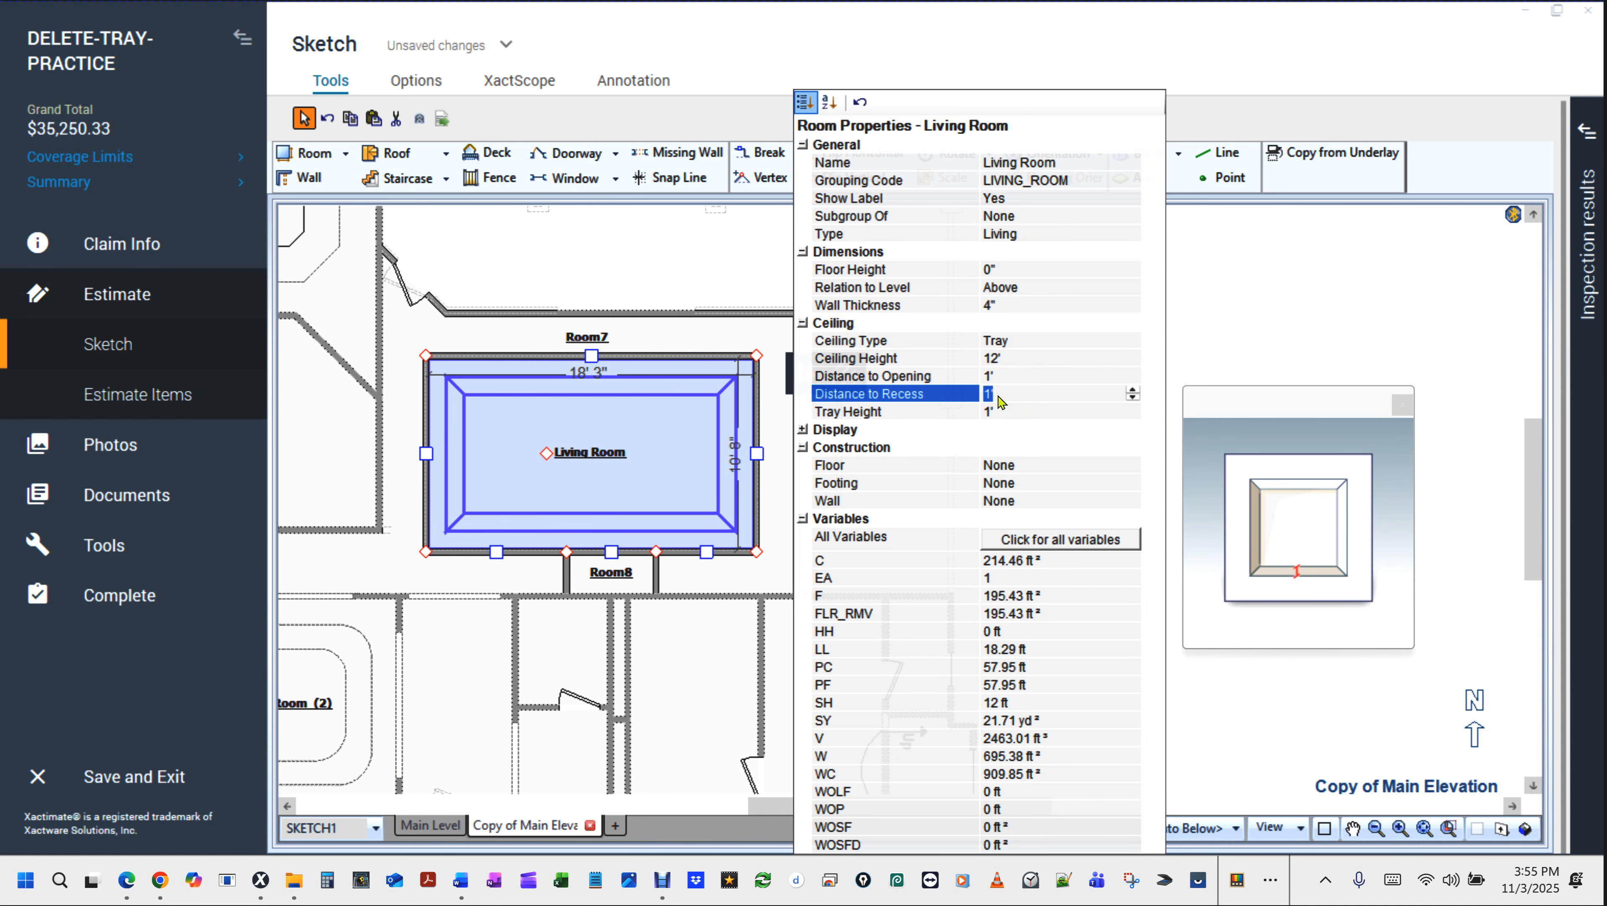
click(996, 413)
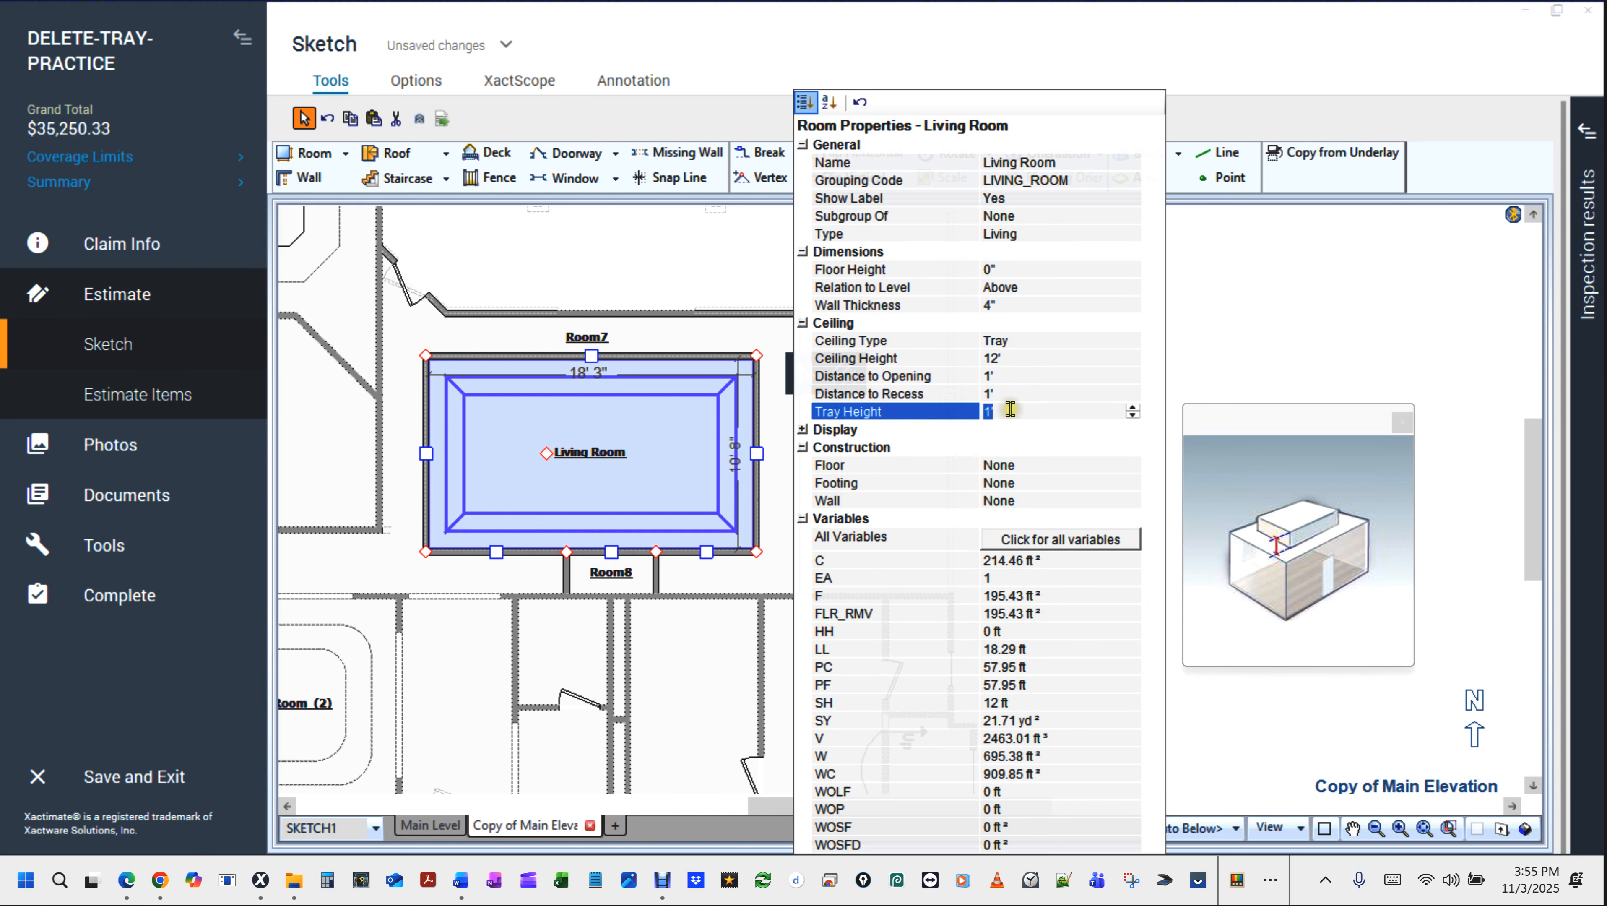
click(1135, 416)
click(1135, 416)
click(1135, 416)
click(1132, 416)
click(1132, 416)
click(679, 266)
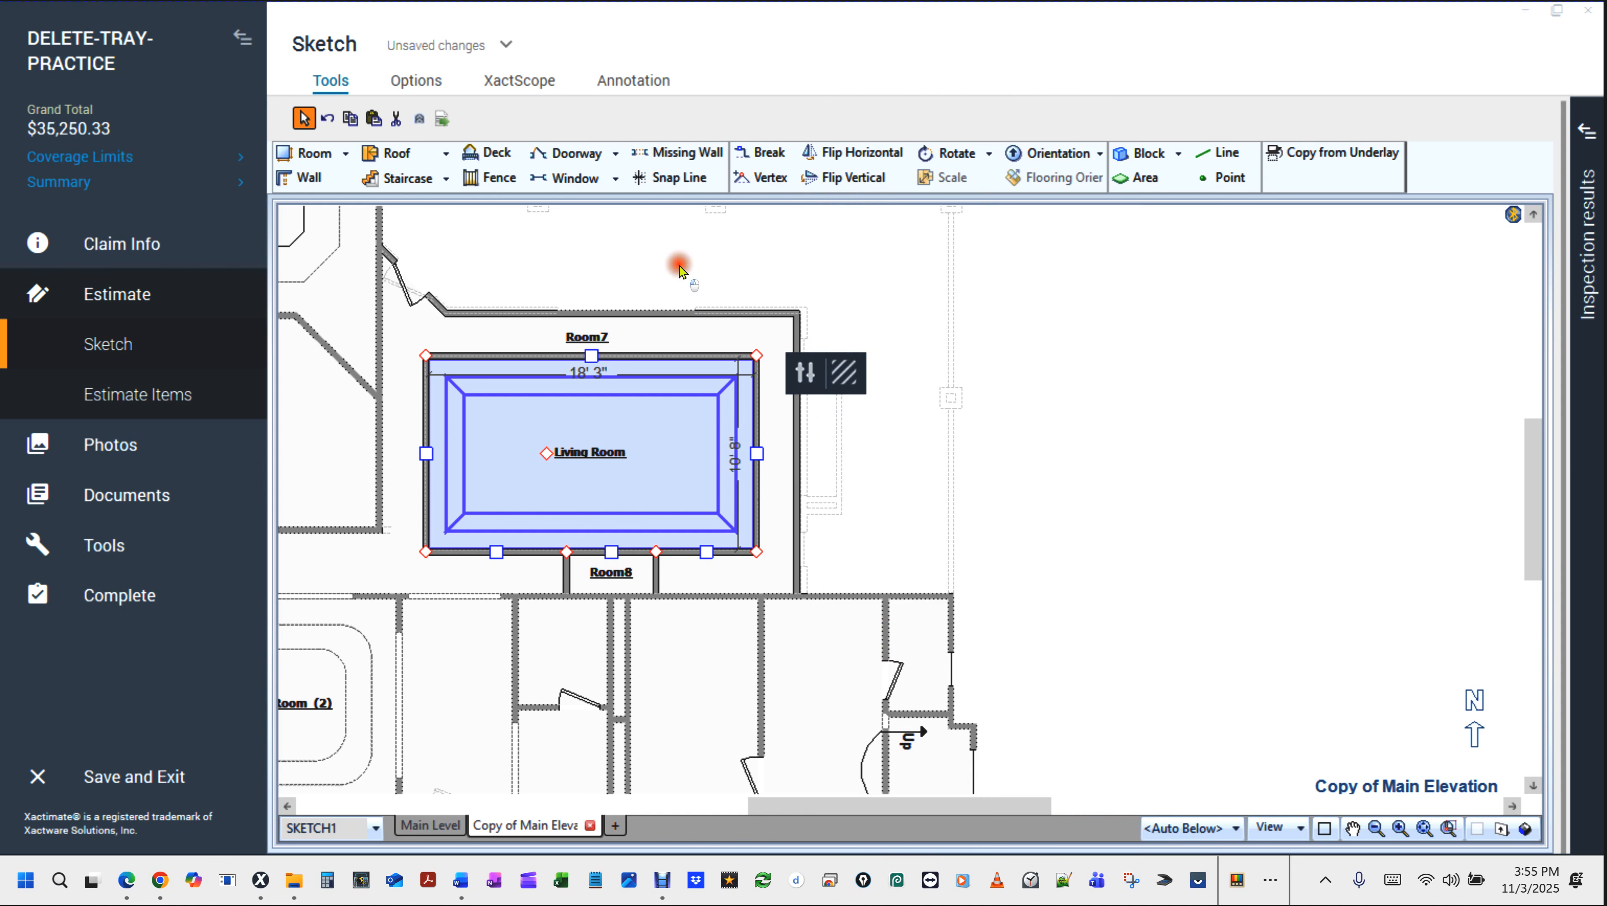
scroll(844, 351, down, 1)
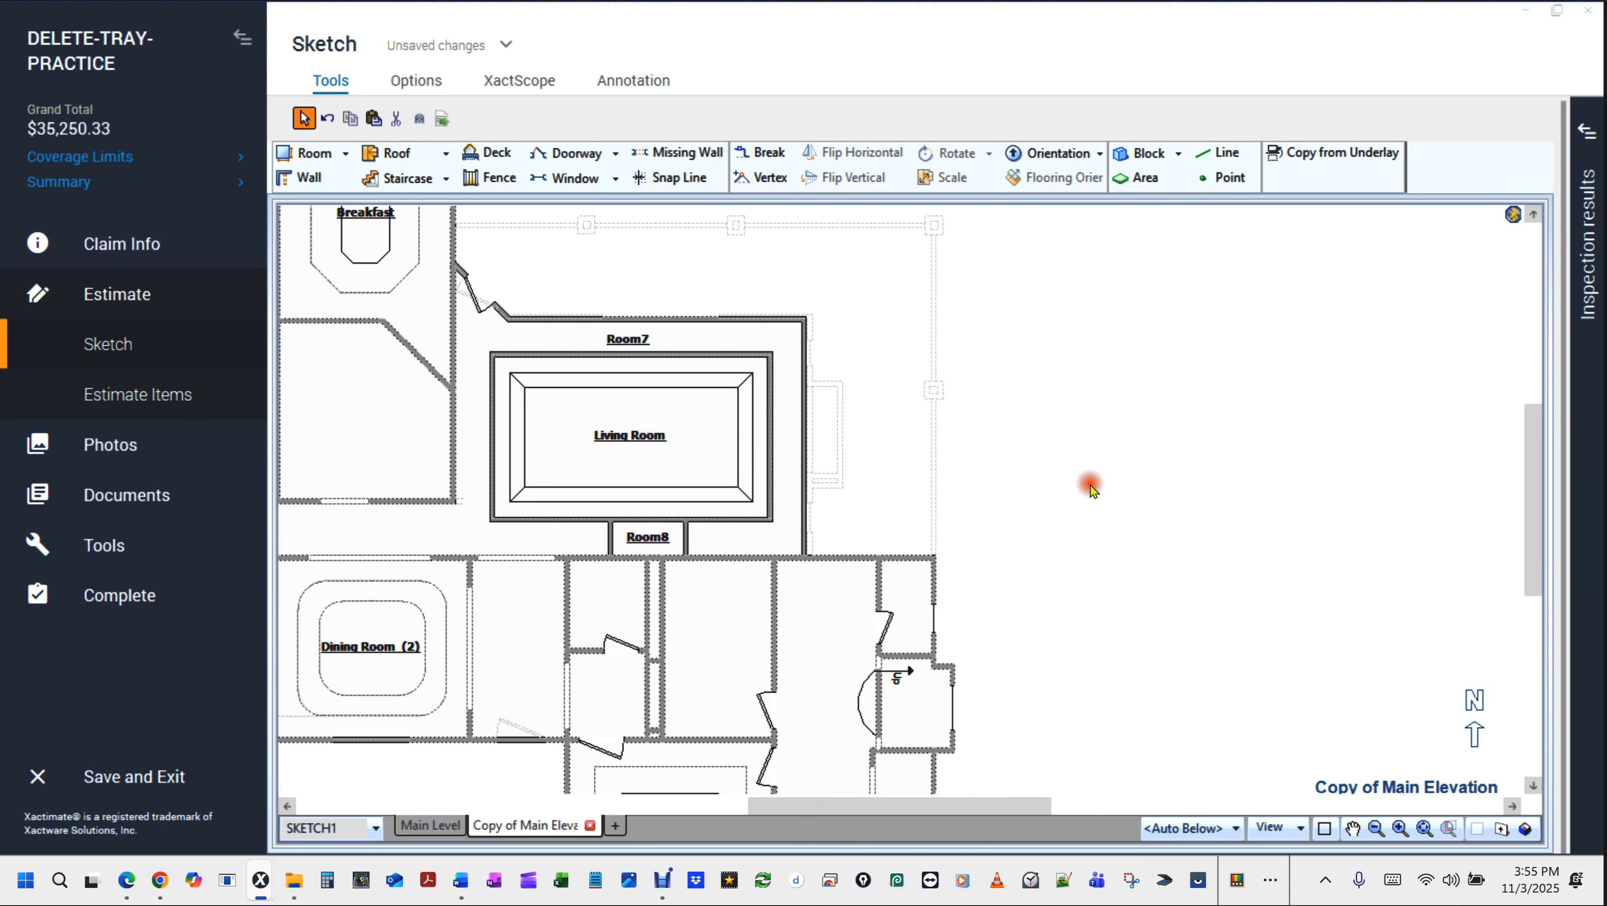
Set the Living Room tray ceiling's distance to recess to 0.
click(662, 426)
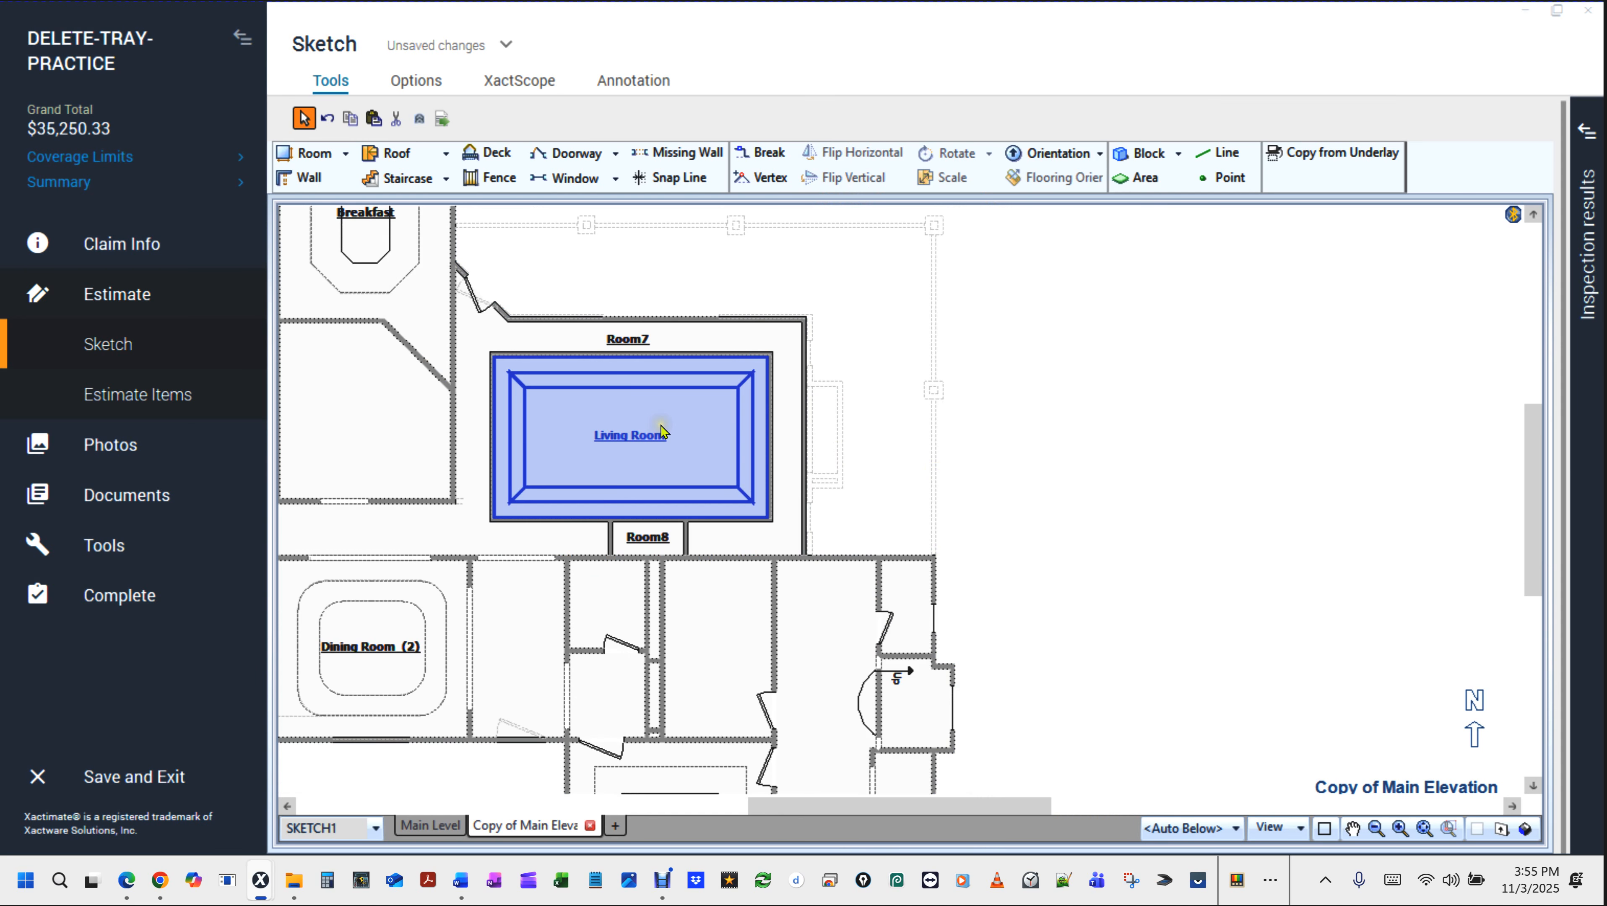
double_click(662, 431)
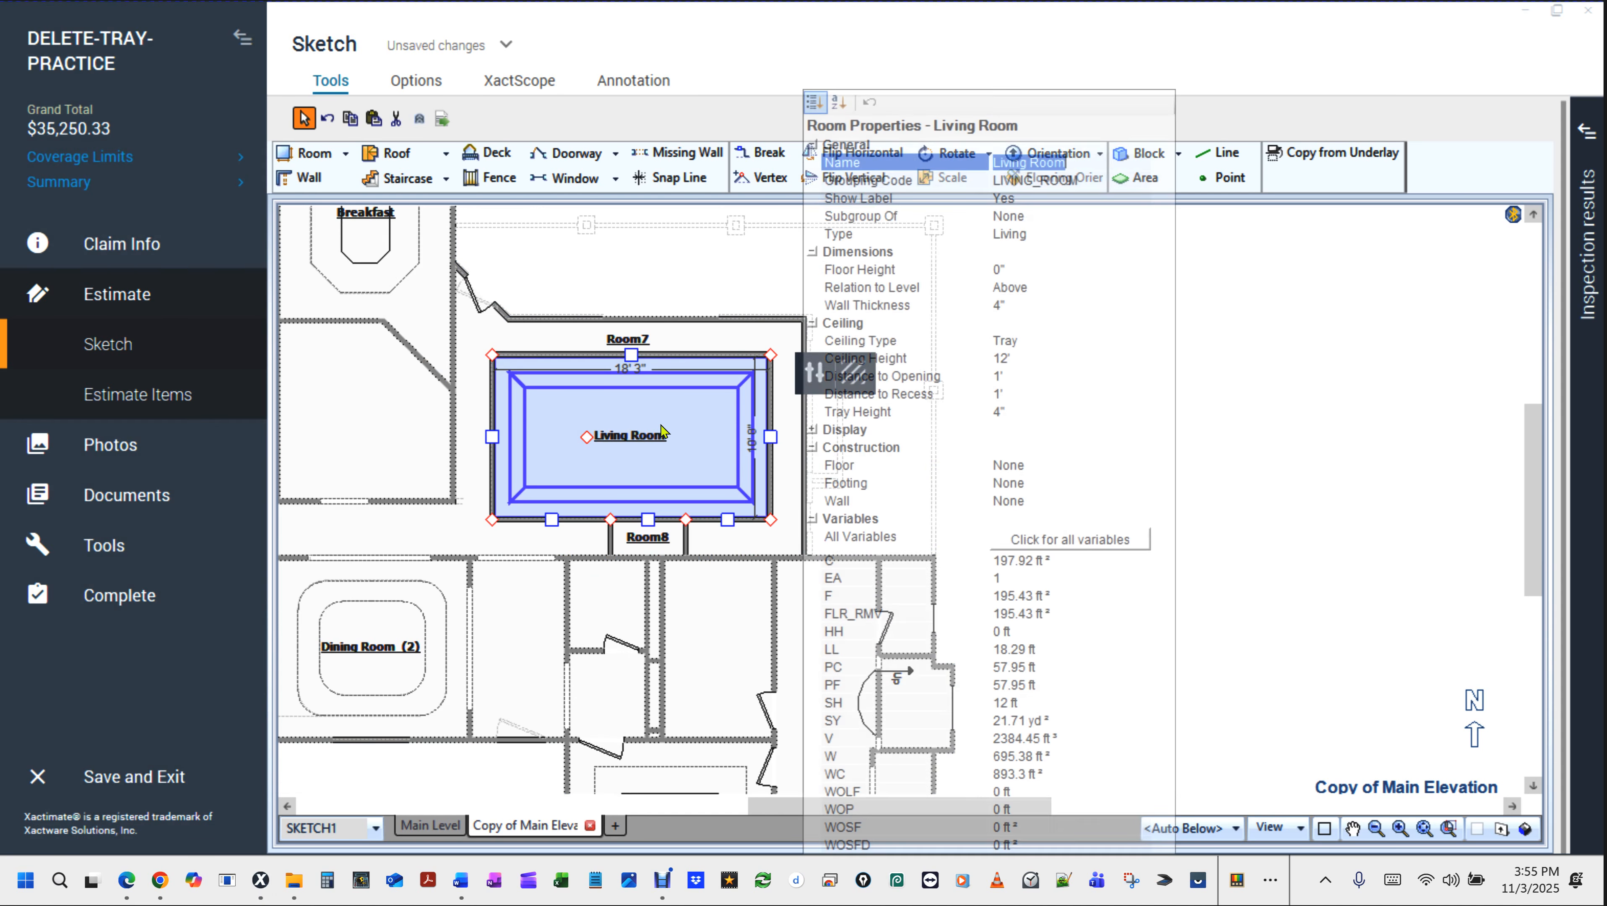
click(995, 399)
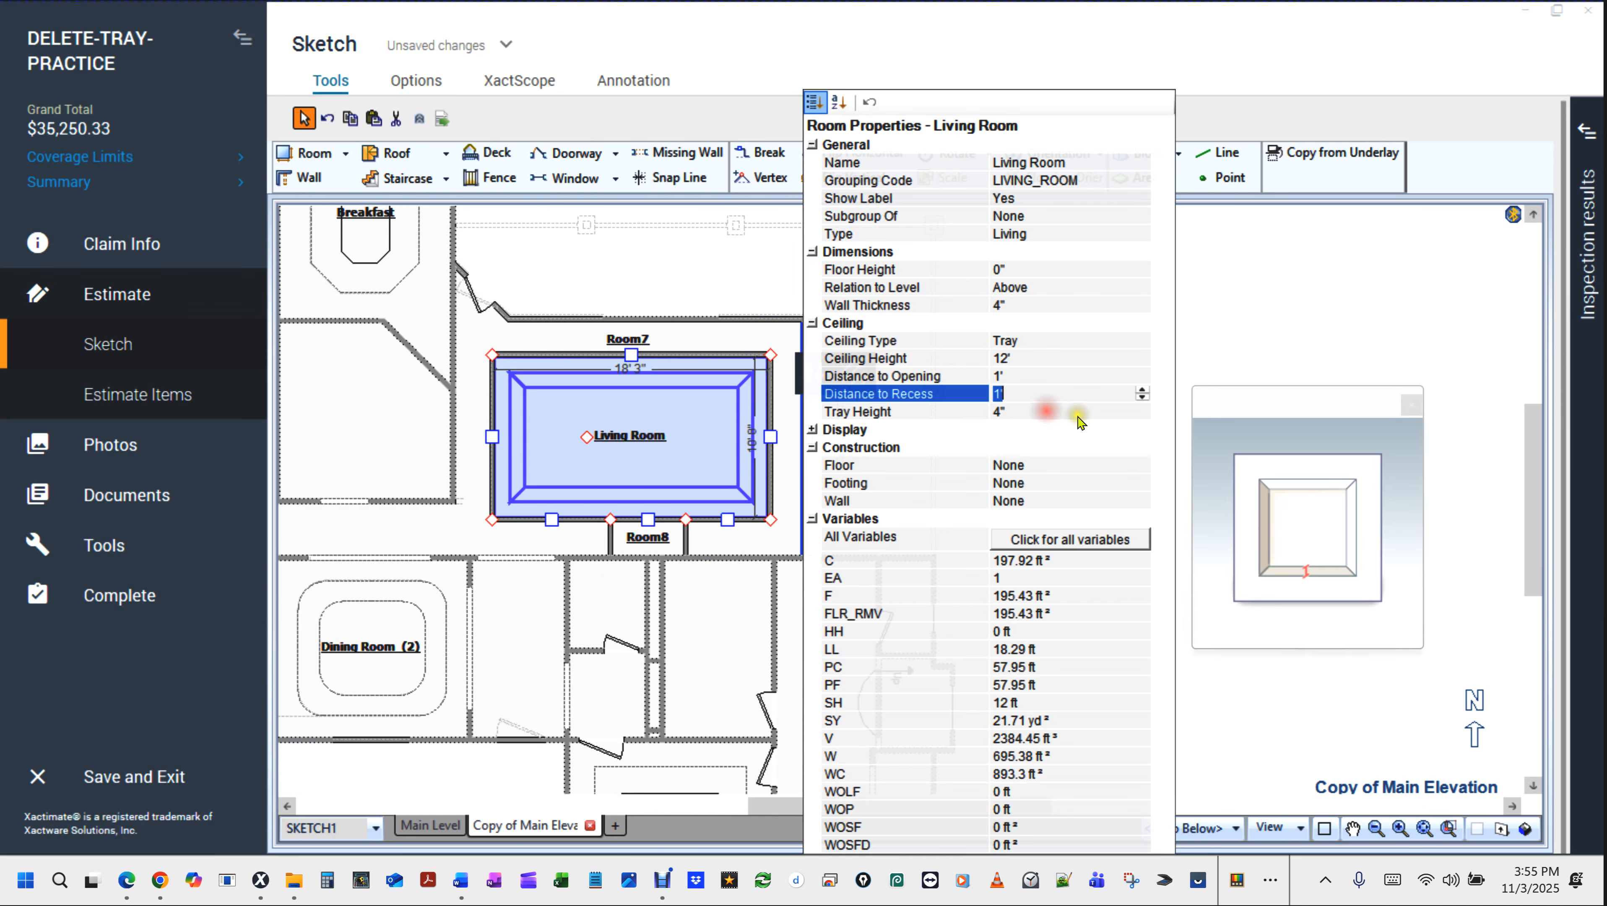
text(0)
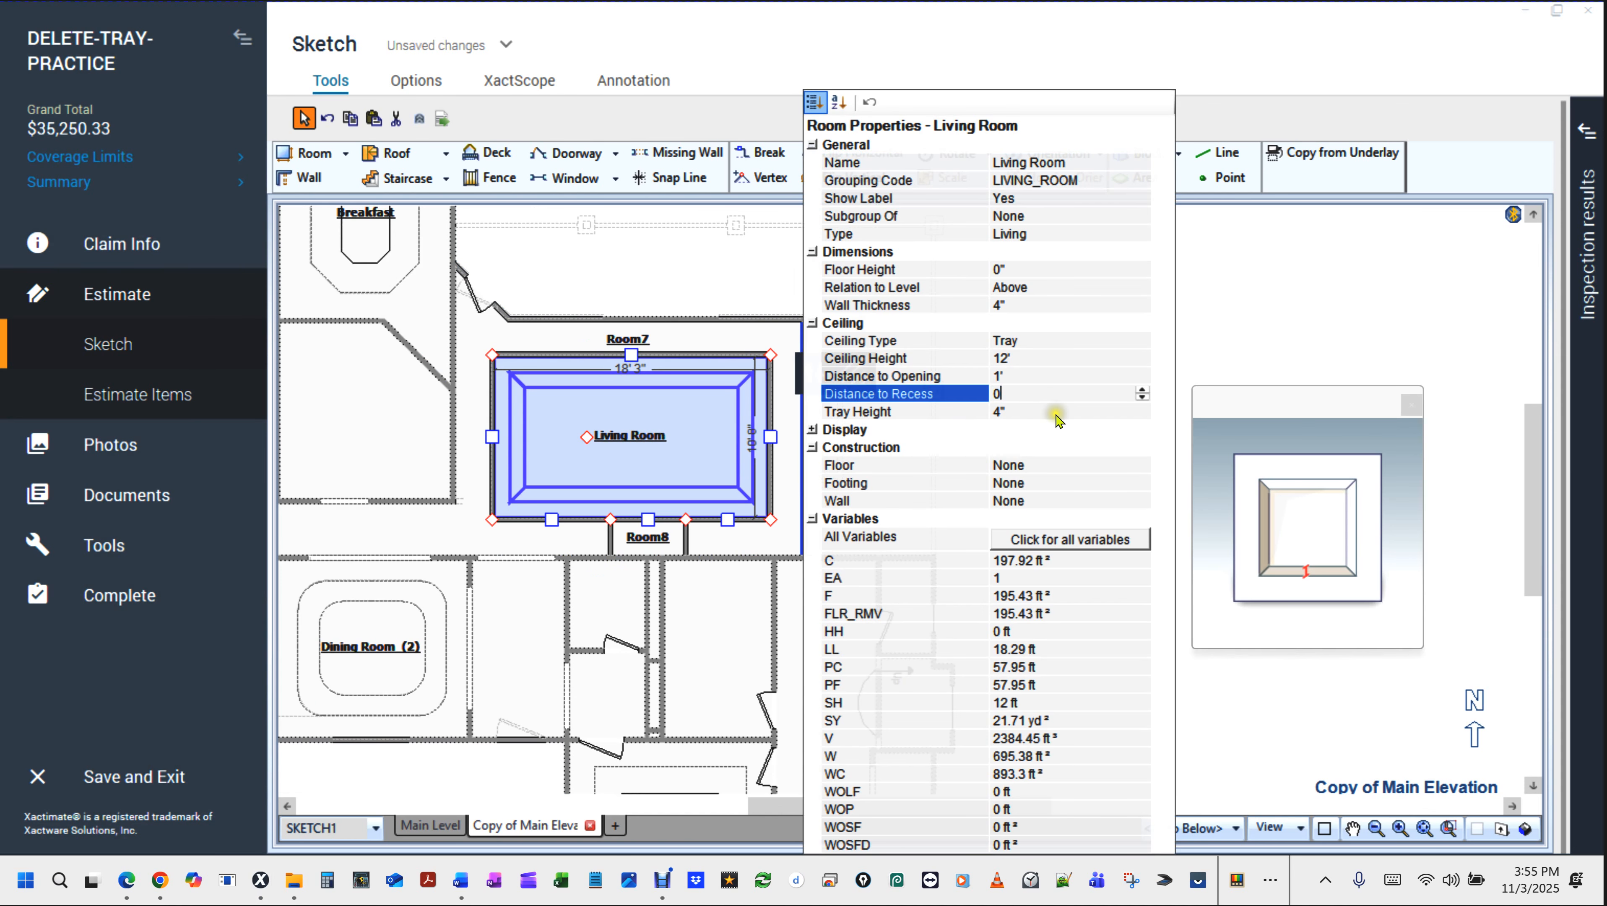
click(747, 261)
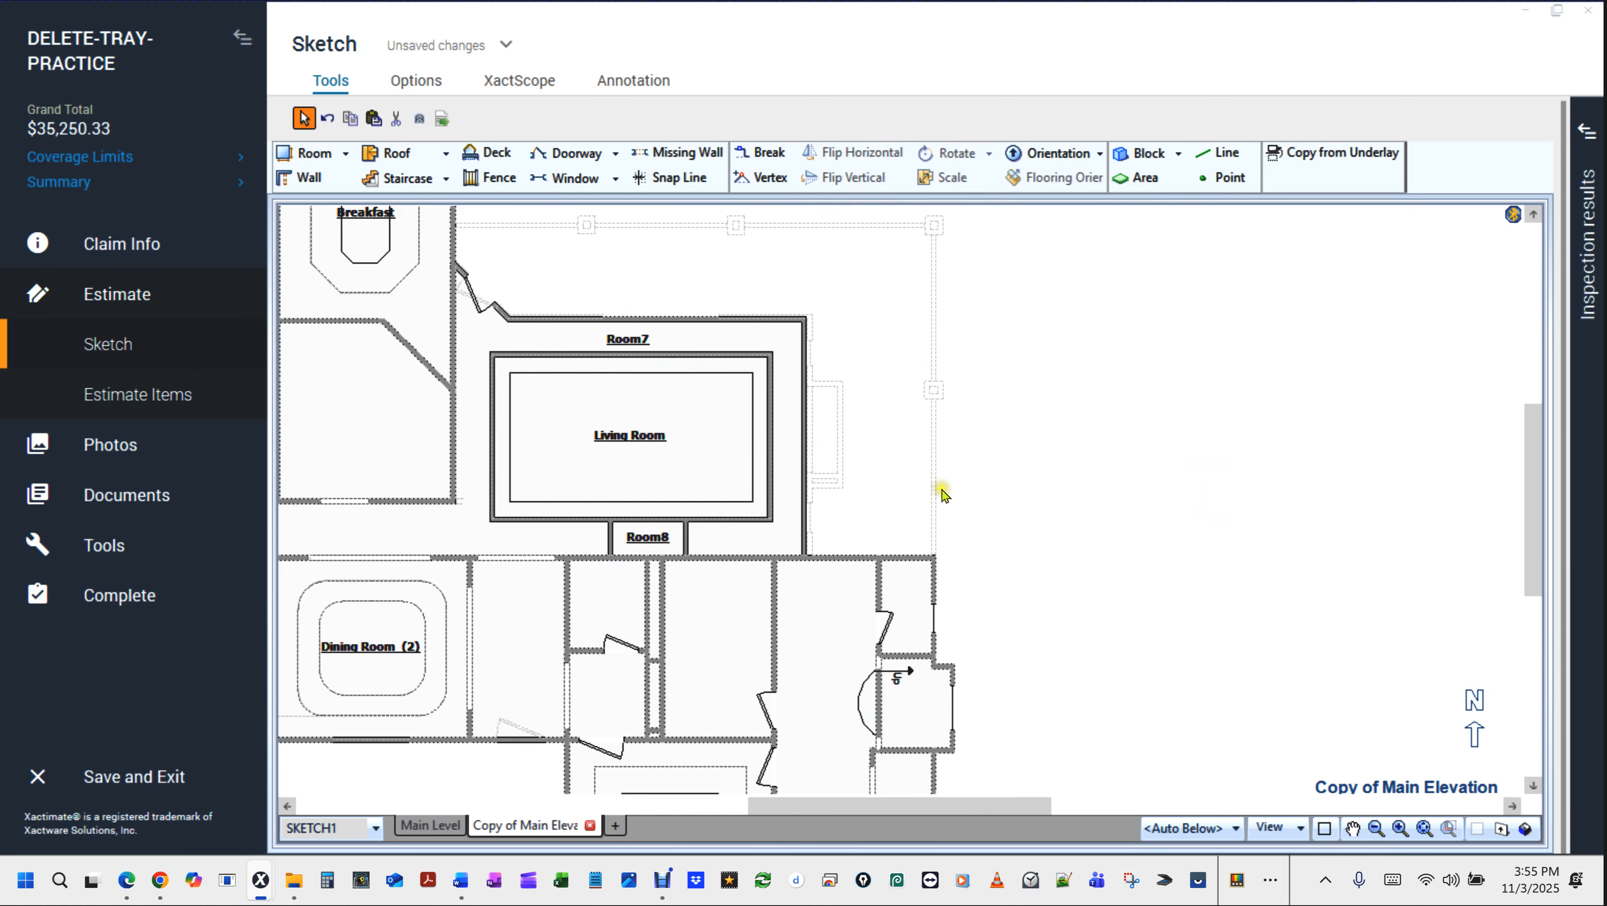
Inspect the Living Room's raised tray ceiling and the surrounding rooms in 3D from several angles.
key(F8)
mouse_move(836, 507)
mouse_down()
mouse_move(697, 437)
mouse_move(617, 266)
mouse_up()
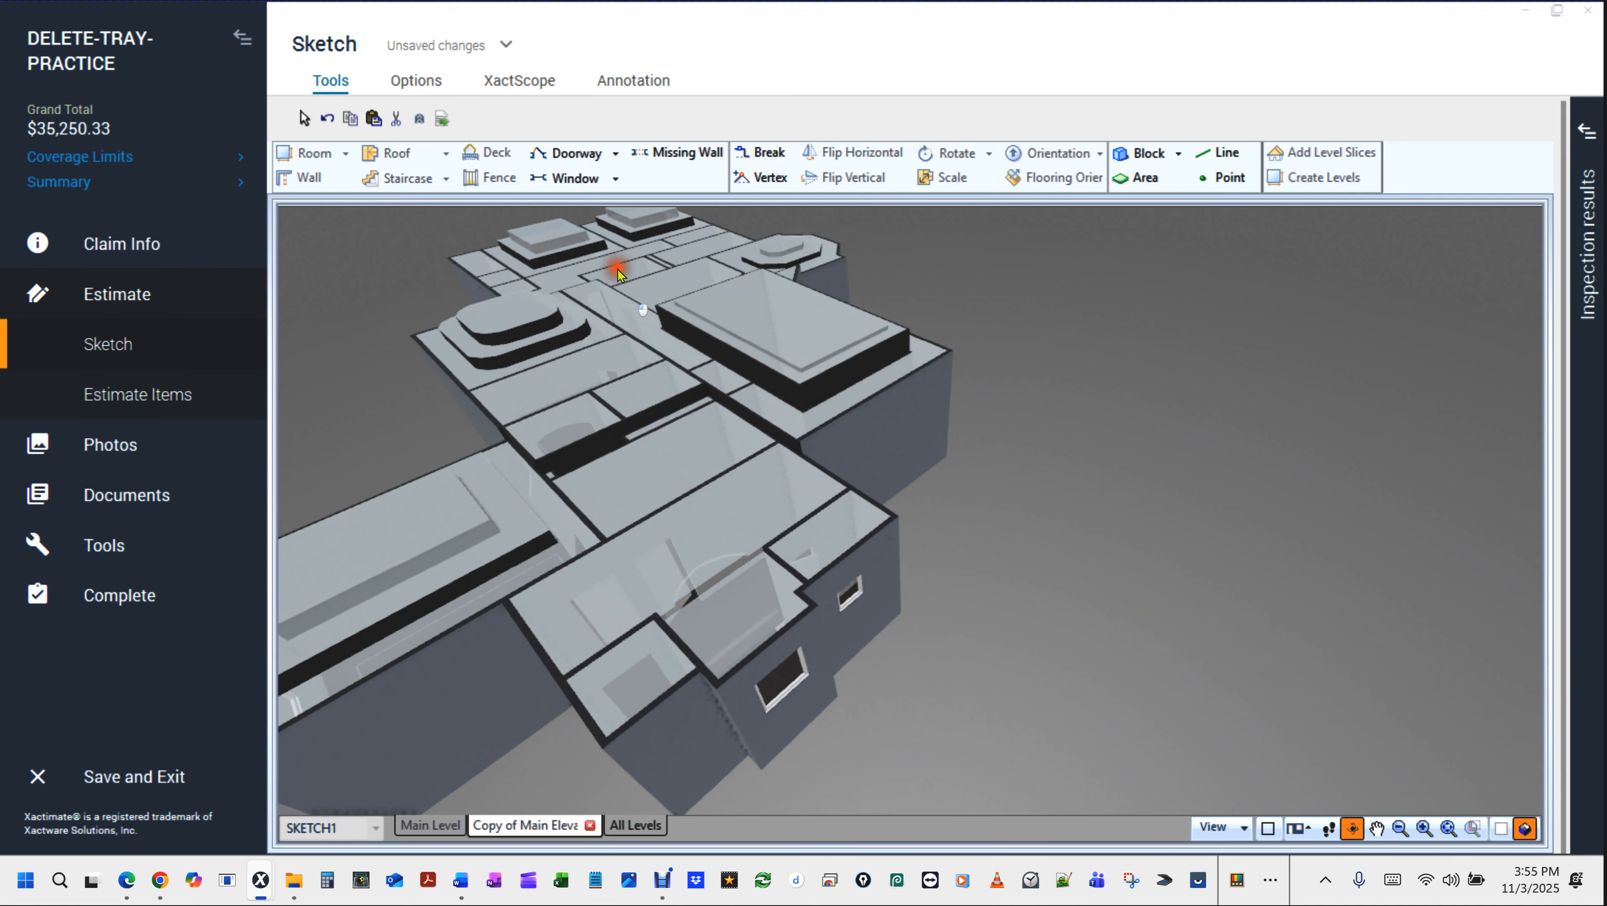
scroll(967, 396, up, 4)
drag(810, 372, 779, 289)
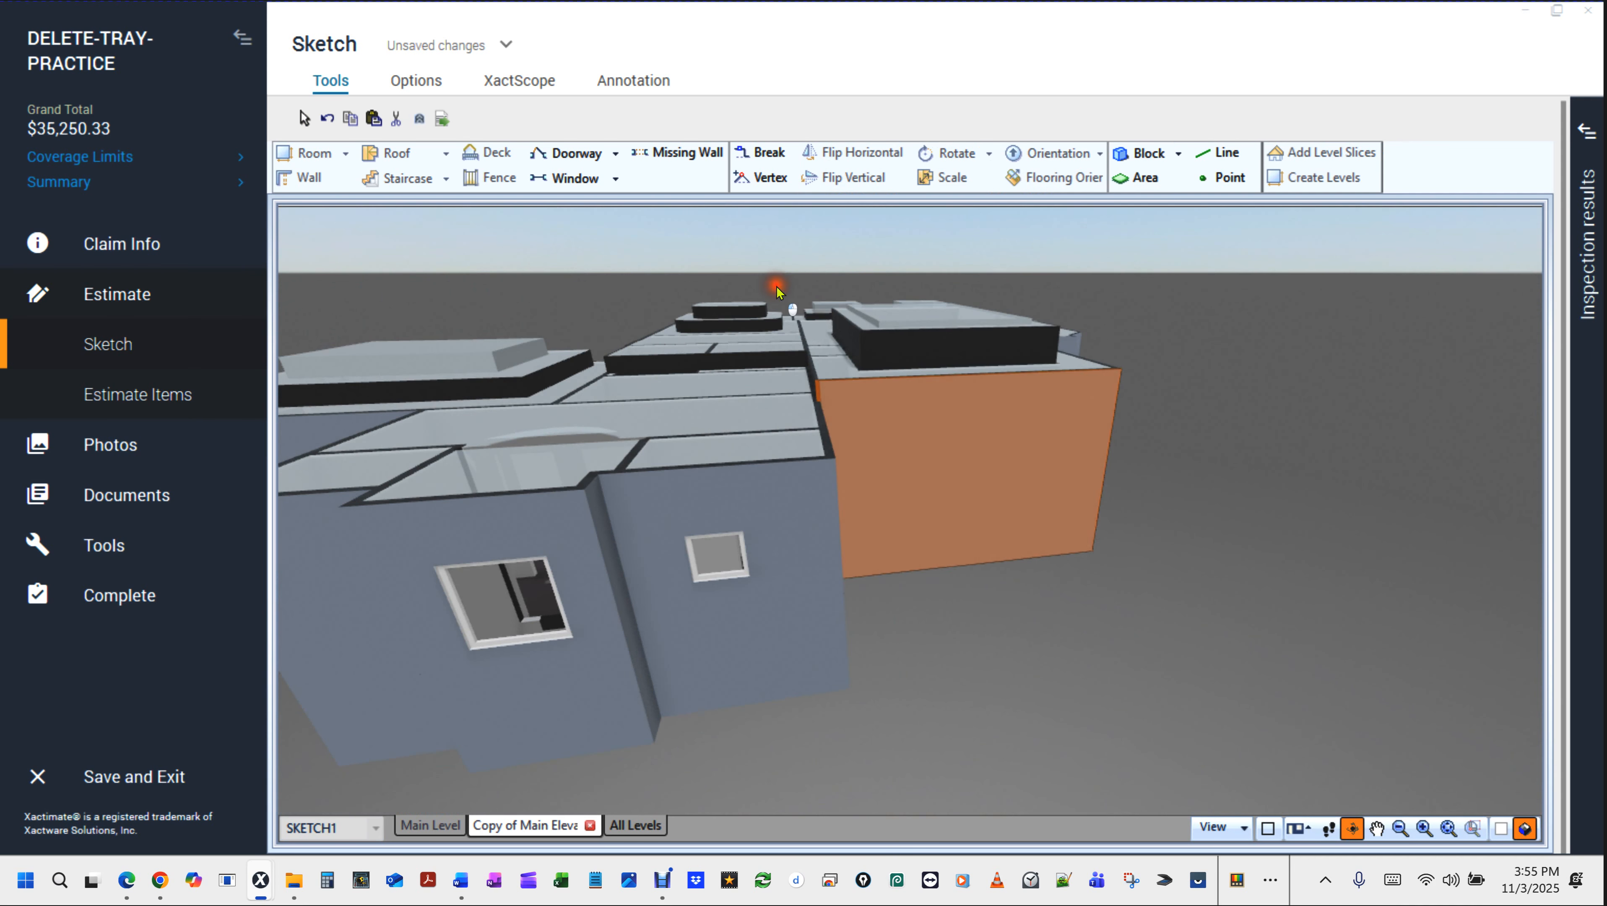
scroll(925, 340, up, 3)
drag(922, 344, 1015, 448)
scroll(1015, 448, down, 5)
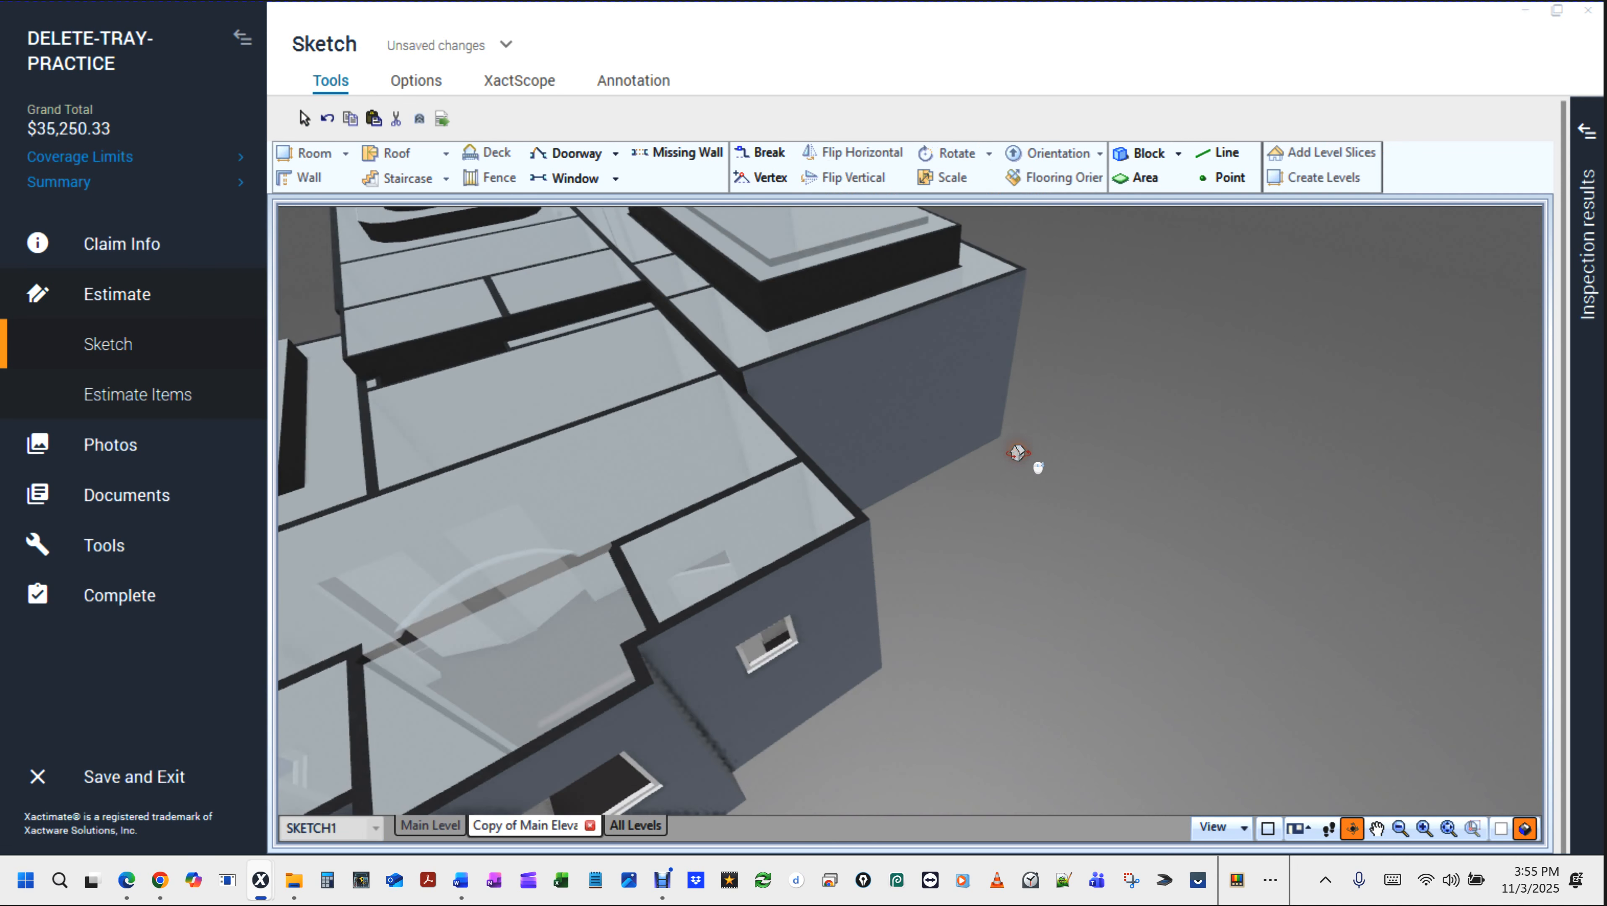
drag(672, 294, 925, 348)
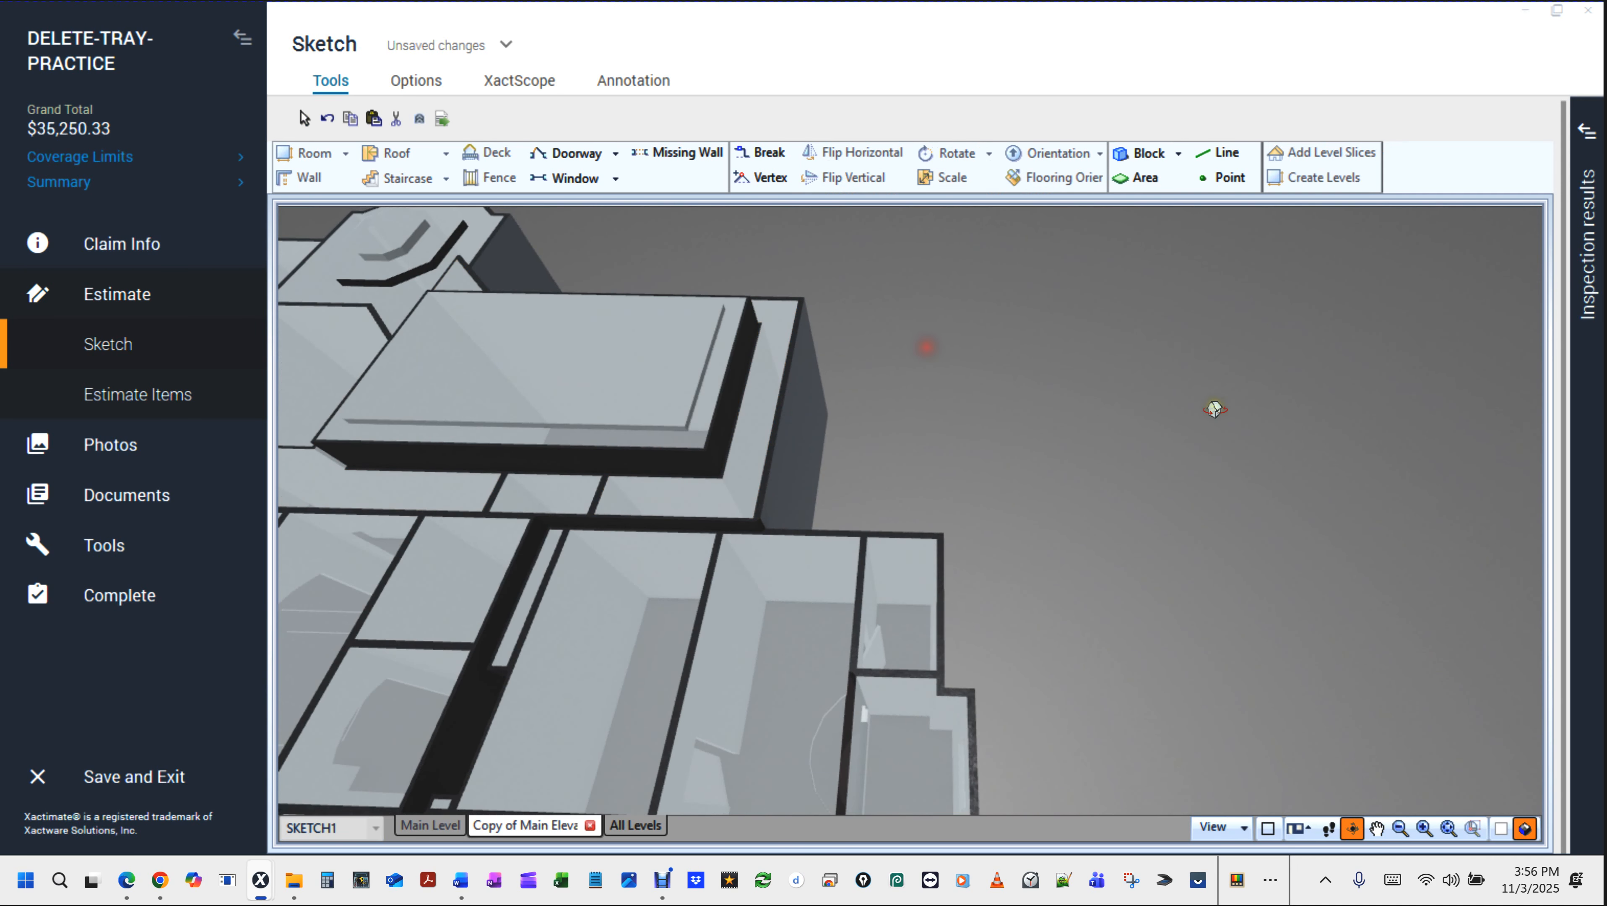
key(F8)
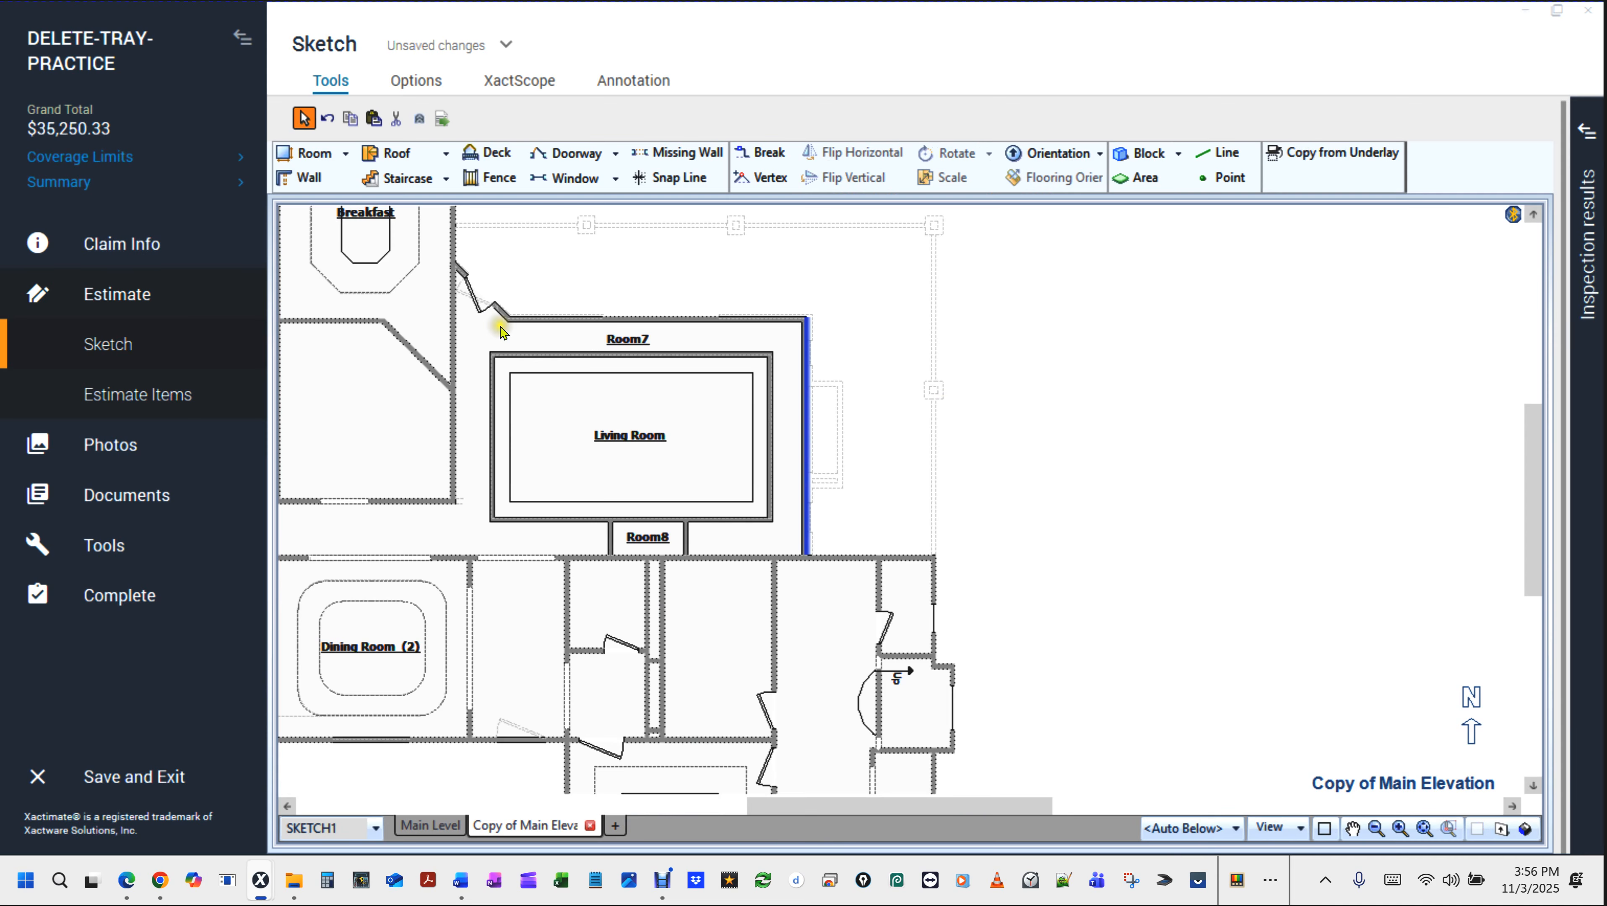
click(492, 433)
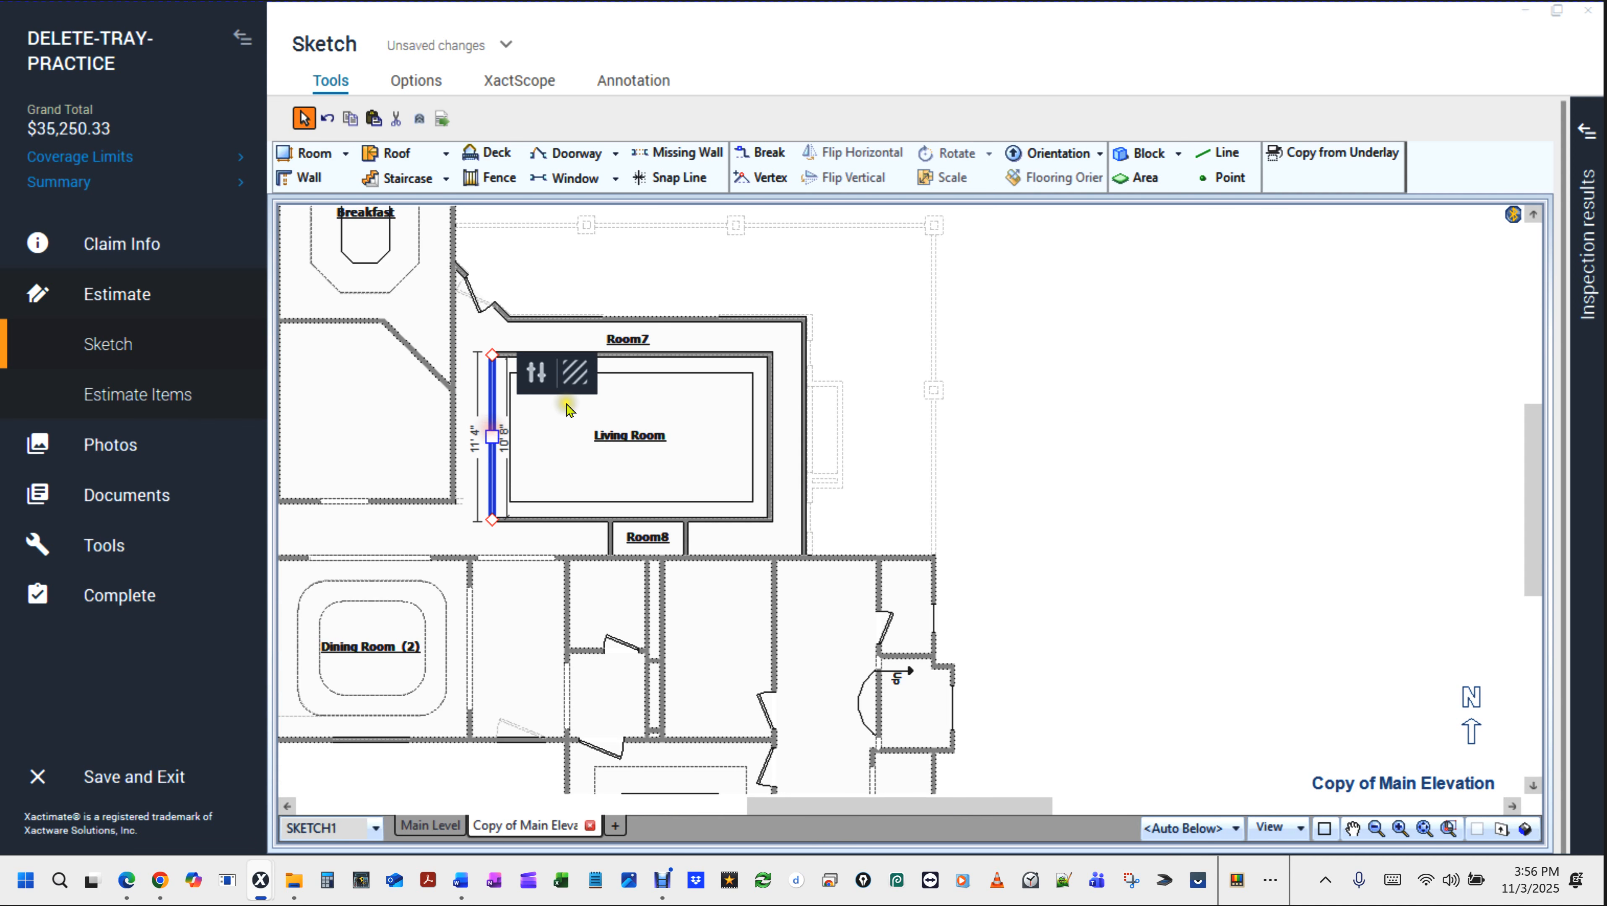
click(689, 356)
click(772, 426)
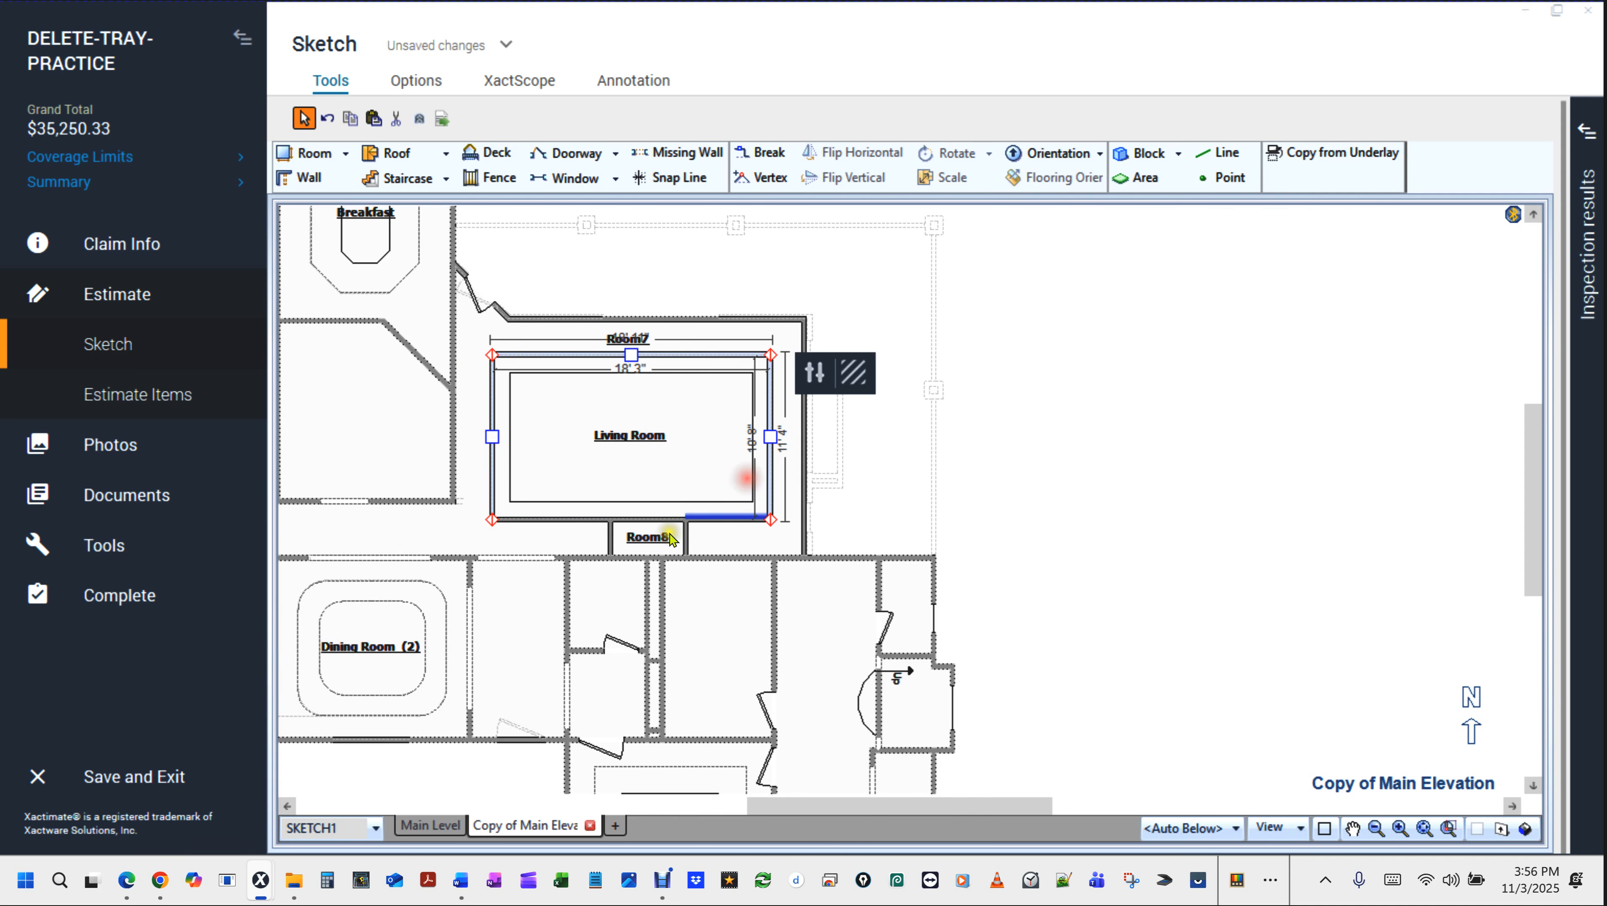
click(1045, 449)
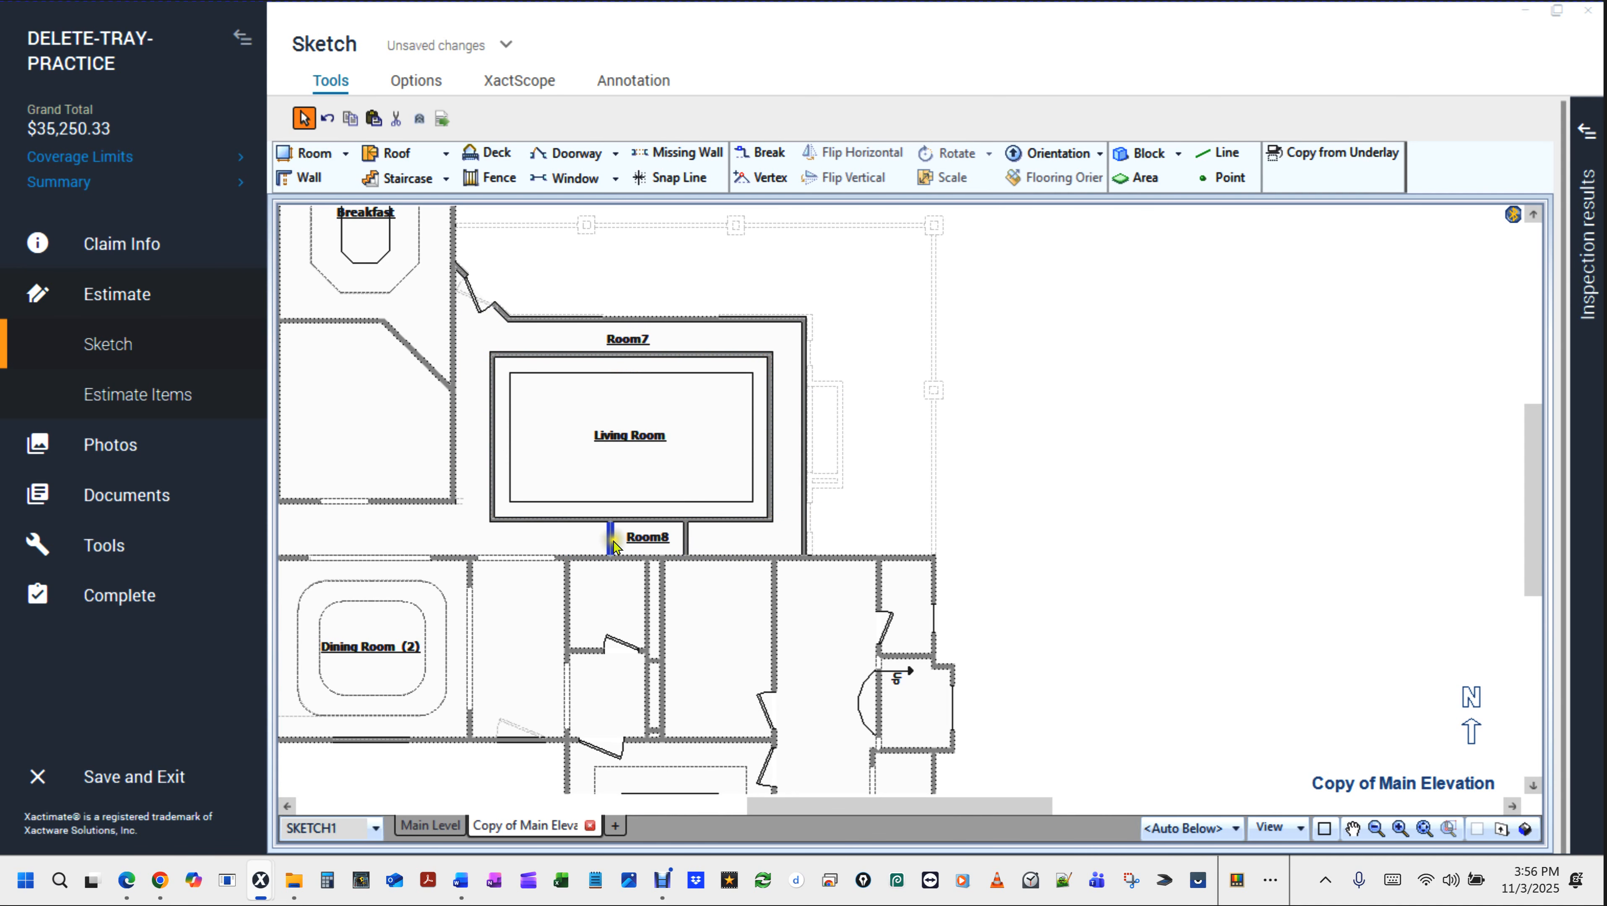
Delete the two short walls on the west and east sides of Room8.
click(611, 538)
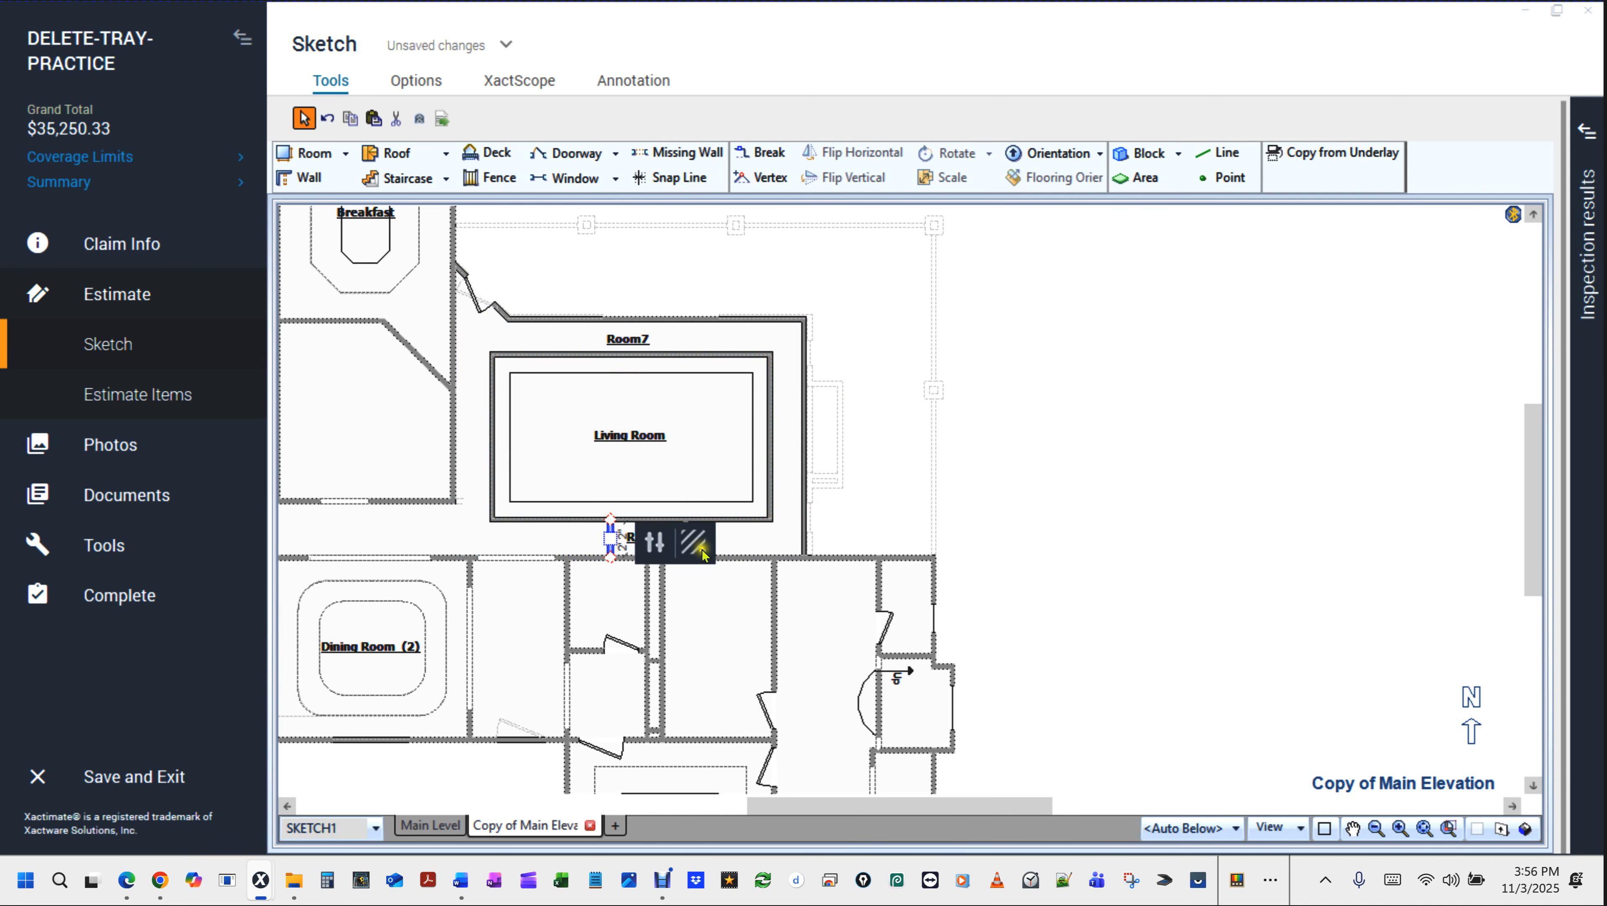
key(Delete)
click(686, 540)
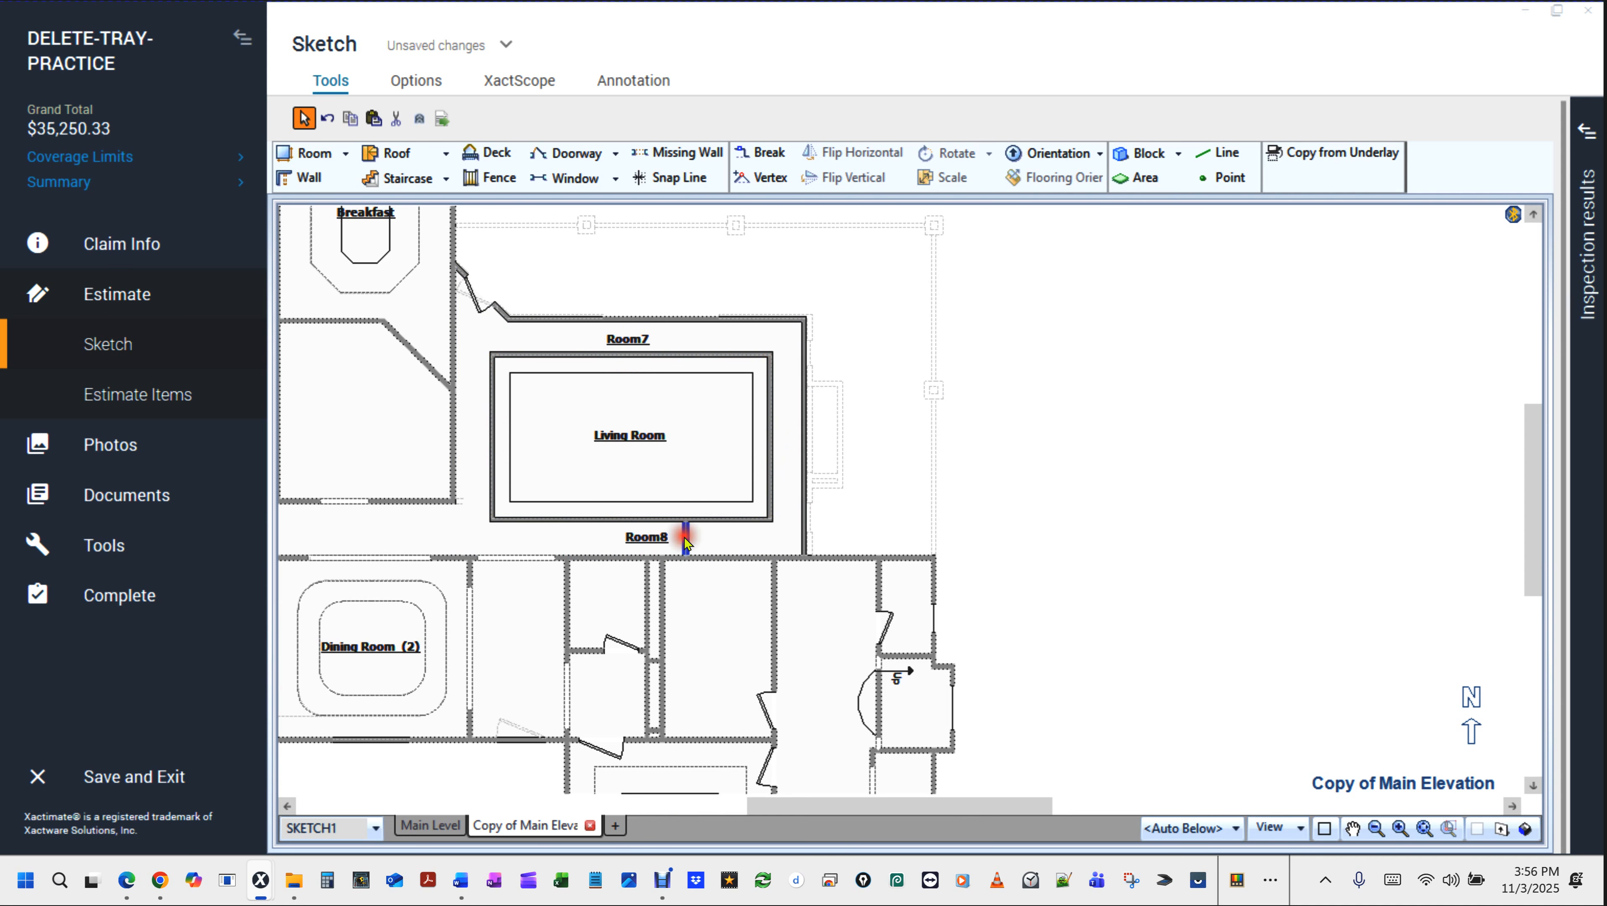
key(Delete)
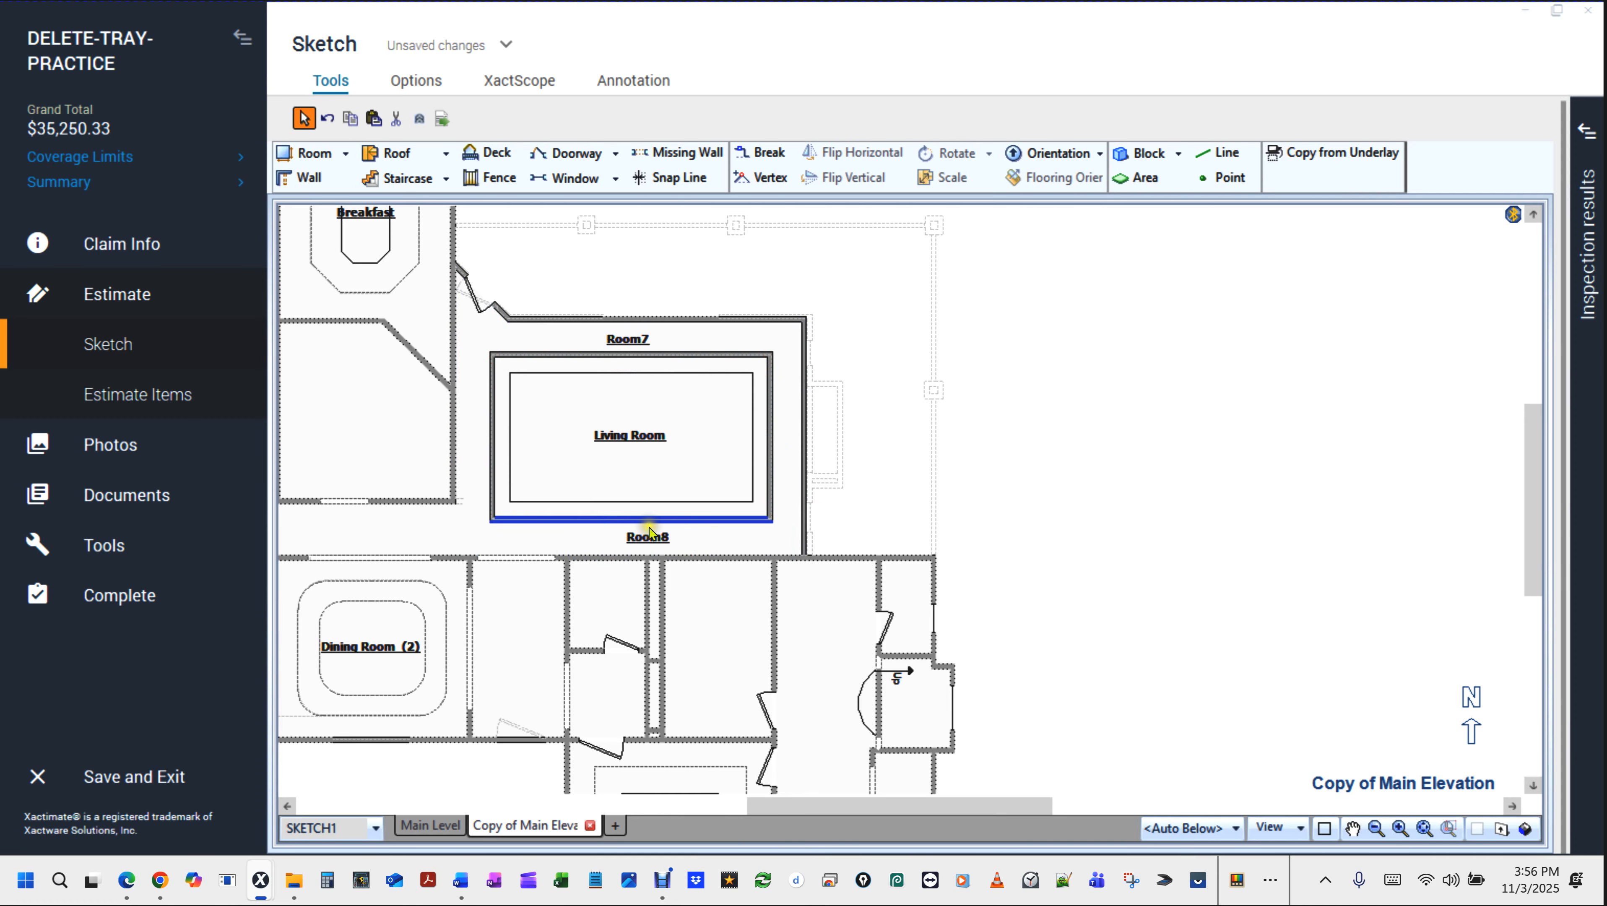
Make all the walls enclosing the Living Room missing end to end, including the segments along its south side.
click(568, 521)
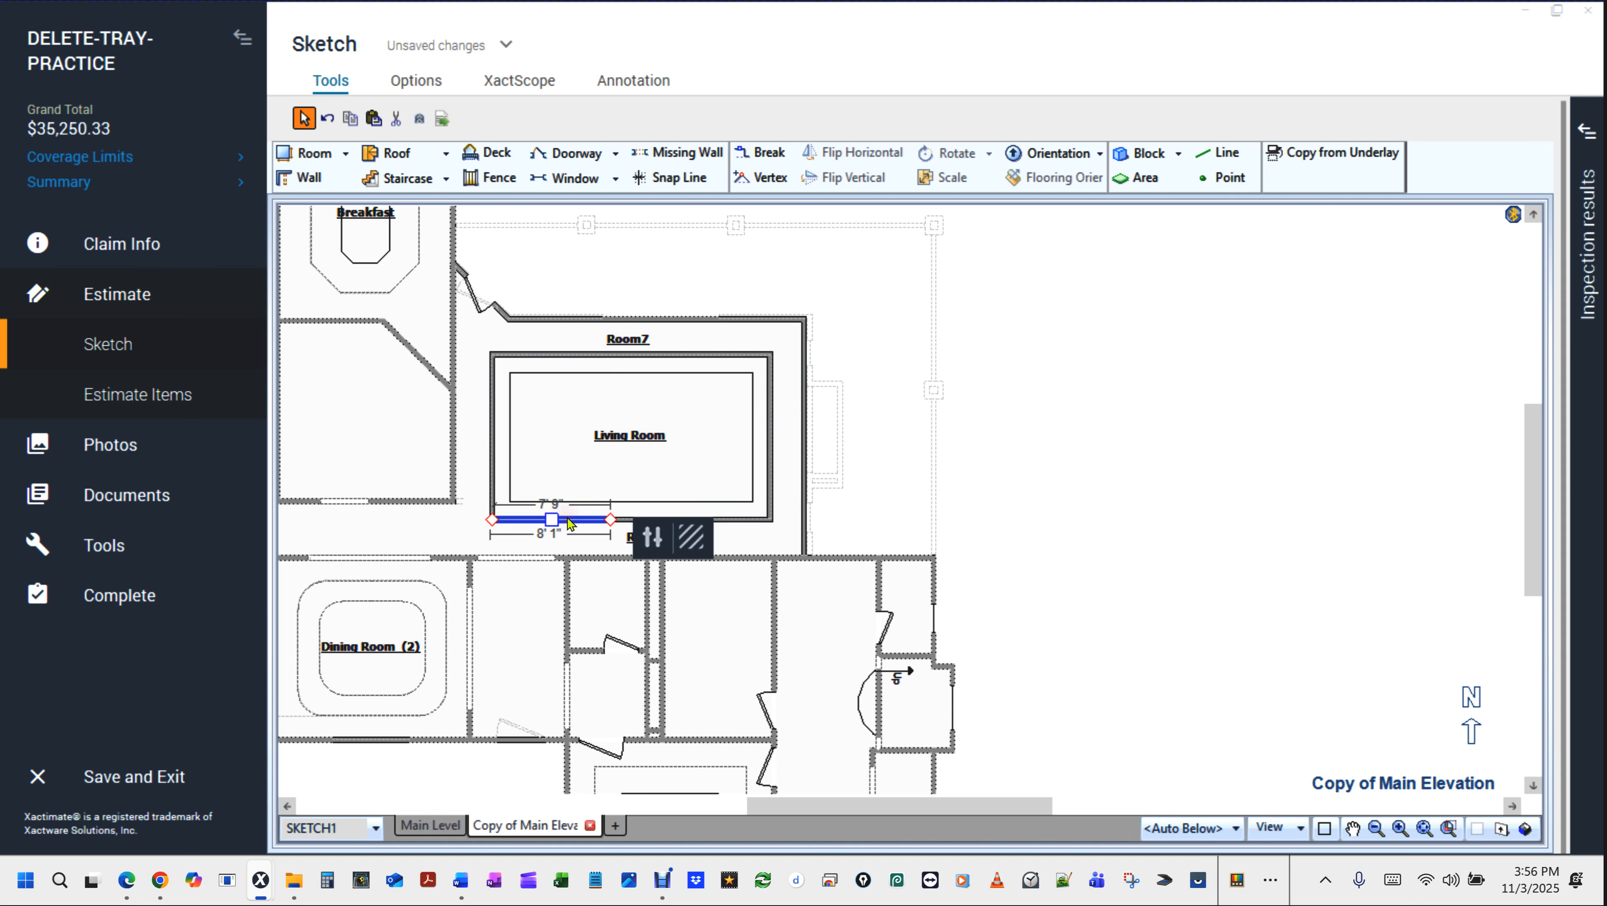
ctrl+click(495, 439)
ctrl+click(612, 355)
ctrl+click(768, 424)
ctrl+click(707, 521)
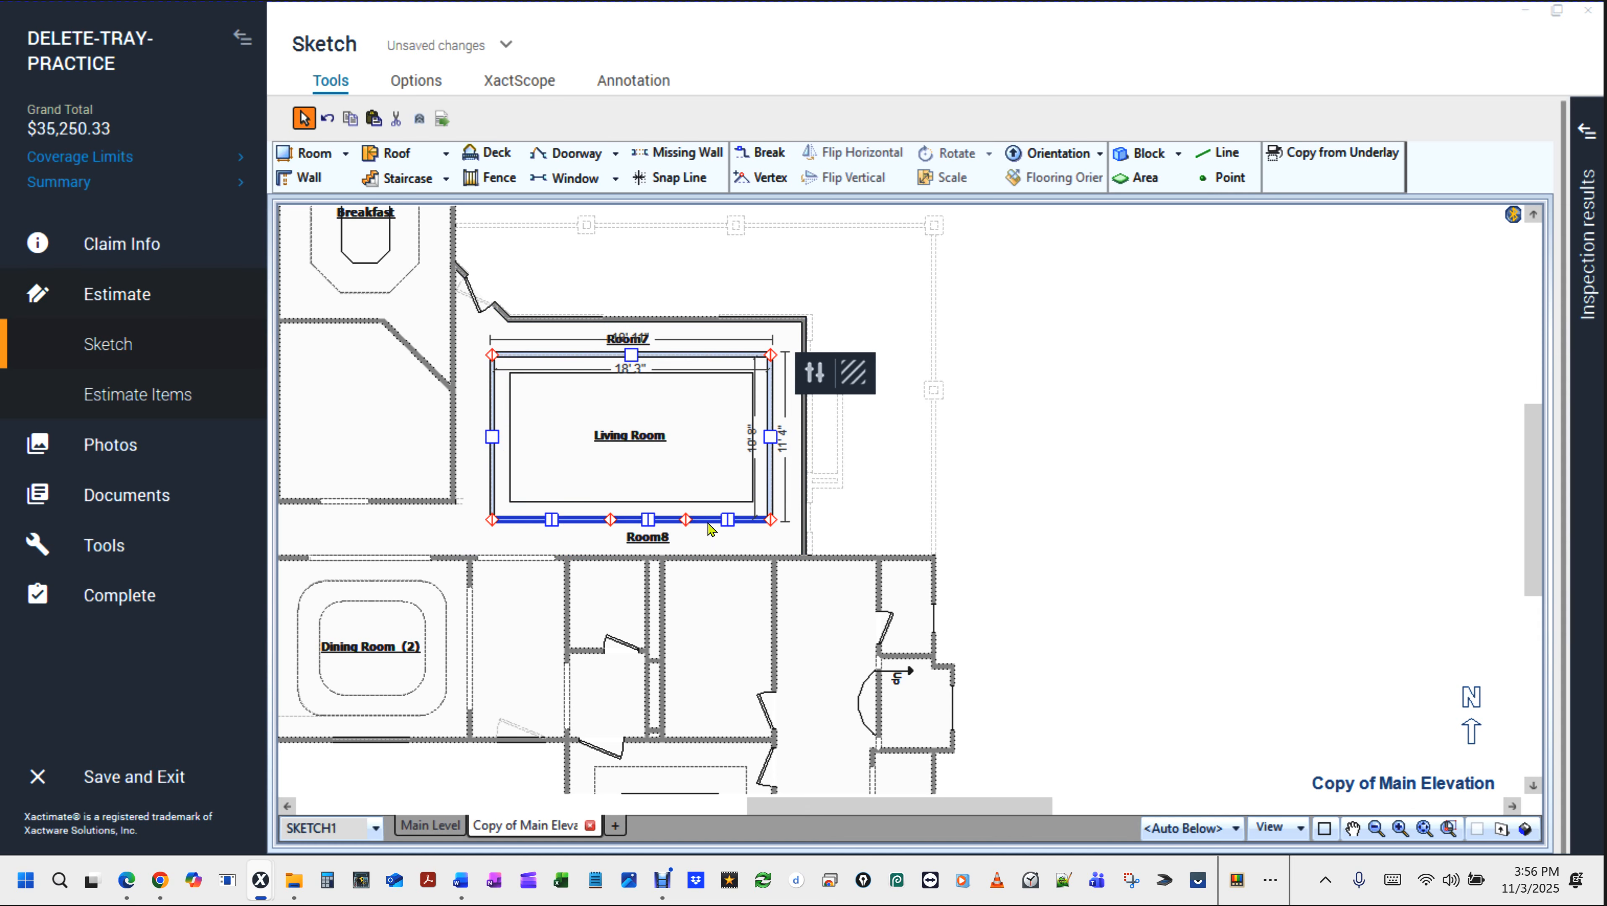
click(814, 372)
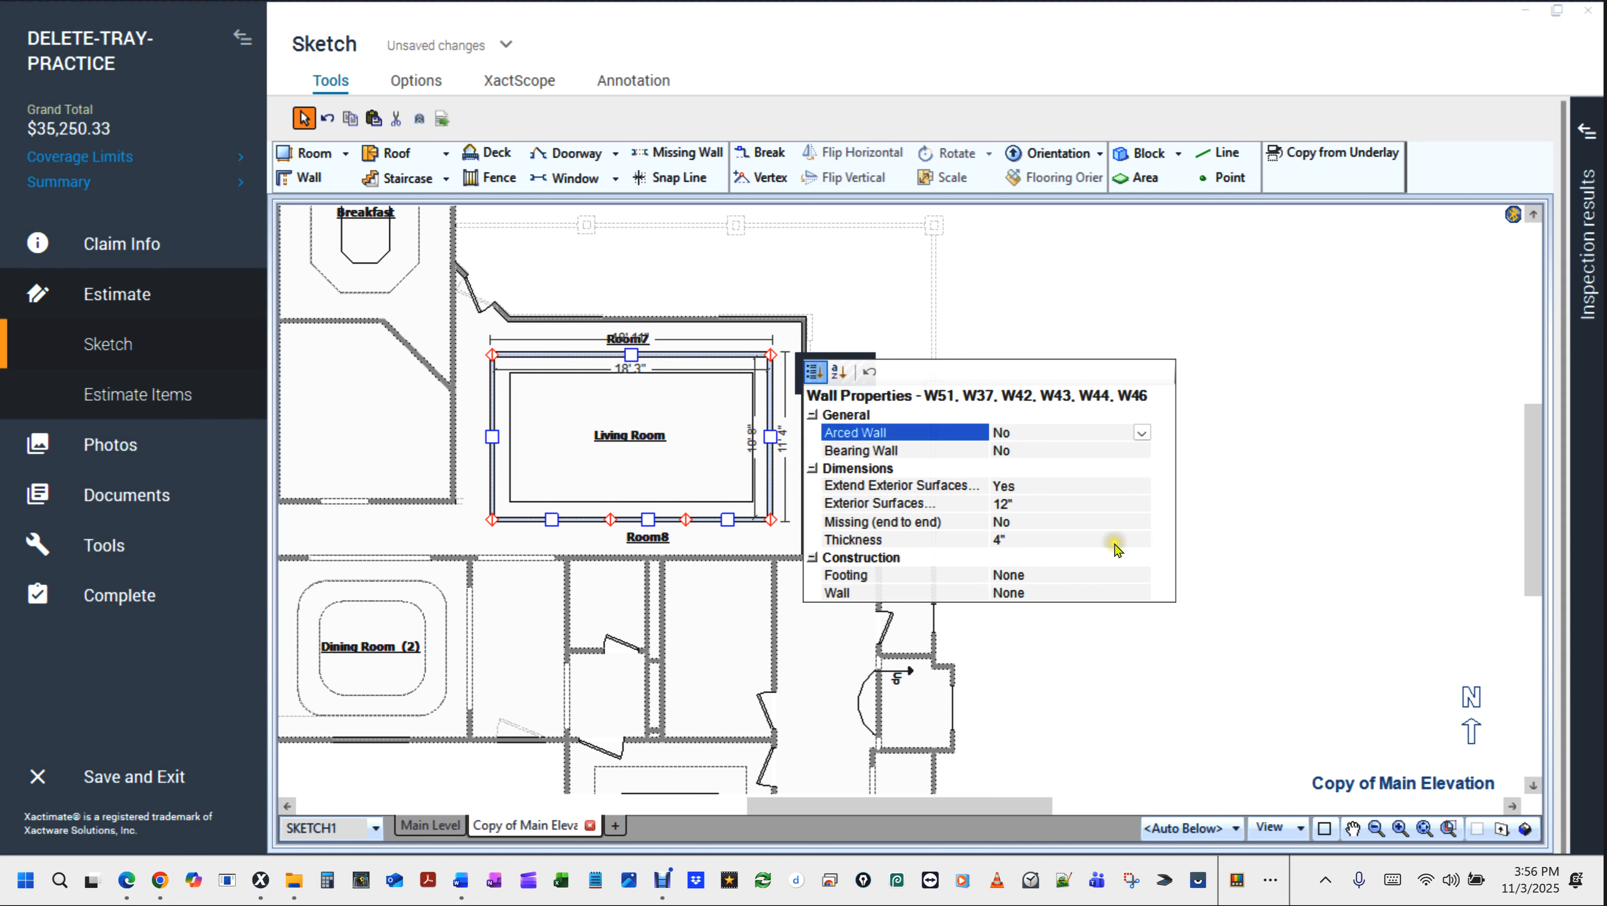
click(1015, 507)
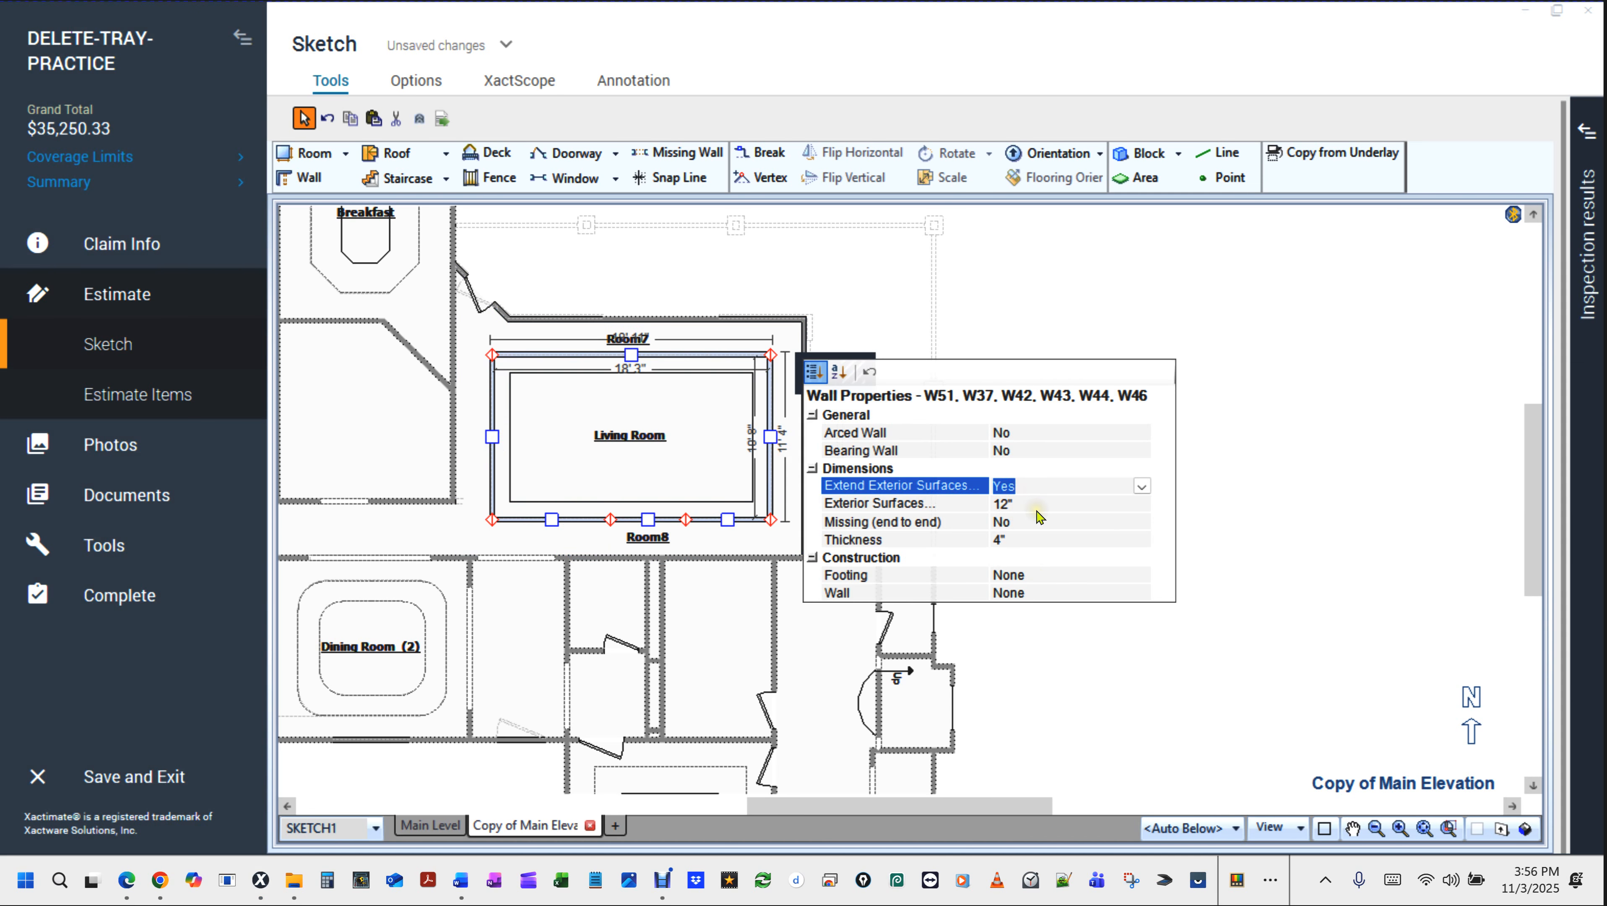
click(1038, 514)
key(Down)
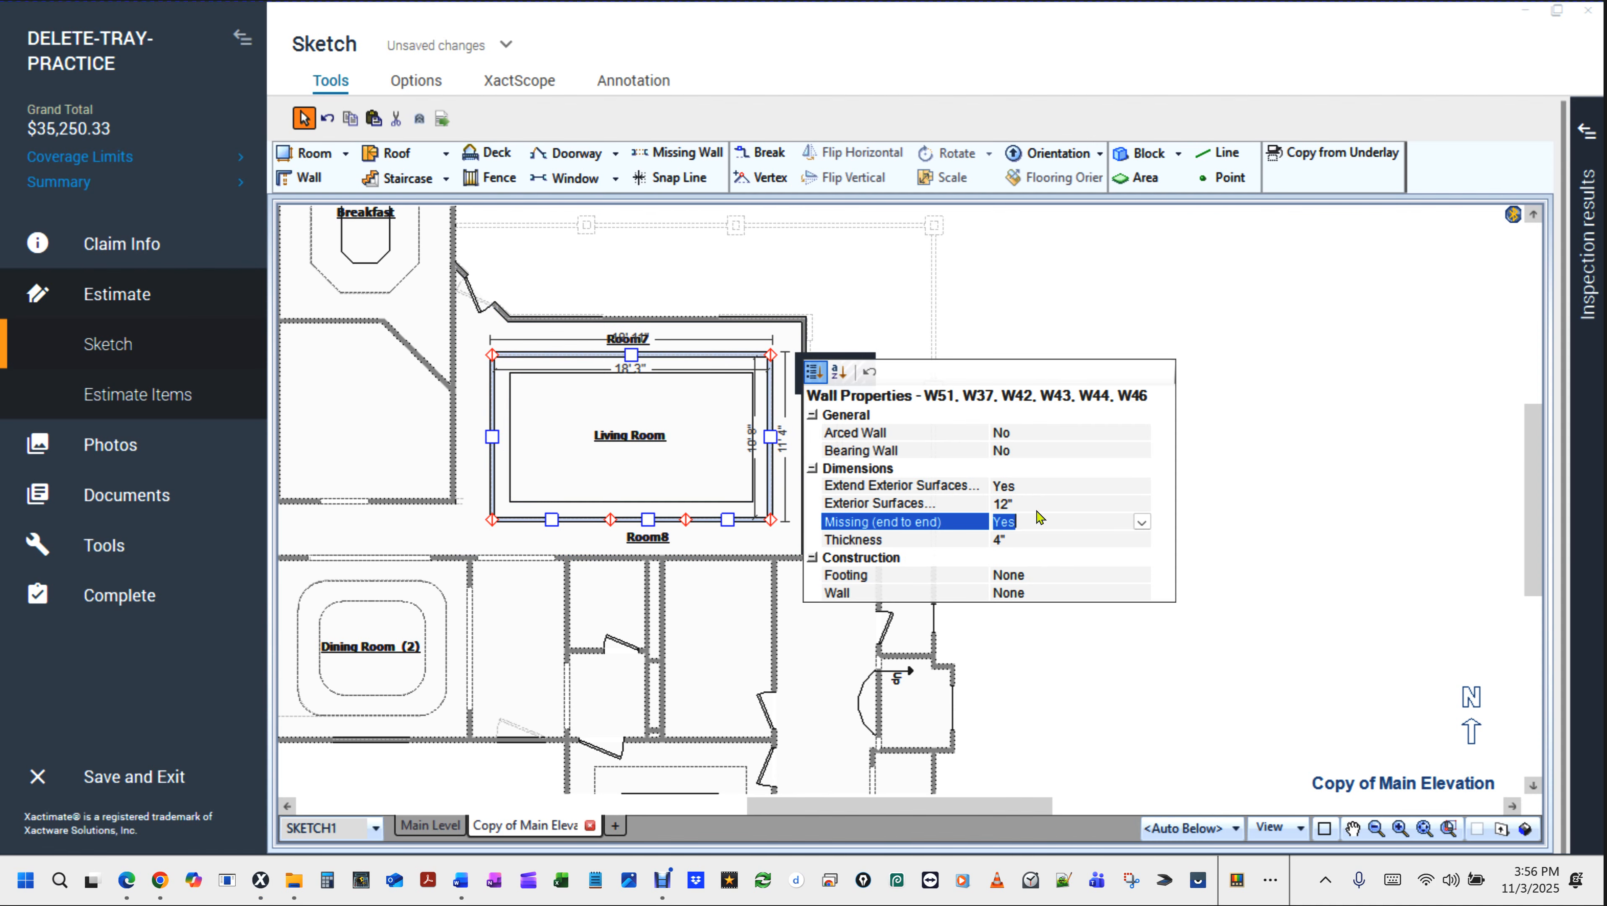
Stop the missing Living Room walls' openings from going to the ceiling and set their opening height to 10.
key(Down)
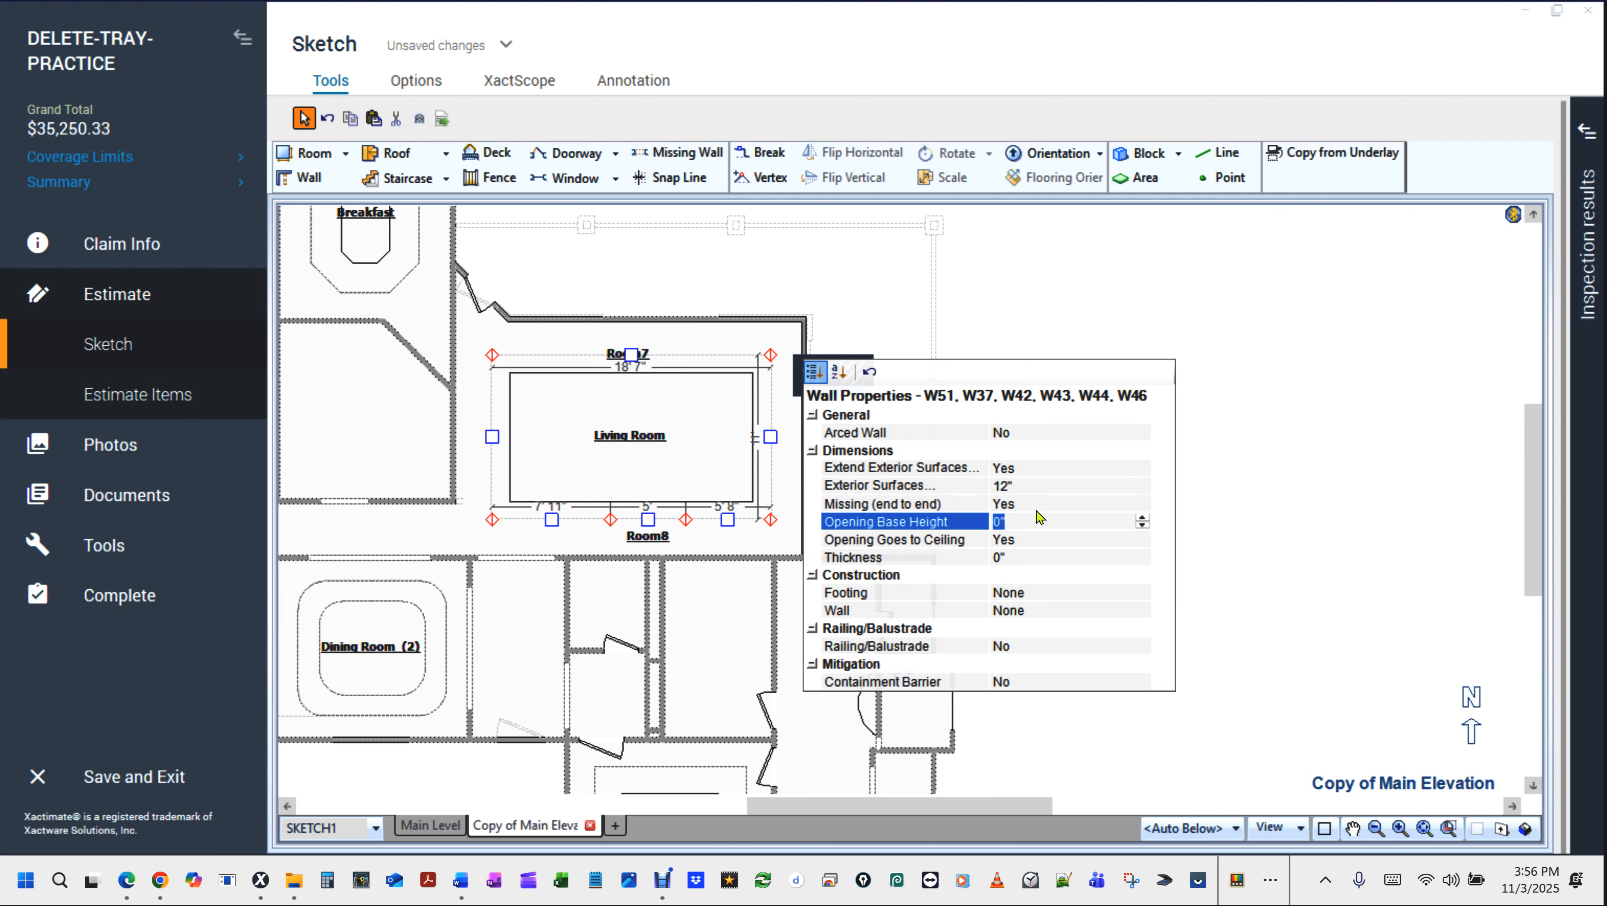
key(Down)
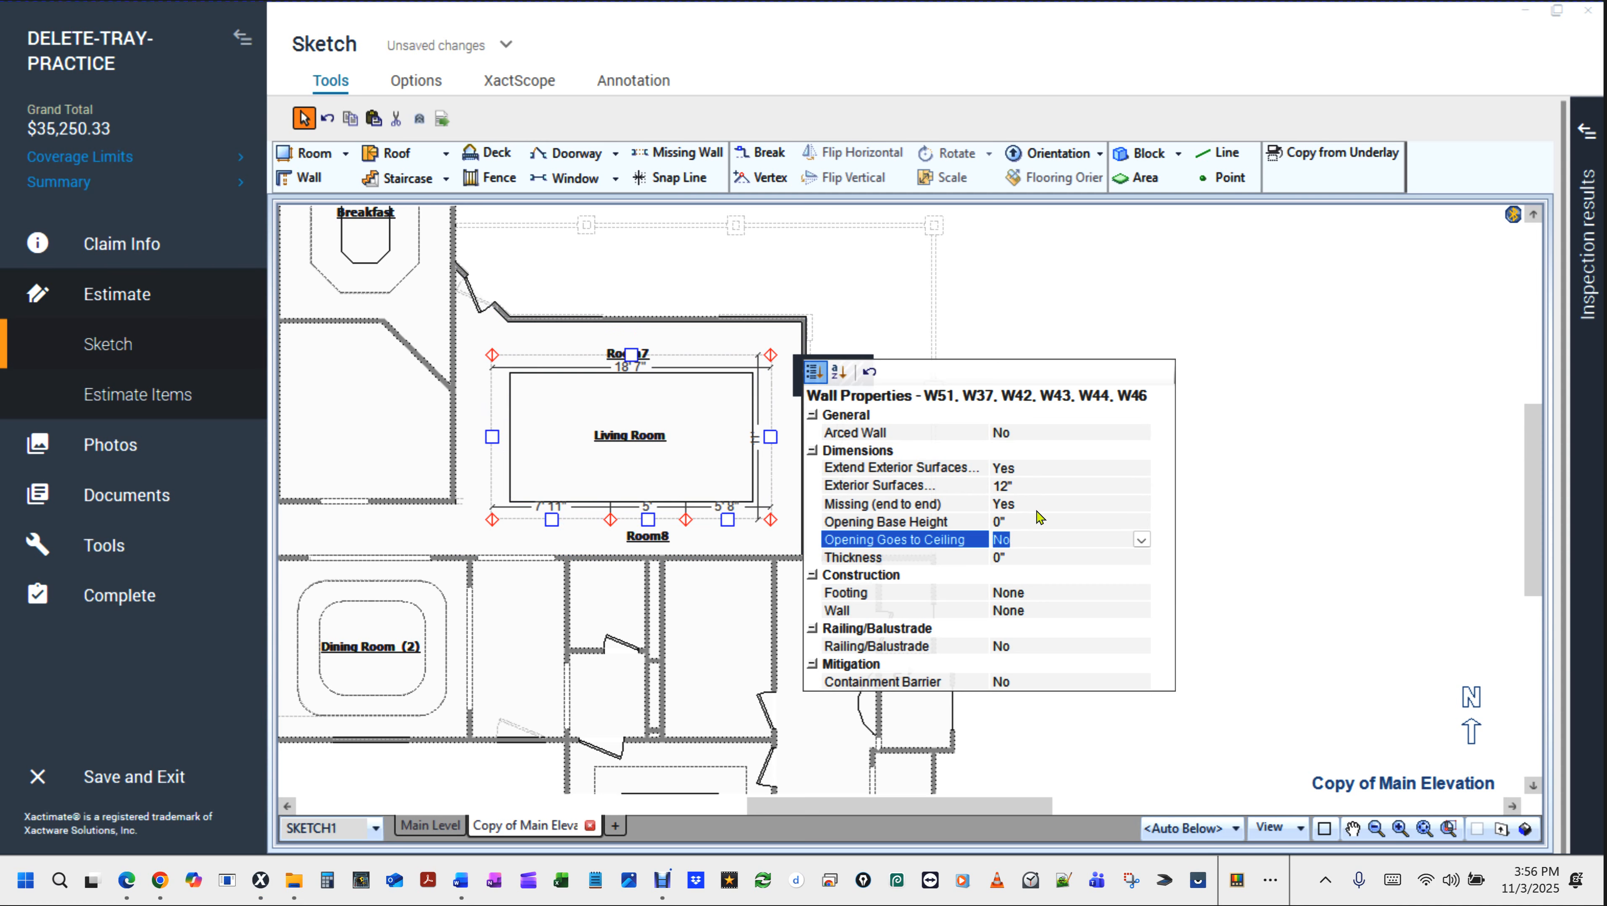
key(Down)
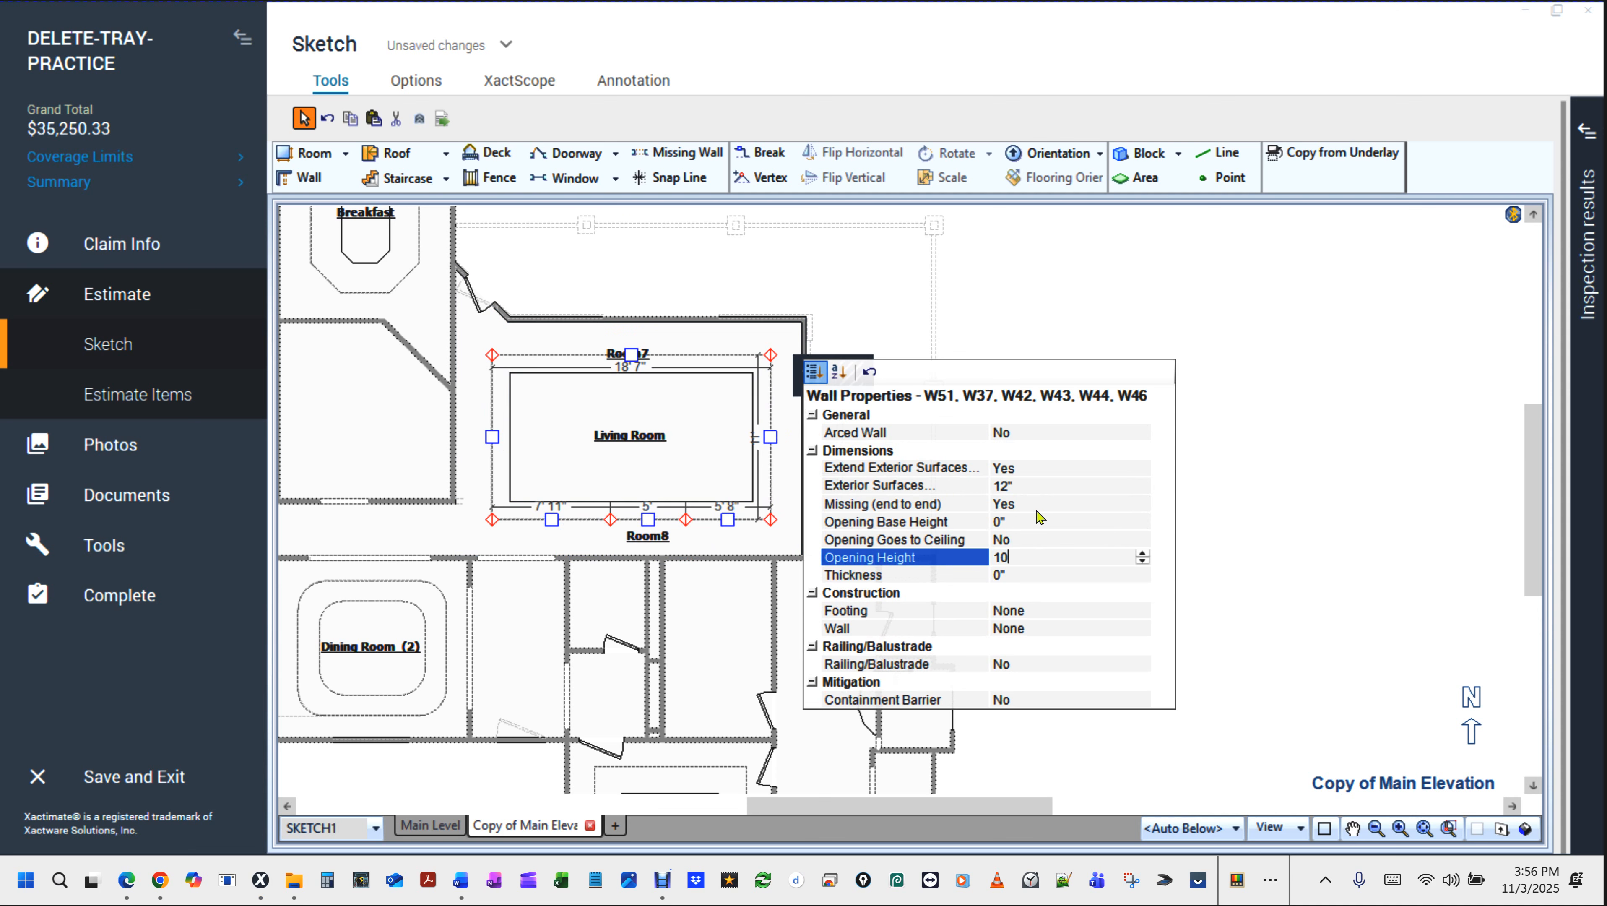
click(914, 286)
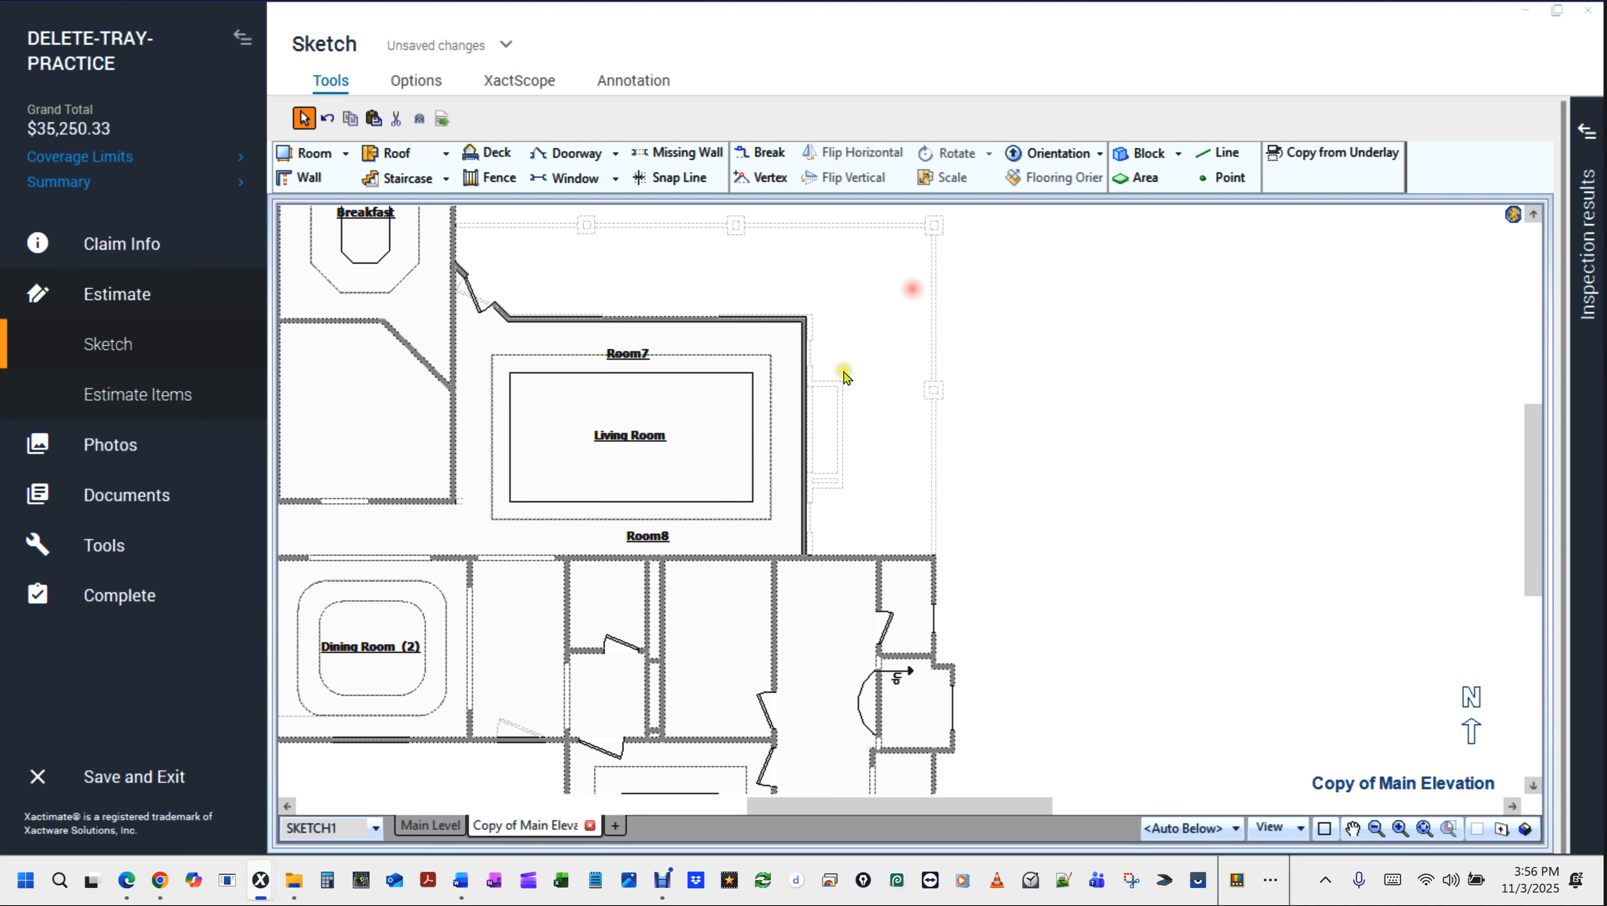
Check the ceiling type and ceiling height shared by Room7 and Room8.
click(652, 536)
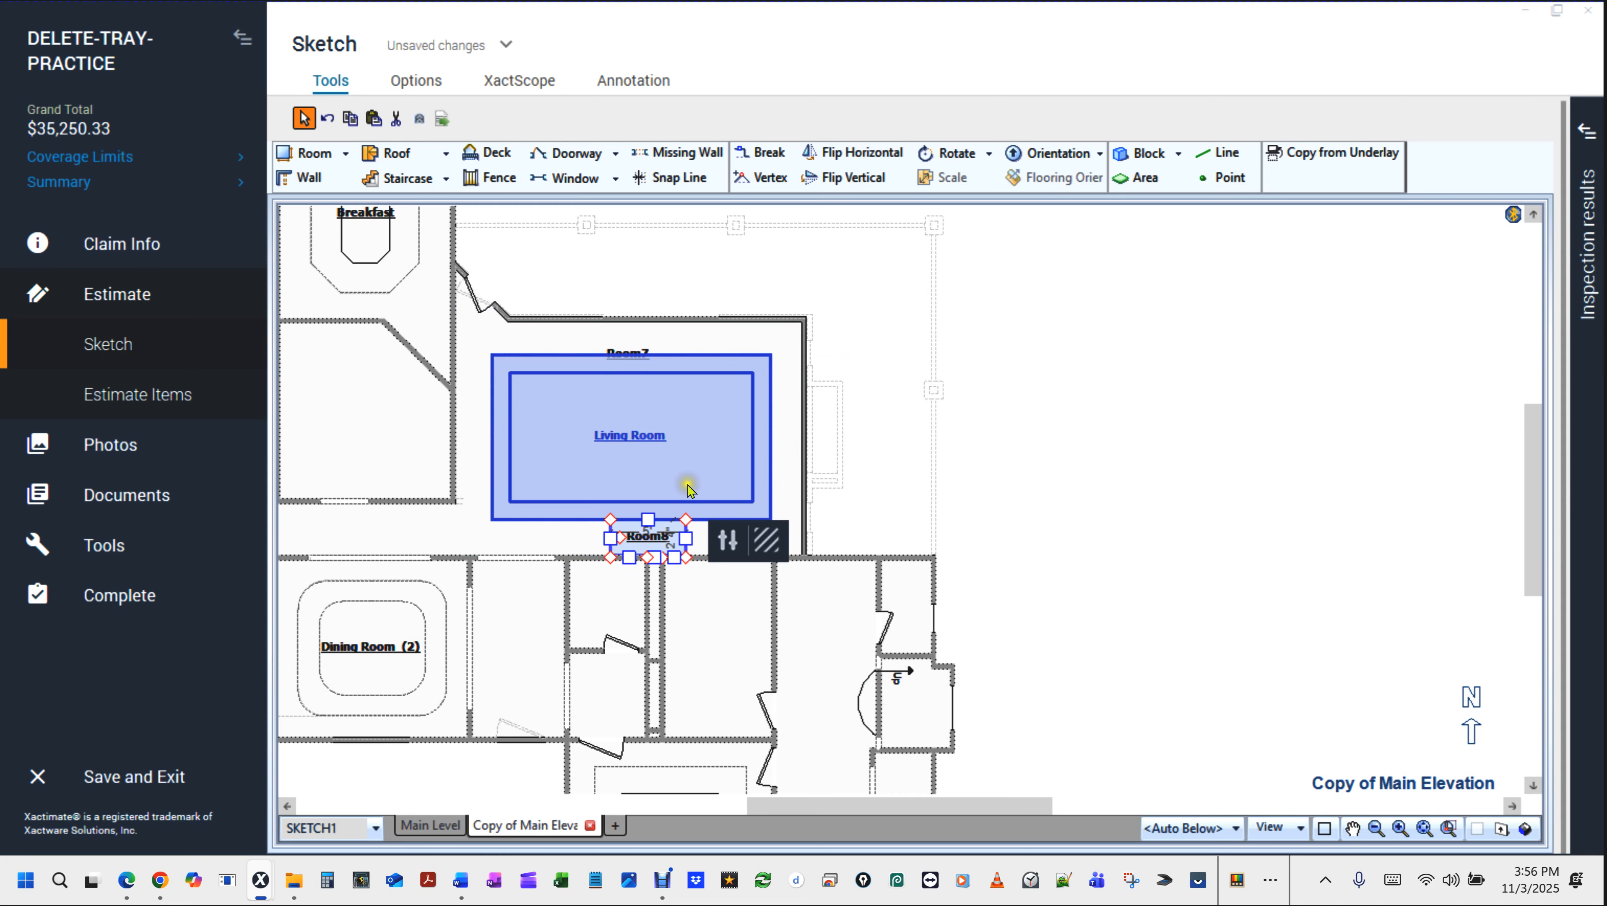
click(636, 351)
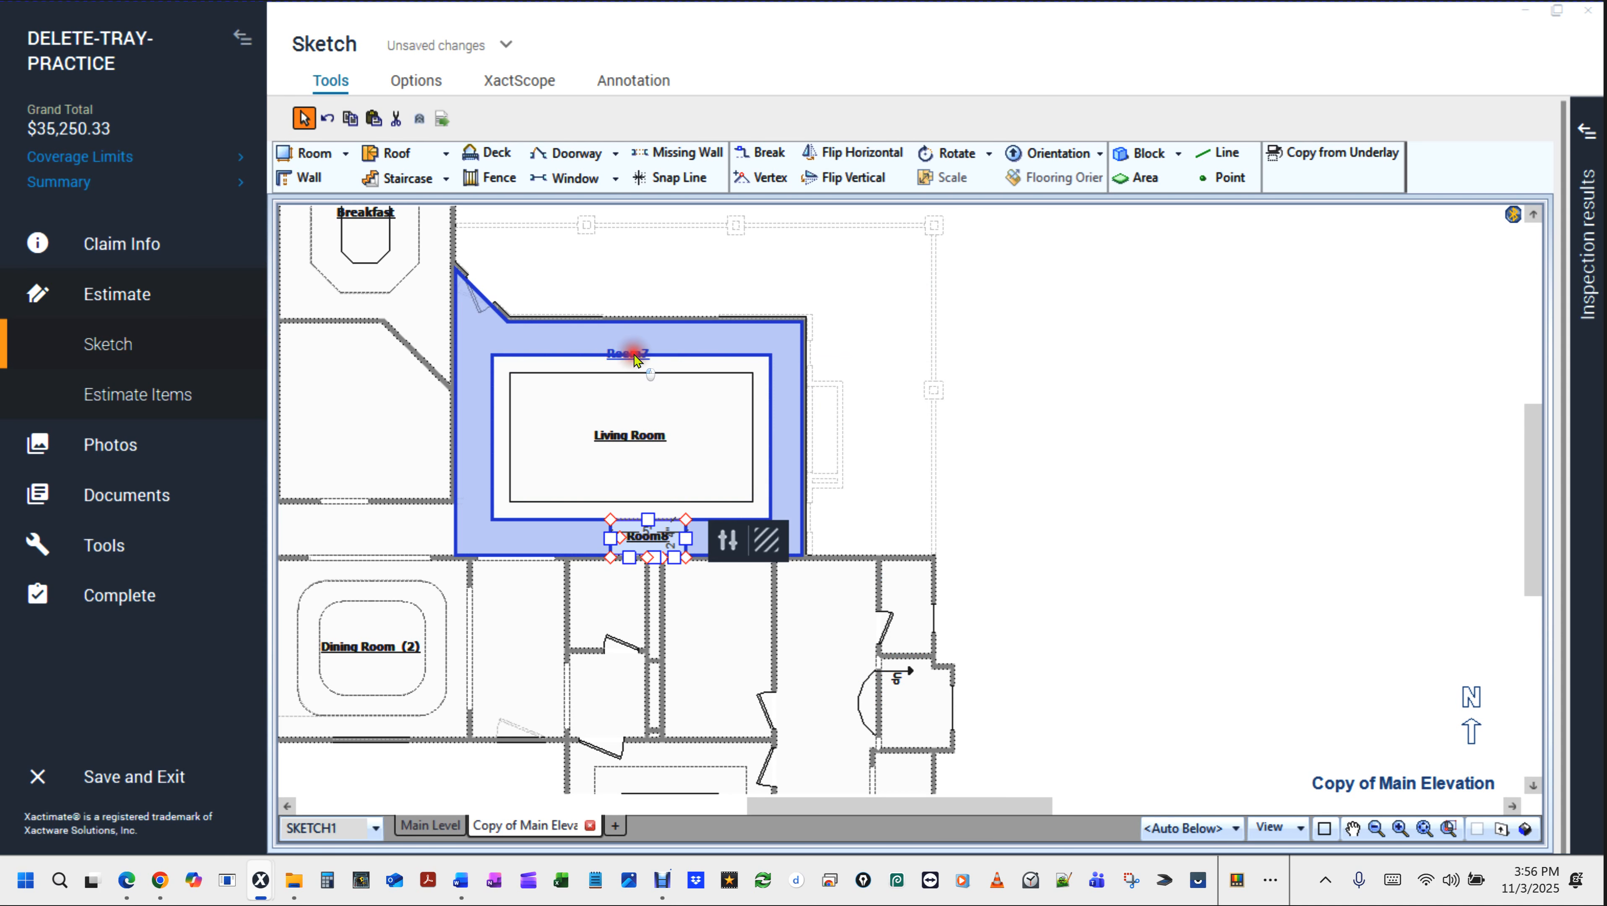
double_click(636, 356)
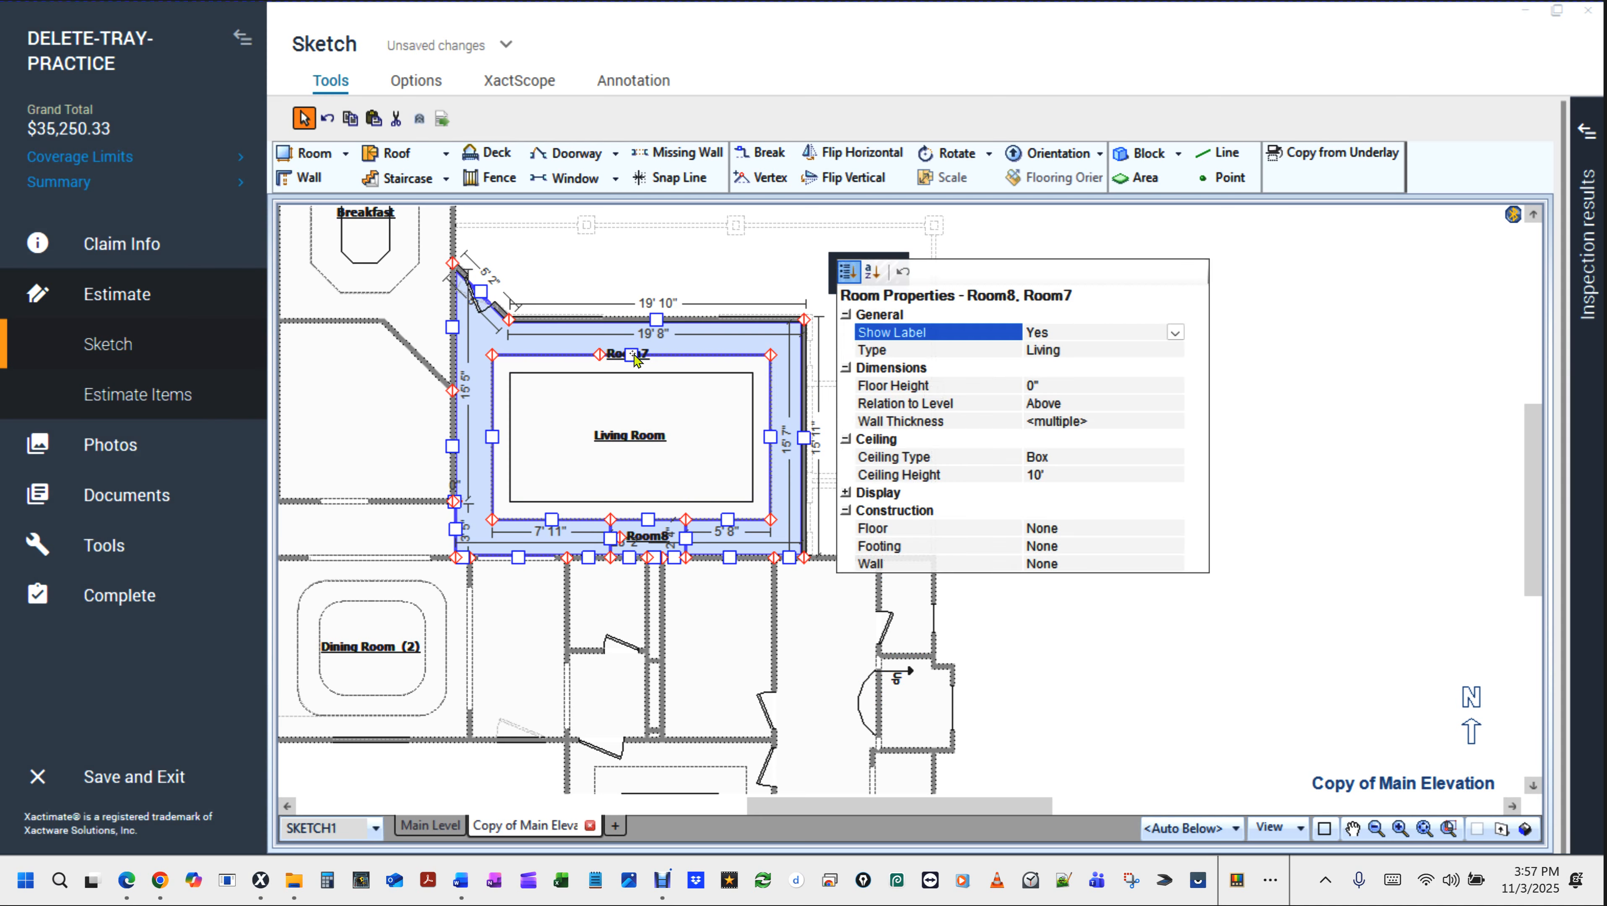
click(1308, 405)
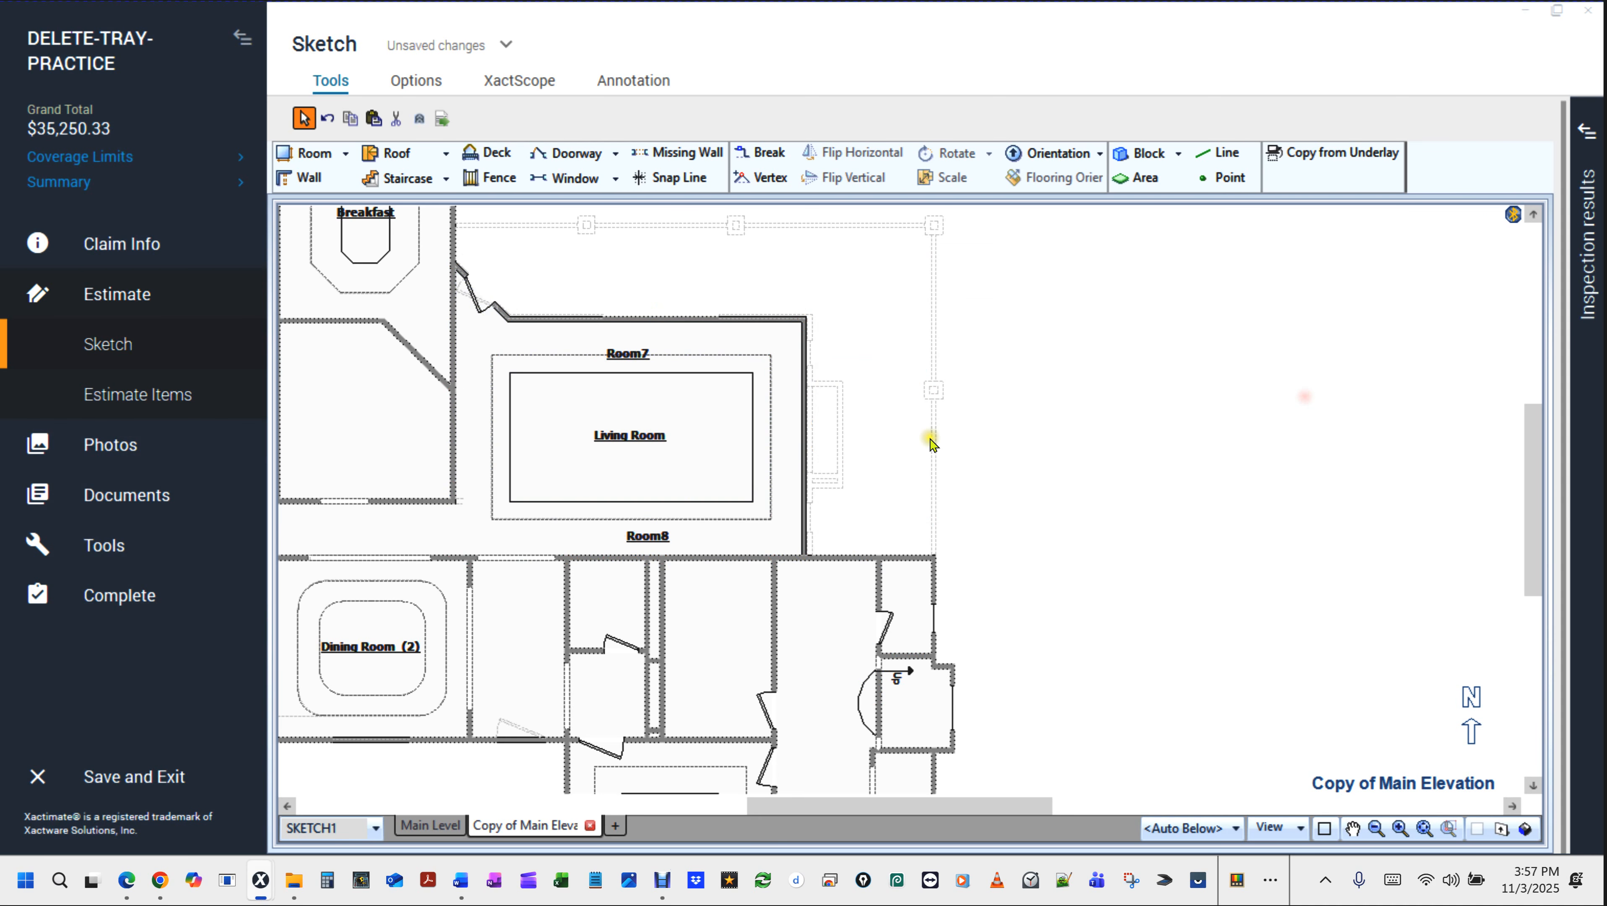
Delete the exterior wall on the east side of Room7 to open the interior for 3D viewing.
scroll(905, 443, down, 2)
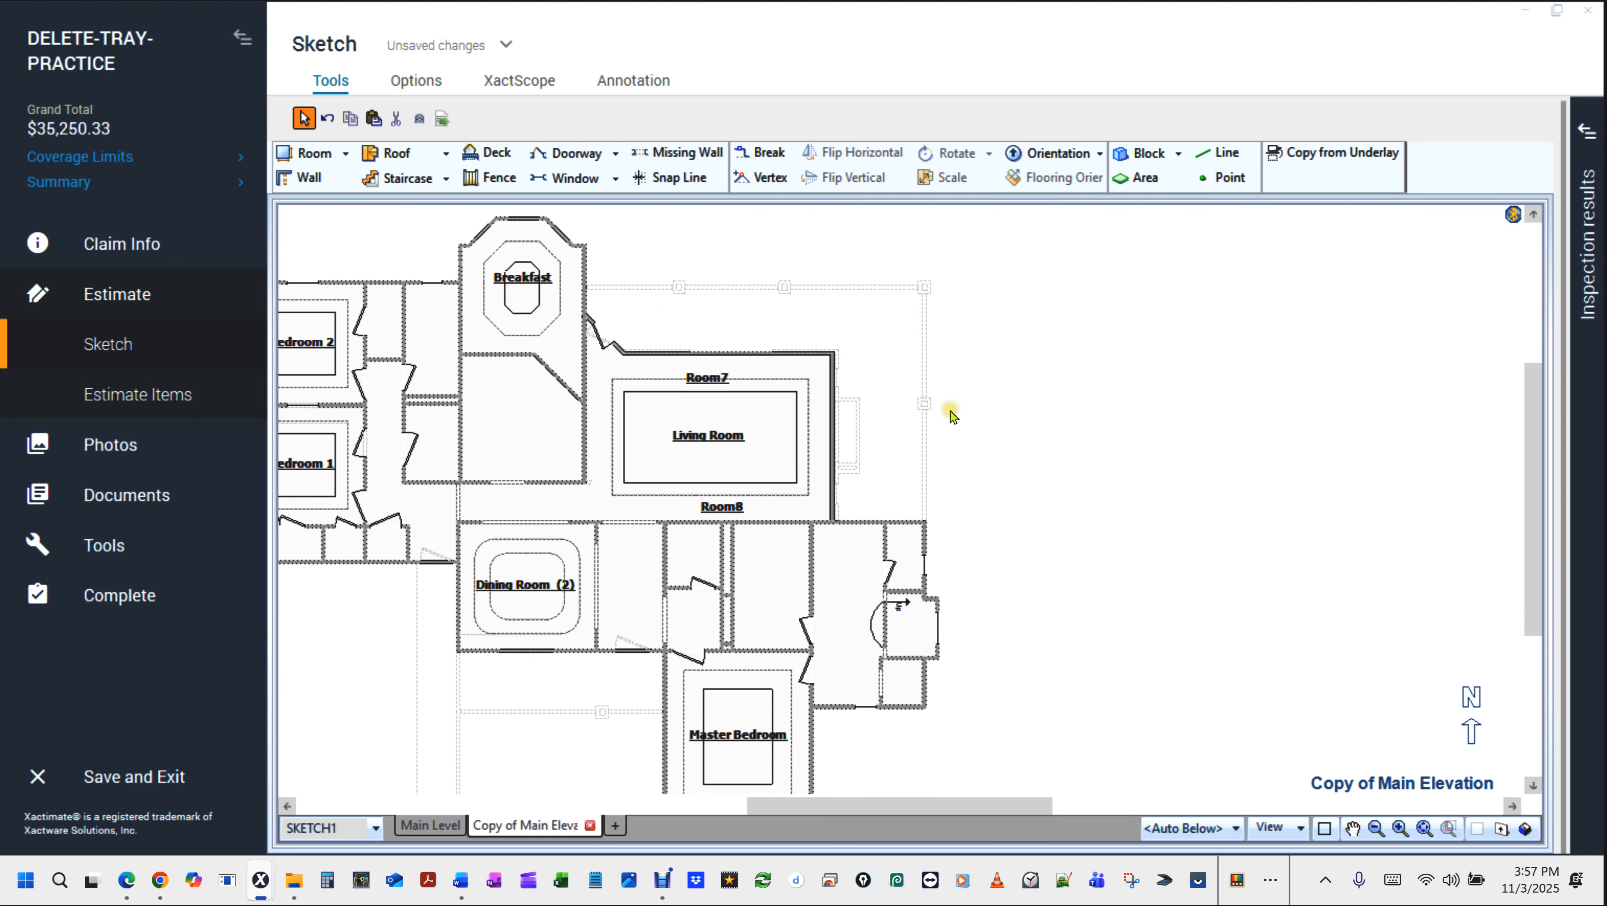
key(F8)
mouse_move(926, 518)
mouse_down()
mouse_move(798, 425)
mouse_move(737, 290)
mouse_up()
scroll(958, 398, up, 3)
drag(1072, 468, 788, 370)
key(F8)
click(836, 420)
key(Delete)
Examine the Living Room's tray ceiling and wall openings in 3D through the open east side.
key(F8)
drag(1051, 506, 675, 325)
drag(1054, 520, 981, 278)
scroll(1017, 640, up, 4)
drag(1000, 566, 990, 502)
key(F8)
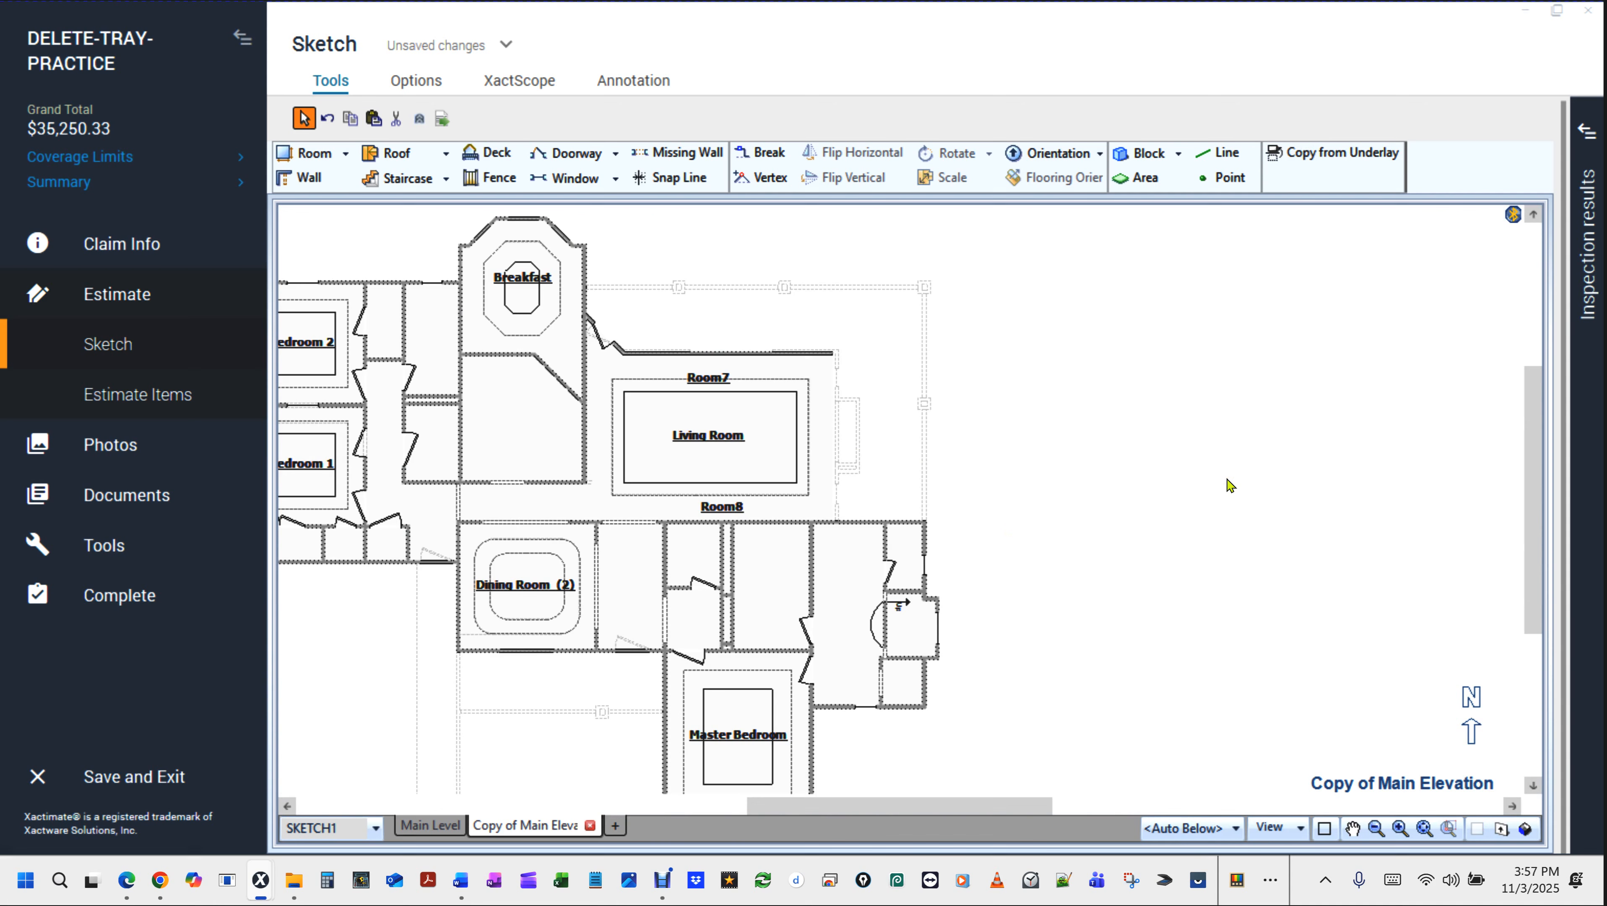
Undo the deletion of Room7's east exterior wall.
key(ctrl+z)
middle_click(1048, 452)
drag(1048, 452, 1291, 391)
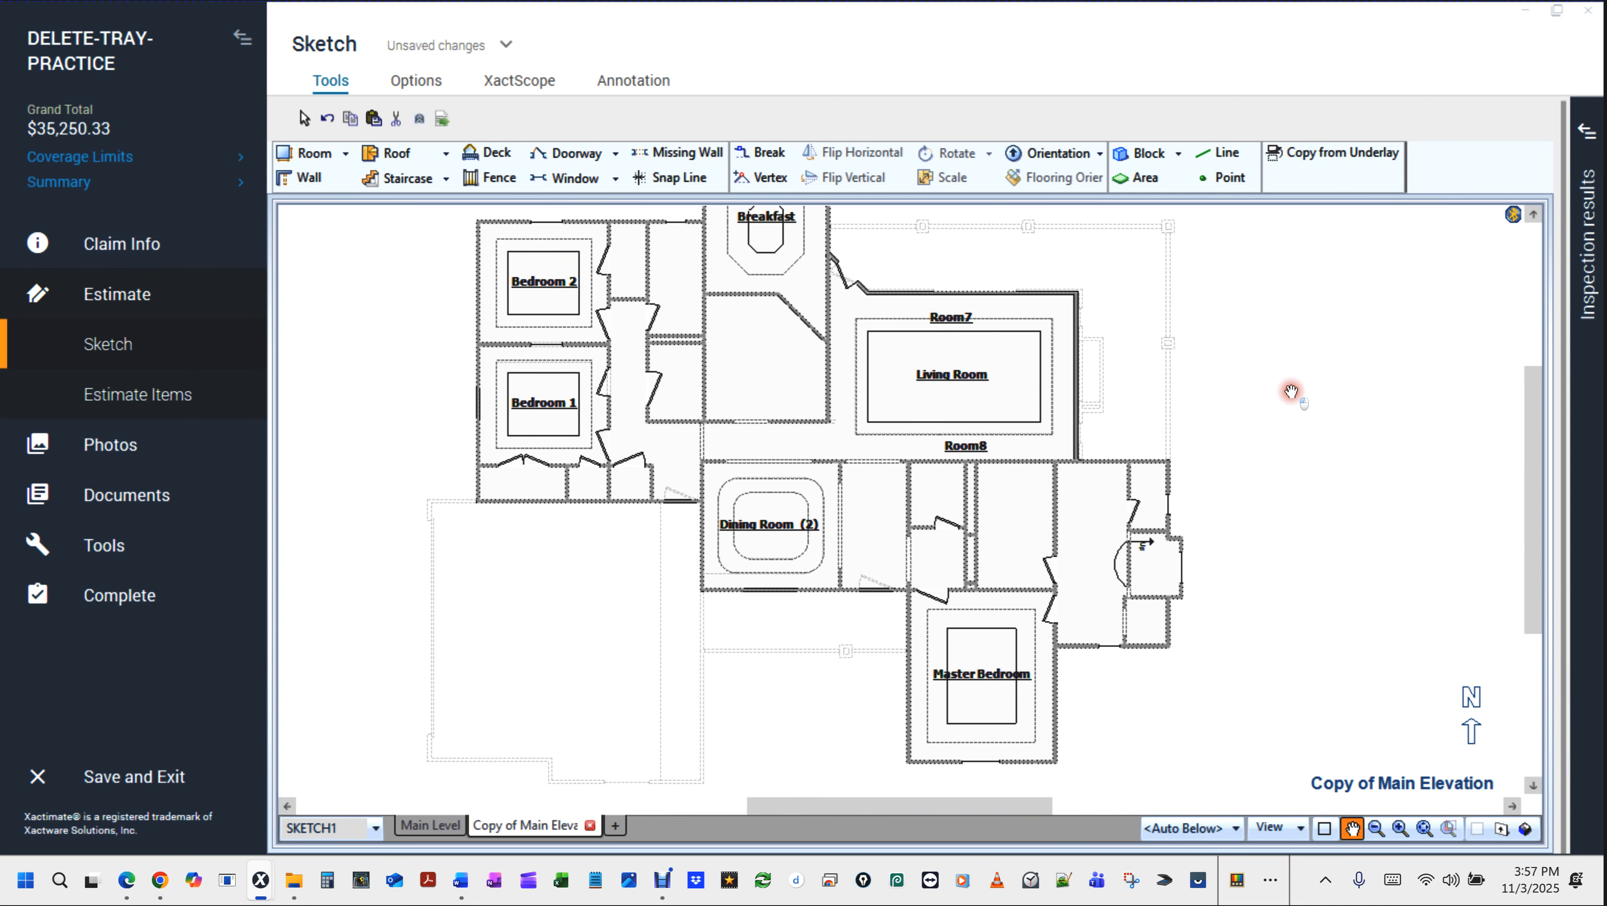
key(Escape)
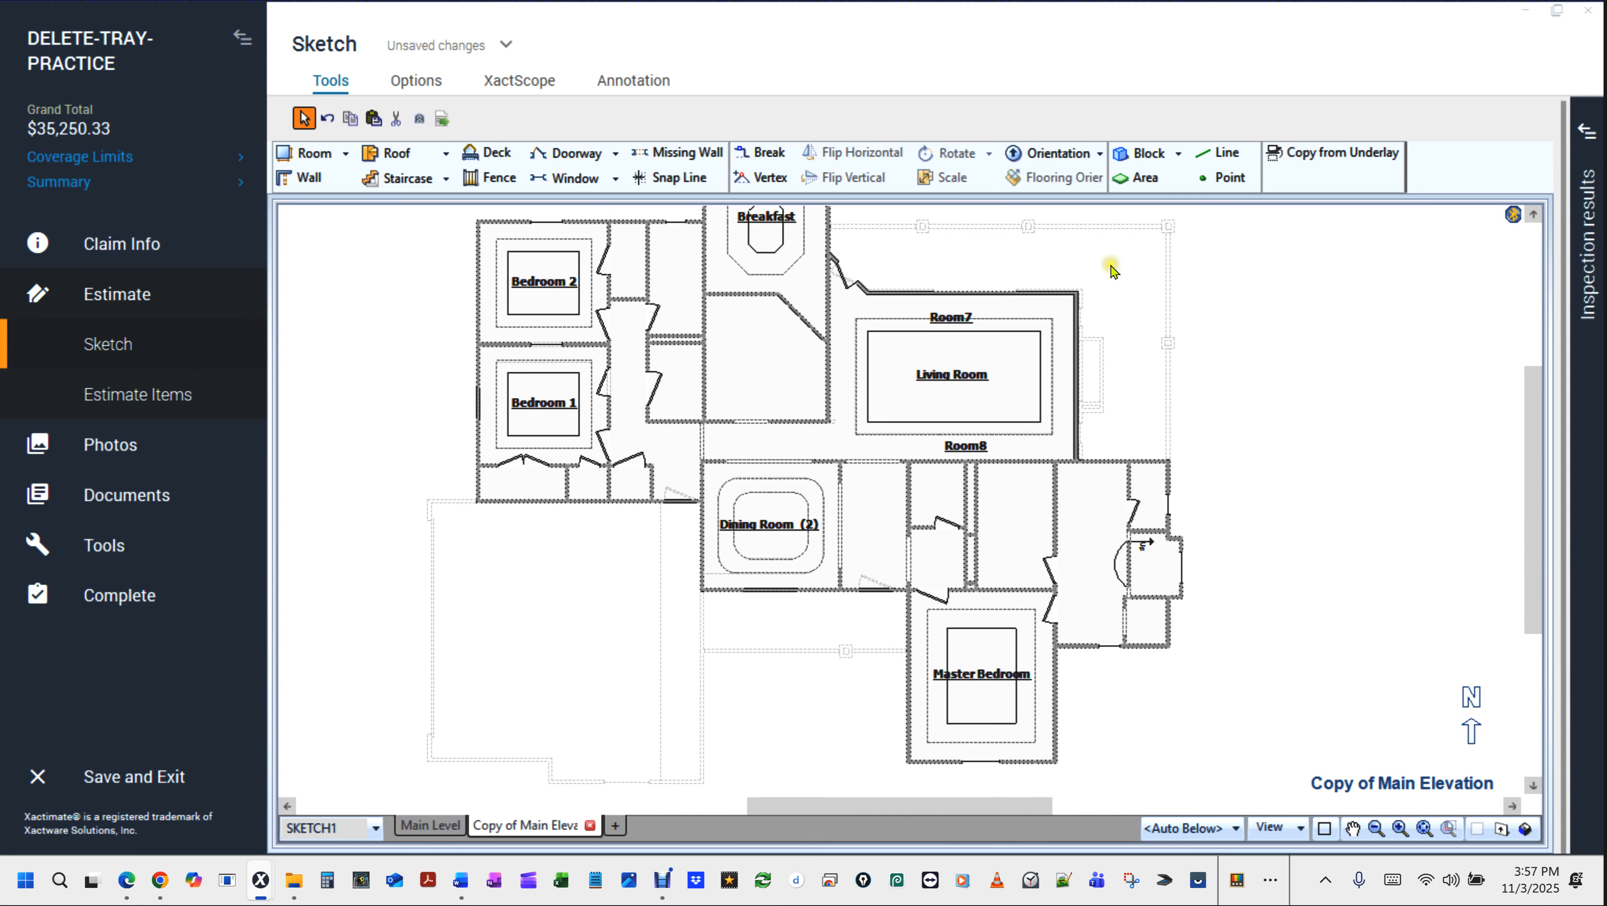
key(ctrl)
key(ctrl)
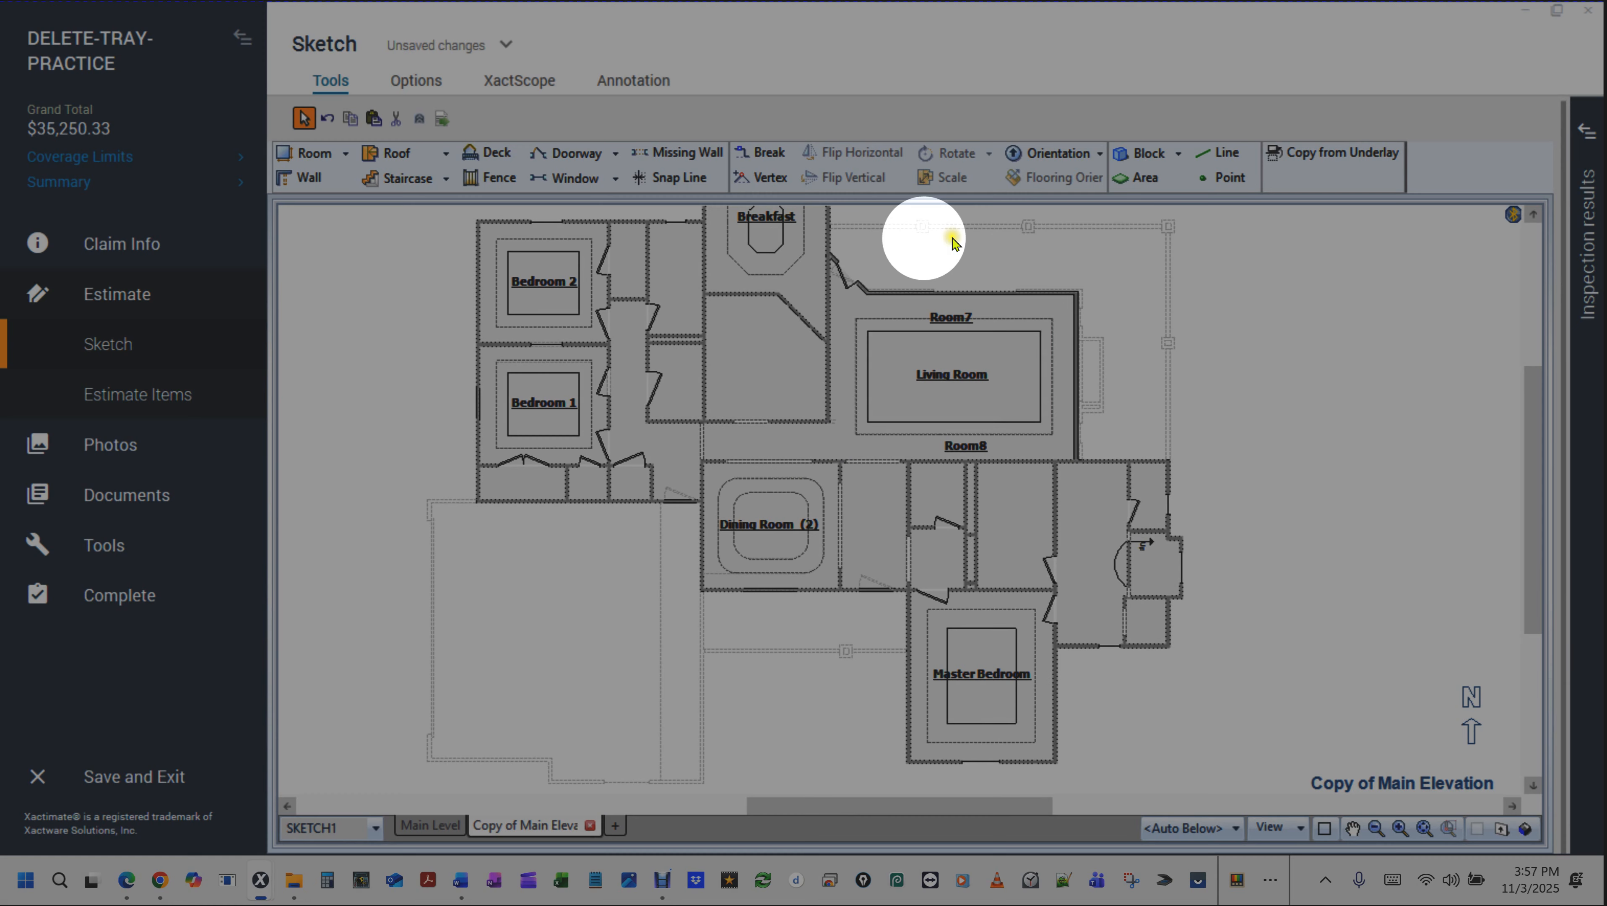
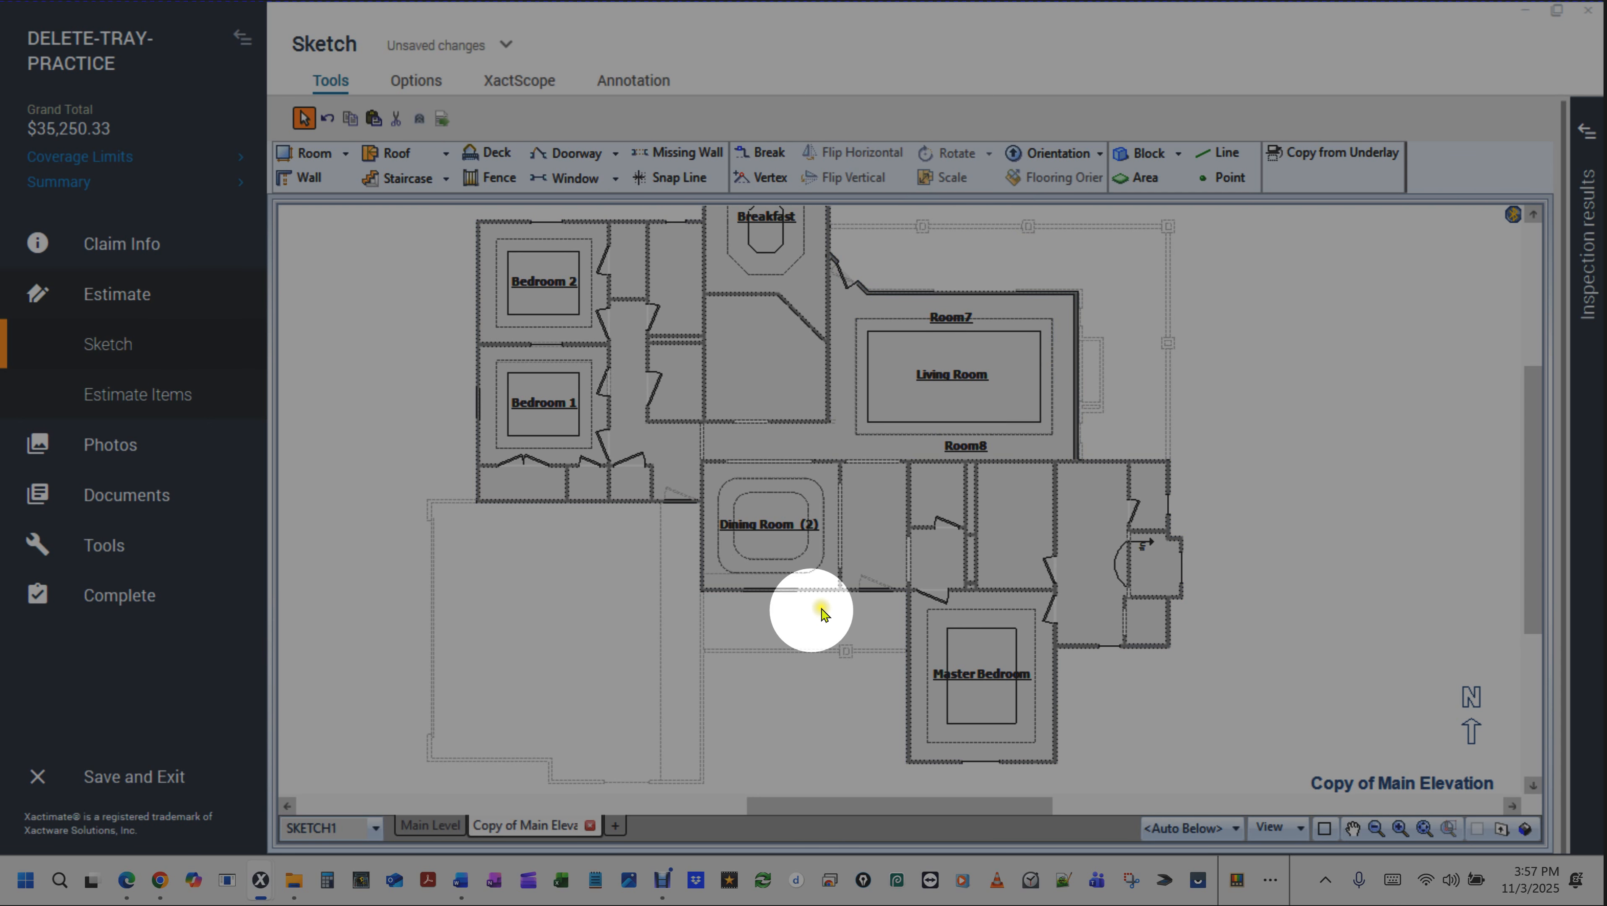
Break Room7's east wall at both ends of the fireplace bump-out and pull the middle segment outward to the underlay outline, enclosing the alcove.
drag(1287, 376, 1260, 369)
scroll(994, 499, up, 3)
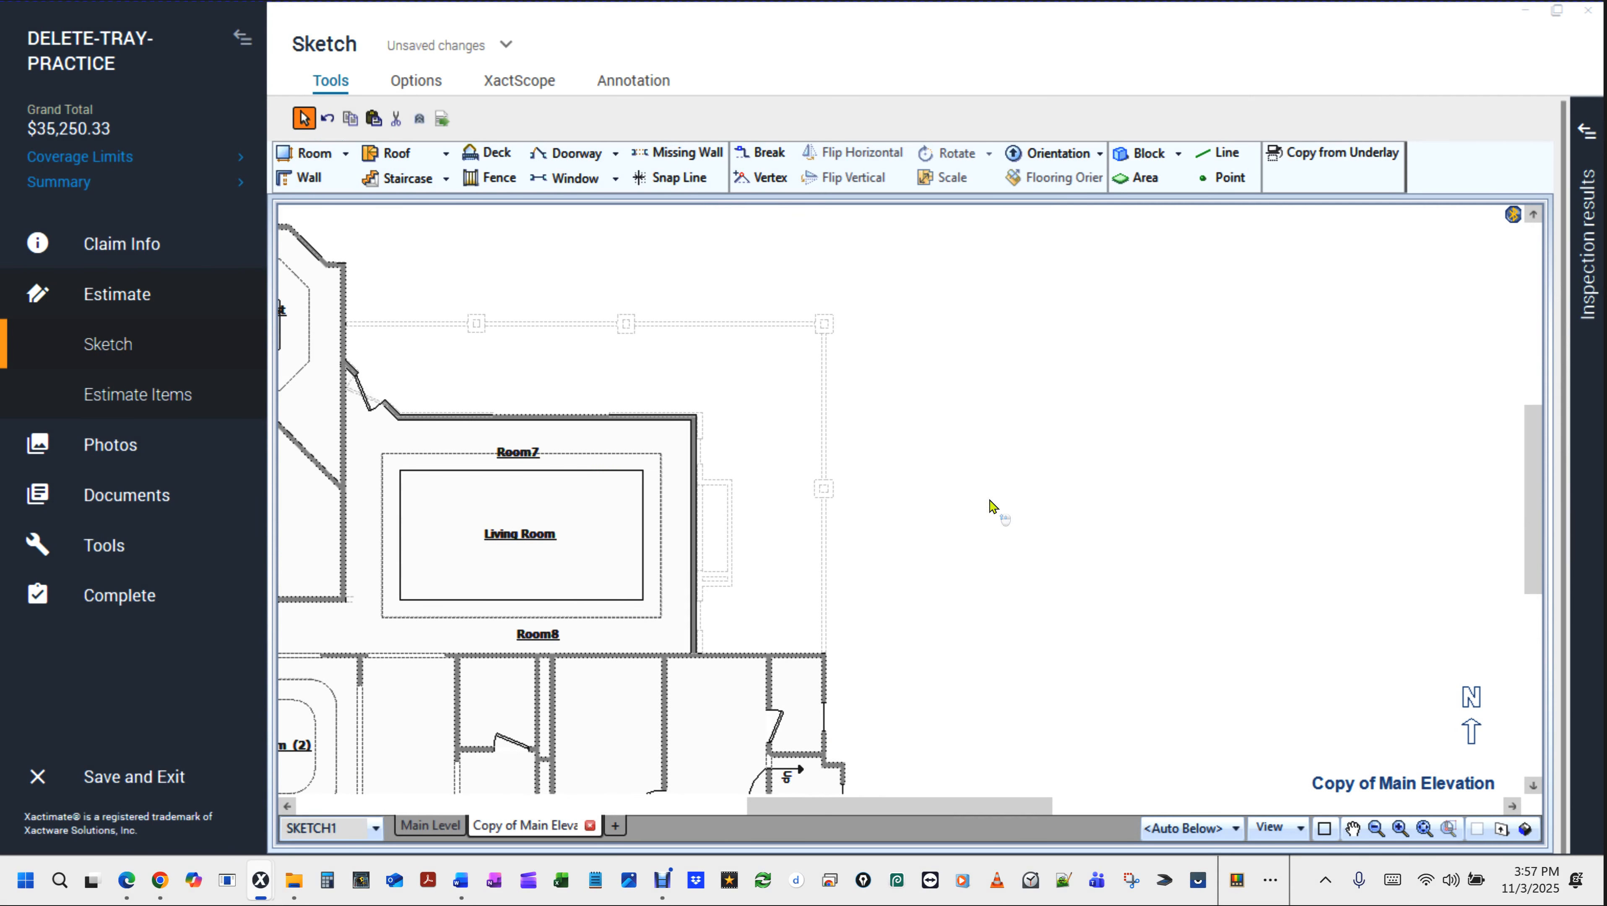
drag(860, 470, 997, 423)
key(Escape)
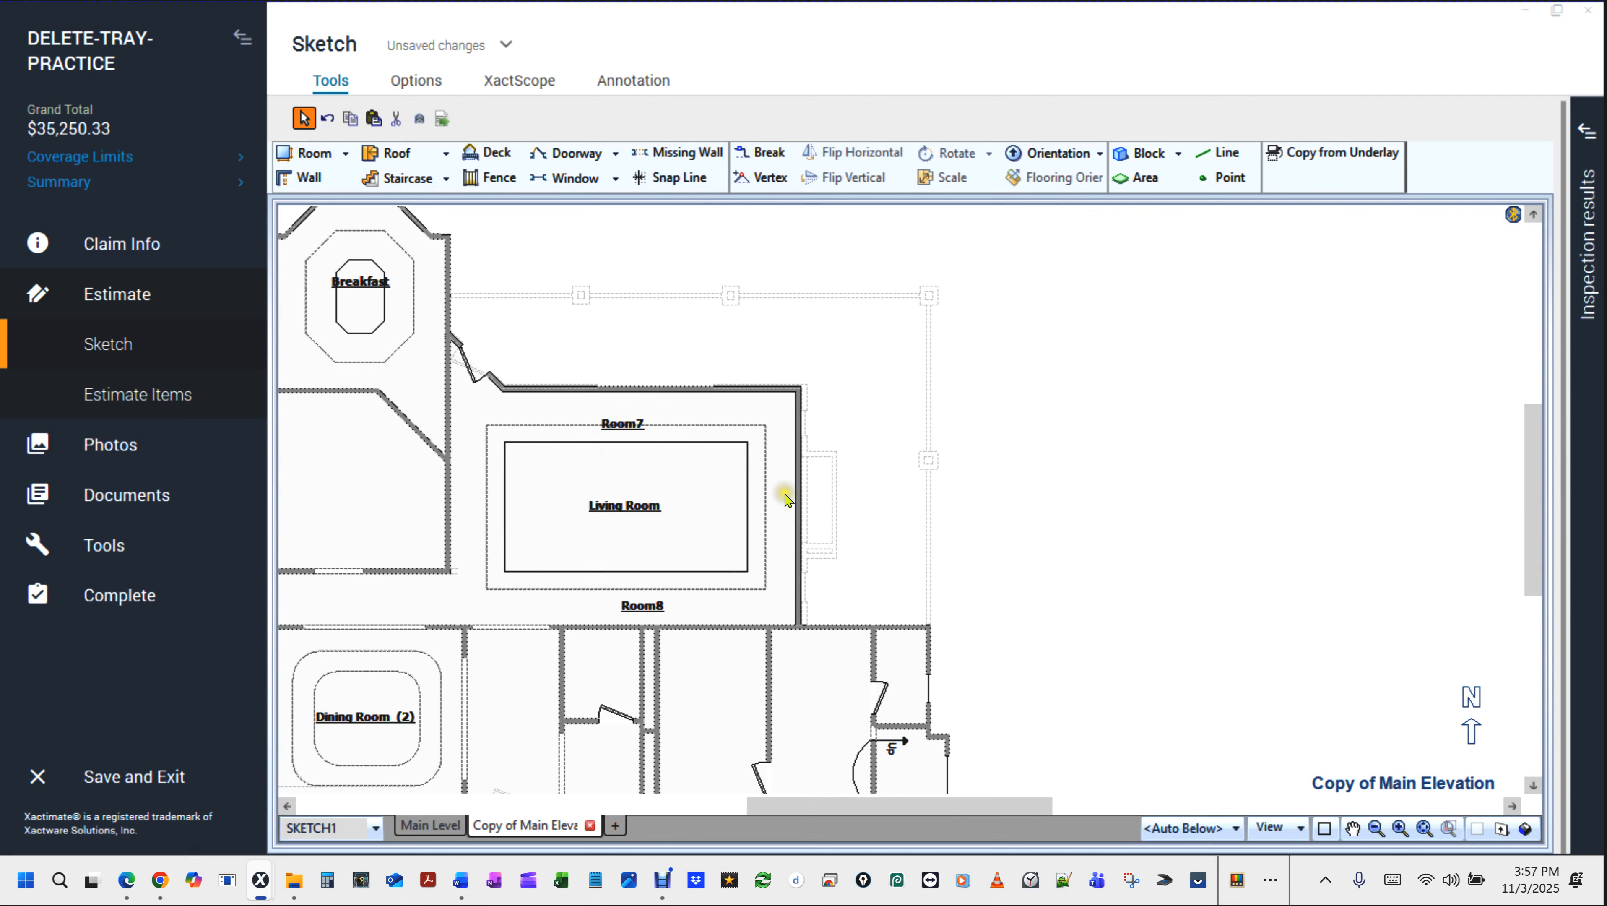
click(782, 501)
scroll(782, 502, up, 4)
key(b)
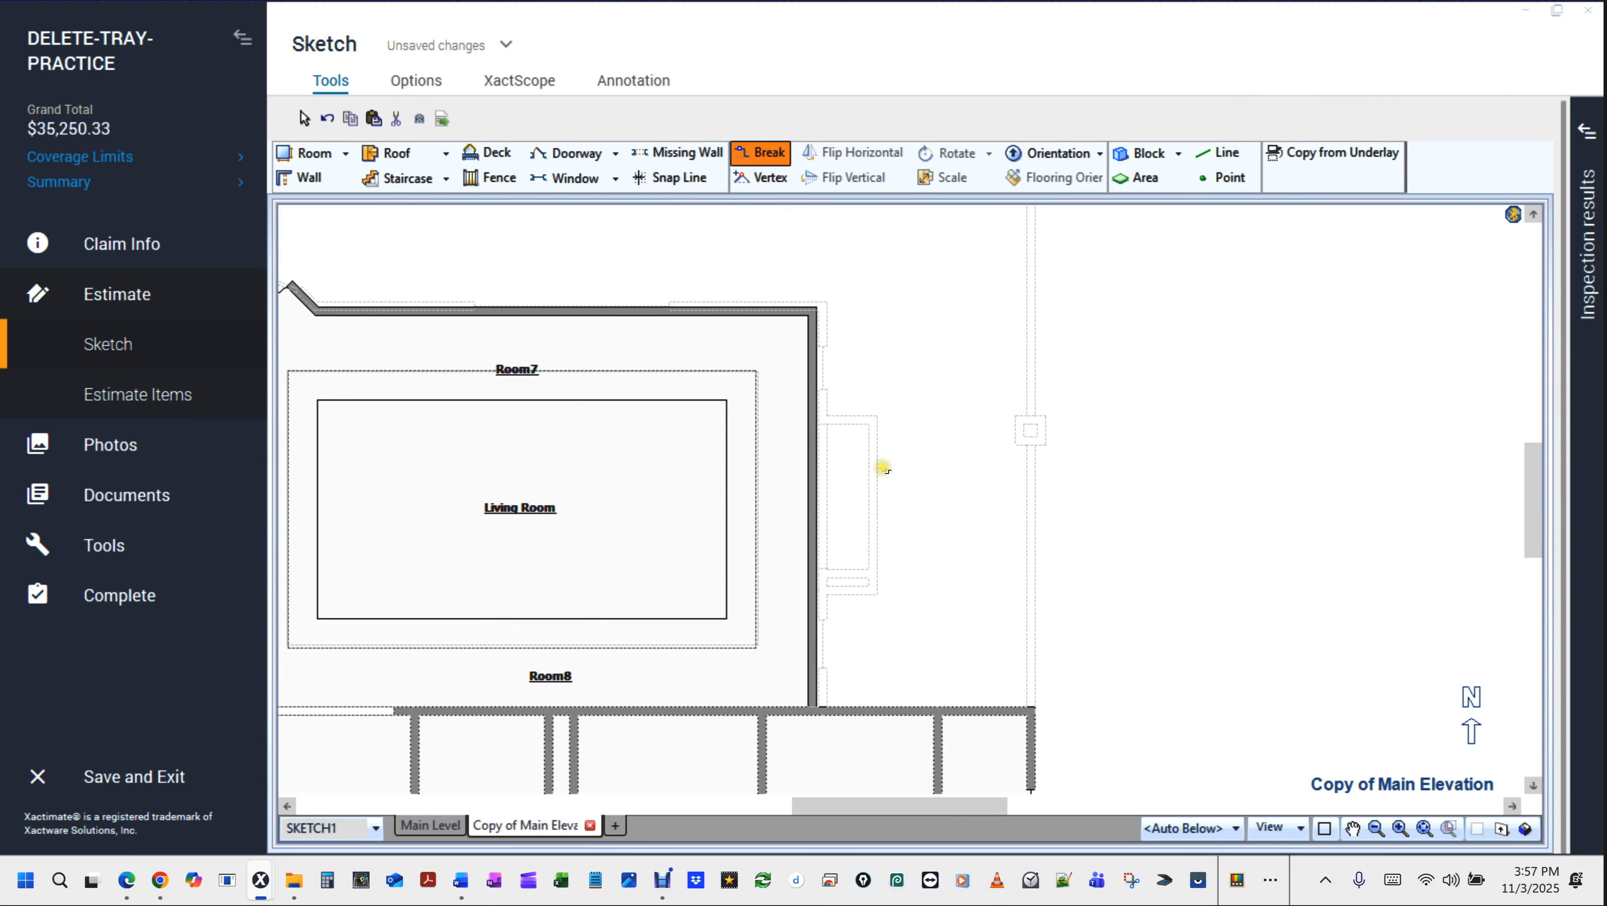
drag(814, 421, 812, 593)
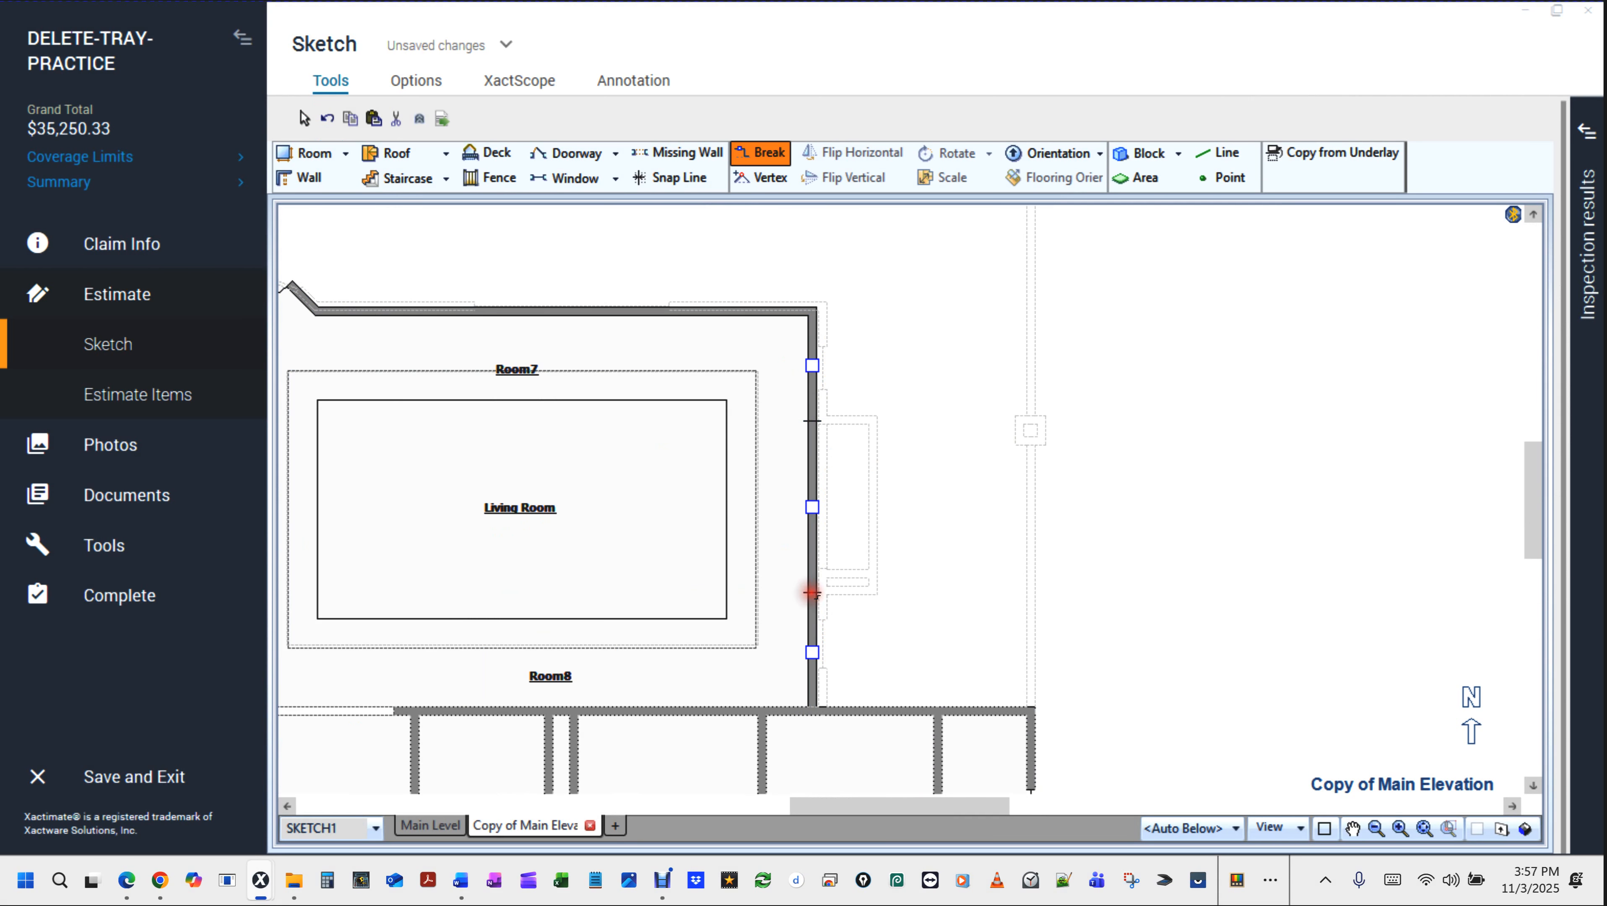
drag(812, 507, 873, 505)
Open the wall between Room7 and the new fireplace alcove with a missing wall spanning the alcove's interior width.
key(m)
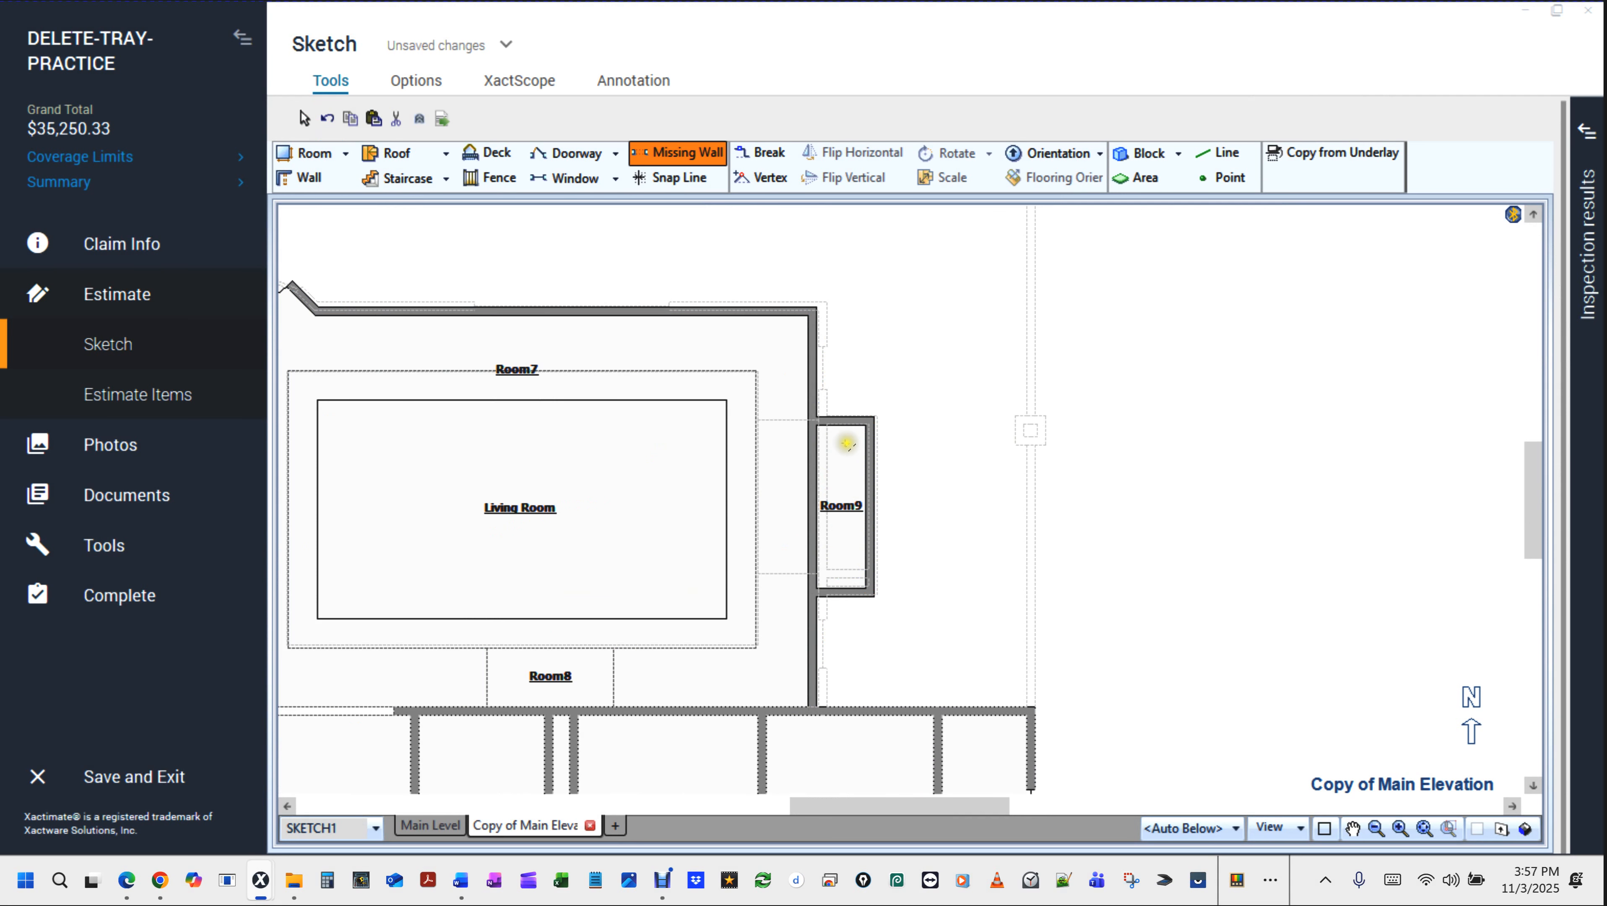
drag(813, 442, 815, 569)
click(1183, 625)
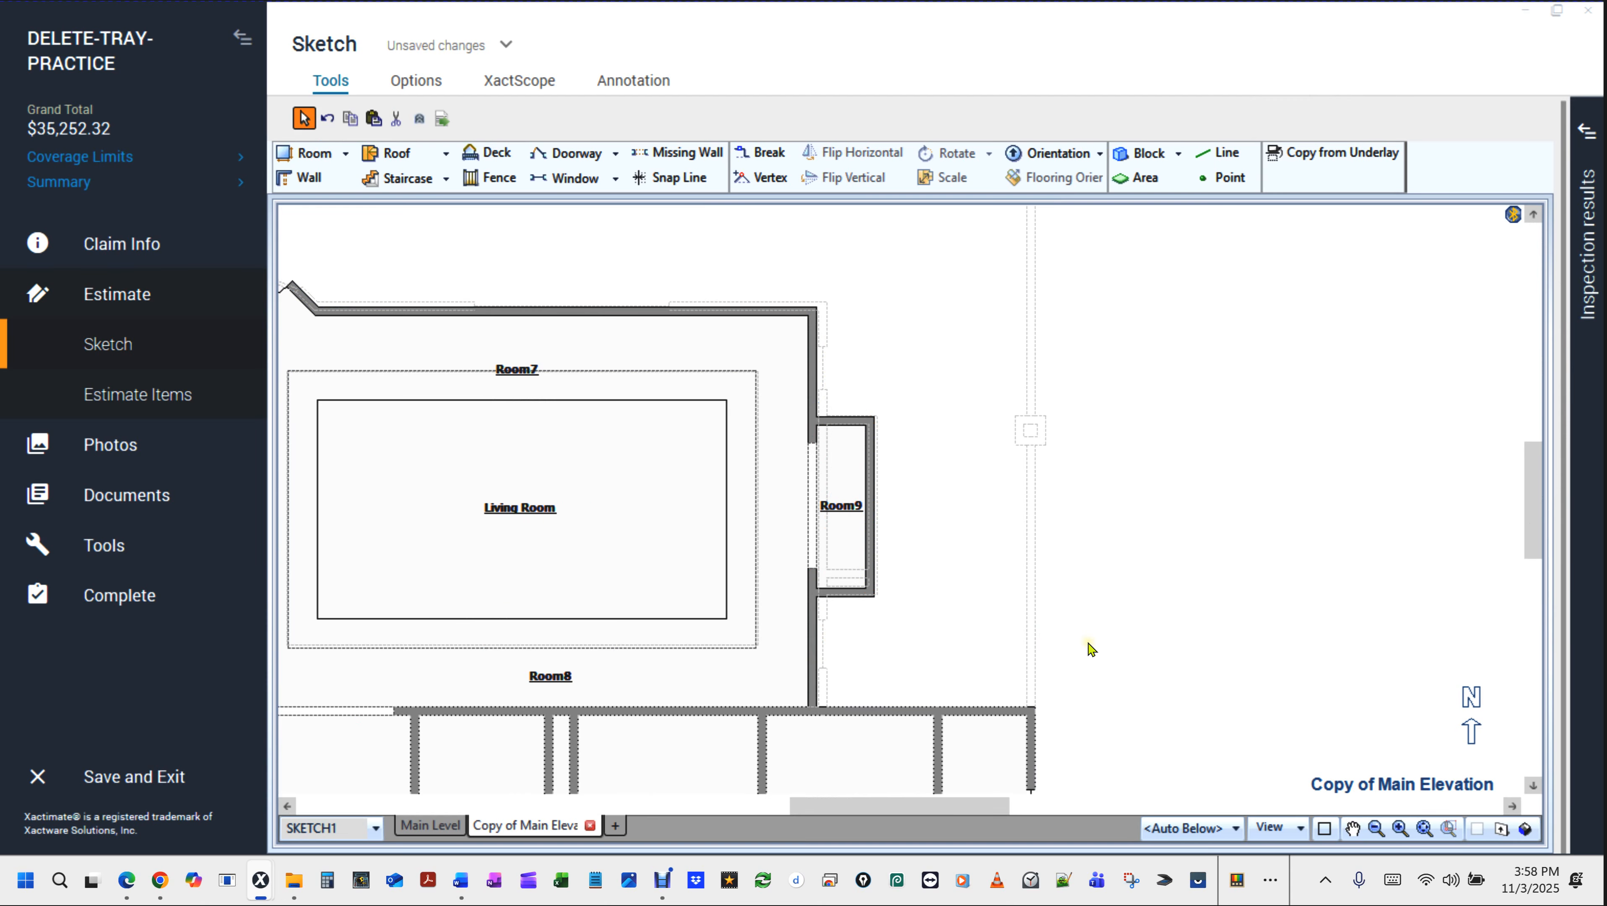
Turn off Show Label for Room7, Room8 and Room9 together in their shared room properties.
click(601, 536)
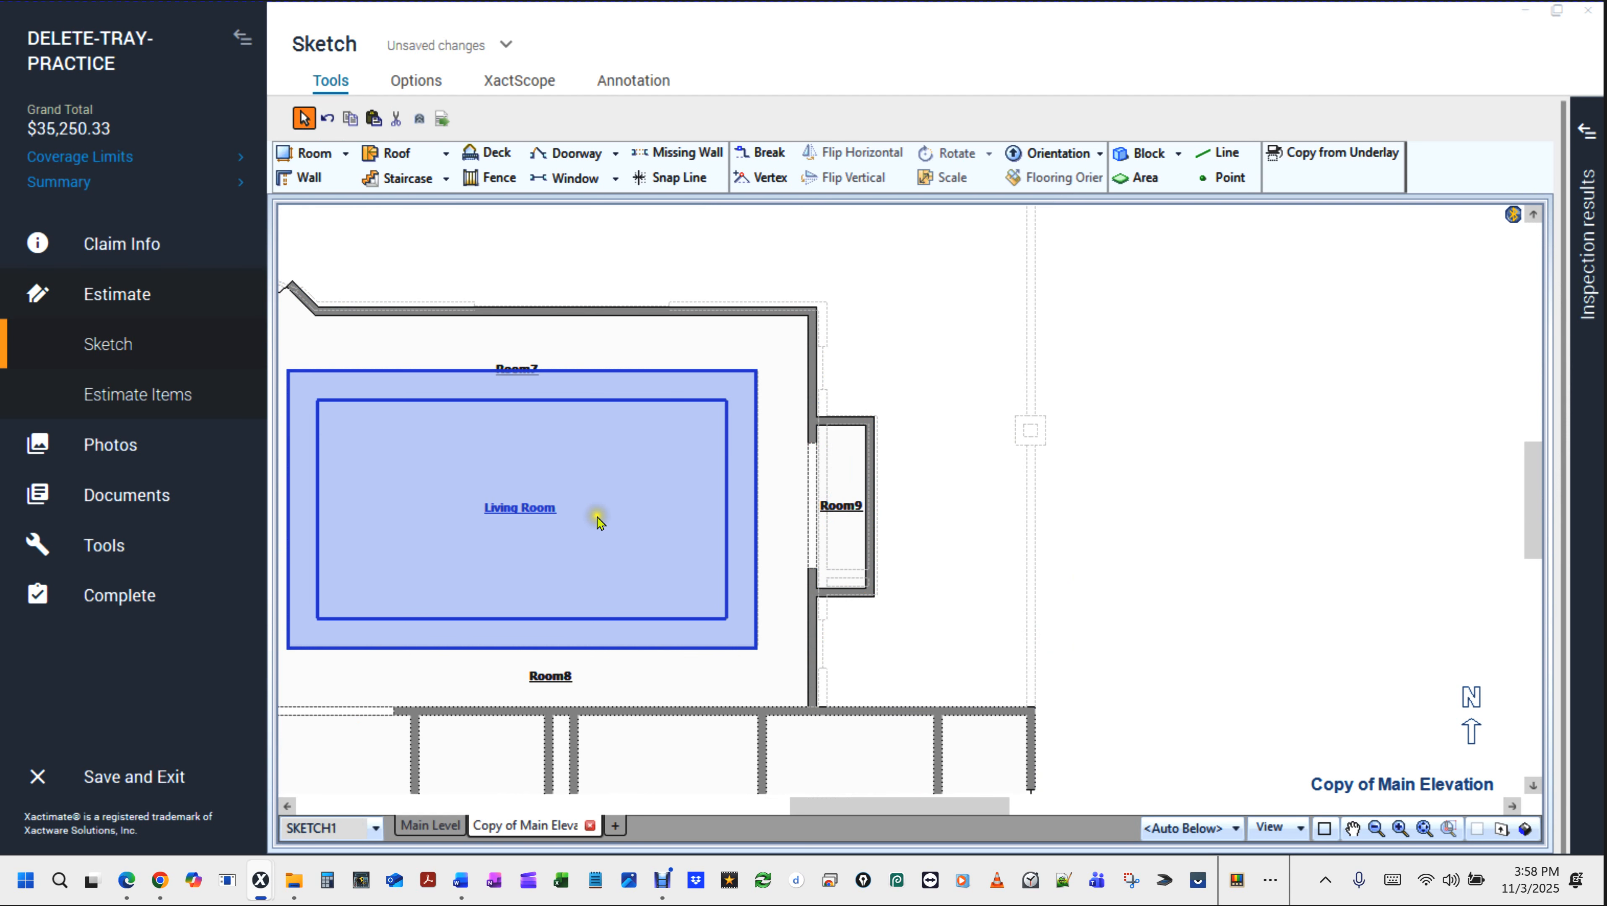
scroll(1176, 458, down, 2)
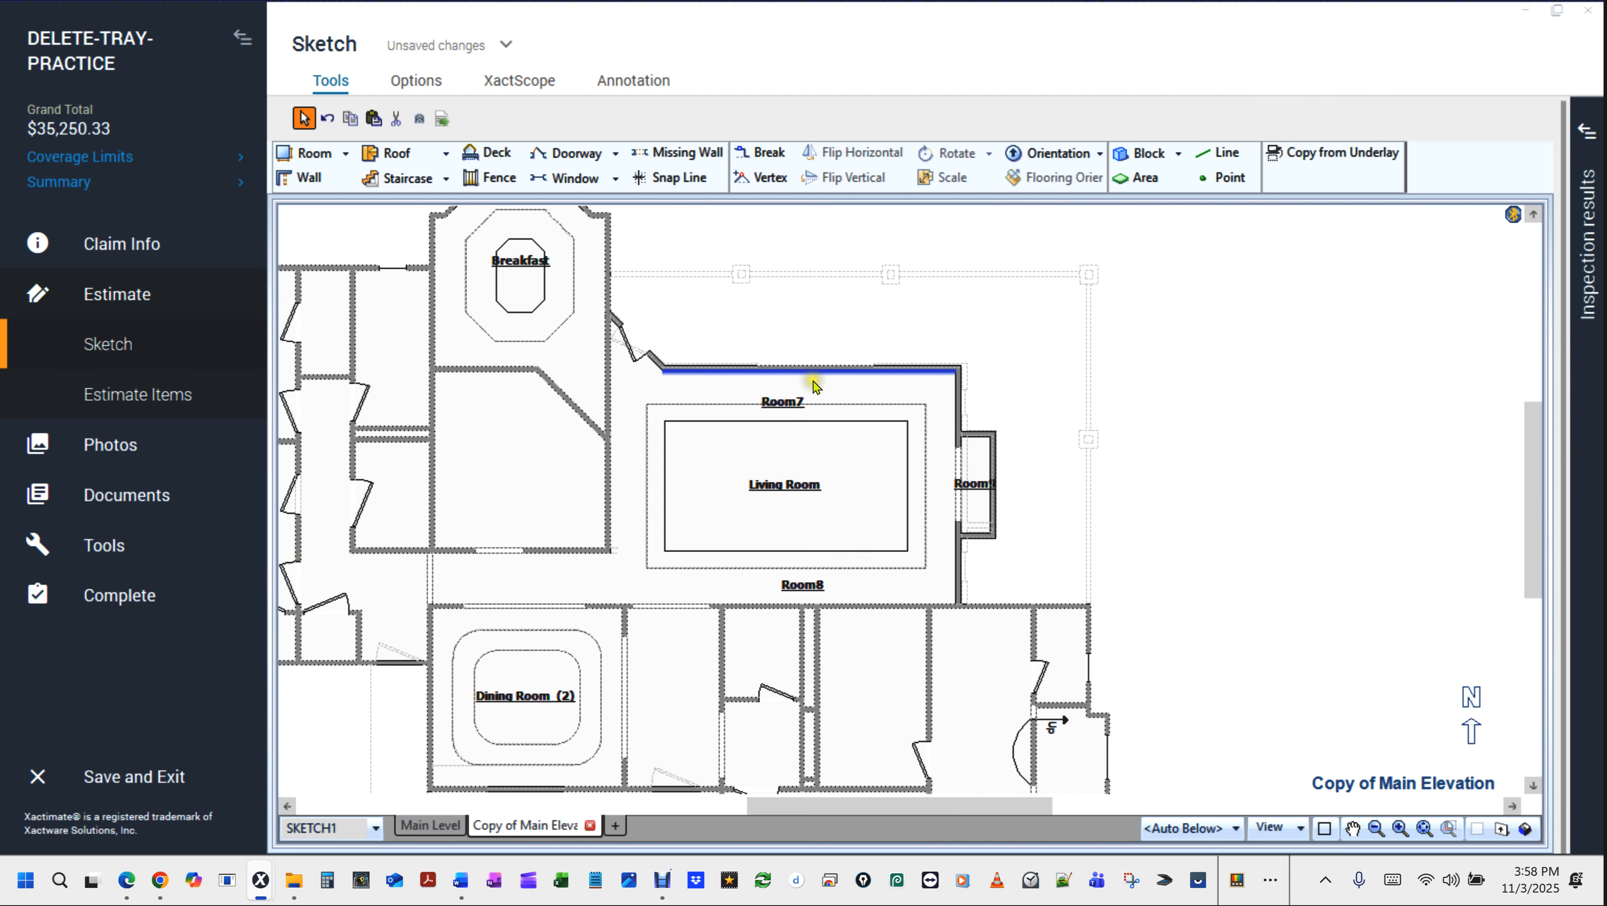
click(790, 401)
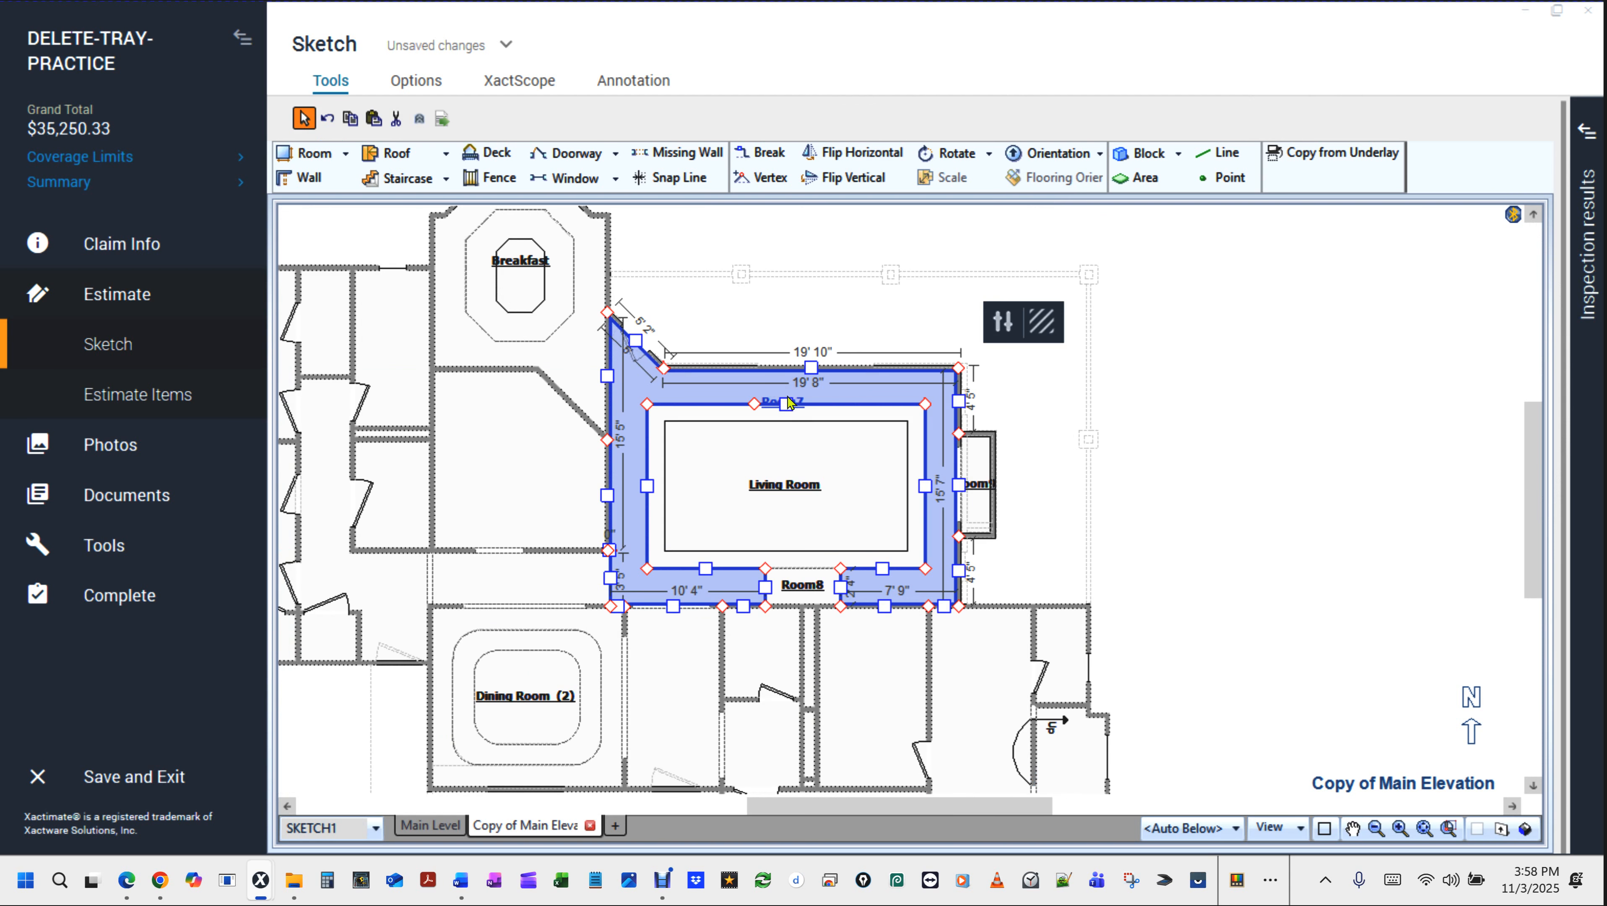
ctrl+click(811, 584)
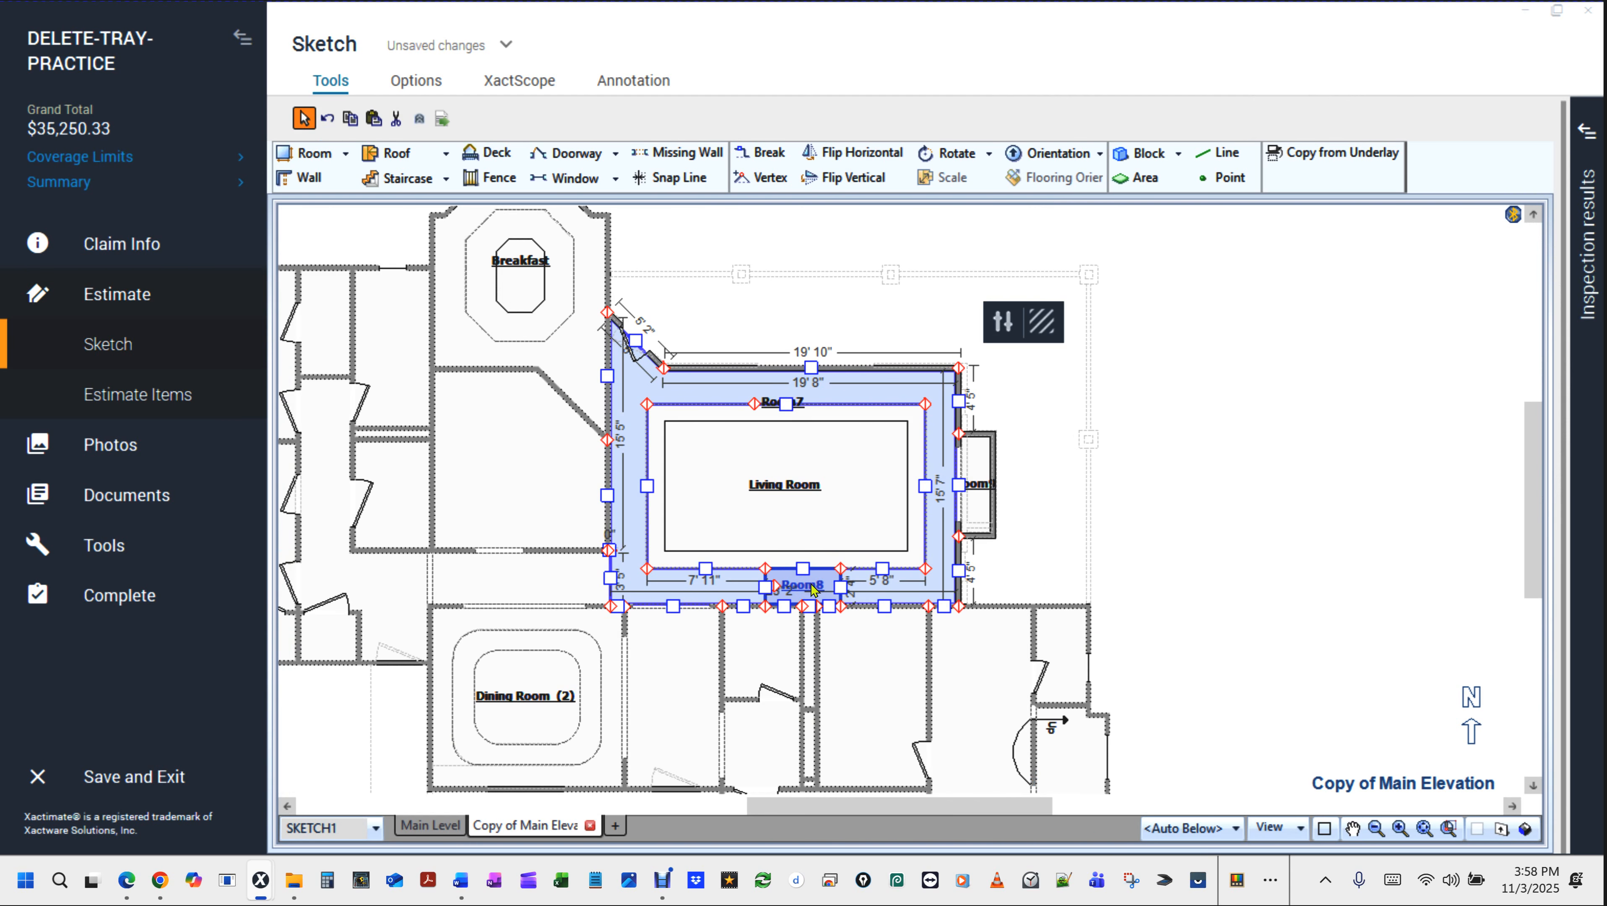
ctrl+click(981, 490)
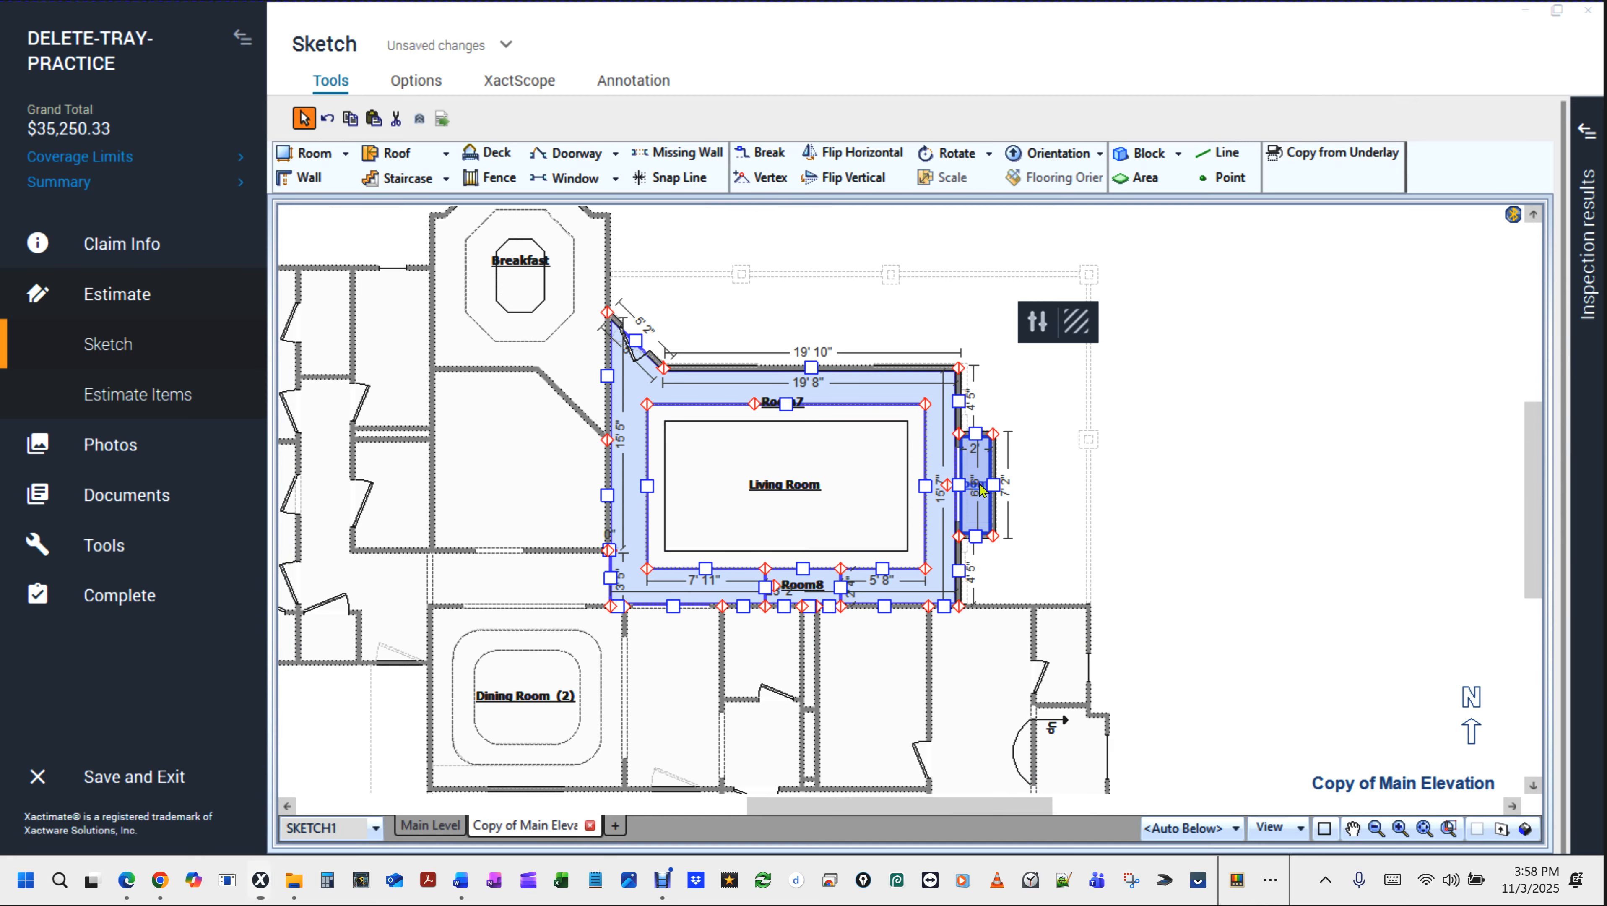
click(1038, 321)
double_click(1232, 383)
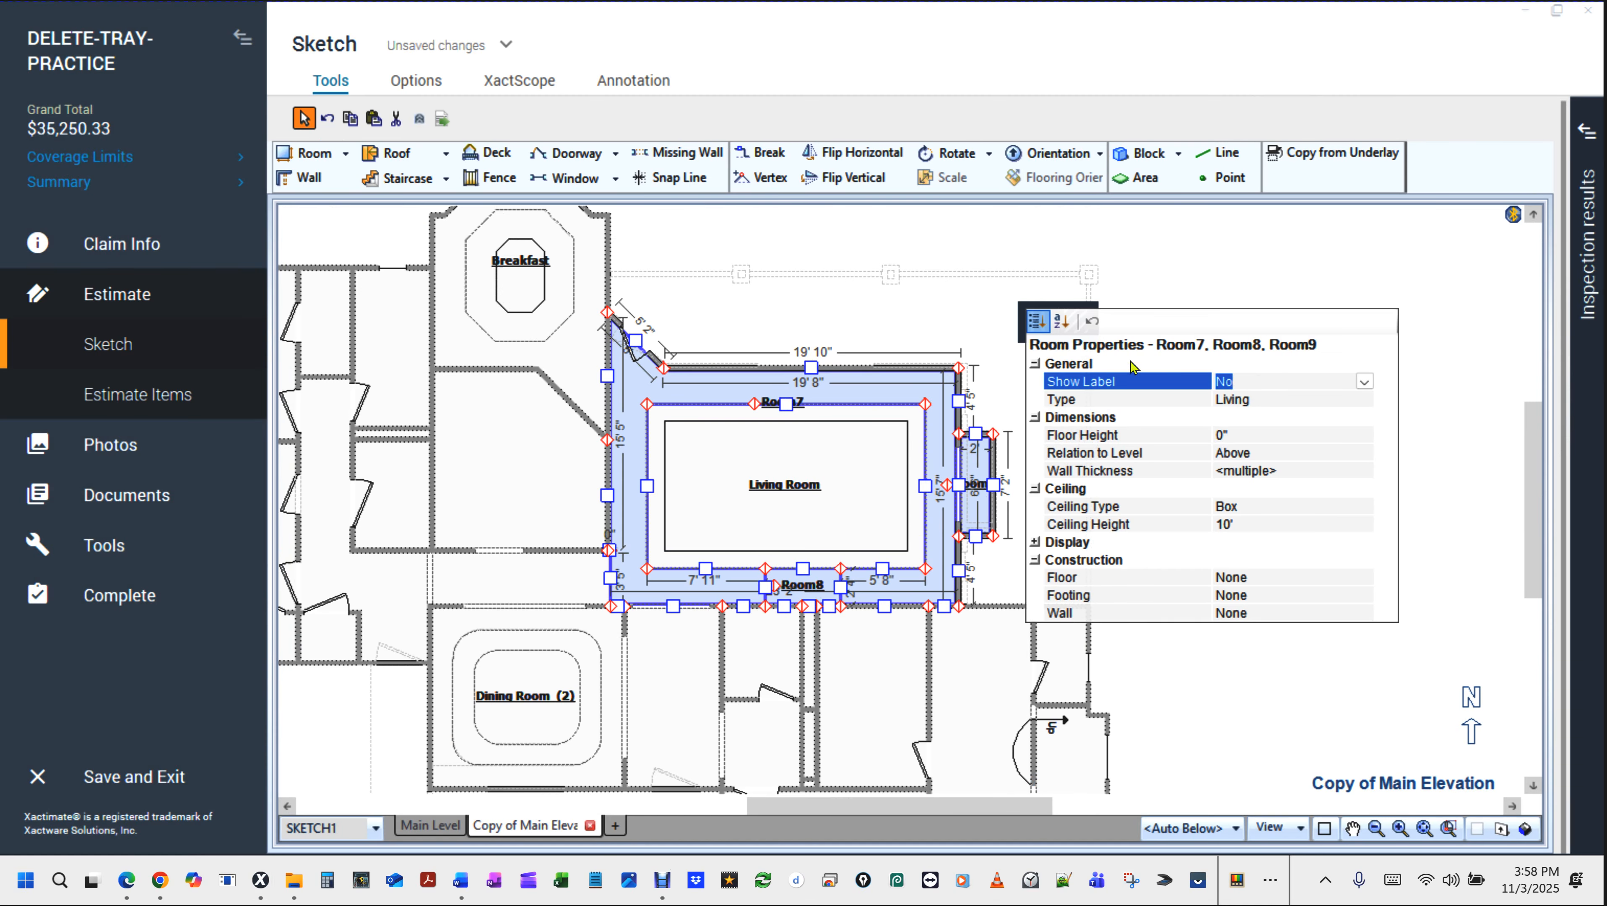
click(664, 340)
drag(689, 302, 1046, 585)
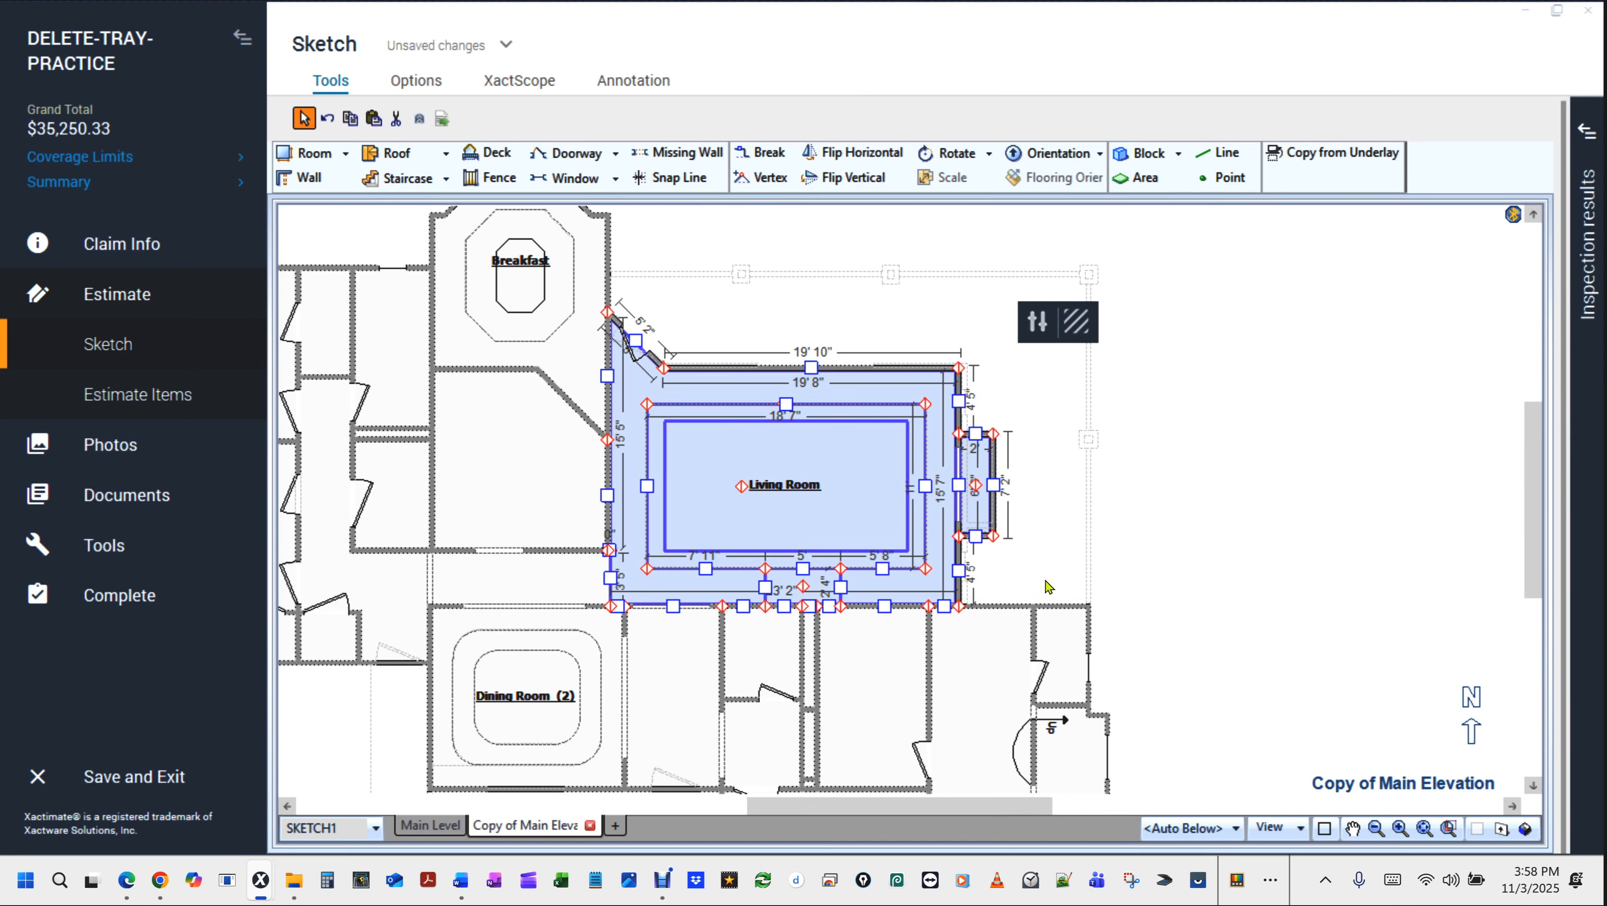
click(1201, 537)
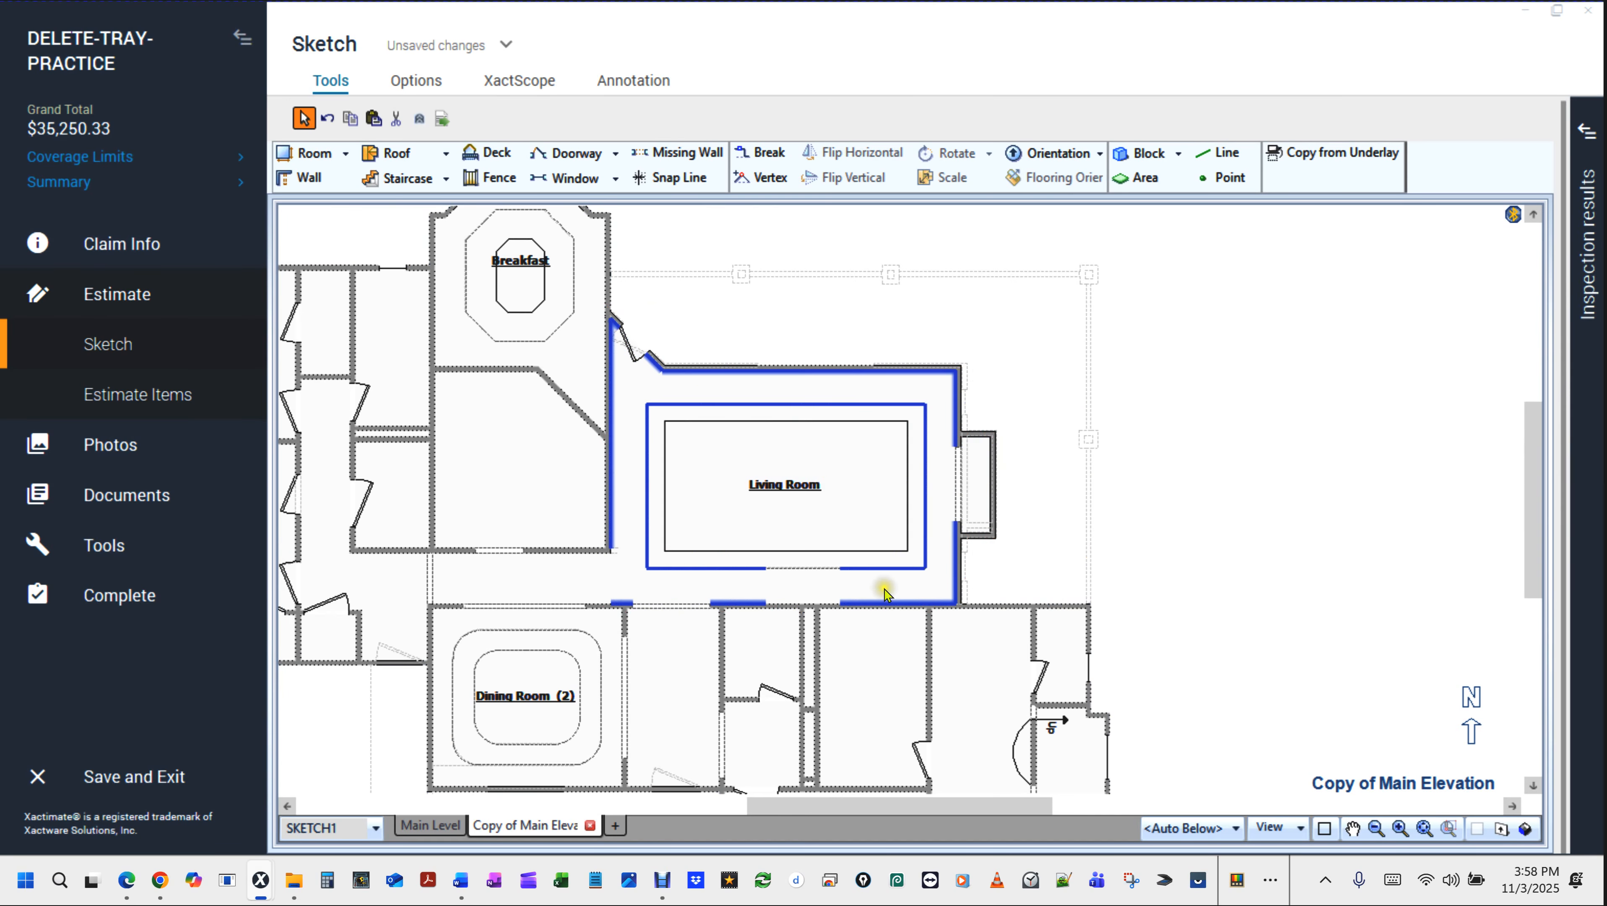
Examine the Living Room's tray ceiling and the new alcove in 3D with ceilings shown and hidden, and return to the plan view.
key(F8)
drag(859, 558, 1008, 286)
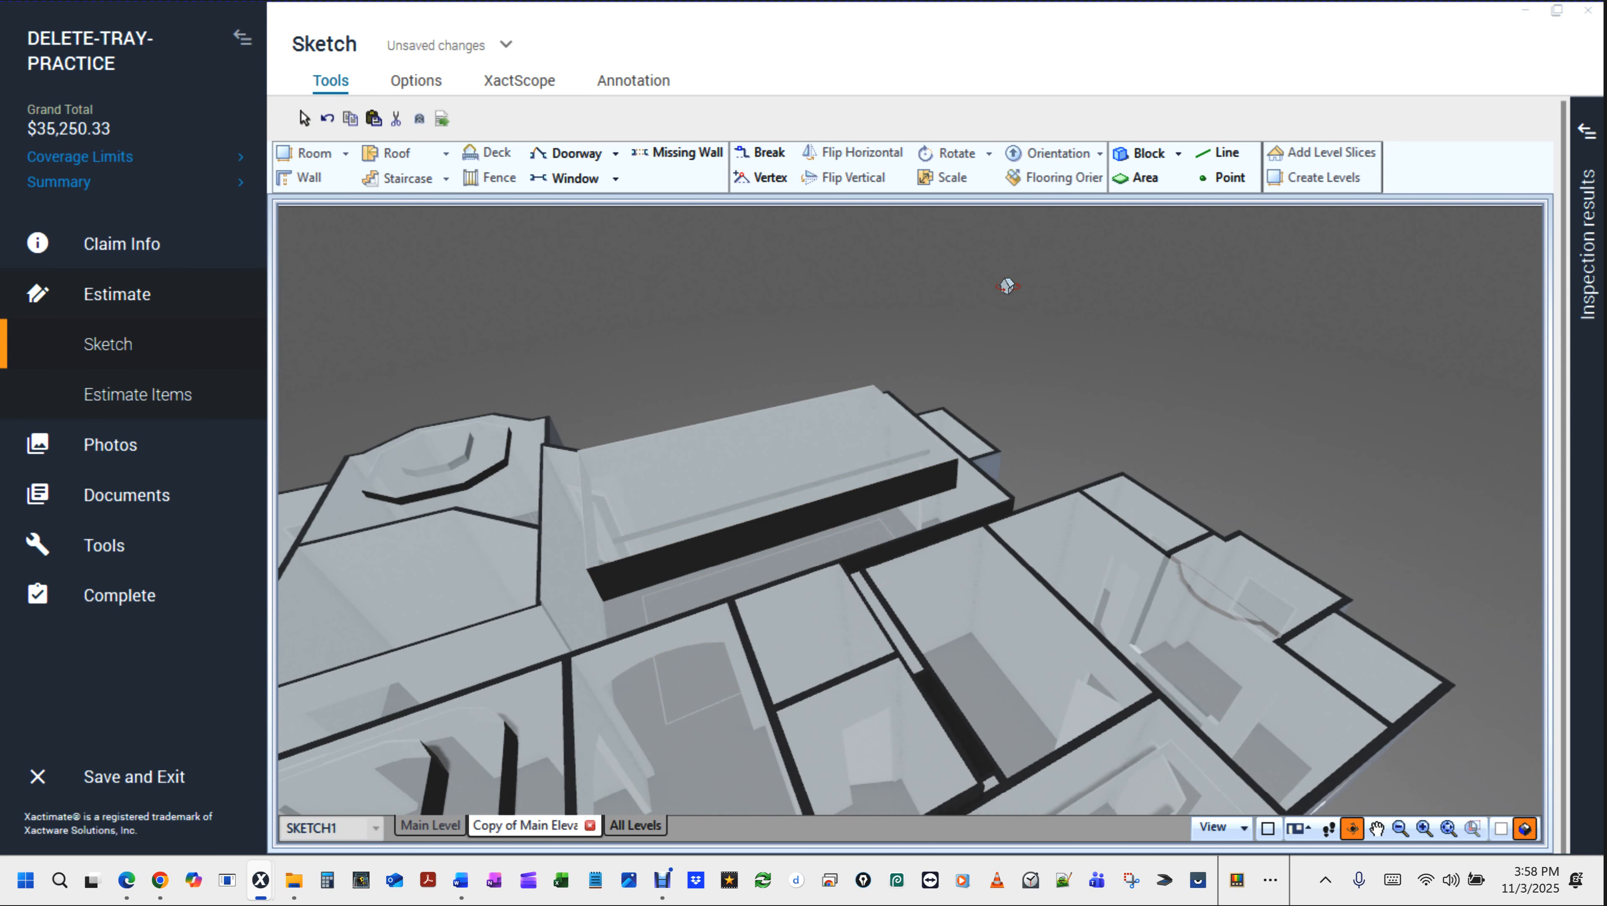
mouse_move(857, 426)
mouse_down()
mouse_move(1157, 398)
mouse_move(1183, 366)
mouse_move(1179, 445)
mouse_move(989, 521)
mouse_move(850, 542)
mouse_move(782, 527)
mouse_move(1017, 419)
mouse_move(1061, 350)
mouse_move(1096, 431)
mouse_move(832, 568)
mouse_move(864, 492)
mouse_move(893, 550)
mouse_move(873, 574)
mouse_move(708, 521)
mouse_up()
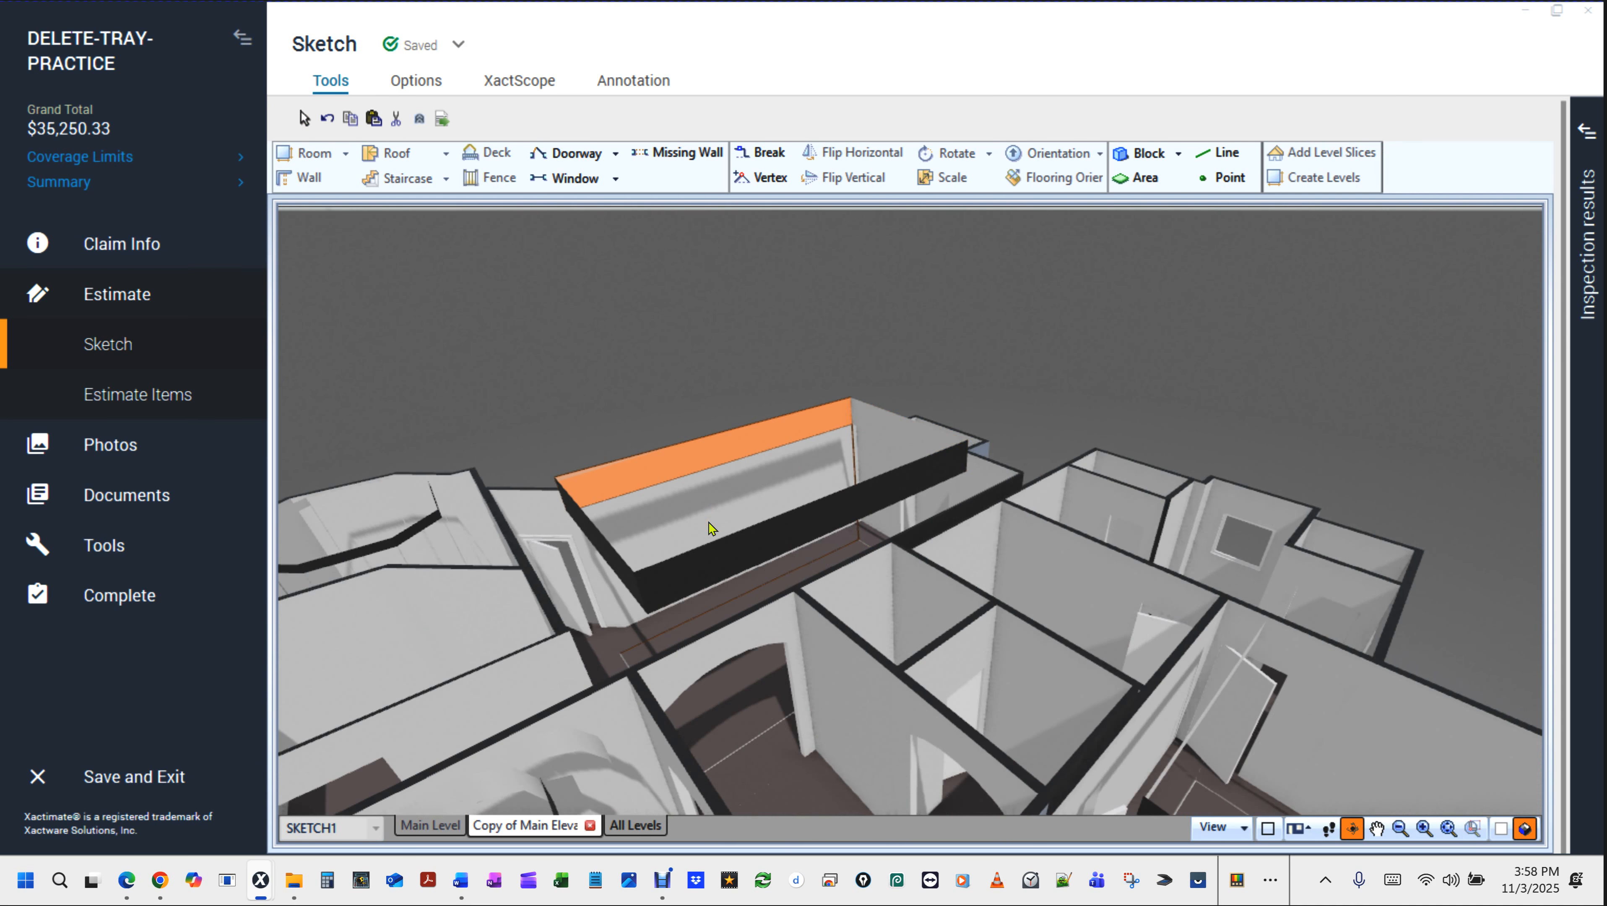
key(c)
click(725, 536)
scroll(729, 474, down, 3)
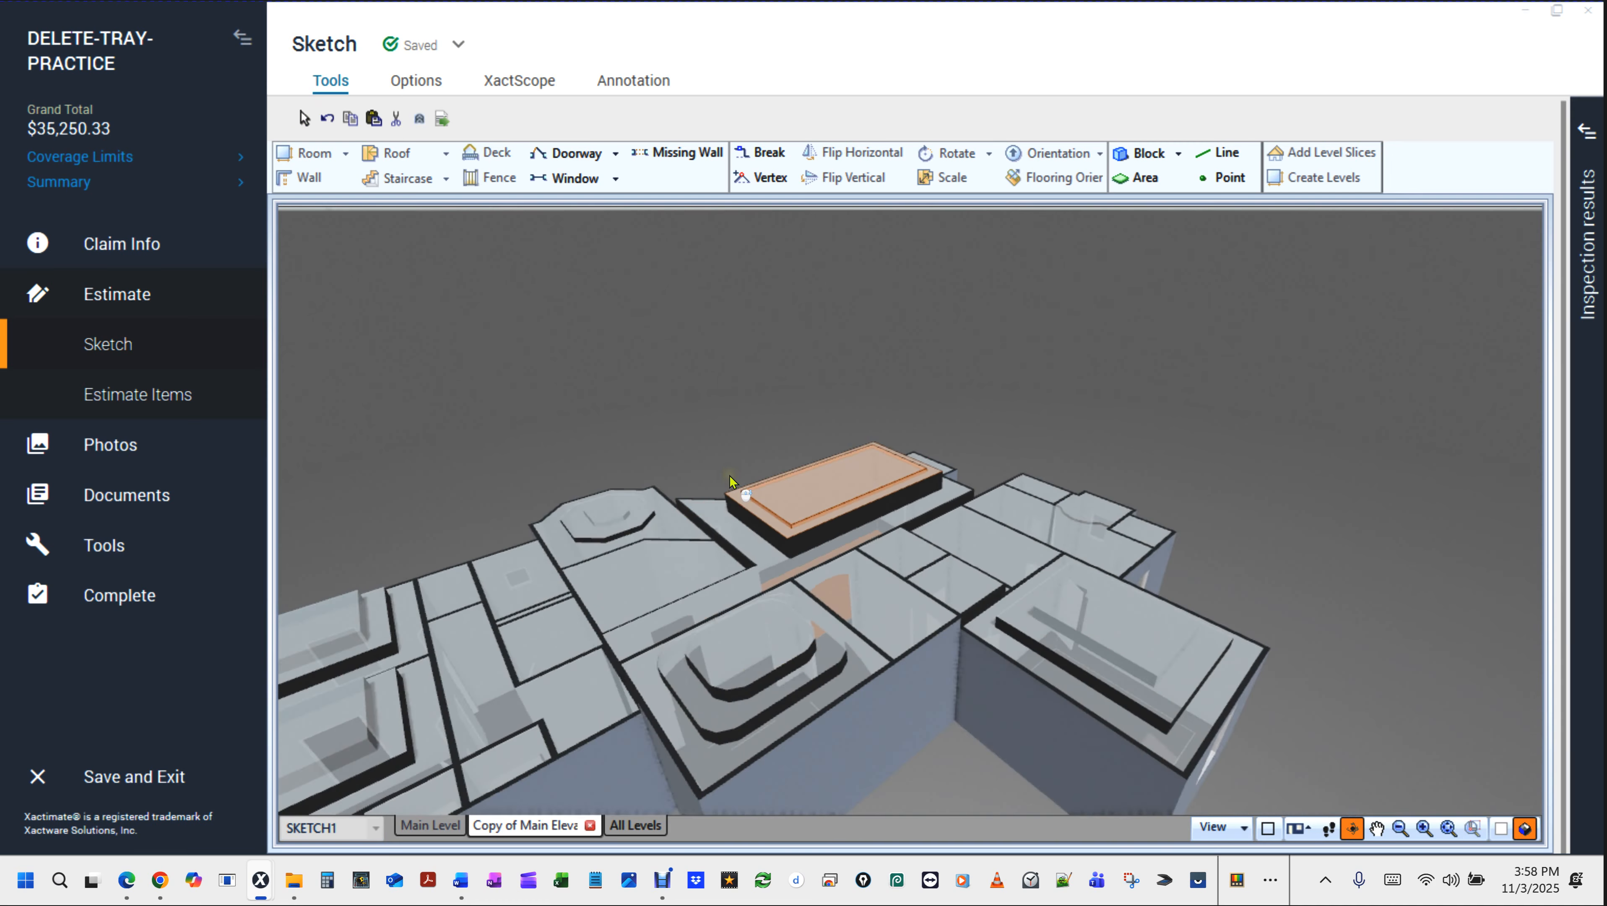
key(F9)
click(1092, 434)
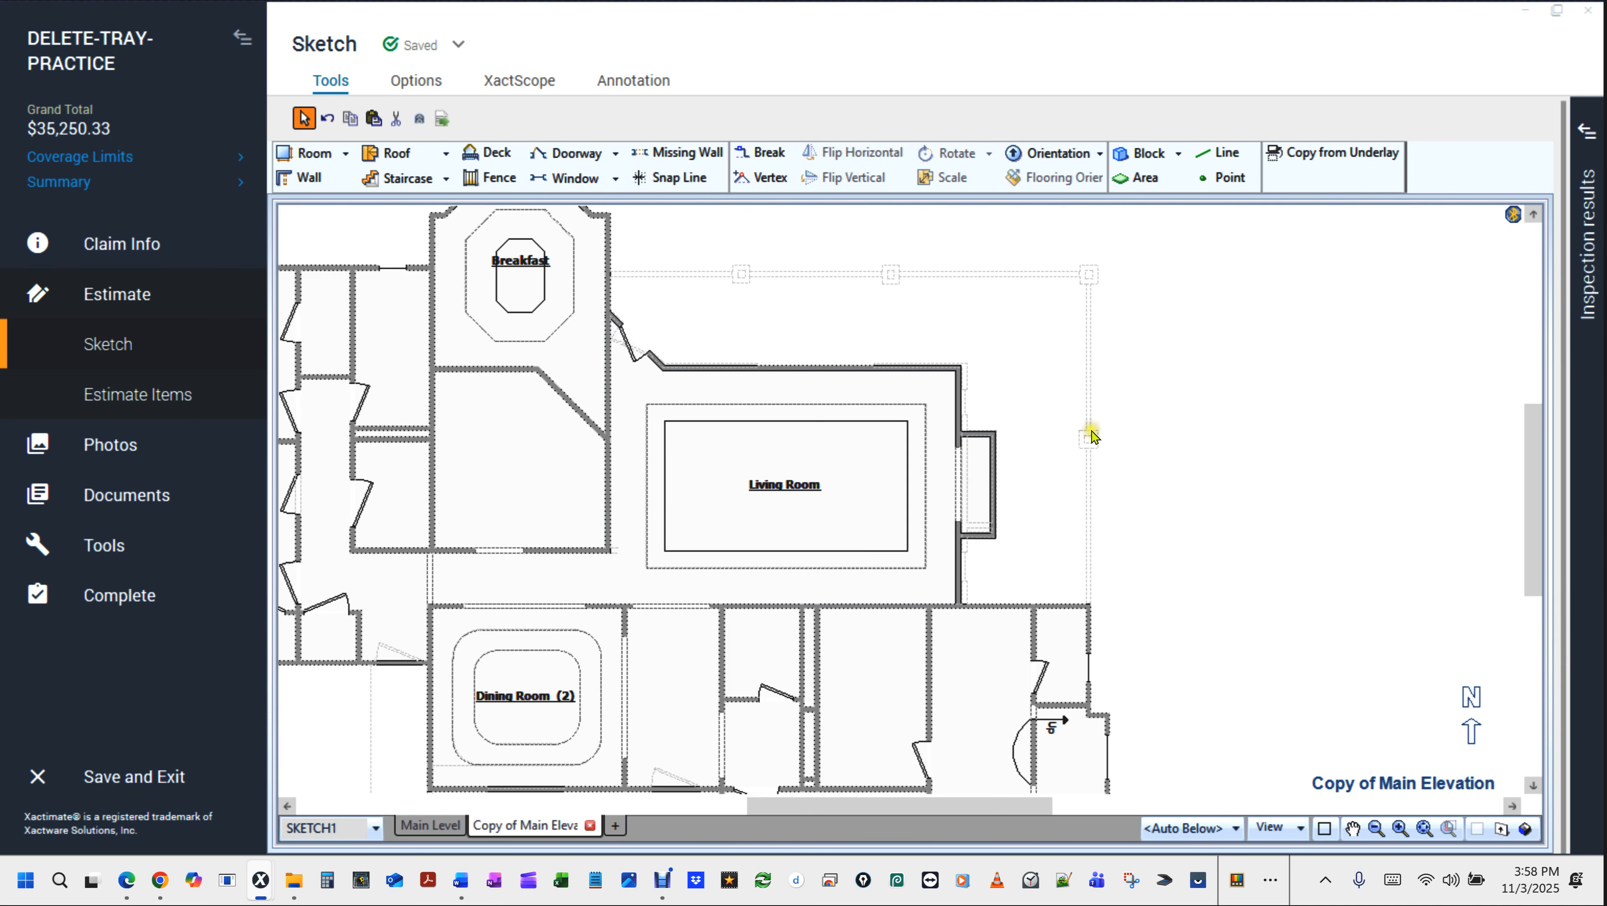
Examine the underlay's porch posts and railing lines north and east of the Living Room, including the bolt marks on the post bases.
key(space)
scroll(977, 285, up, 2)
key(space)
drag(999, 312, 1021, 400)
click(1041, 373)
drag(975, 328, 1060, 374)
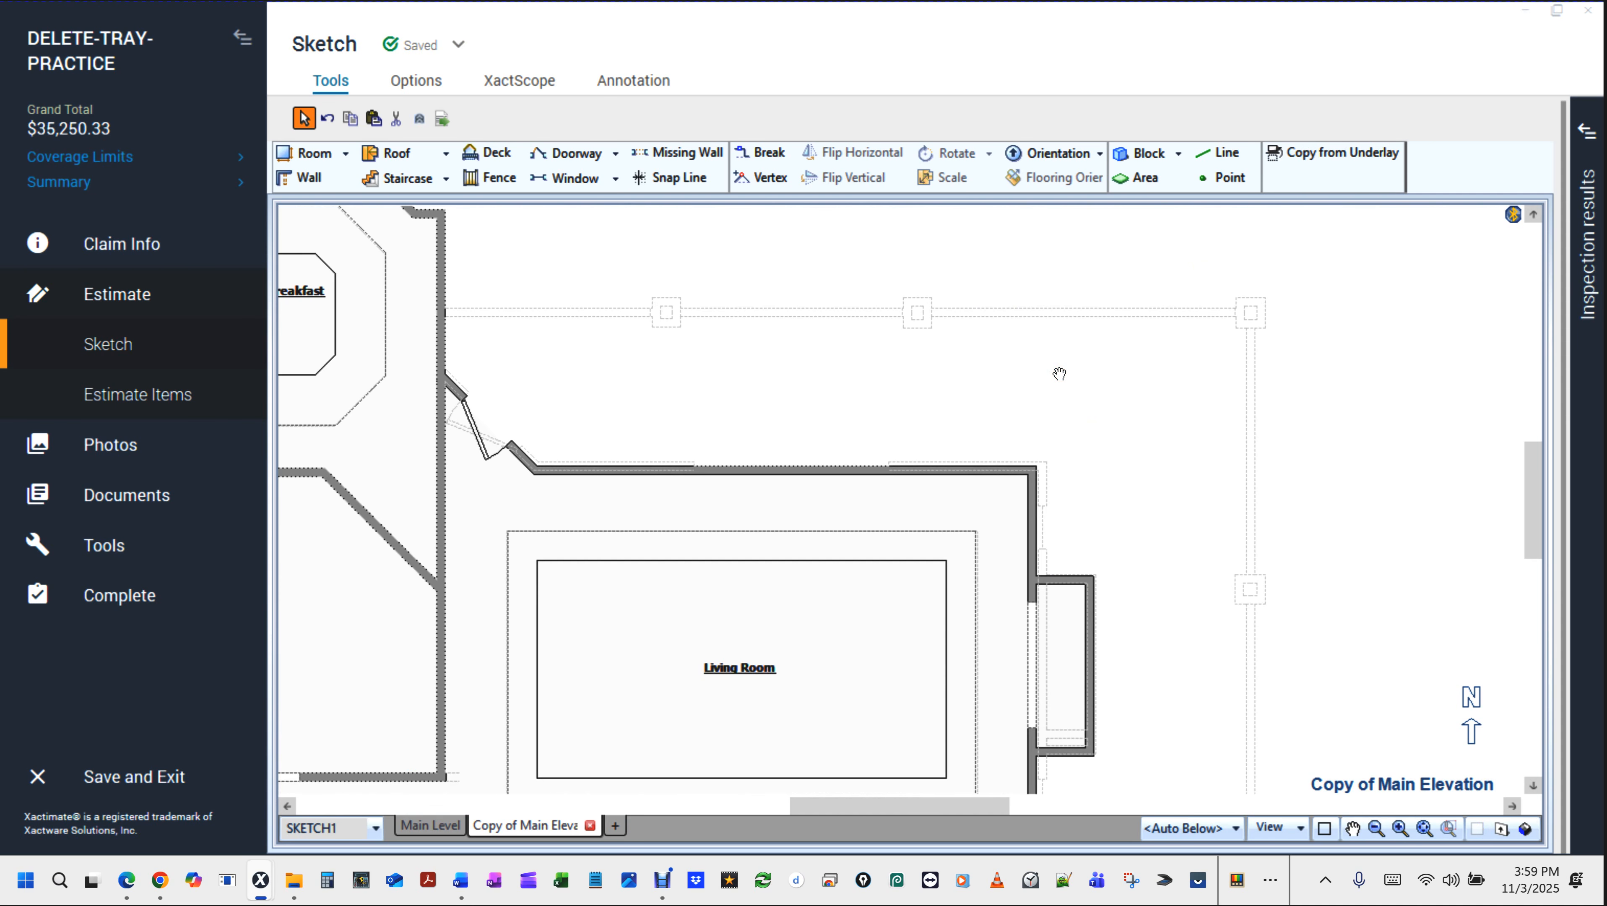
scroll(1059, 374, down, 1)
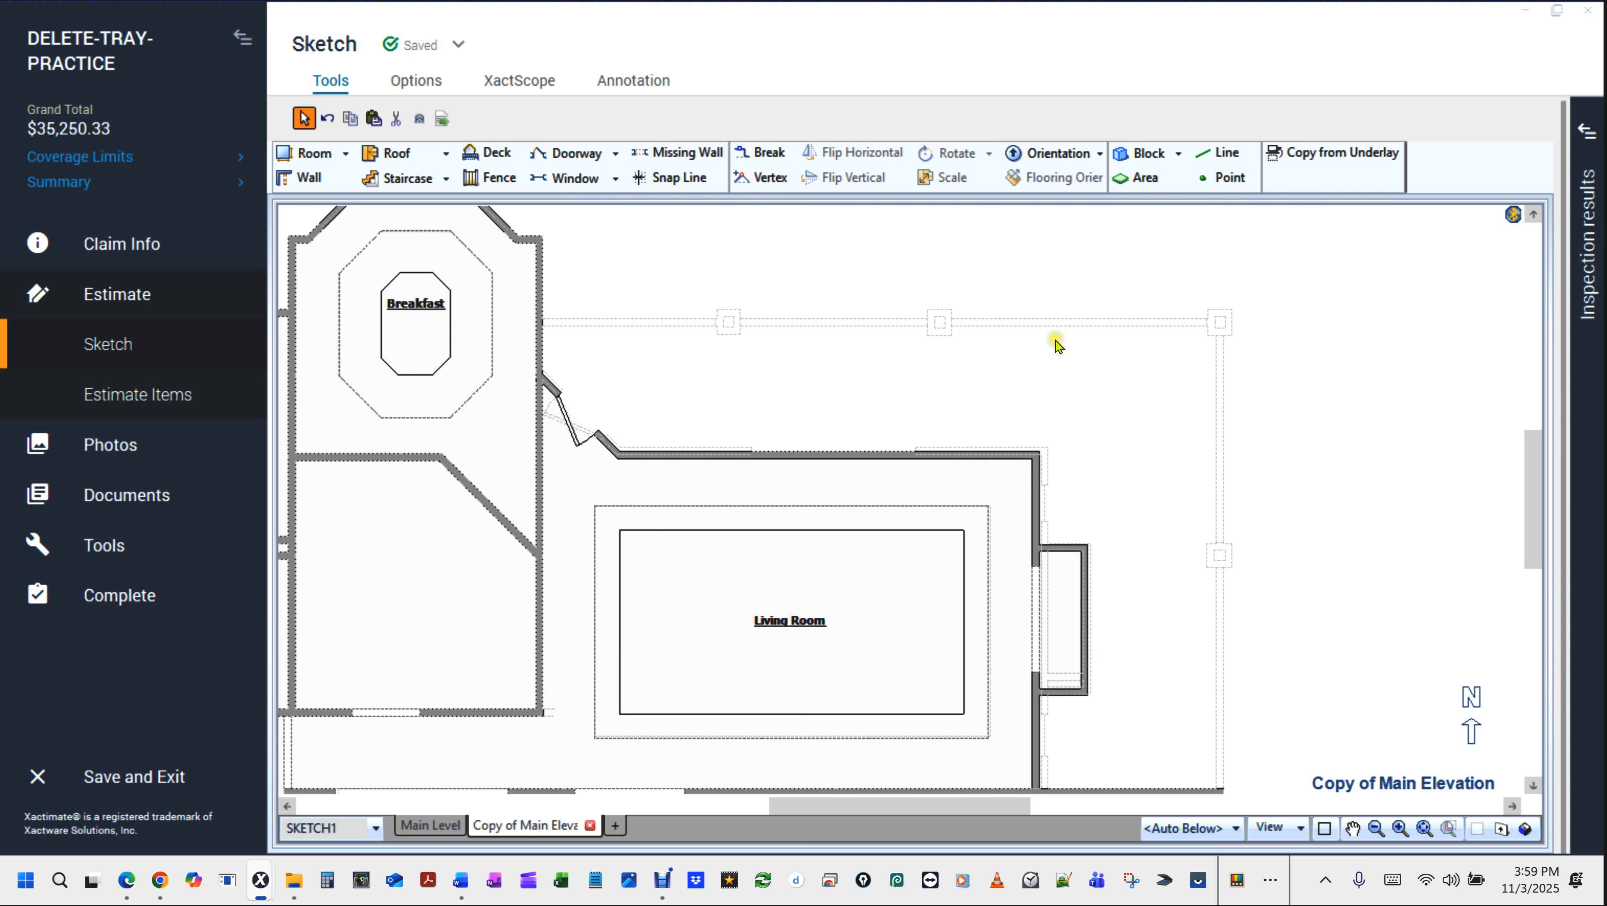
scroll(1012, 353, up, 3)
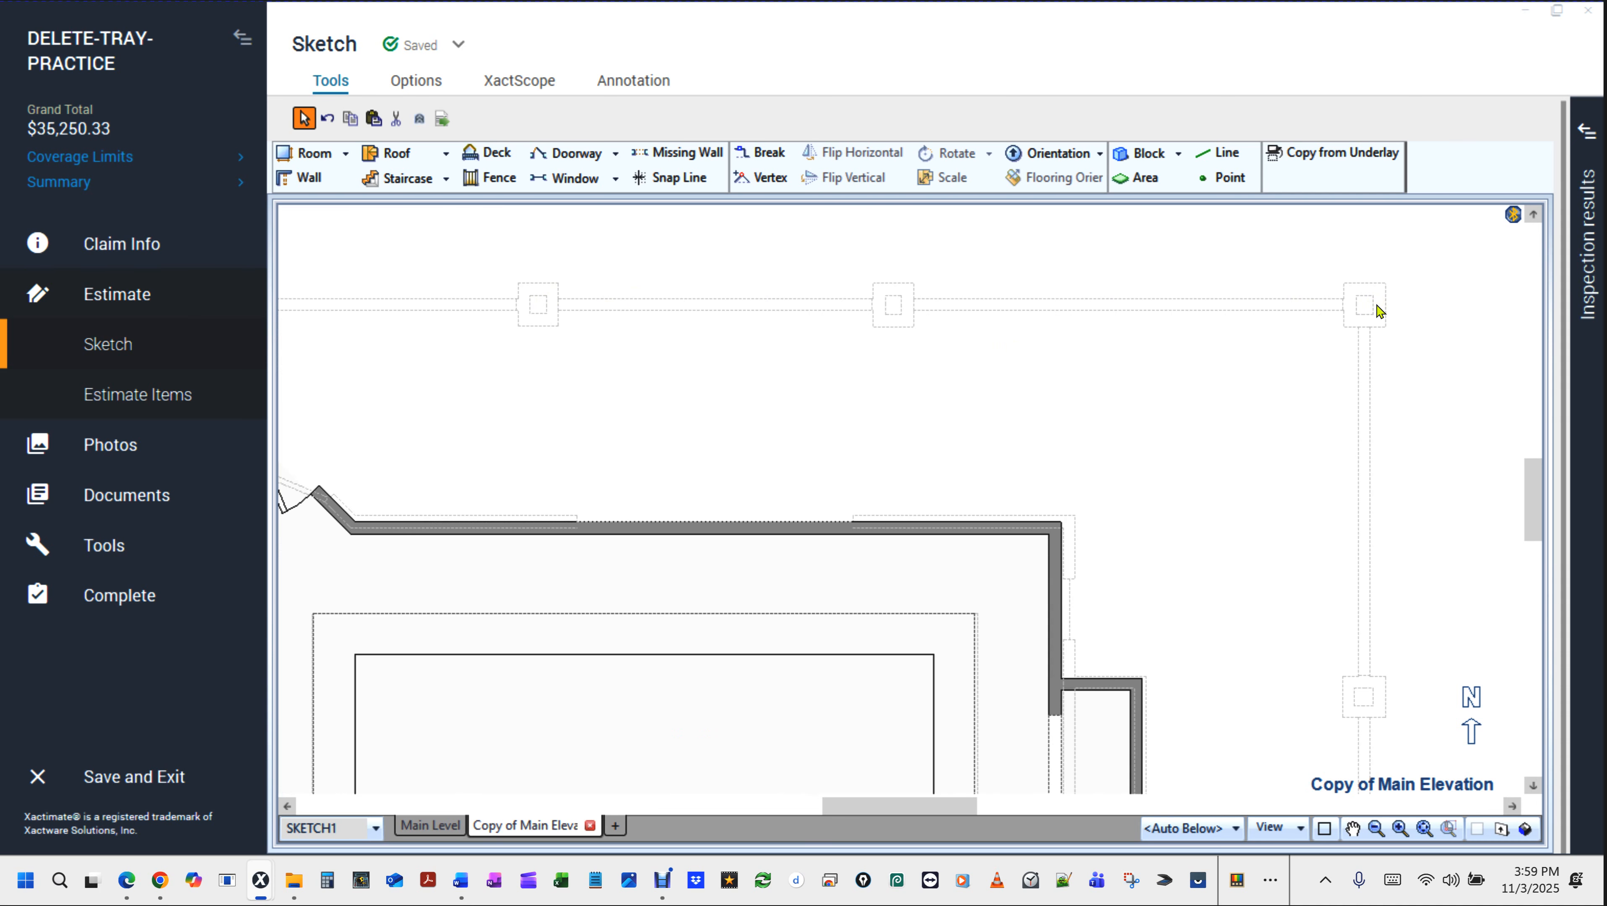
scroll(825, 304, up, 2)
scroll(831, 319, down, 2)
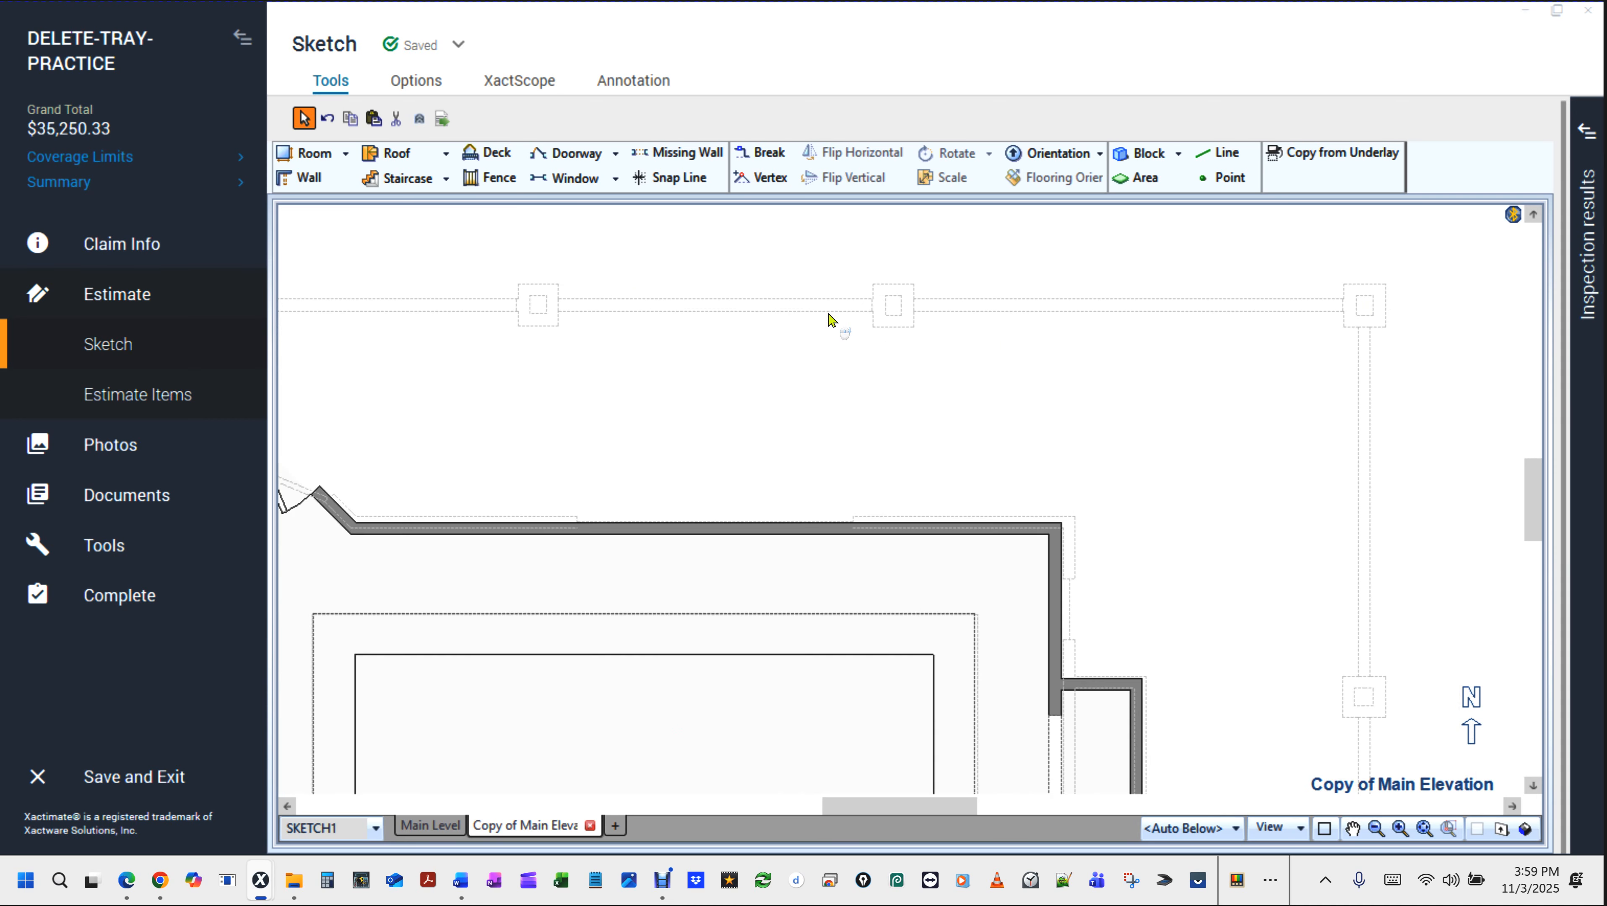
scroll(830, 319, down, 1)
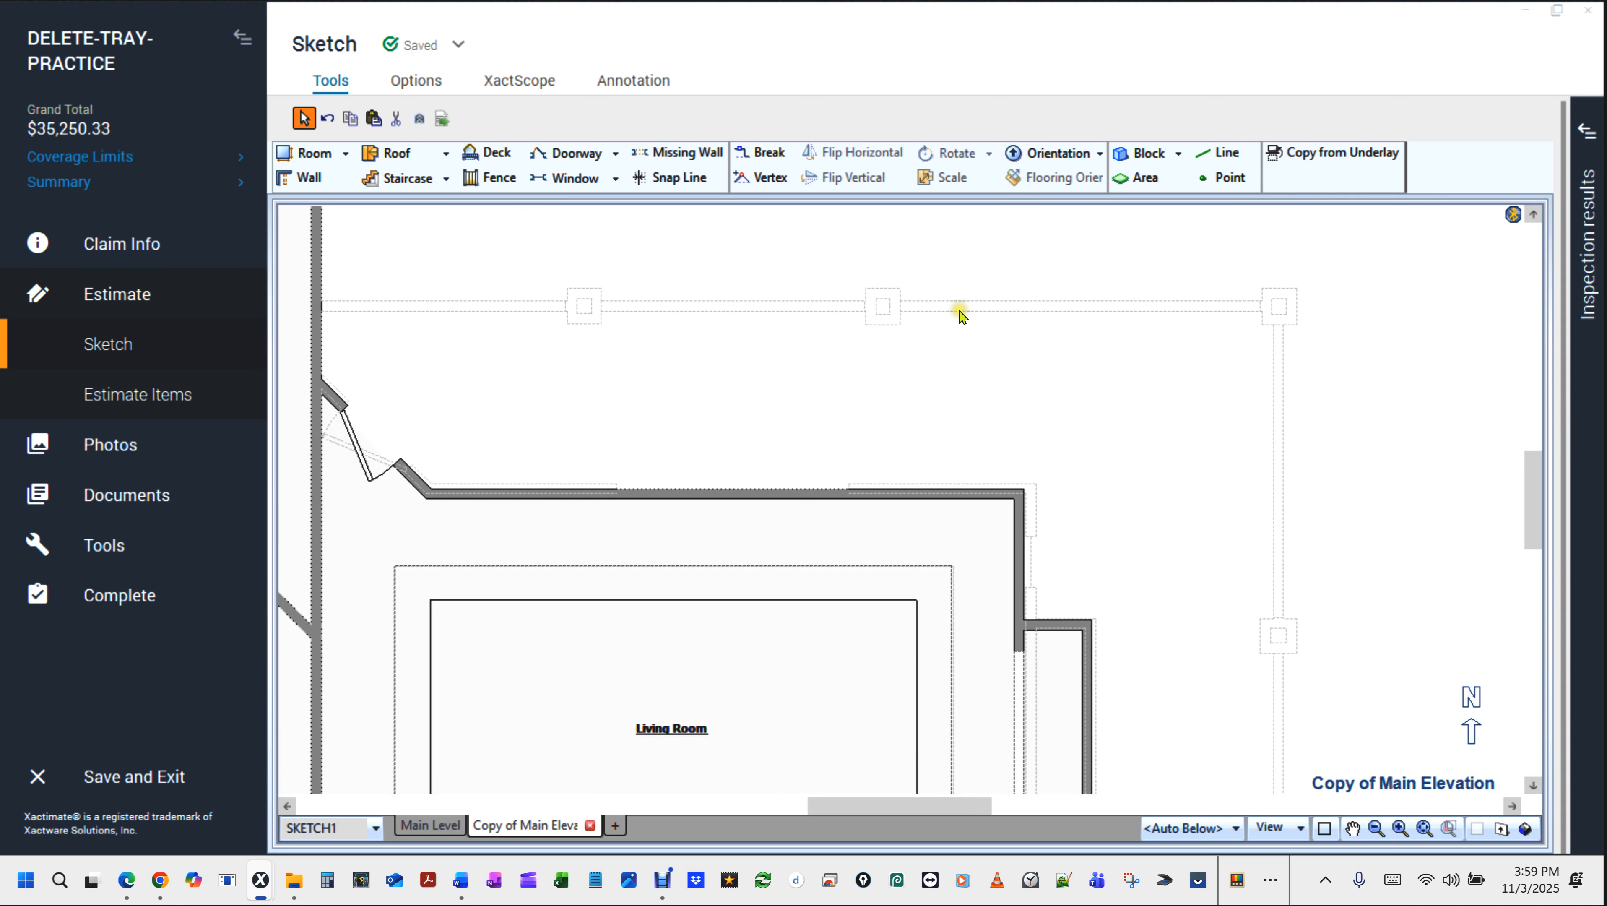
scroll(641, 300, up, 4)
scroll(640, 300, down, 2)
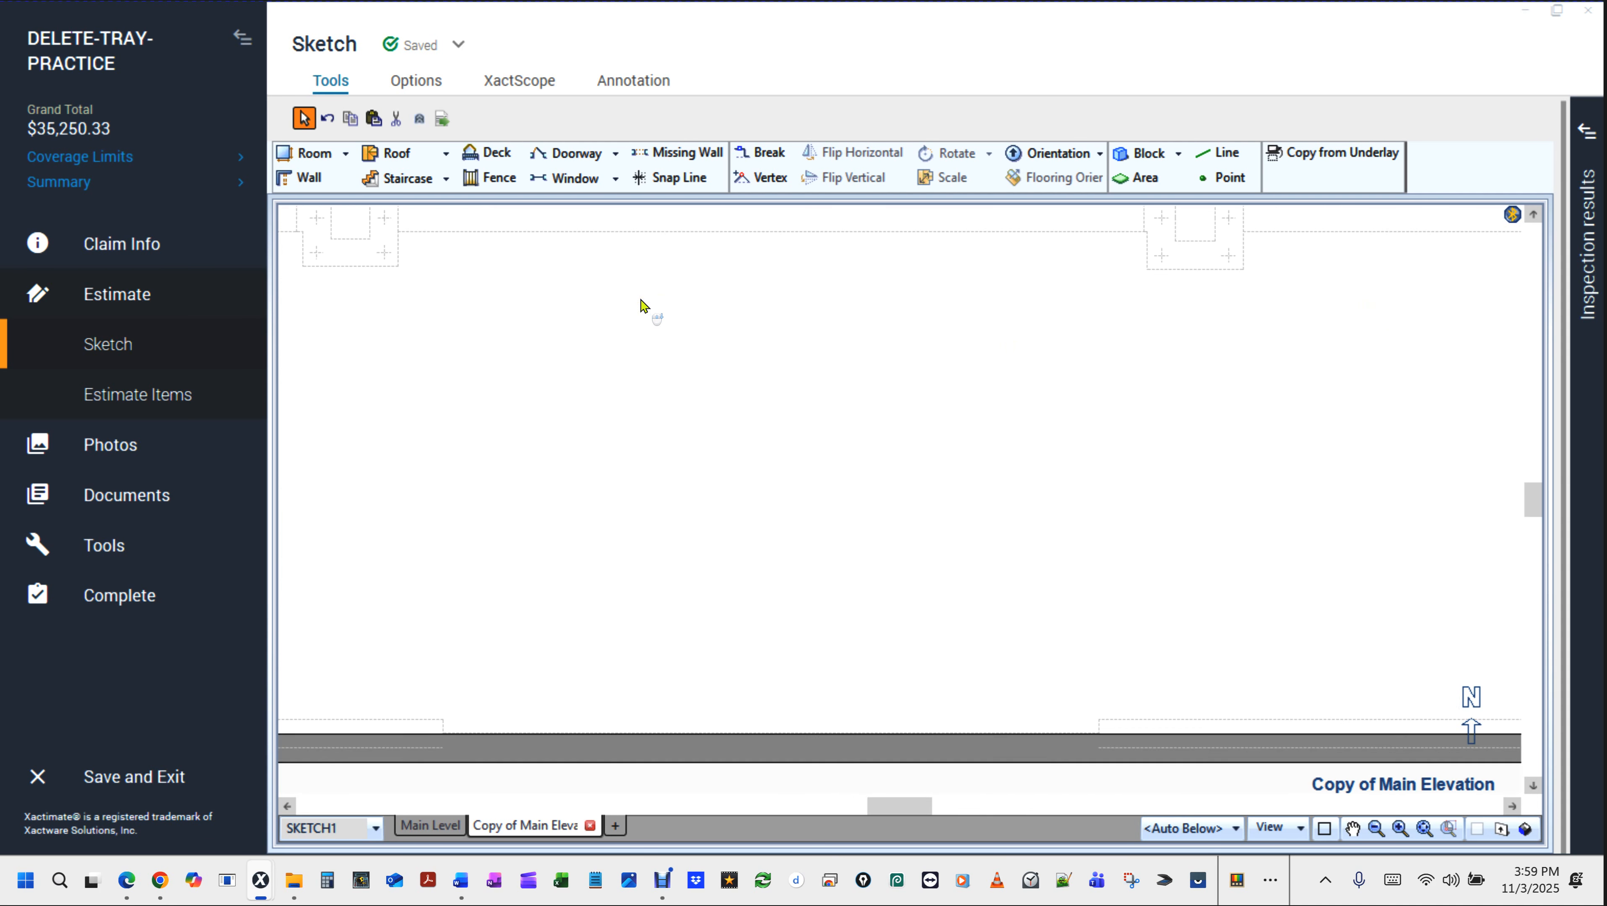
middle_click(541, 329)
drag(541, 329, 682, 465)
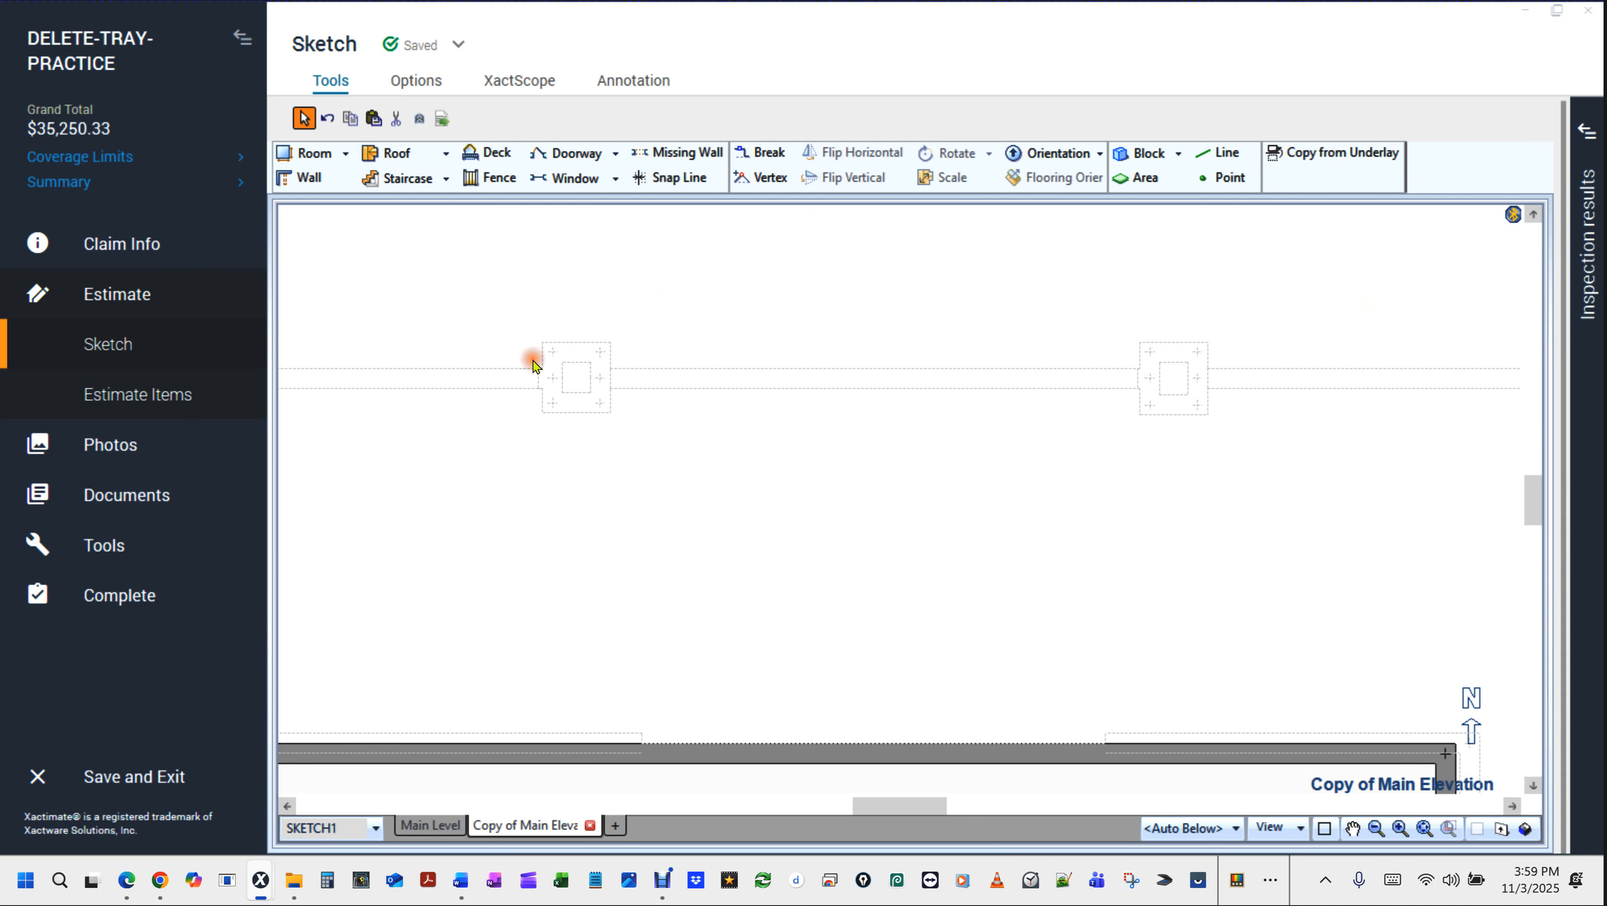
Place crossing horizontal and vertical snap lines at the outer bolt mark of the porch's northeast corner post.
key(n)
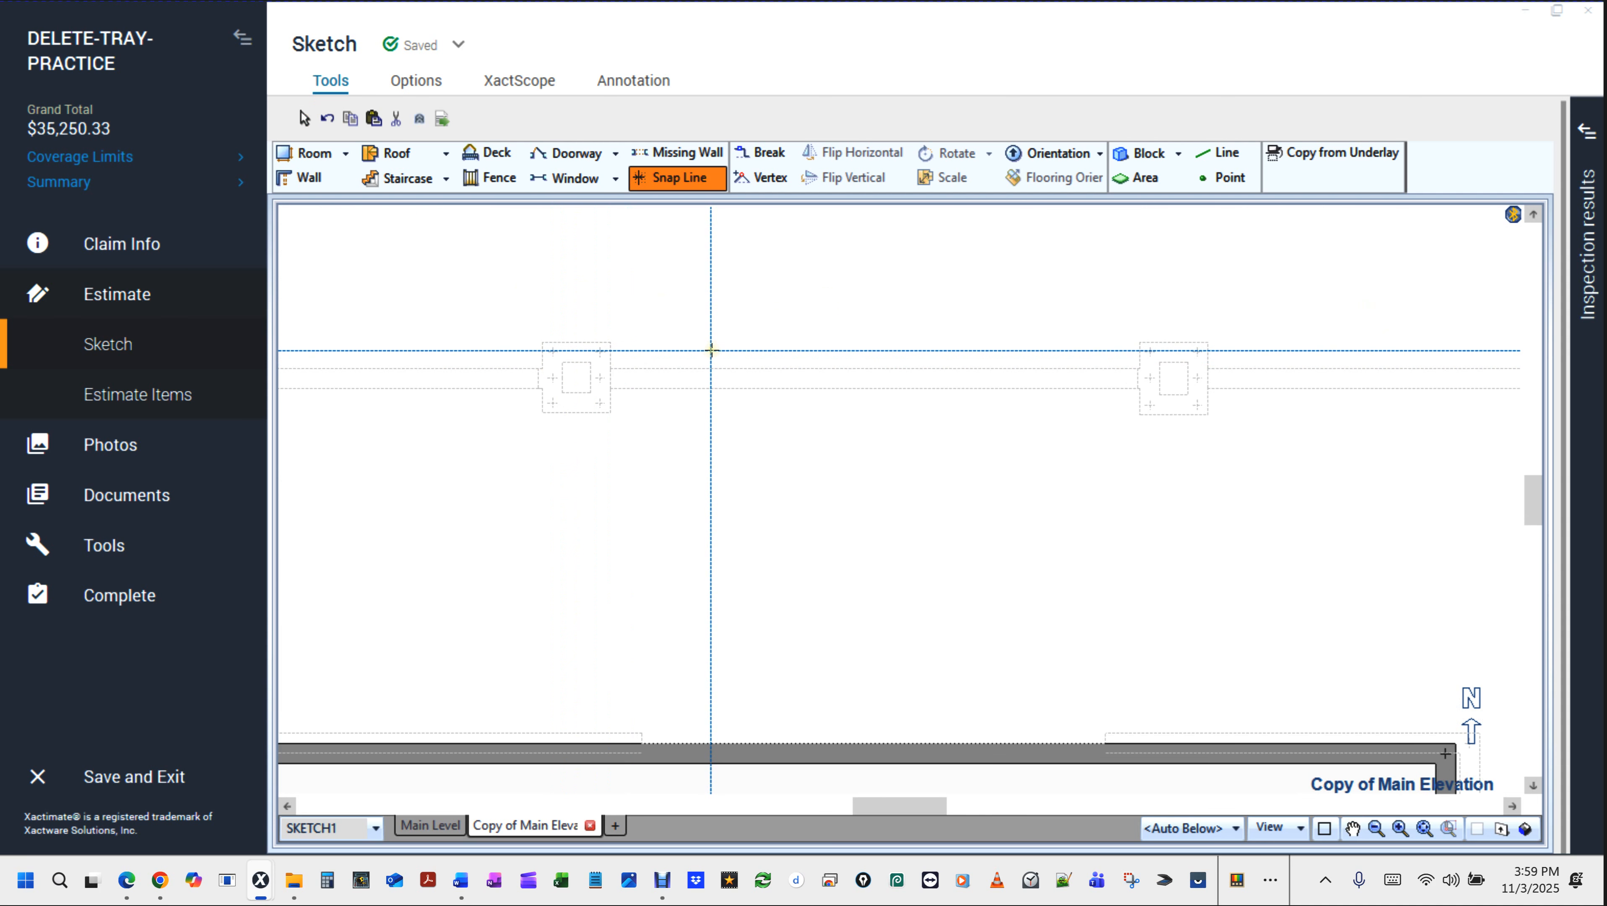
scroll(711, 350, down, 6)
scroll(1212, 334, up, 2)
scroll(1213, 333, up, 3)
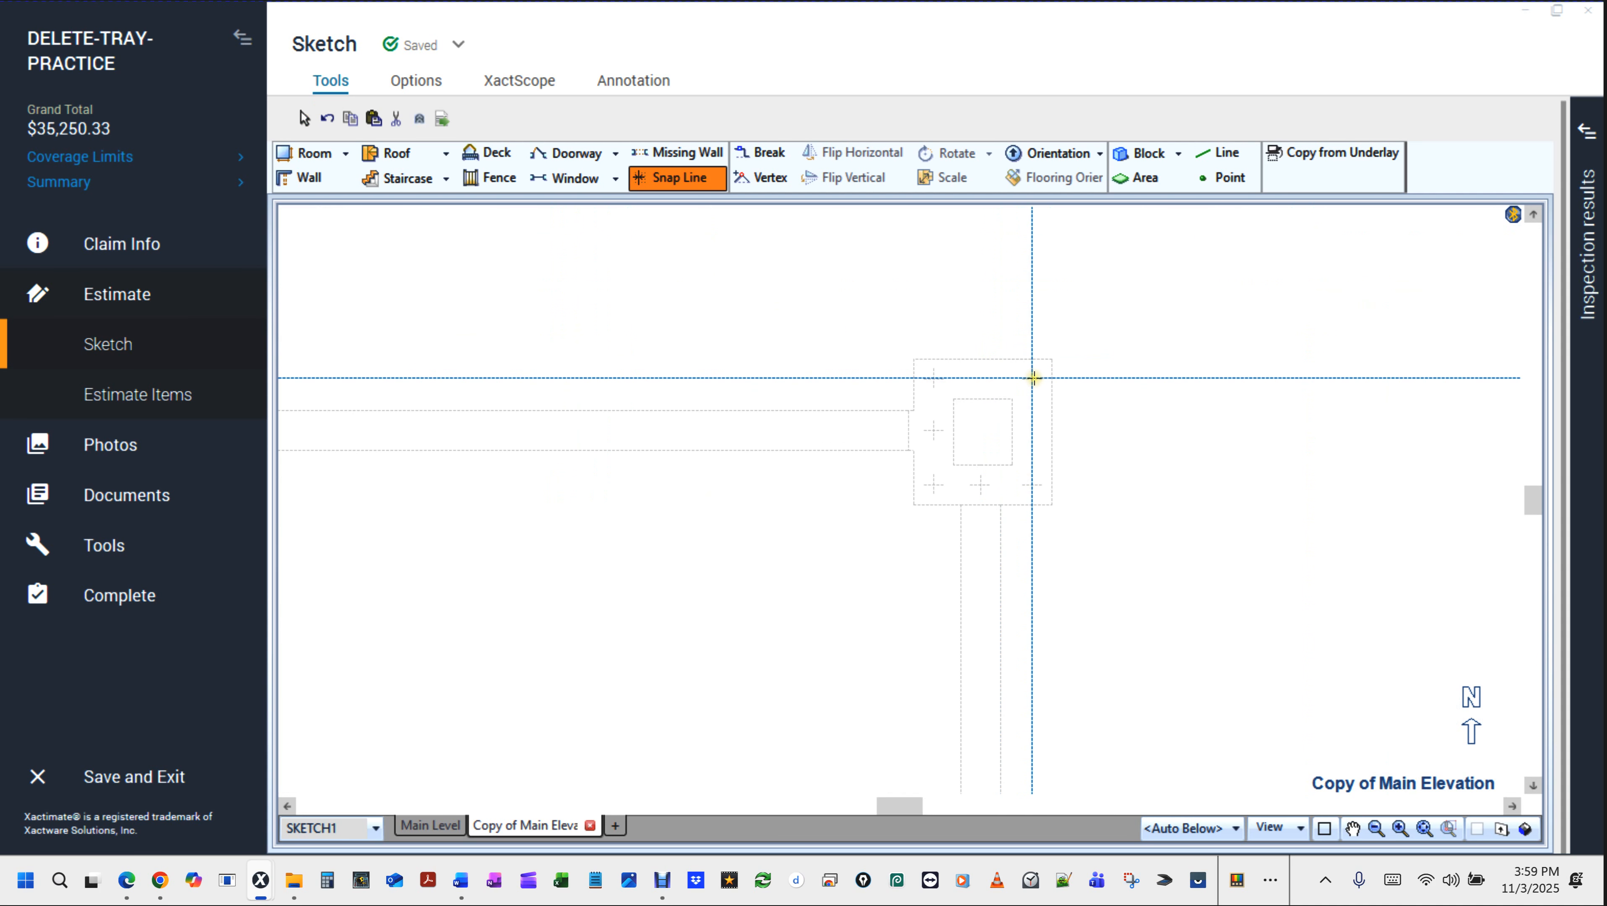
click(1033, 378)
scroll(1121, 345, down, 2)
scroll(1123, 346, down, 5)
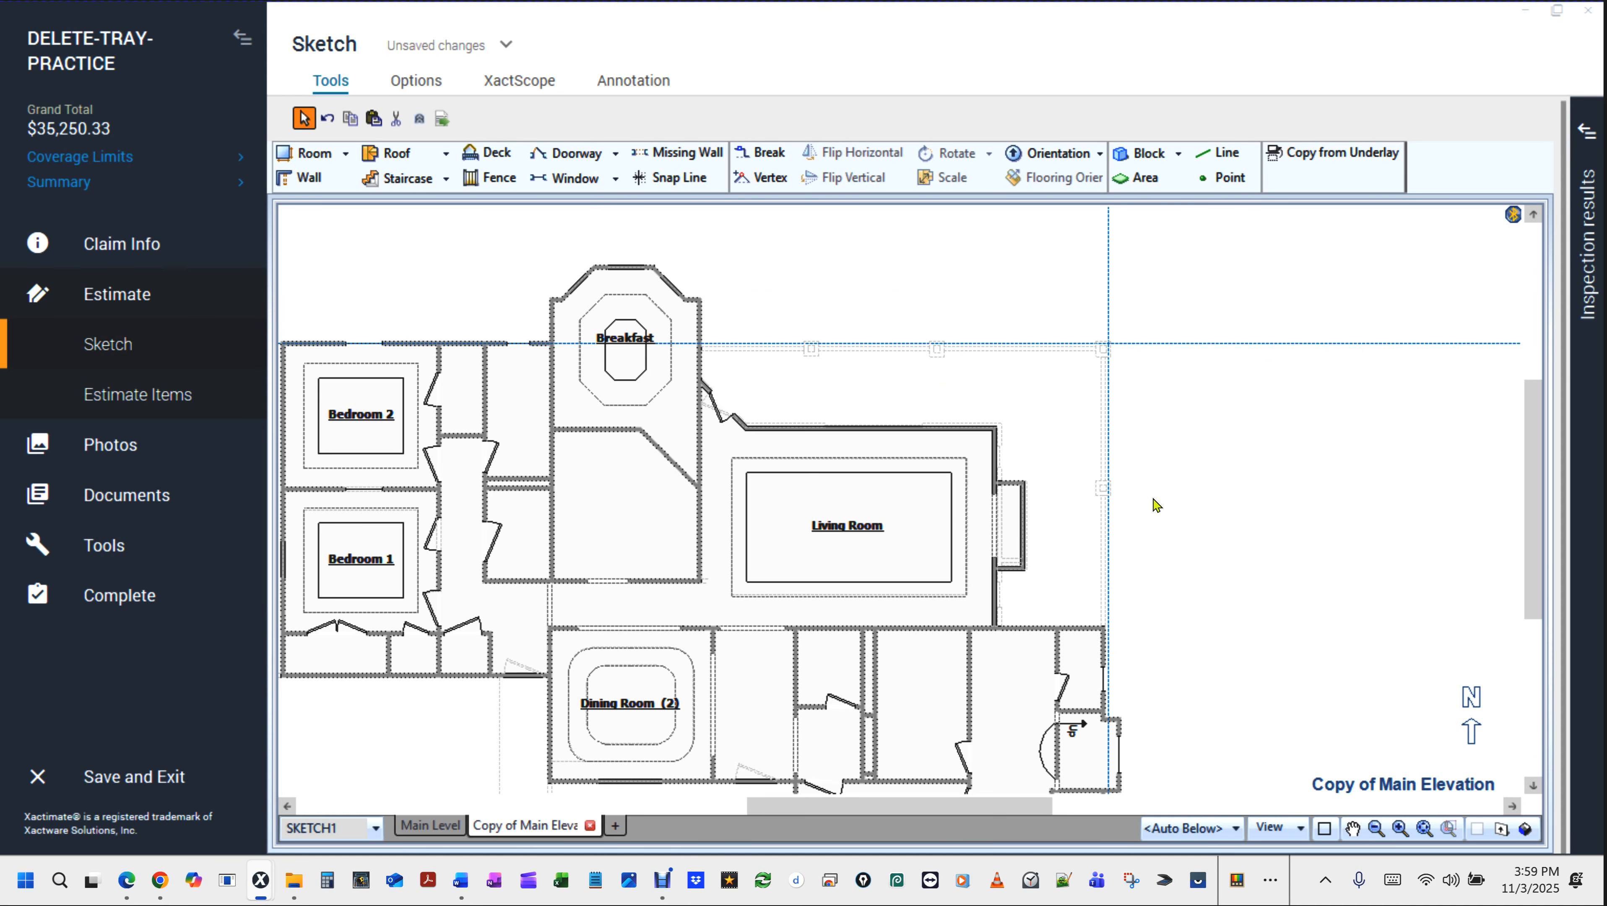
Check how the snap lines align with the outer bolt marks of the posts along the porch's north edge.
scroll(1152, 505, up, 2)
scroll(1102, 561, up, 3)
scroll(1103, 560, down, 3)
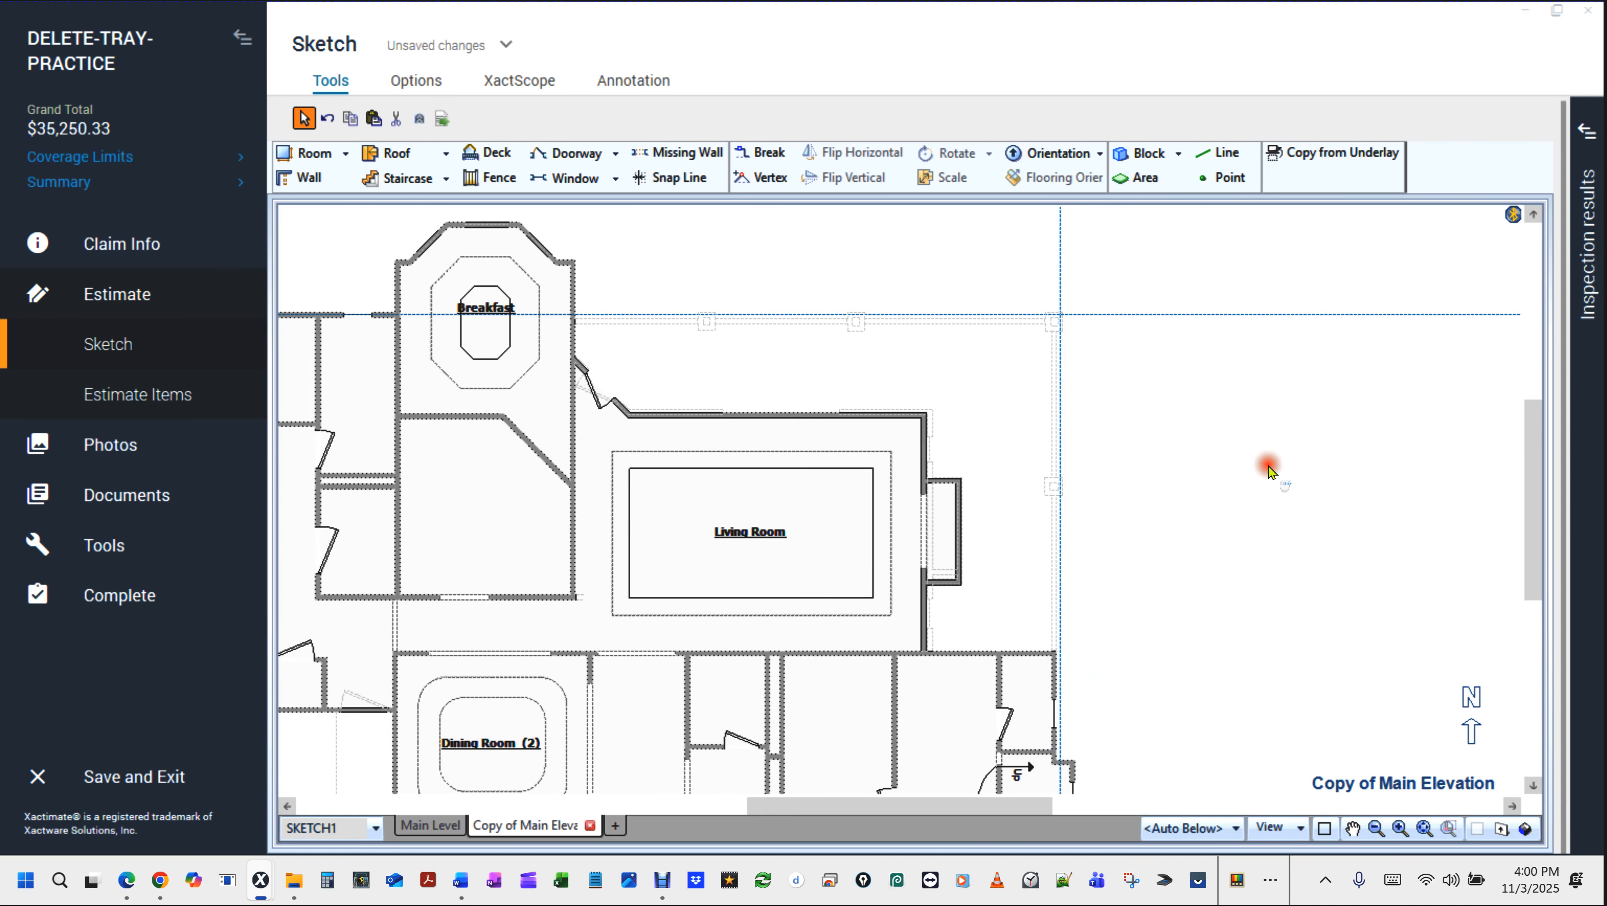
scroll(745, 357, up, 1)
scroll(745, 357, up, 2)
key(space)
mouse_move(704, 356)
mouse_down()
mouse_move(811, 452)
mouse_move(638, 468)
mouse_up()
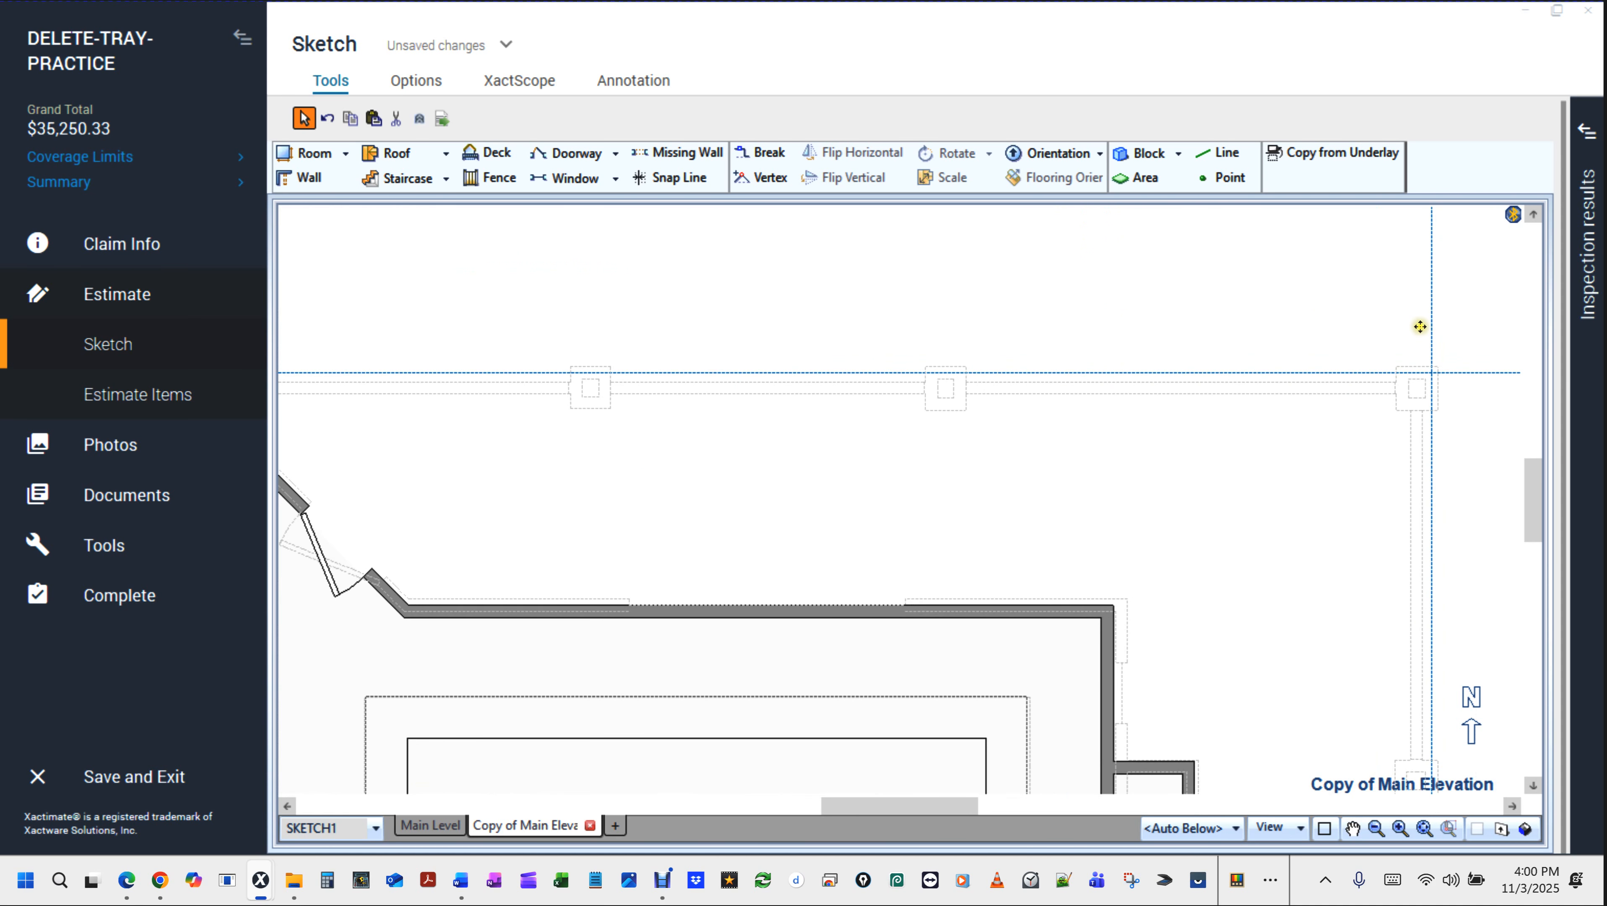
scroll(1433, 342, up, 3)
scroll(1438, 349, down, 3)
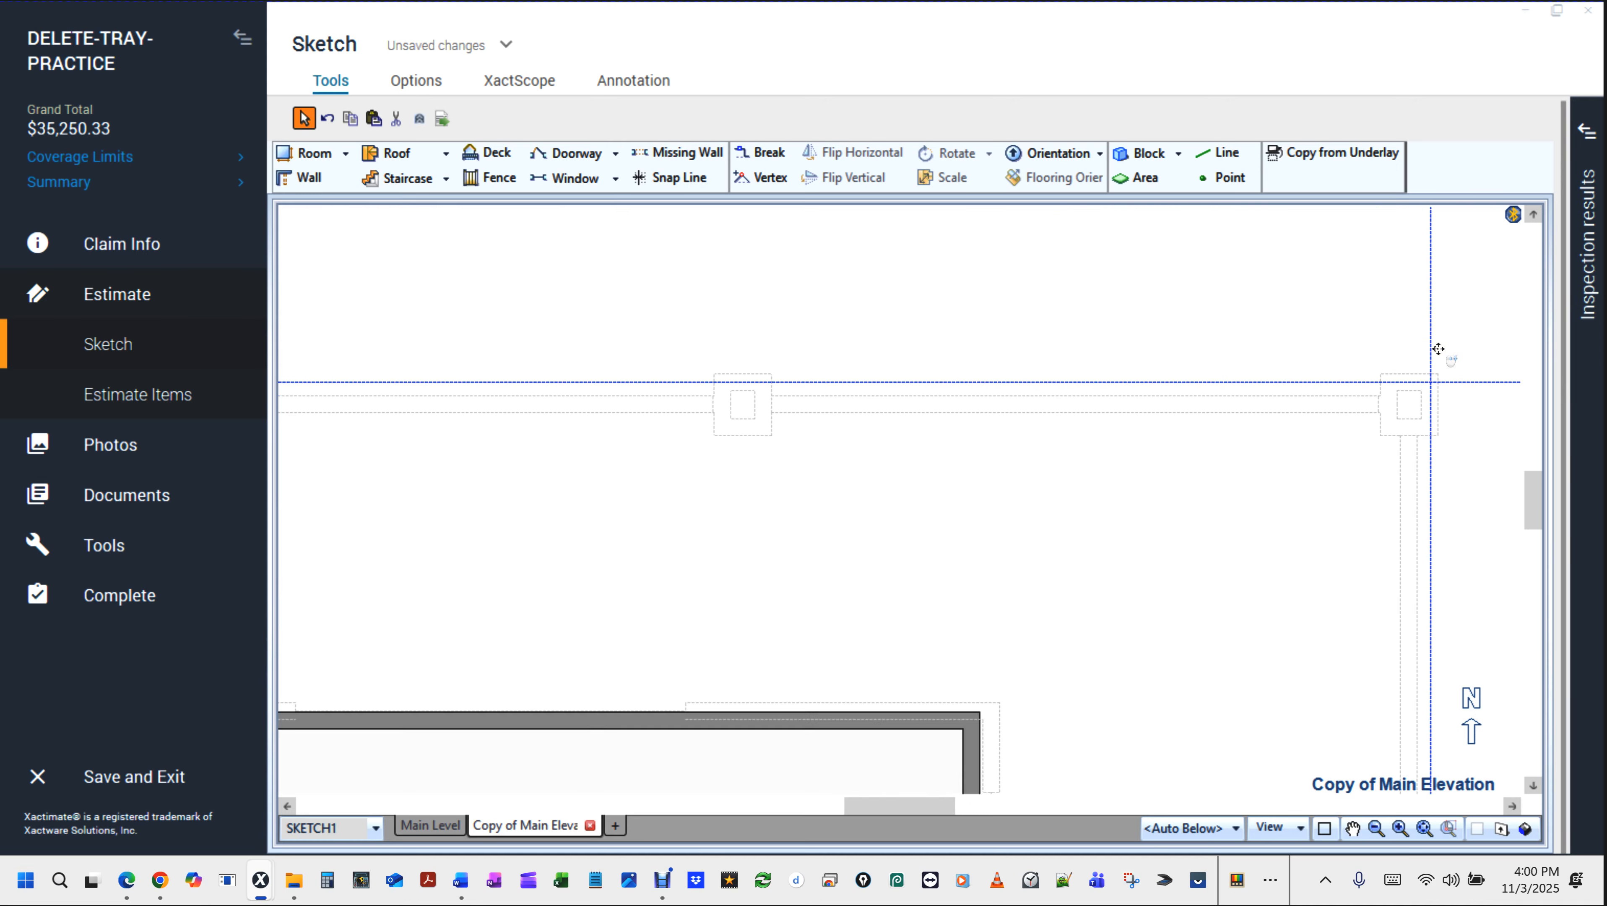
scroll(1439, 349, up, 1)
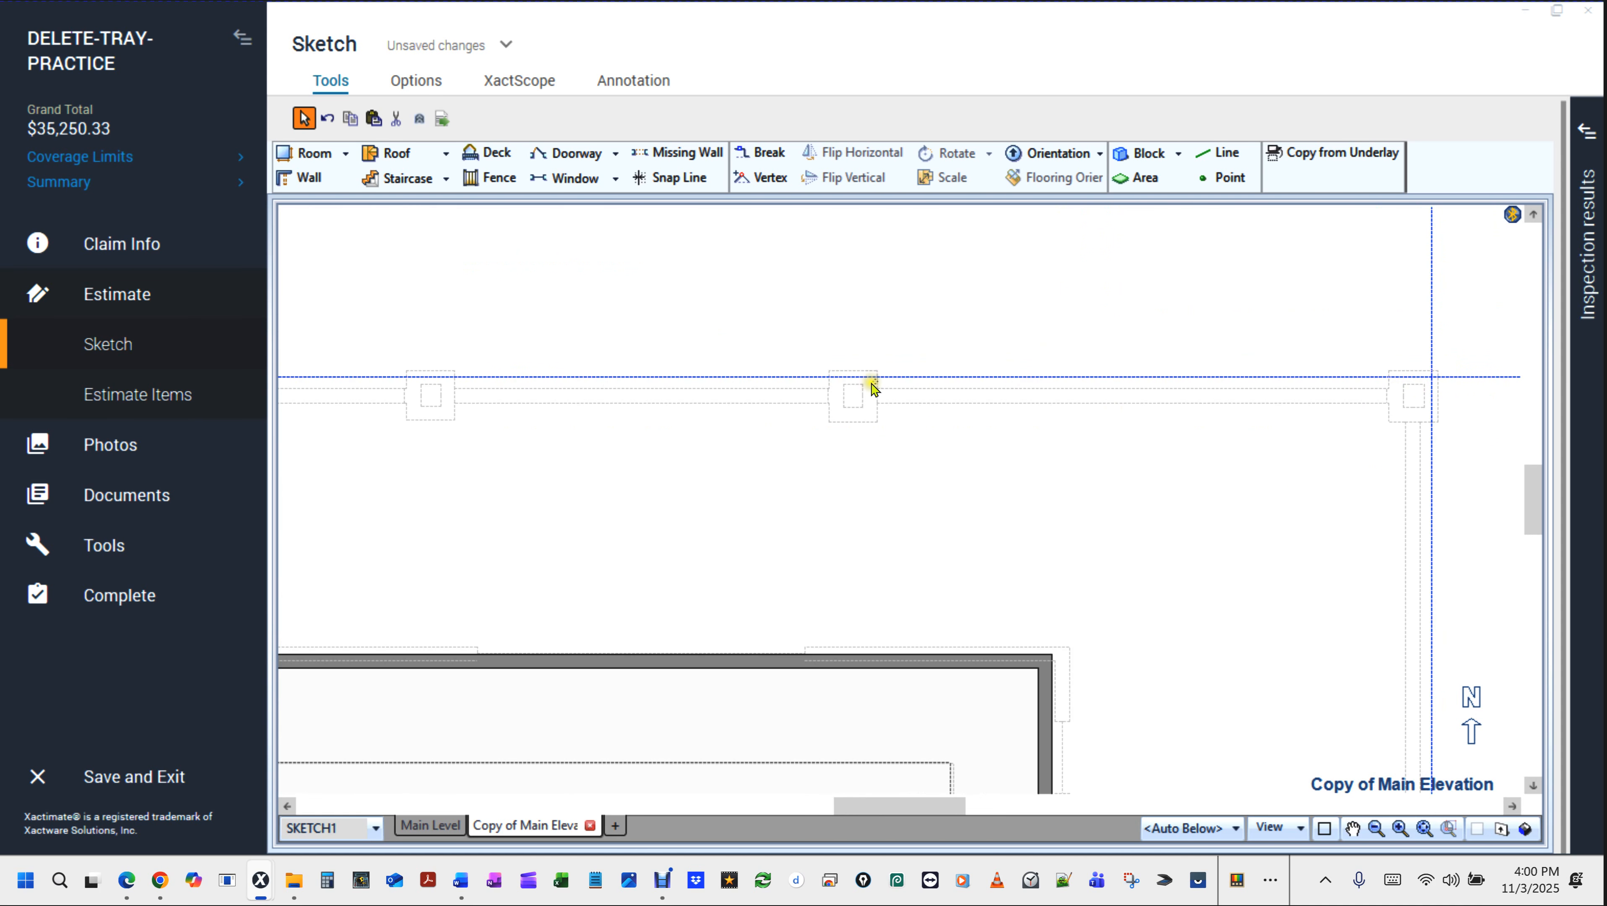
scroll(861, 388, up, 3)
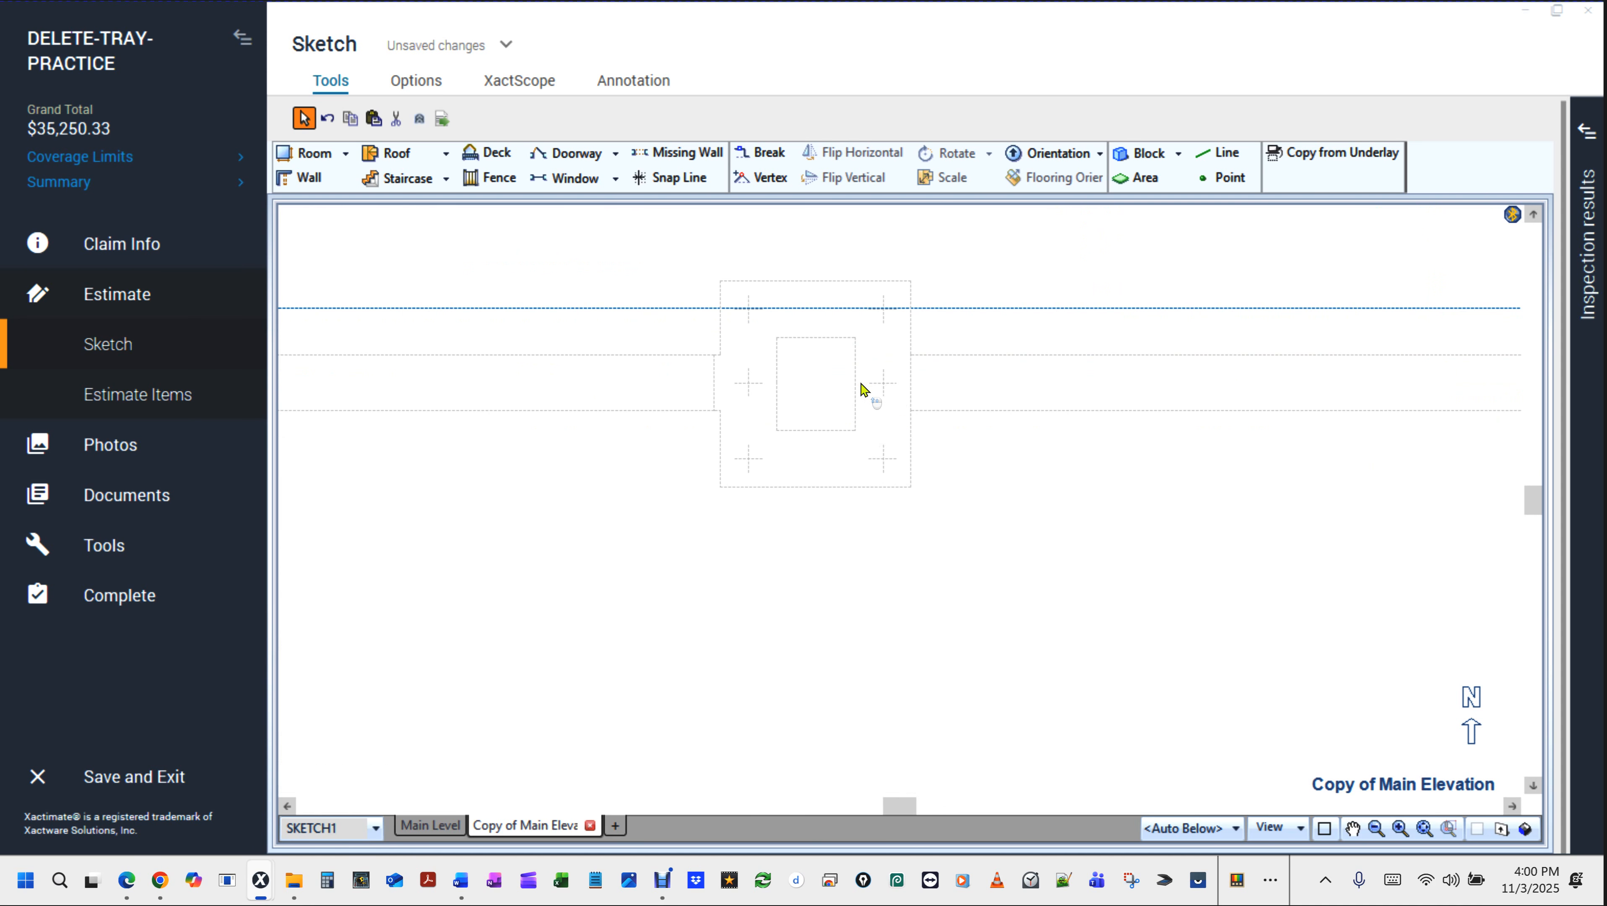
scroll(861, 388, down, 5)
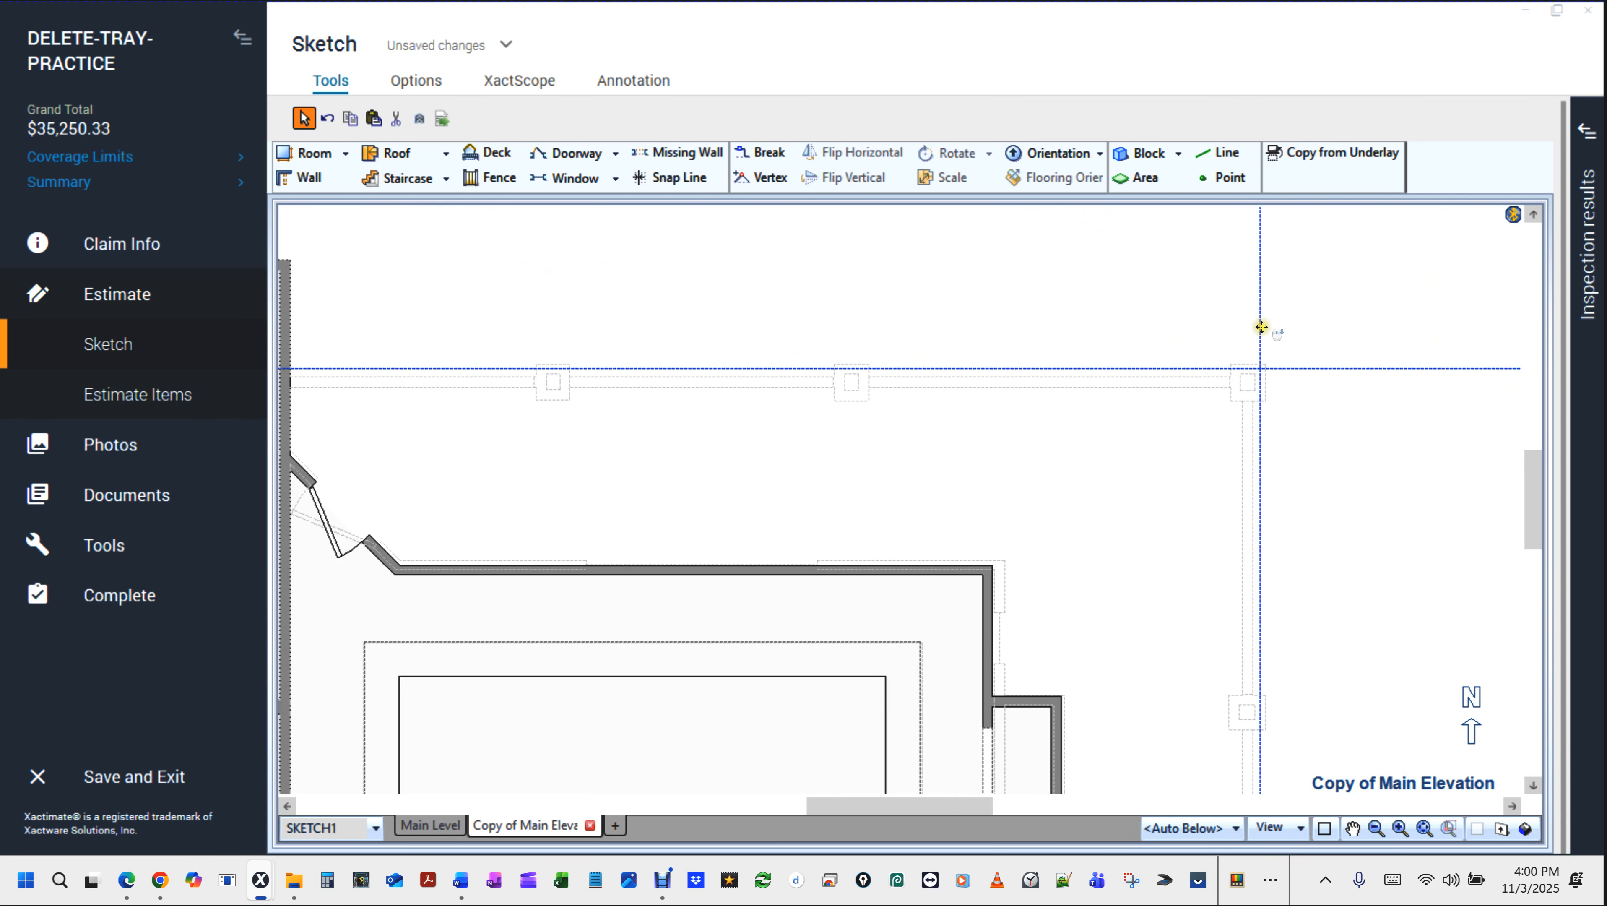
scroll(793, 438, up, 4)
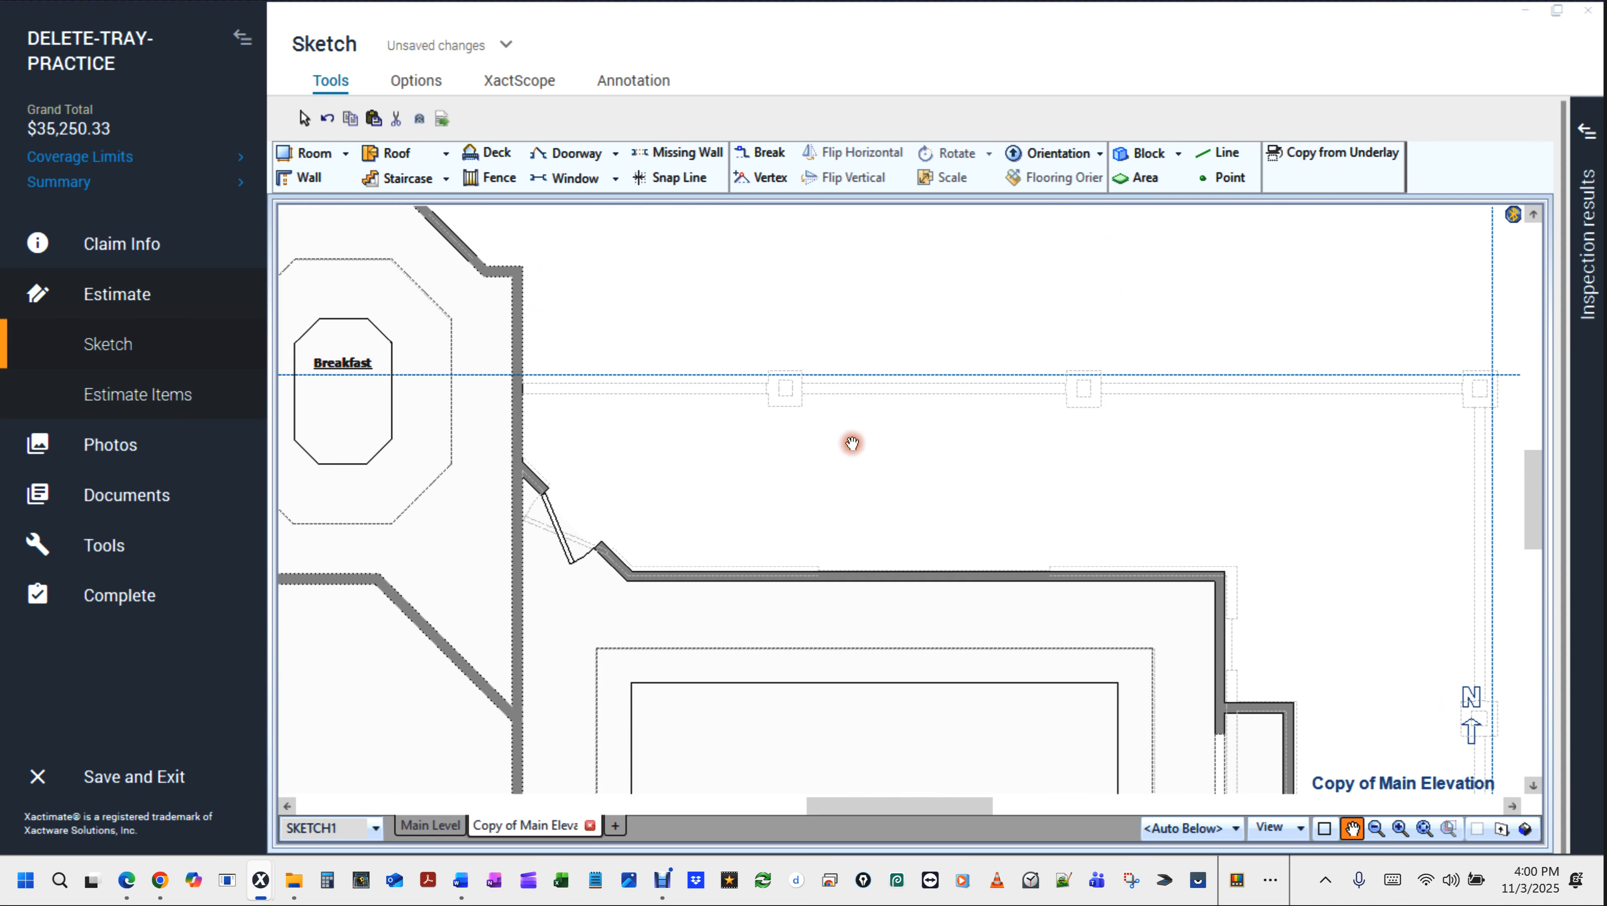
Draw a 1' 2" square room over the westernmost post on the porch's north edge, lining it up with the underlay's bolt marks.
scroll(839, 451, up, 1)
key(space)
drag(802, 379, 754, 561)
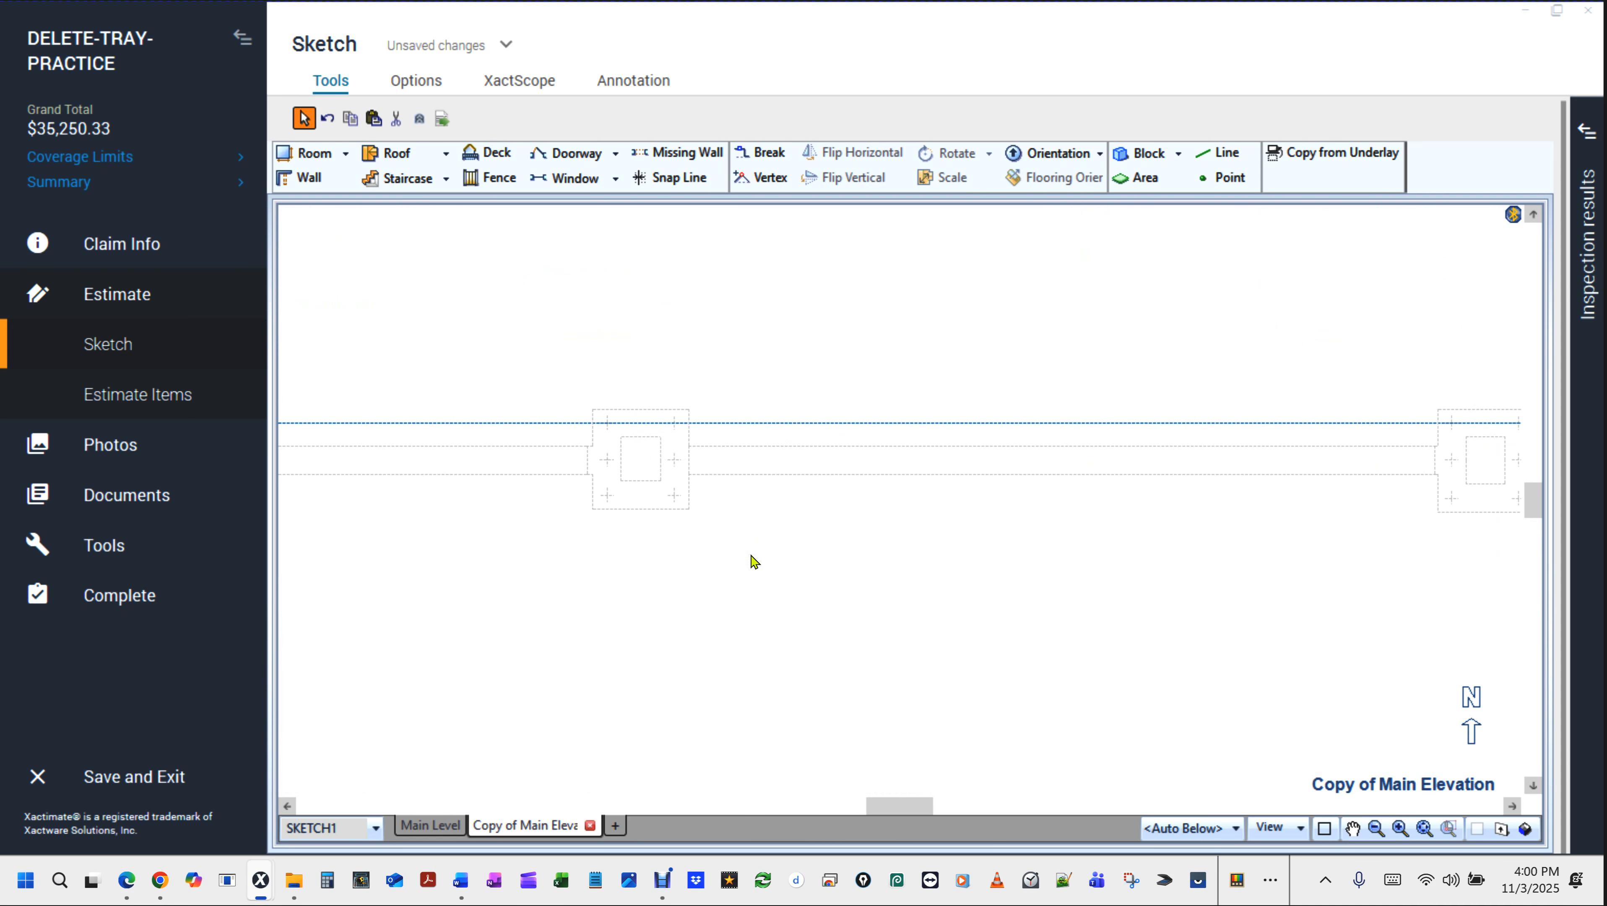
key(r)
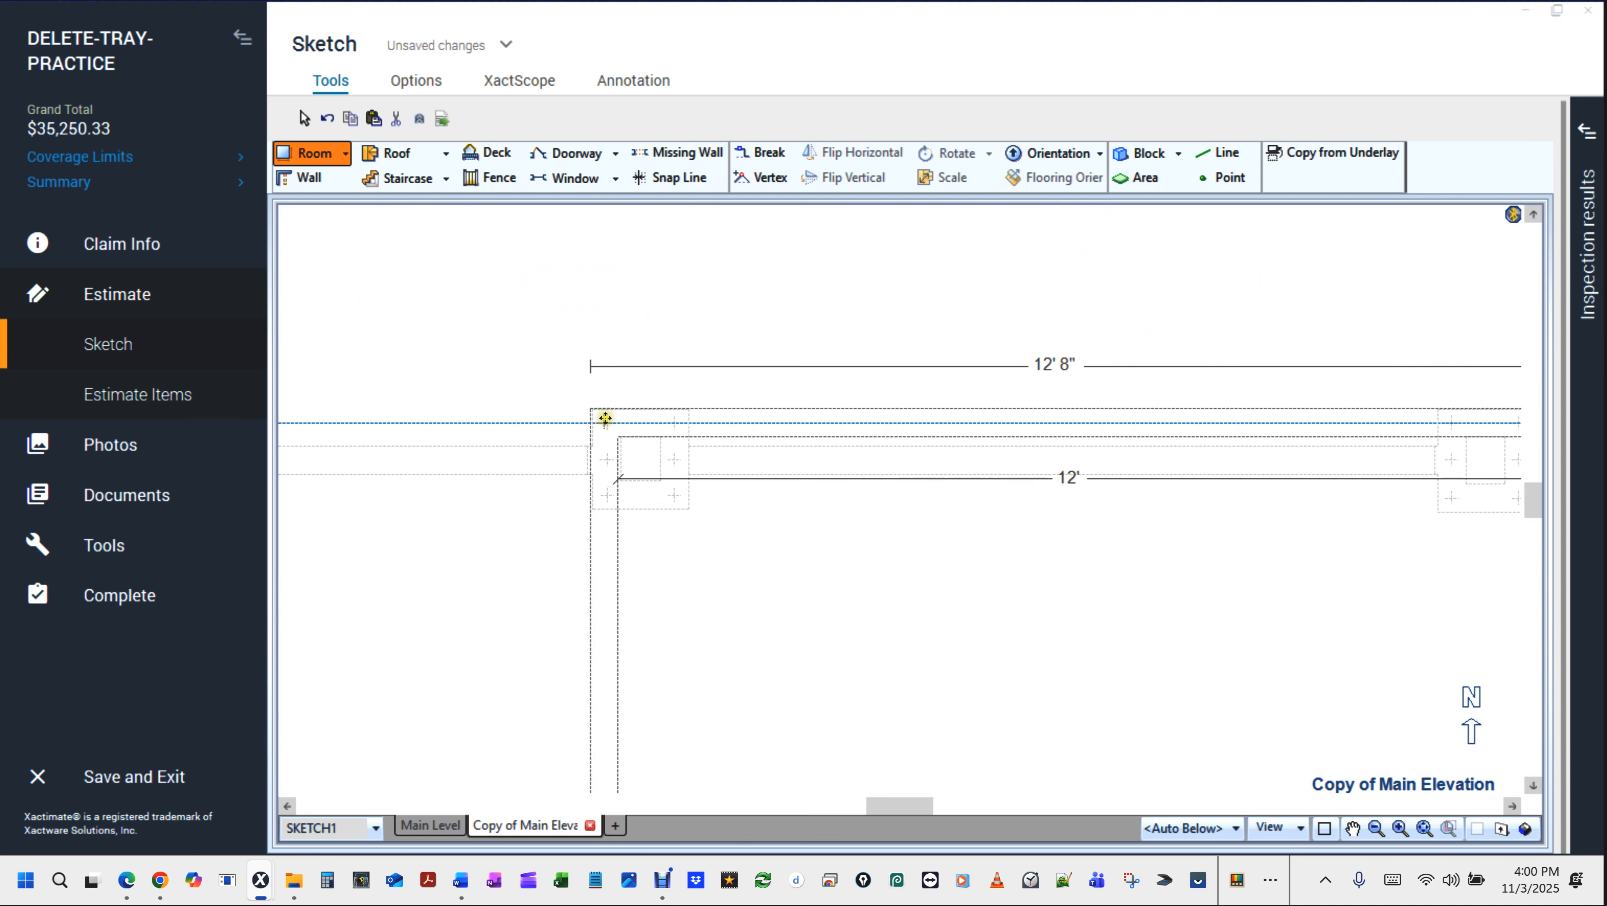
drag(605, 418, 676, 496)
click(630, 465)
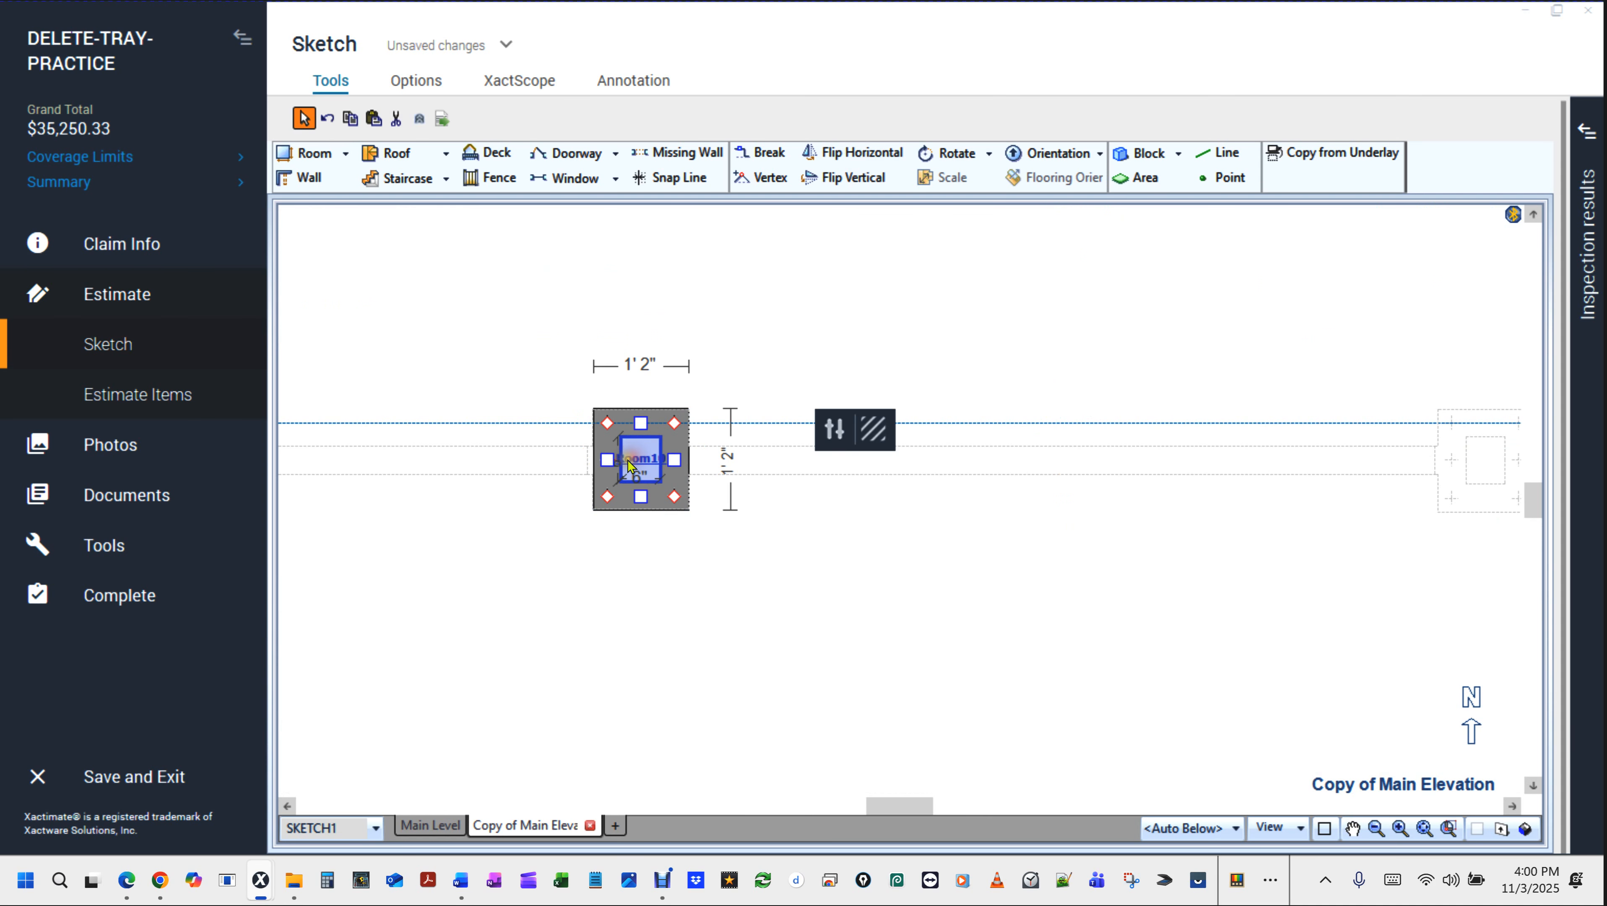
scroll(629, 465, up, 2)
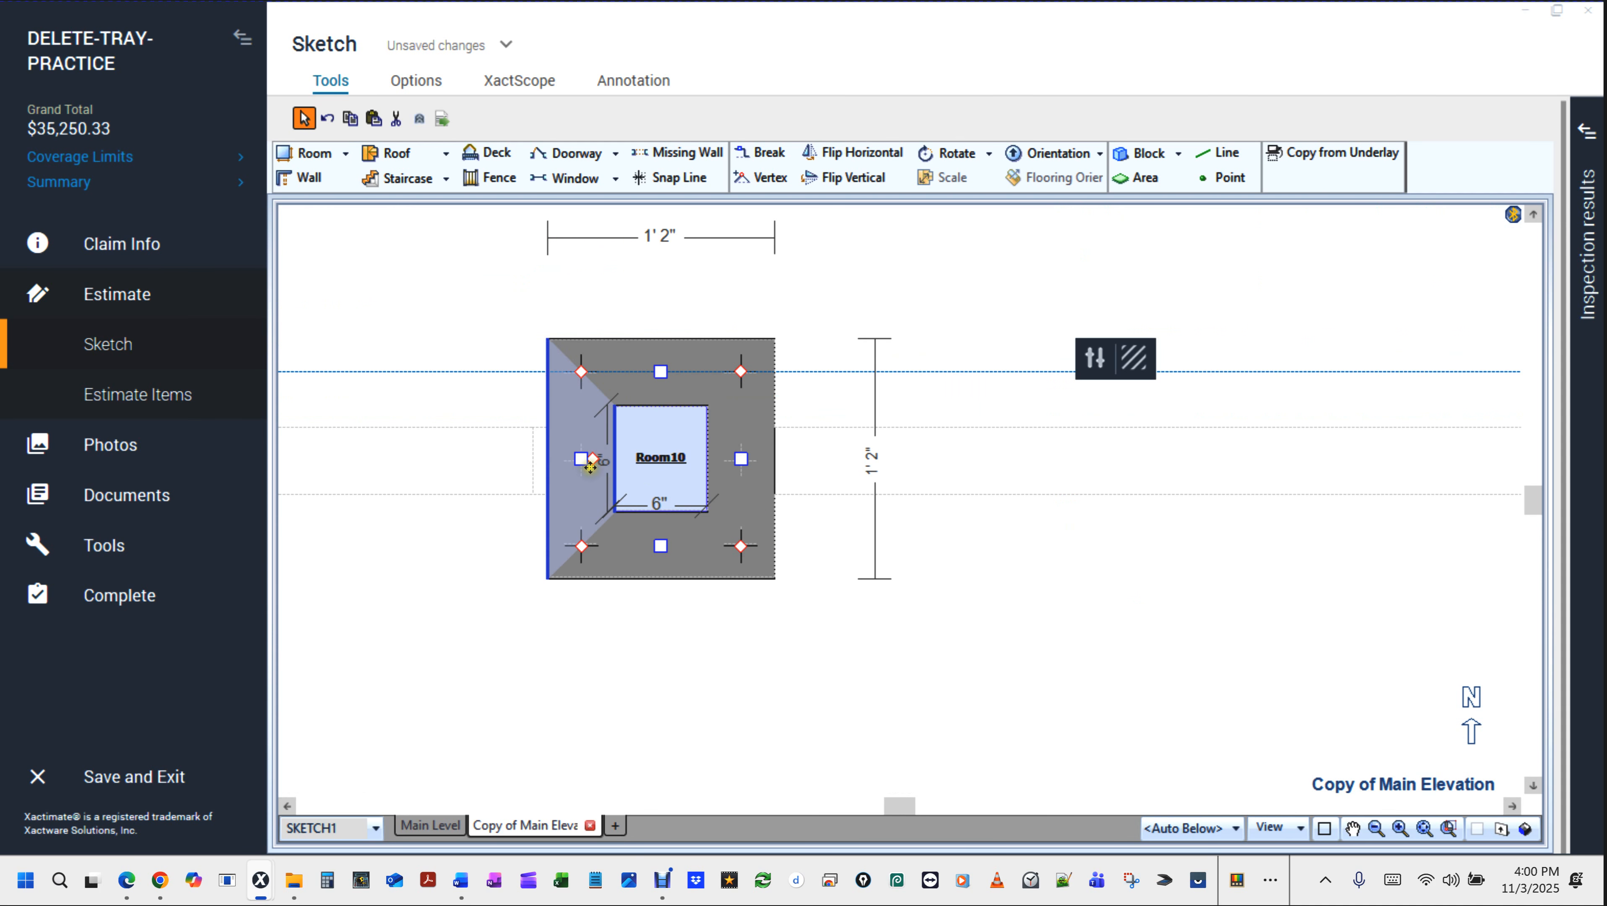
mouse_move(594, 457)
mouse_down()
mouse_move(735, 524)
mouse_move(681, 448)
mouse_move(596, 454)
mouse_up()
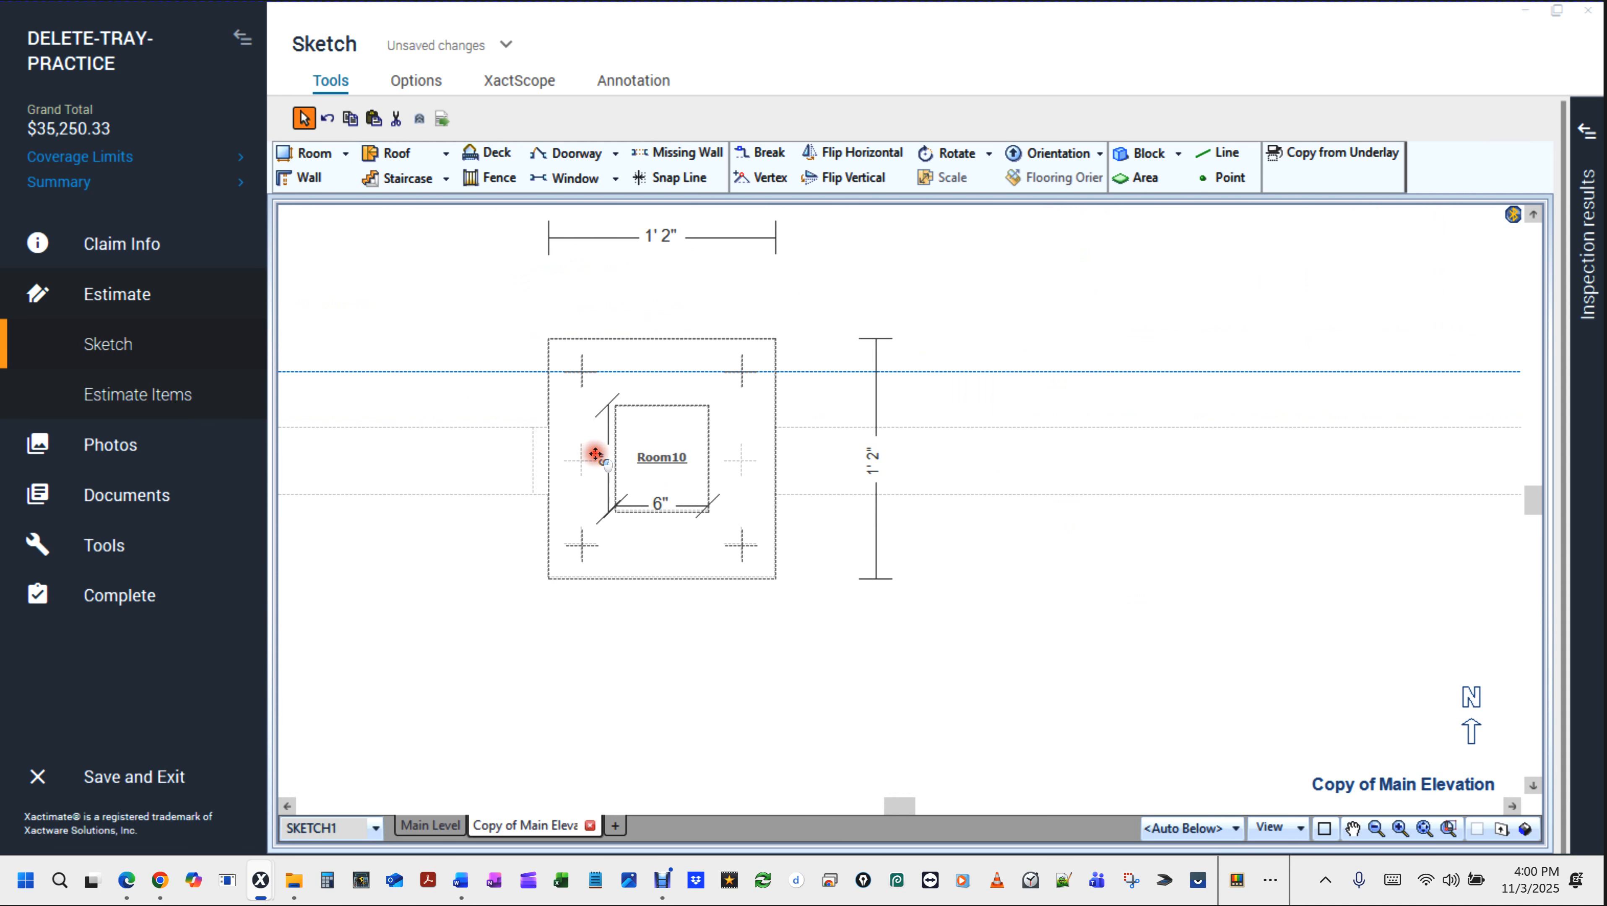
Copy the westernmost post room and paste it onto the middle post on the porch's north edge.
click(962, 577)
key(space)
drag(970, 567, 800, 552)
scroll(800, 558, down, 5)
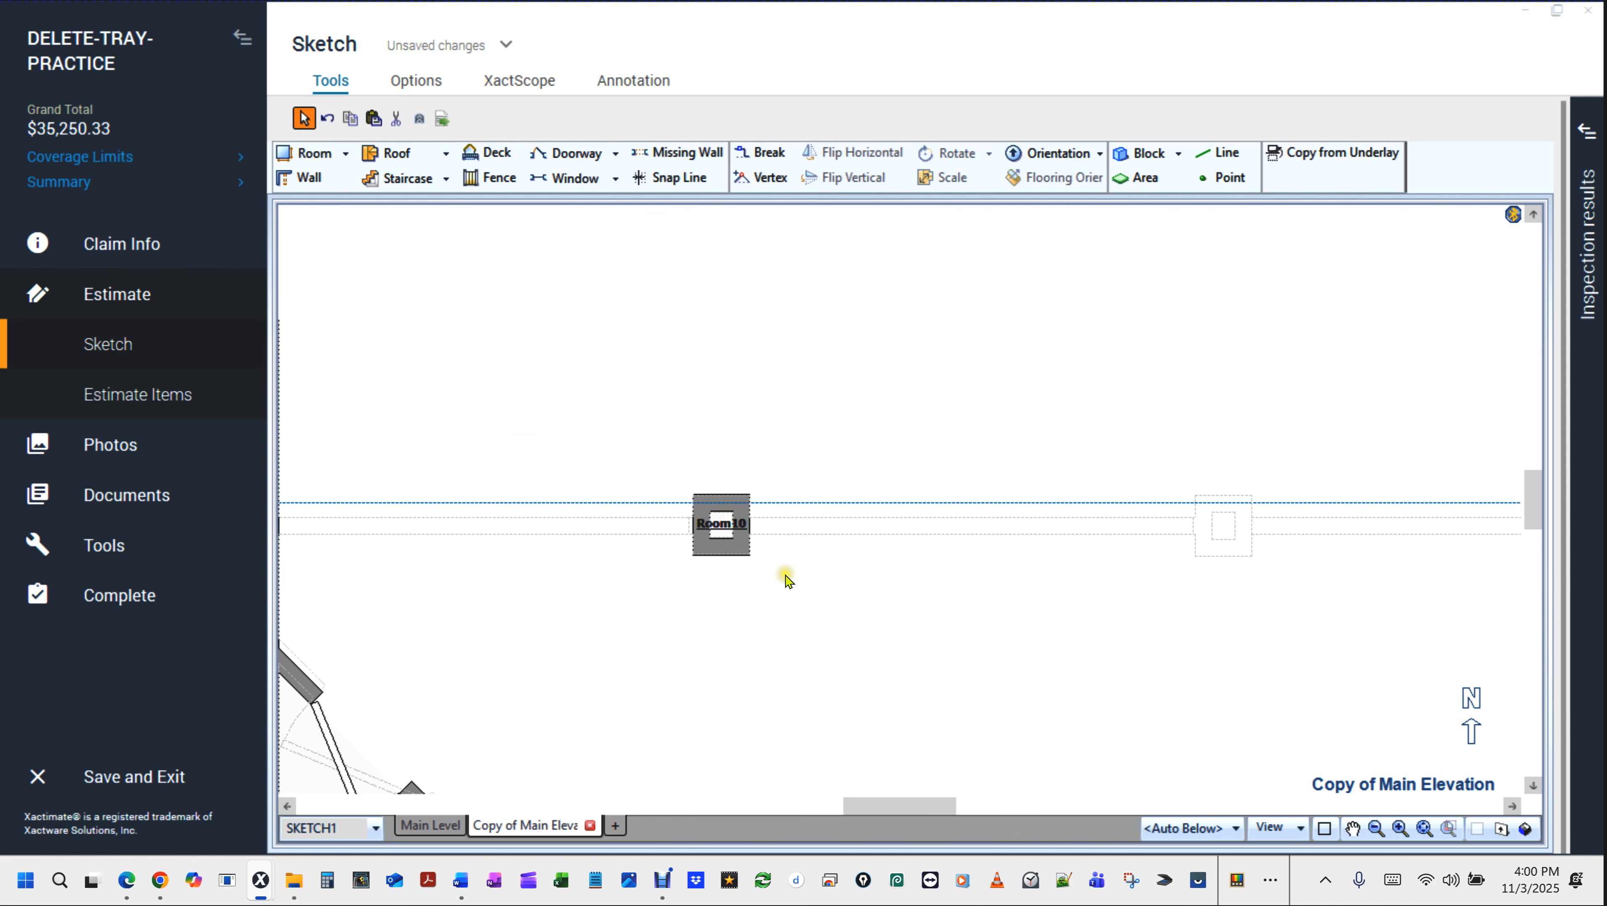
scroll(730, 523, up, 4)
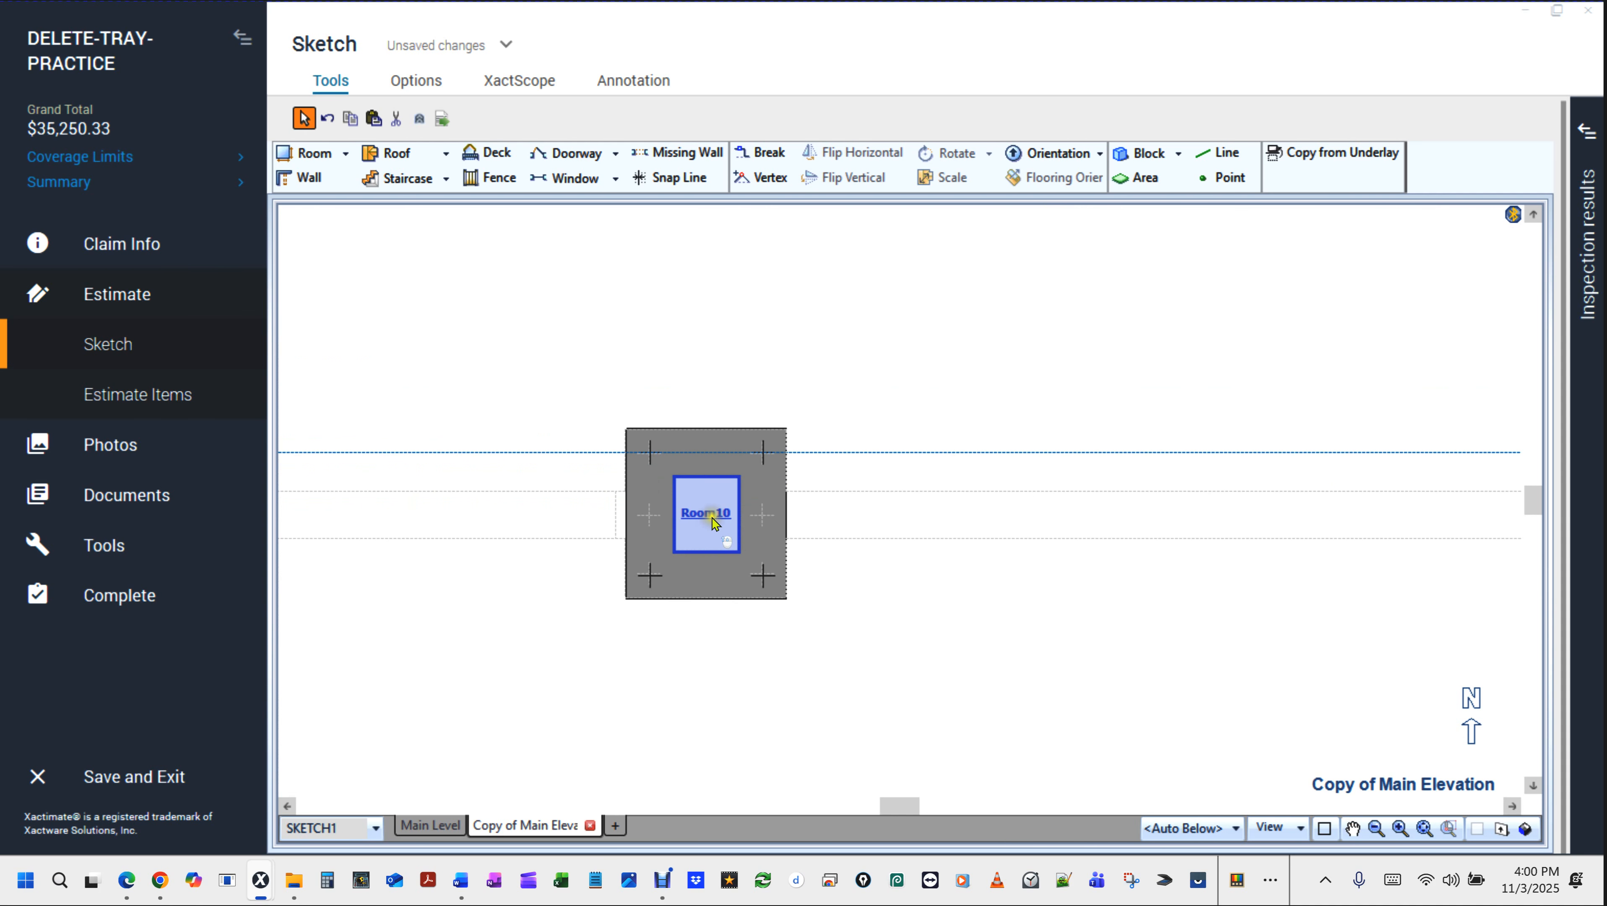
click(715, 521)
key(Escape)
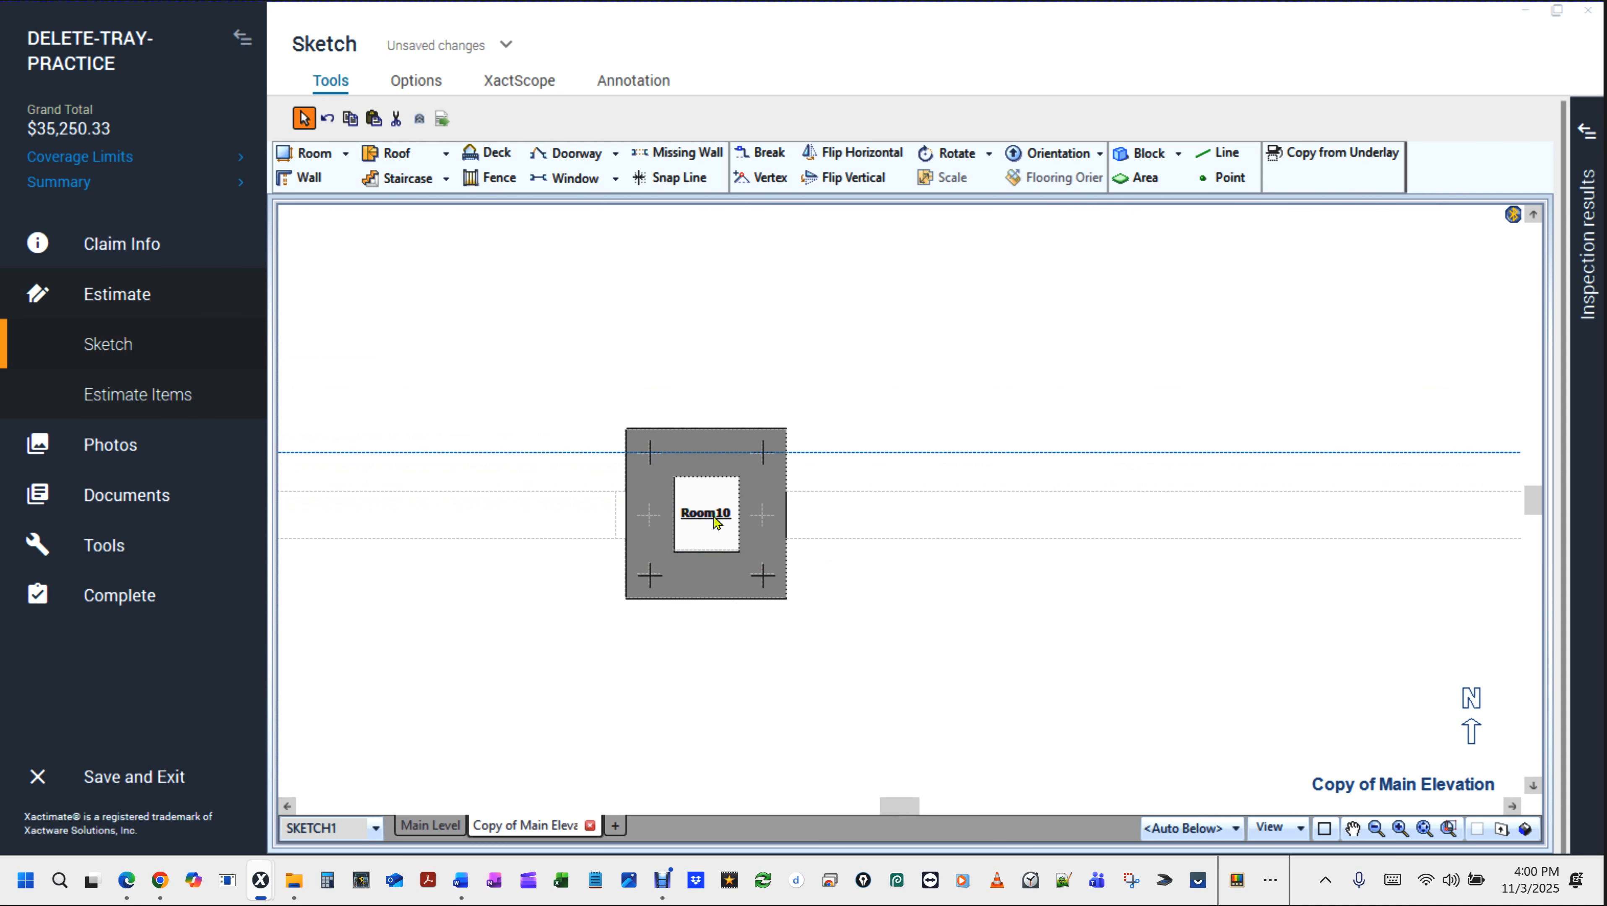
key(space)
drag(1377, 580, 621, 542)
drag(1200, 532, 781, 534)
key(space)
drag(1286, 596, 786, 557)
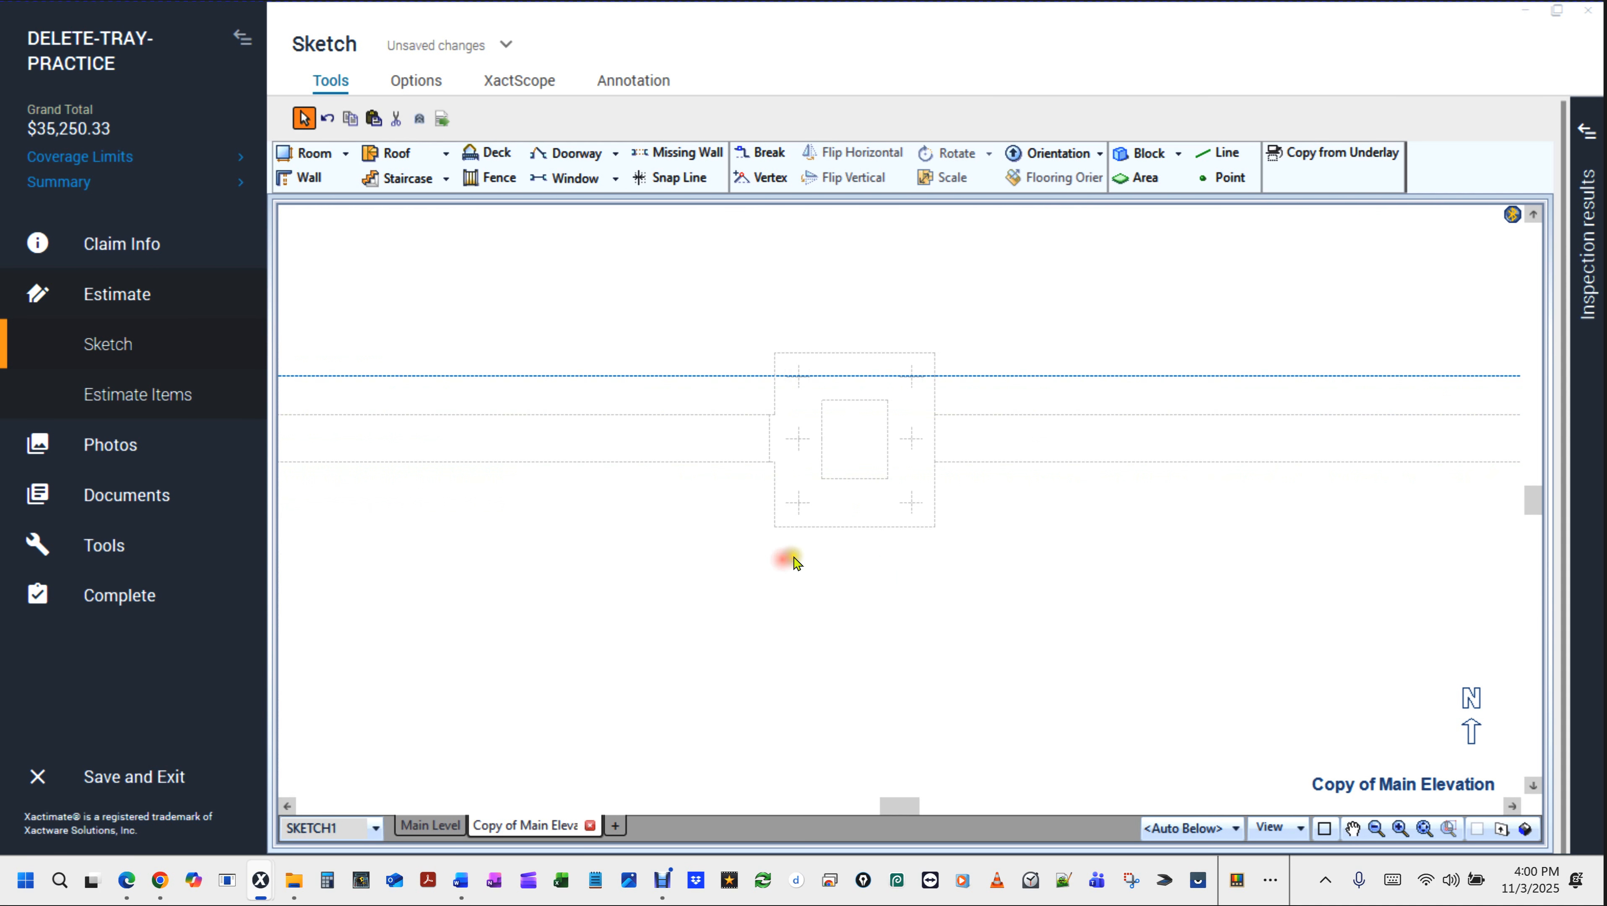
key(ctrl+v)
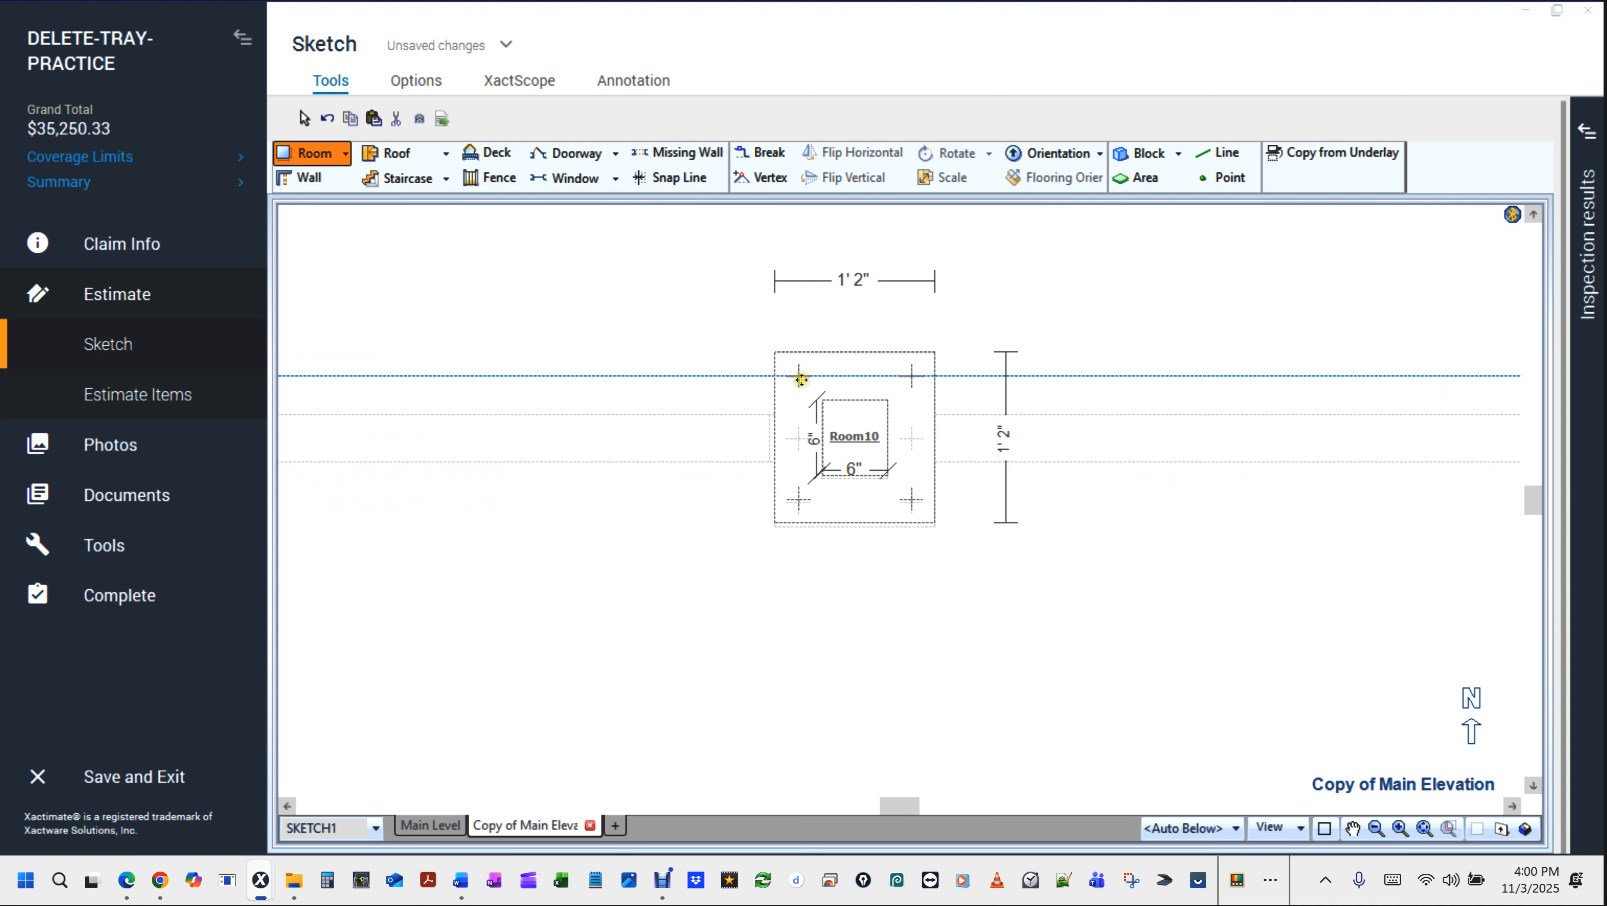
click(804, 379)
click(1201, 562)
Paste another copy of the post room onto the porch's northeast corner post.
drag(1319, 546, 593, 539)
drag(1338, 532, 596, 536)
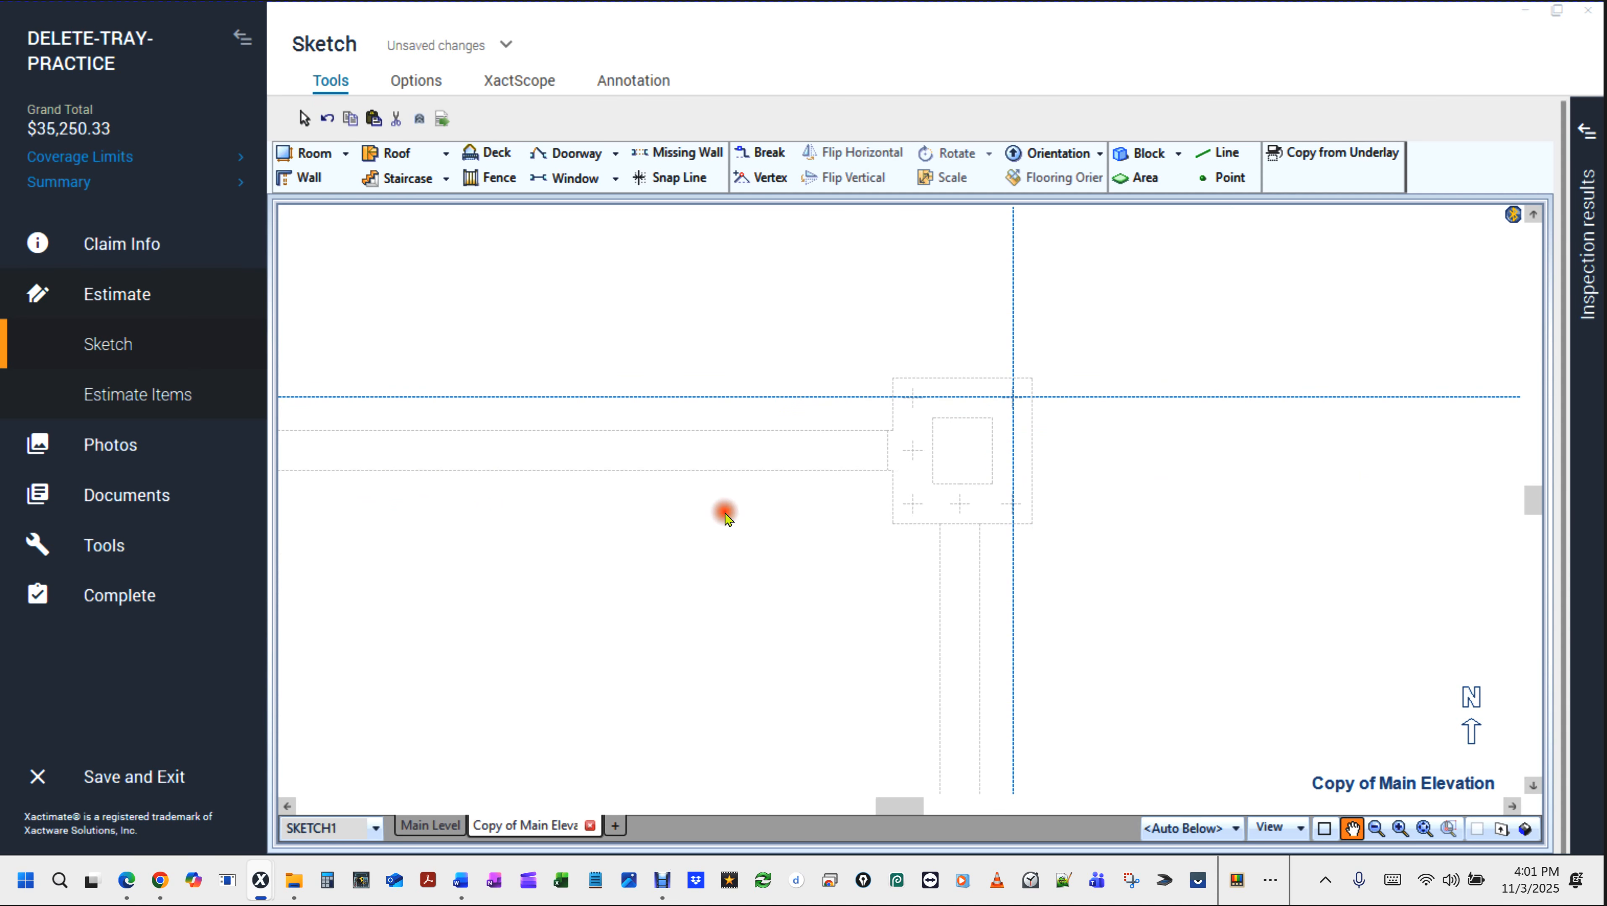
key(Escape)
key(ctrl+v)
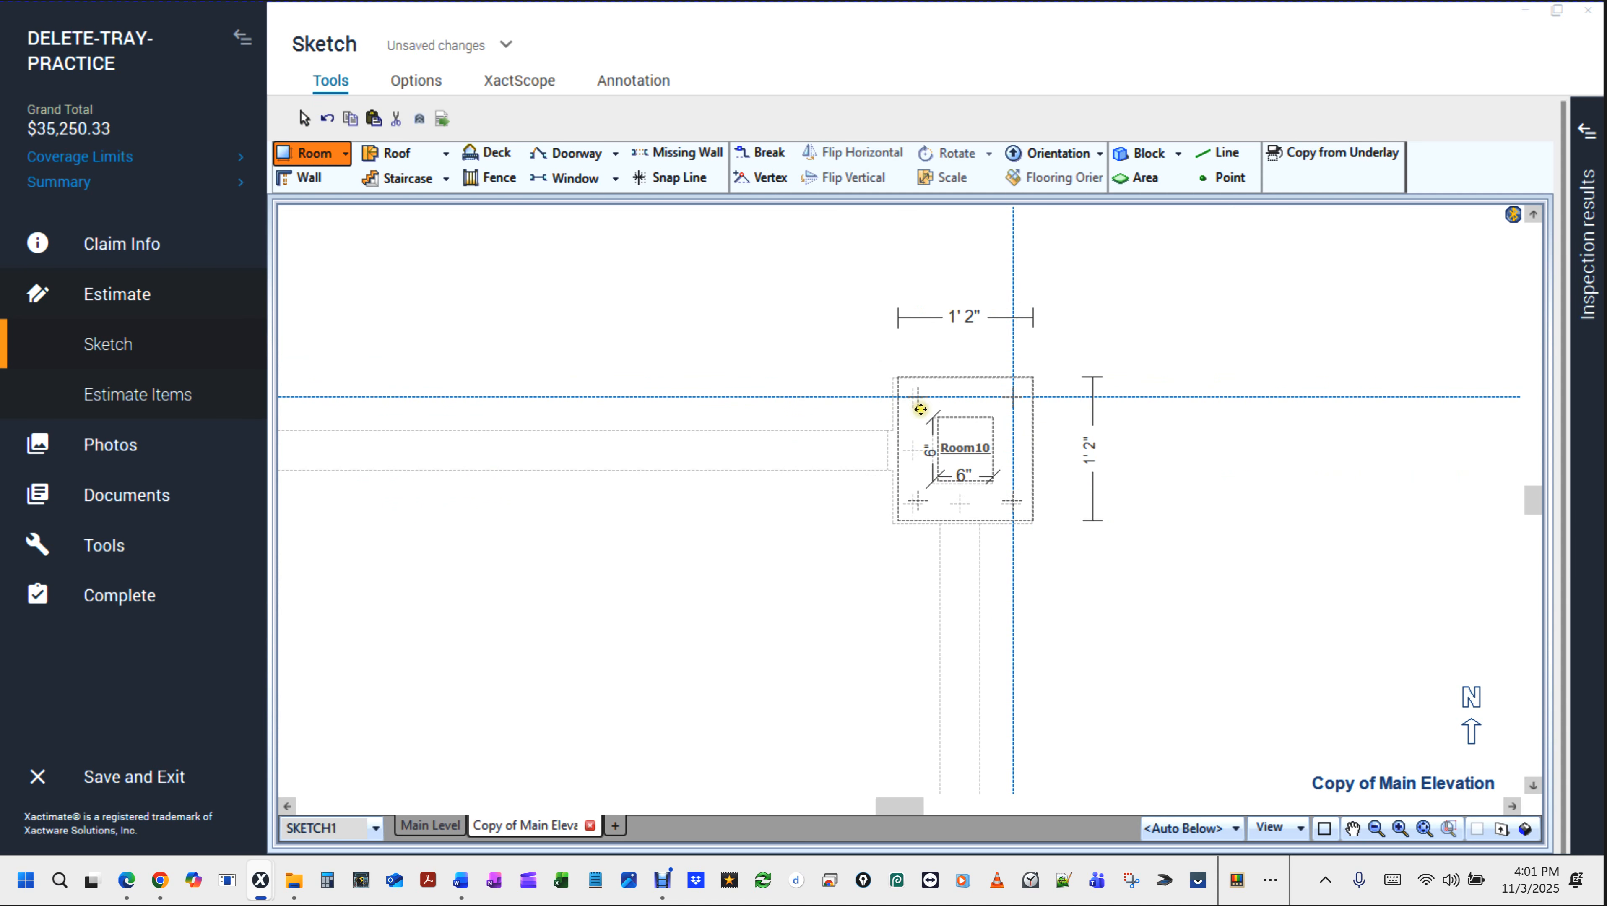
click(918, 409)
Paste a copy of the post room onto the east-side porch post level with the fireplace alcove.
scroll(1115, 520, down, 3)
scroll(1115, 520, down, 1)
drag(1101, 667, 991, 439)
scroll(983, 455, up, 1)
scroll(982, 455, up, 2)
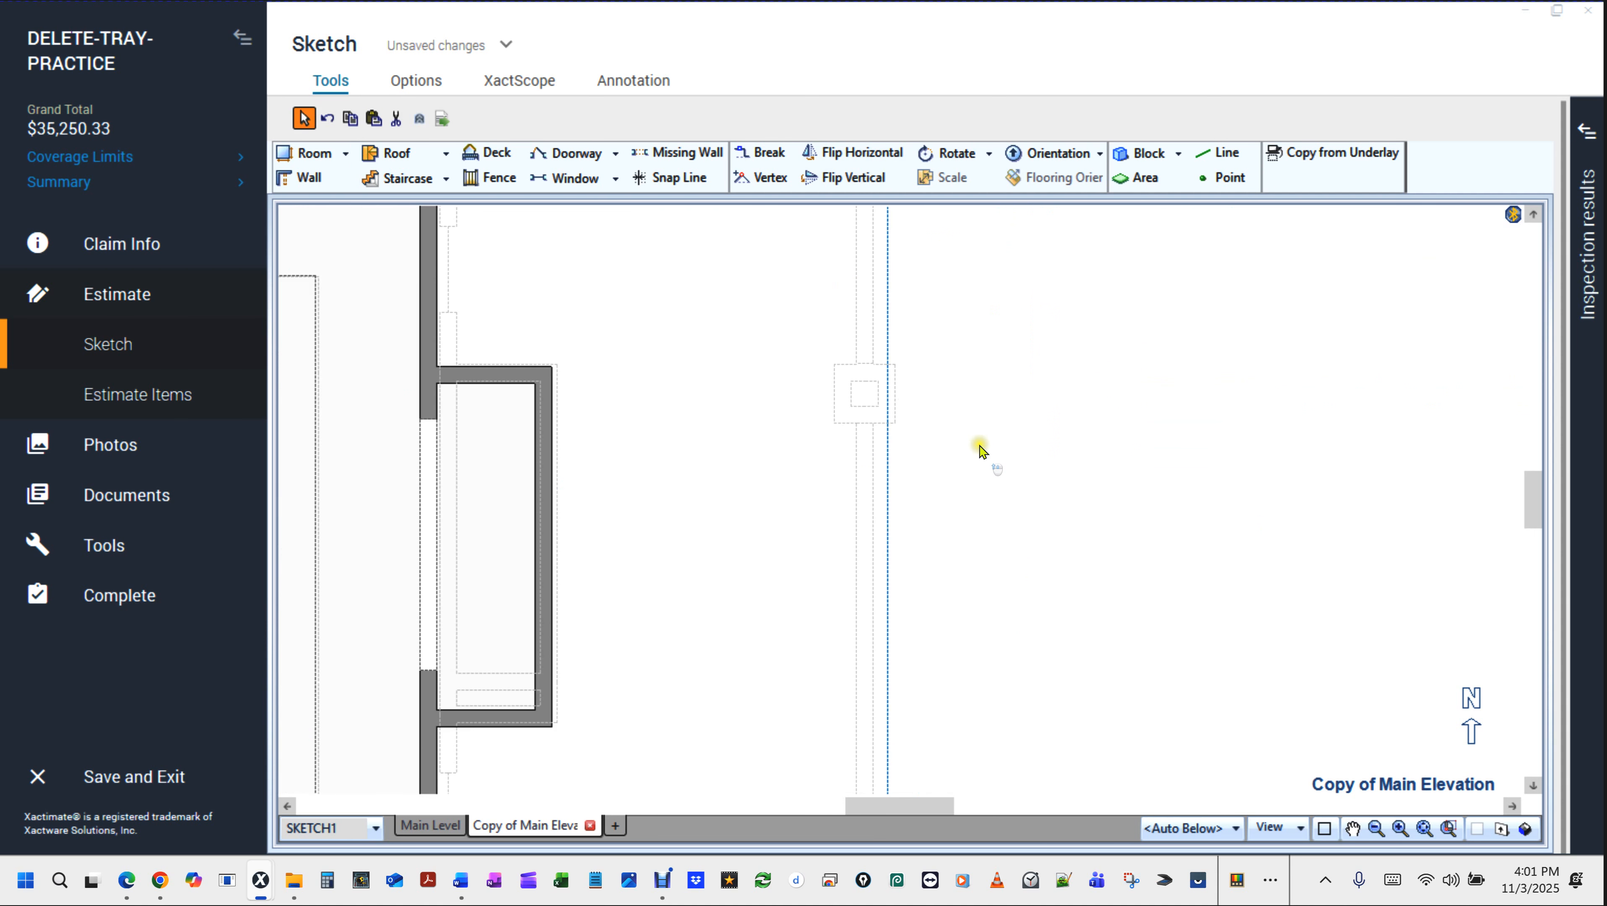
key(ctrl+v)
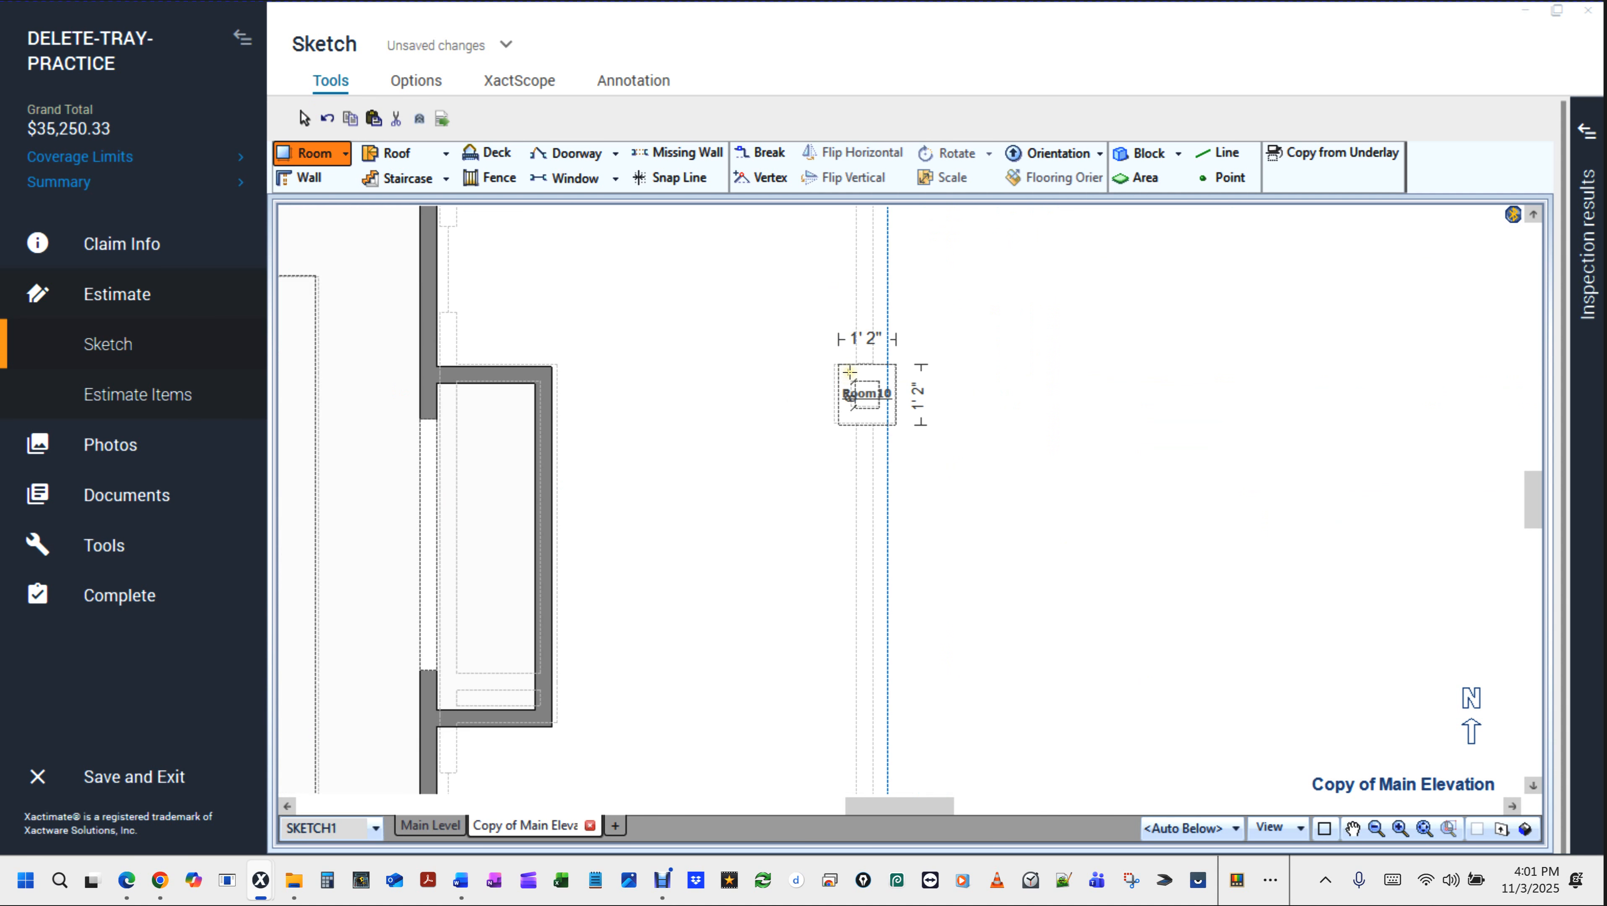
click(848, 372)
Select the westernmost post room on the porch's north edge and shift it slightly south.
scroll(1126, 412, down, 4)
mouse_move(1175, 333)
mouse_down()
mouse_move(1398, 427)
mouse_move(1418, 456)
mouse_up()
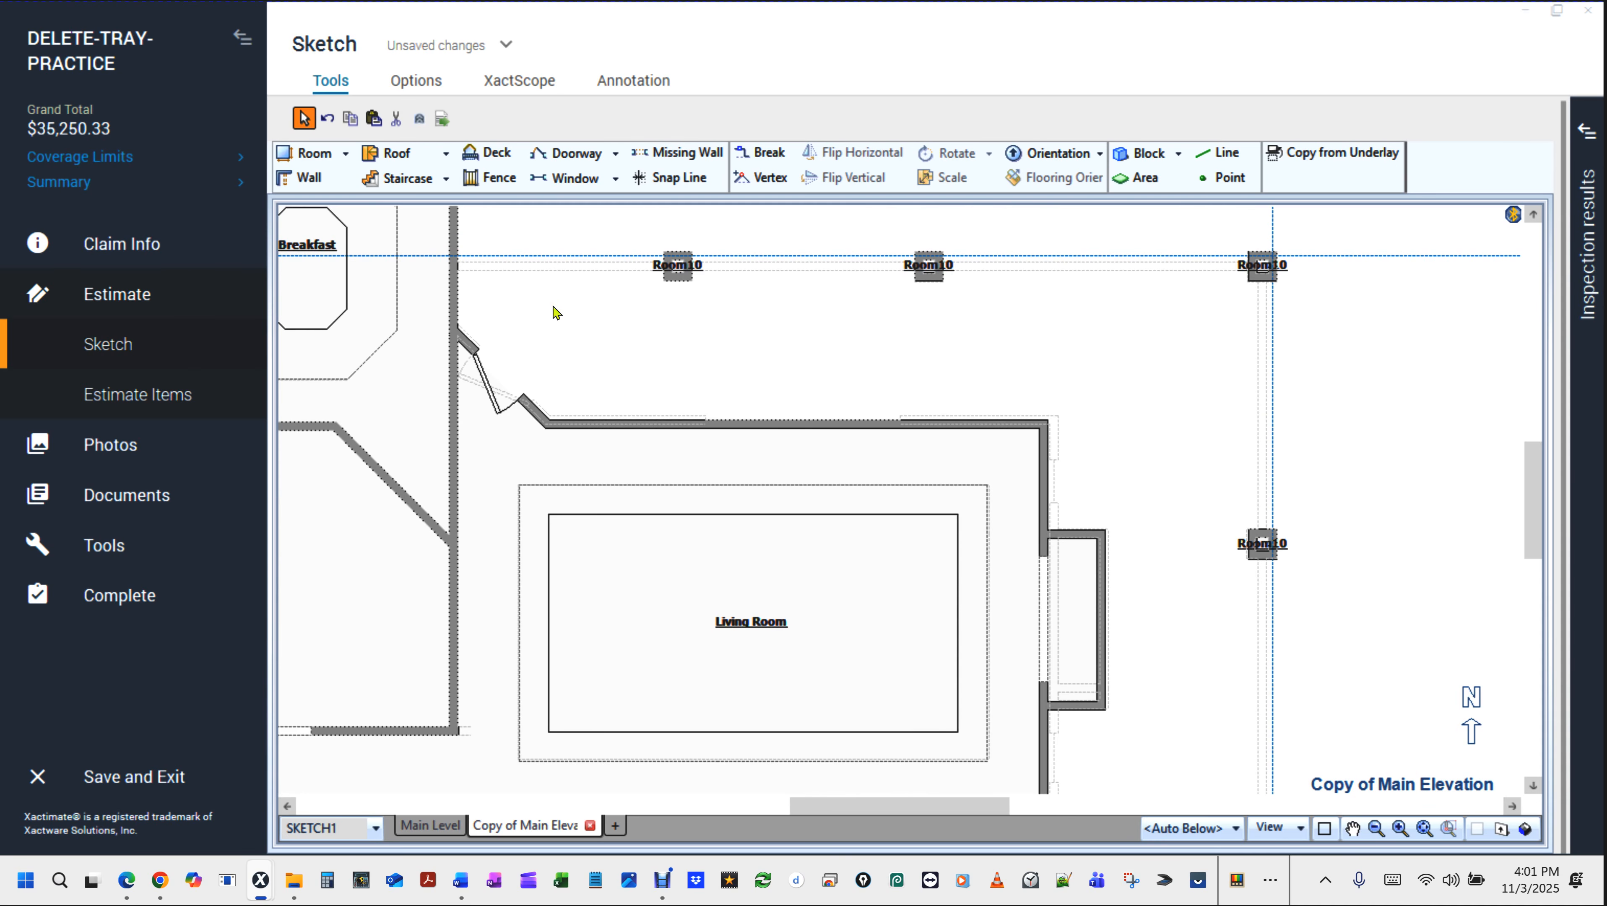
scroll(555, 312, down, 2)
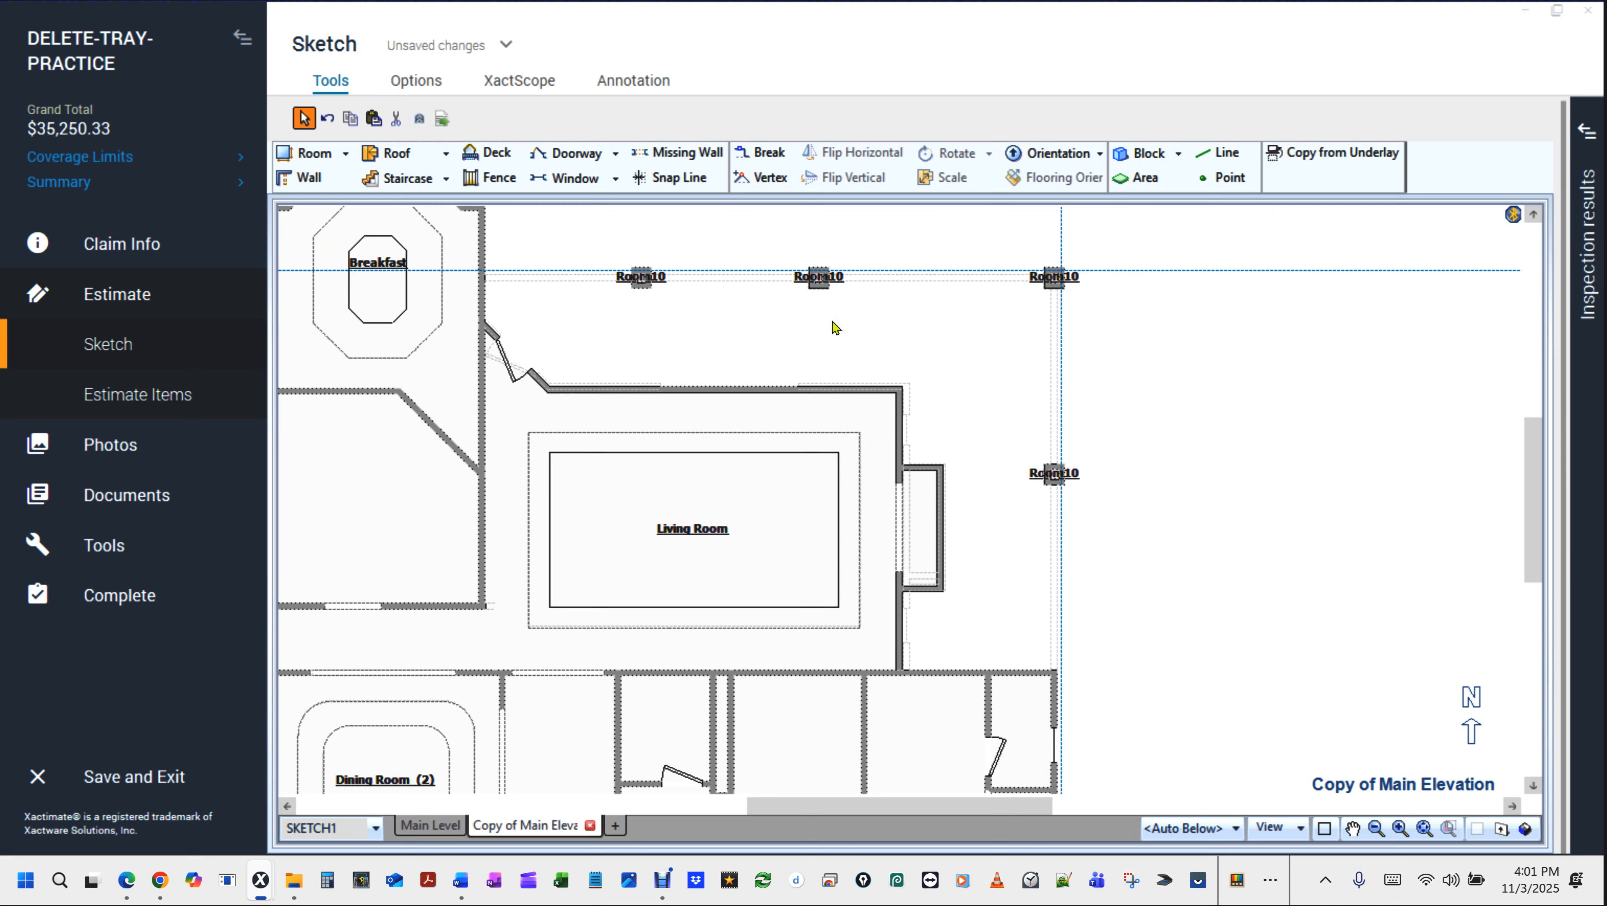
scroll(833, 328, up, 1)
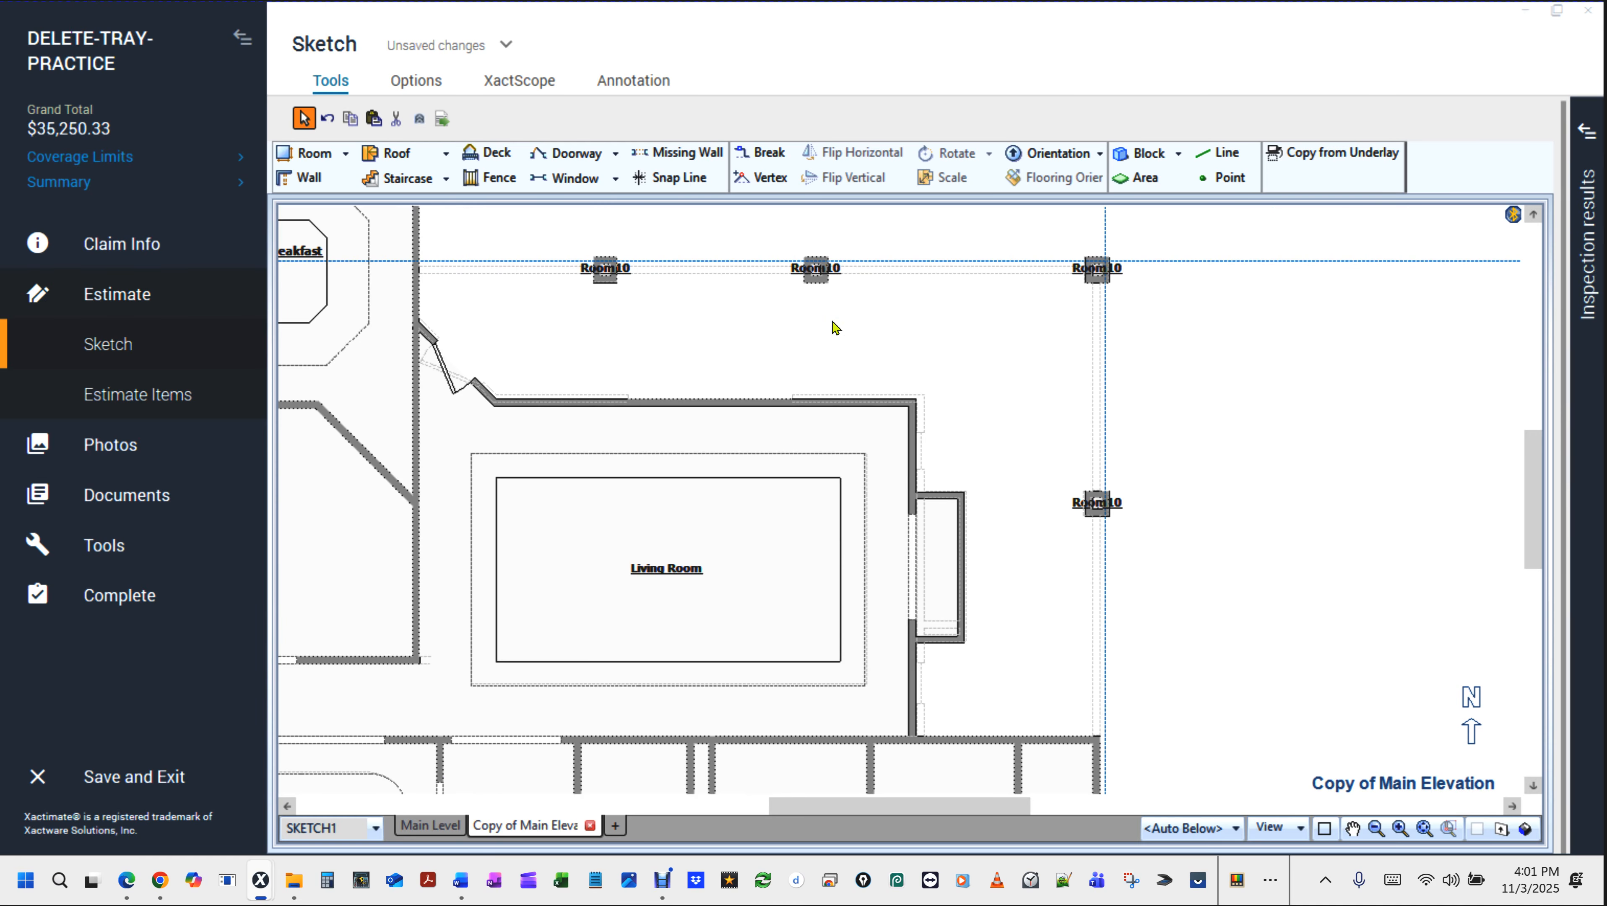
click(604, 269)
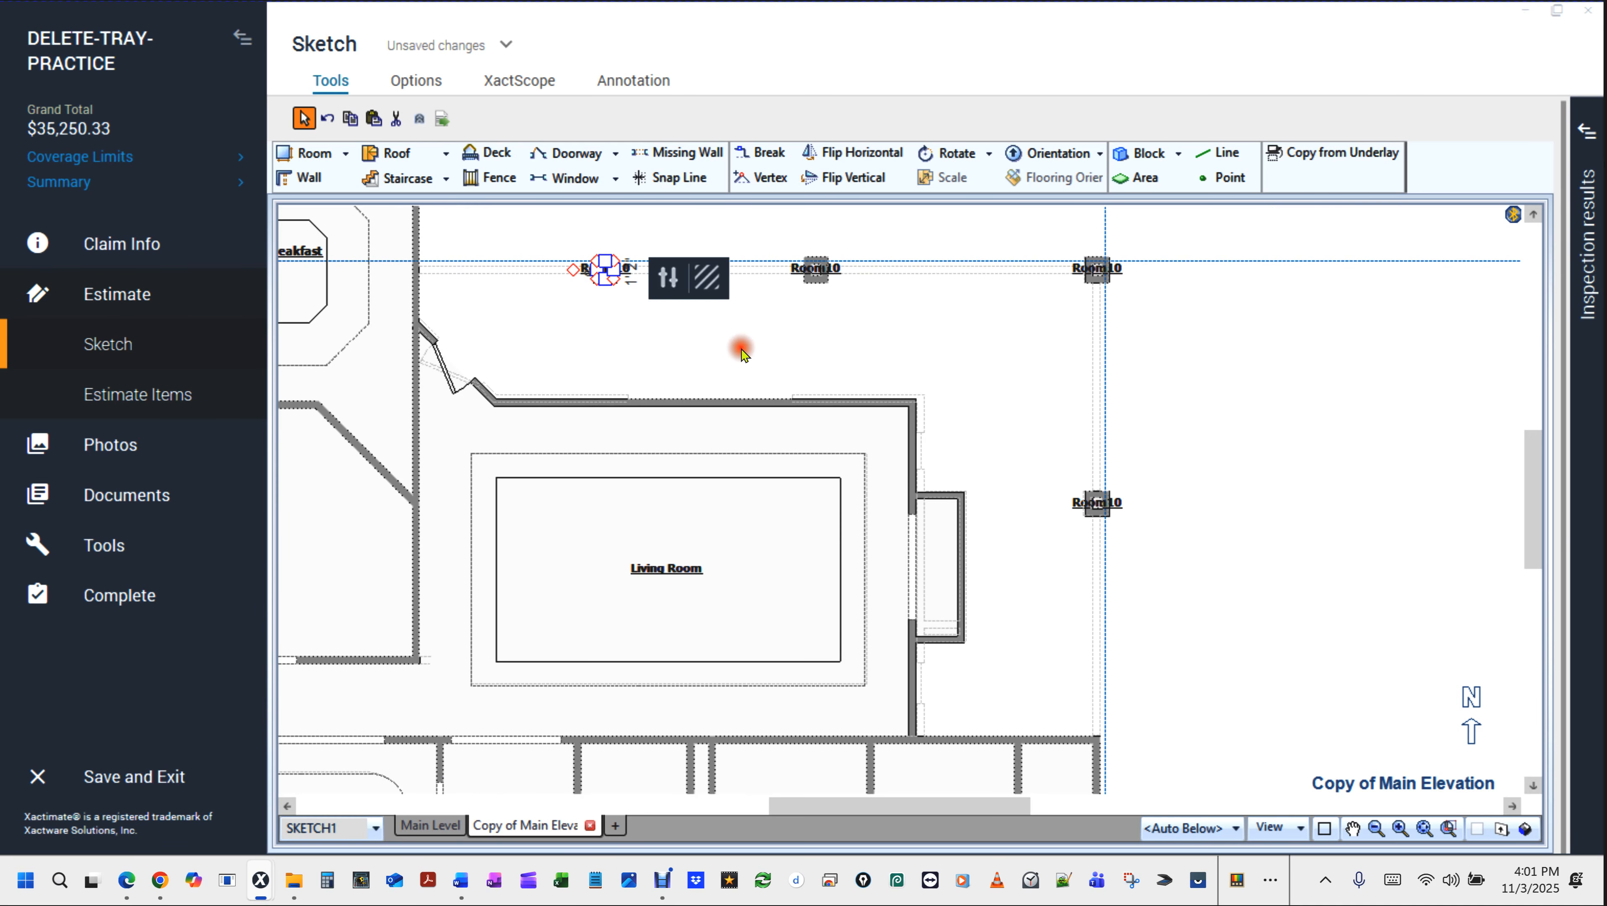
scroll(706, 342, up, 2)
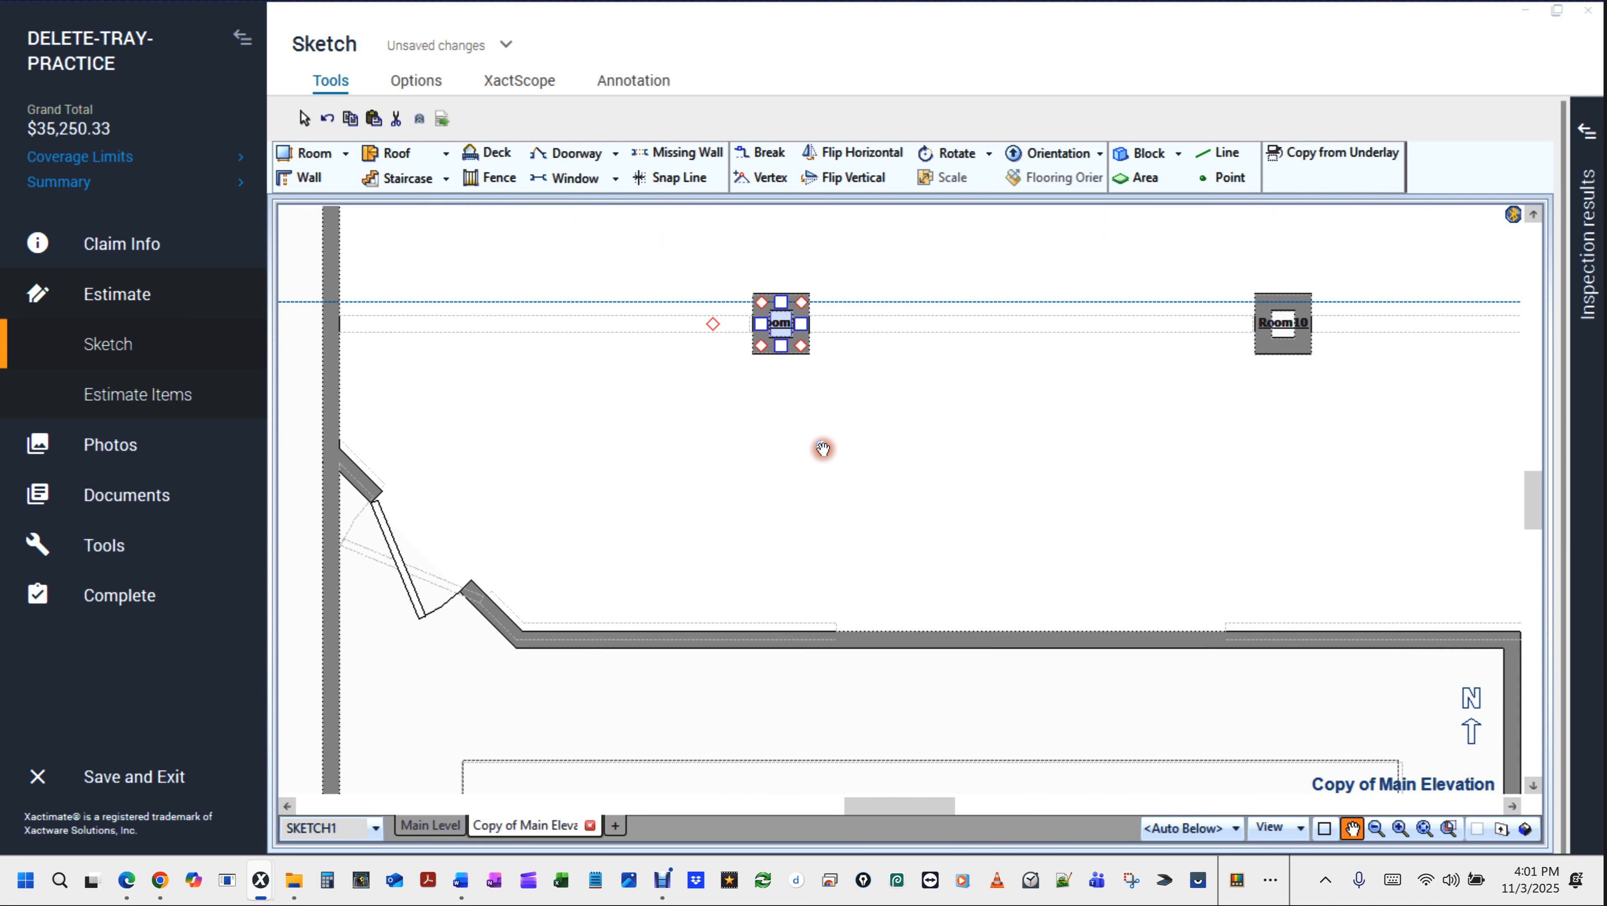
scroll(748, 349, up, 2)
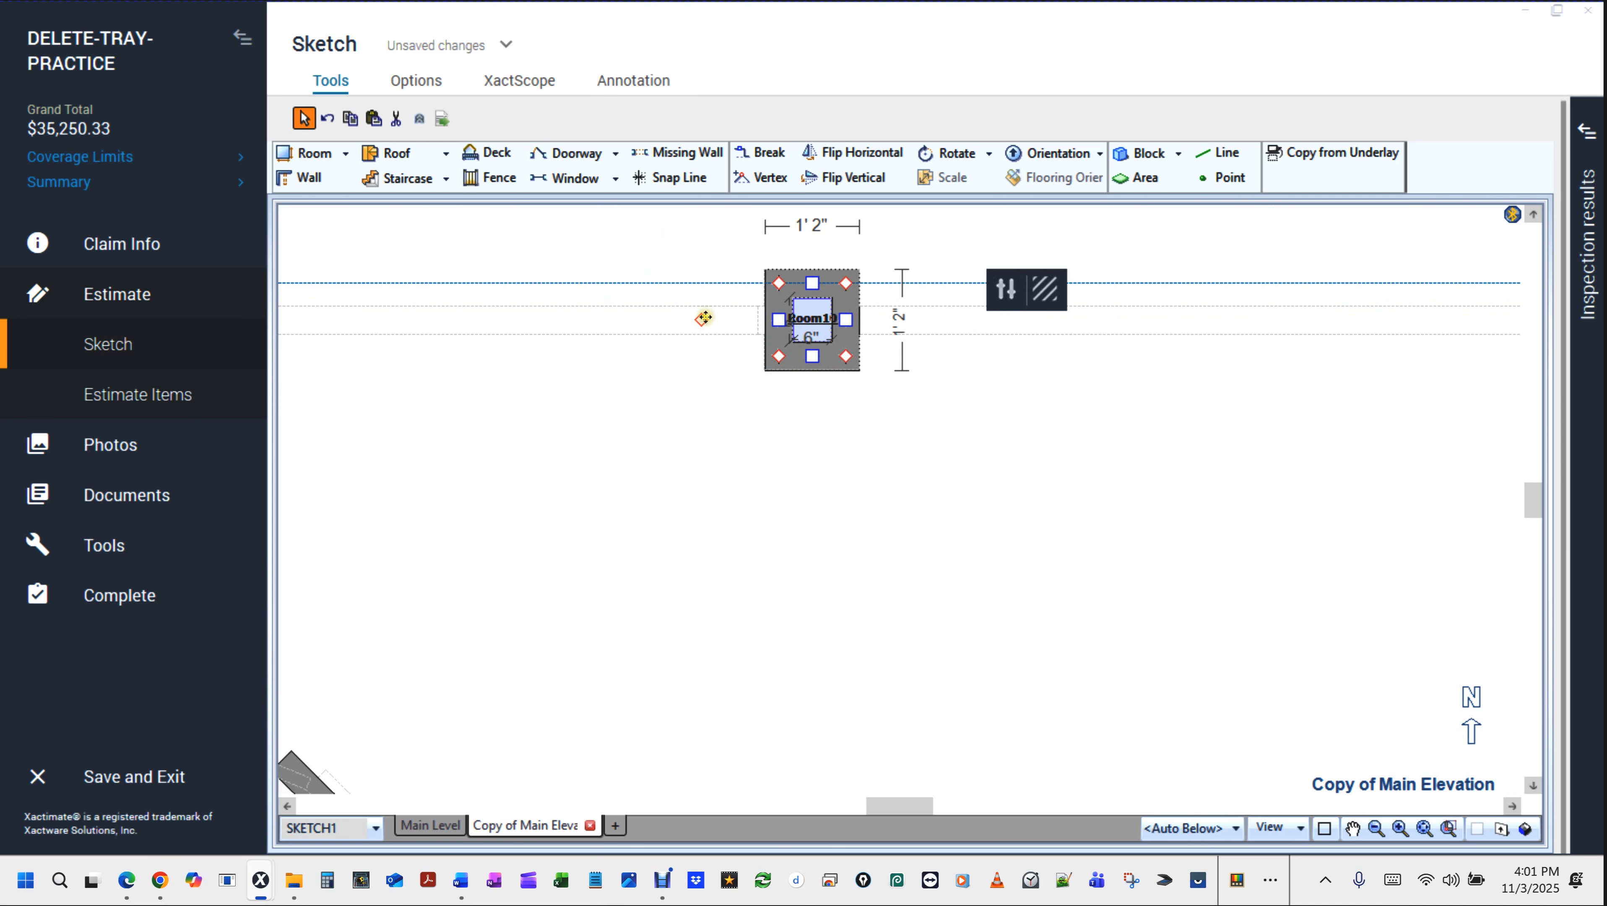
drag(703, 318, 787, 397)
scroll(901, 513, down, 3)
click(891, 345)
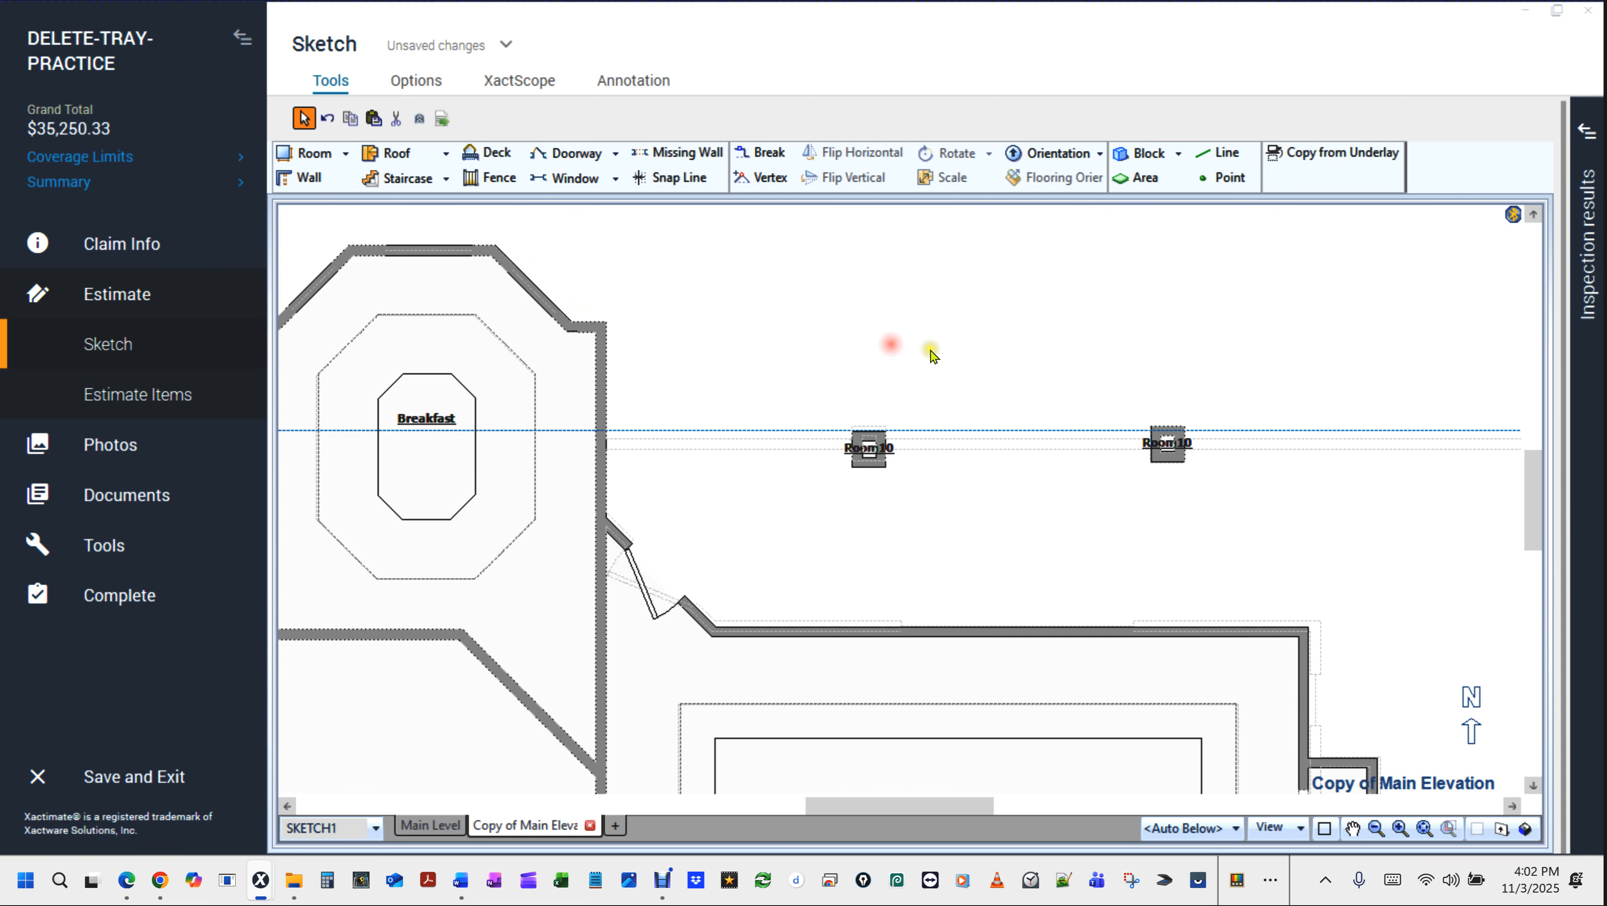
key(space)
drag(917, 291, 847, 182)
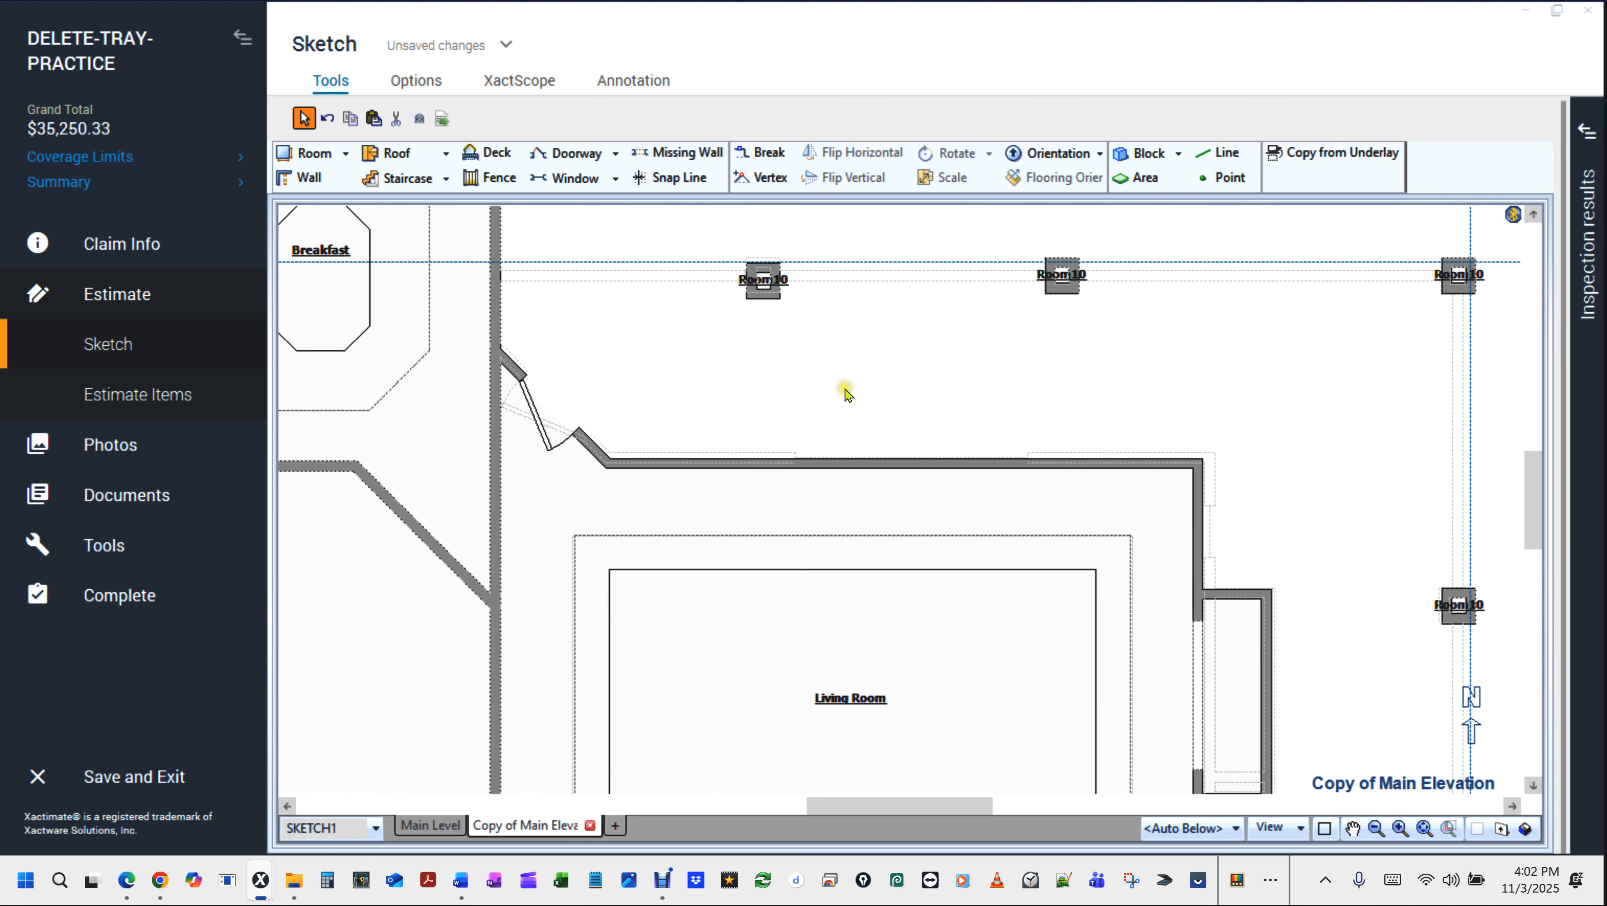
key(space)
drag(925, 378, 809, 345)
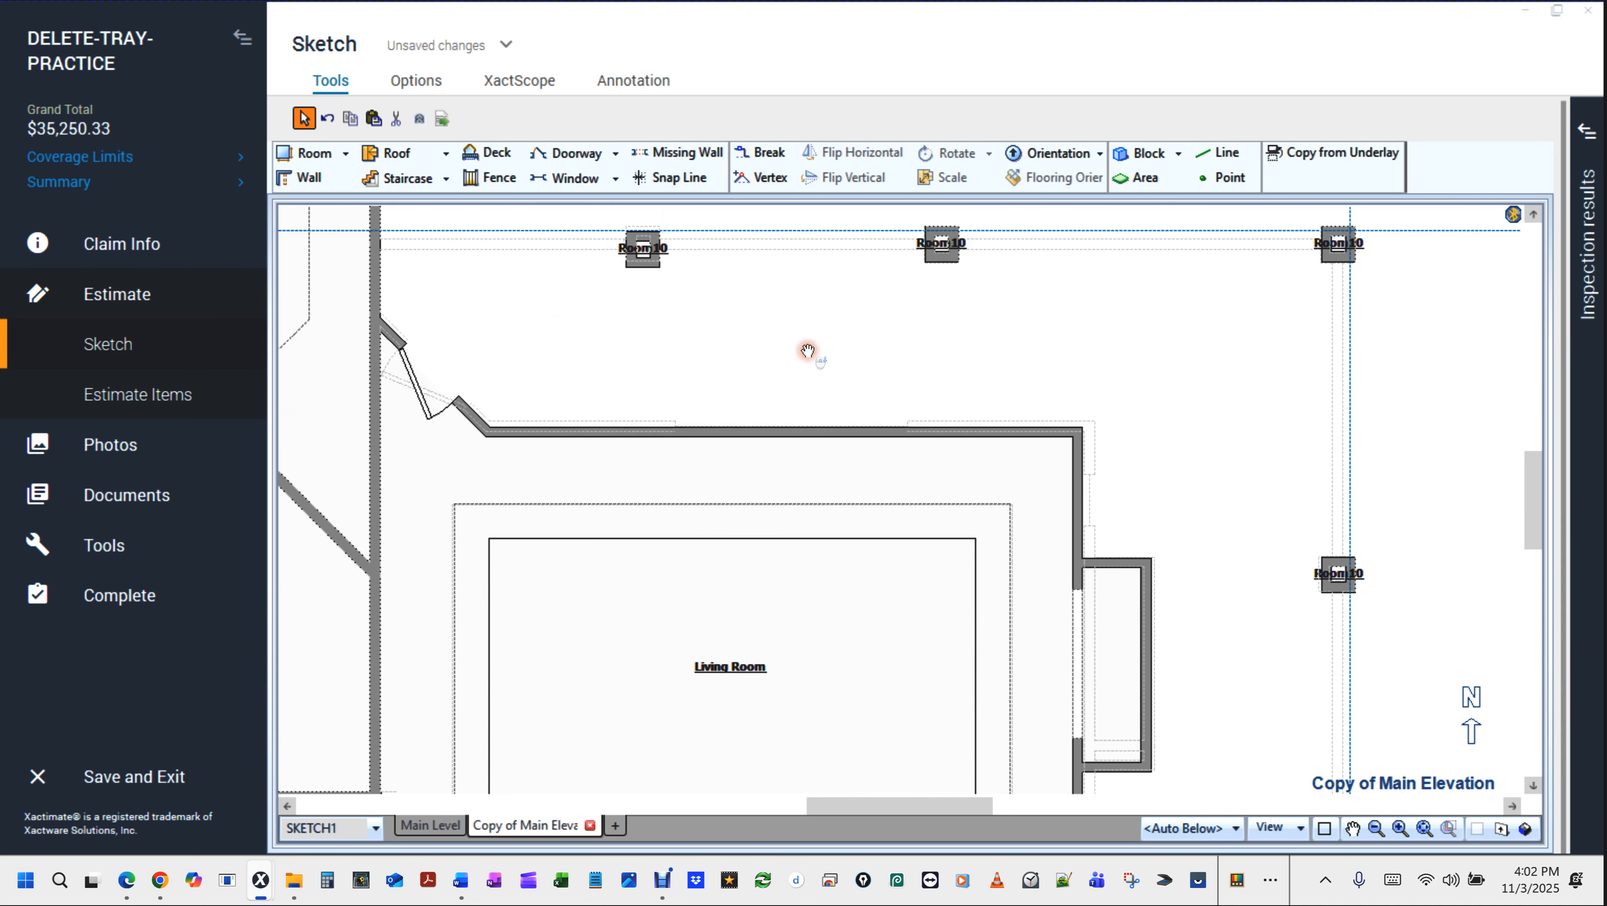
scroll(809, 346, down, 3)
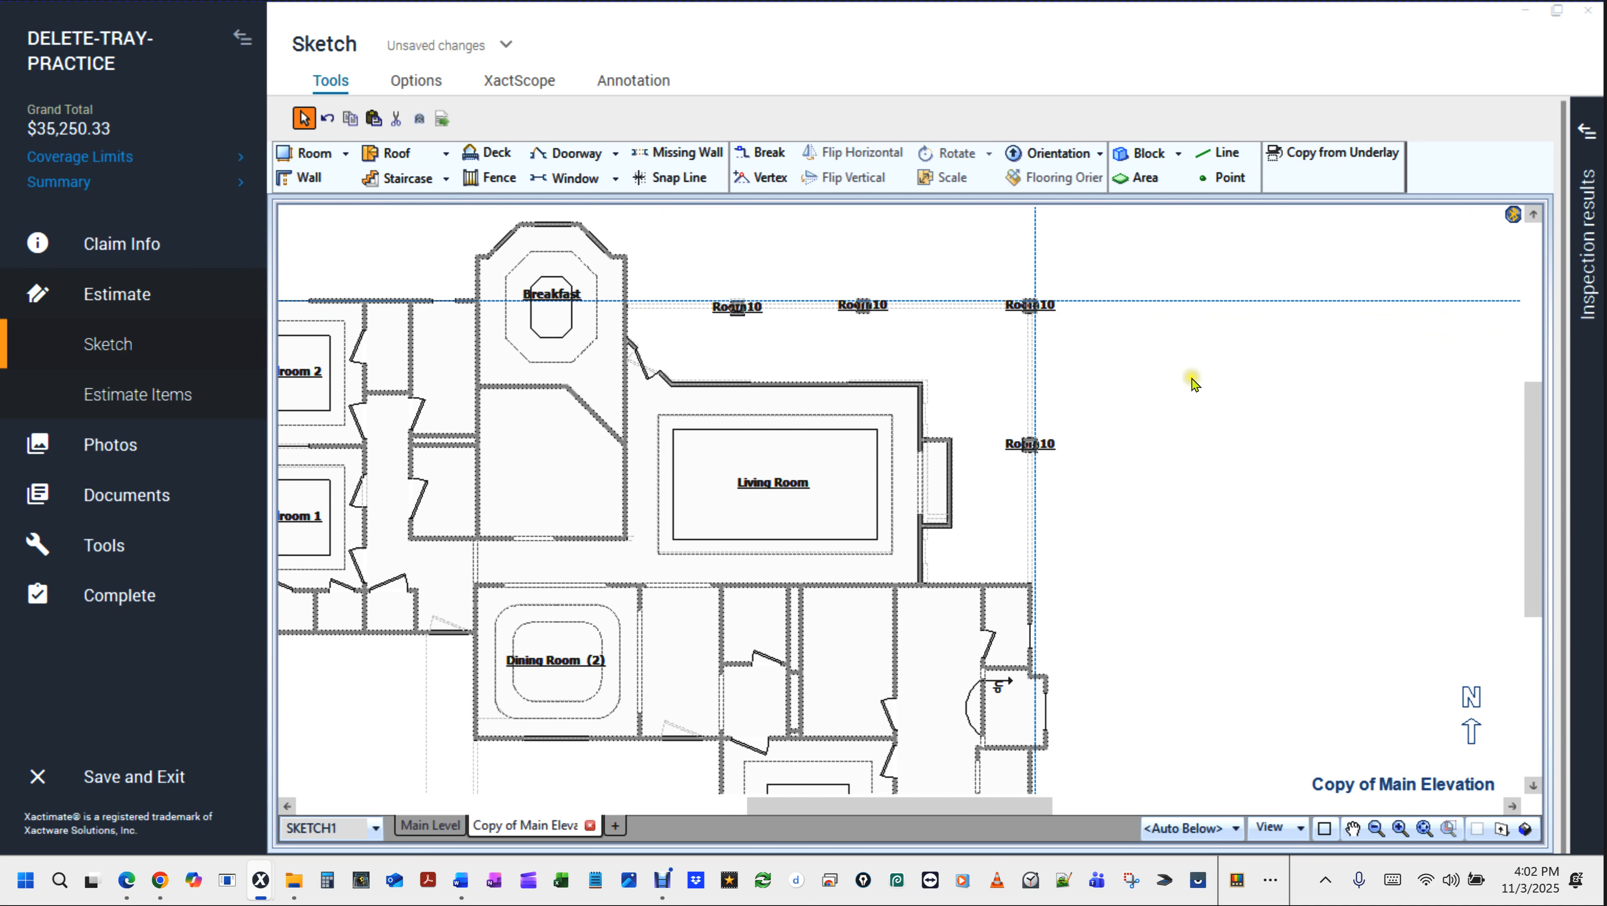
key(w)
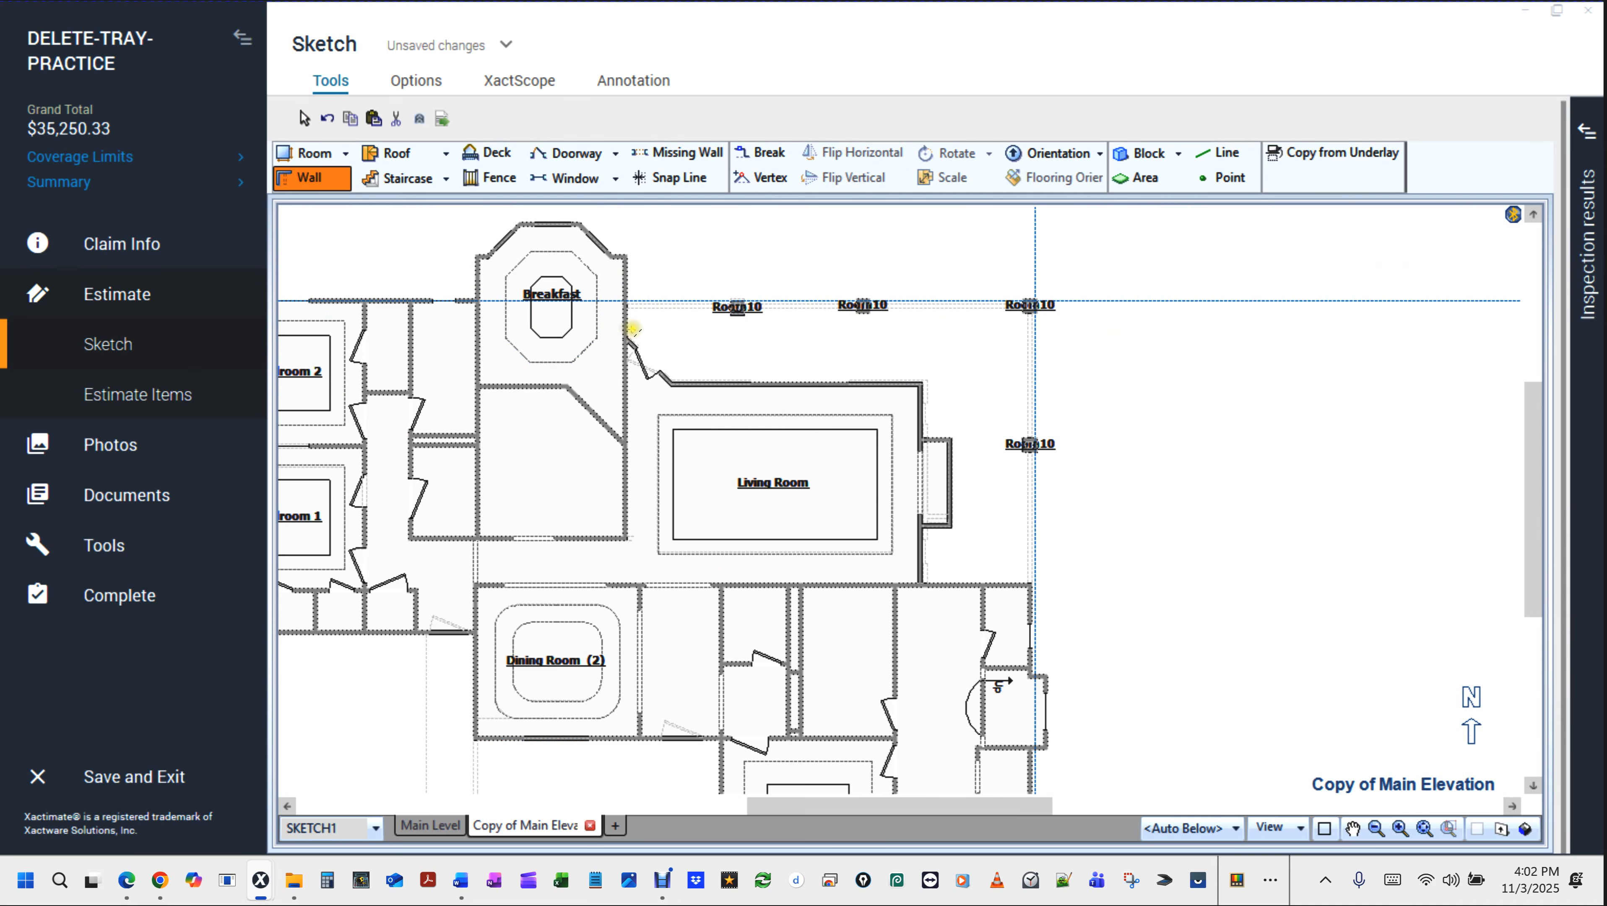
click(628, 320)
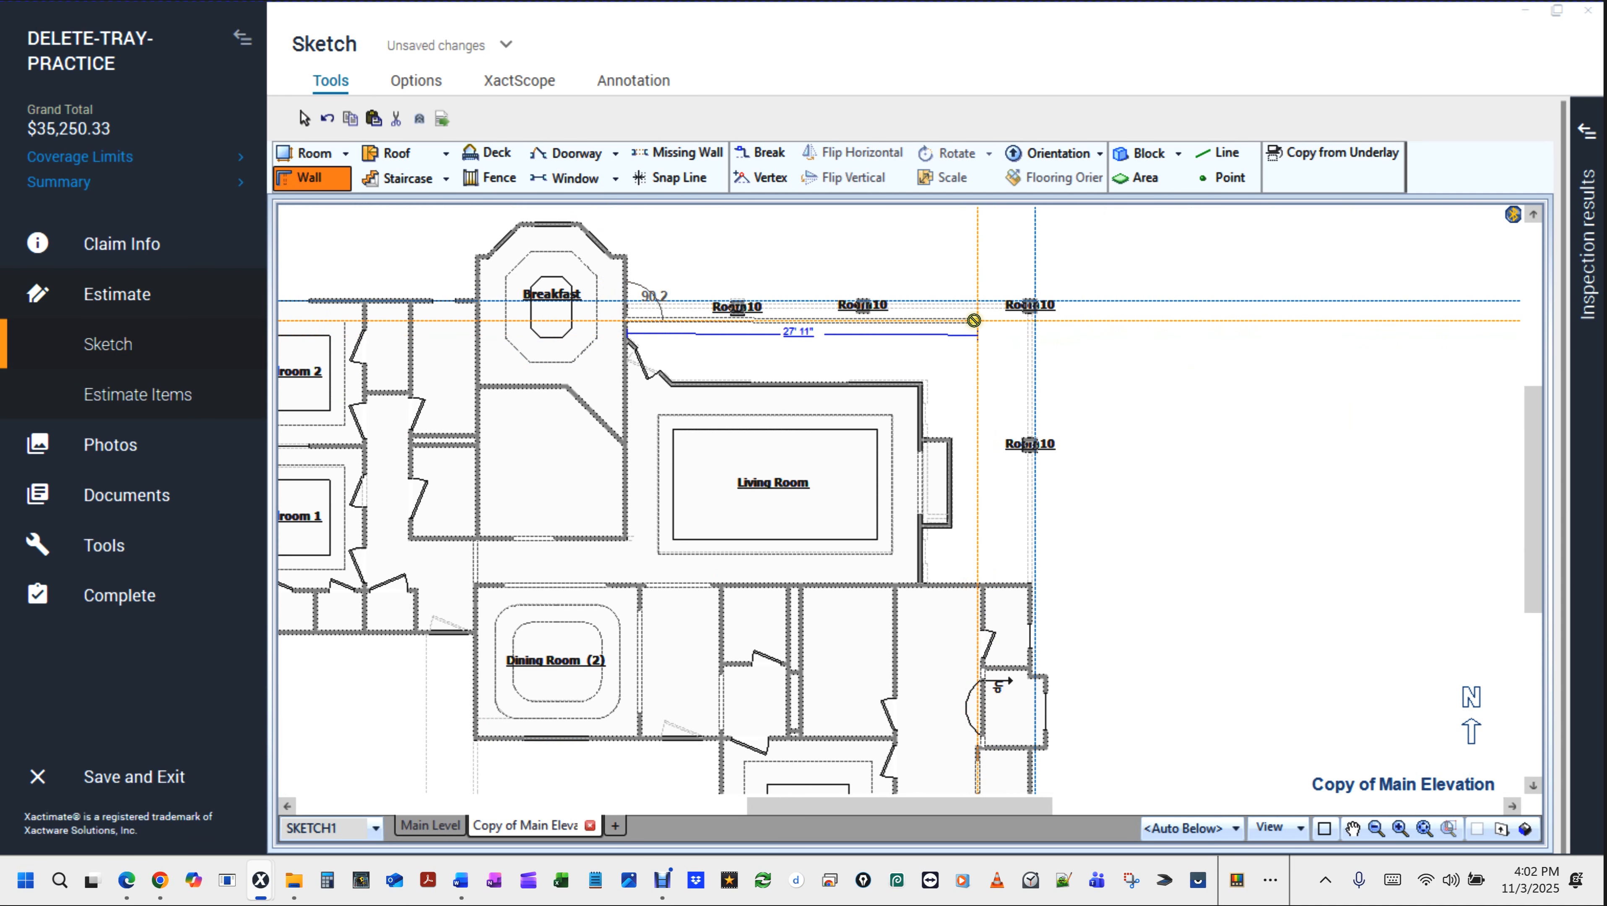
scroll(967, 329, up, 2)
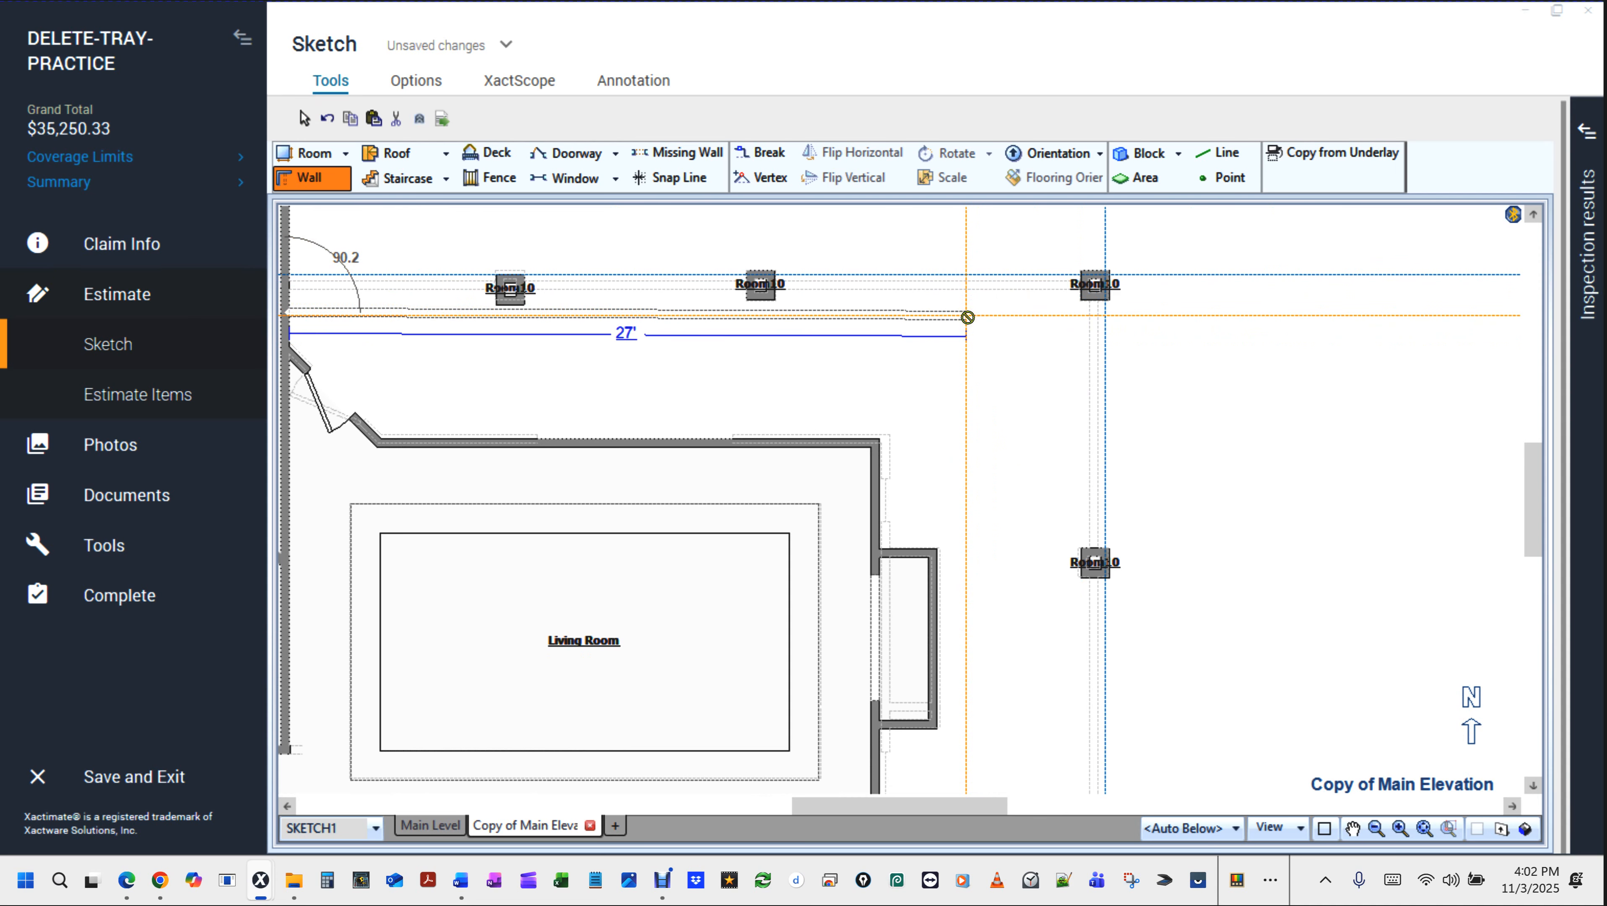
key(Escape)
key(Escape)
Draw a wall about 29' east from the Breakfast room's east wall, inside the posts, and about 20' 9" south to the existing wall.
drag(1016, 359, 1164, 352)
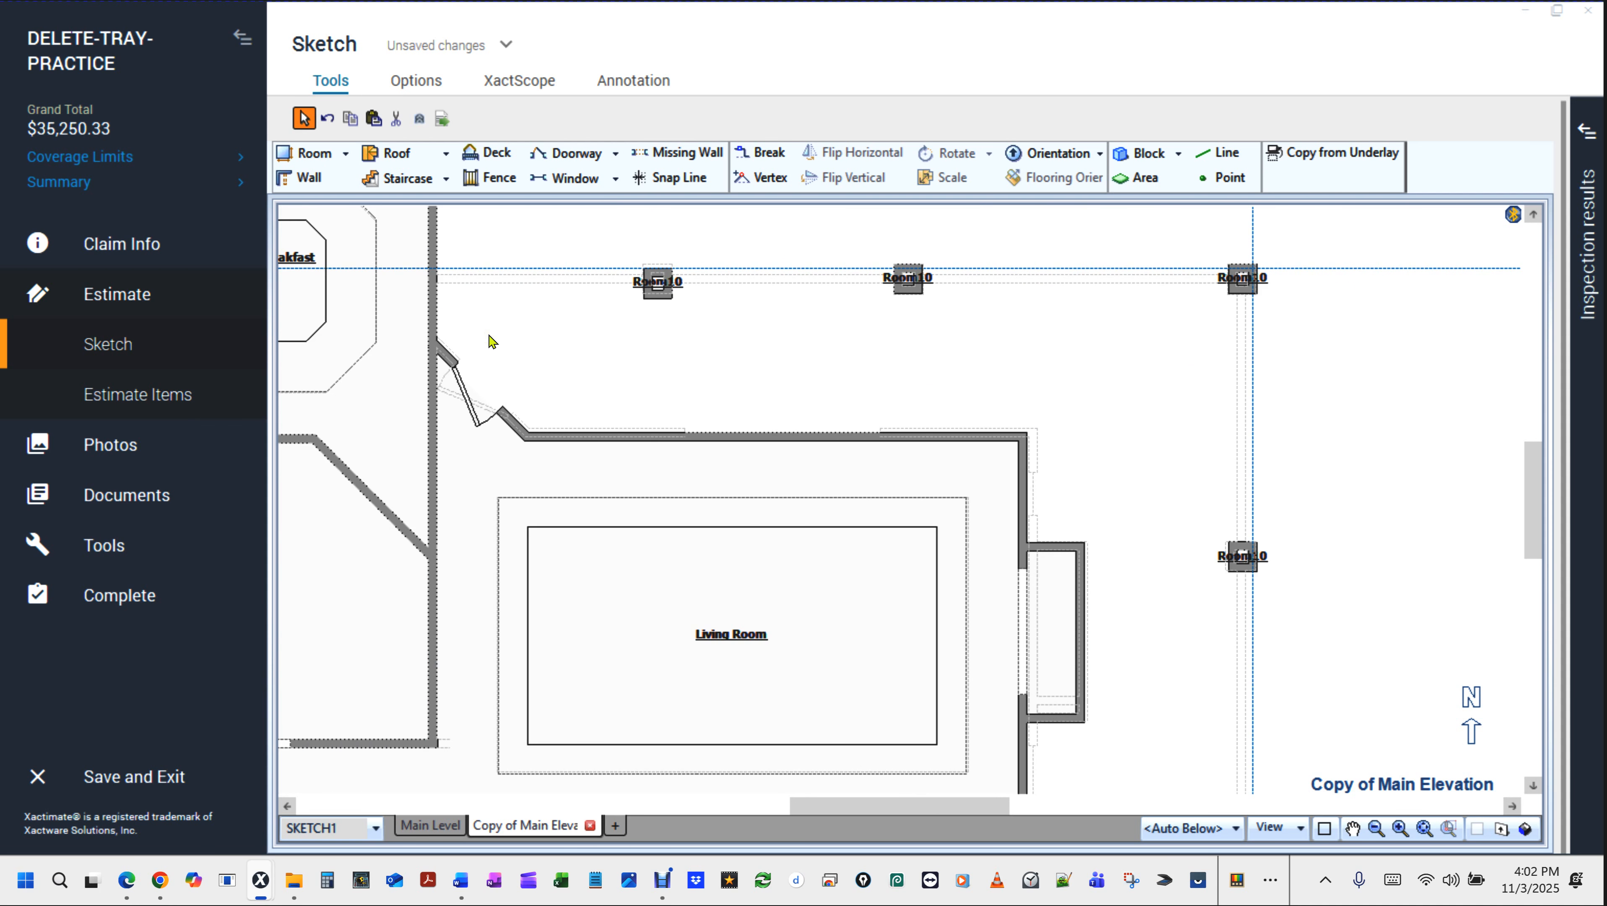
key(w)
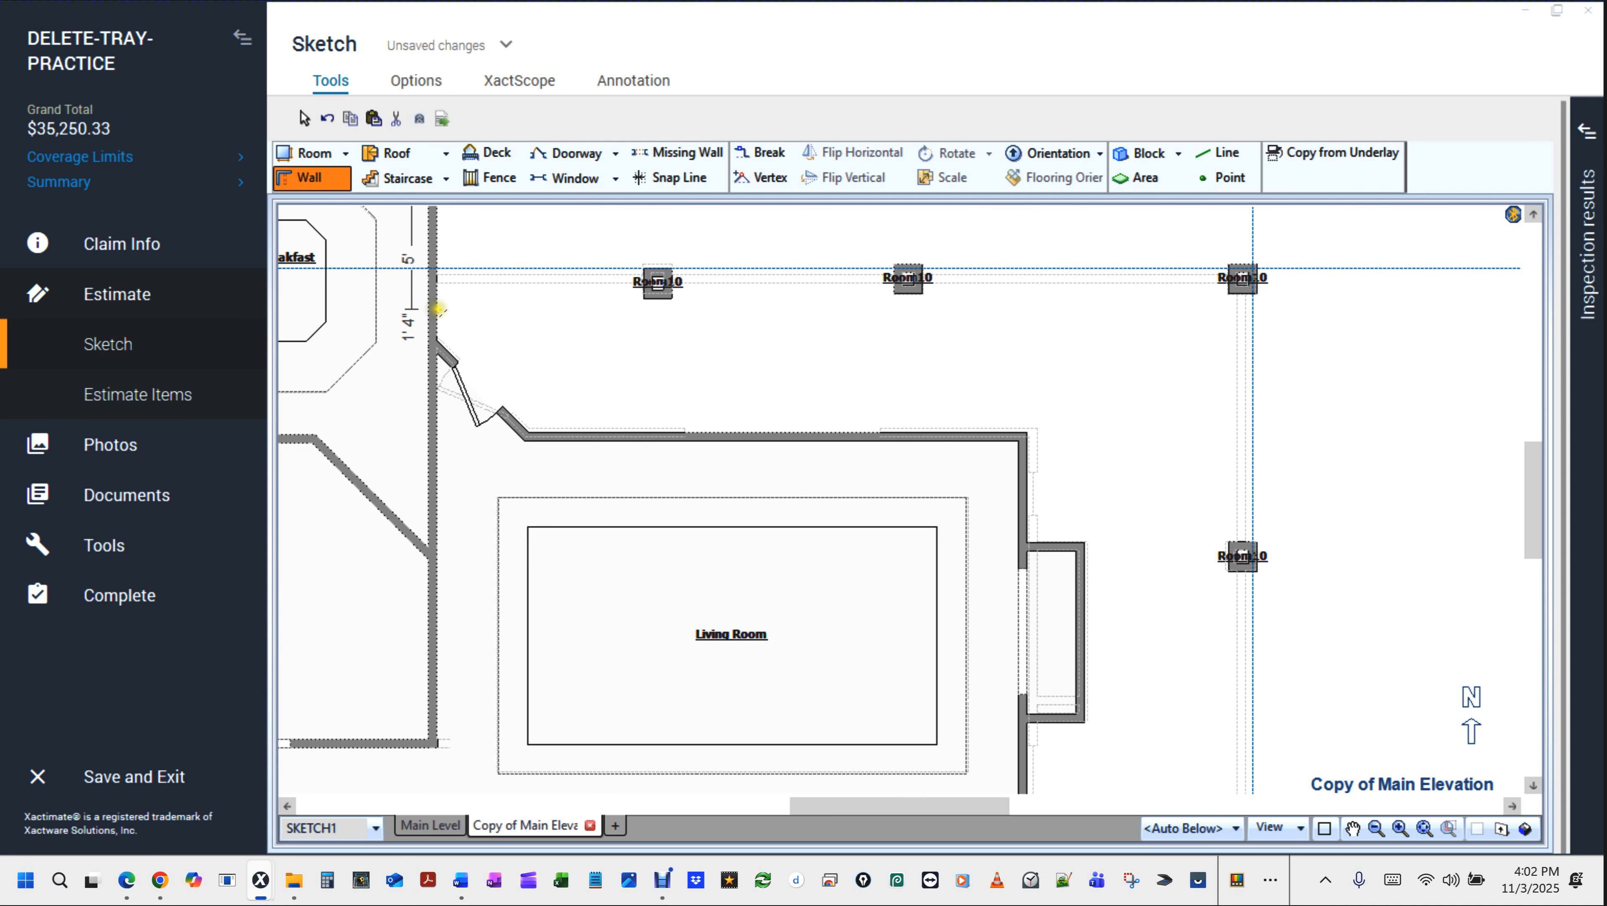
click(435, 311)
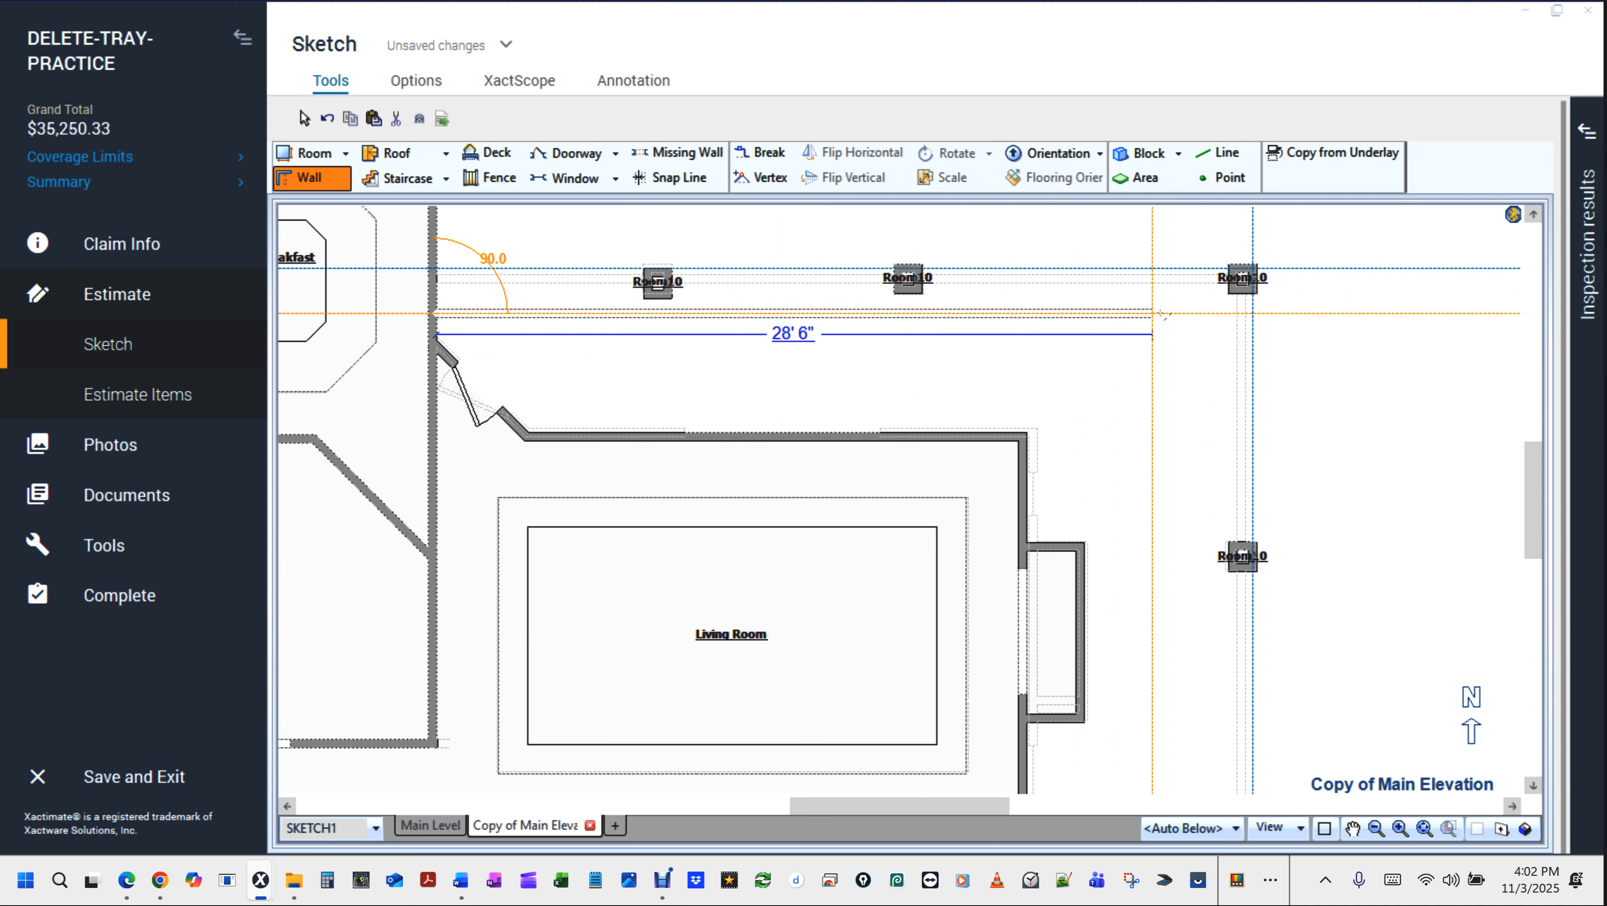
click(1162, 314)
scroll(1164, 314, down, 1)
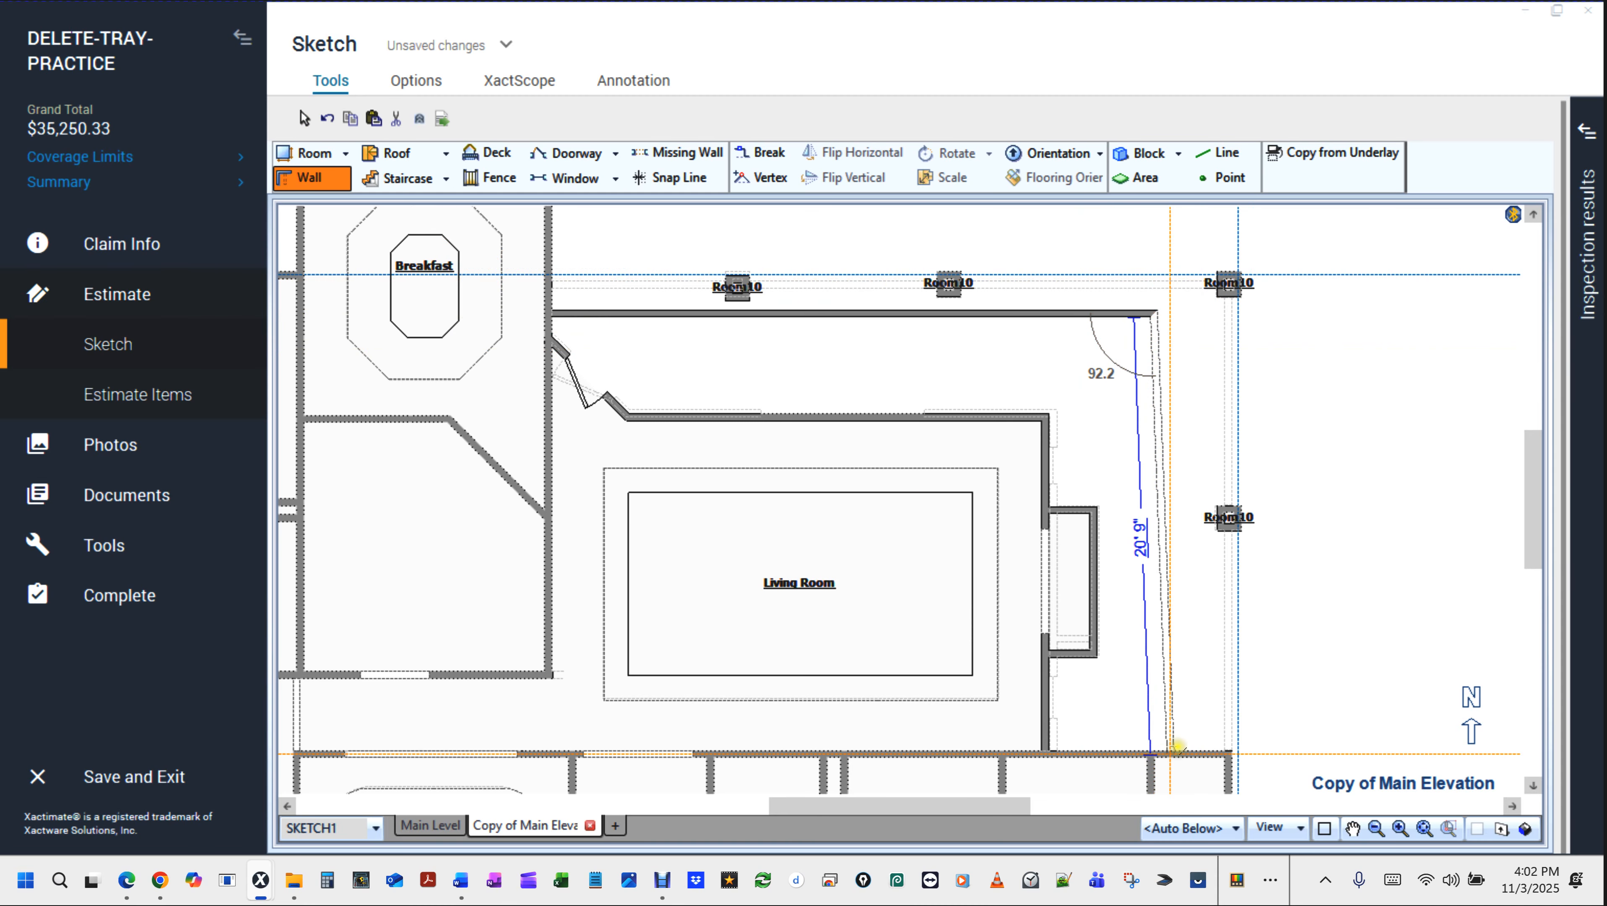
scroll(1160, 755, up, 2)
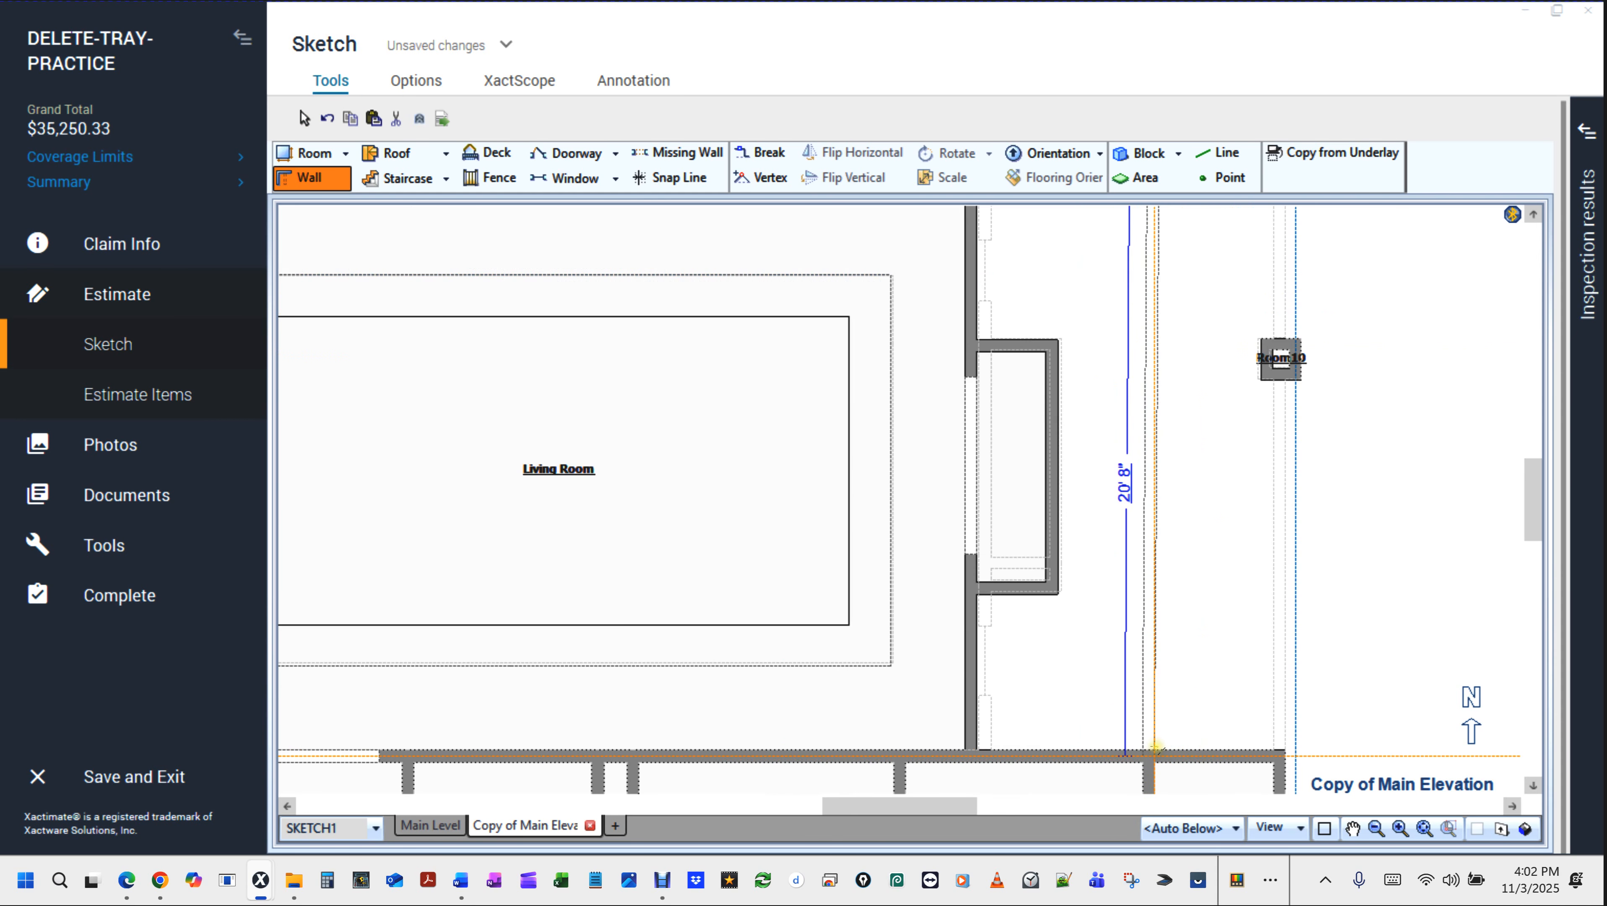
scroll(1155, 749, up, 2)
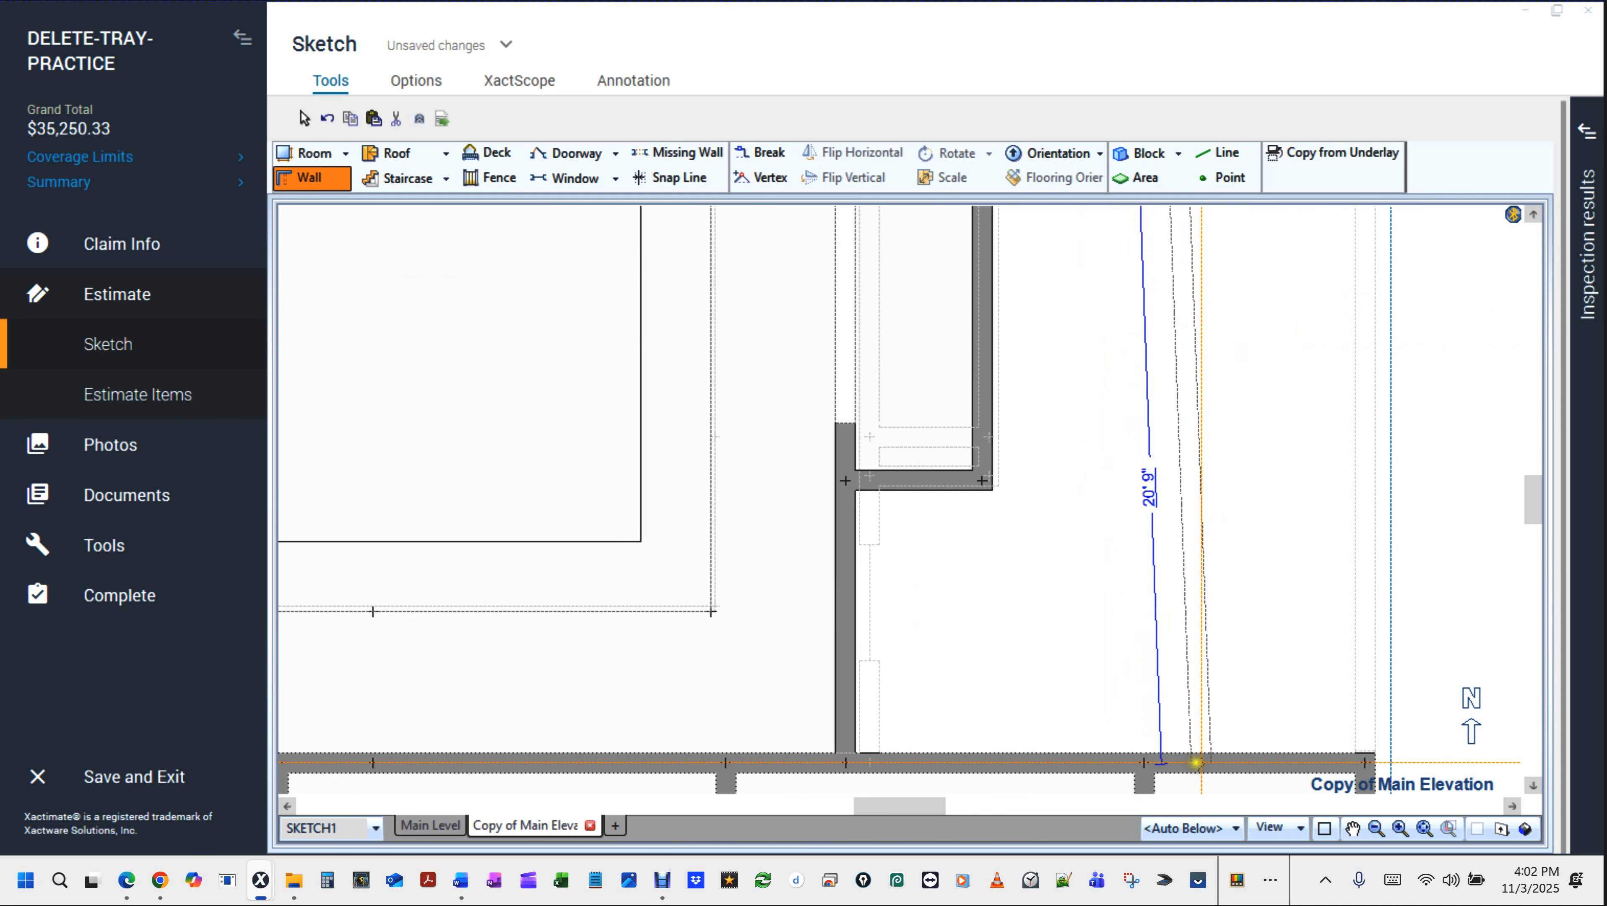
double_click(1196, 762)
scroll(1185, 575, down, 4)
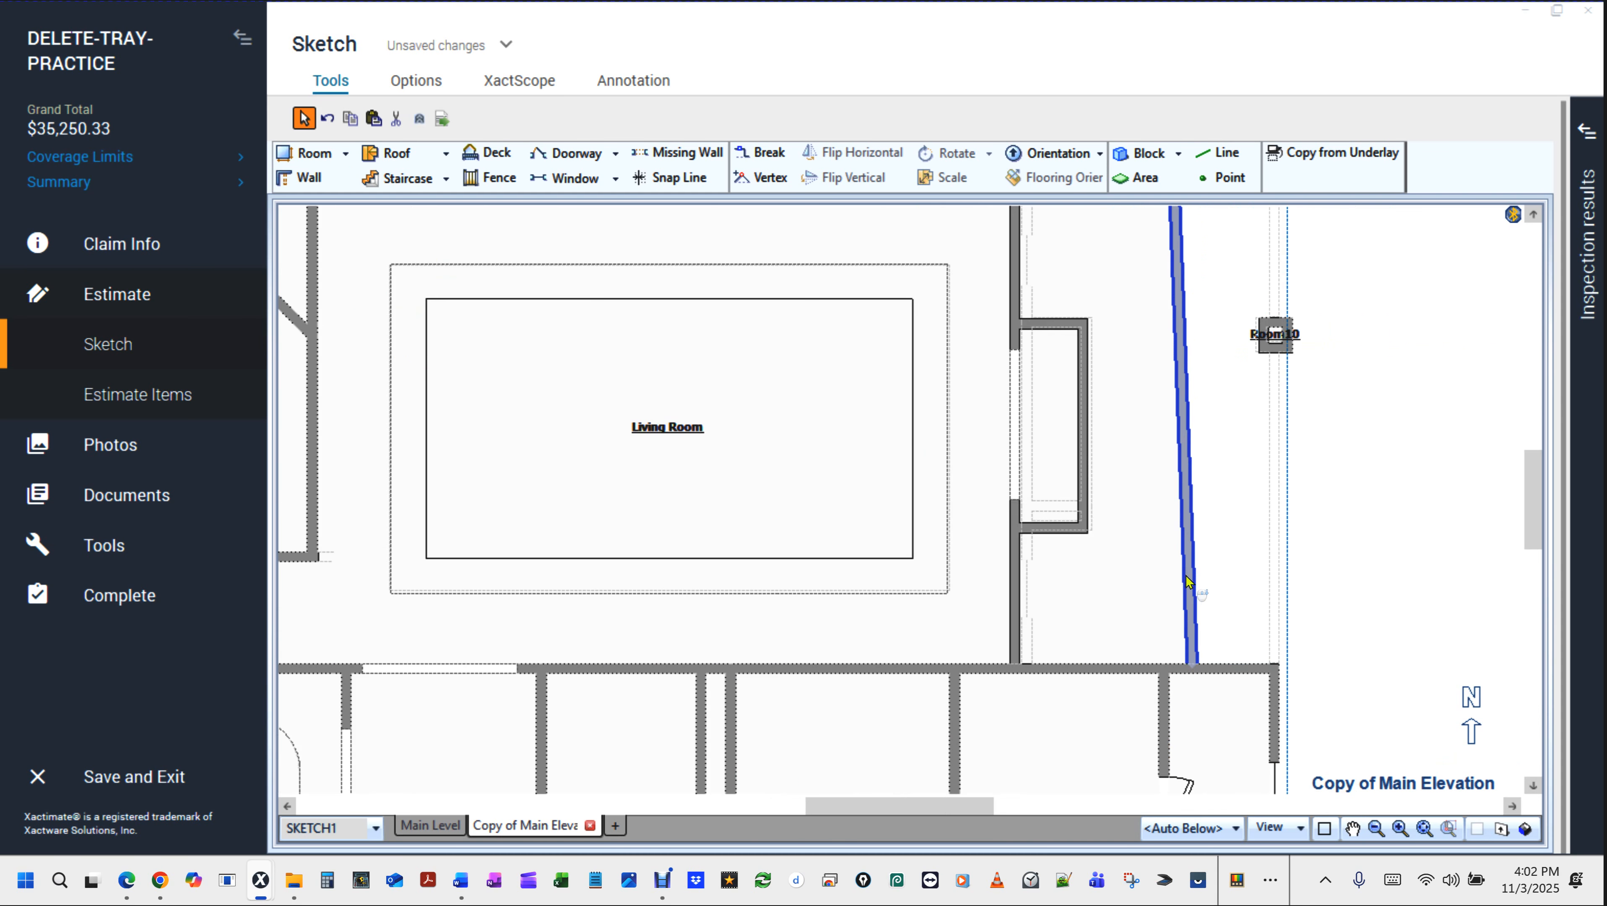
Move the northeast corner of the new porch wall east so that the east wall runs straight north-south.
scroll(1192, 393, down, 3)
click(1297, 313)
drag(1297, 314, 1087, 416)
click(1054, 412)
drag(1054, 351, 1097, 357)
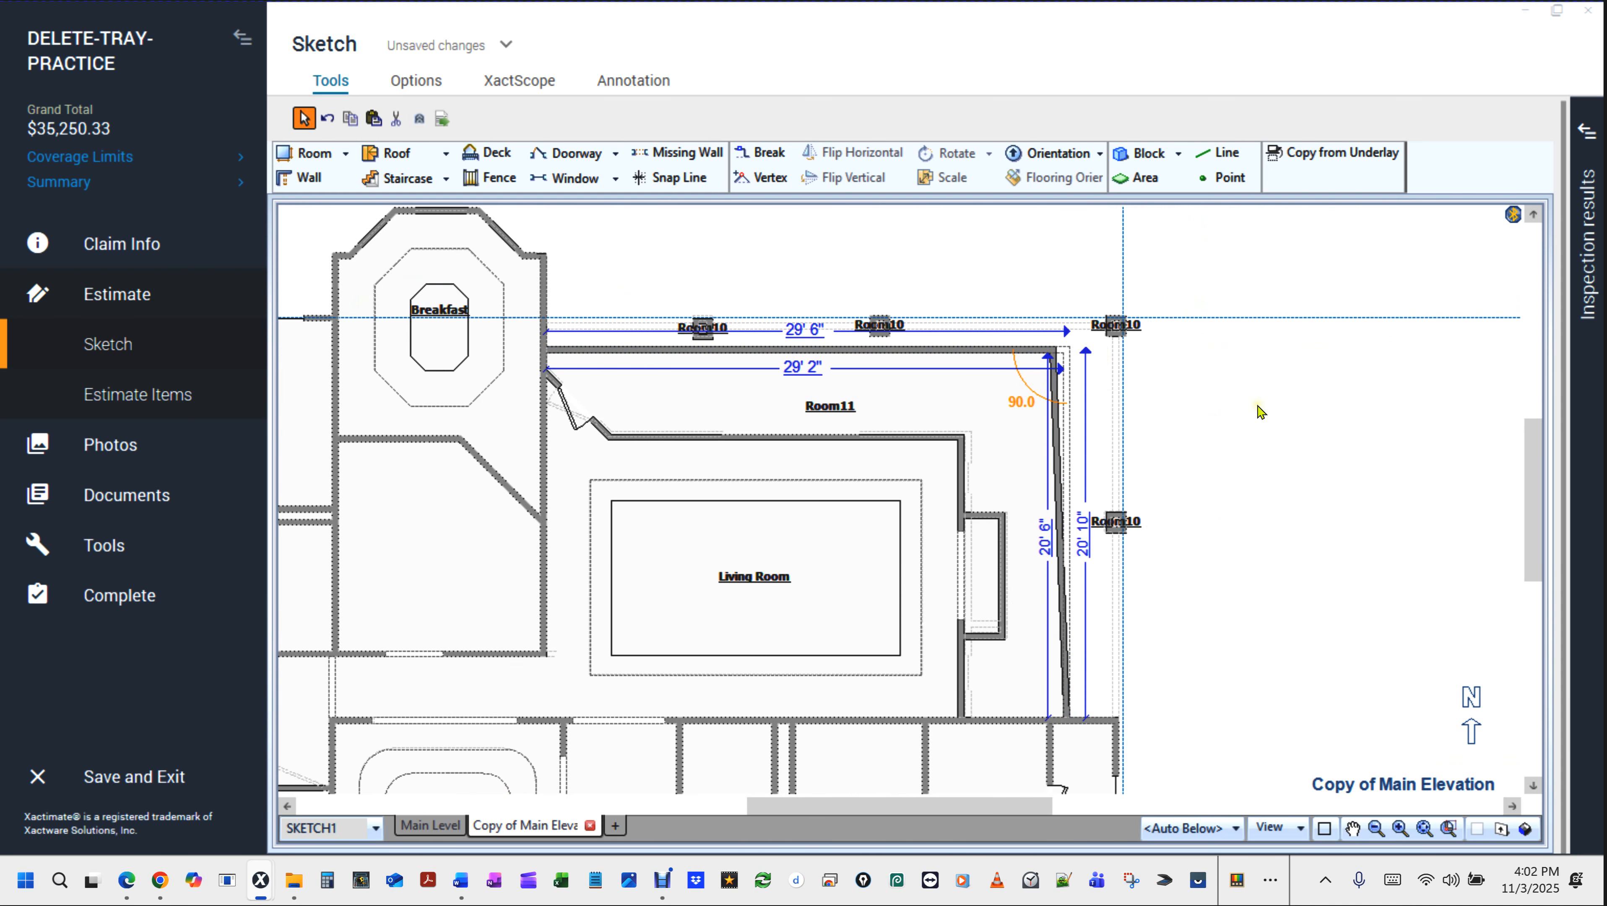
click(1259, 411)
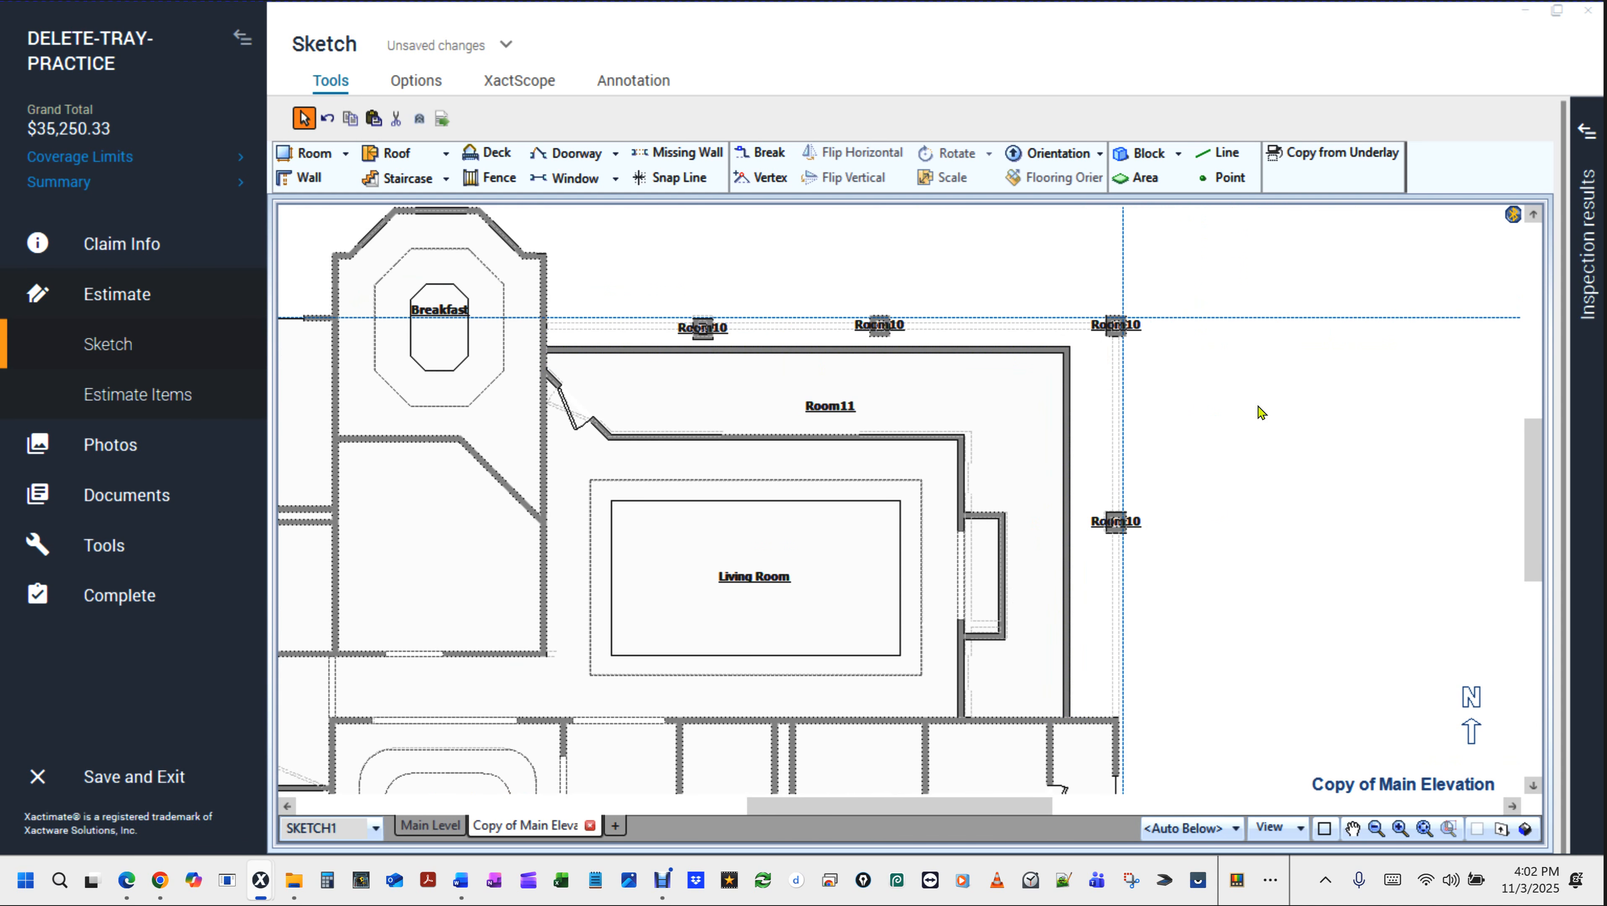
Shift the porch's north wall slightly south, to about 5' 9" from the Breakfast room's exterior corner.
click(762, 441)
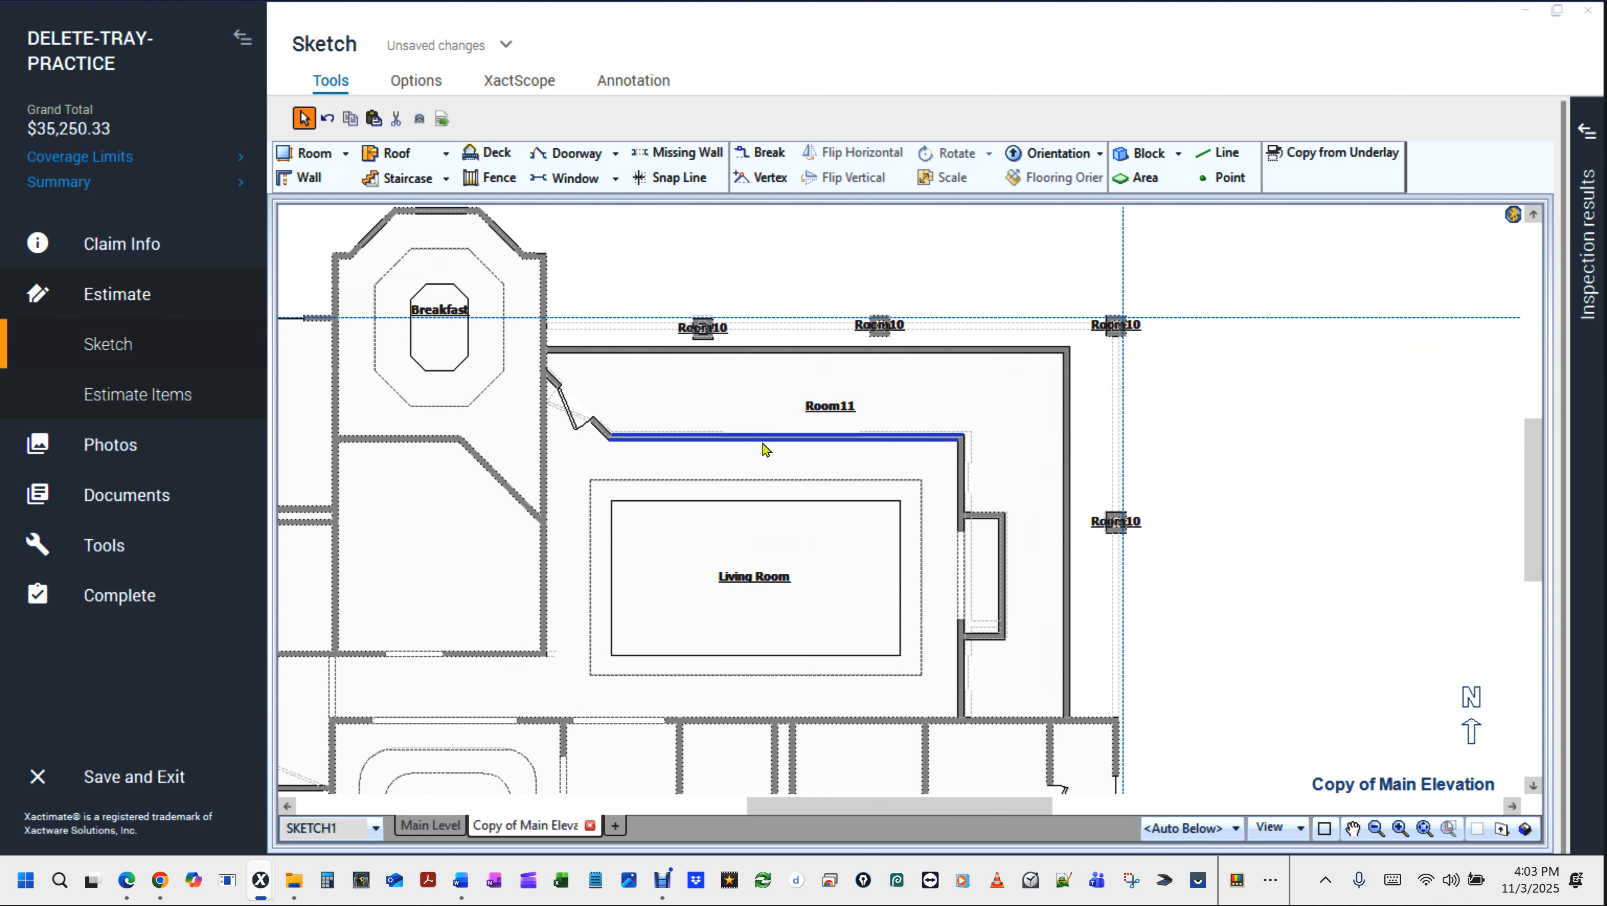
scroll(762, 450, up, 3)
click(917, 261)
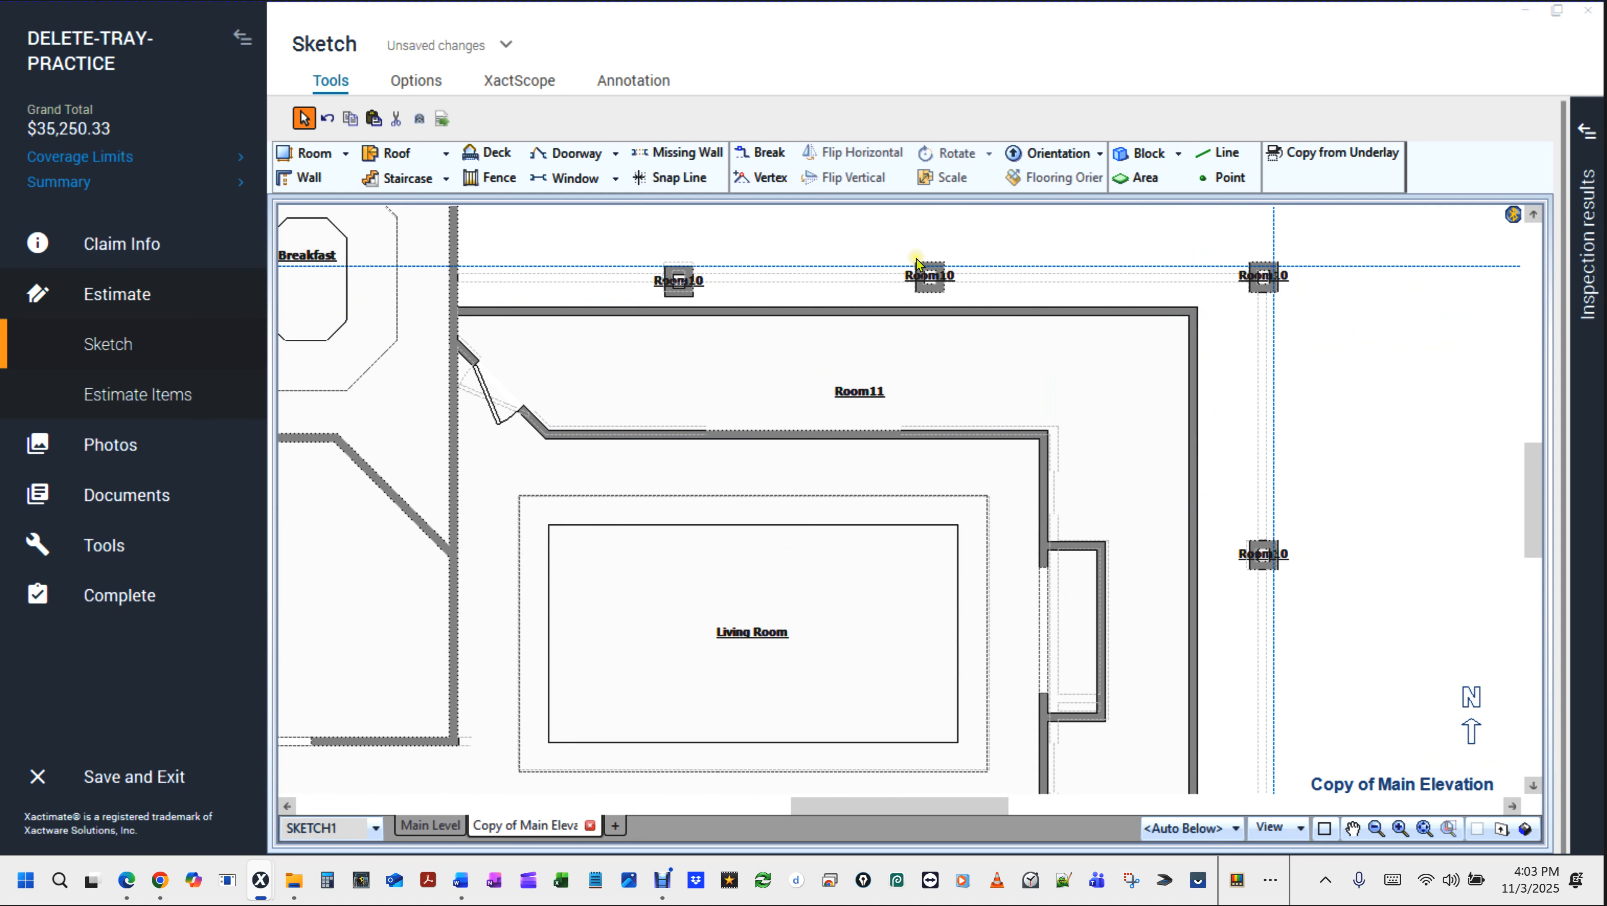
click(832, 312)
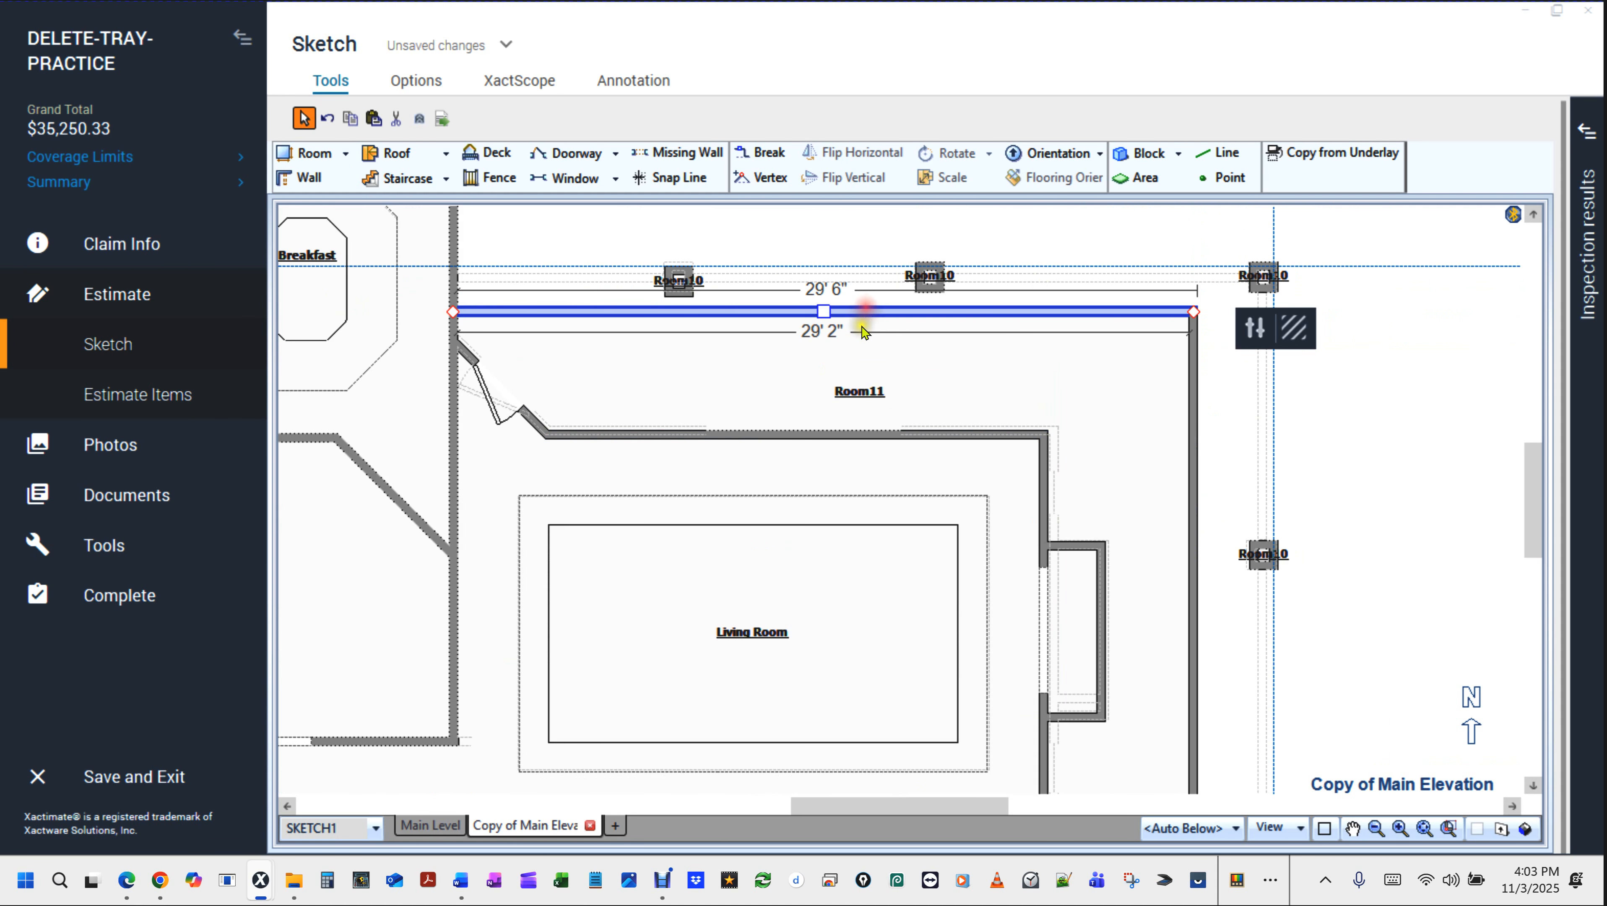
mouse_move(823, 312)
mouse_down()
mouse_move(827, 169)
mouse_move(809, 336)
mouse_move(806, 249)
mouse_up()
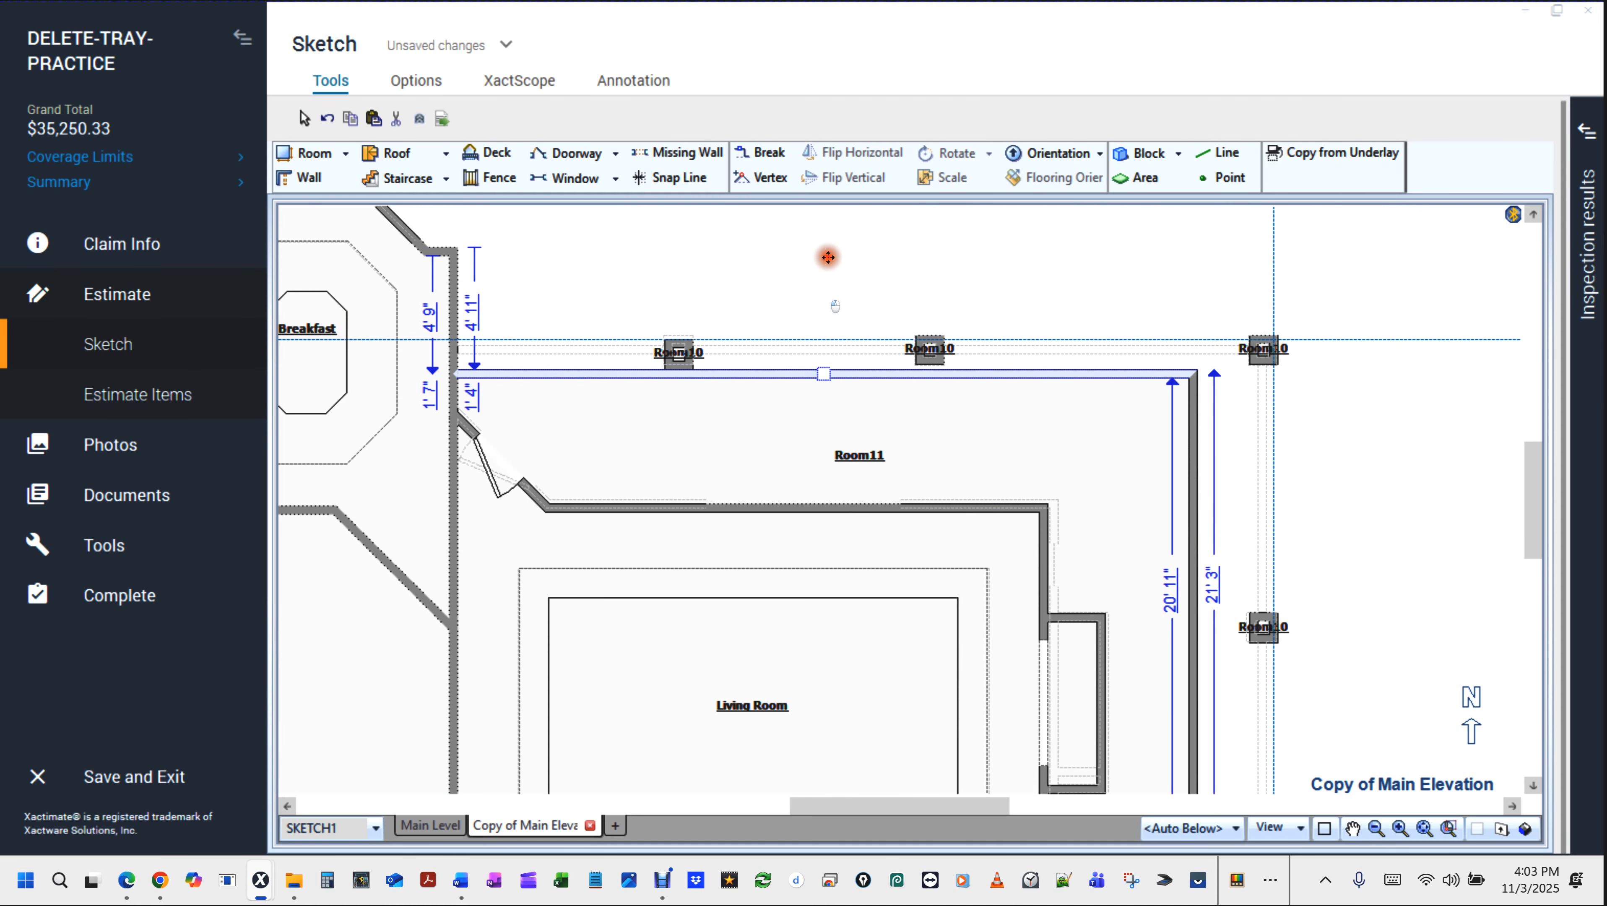
click(827, 400)
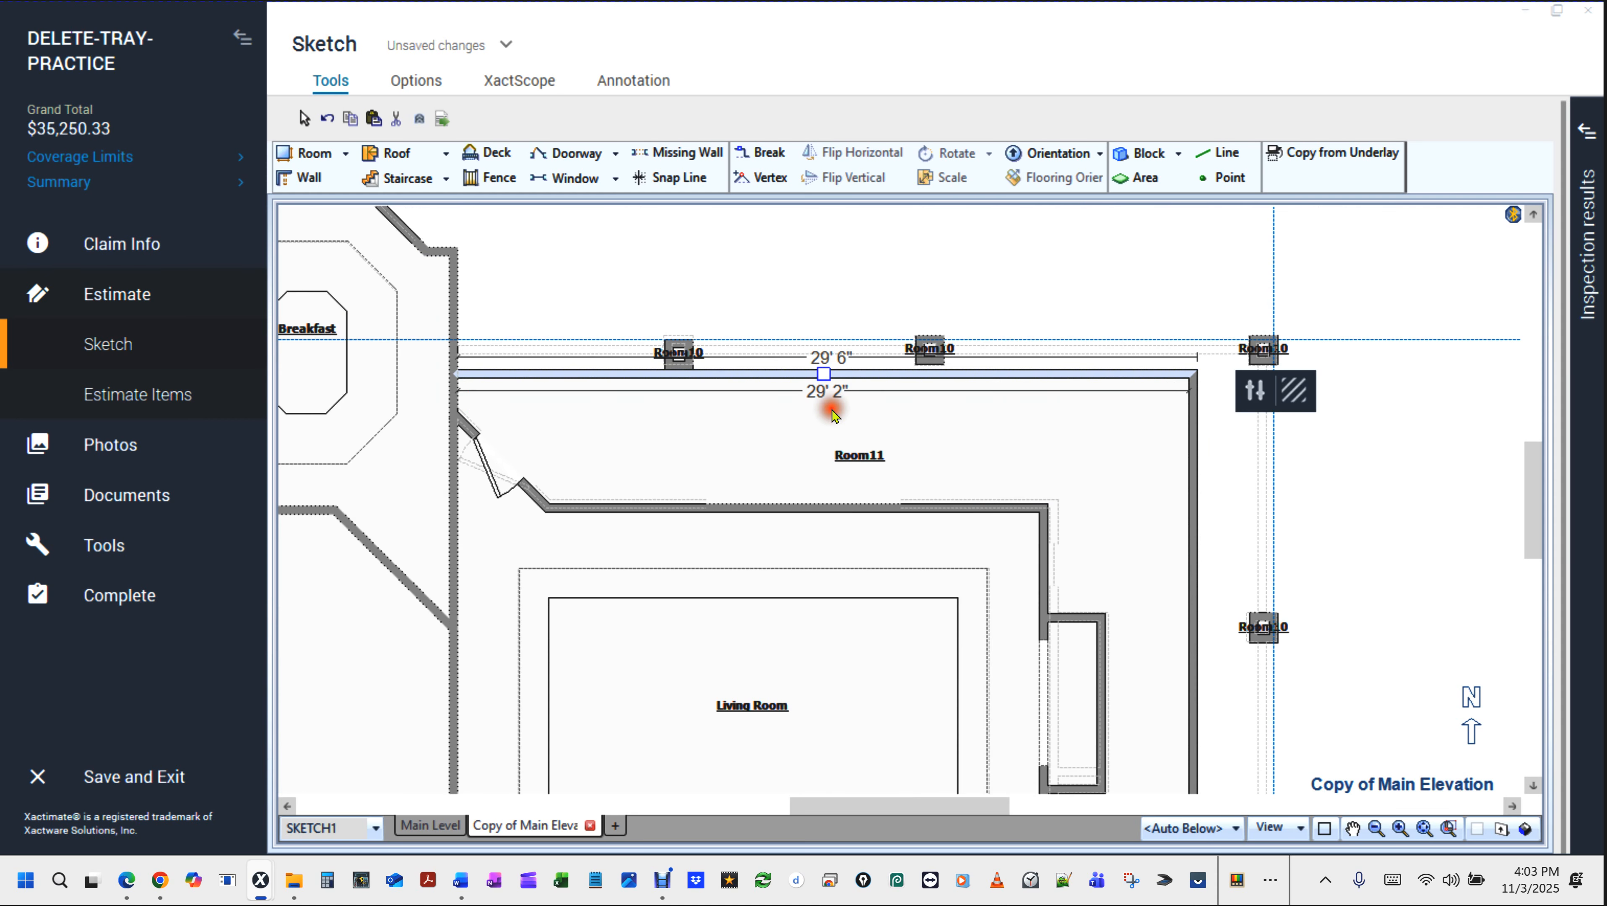
click(825, 371)
click(836, 200)
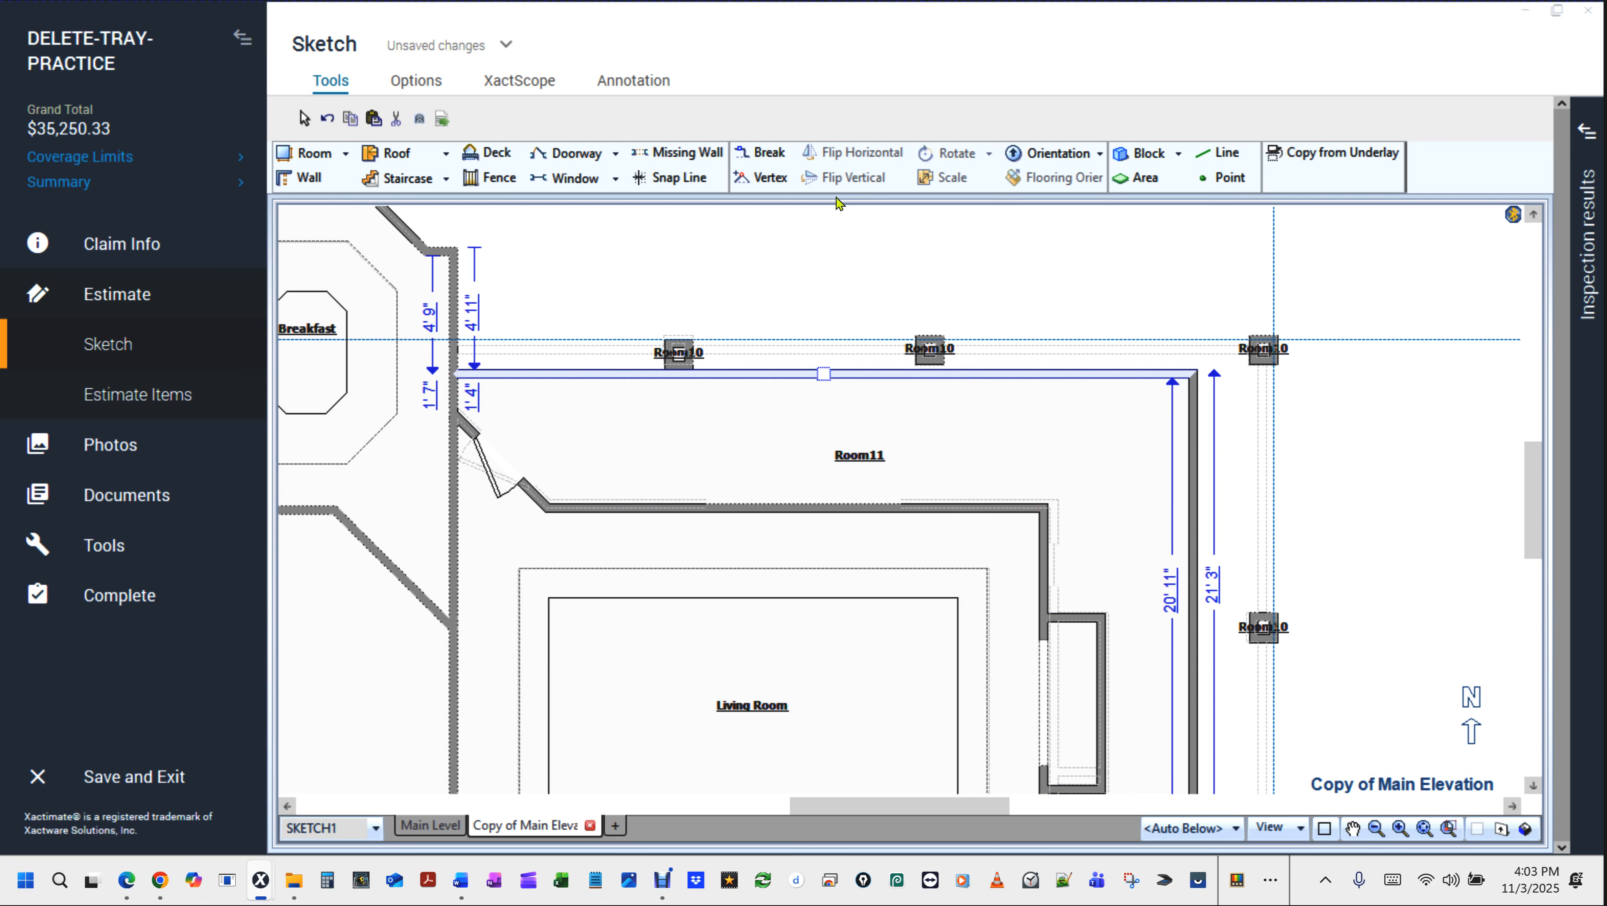
drag(823, 374, 820, 399)
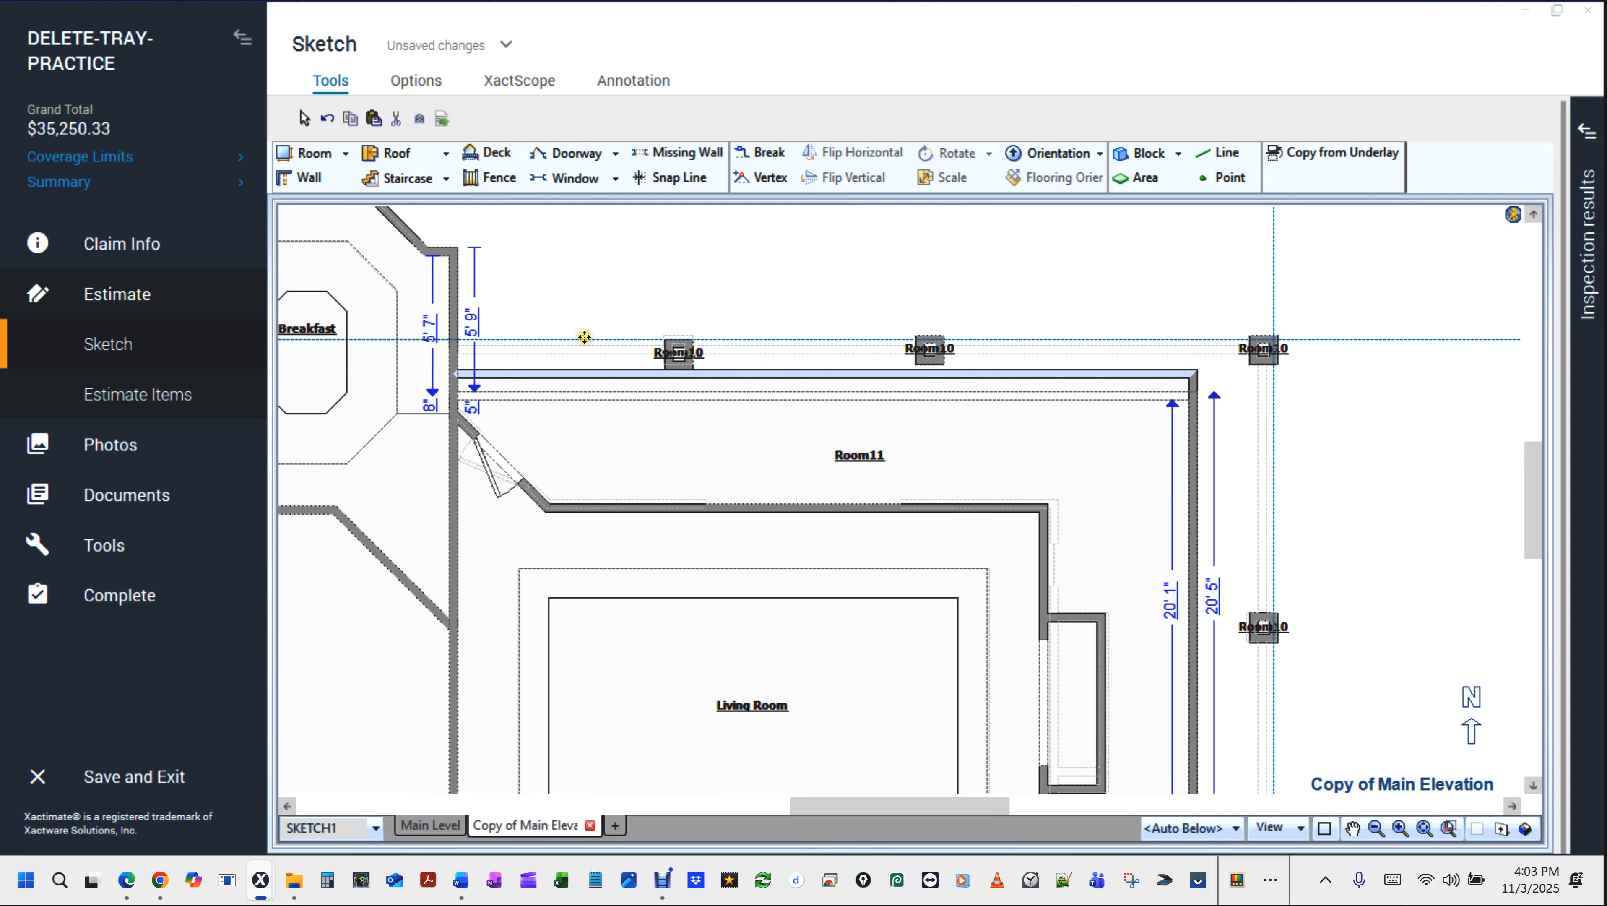
Move the porch's north wall north onto the south walls of the north-side post rooms.
scroll(611, 372, up, 3)
click(764, 328)
mouse_move(736, 330)
mouse_down()
mouse_move(737, 311)
mouse_move(719, 308)
mouse_up()
scroll(966, 338, down, 2)
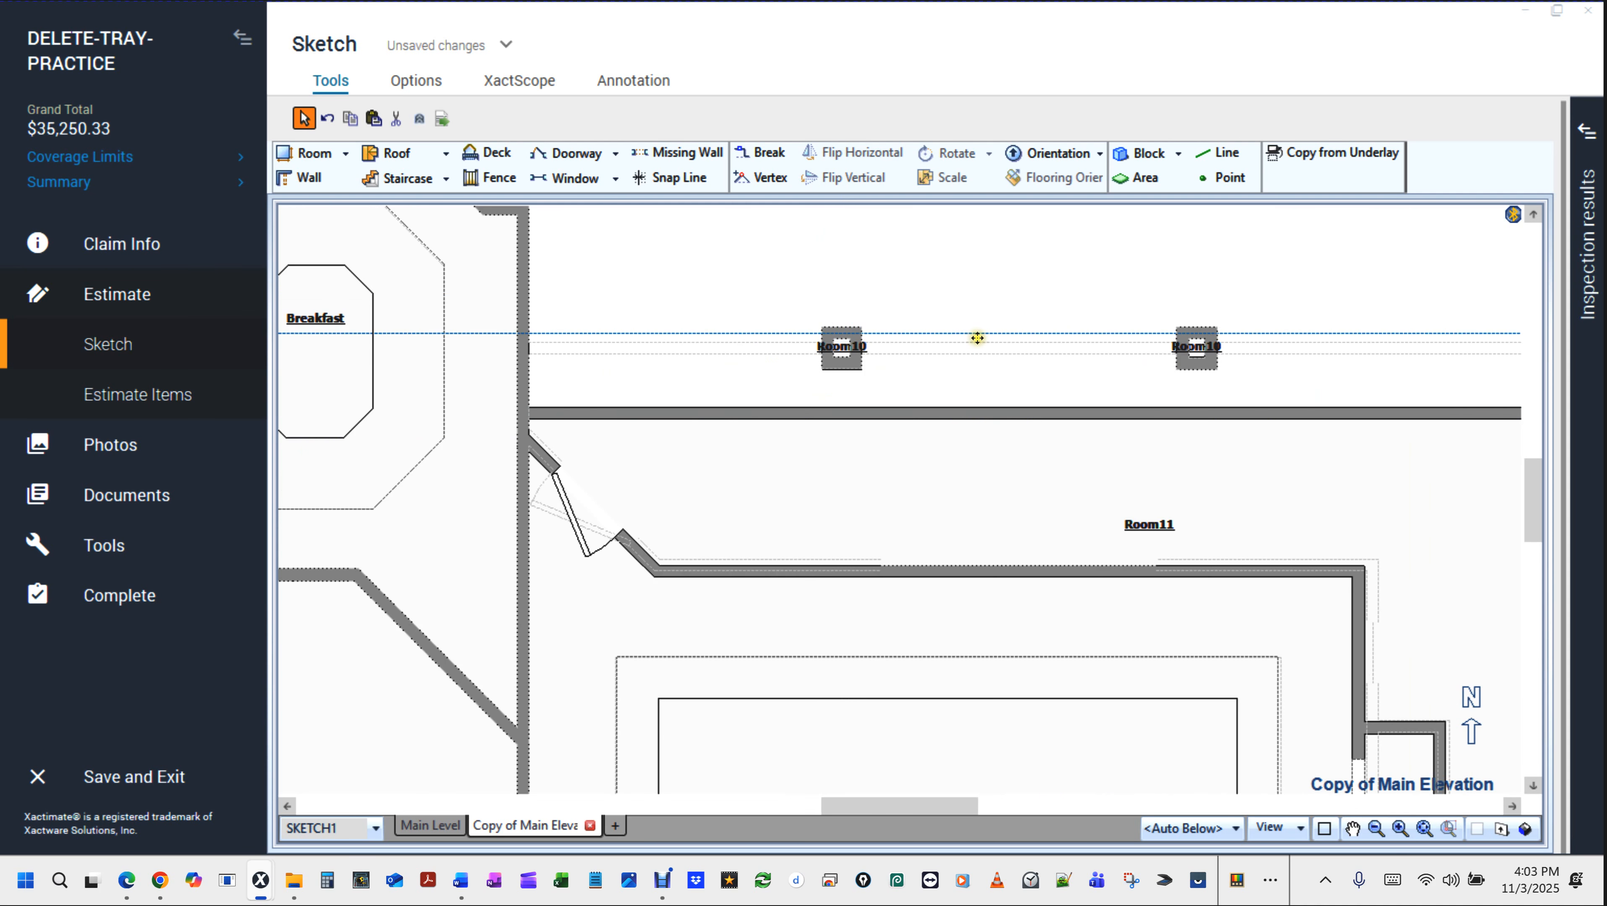
mouse_move(1080, 287)
mouse_down()
mouse_move(901, 331)
mouse_move(931, 361)
mouse_up()
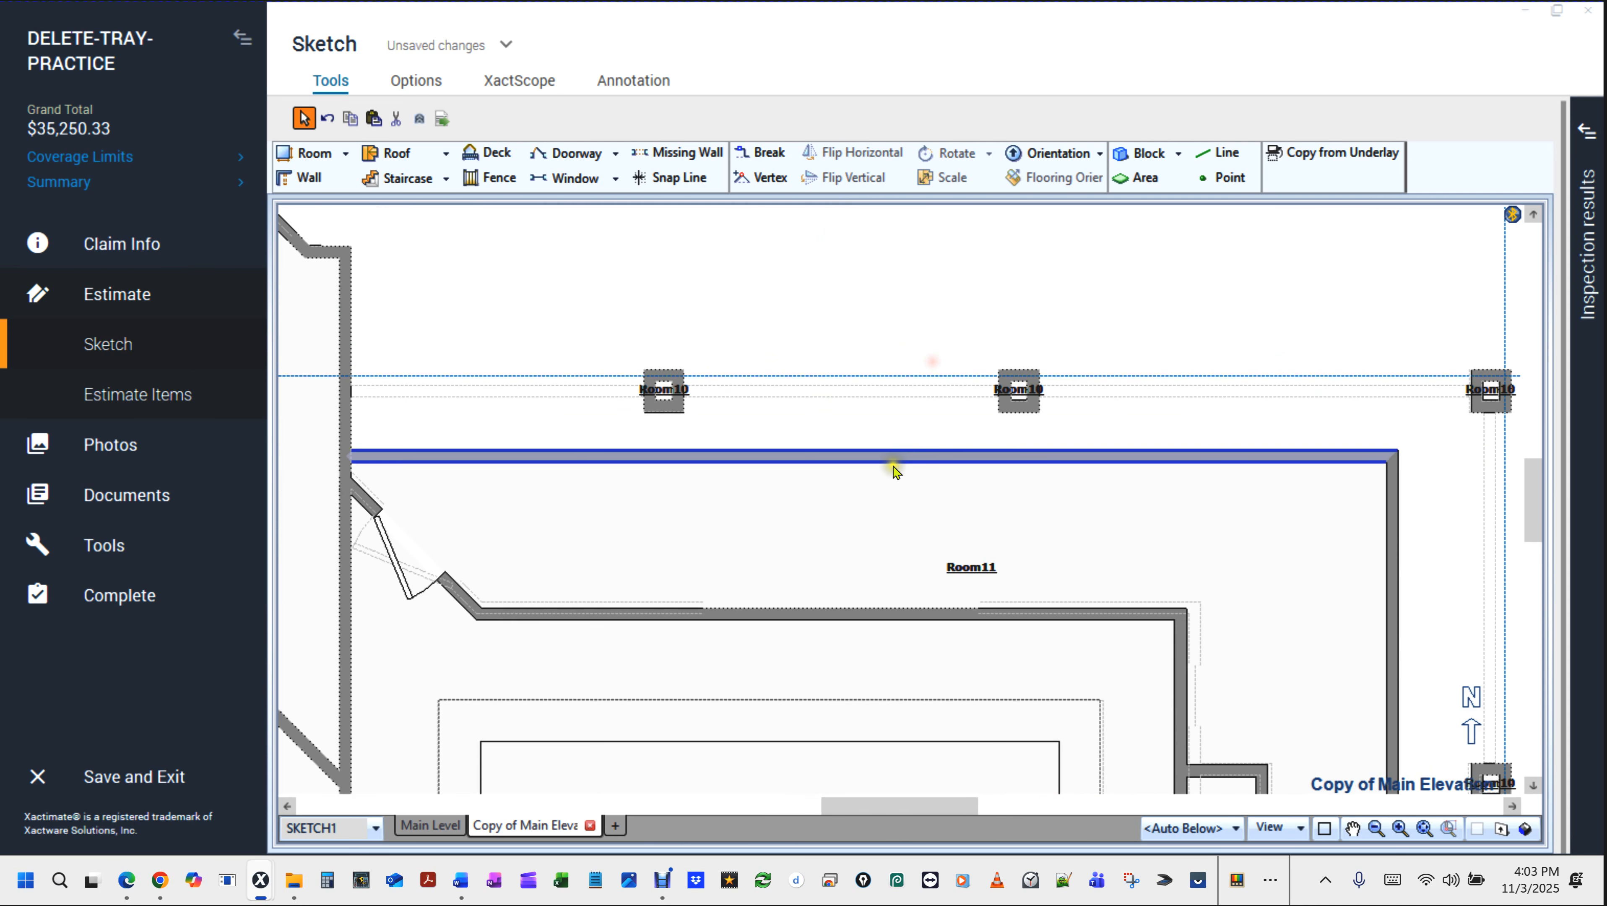
drag(896, 458, 870, 370)
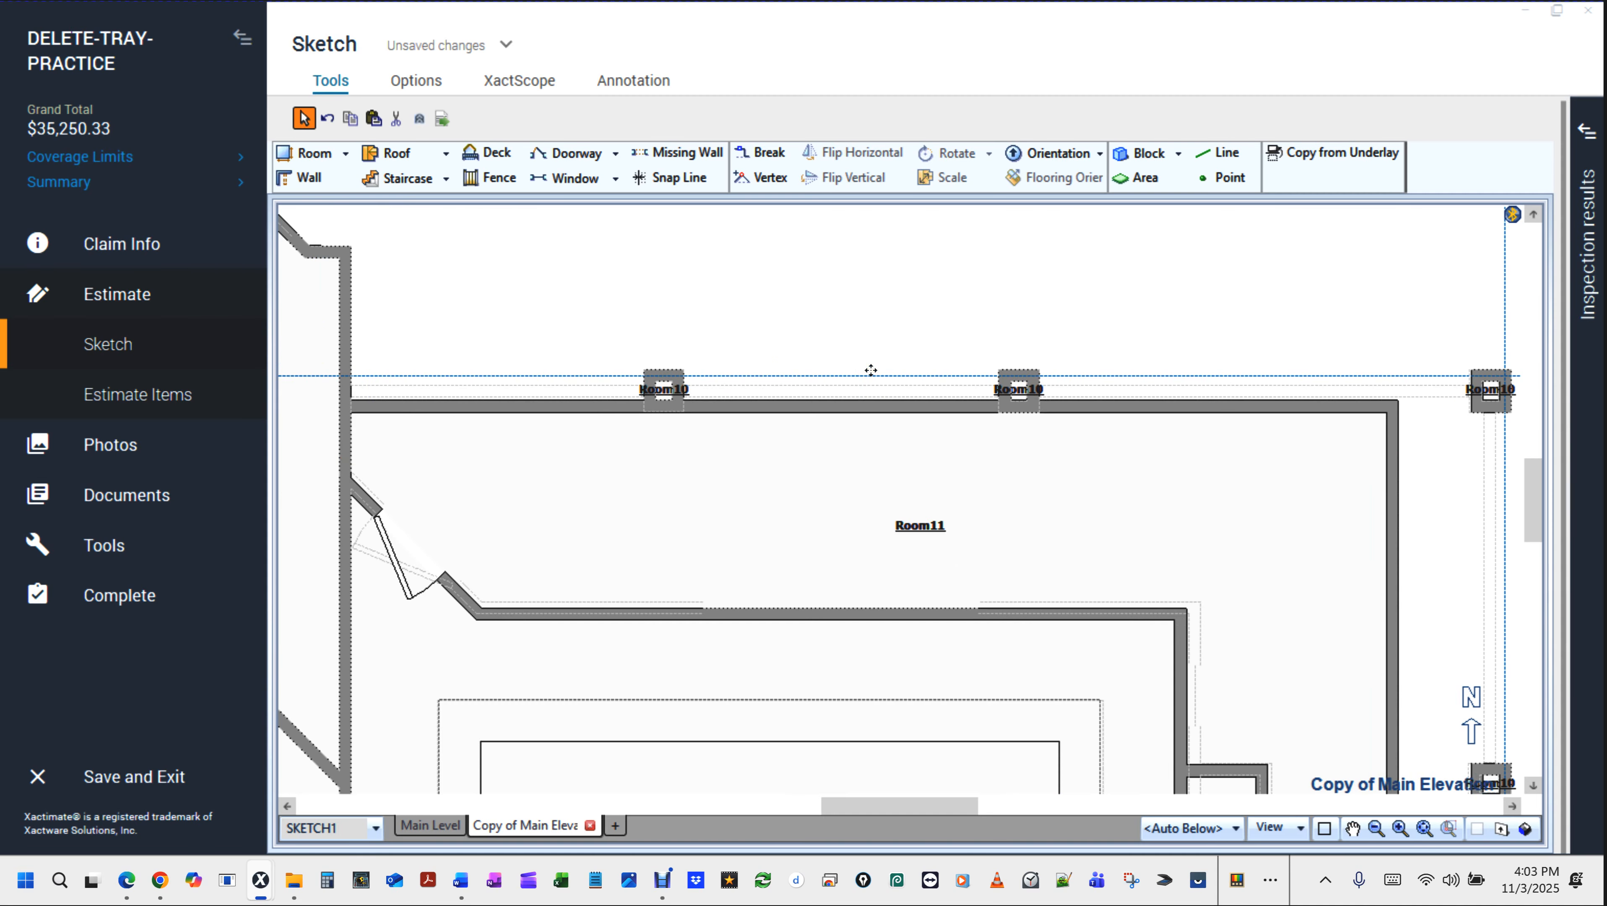
Move the porch's east wall east against the west faces of the posts, about 12' 2" from the middle north post.
drag(983, 239, 828, 186)
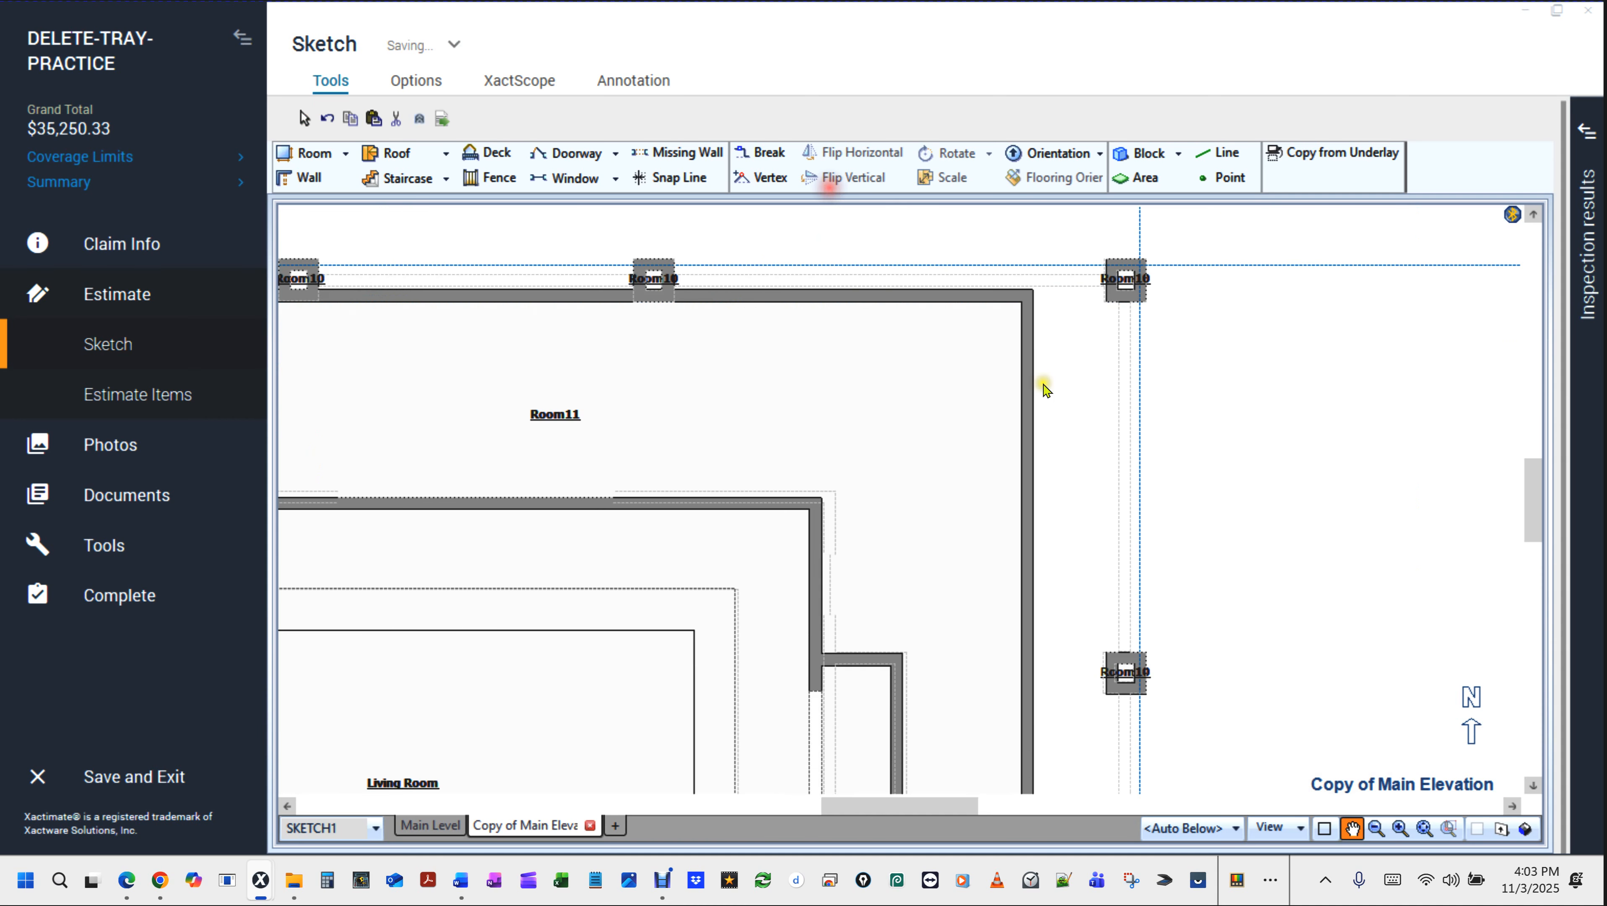
click(1029, 597)
drag(1025, 680, 1112, 681)
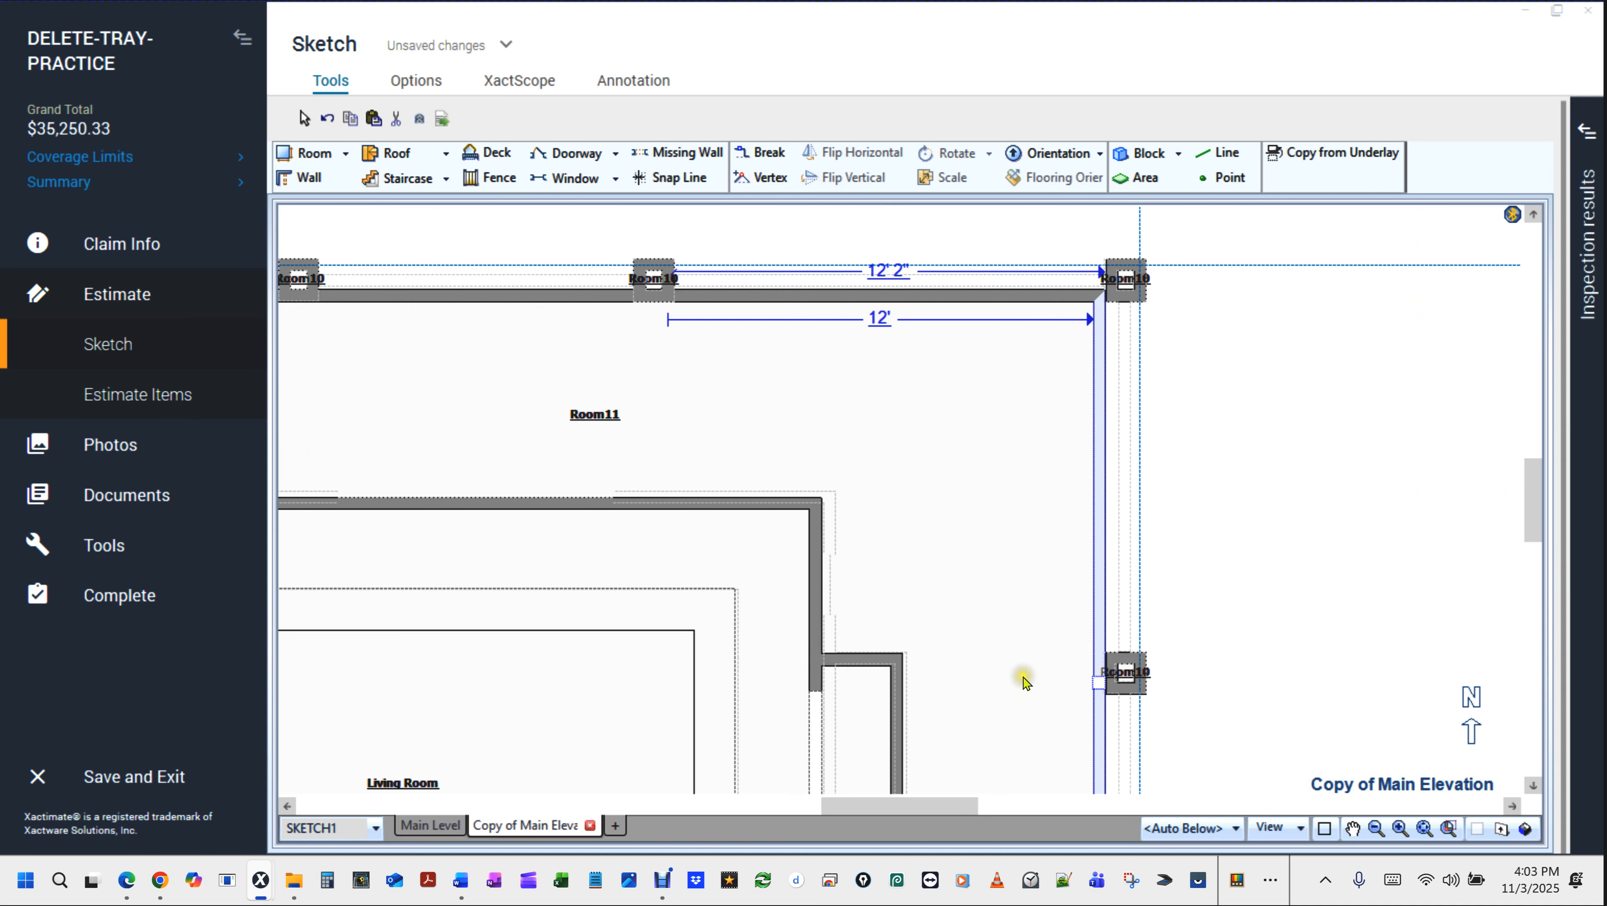
drag(1099, 683, 1120, 689)
Move the three north wall segments between the posts north so they line up with the posts' outer north faces.
drag(977, 519, 1094, 570)
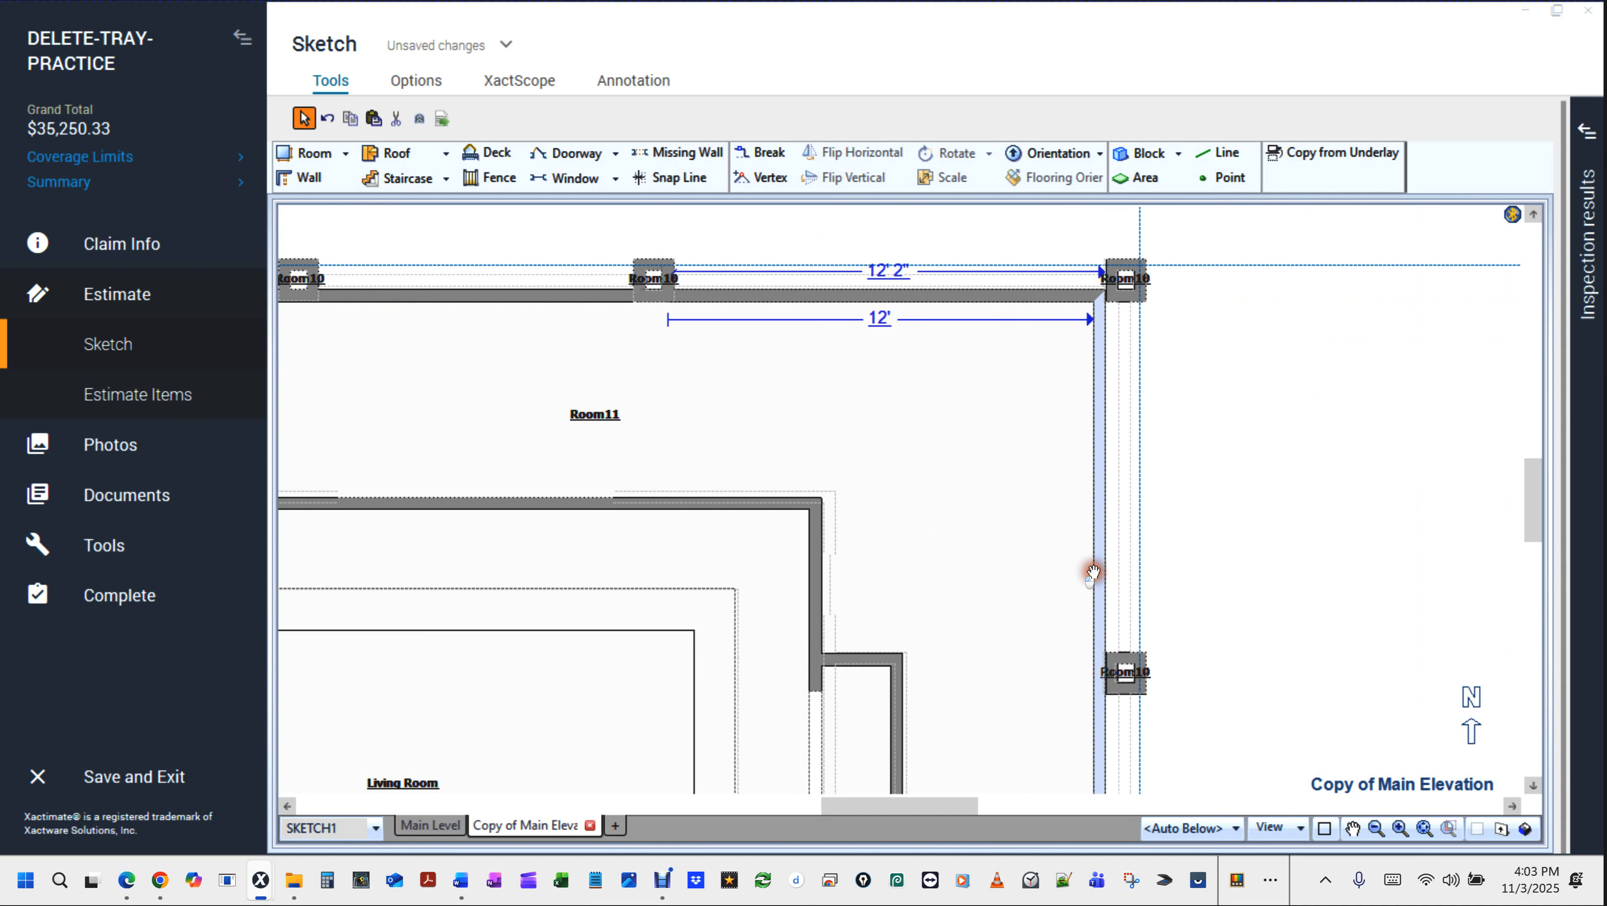
click(510, 445)
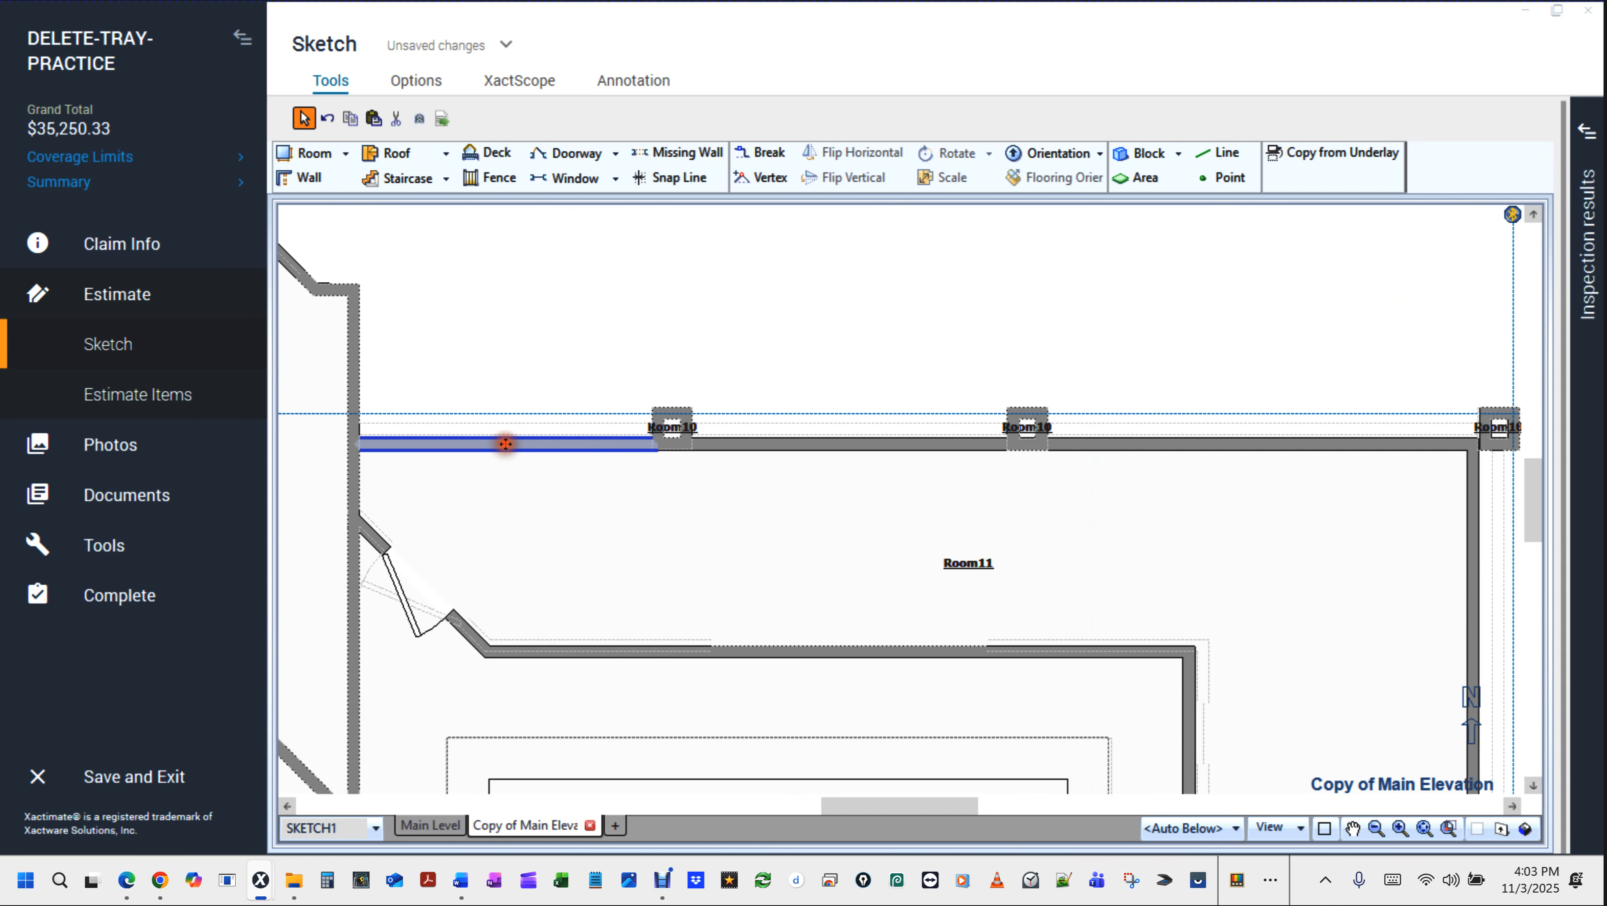
drag(509, 446, 510, 409)
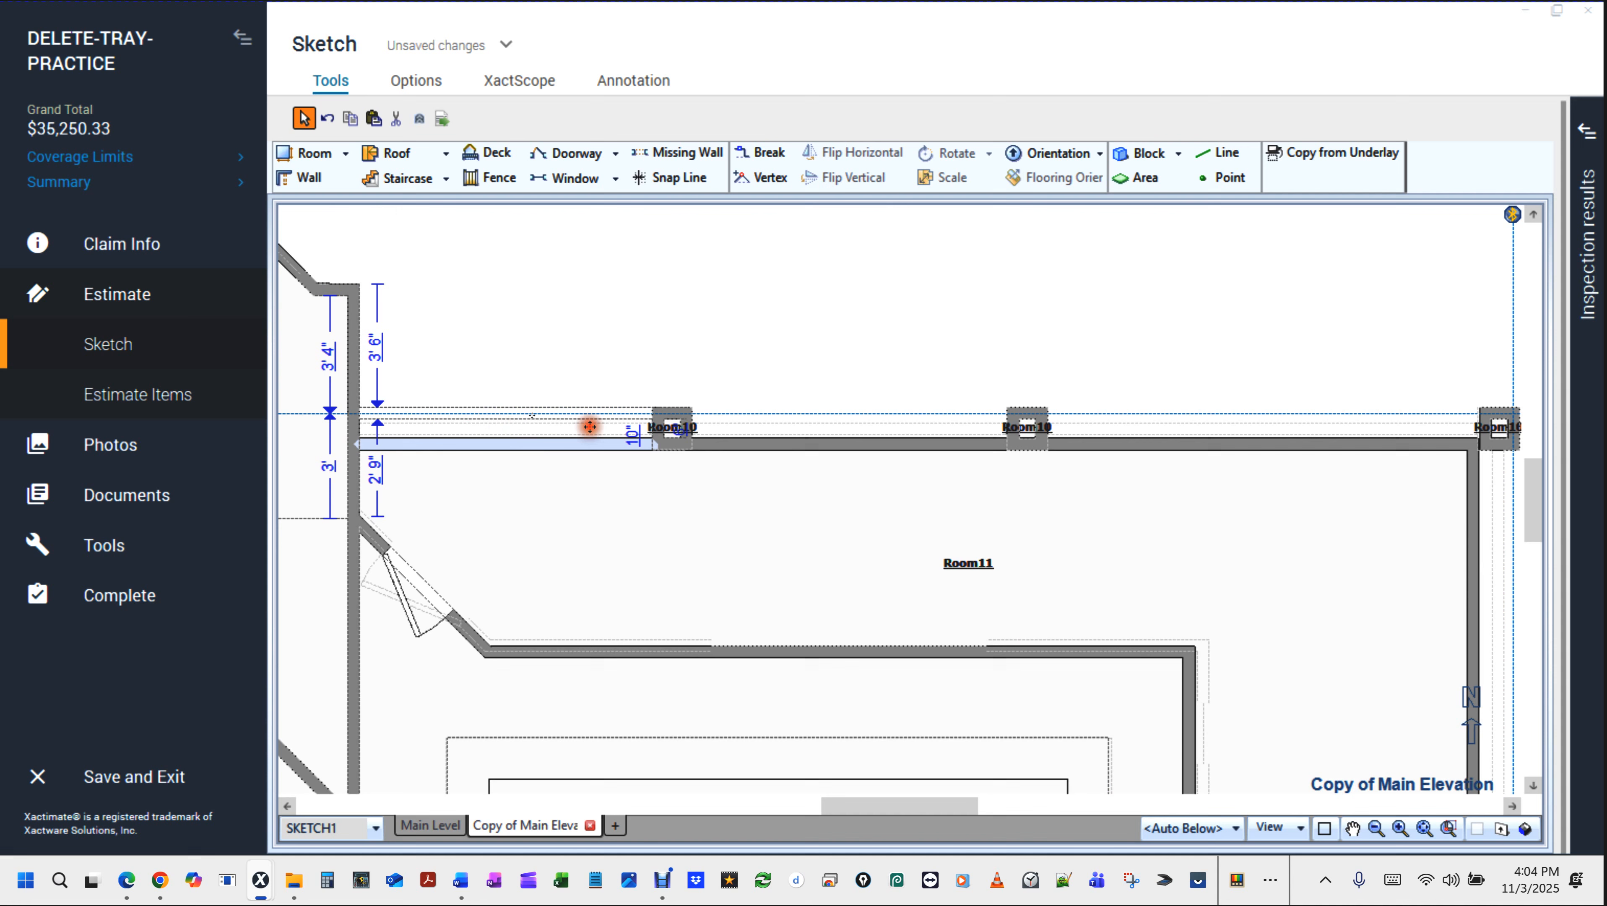
click(828, 446)
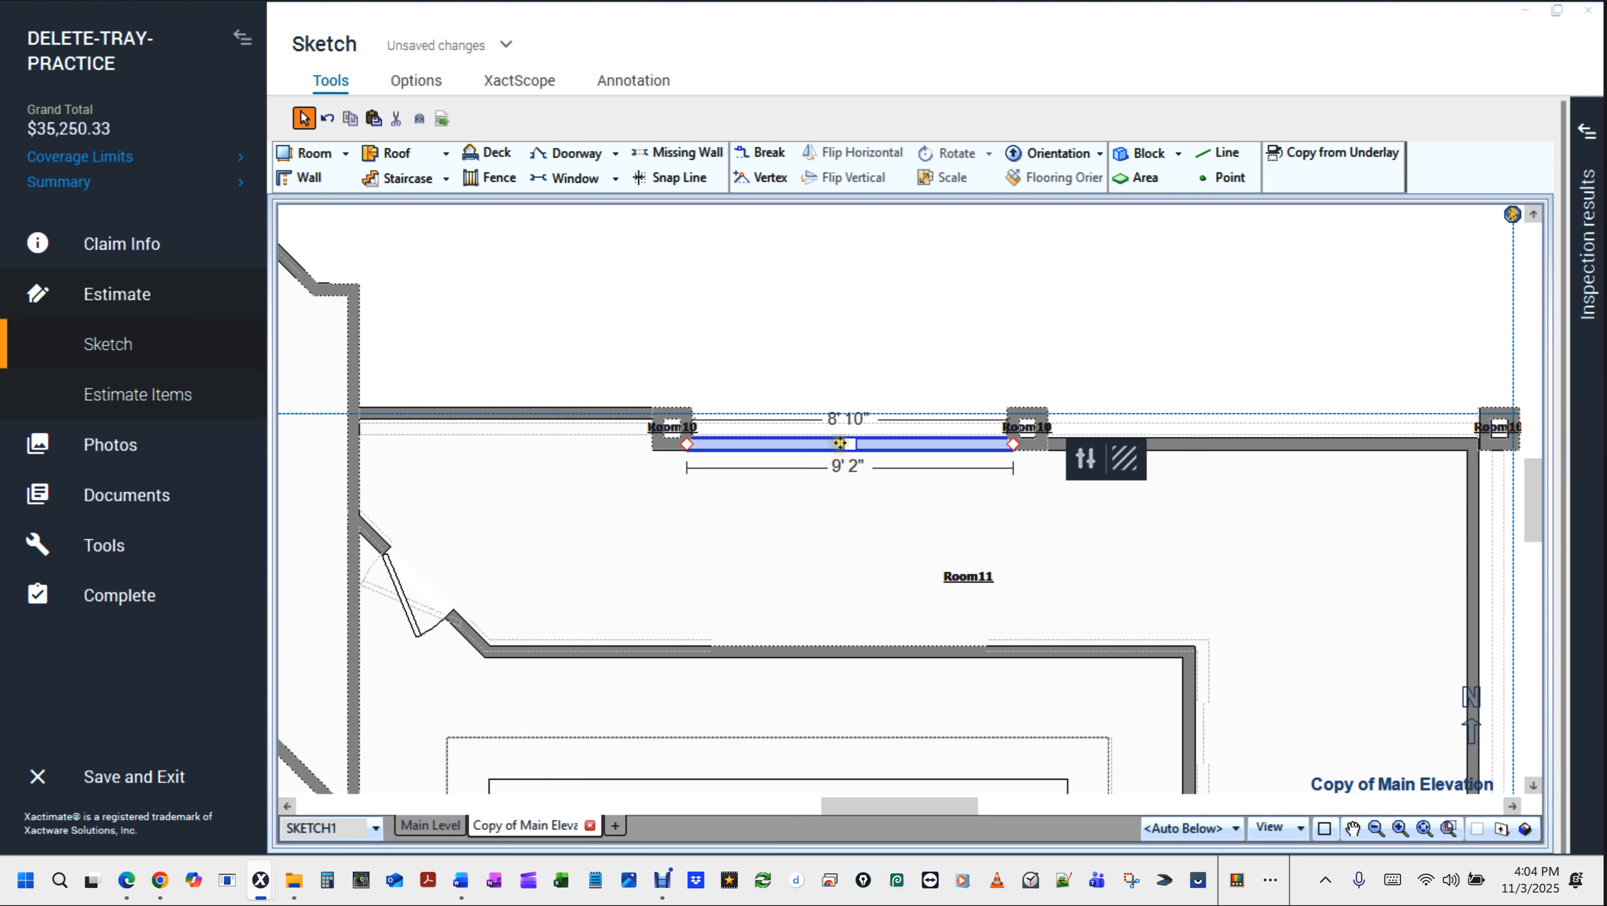
drag(850, 443, 852, 407)
click(1290, 444)
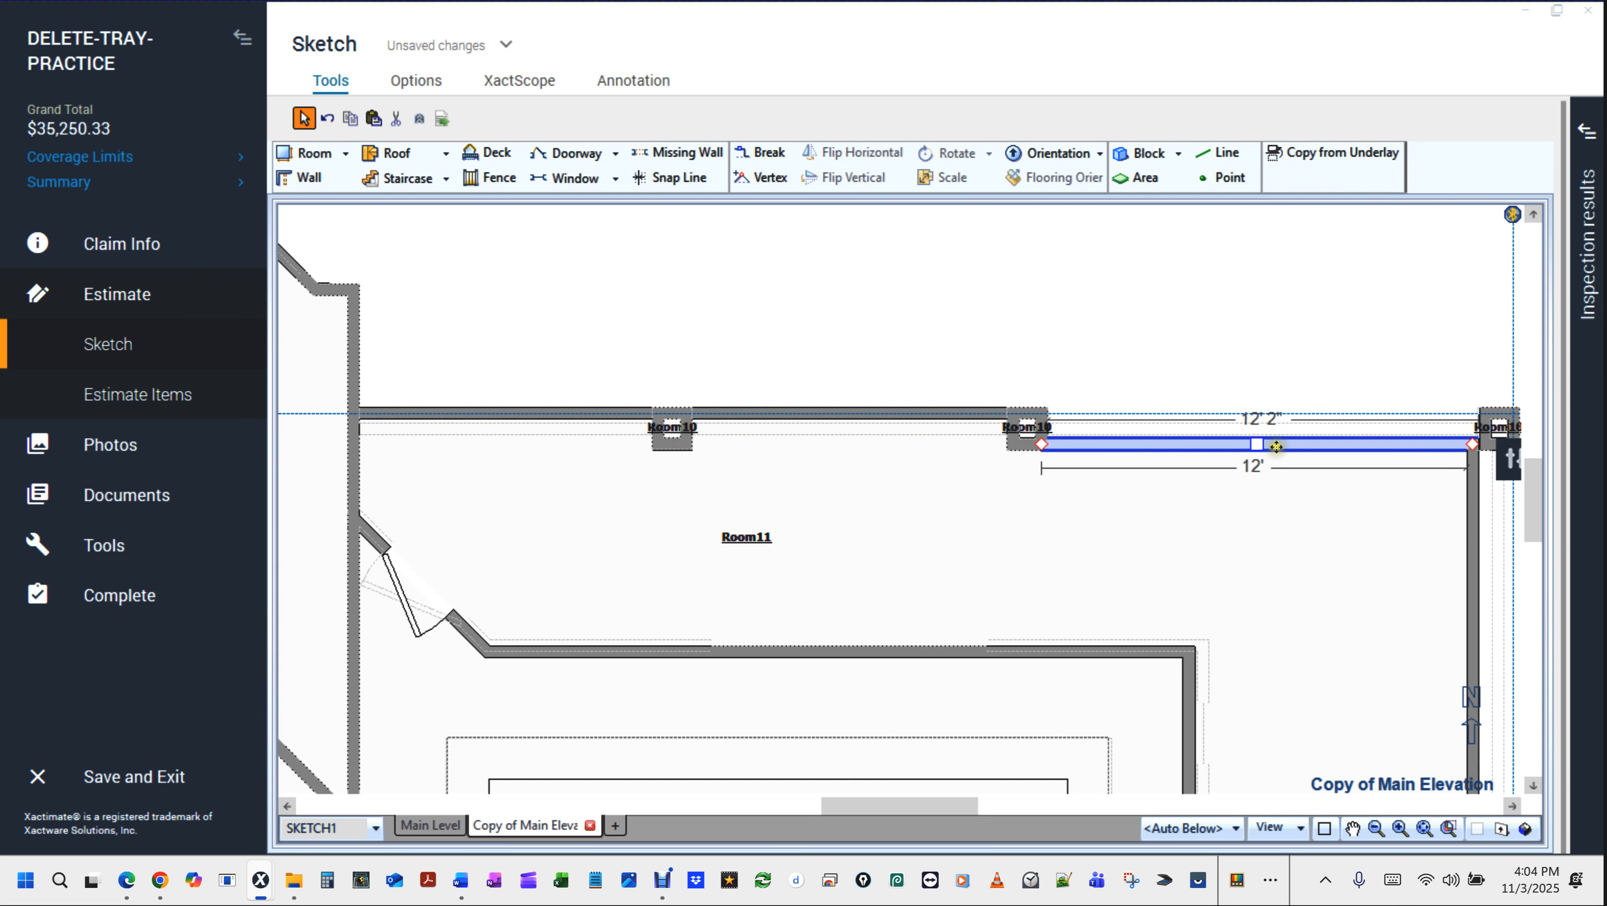
drag(1265, 444, 1264, 406)
click(1028, 343)
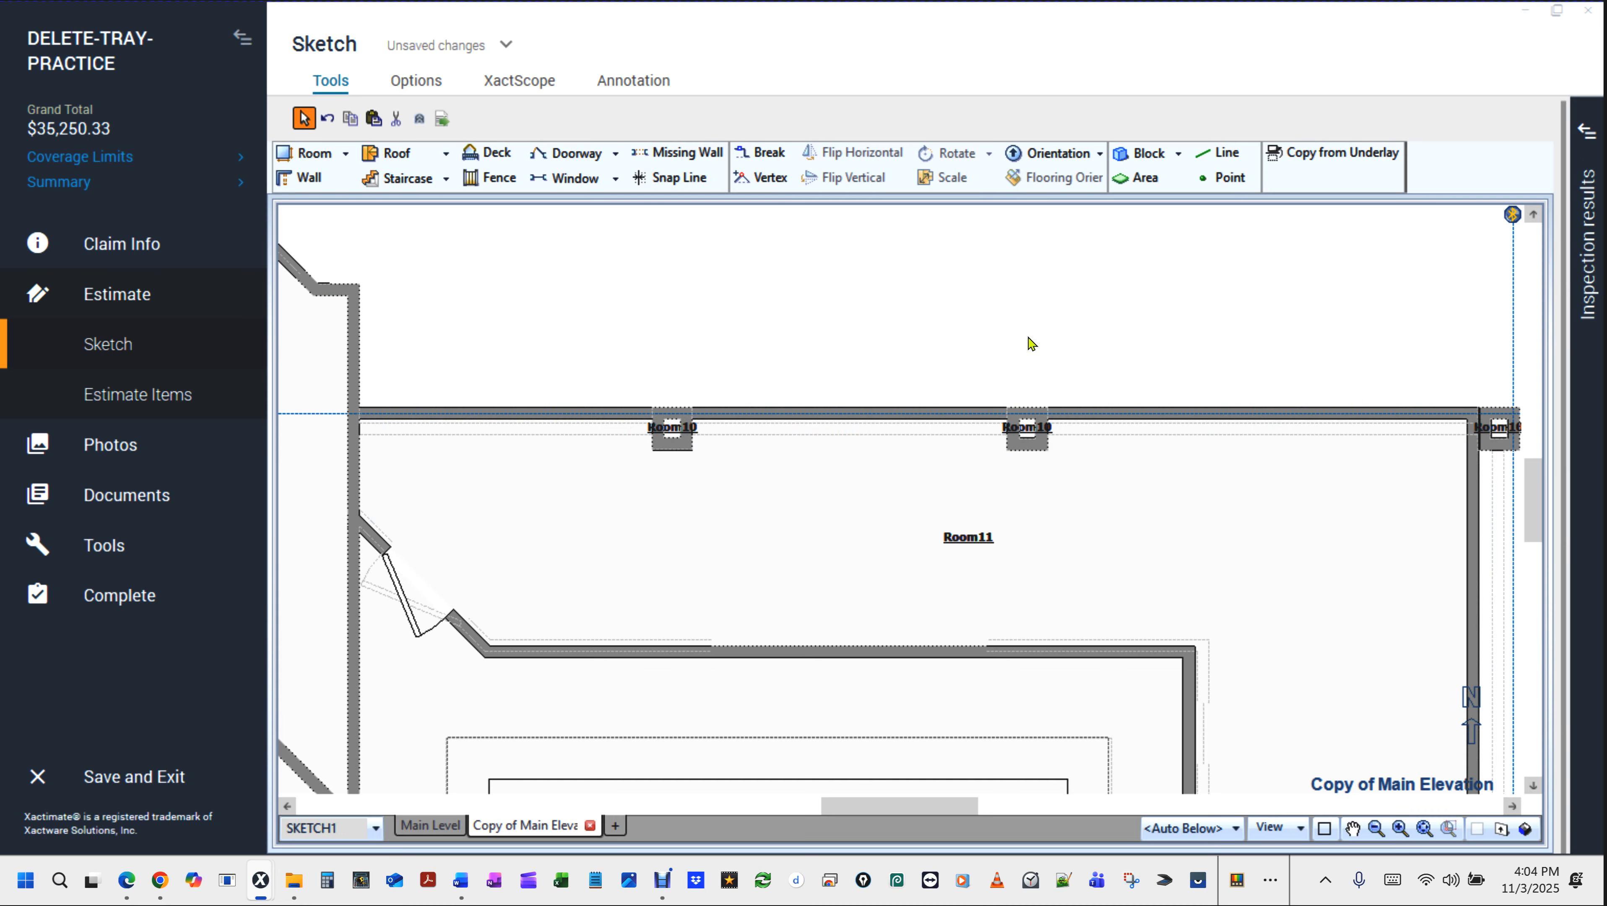
drag(1145, 340, 763, 293)
click(1198, 323)
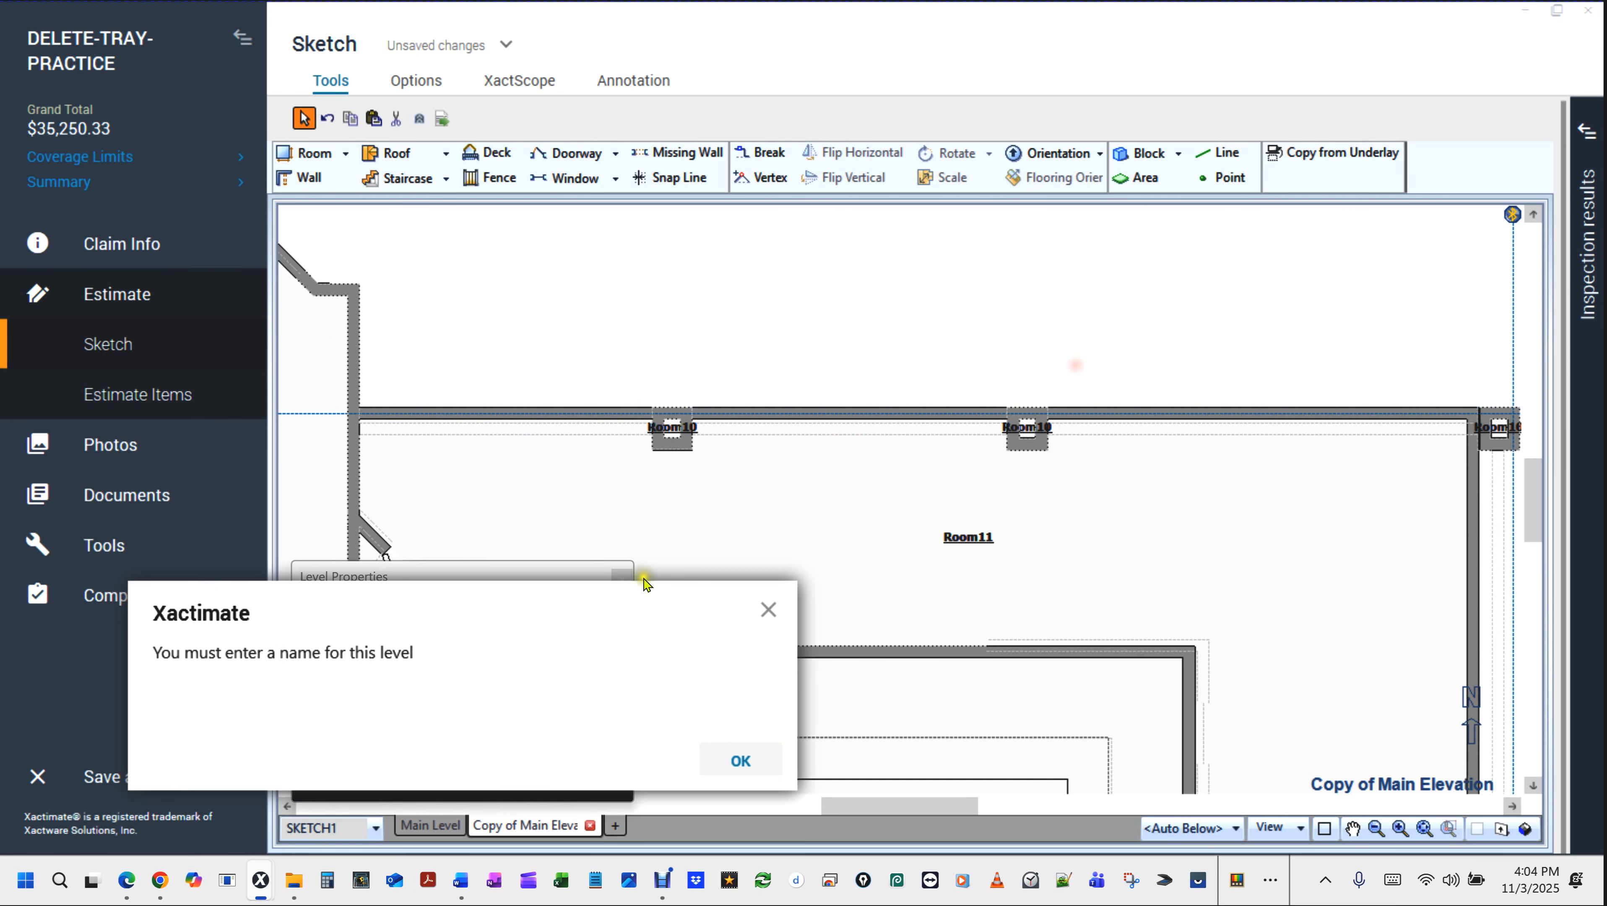
click(737, 757)
Move the porch's east wall farther east so it merges with the west walls of the east-side posts.
click(1289, 338)
key(space)
drag(1318, 322, 791, 160)
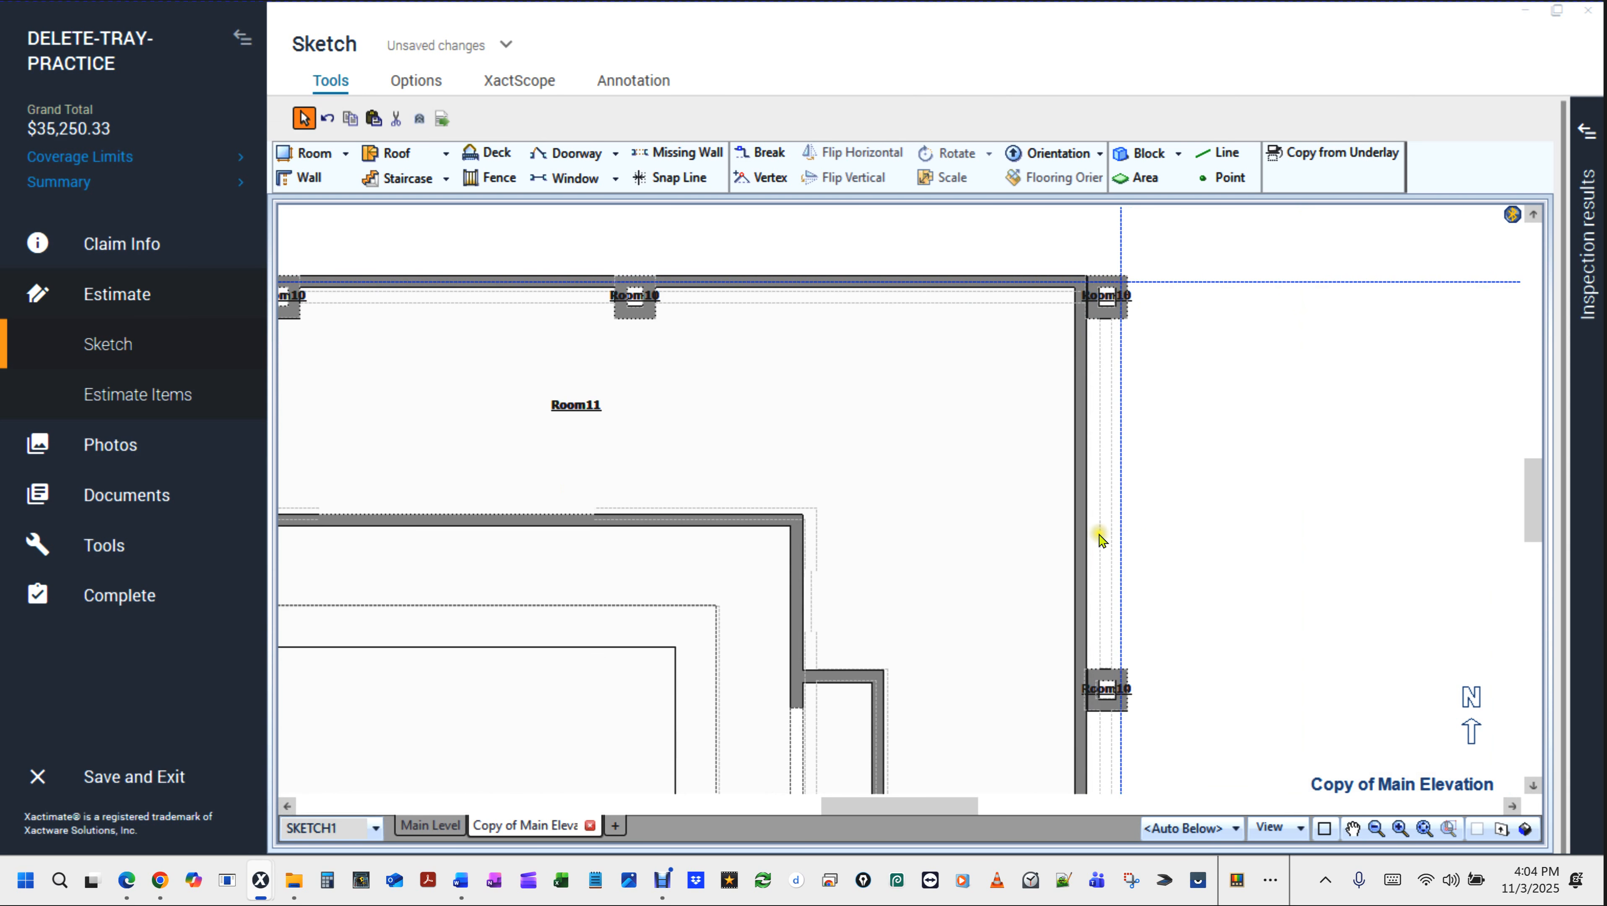
click(1084, 568)
scroll(1224, 580, up, 2)
key(space)
drag(1183, 563, 1263, 370)
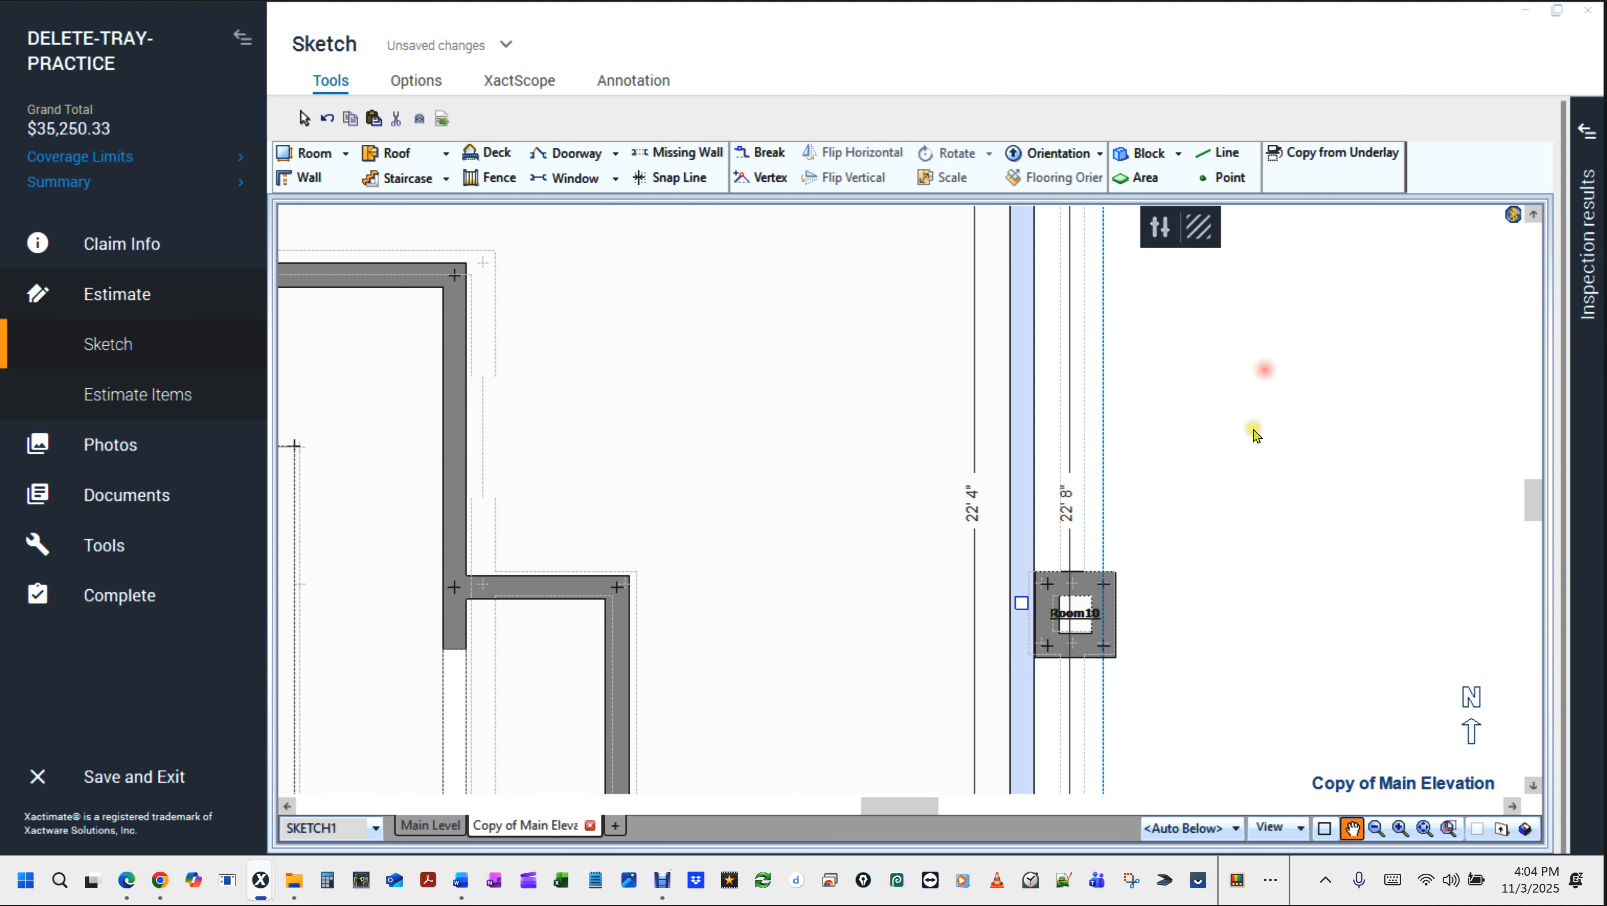
scroll(1253, 434, down, 3)
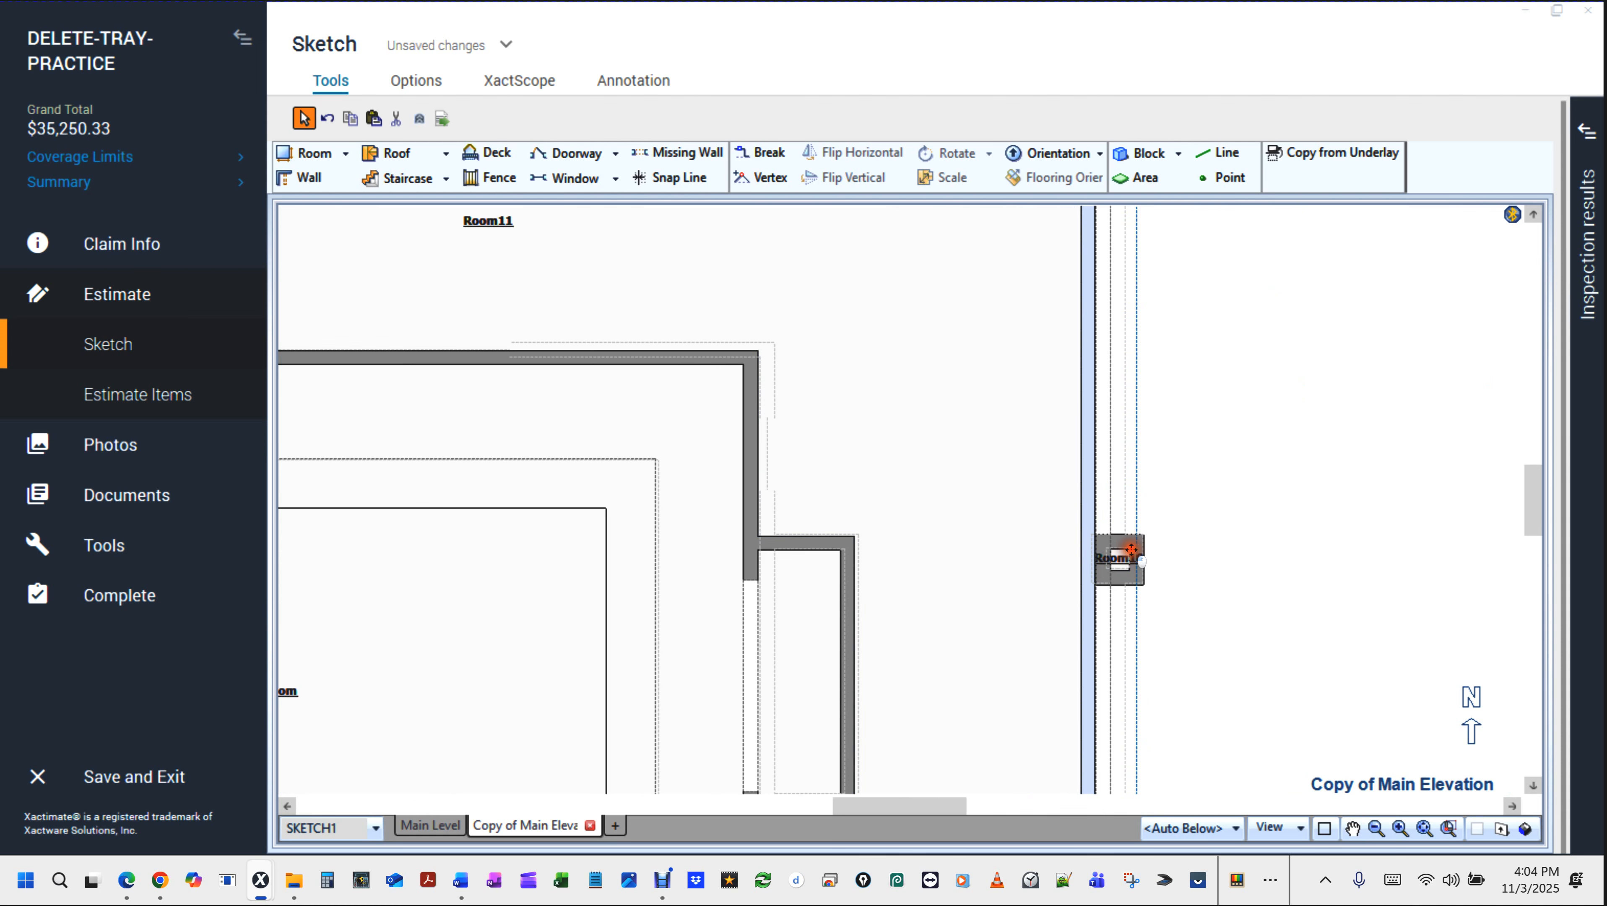
scroll(1264, 499, down, 5)
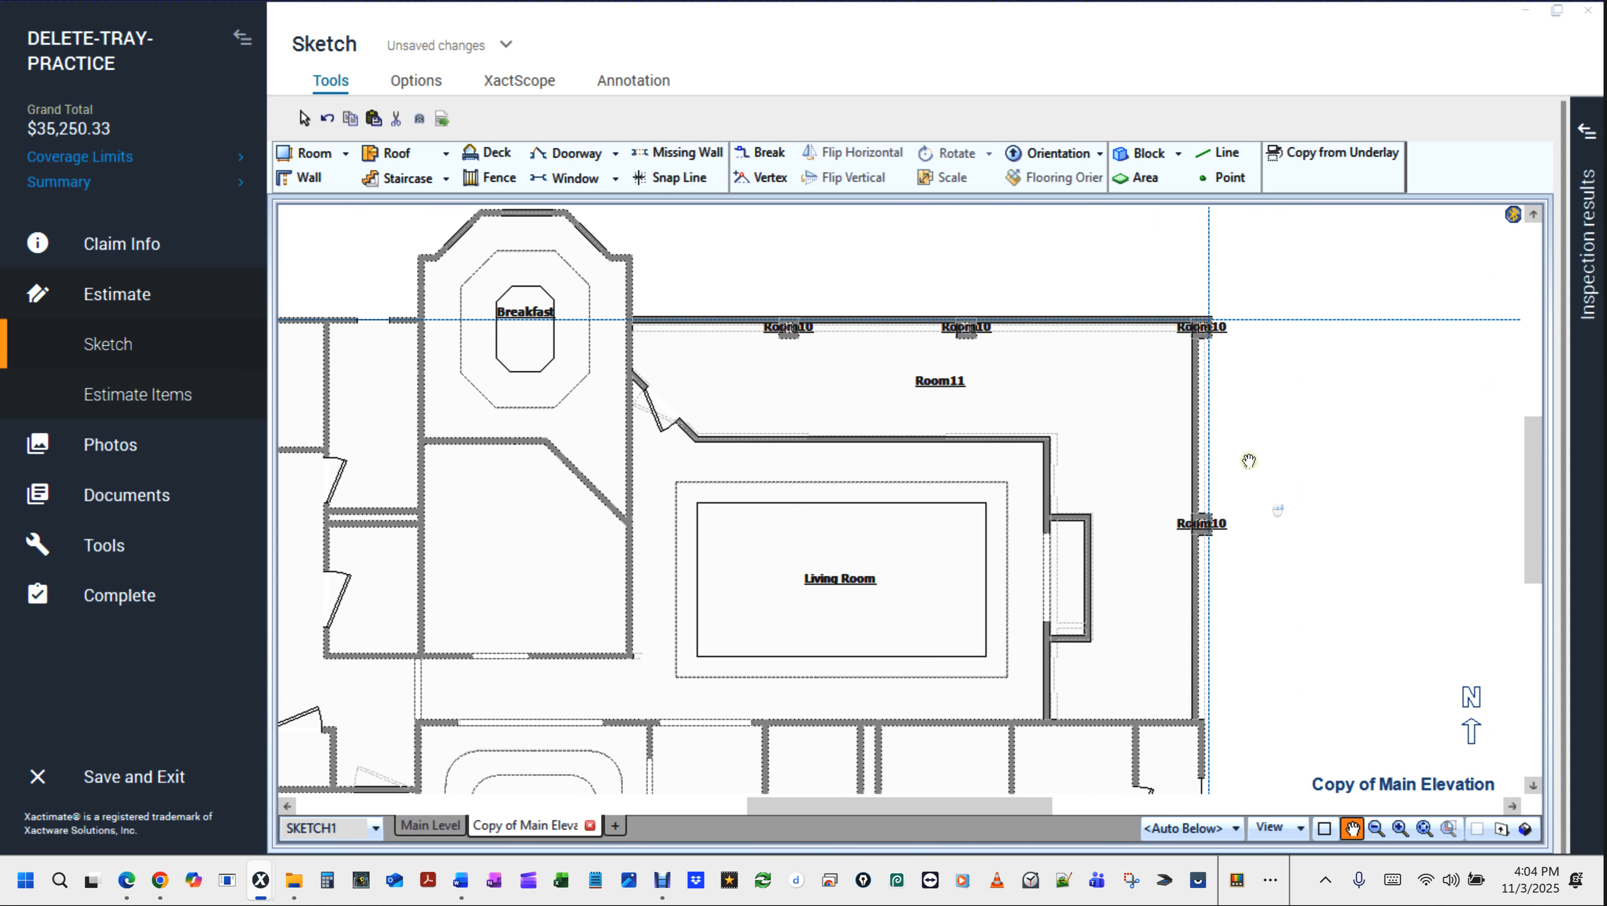
Move the east wall segments north and south of the middle east post outward to line up with the posts' outer east faces.
scroll(1253, 411, up, 5)
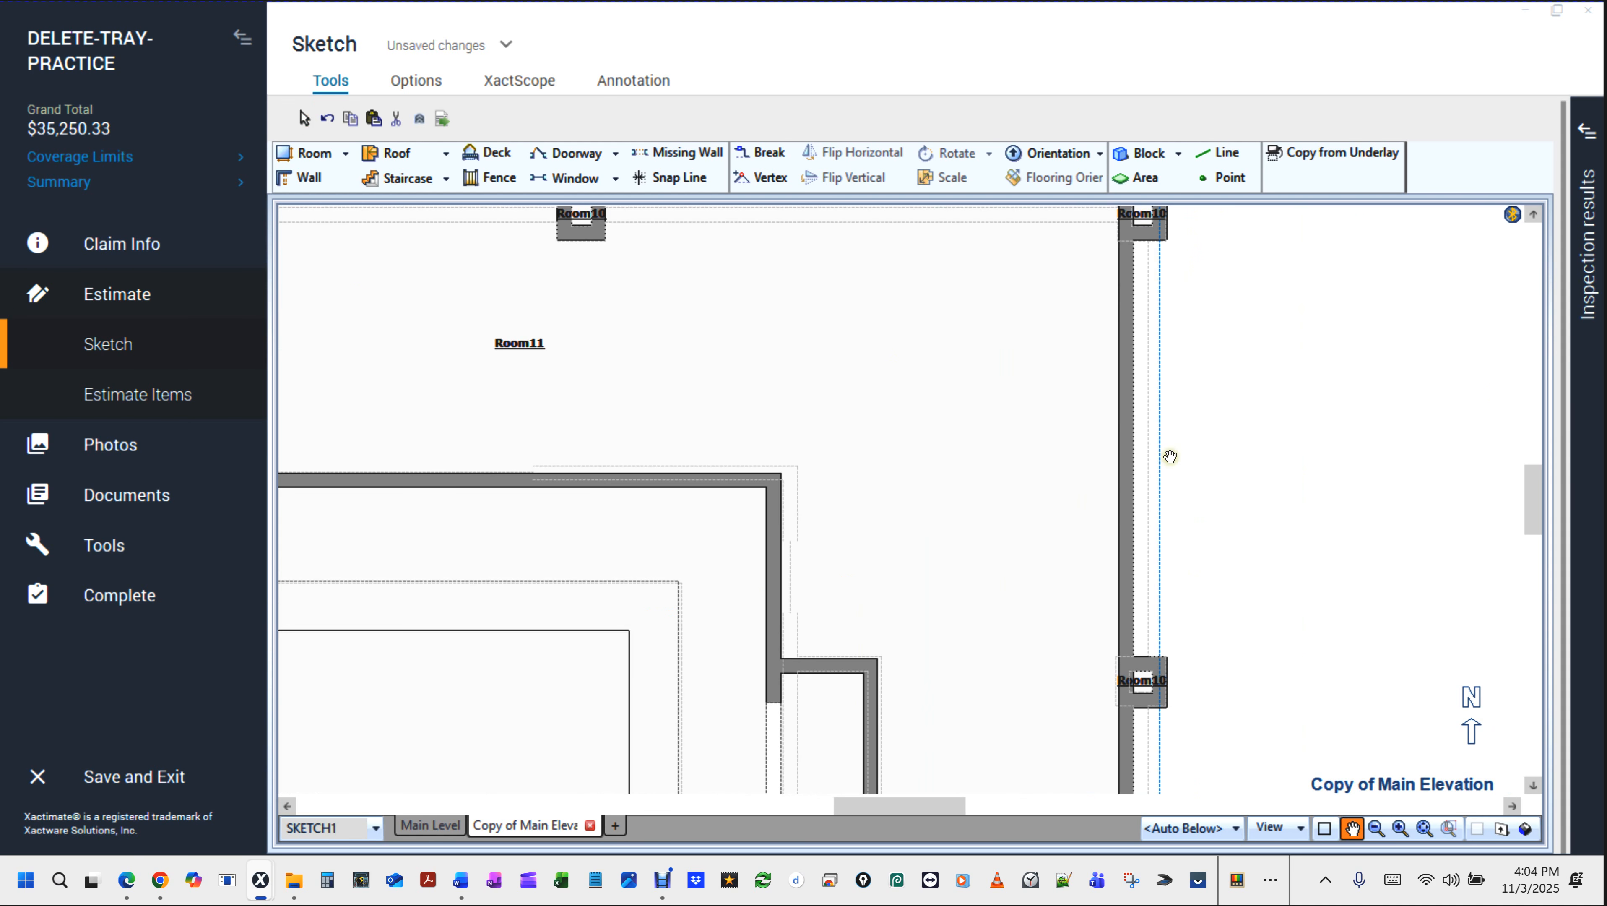
click(1126, 470)
click(1130, 497)
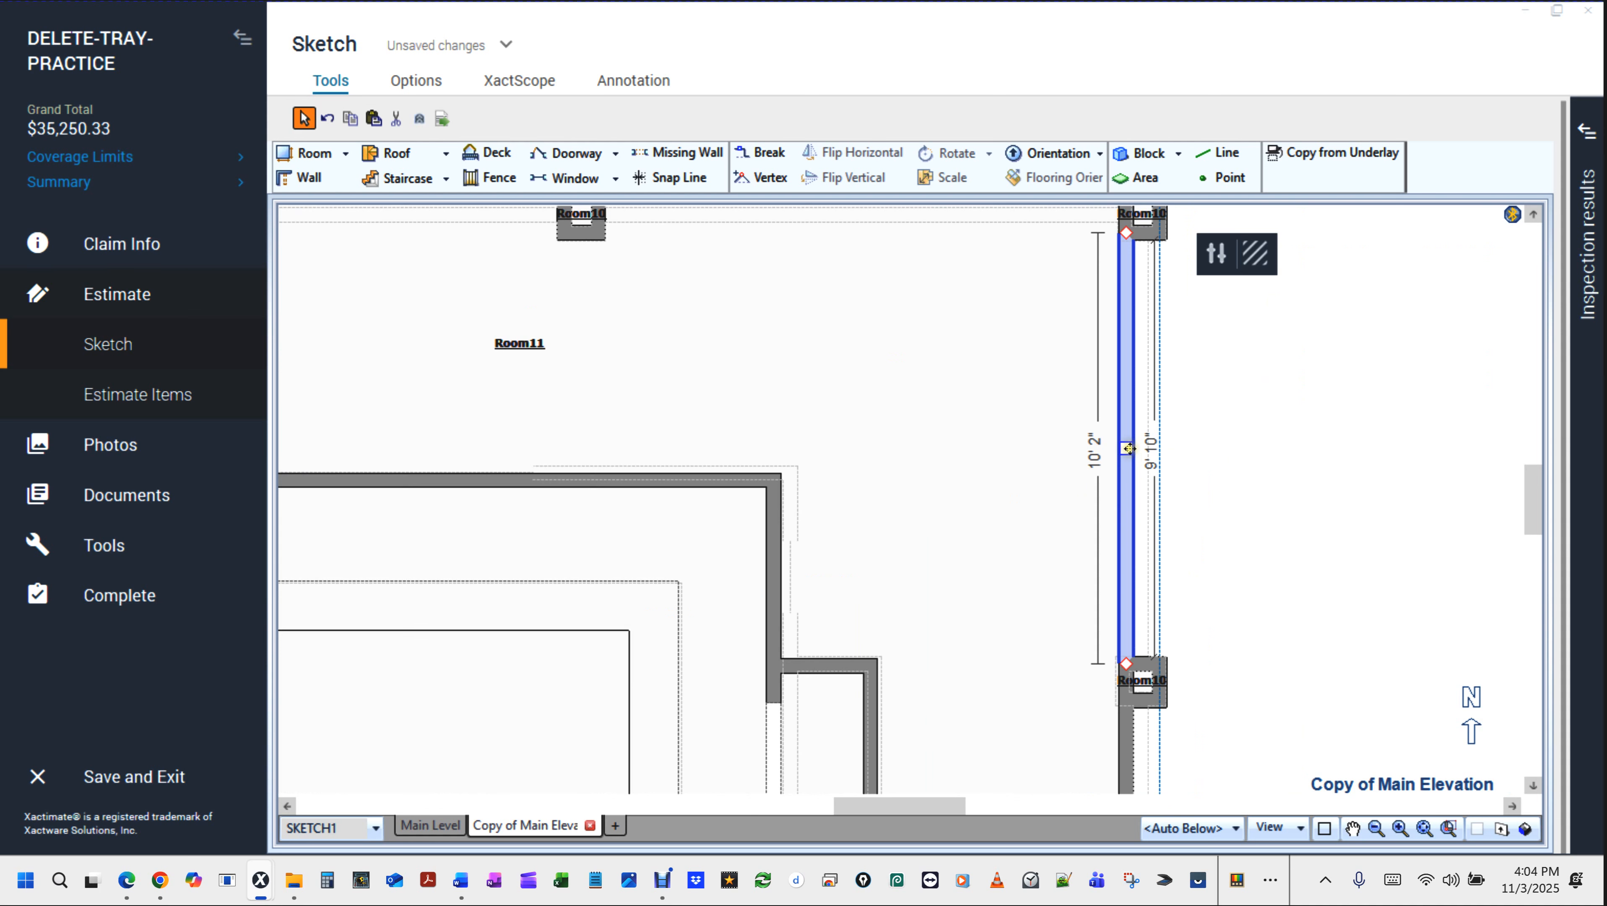
drag(1127, 447, 1168, 449)
right_click(1256, 592)
drag(1266, 610, 1207, 199)
click(1071, 496)
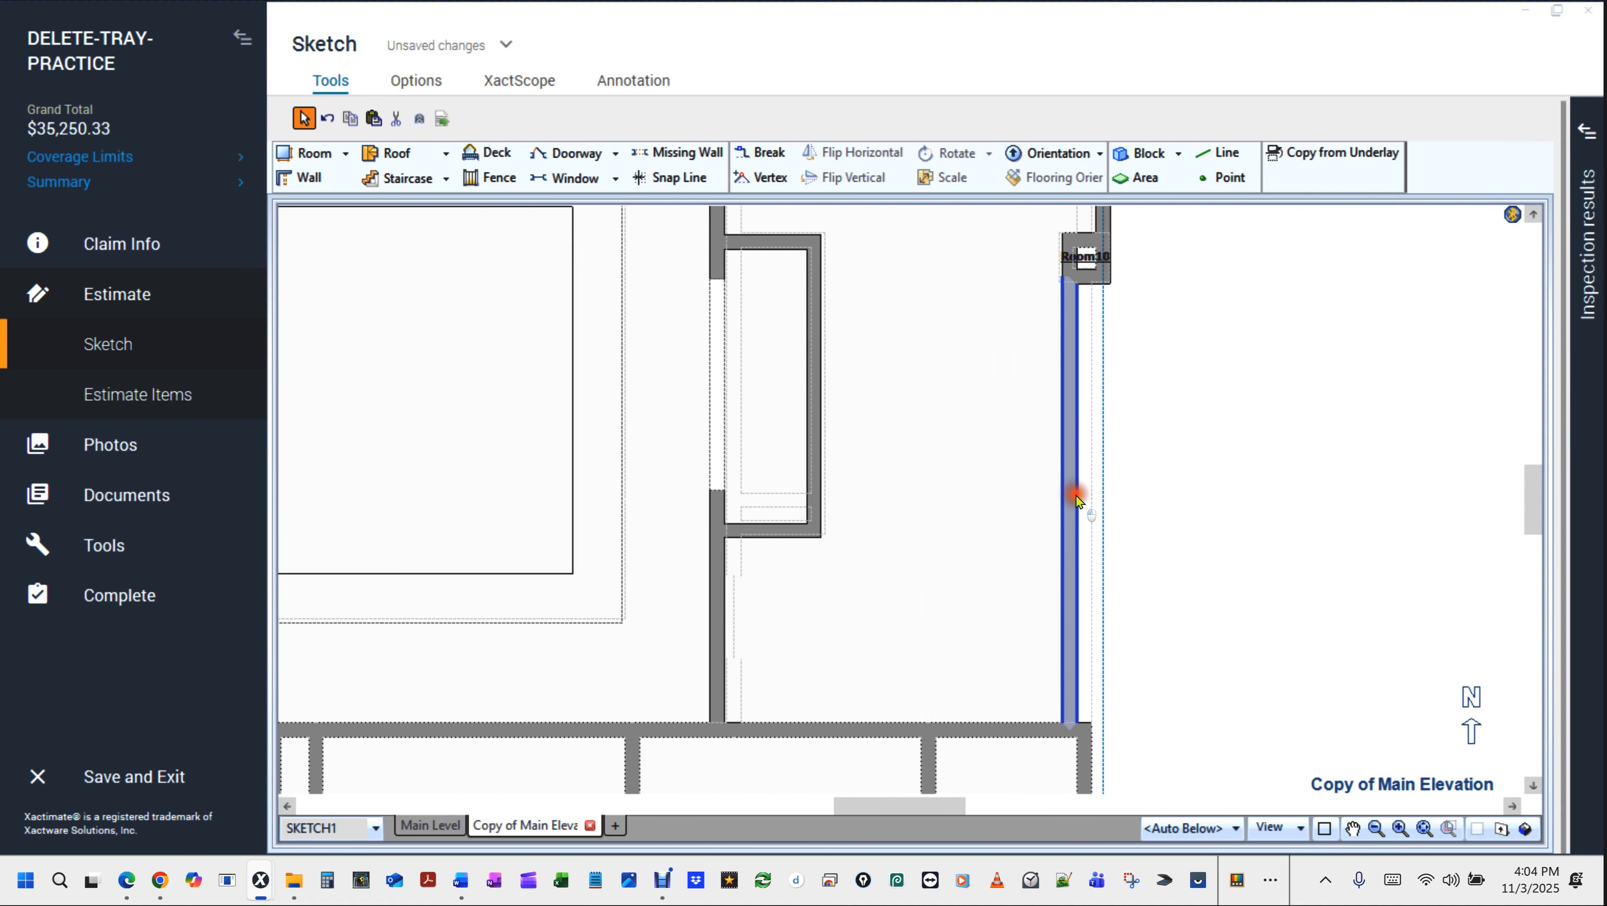
drag(1072, 500, 1133, 507)
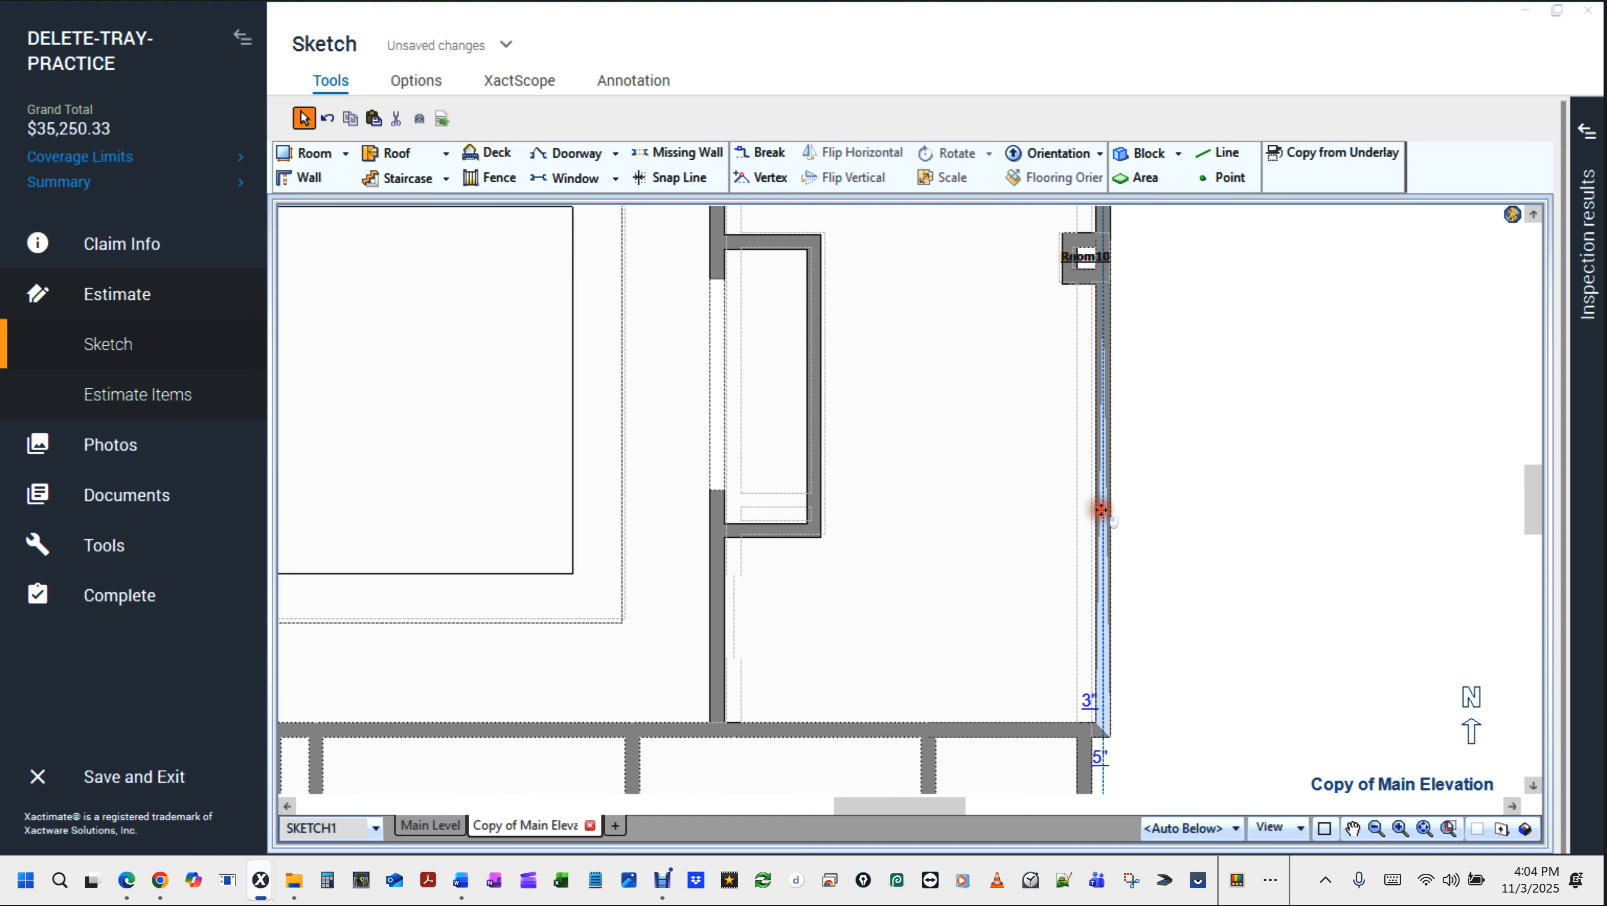
Inspect the enclosed porch walls and posts in the 3D view, then return to the plan.
scroll(1212, 474, down, 5)
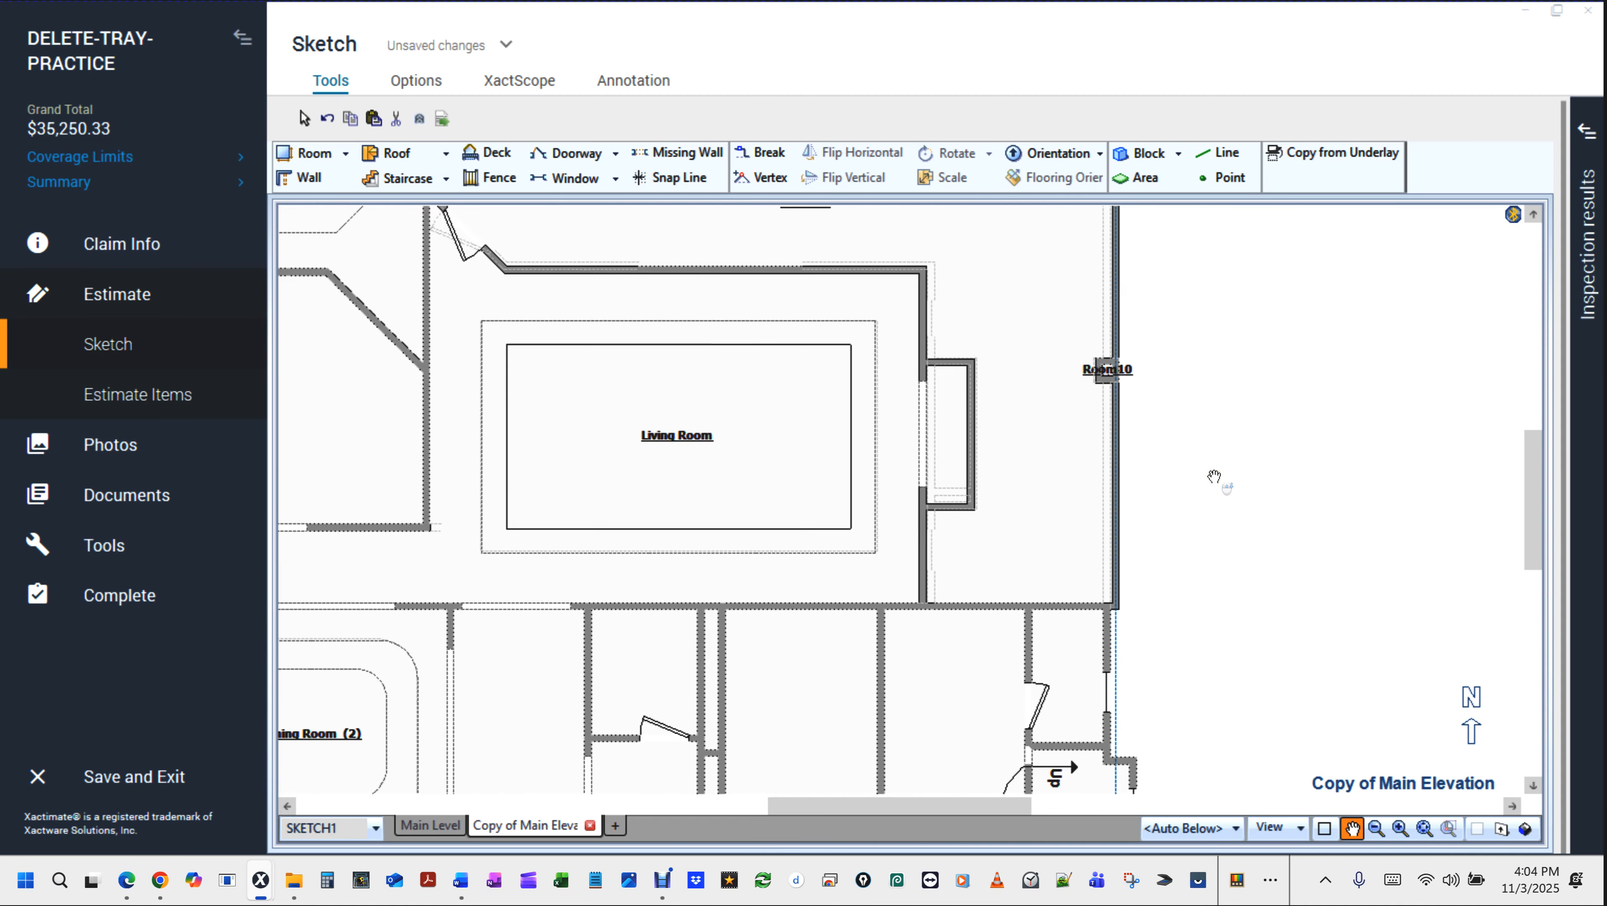
drag(1134, 237, 1219, 253)
key(Delete)
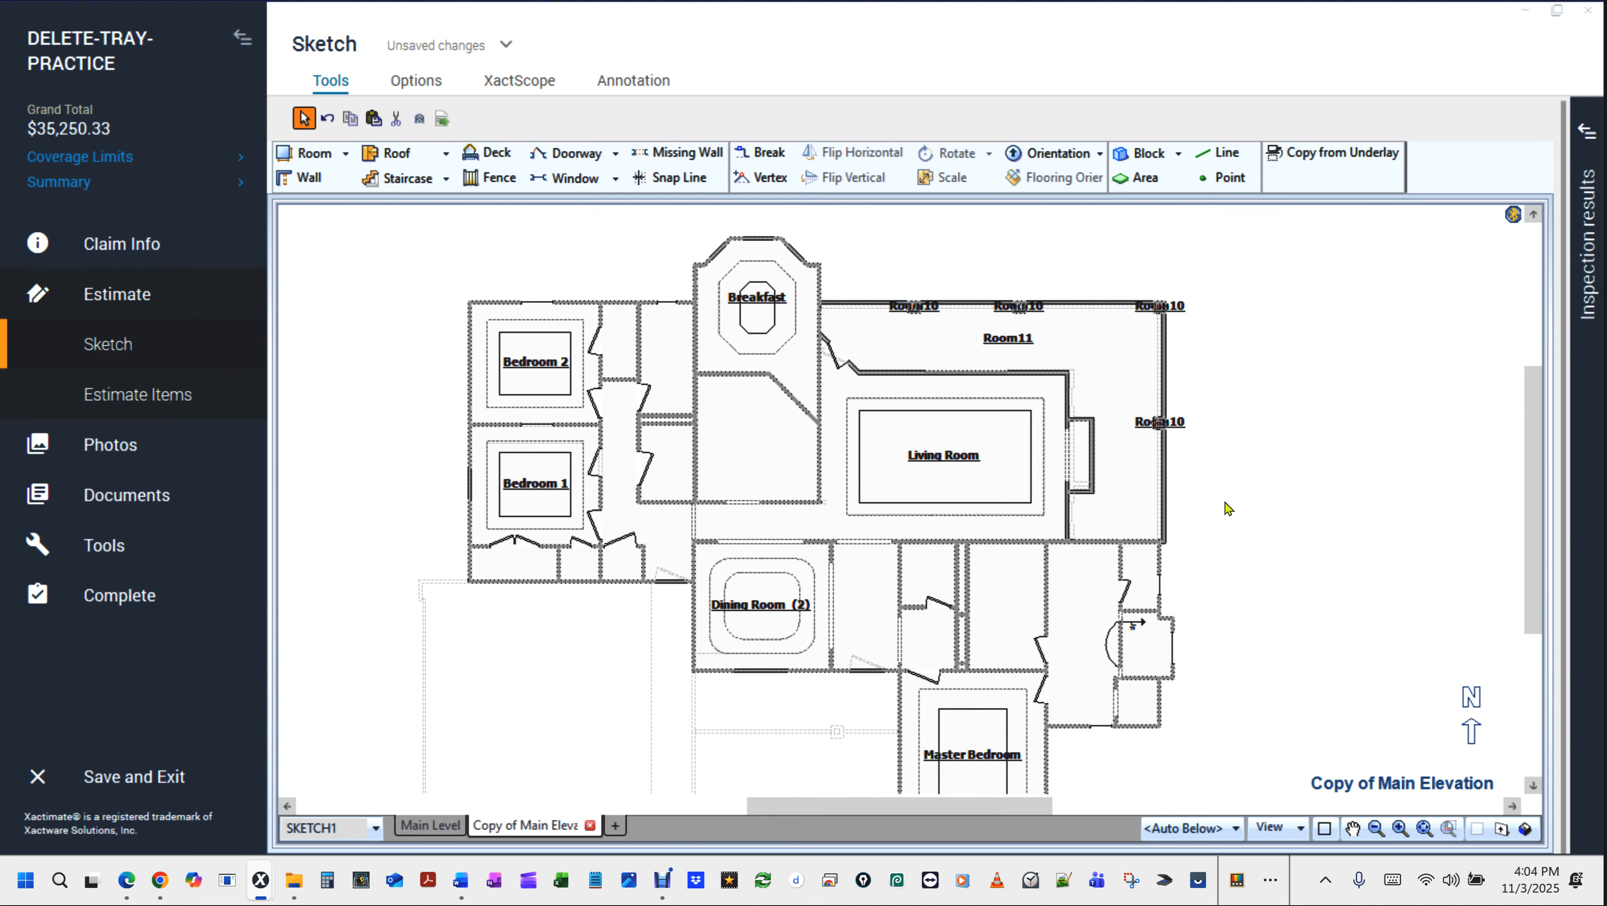
key(F10)
mouse_move(1068, 636)
mouse_down()
mouse_move(803, 559)
mouse_move(555, 304)
mouse_move(950, 706)
mouse_move(846, 564)
mouse_move(850, 621)
mouse_up()
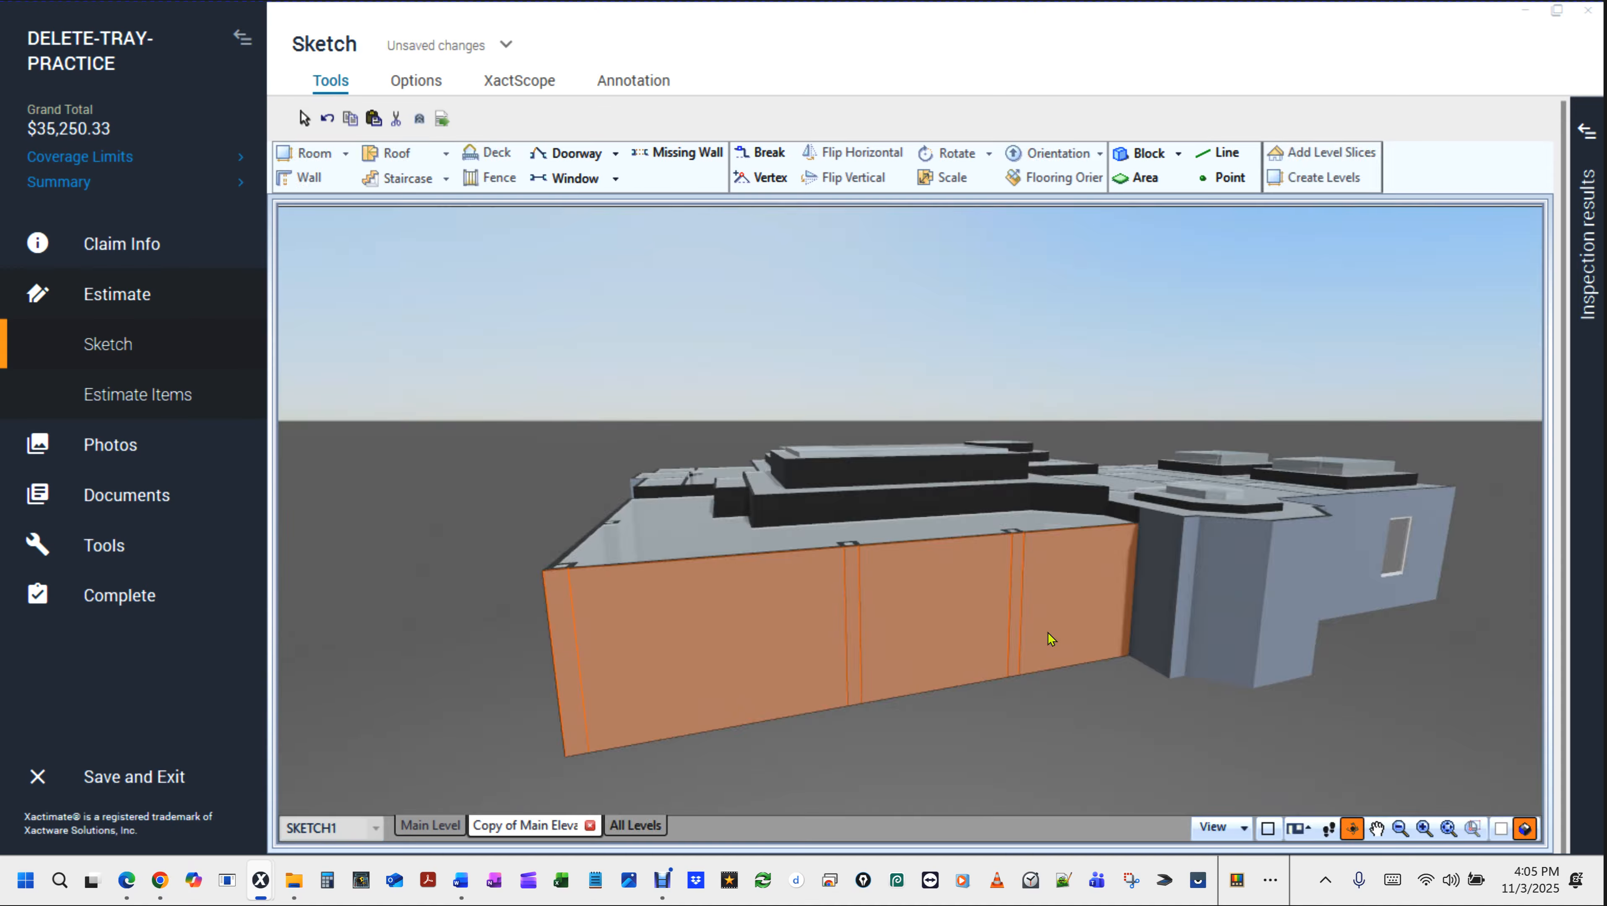
key(F10)
Examine the junction of the porch's north wall with the Breakfast room's east wall.
scroll(890, 263, up, 5)
middle_click(888, 258)
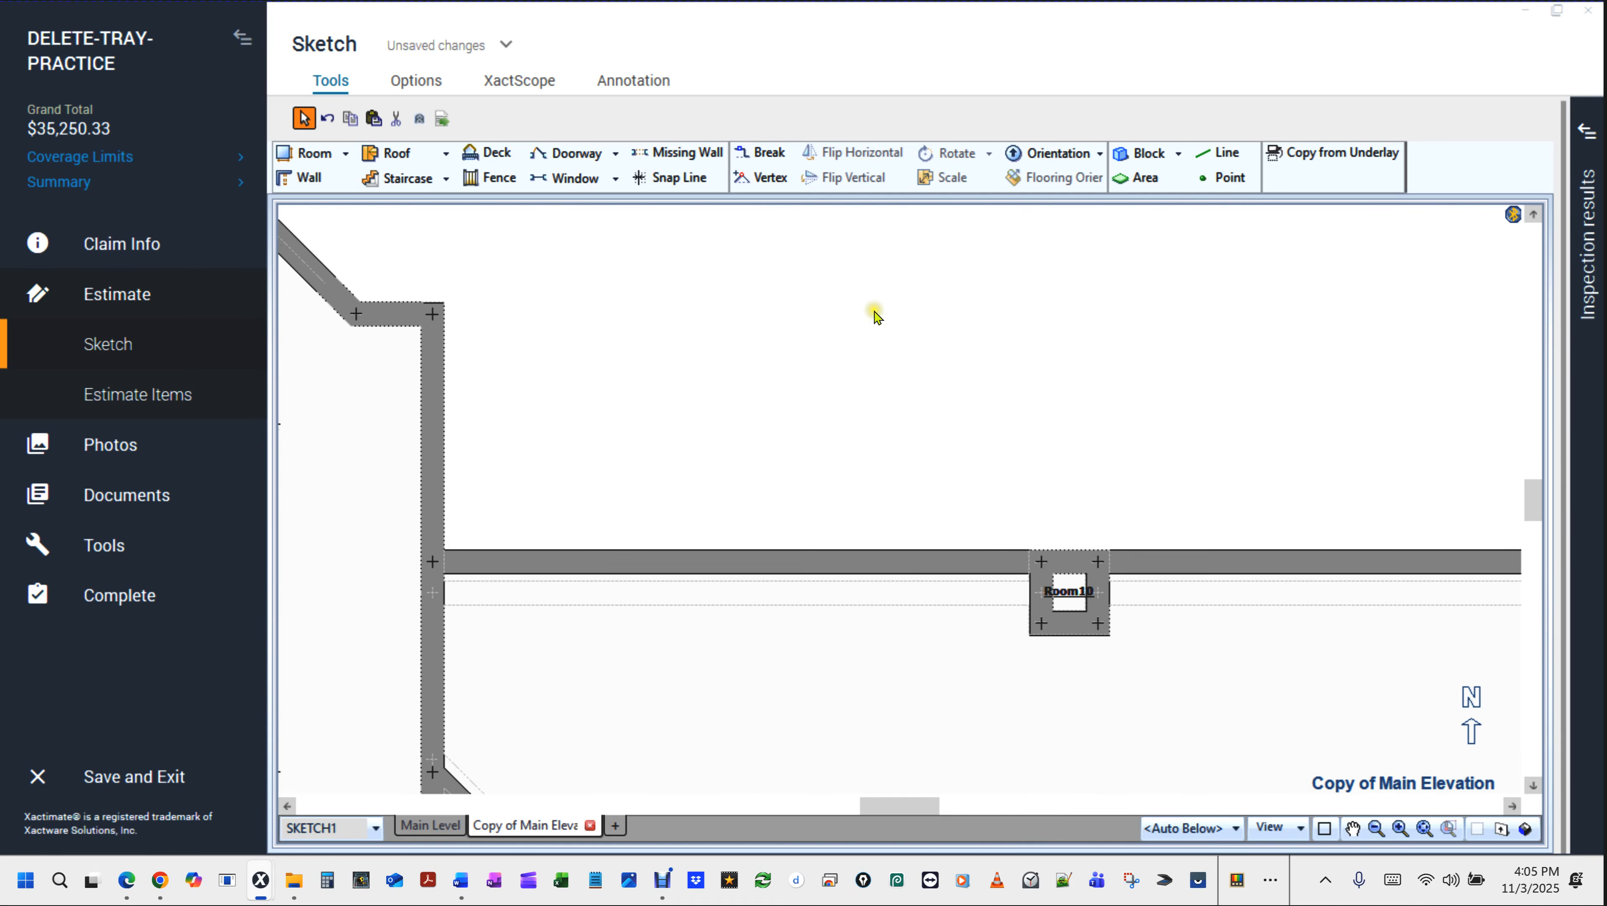
mouse_move(872, 313)
mouse_down()
mouse_move(1033, 219)
mouse_move(1017, 196)
mouse_up()
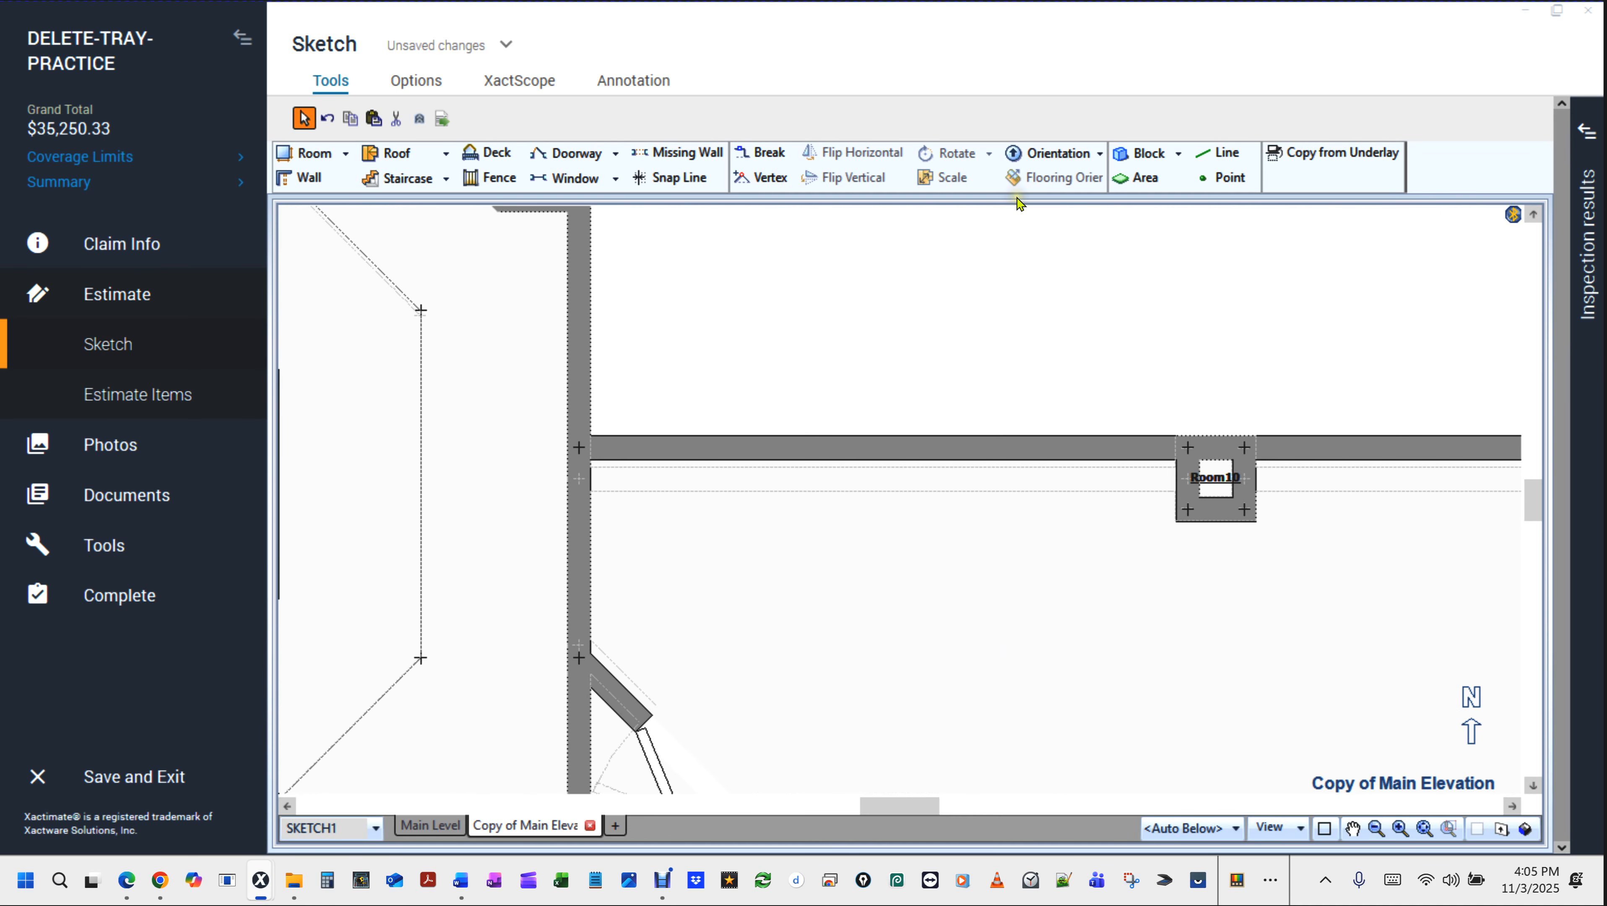
click(125, 282)
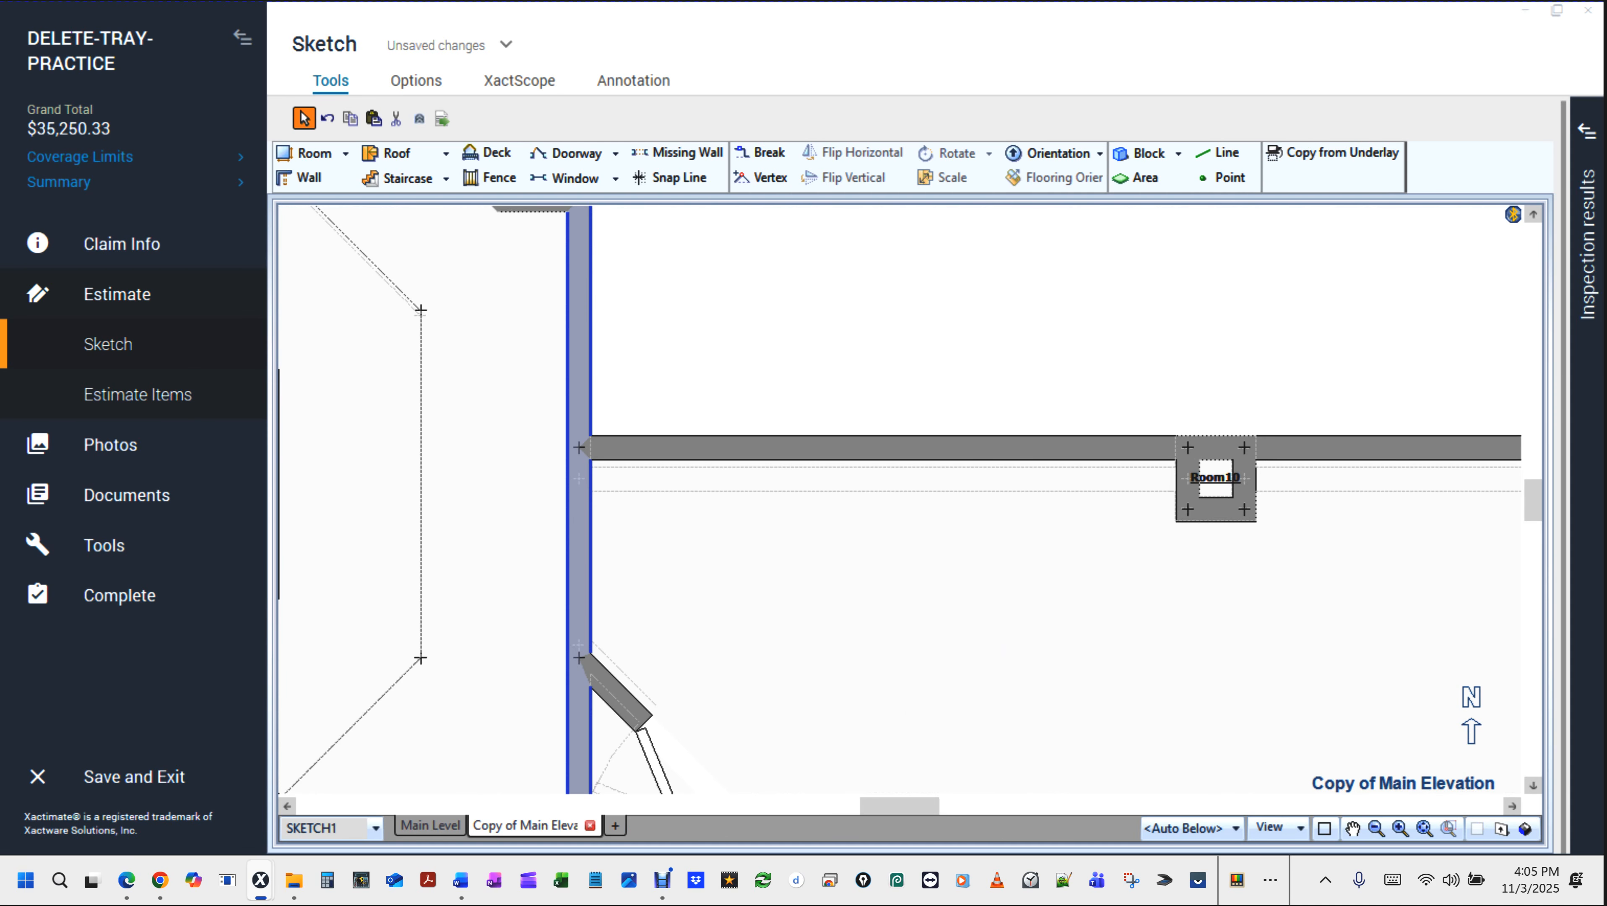
Rename the porch room Room11 as Patio.
key(alt+Tab)
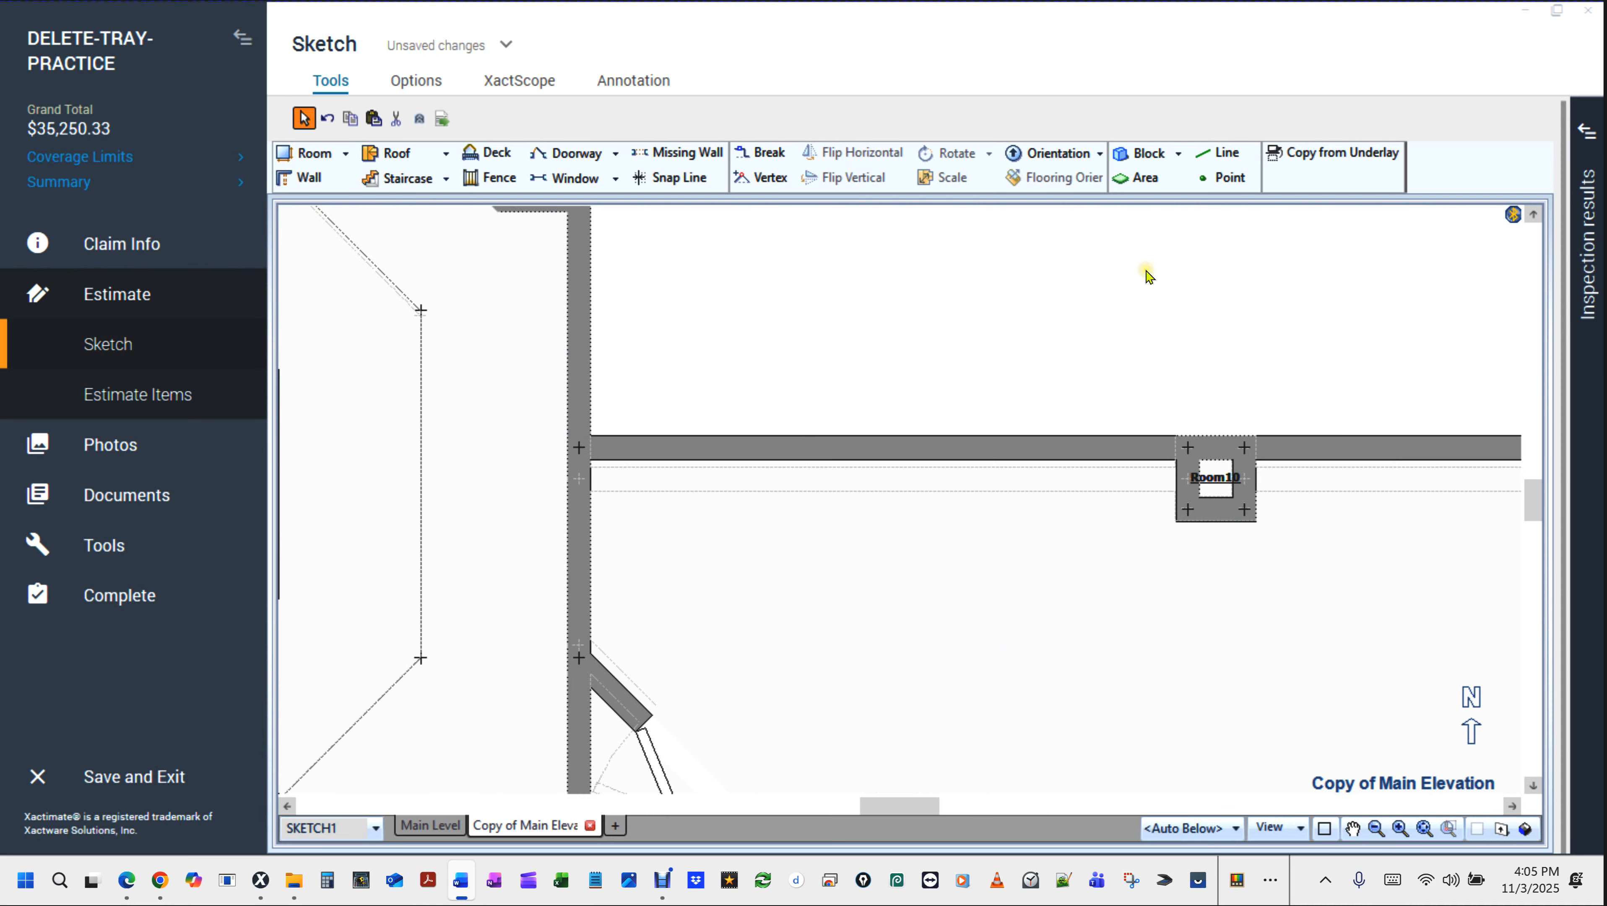
scroll(1146, 269, down, 2)
drag(1259, 276, 788, 250)
click(1044, 472)
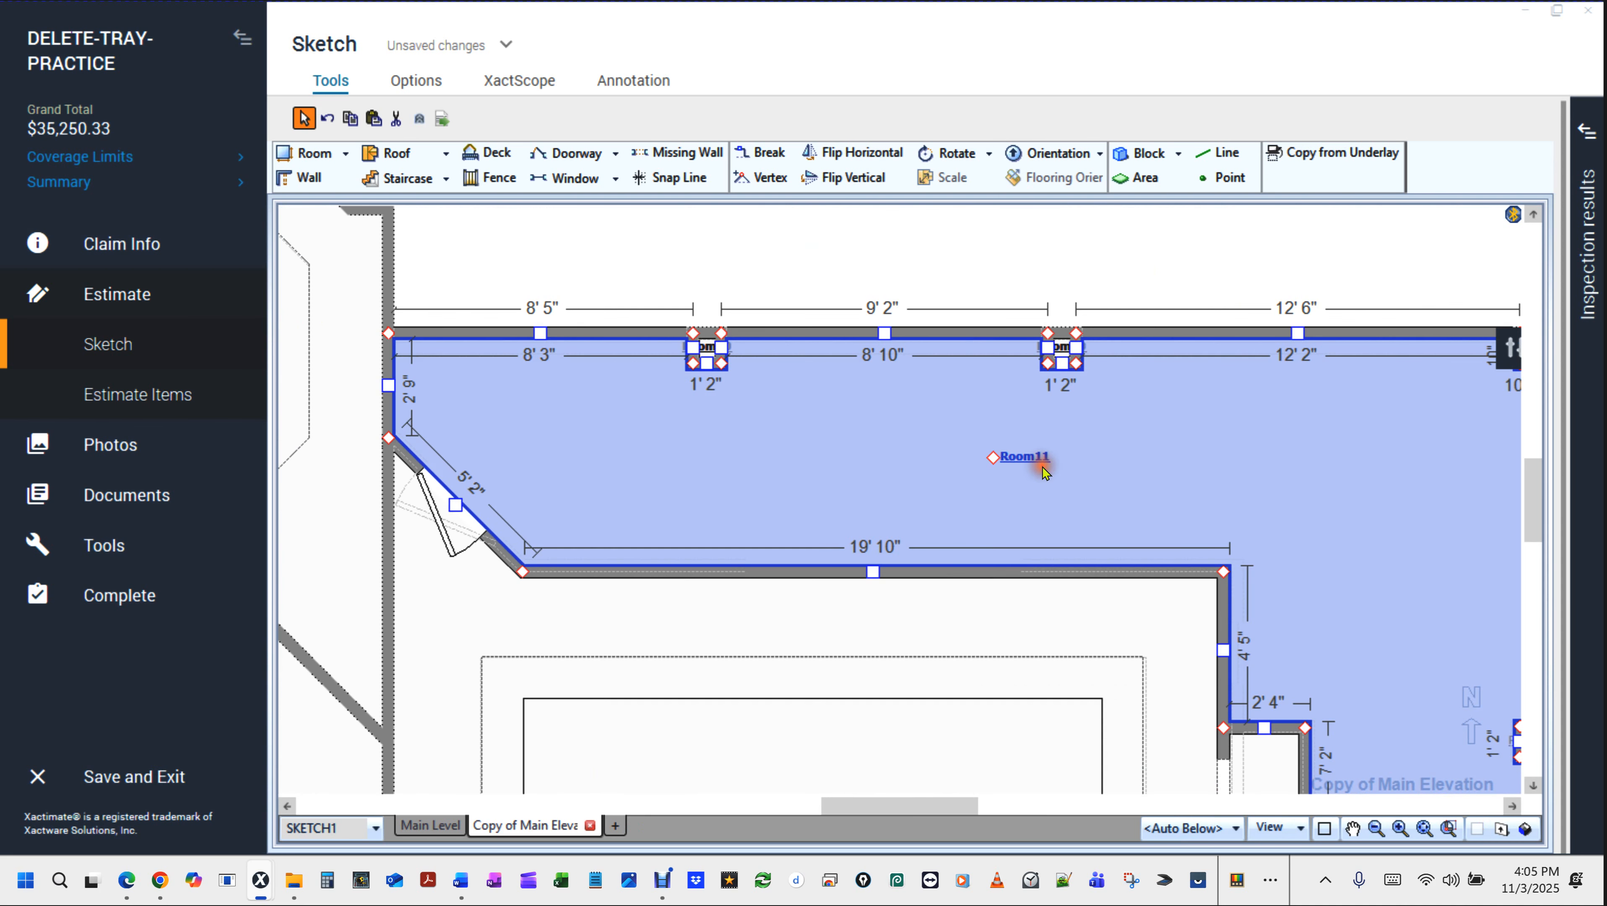
double_click(1045, 472)
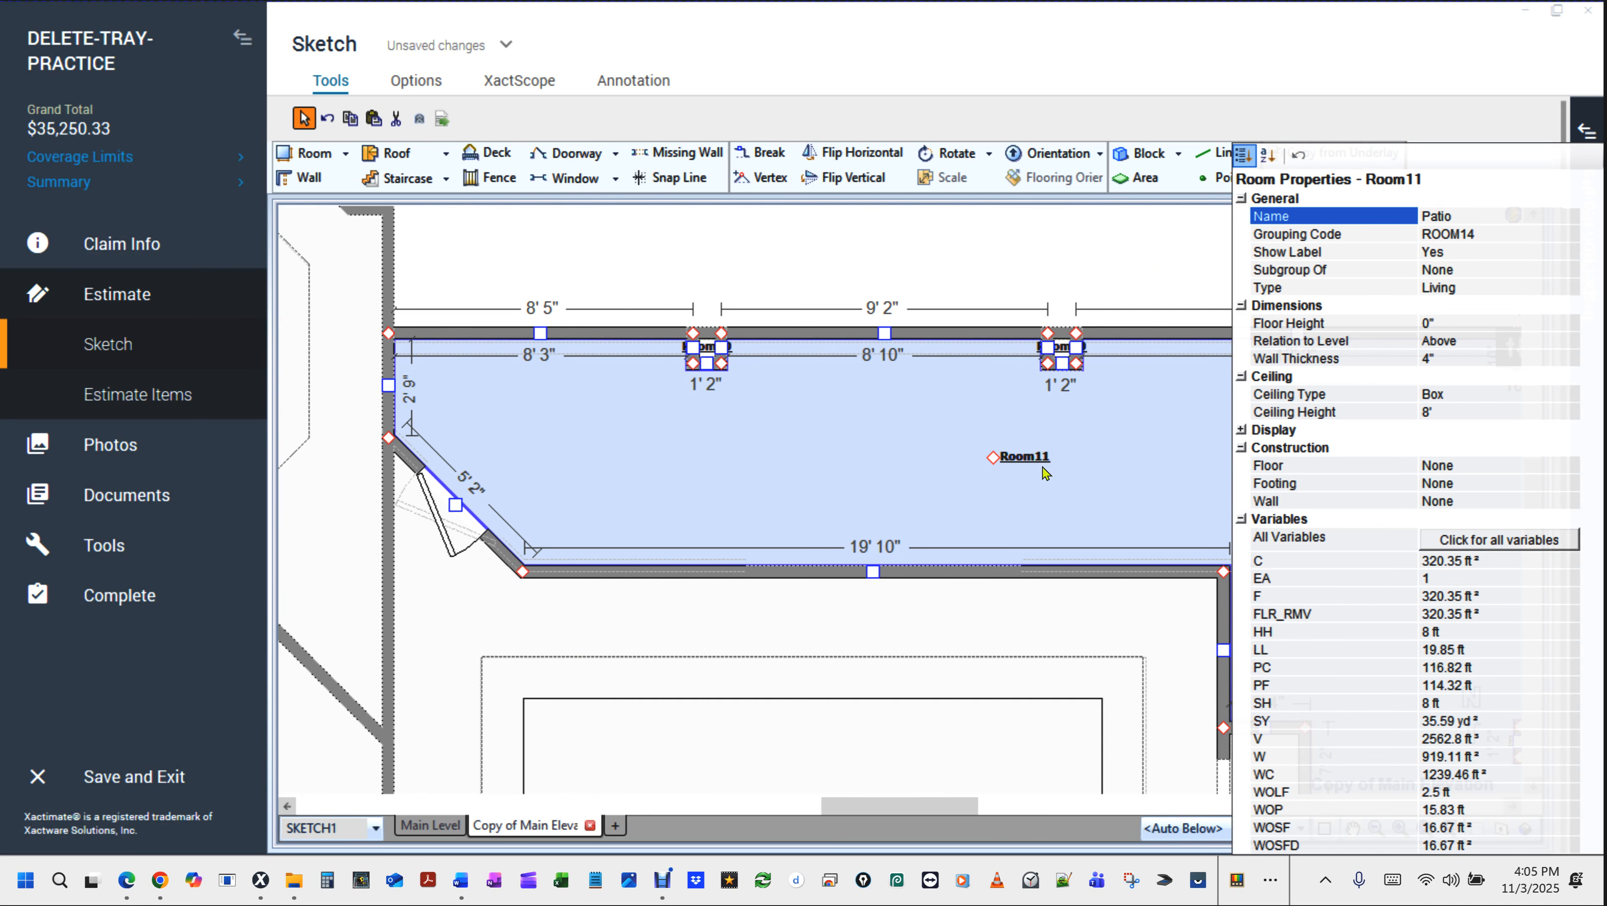
key(Return)
click(994, 312)
Insert a missing wall in the Patio's north wall, spanning from the Breakfast room's east wall to the first post.
mouse_move(1147, 240)
mouse_down()
mouse_move(939, 255)
mouse_move(1307, 286)
mouse_up()
click(829, 366)
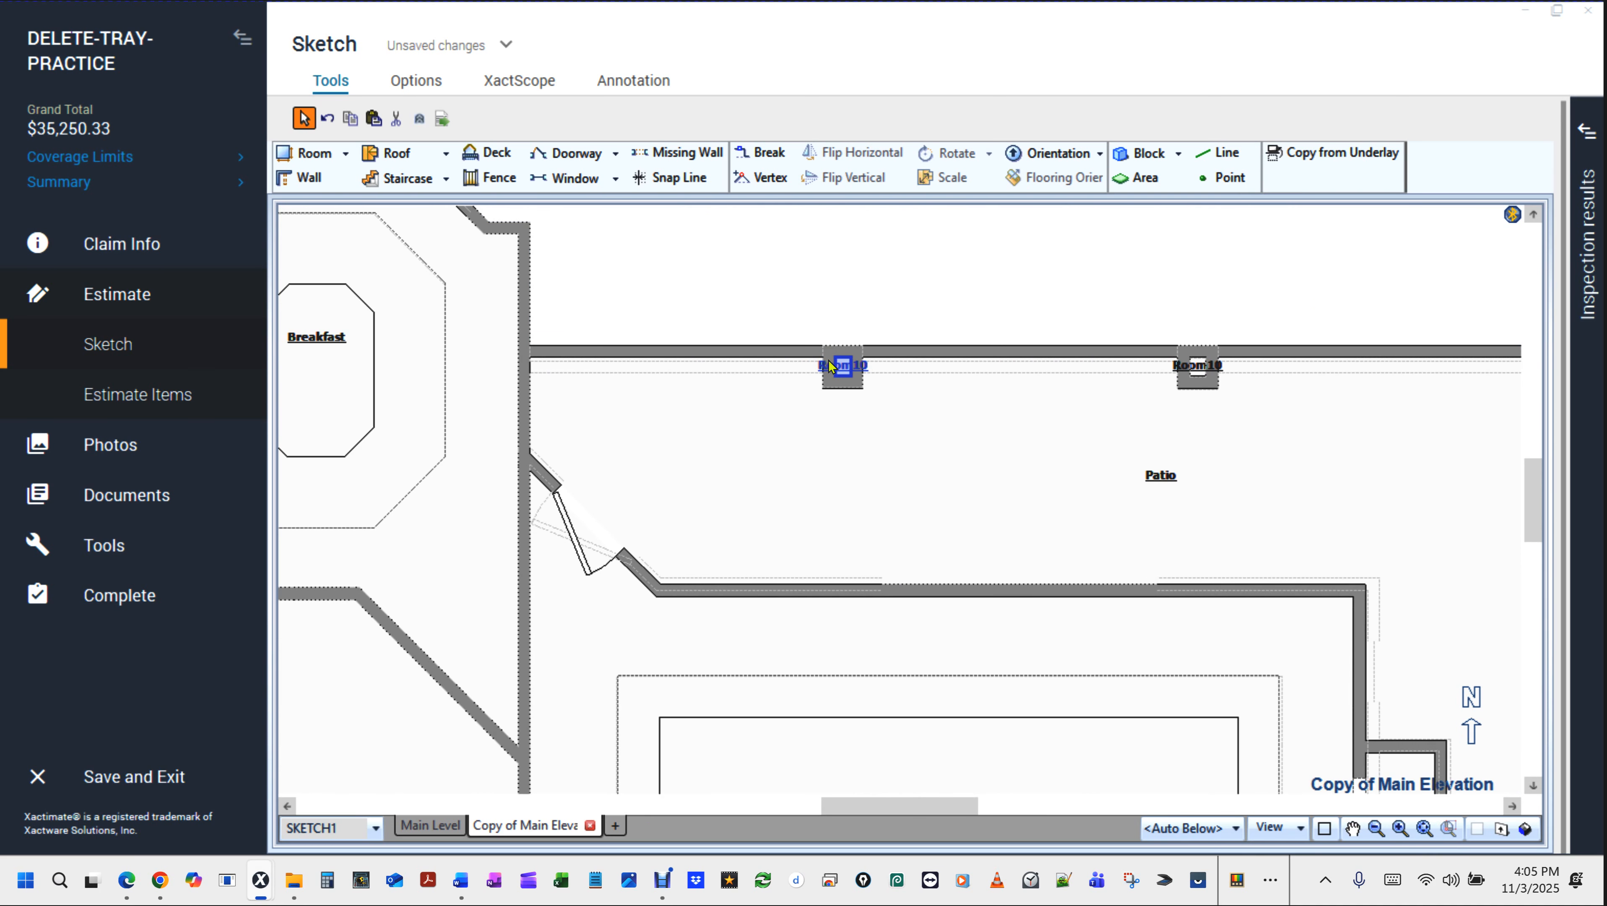
click(812, 360)
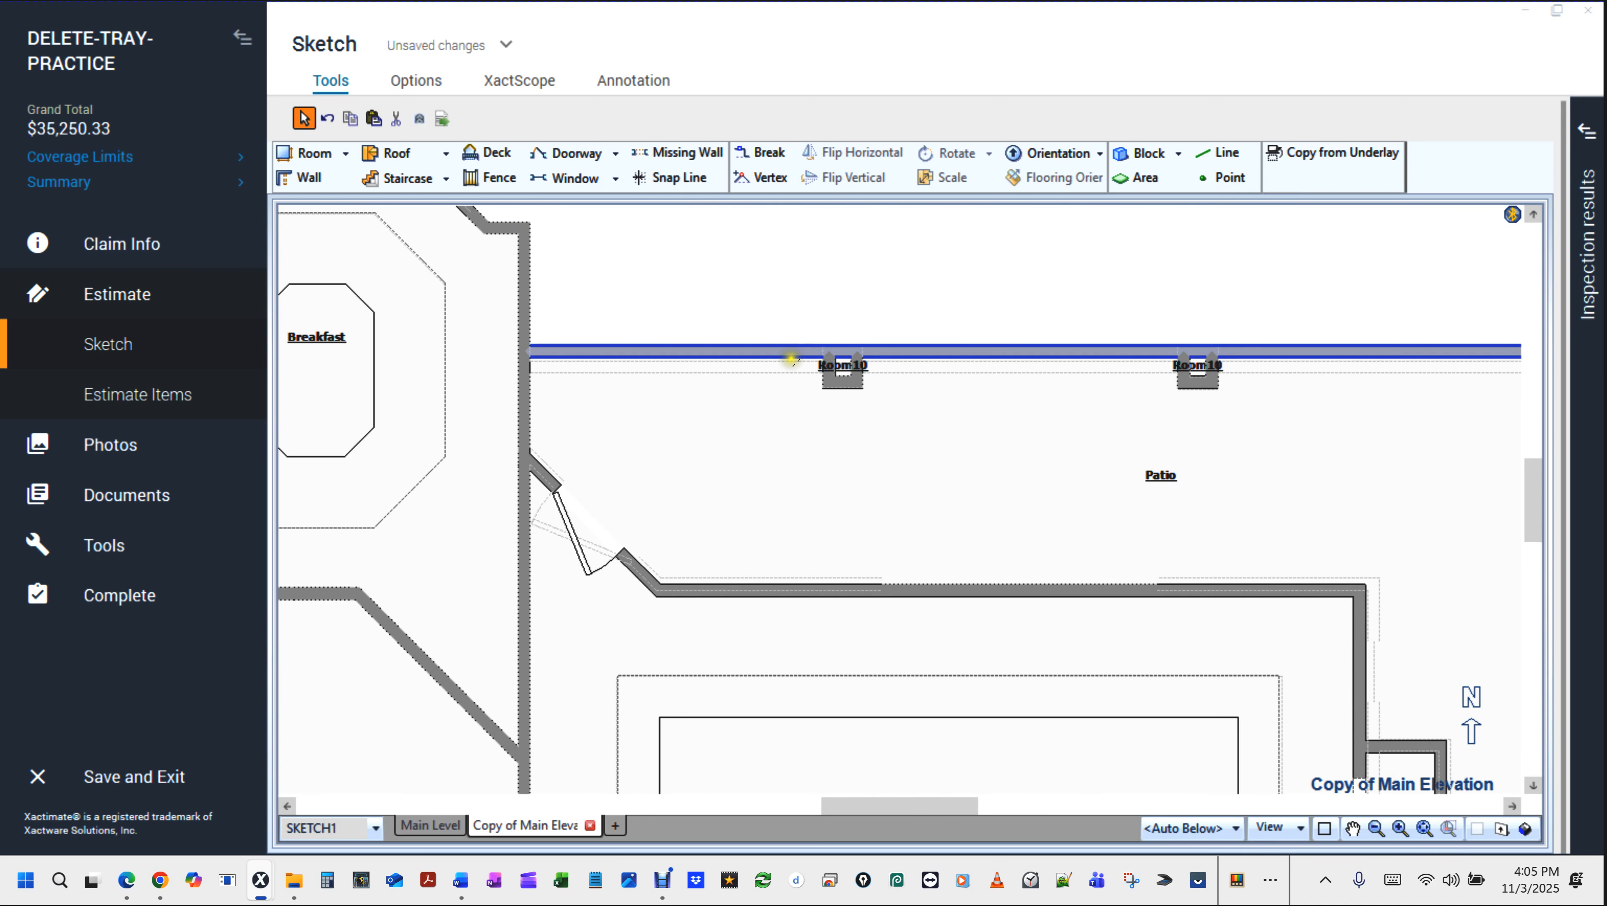
key(m)
drag(537, 350, 885, 366)
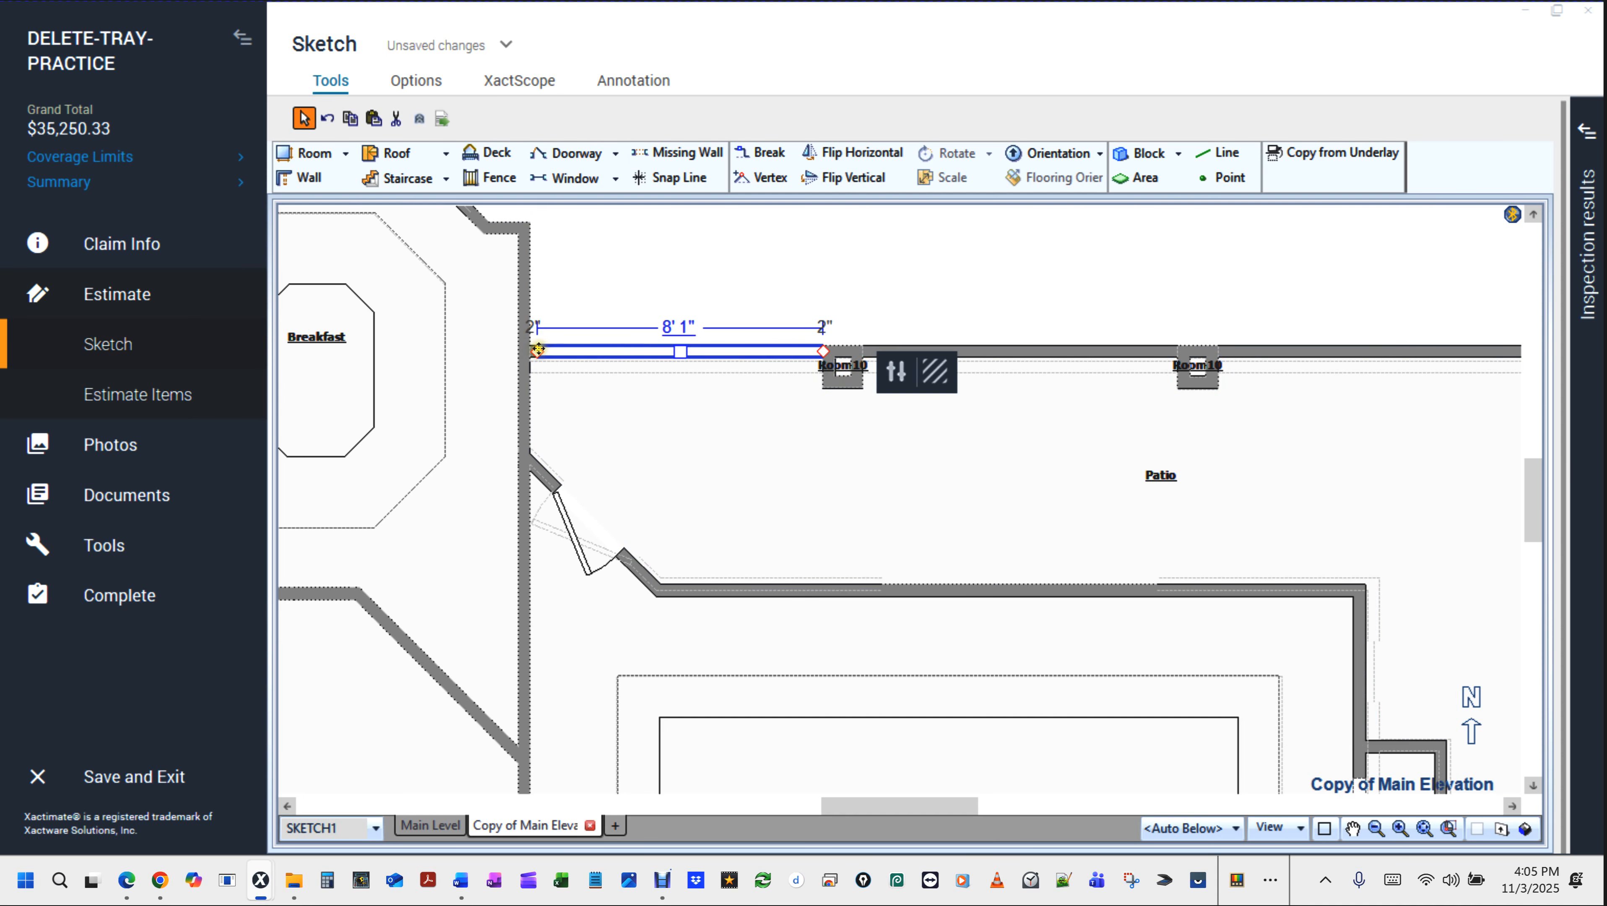
click(511, 353)
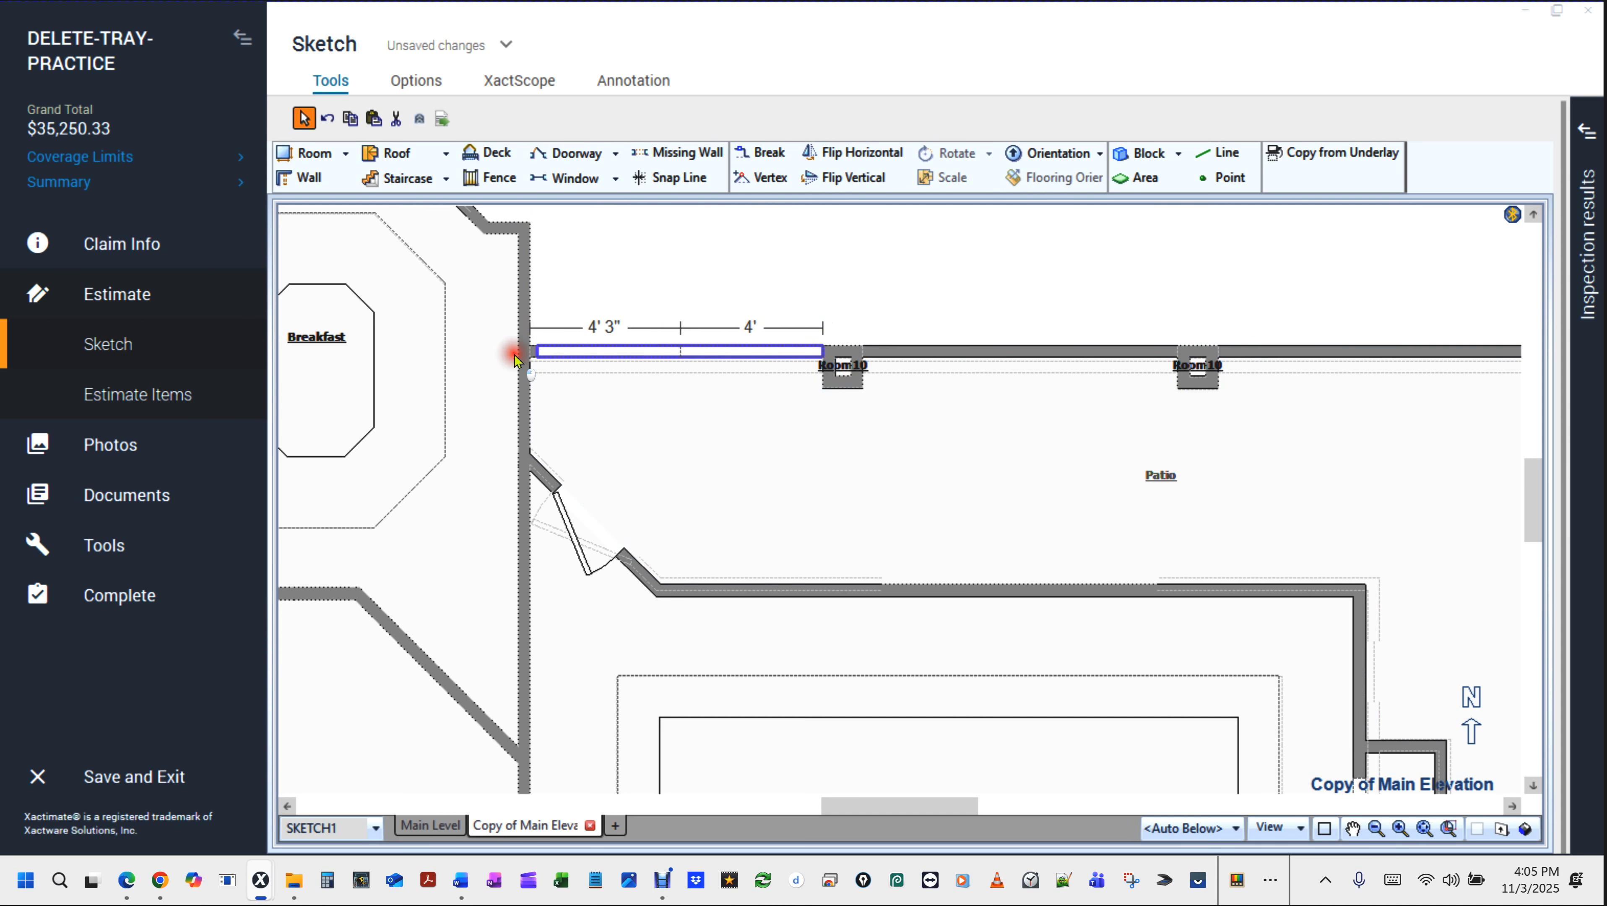
click(774, 342)
scroll(704, 355, up, 2)
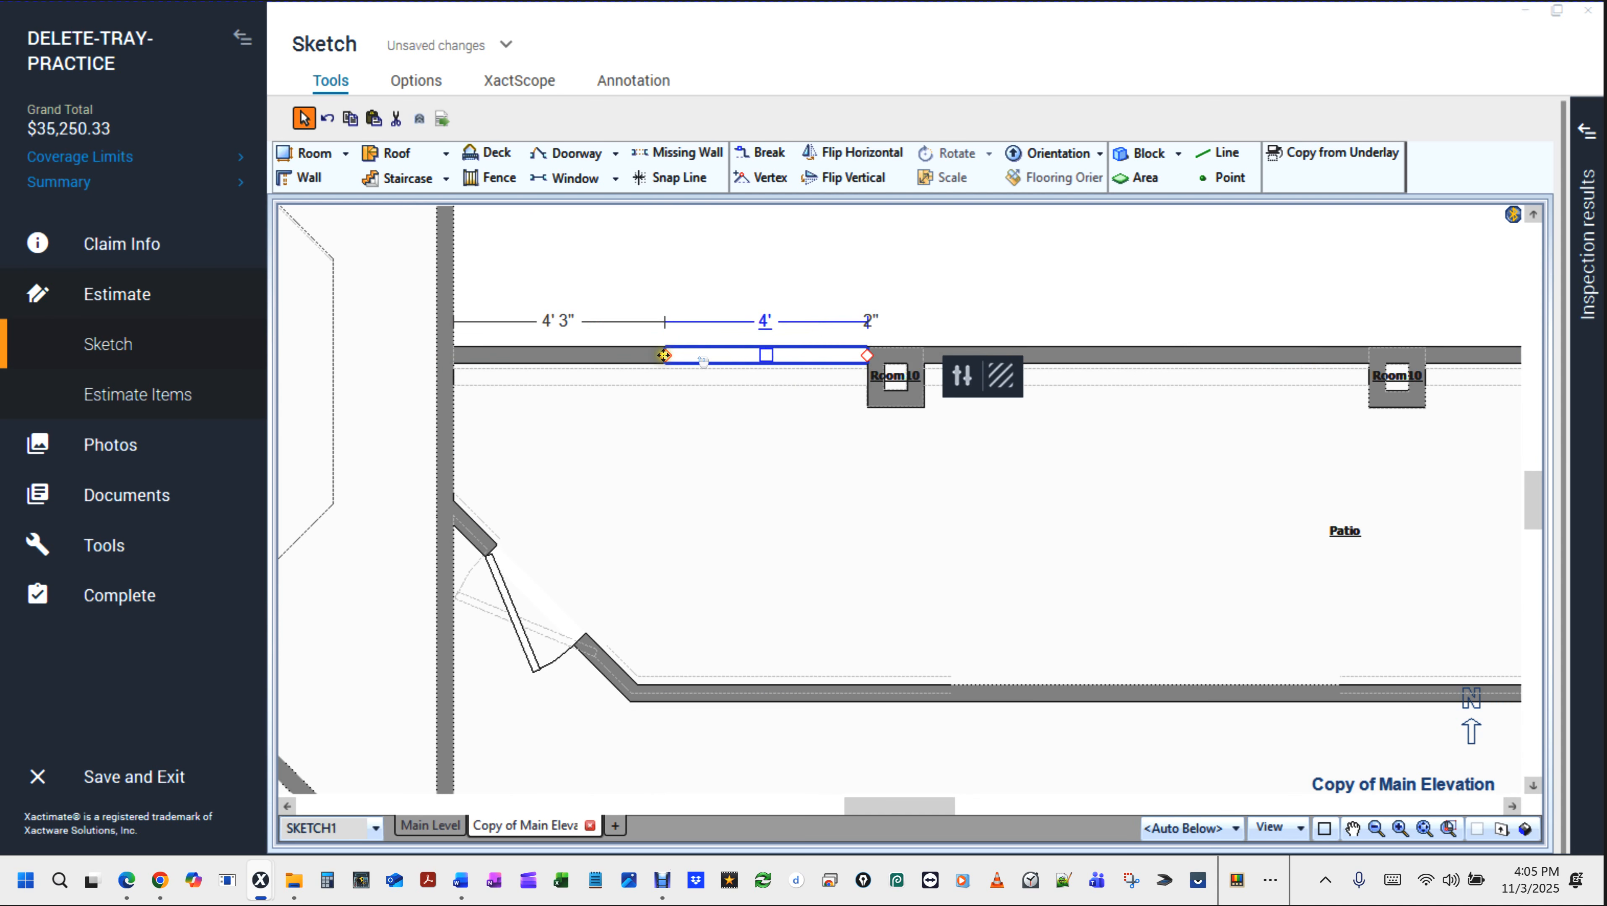
drag(667, 363, 434, 348)
click(1073, 326)
Insert a missing wall in the Patio's north wall, filling the full span between the first and second posts.
click(1102, 449)
drag(1086, 446, 746, 444)
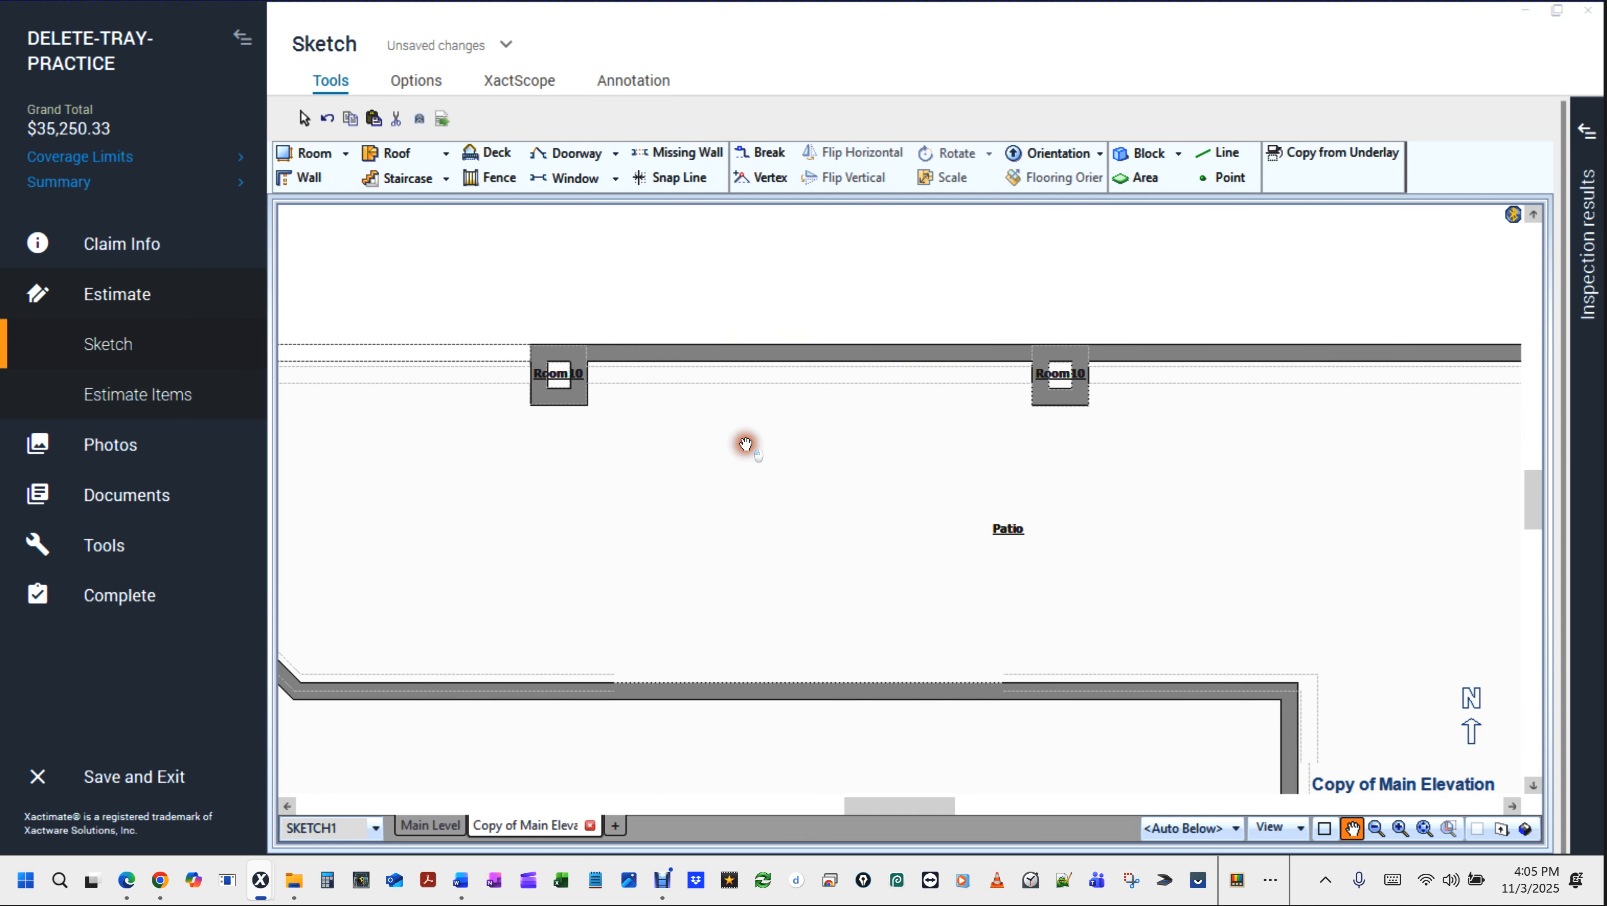
click(745, 354)
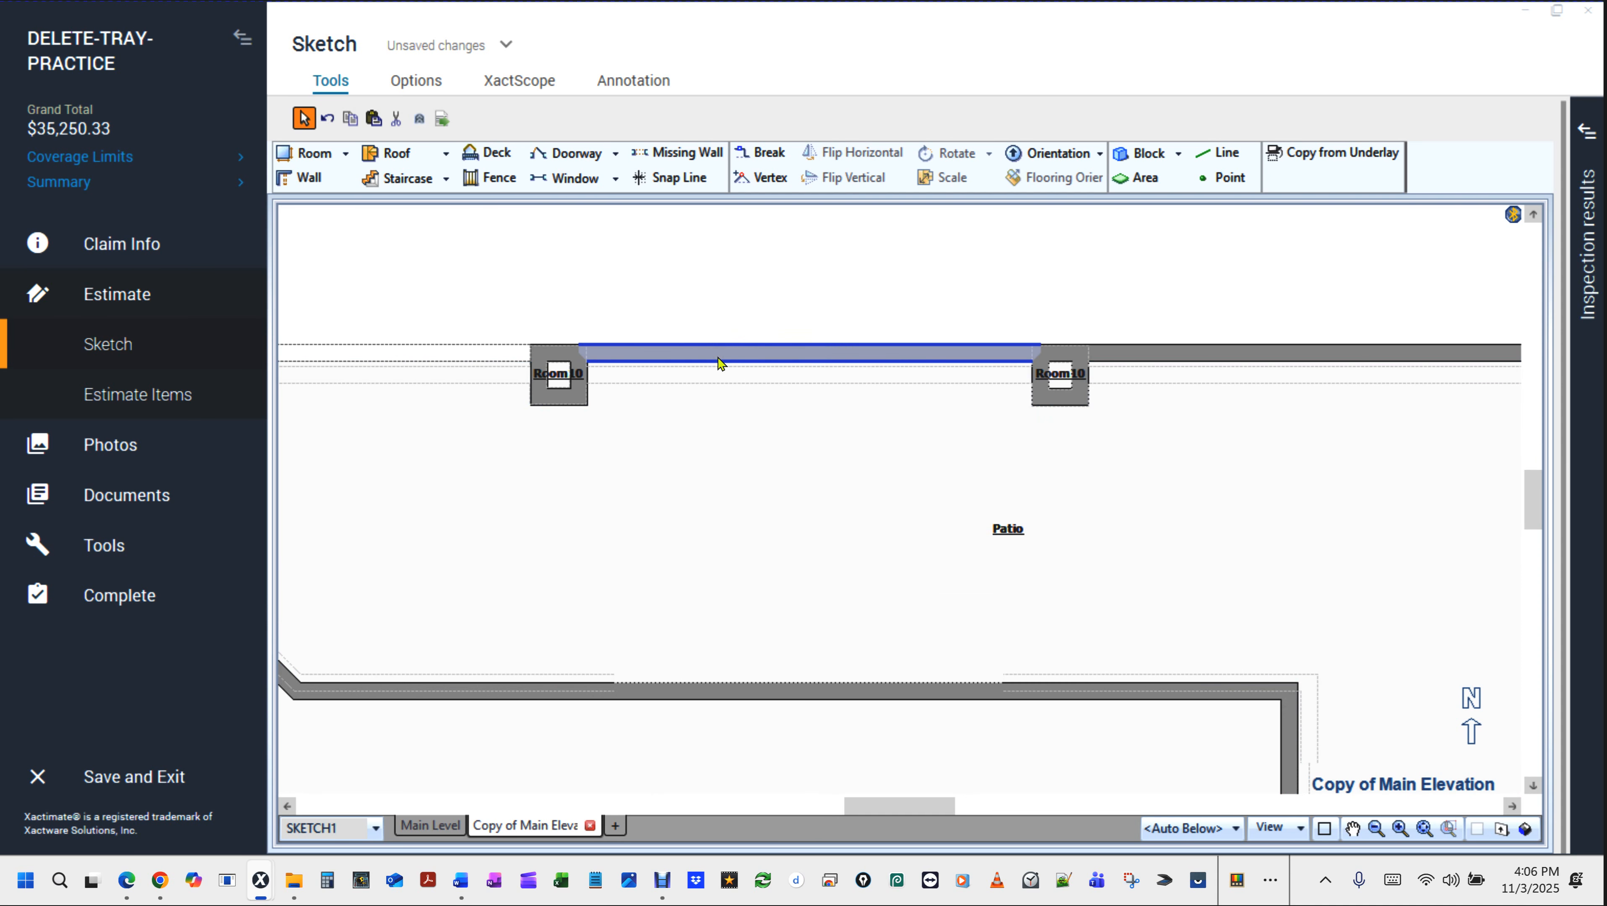
key(m)
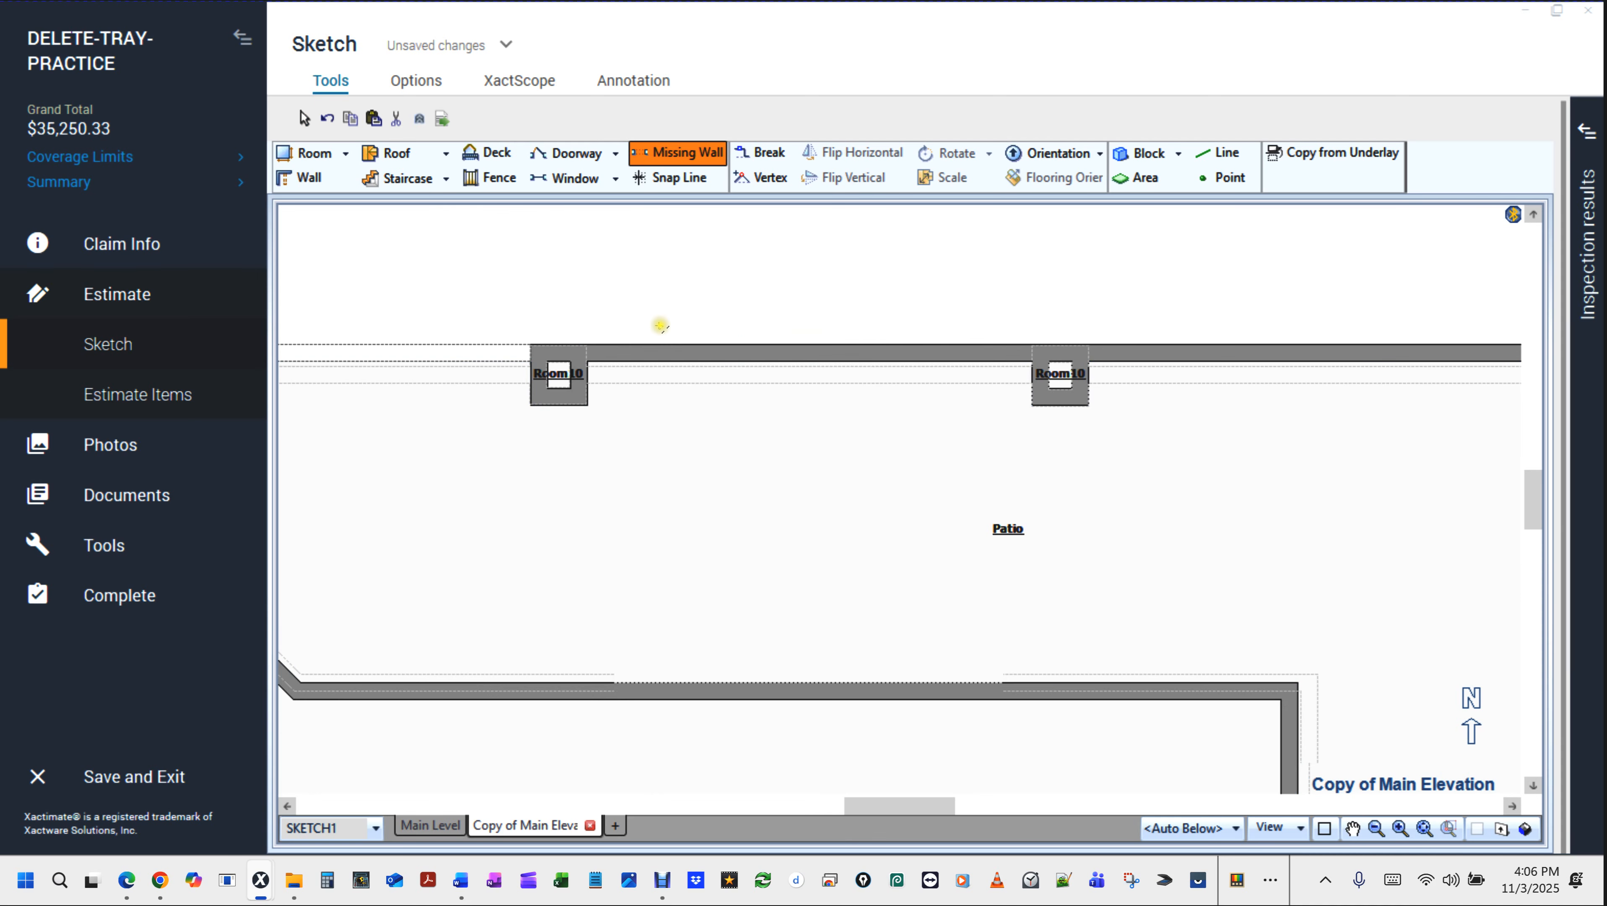
drag(646, 349, 1006, 390)
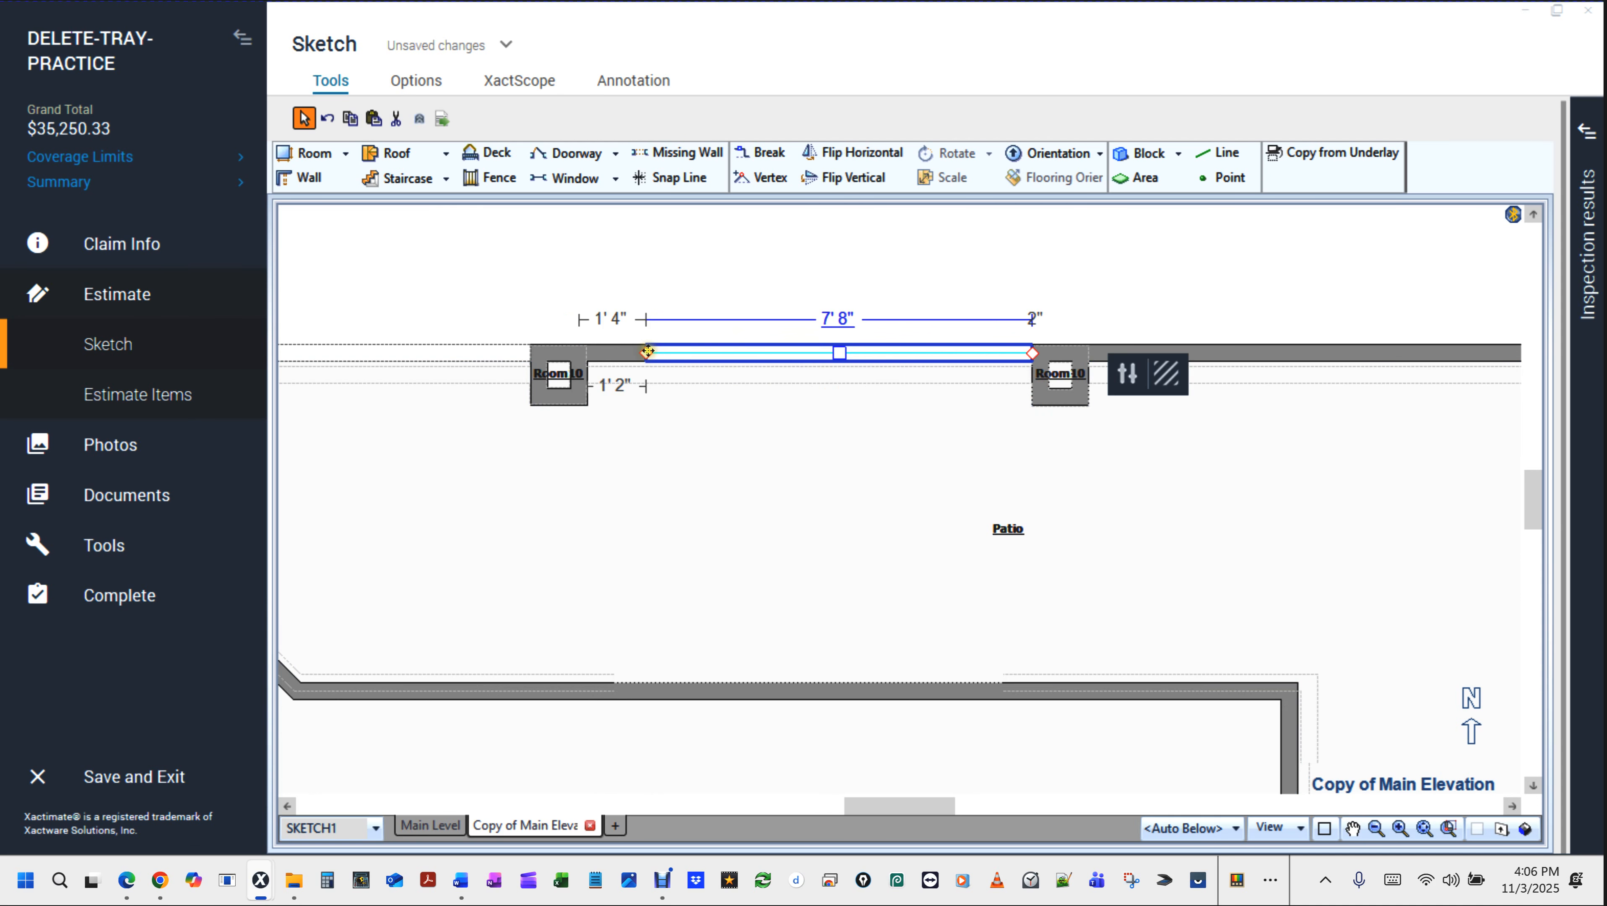
drag(648, 352, 578, 353)
click(911, 274)
Insert a missing wall in the Patio's north wall from the second post to the northeast corner post.
drag(1000, 447, 605, 454)
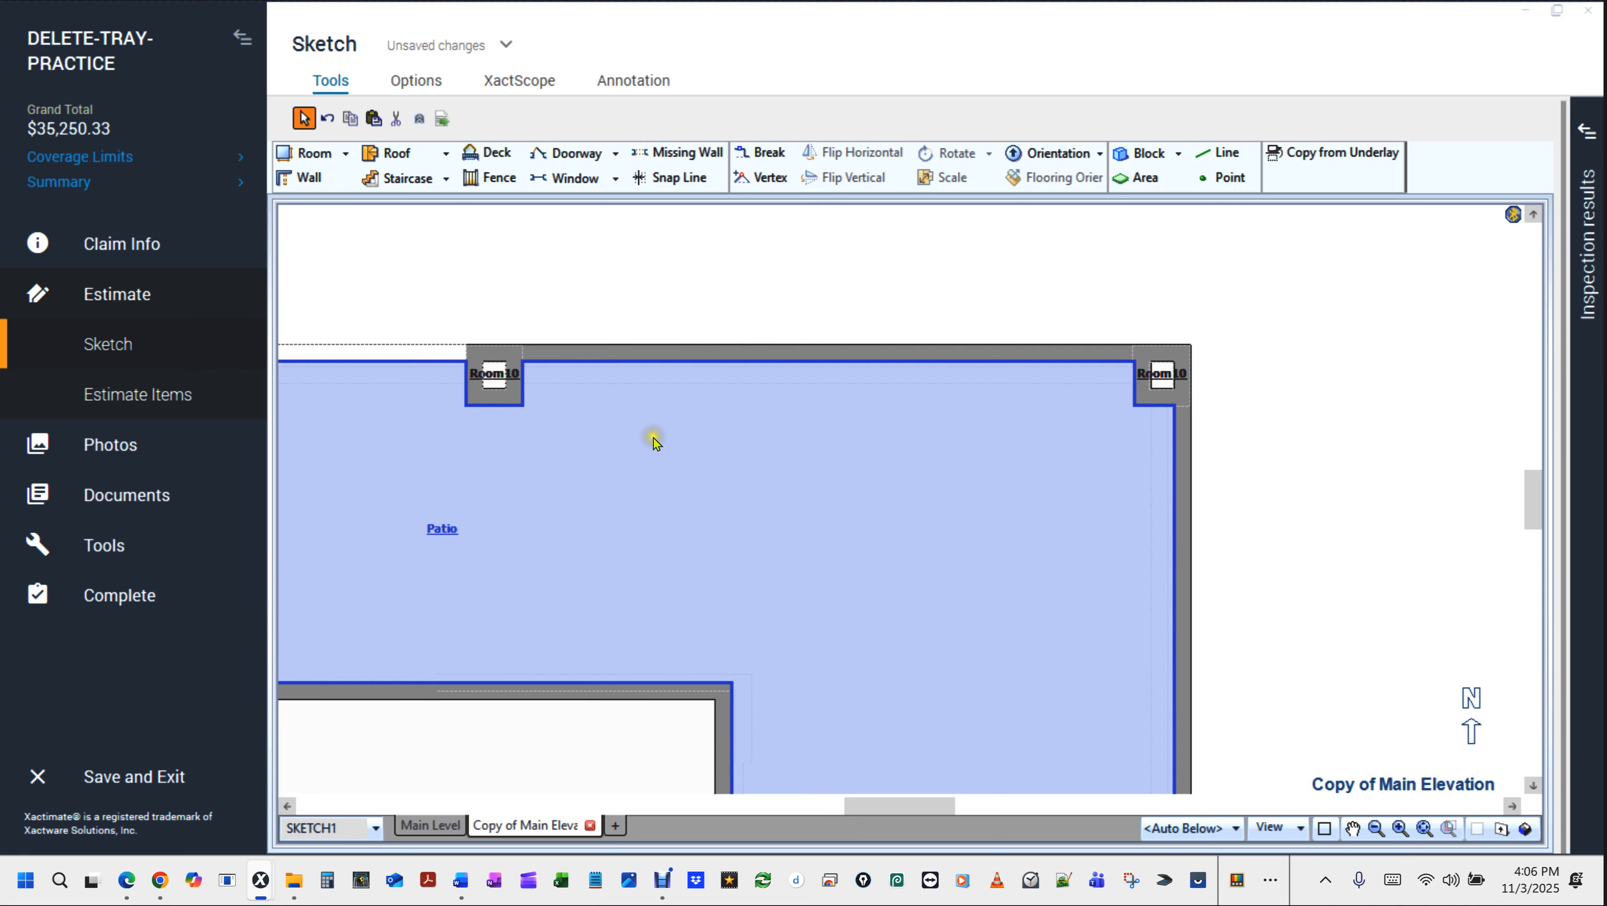
key(m)
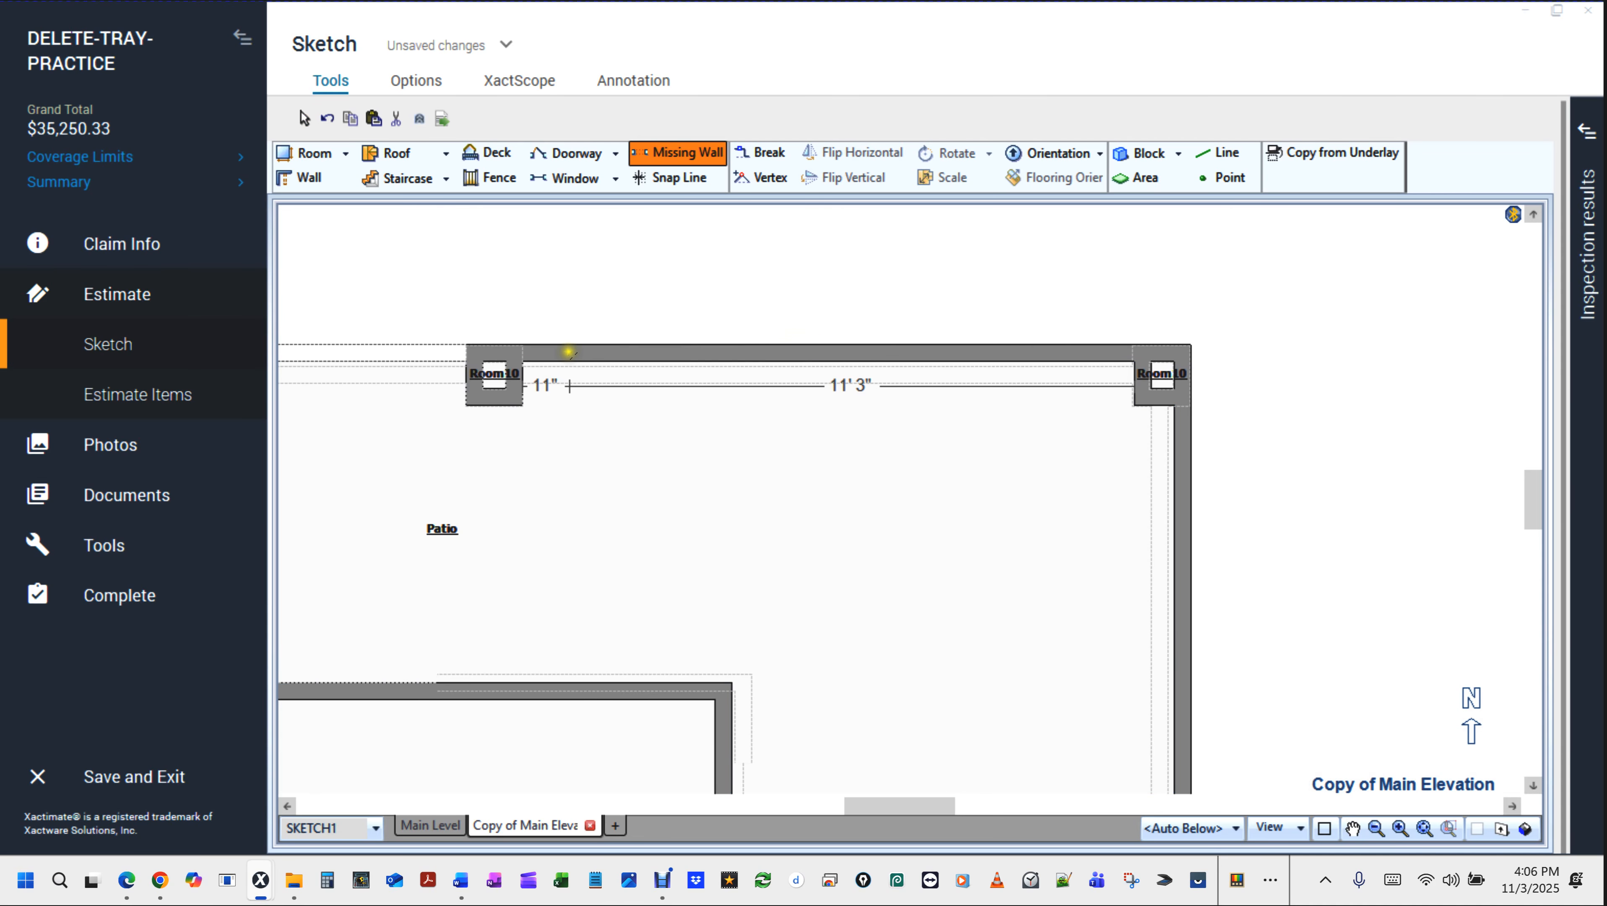
drag(523, 350, 1135, 407)
click(1359, 490)
Insert a missing wall about 9' 8" long in the Patio's east wall, between the northeast corner post and the middle east post.
mouse_move(1319, 526)
mouse_down()
mouse_move(1137, 294)
mouse_move(1112, 337)
mouse_up()
scroll(1112, 338, down, 1)
scroll(1112, 338, down, 1)
key(m)
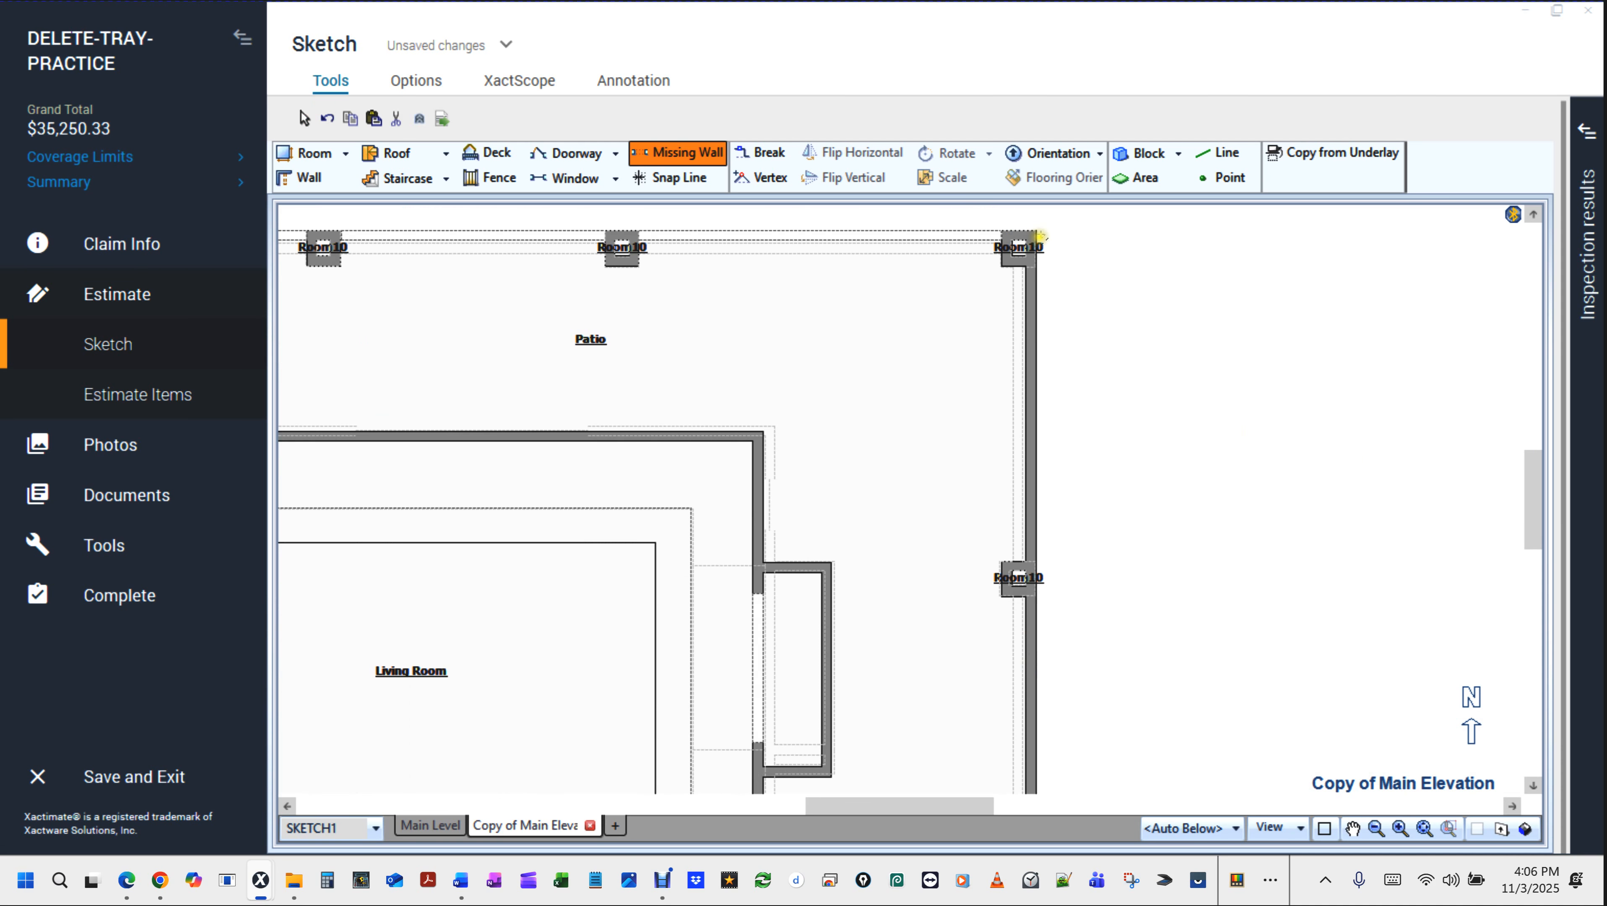
drag(1038, 272, 1057, 561)
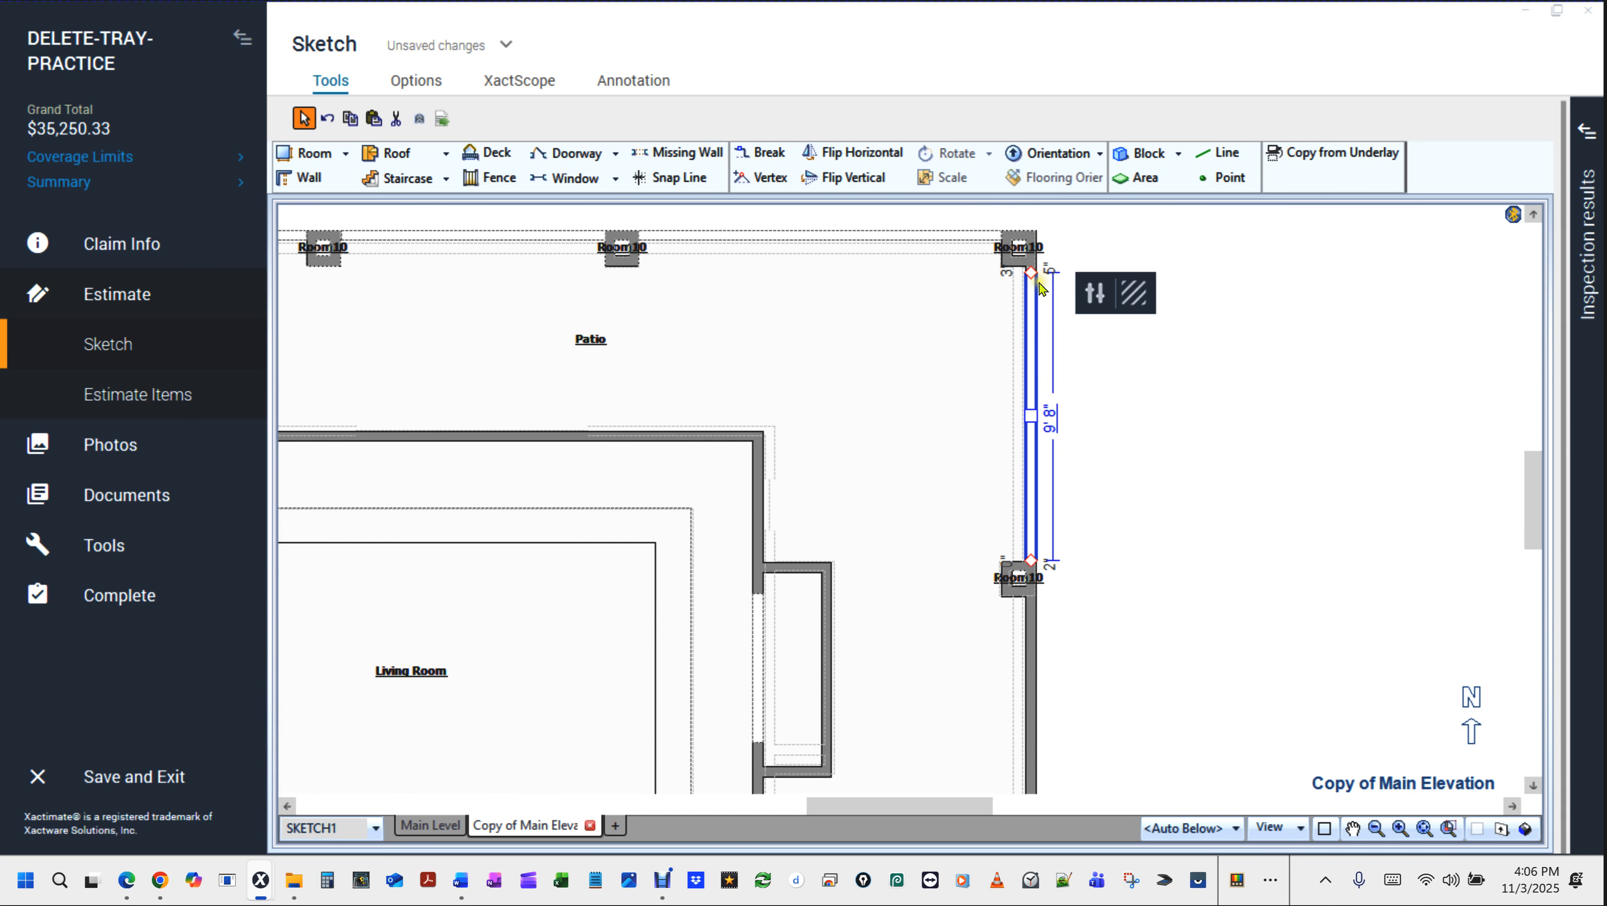
click(1129, 447)
Insert a missing wall about 10' 2" long in the Patio's east wall, from the middle east post south to the house wall.
drag(1149, 583, 1065, 345)
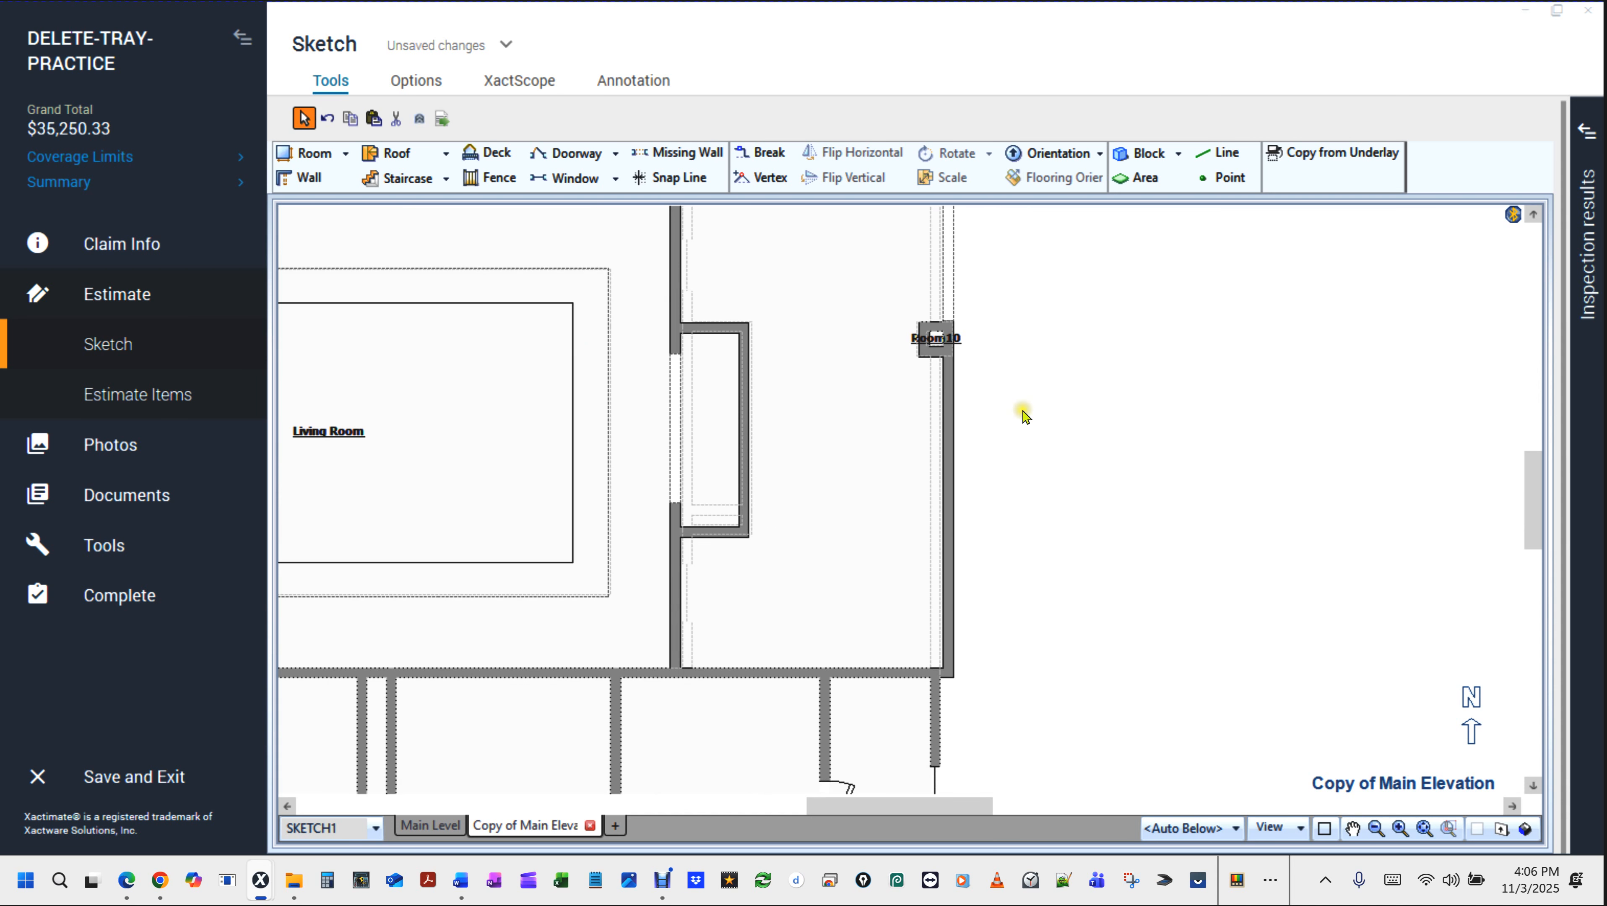
key(m)
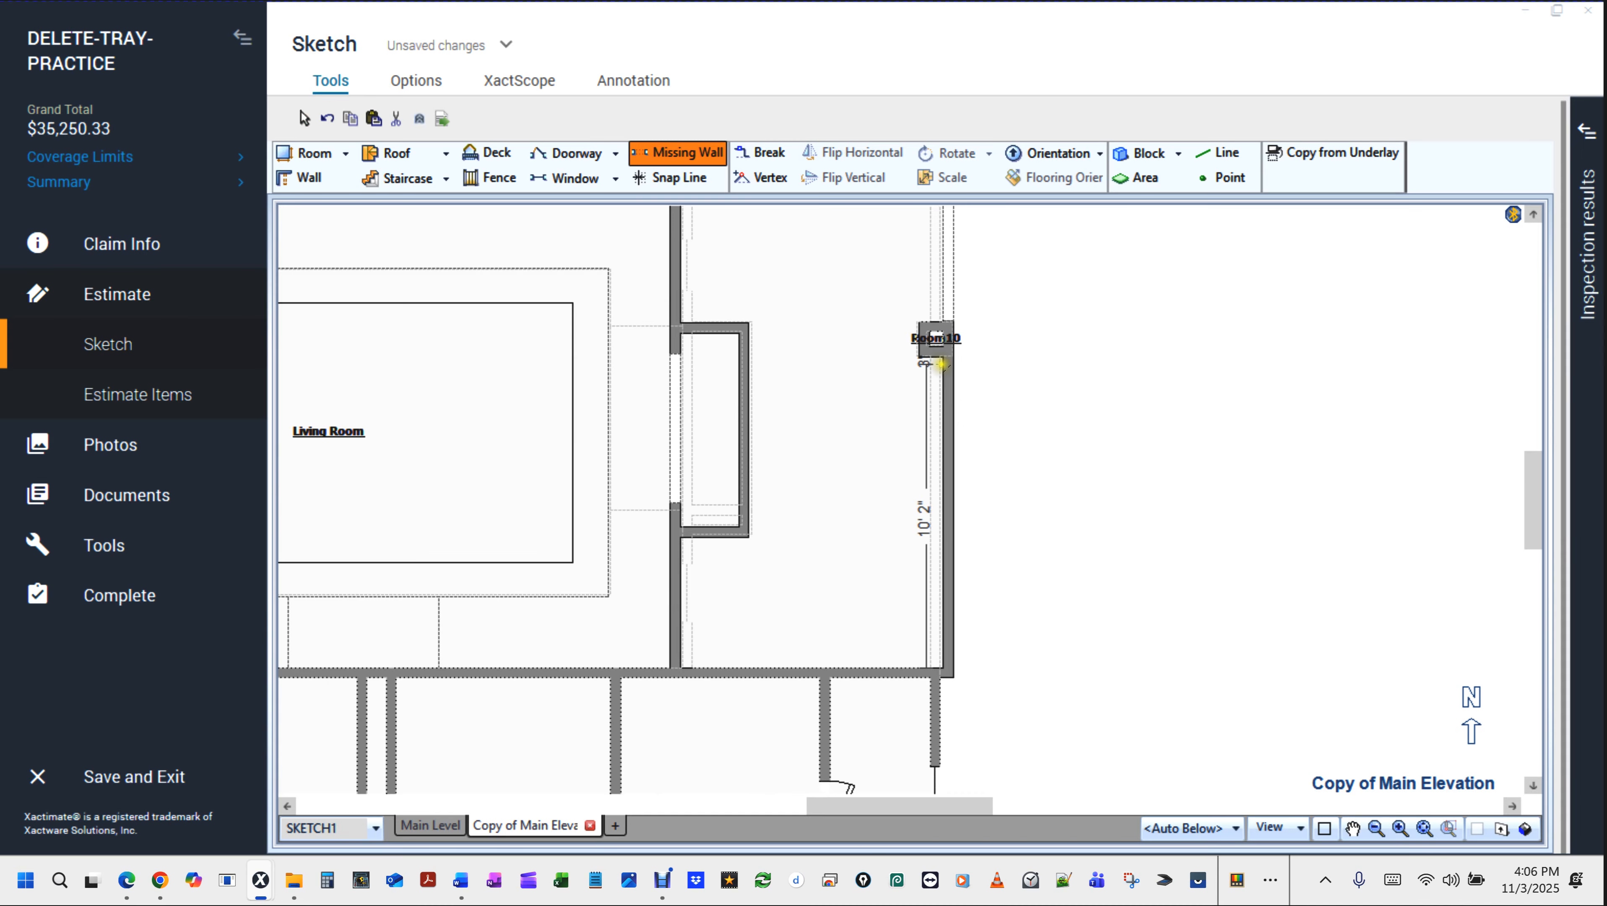
drag(948, 365, 975, 672)
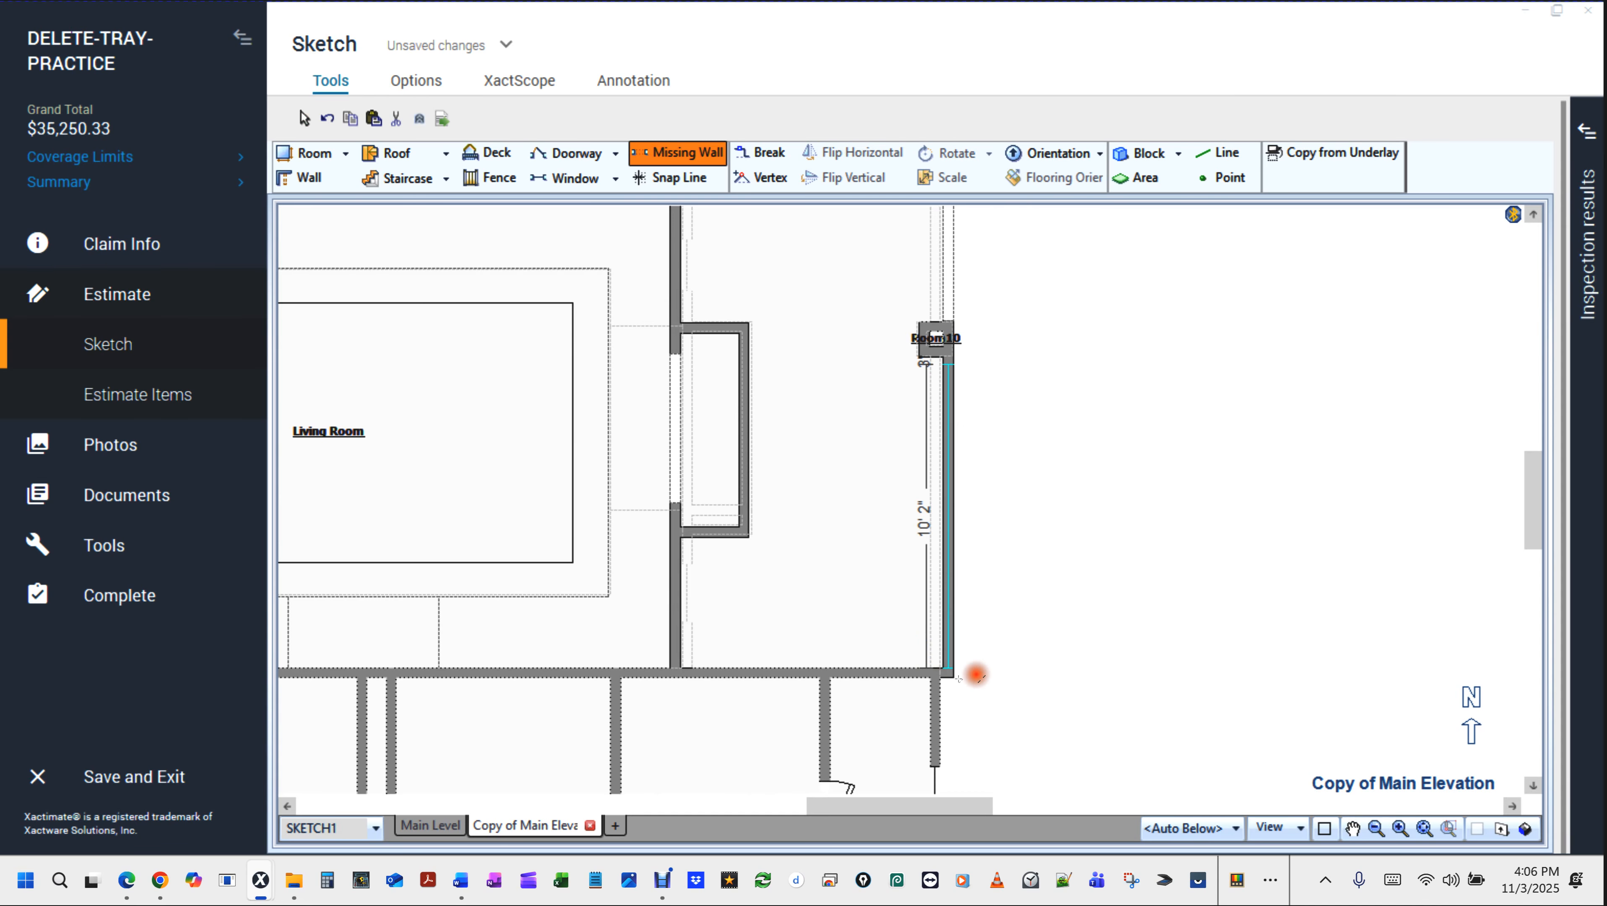
key(Escape)
scroll(1076, 538, down, 3)
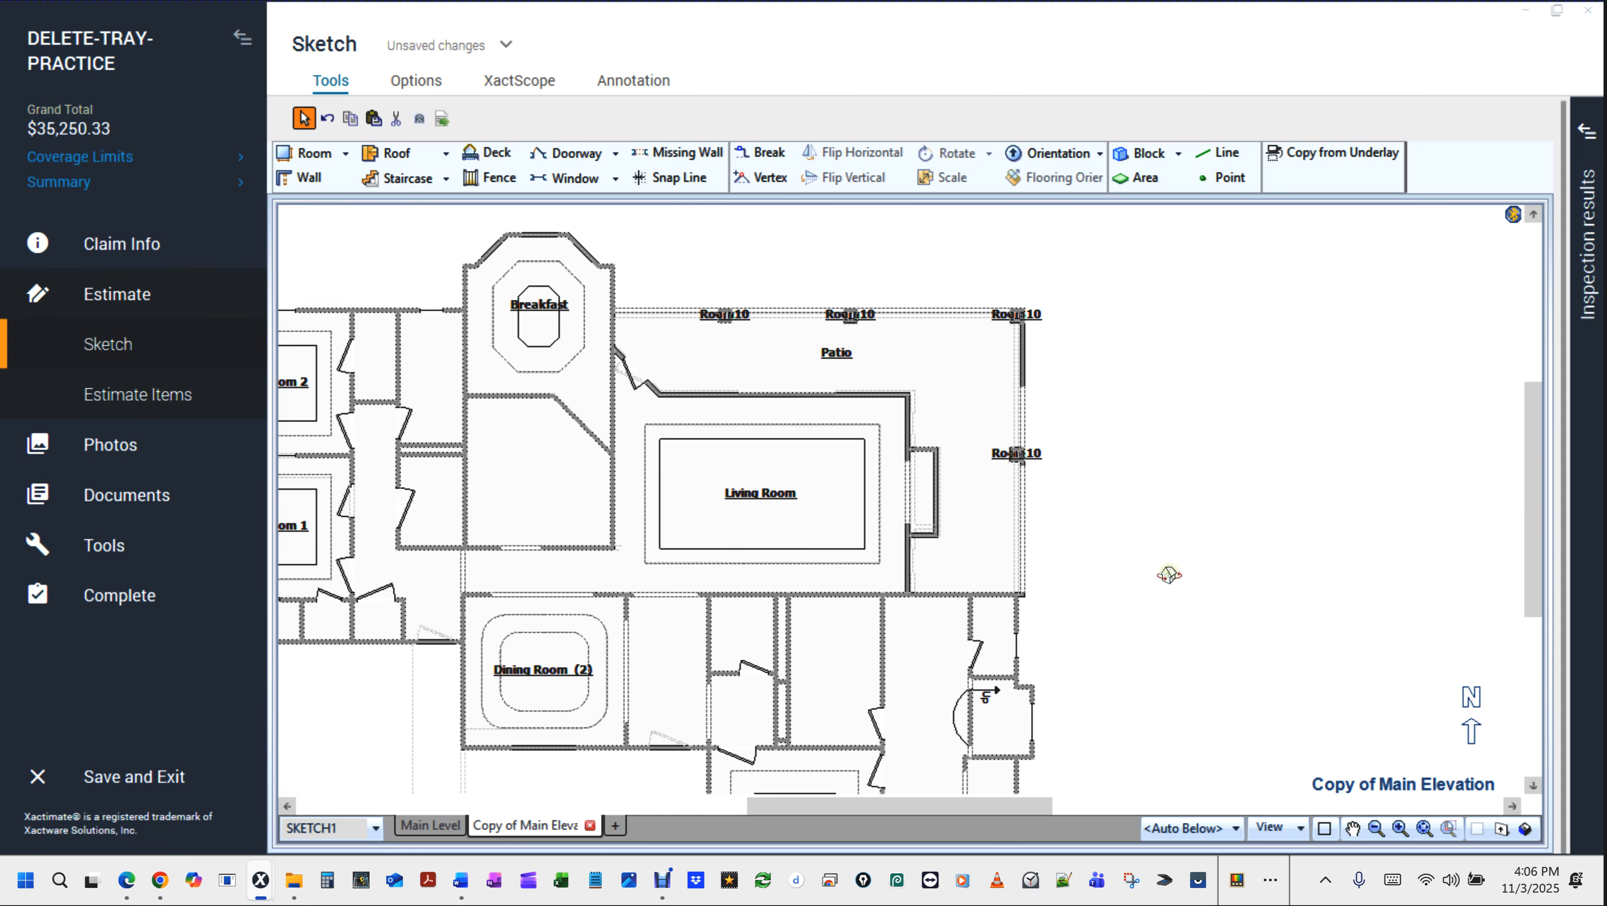
Inspect the Patio's posts and wall openings in the 3D view, then return to the plan.
key(F8)
drag(1199, 619, 627, 261)
drag(1274, 637, 1111, 628)
key(F8)
scroll(1086, 356, up, 5)
click(934, 366)
drag(930, 405, 1056, 520)
key(ctrl+z)
Extend the missing wall in the Patio's east wall north to the northeast corner post.
middle_click(1035, 404)
drag(1035, 404, 1008, 620)
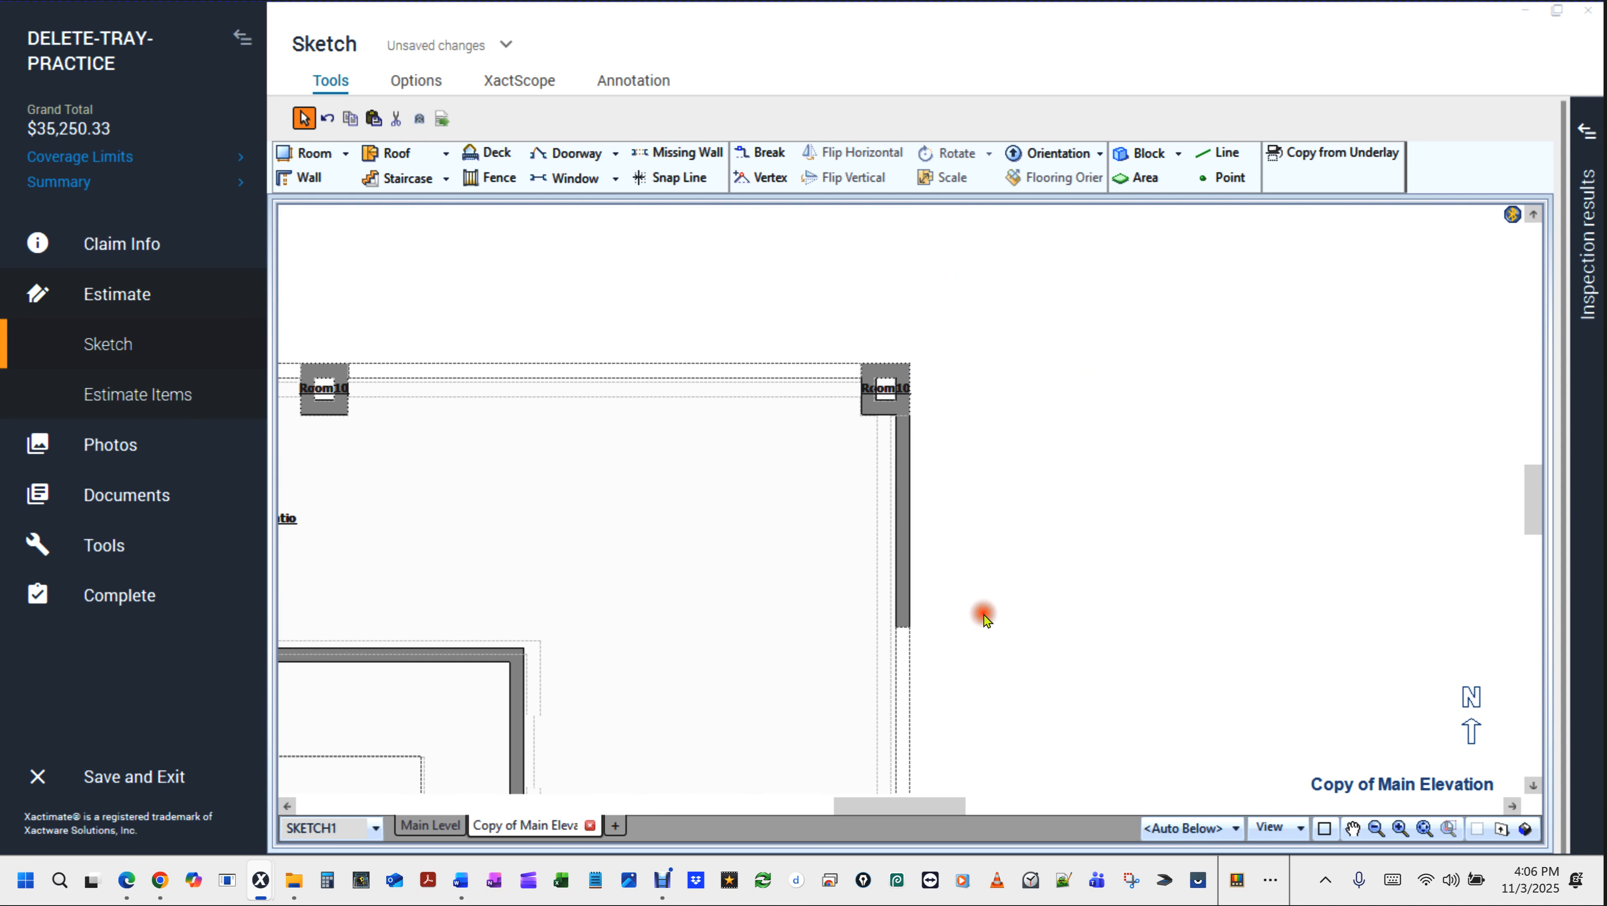
click(902, 649)
drag(904, 626, 915, 413)
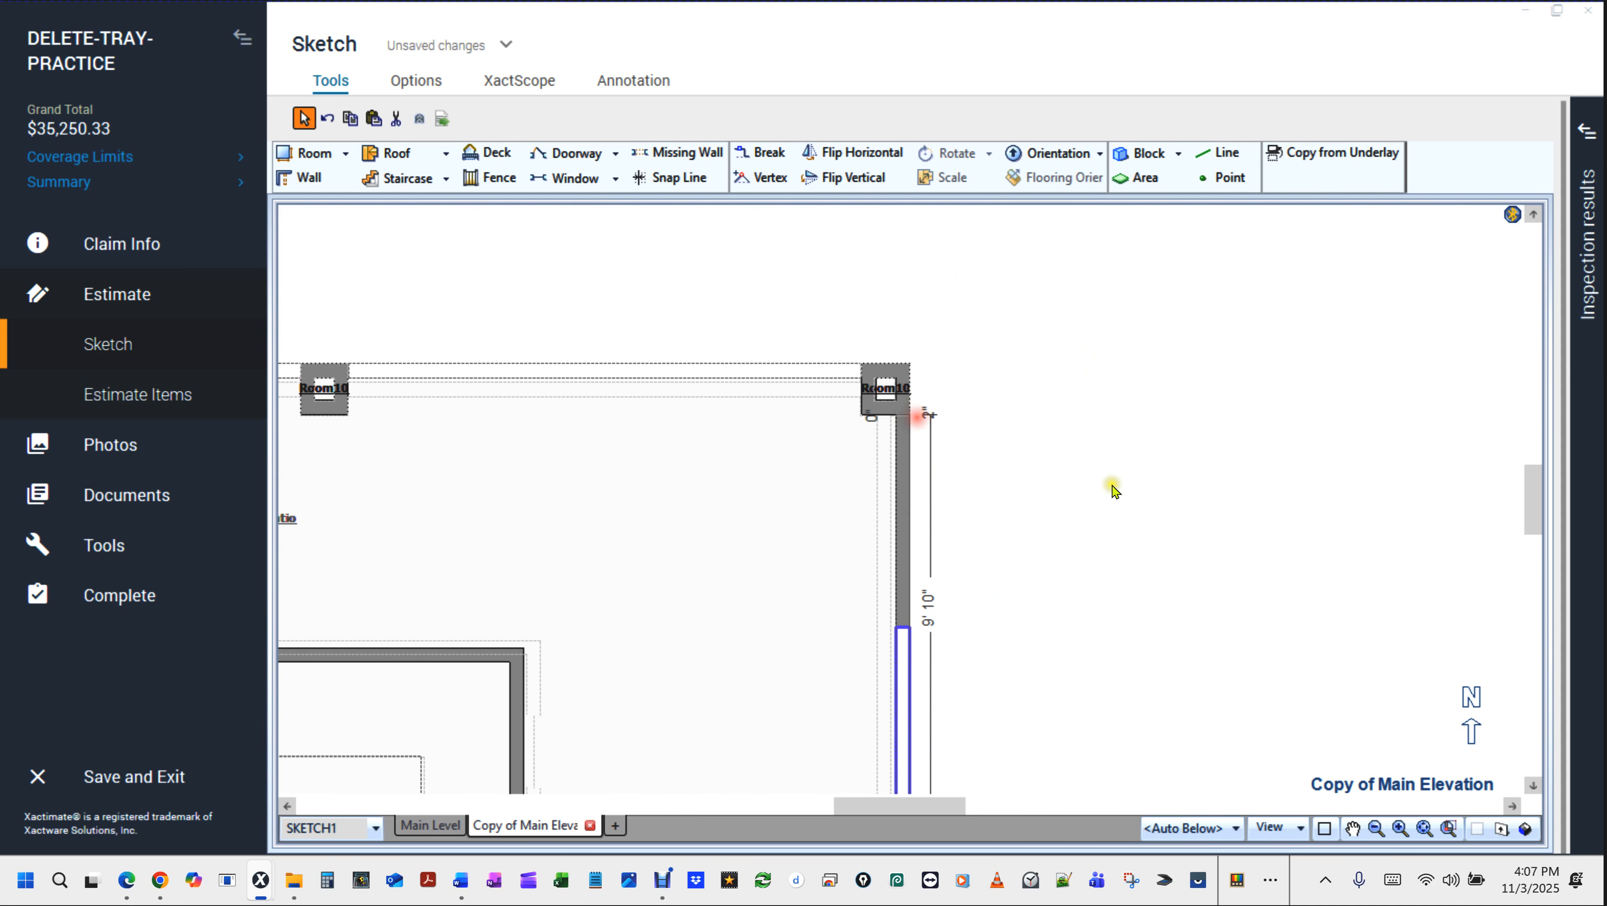
click(1112, 486)
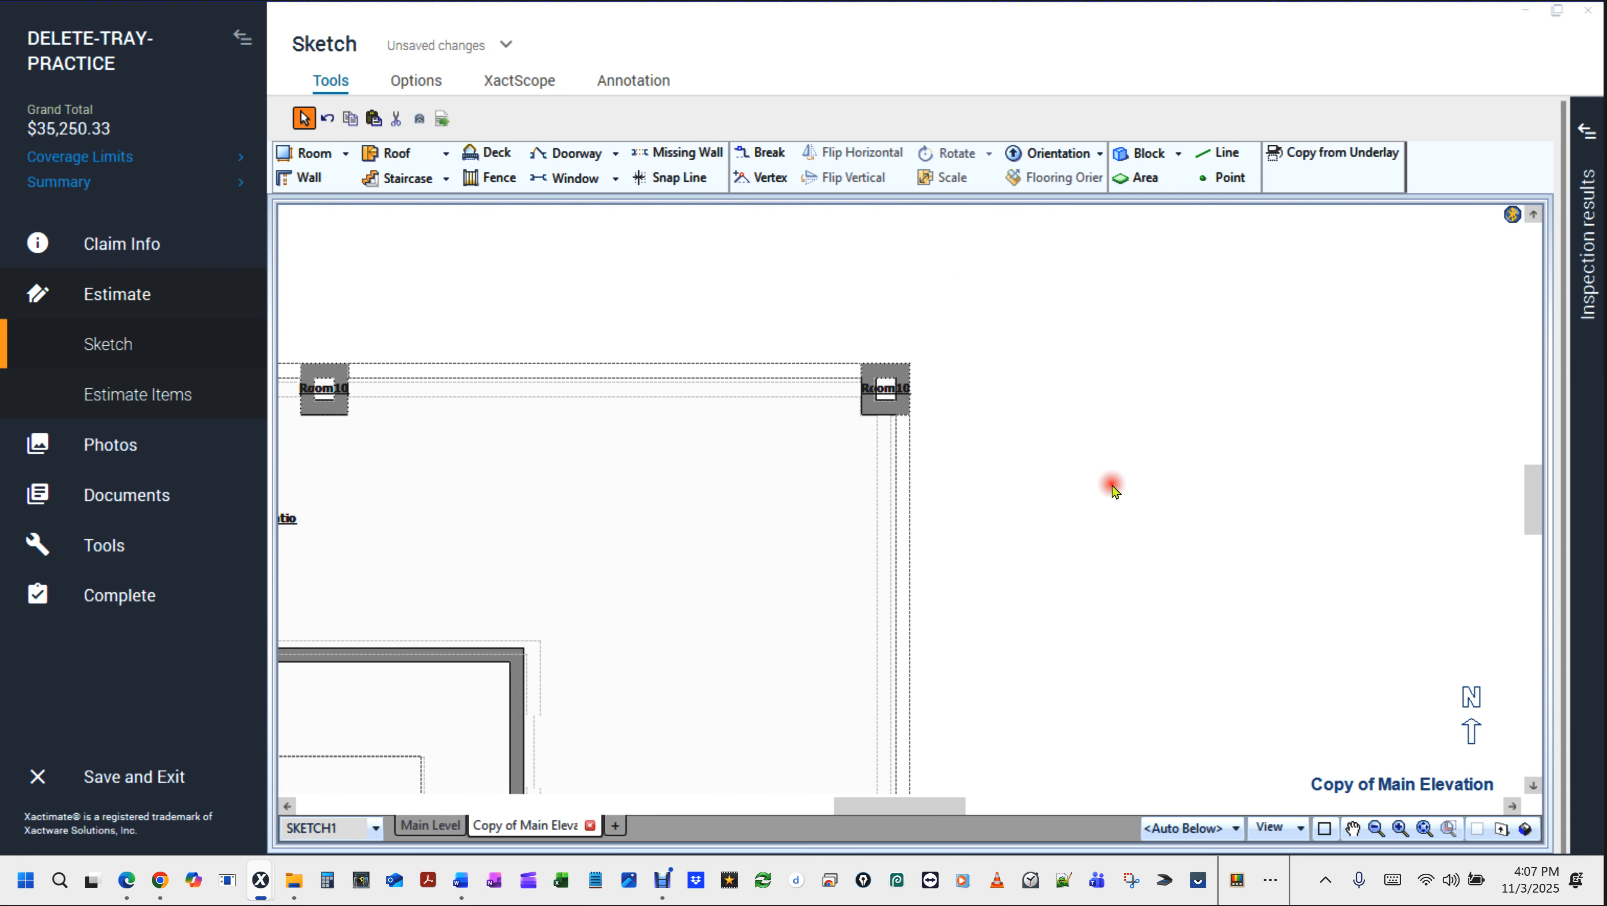
Recheck the east side of the Patio in the 3D view, then return to the plan and show the whole floor.
scroll(1112, 486, down, 3)
key(F9)
mouse_move(1126, 593)
mouse_down()
mouse_move(834, 512)
mouse_move(797, 292)
mouse_up()
mouse_move(1133, 708)
mouse_down()
mouse_move(1044, 706)
mouse_move(1133, 611)
mouse_move(1026, 596)
mouse_move(1066, 632)
mouse_move(1396, 650)
mouse_up()
key(F9)
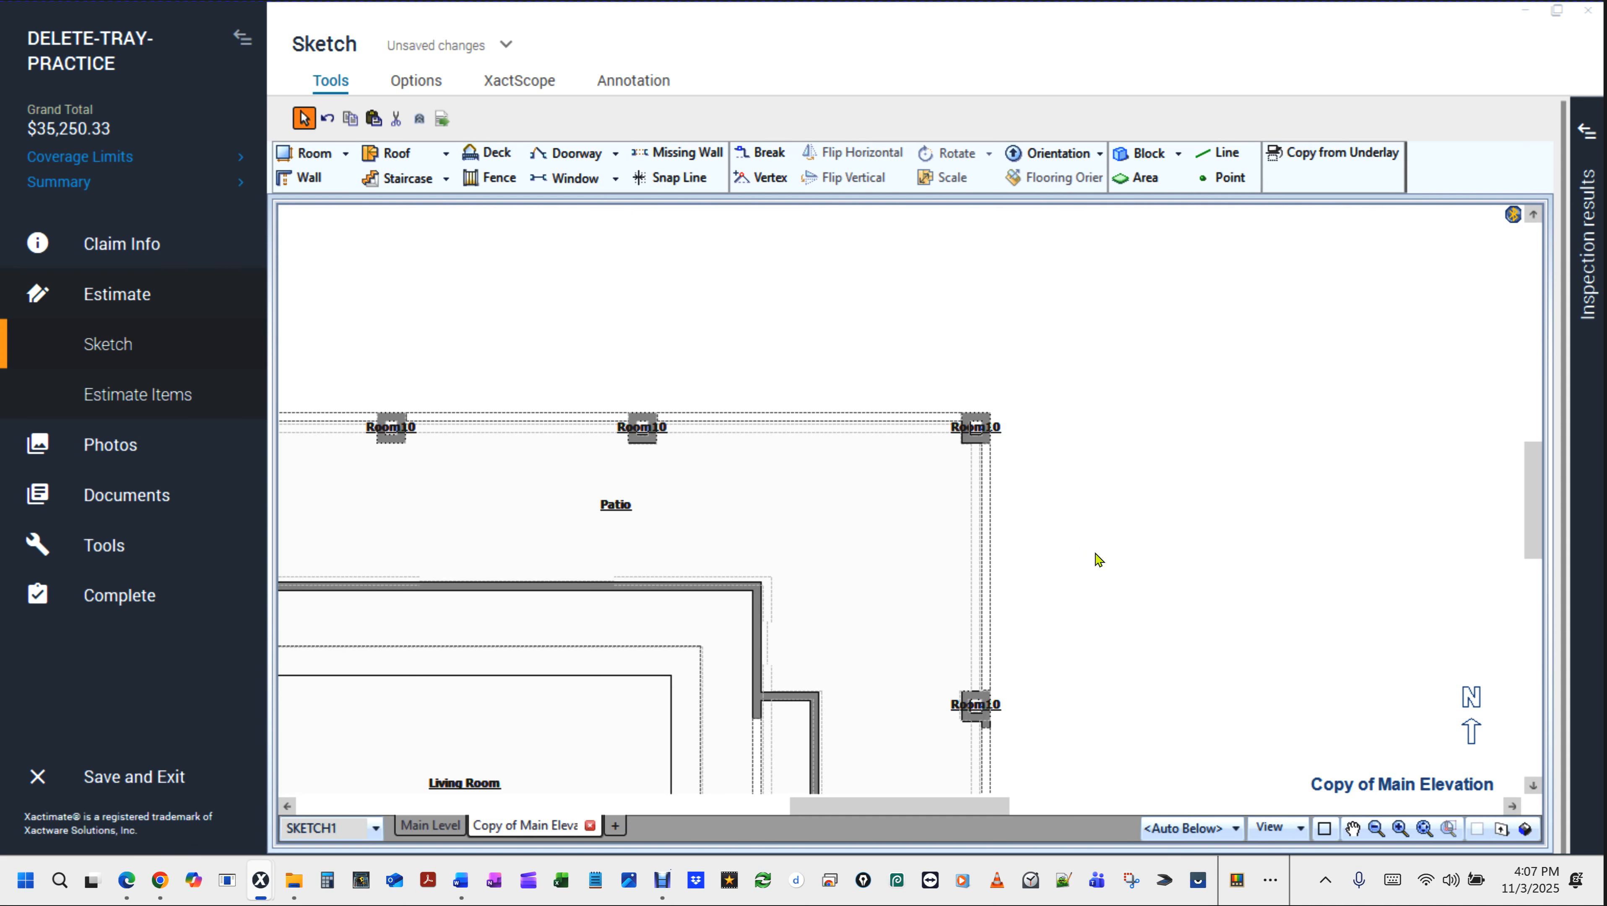
key(F8)
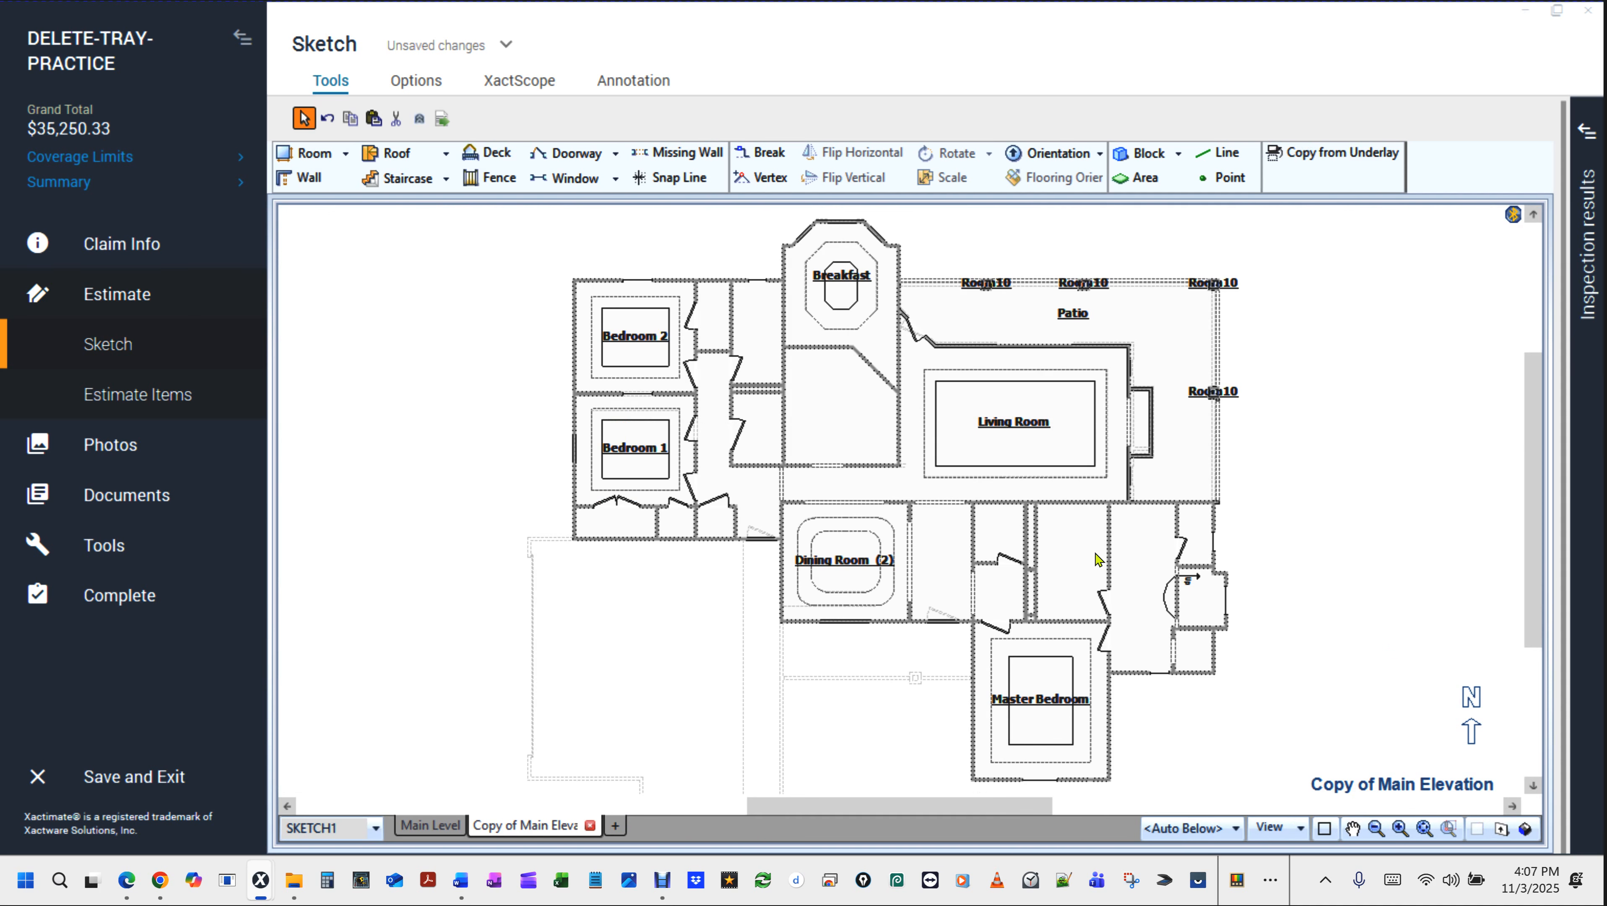
Show the estimate images, view the Garage photo enlarged and close it.
click(408, 464)
click(346, 720)
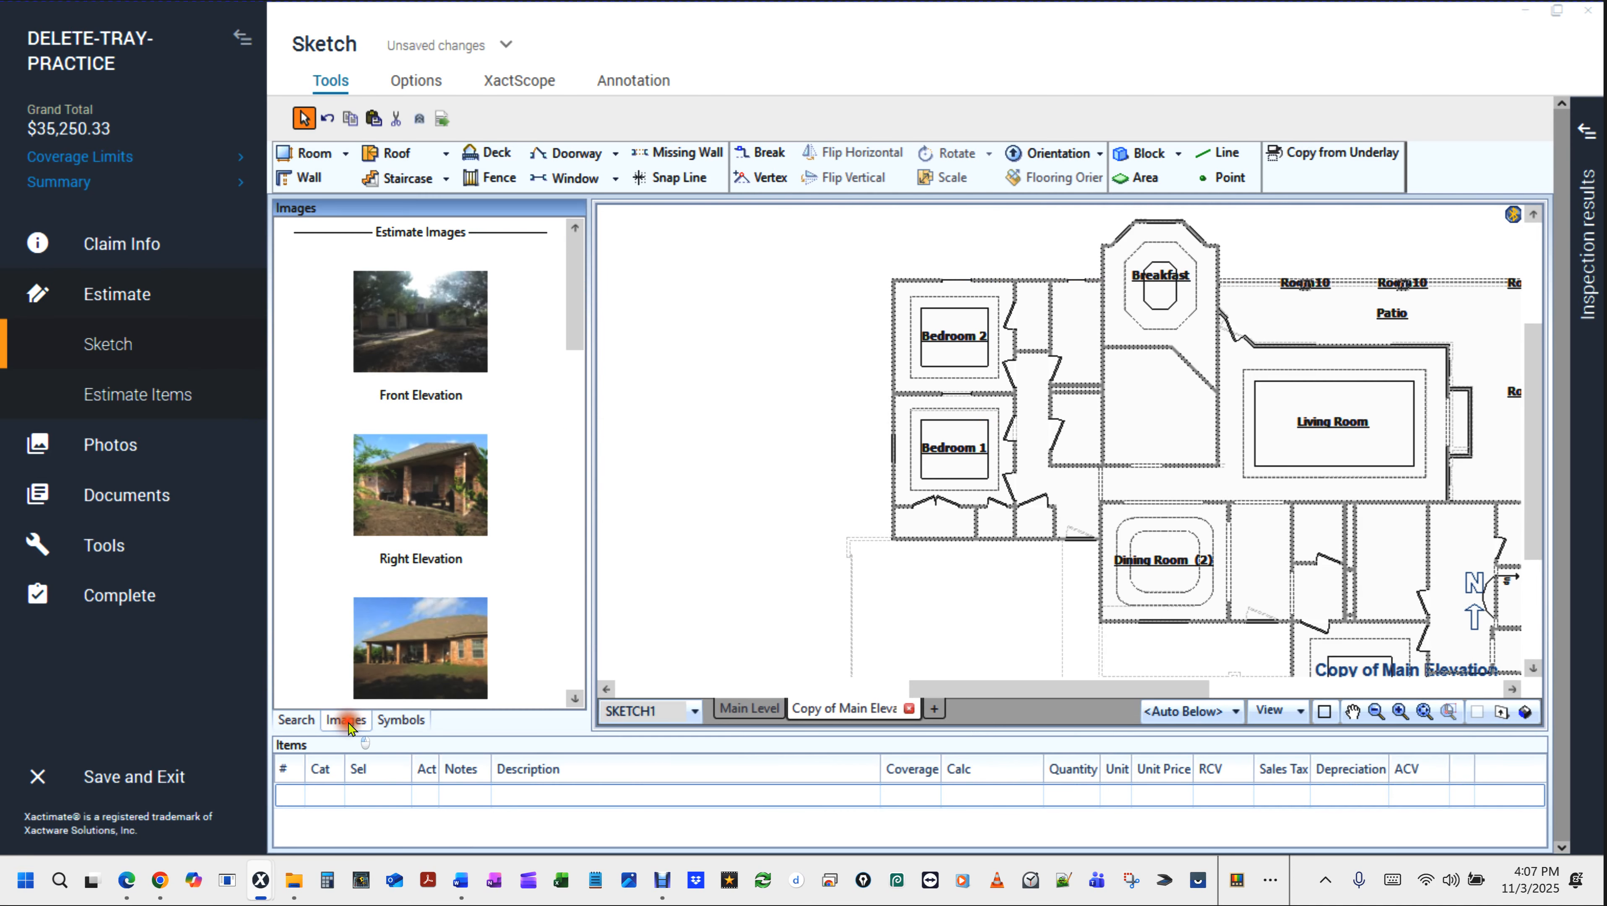
scroll(416, 470, down, 10)
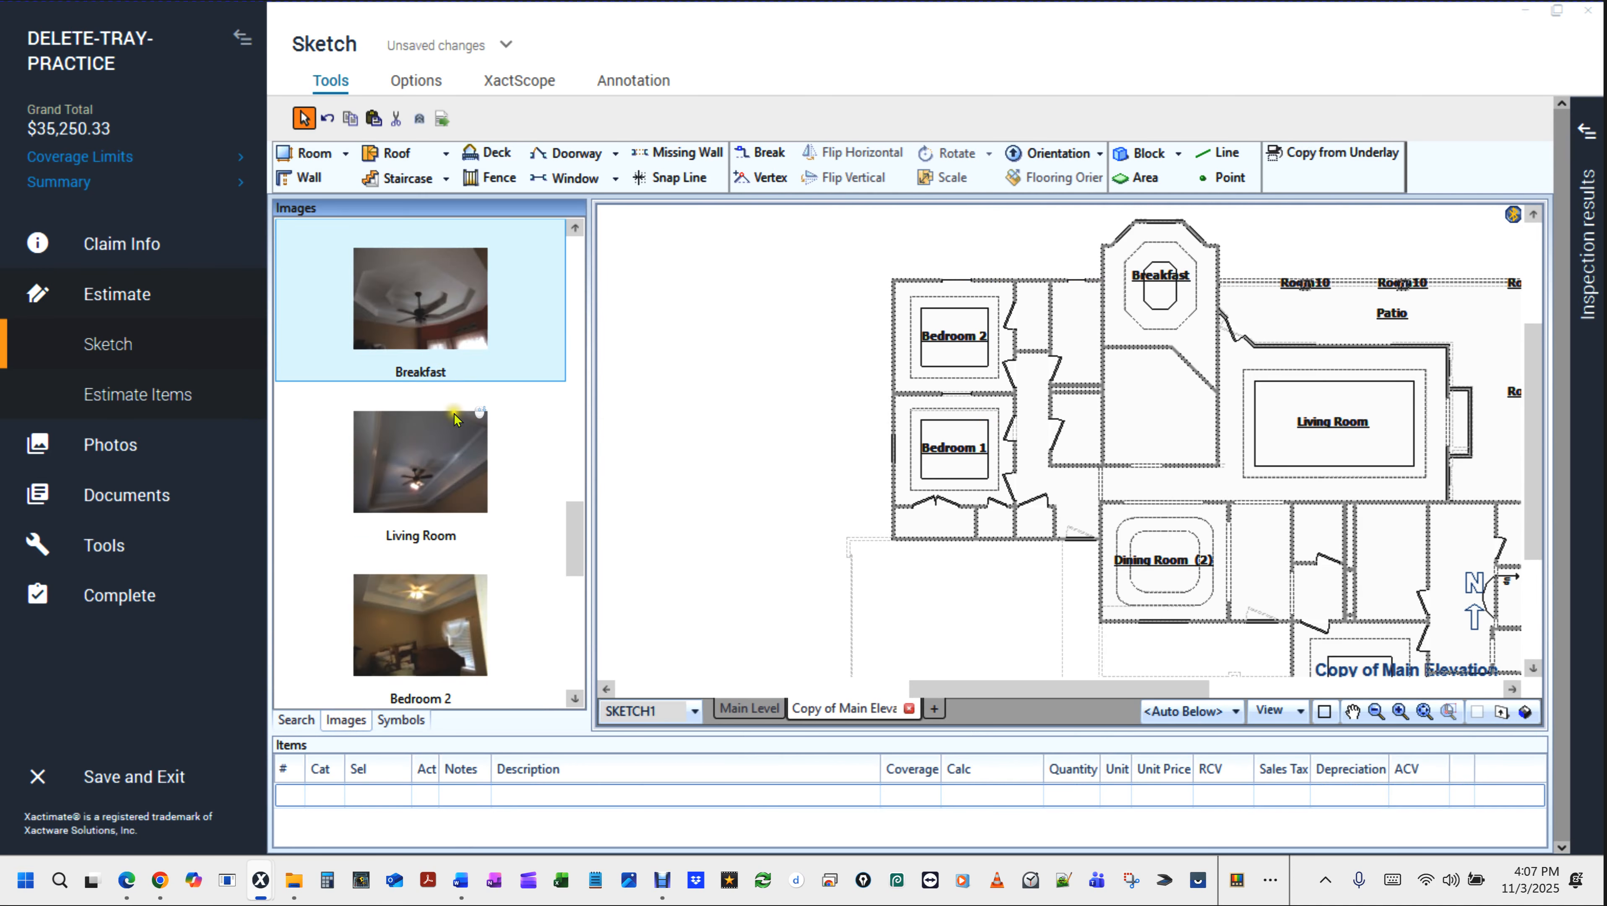
click(413, 460)
double_click(414, 460)
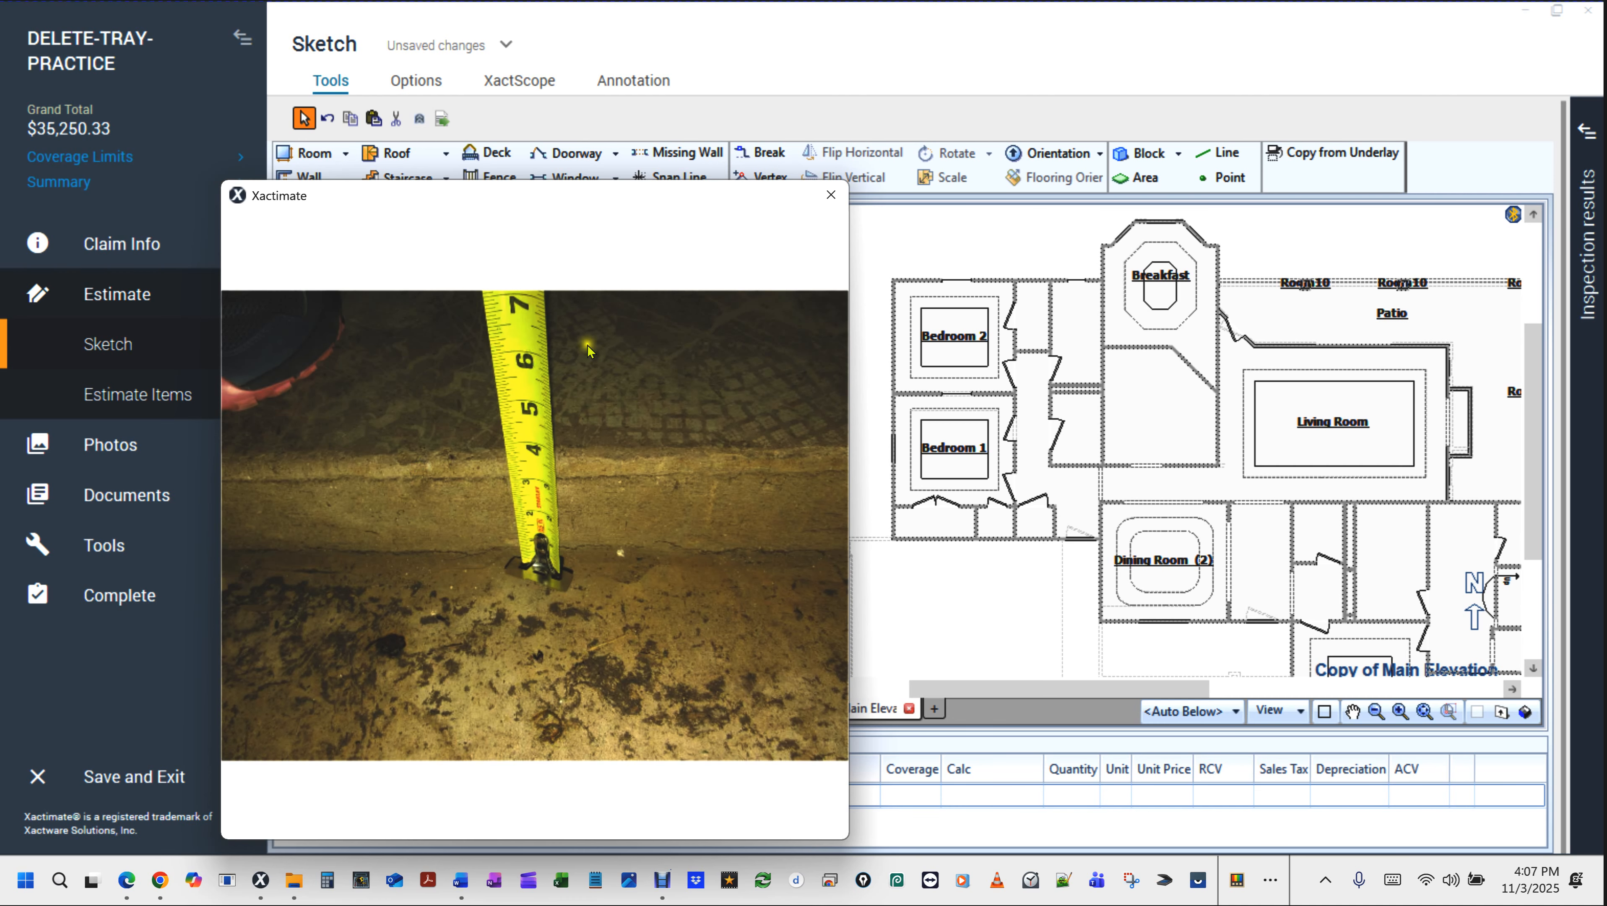
click(831, 194)
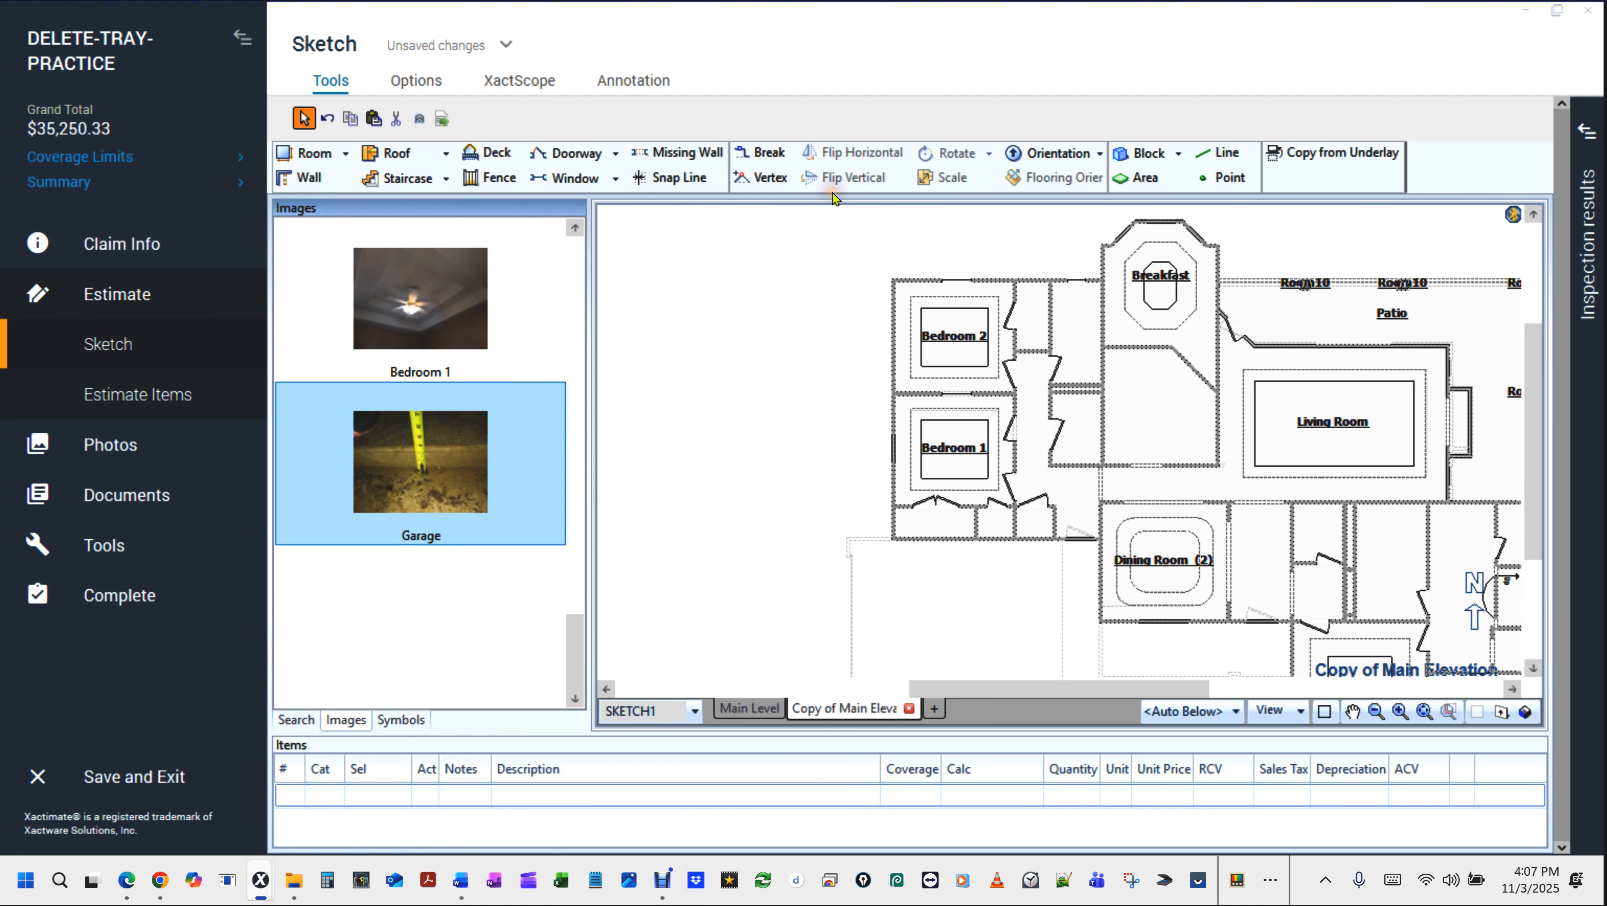
Examine the garage outline in the underlay and the neighbouring Dining Room walls in the plan.
click(702, 495)
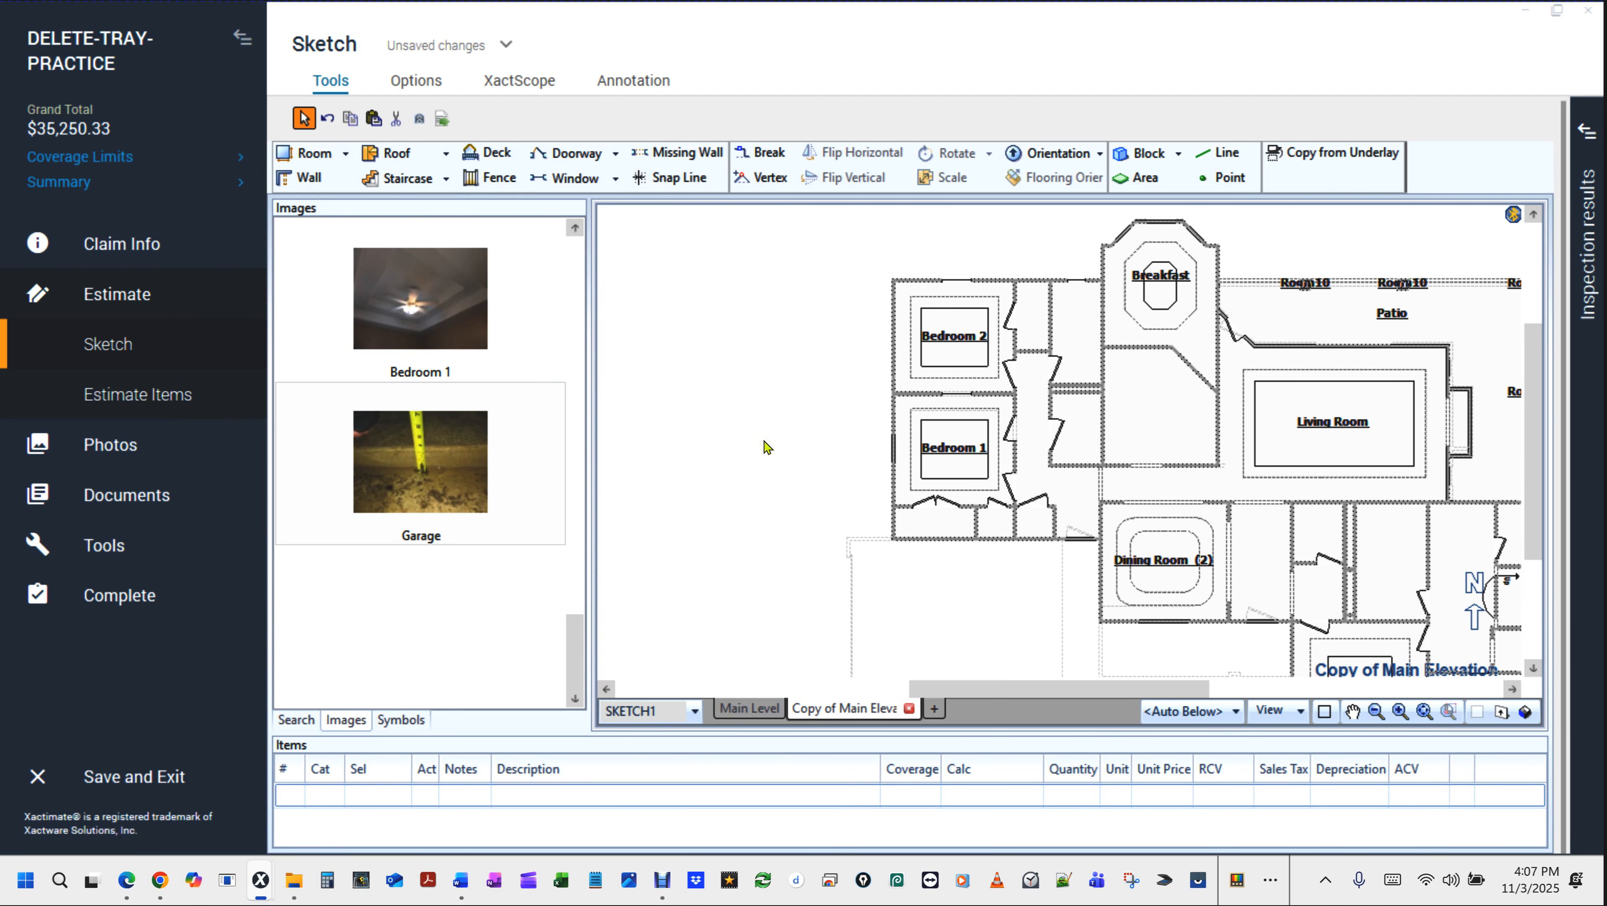
drag(764, 442, 725, 252)
scroll(1037, 552, up, 2)
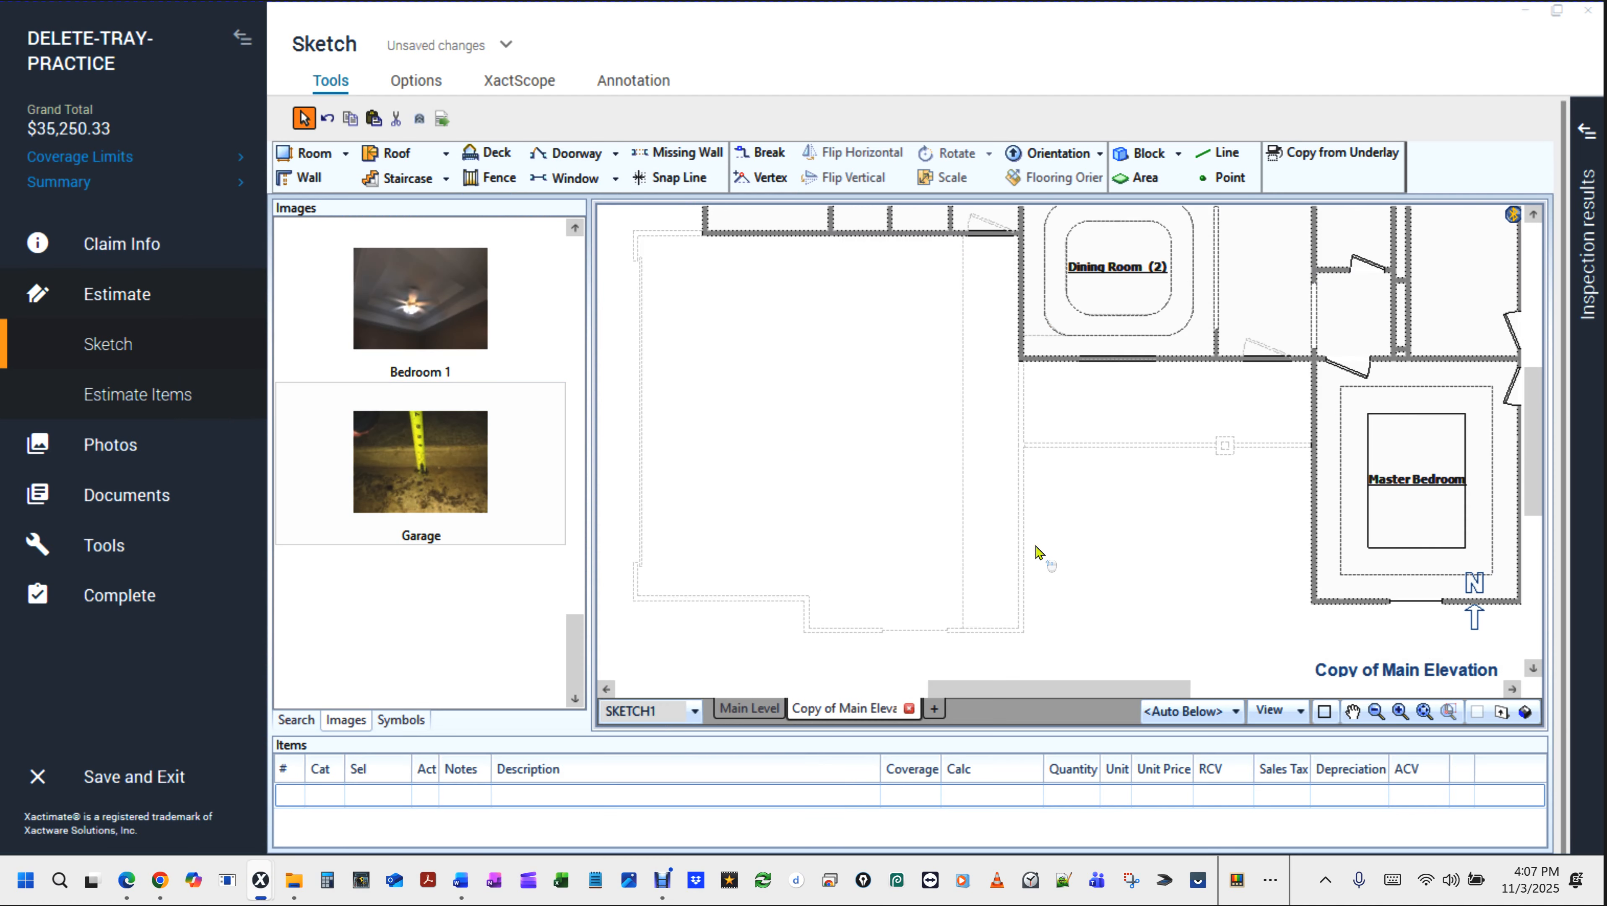
drag(1140, 514, 1148, 624)
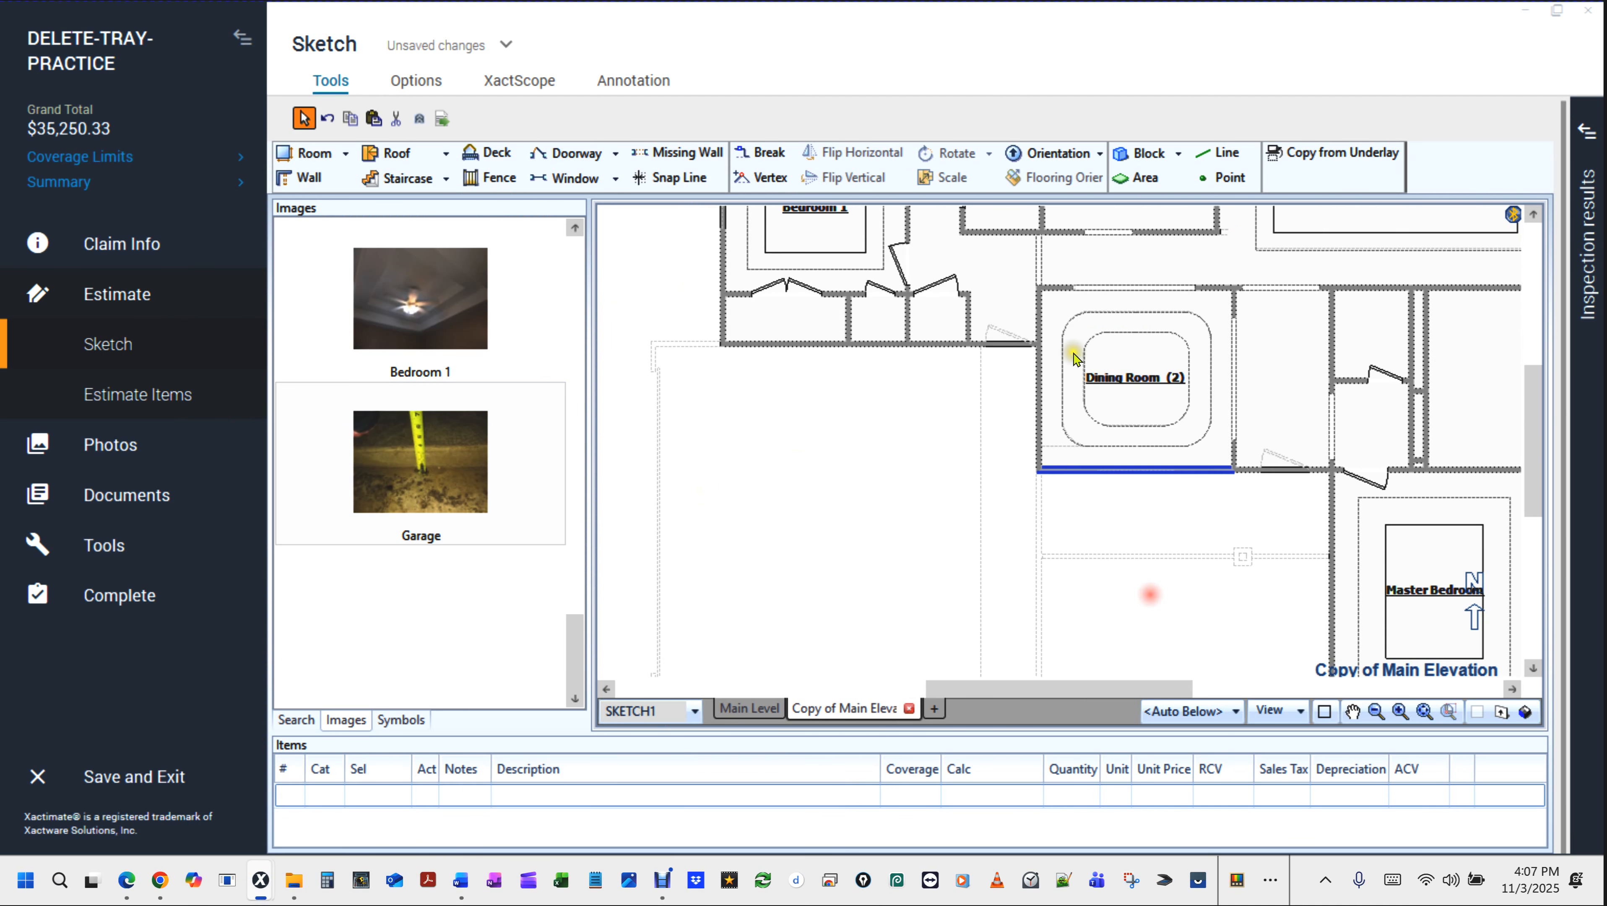
click(1039, 400)
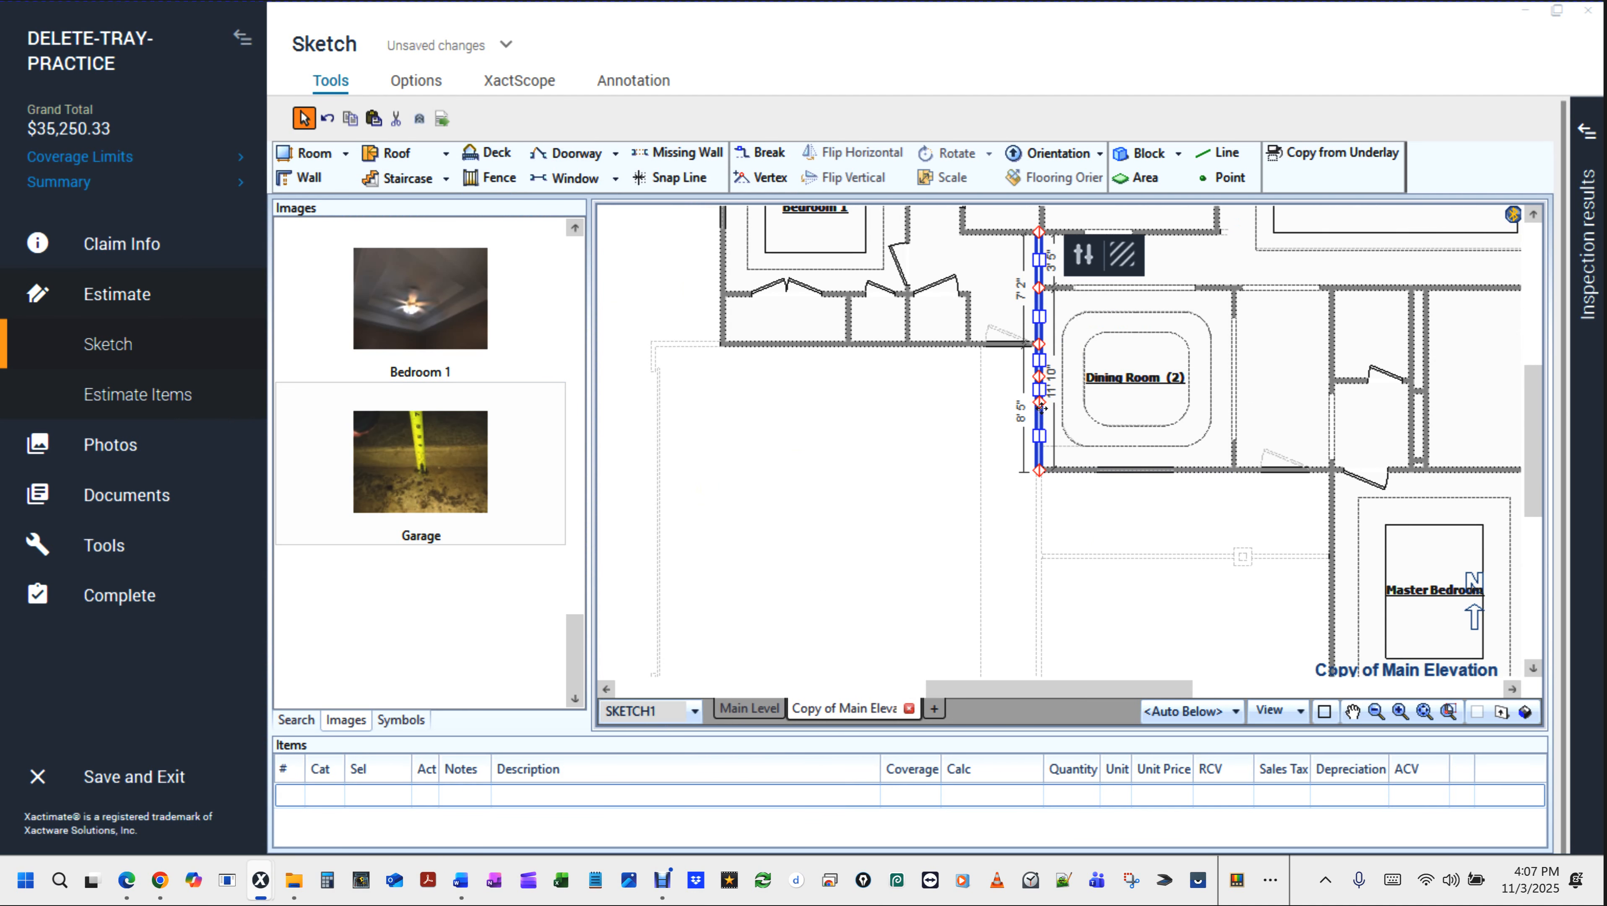
click(765, 527)
scroll(890, 377, down, 3)
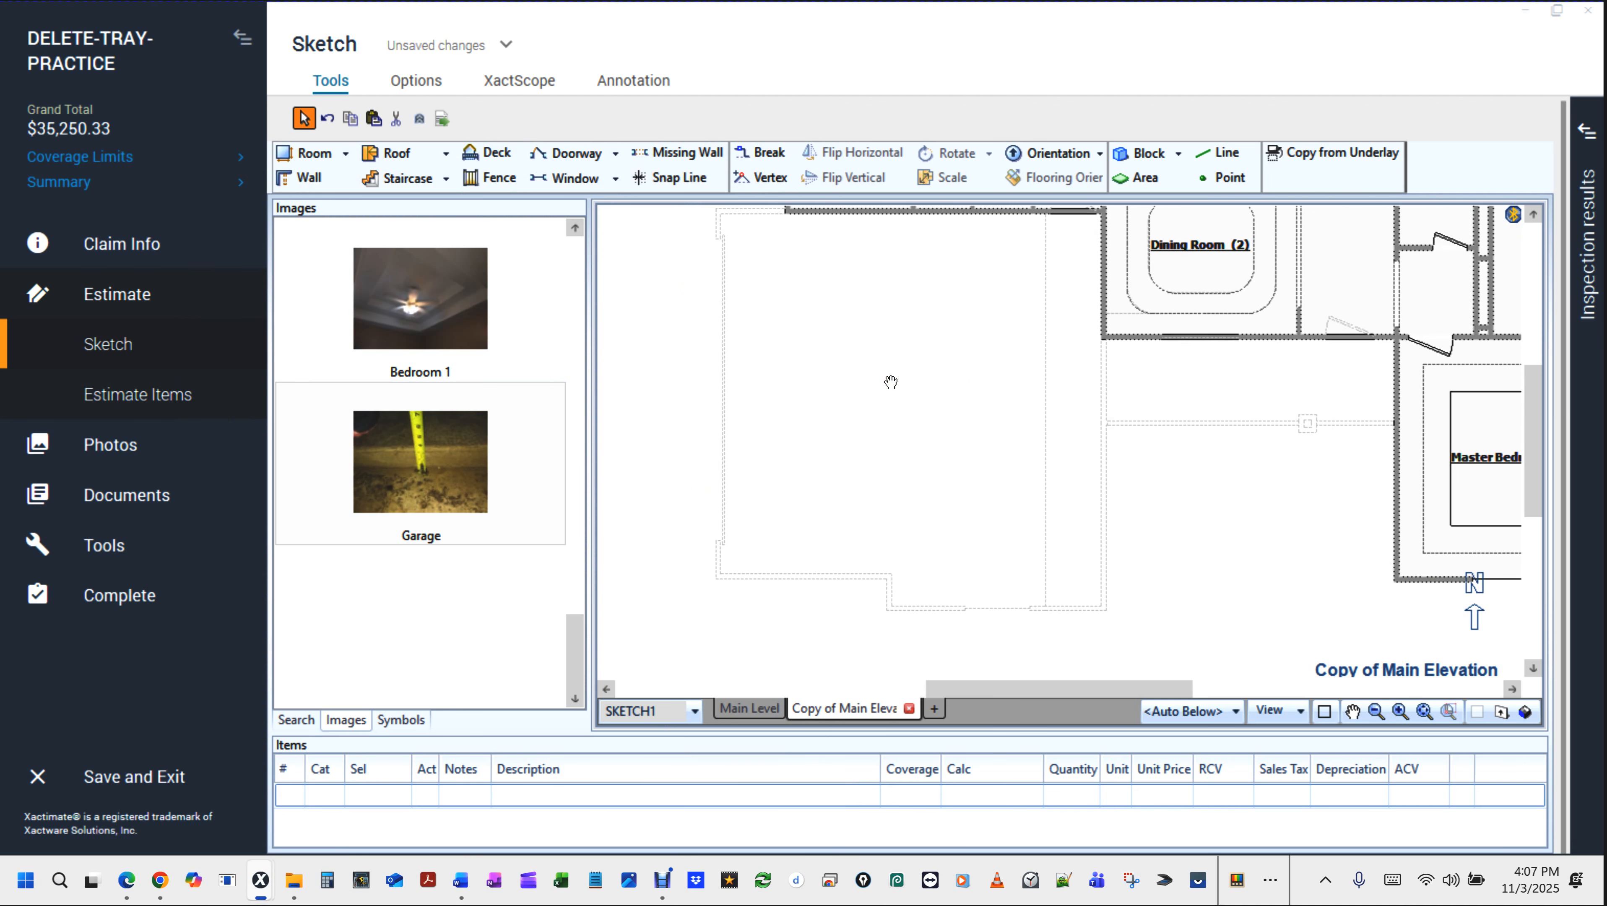
drag(841, 365, 839, 364)
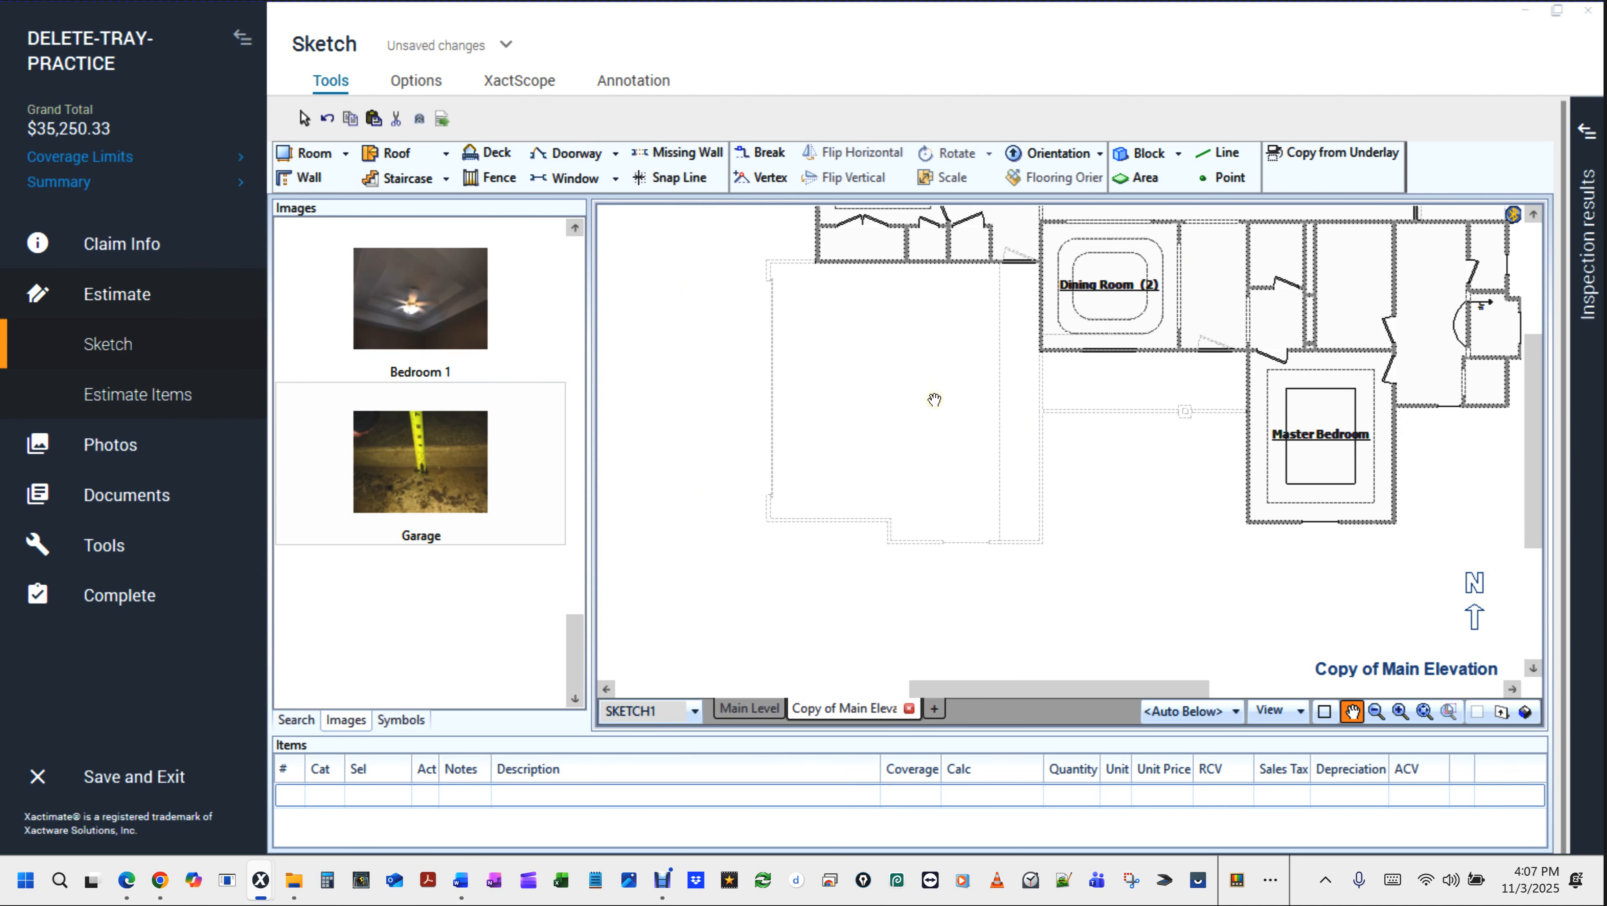
key(r)
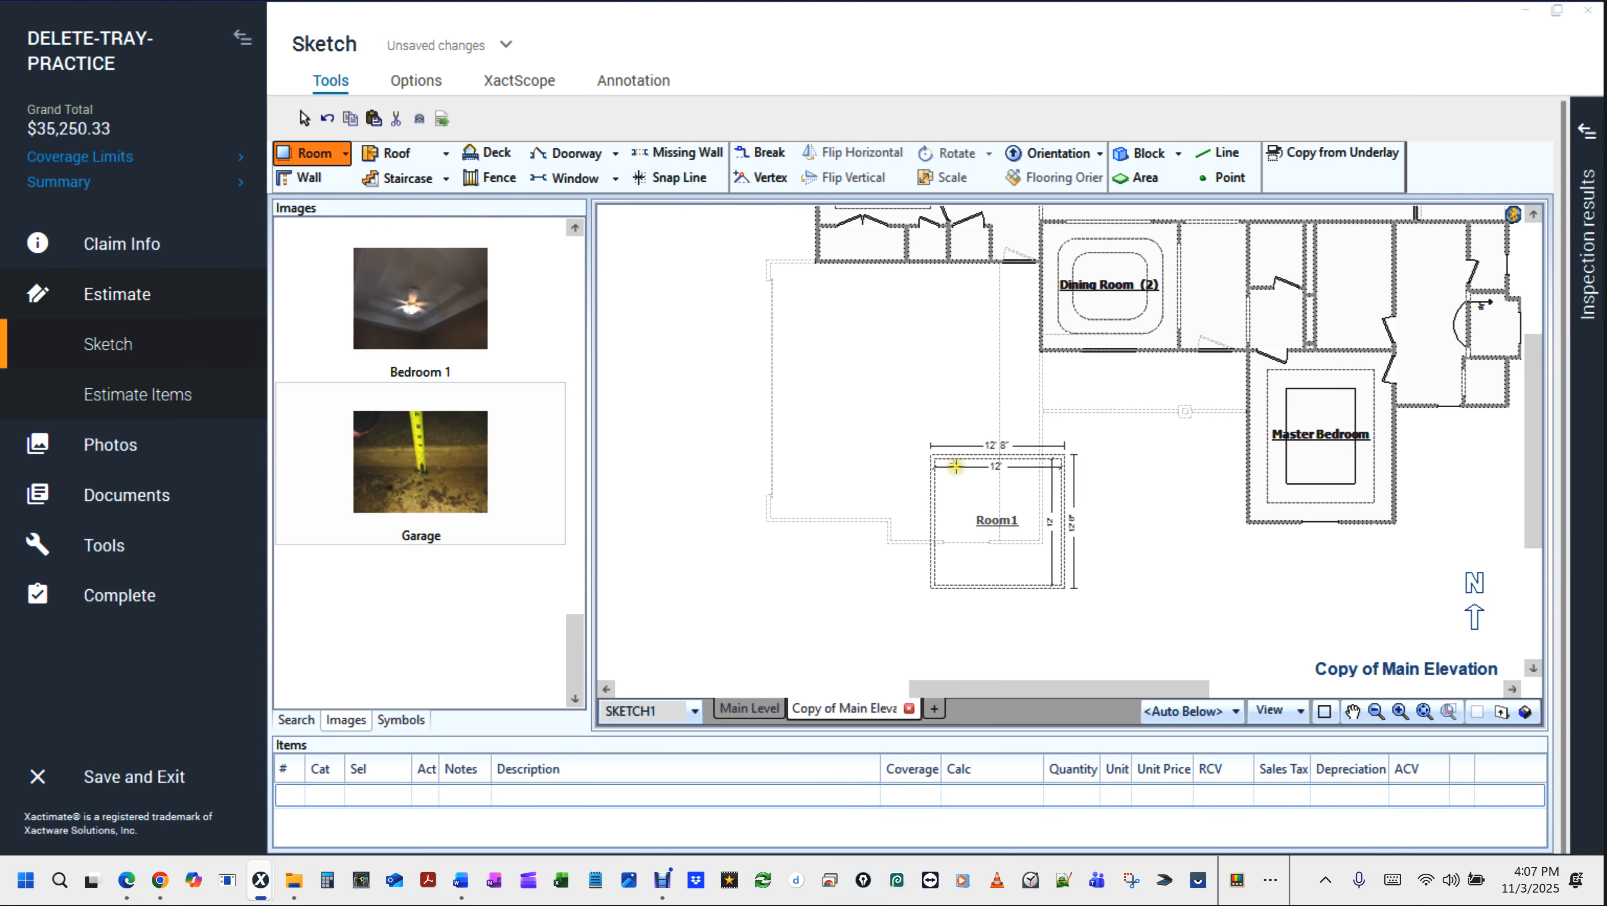
drag(996, 542, 1039, 259)
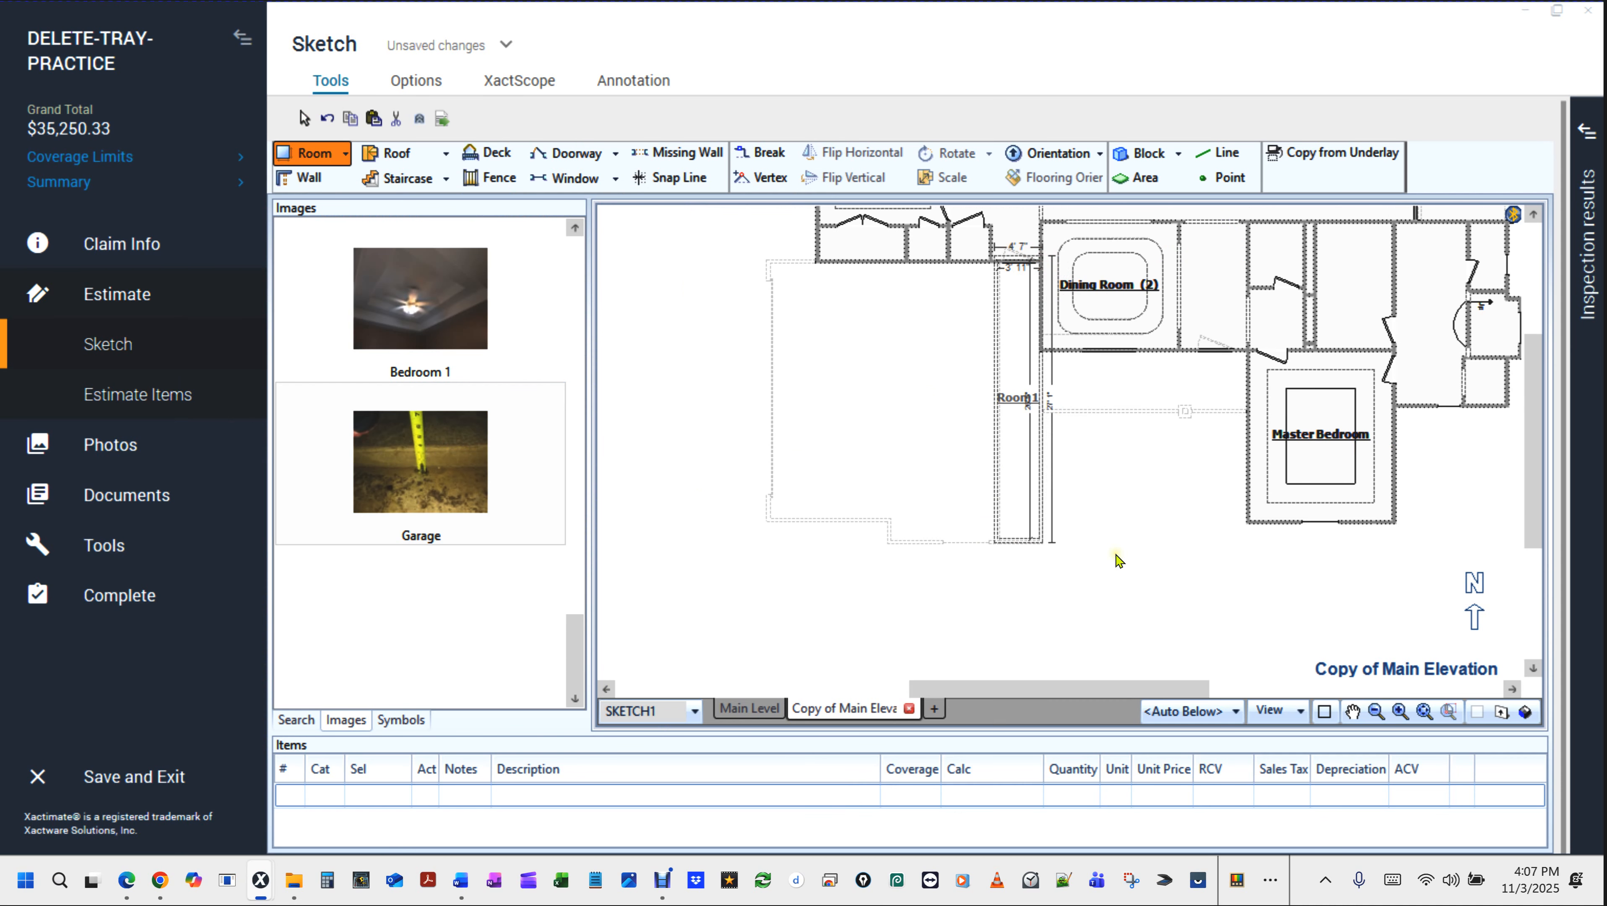
key(Escape)
Pull a new room about 3' 7" wide west from the Dining Room's west wall segment and stretch it north to the closet wall.
scroll(968, 526, up, 3)
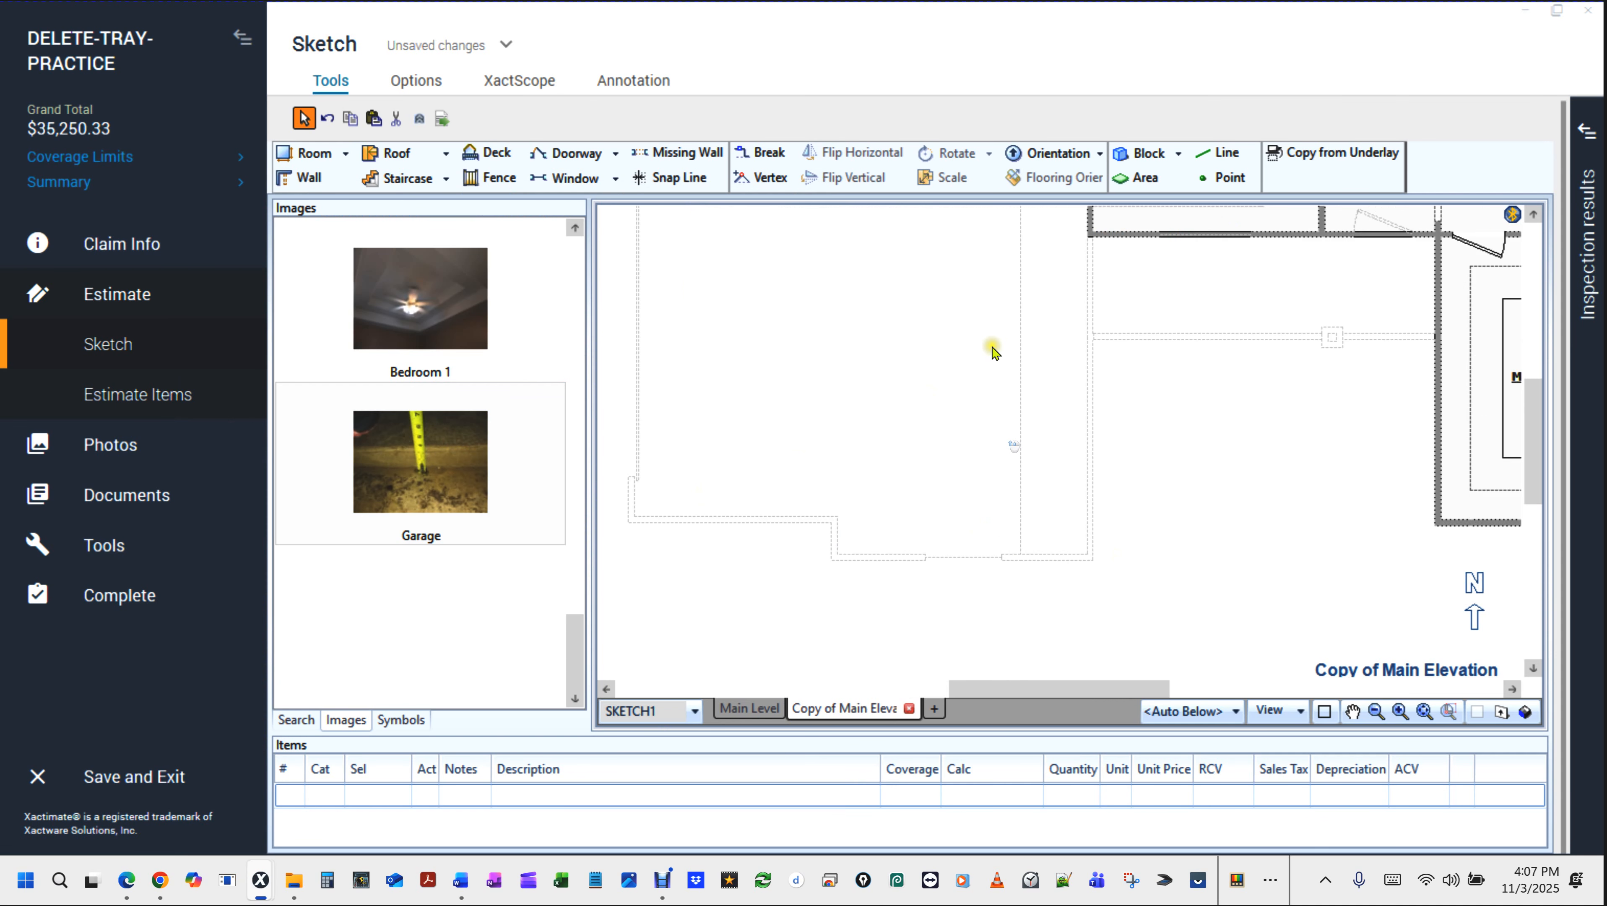
drag(997, 381, 922, 582)
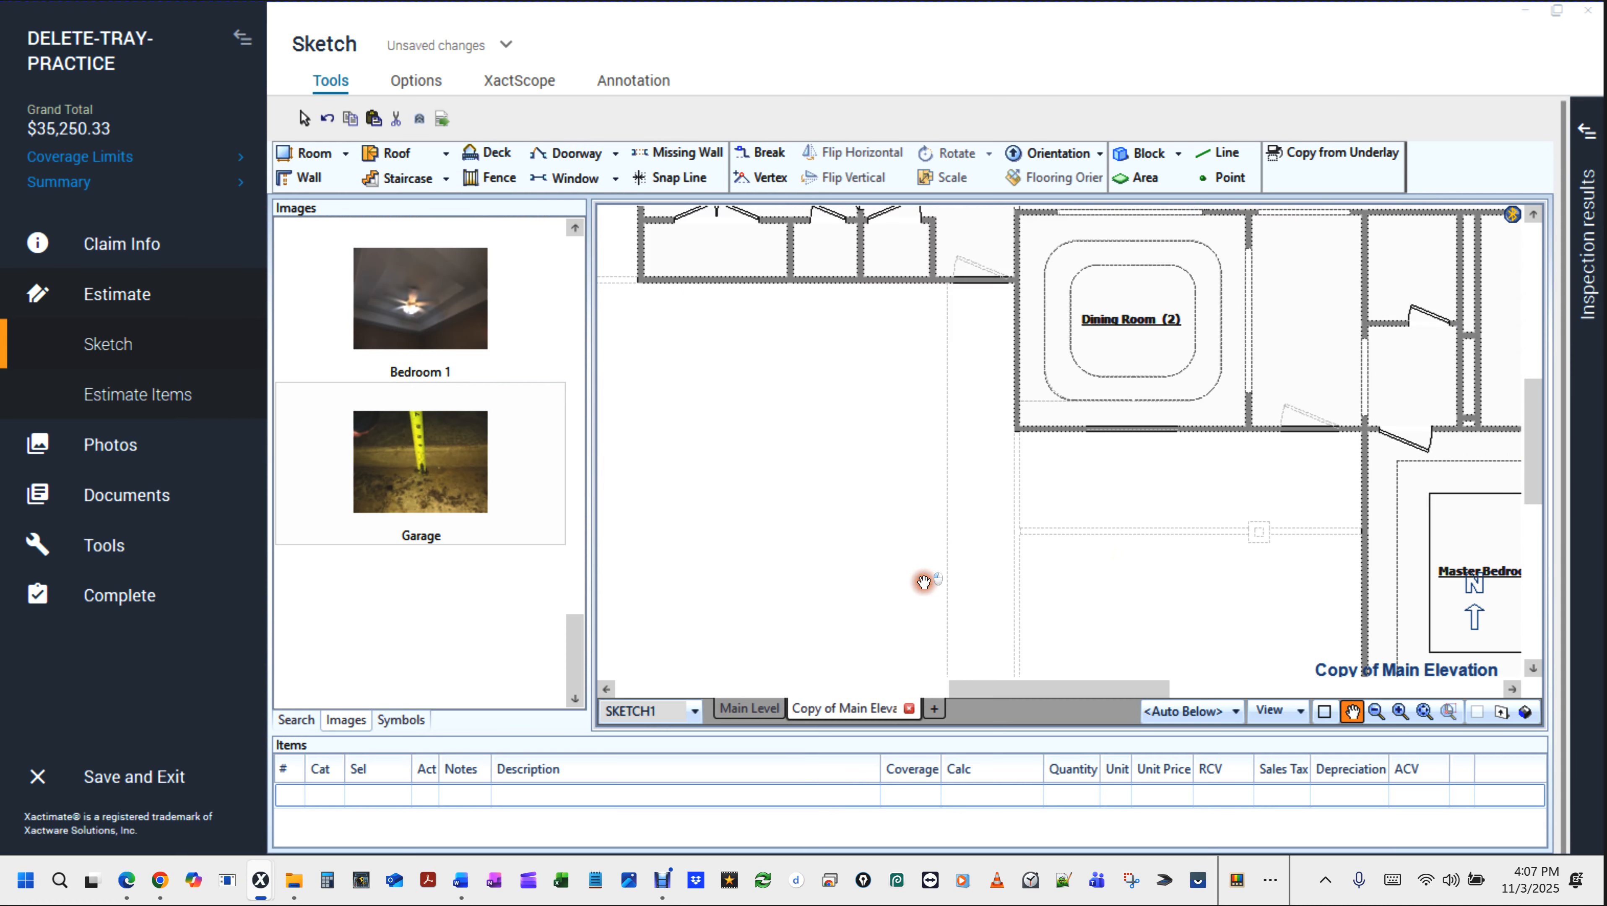
click(1017, 353)
click(963, 377)
click(1016, 398)
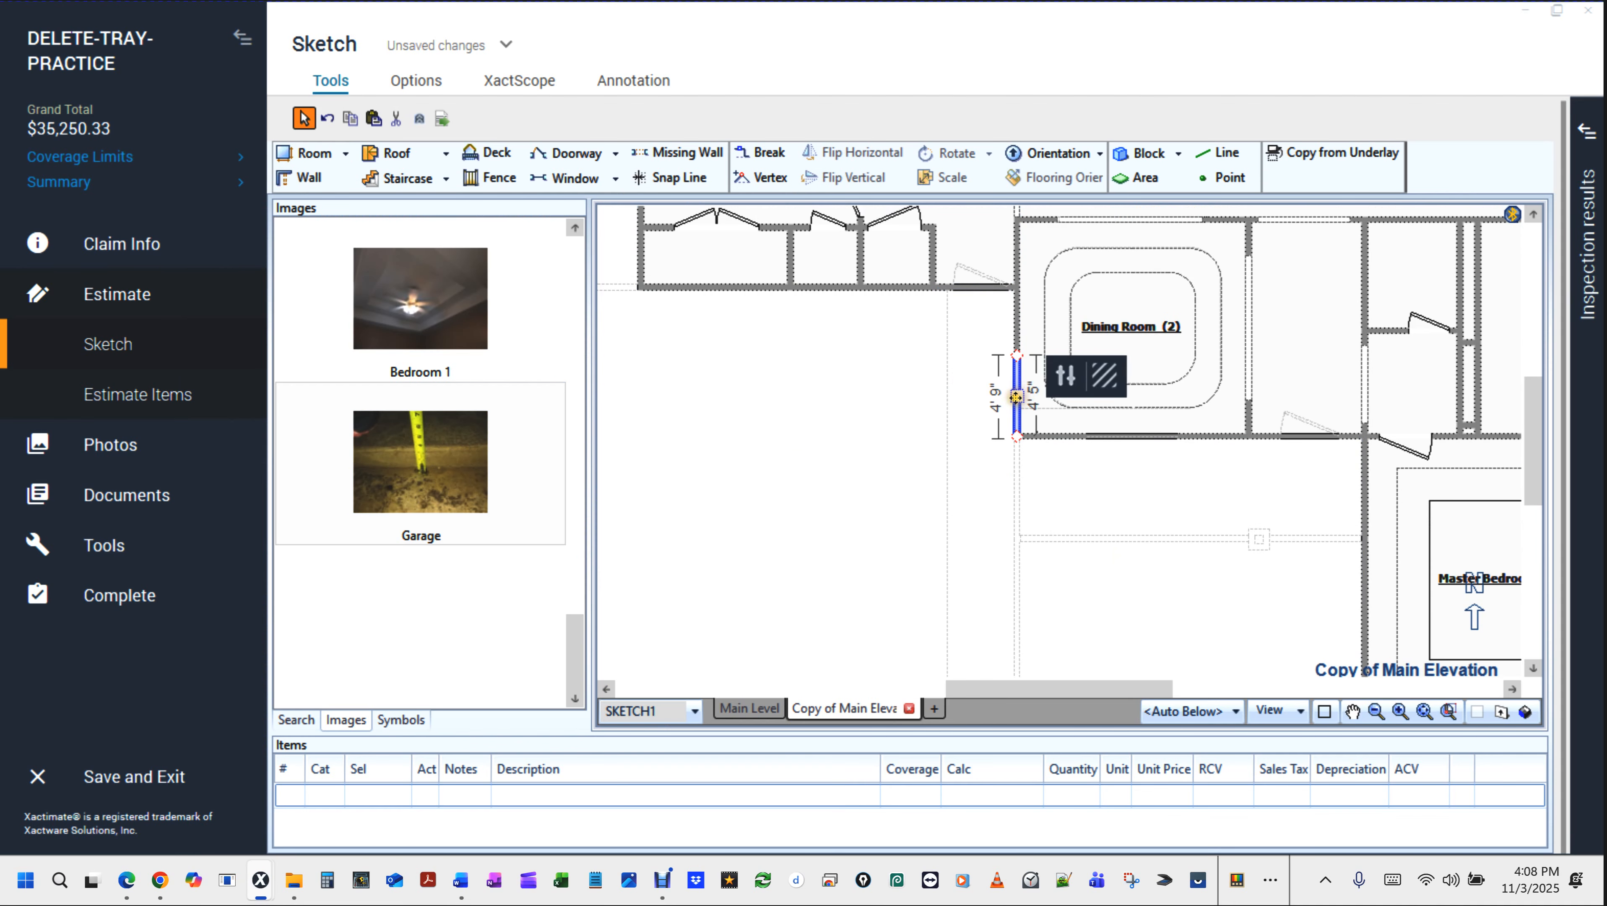
mouse_move(1016, 403)
mouse_down()
mouse_move(944, 406)
mouse_move(989, 322)
mouse_move(984, 256)
mouse_up()
click(983, 395)
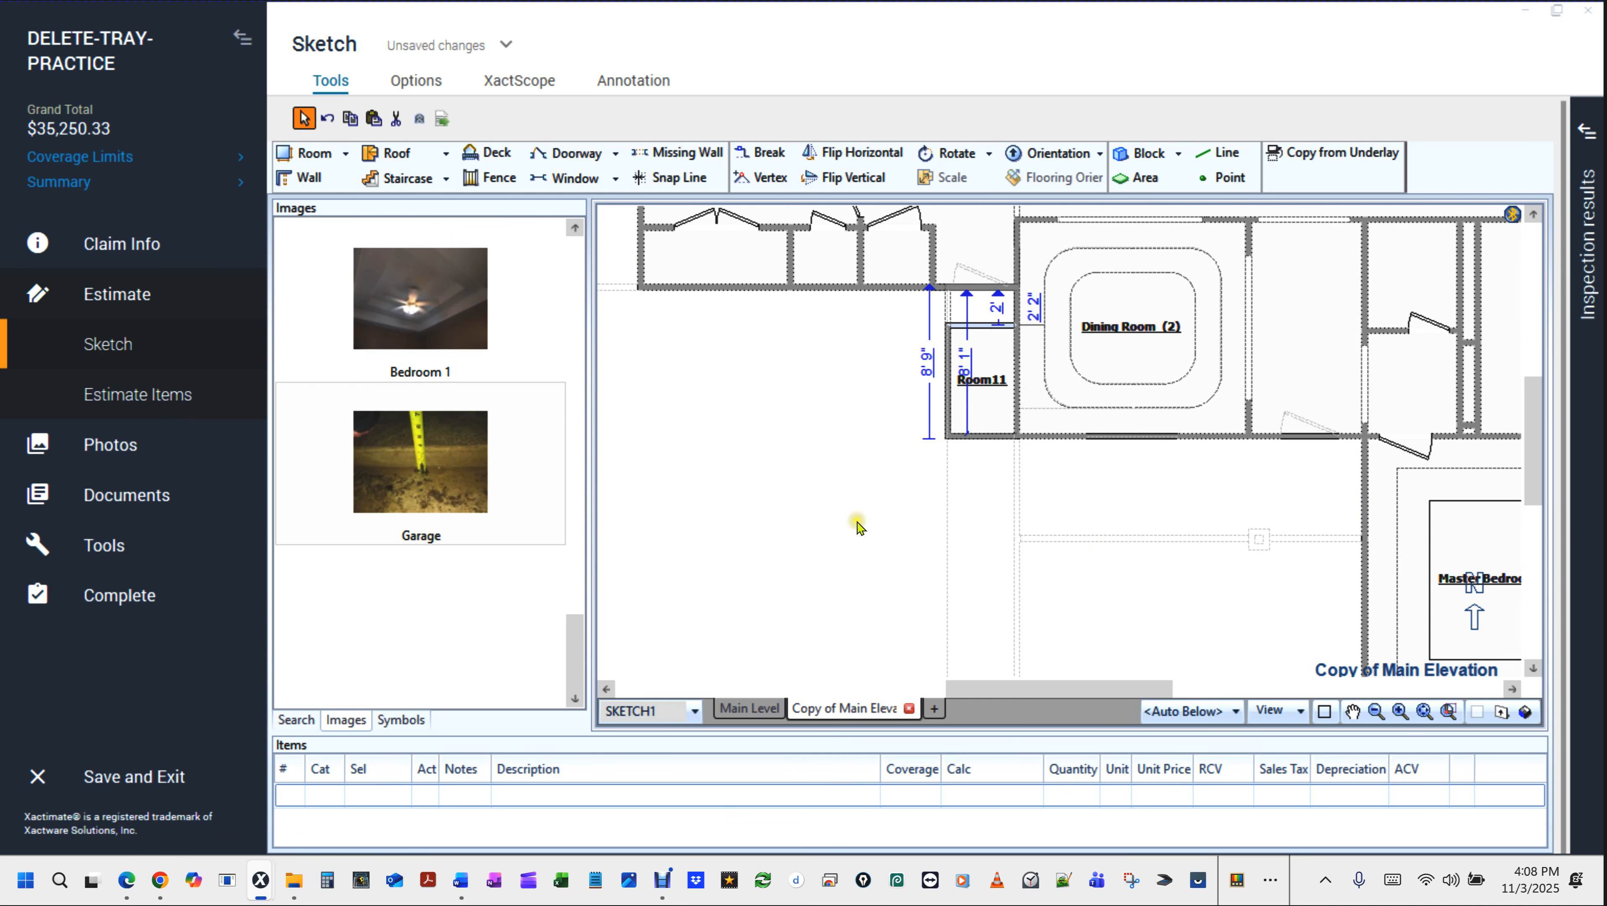
click(860, 505)
click(879, 432)
Stretch the south wall of the new narrow room to the southern edge of the garage outline in the underlay.
key(space)
drag(1078, 522, 1096, 376)
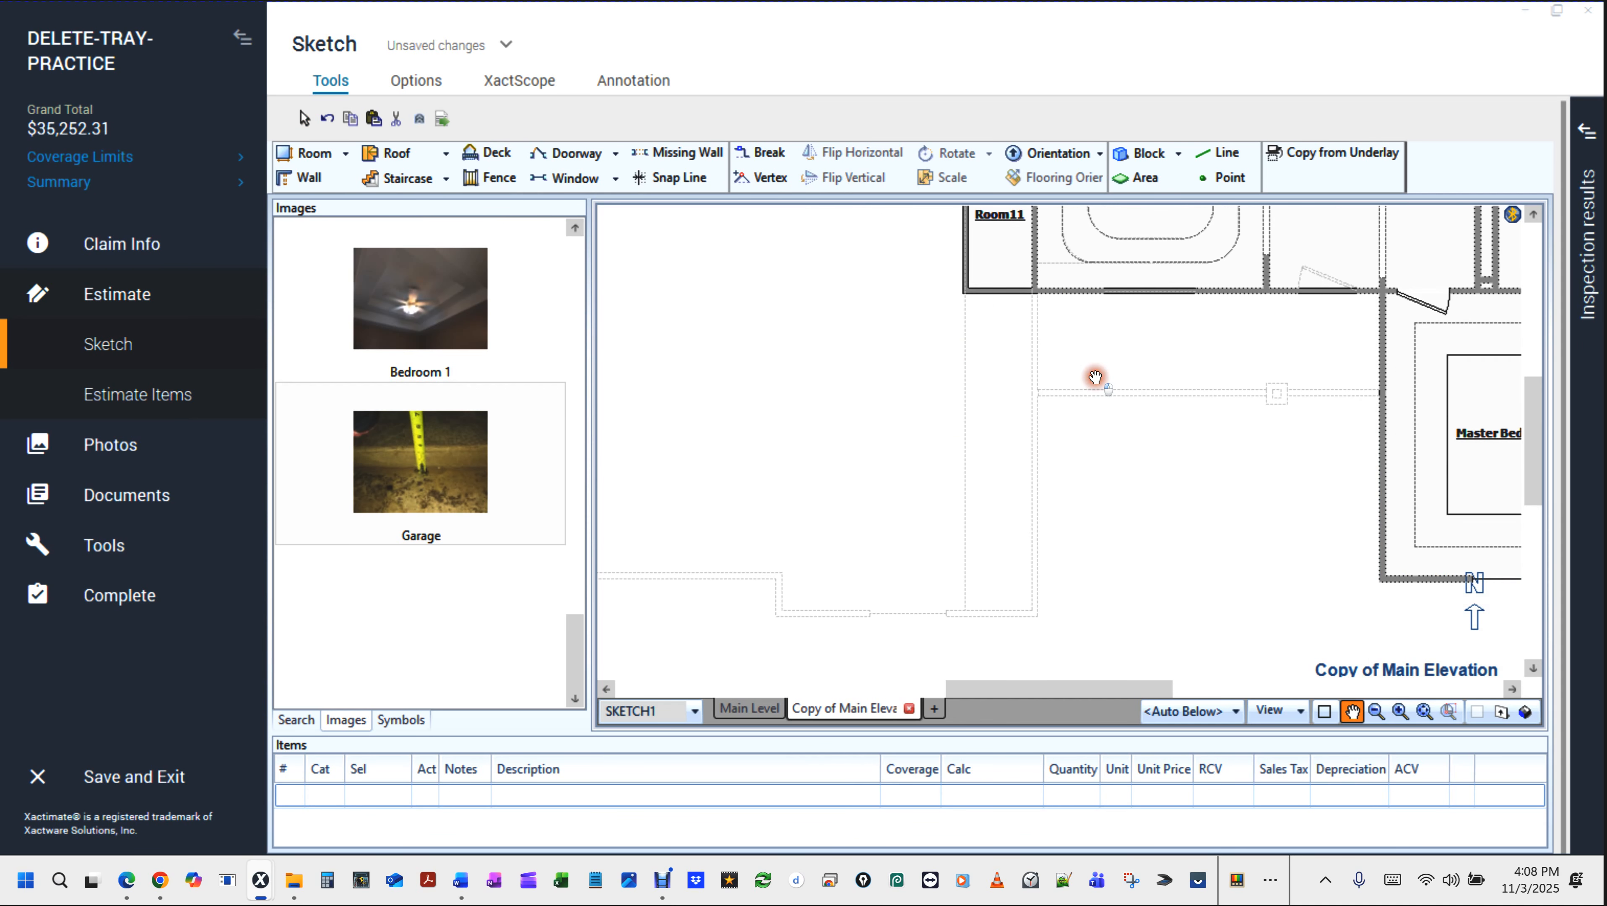
click(1008, 294)
drag(1008, 294, 992, 615)
drag(1177, 451, 1149, 593)
key(Escape)
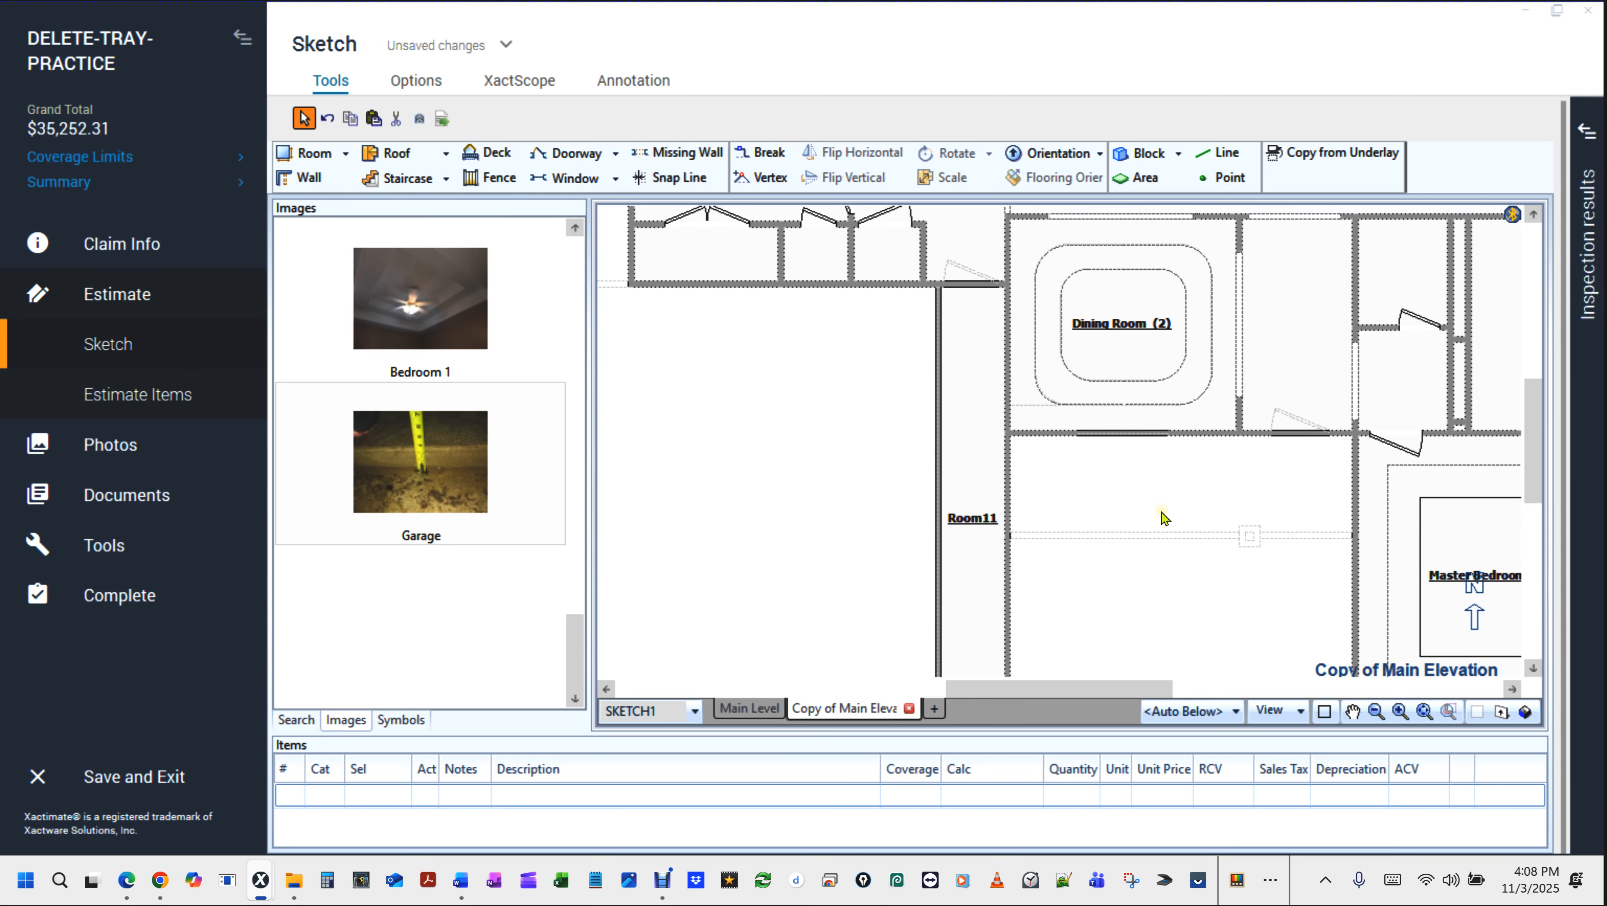
Set the ceiling height of Room11 to 82.
key(space)
drag(1118, 508, 1256, 451)
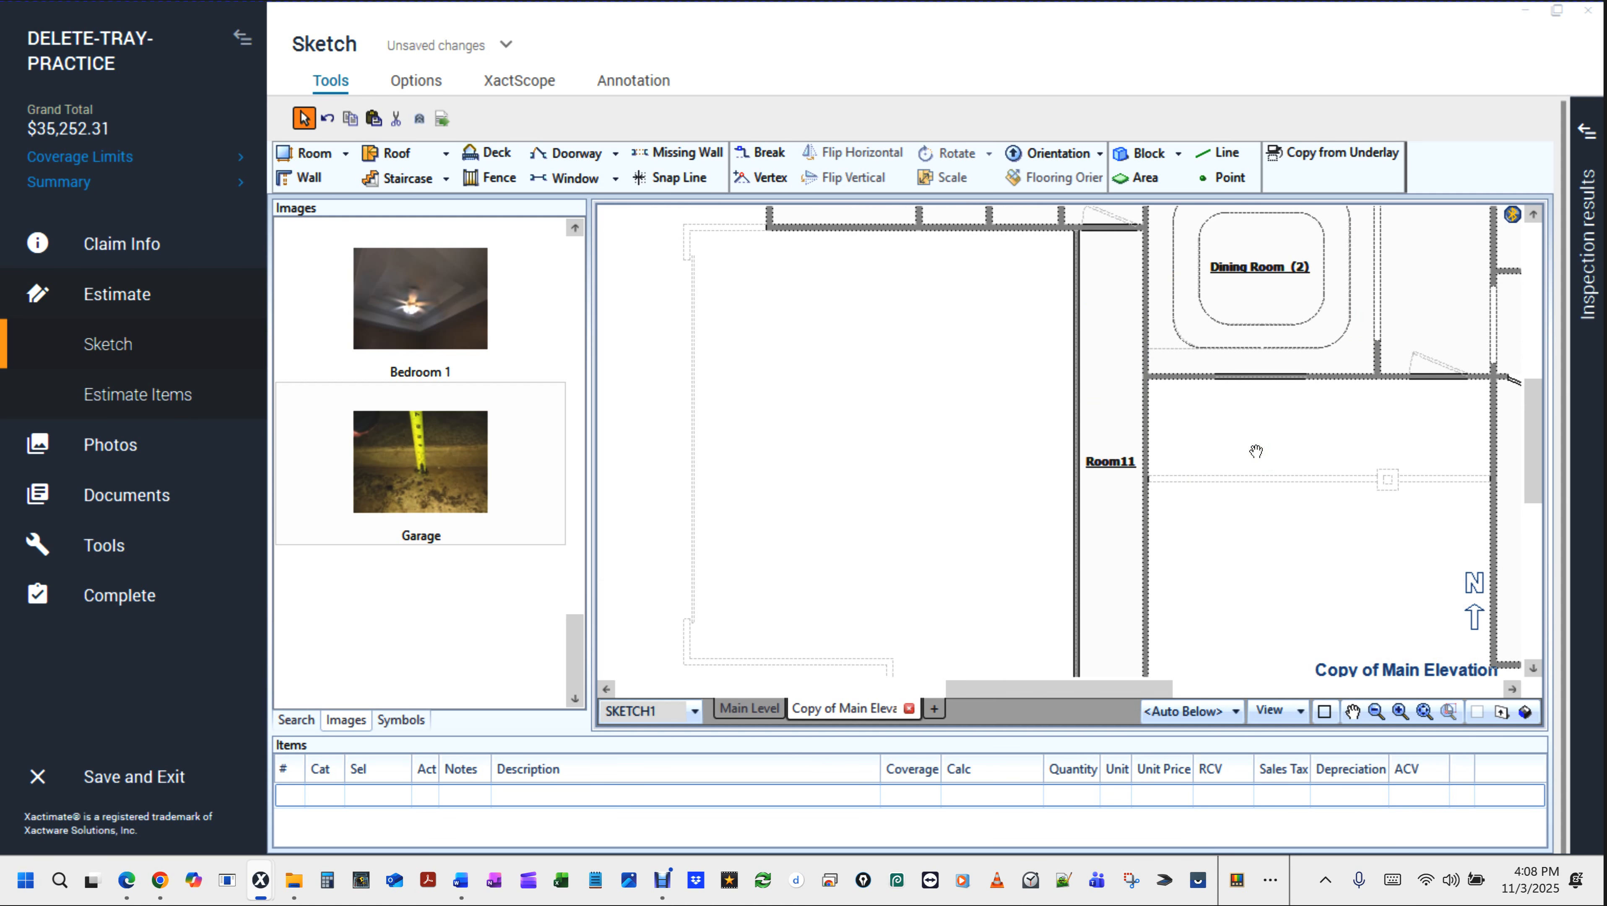
click(1126, 490)
click(1116, 480)
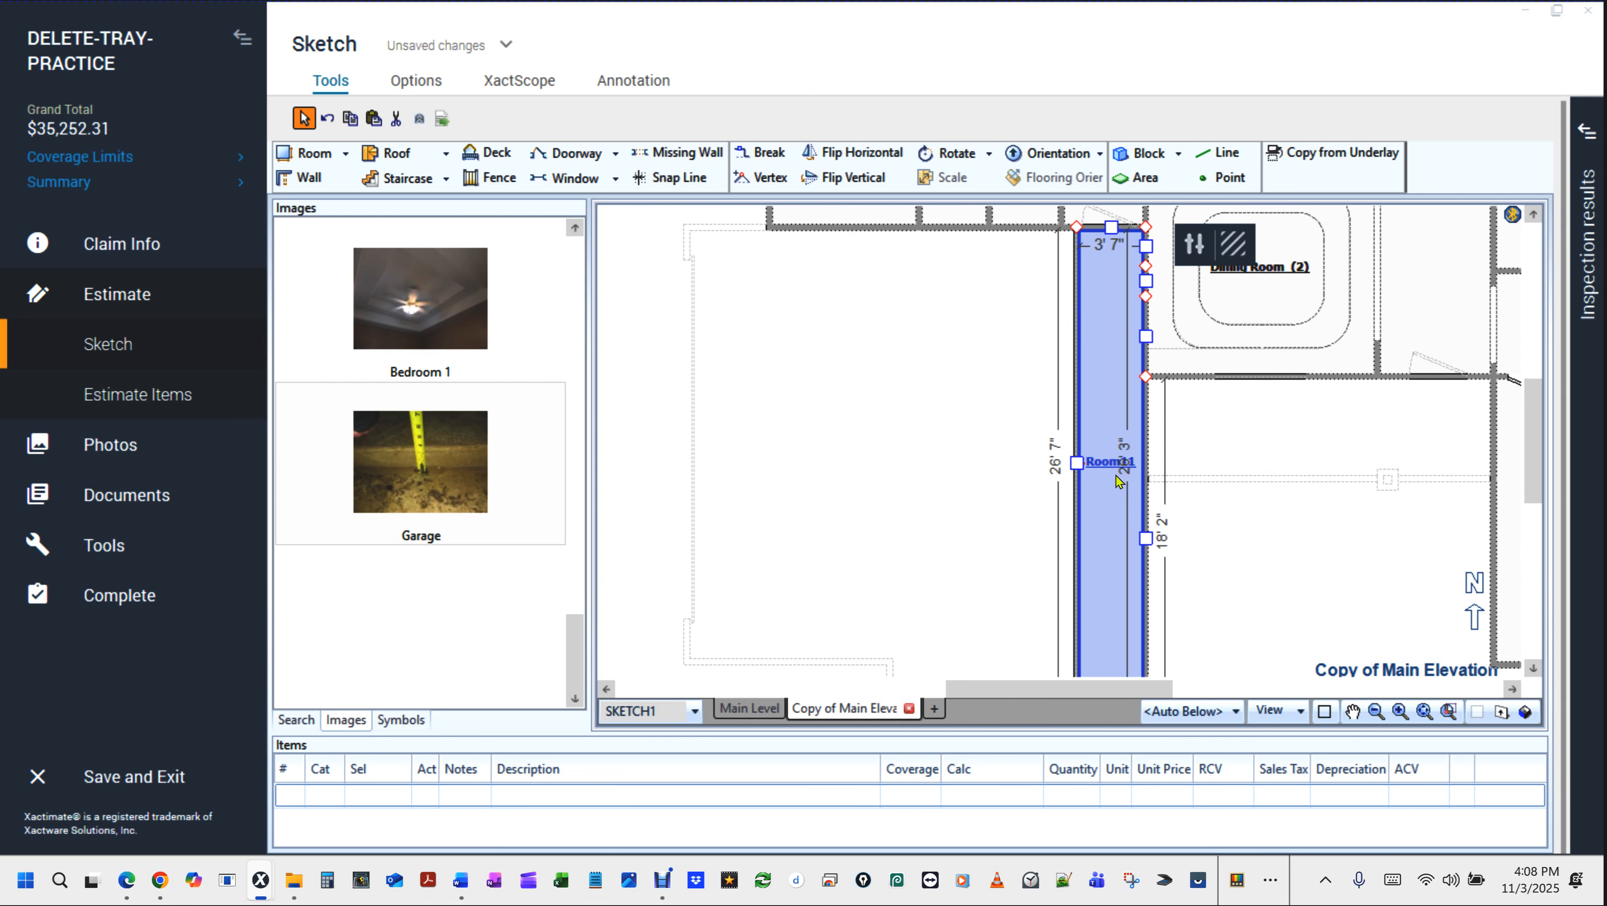
double_click(1116, 480)
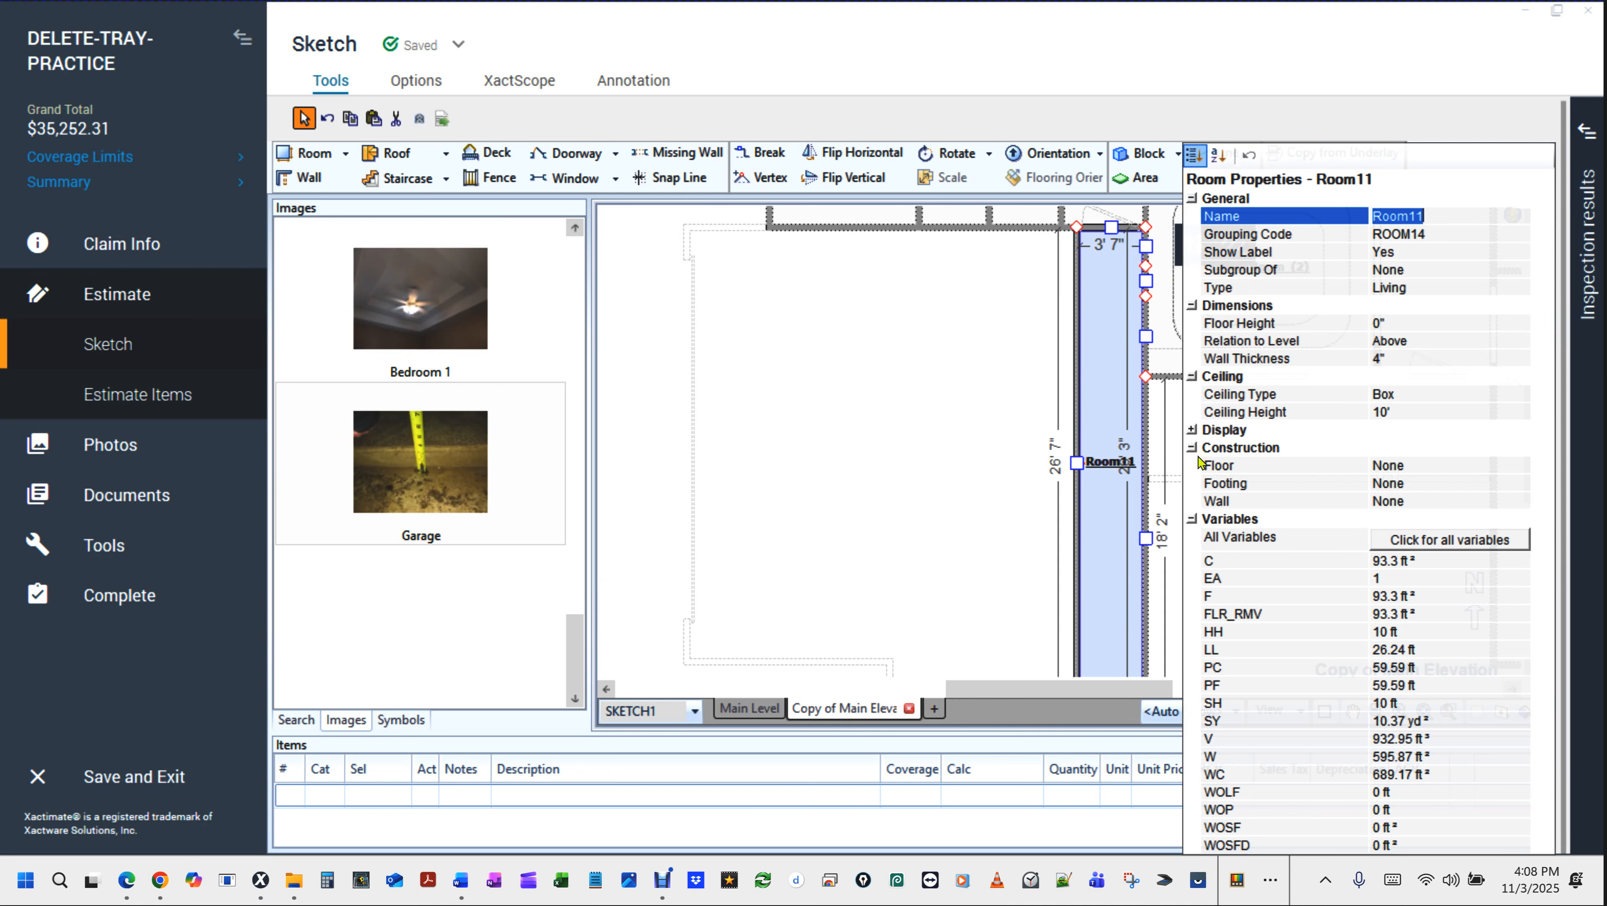
click(1416, 409)
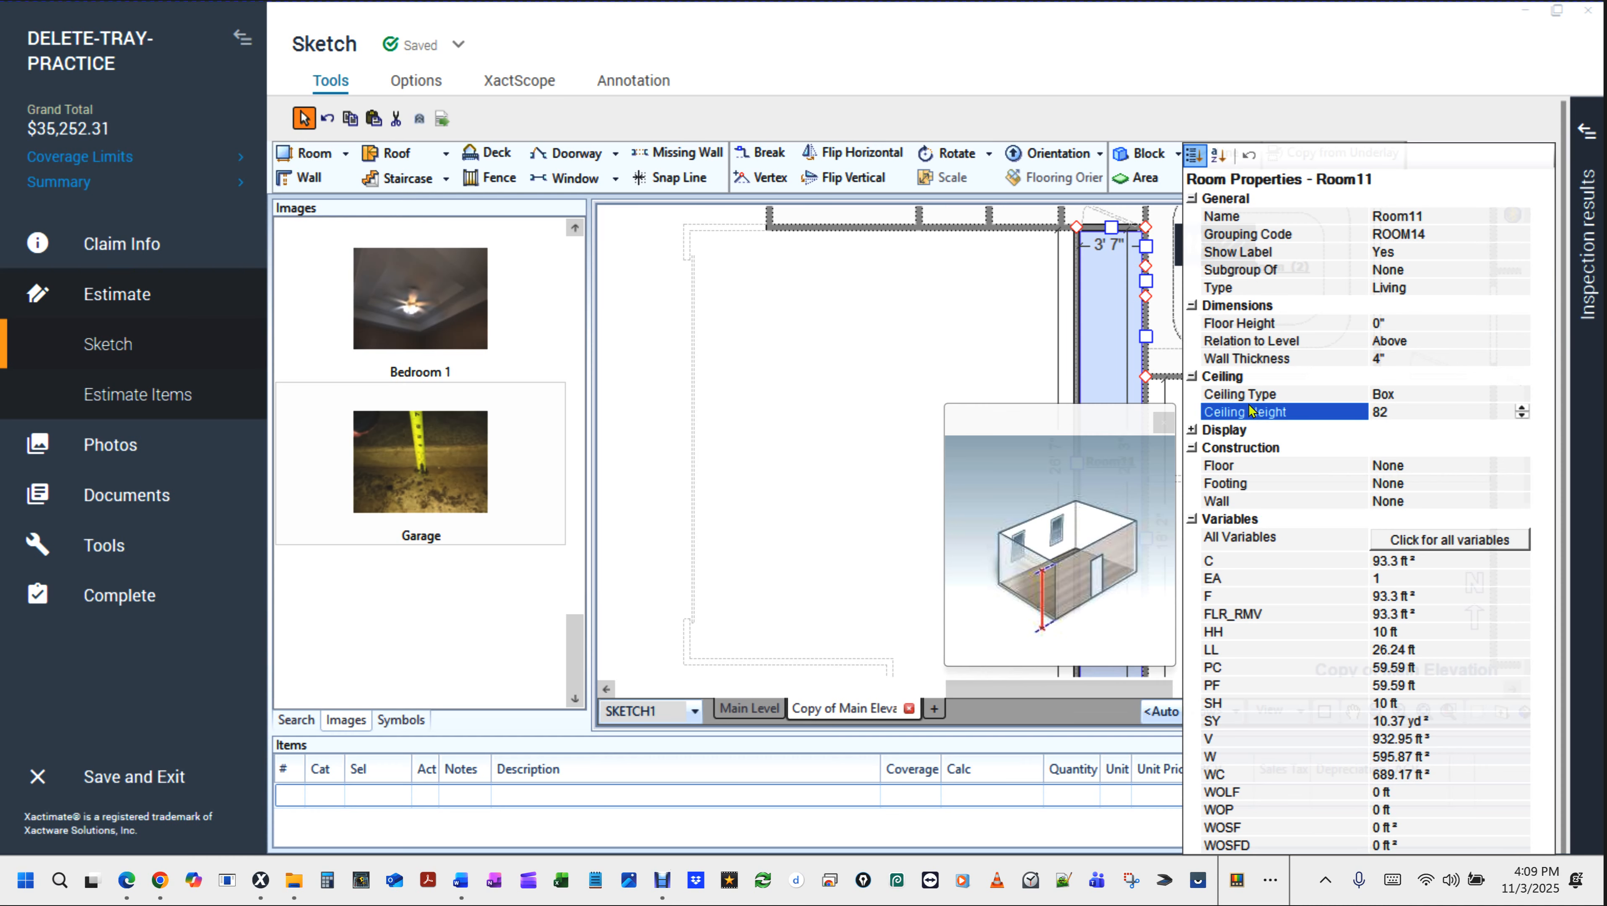
key(Return)
click(909, 395)
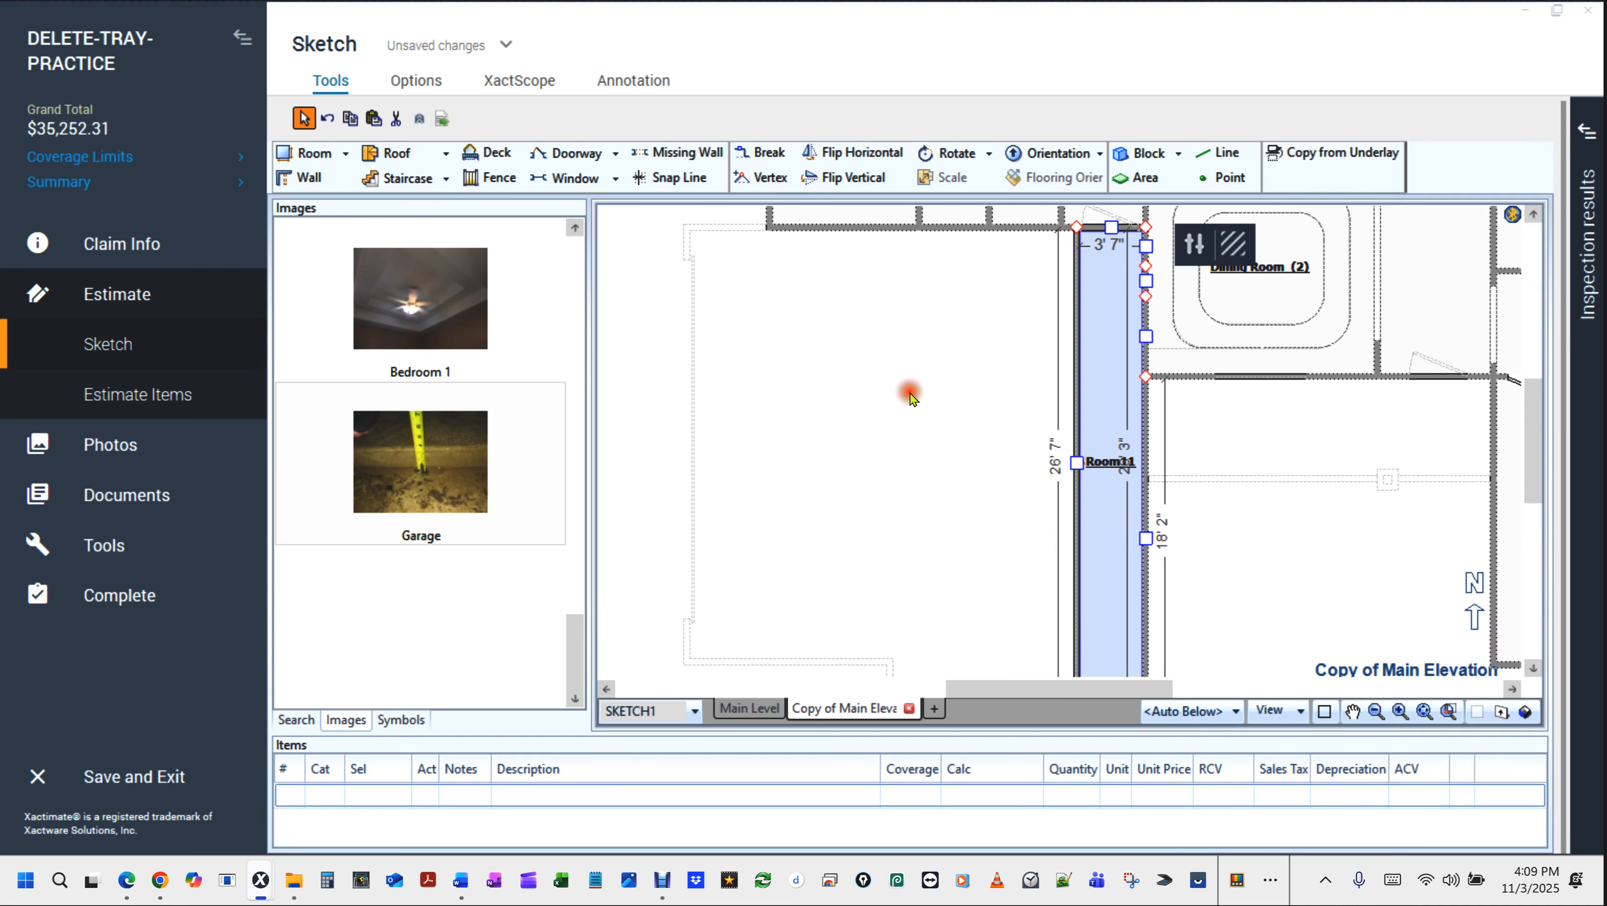
Pull a new room out of Room11's west wall, reaching the western edge of the garage outline in the underlay.
key(space)
drag(909, 395, 1096, 393)
scroll(1095, 394, down, 2)
click(1176, 426)
click(1176, 426)
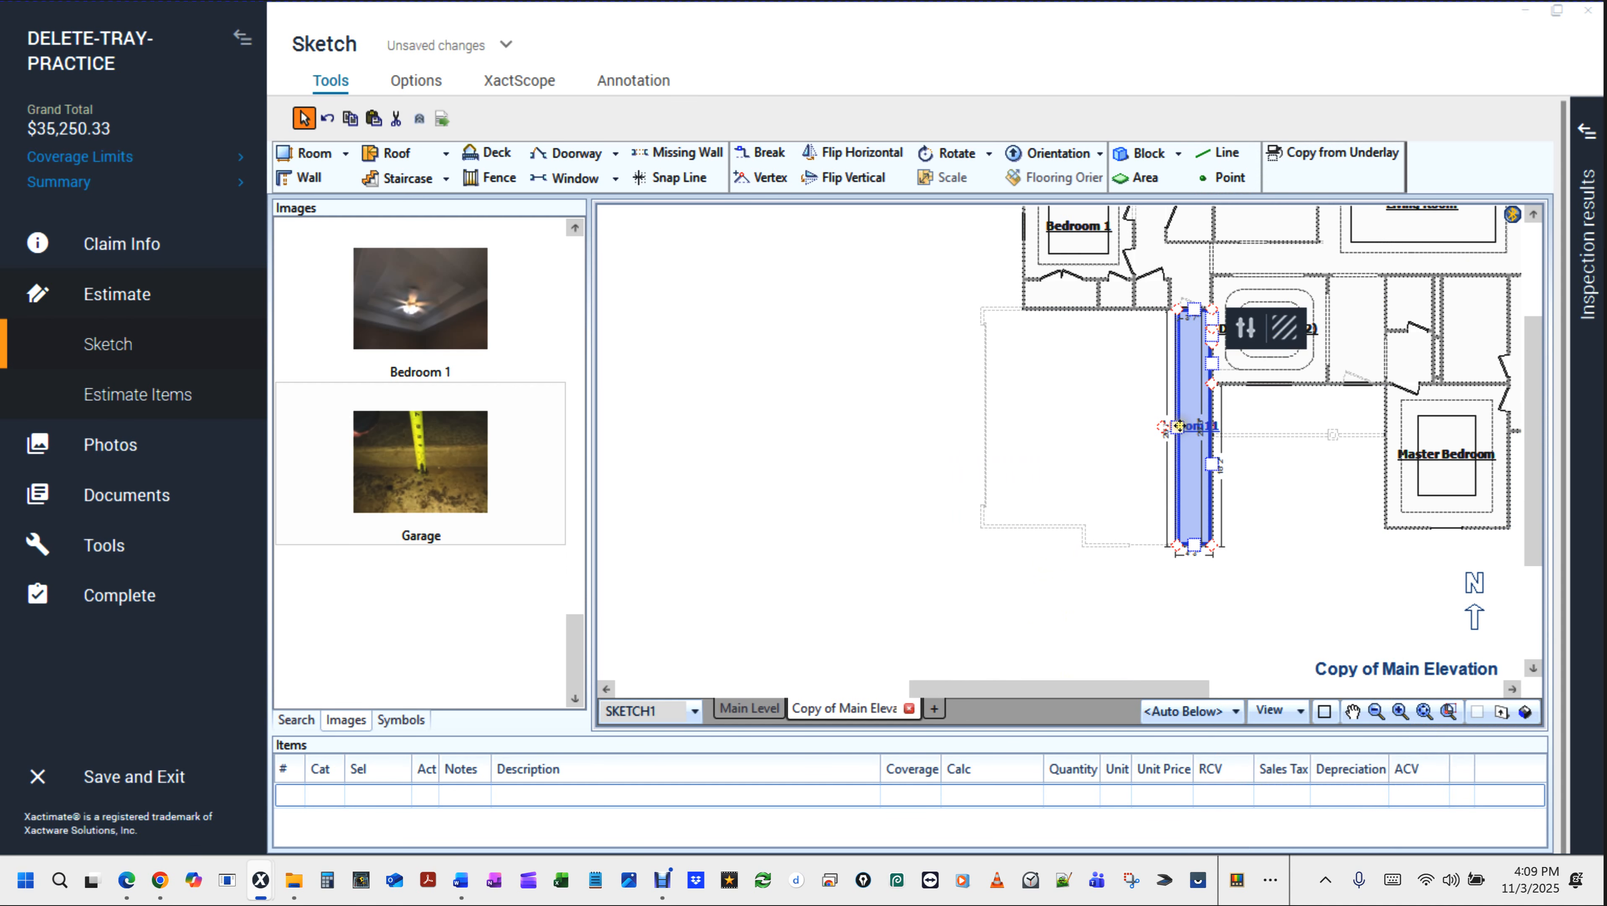
drag(1178, 426, 984, 433)
right_click(901, 601)
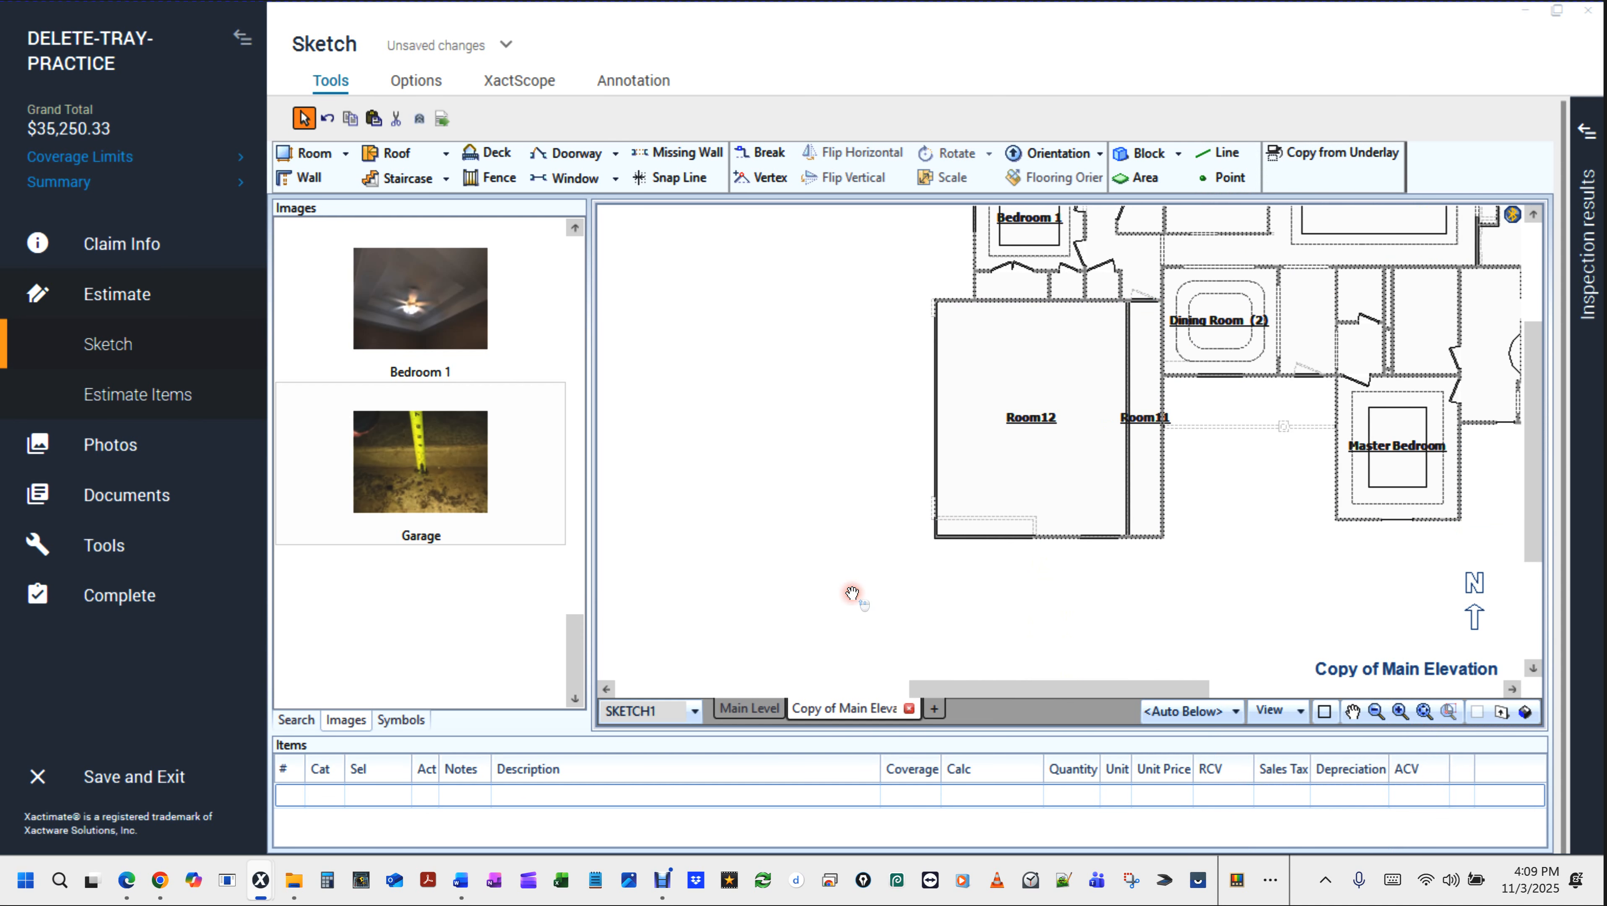
Break Room12's south wall at the underlay's jog and move the western segment about 2' 1" north onto the outline.
scroll(853, 593, up, 3)
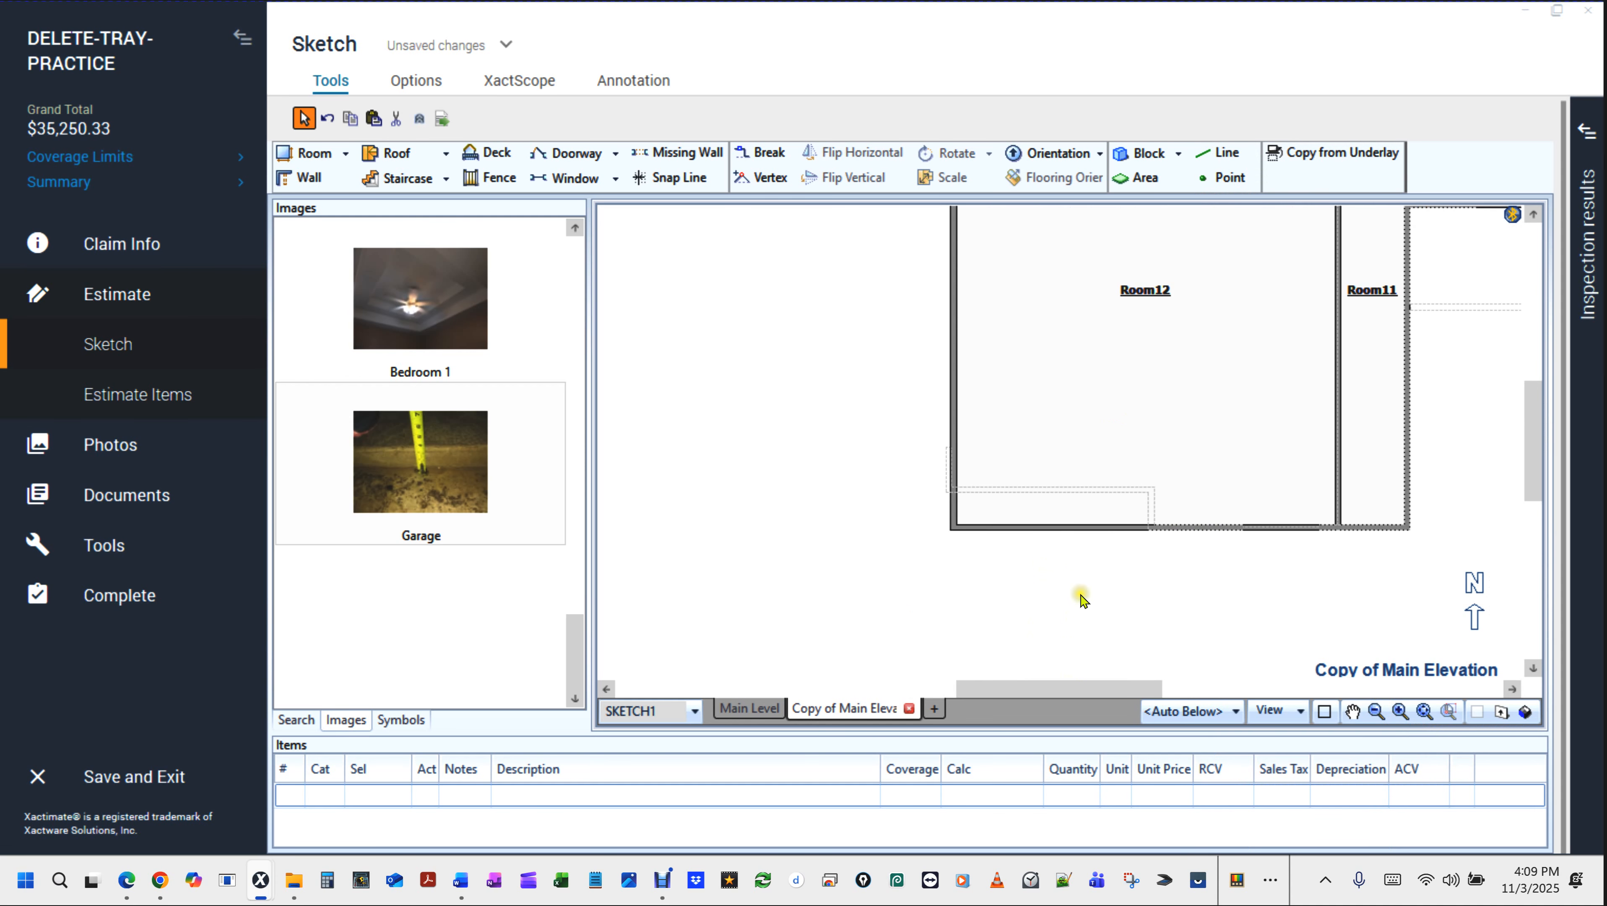
key(b)
click(1154, 526)
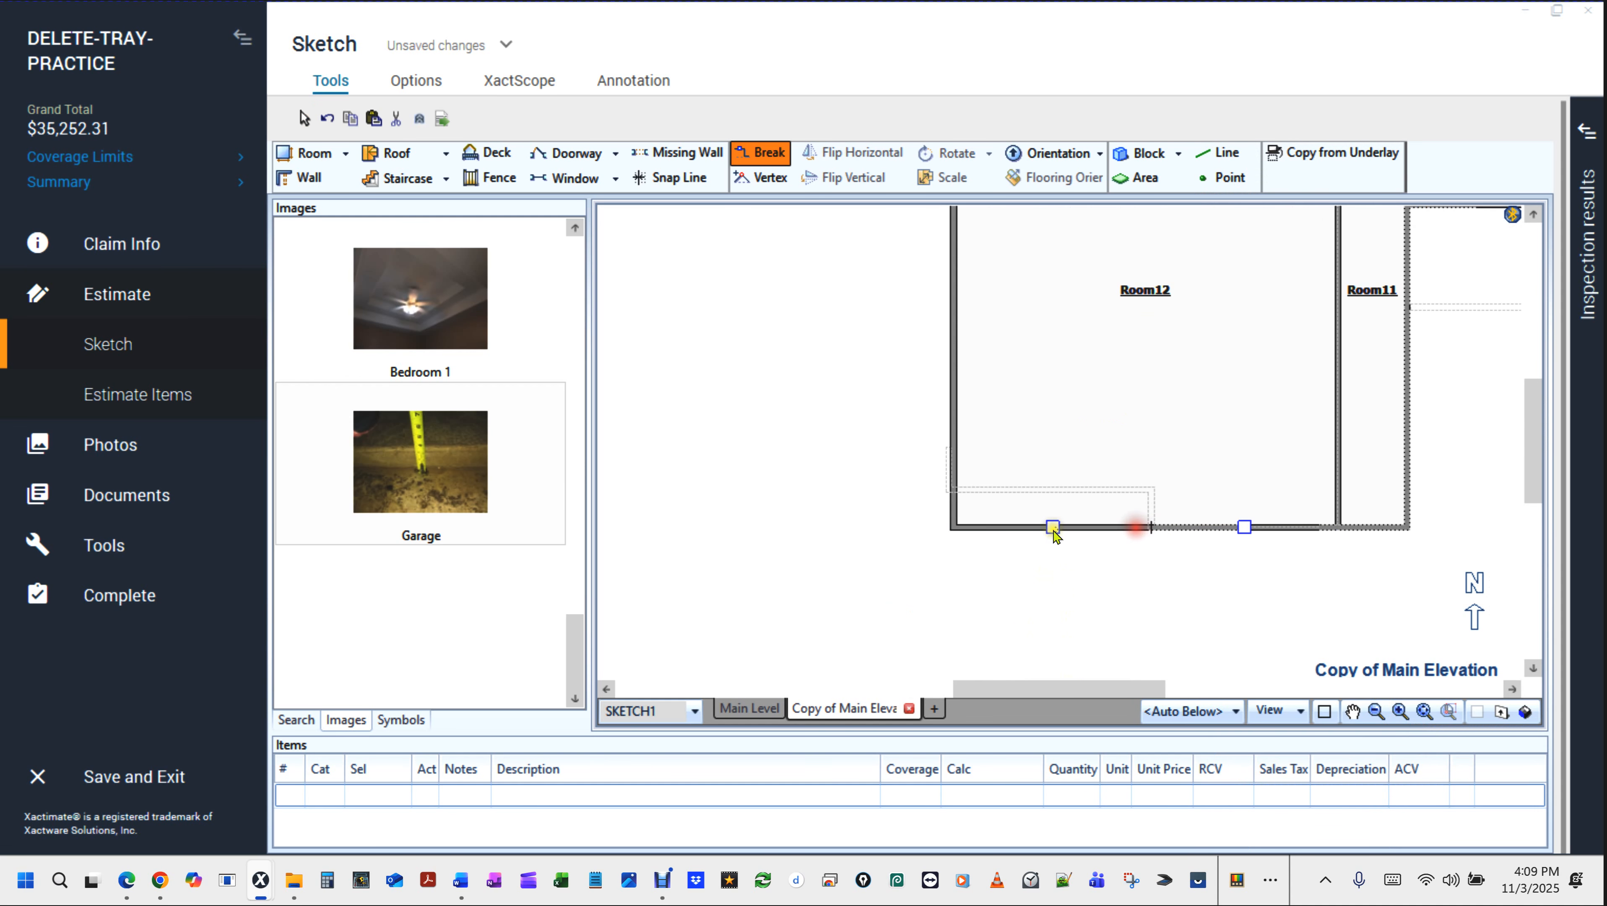
drag(1050, 526, 1057, 487)
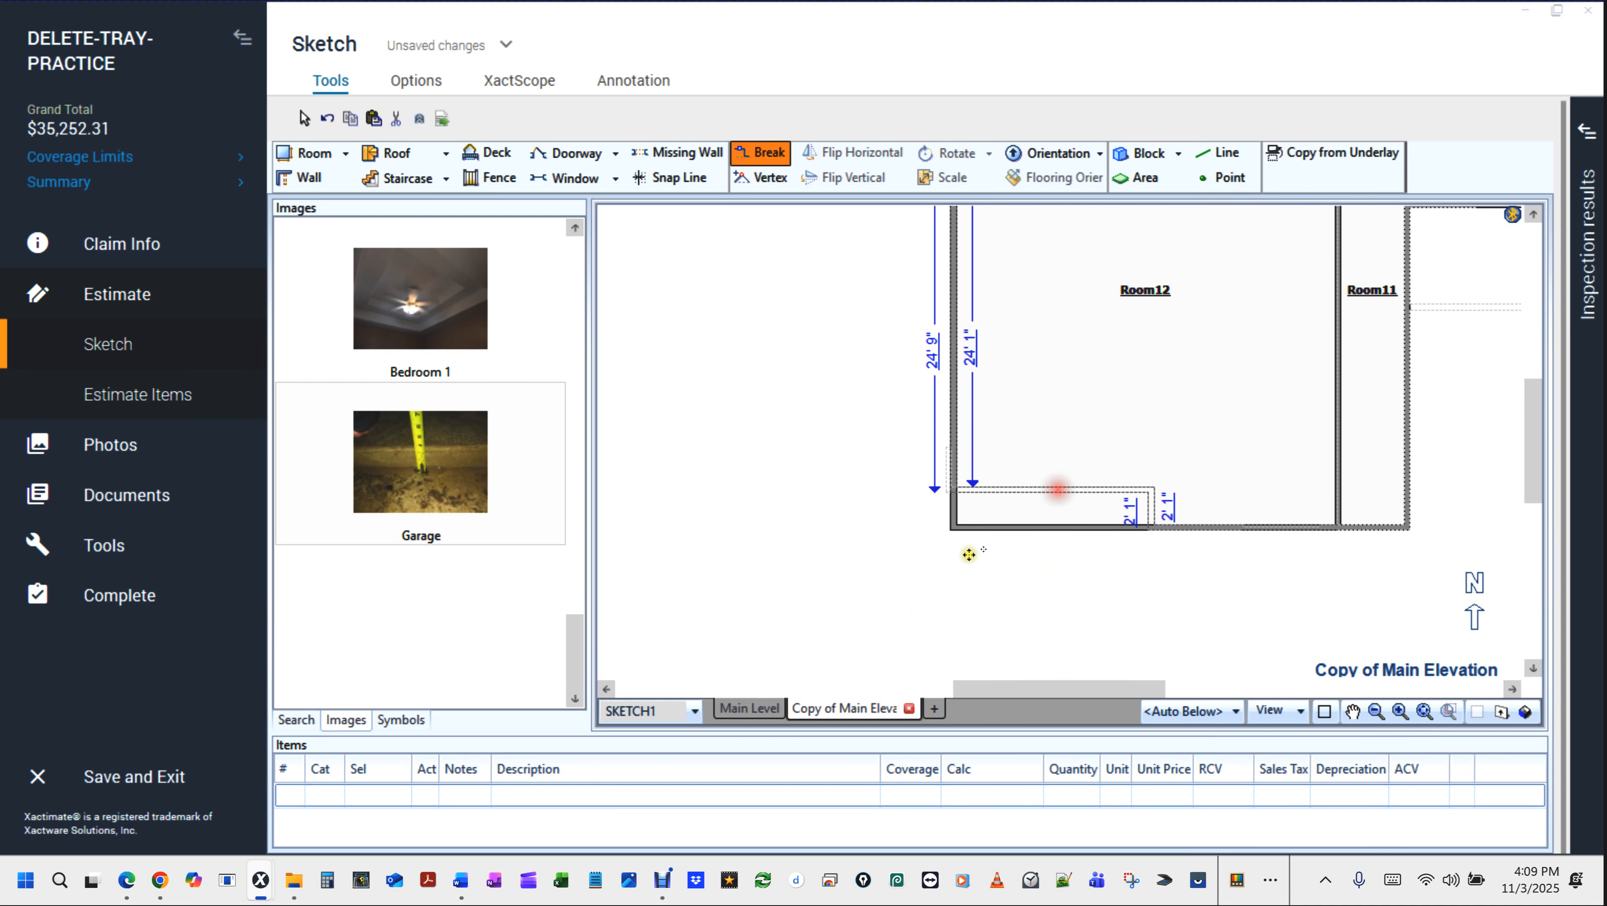
scroll(775, 383, down, 3)
drag(739, 368, 754, 592)
key(Escape)
Rename Room12 as Garage.
click(925, 569)
double_click(924, 569)
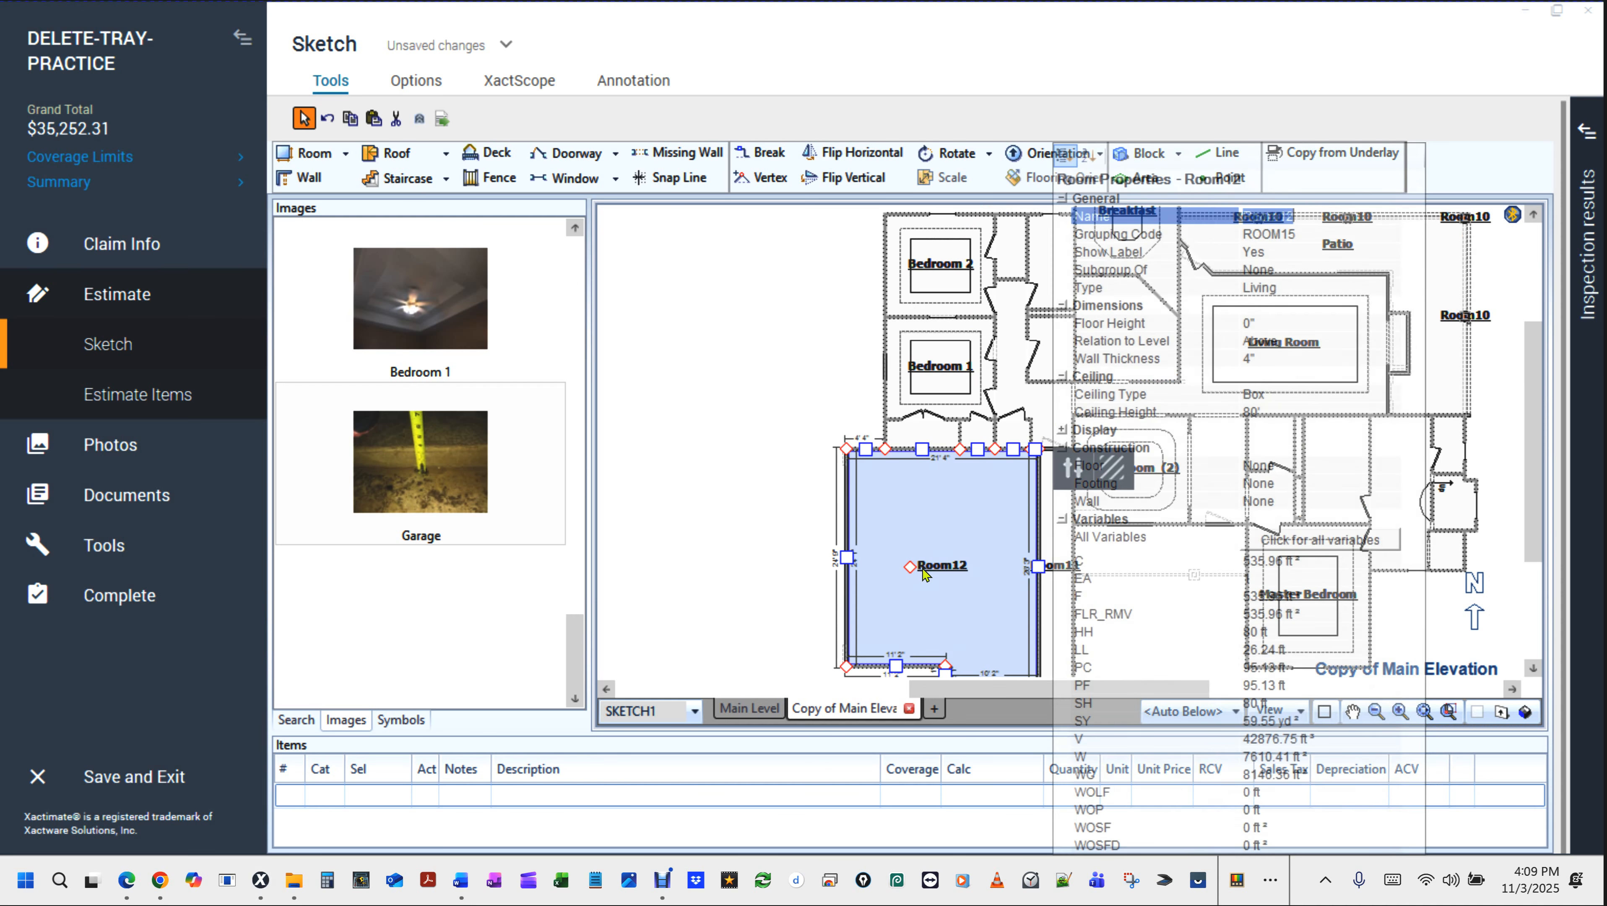
text(Garage)
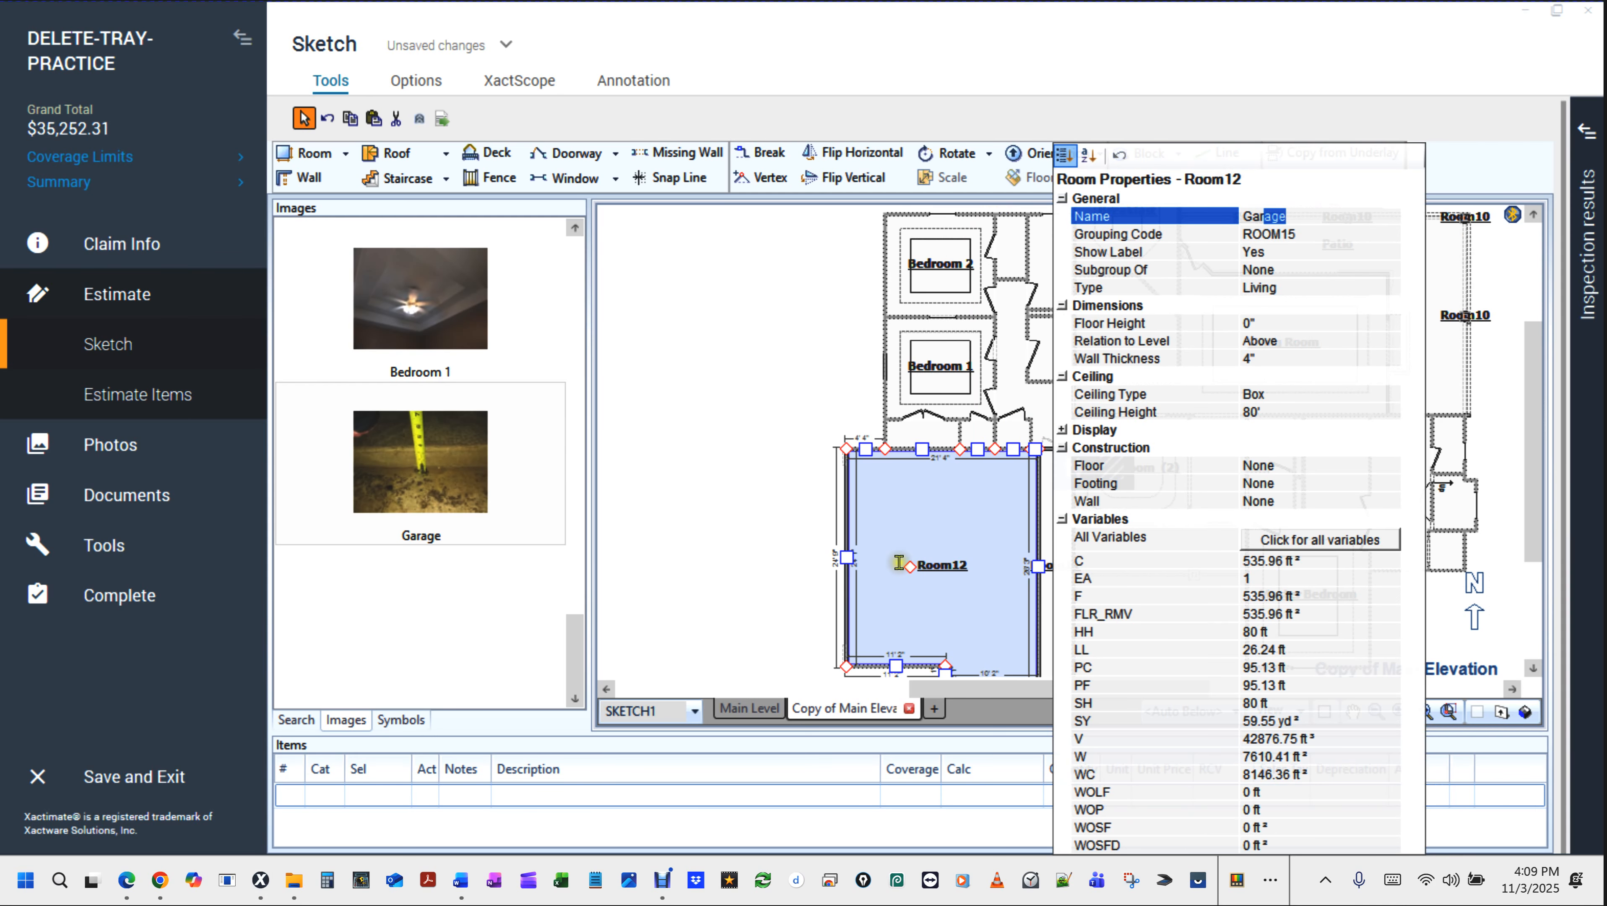
key(Return)
Set the Garage's floor height to 4" with its relation to level as Below.
click(936, 553)
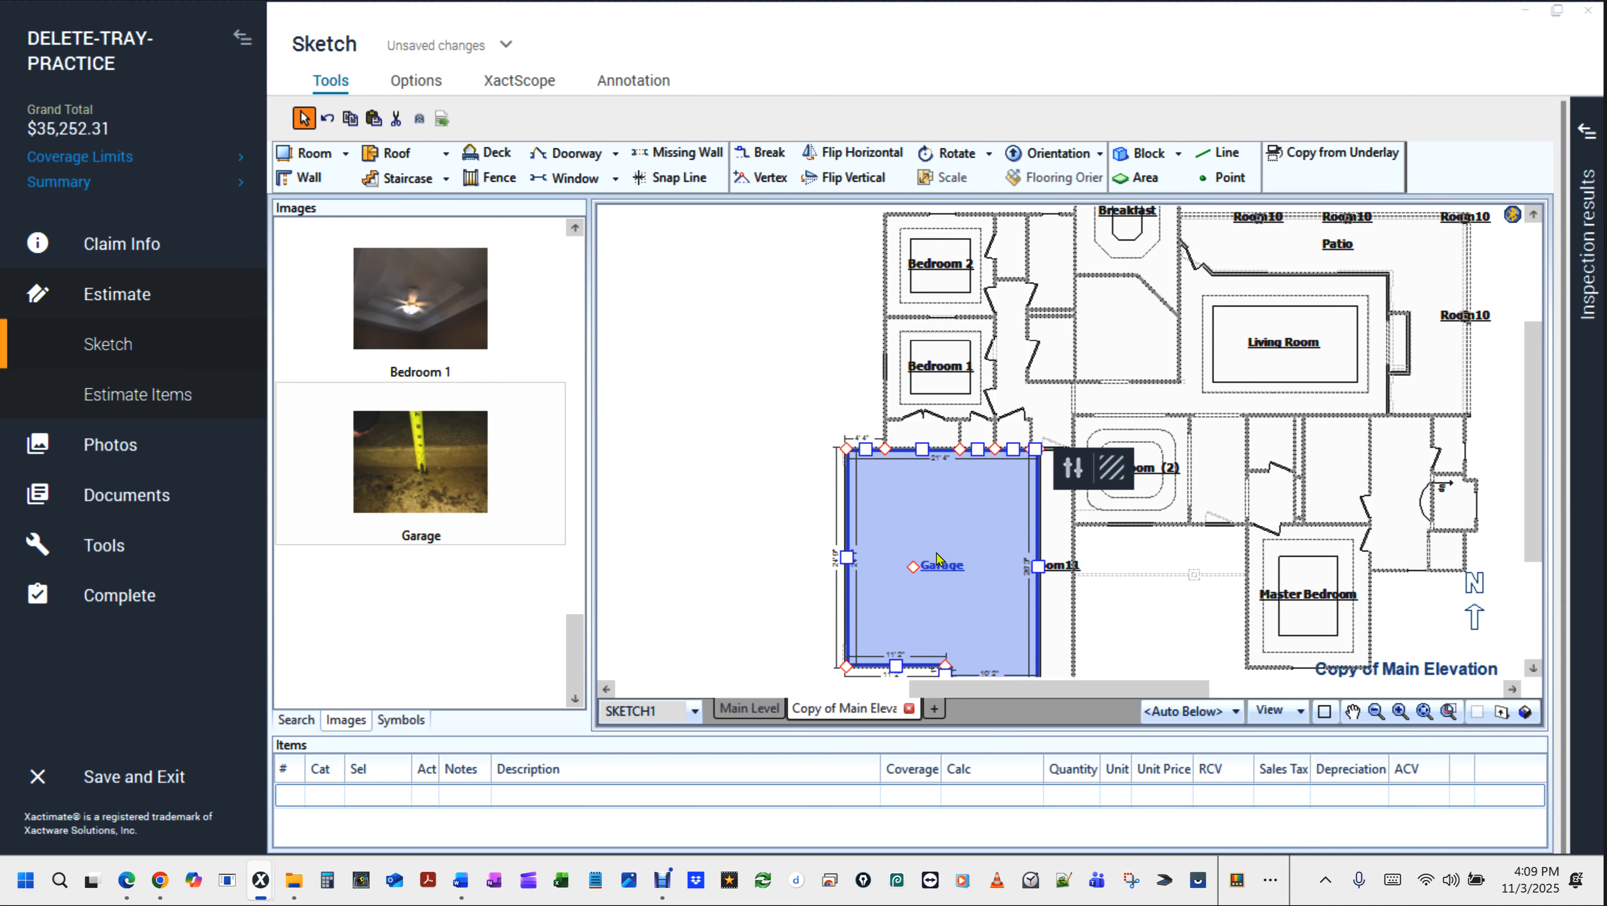
double_click(936, 552)
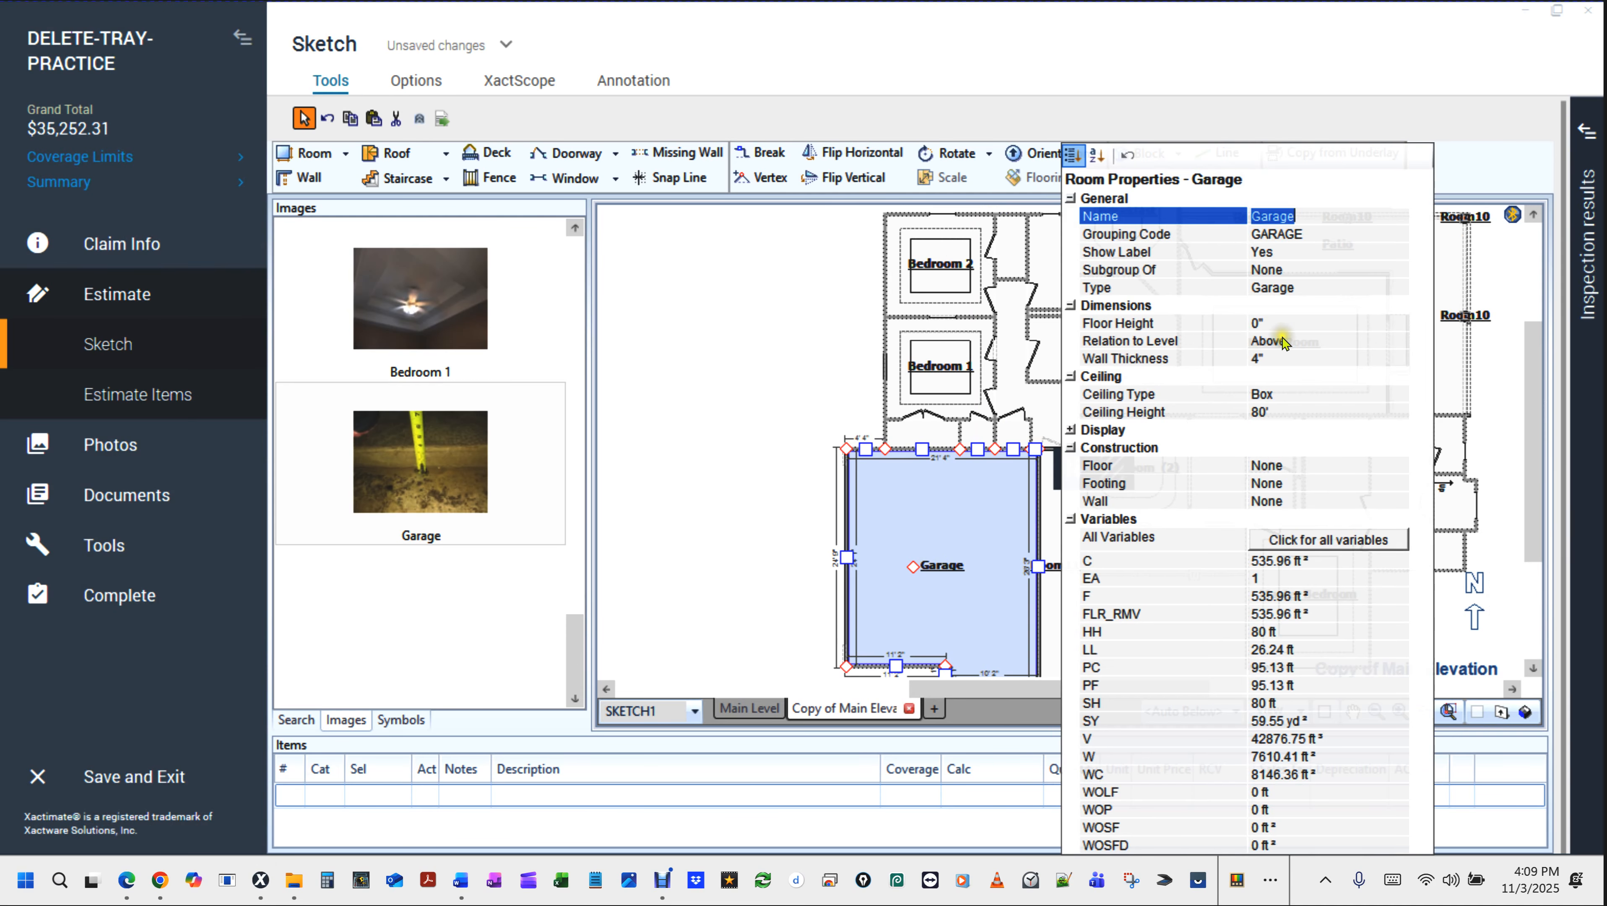
click(1280, 323)
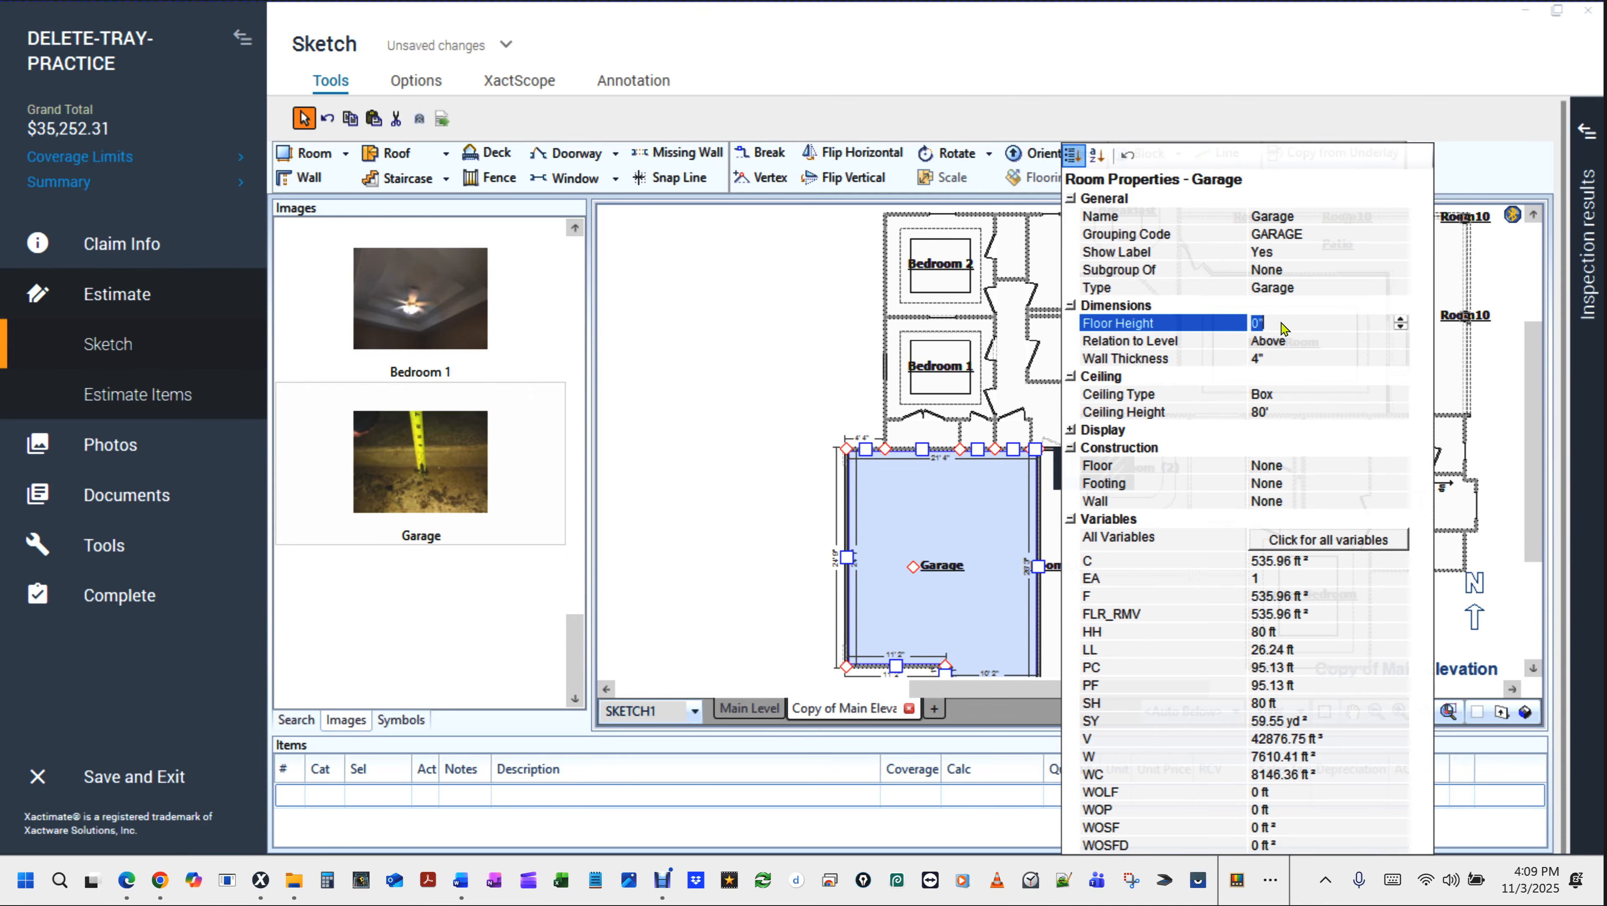
text(4")
key(Tab)
key(Down)
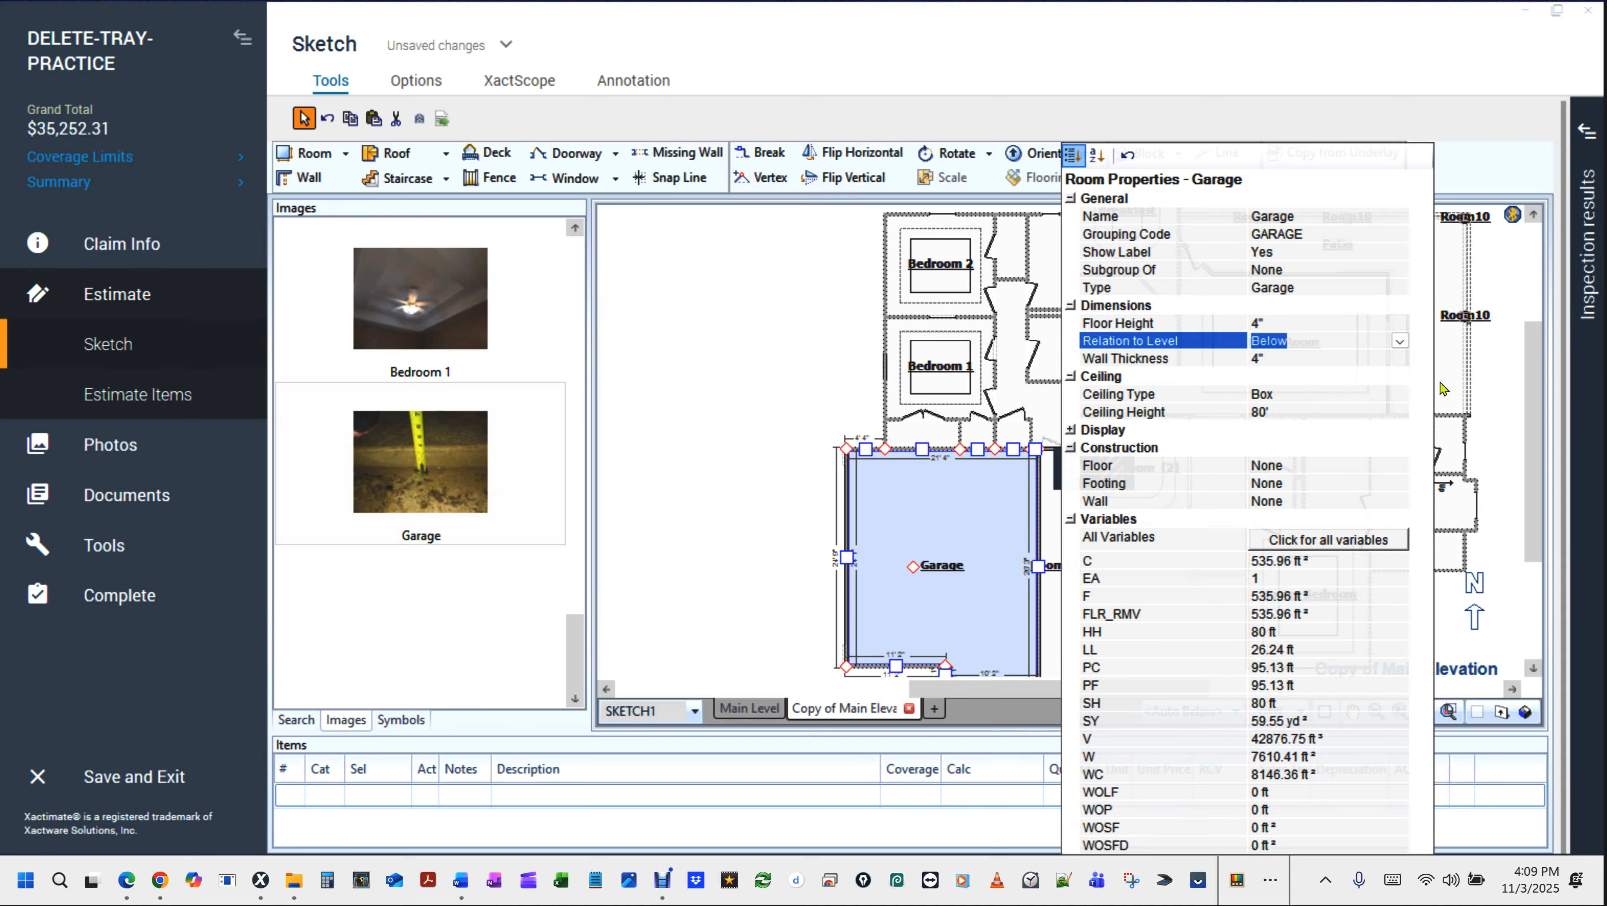
click(1443, 388)
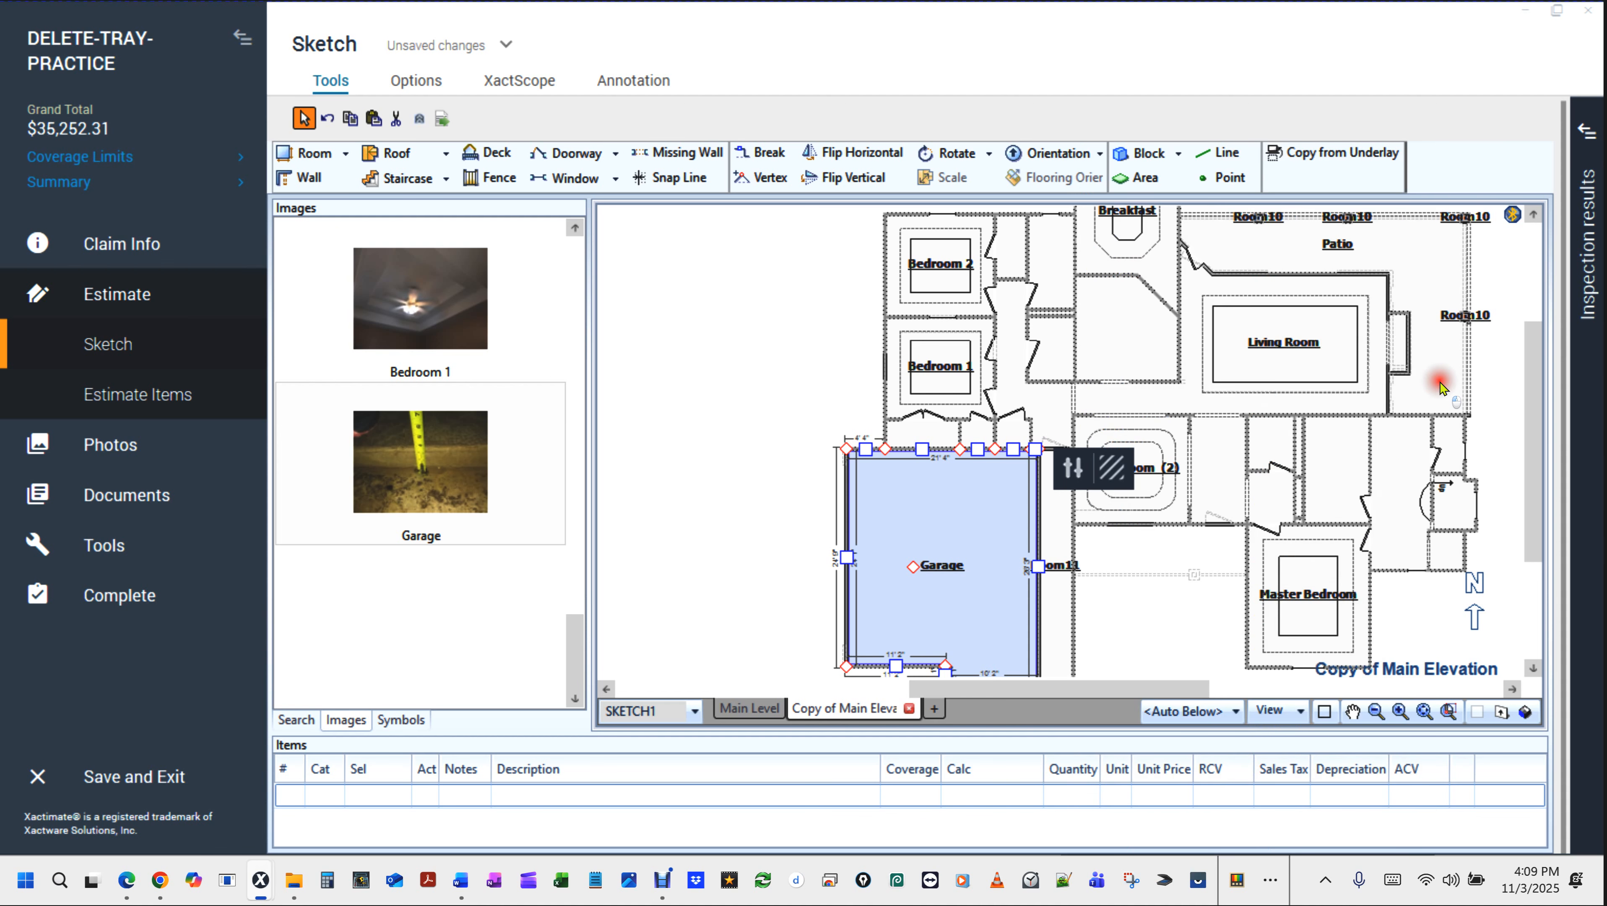
click(727, 384)
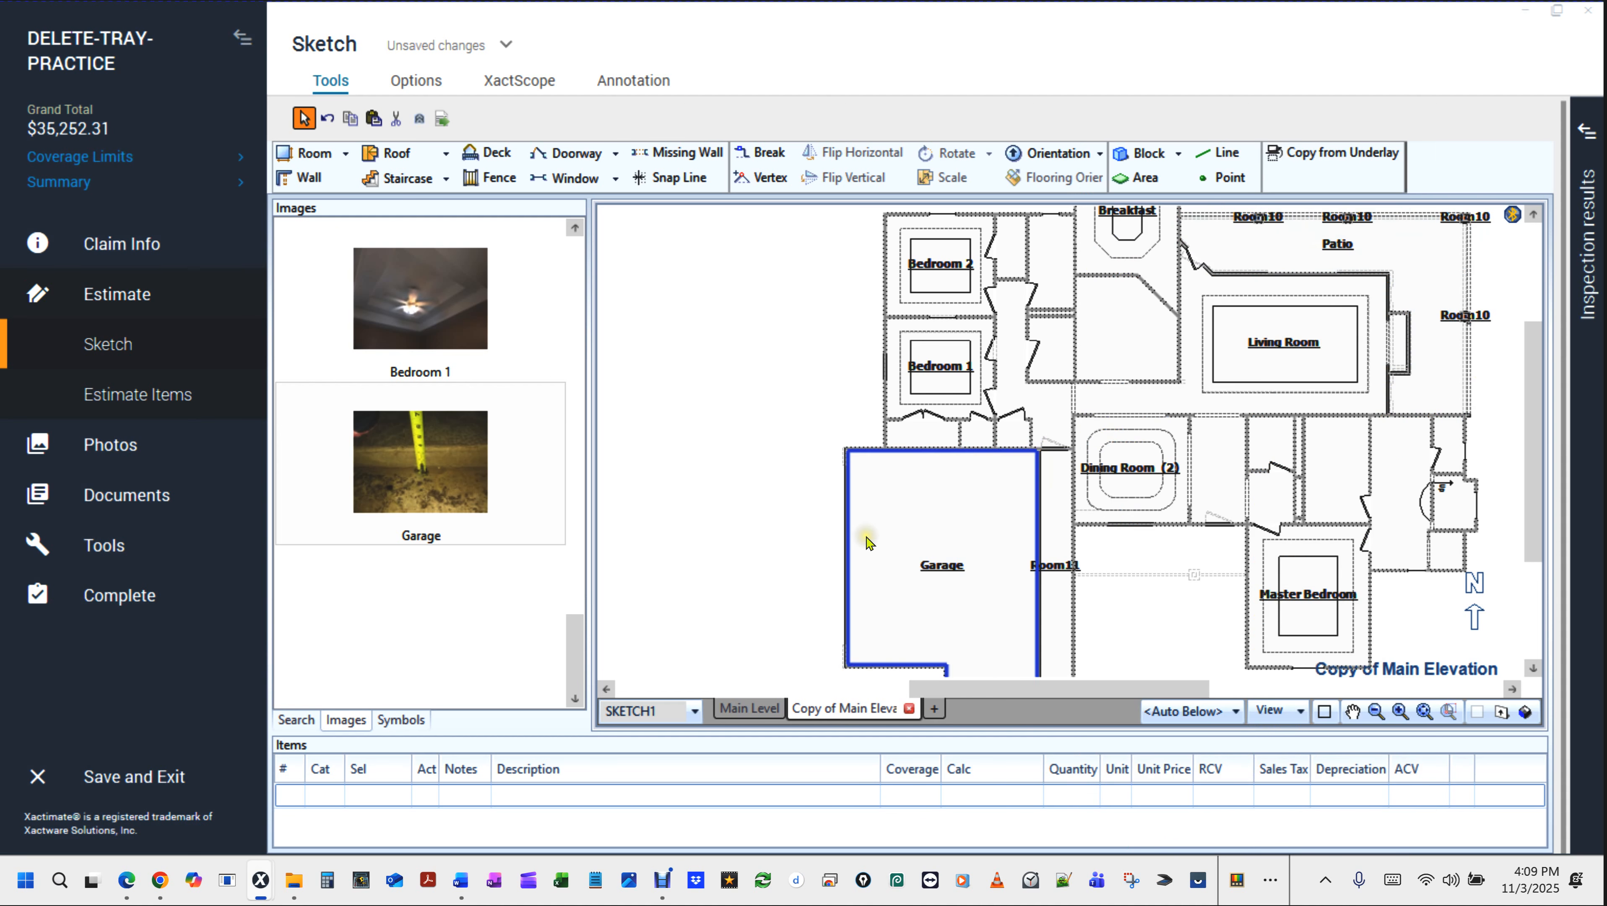
Set the Garage's ceiling height to 8' 6".
scroll(864, 538, down, 2)
double_click(900, 555)
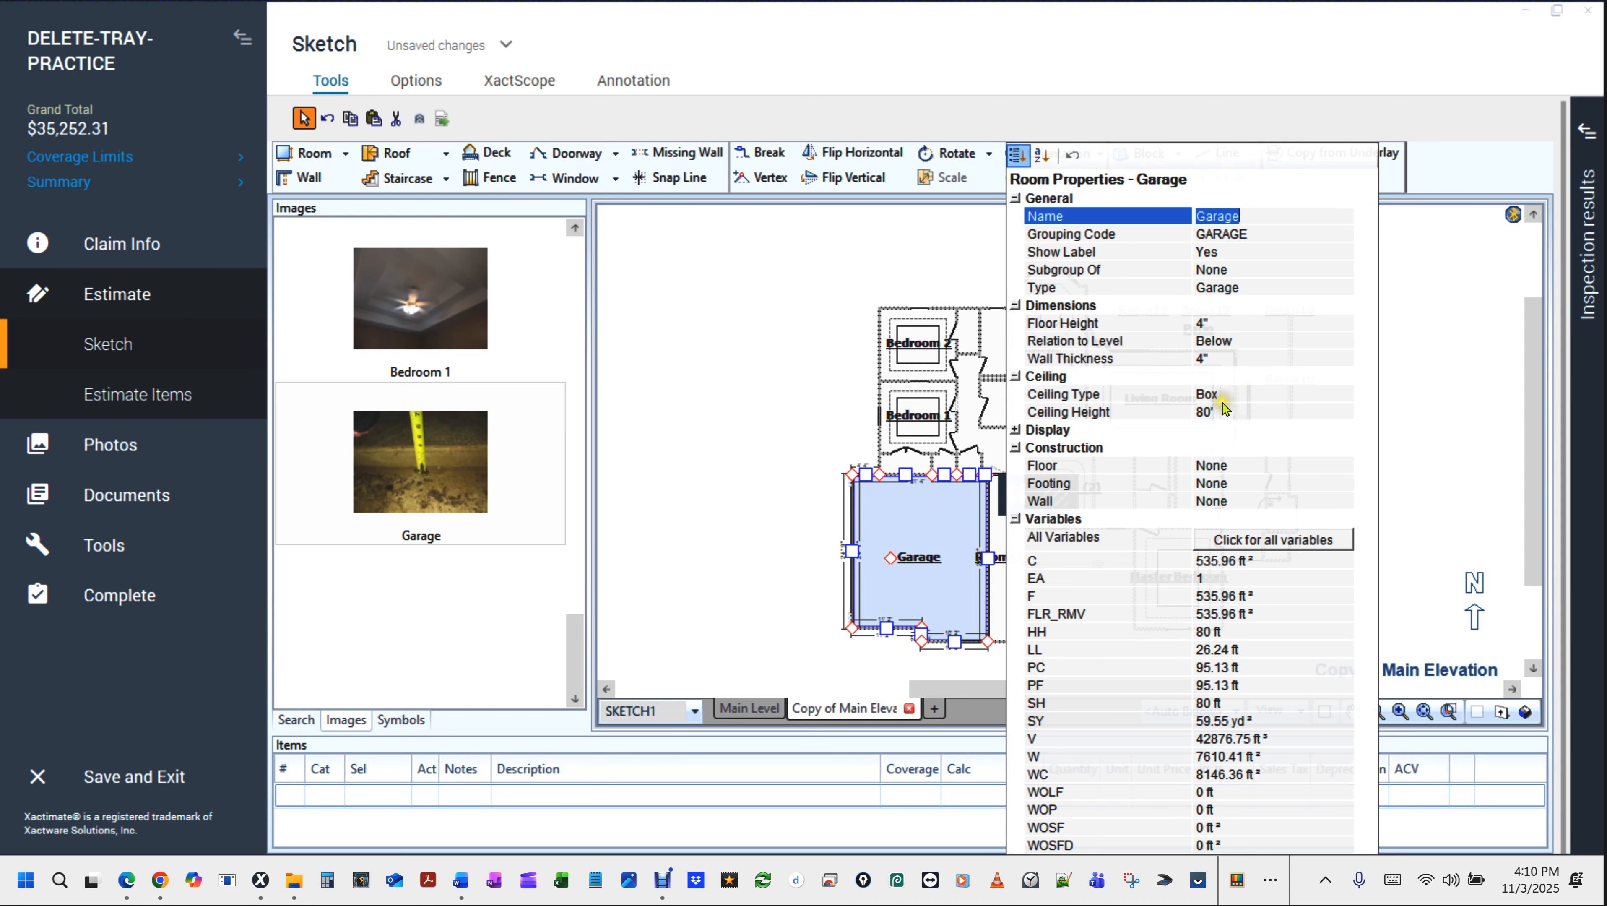
click(1233, 413)
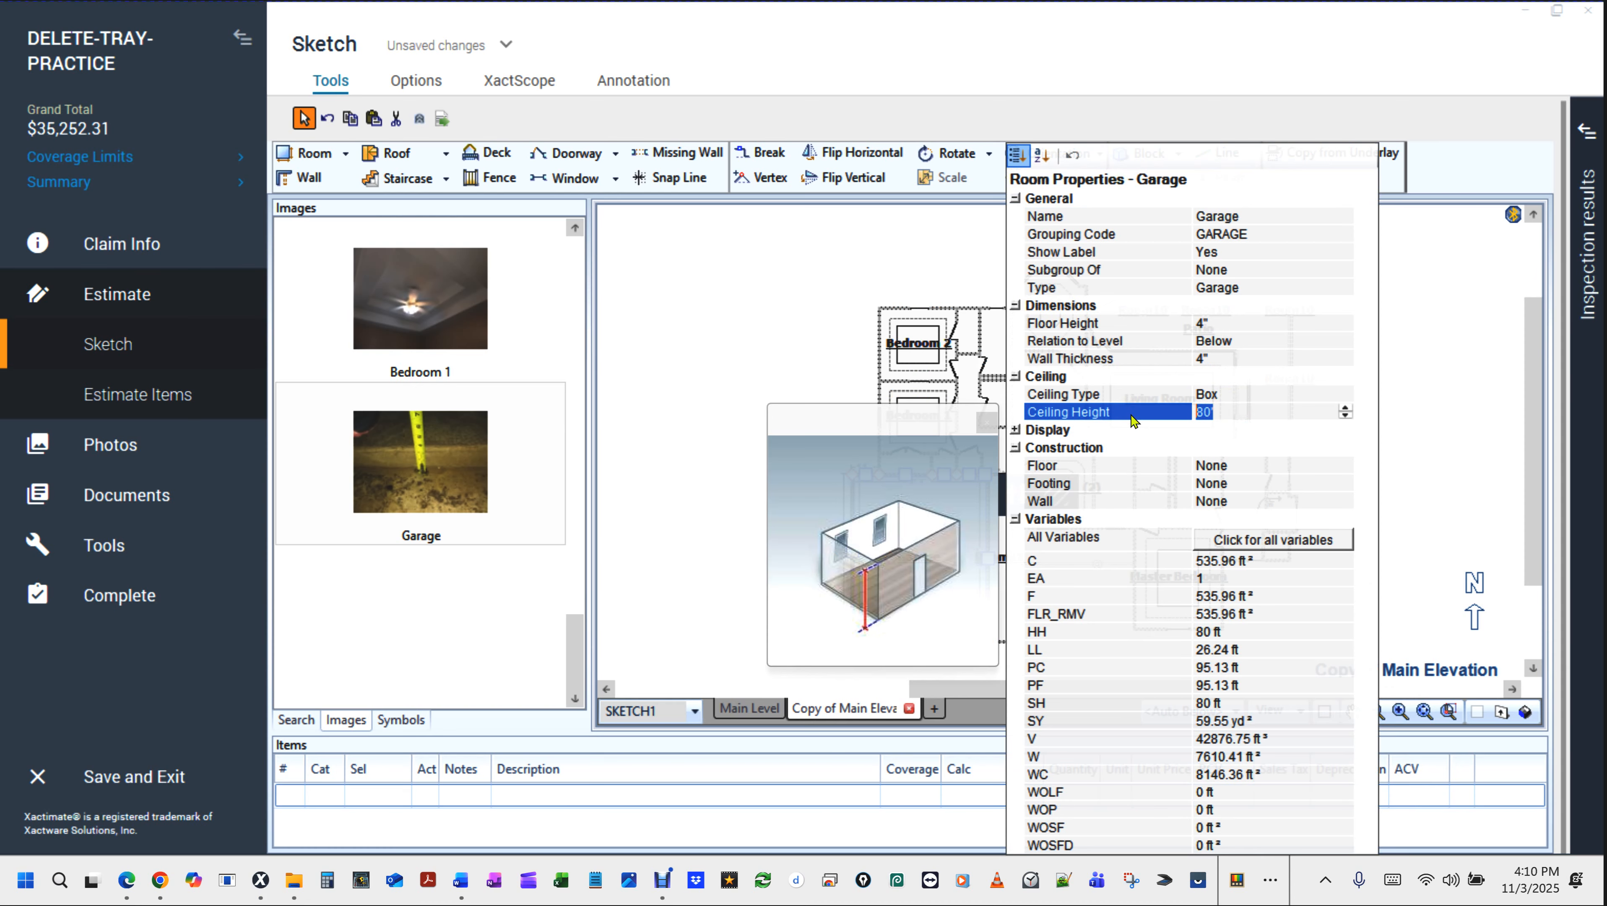
text(94)
key(BackSpace)
key(BackSpace)
text(8,6)
key(Return)
click(812, 322)
Check the garage area in the 3D view, then set Room11's ceiling height to 8' 2" in the plan.
click(1071, 508)
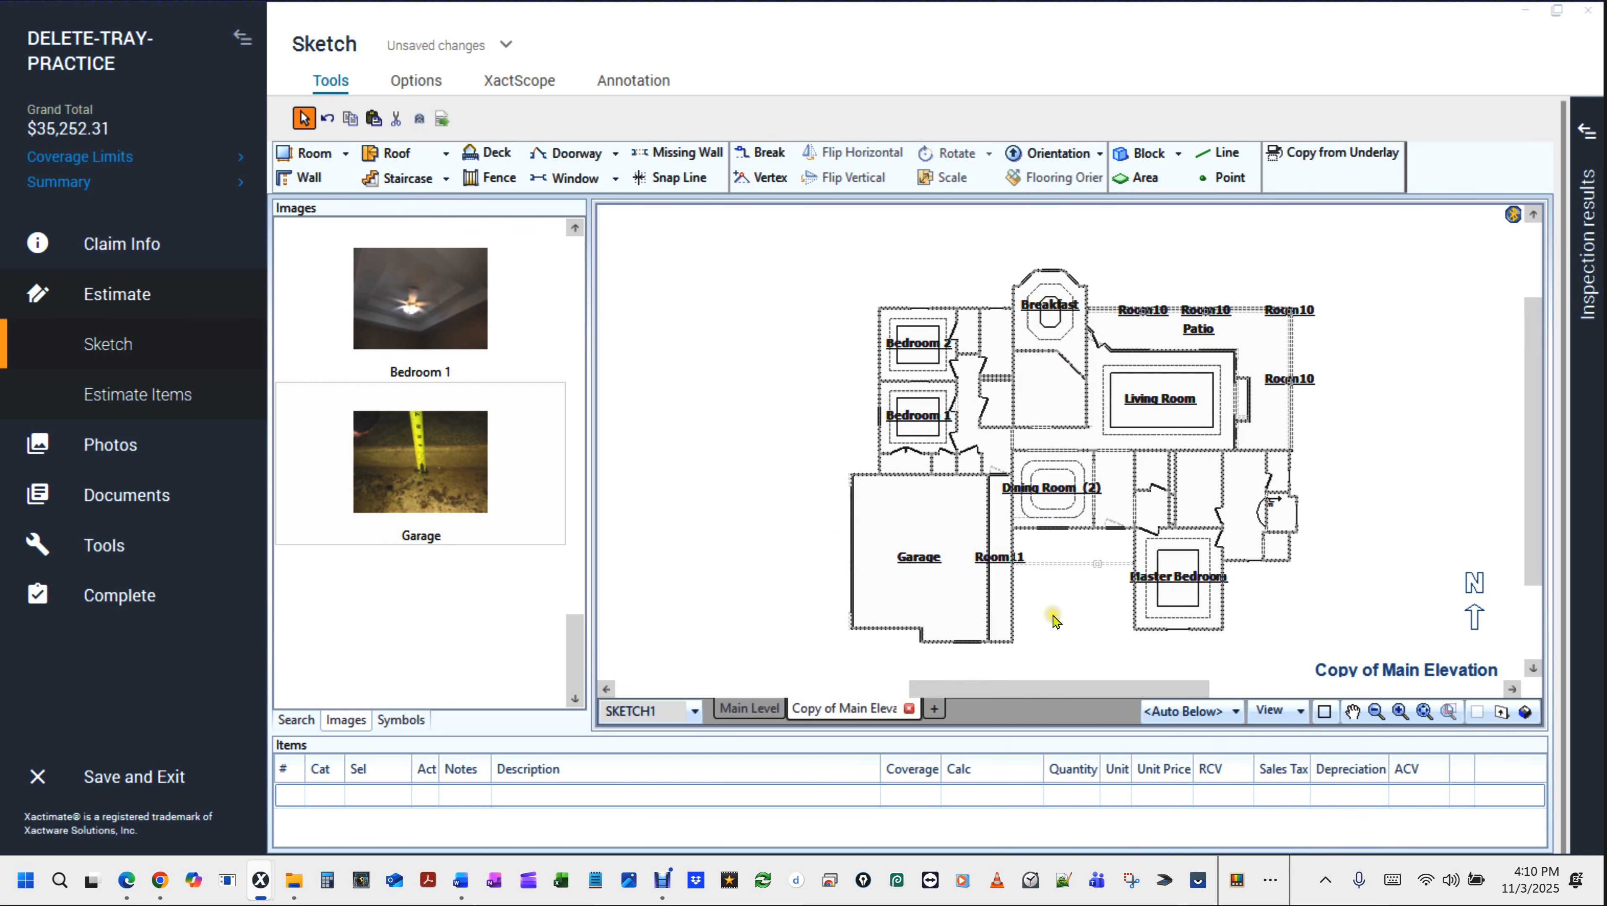
mouse_move(1033, 627)
mouse_down()
mouse_move(1104, 383)
mouse_move(1191, 384)
mouse_up()
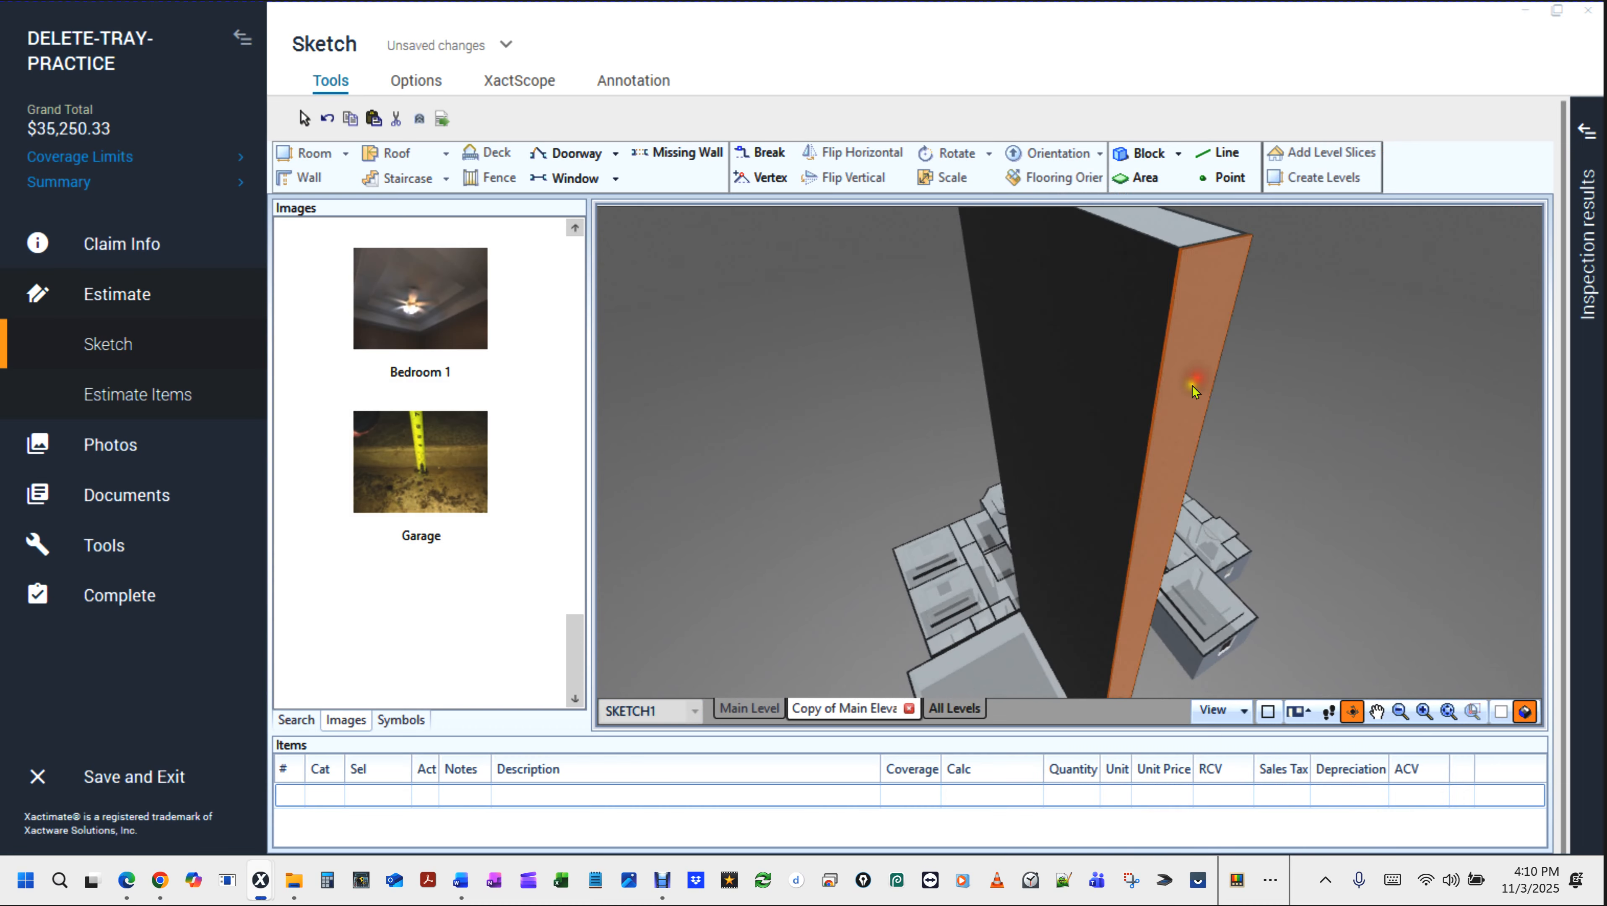
key(Escape)
click(1003, 575)
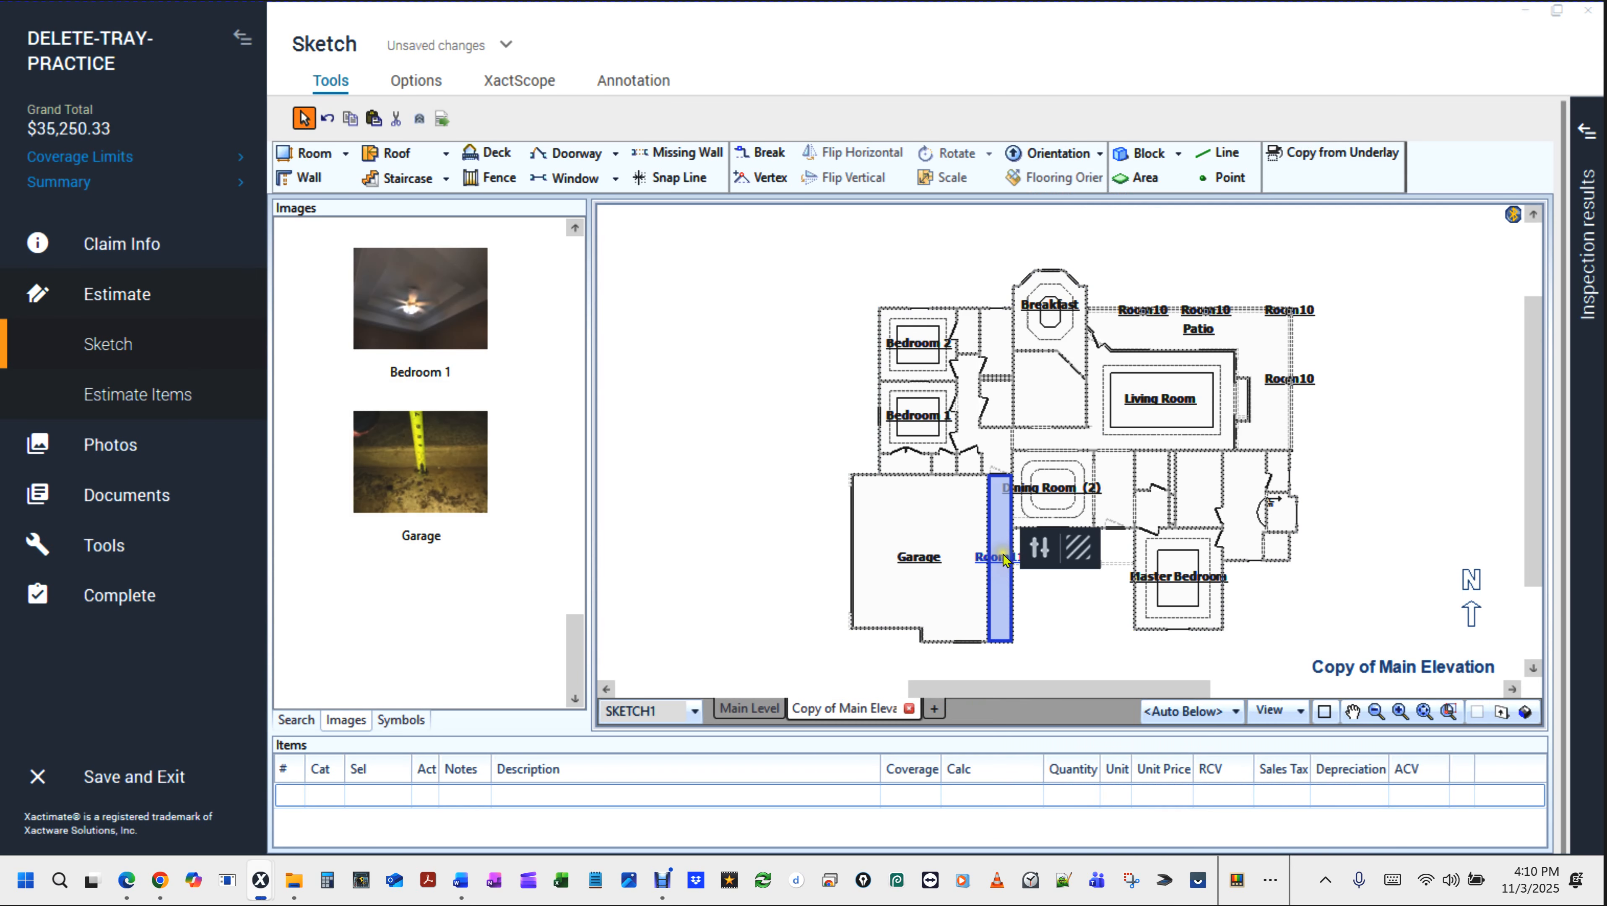
click(1042, 494)
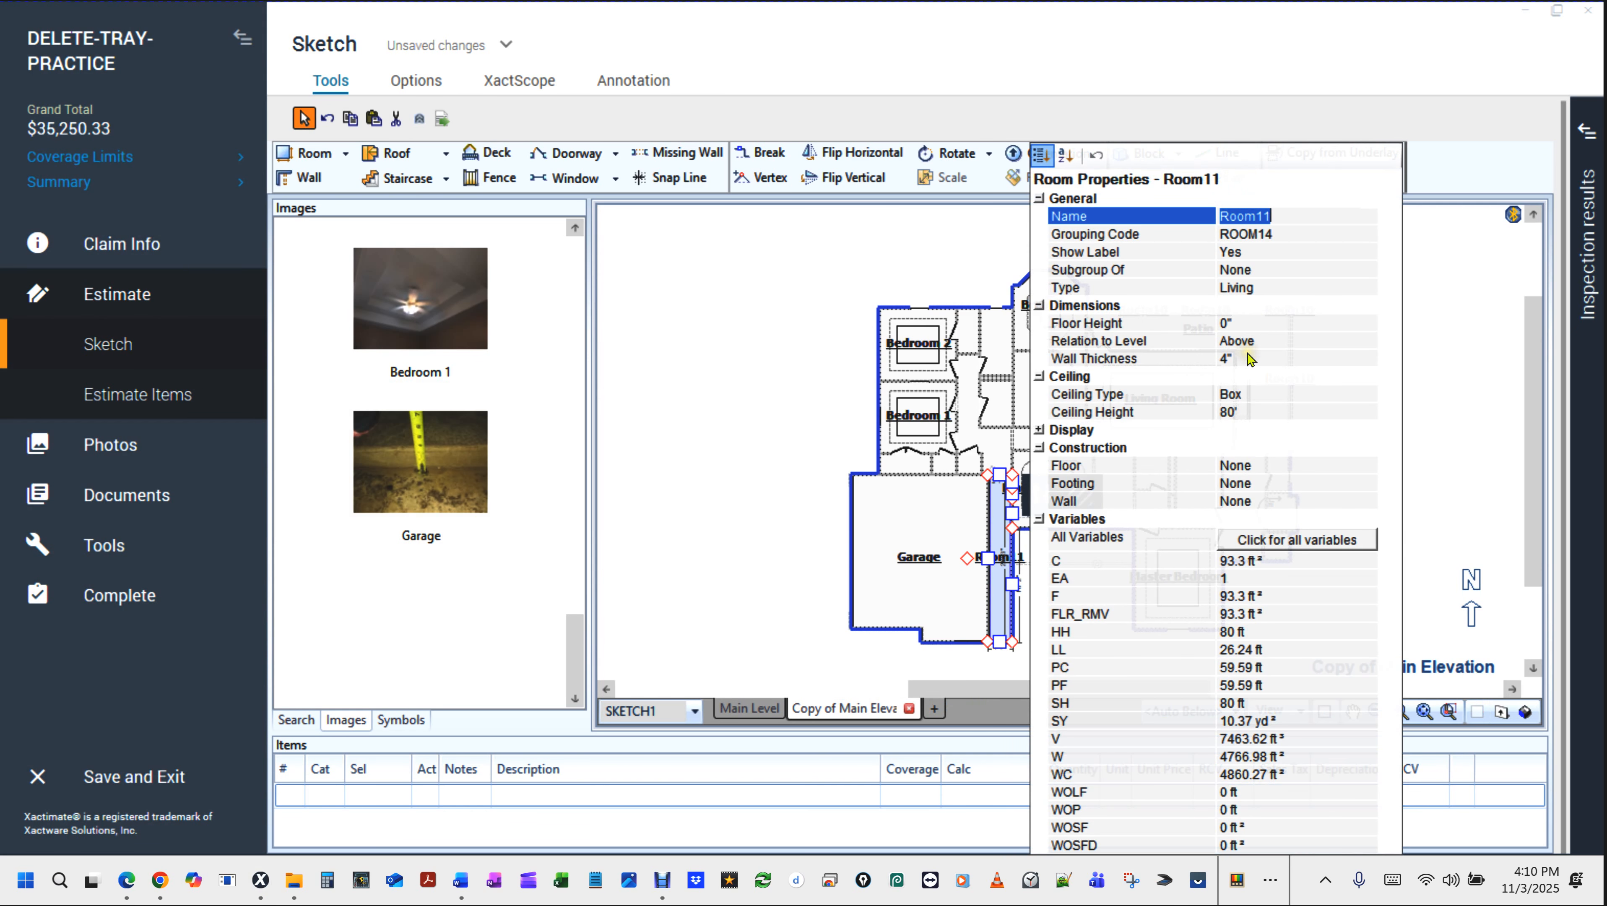
click(1269, 411)
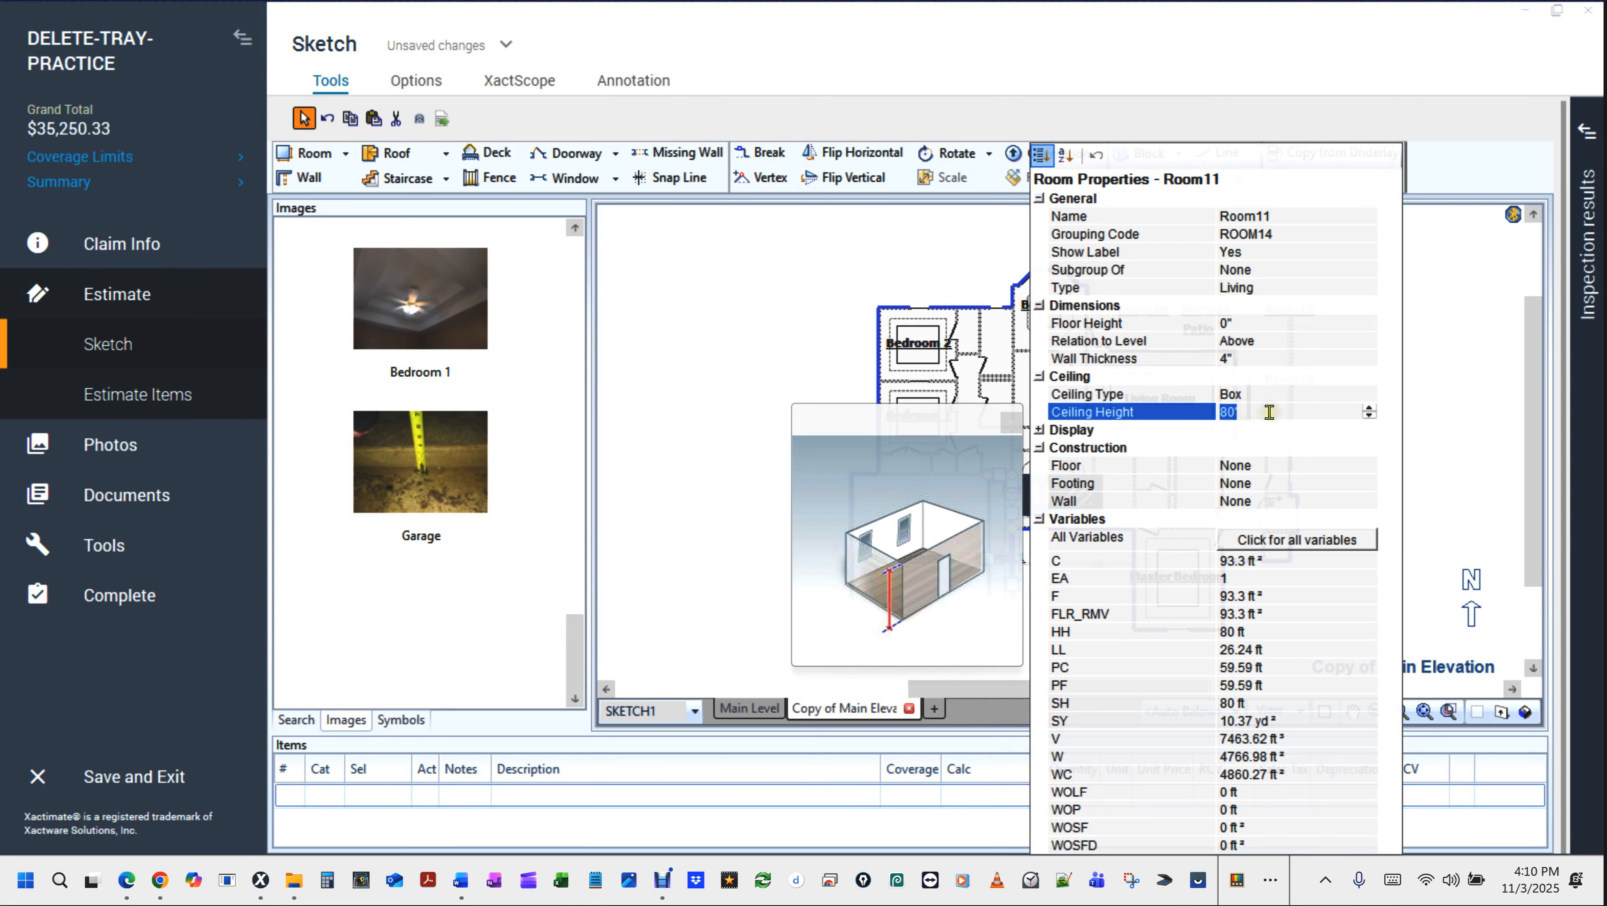
text(8,2)
key(BackSpace)
key(BackSpace)
key(BackSpace)
key(Return)
click(801, 378)
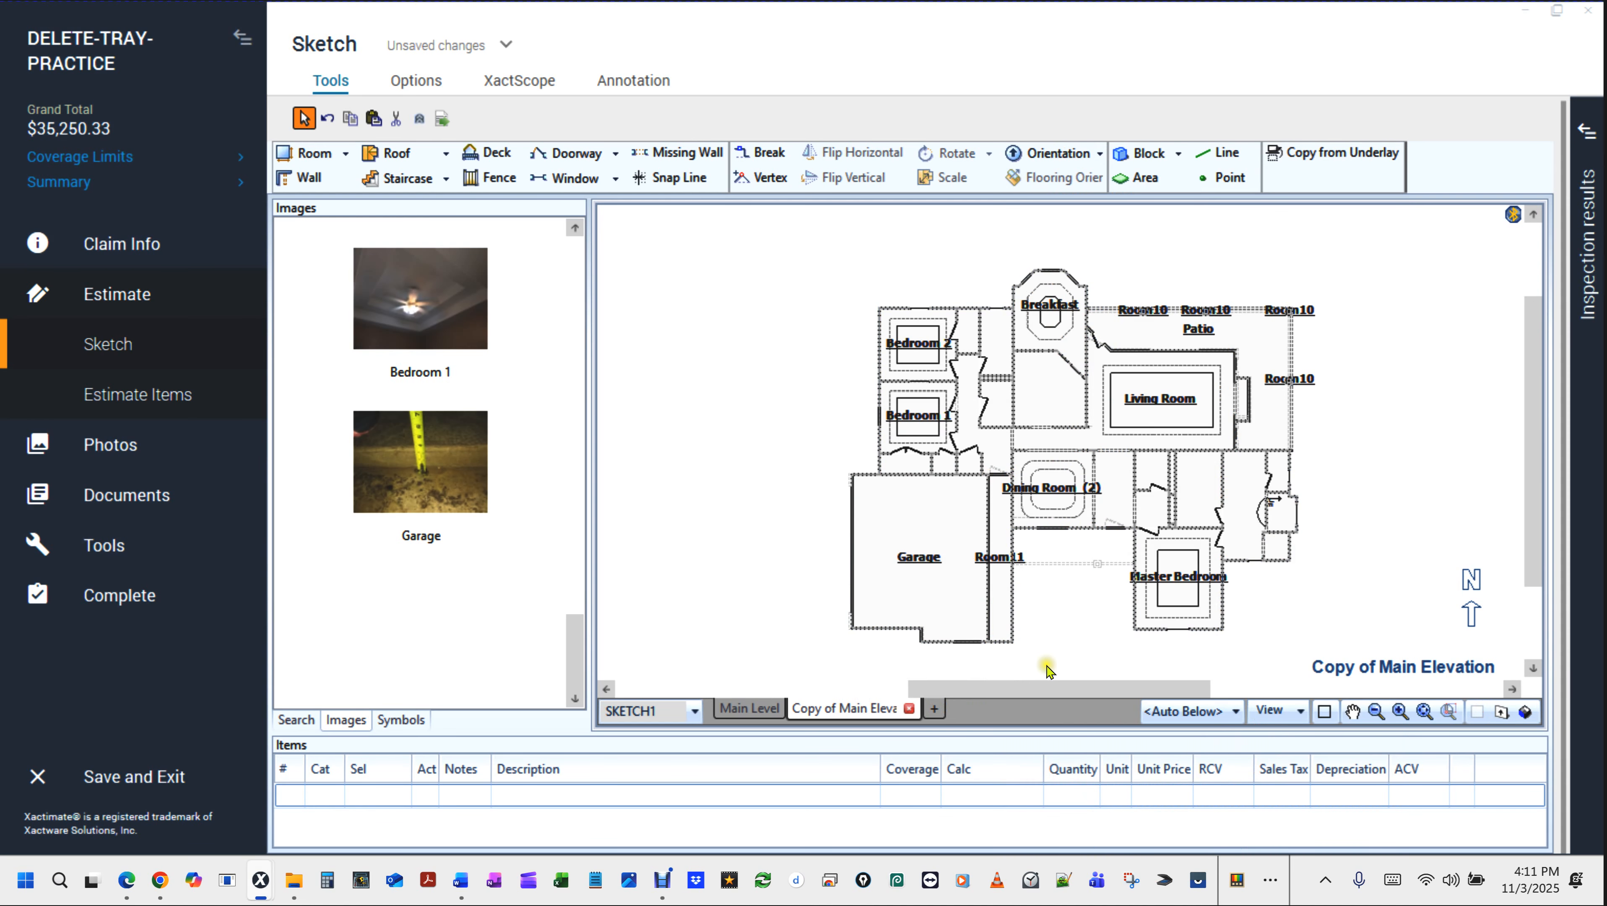
Examine the south side of the Garage and Room11 in the 3D view from near ground level.
key(F9)
drag(1030, 630, 1040, 258)
mouse_move(991, 487)
mouse_down()
mouse_move(1069, 488)
mouse_move(1119, 441)
mouse_move(1003, 447)
mouse_move(1009, 539)
mouse_move(989, 580)
mouse_move(954, 581)
mouse_move(854, 640)
mouse_up()
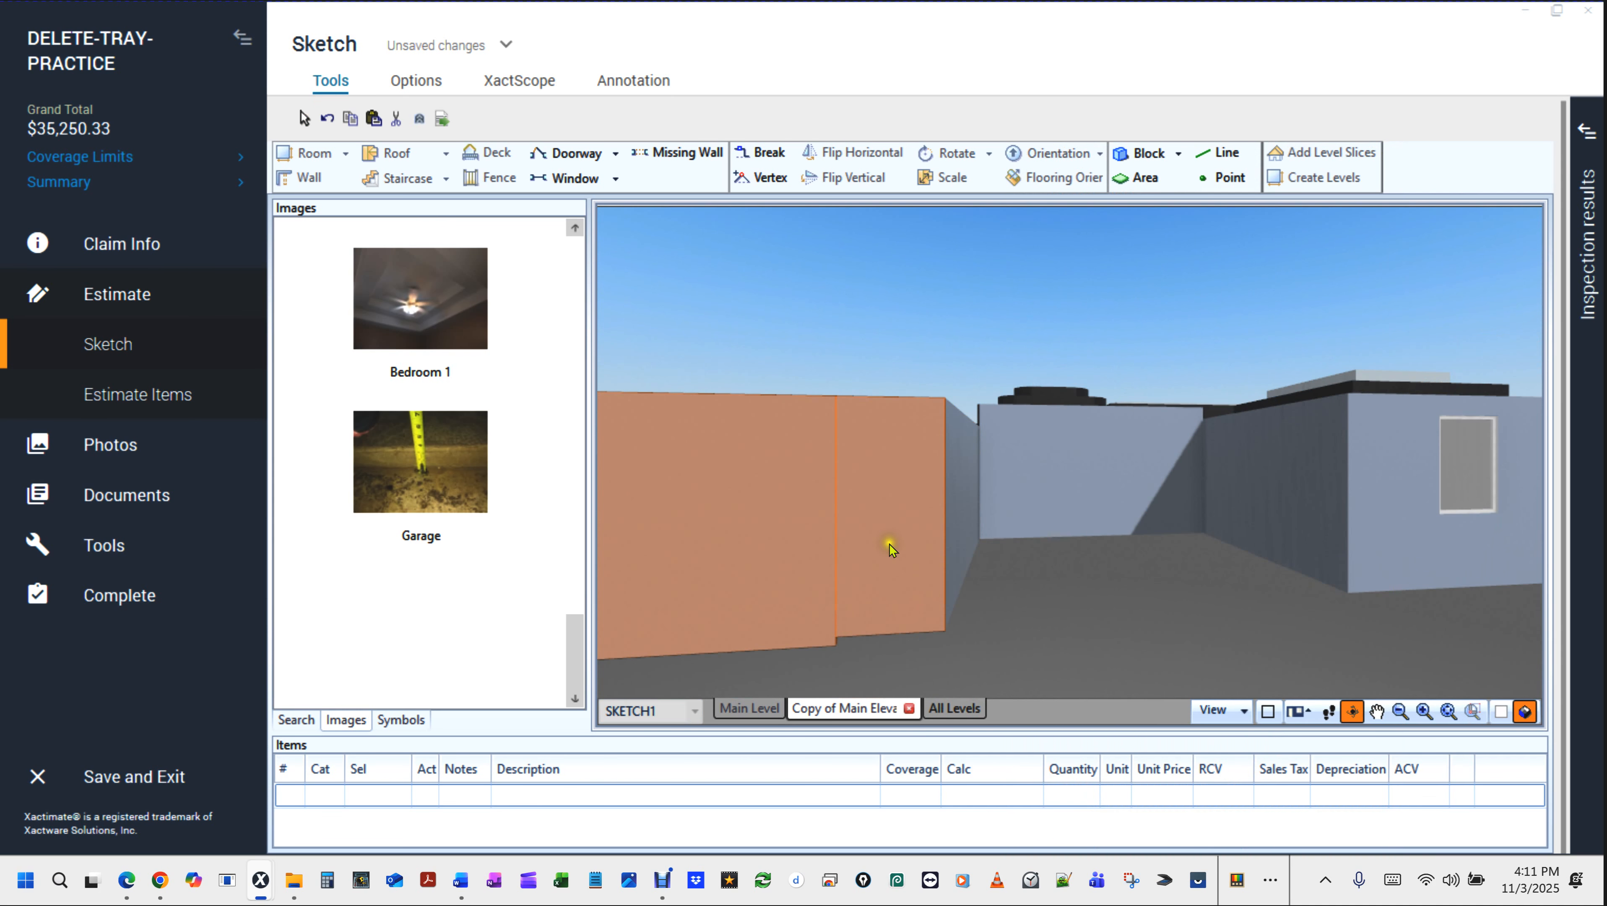
Examine the outer wall corner next to the Garage up close in the 3D view and return to the plan.
scroll(853, 666, up, 2)
scroll(853, 666, down, 3)
mouse_move(914, 630)
mouse_down()
mouse_move(853, 633)
mouse_move(939, 632)
mouse_move(993, 683)
mouse_move(992, 618)
mouse_move(917, 610)
mouse_up()
scroll(953, 588, up, 3)
scroll(953, 589, down, 2)
scroll(953, 587, down, 2)
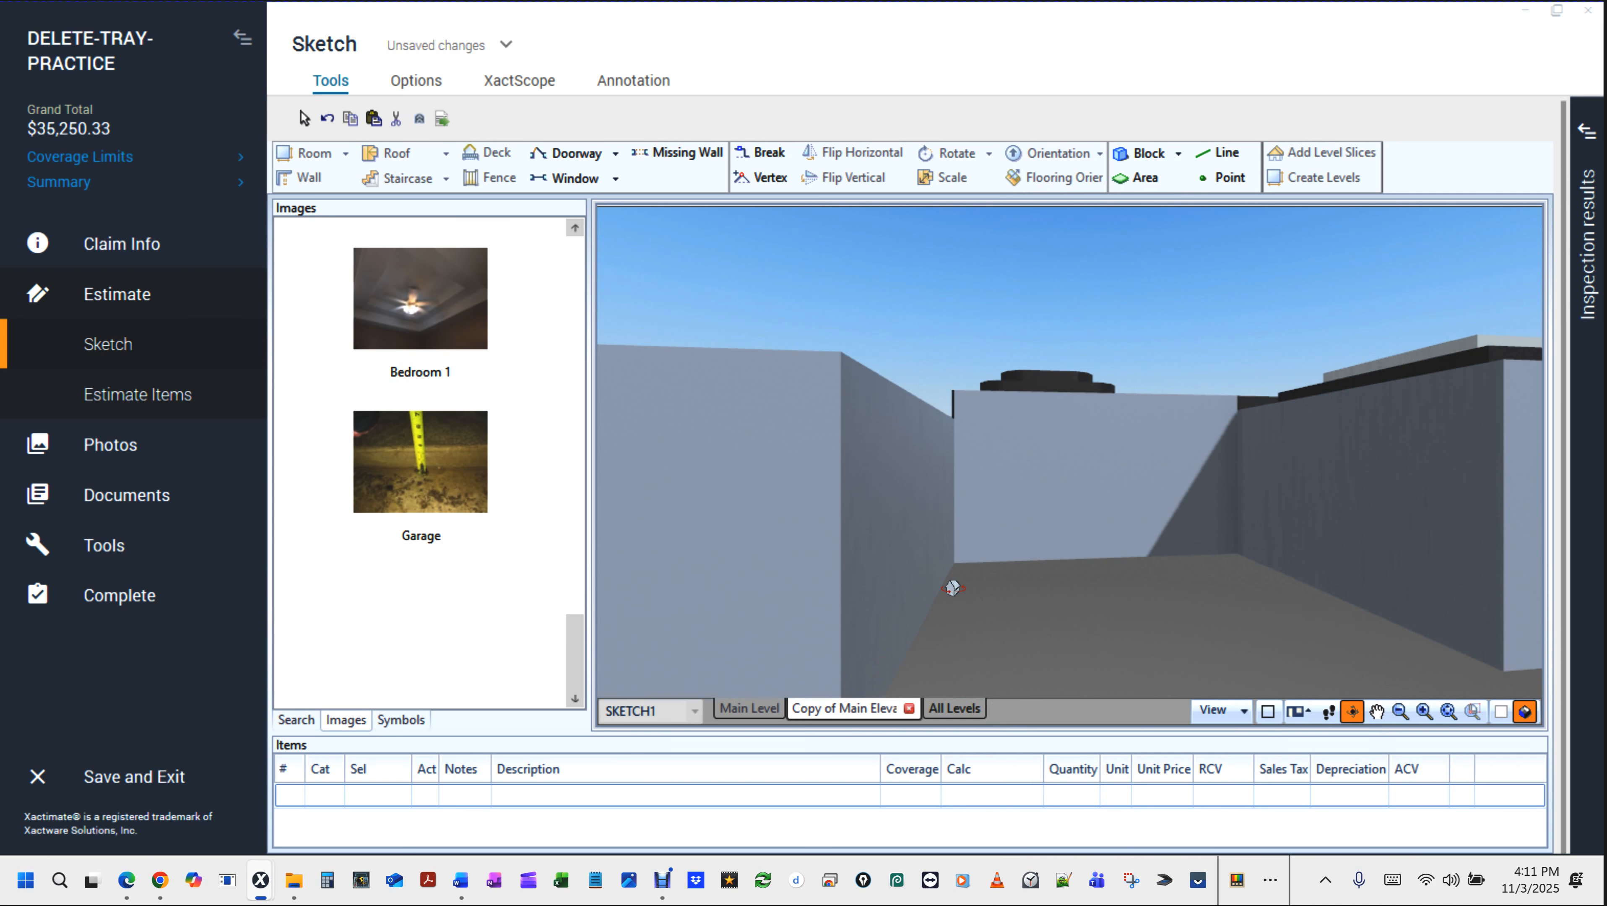
double_click(848, 564)
click(848, 564)
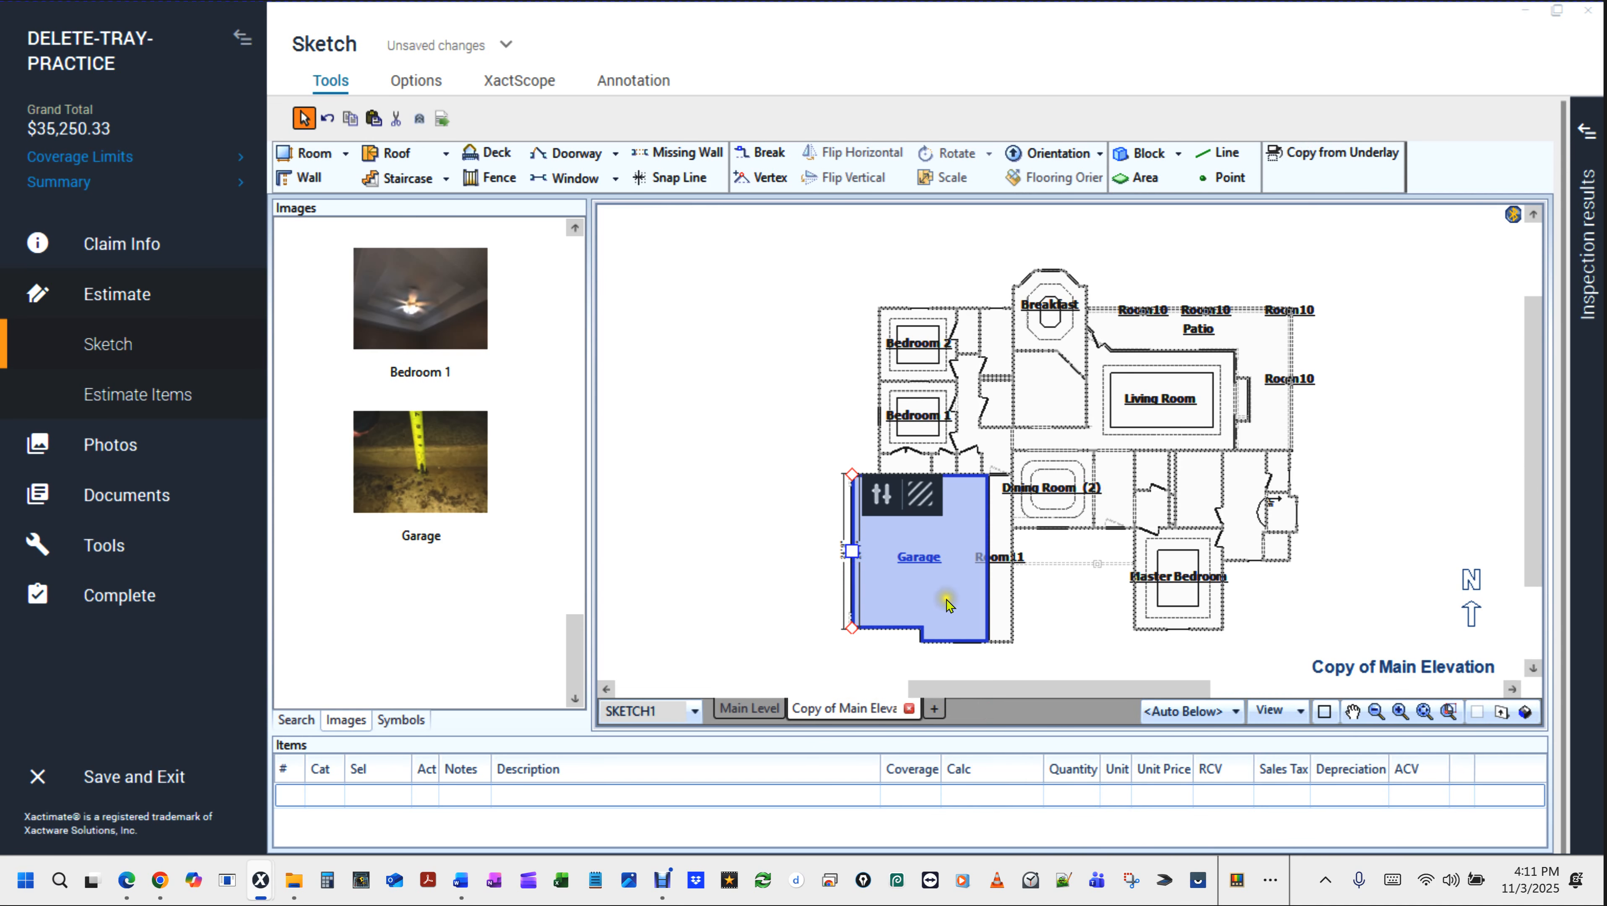
Check the Garage and its shared wall with Room11 from above in the 3D view and return to the plan.
key(F8)
drag(920, 594, 1195, 364)
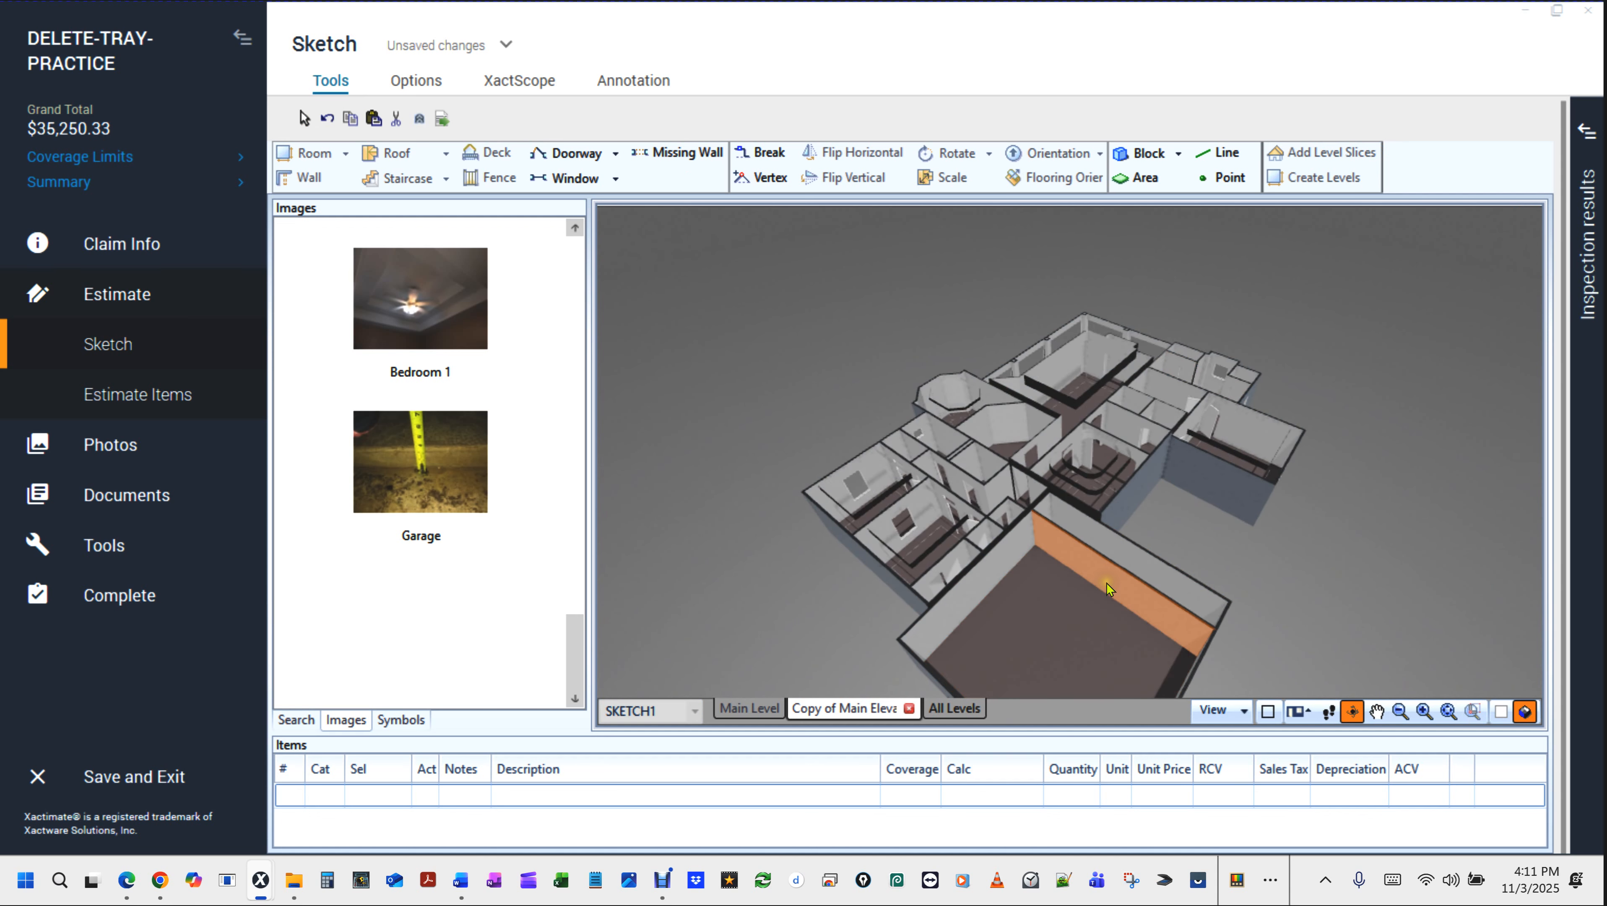
key(F8)
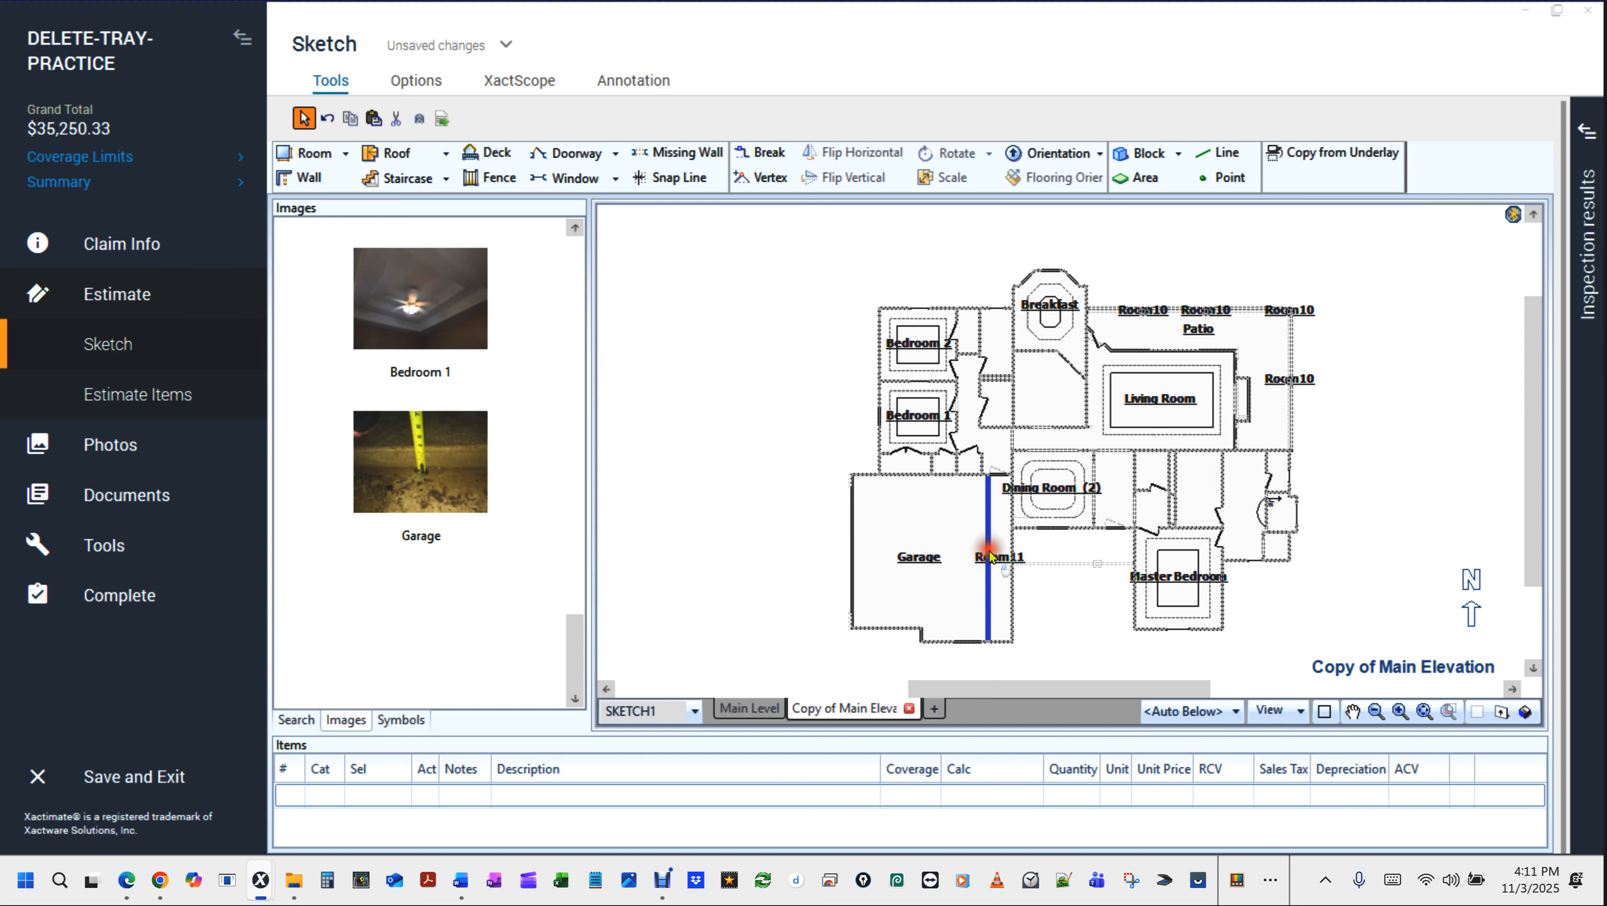
click(988, 556)
click(948, 574)
Examine the Garage in the 3D view, comparing its wall tops, floor level and outer walls with the adjoining rooms.
key(F8)
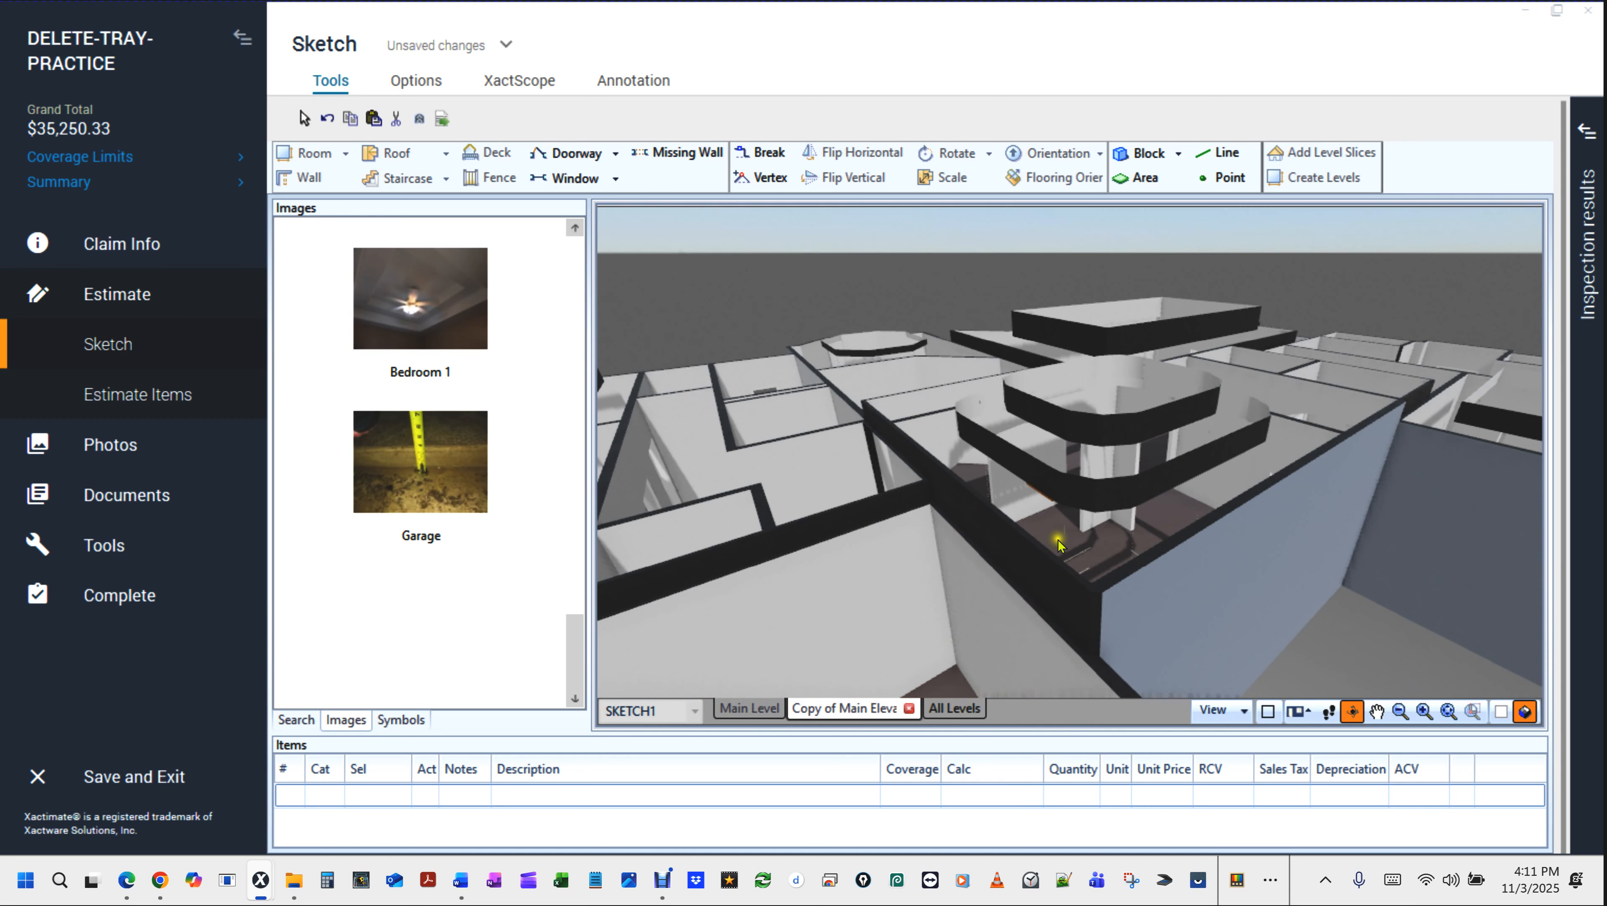
scroll(1065, 545, down, 5)
drag(1043, 679, 1117, 553)
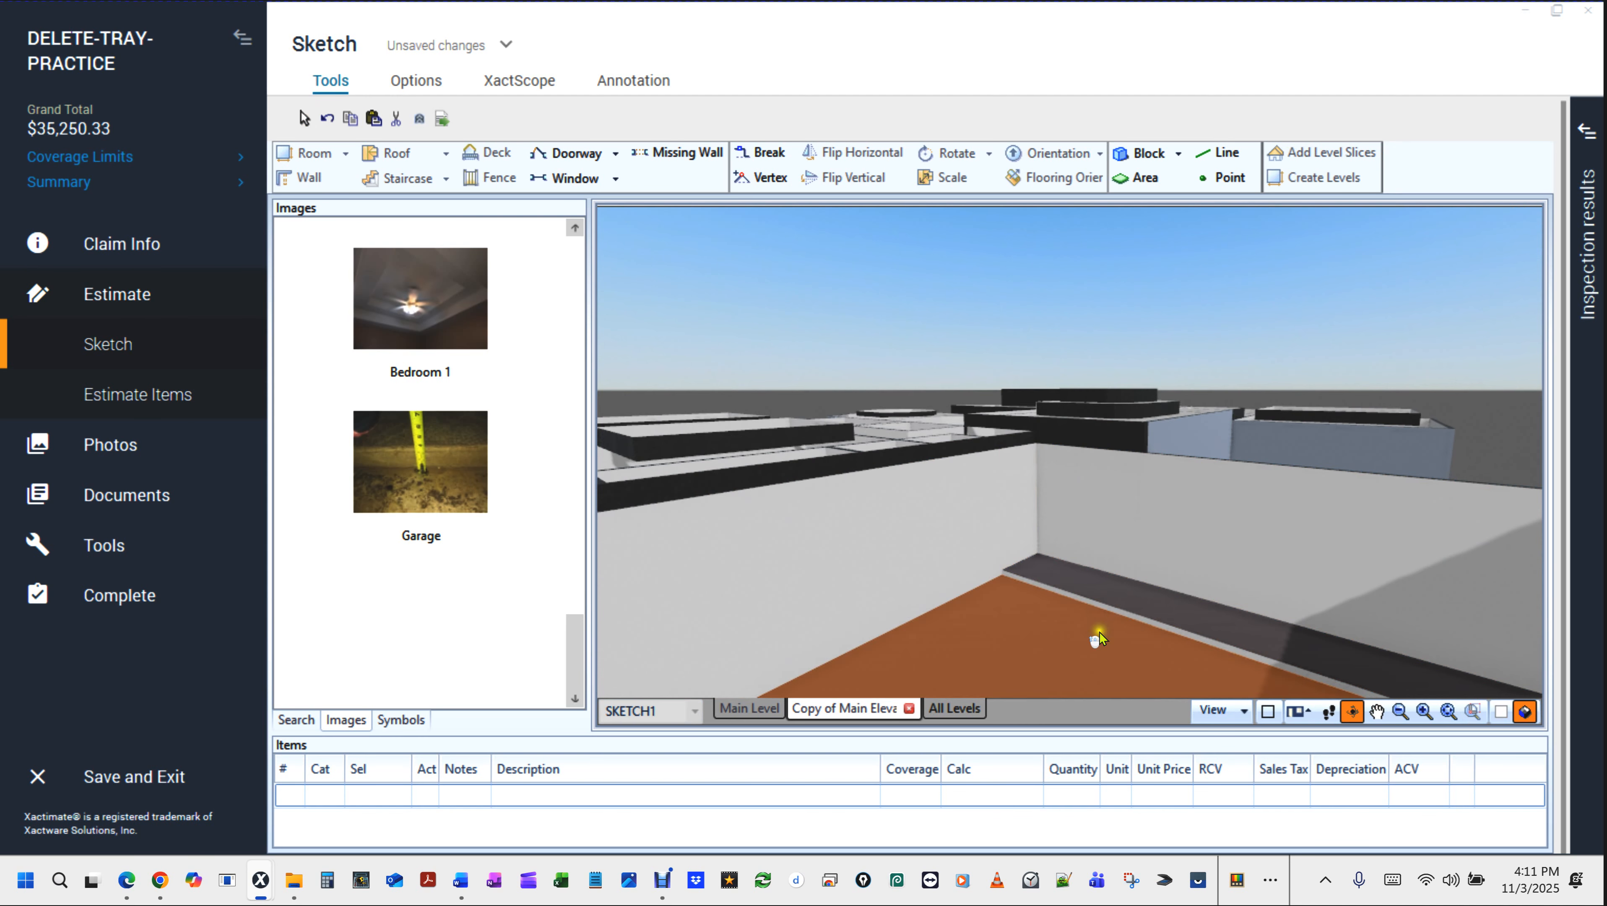
scroll(1102, 635, up, 2)
scroll(1107, 639, down, 1)
scroll(1112, 641, up, 3)
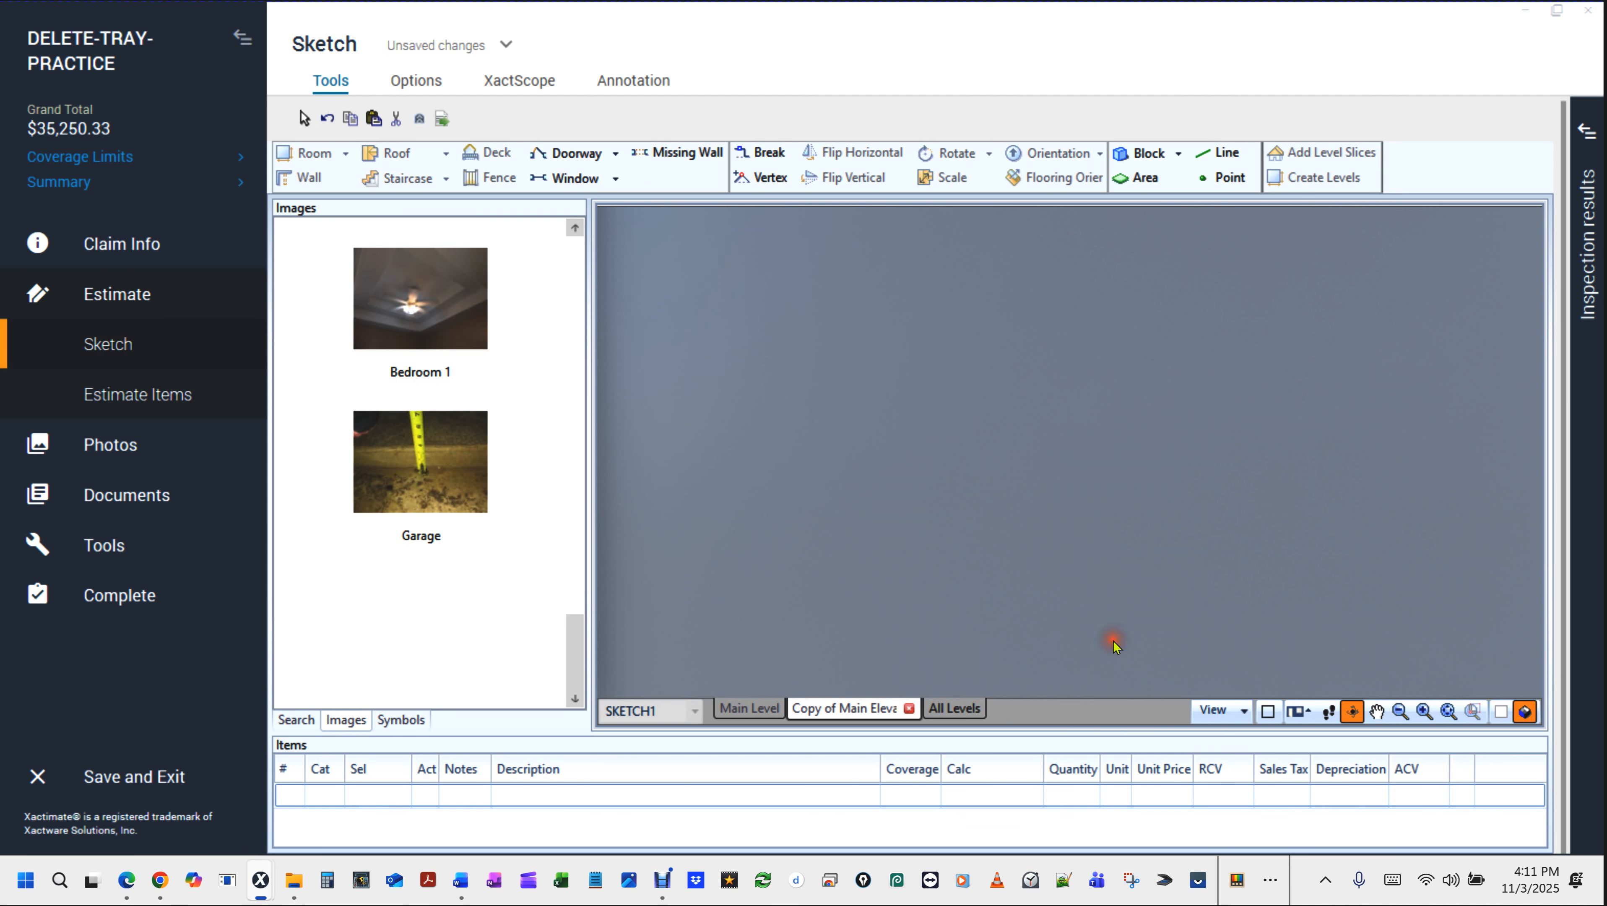
scroll(1116, 646, down, 2)
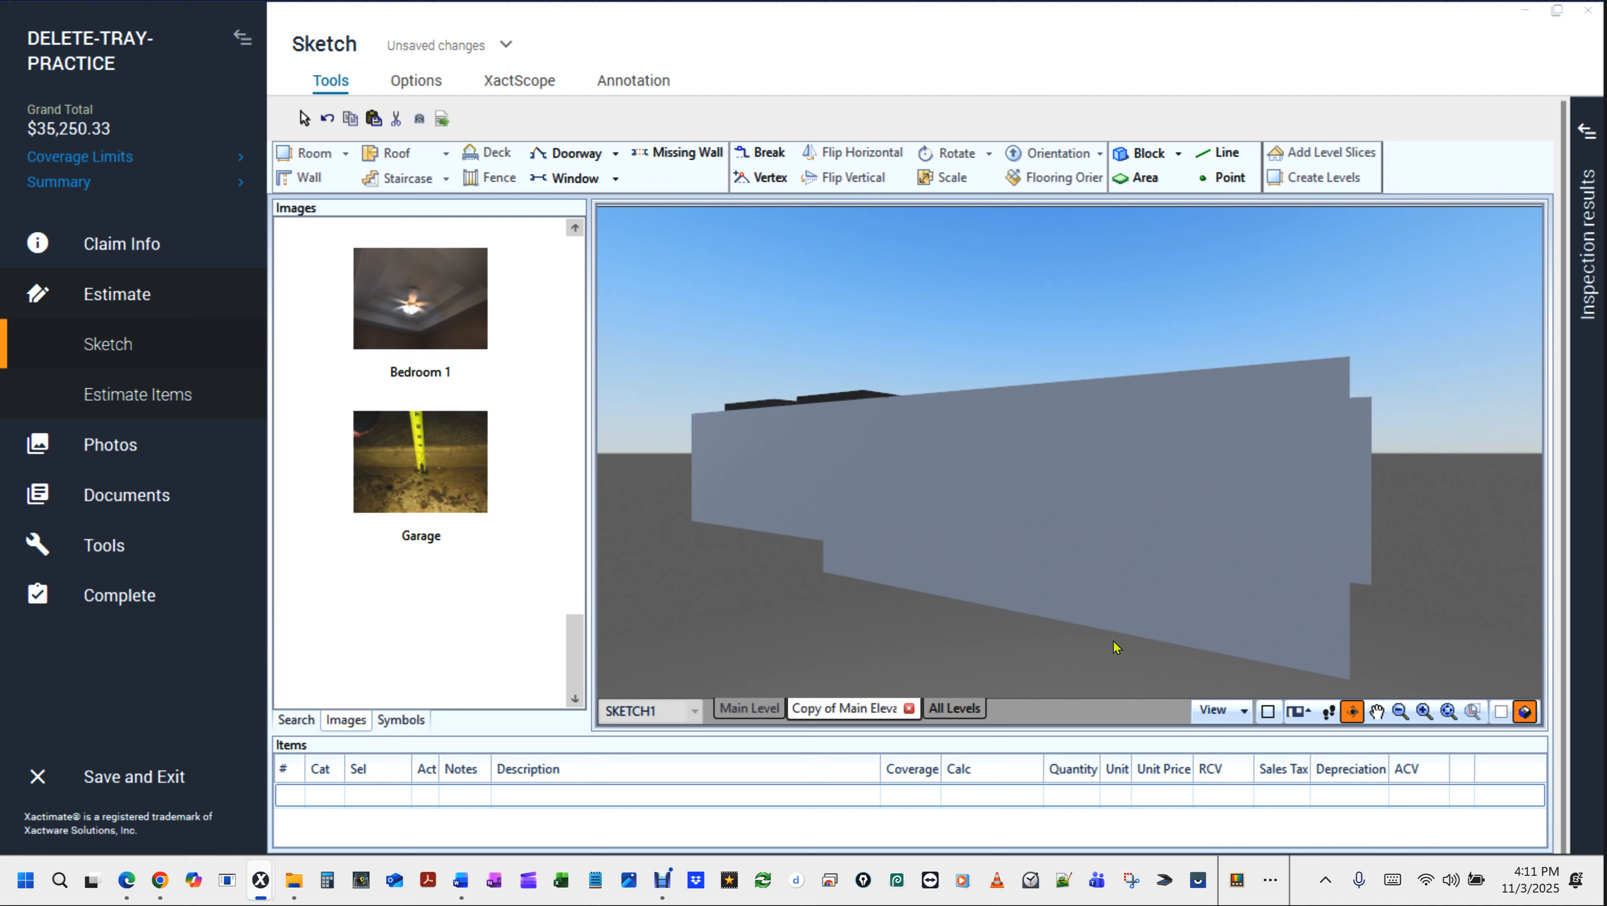
Delete the Copy of Main Elevation level from the sketch.
key(F12)
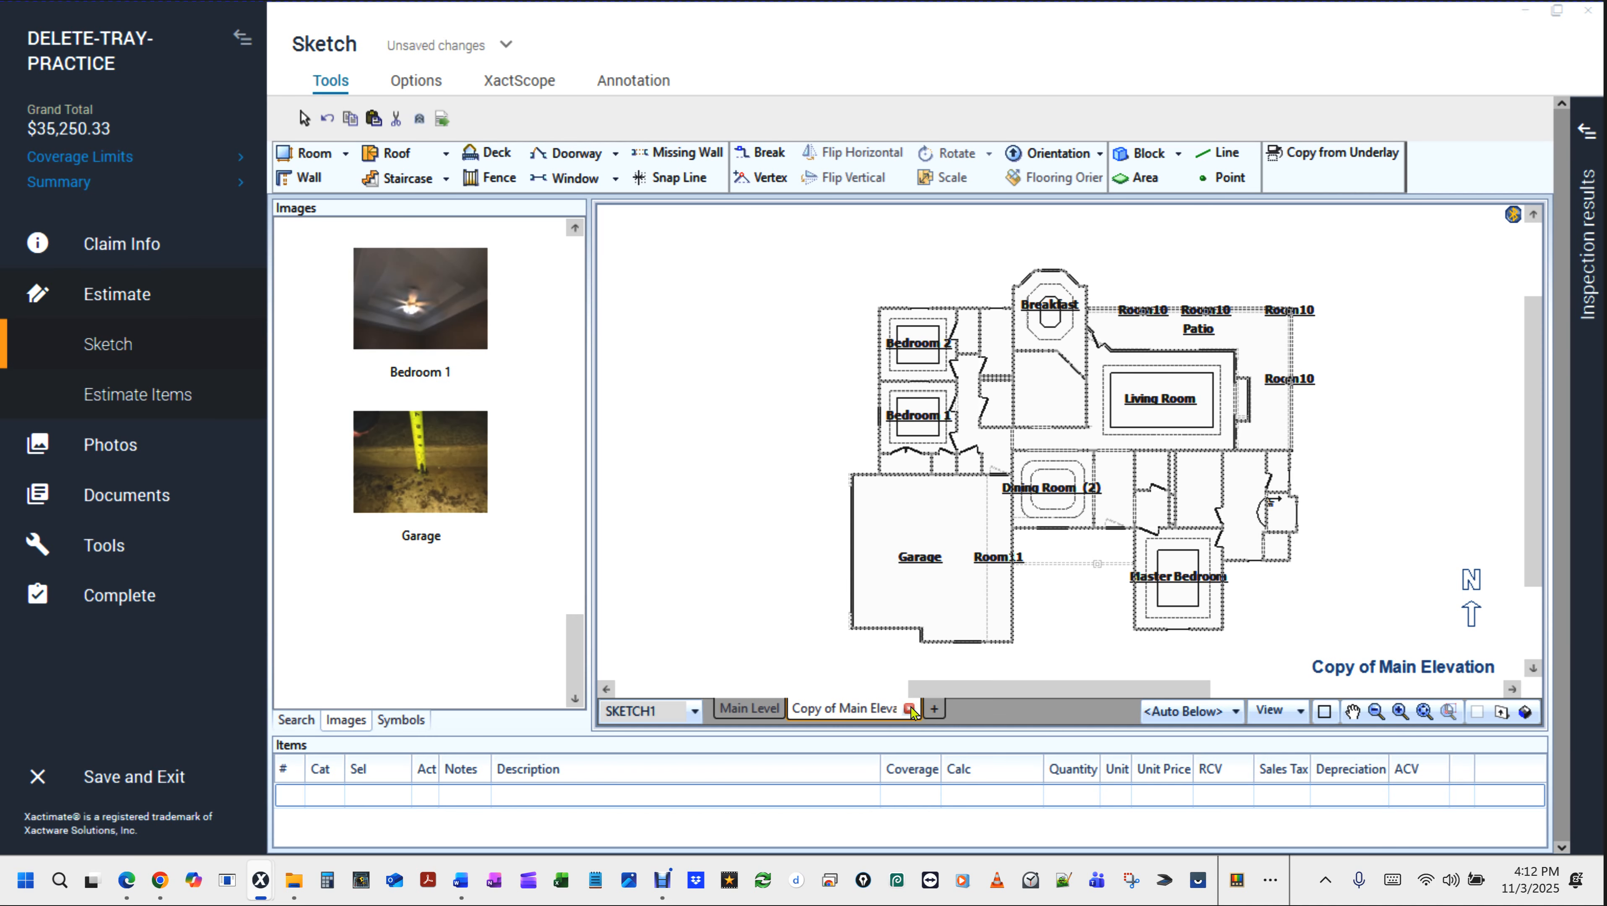
click(910, 709)
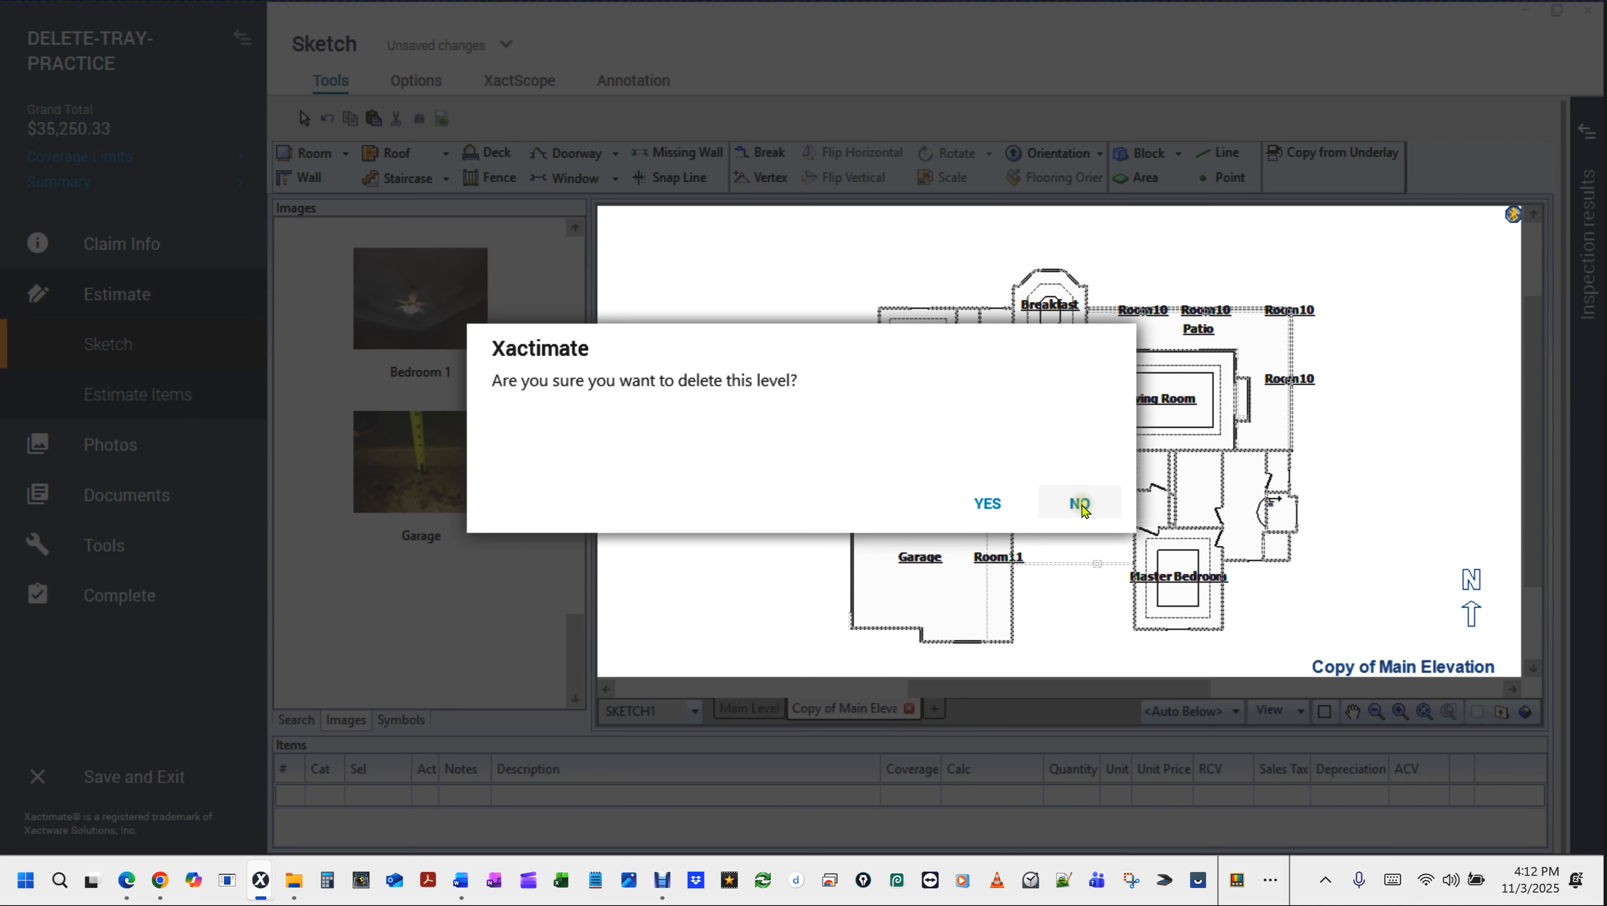
click(986, 504)
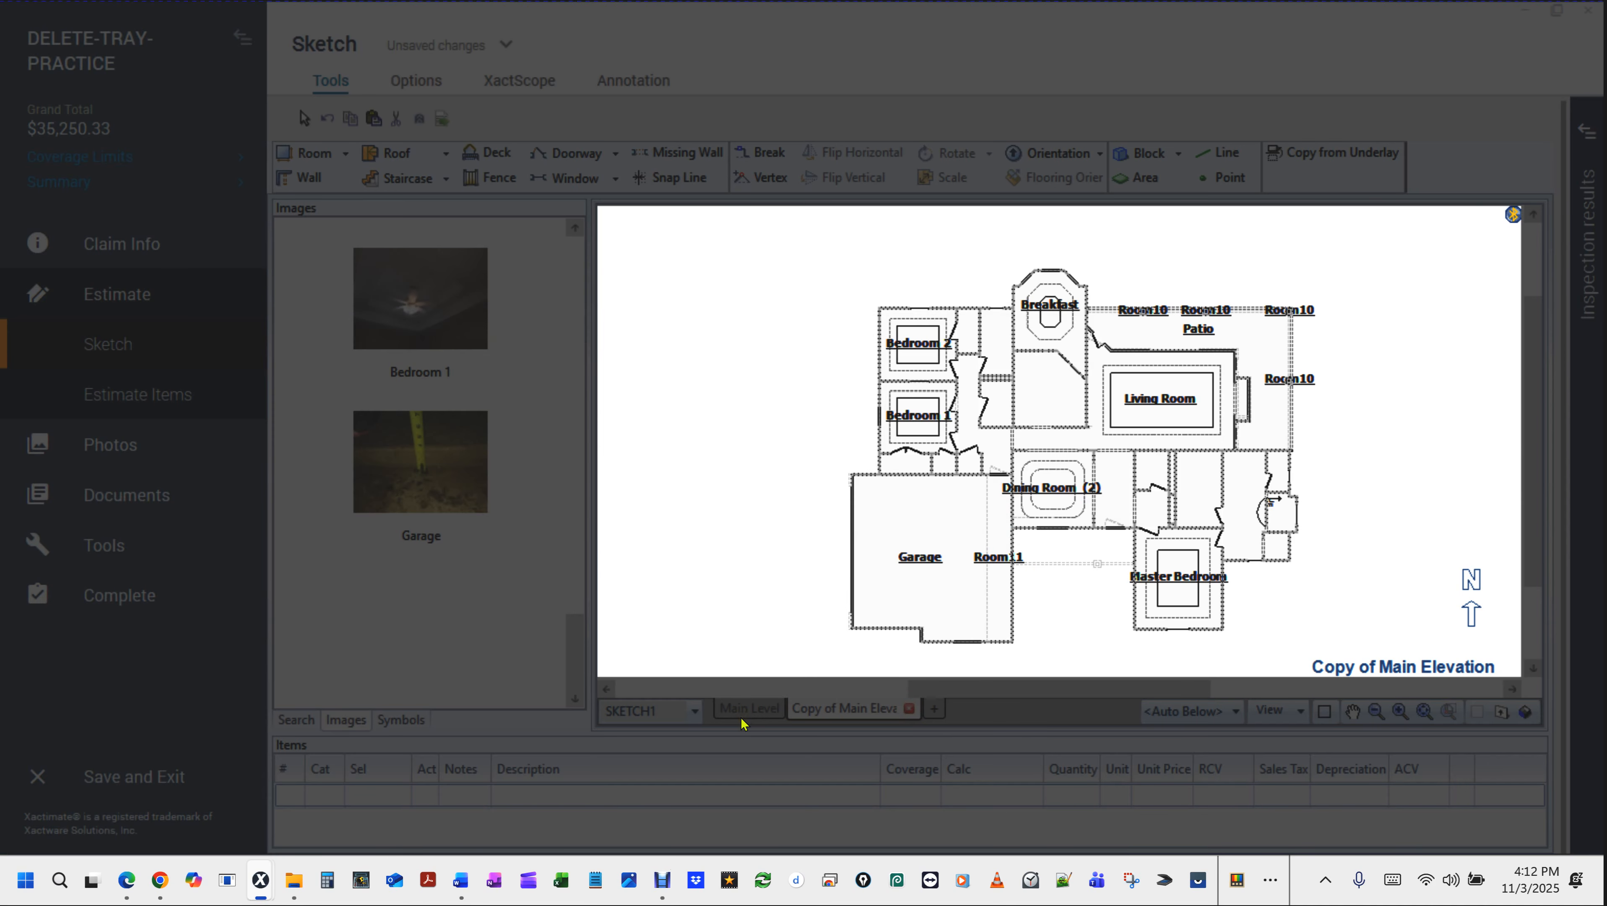
Examine the whole Main Level in the 3D view from the front around to the Back Patio.
scroll(1059, 622, down, 1)
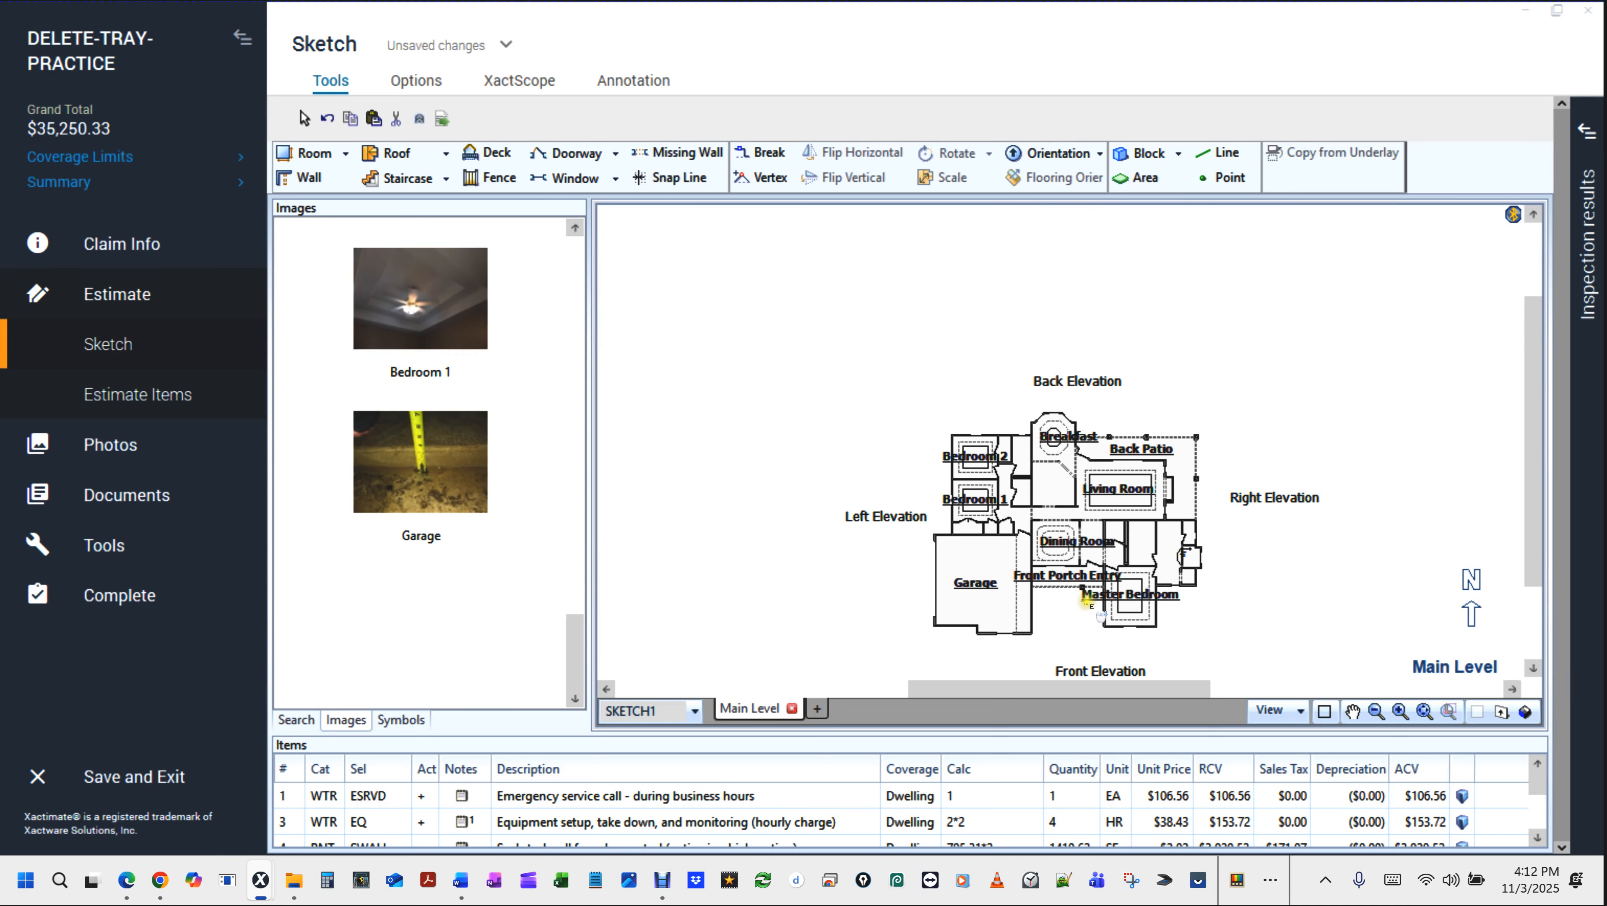
key(F9)
drag(1078, 617, 1080, 286)
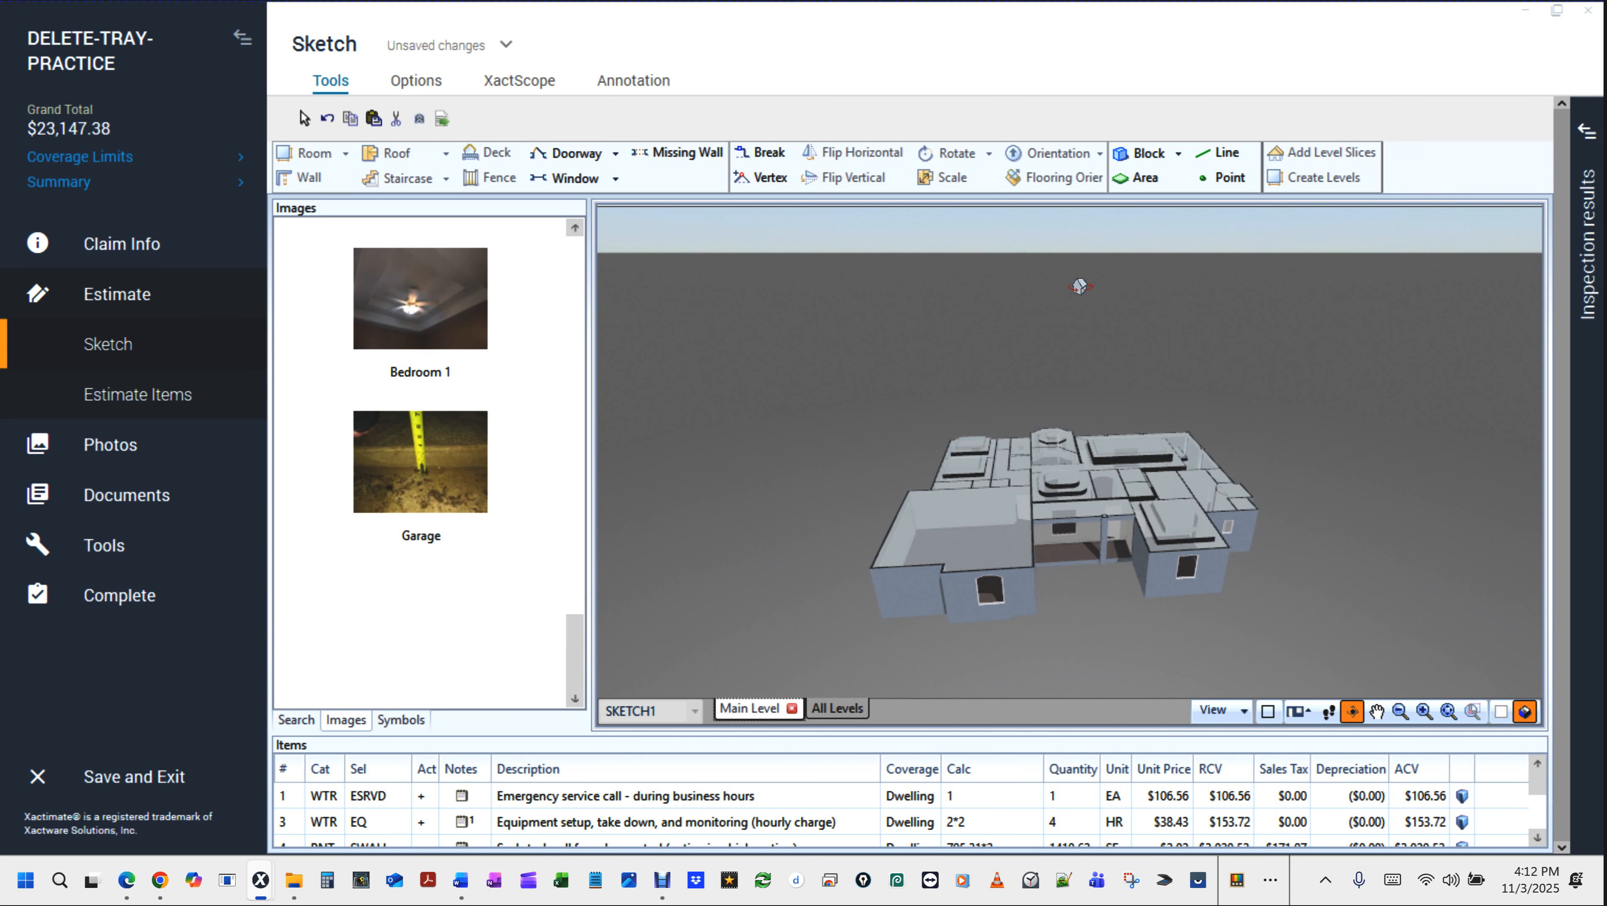
scroll(1009, 566, up, 4)
drag(1009, 566, 1158, 561)
drag(886, 612, 1080, 536)
drag(919, 574, 1107, 559)
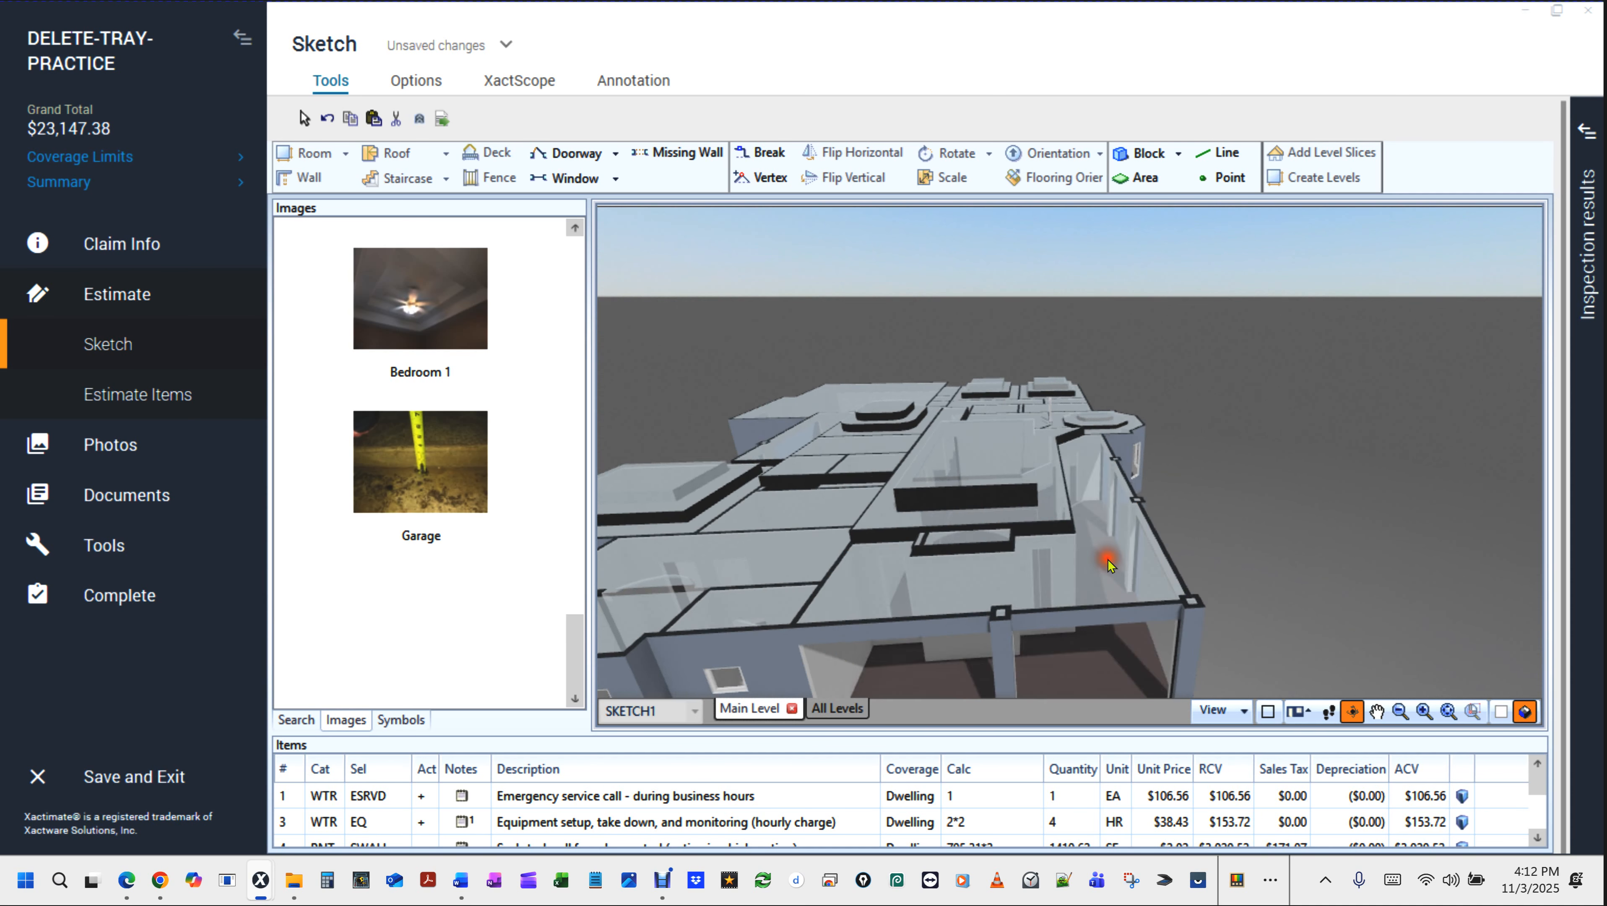
drag(811, 599, 1040, 589)
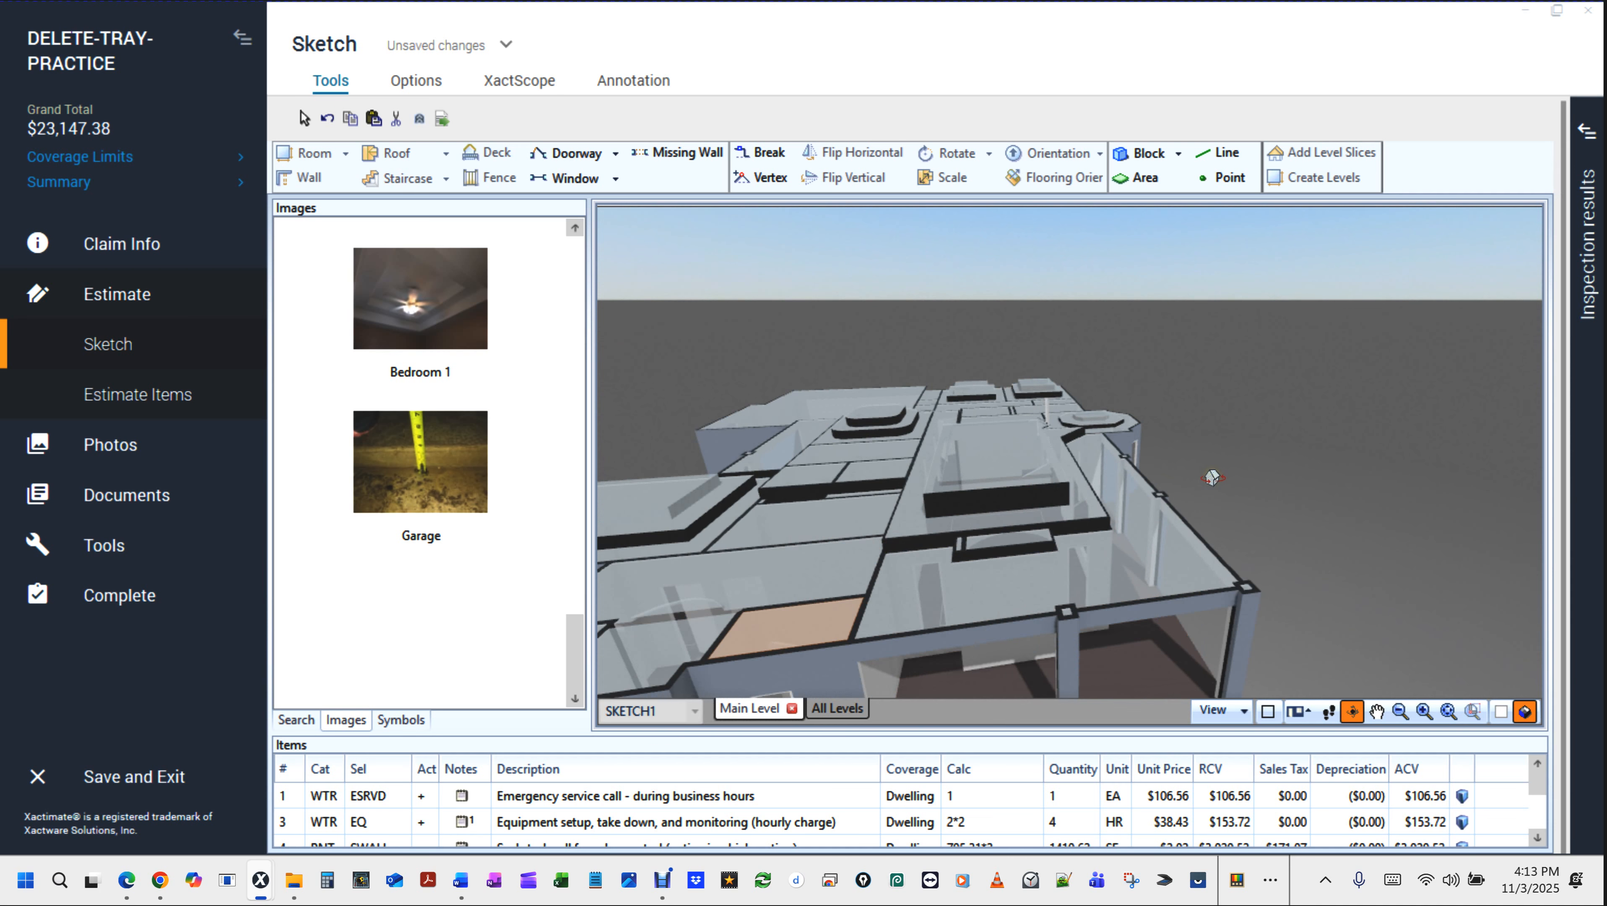
Return to the Main Level plan, clear the selection and make free space east of the house.
key(Escape)
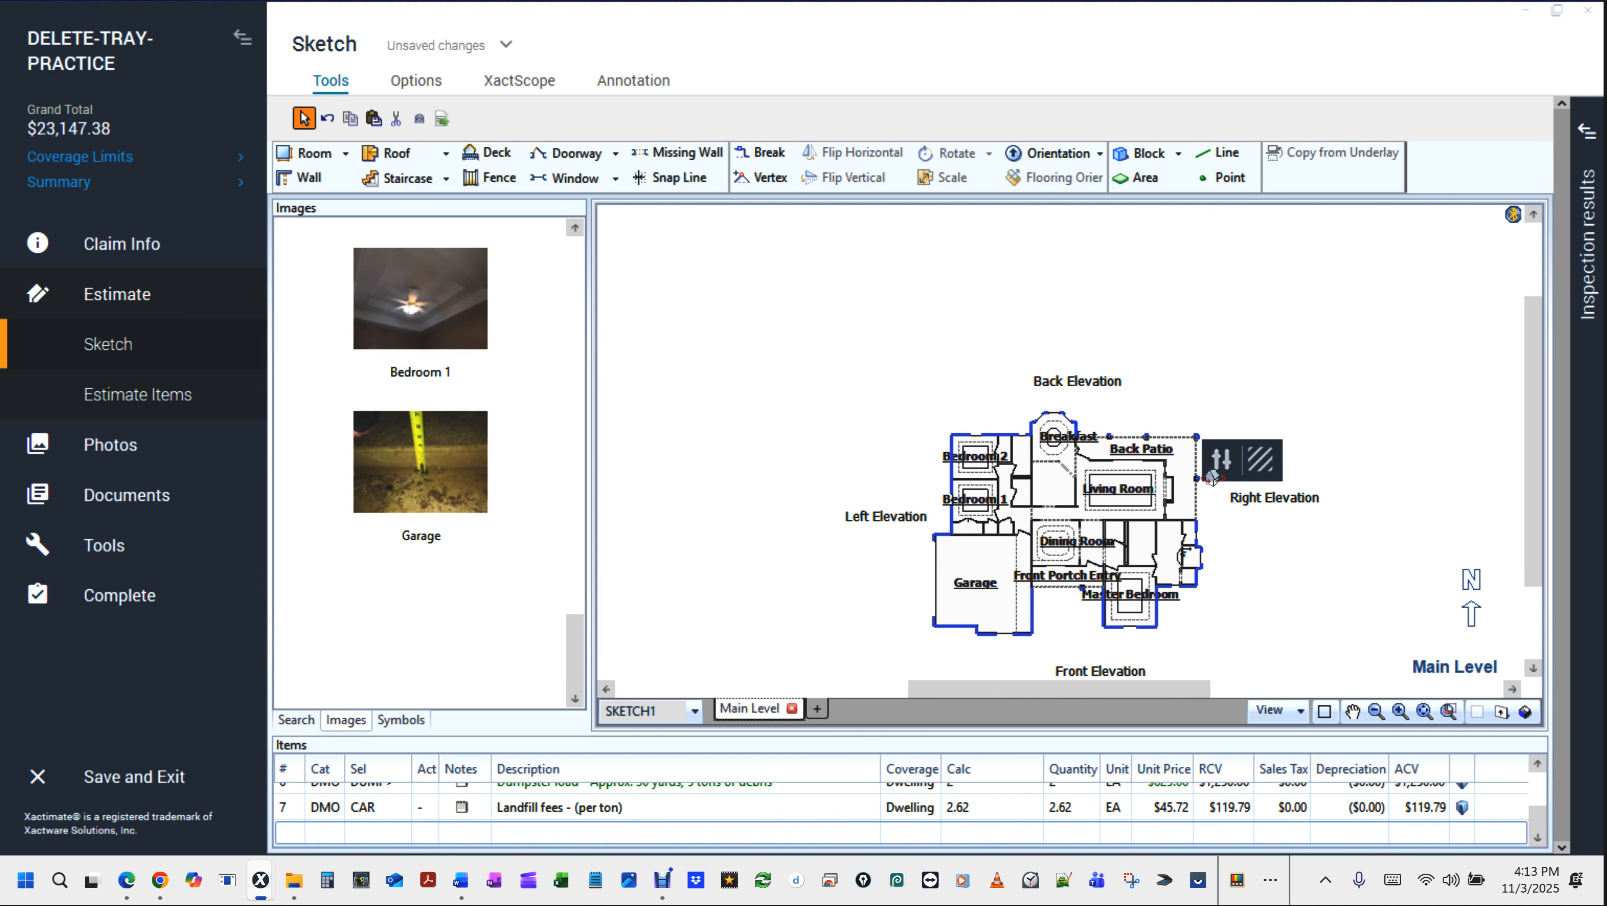
click(1287, 603)
key(space)
drag(1289, 573, 1110, 491)
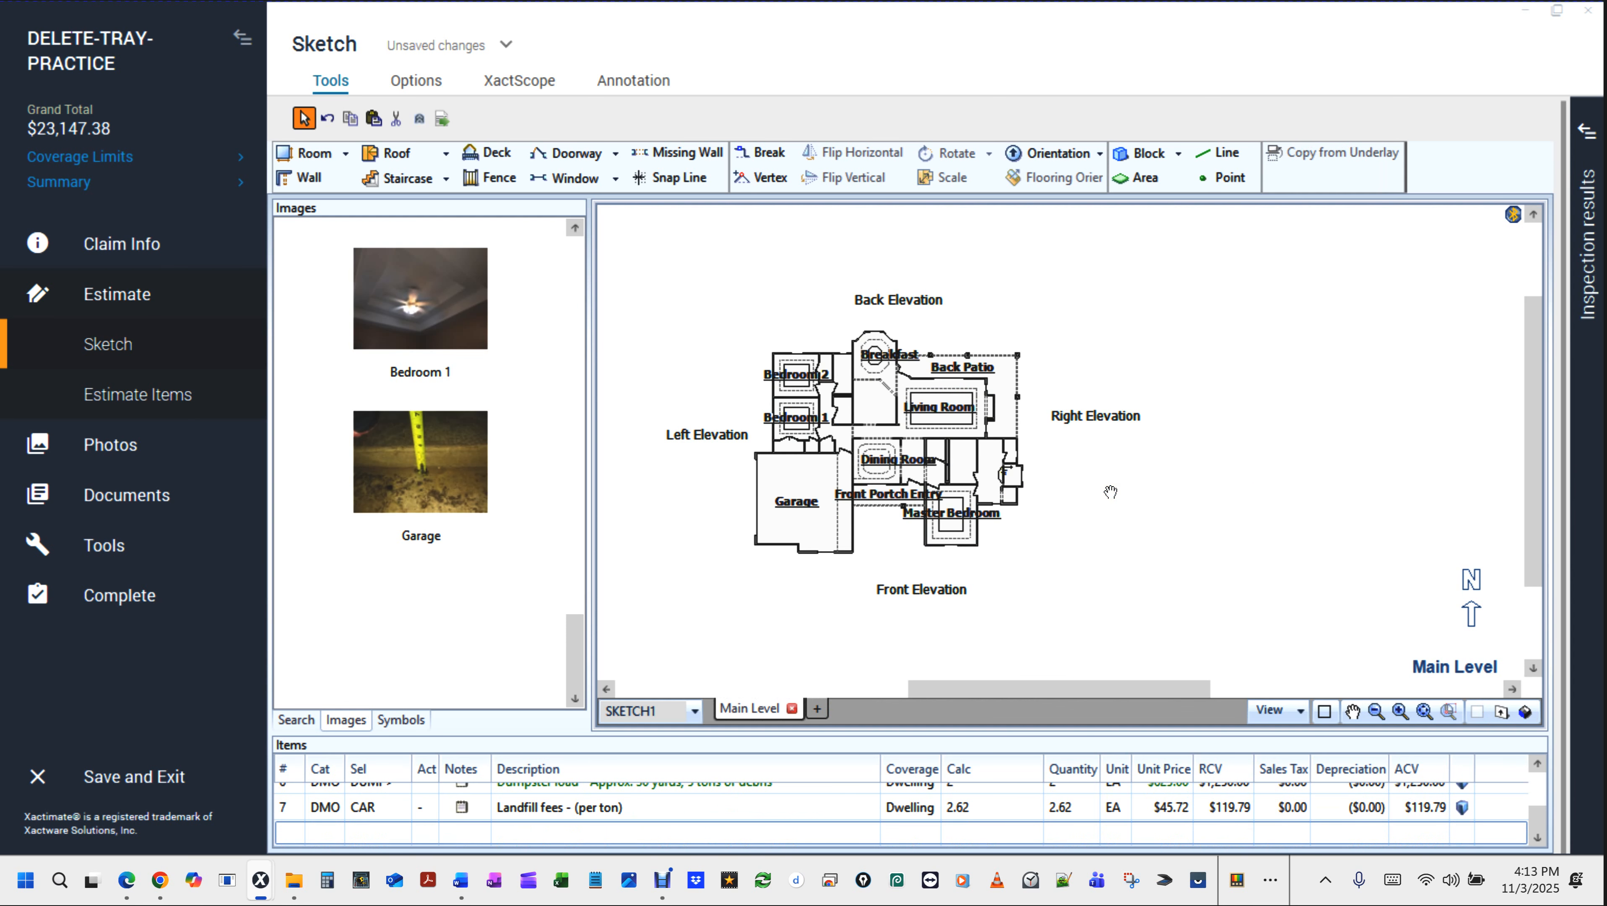